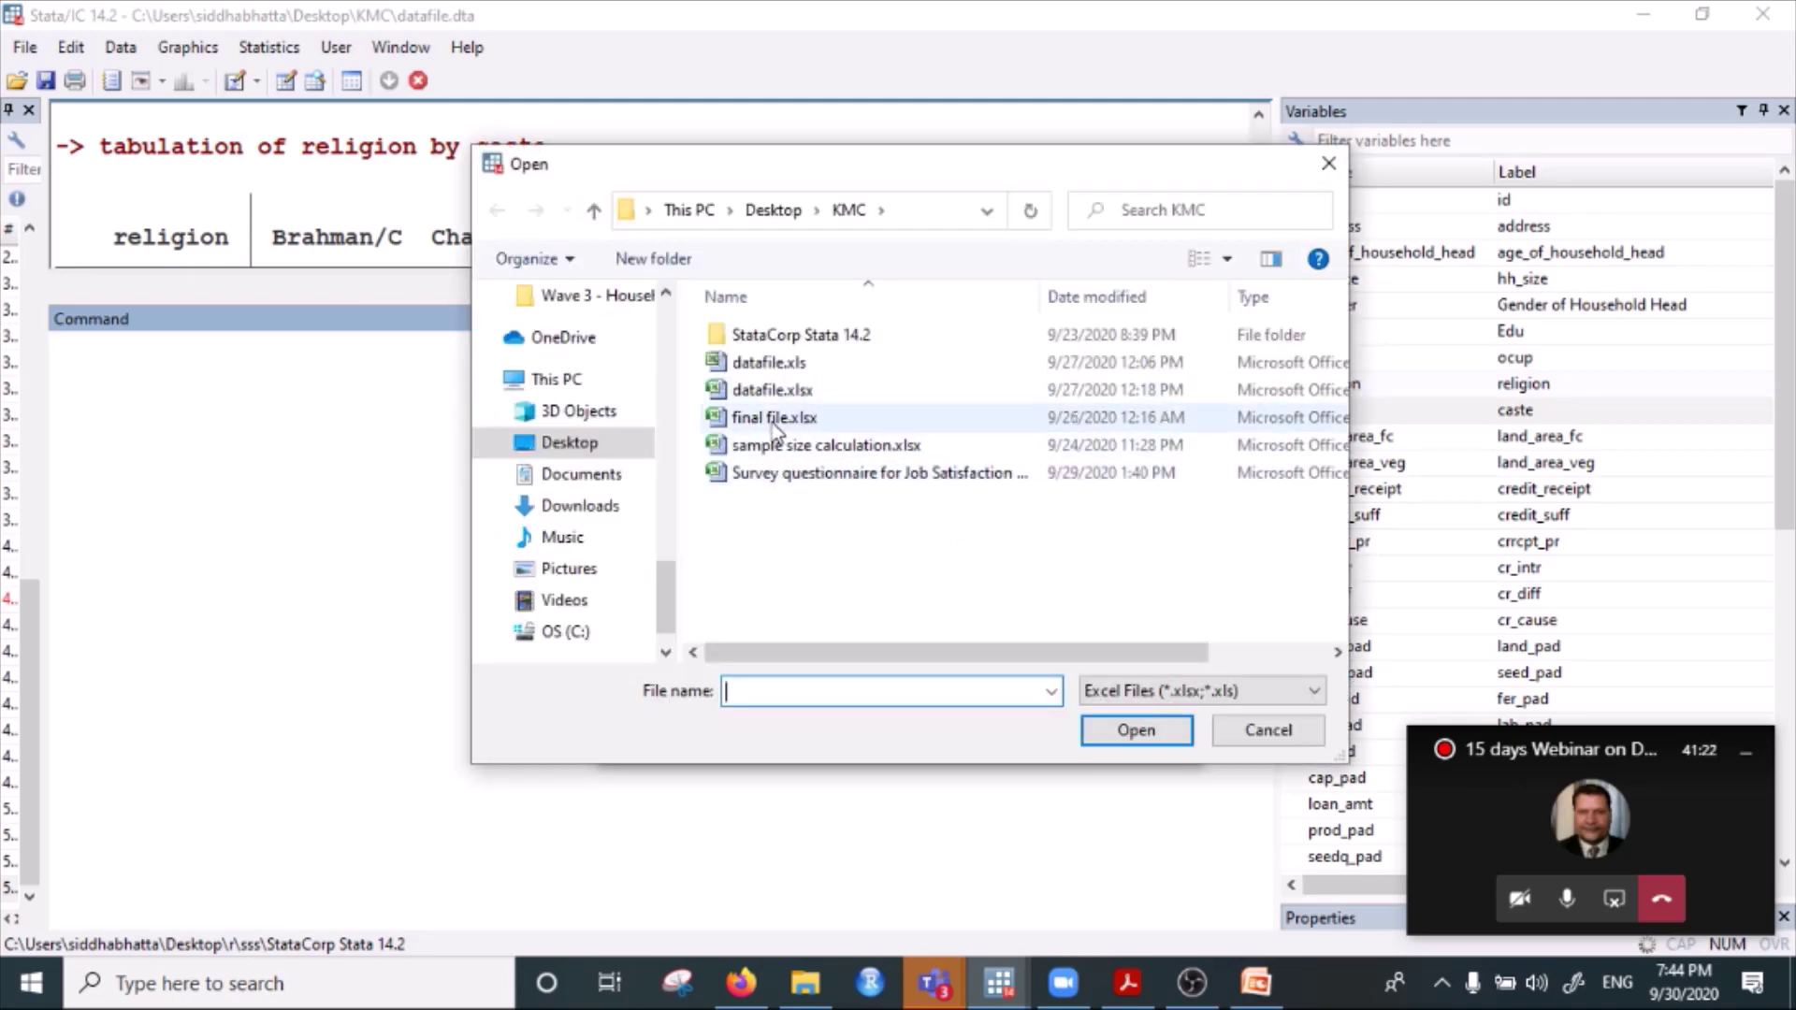
click(762, 390)
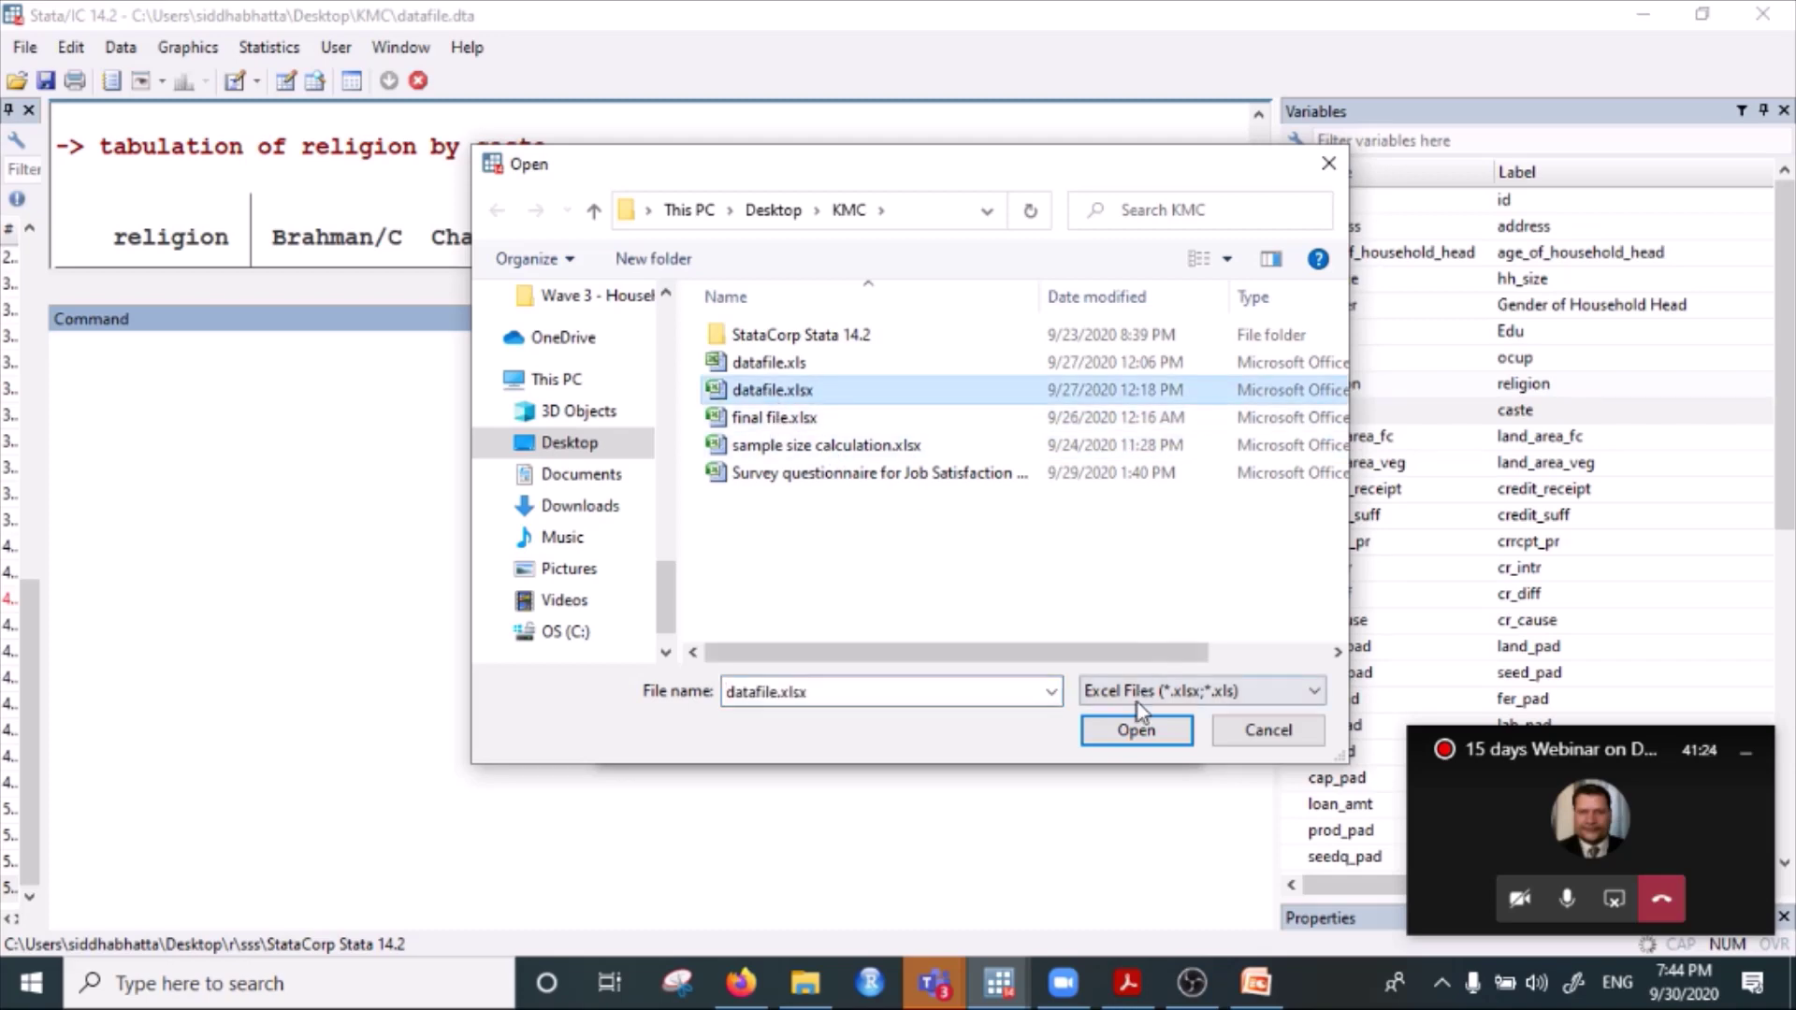
click(1134, 732)
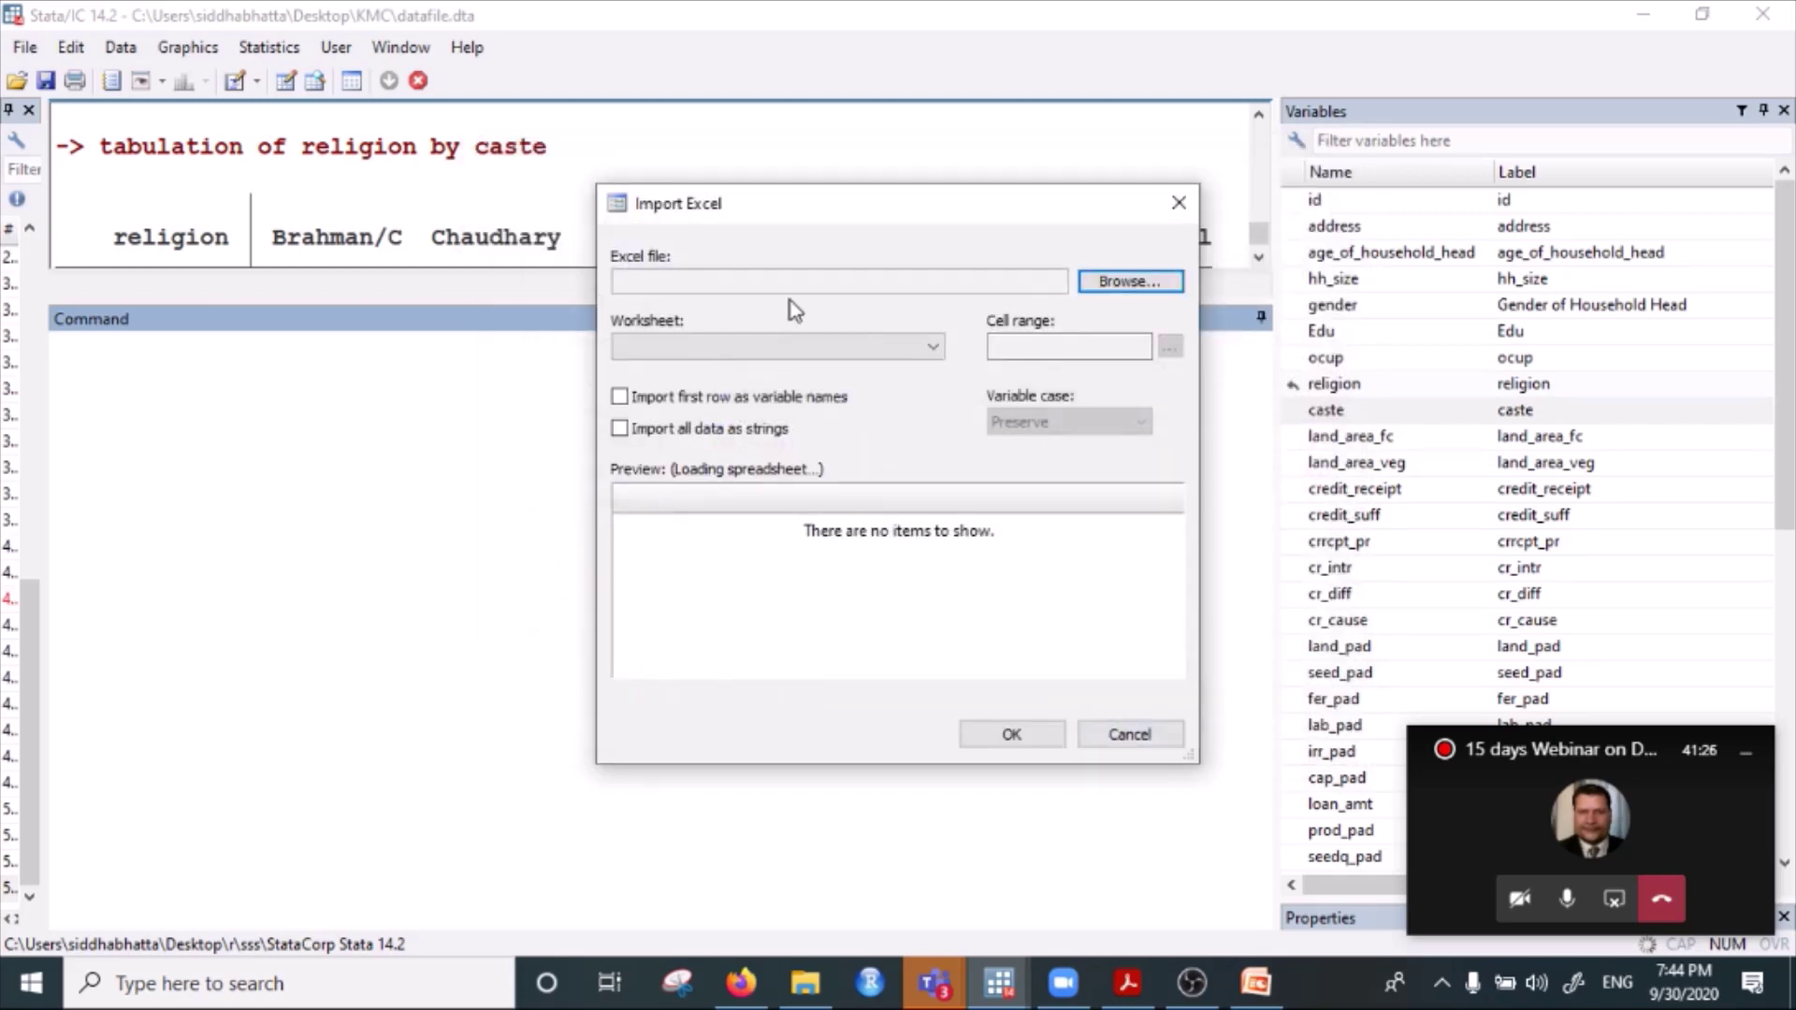
click(619, 396)
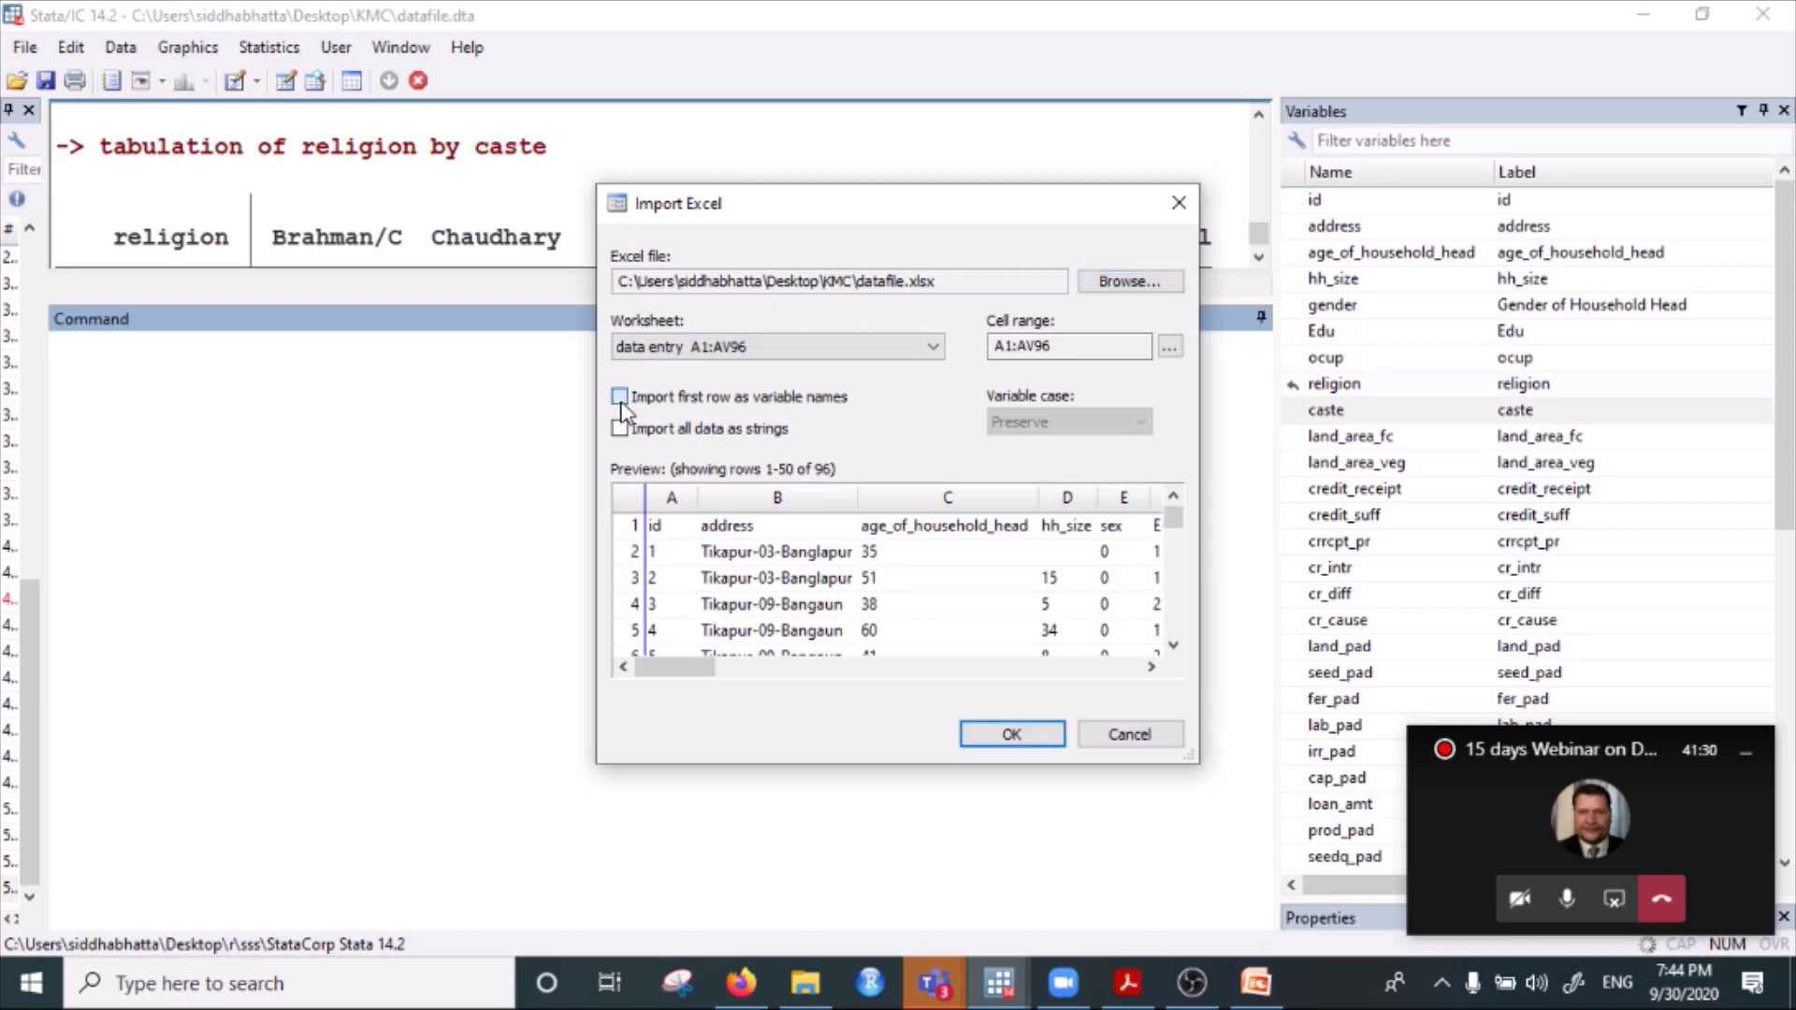
click(1134, 736)
click(23, 49)
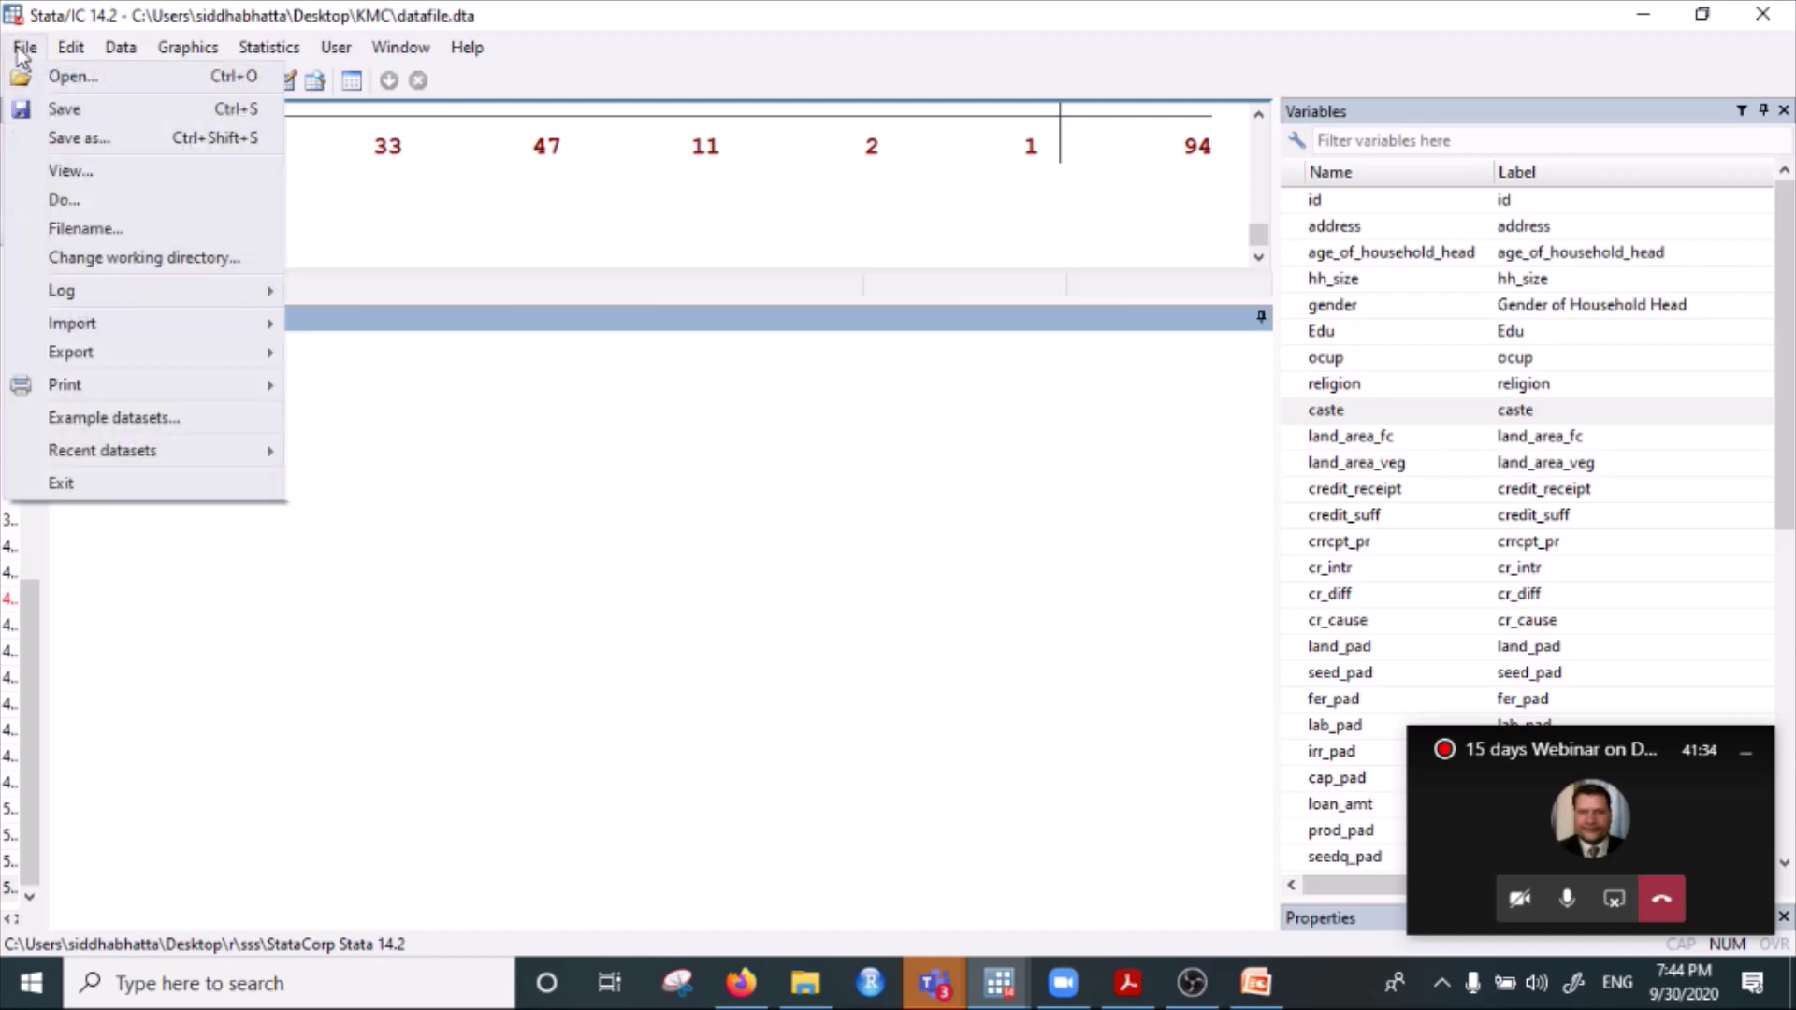
click(65, 77)
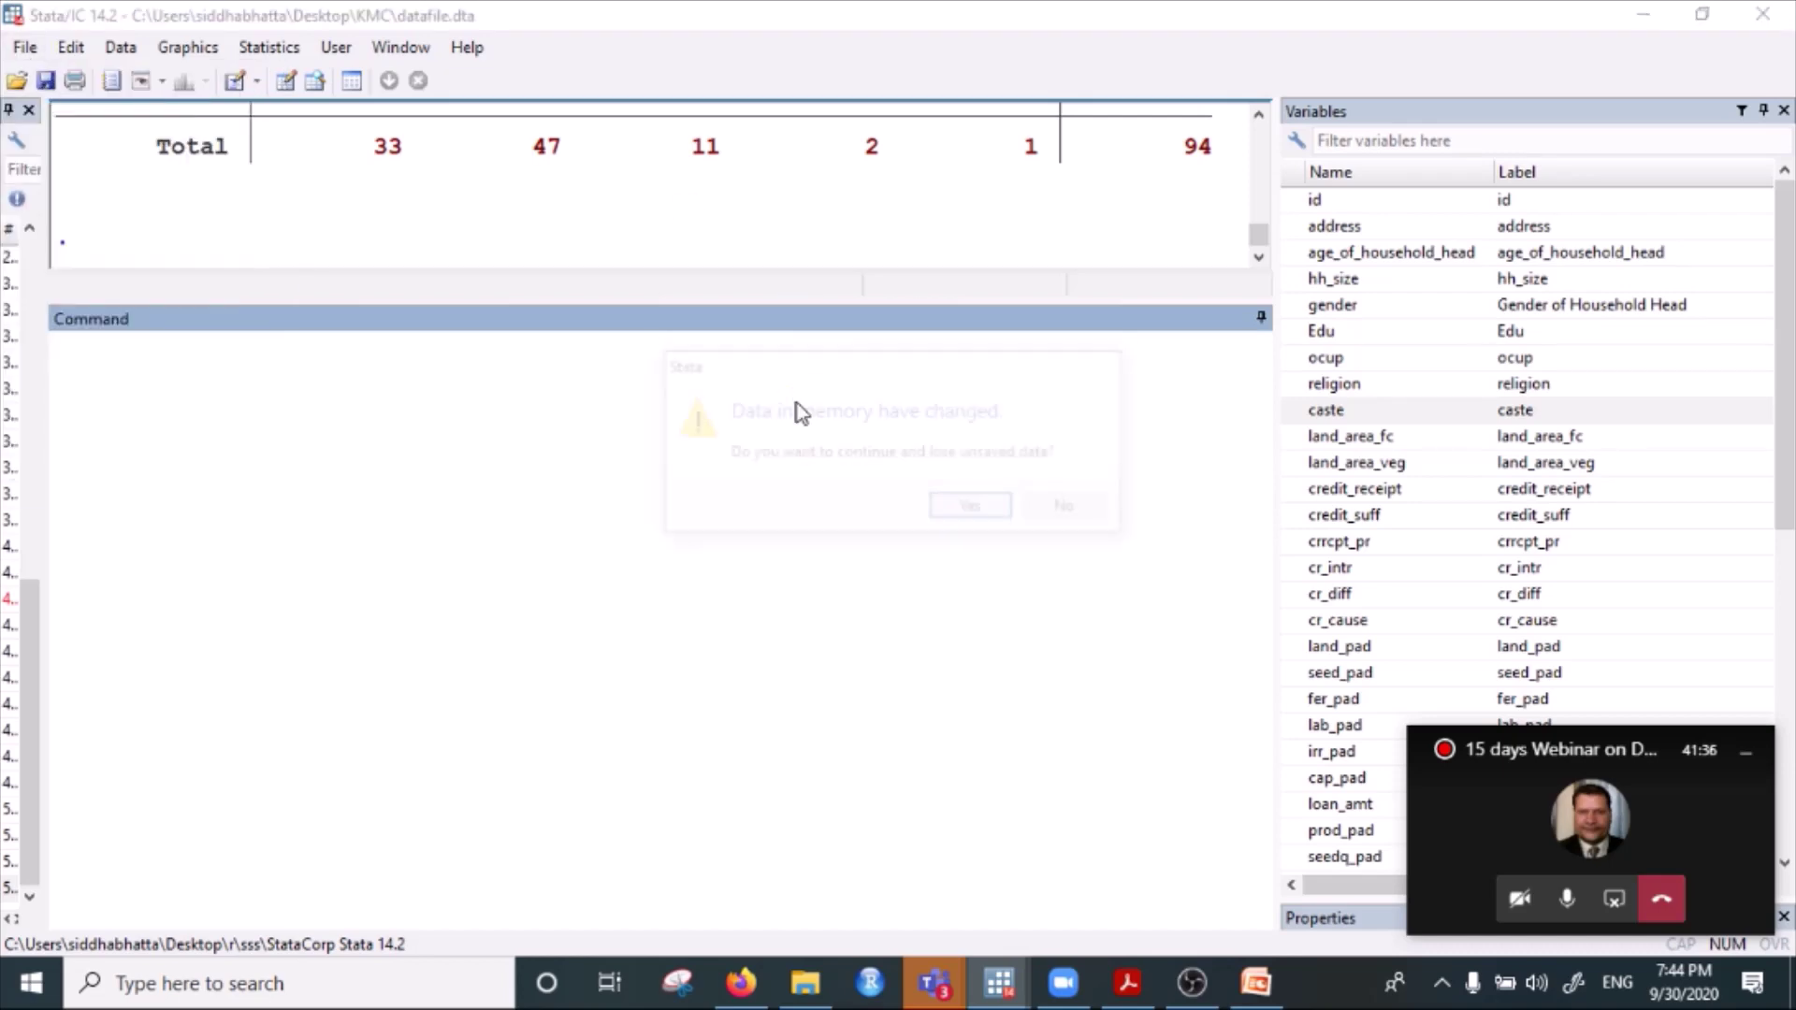
click(969, 512)
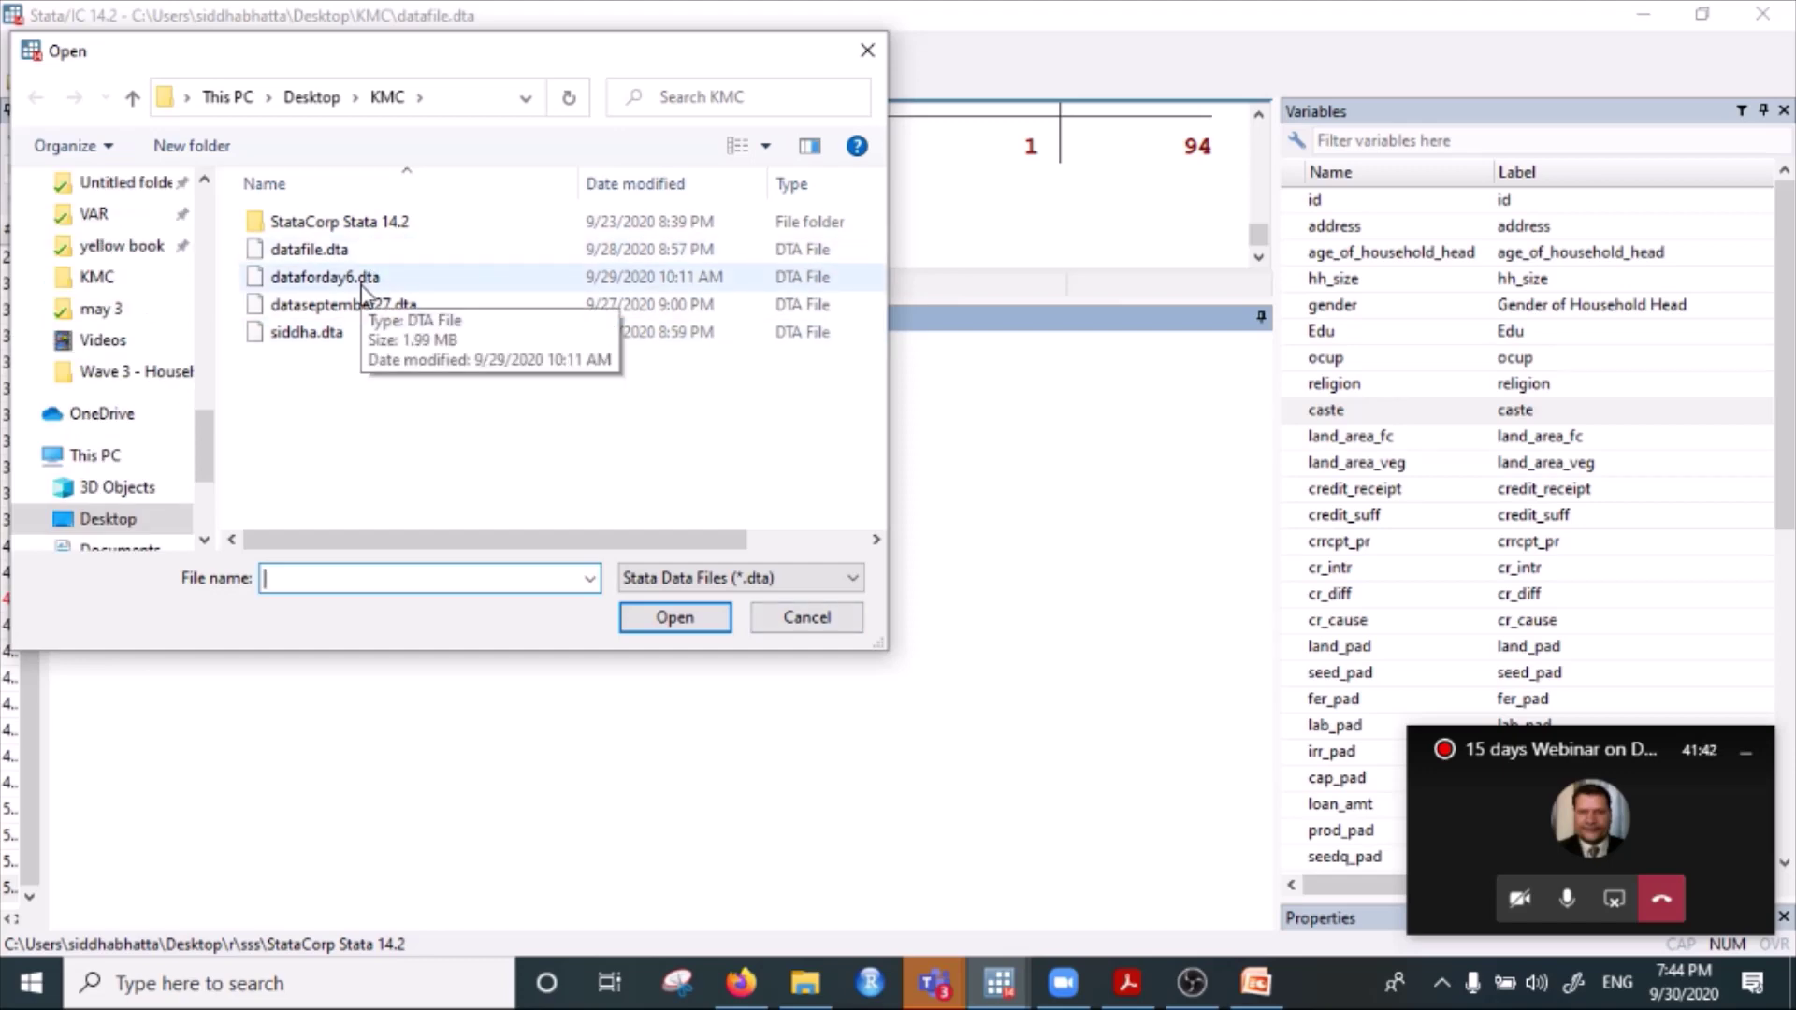
click(866, 50)
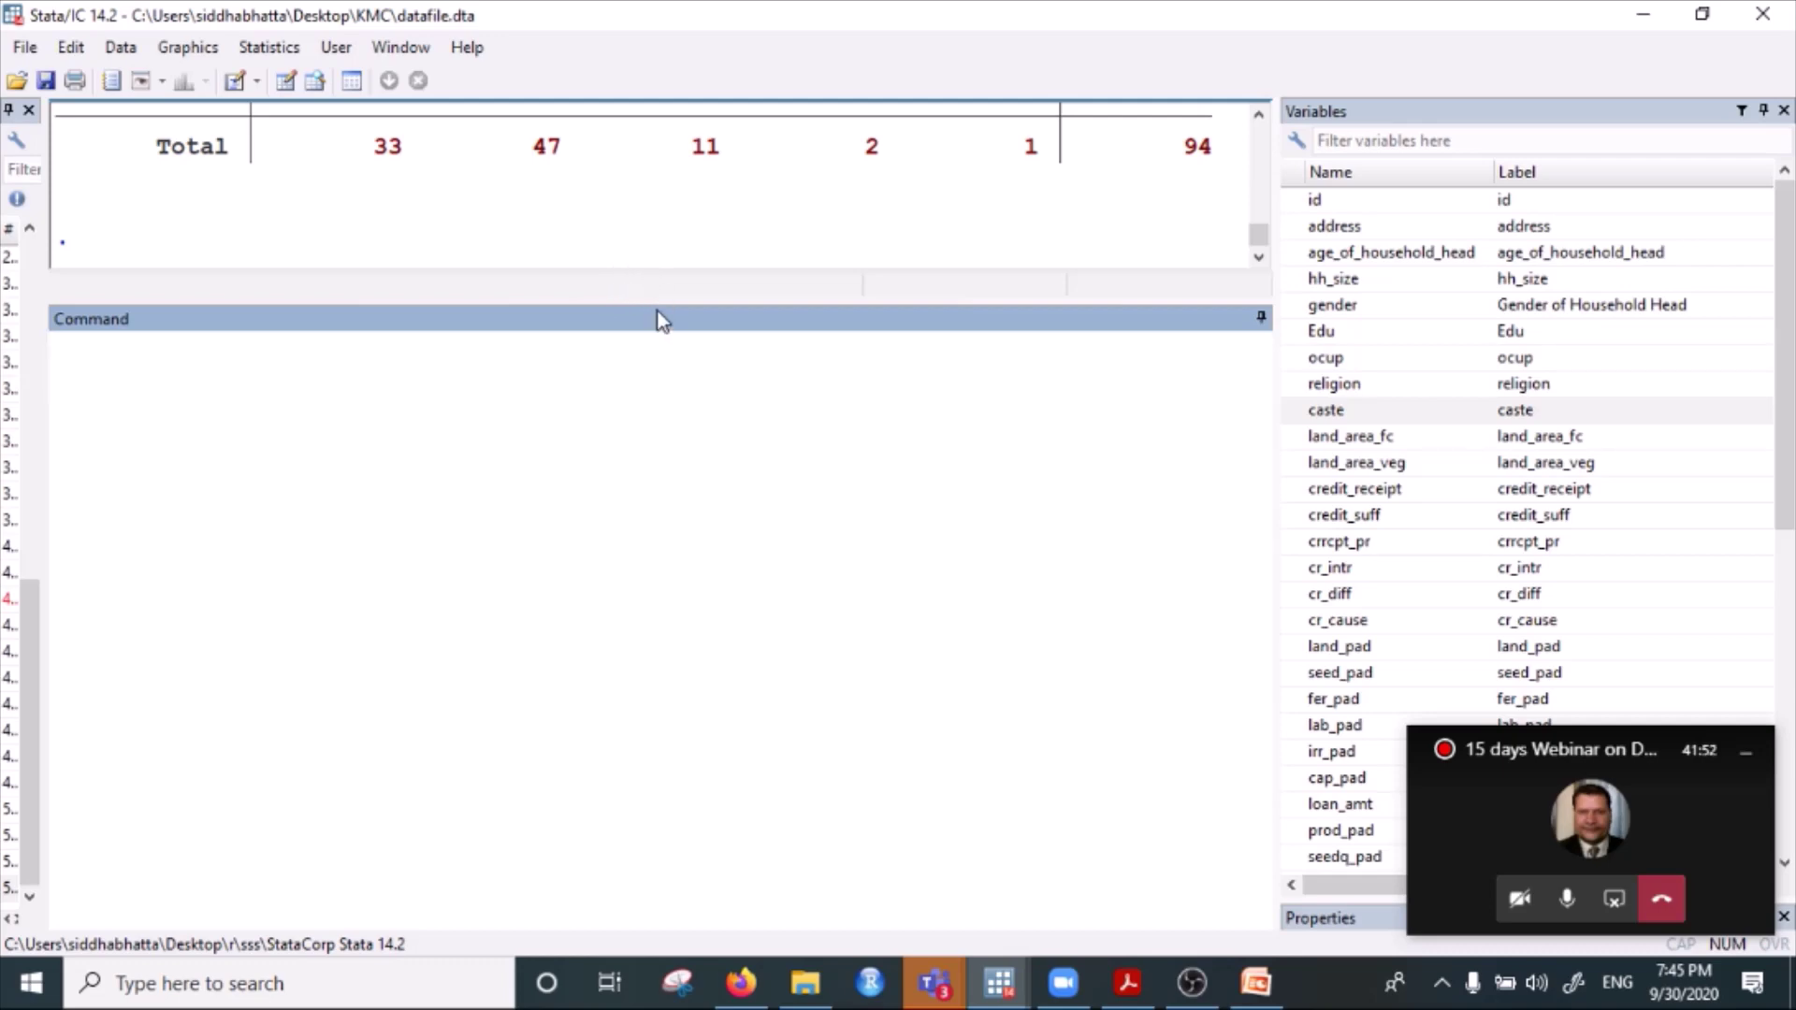
Enlarge the Results pane by lowering its border with the Command pane to about mid-window height.
drag(655, 297, 661, 572)
scroll(1359, 433, down, 8)
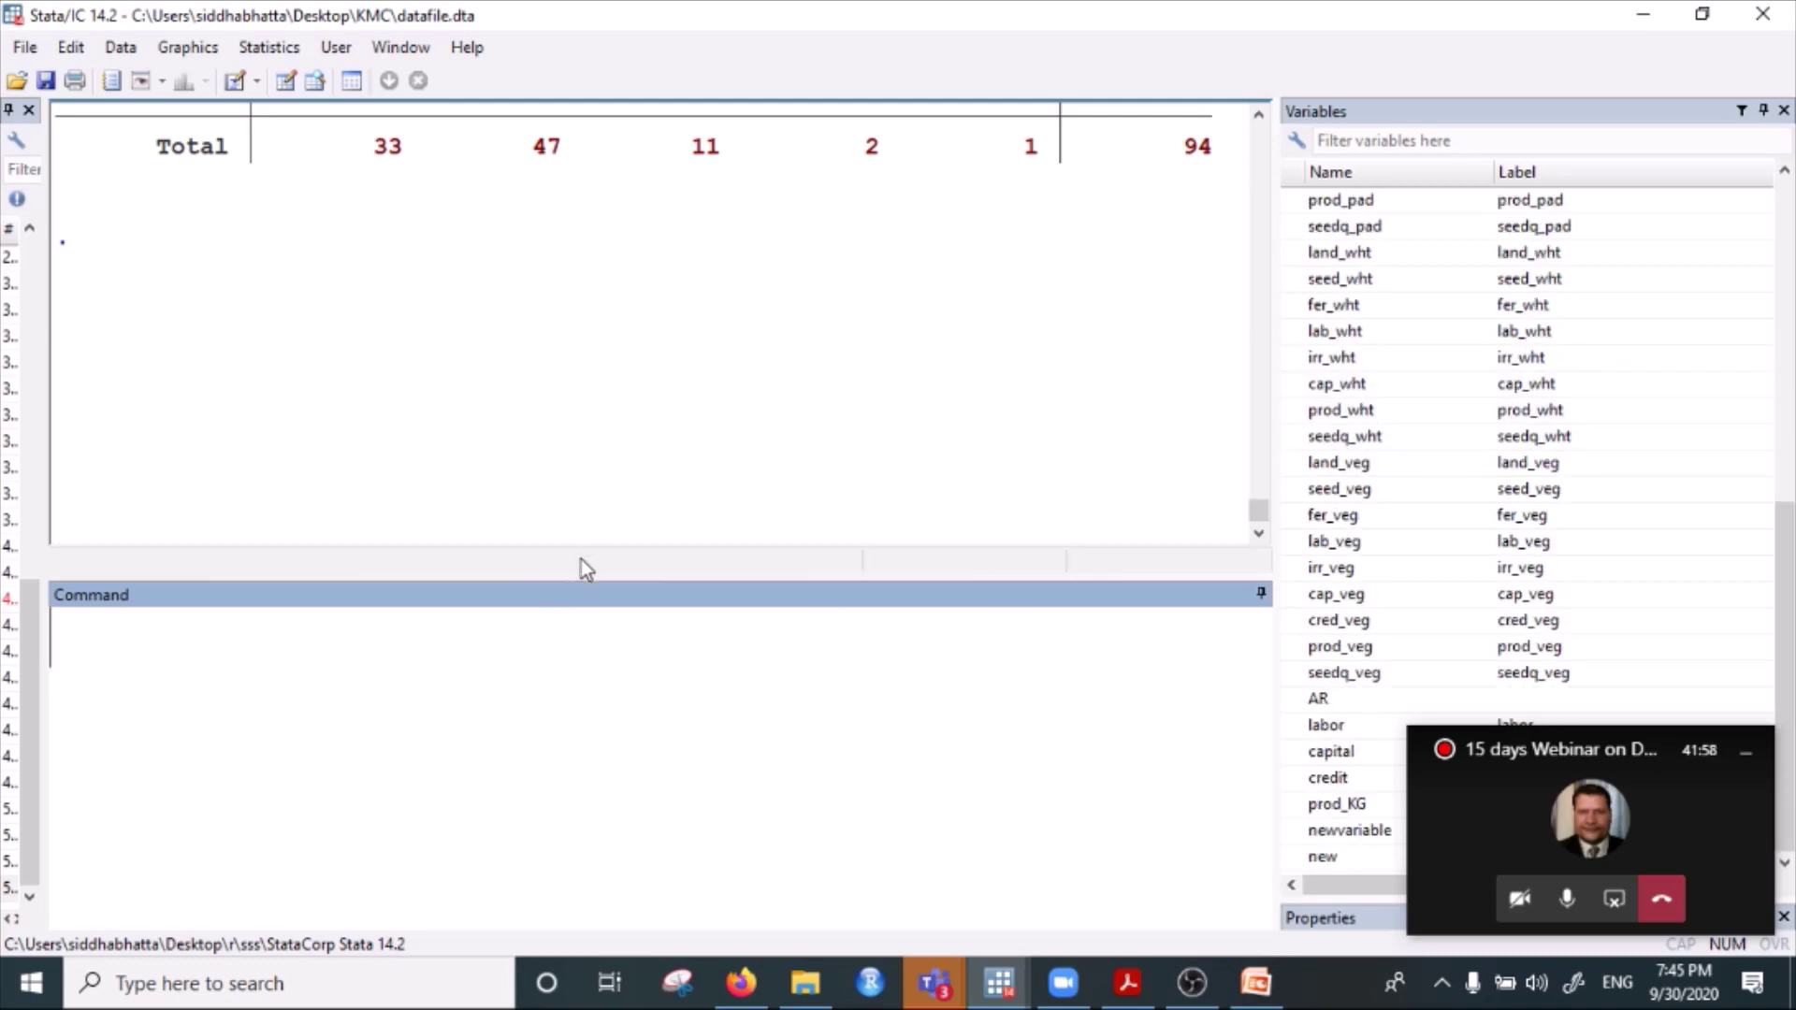
drag(597, 574, 599, 458)
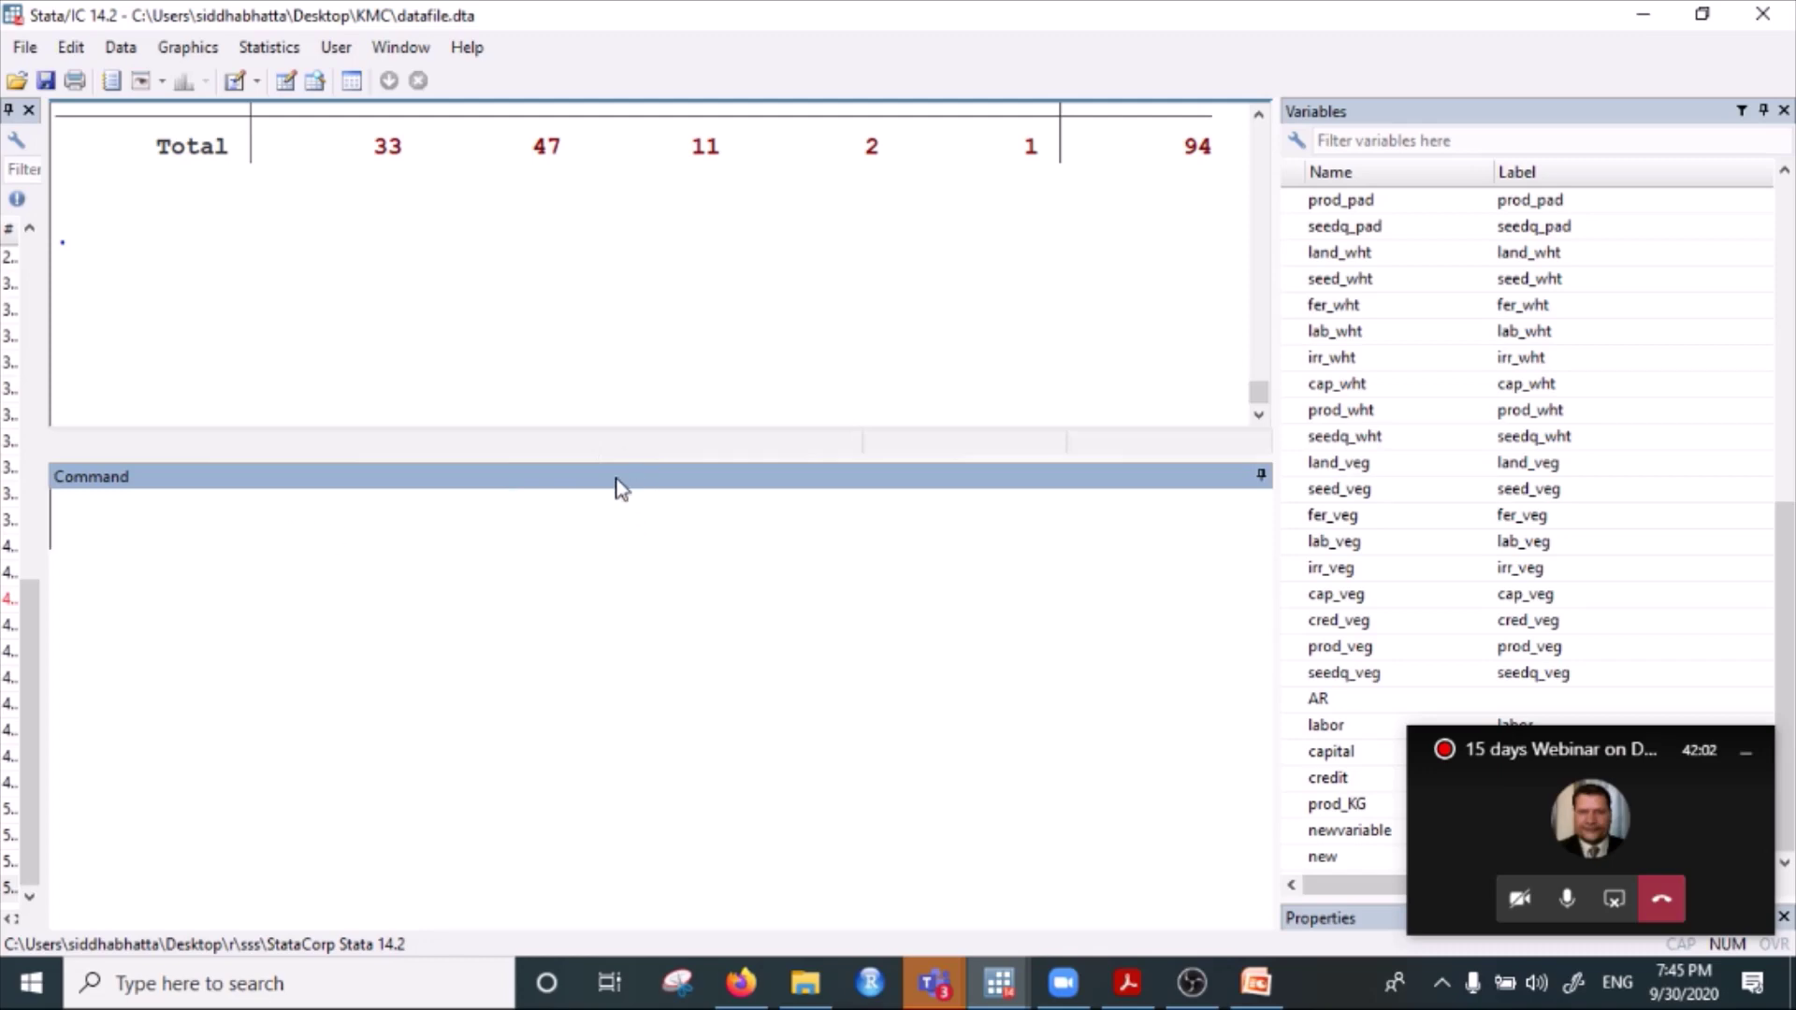
drag(620, 480, 632, 519)
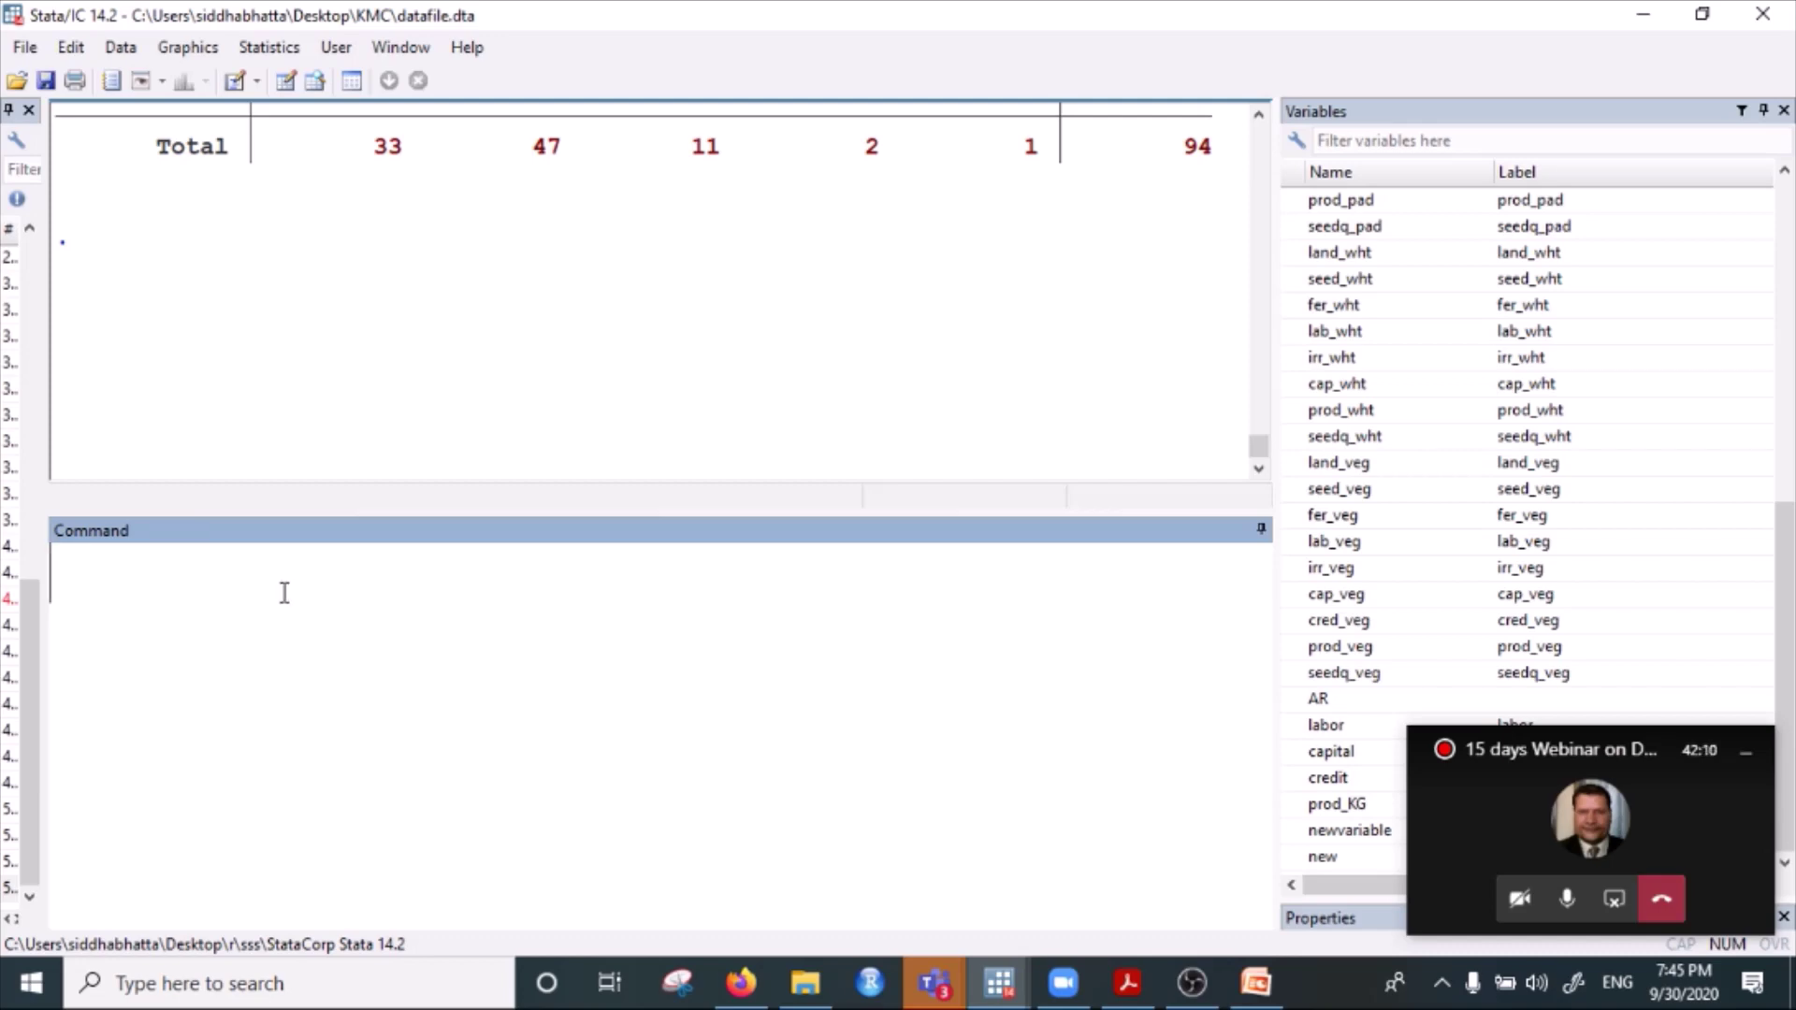
Run the browse command, look through the dataset's observations down to the last rows, and minimize the Data Editor.
text(browse)
key(Return)
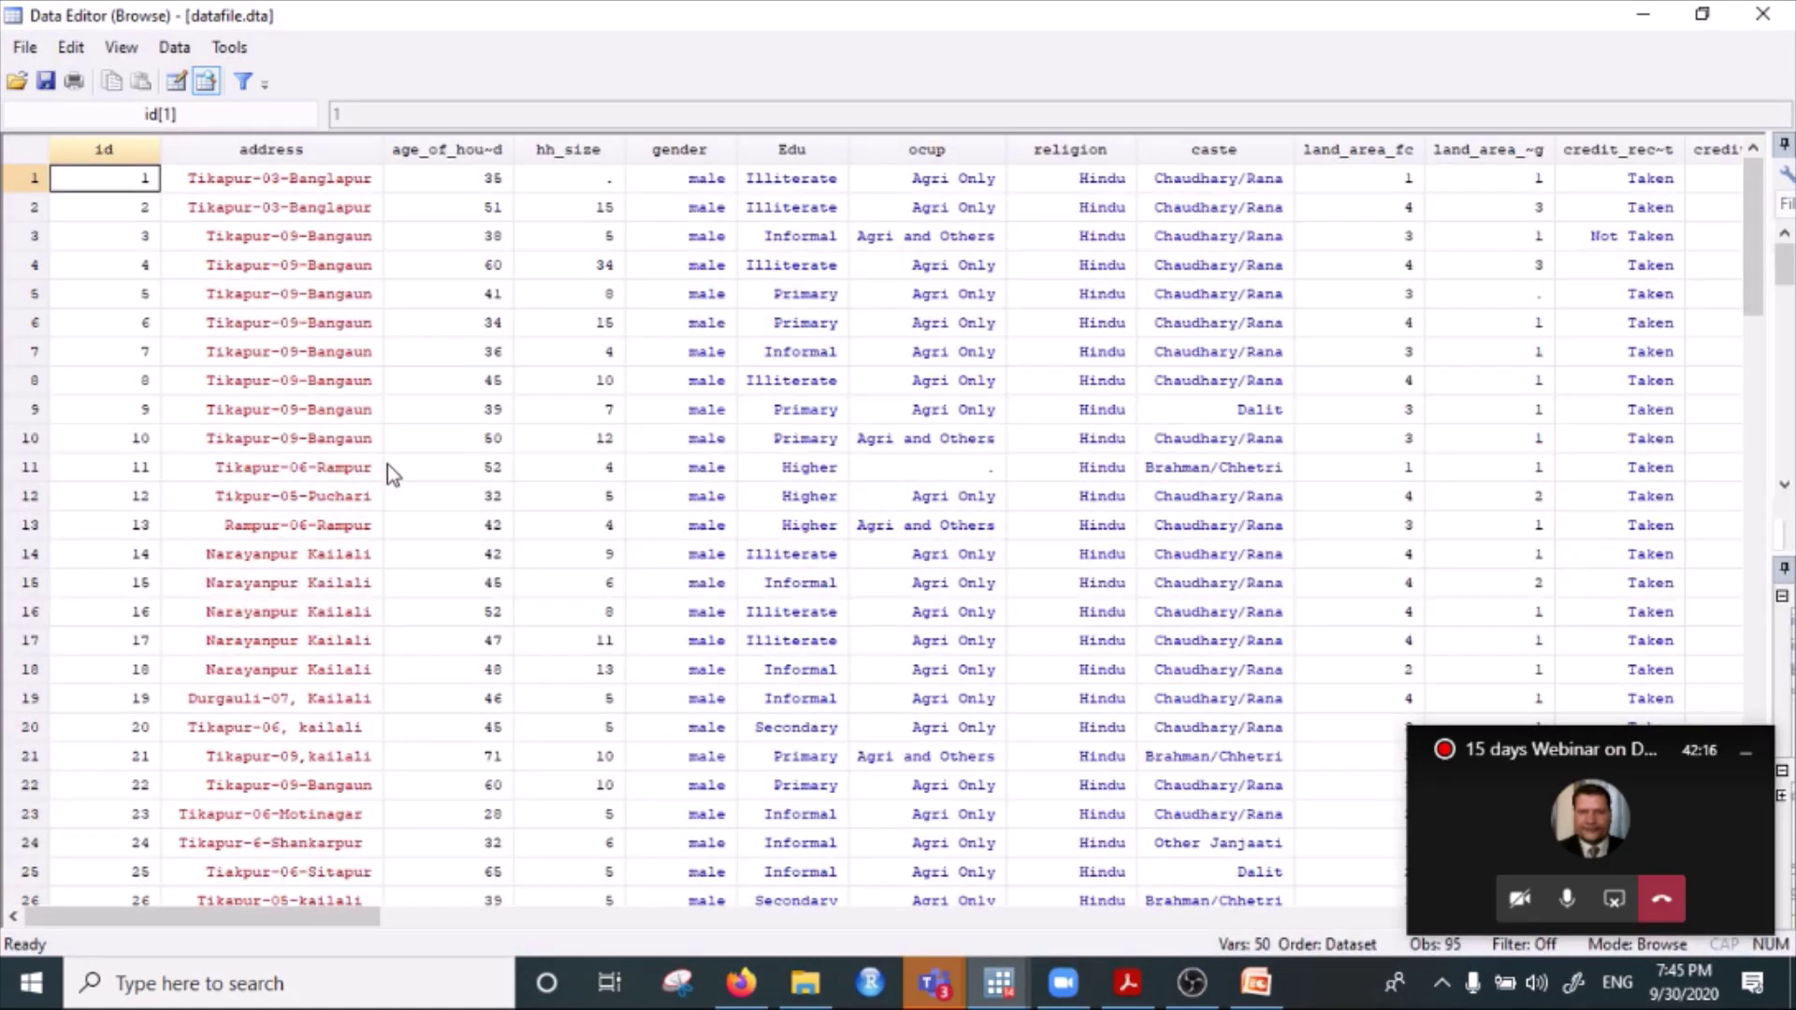
scroll(397, 586, down, 13)
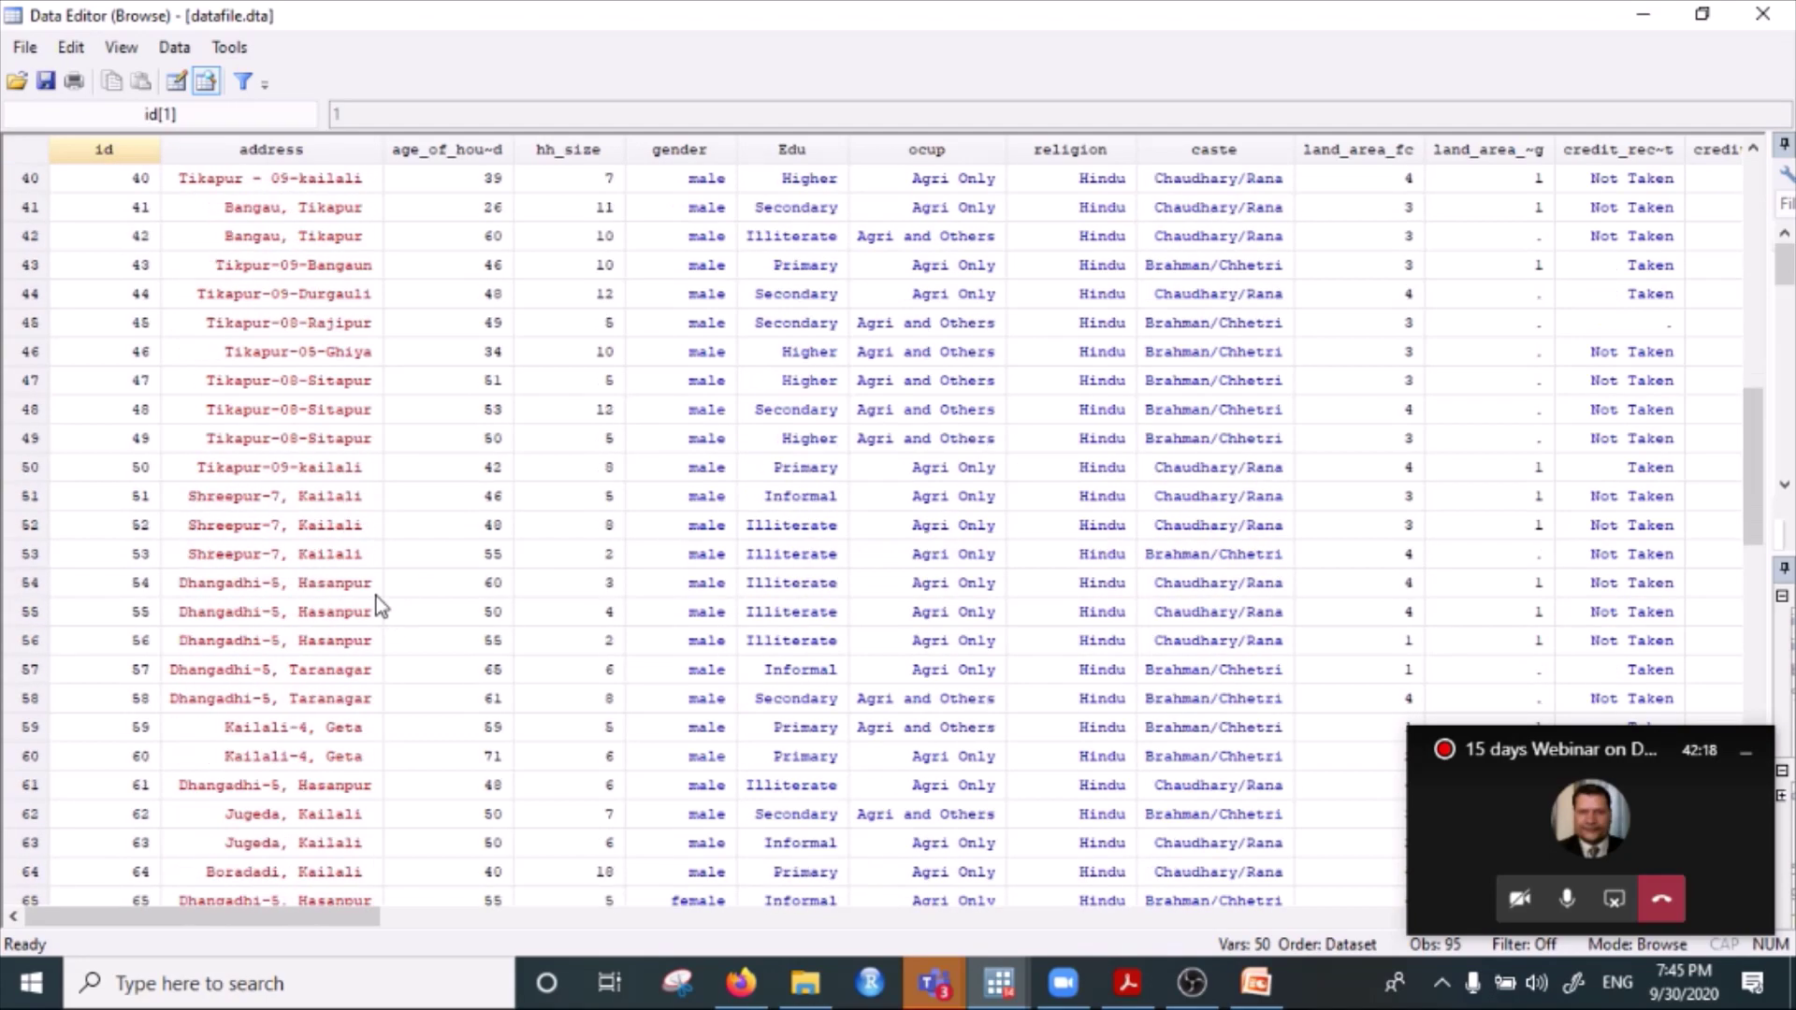
scroll(376, 597, down, 17)
scroll(390, 605, up, 10)
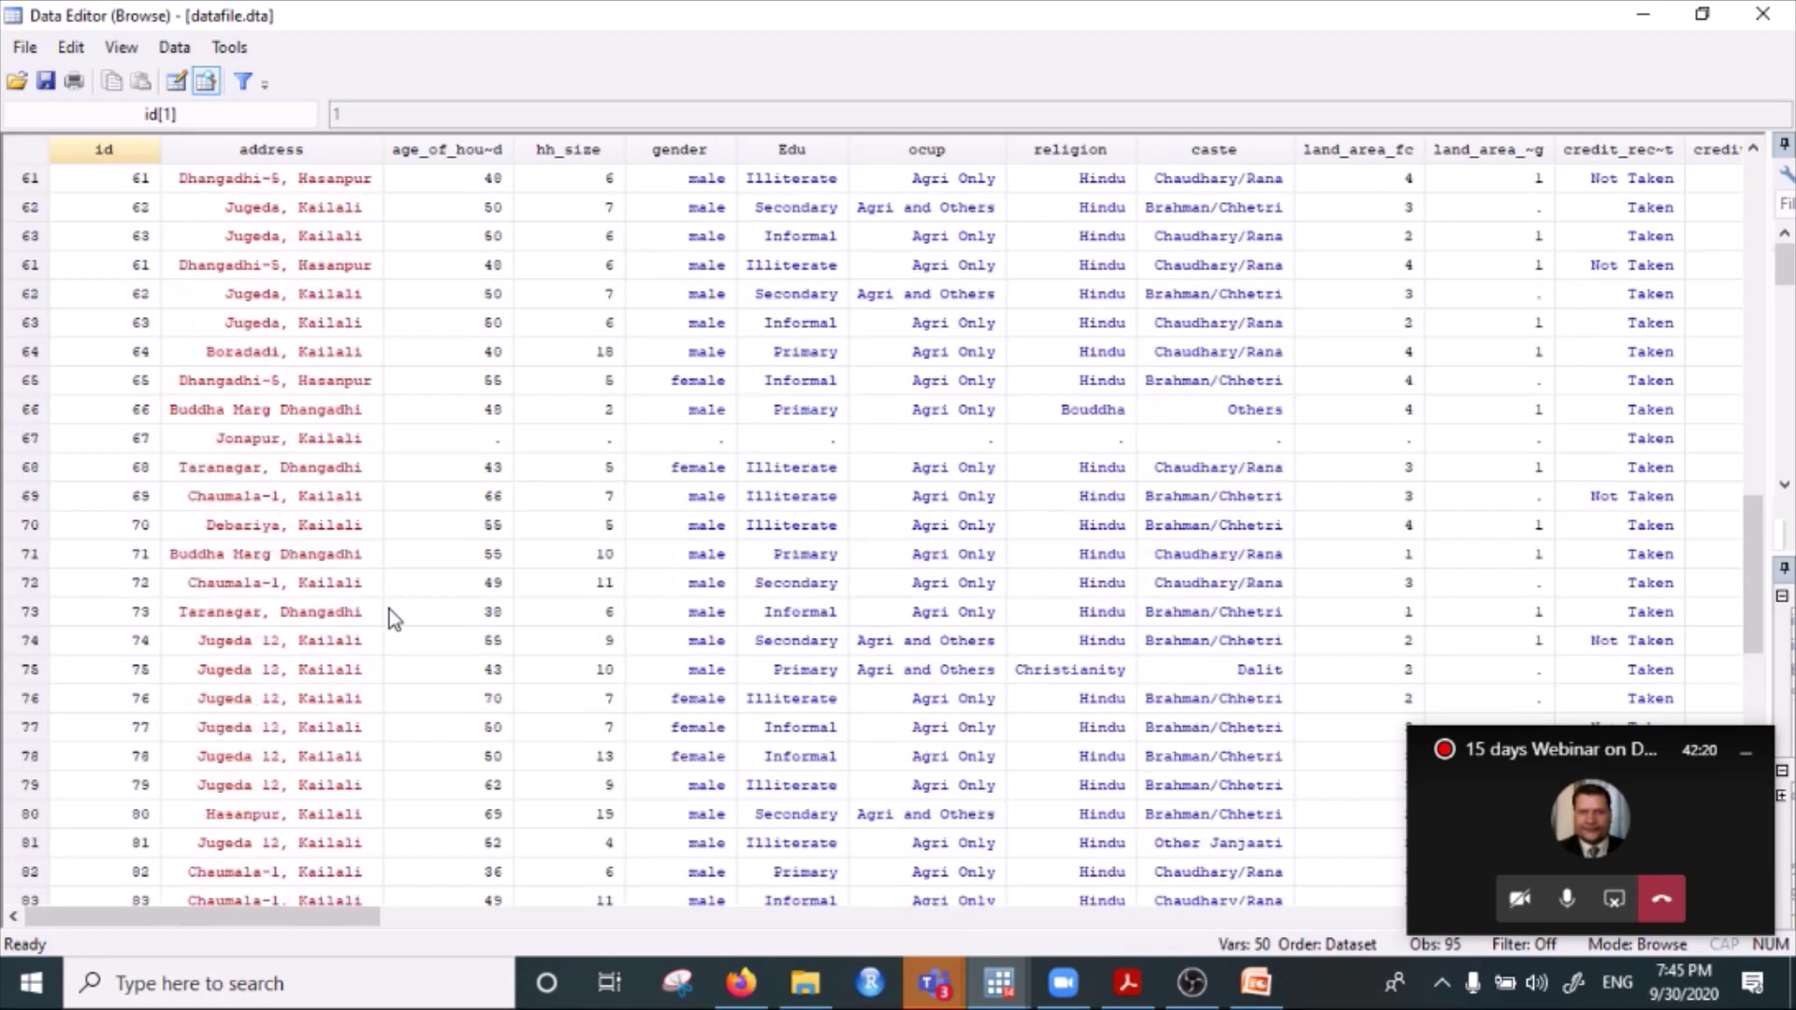
scroll(389, 609, up, 20)
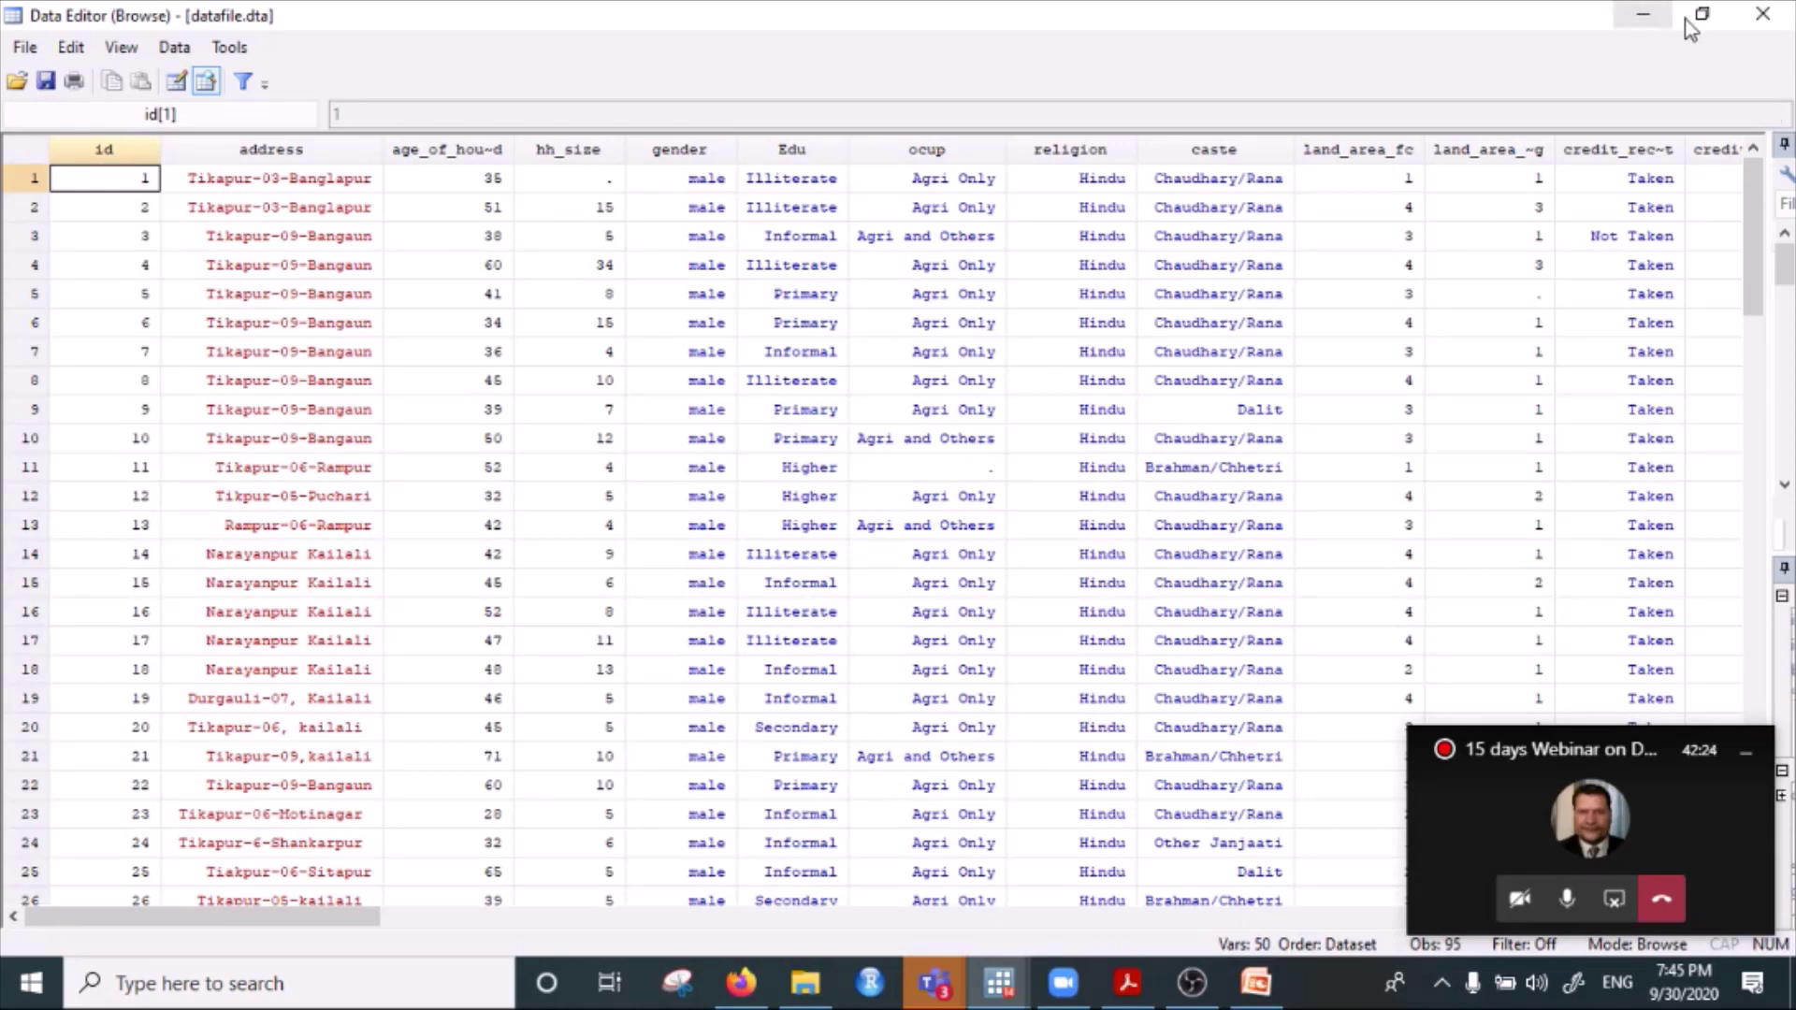
click(1643, 15)
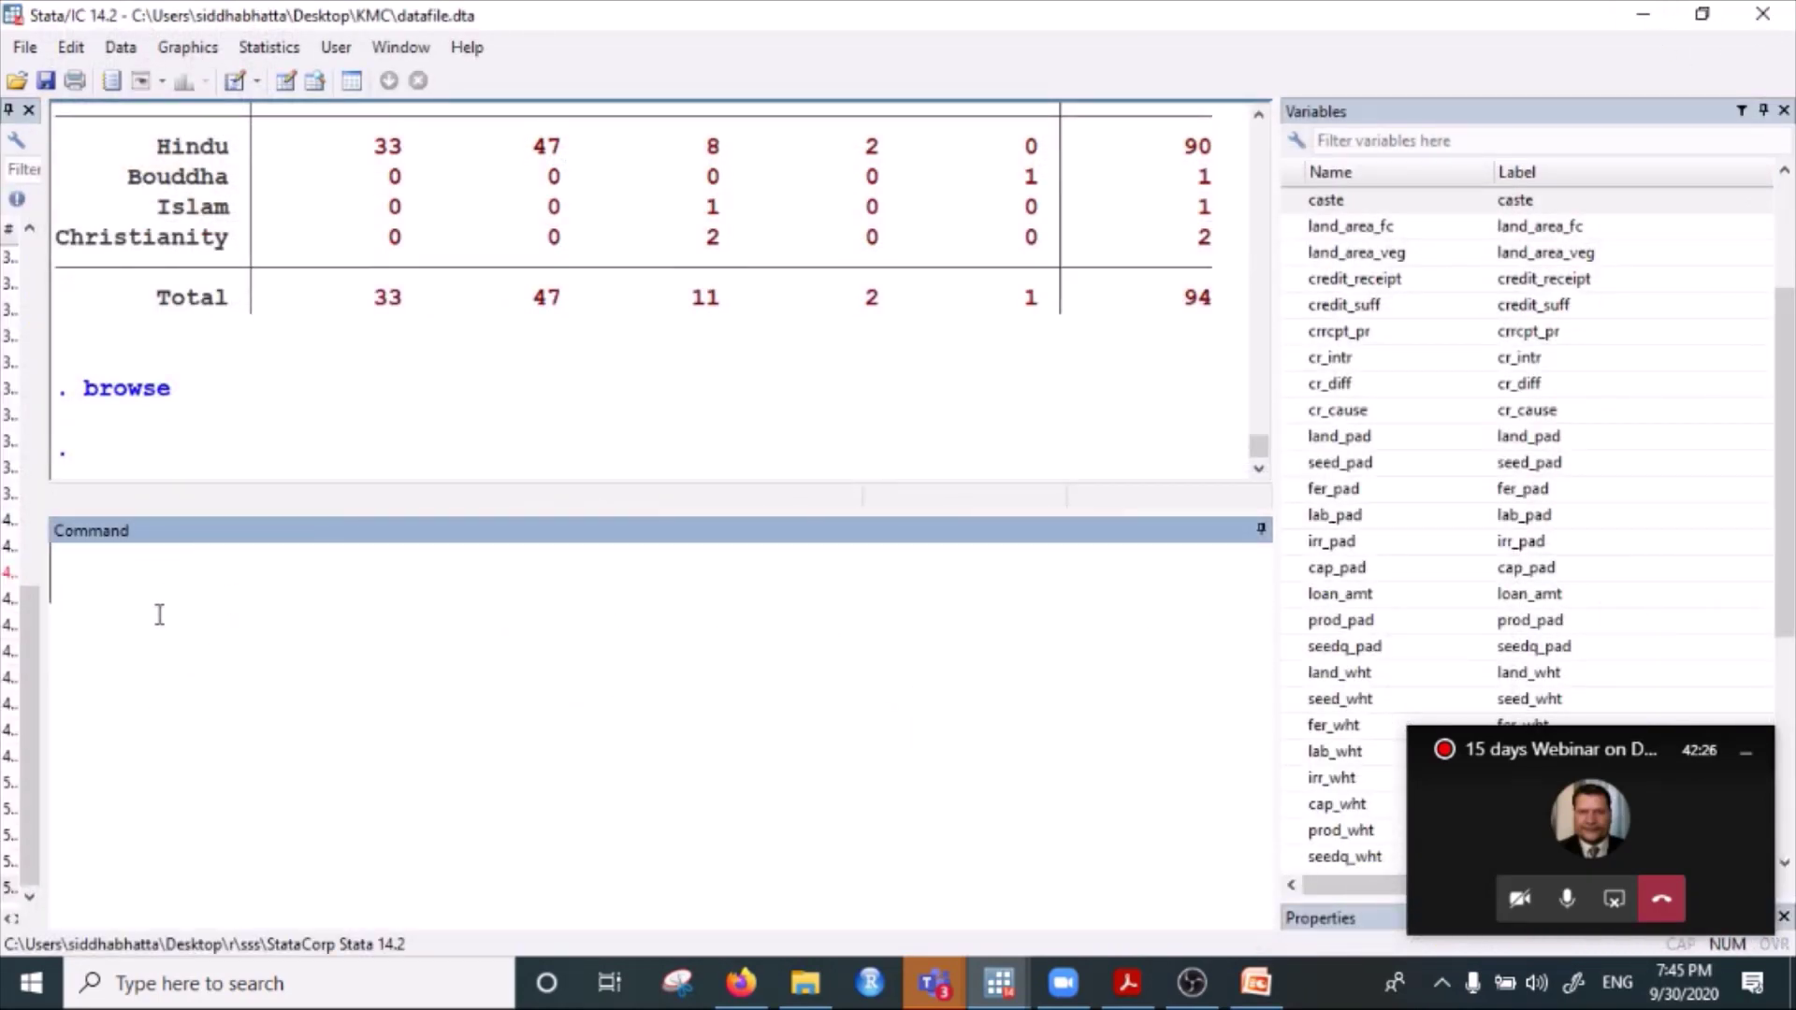
Run the edit command and set hh_size in observation 1 to 10.
text(edit)
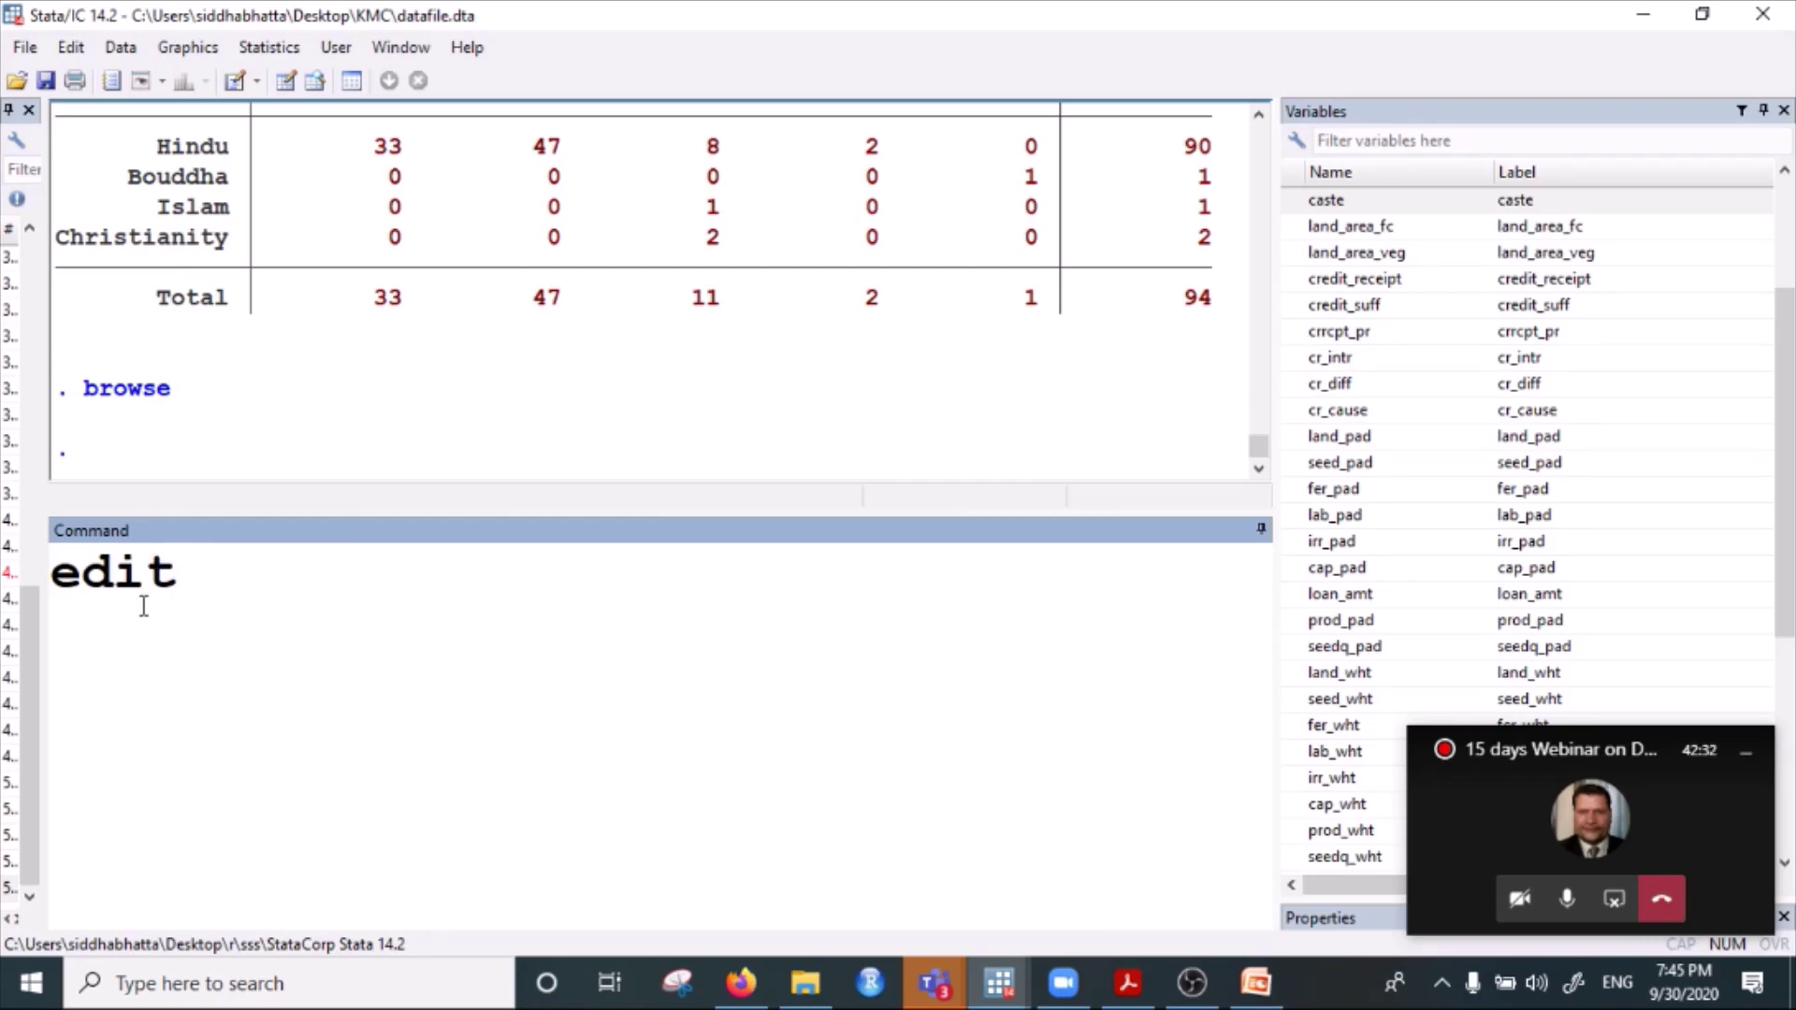
key(Return)
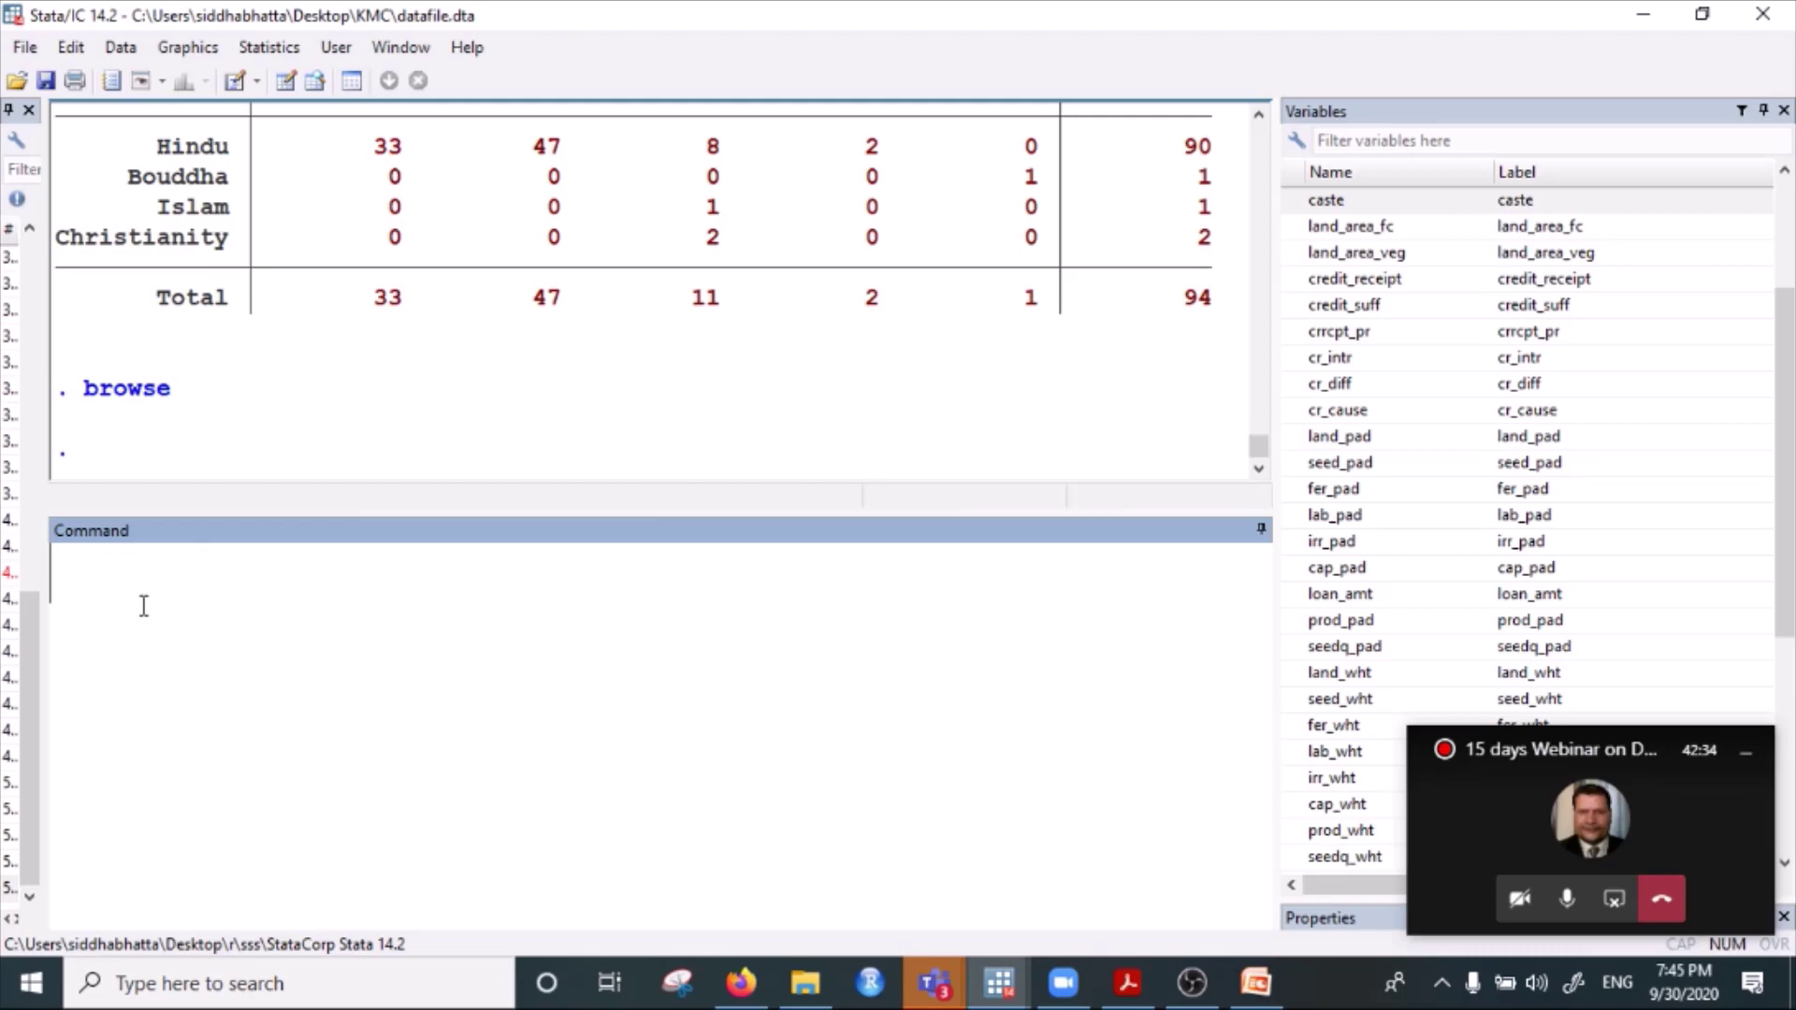
click(519, 380)
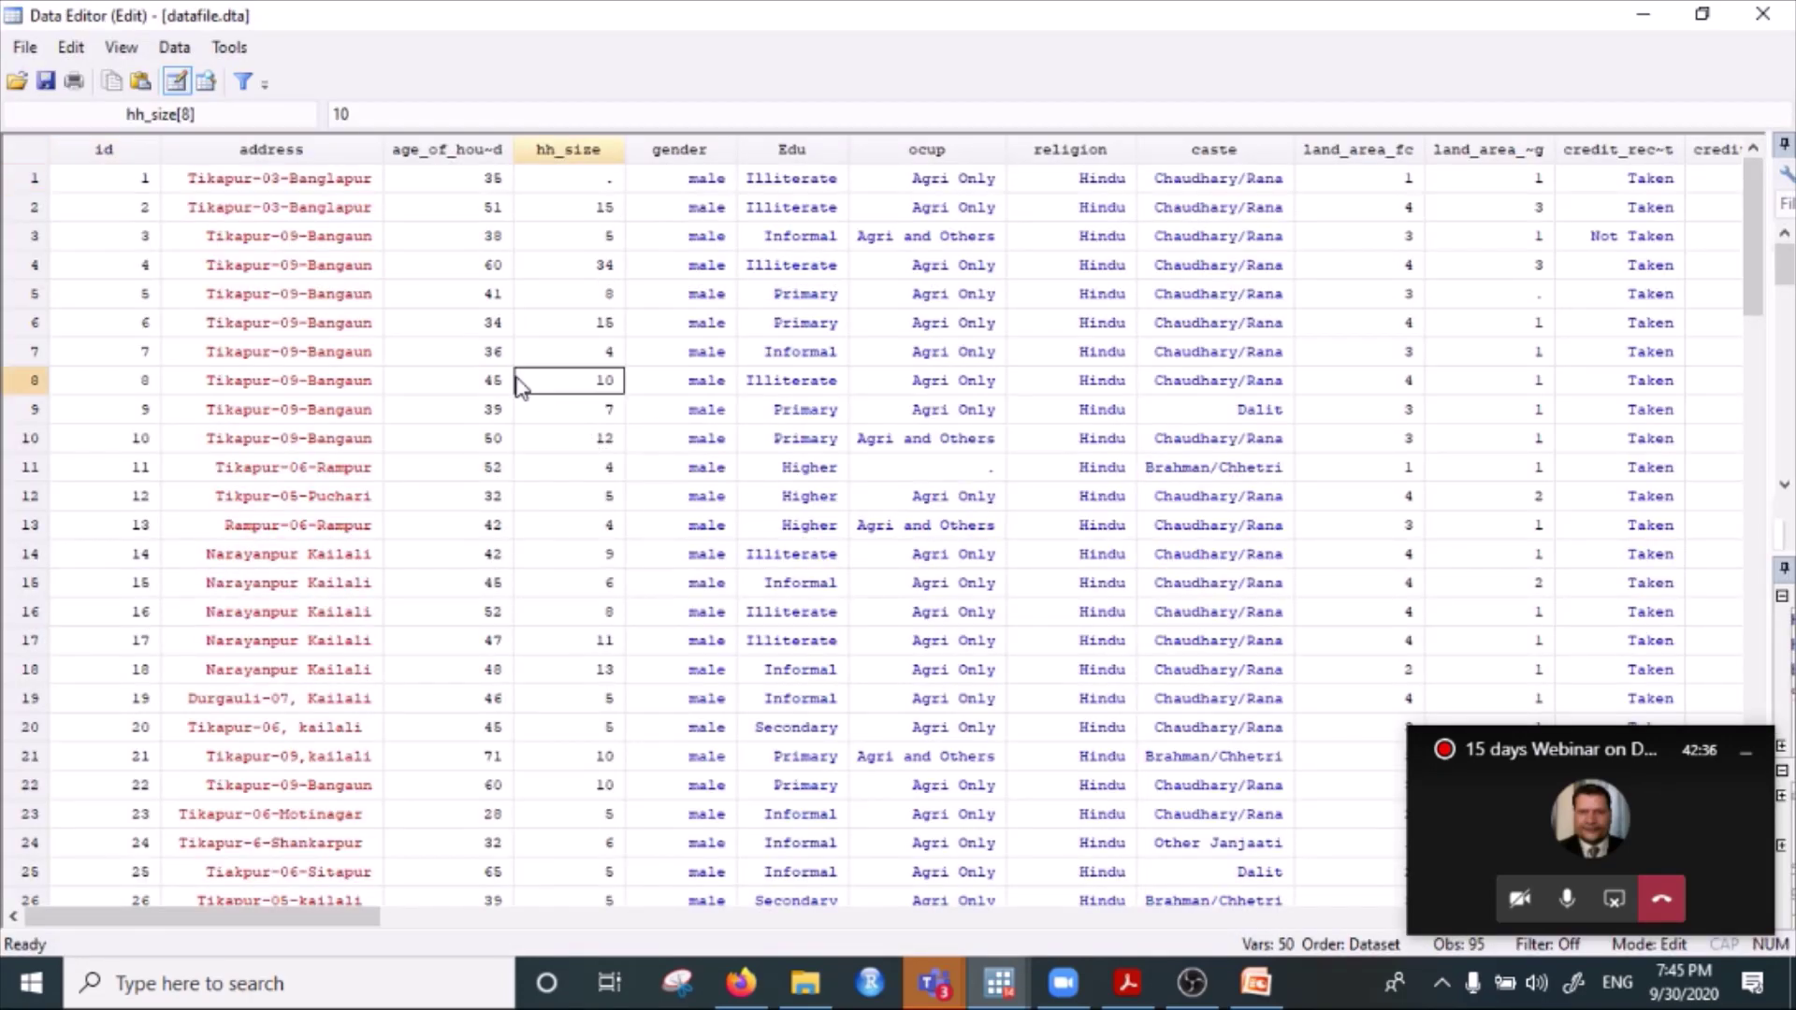
click(537, 330)
click(520, 488)
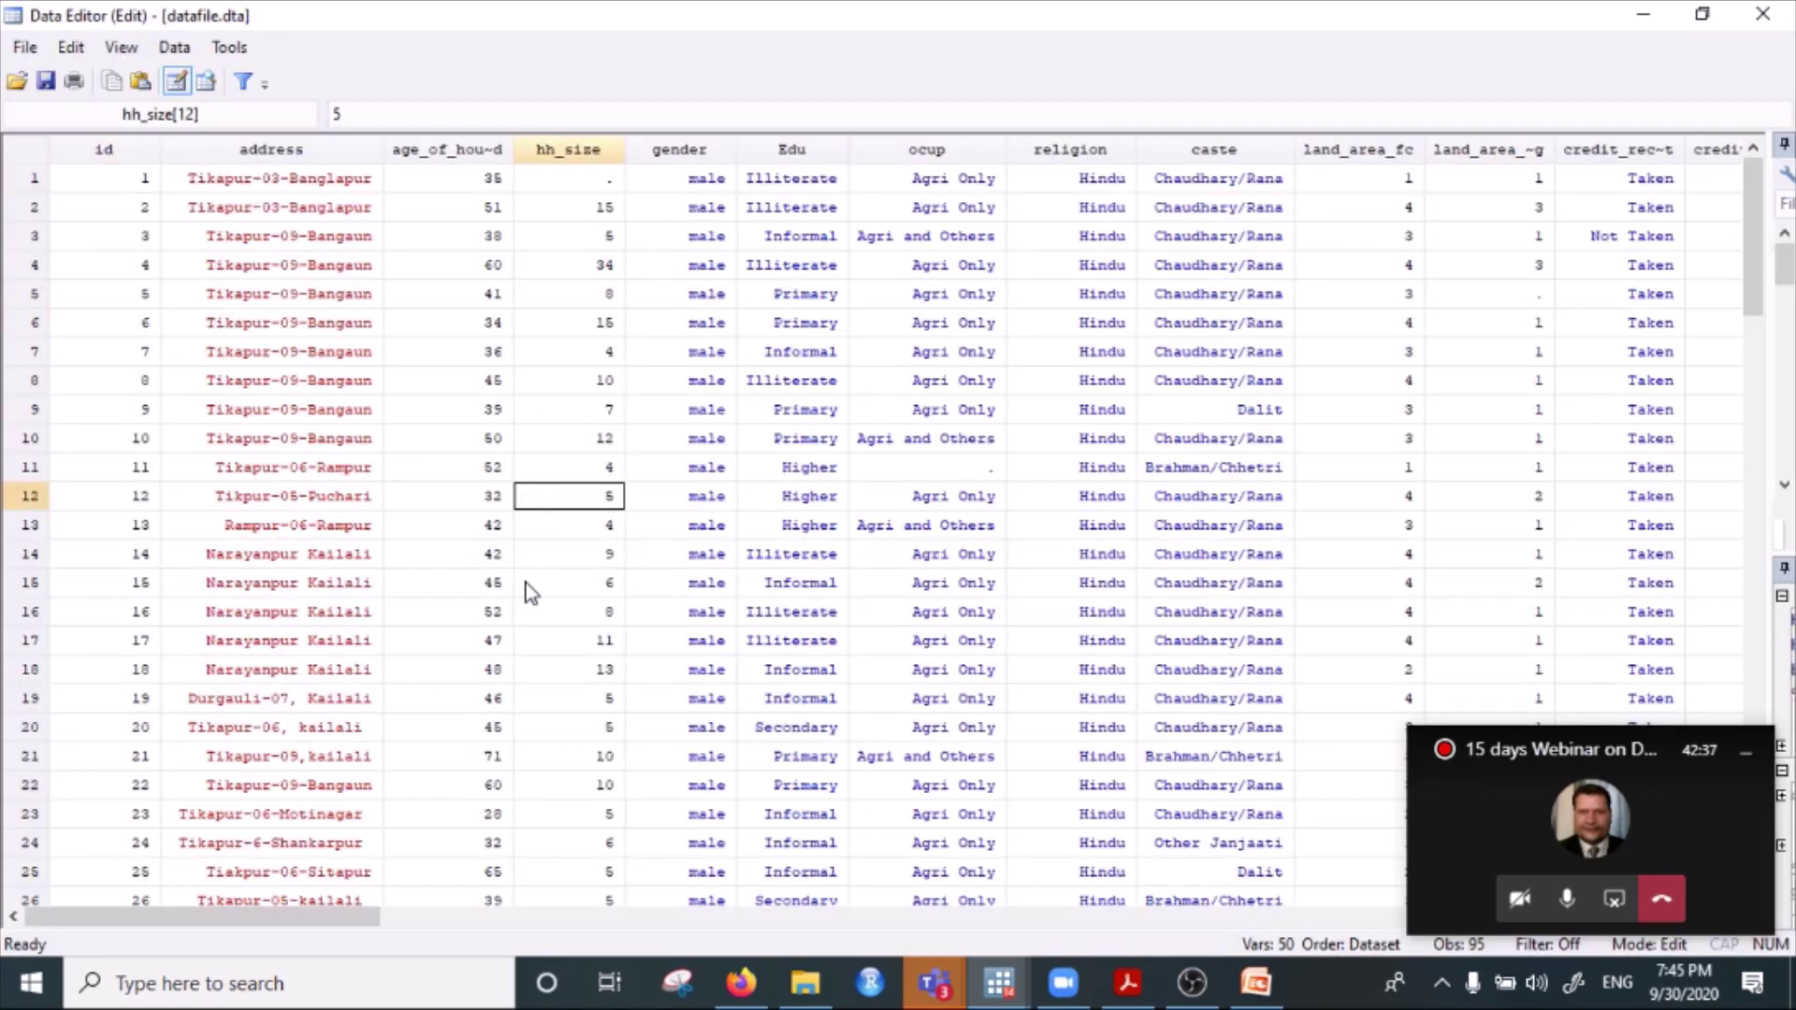
click(580, 180)
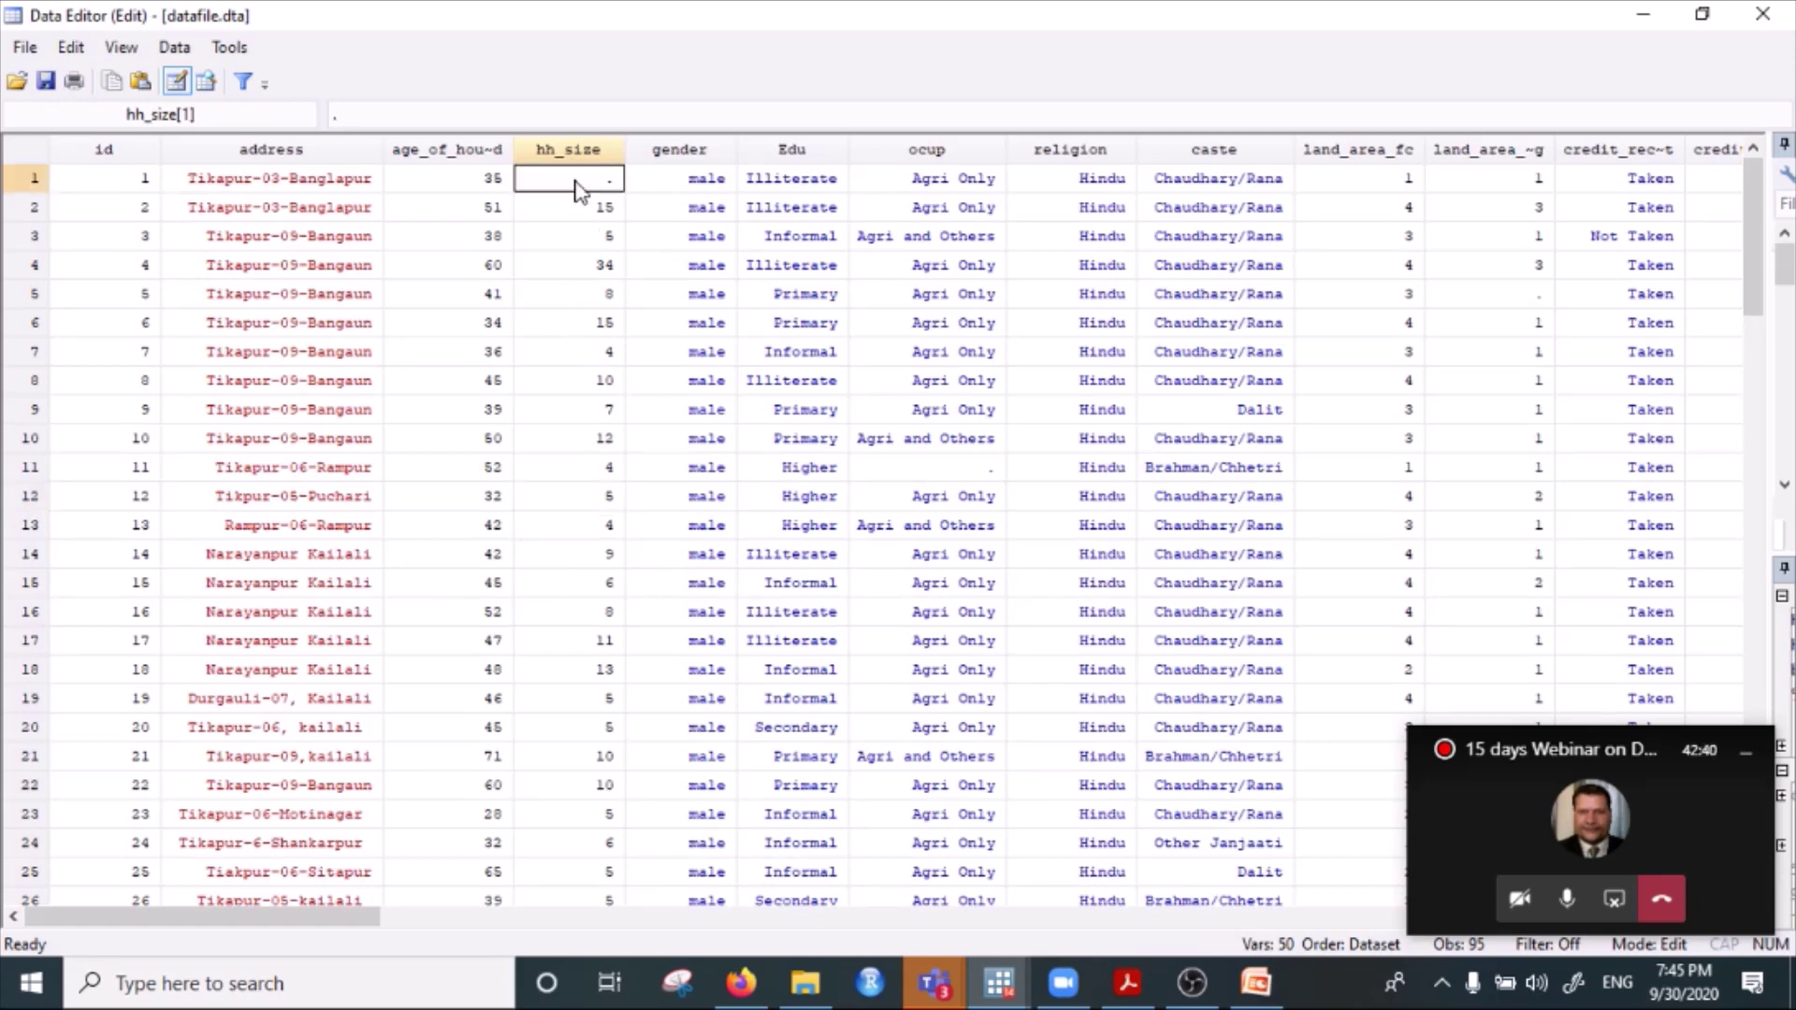
text(10)
key(Return)
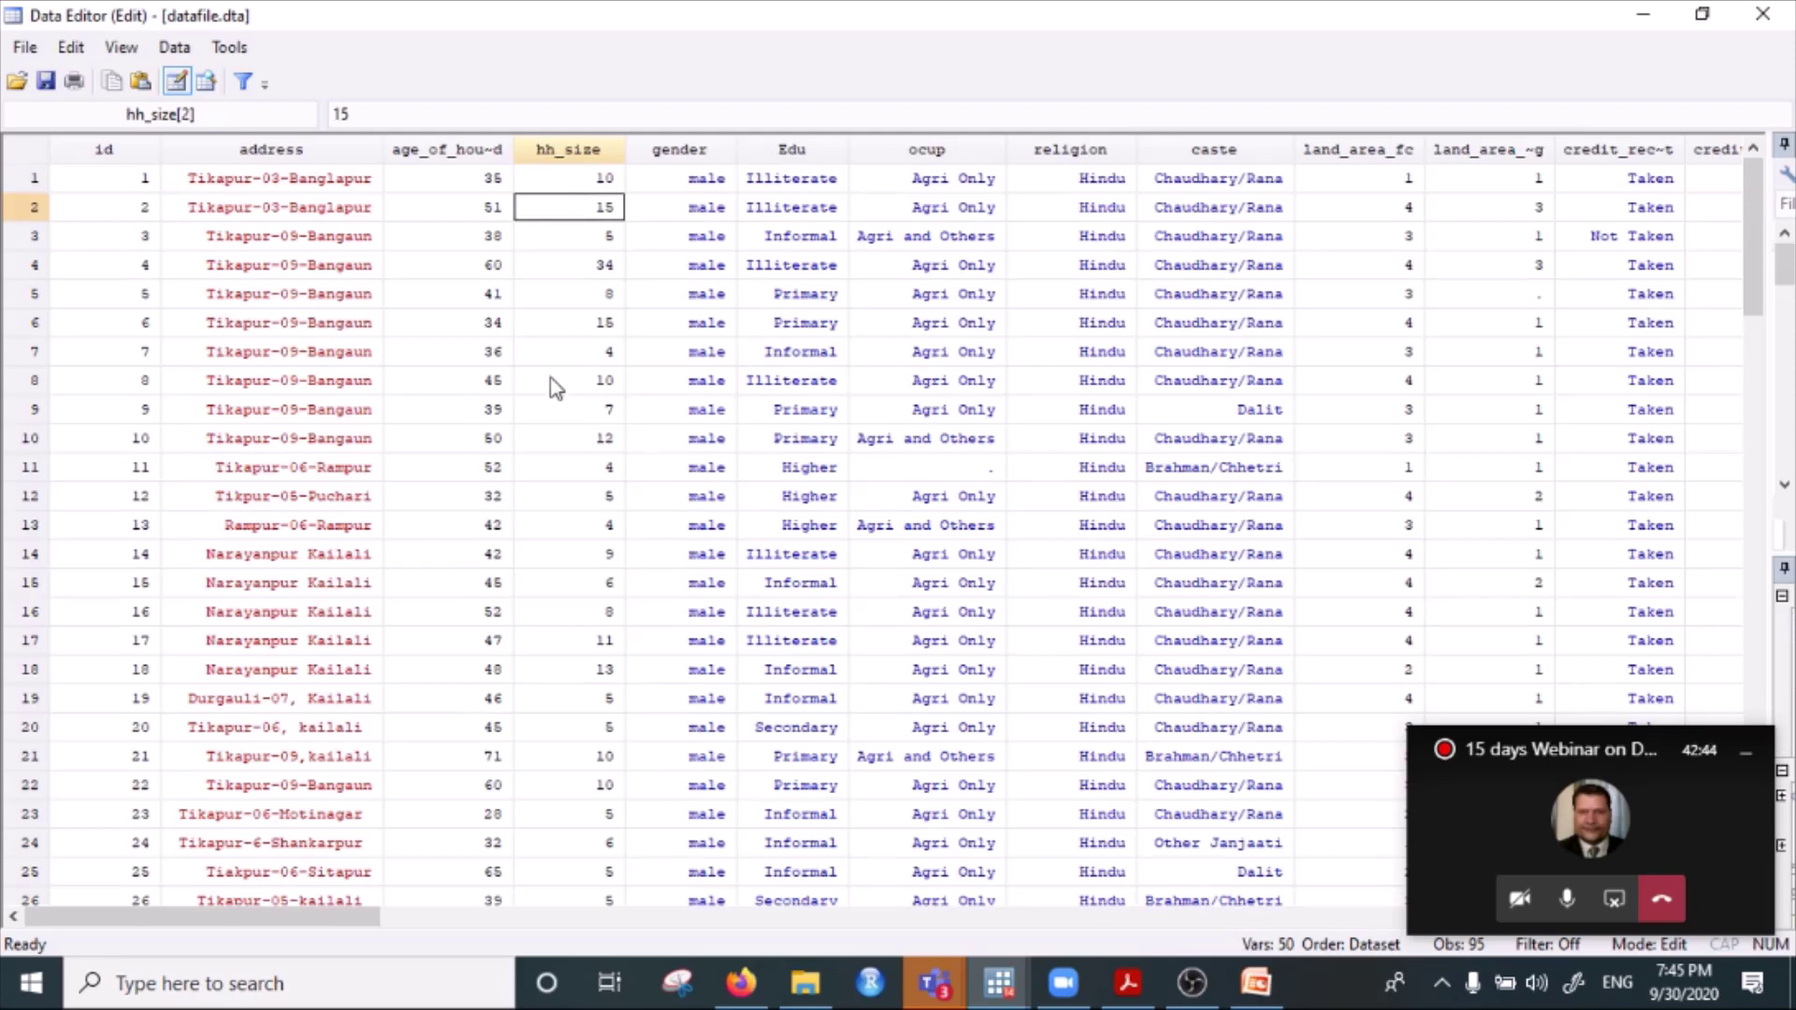
Set hh_size in observation 9 to 8 and close the Data Editor.
click(599, 412)
text(8)
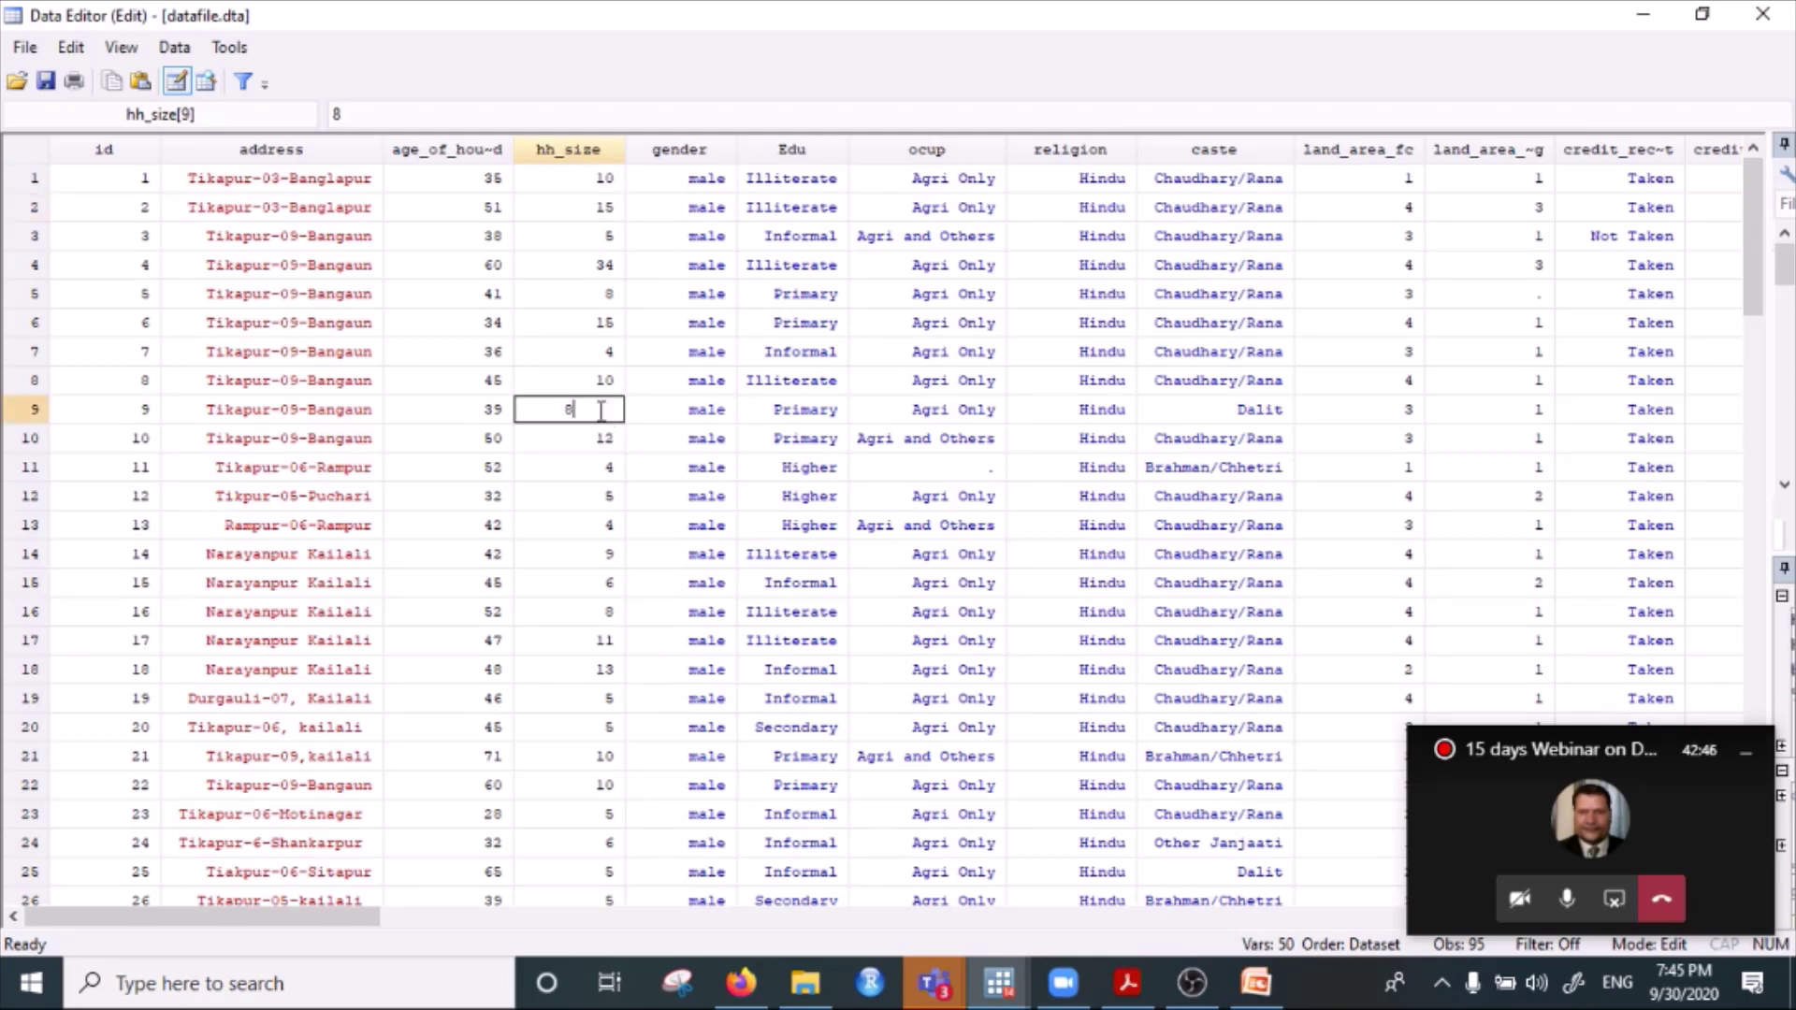
key(Return)
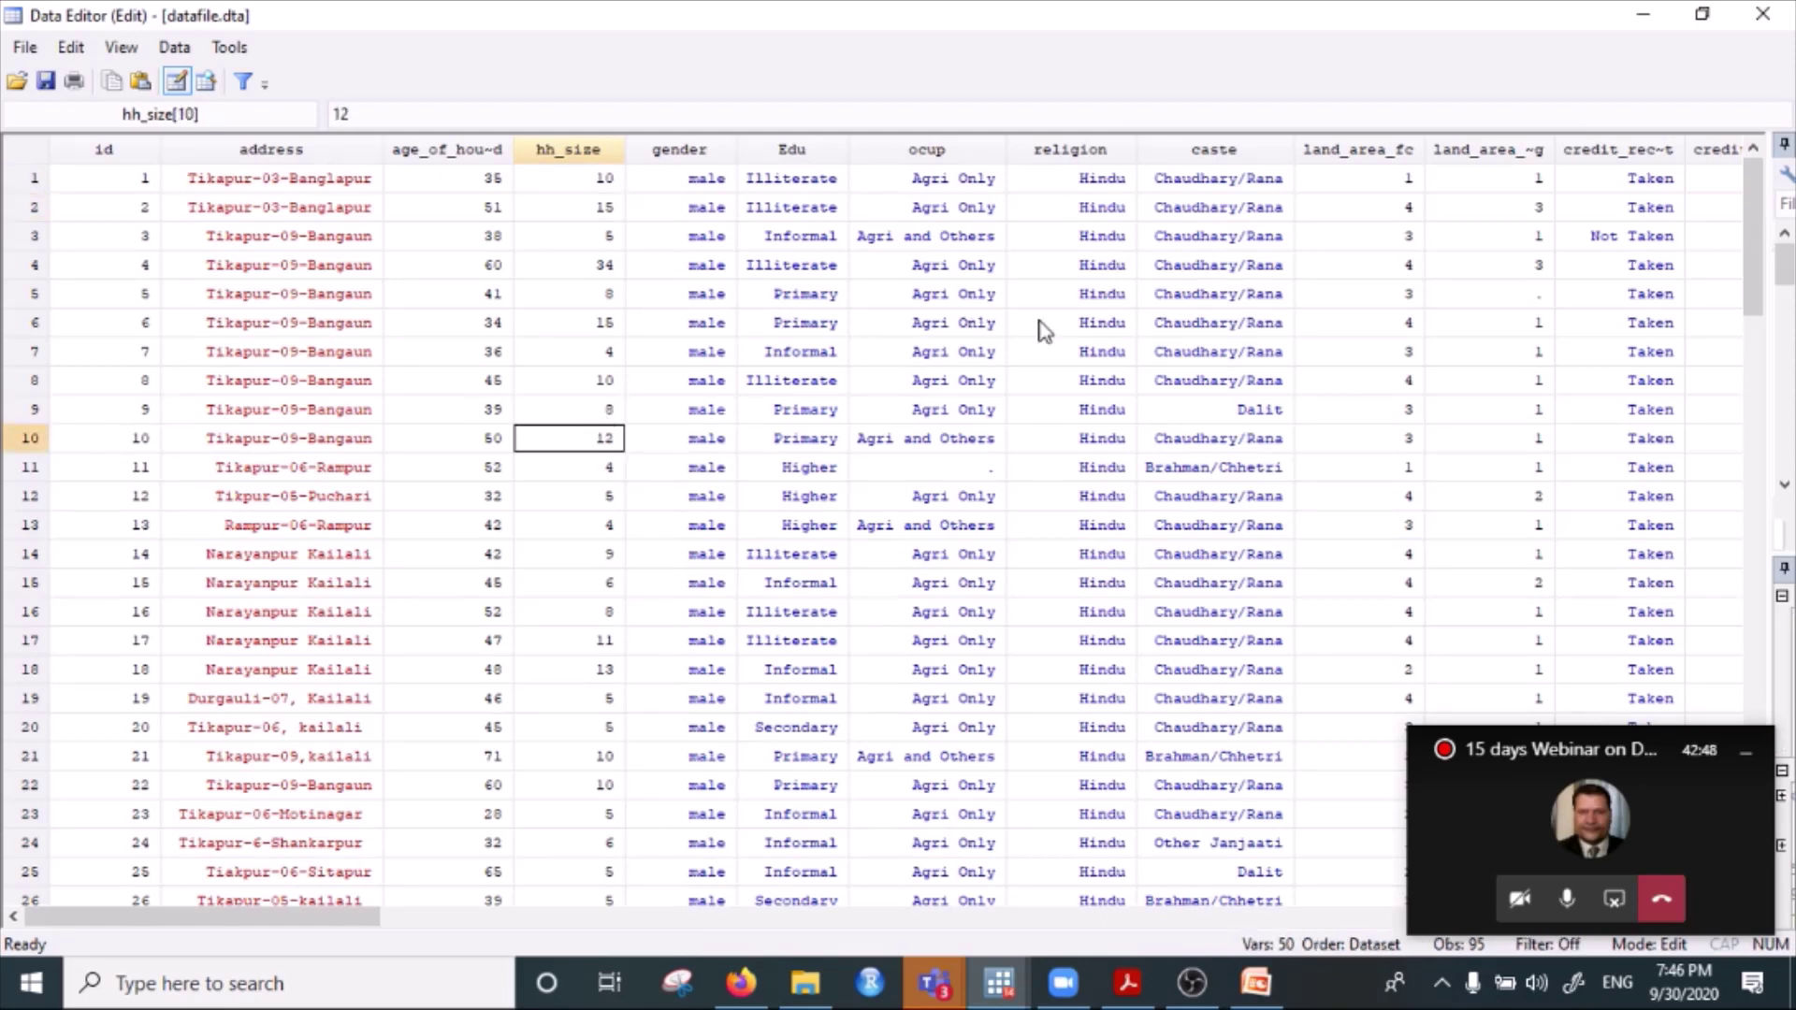
click(1763, 14)
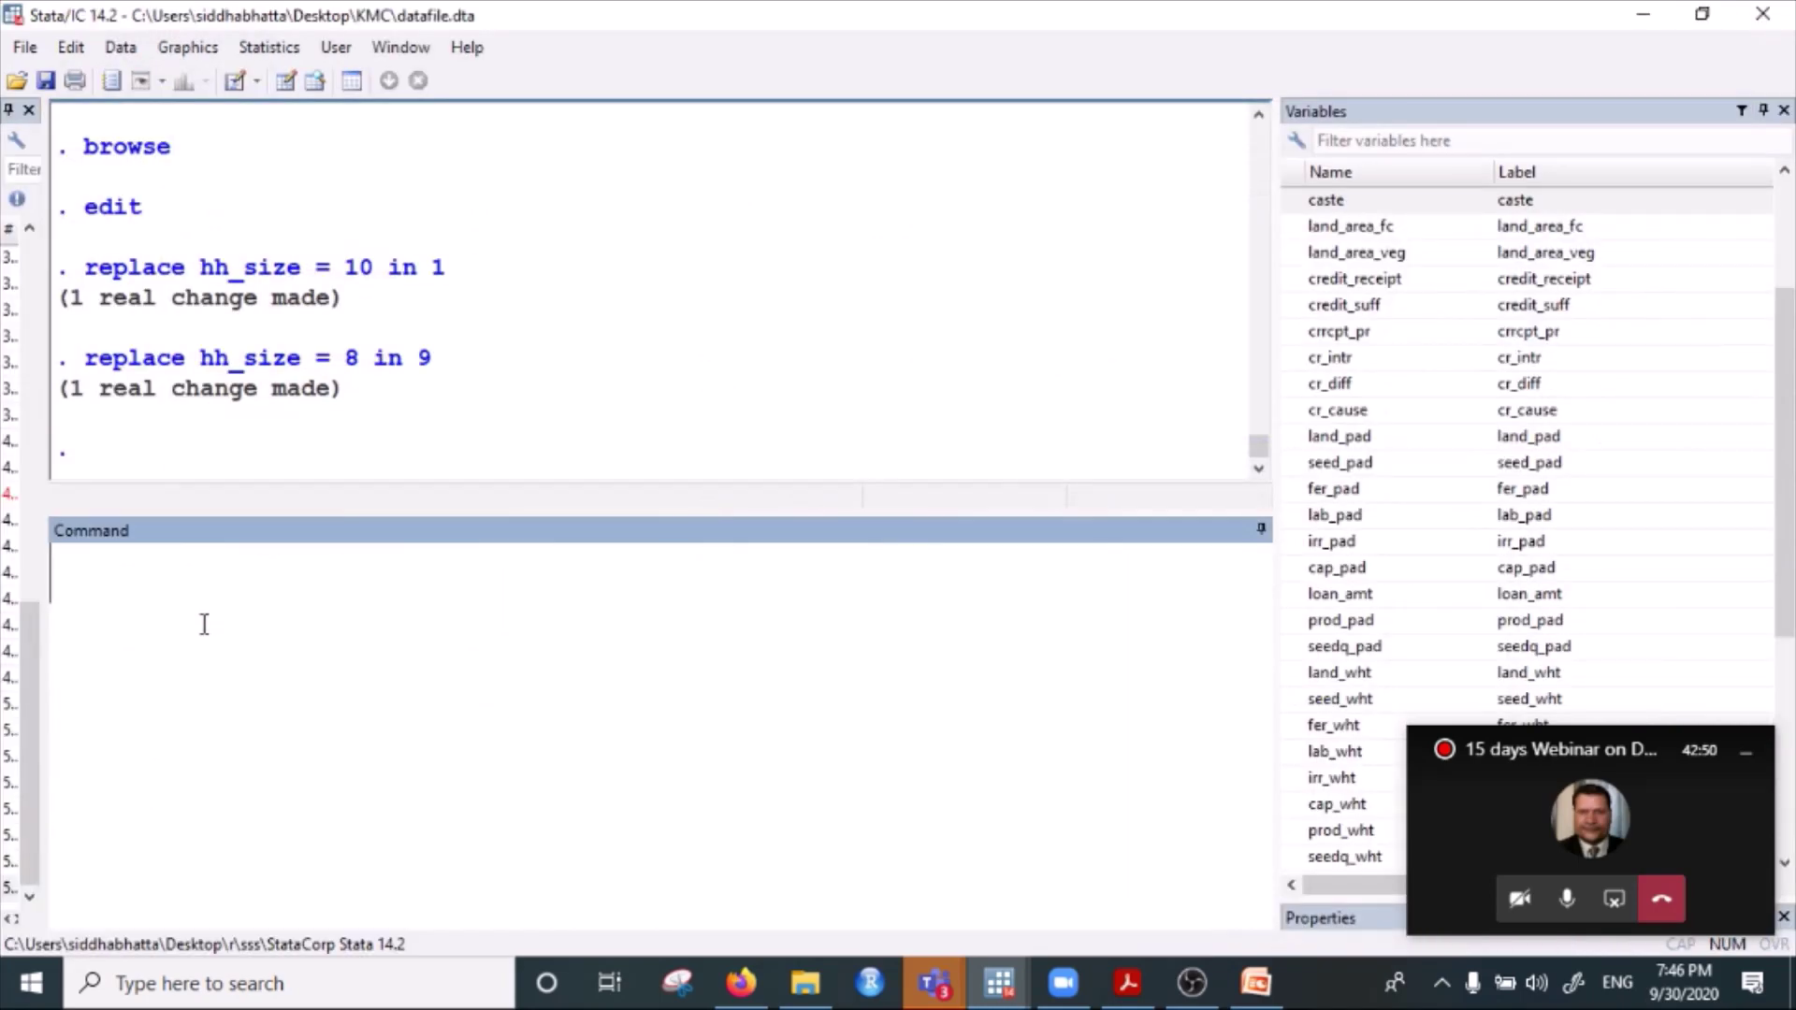
Run the edit command again to check the hh_size entries, and minimize the Data Editor.
text(edit)
key(Return)
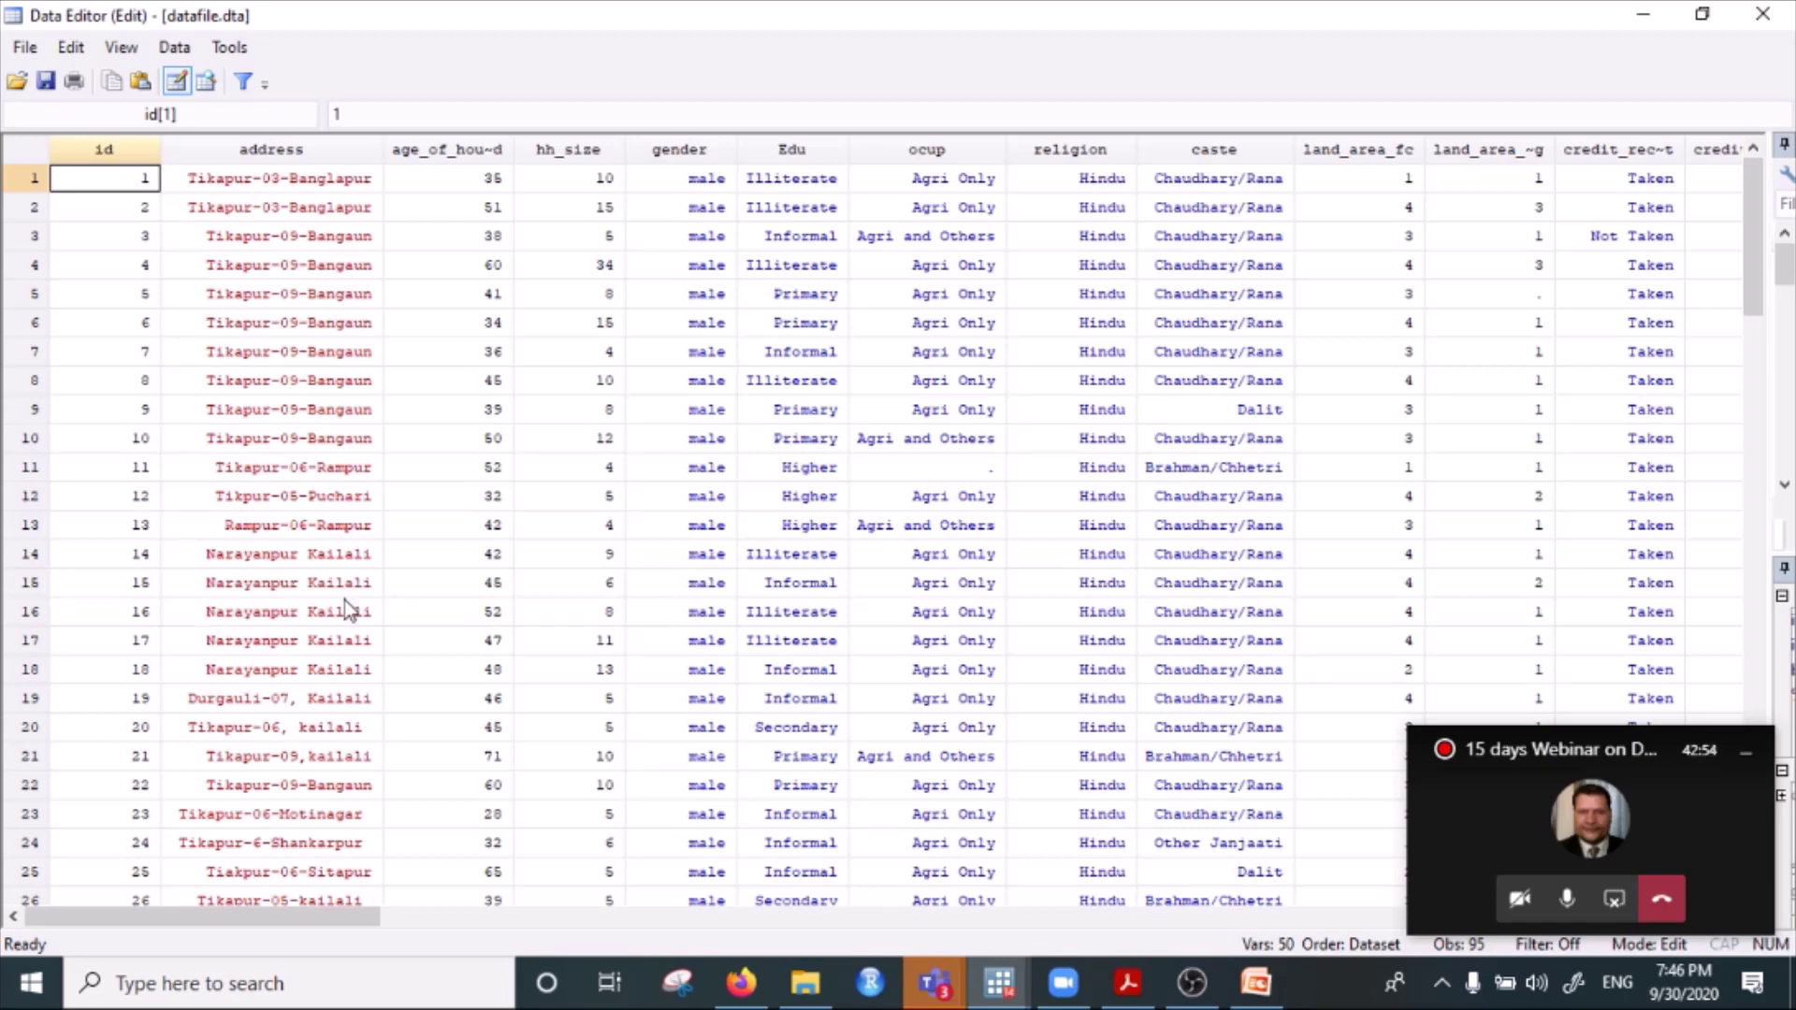
click(603, 388)
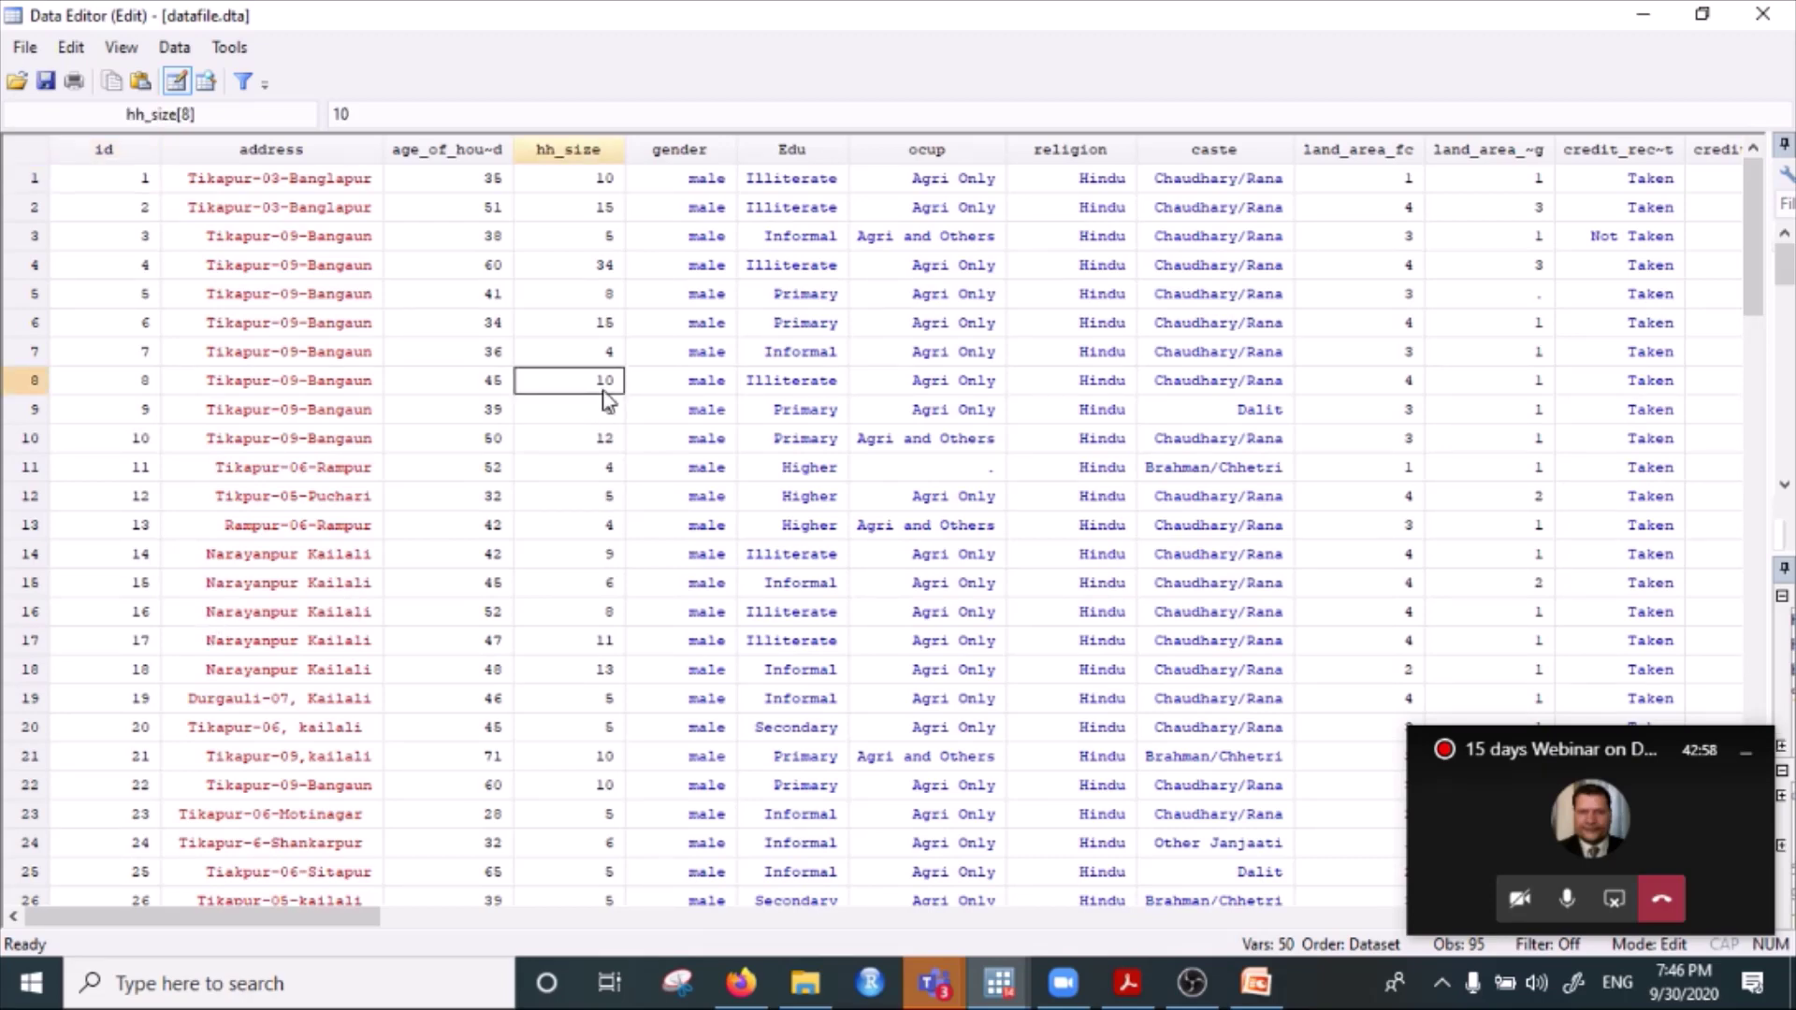
click(1643, 14)
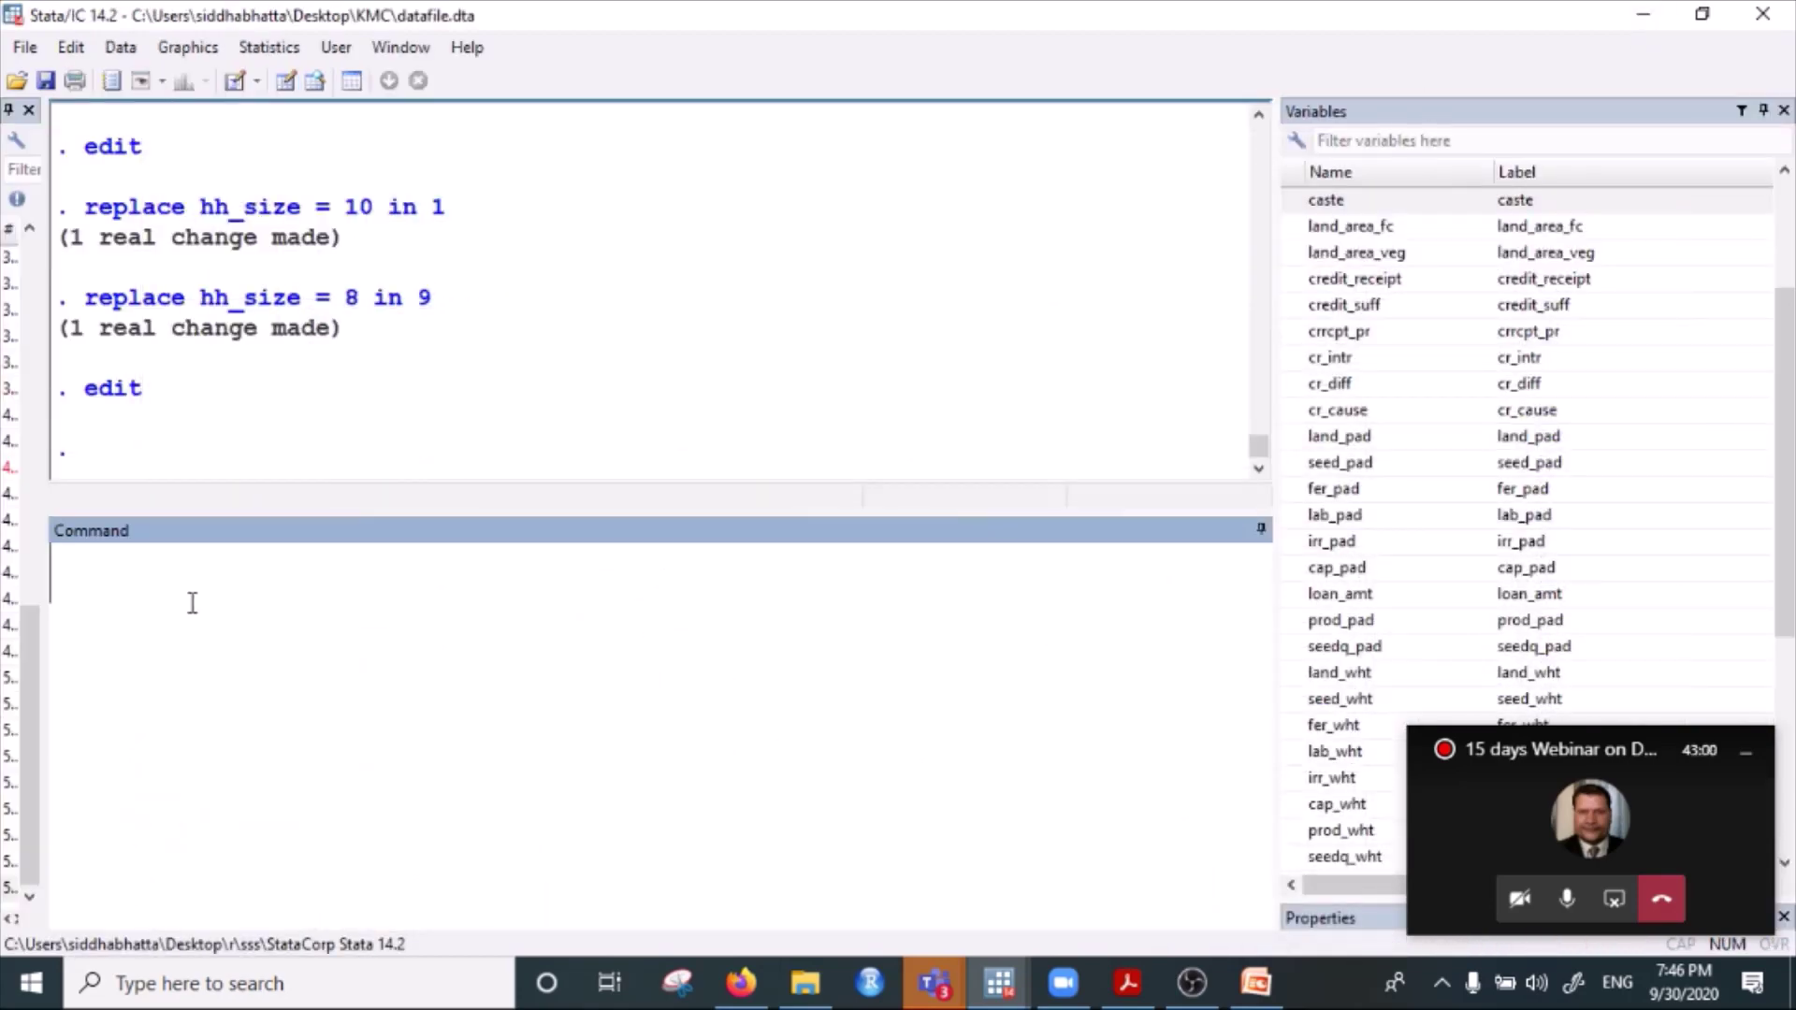
Run the command list hh_size to print the household size variable for the observations.
text(lsit)
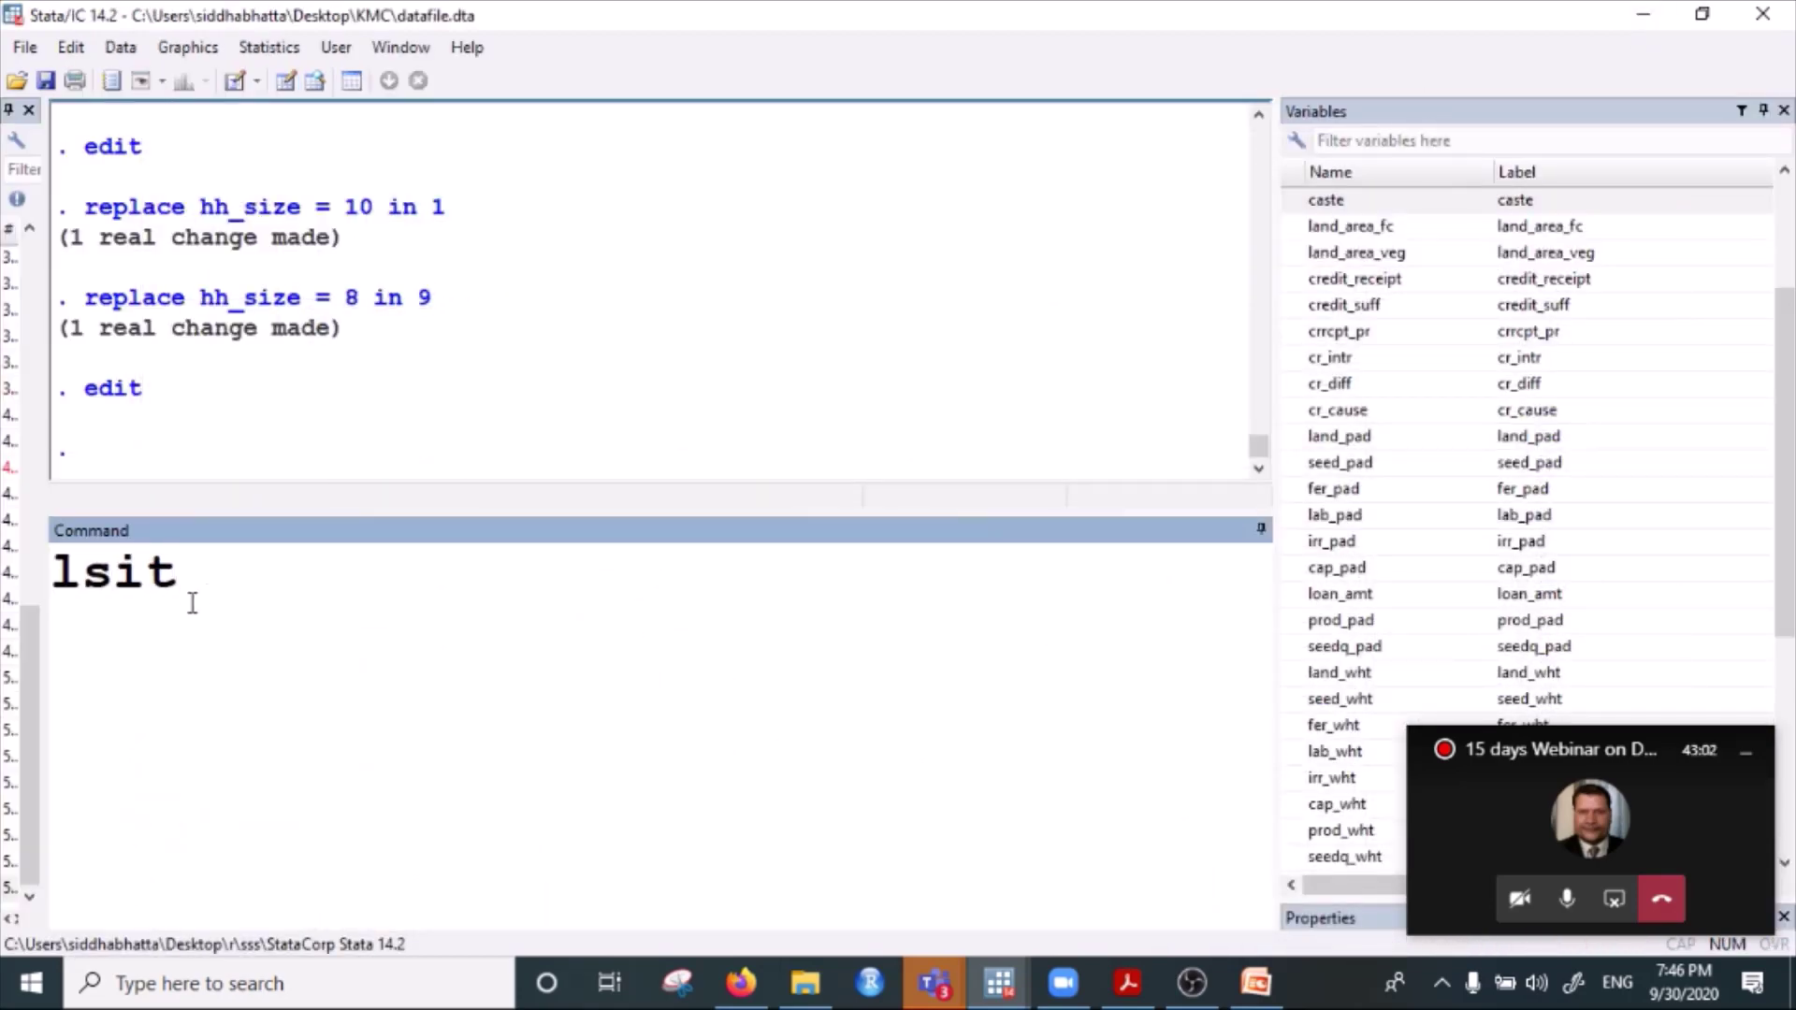
key(BackSpace)
key(BackSpace)
key(BackSpace)
key(BackSpace)
text(ist)
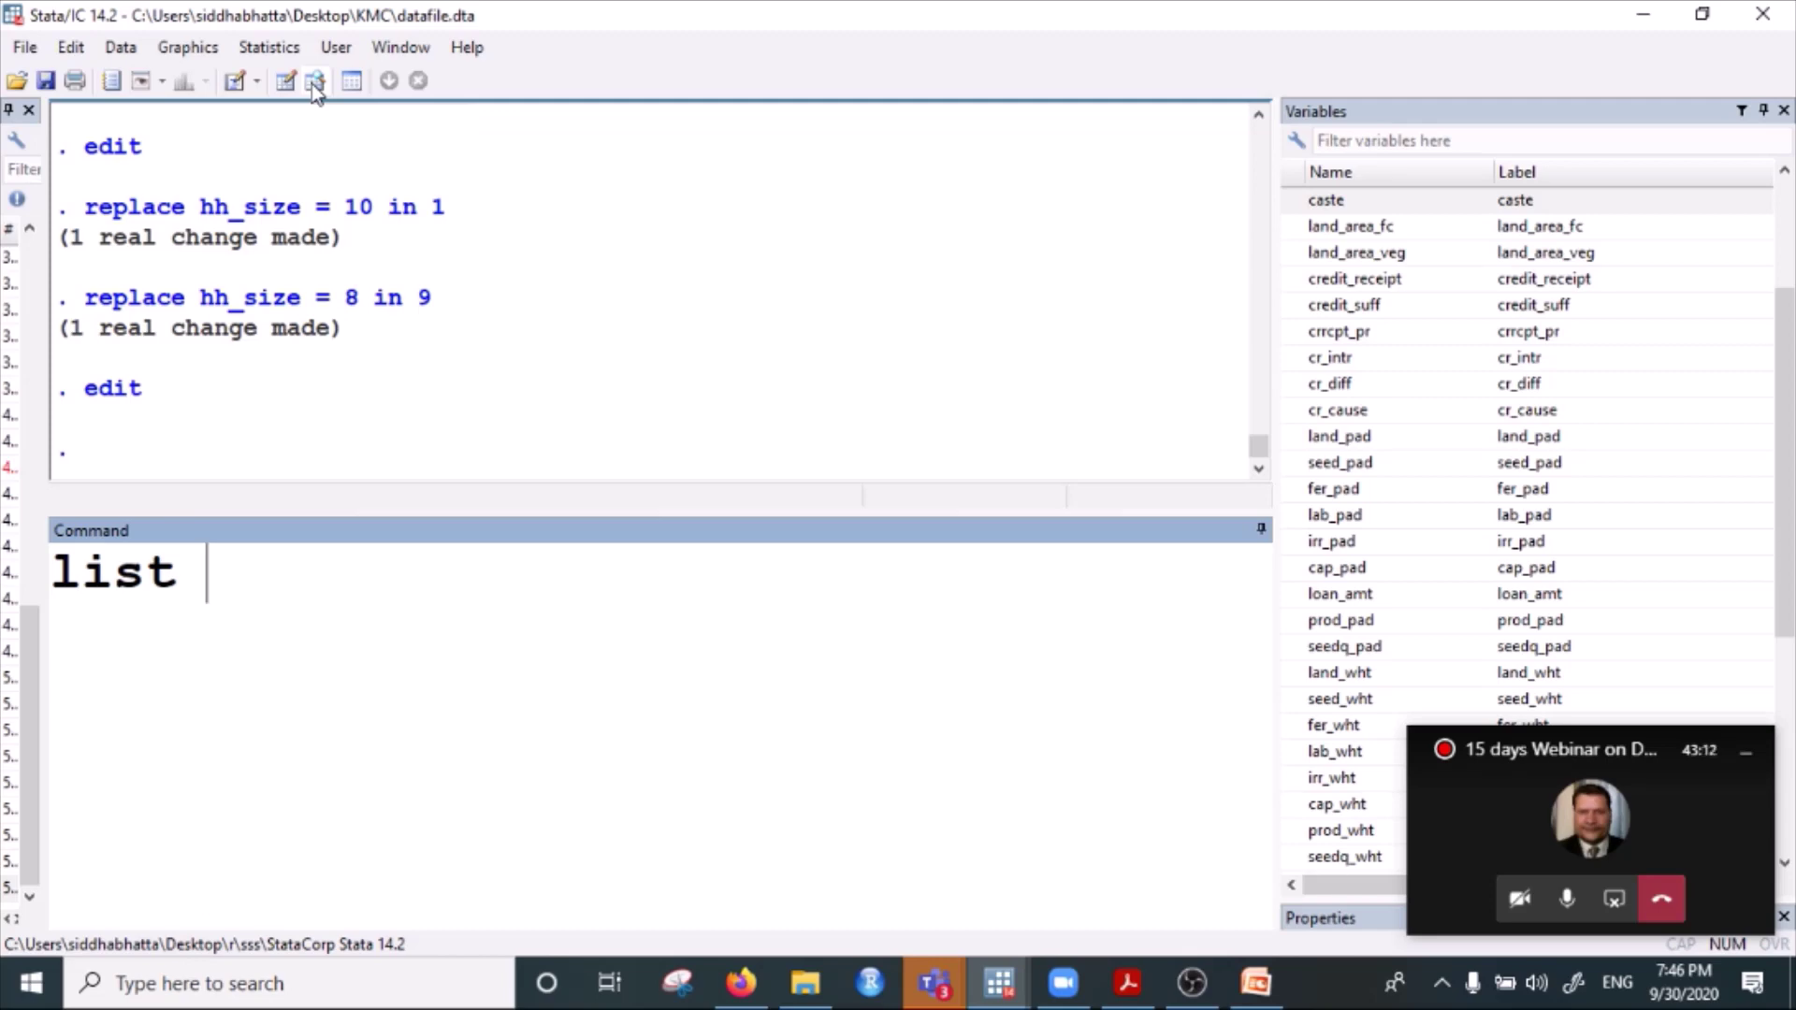
scroll(1360, 344, up, 3)
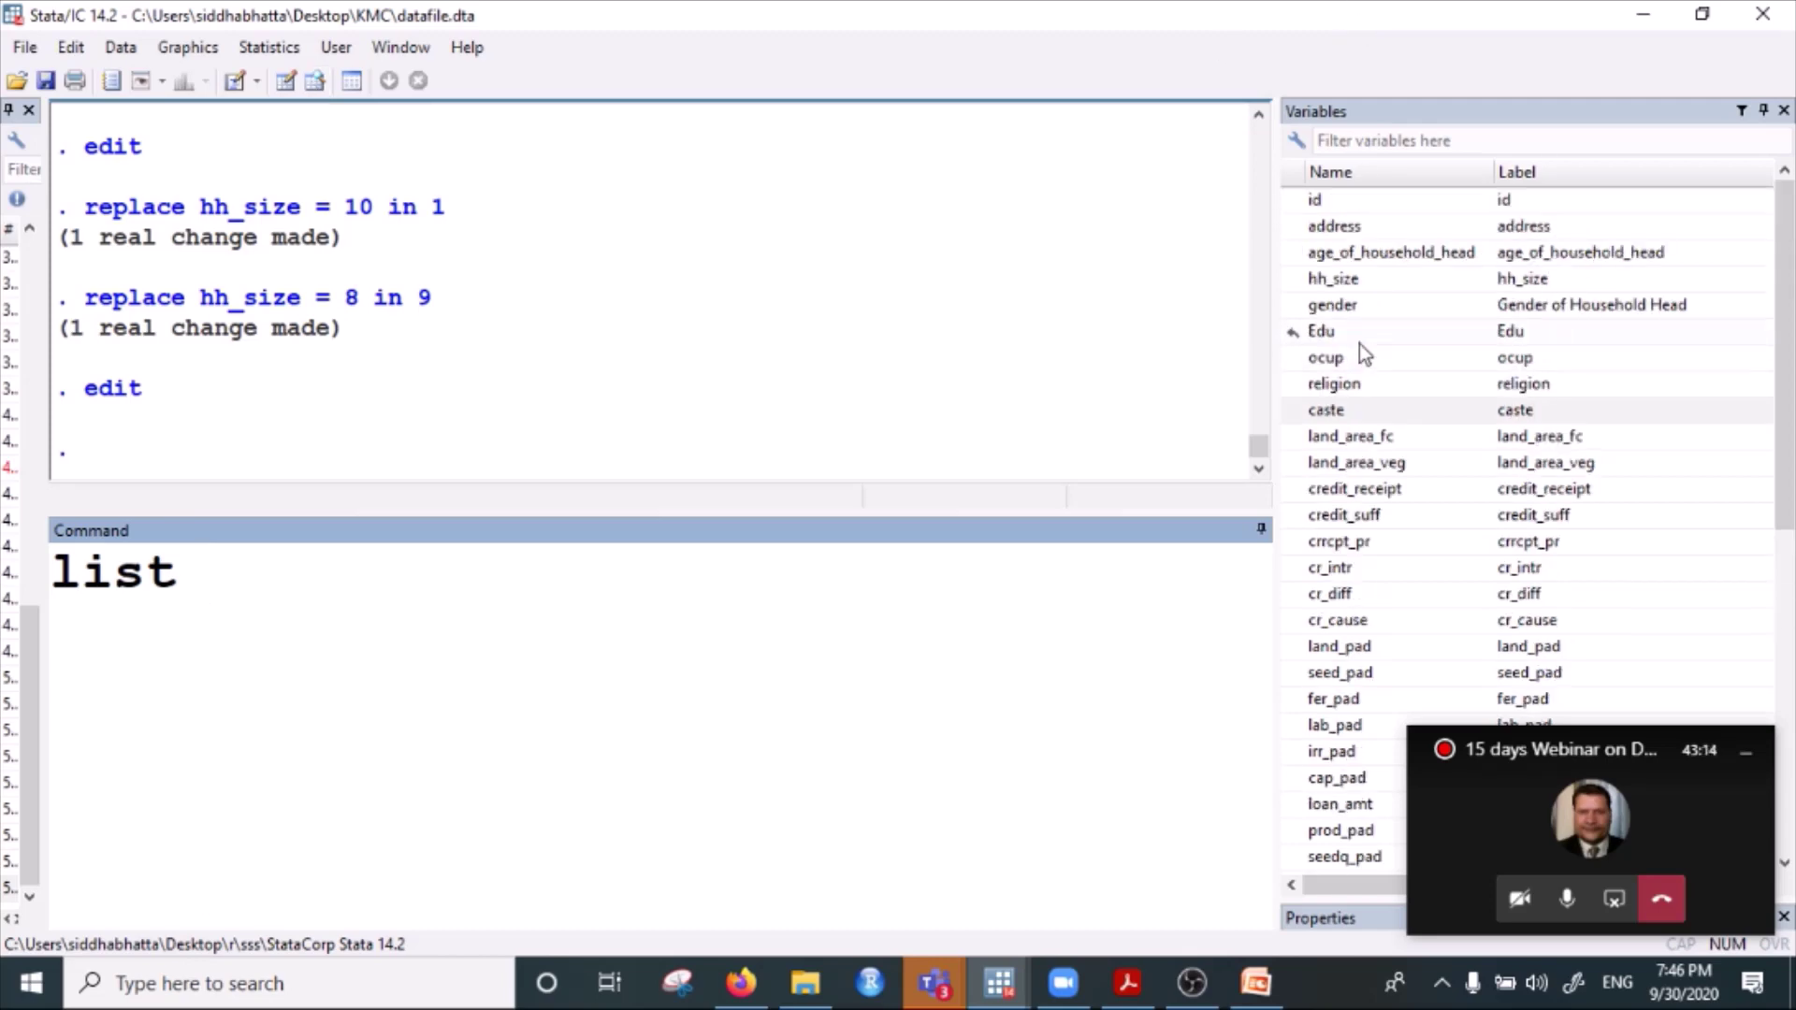
click(1293, 278)
click(465, 571)
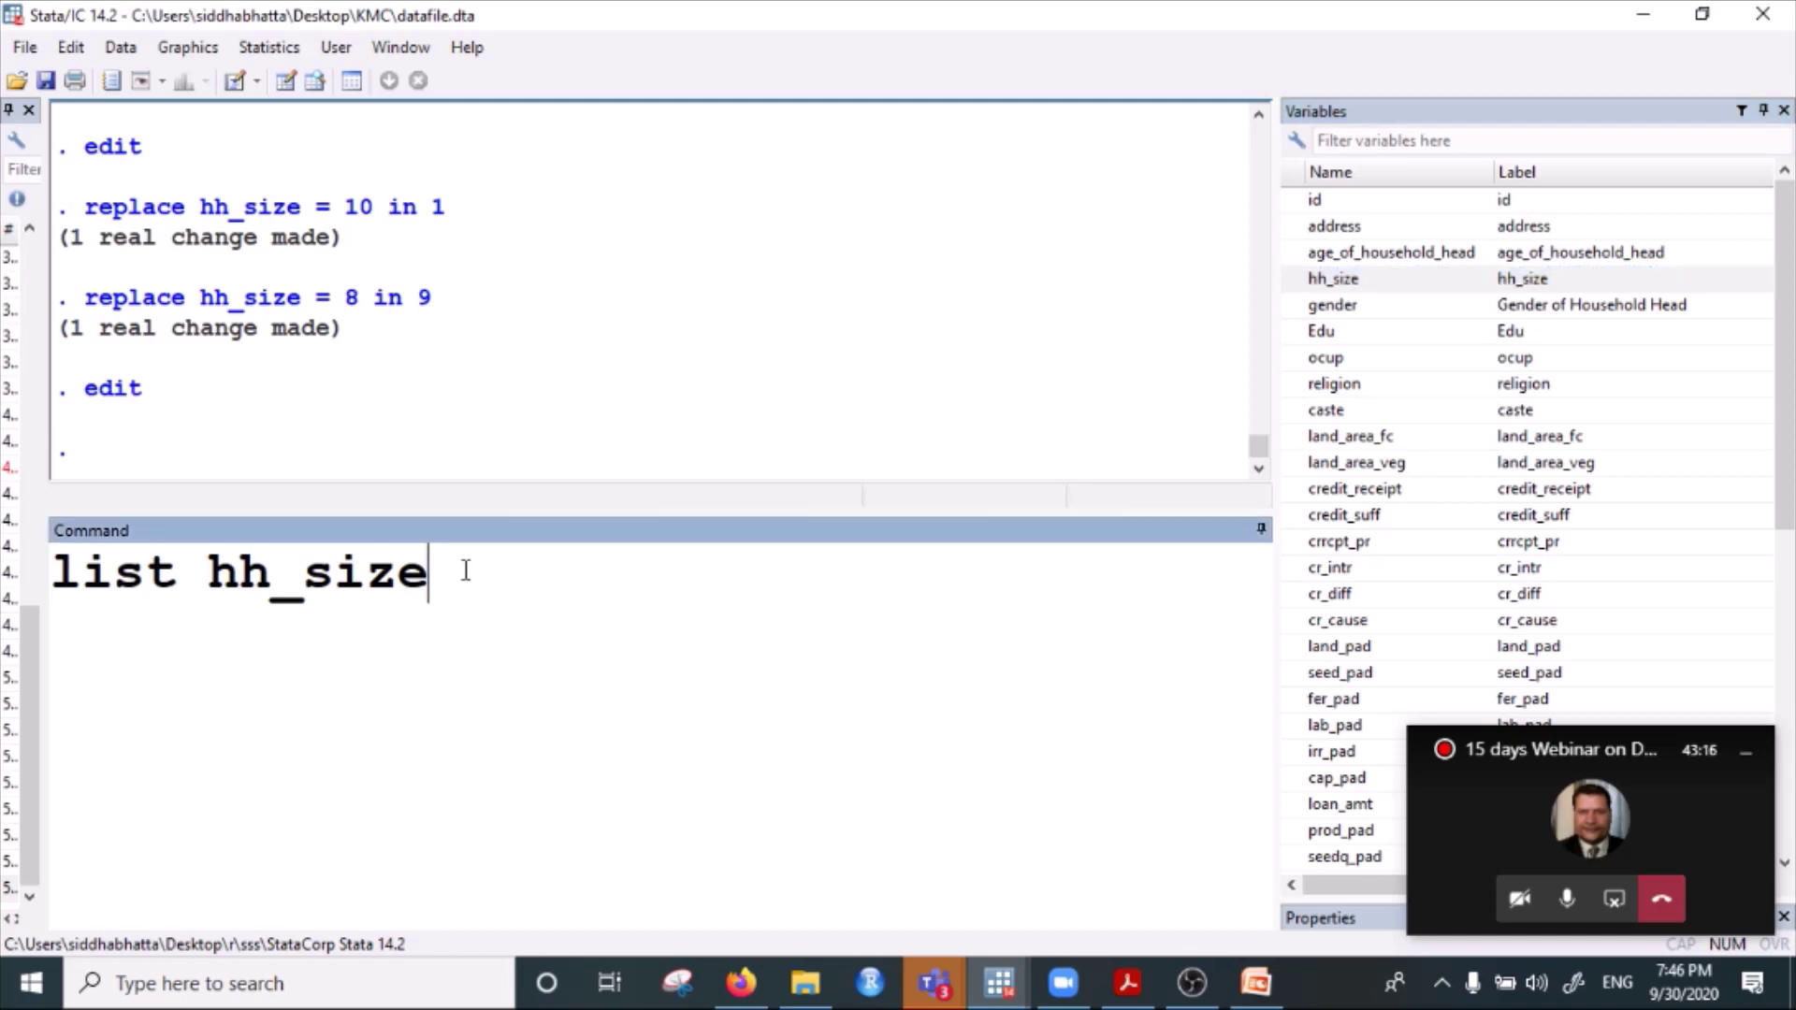
key(Return)
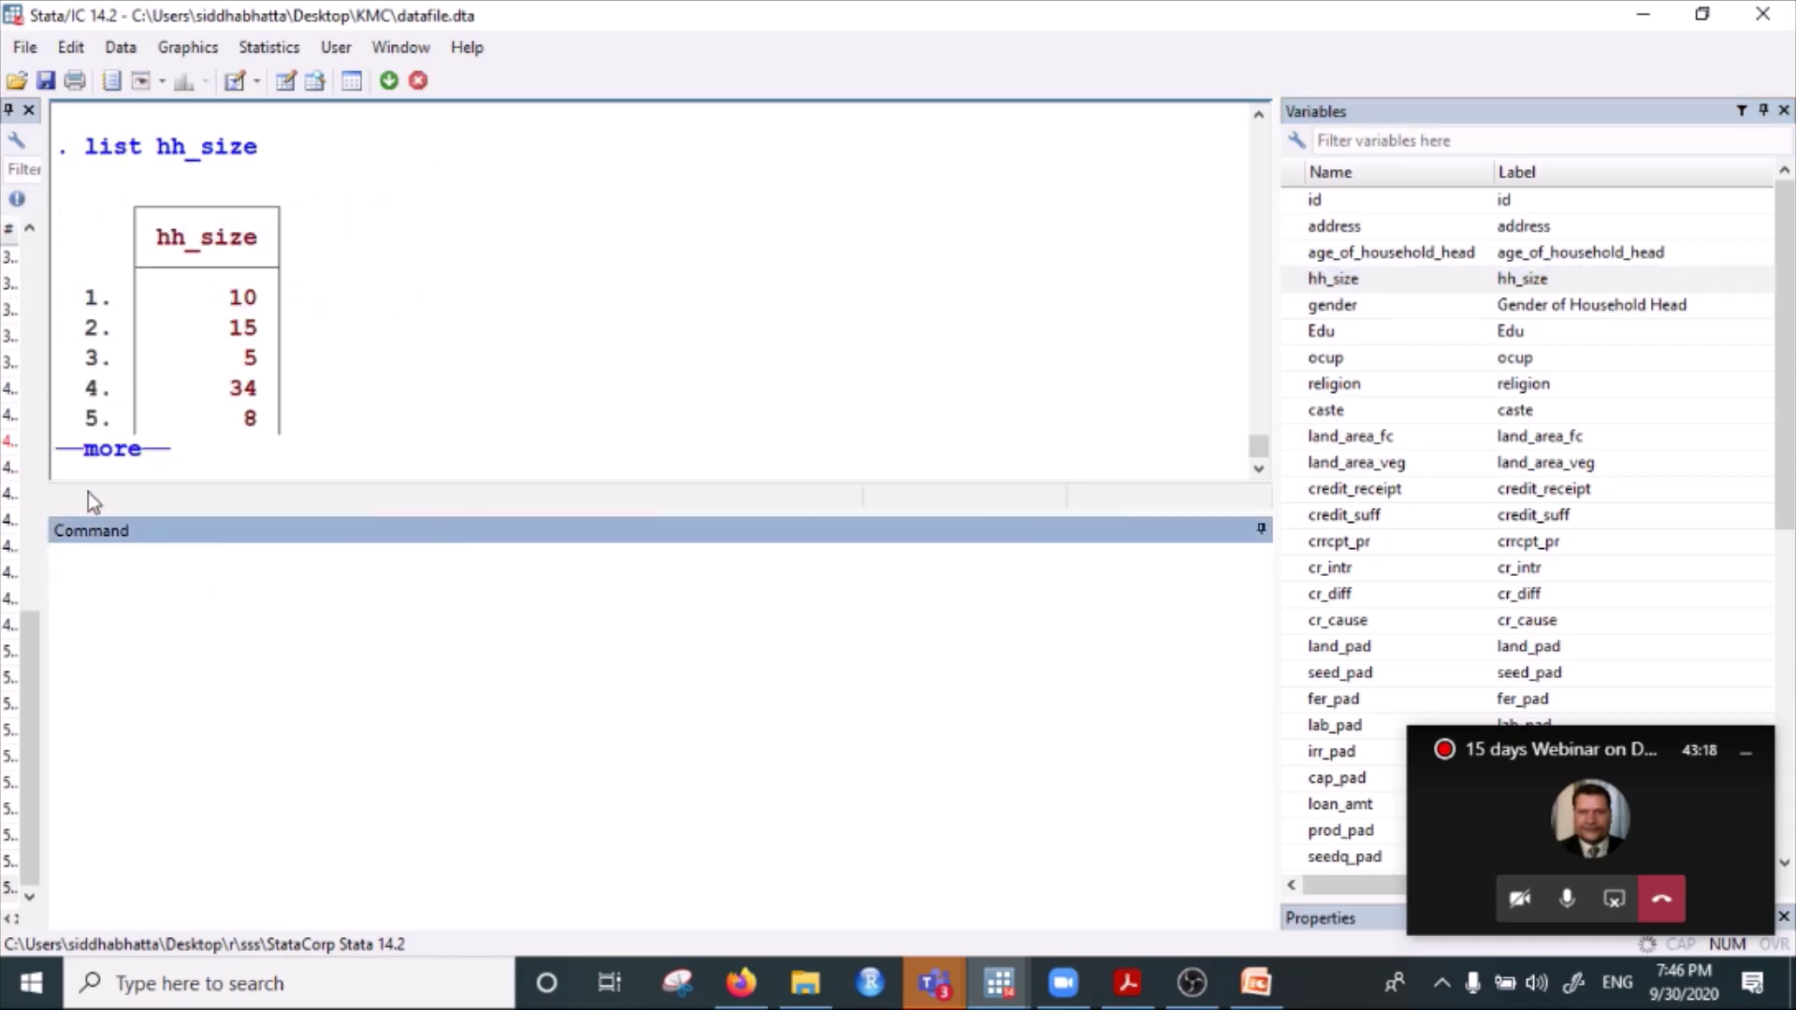
Page through the hh_size listing to its last observation and return to the command line.
click(112, 456)
click(112, 457)
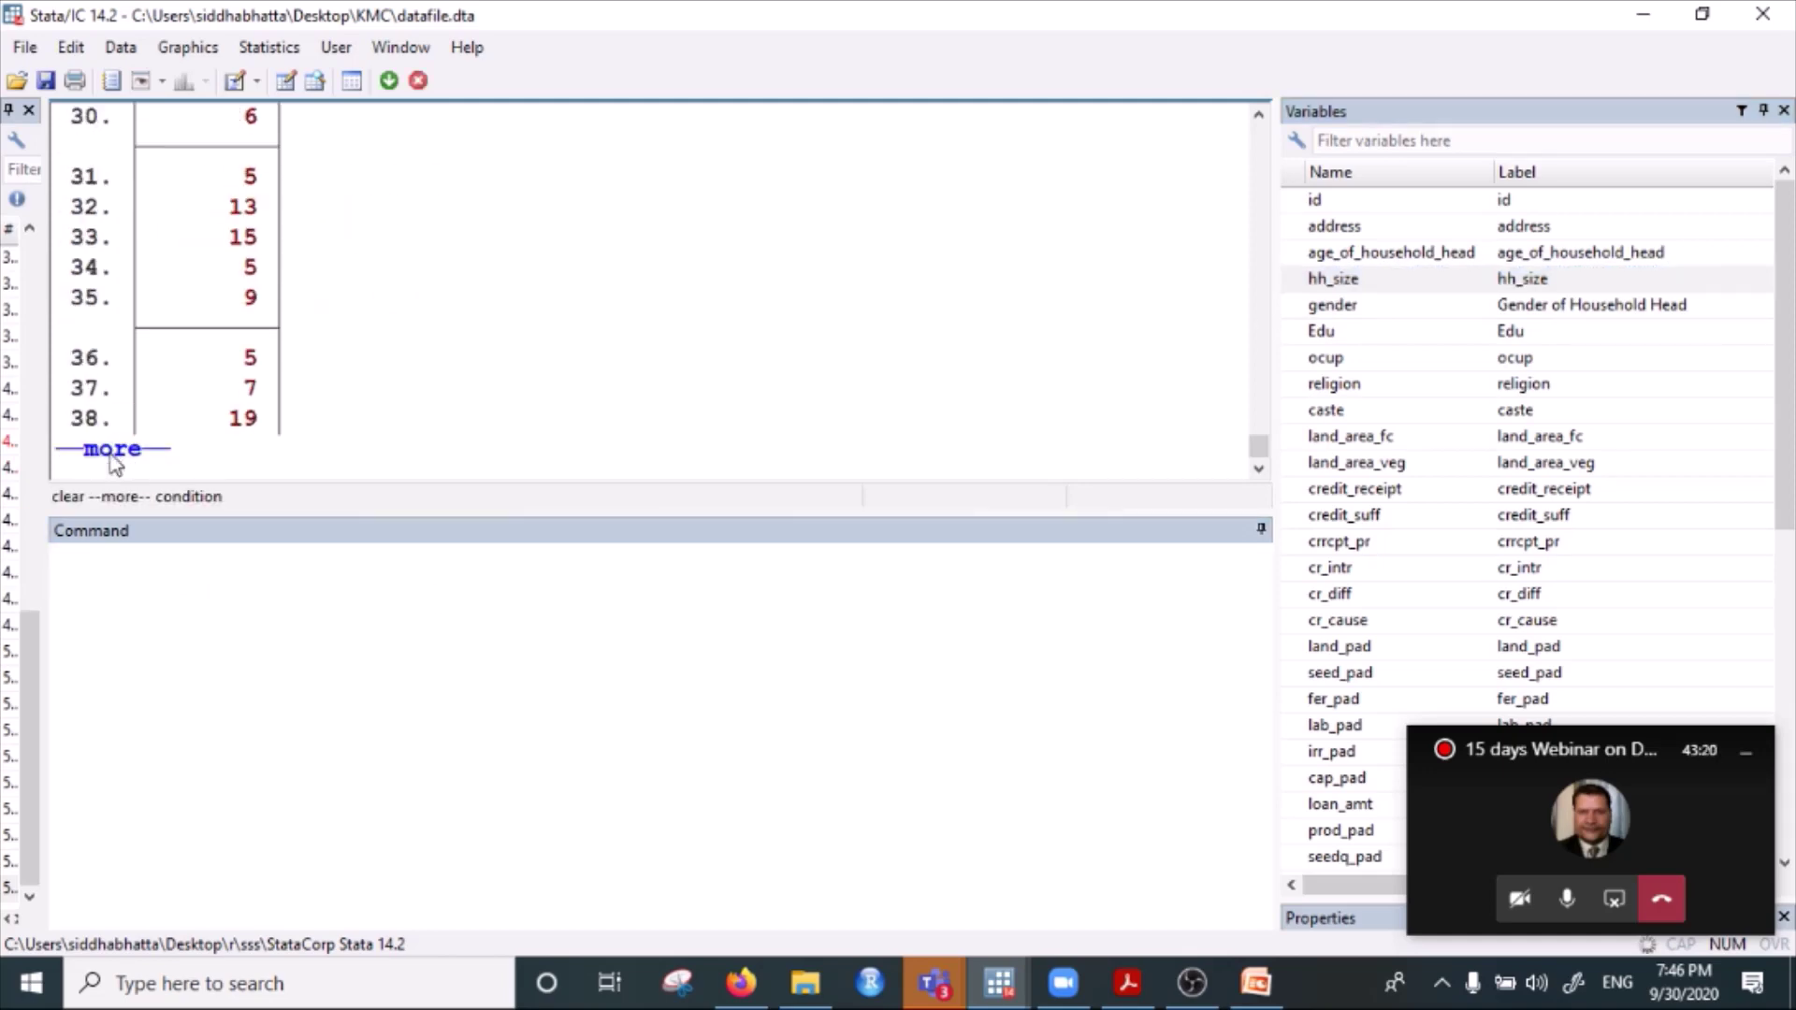
click(113, 457)
click(112, 456)
click(113, 456)
click(112, 456)
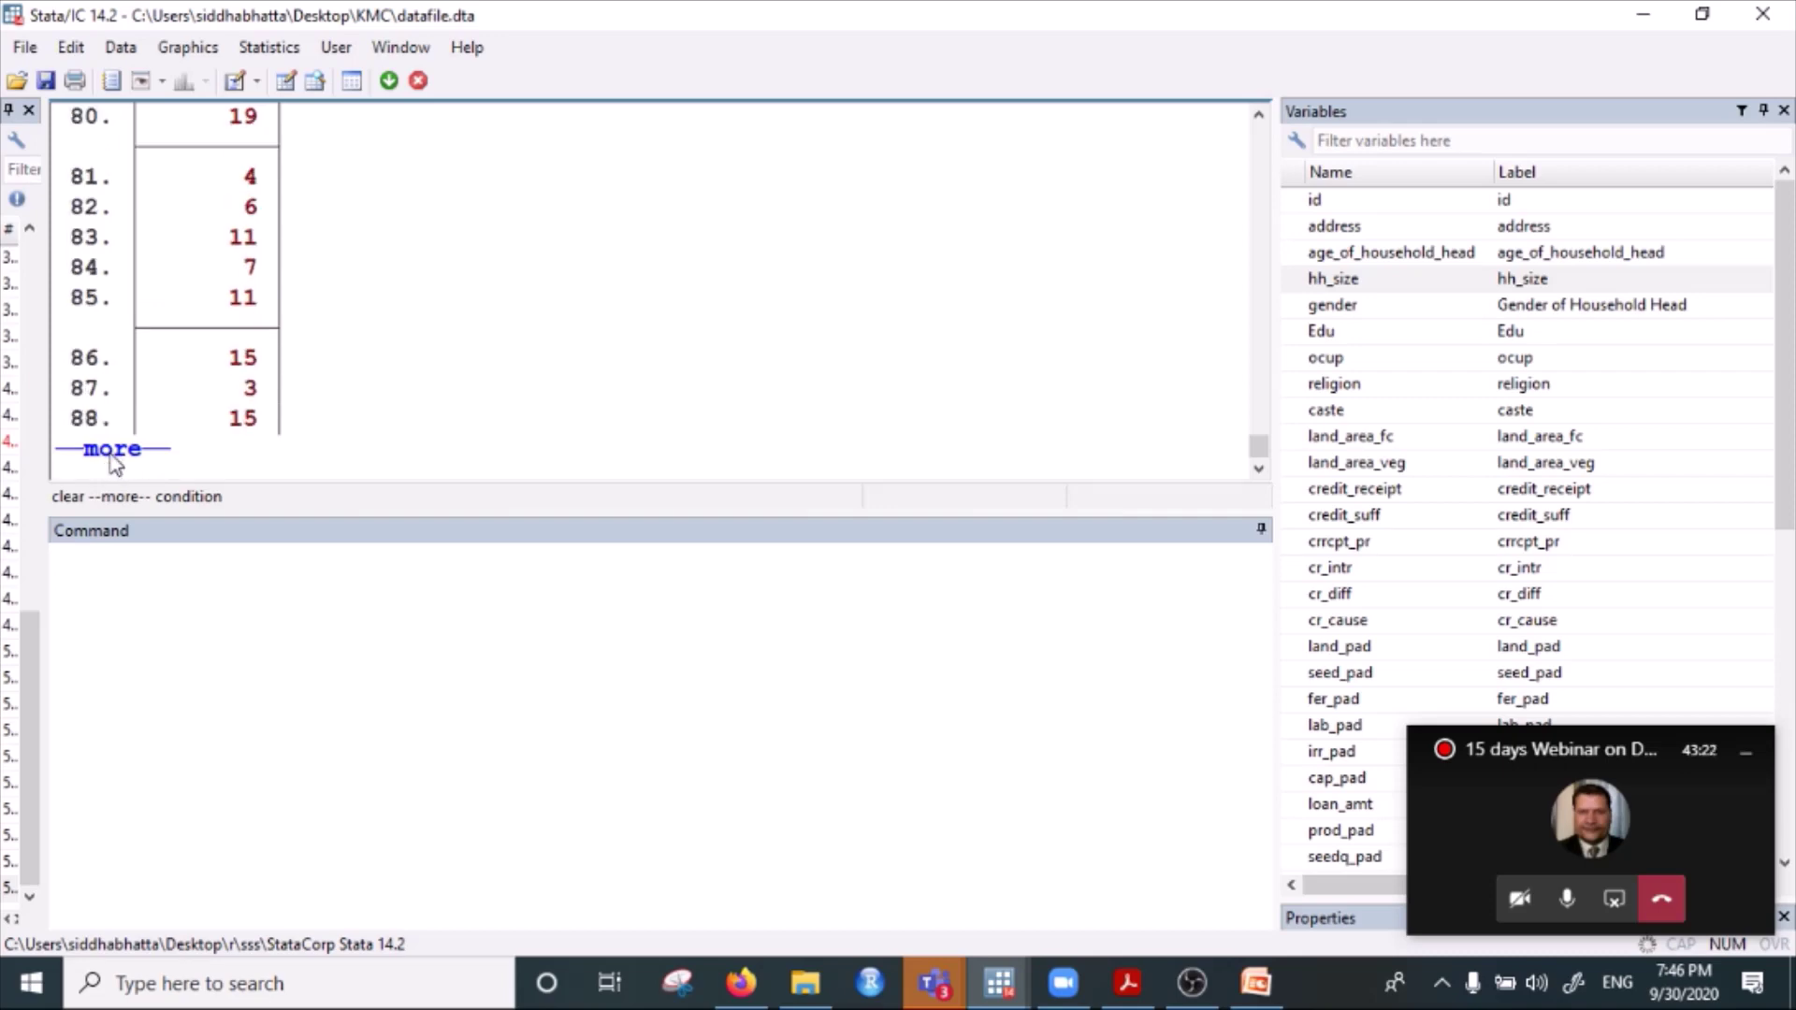
click(113, 456)
click(116, 571)
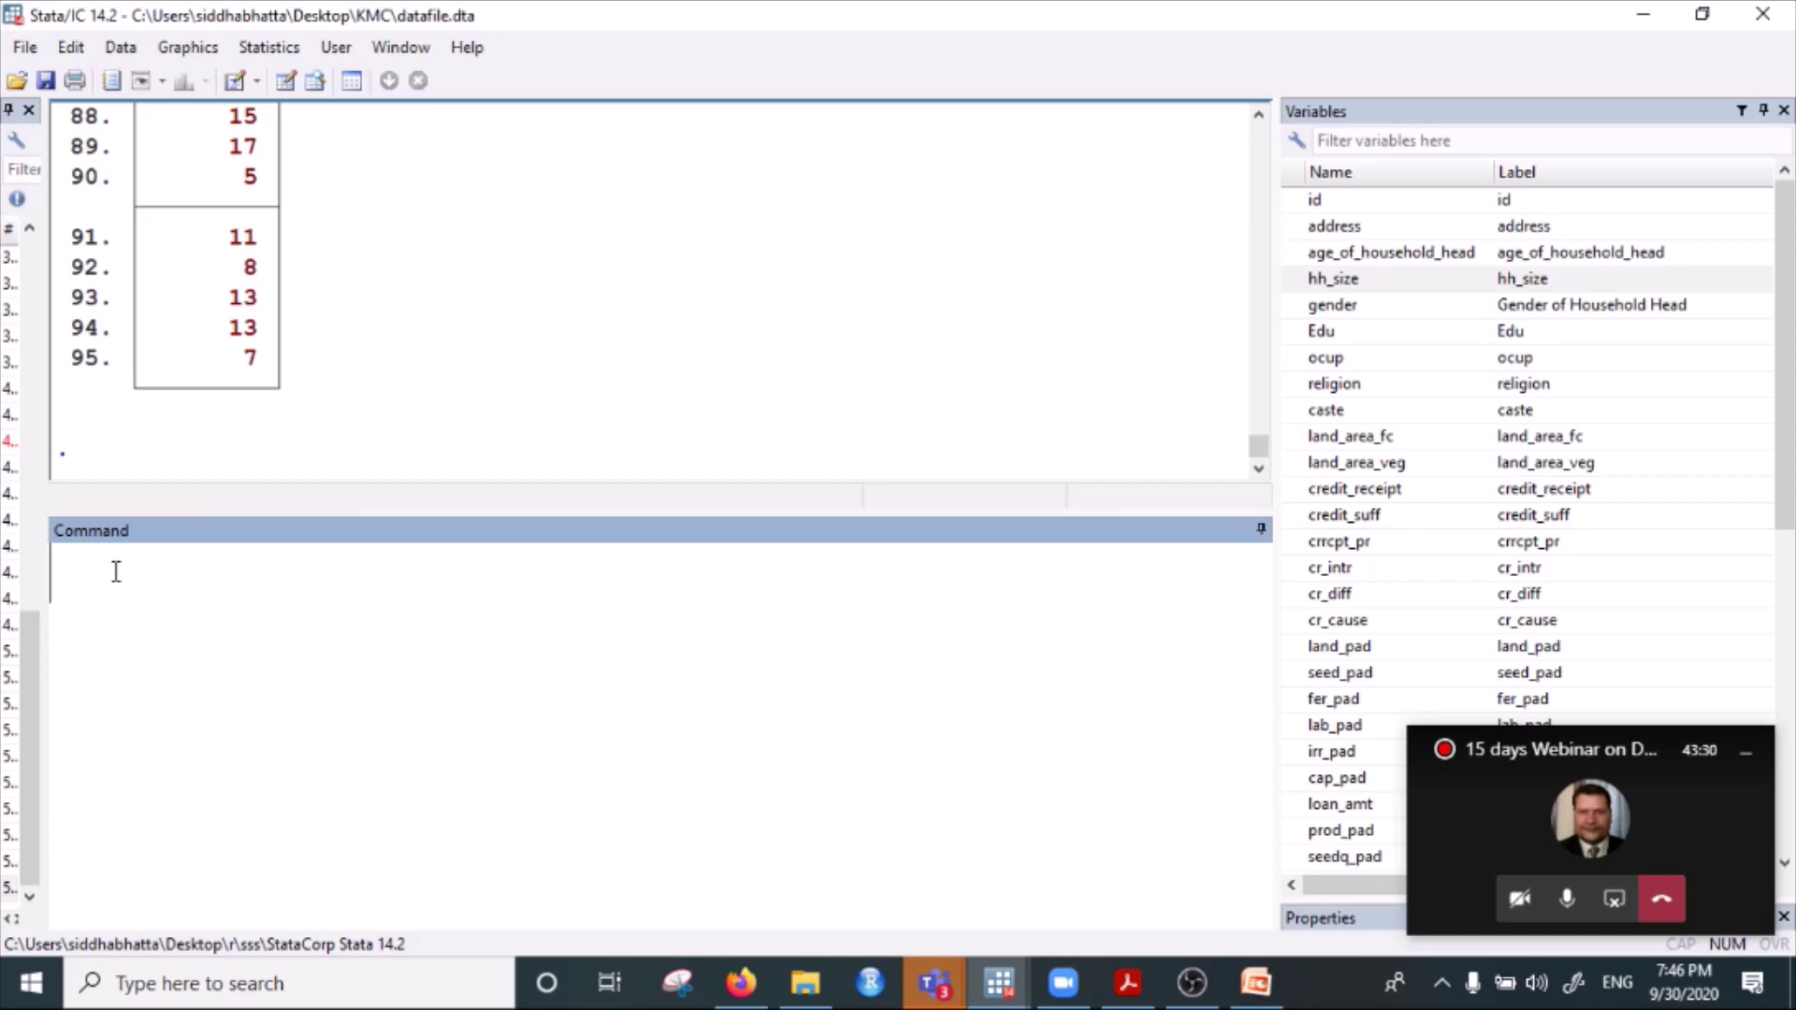
Rename the variable hh_size to hsize with the rename command.
text(rename)
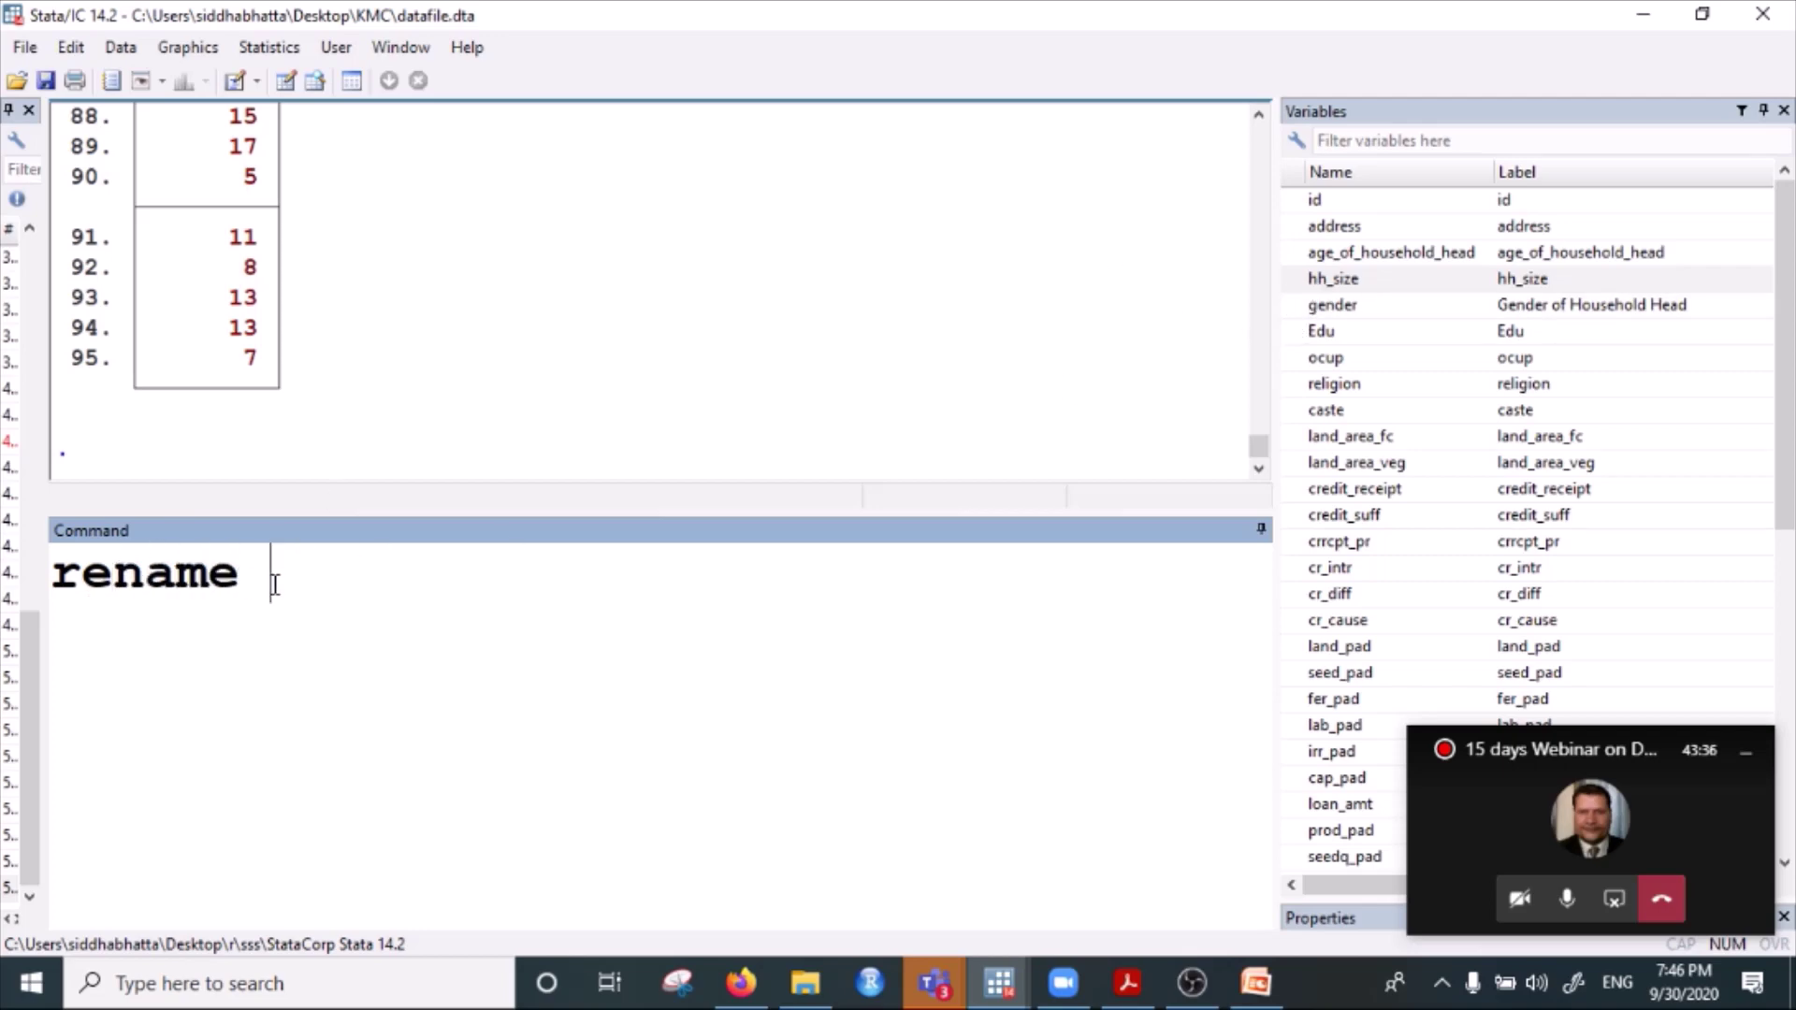
click(1328, 281)
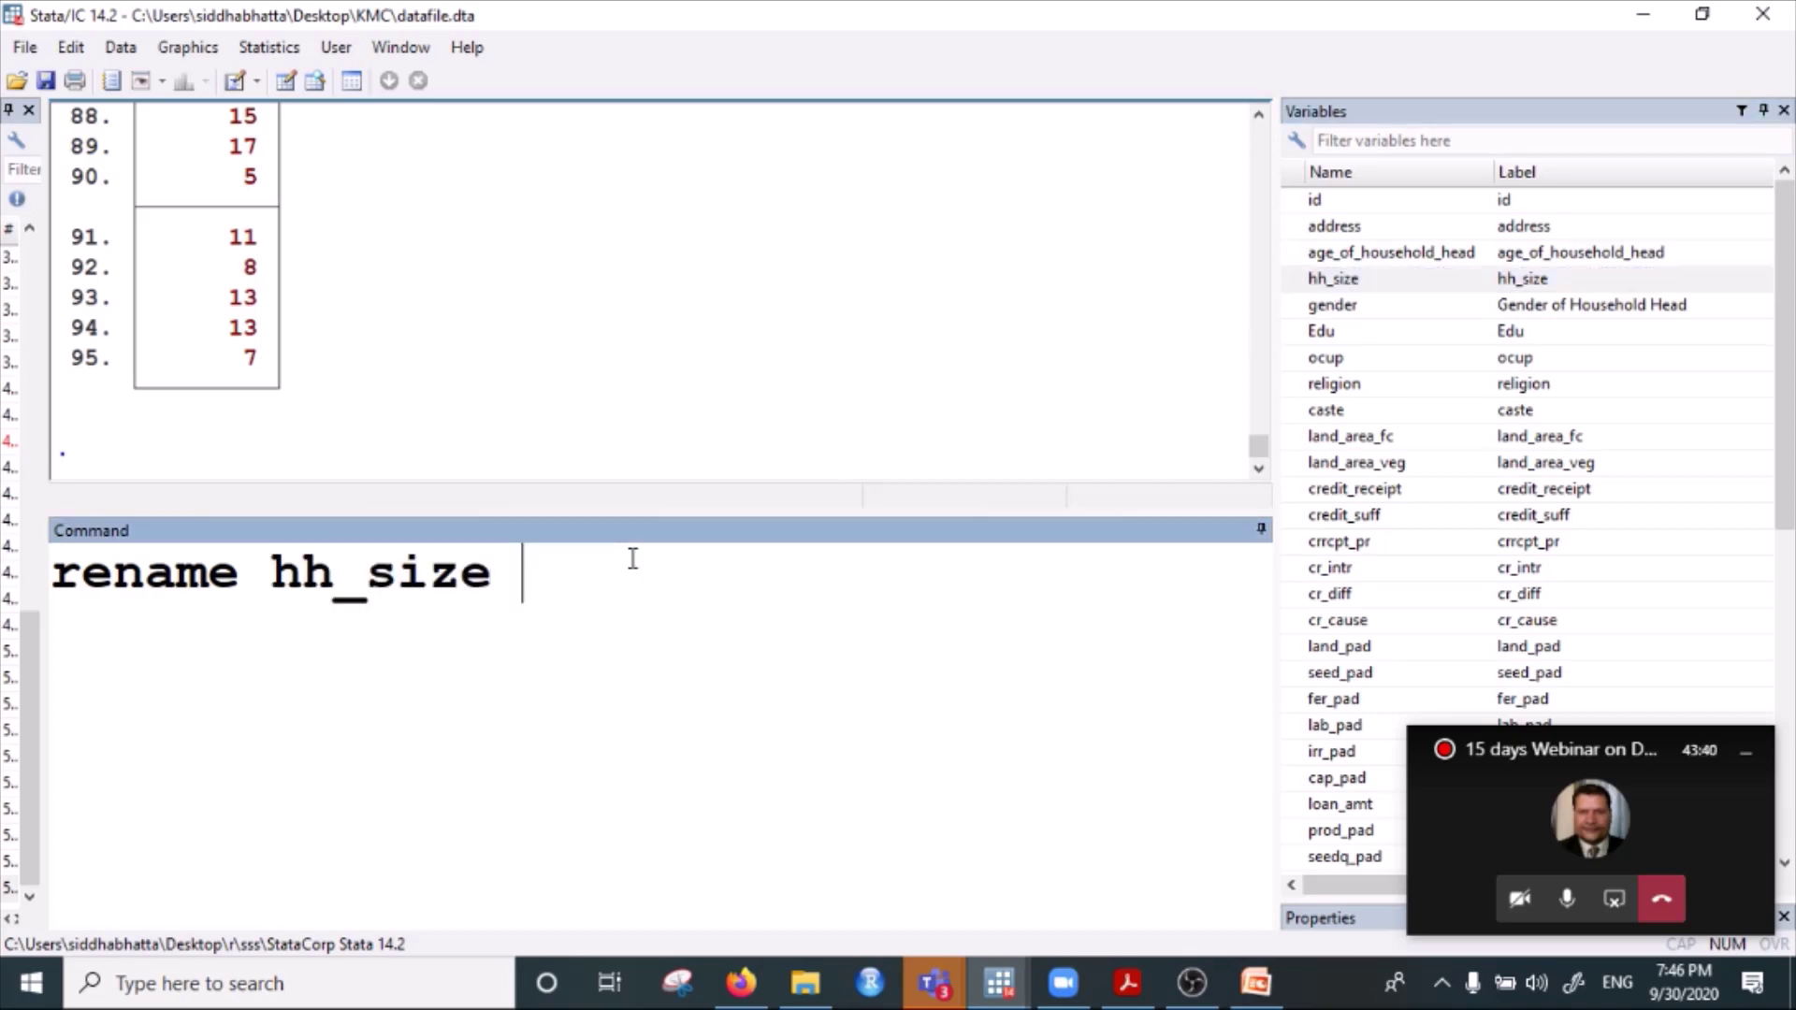
text(hsize)
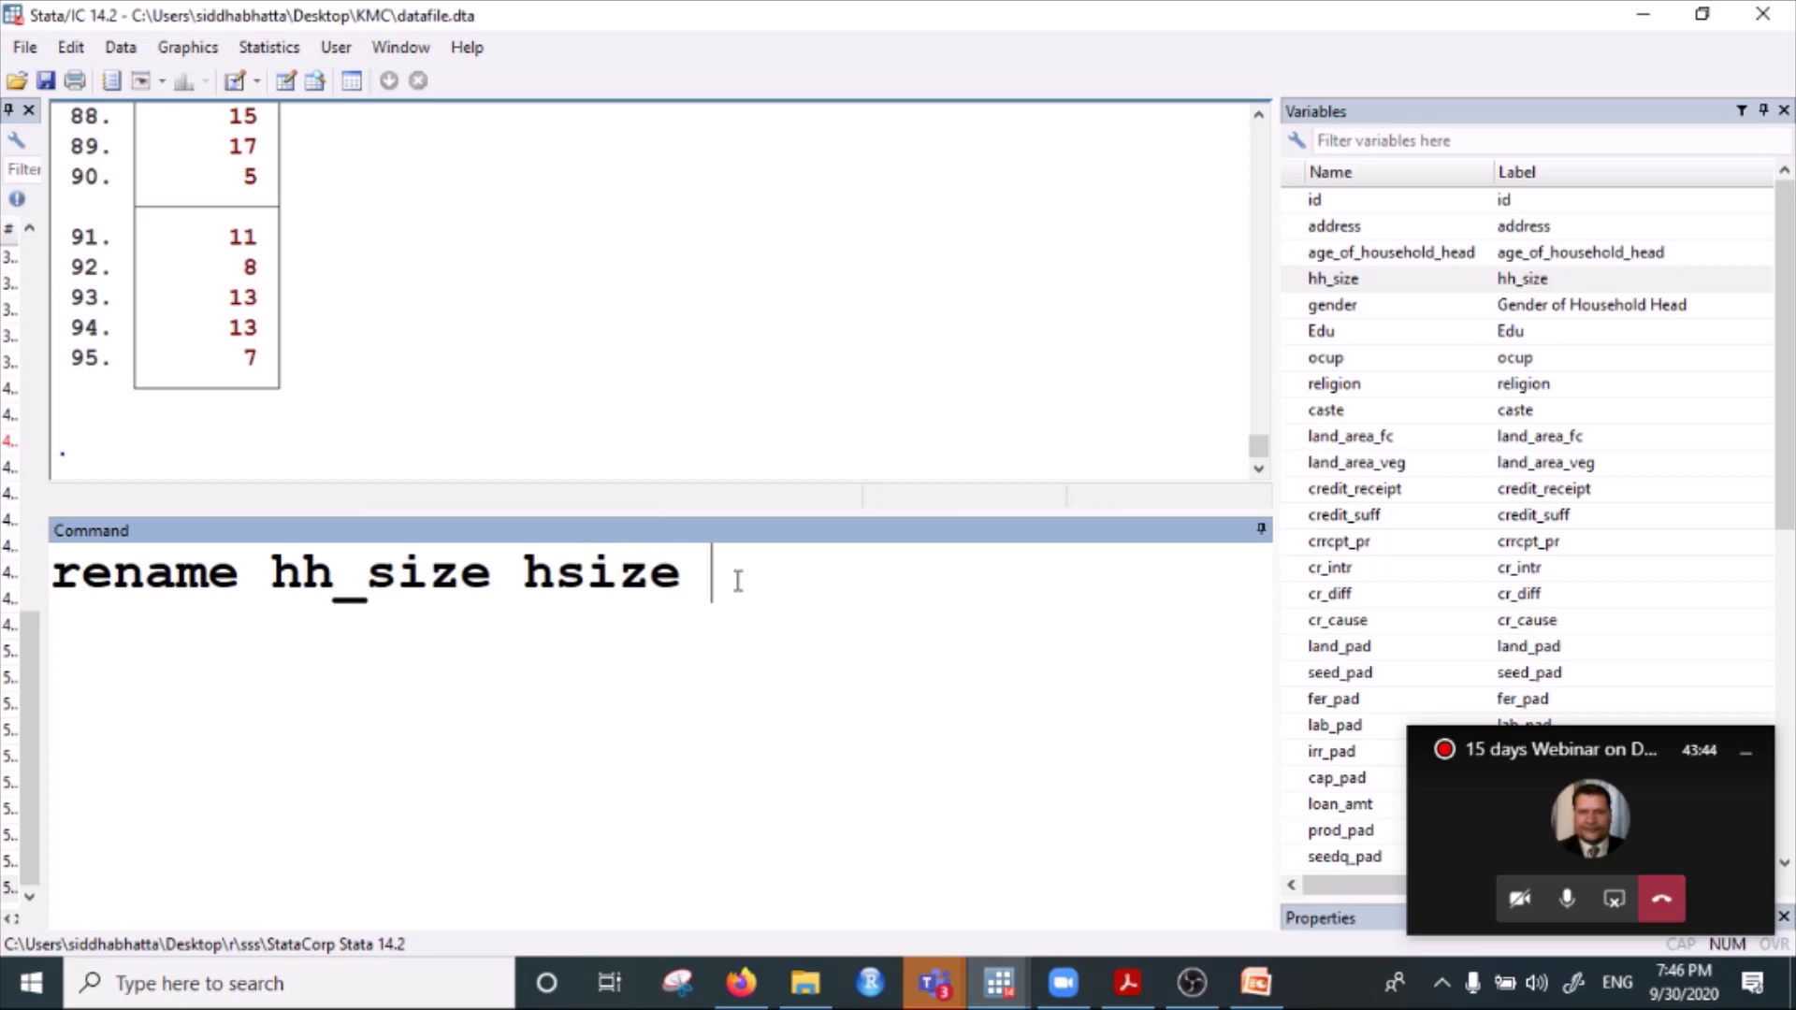
key(Return)
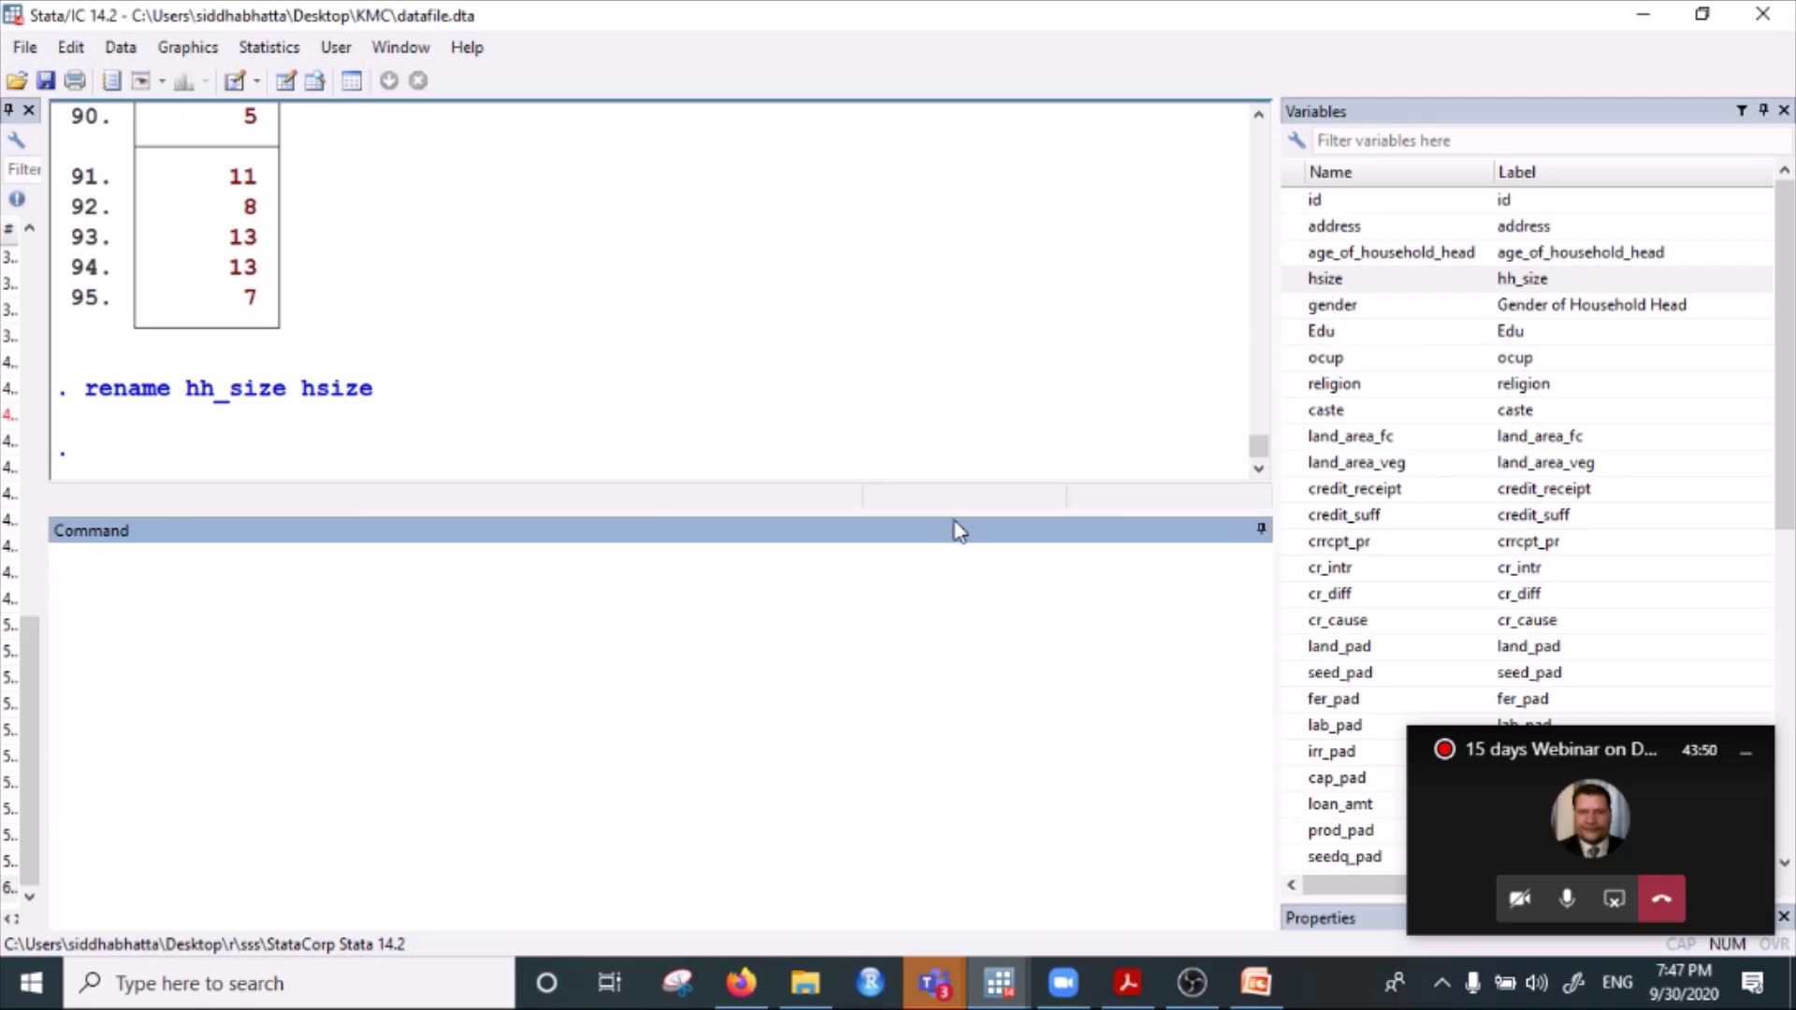
Start a variable-labelling command on the command line, entering lable variable land_area_fc.
text(lable)
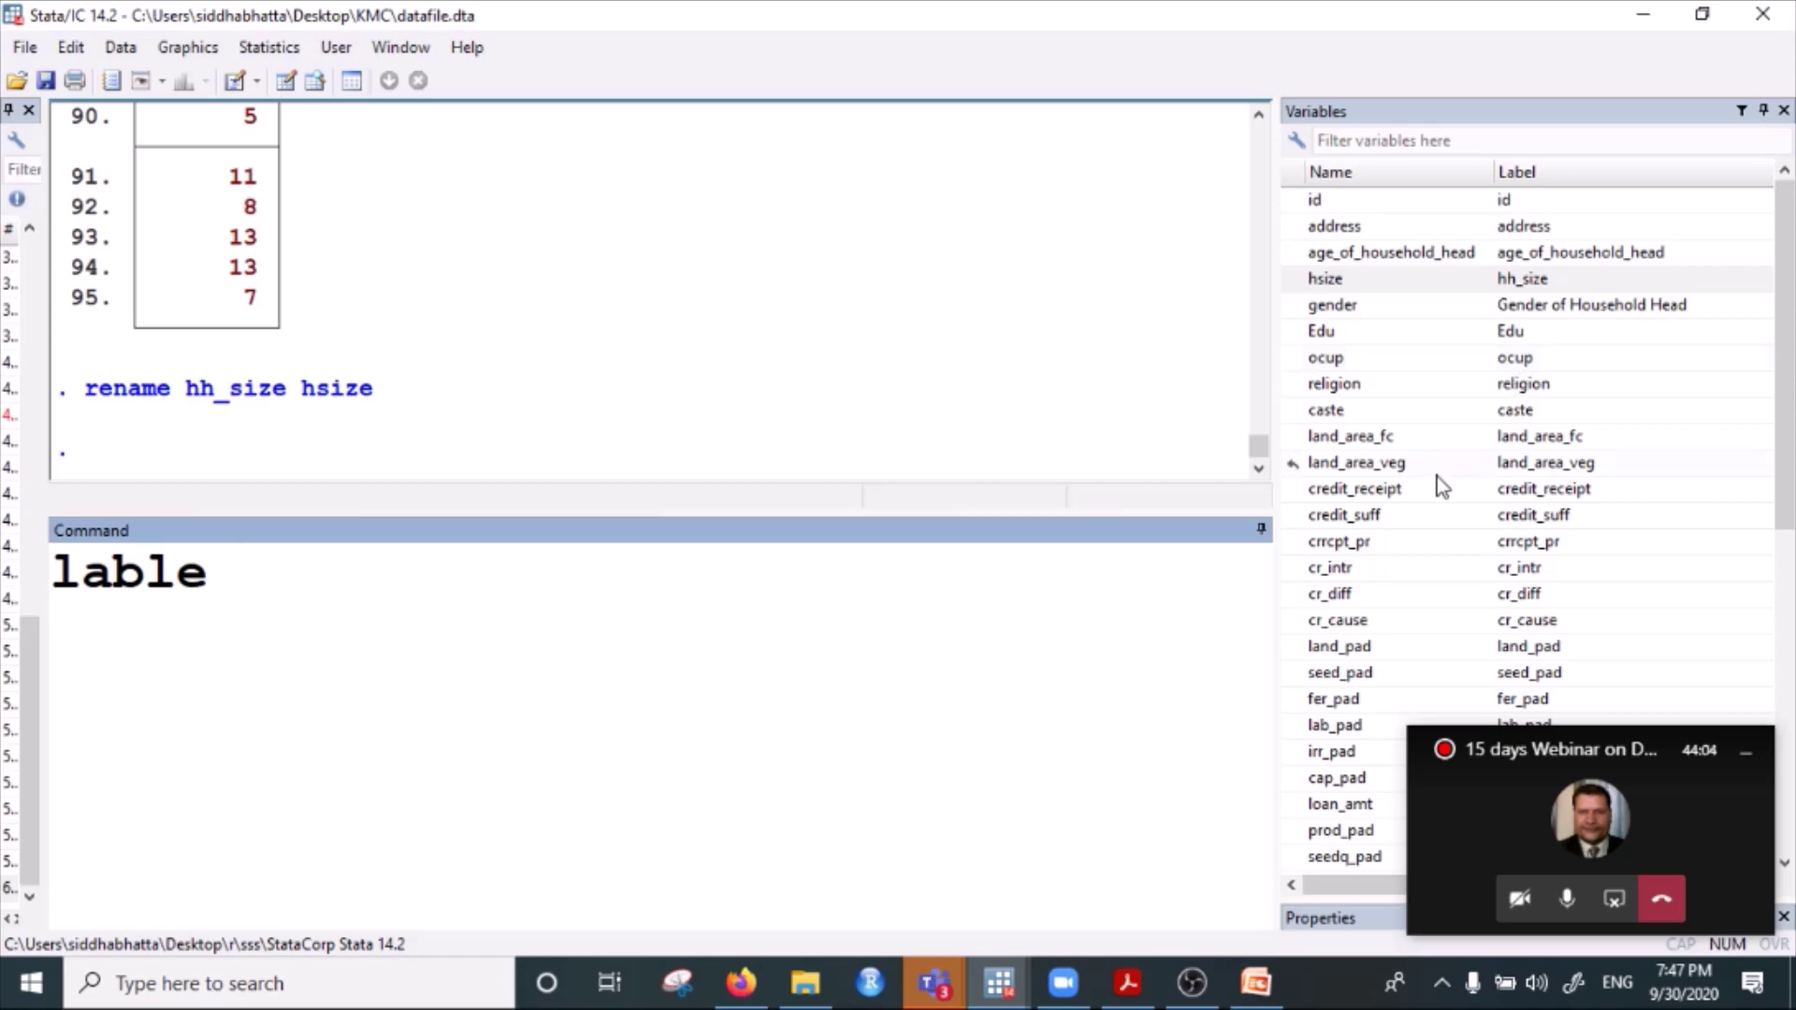
scroll(1367, 468, down, 5)
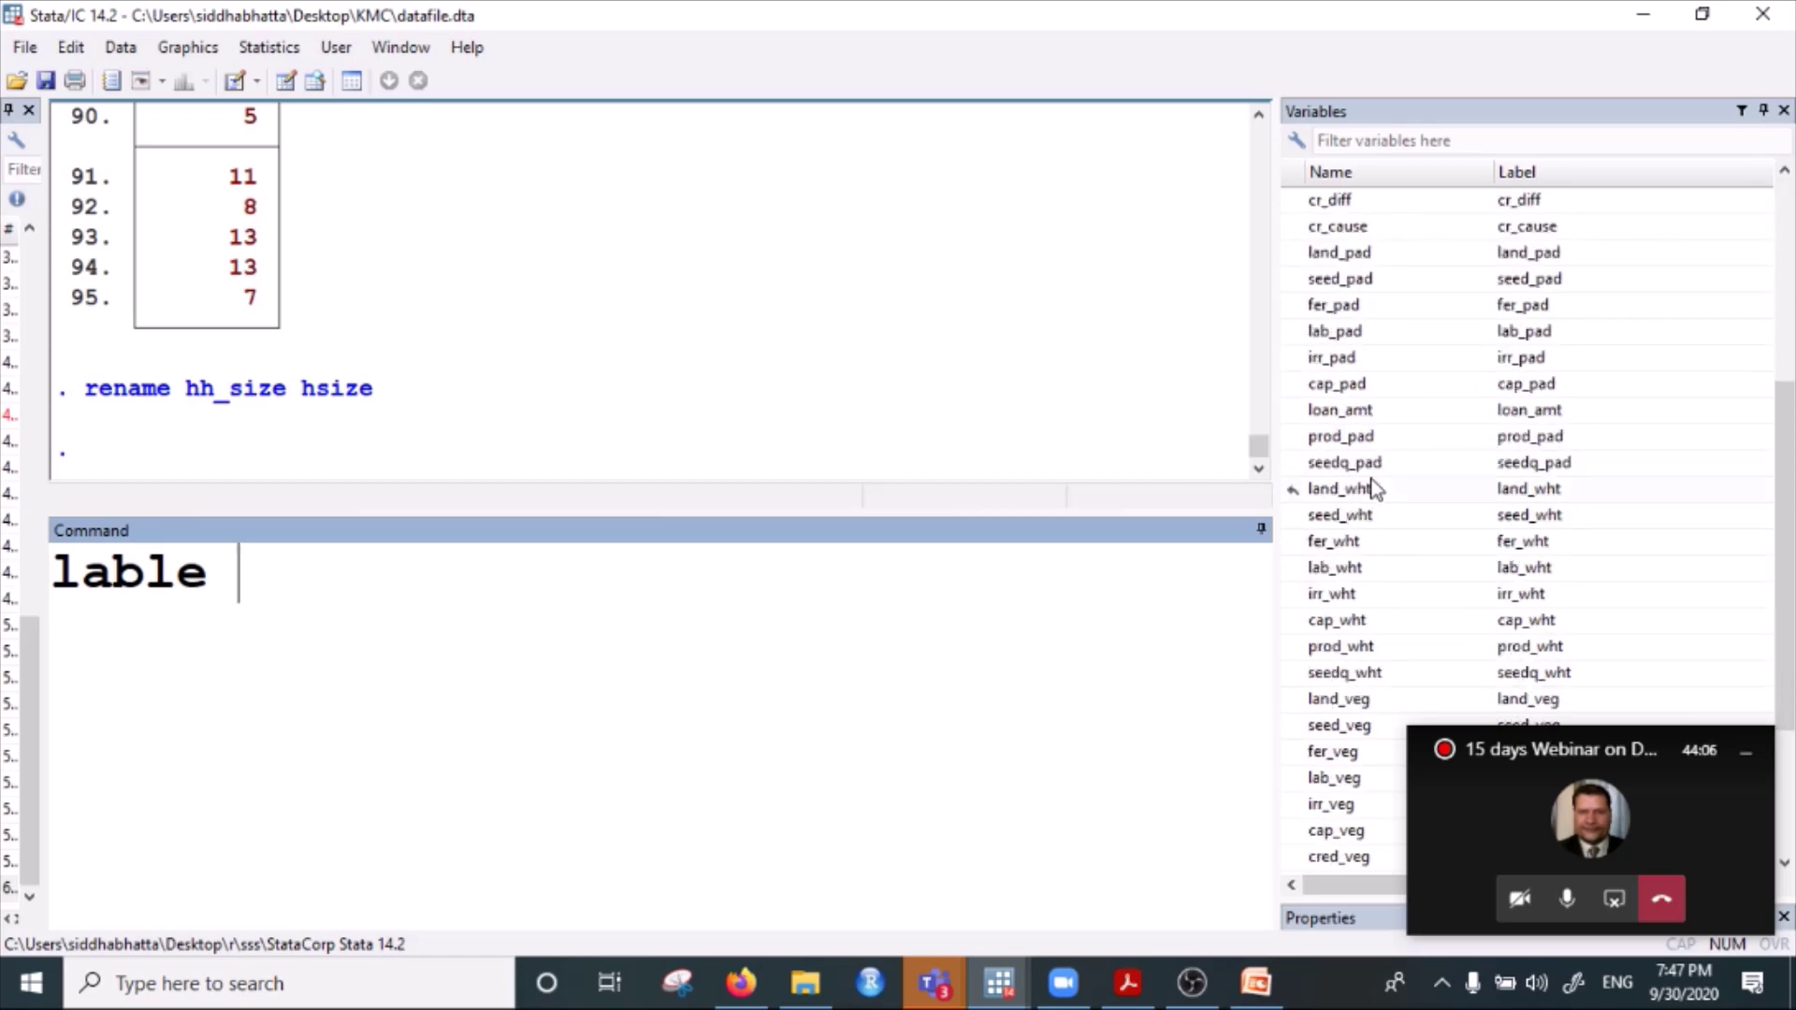
scroll(1373, 491, down, 3)
scroll(1382, 524, up, 4)
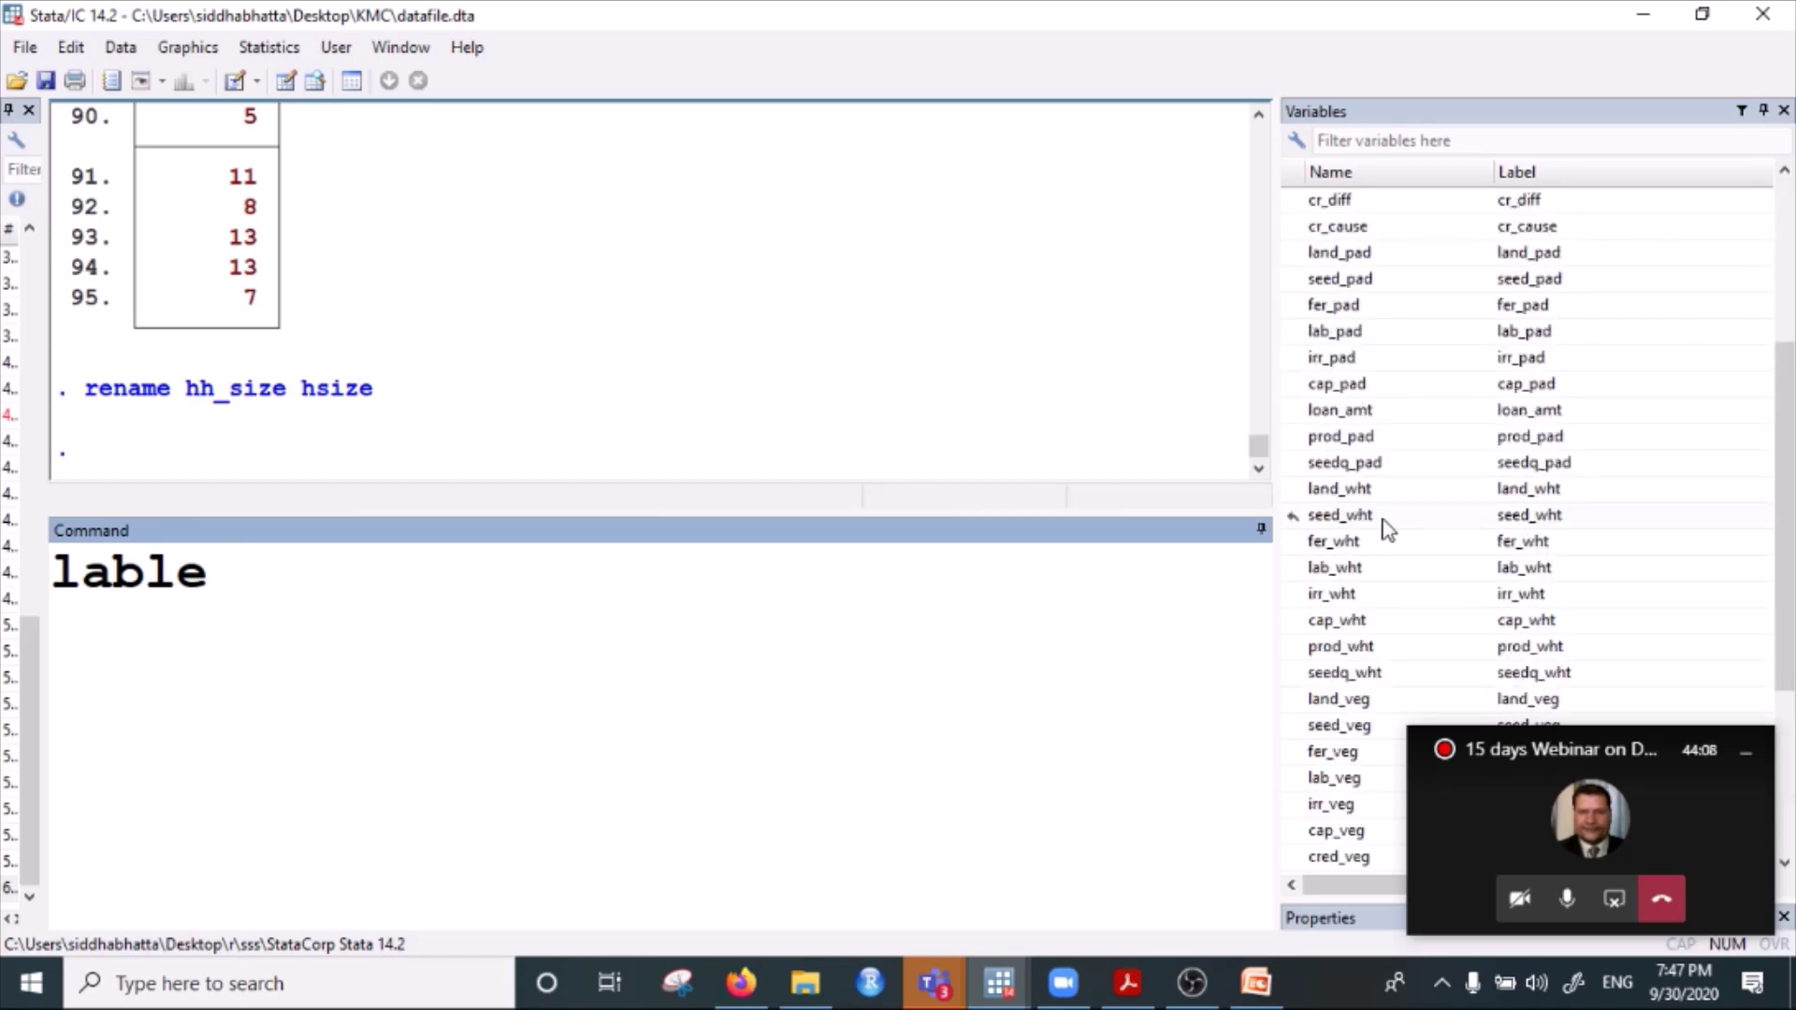
scroll(1385, 530, up, 3)
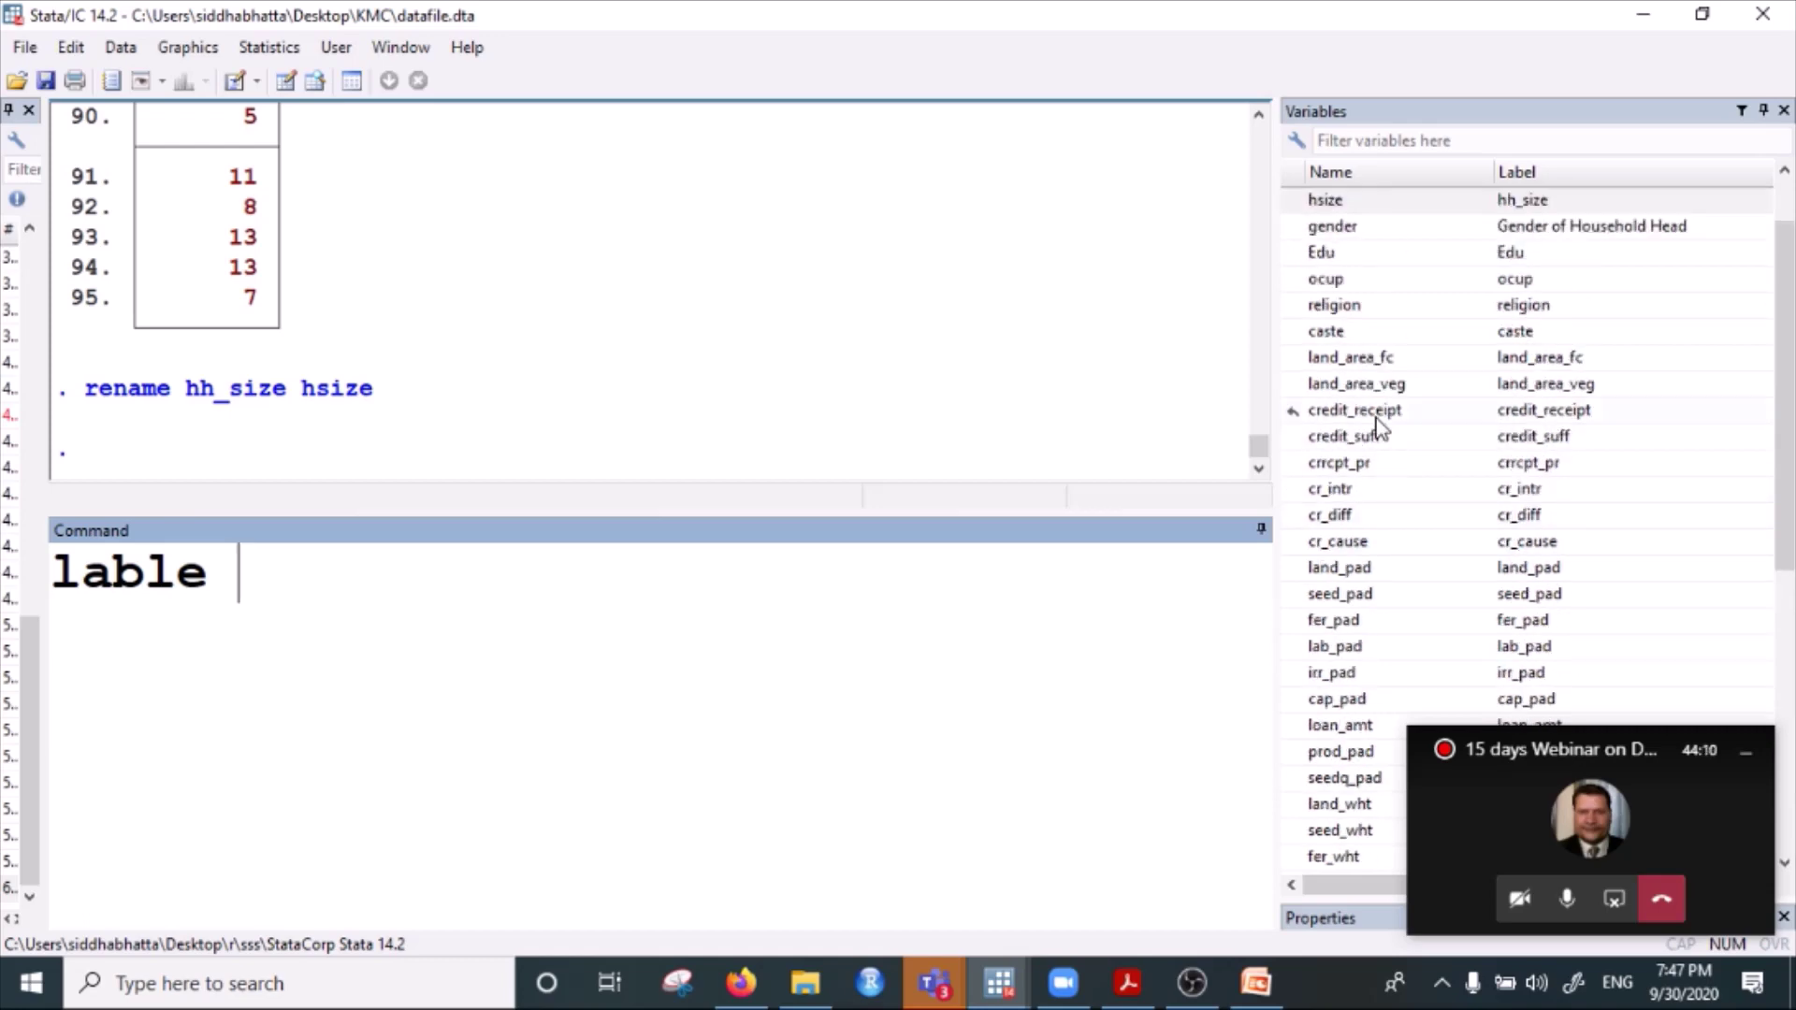
click(1378, 365)
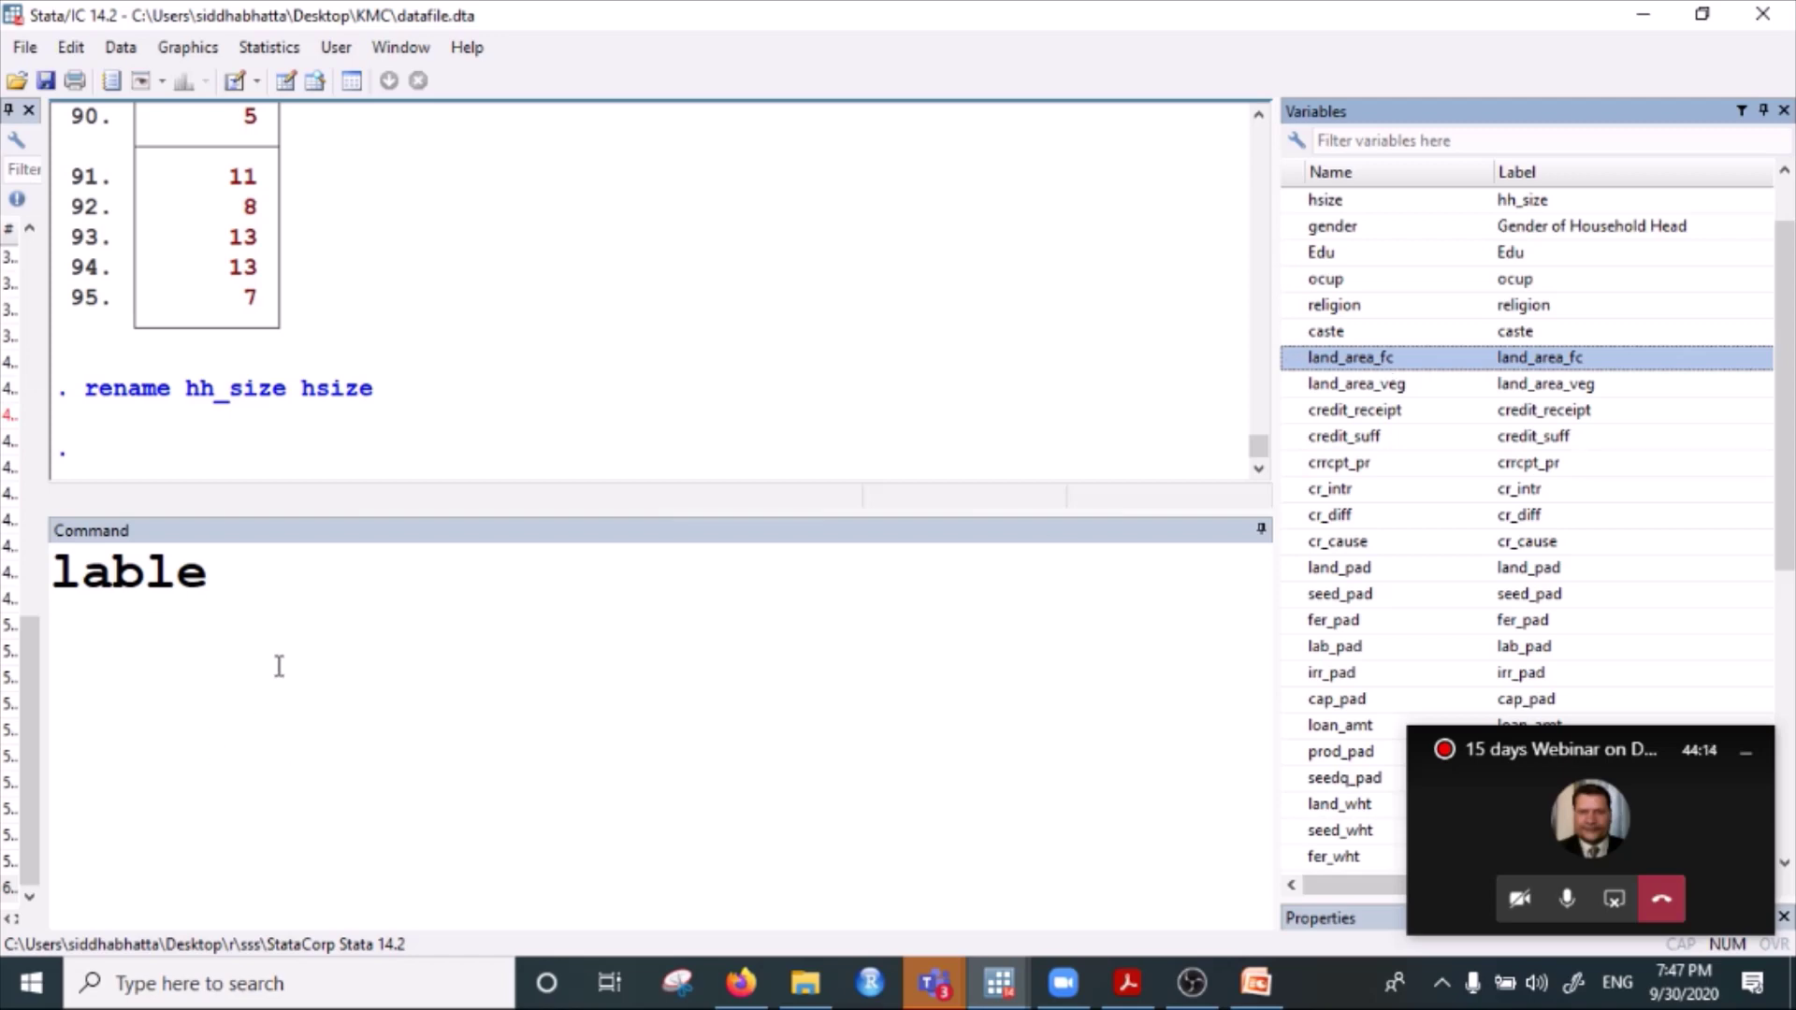
click(276, 580)
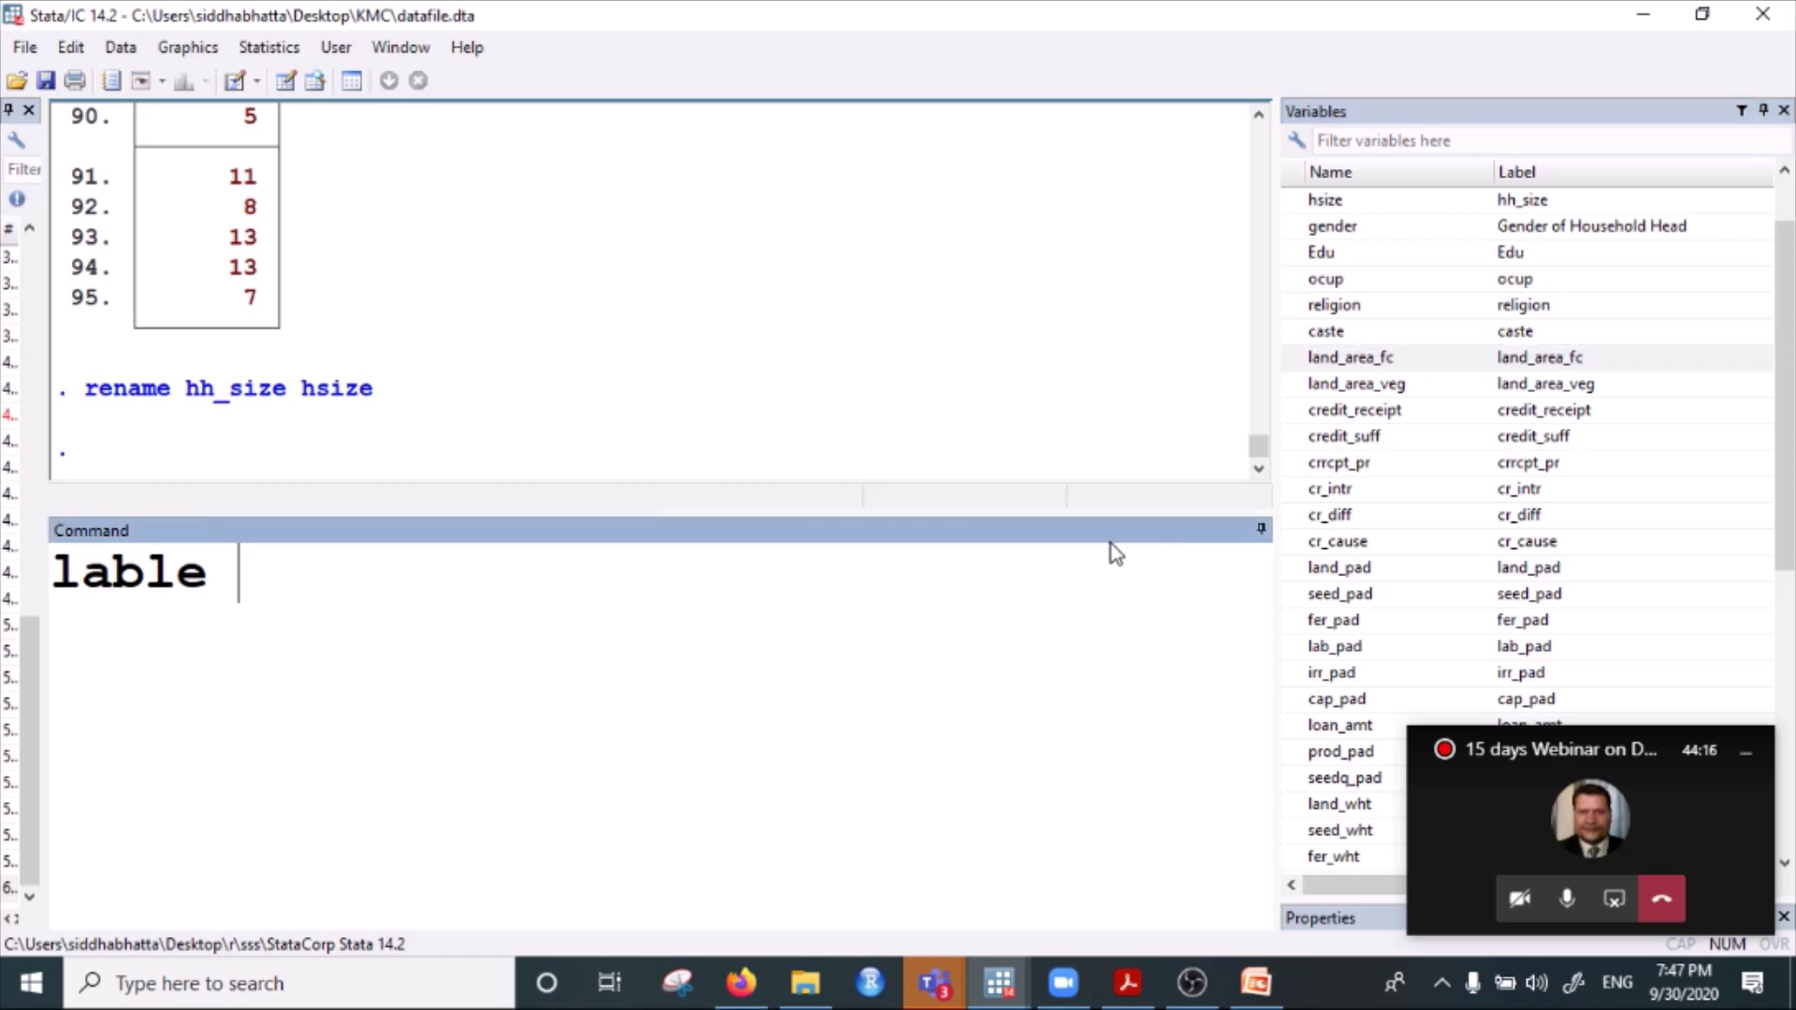
text(variable)
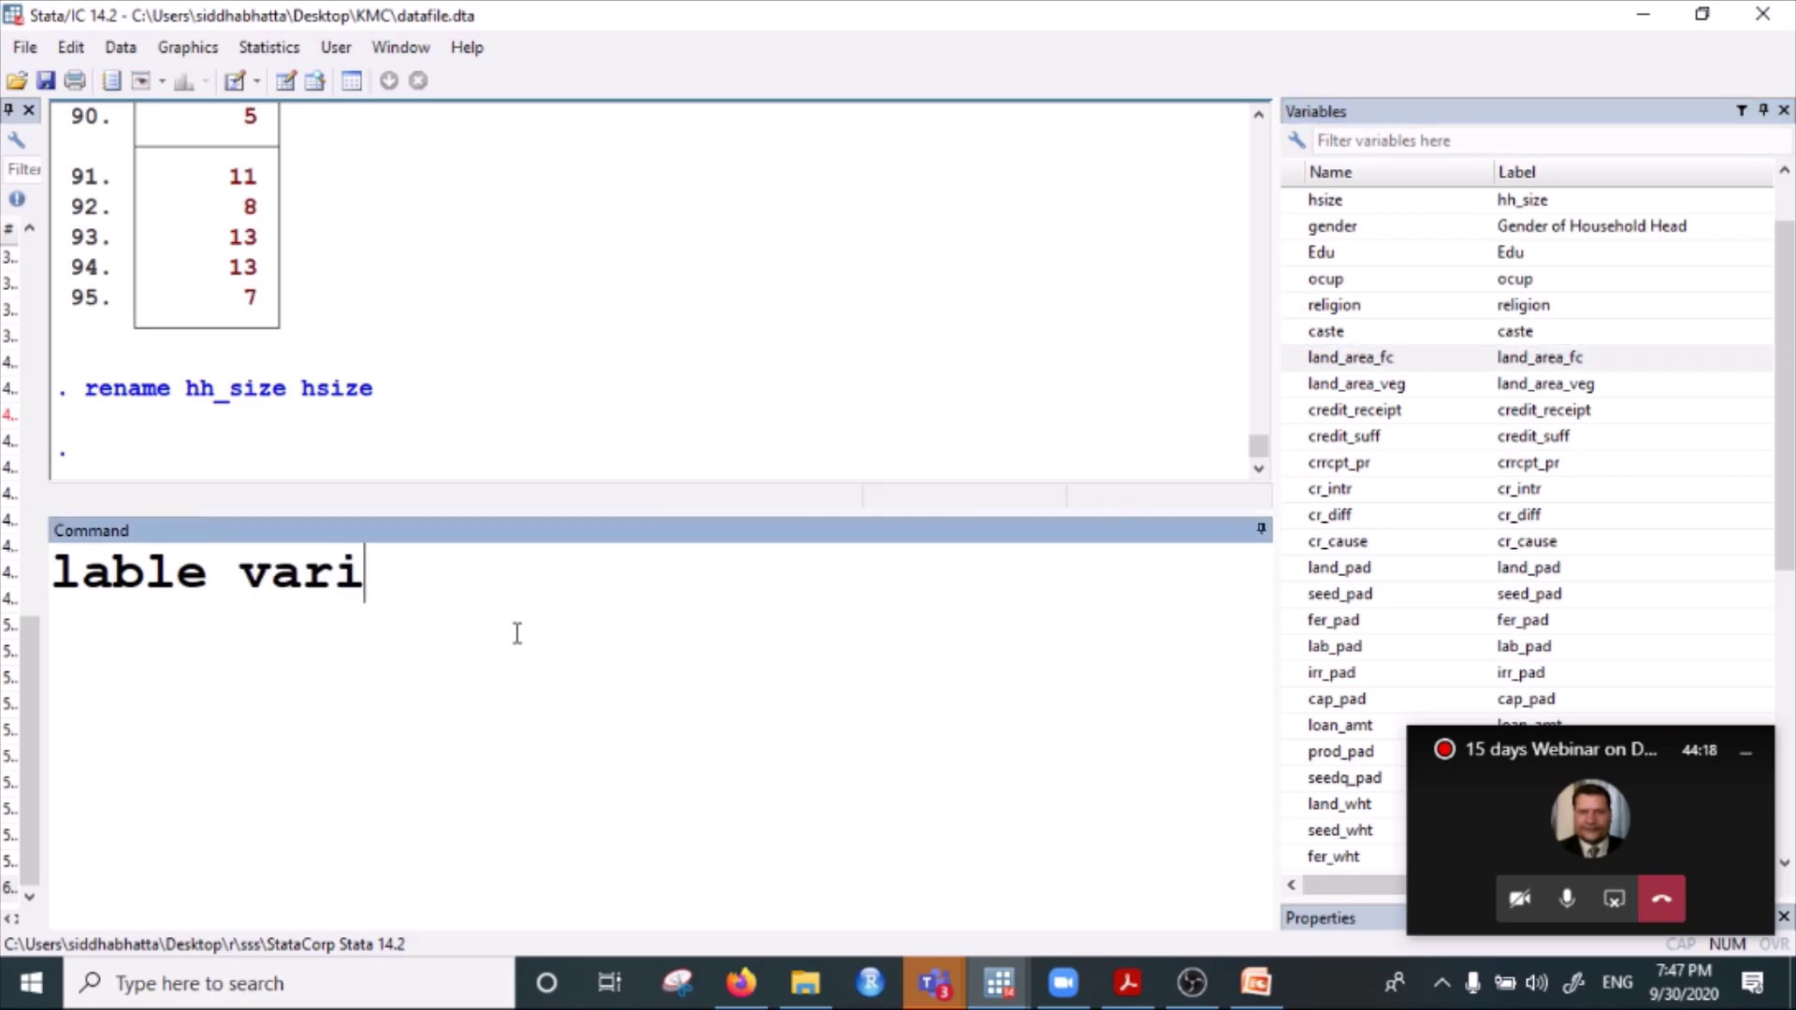
double_click(1353, 363)
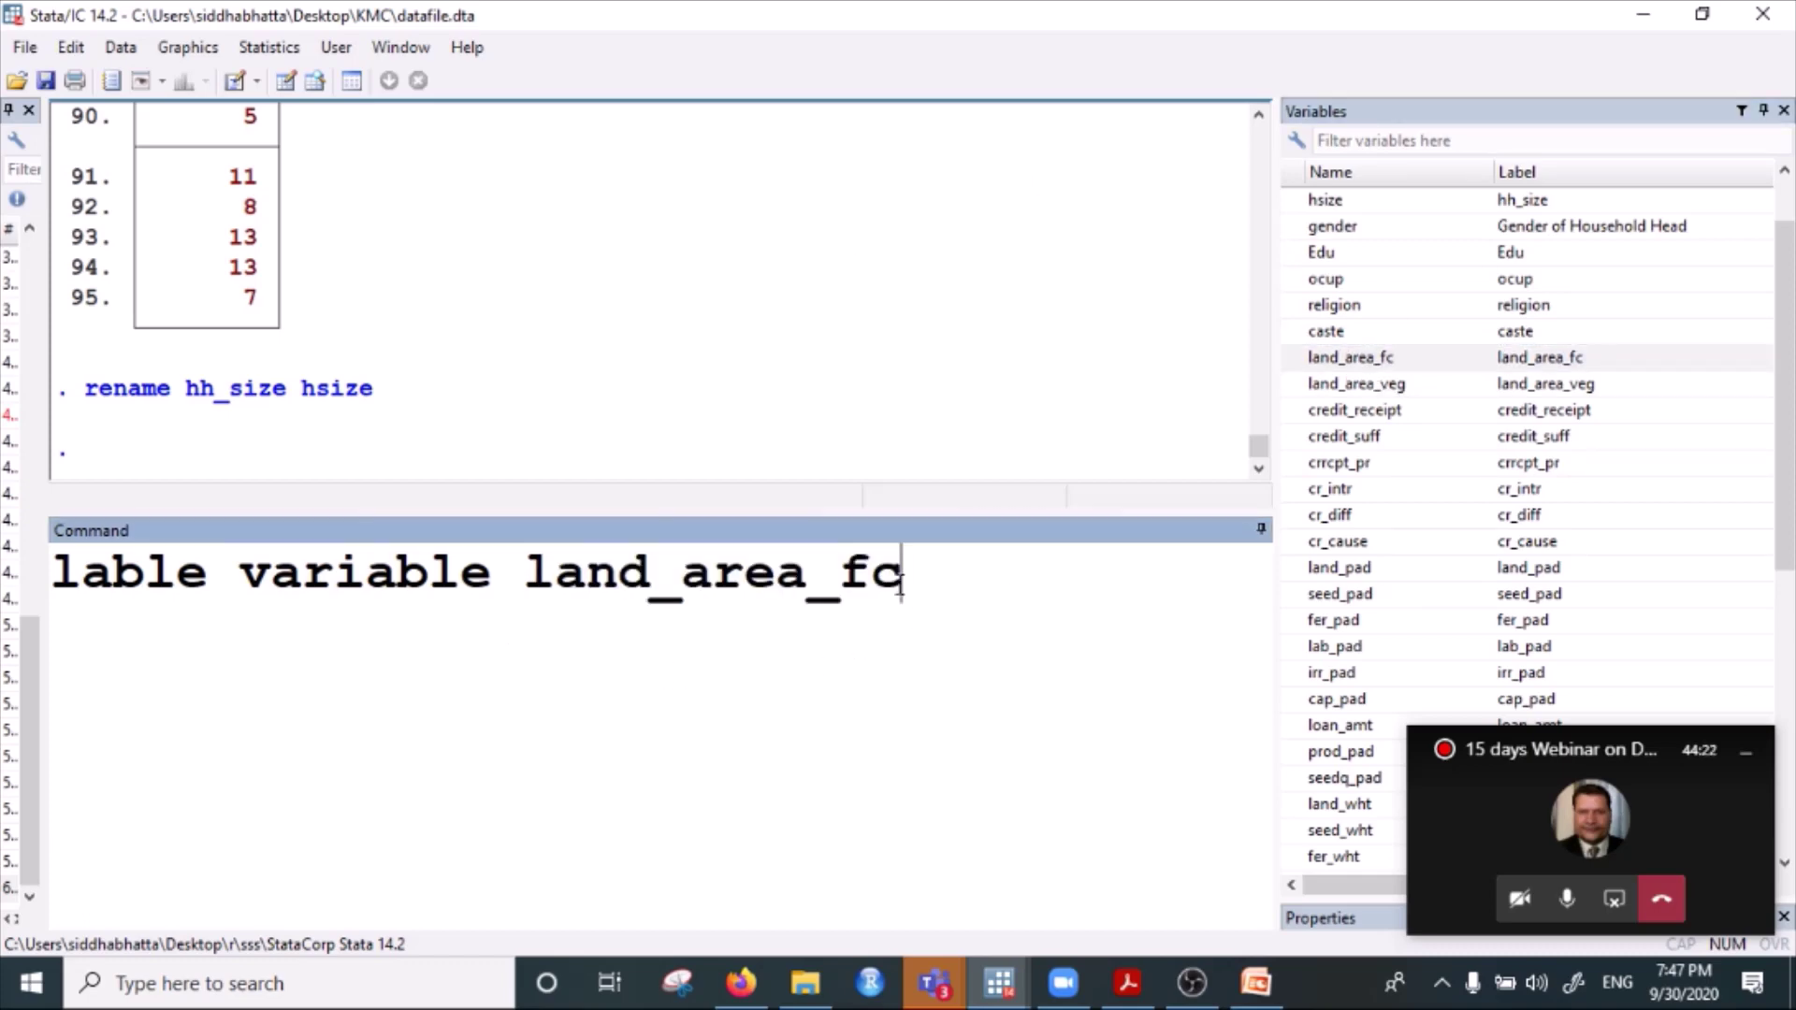
Complete the command with the quoted label text "Land Area used for Food Crops".
text(")
text(Lan)
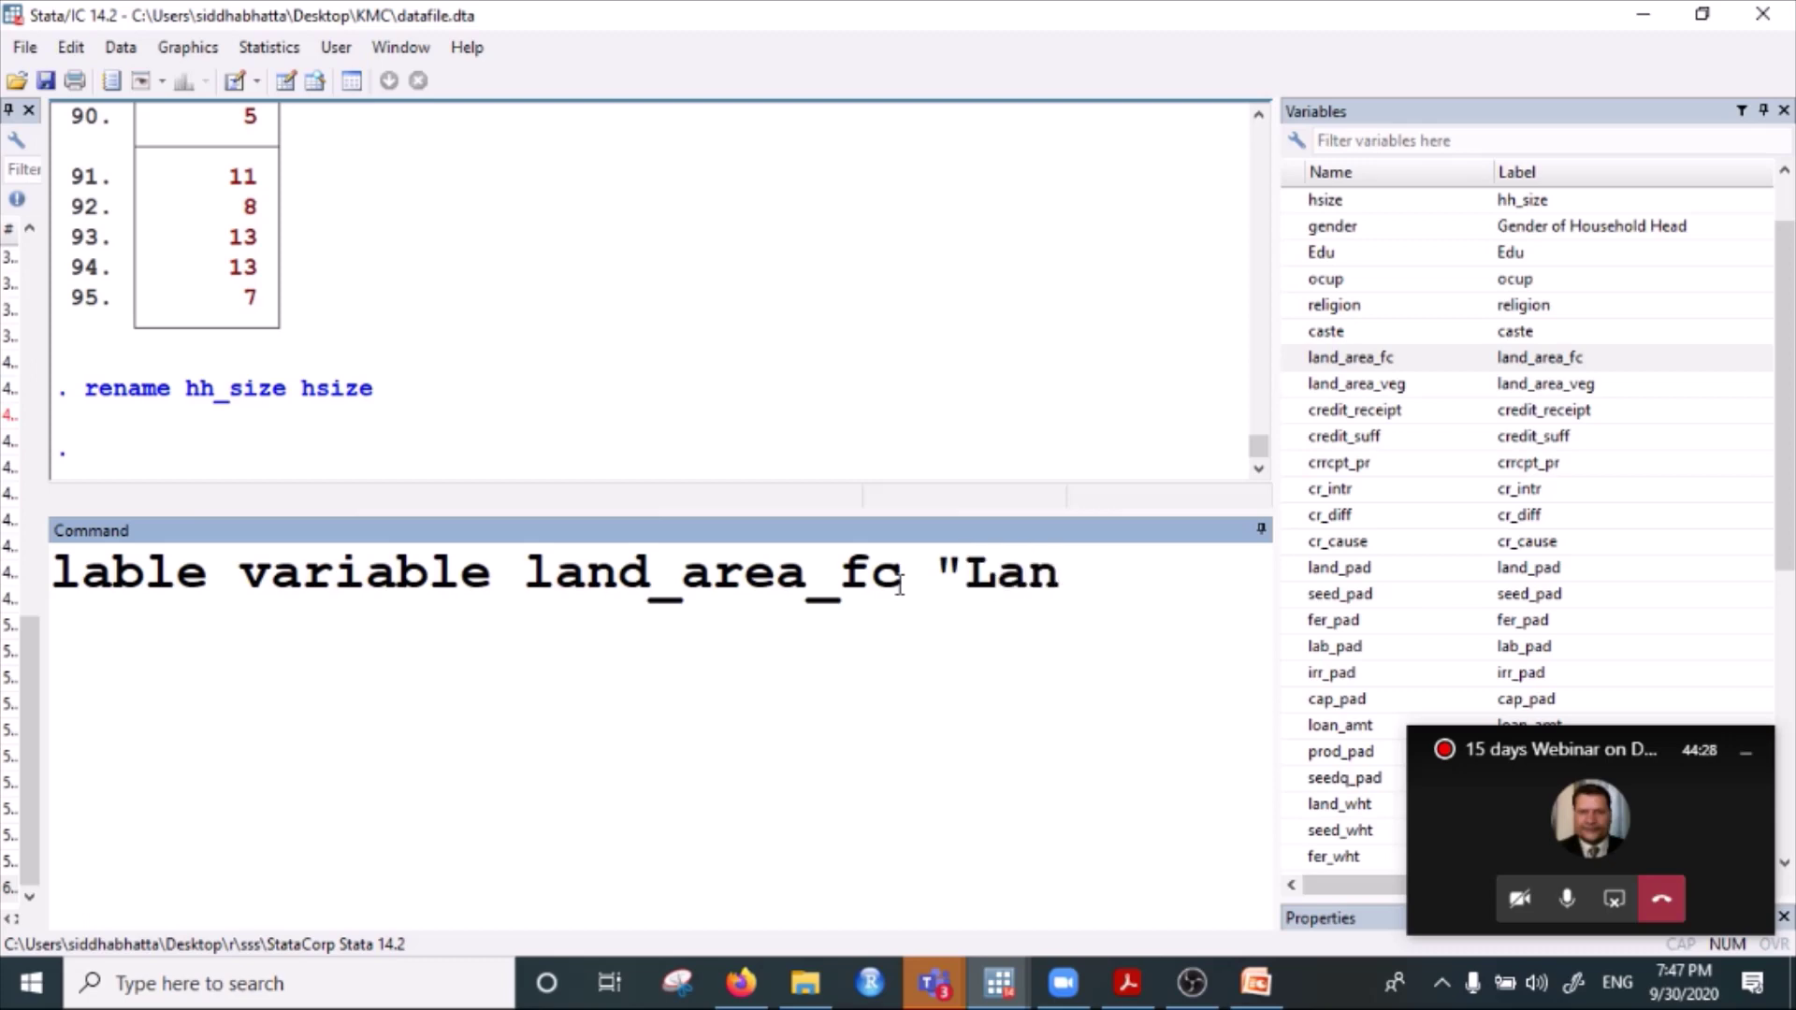
text(d Ares)
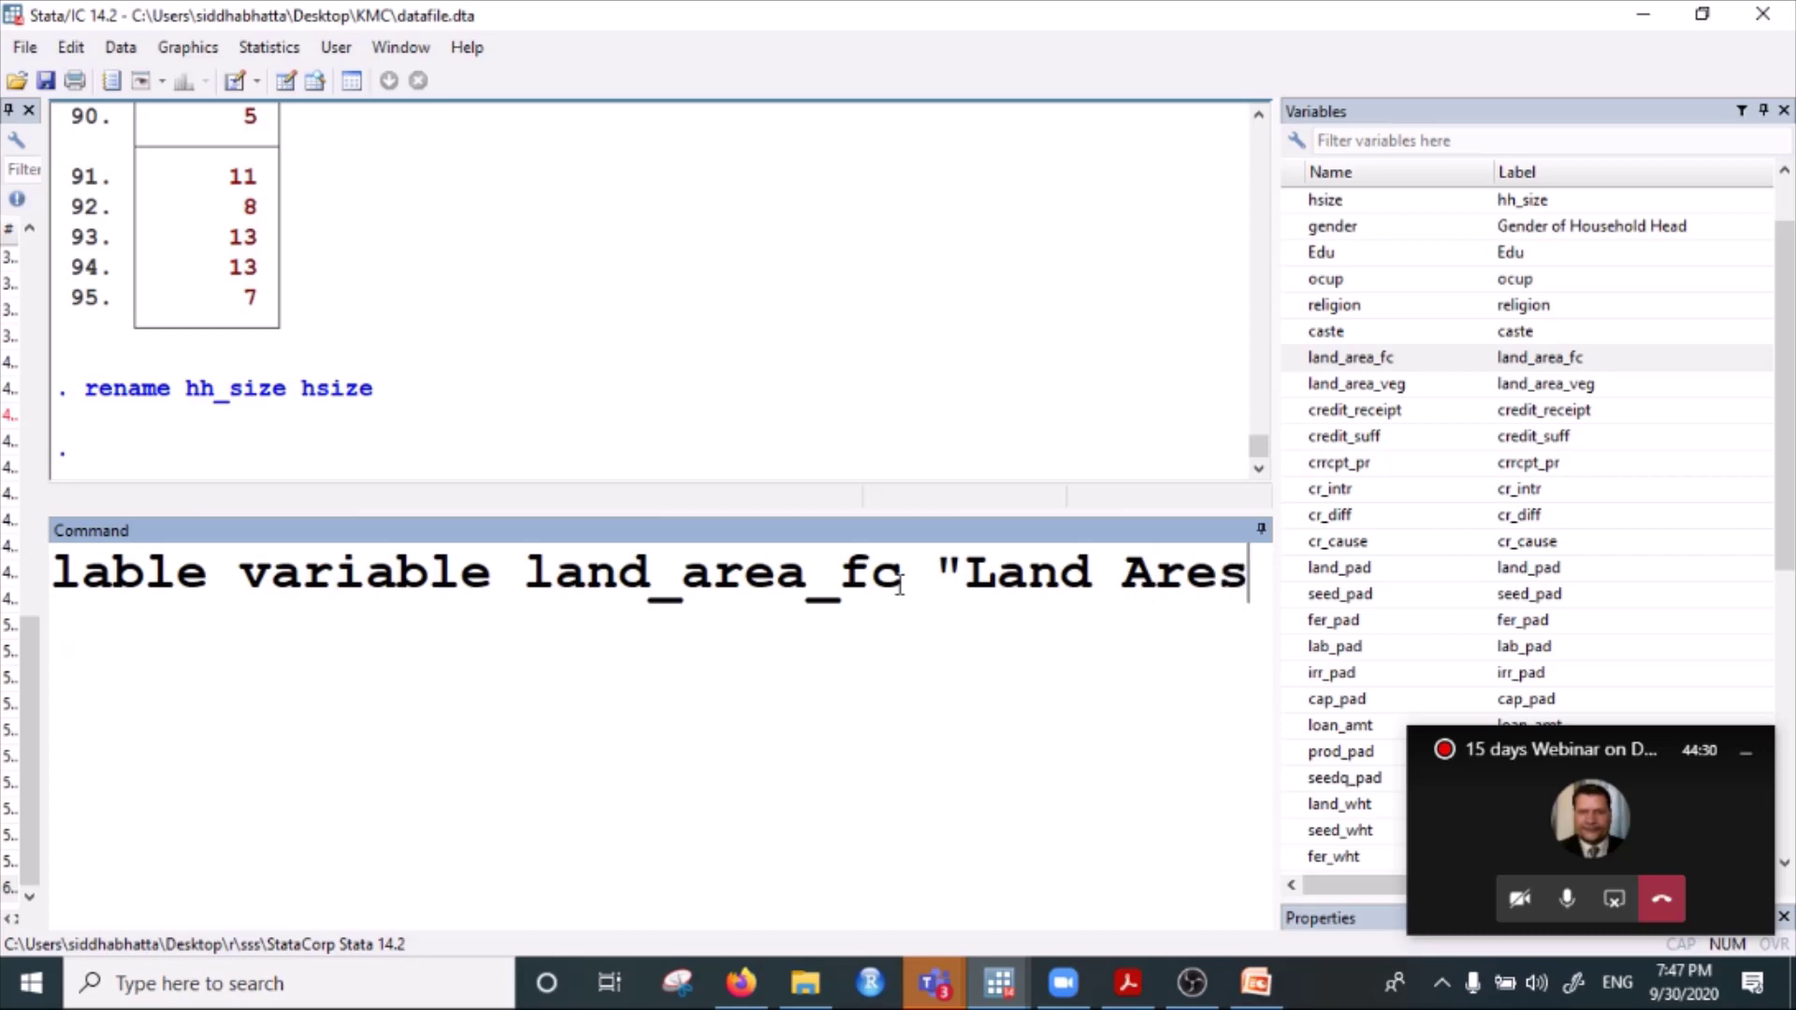
key(BackSpace)
text(a used )
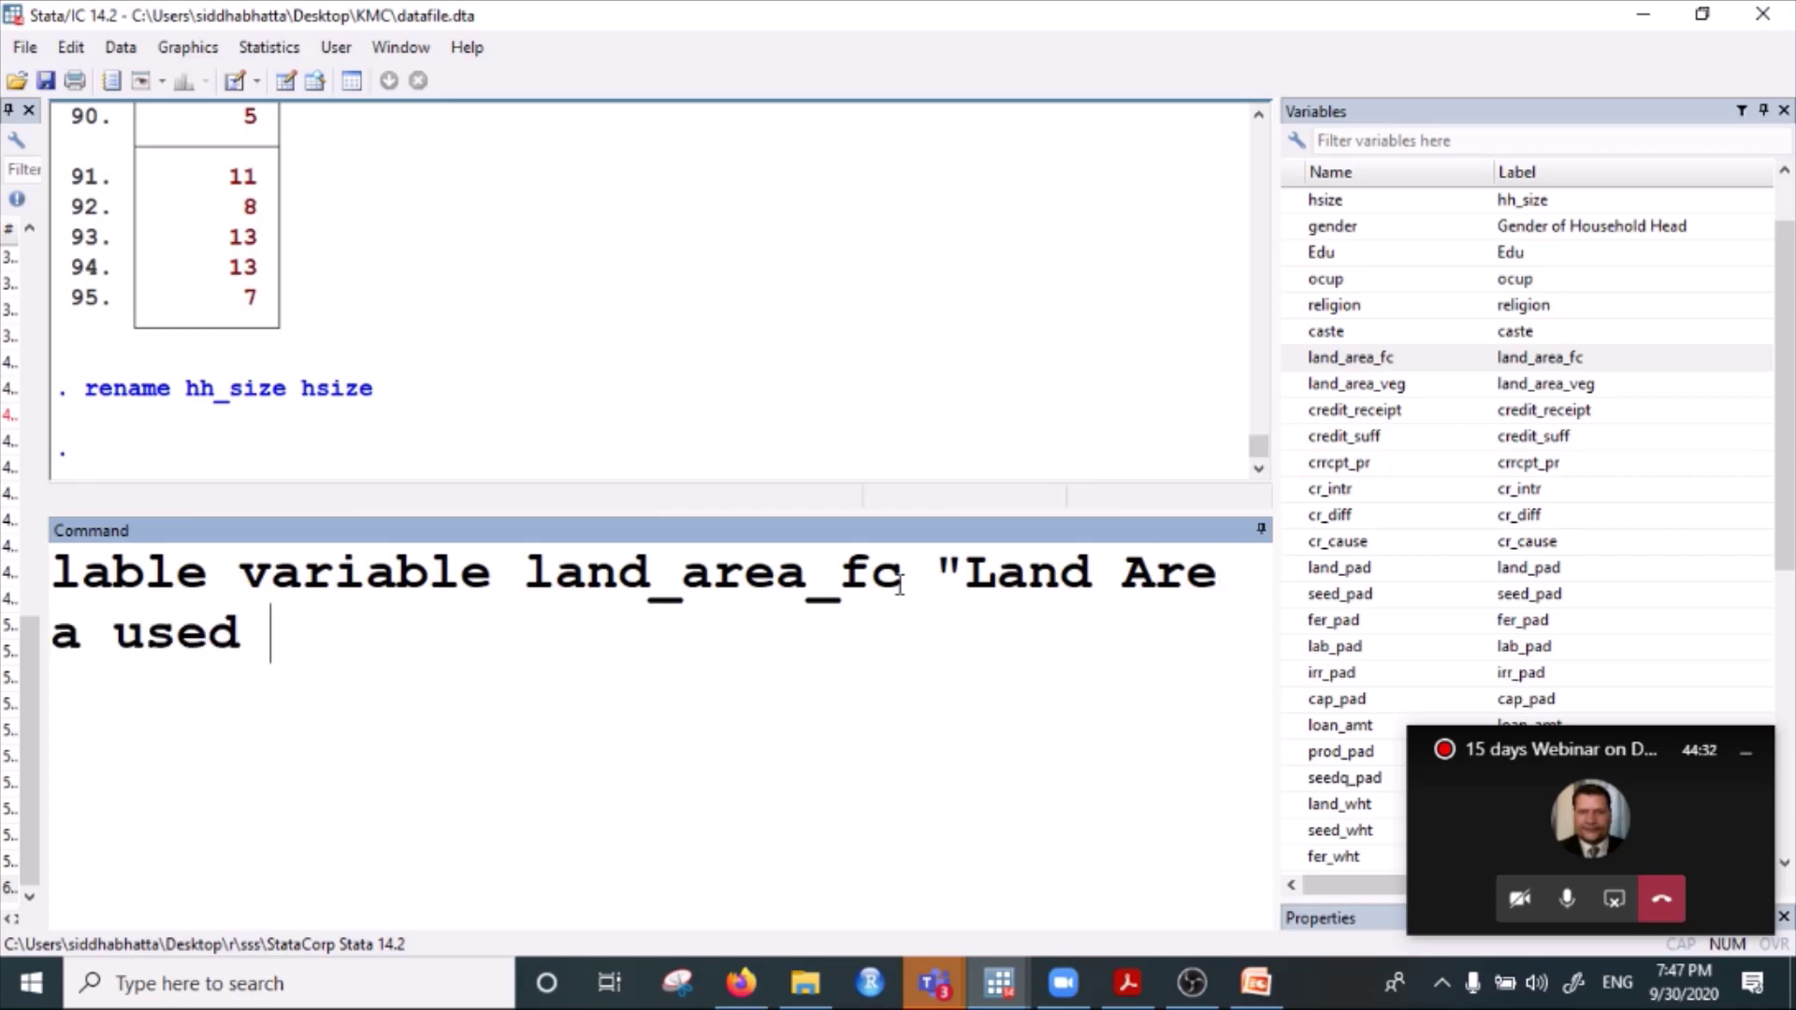
text(for Food )
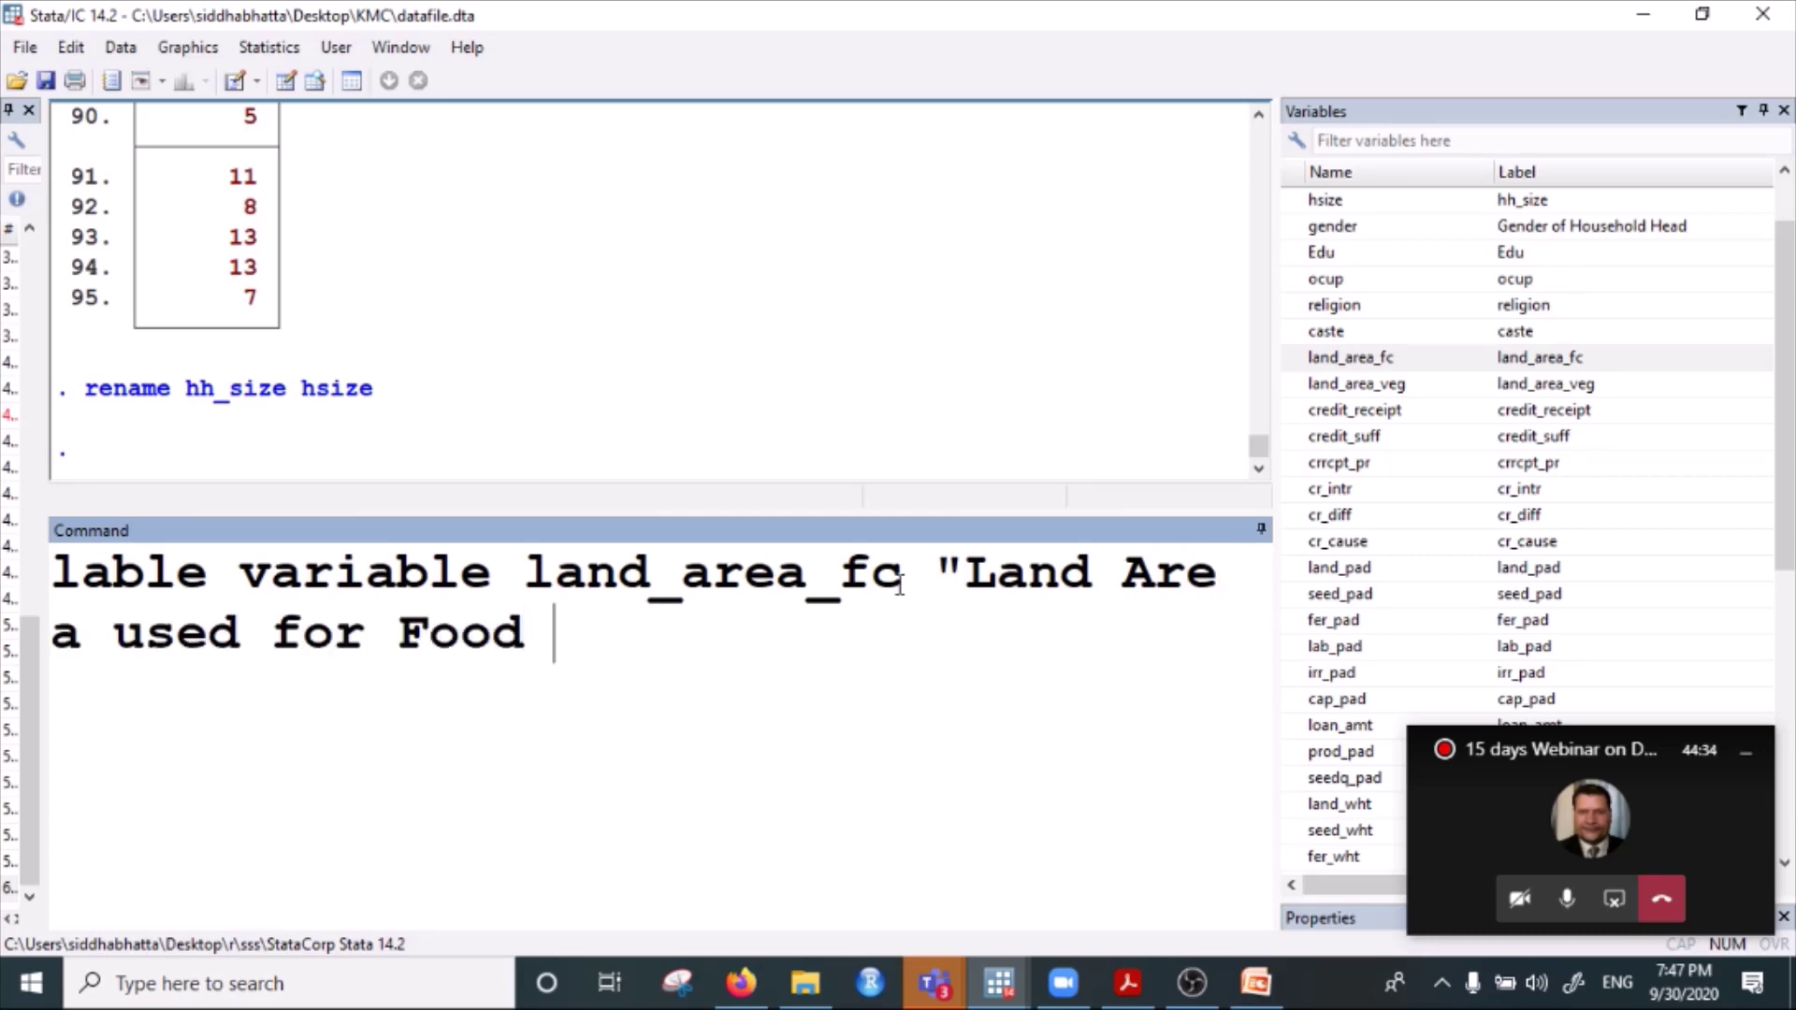
text(Crops)
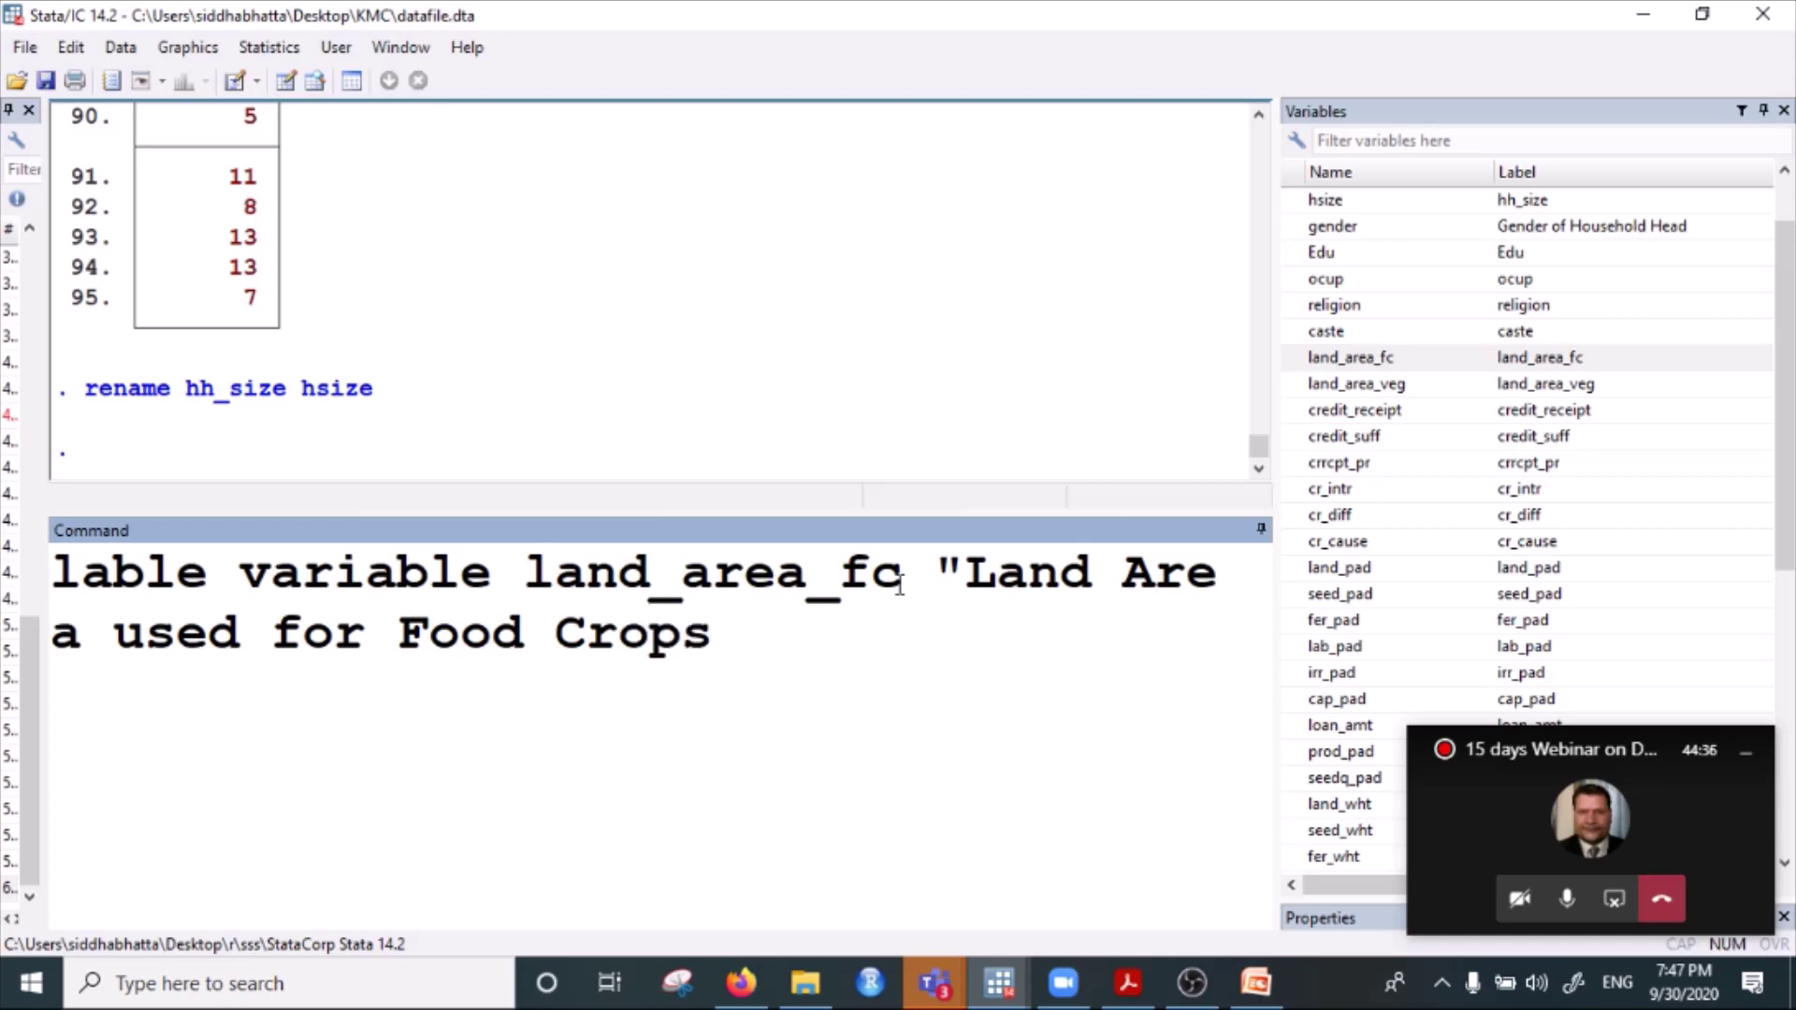
text(")
click(302, 572)
click(428, 576)
click(145, 572)
click(325, 585)
drag(522, 575, 1085, 646)
click(1001, 588)
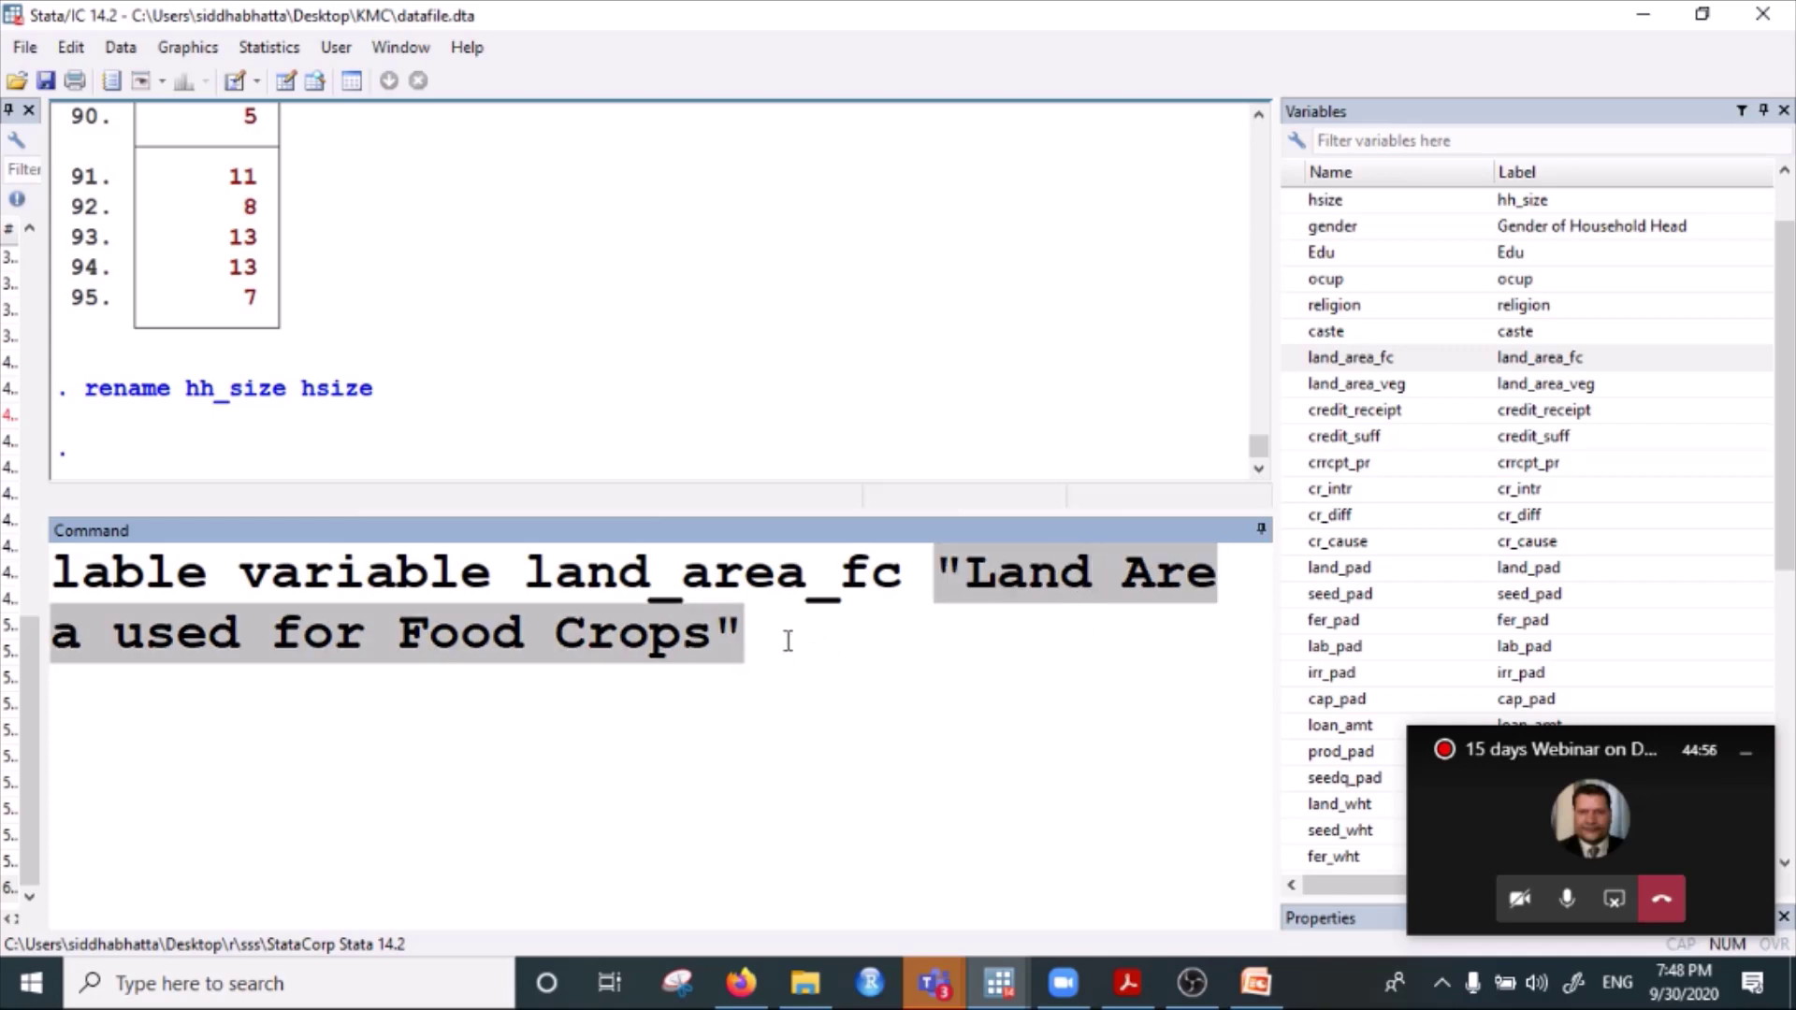
Cut the drafted labelling command to the clipboard and run tab land_area_fc to tabulate the variable before labelling.
drag(788, 641, 5, 581)
key(ctrl+c)
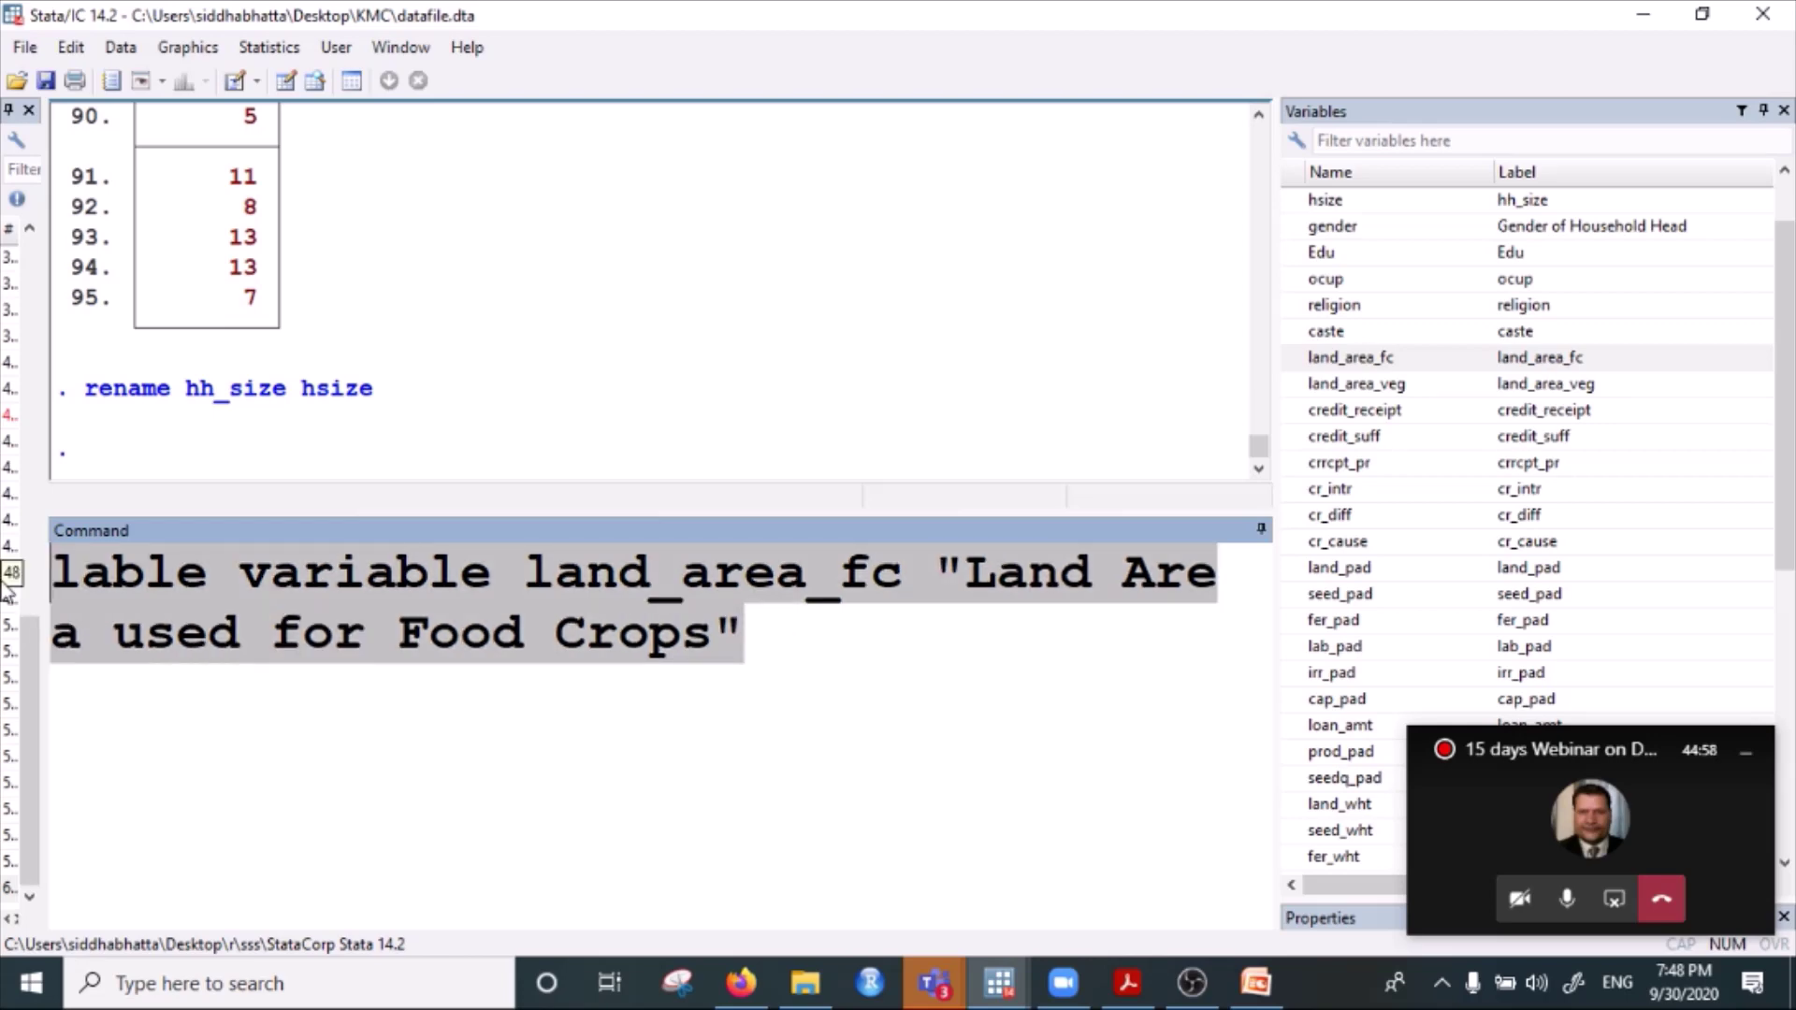
key(BackSpace)
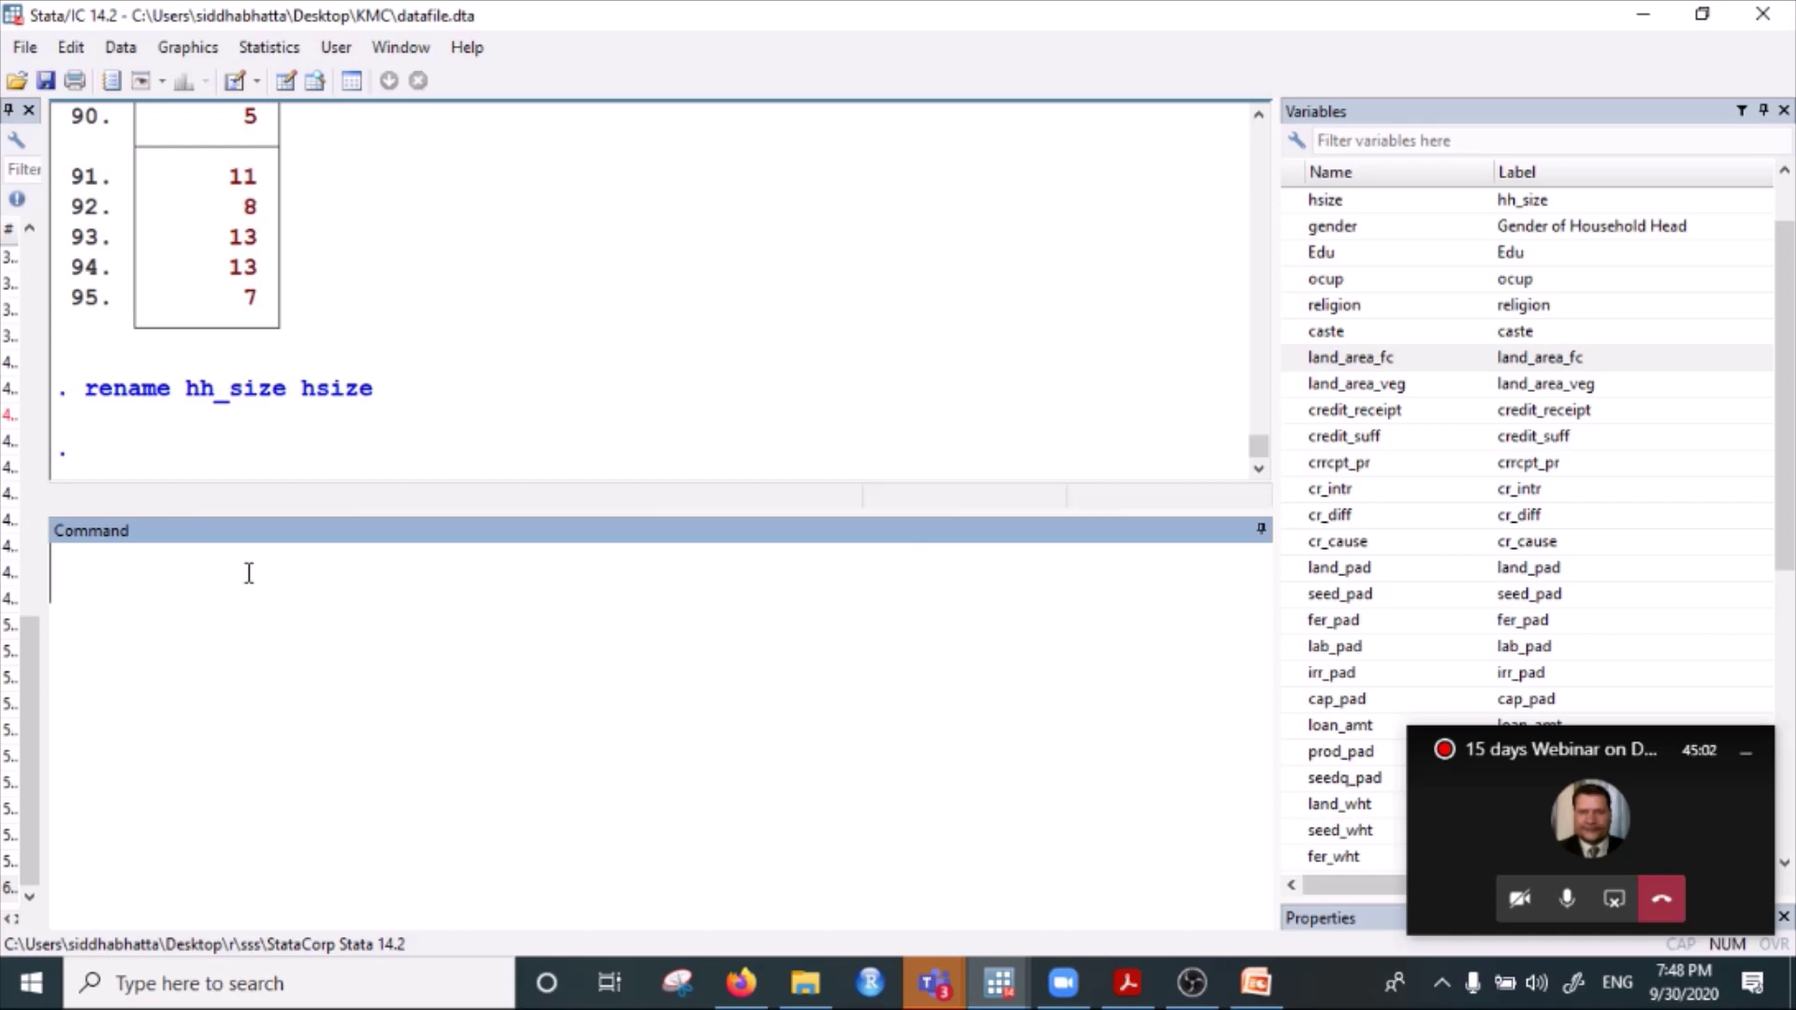
text(tab)
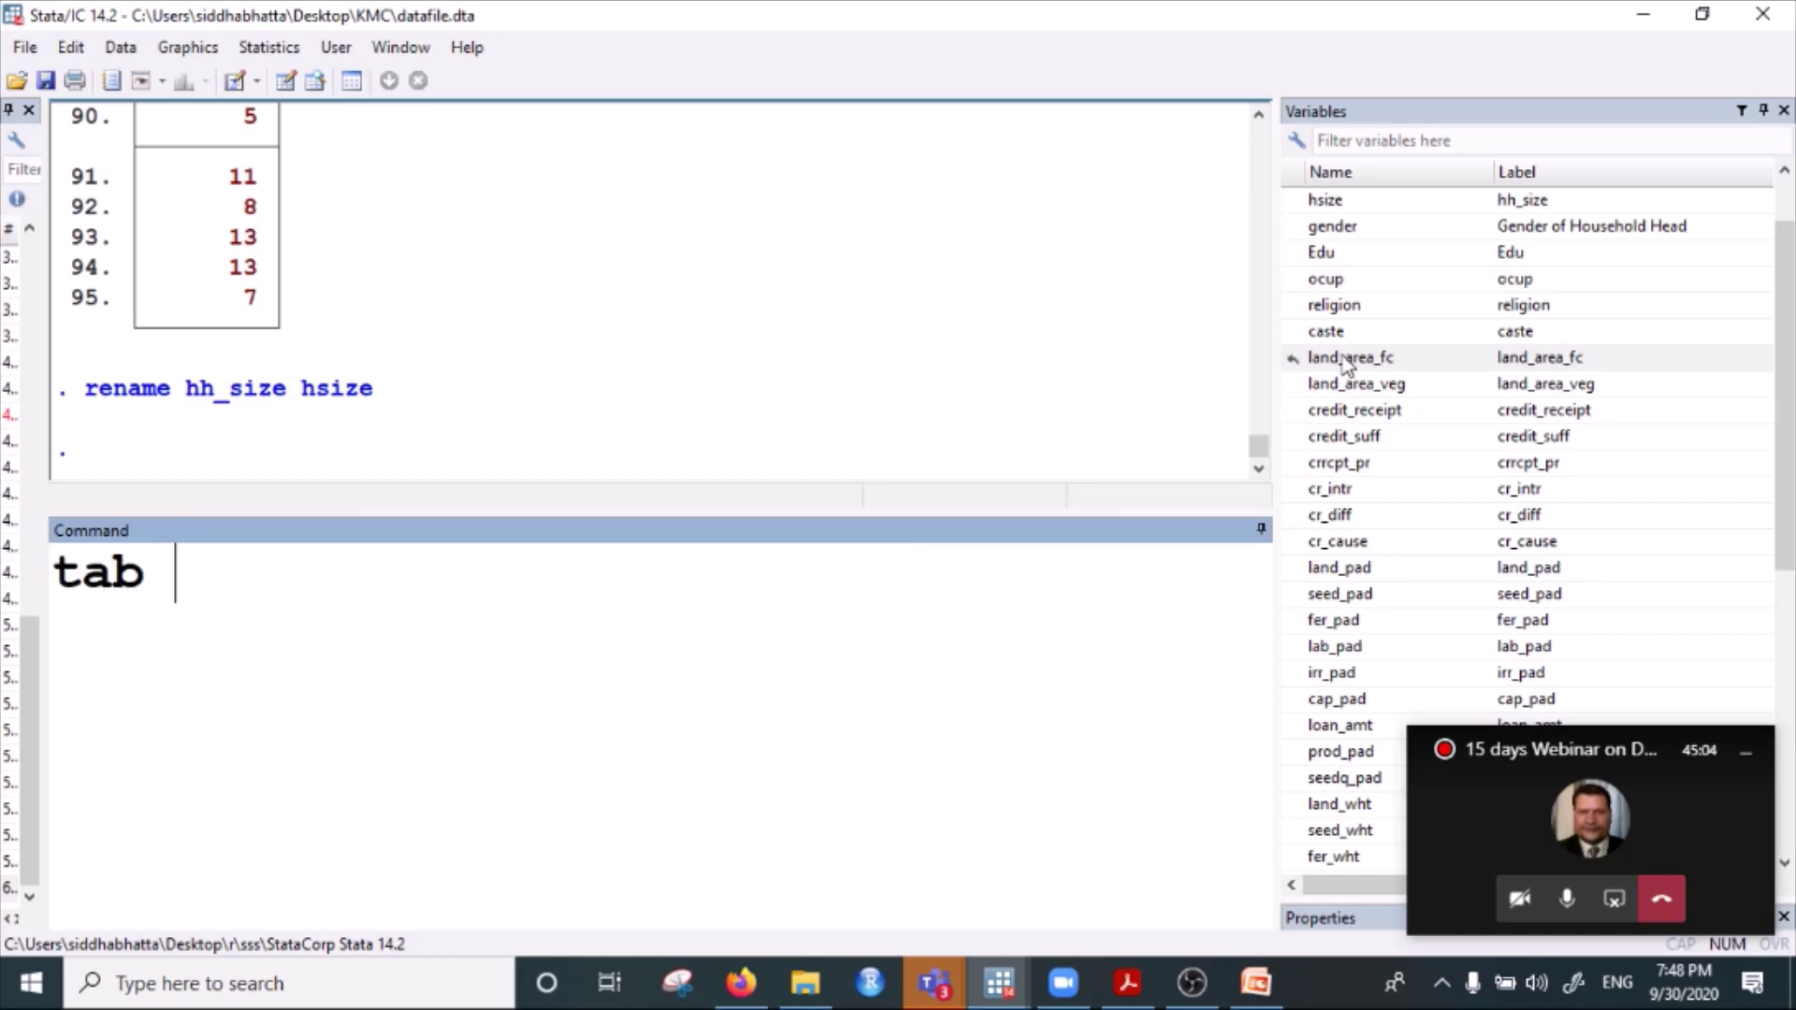
double_click(1345, 359)
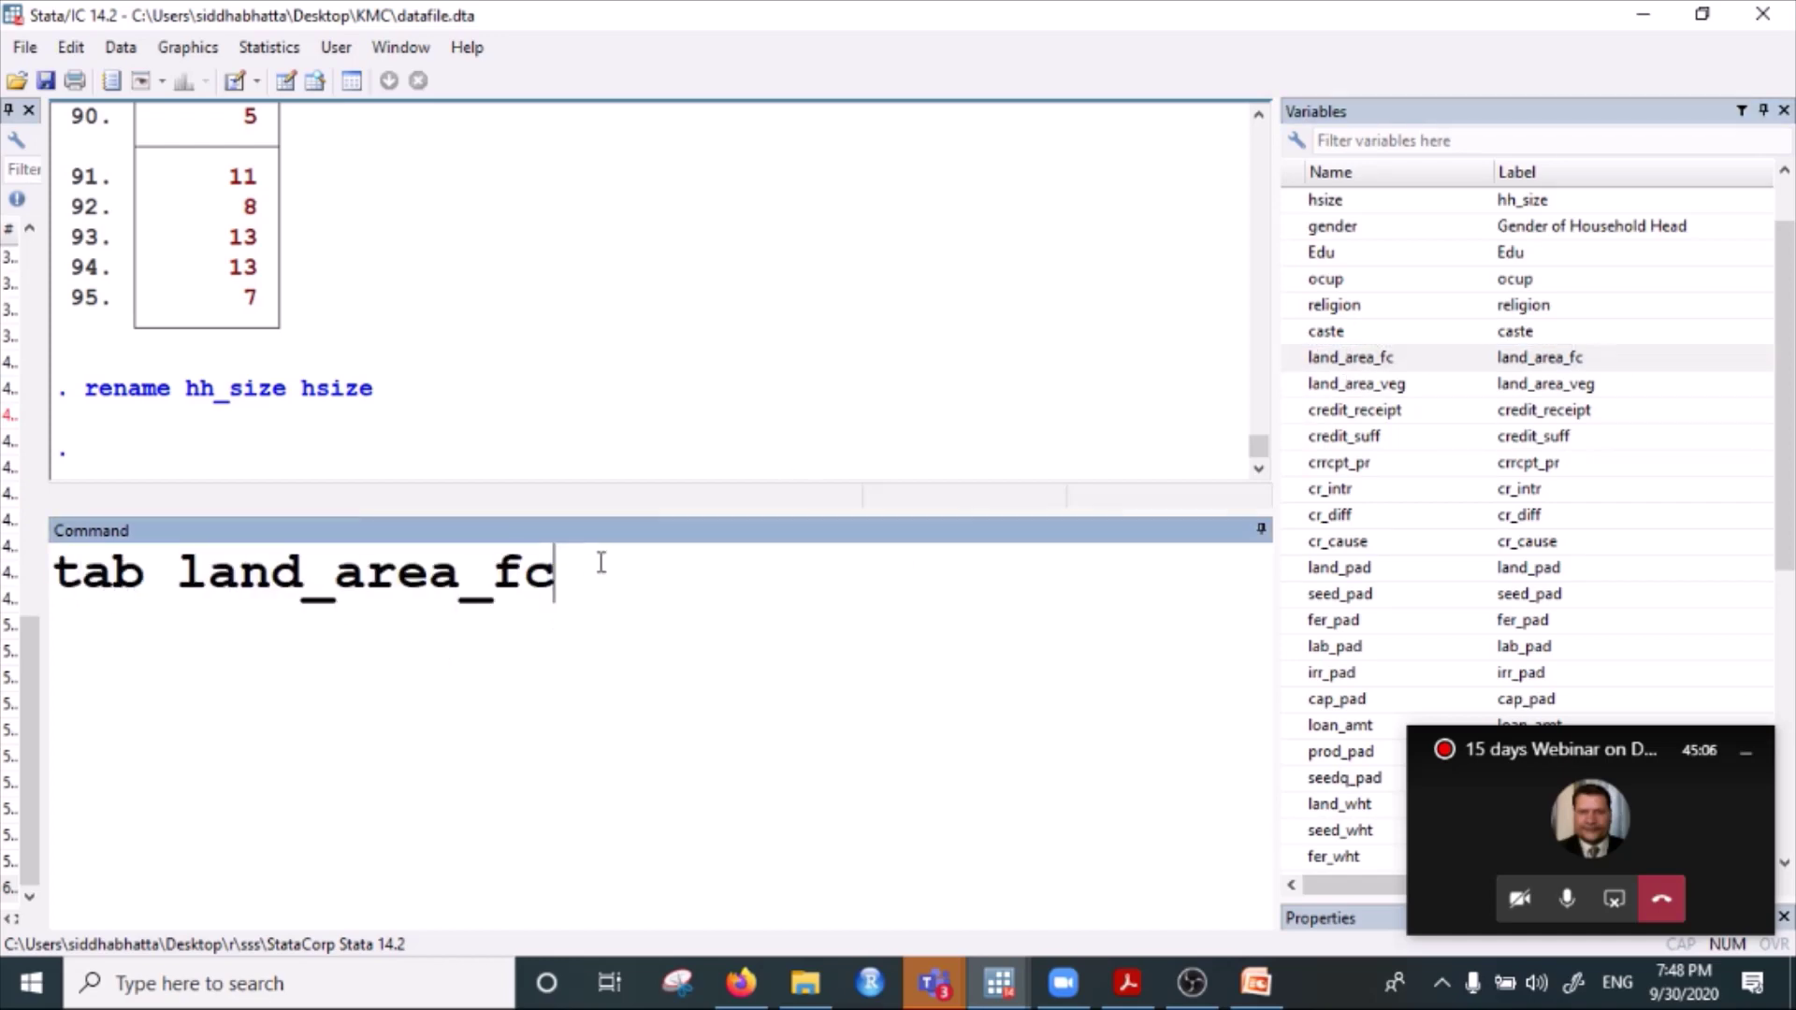
key(Return)
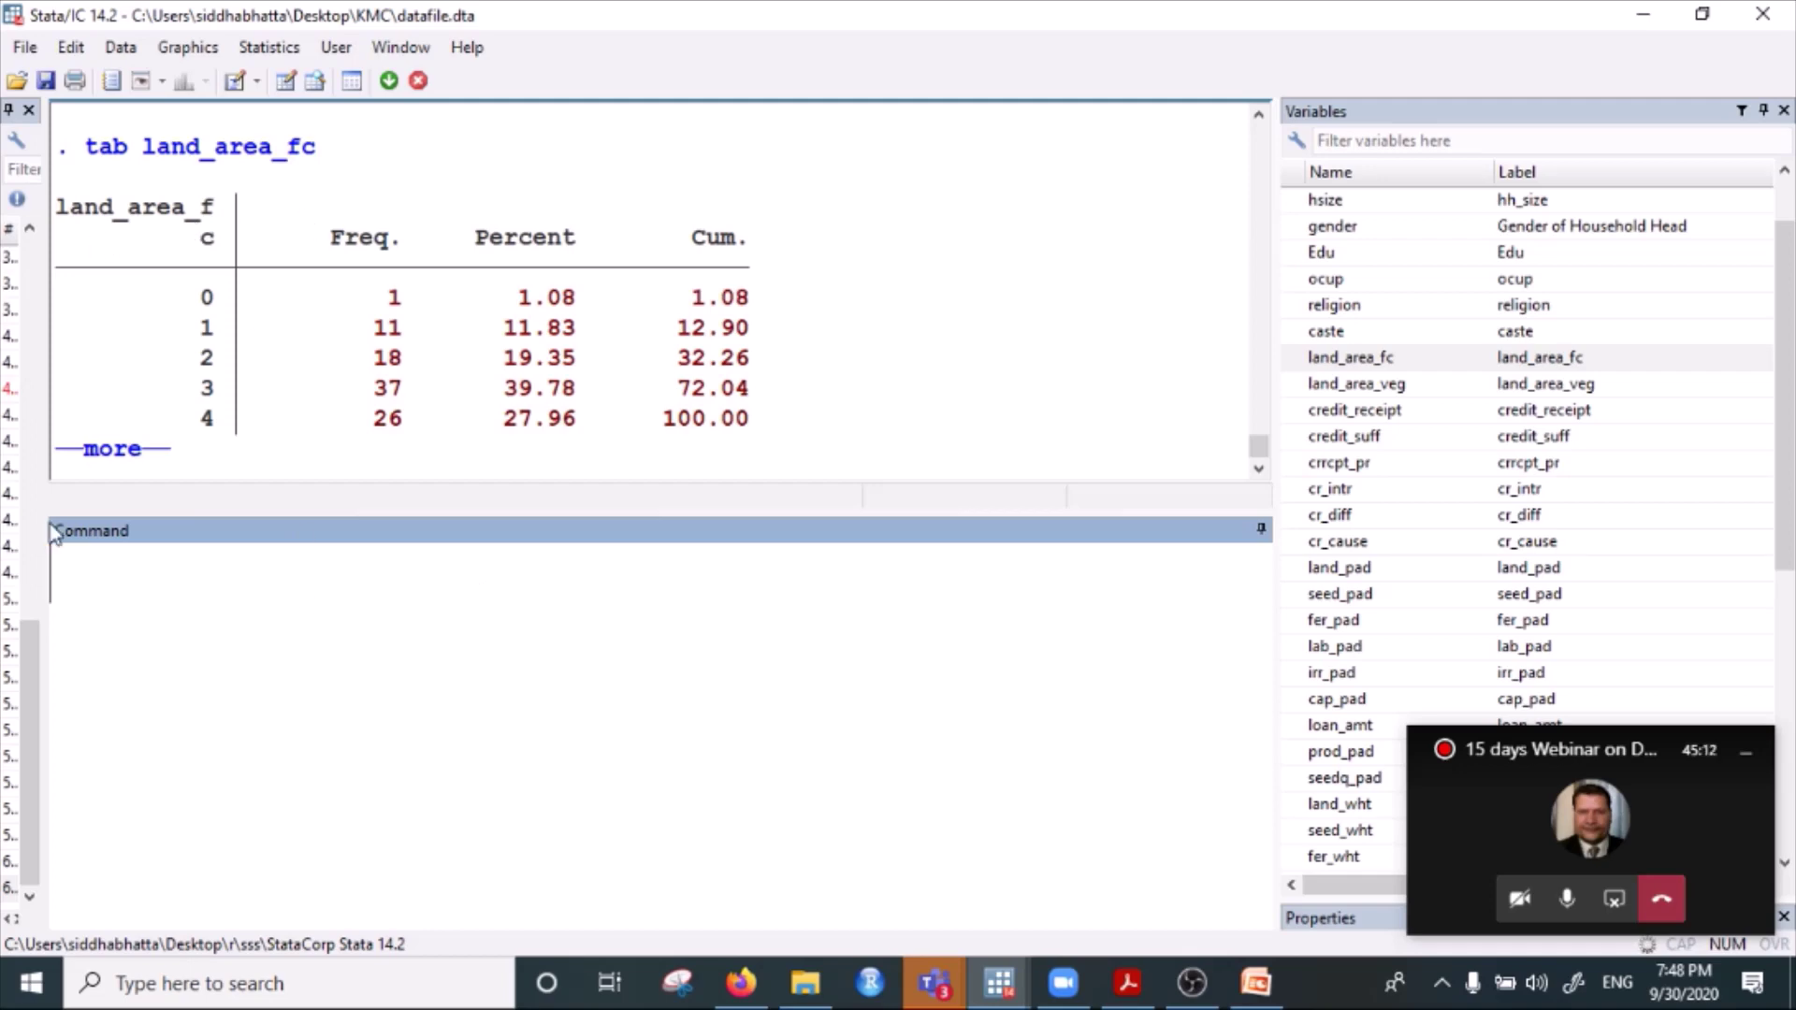
Paste the cut command, finish the paused tabulation output and try to run lable variable land_area_fc "Land Area used for Food Crops".
key(ctrl+v)
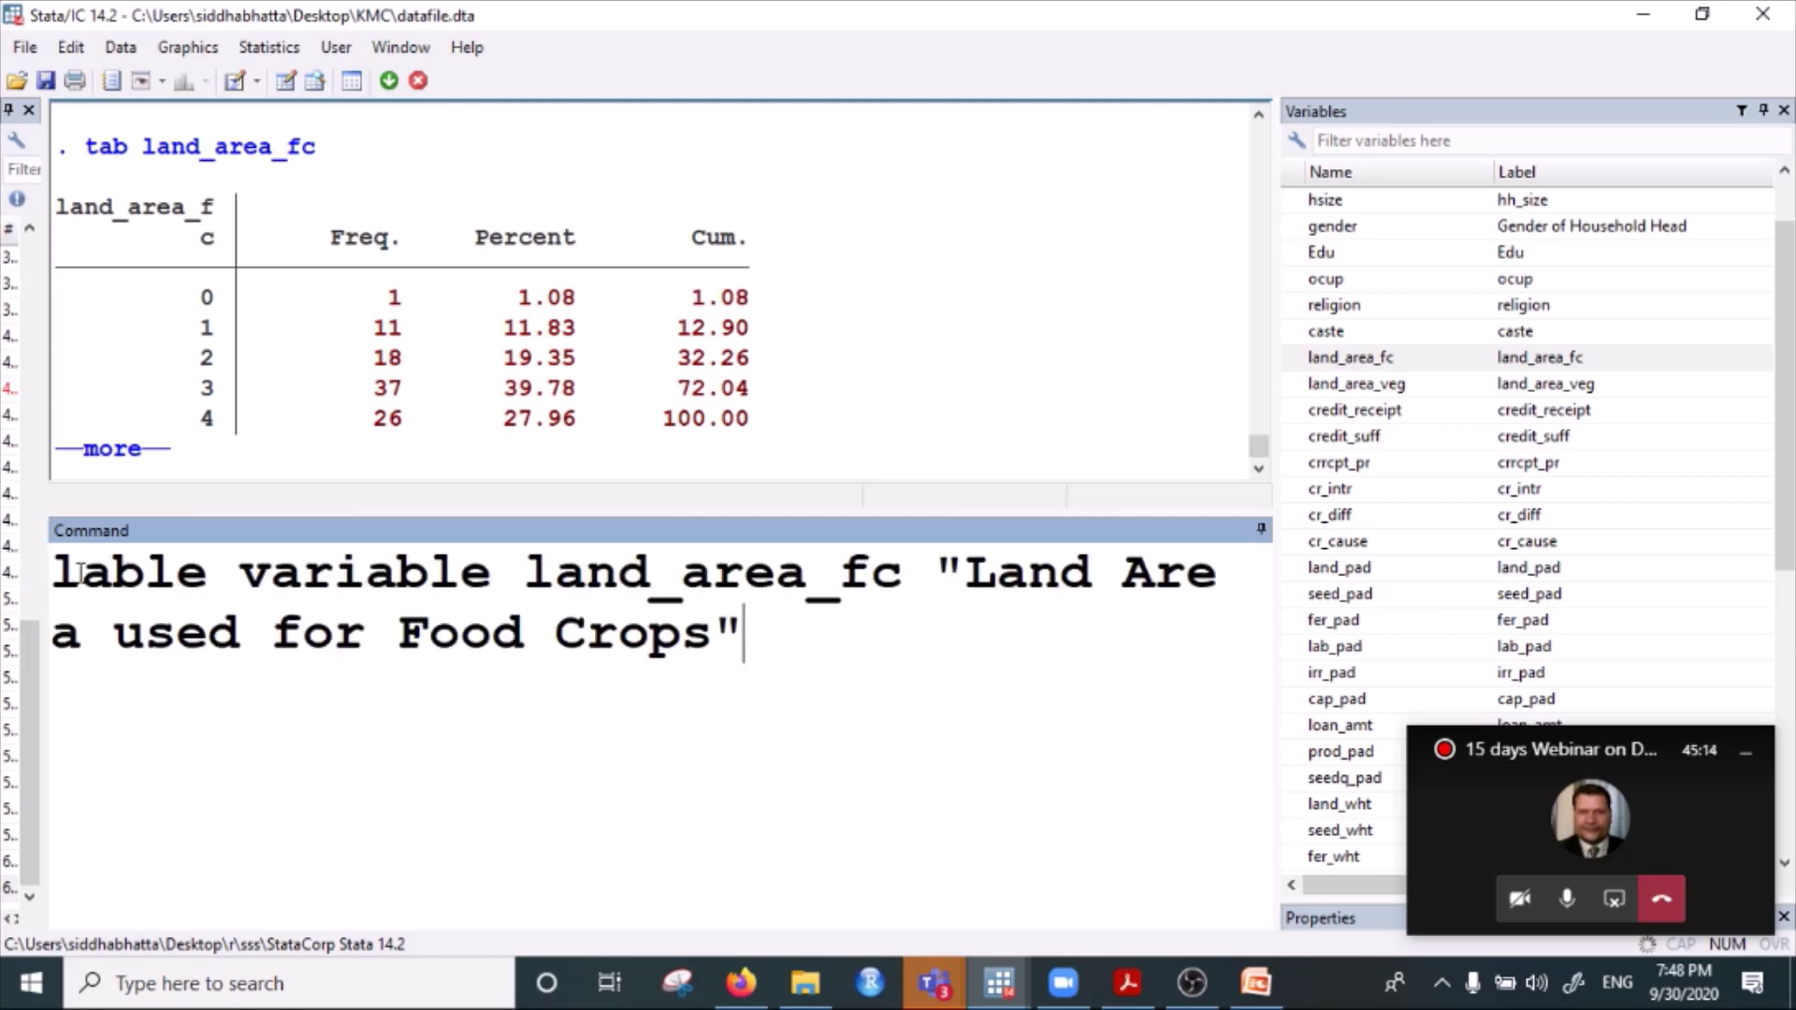
key(space)
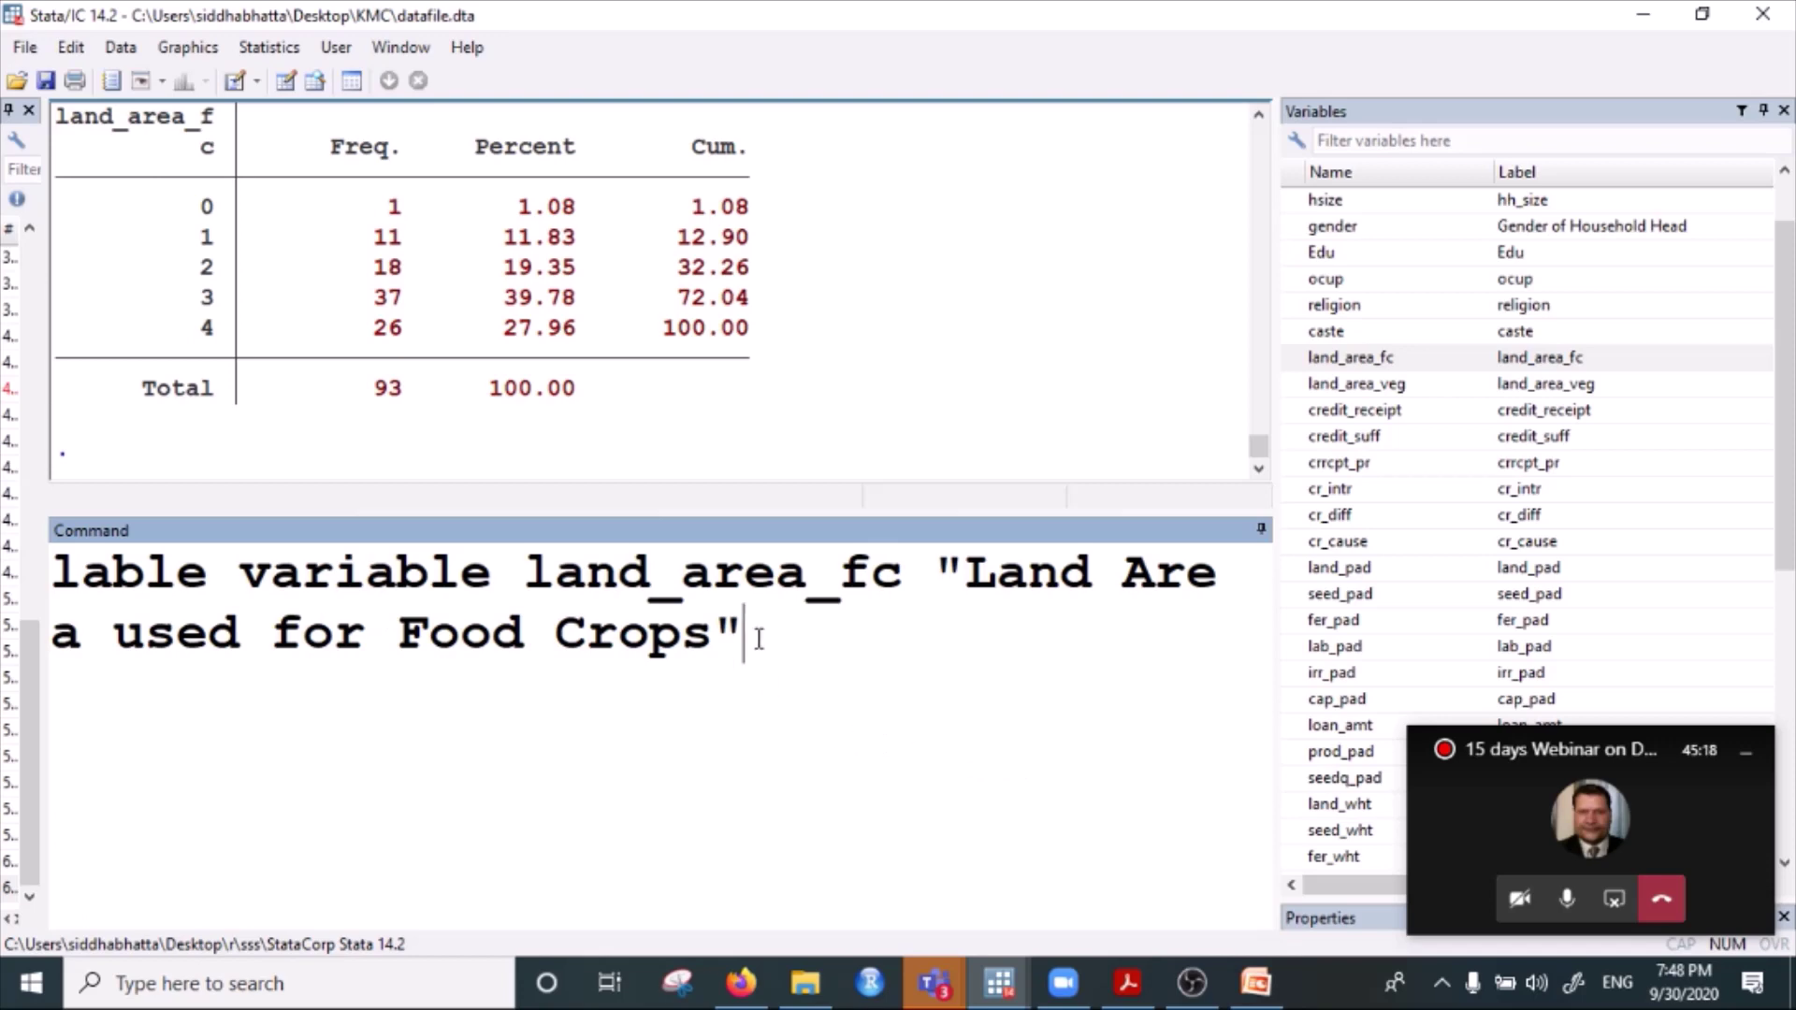
key(Return)
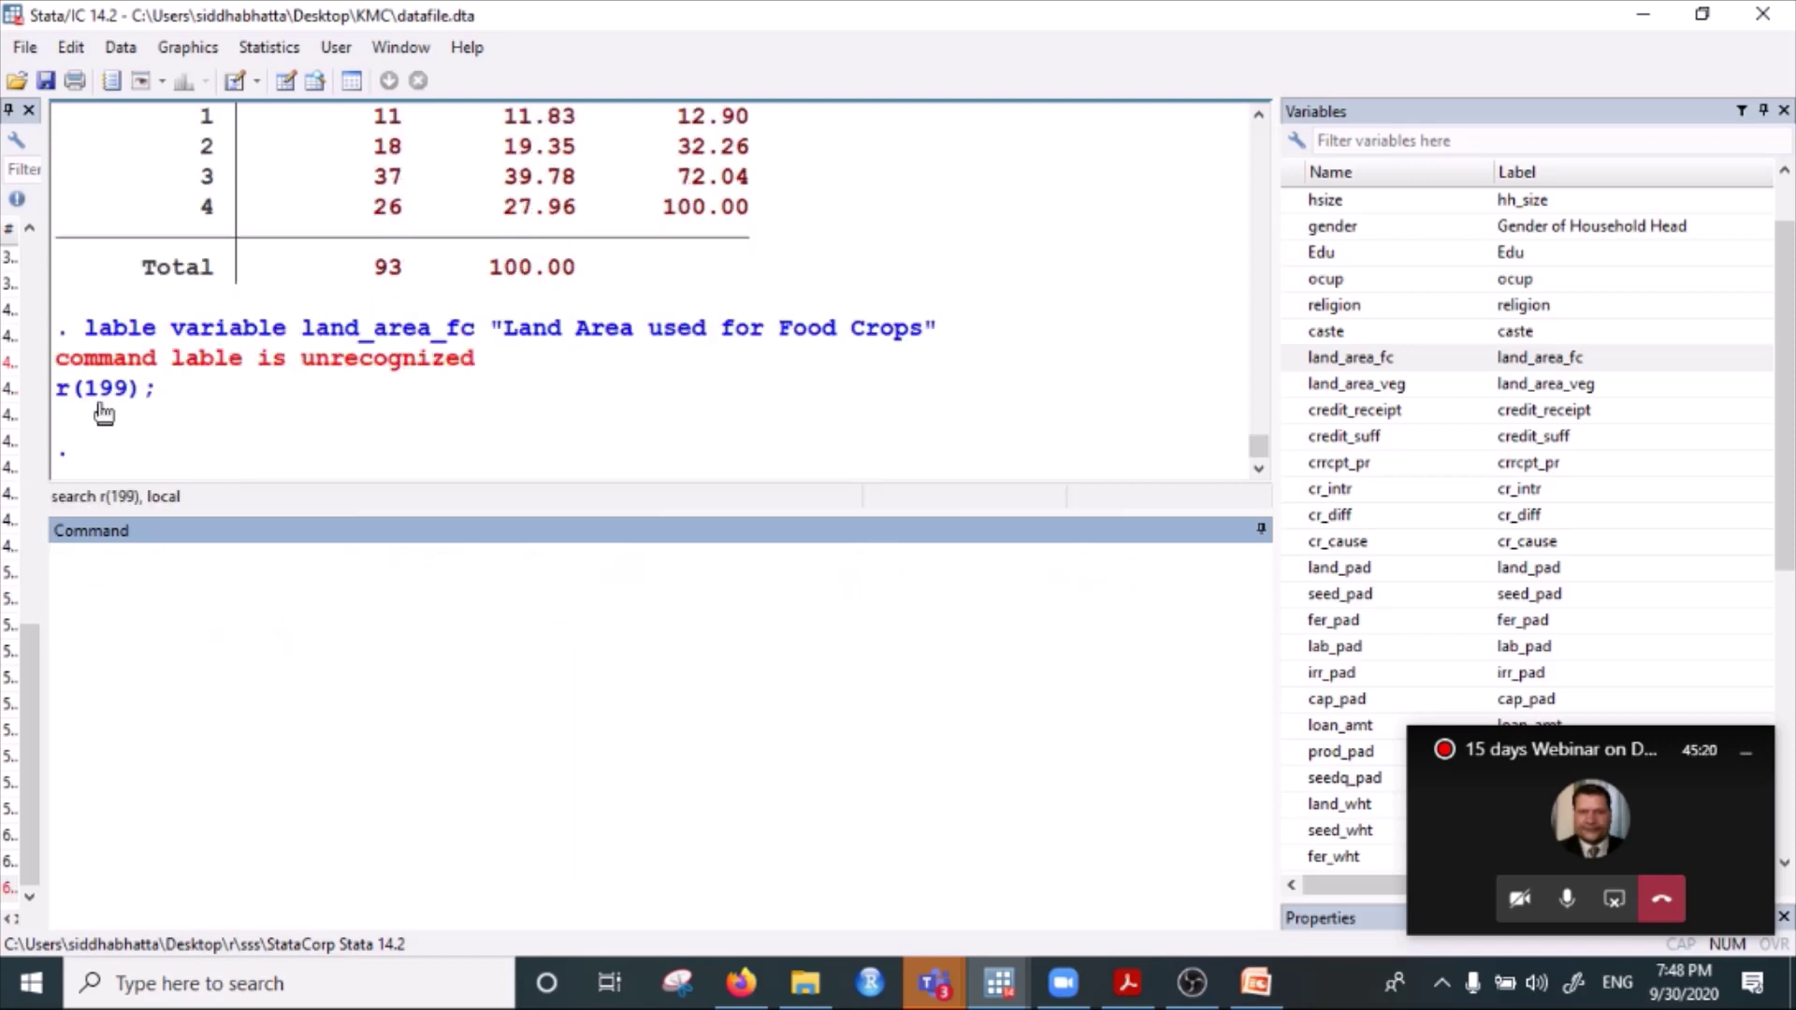
Copy the last command back from the results, correct lable to label, and run it to label land_area_fc "Land Area used for Food Crops".
drag(86, 330, 963, 327)
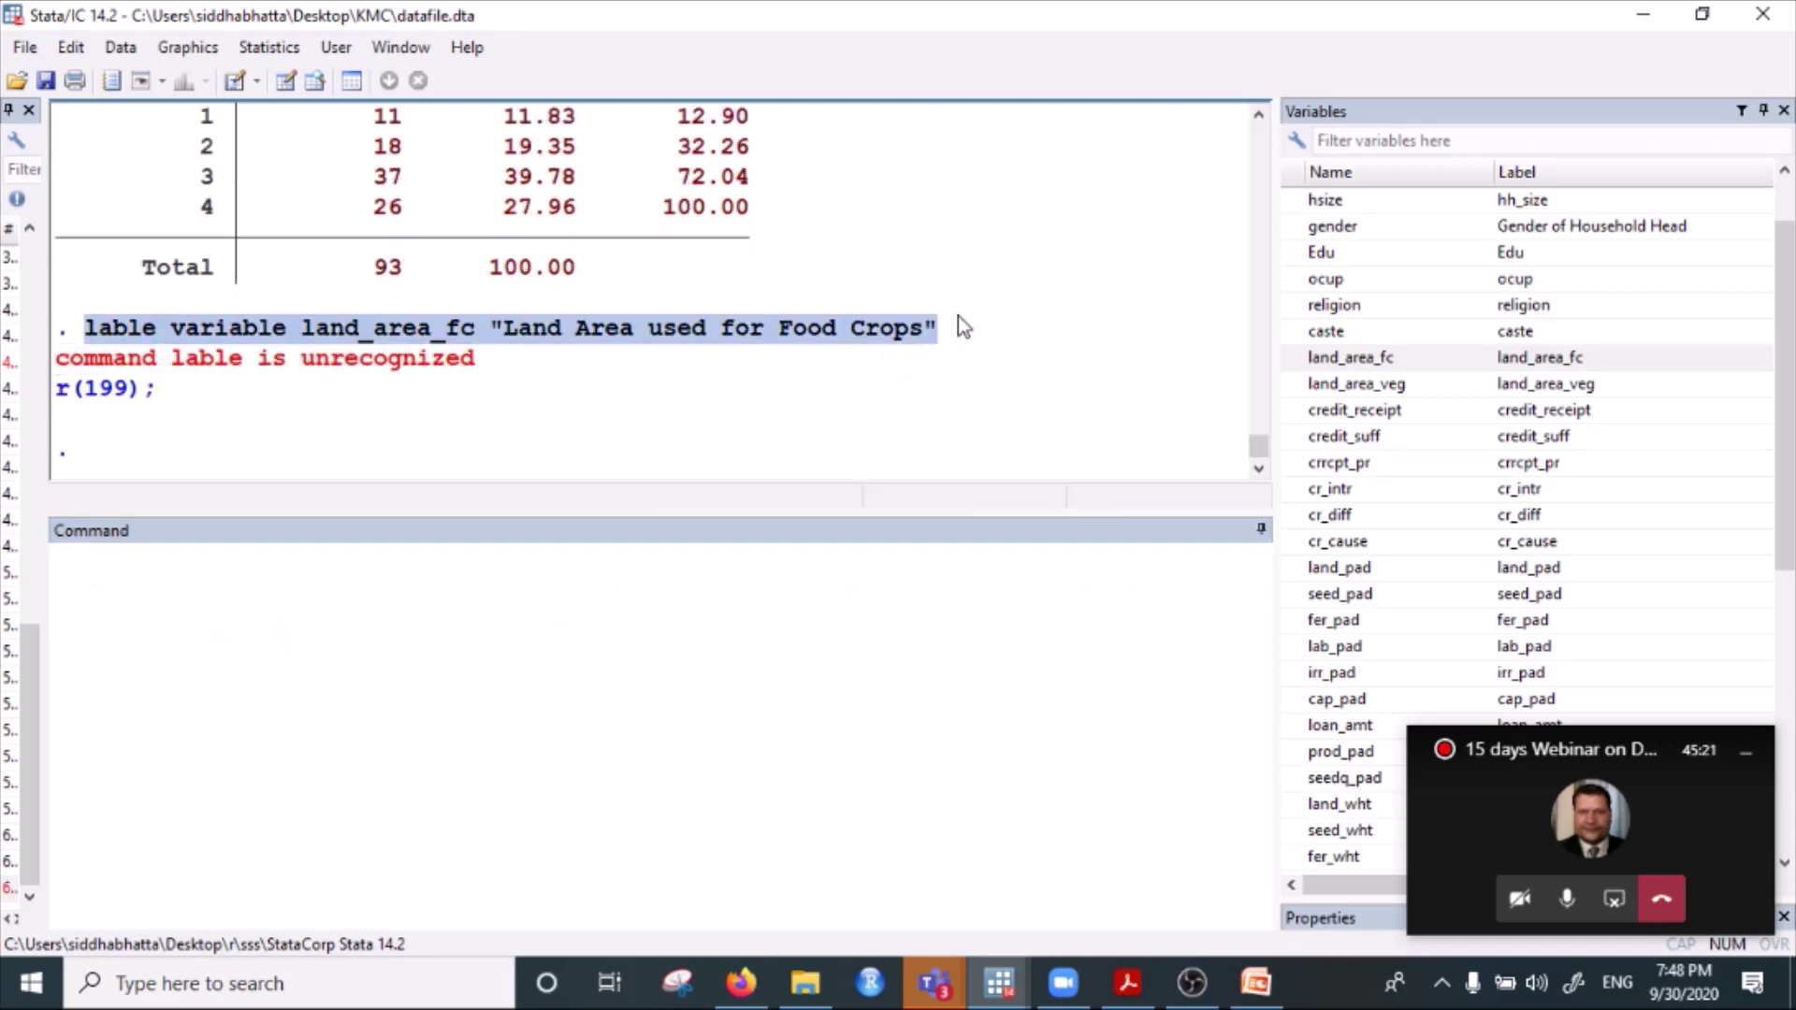
right_click(735, 329)
click(762, 344)
click(302, 596)
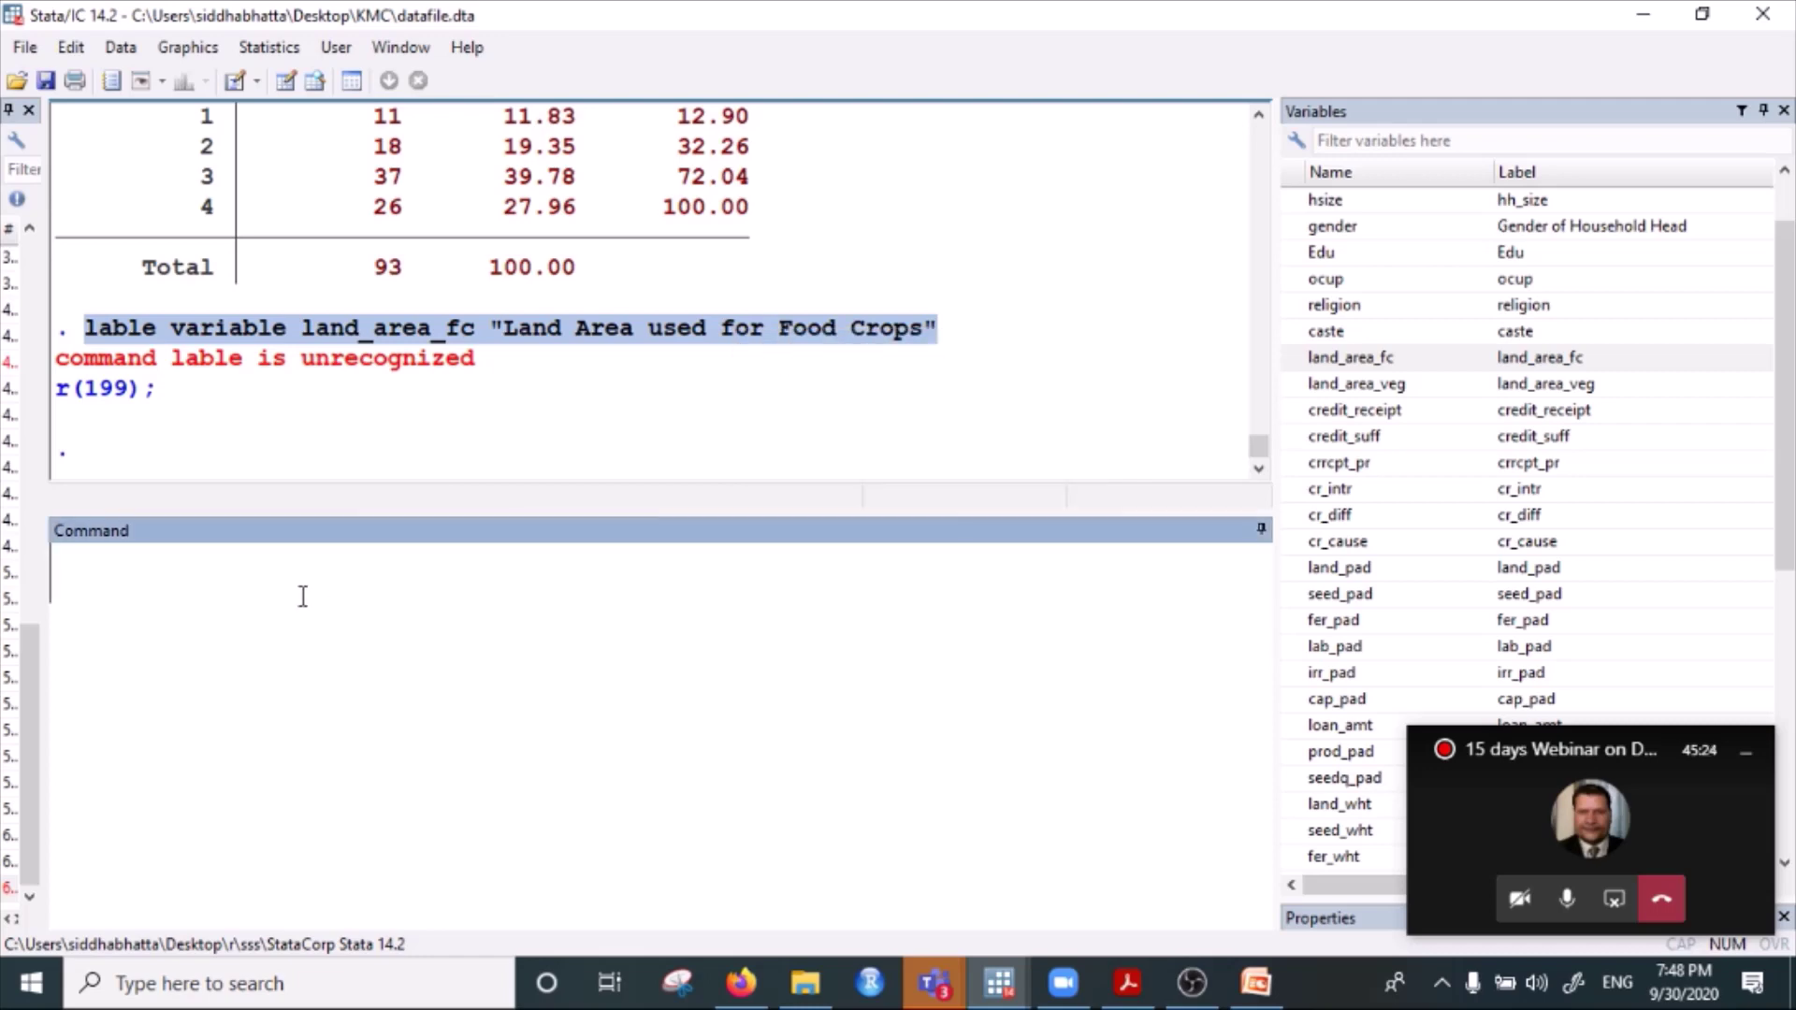
key(ctrl+v)
click(181, 566)
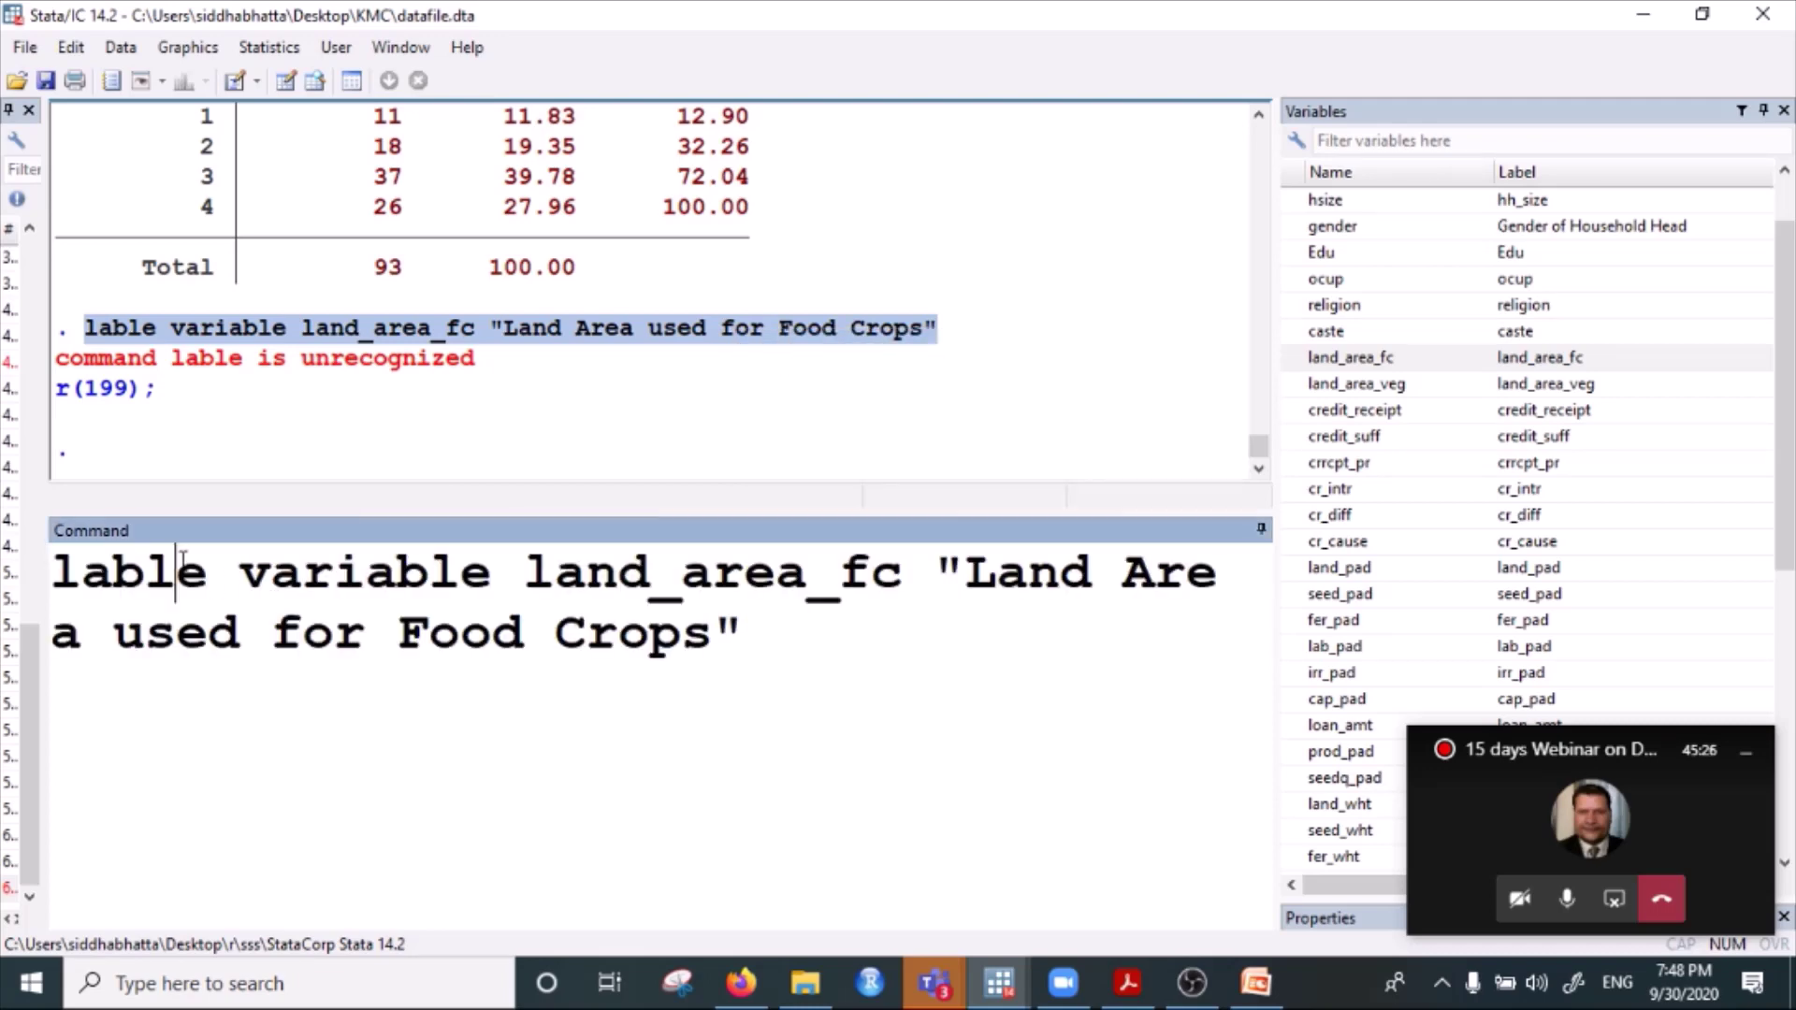
key(Delete)
key(BackSpace)
text(el)
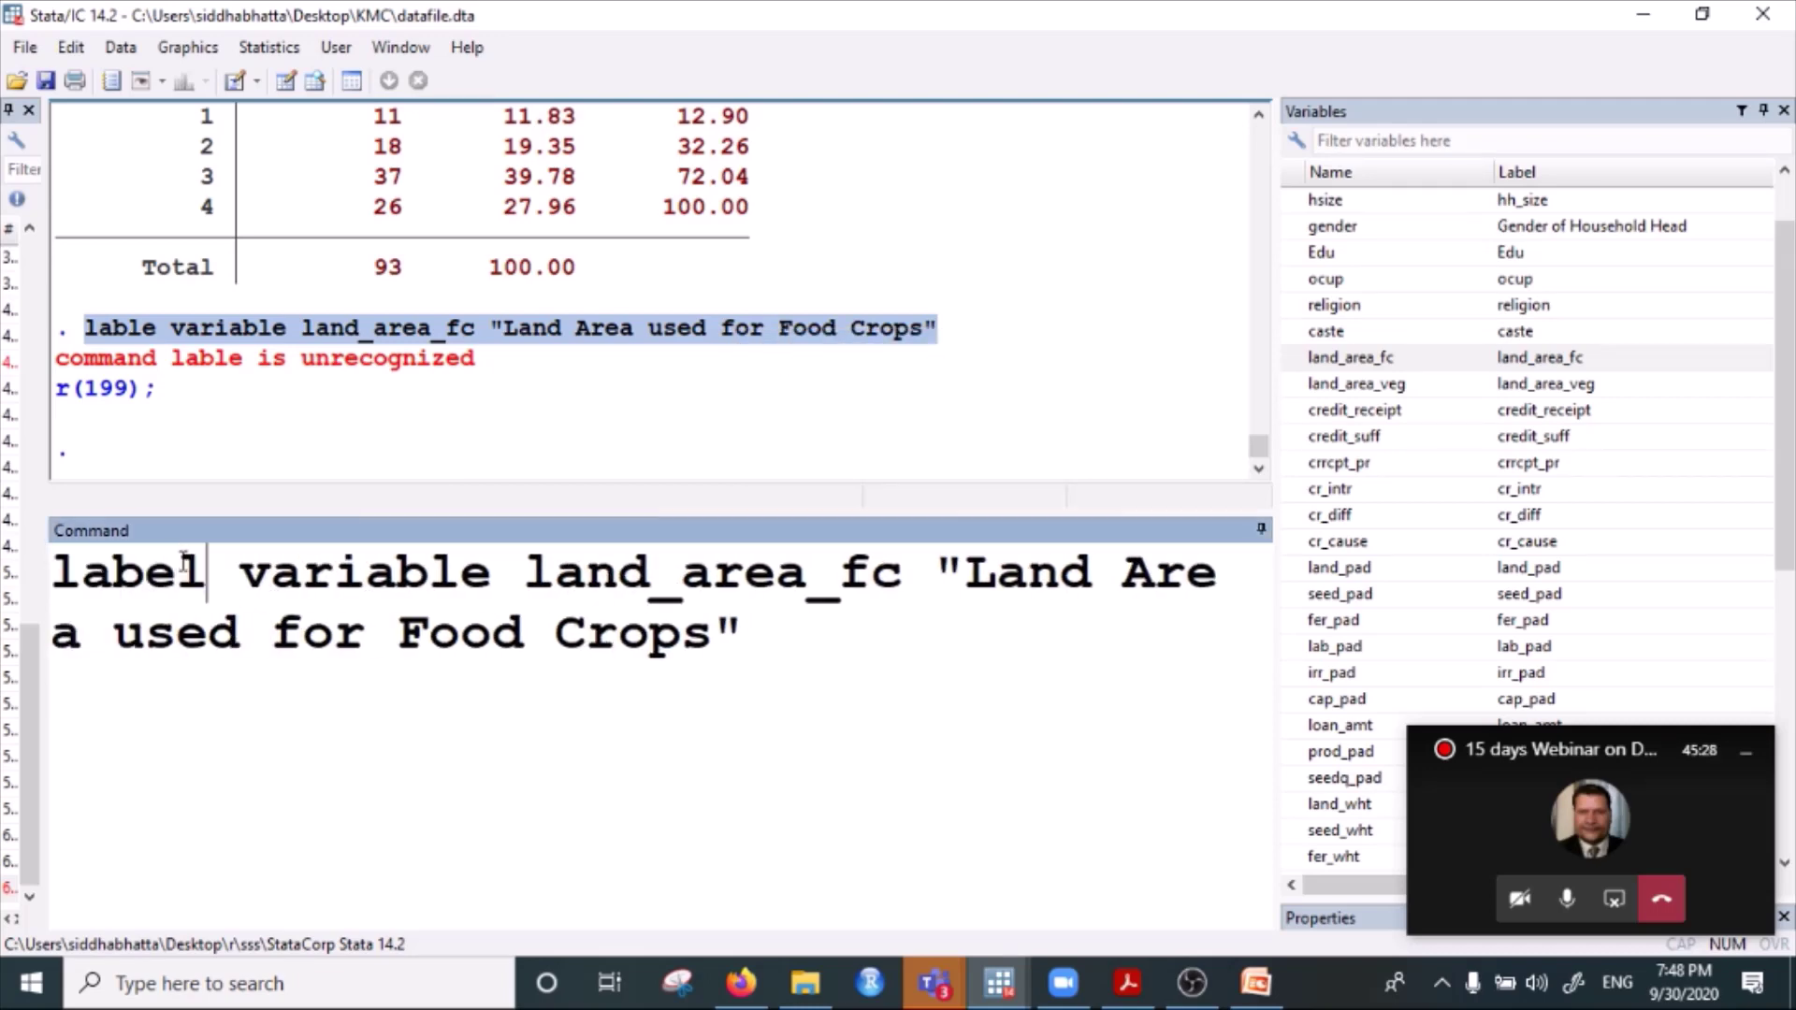
click(777, 636)
key(Return)
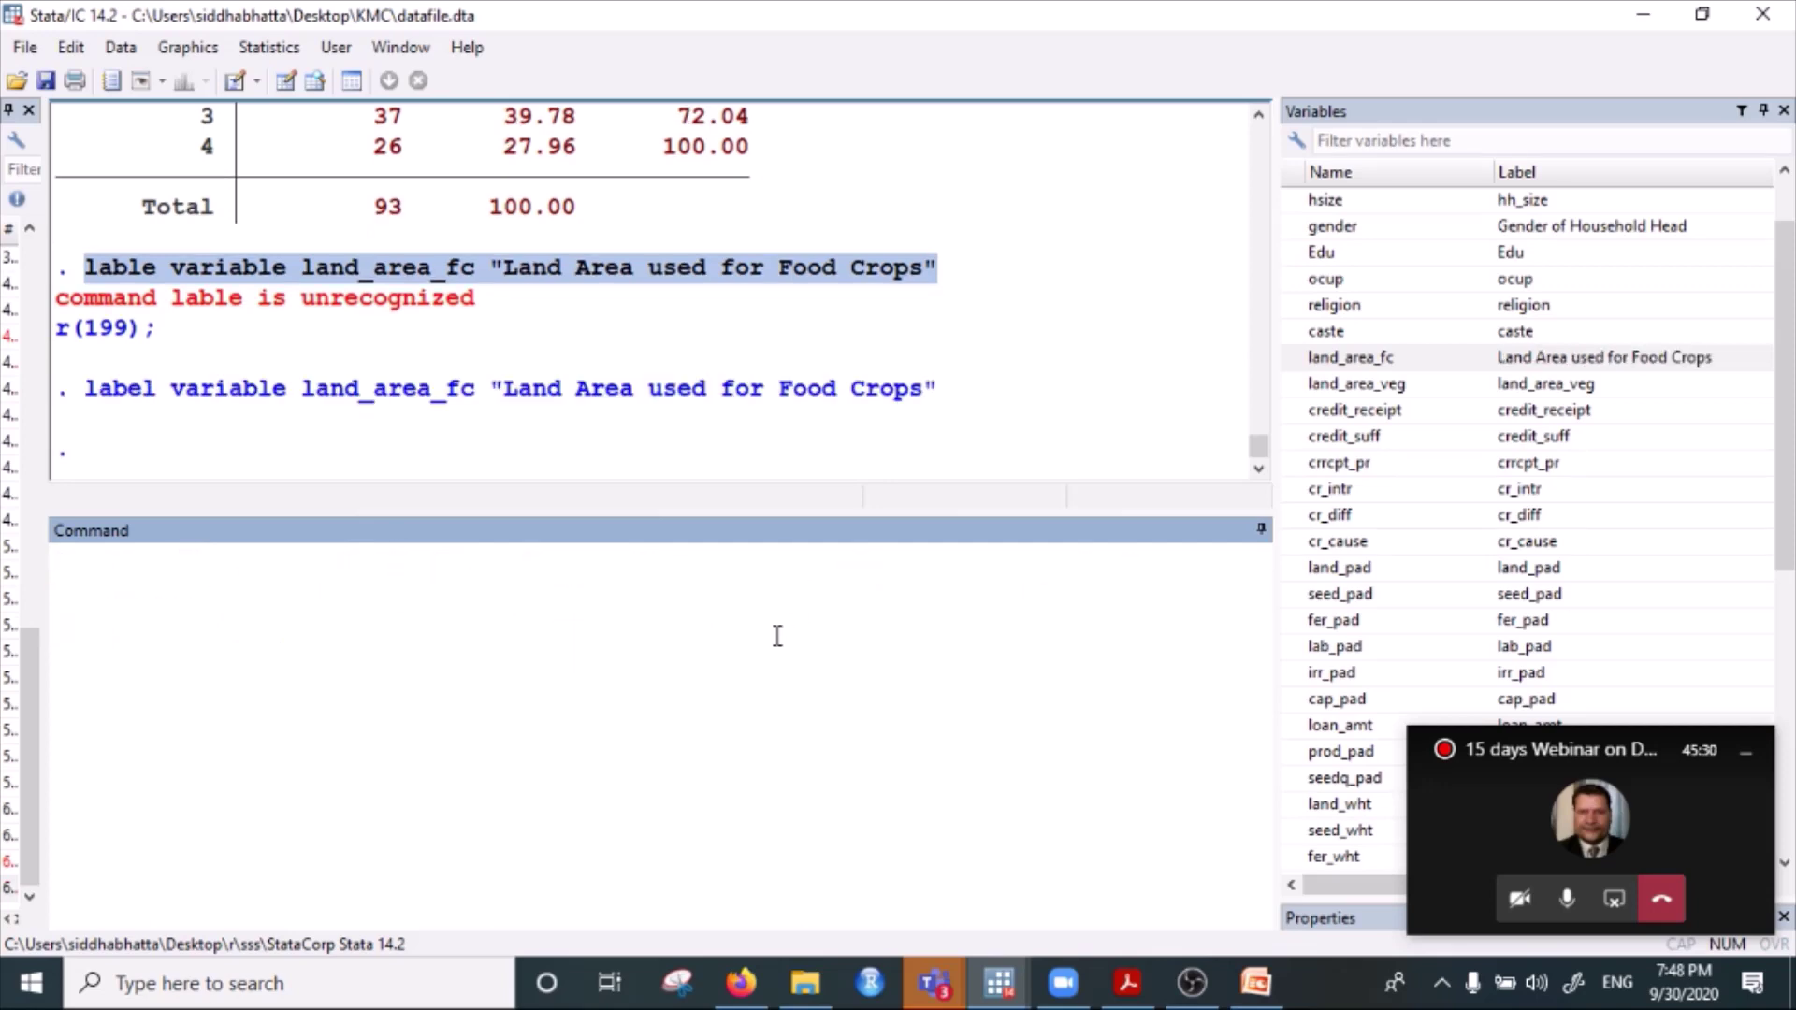
Run tab land_area_fc again and enlarge the results area to compare the new table with the earlier one.
text(tab)
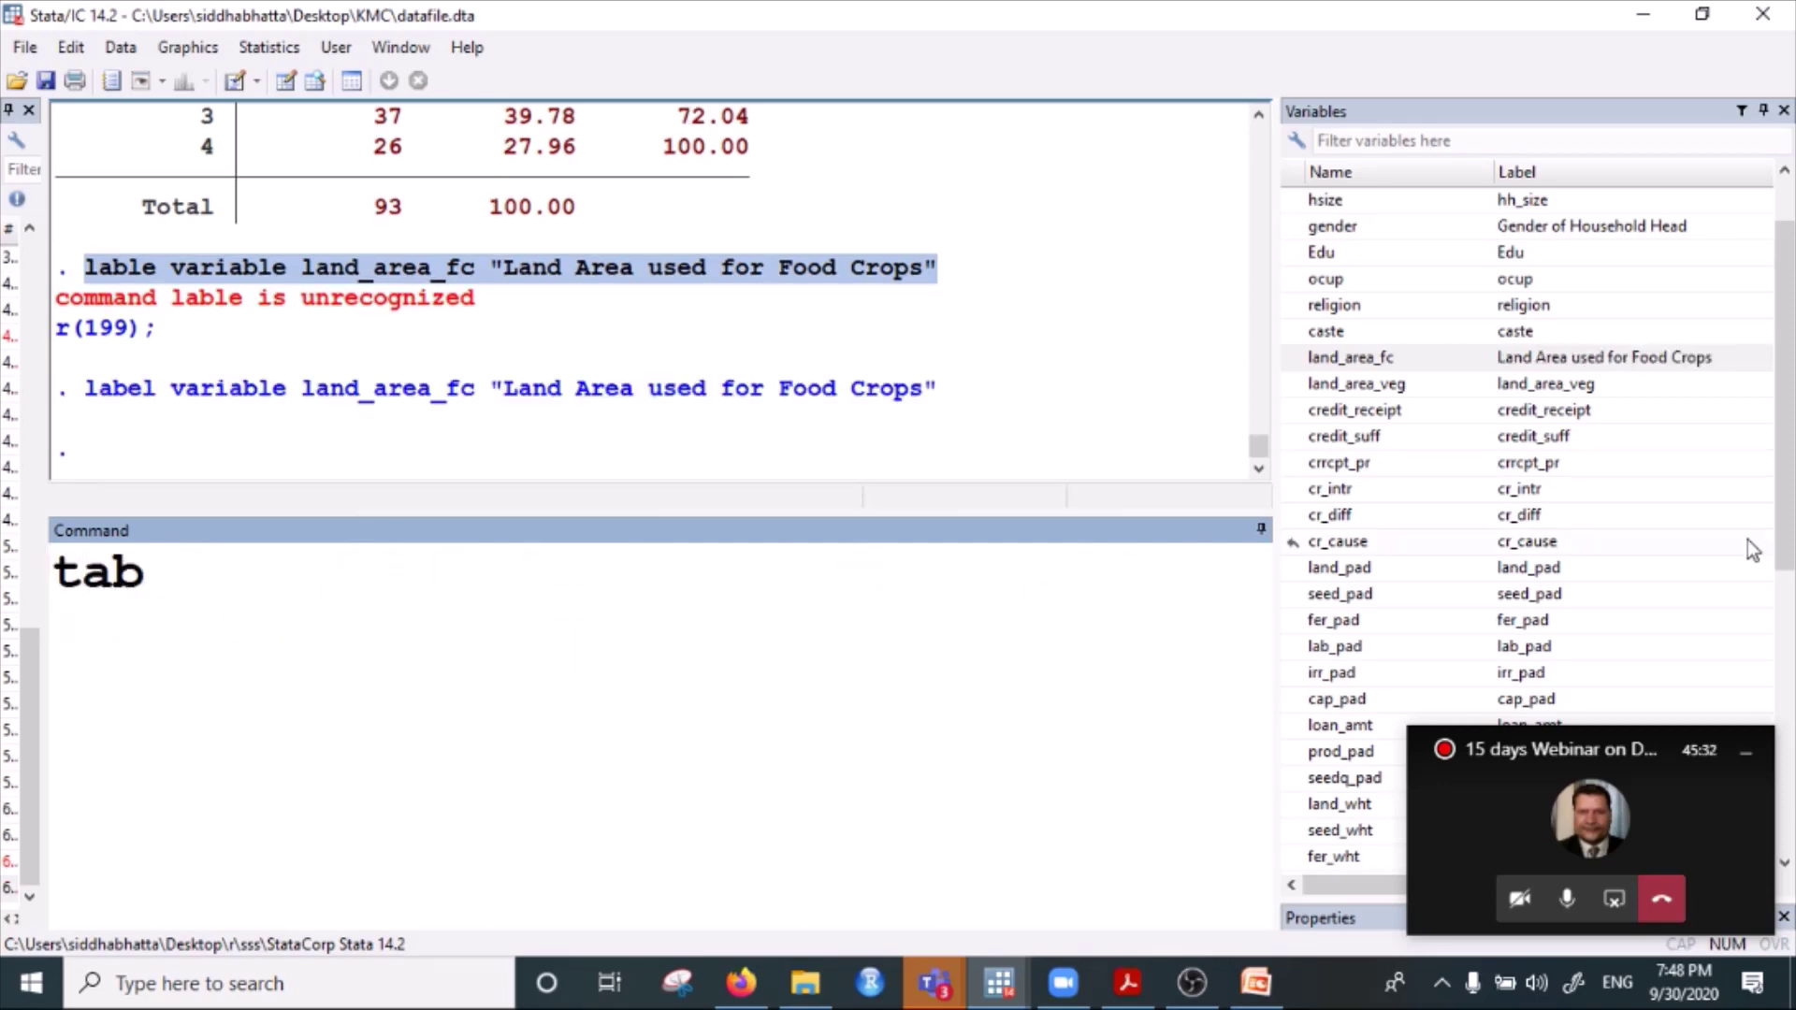
double_click(1394, 357)
click(648, 607)
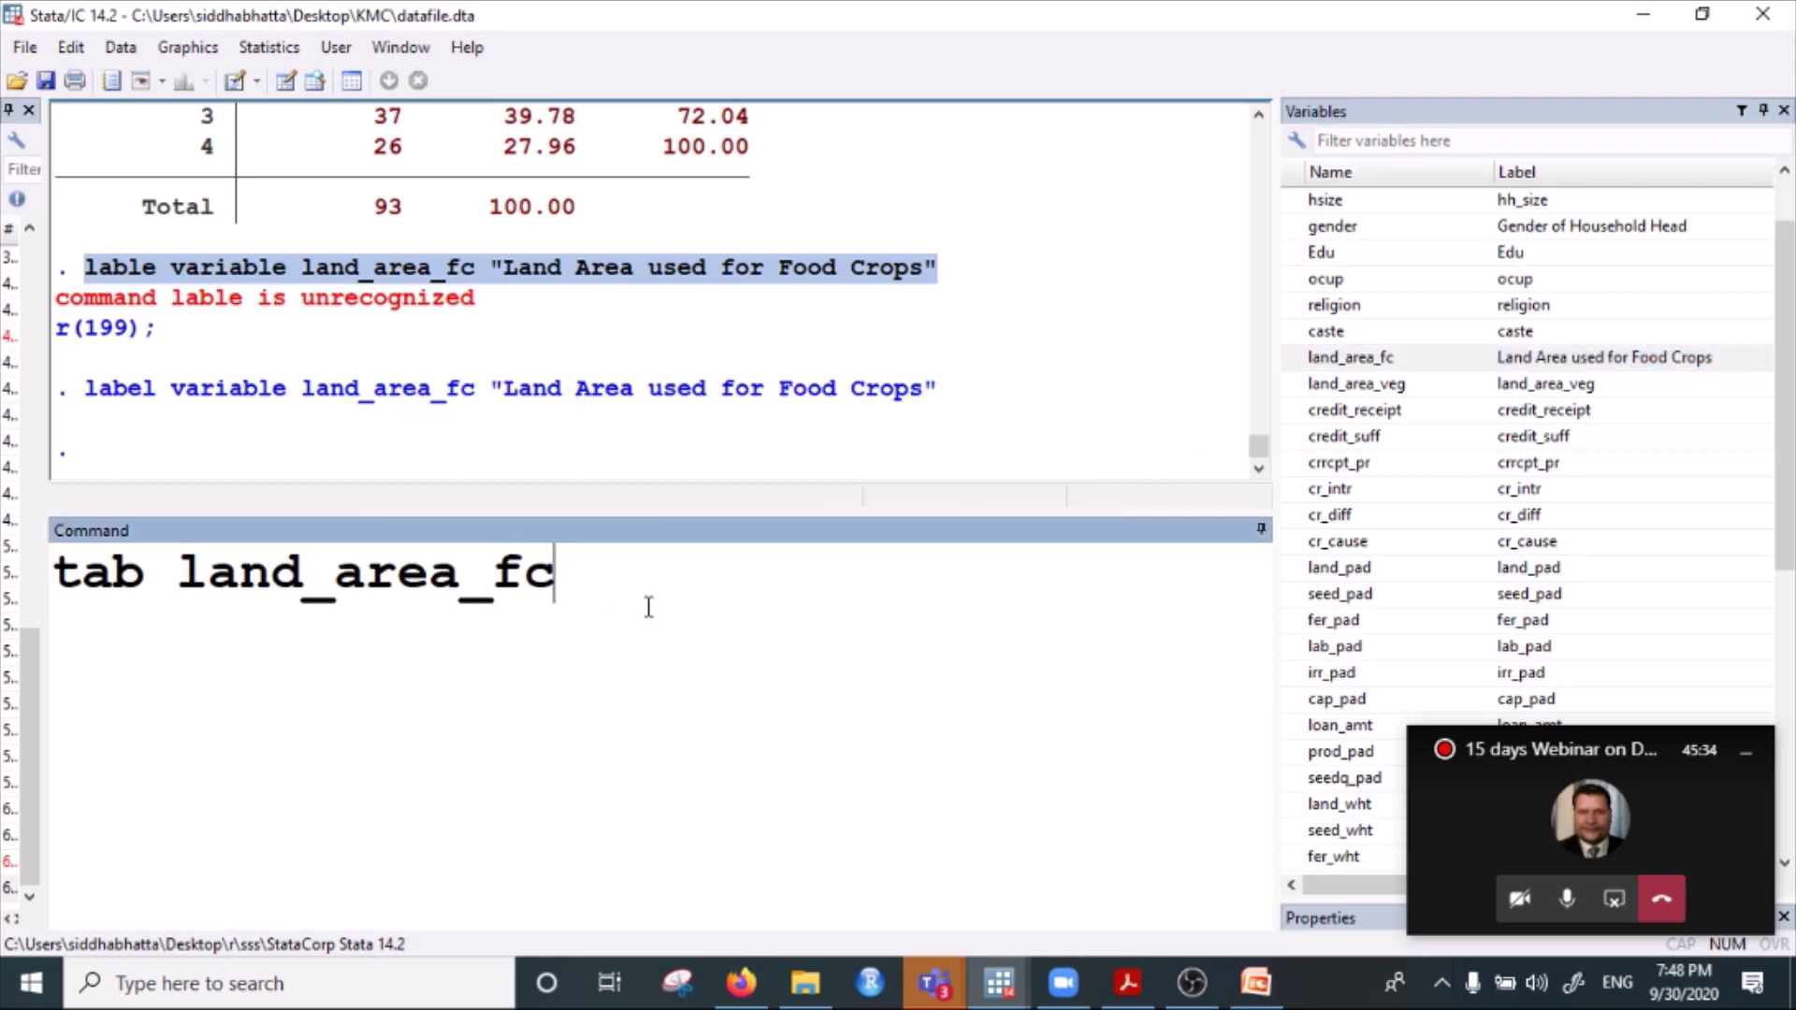
key(Return)
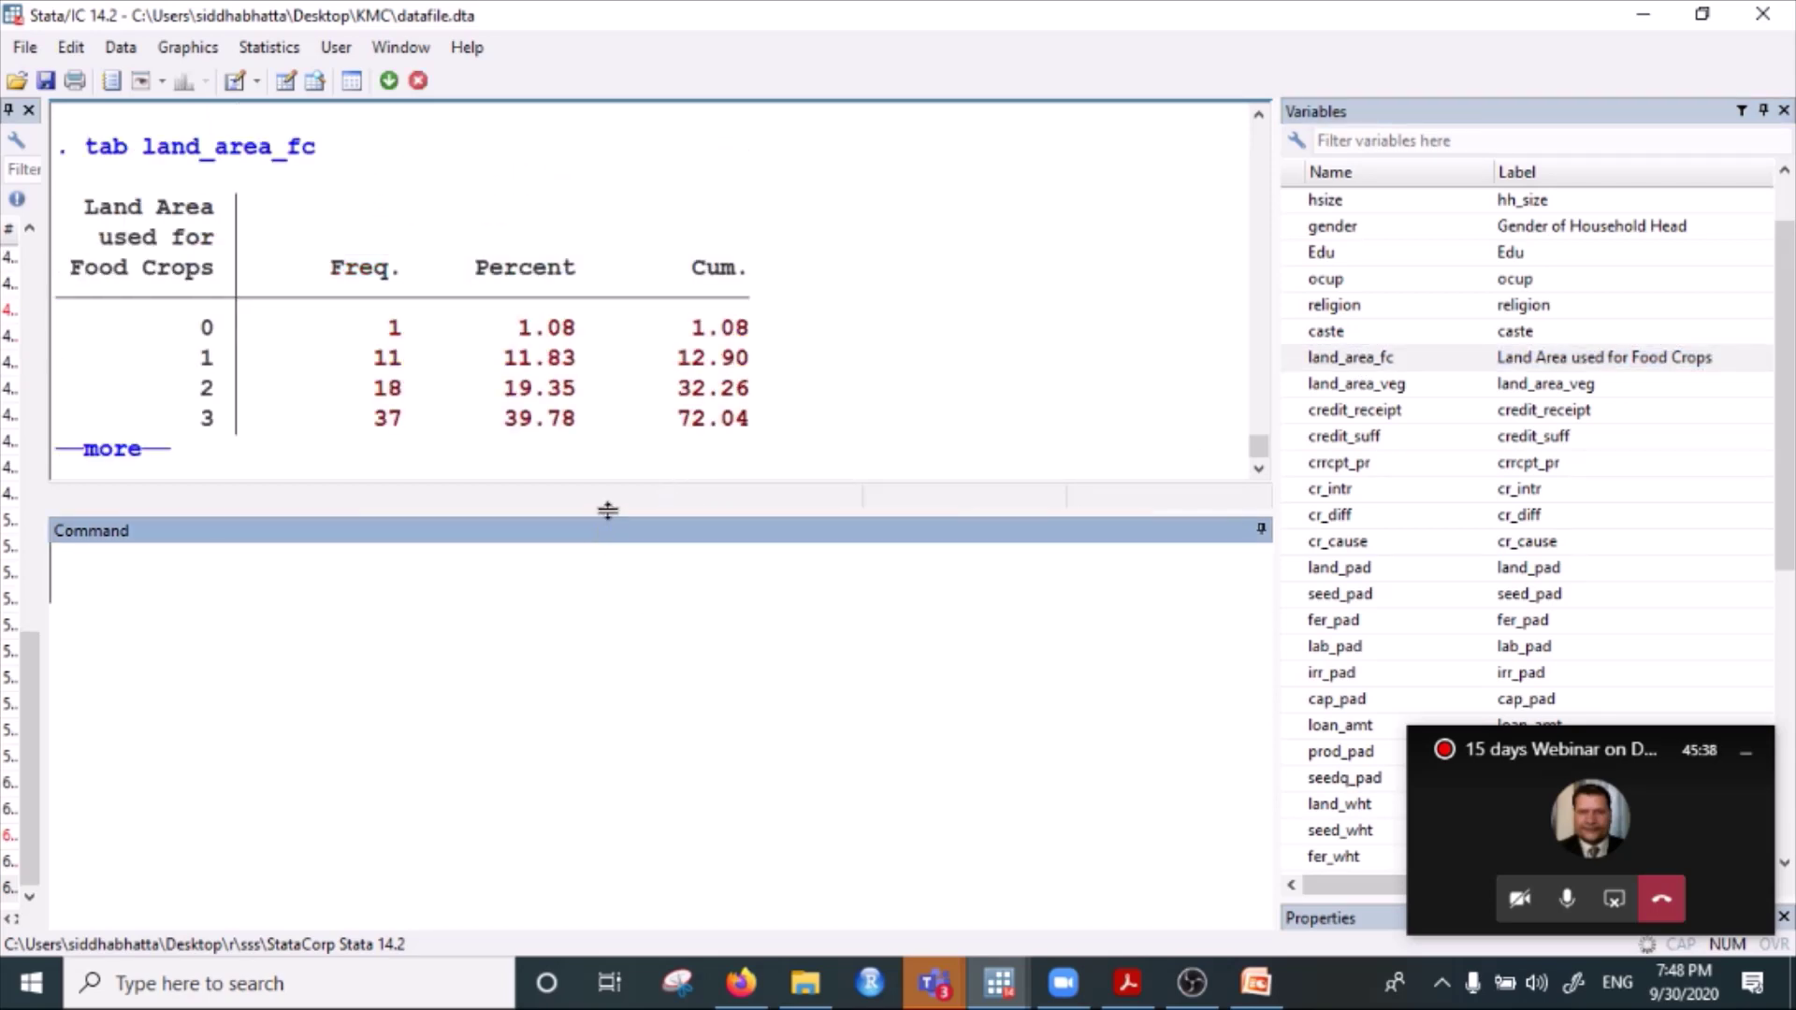
drag(608, 510, 597, 791)
scroll(395, 452, up, 8)
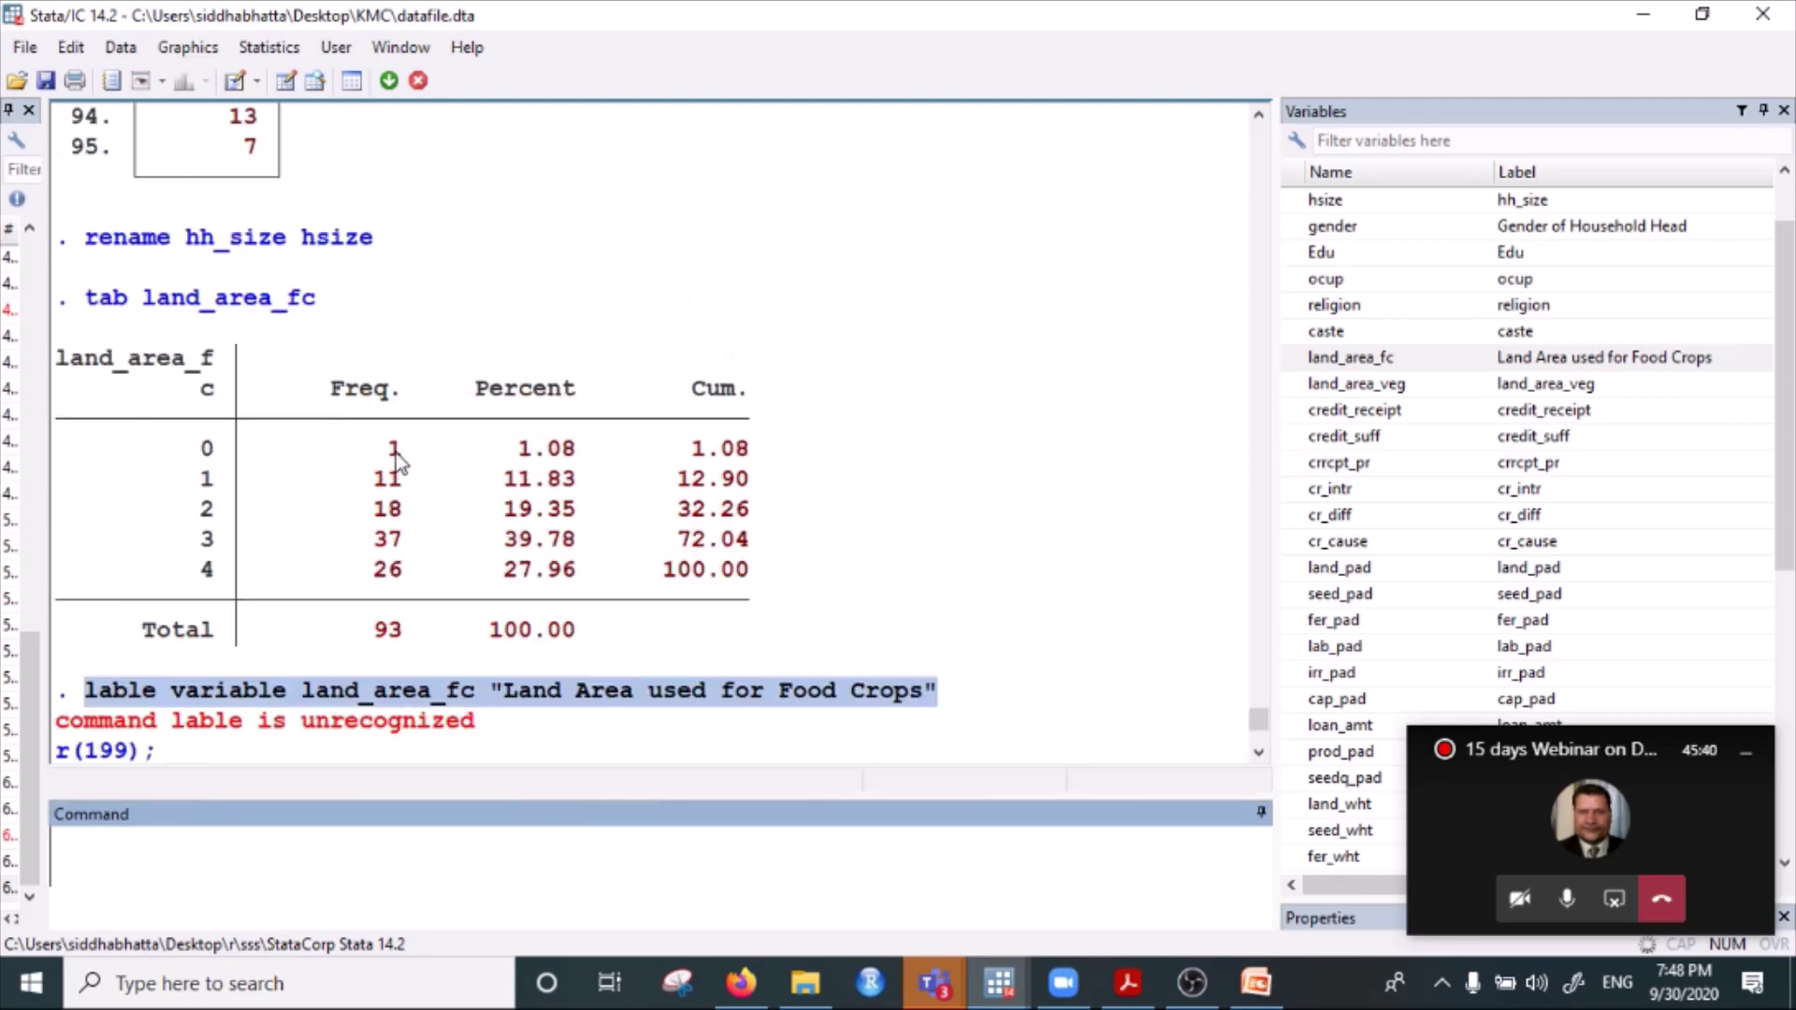
Compare the row headings of the two land_area_fc tables, before and after labelling, and enlarge the command area.
drag(59, 362, 232, 388)
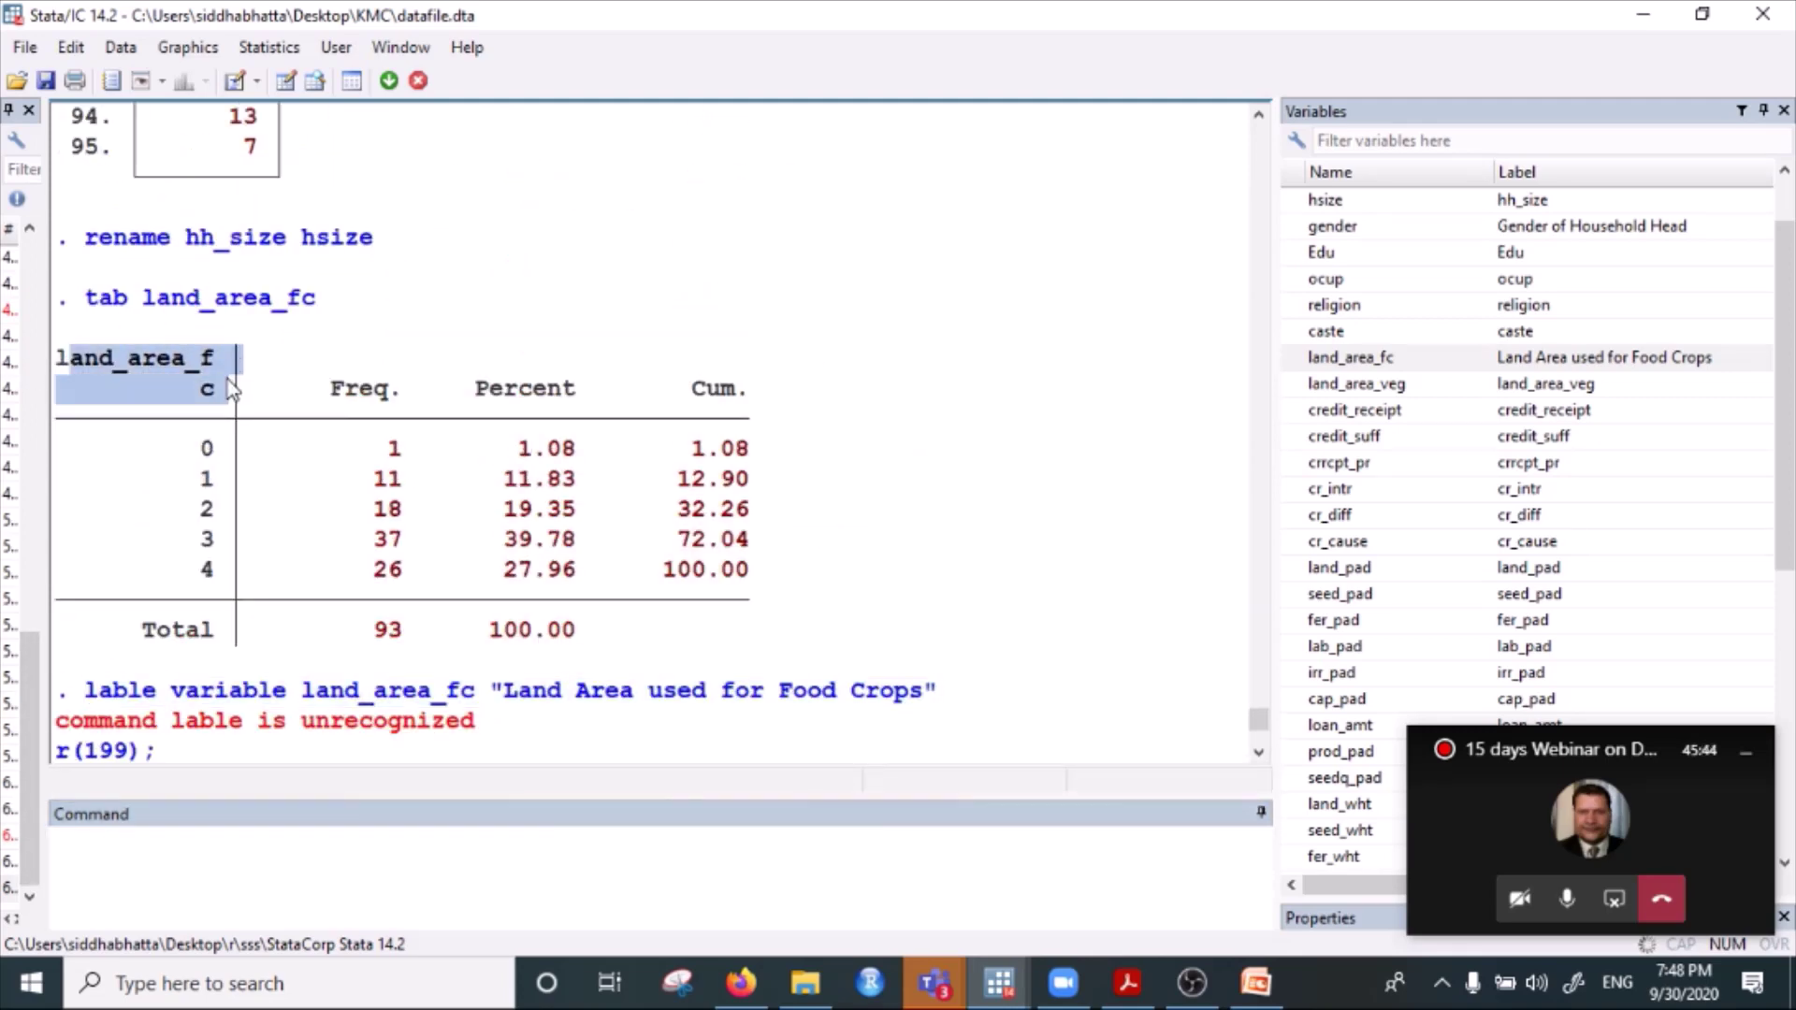
scroll(232, 413, down, 5)
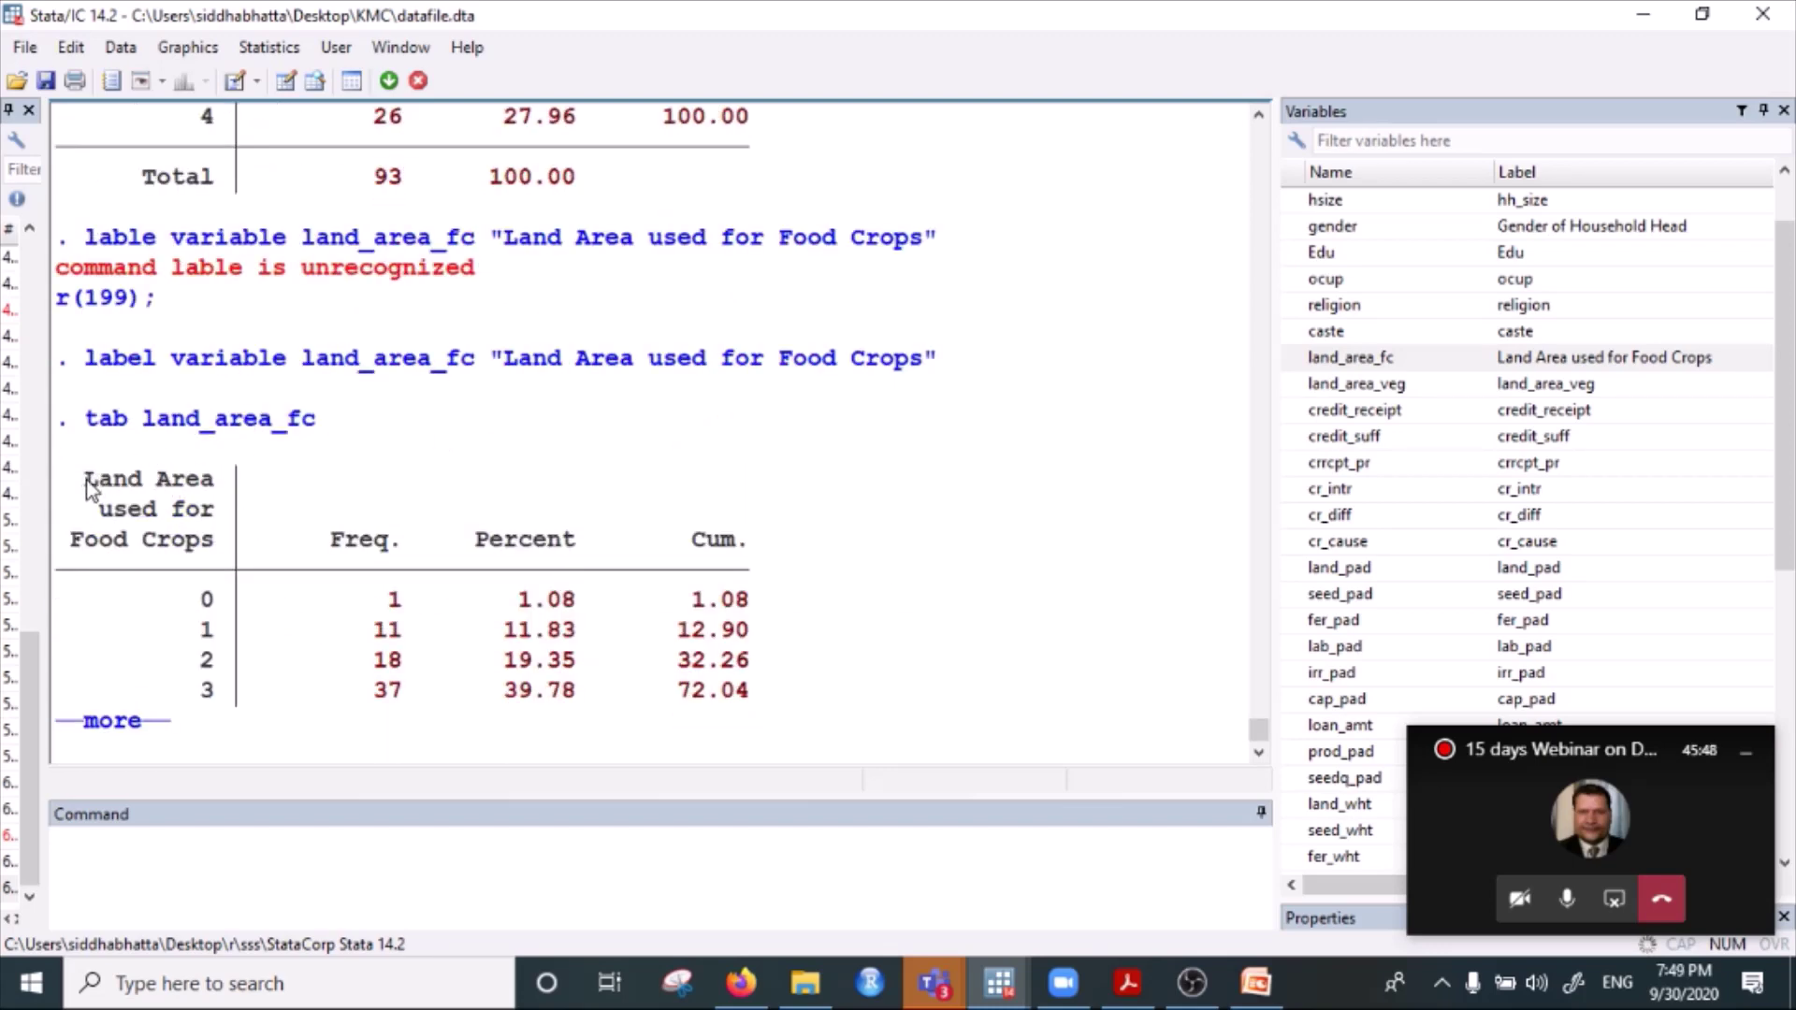
drag(86, 482, 212, 560)
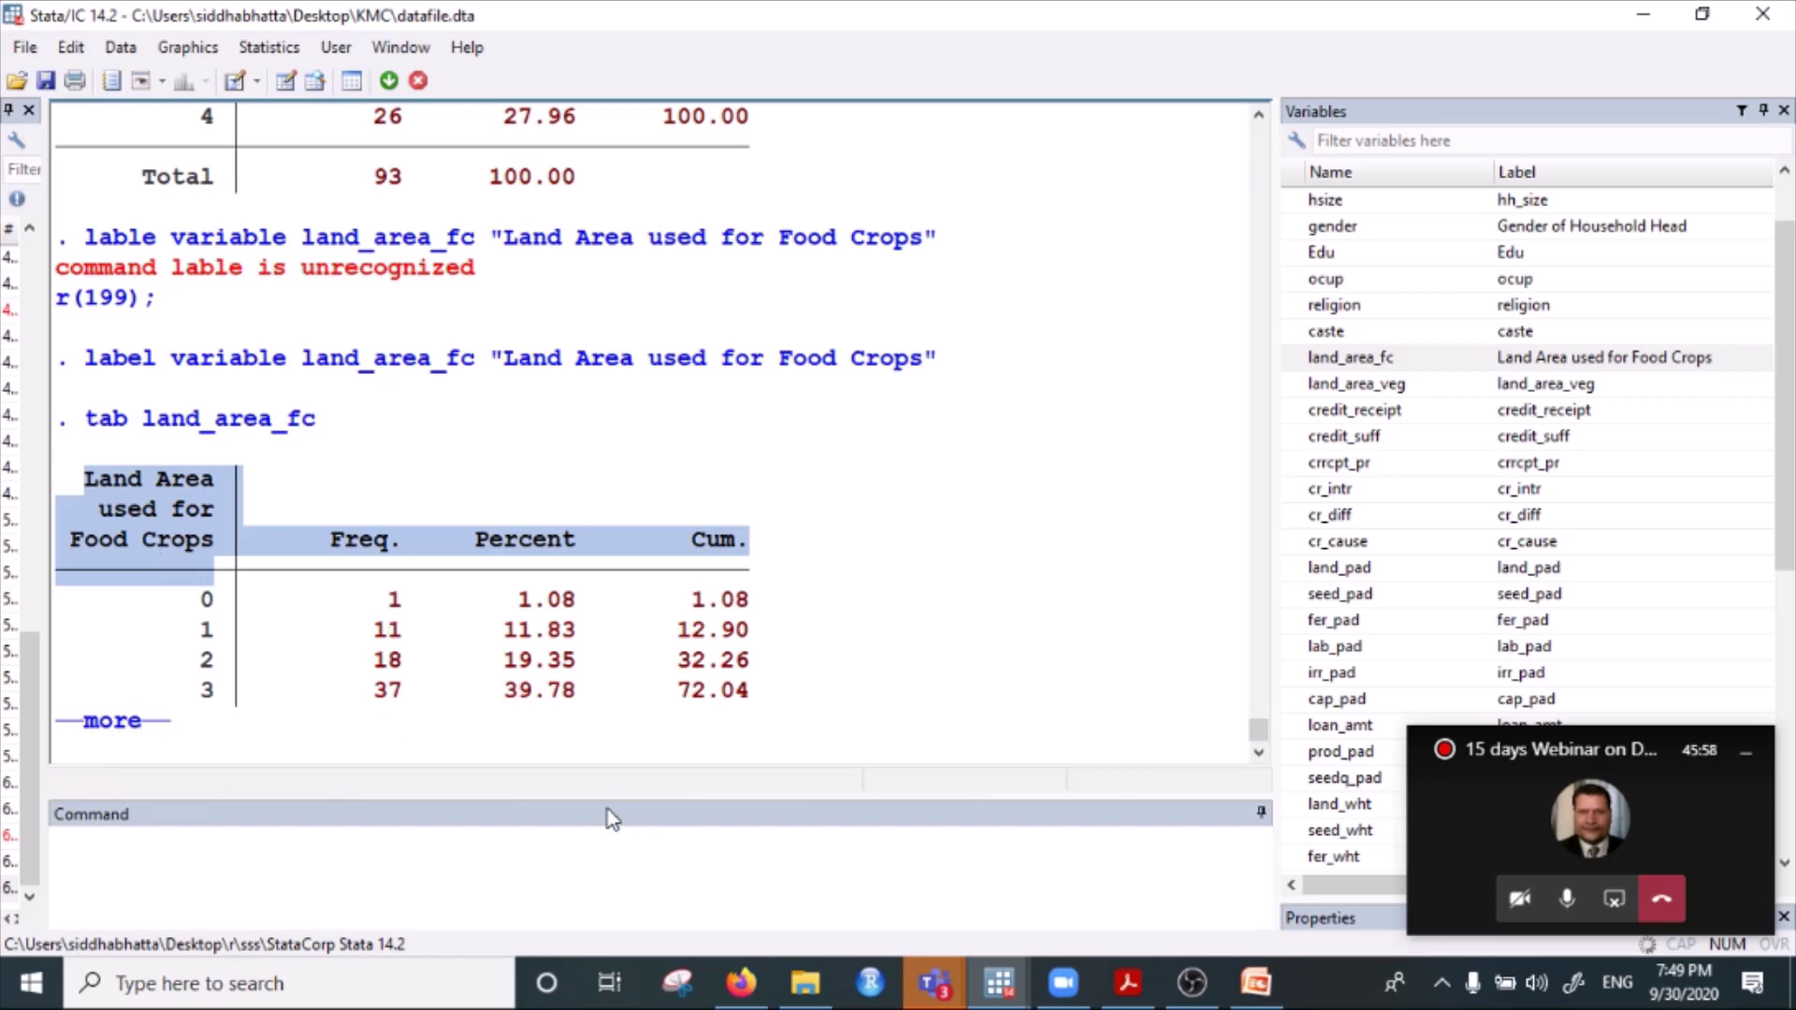
drag(609, 795, 586, 416)
click(221, 539)
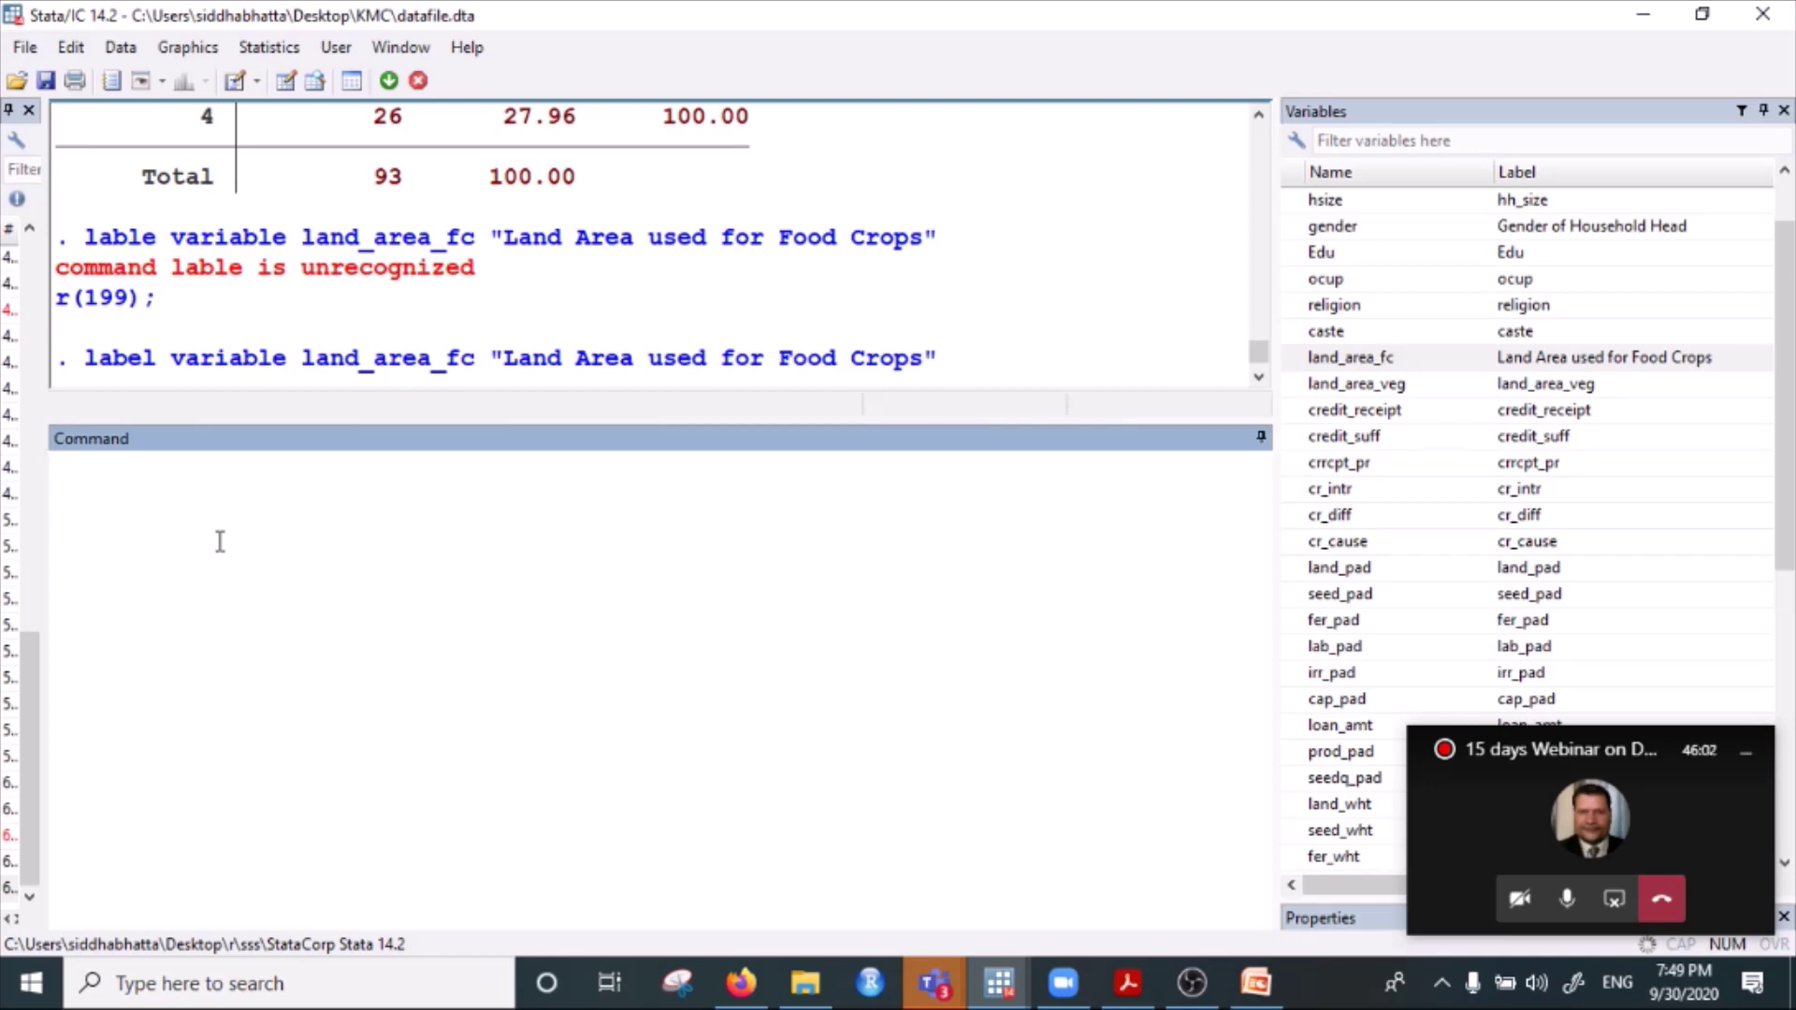
text(rop)
key(BackSpace)
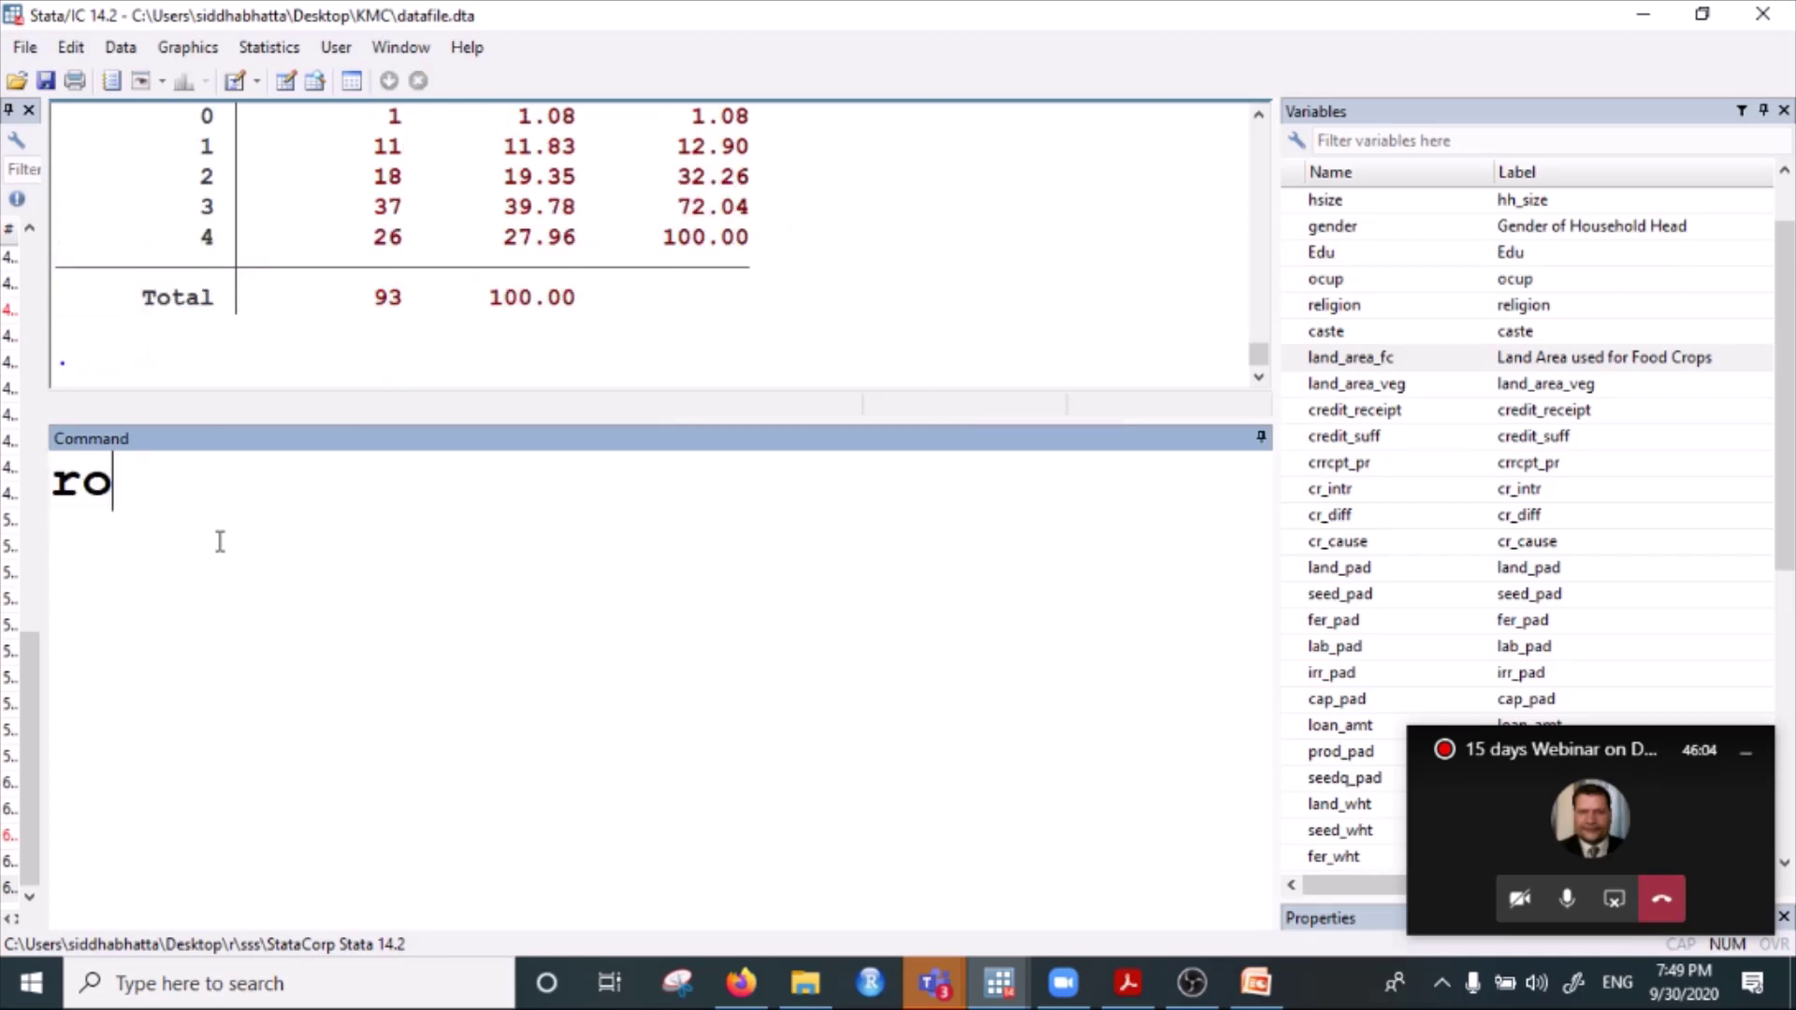
key(BackSpace)
key(BackSpace)
text(derop)
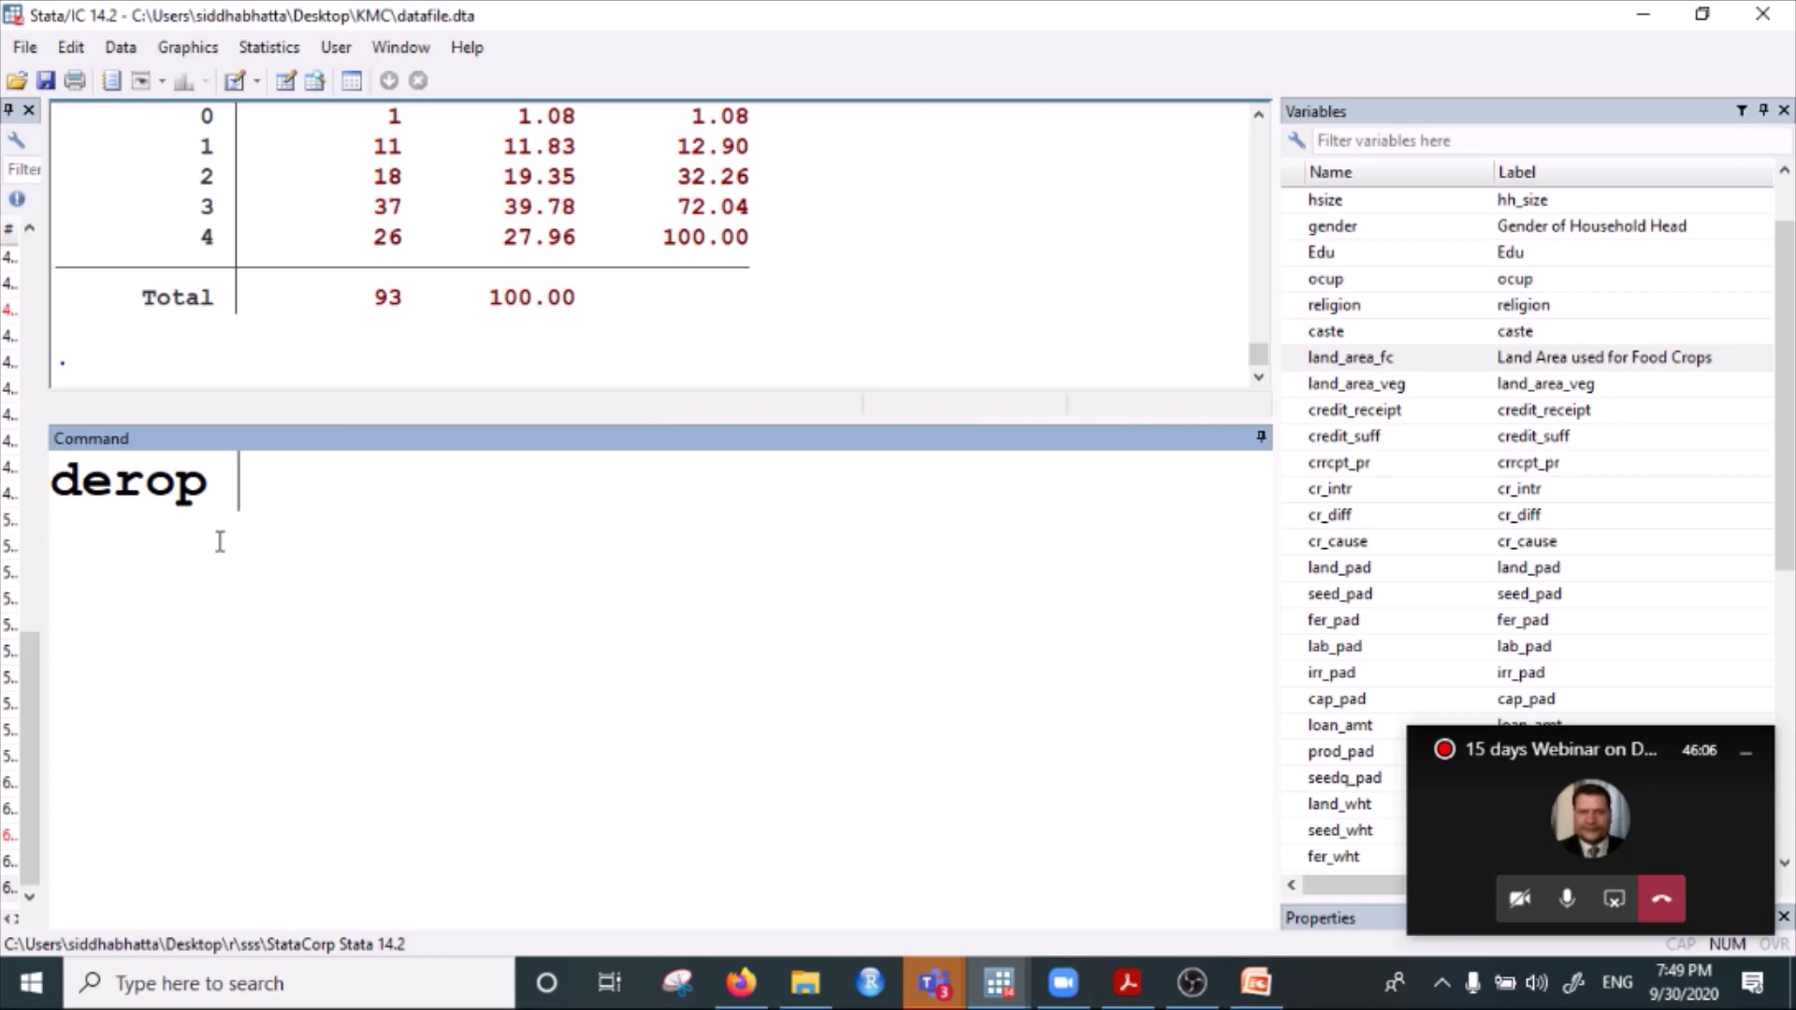
key(BackSpace)
key(BackSpace)
key(BackSpace)
key(BackSpace)
key(BackSpace)
key(BackSpace)
Run drop credit_suff to remove that variable from the dataset.
text(drop)
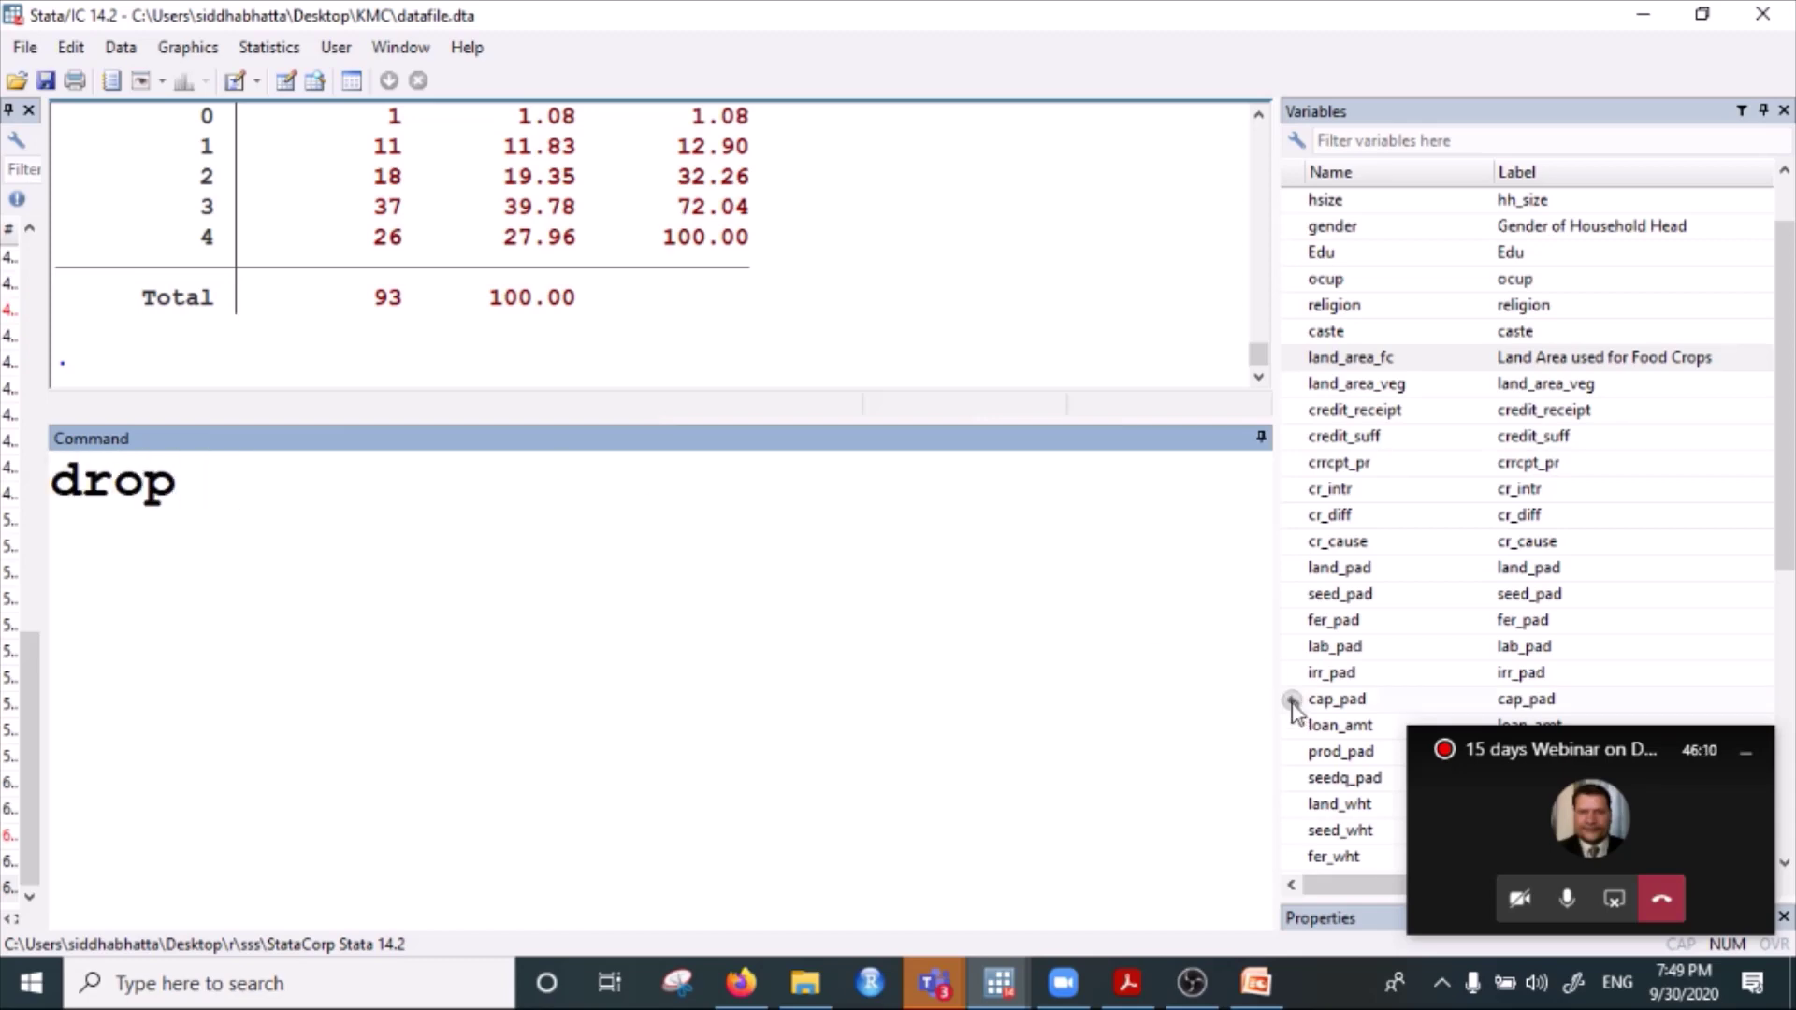
scroll(1350, 570, down, 1)
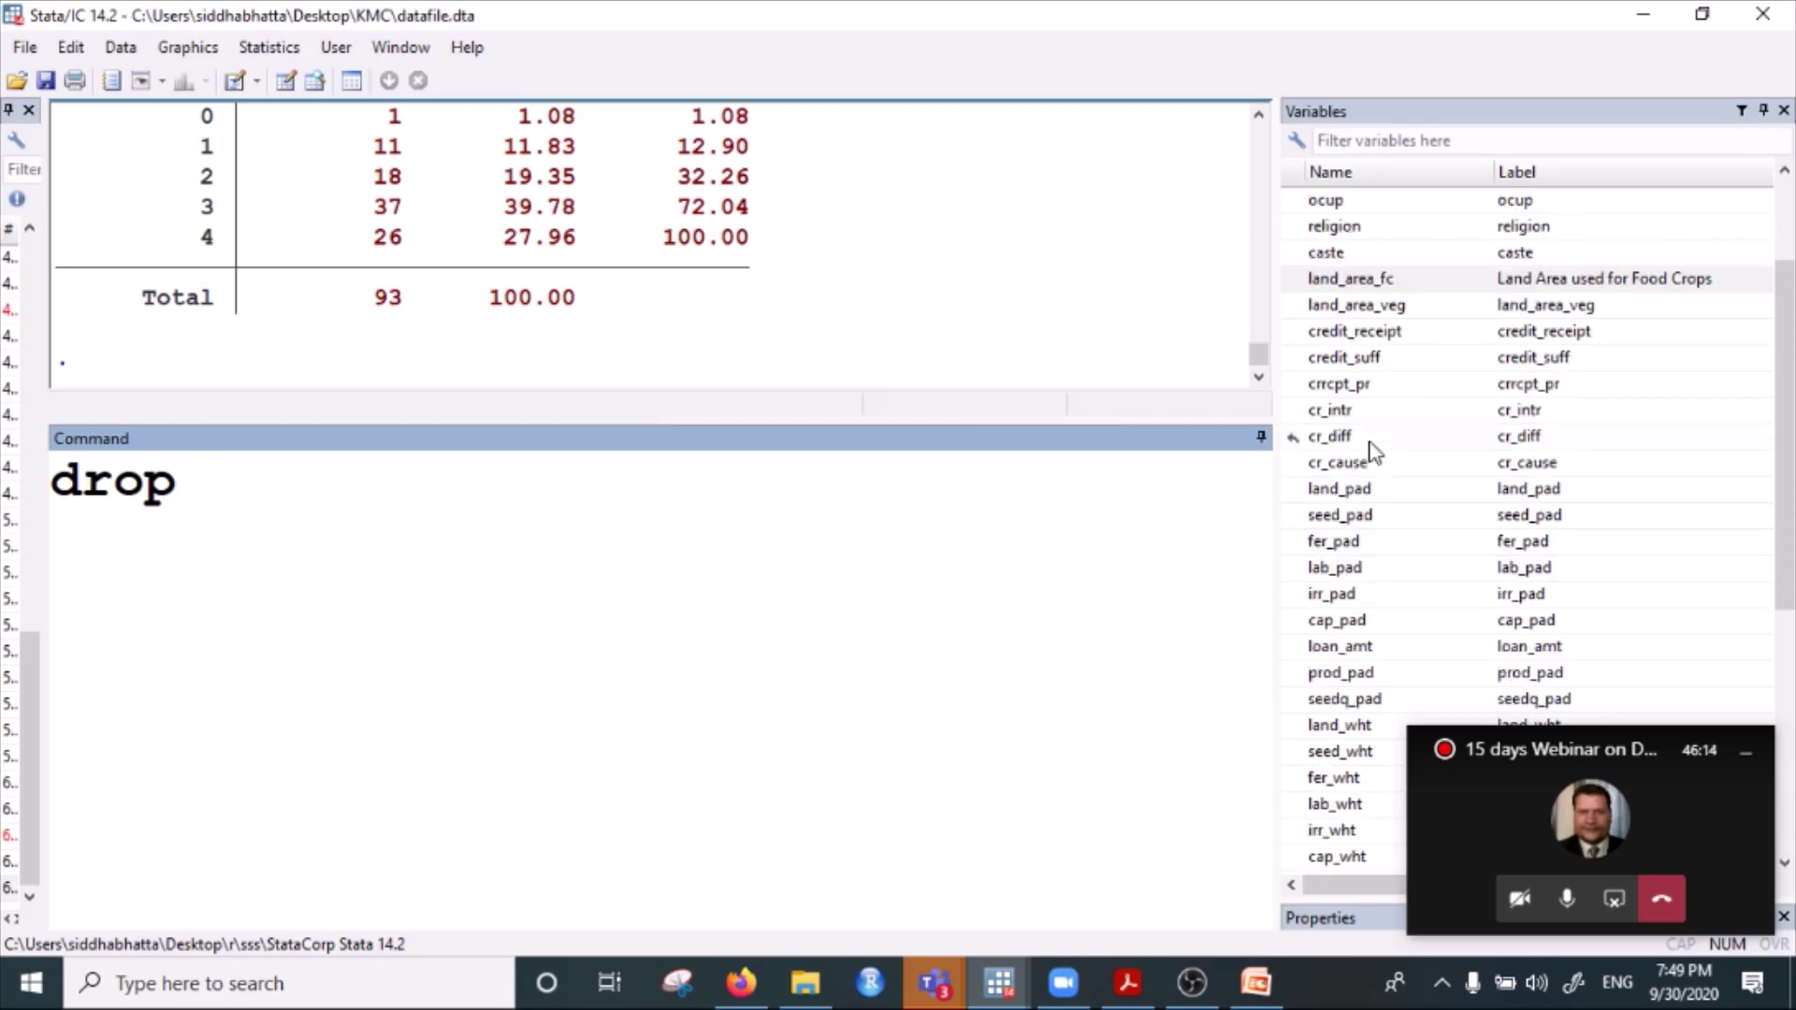
double_click(1338, 360)
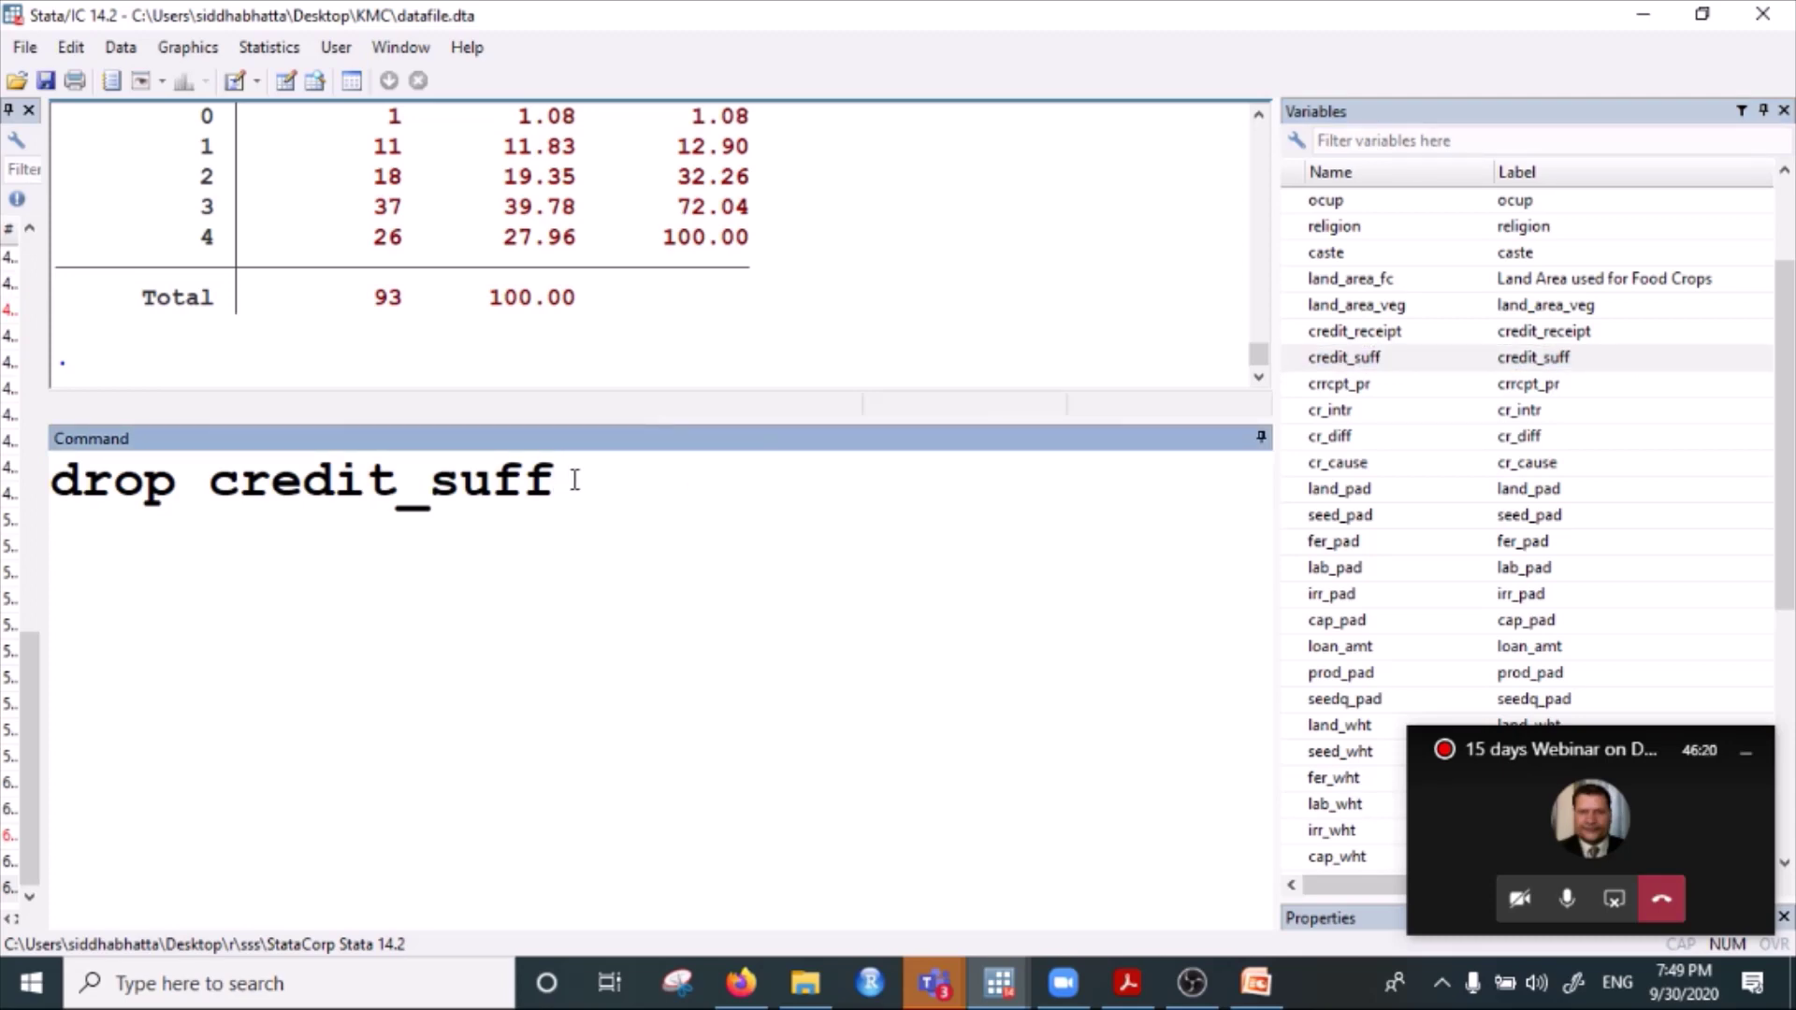
key(Return)
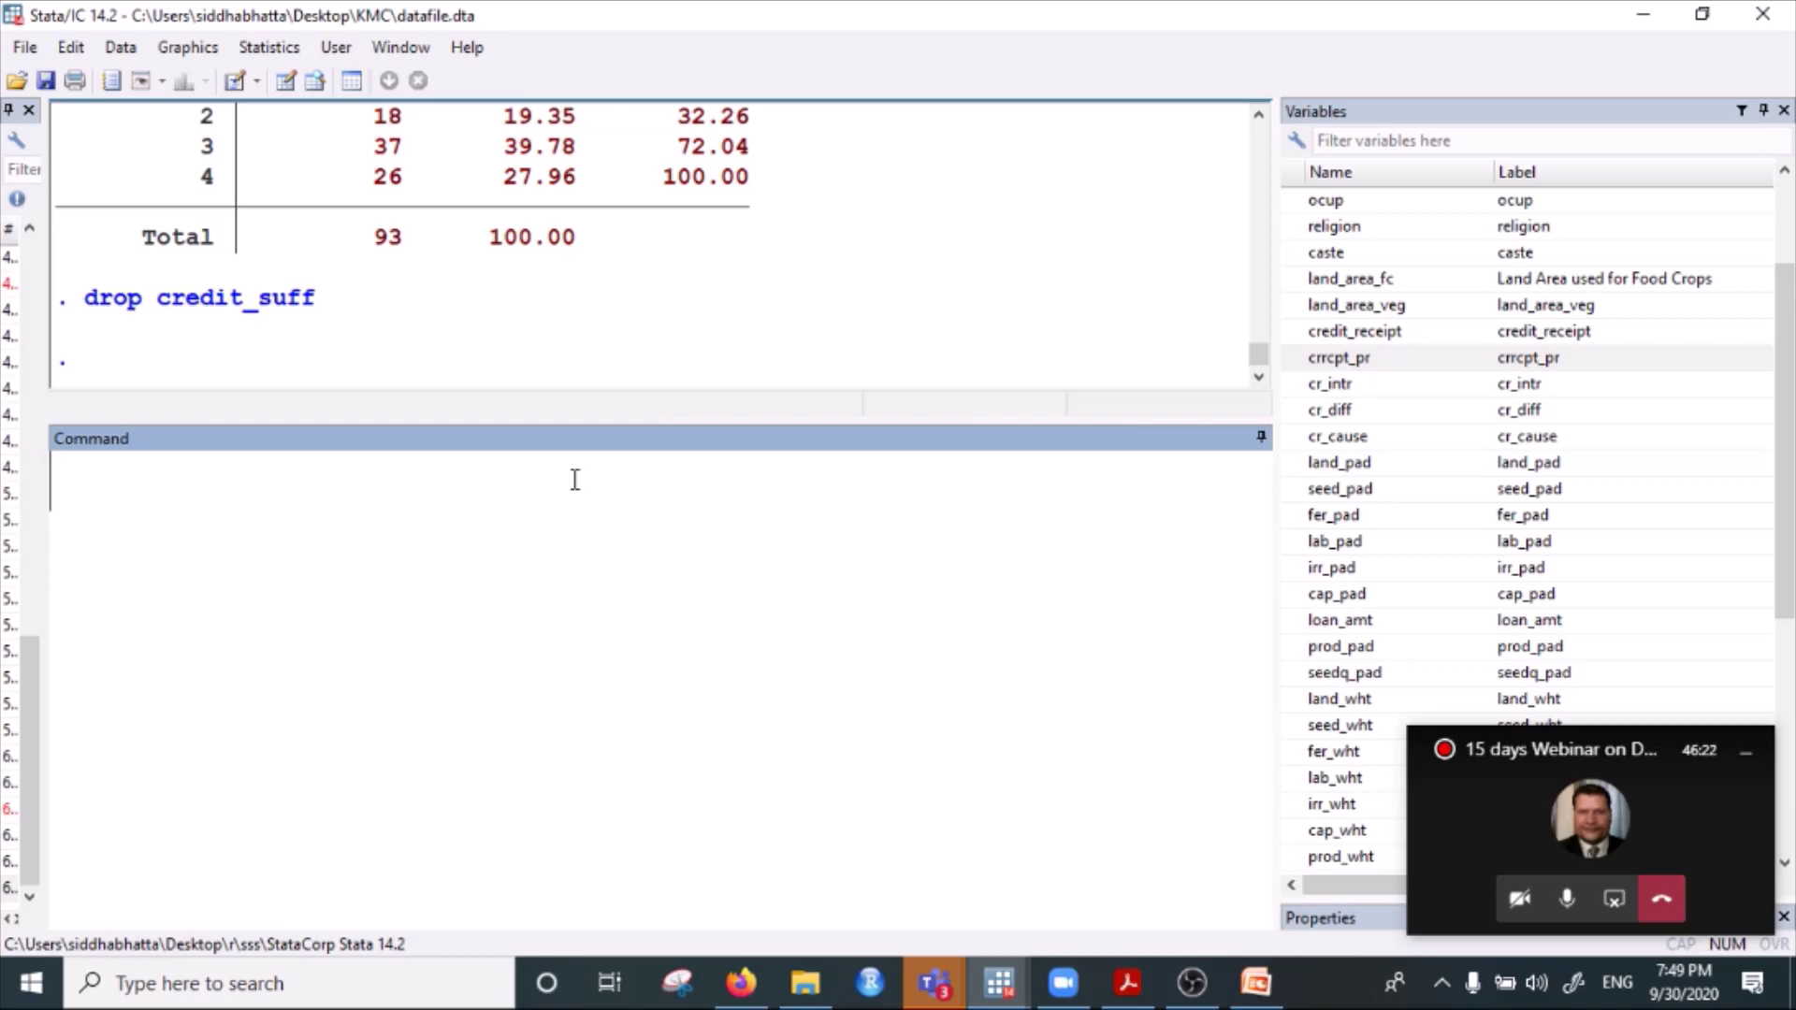
Draft the conditional command drop hsize if hsize>5 as an example, and clear it without running it.
text(drop)
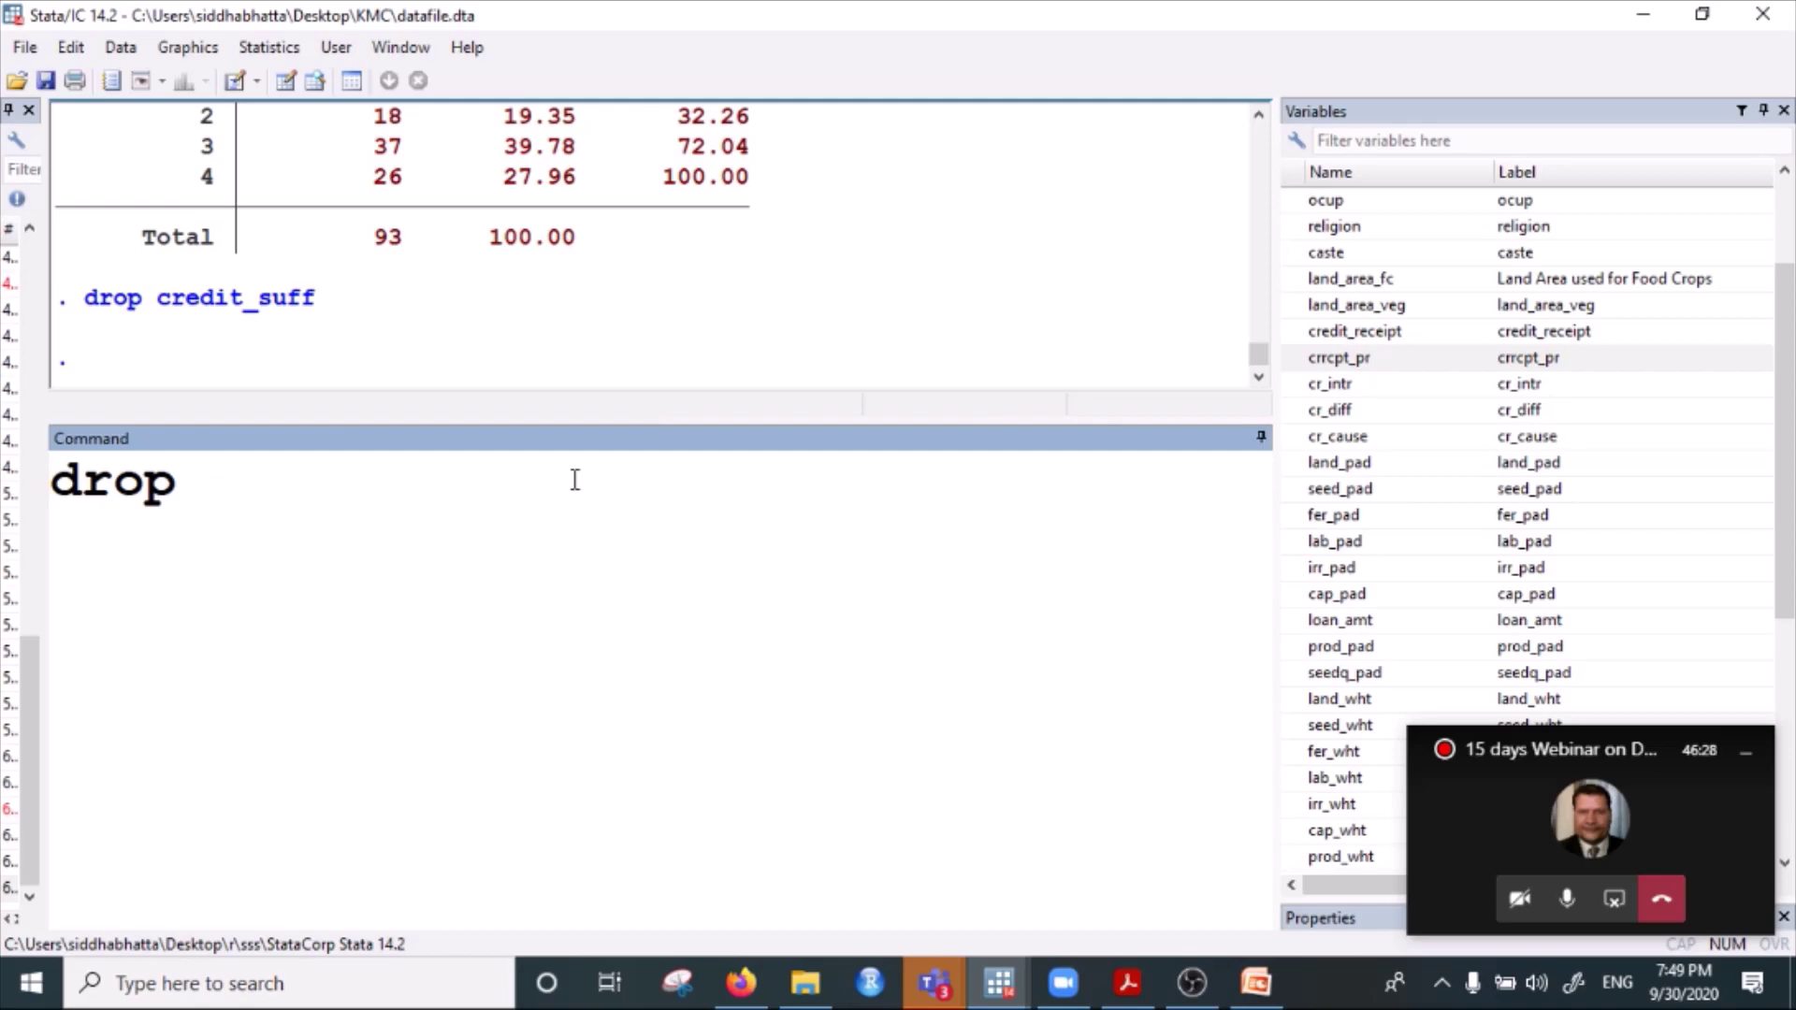
scroll(1425, 280, up, 2)
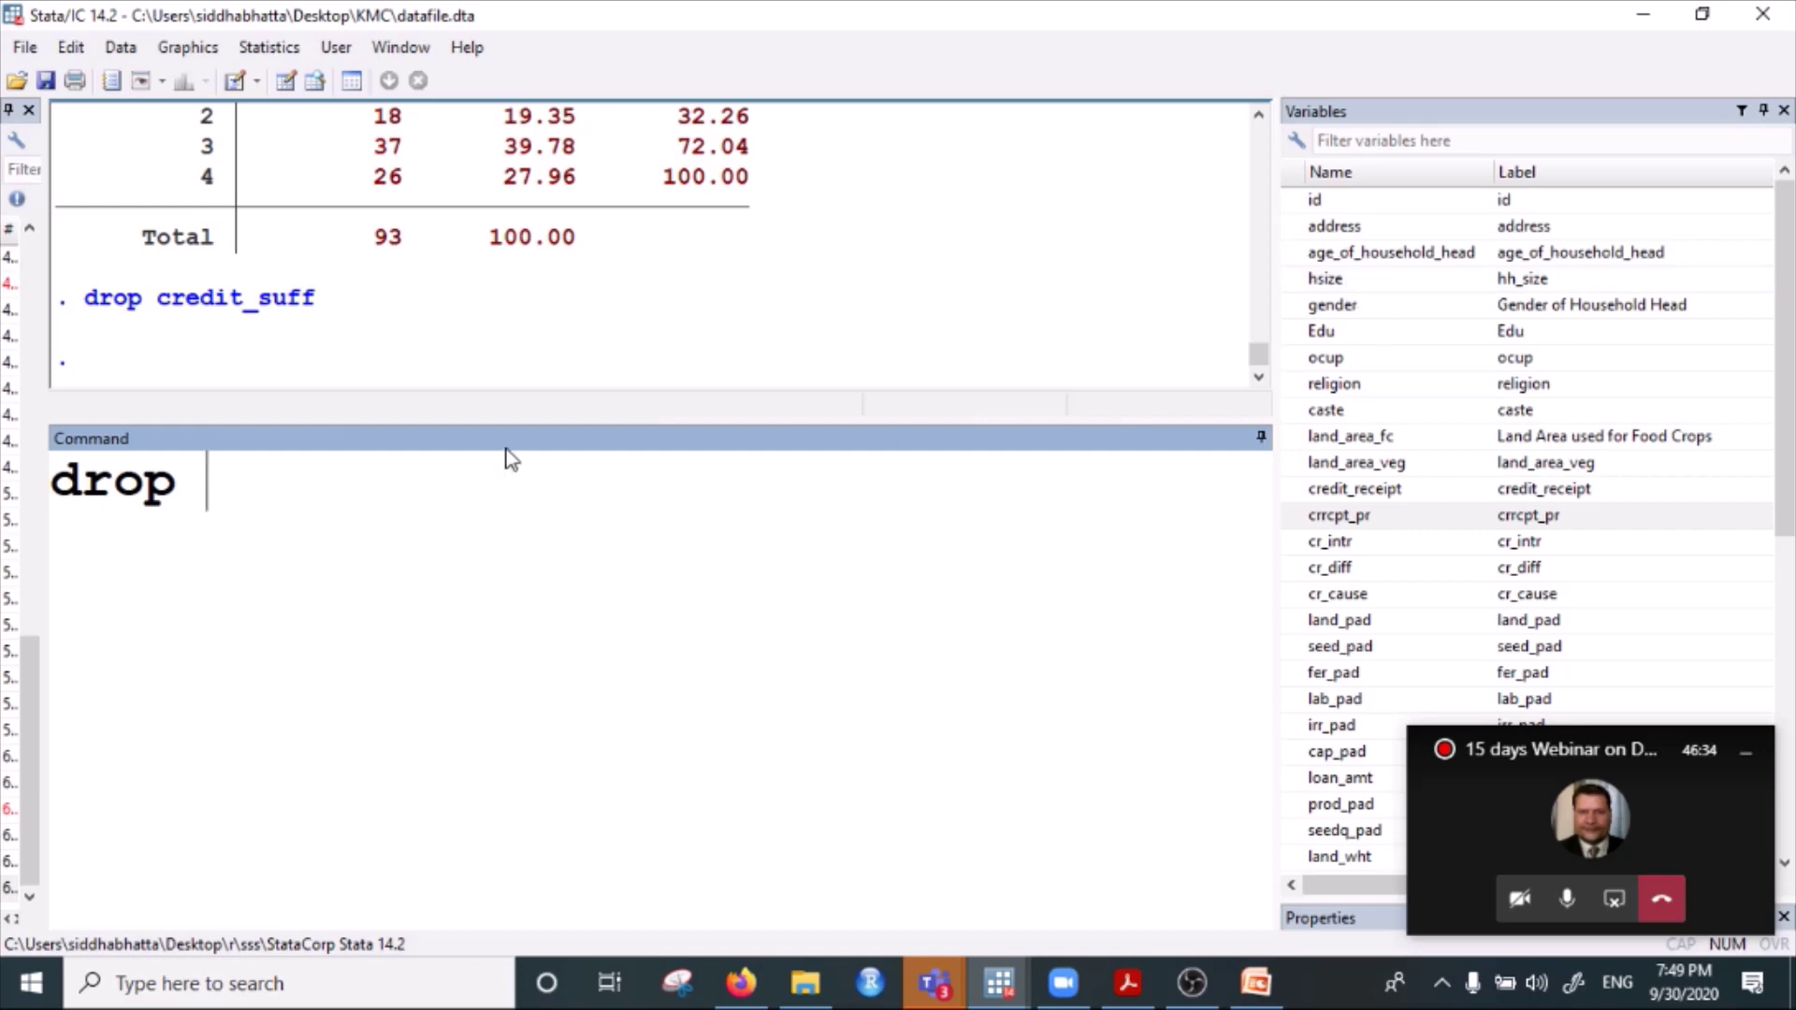
click(1324, 278)
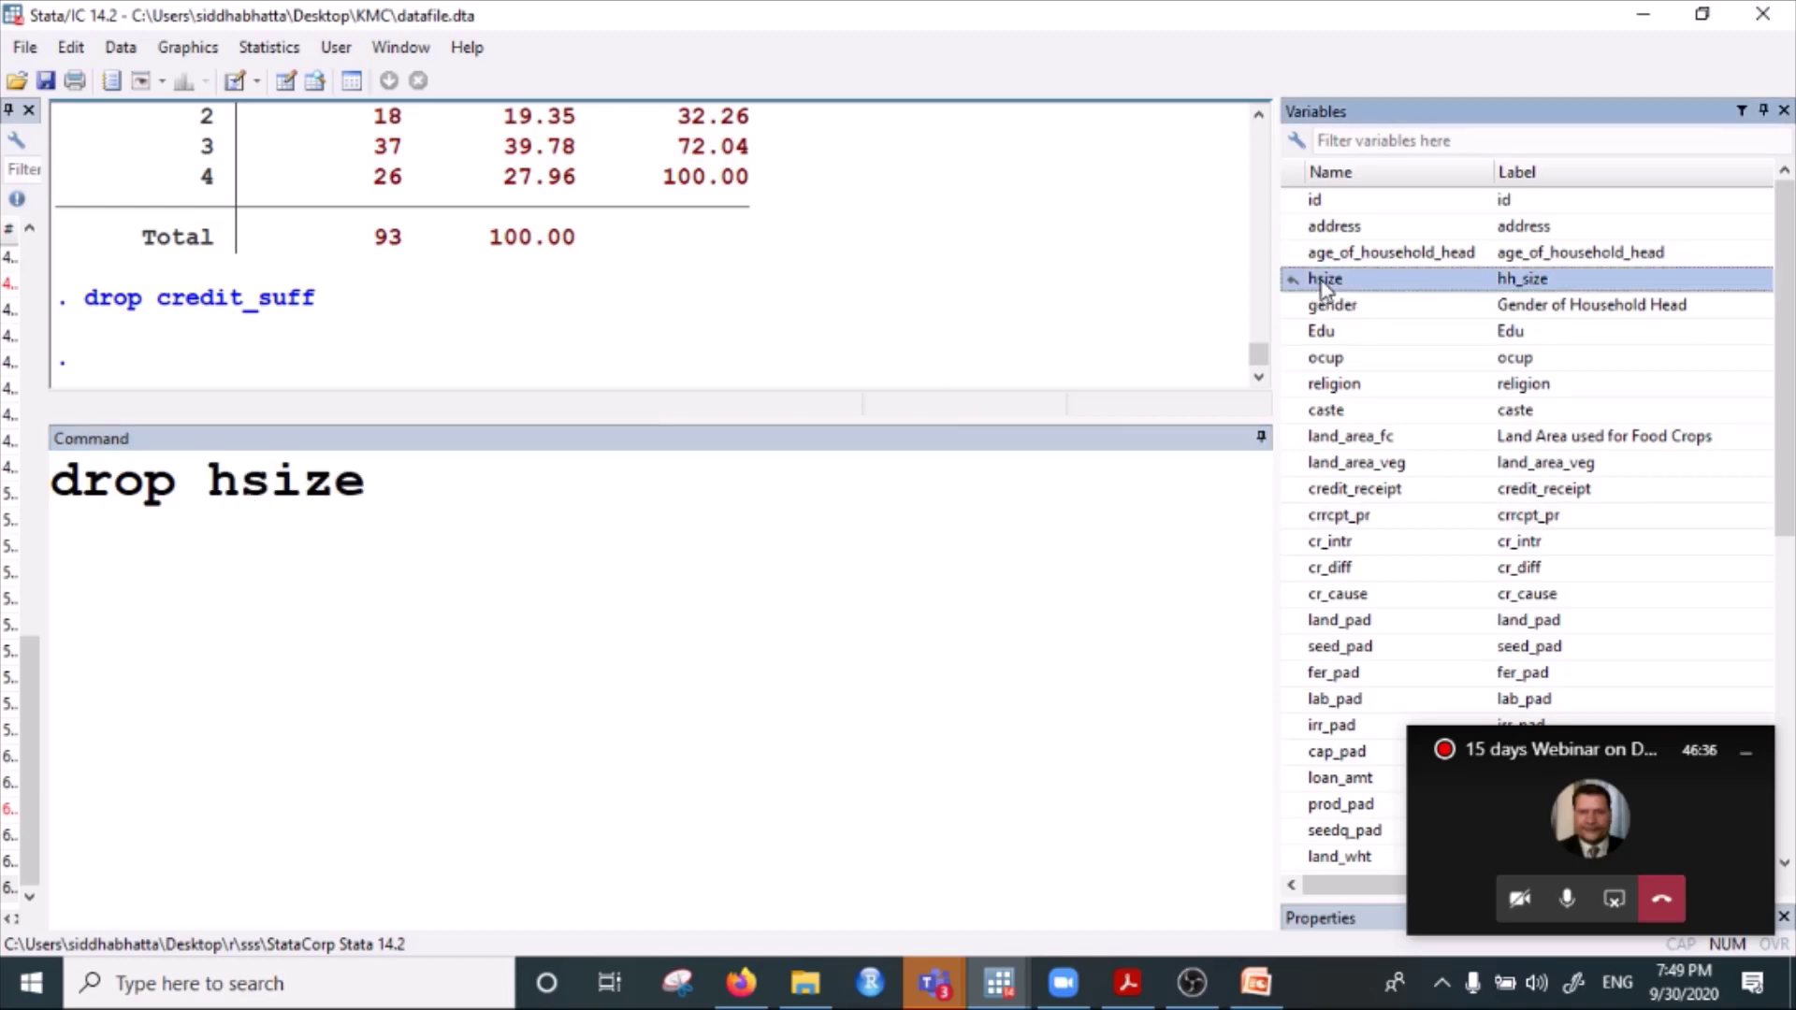
click(441, 479)
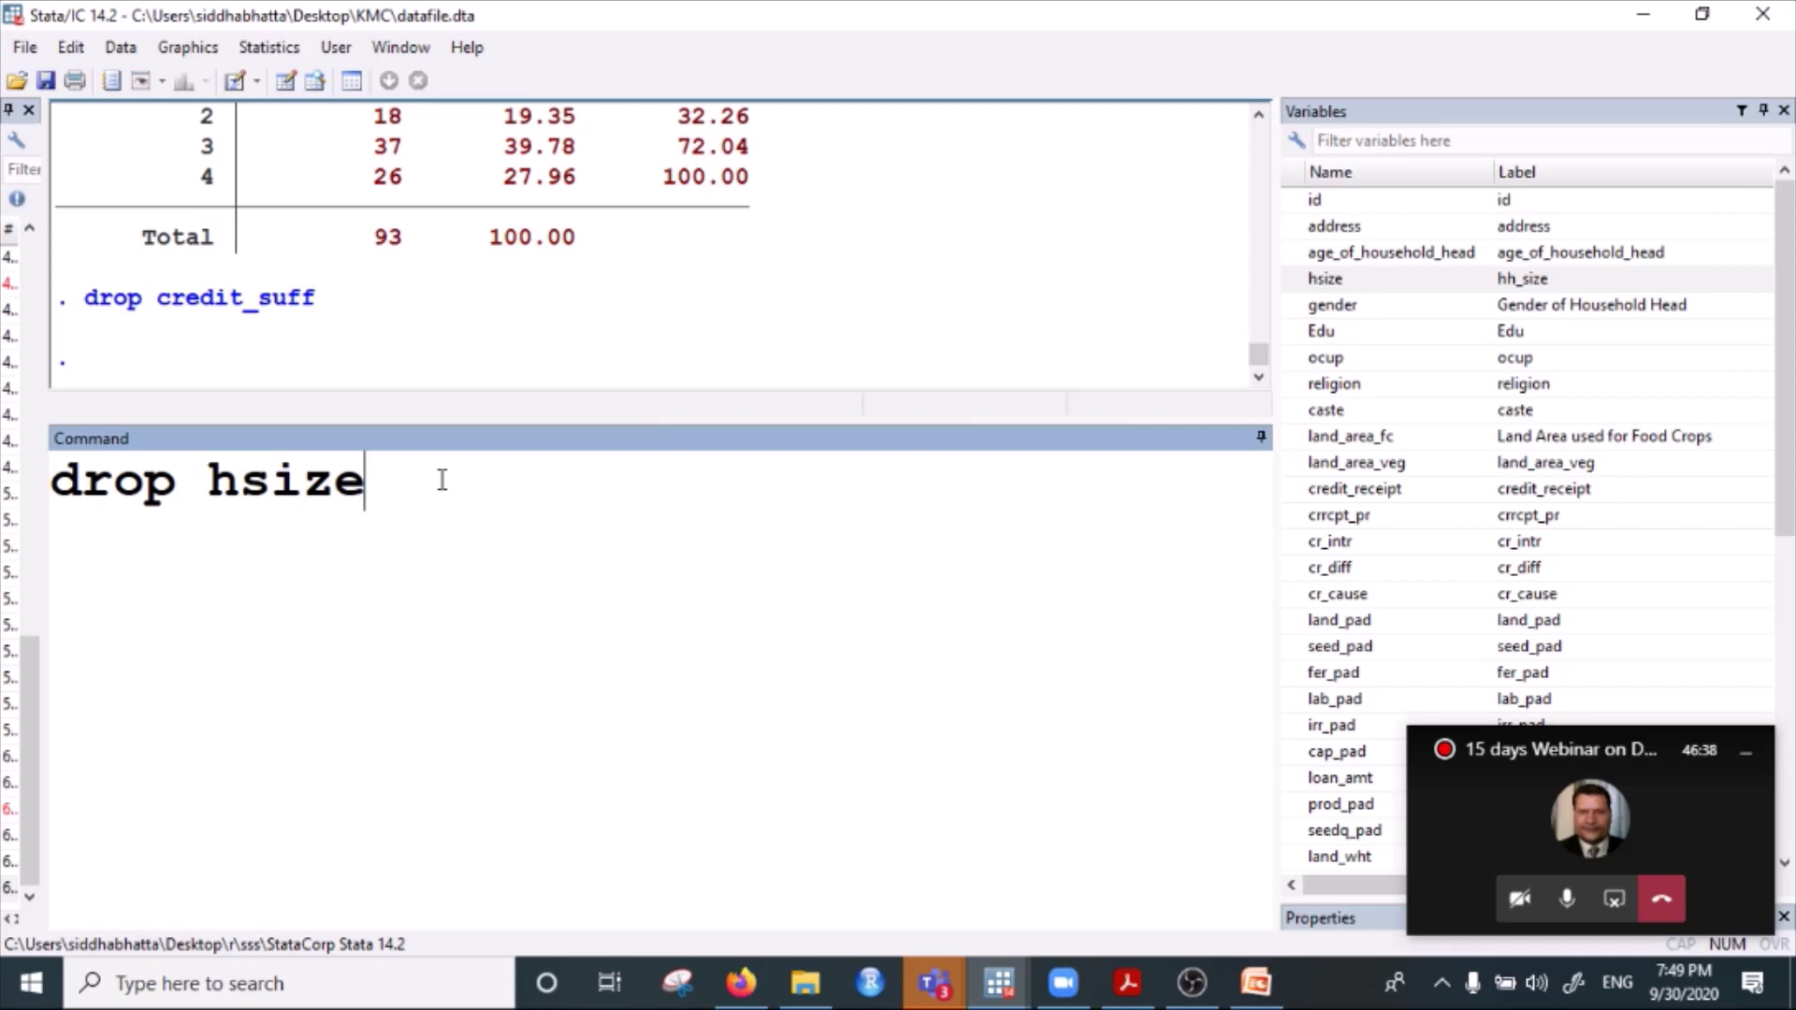
text(if)
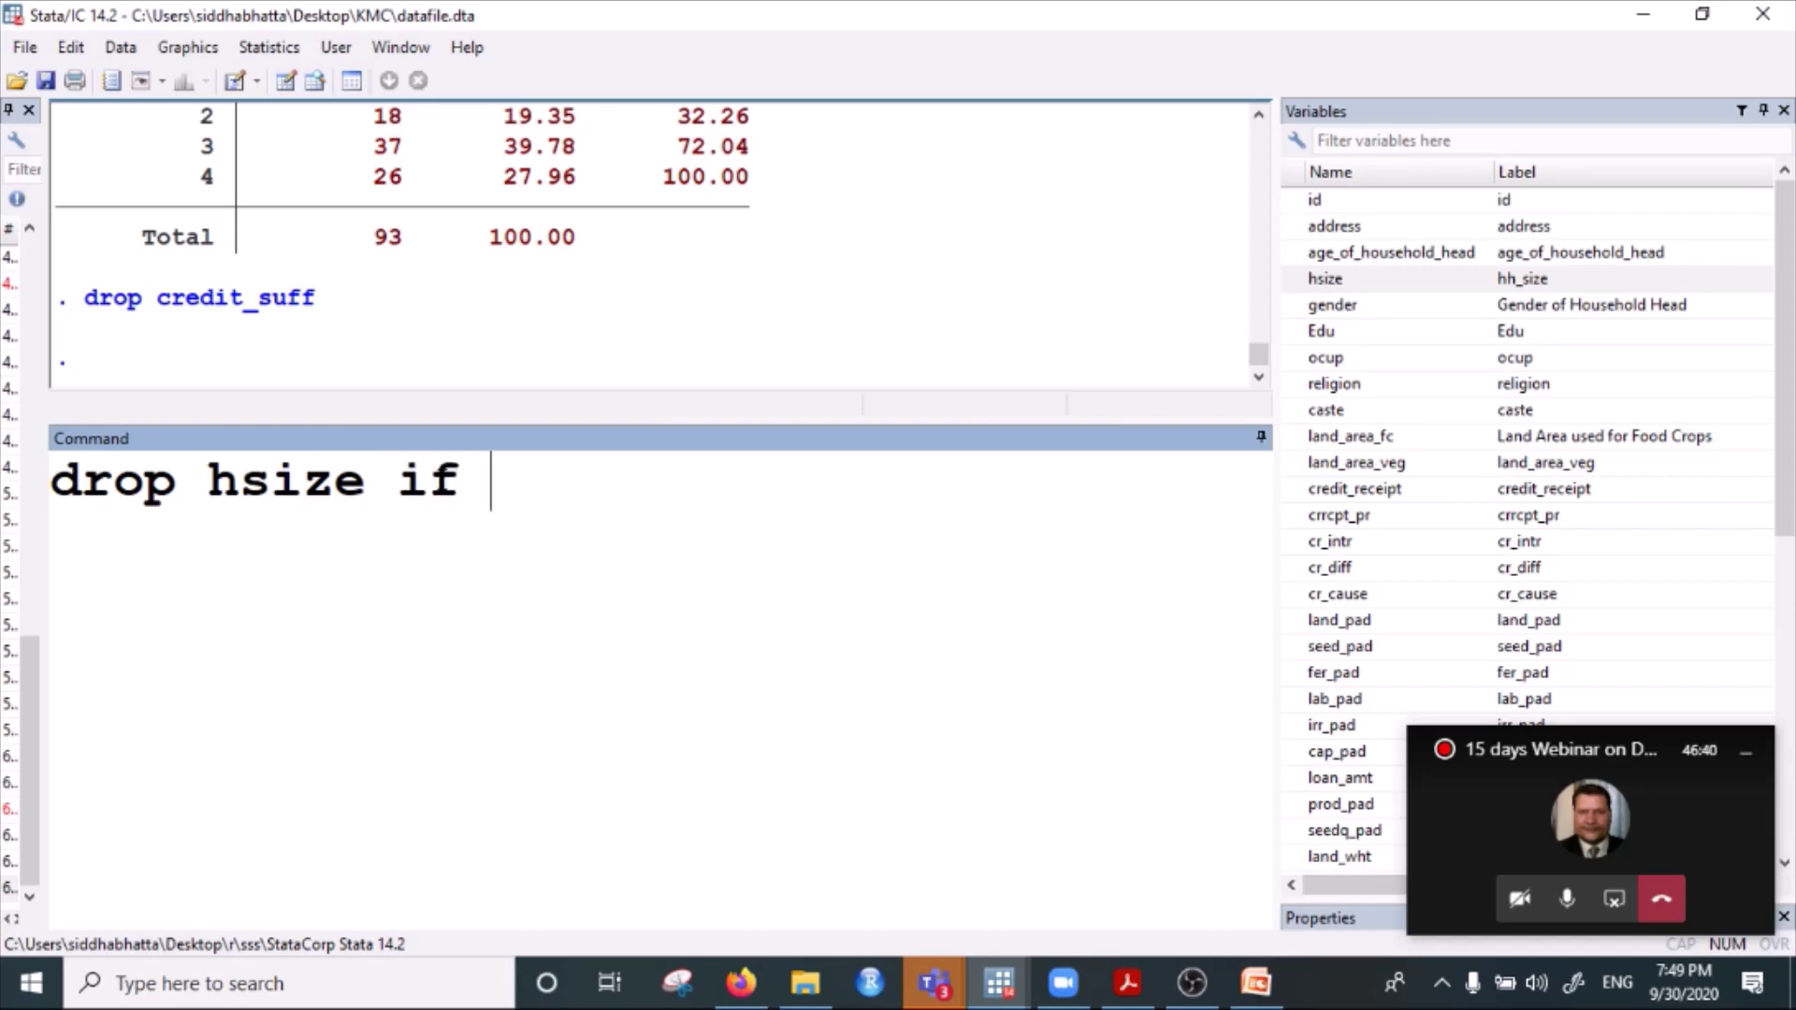
click(1325, 279)
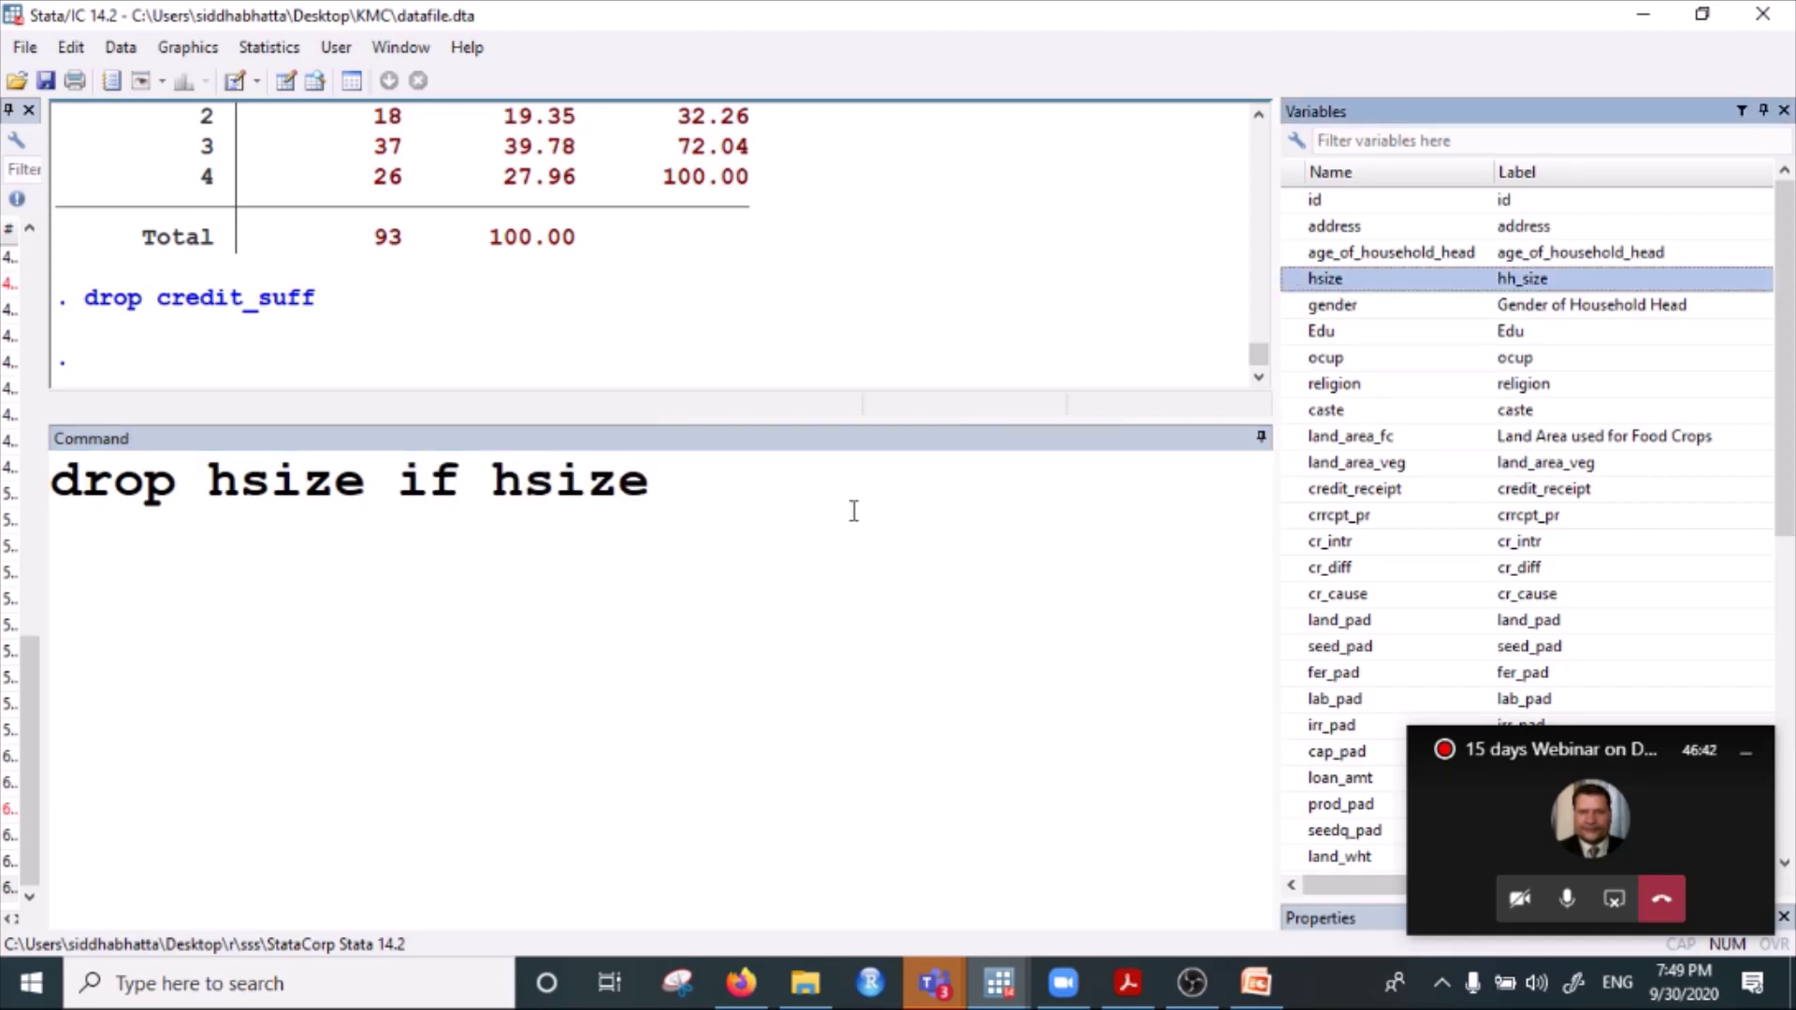
click(717, 485)
text(>5)
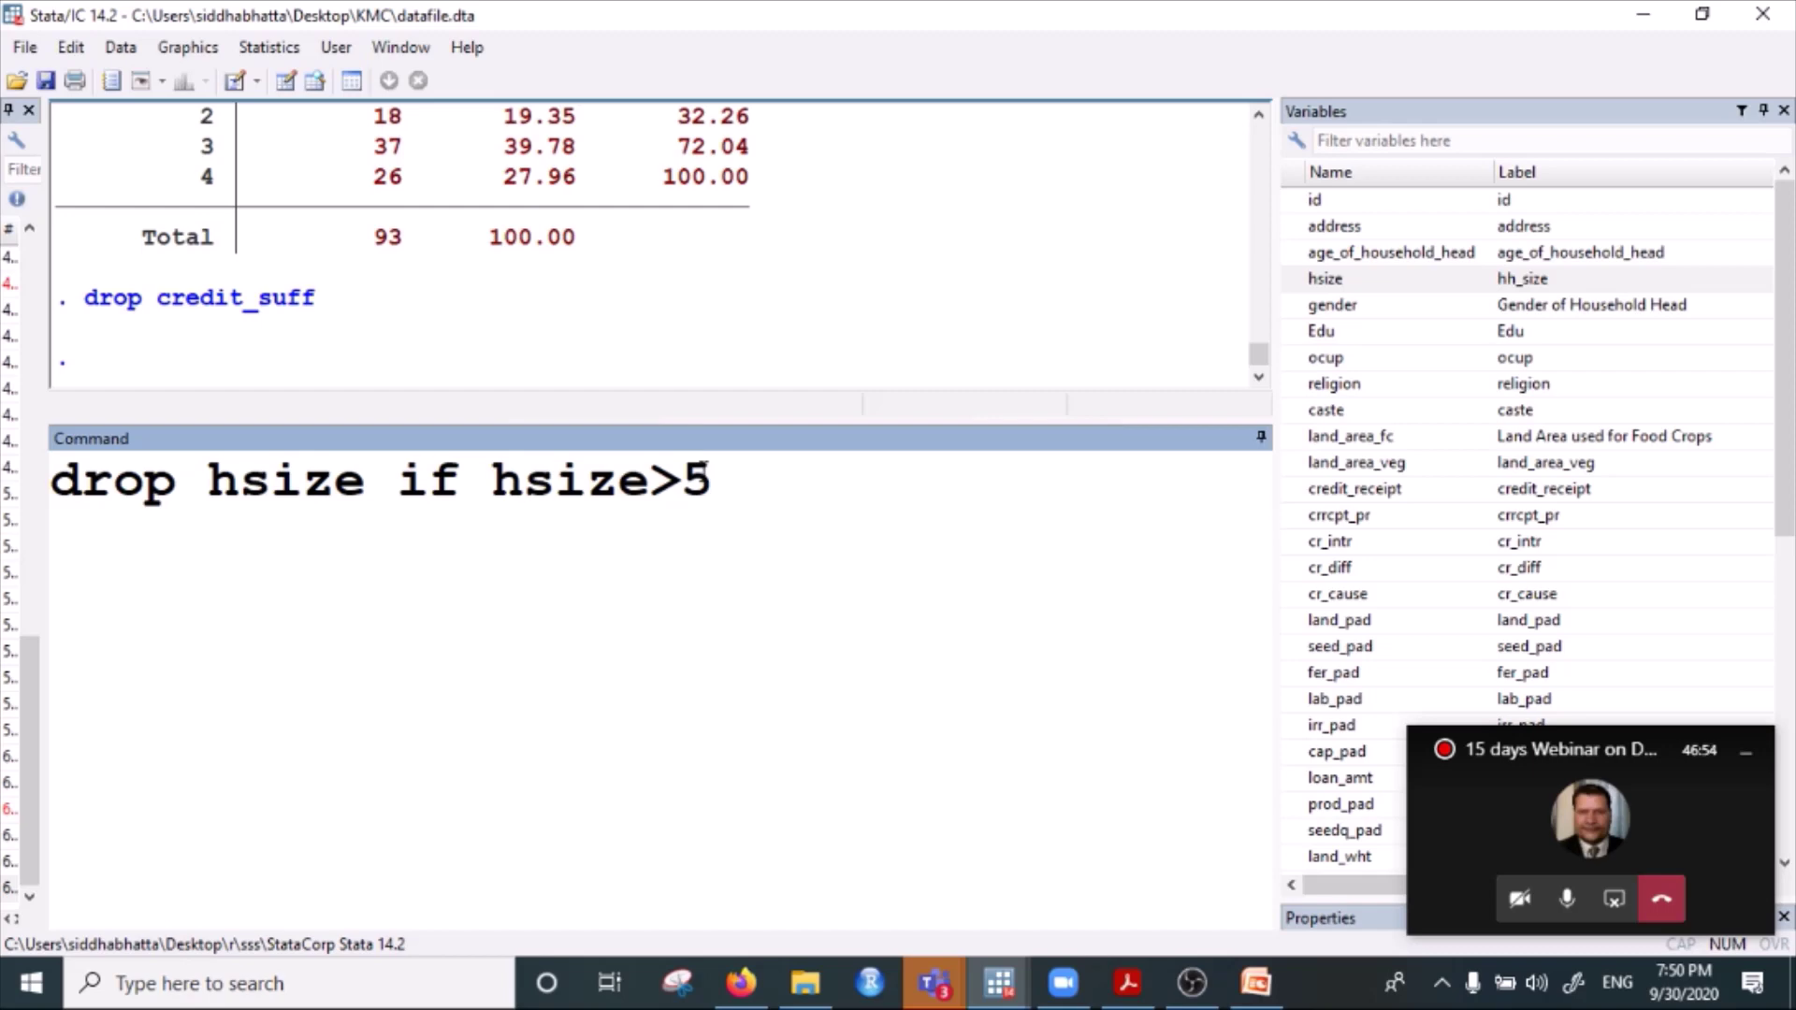
drag(802, 461, 14, 478)
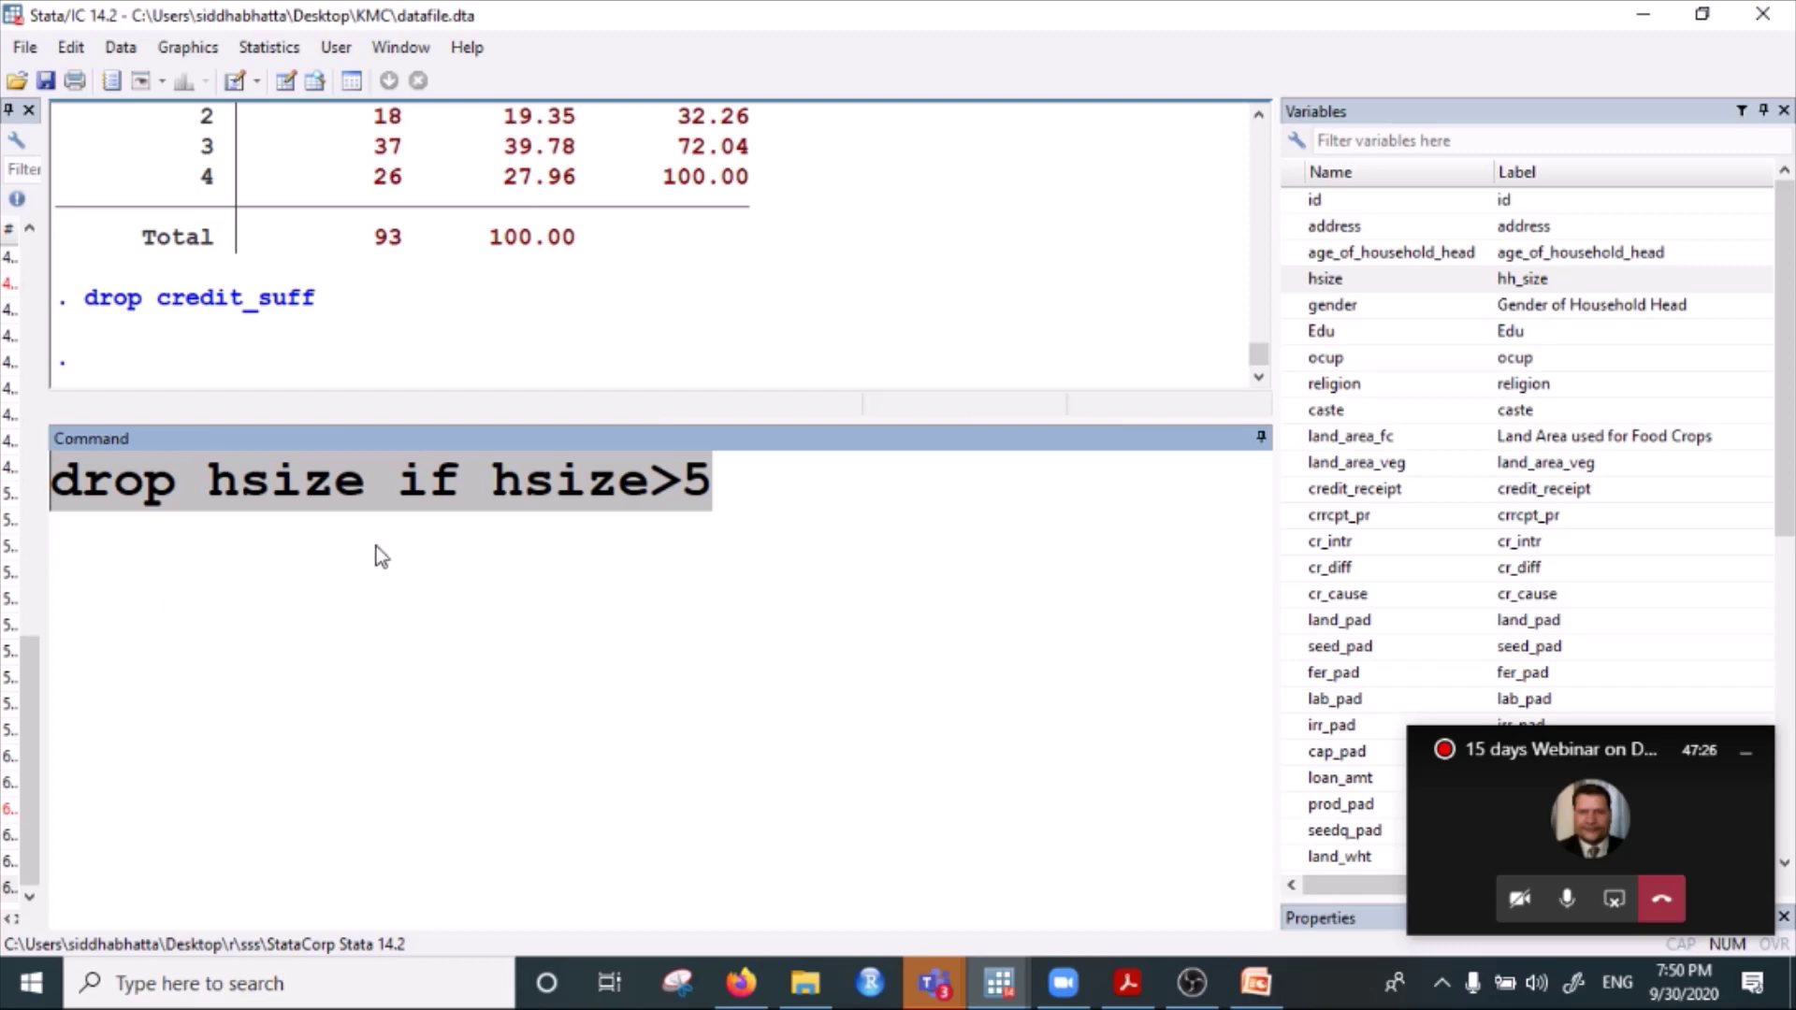
drag(755, 484, 45, 490)
key(BackSpace)
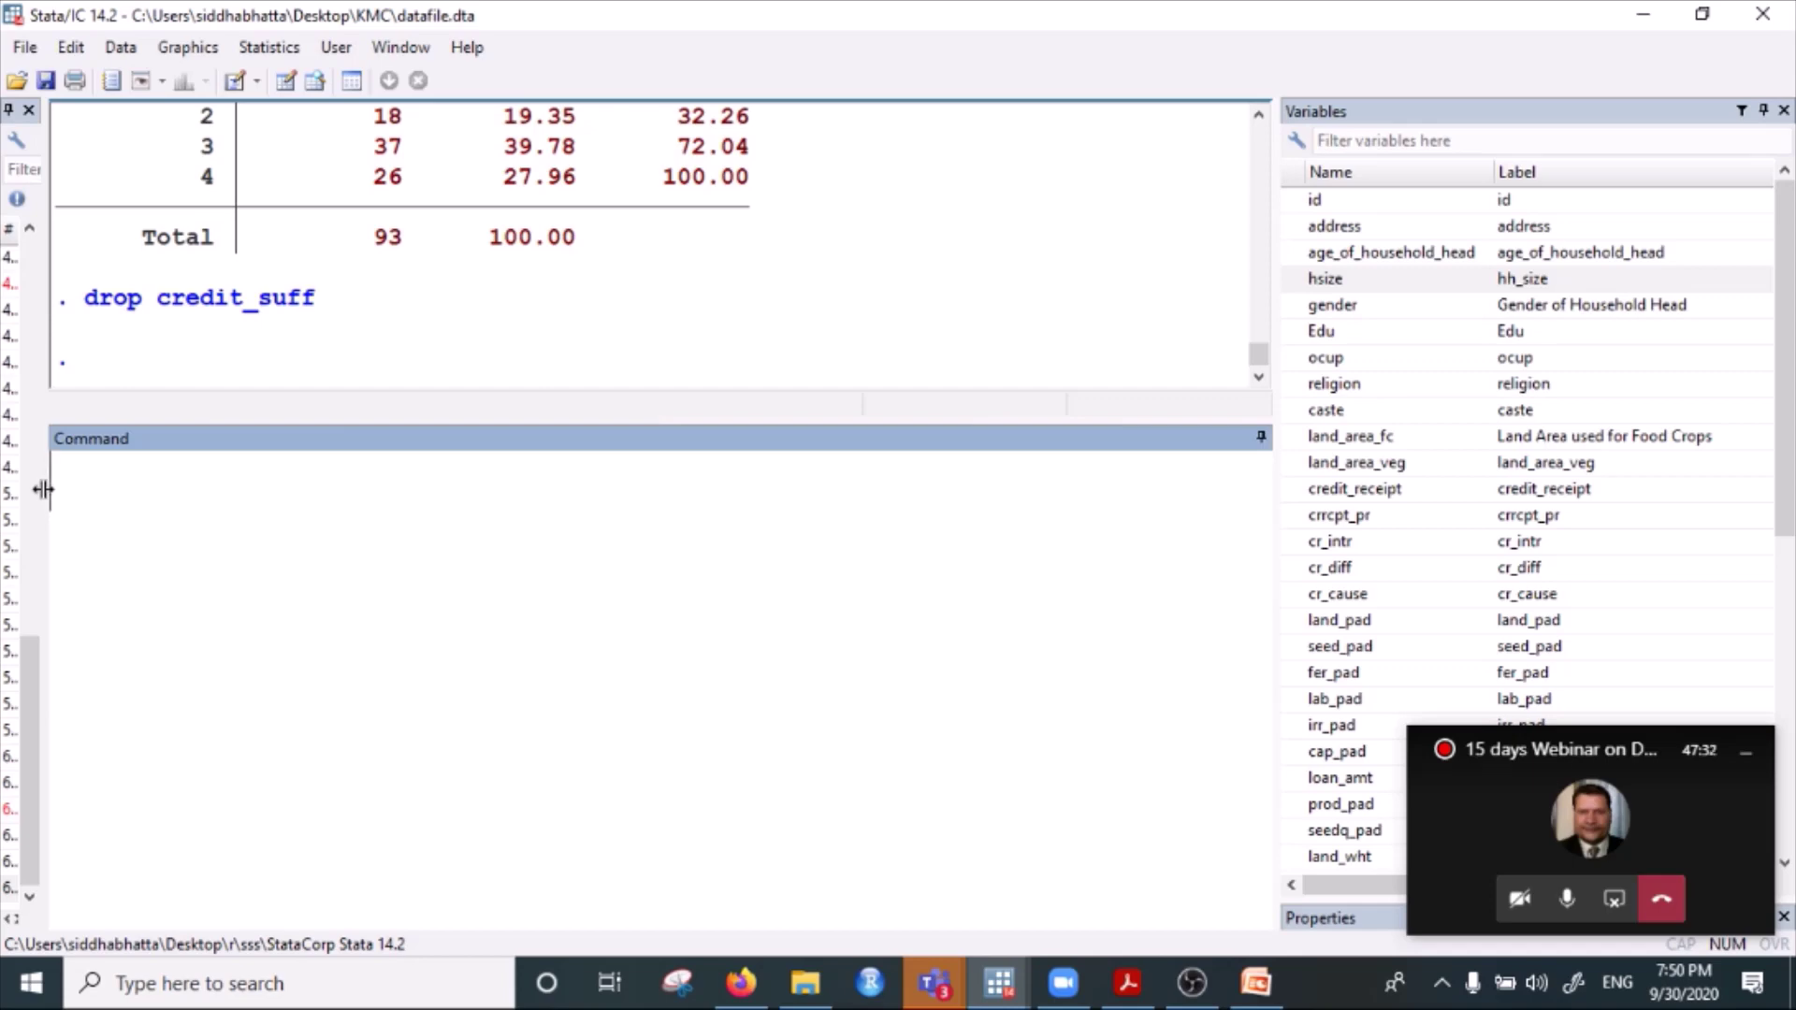
Run sum hsize to get the summary statistics of household size.
text(sum)
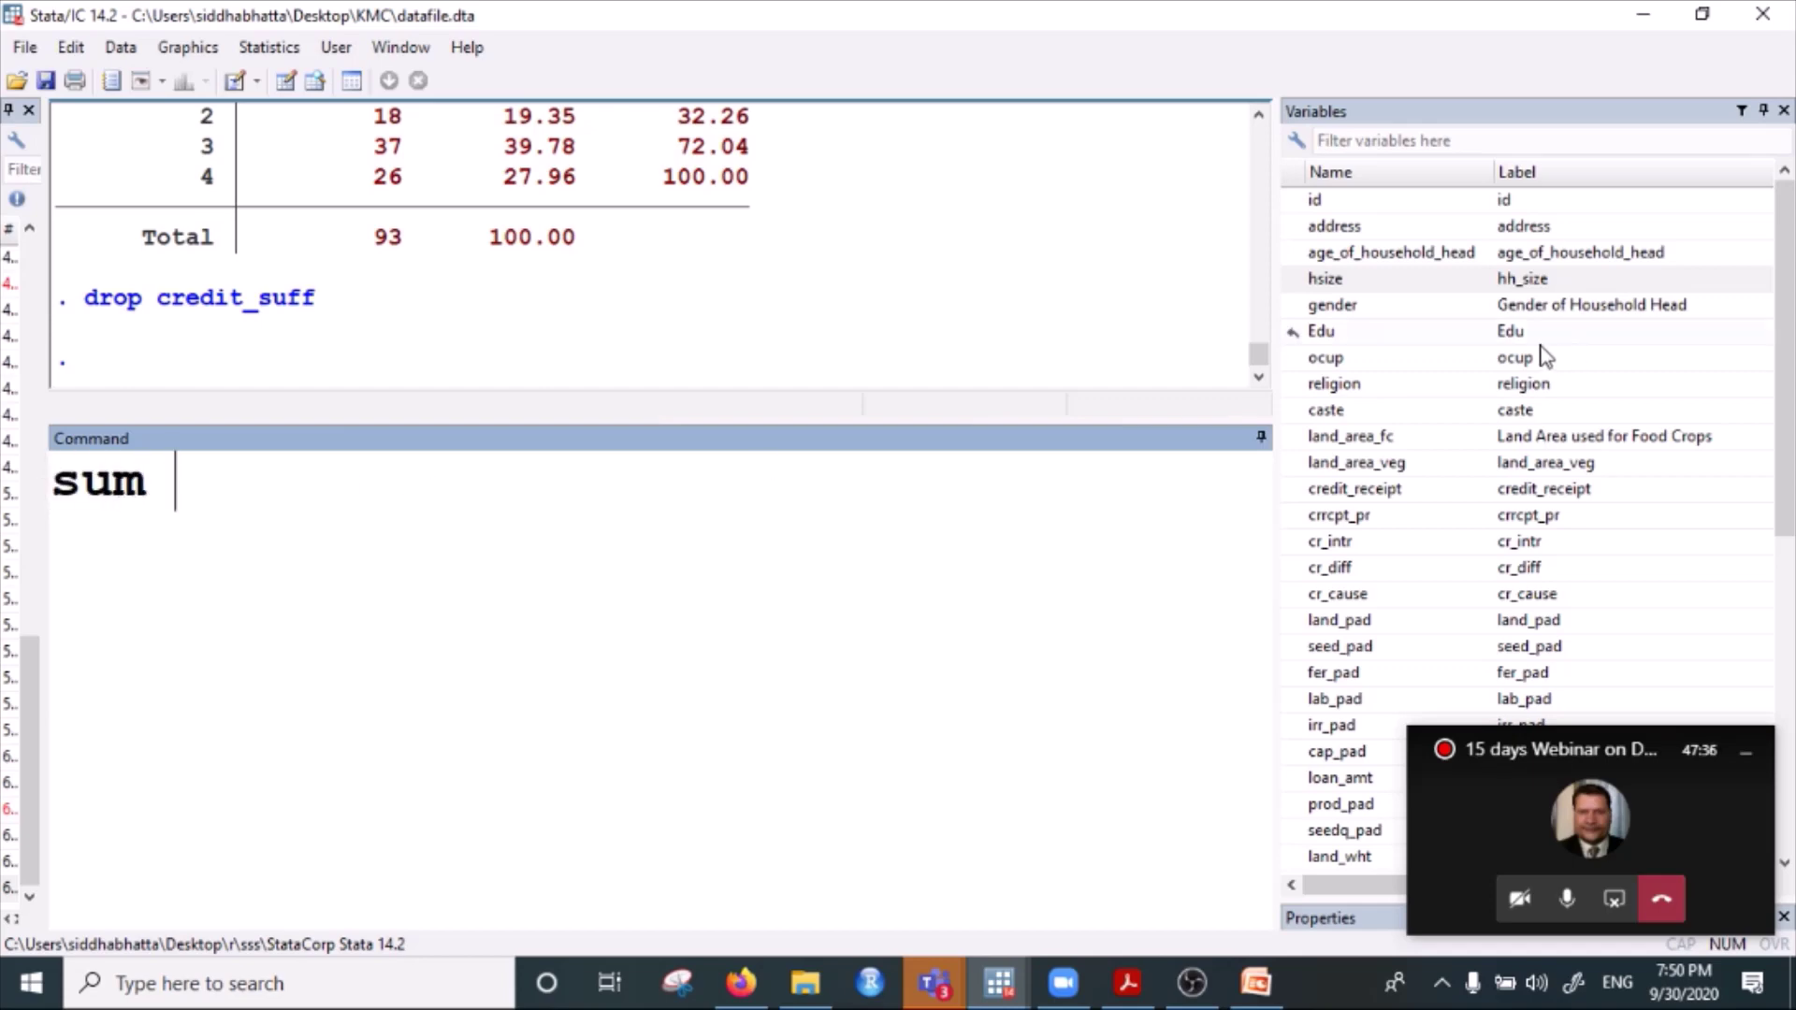
click(1325, 281)
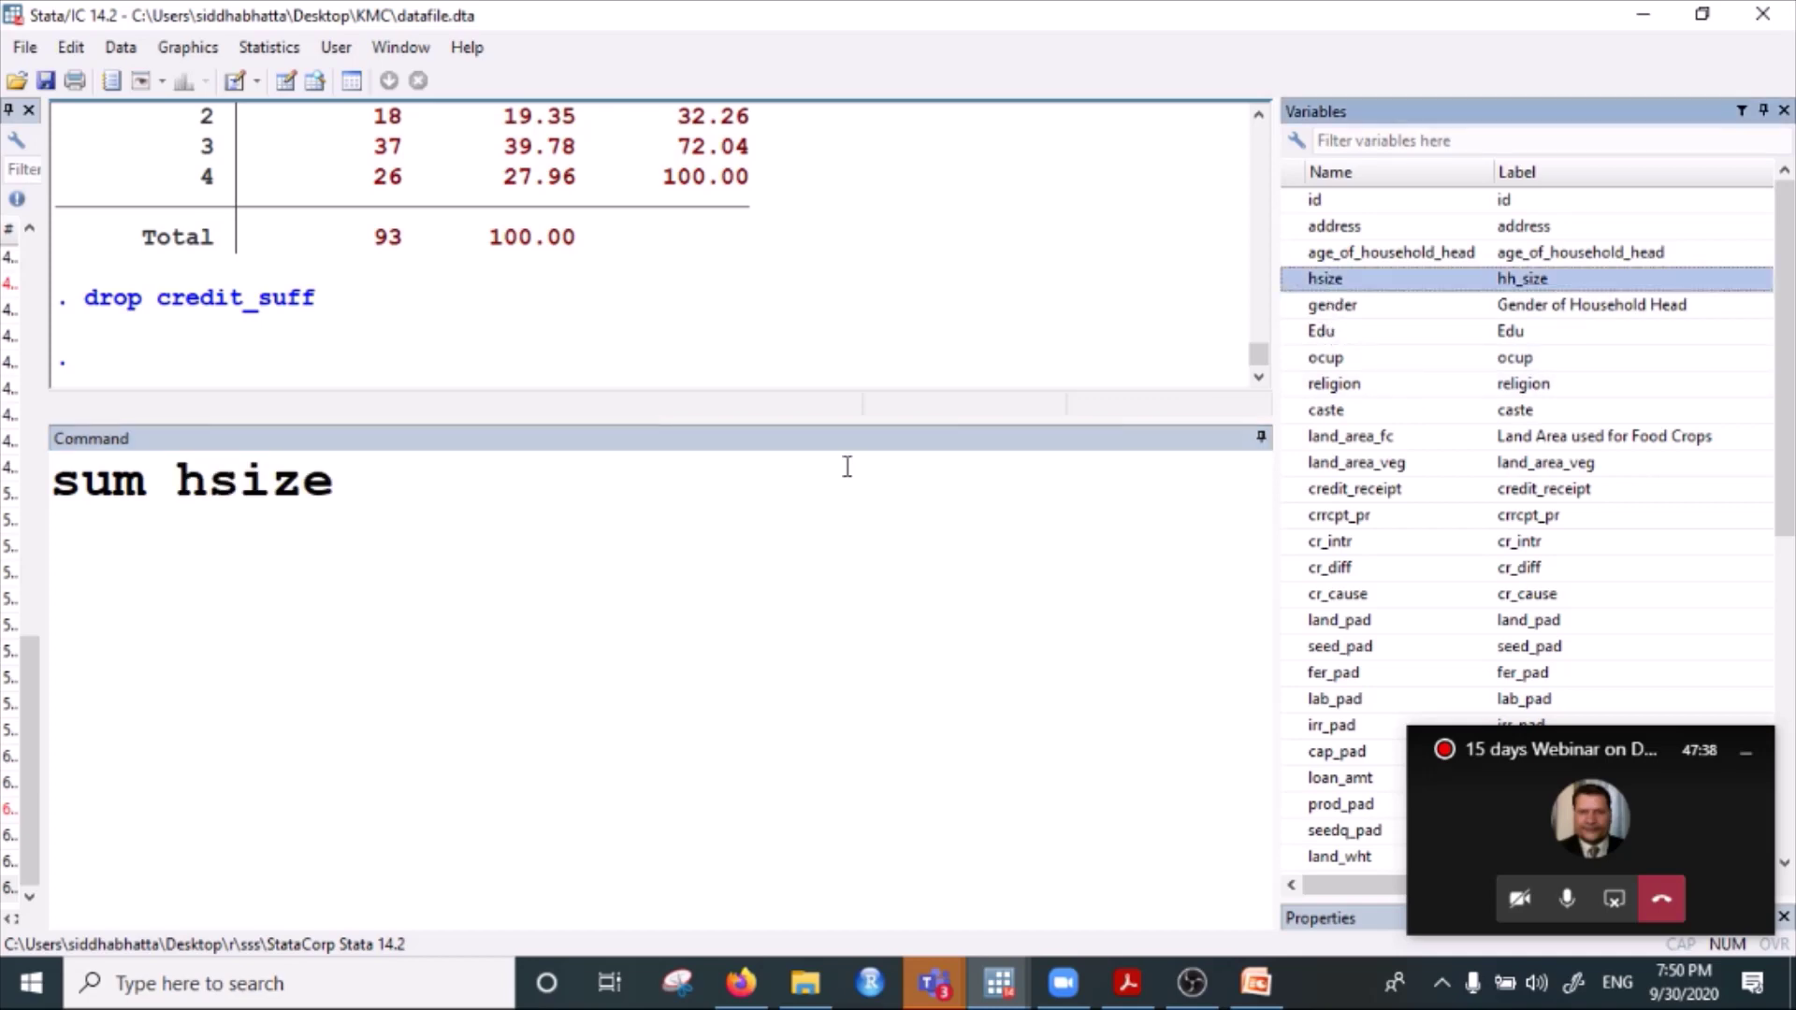
key(Return)
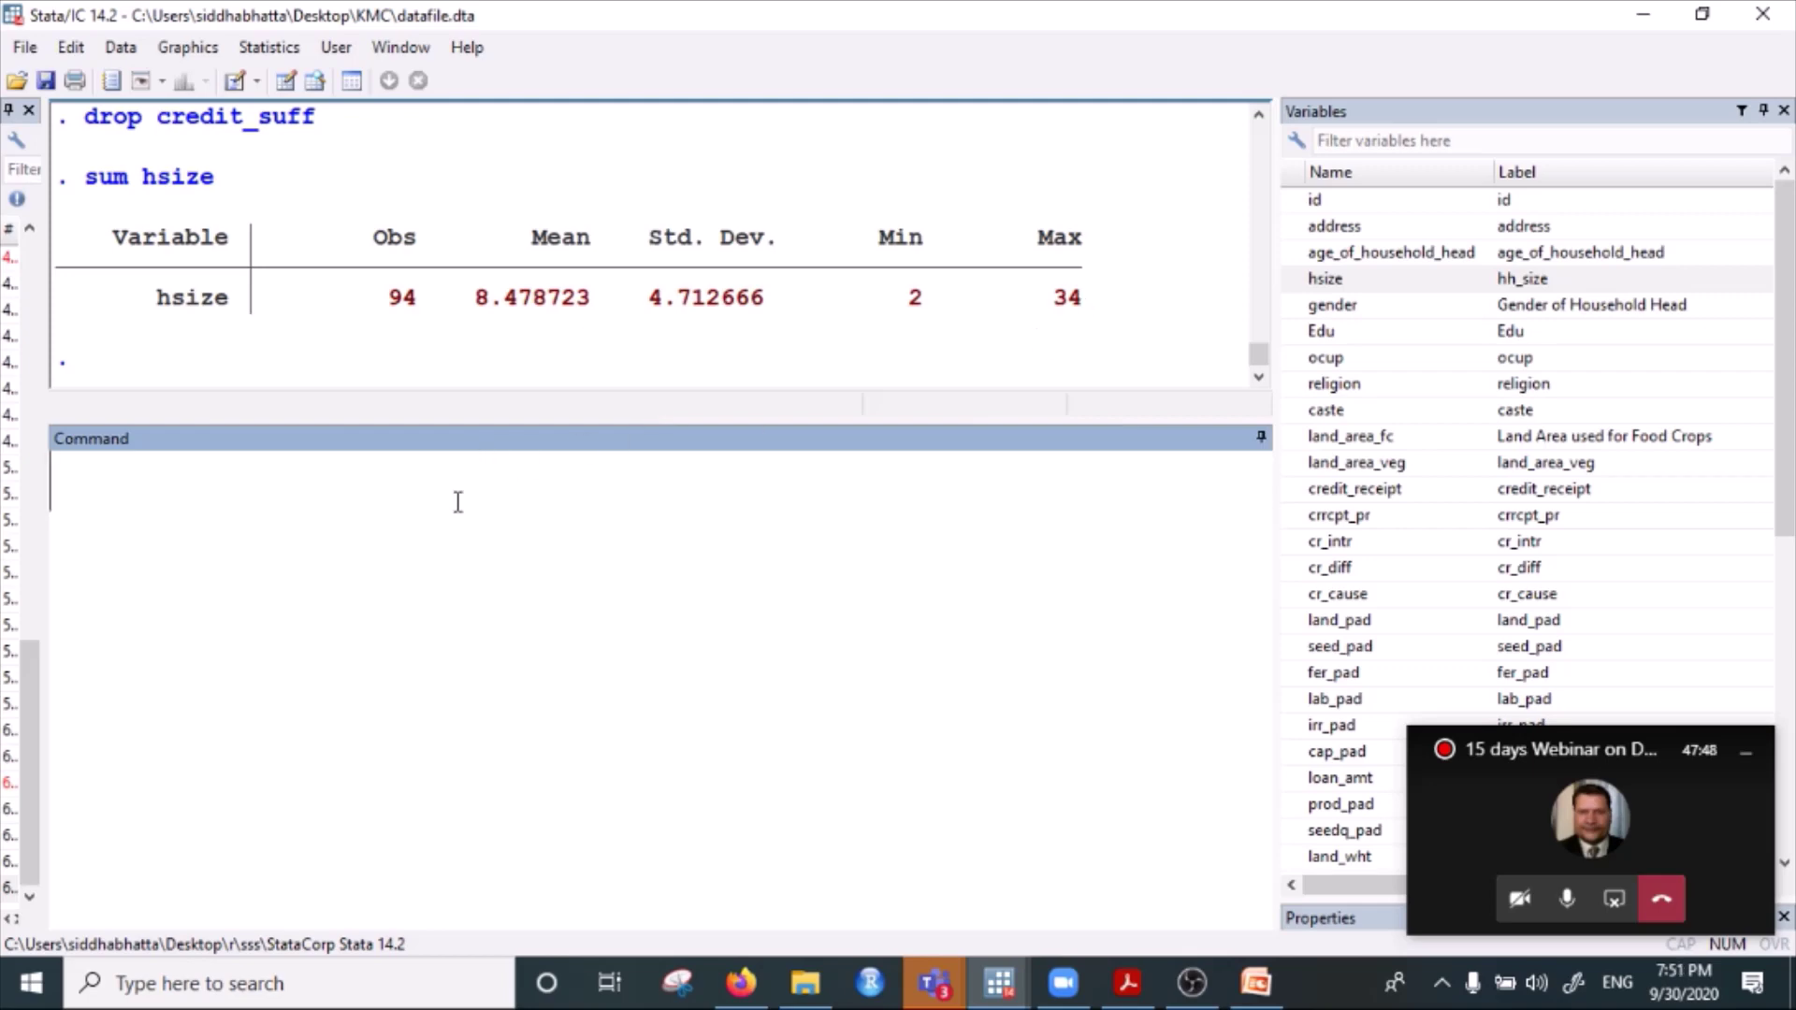
Run sum hsize, detail and continue the paused output to its end for the detailed household size statistics.
text(sum)
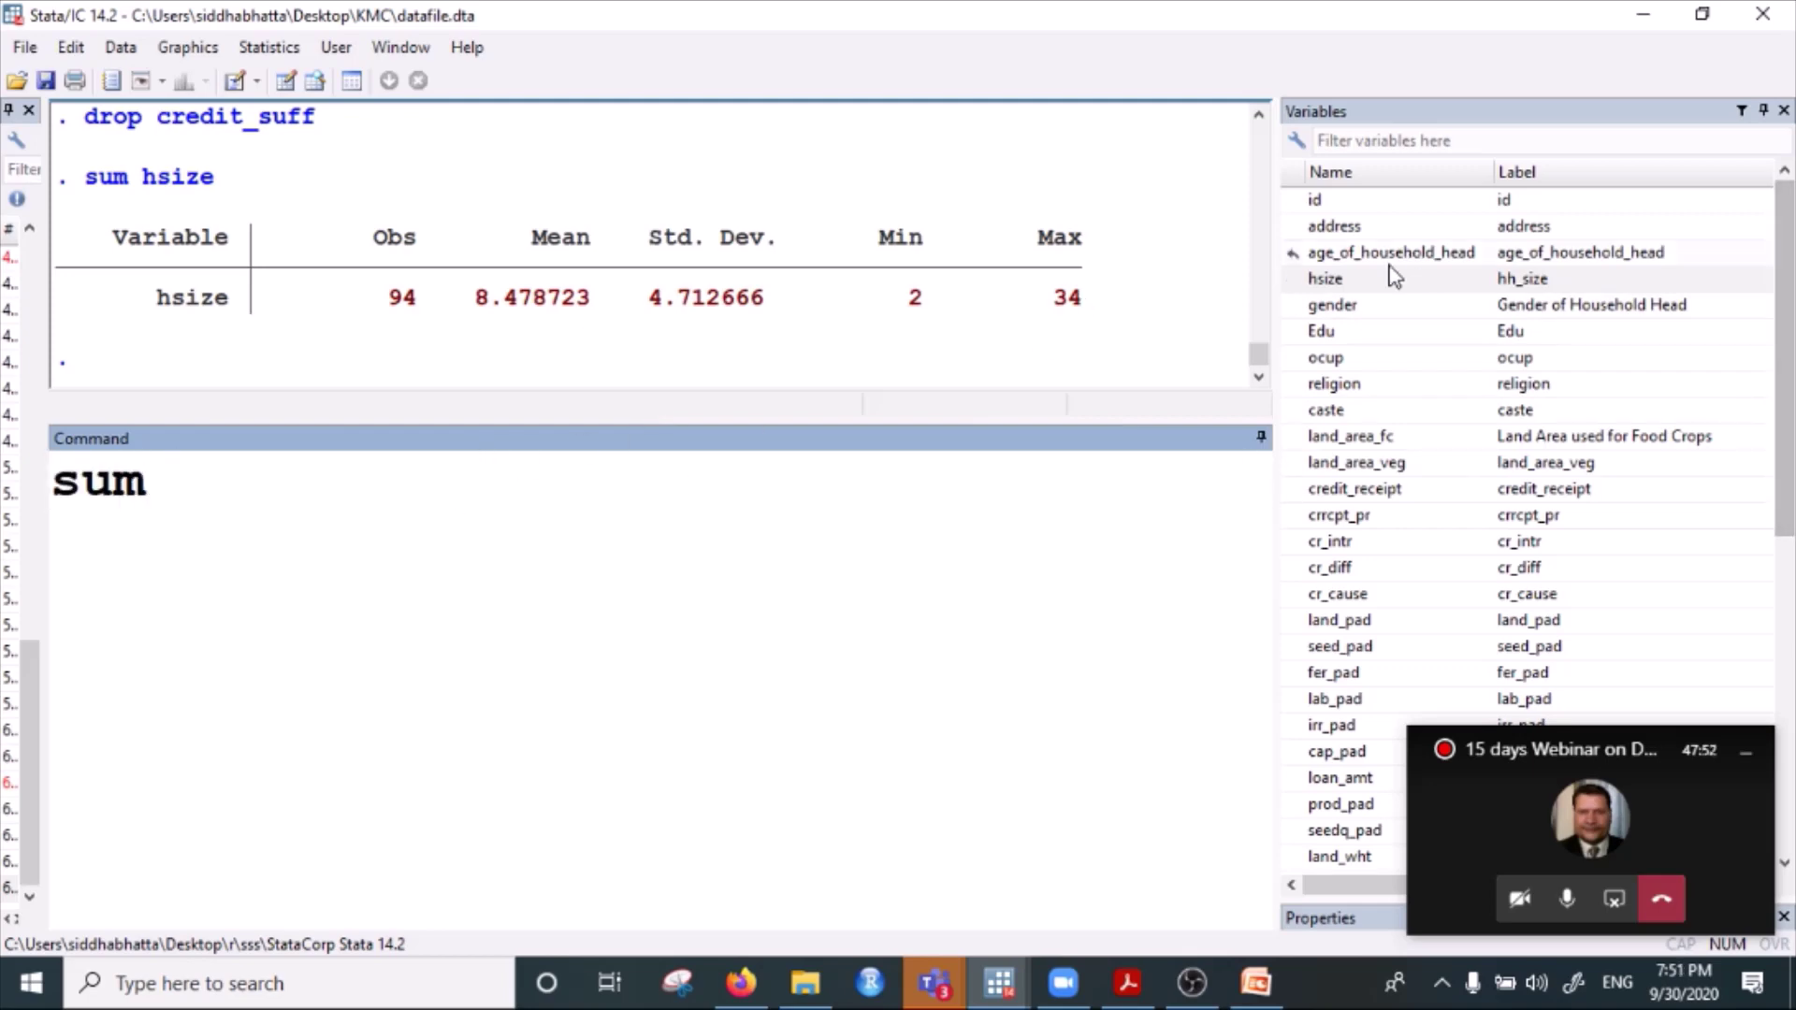
click(1325, 279)
click(382, 494)
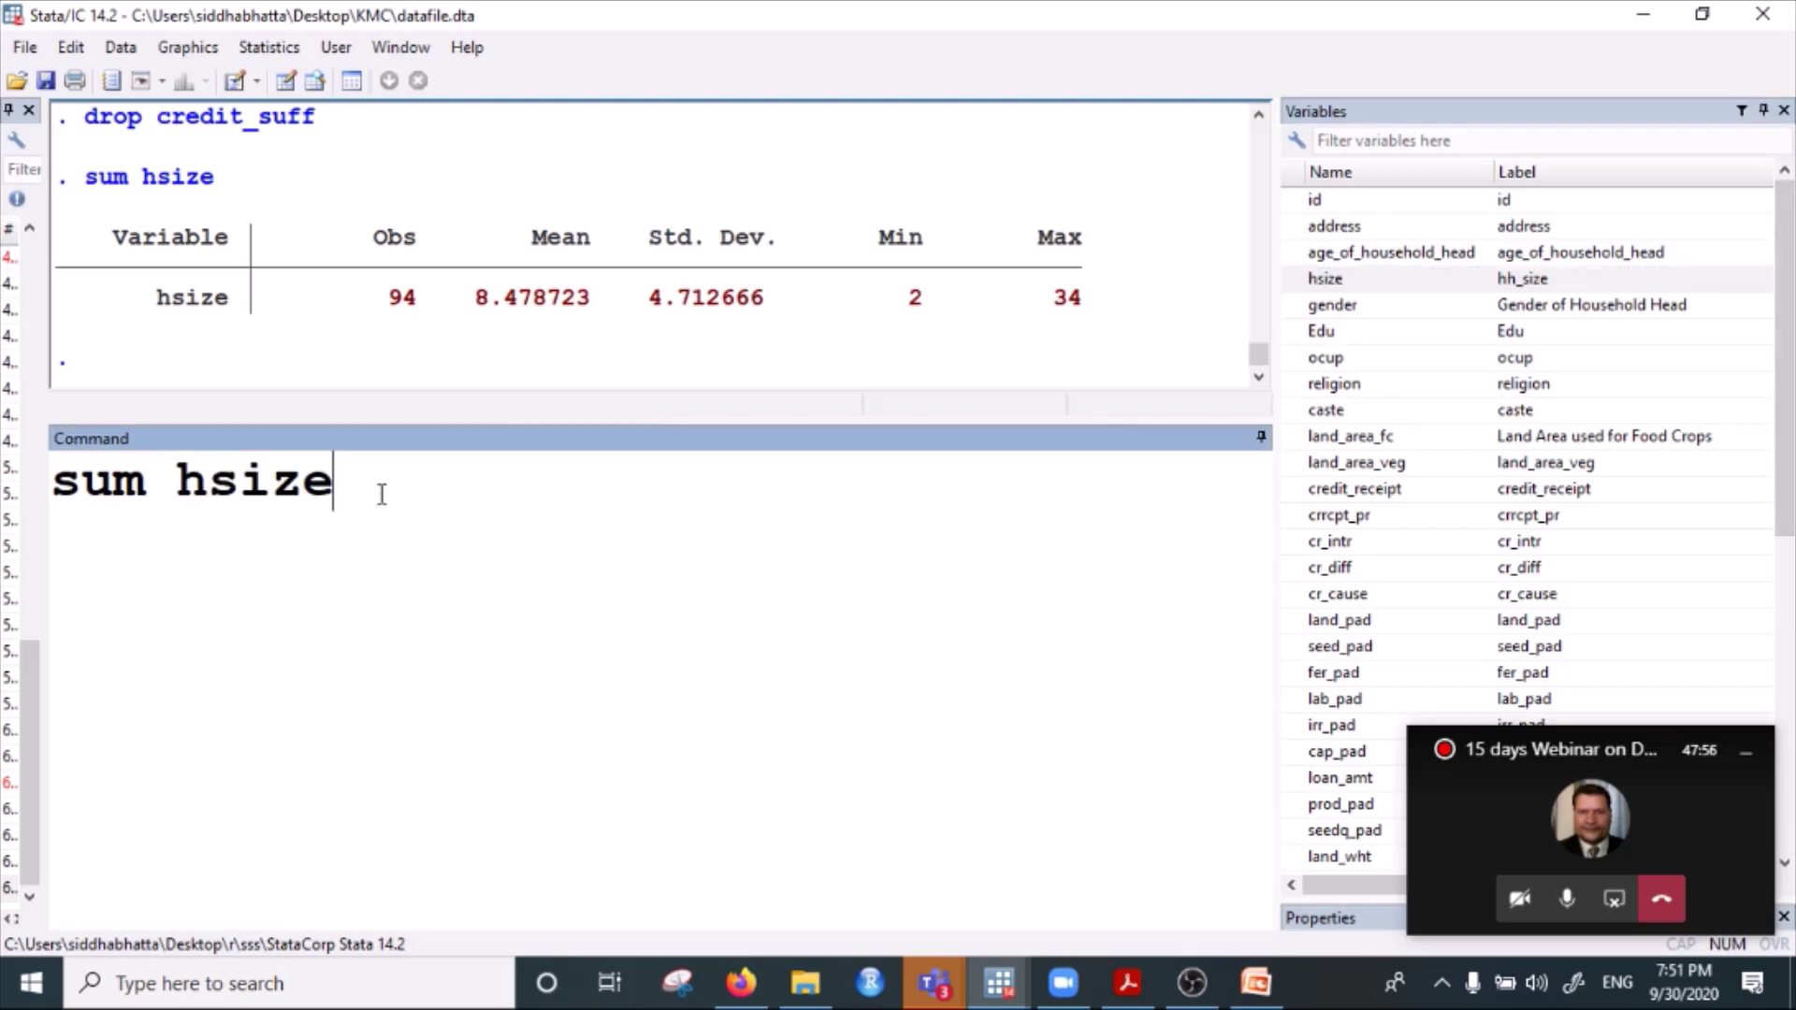
text(, de)
text(tail)
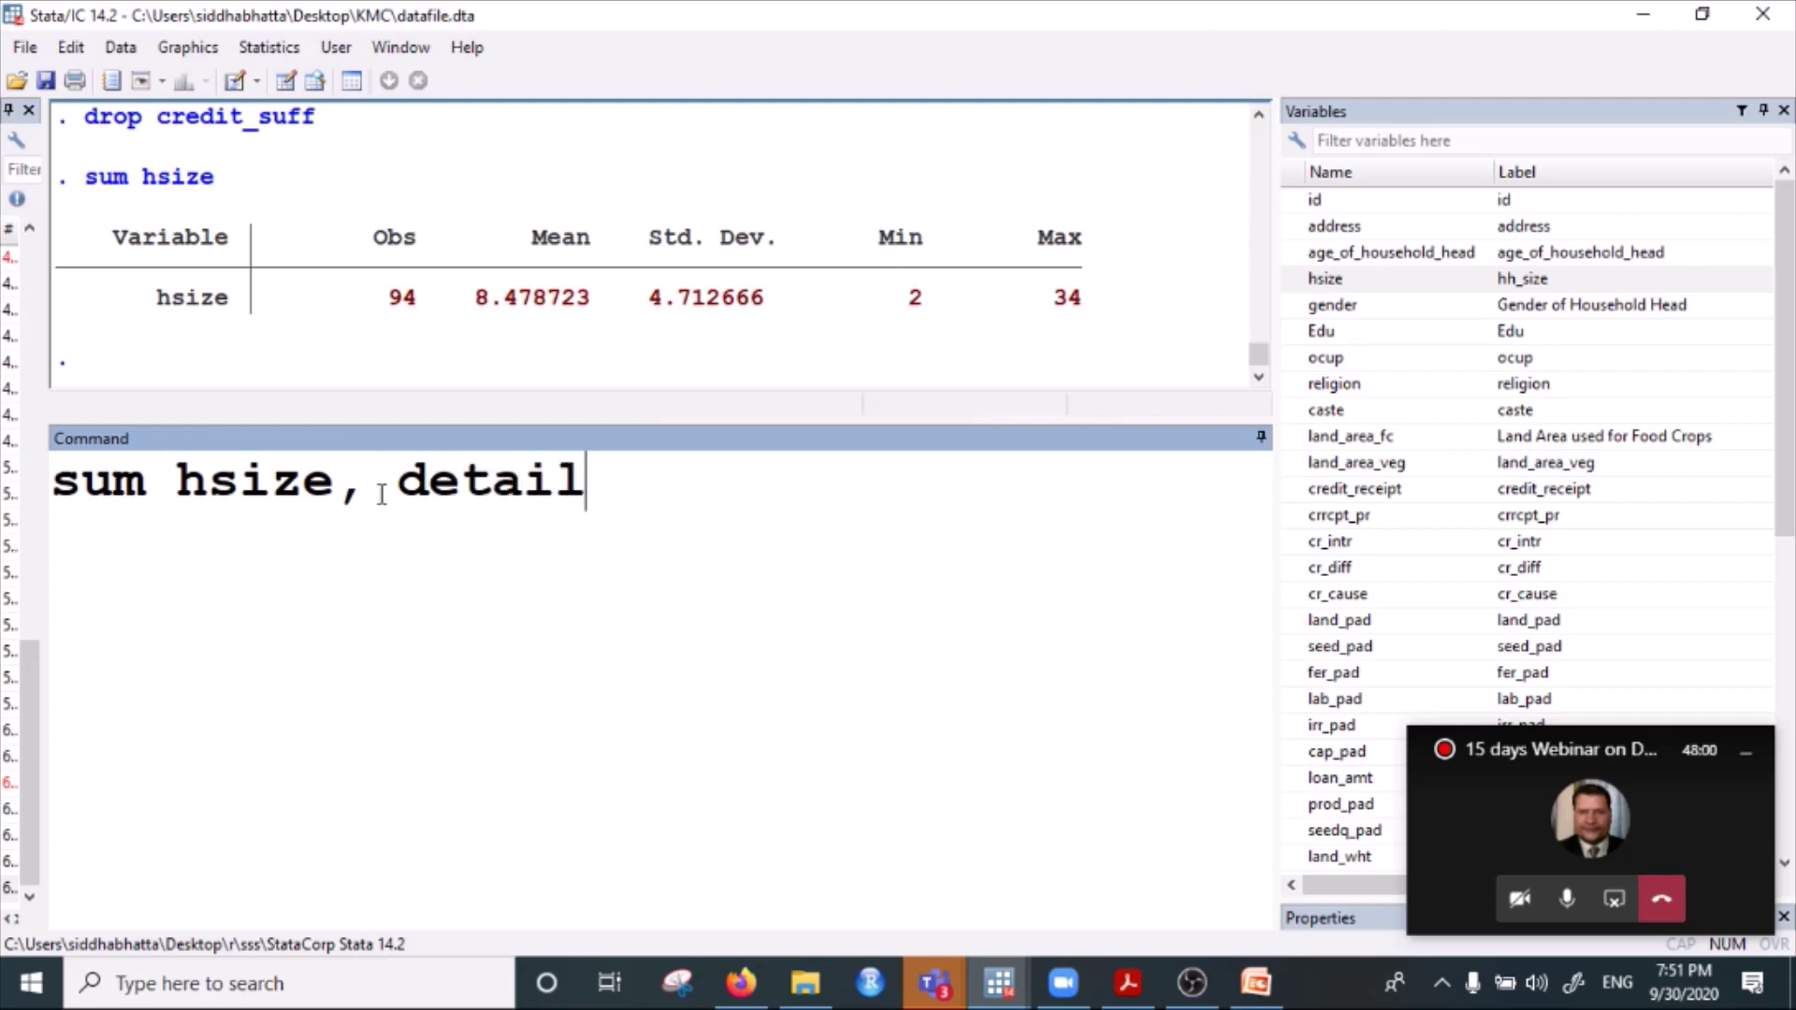
key(Return)
click(111, 360)
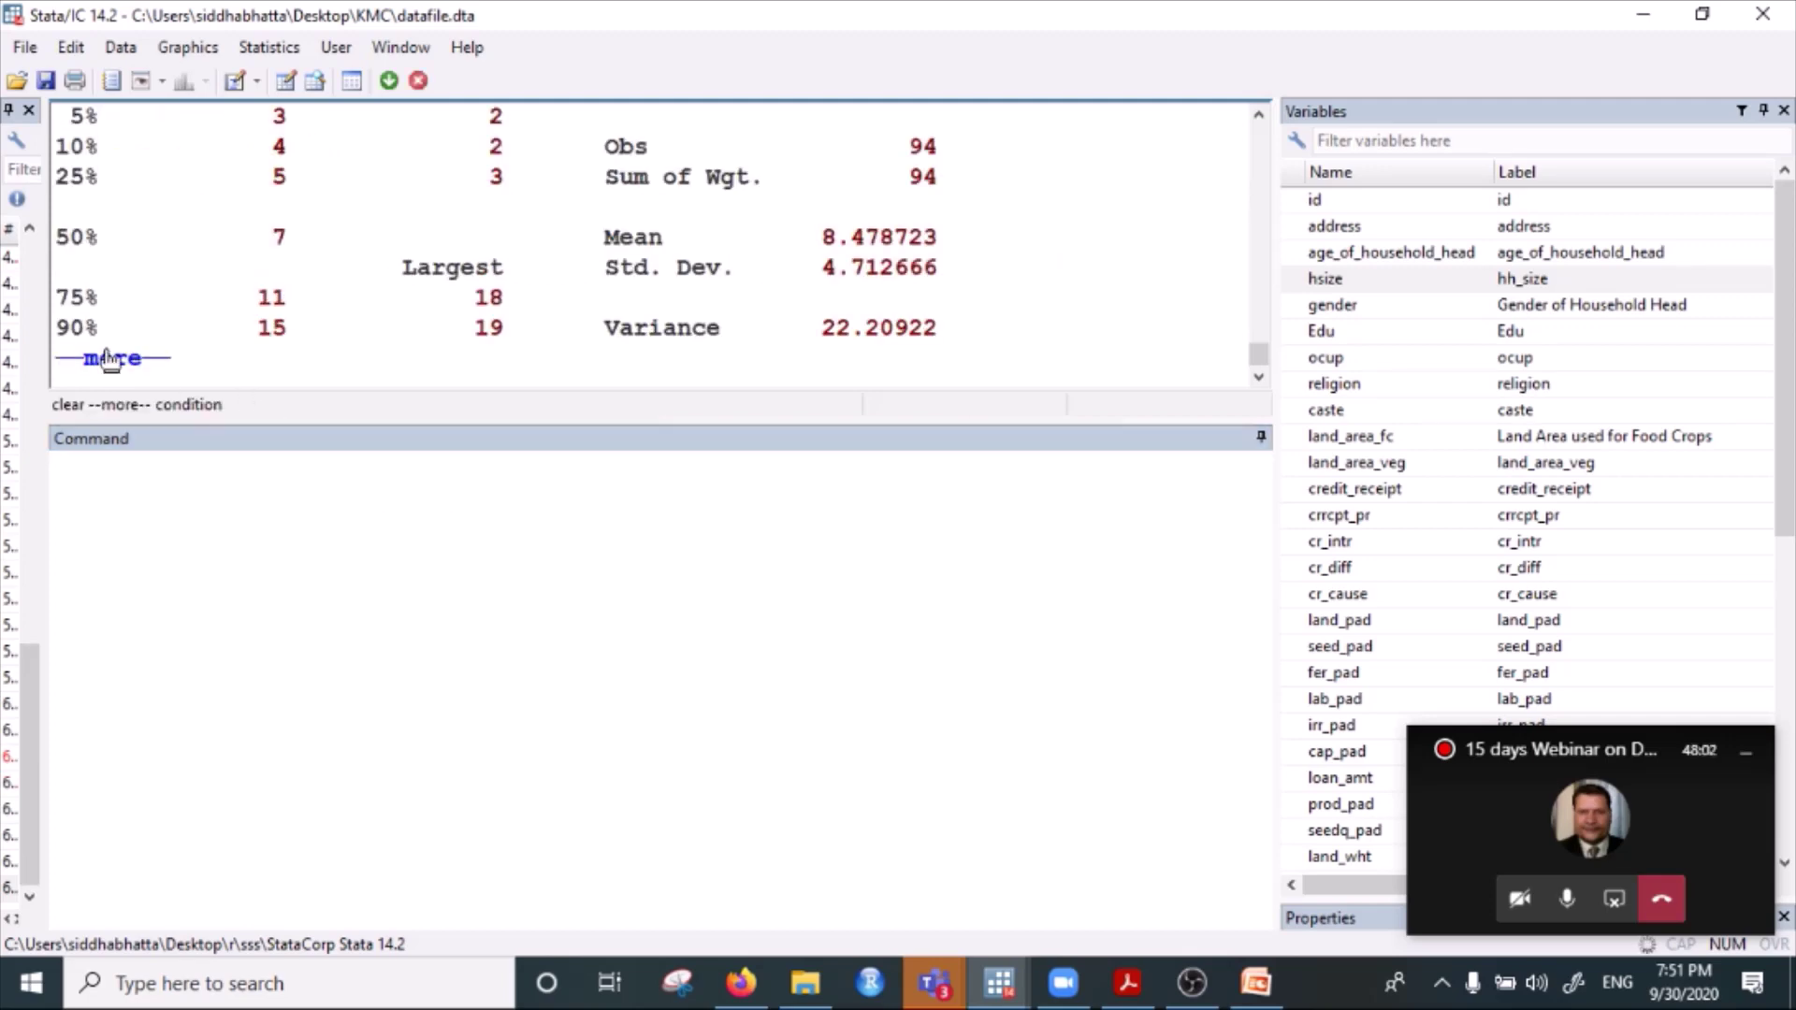
click(117, 360)
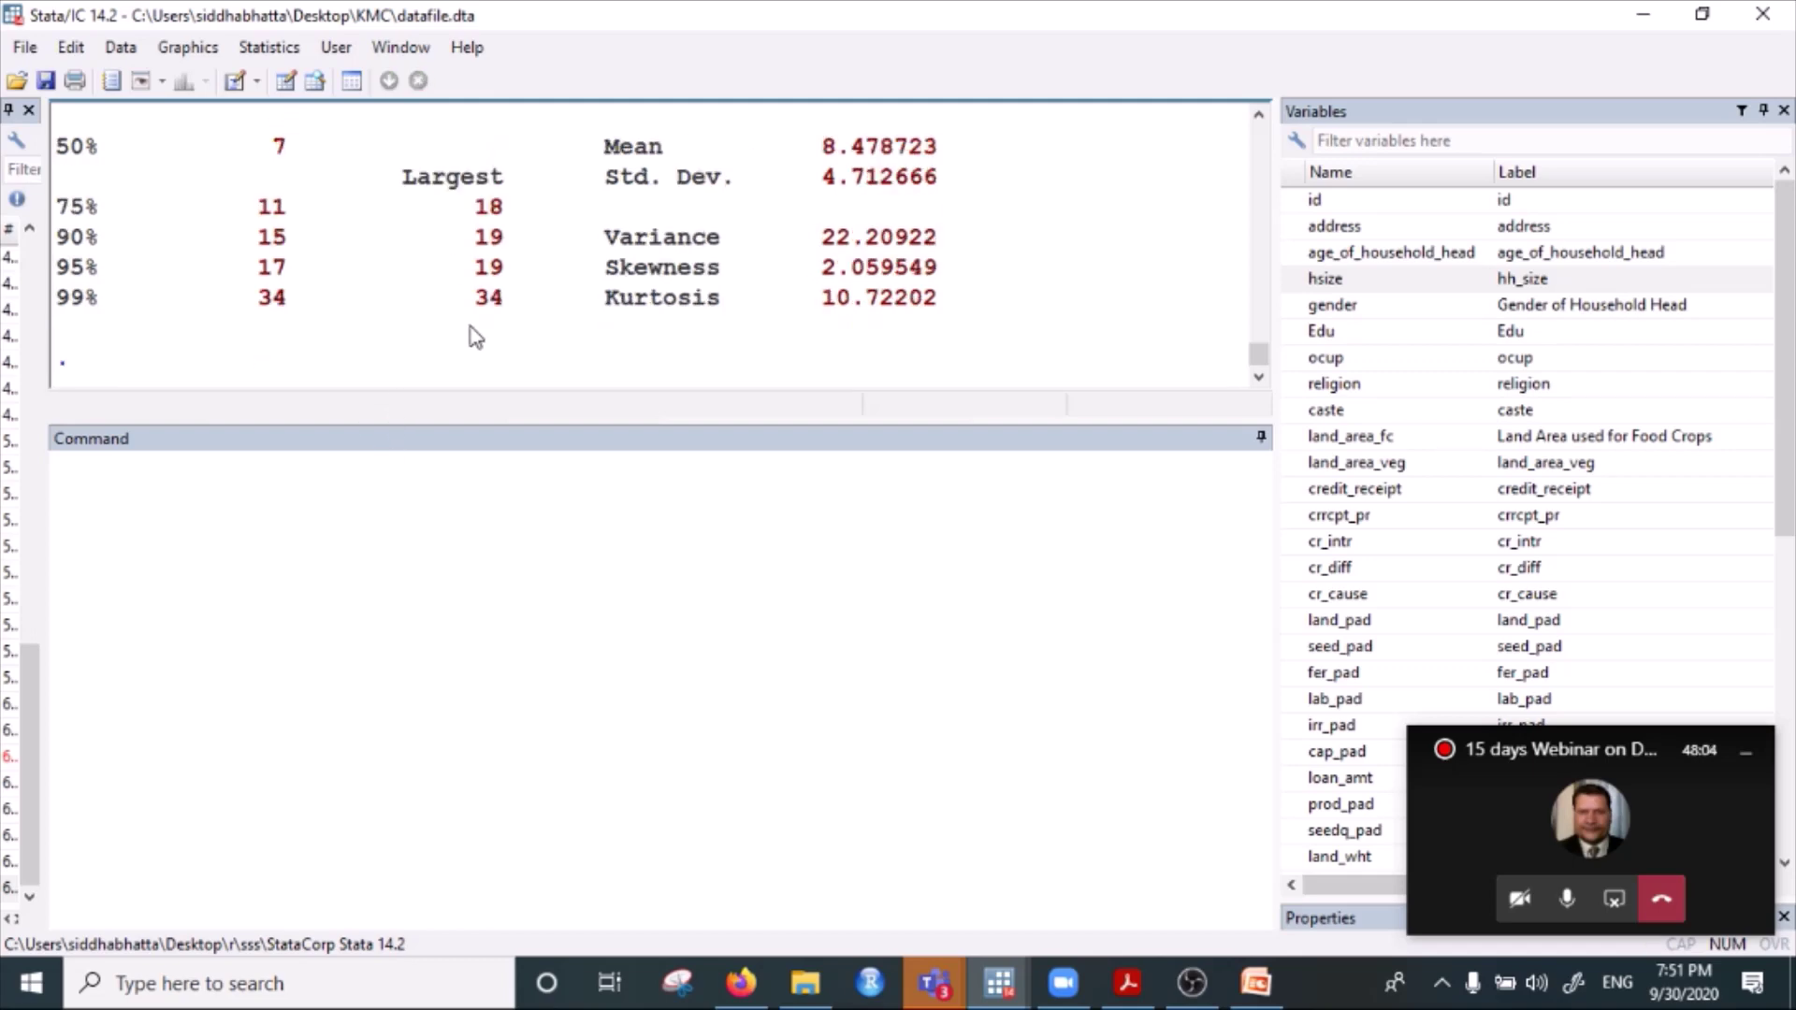
Examine the detailed hsize summary: standard deviation, variance, skewness, kurtosis and the 1%, 5% and 25% percentiles.
scroll(521, 220, up, 3)
scroll(344, 245, down, 2)
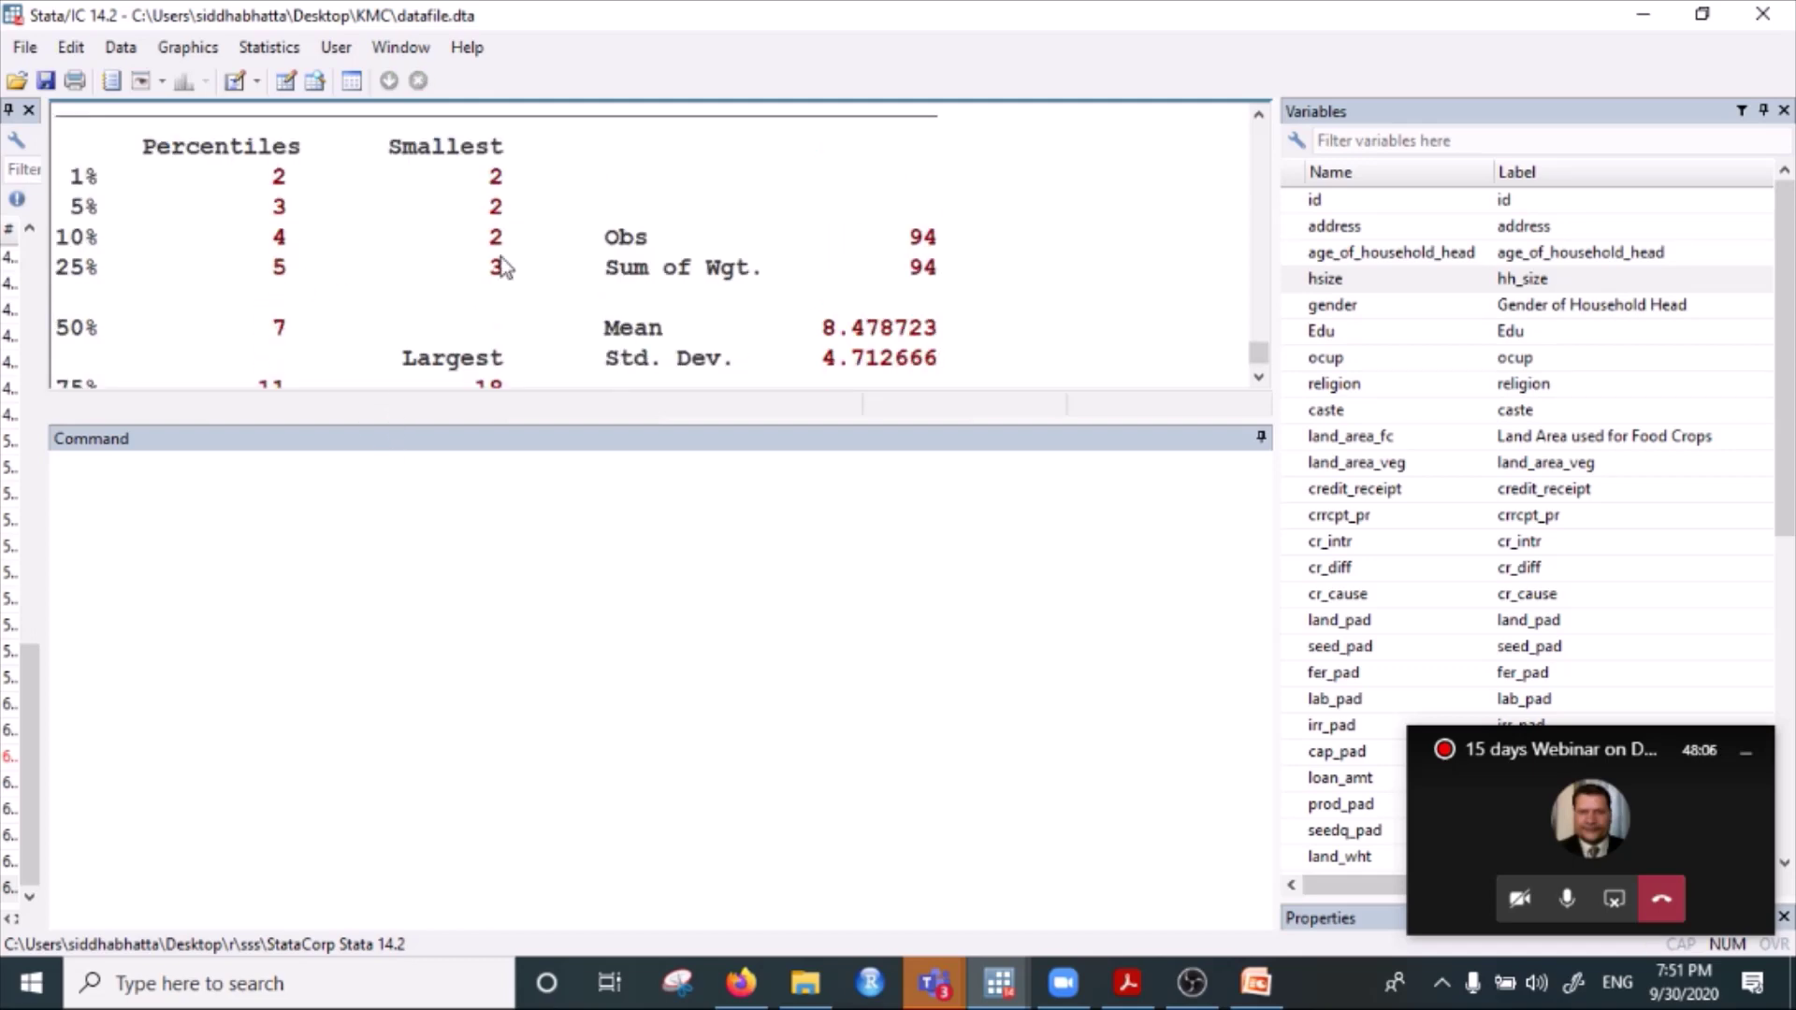
drag(663, 270, 902, 273)
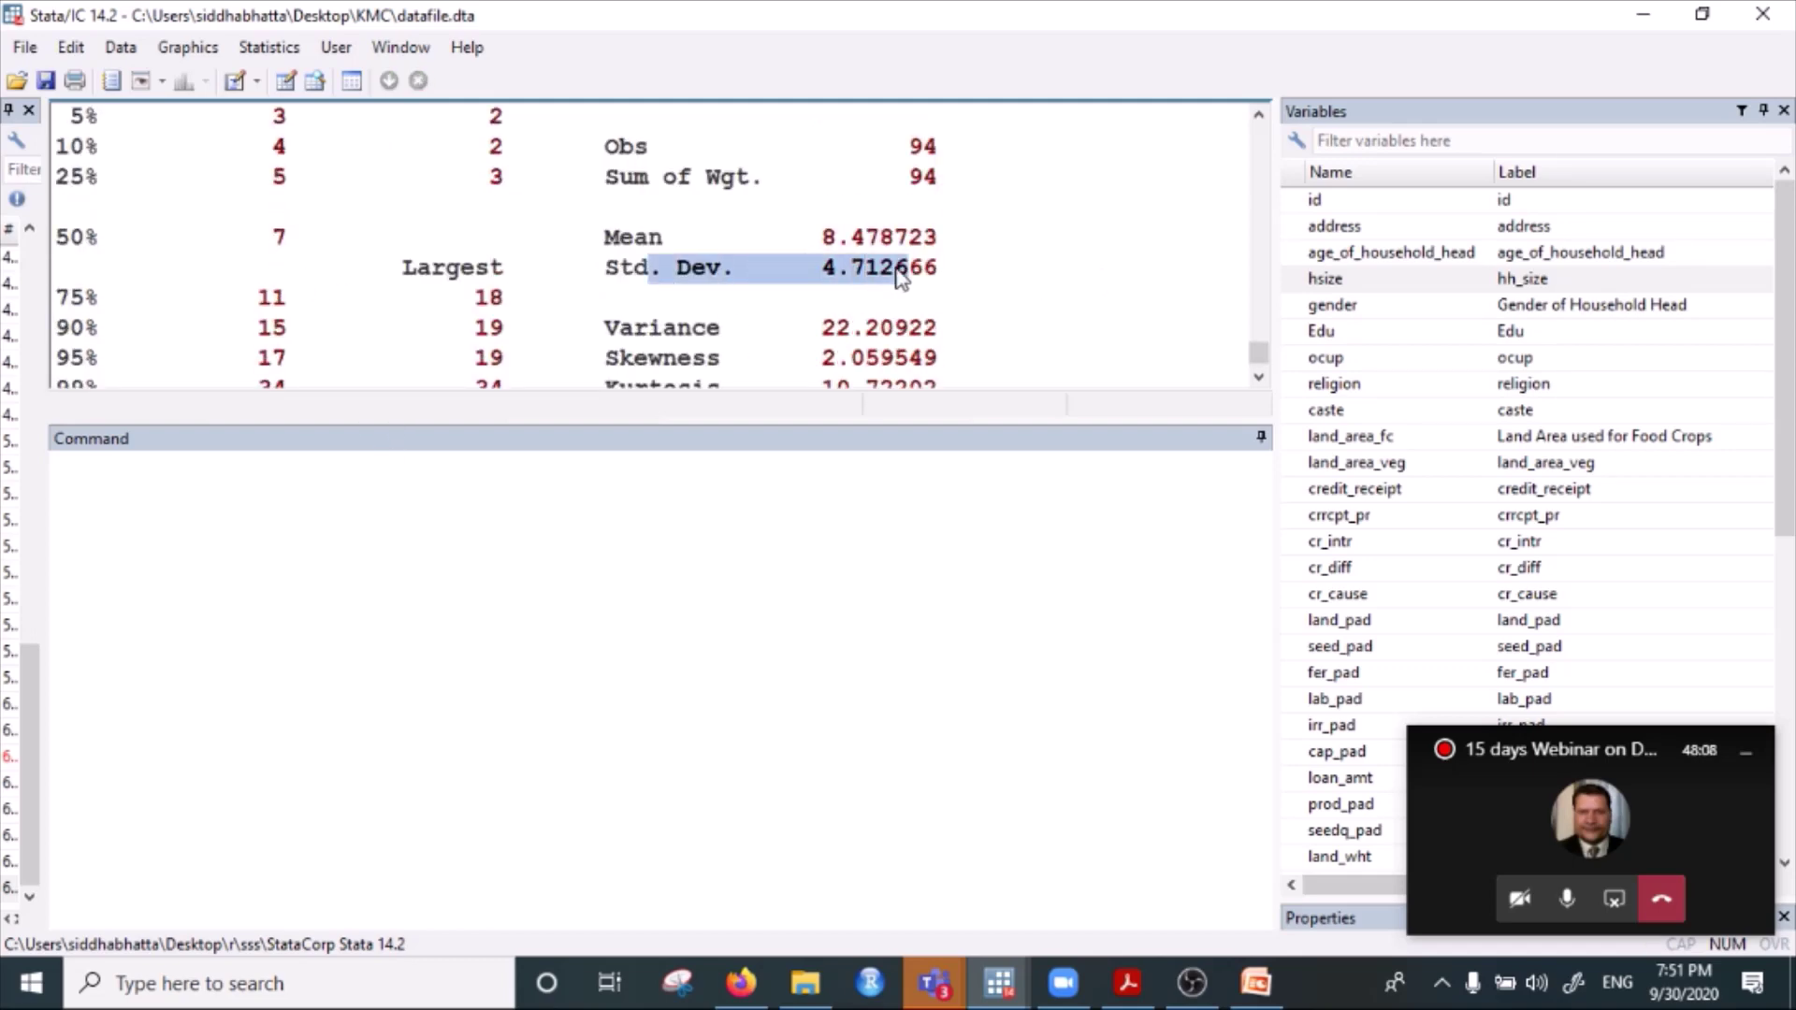
scroll(702, 312, down, 1)
drag(648, 236, 990, 240)
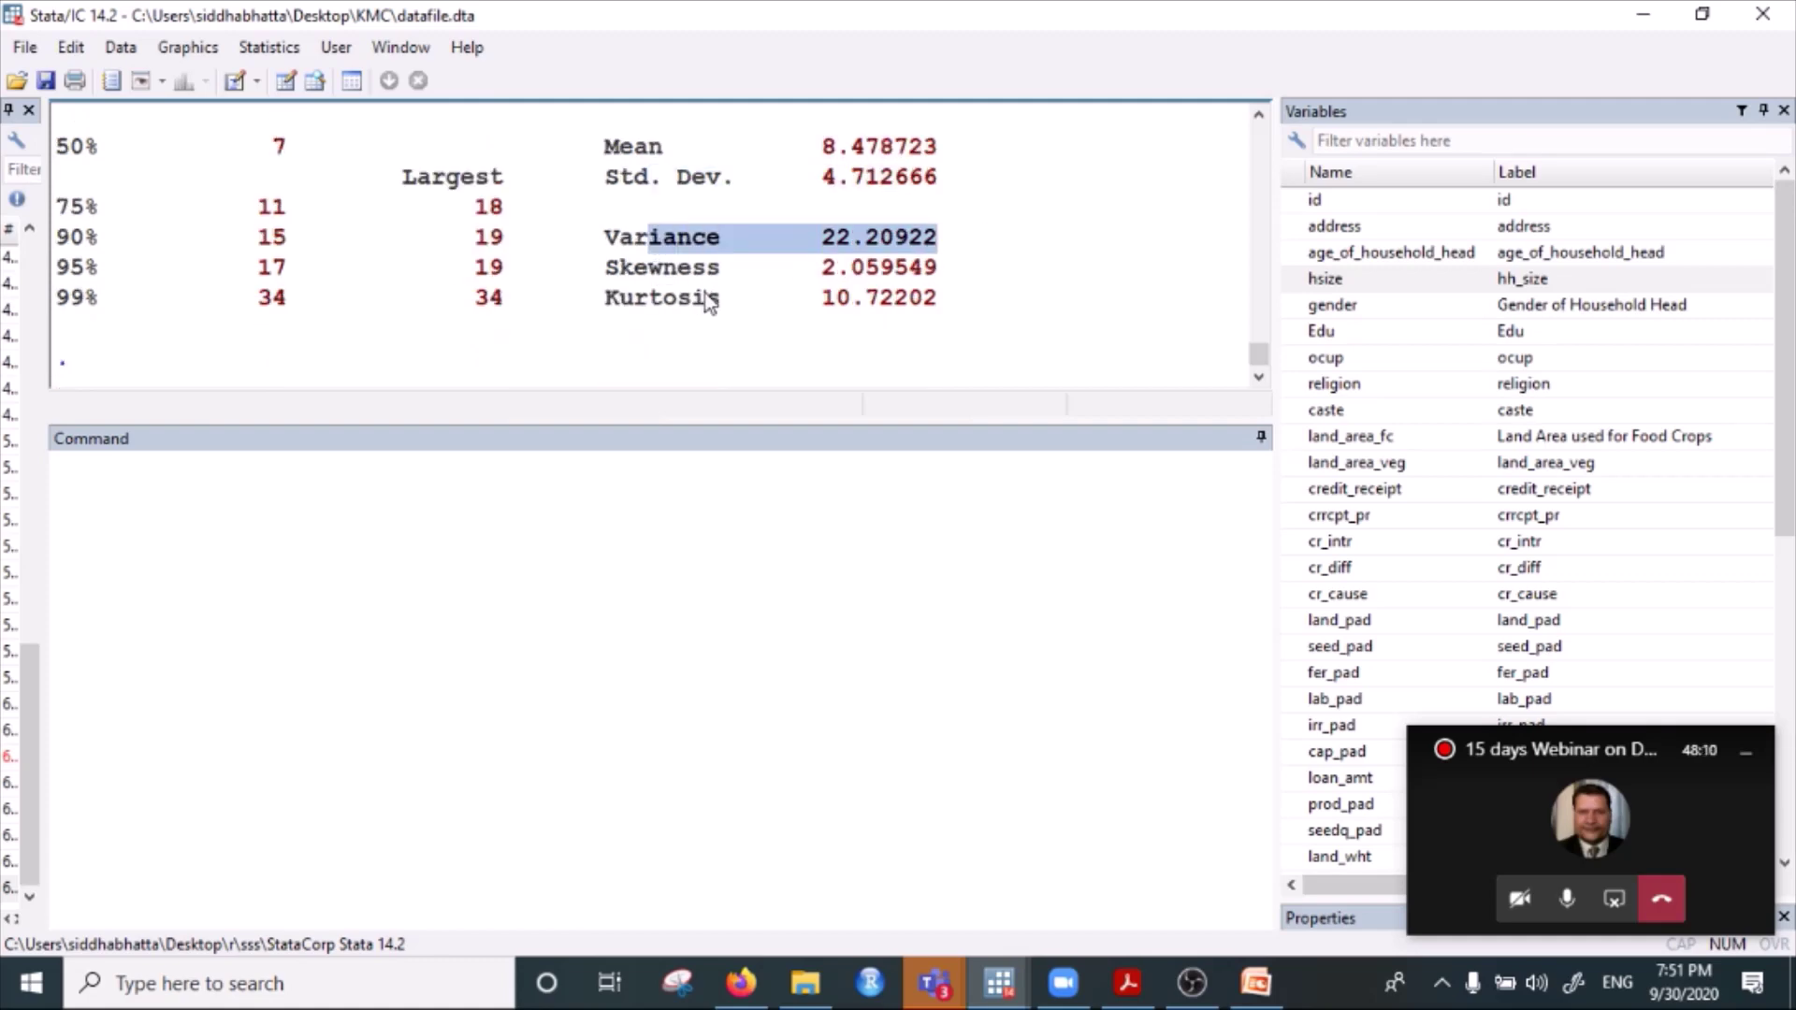
drag(665, 268, 907, 270)
drag(652, 297, 898, 301)
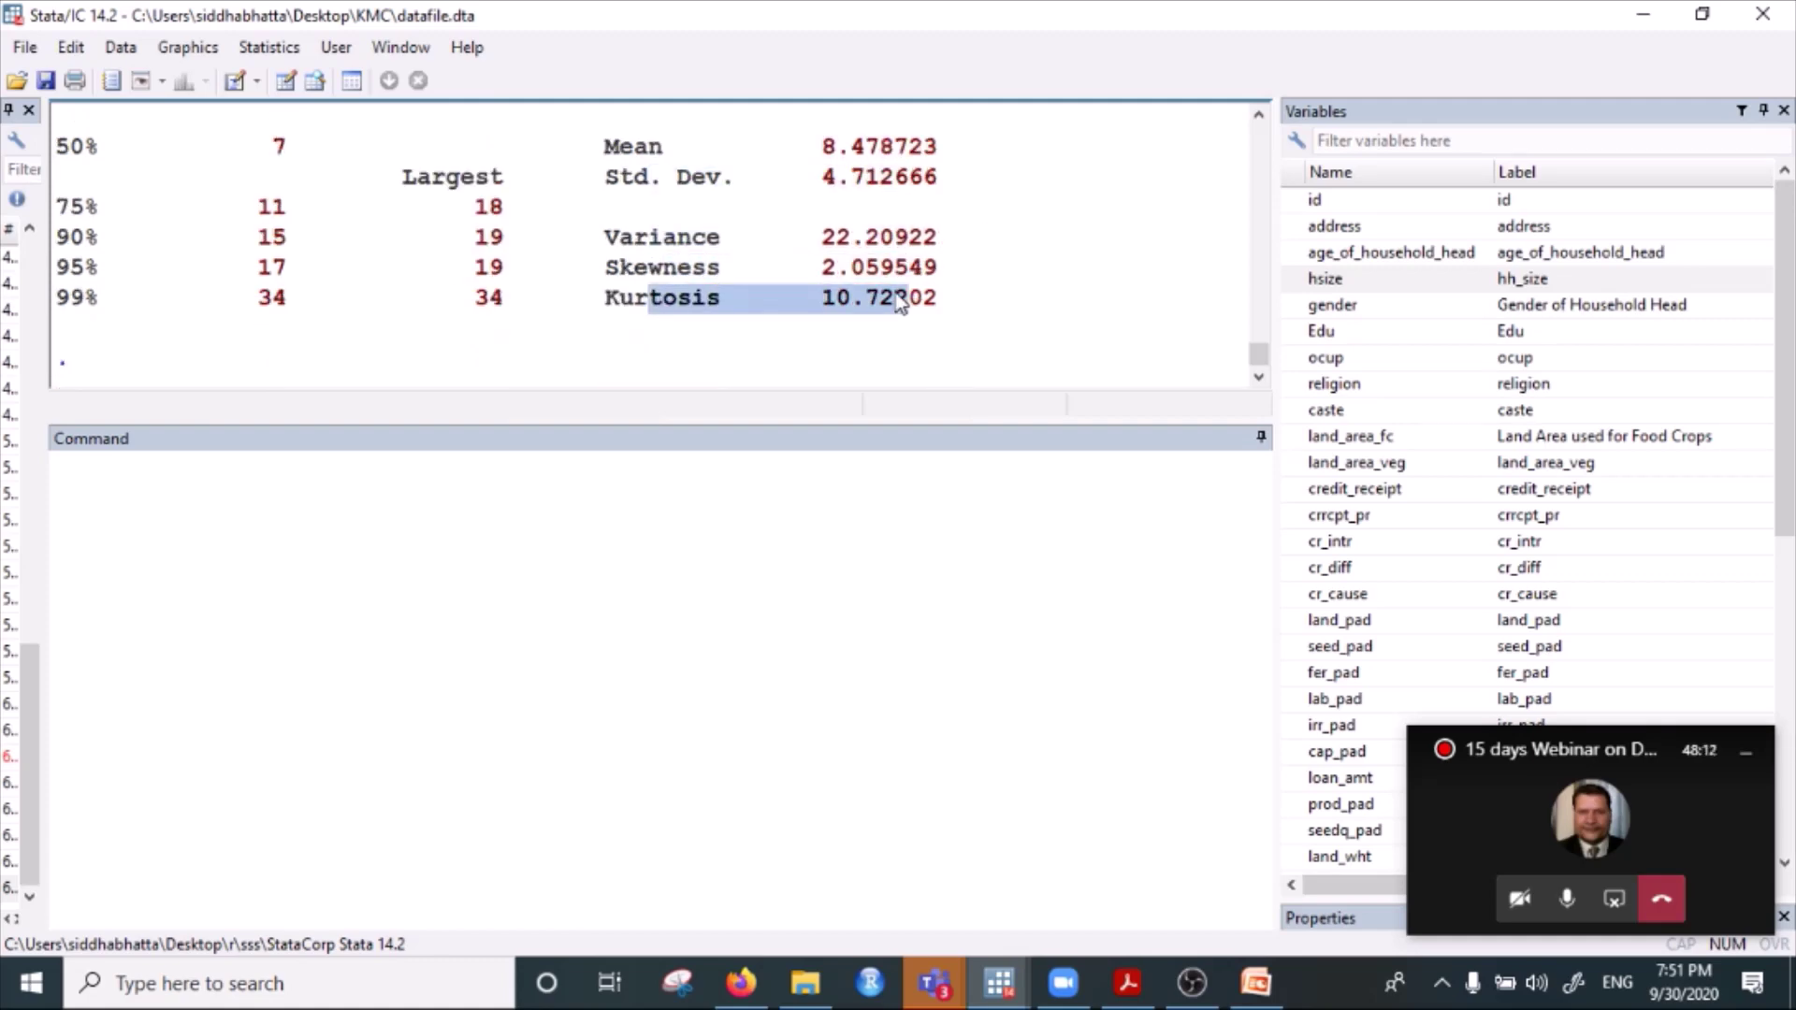
scroll(403, 350, up, 2)
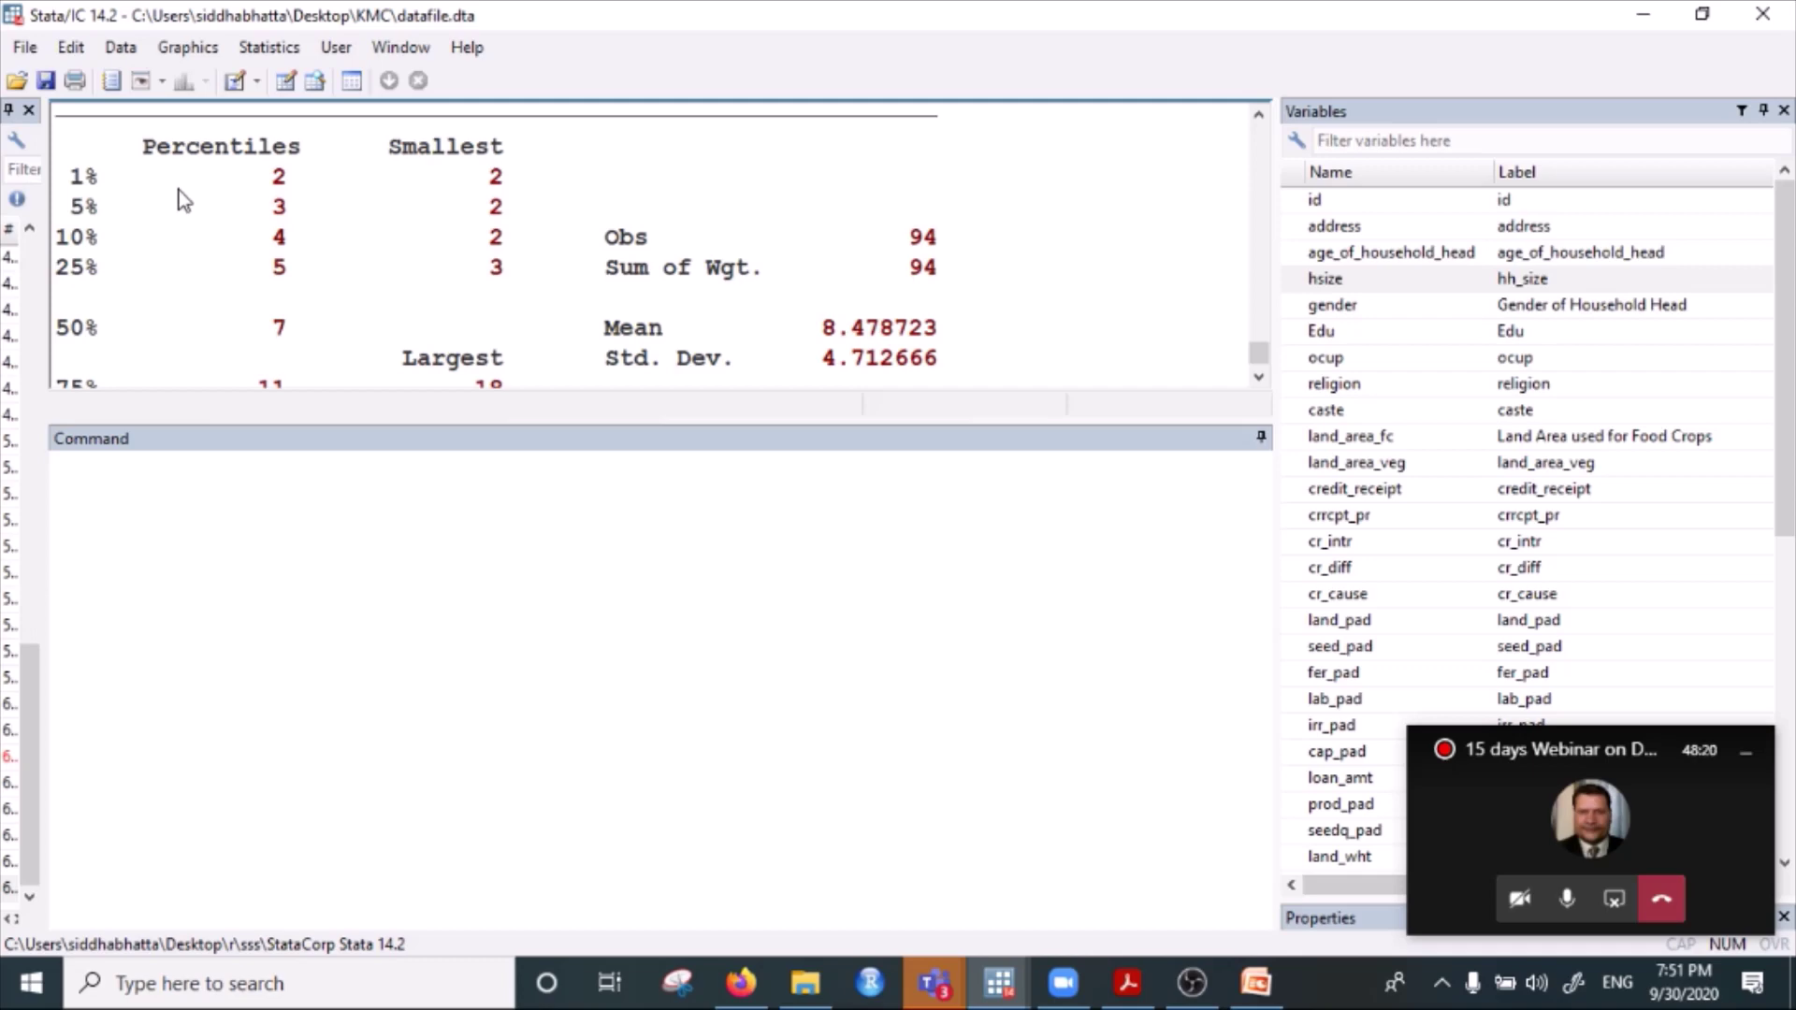
drag(70, 176, 288, 177)
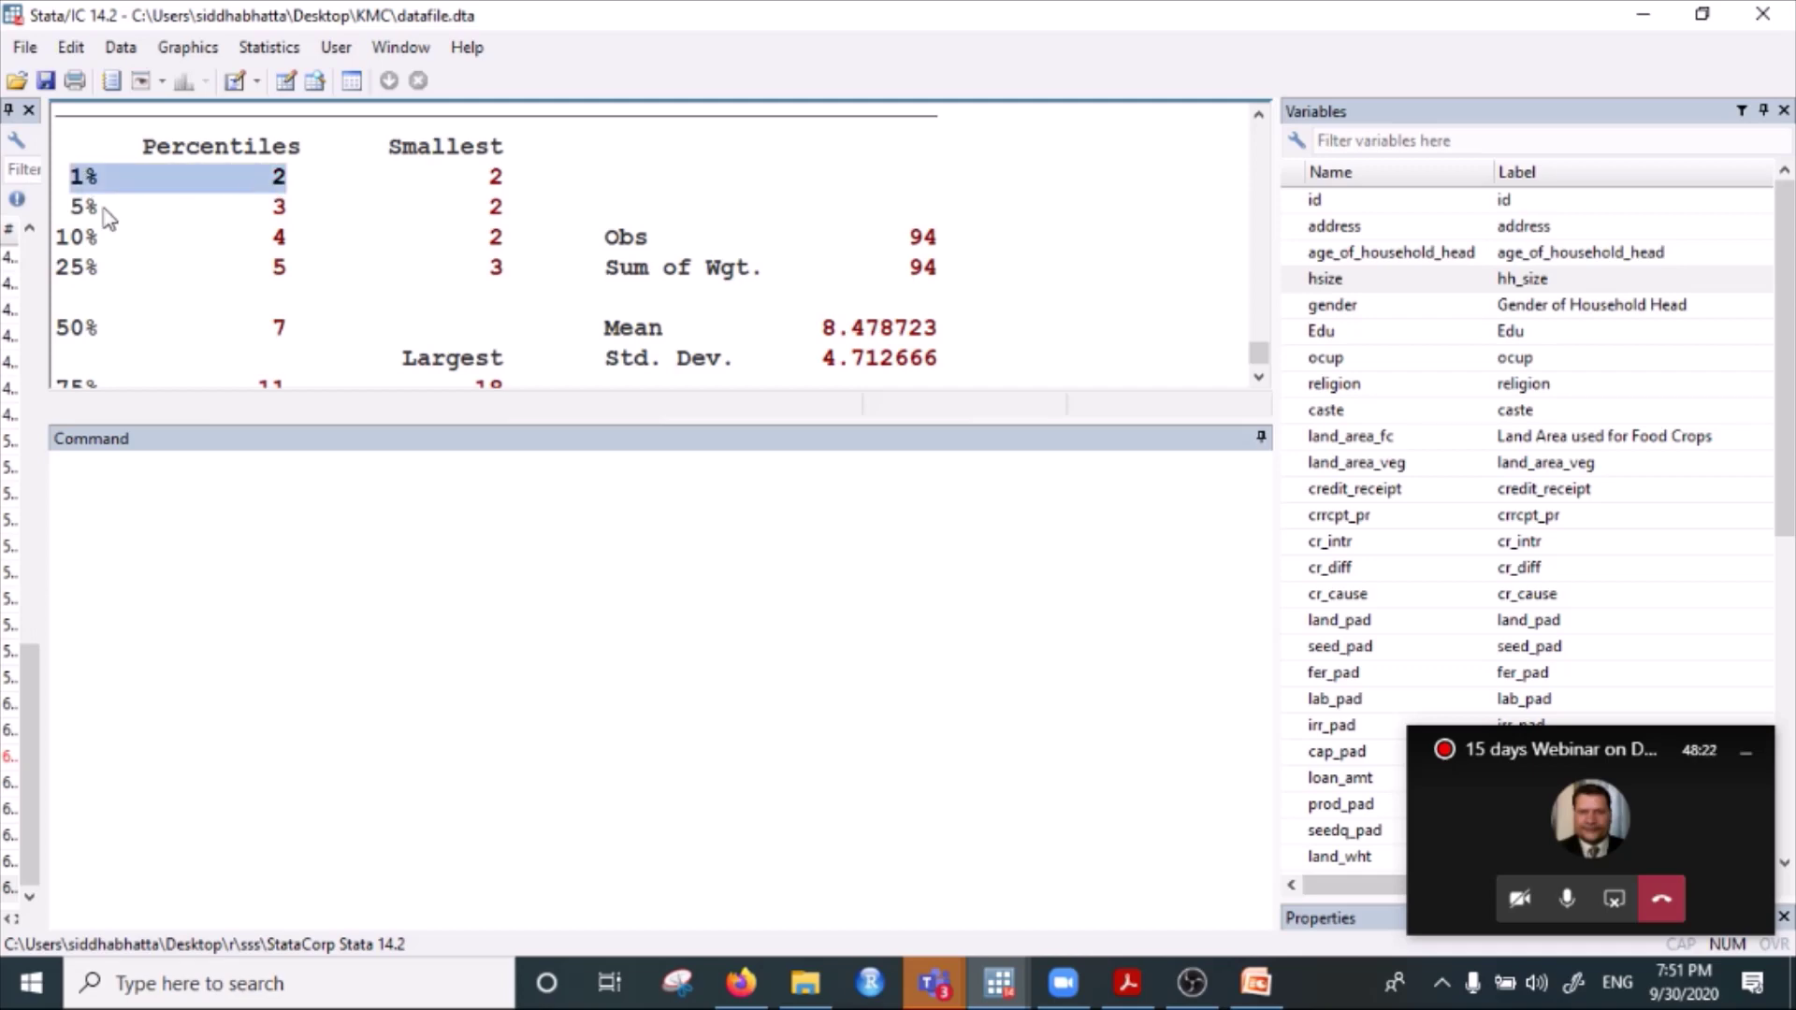
drag(75, 208, 349, 209)
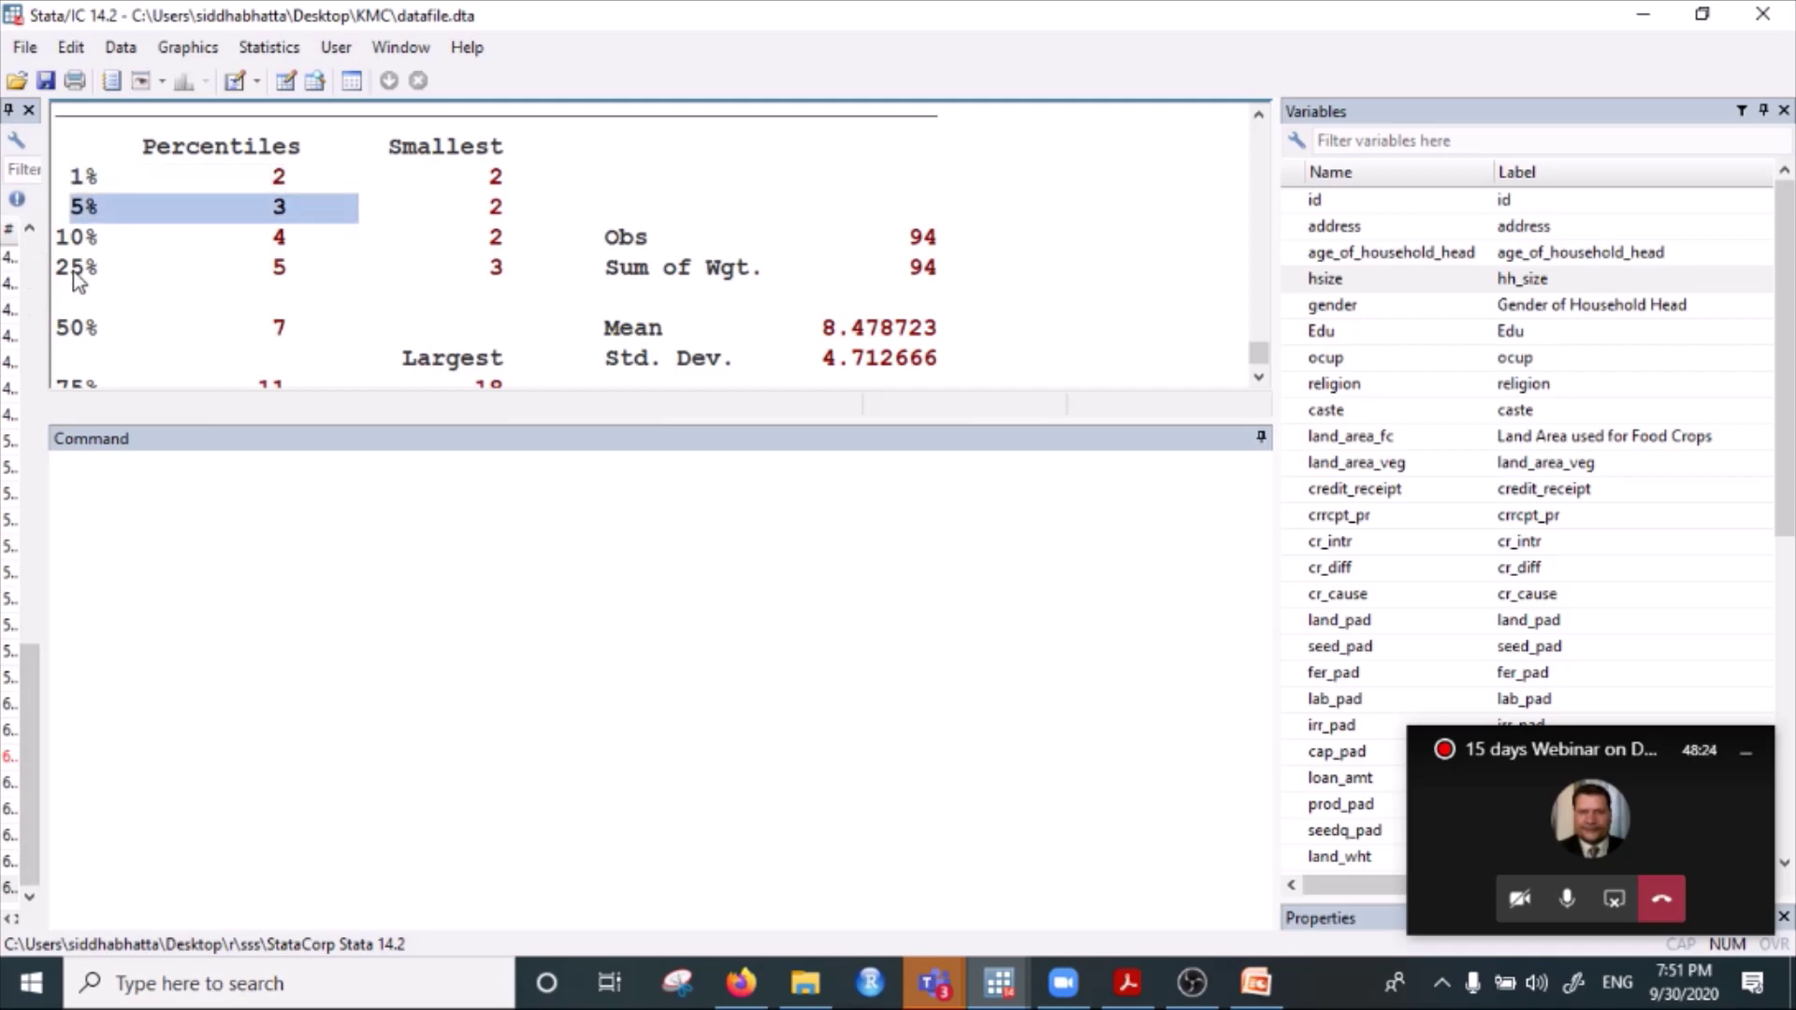
drag(72, 269, 309, 269)
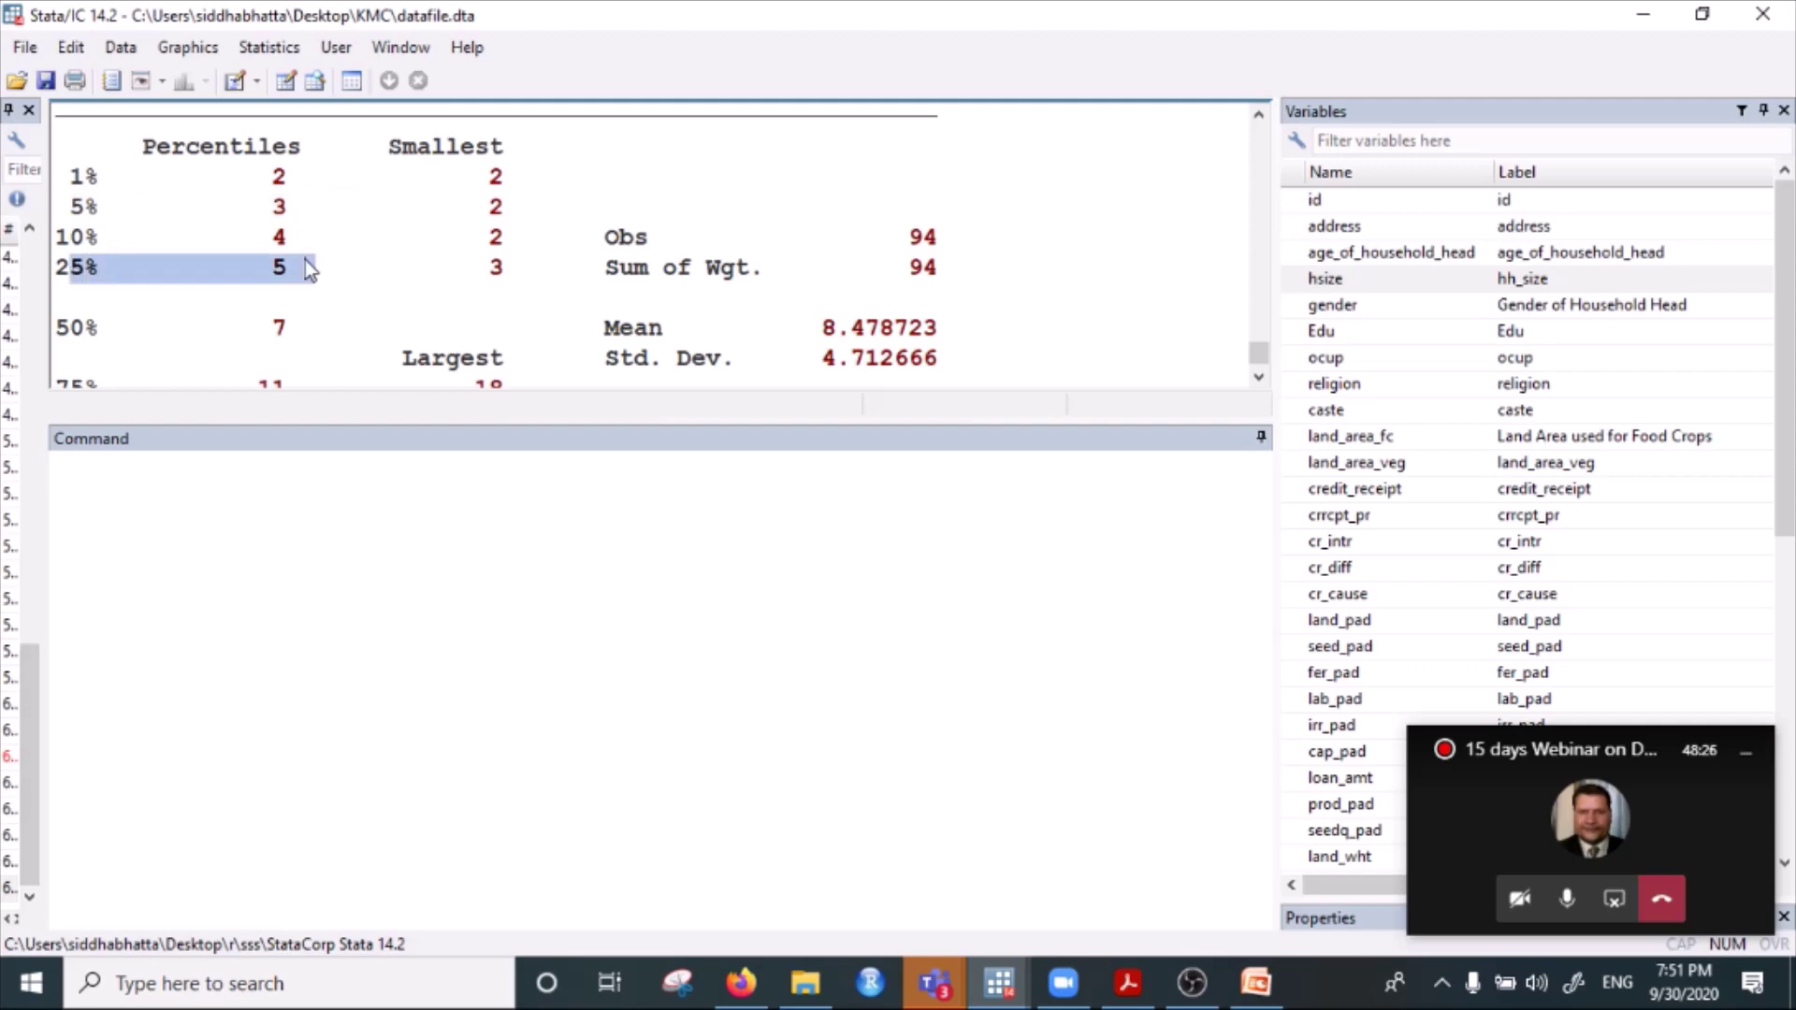
Examine the 50% and 75% percentiles in the detailed hsize summary.
scroll(321, 283, down, 1)
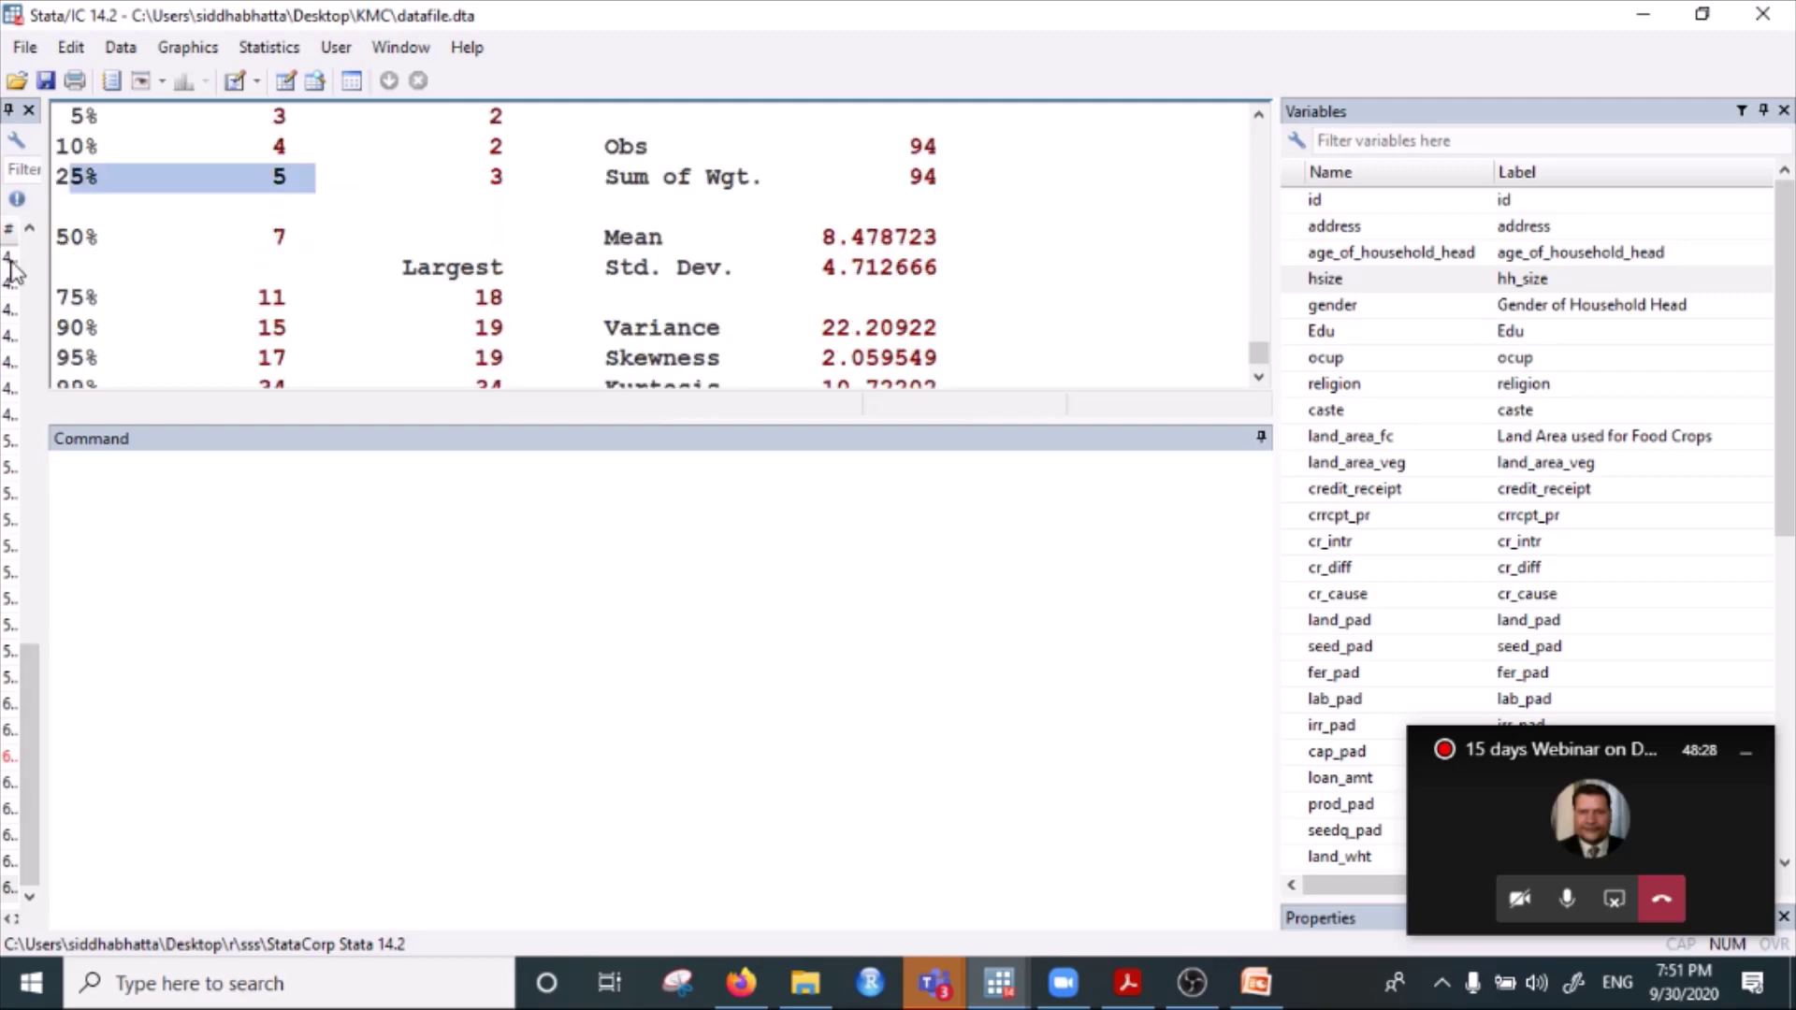
drag(58, 236, 347, 239)
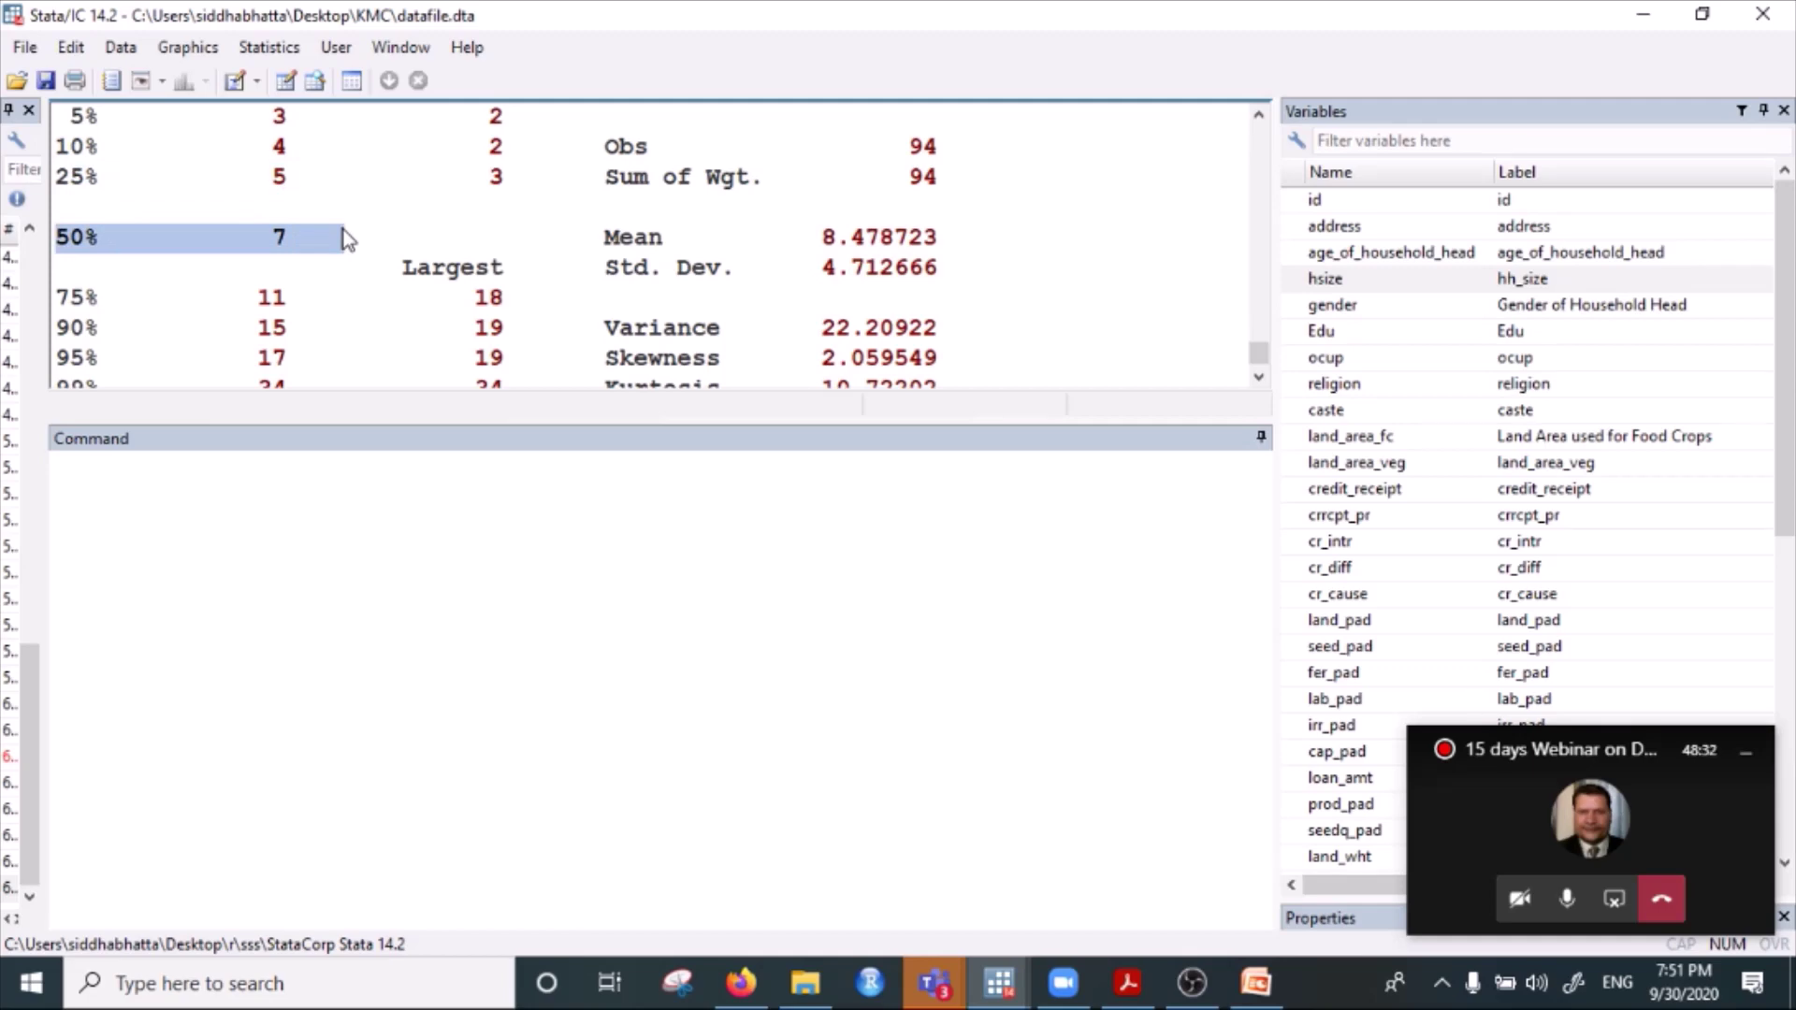
scroll(237, 312, down, 1)
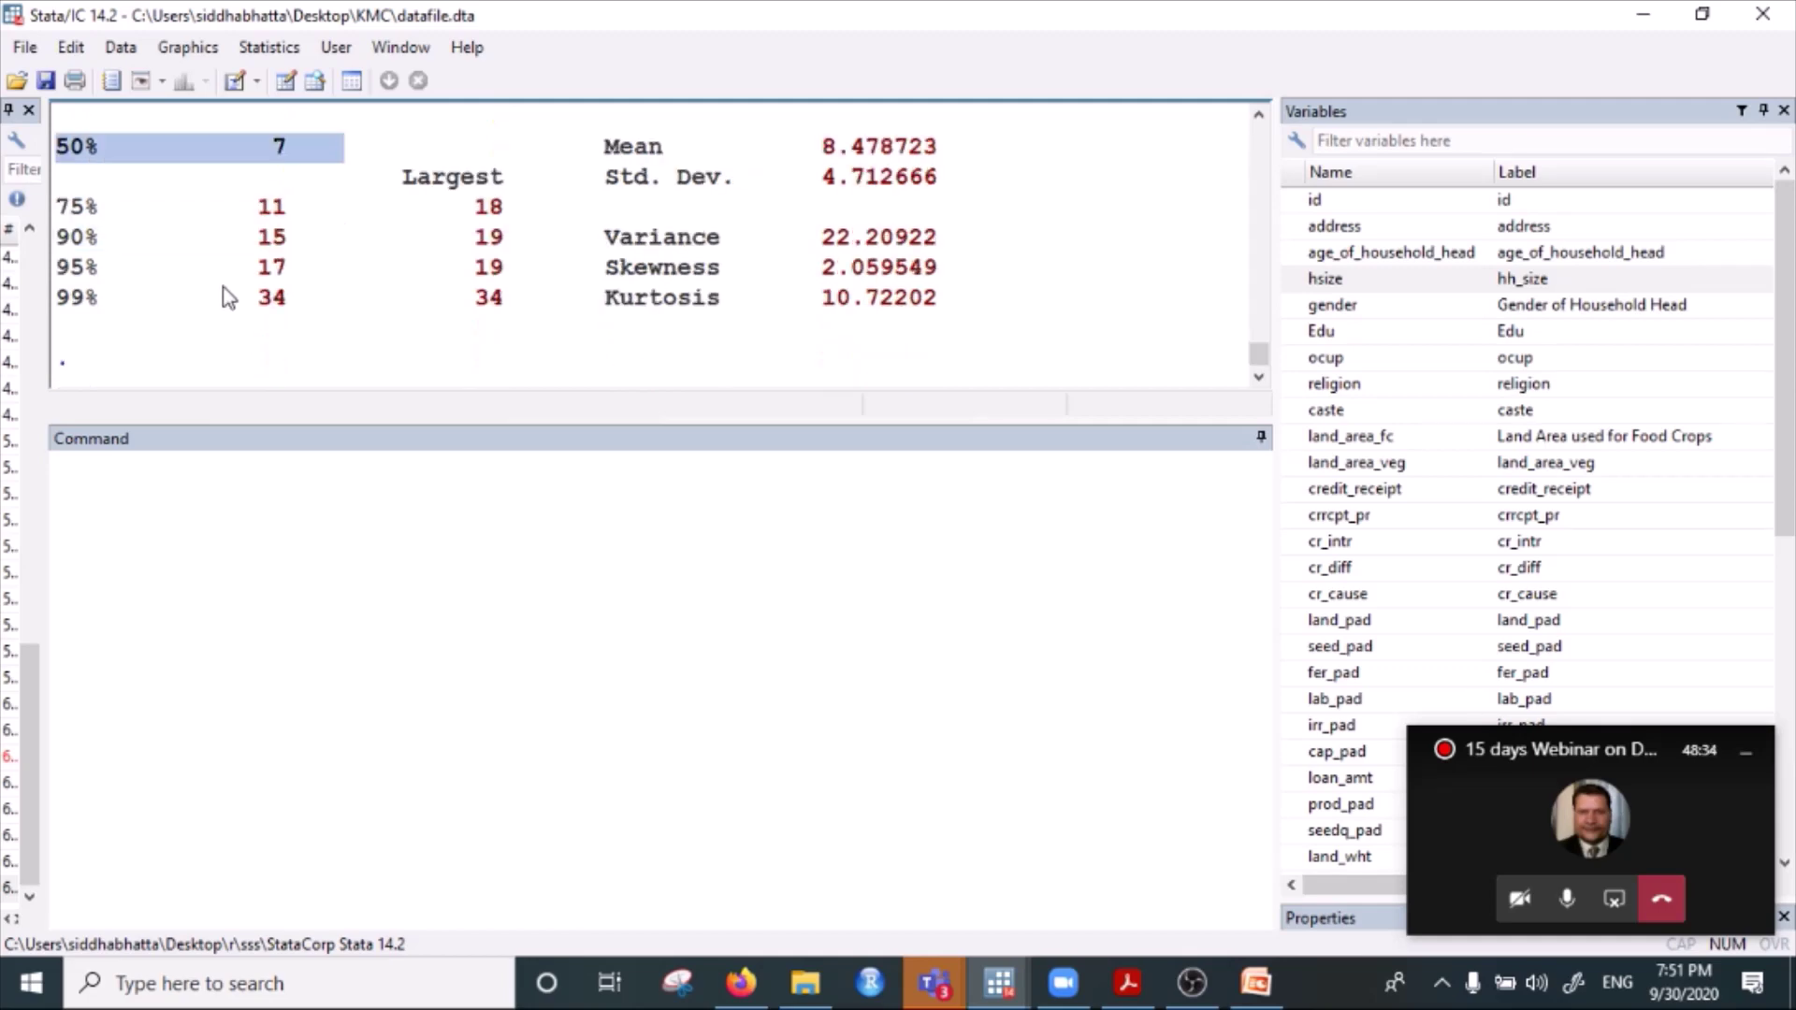
drag(58, 208, 255, 208)
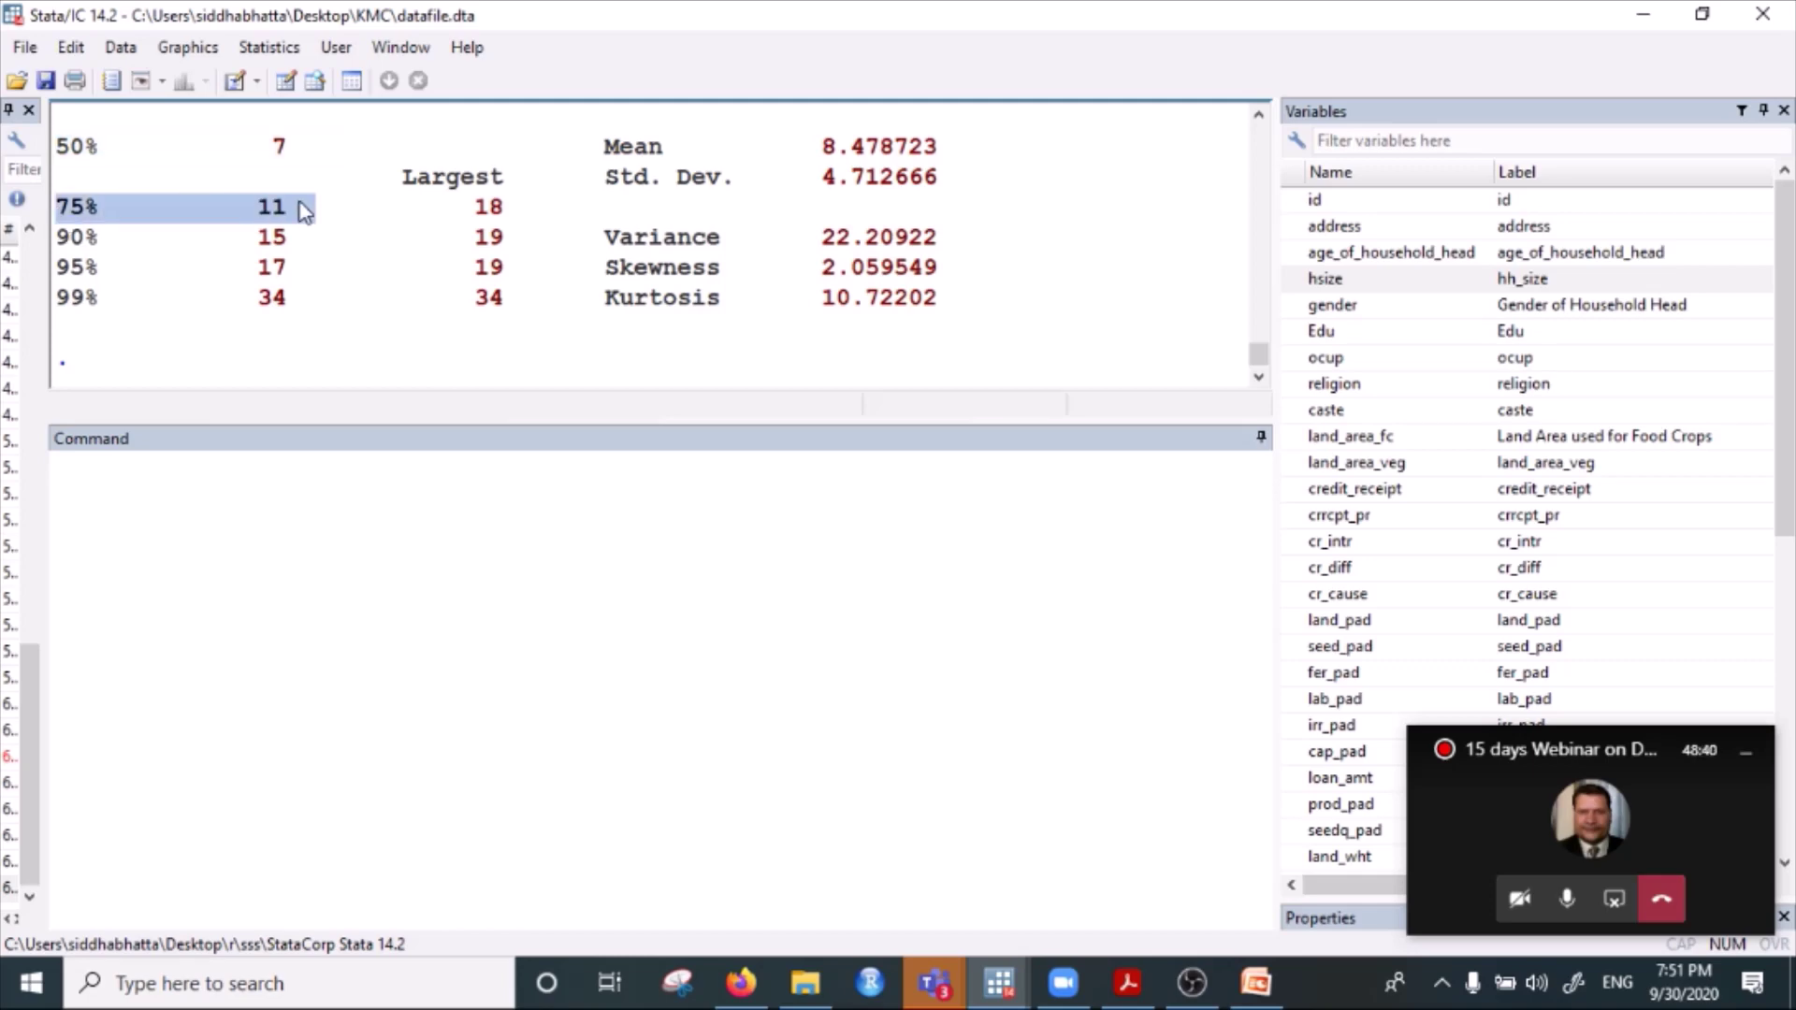
scroll(606, 348, up, 4)
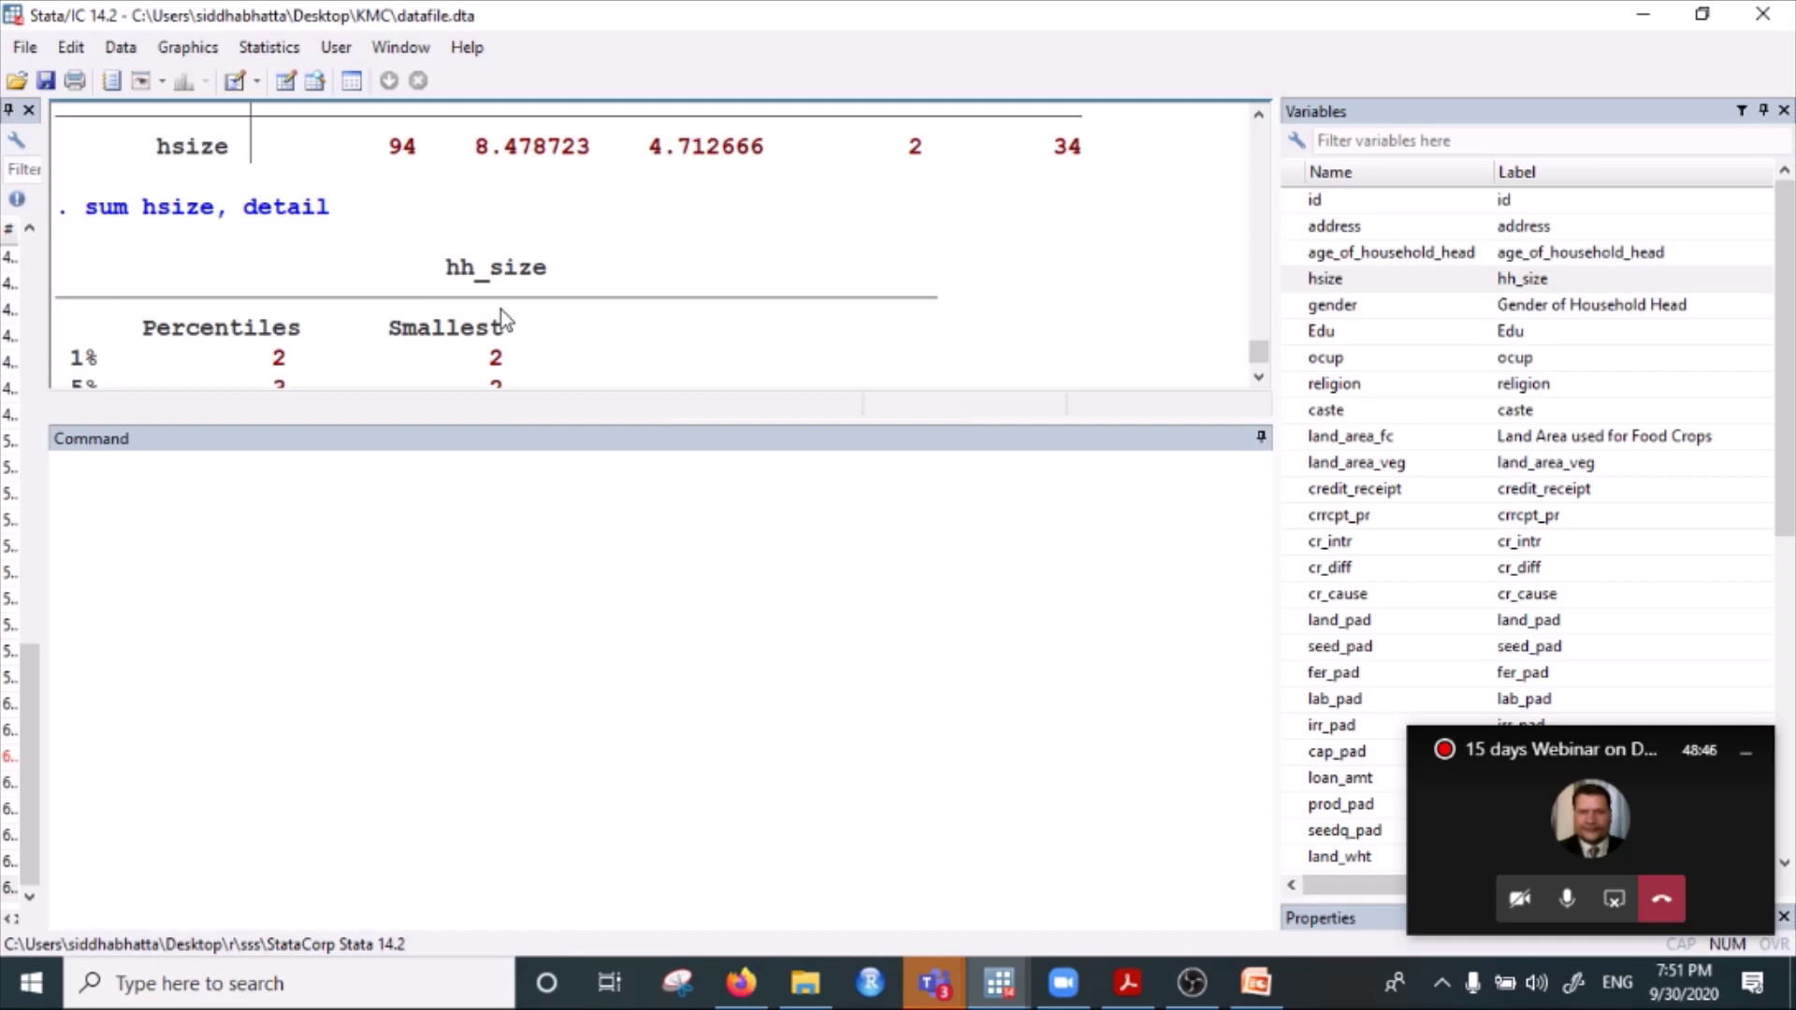
Run sum hsize labor capital prod_KG to summarize the four variables together.
click(256, 509)
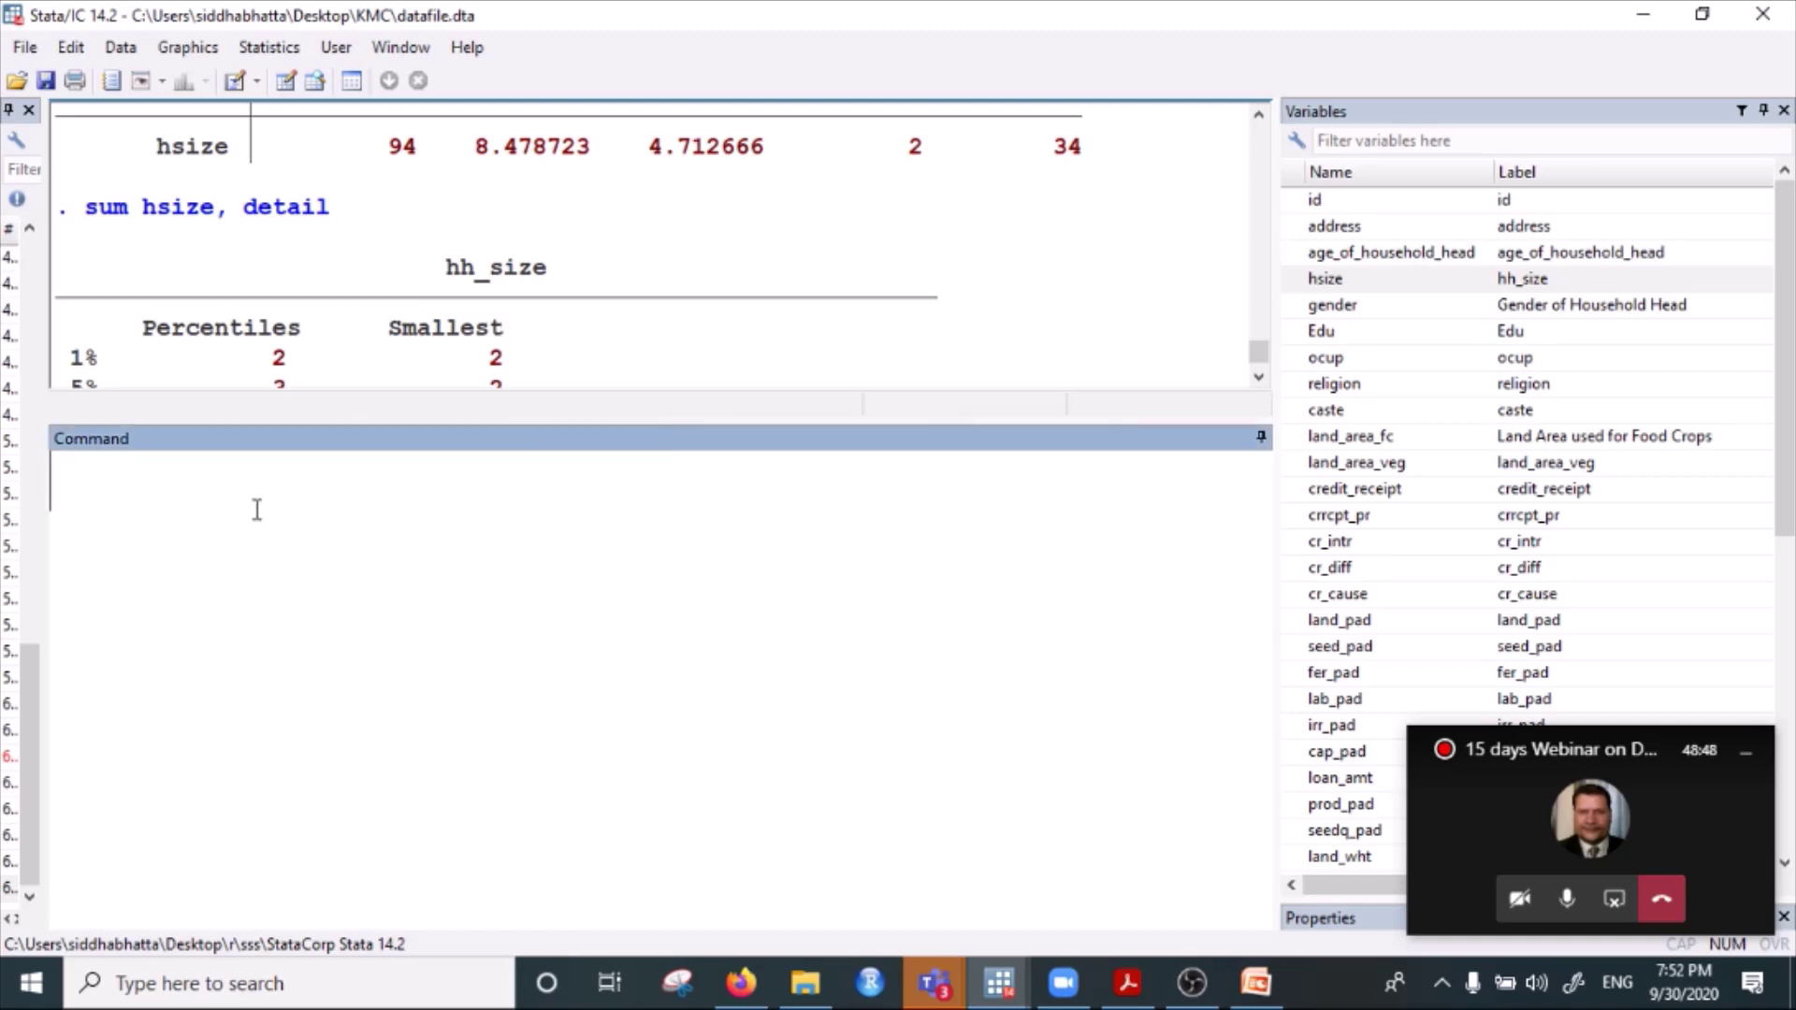
text(sum)
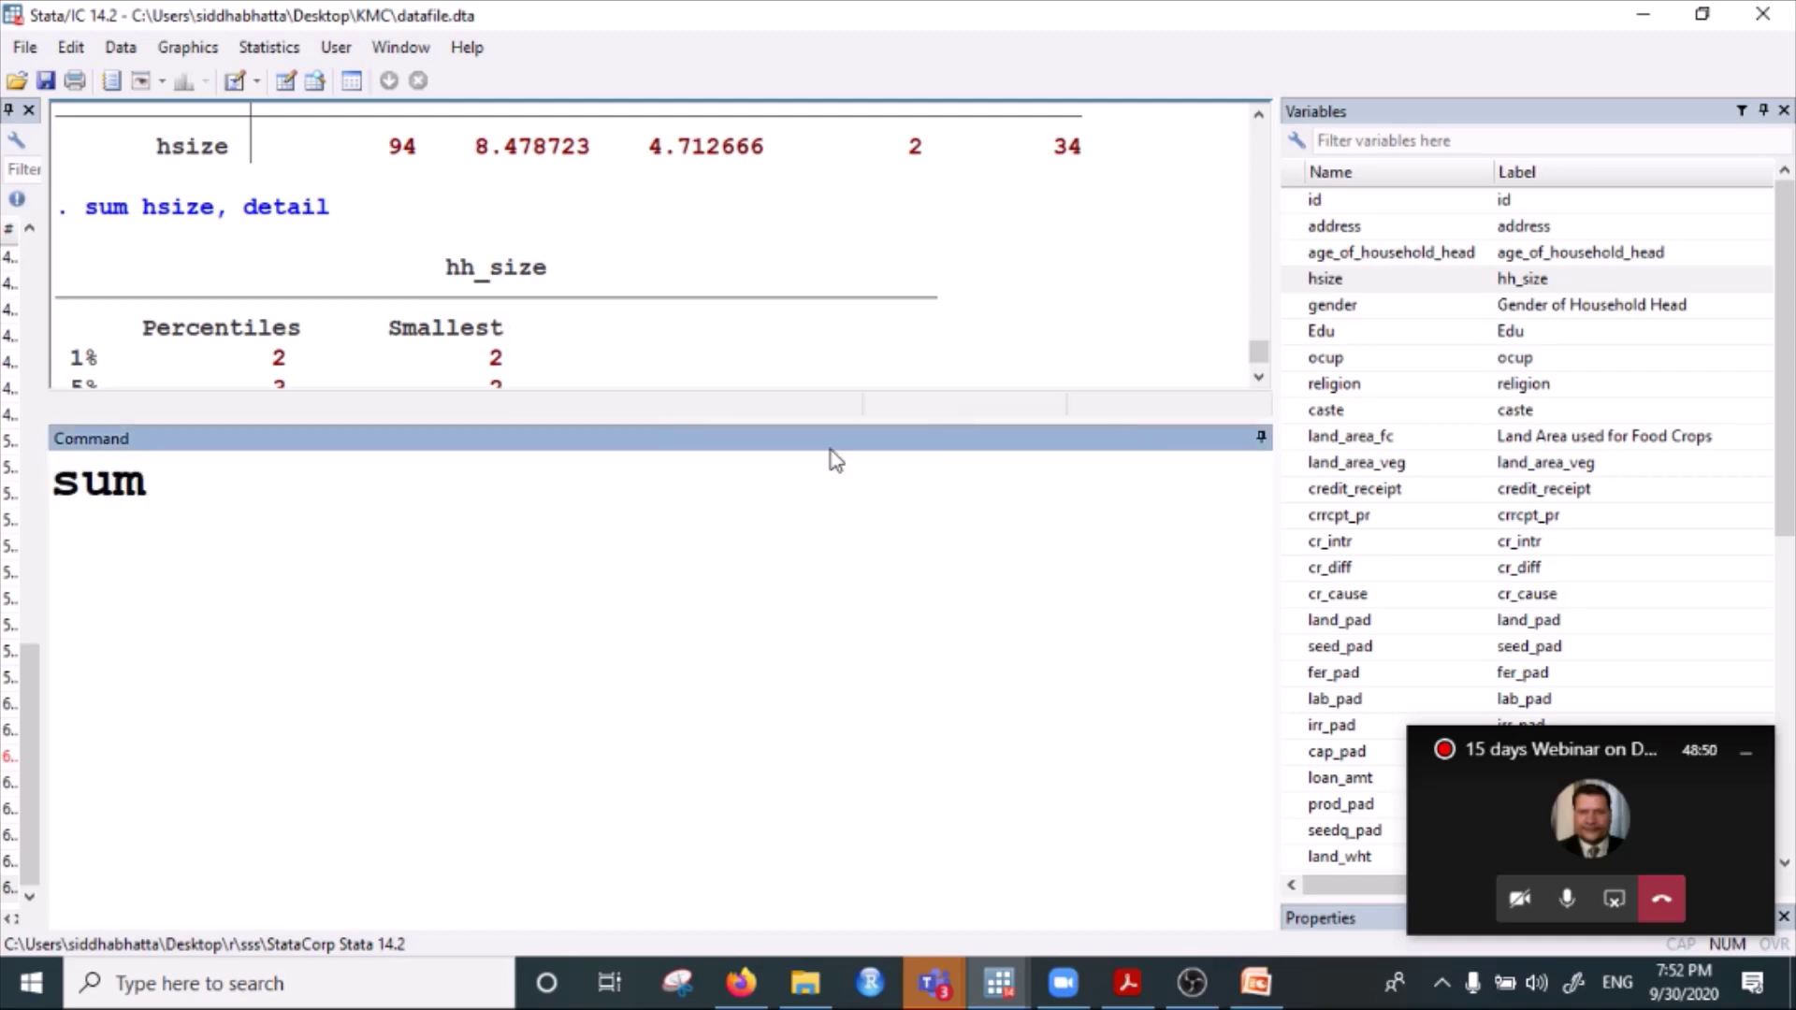
double_click(1333, 278)
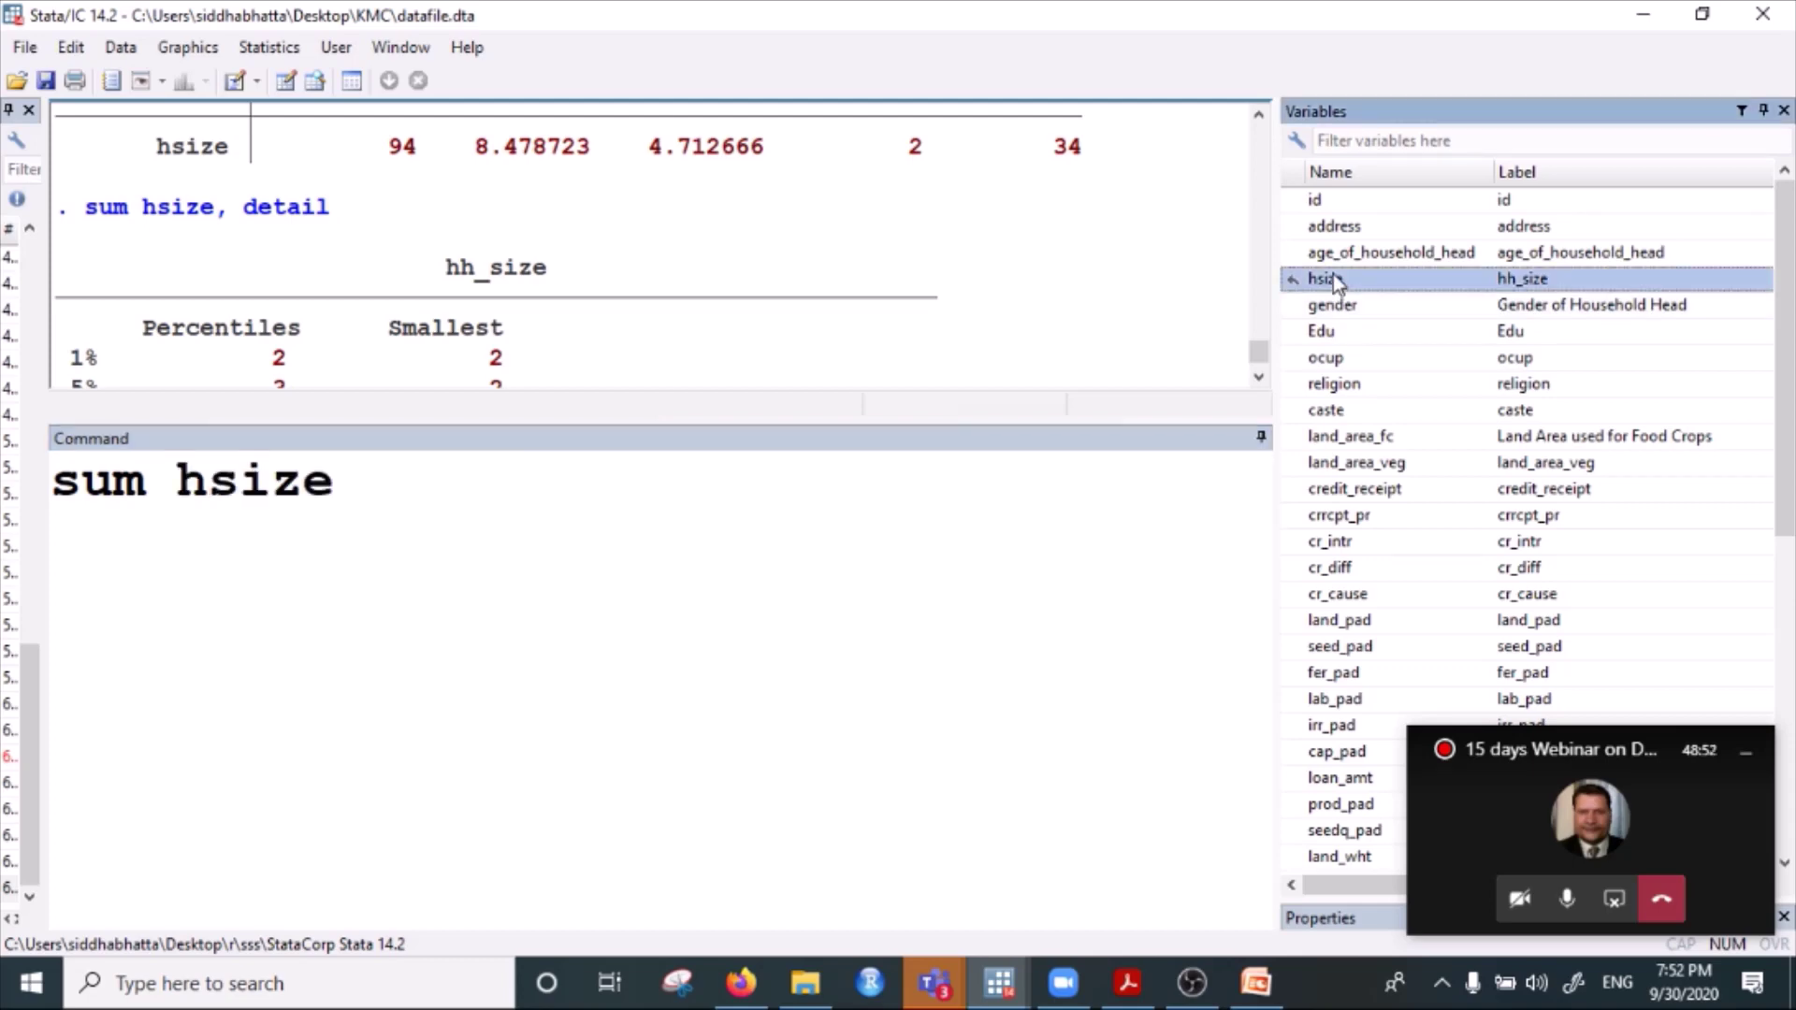
scroll(1338, 486, down, 8)
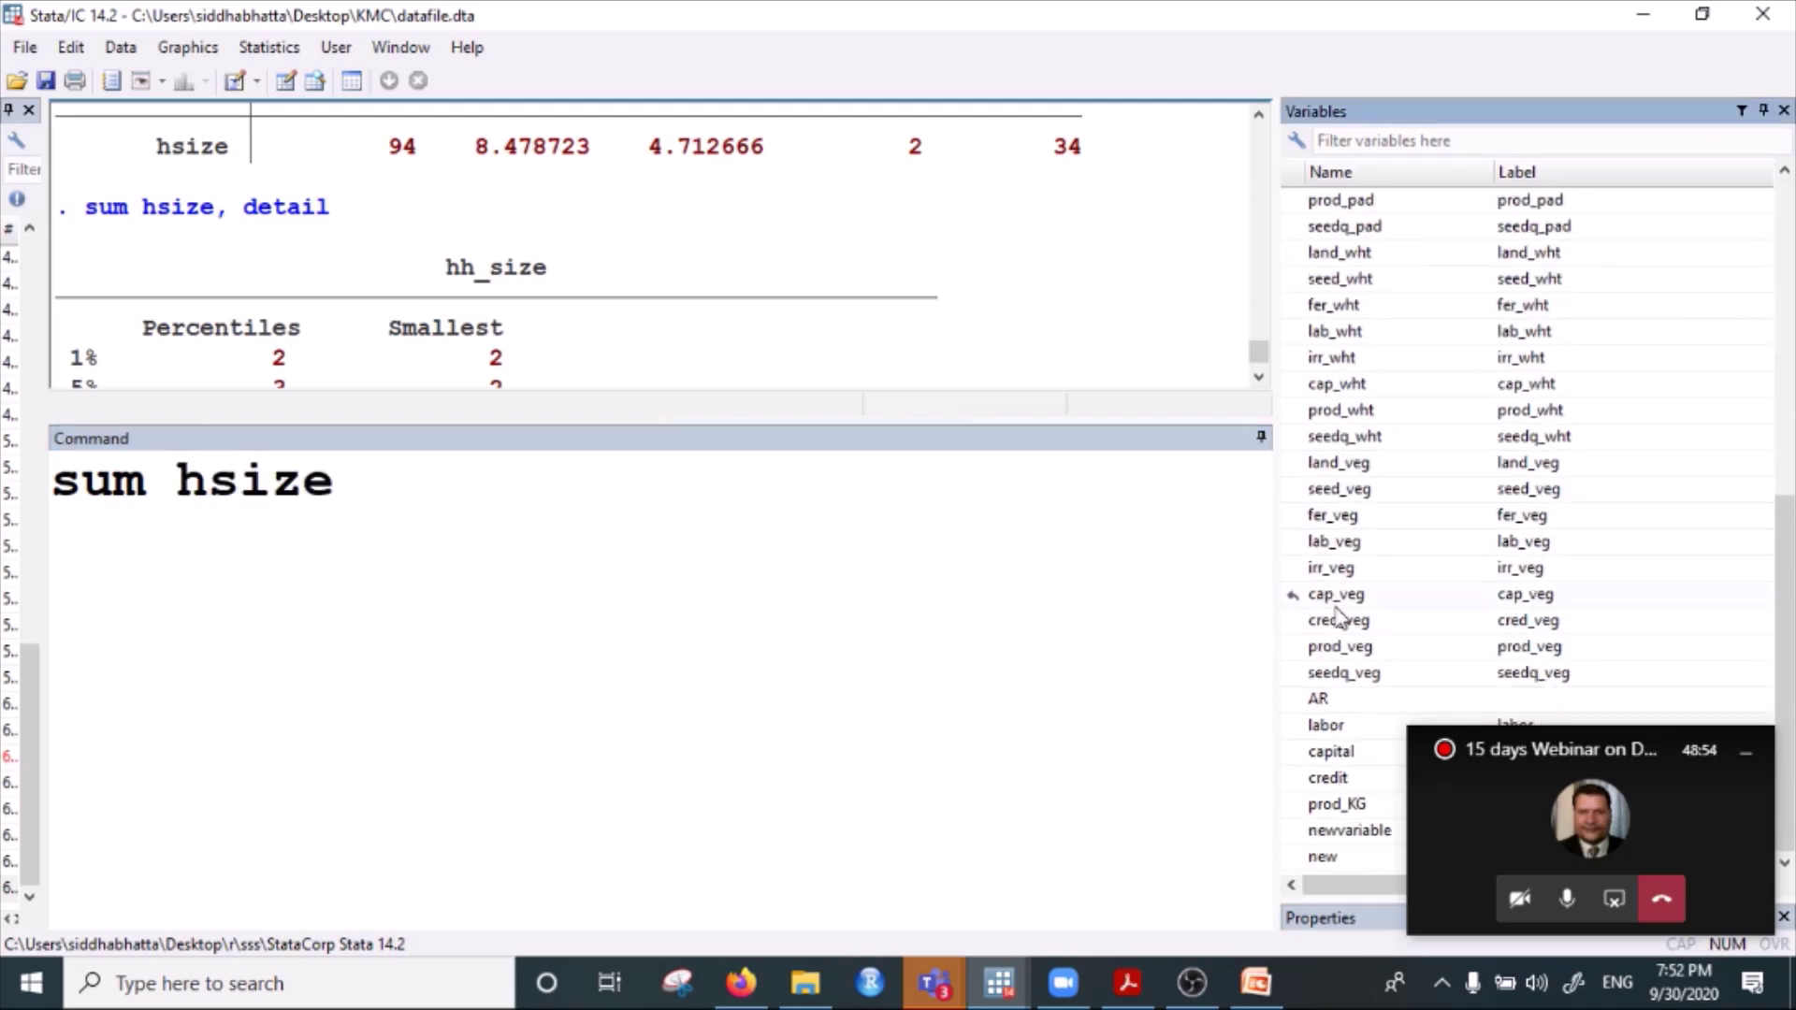
double_click(1332, 723)
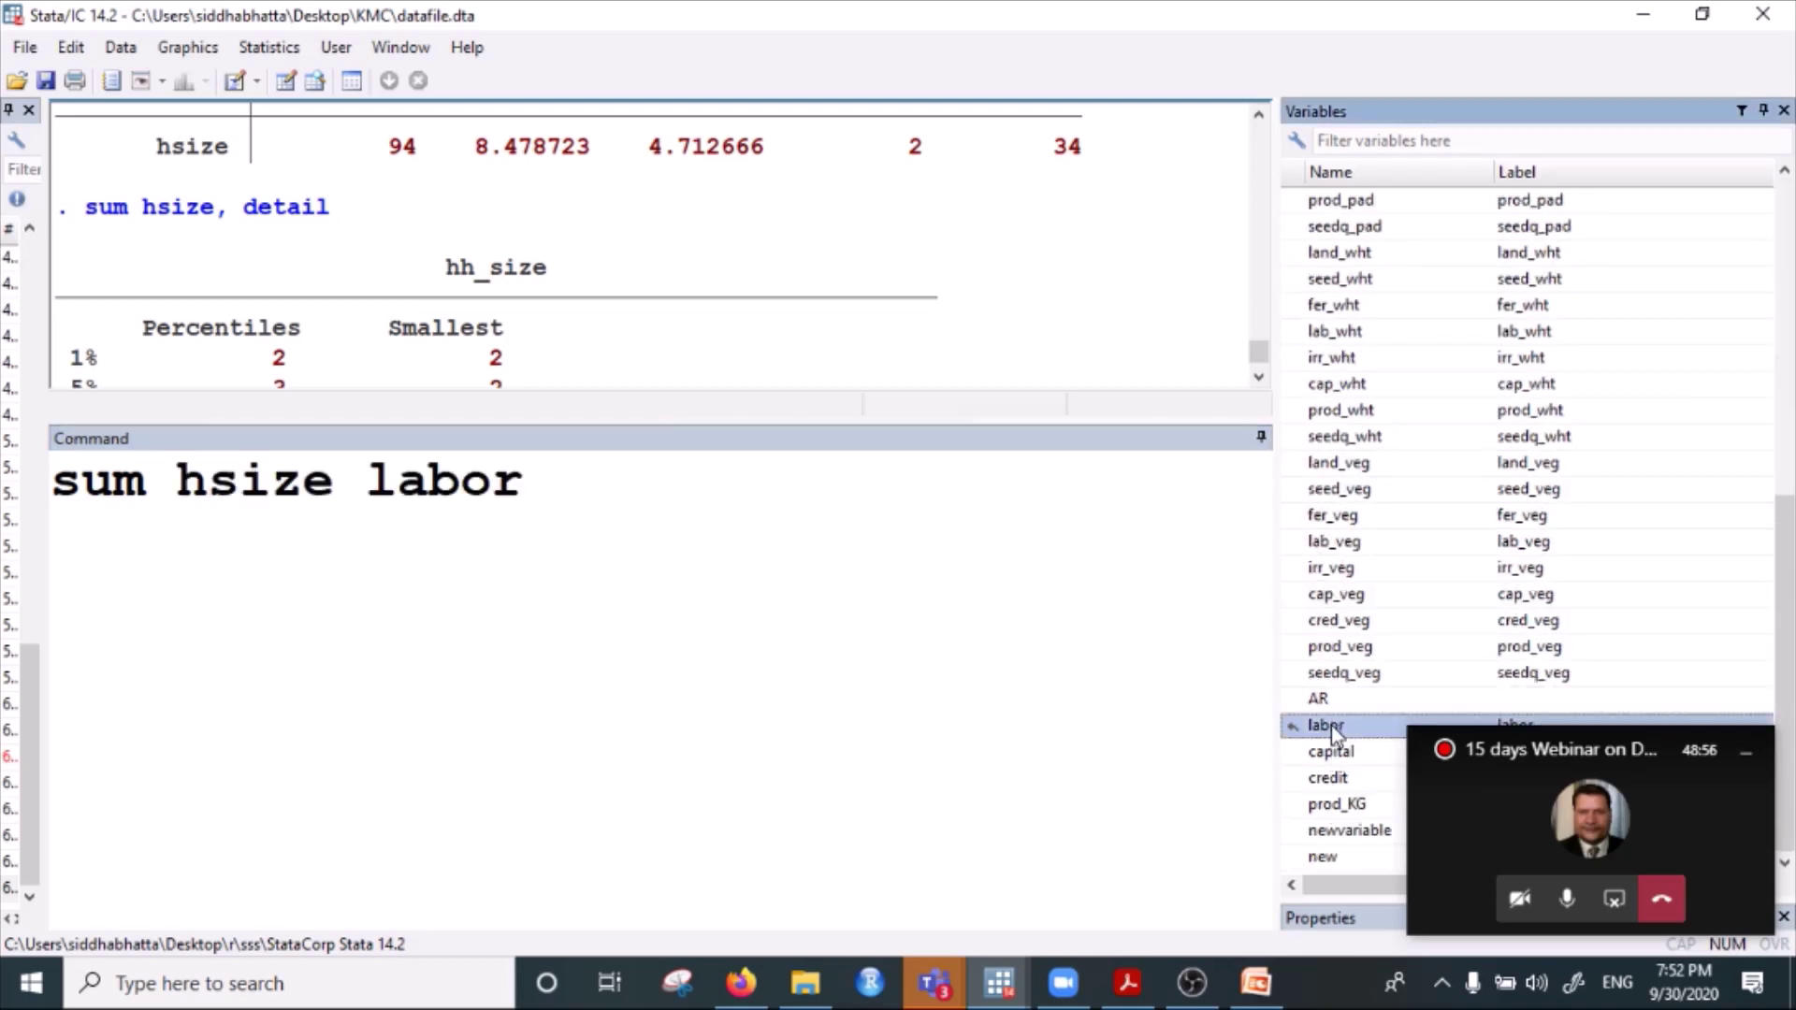
double_click(1340, 756)
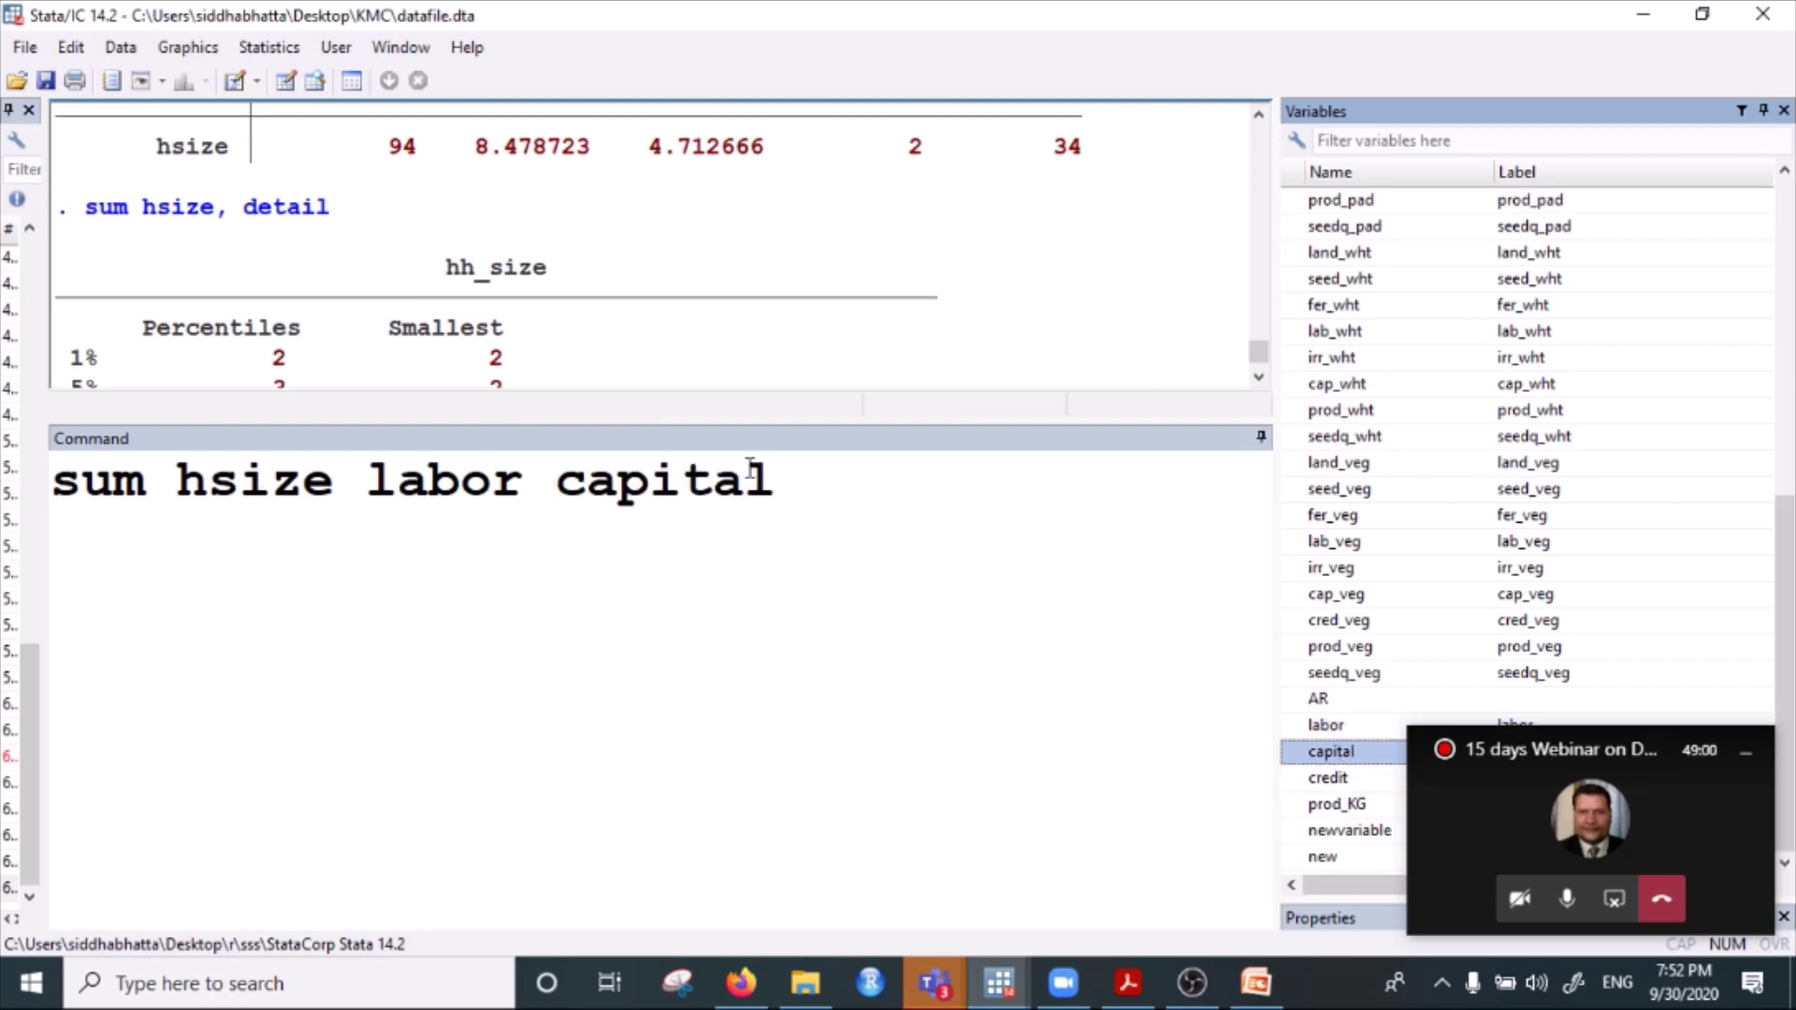
double_click(1336, 806)
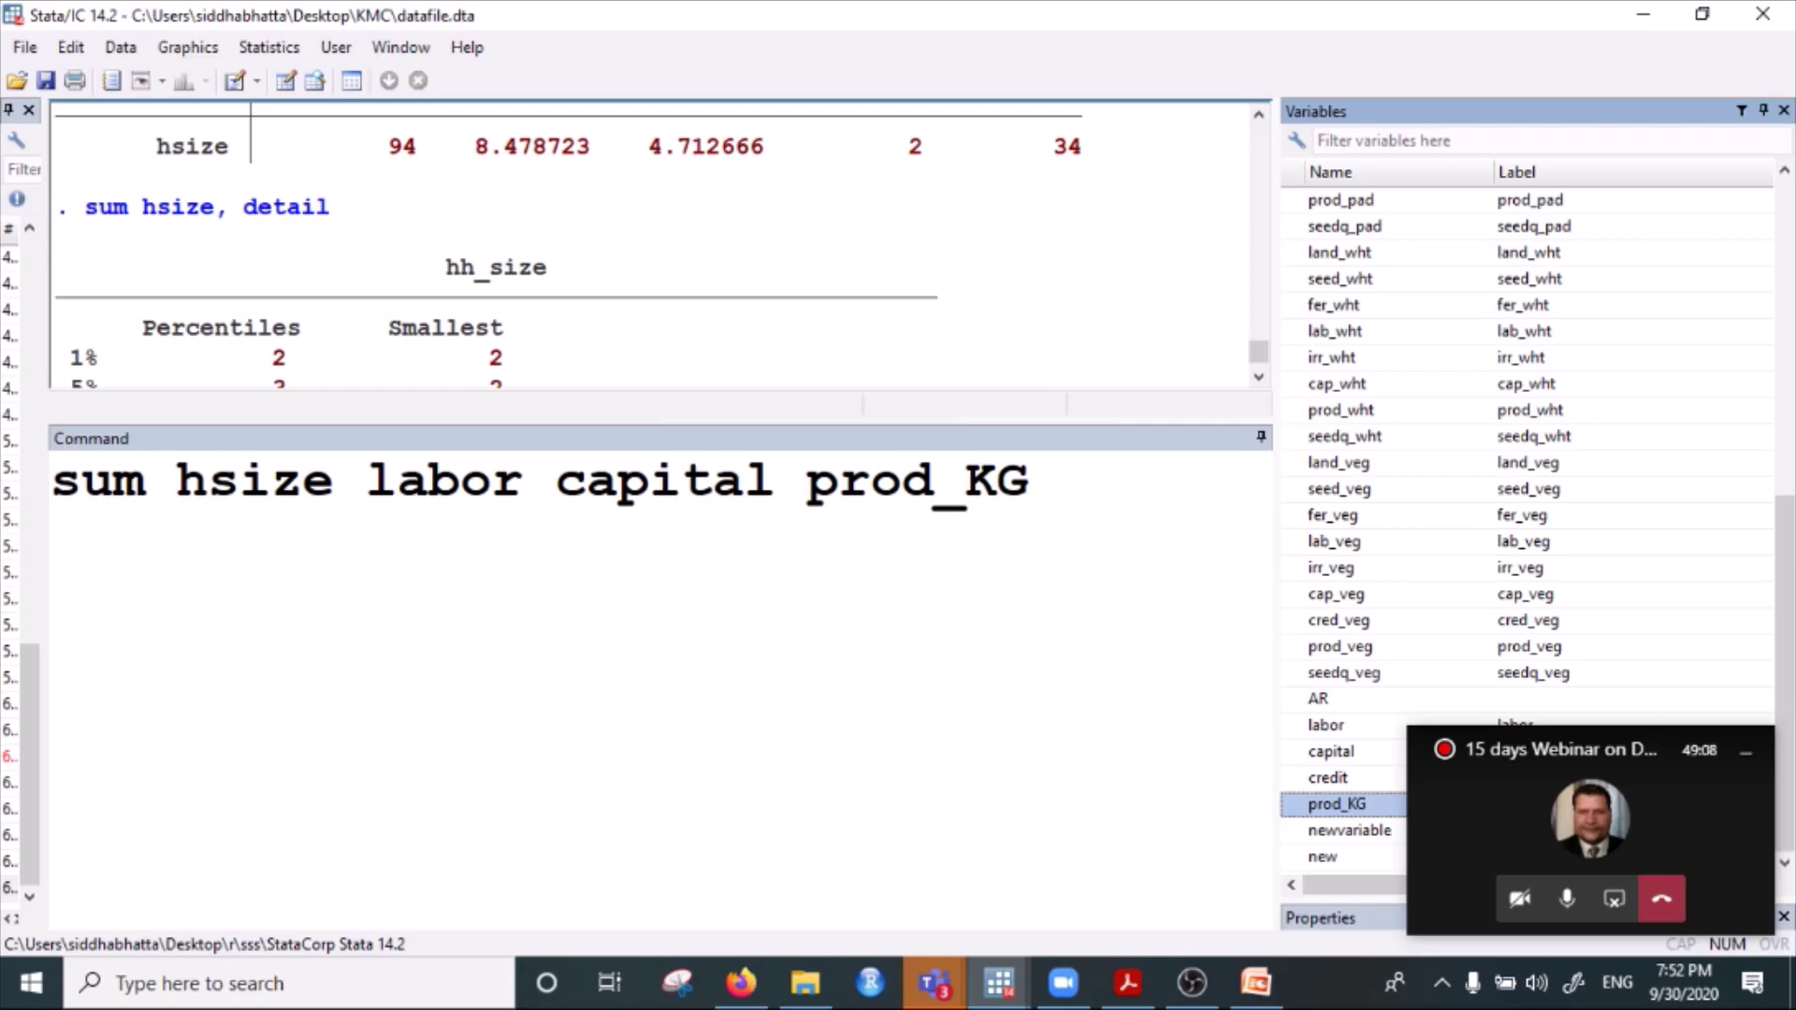
drag(210, 487, 1046, 480)
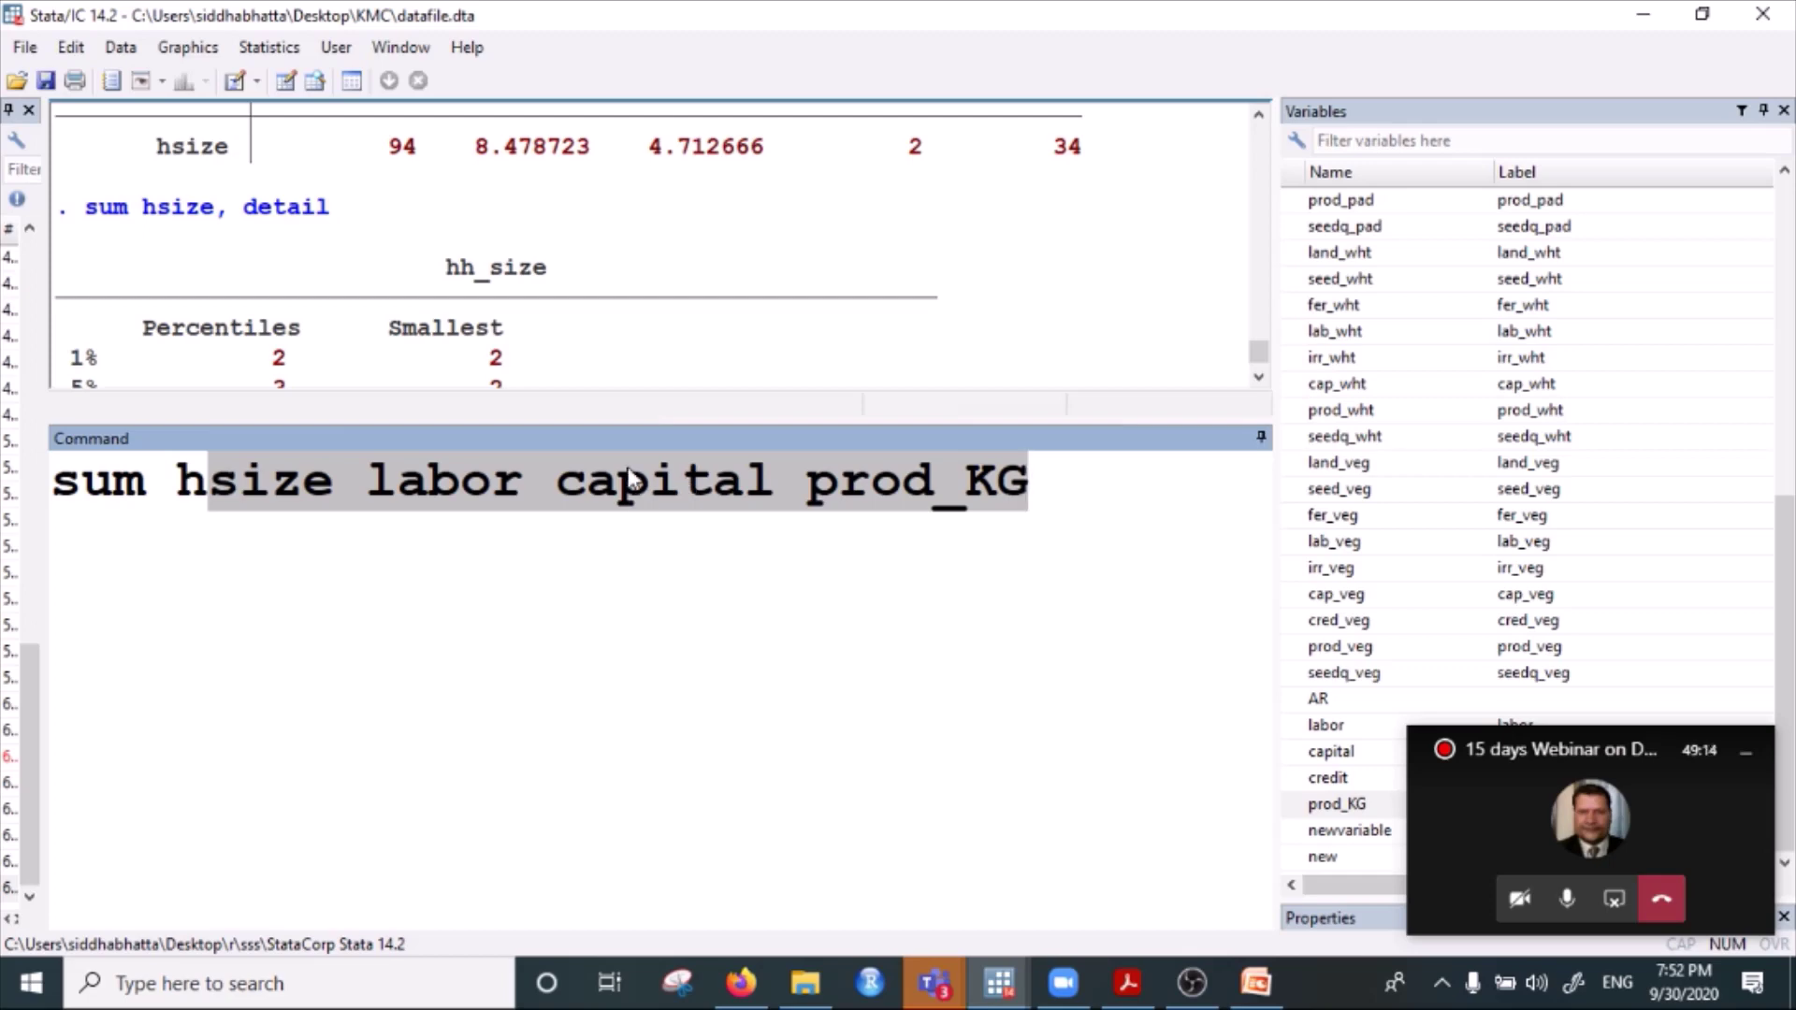
click(178, 482)
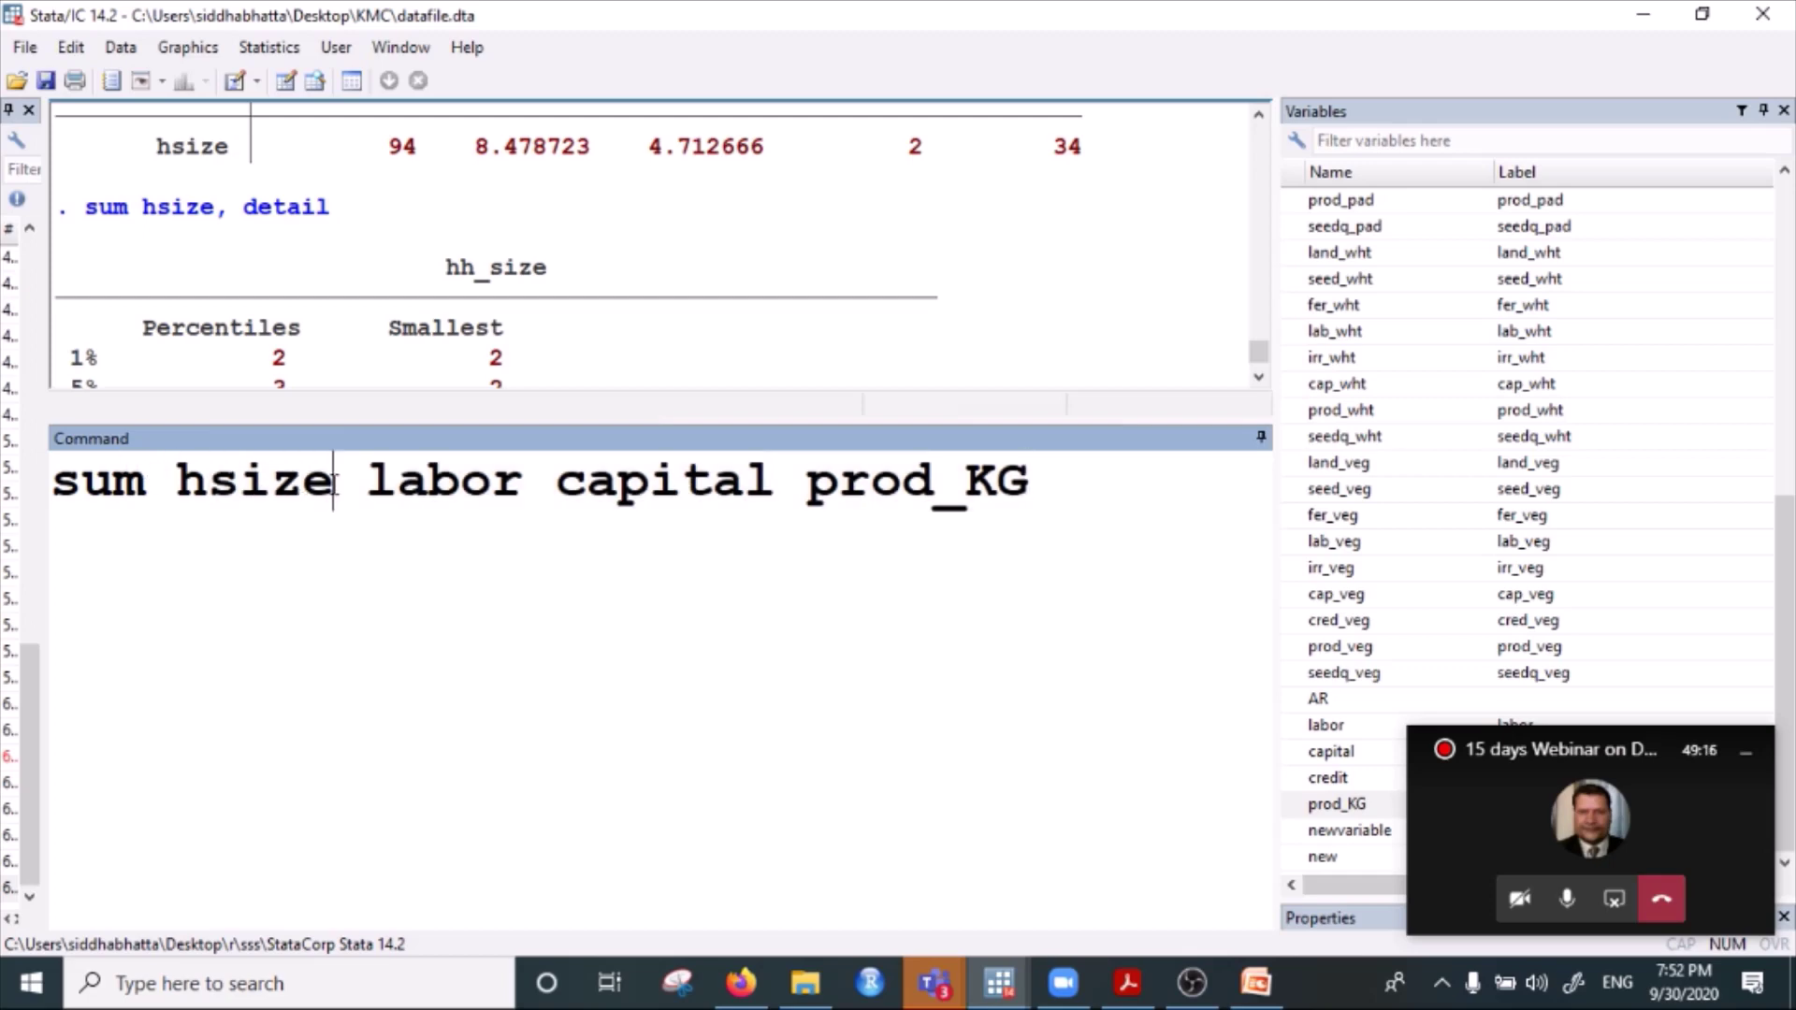
key(Right)
key(Right)
key(Right)
key(Right)
key(Right)
key(Right)
key(Right)
key(Right)
key(Right)
key(Right)
key(Right)
key(Right)
key(Right)
key(Right)
key(Right)
key(Right)
key(Left)
key(Left)
key(Left)
key(Left)
key(Right)
key(Right)
key(Right)
key(Right)
key(Right)
key(Right)
key(Right)
key(Right)
key(Return)
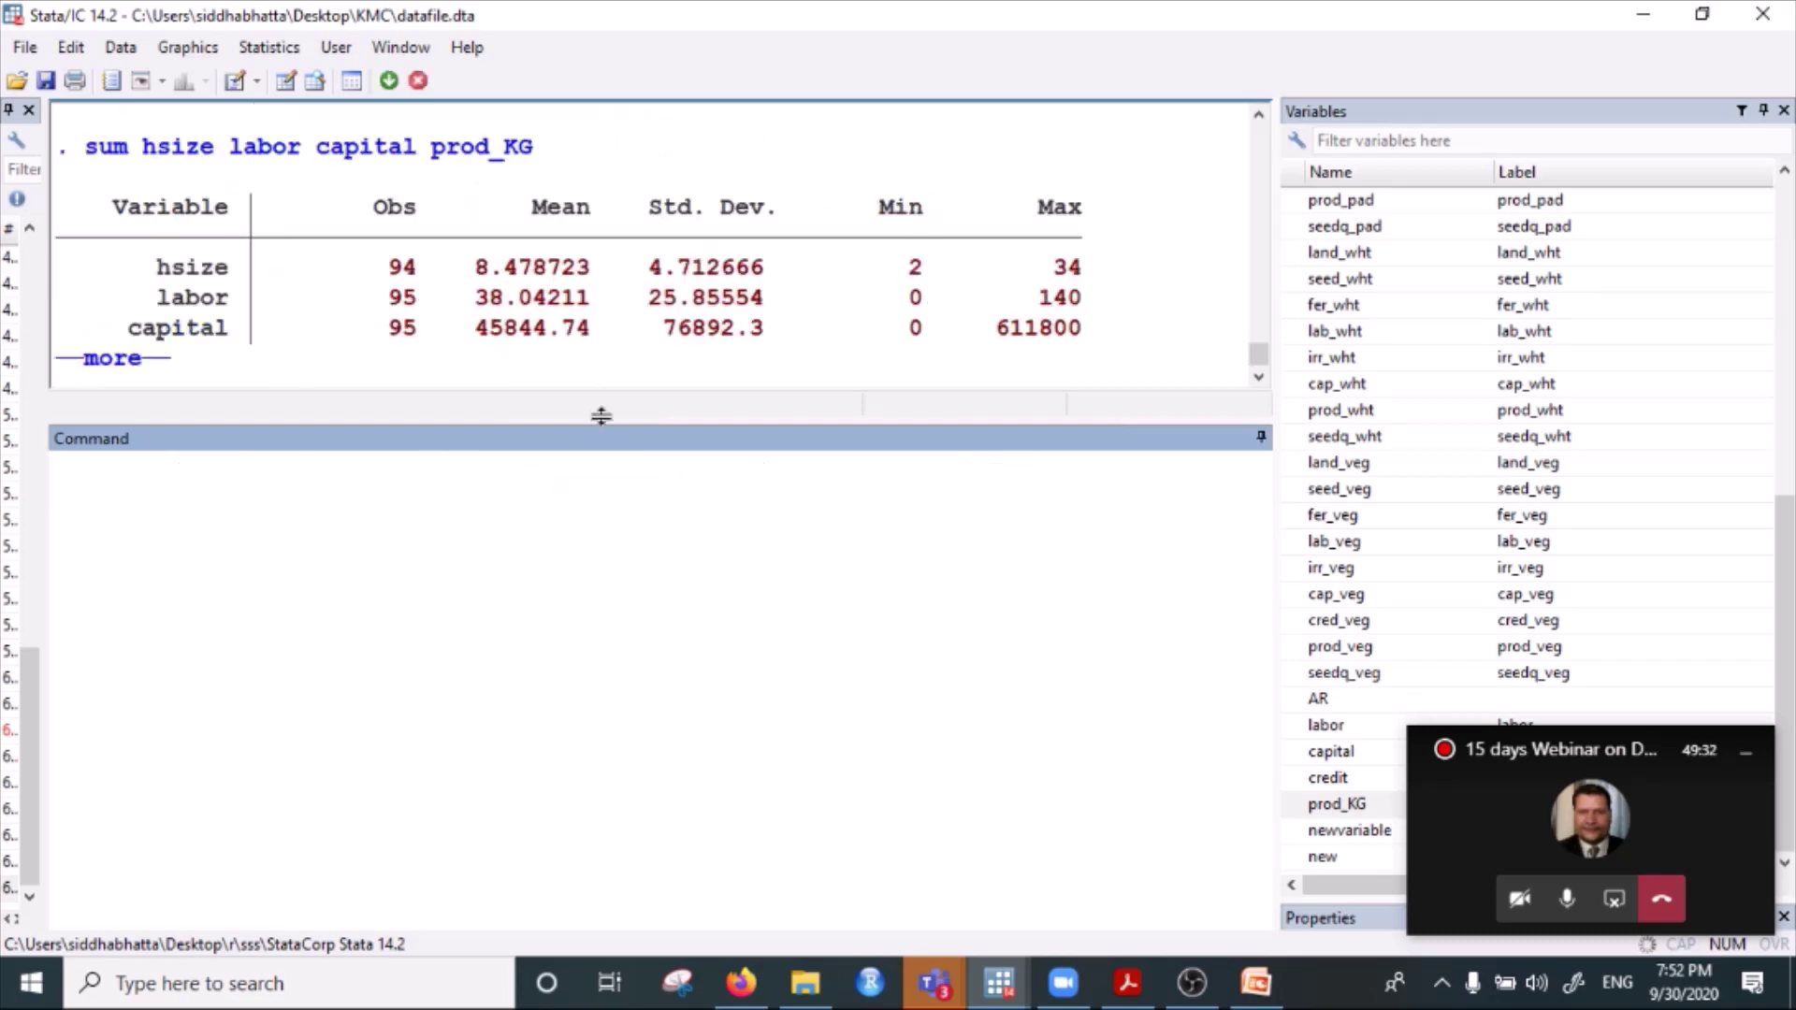
Enlarge the results area and continue the paused output to display the complete four-variable summary table.
drag(600, 416, 561, 837)
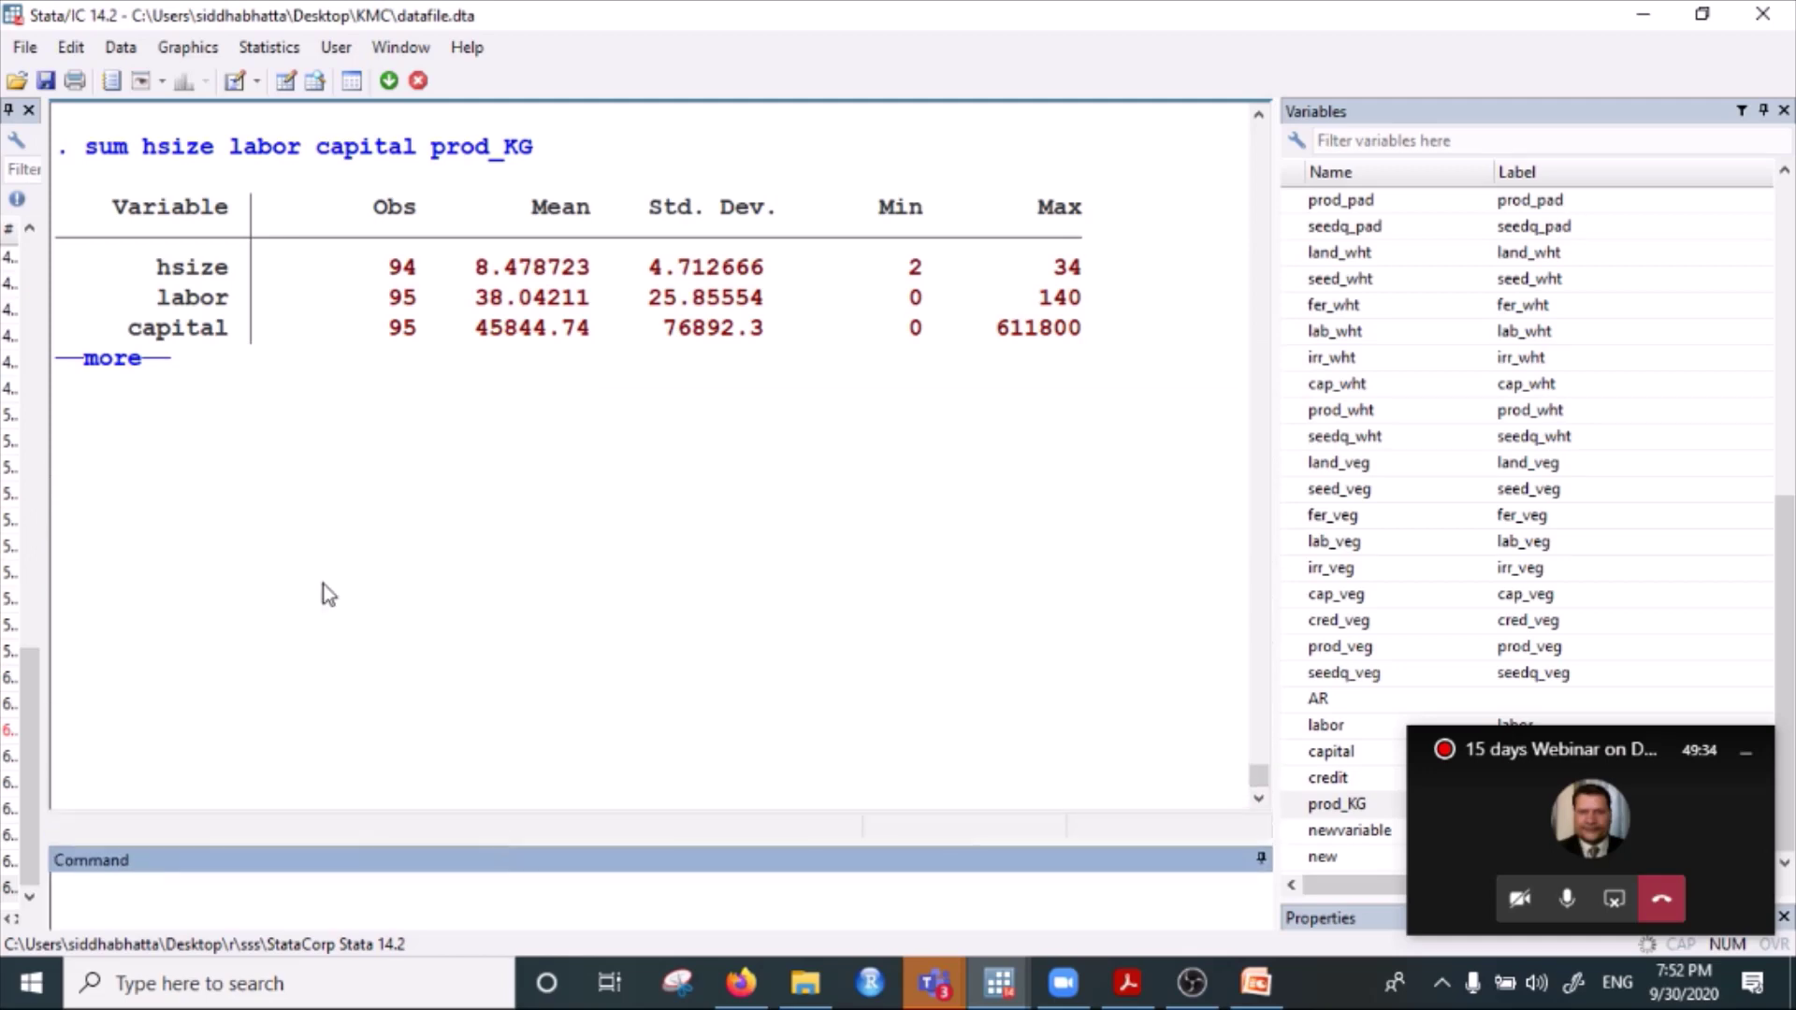
click(98, 355)
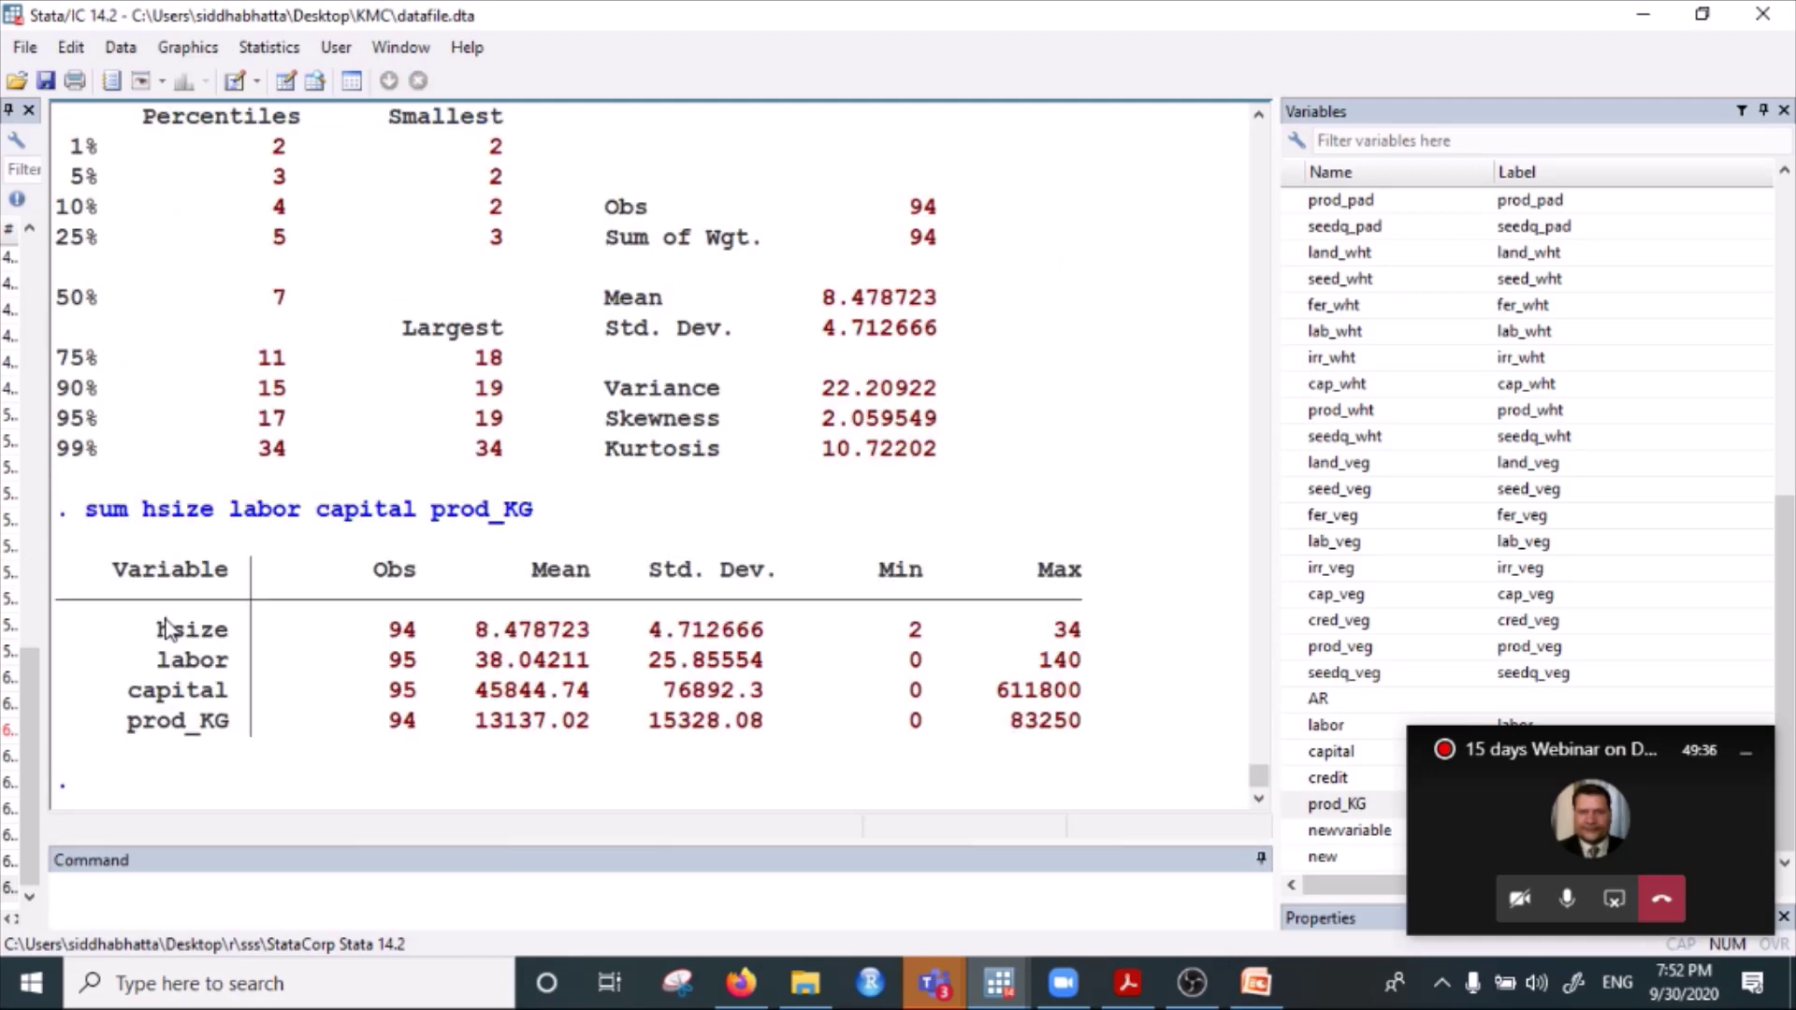
drag(159, 622, 126, 767)
drag(734, 720, 739, 739)
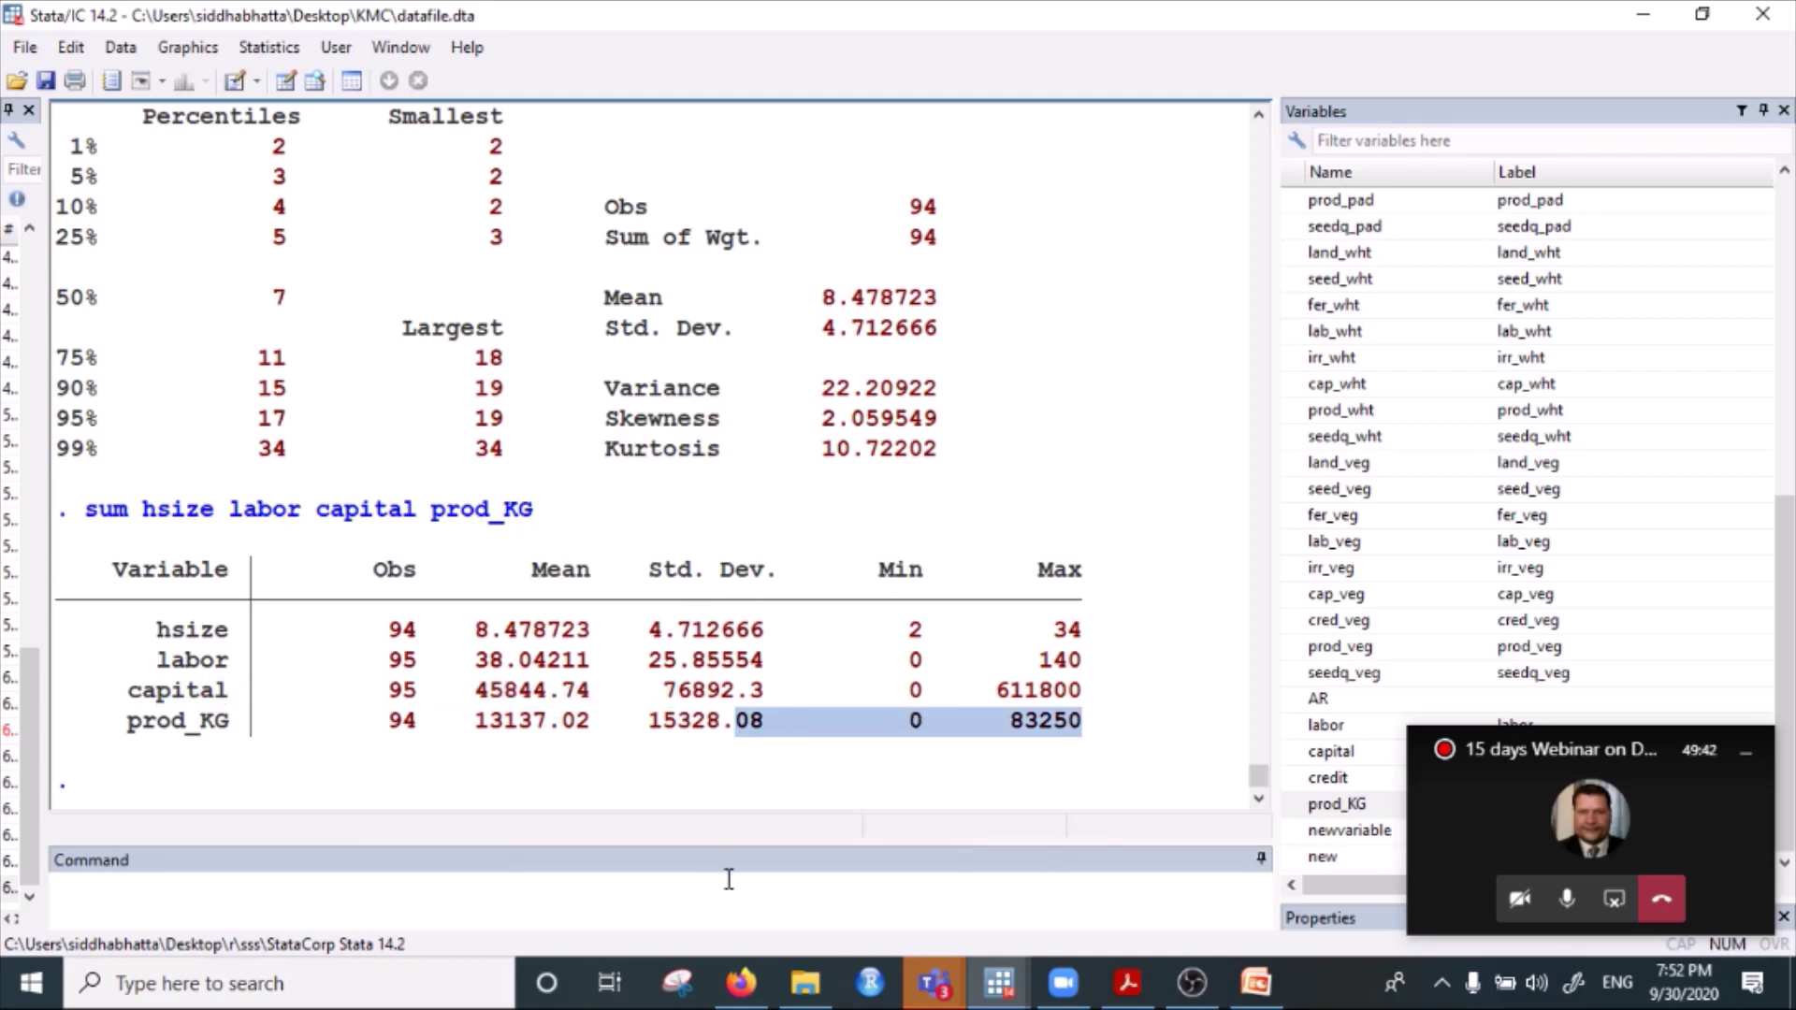
drag(722, 855, 663, 818)
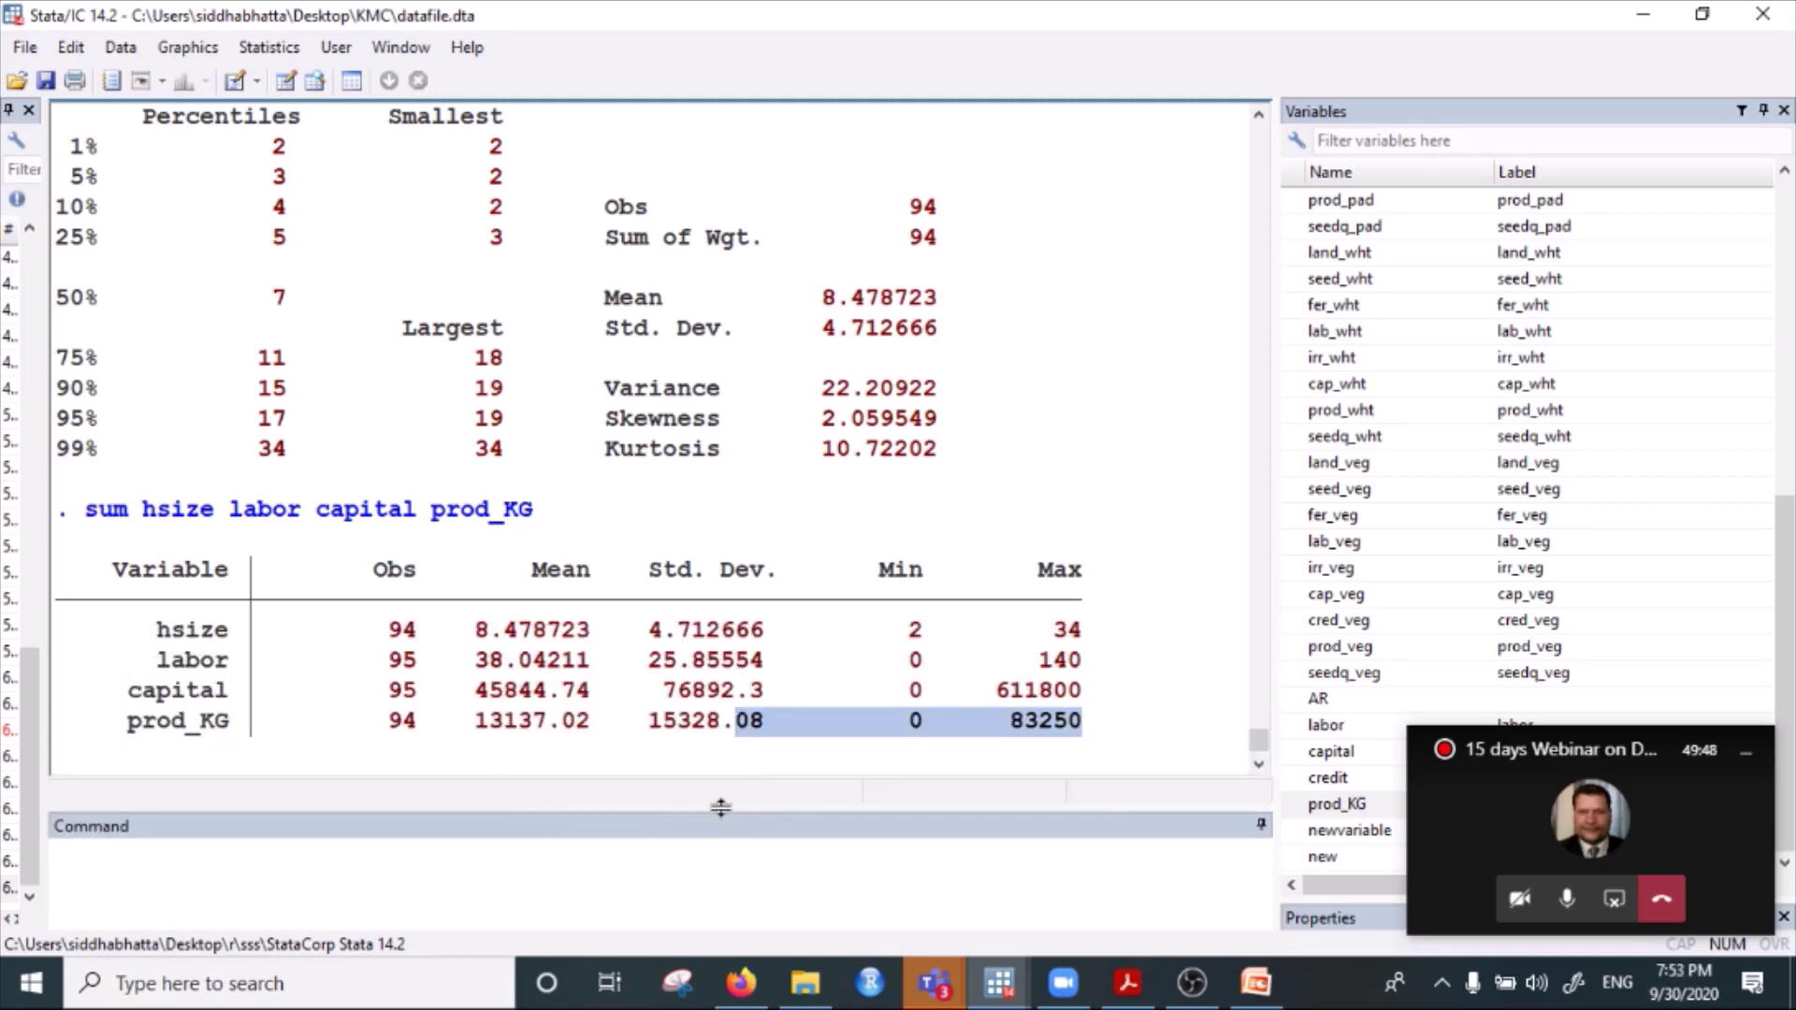
drag(710, 807, 710, 669)
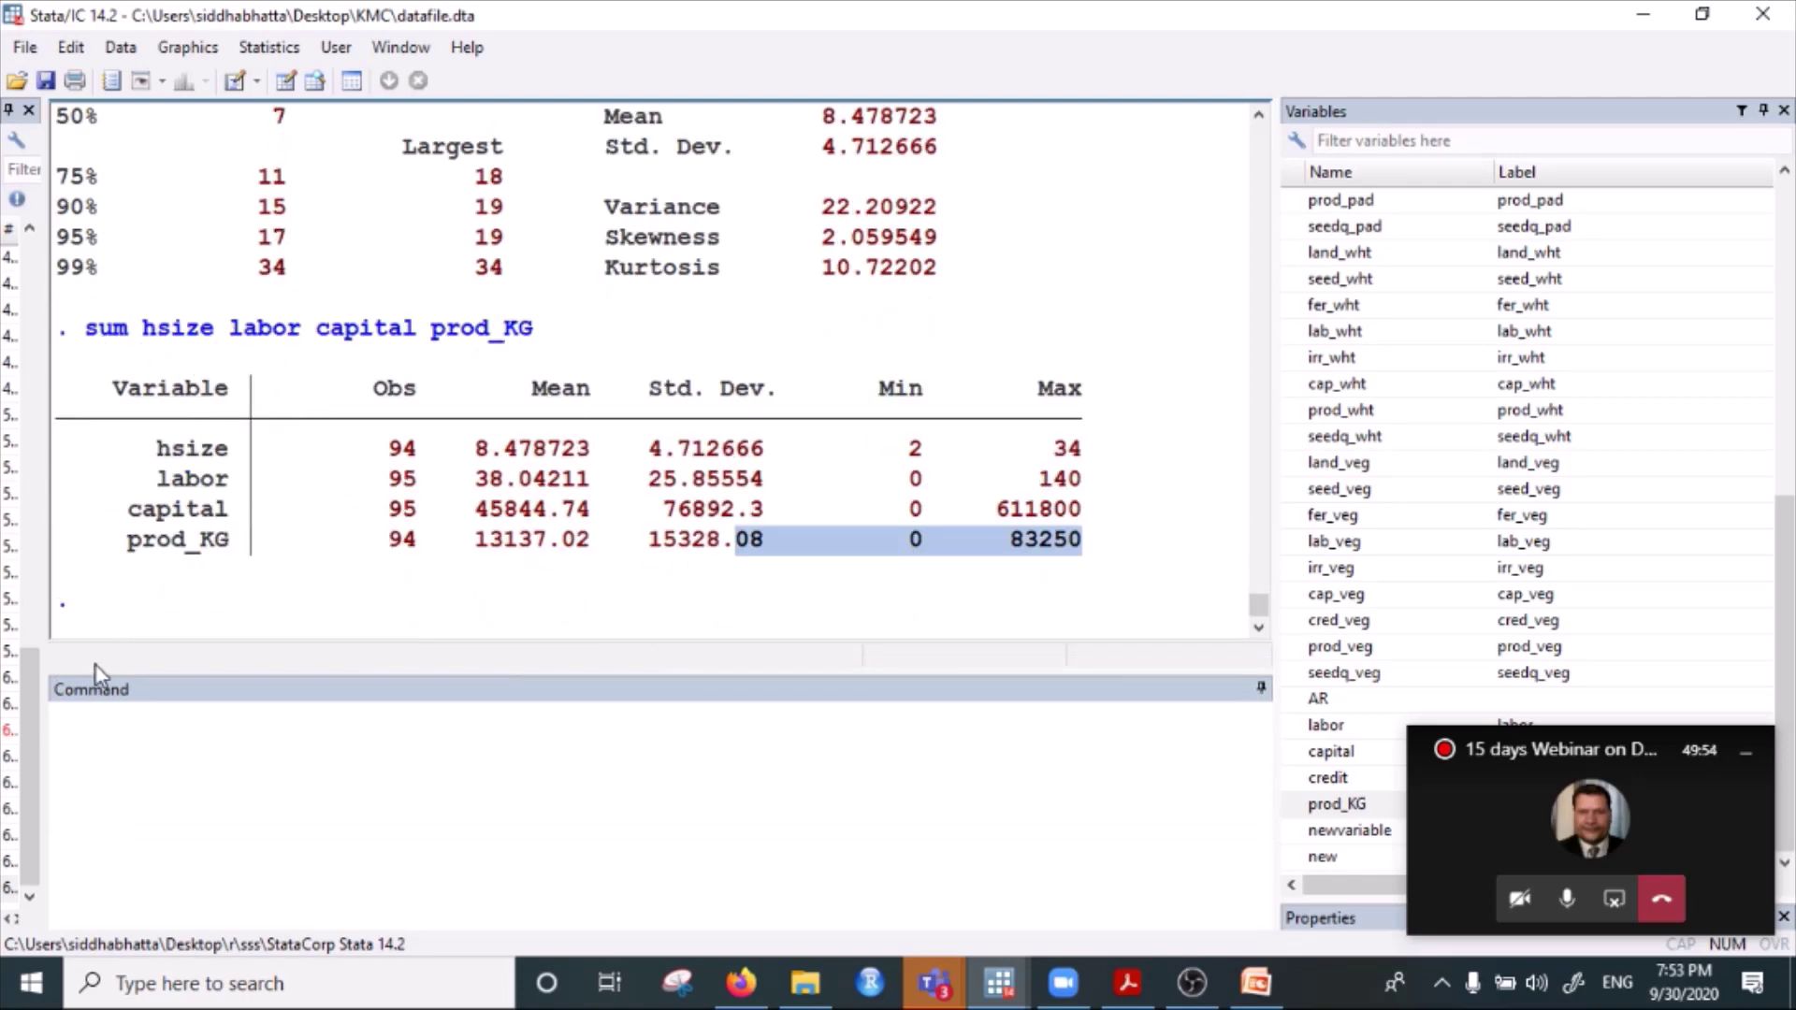
Run tab gender to get the frequency table of the household head's gender.
click(109, 739)
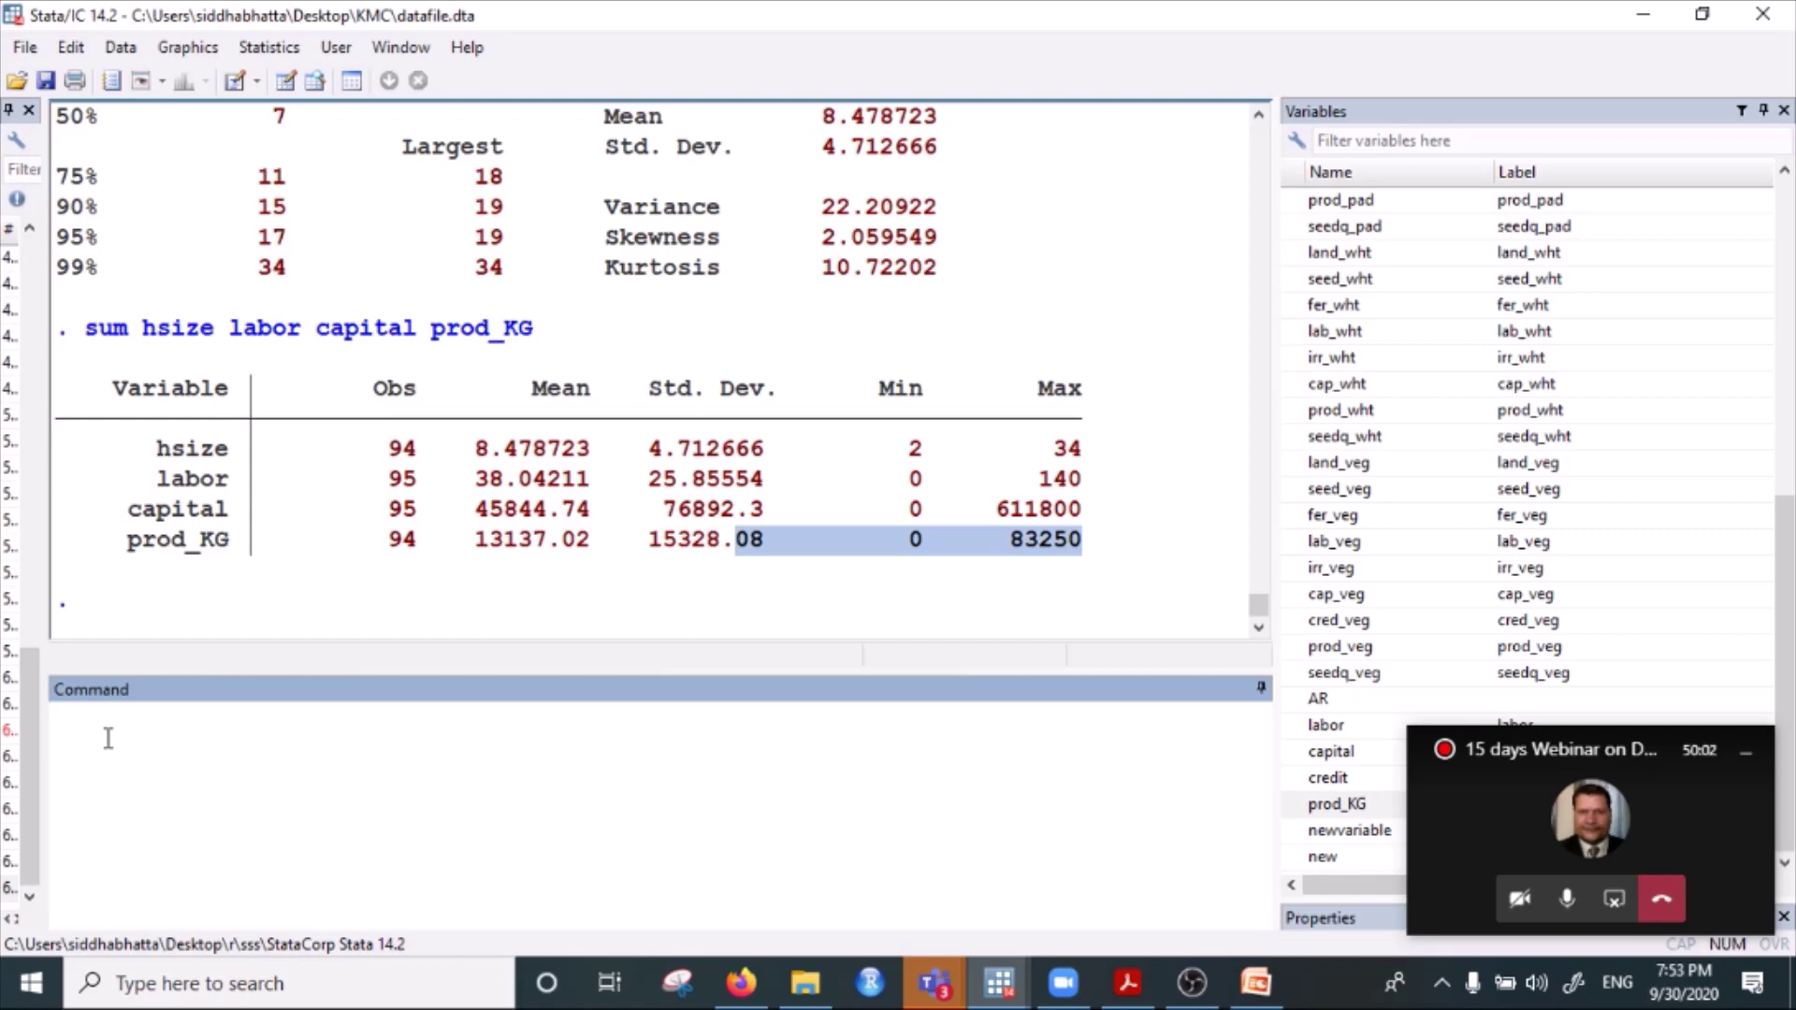
text(tab)
scroll(1375, 467, up, 8)
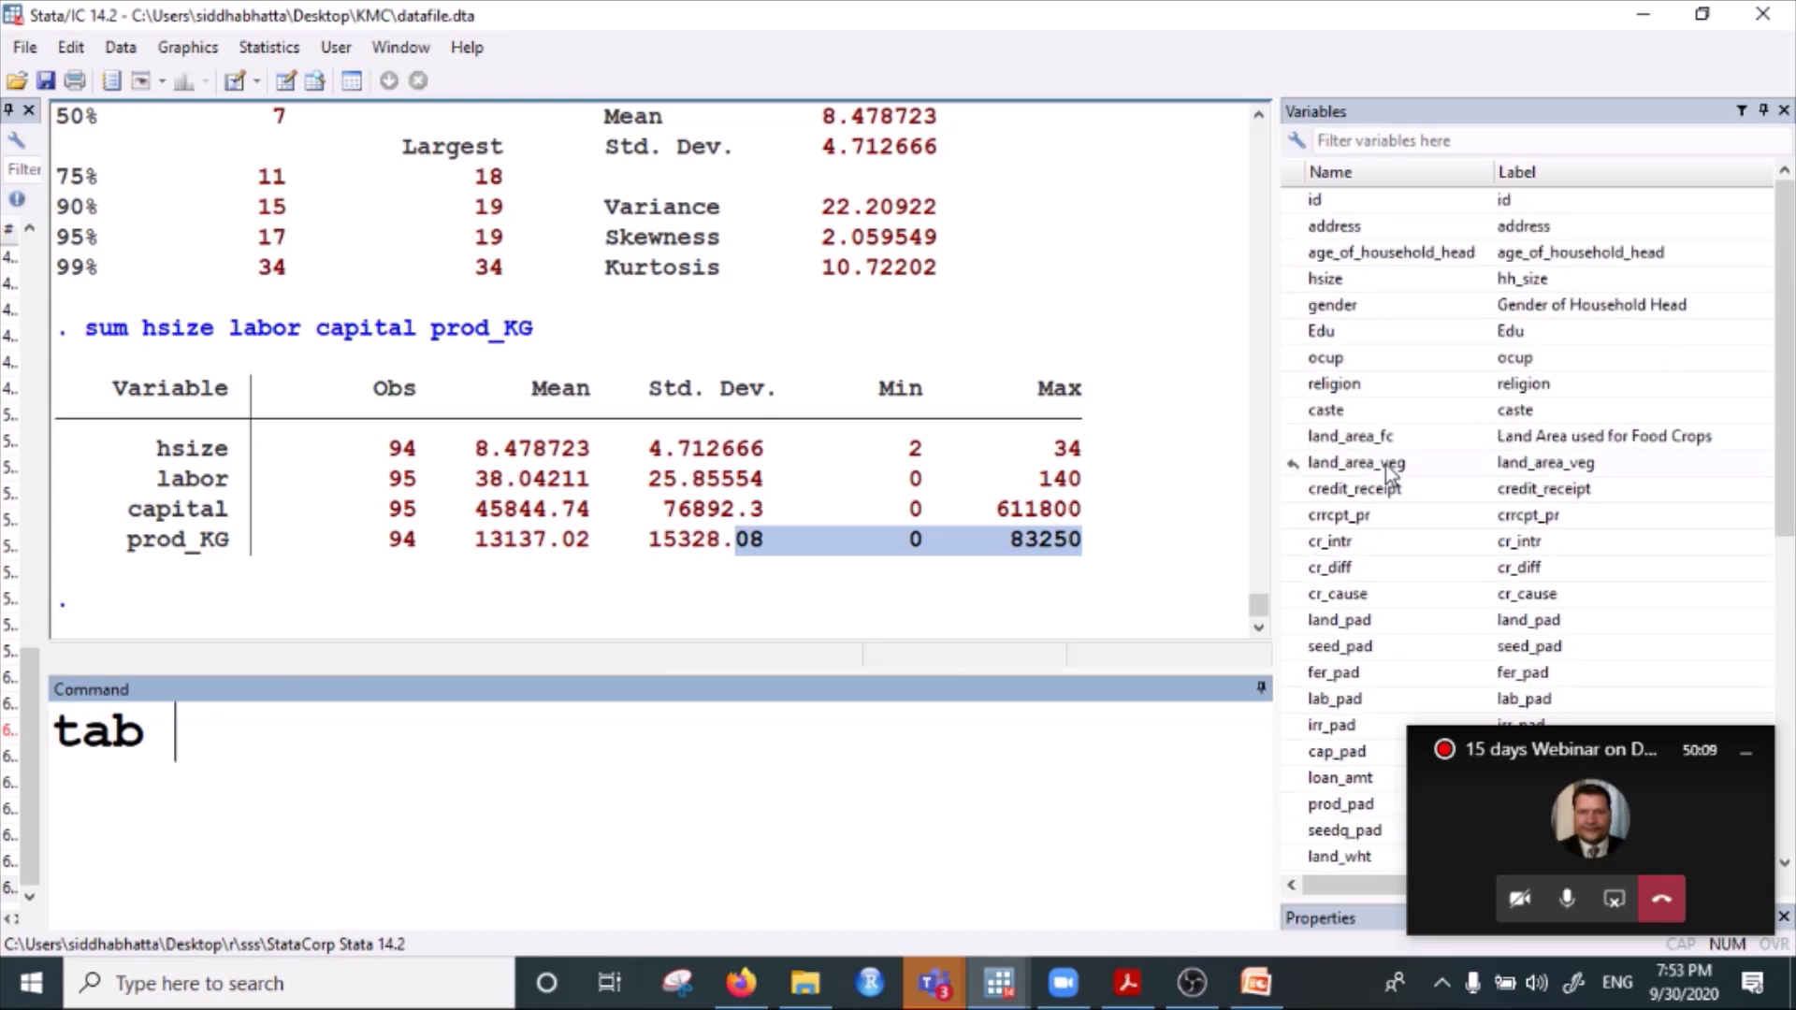
double_click(1326, 309)
click(535, 712)
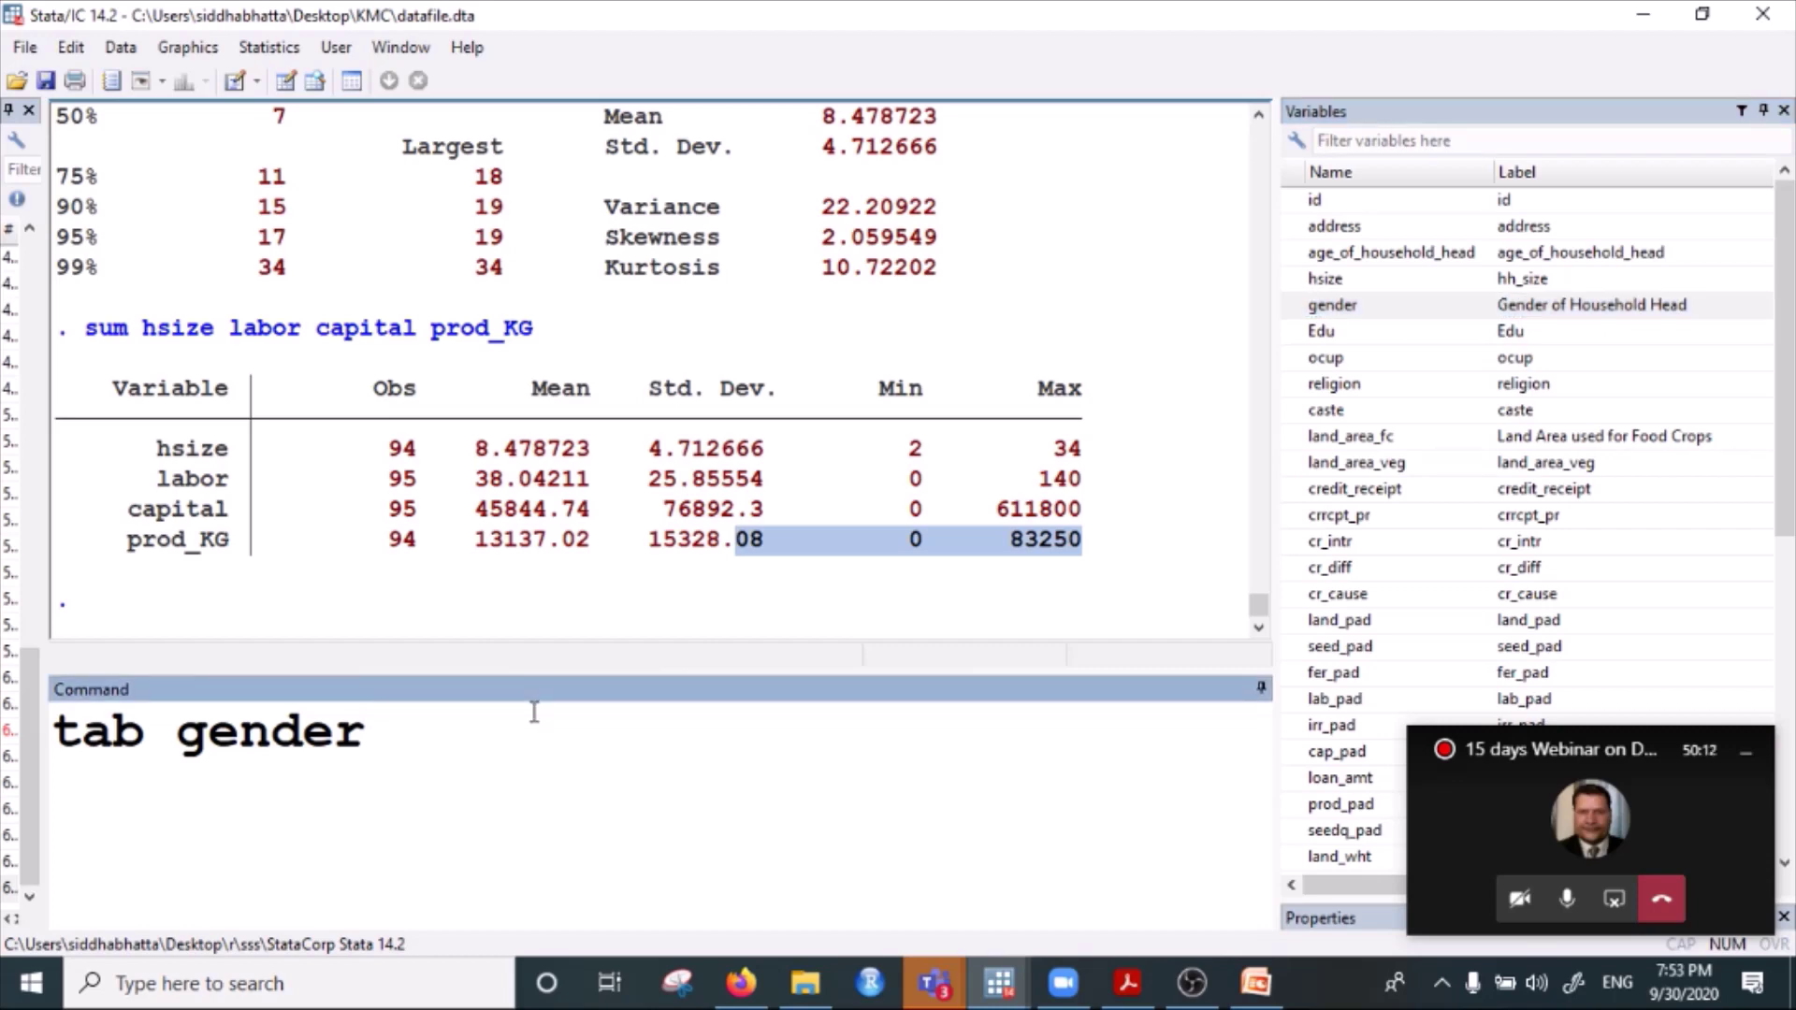
key(Return)
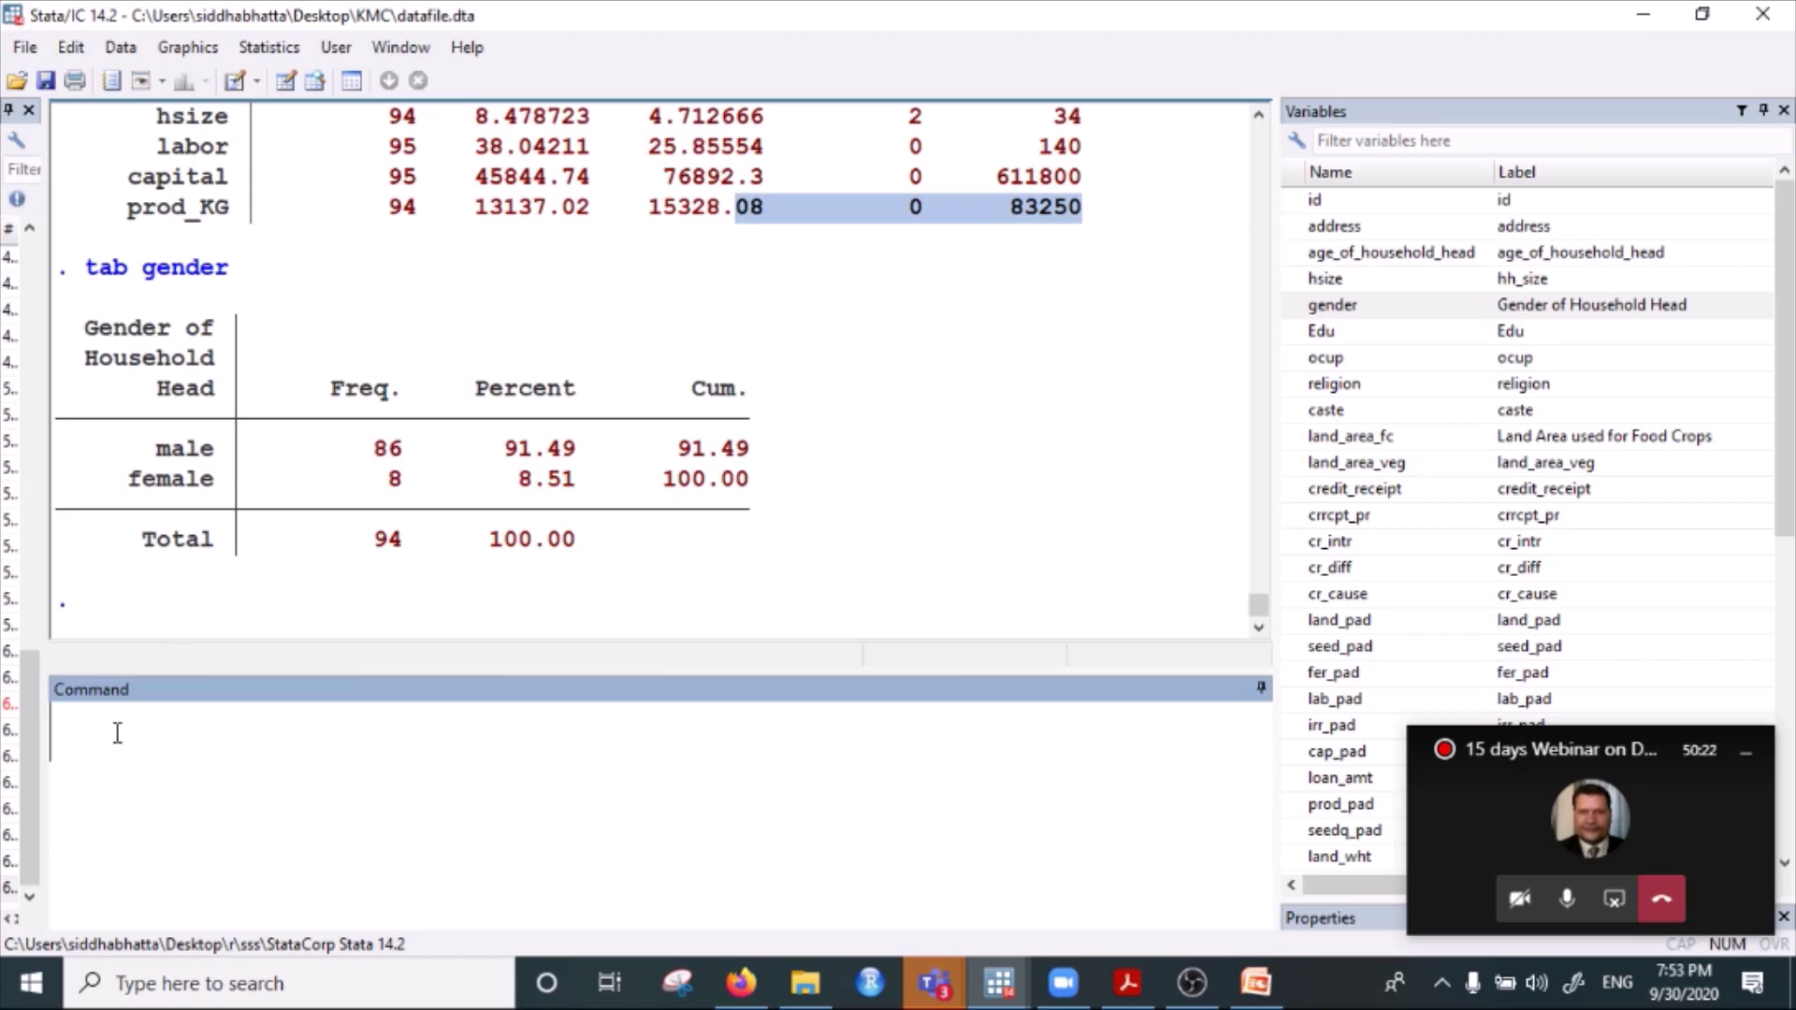
Run tab gender Edu to cross-tabulate gender by education, and compare it with the one-way gender table.
text(tab)
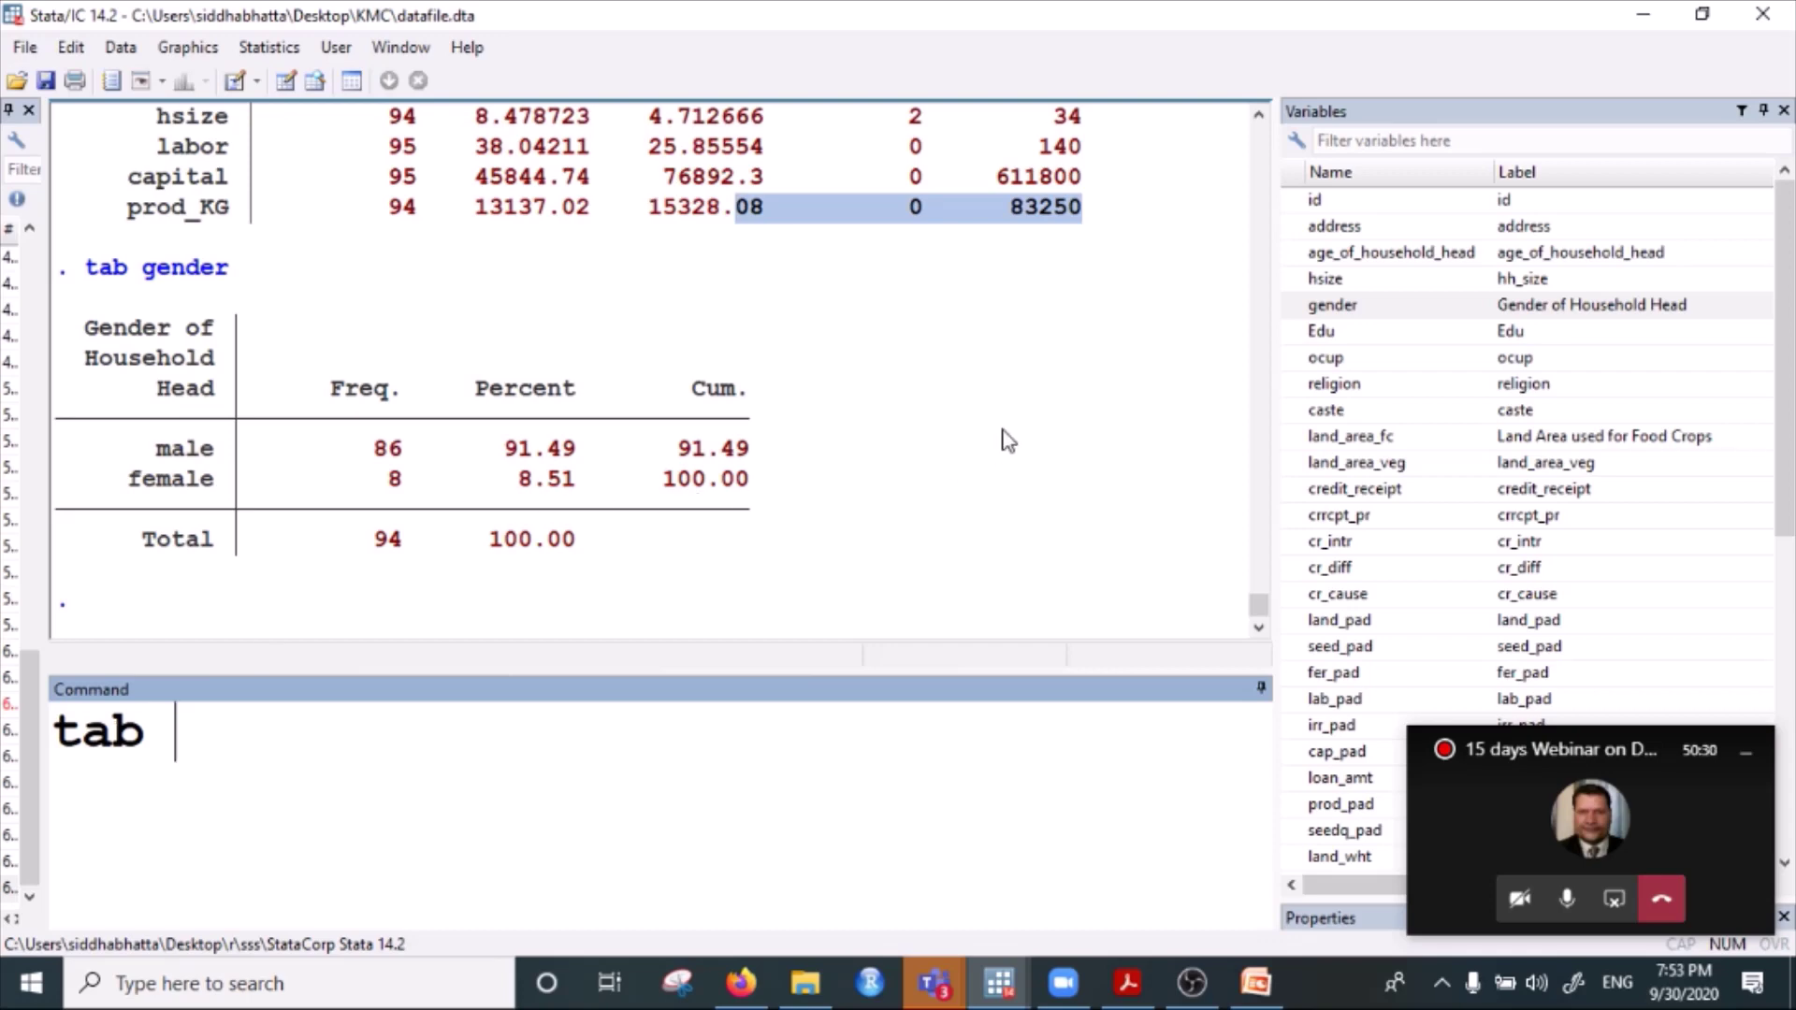
click(1336, 312)
click(1332, 337)
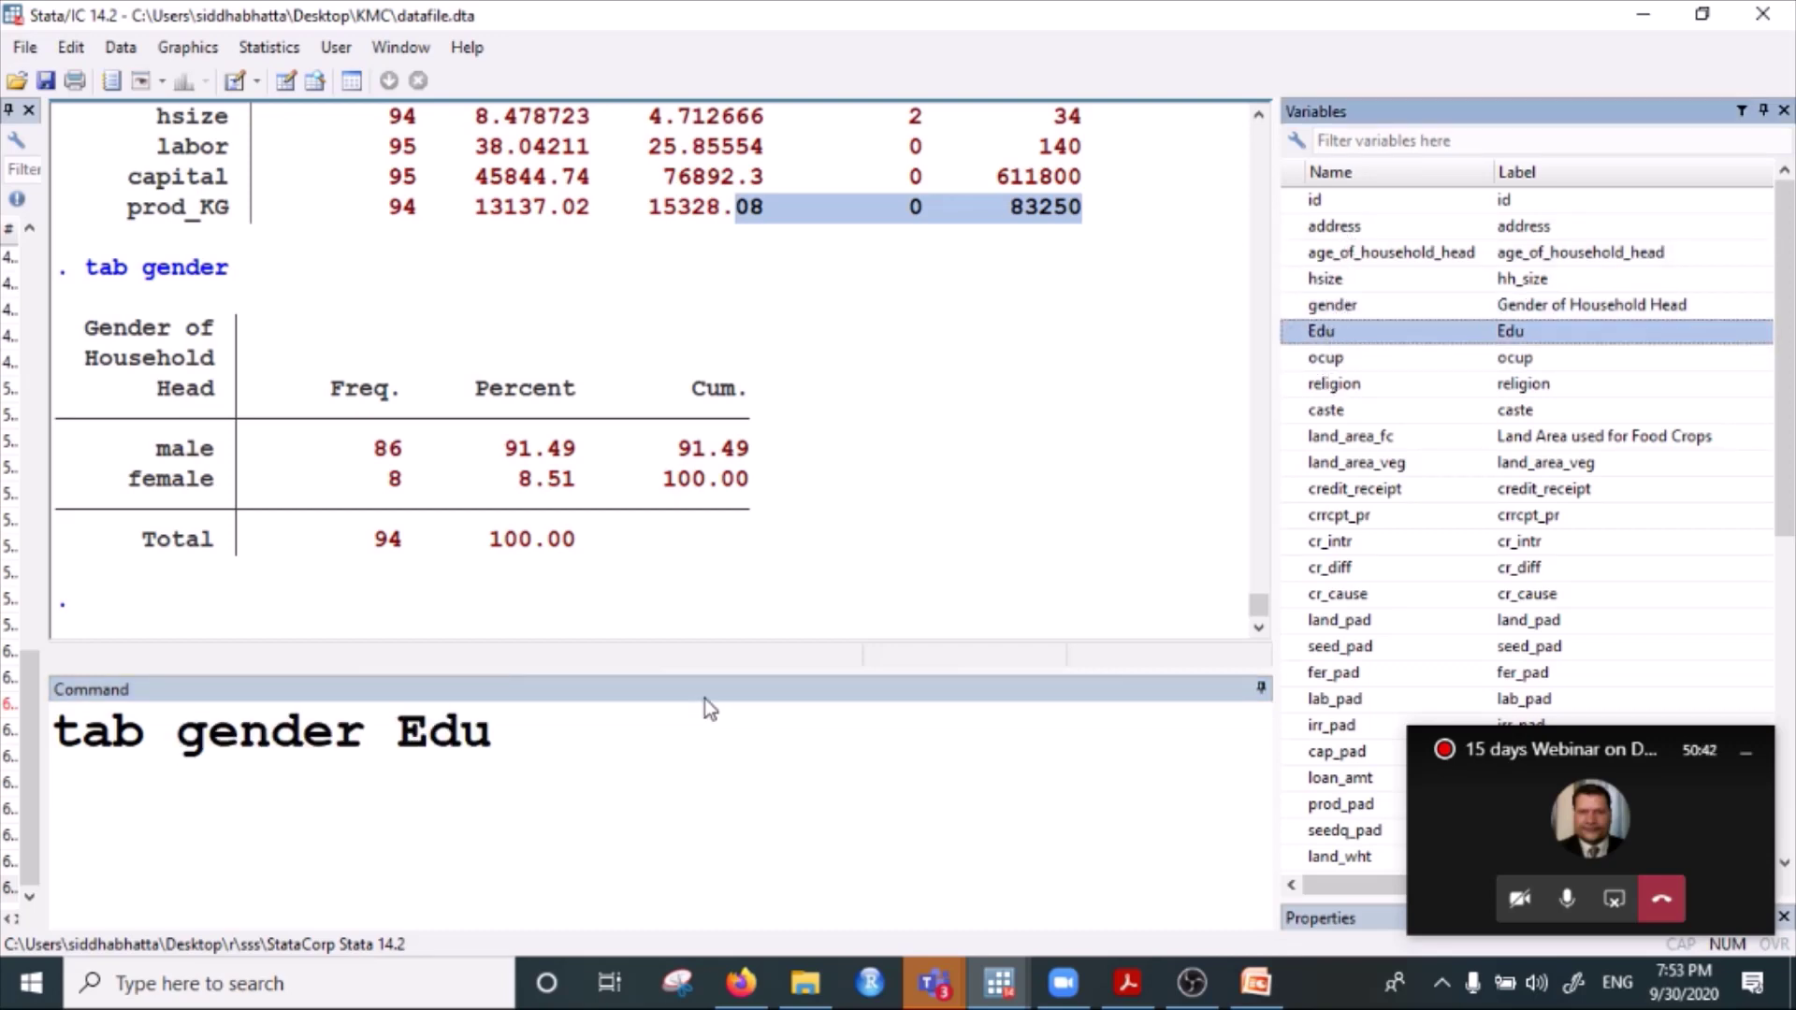
key(Return)
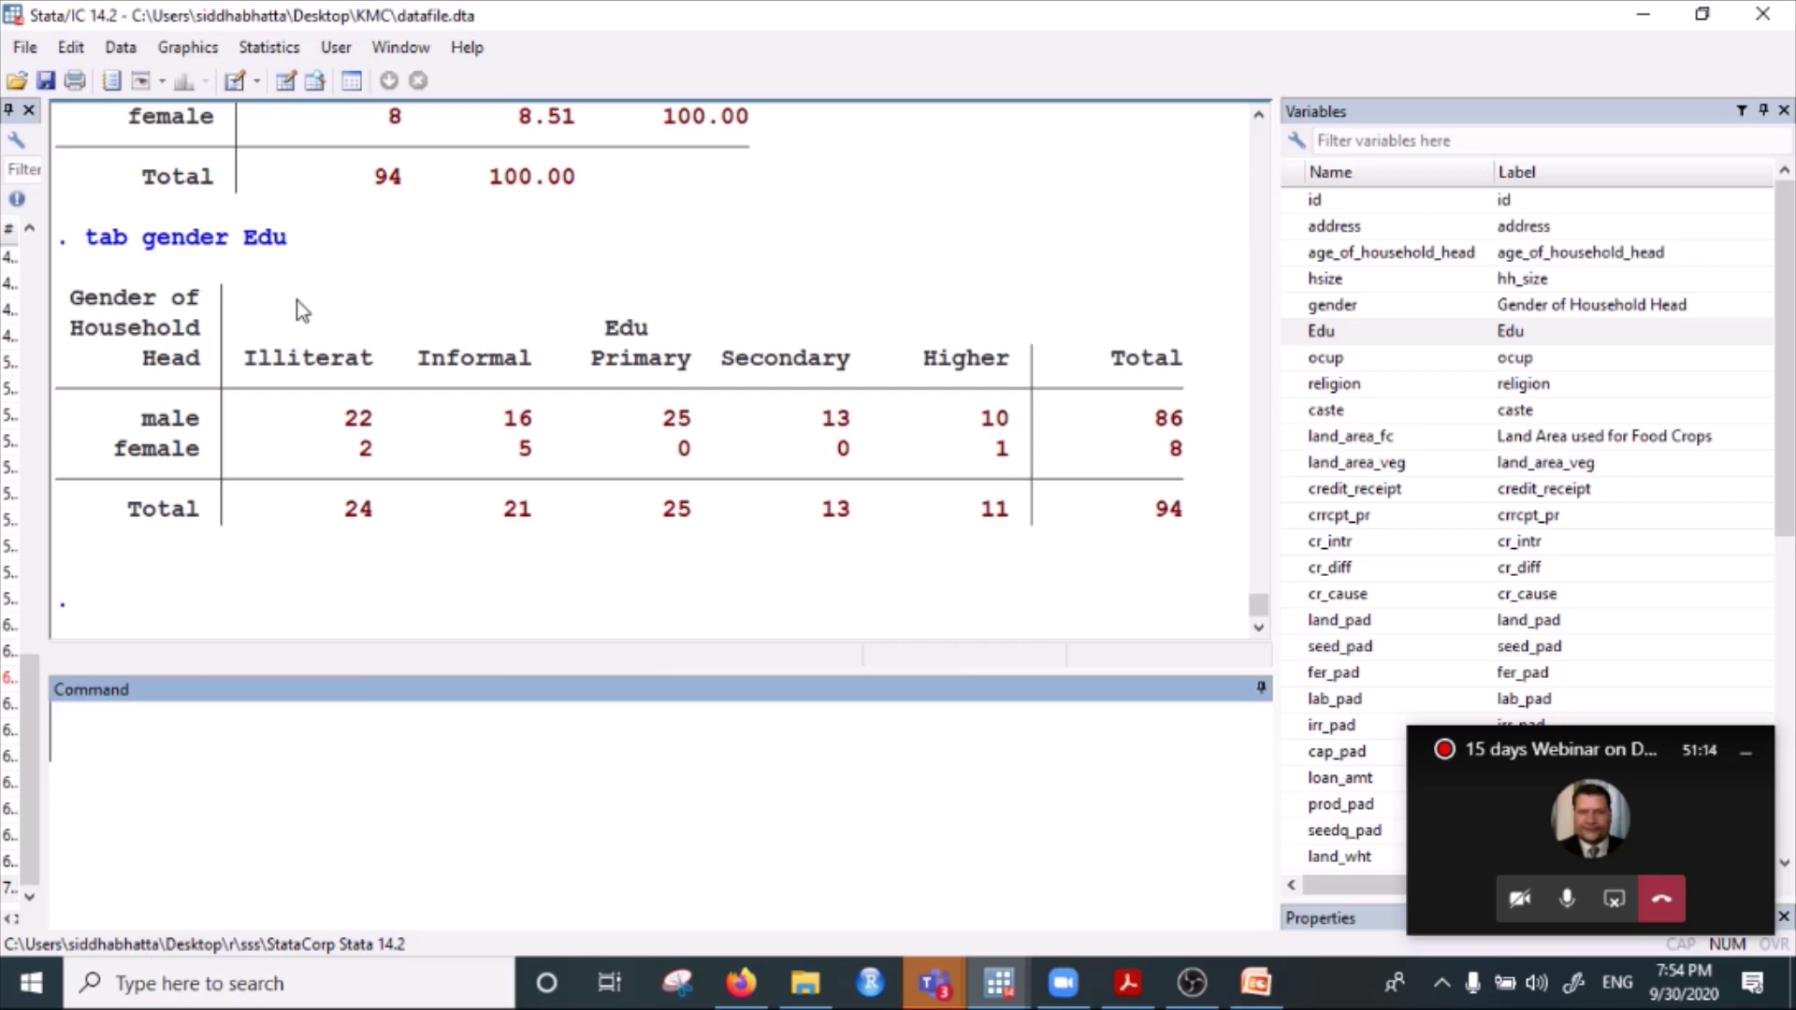
scroll(271, 450, up, 4)
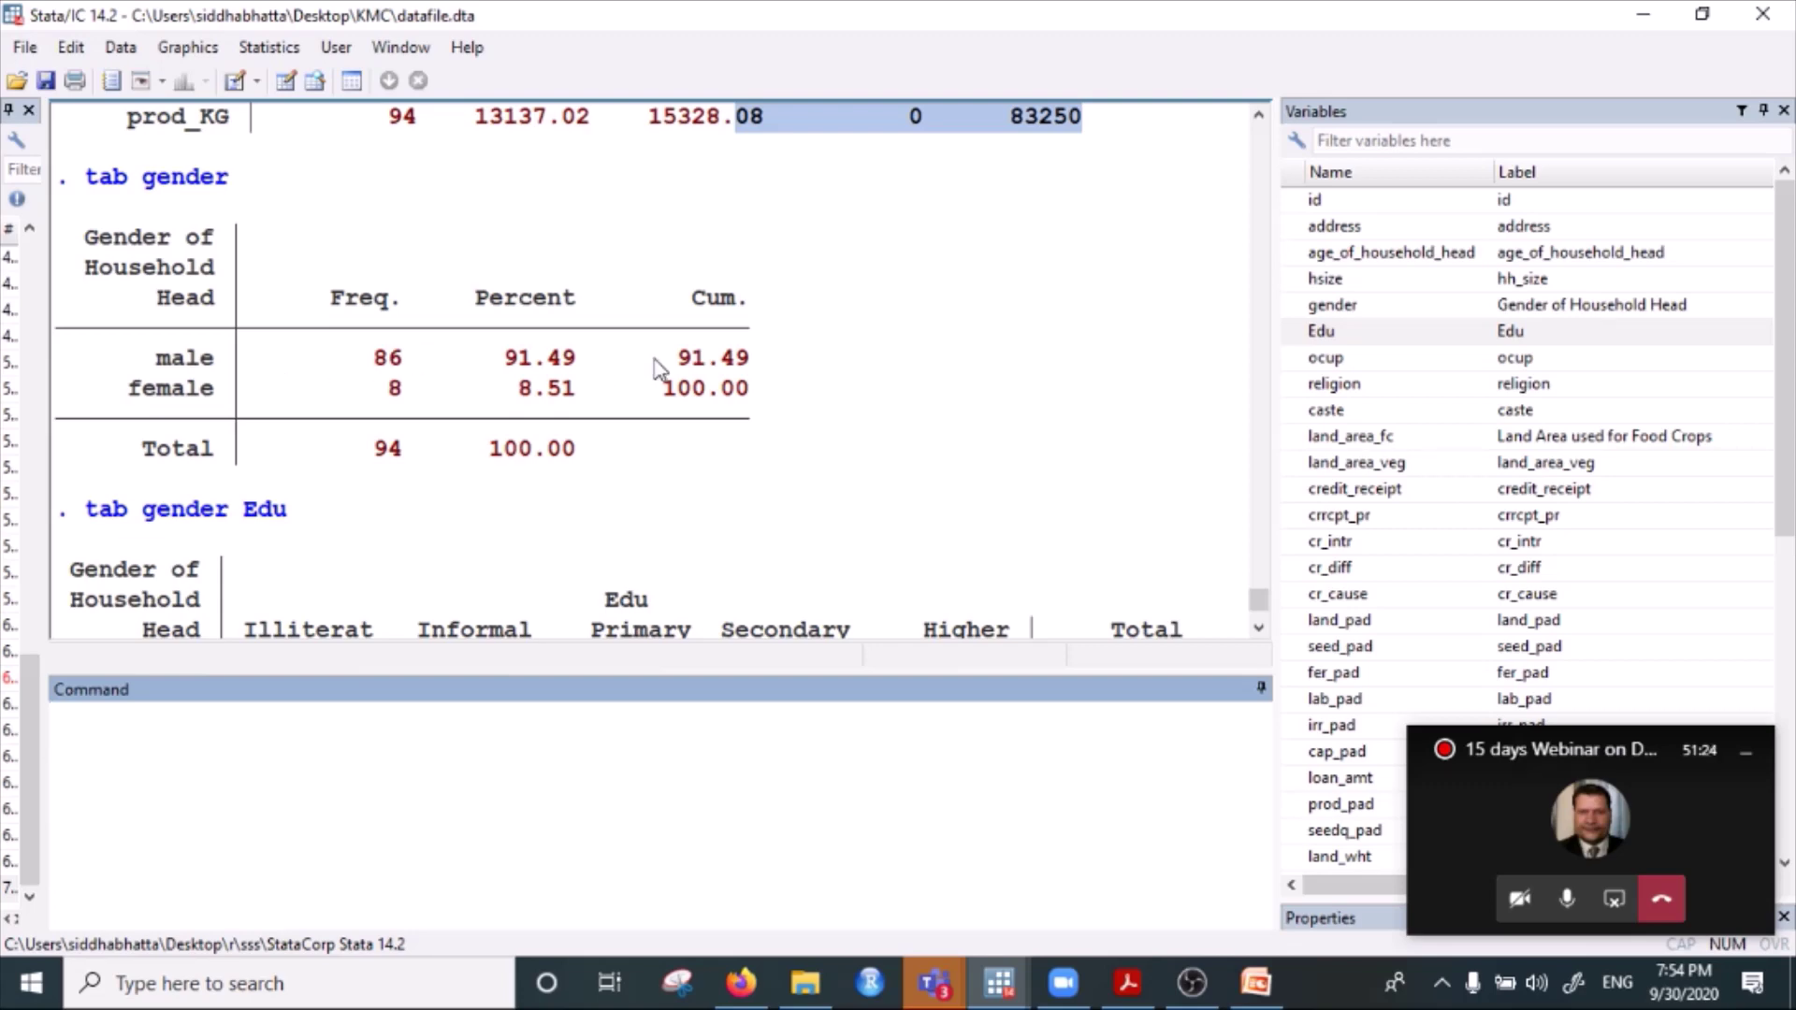
scroll(666, 366, down, 2)
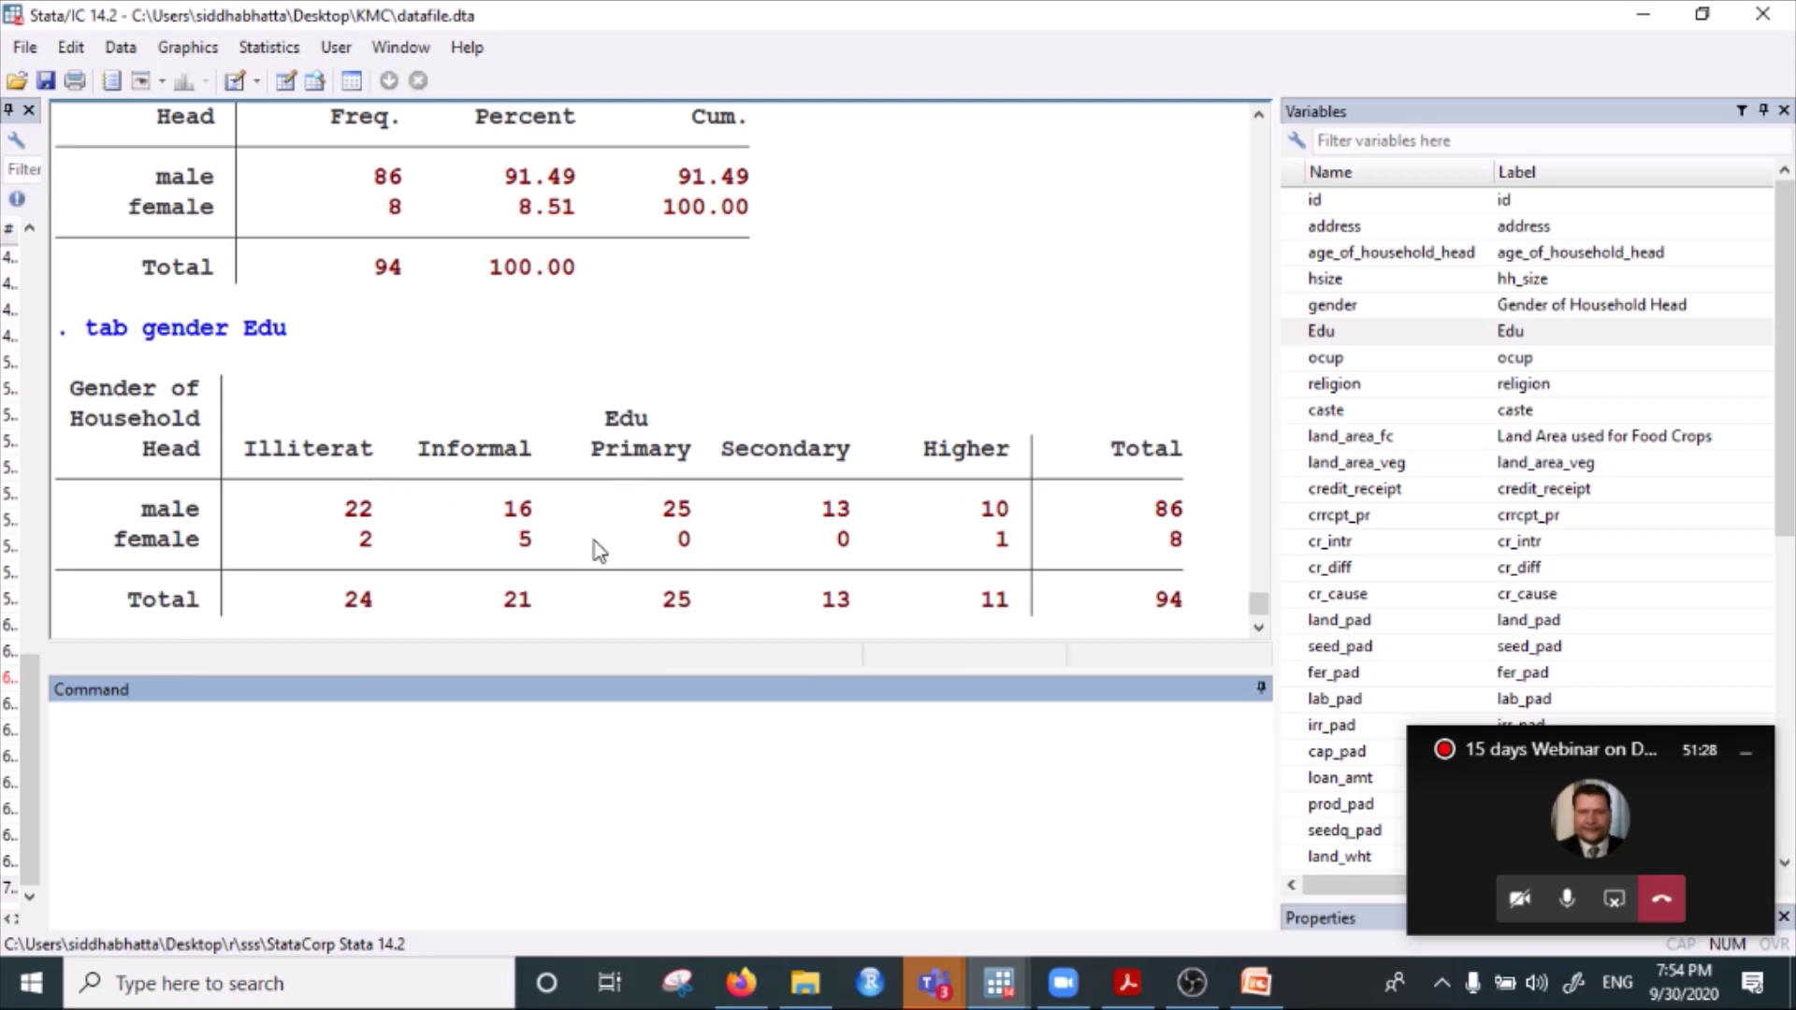
scroll(670, 479, down, 1)
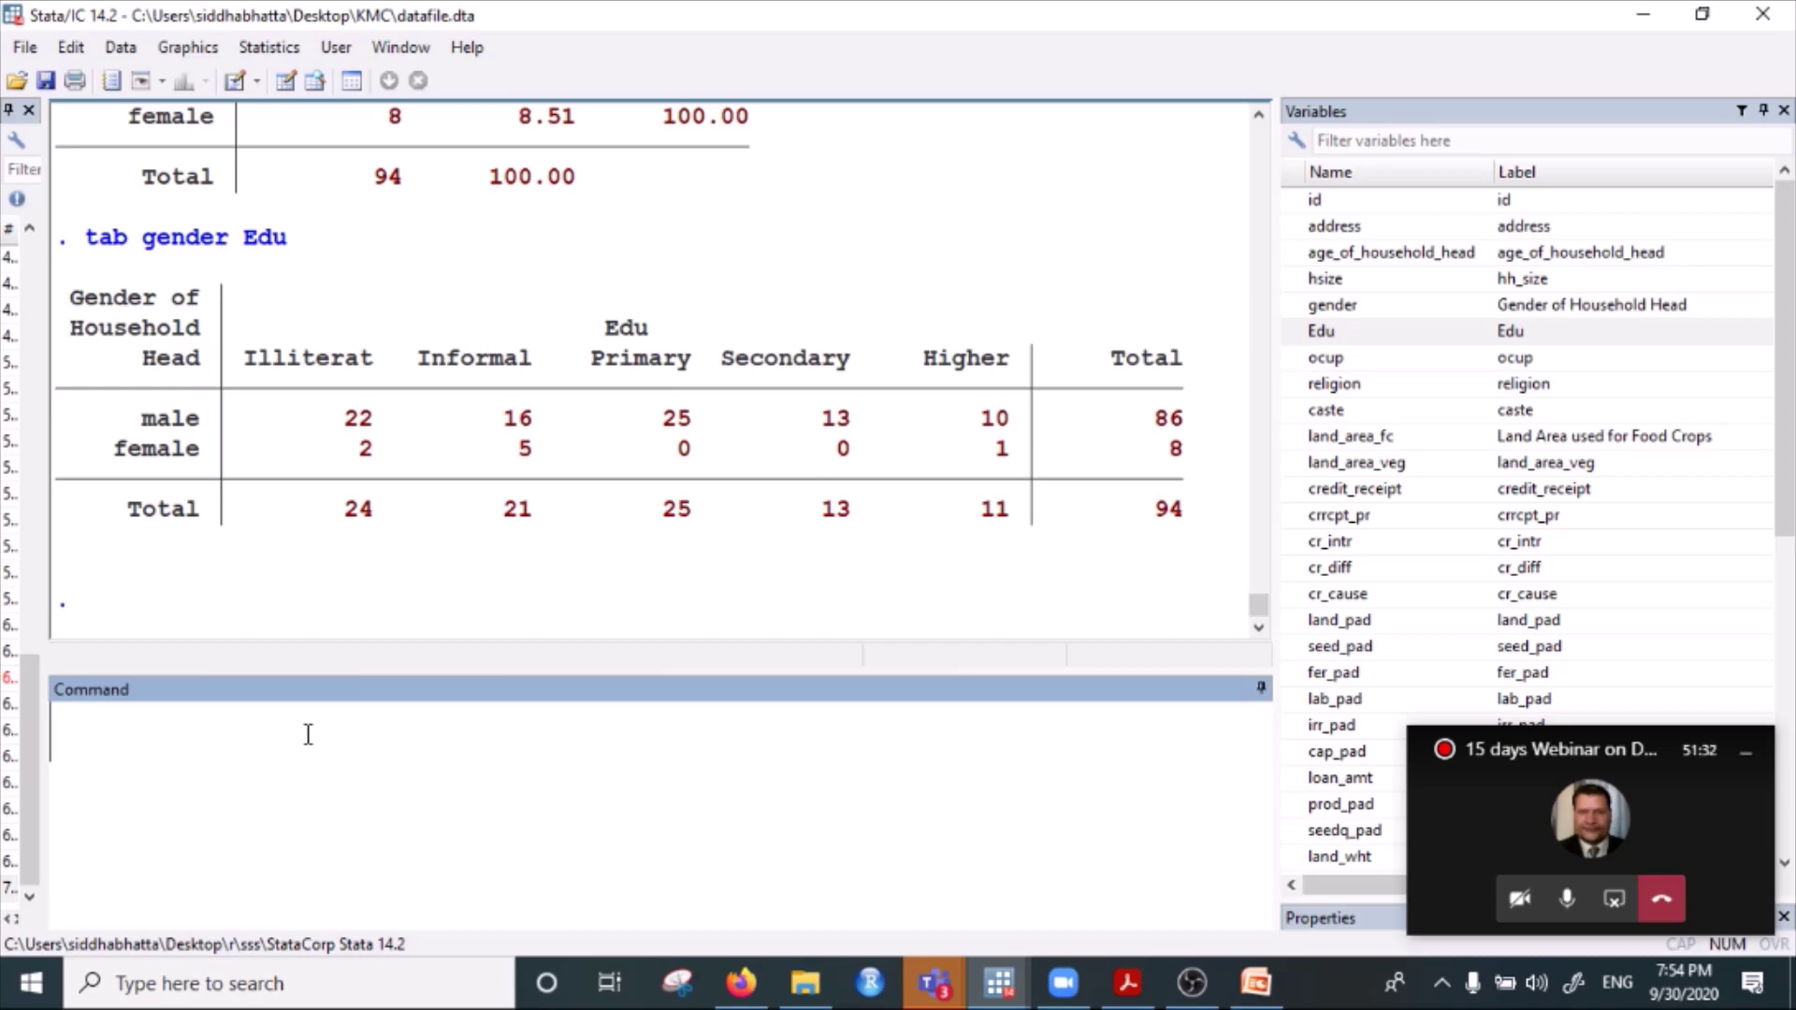
Run tab gender Edu, row and continue the paused output to its end for the cross-tabulation with row percentages.
text(atb)
key(BackSpace)
key(BackSpace)
key(BackSpace)
key(BackSpace)
text(tab)
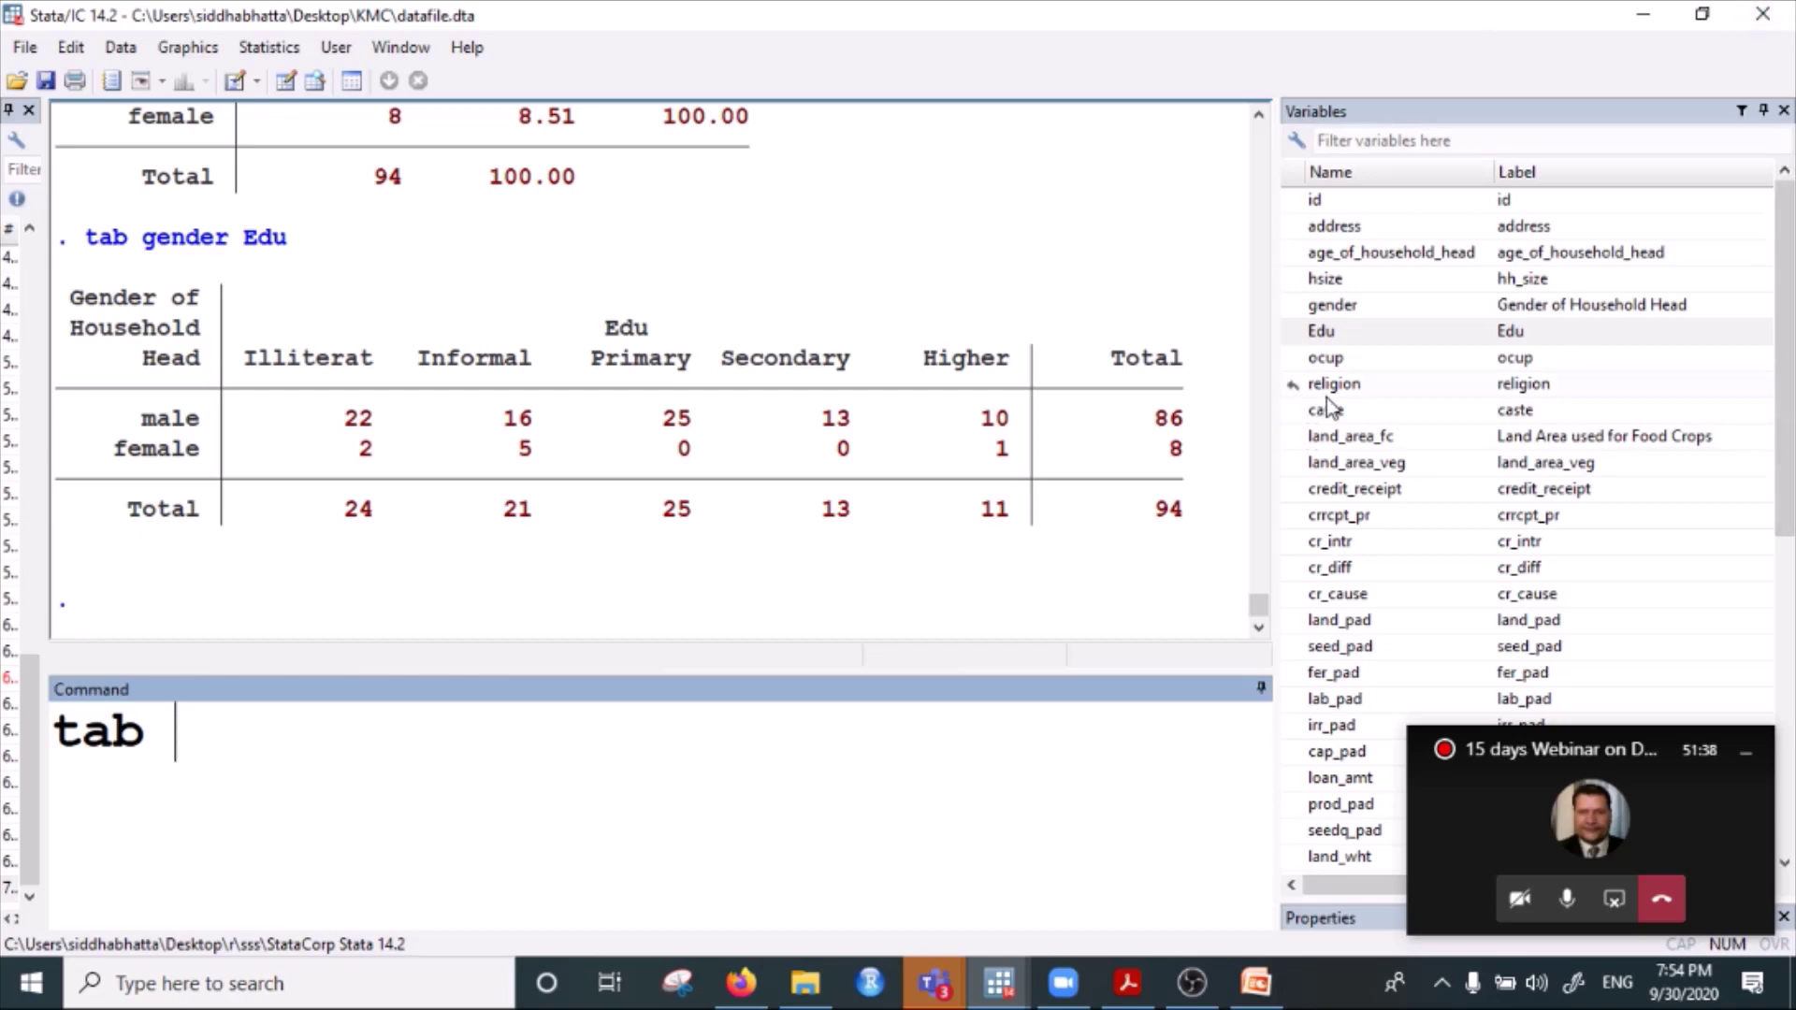
click(1327, 307)
click(1327, 333)
click(615, 712)
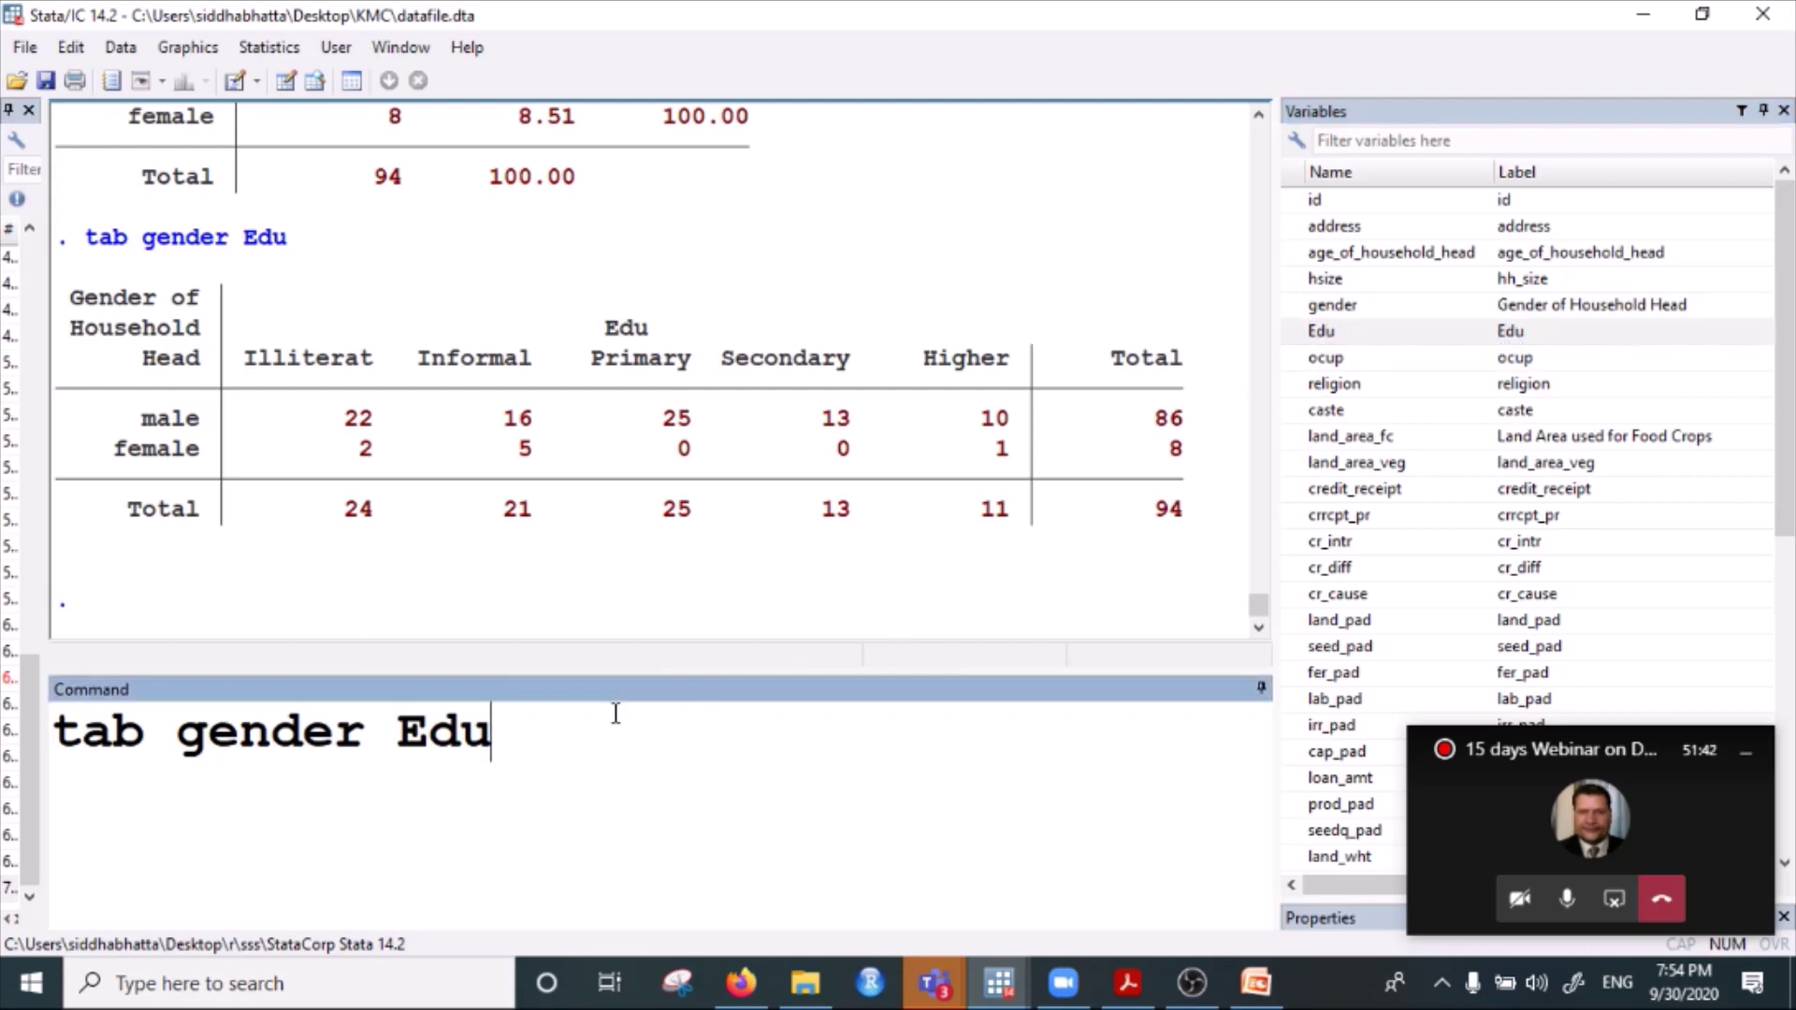
text(, row)
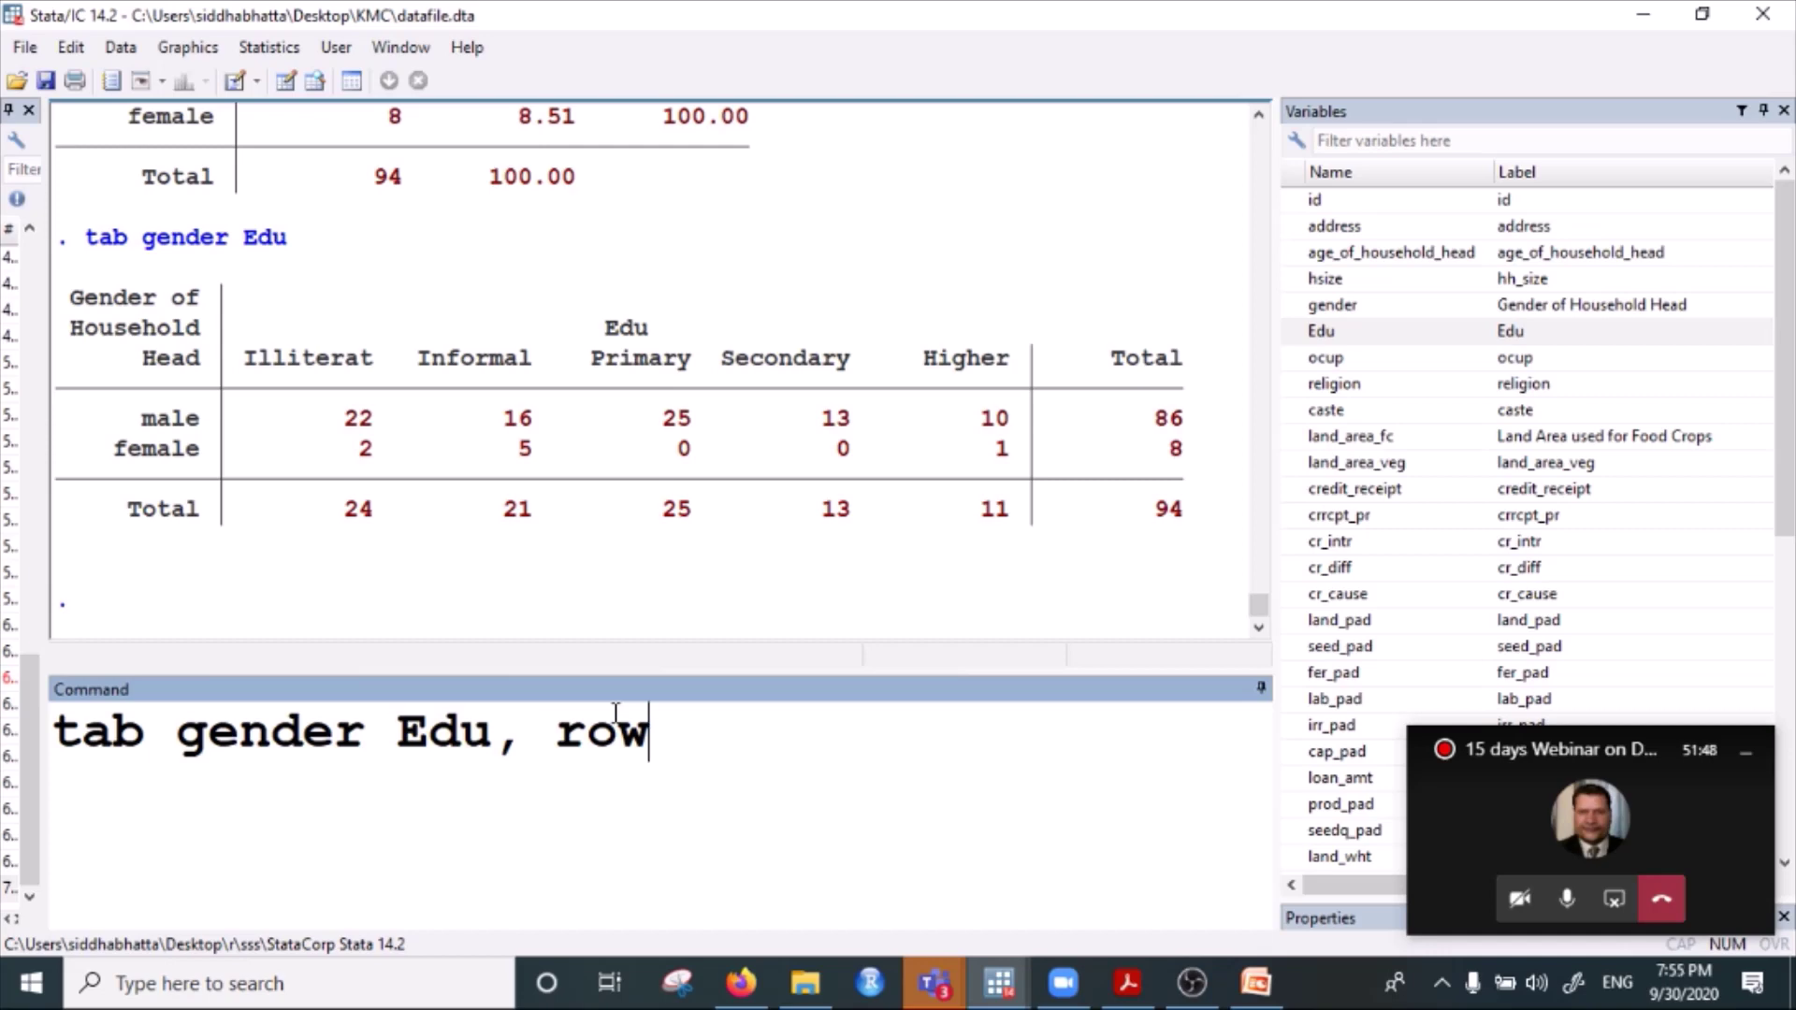
key(Return)
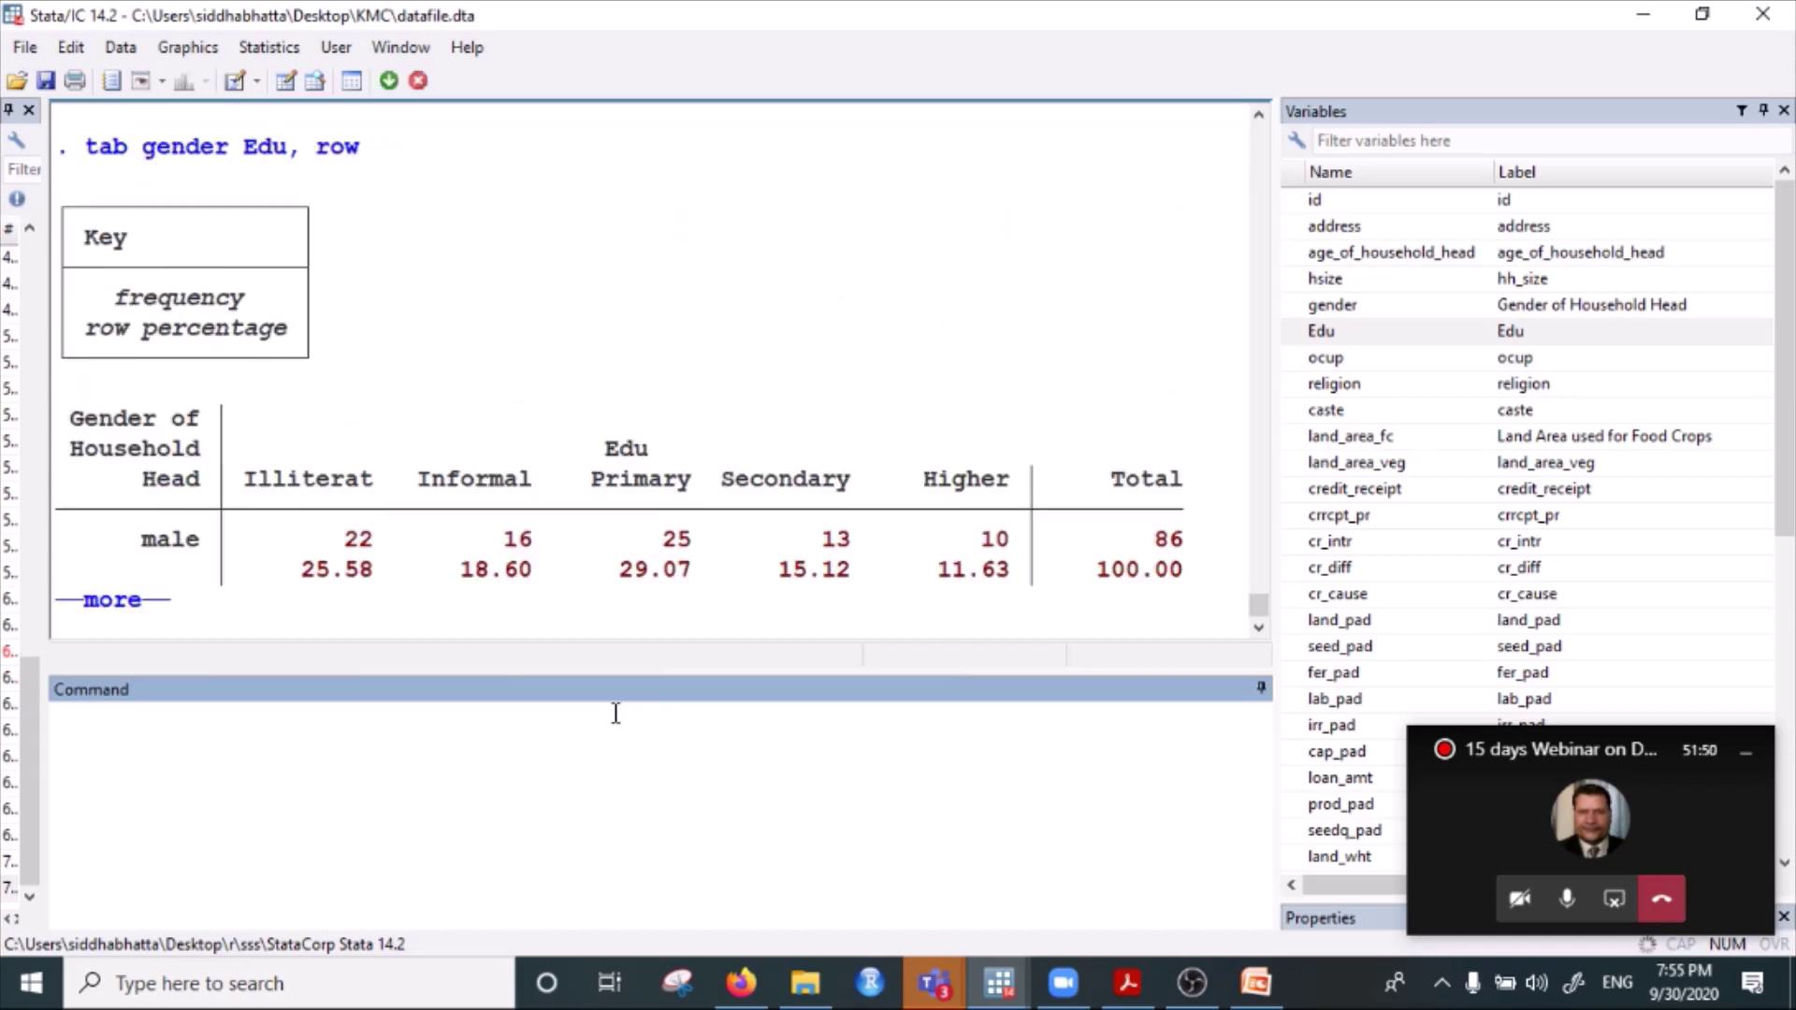
click(74, 602)
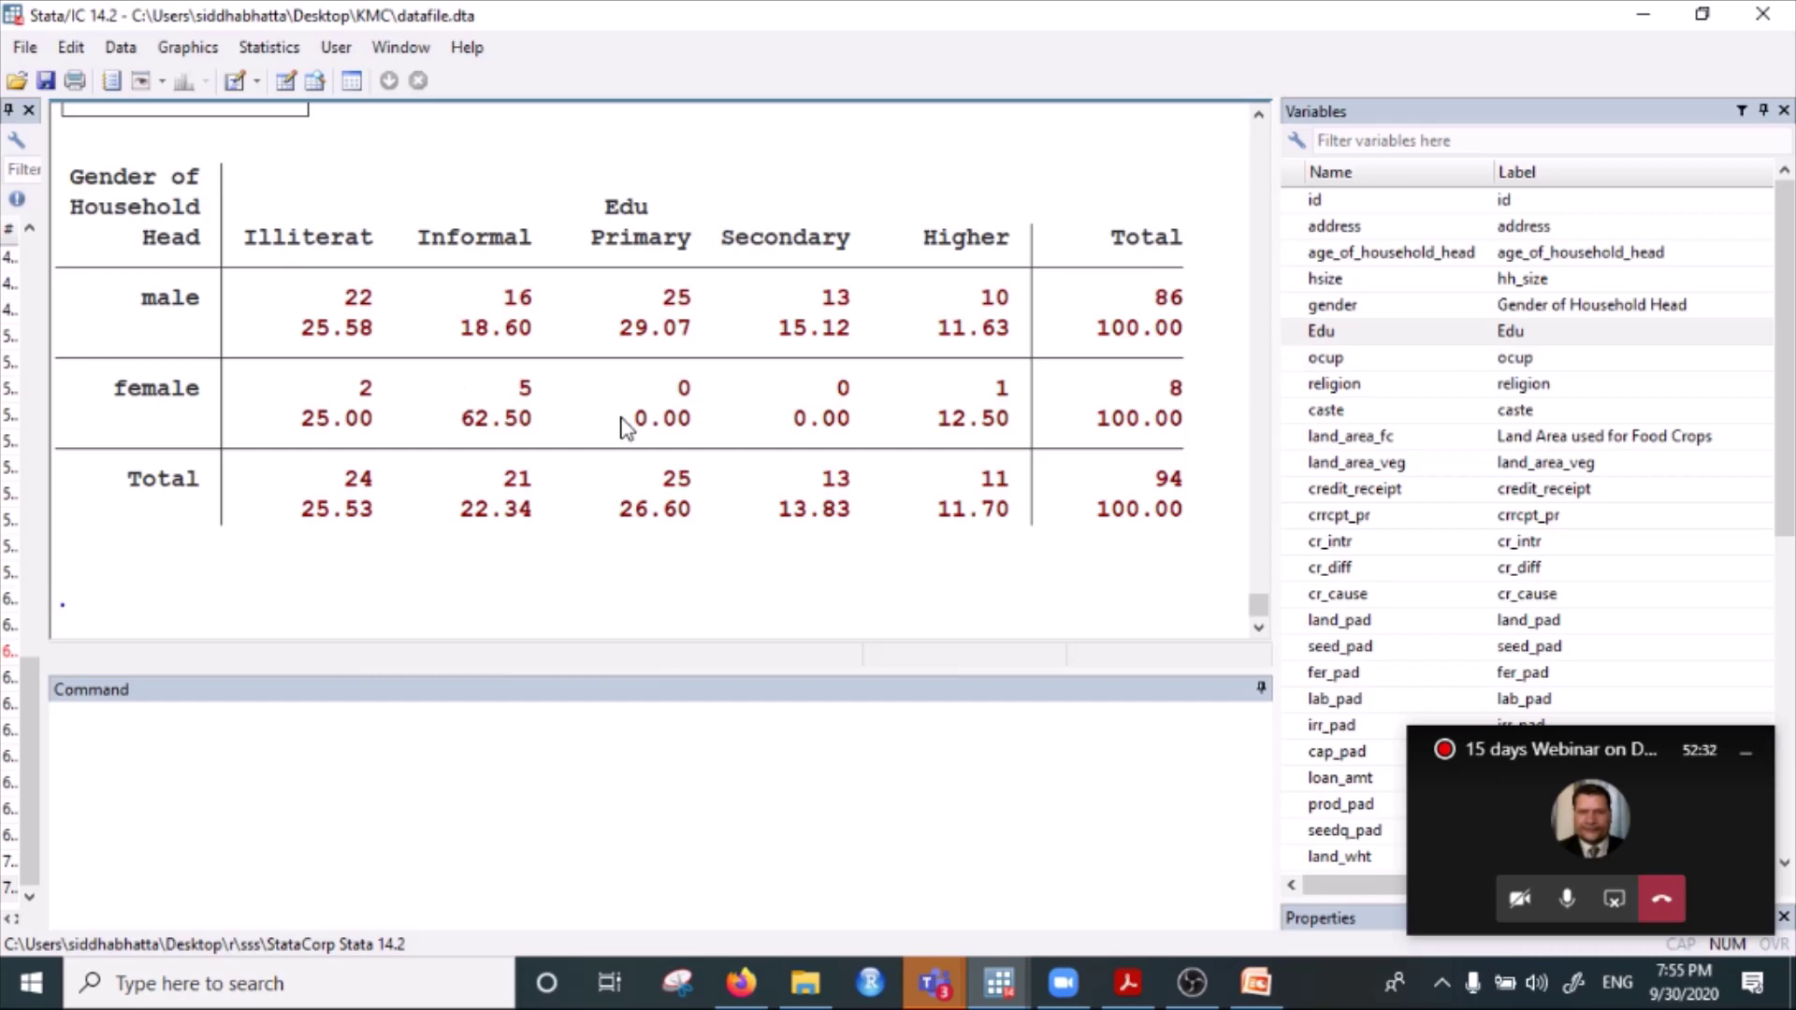
scroll(575, 310, up, 4)
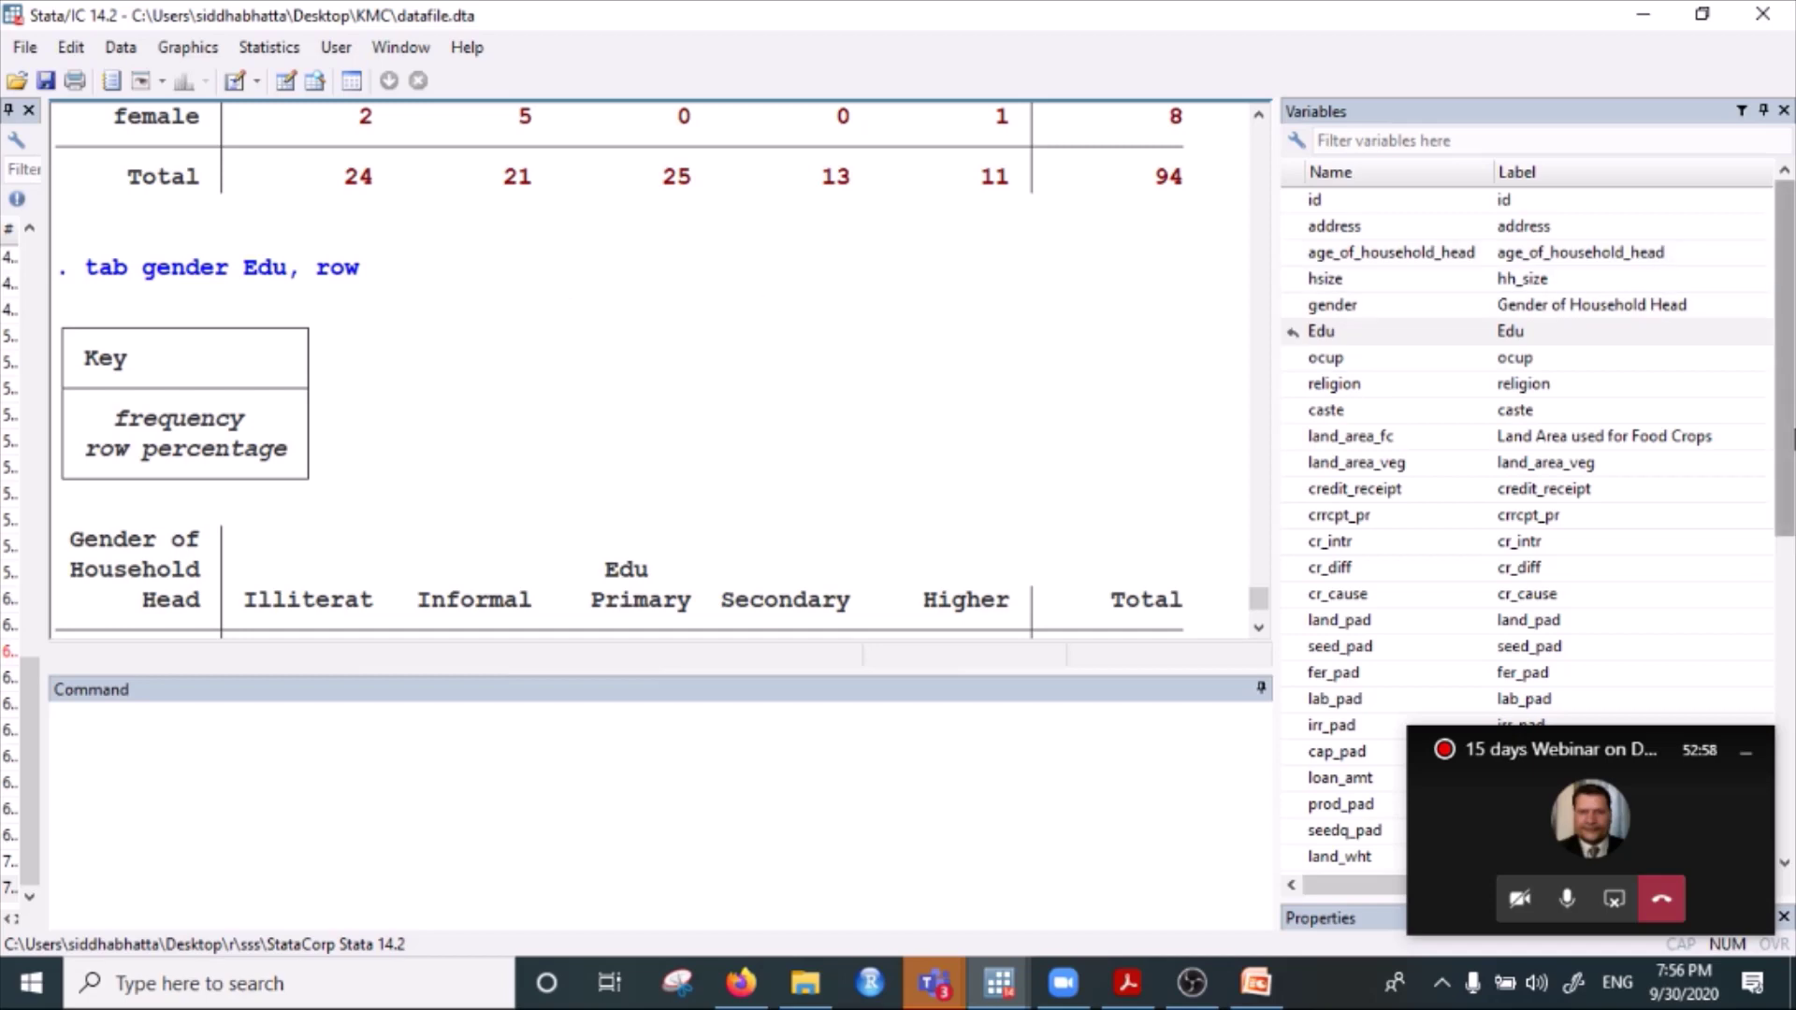
drag(1540, 767, 1562, 573)
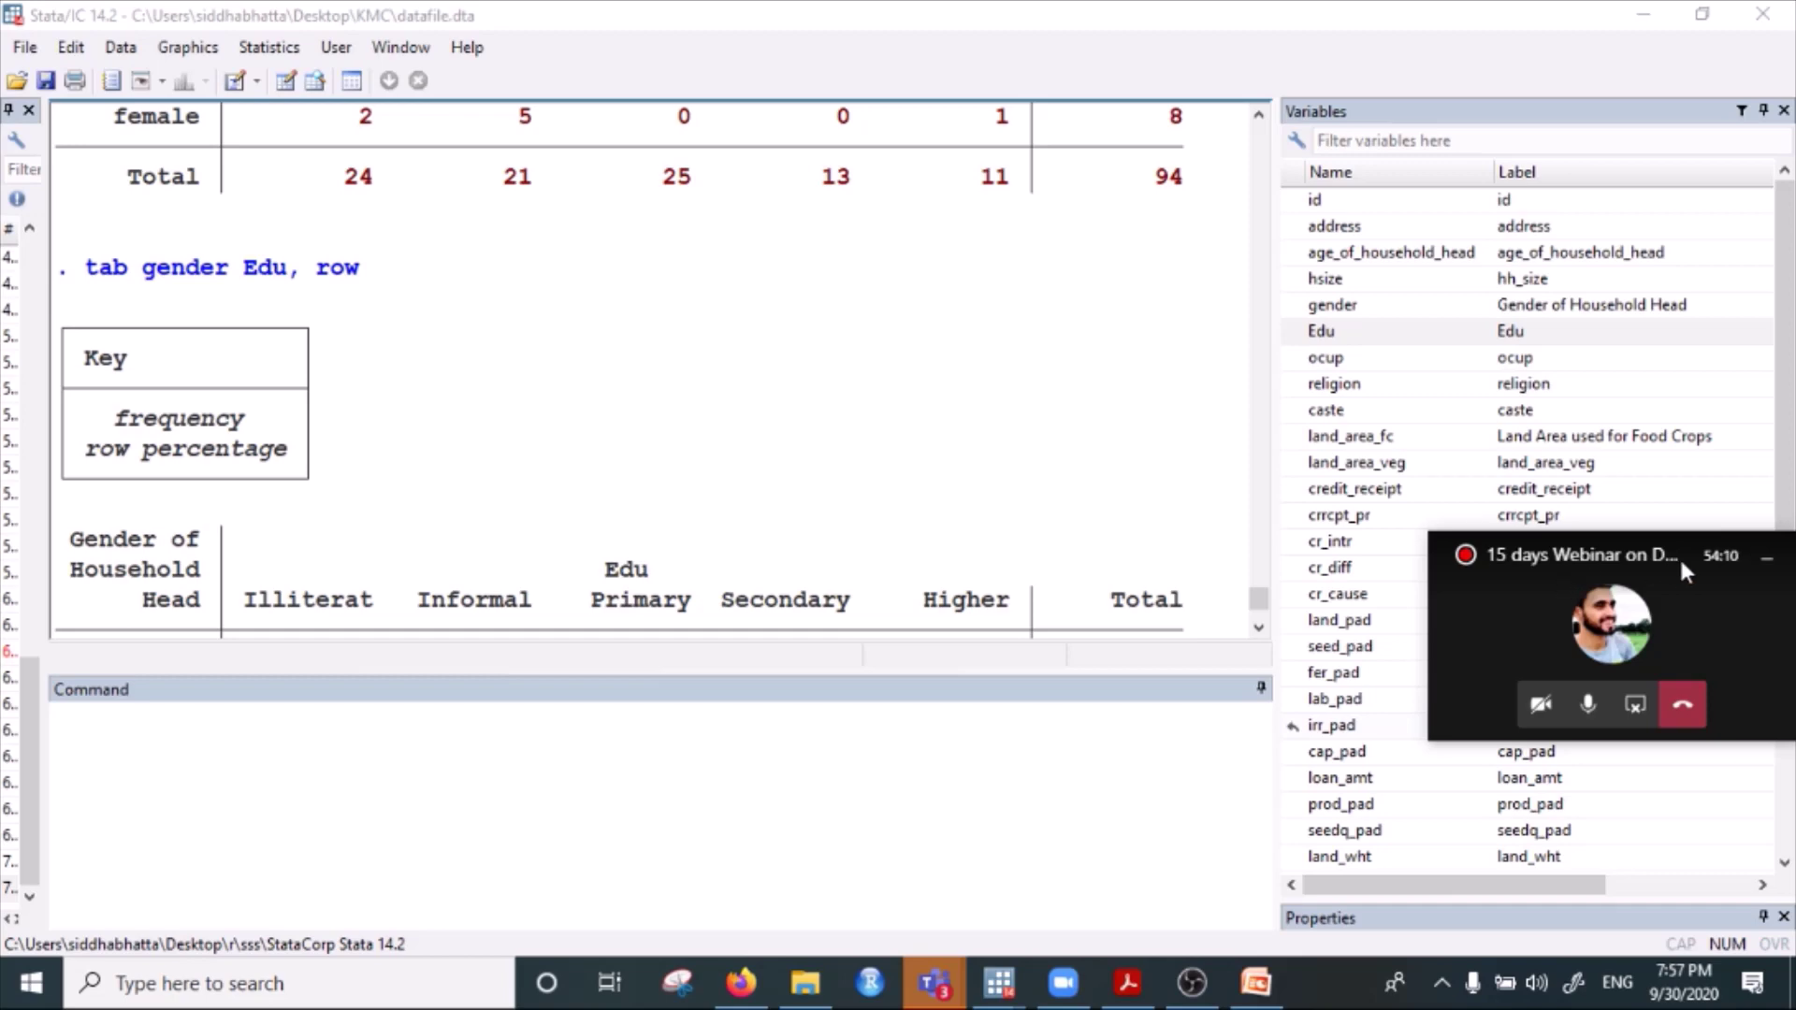
drag(1633, 563, 1530, 356)
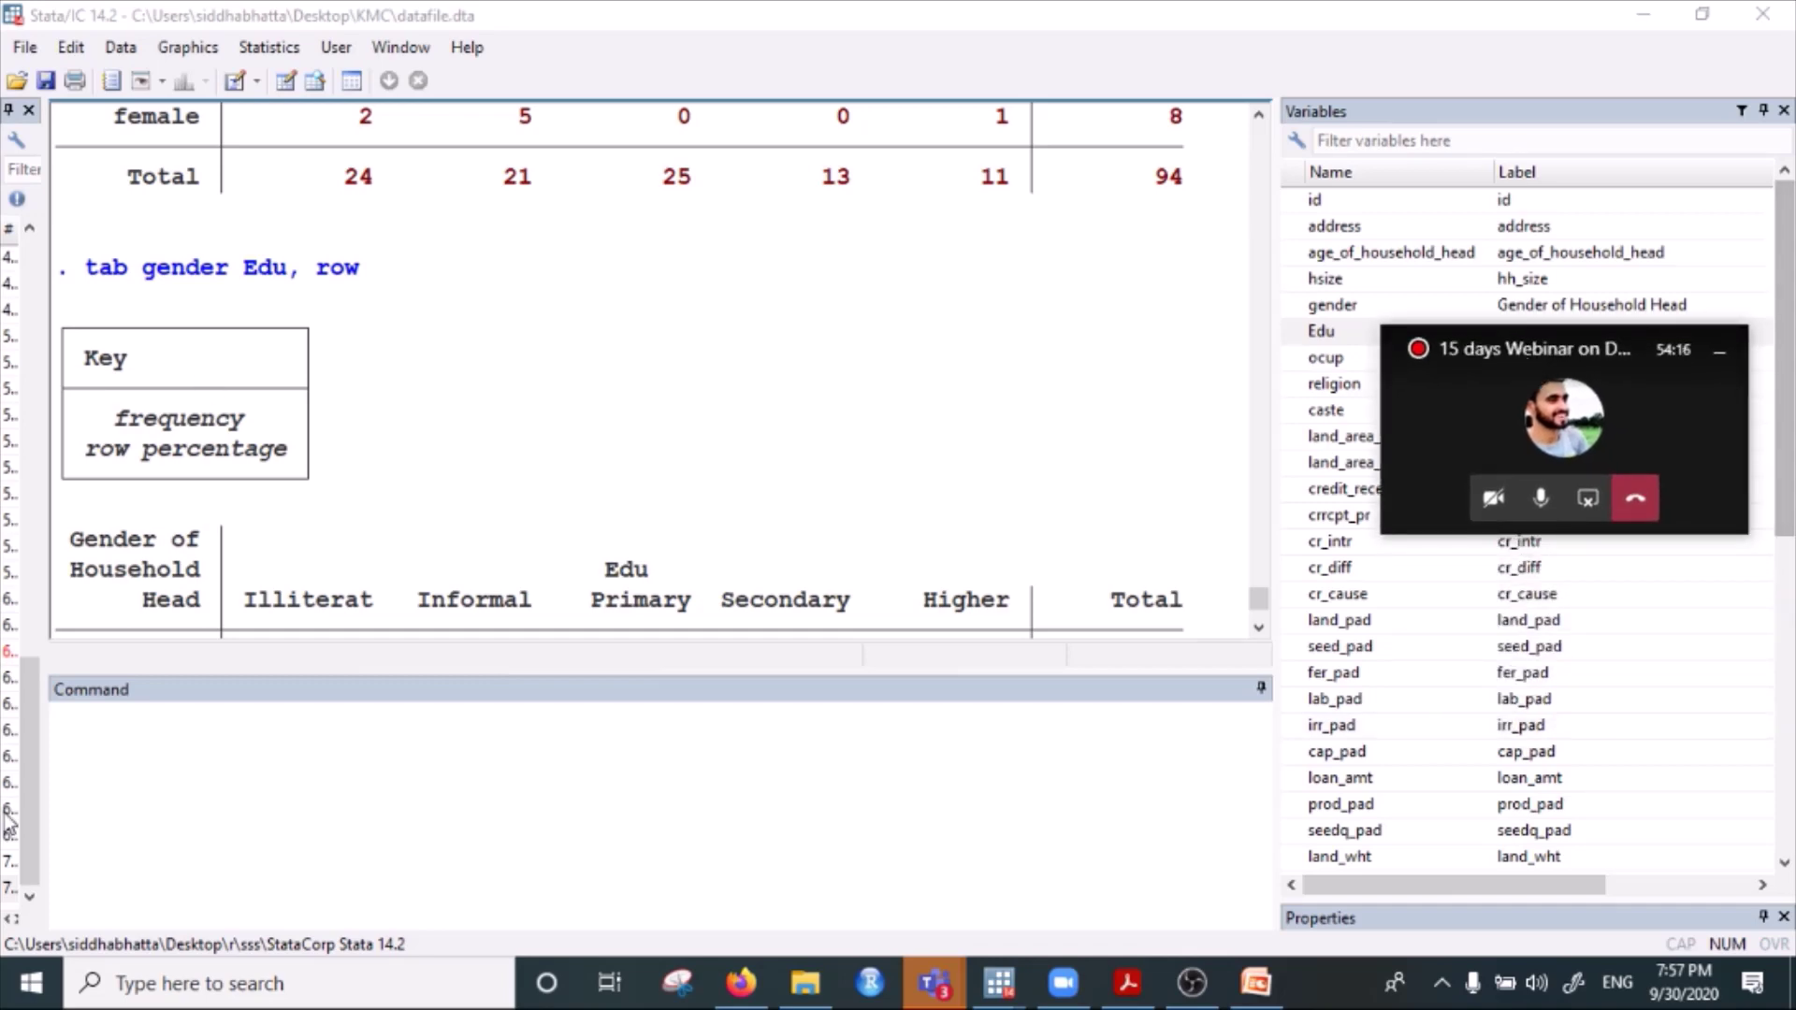
scroll(155, 588, down, 4)
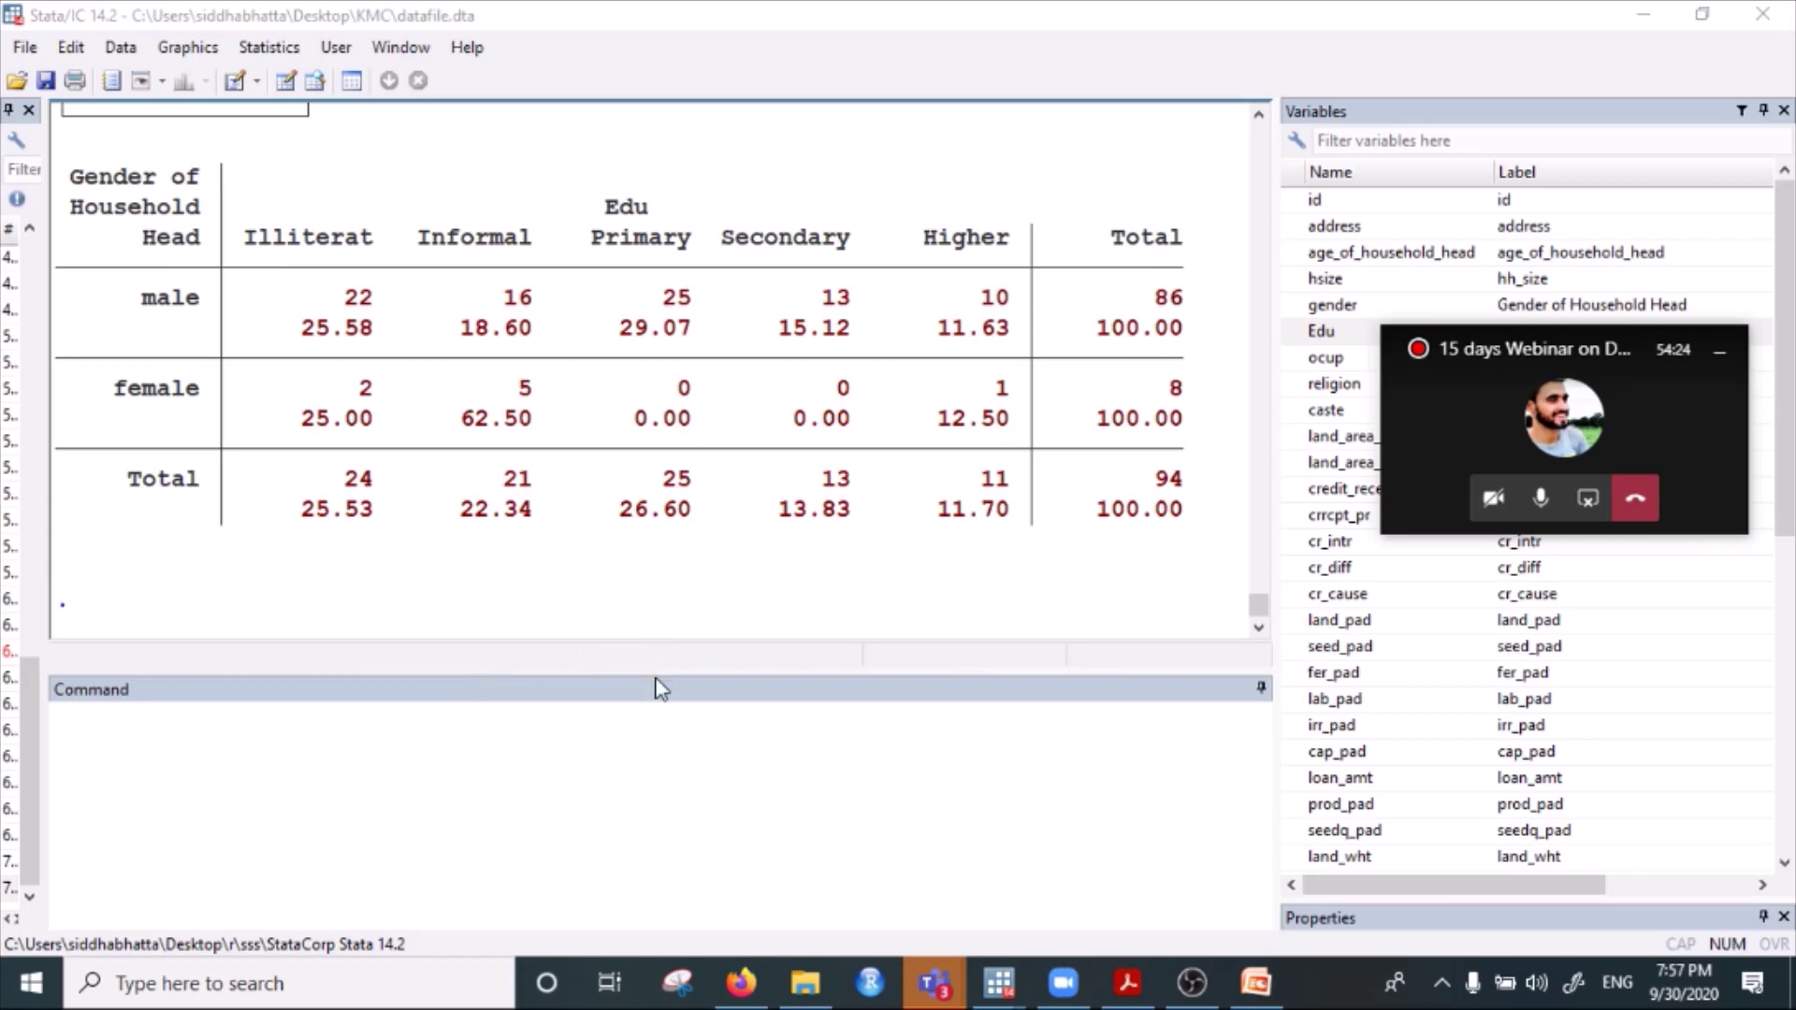
Check the Teams meeting window, minimize it, and review the gender by Edu table with row percentages again.
mouse_move(912, 988)
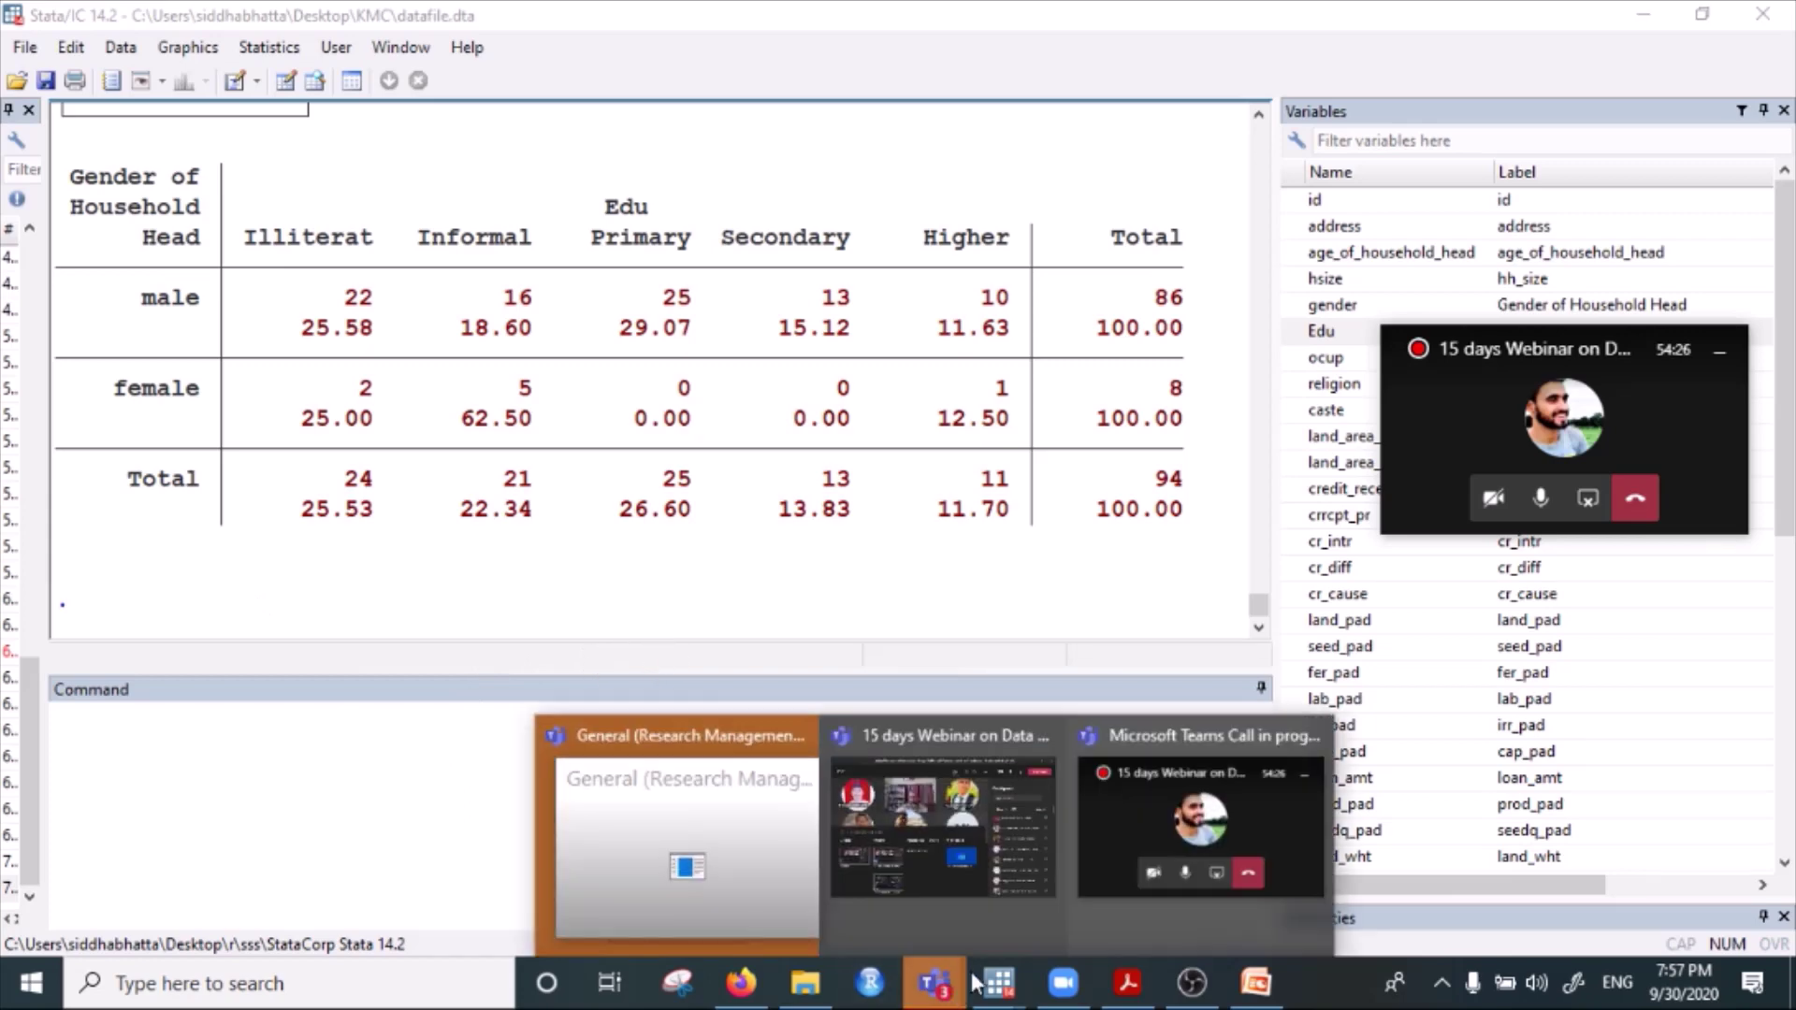
click(973, 874)
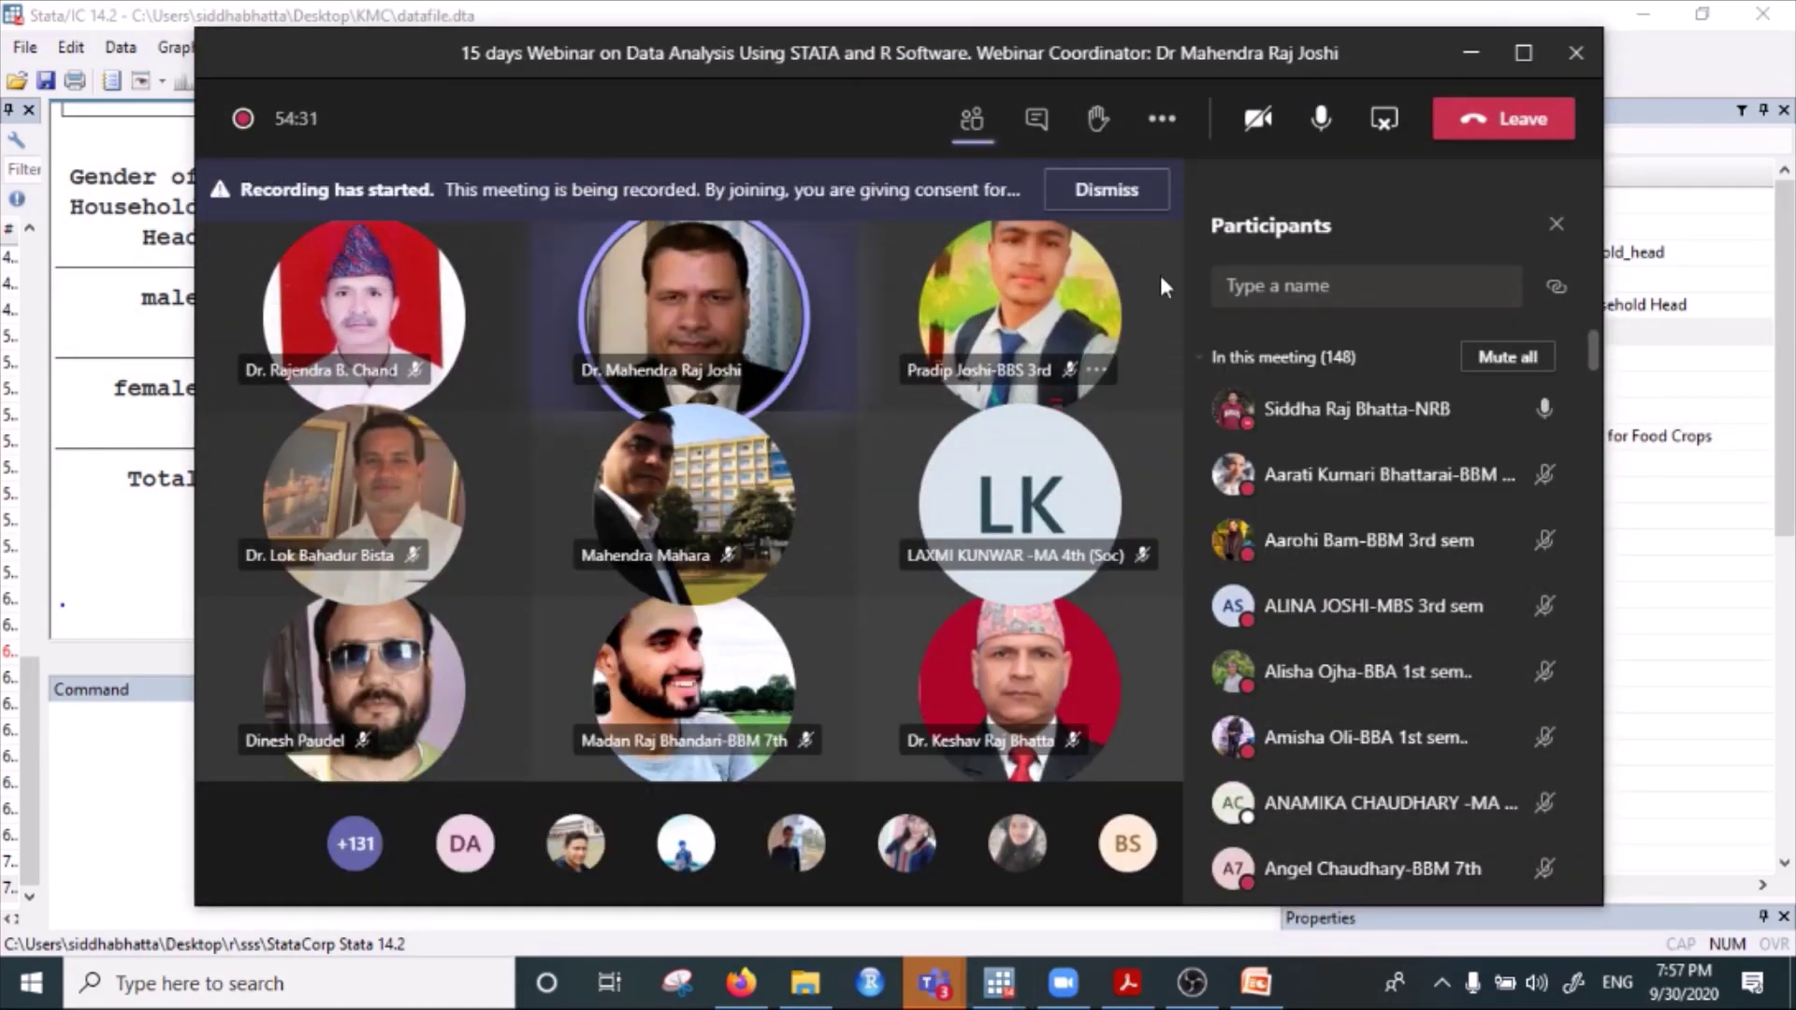
click(1471, 52)
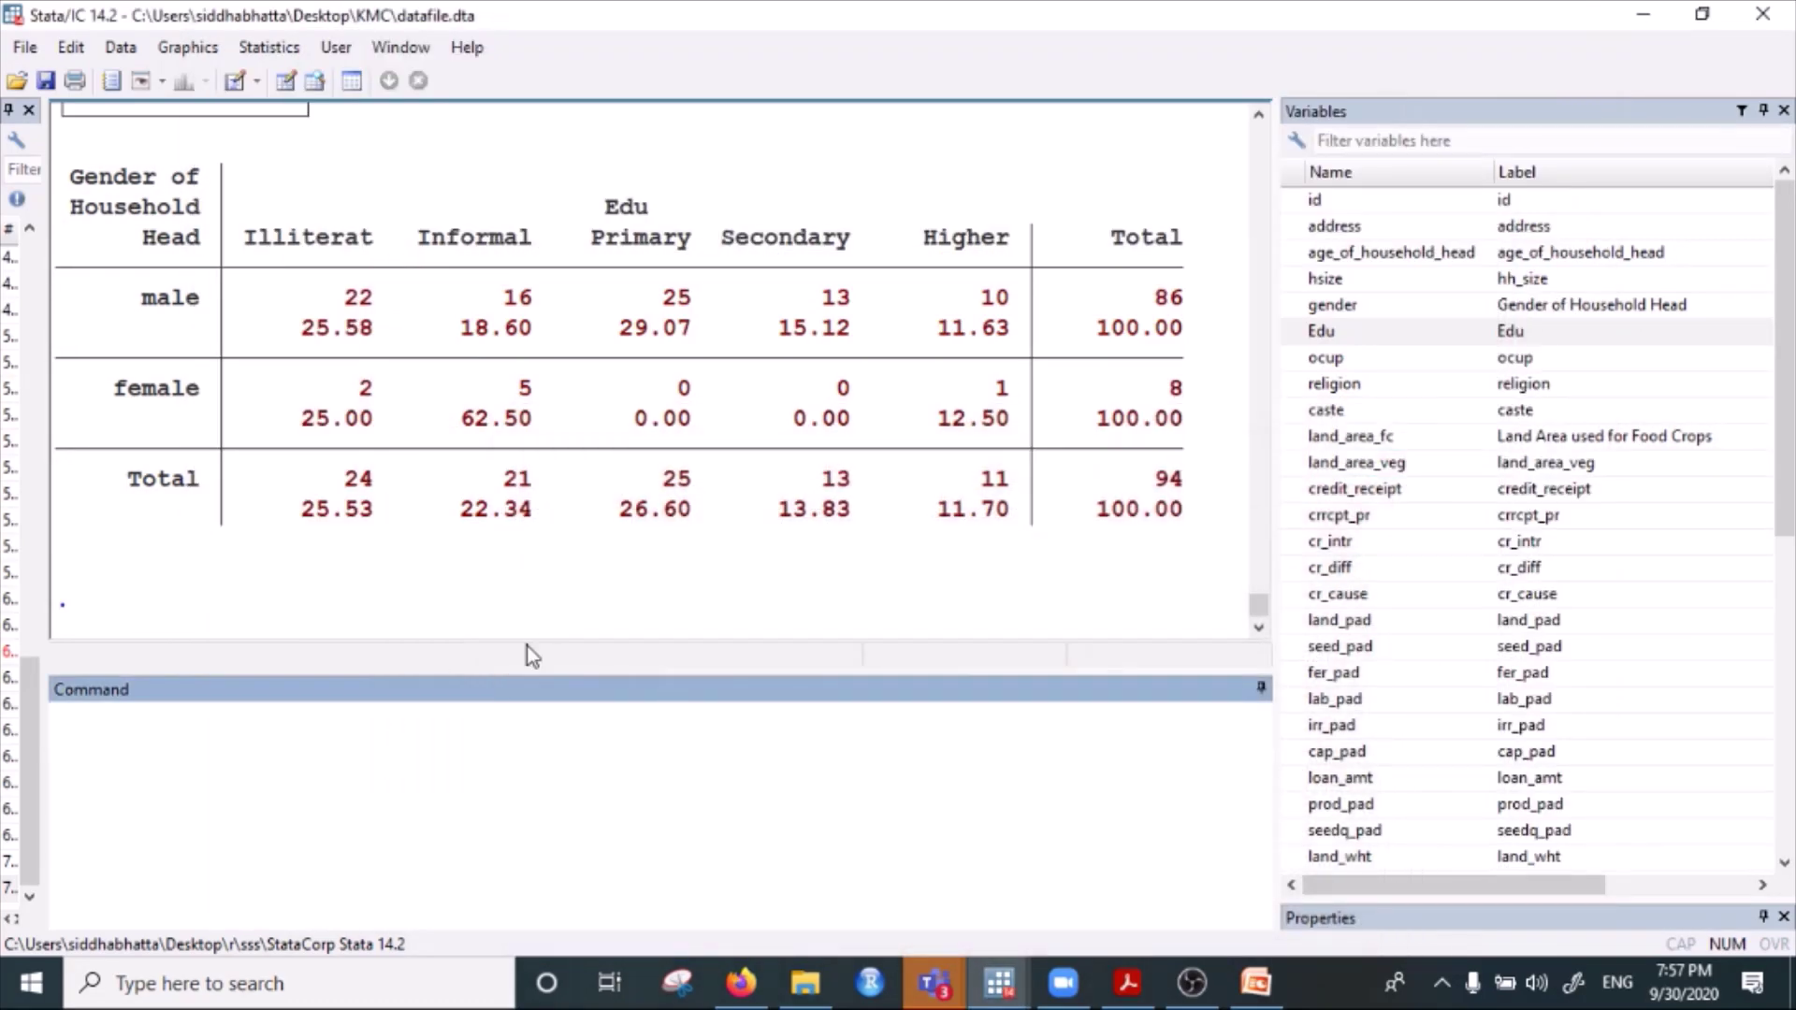
scroll(462, 534, up, 4)
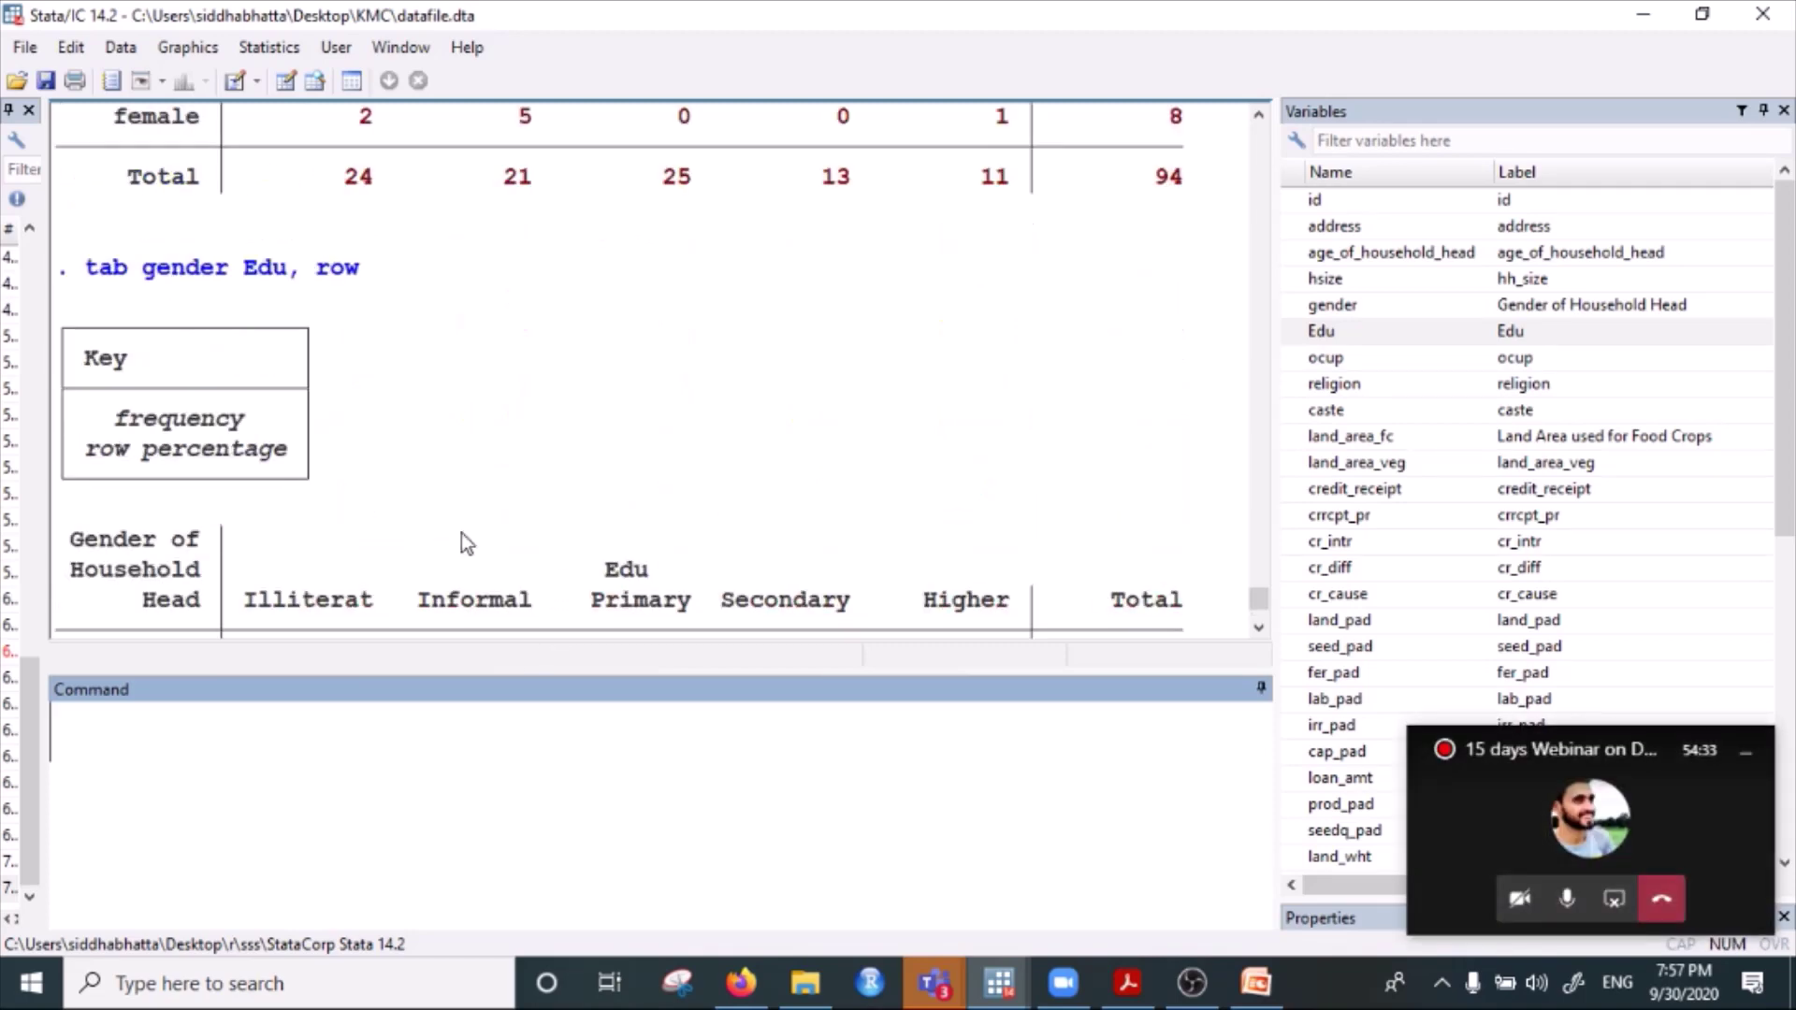
scroll(462, 533, down, 4)
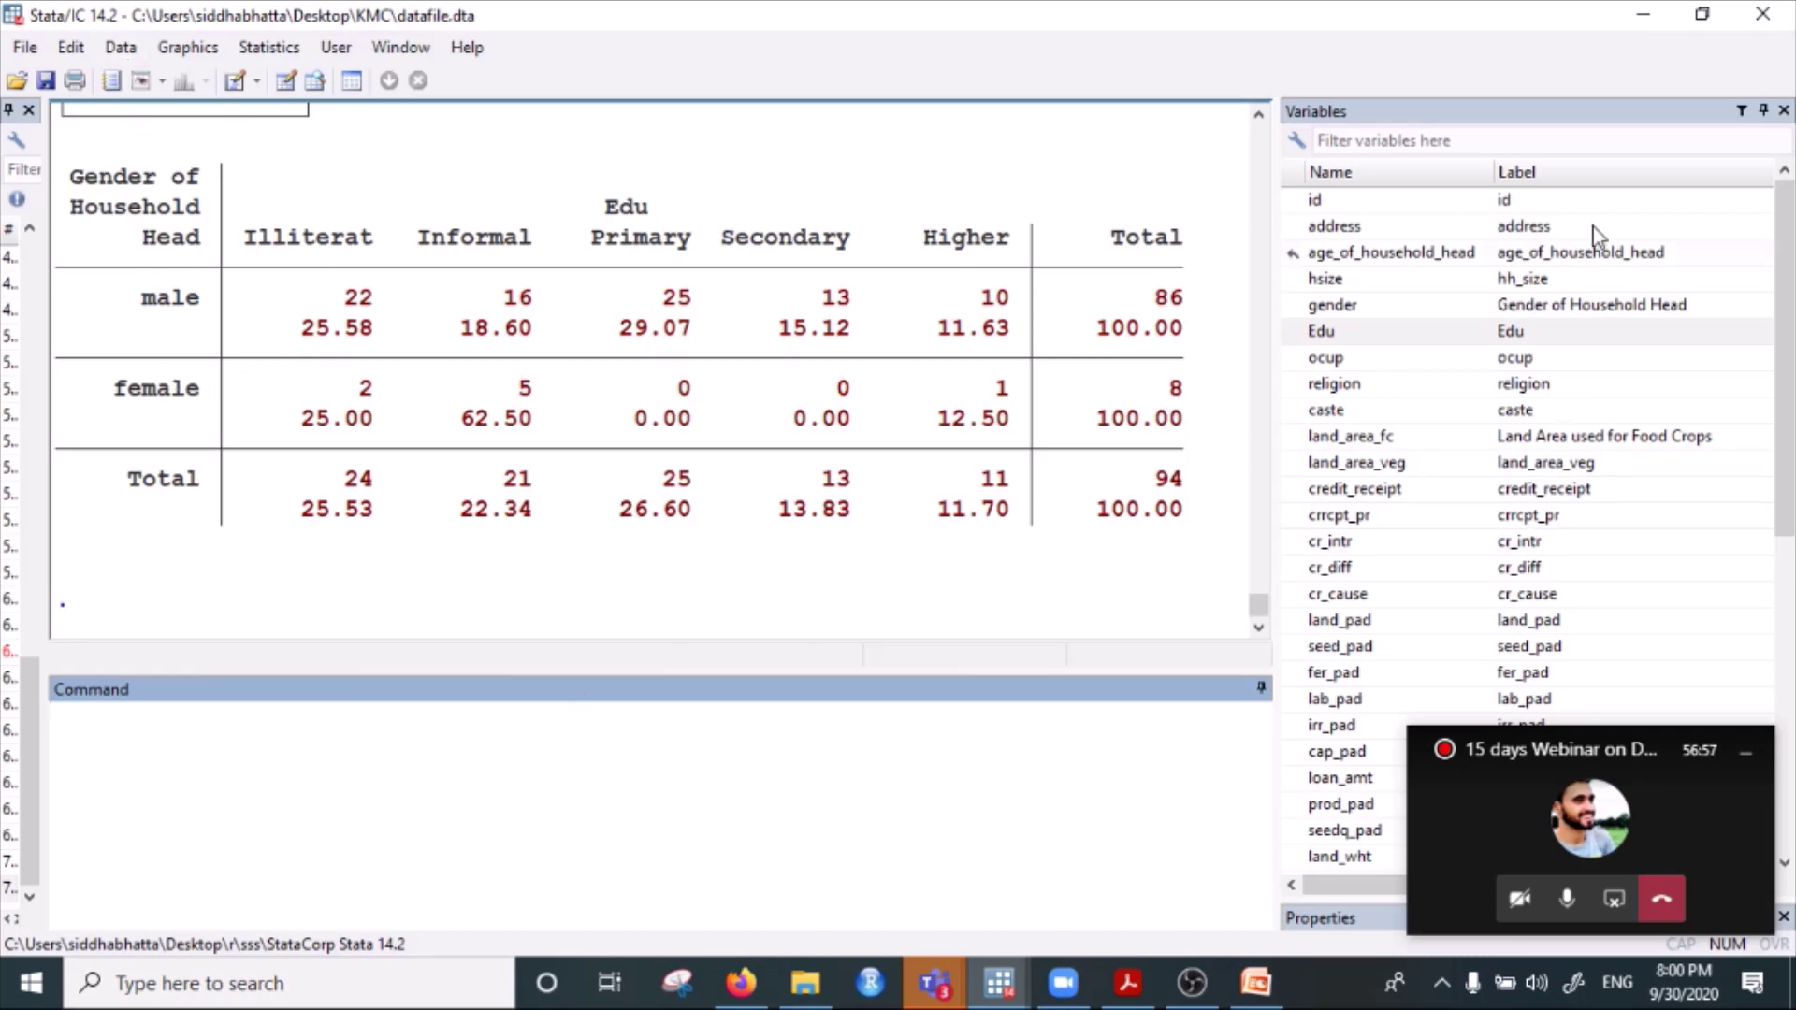
Open the Data Editor, keep it in edit mode, and inspect the codes behind the religion value in row 10 and the gender value in row 6.
click(314, 80)
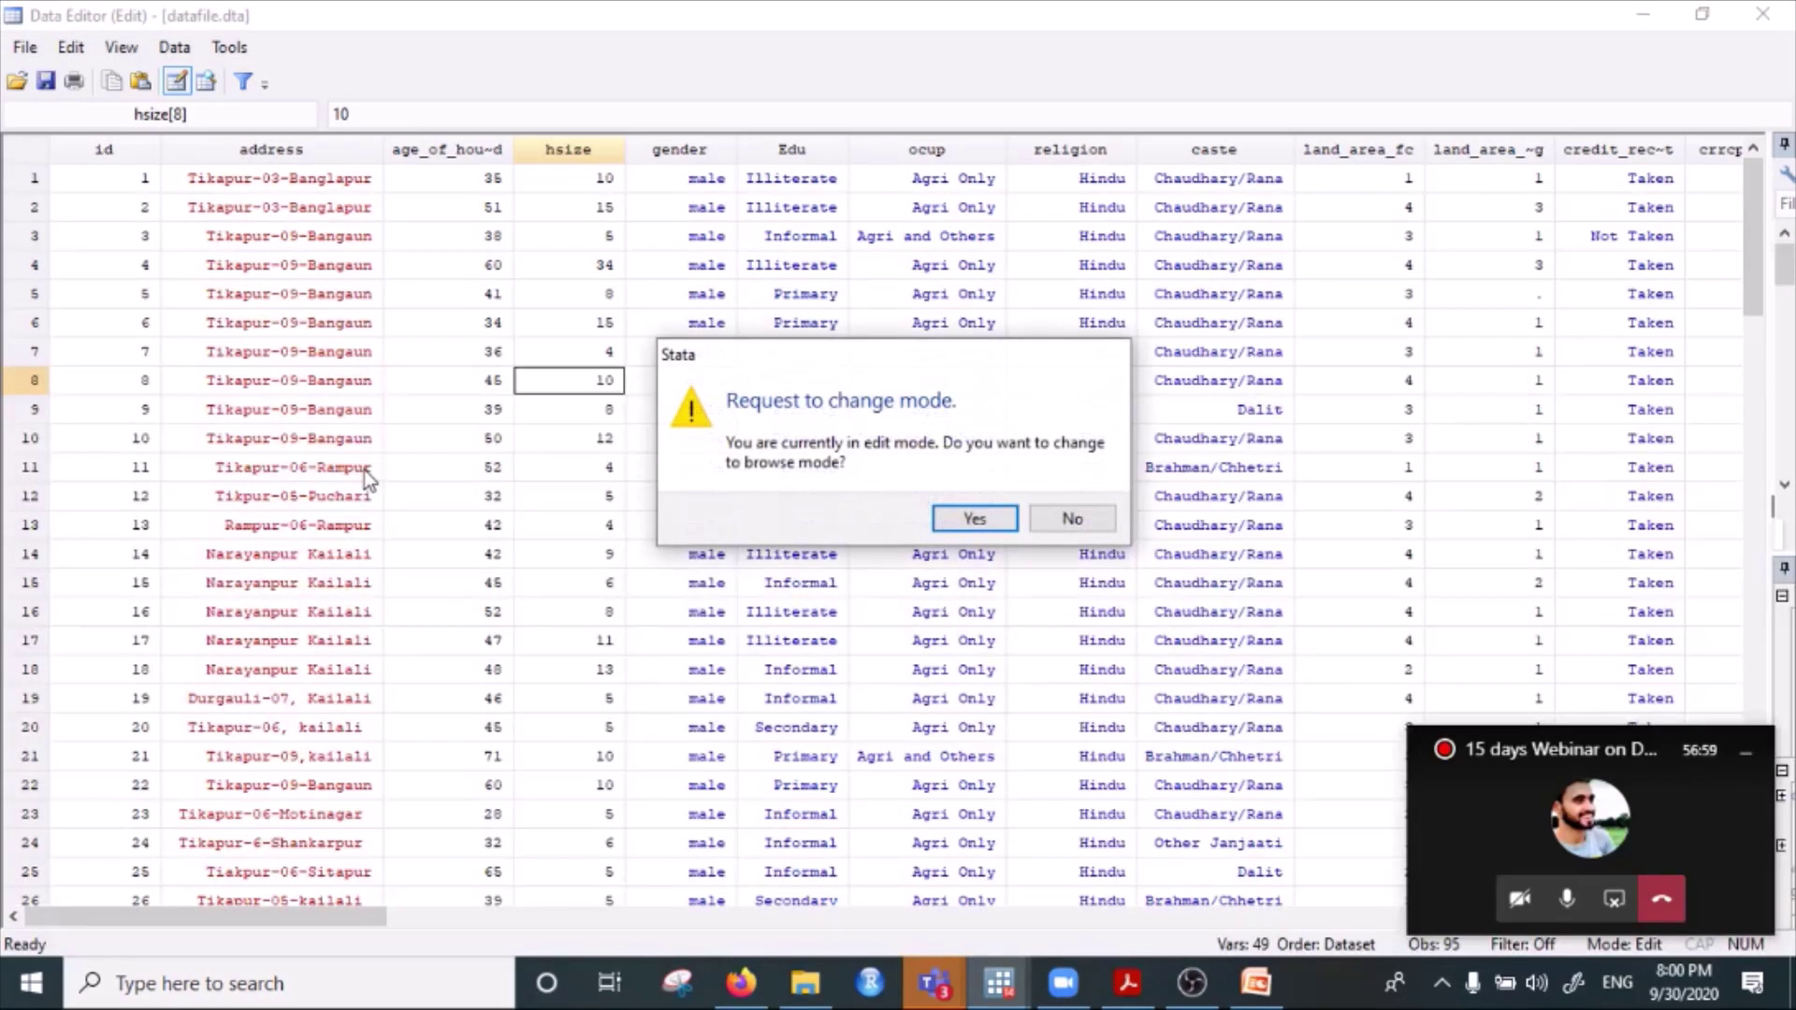
click(1111, 529)
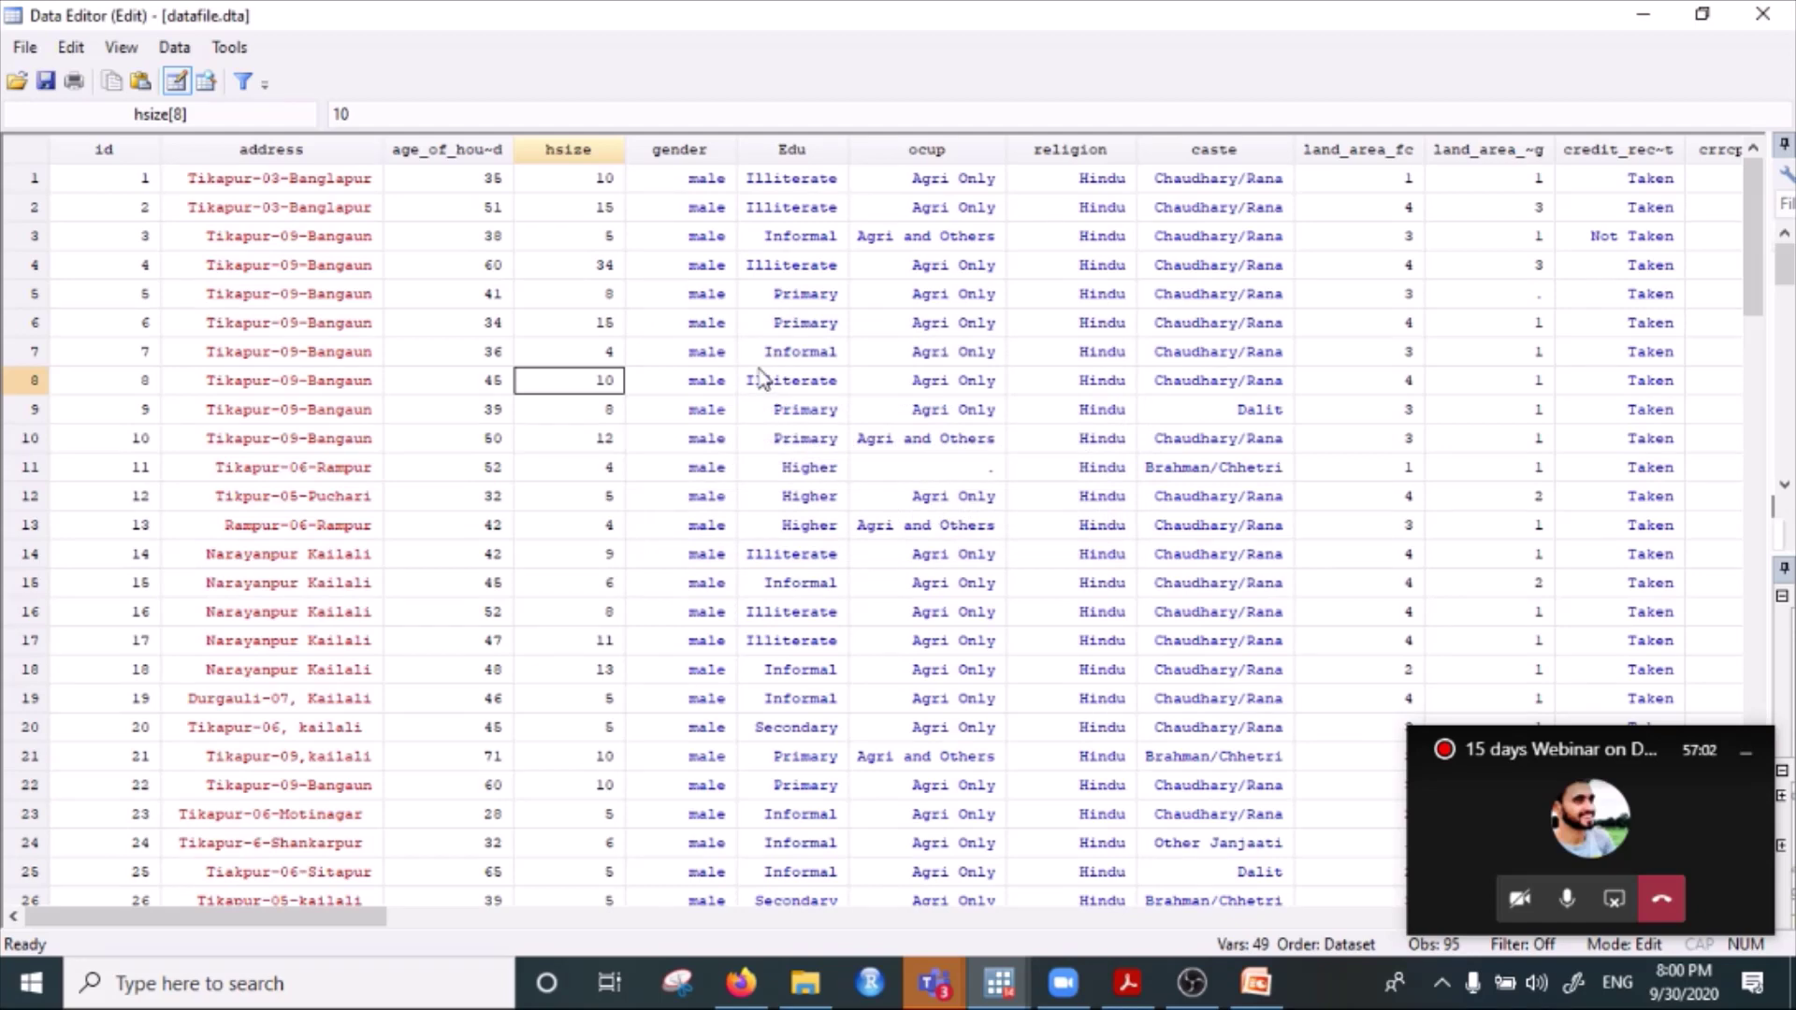
click(744, 202)
drag(705, 179, 1136, 884)
click(1050, 436)
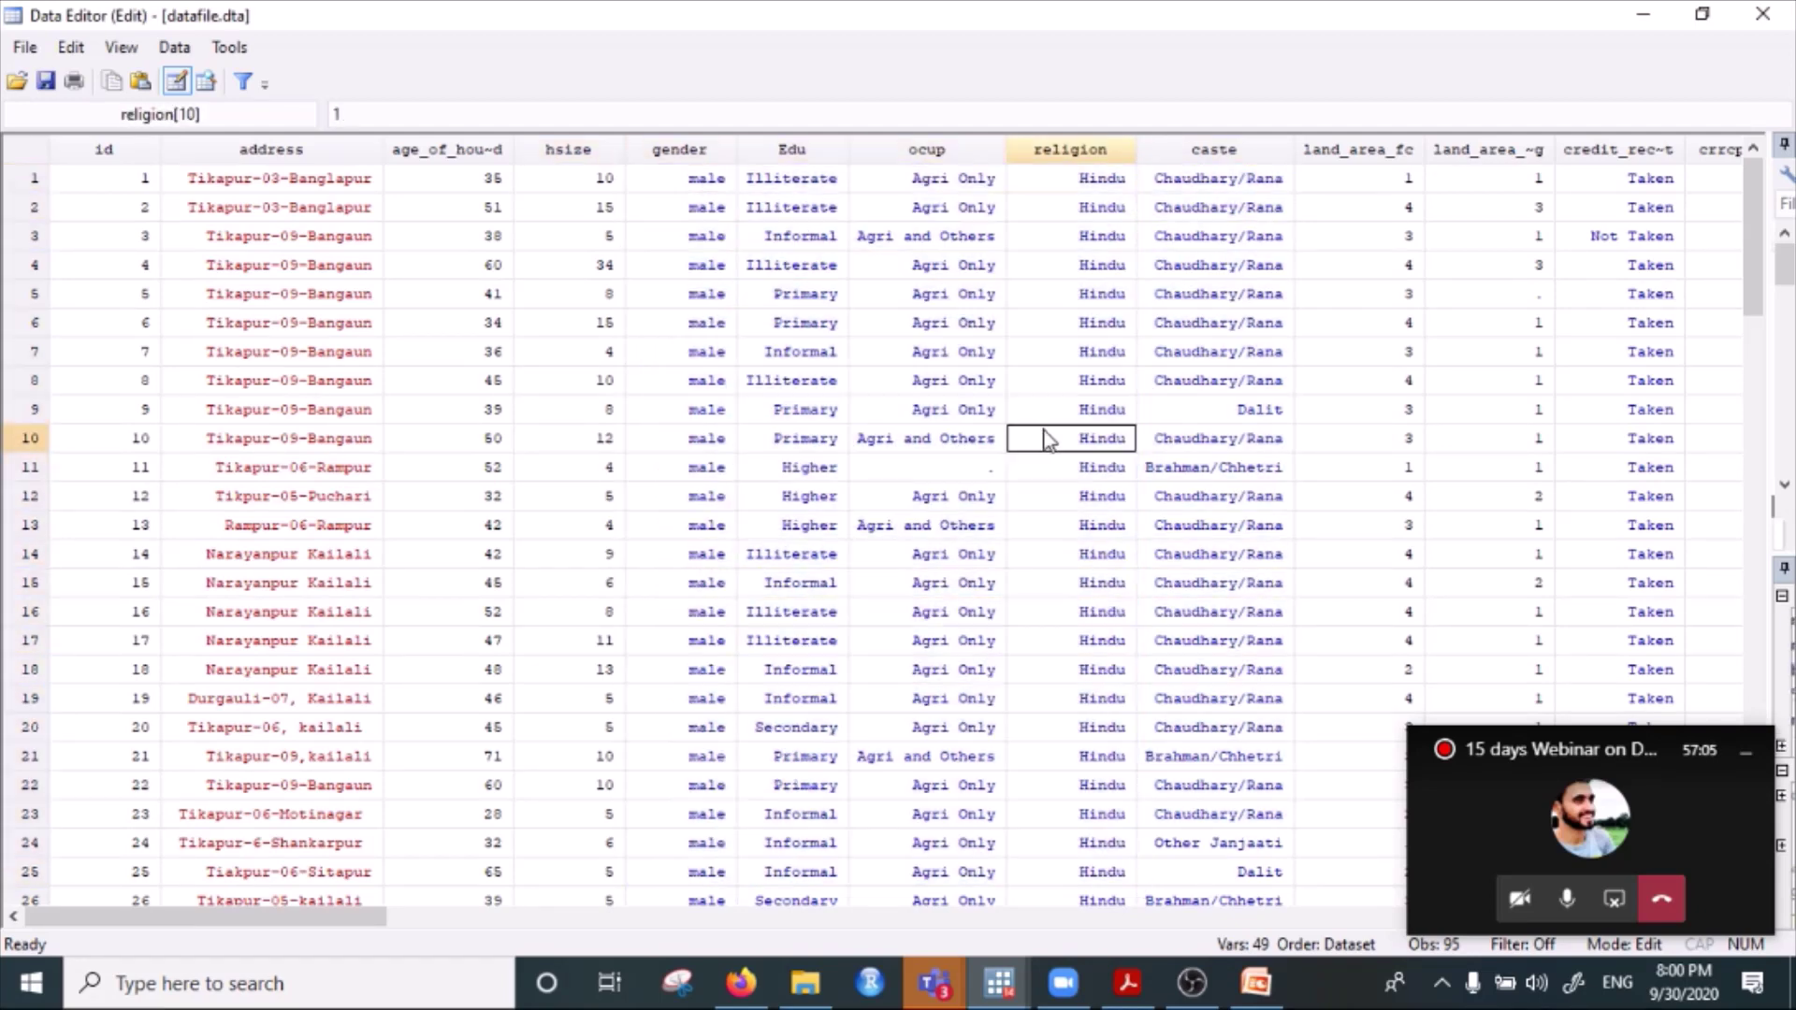
click(714, 335)
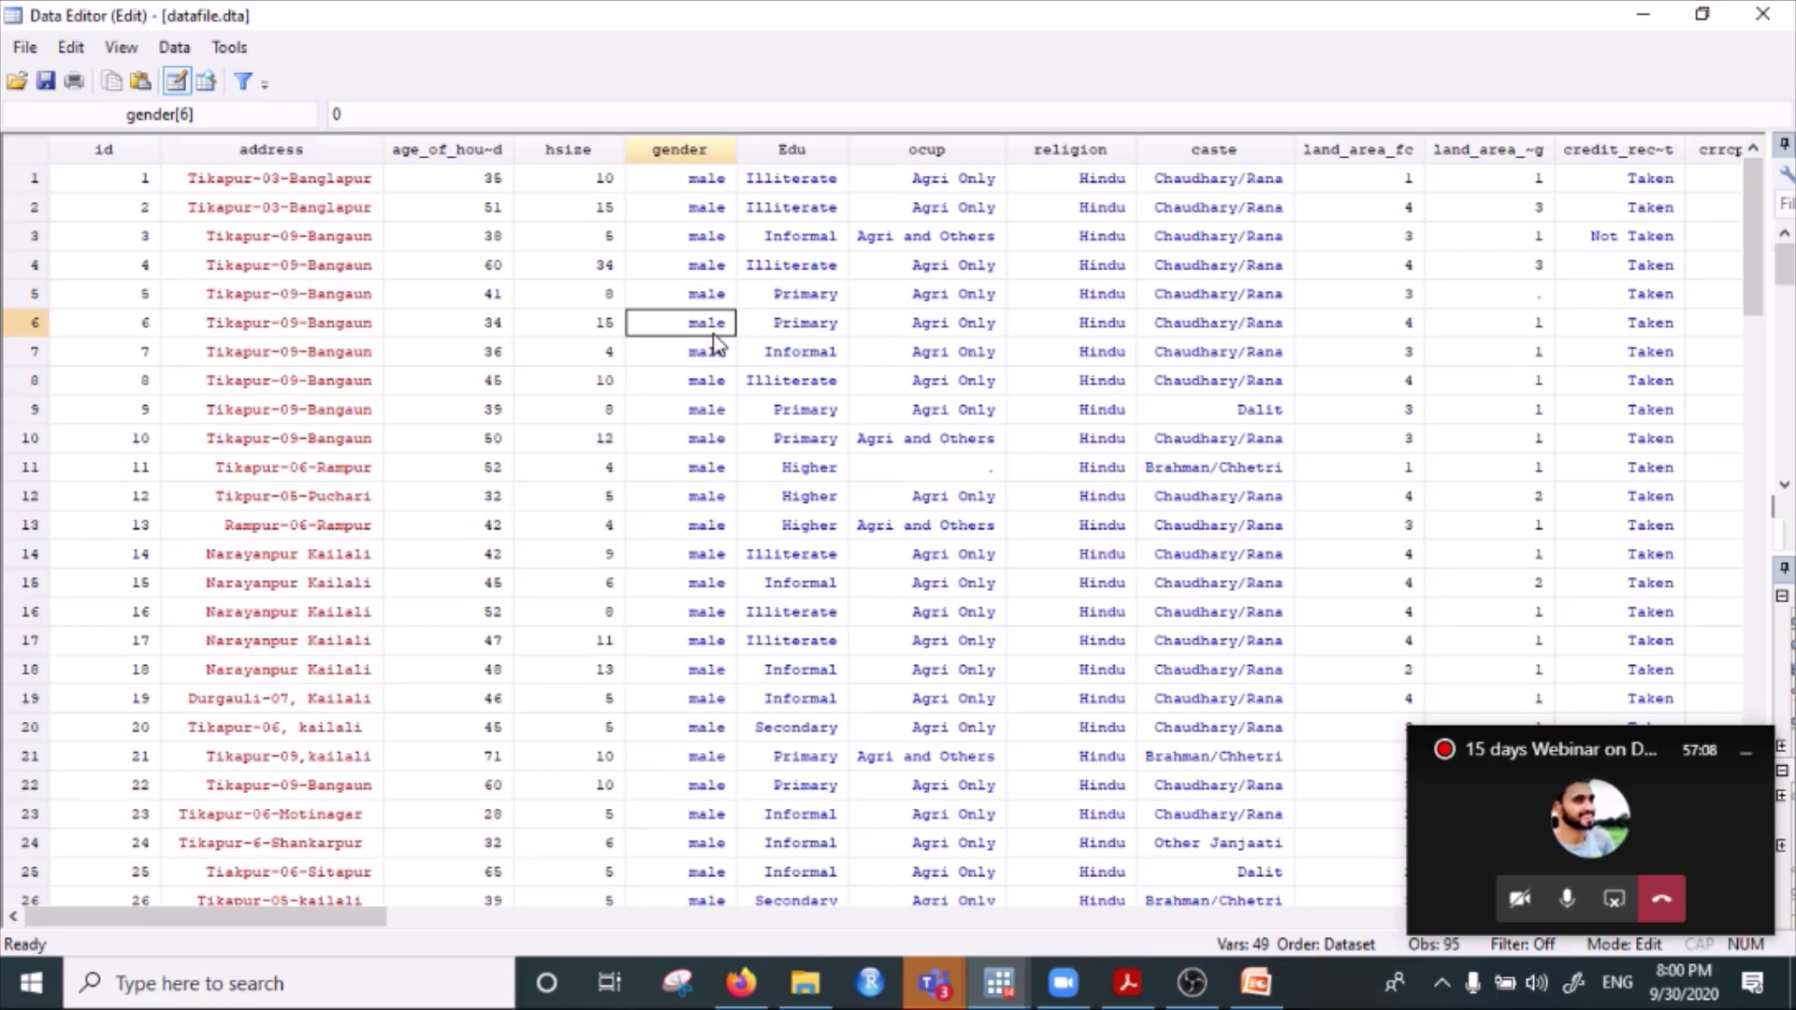
Step through row 6 between gender and land_area_fc to compare value labels with their numeric codes, and return to the main window.
key(Right)
key(Right)
key(Right)
key(Right)
key(Right)
key(Right)
key(Right)
key(Right)
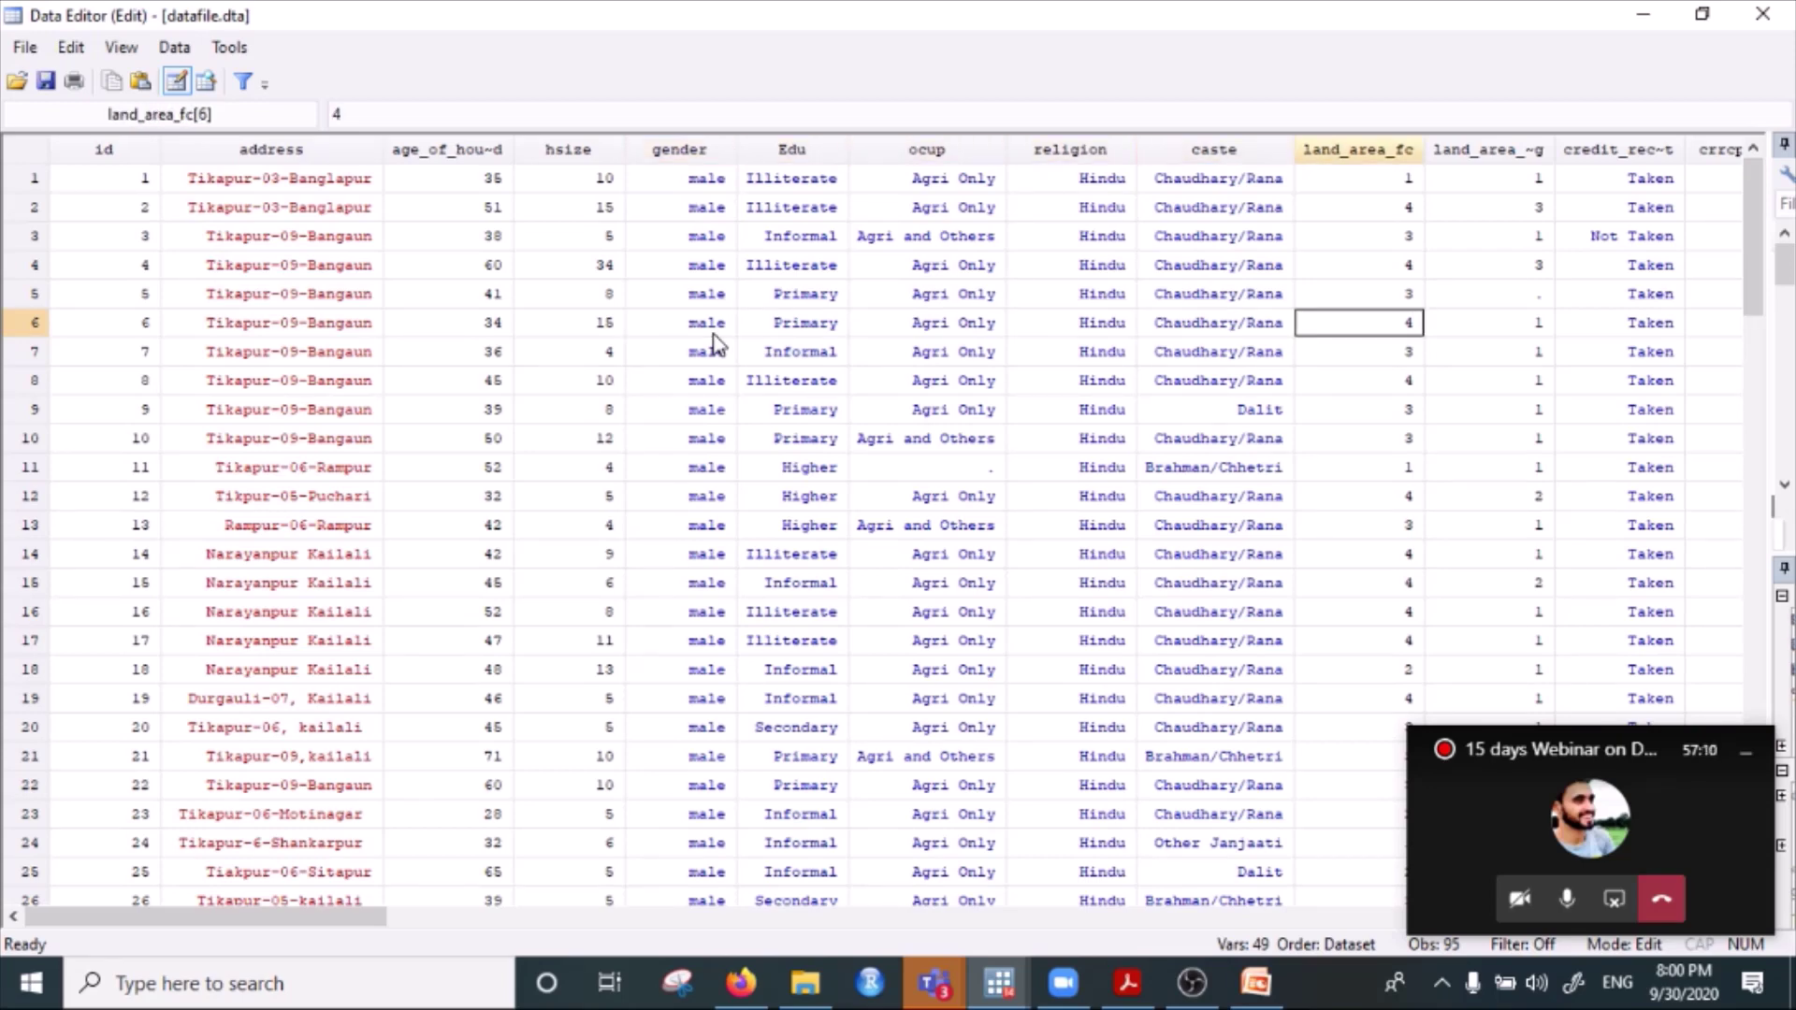
key(Left)
key(Left)
key(Left)
key(Left)
key(Left)
key(Left)
key(Left)
key(Left)
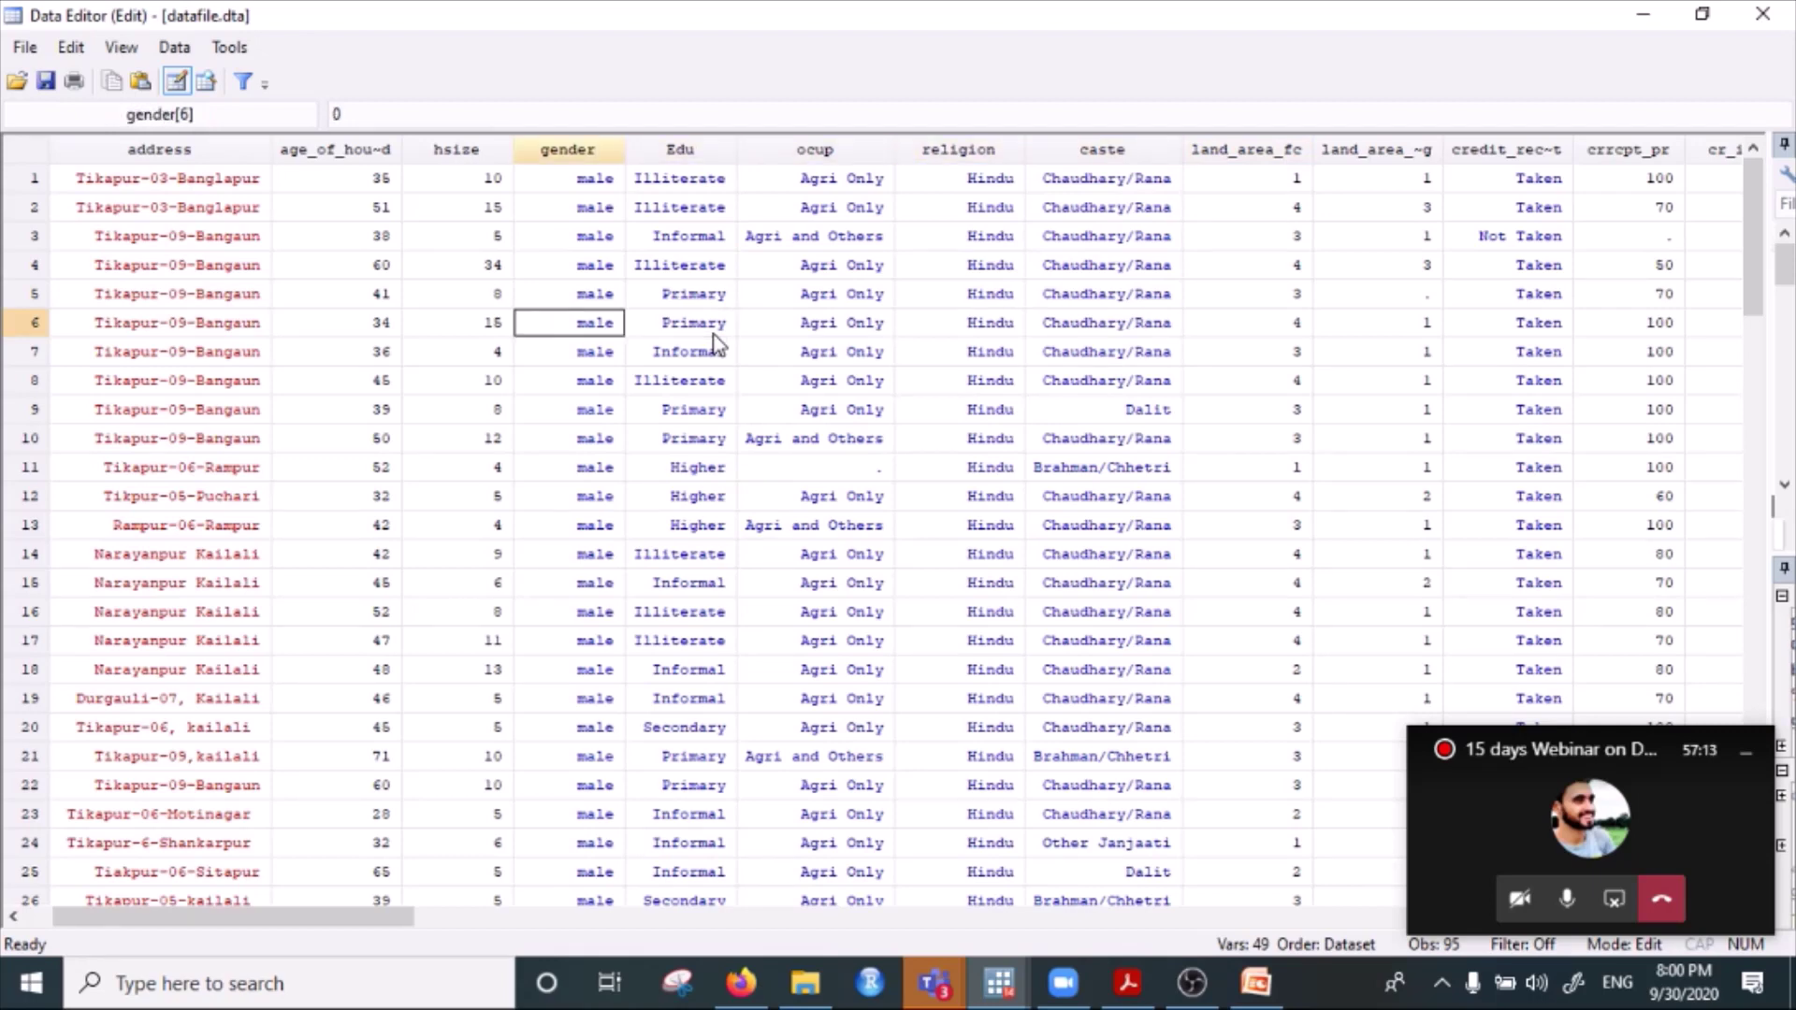
key(Right)
key(Right)
key(Right)
key(Right)
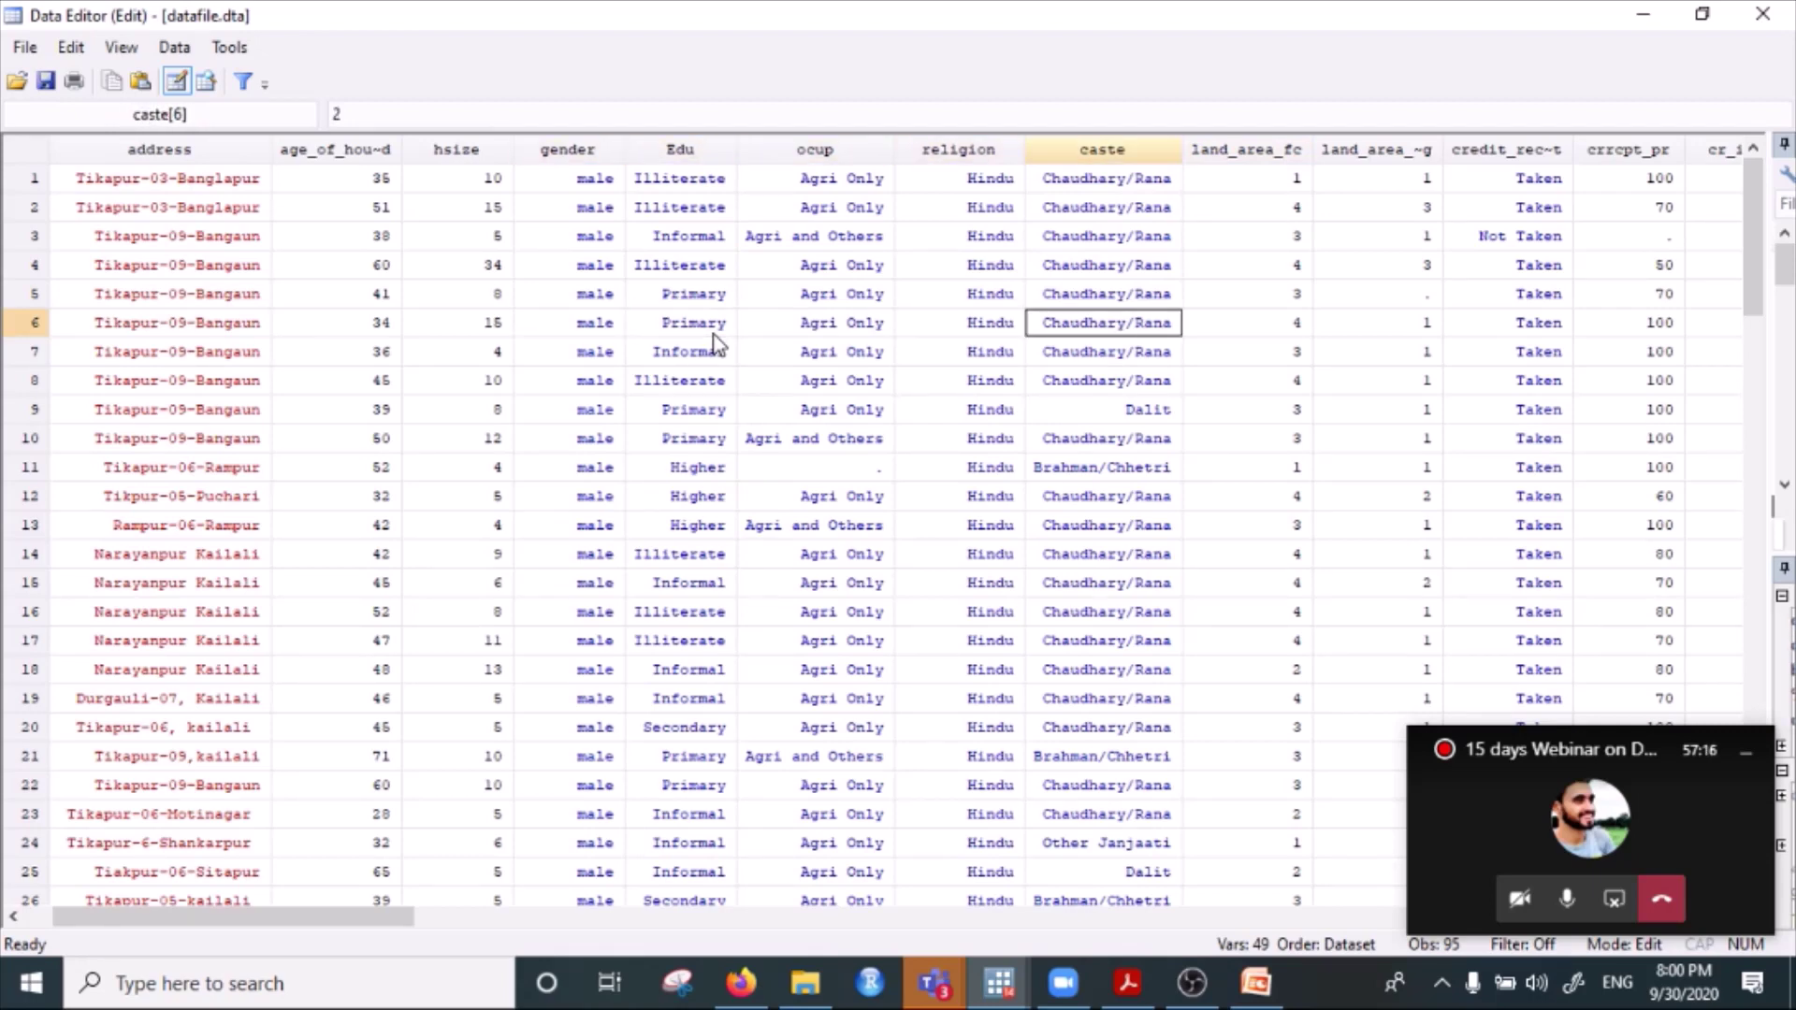
click(1643, 12)
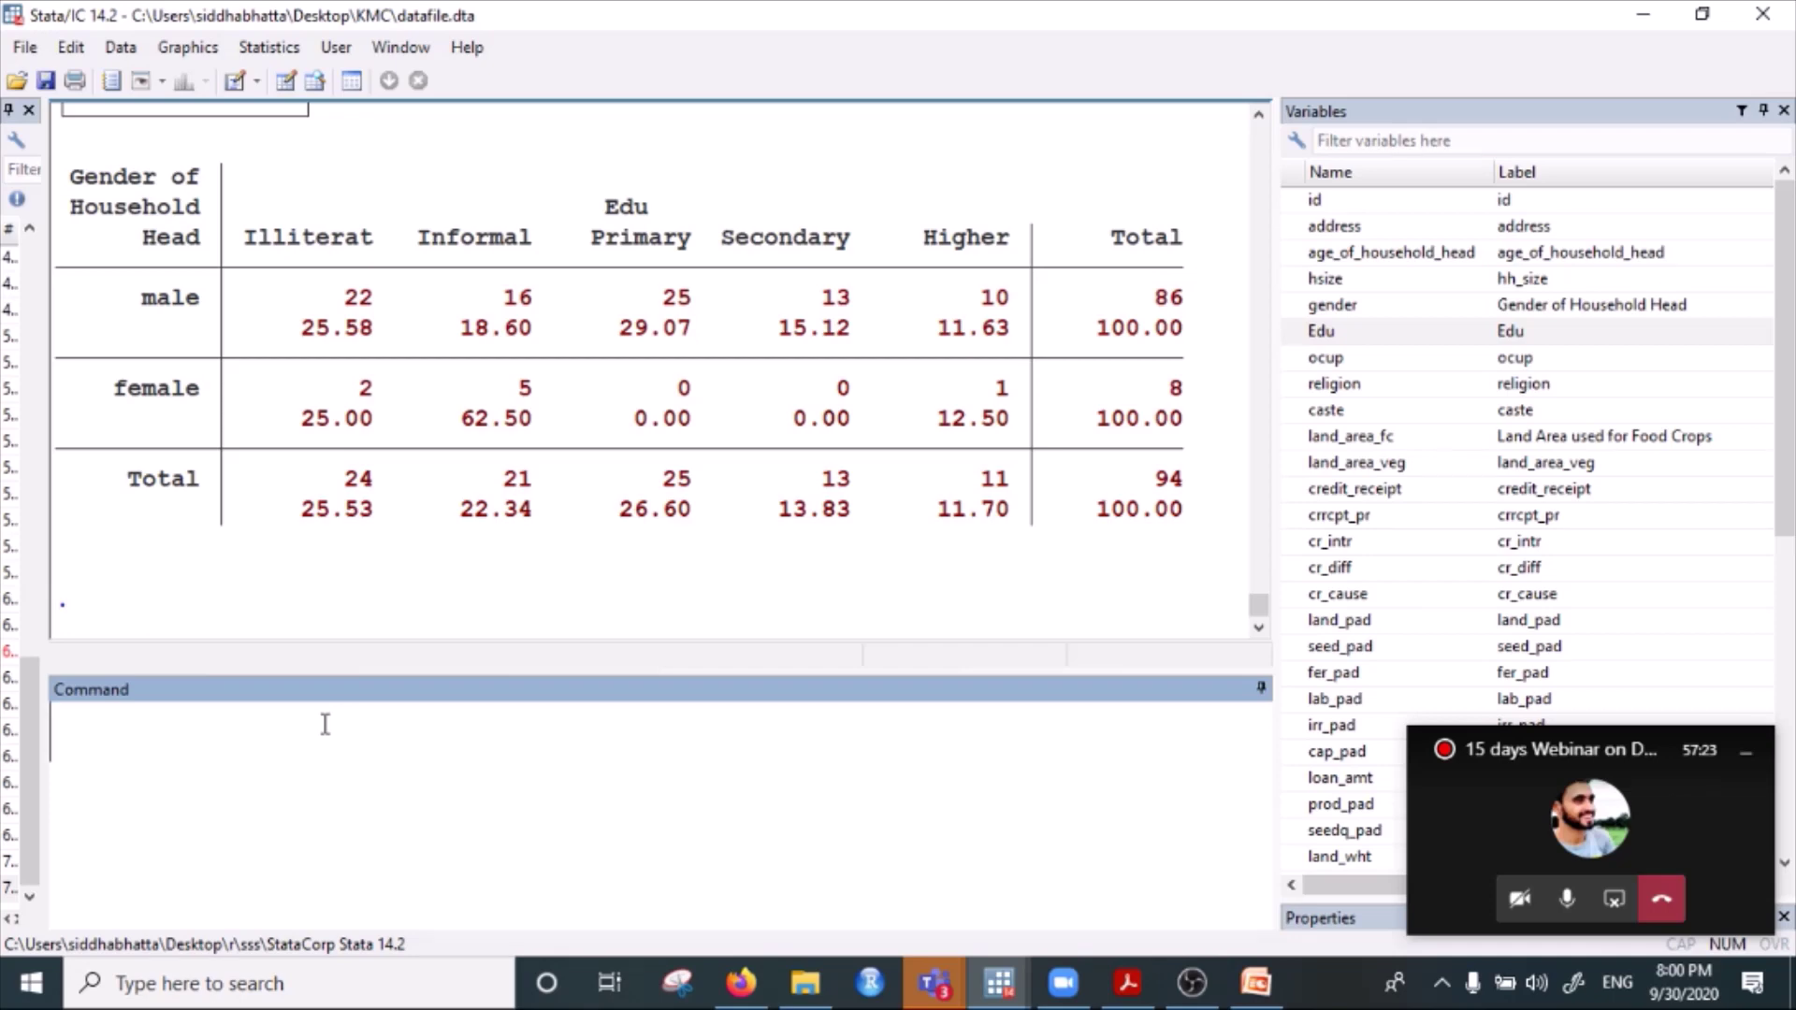
Run label list religionlab to list the codes and text of the religion value label.
text(labe)
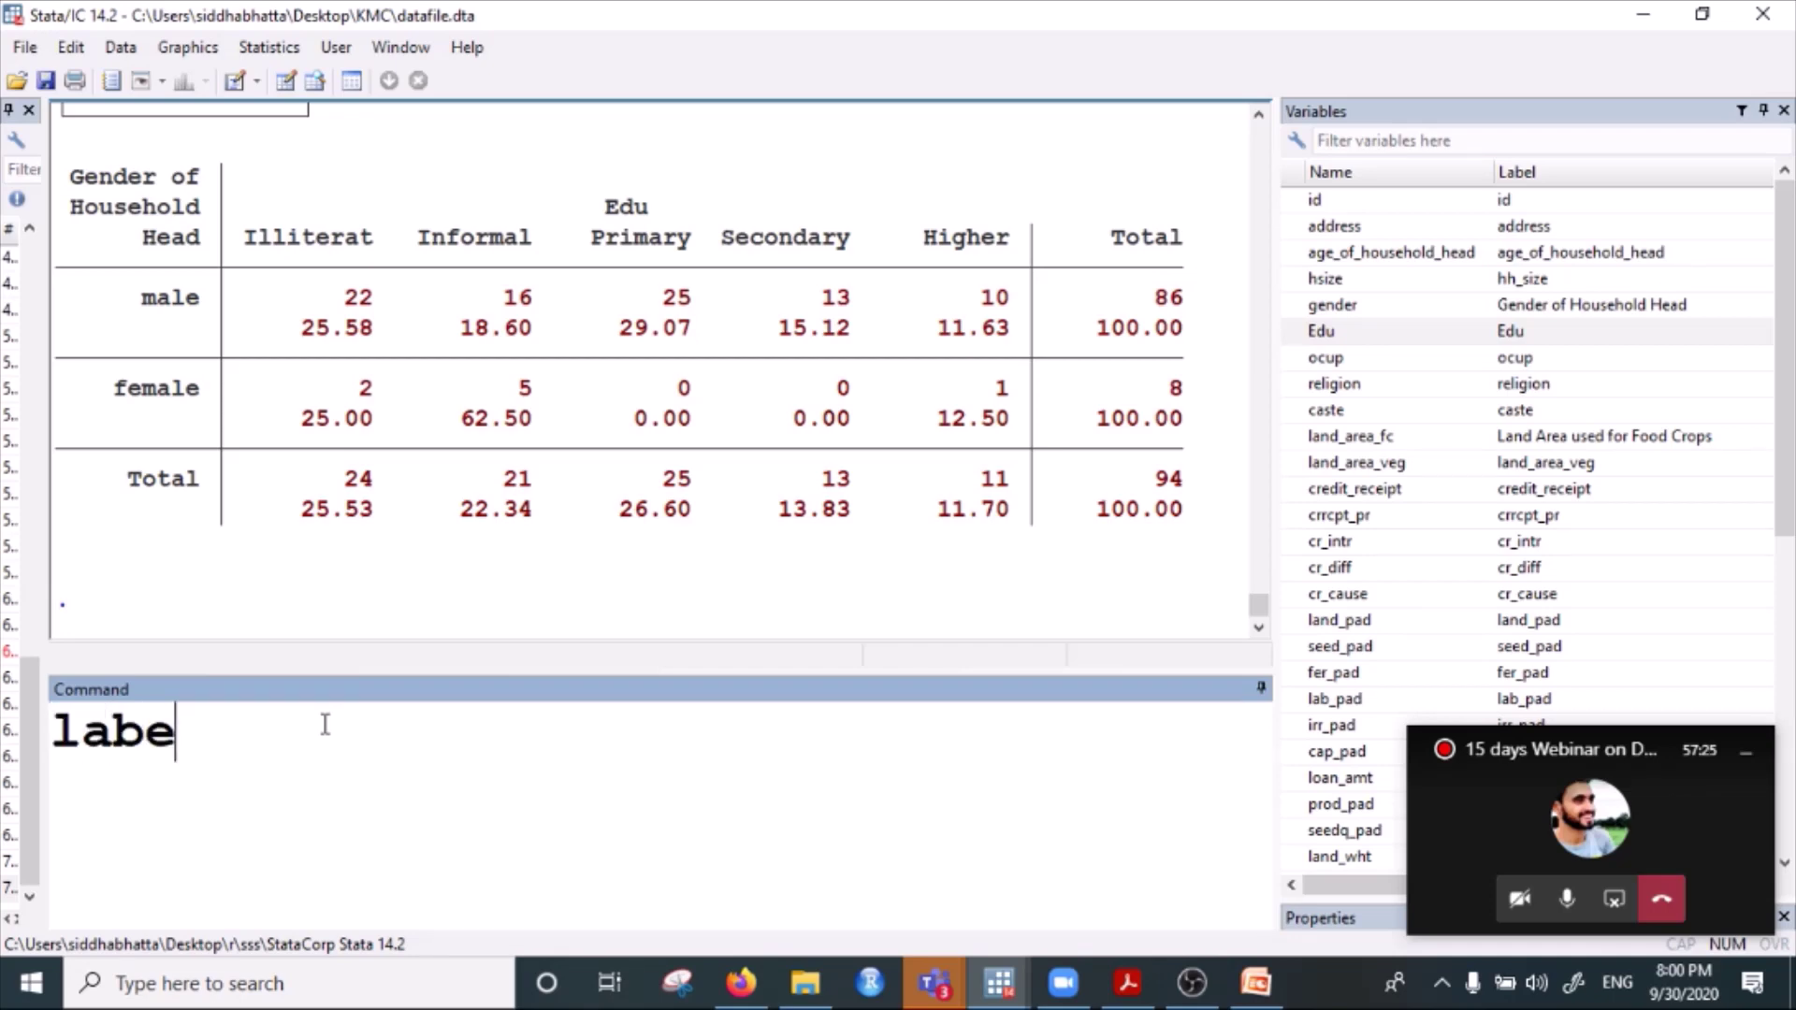
text(l list )
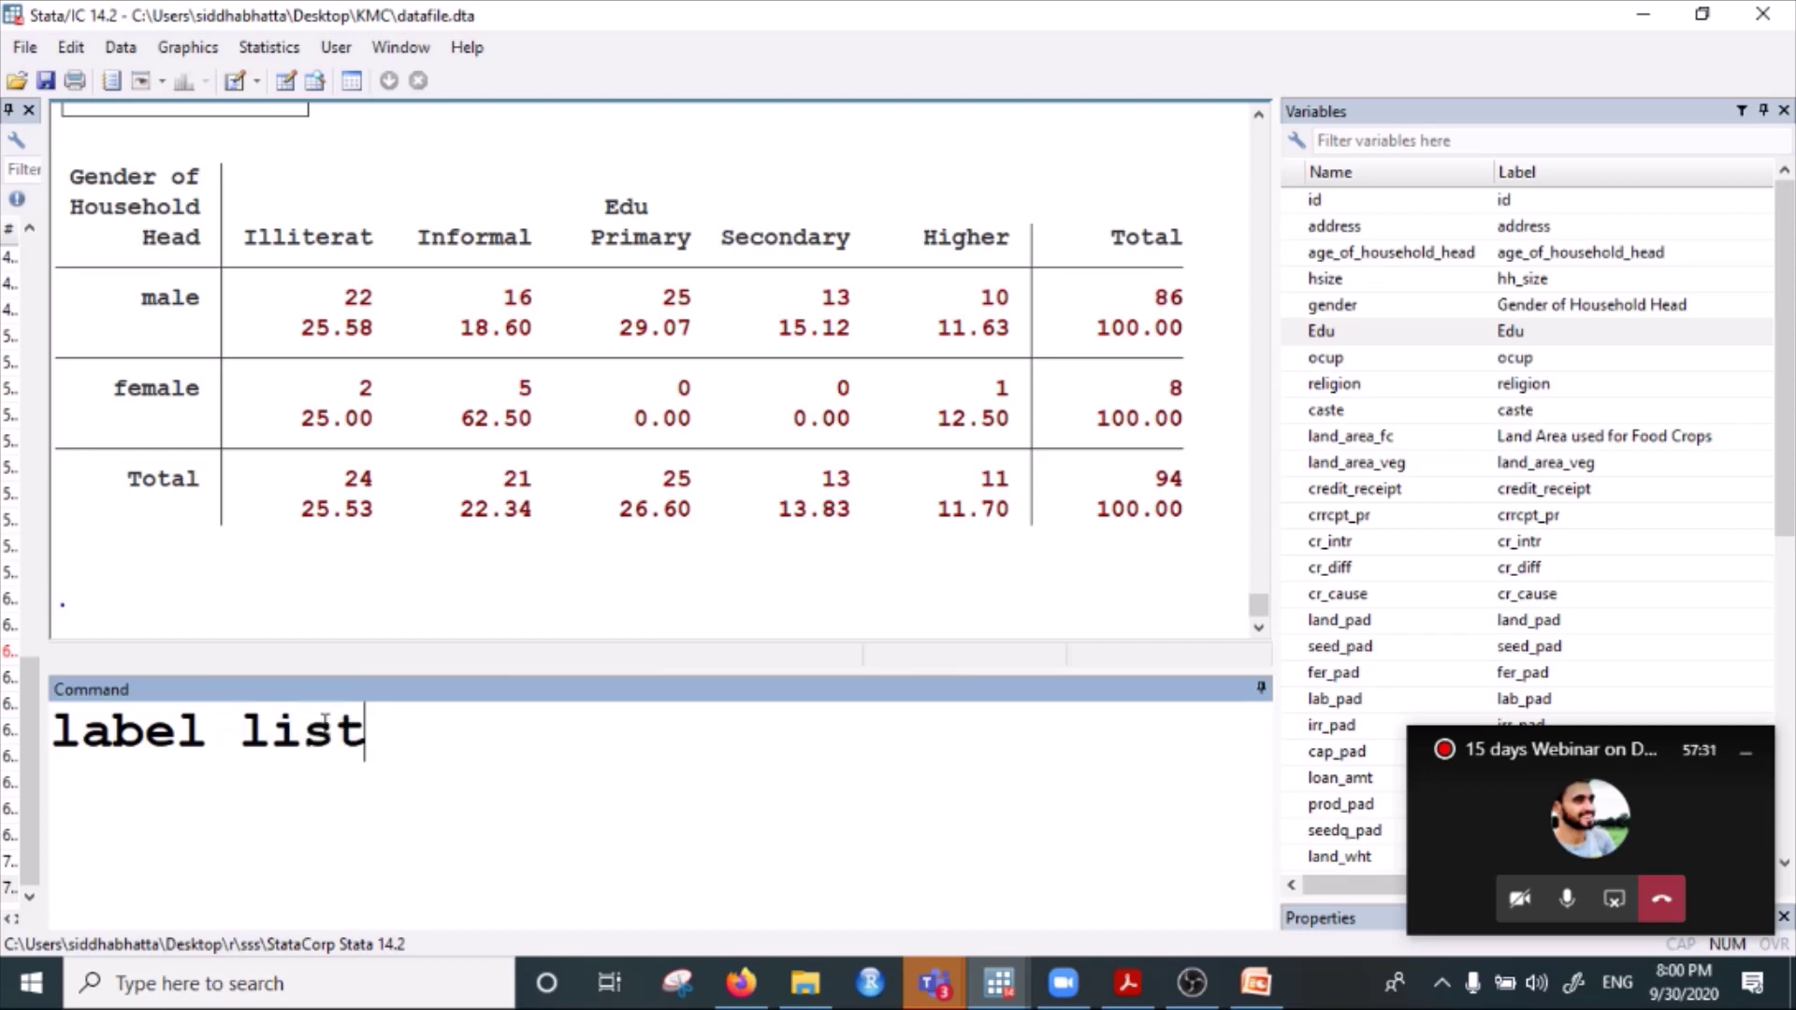
text(relionla)
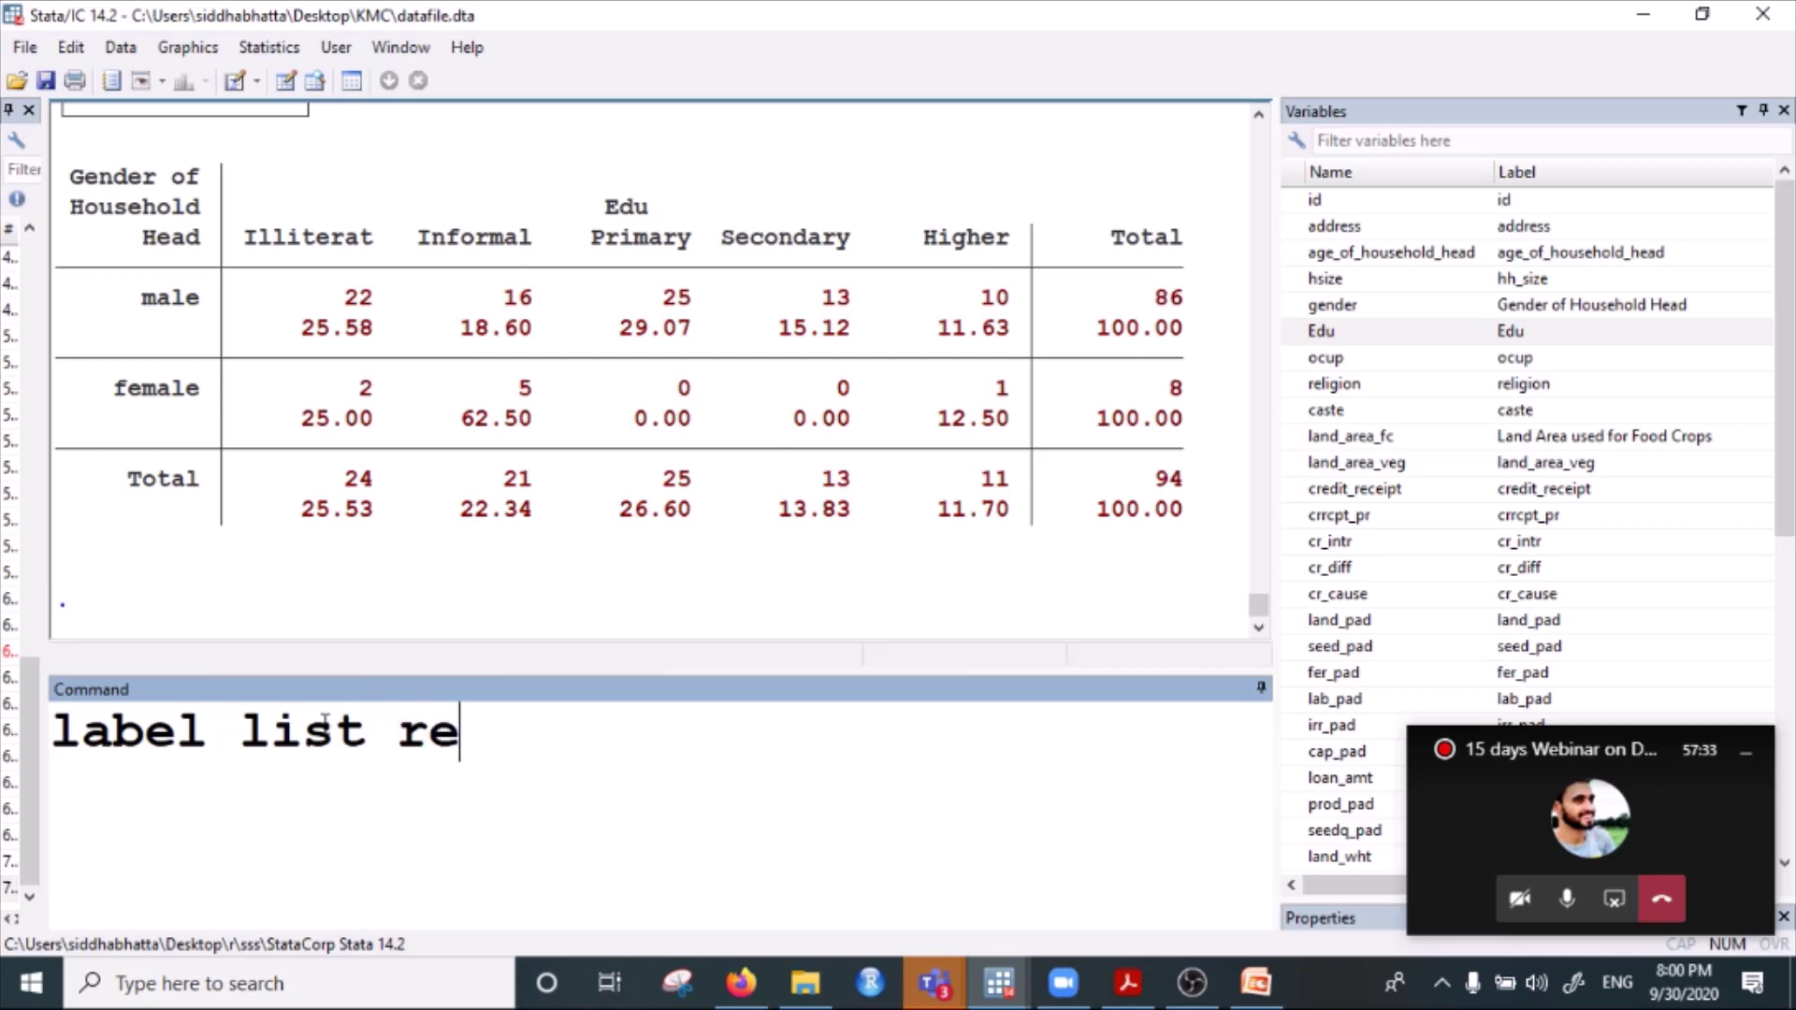
key(BackSpace)
key(BackSpace)
key(BackSpace)
key(BackSpace)
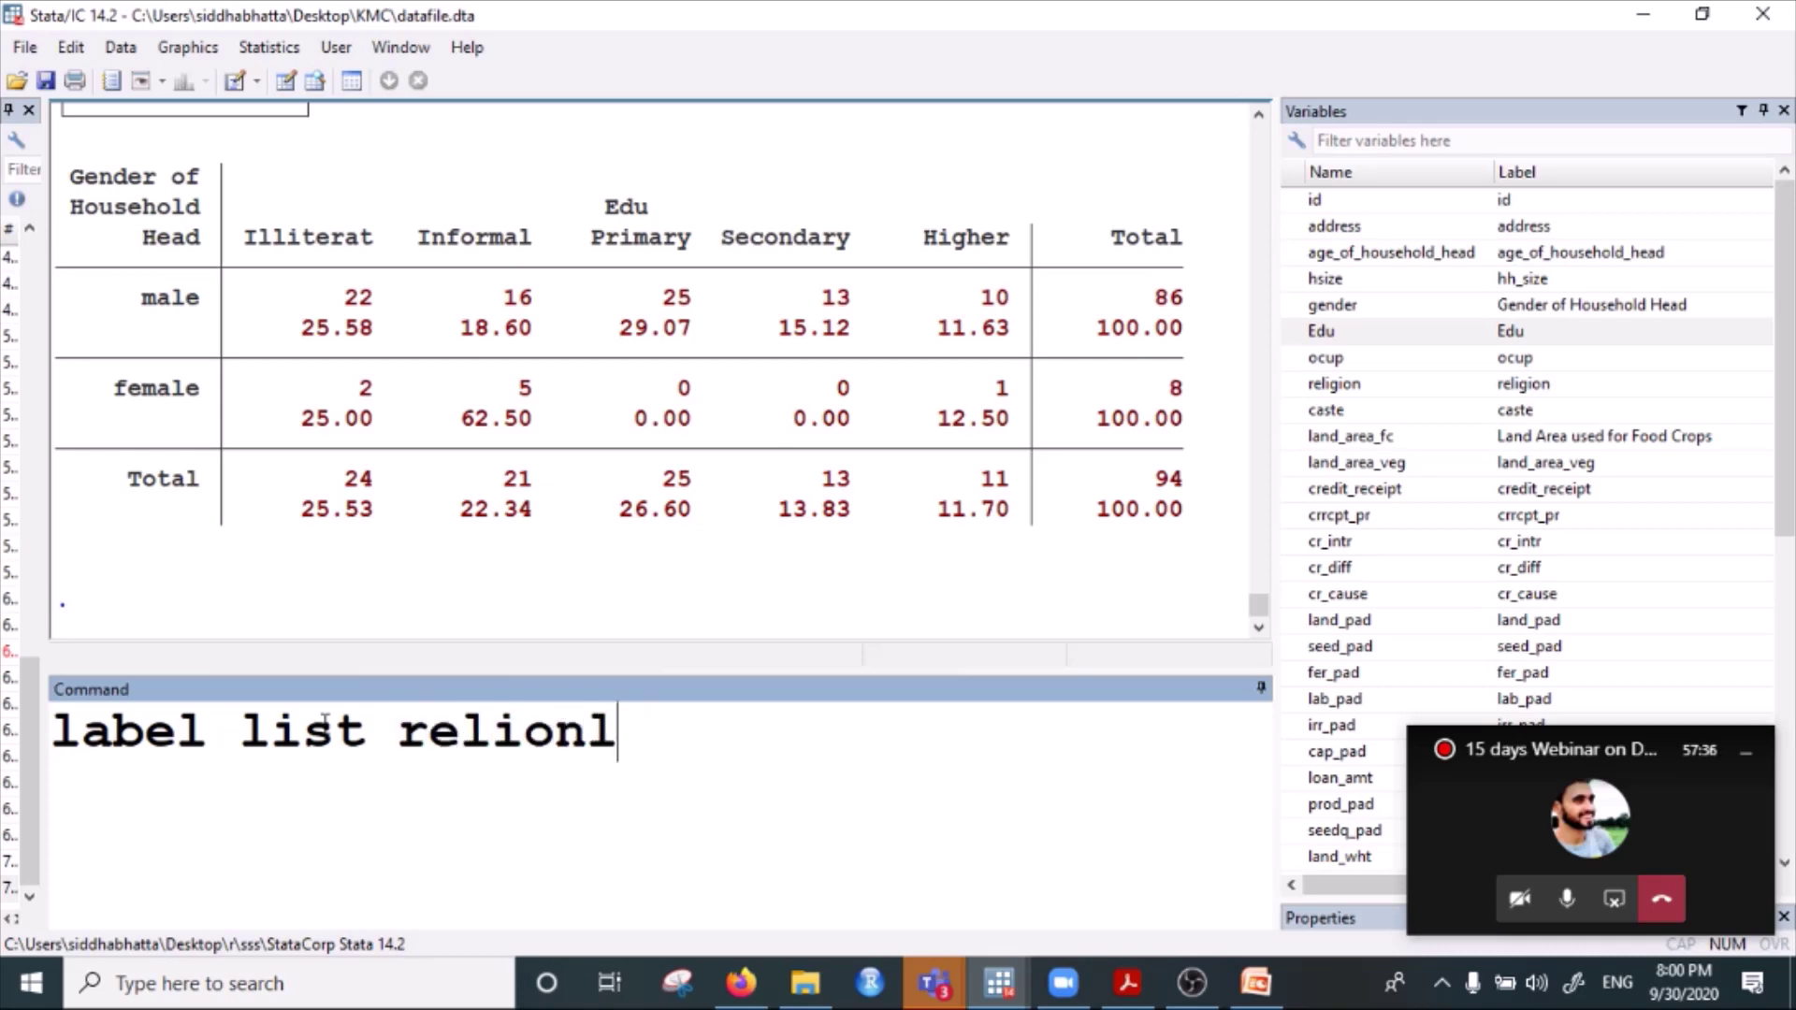
text(gionlab)
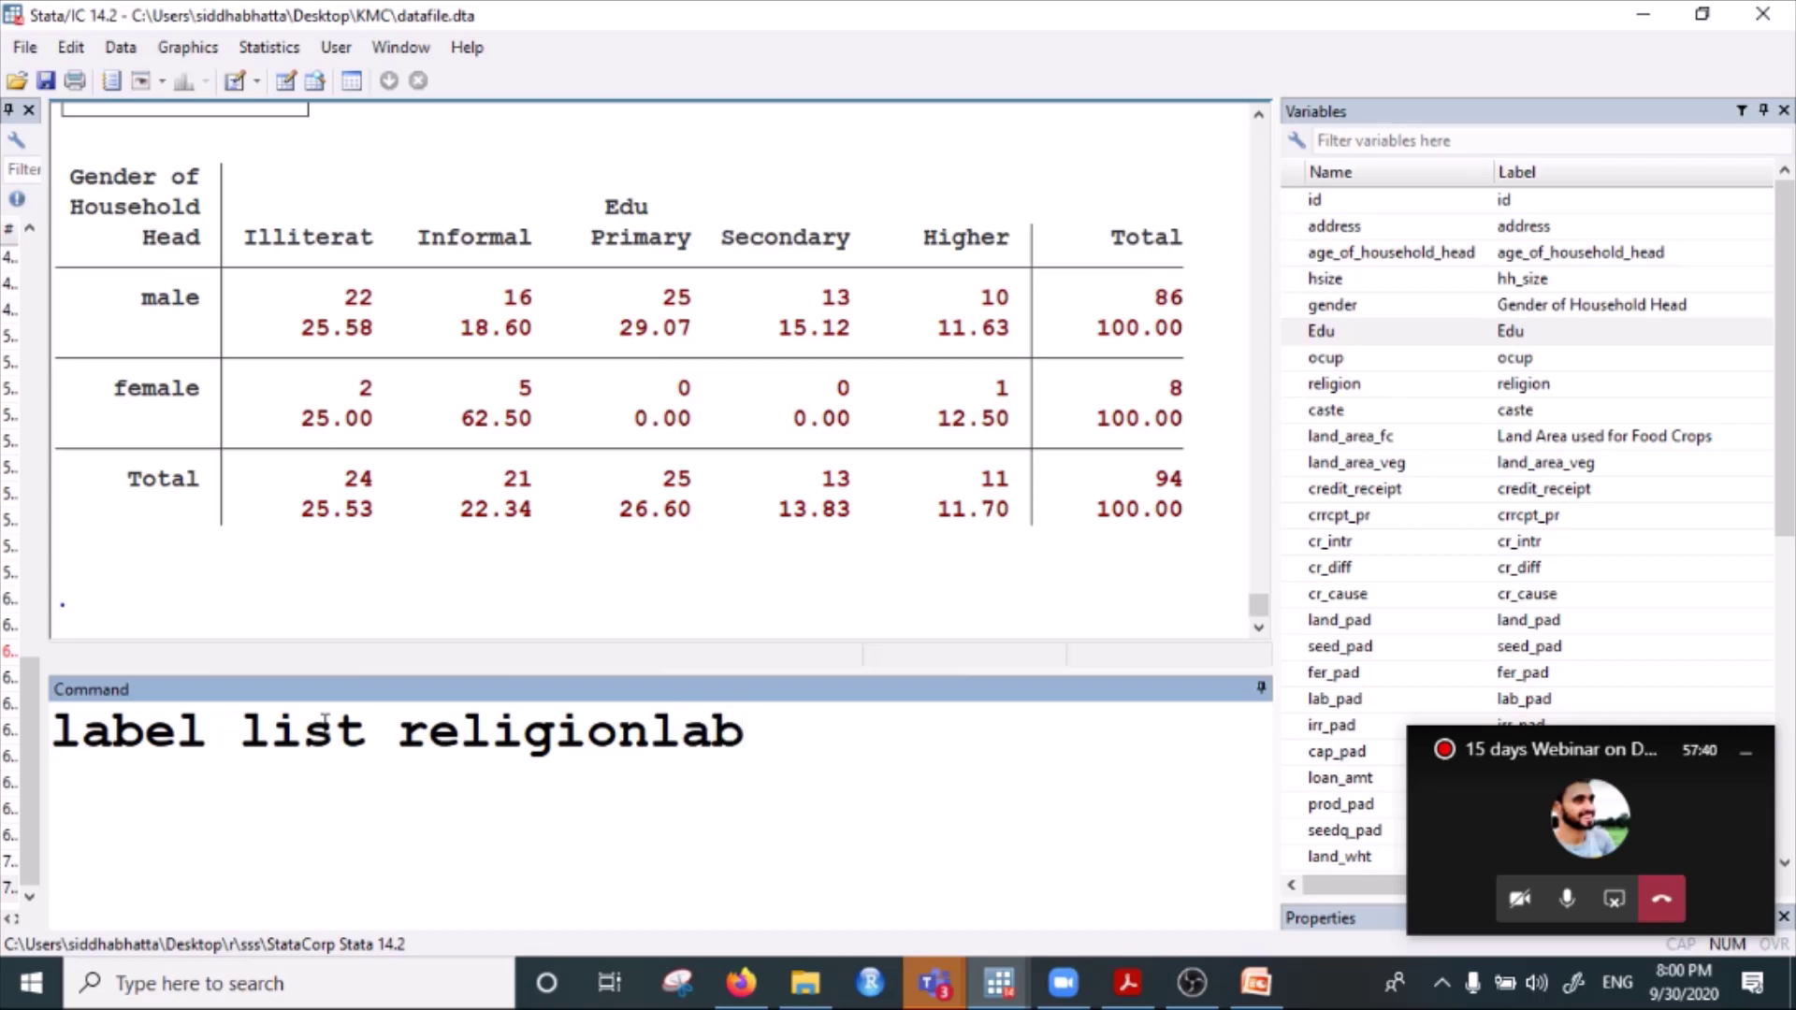
key(Return)
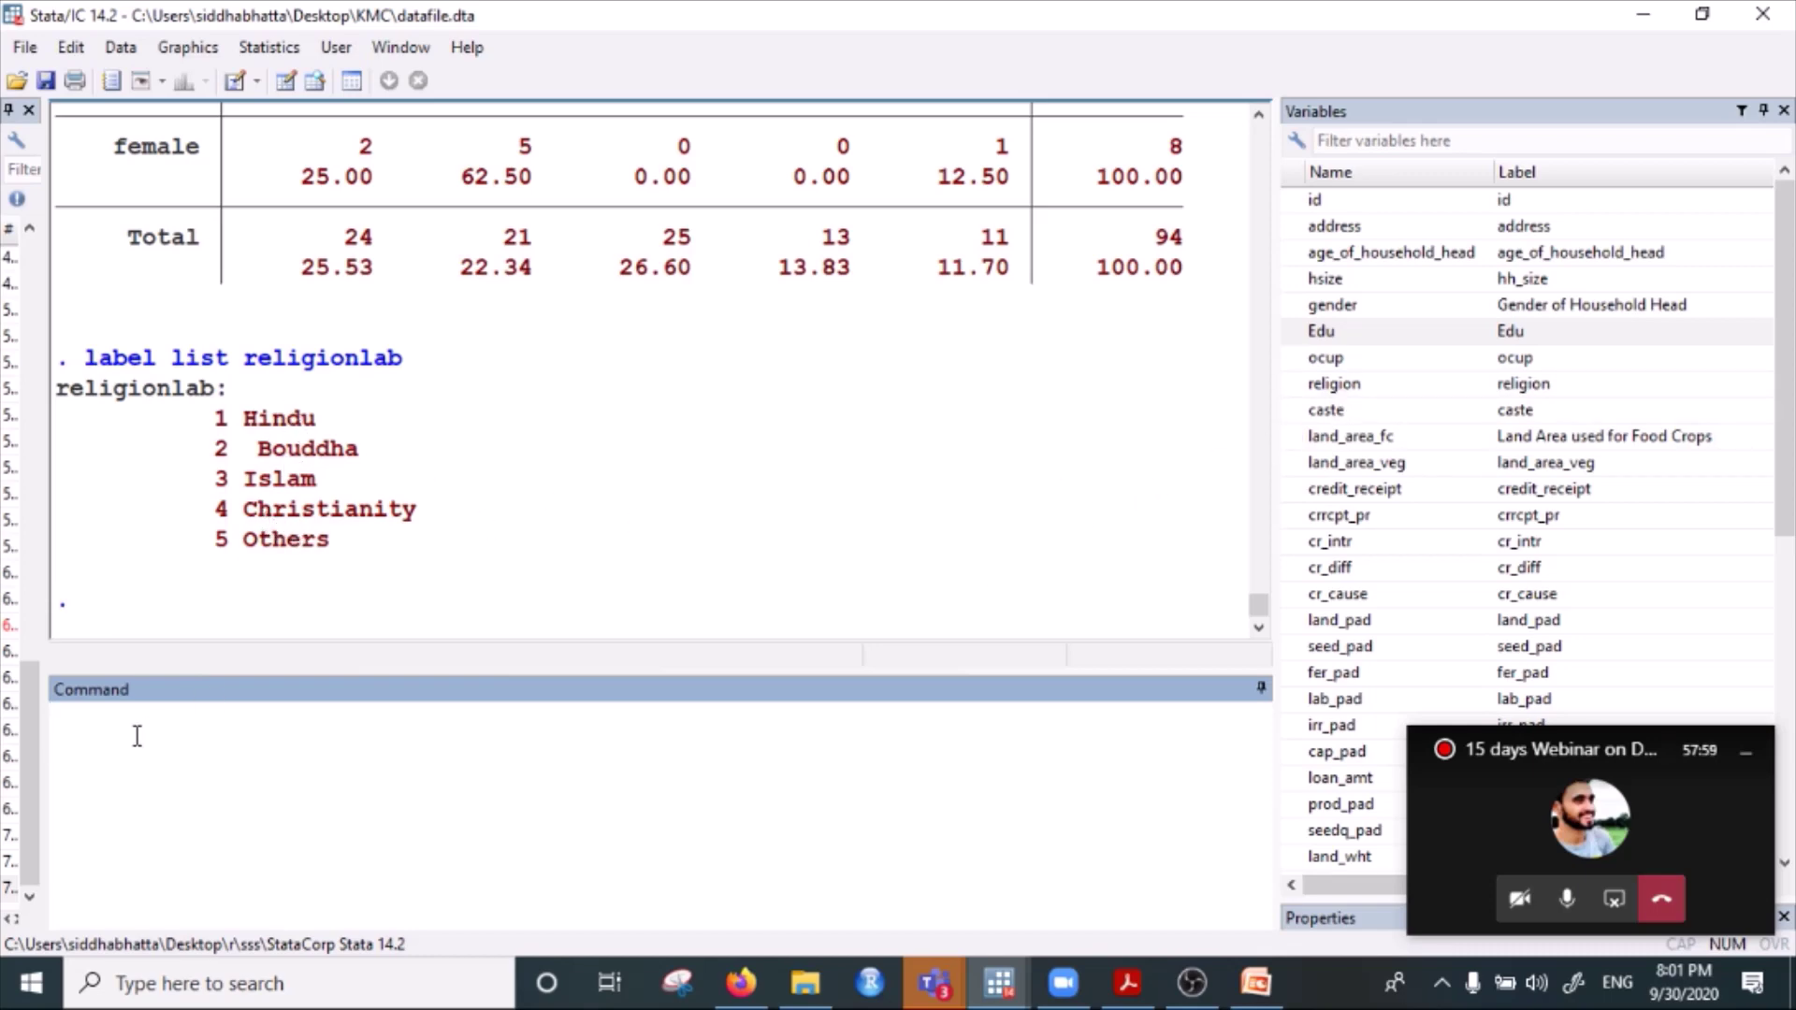
text(lsi)
key(BackSpace)
key(BackSpace)
key(BackSpace)
key(BackSpace)
text(list)
key(BackSpace)
key(BackSpace)
key(BackSpace)
key(BackSpace)
key(BackSpace)
Run label drop religionlab to delete the value label definition used for religion.
text(label)
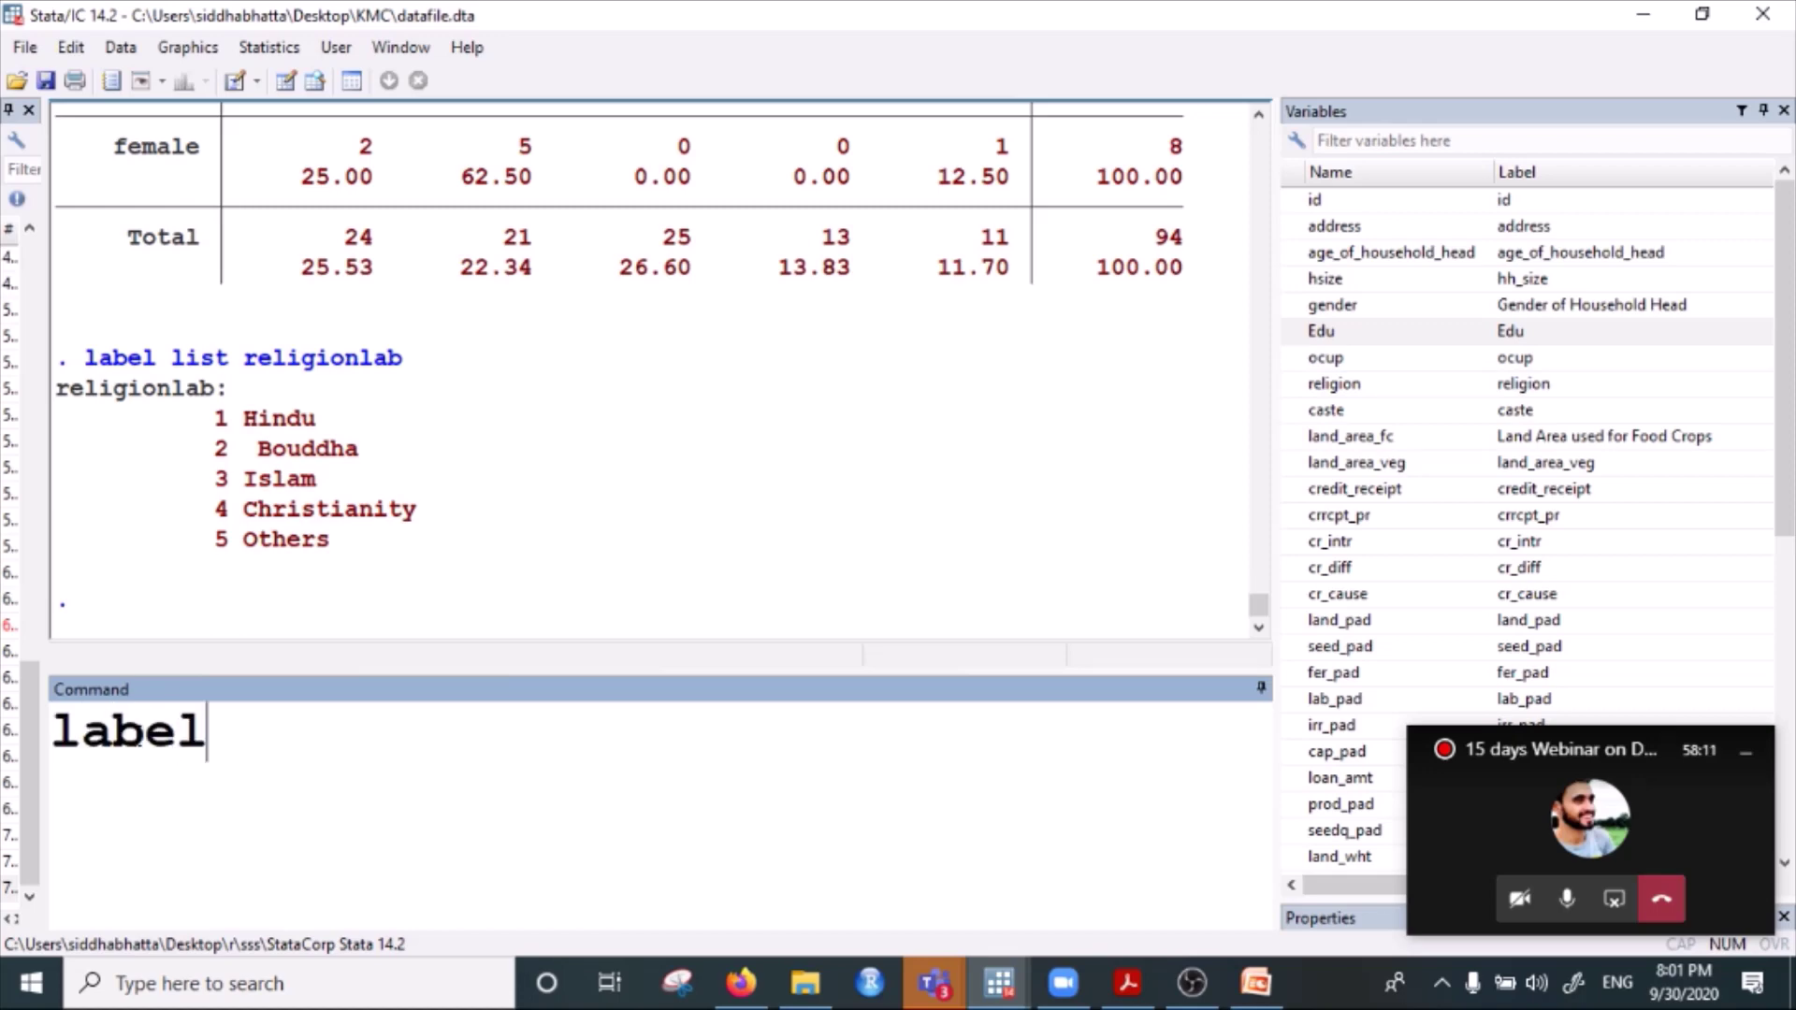
text( drop )
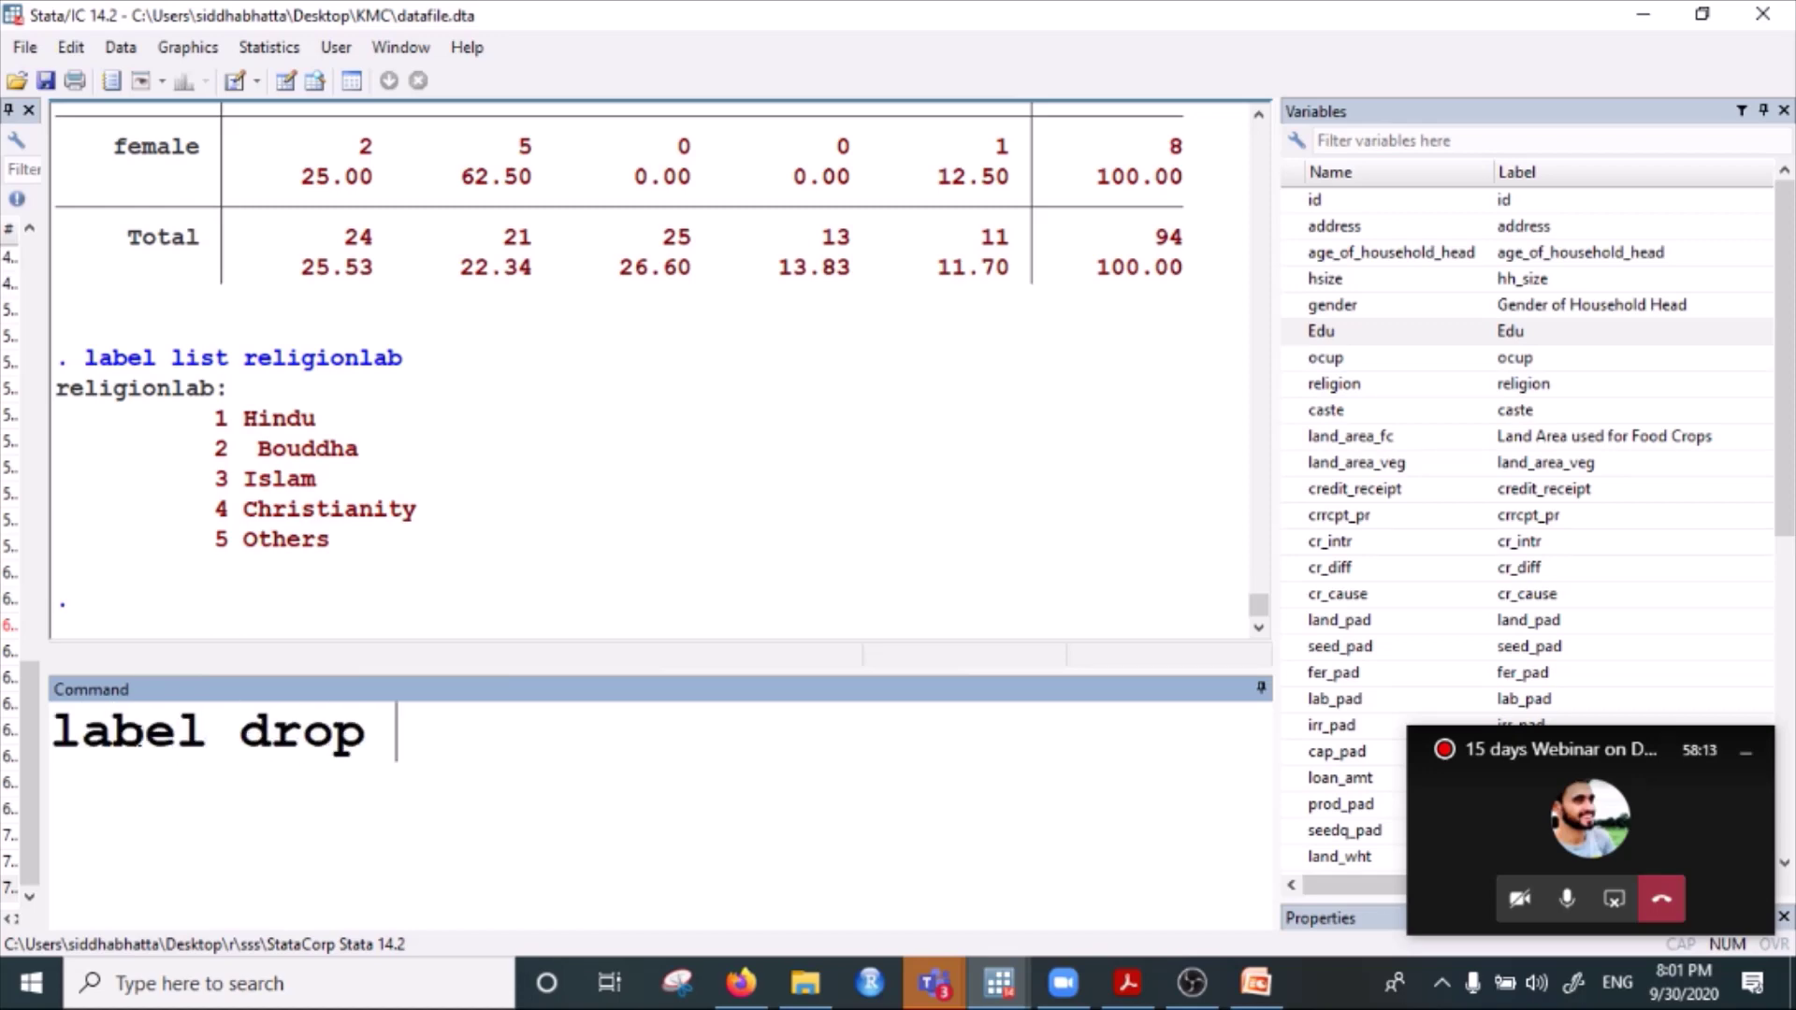
text(reli)
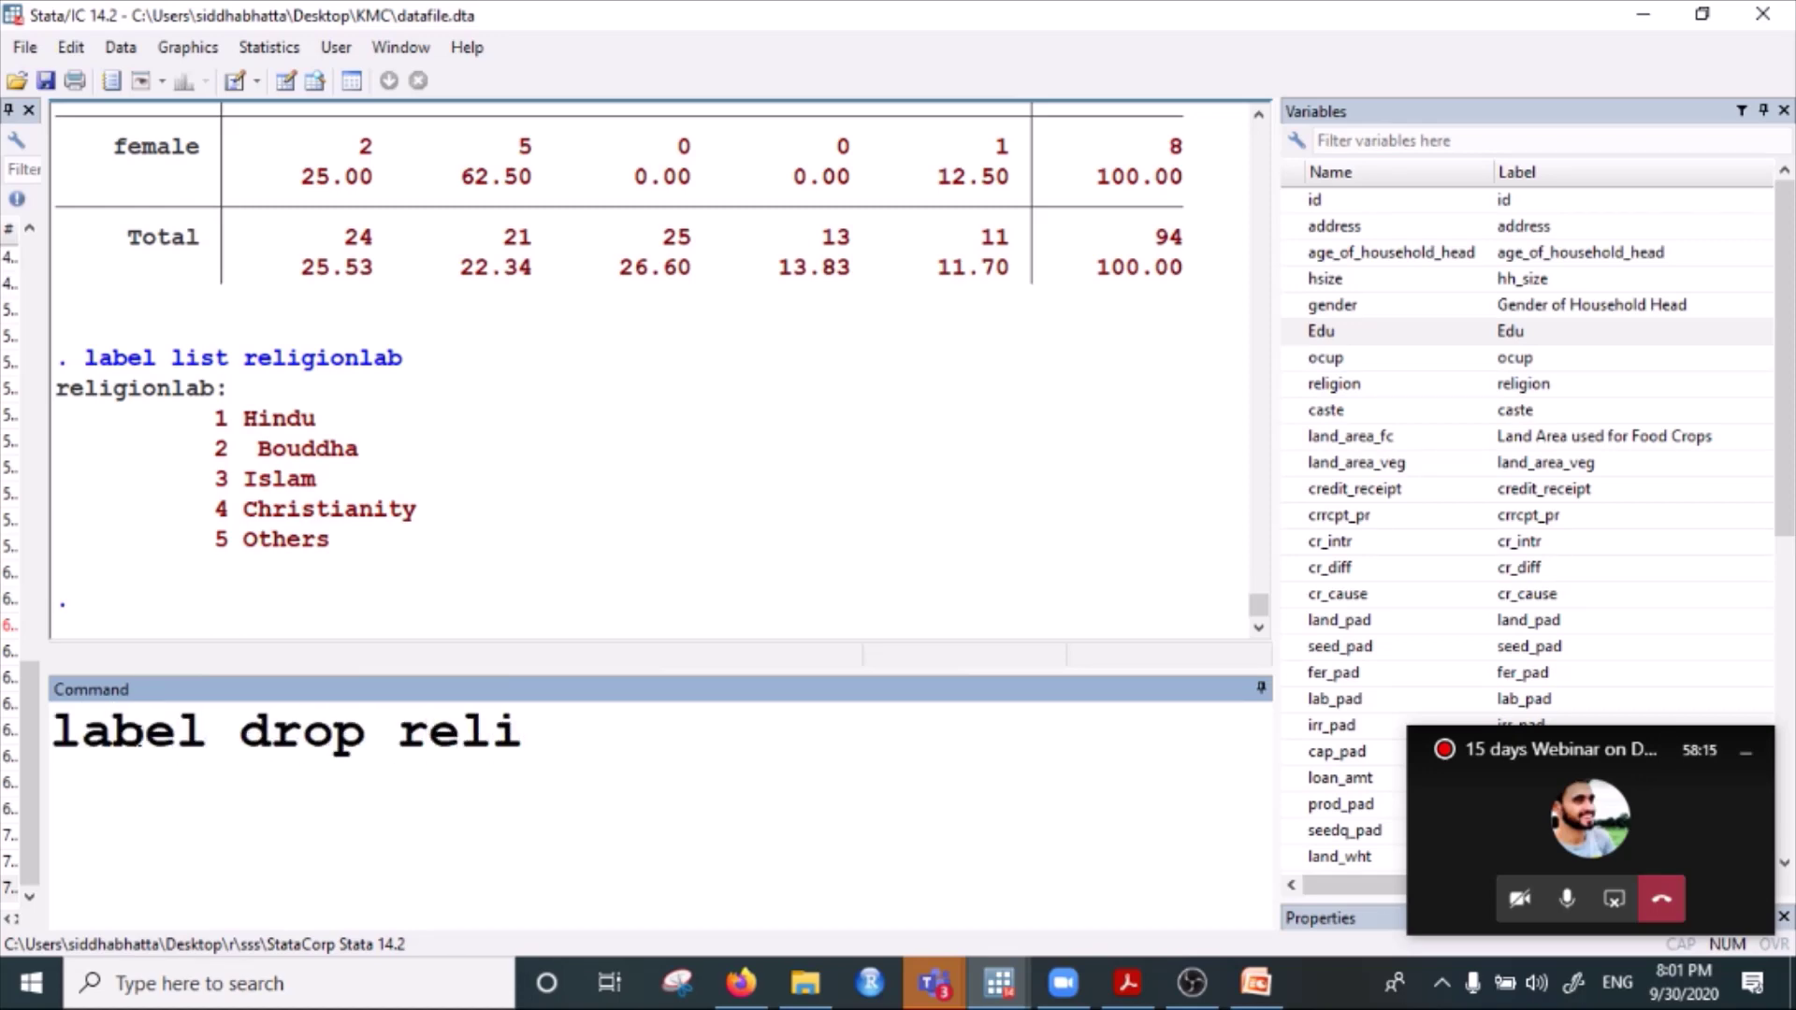
key(BackSpace)
text(igion)
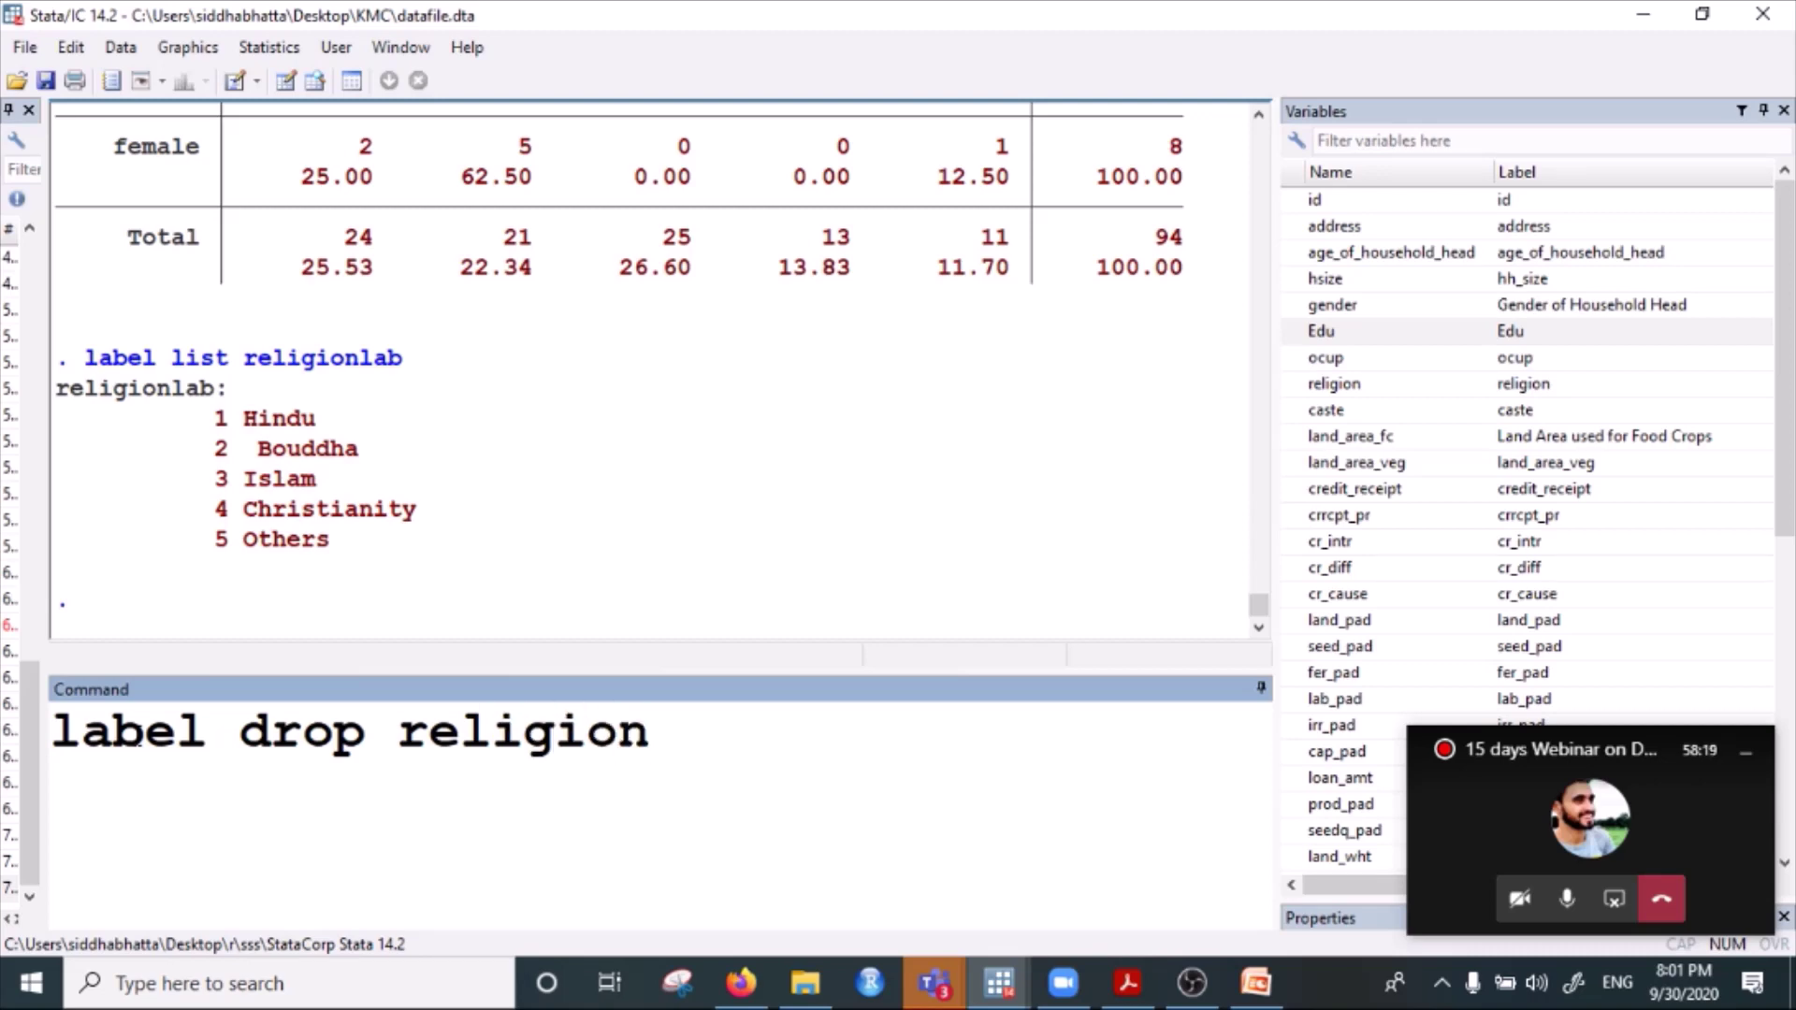
key(BackSpace)
key(BackSpace)
key(BackSpace)
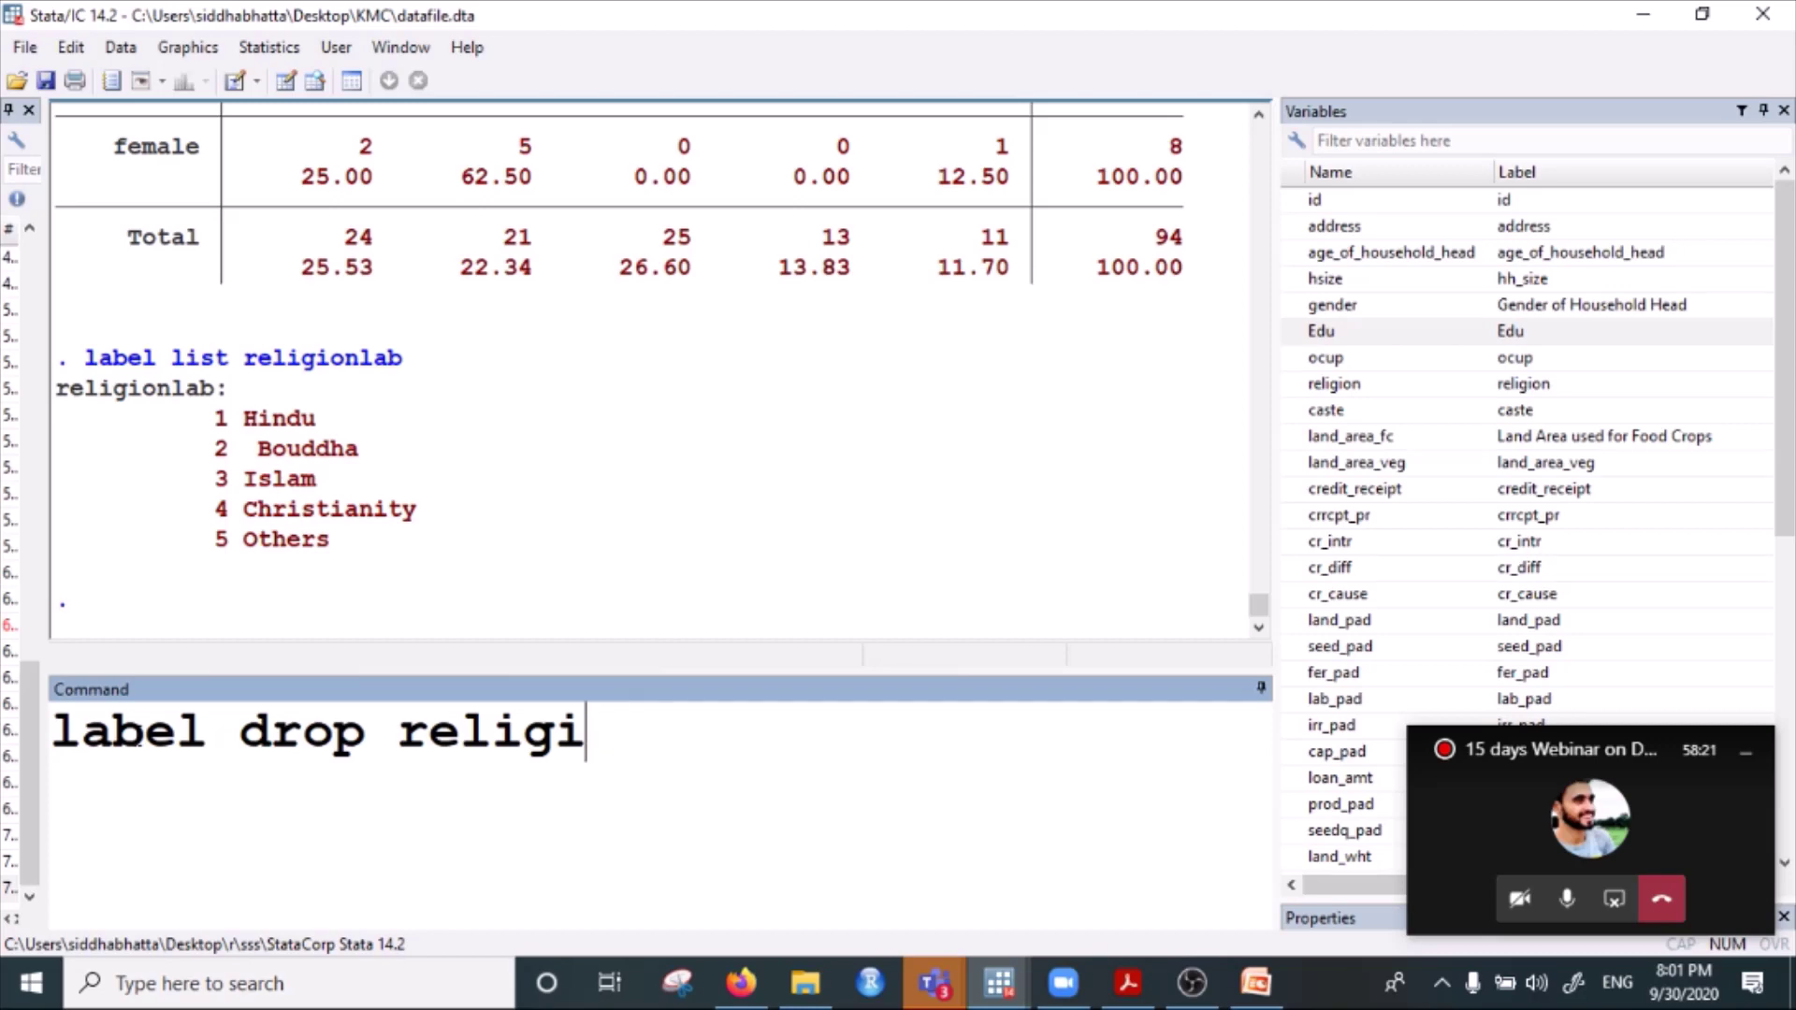
text(ionlab)
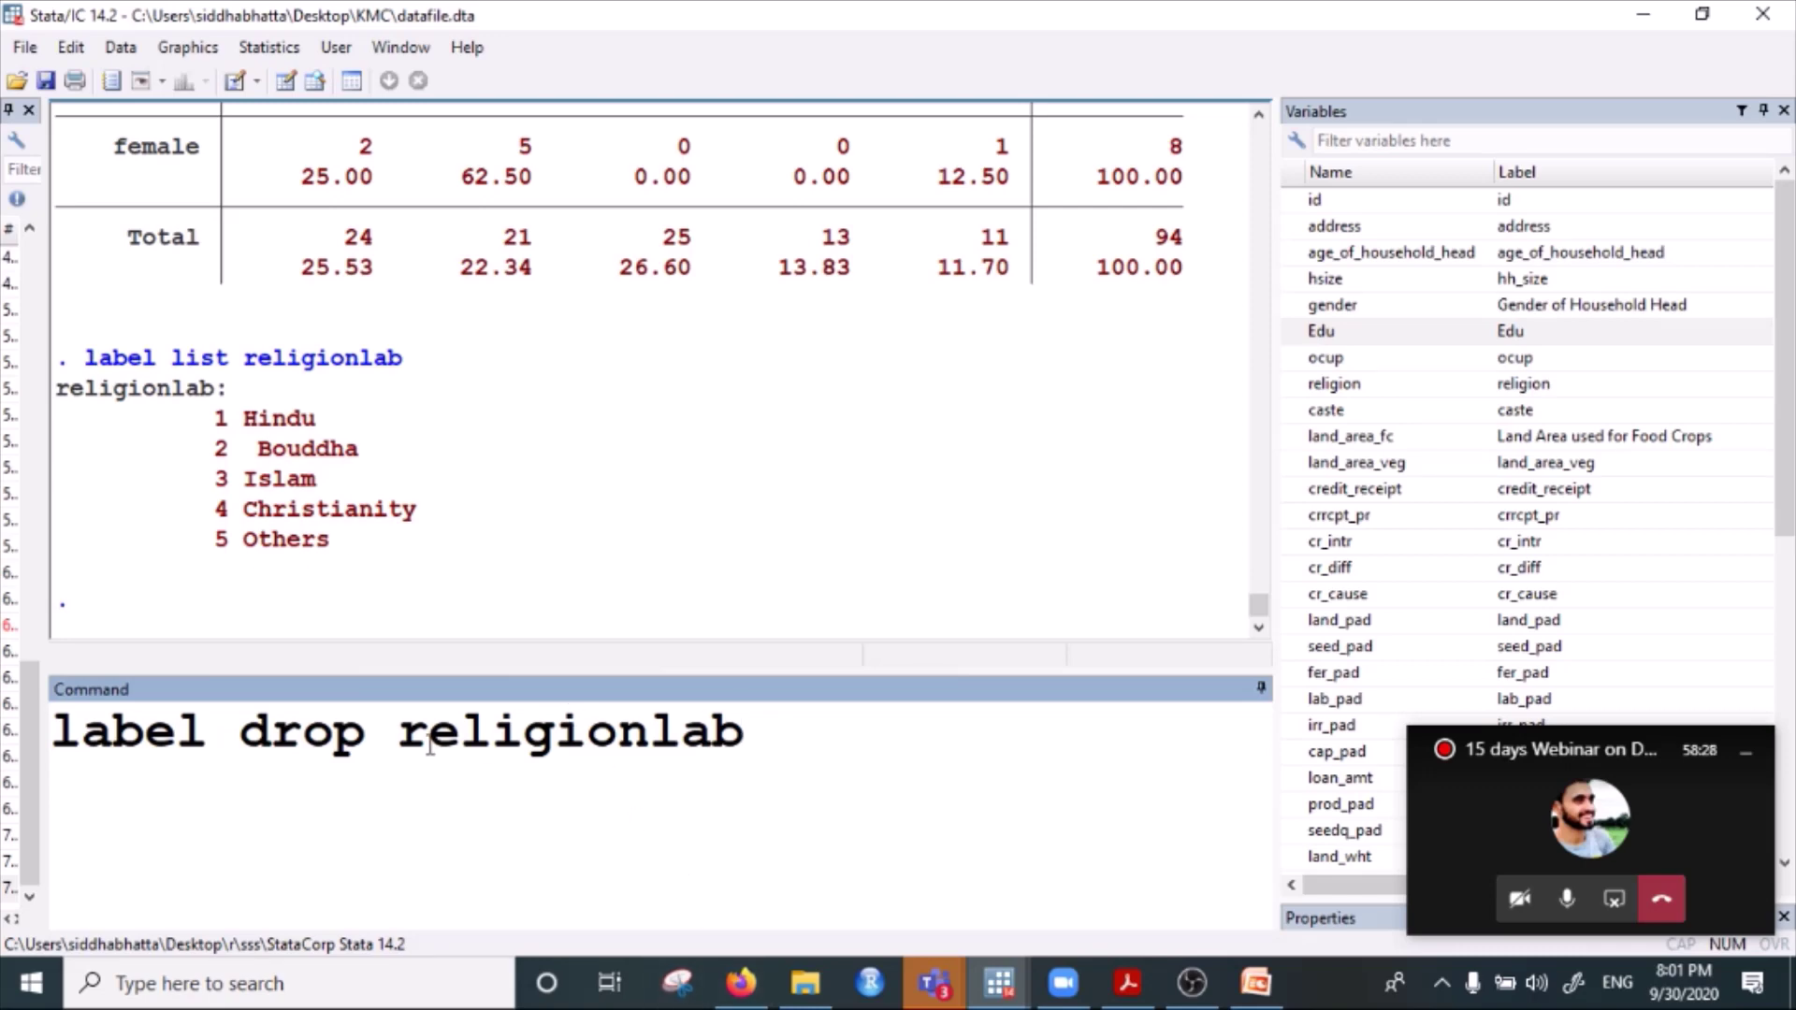
drag(396, 734, 785, 745)
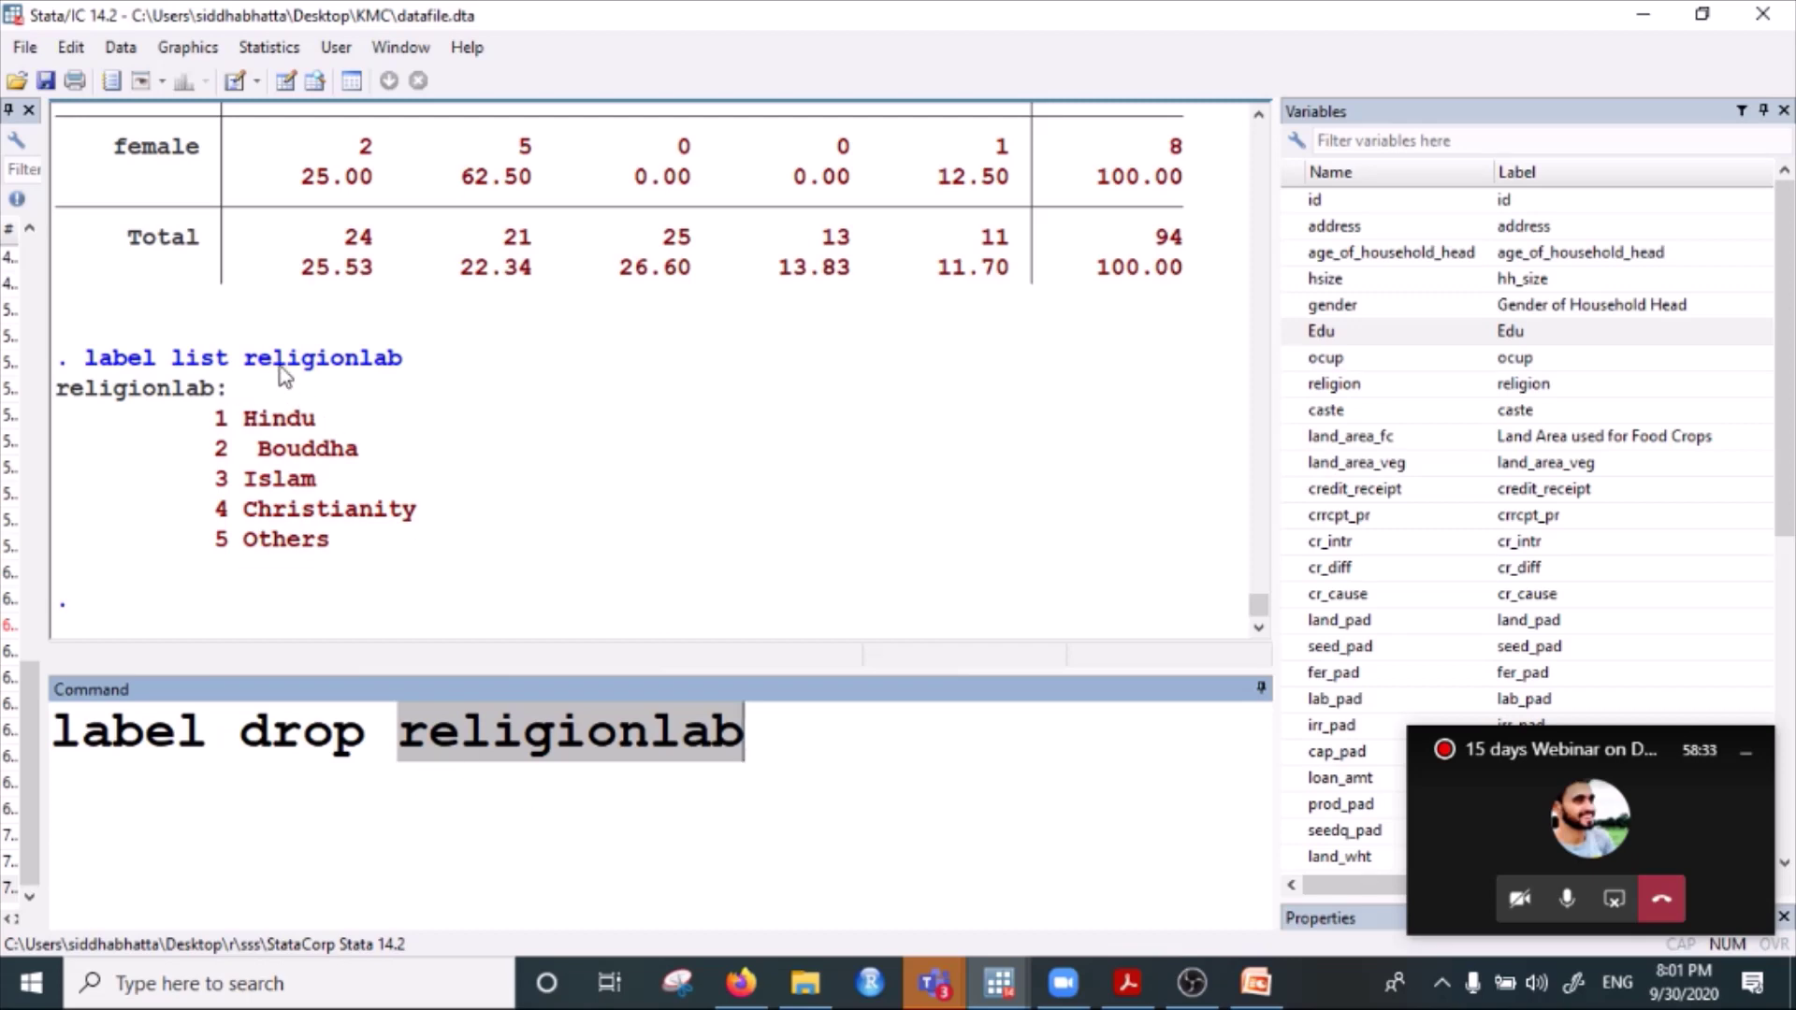
click(768, 734)
key(Return)
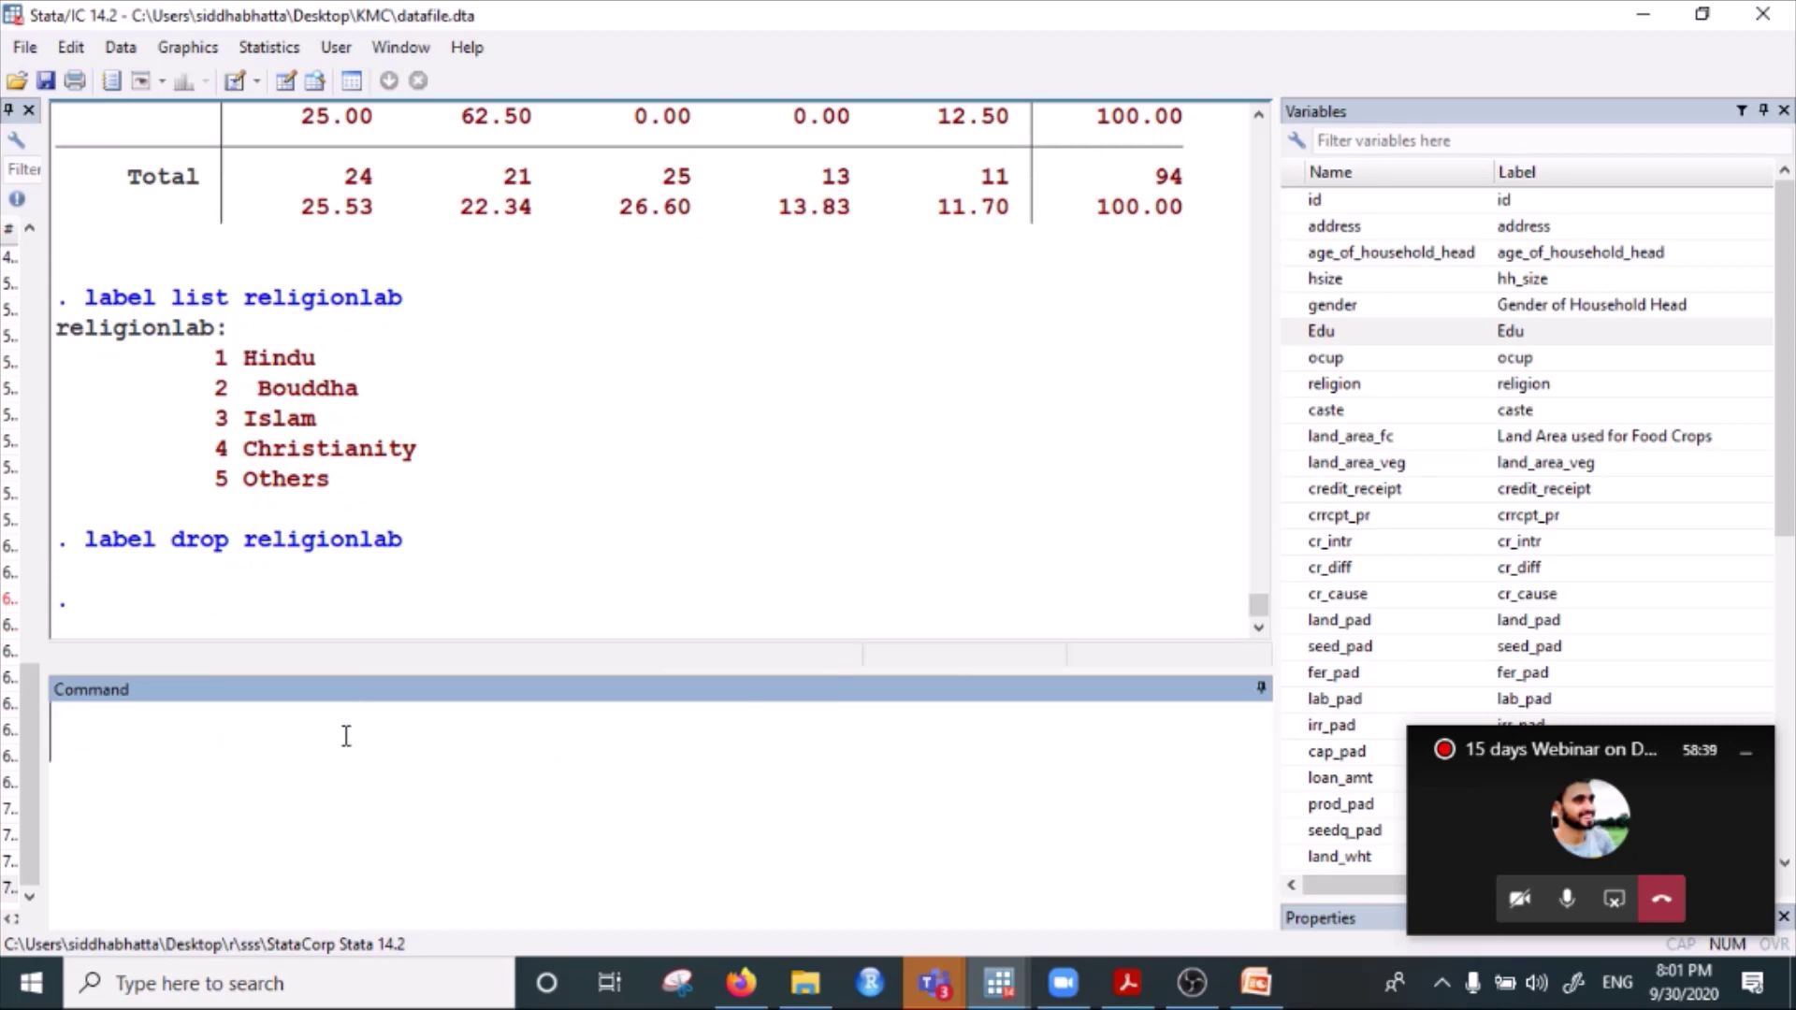
Run tab religion to get the frequency table of religion by numeric code.
text(tab)
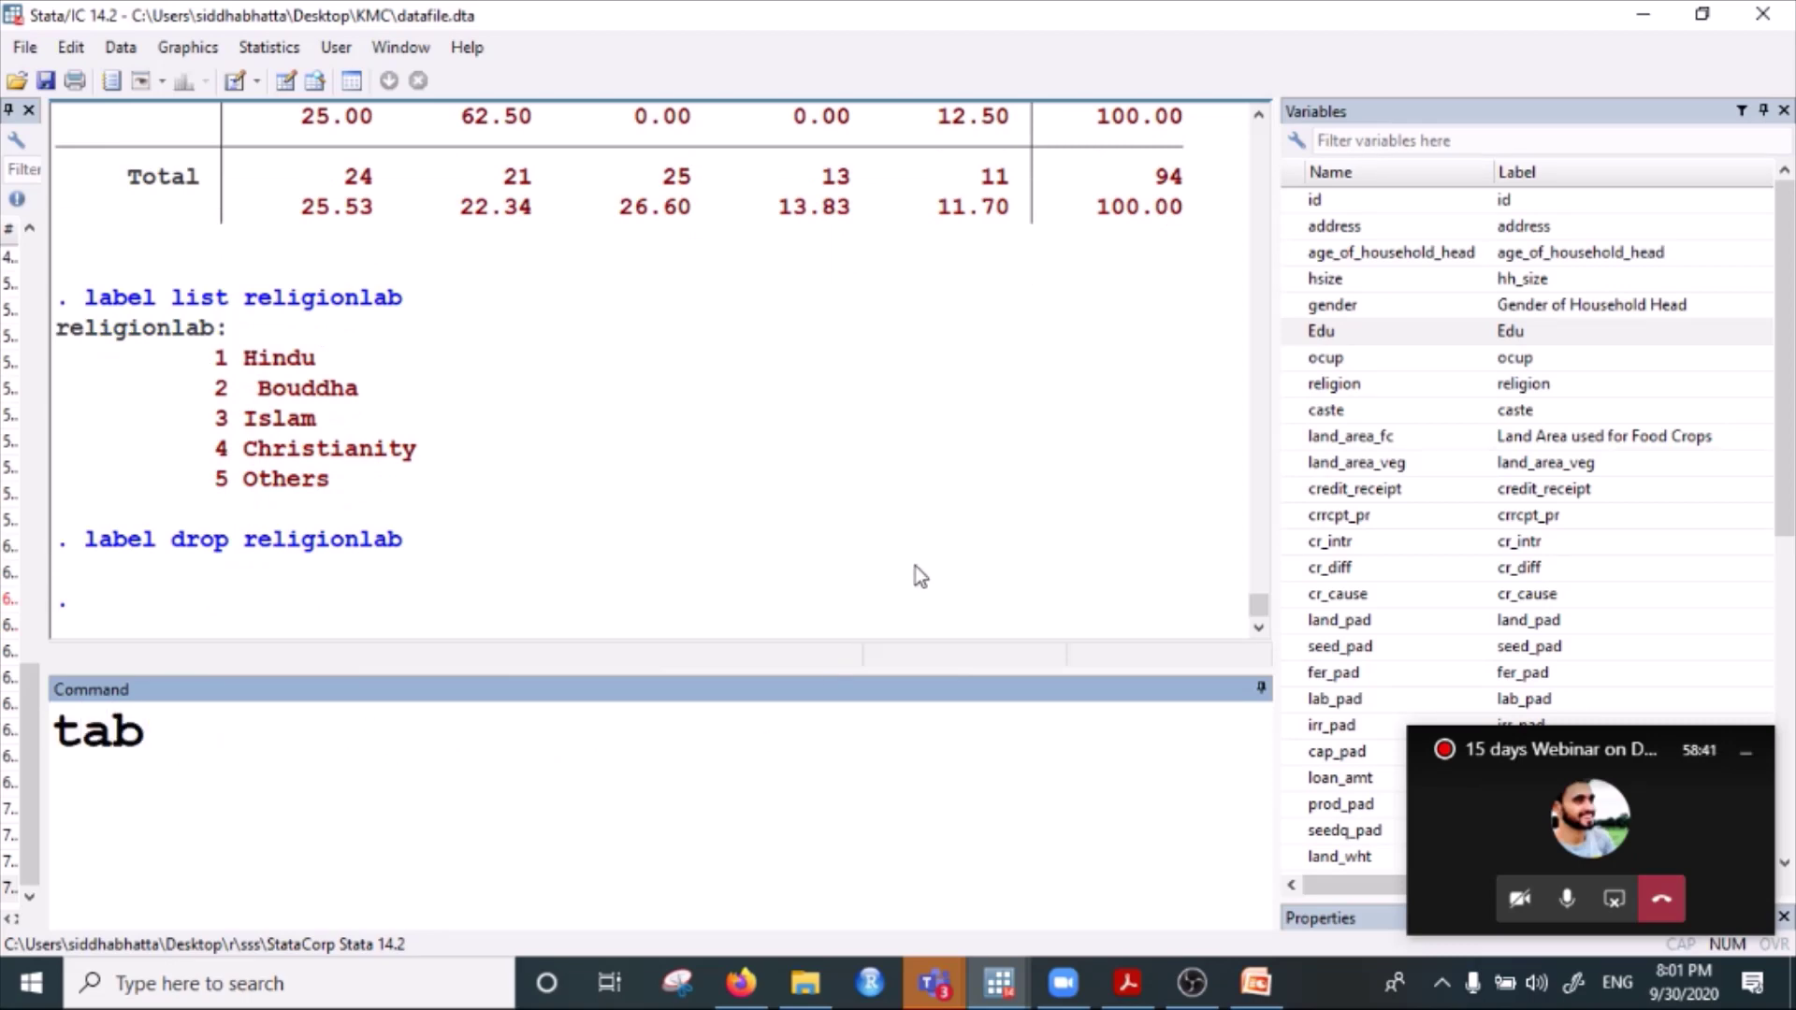
double_click(1352, 385)
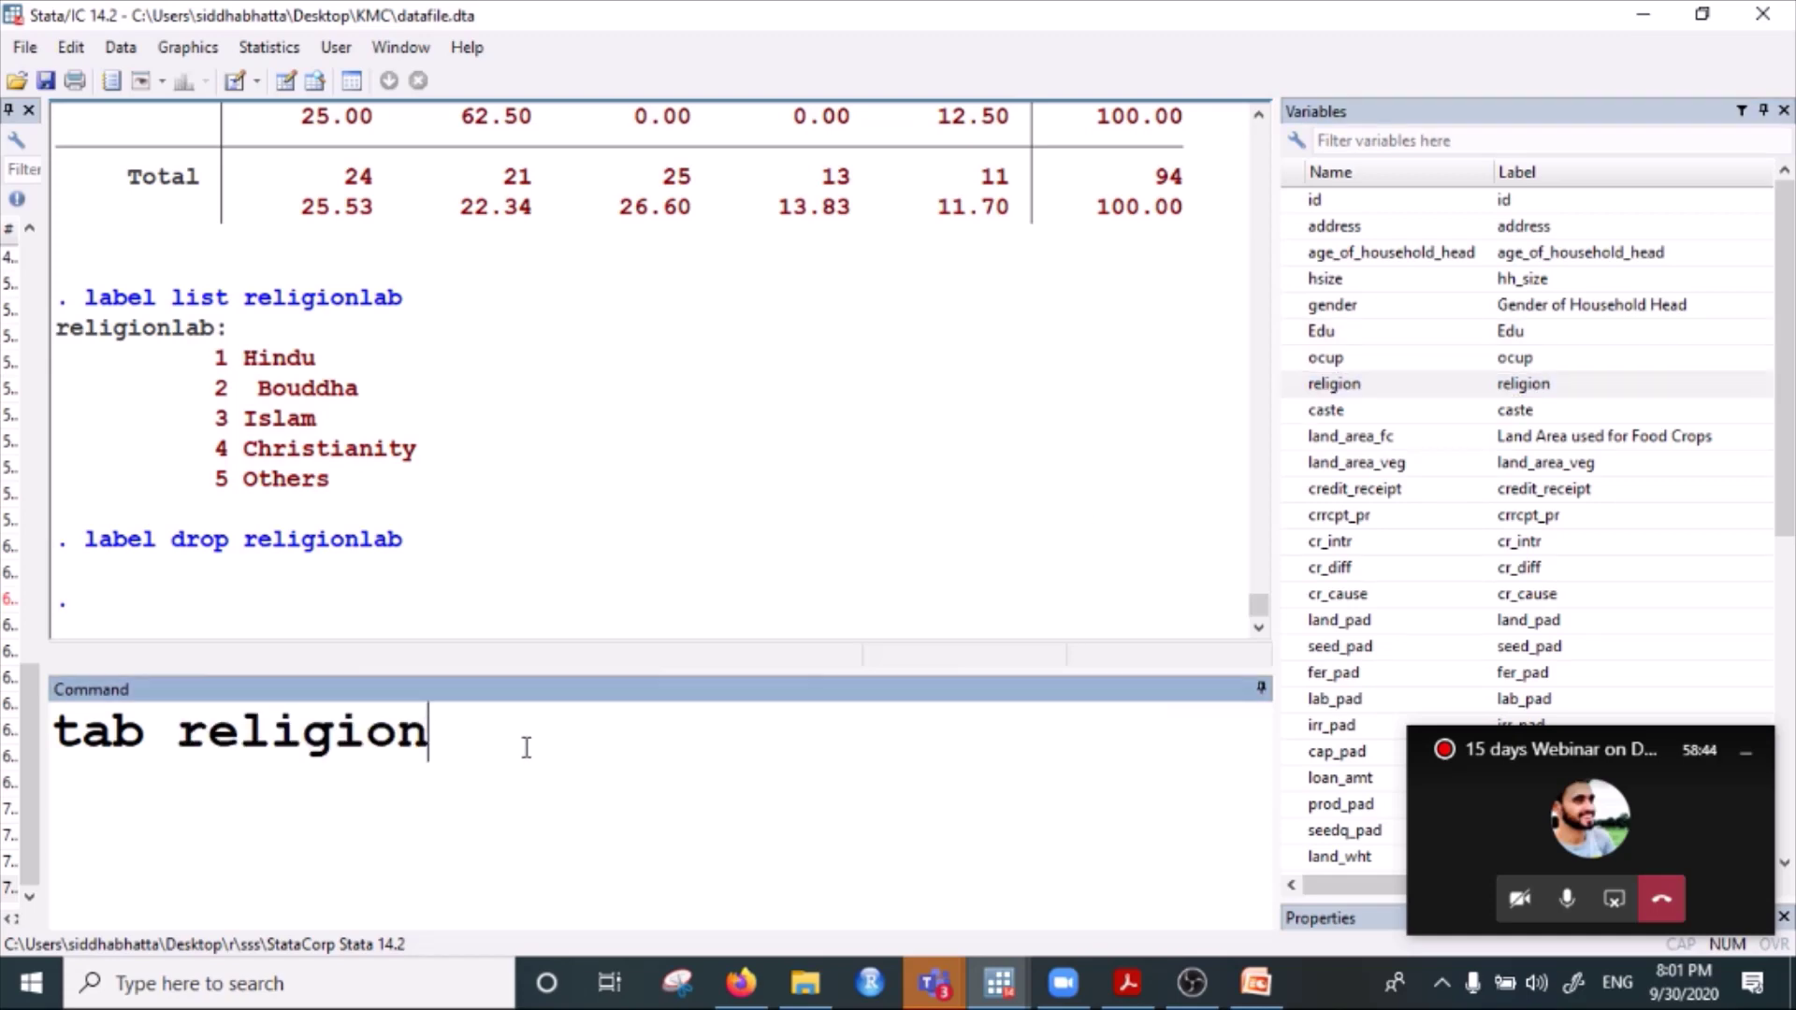
key(Return)
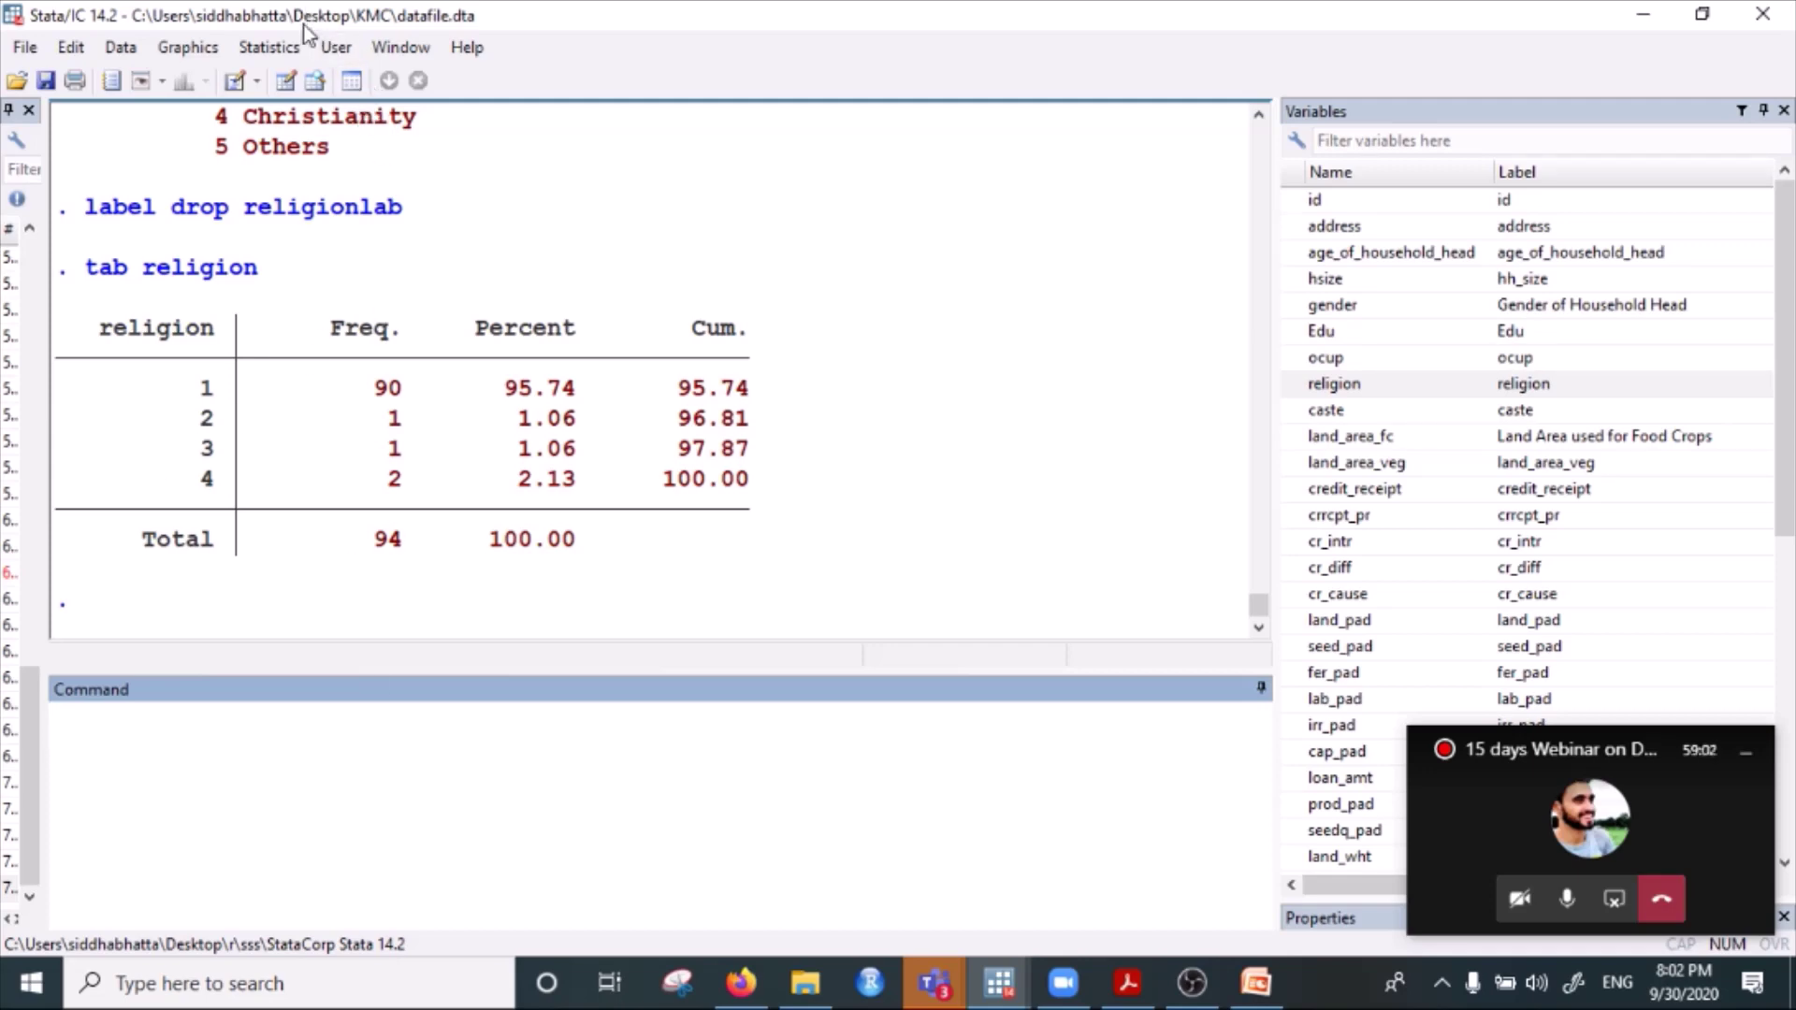
Open the value label manager and start a new value label named religionlab.
click(122, 49)
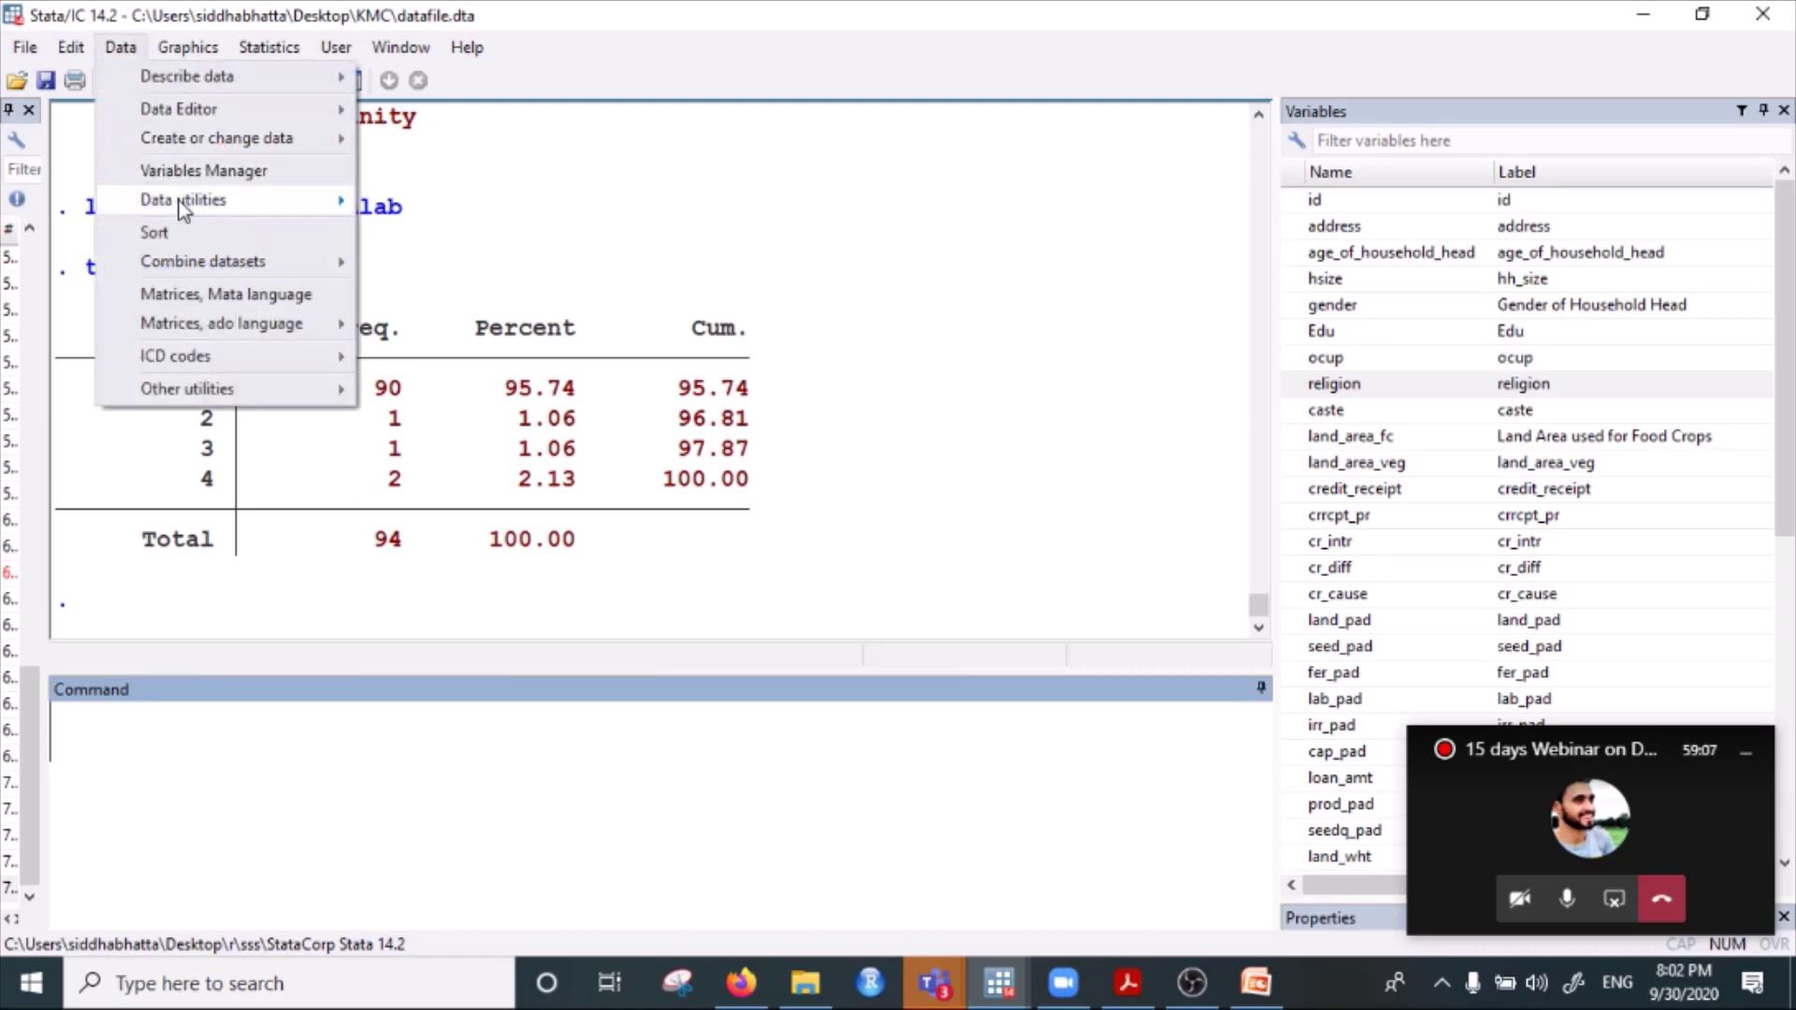
mouse_move(180, 201)
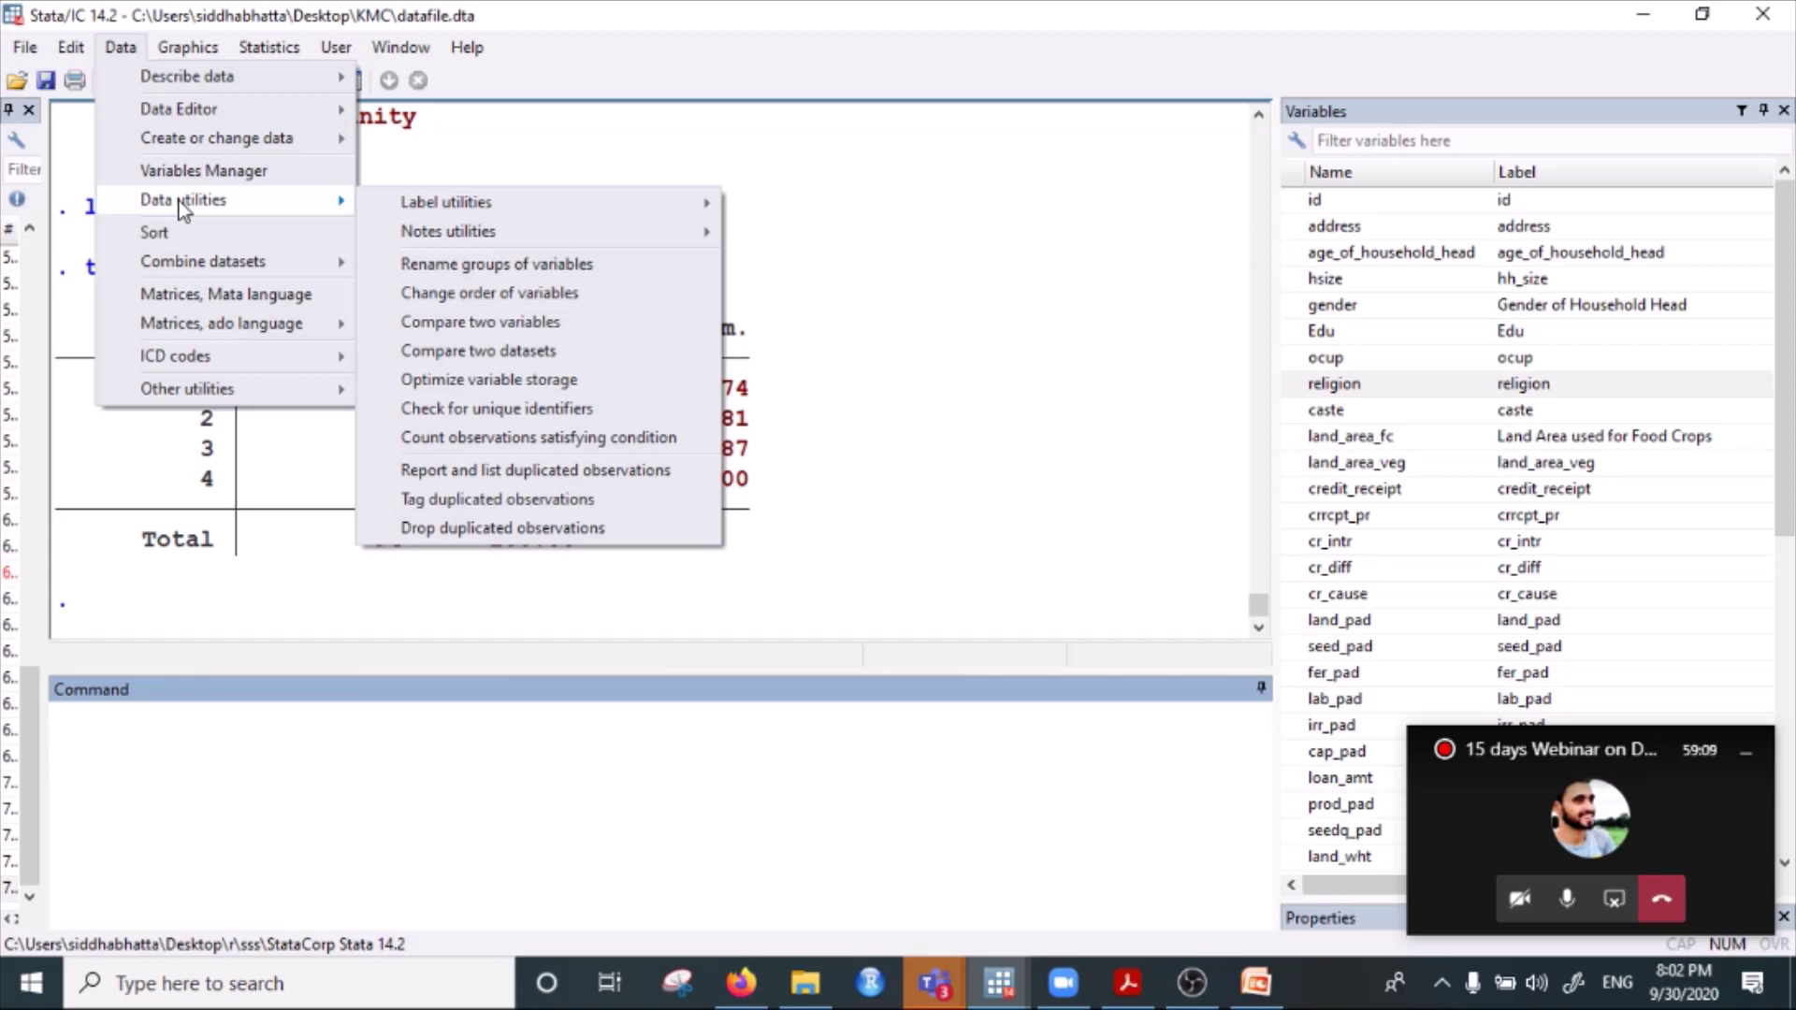
mouse_move(560, 210)
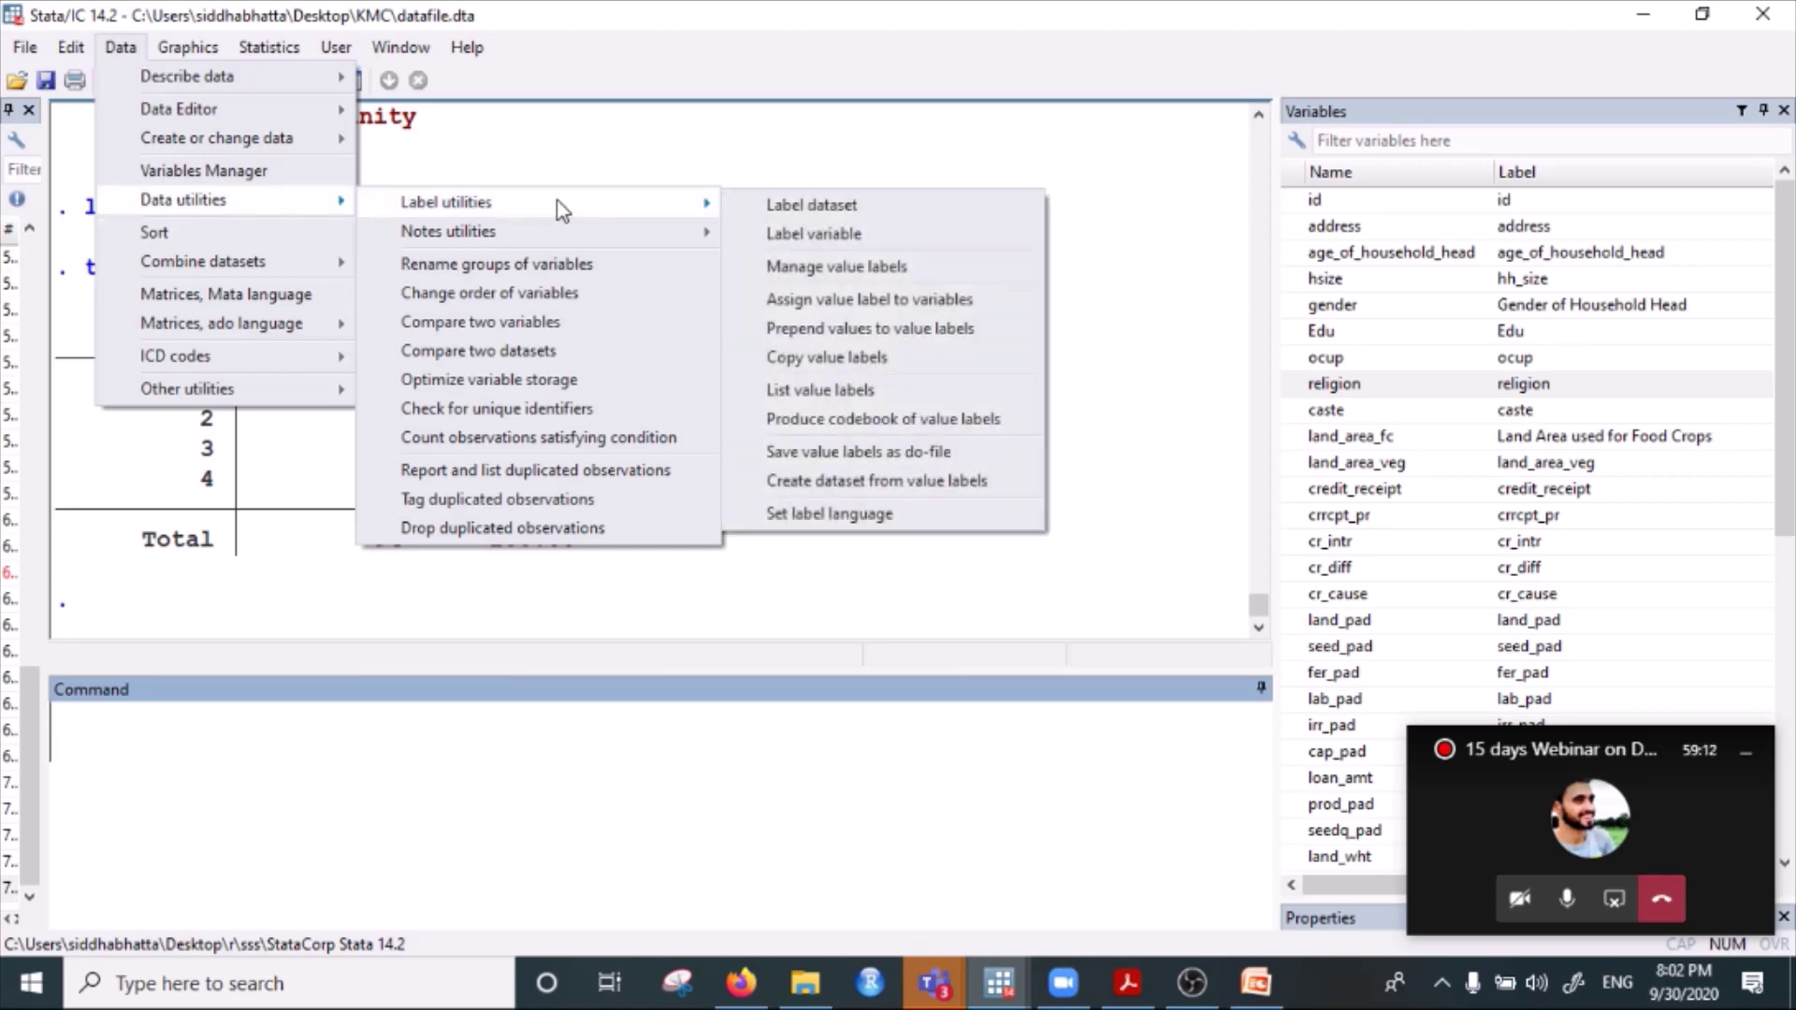
click(879, 272)
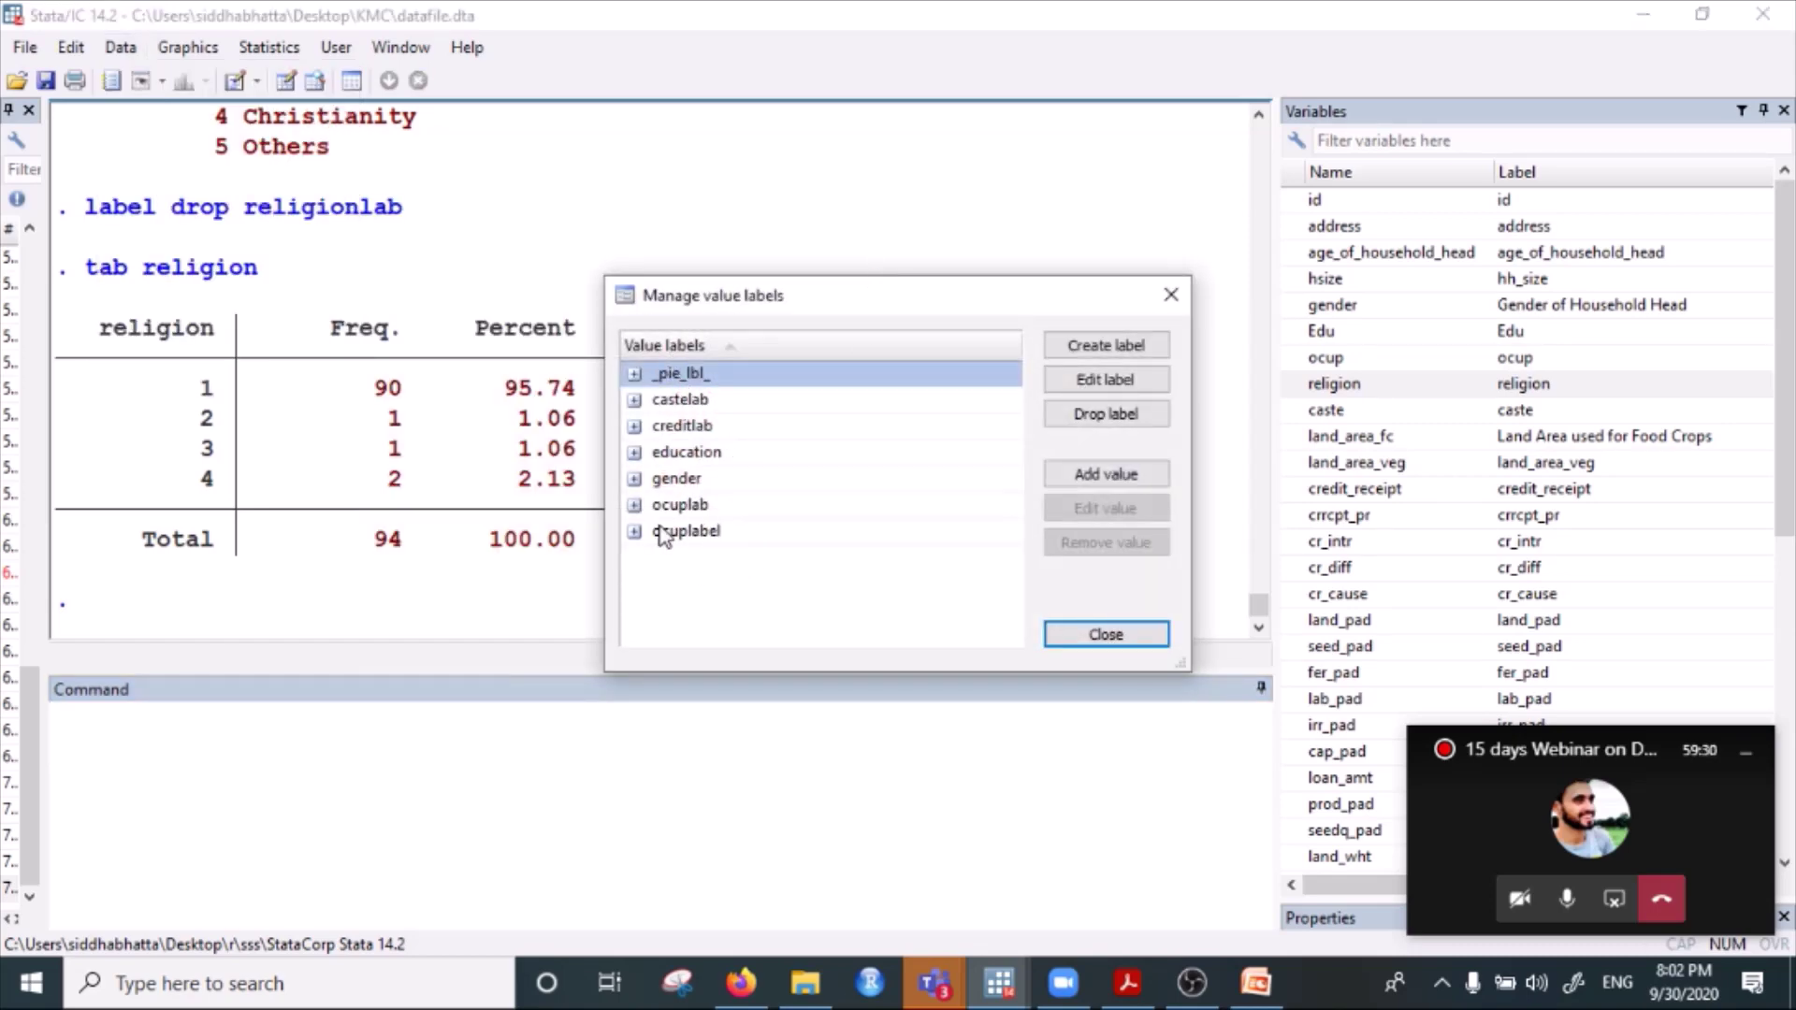
click(1103, 344)
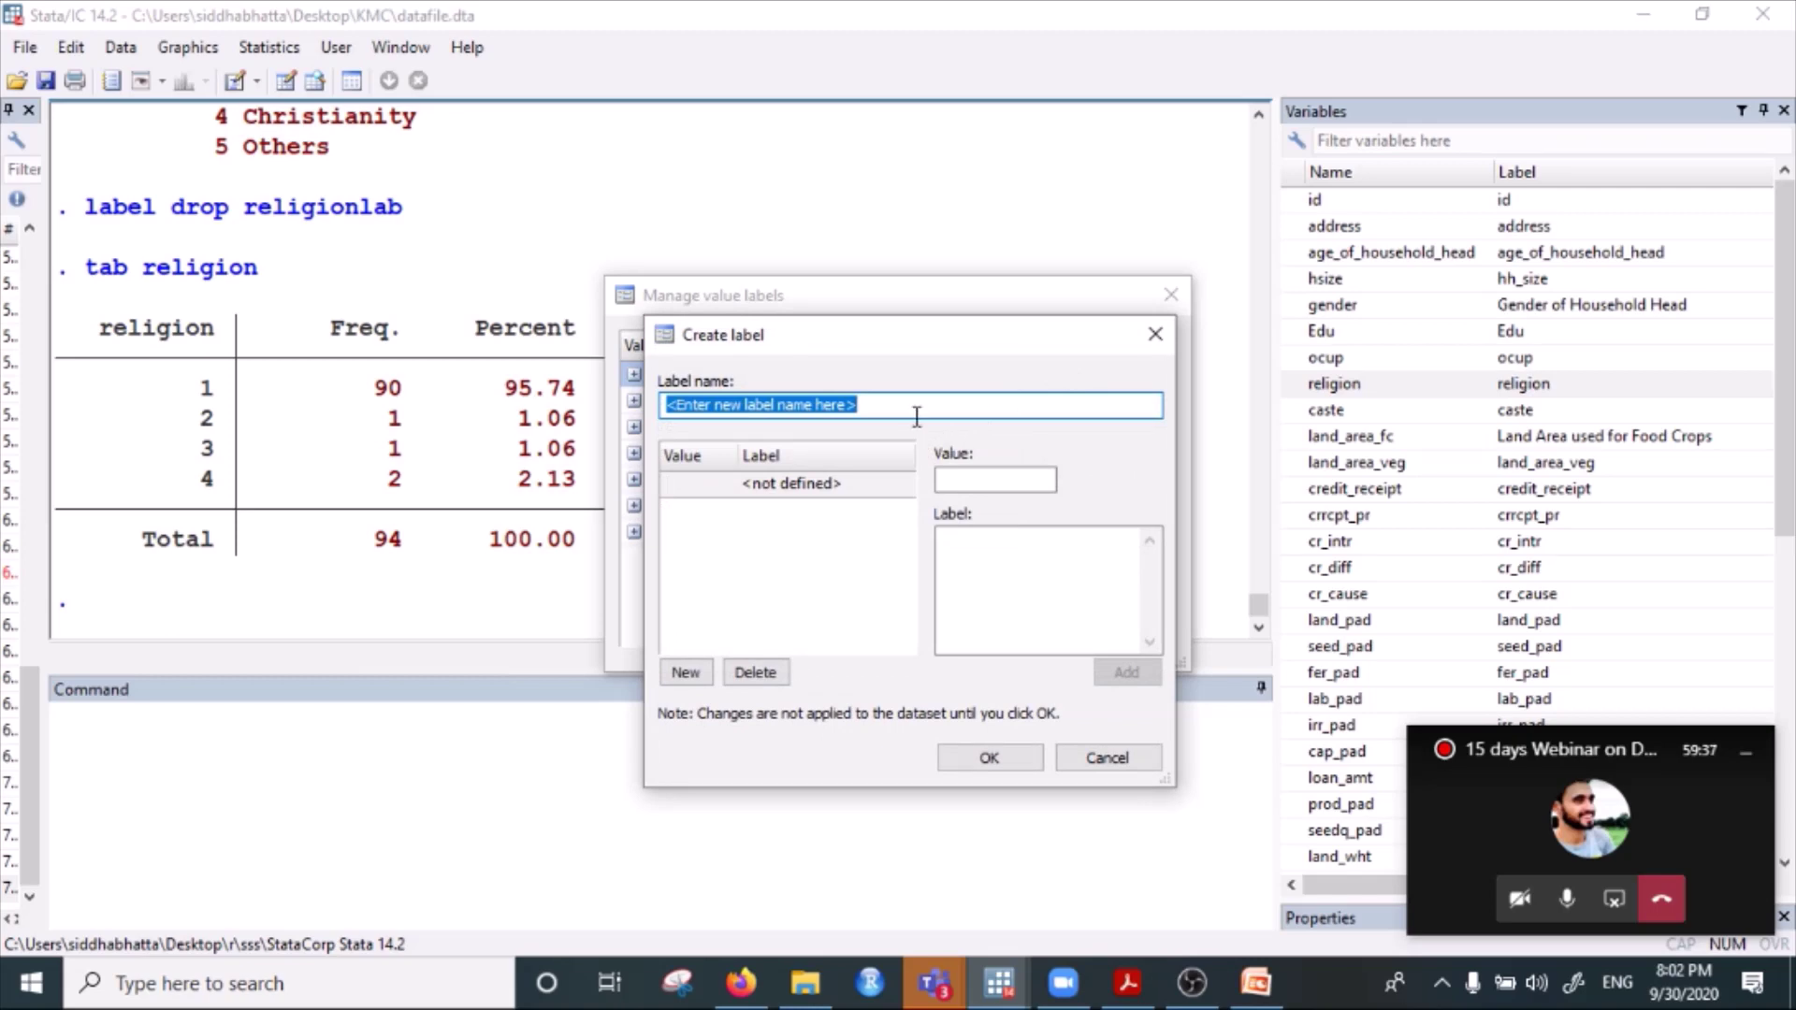
text(re)
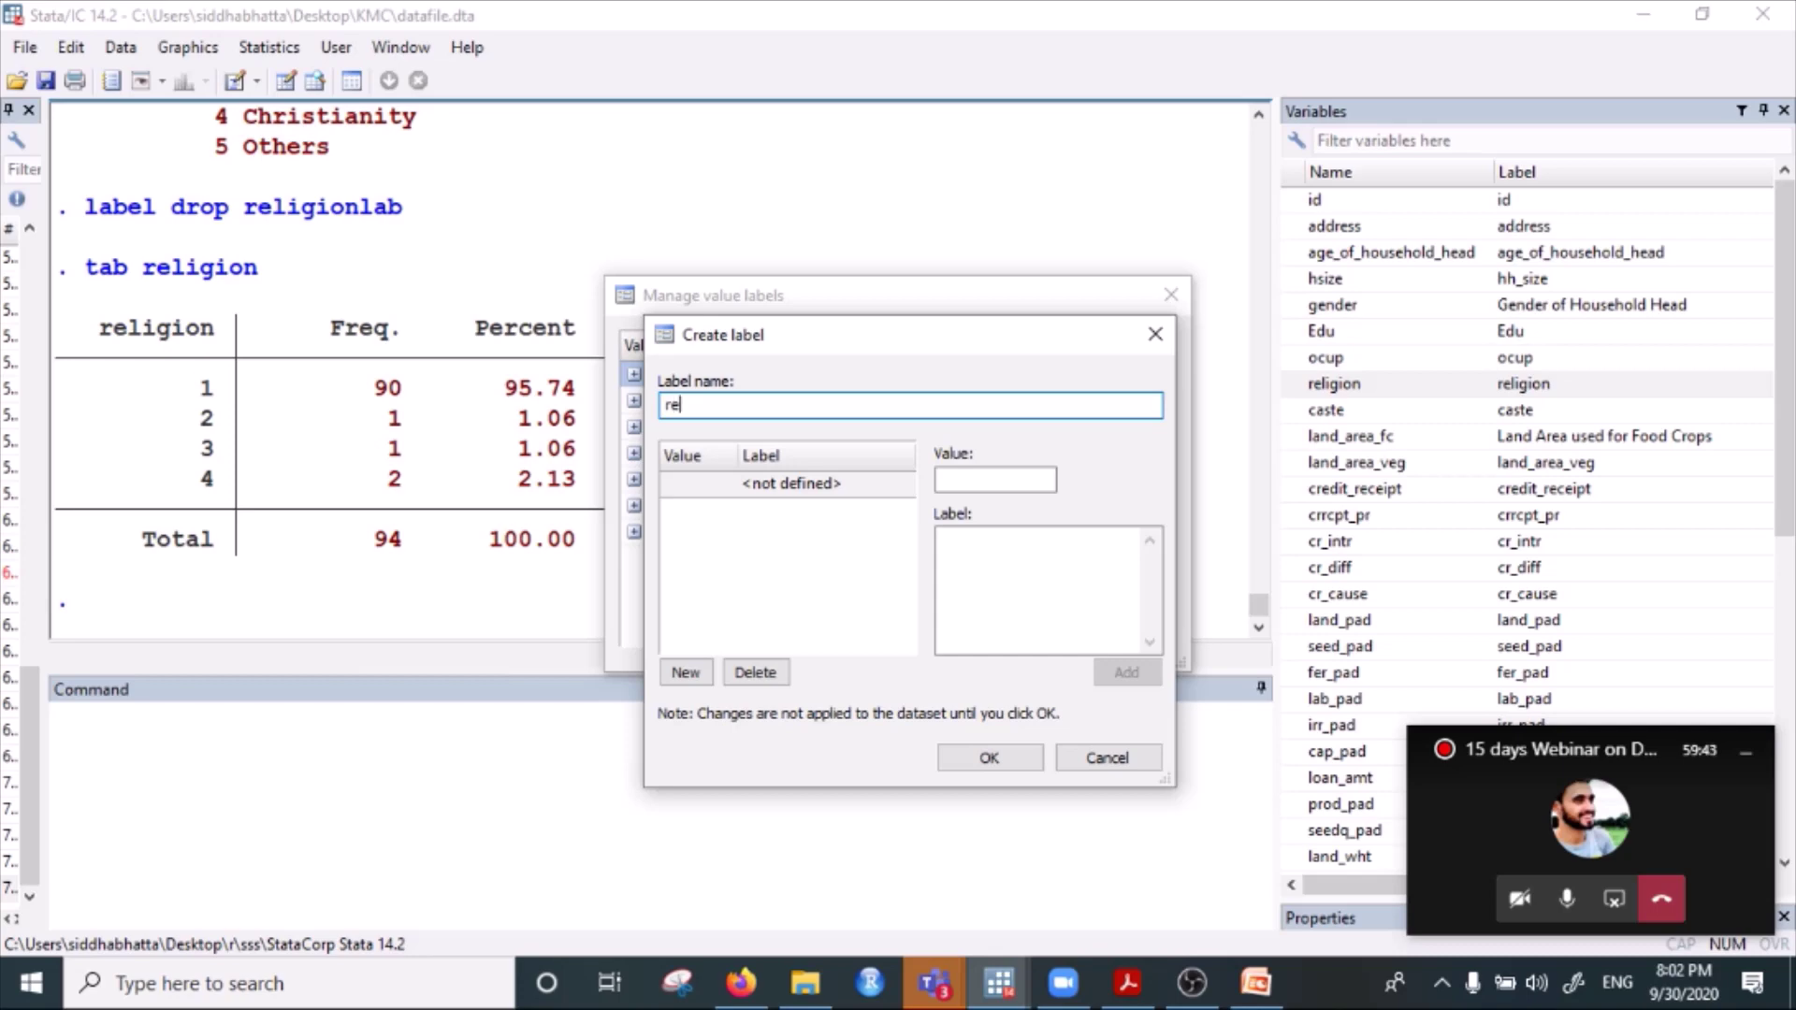
text(ligionlab)
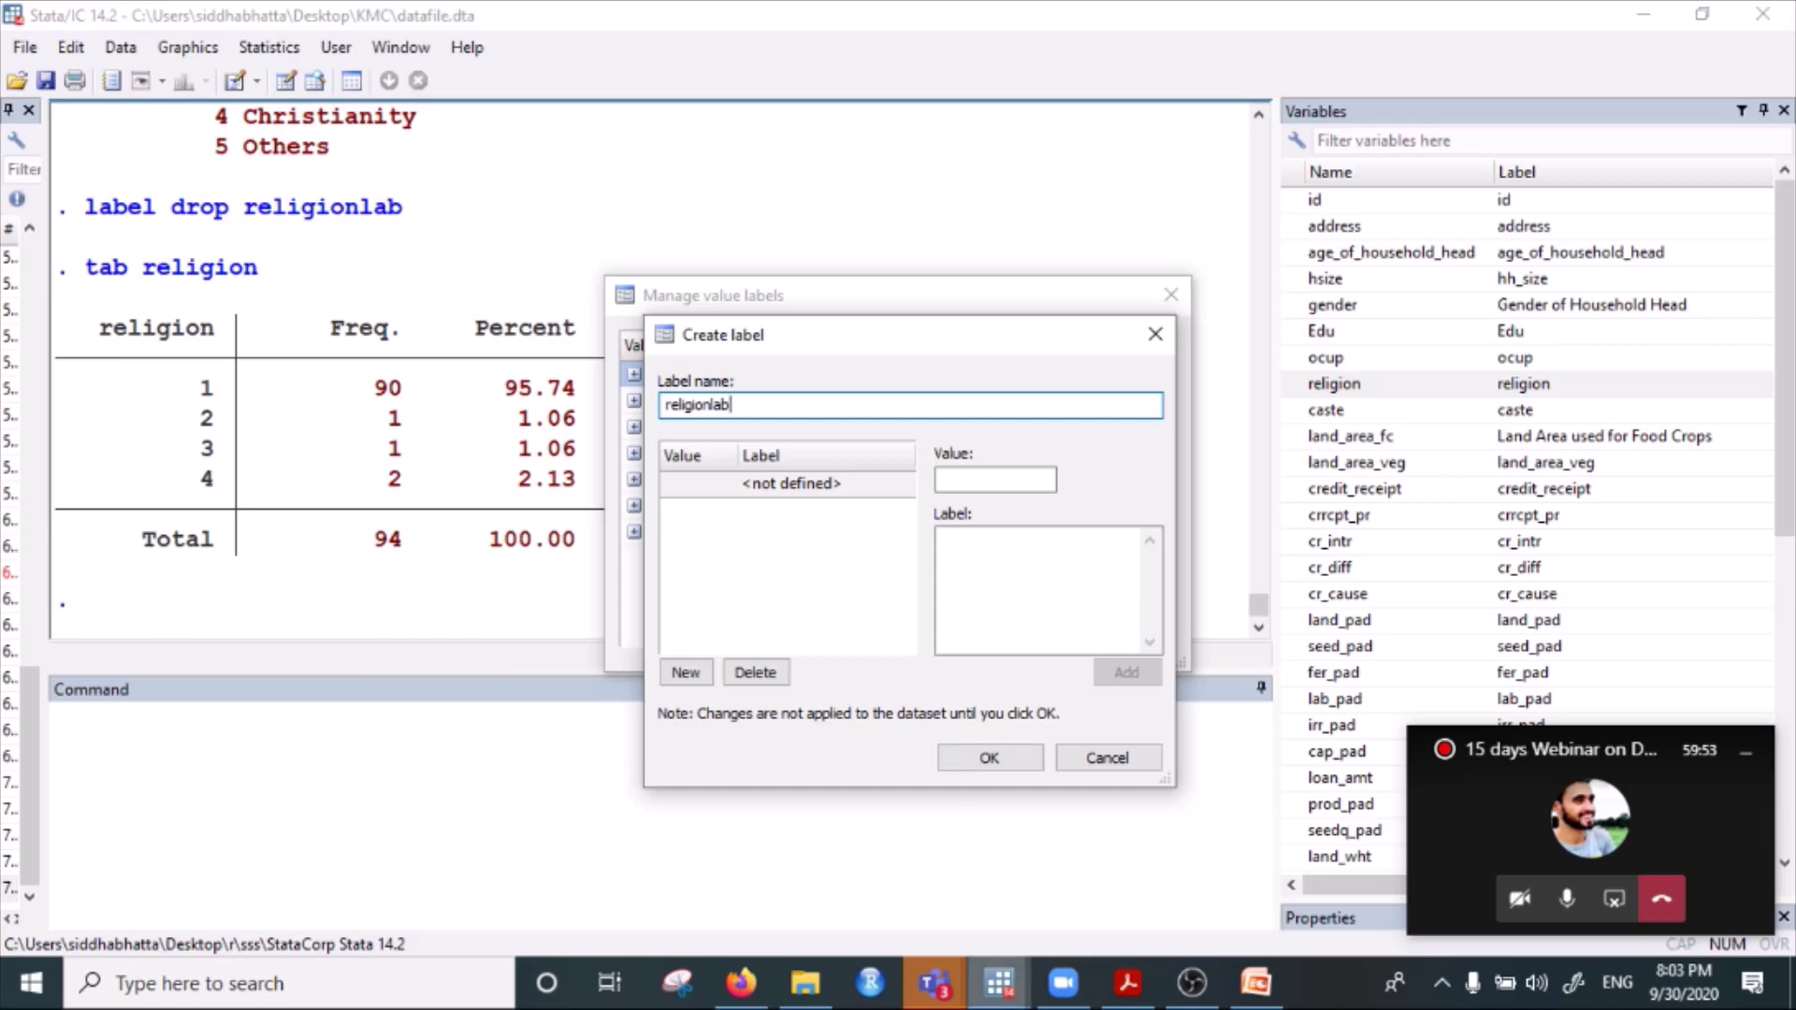
Switch to Questionnaire.pdf in Acrobat Reader, read the answer codes of question 5 on religion, and return to Stata's main window.
click(1129, 997)
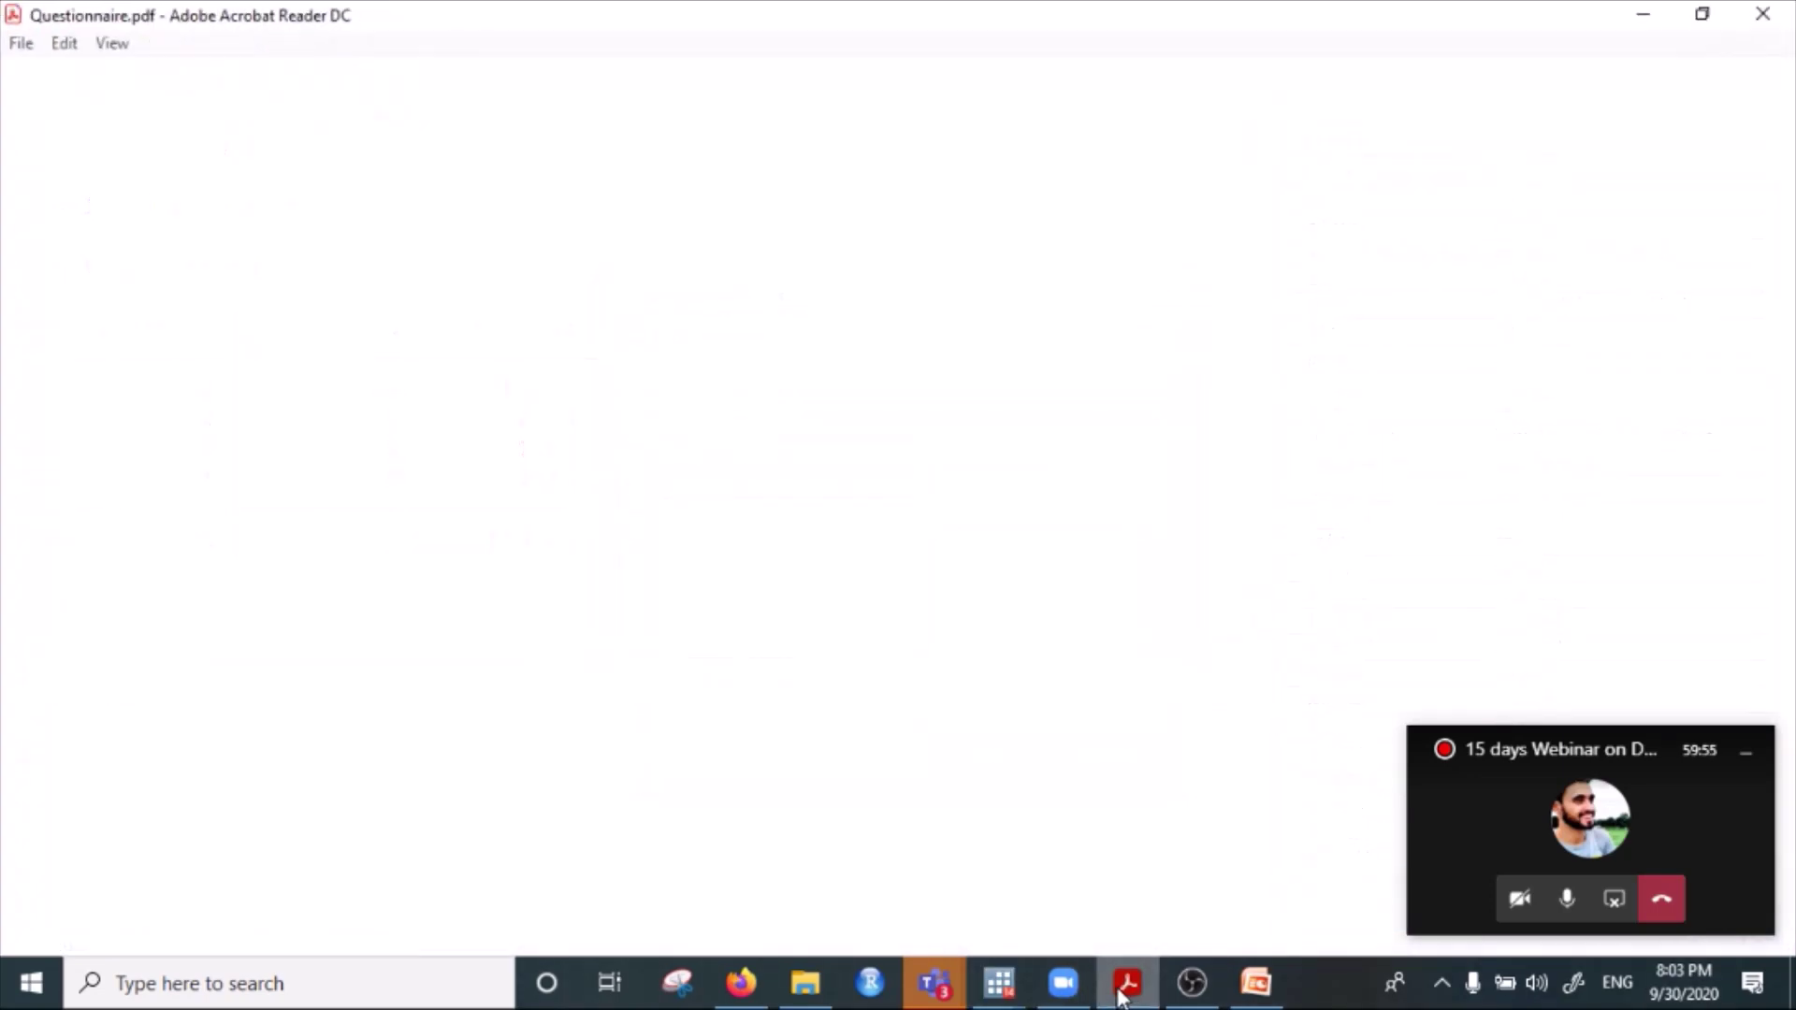
scroll(387, 561, up, 4)
scroll(381, 553, up, 7)
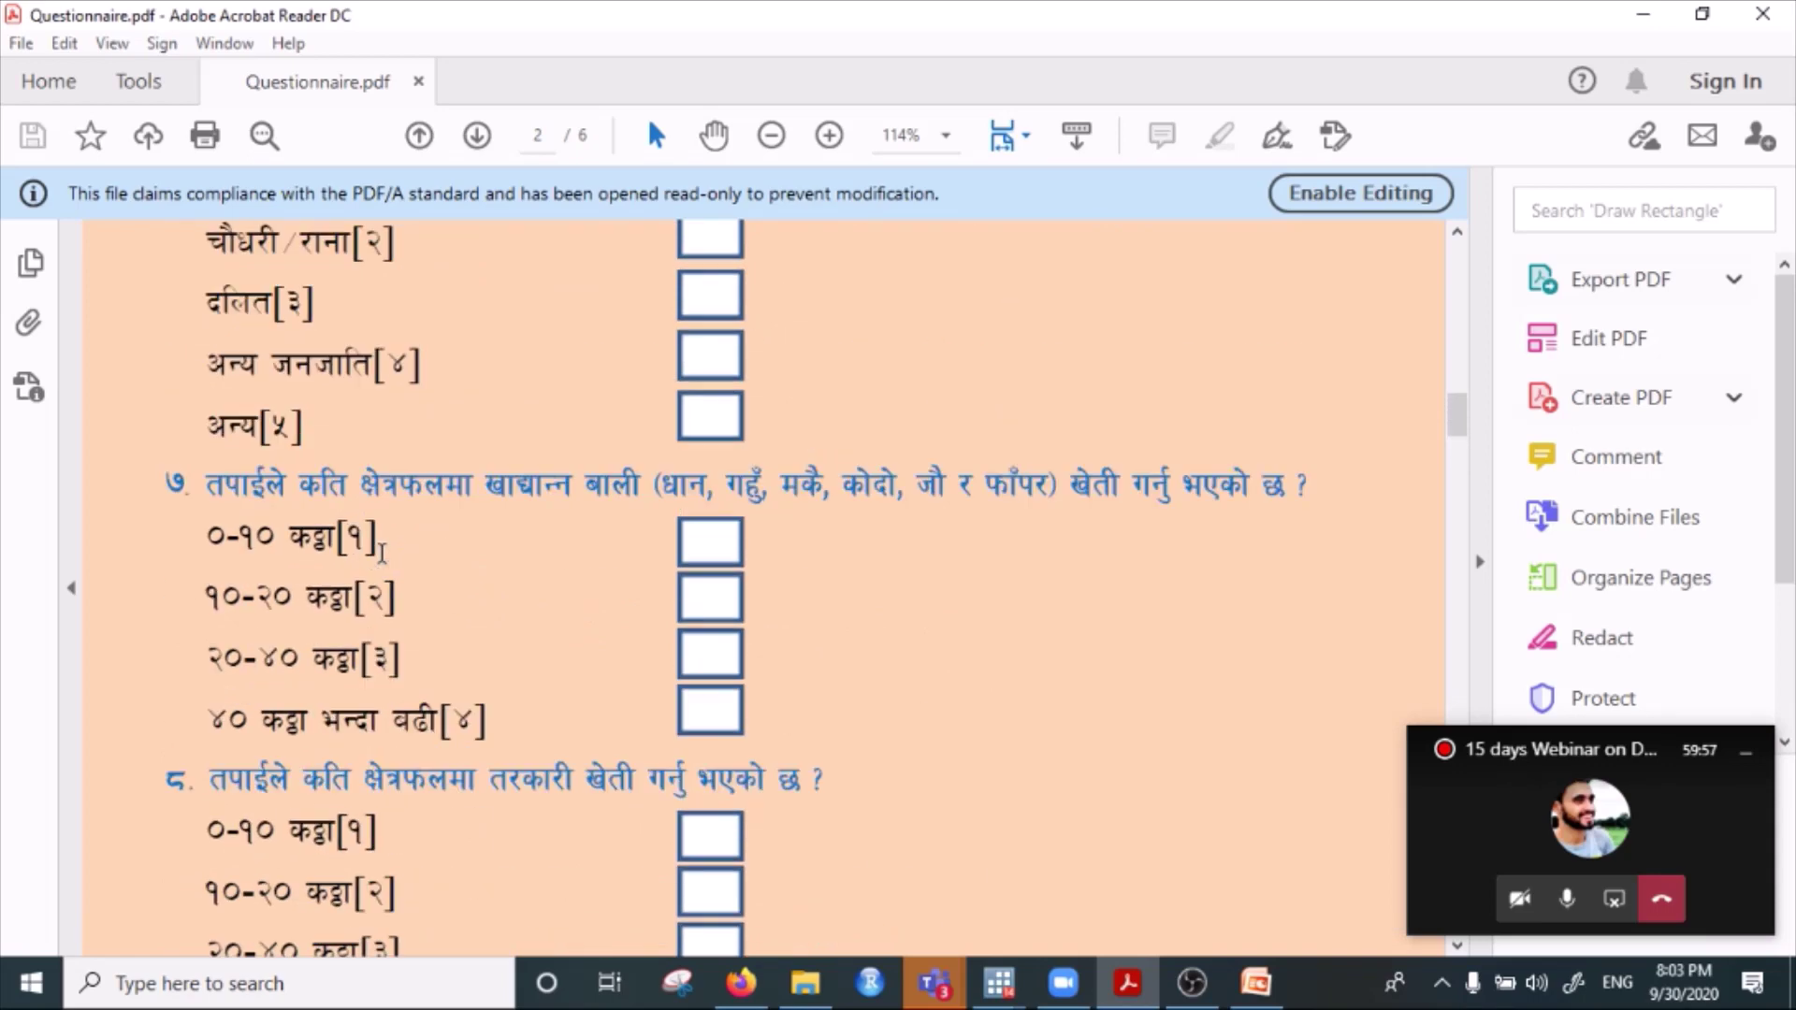
scroll(389, 571, down, 1)
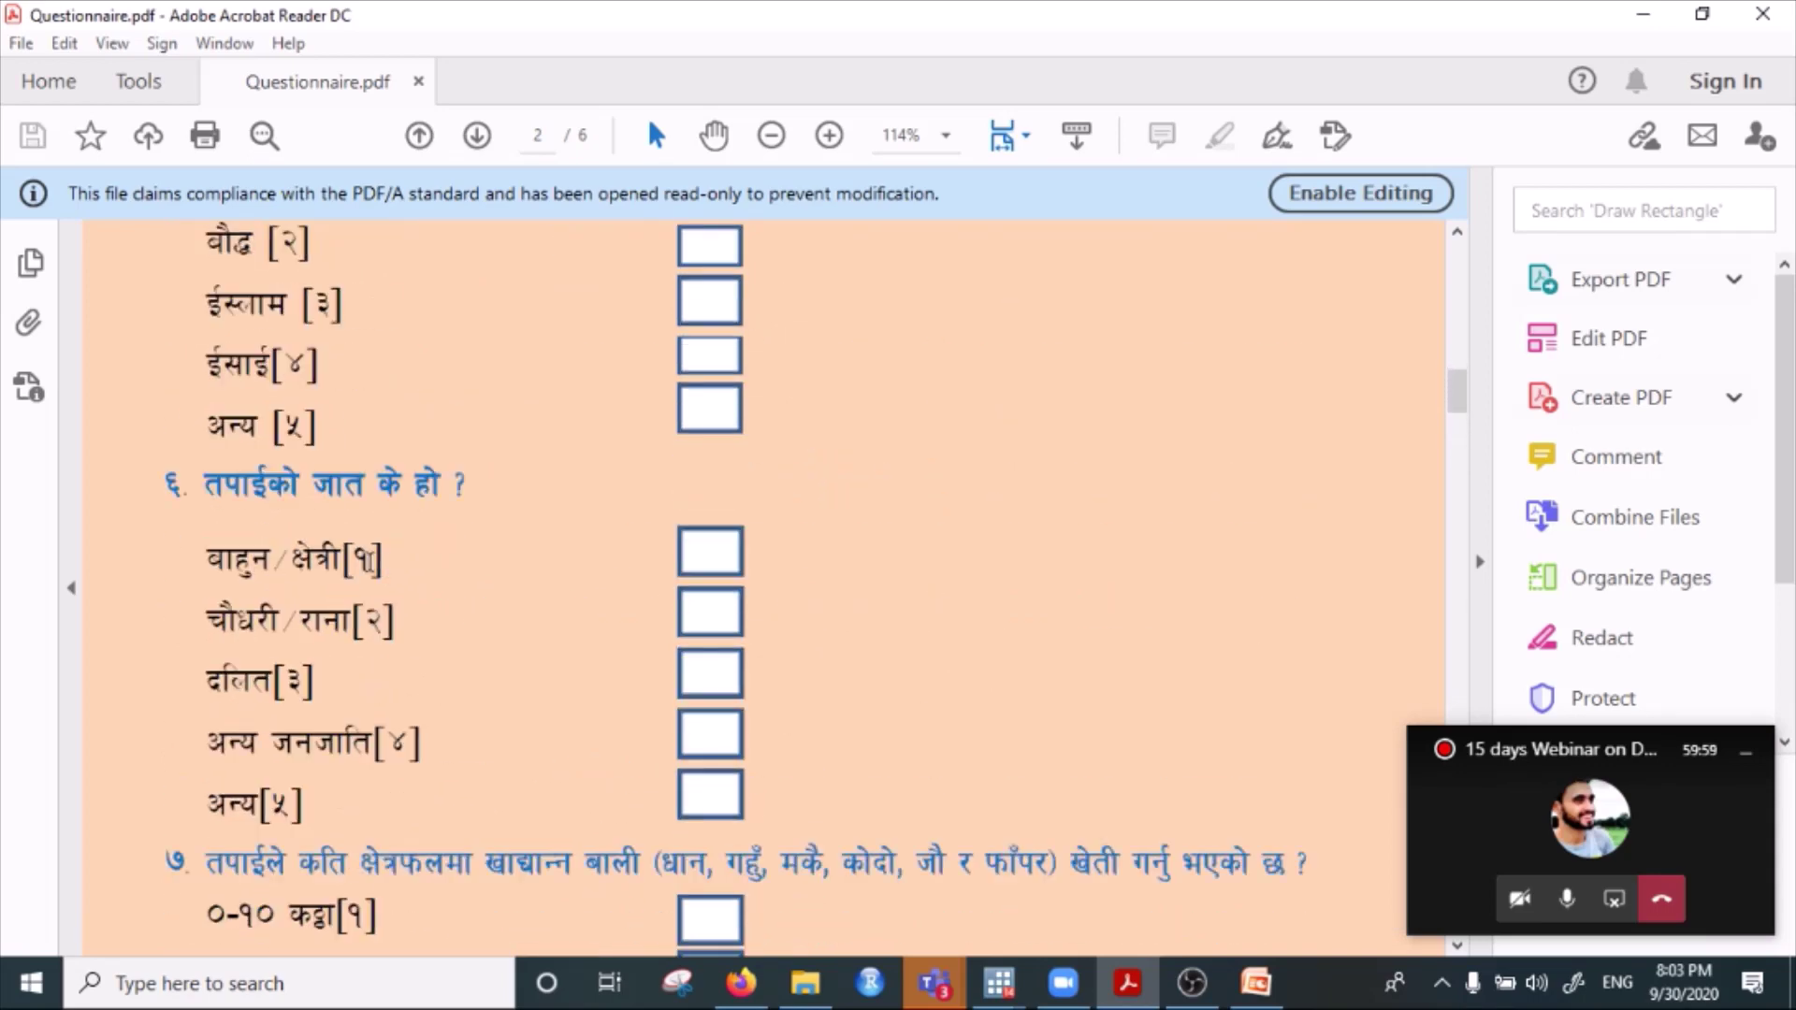
scroll(286, 561, up, 3)
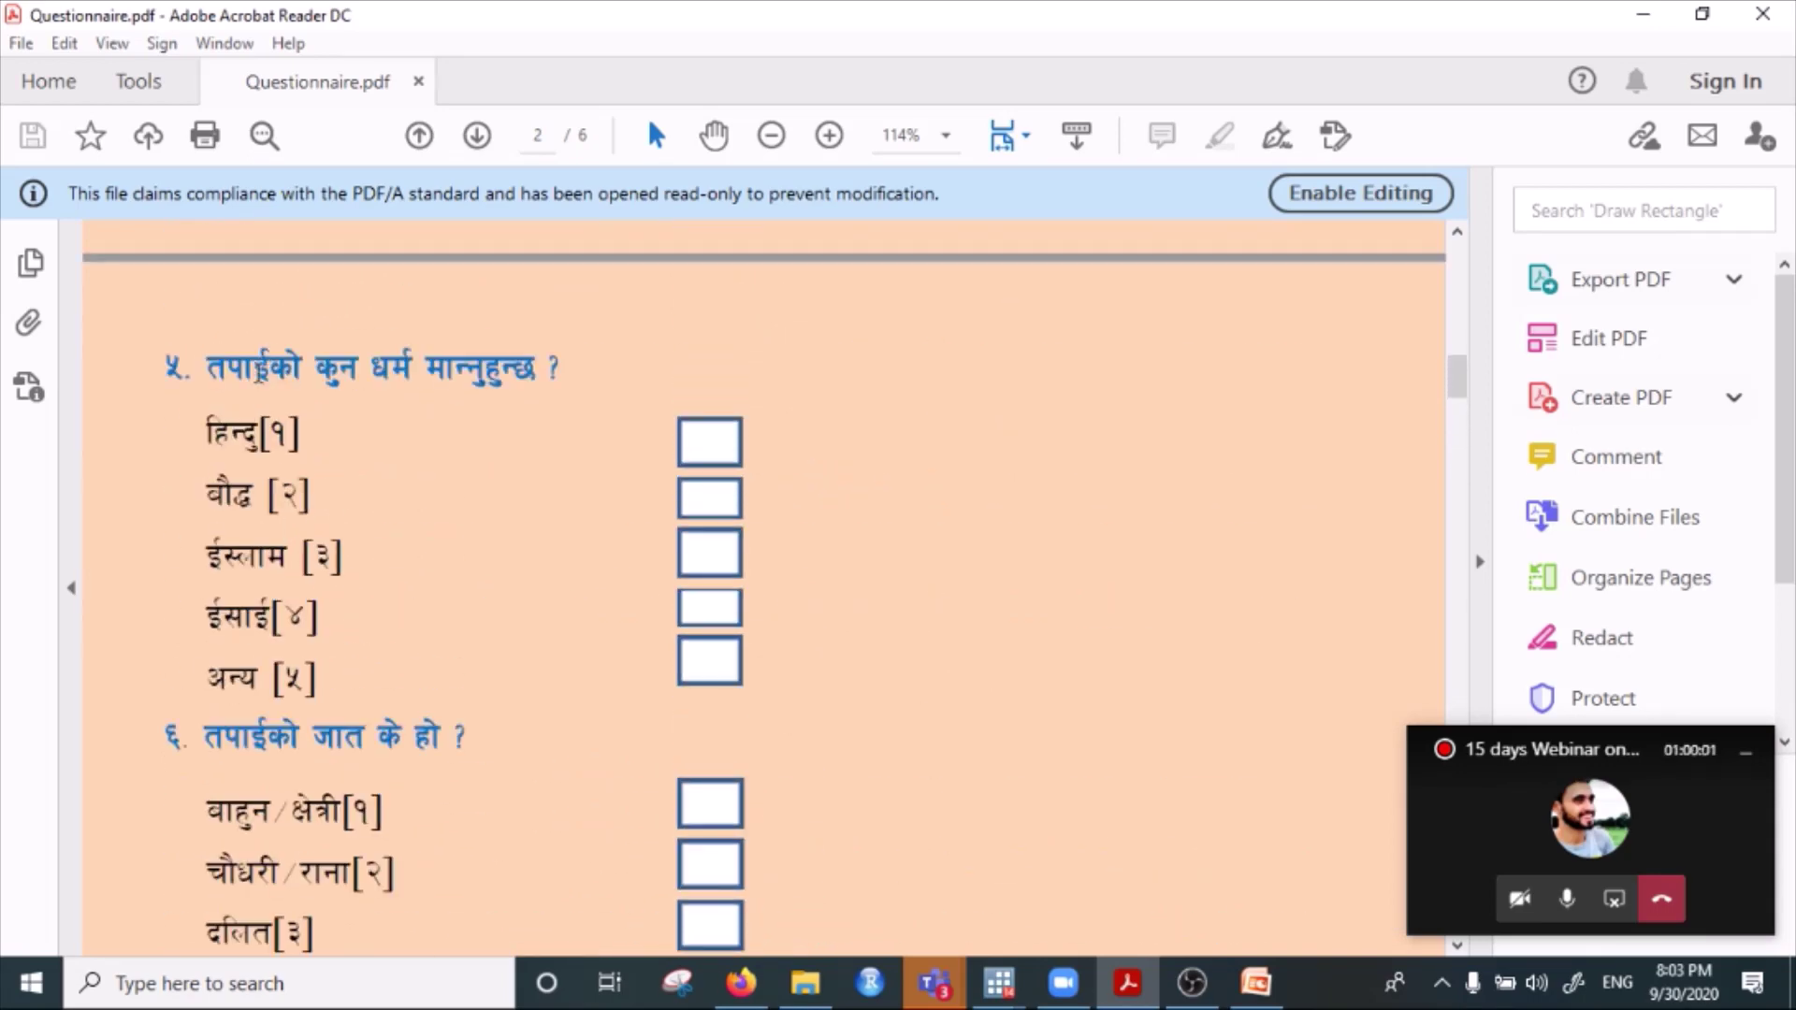
double_click(271, 370)
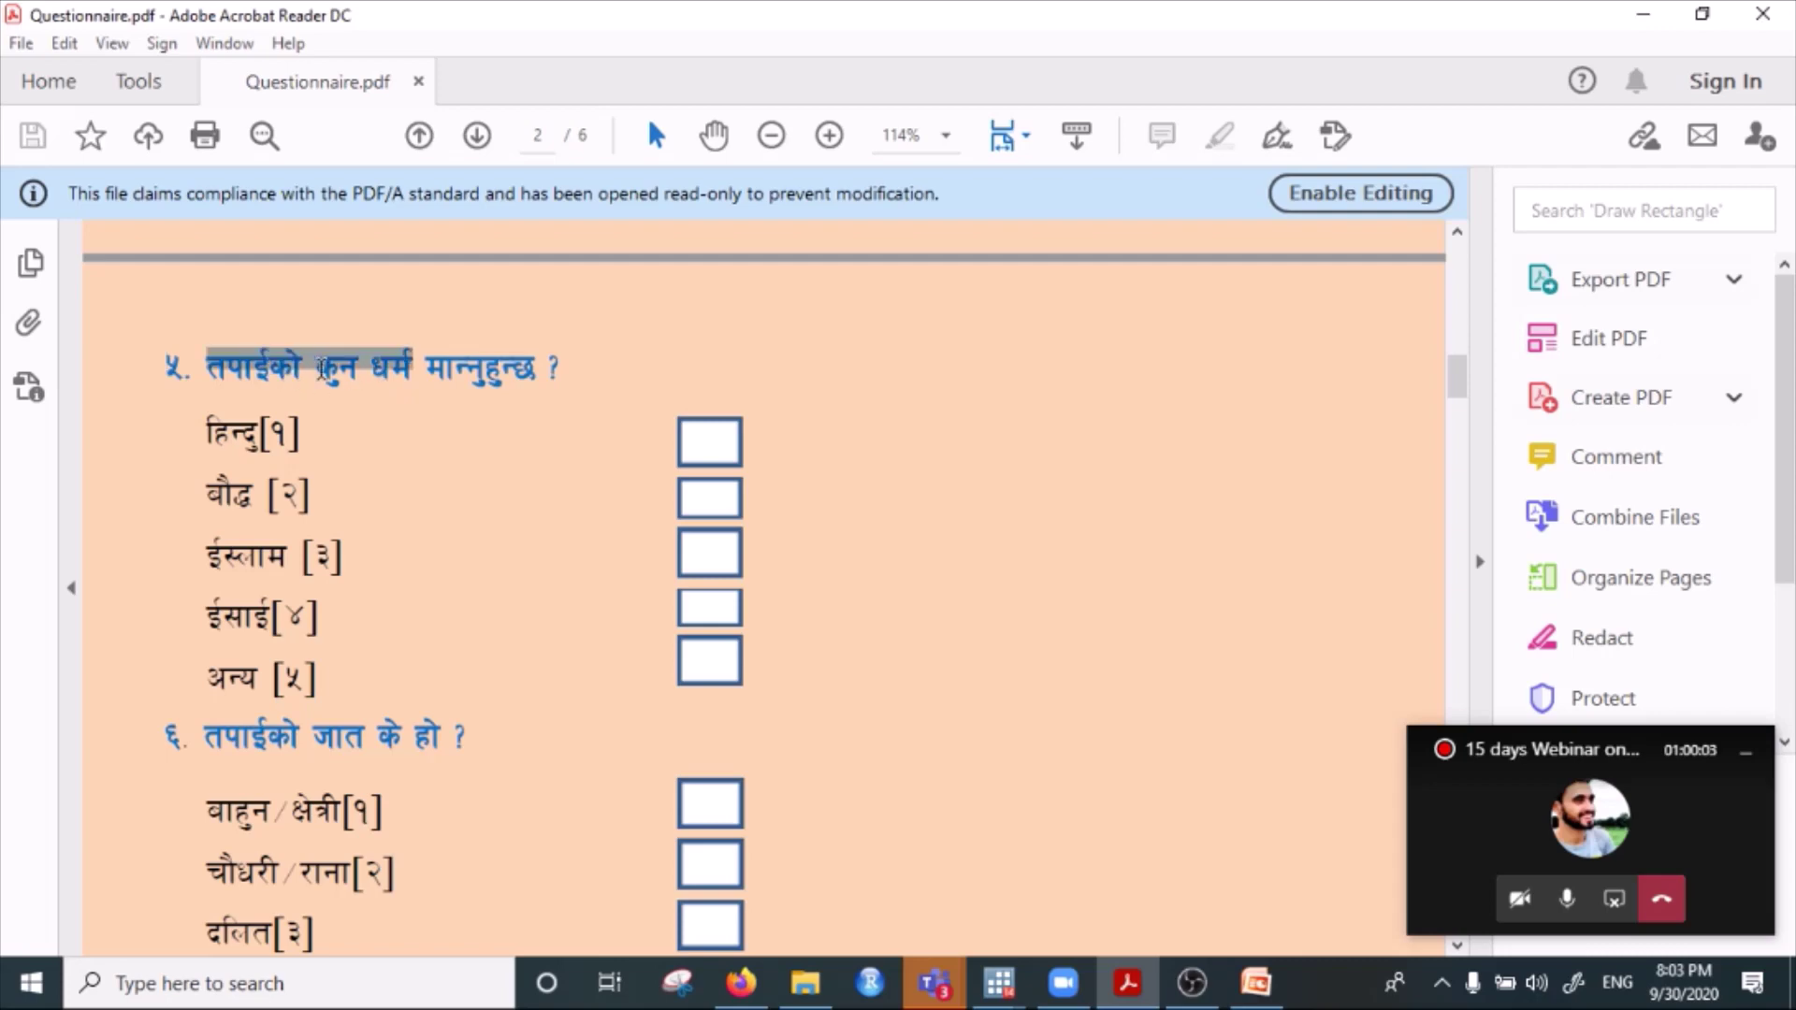
click(307, 376)
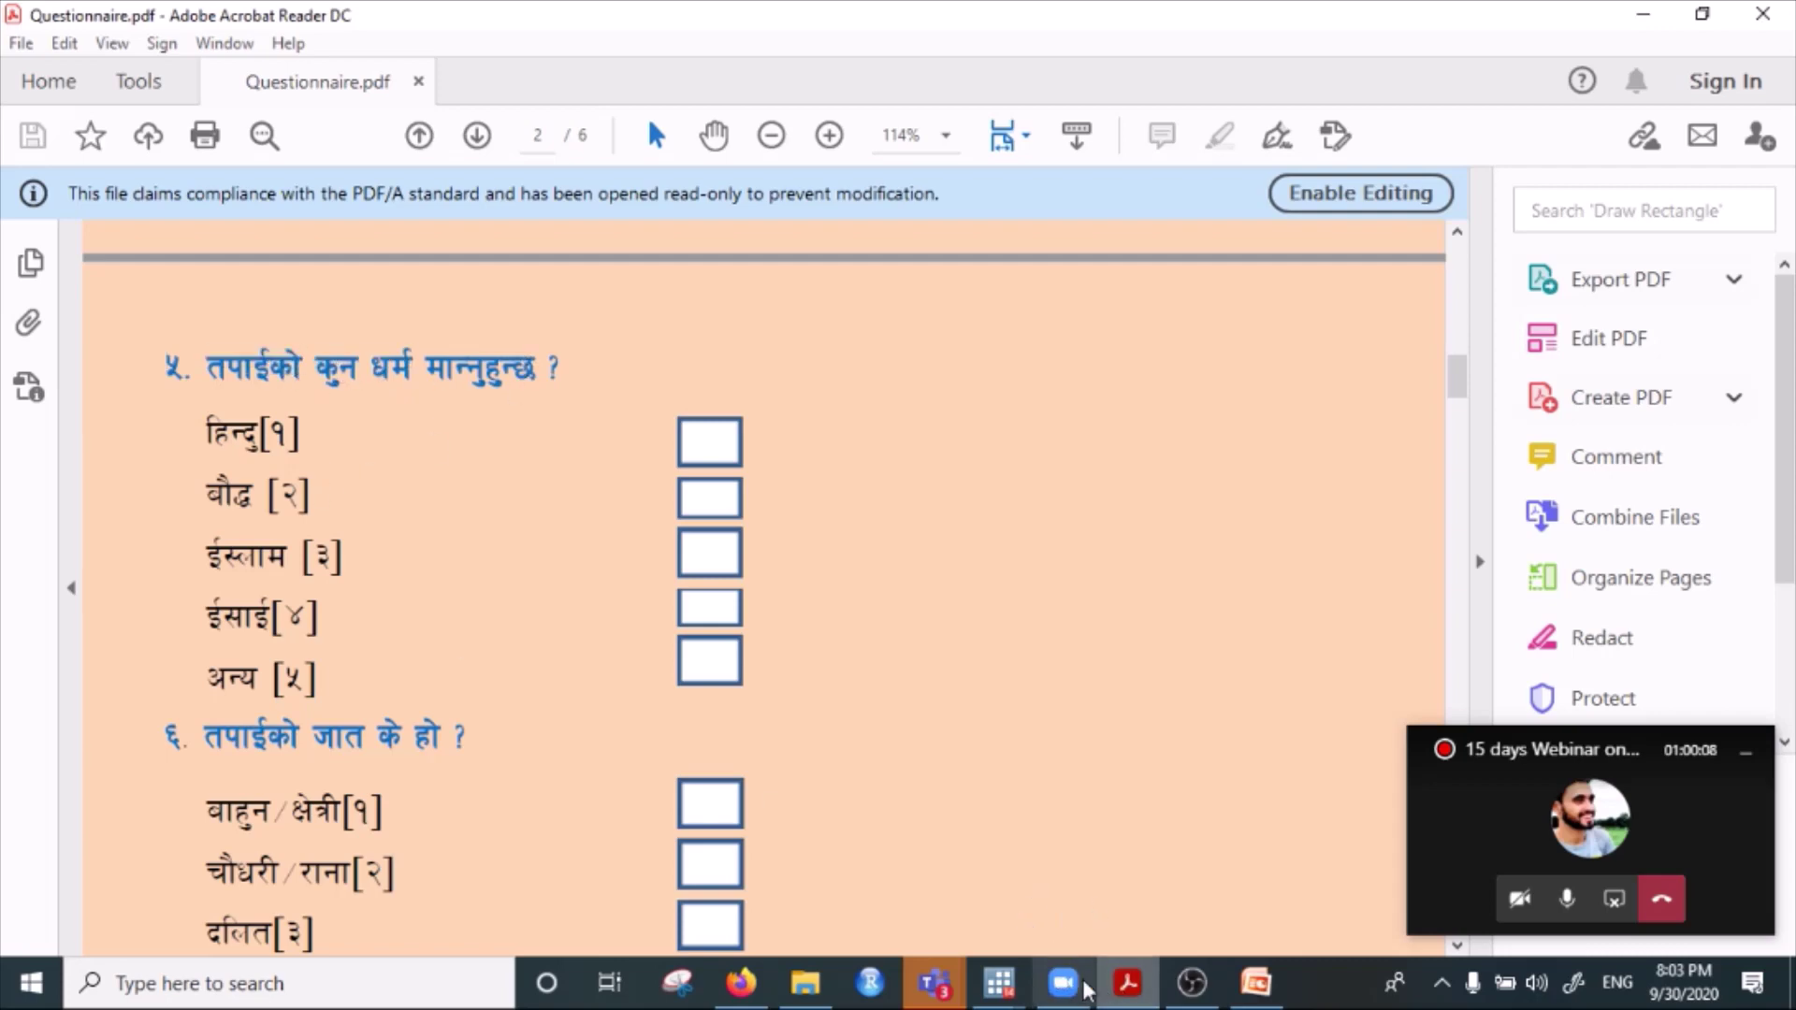
click(999, 982)
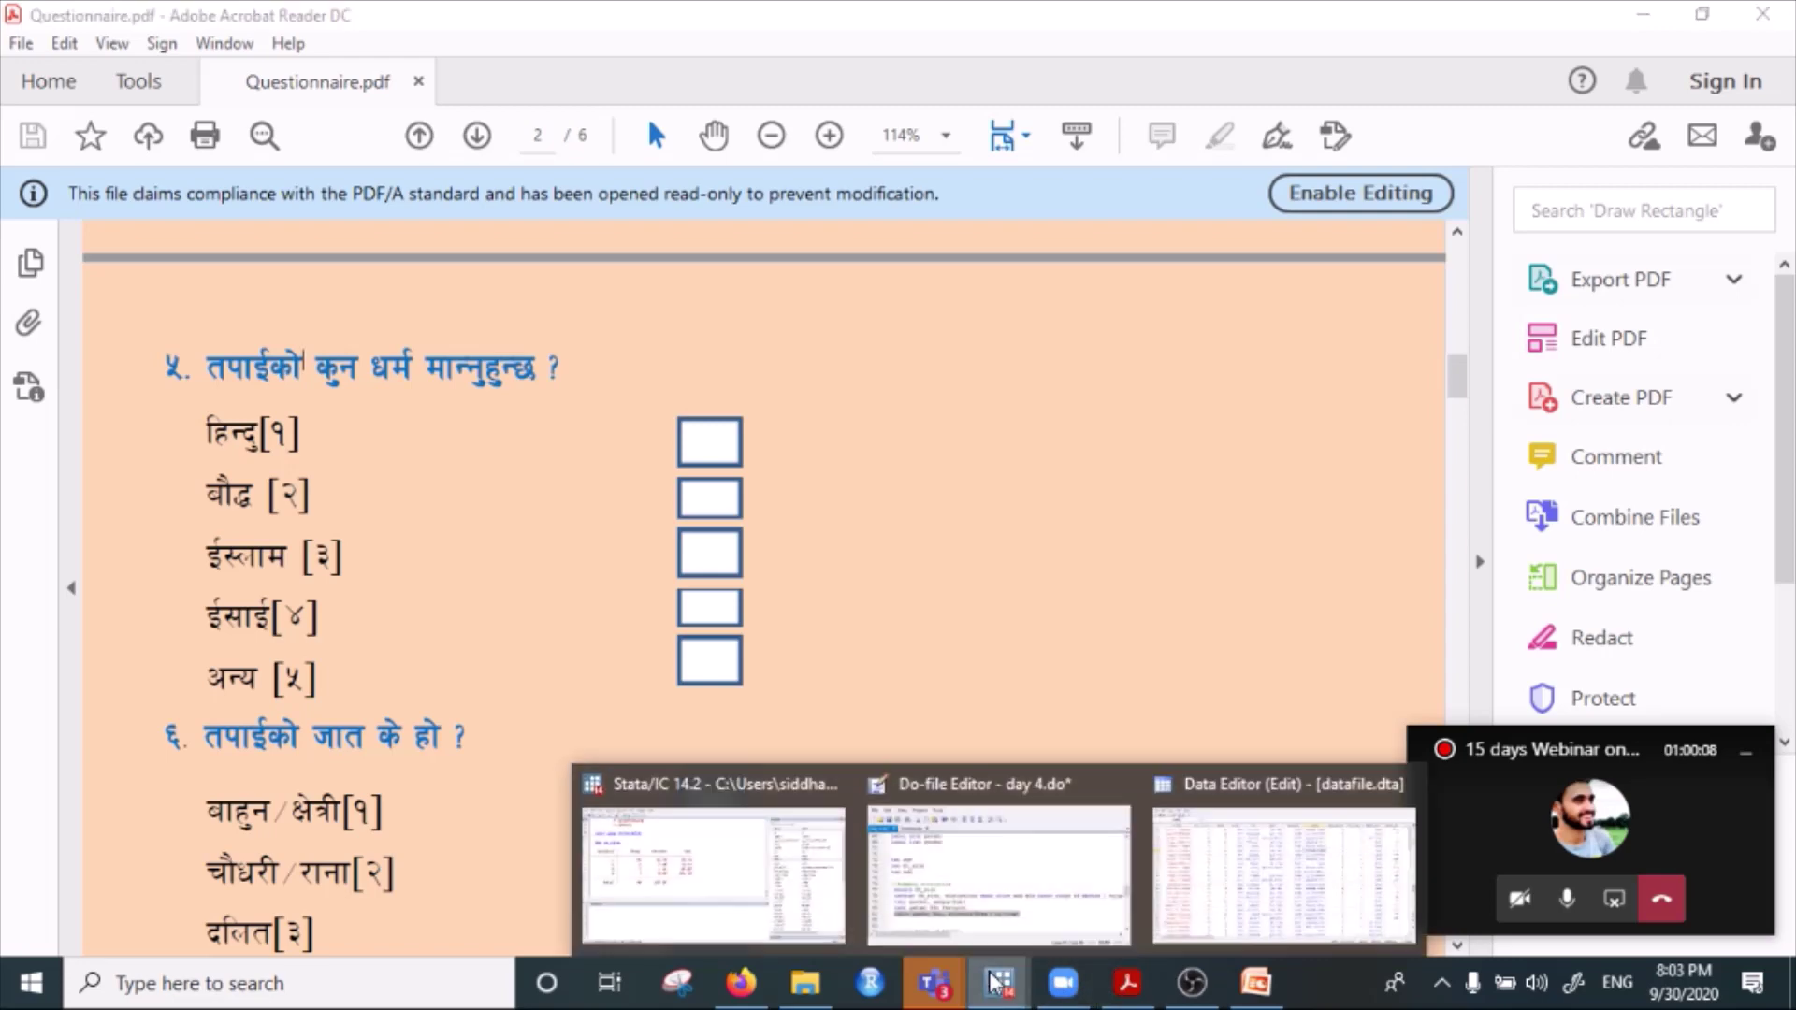
click(827, 890)
Add value 1 as Hinduism and value 2 as Buddhism to the religionlab definition.
click(981, 481)
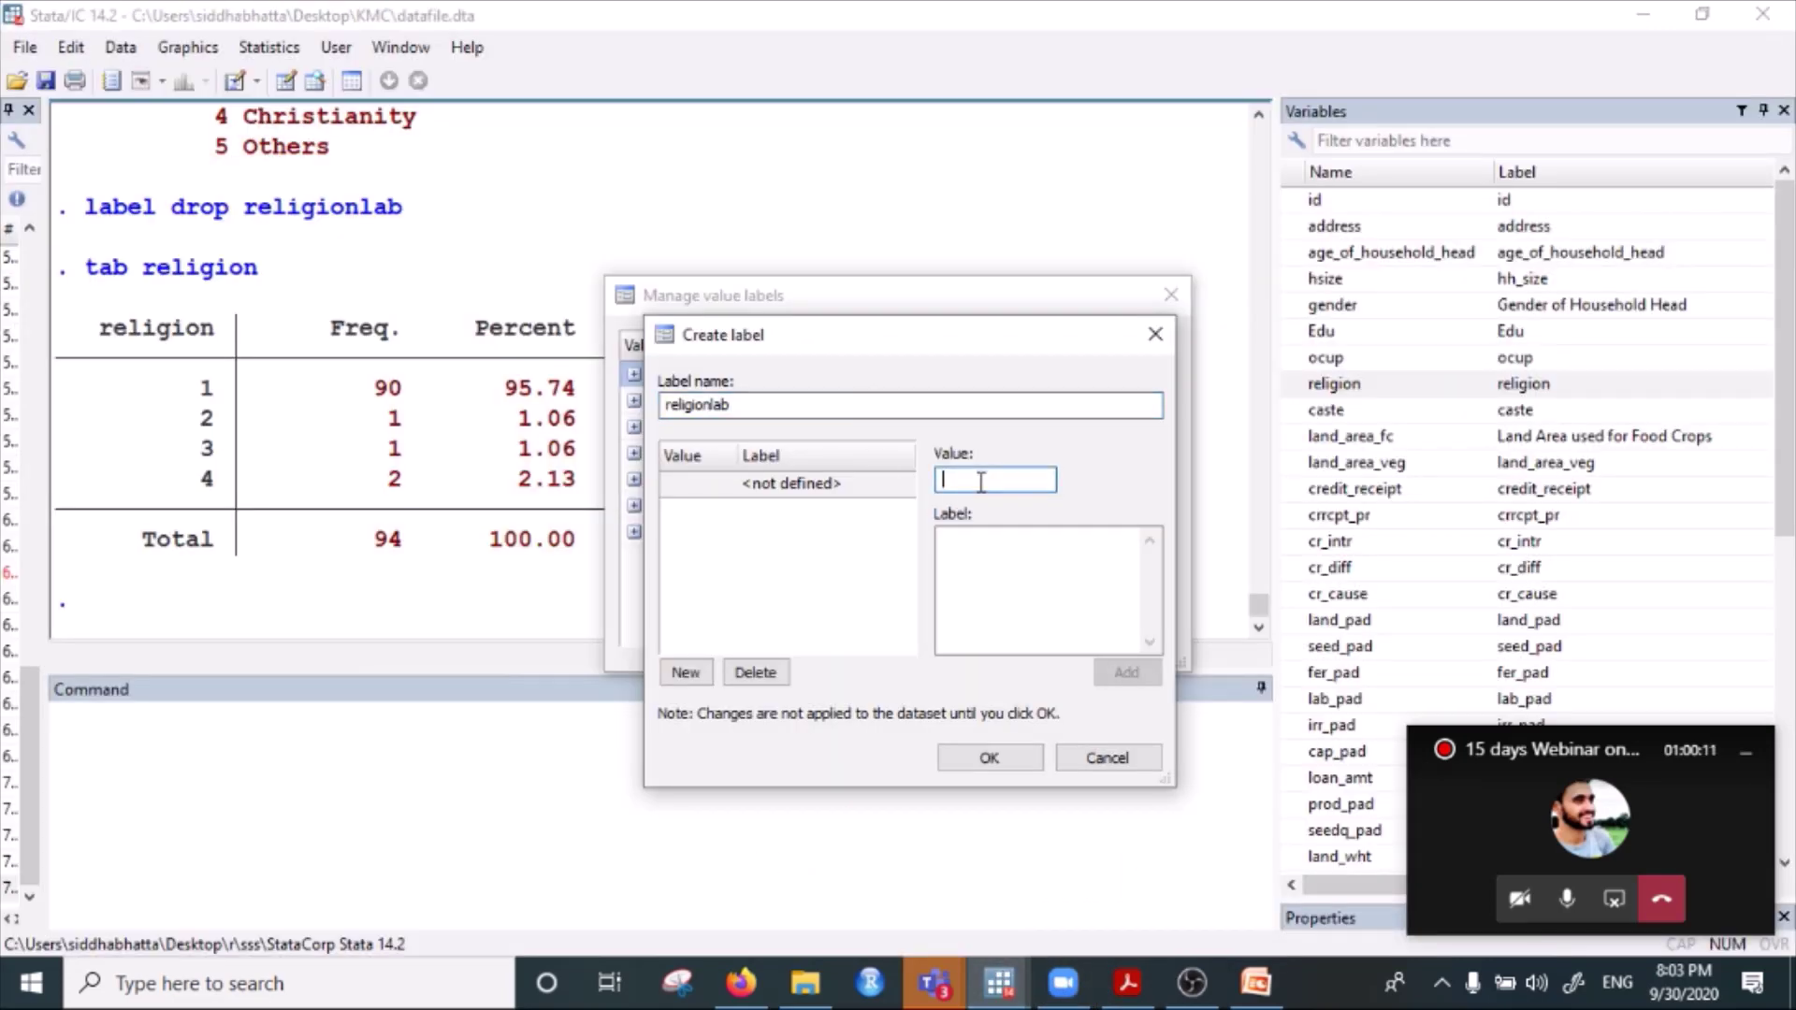
text(1)
click(978, 542)
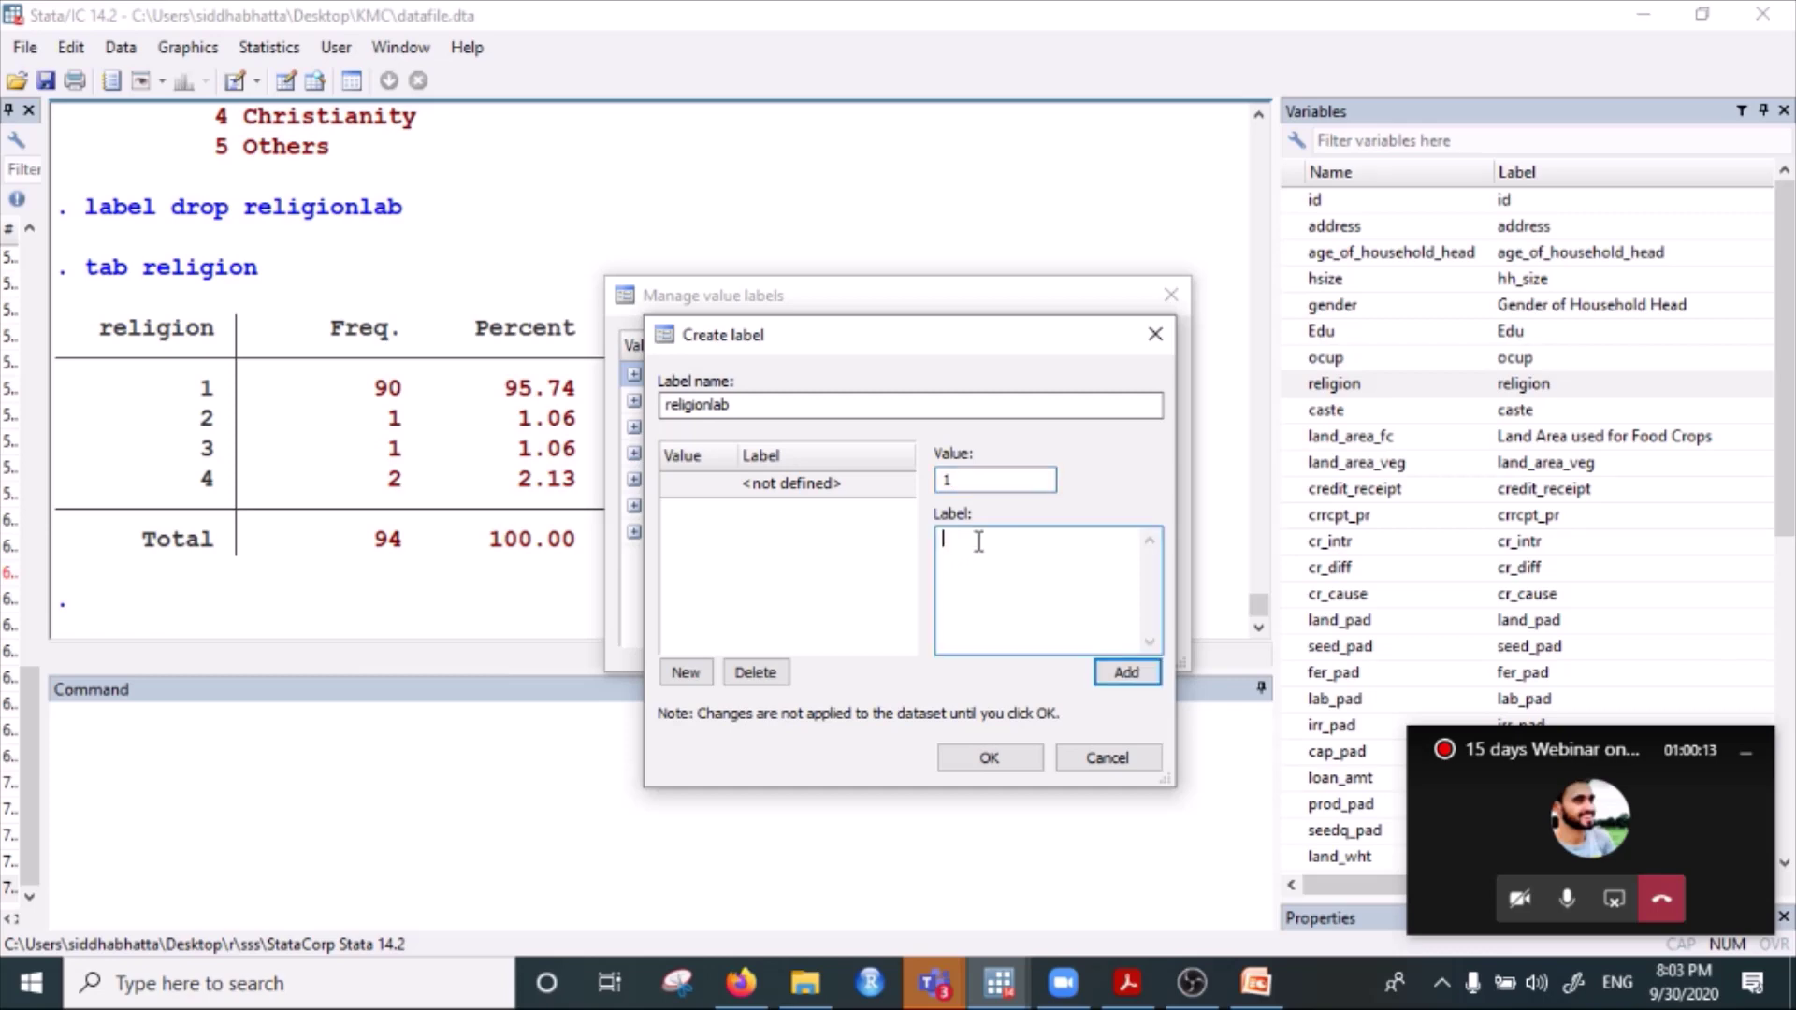
text(Hinduism)
click(1127, 673)
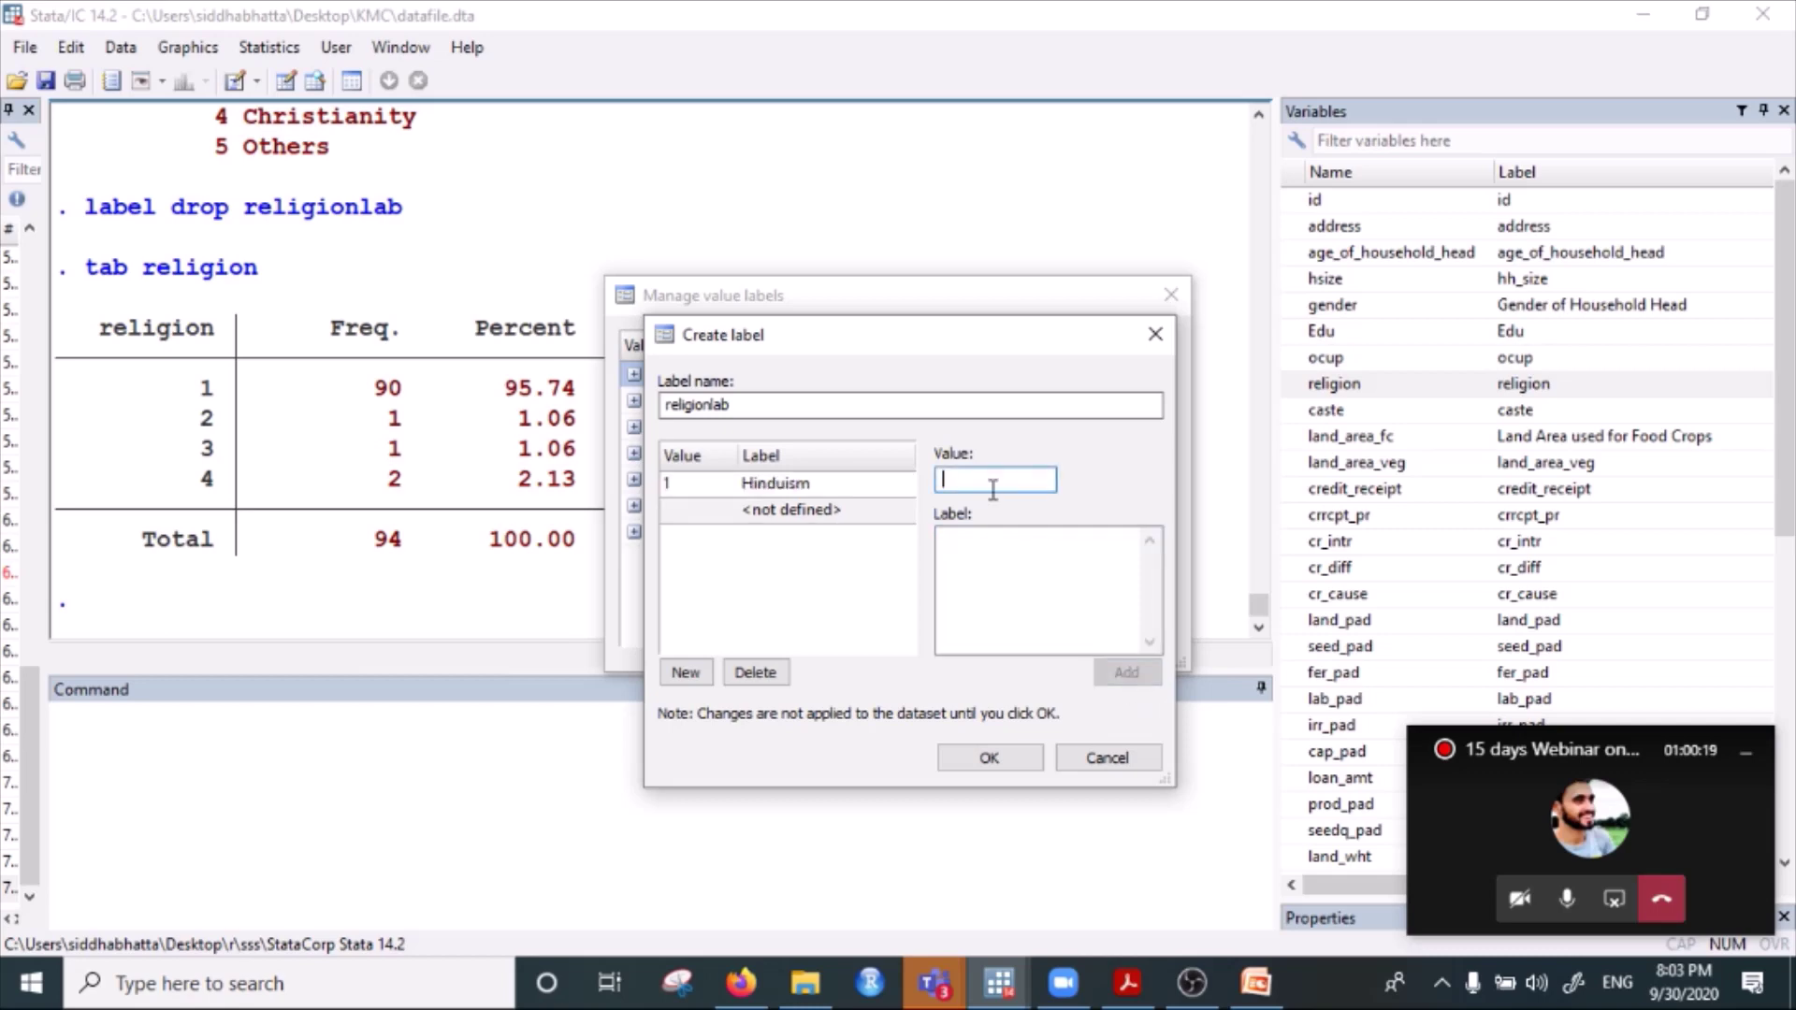
text(2)
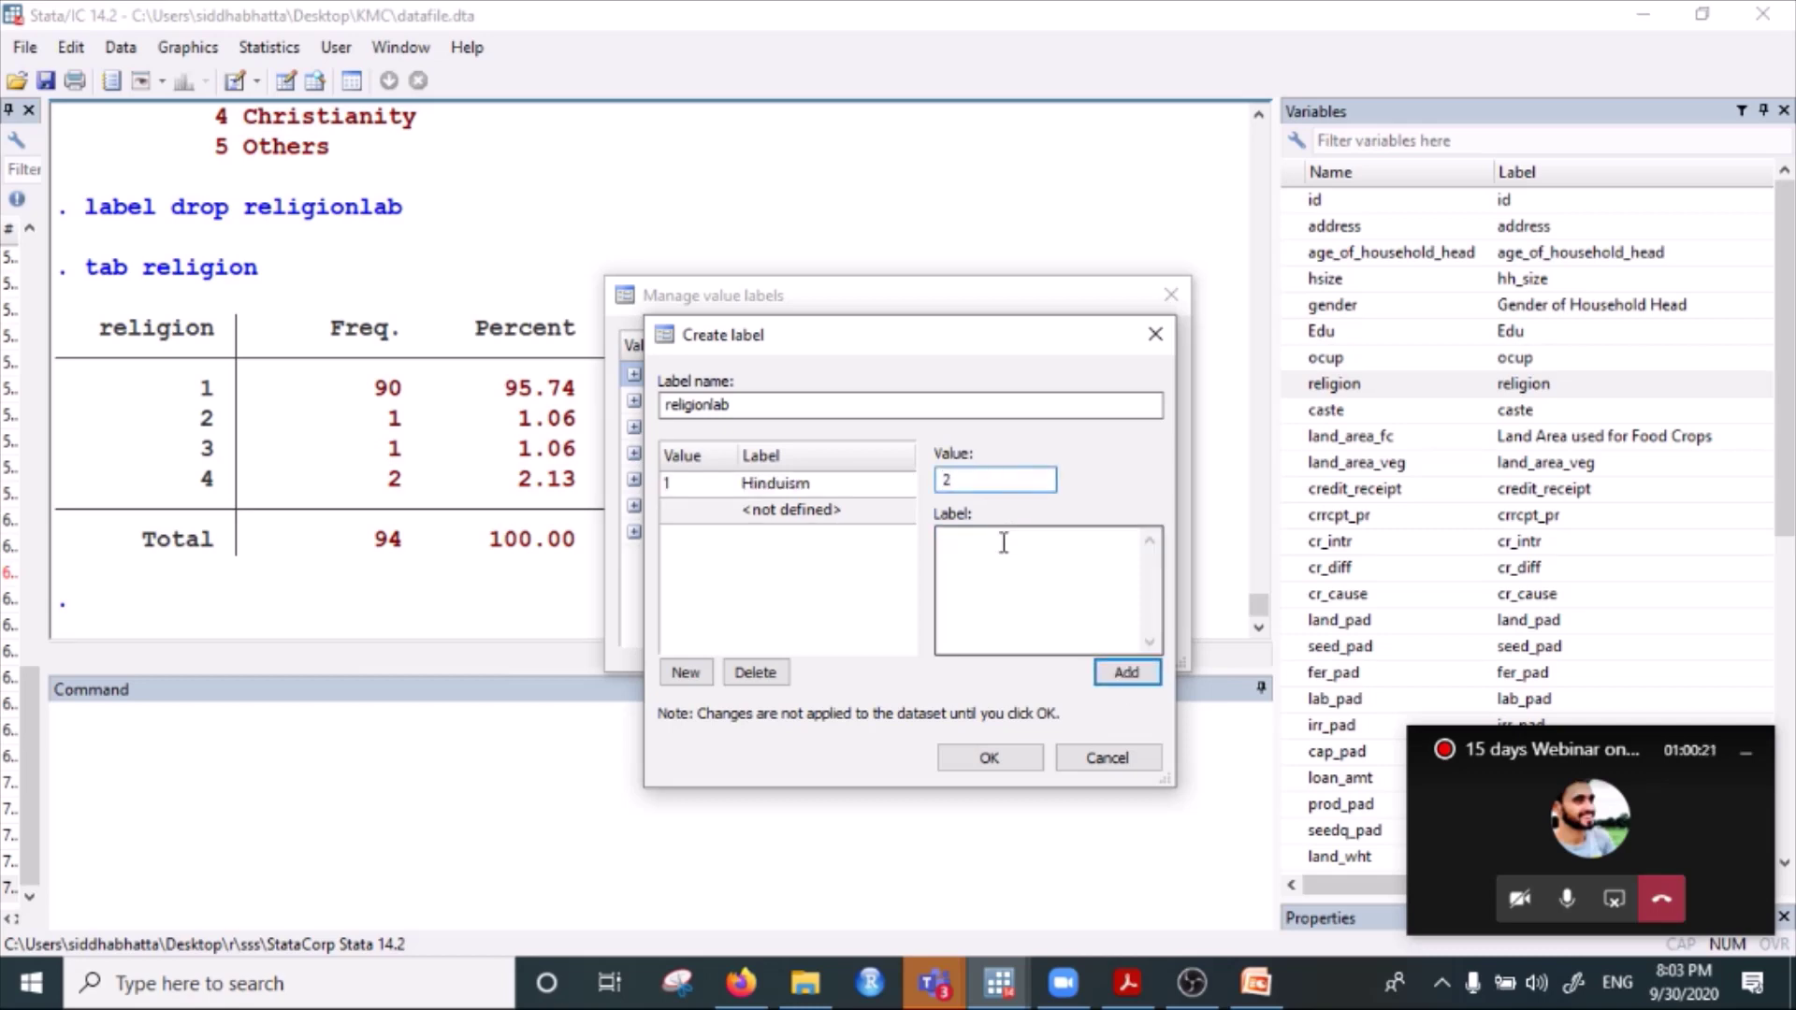
click(978, 552)
text(Buddhism)
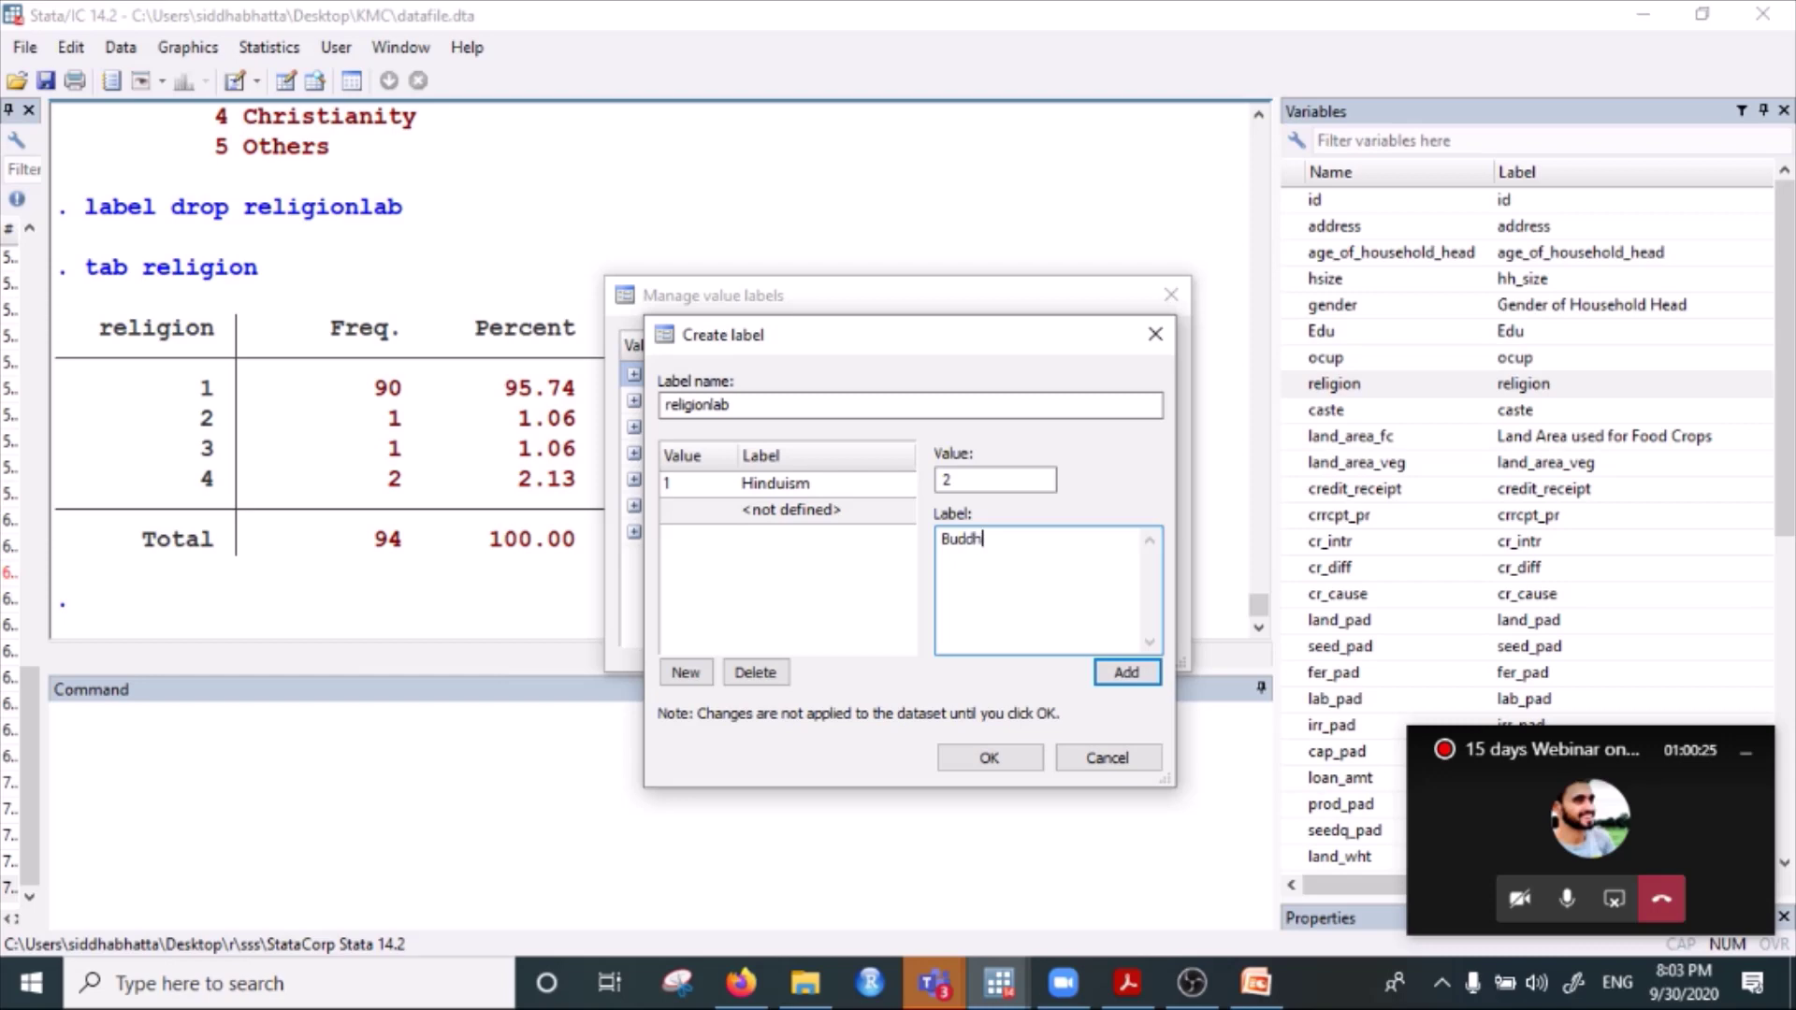
click(1124, 672)
Add value 3 as Islam to religionlab, checking the code against the questionnaire.
text(3)
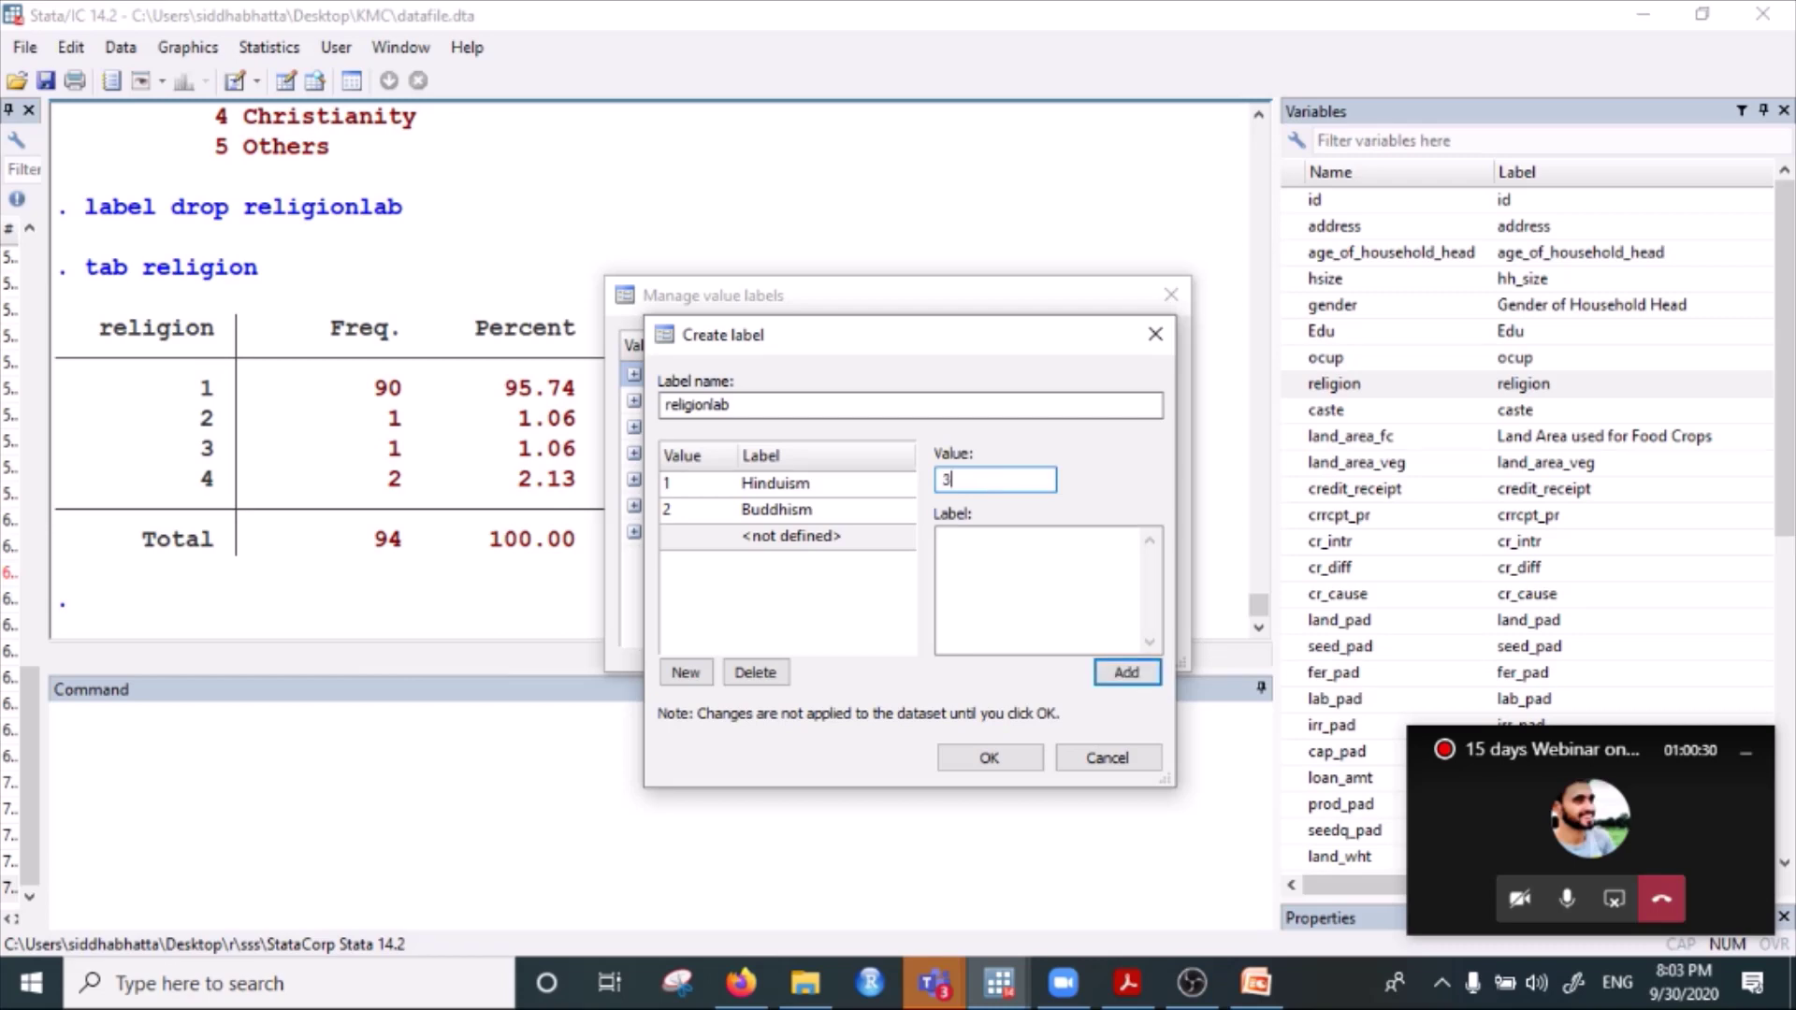
click(1137, 990)
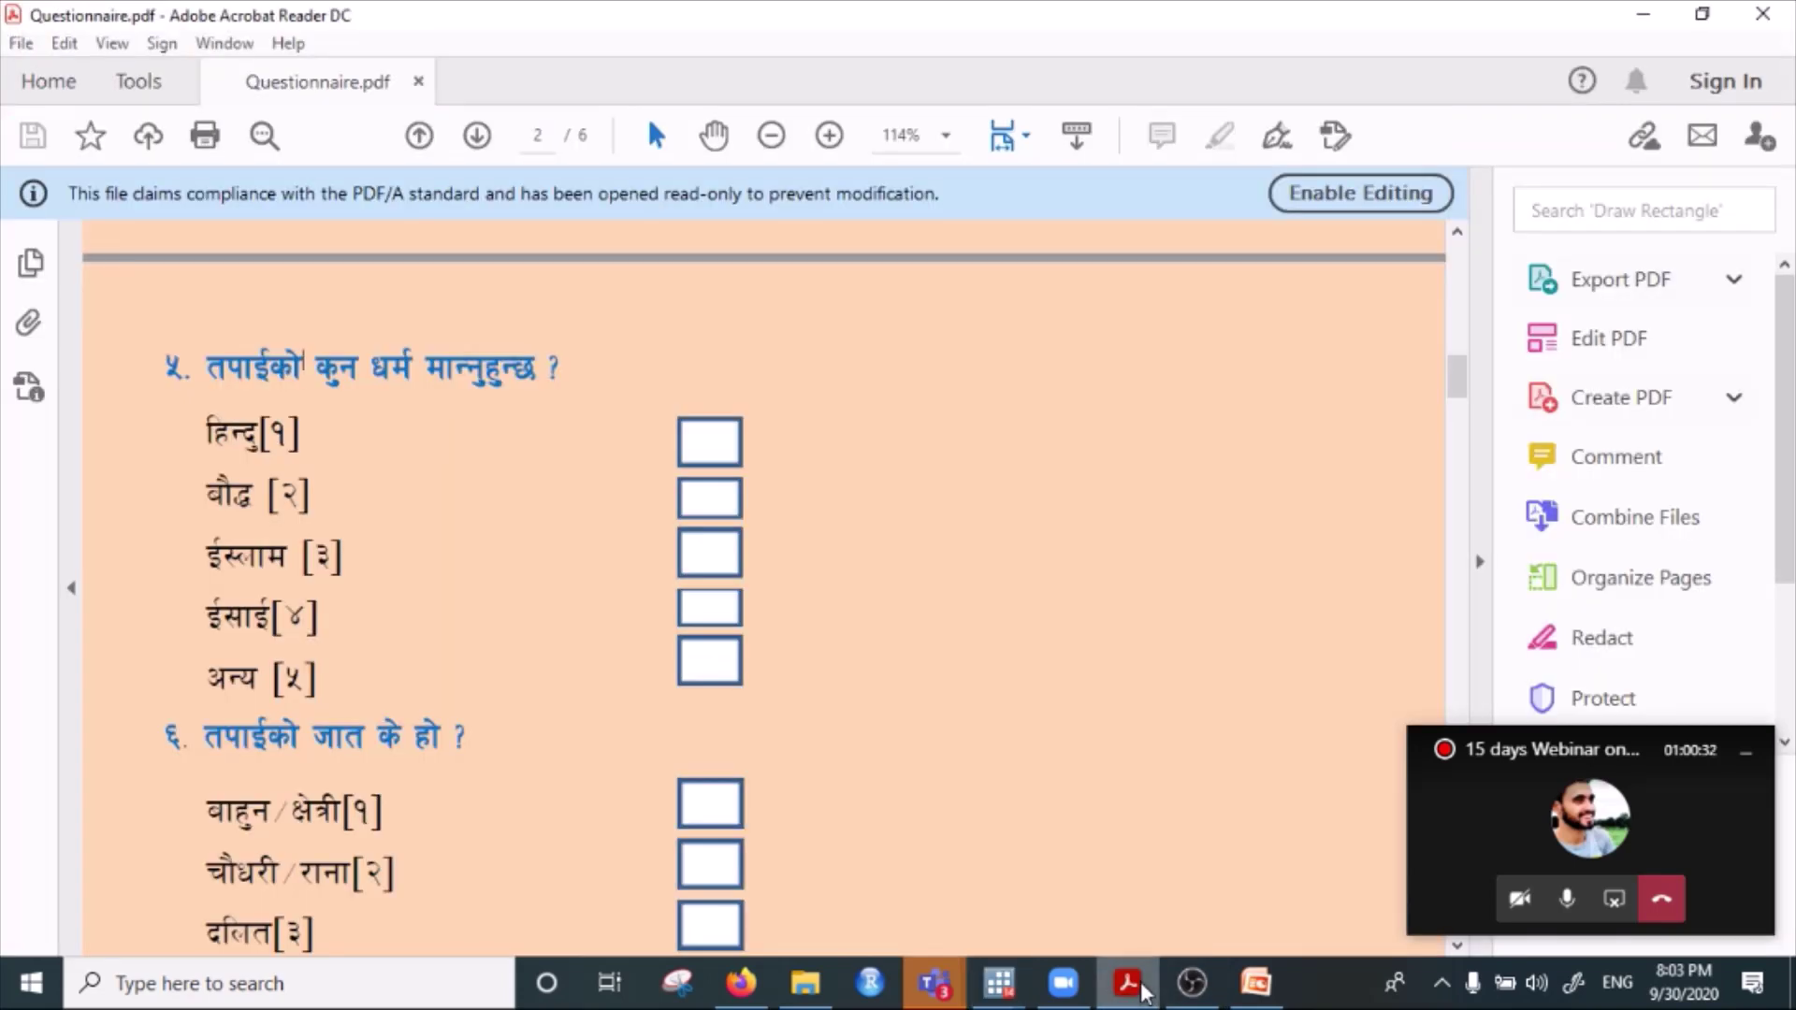
click(1143, 991)
click(1028, 553)
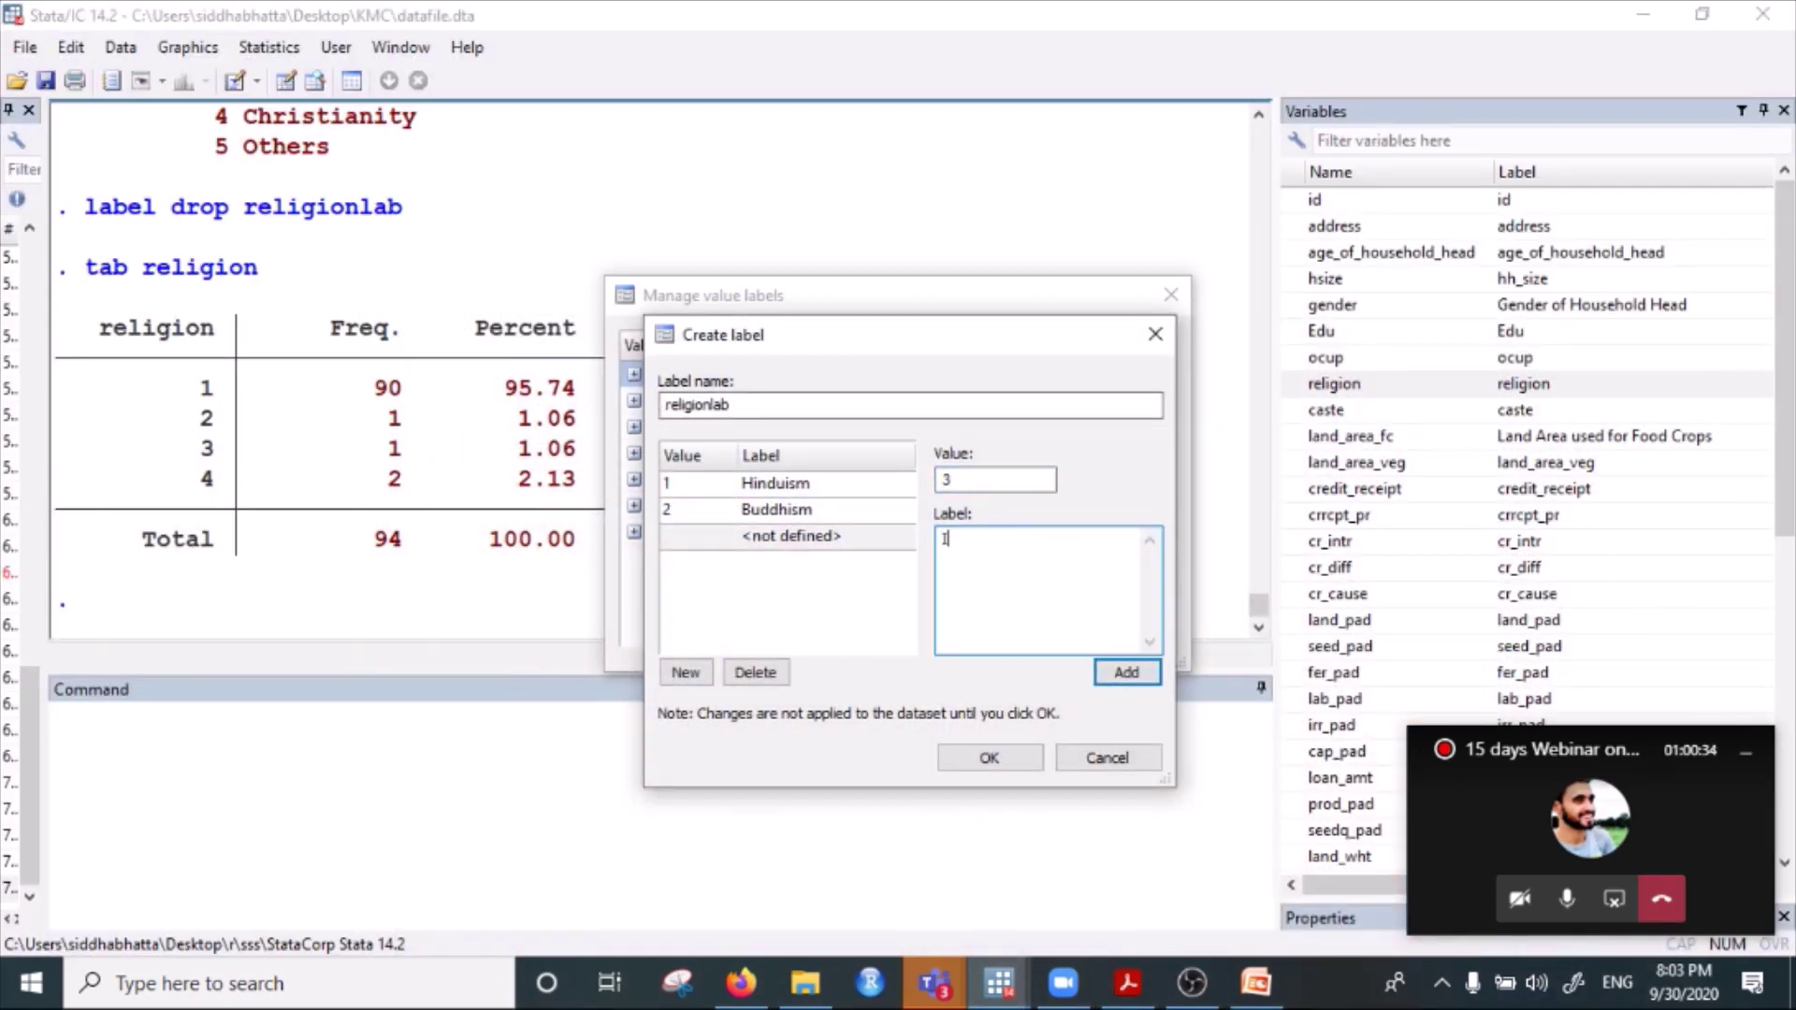
text(Ism)
key(BackSpace)
key(BackSpace)
text(slam)
click(1129, 672)
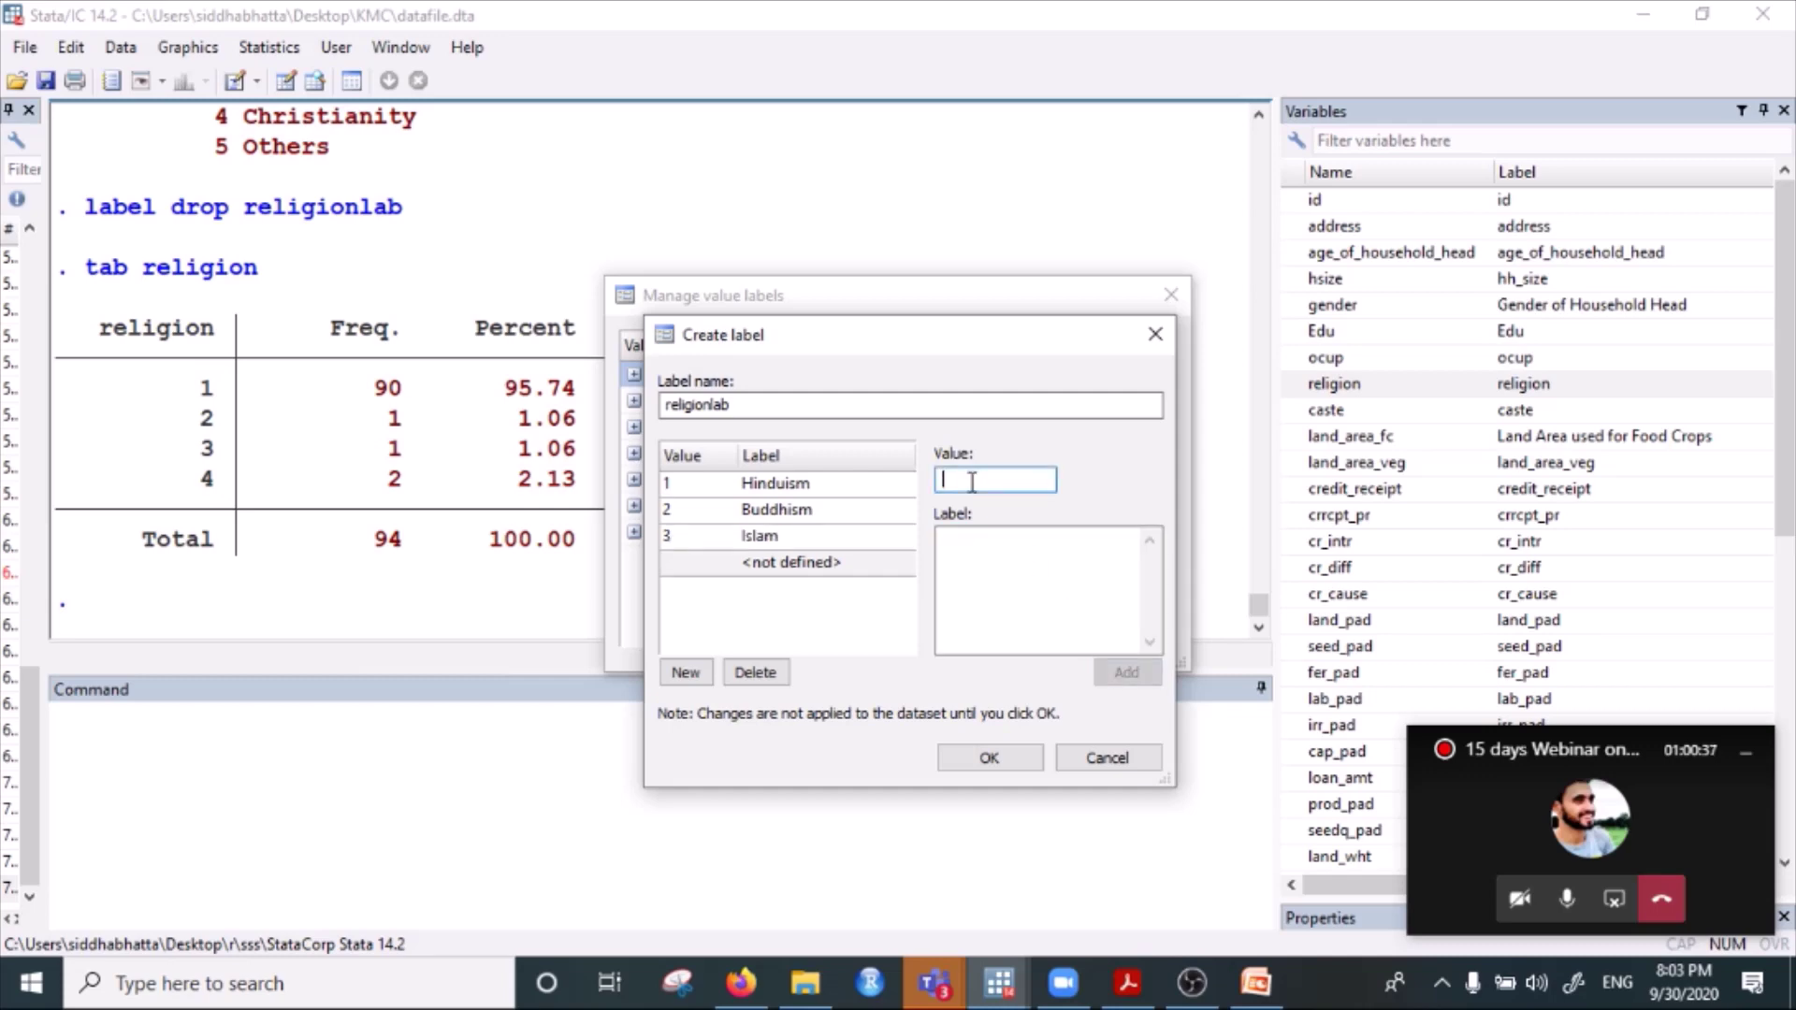
Add value 4 as Christianity to religionlab and check the remaining code in the questionnaire.
text(4)
click(975, 555)
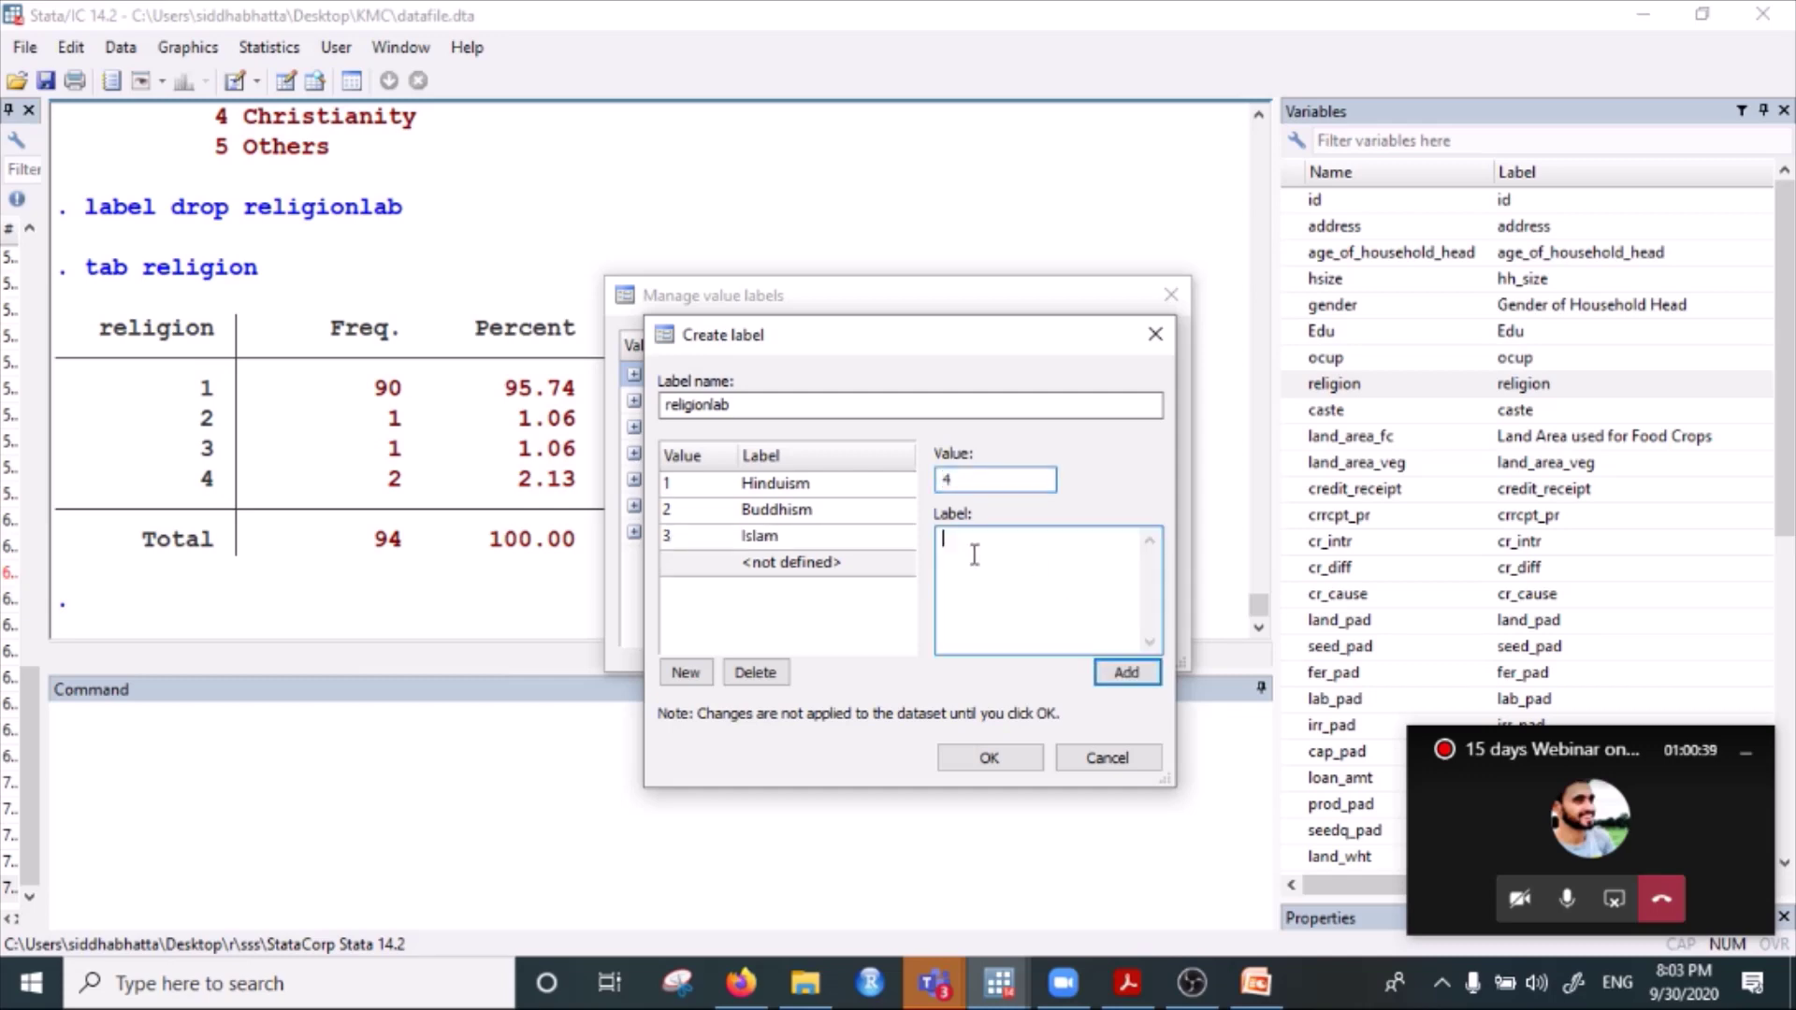
text(Christianity)
click(1126, 670)
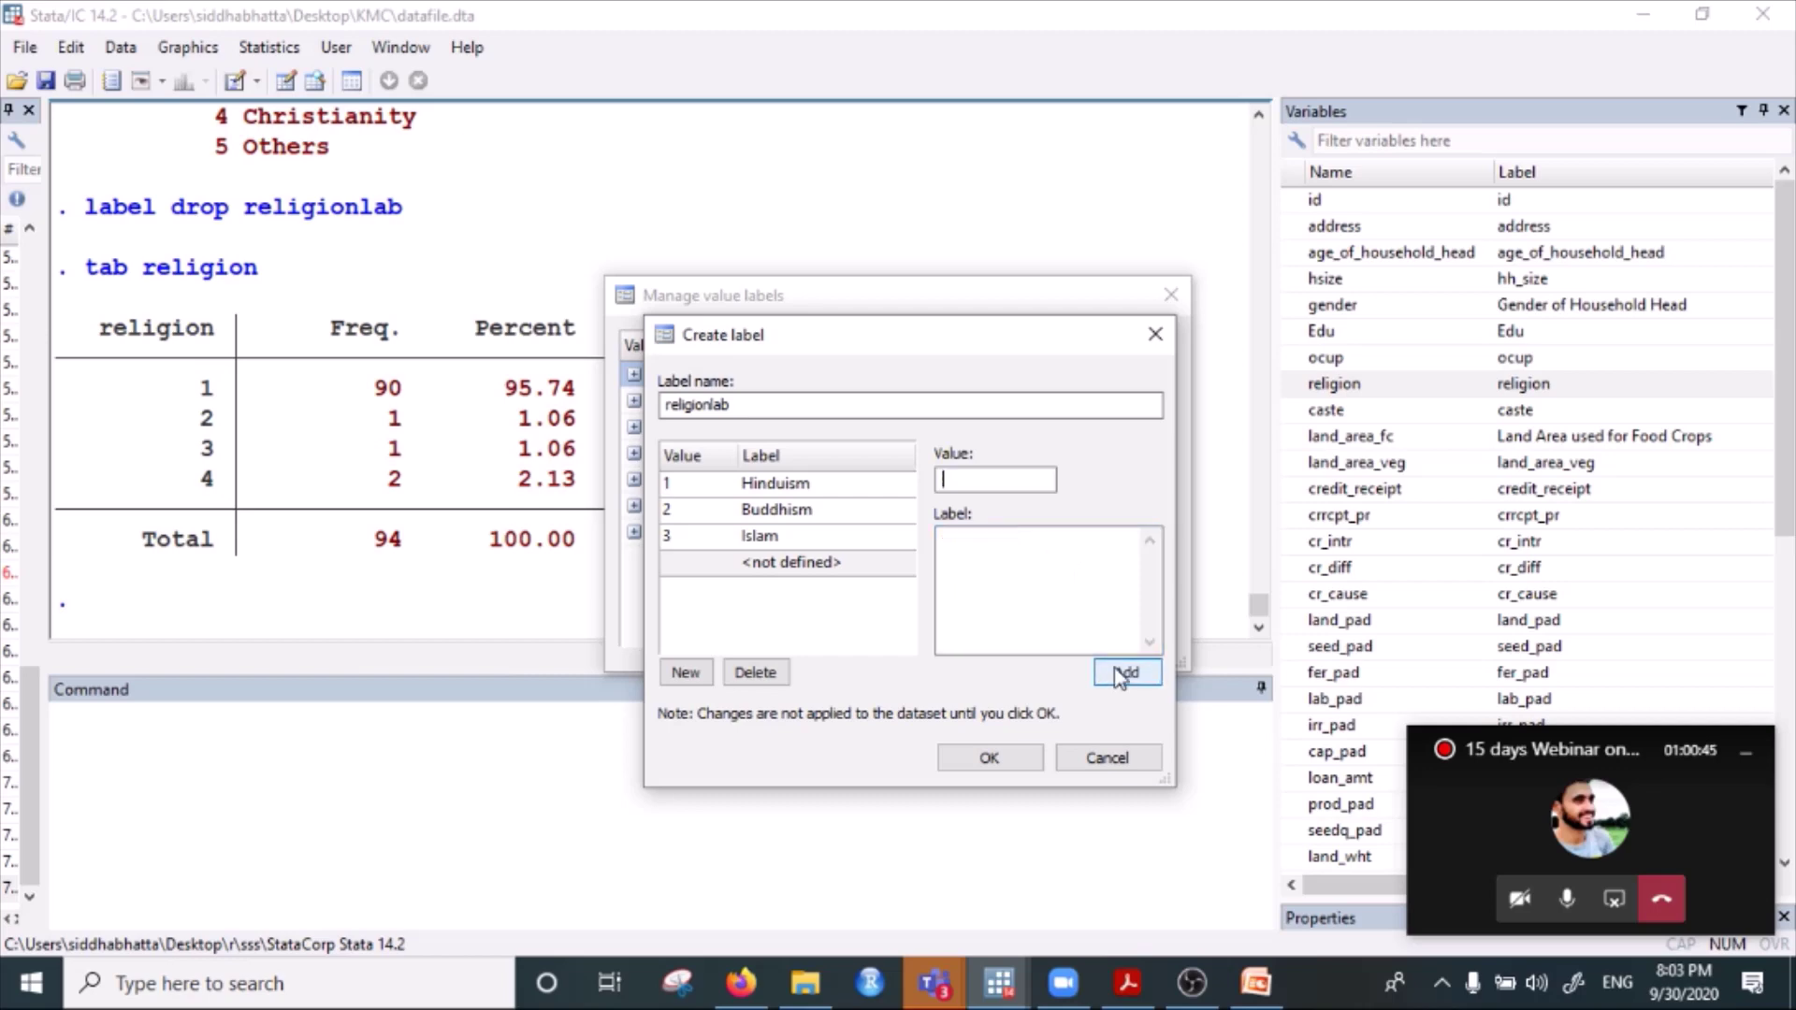
click(1127, 984)
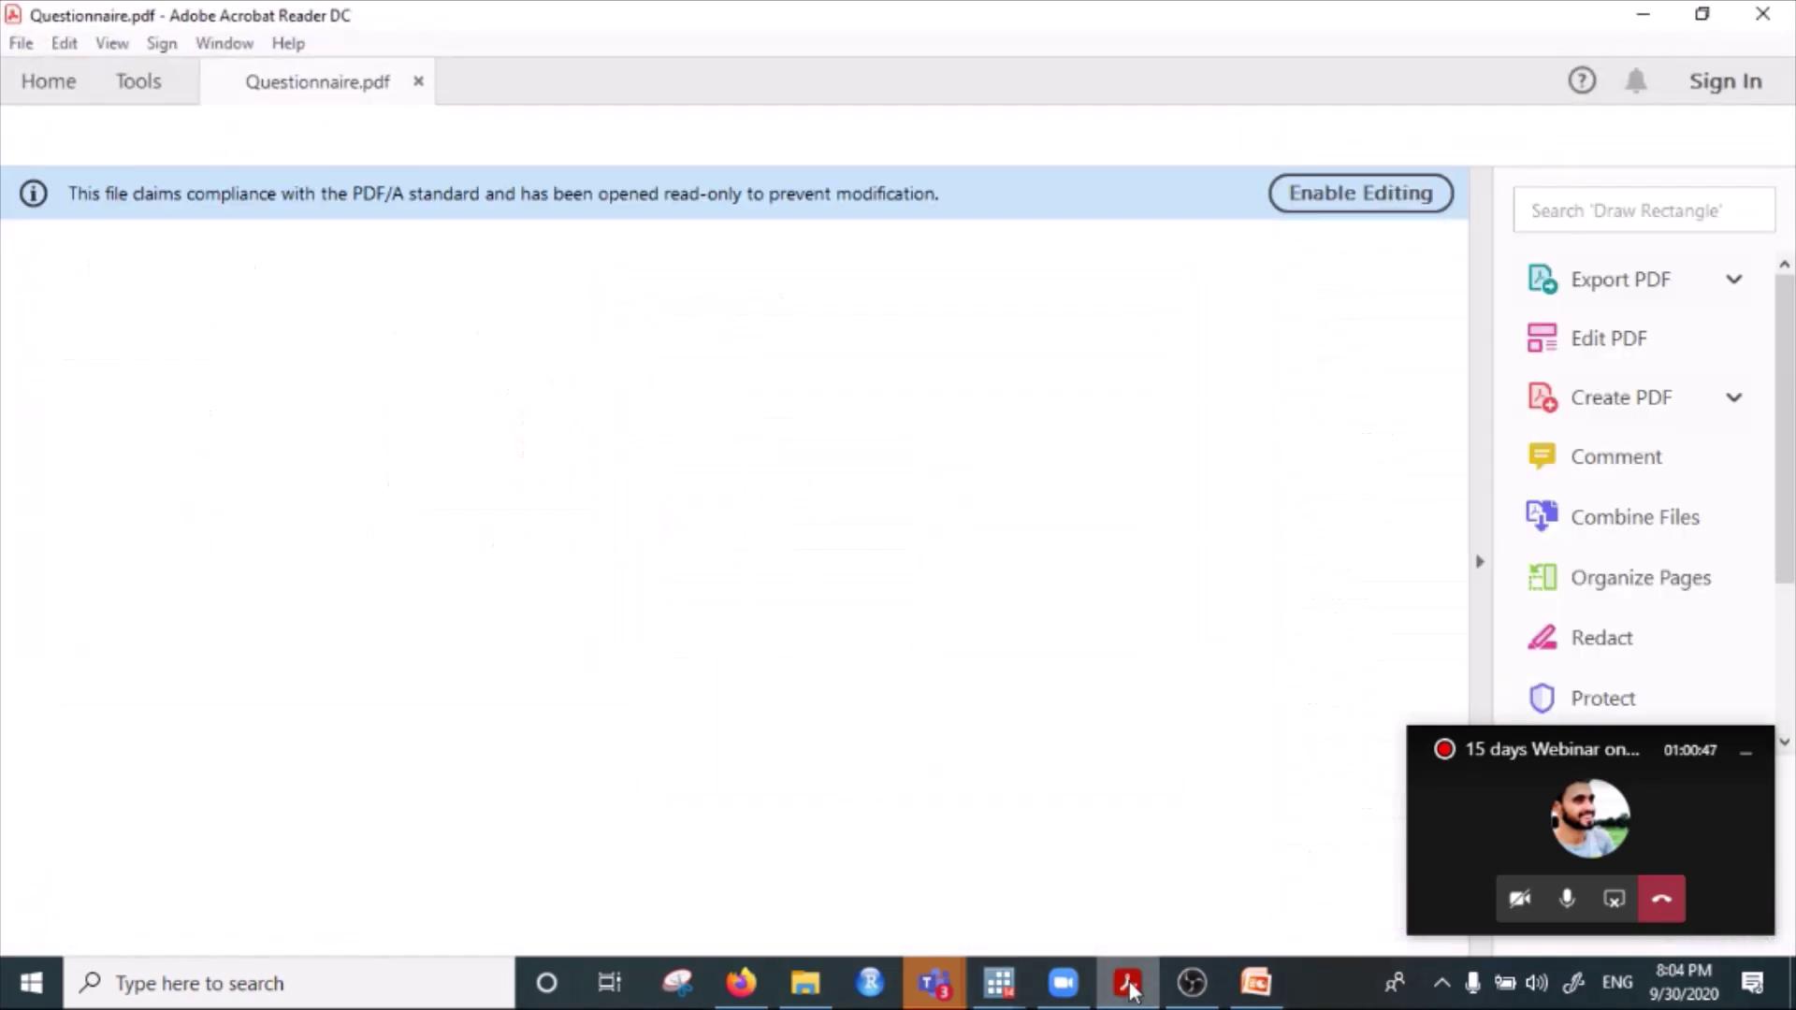
click(1127, 984)
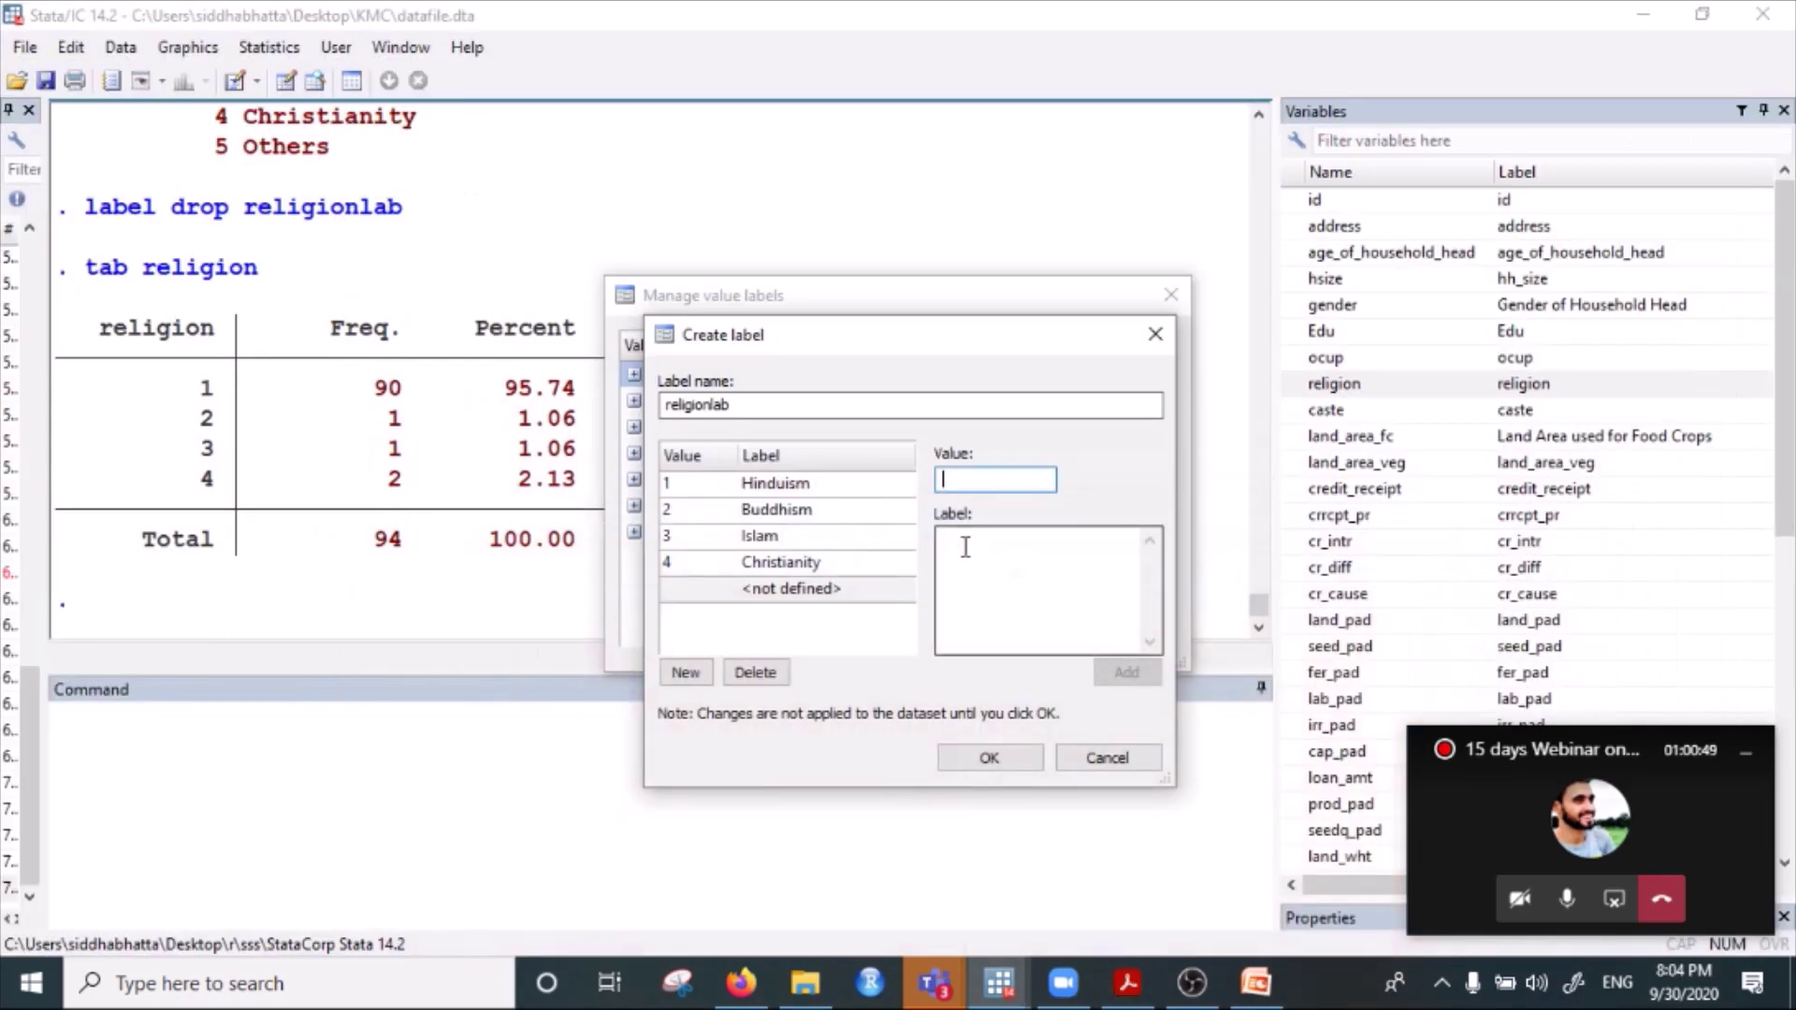
Add value 5 as Others, save the religionlab definition and close the value label manager.
text(5)
click(1018, 530)
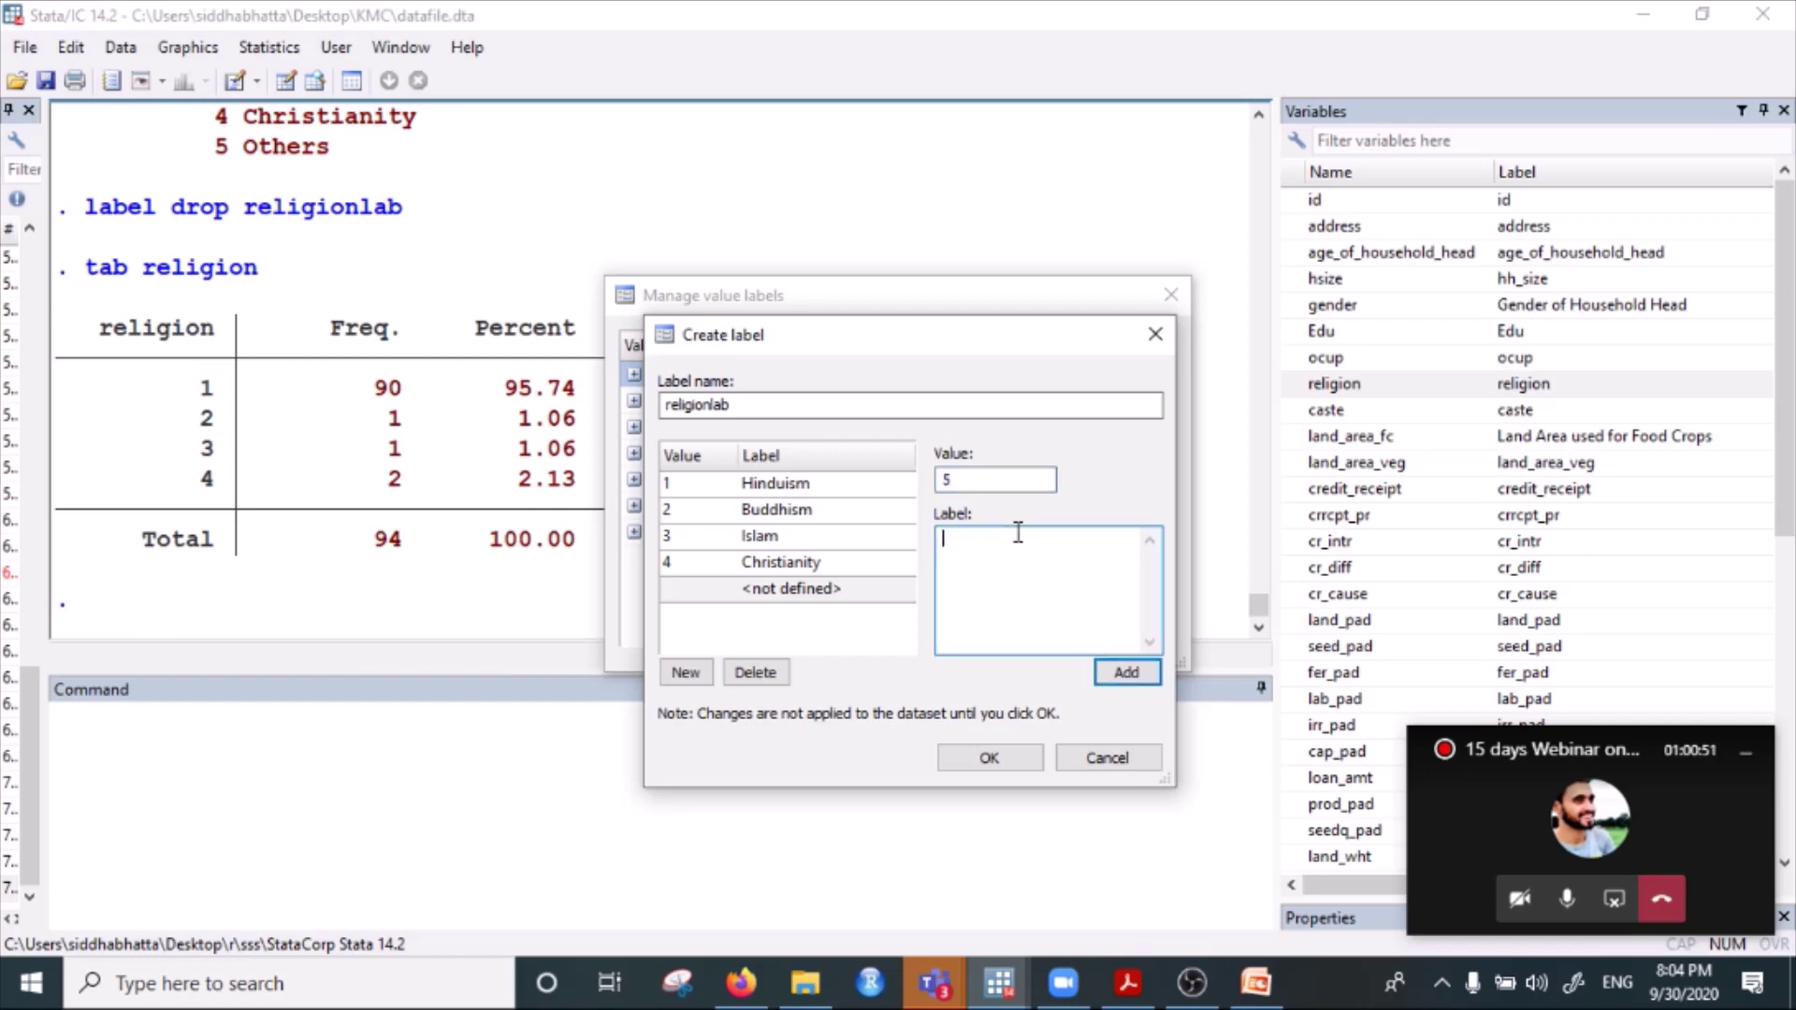
text(Others)
click(1115, 669)
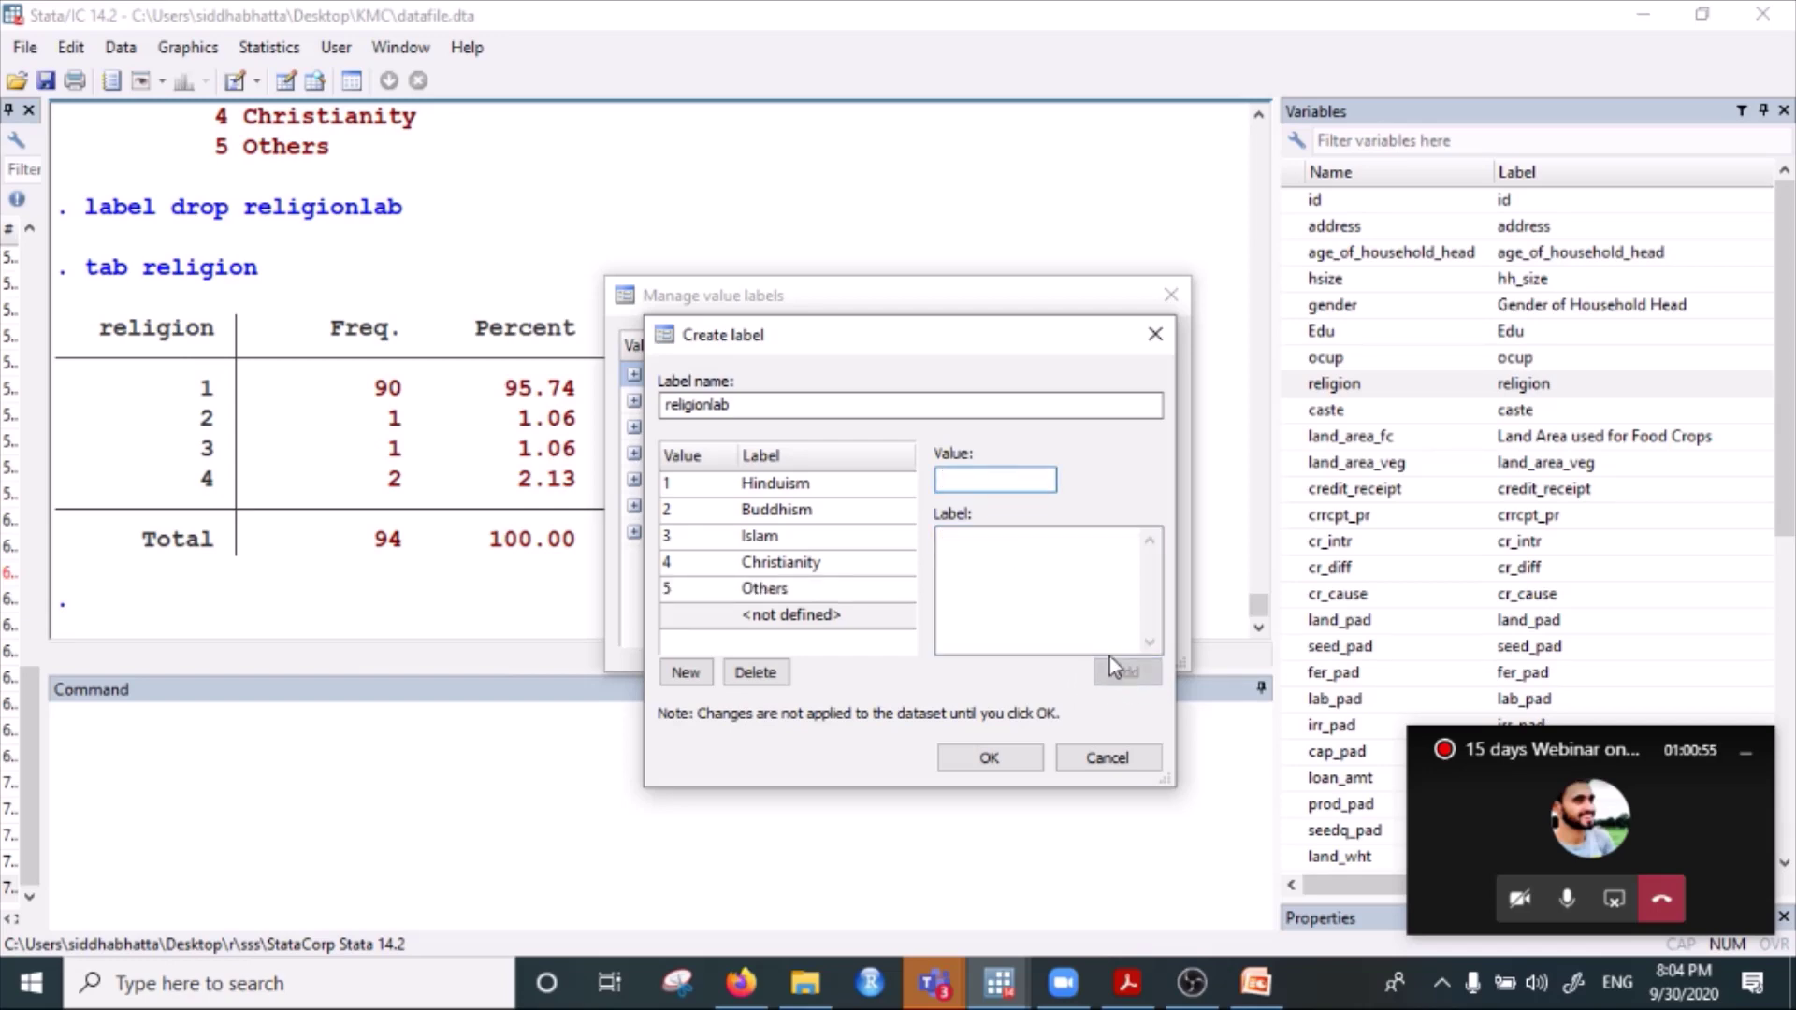
click(991, 760)
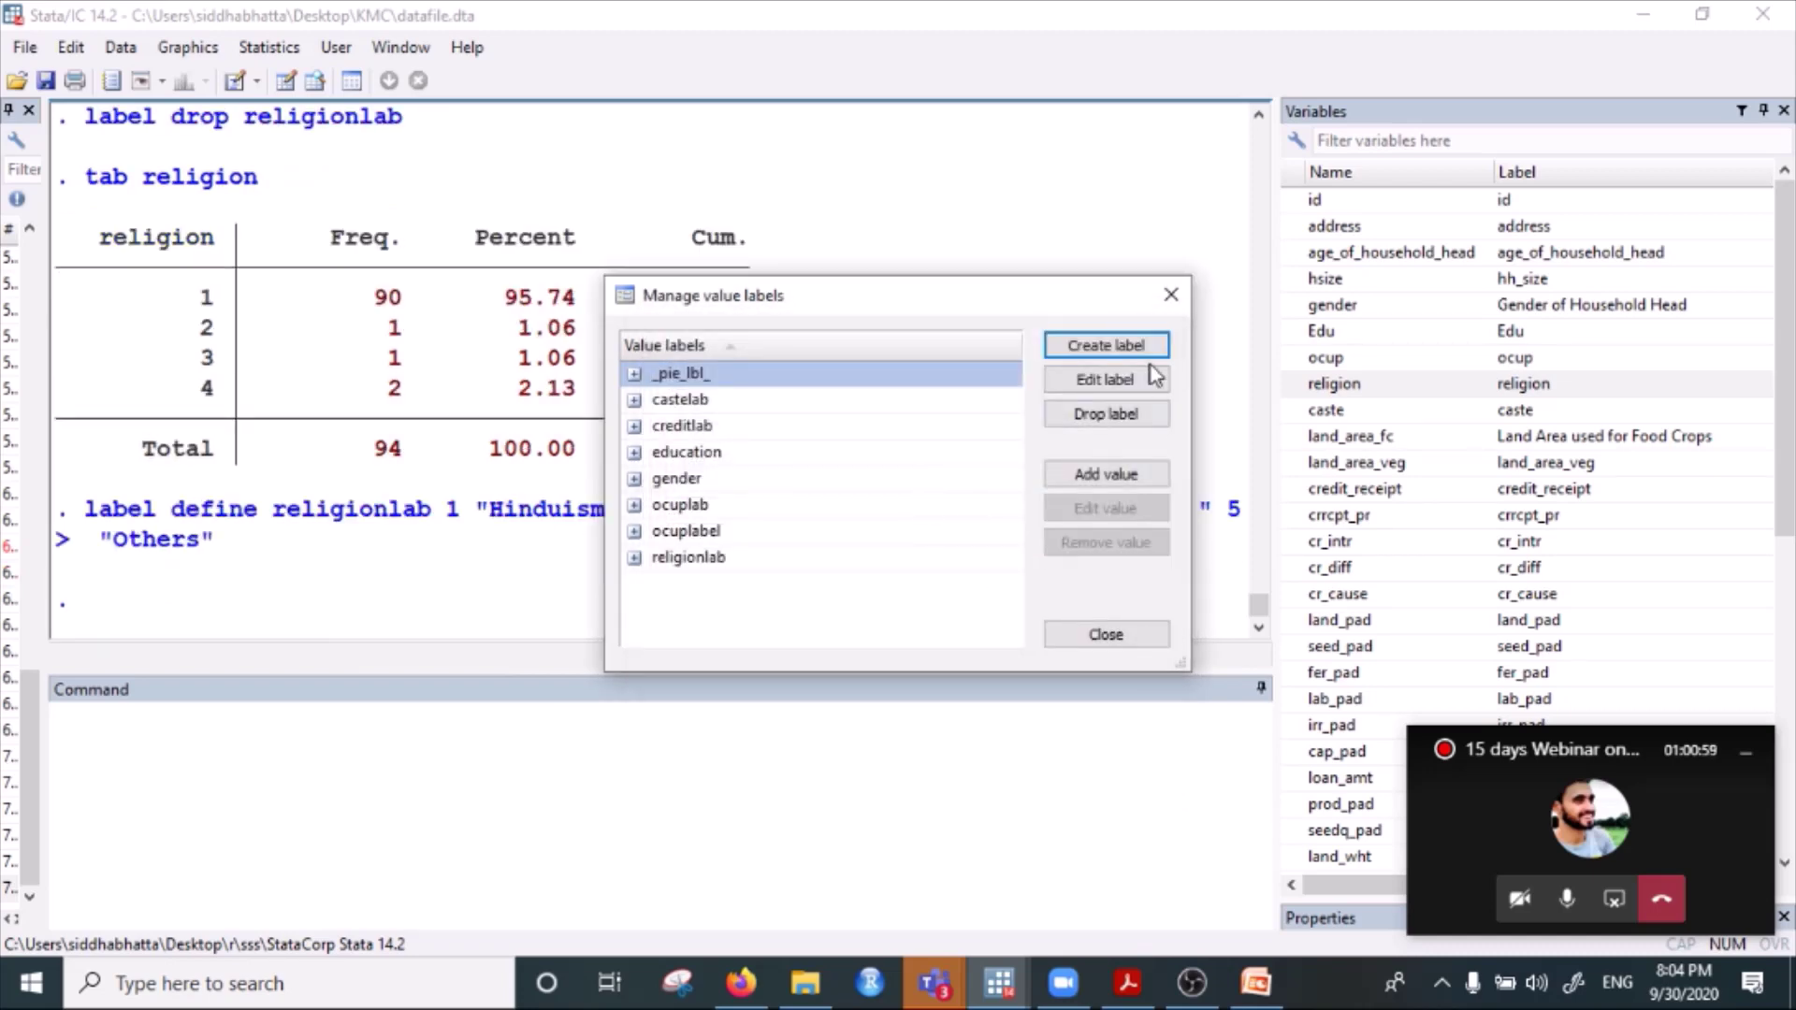
click(1170, 296)
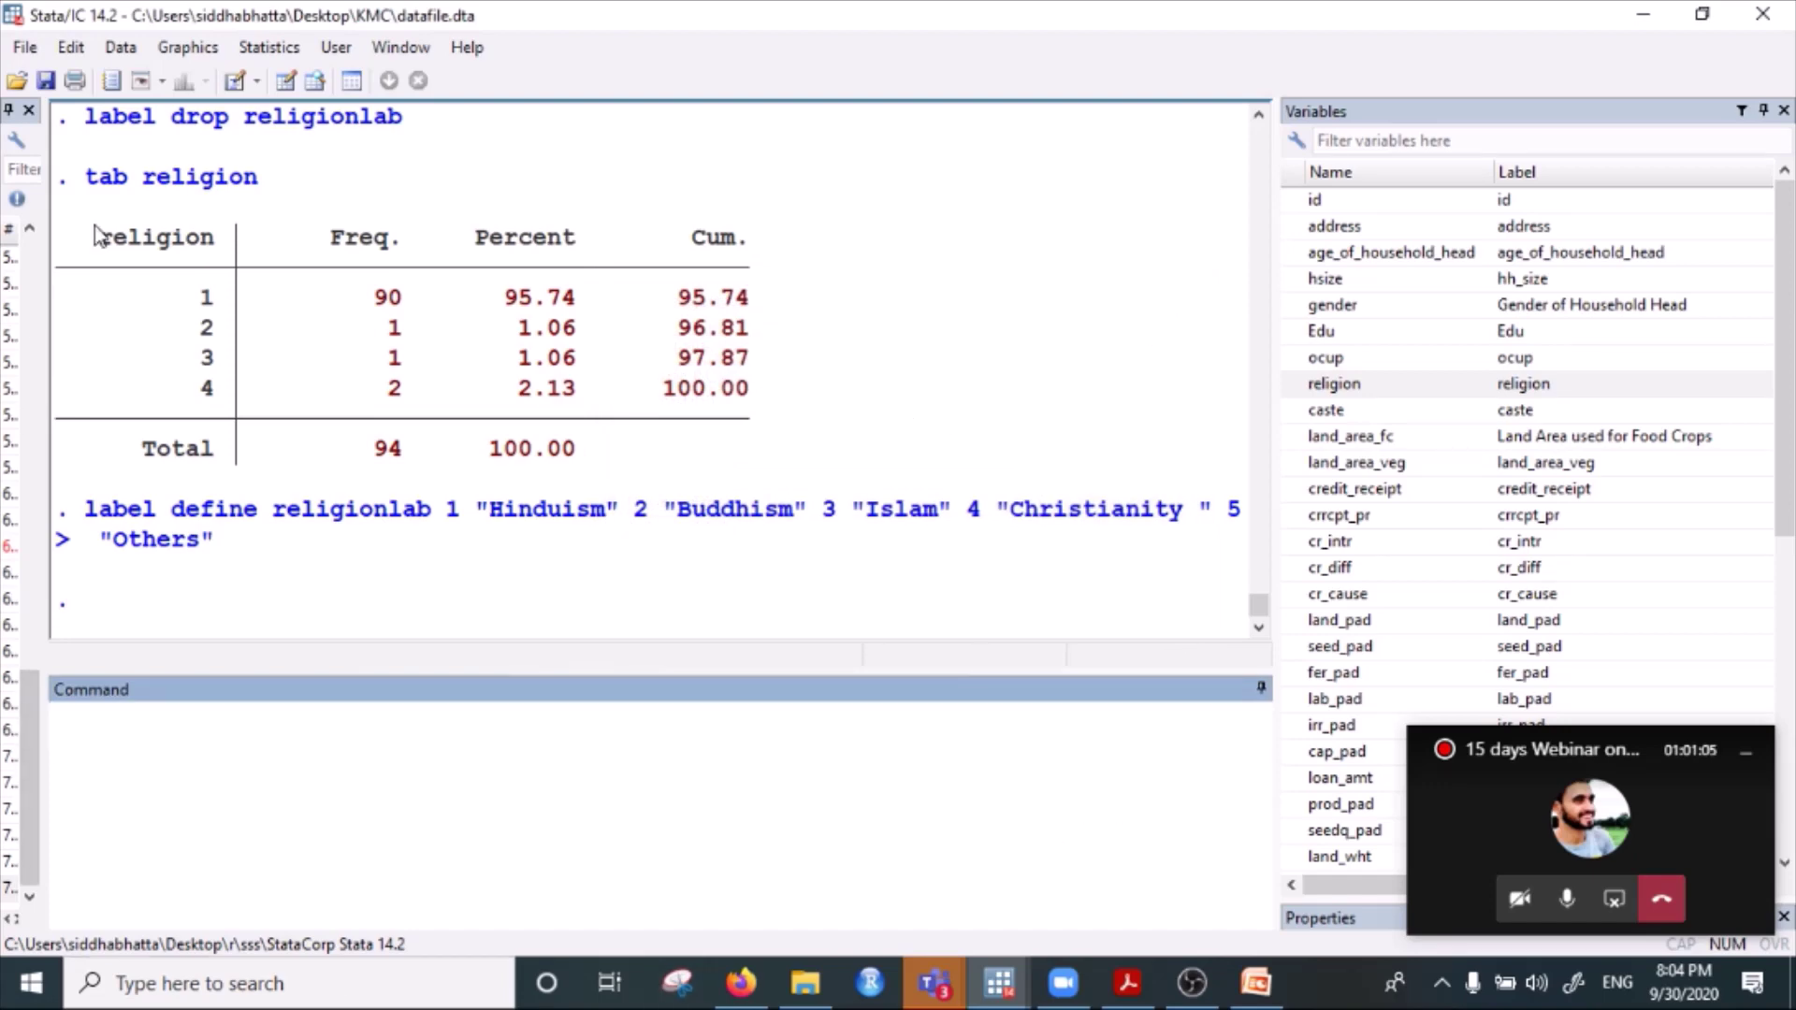
Set up a value label assignment that attaches religionlab to the religion variable.
click(116, 50)
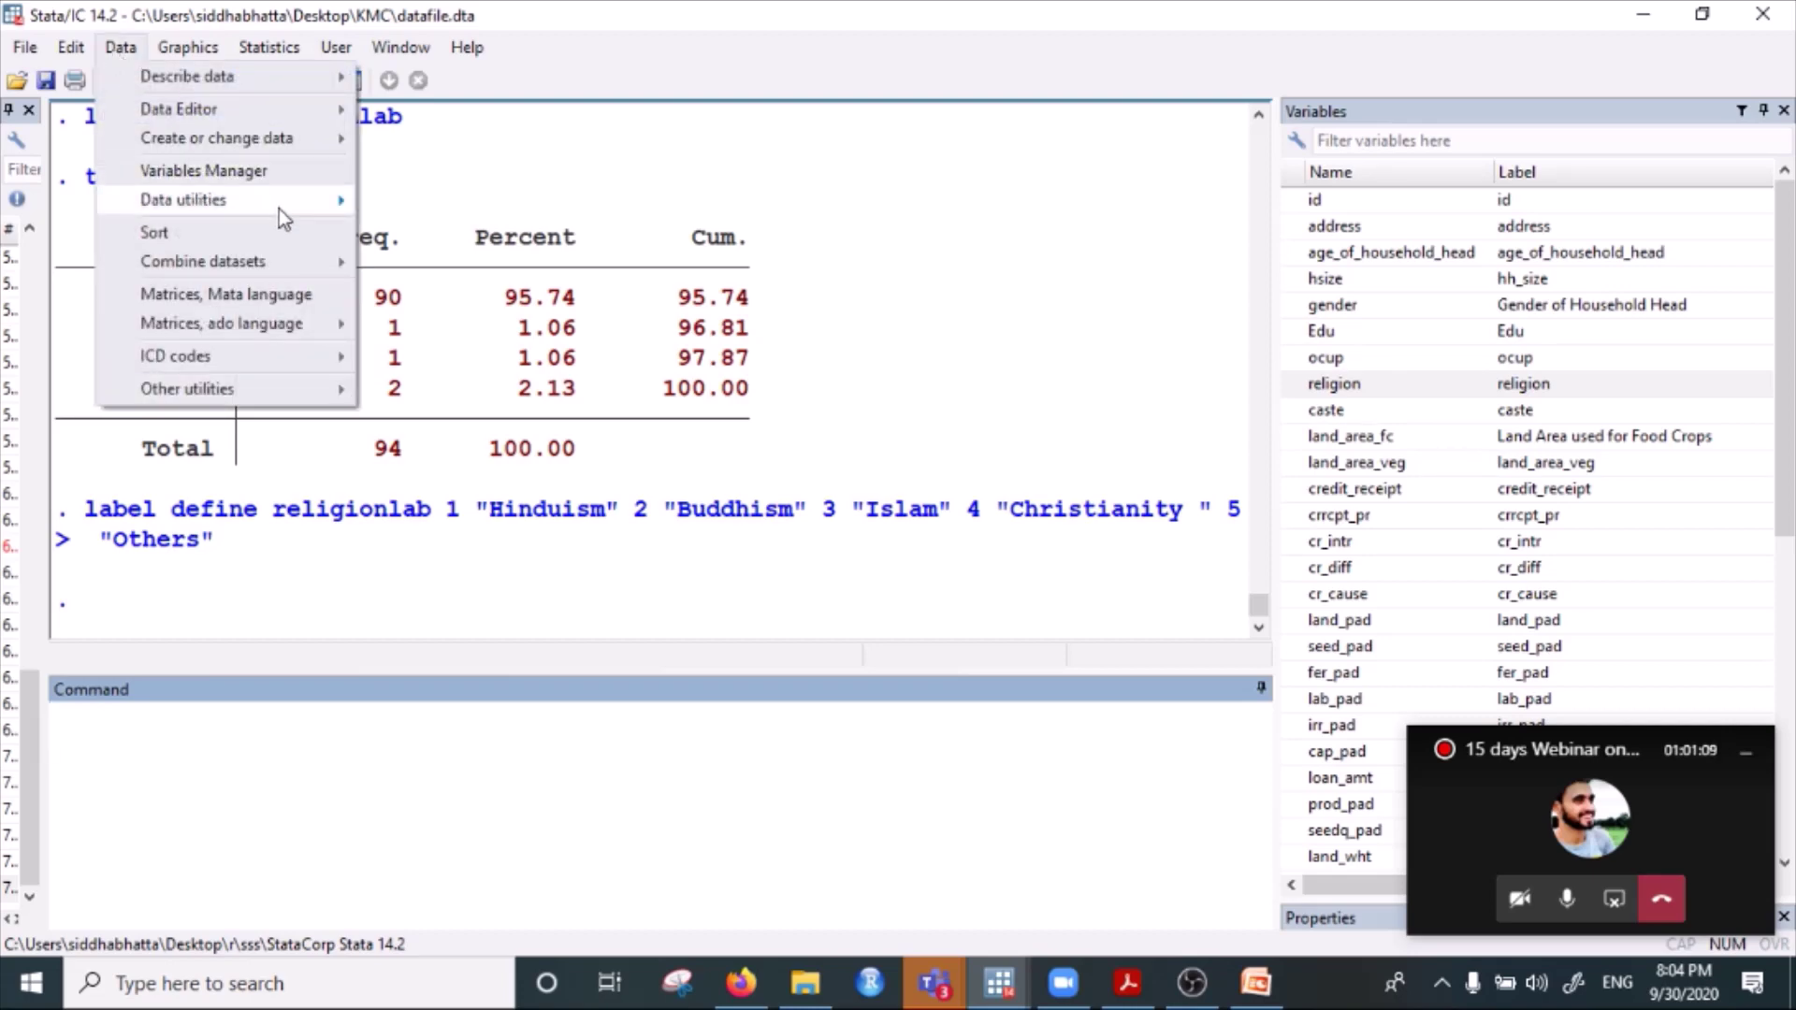
mouse_move(279, 209)
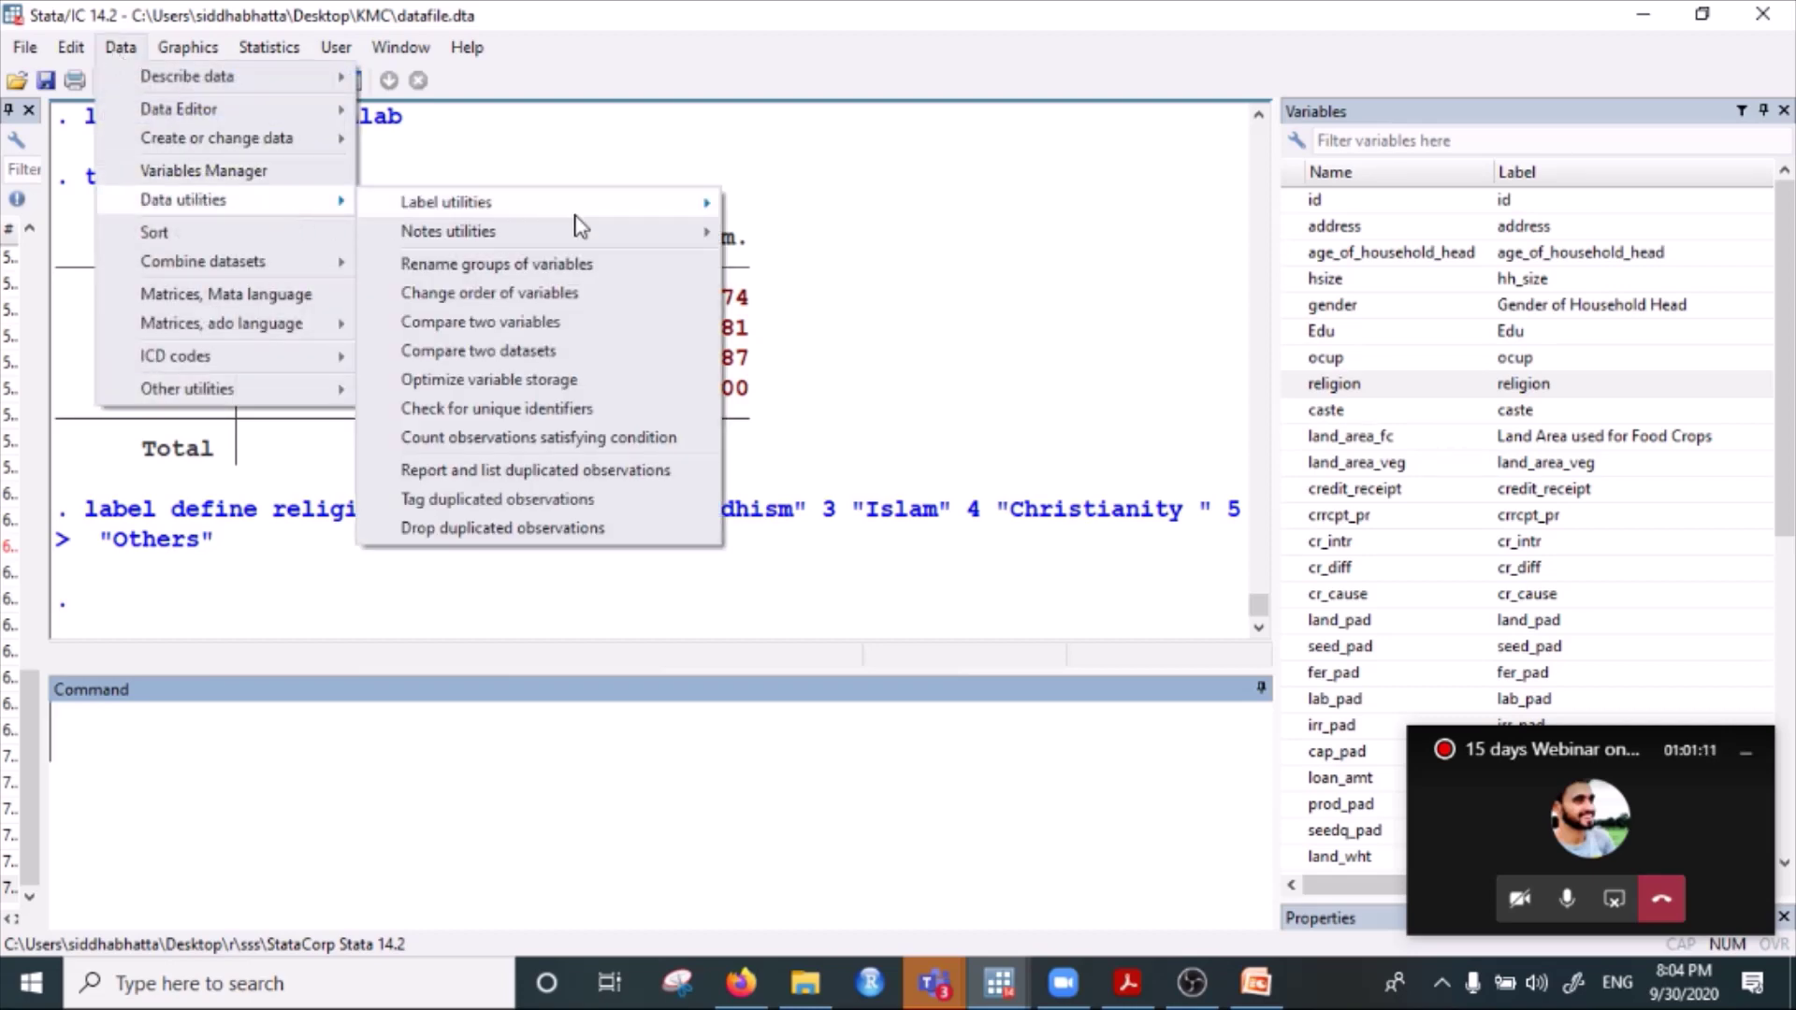
mouse_move(580, 223)
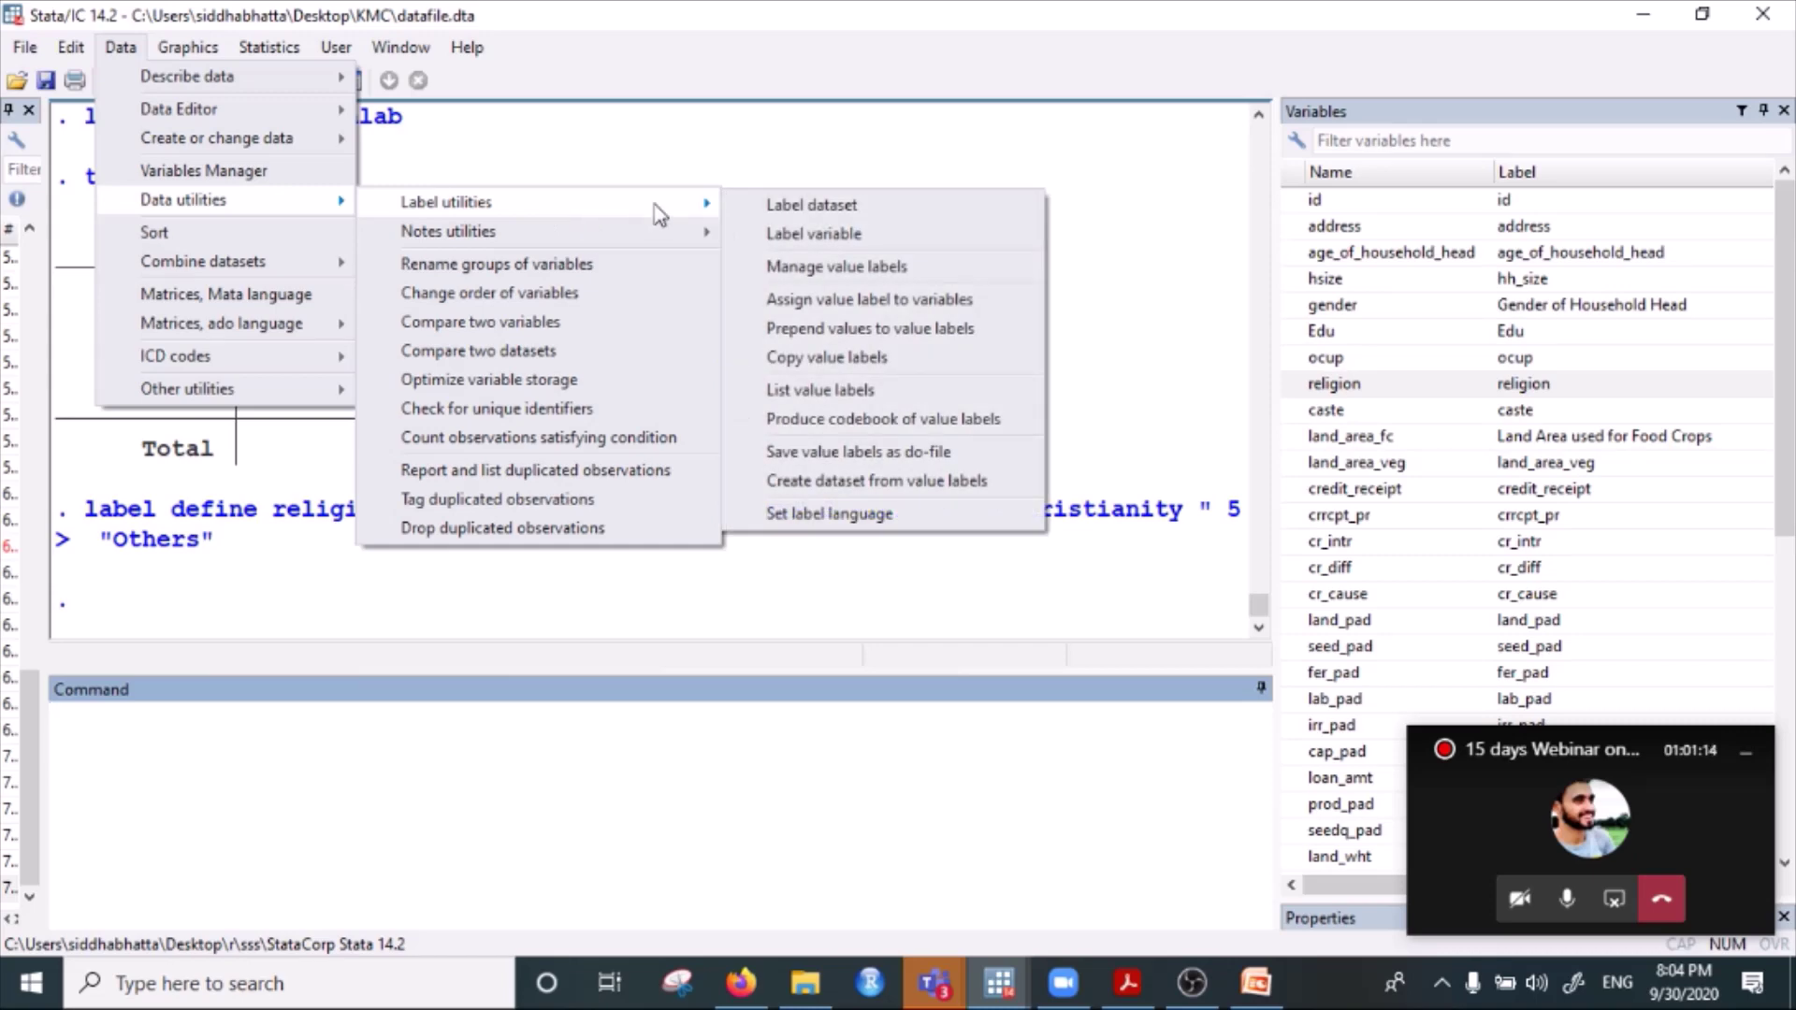
click(879, 304)
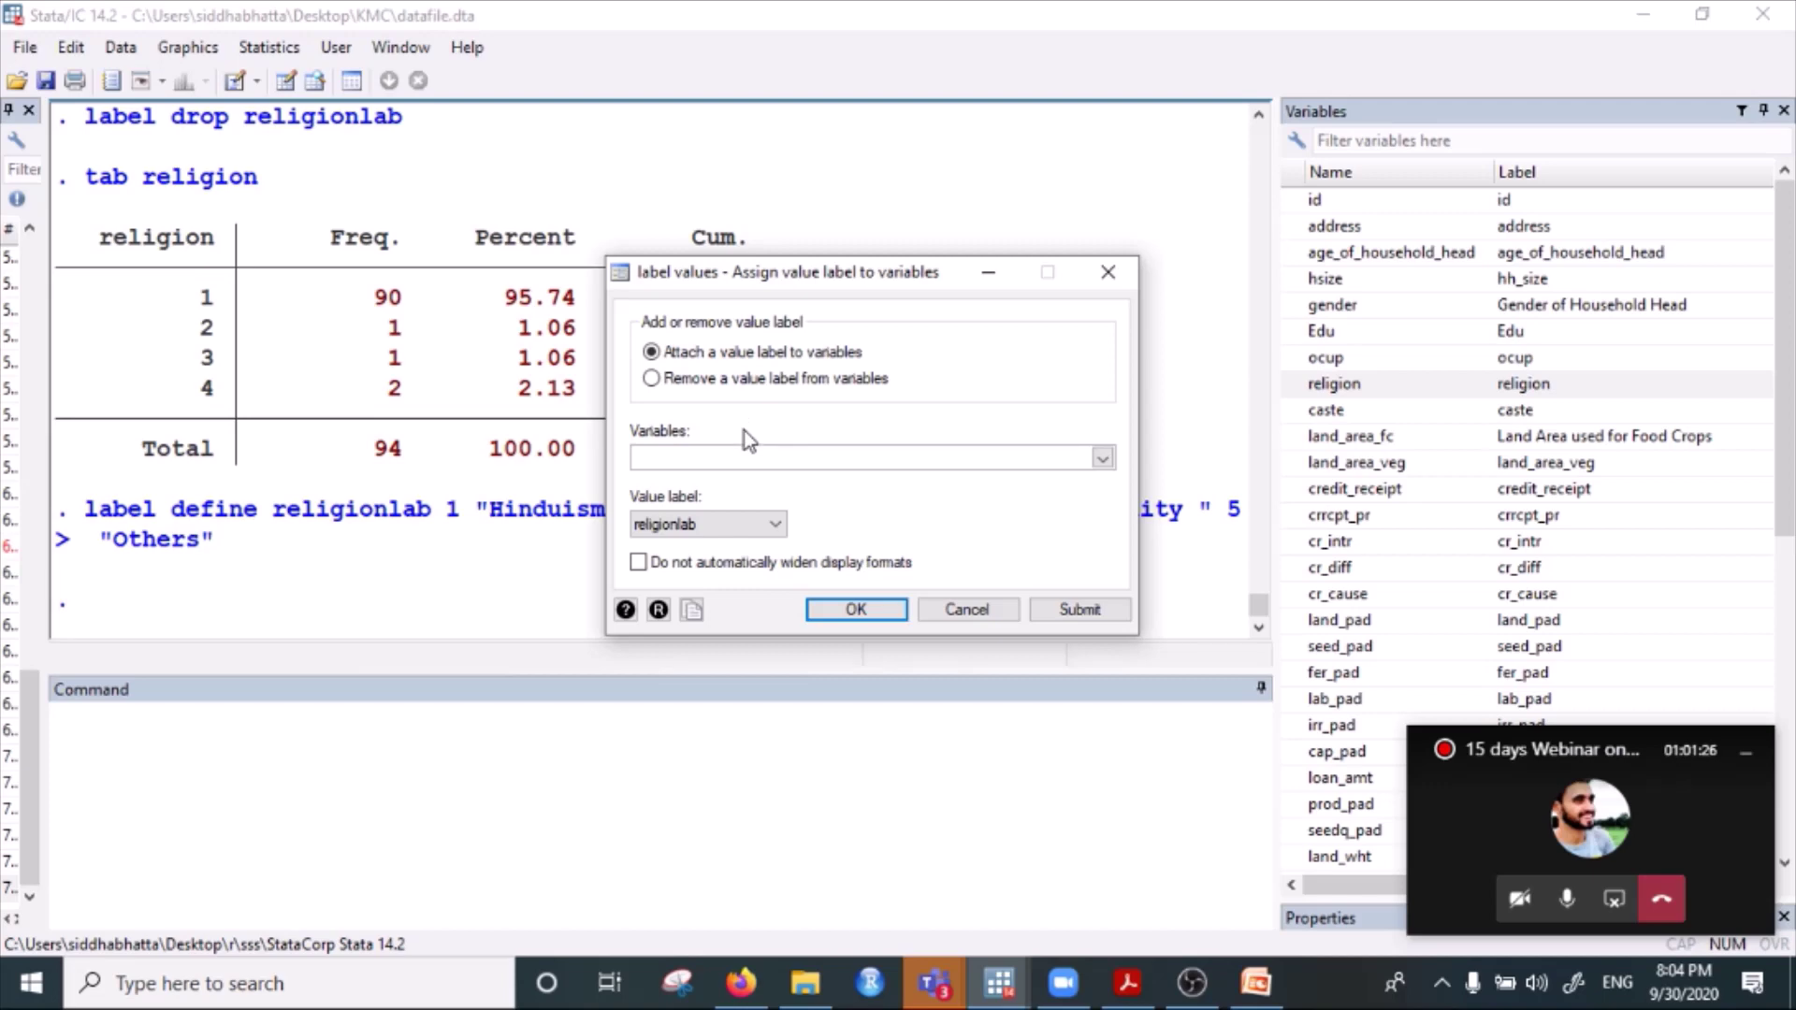
click(756, 526)
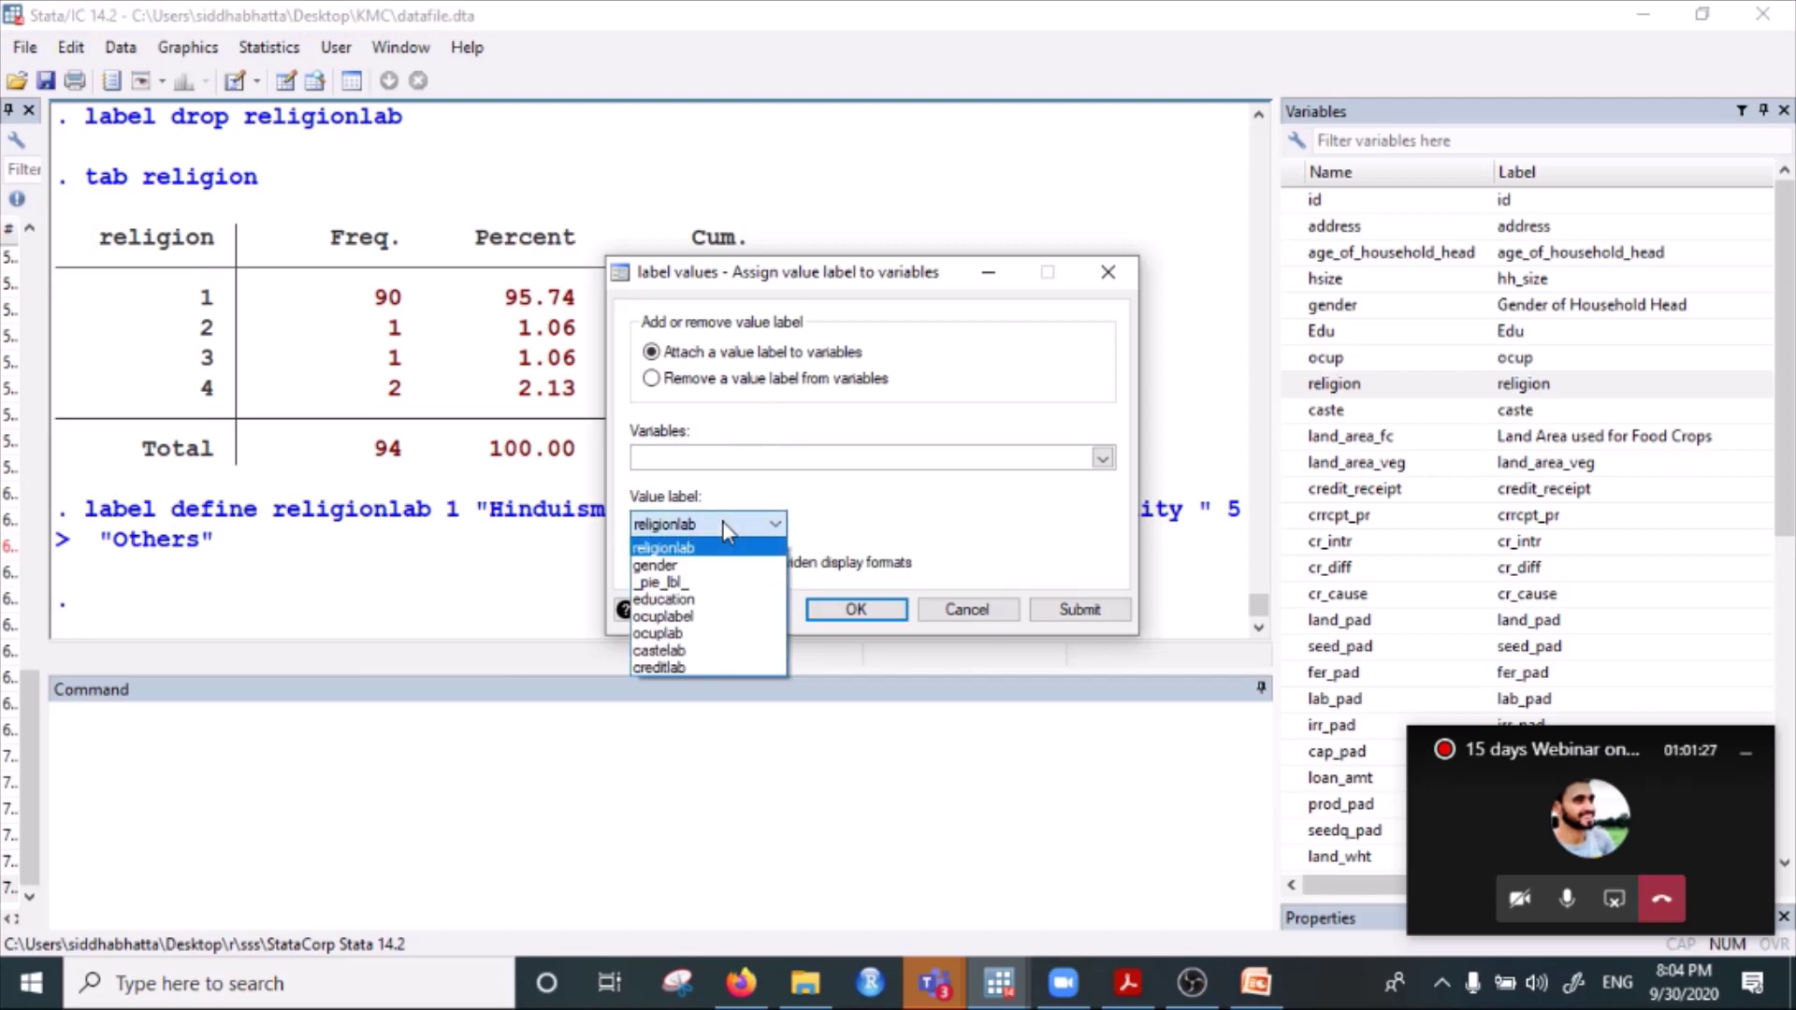
click(704, 550)
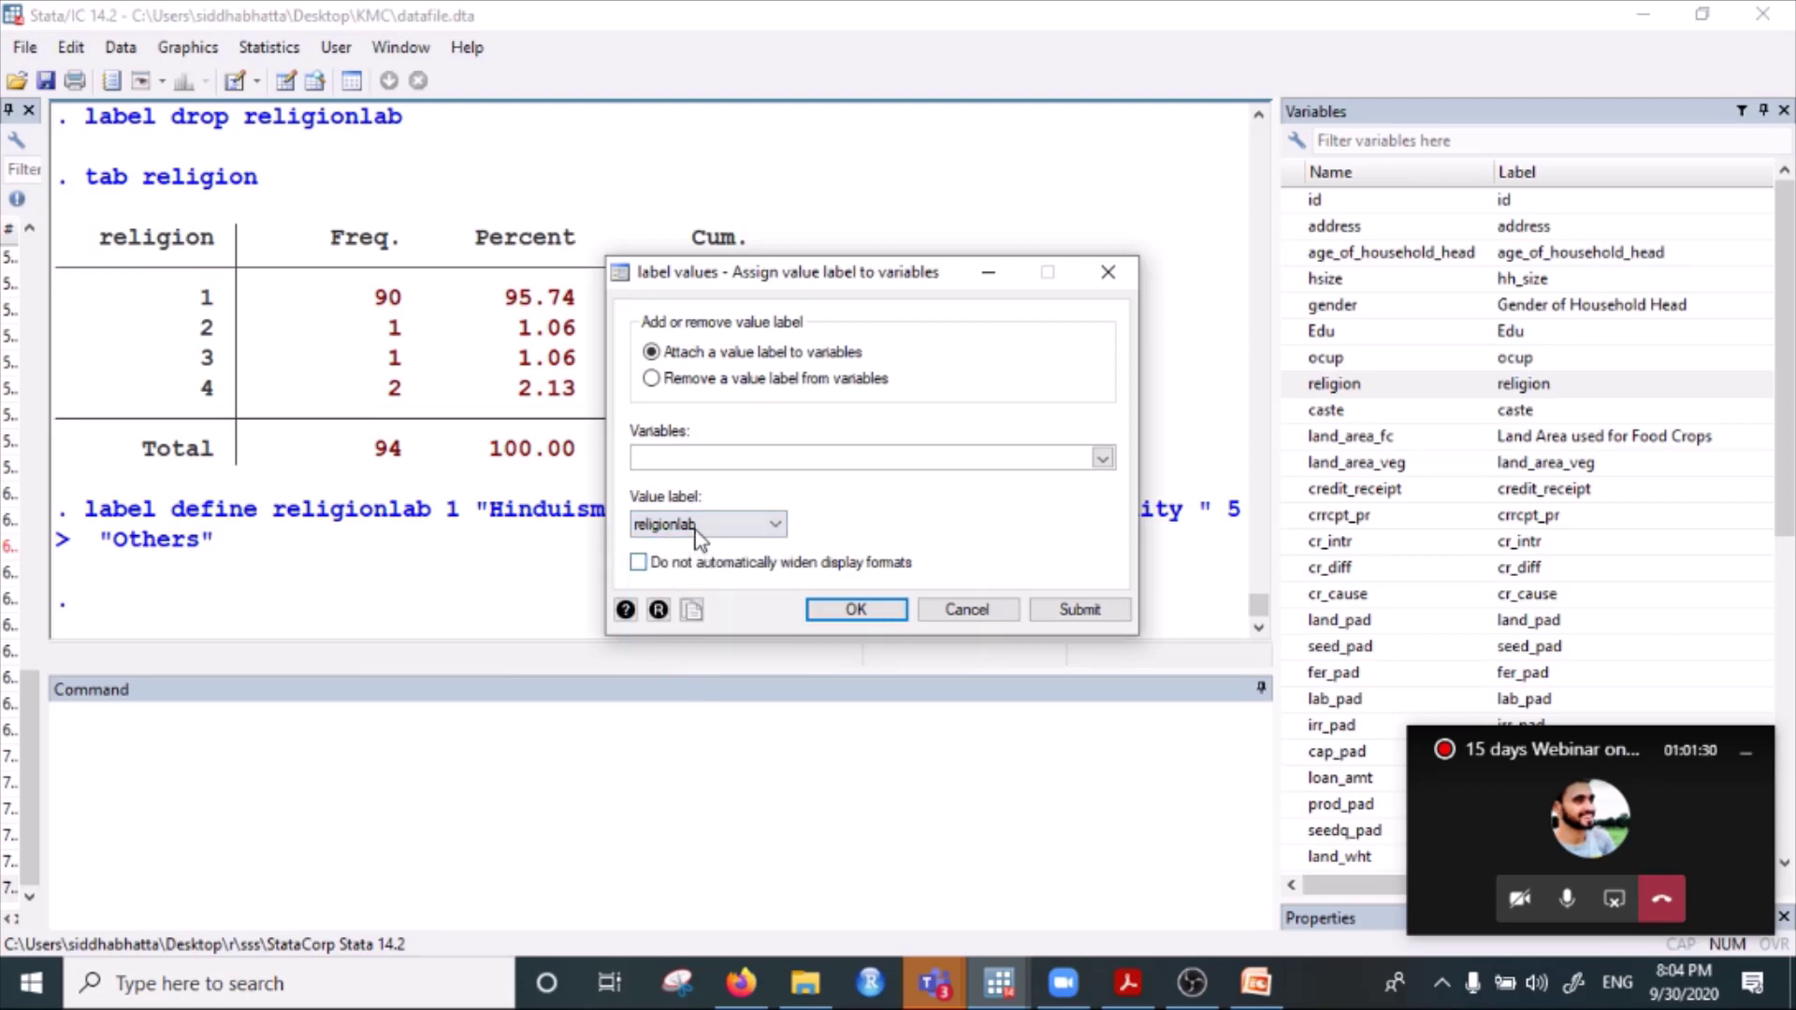
click(699, 529)
click(685, 548)
click(1104, 457)
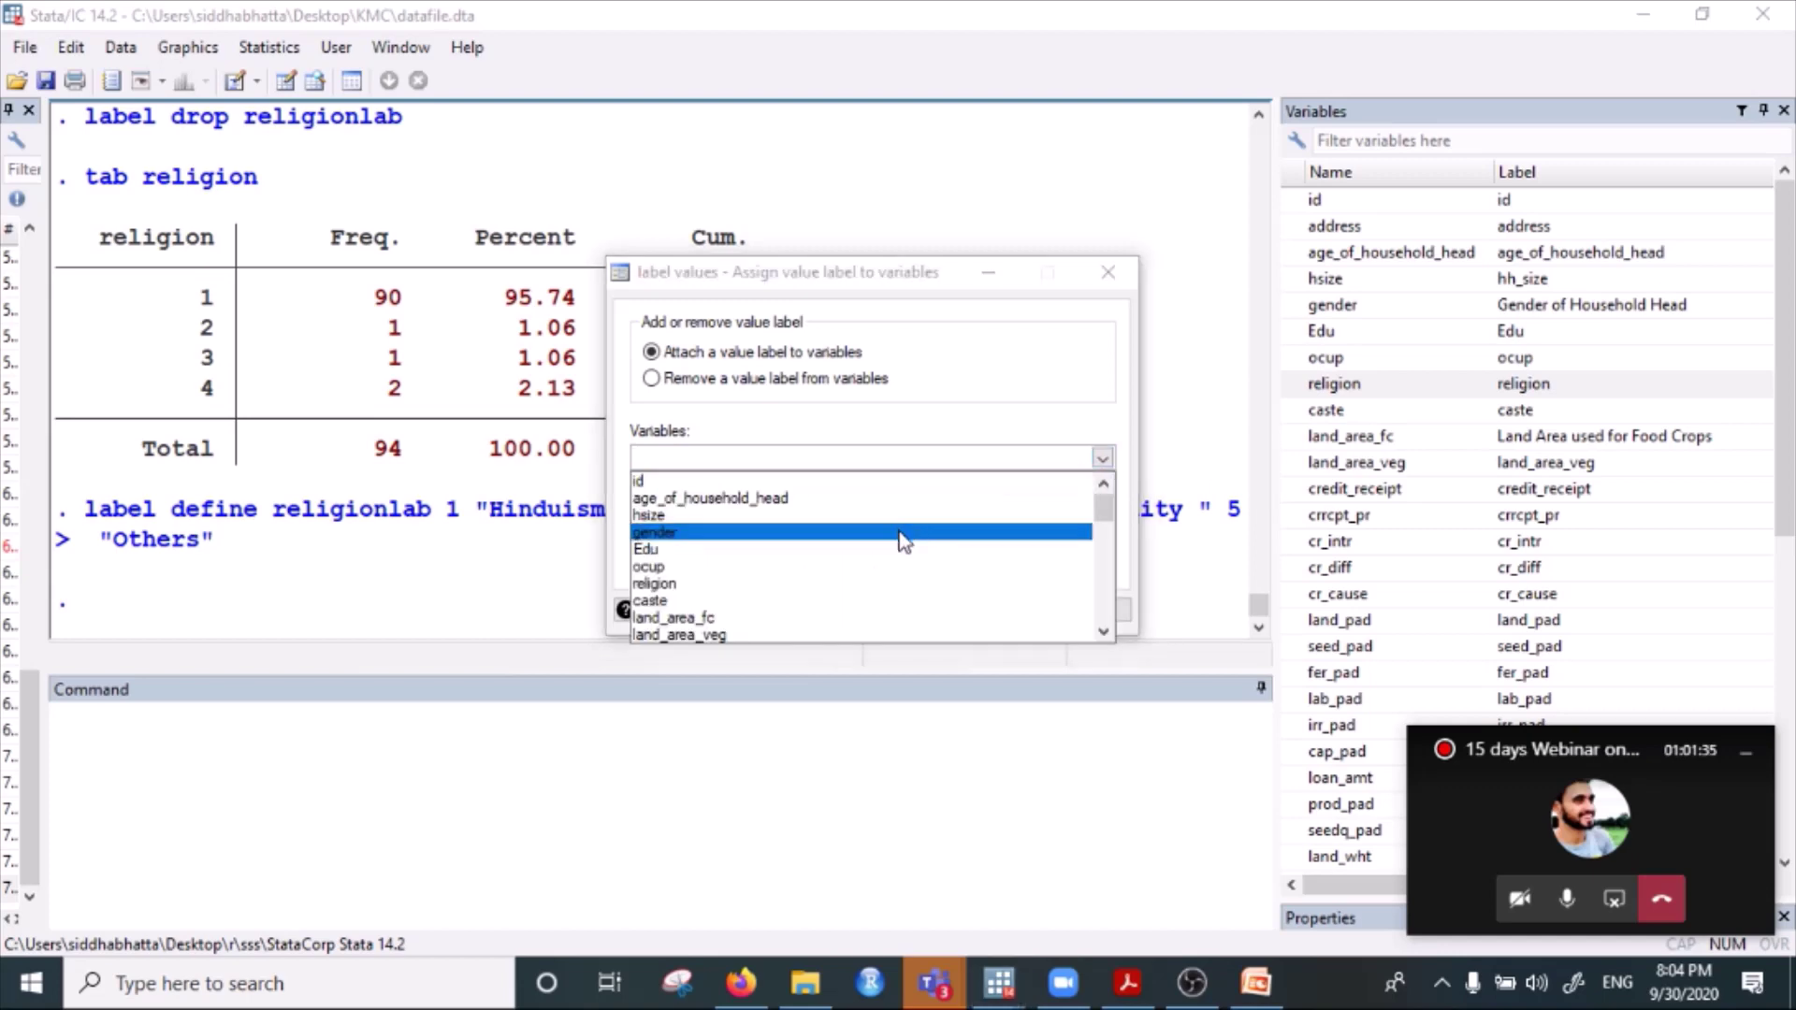
click(844, 586)
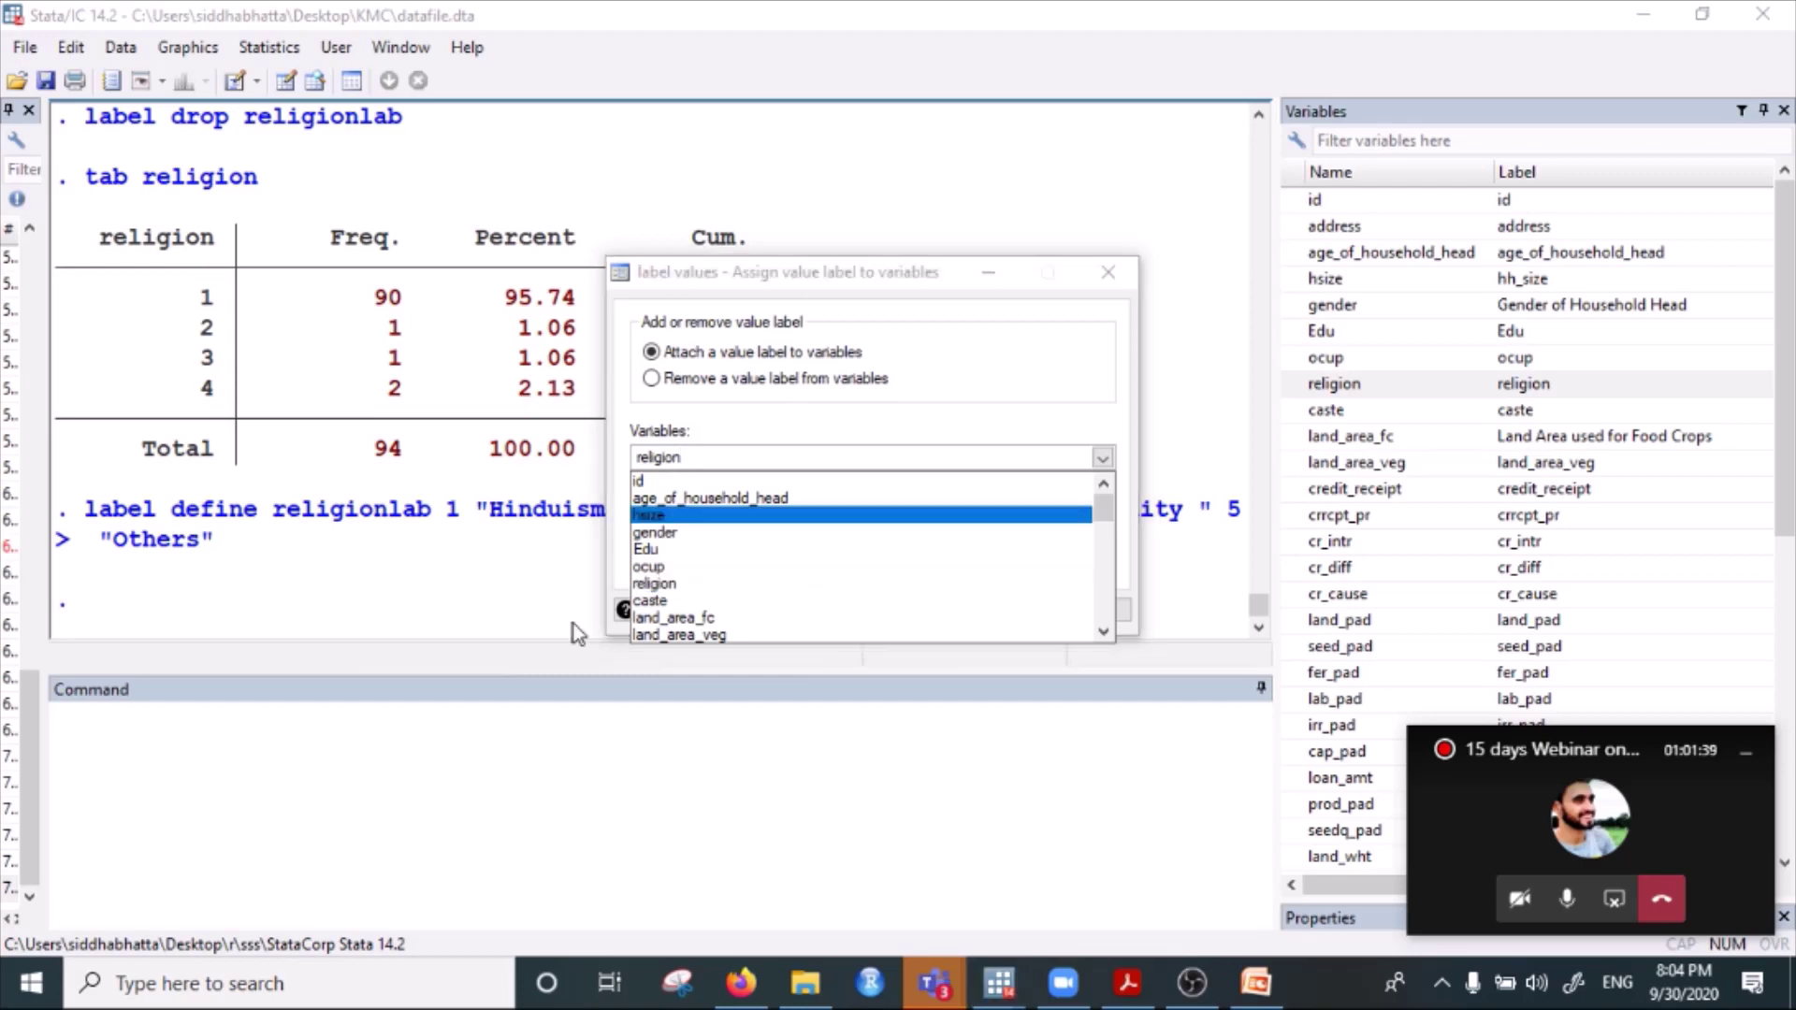
click(988, 384)
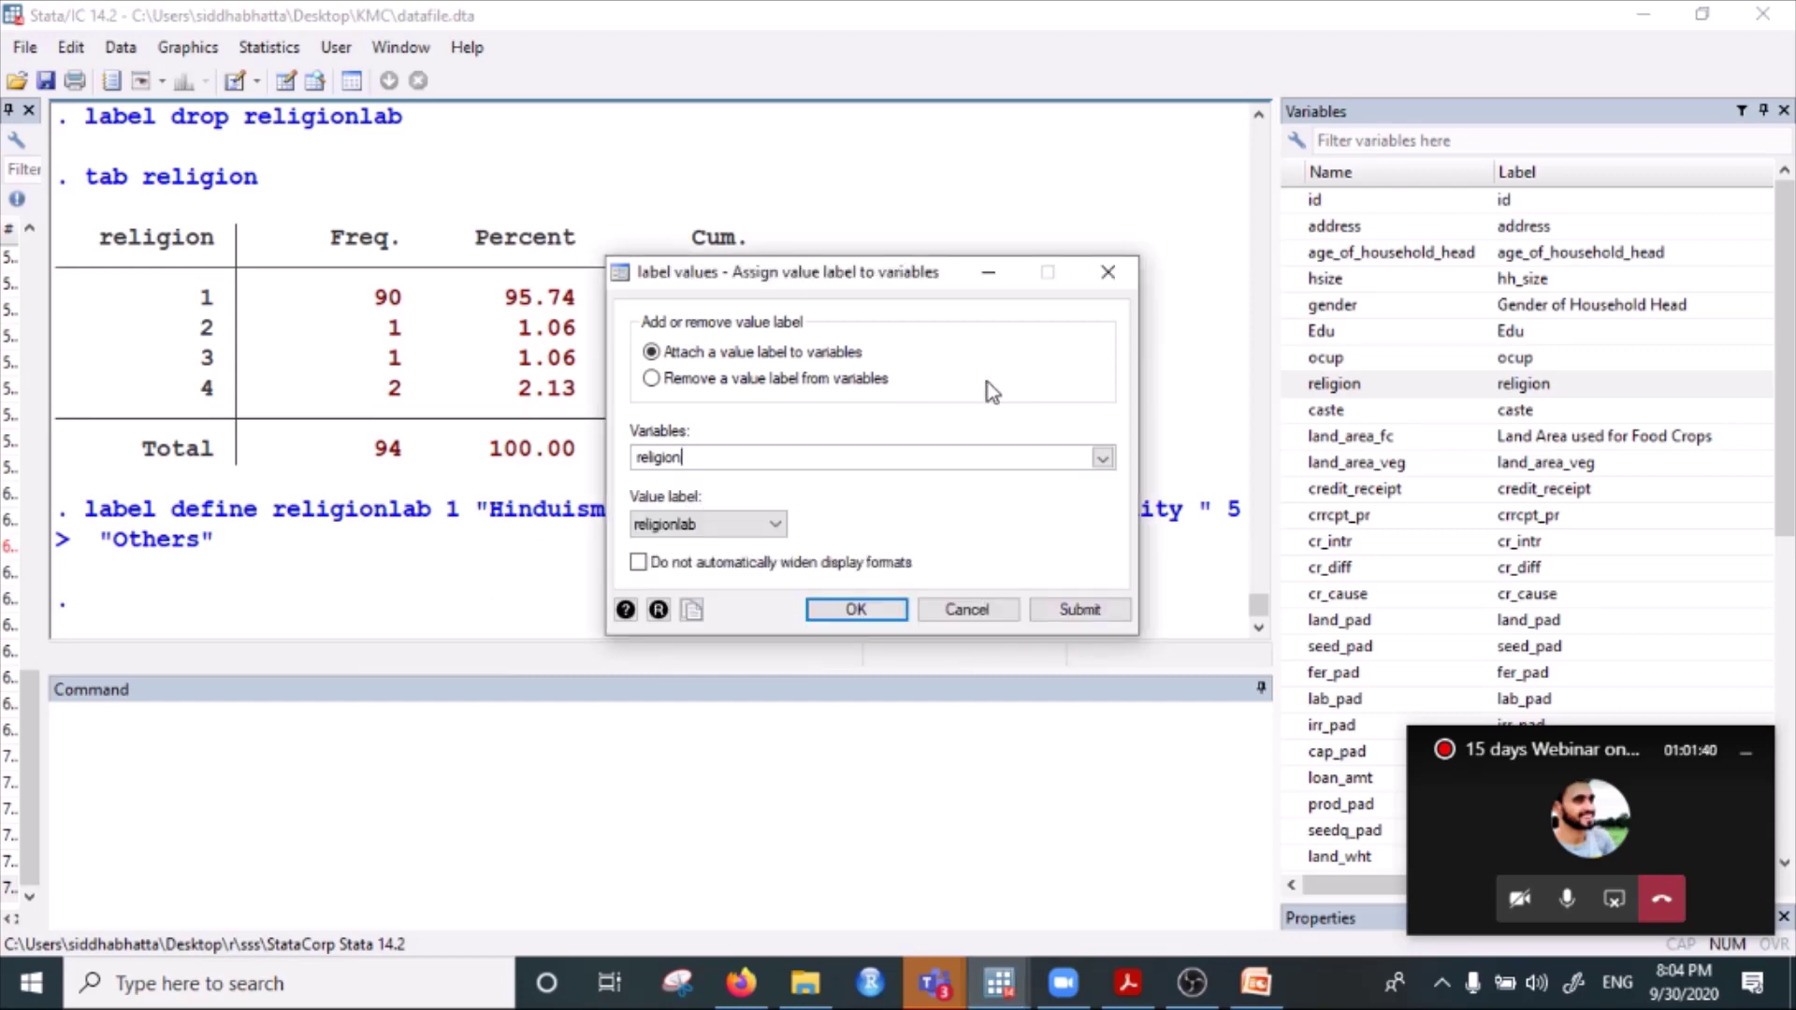
click(723, 527)
click(724, 529)
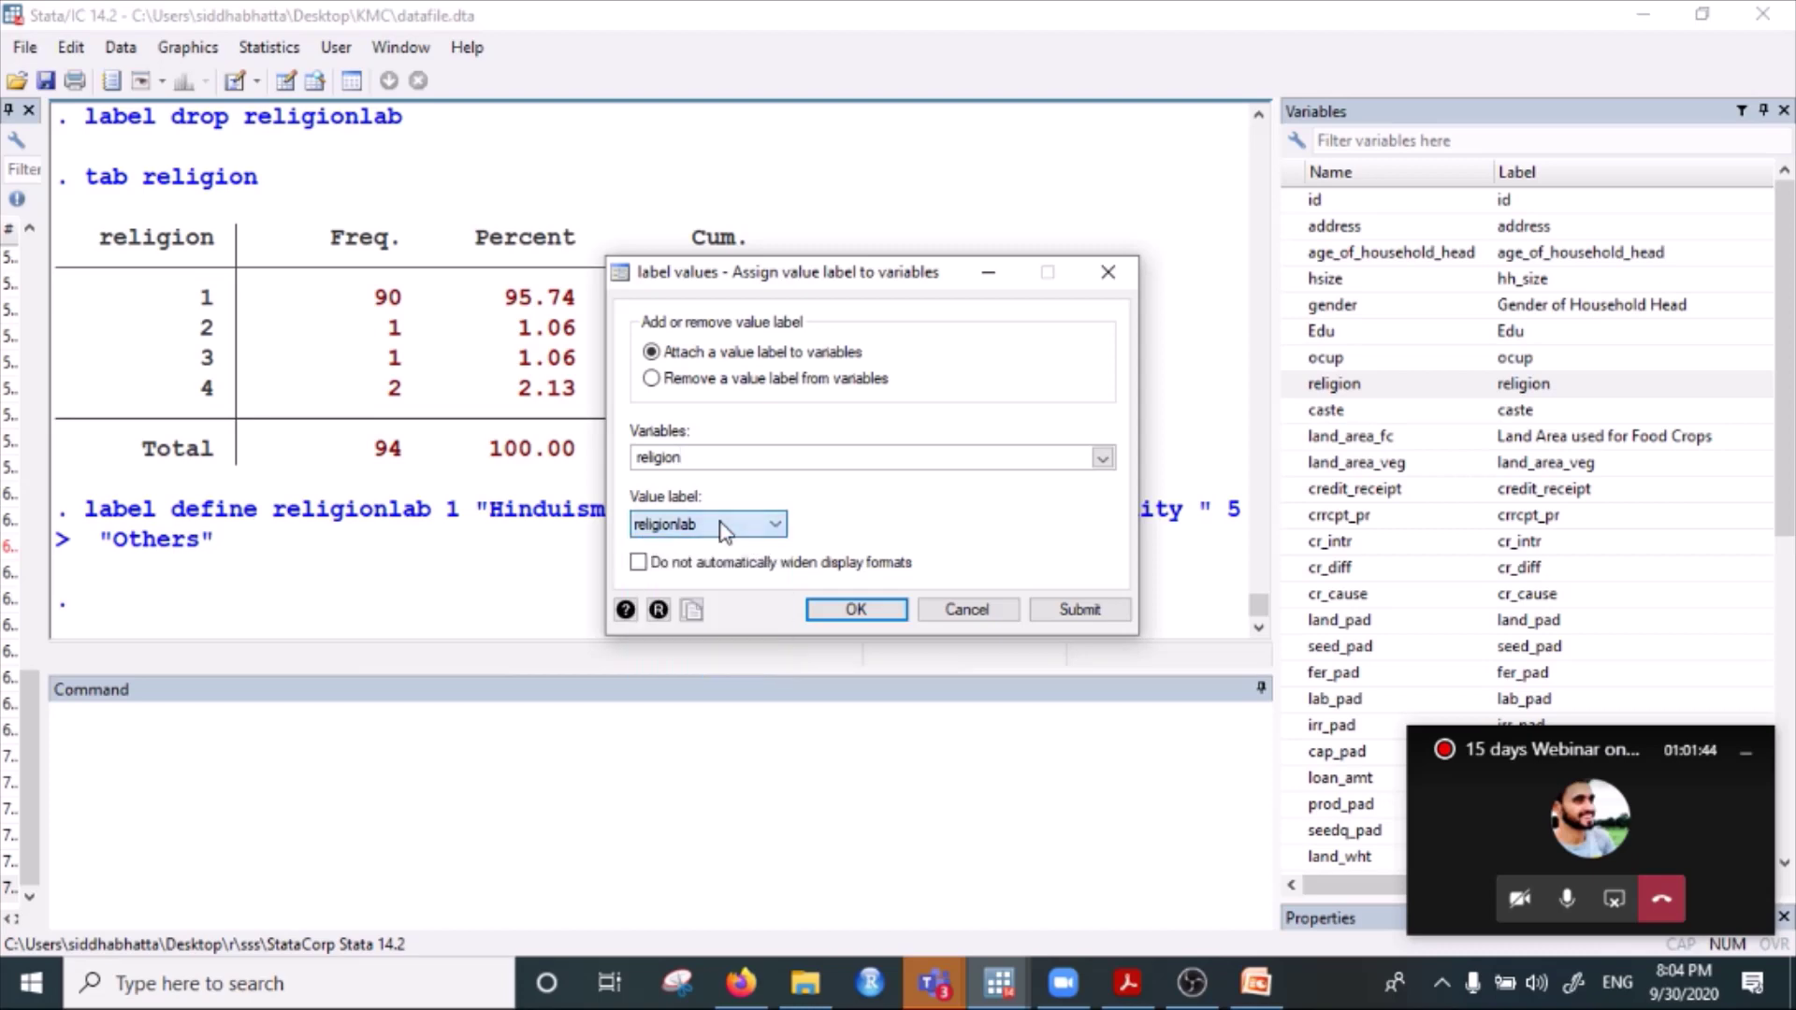
click(893, 455)
click(1103, 458)
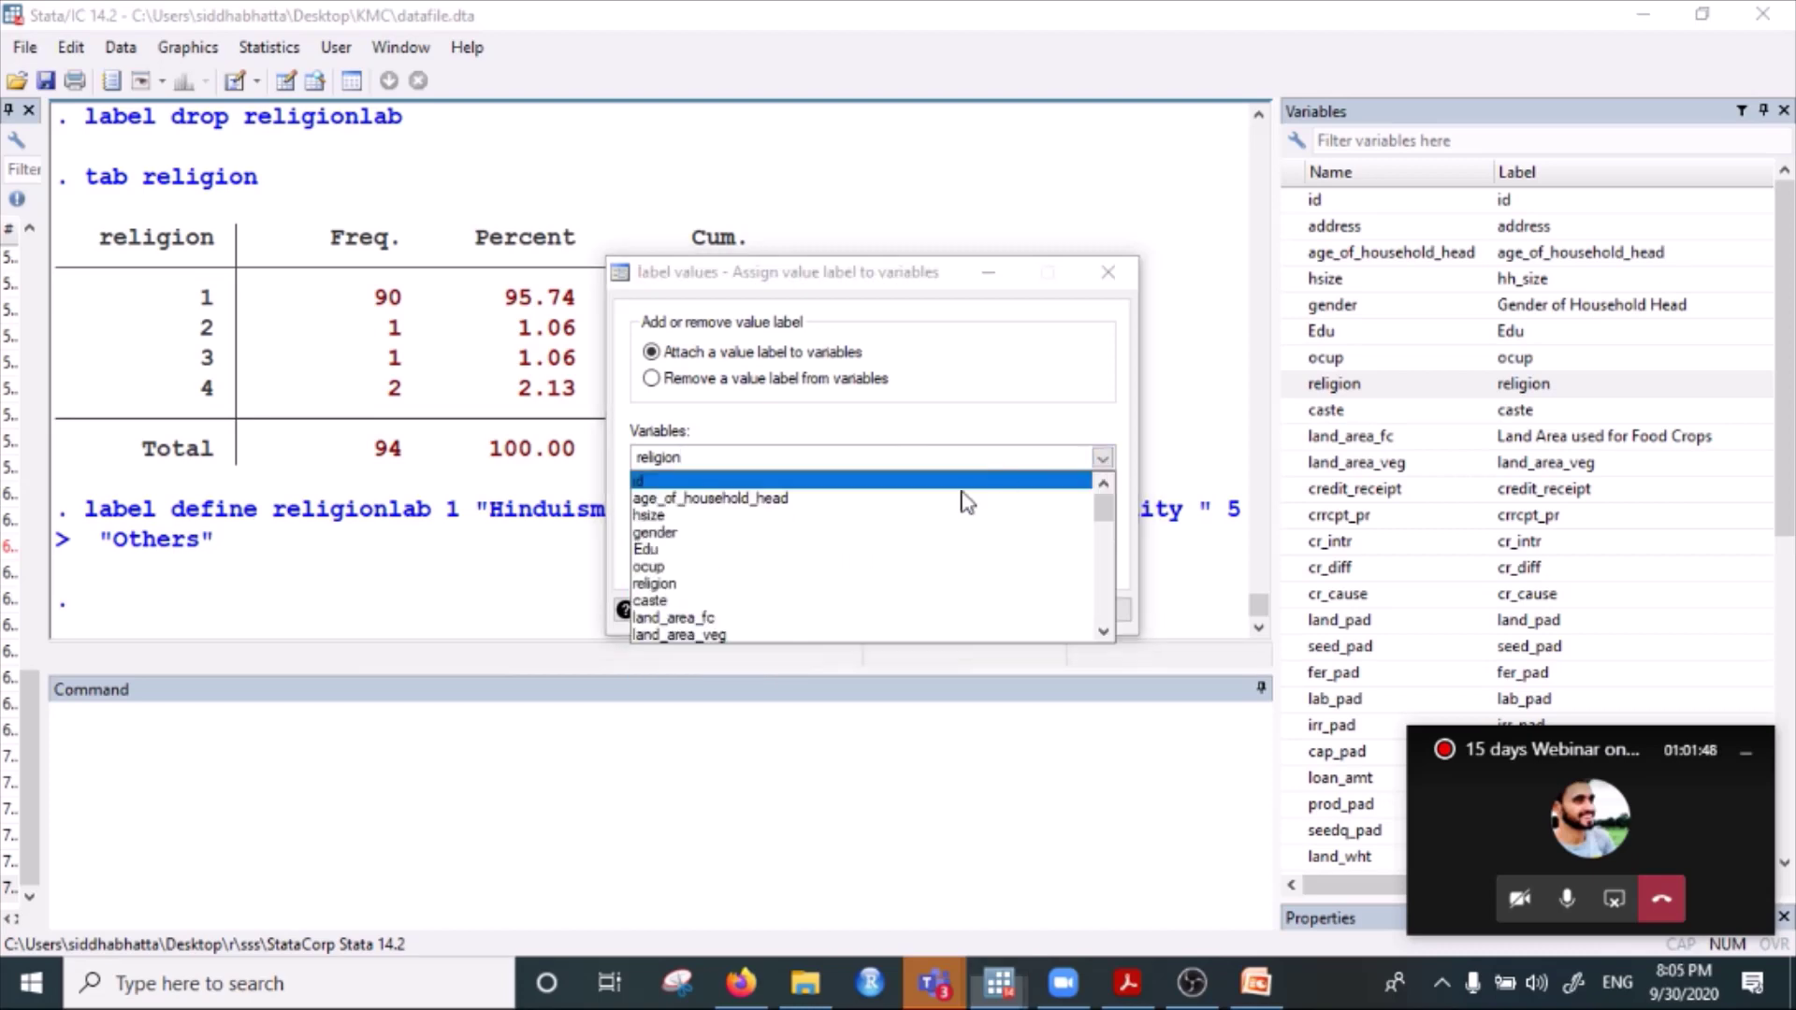
click(835, 584)
click(818, 460)
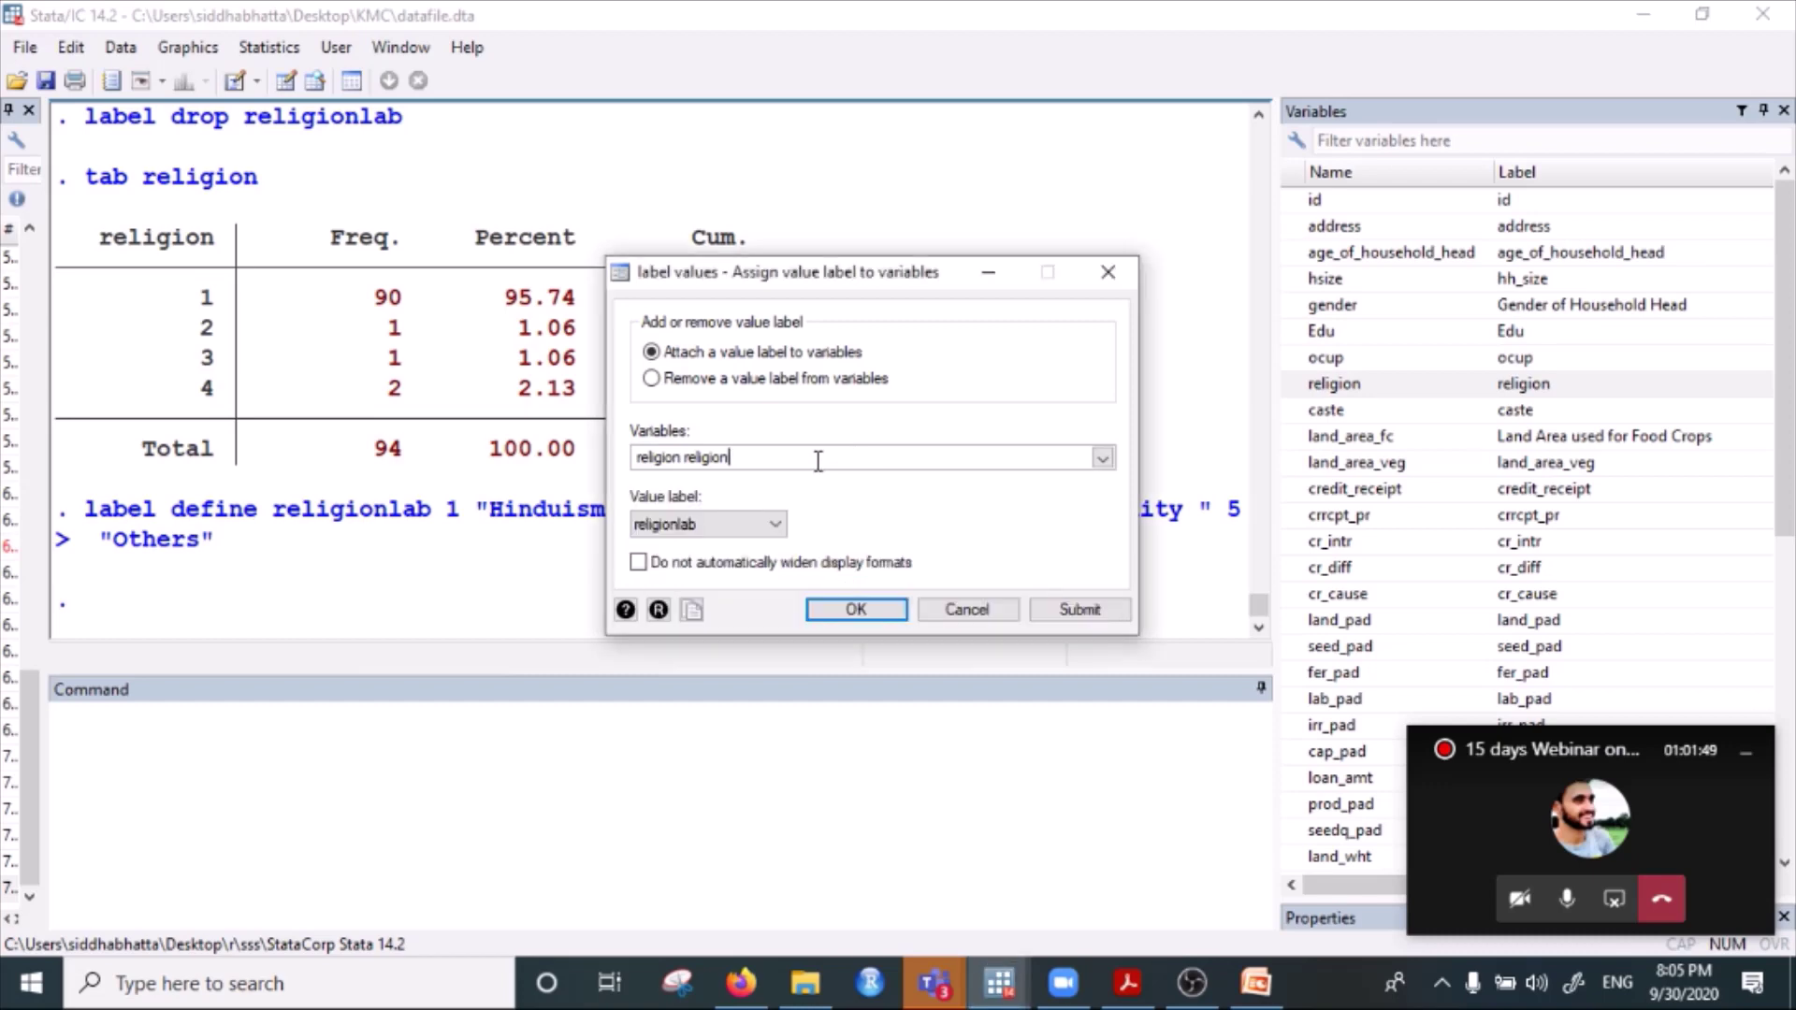
key(BackSpace)
key(BackSpace)
key(BackSpace)
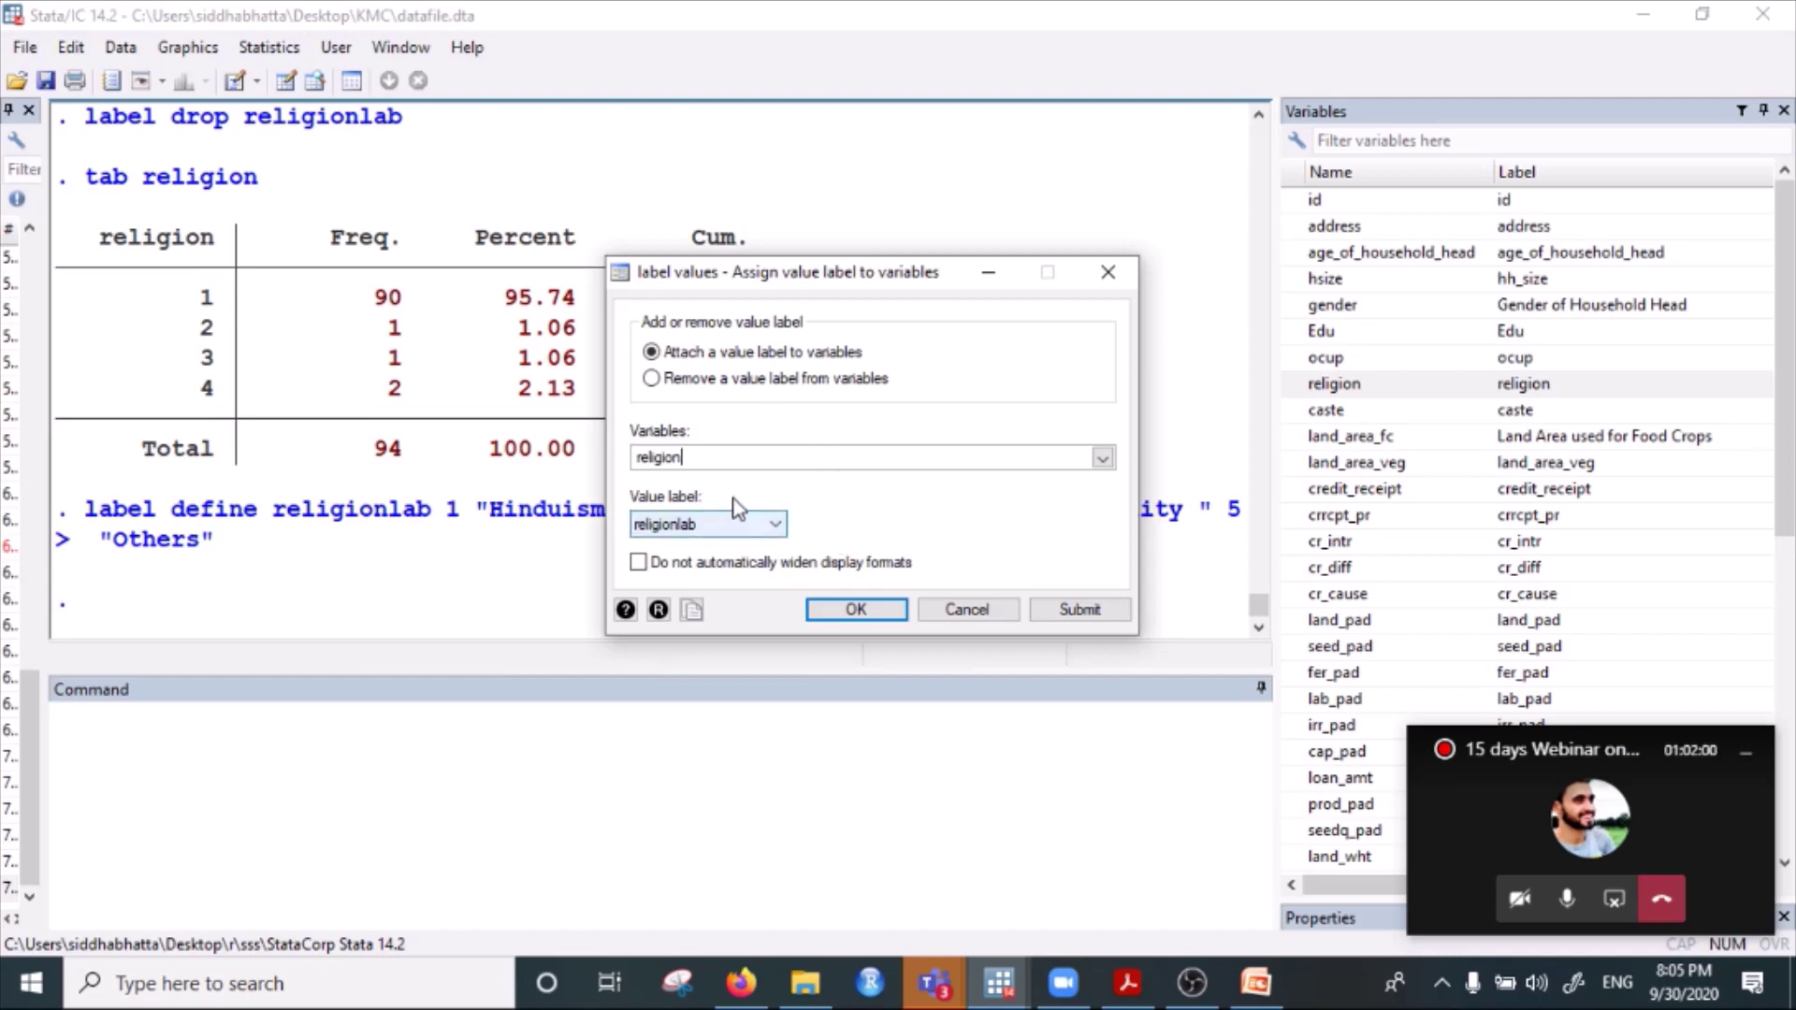
Check the religionlab selection and apply the value label assignment to the religion variable.
click(716, 527)
click(717, 528)
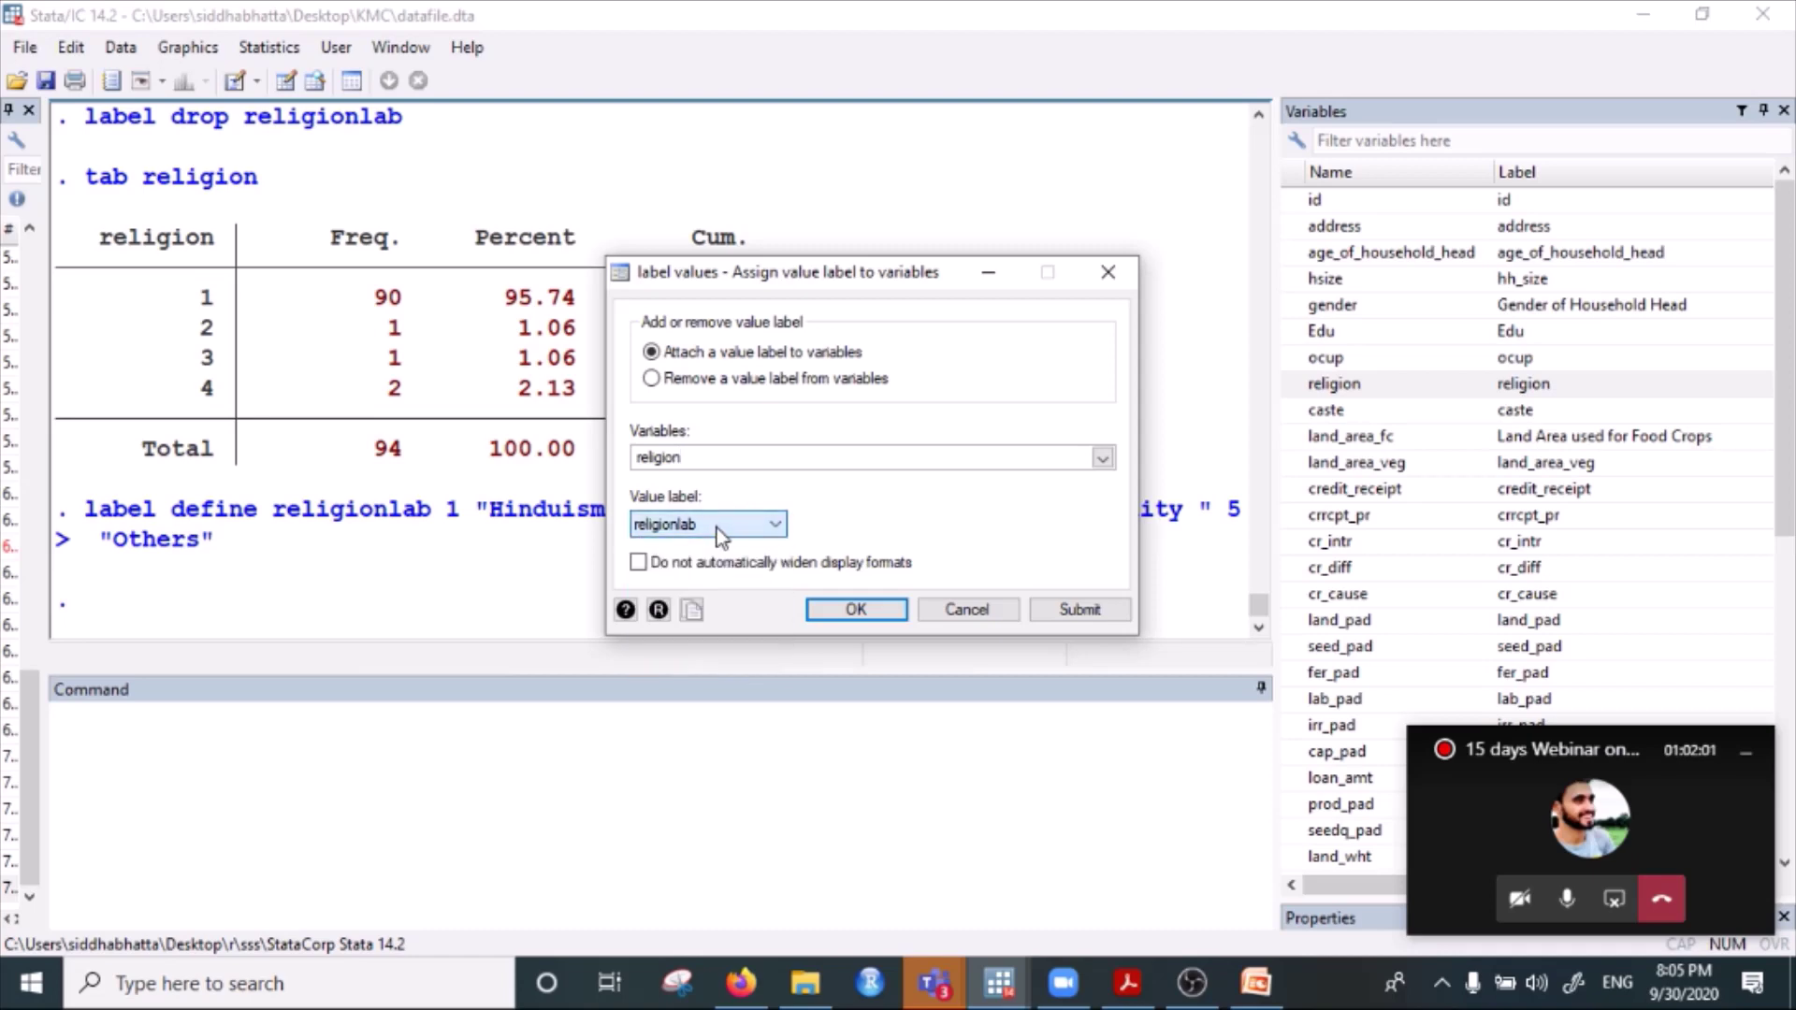
click(753, 459)
click(857, 611)
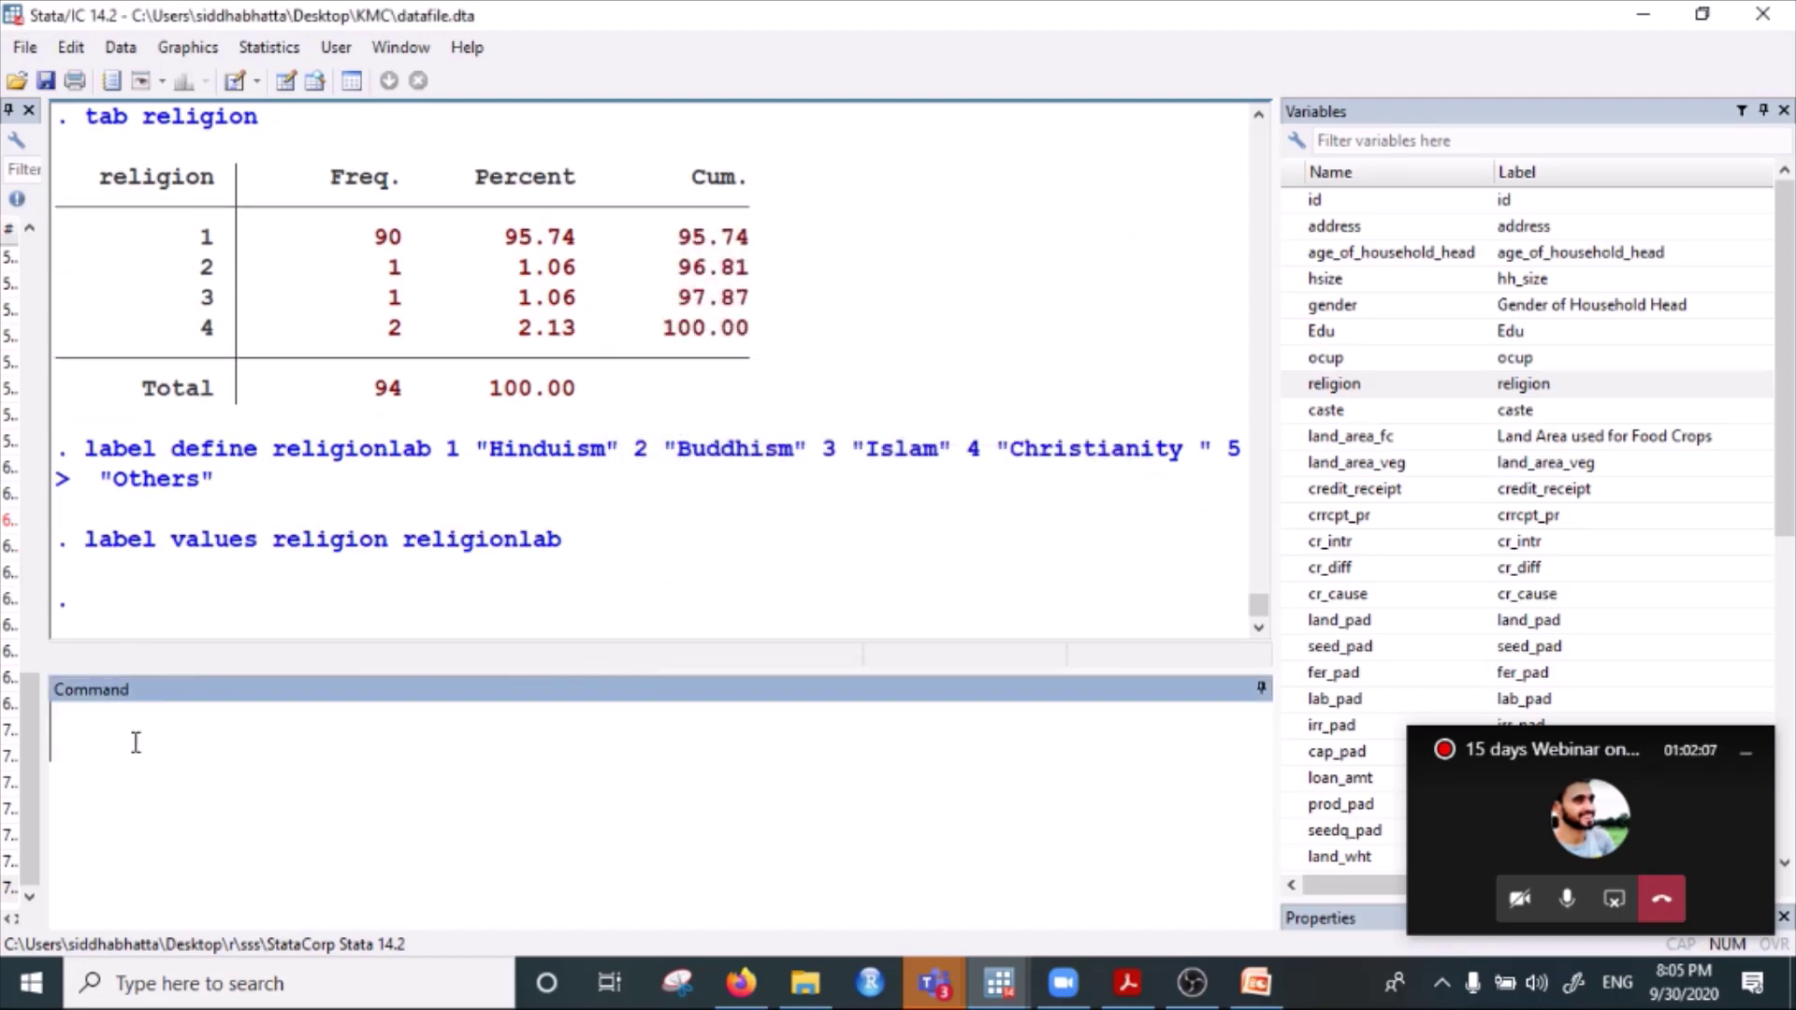
Browse the dataset to examine the labelled values in the religion column, and return to the main window.
click(314, 83)
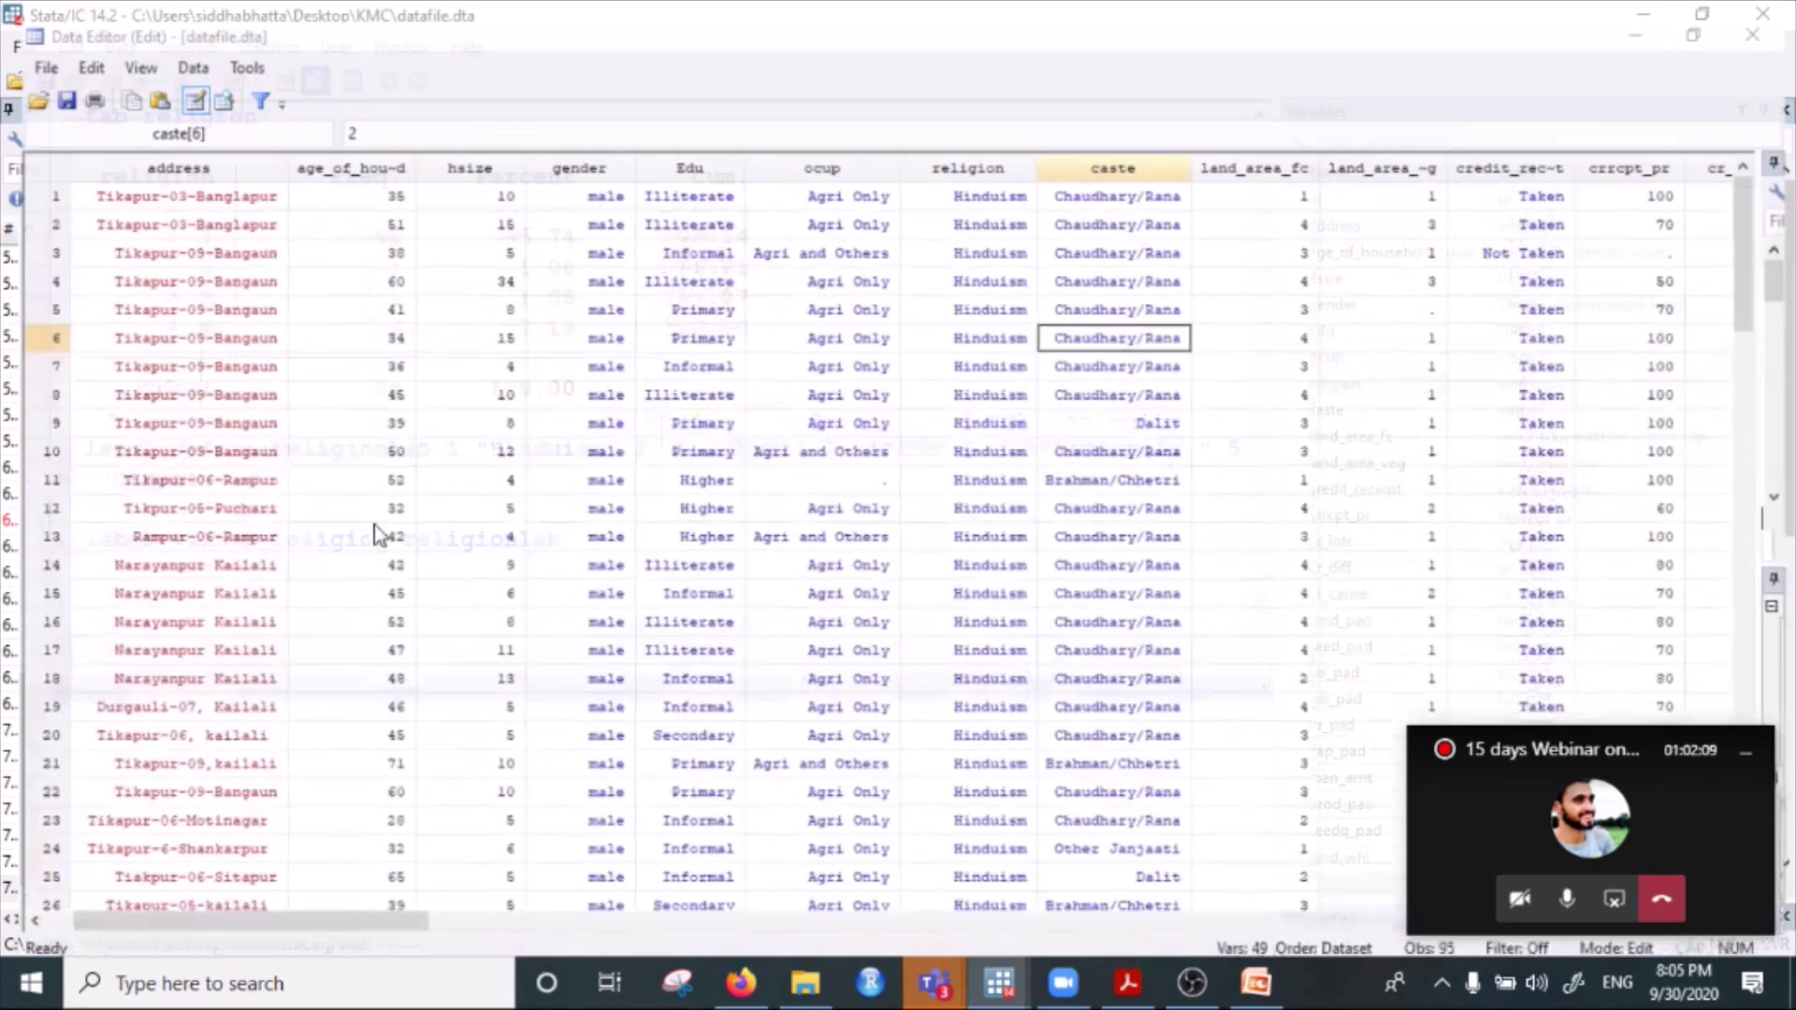
click(974, 519)
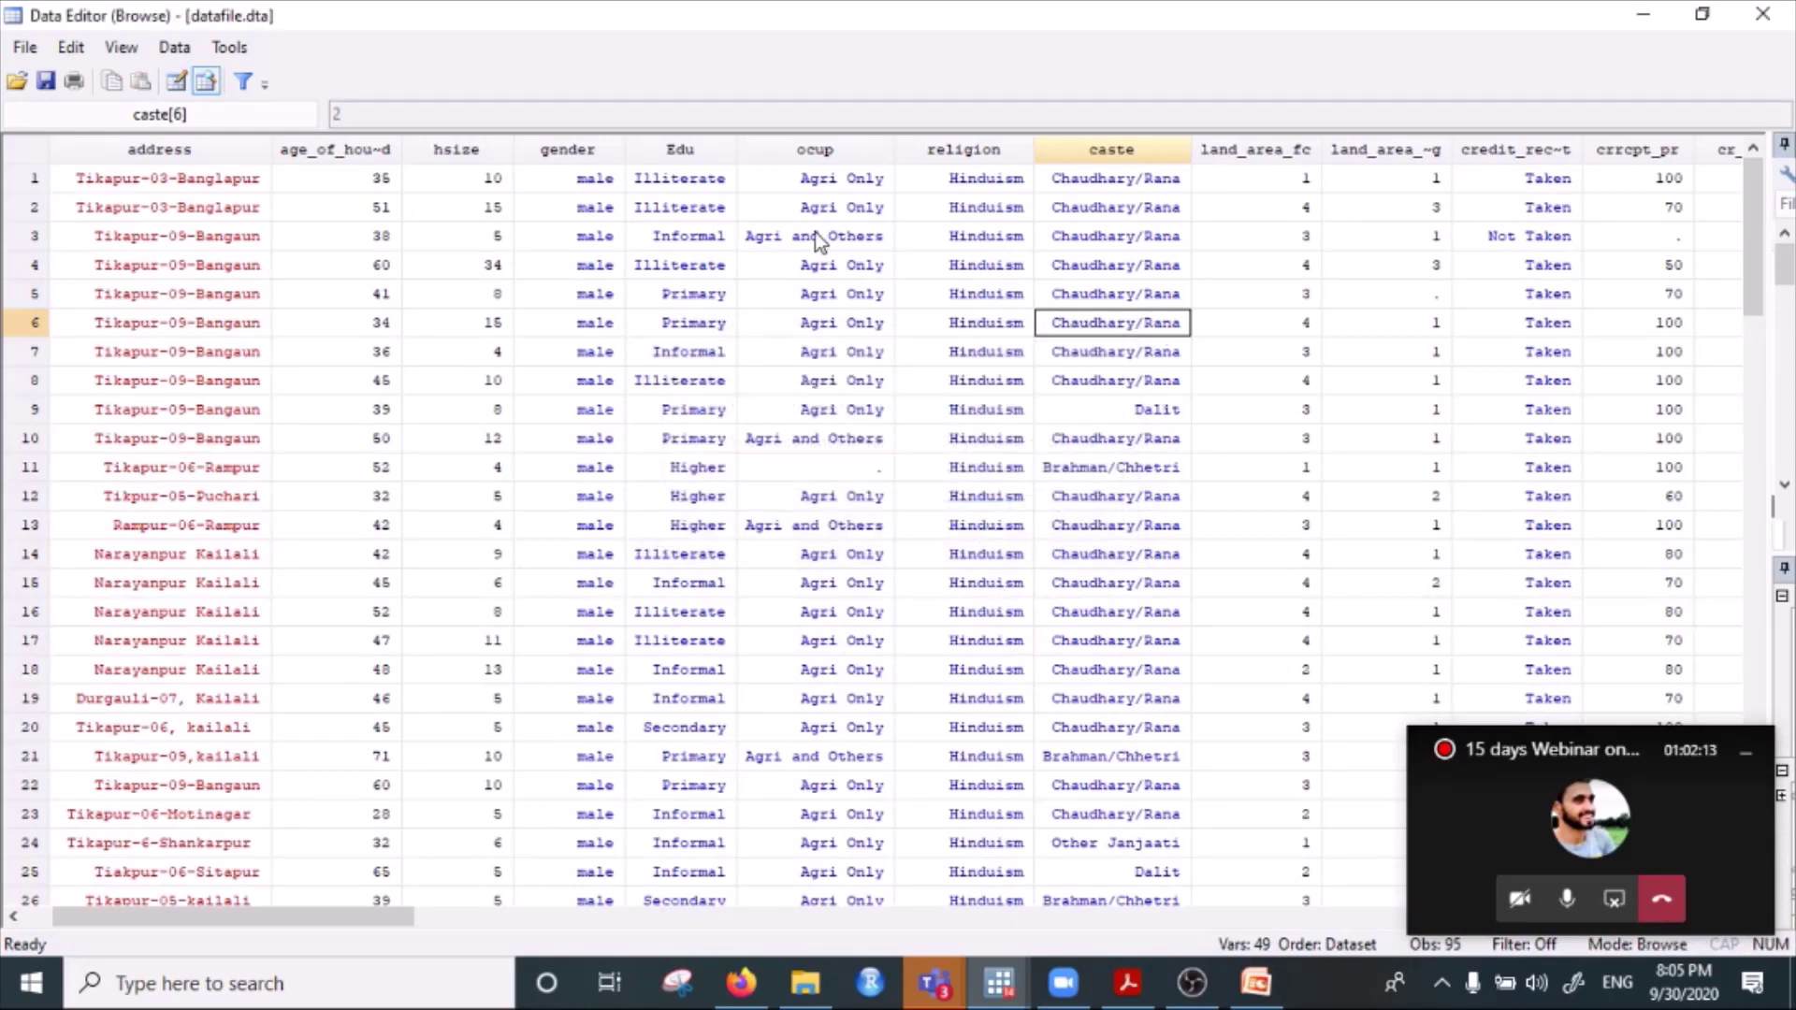
click(970, 190)
click(970, 150)
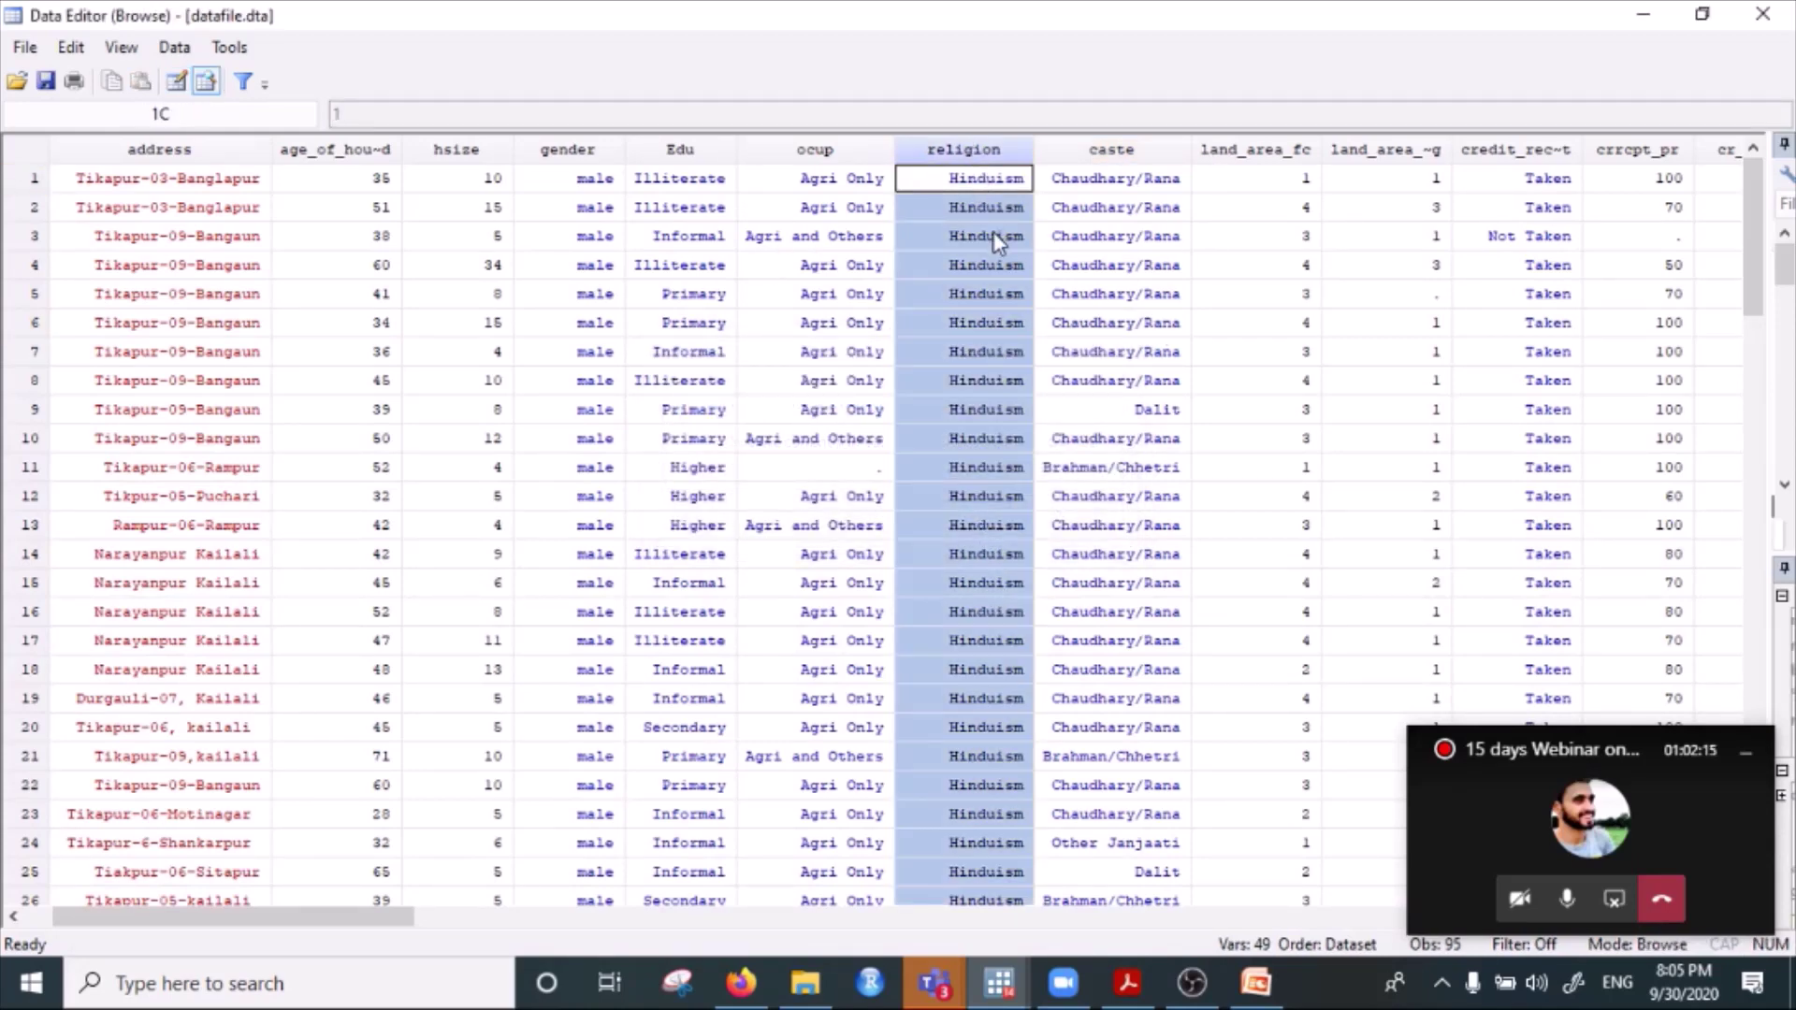
click(995, 240)
click(992, 326)
click(984, 583)
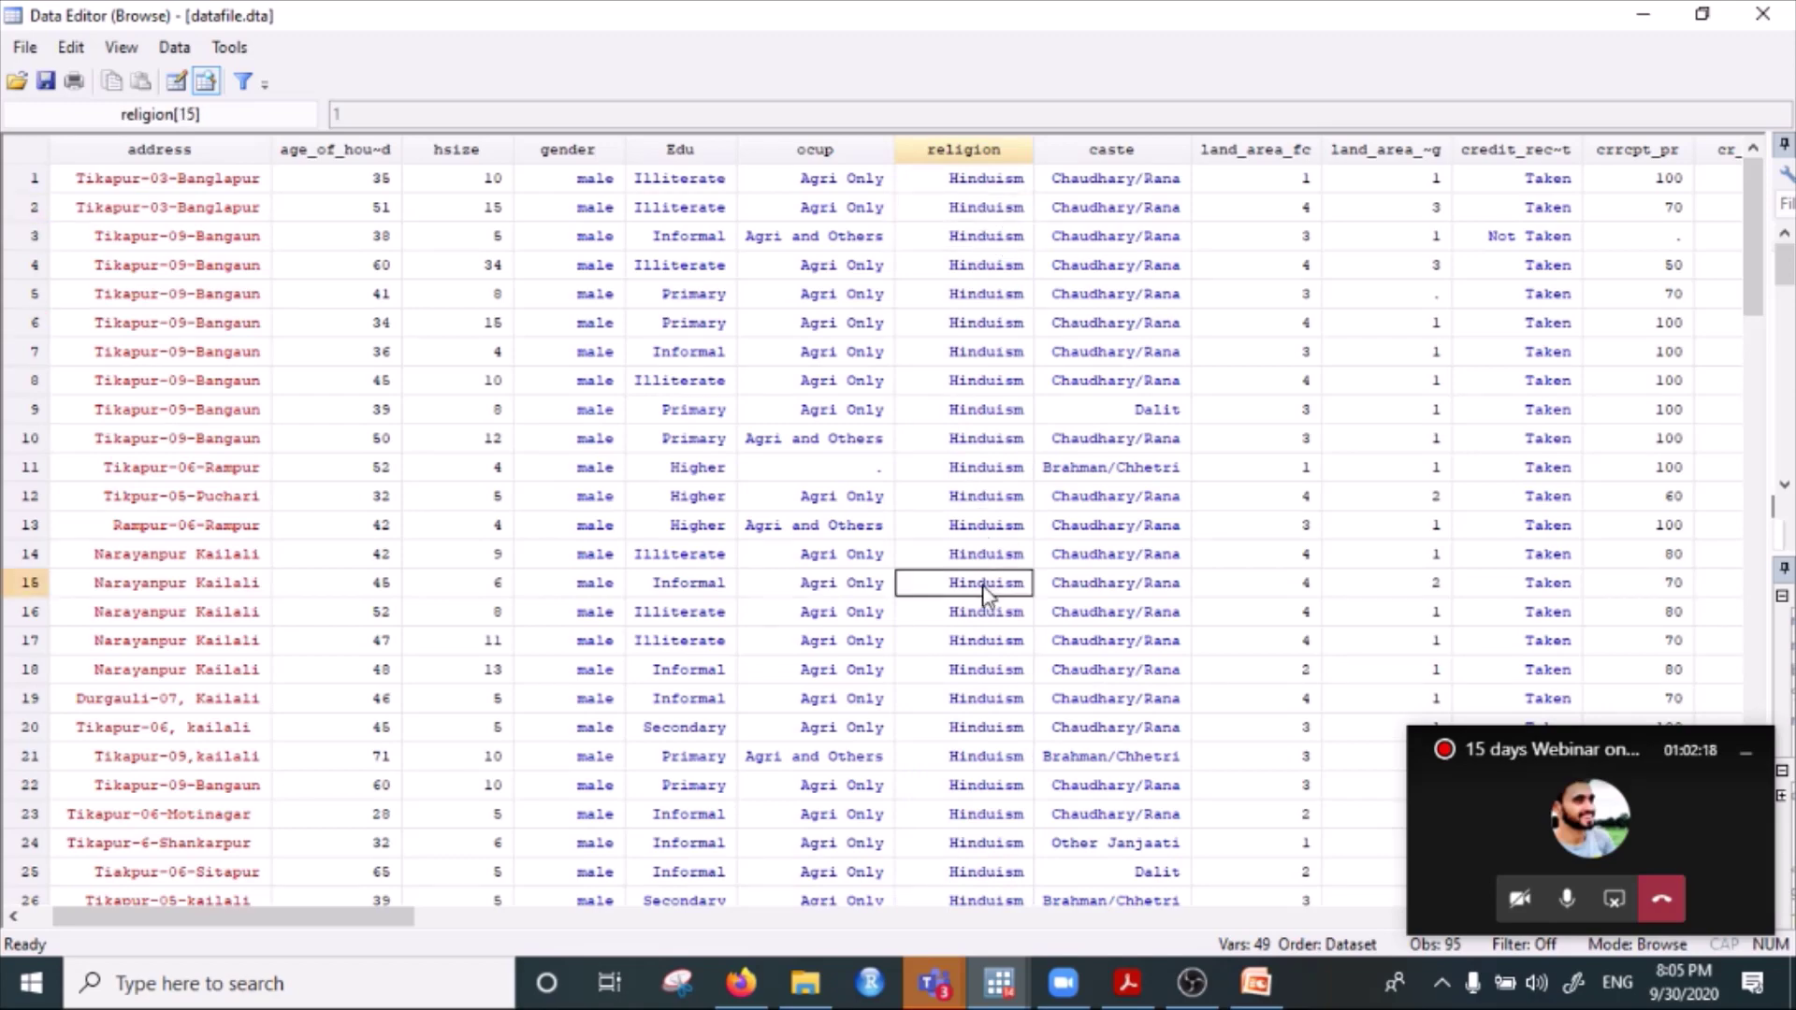
click(1647, 15)
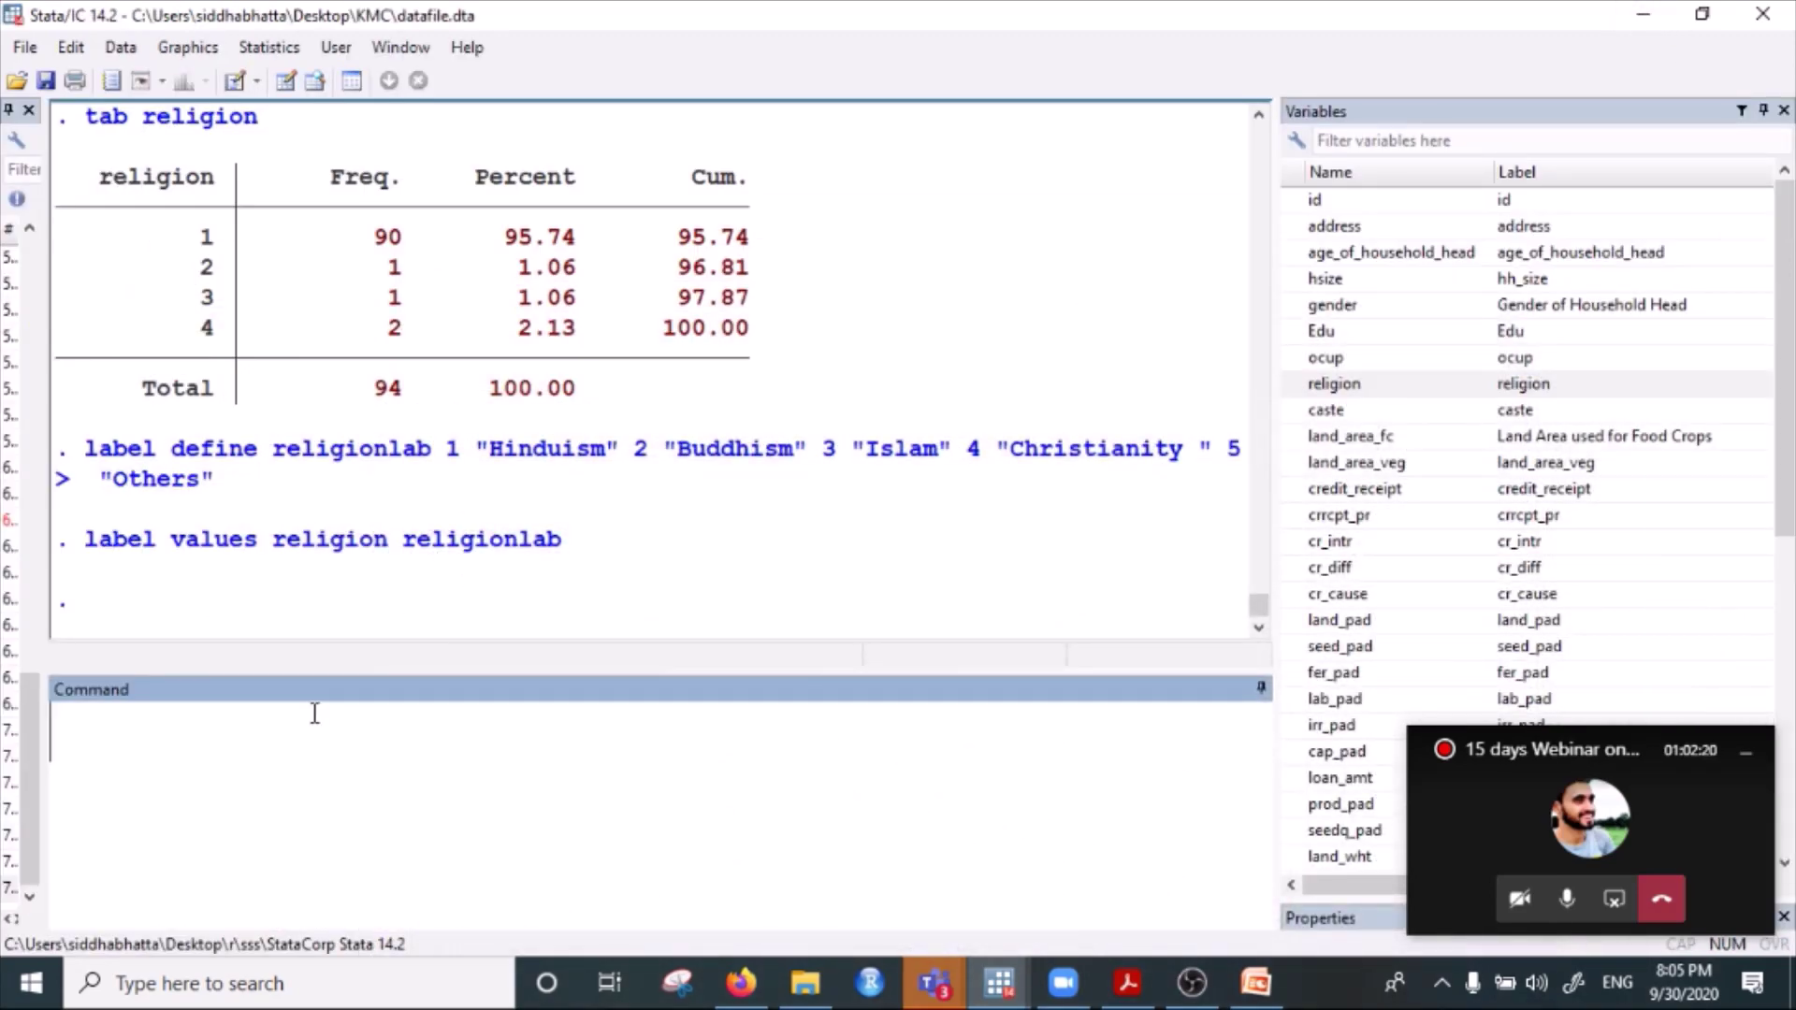
Tabulate the religion variable with the command tab religion.
text(tab)
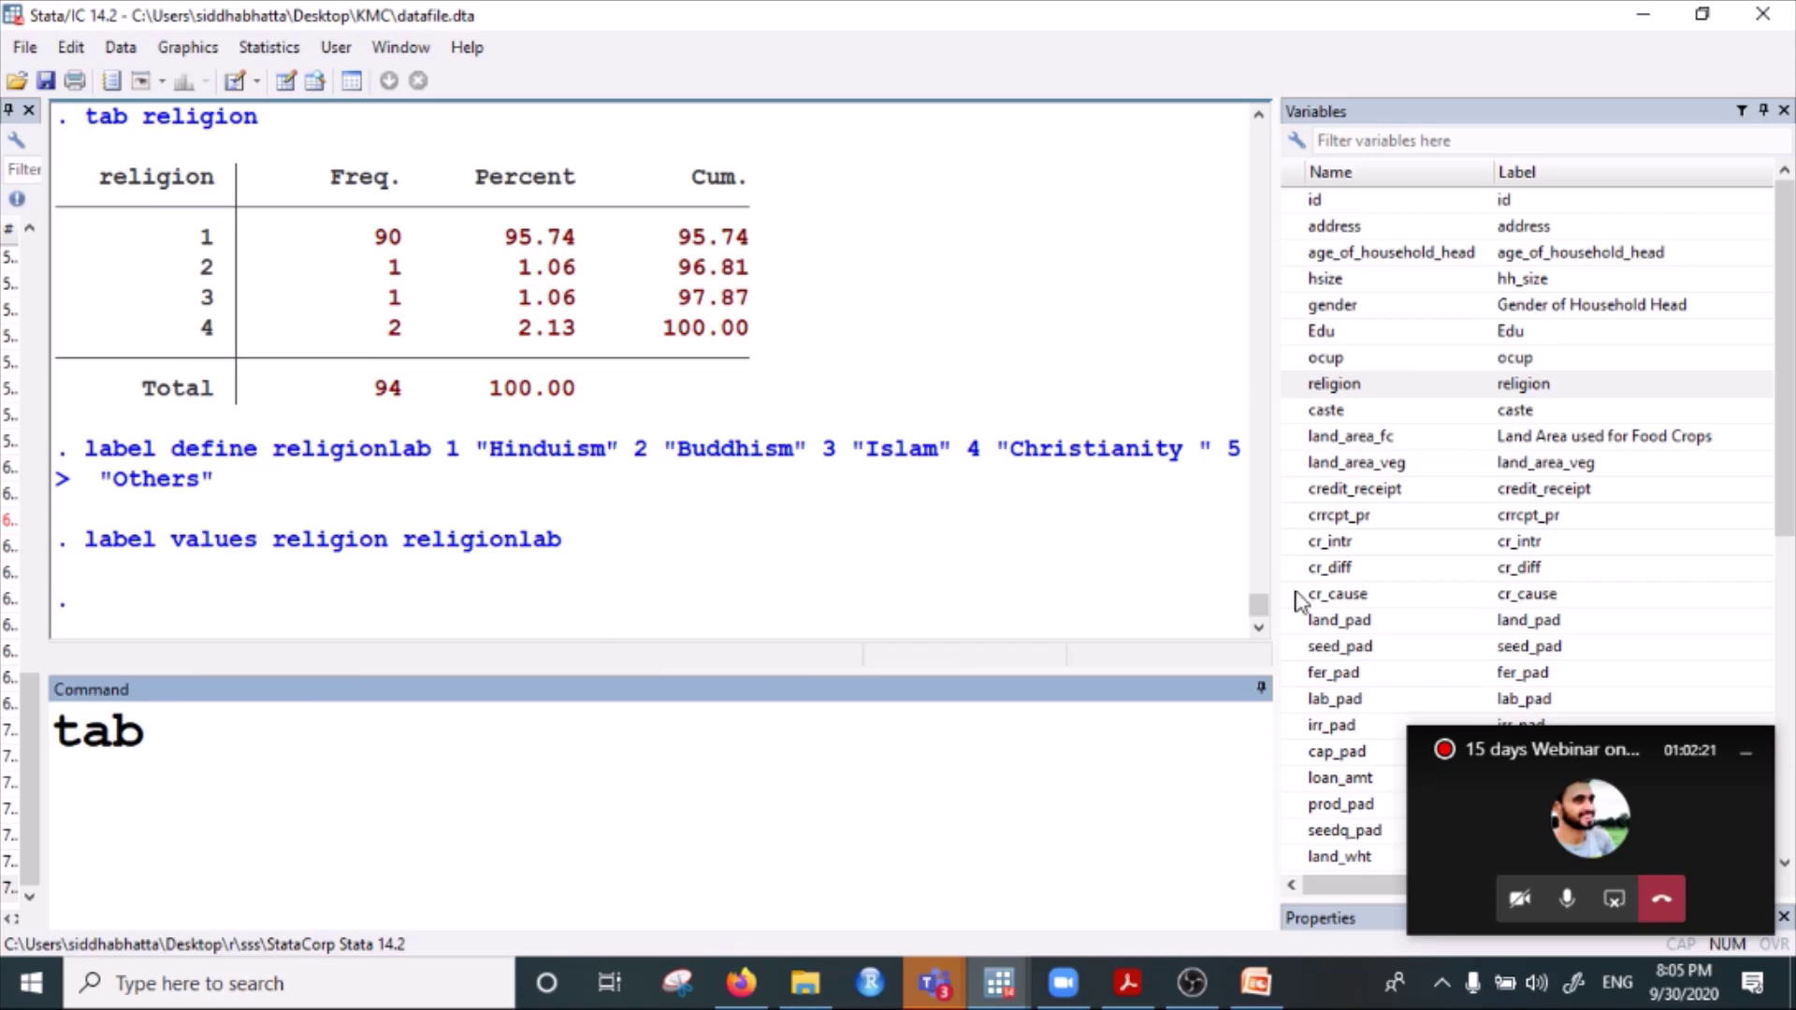
double_click(1328, 385)
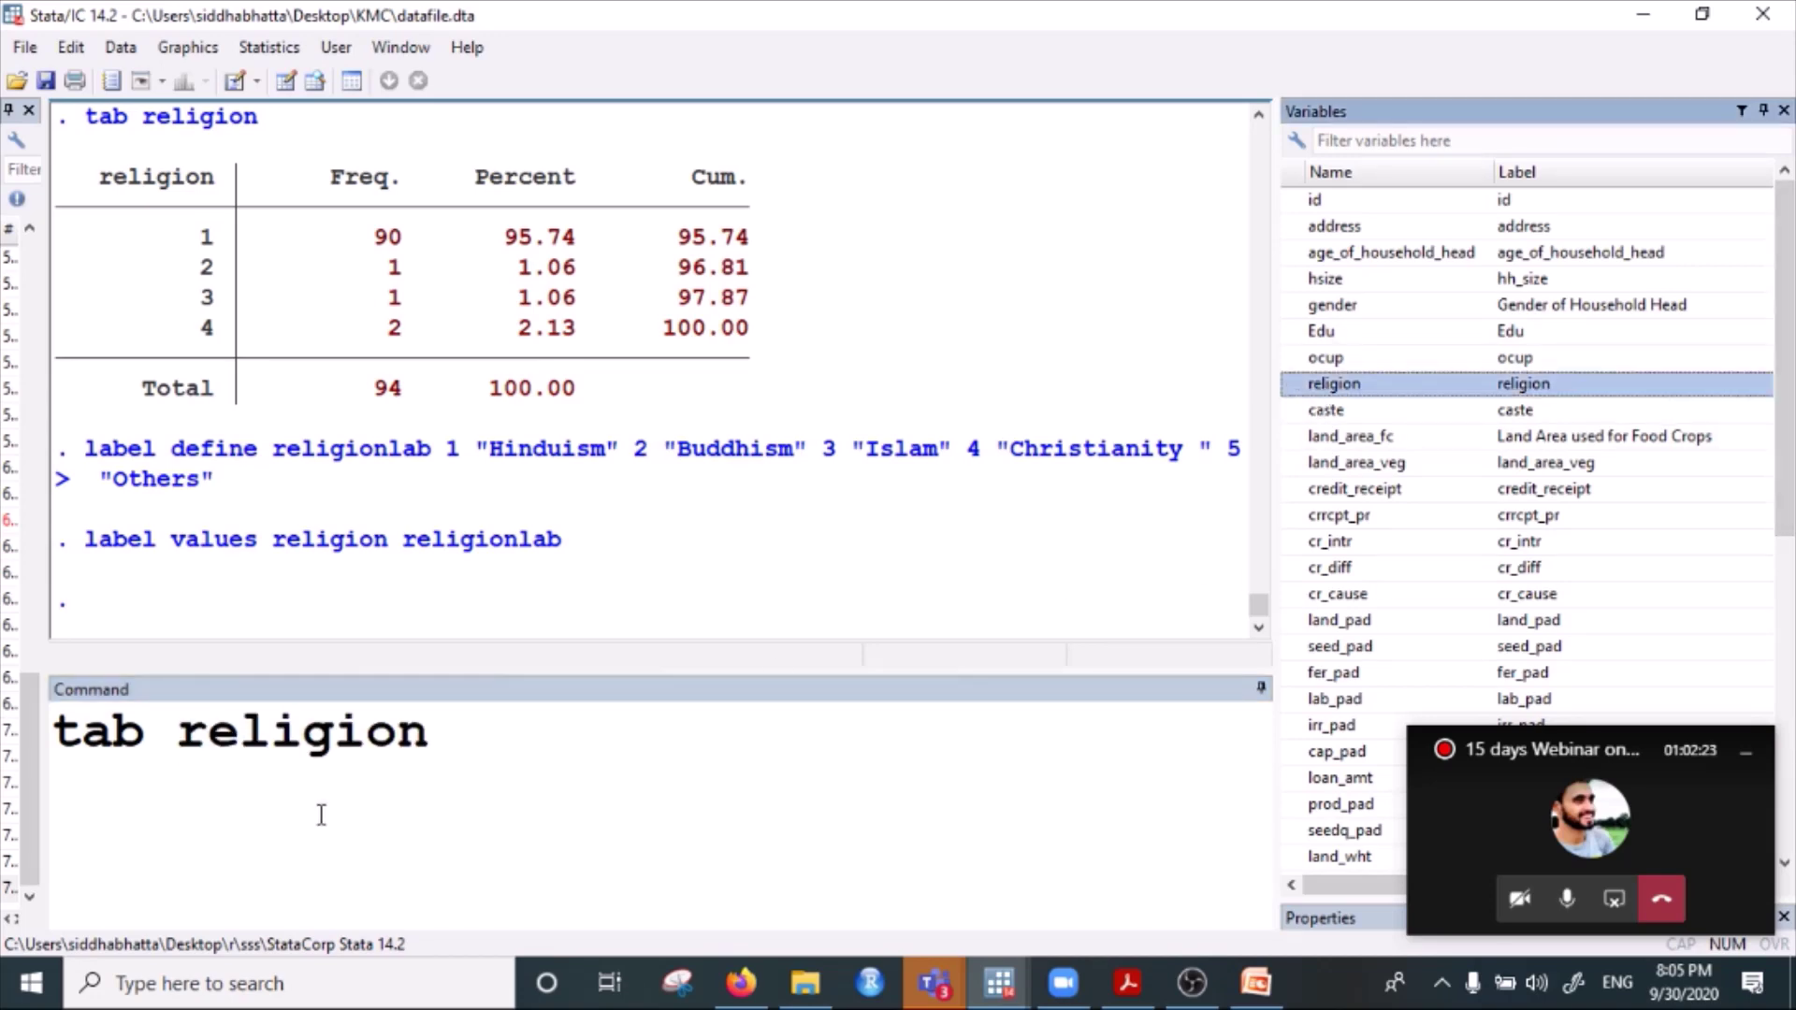
key(Return)
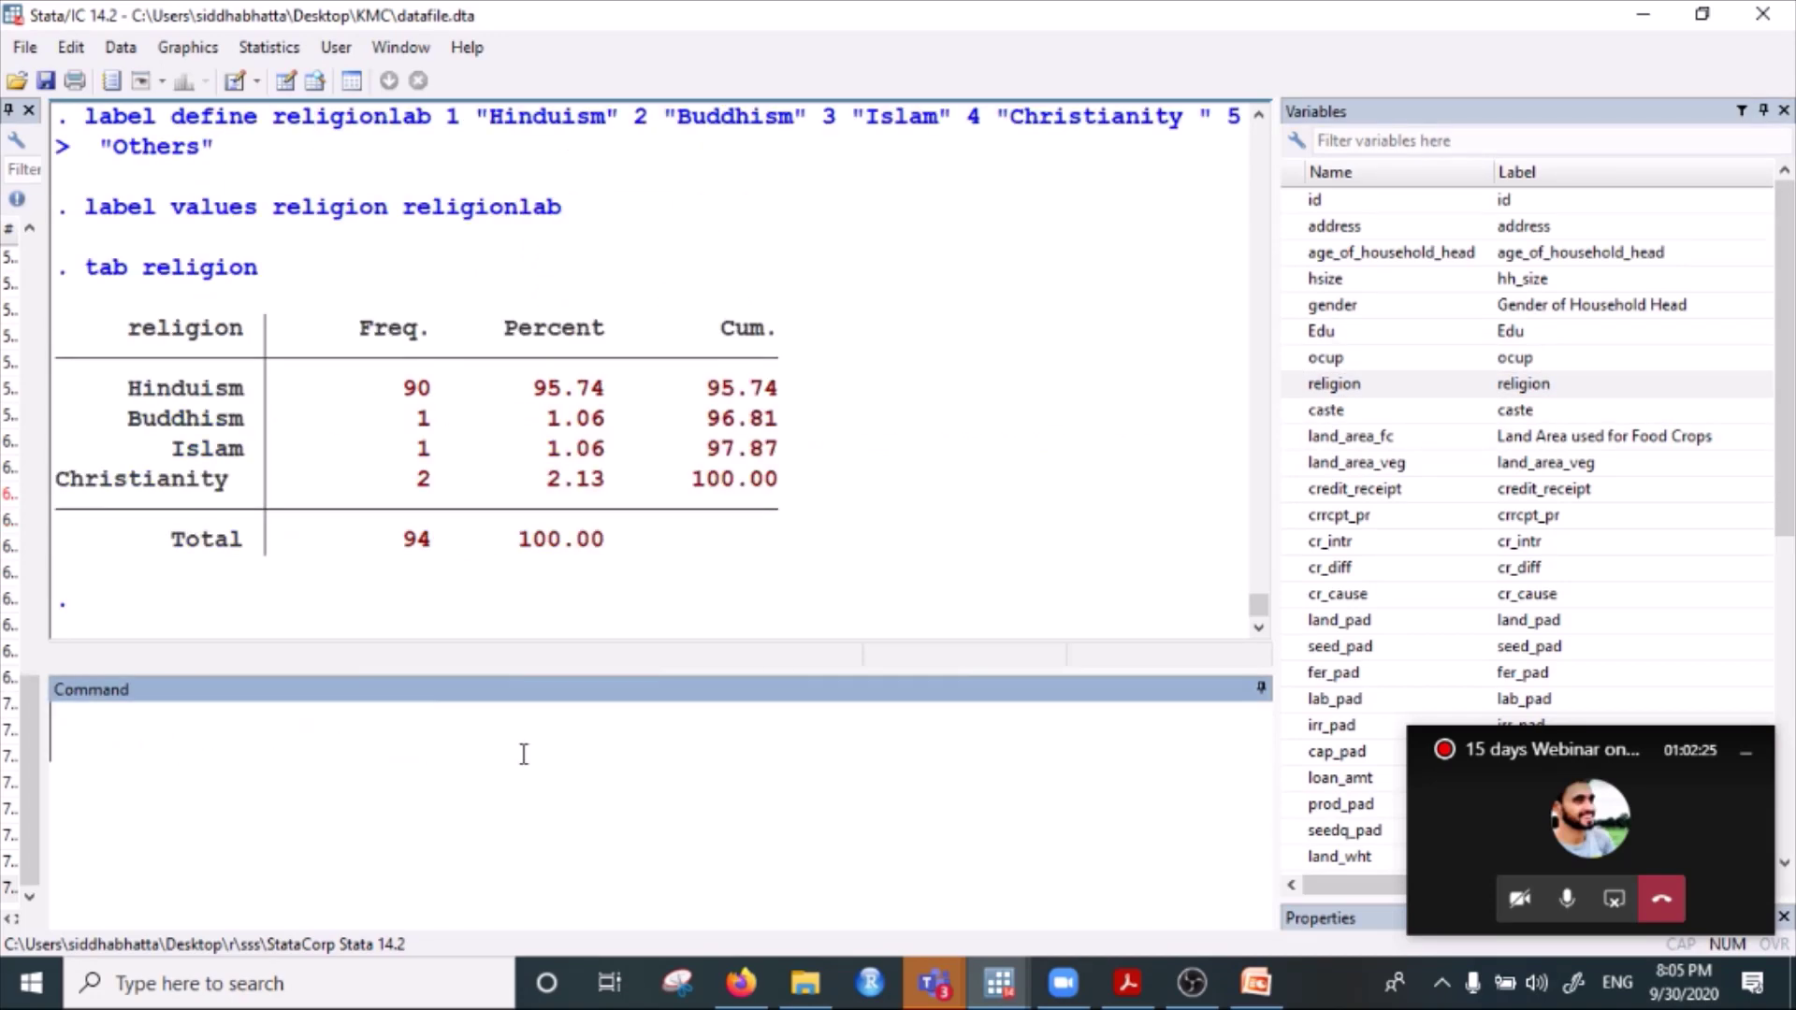
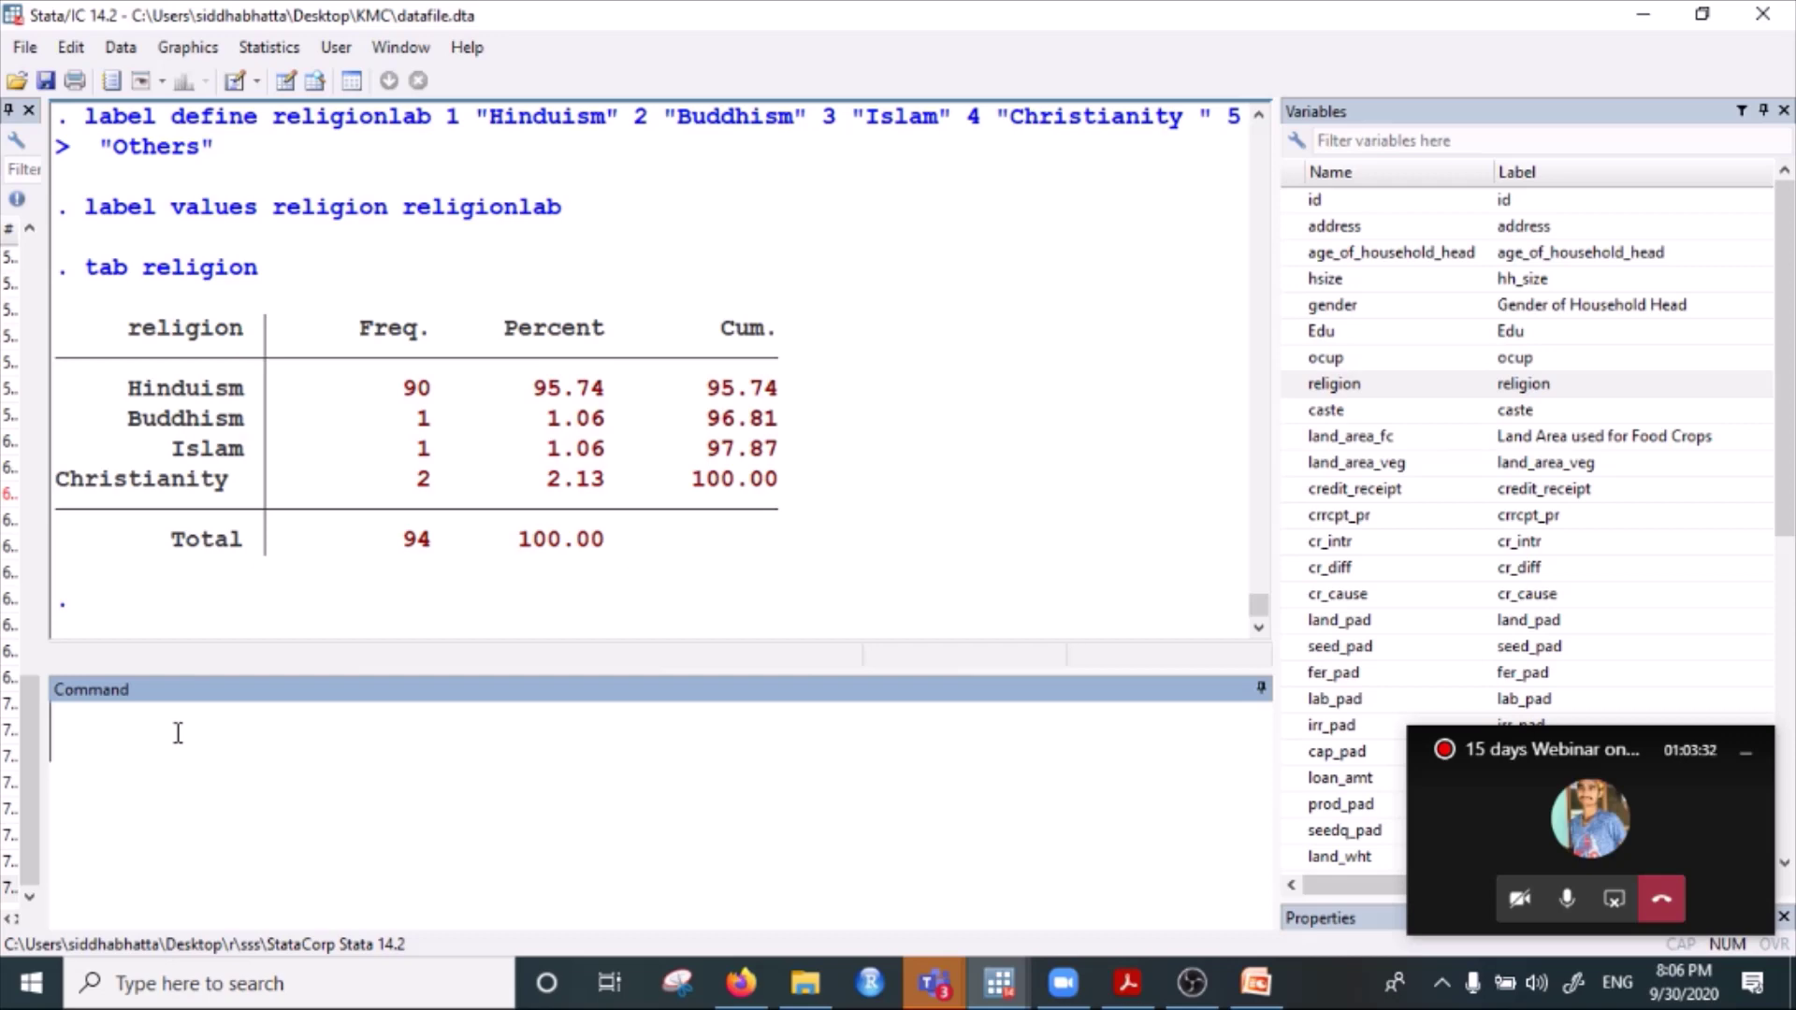
Tabulate the gender variable with the command tab gender.
text(tab )
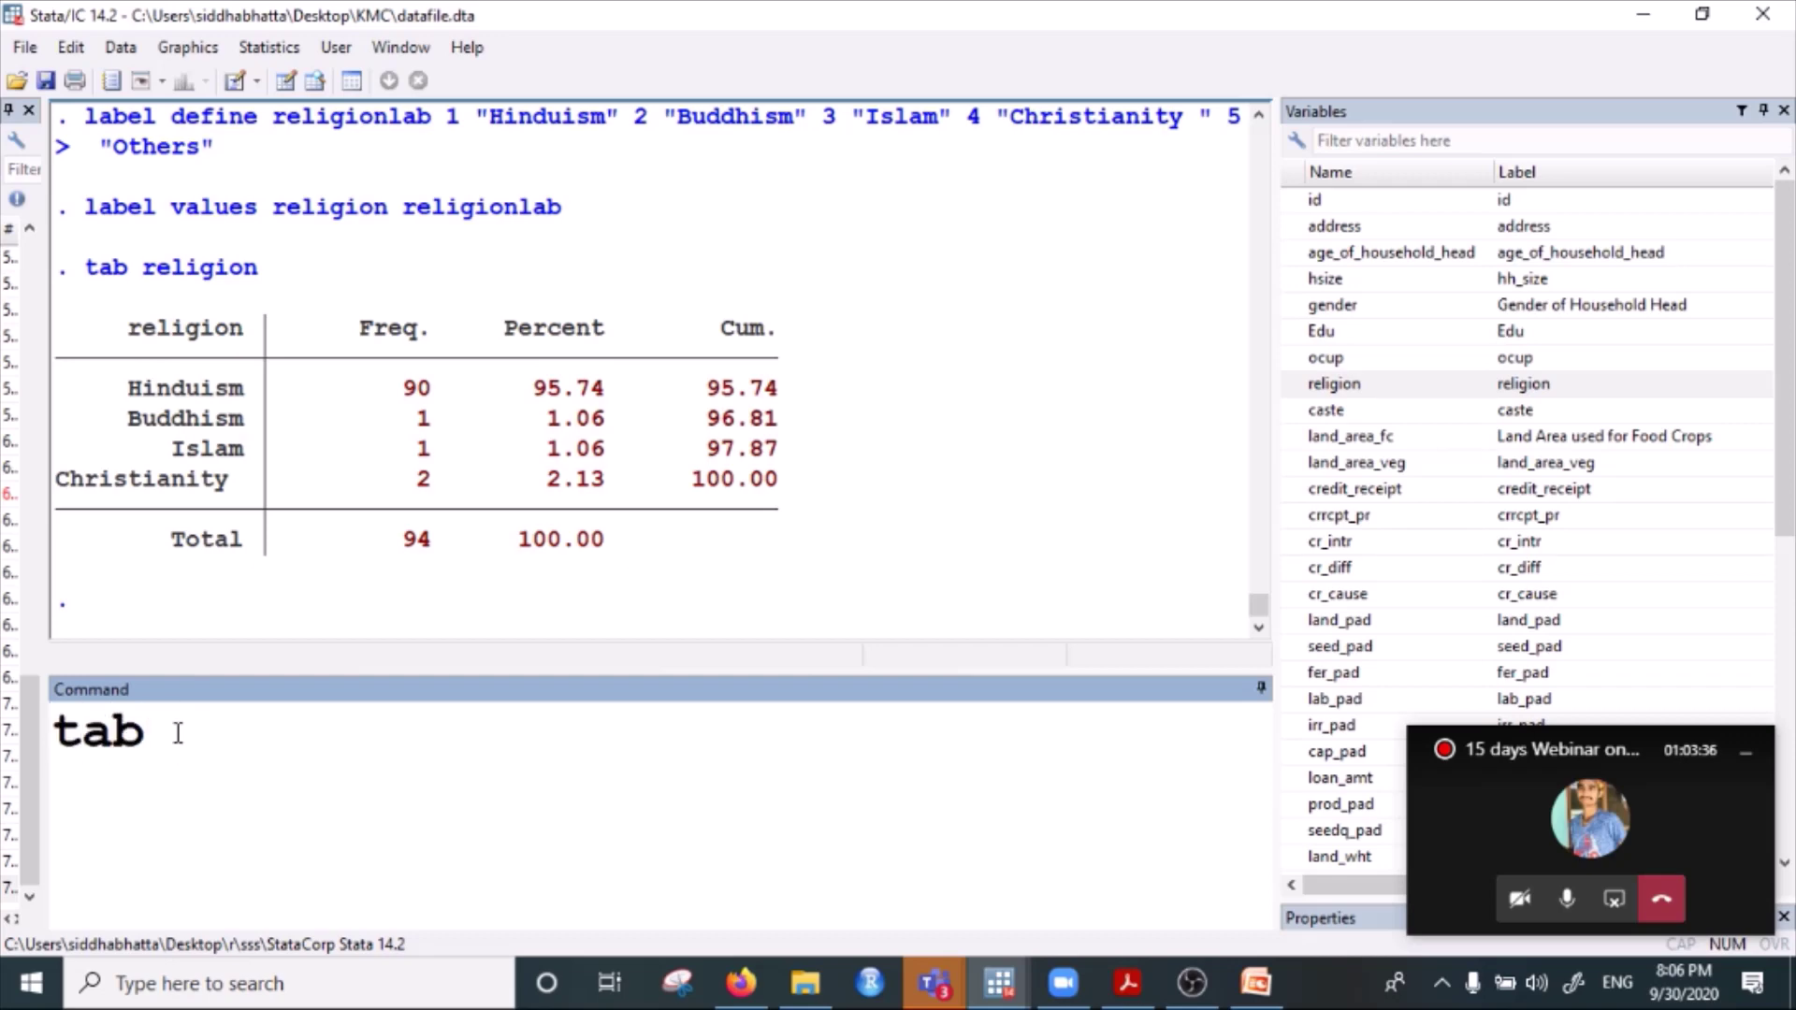
text(gender)
key(Return)
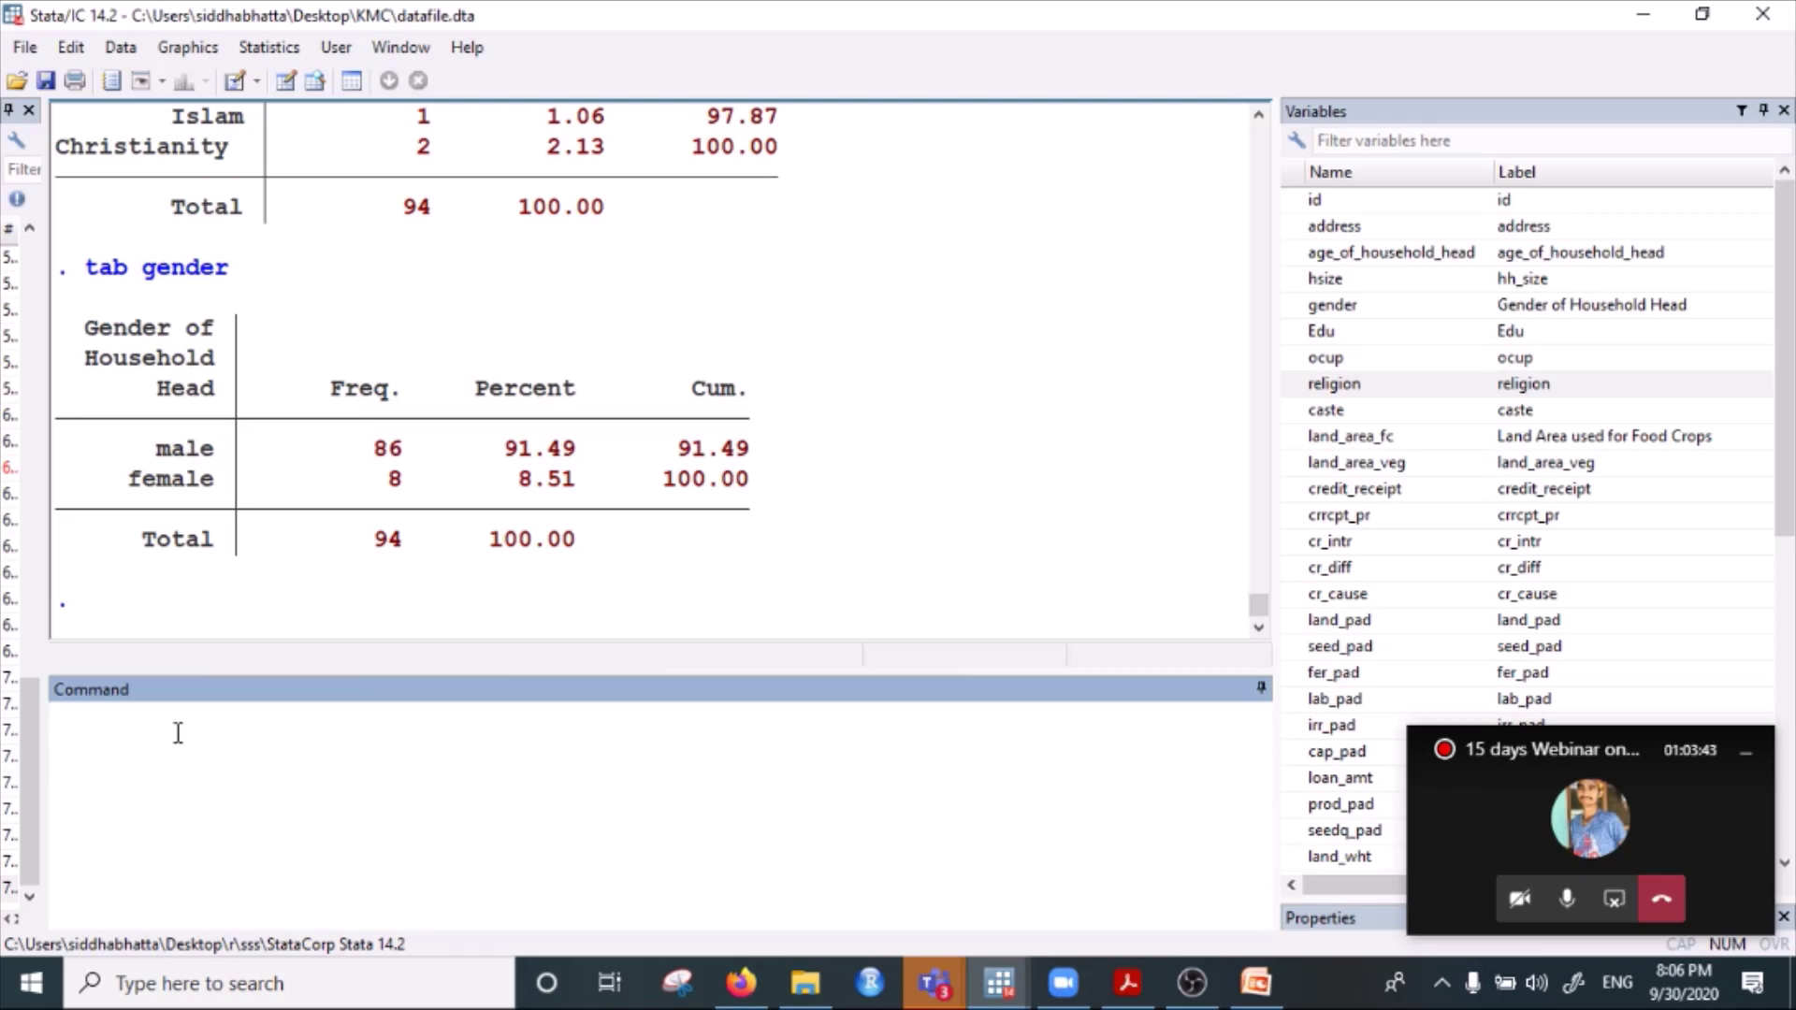
Try to drop a value label named genderlab with the command label drop genderlab.
text(drop)
key(BackSpace)
key(BackSpace)
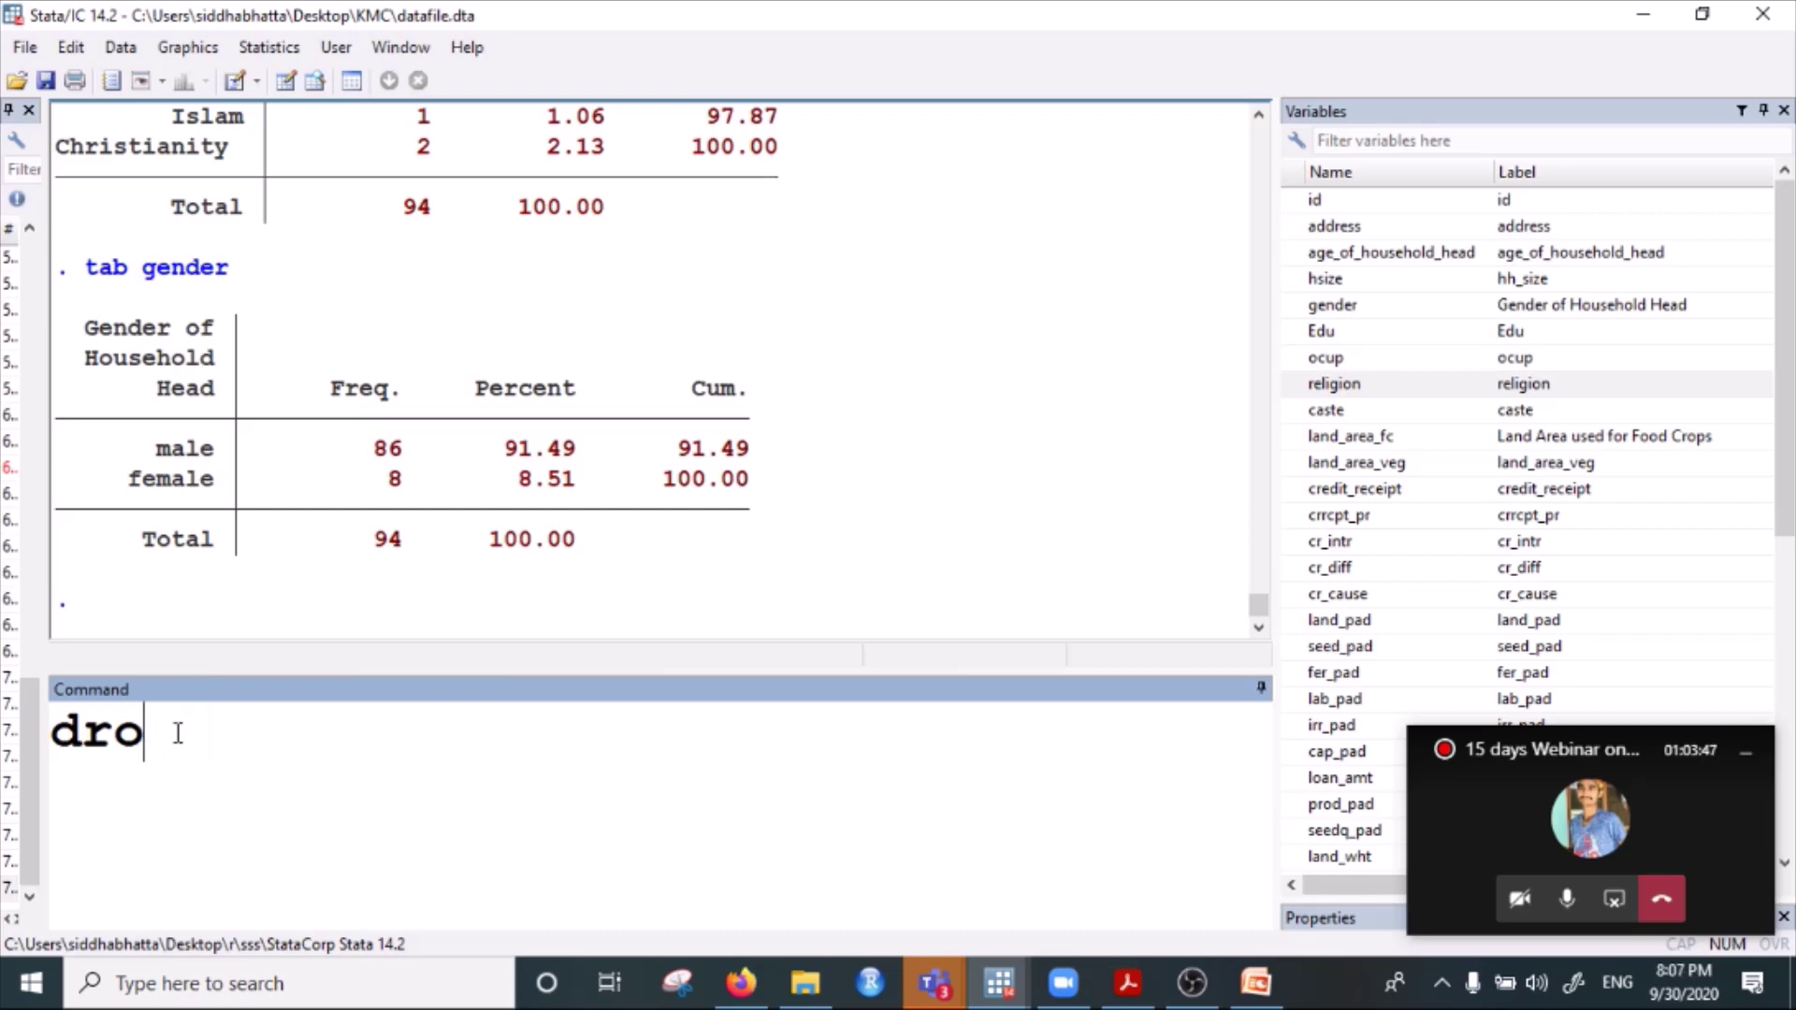
key(BackSpace)
key(BackSpace)
key(BackSpace)
text(labe)
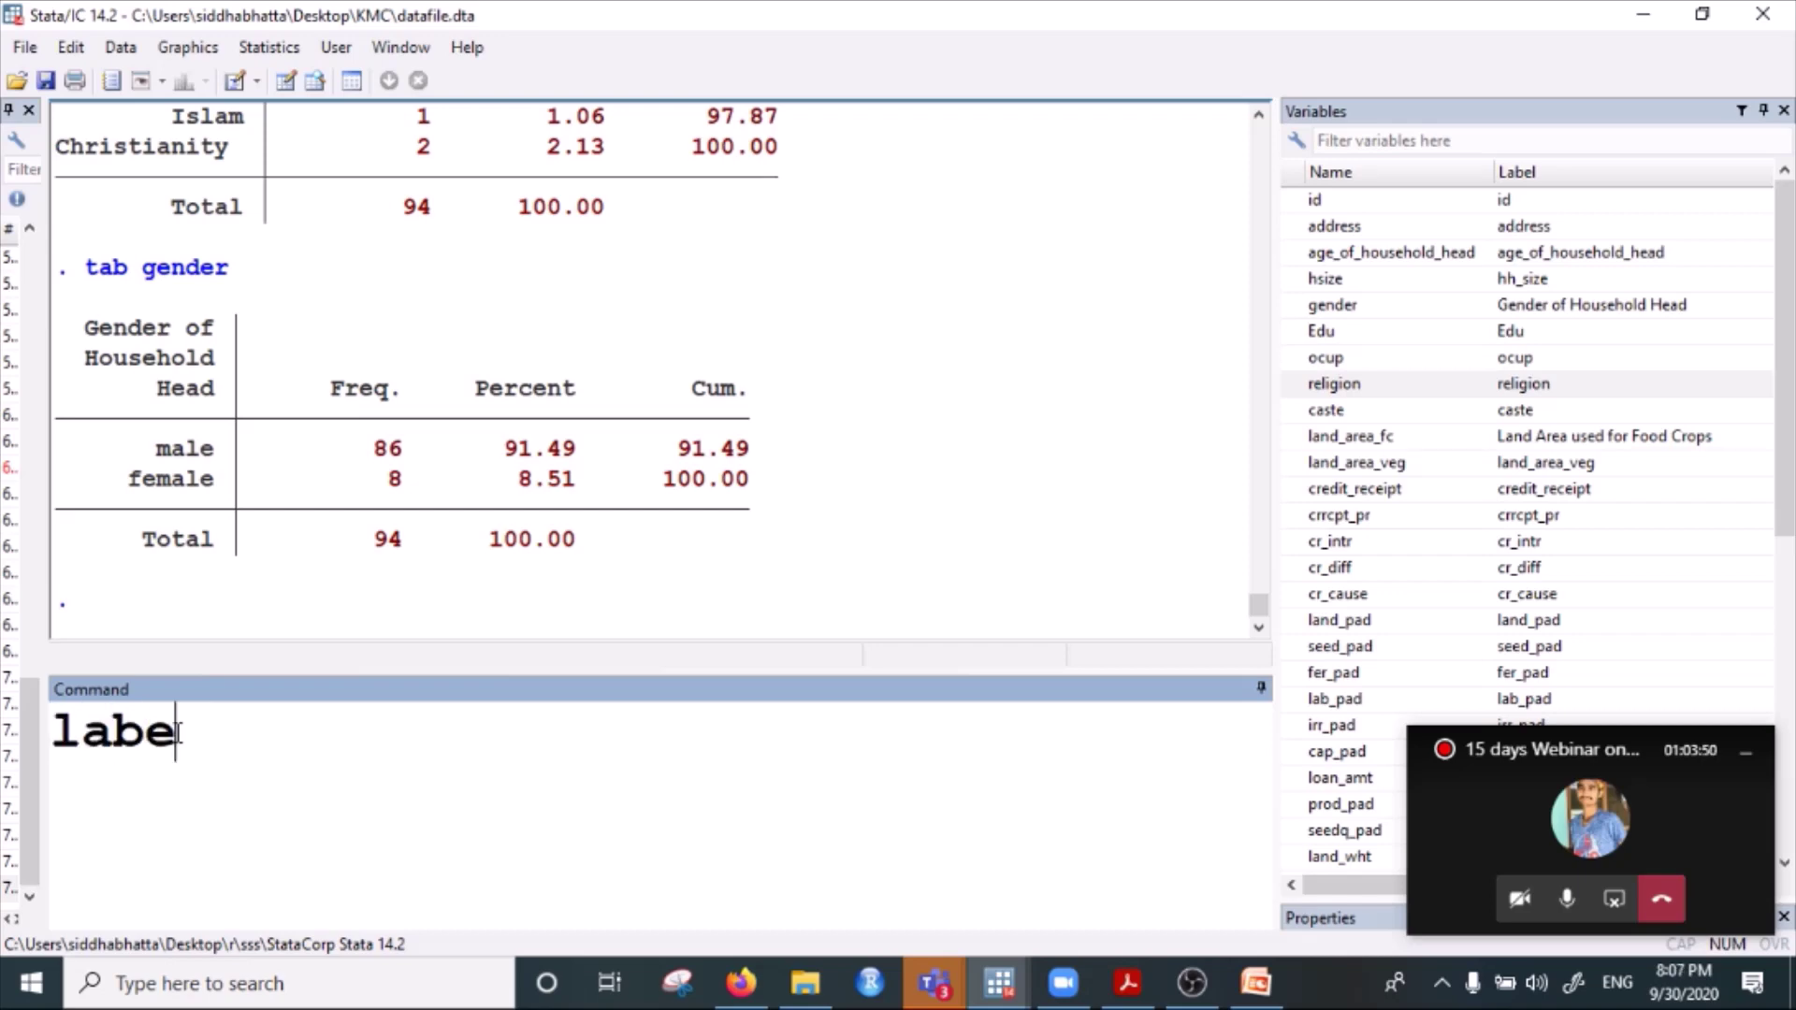
text(l drop)
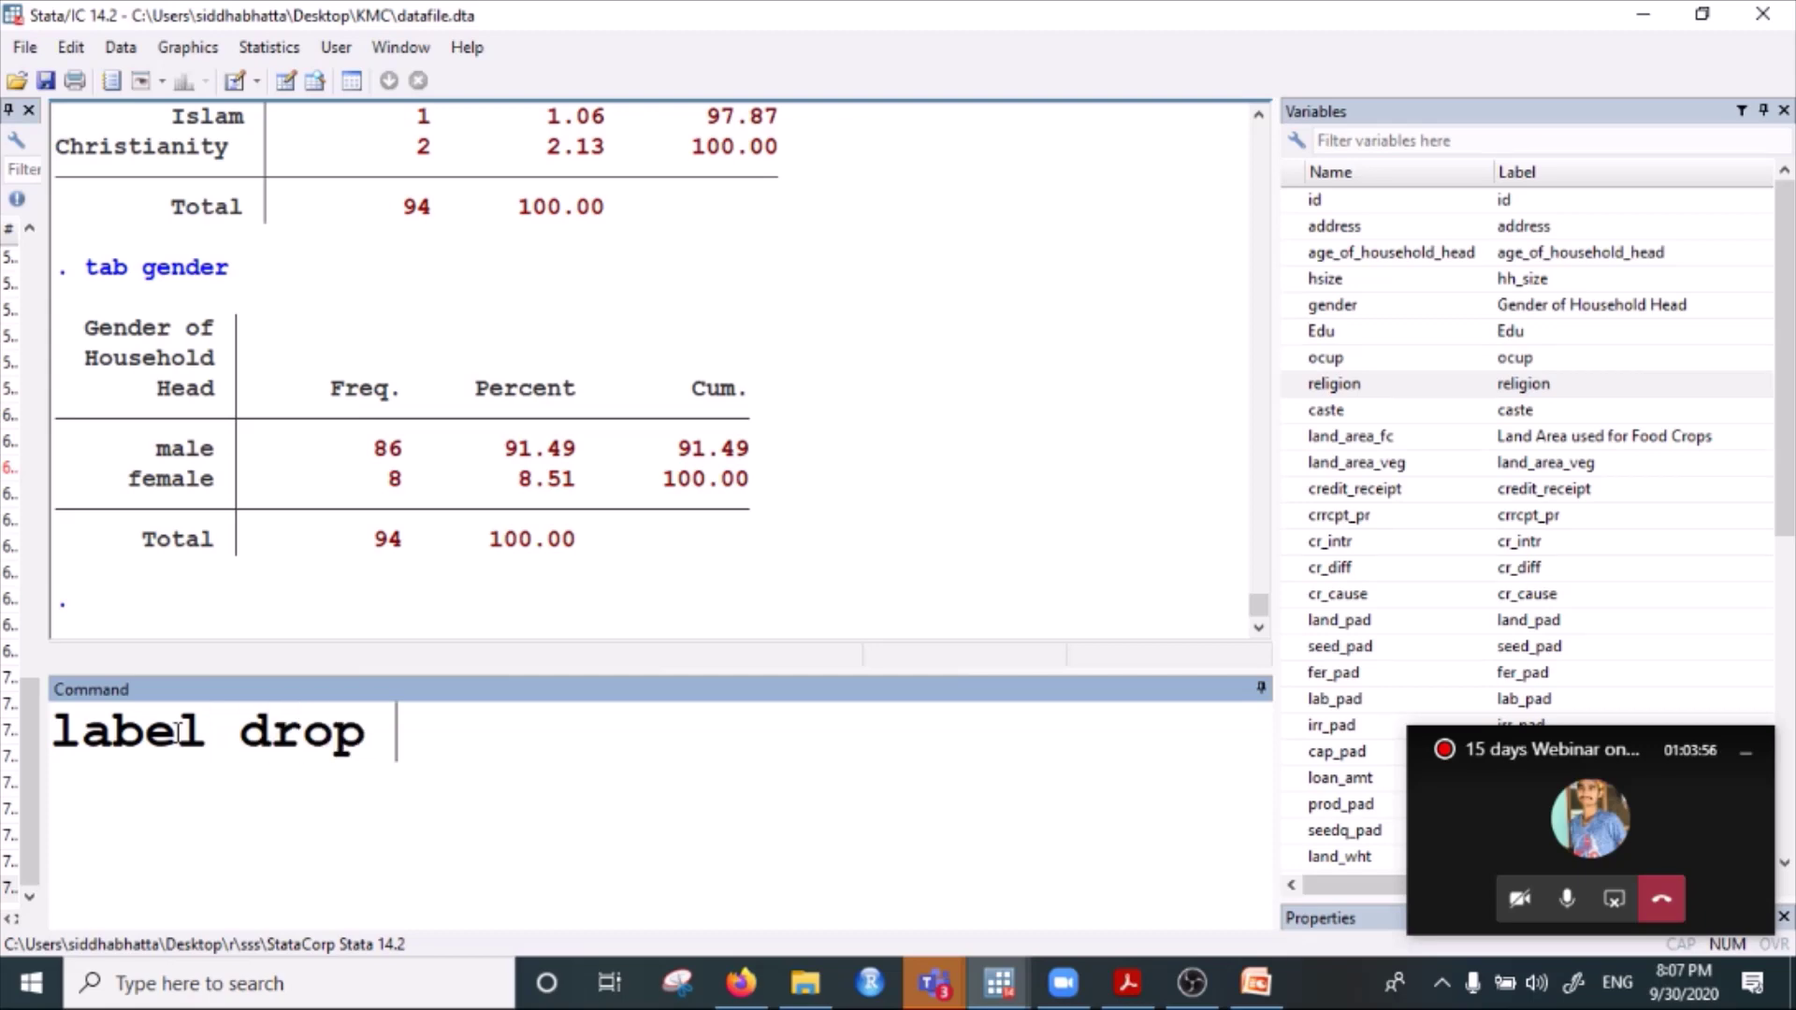
text(ge)
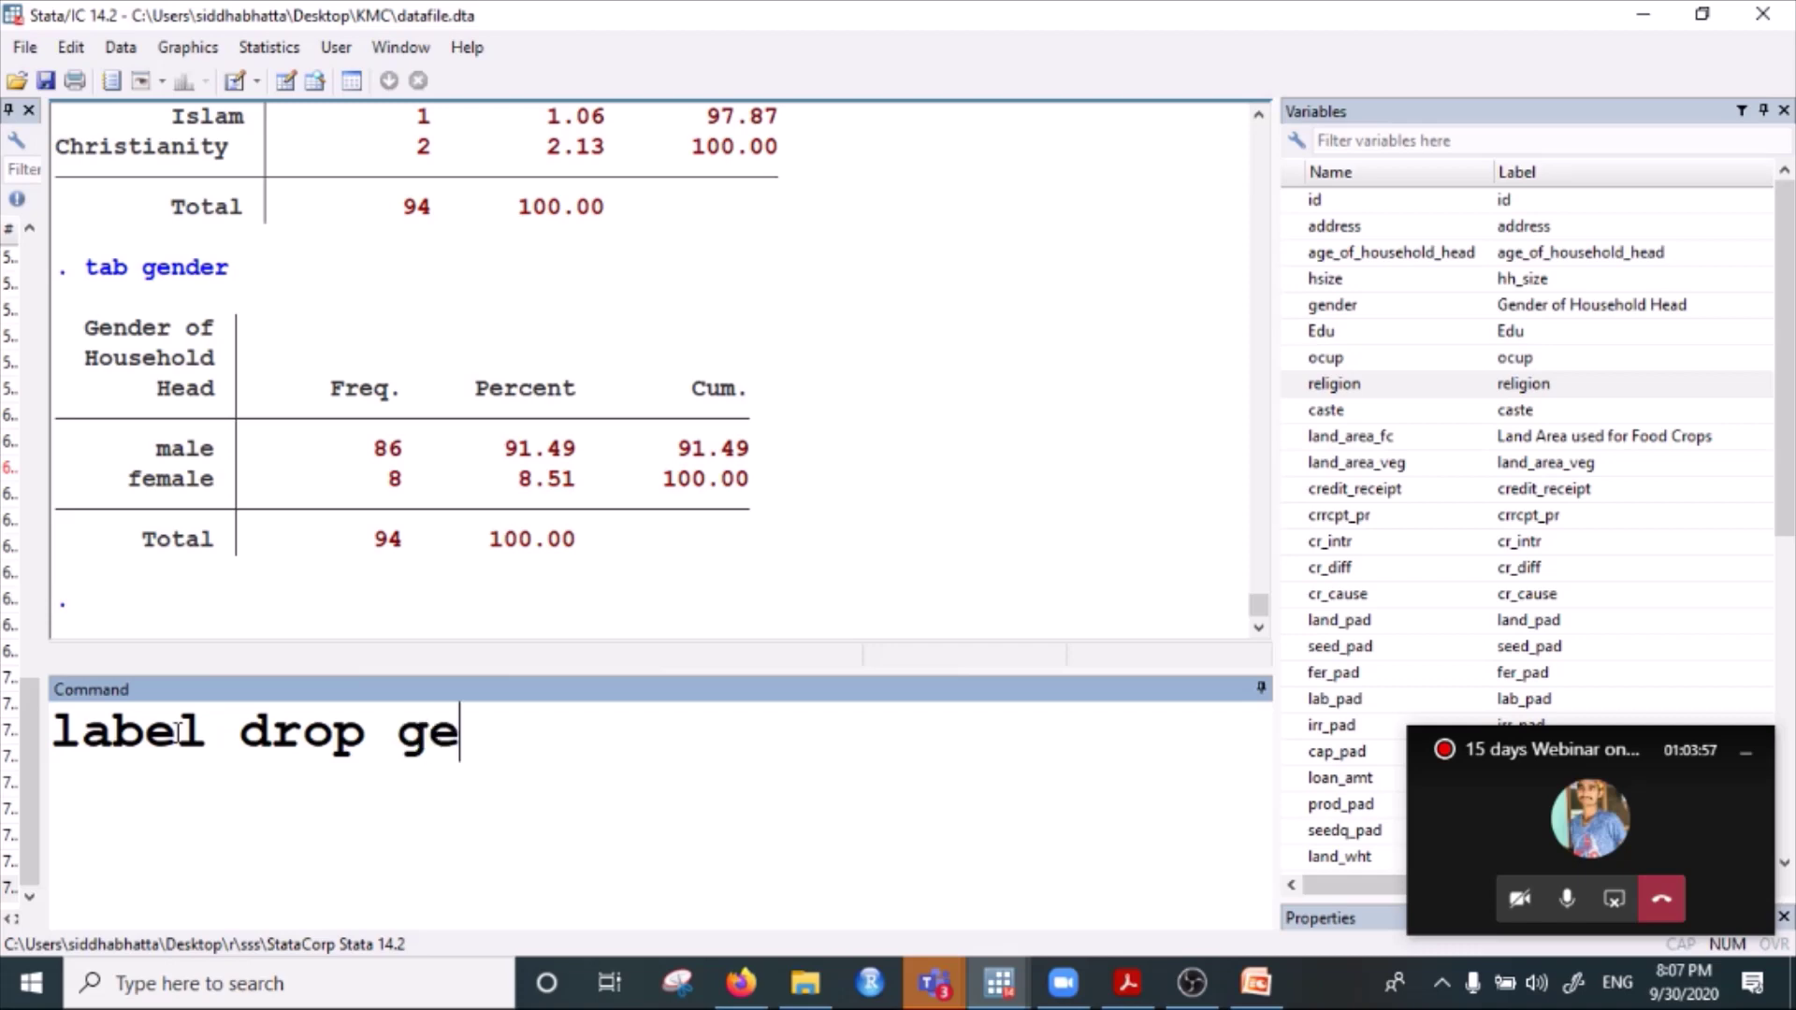
text(nderlab)
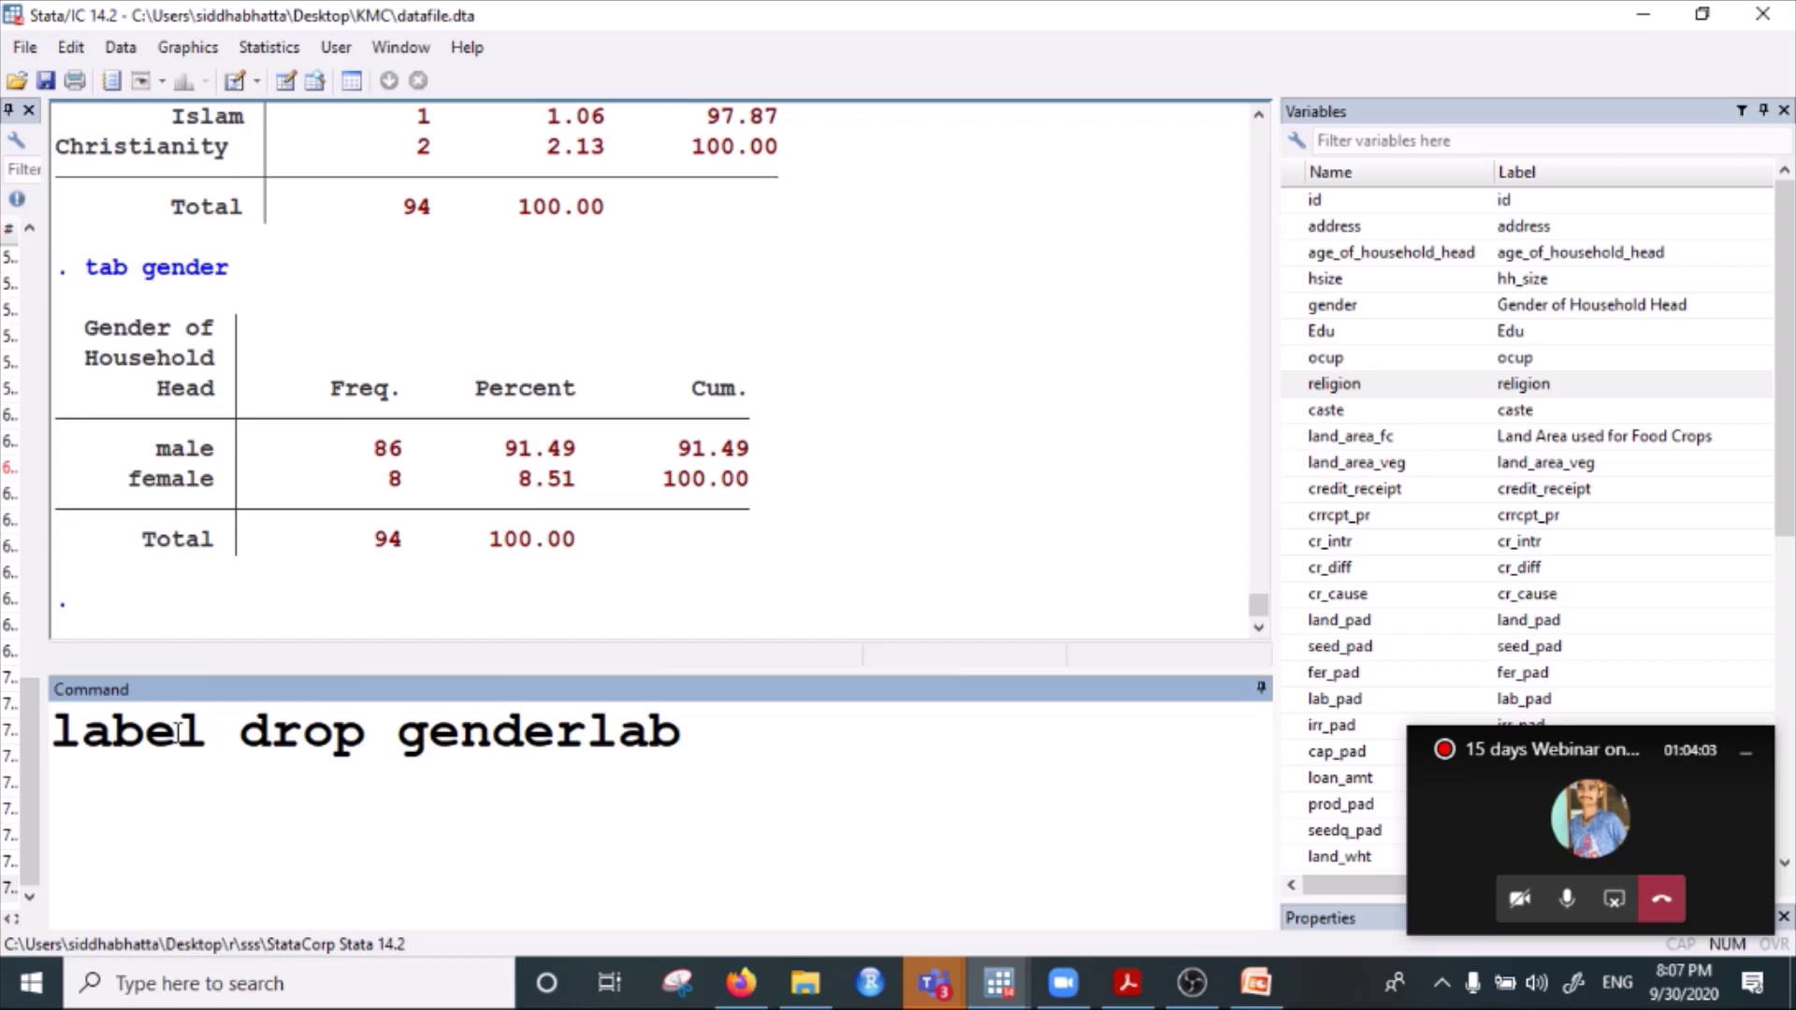
key(Return)
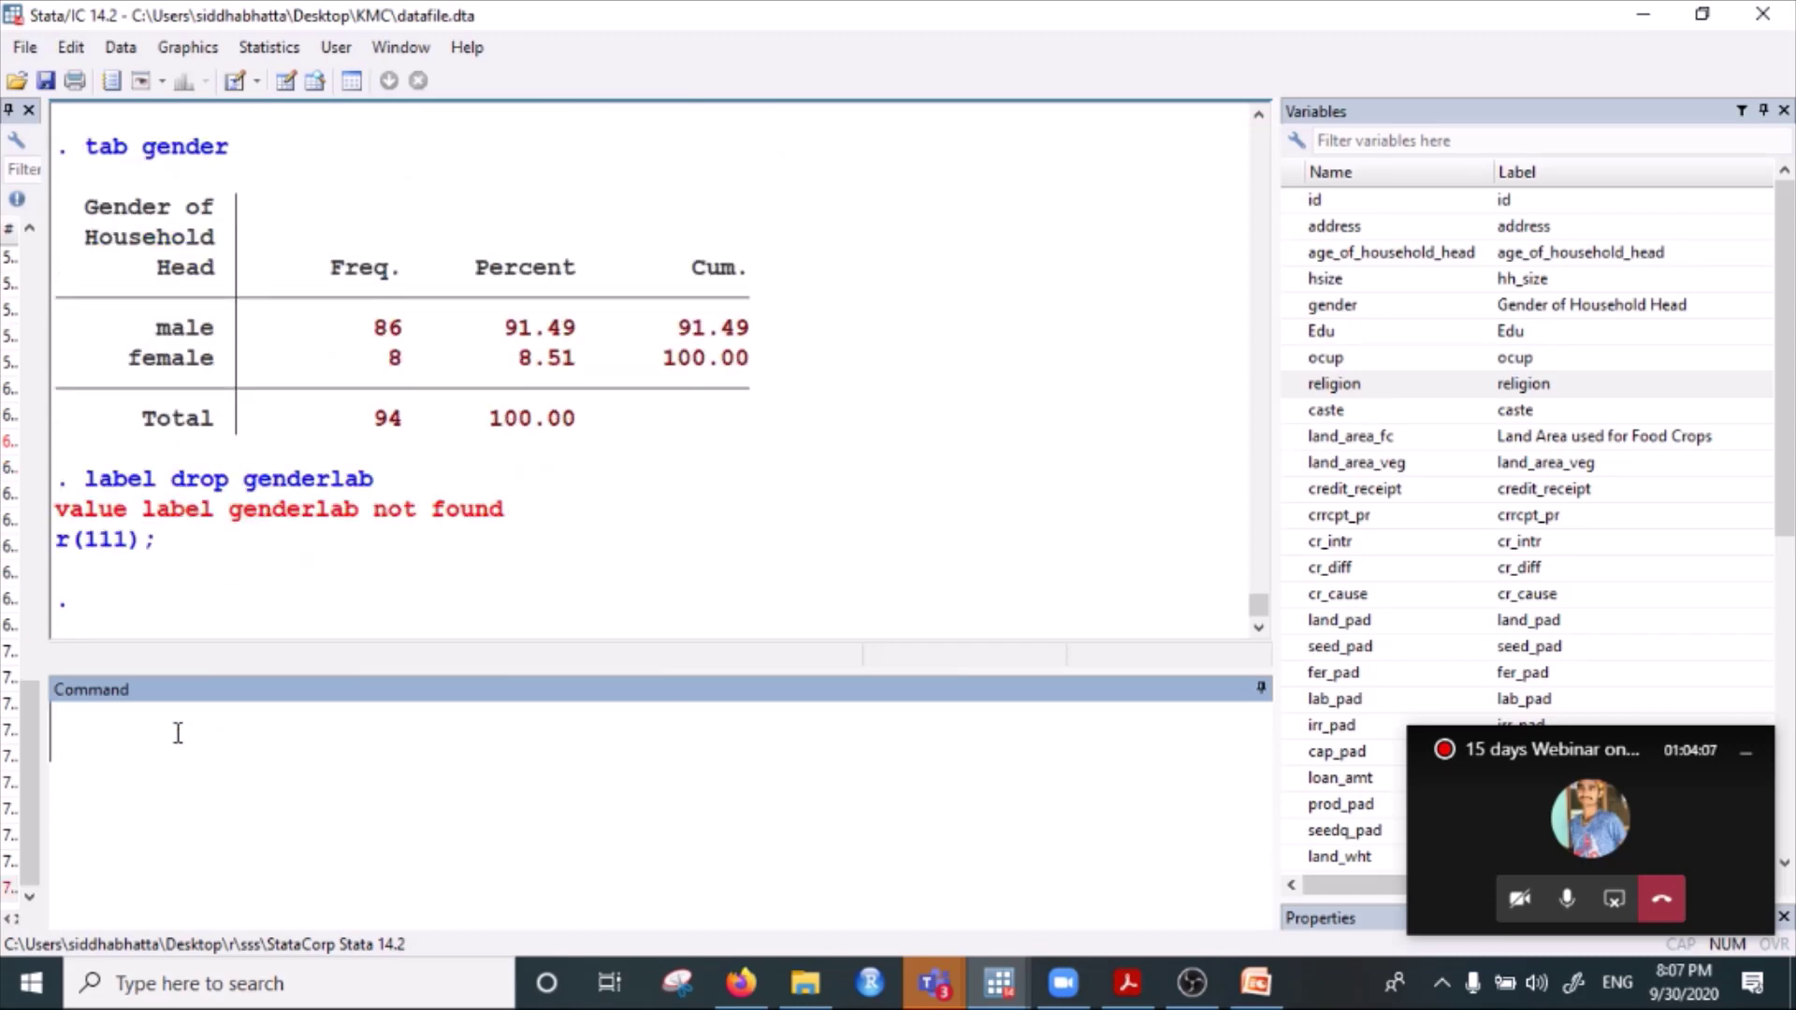
Drop the value label named gender with the command label drop gender.
text(label)
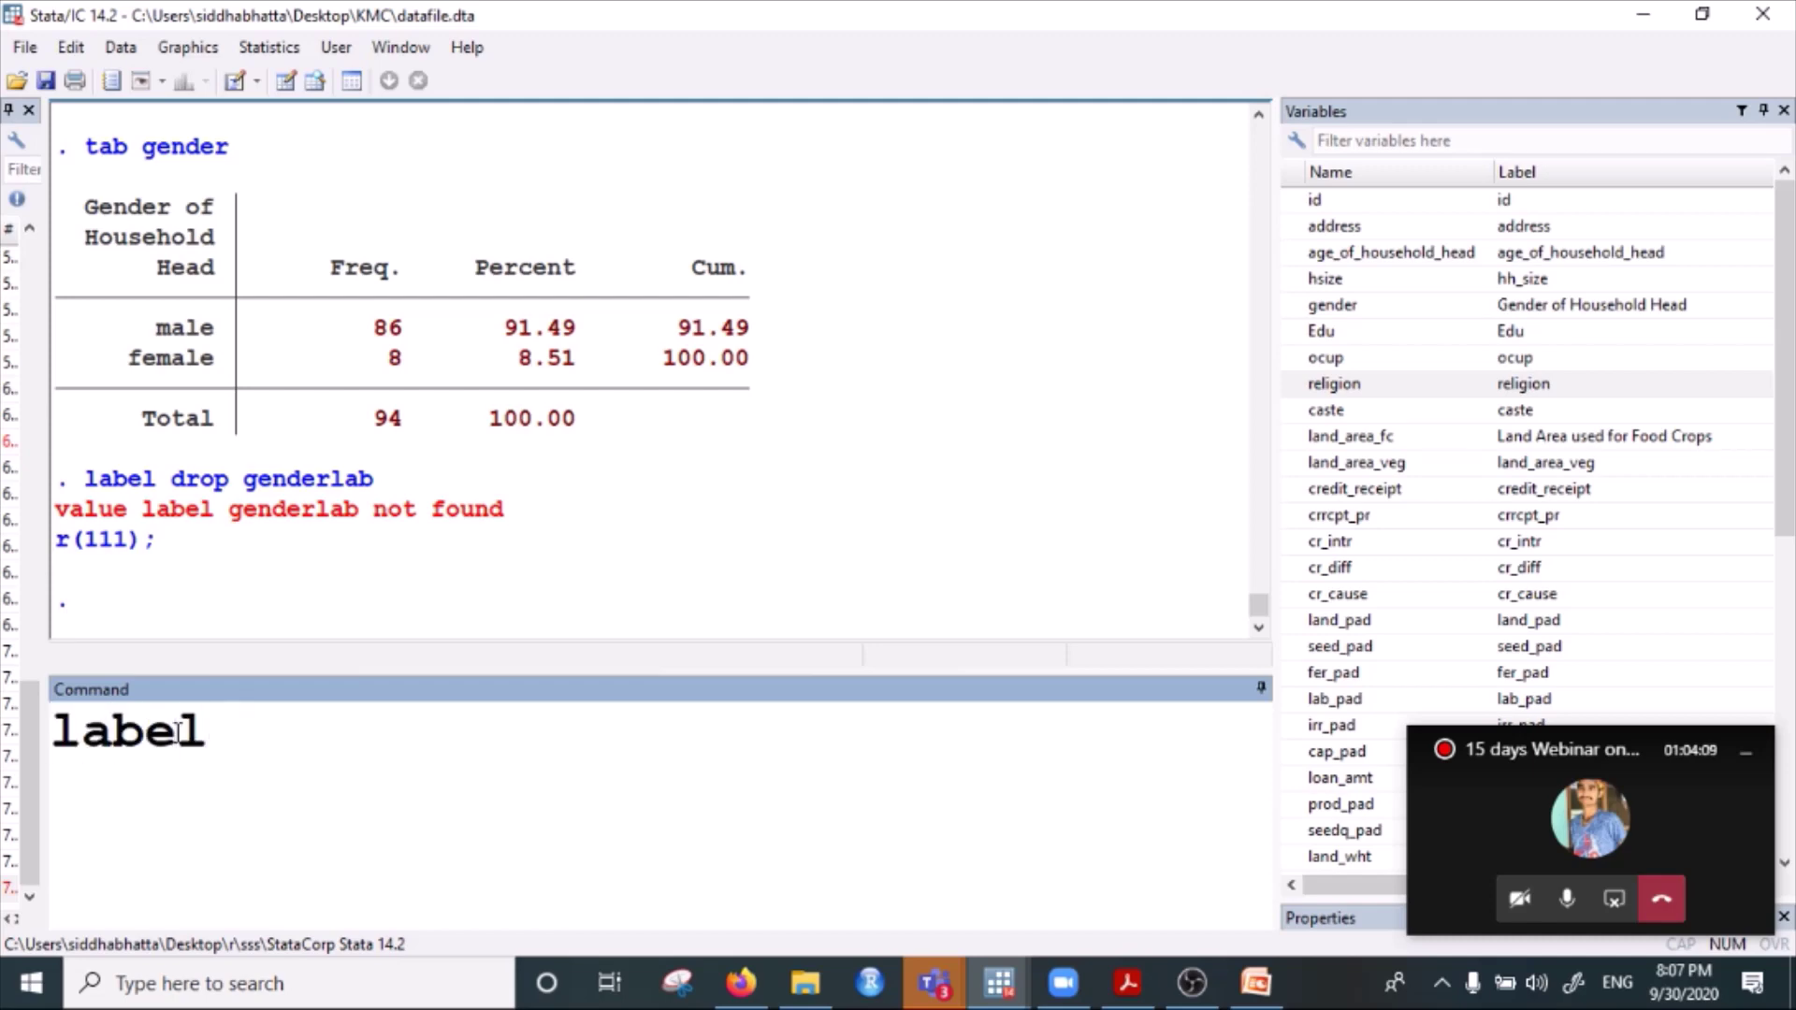
text( drop gender)
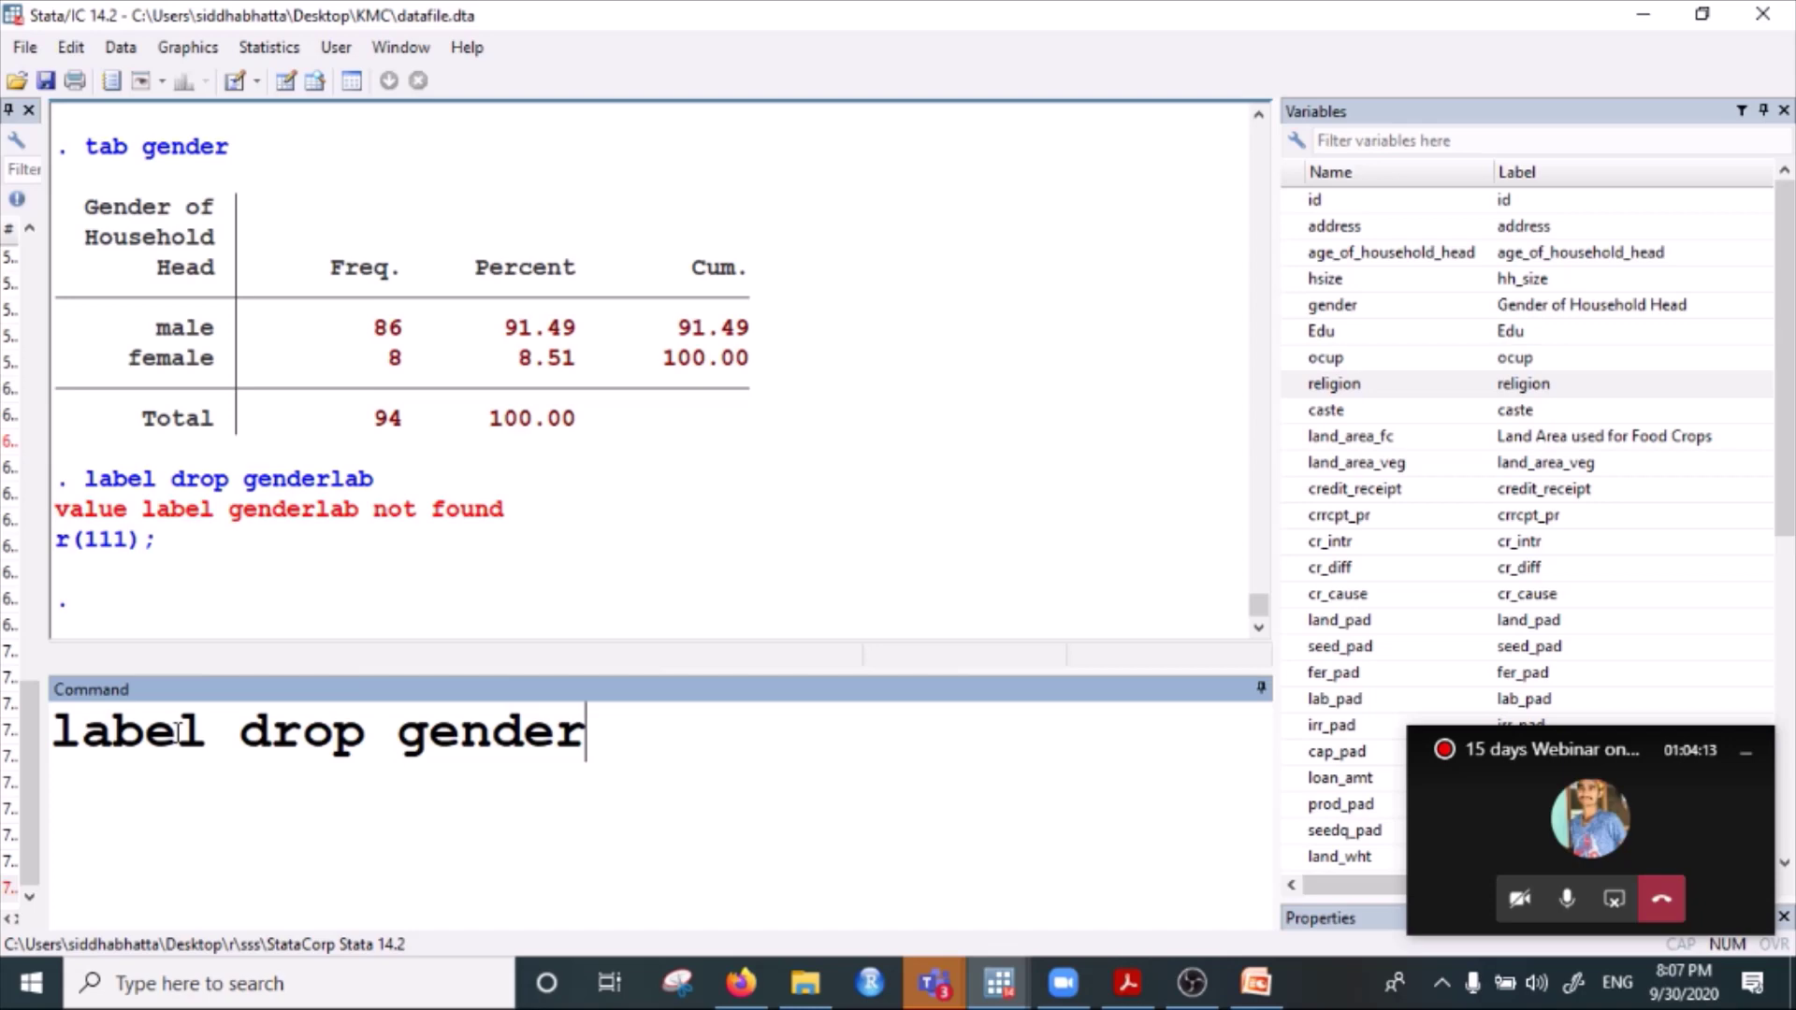
key(Return)
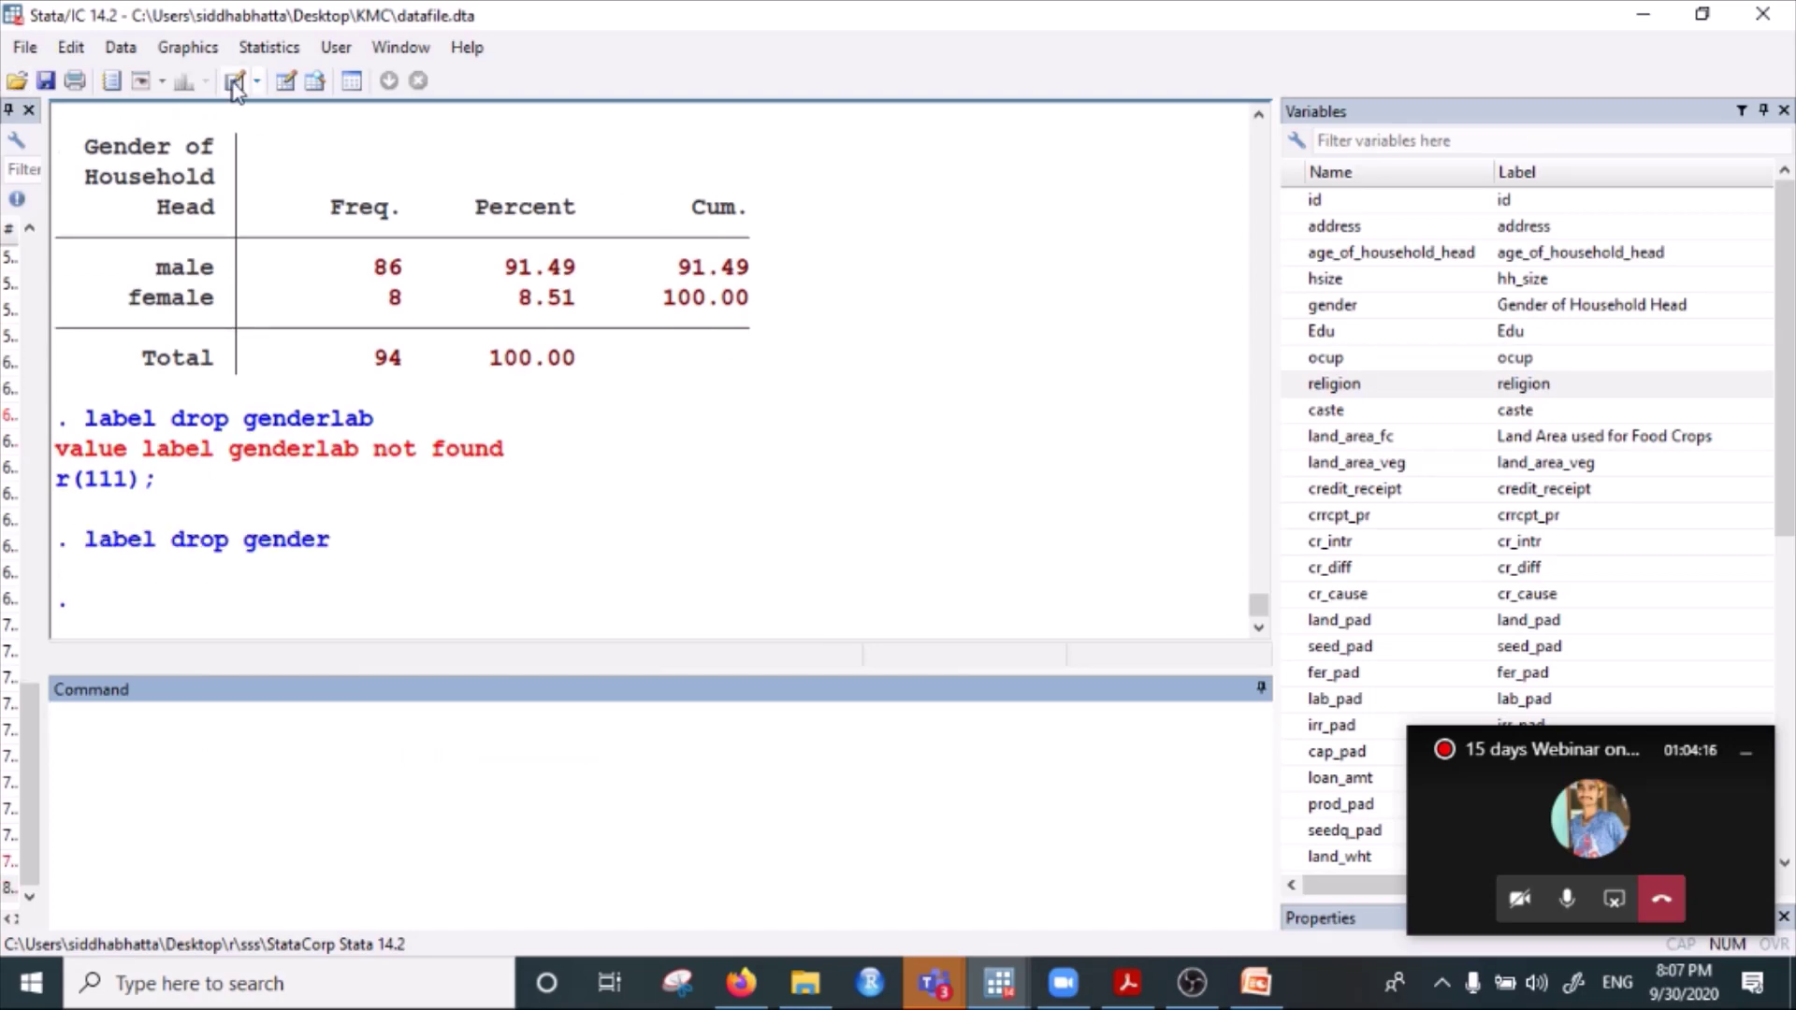
Review the list of value labels defined in the dataset in the value label manager, then close it.
click(120, 49)
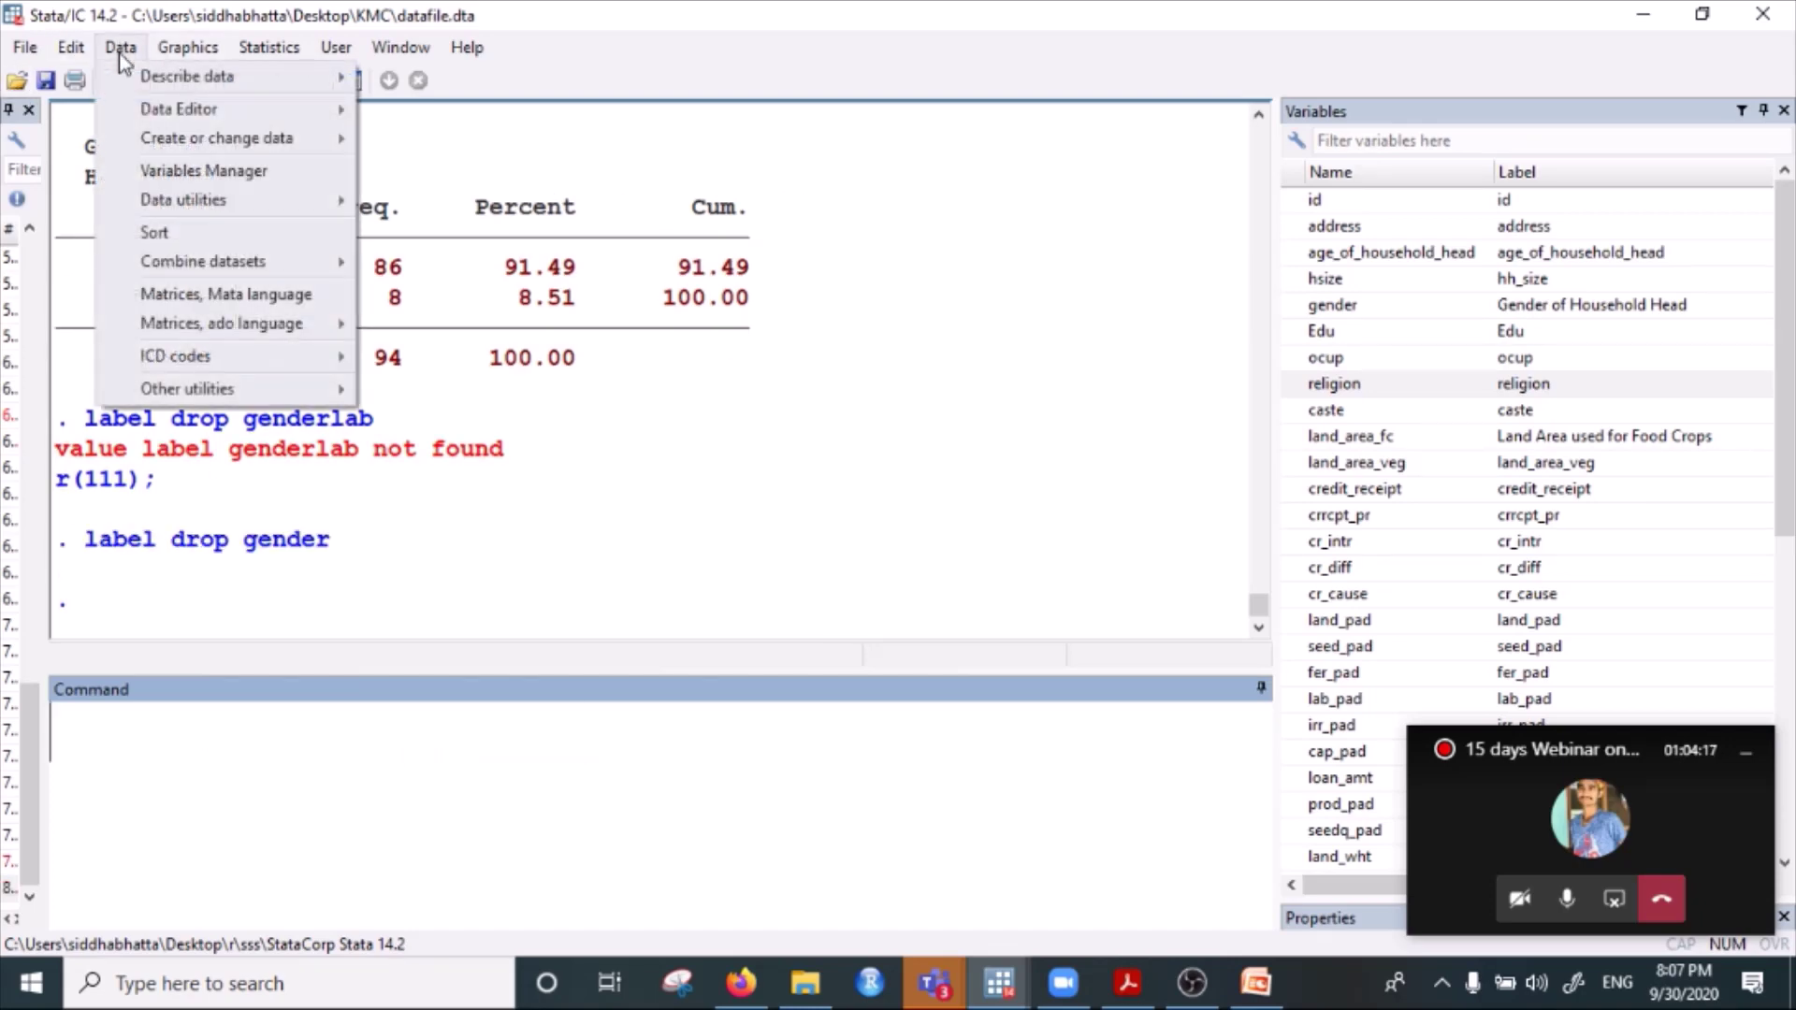
mouse_move(227, 215)
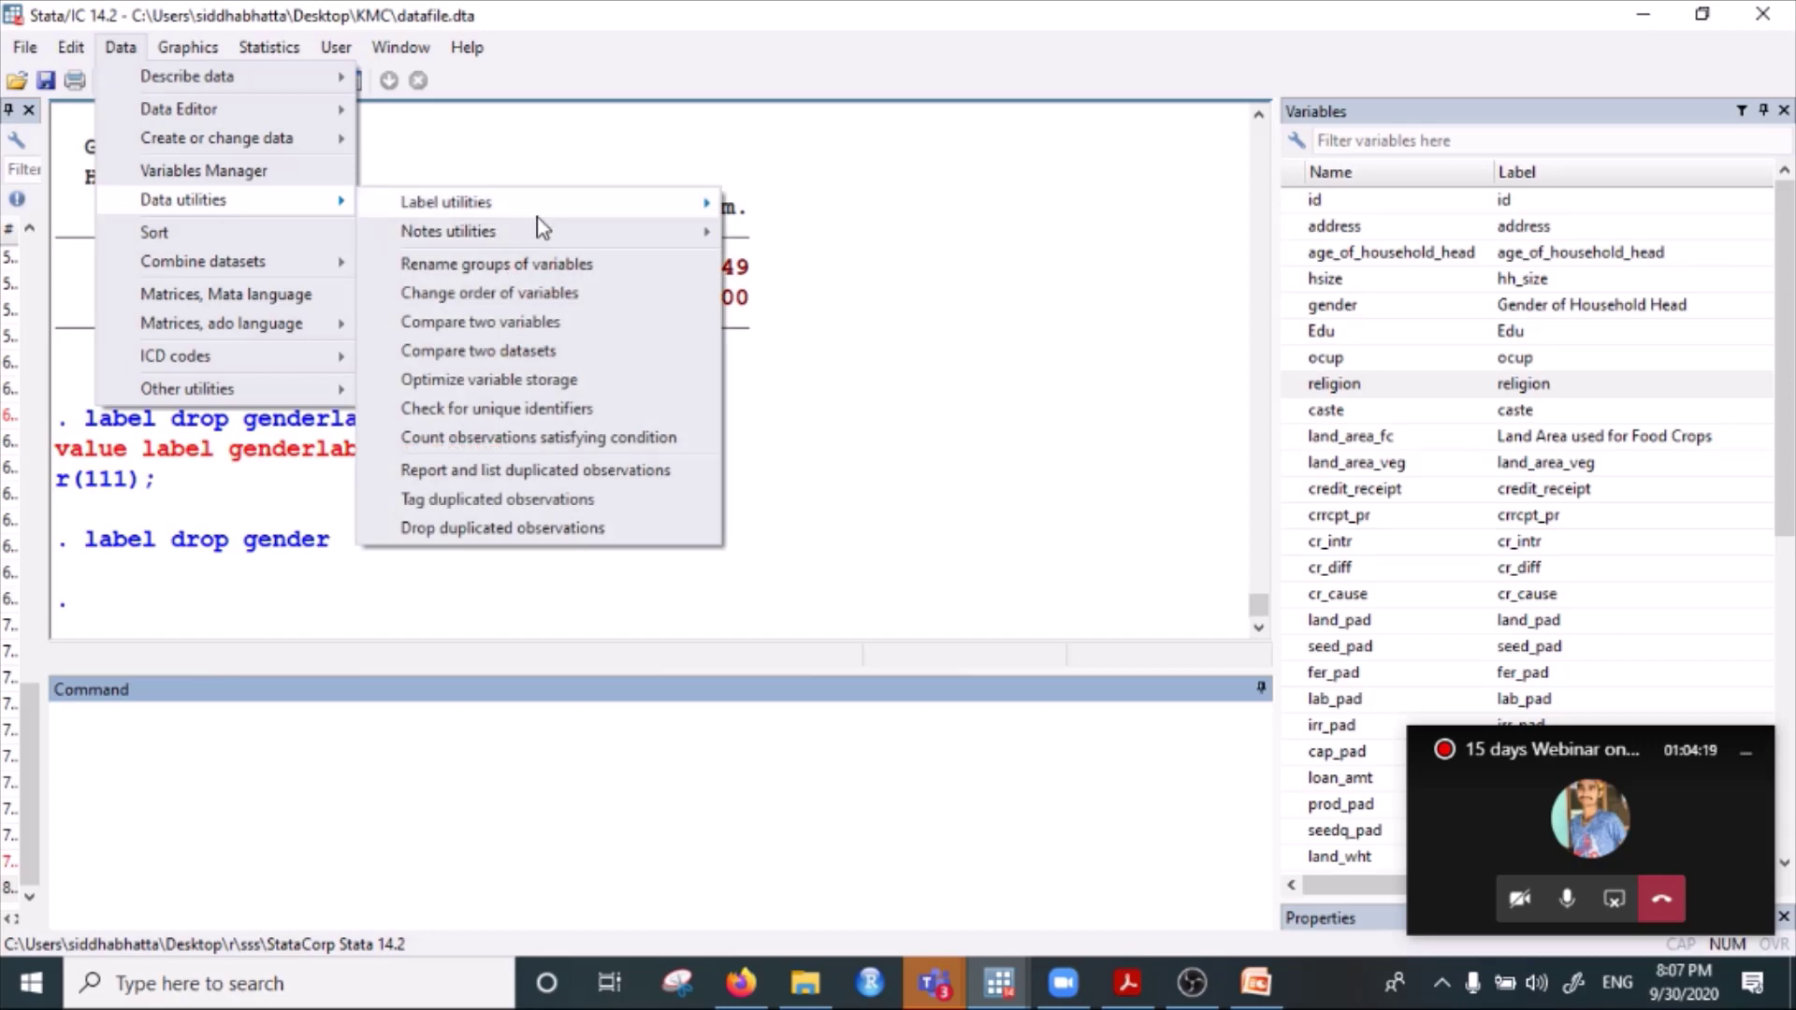
mouse_move(586, 211)
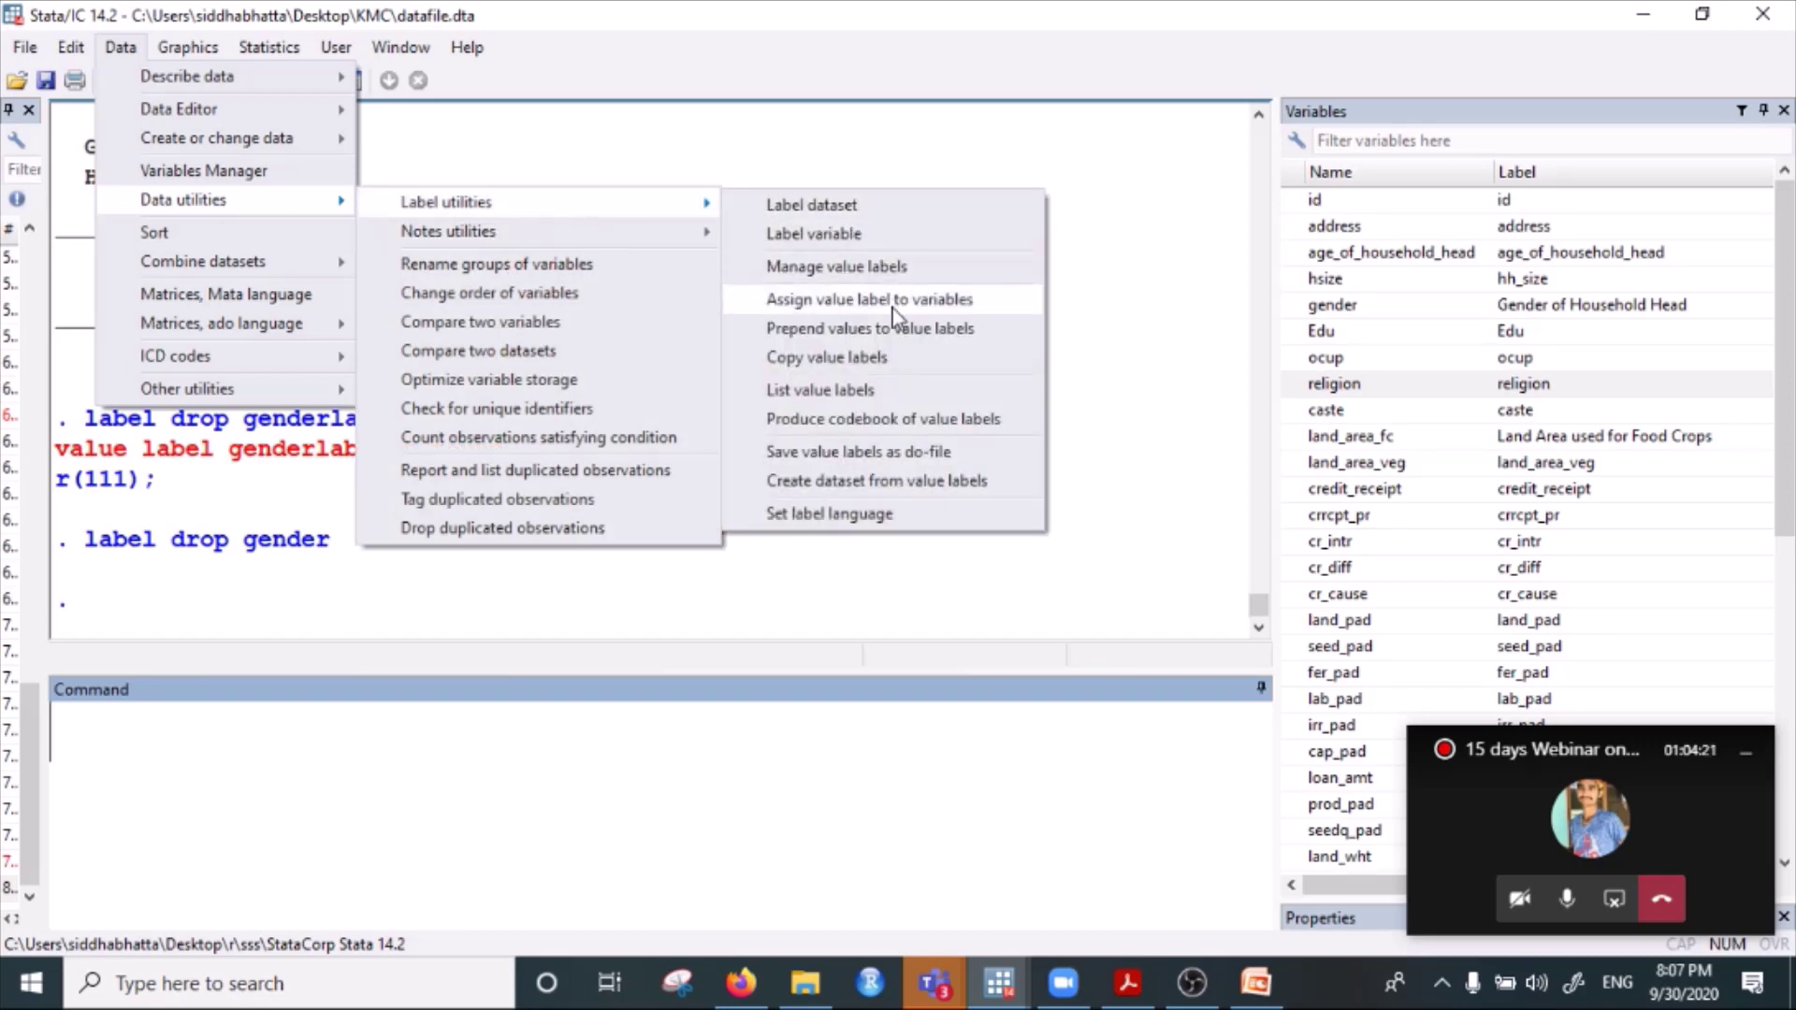
click(874, 265)
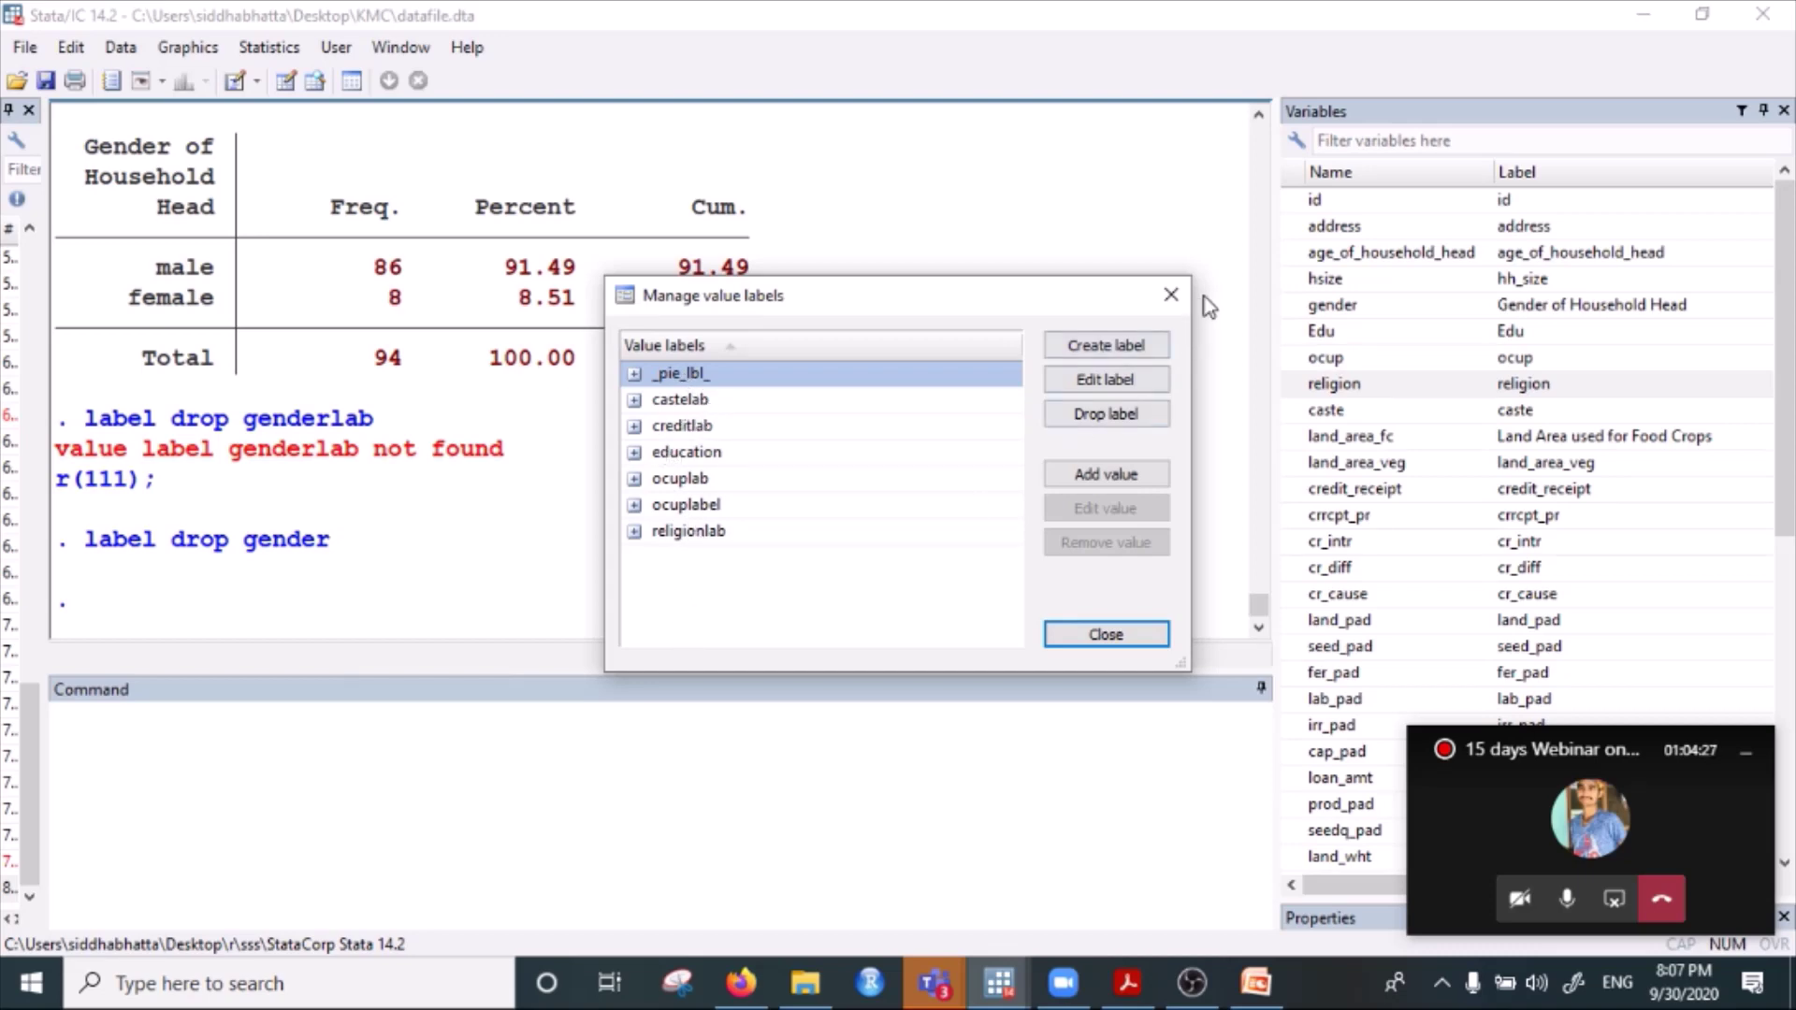
click(1178, 295)
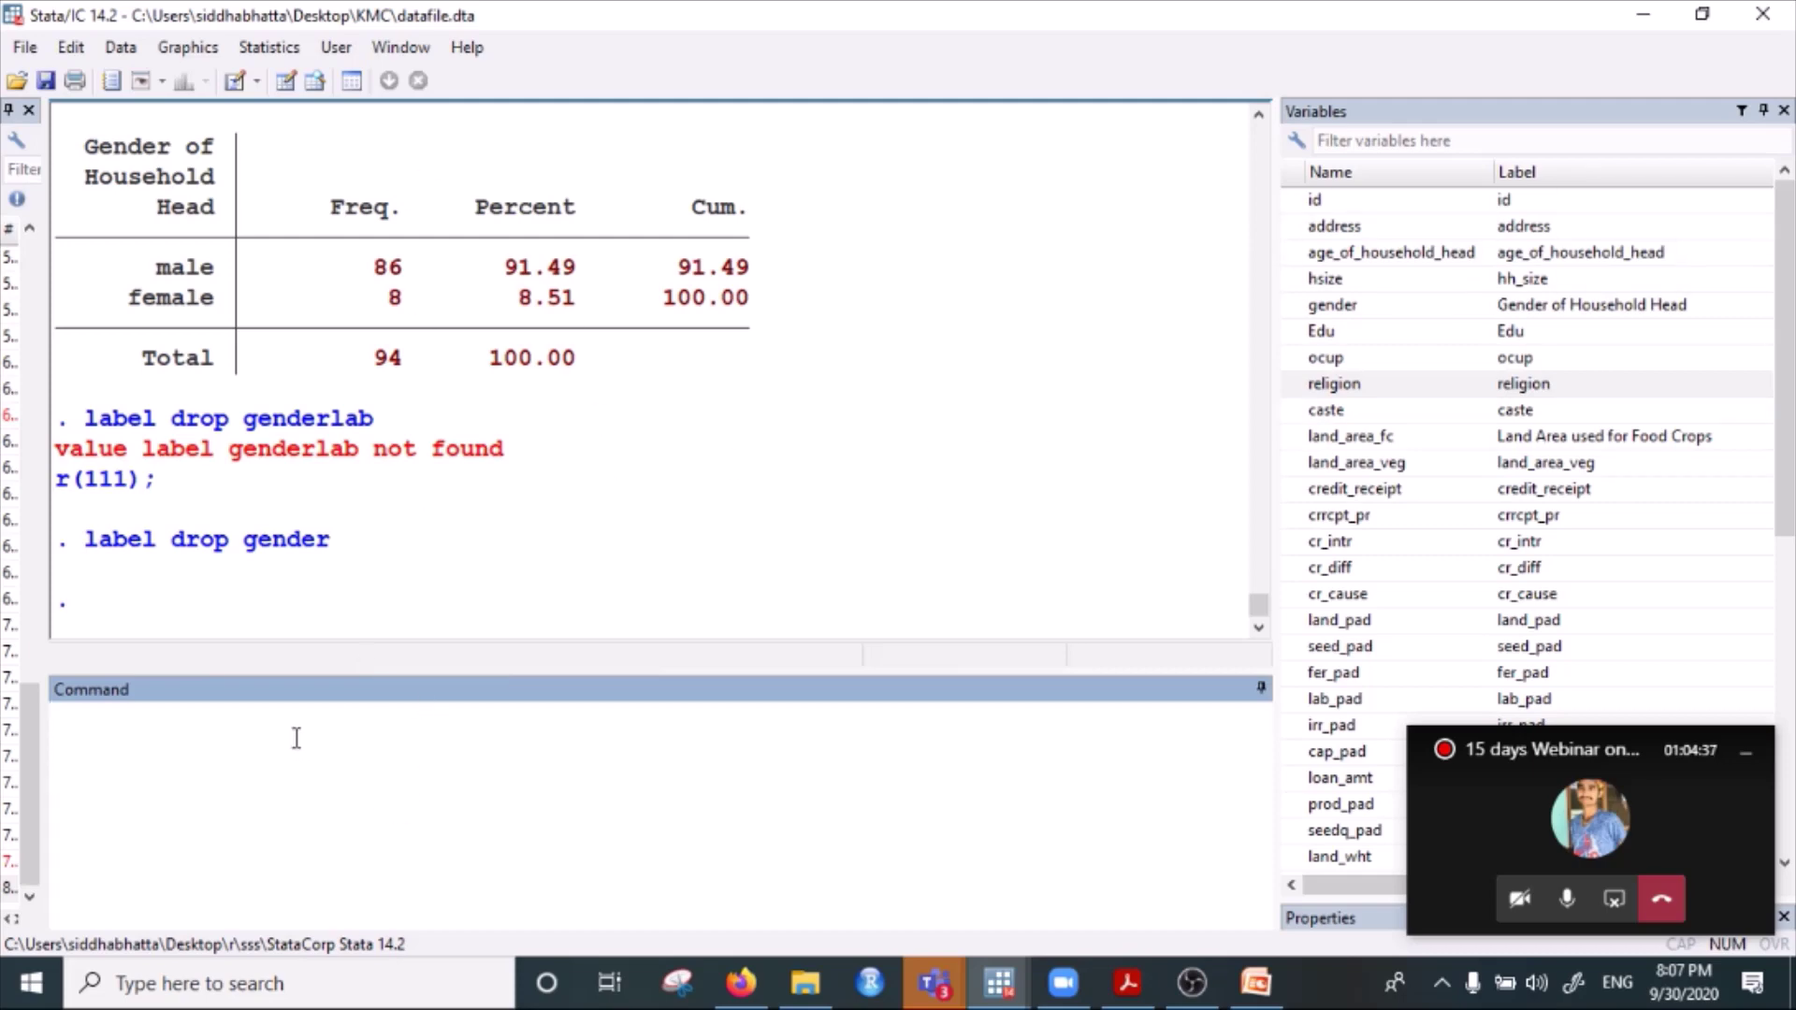
Tabulate the gender variable again with the command tab gender.
text(tab)
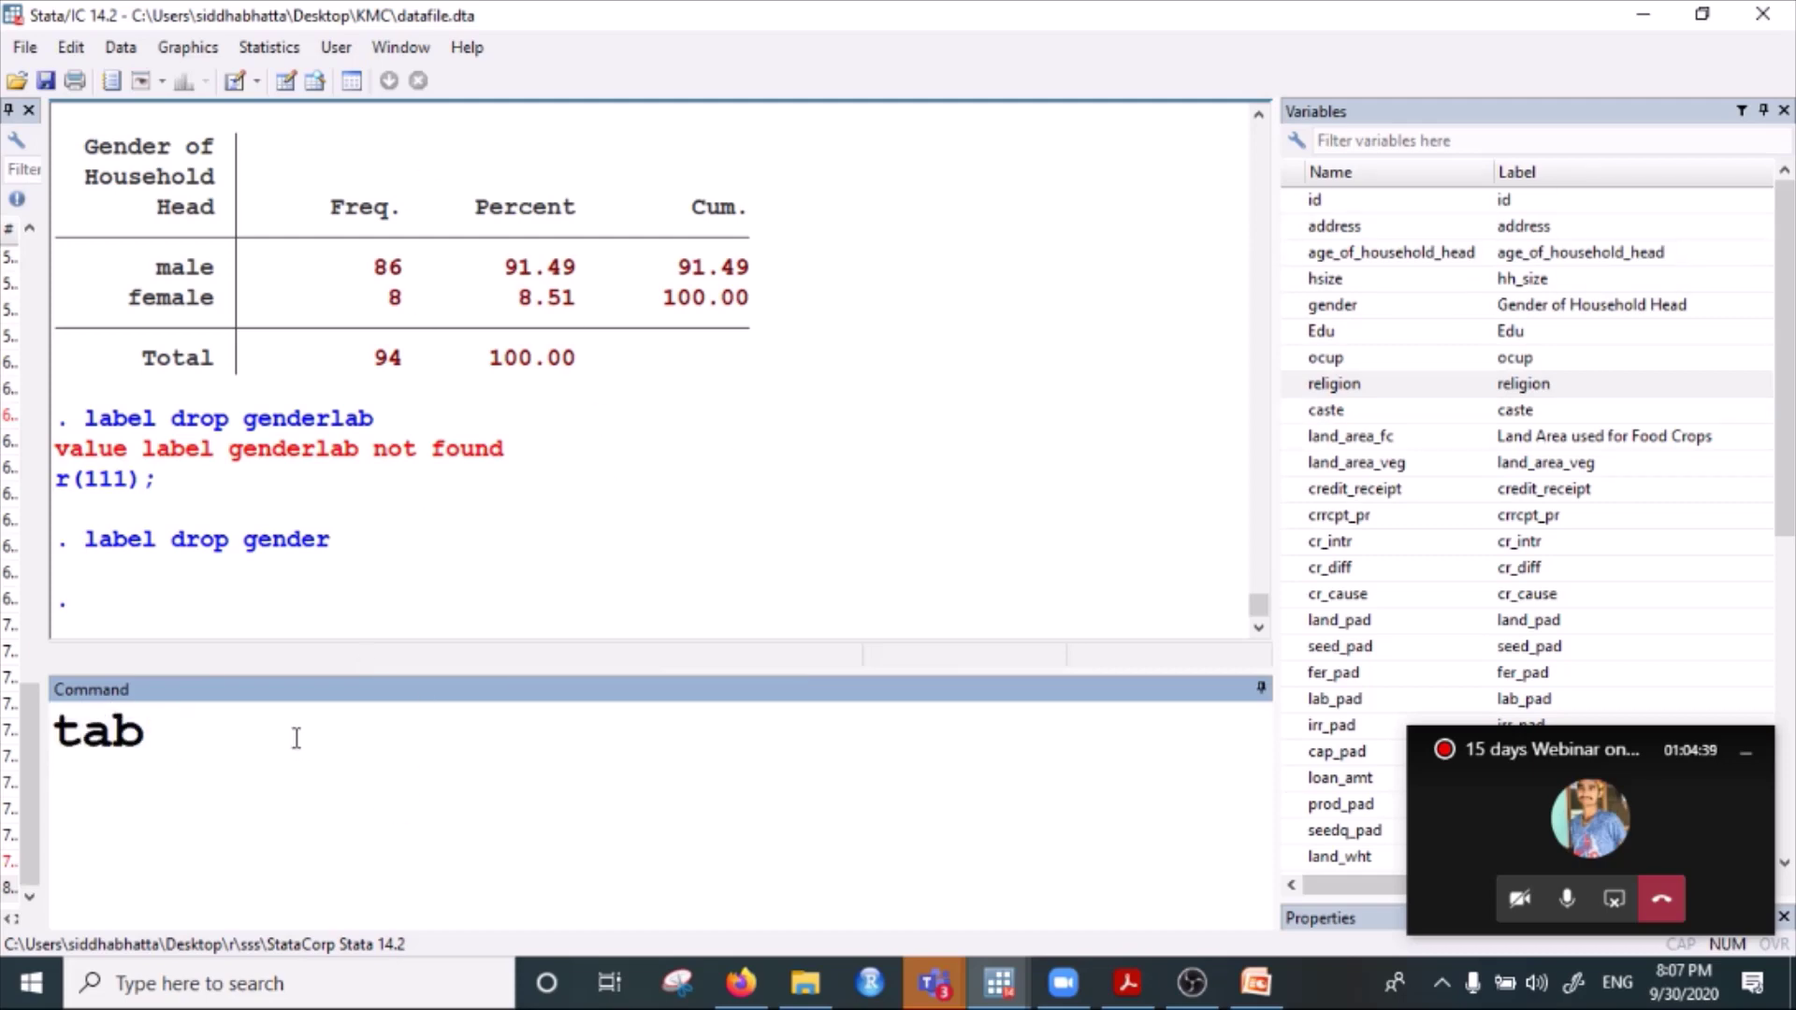
double_click(1326, 306)
click(473, 737)
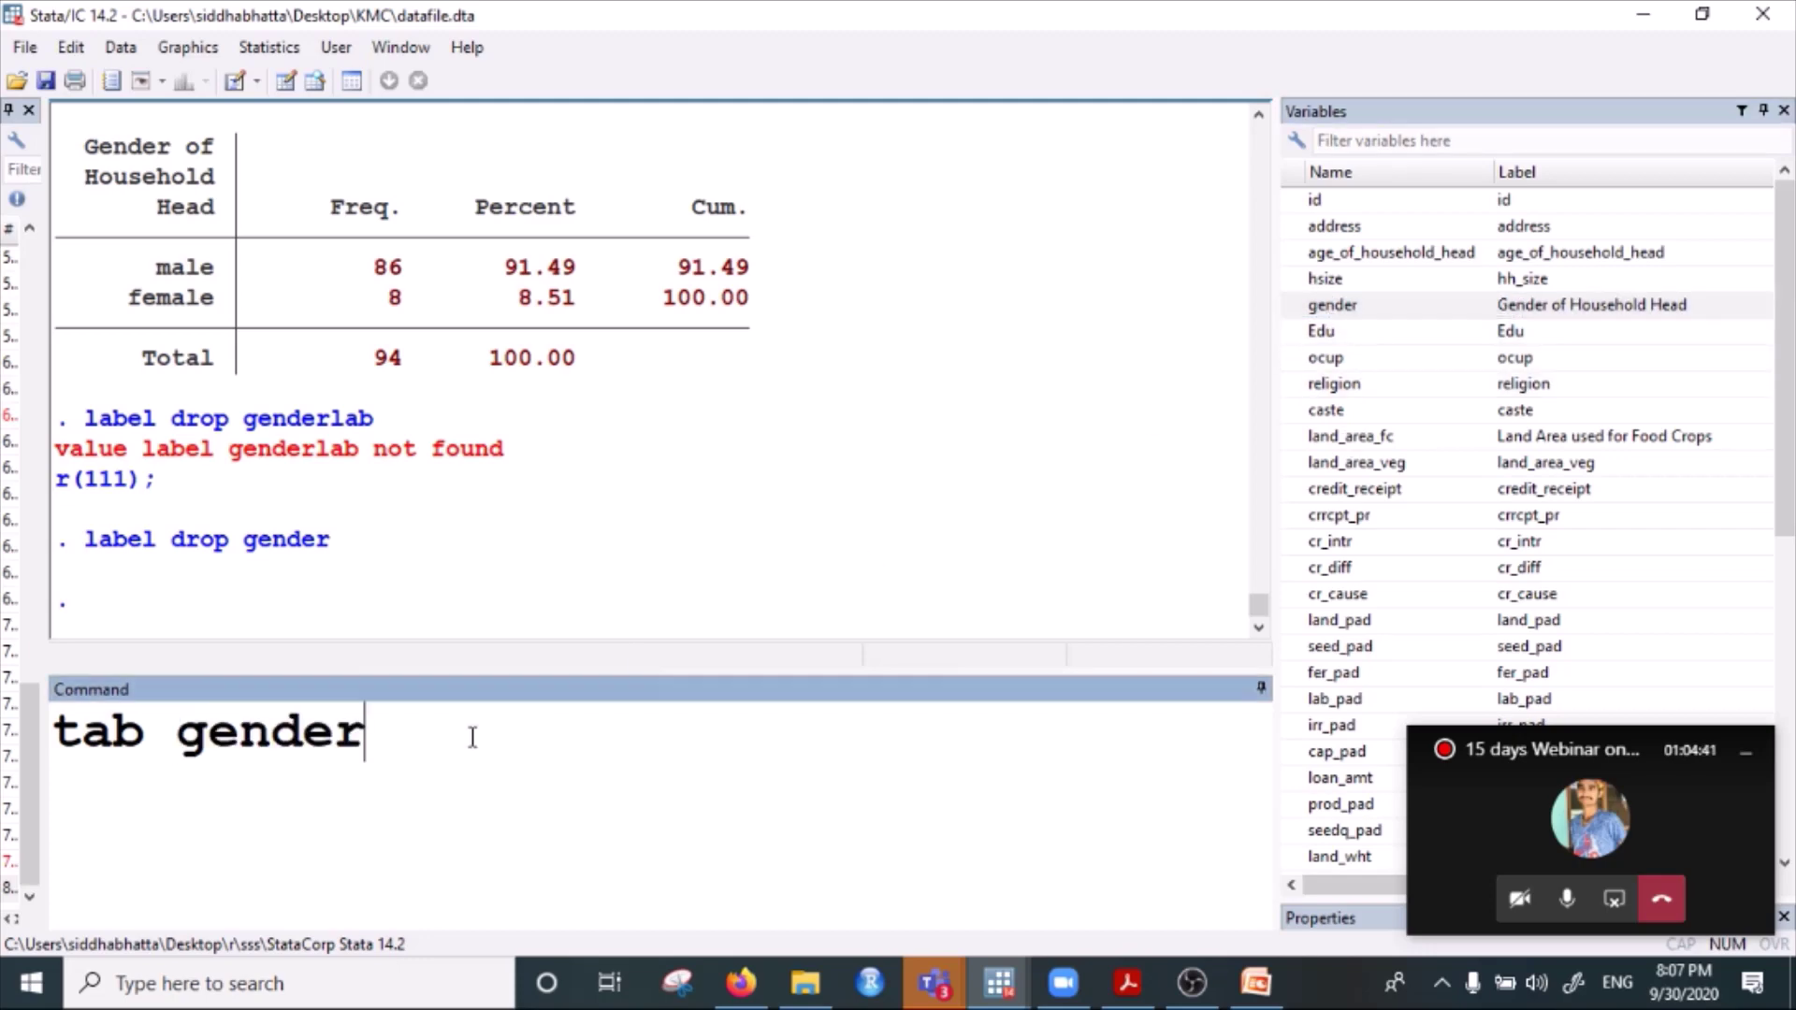
key(Return)
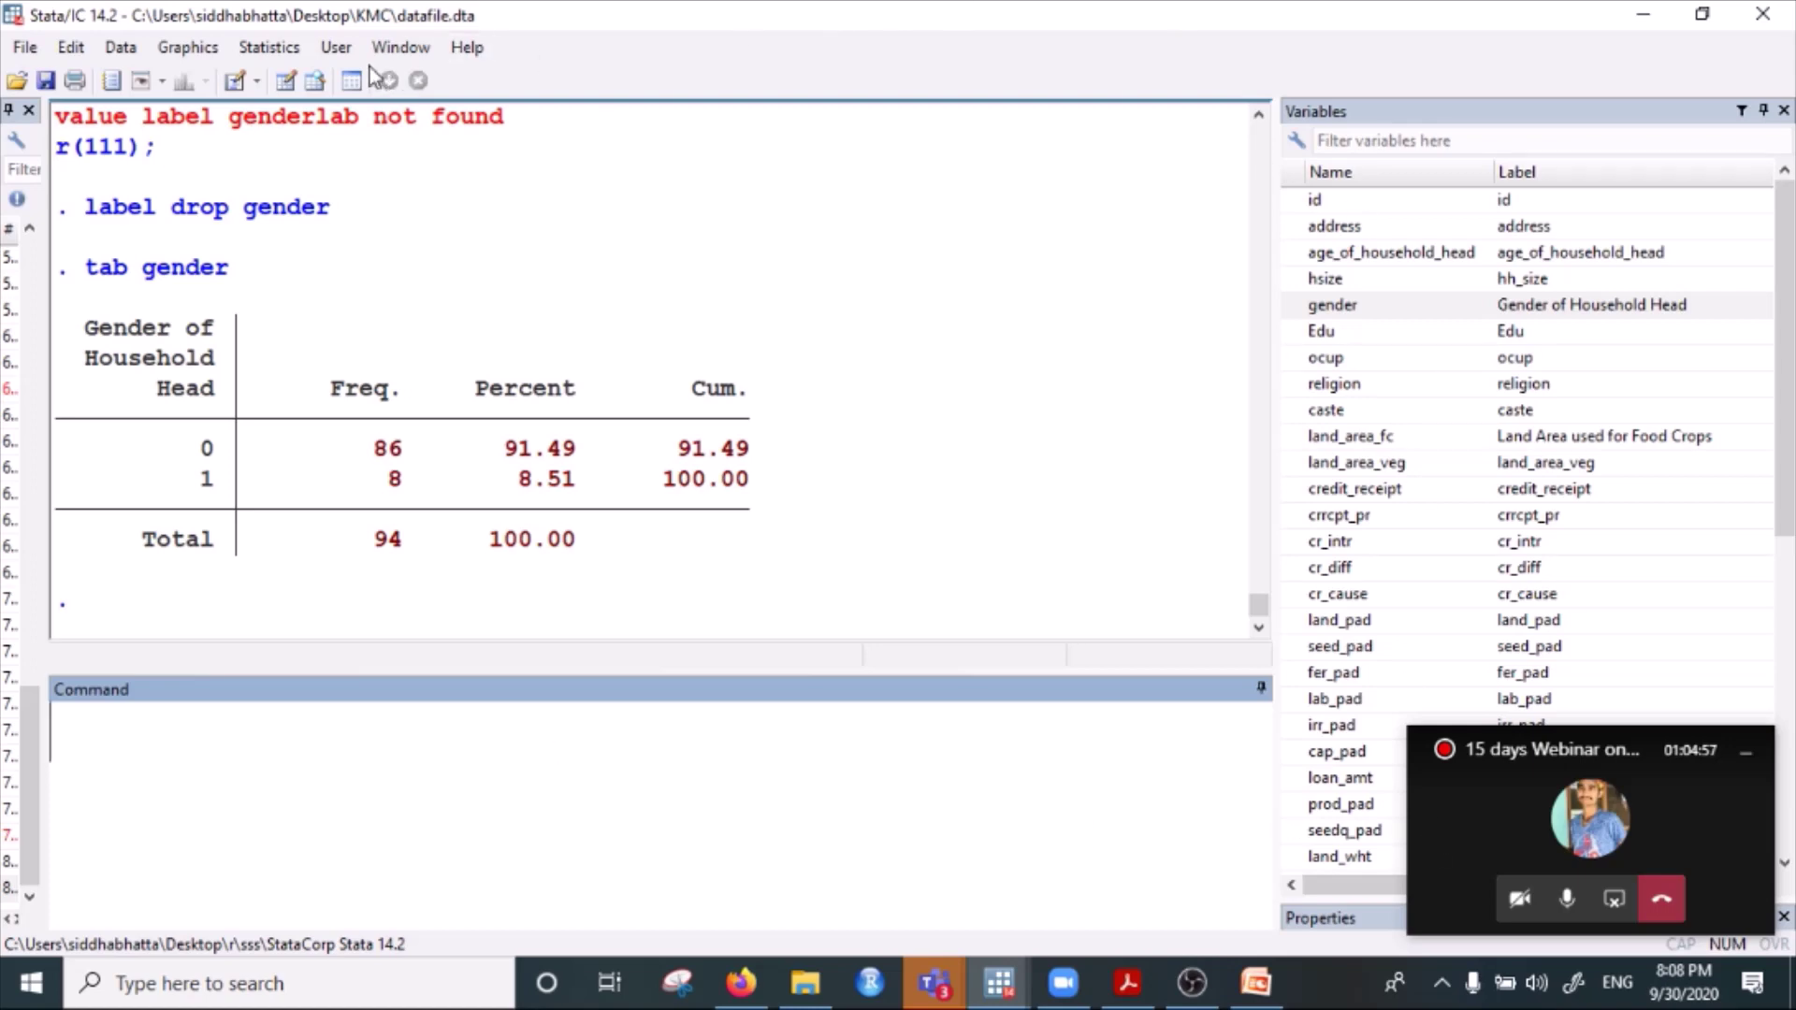
click(269, 49)
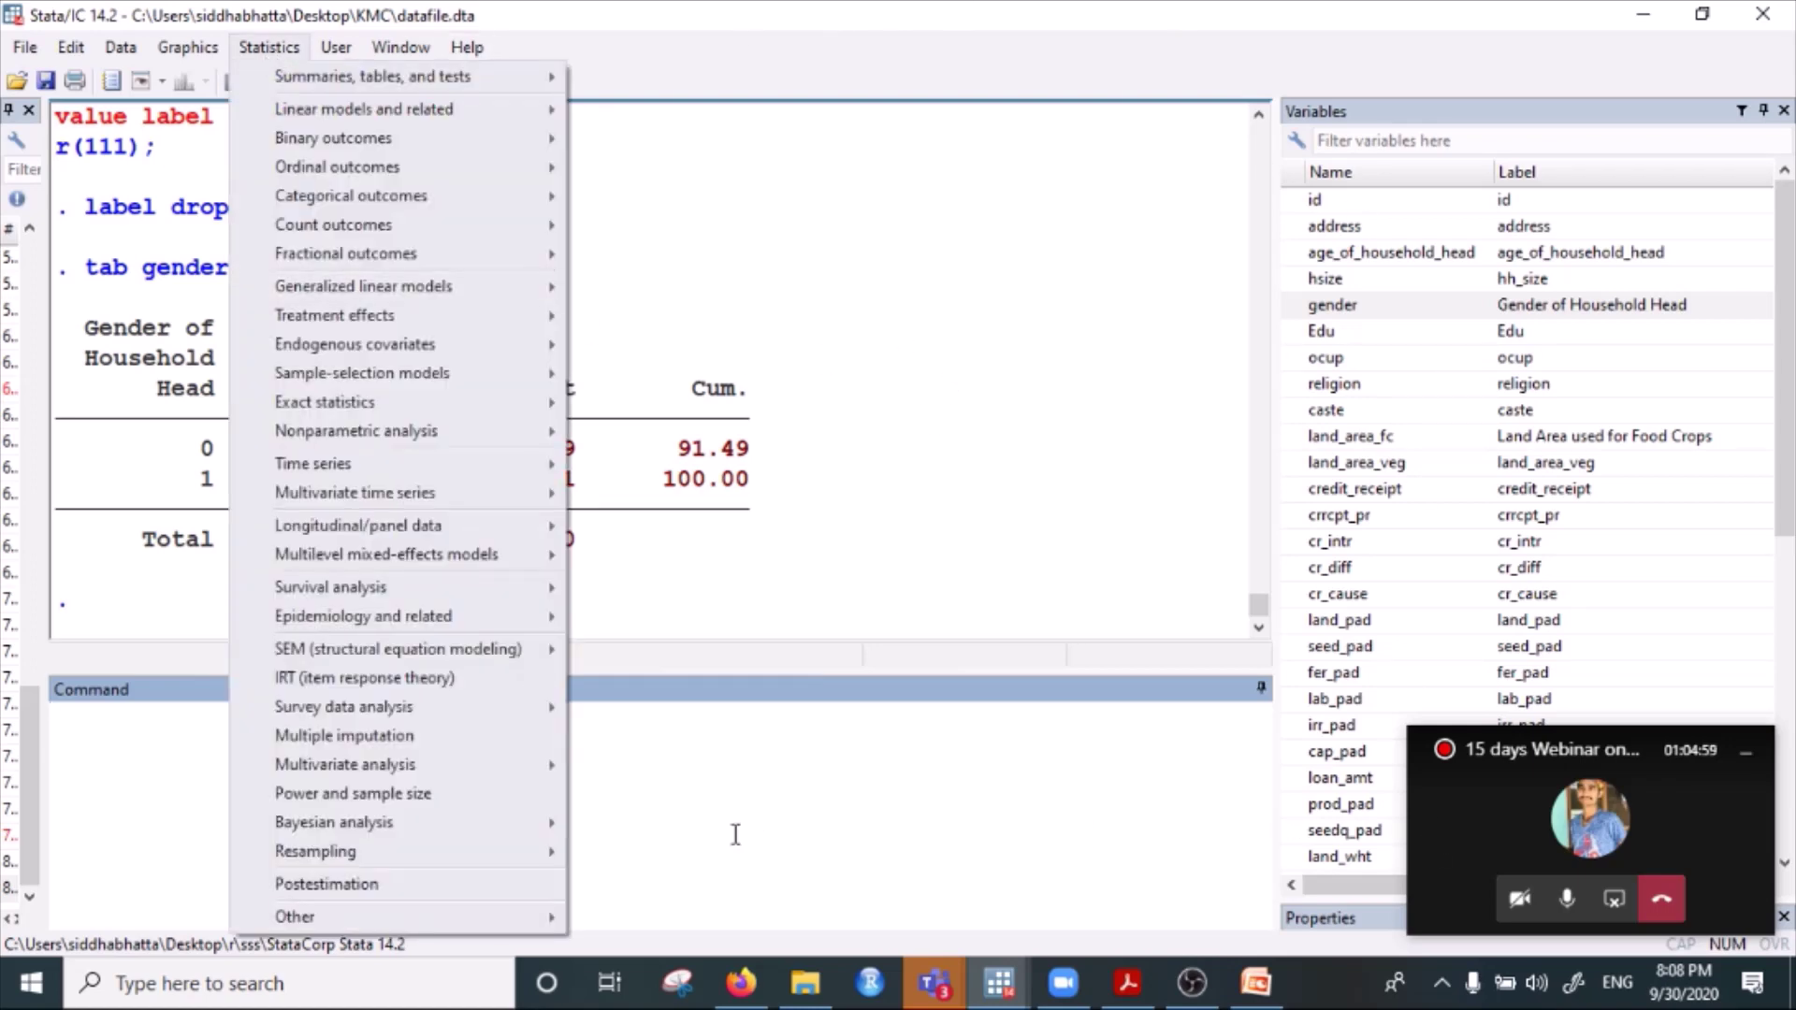
click(755, 738)
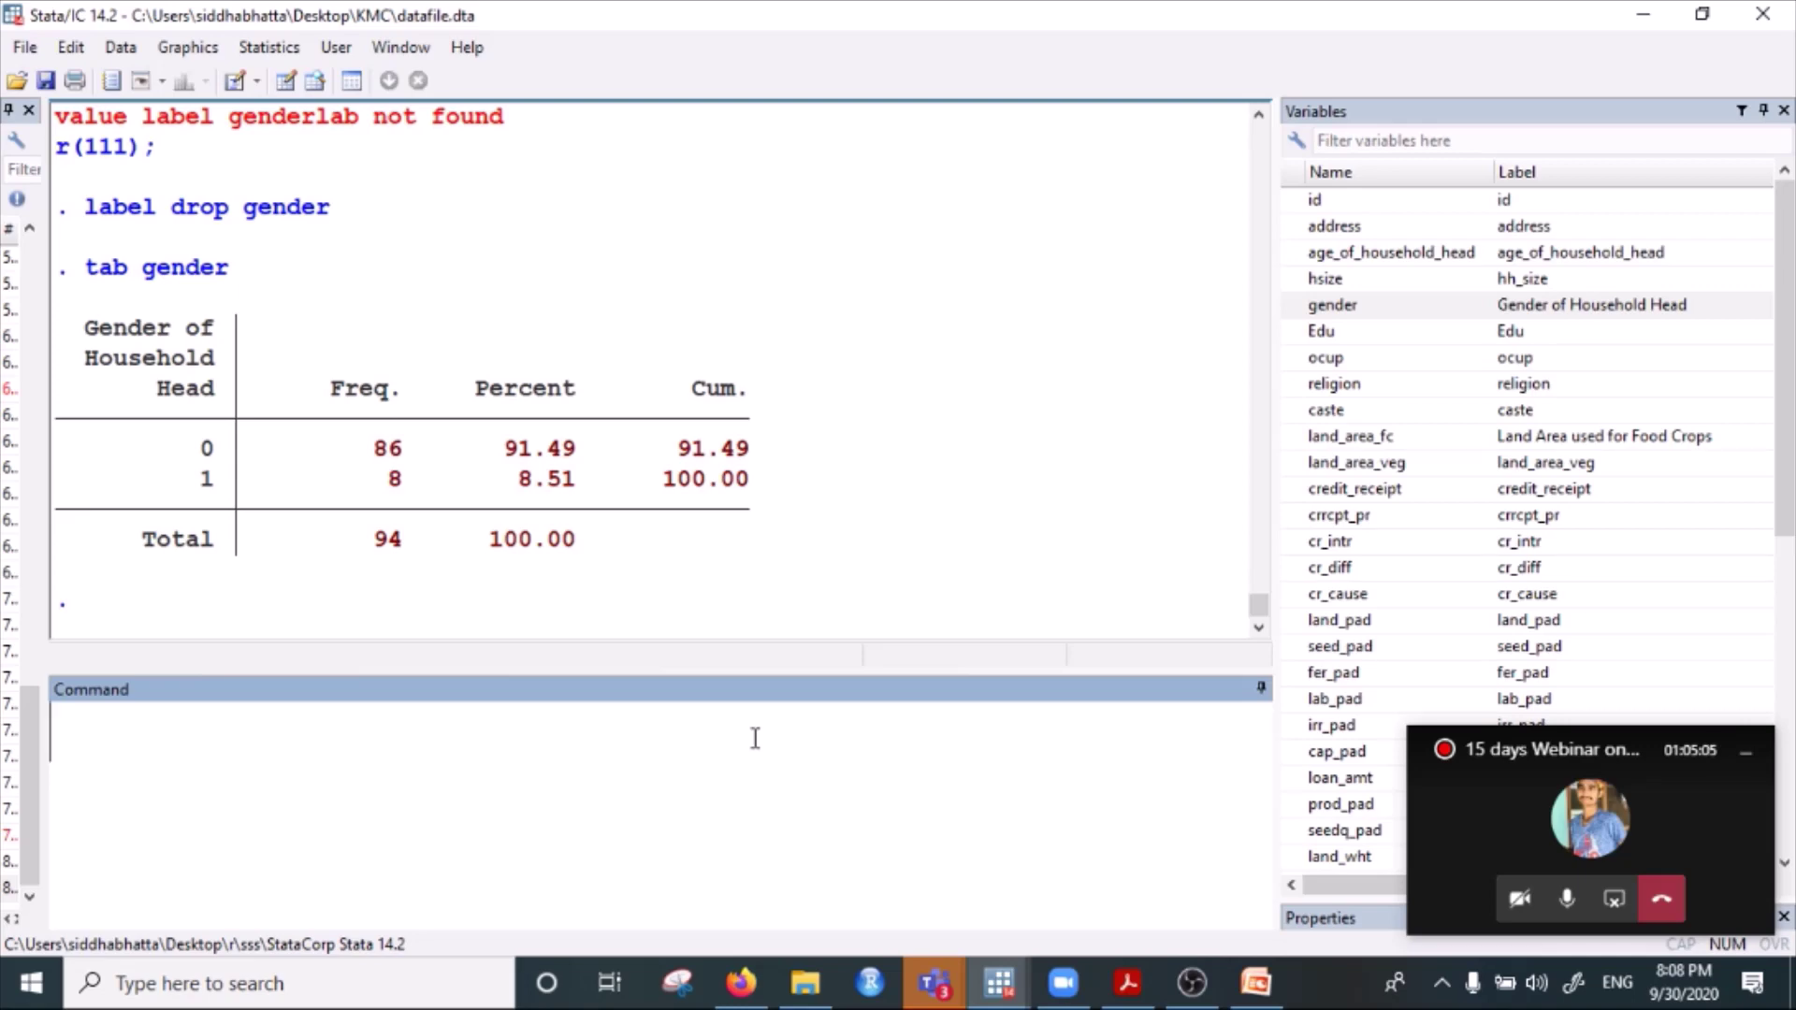
Write the command label define gender 0 "Male" 1 "Female" without running it.
text(label)
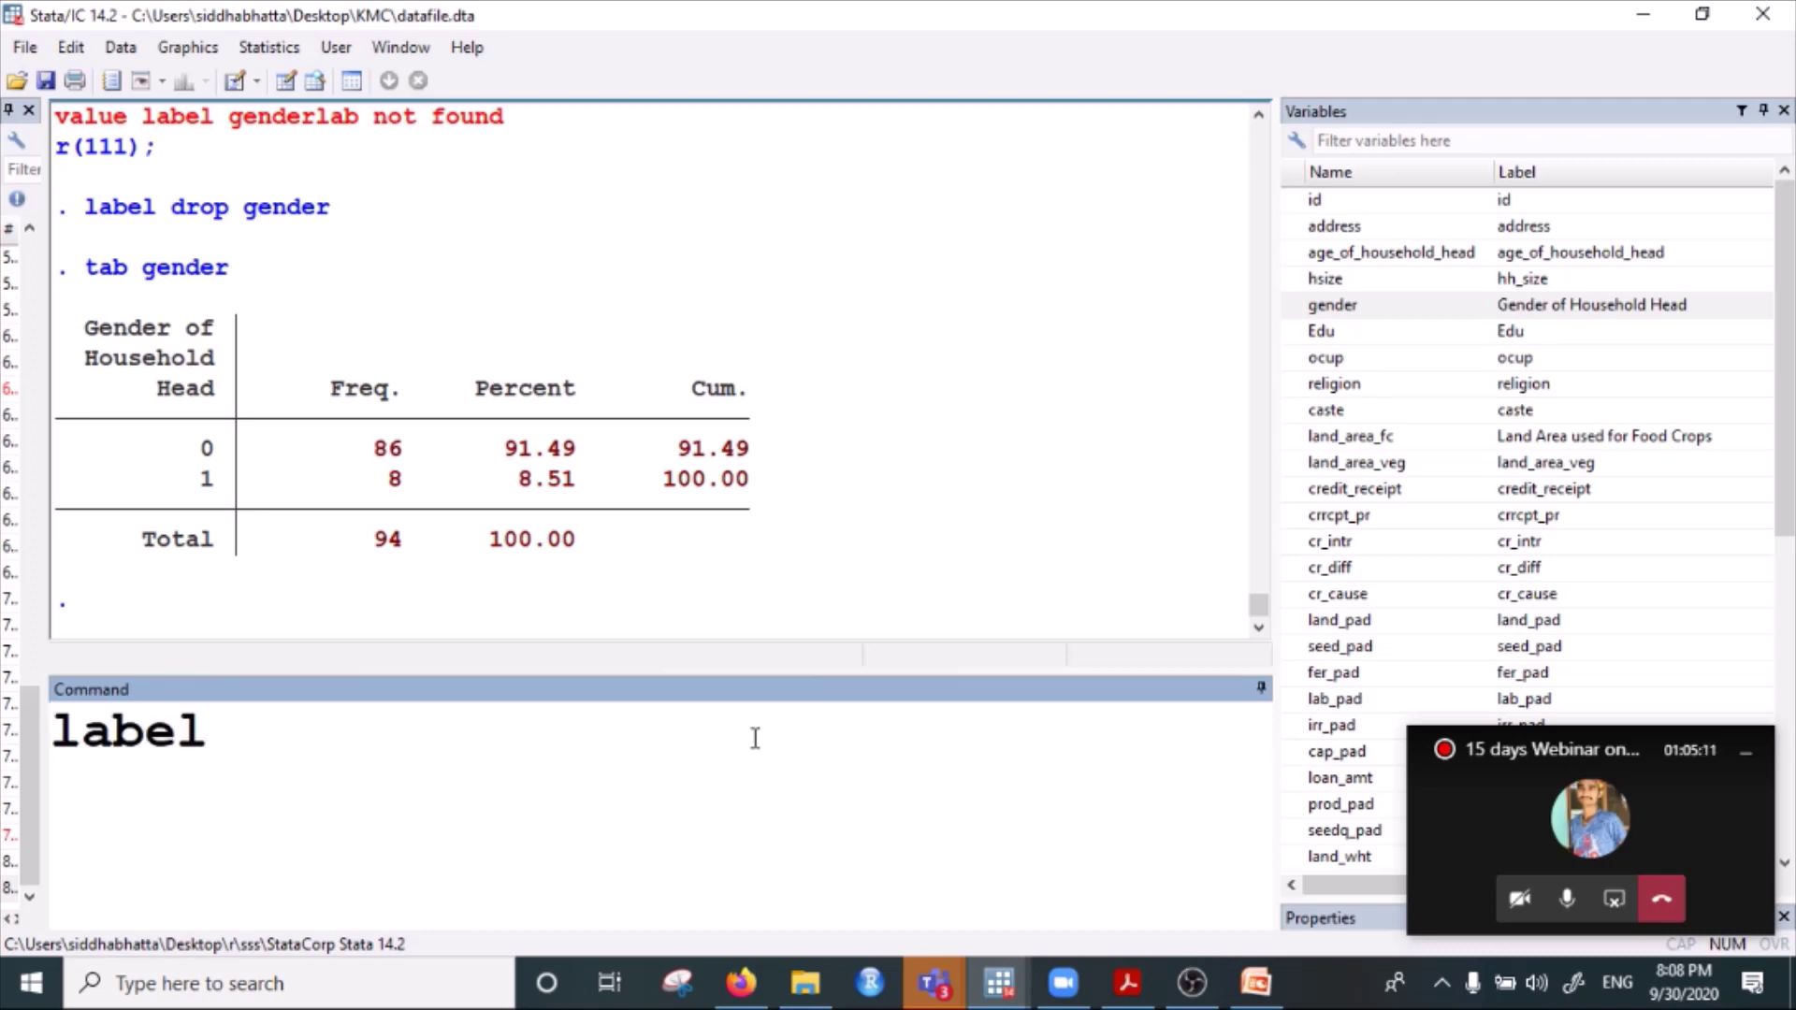
text( define)
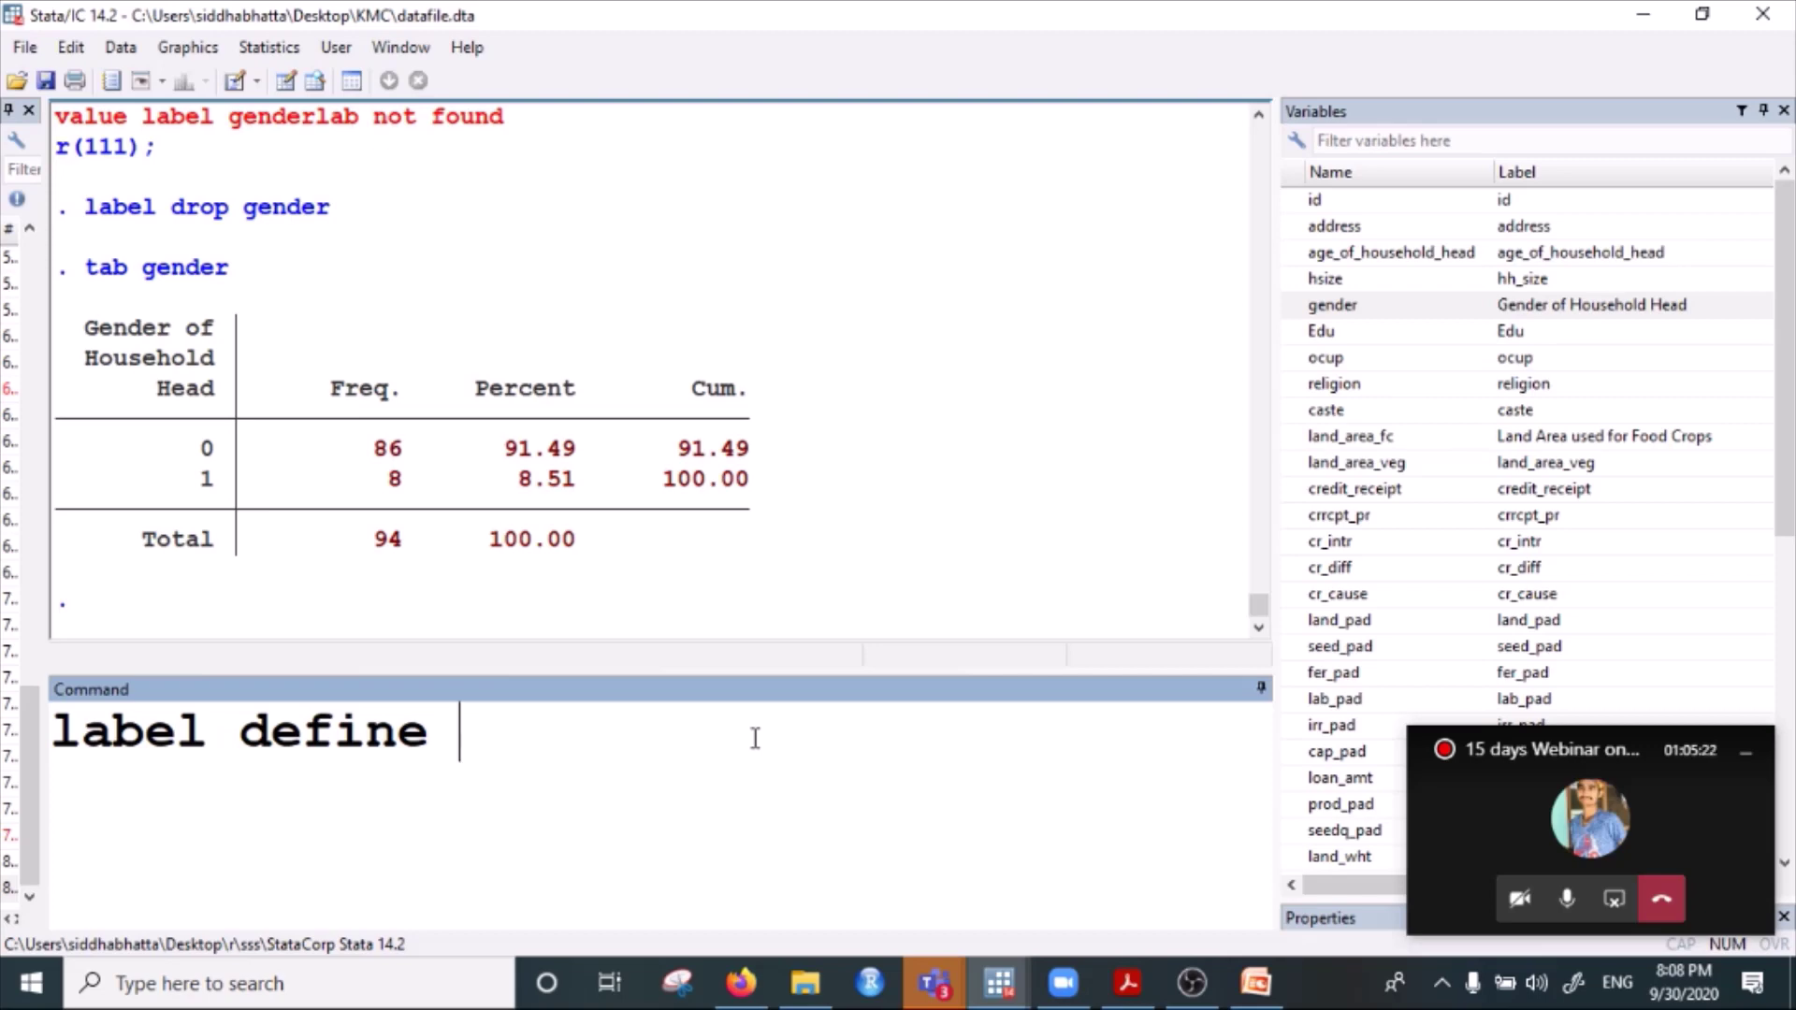
text(gender)
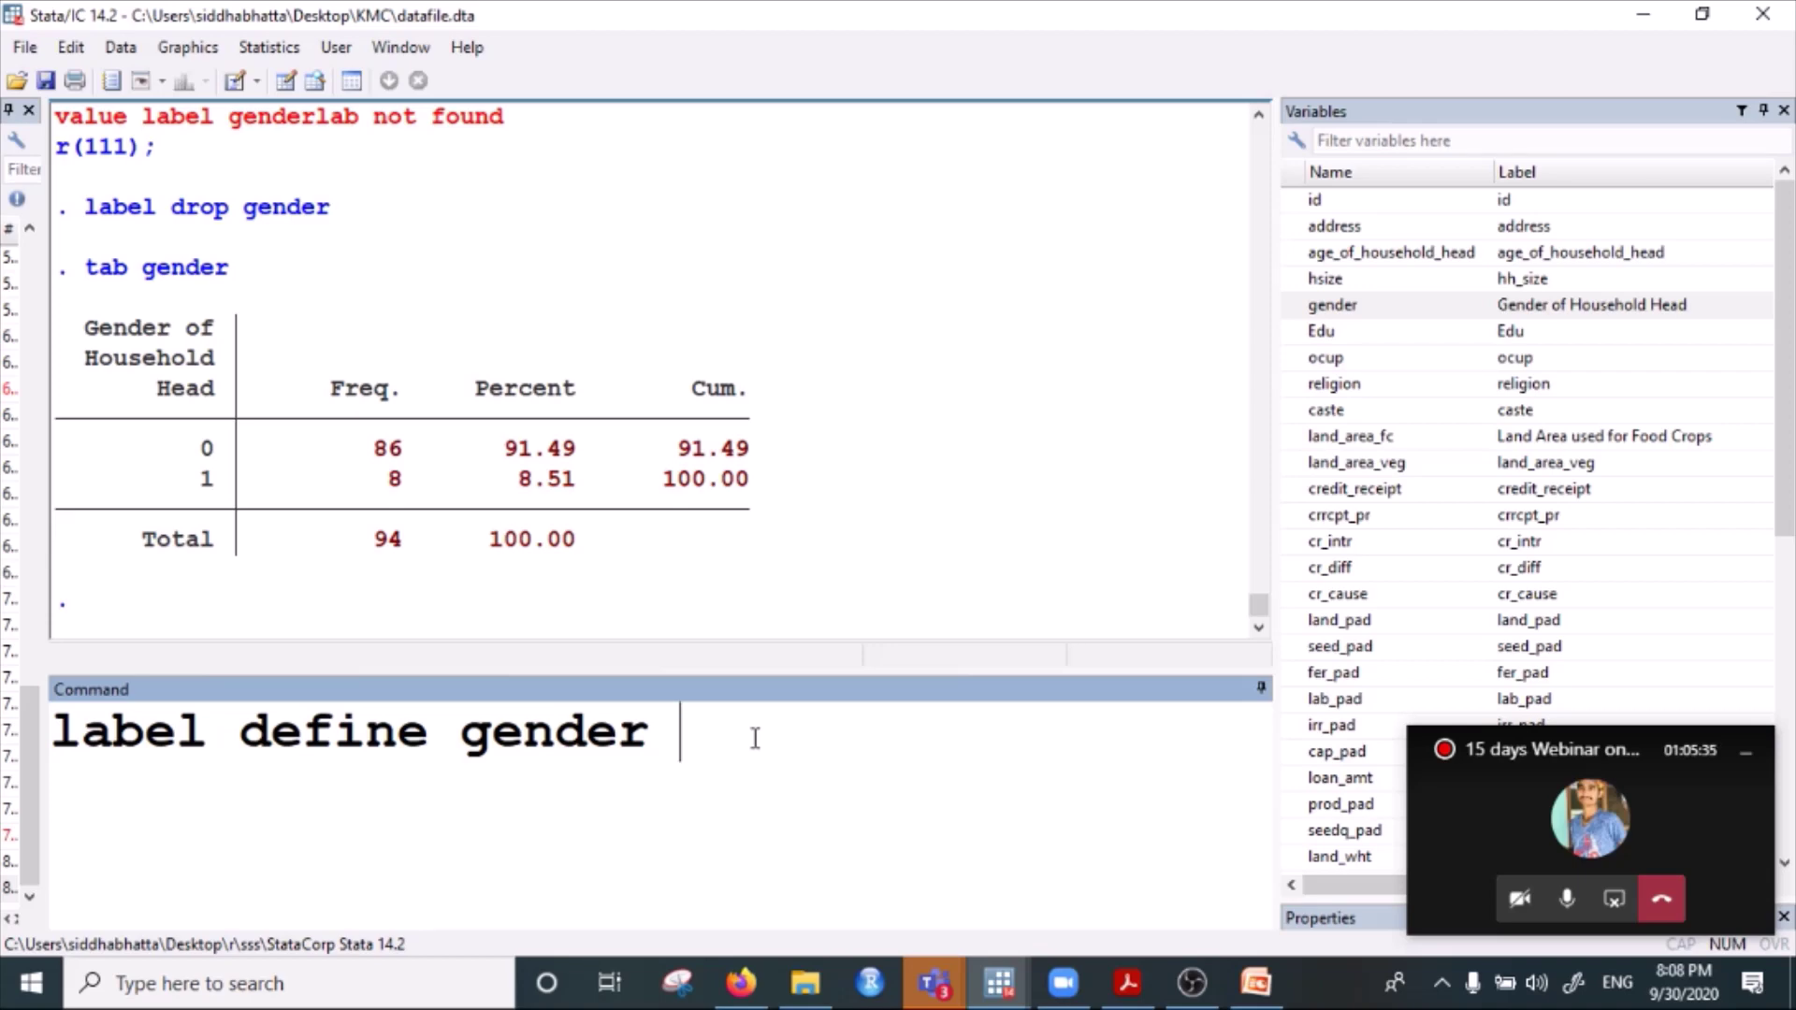
text(0 "Male)
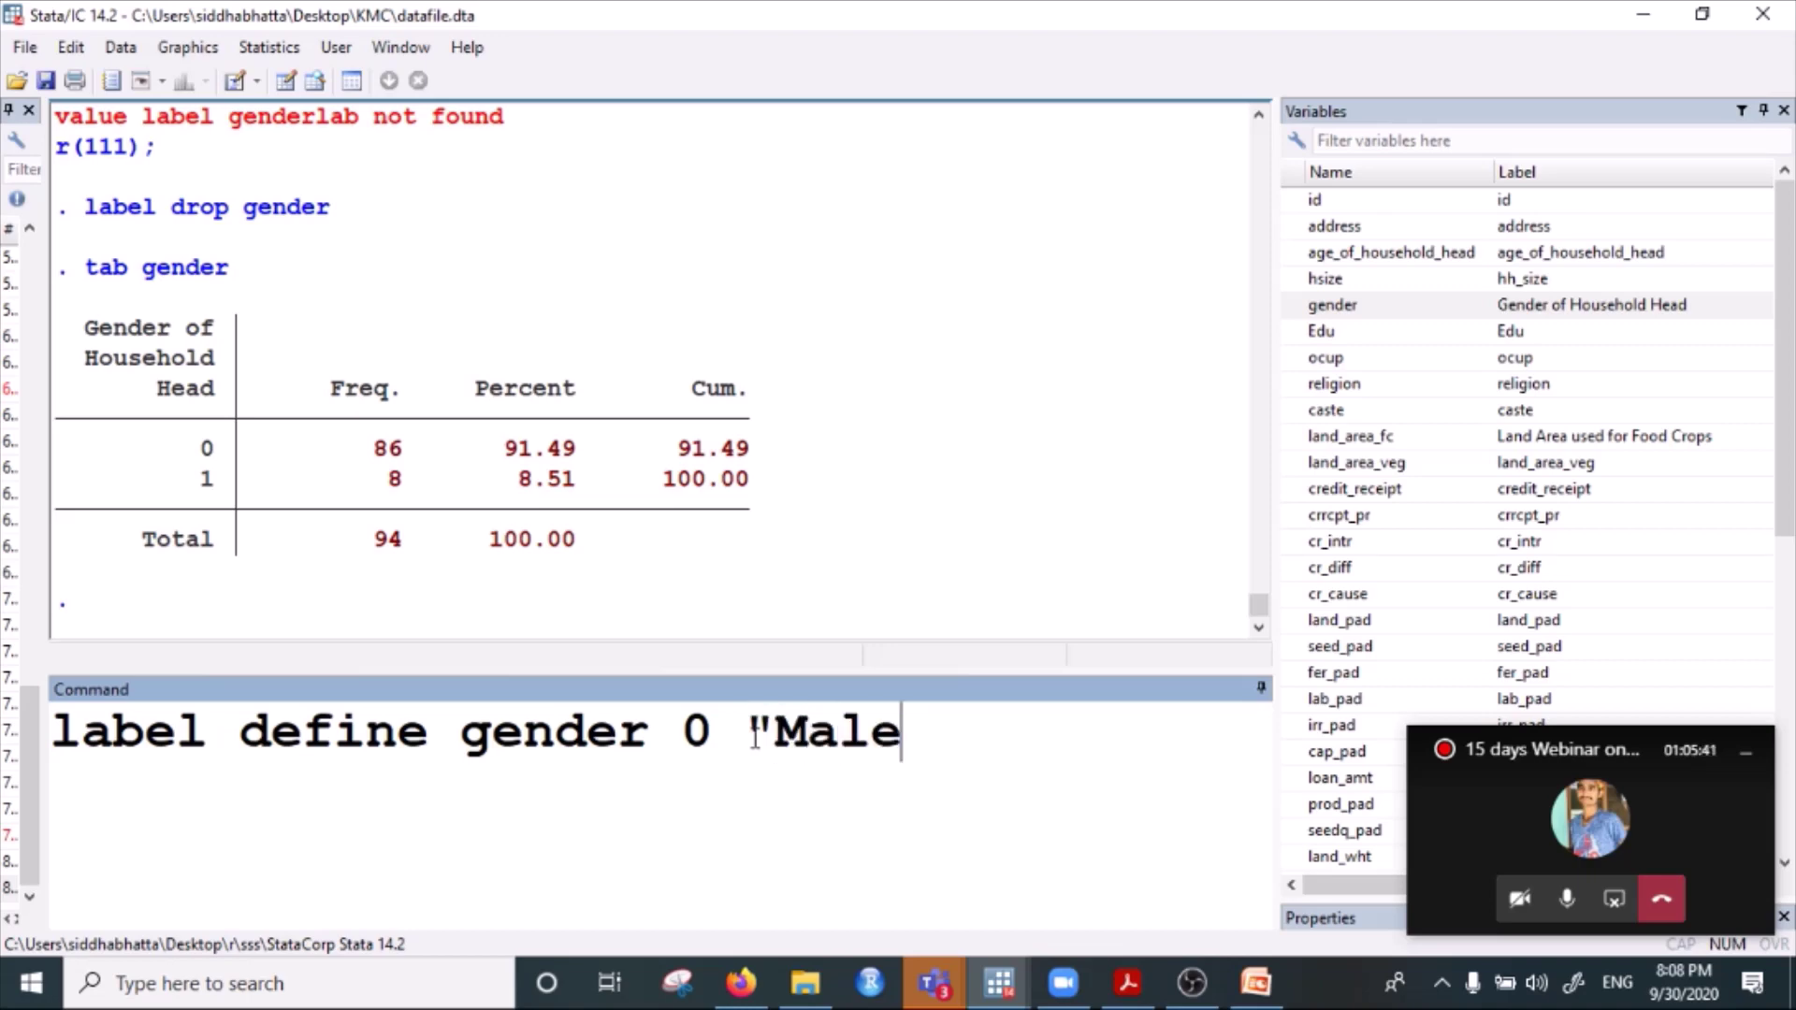
text(" 1 "Female)
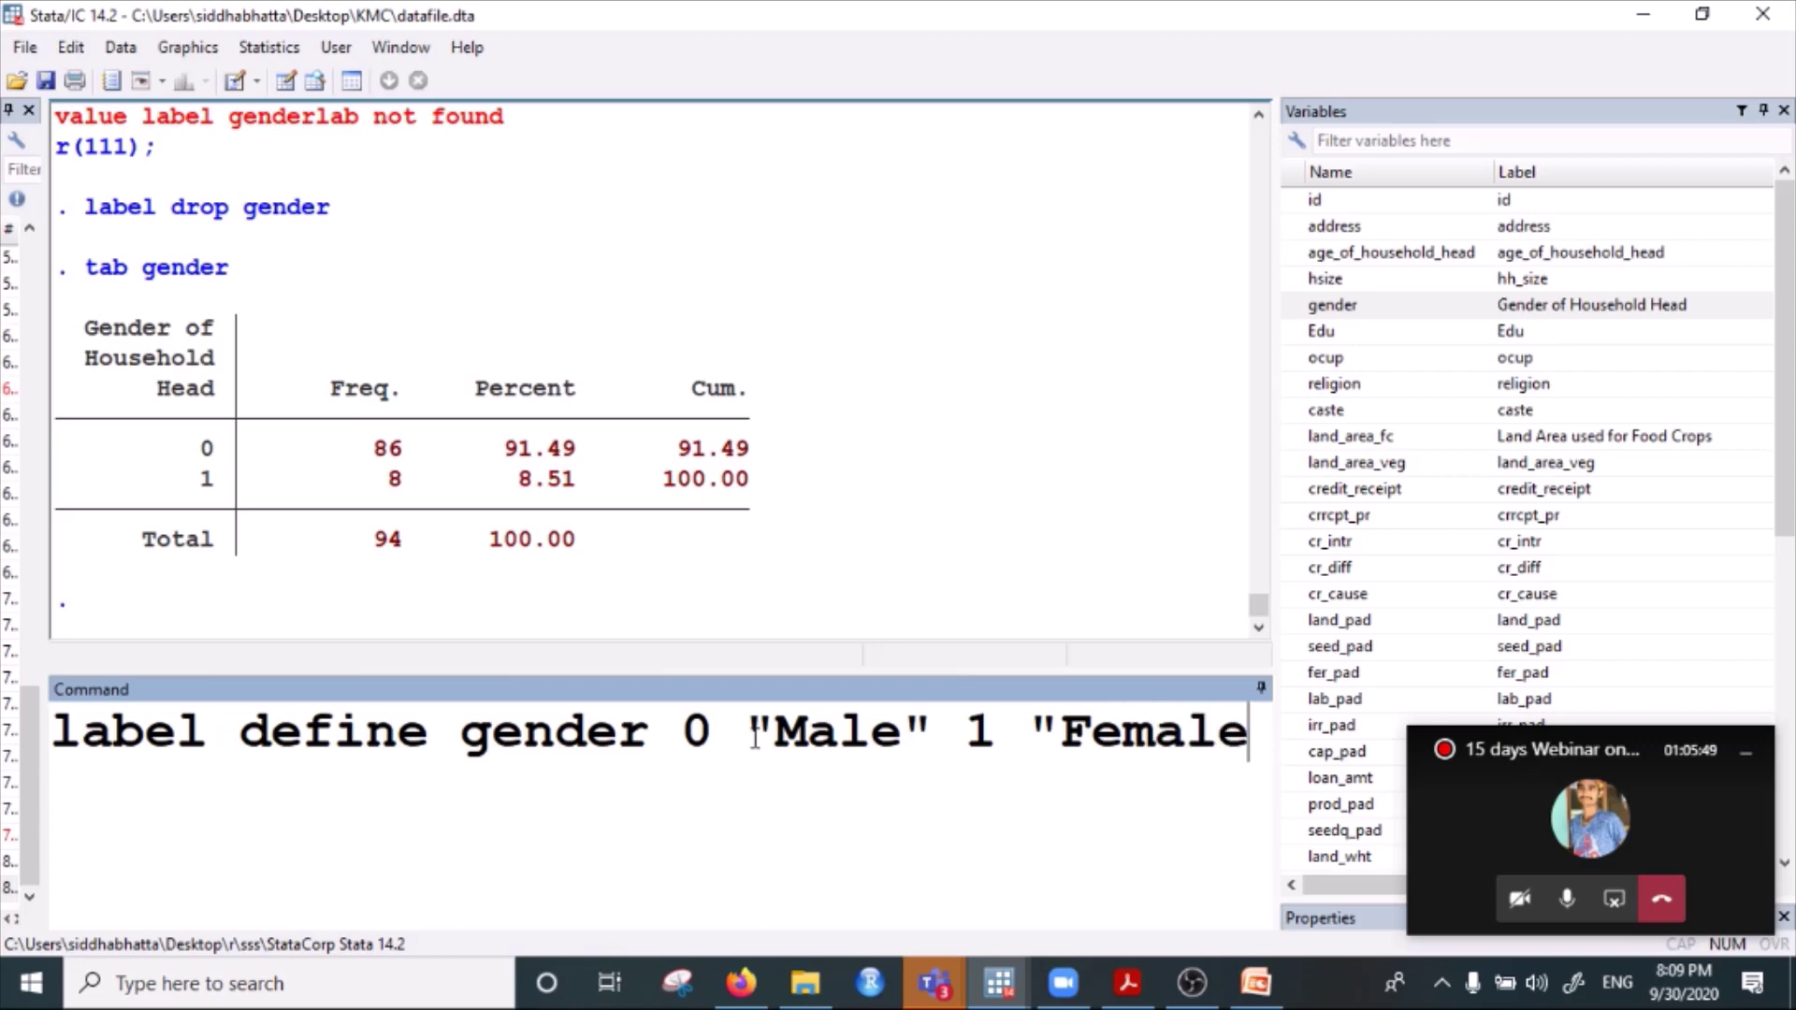
text(")
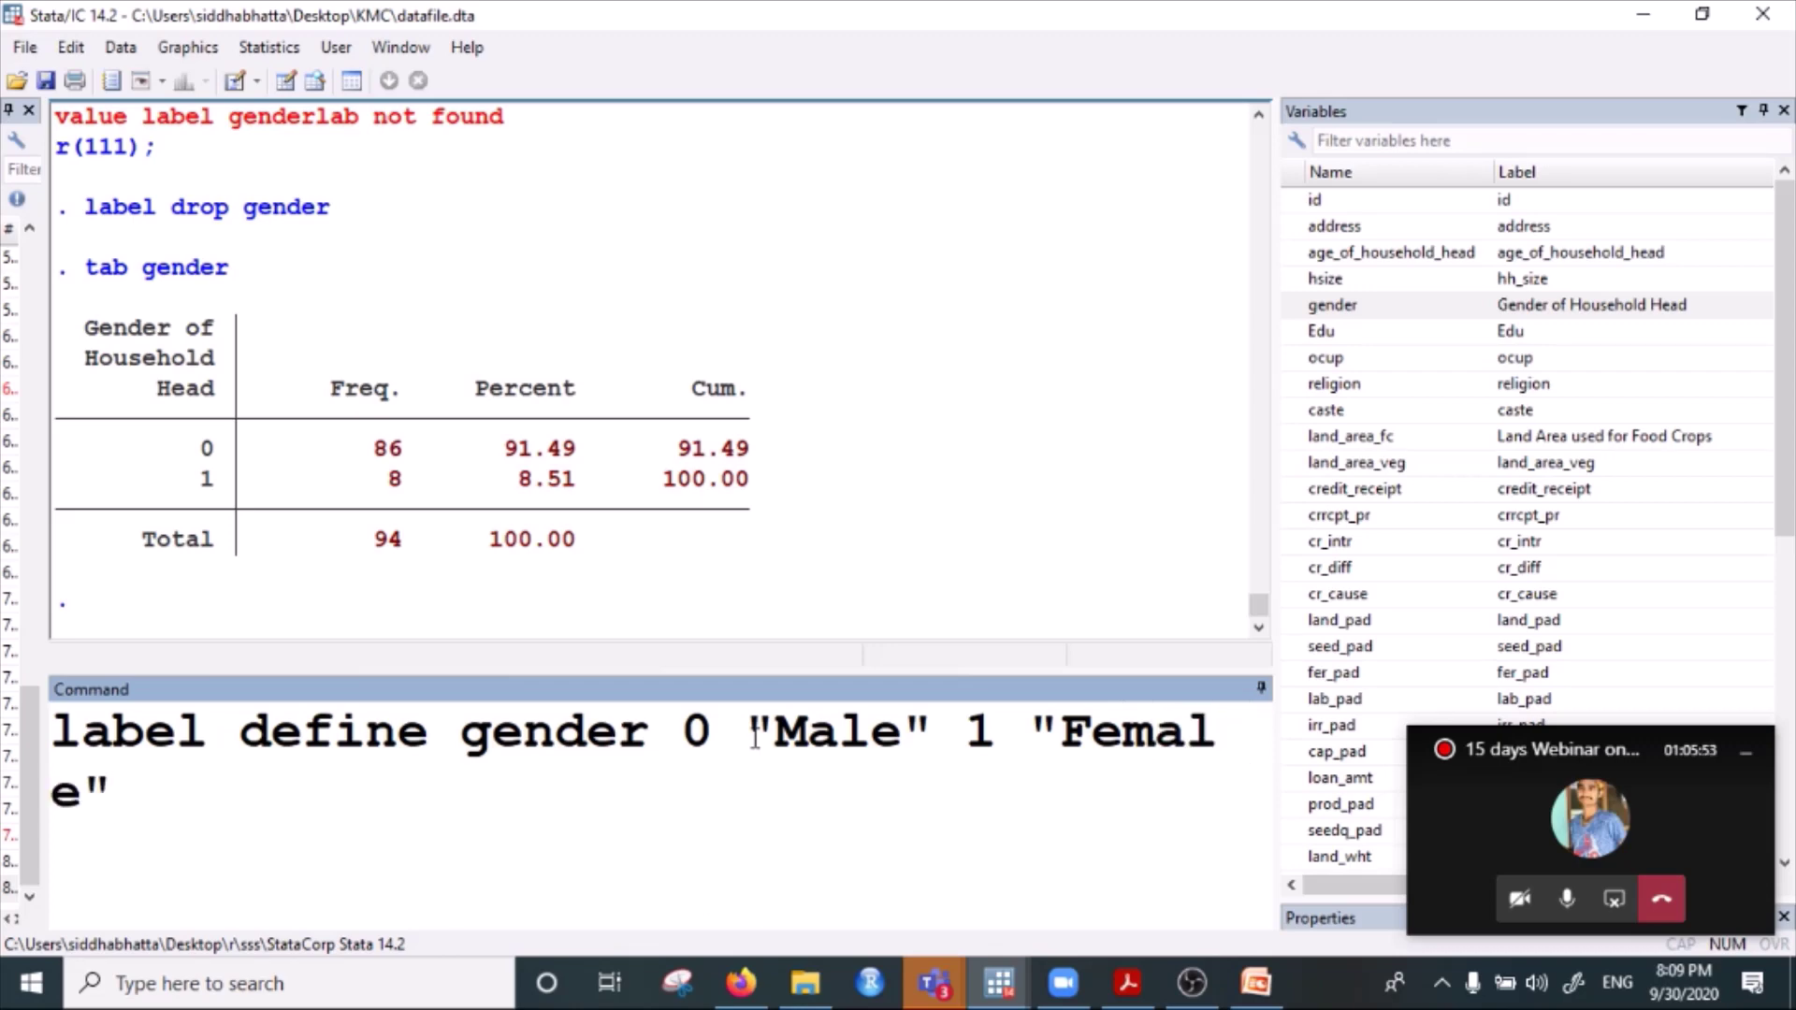
Examine the parts of the written label define command: the keywords, the label name, the numeric codes and the quoted texts.
click(210, 728)
key(Right)
key(Right)
key(Right)
key(Right)
key(Right)
key(Right)
key(Right)
key(Right)
key(Right)
key(Right)
key(Right)
key(Right)
key(Right)
key(Right)
key(Right)
key(Right)
key(Right)
key(Right)
key(Right)
key(Right)
key(Right)
key(Right)
key(Right)
key(Left)
key(Right)
key(Right)
key(Right)
key(Right)
key(Right)
key(Right)
key(Right)
key(Right)
key(Right)
key(Right)
key(Right)
click(142, 722)
drag(52, 729, 433, 736)
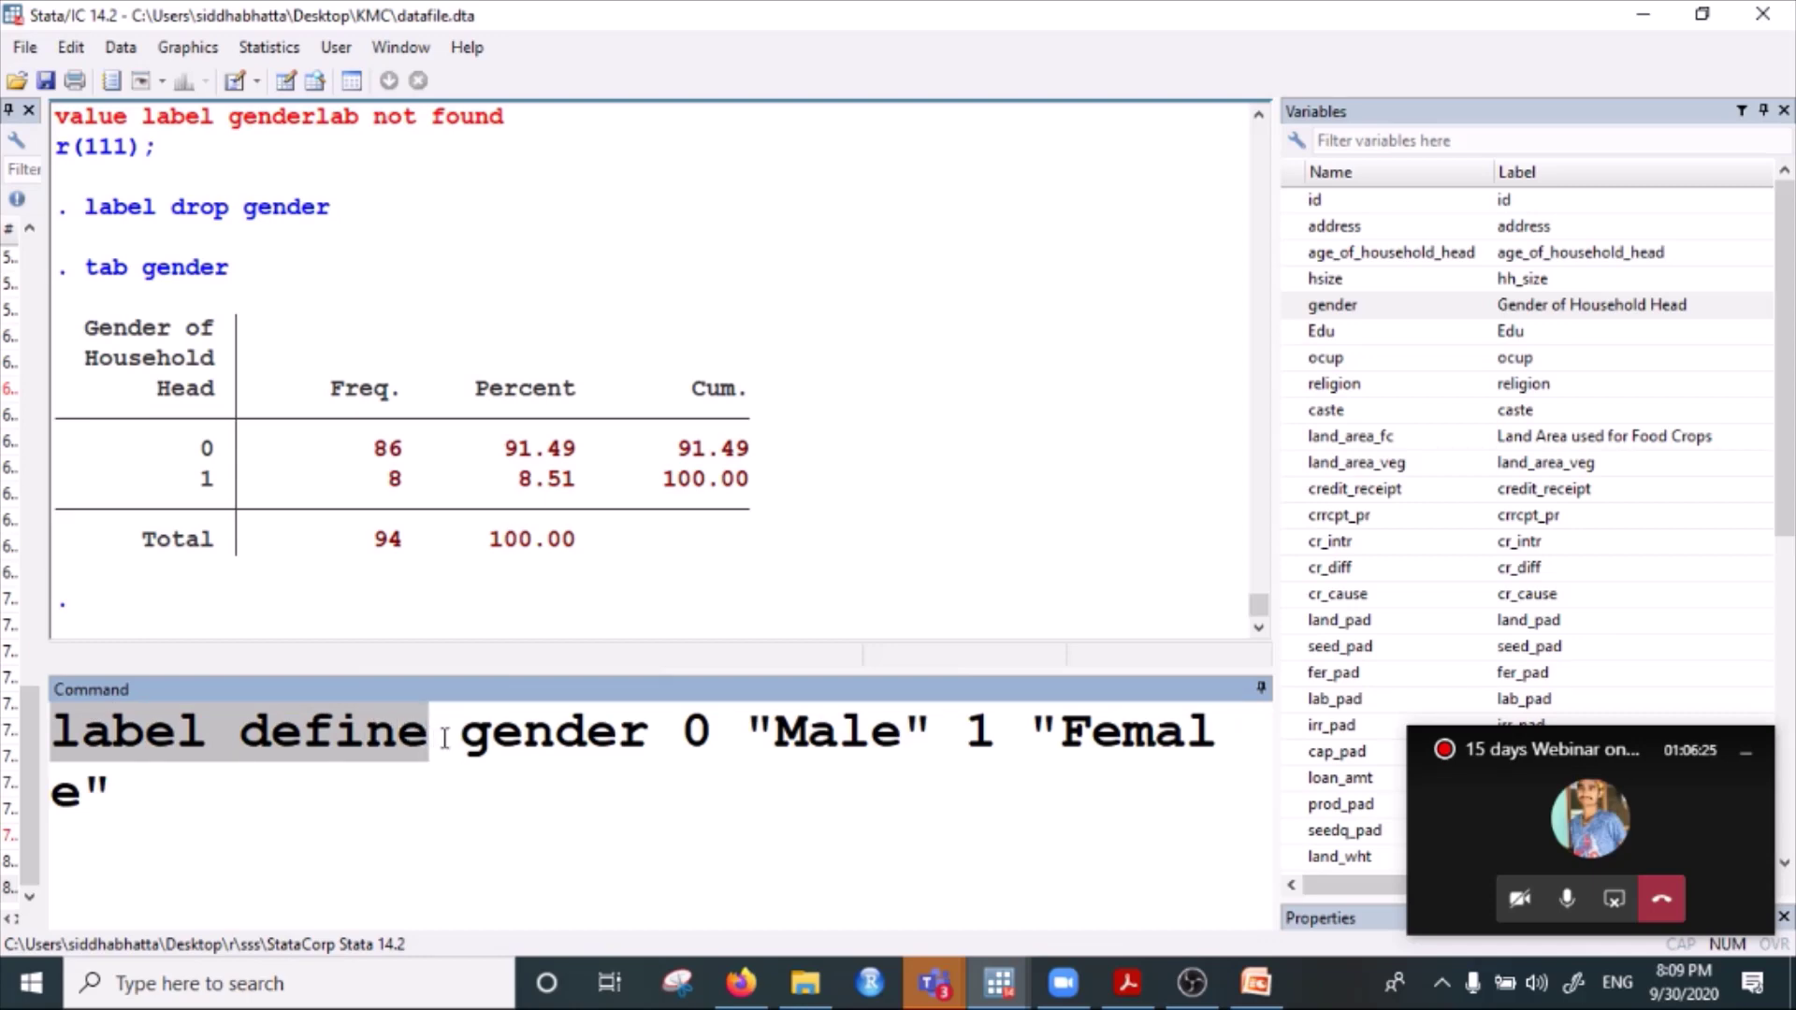
click(459, 732)
drag(459, 731, 651, 739)
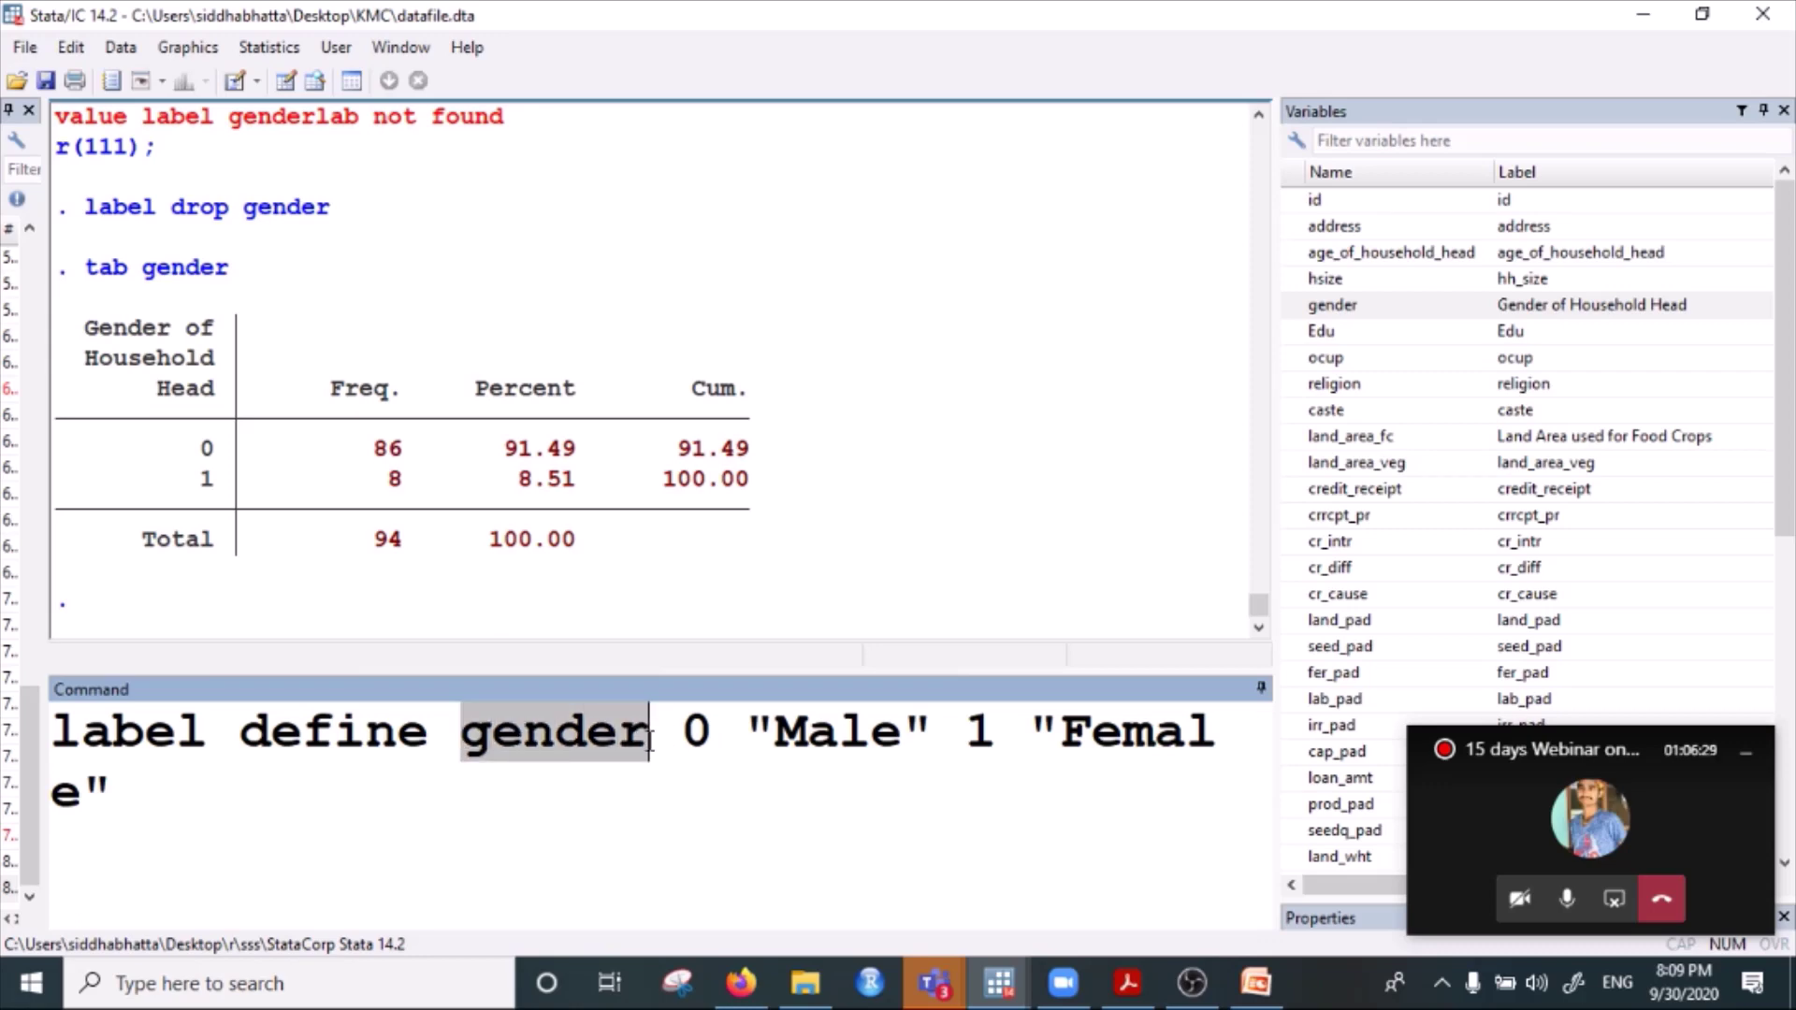
click(714, 729)
drag(681, 732, 725, 739)
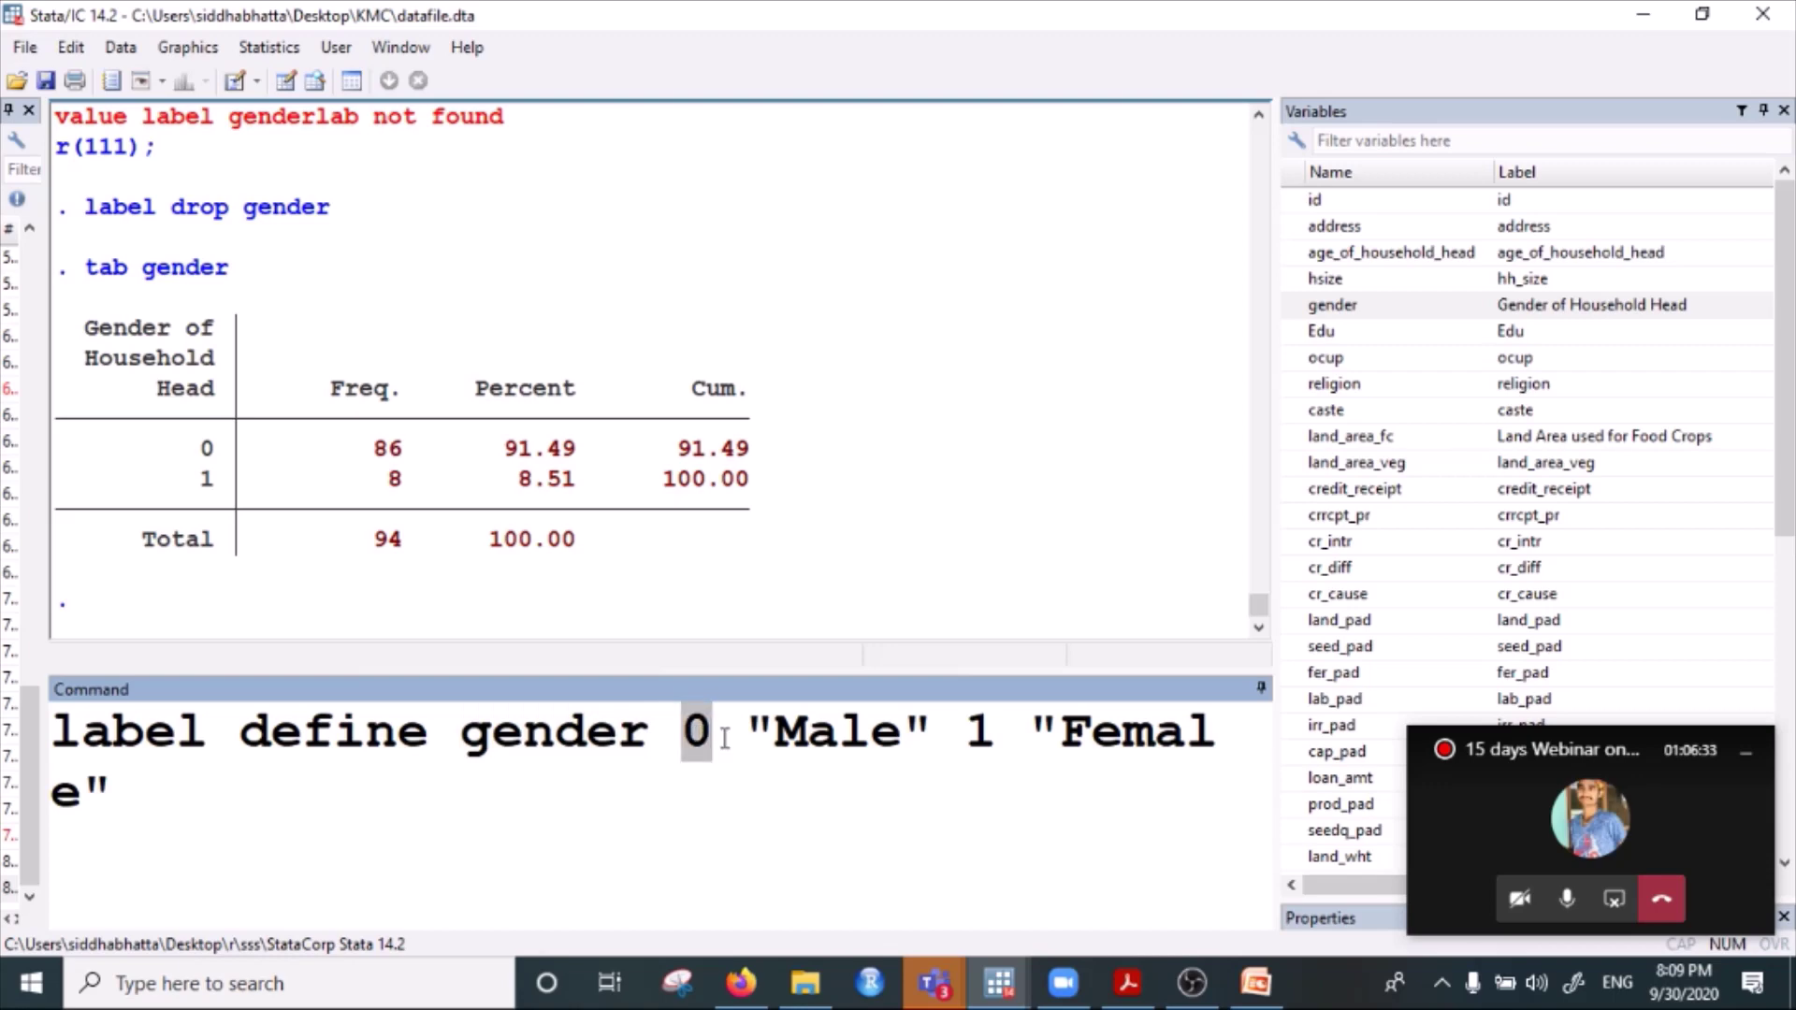
click(929, 728)
click(778, 721)
click(860, 720)
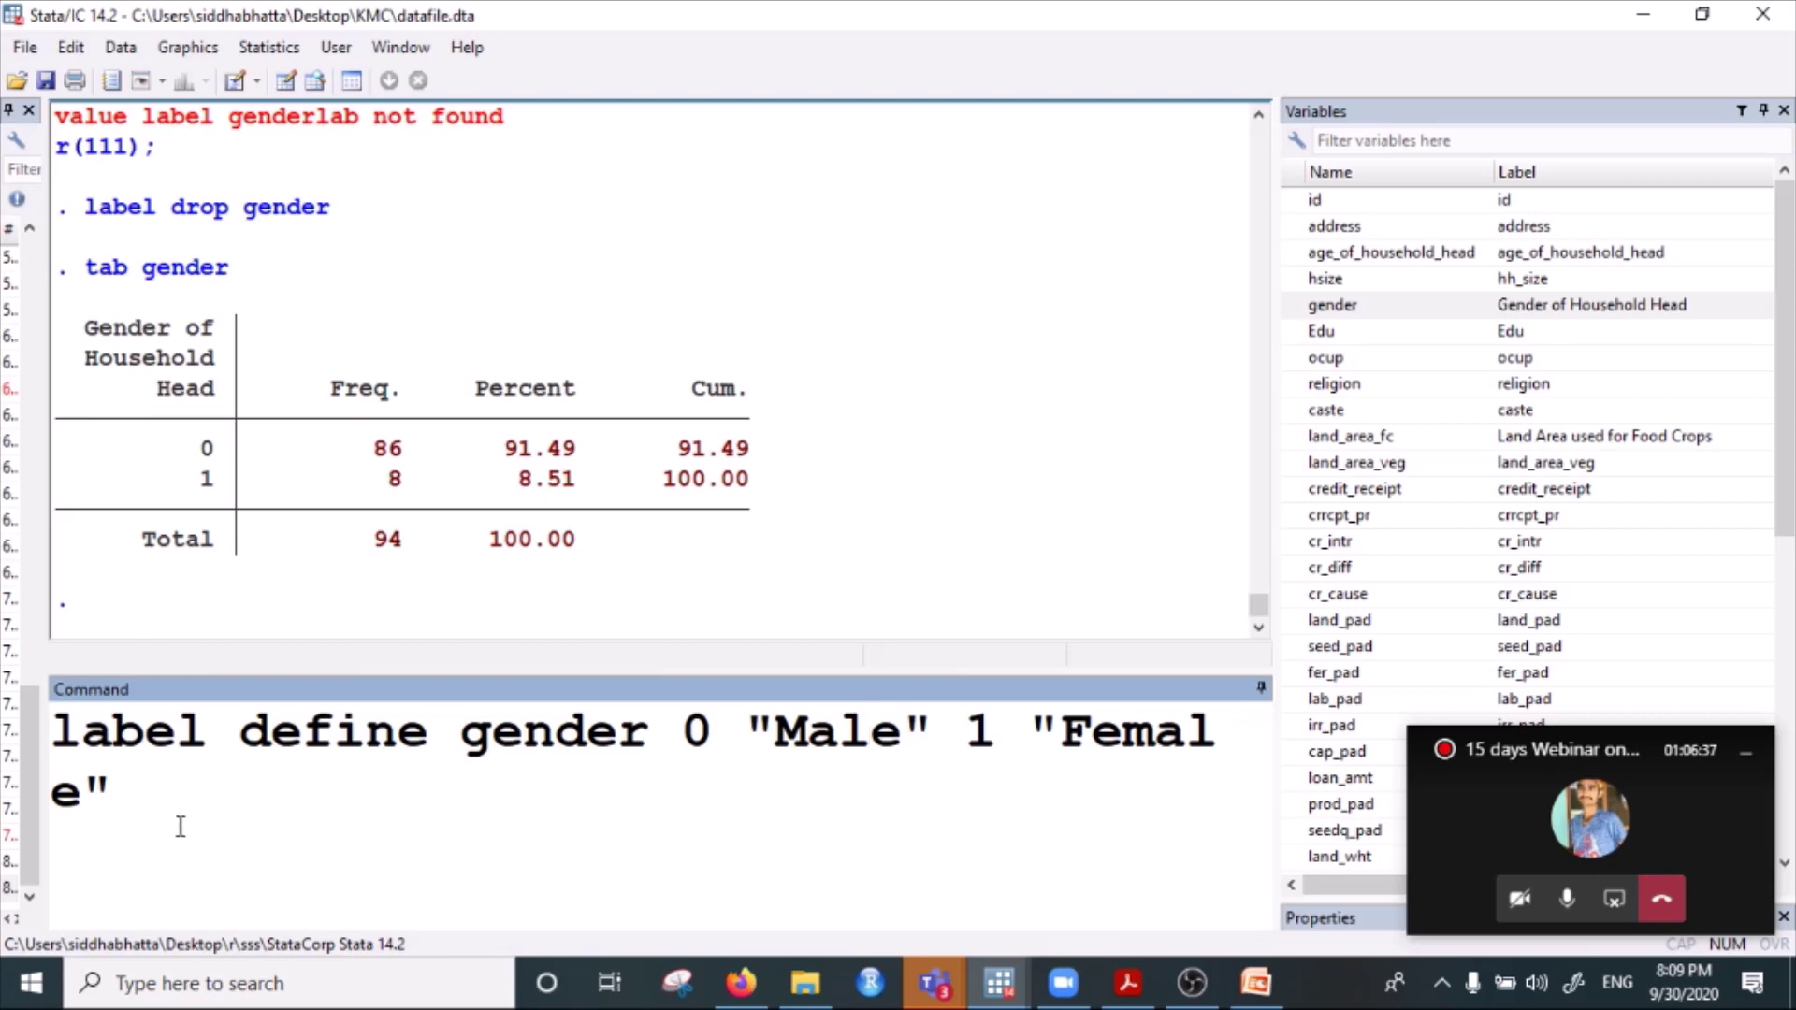
Run the written label define command to create the gender value label.
click(165, 799)
key(Return)
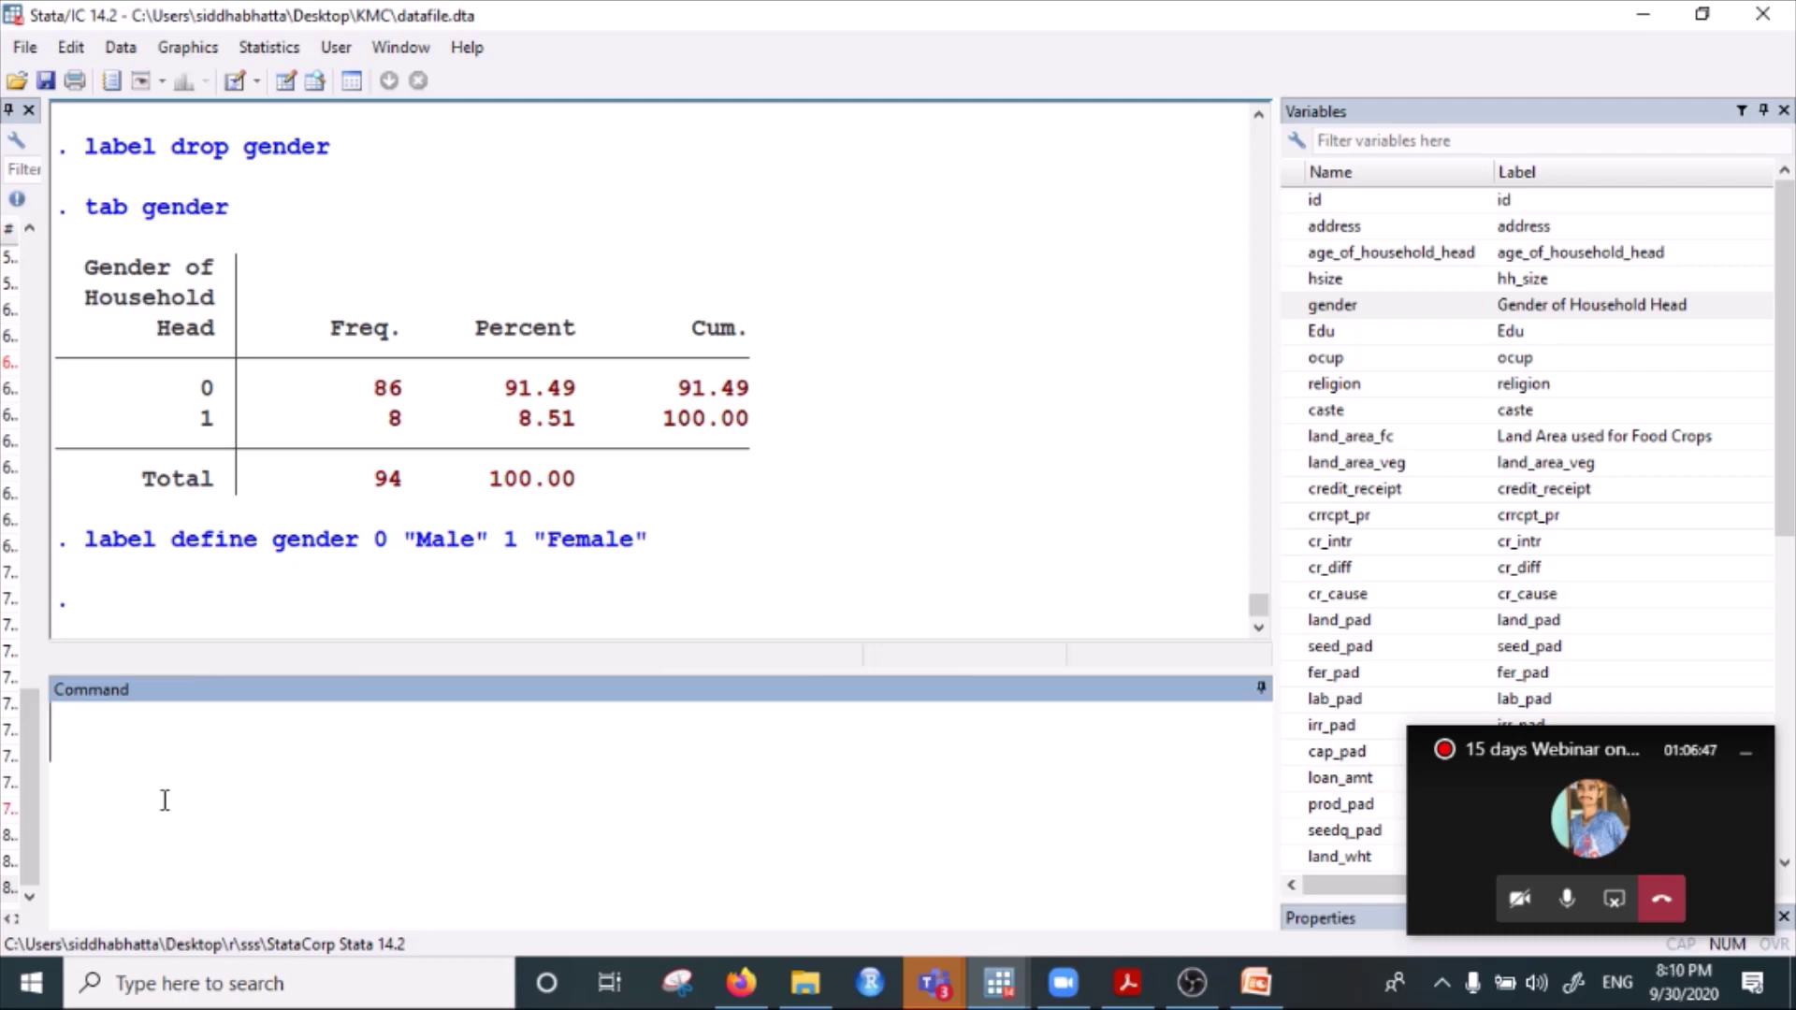
List the contents of the gender value label with the command label list gender.
text(label )
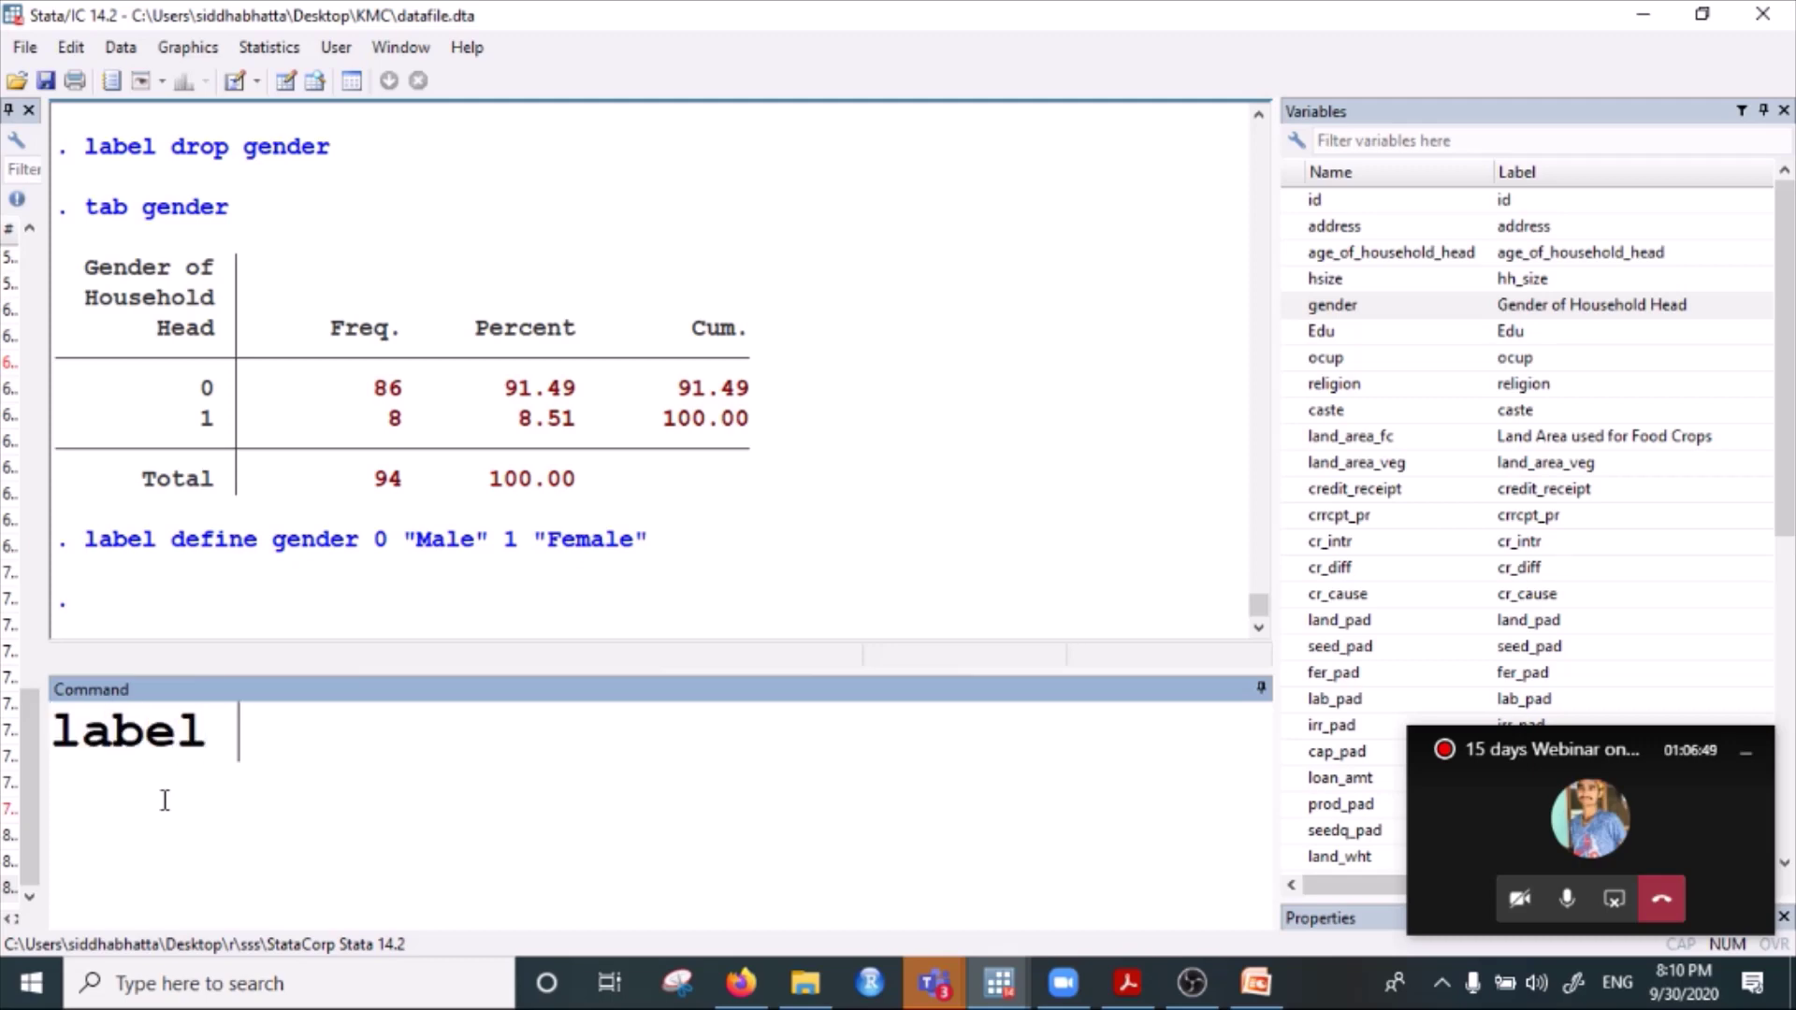
text(list )
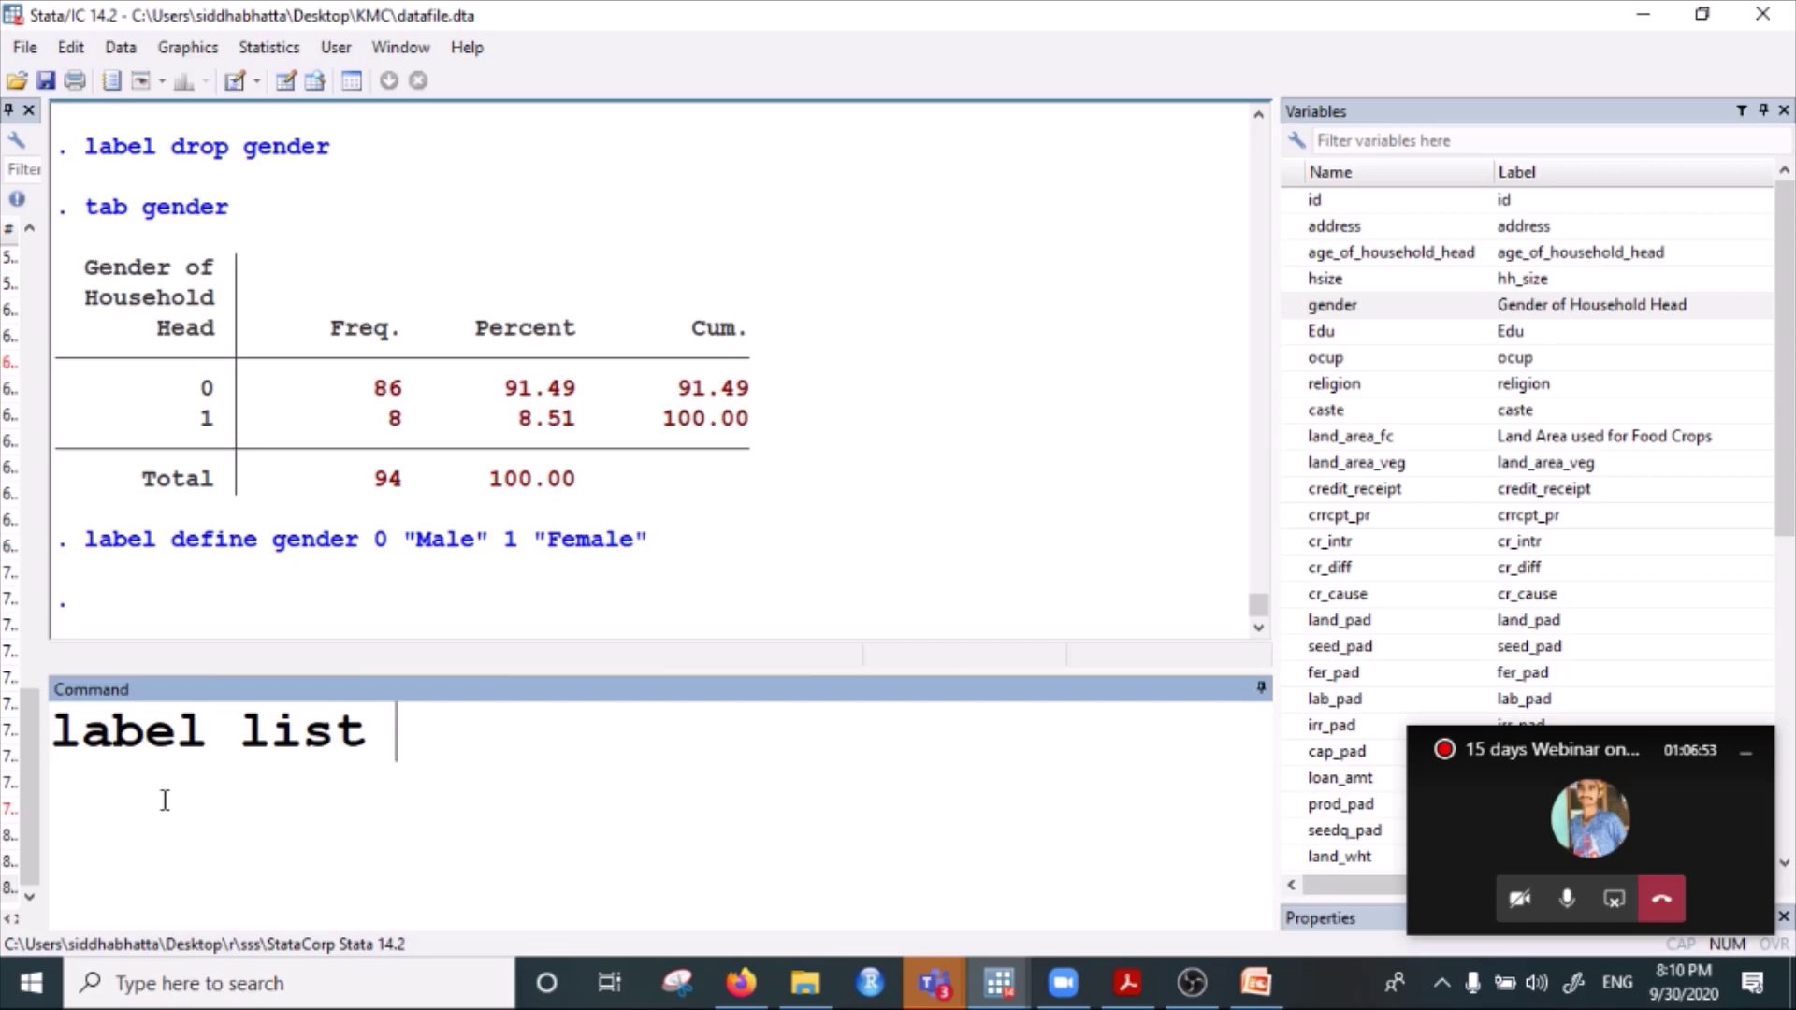
text(gender)
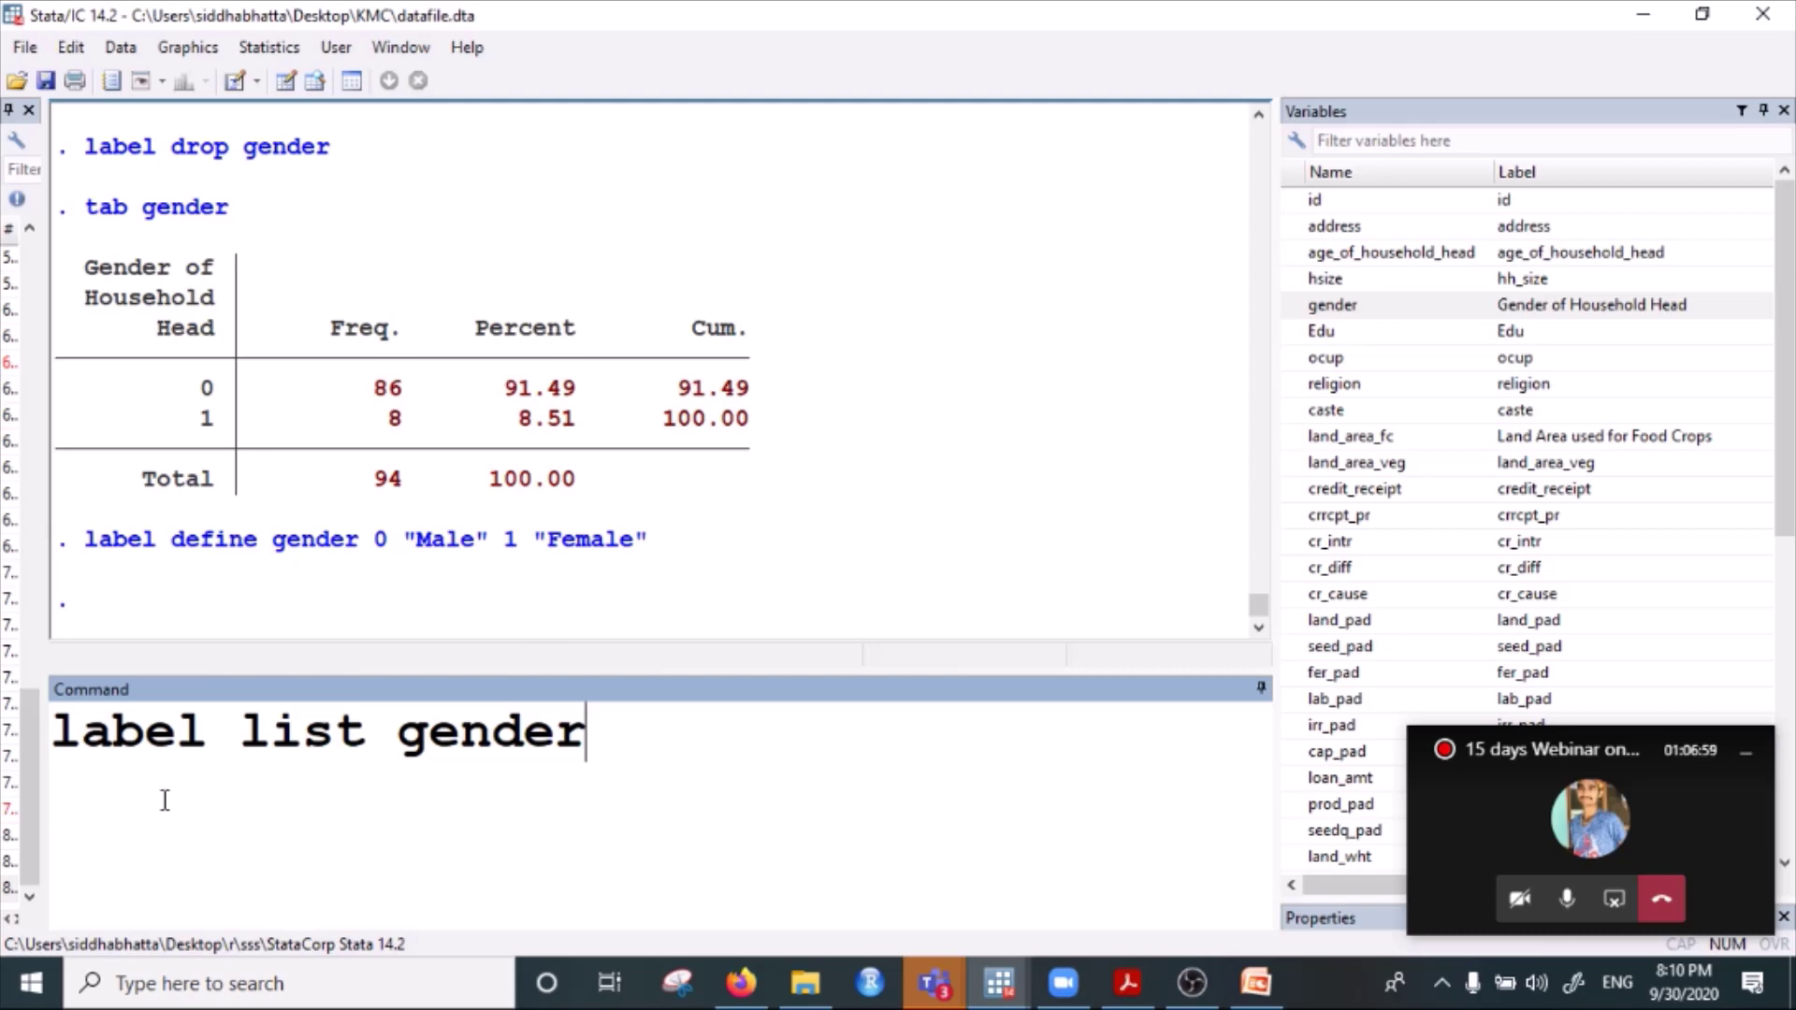
key(Return)
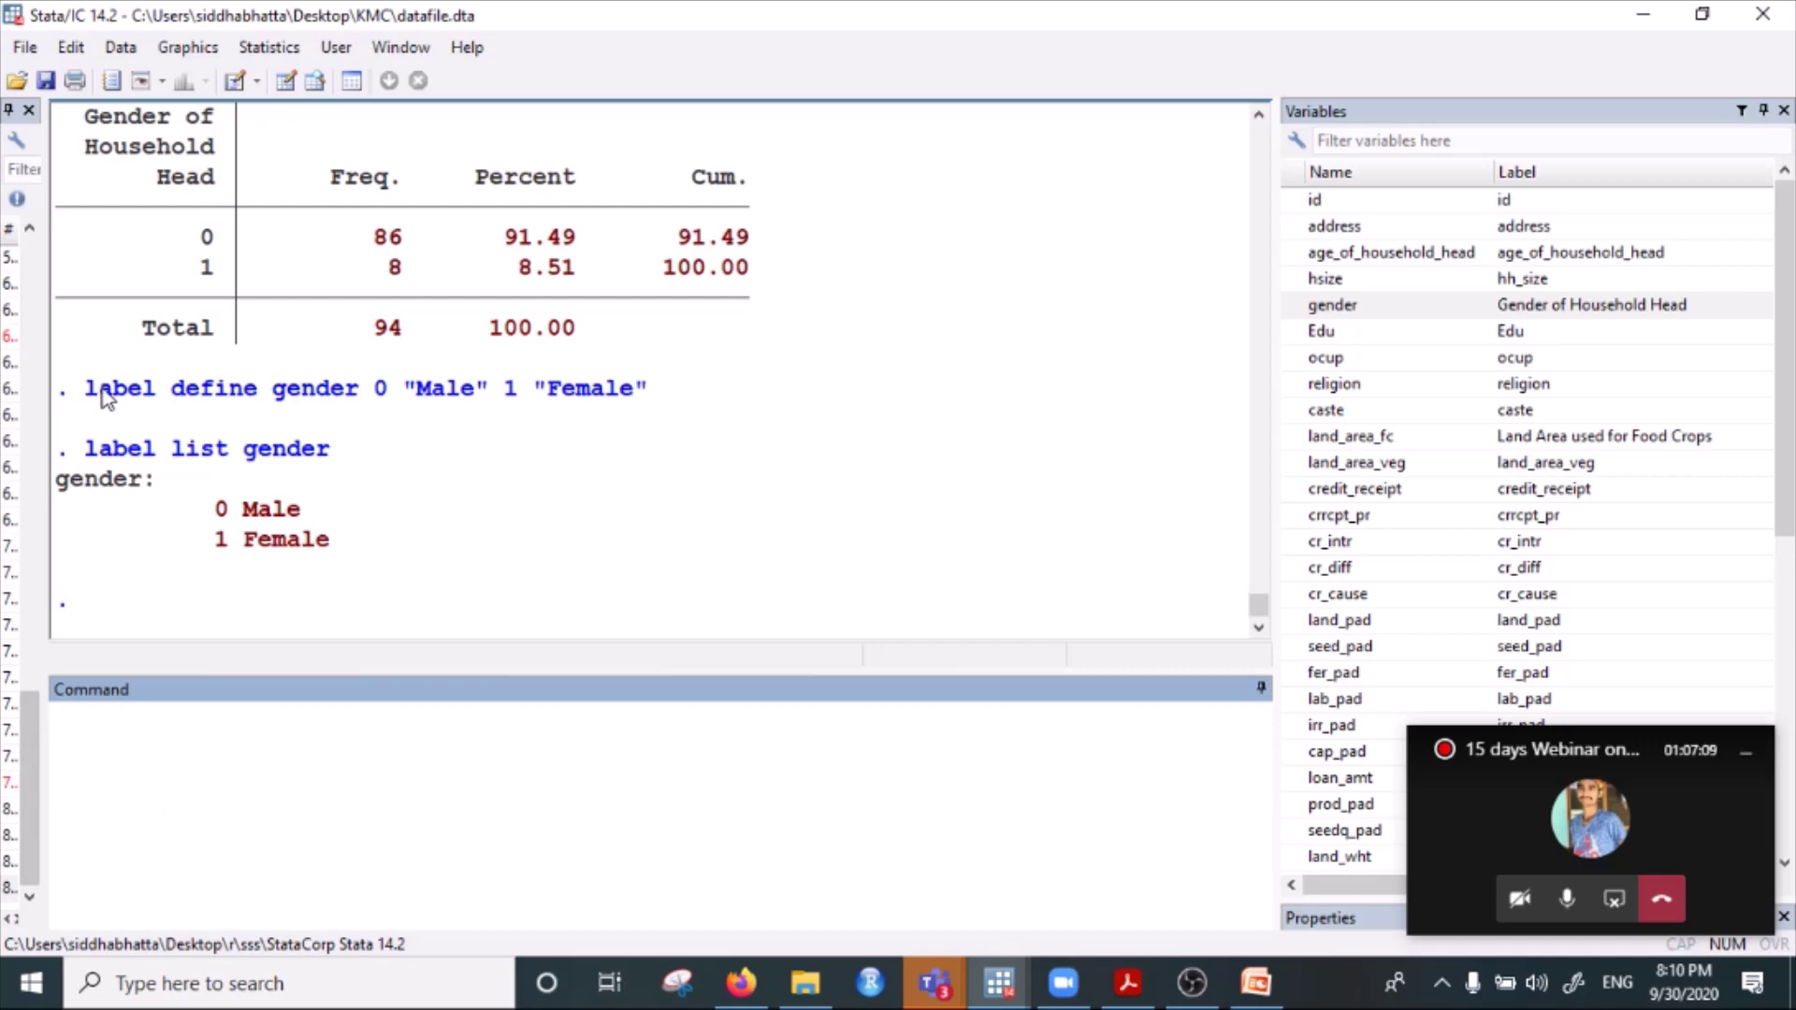
Copy the executed label define gender command from the results into the command line and place the cursor in its label name.
drag(89, 391, 685, 422)
key(ctrl+c)
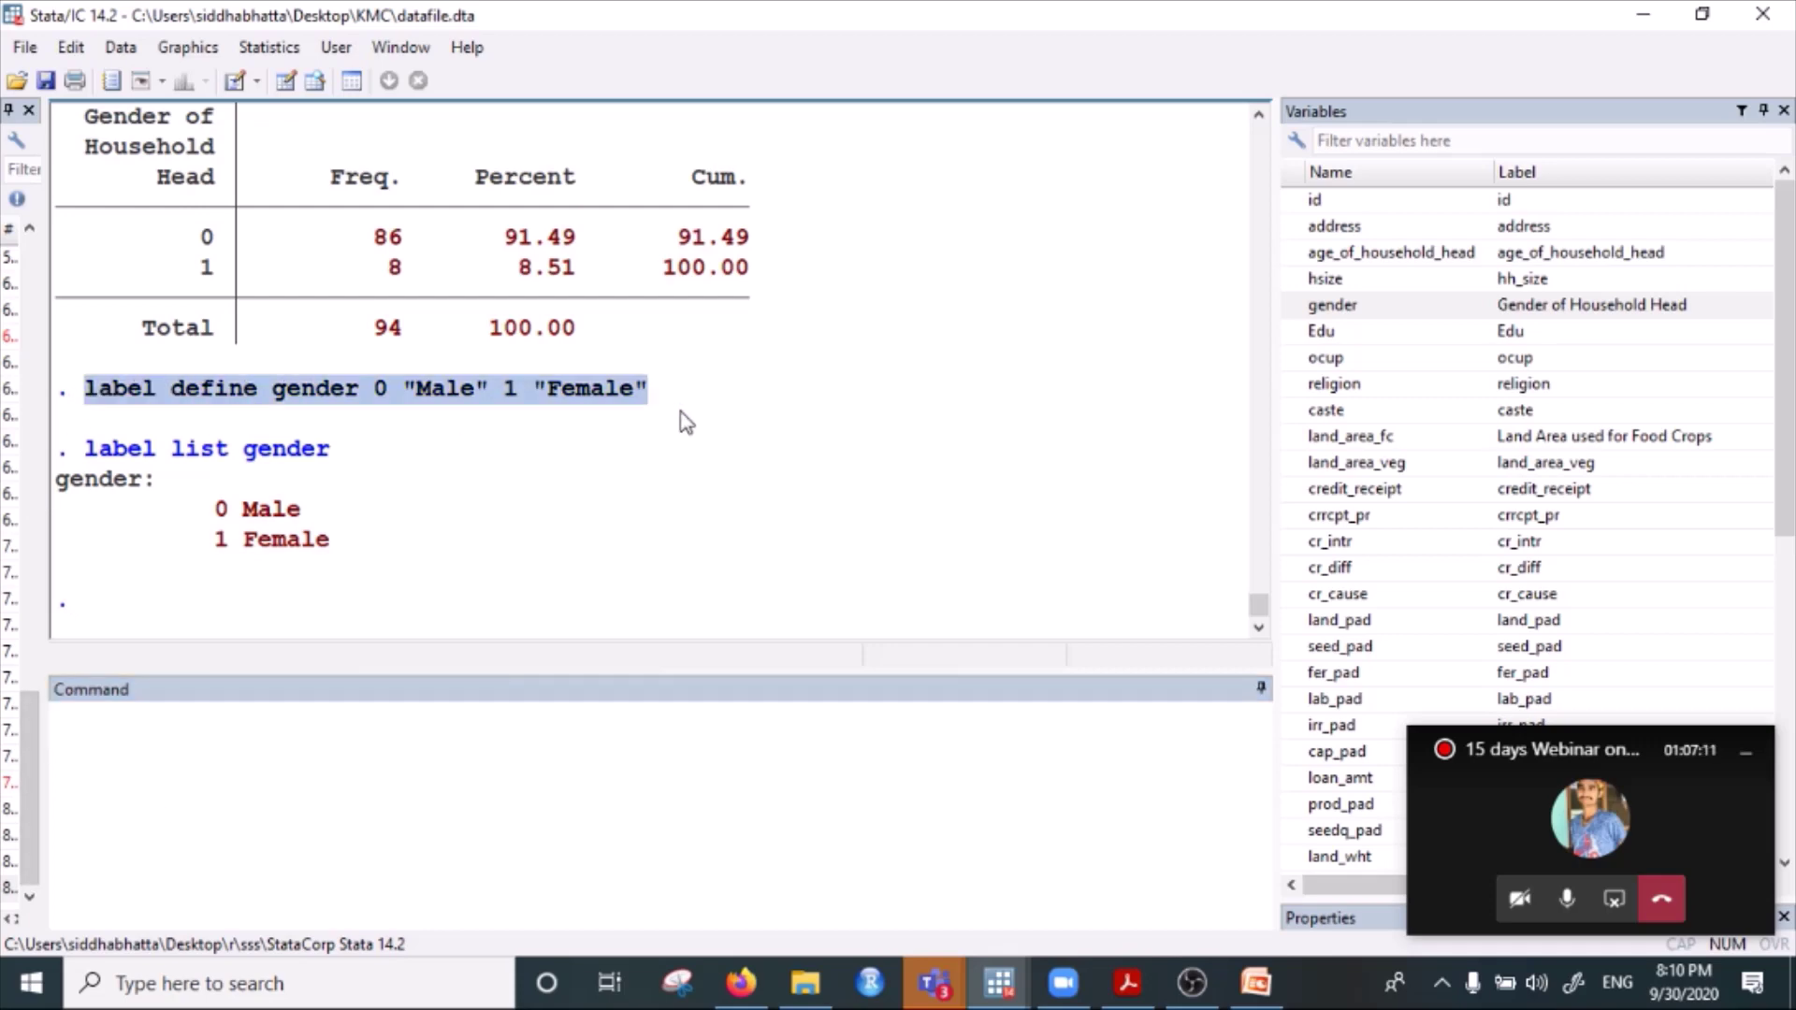
click(117, 746)
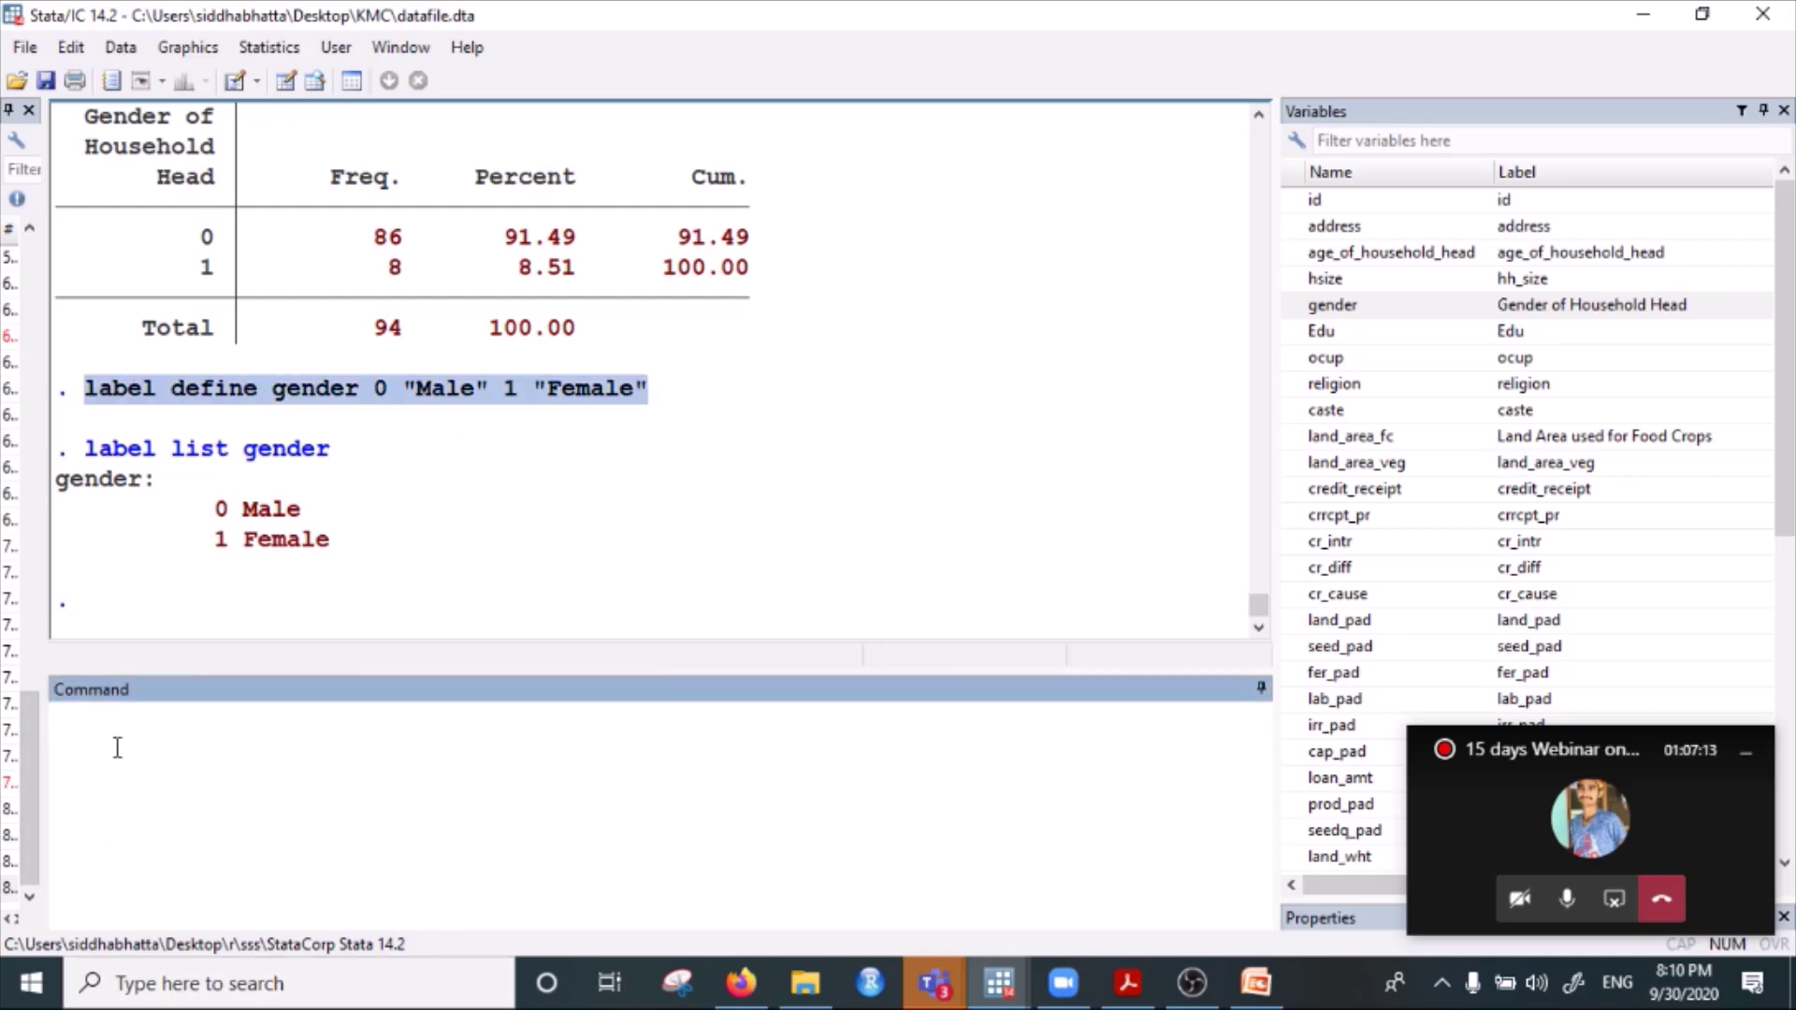
key(ctrl+v)
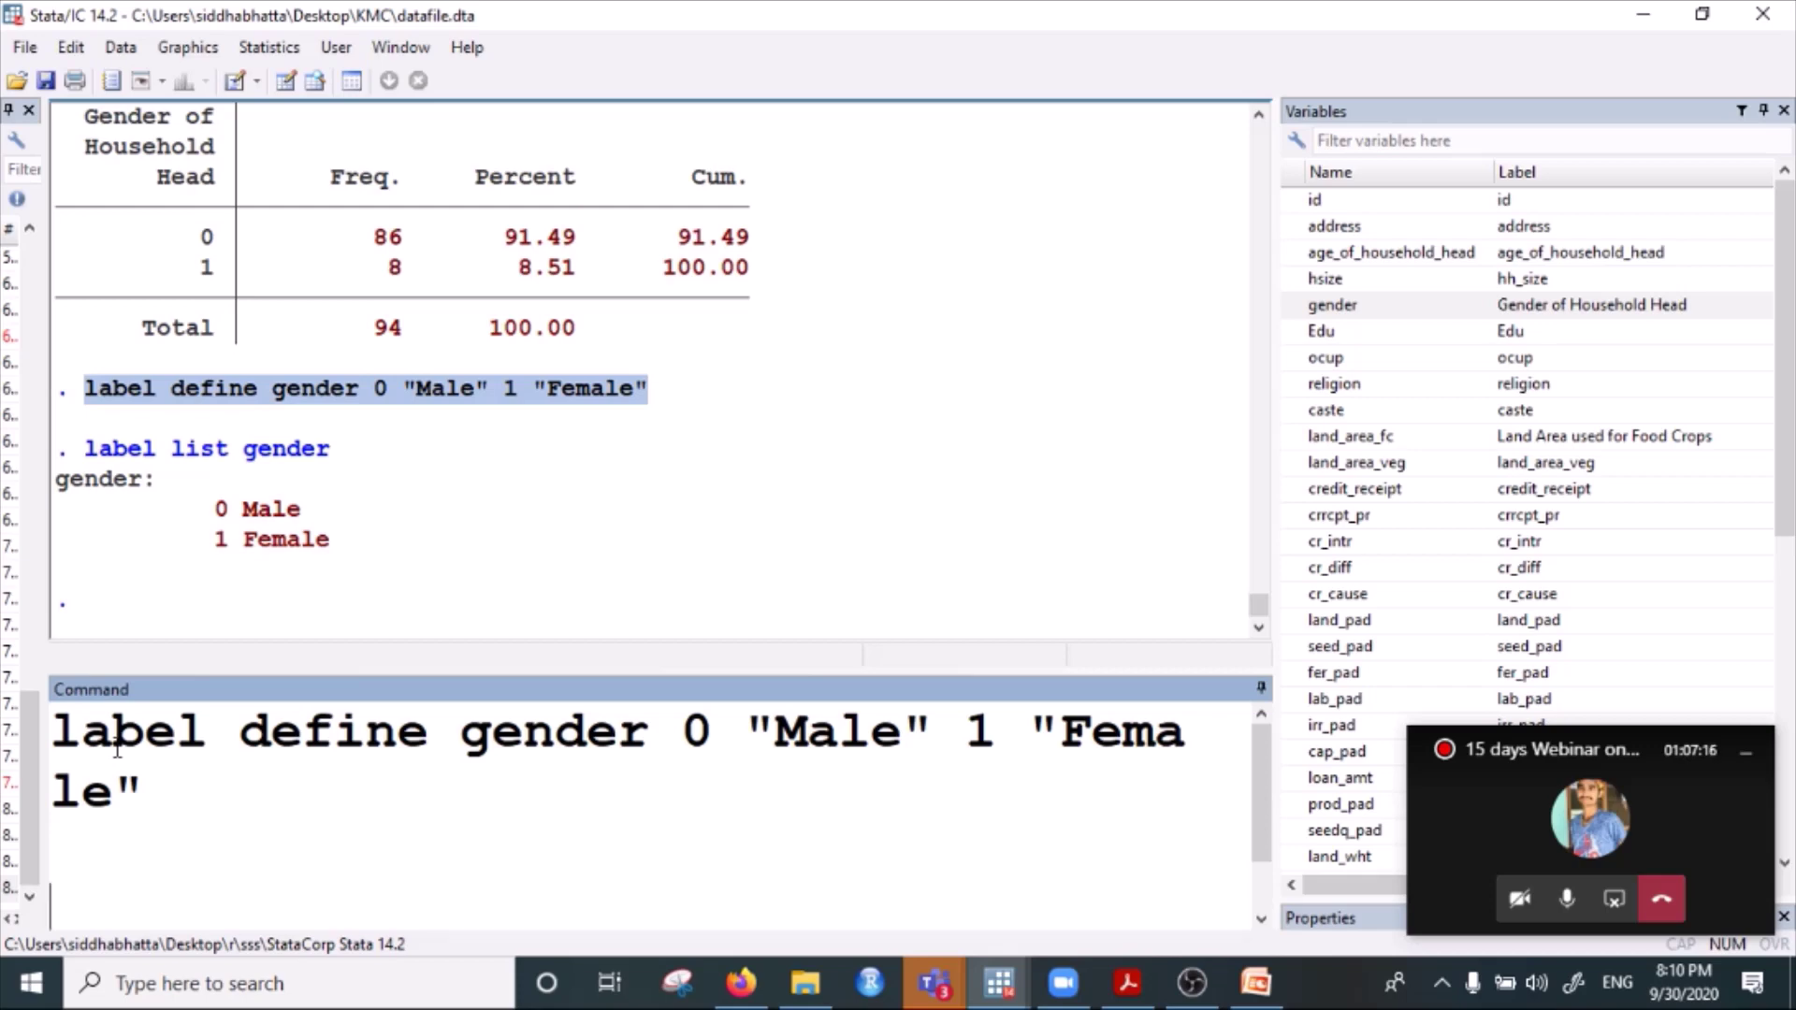
drag(488, 734, 653, 739)
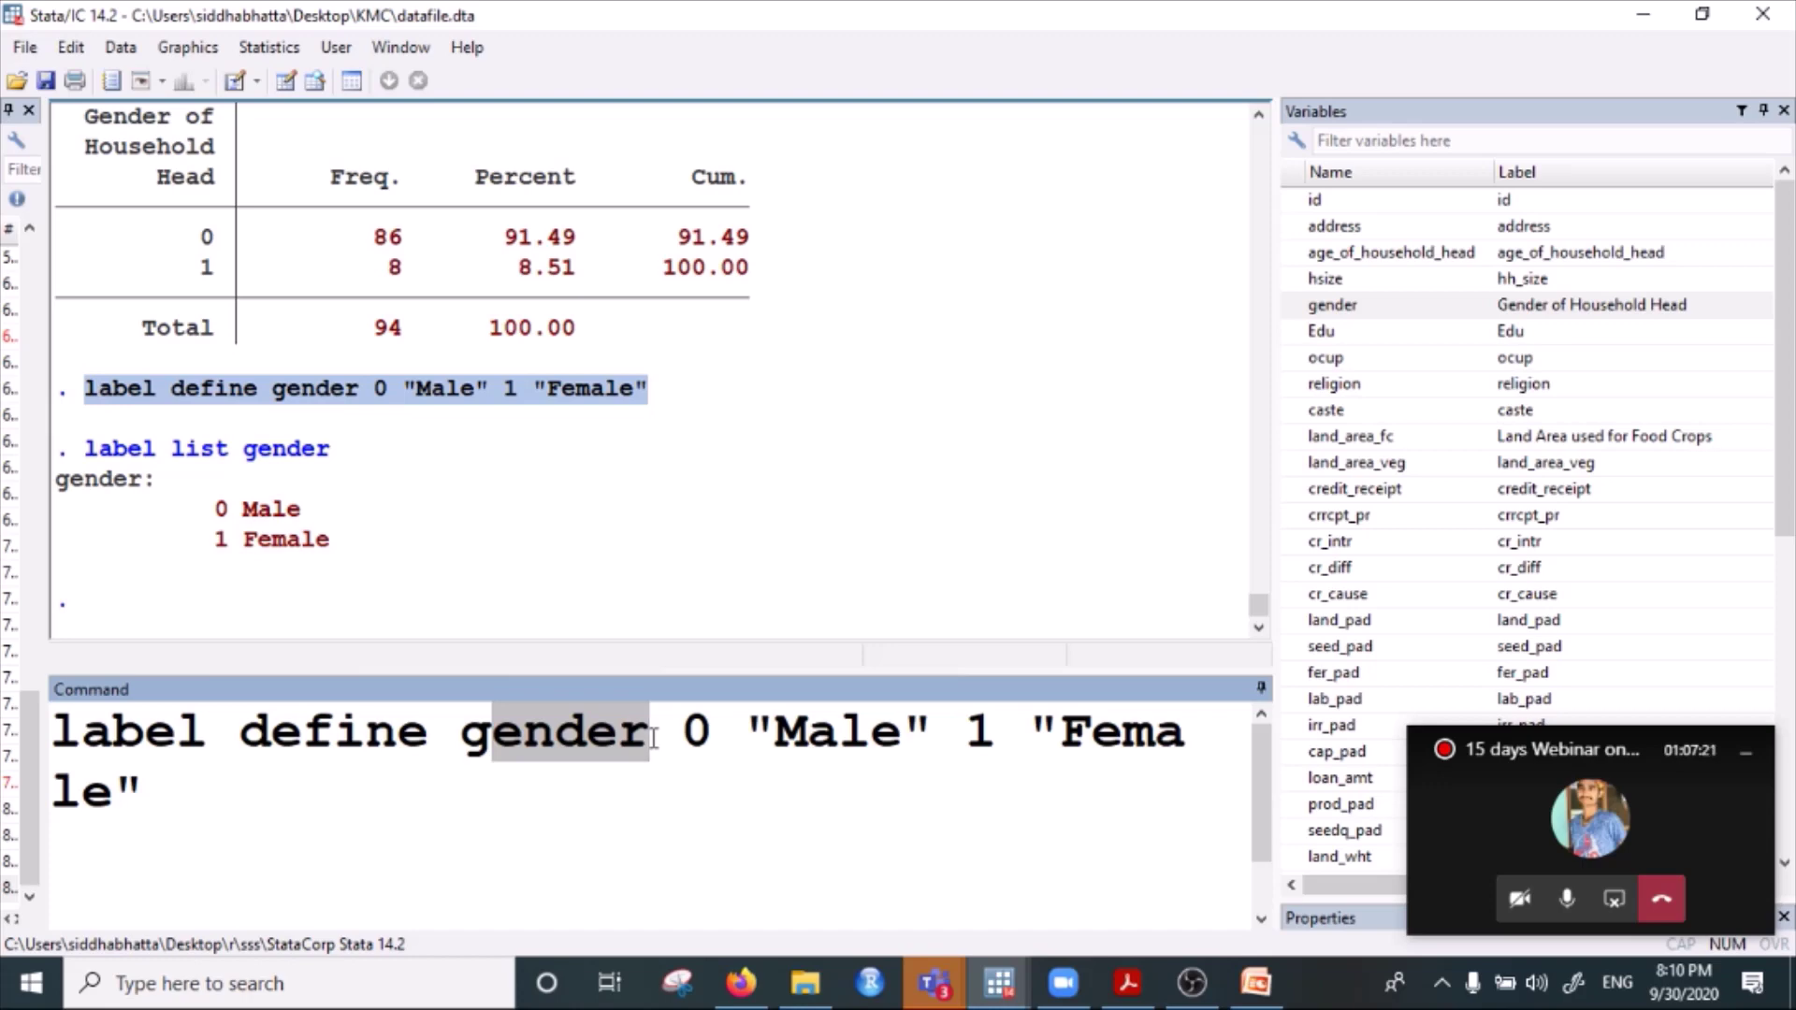
click(619, 739)
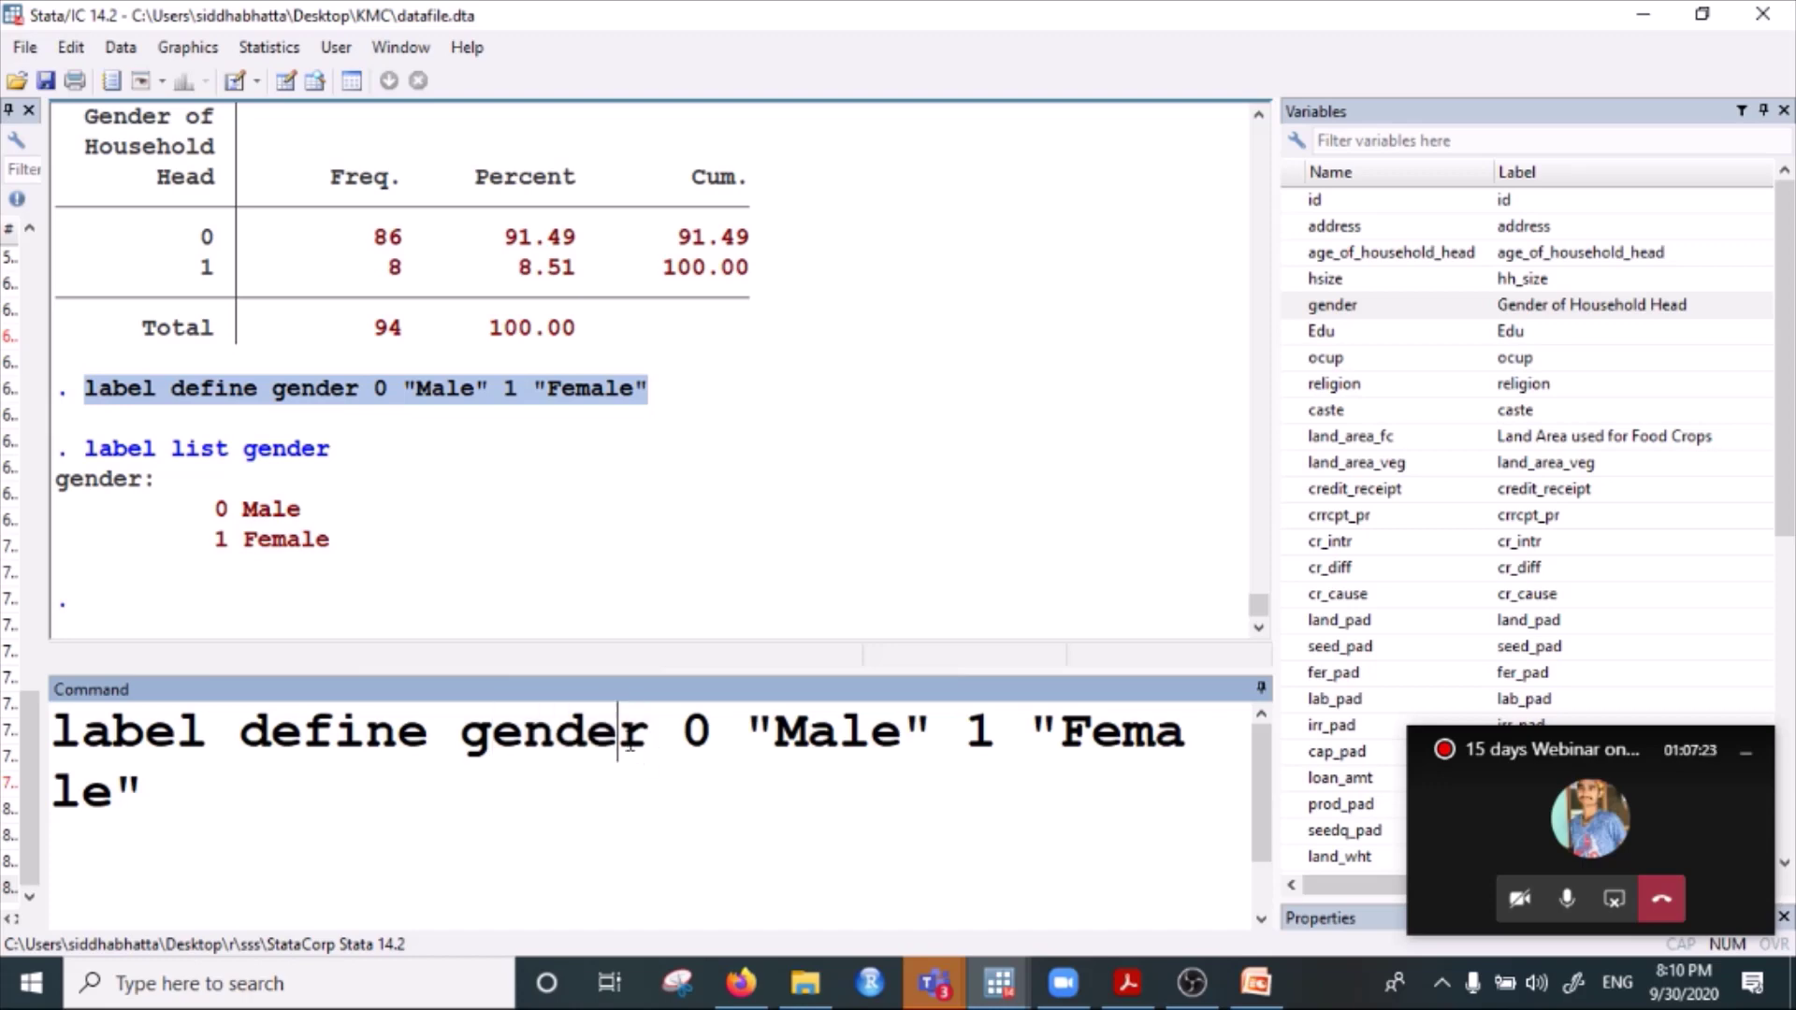
Try to define the value label gender again with 0 as "Male" and 1 as "Female".
drag(681, 733, 713, 733)
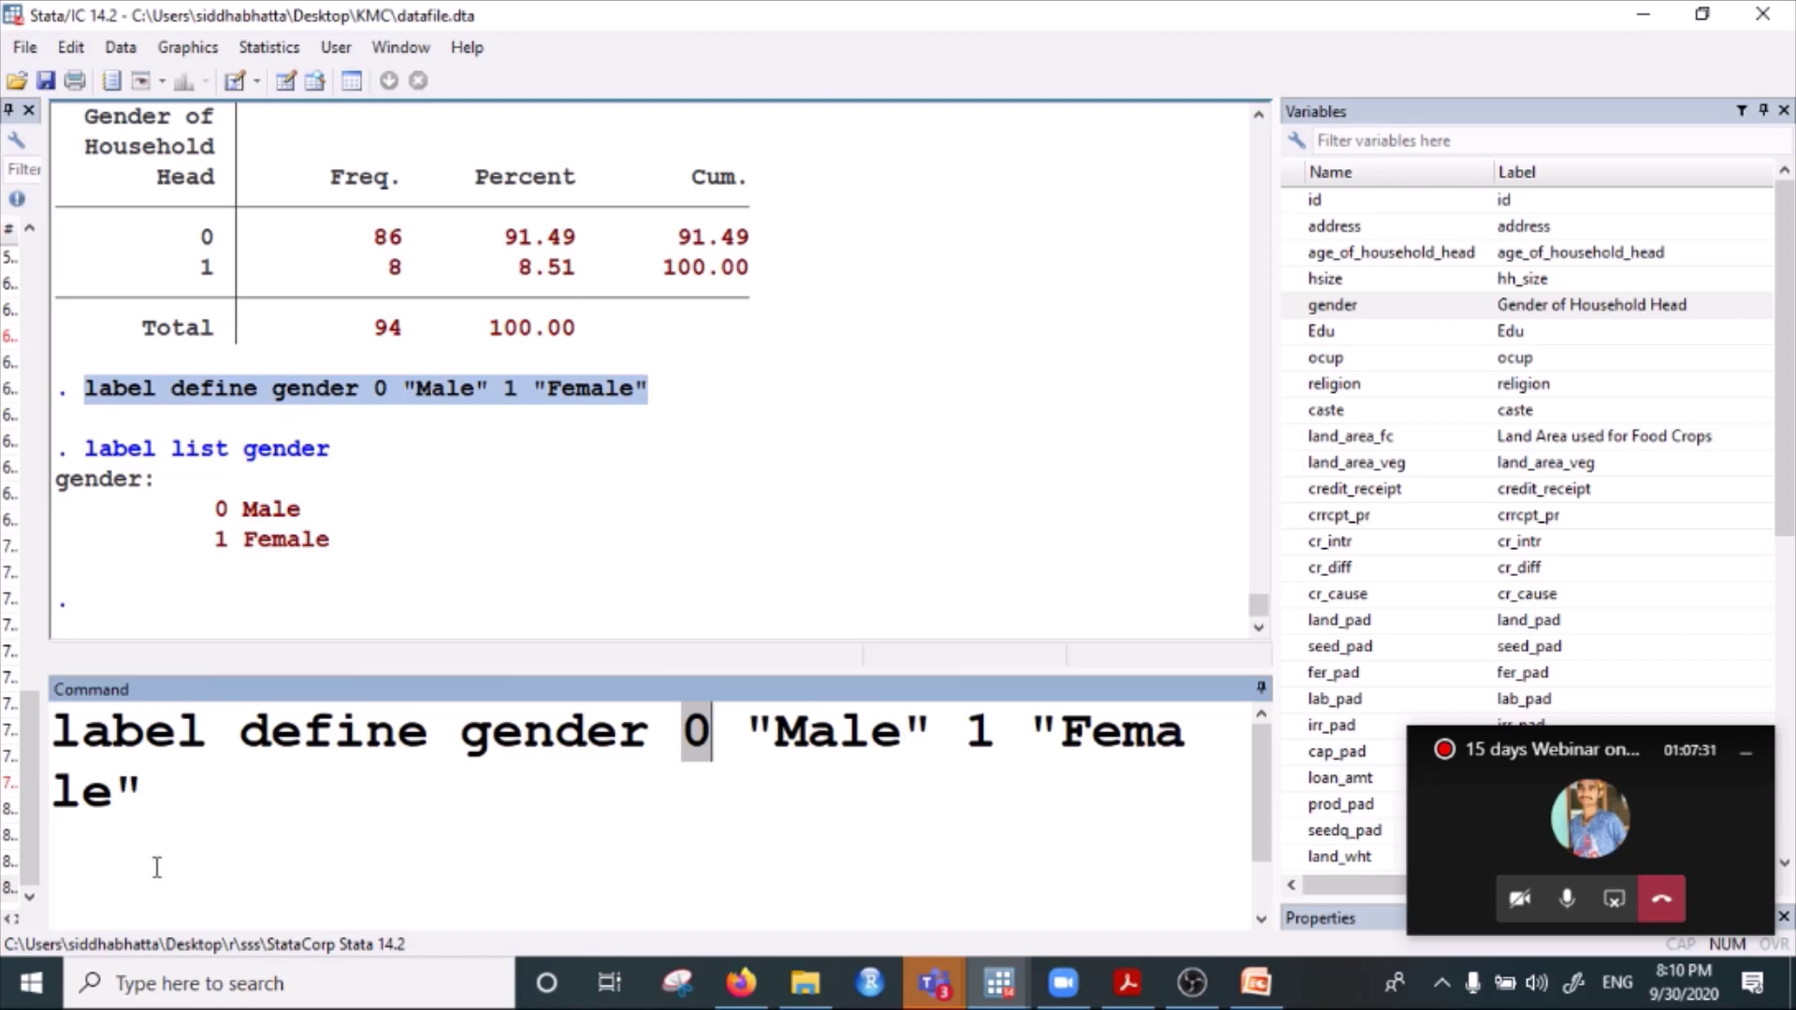
click(203, 778)
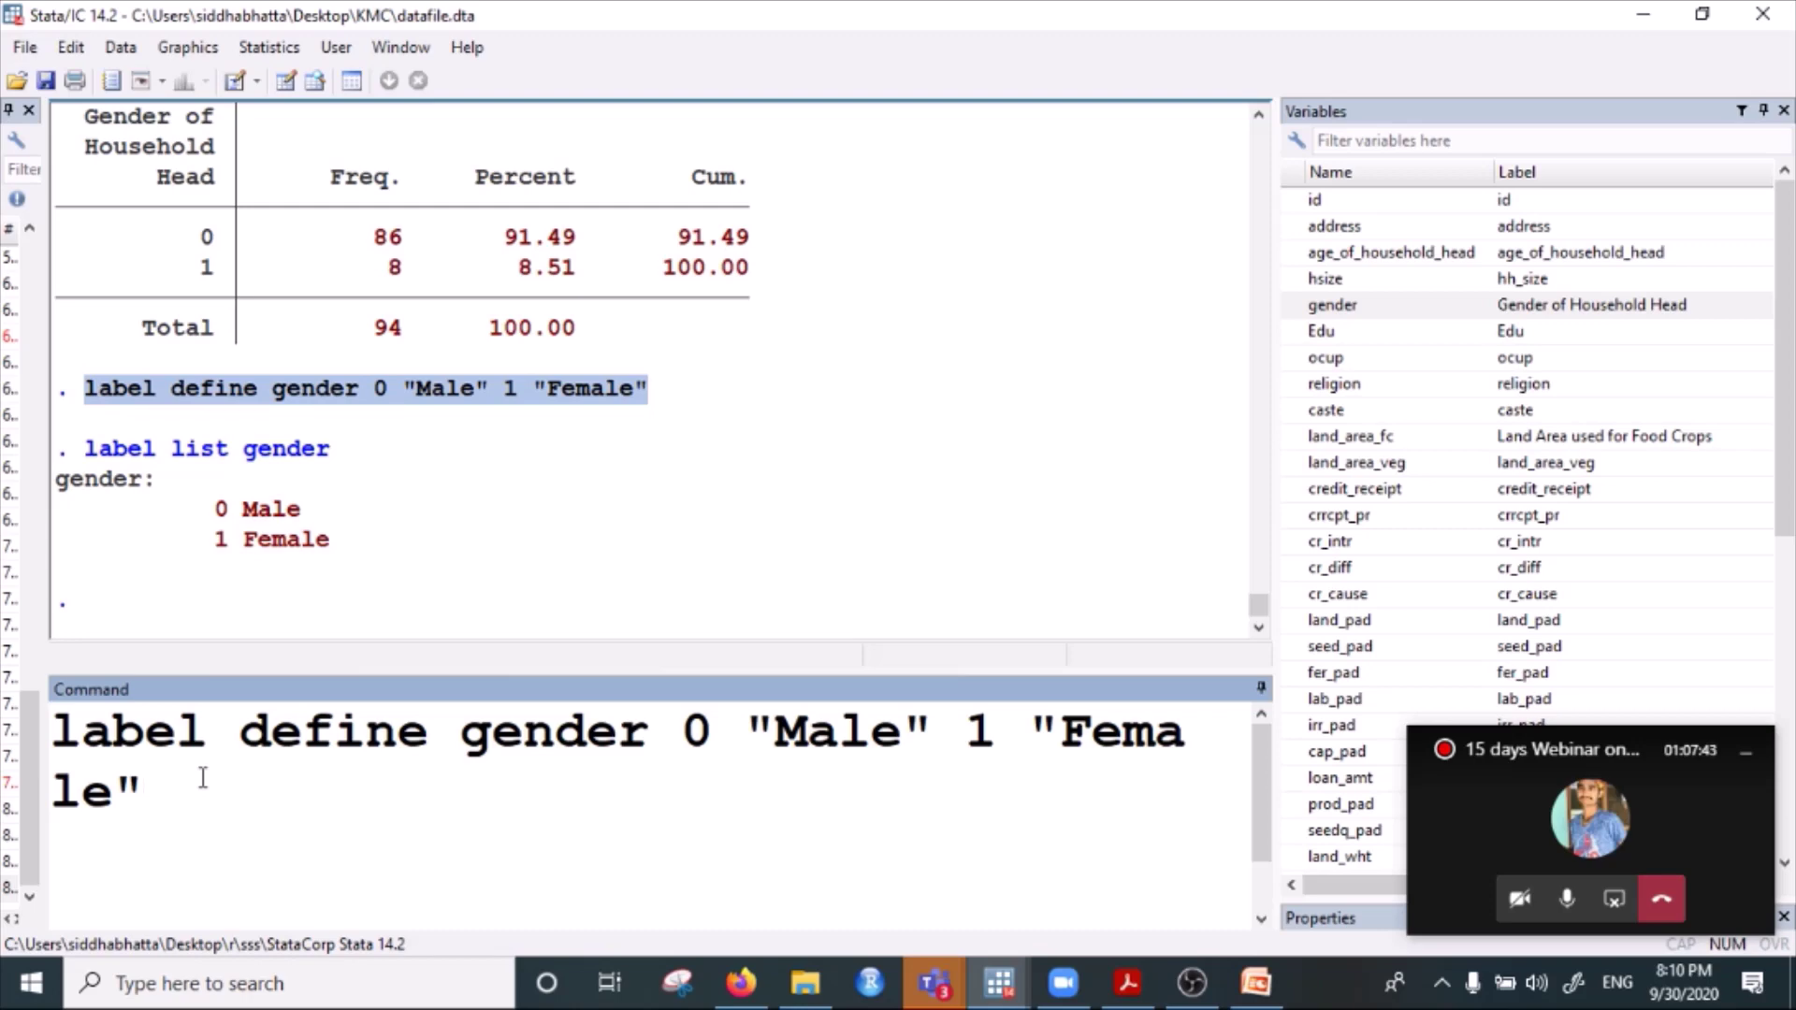
key(Return)
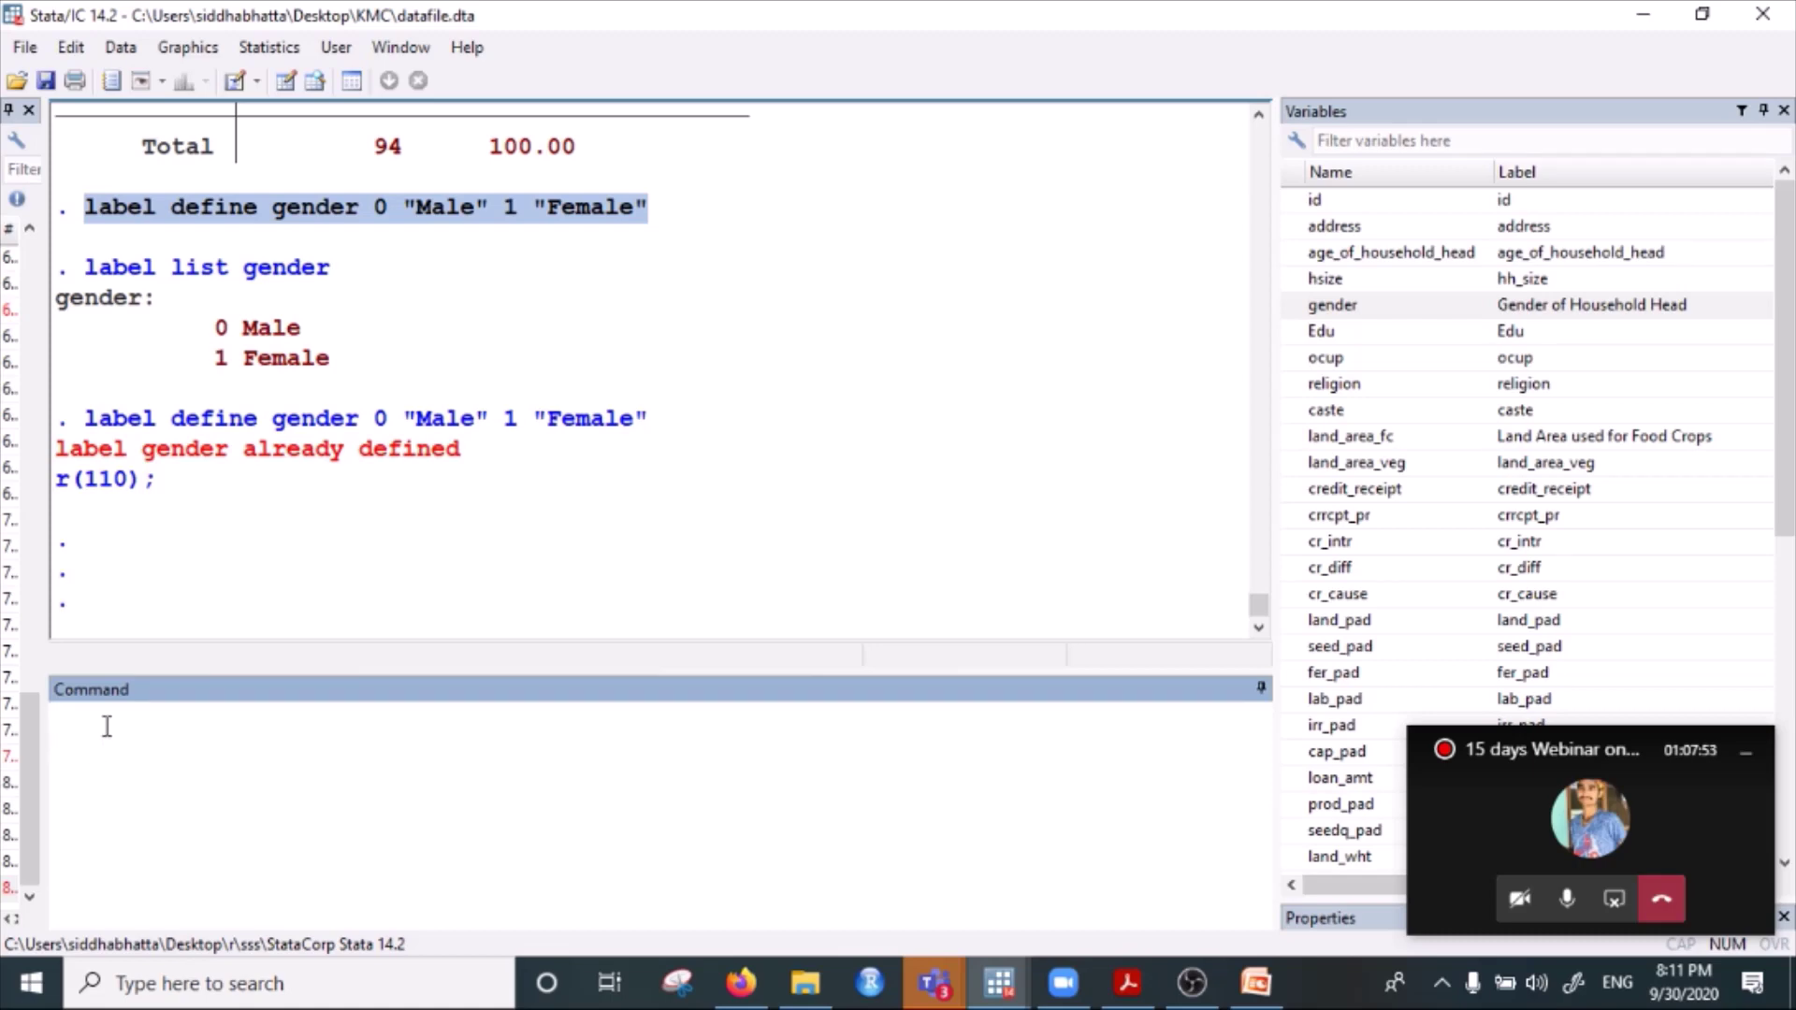
Attach the value label gender to the gender variable with the label values command.
text(label )
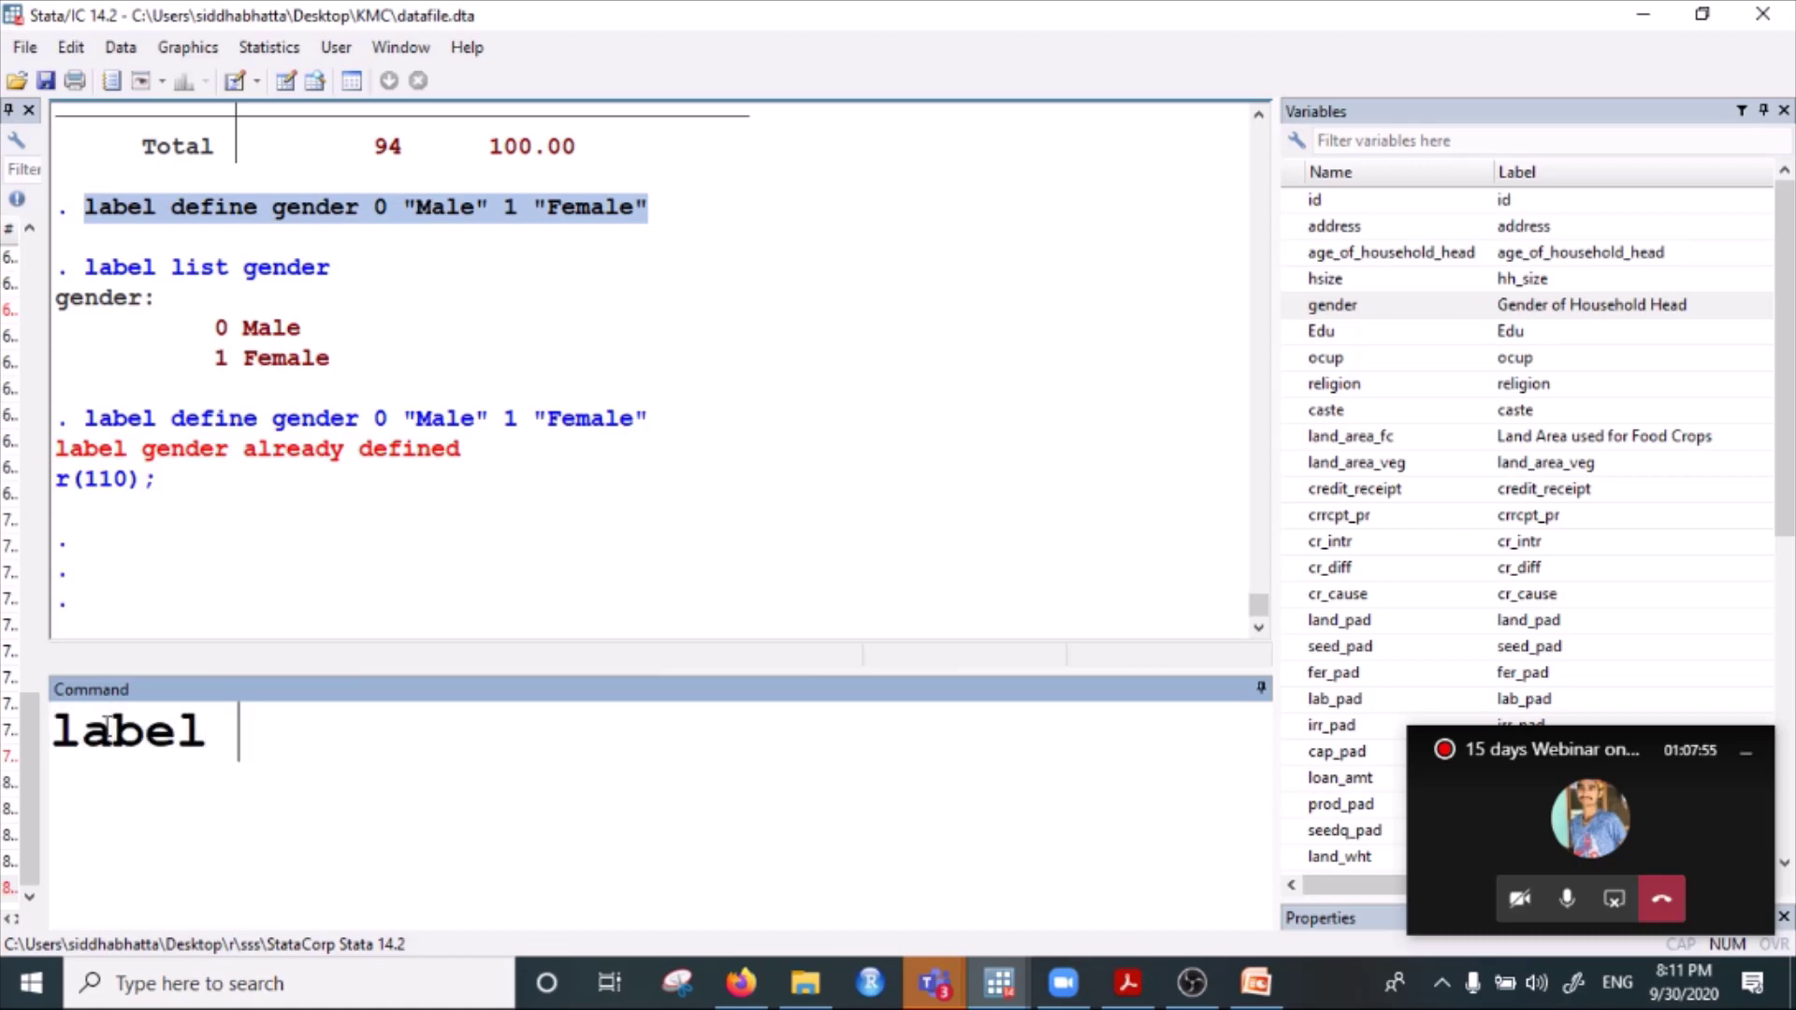
text(values)
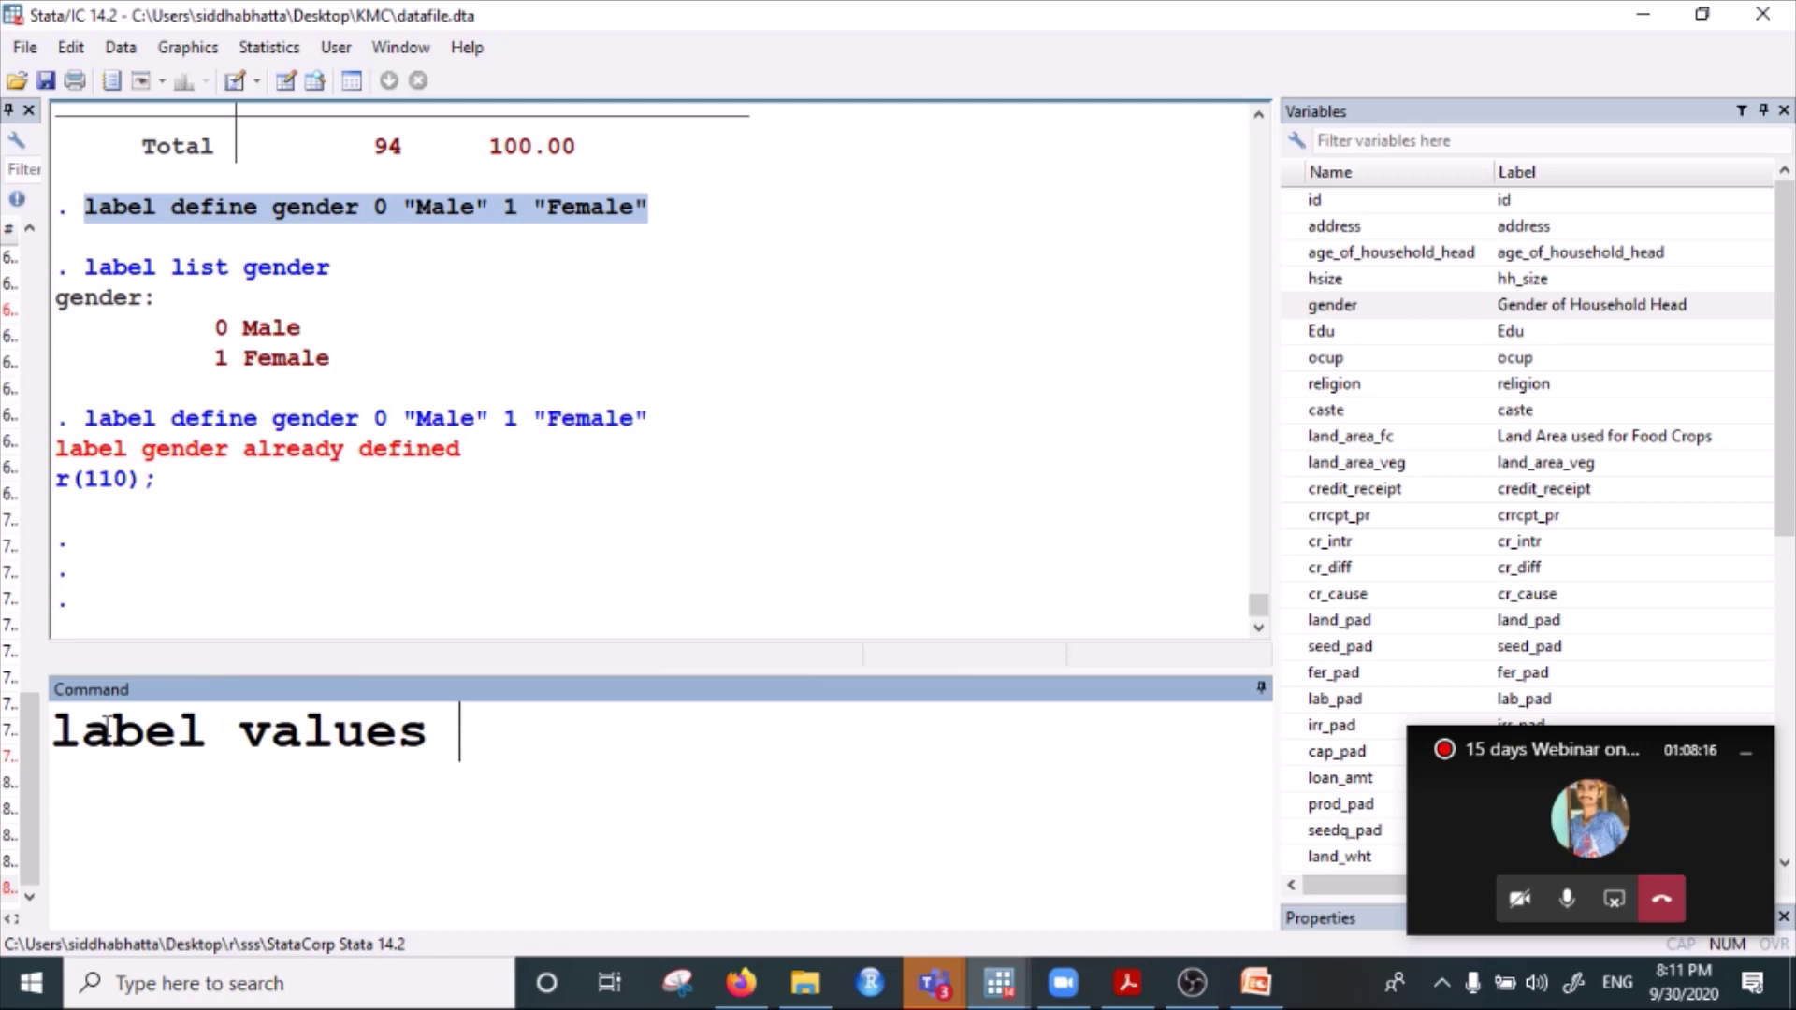
text(gender gende)
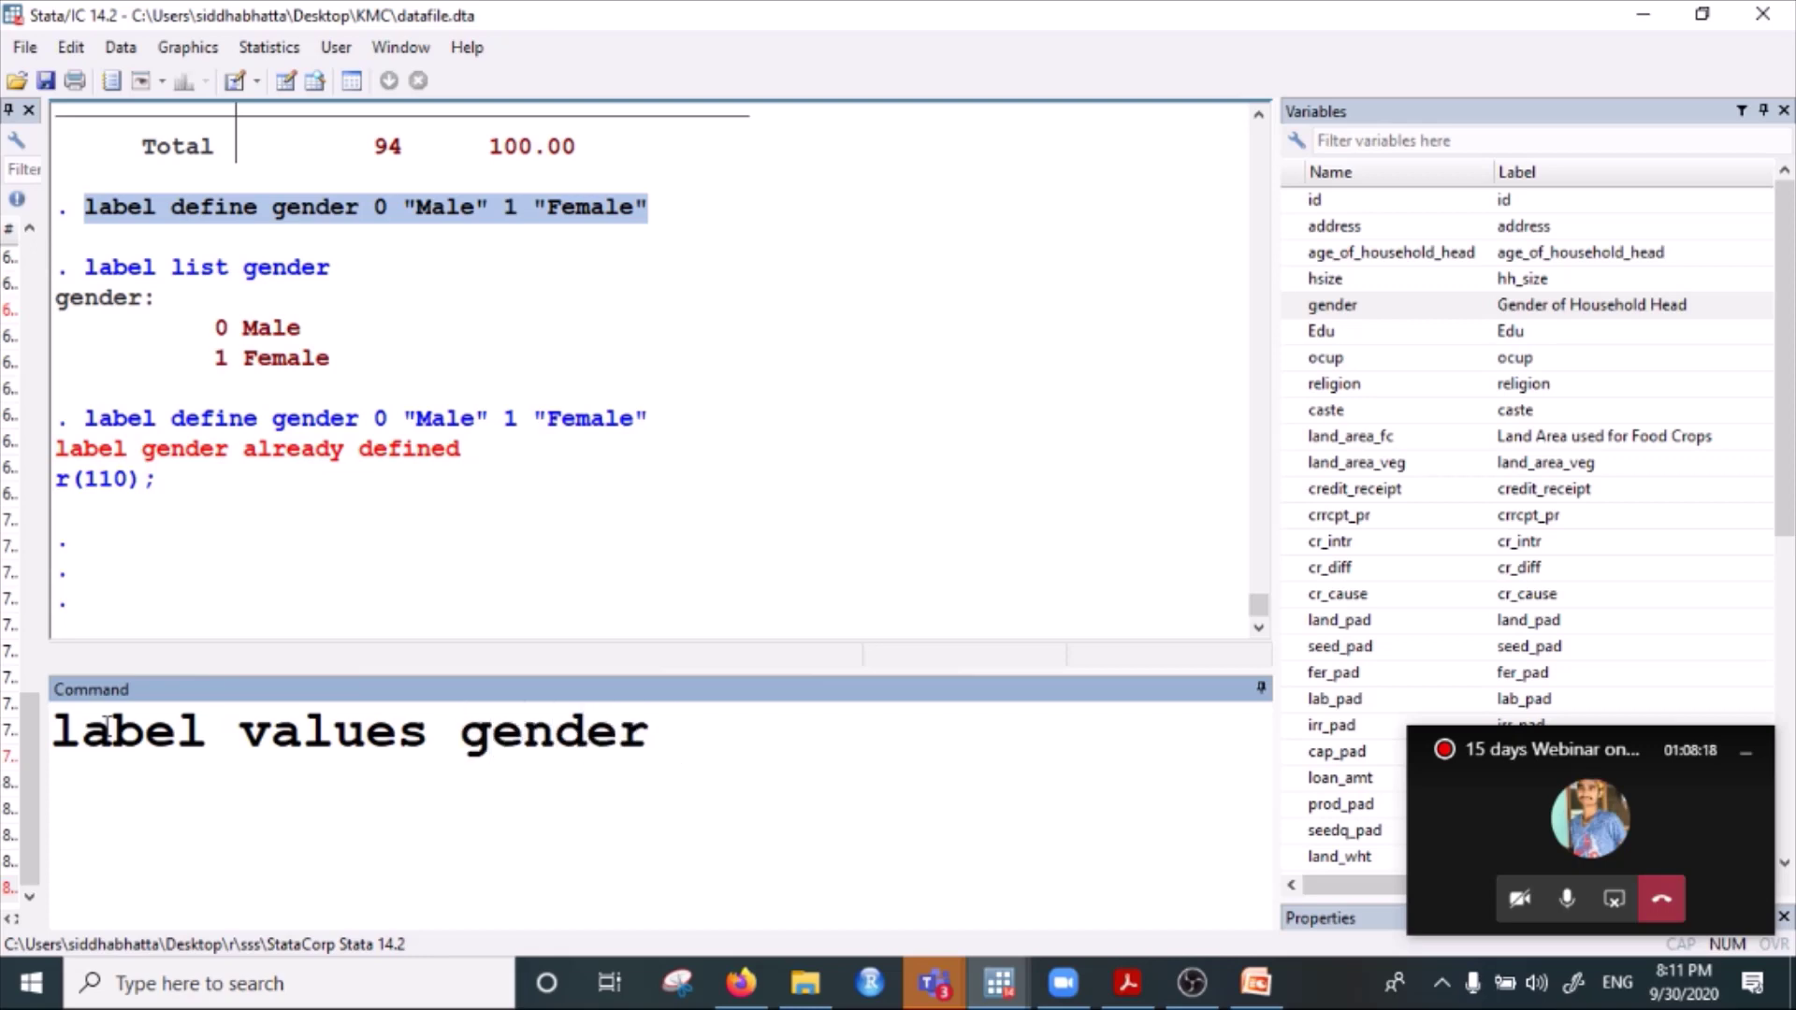
text(r)
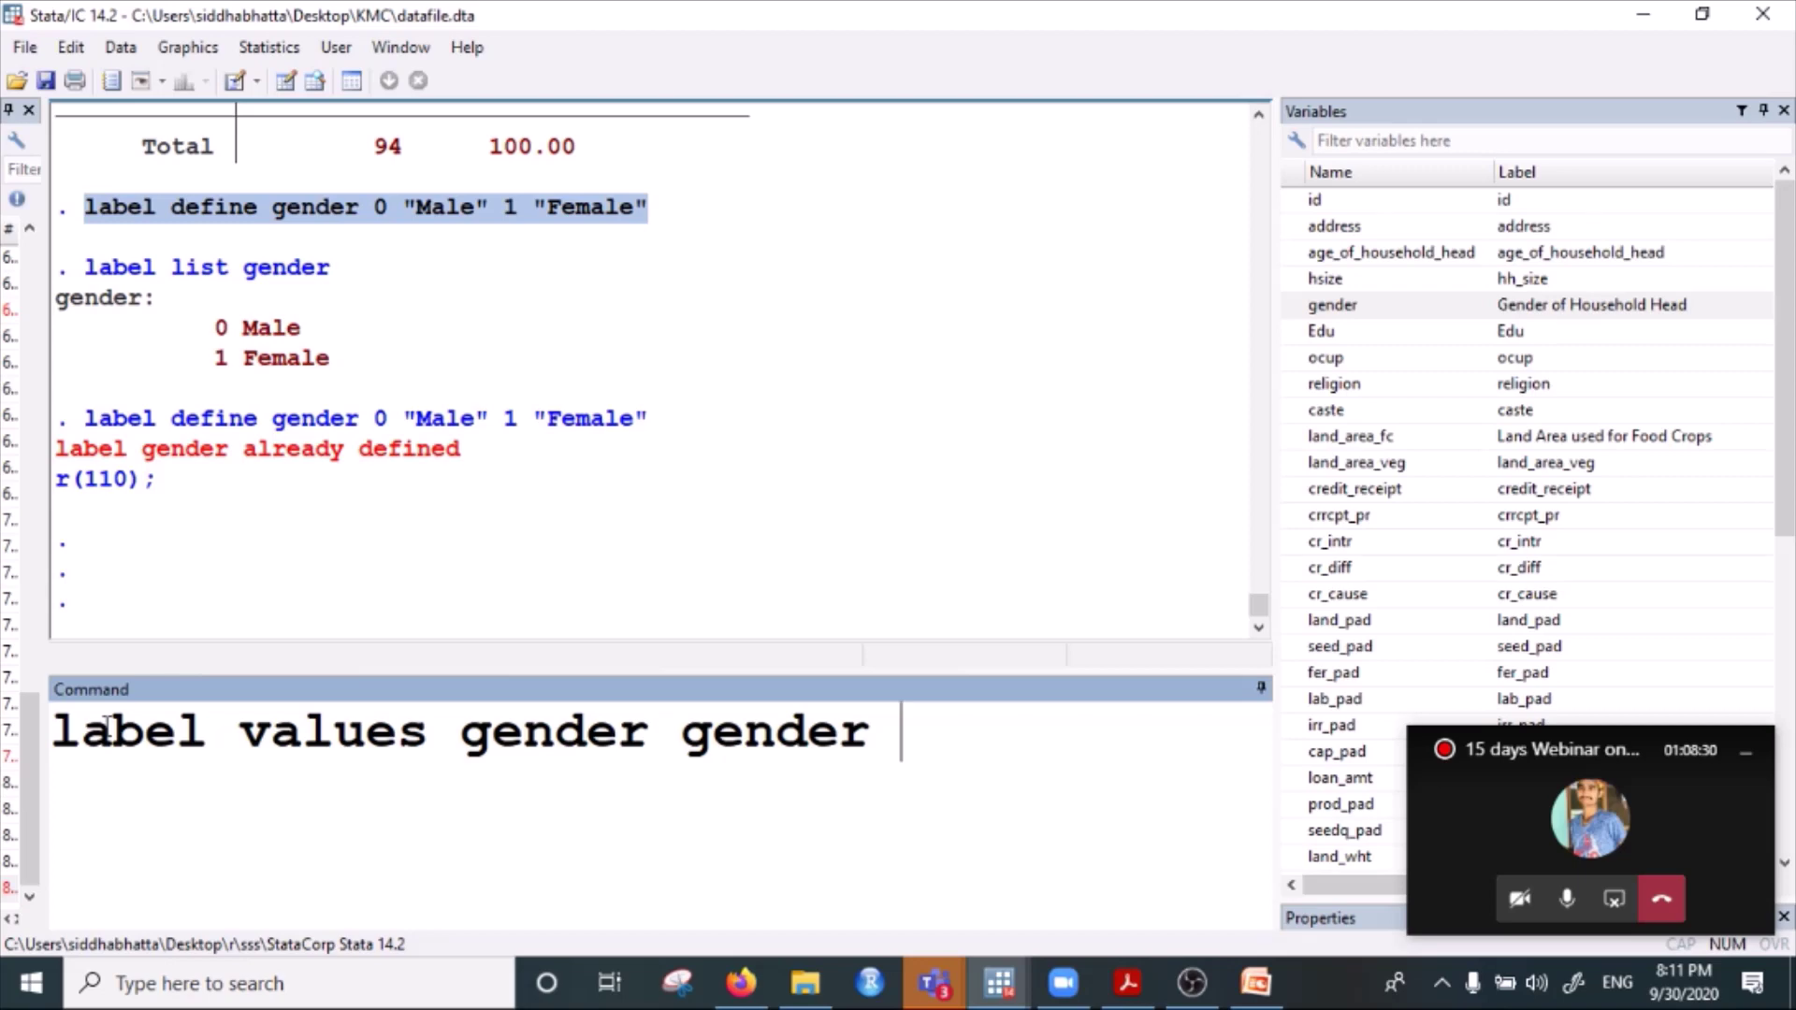
key(Return)
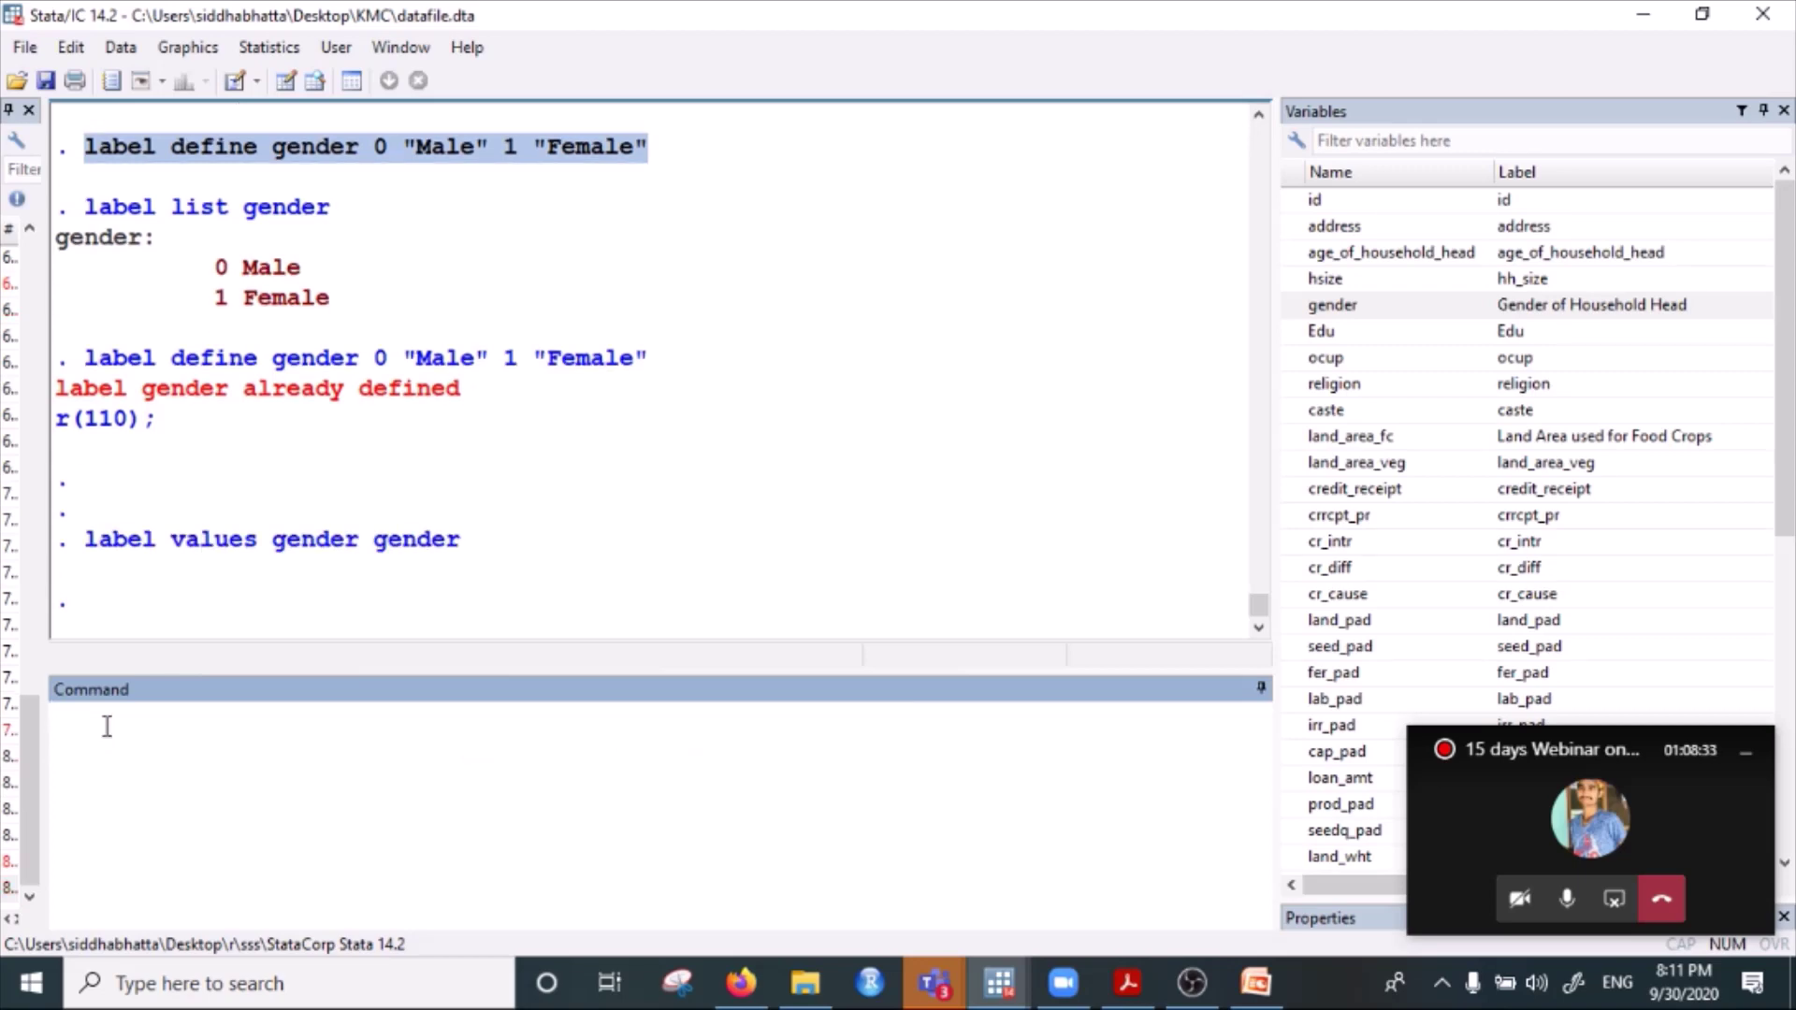
Tabulate the gender variable to check its category labels.
text(tab)
double_click(1324, 305)
click(585, 721)
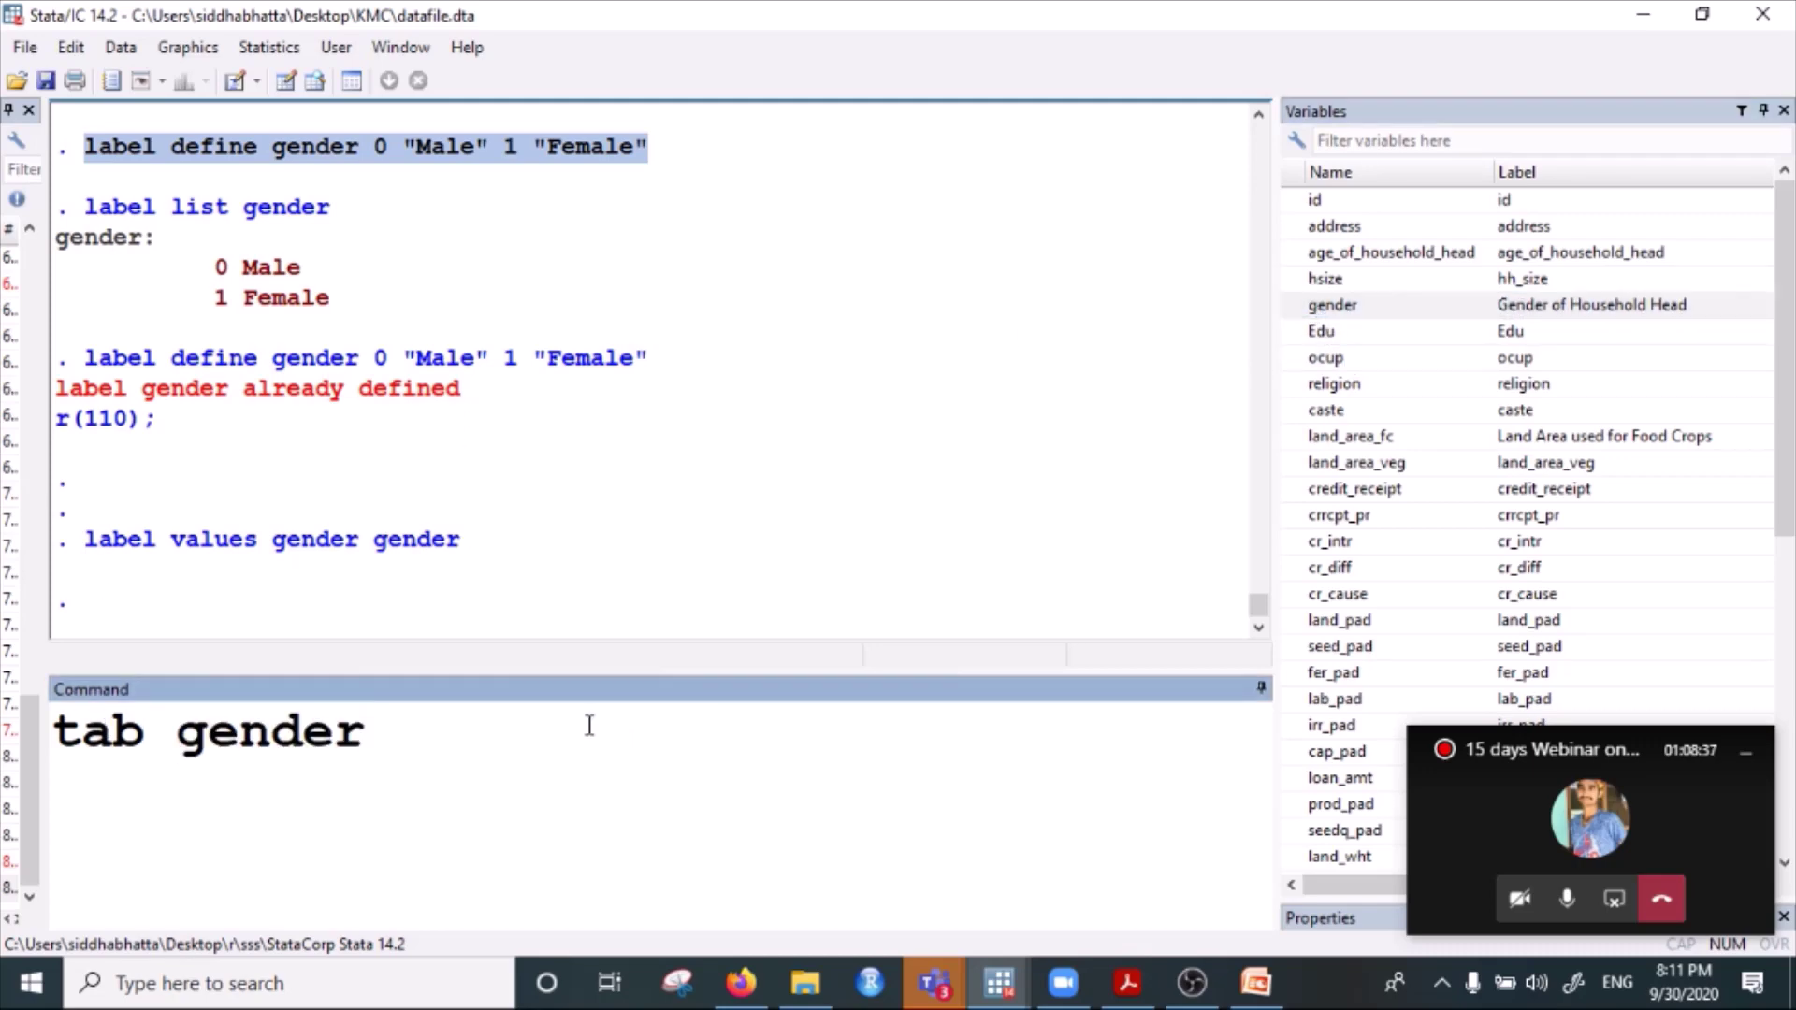
key(Return)
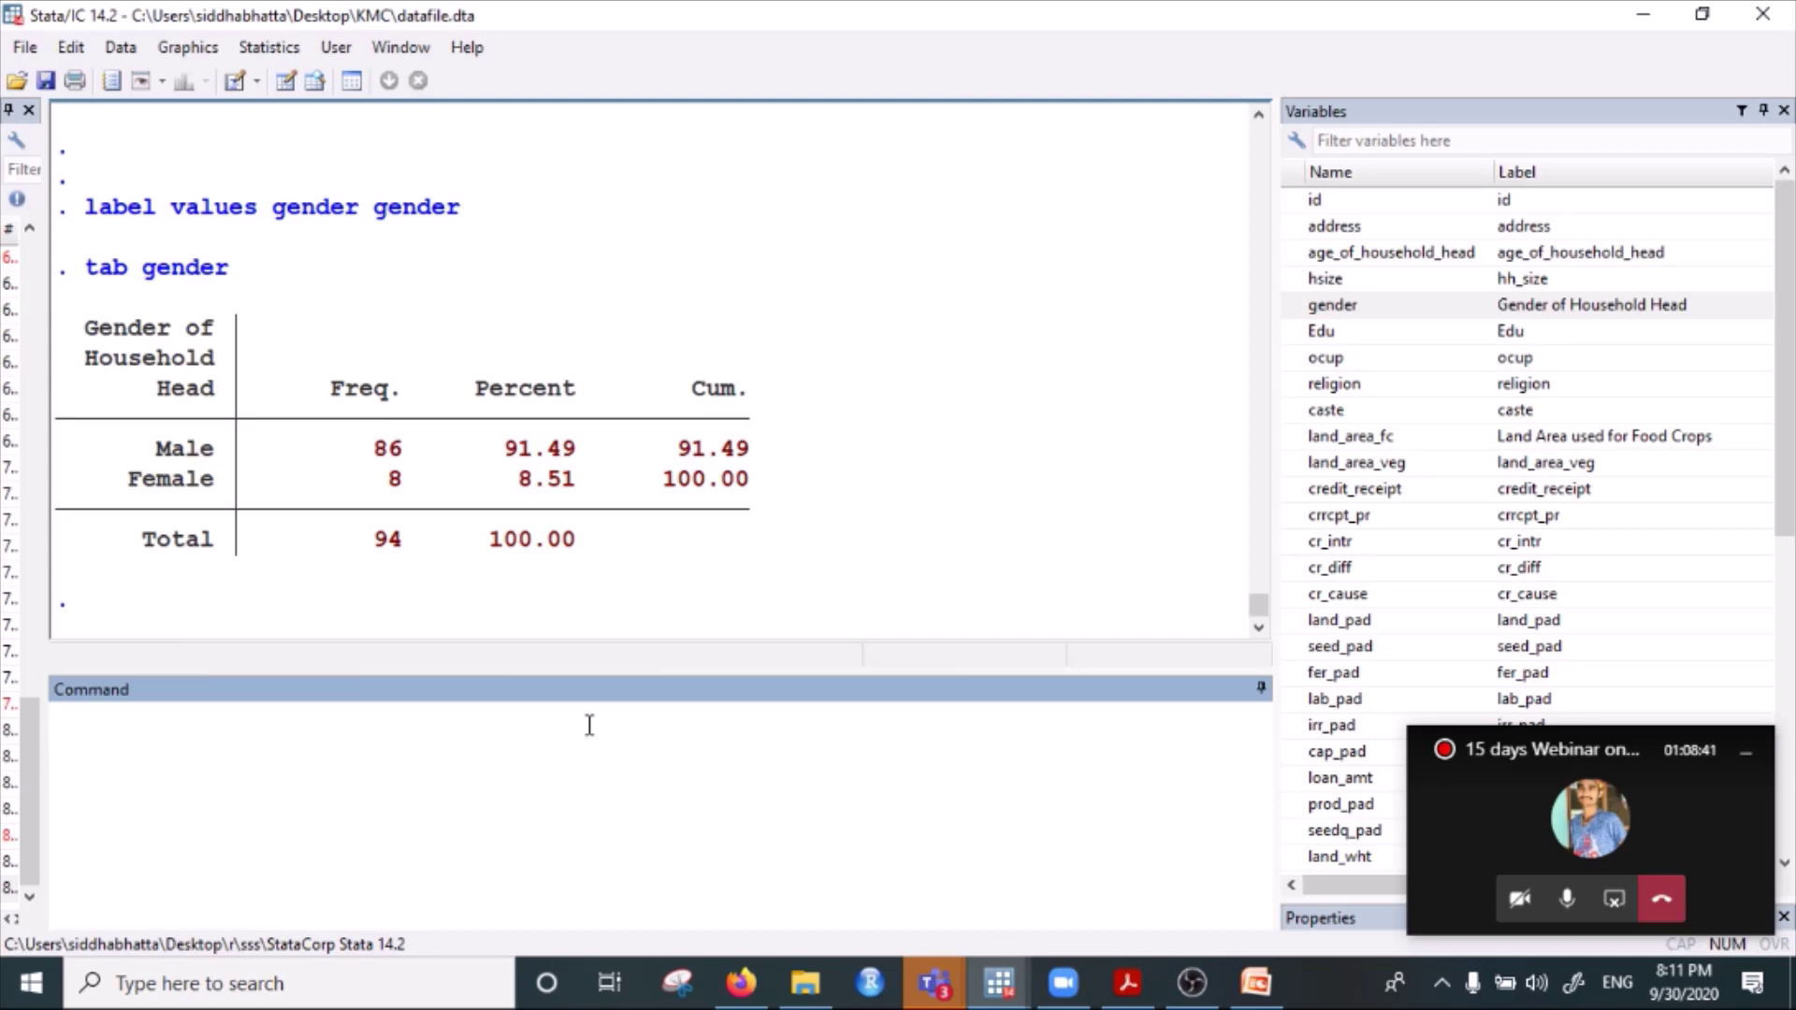
Review the earlier label drop, label define and label list commands and the gender tables in the results.
scroll(344, 510, up, 7)
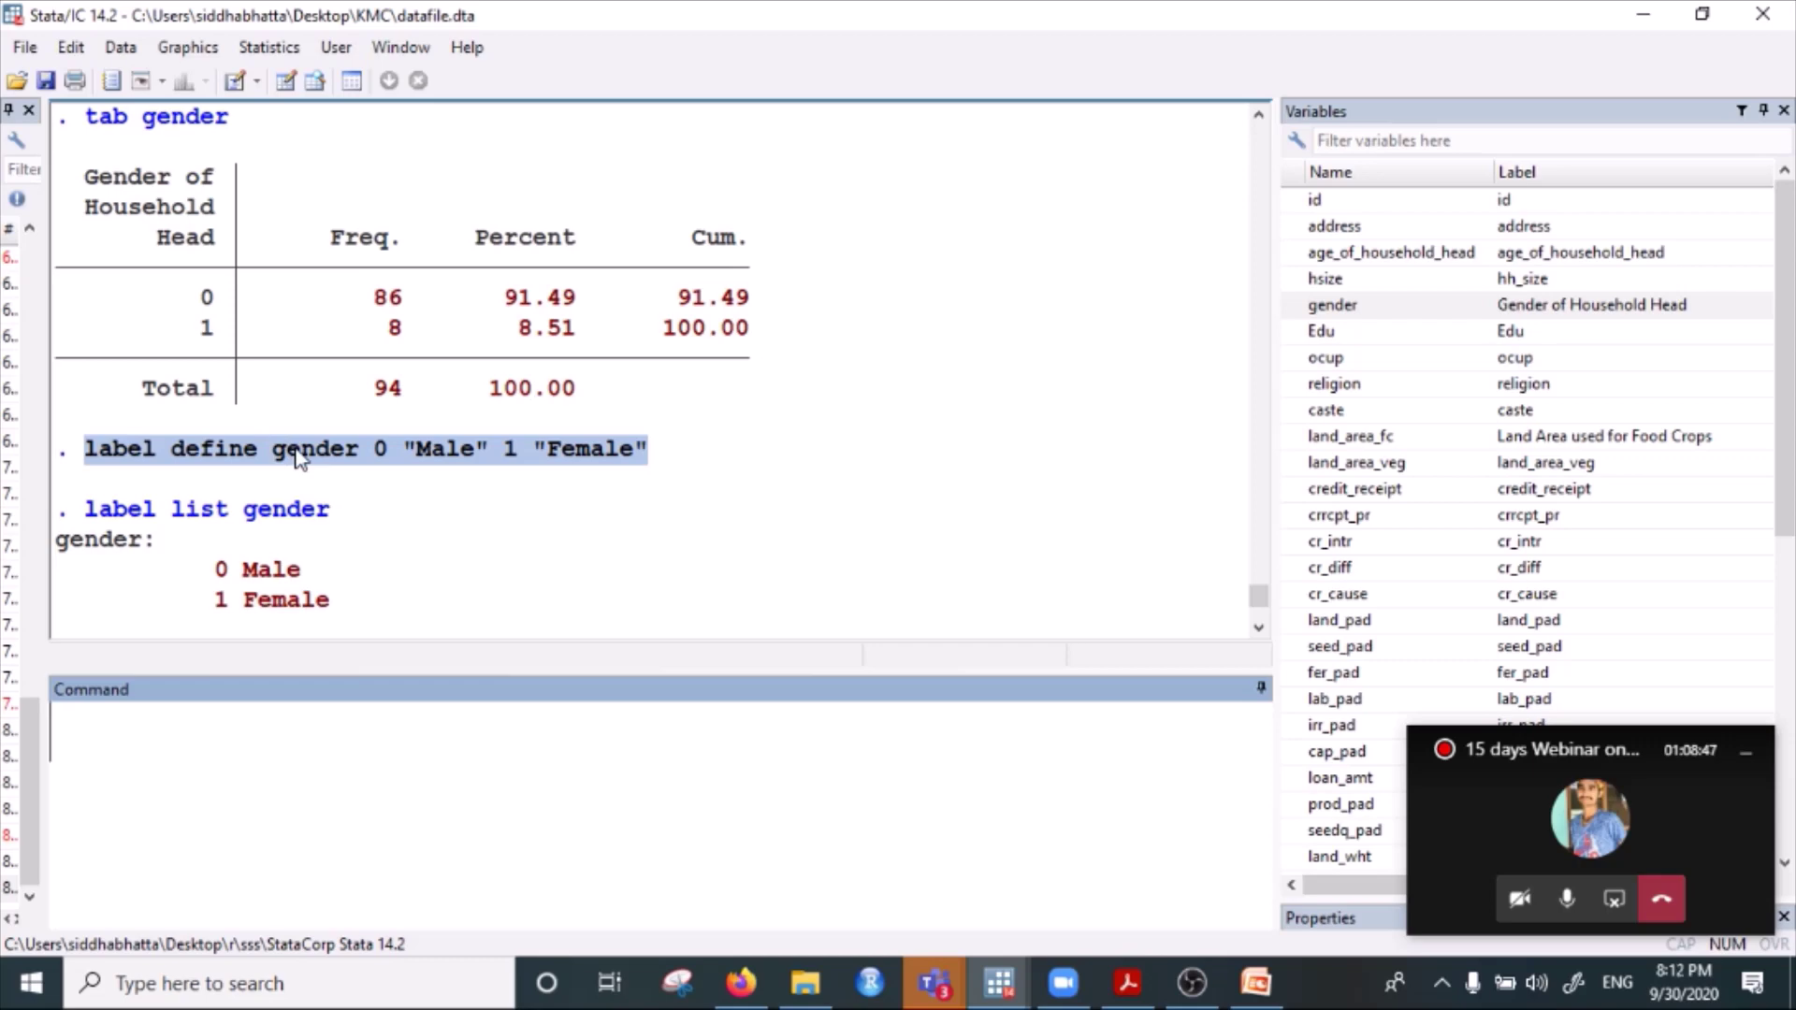
scroll(301, 454, down, 1)
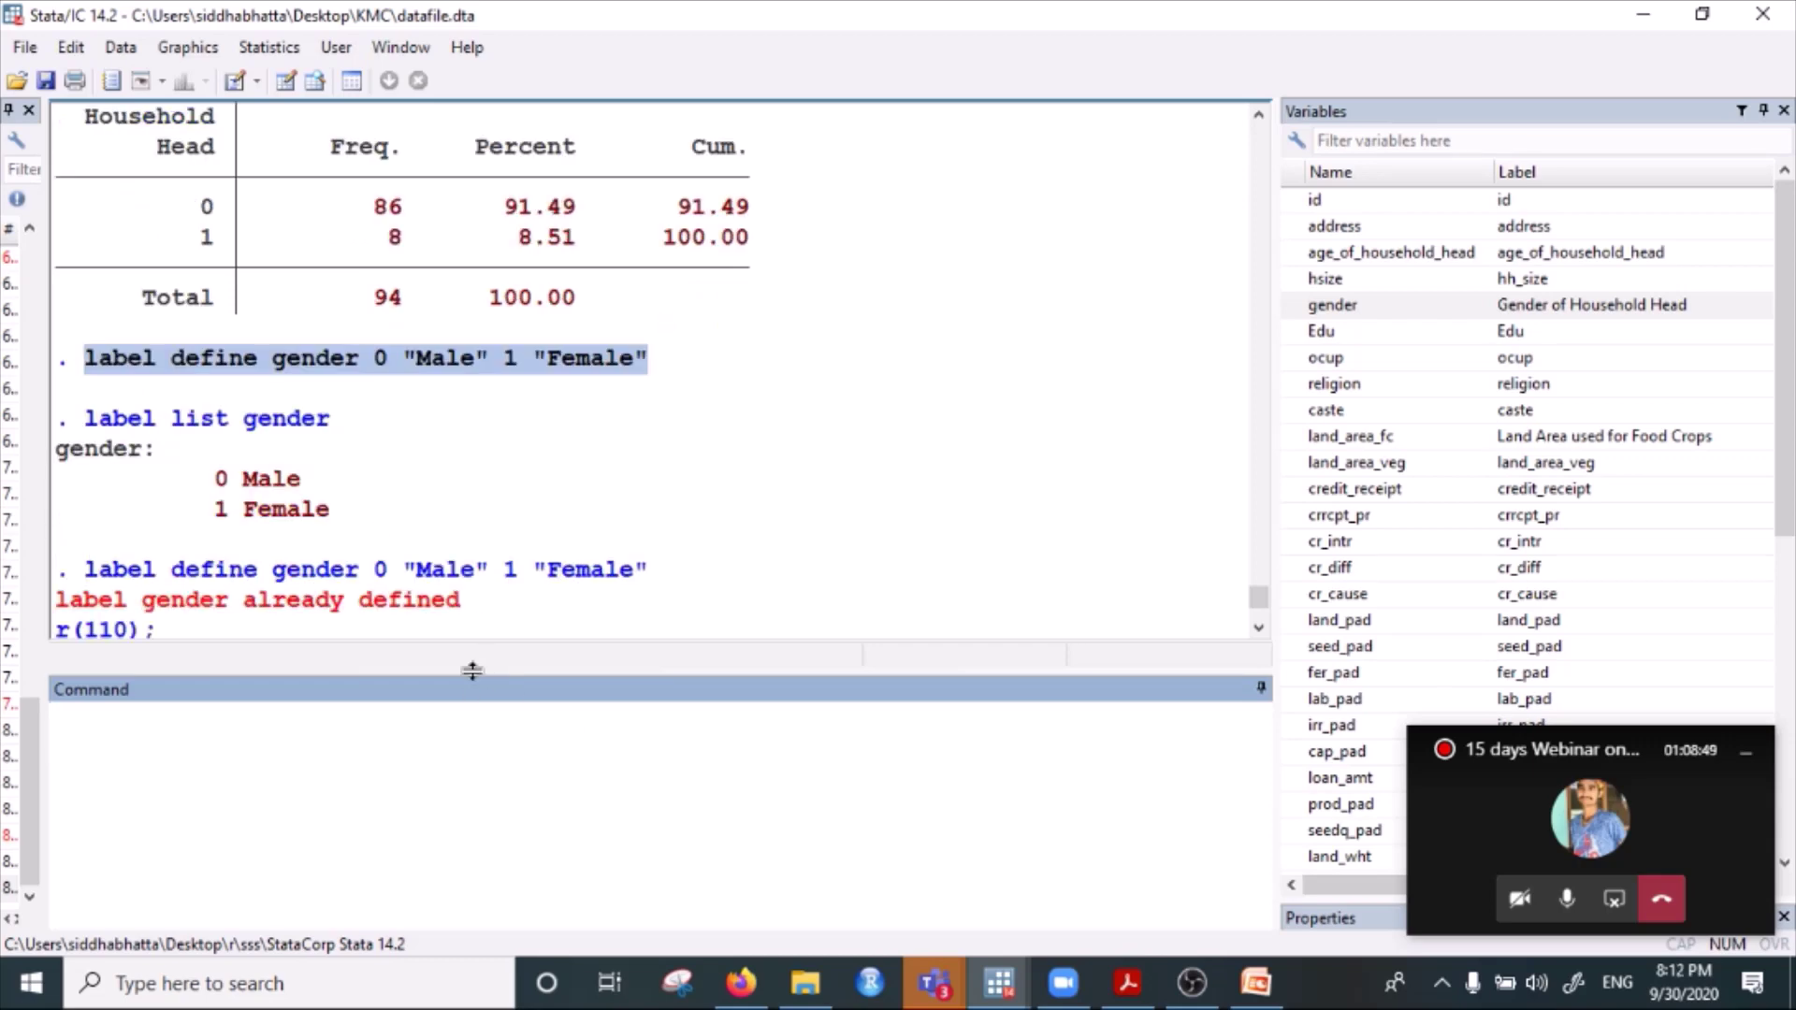
scroll(479, 473, up, 2)
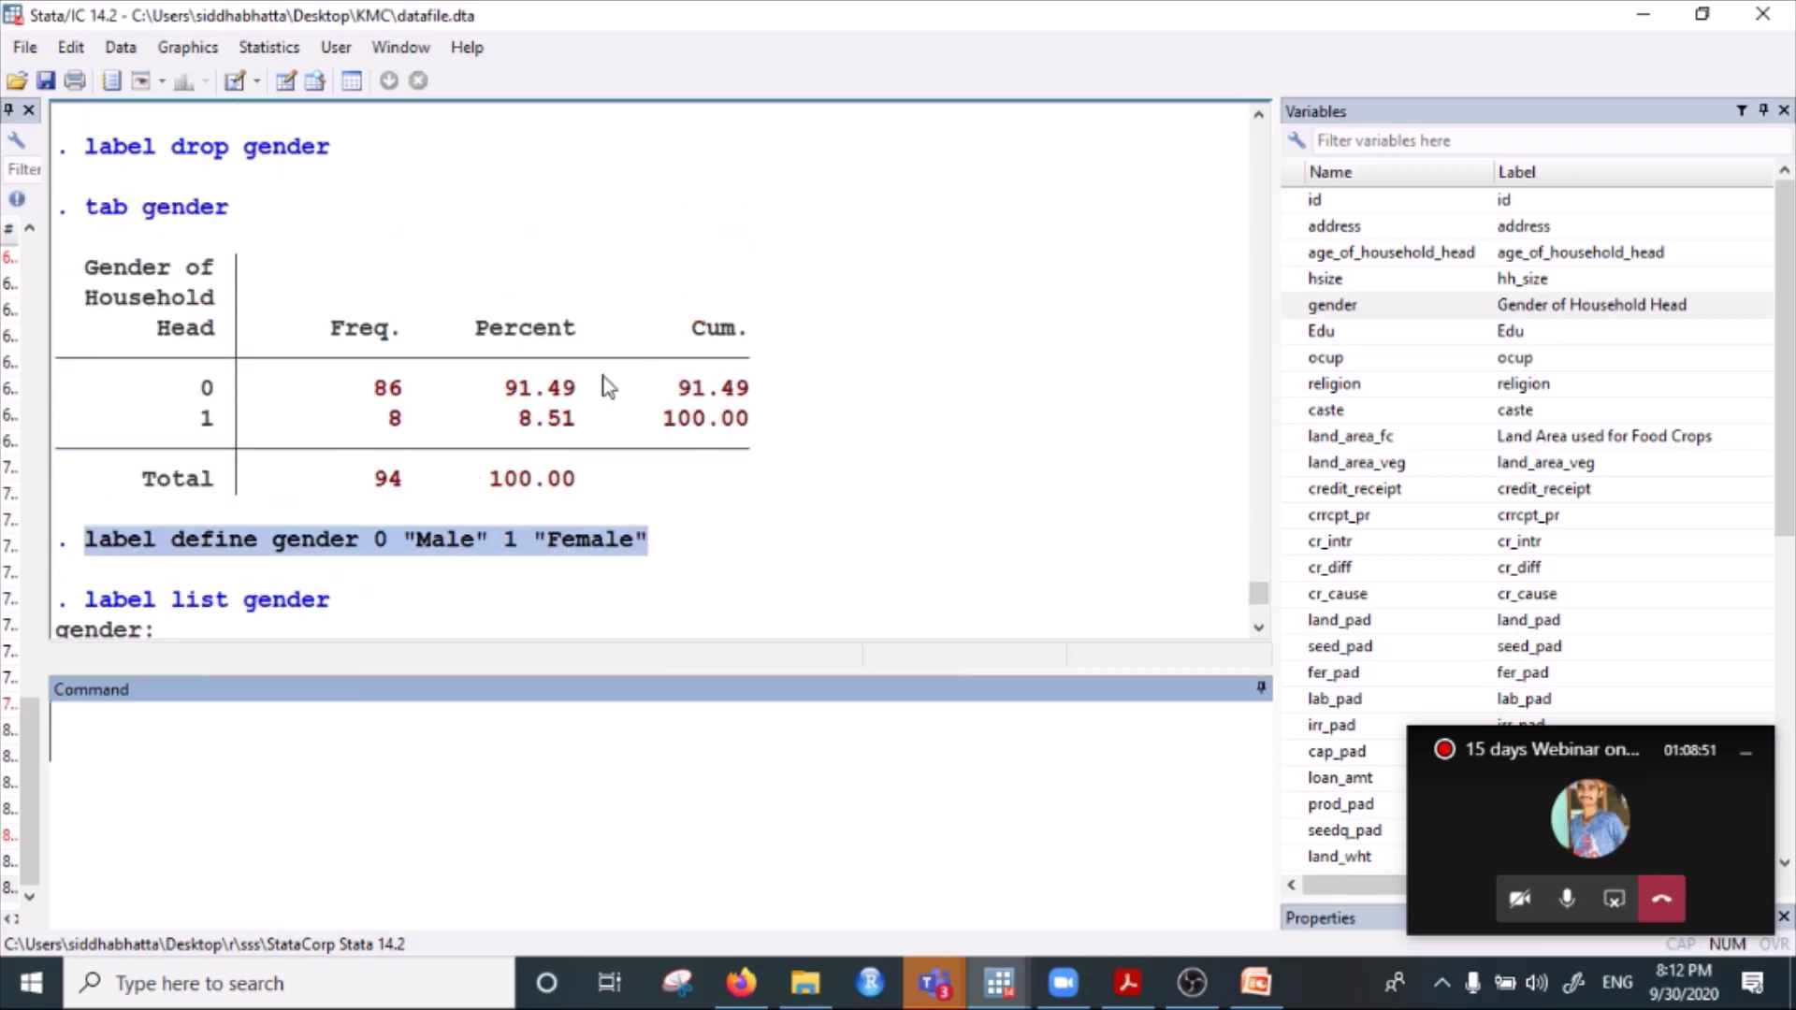
scroll(317, 414, up, 5)
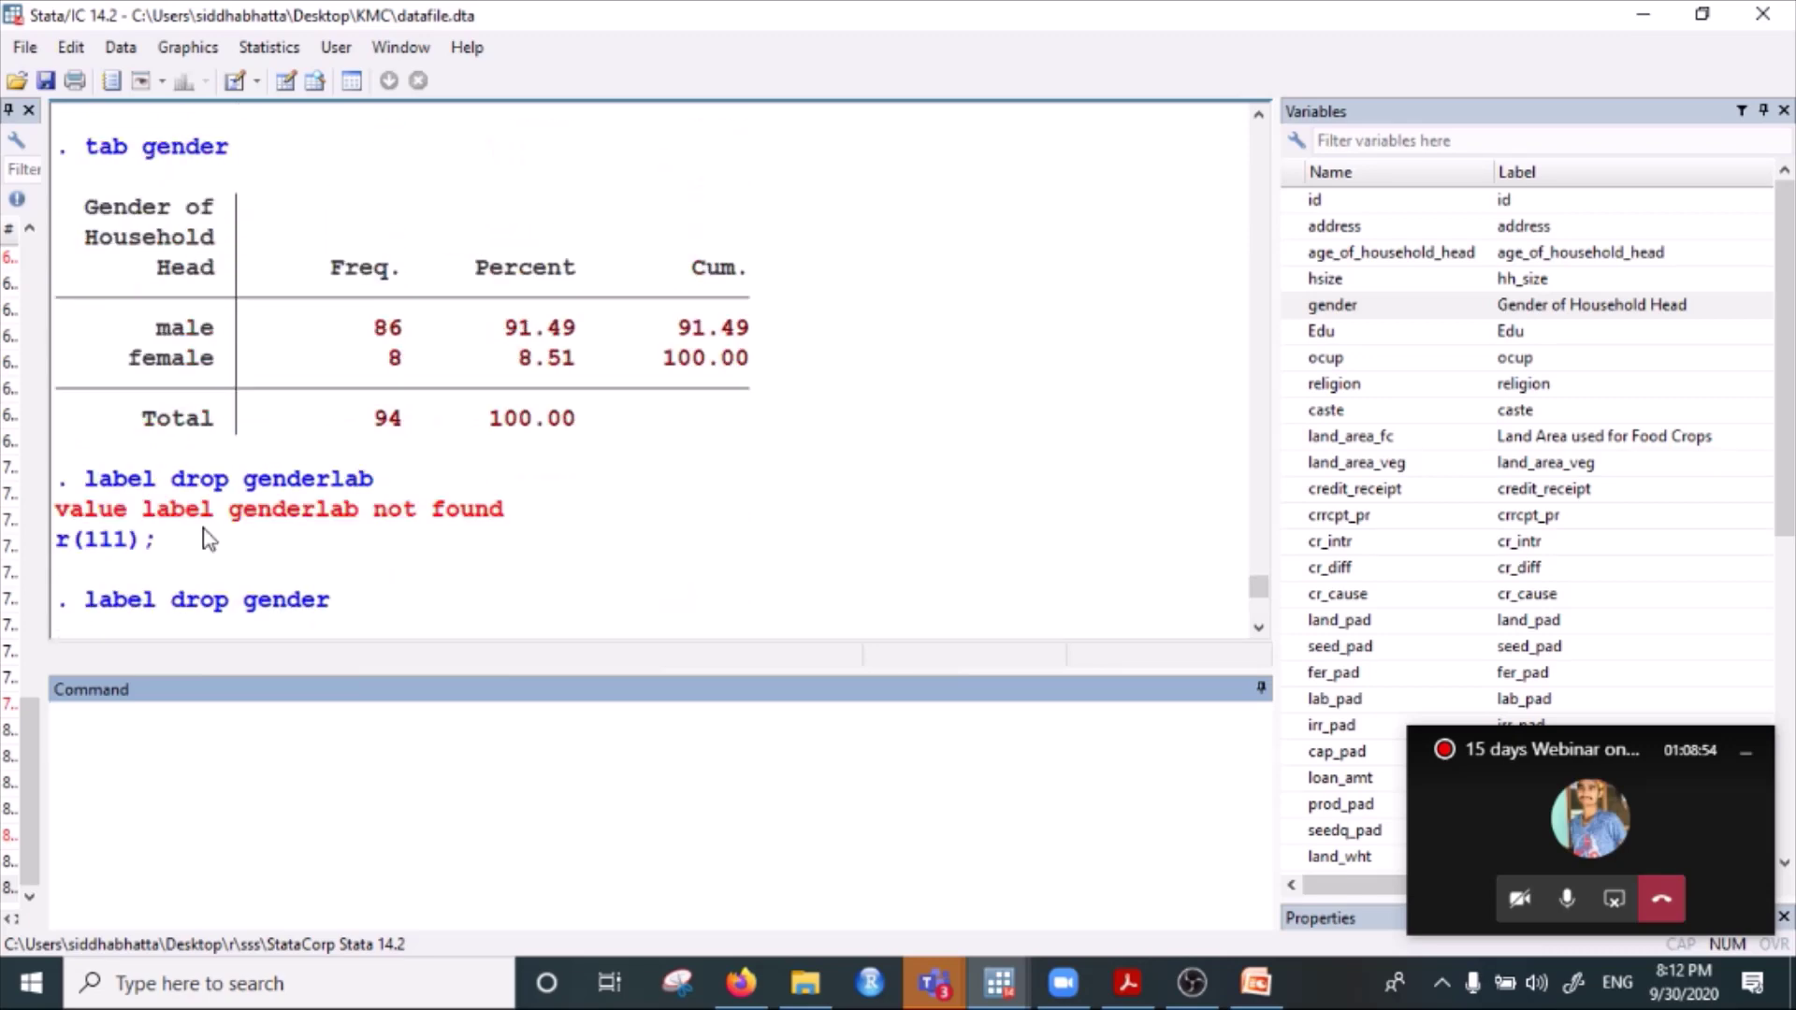
scroll(215, 524, down, 5)
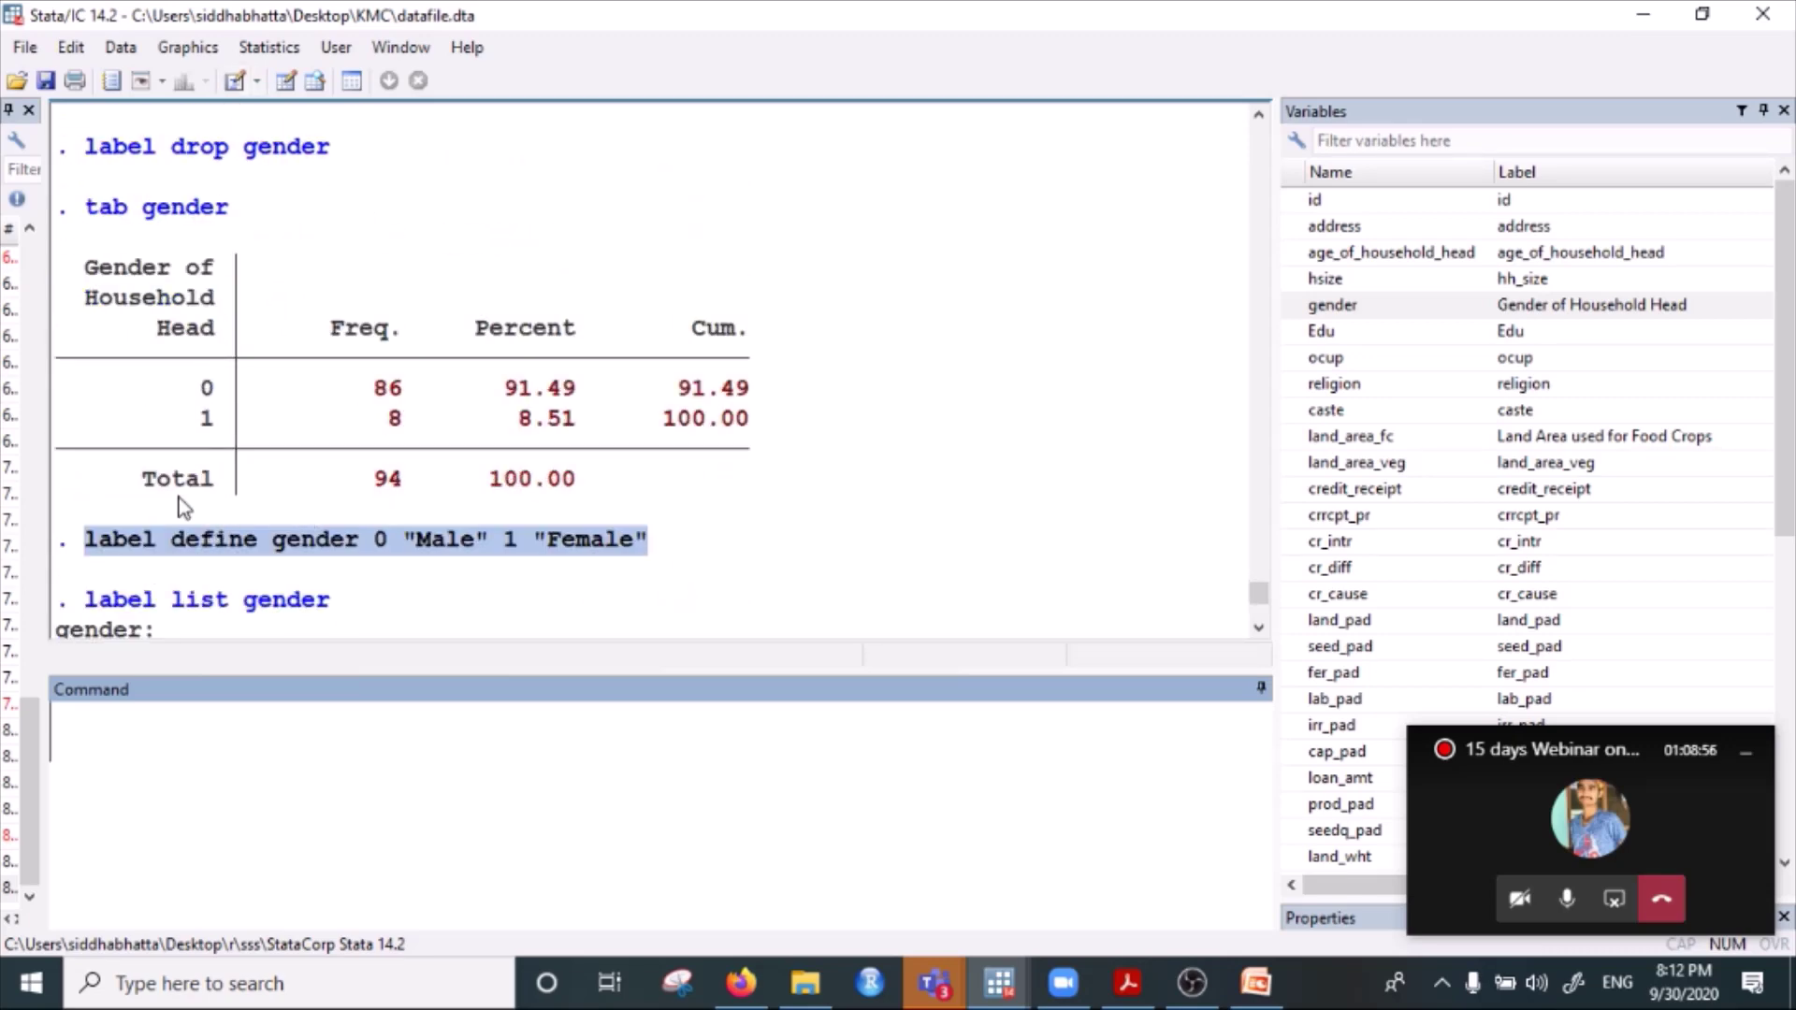
scroll(177, 502, down, 1)
scroll(208, 537, down, 1)
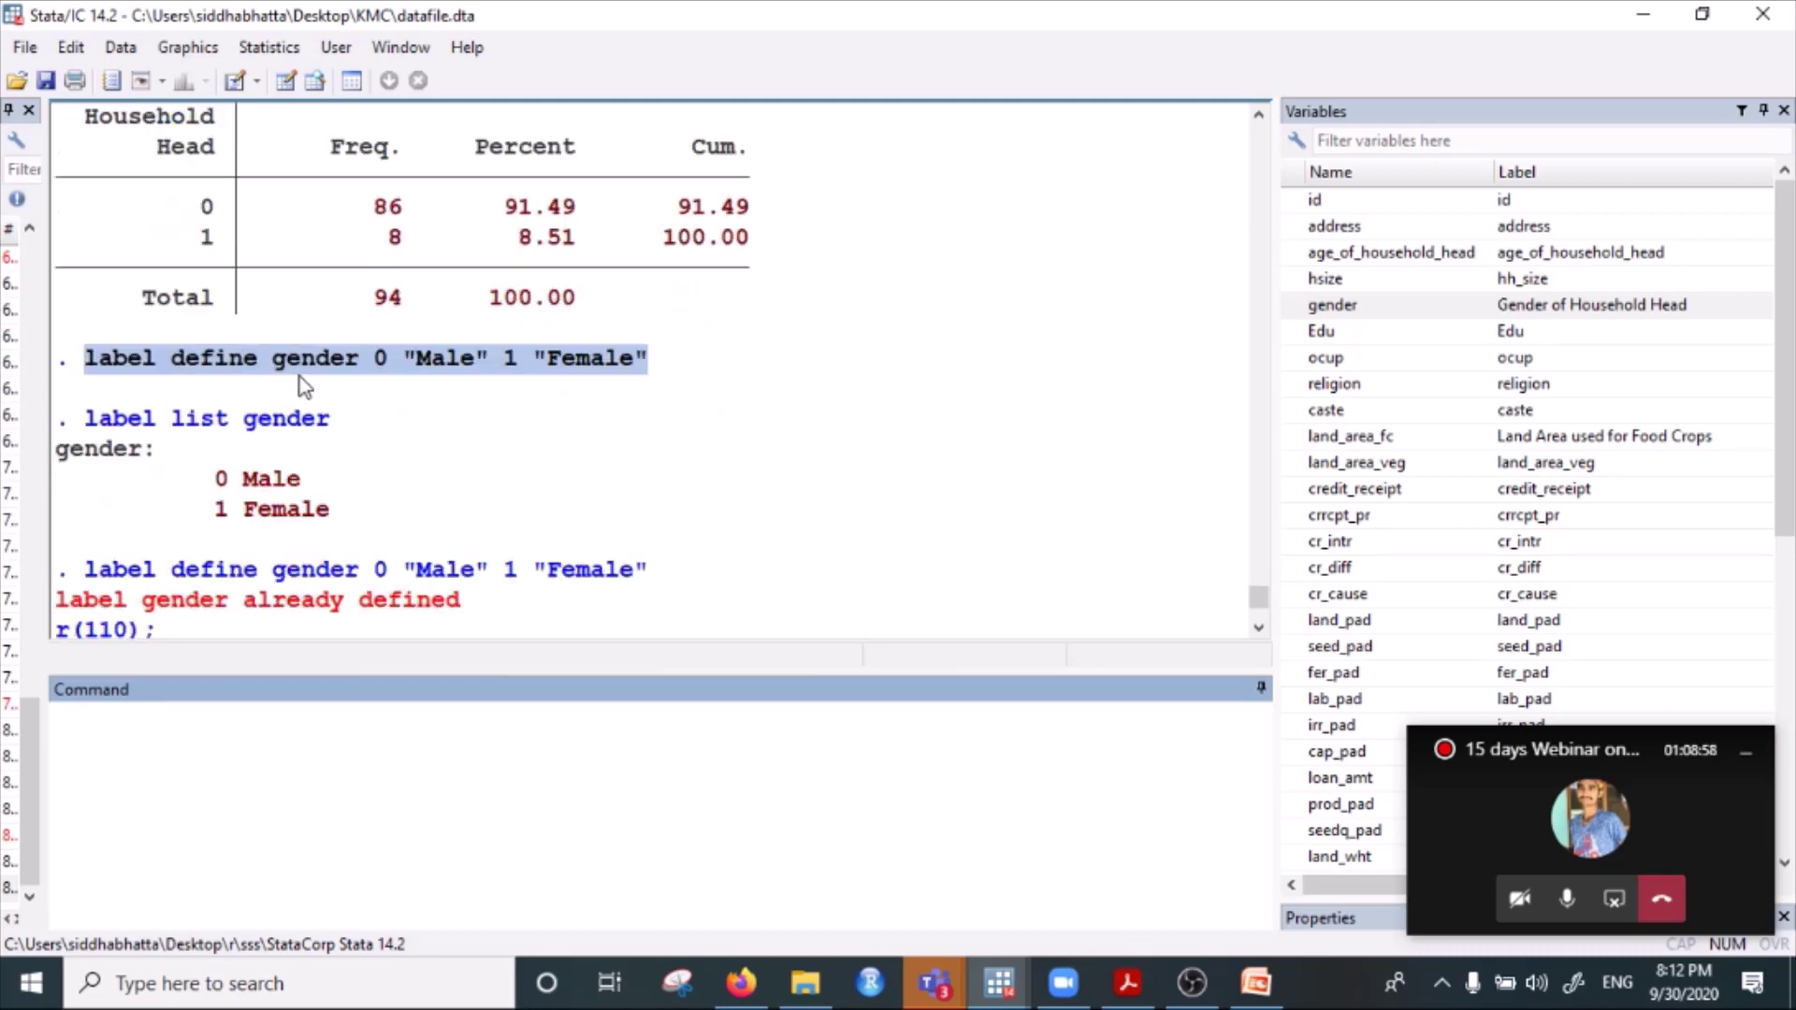
drag(1518, 755, 1519, 647)
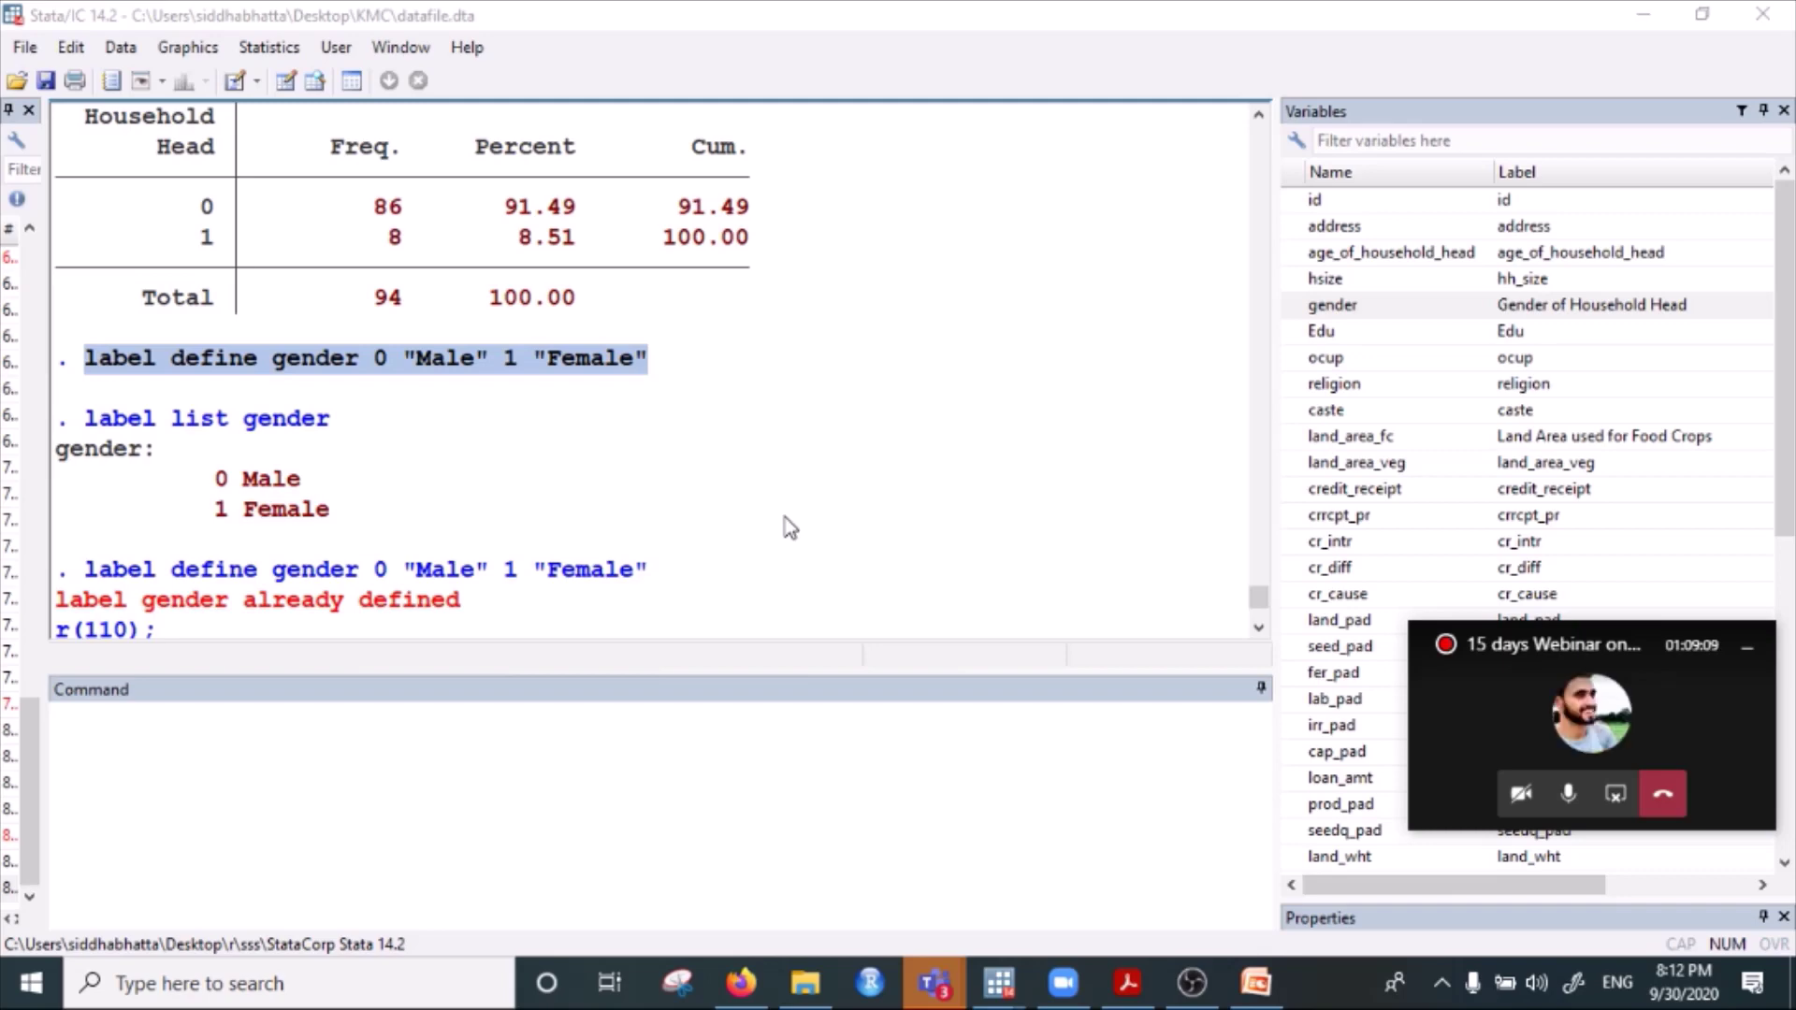
Examine the variable name and the label name in the executed label values gender gender command.
scroll(599, 459, down, 6)
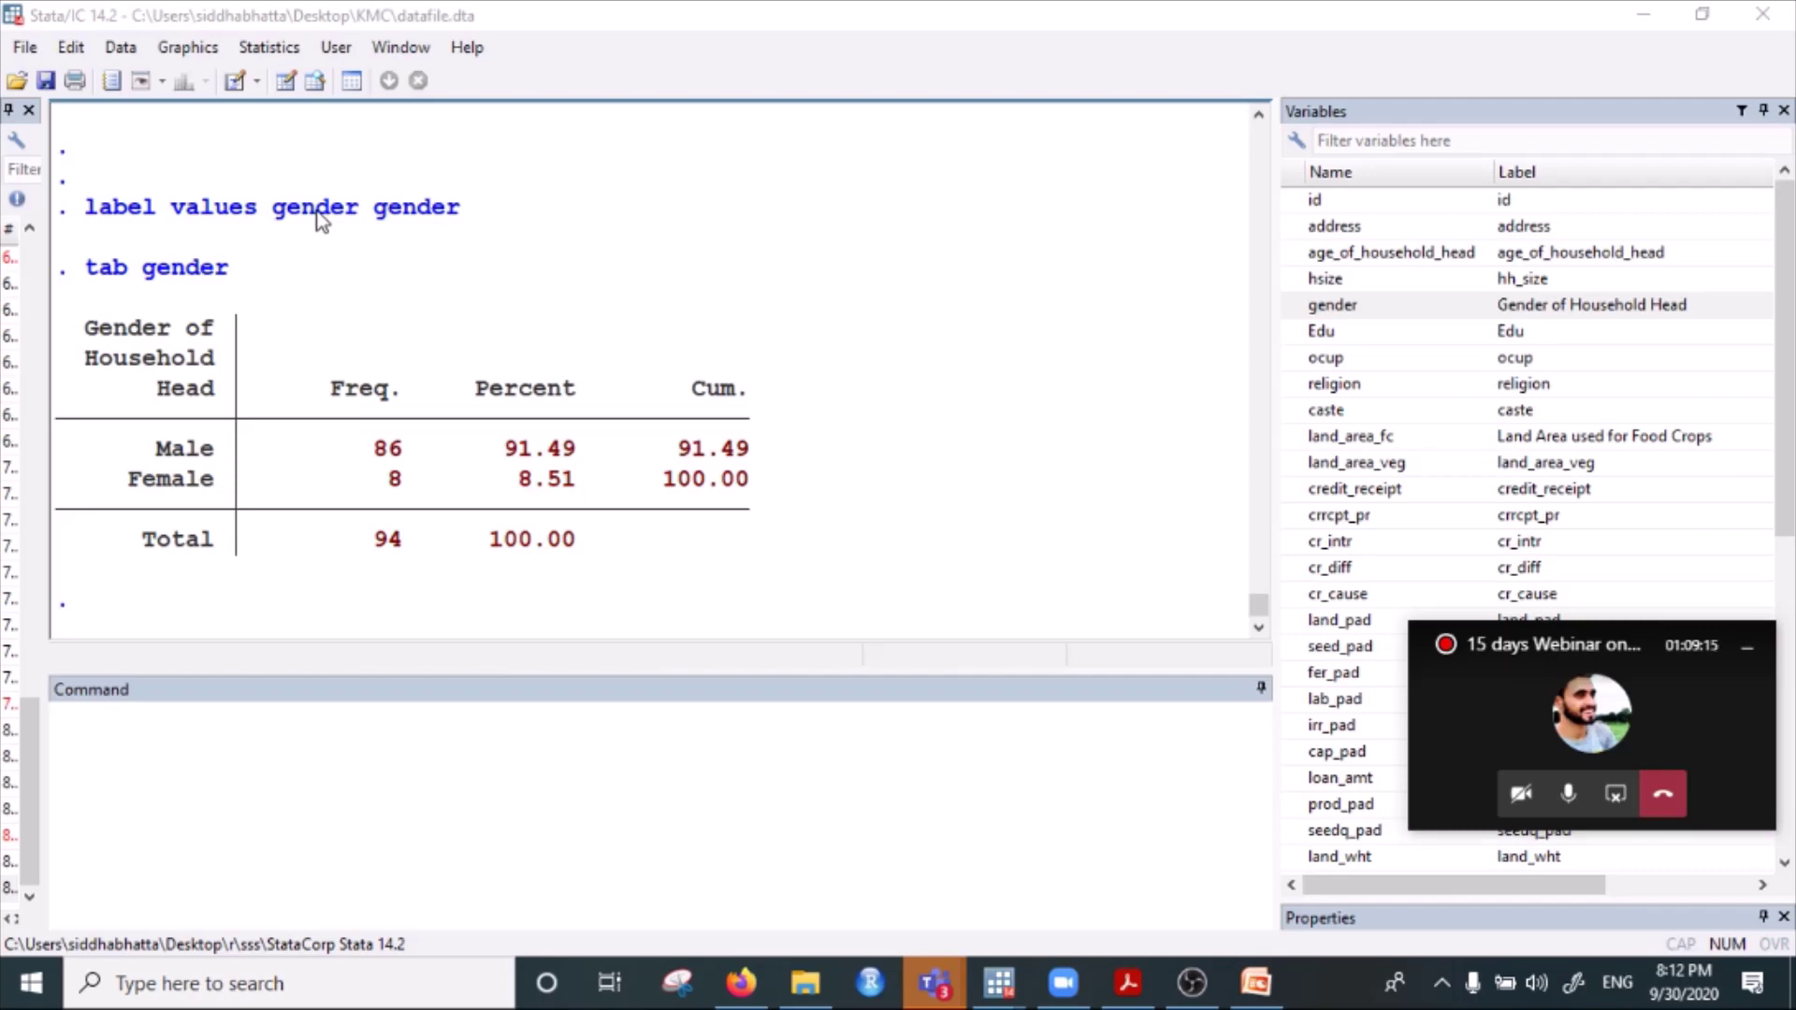
drag(274, 208, 351, 211)
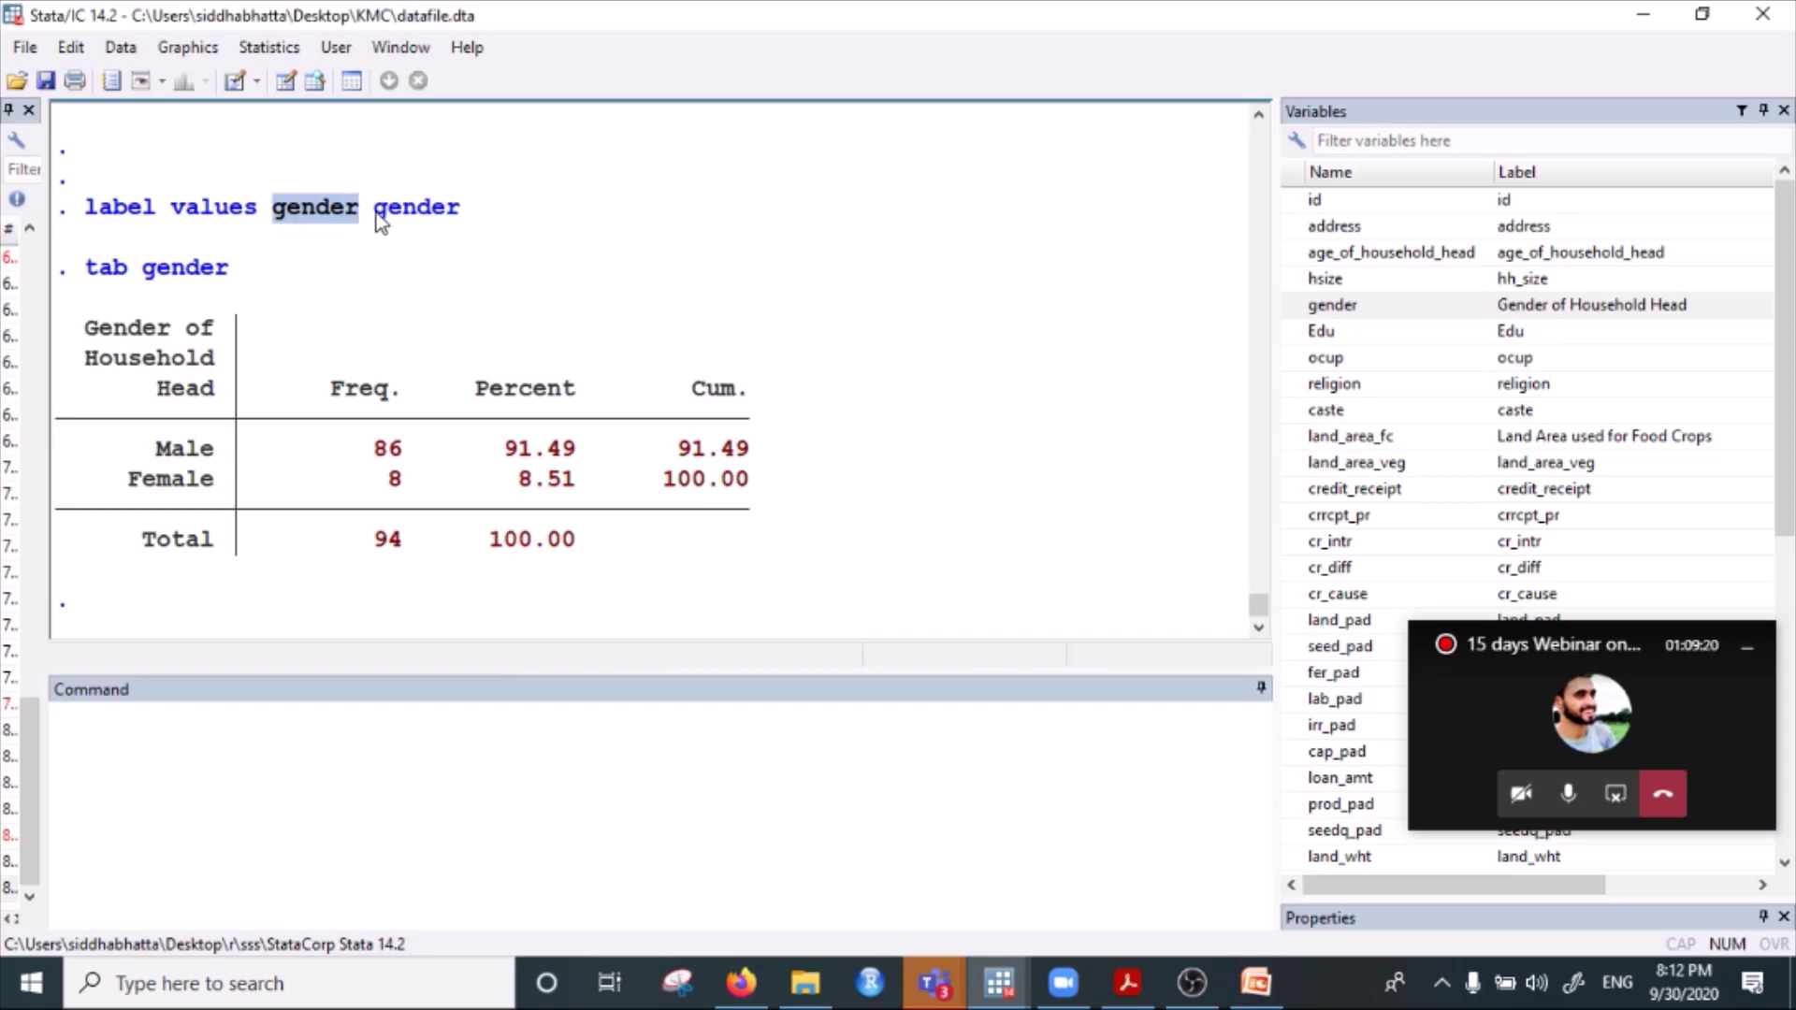
drag(374, 210, 455, 216)
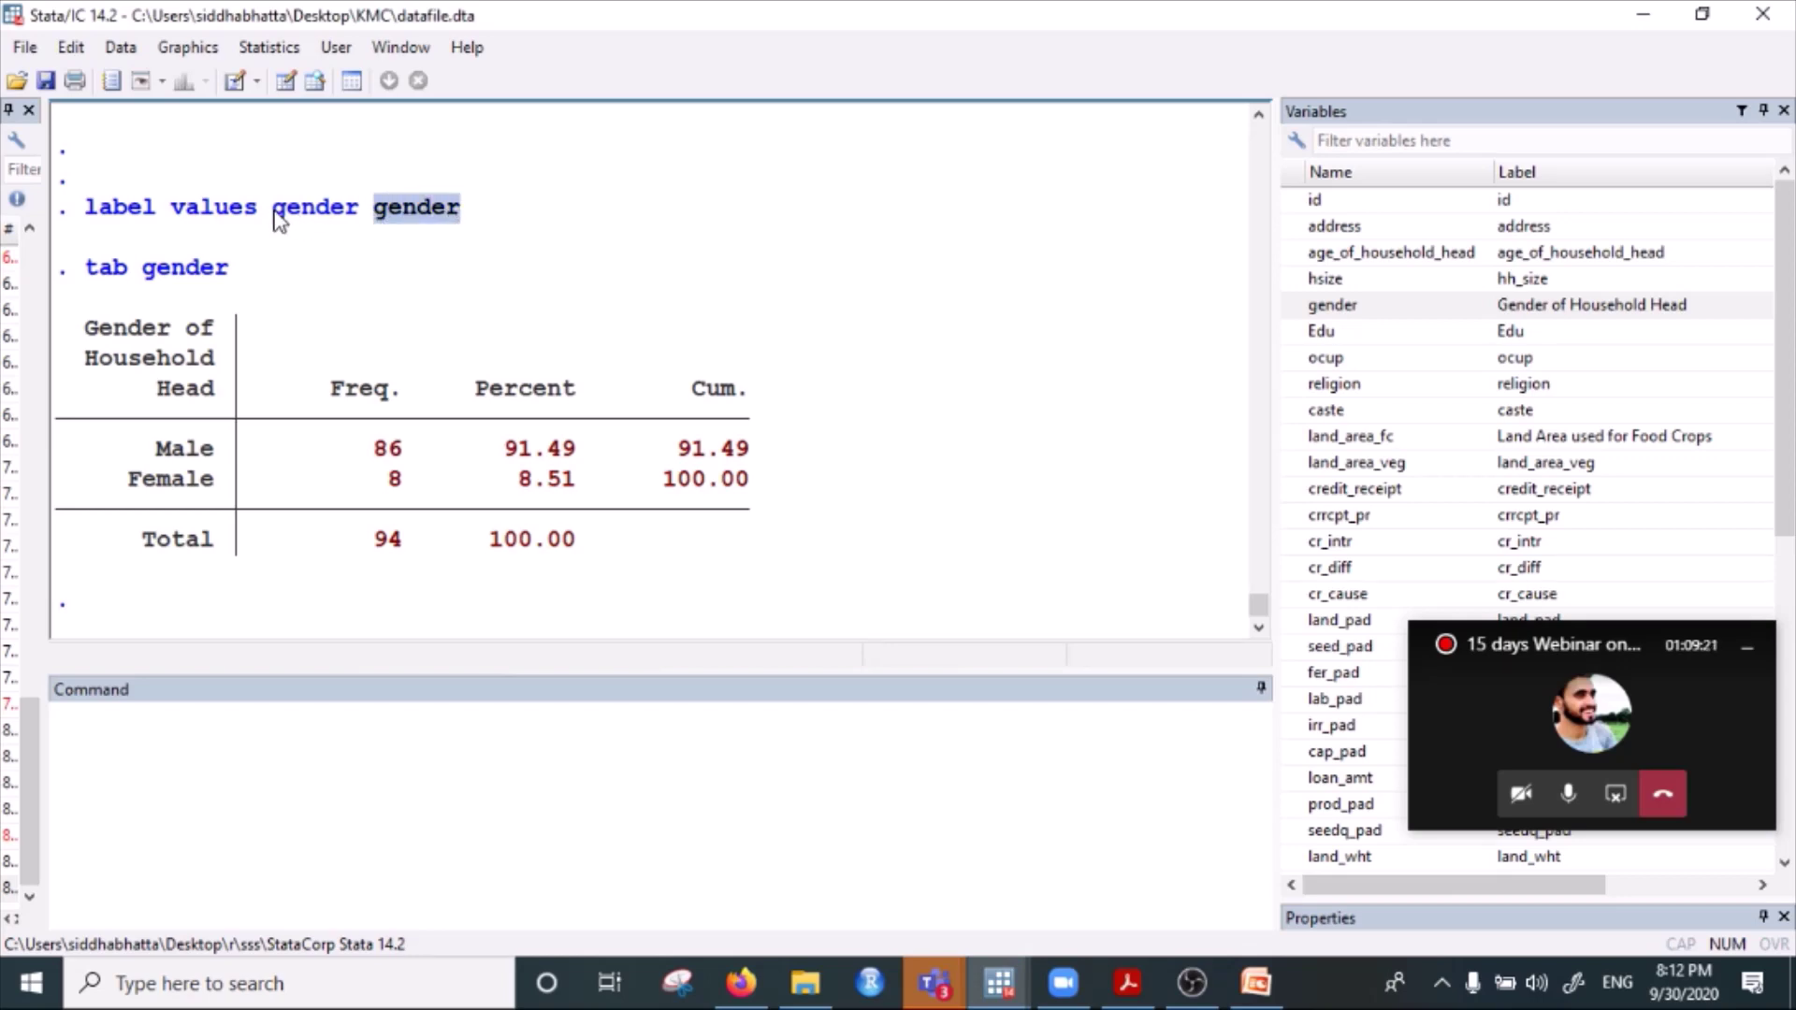
drag(274, 210, 428, 229)
click(485, 206)
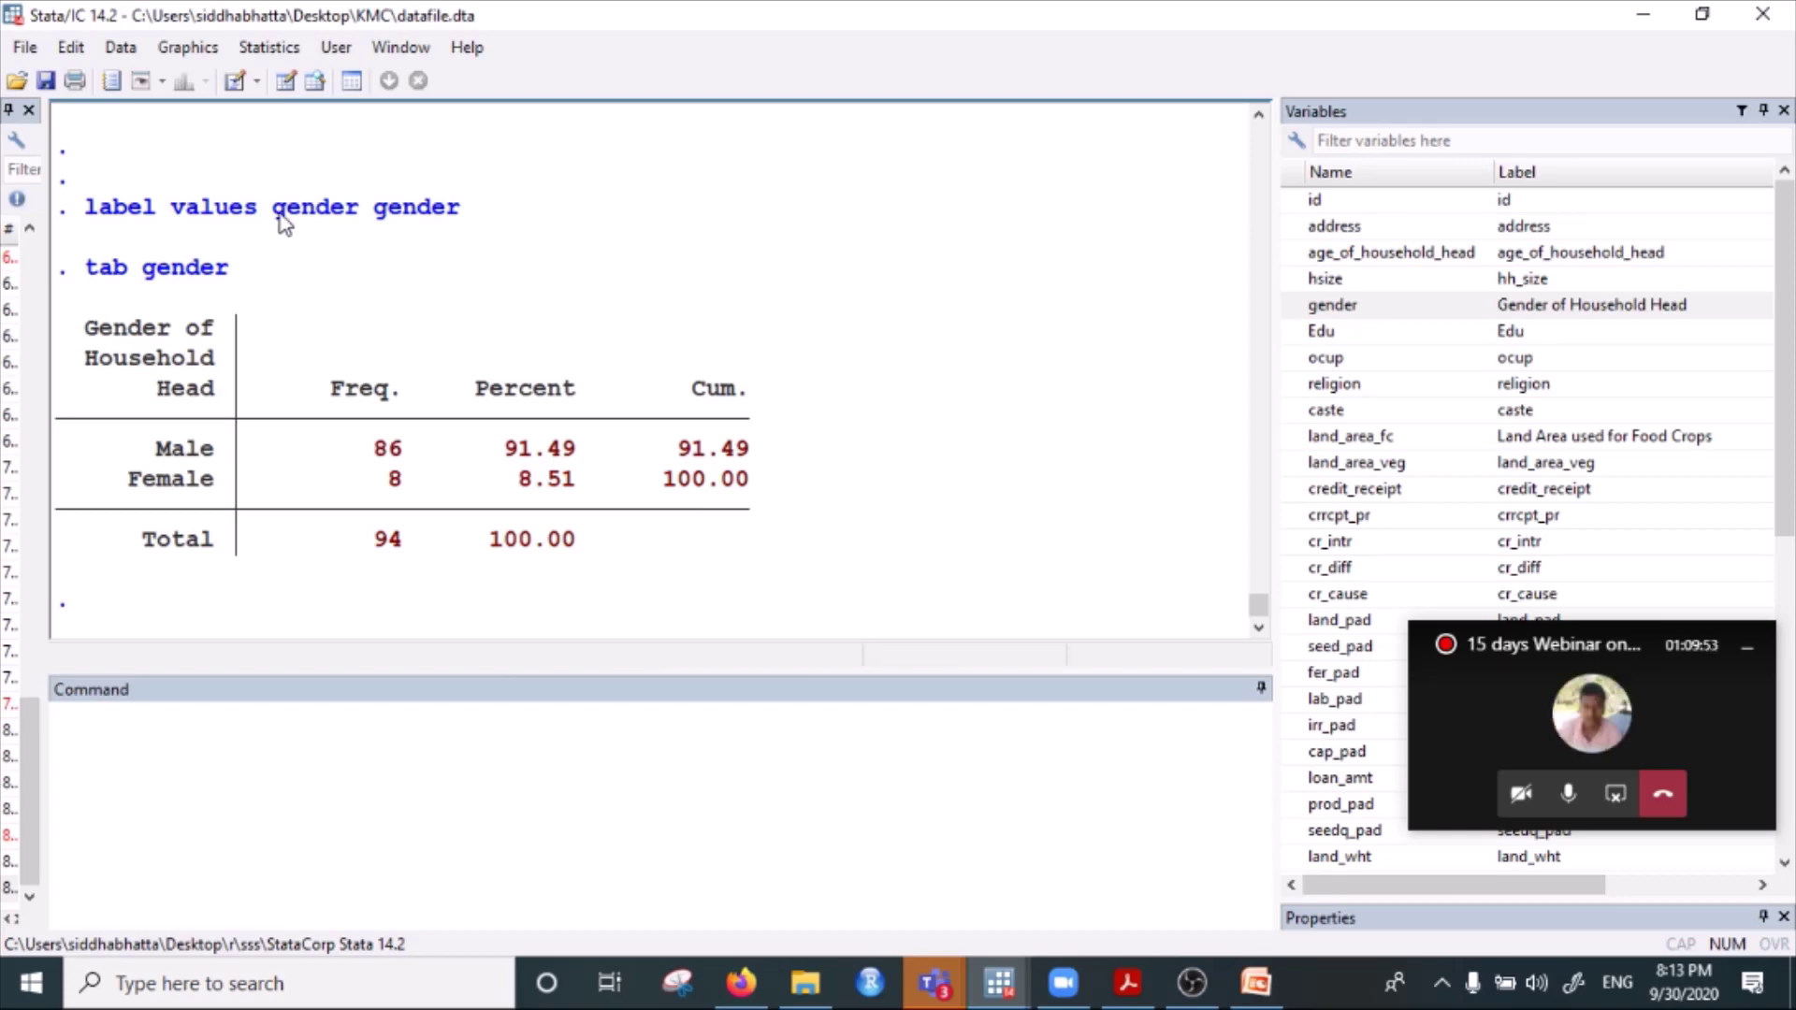
drag(273, 209, 475, 219)
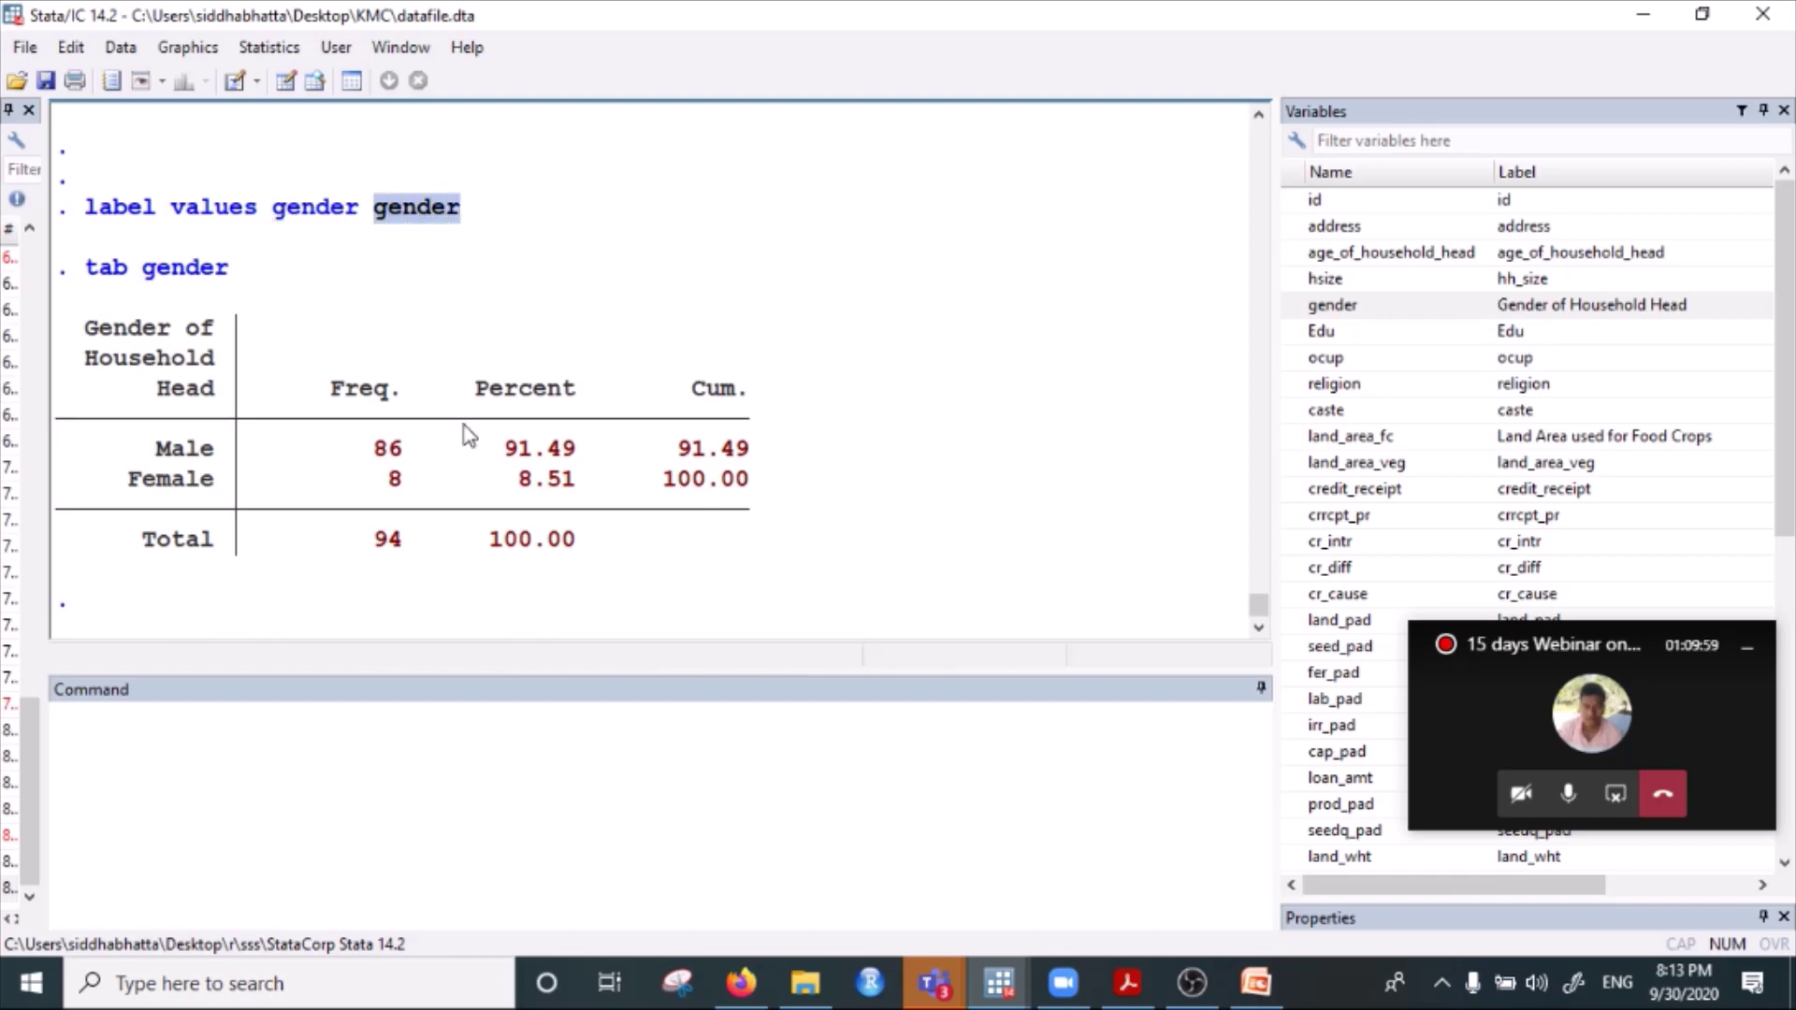
Drop the value label gender with the label drop command.
click(202, 750)
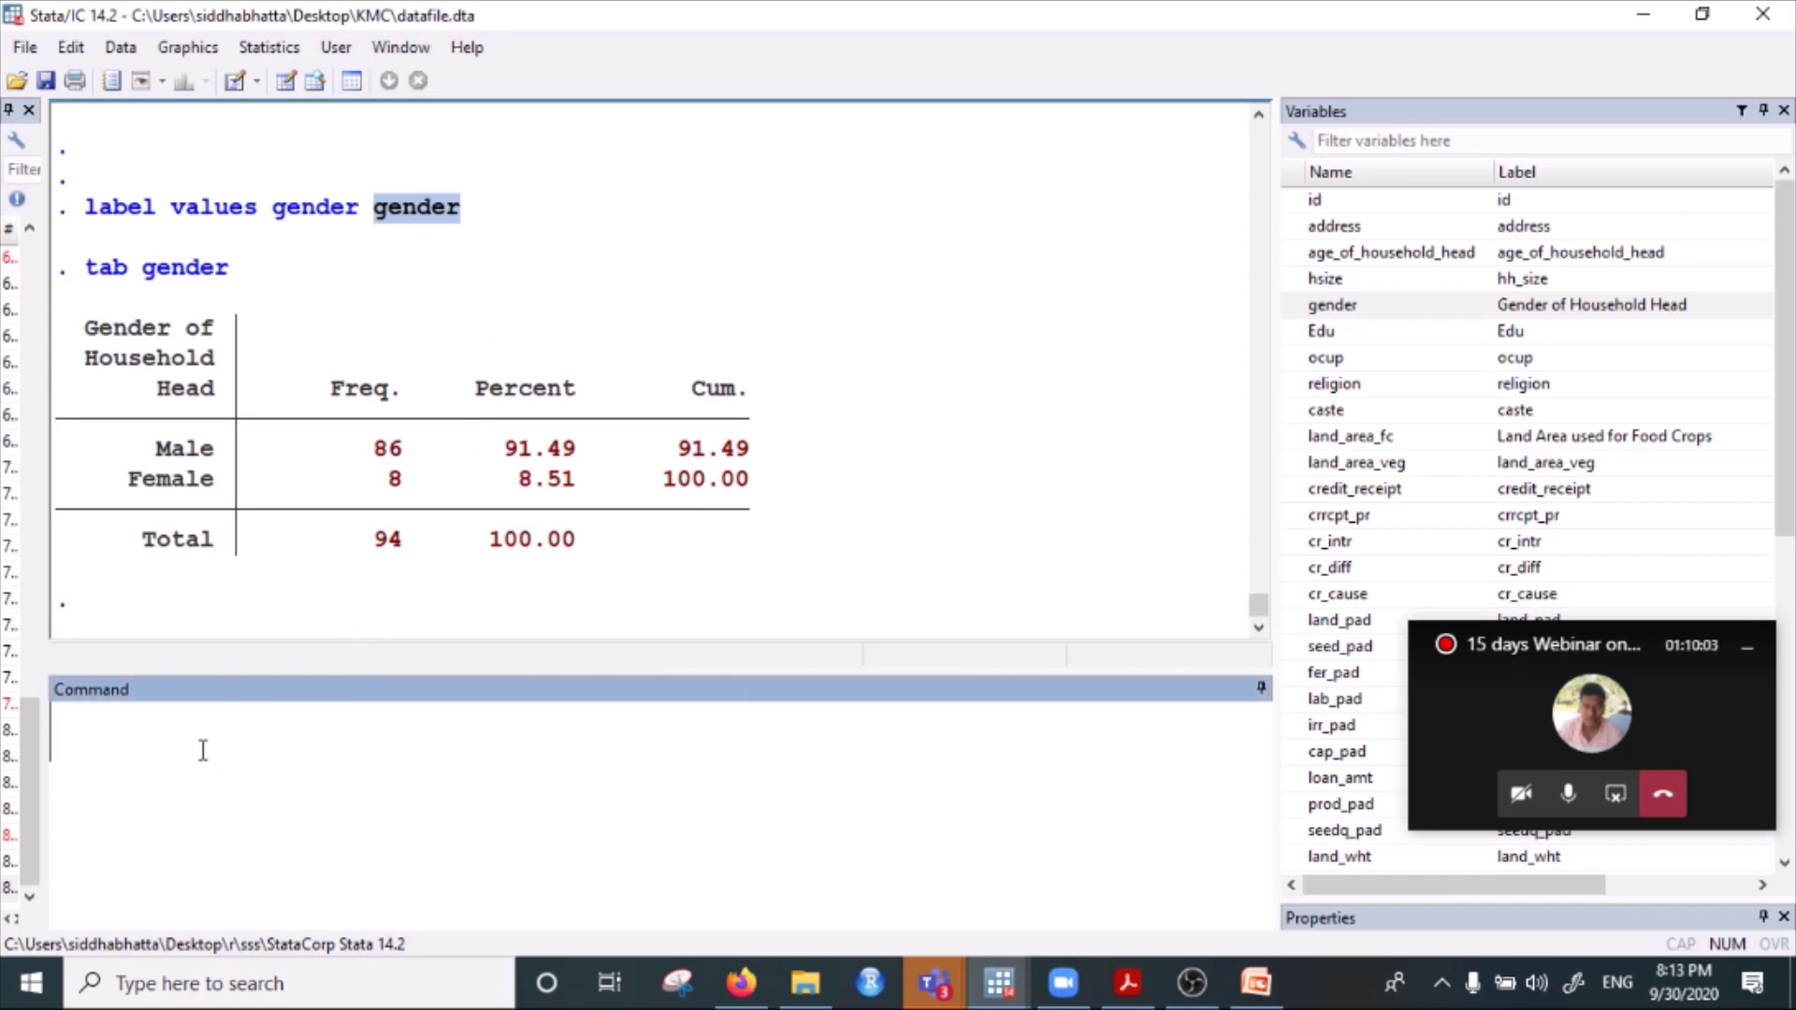
text(d)
key(BackSpace)
text(ba)
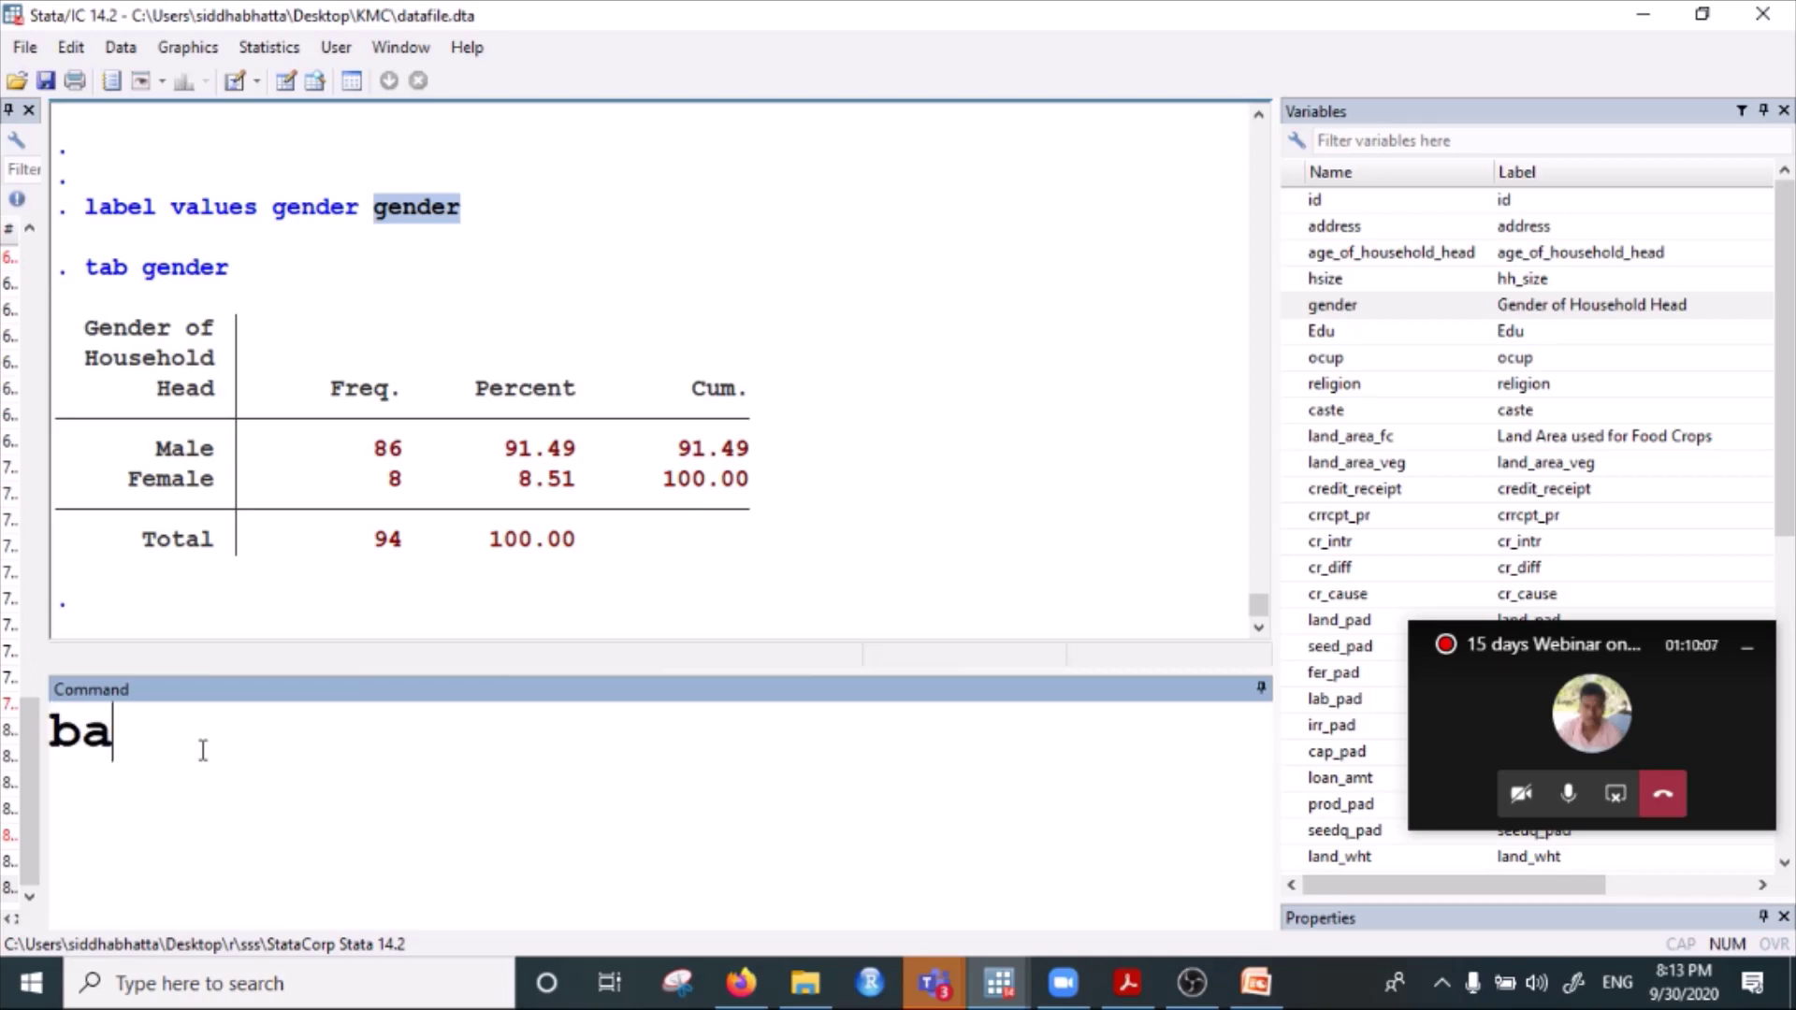
key(BackSpace)
key(BackSpace)
text(label)
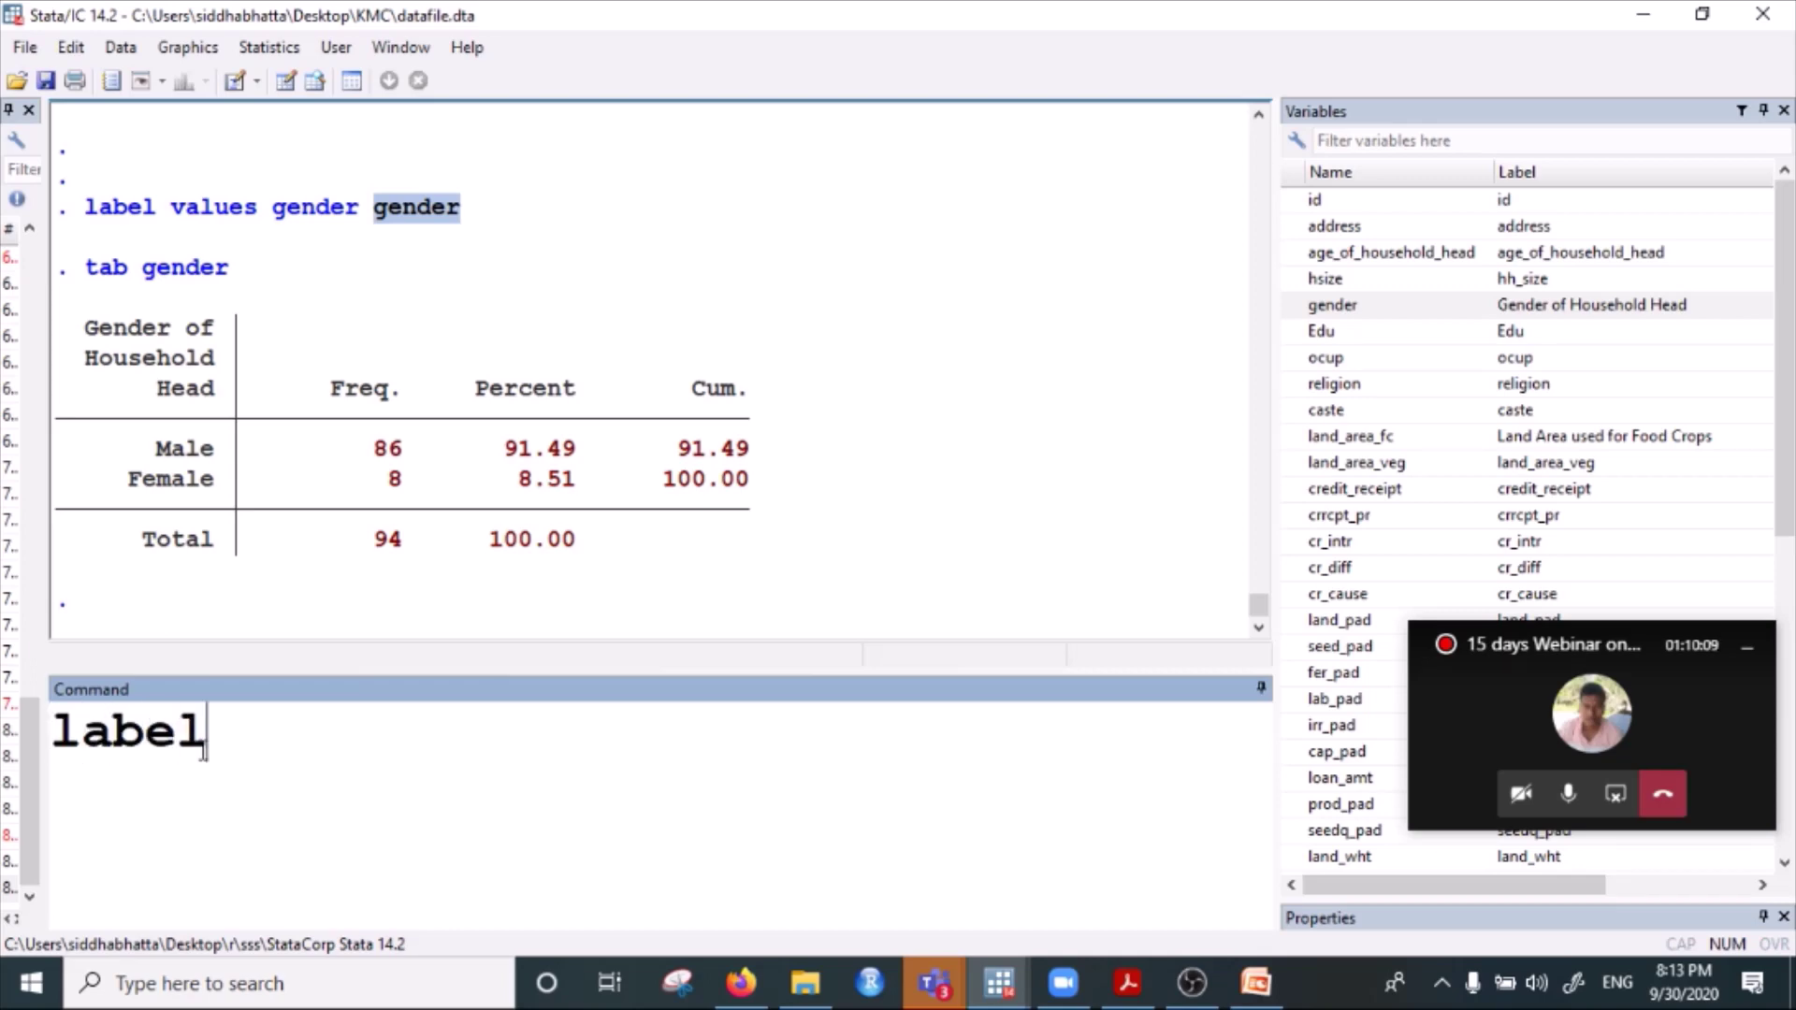
text( drop )
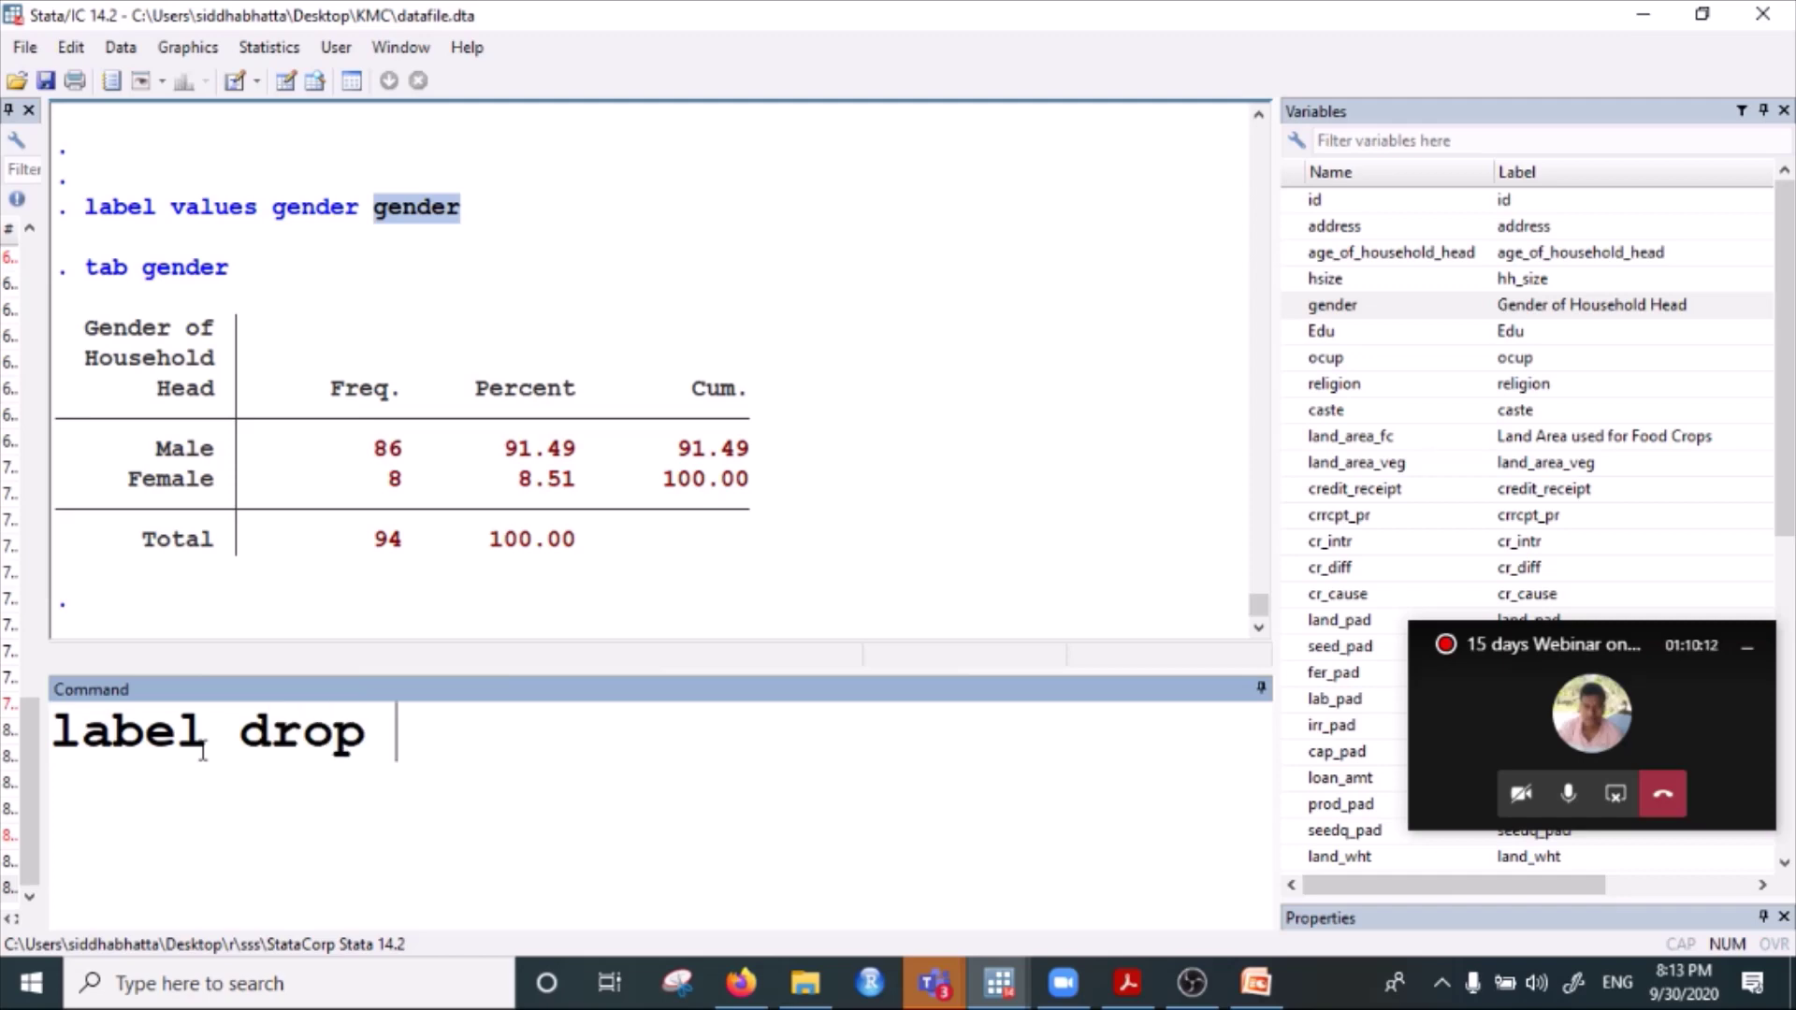
text(gender)
key(Return)
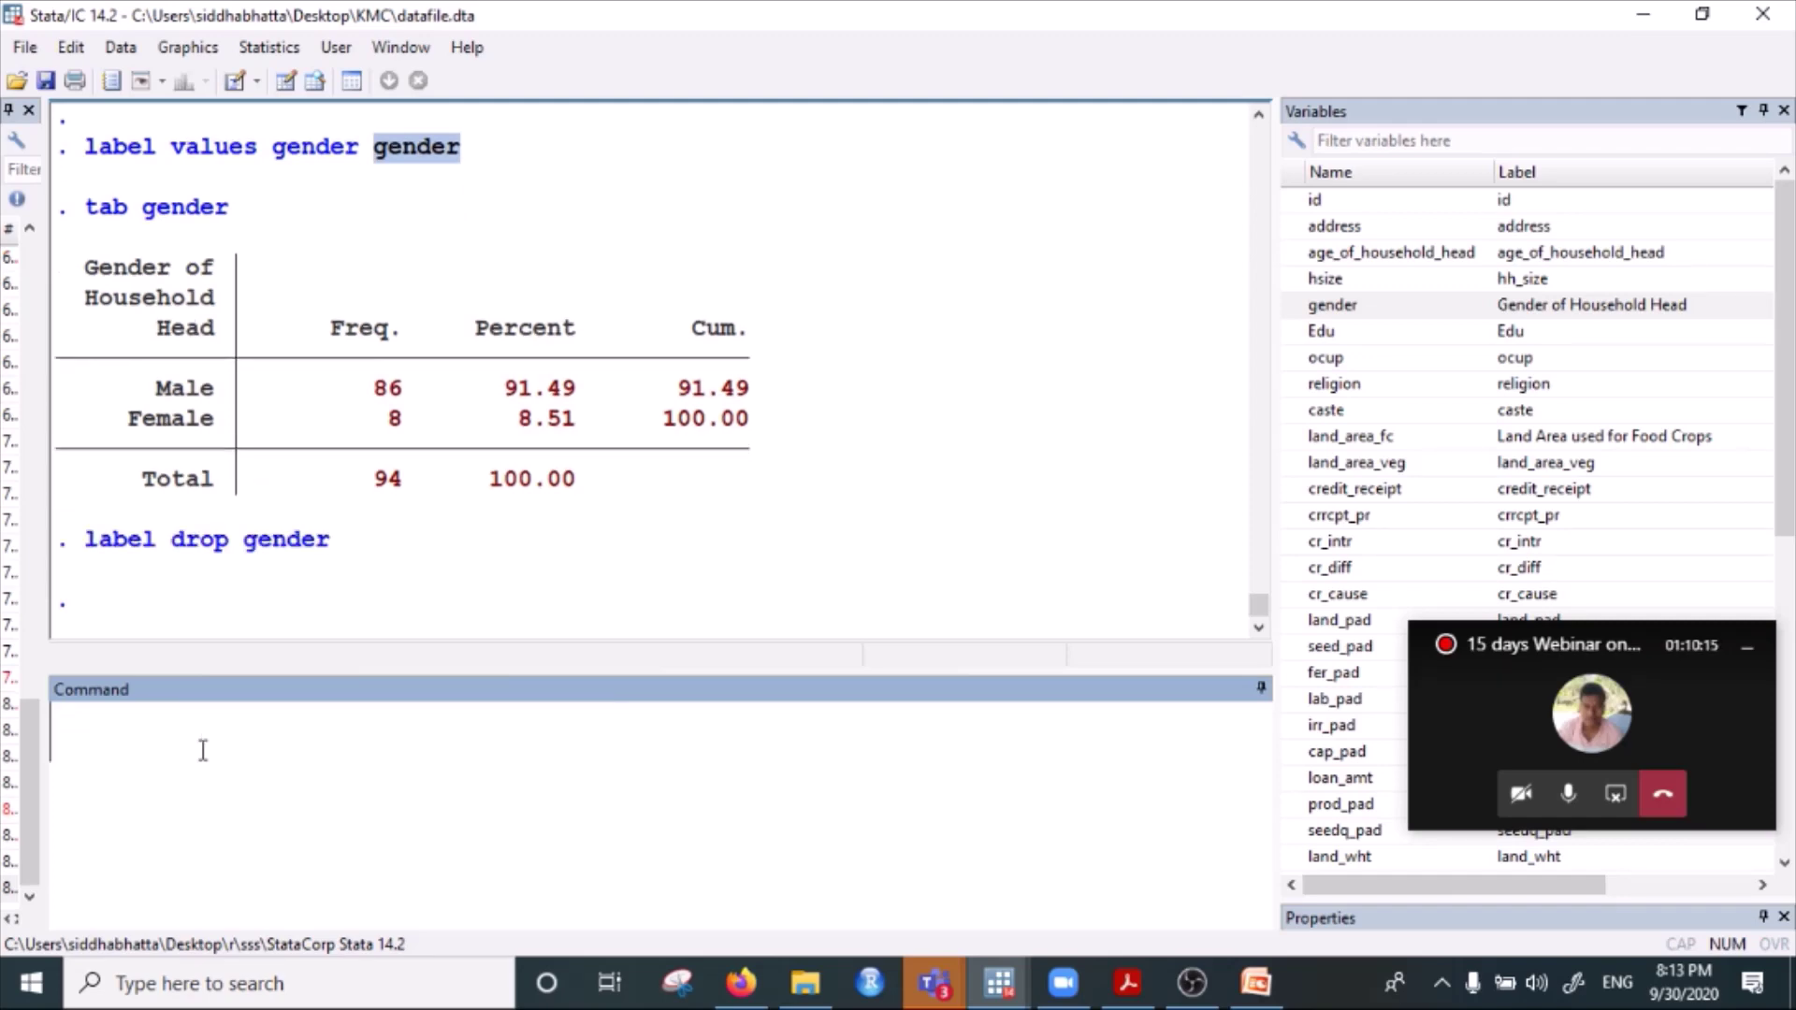
Define a value label named genlab that maps 0 to "Male" and 1 to "Female".
text(label de)
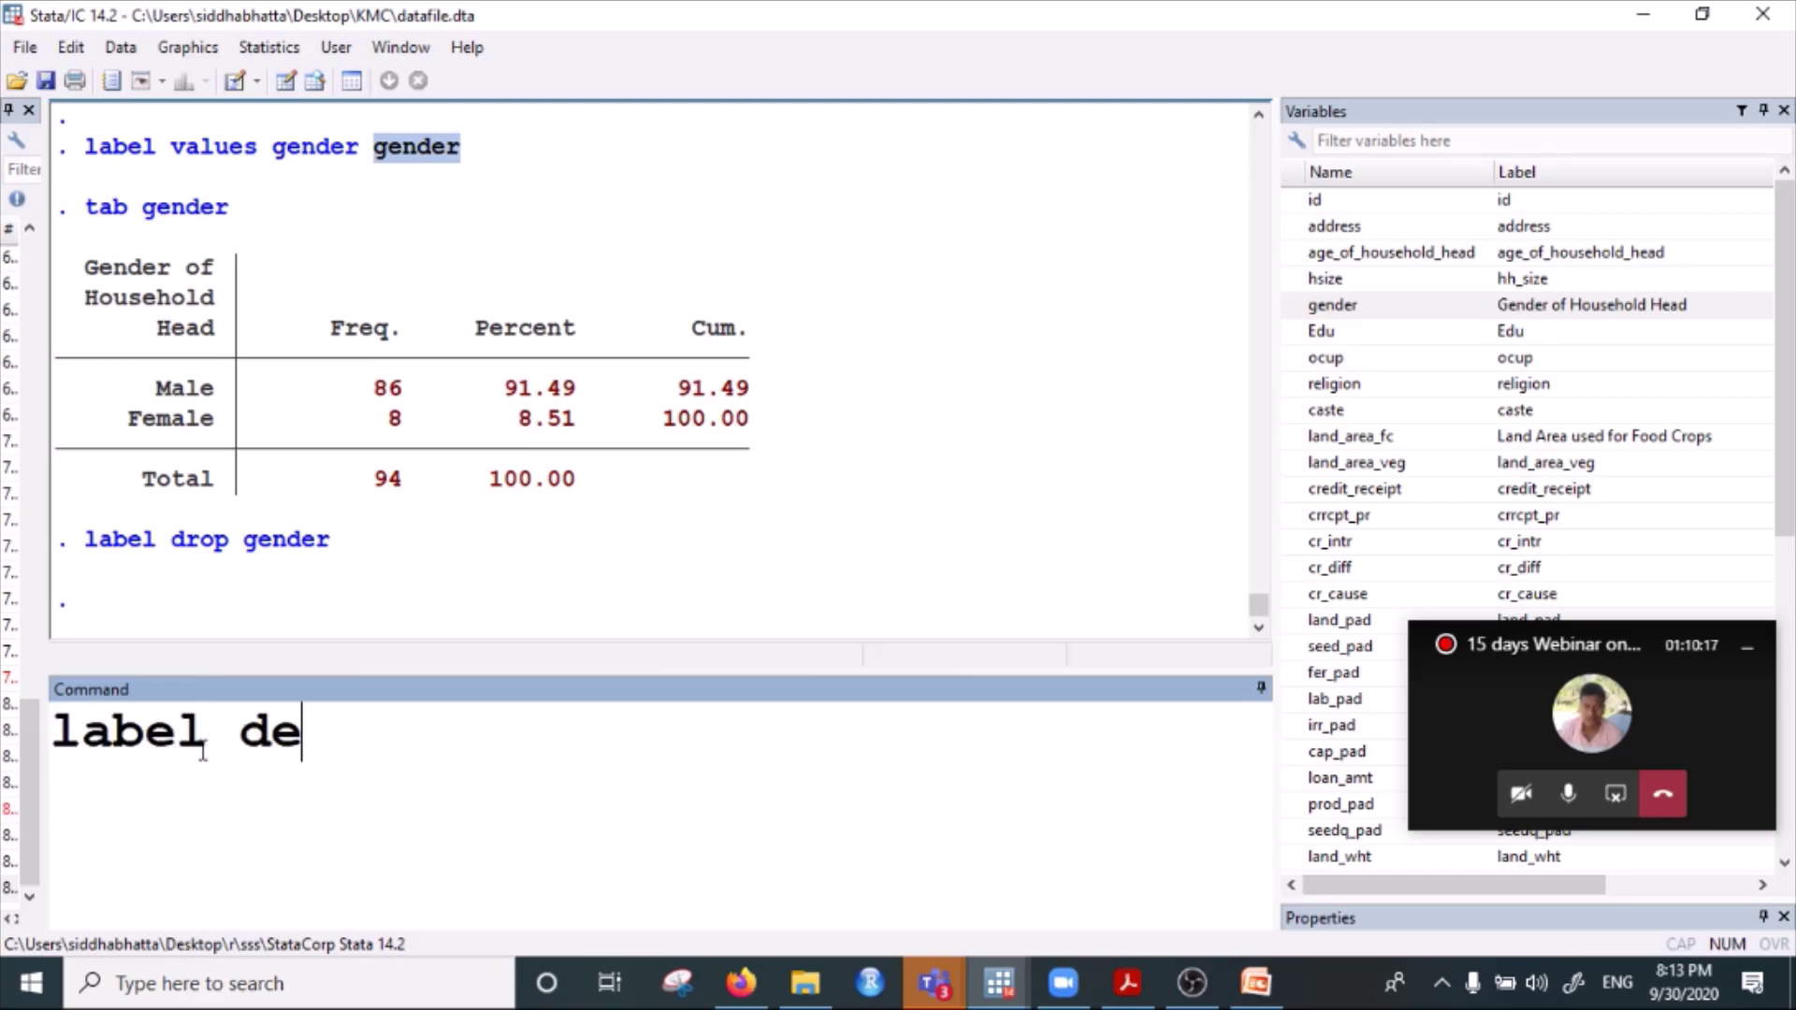
text(fine )
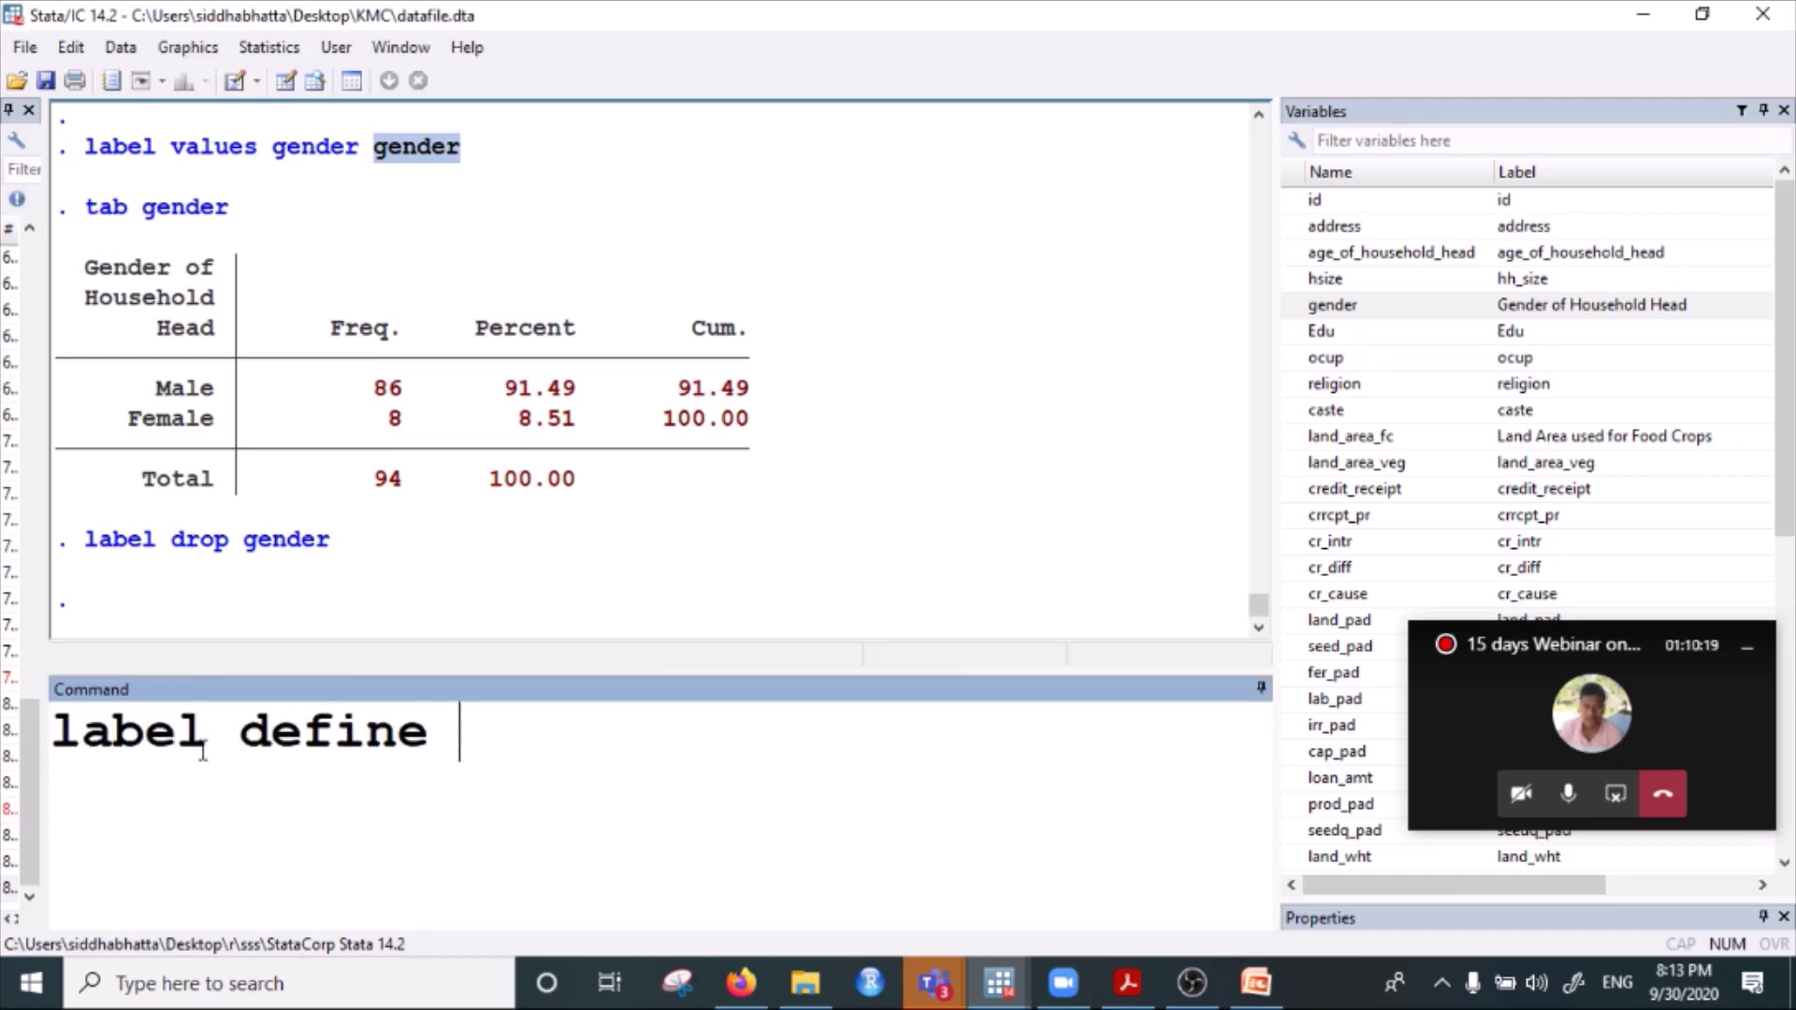
text(genla)
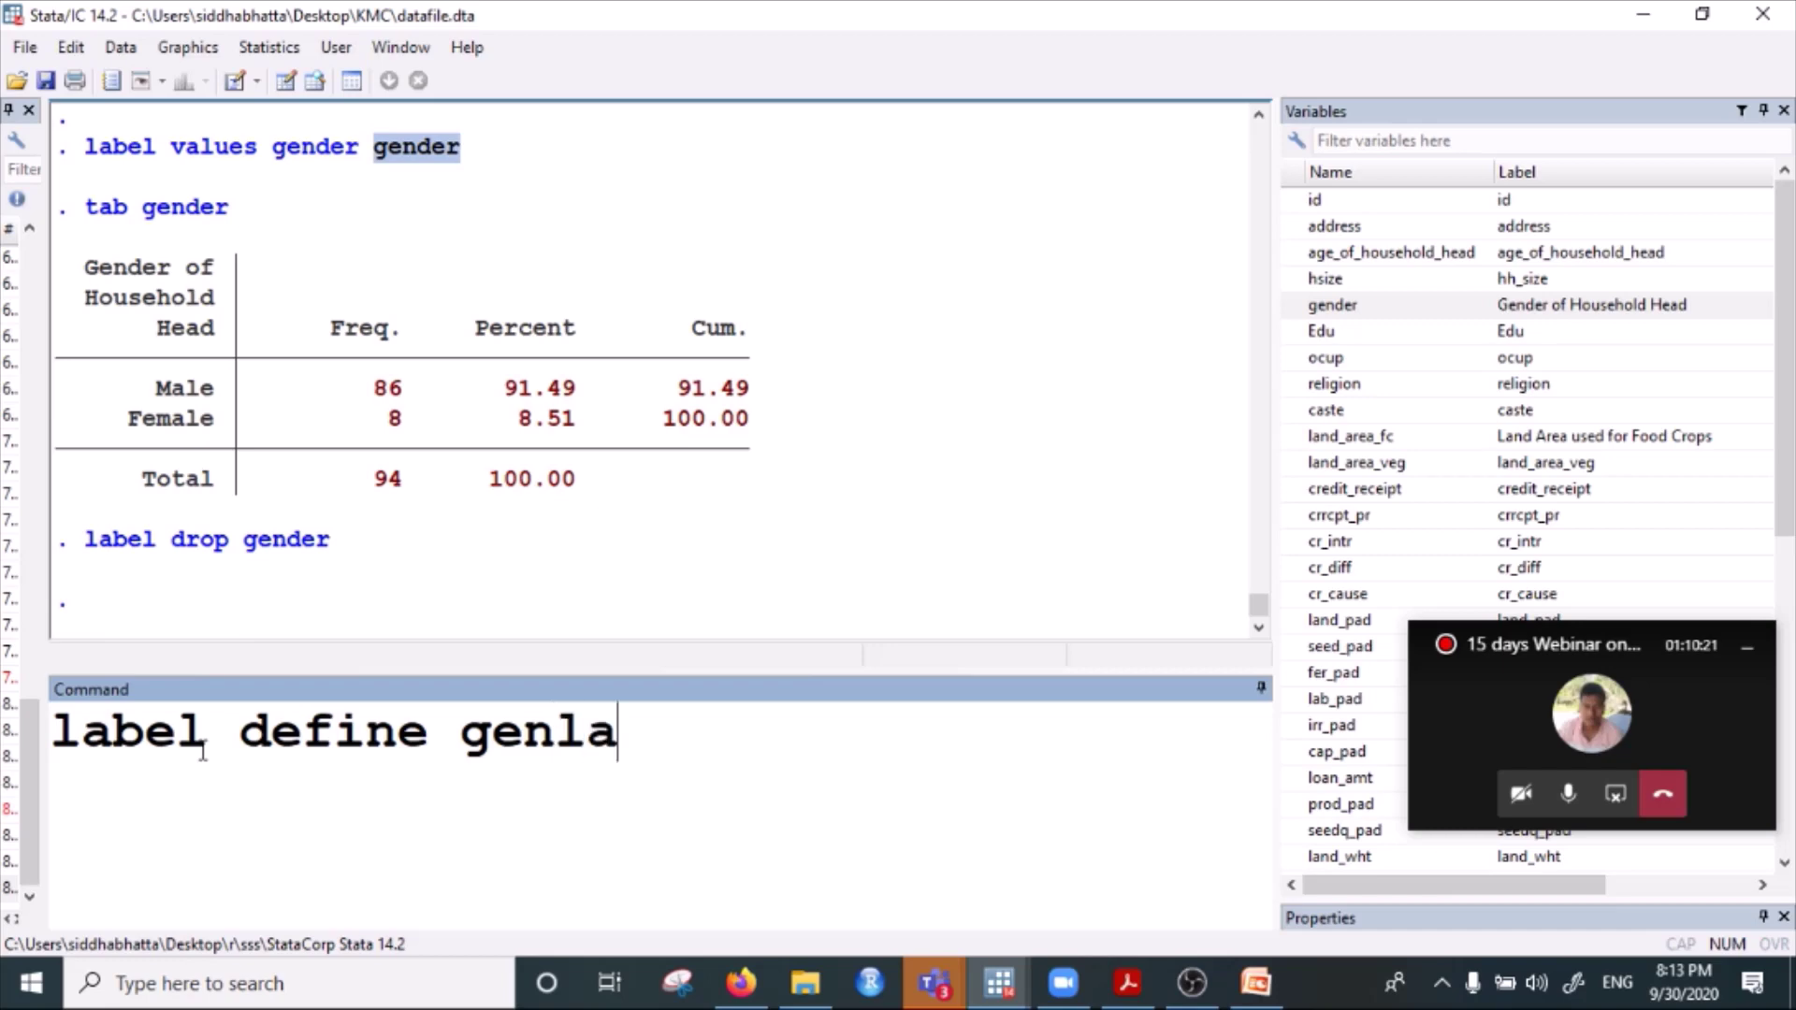
text(b)
text( 0 )
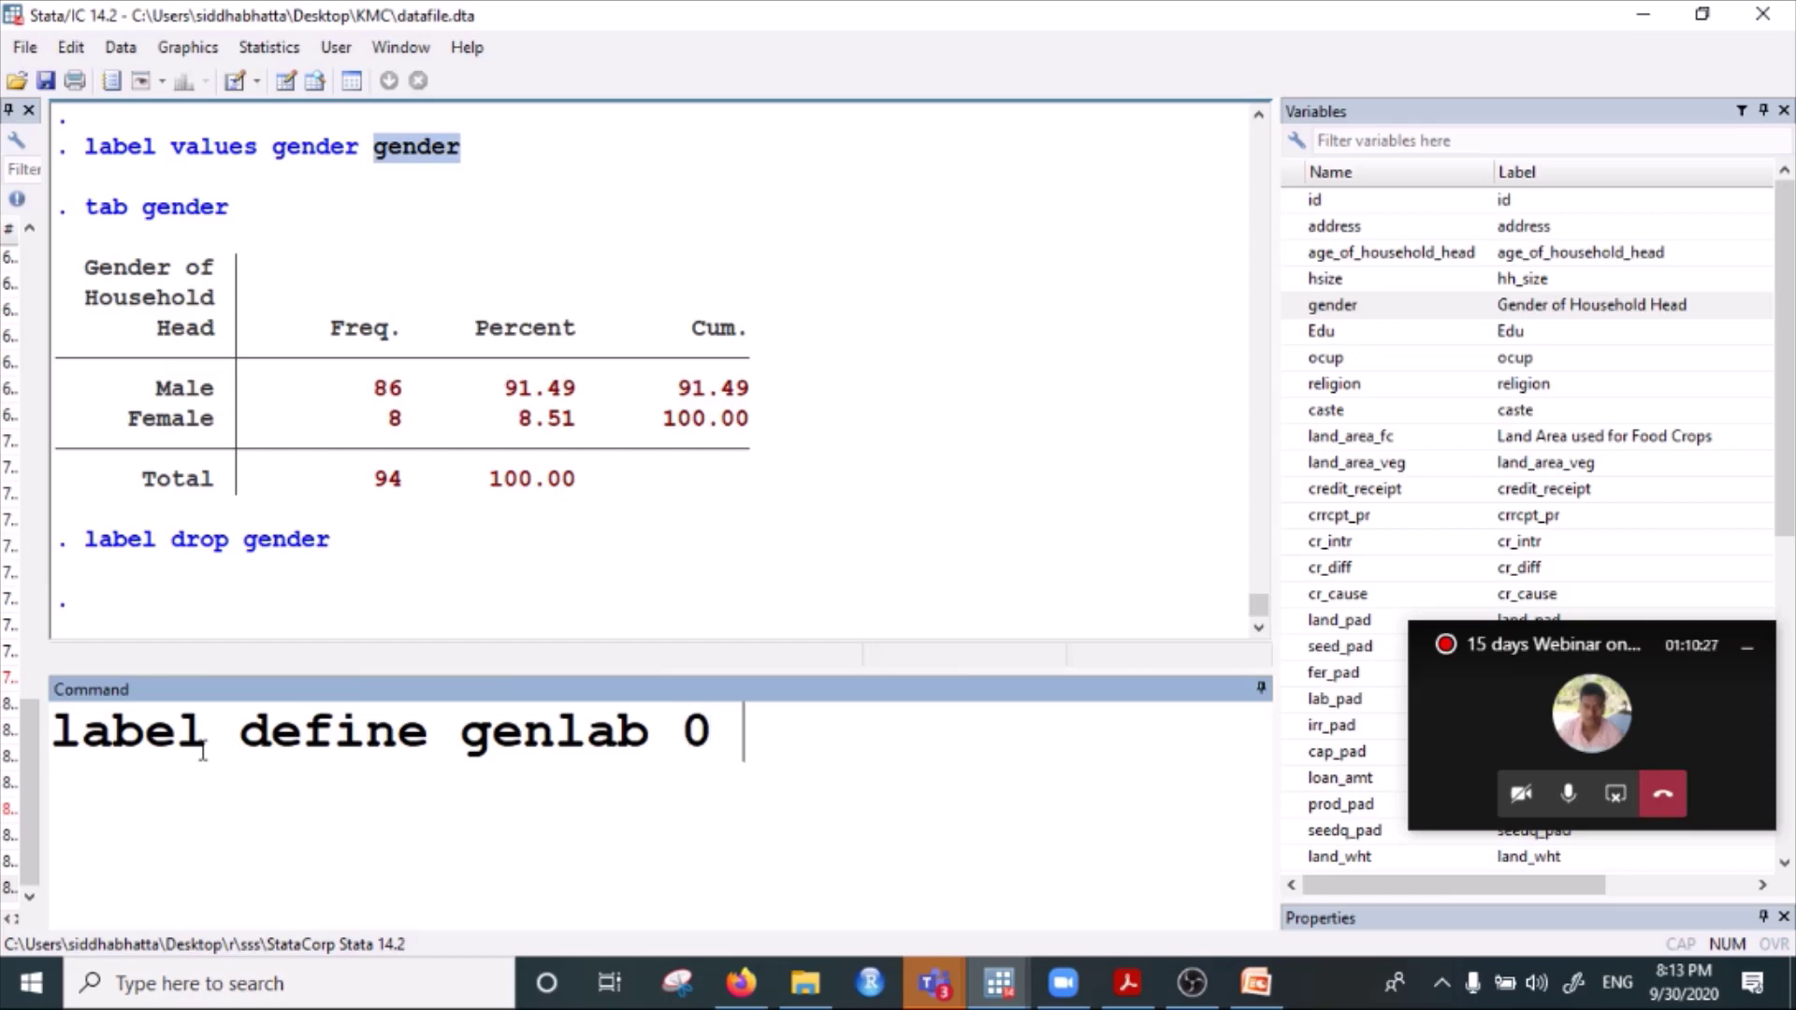
text("Male)
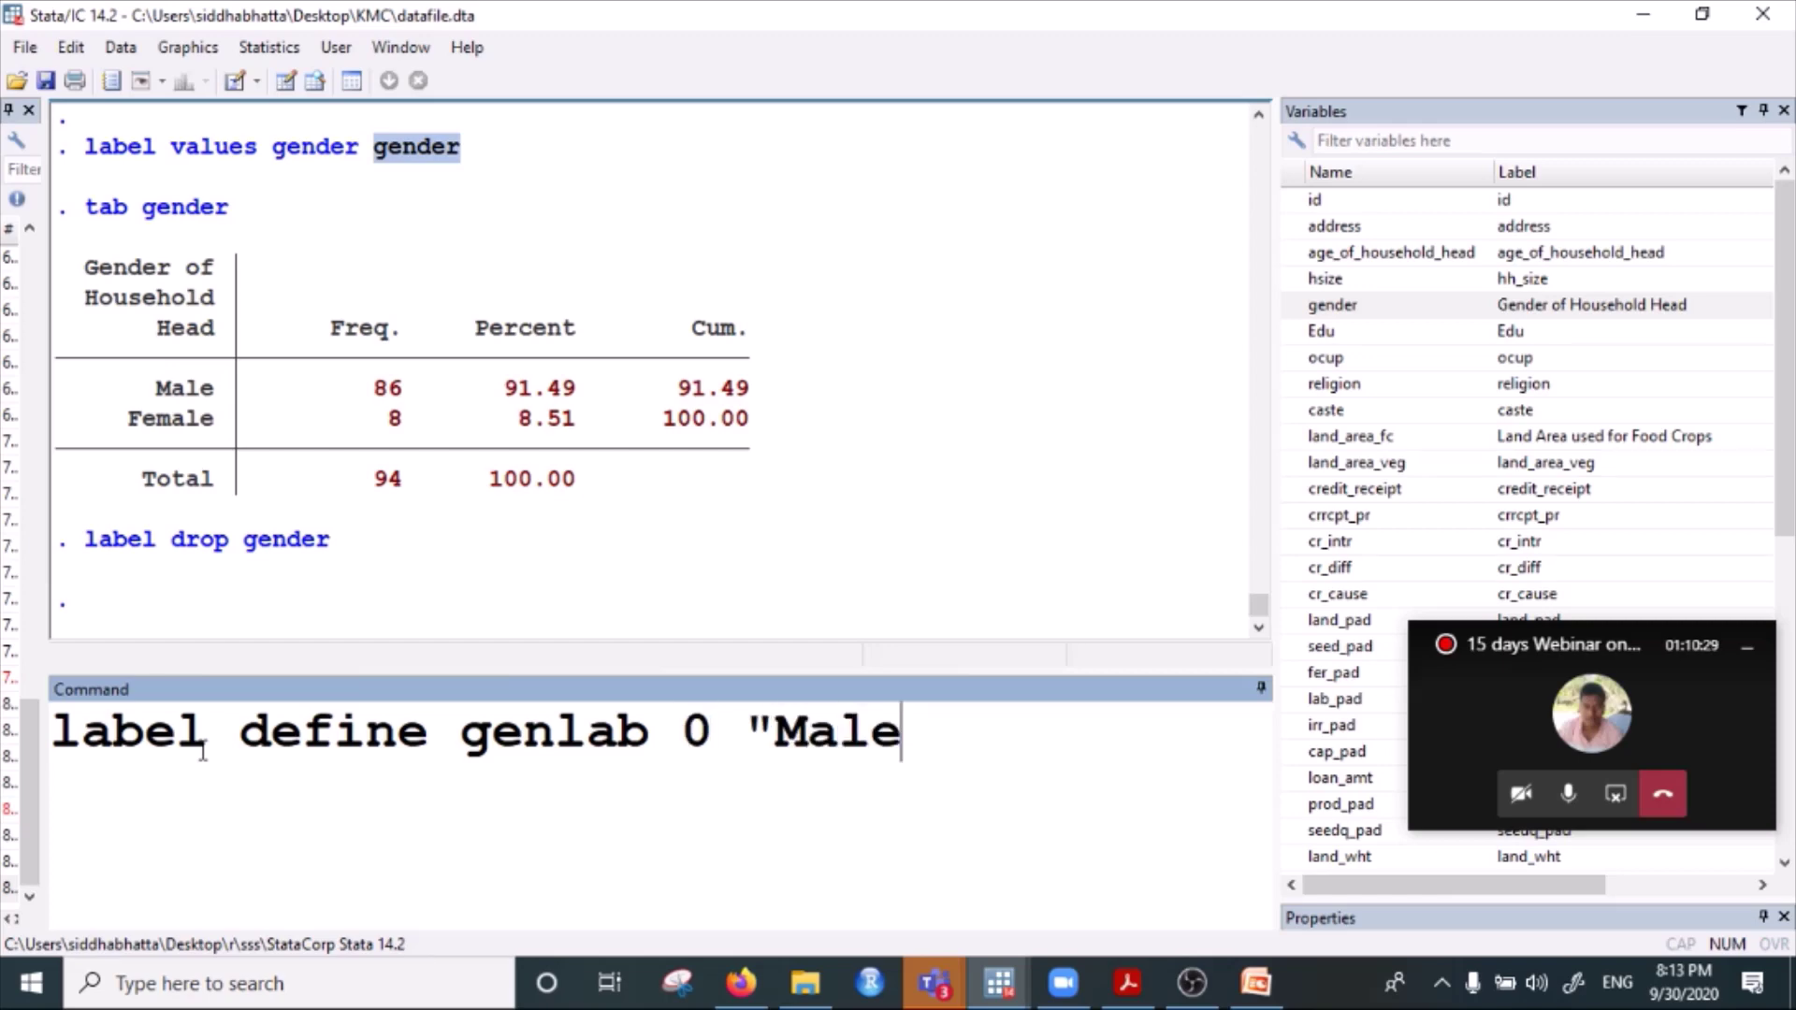
text(" 1)
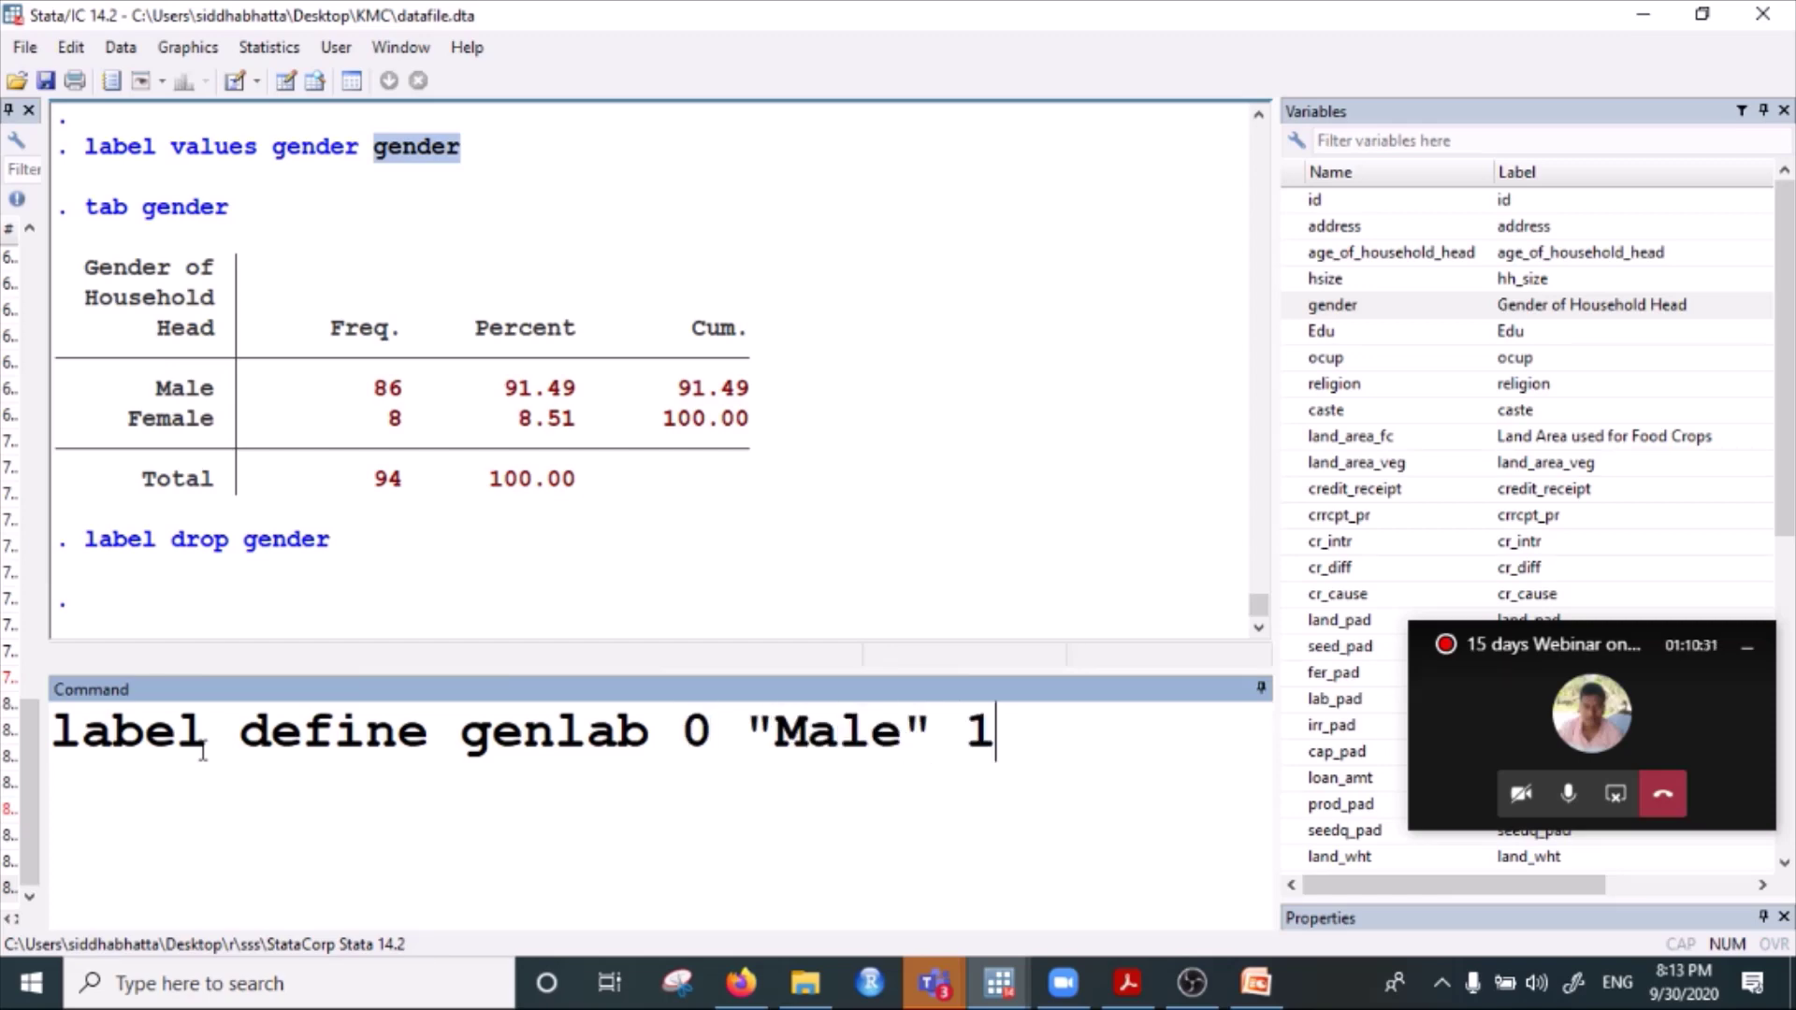
text( "Fe)
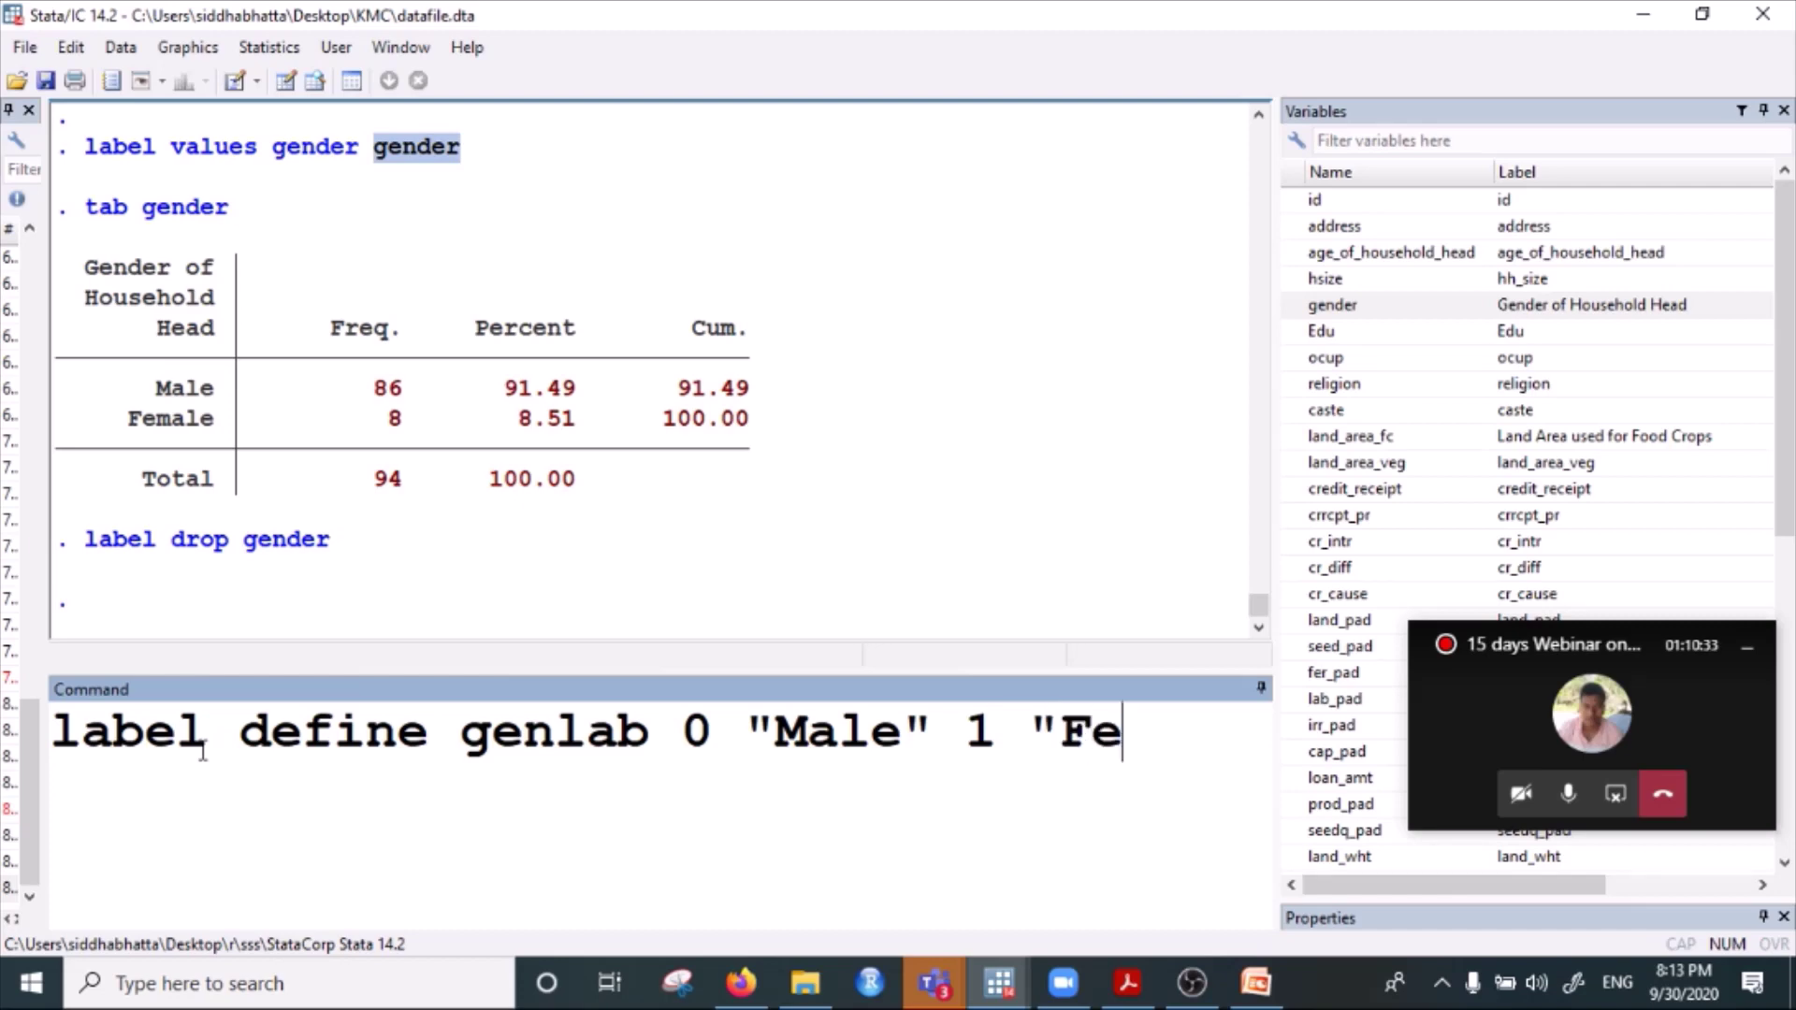
text(male)
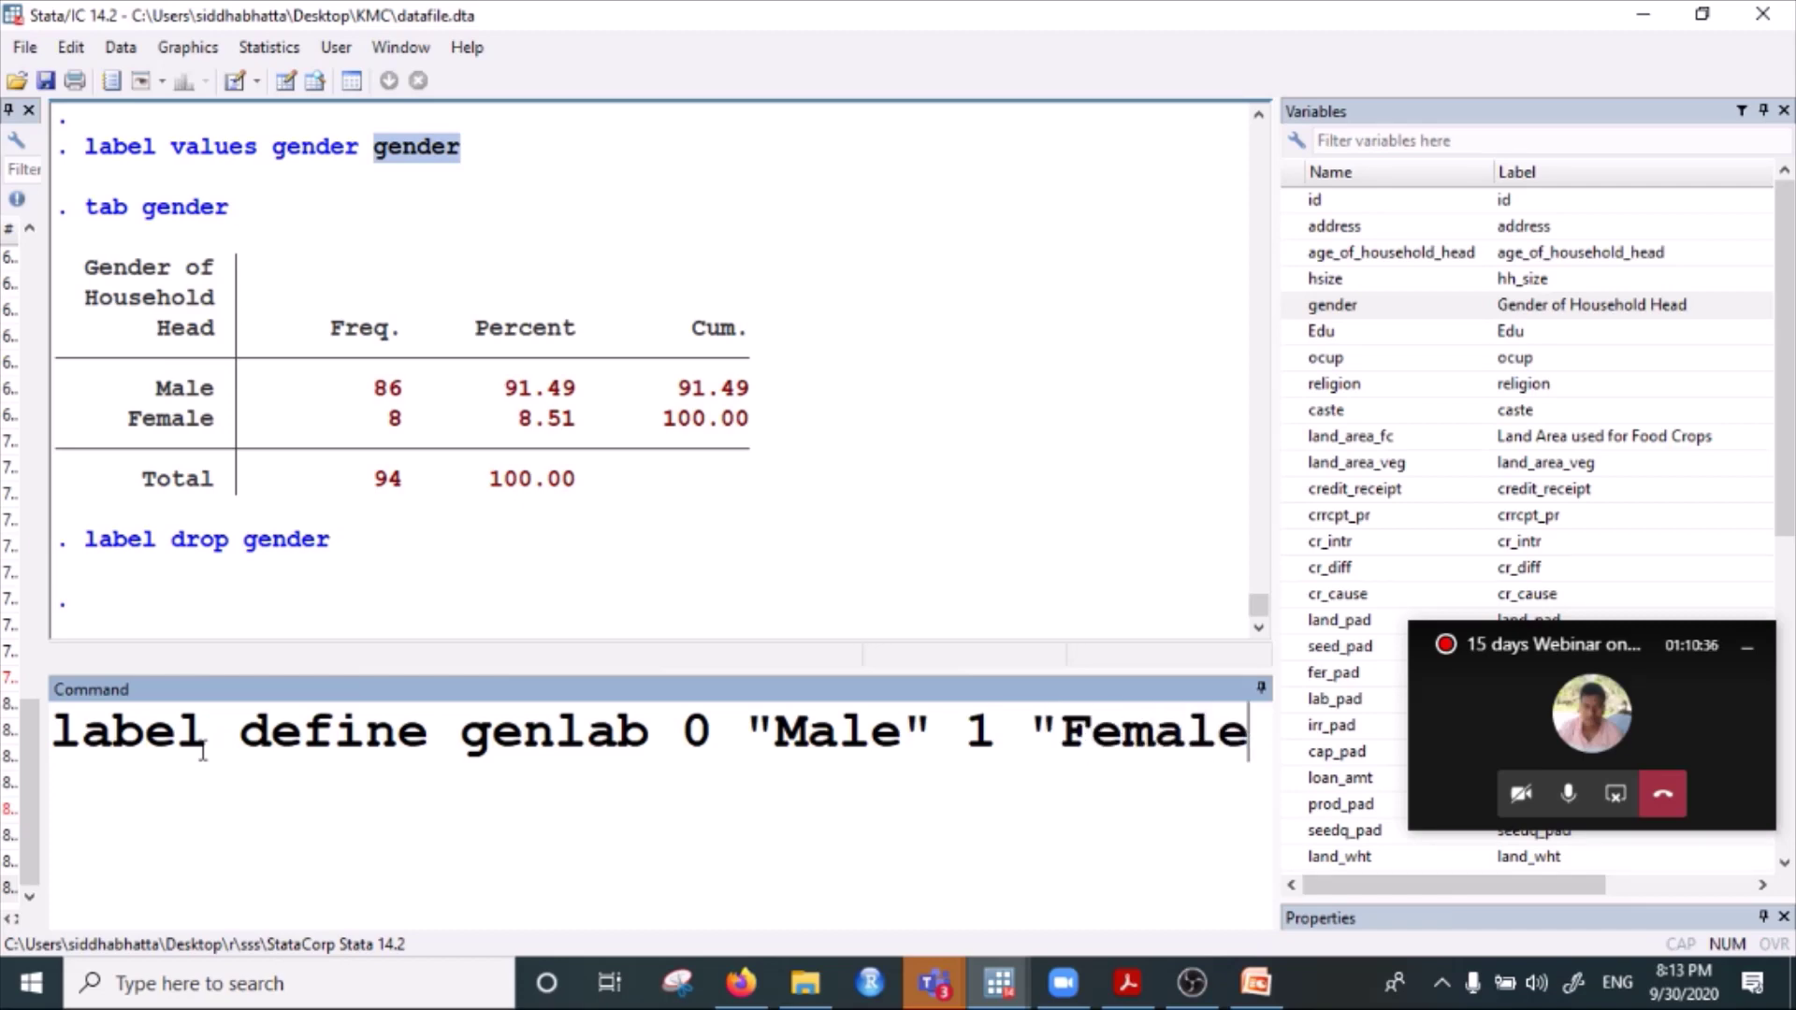
text(")
key(Return)
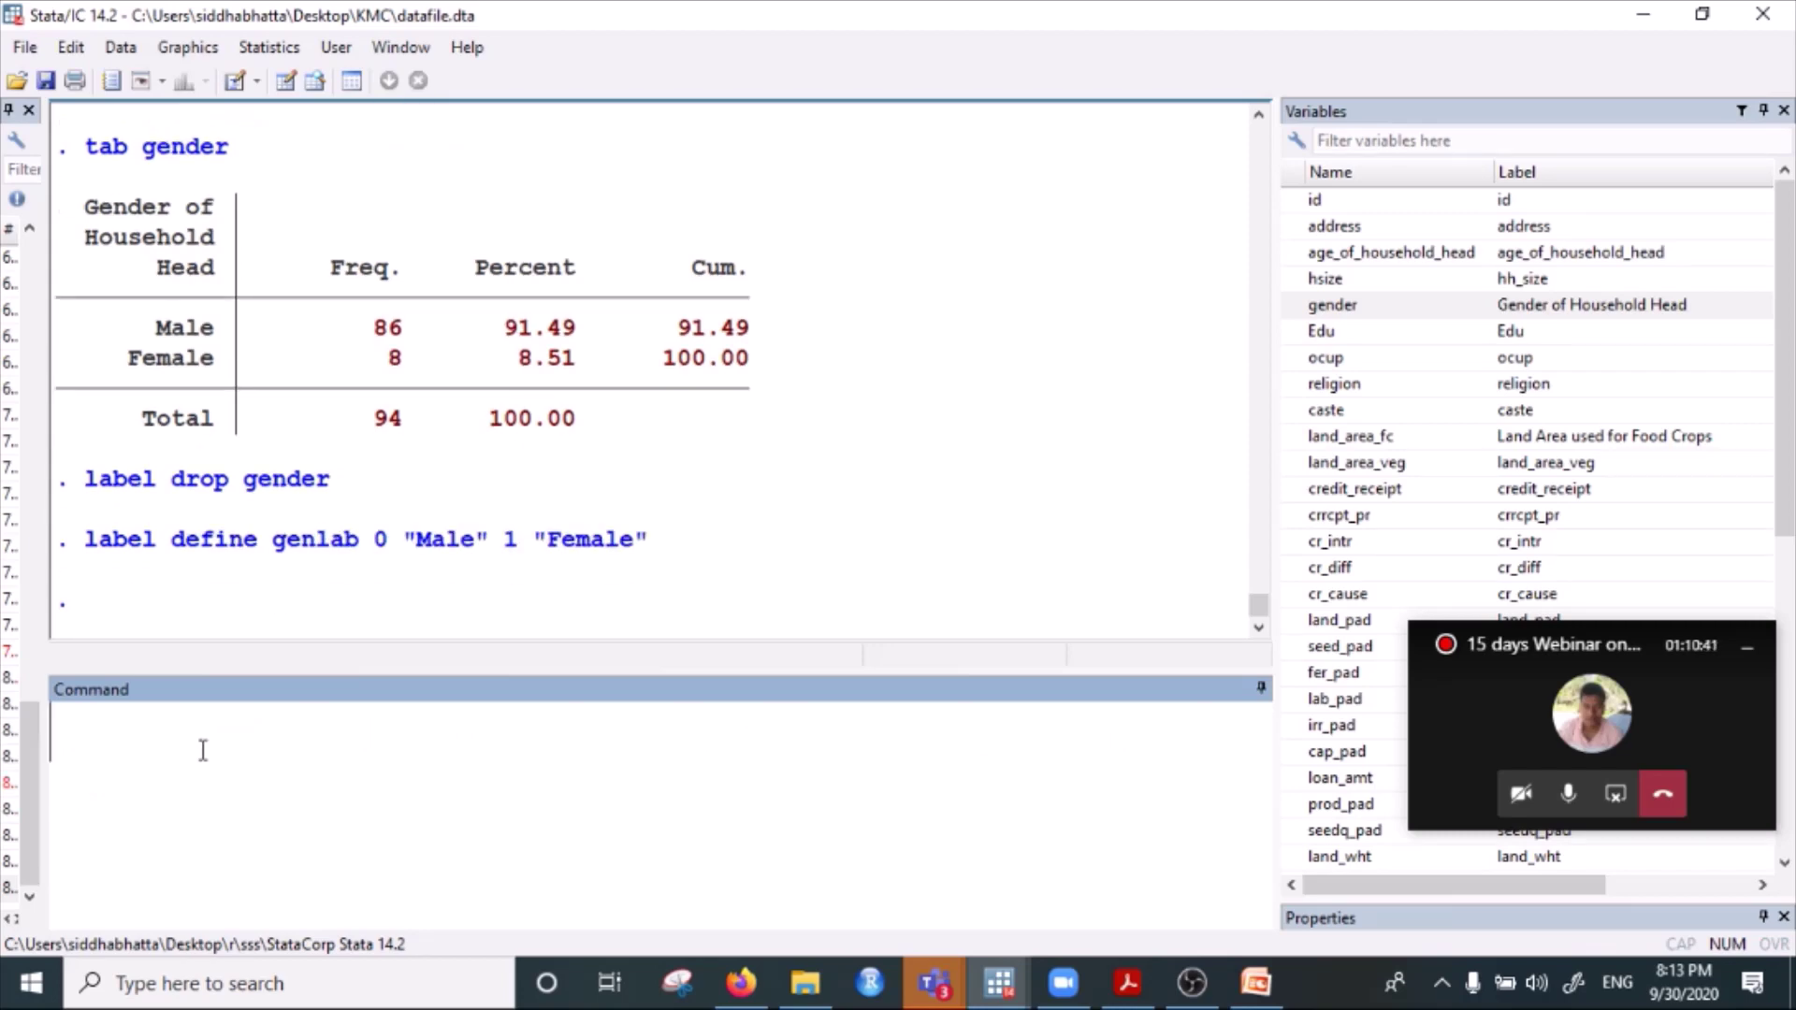
Attach a value label called gentab to the gender variable with label values.
text(label )
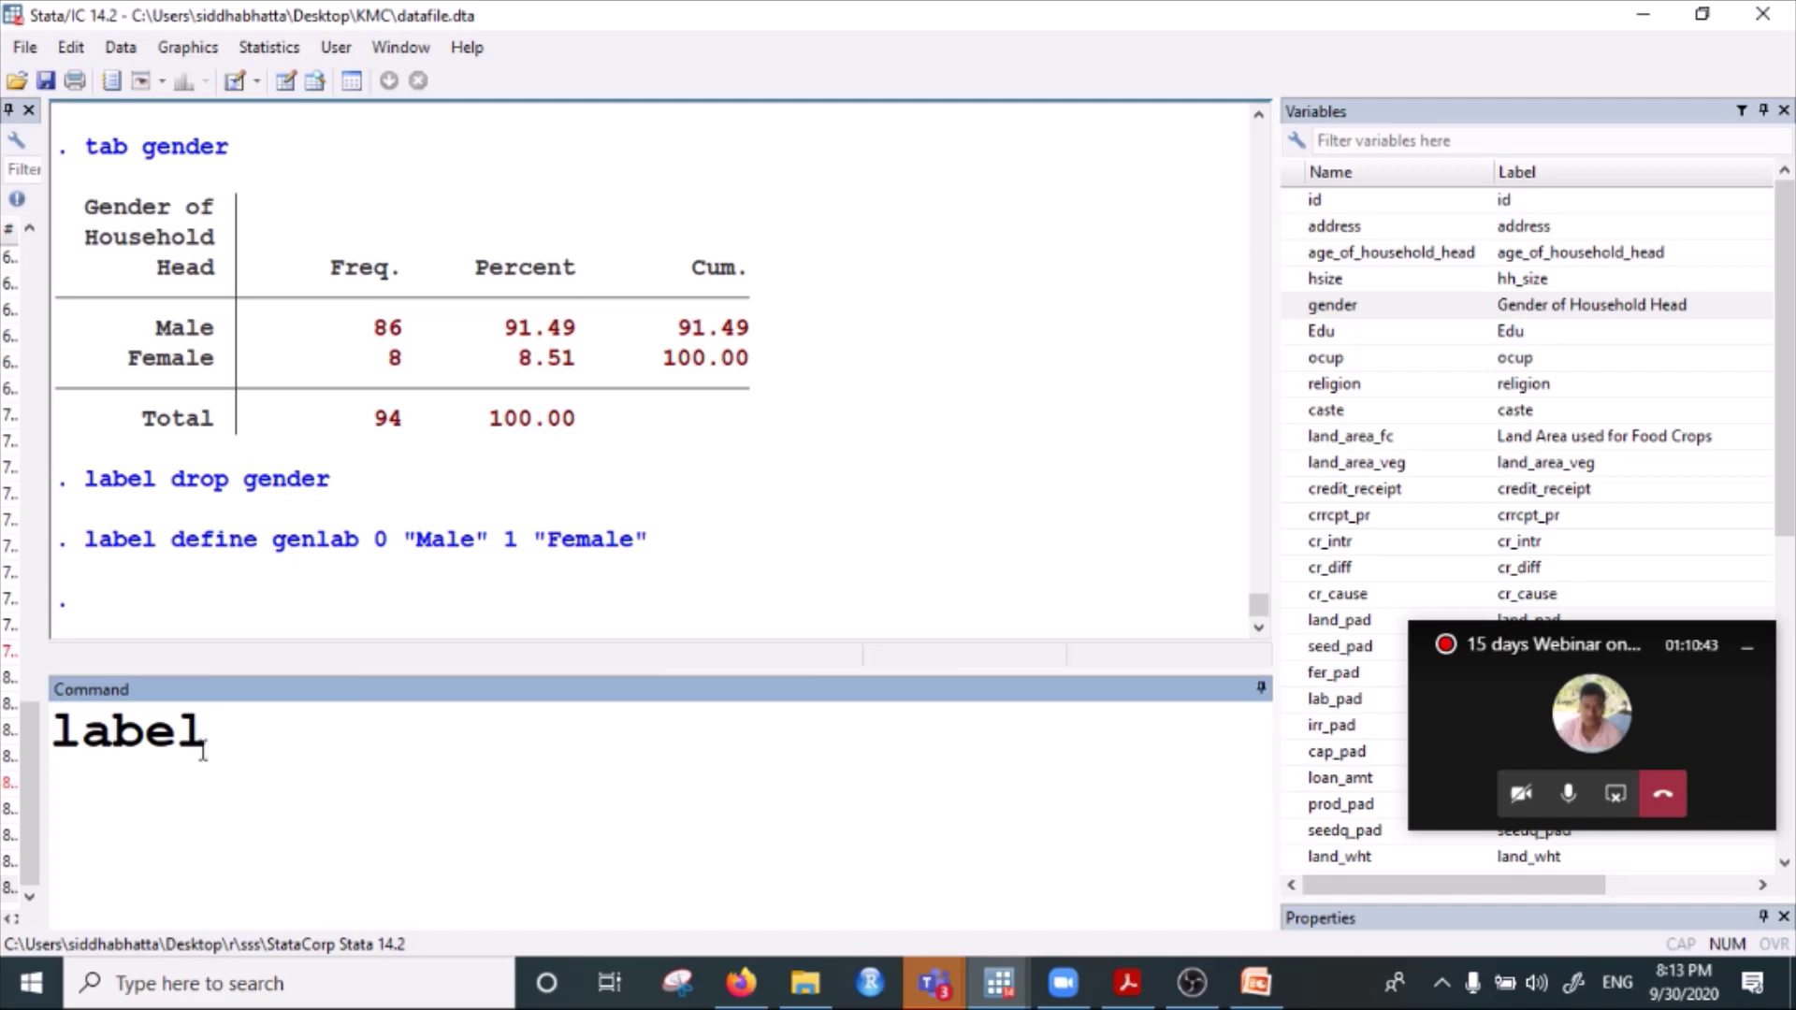
text(values)
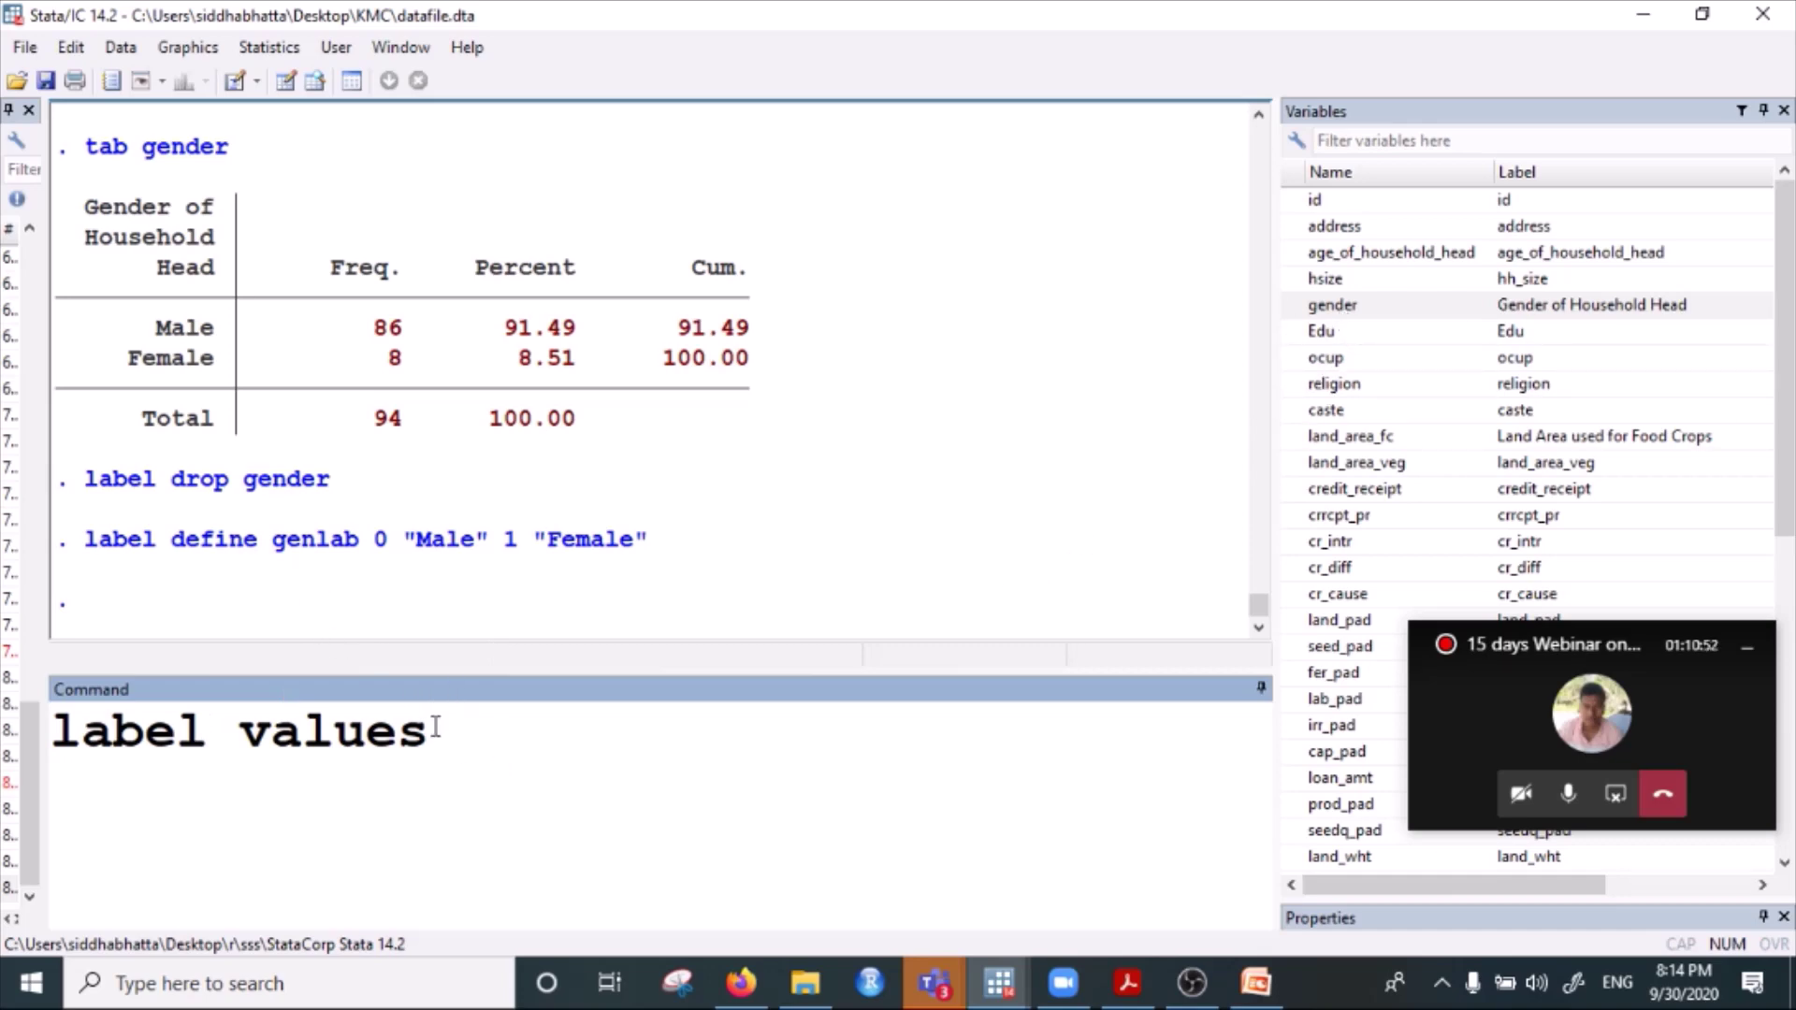
text(gender )
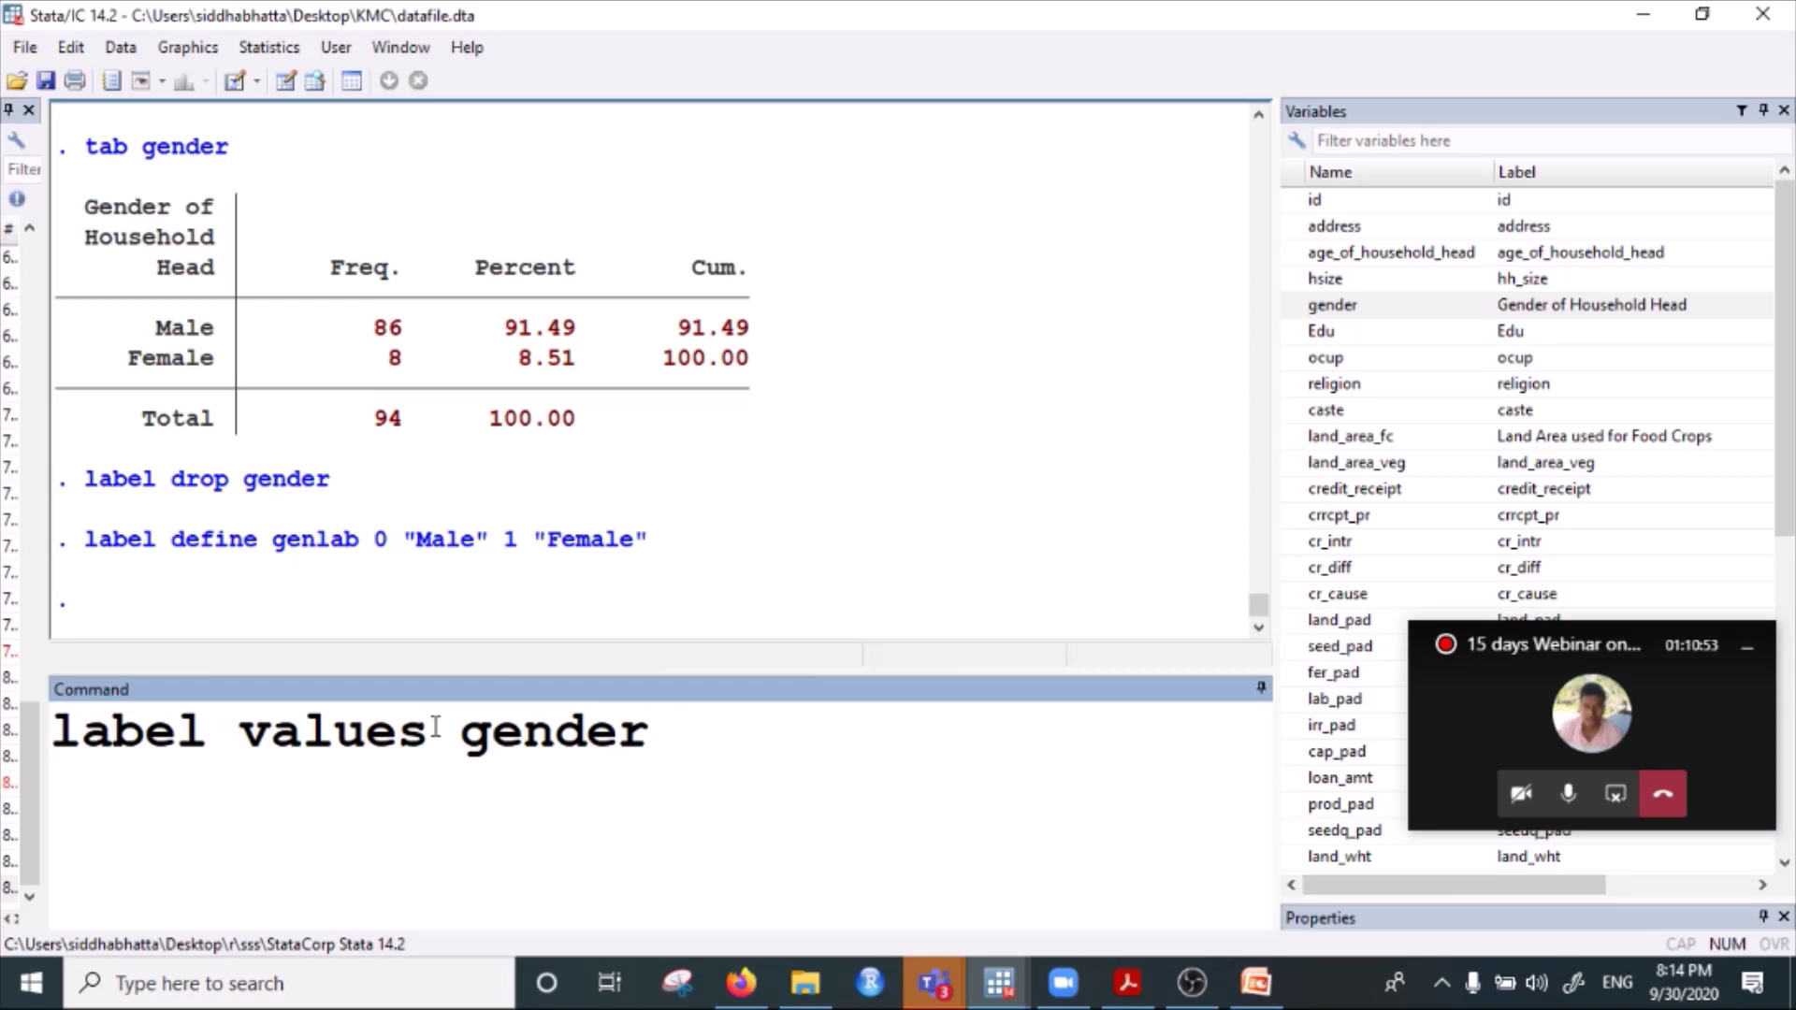
text(gentab)
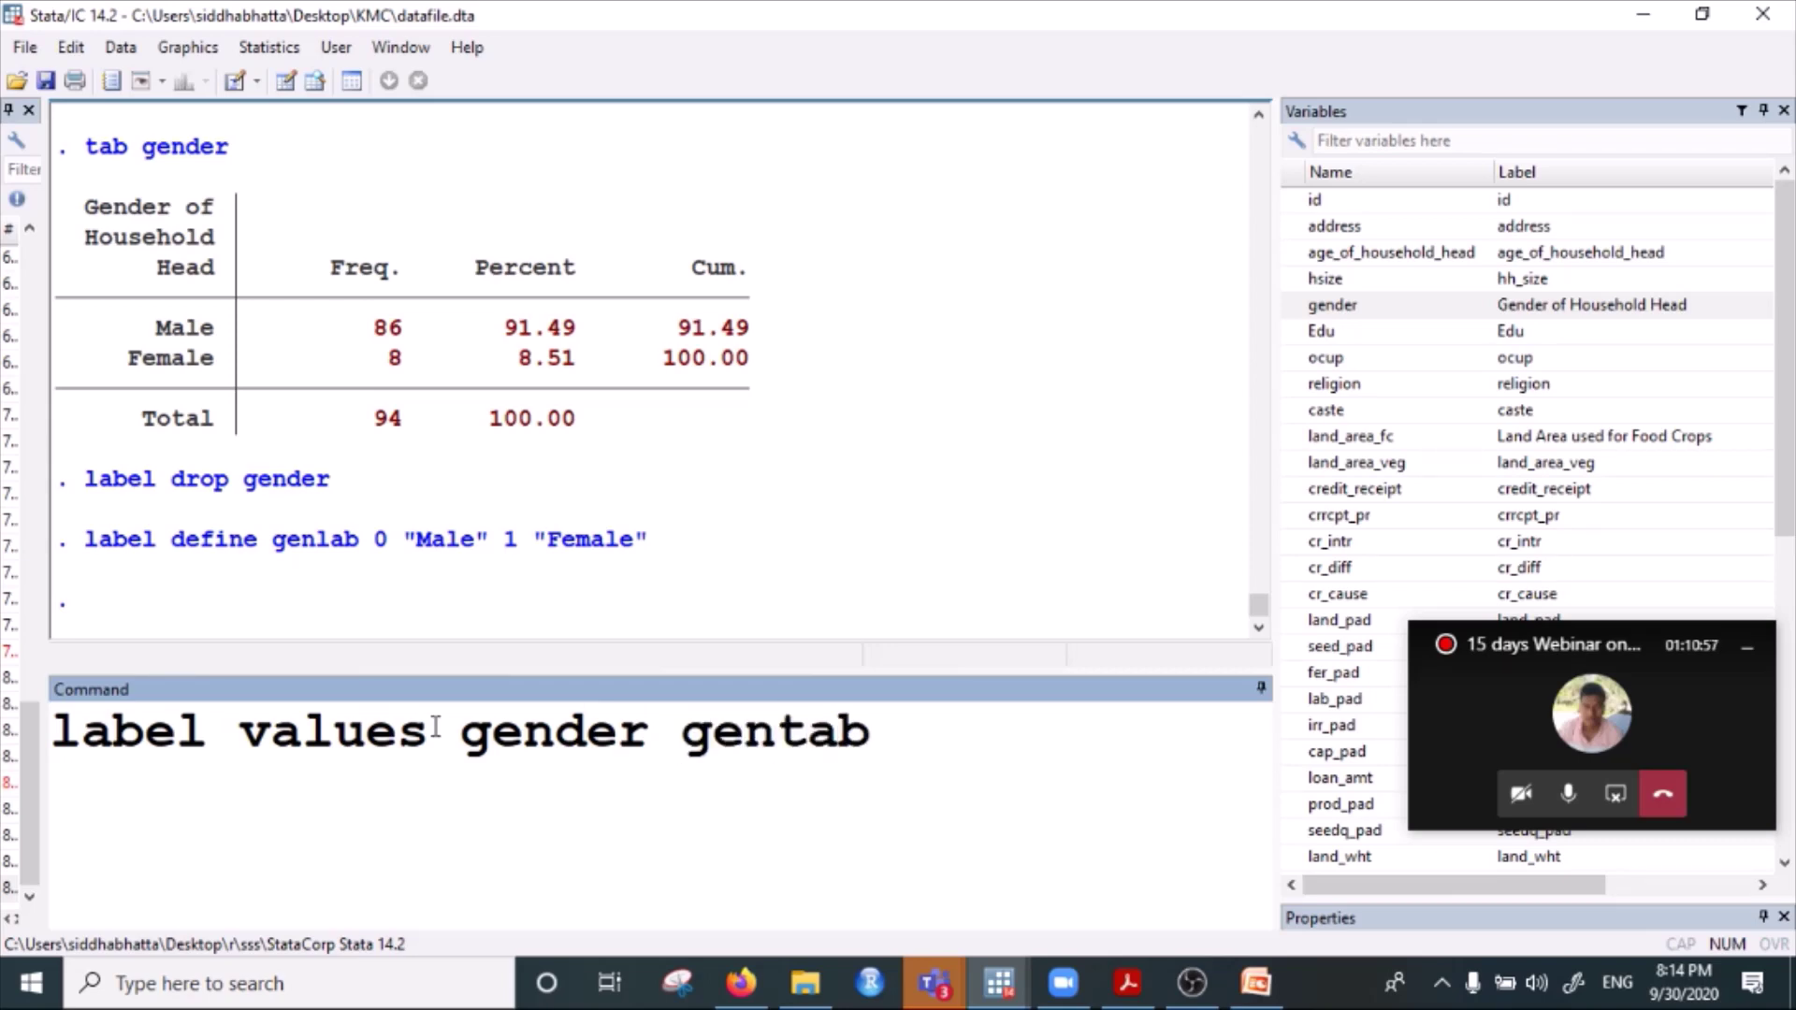
key(Return)
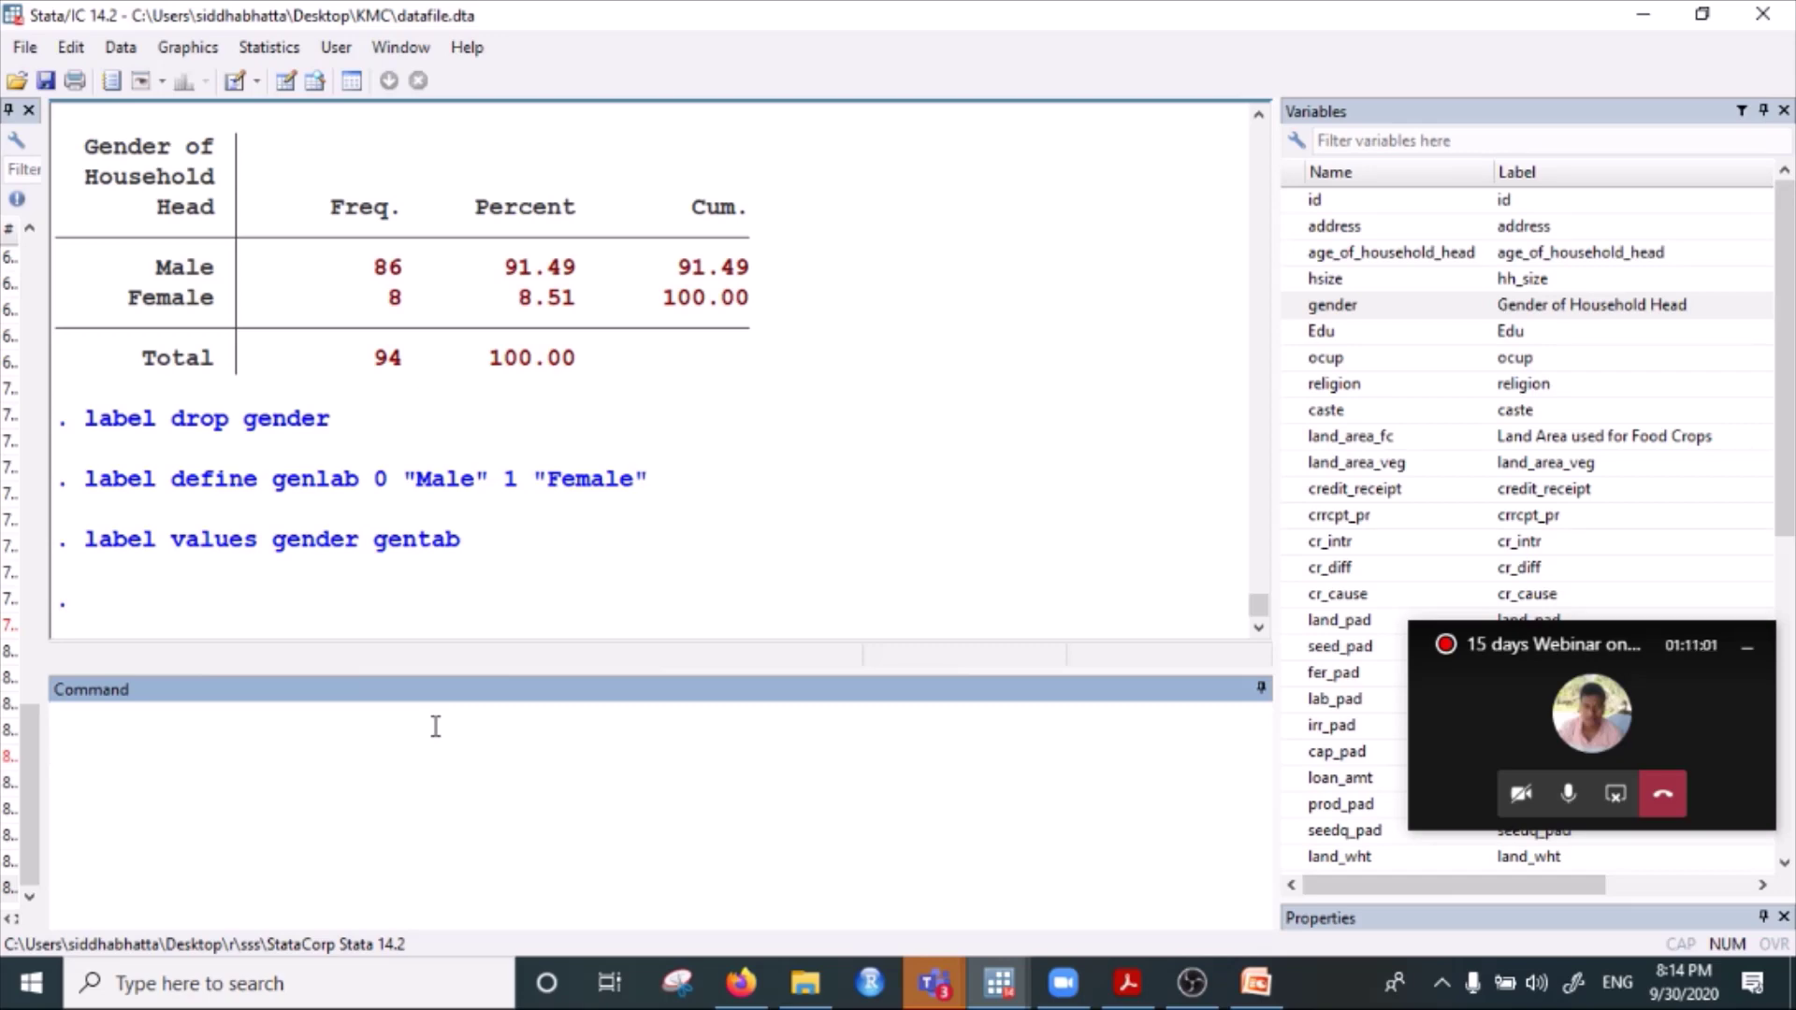
Try the label values command with the names reversed, giving genlab first and gender second.
text(label values )
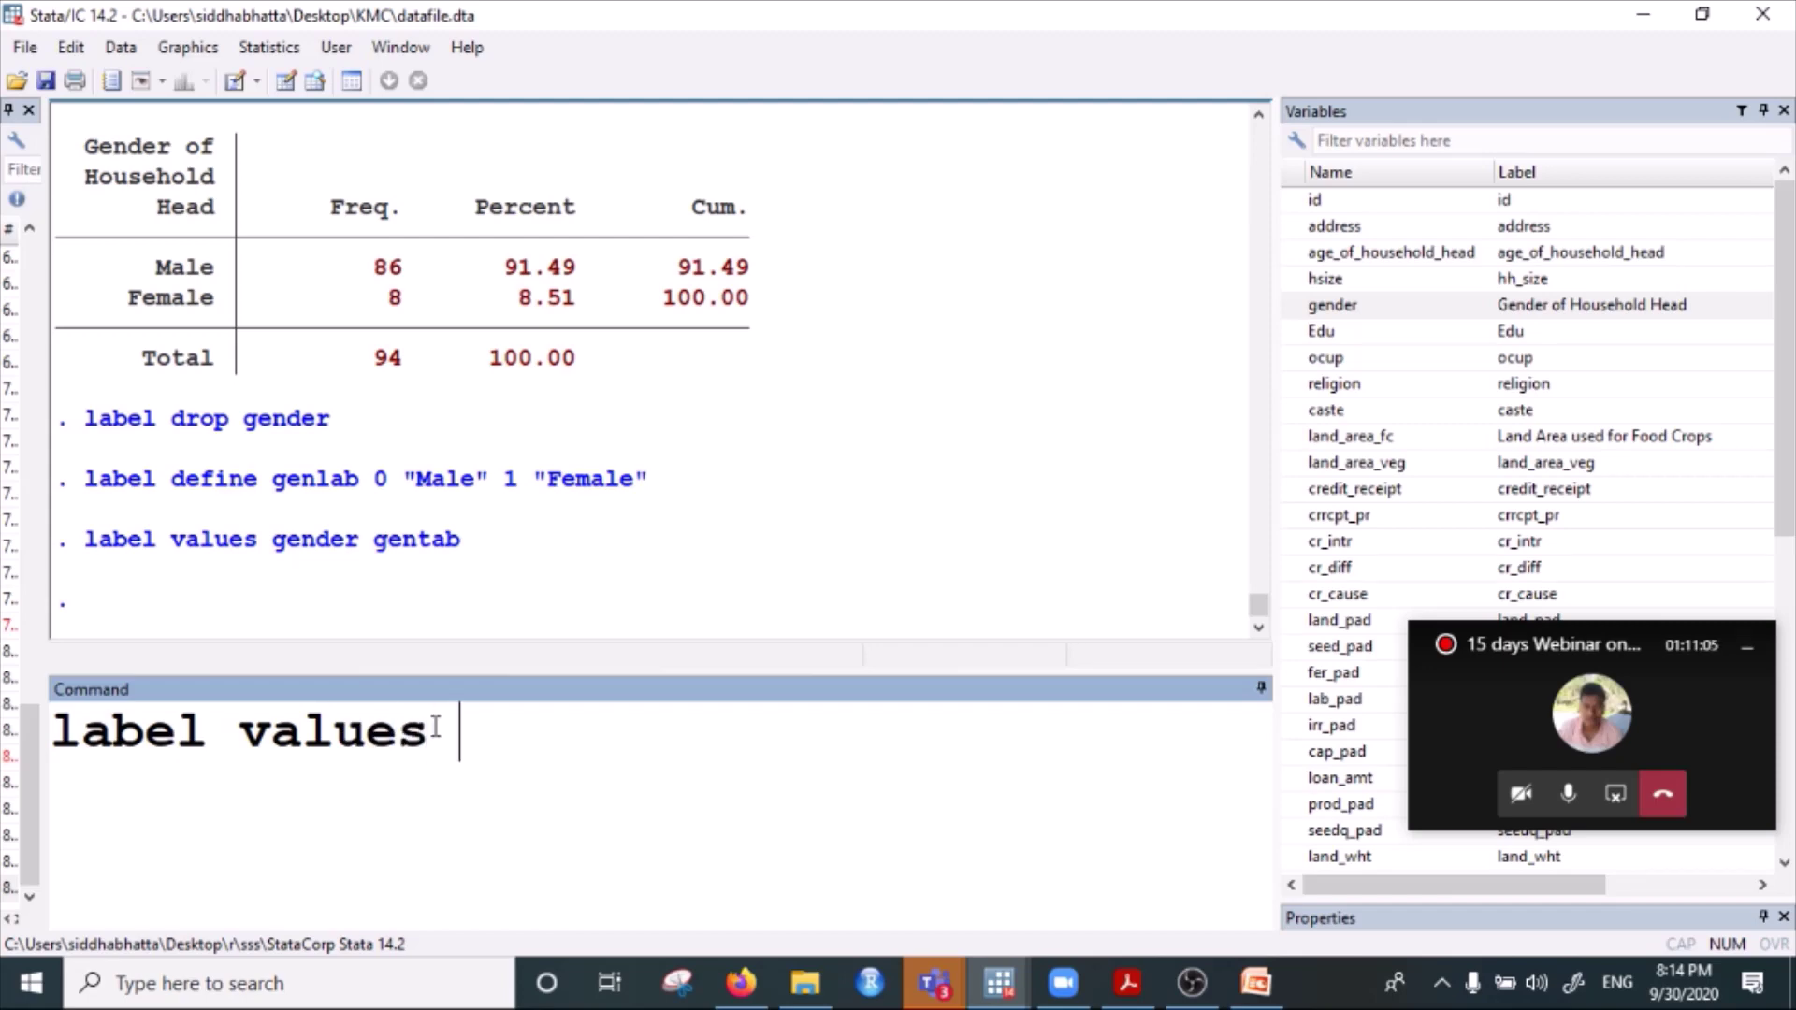
text(genlab )
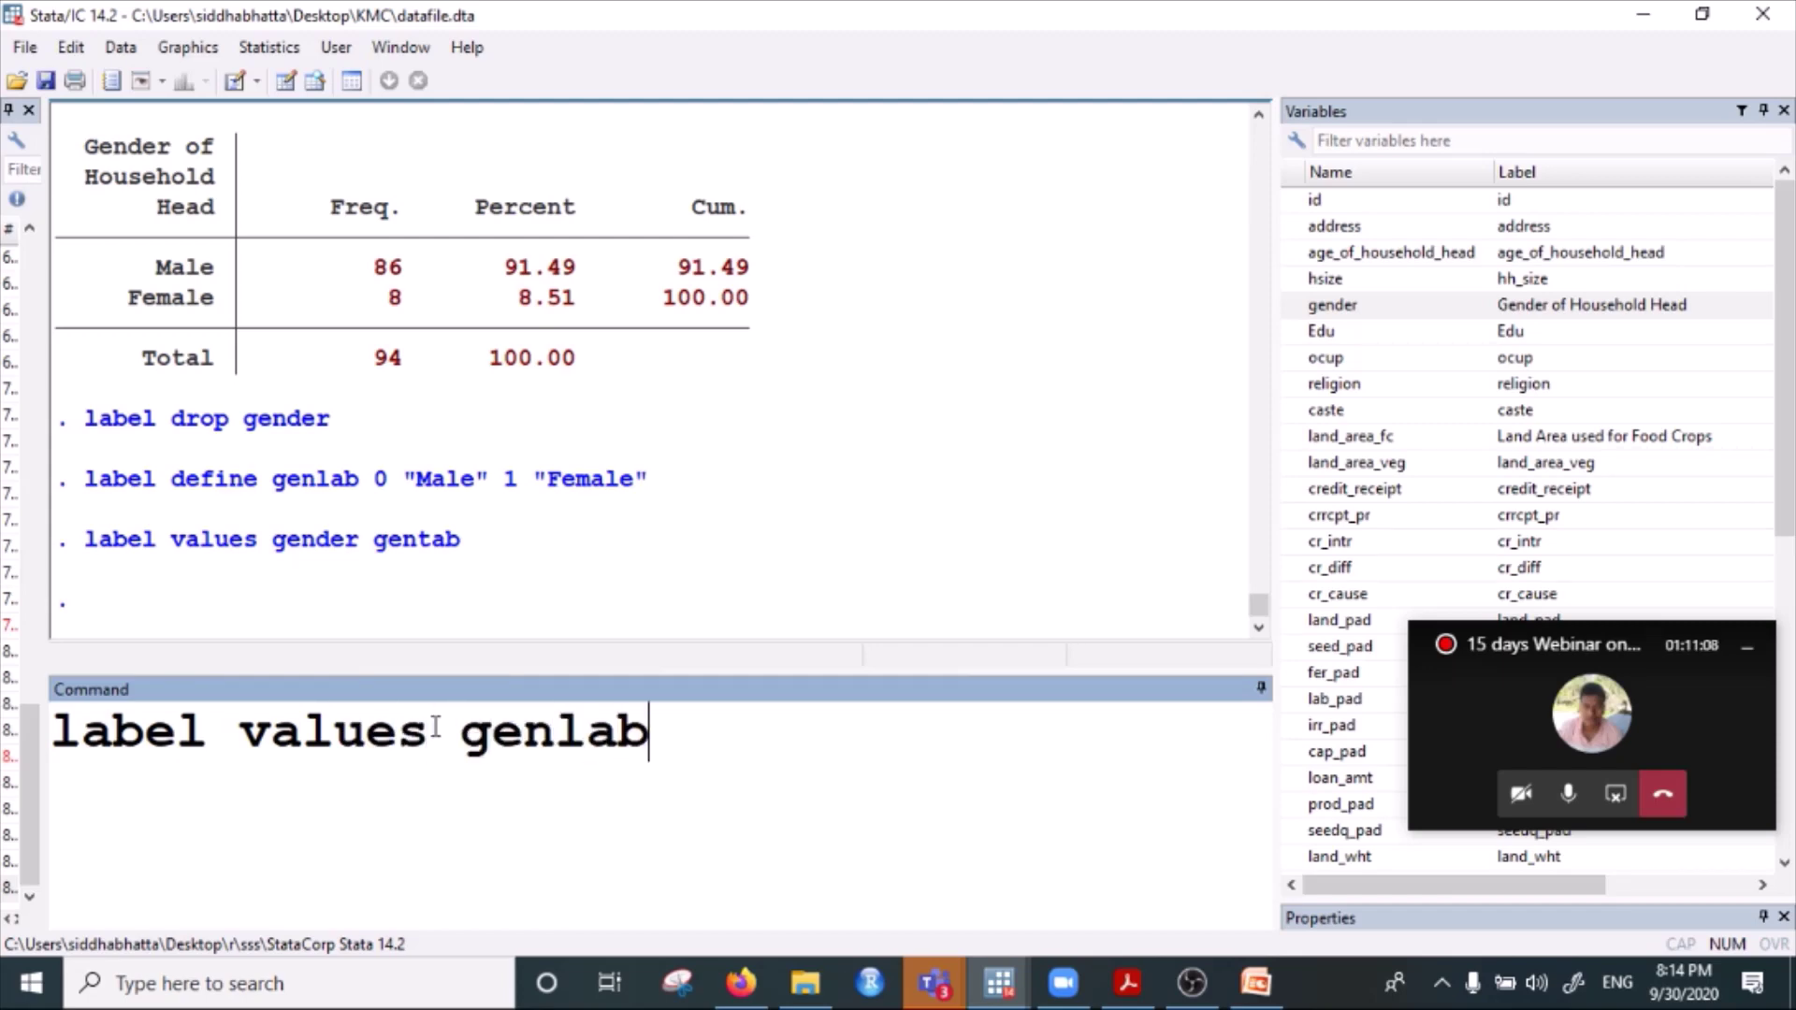
text(gender)
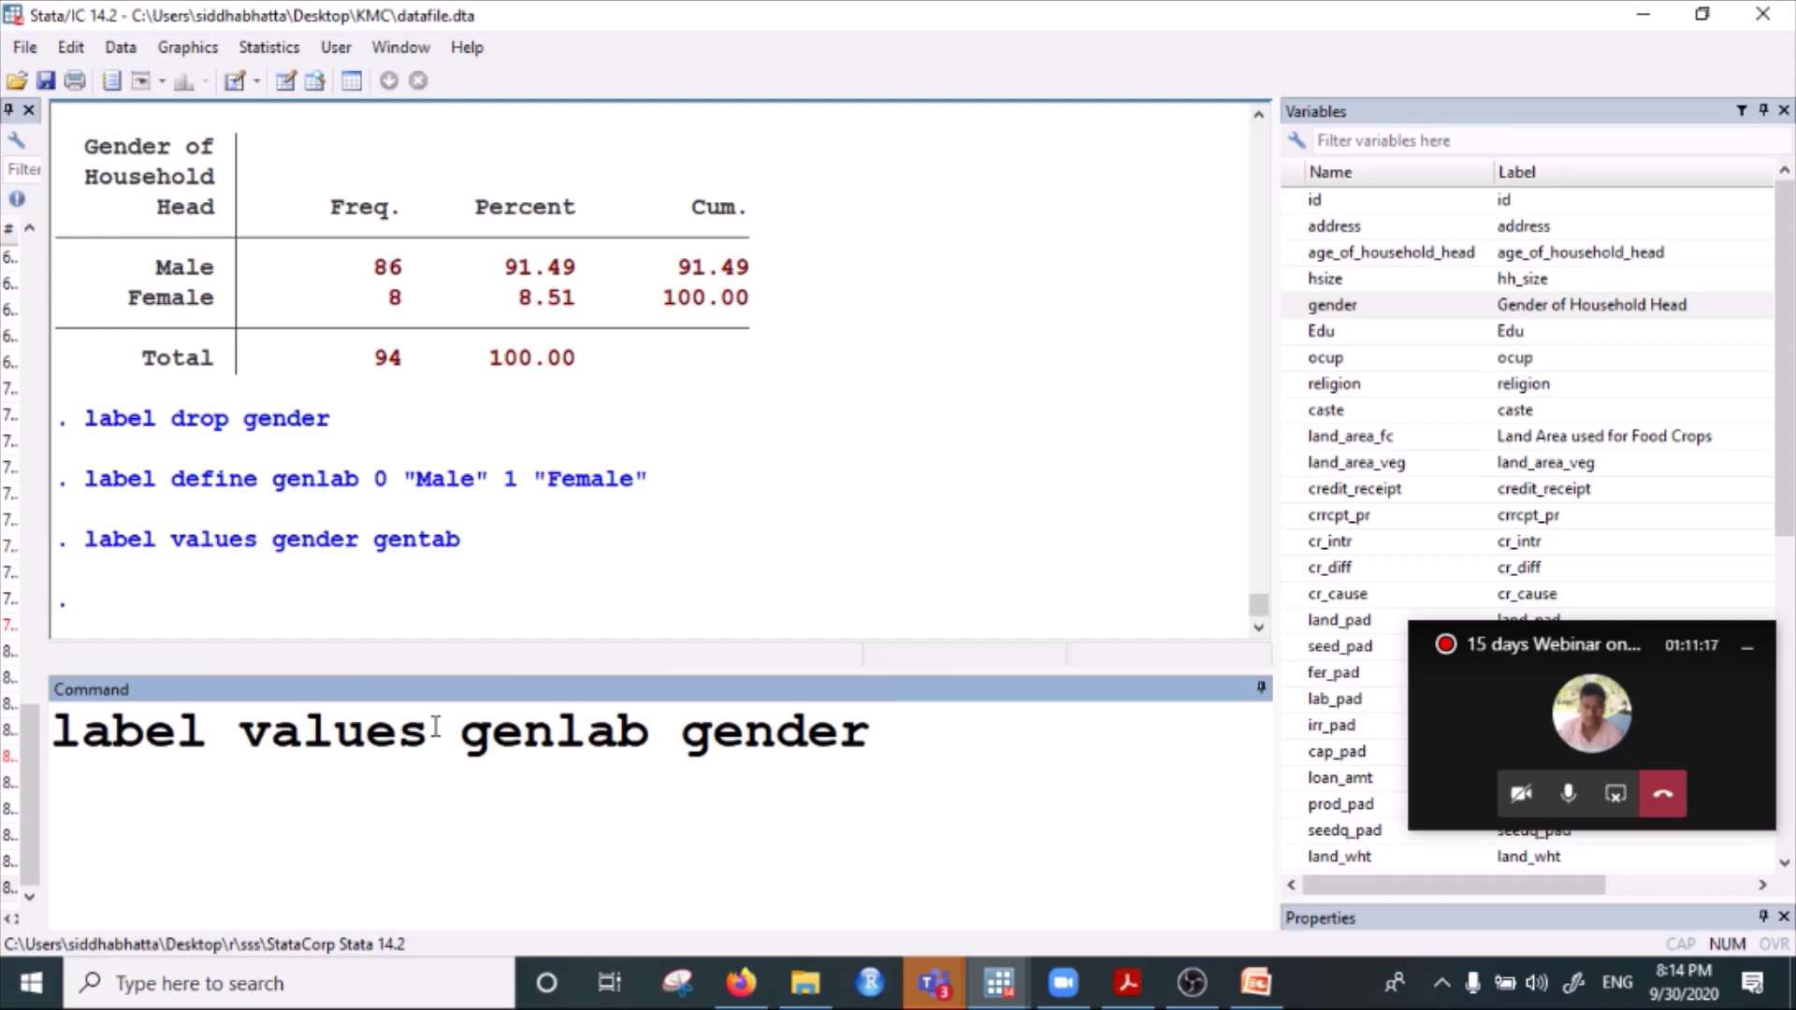
key(Return)
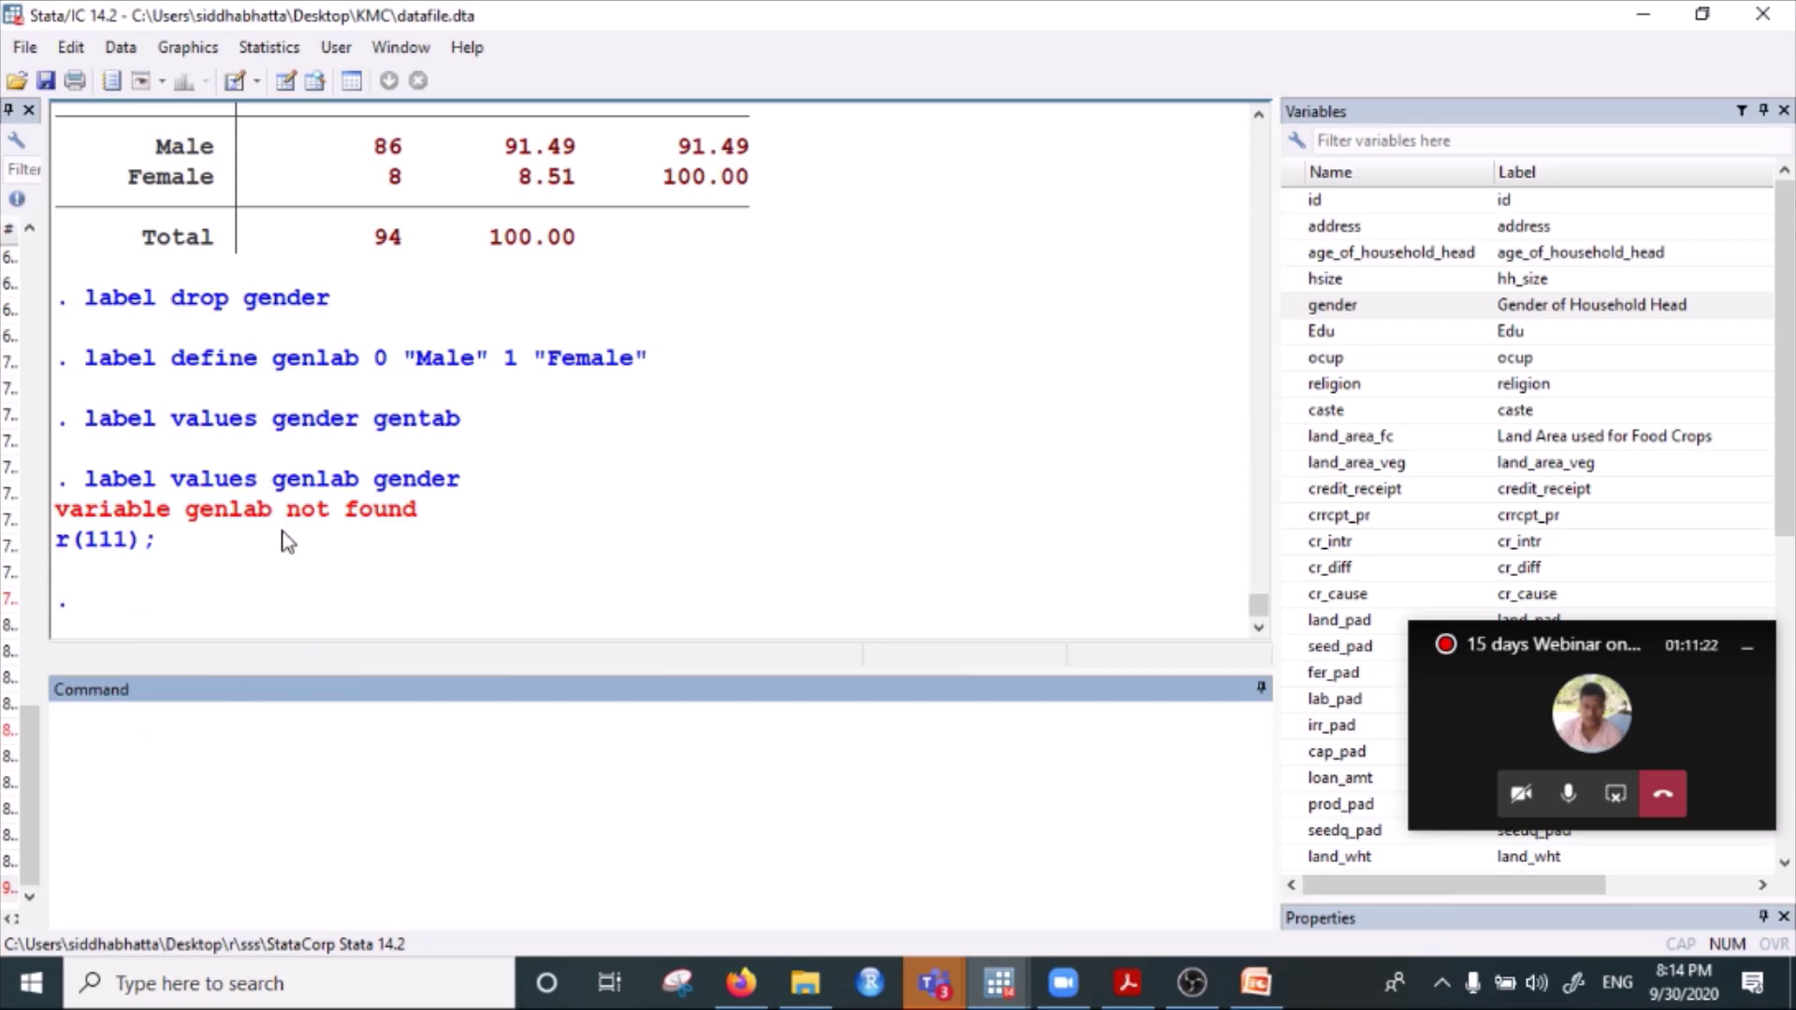
Examine the variable name and the label name in the executed label values gender gentab command.
drag(280, 426, 333, 425)
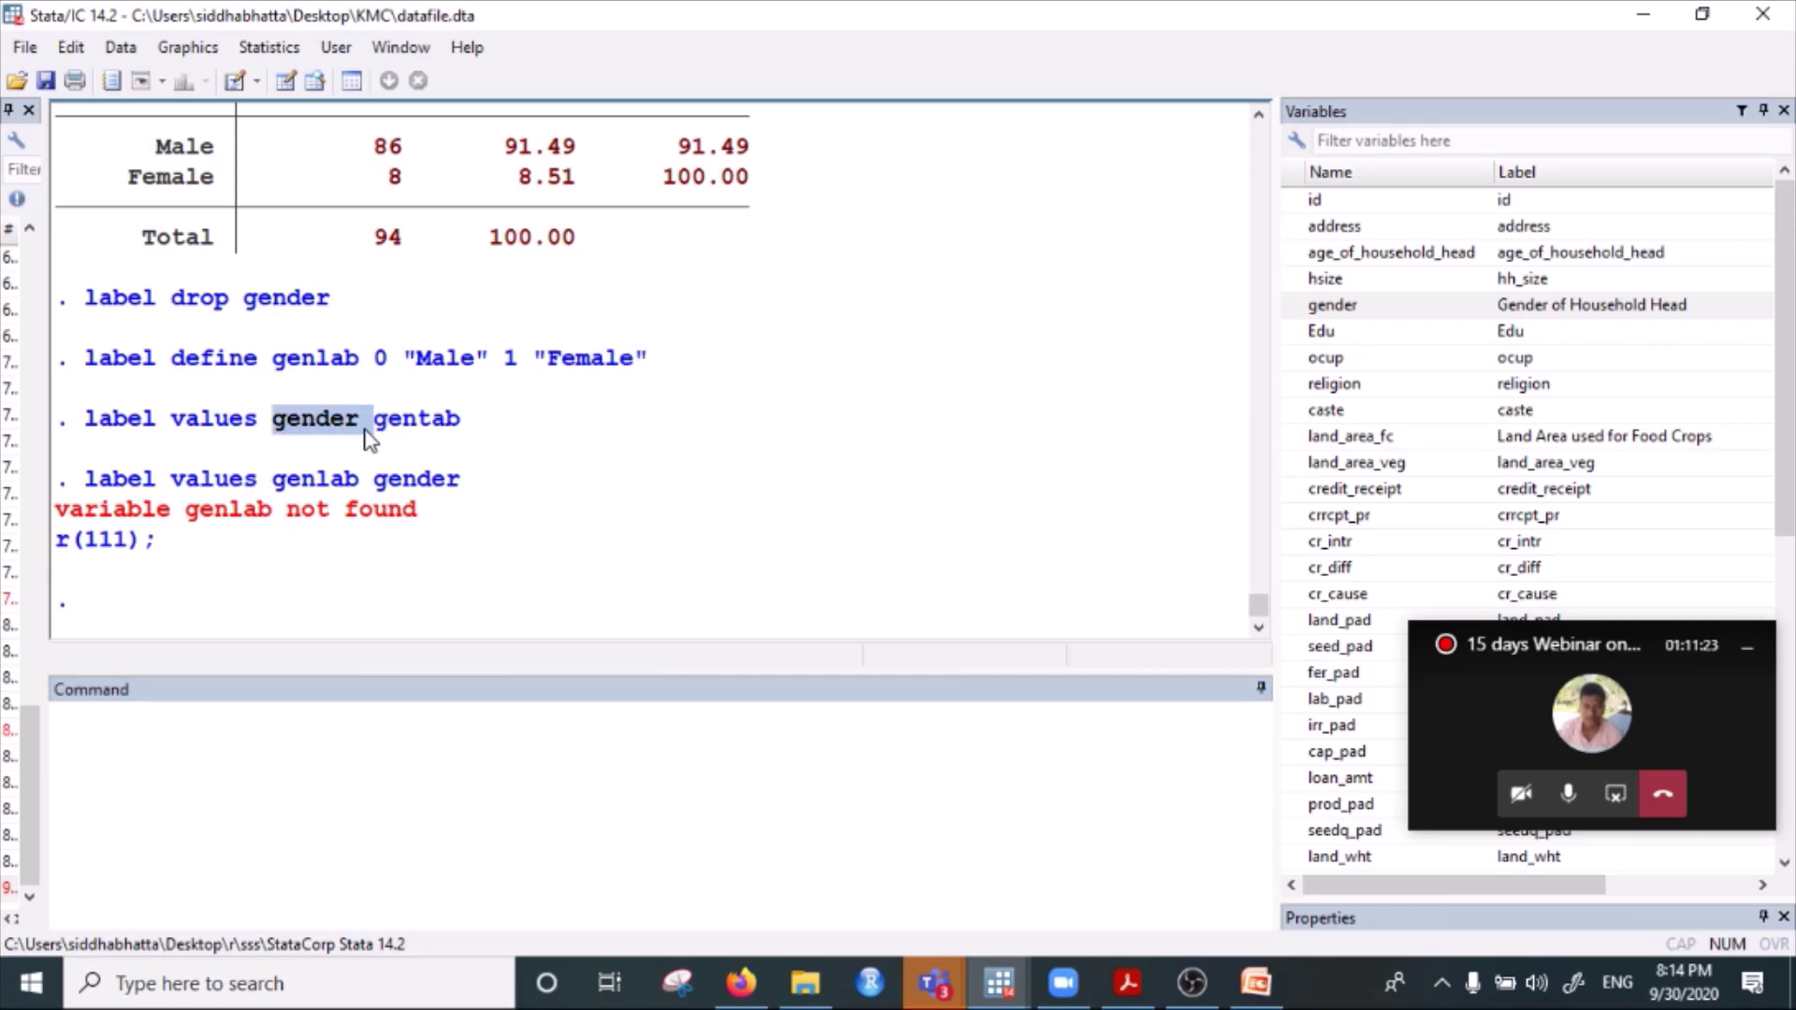
click(403, 425)
double_click(296, 429)
drag(360, 425, 476, 432)
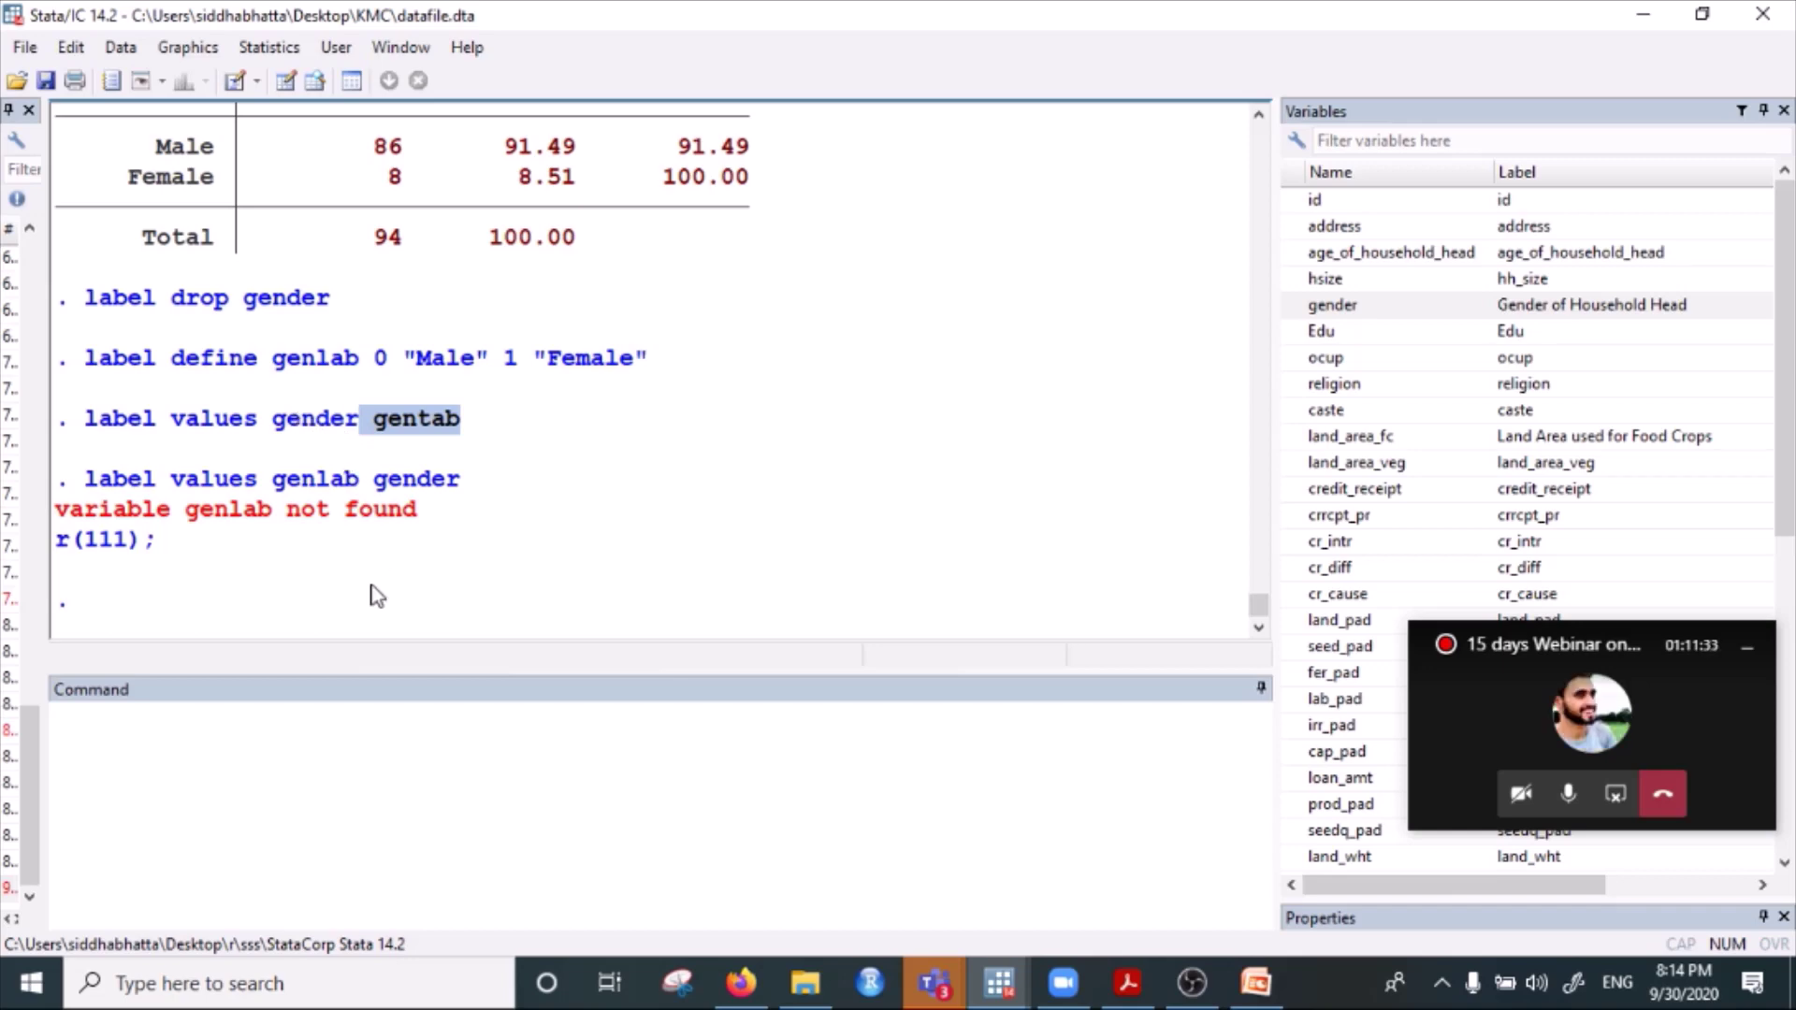
Reuse the label values genlab gender command and try it with gentab in place of genlab.
drag(84, 479, 487, 480)
key(ctrl+c)
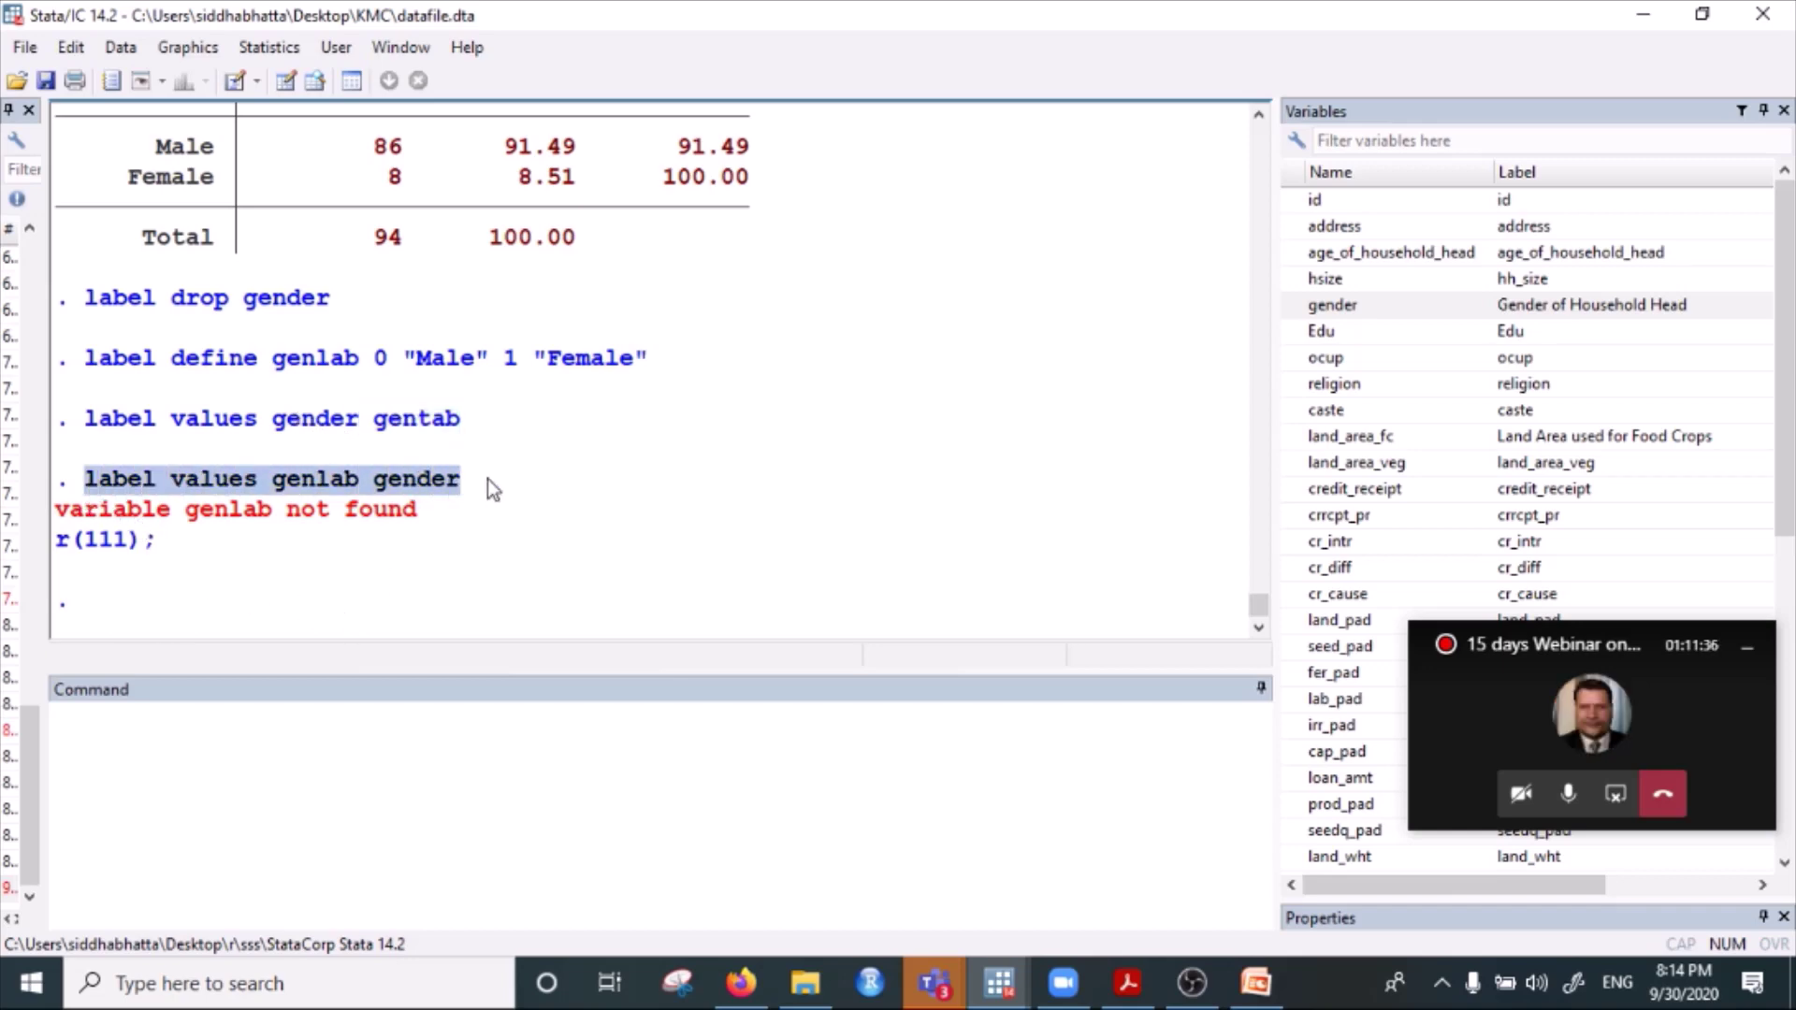
click(277, 732)
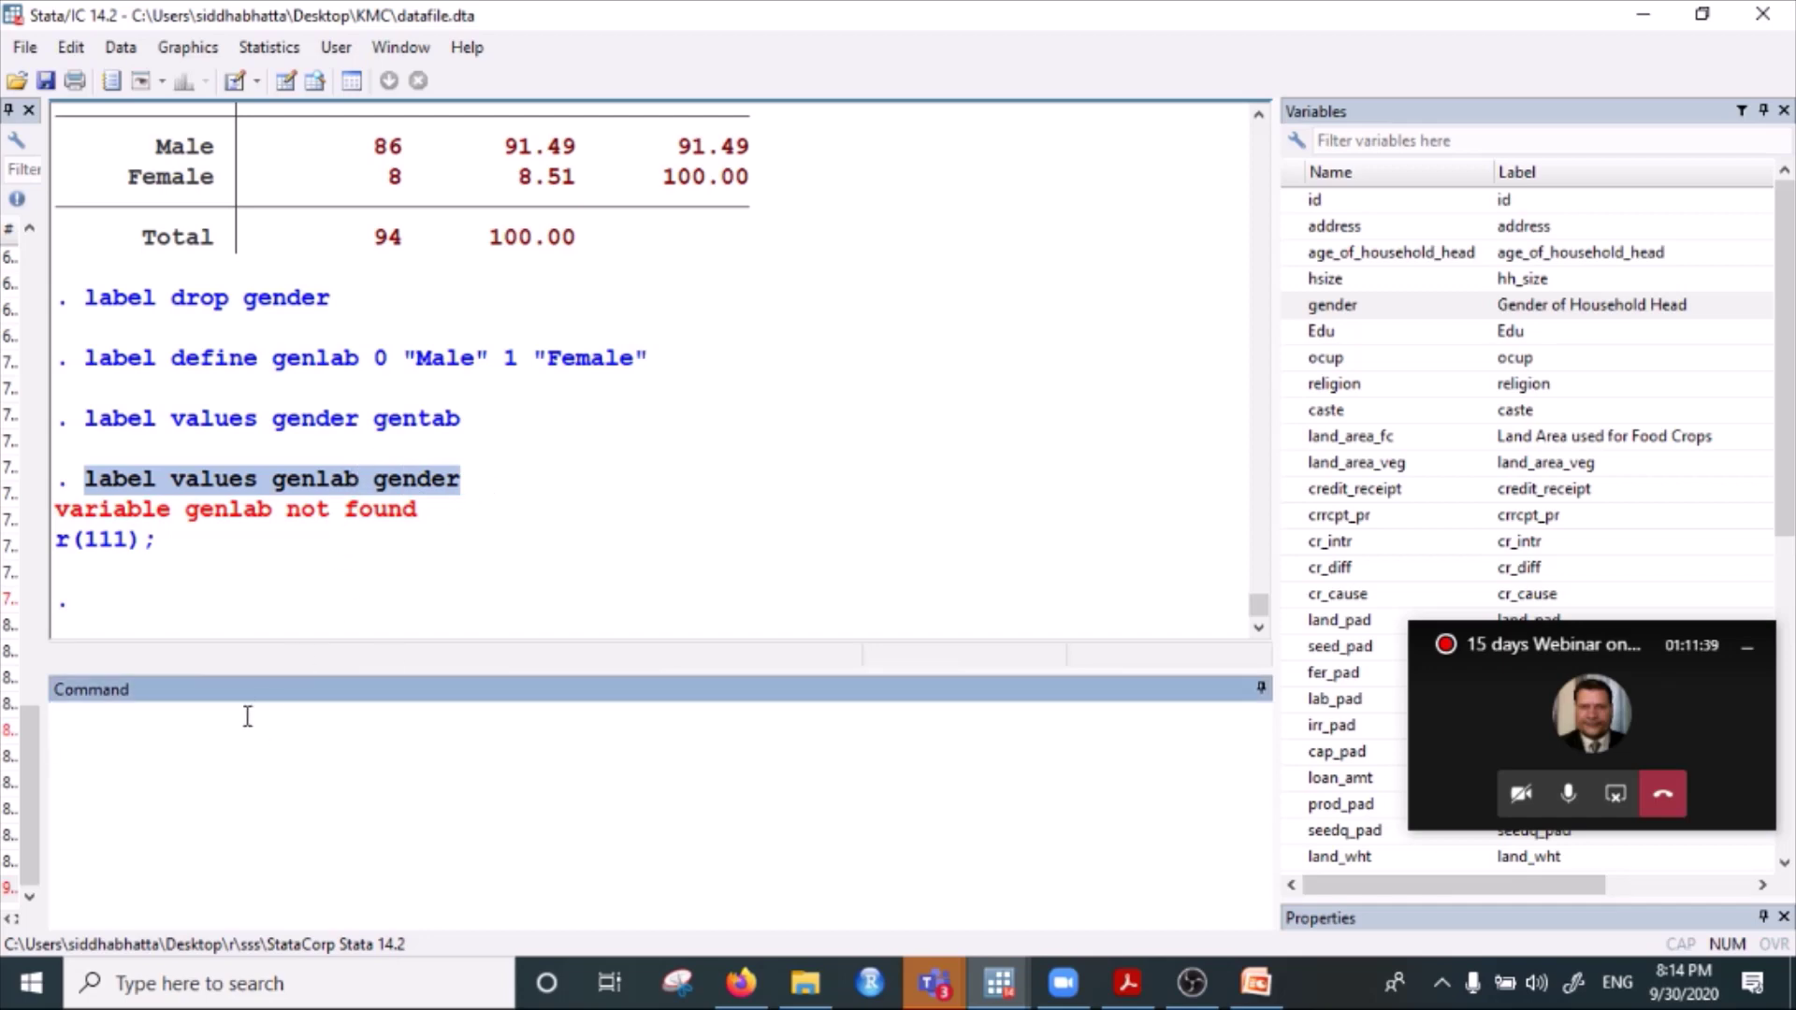
key(ctrl+v)
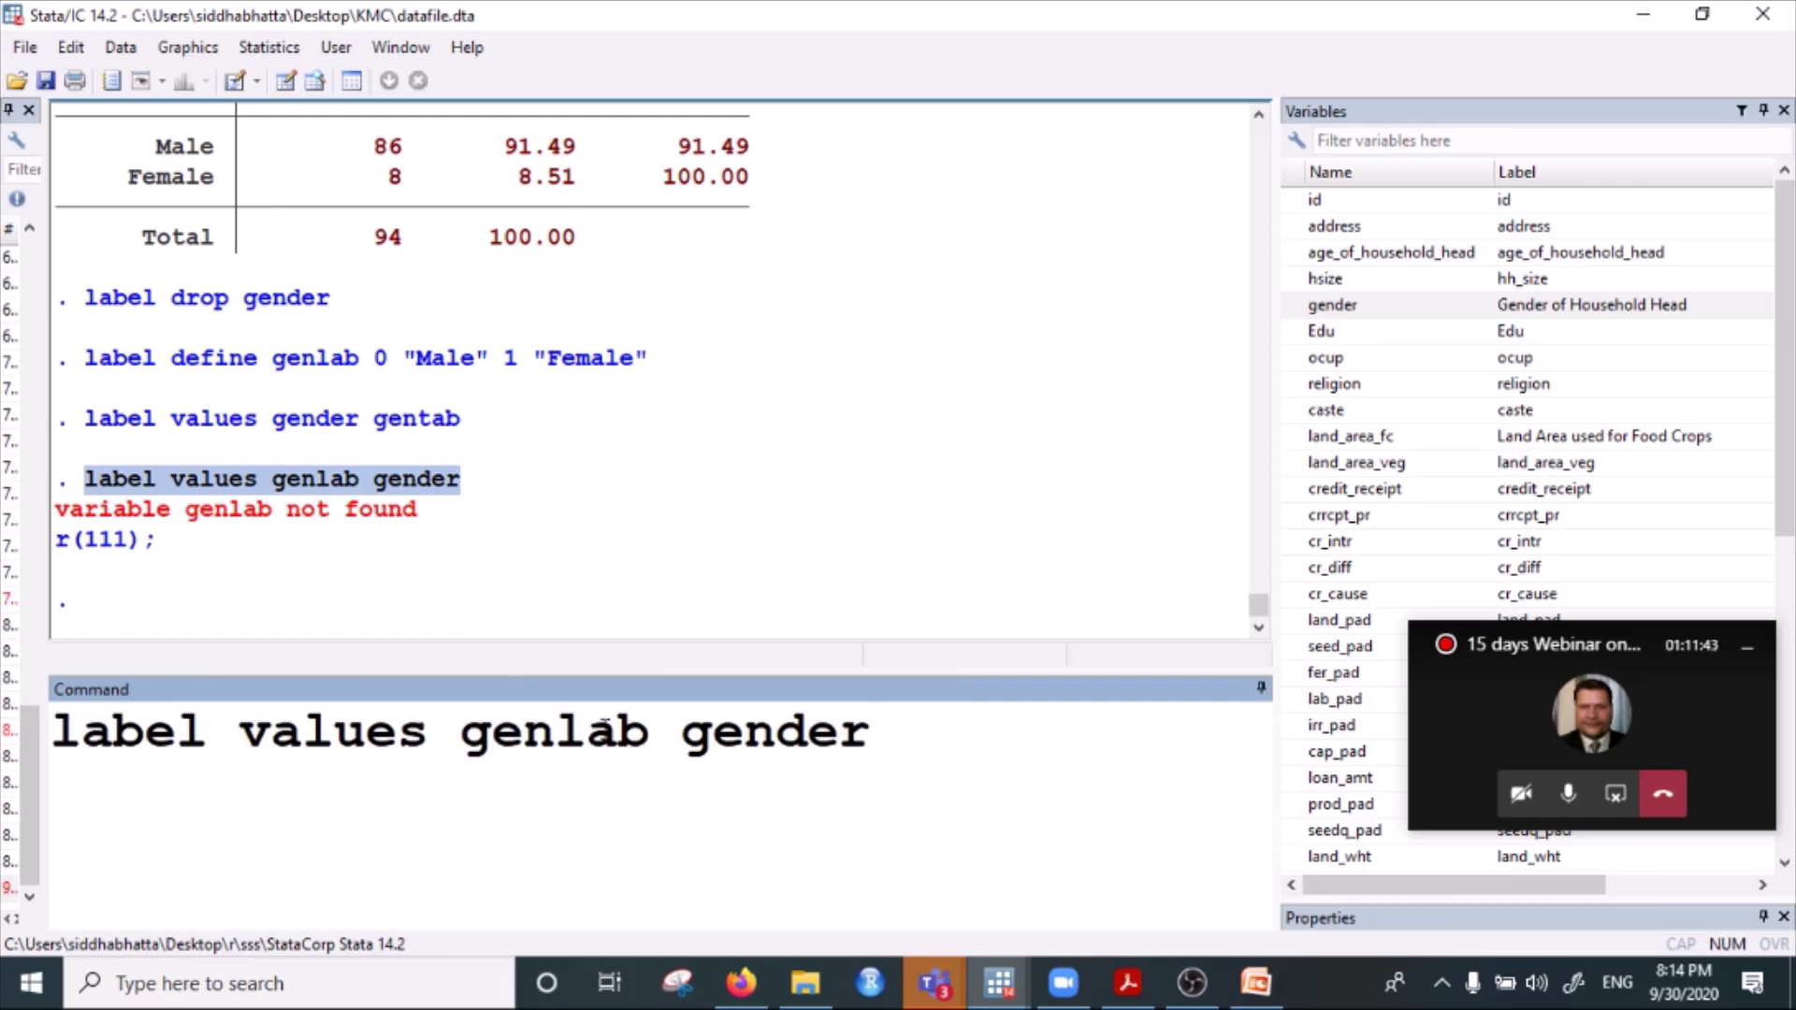
key(Left)
key(BackSpace)
text(t)
click(908, 739)
key(Return)
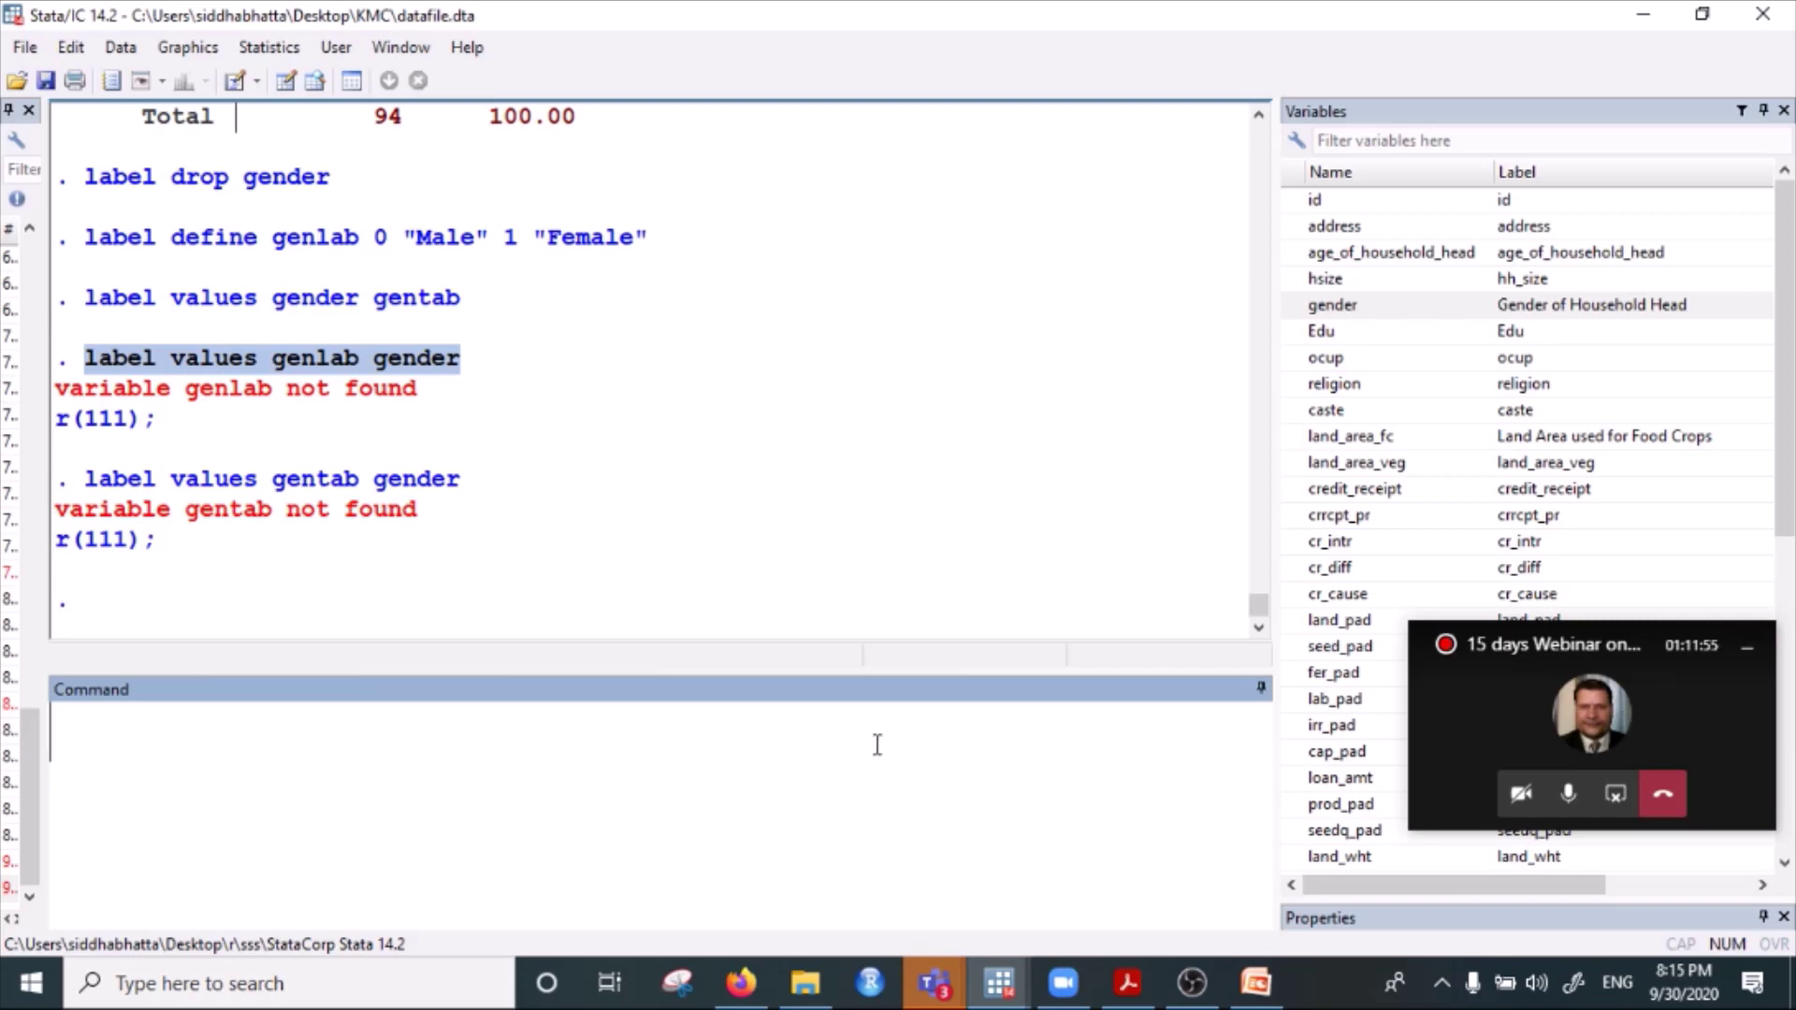
Rework the copied label values command so the variable comes first and run it as label values gender gentab.
key(ctrl+v)
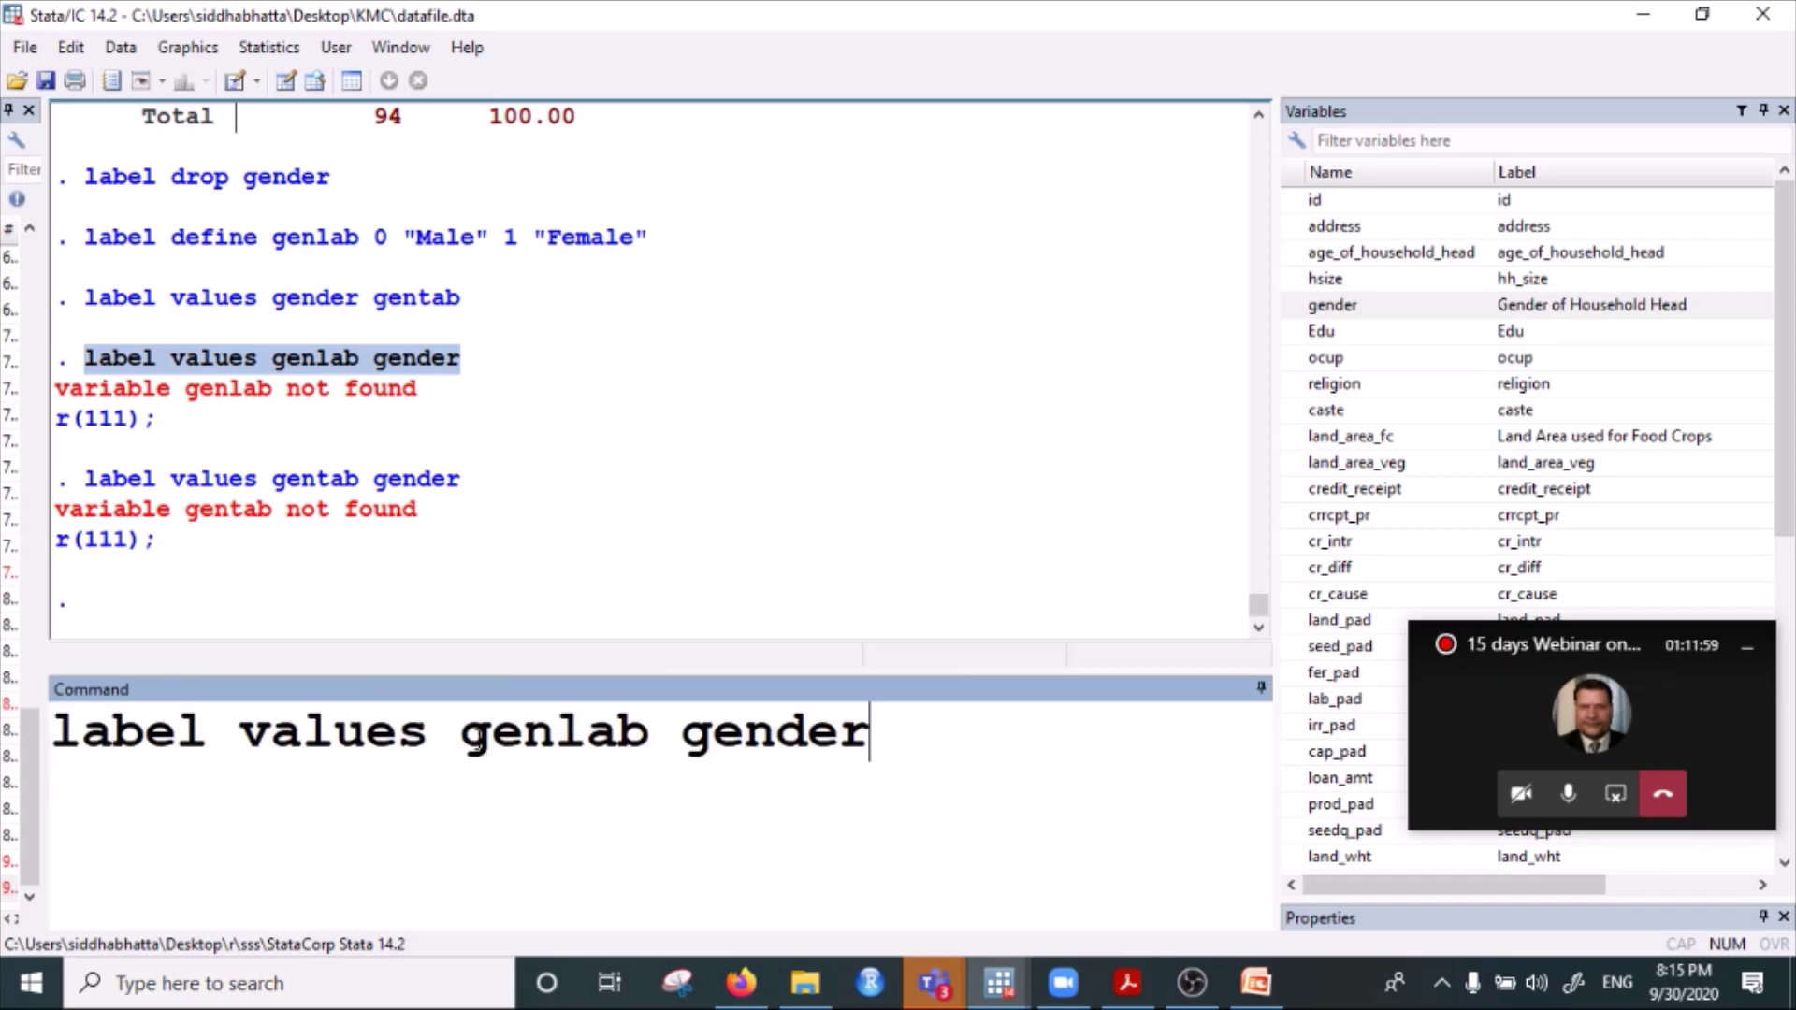
drag(458, 739, 651, 754)
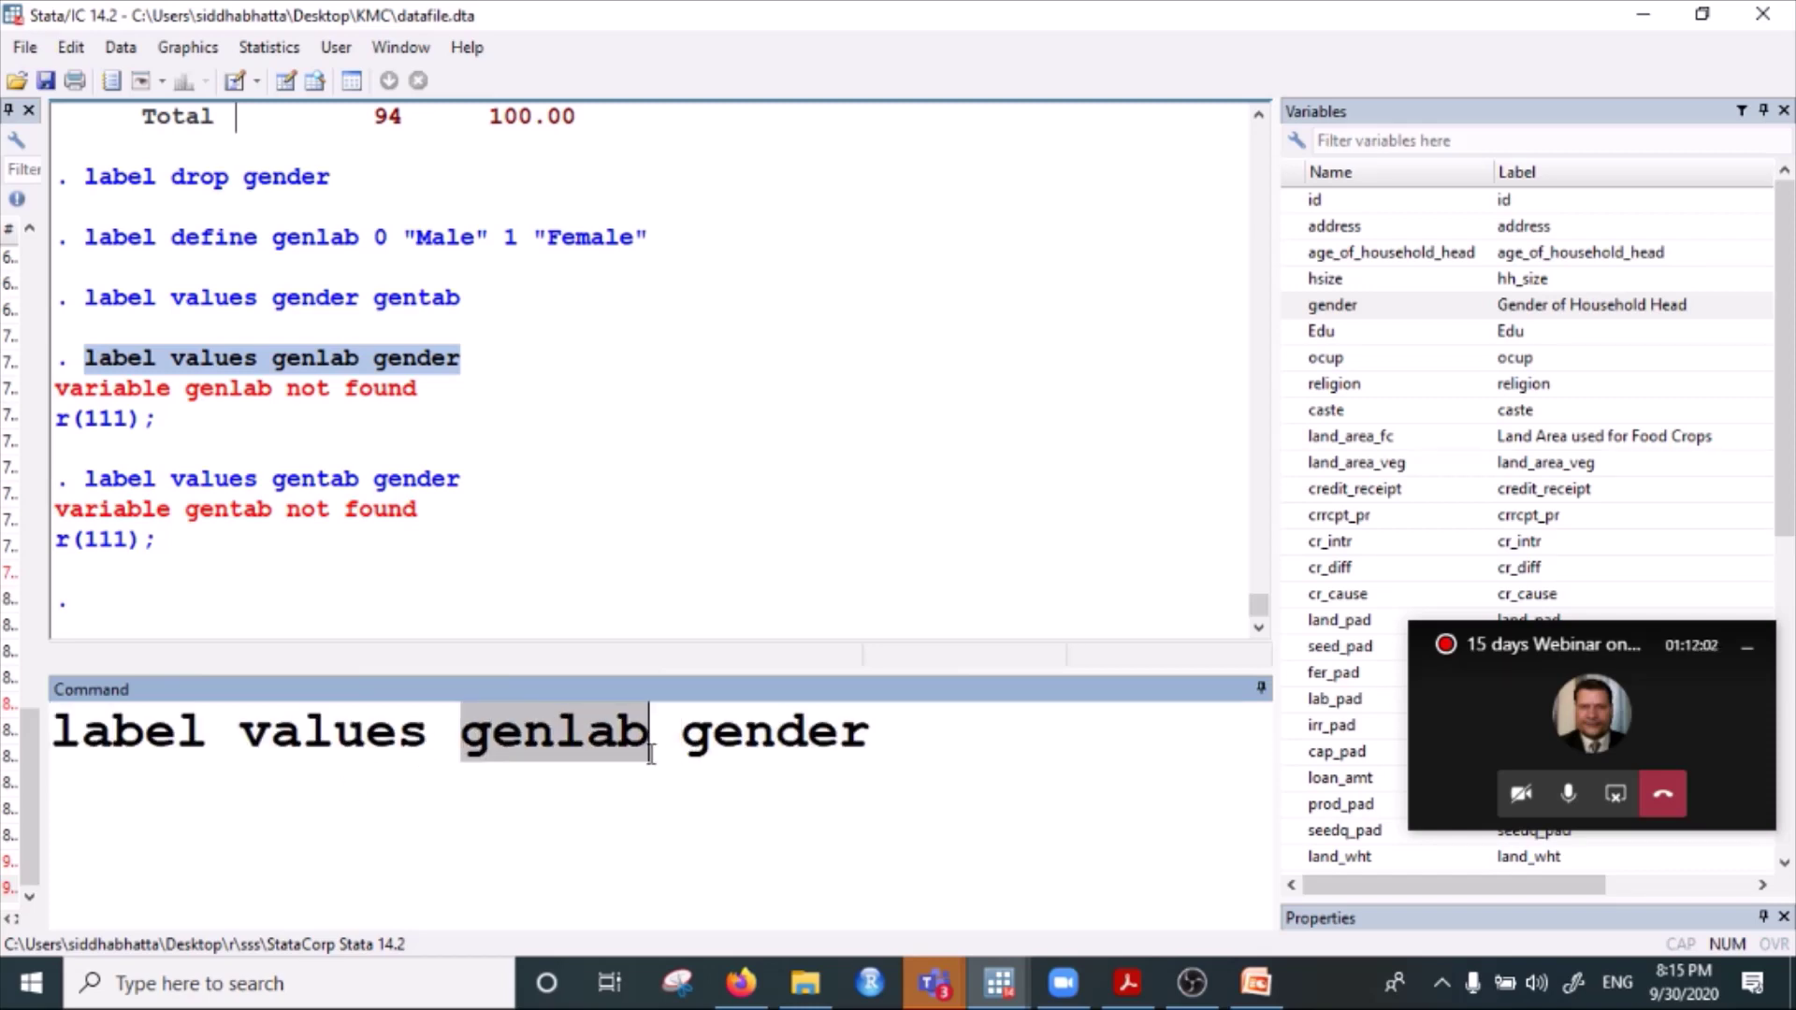
click(458, 732)
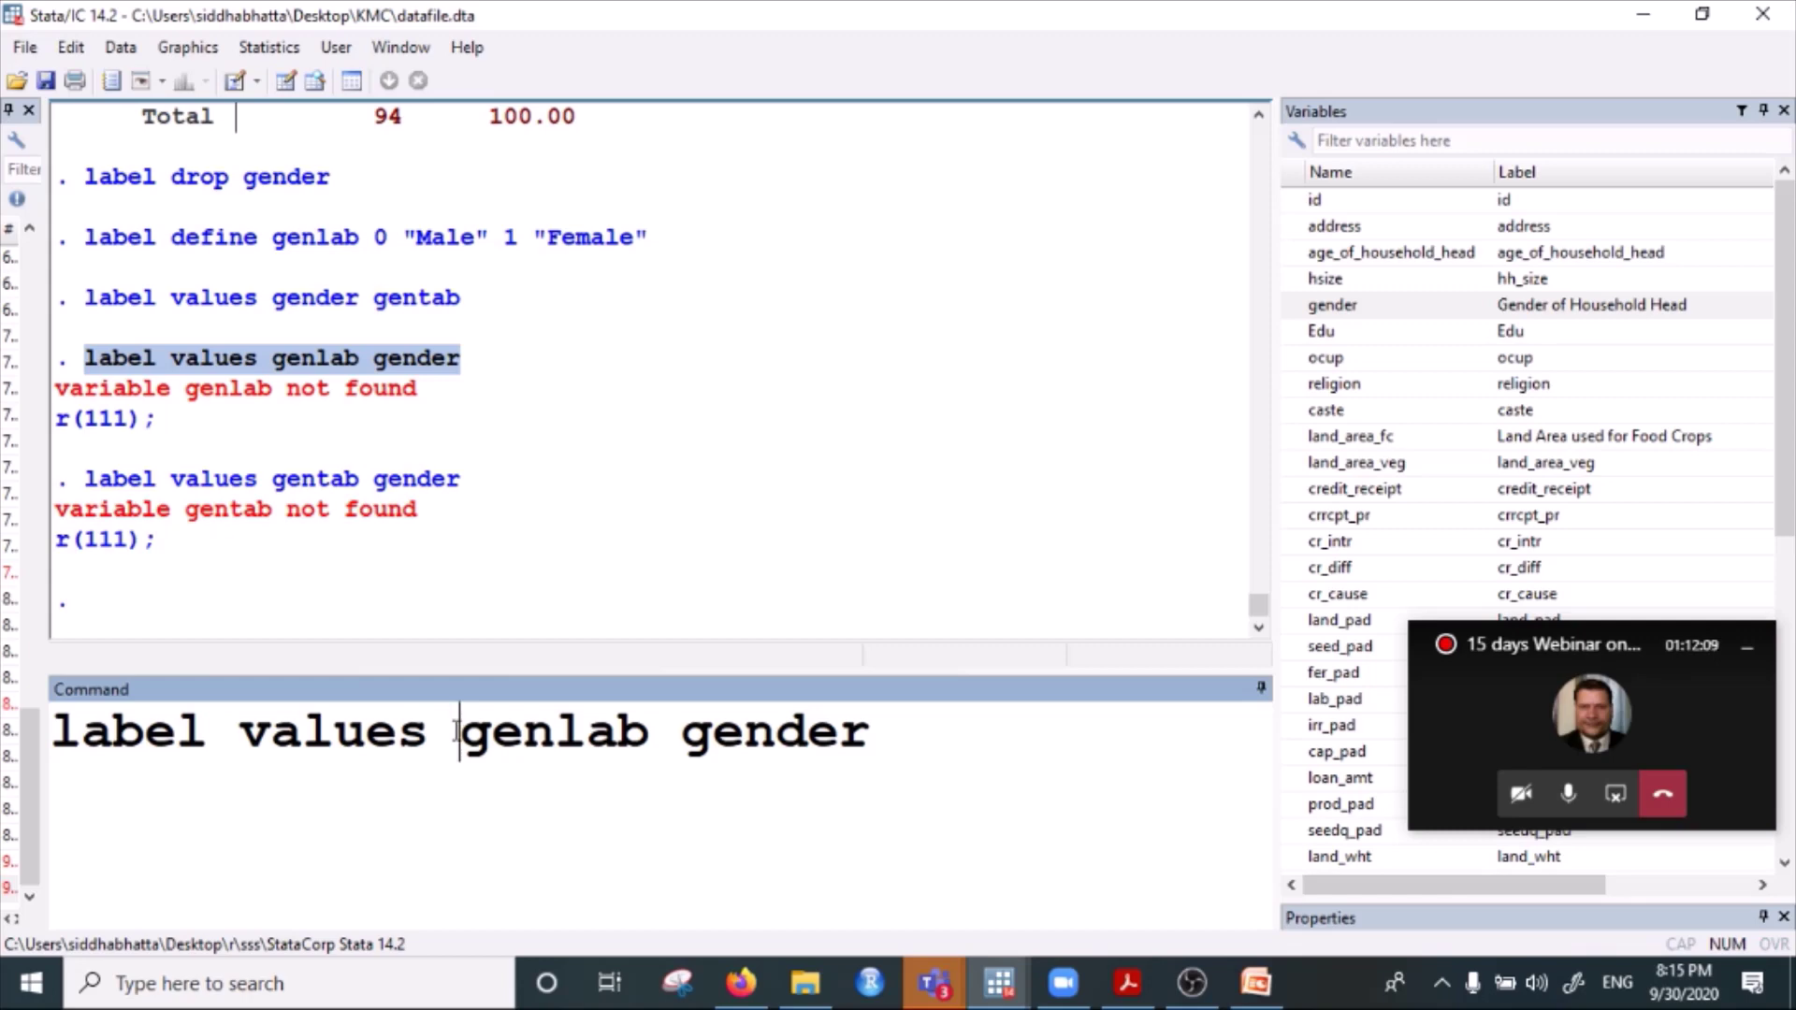
key(Delete)
key(Delete)
key(Delete)
key(Delete)
key(Delete)
key(Delete)
key(Delete)
key(Delete)
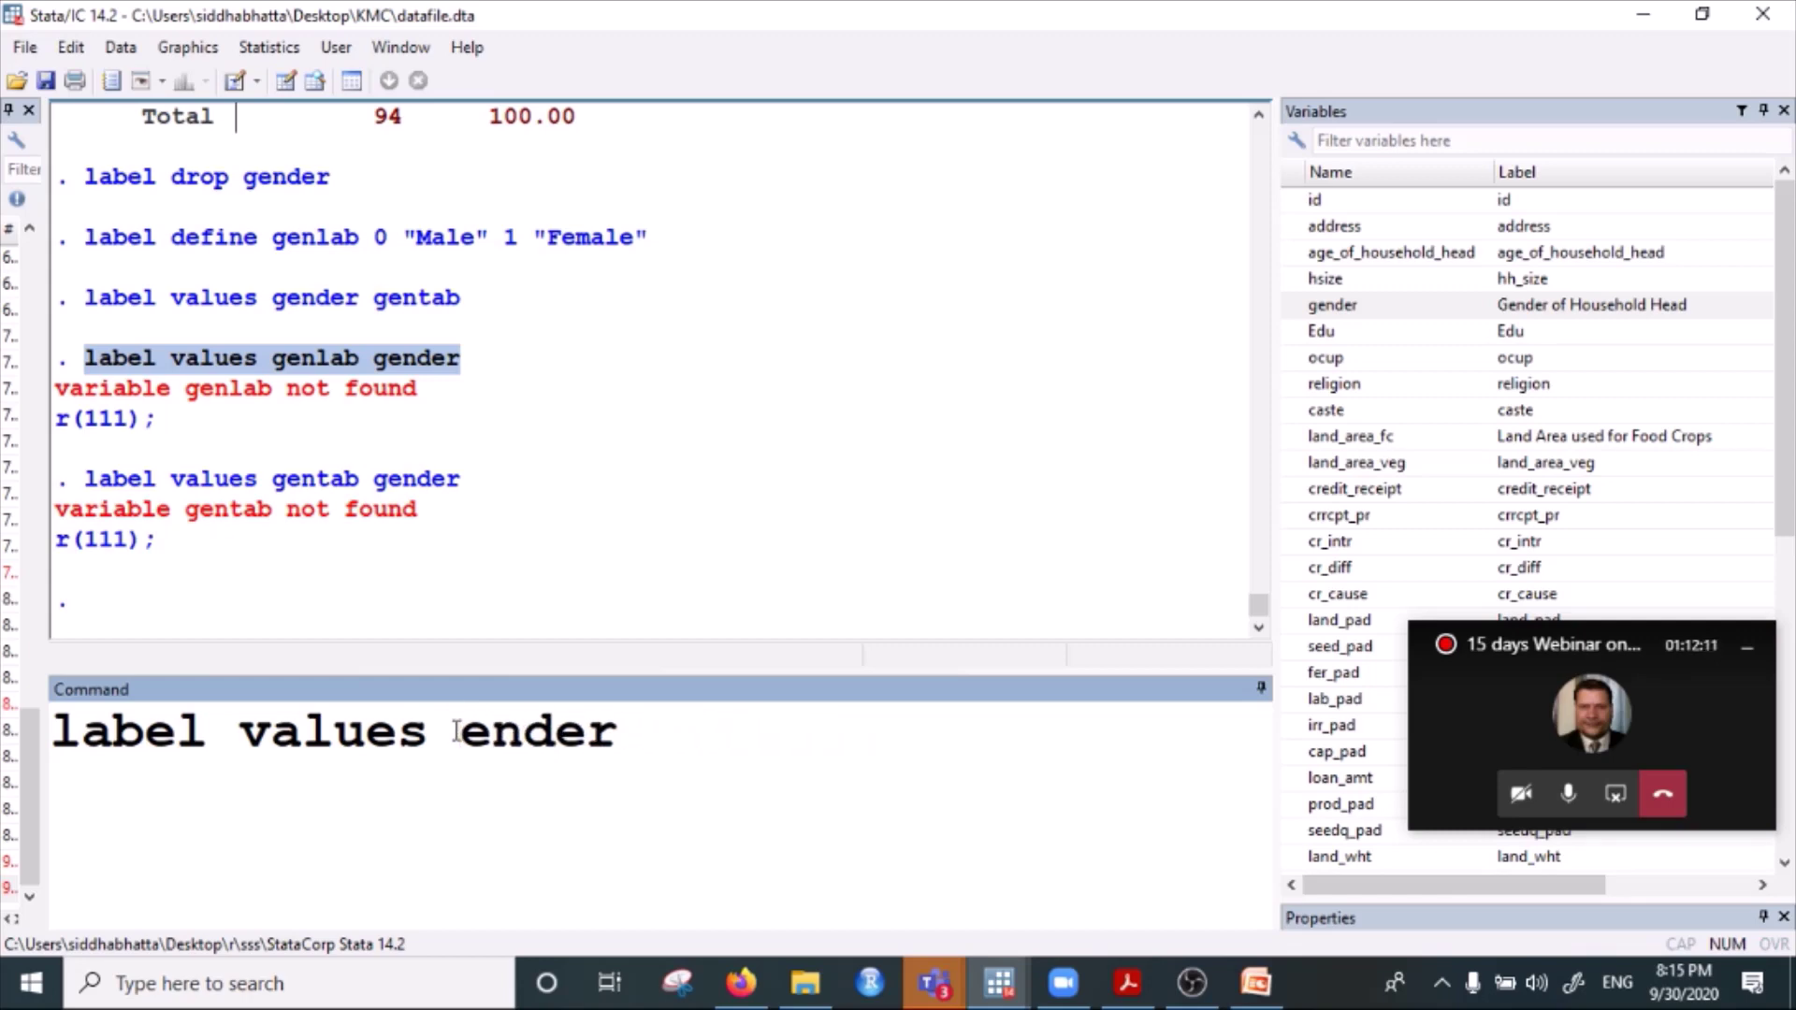
text(g)
key(Right)
key(Right)
key(Right)
key(Right)
key(Right)
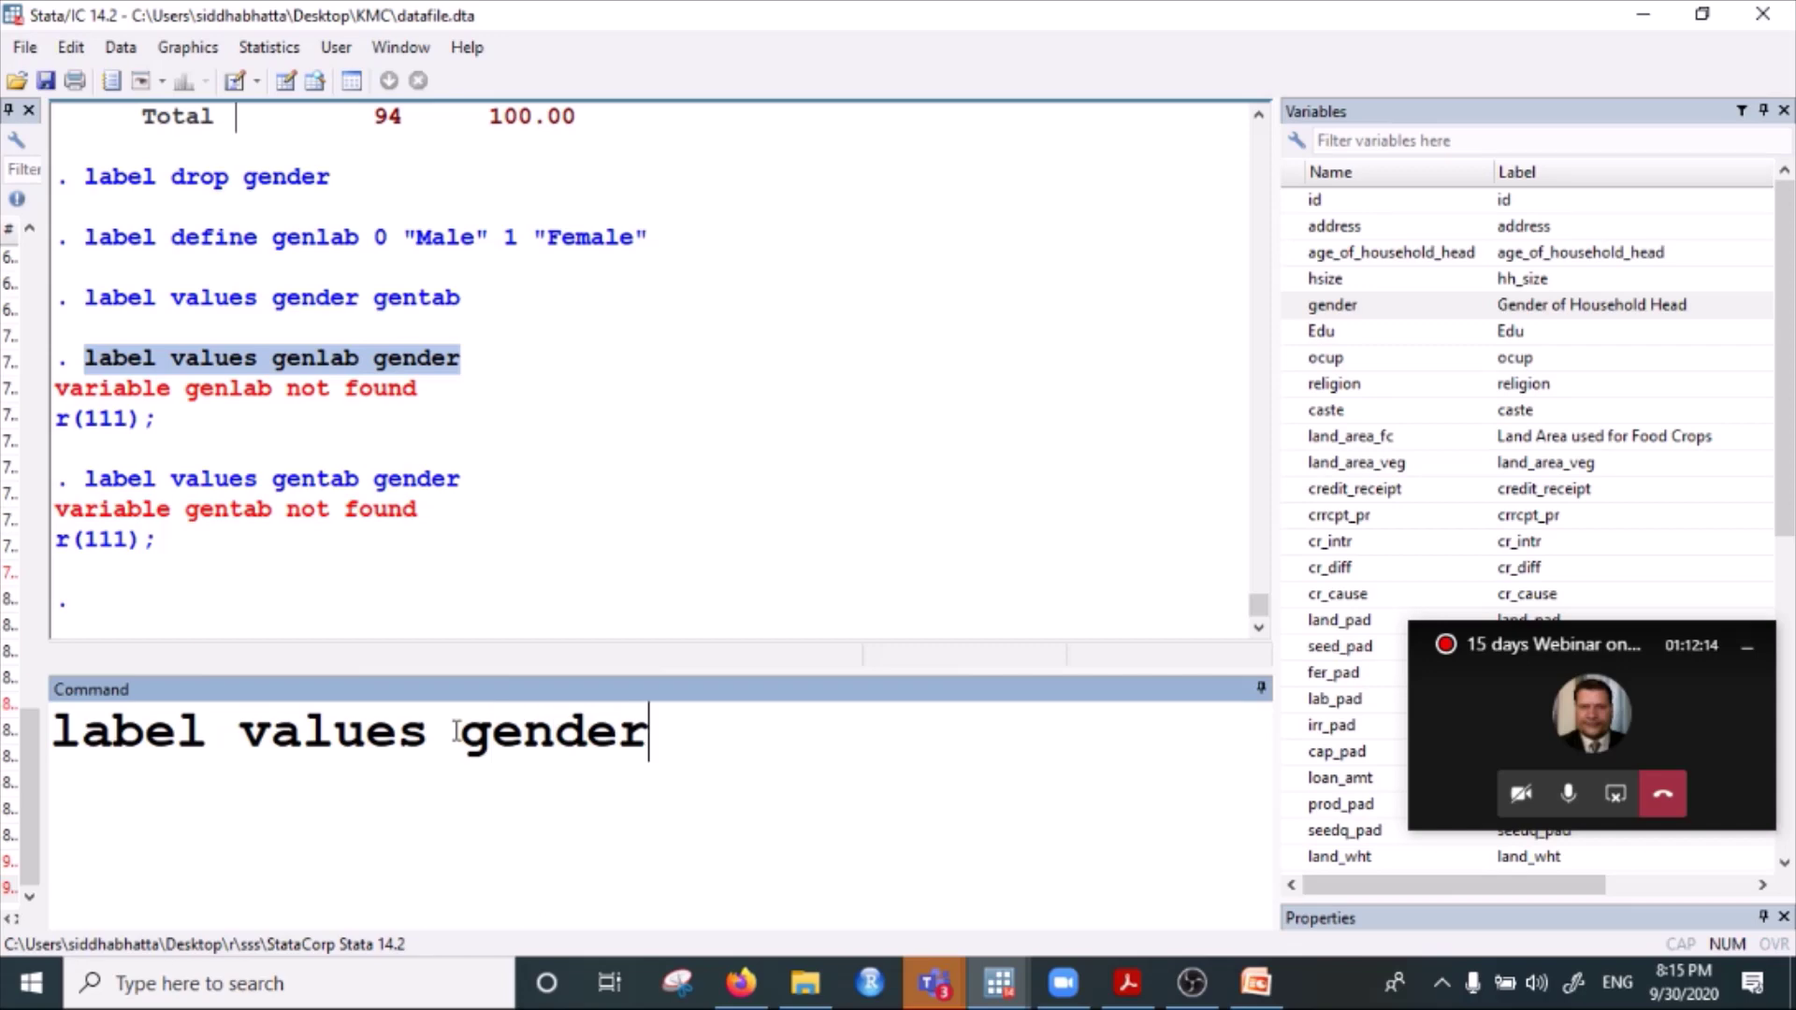
text(tan)
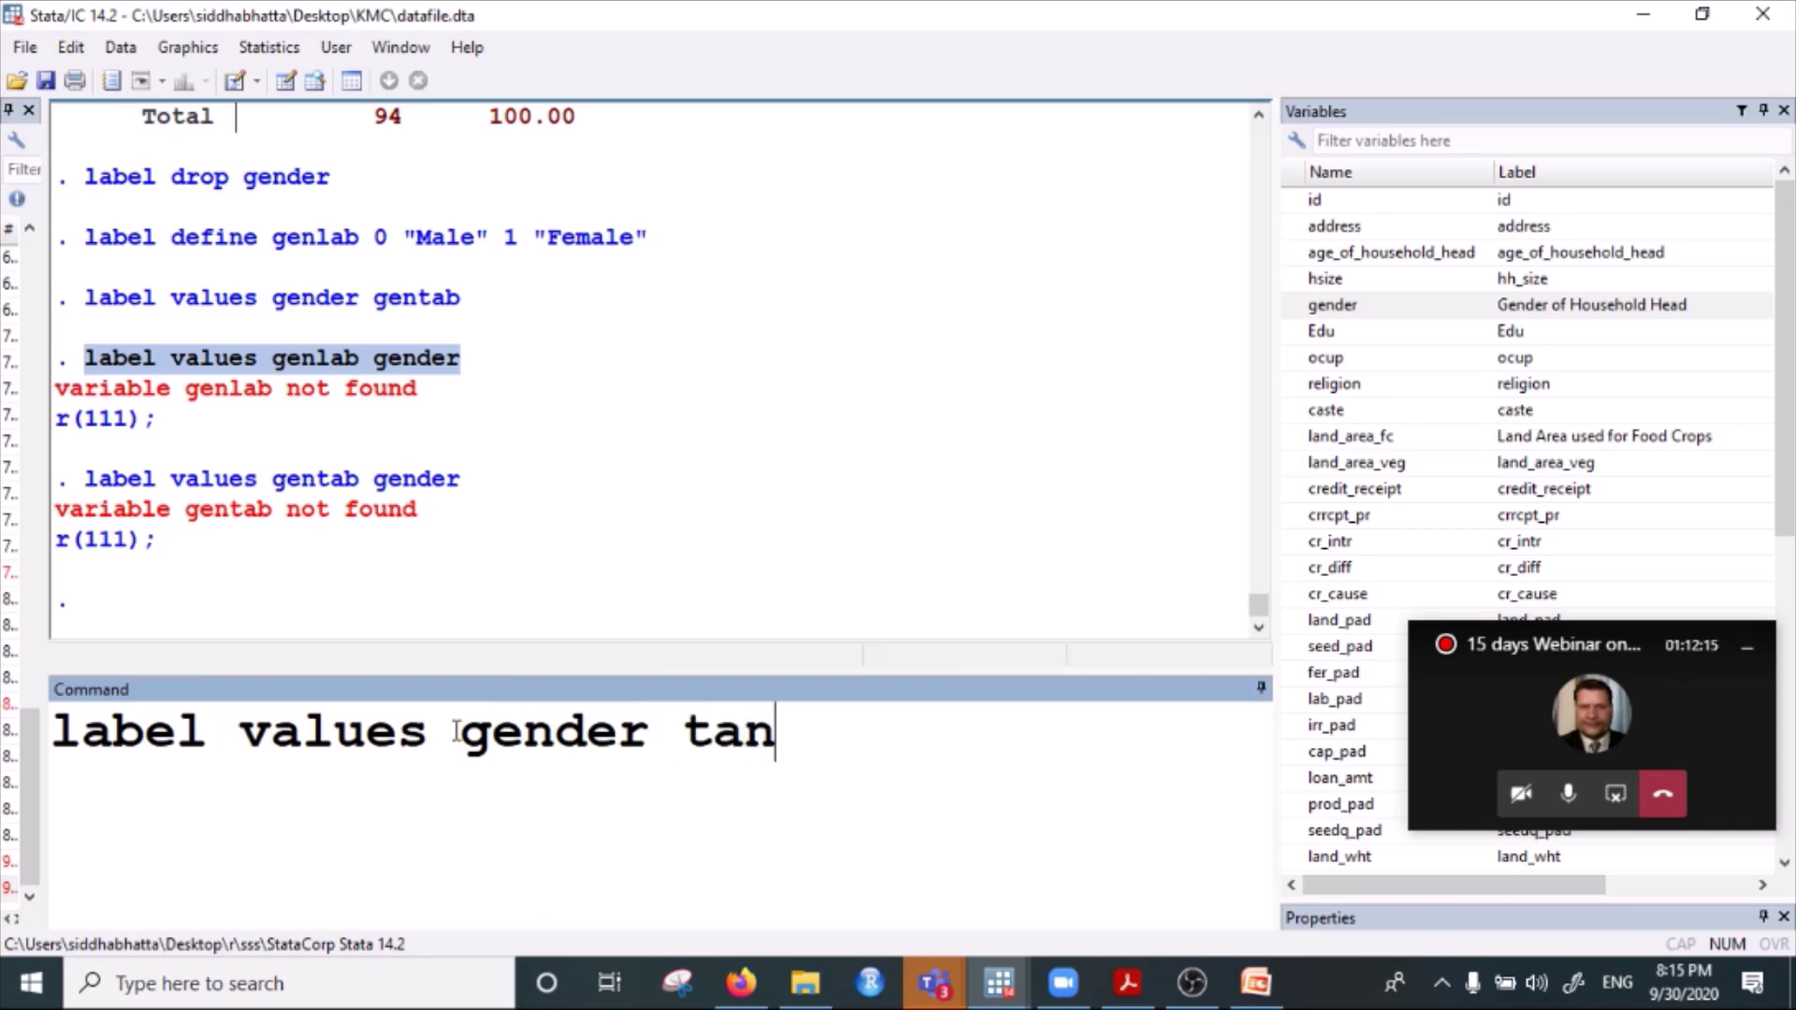
key(BackSpace)
key(BackSpace)
key(BackSpace)
text(gentab)
key(Return)
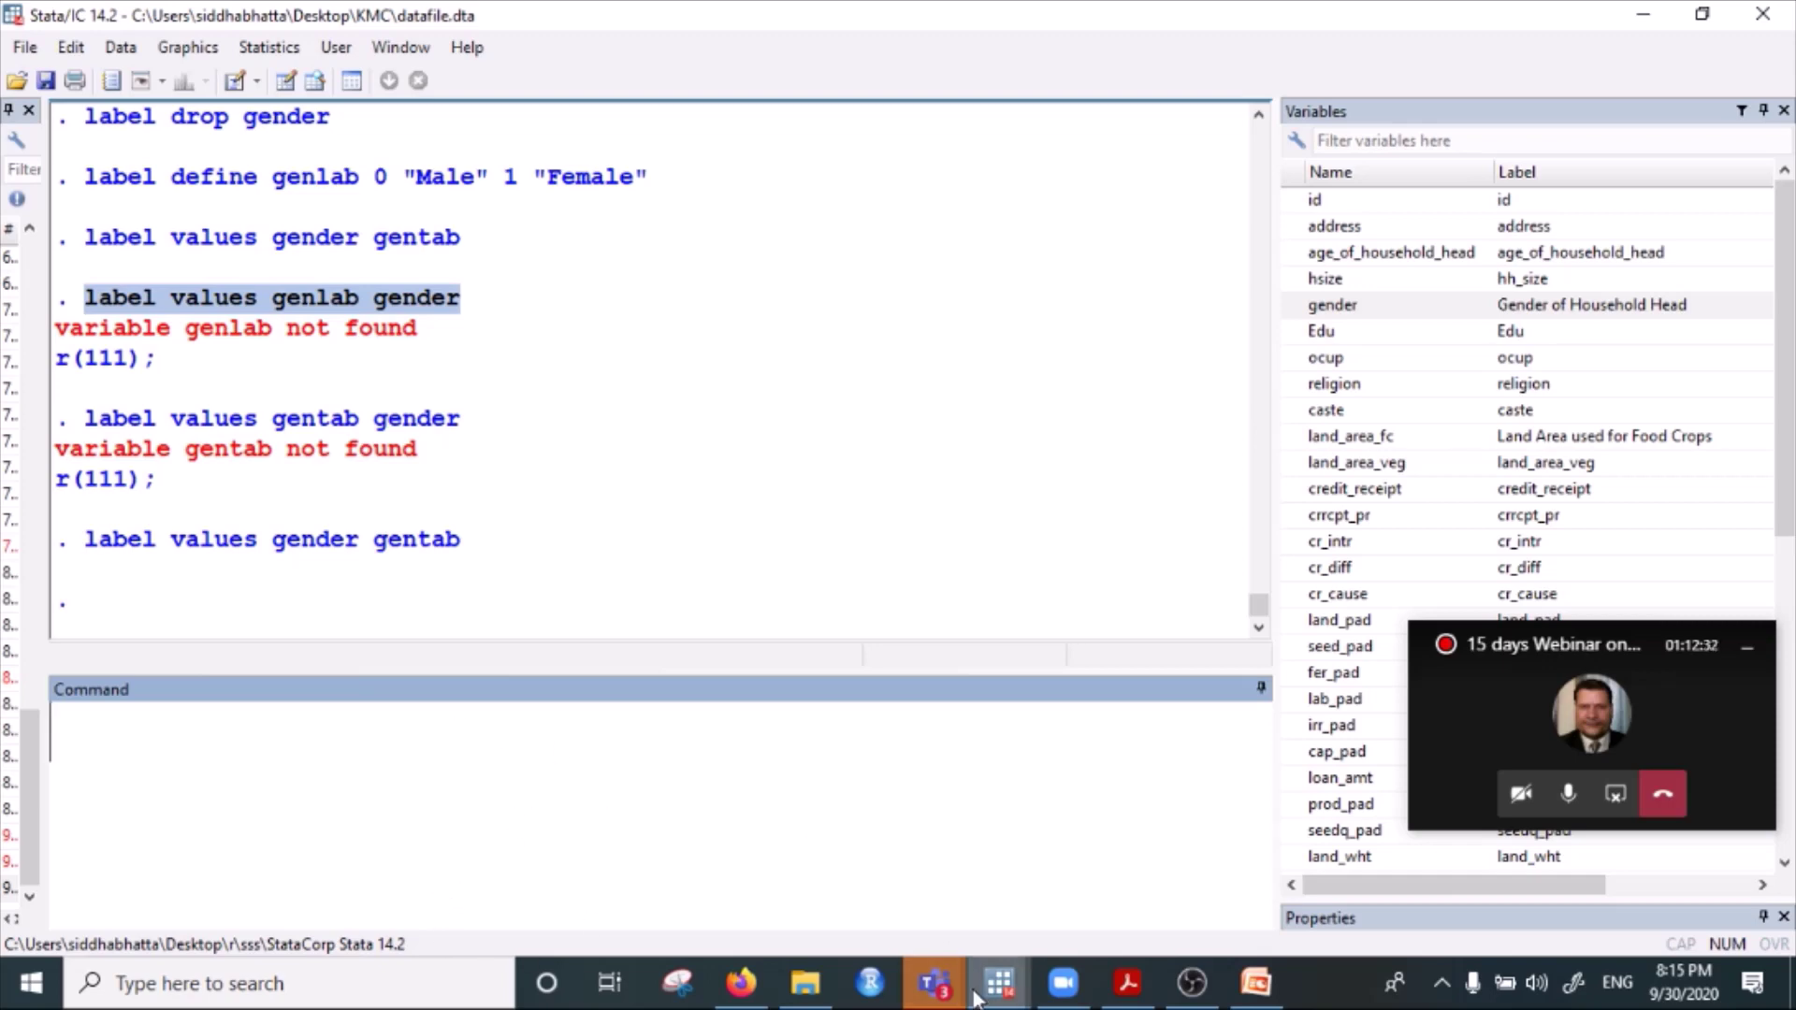
Compare the first label values gender gentab command with the label define genlab command in the results.
mouse_move(961, 993)
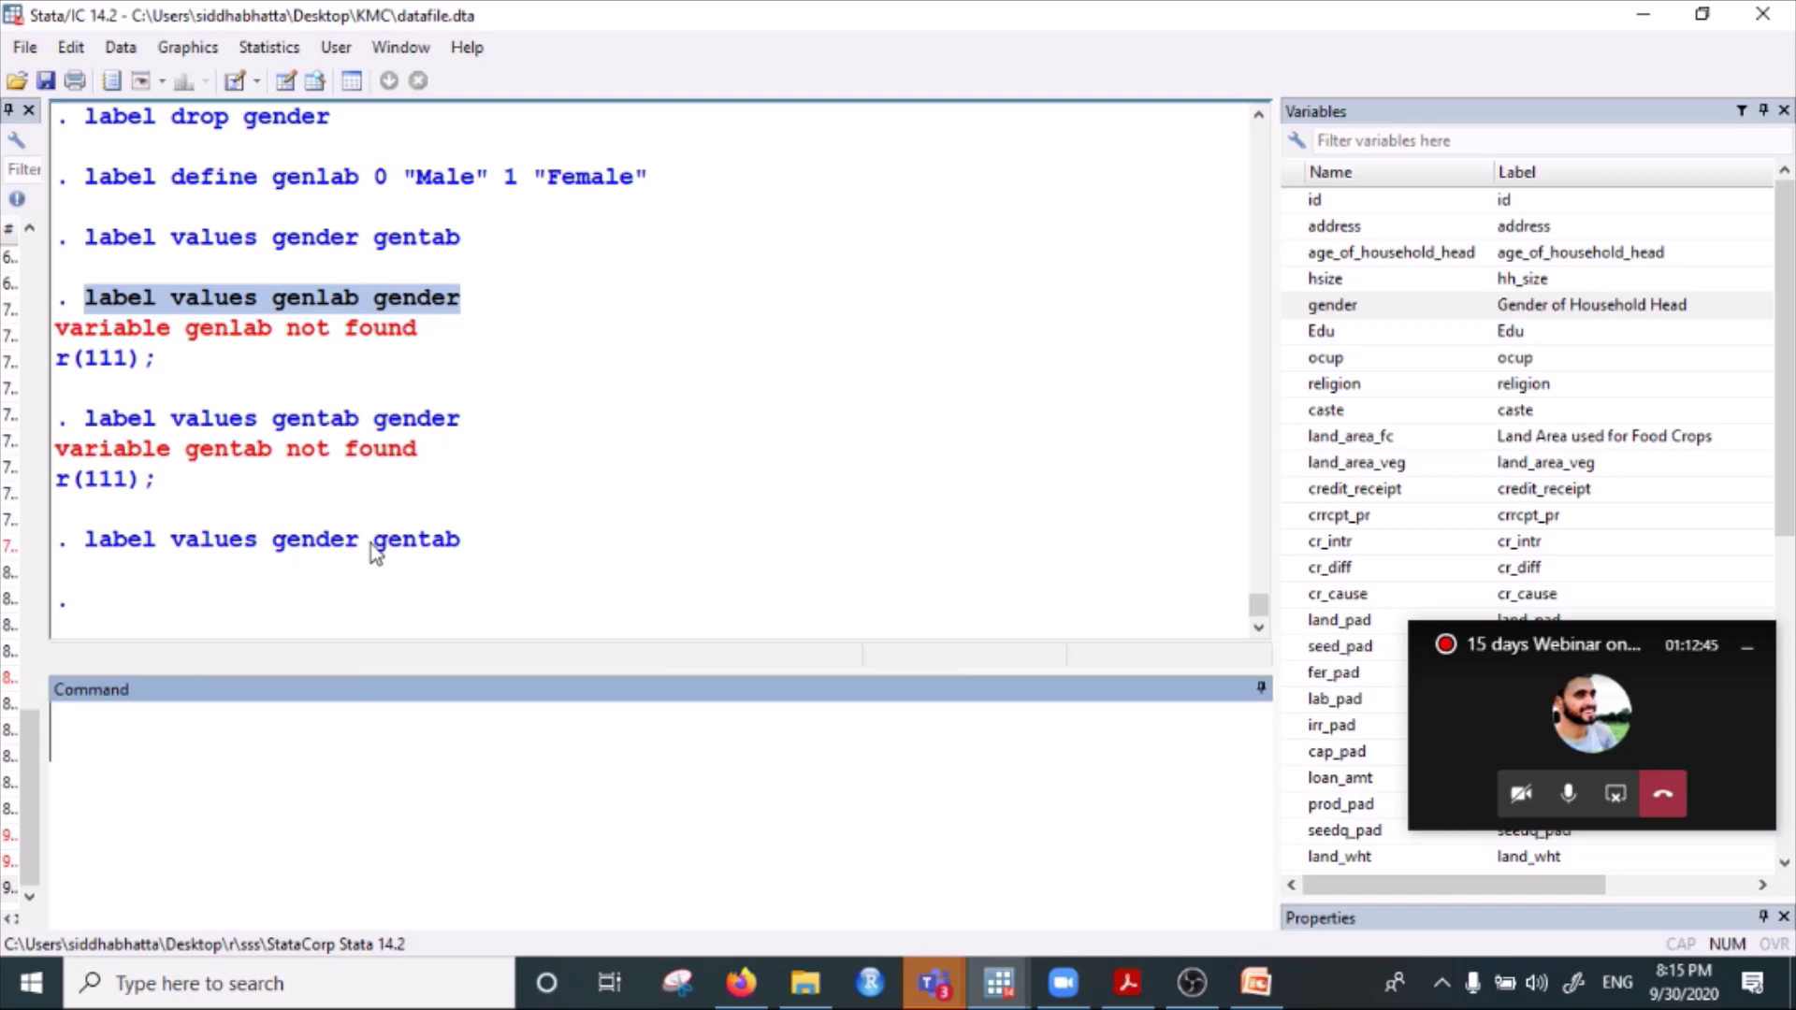
click(314, 238)
drag(128, 239, 463, 245)
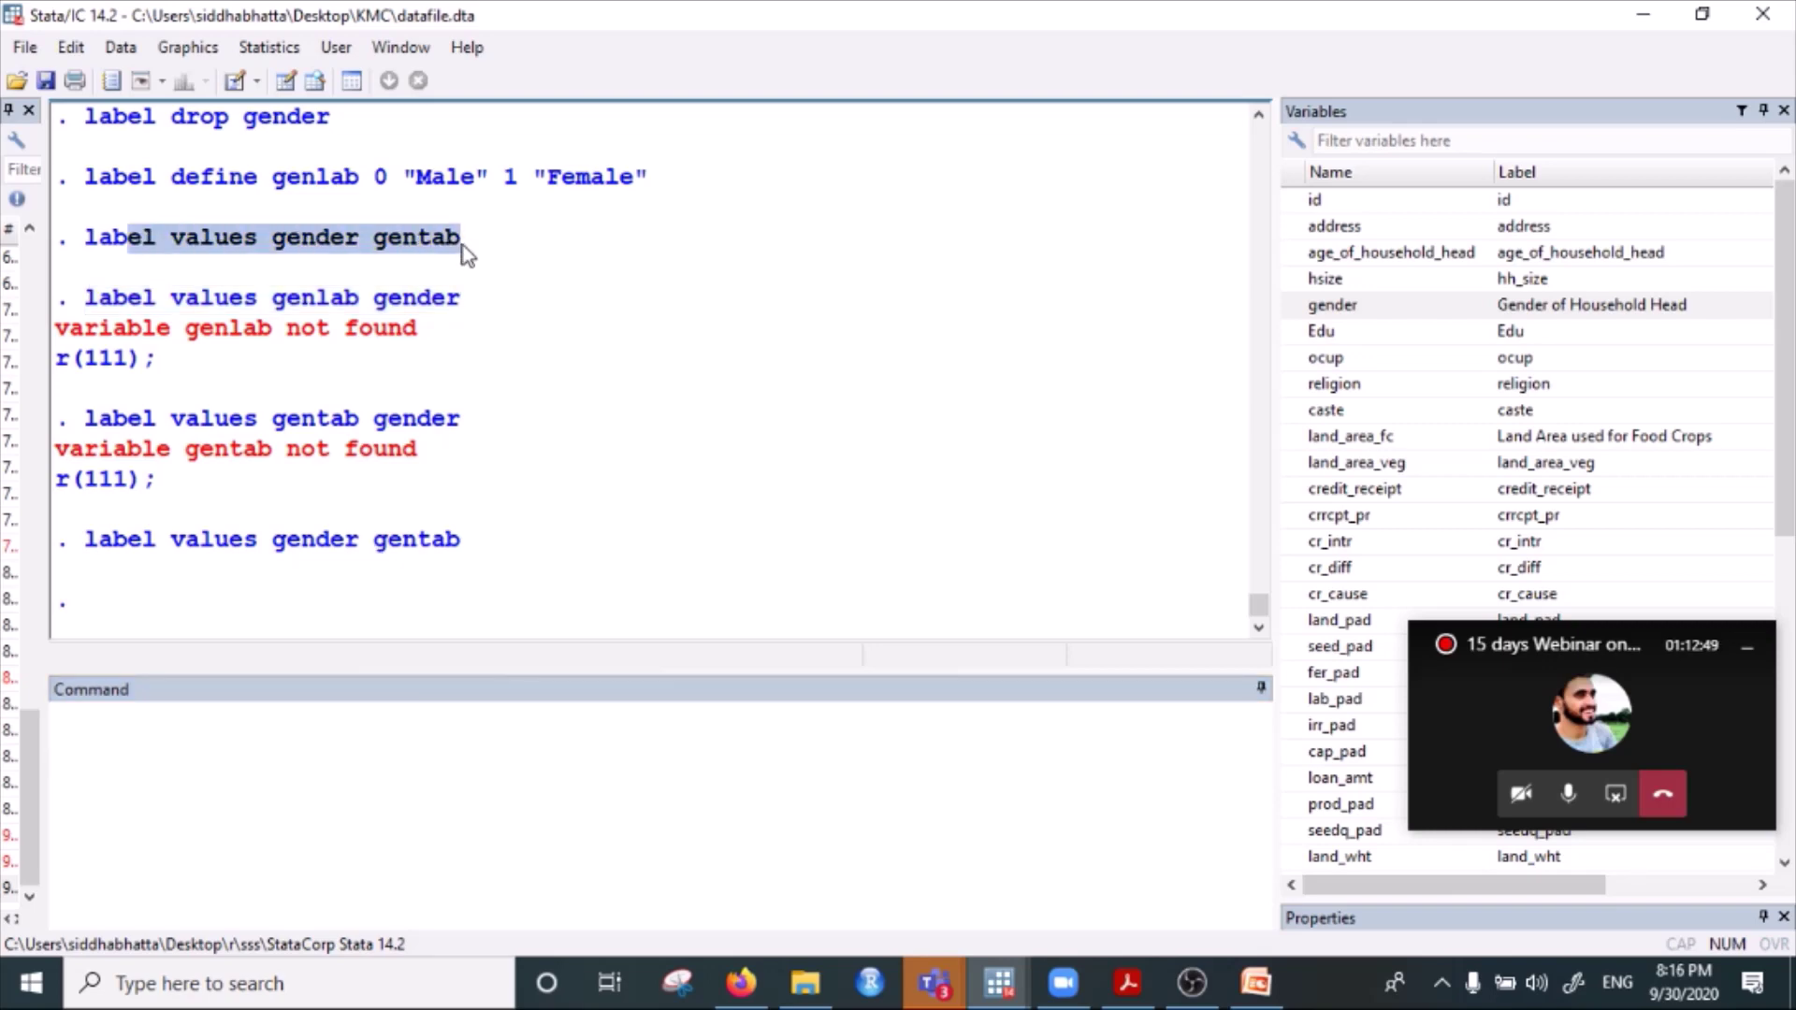
click(292, 181)
click(263, 749)
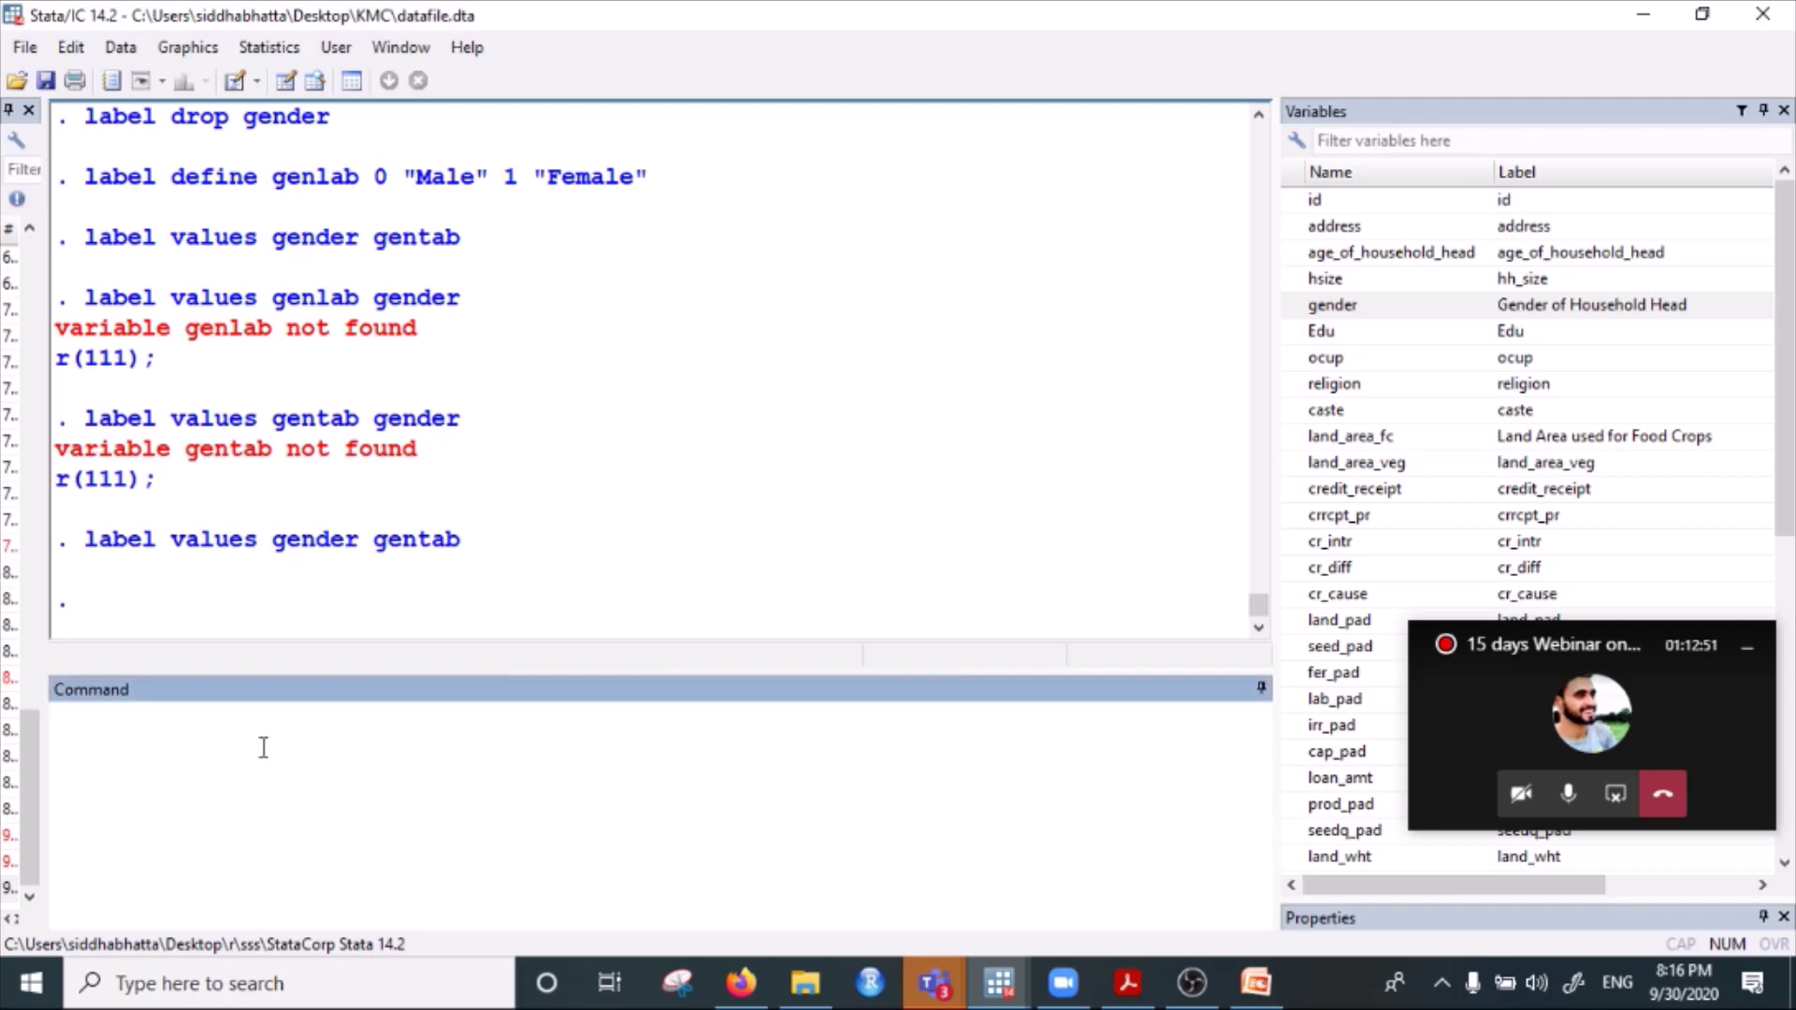
text(gender)
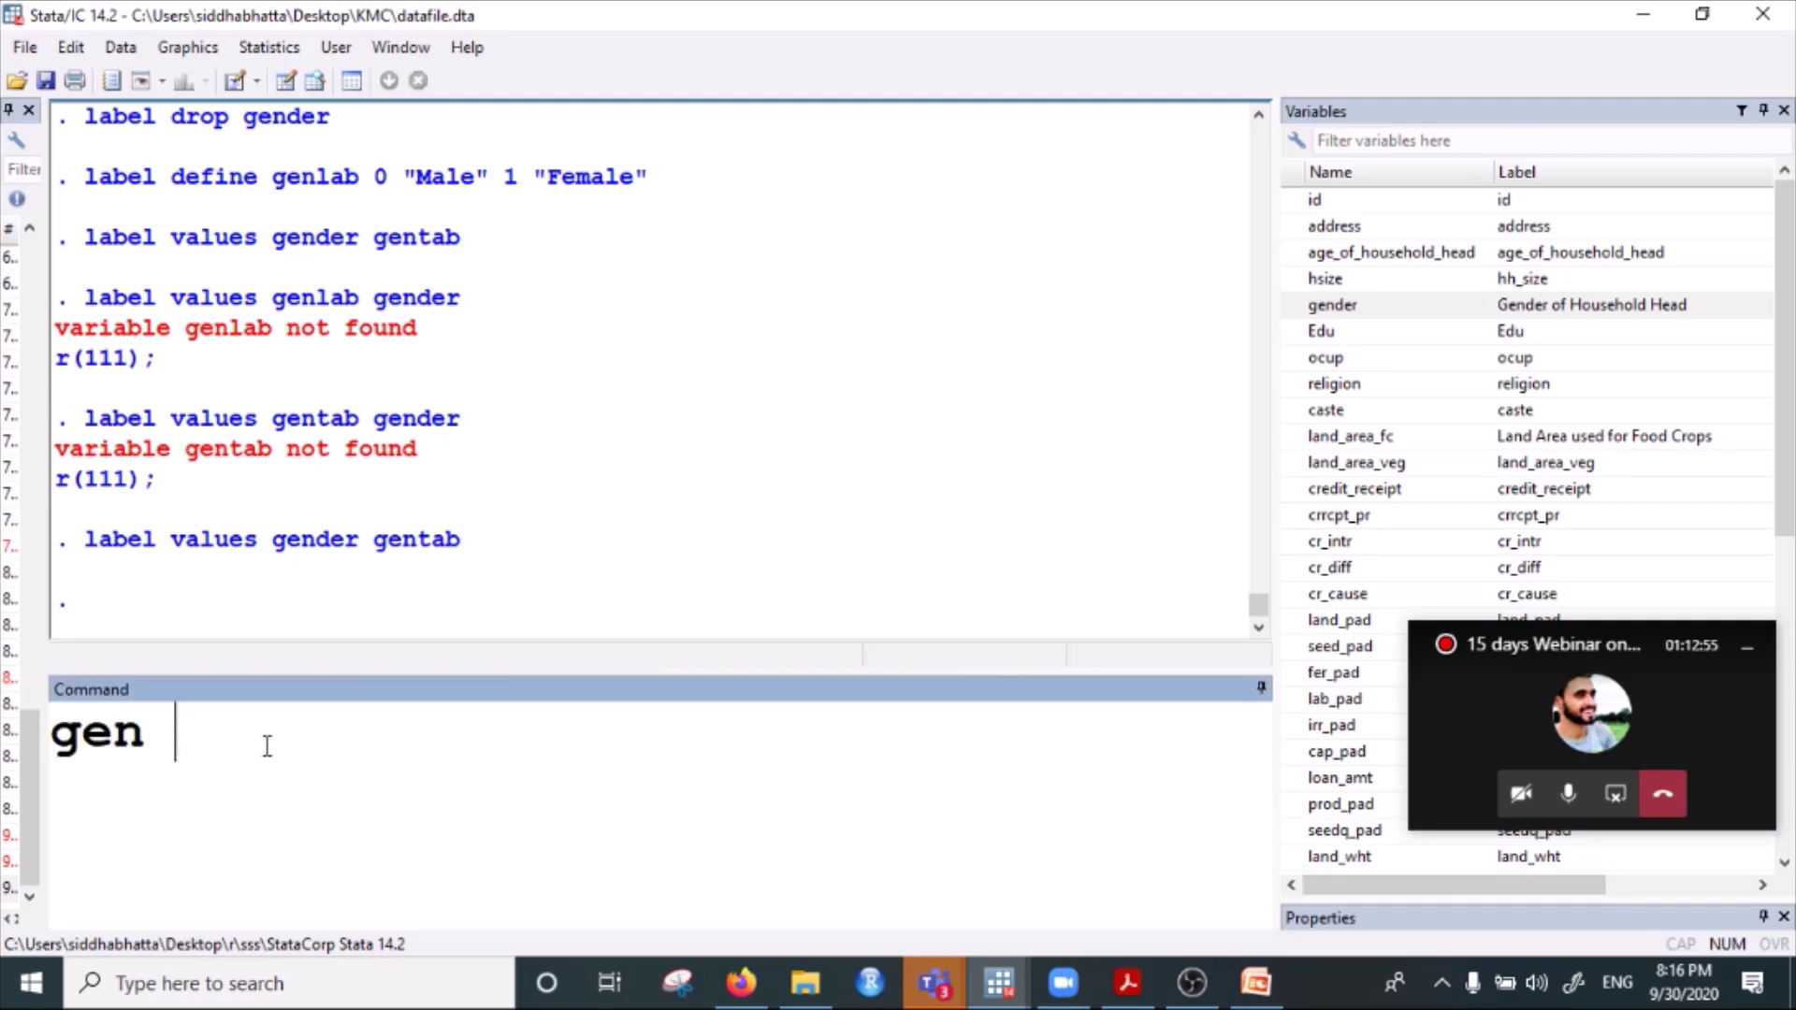
key(BackSpace)
key(BackSpace)
key(BackSpace)
key(BackSpace)
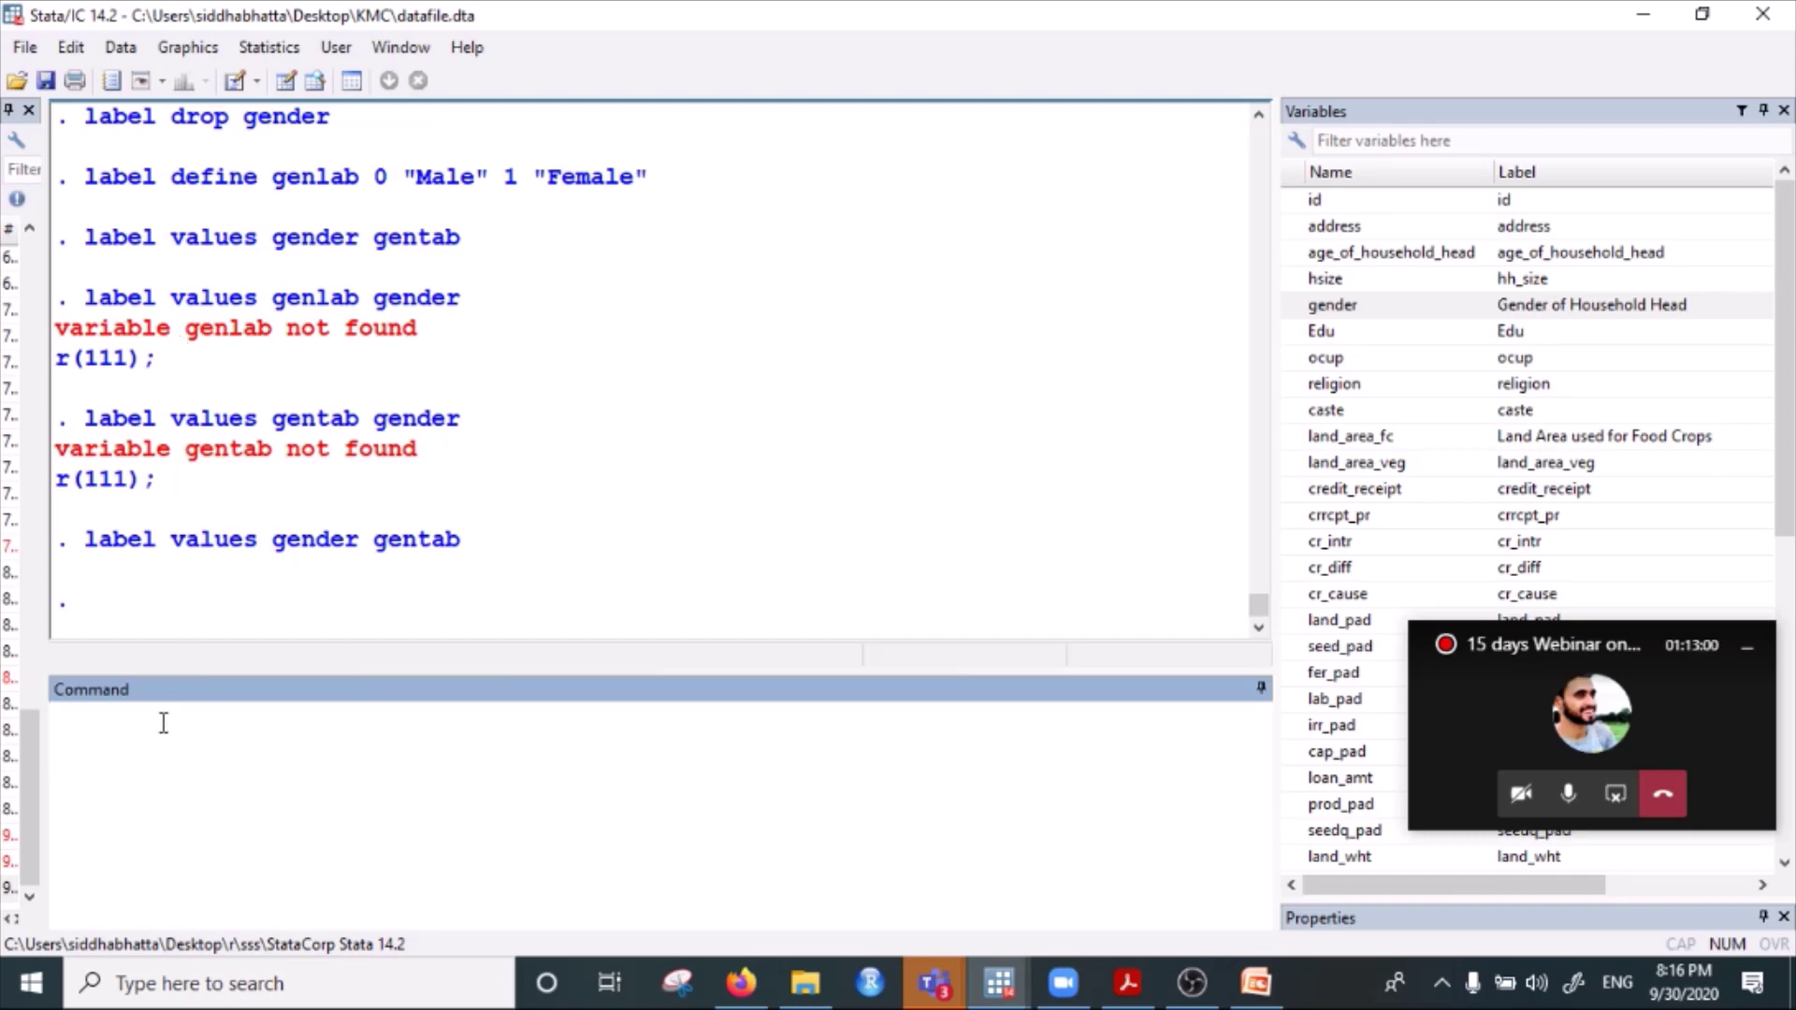
List the contents of the genlab value label and try the same listing for gentab.
text(1)
key(BackSpace)
text(label list genlab)
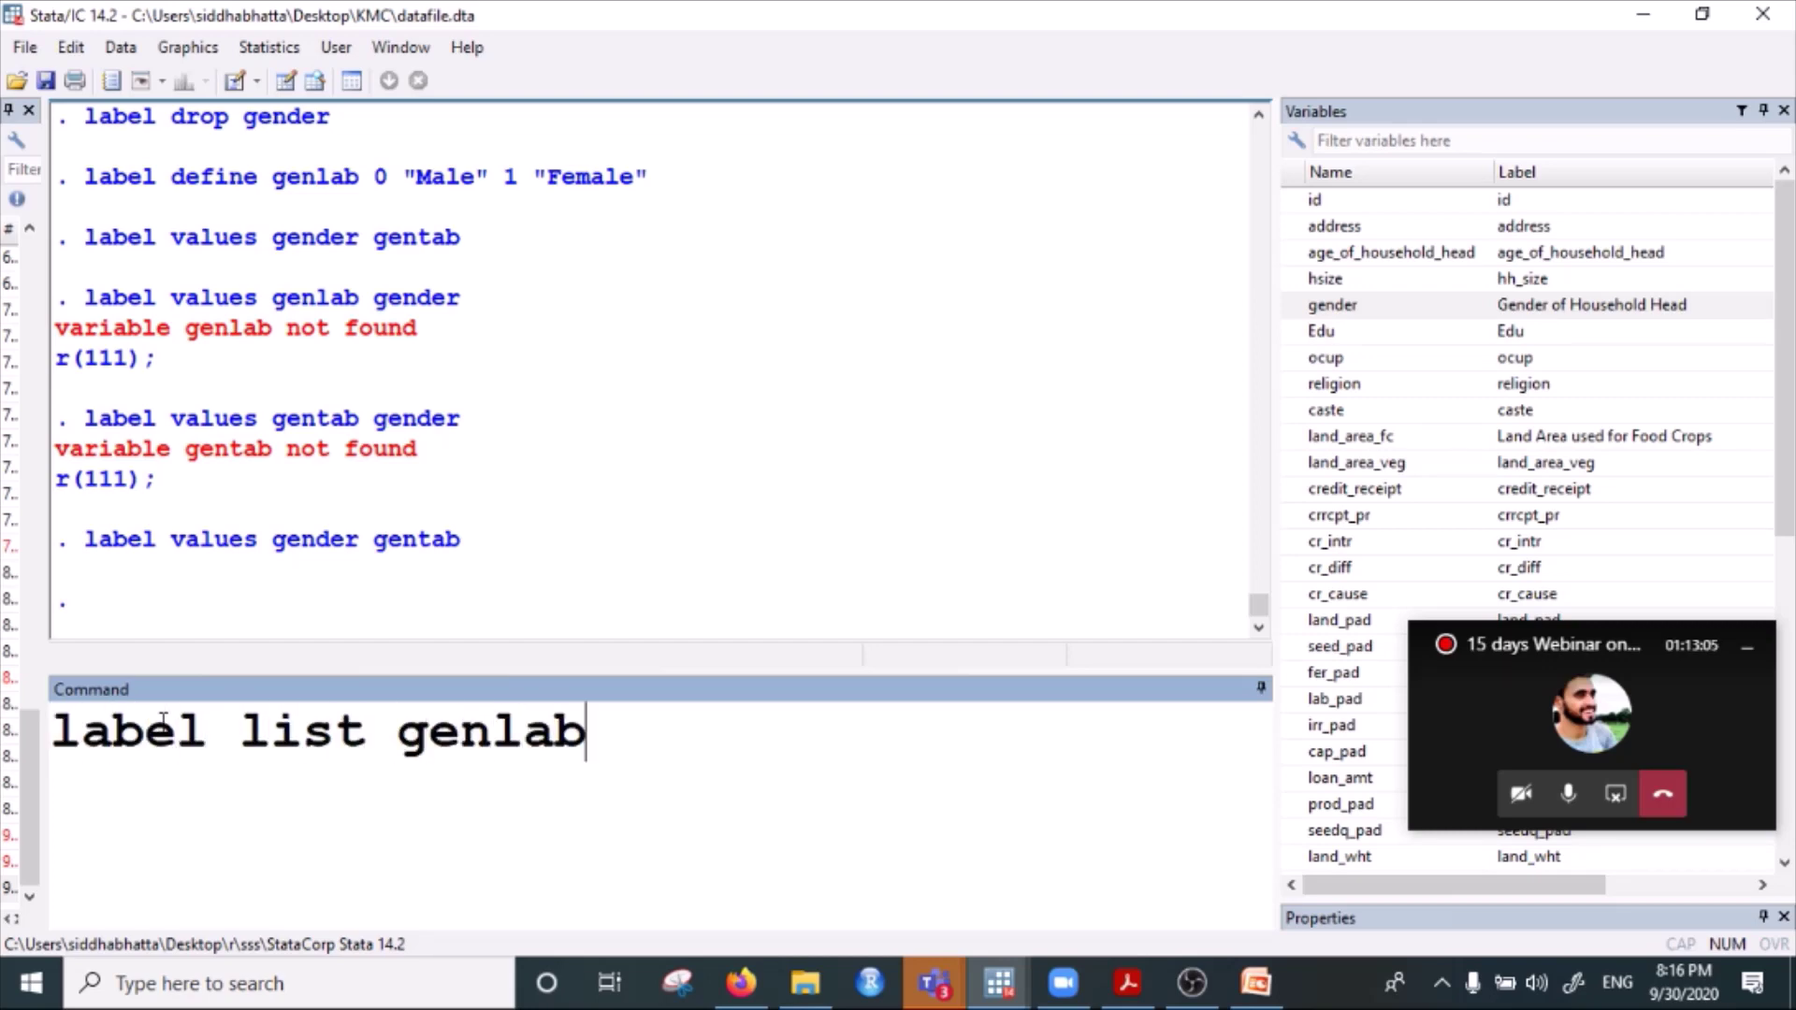
key(Return)
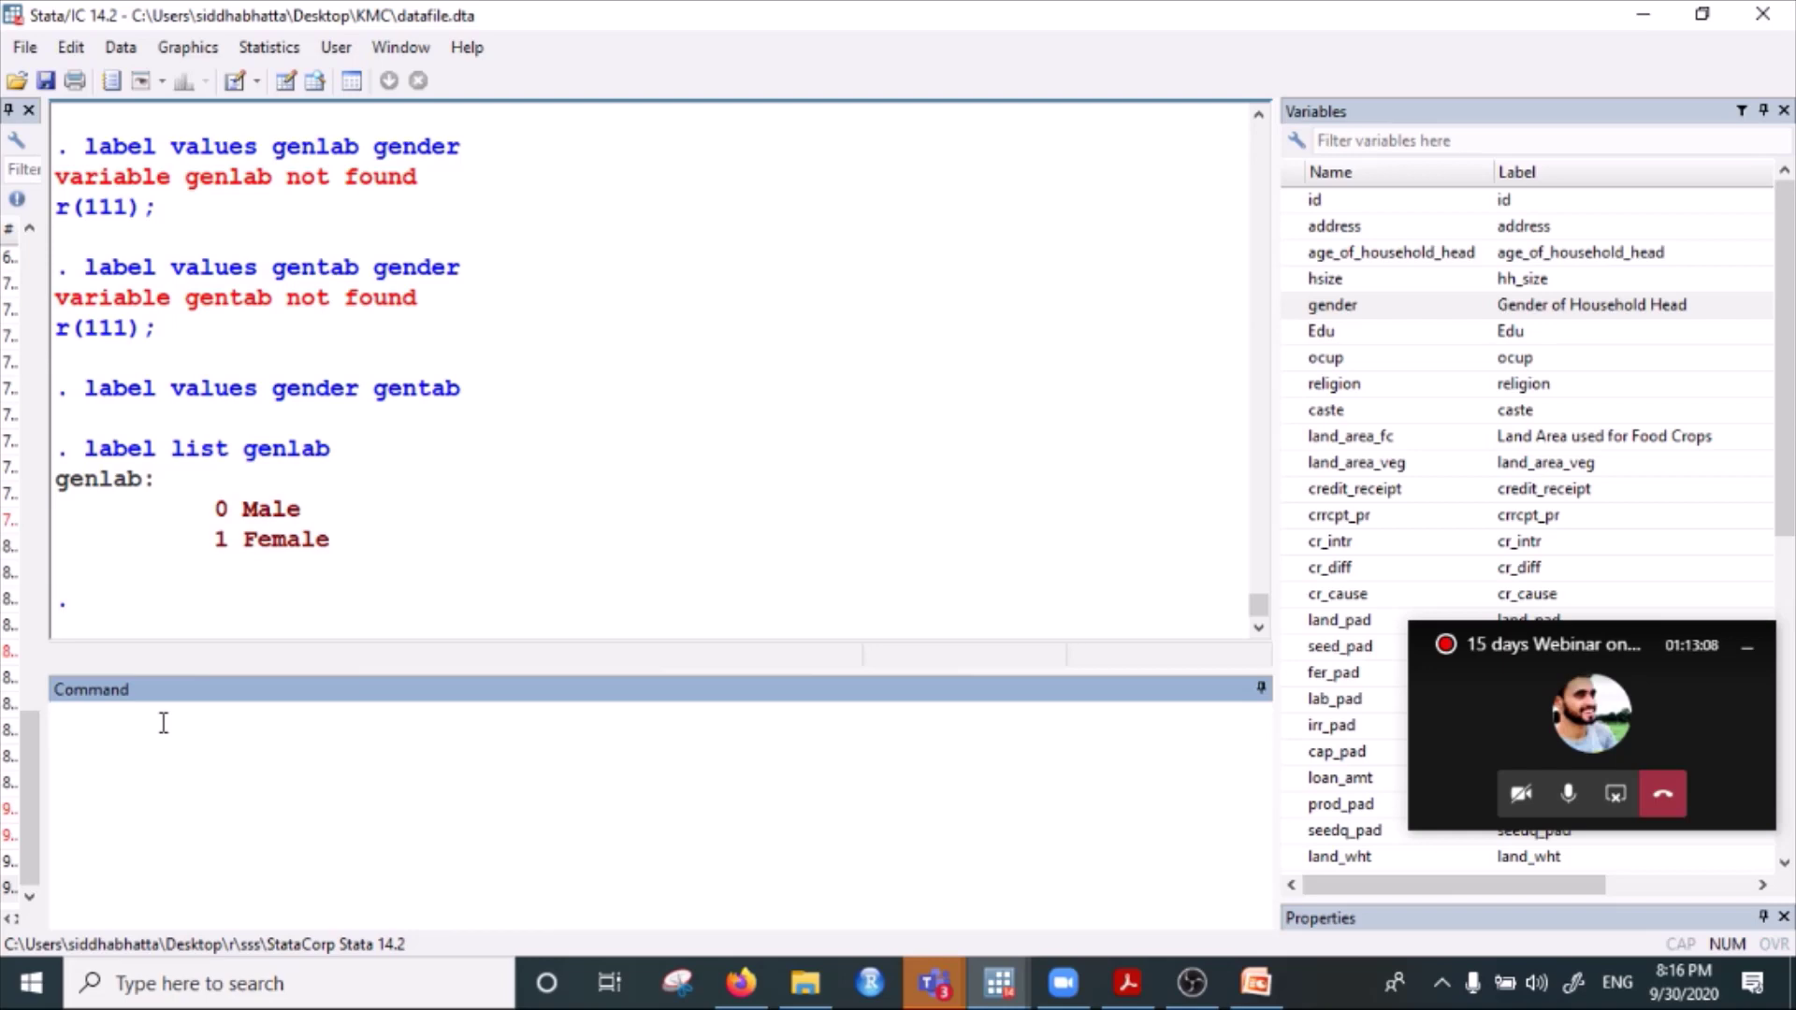
text(label lis)
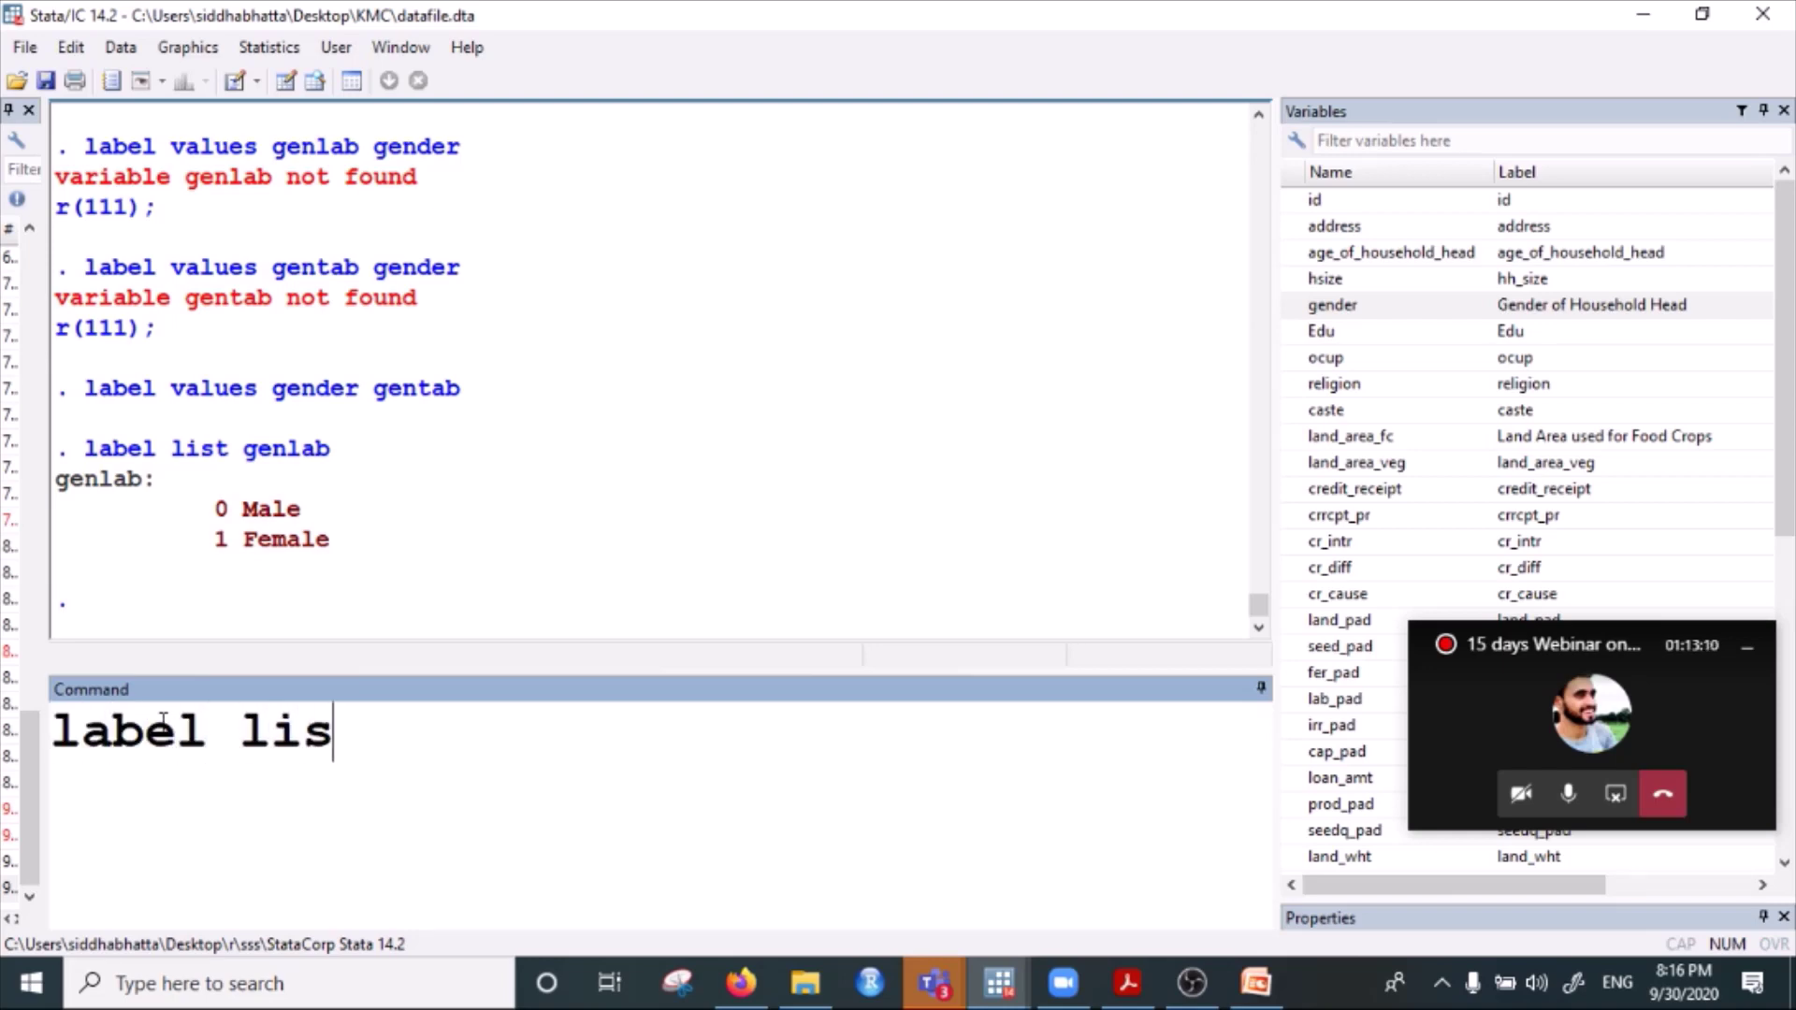
text(t gentab)
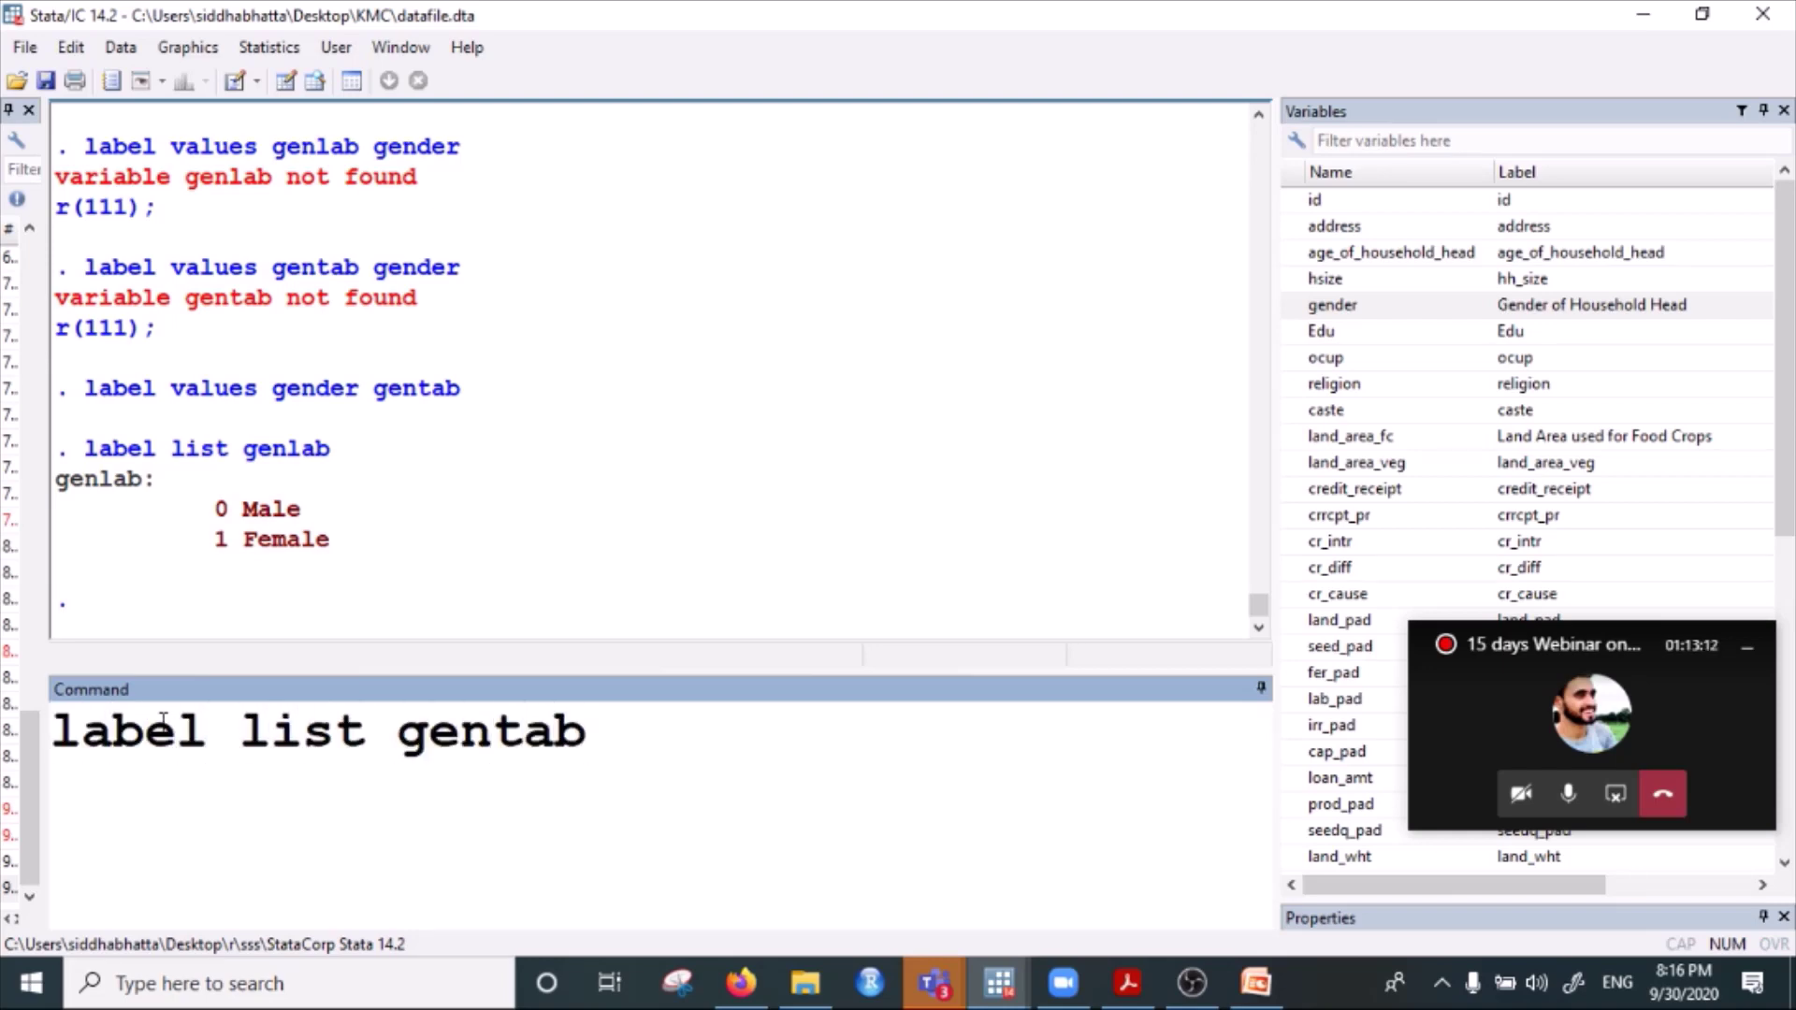
key(Return)
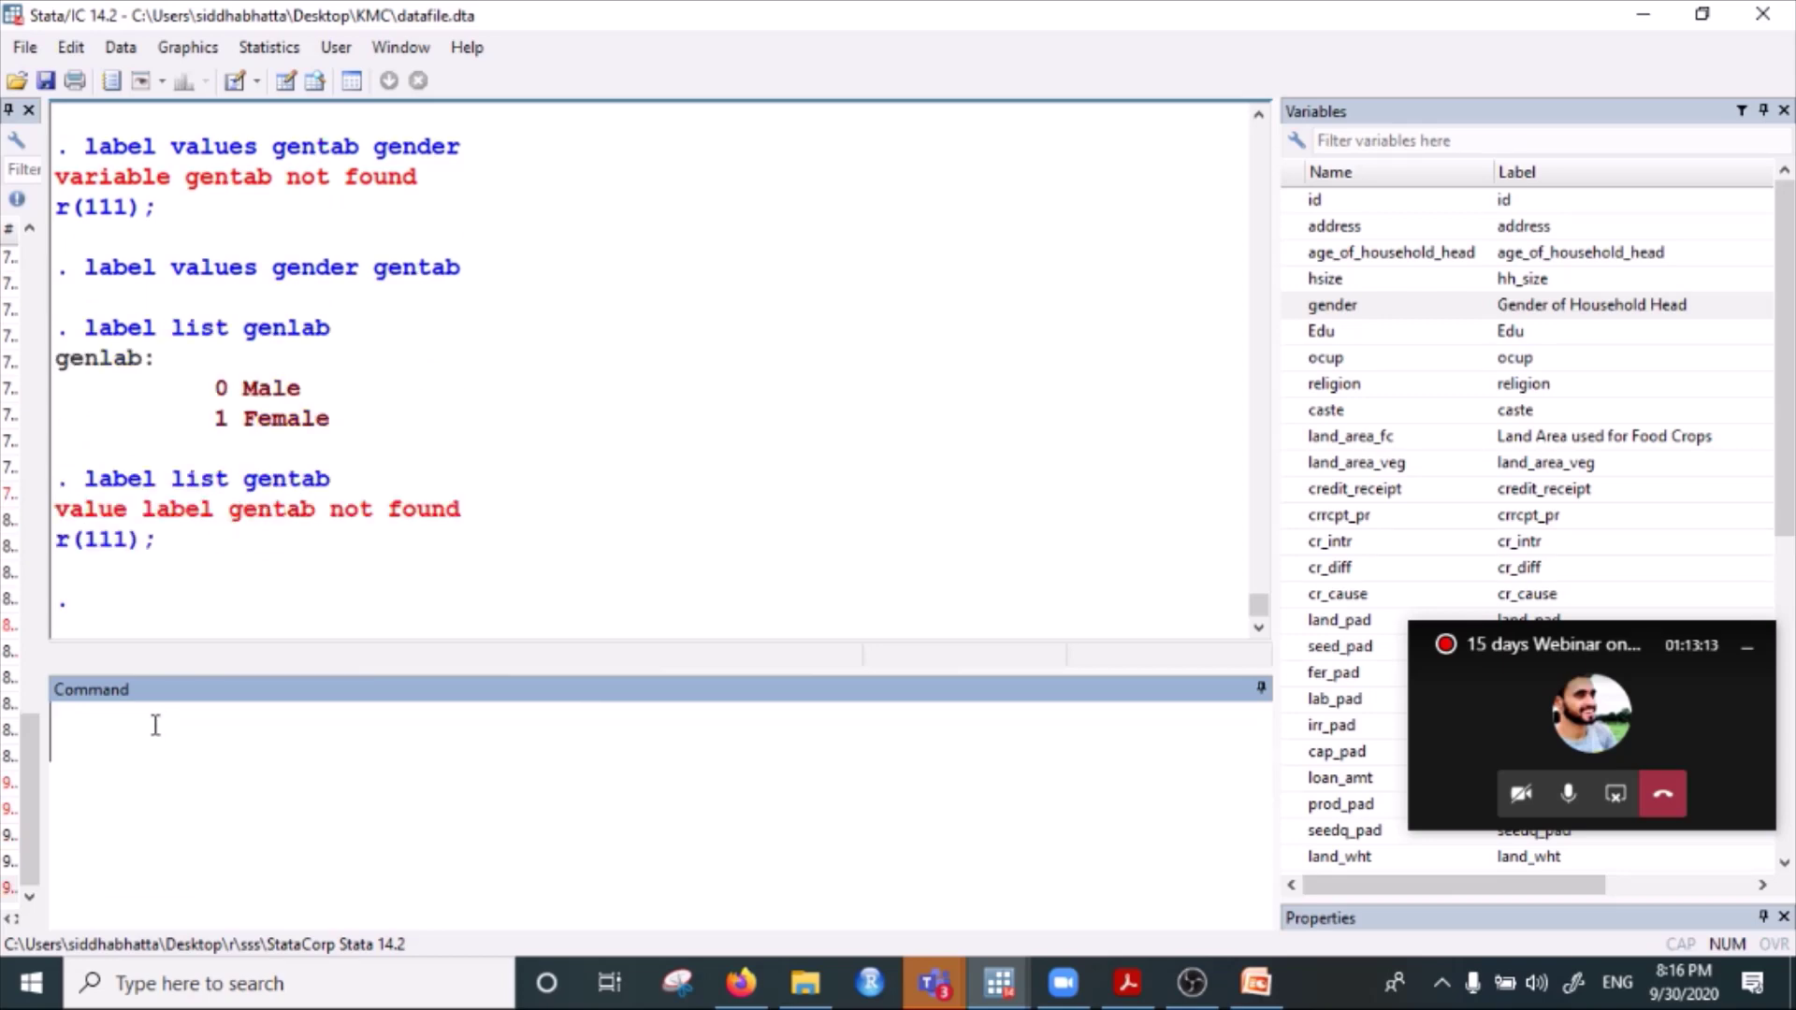
Try to attach the label with the arguments reversed by running label values genlab gender.
text(label)
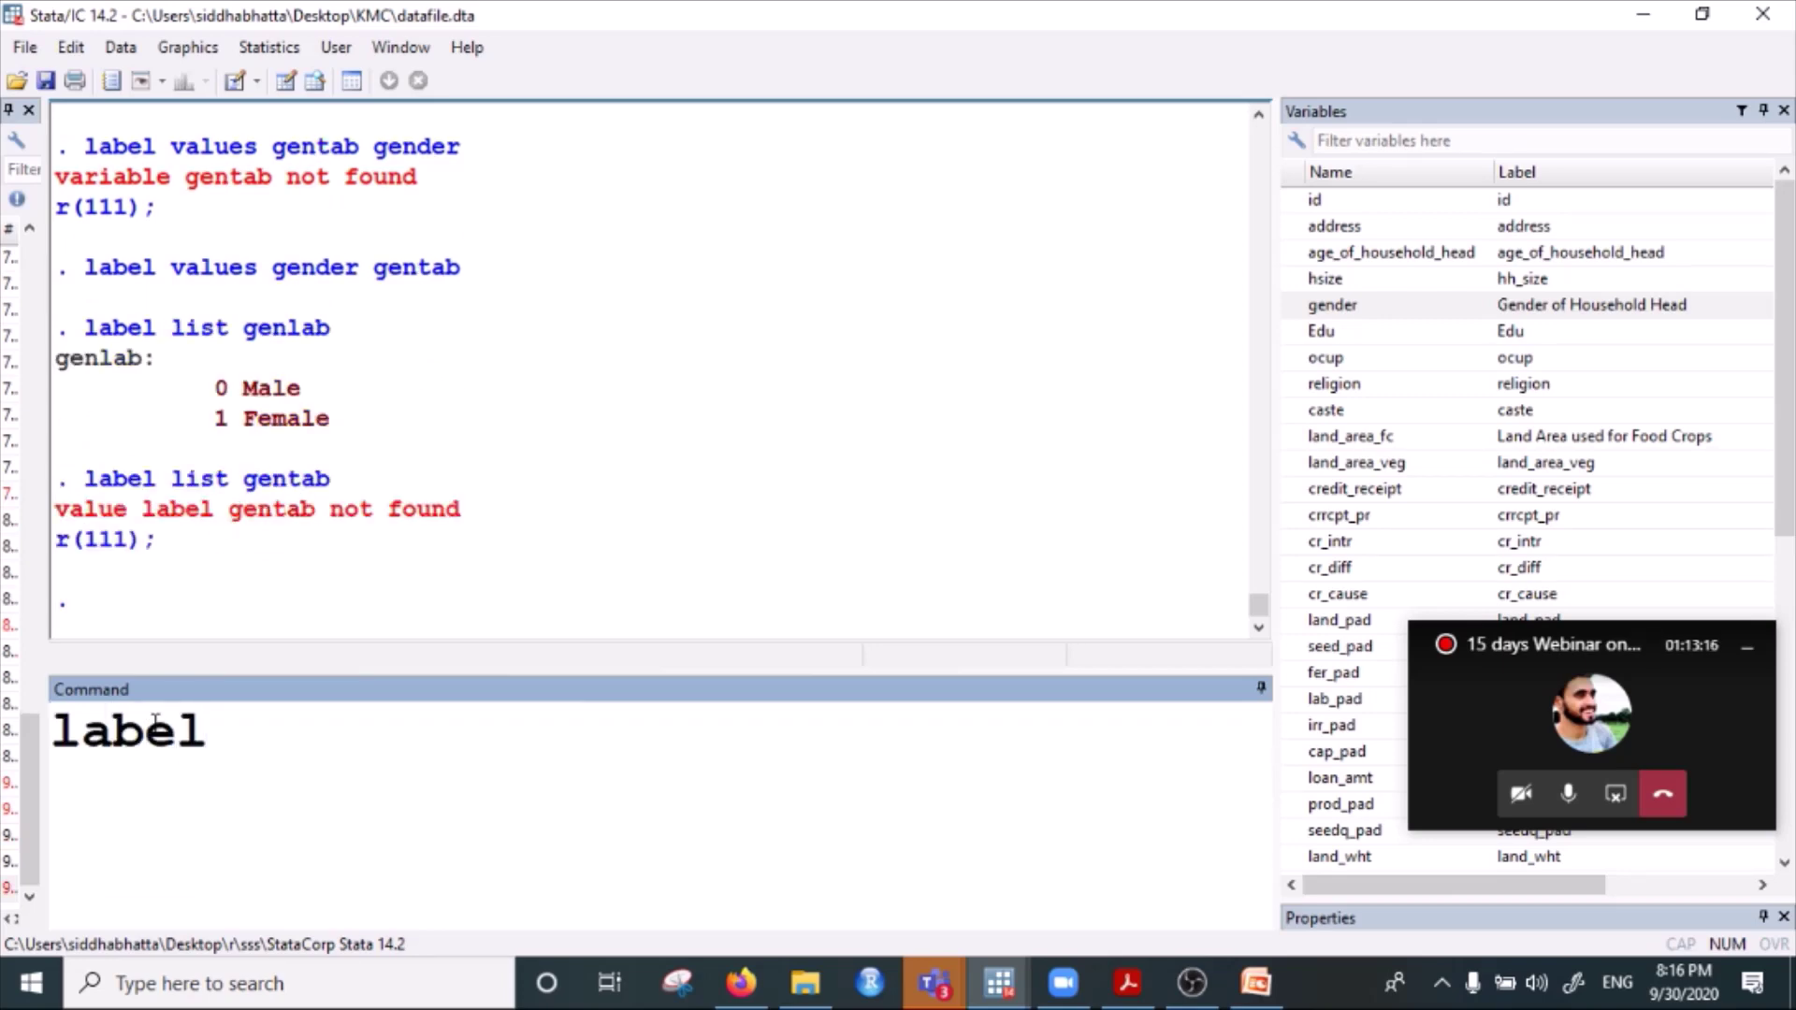
text( values )
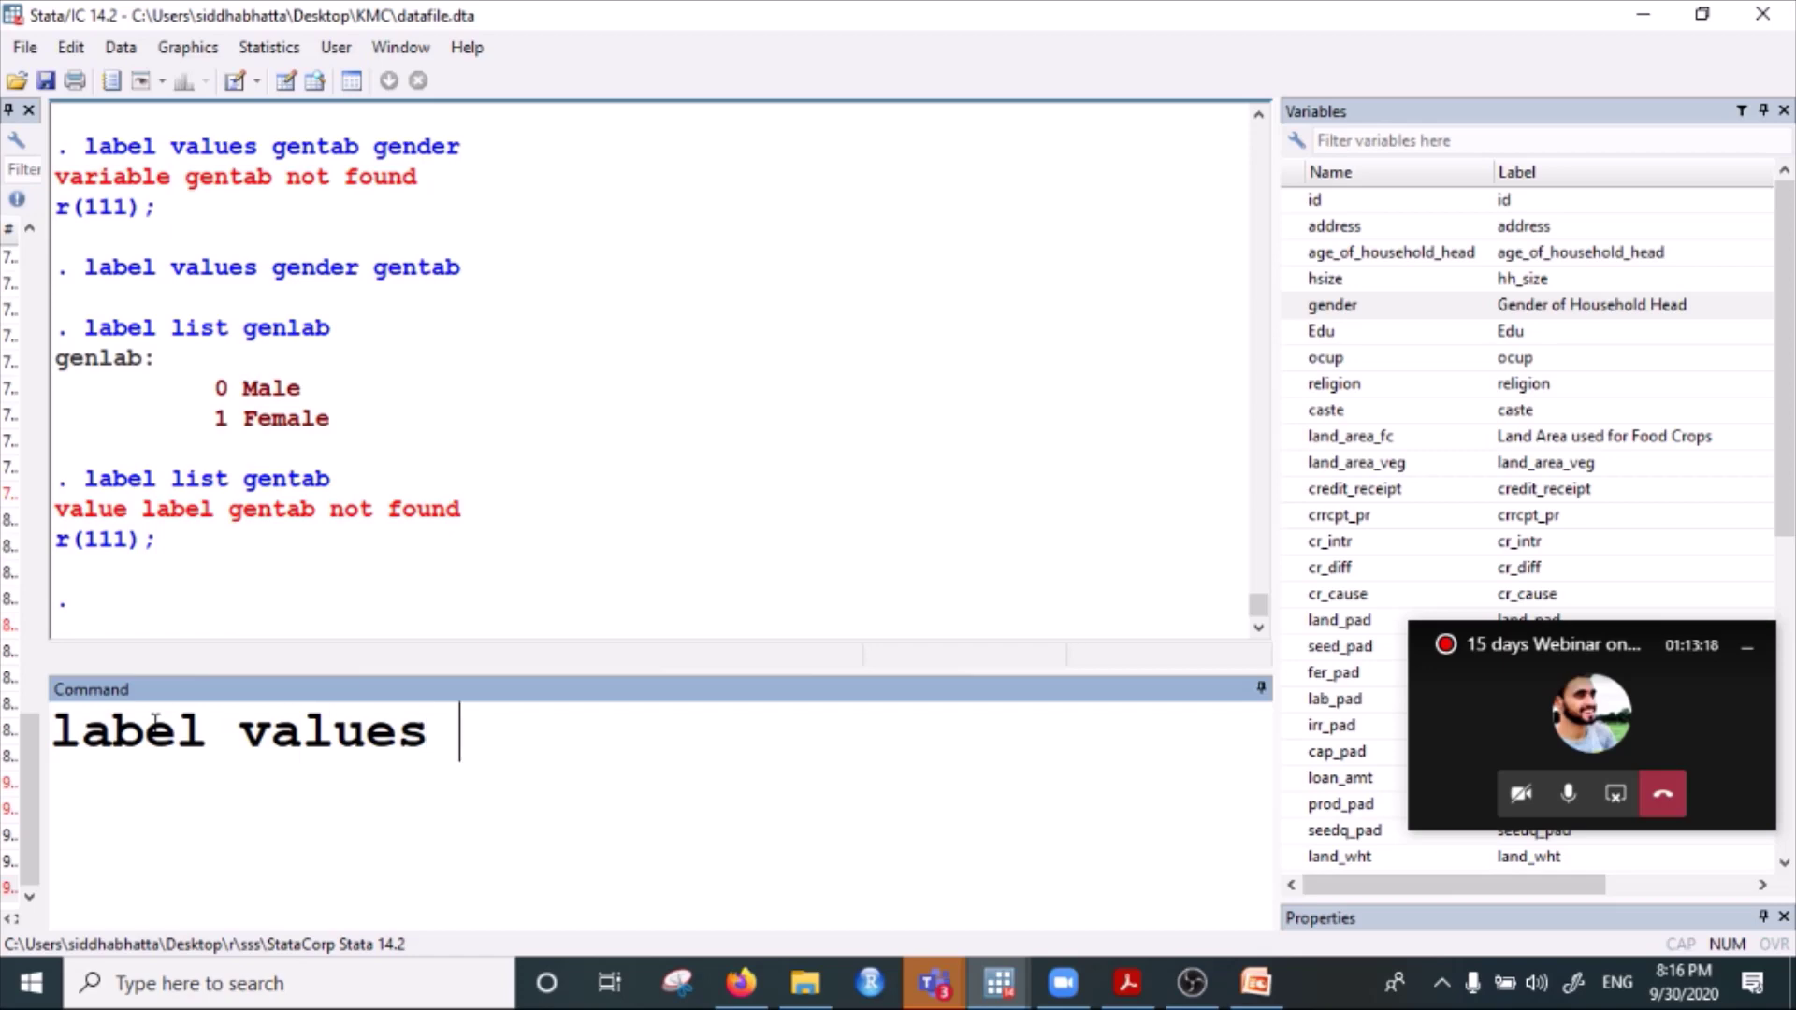
text(genl)
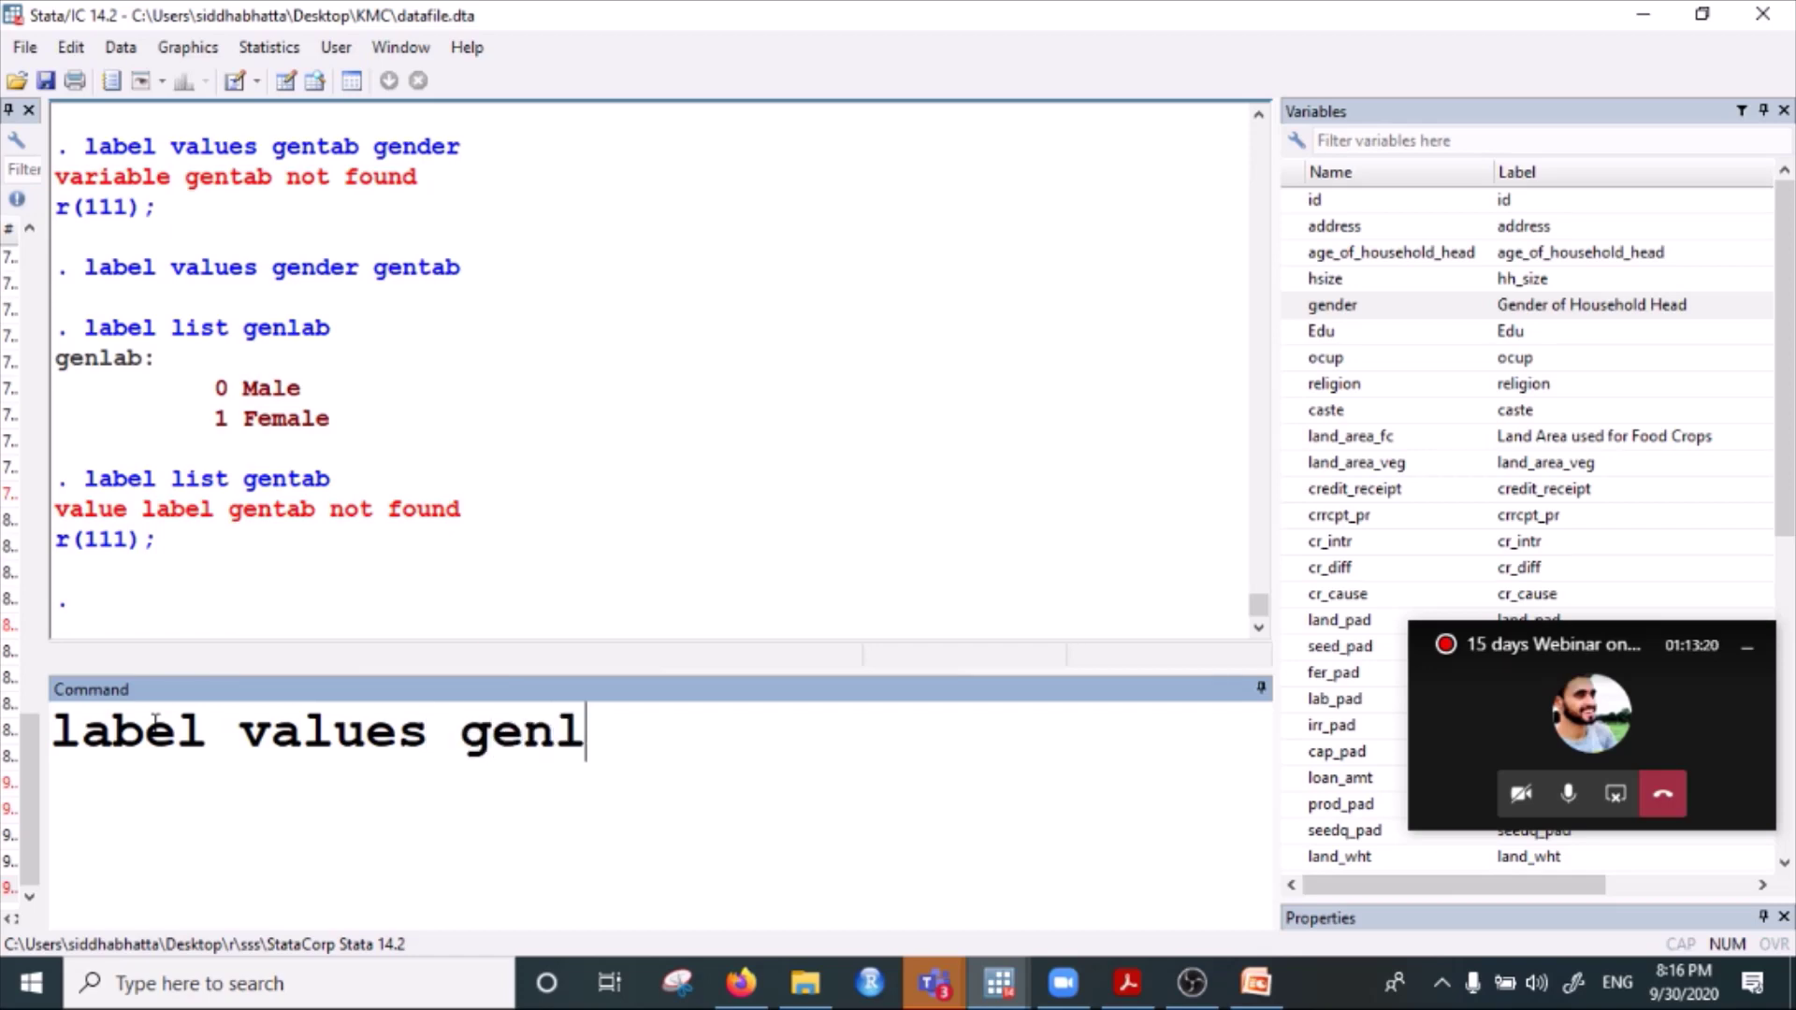
text(ab gend)
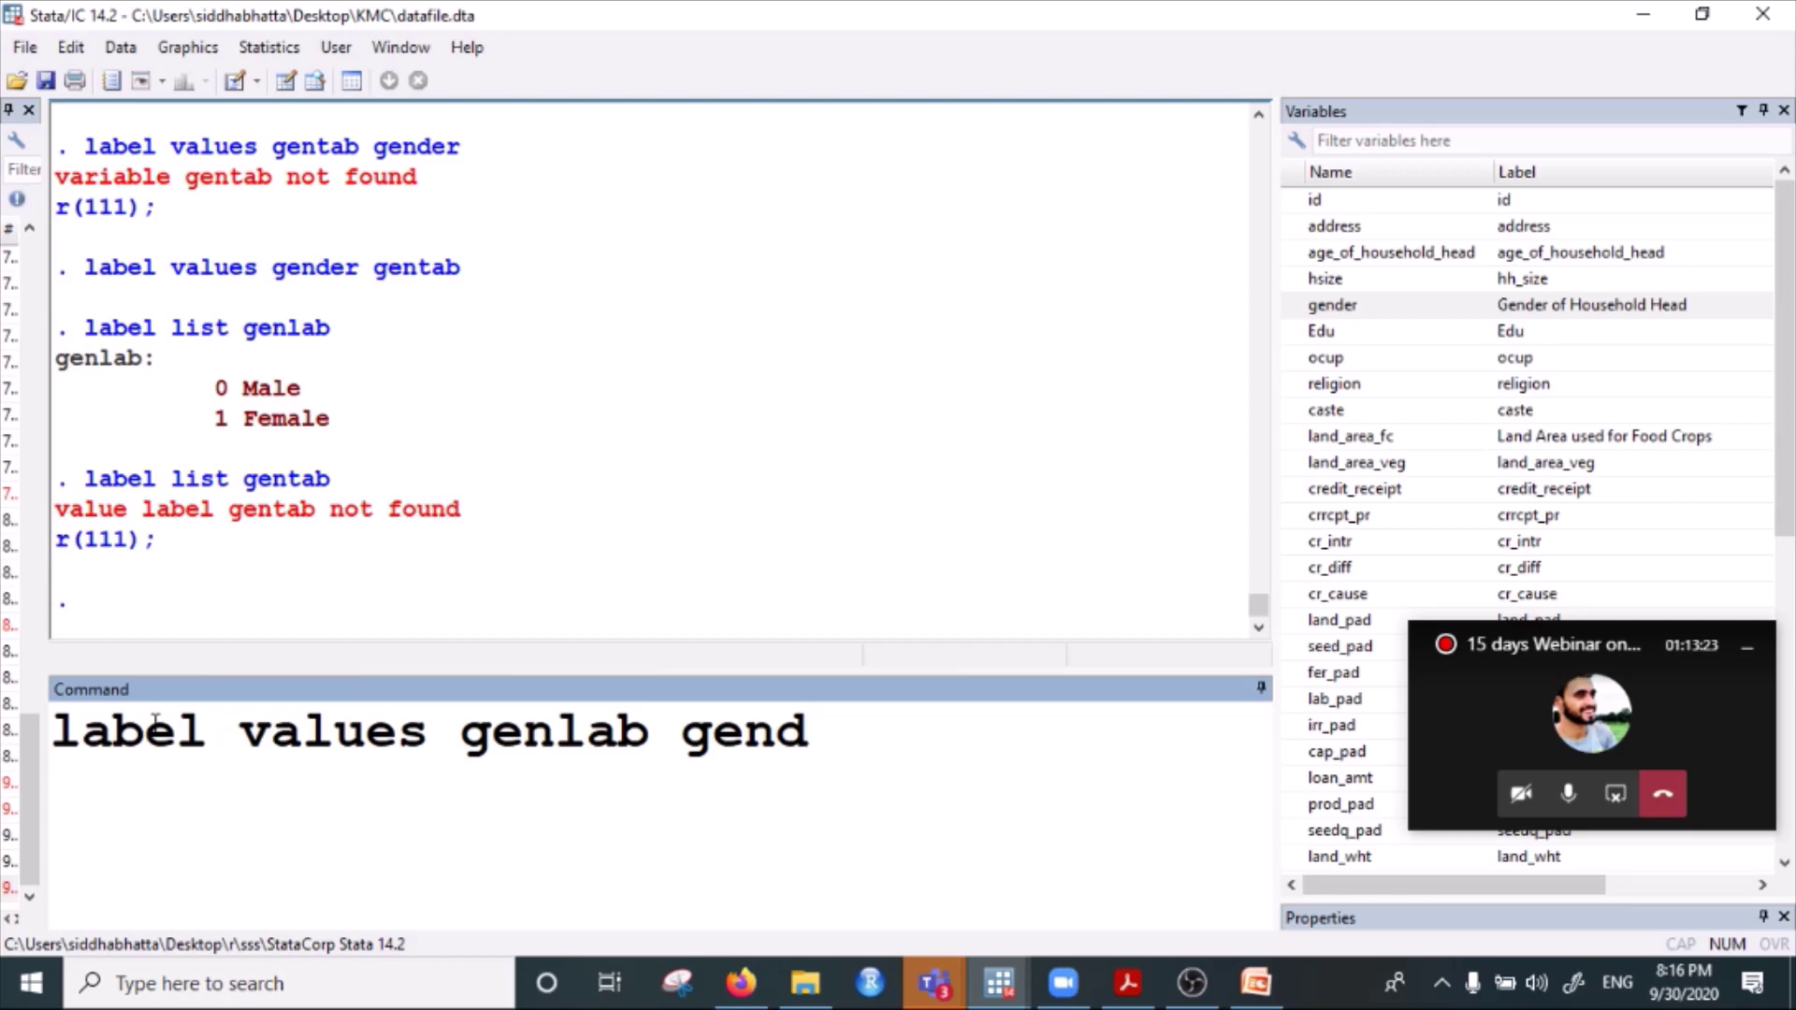
key(BackSpace)
text(der)
key(Return)
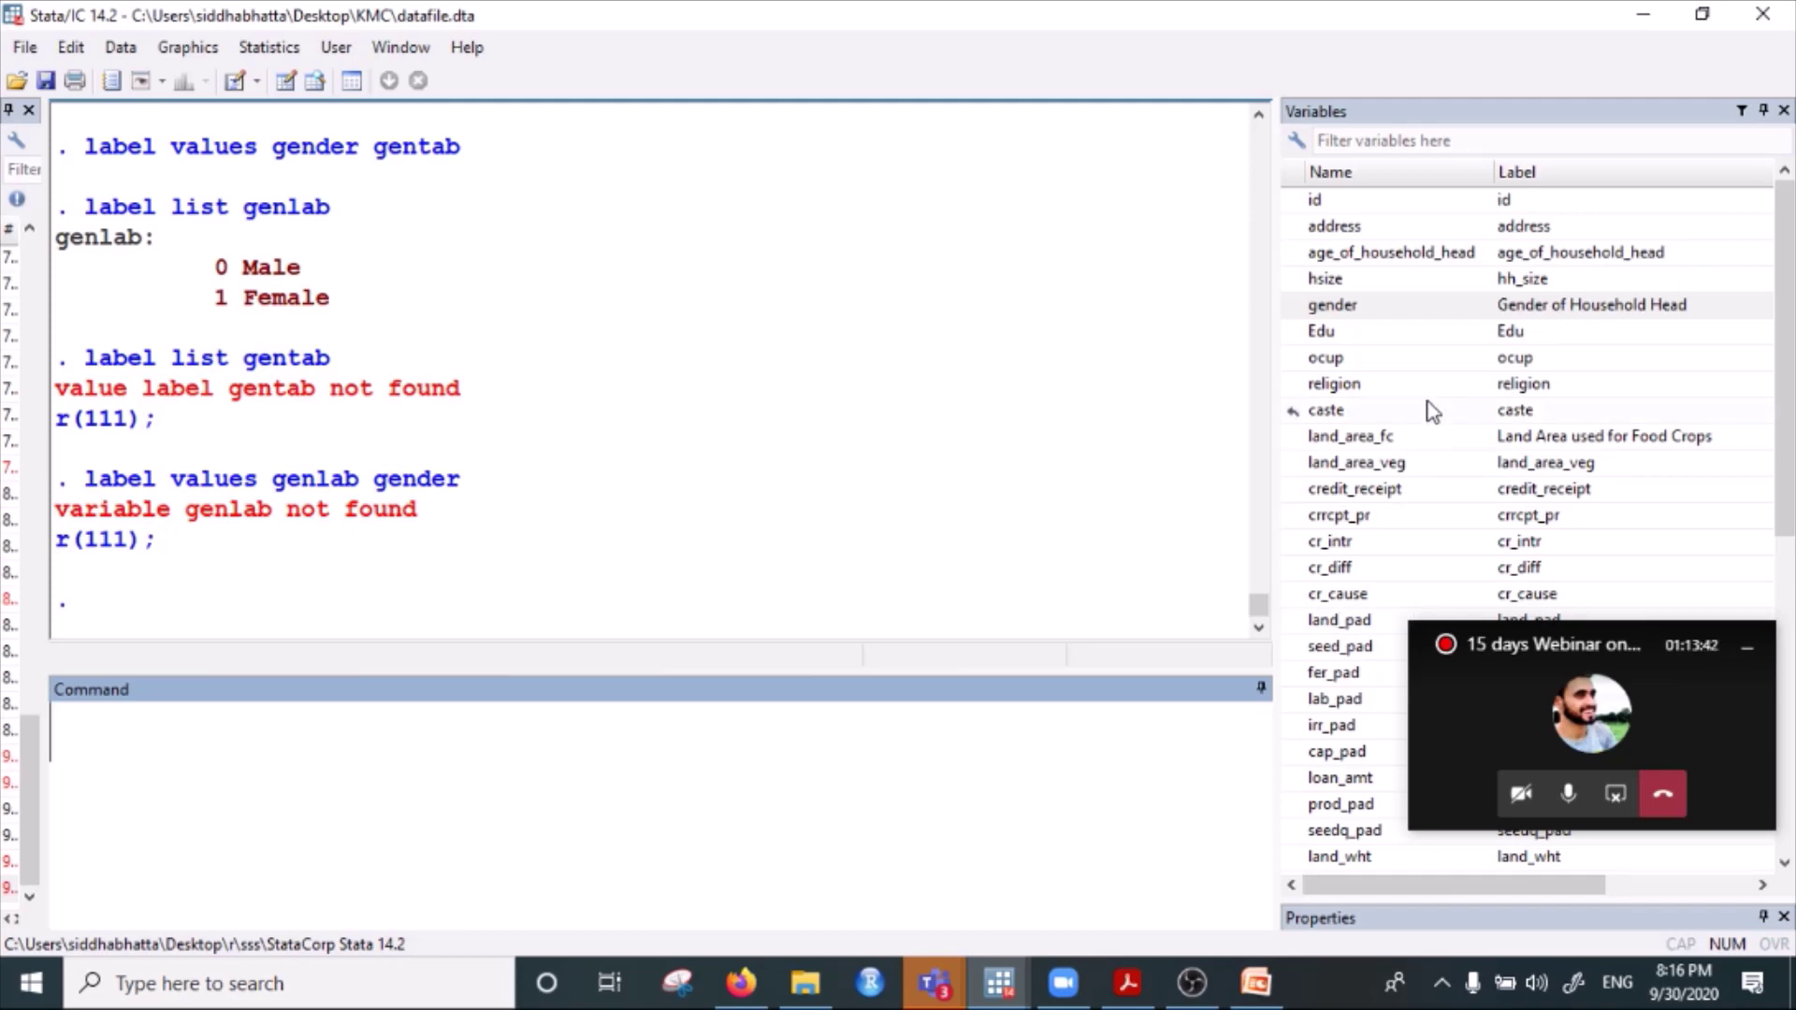
Tabulate the caste variable, and repeat the same tabulation with caste picked from the variable list.
click(1340, 412)
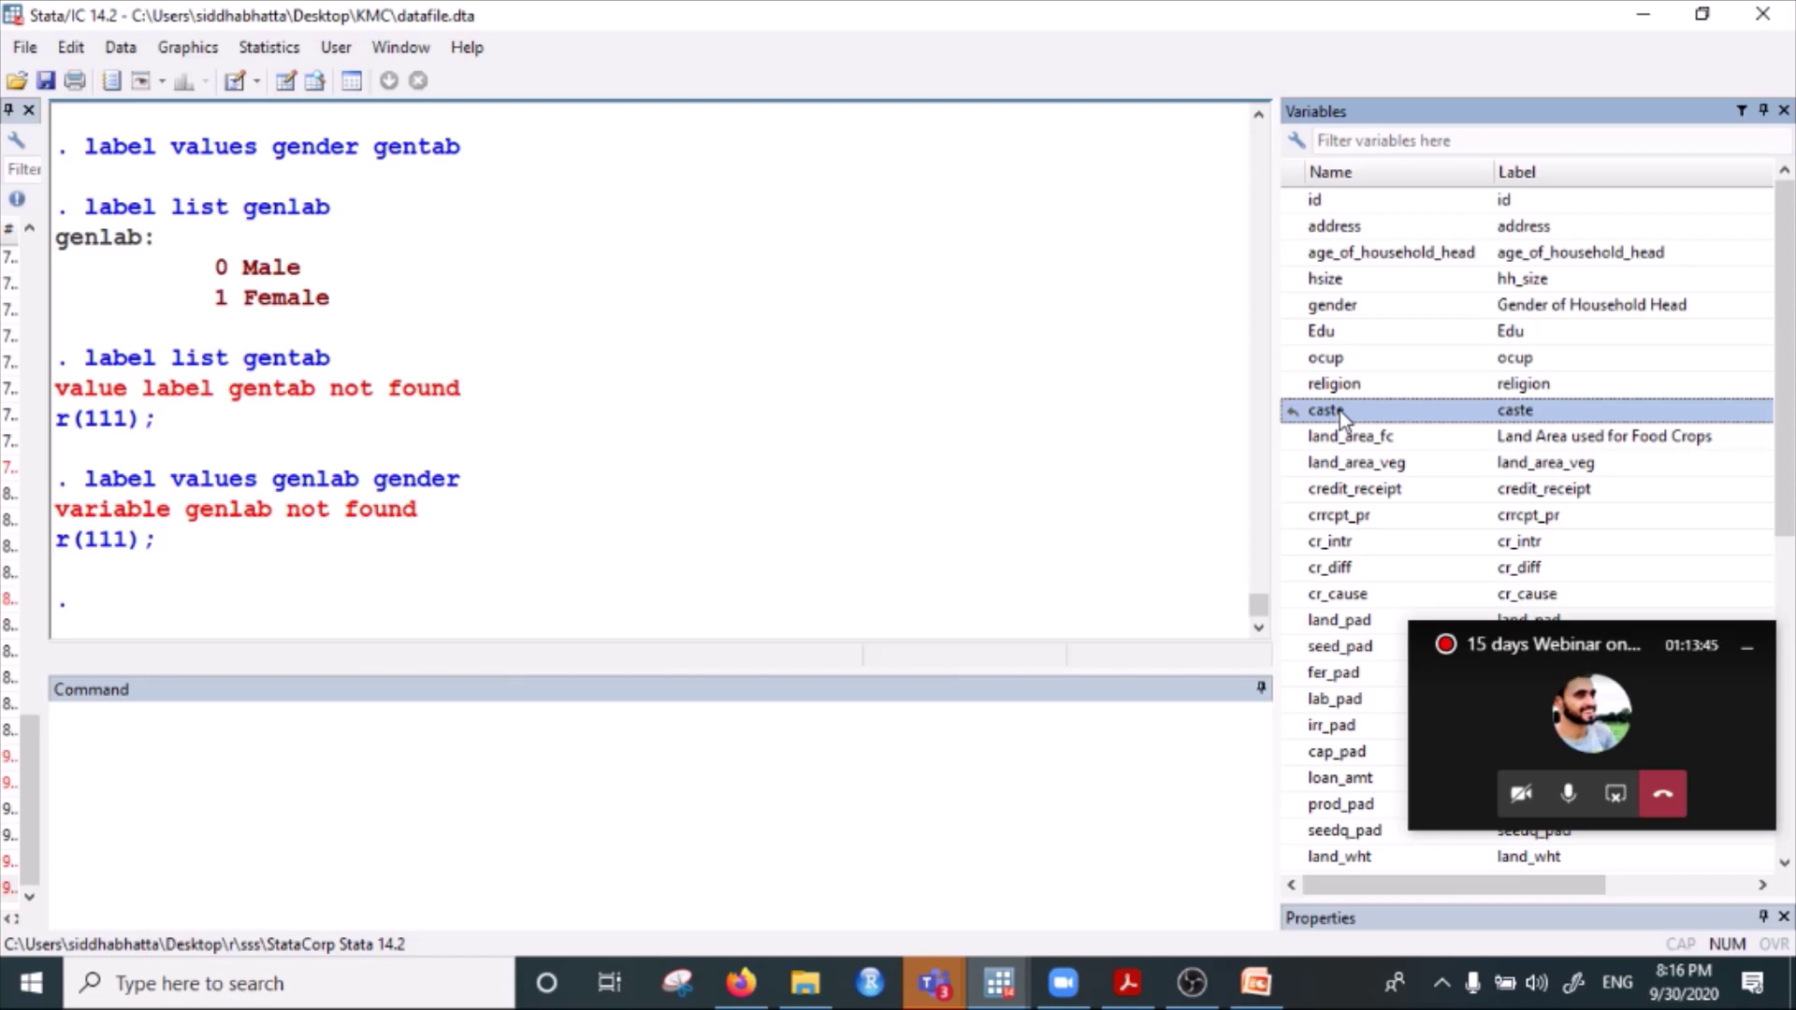
click(317, 741)
text(tab )
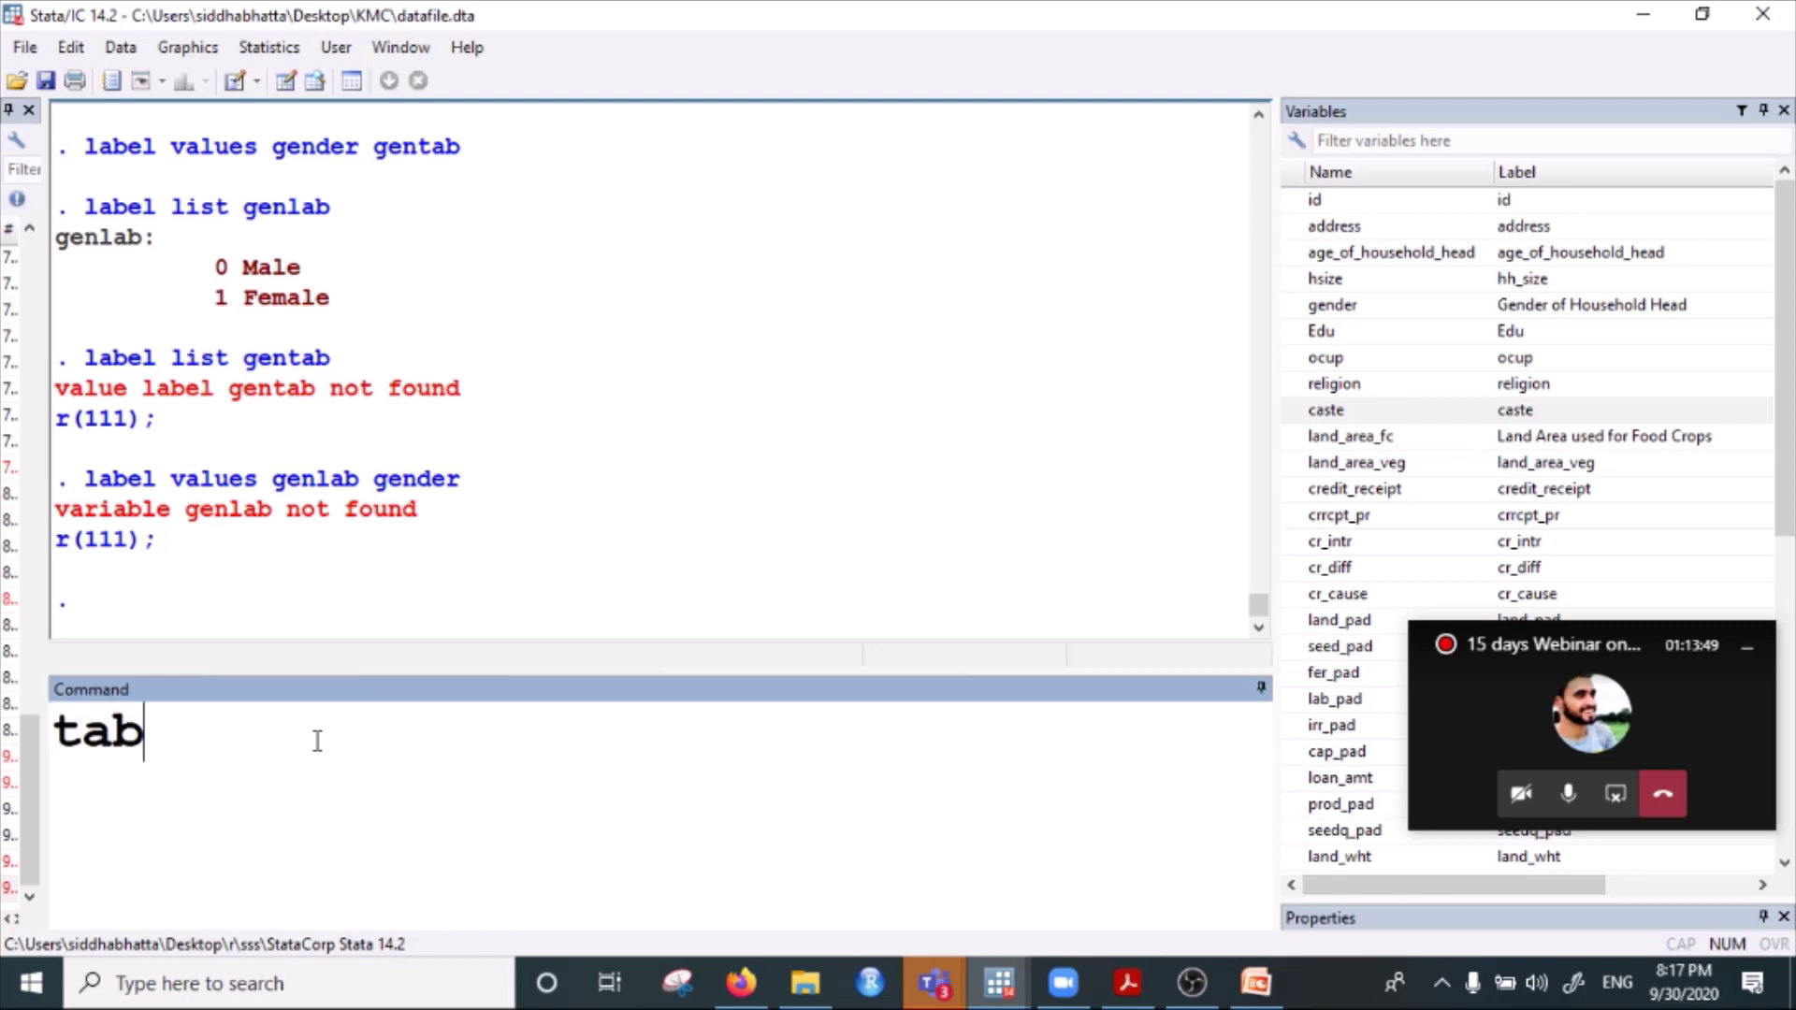
text(caste)
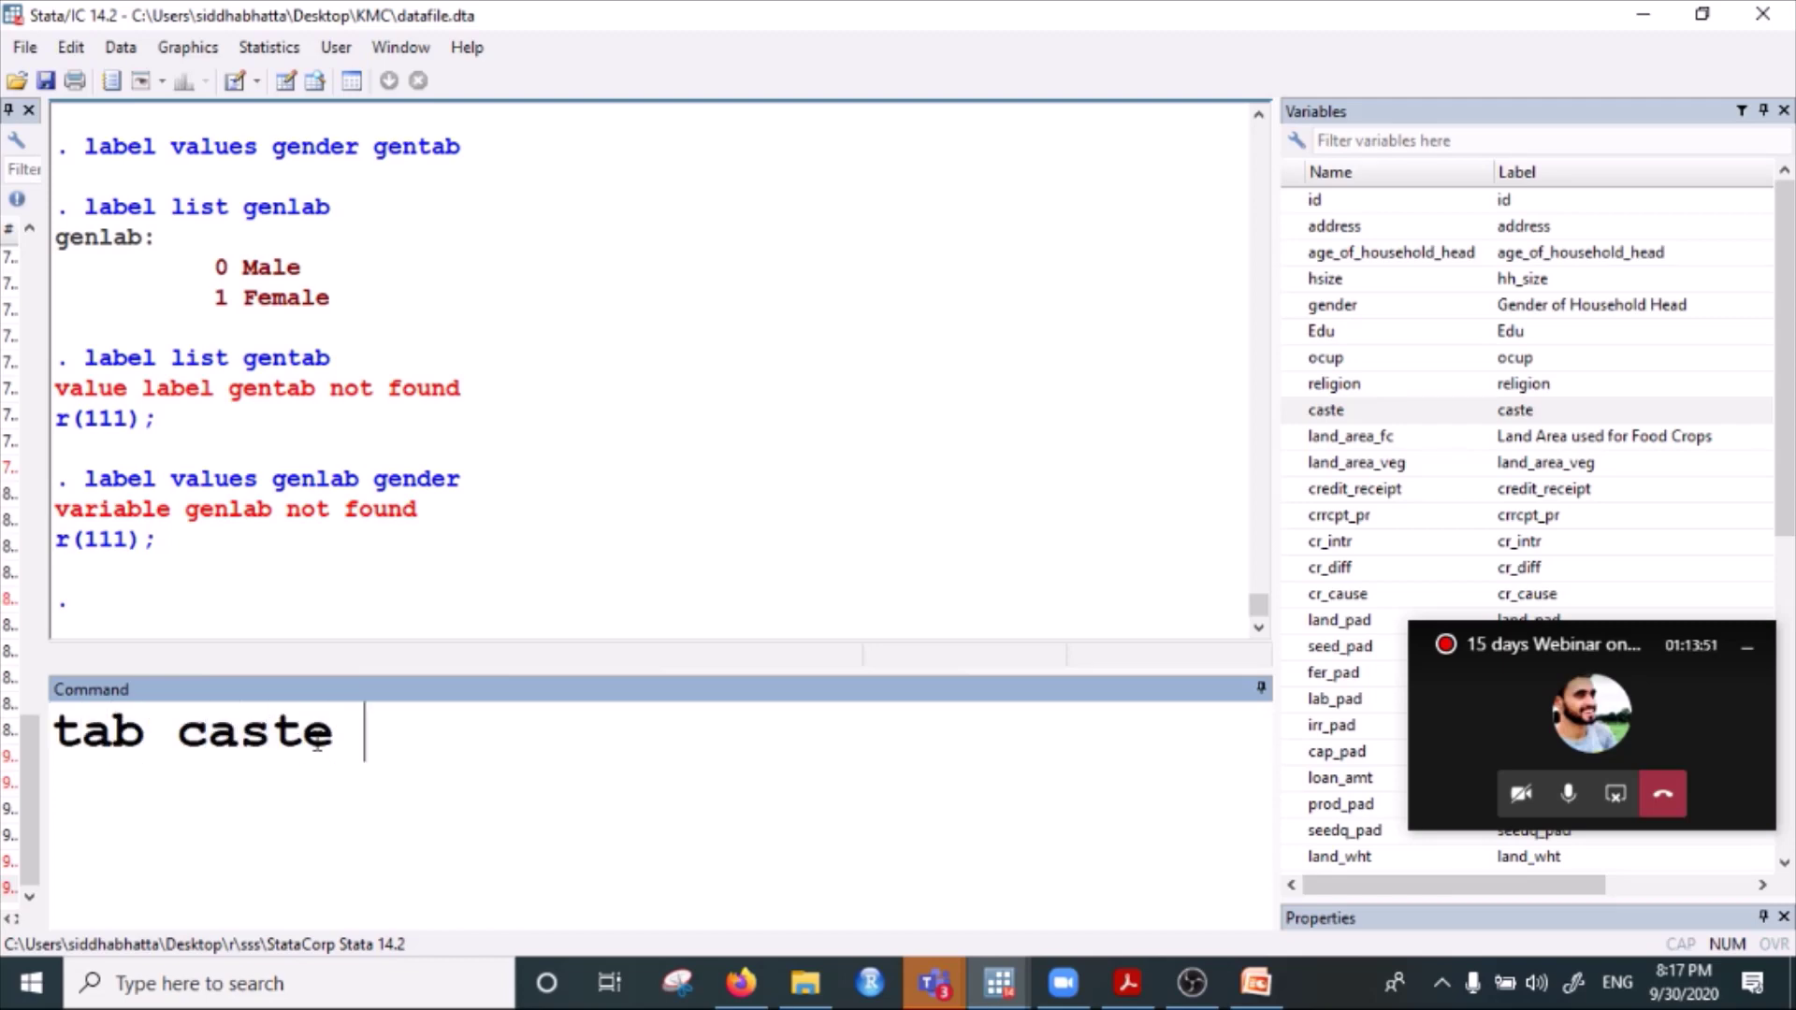
key(Return)
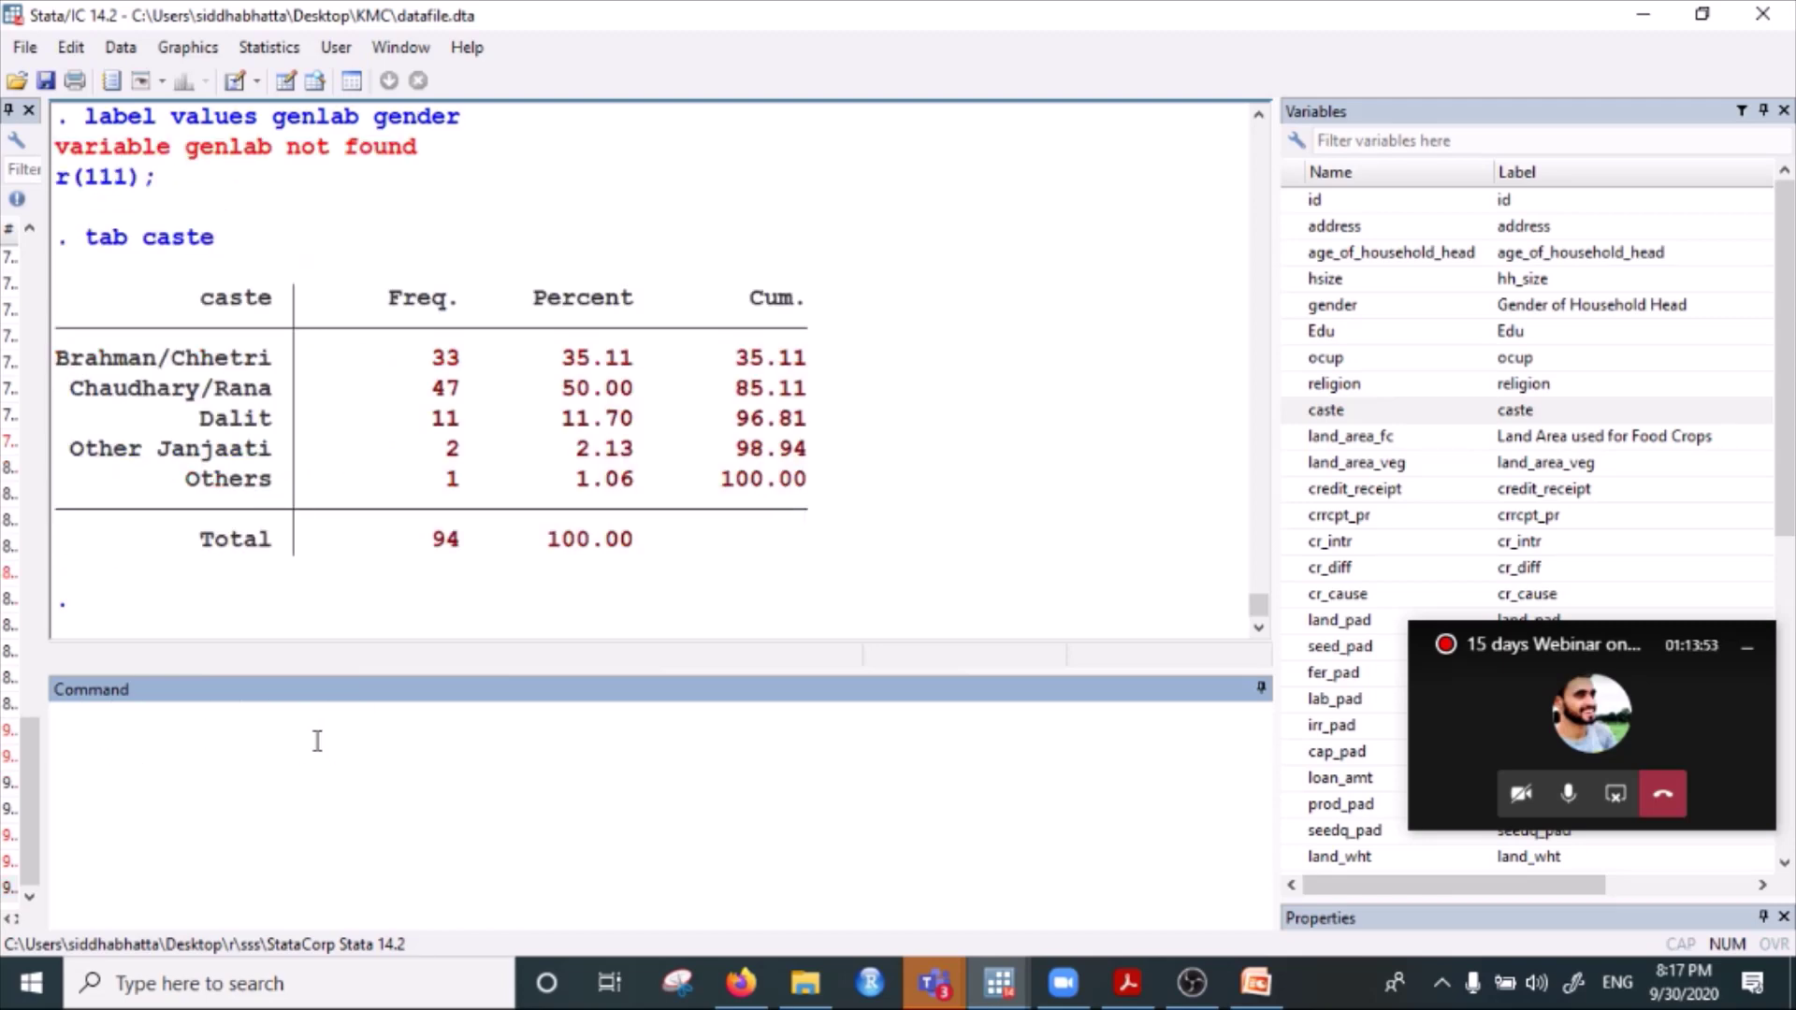
text(tab)
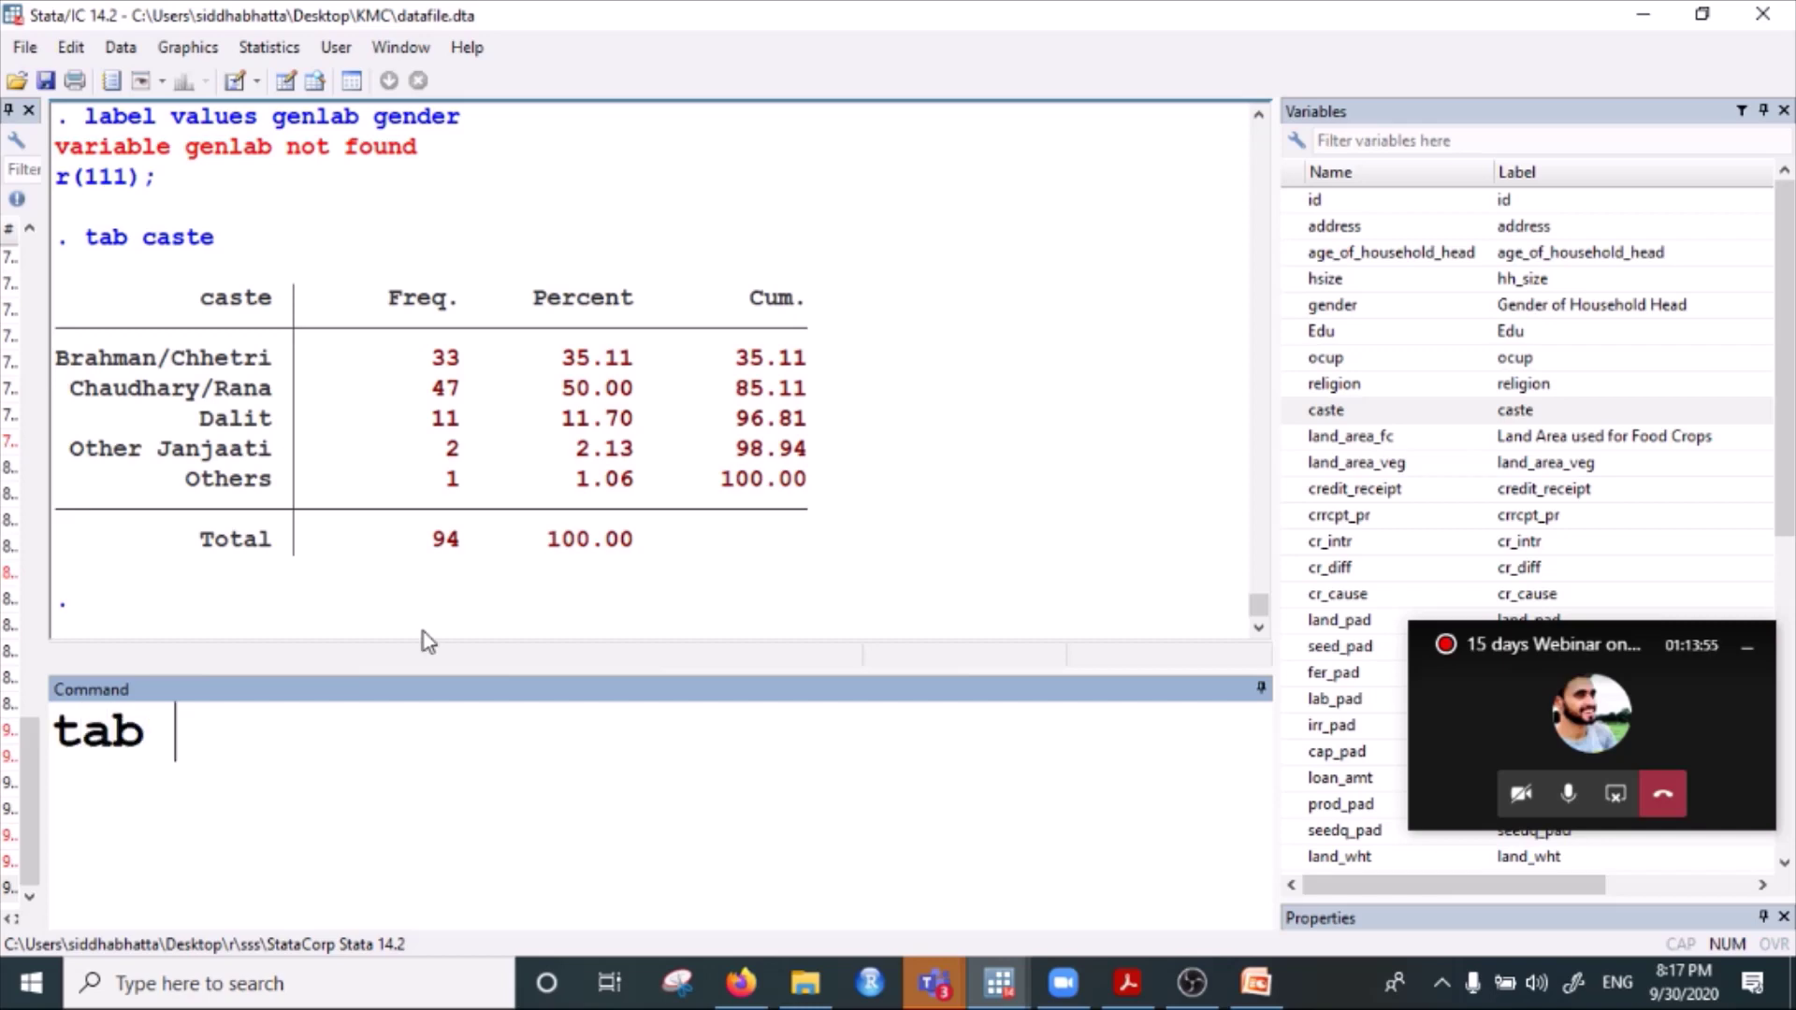
click(1347, 411)
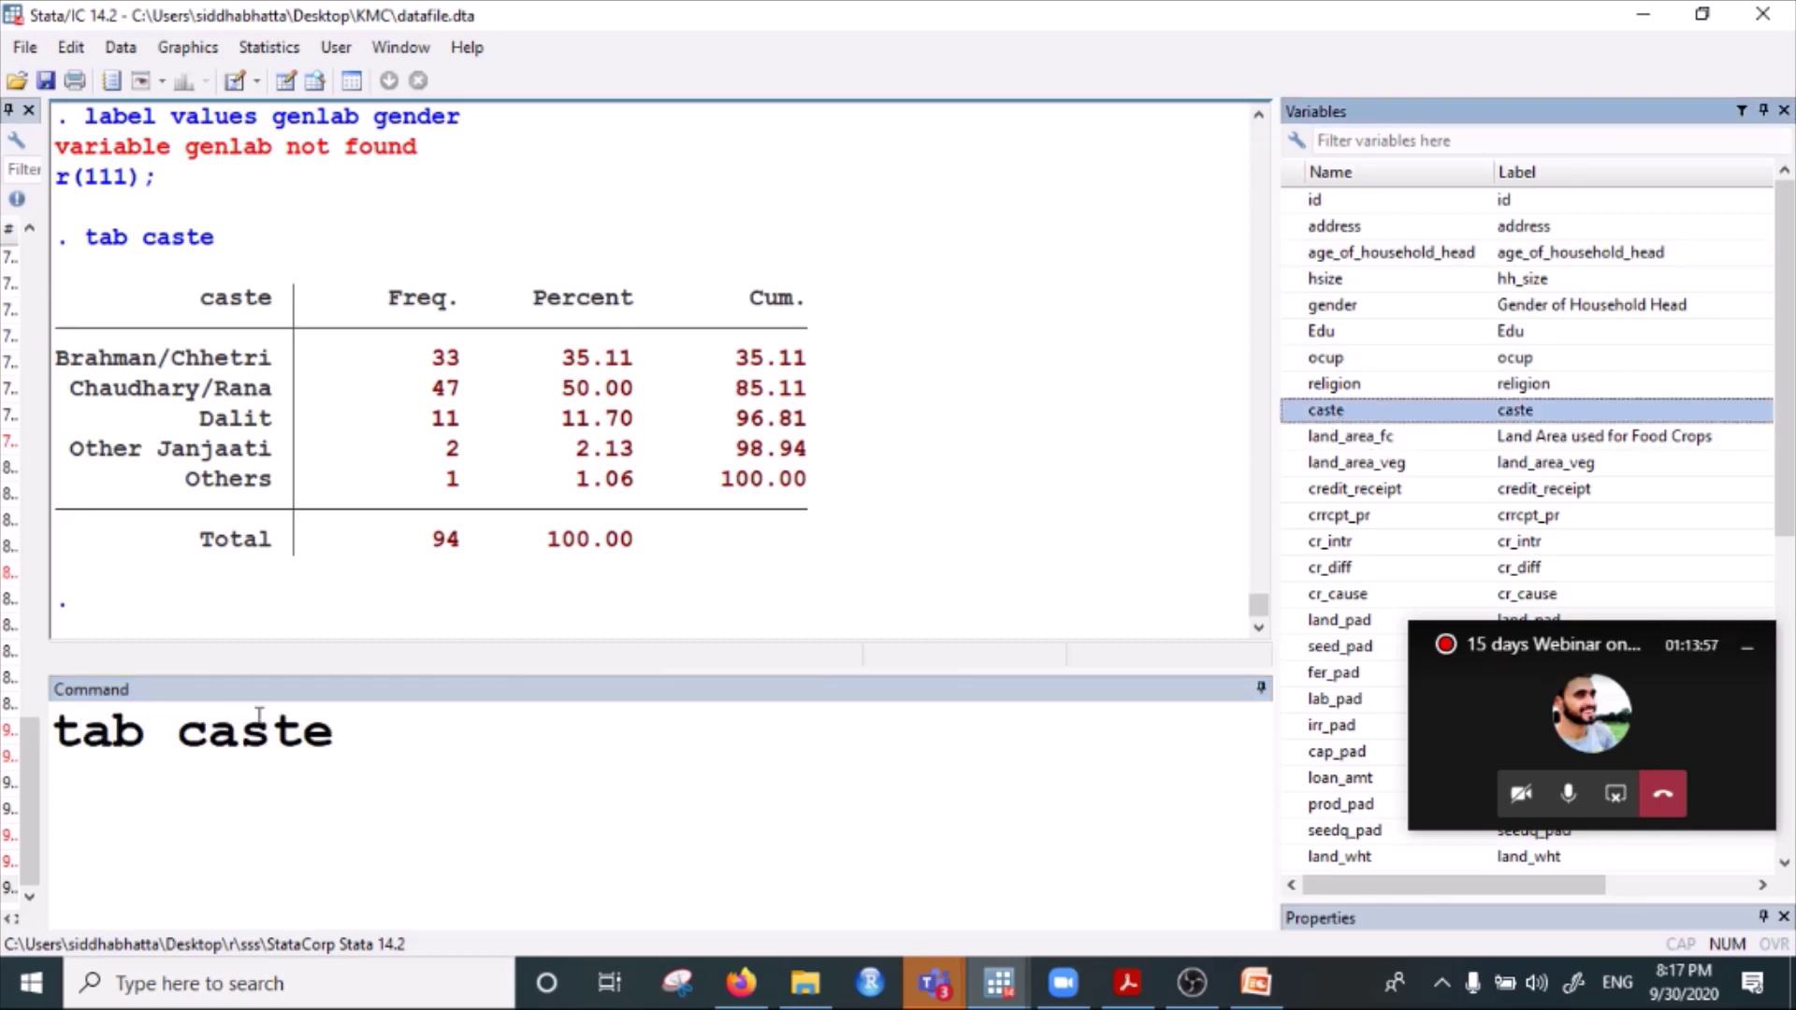
key(Return)
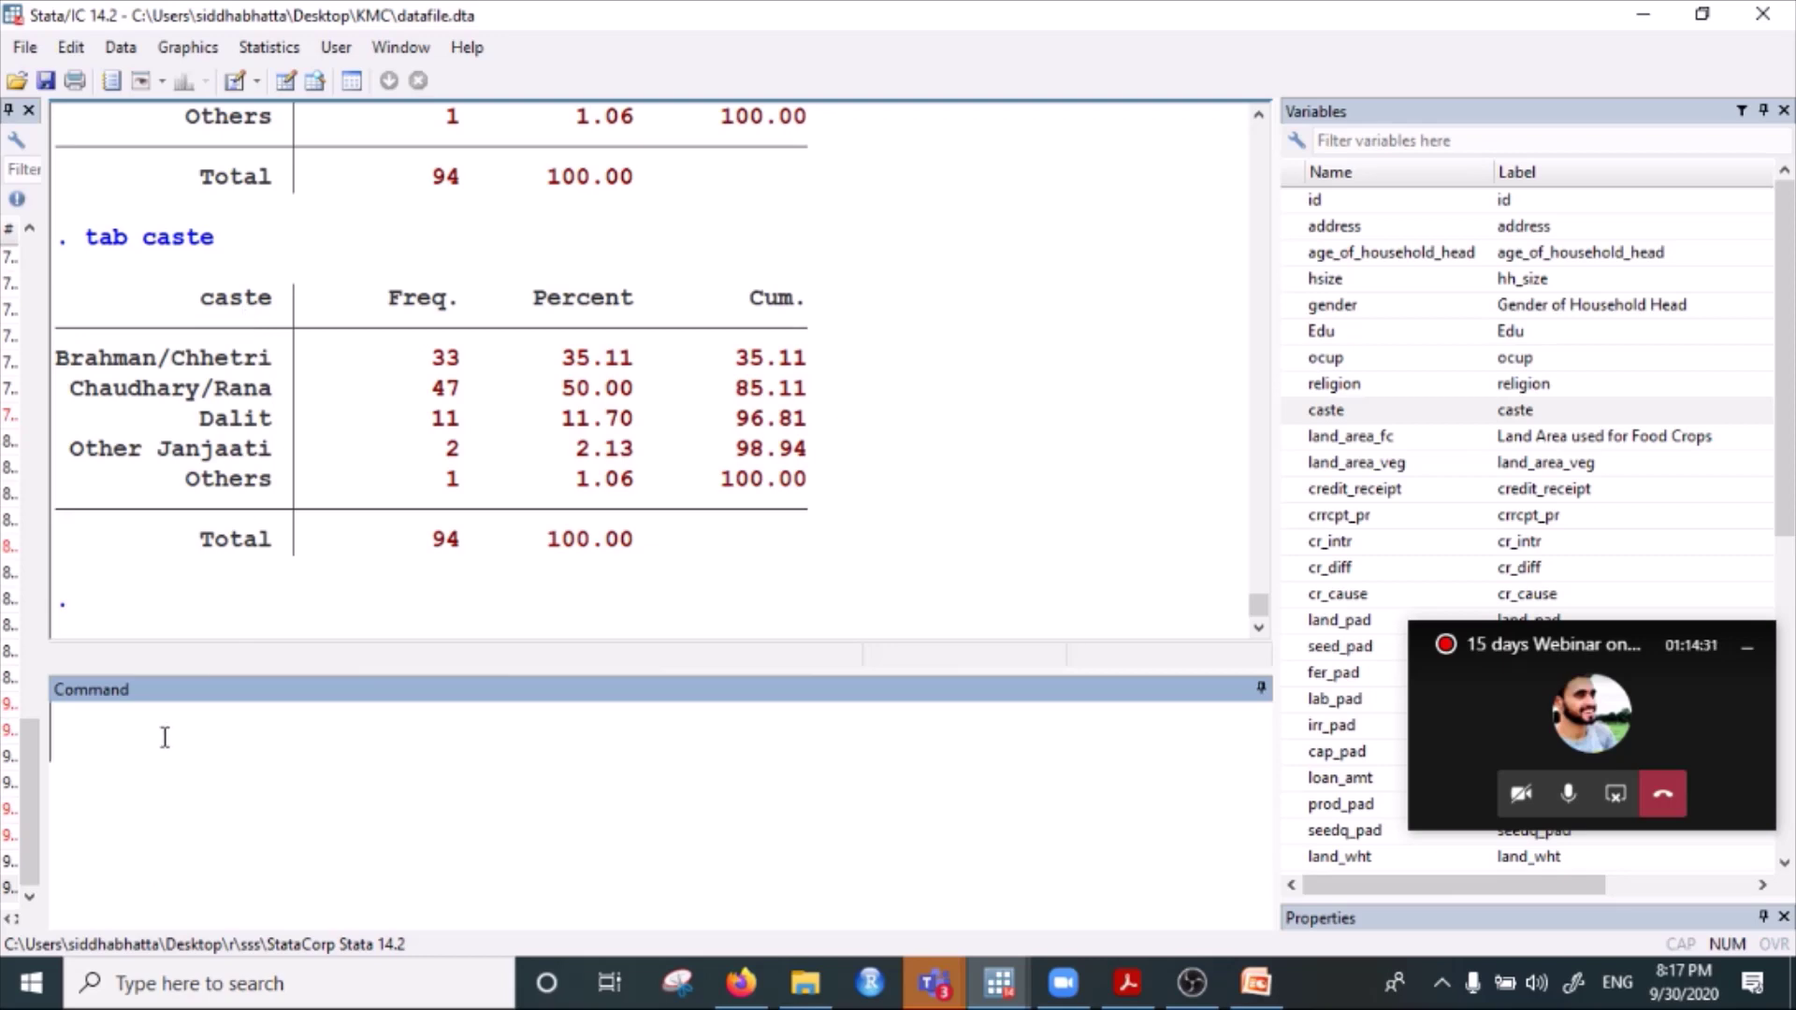
Drop the value label castelab from the dataset.
text(la)
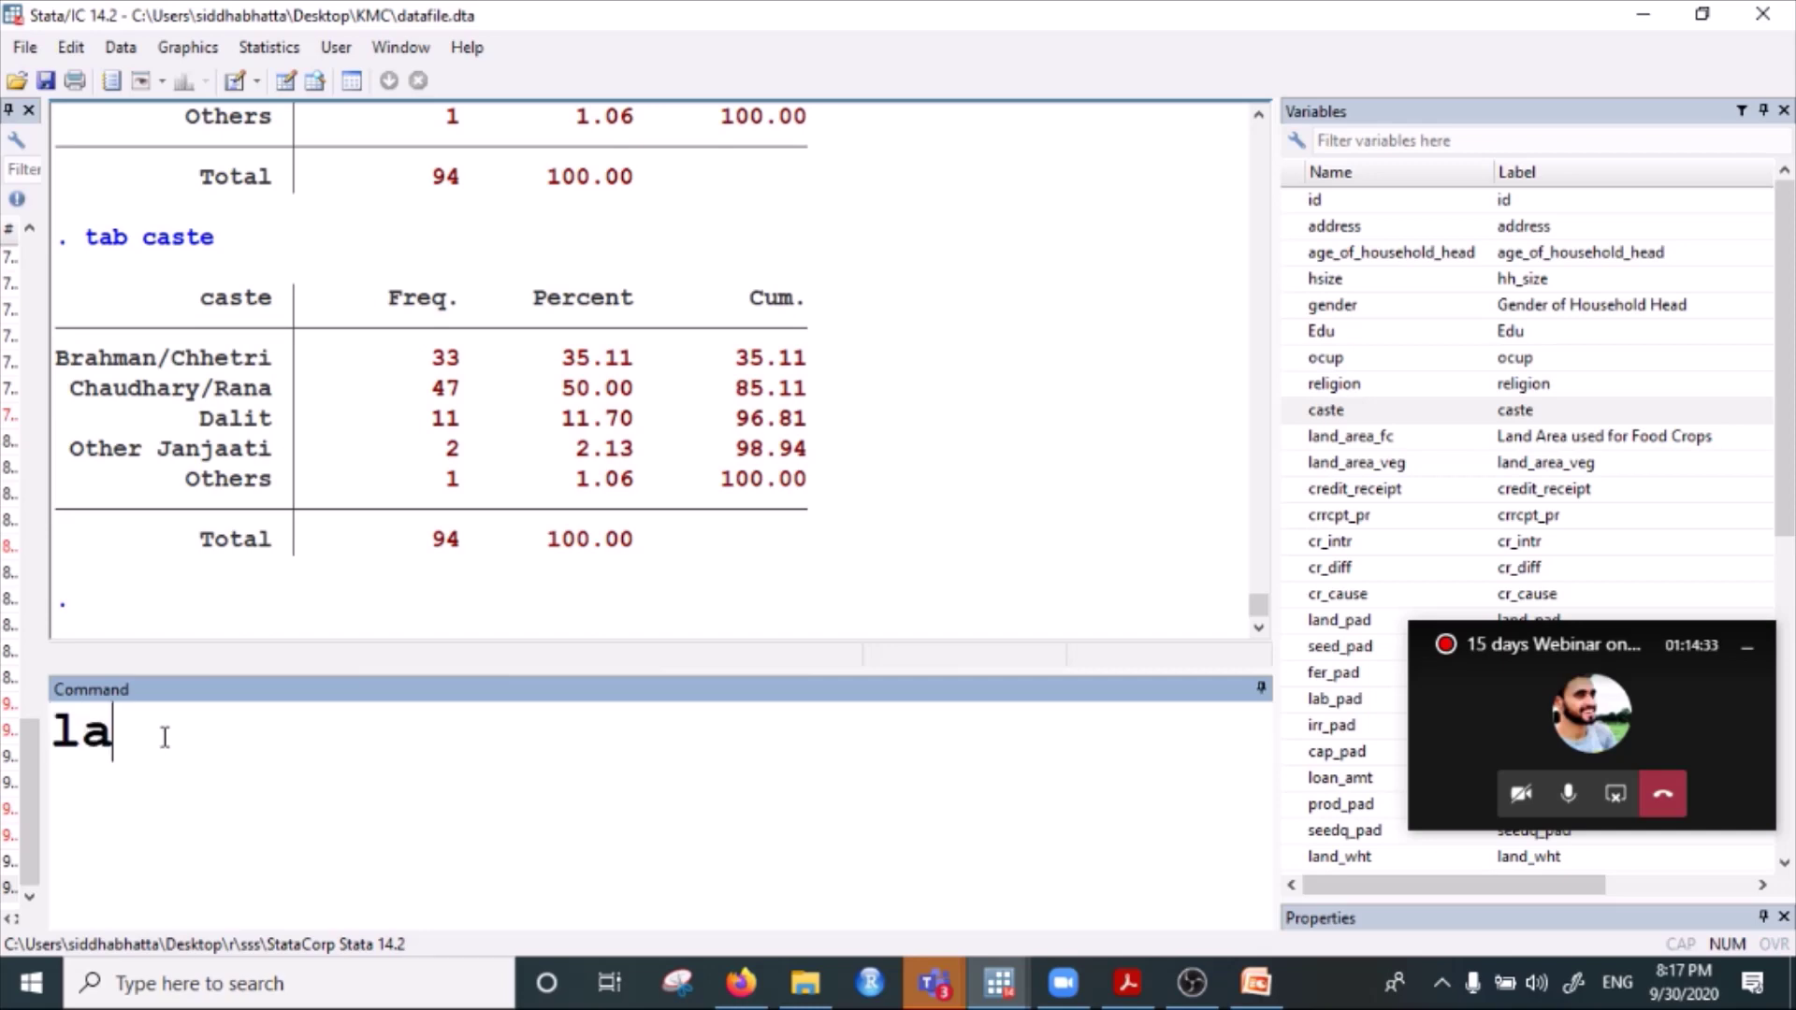
text(bel drop)
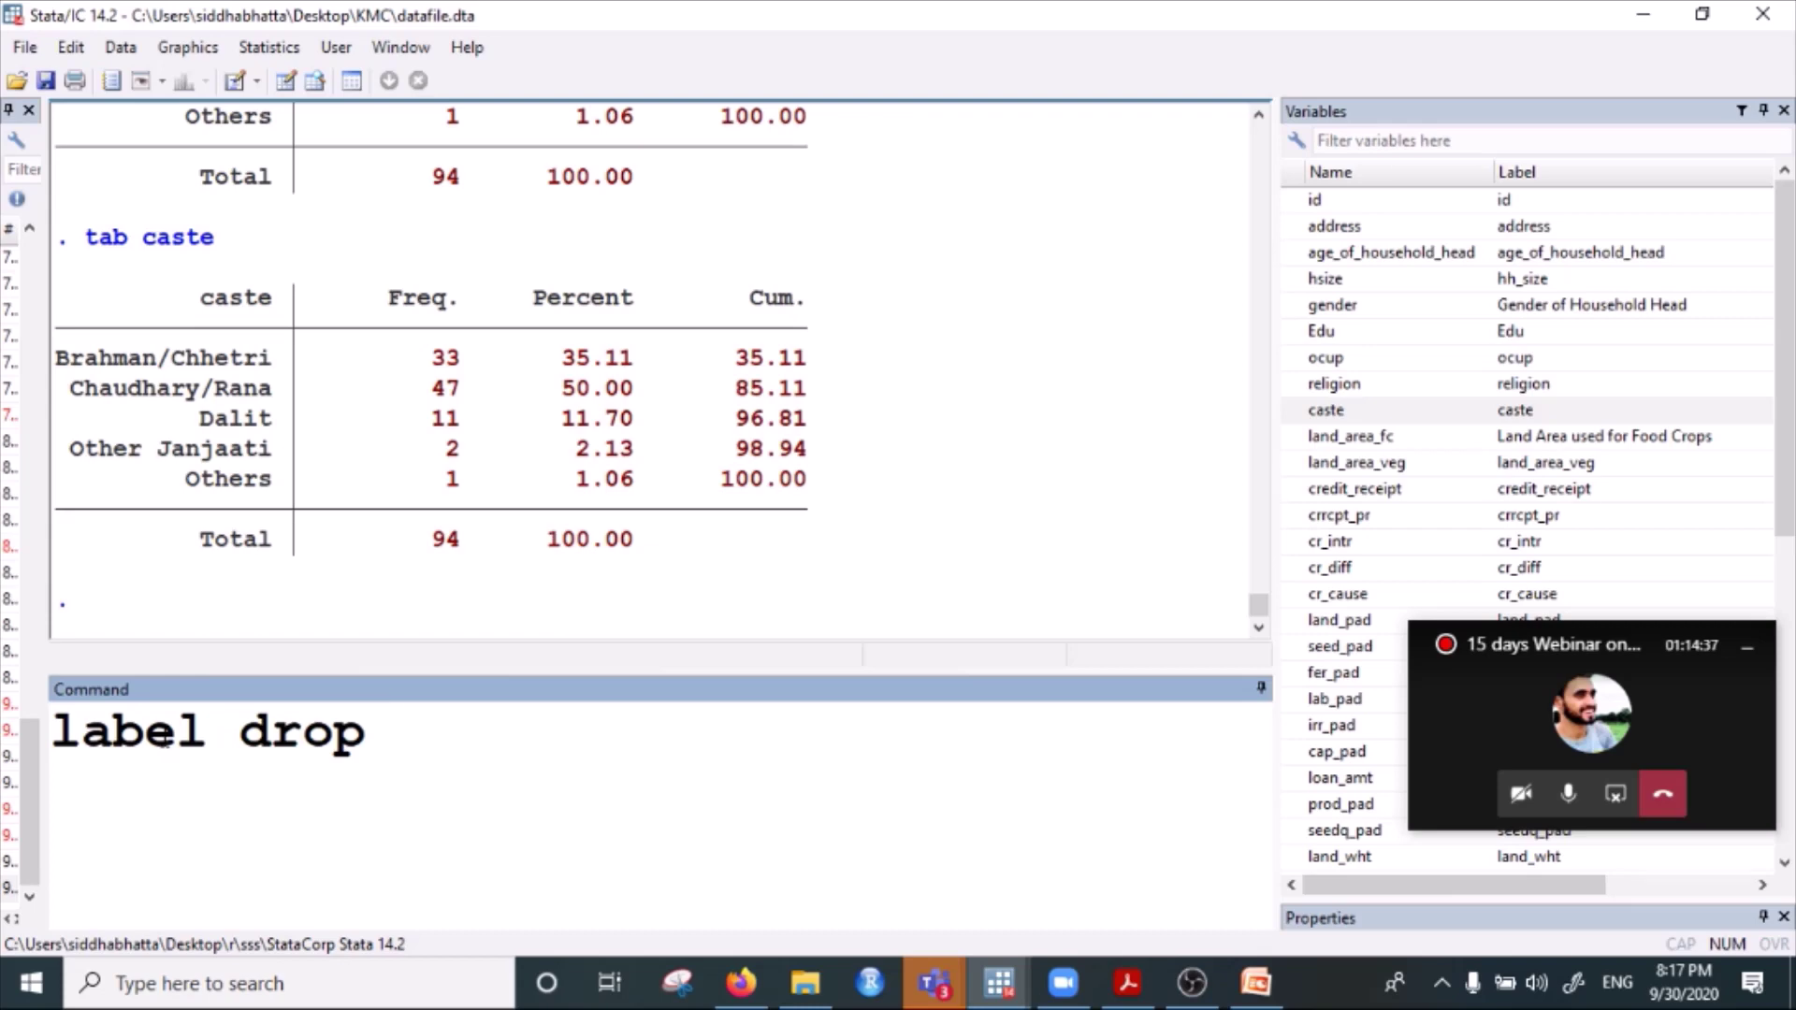
text(caste)
key(BackSpace)
text(lab)
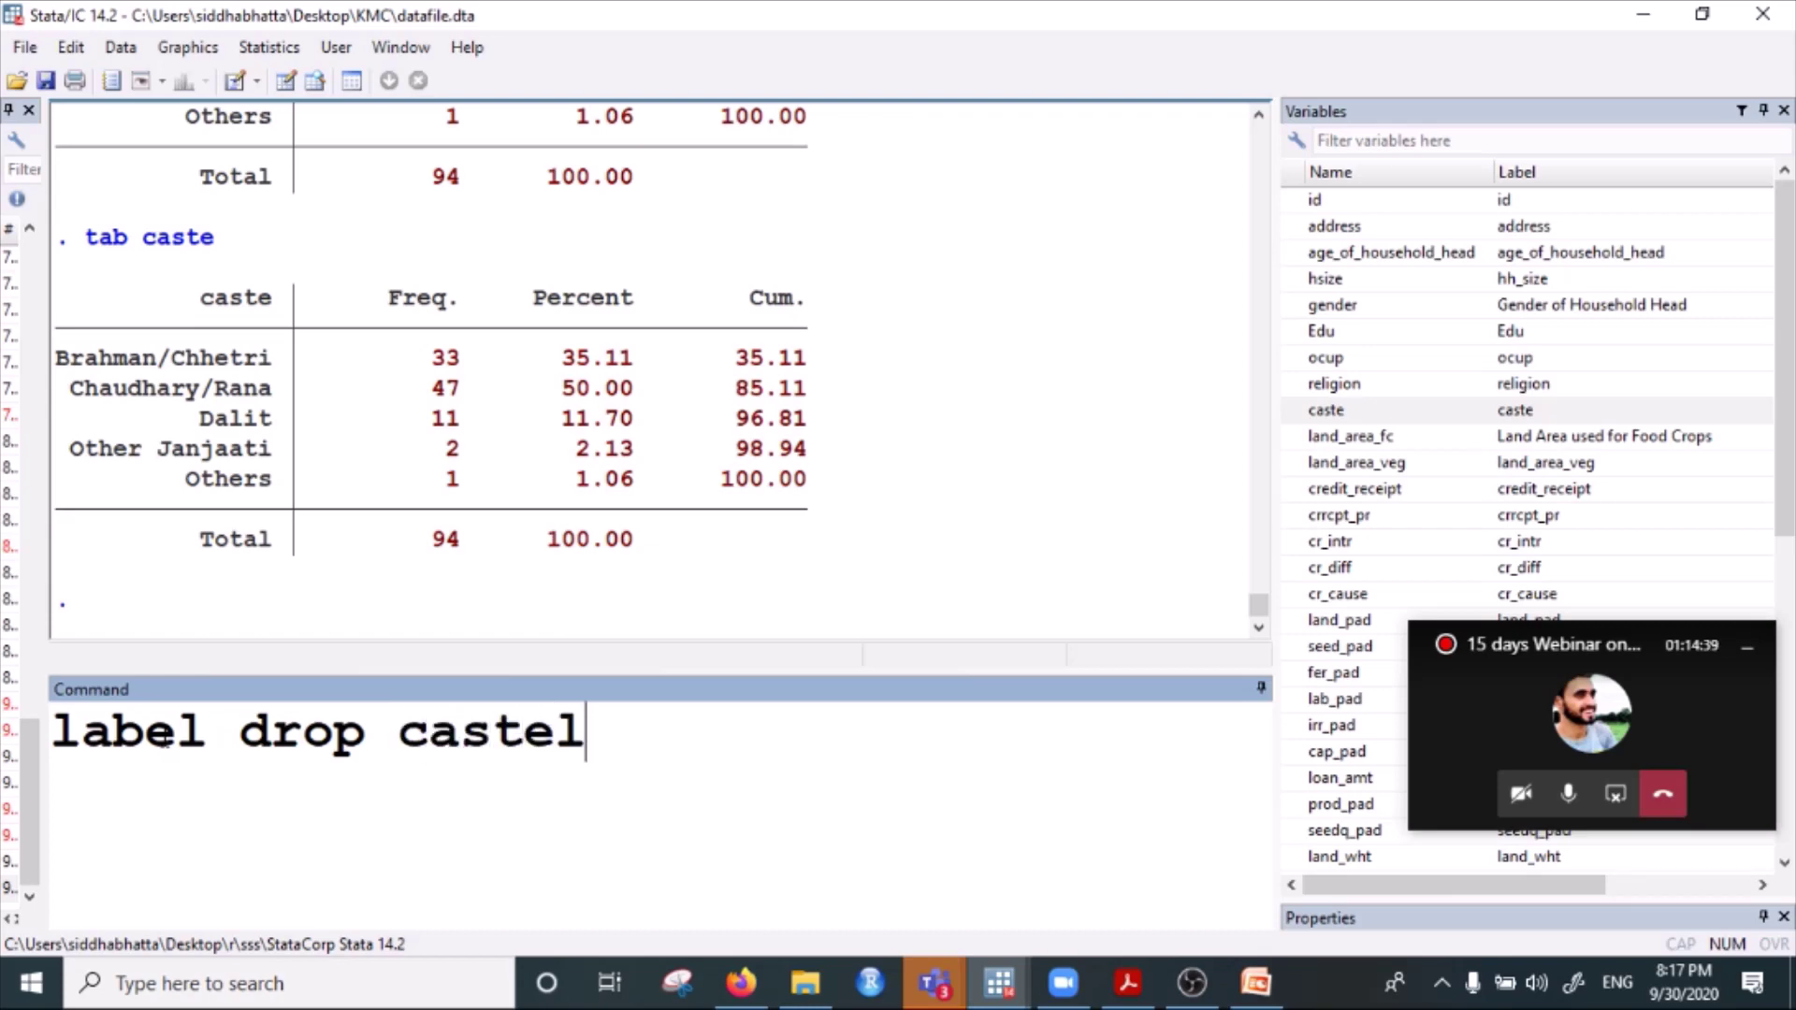
key(Return)
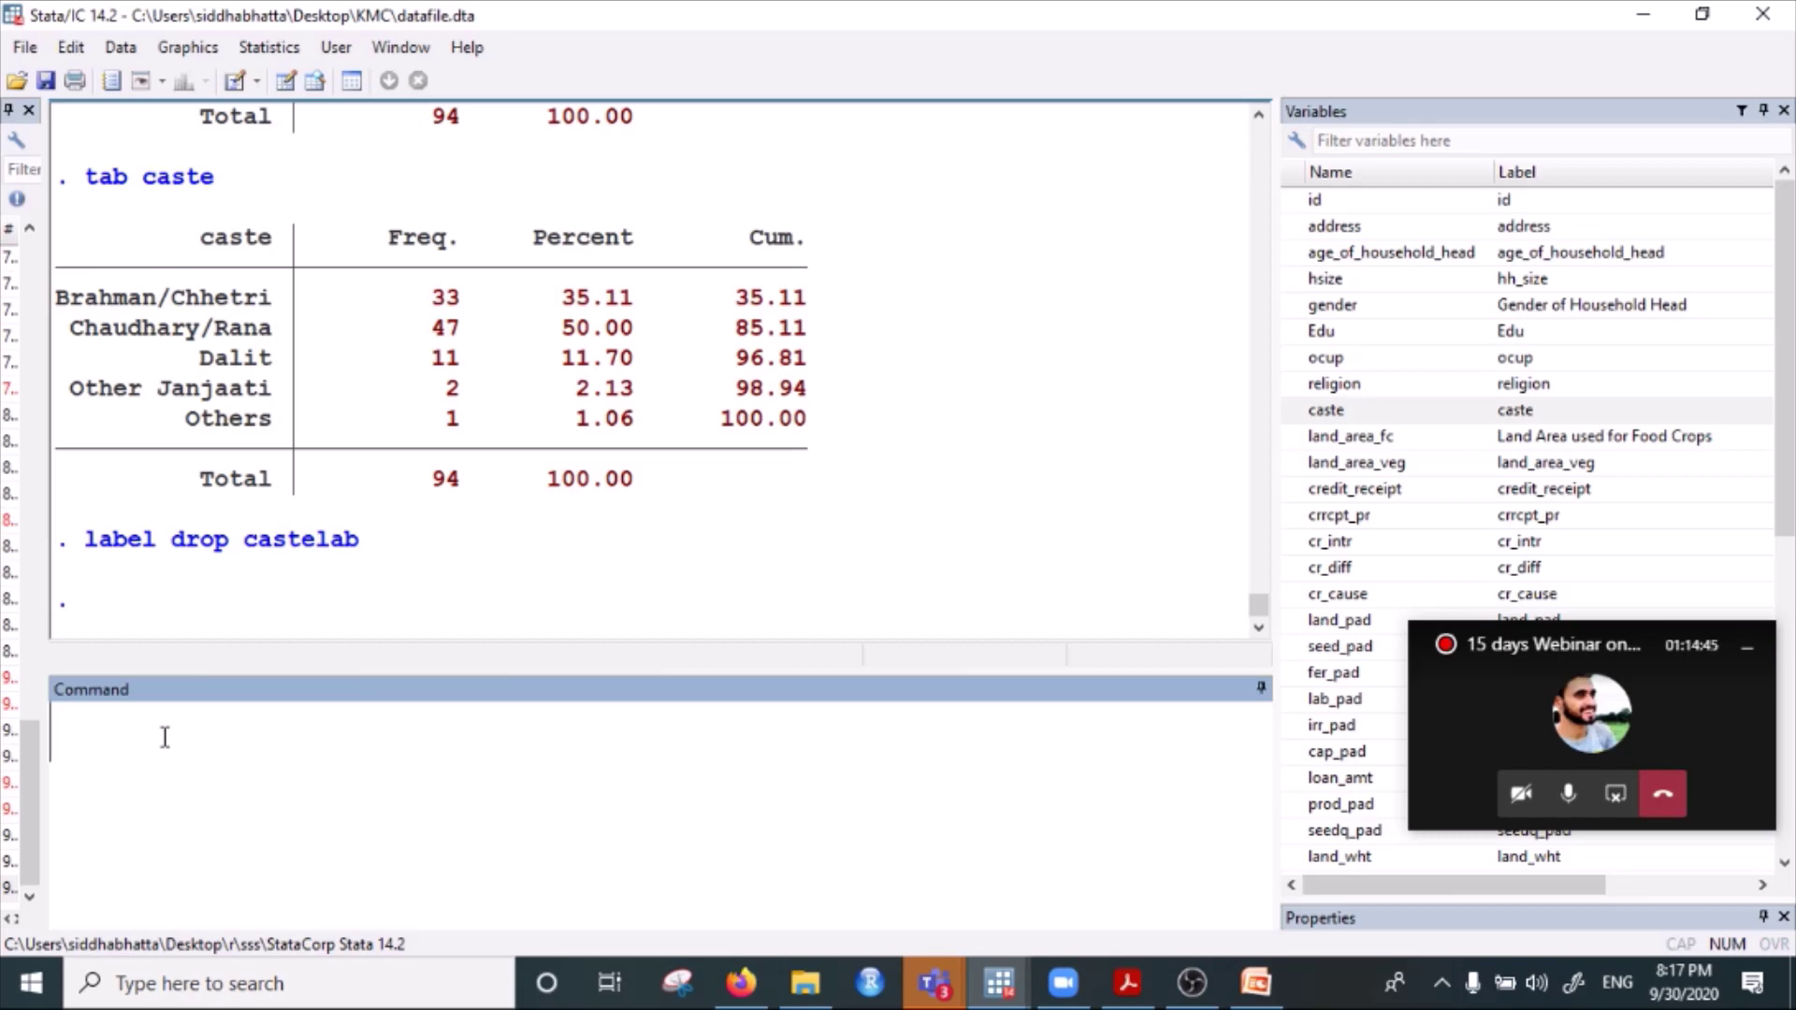
Tabulate caste again to check its categories after dropping the value label.
text(tab)
double_click(1347, 412)
click(528, 736)
key(Return)
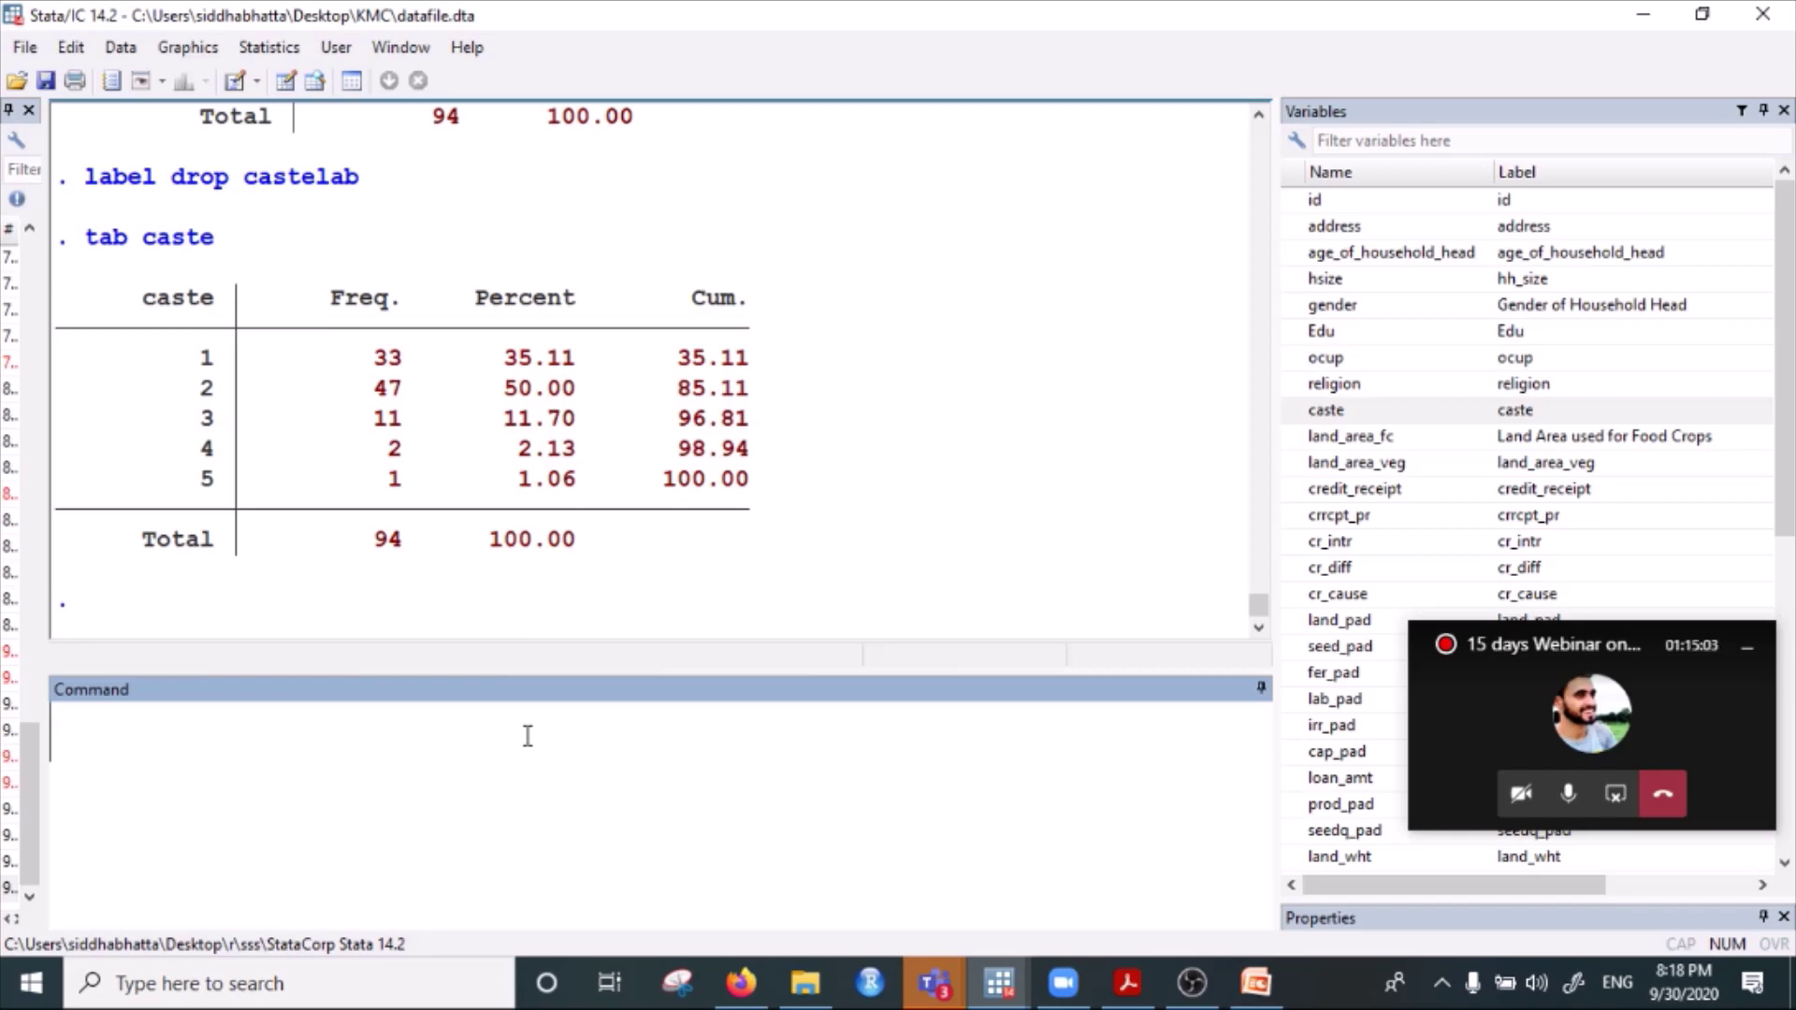
Begin a label define command for caste without running it.
text(labe)
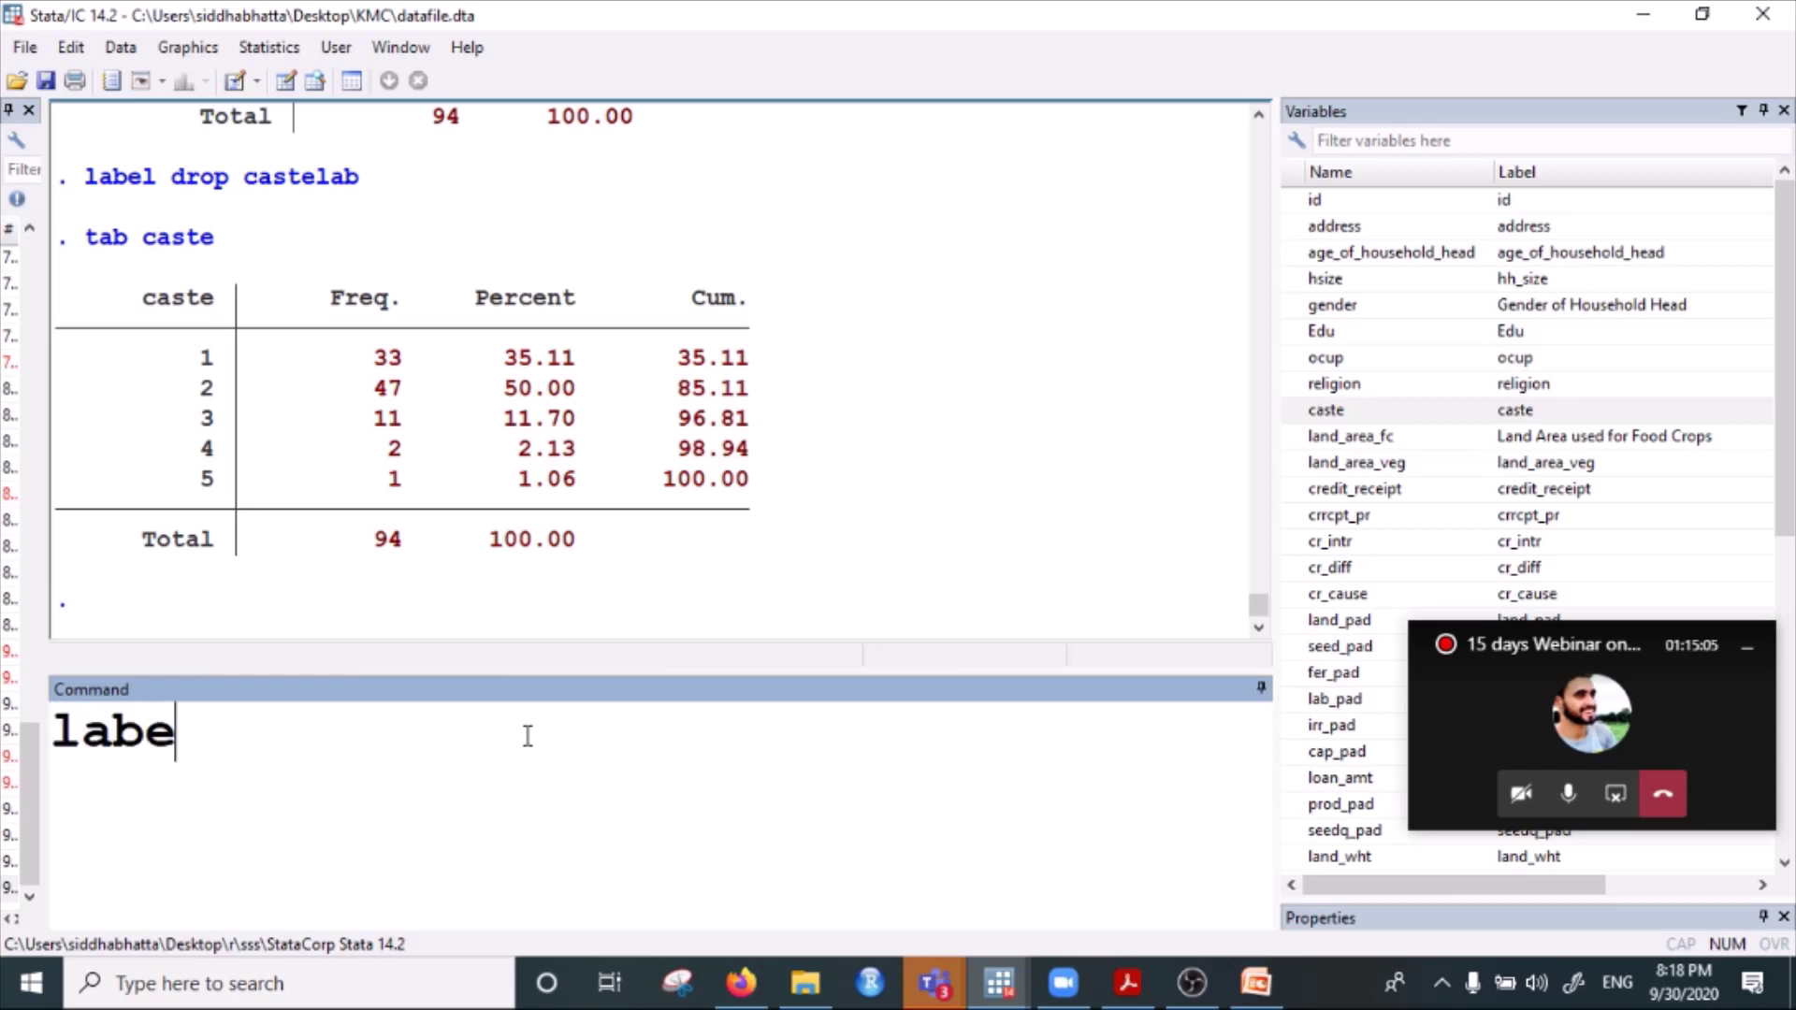
text(l define )
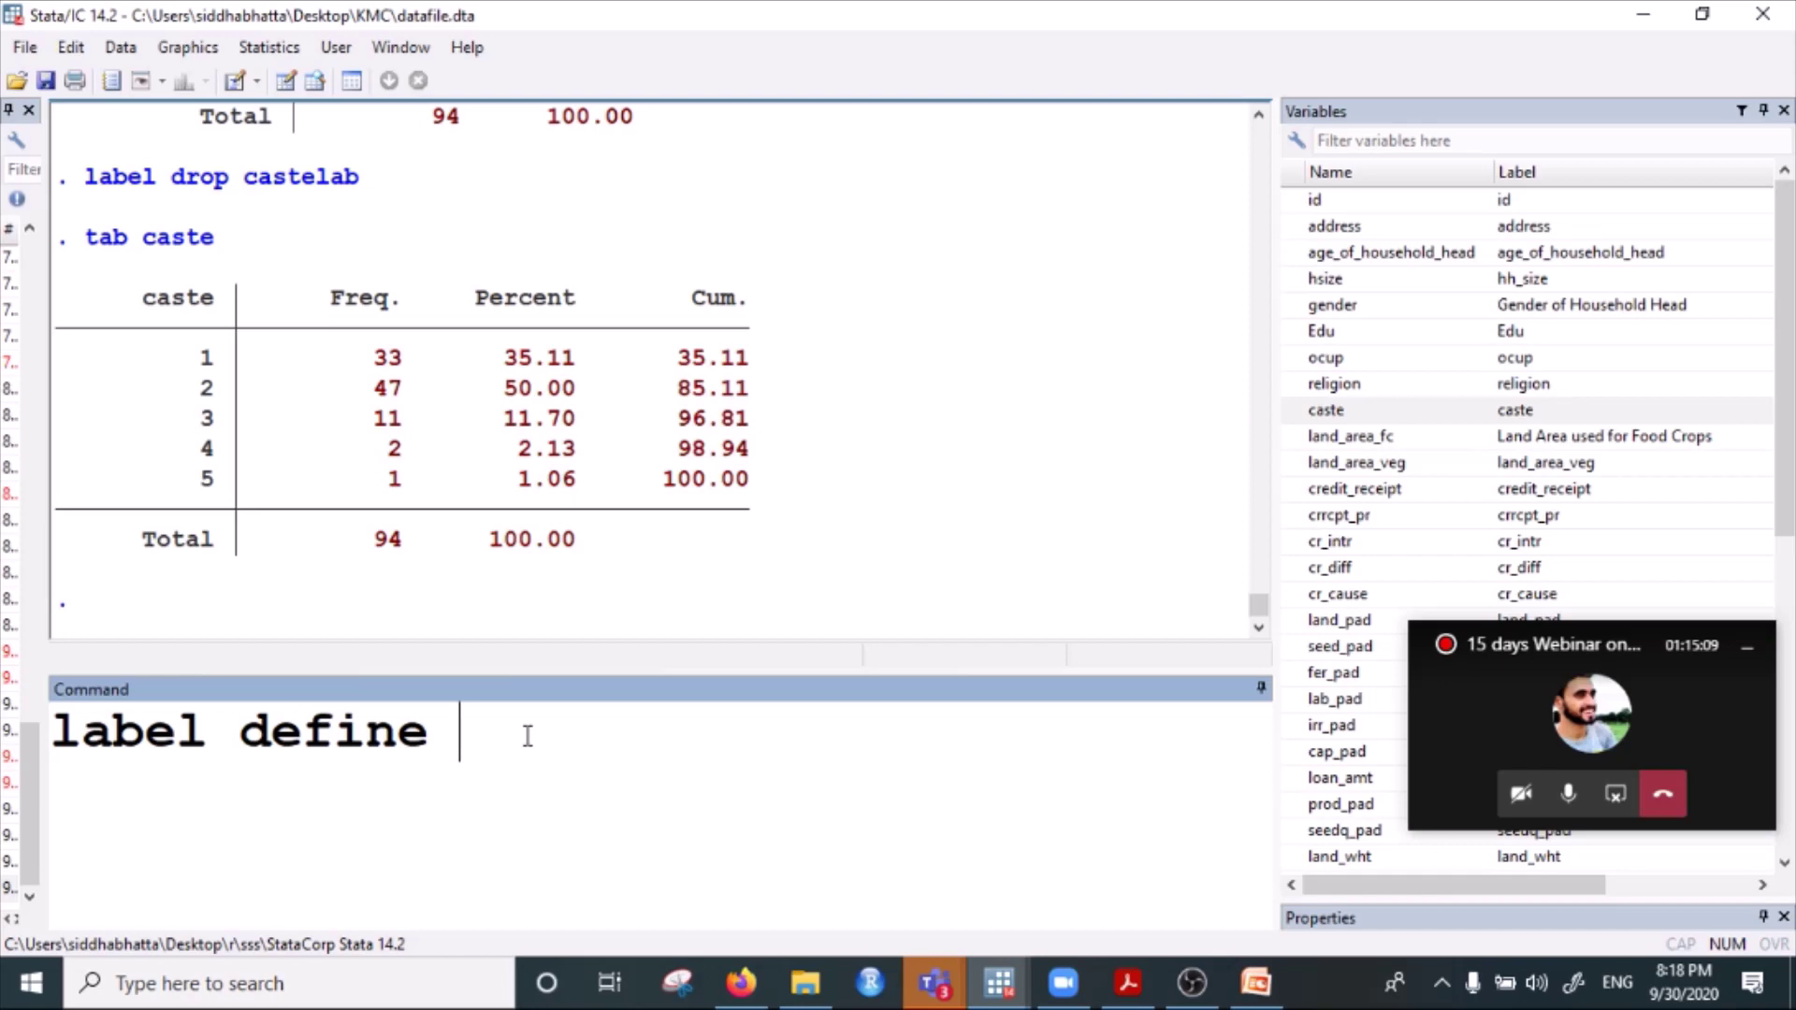
text(caste)
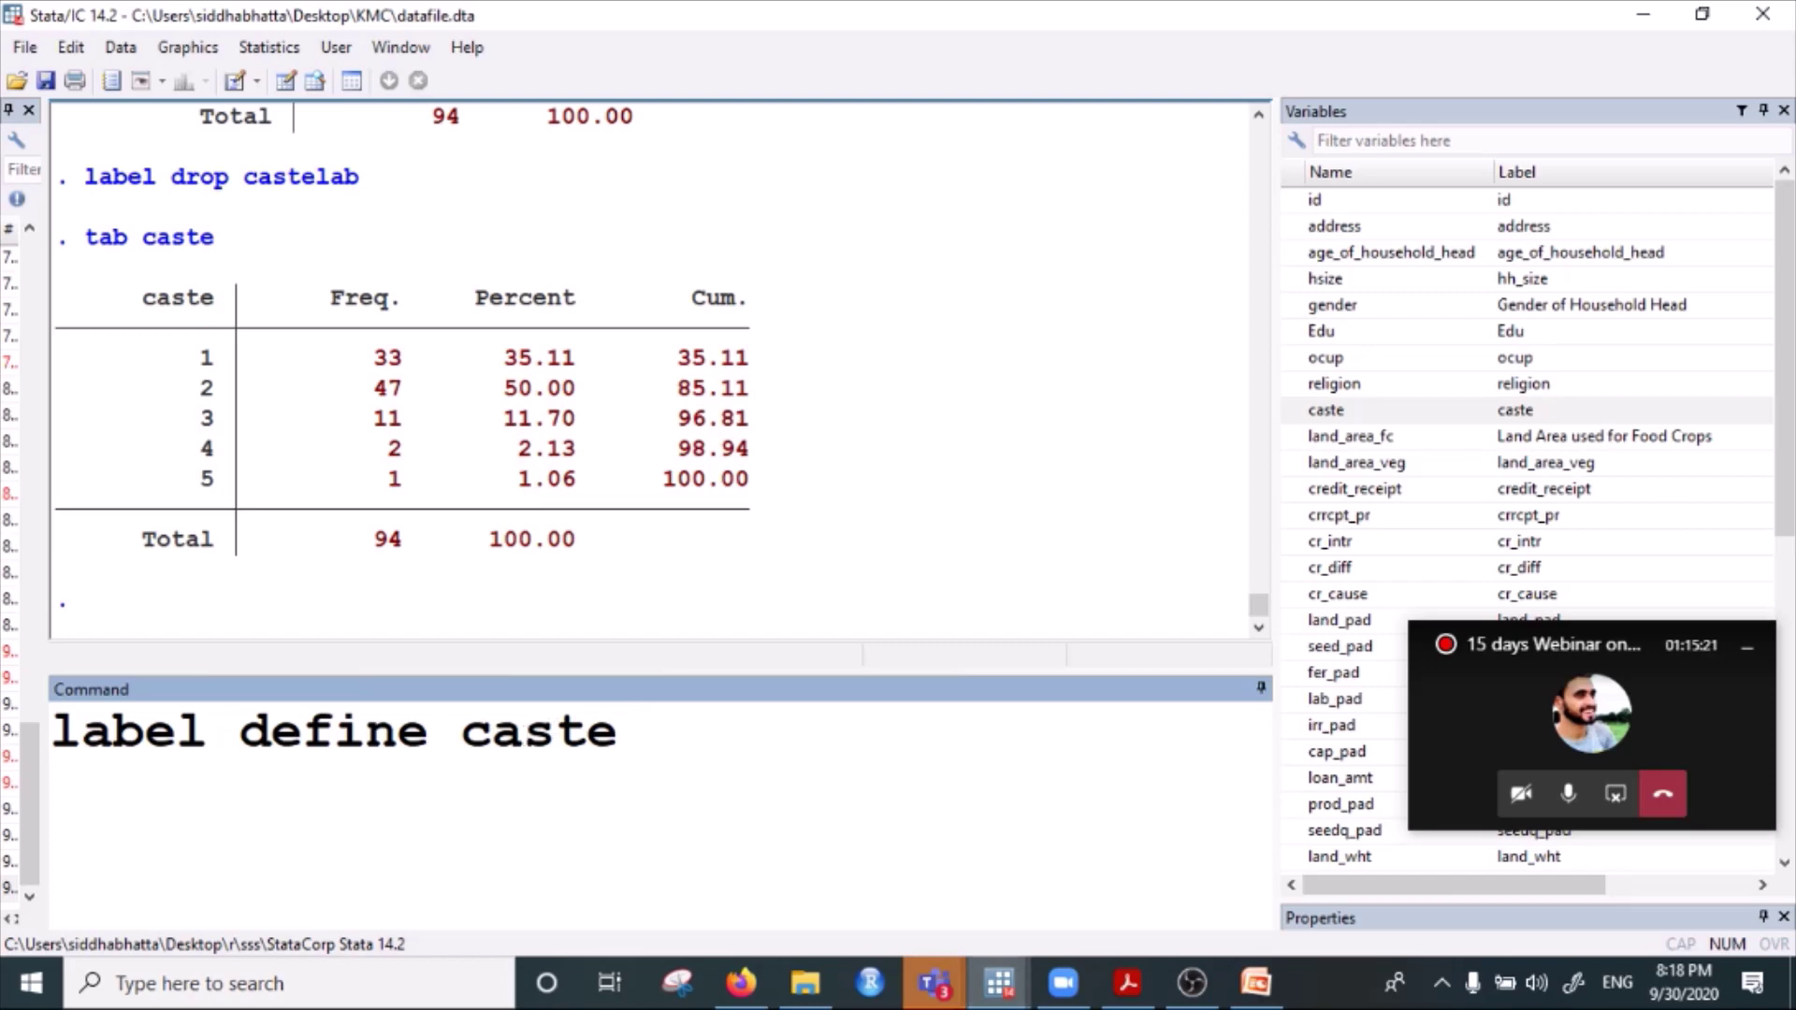
Switch to Questionnaire.pdf in Acrobat Reader and examine the five caste options and their codes under question 6.
click(1115, 998)
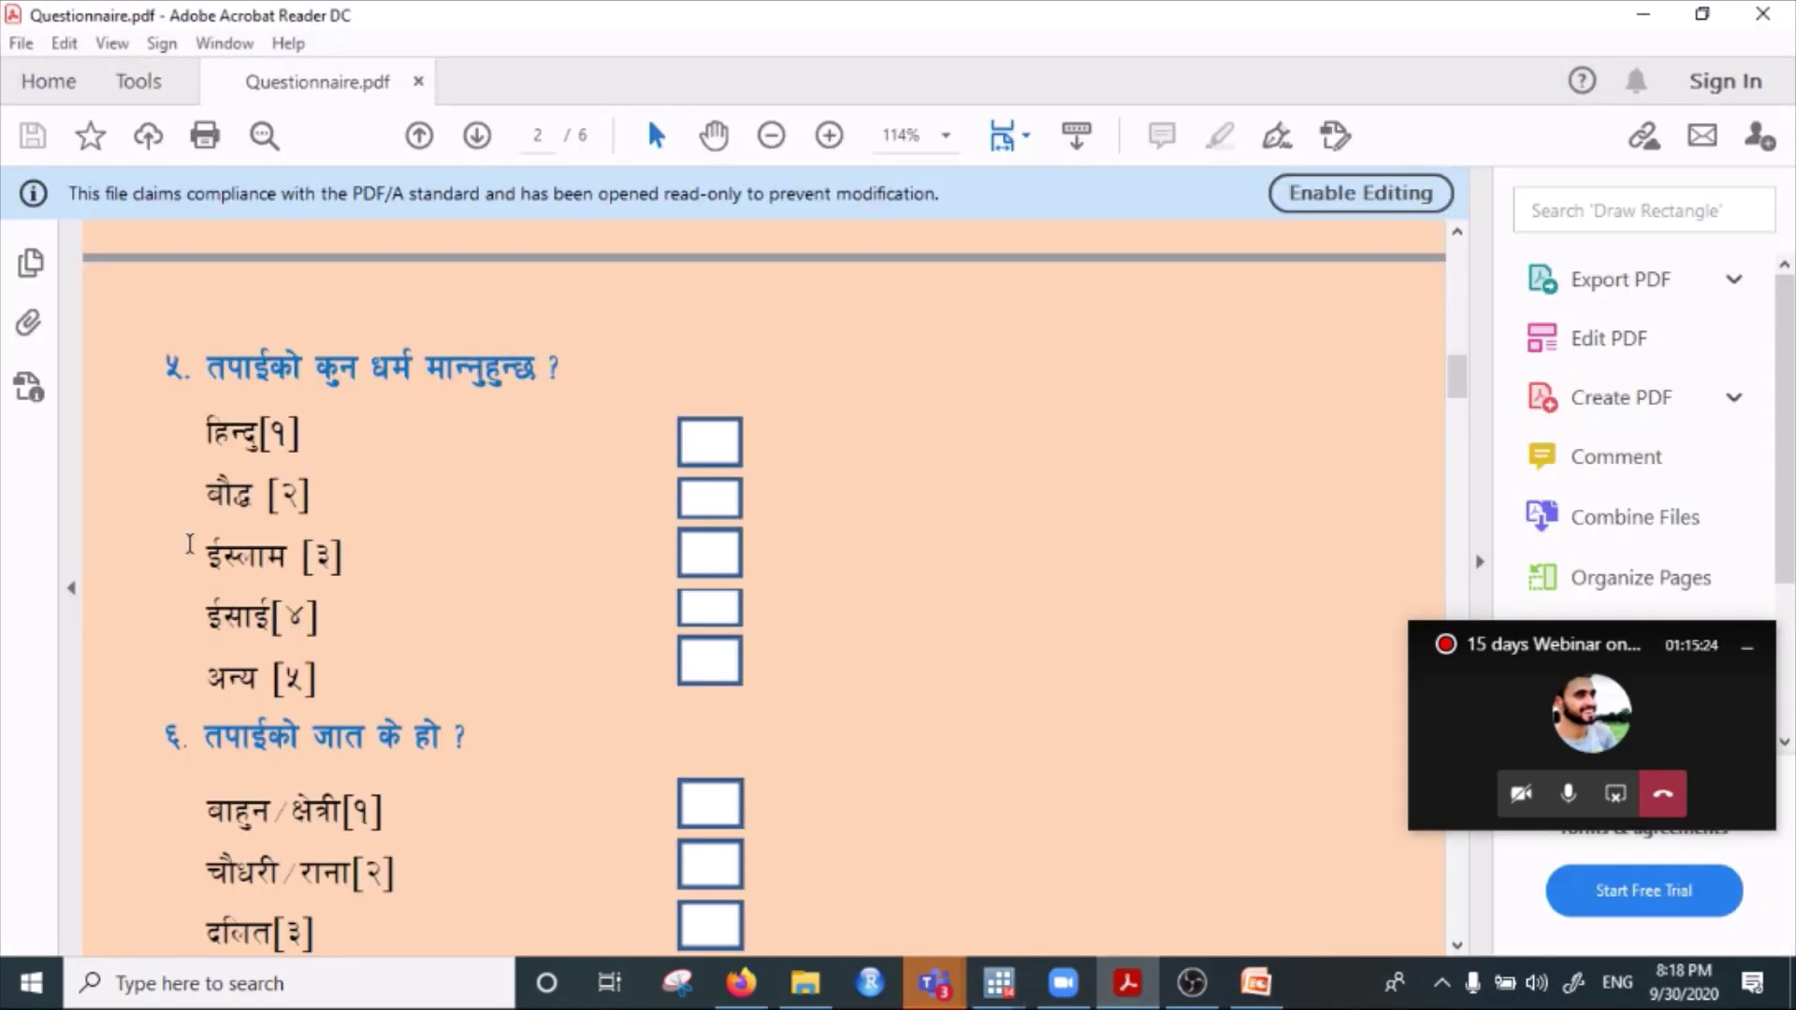
scroll(368, 531, down, 5)
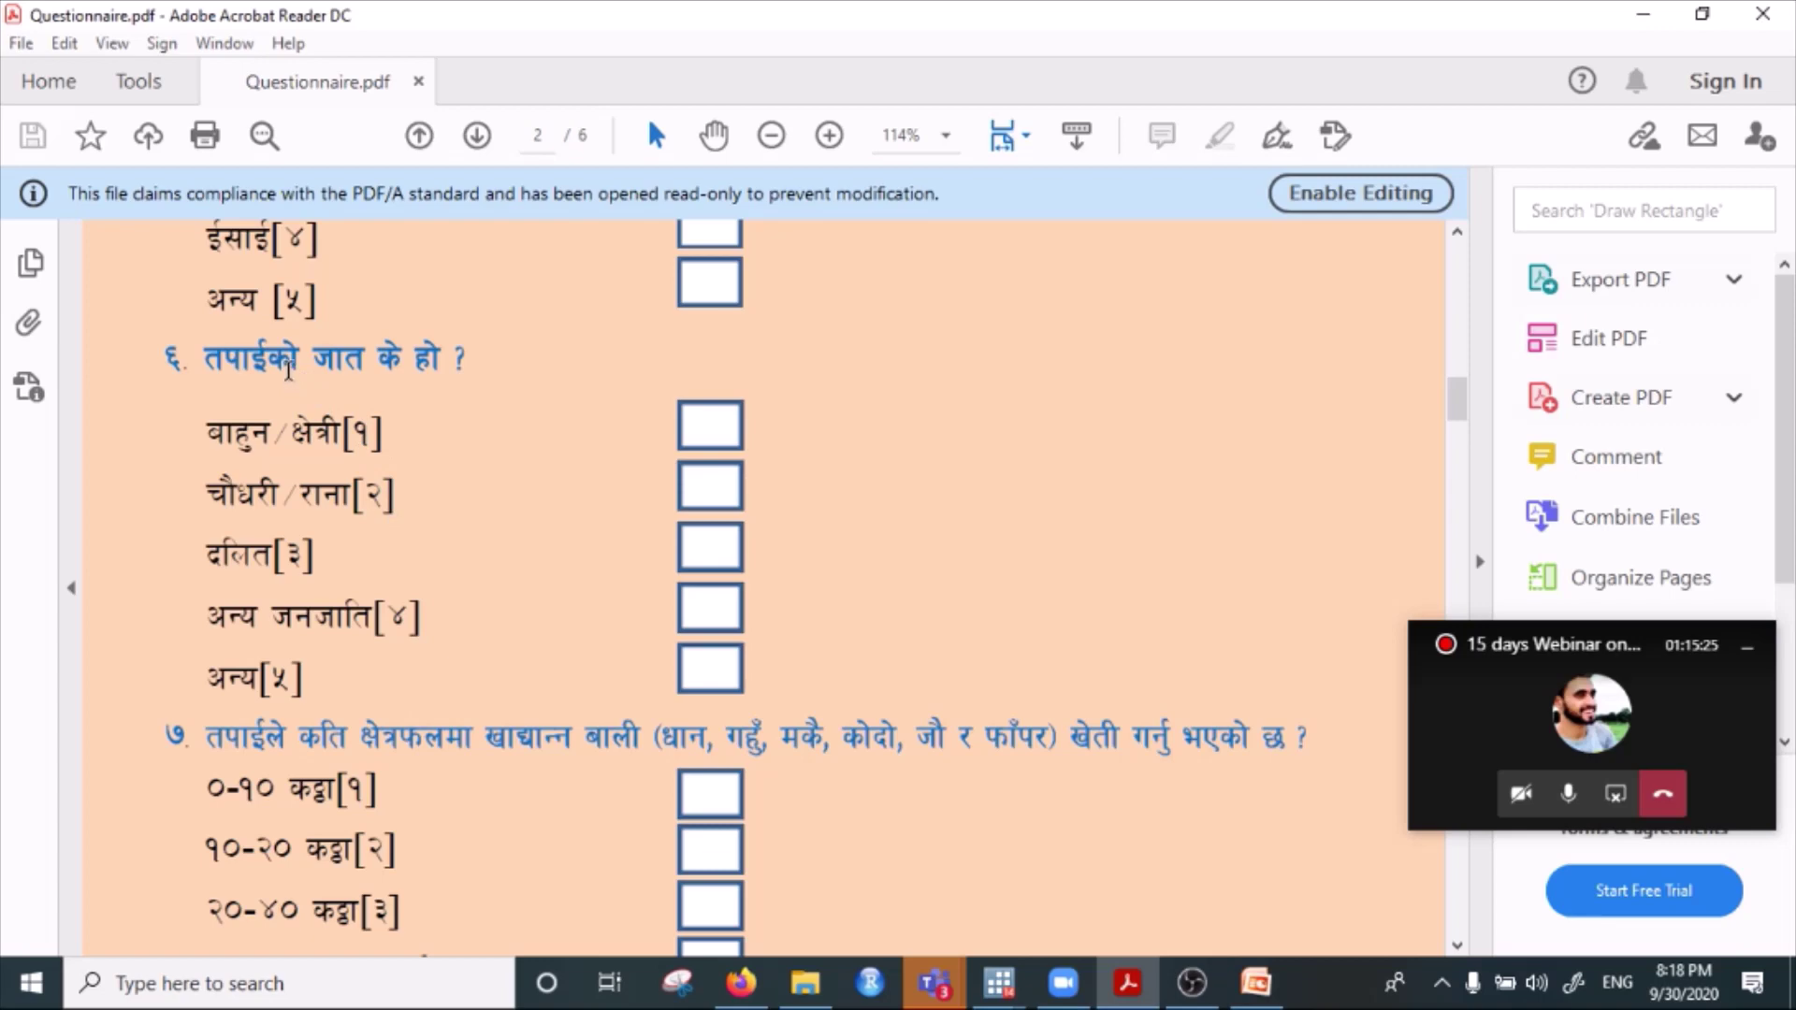
drag(234, 432, 387, 452)
drag(253, 489, 387, 496)
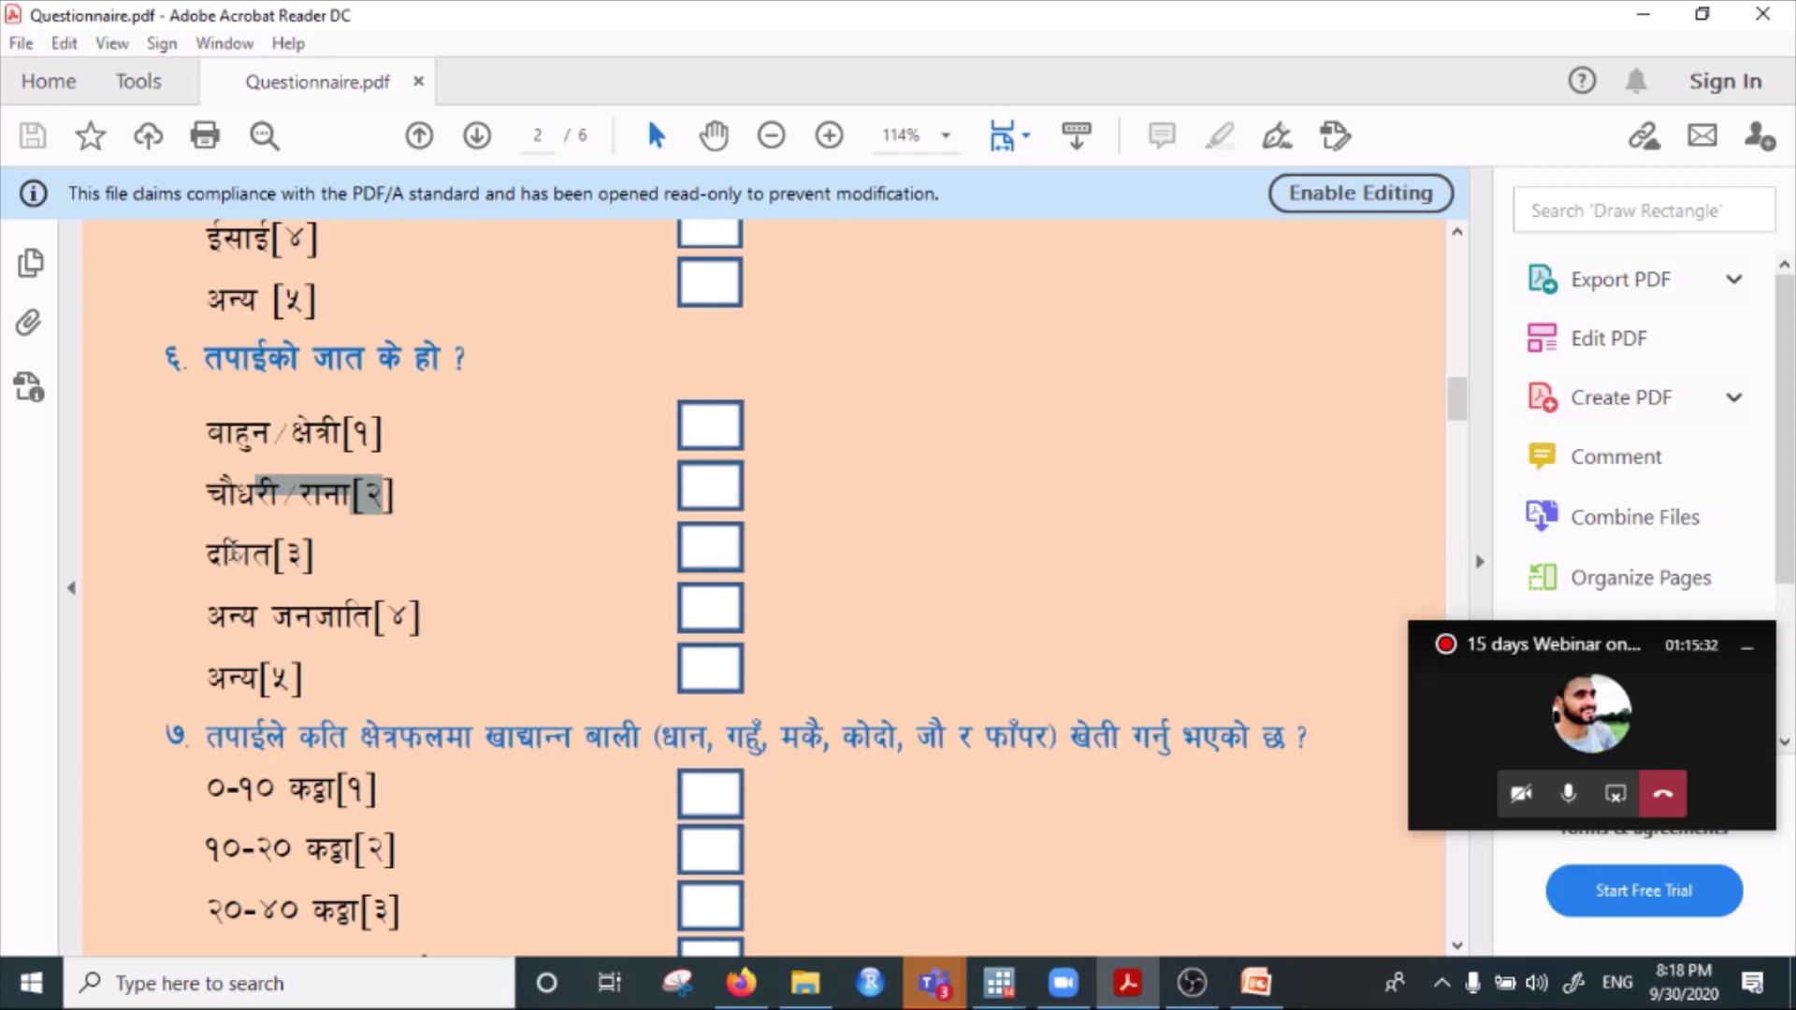
drag(231, 555, 323, 559)
drag(231, 606, 424, 610)
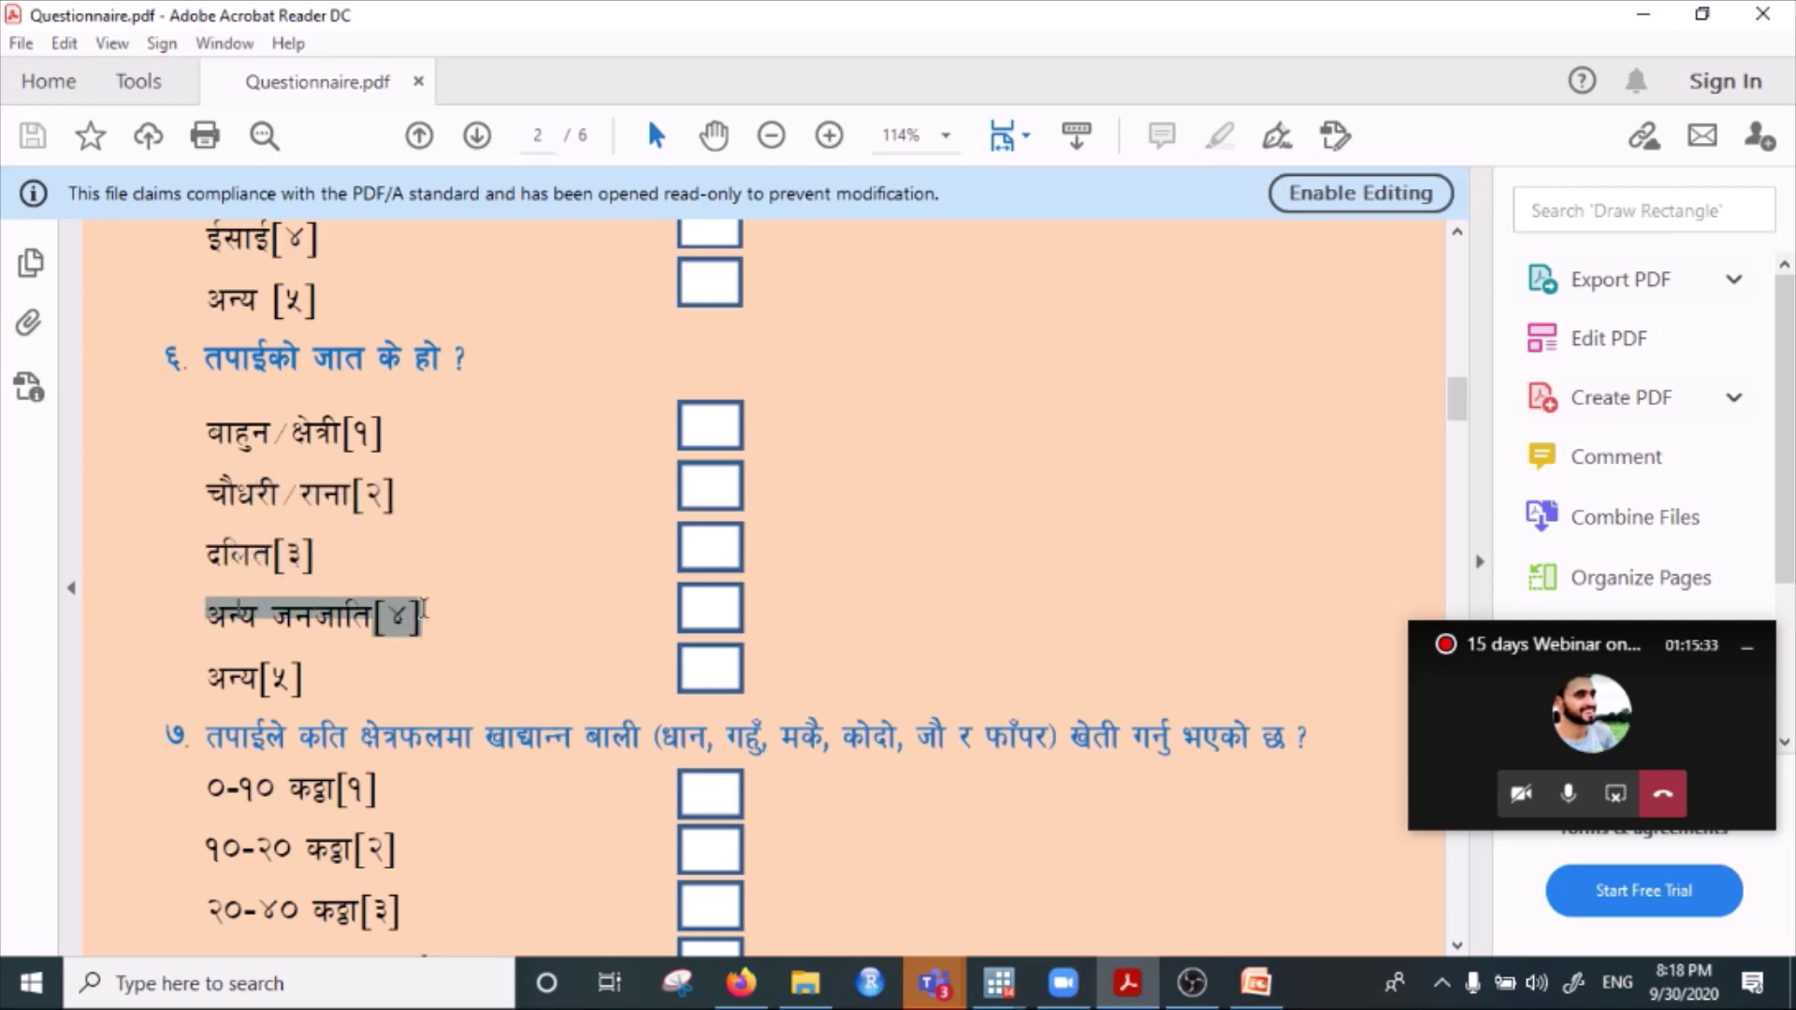
drag(229, 676, 305, 680)
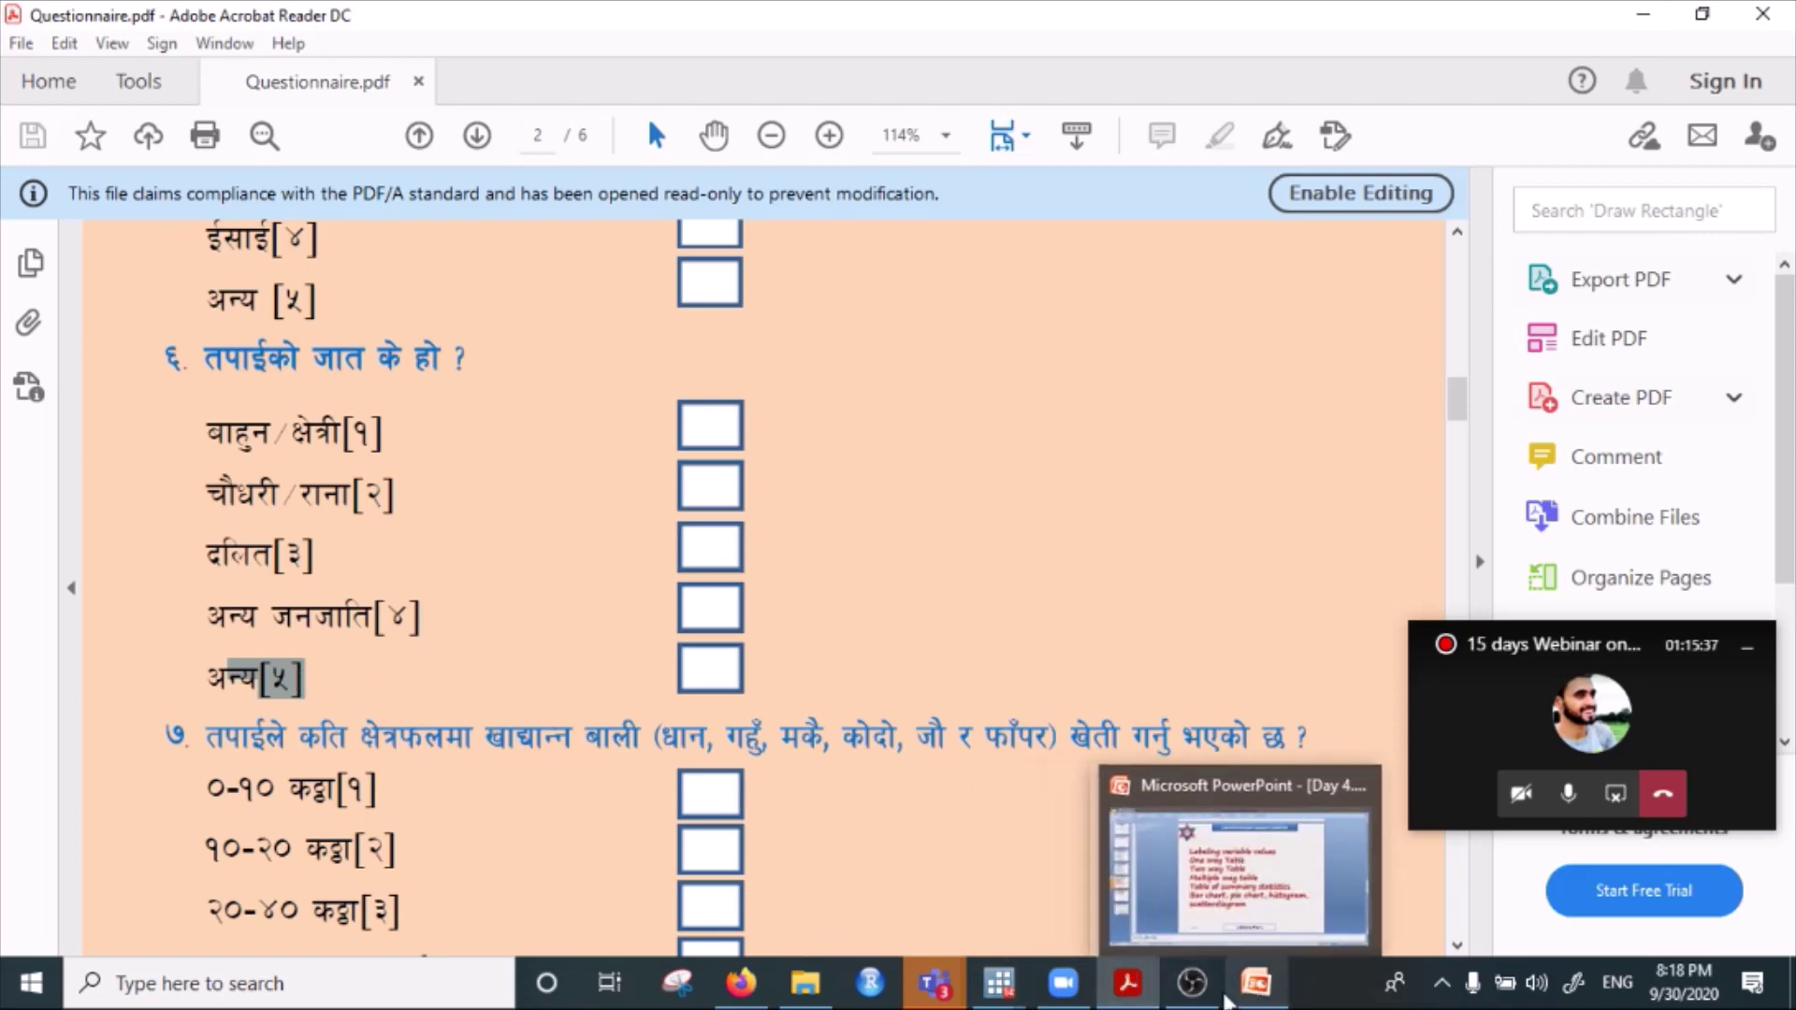
Switch back to Stata and extend the label define caste command with 1 "Brahmin/Chhetri" and 2 "Chaudhary/Rana".
mouse_move(999, 990)
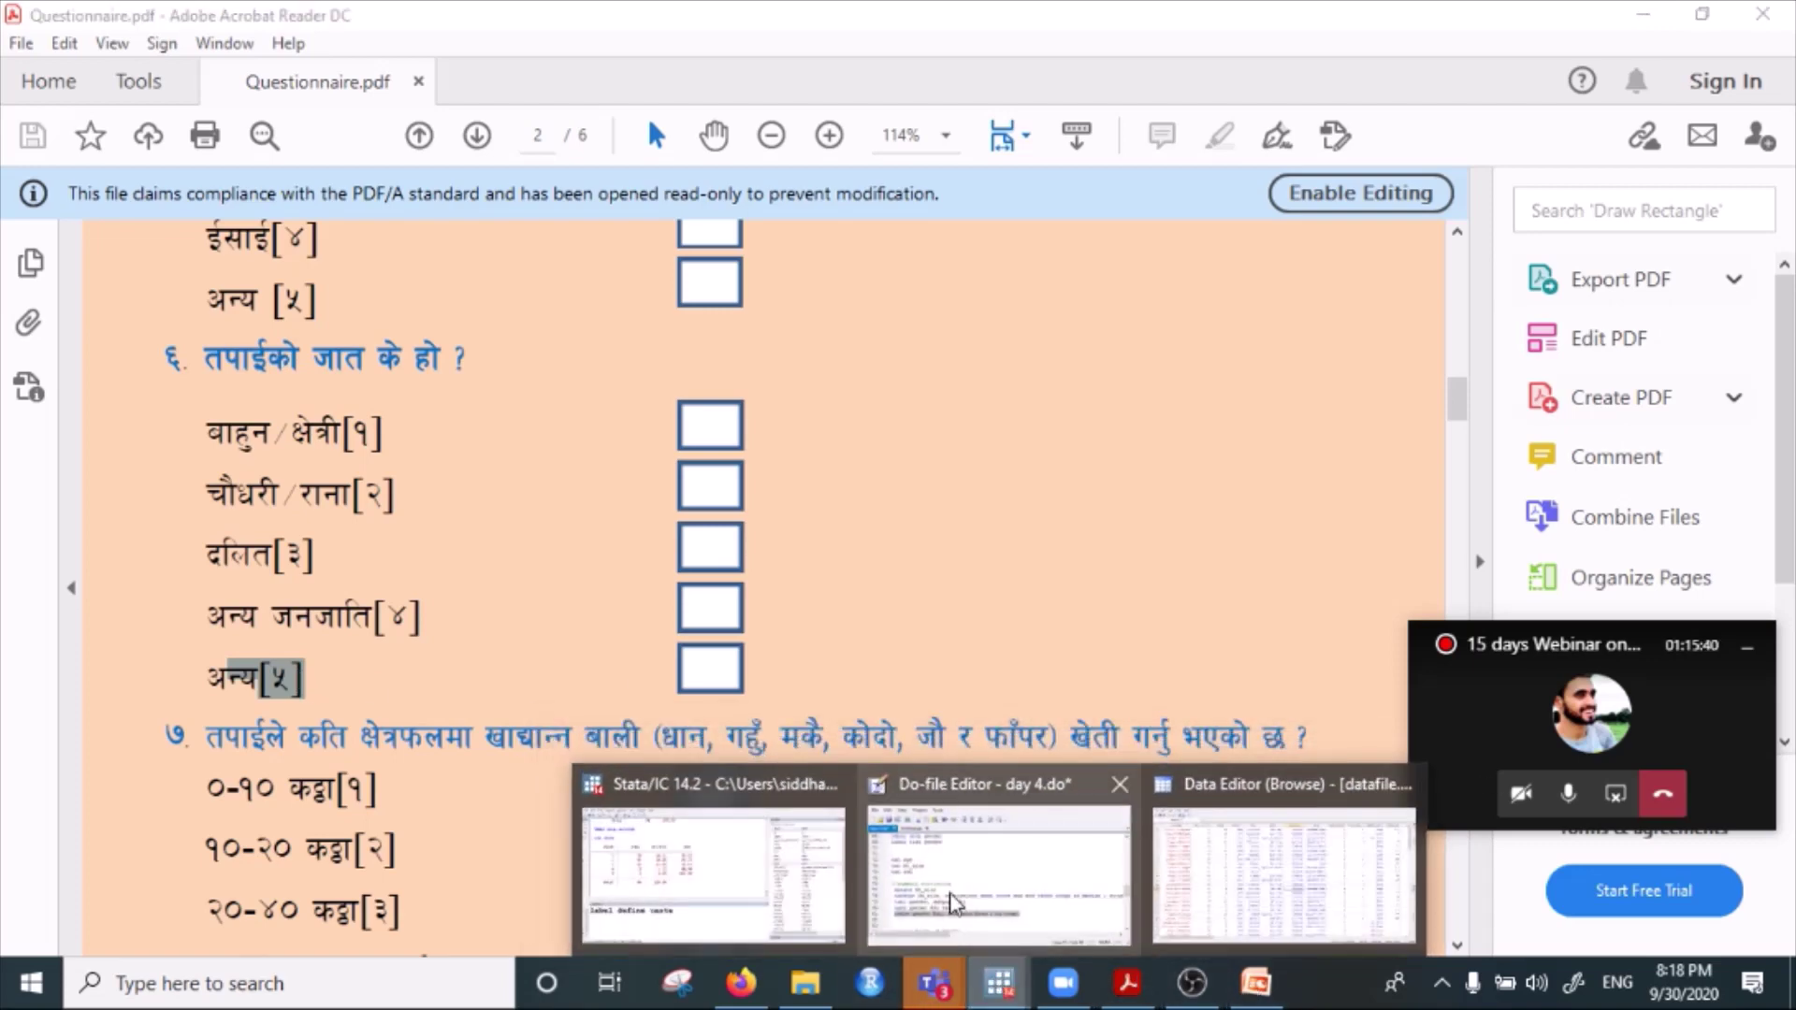
click(973, 846)
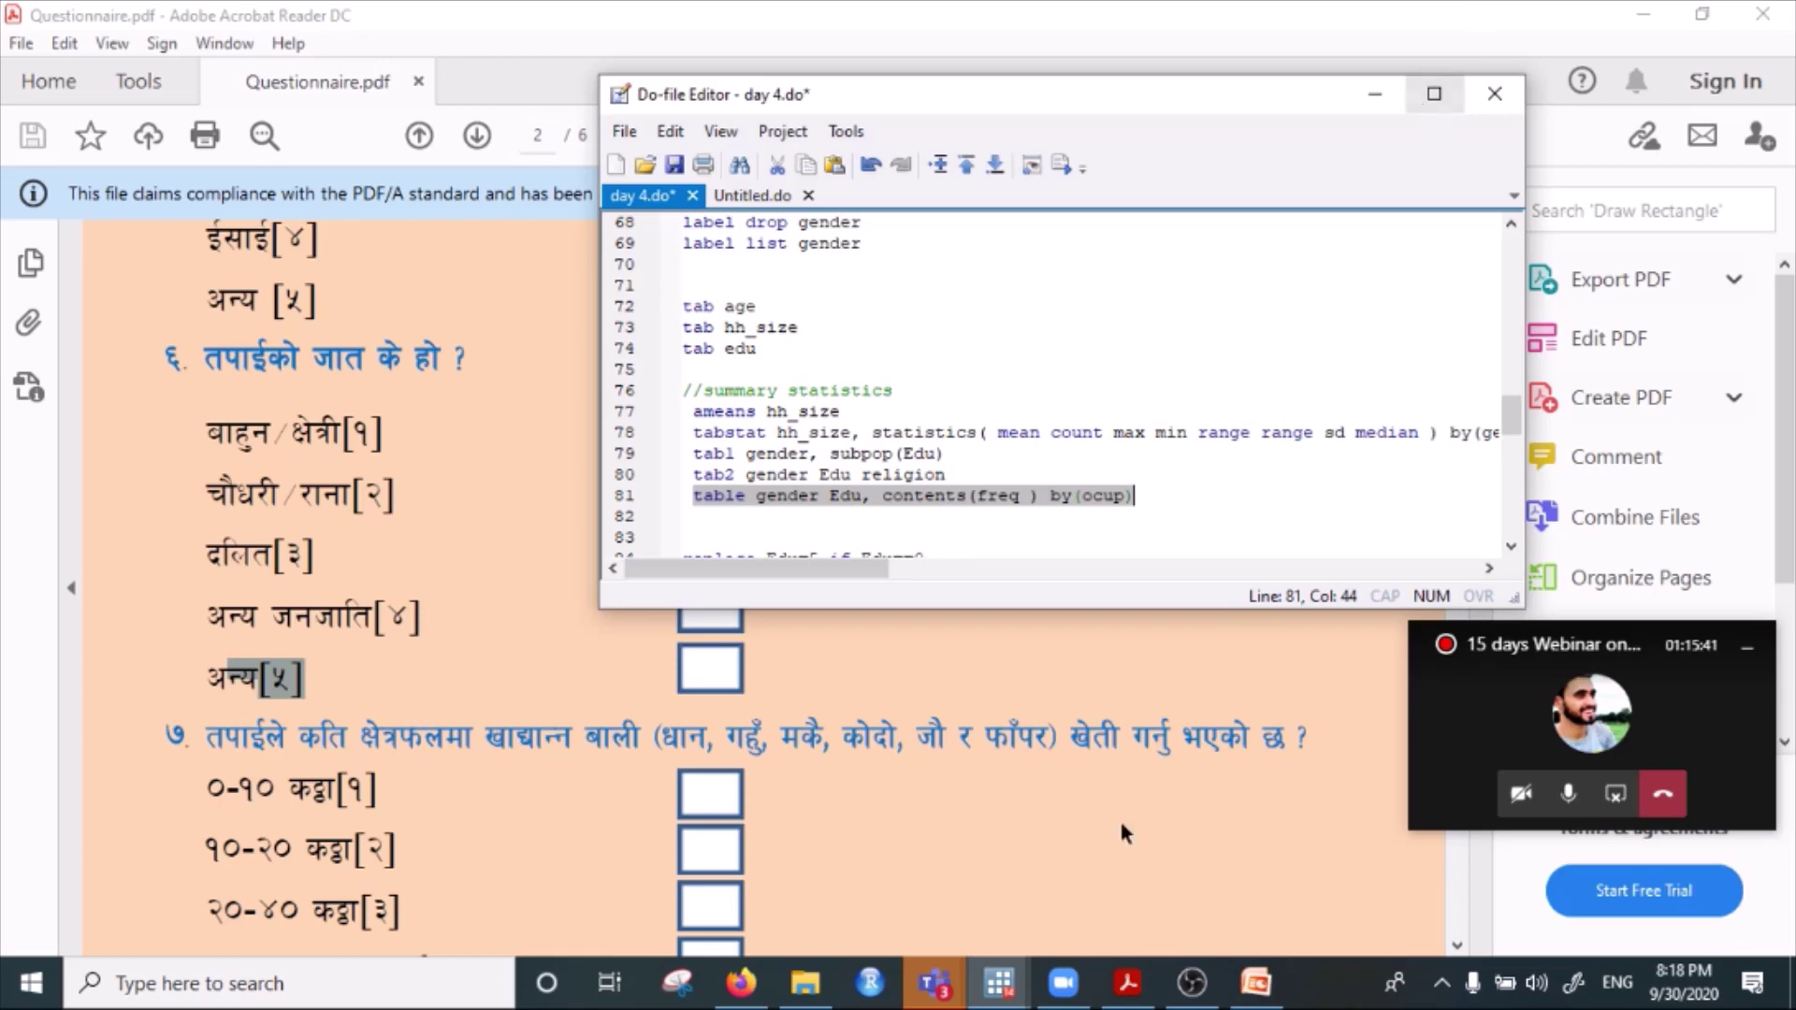
click(993, 986)
click(730, 879)
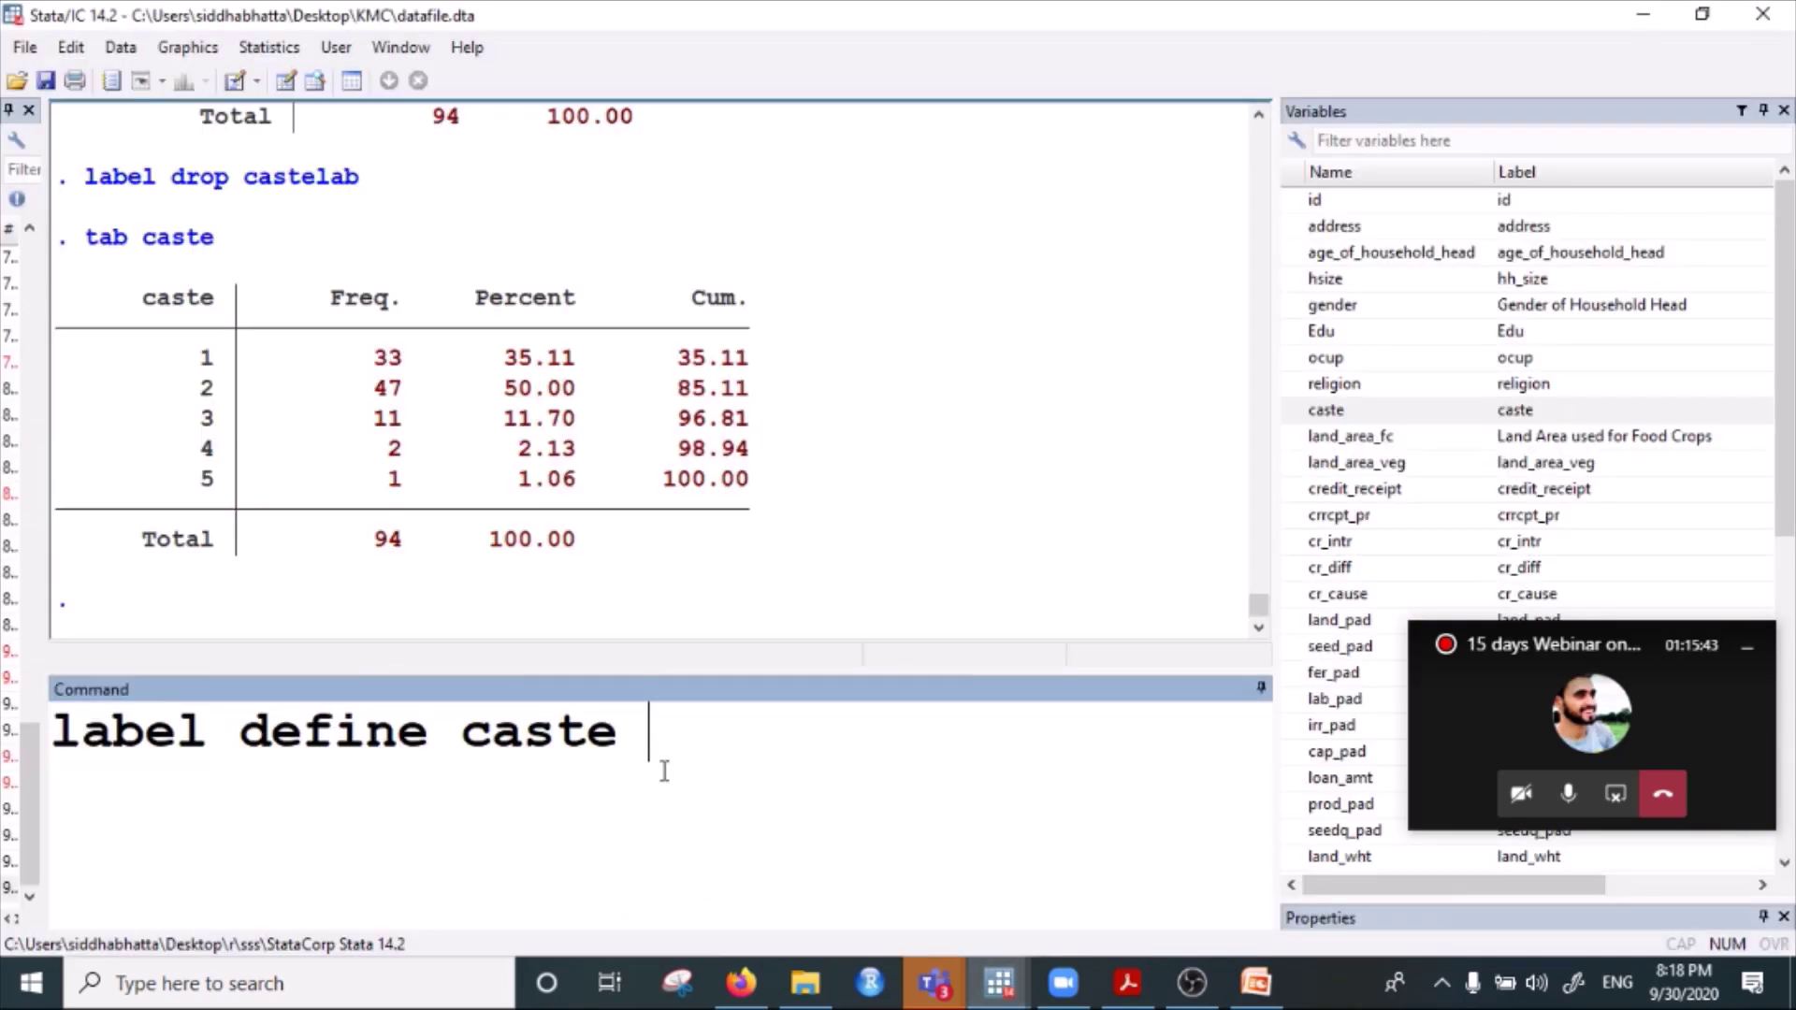
text(1 "Bra)
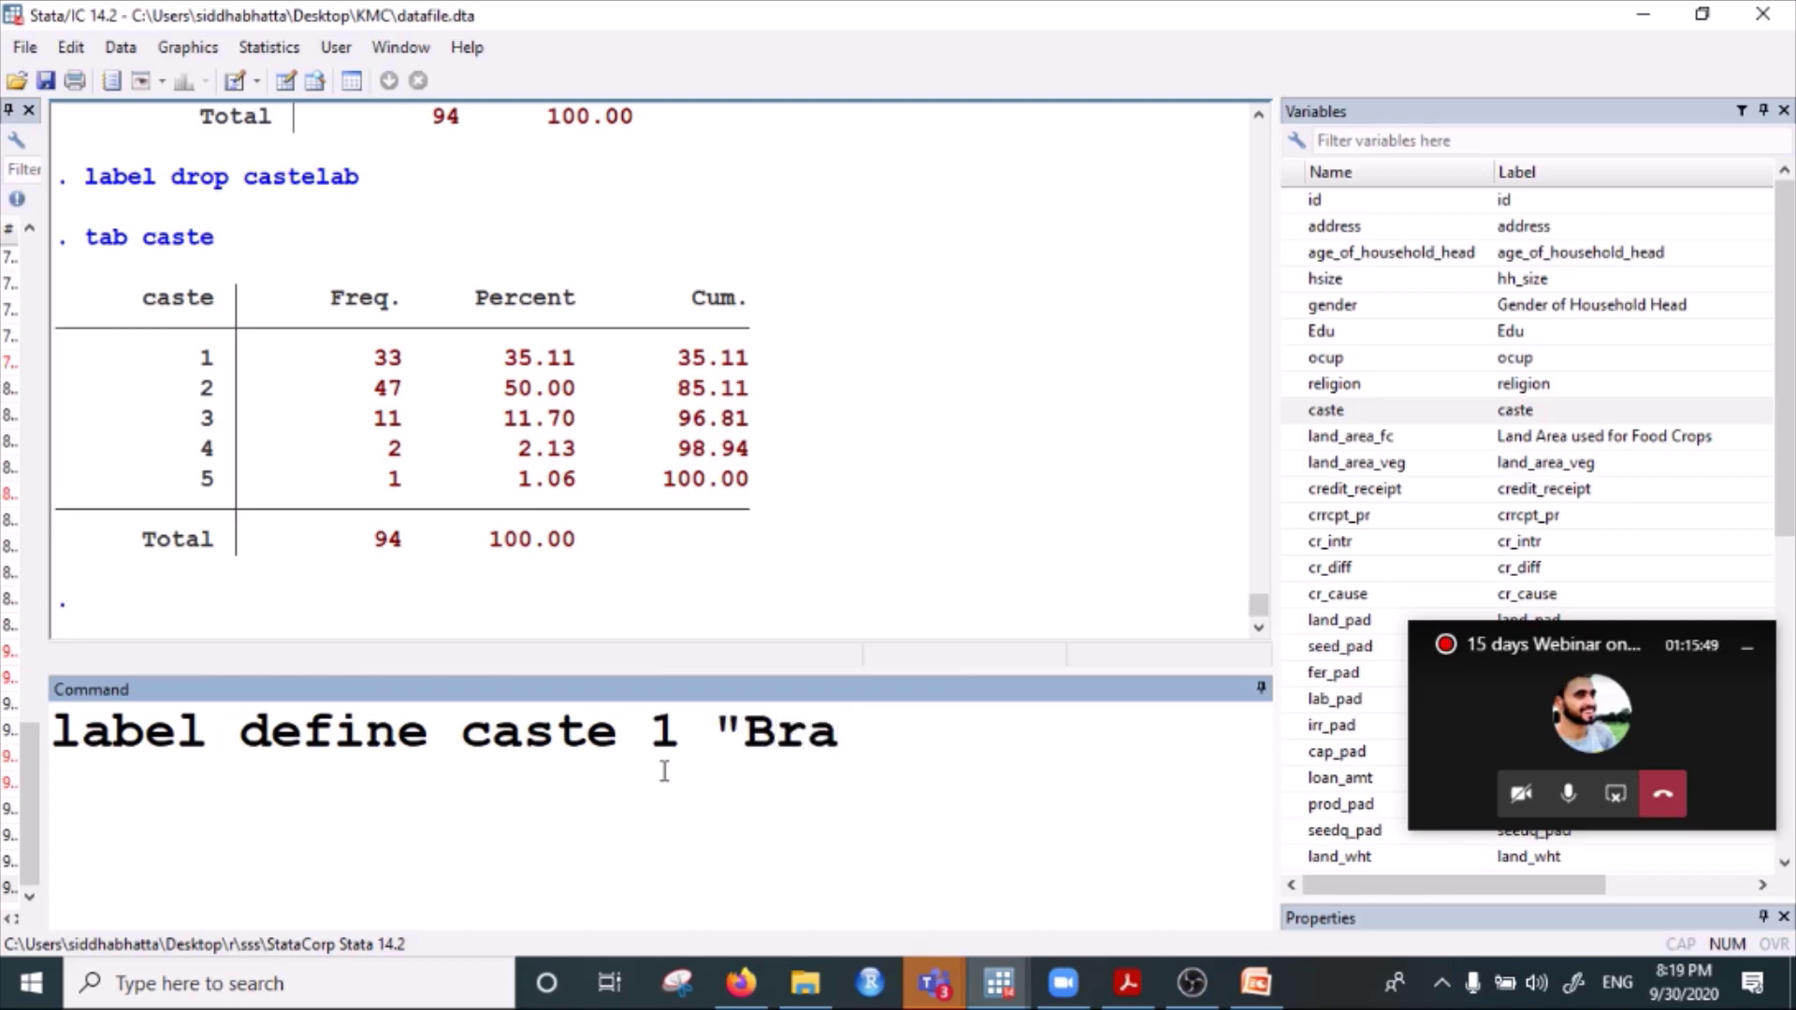
text(hmin/)
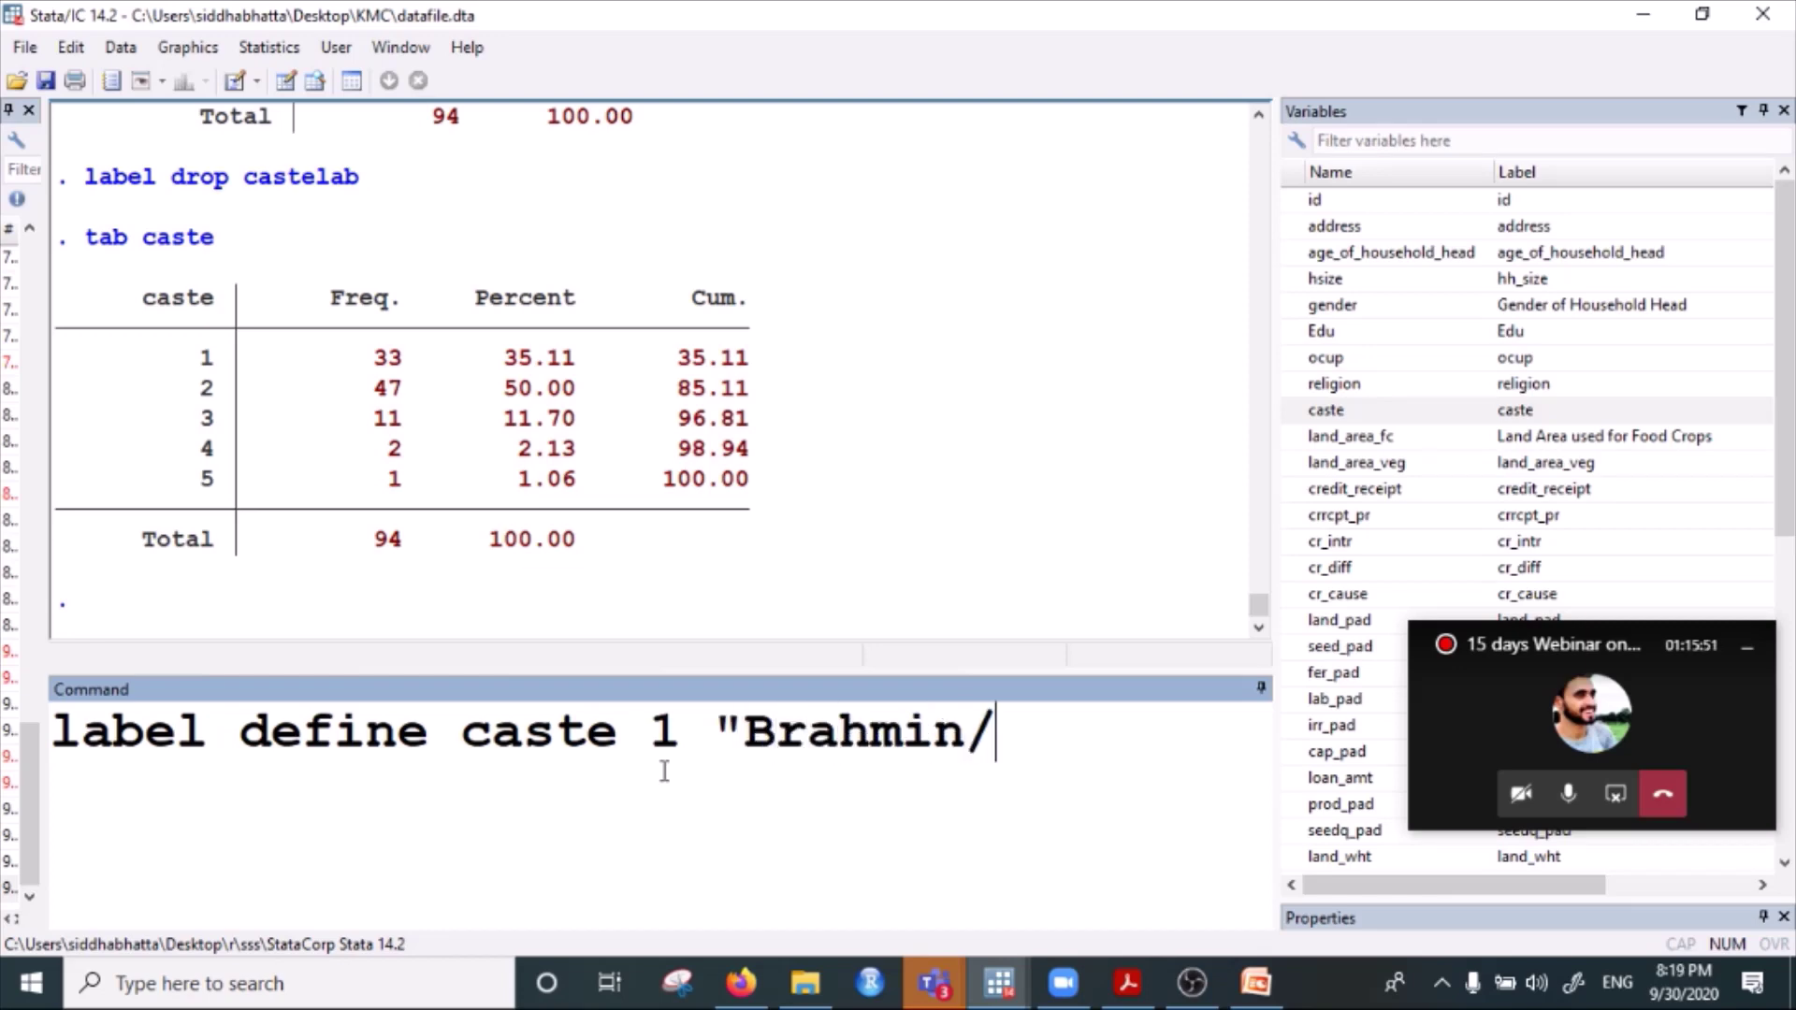
text(Chhetri)
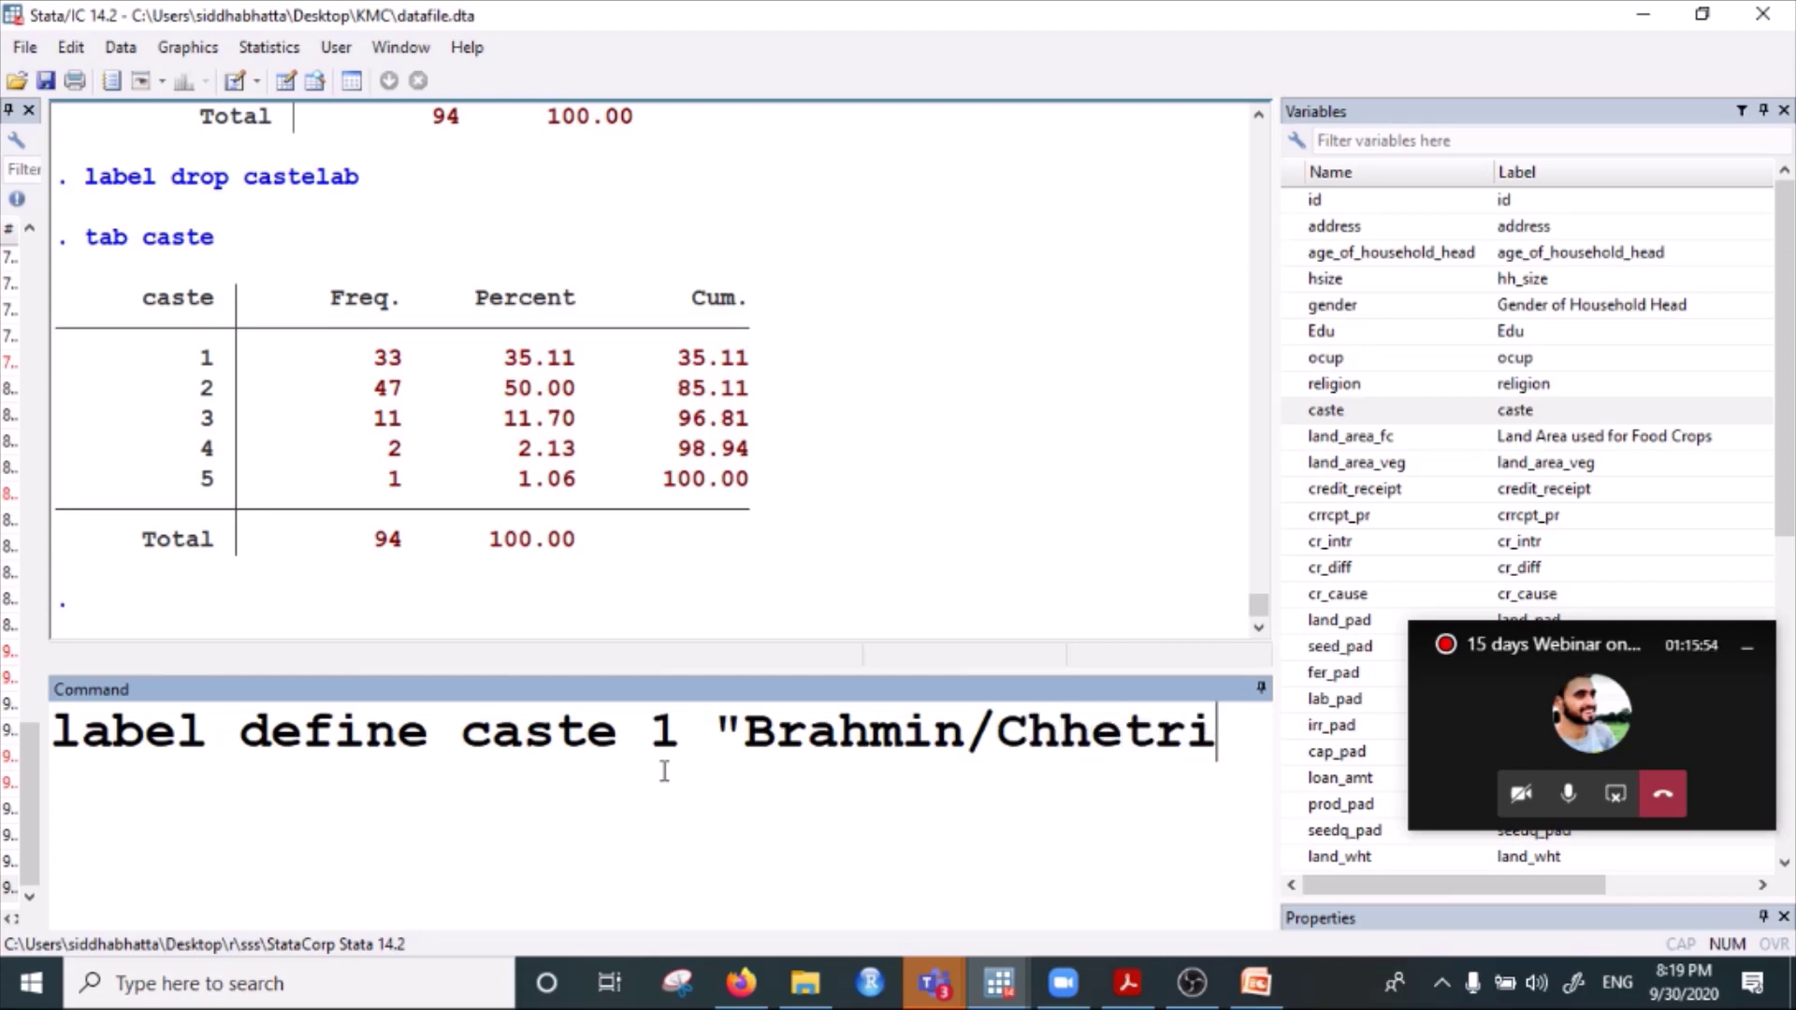
text(" 2 "Chaud)
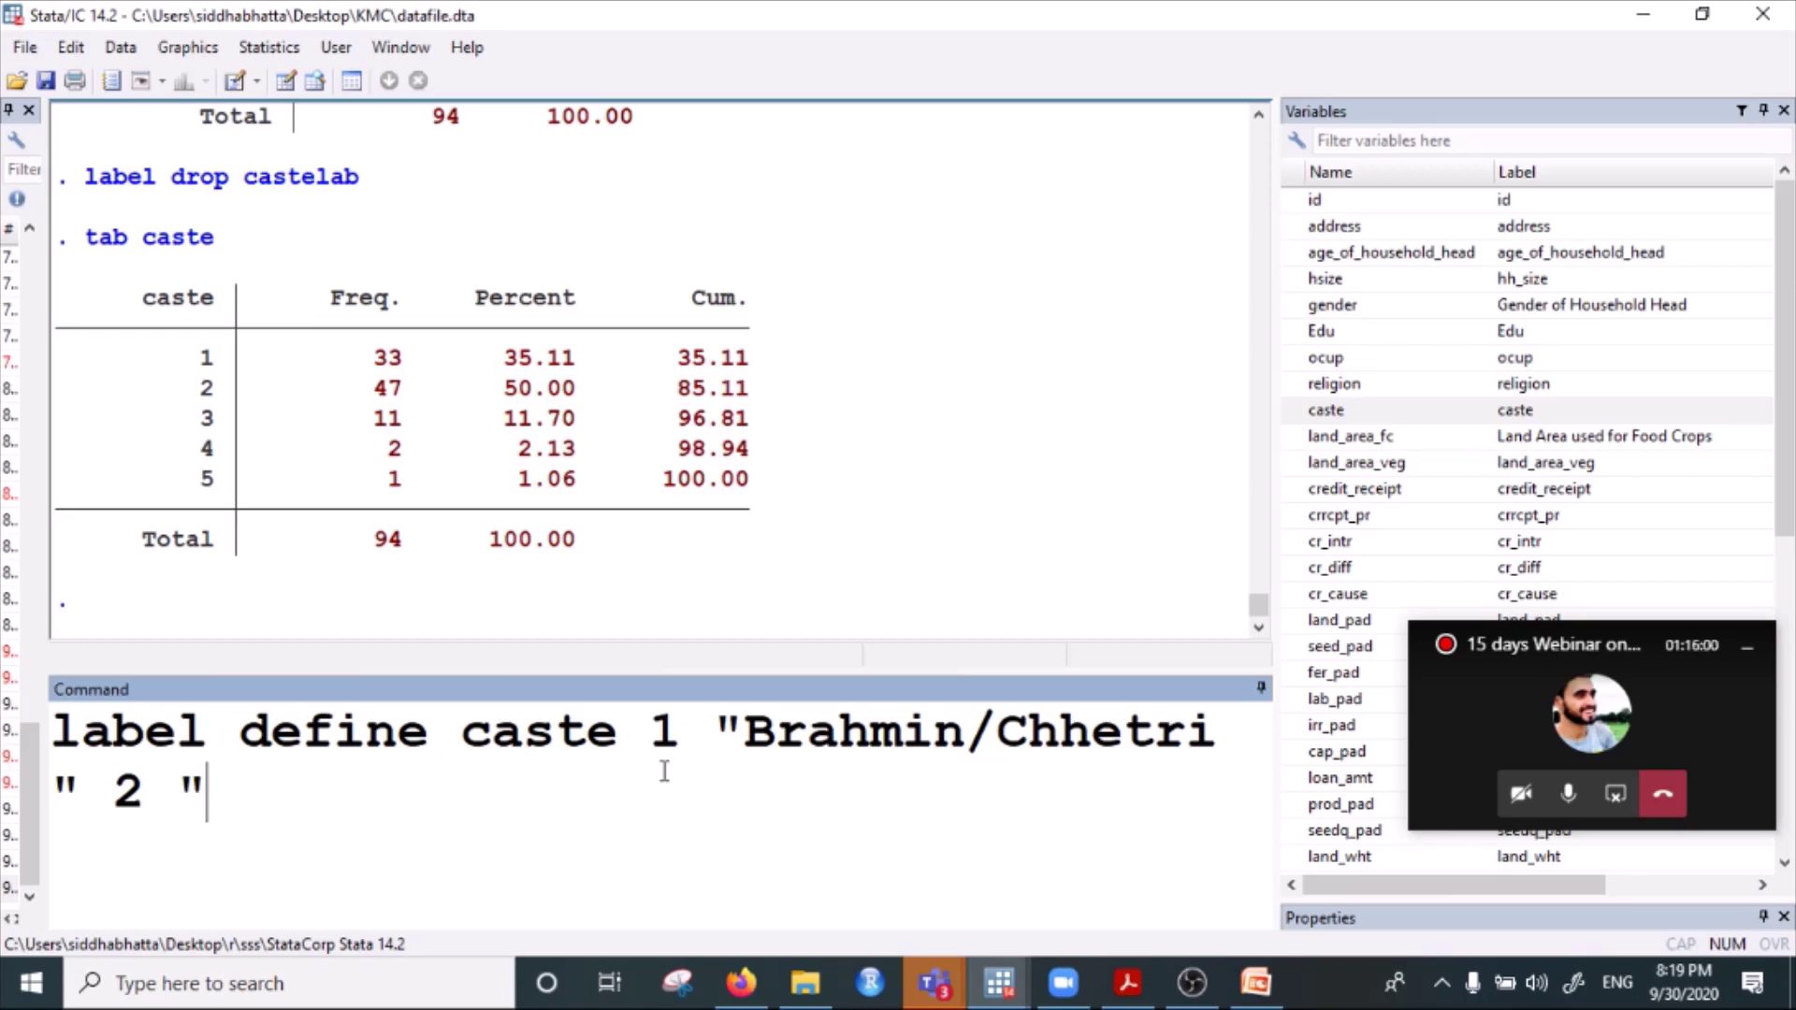
text(har)
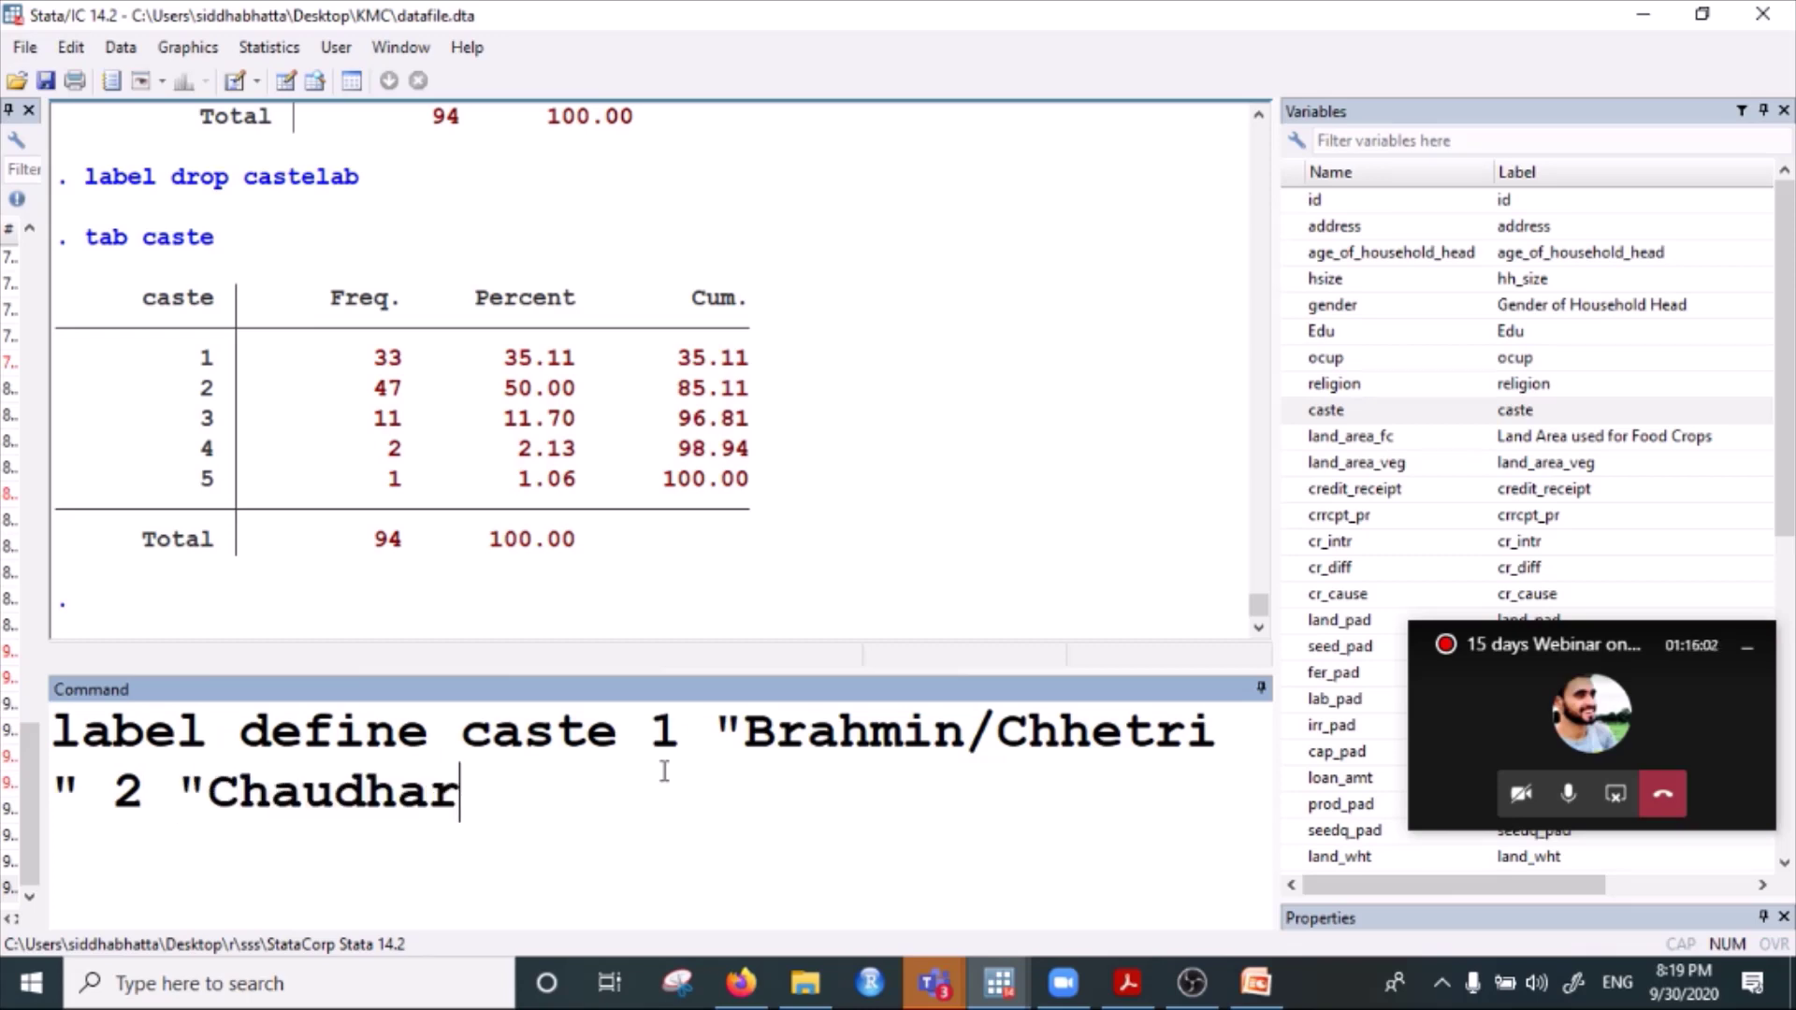
text(y/Rana" )
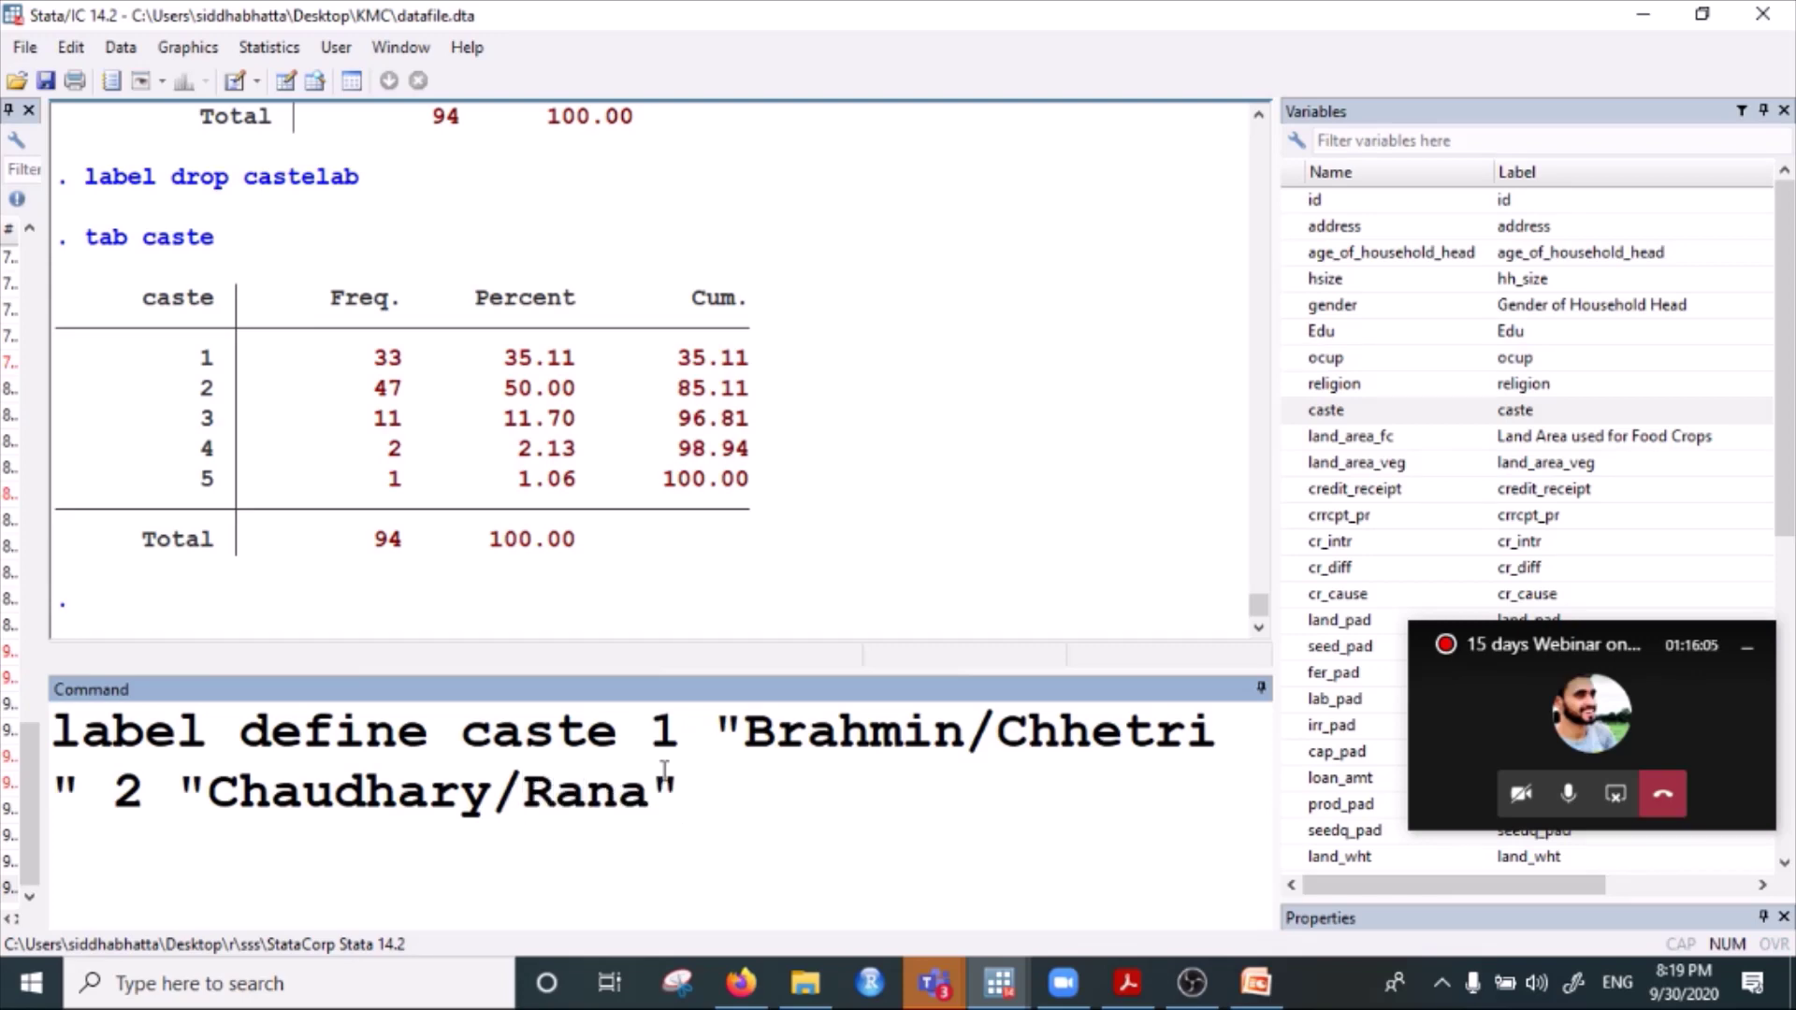
Add 3 "Dalit", 4 "Other Janjaati" and 5 "others" to the caste label definition and run it.
text(3 "Dalit)
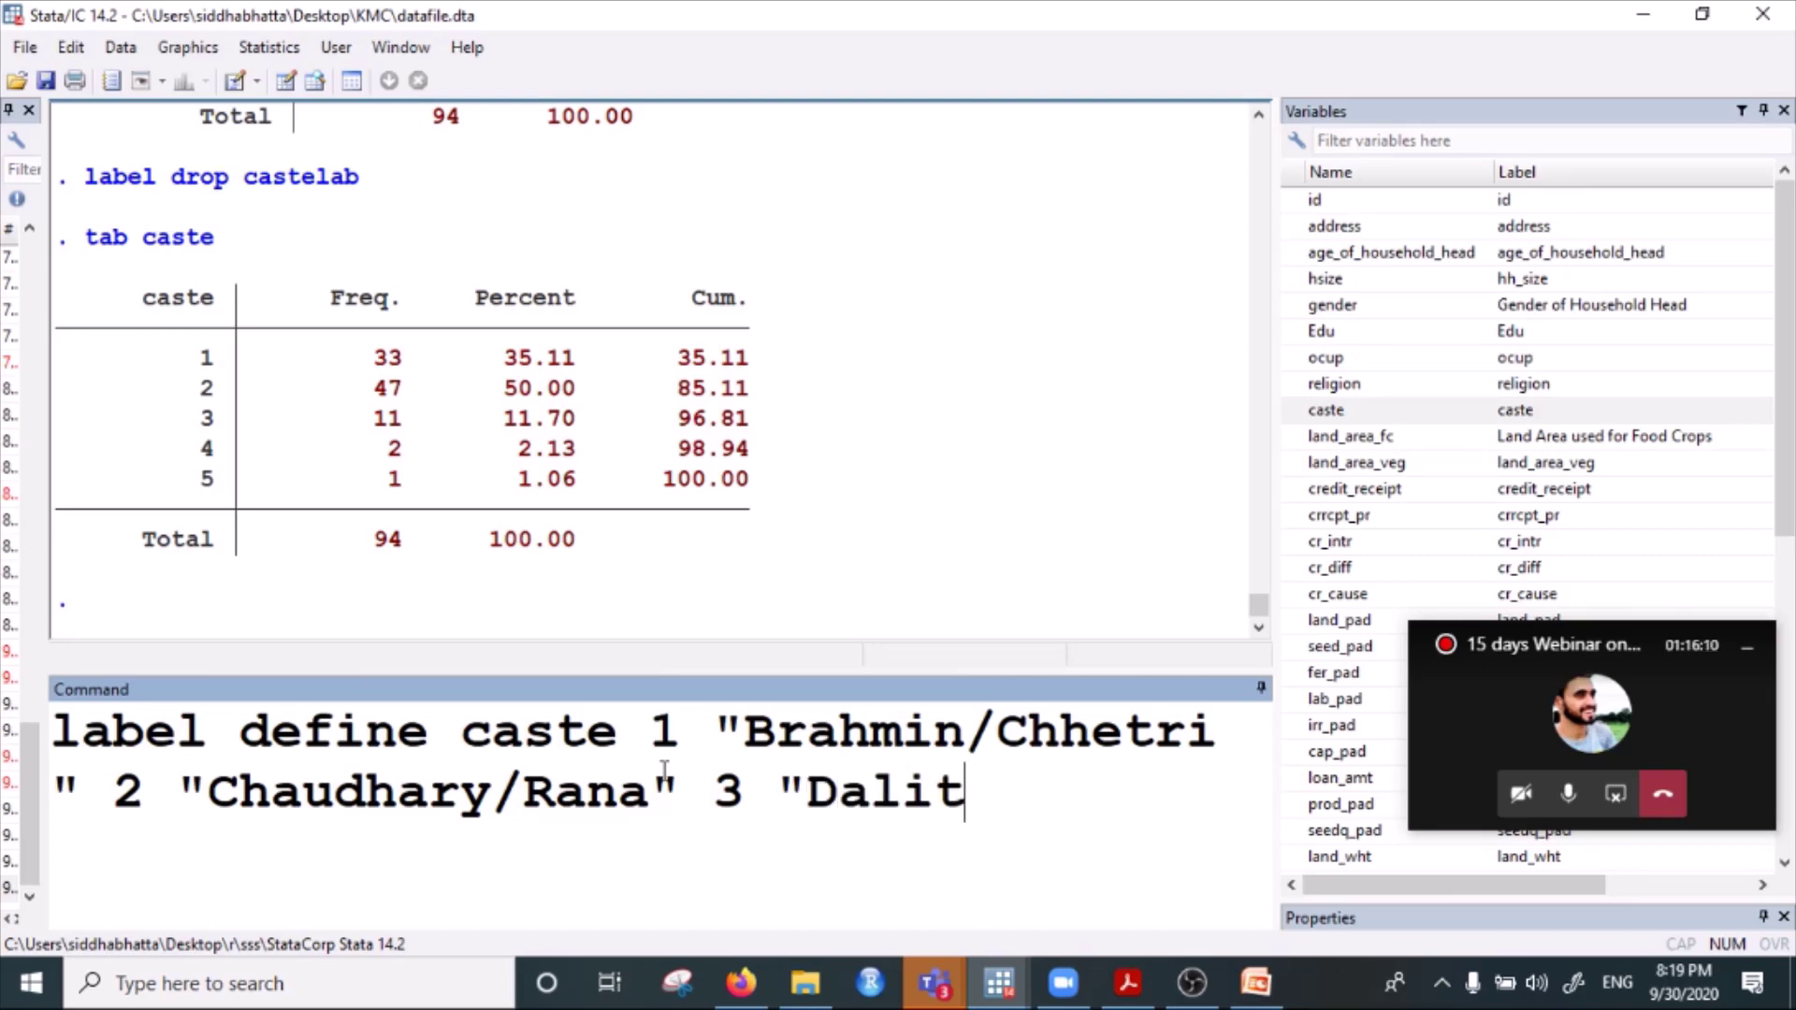
text(" 4 )
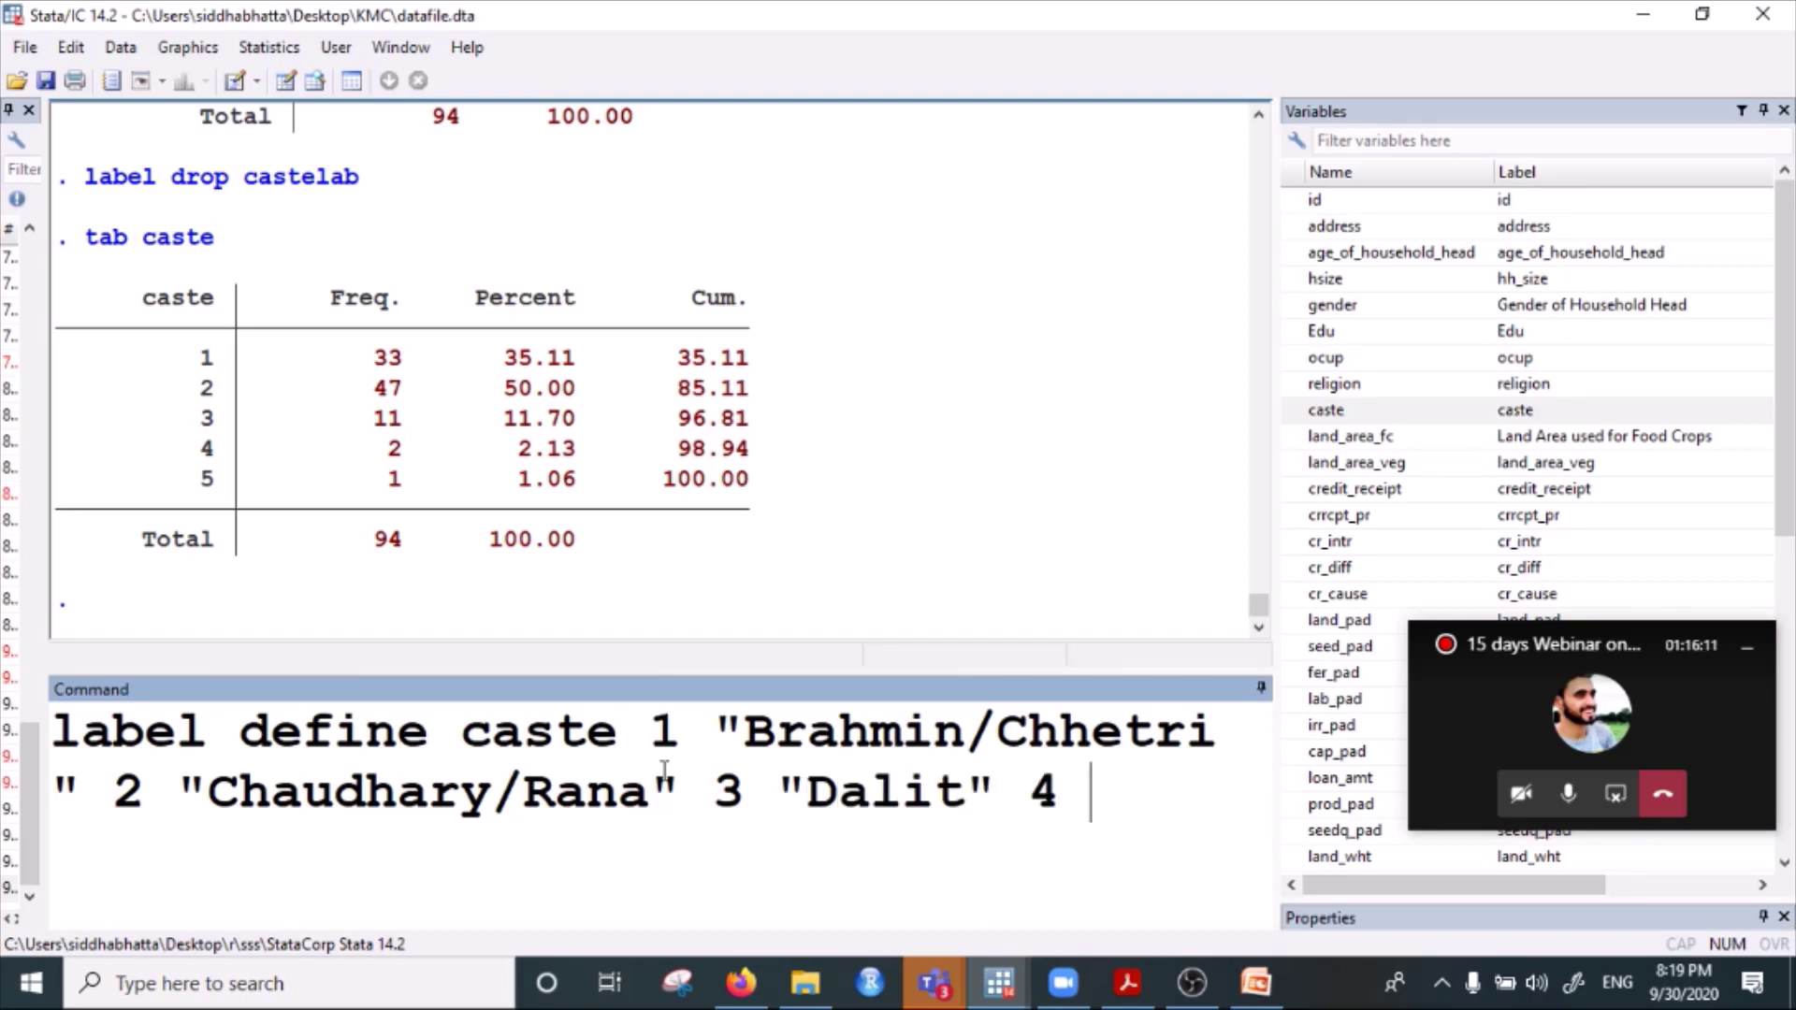
text("Other )
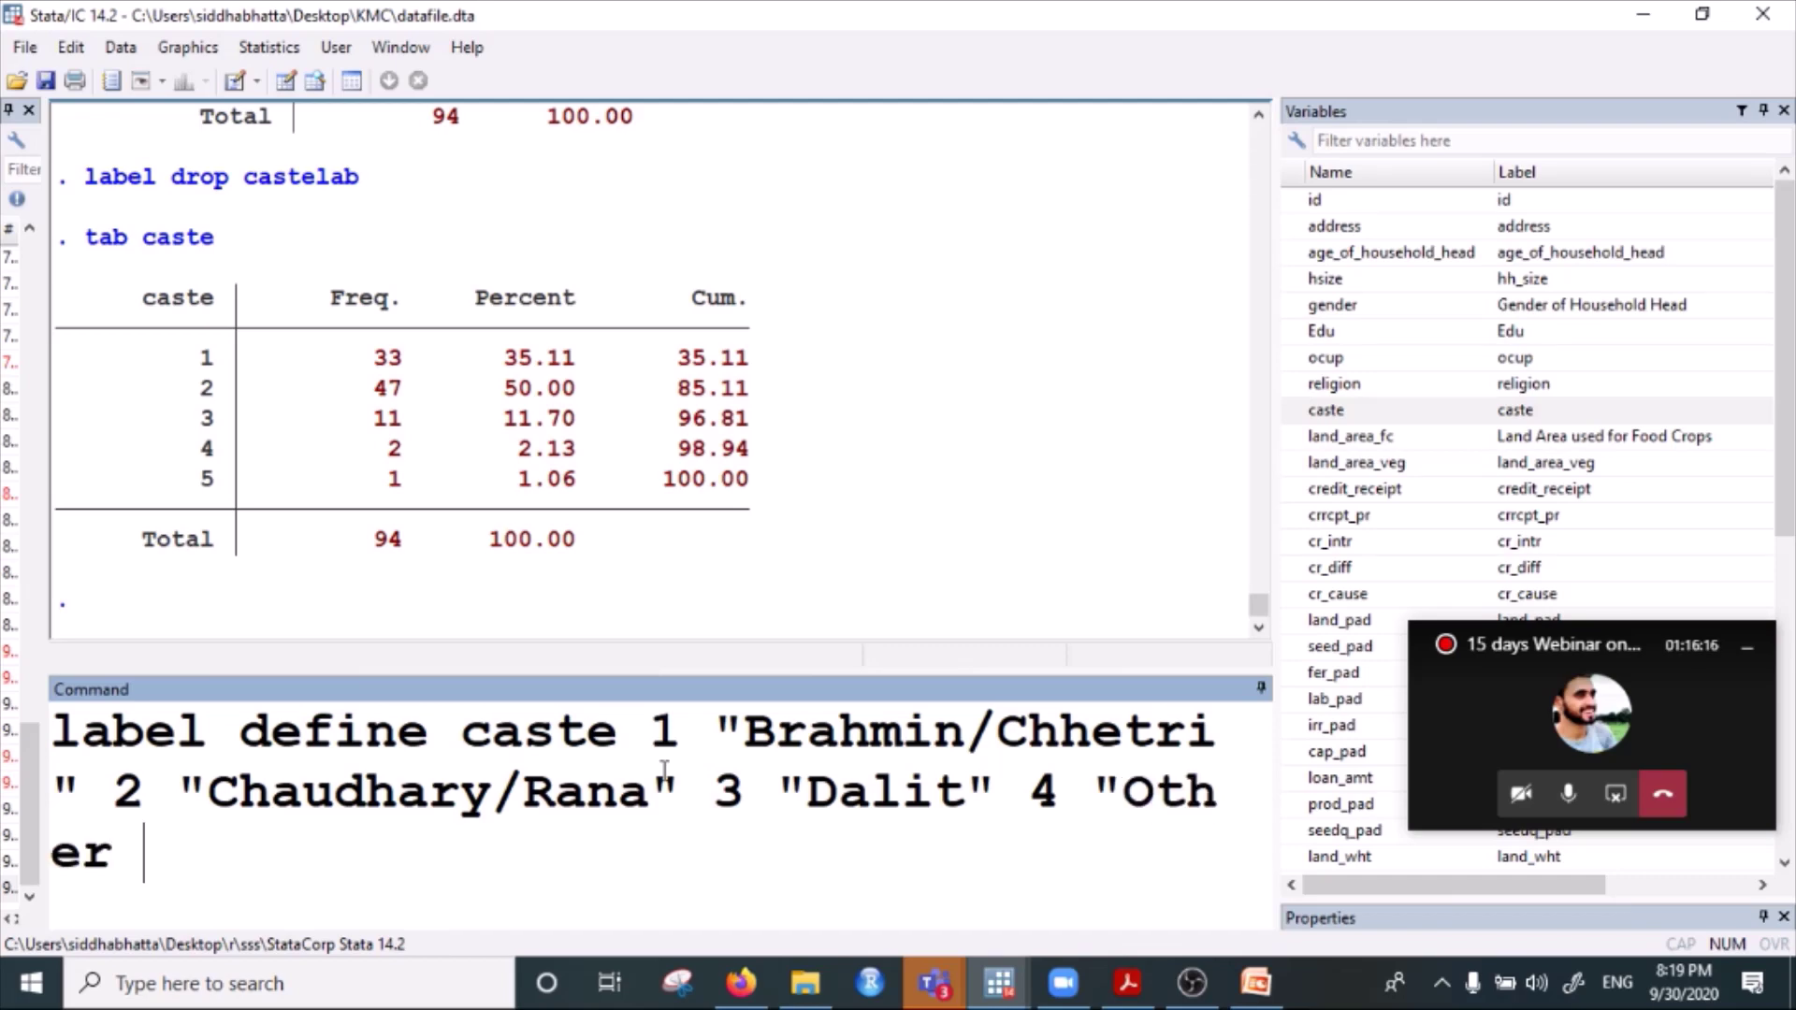
text(Janjaat)
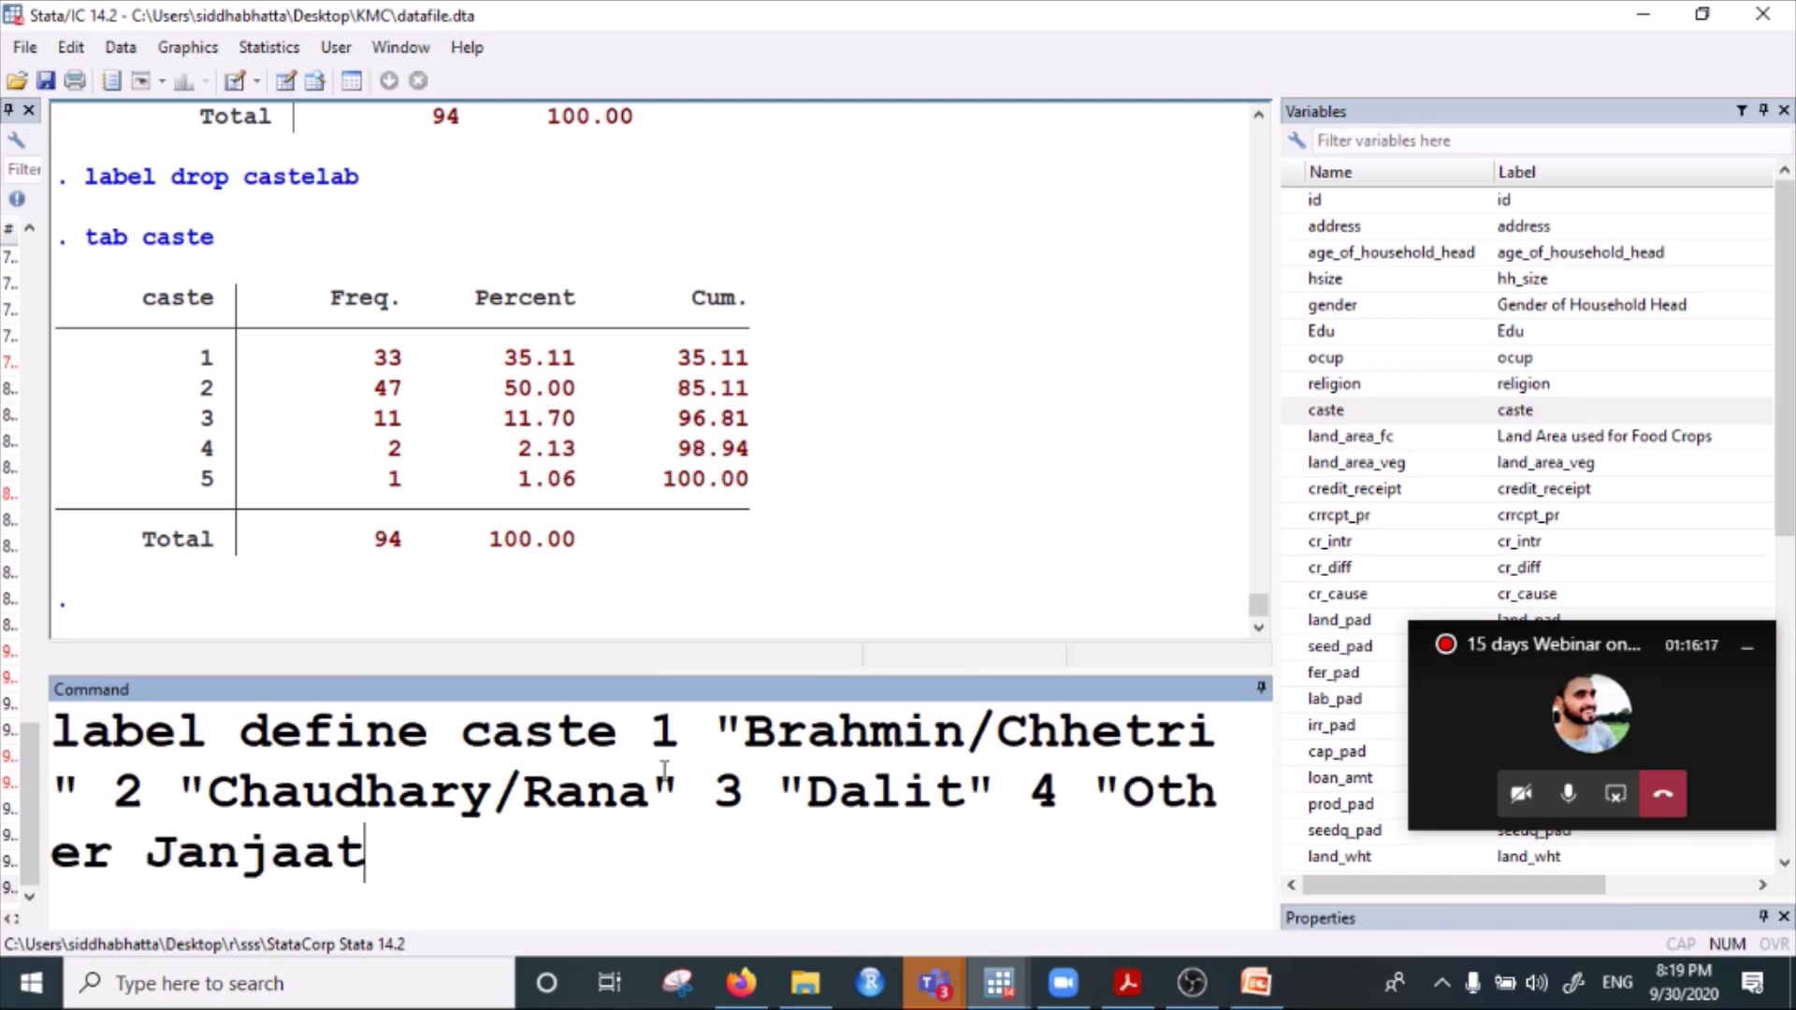
text(i" 4)
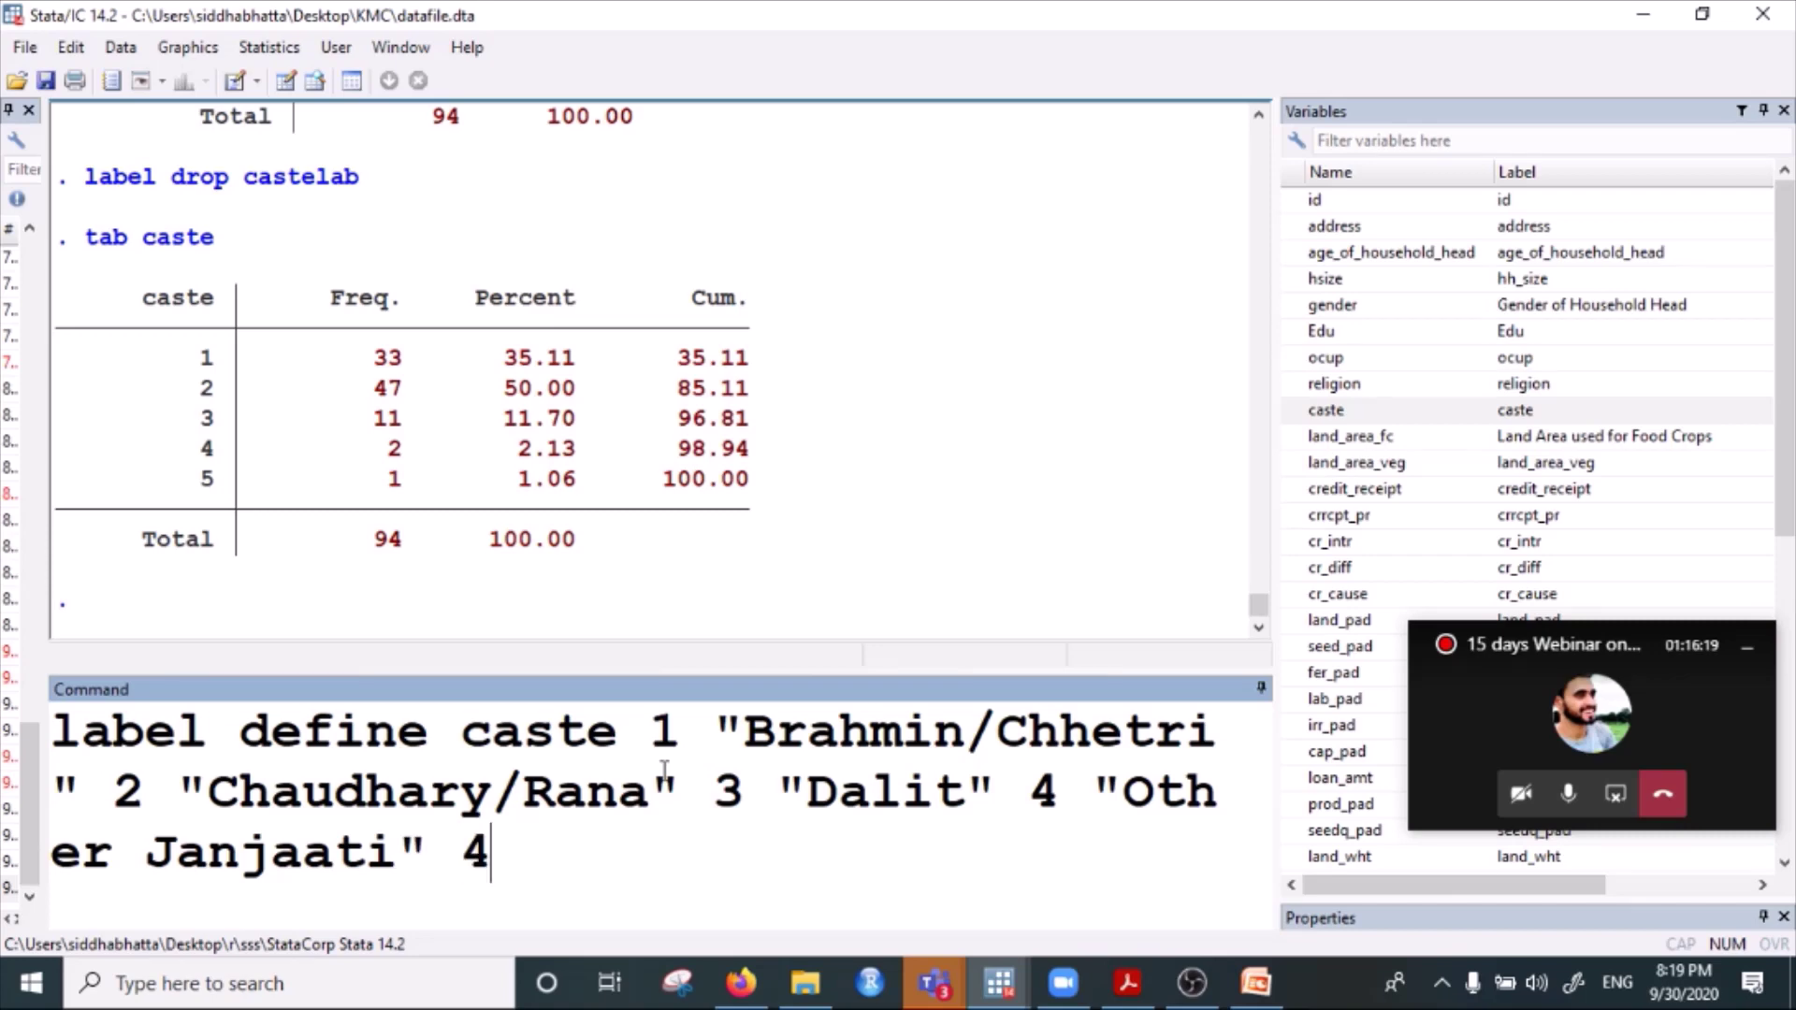
key(BackSpace)
text(5 "others)
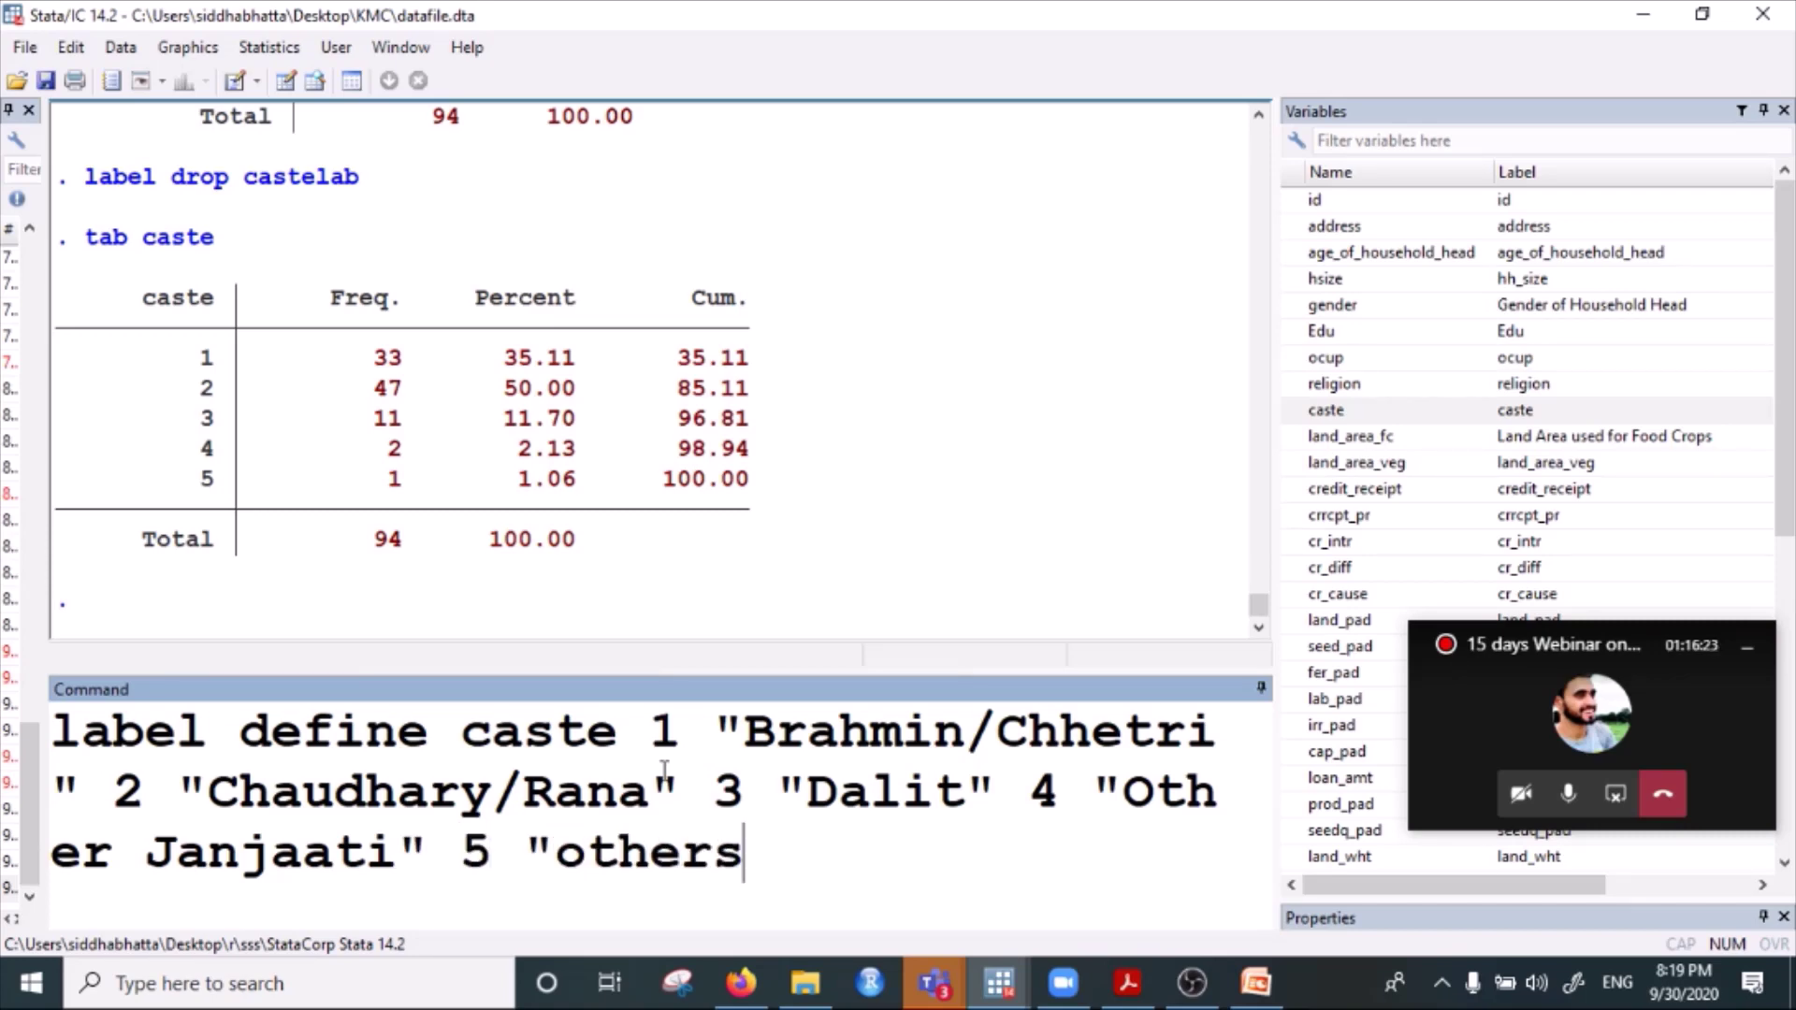
text(")
key(Return)
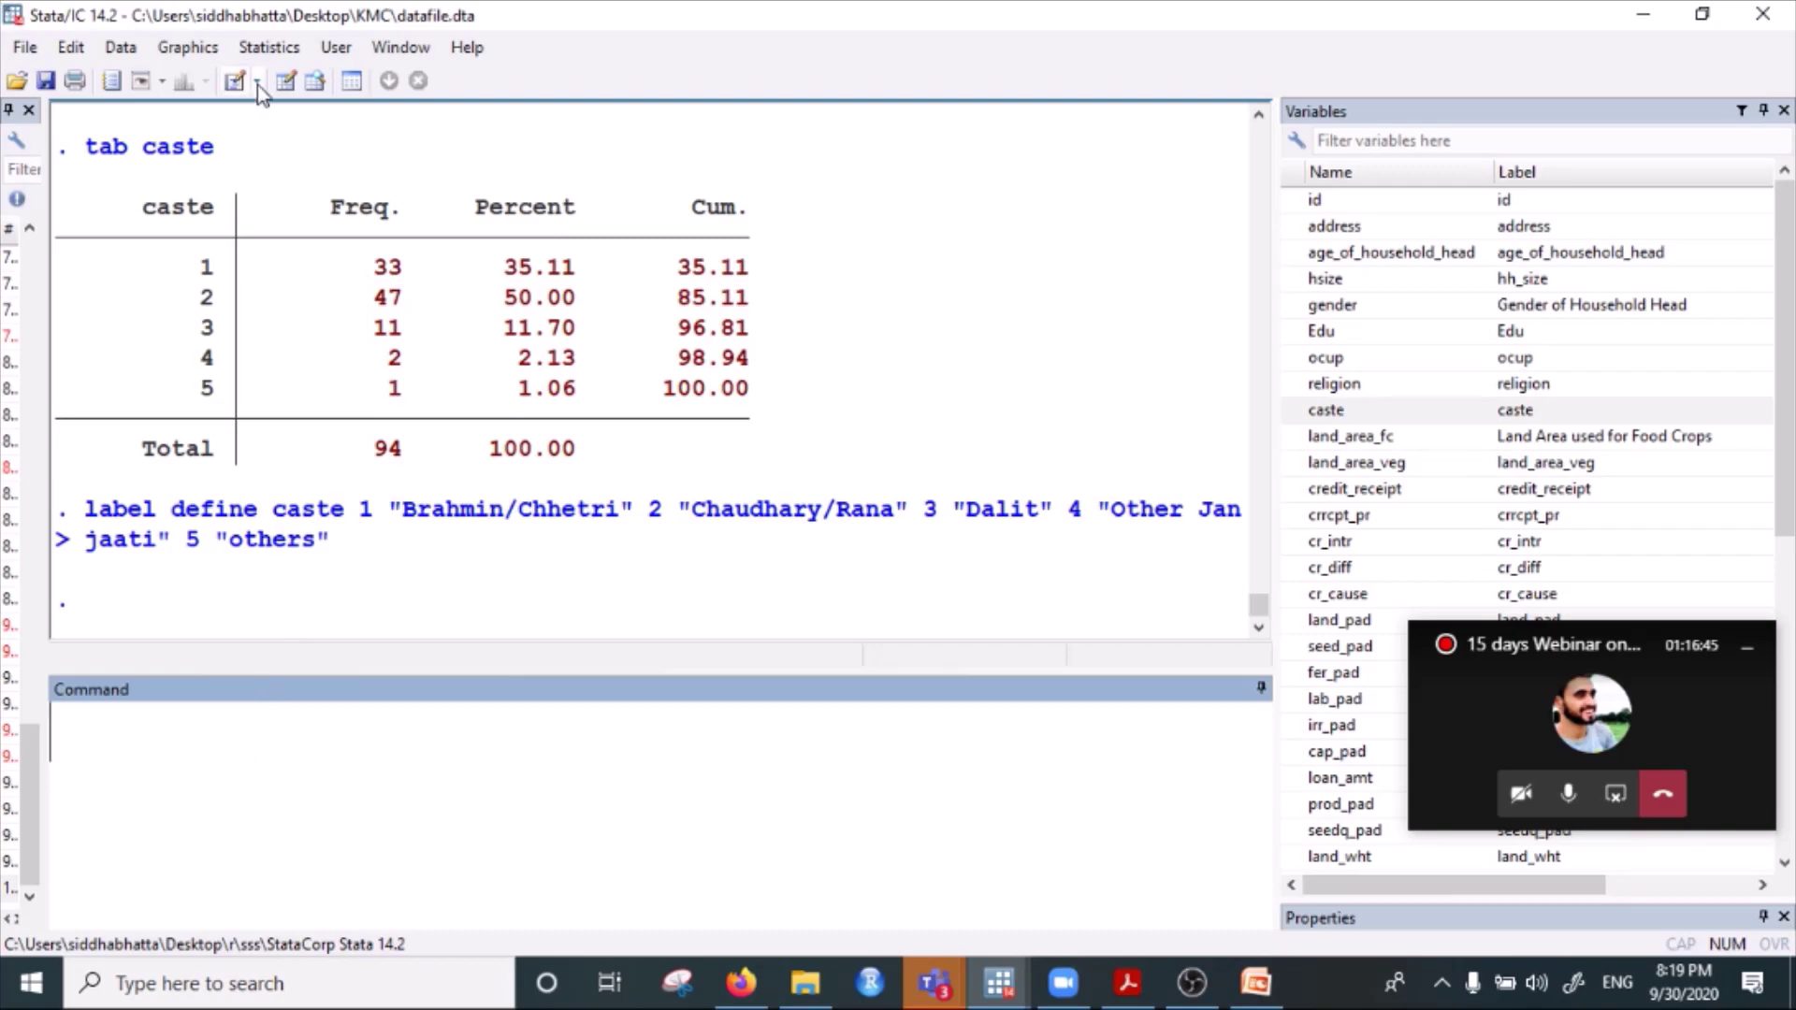
Browse the dataset to check how the caste column displays before the value label is attached.
click(315, 80)
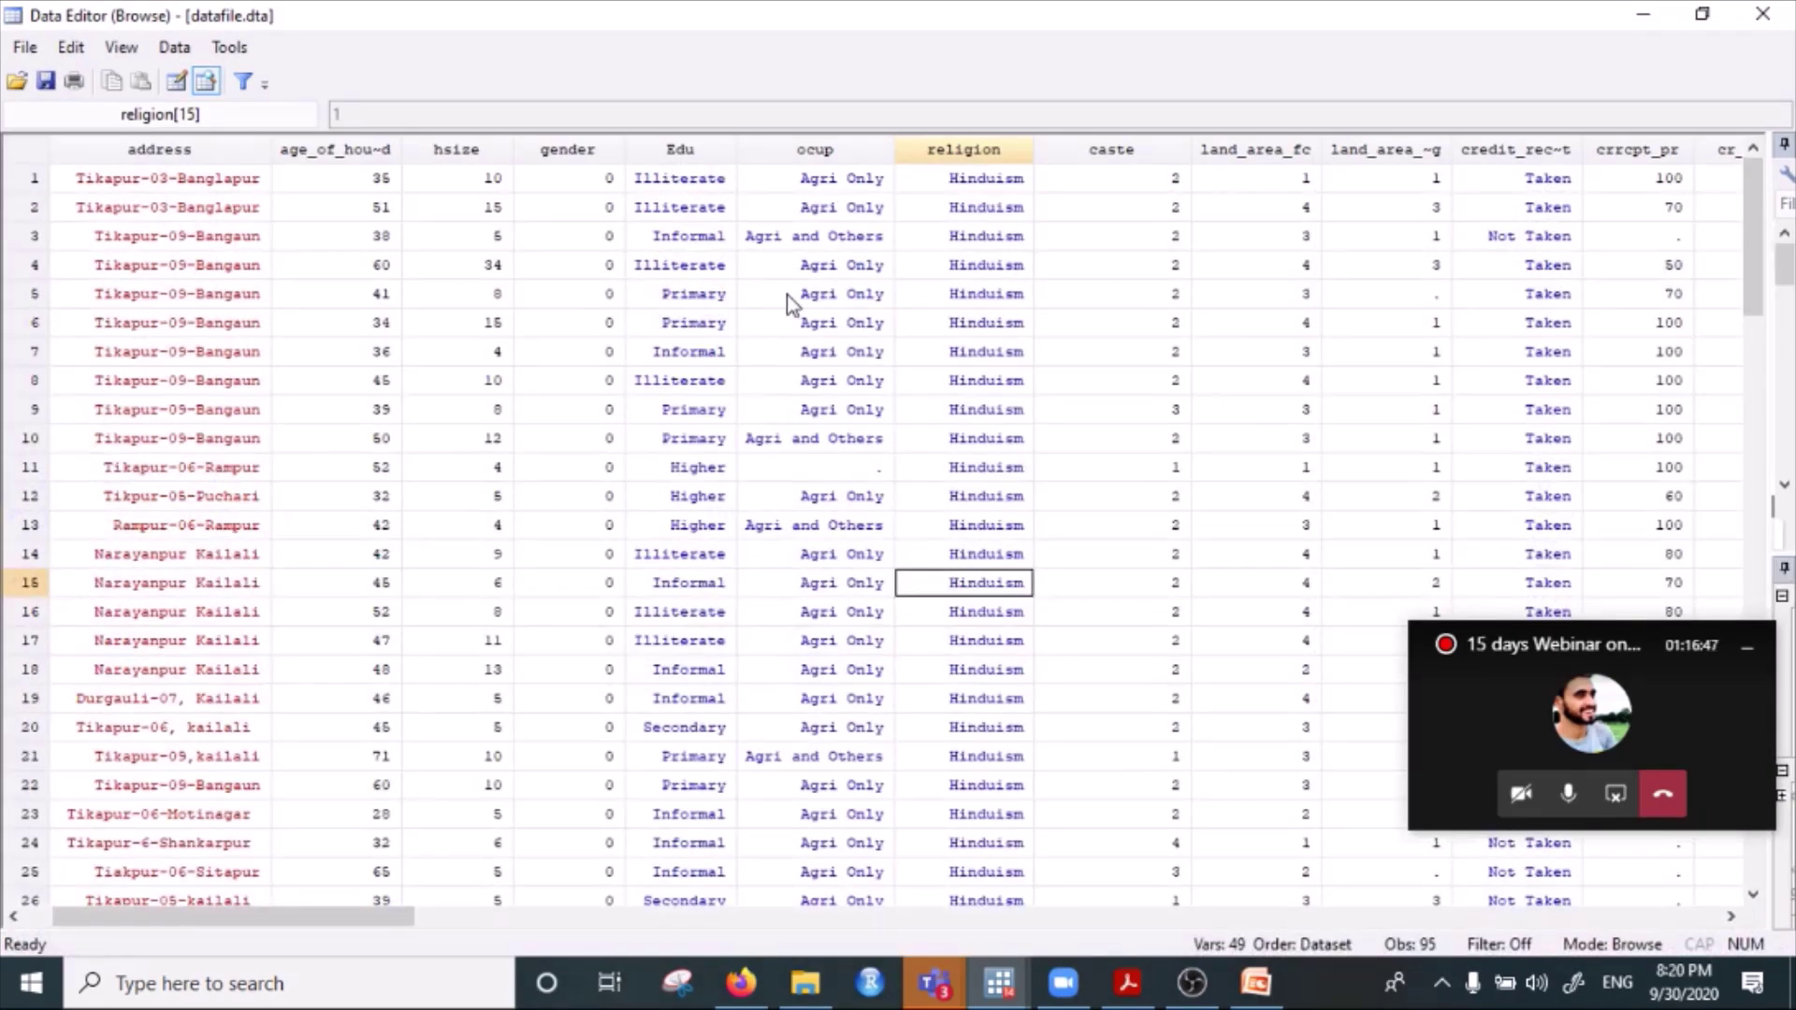
mouse_move(344, 919)
mouse_down()
mouse_move(461, 923)
mouse_move(346, 922)
mouse_up()
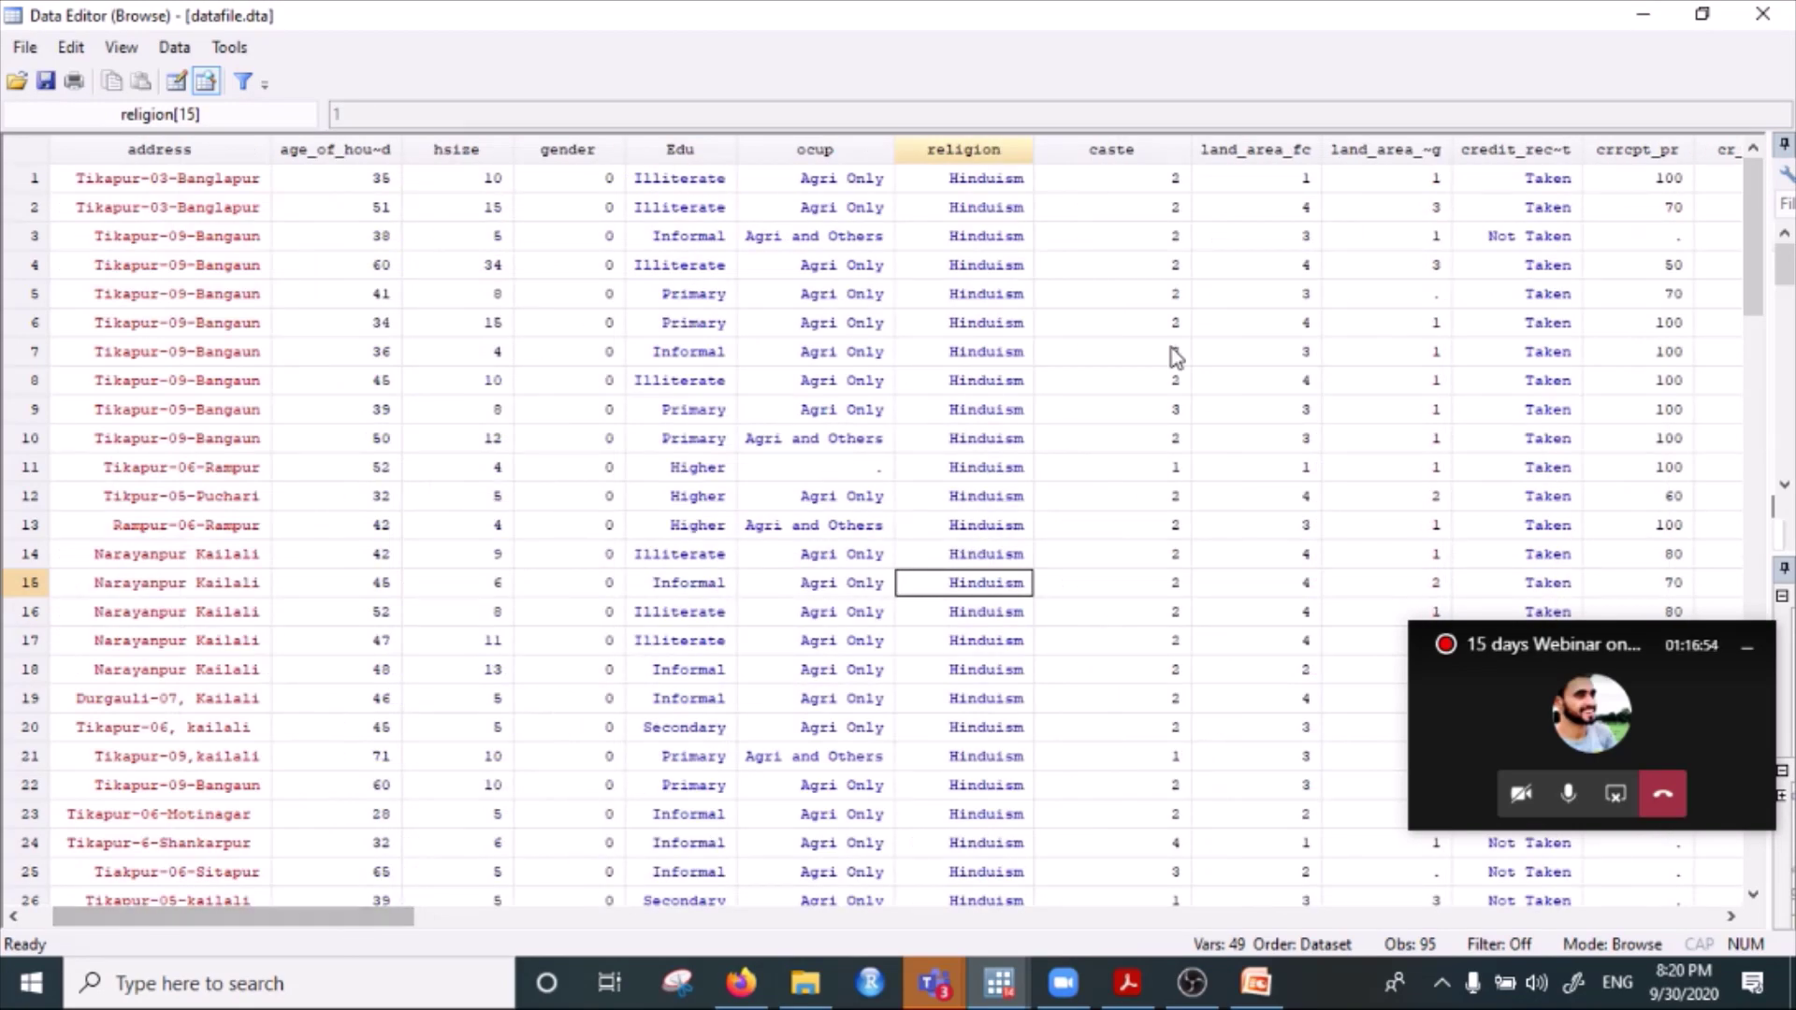
scroll(1091, 529, down, 13)
scroll(1131, 609, up, 13)
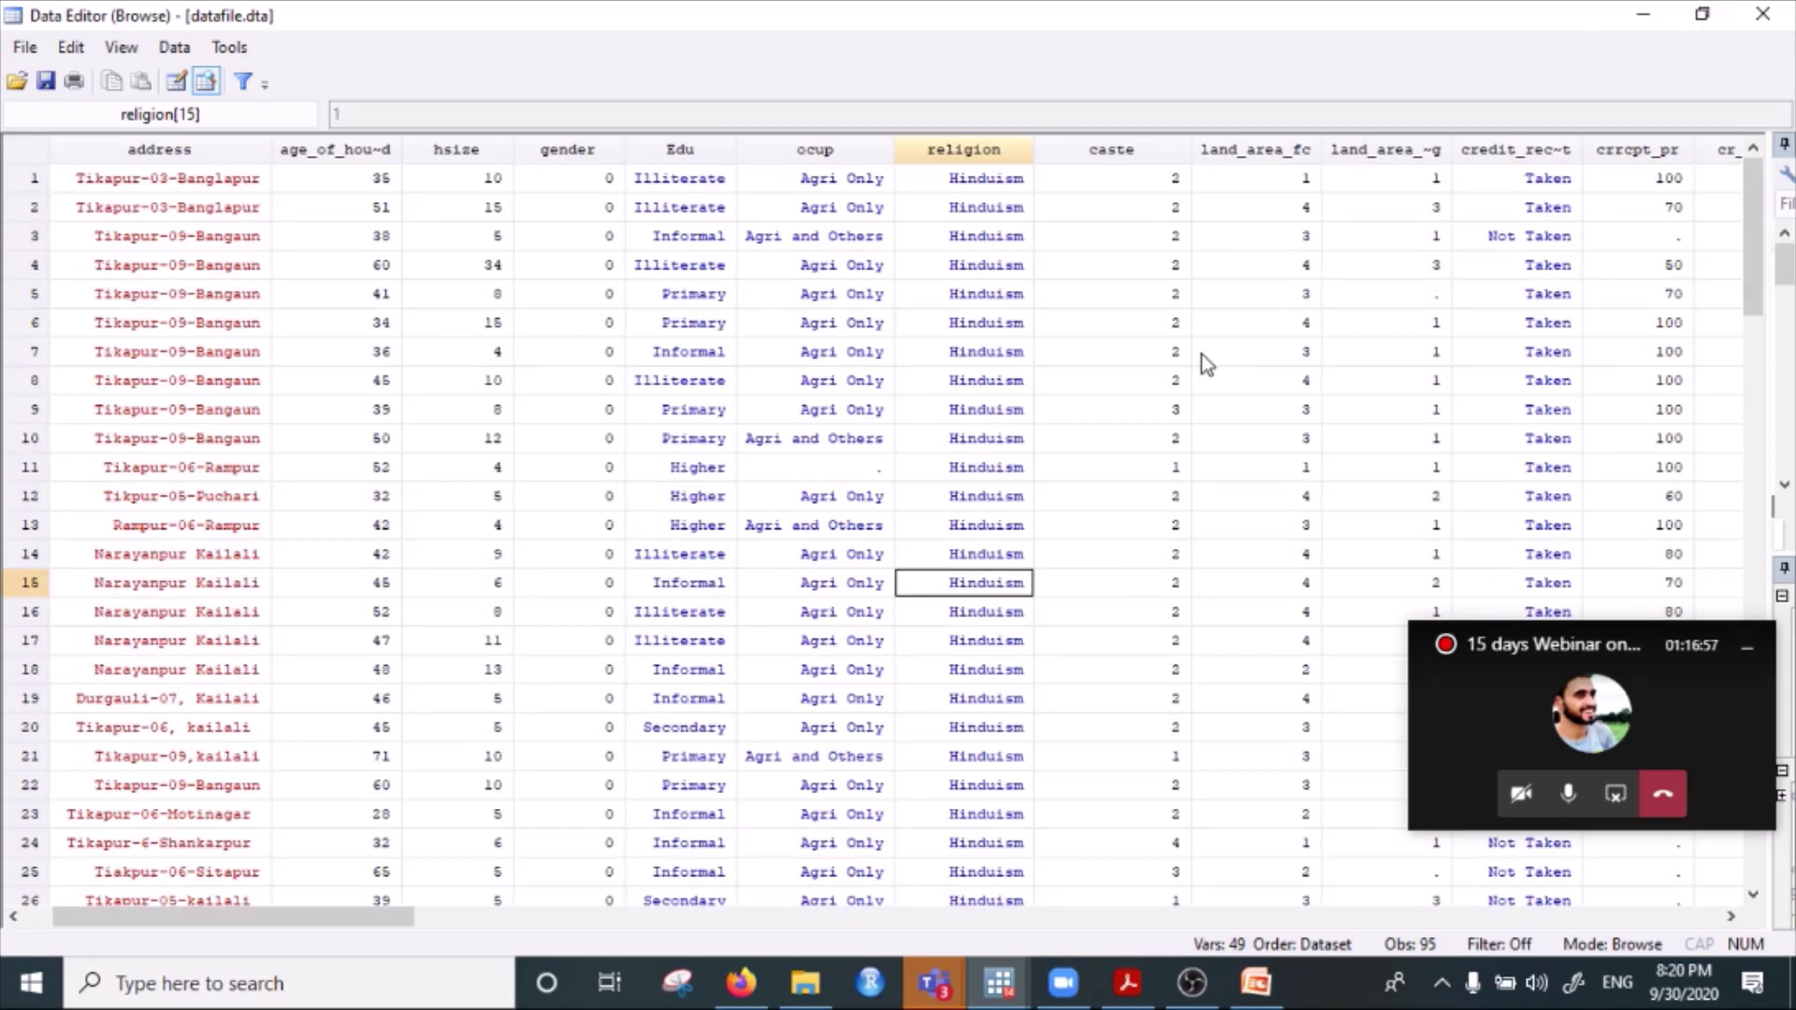
click(1642, 13)
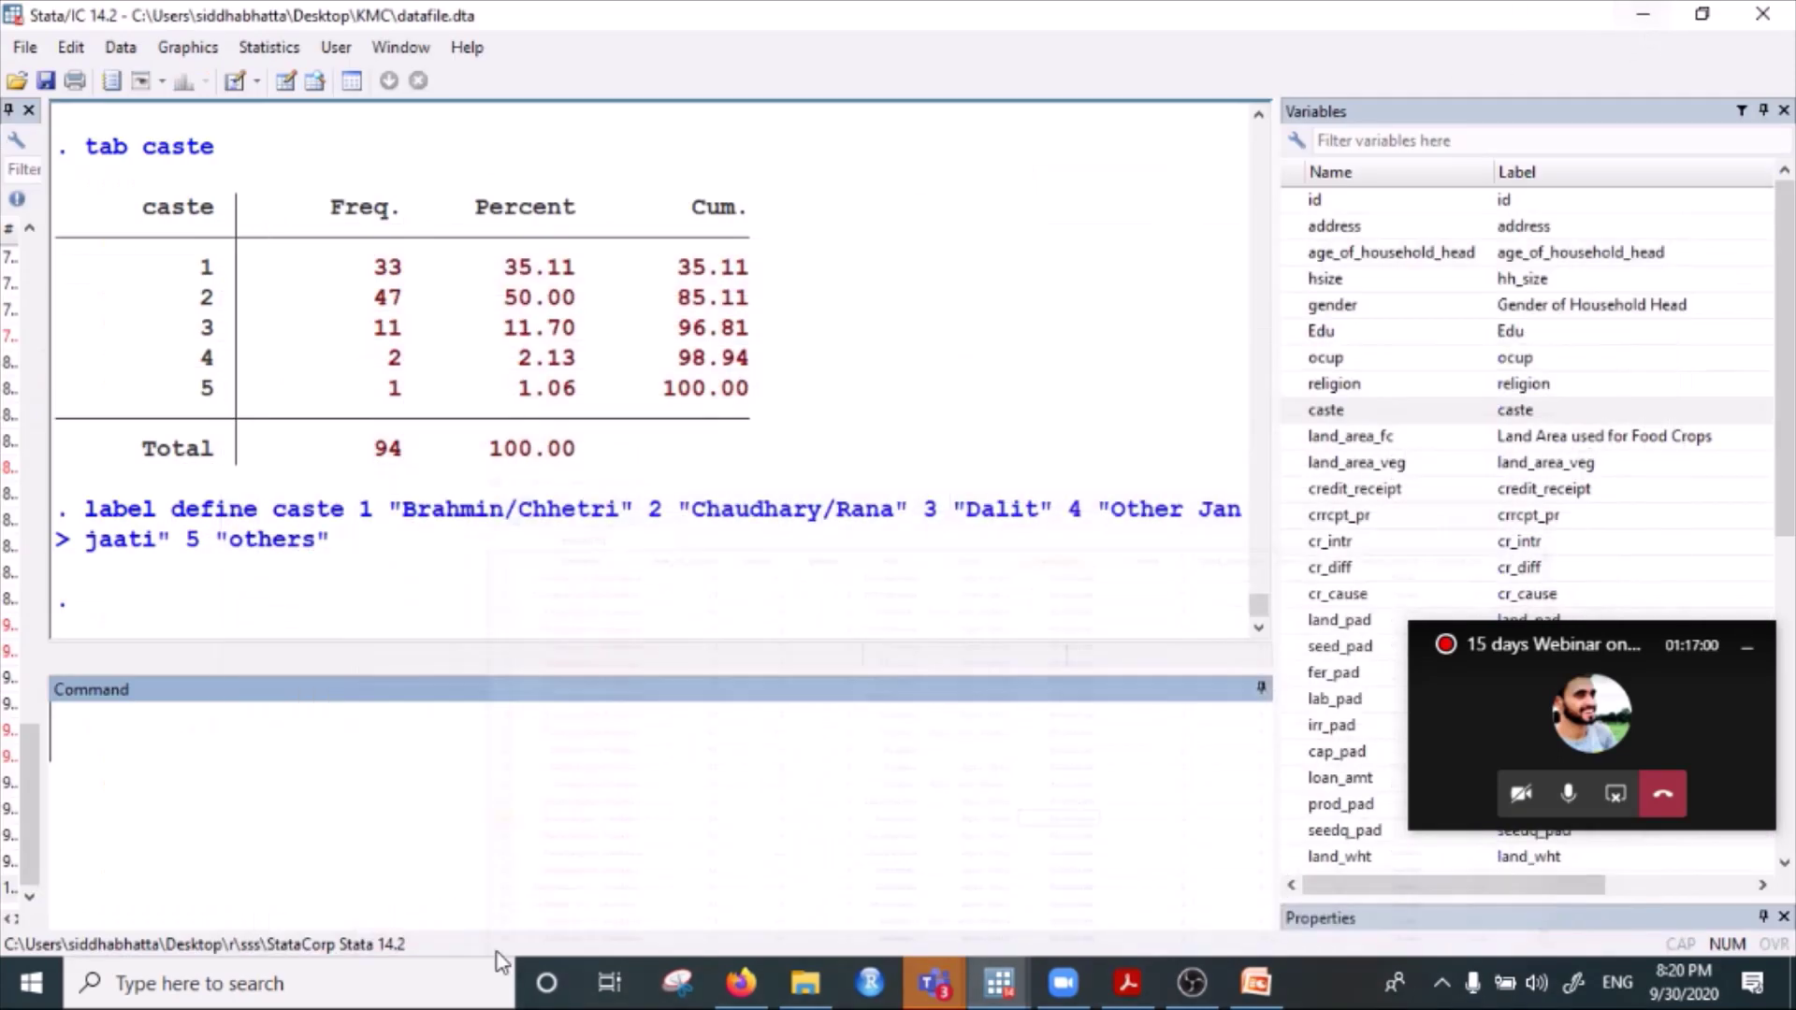
List the codes and texts of the value label caste.
click(191, 742)
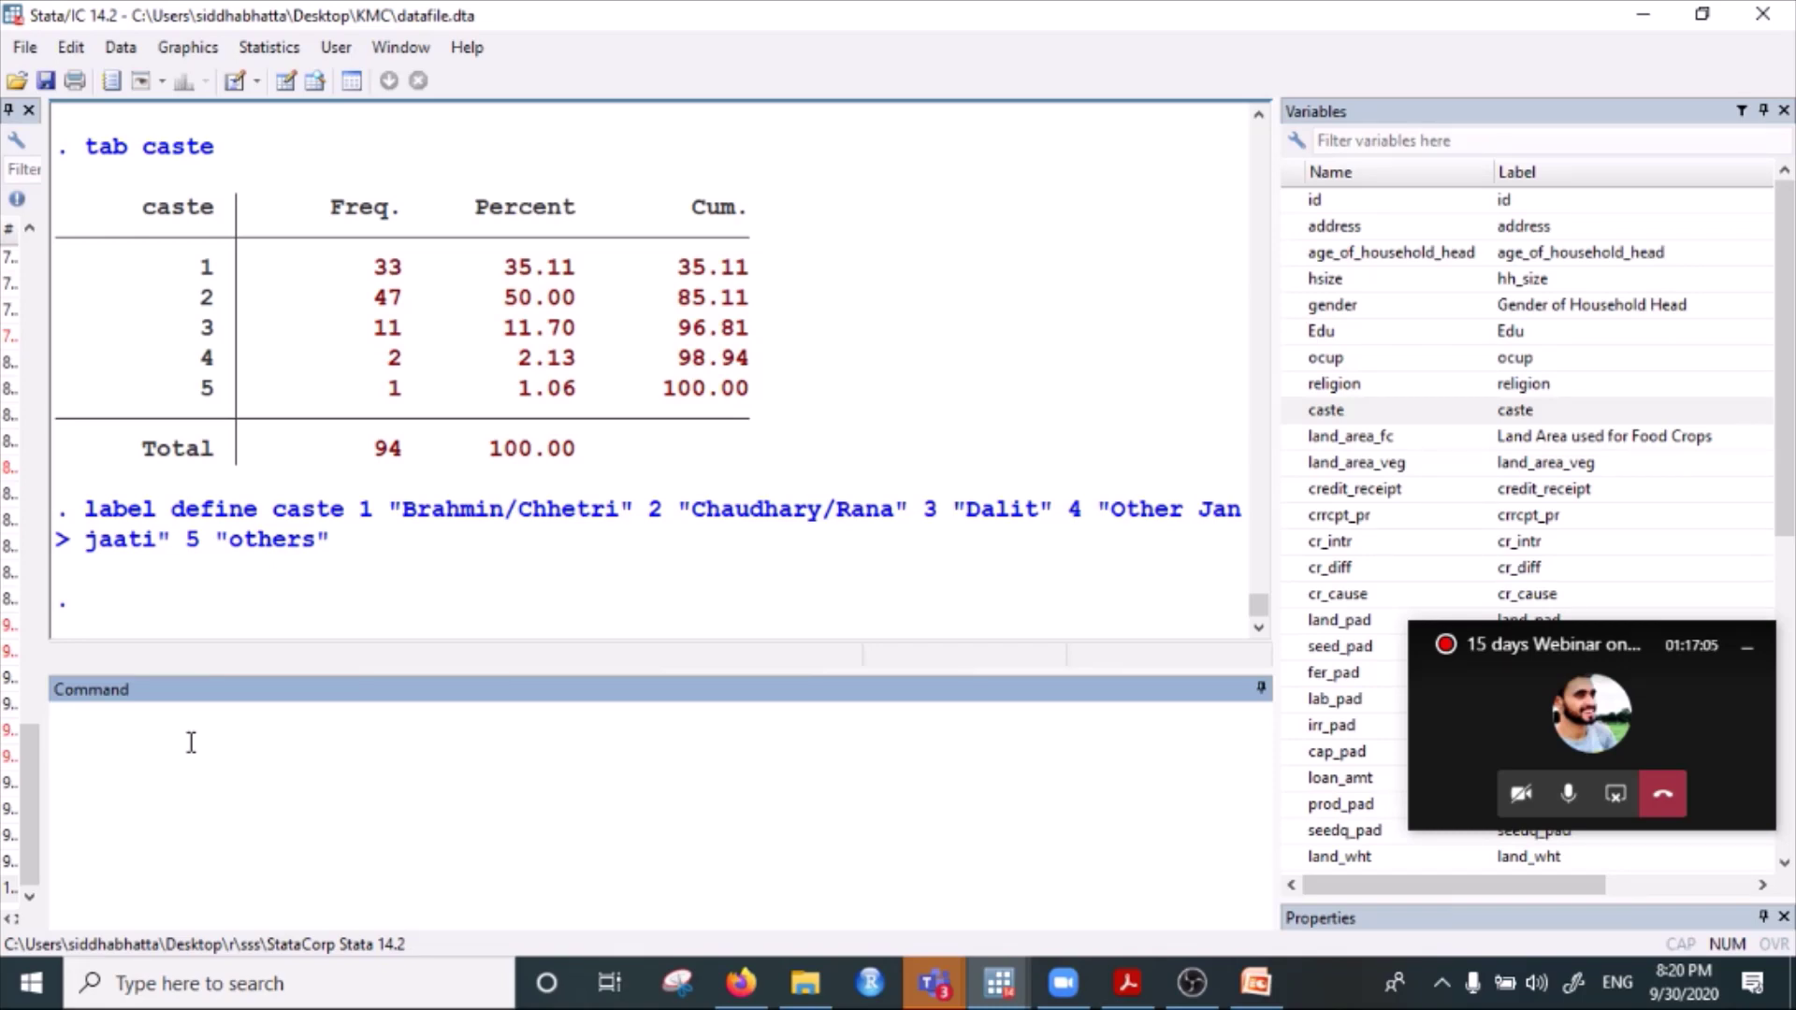
text(label)
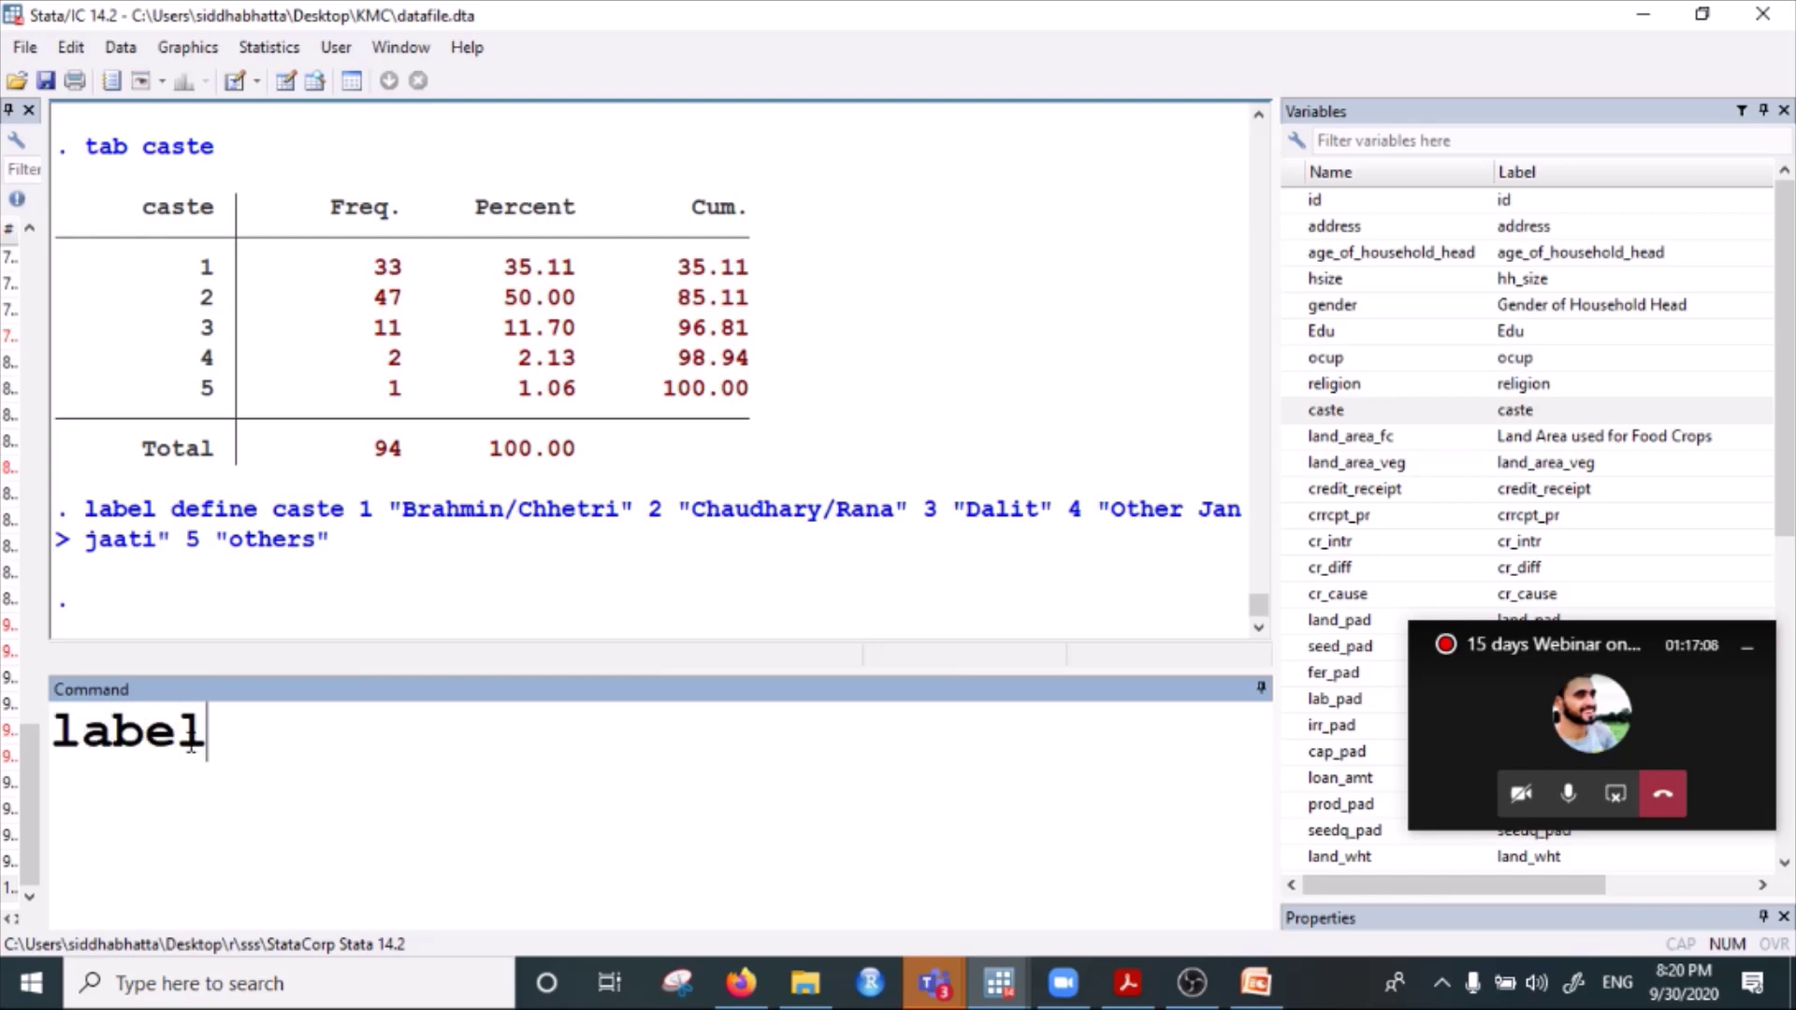
text( list )
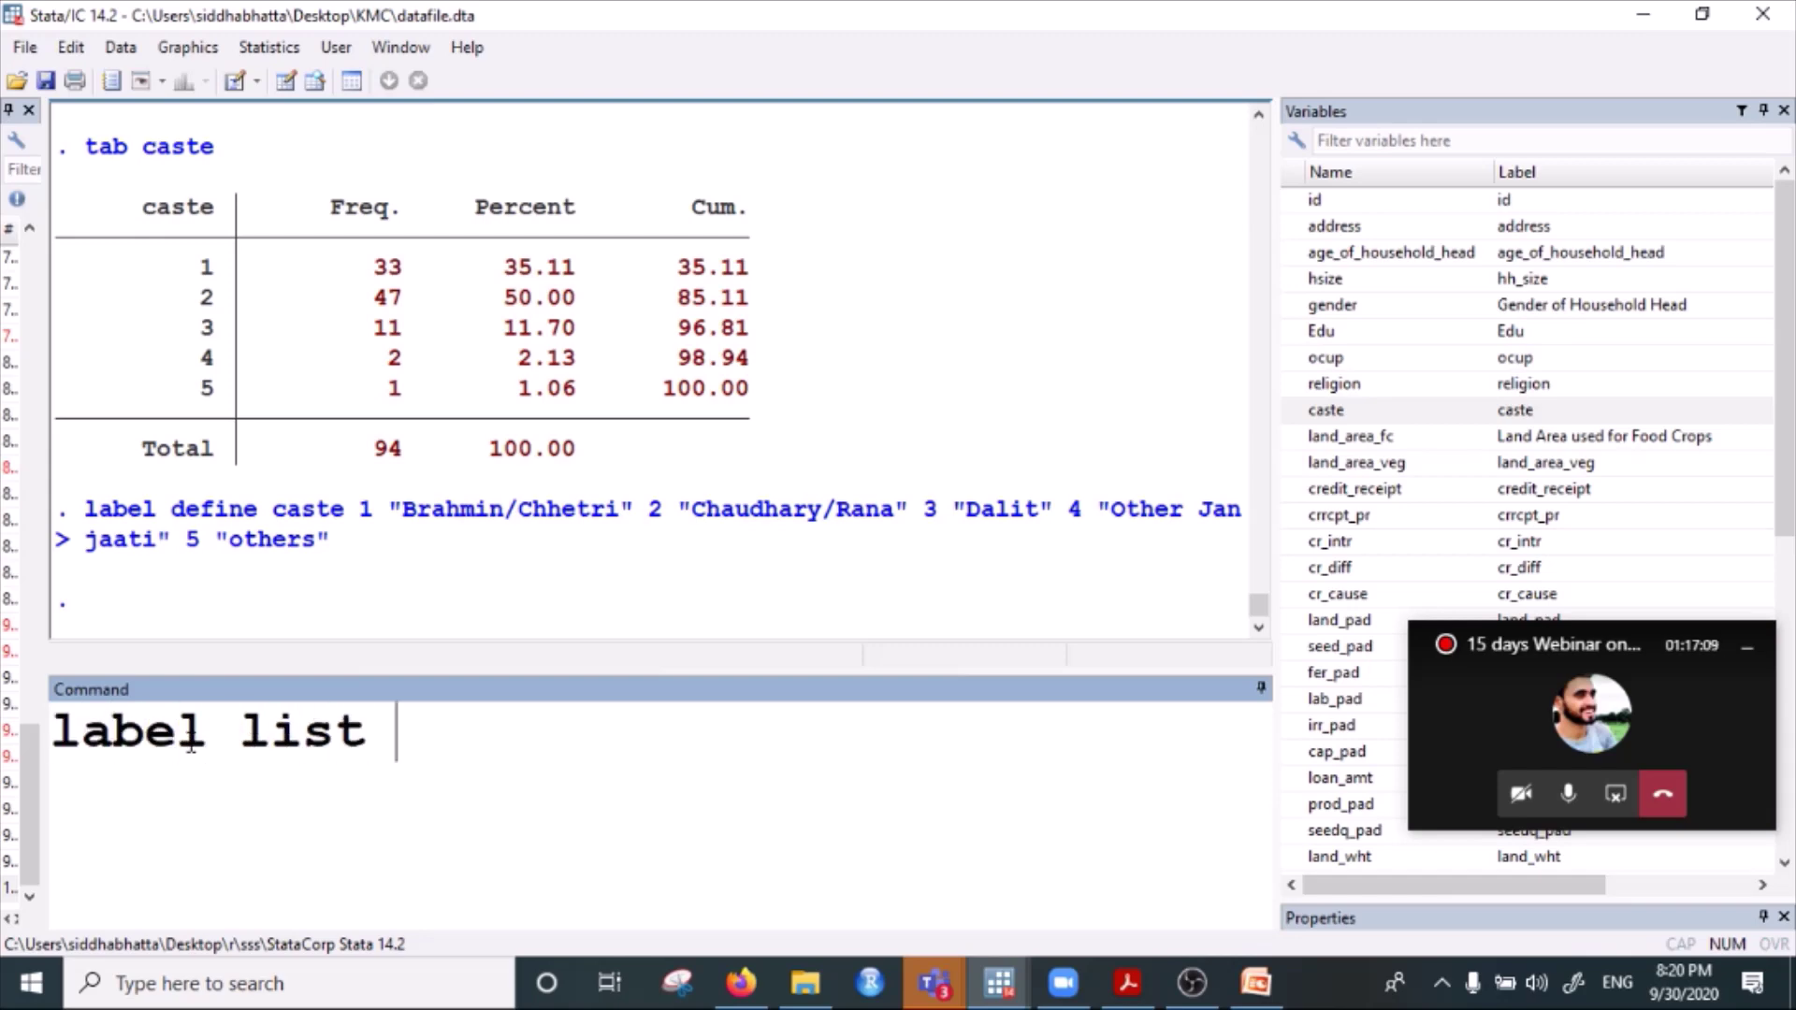
text(caste)
key(Return)
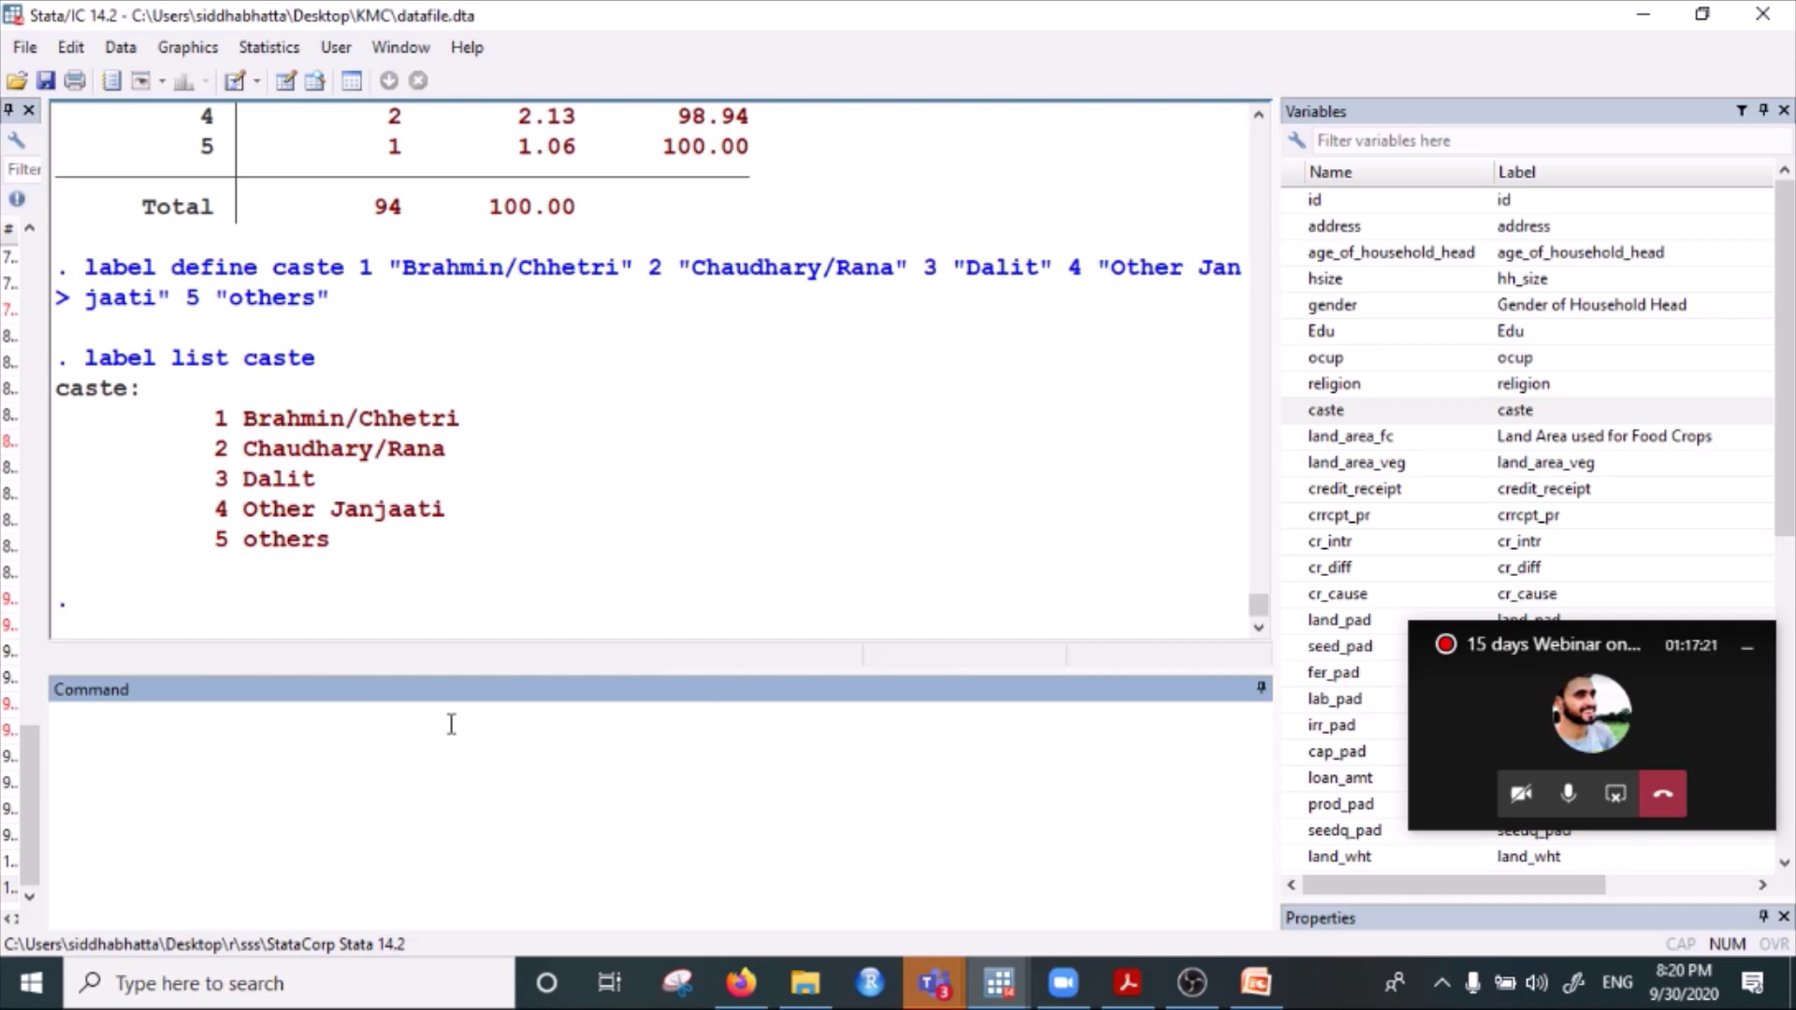
Attach the value label caste to the variable caste with label values.
text(label )
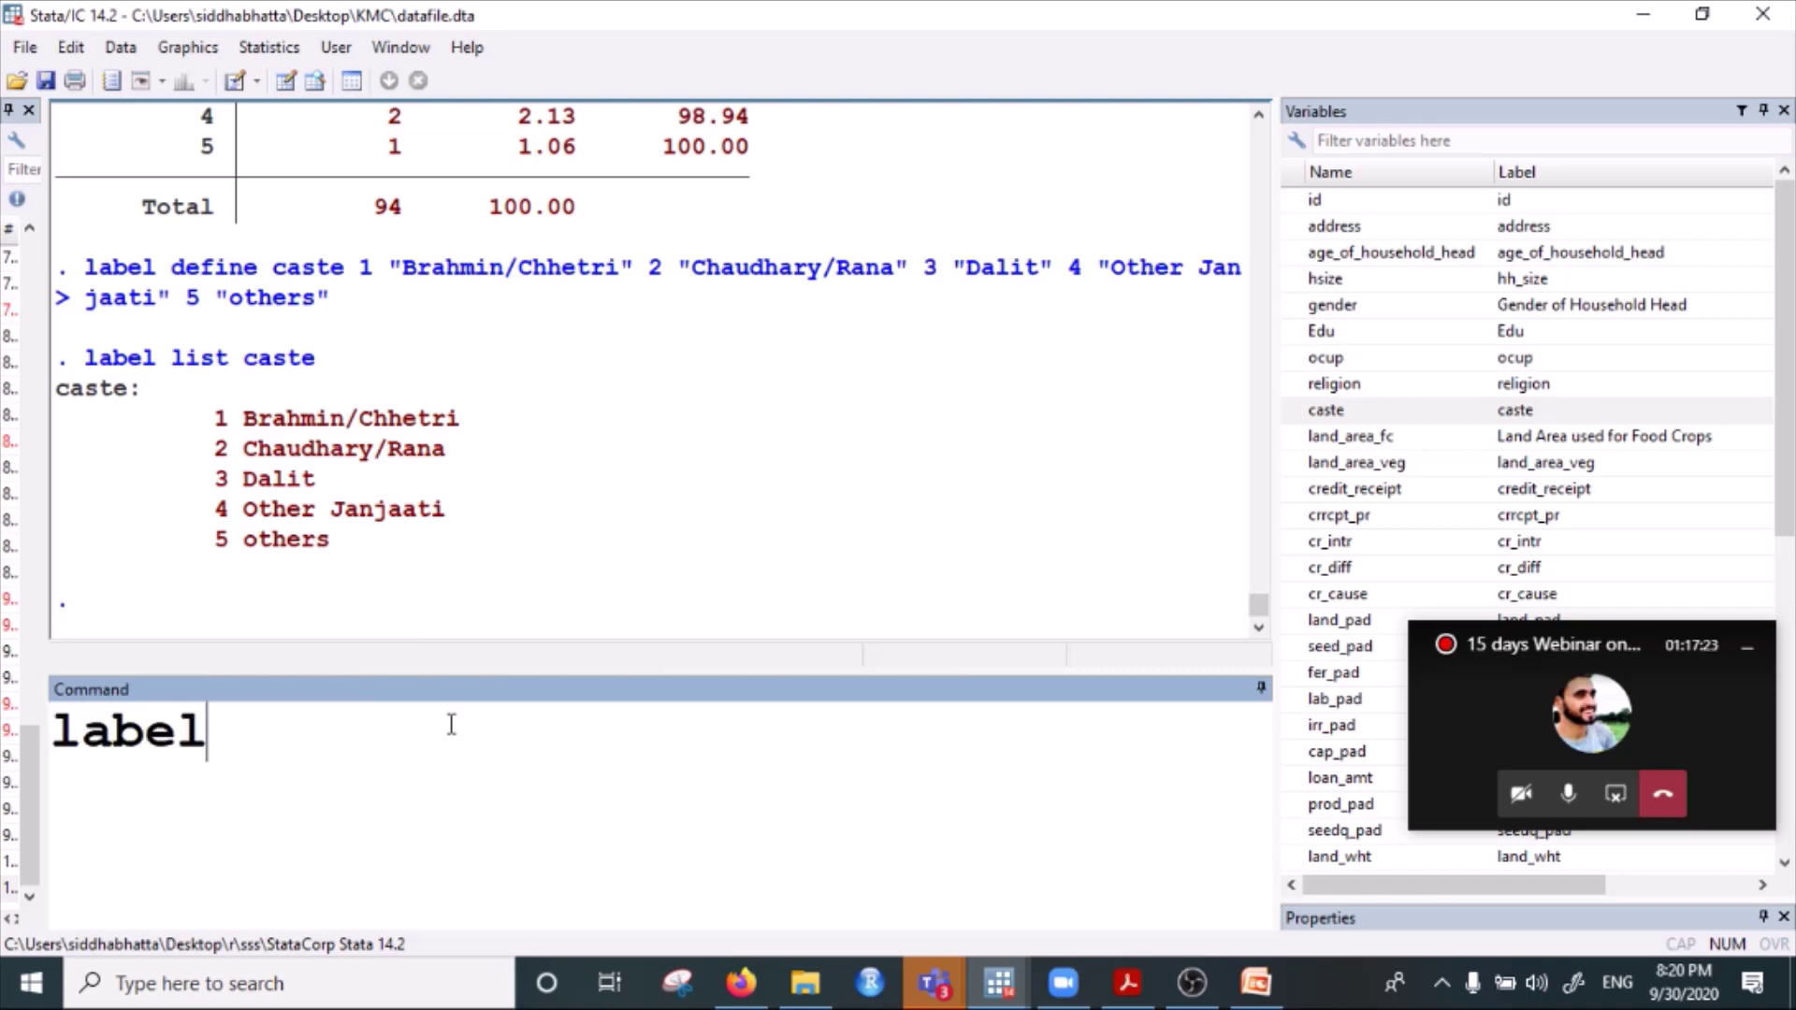
text(values )
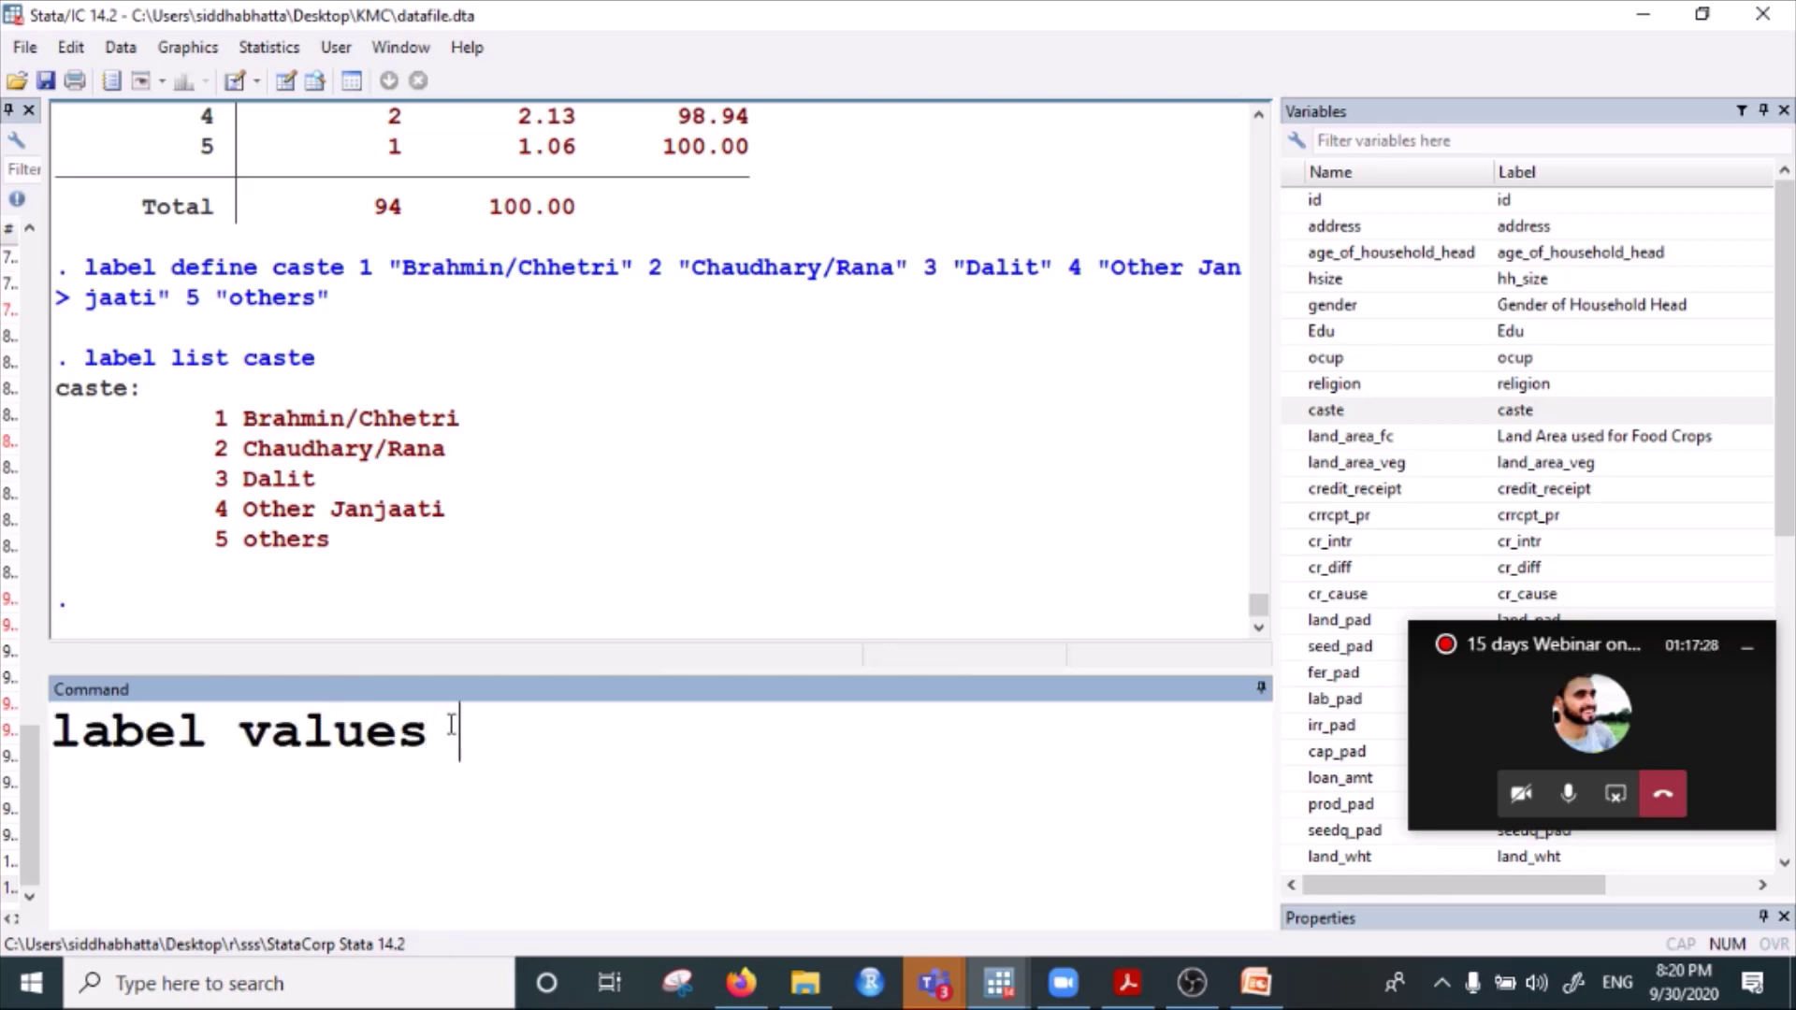
text(caste)
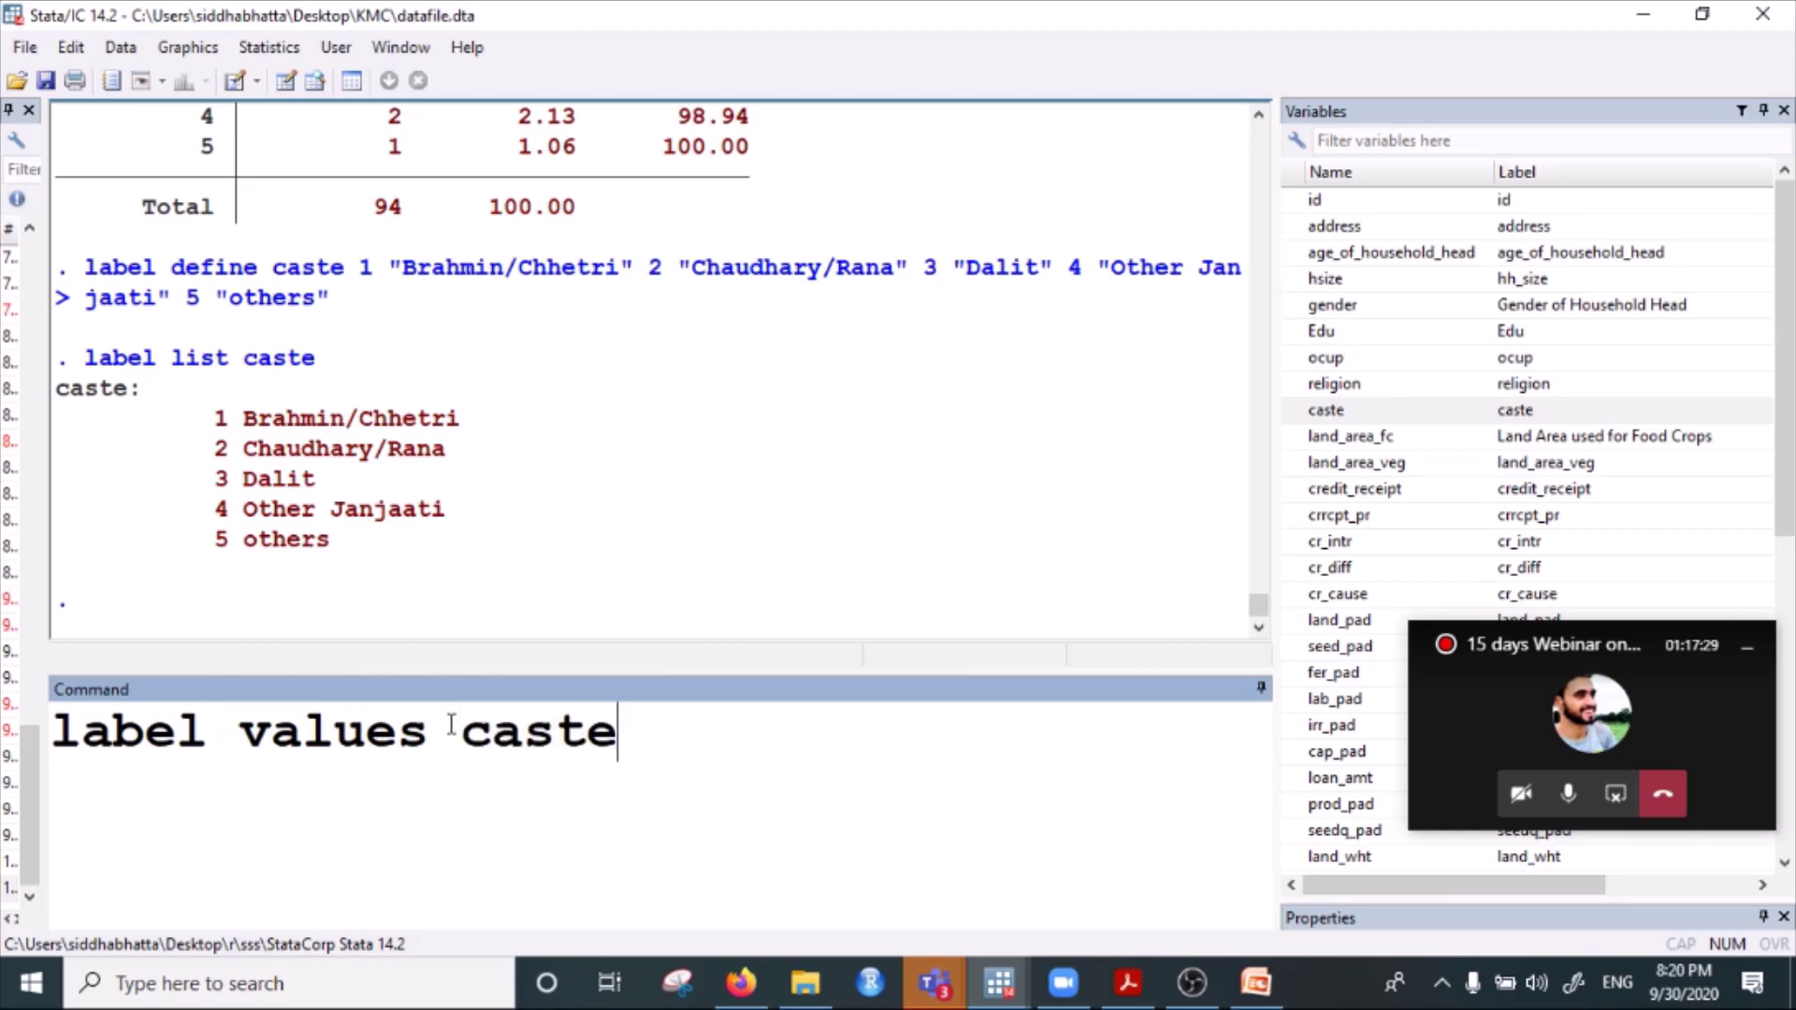
text( castee)
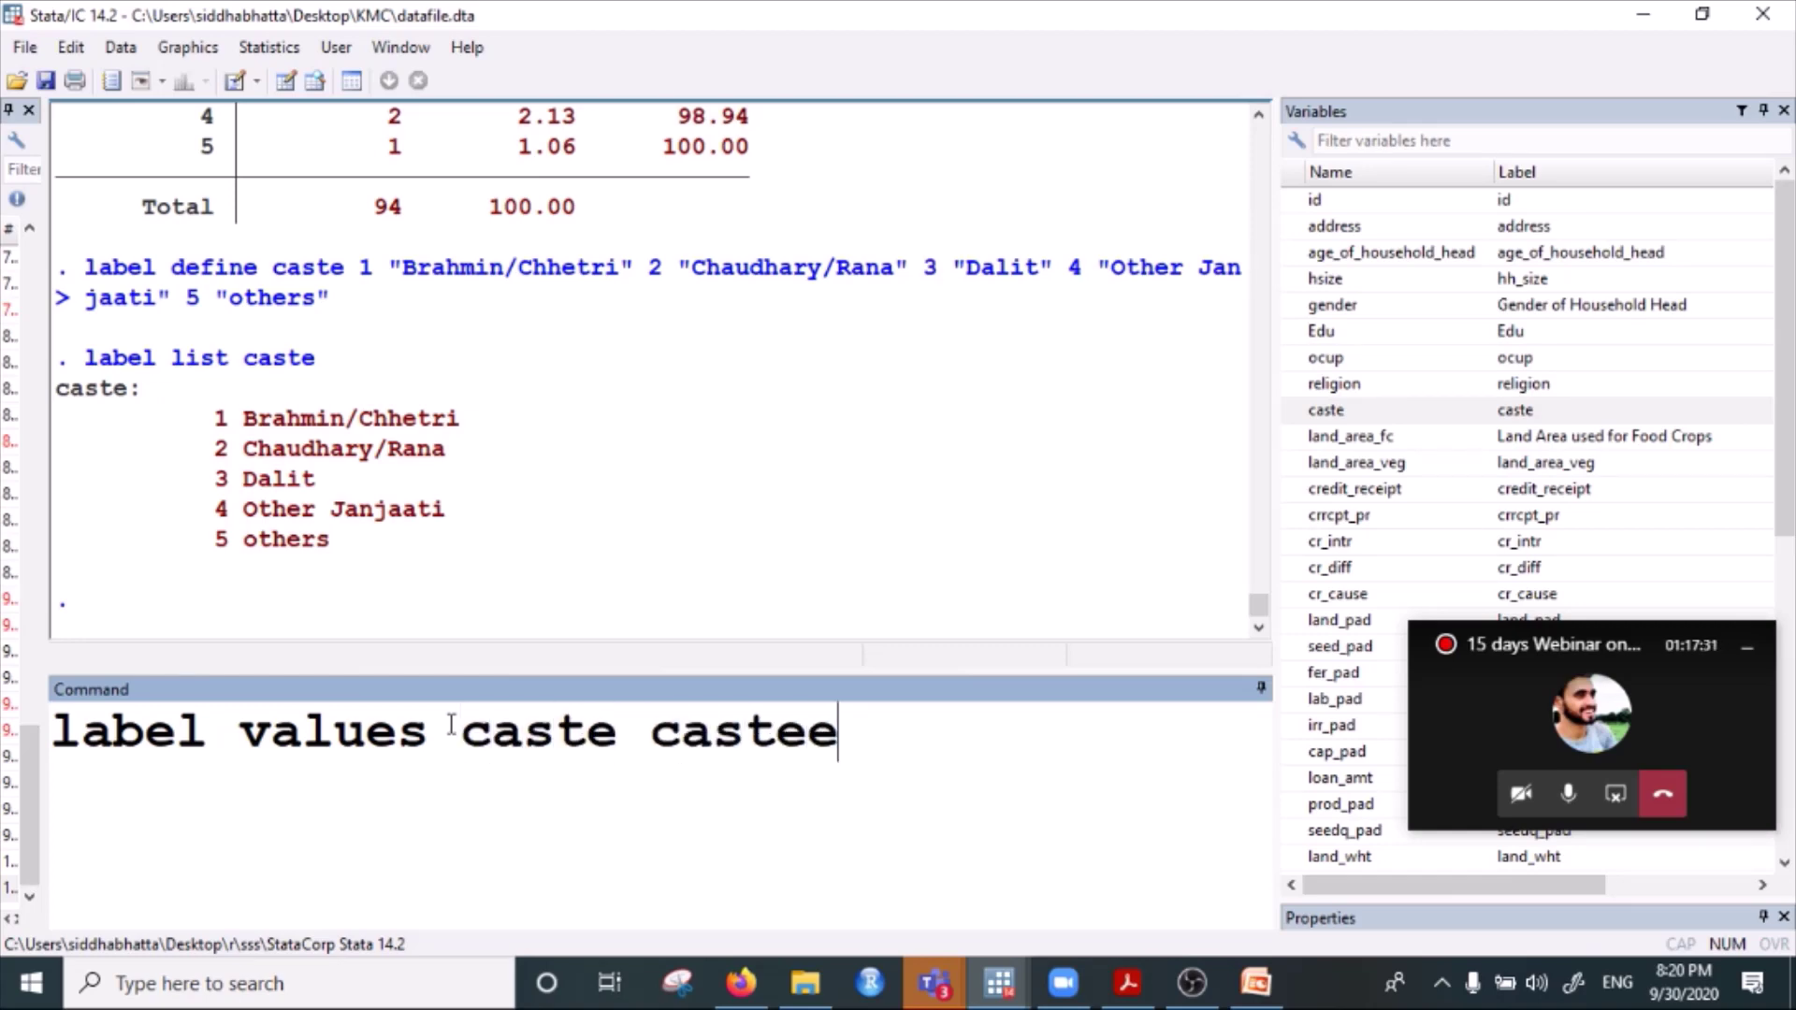
key(BackSpace)
key(Return)
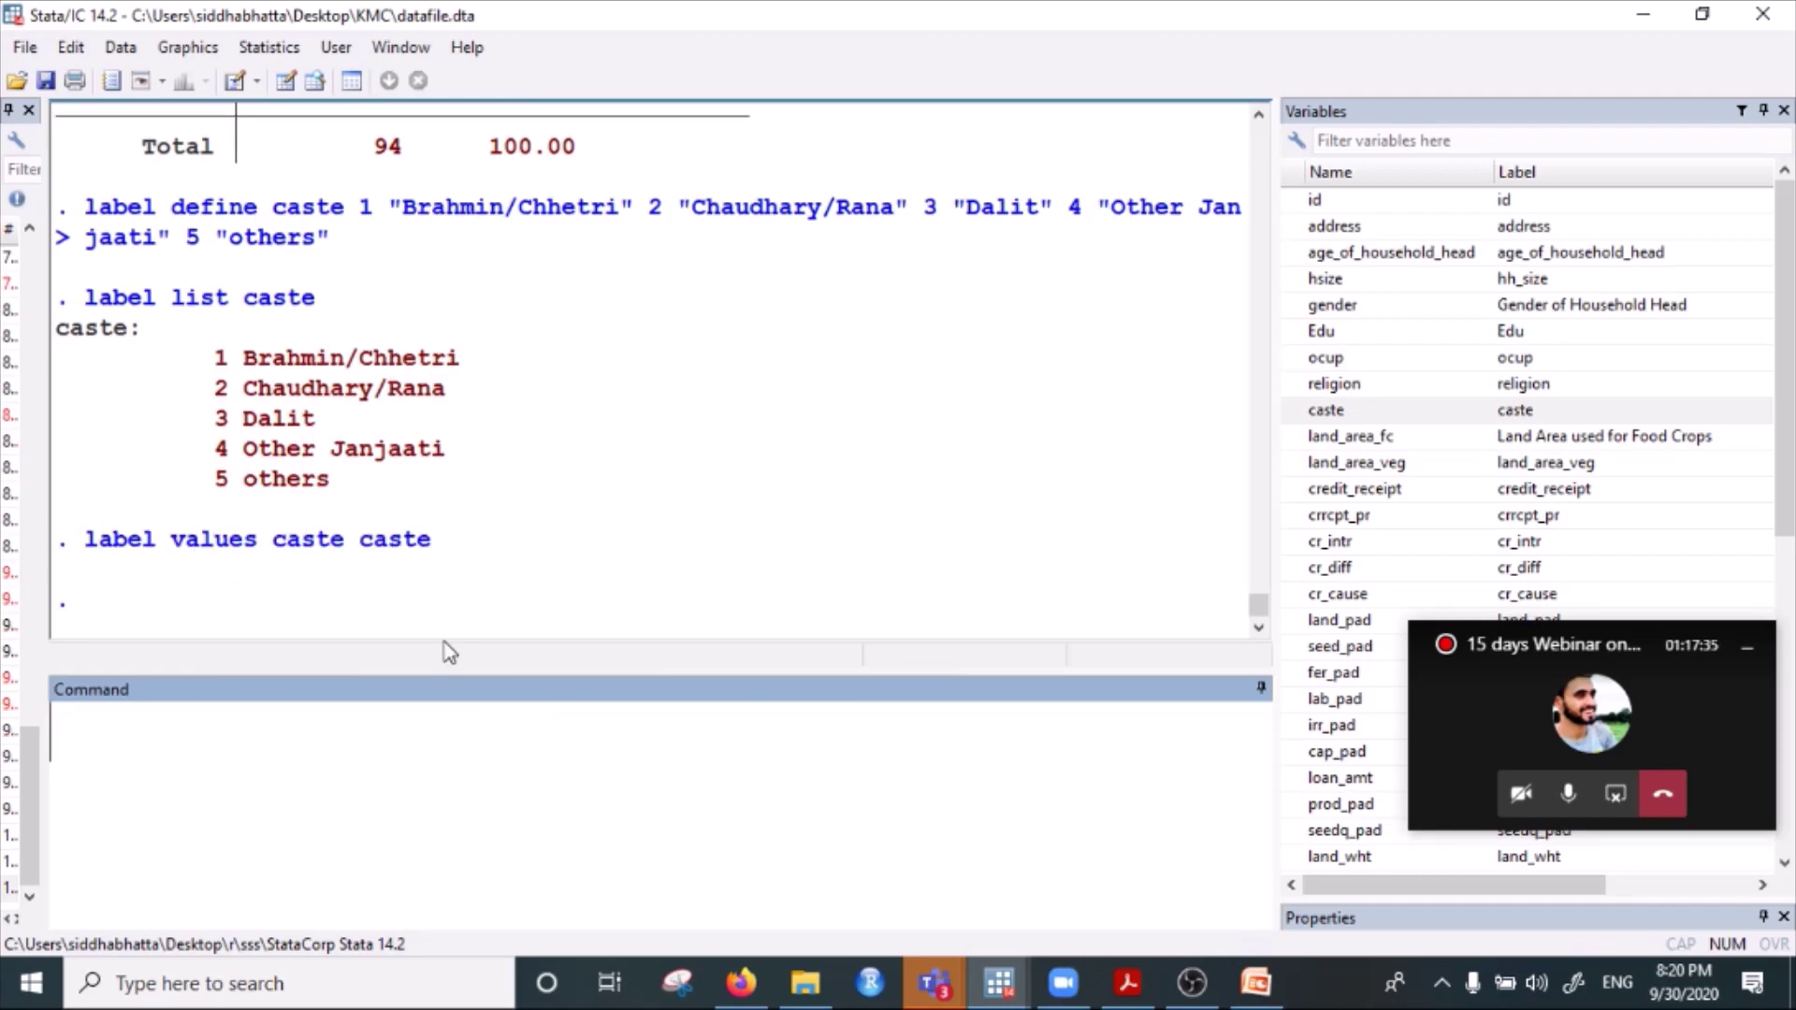
Browse the dataset and inspect several cells of the caste column for their labels and underlying codes.
click(316, 80)
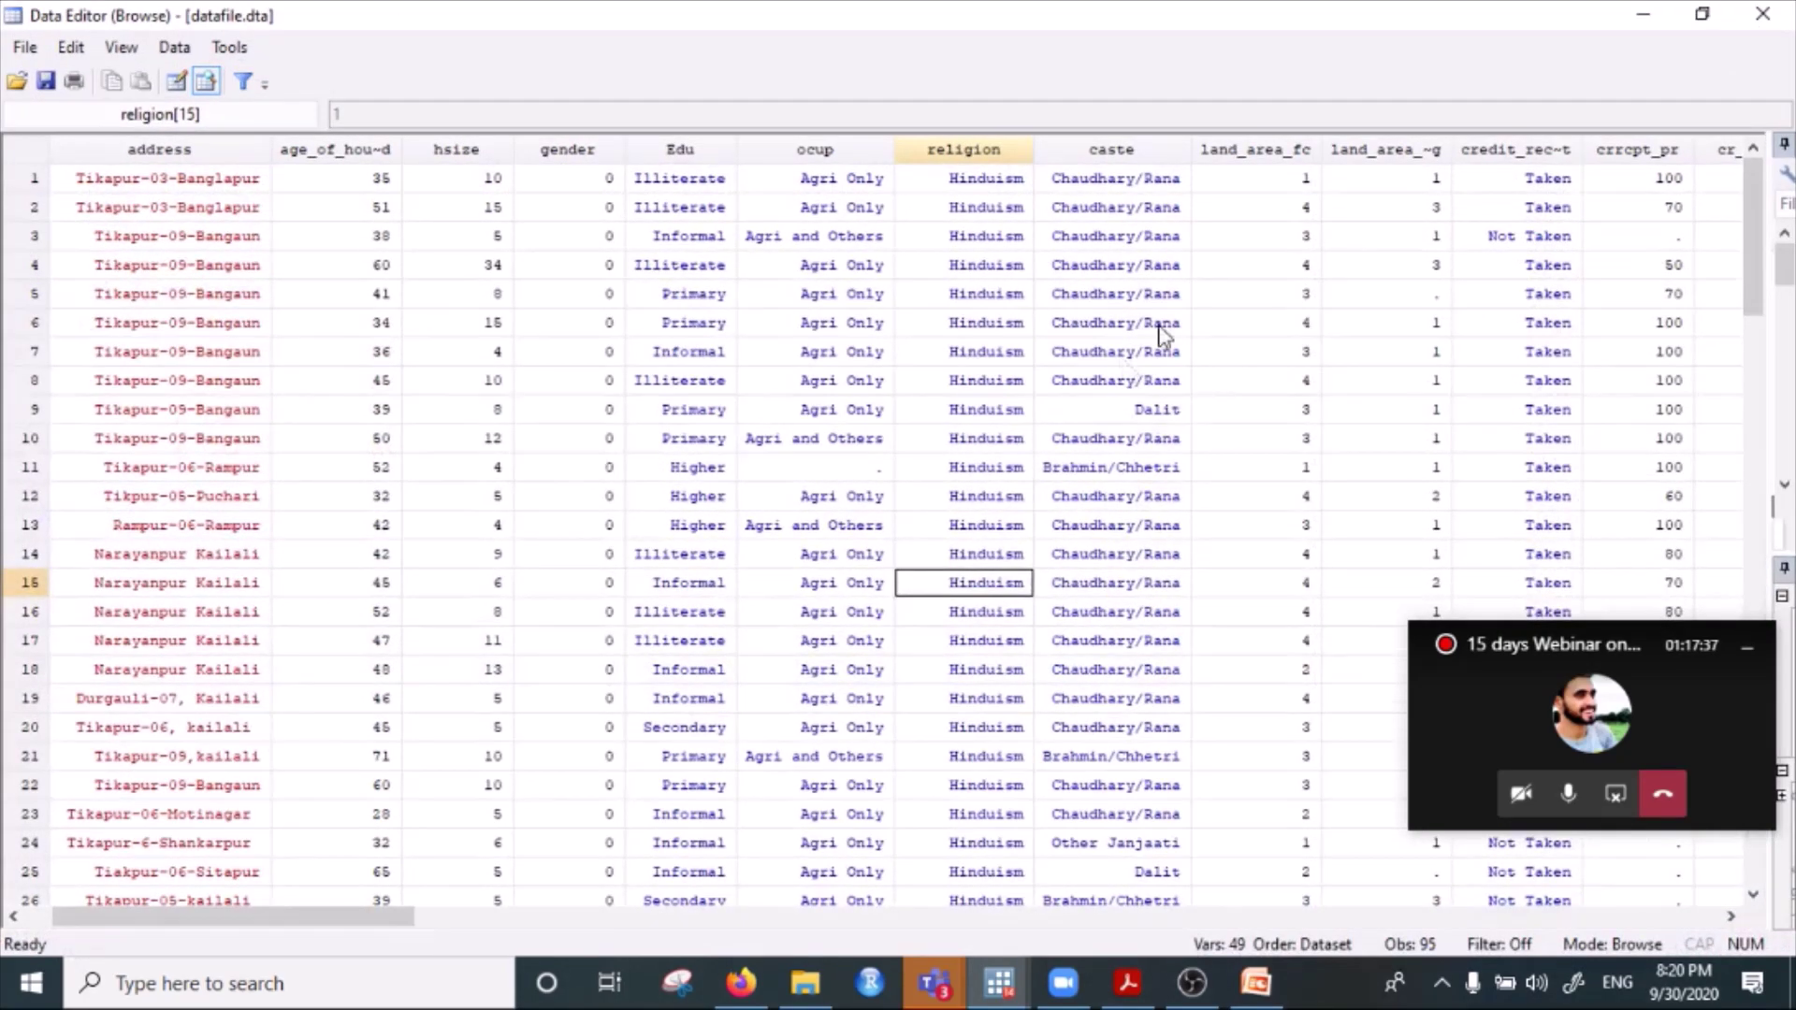
click(1102, 182)
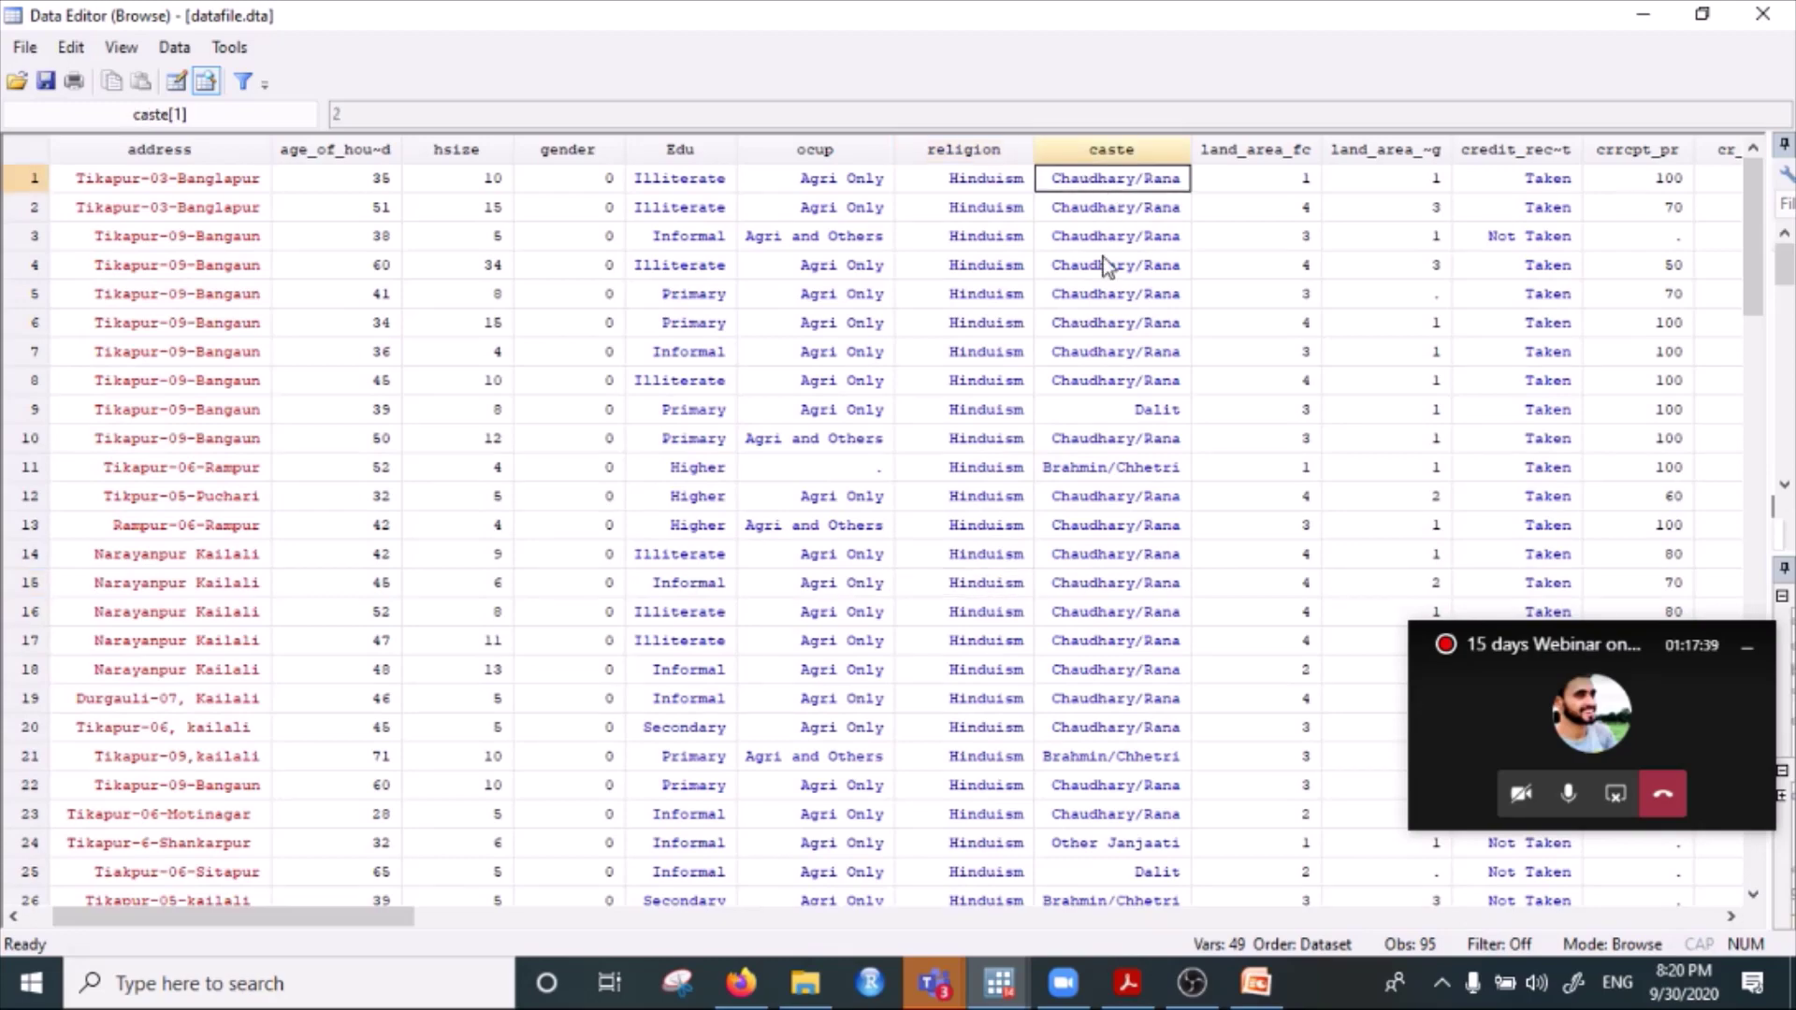
click(1104, 215)
click(1121, 382)
click(1138, 411)
scroll(1086, 730, down, 15)
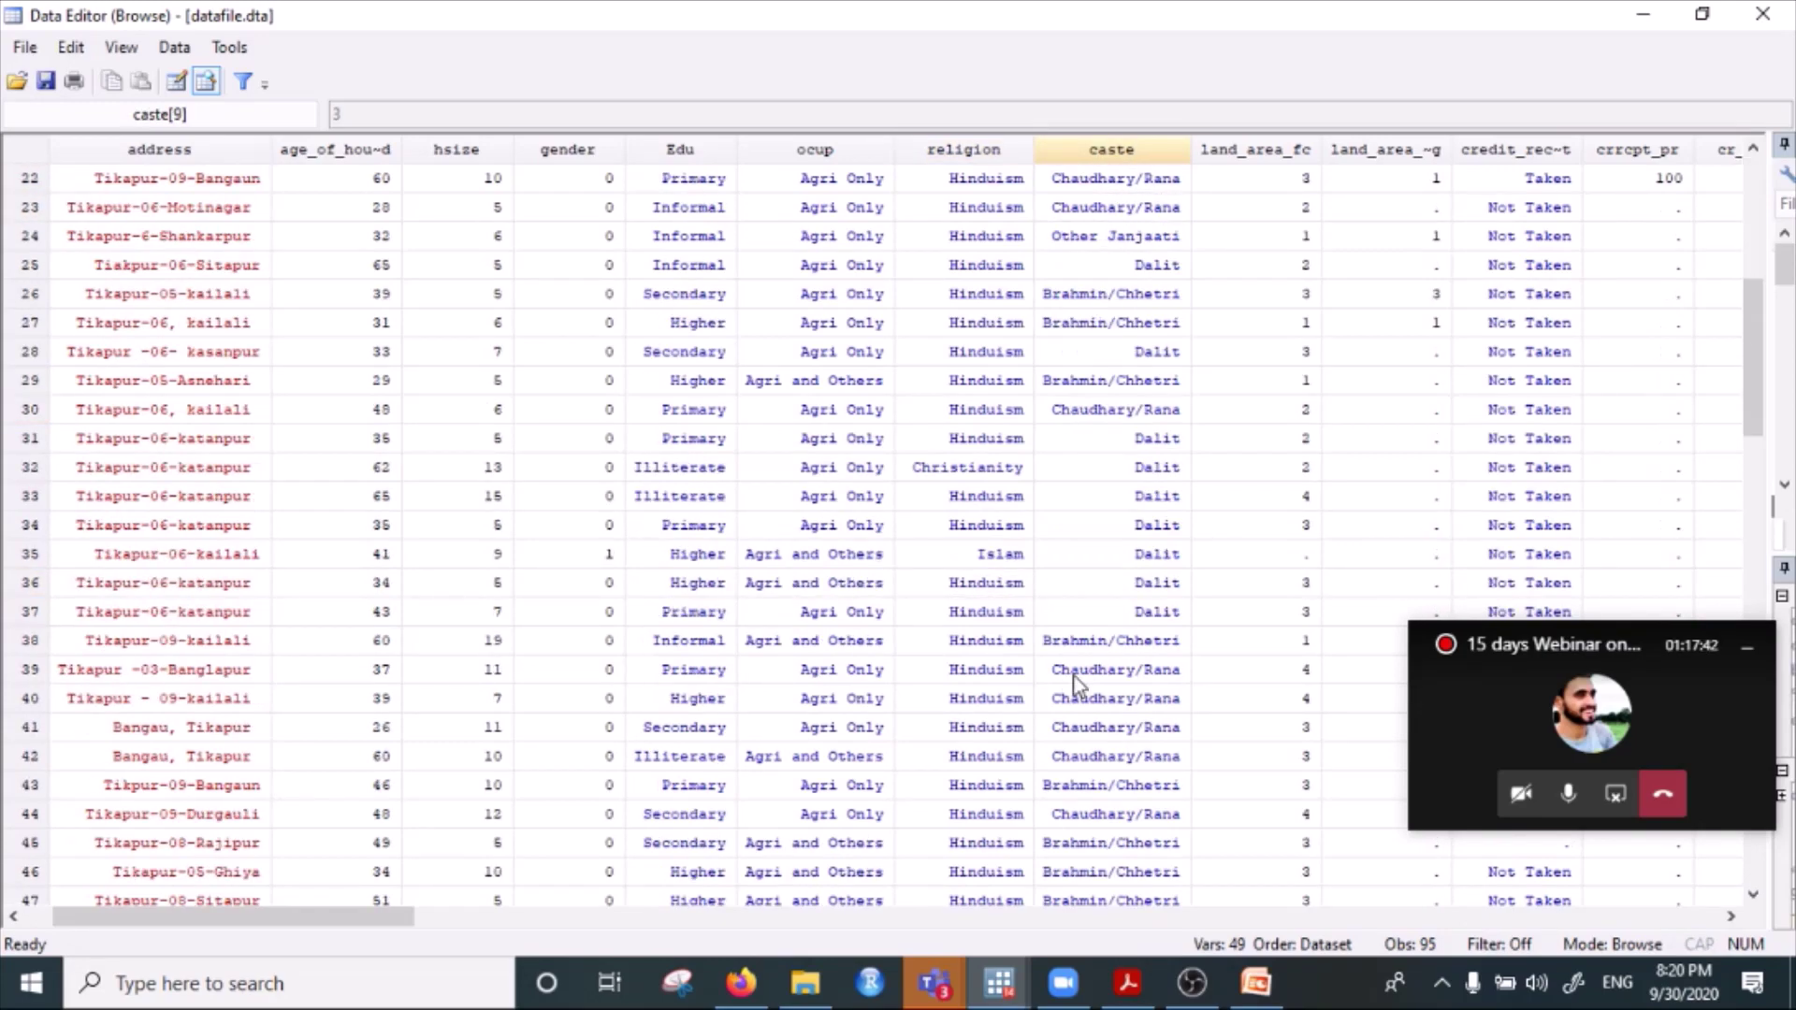
scroll(1090, 760, down, 12)
click(1763, 14)
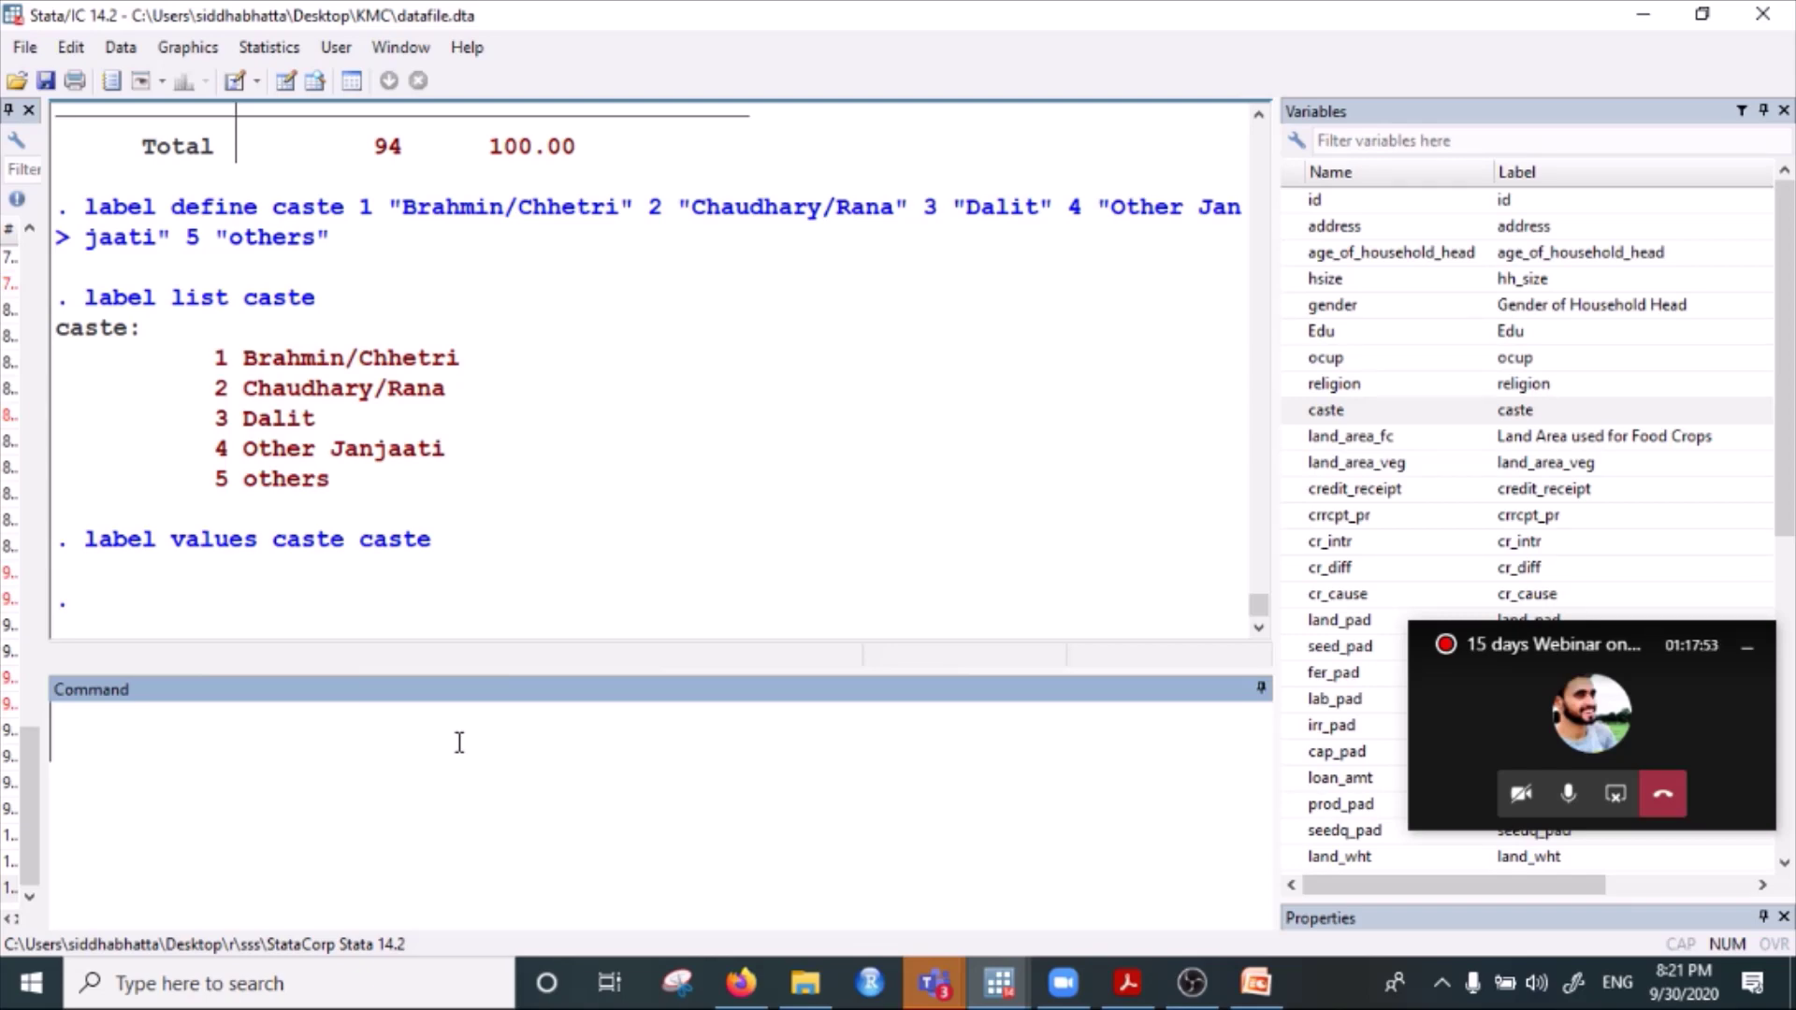
Tabulate the variable caste to check the attached value labels in the frequency table.
text(tab)
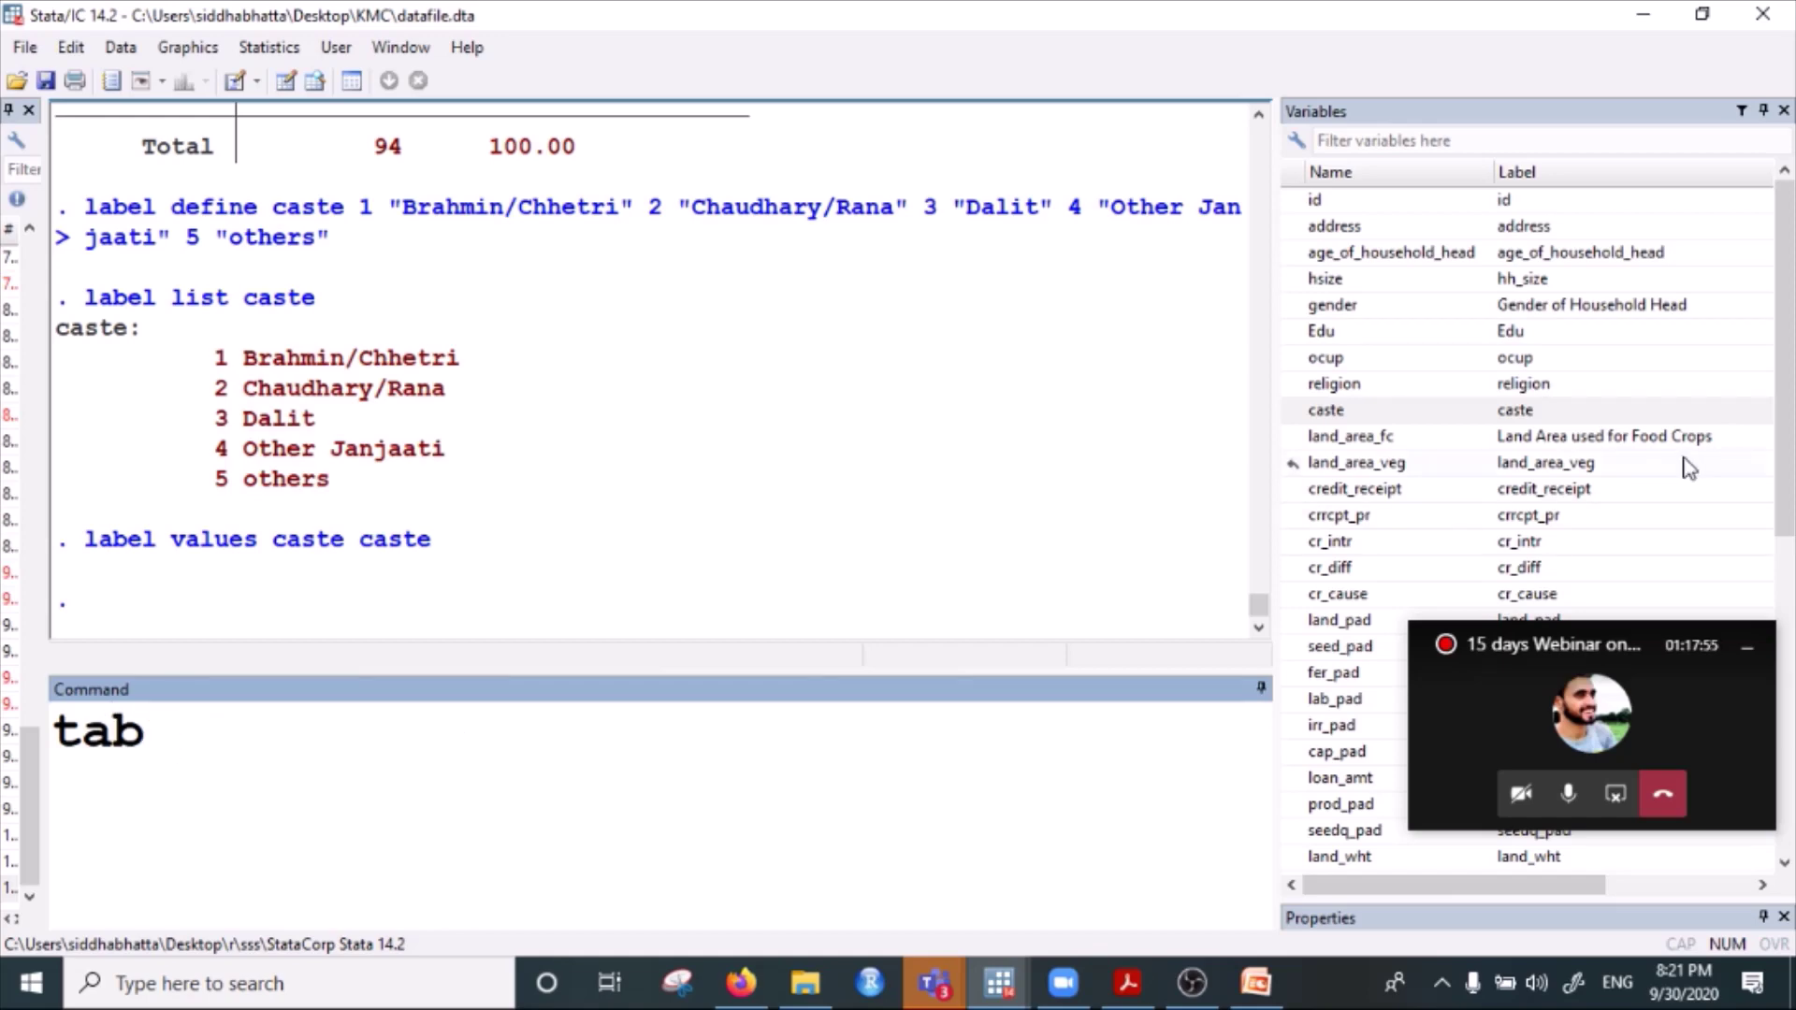
click(1335, 414)
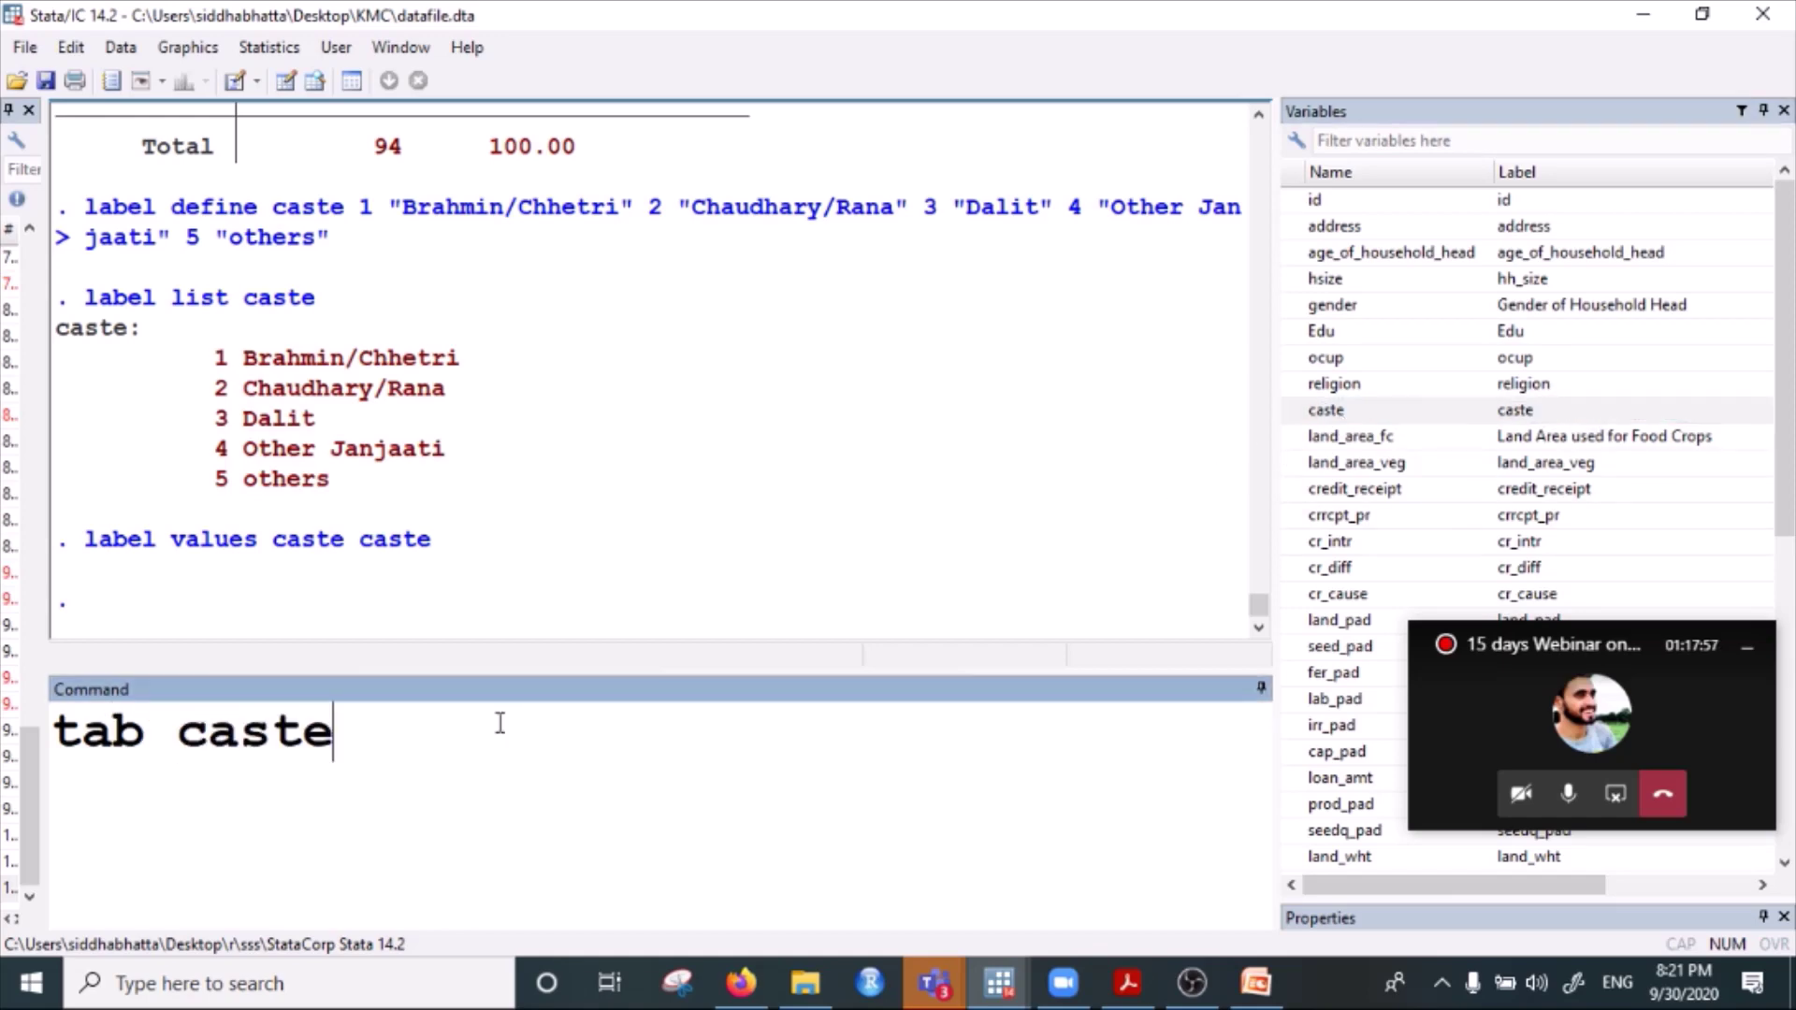
key(Return)
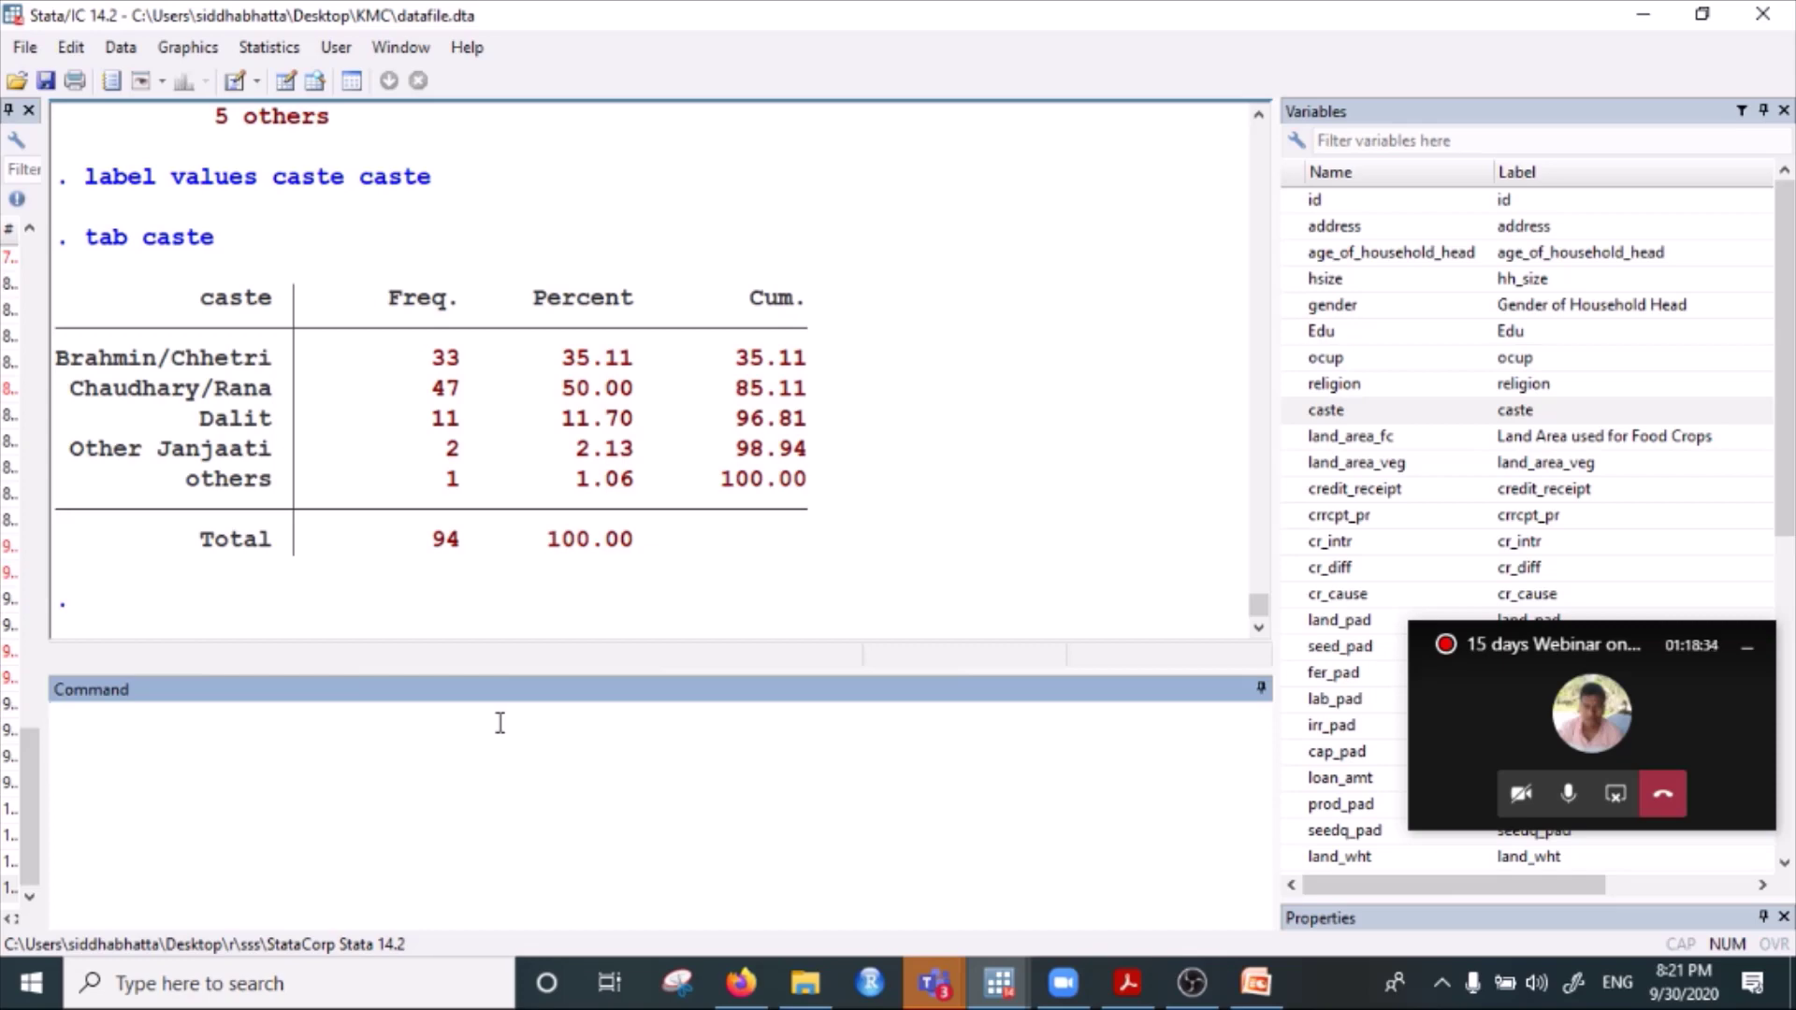
text(label define )
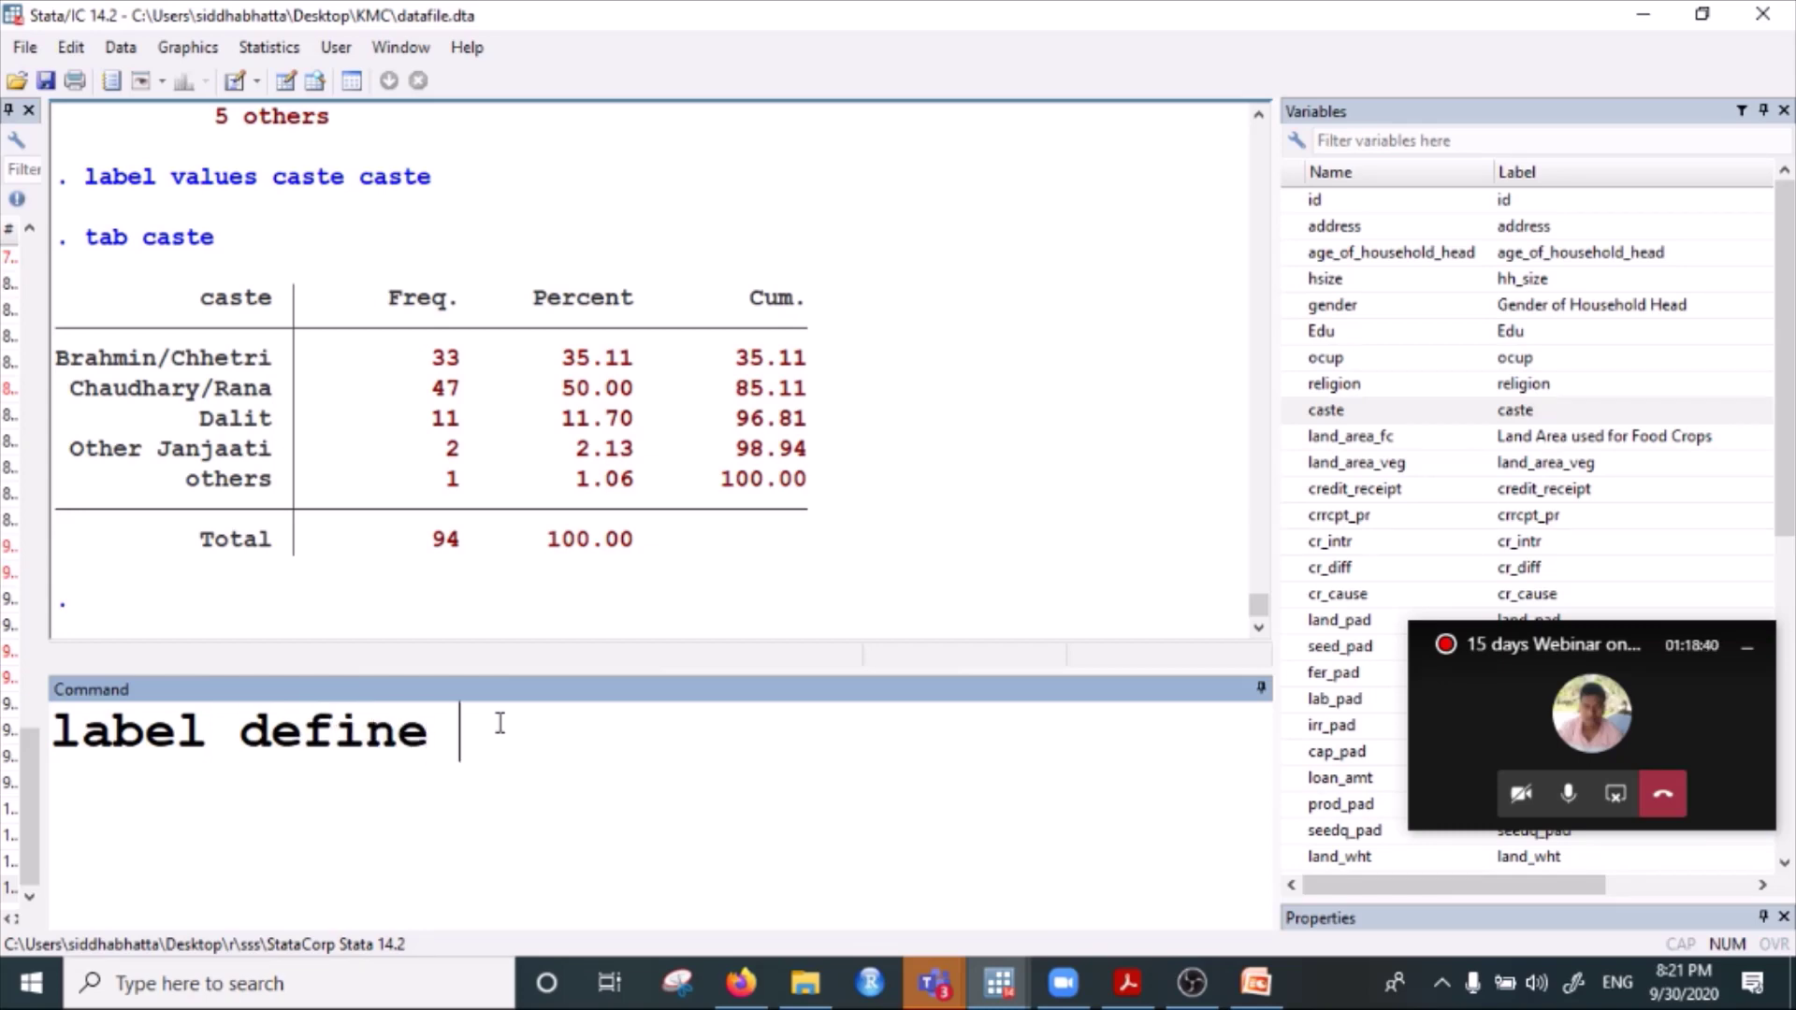
text(/  label )
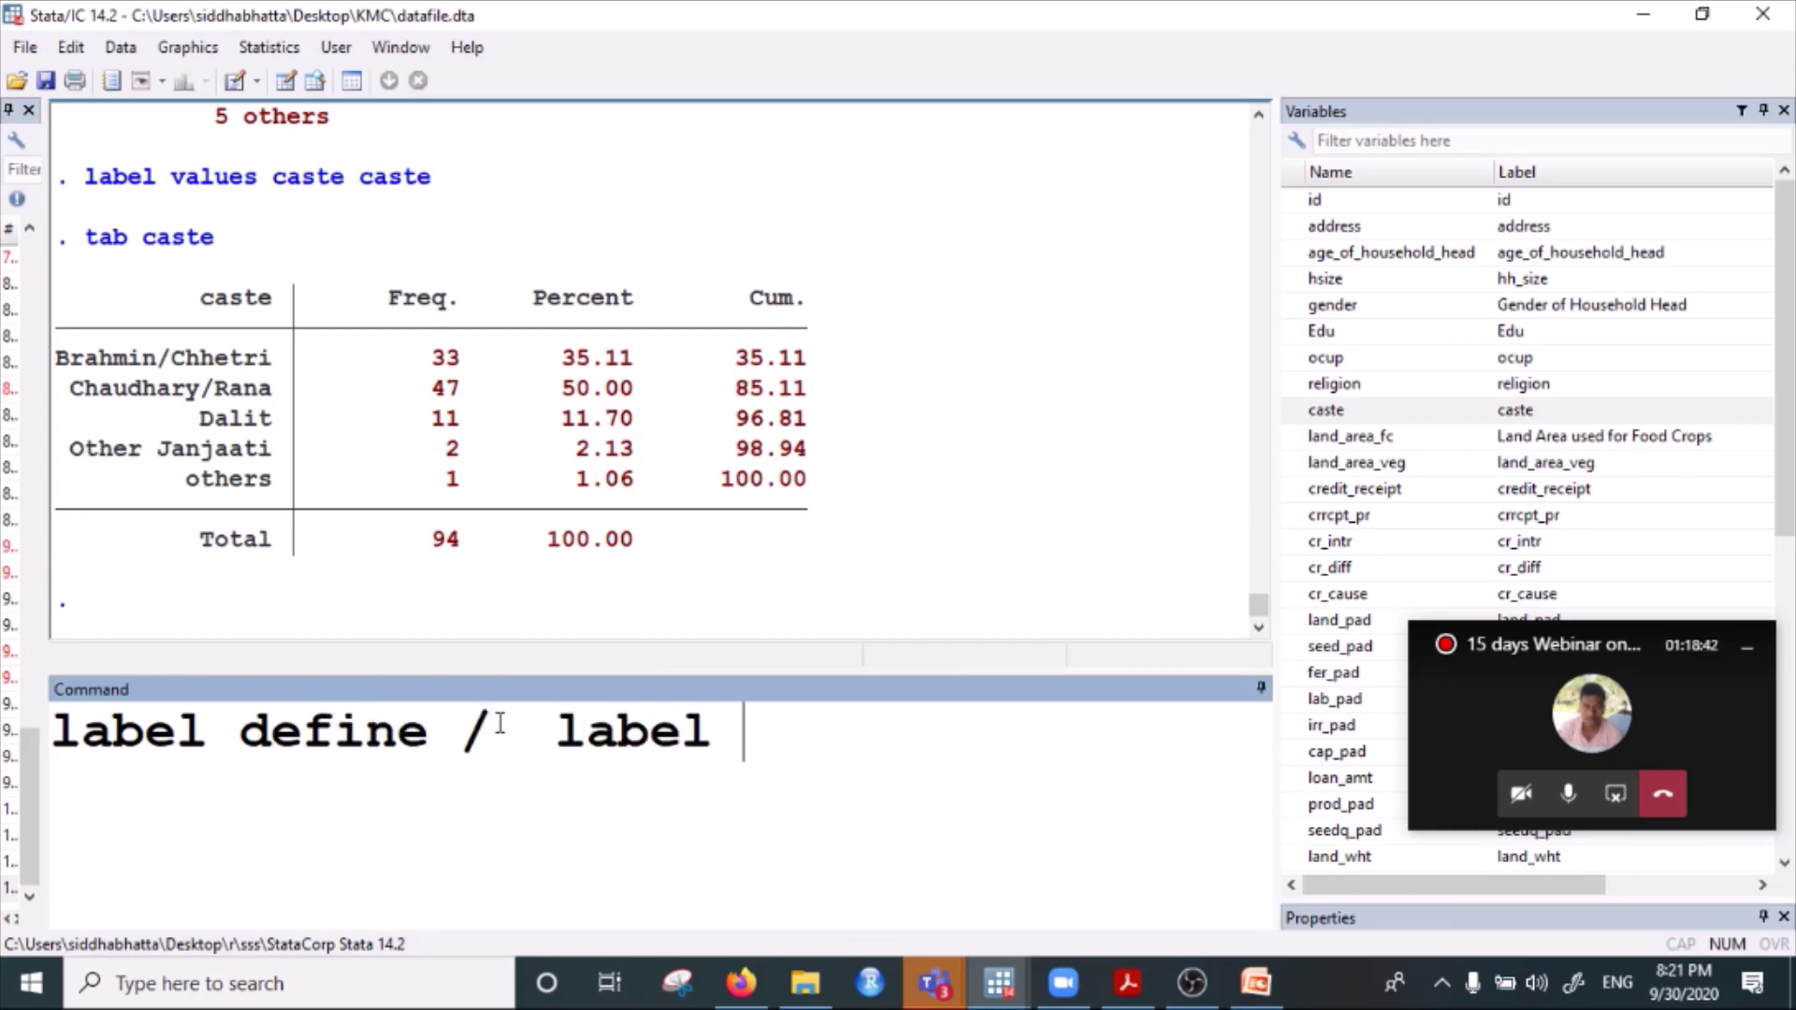
text(values)
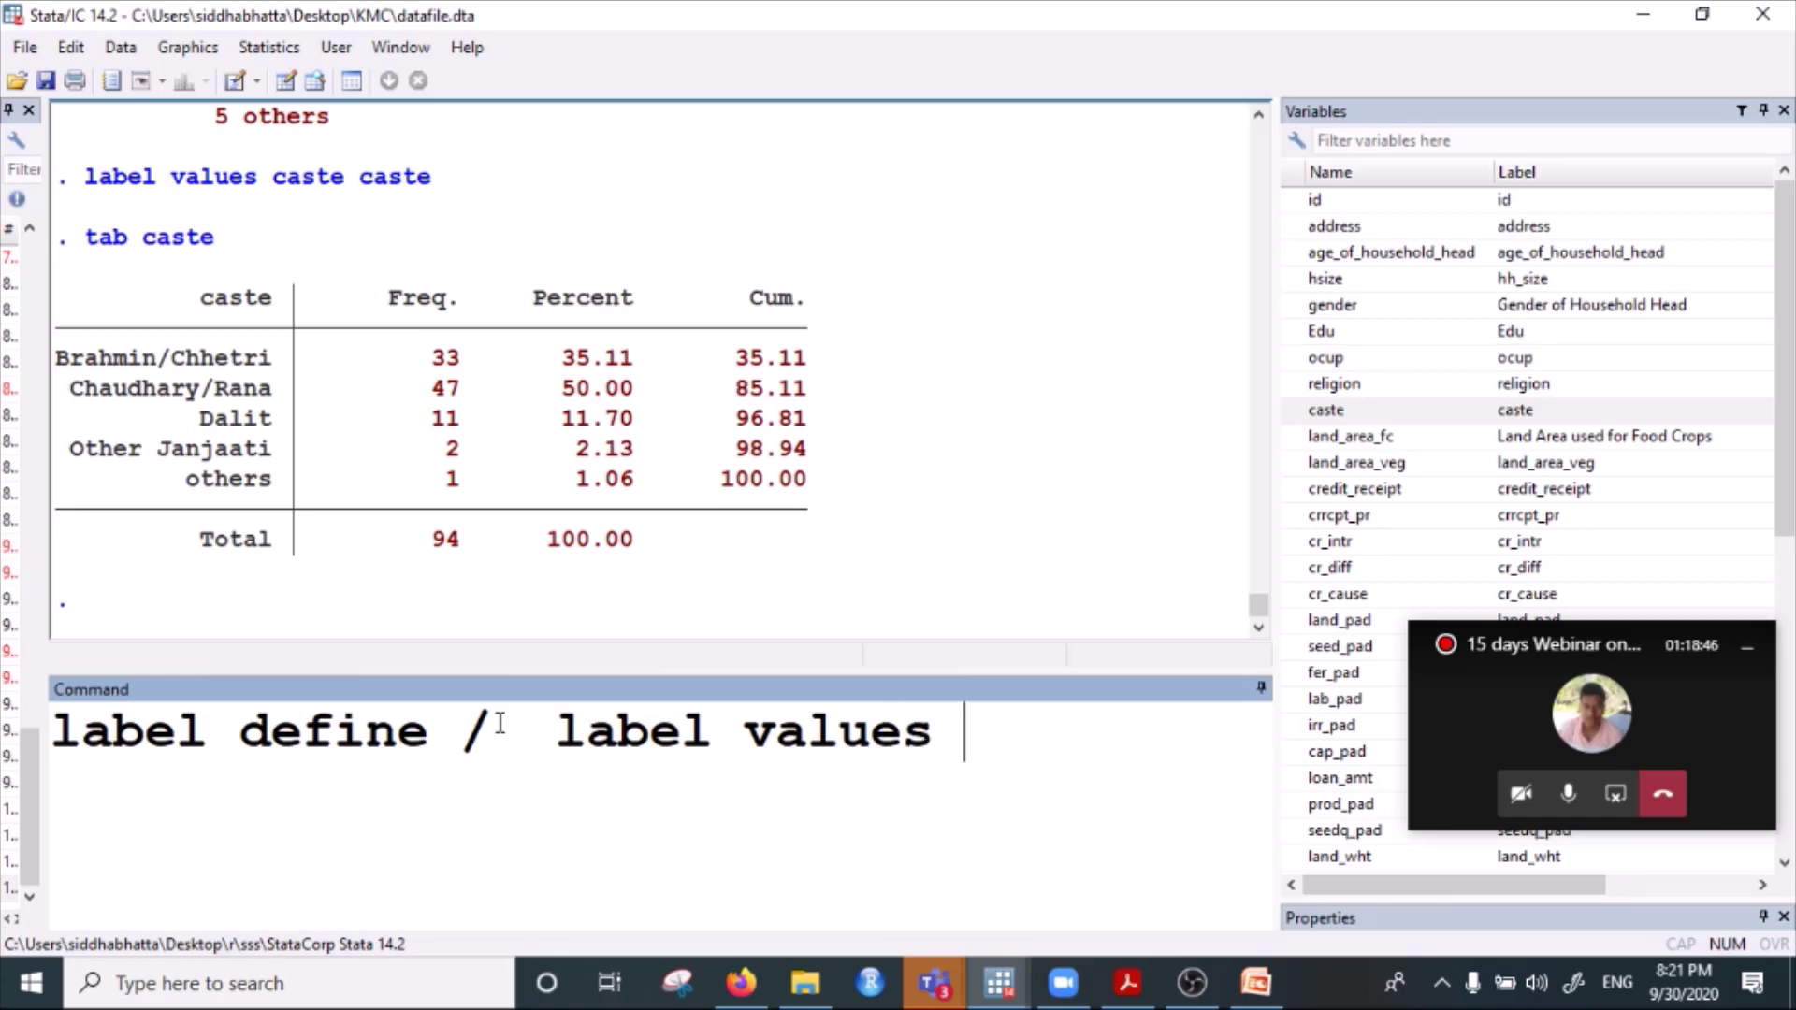
key(BackSpace)
key(BackSpace)
key(BackSpace)
key(BackSpace)
key(BackSpace)
key(BackSpace)
key(BackSpace)
key(BackSpace)
key(BackSpace)
key(BackSpace)
key(BackSpace)
key(BackSpace)
key(BackSpace)
key(BackSpace)
key(BackSpace)
key(BackSpace)
key(BackSpace)
key(BackSpace)
key(BackSpace)
key(BackSpace)
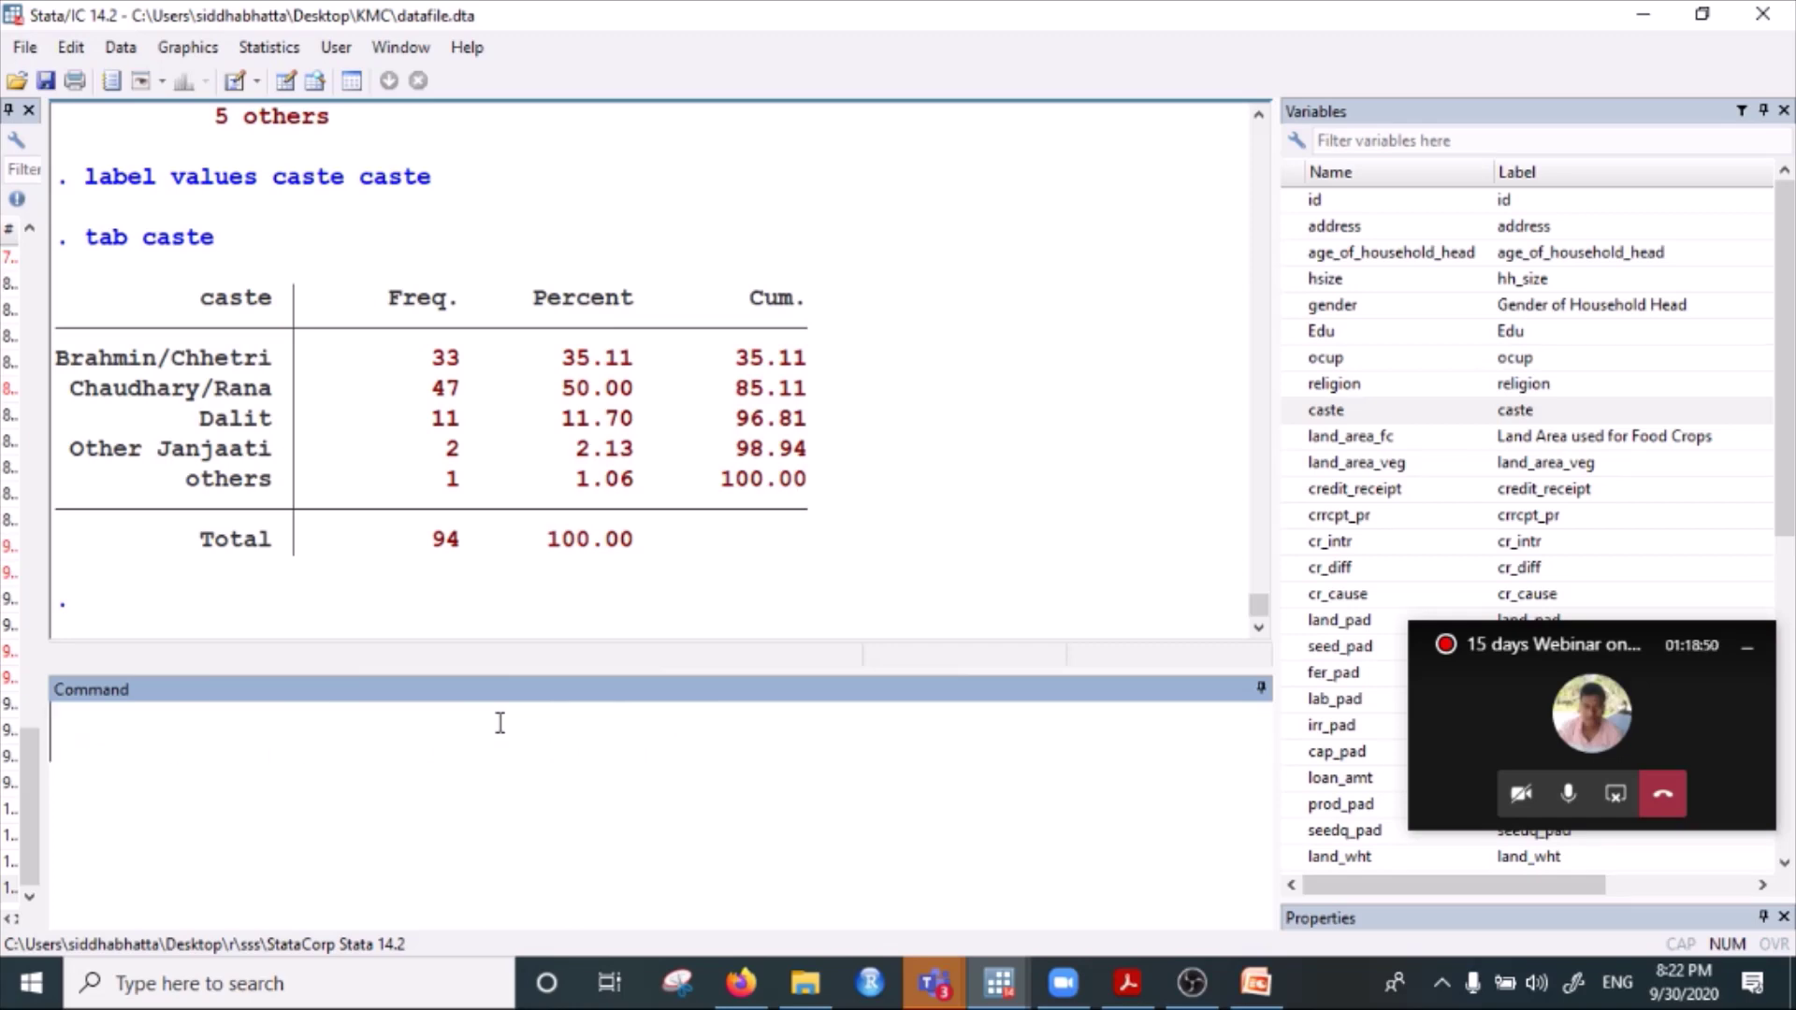
Review the label define, label list and label values commands for caste in the results, noting how the label name is reused.
scroll(165, 458, up, 3)
scroll(165, 459, up, 5)
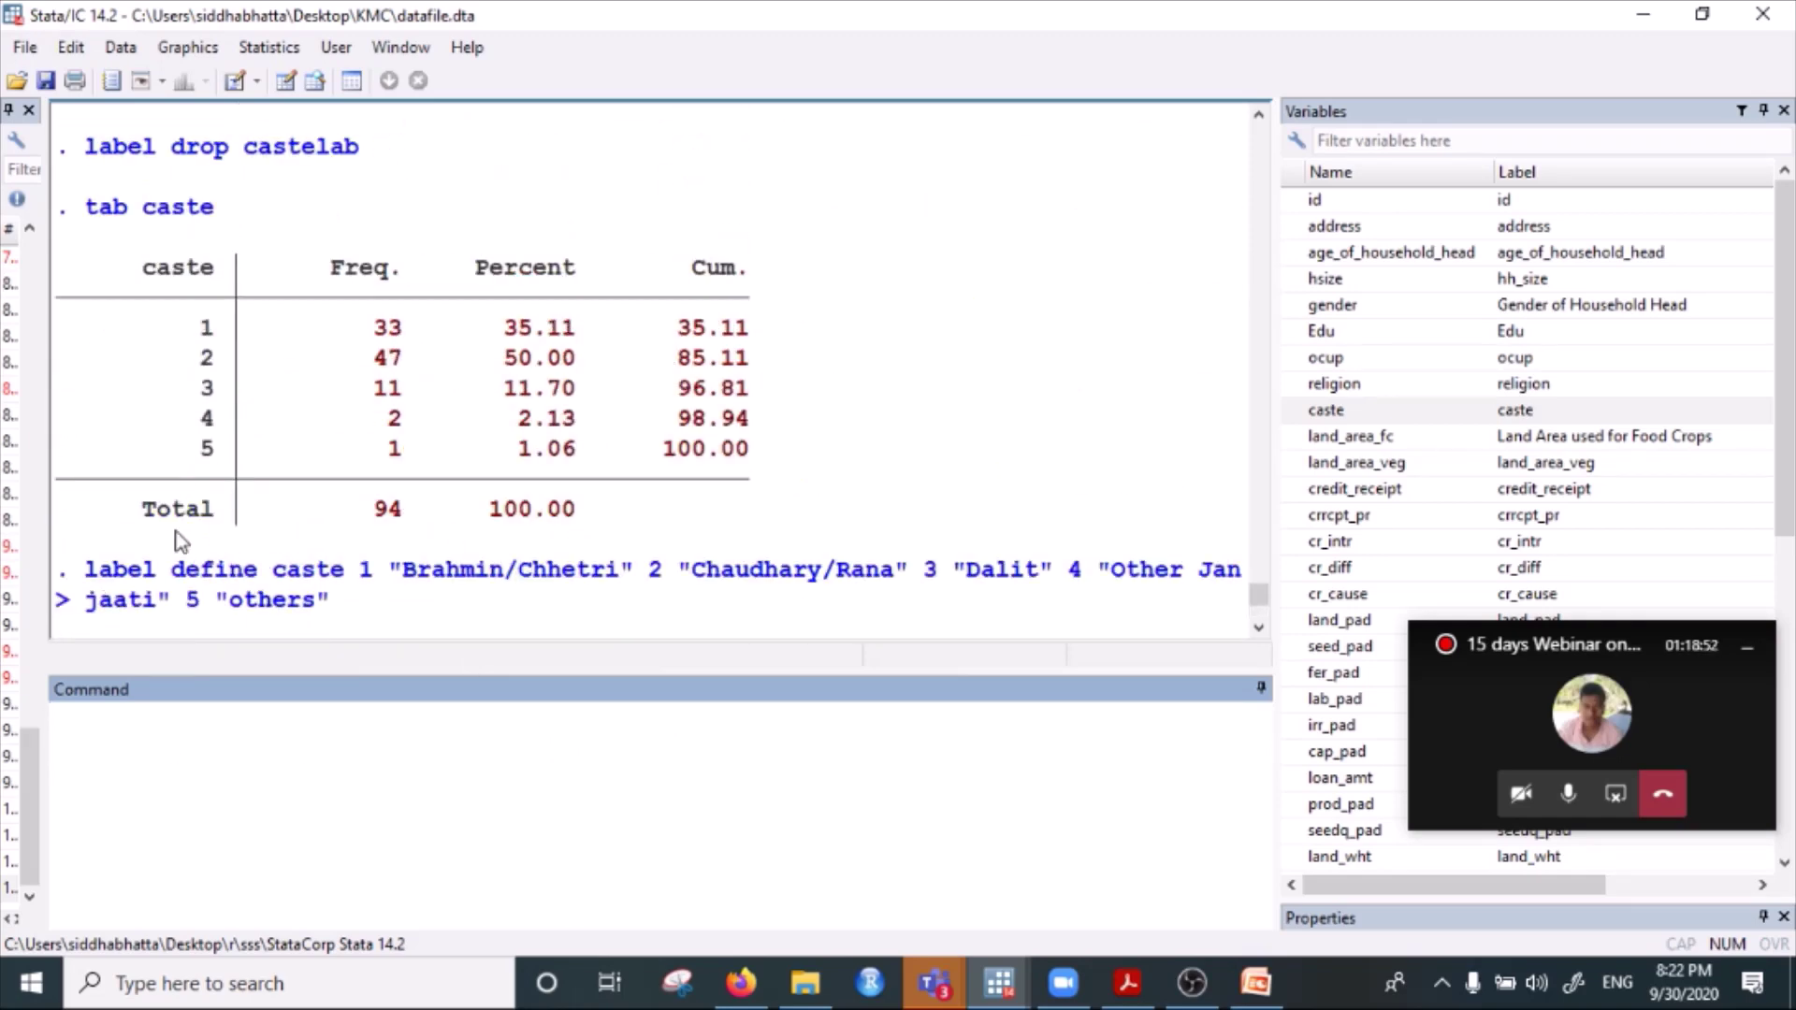
scroll(177, 541, down, 3)
drag(72, 300, 344, 296)
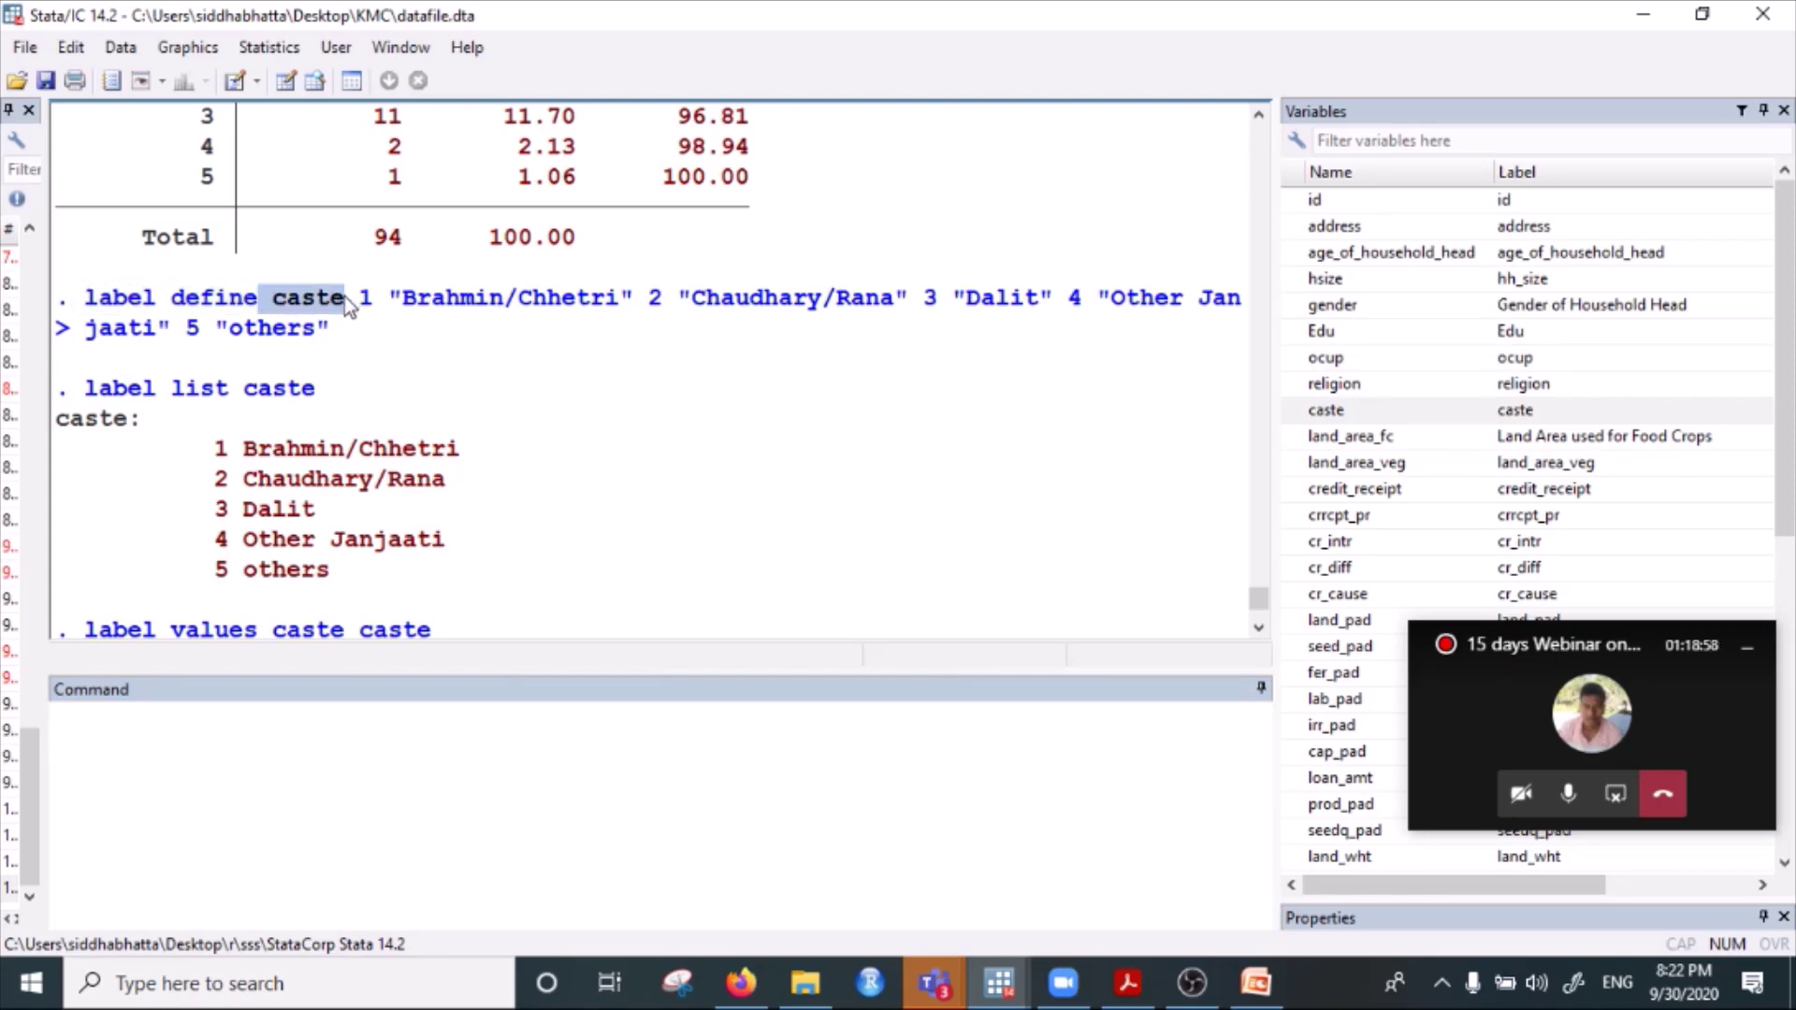
click(365, 301)
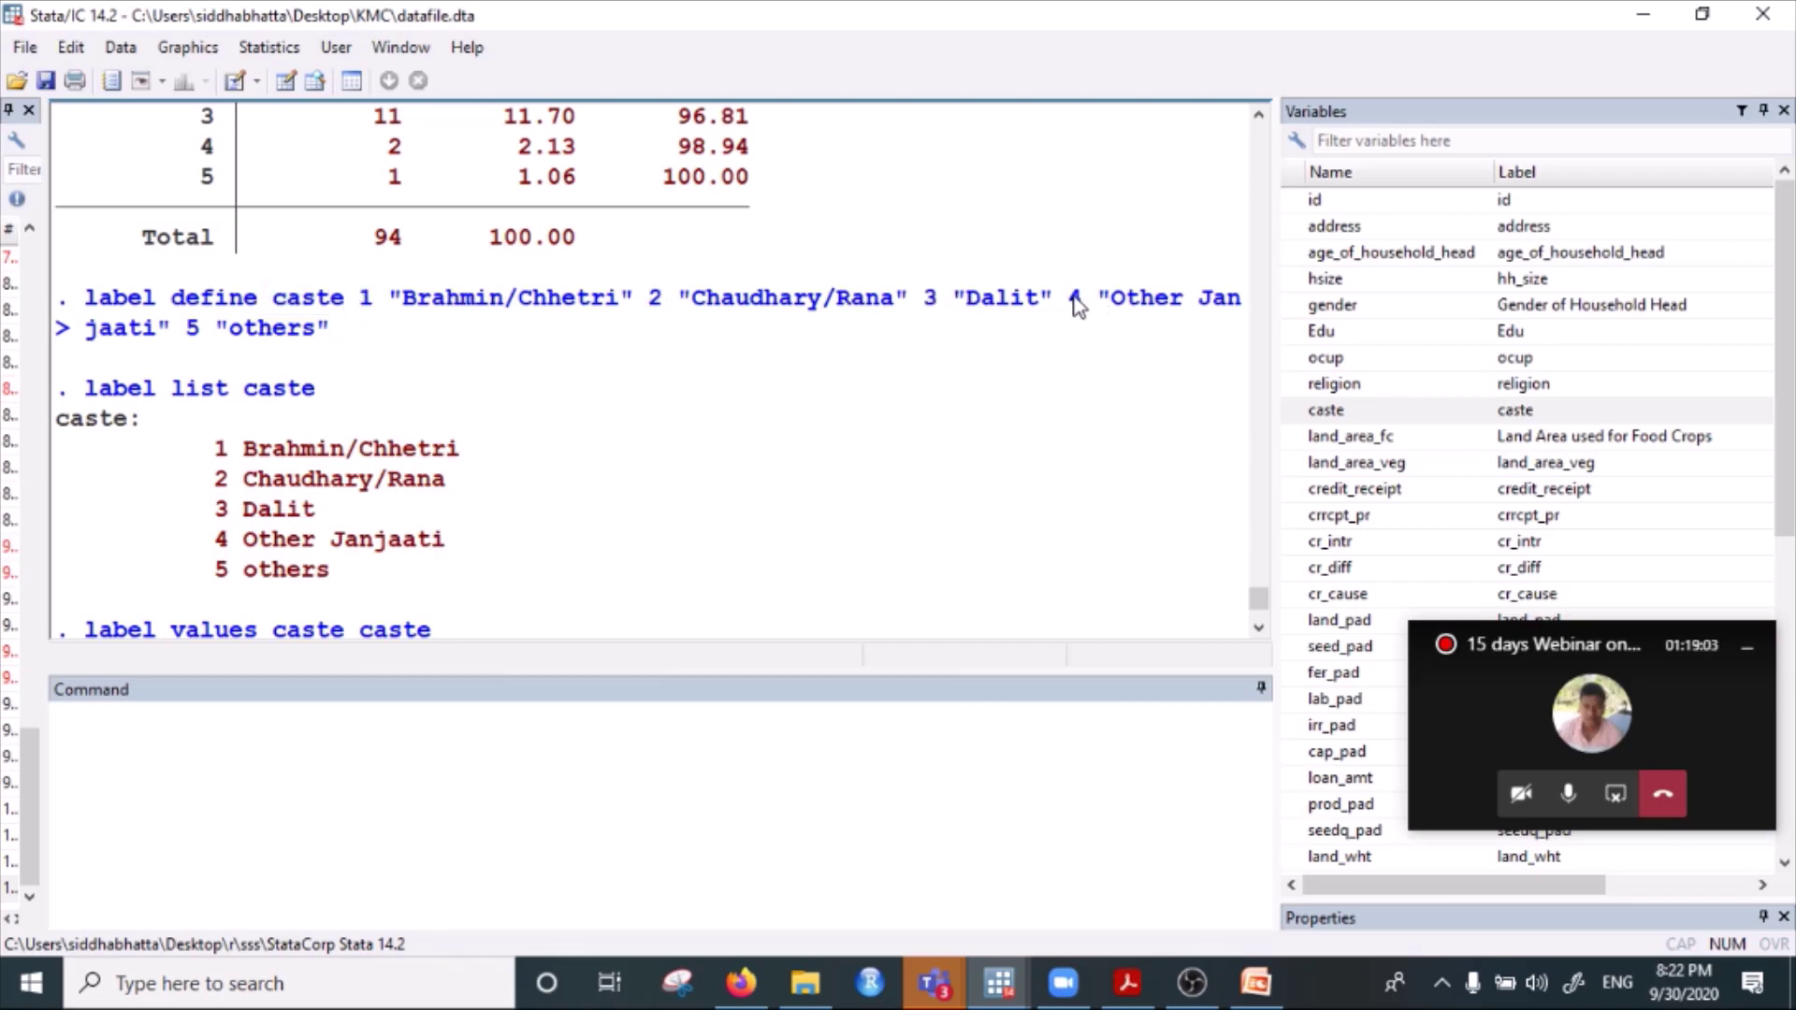
scroll(248, 501, down, 3)
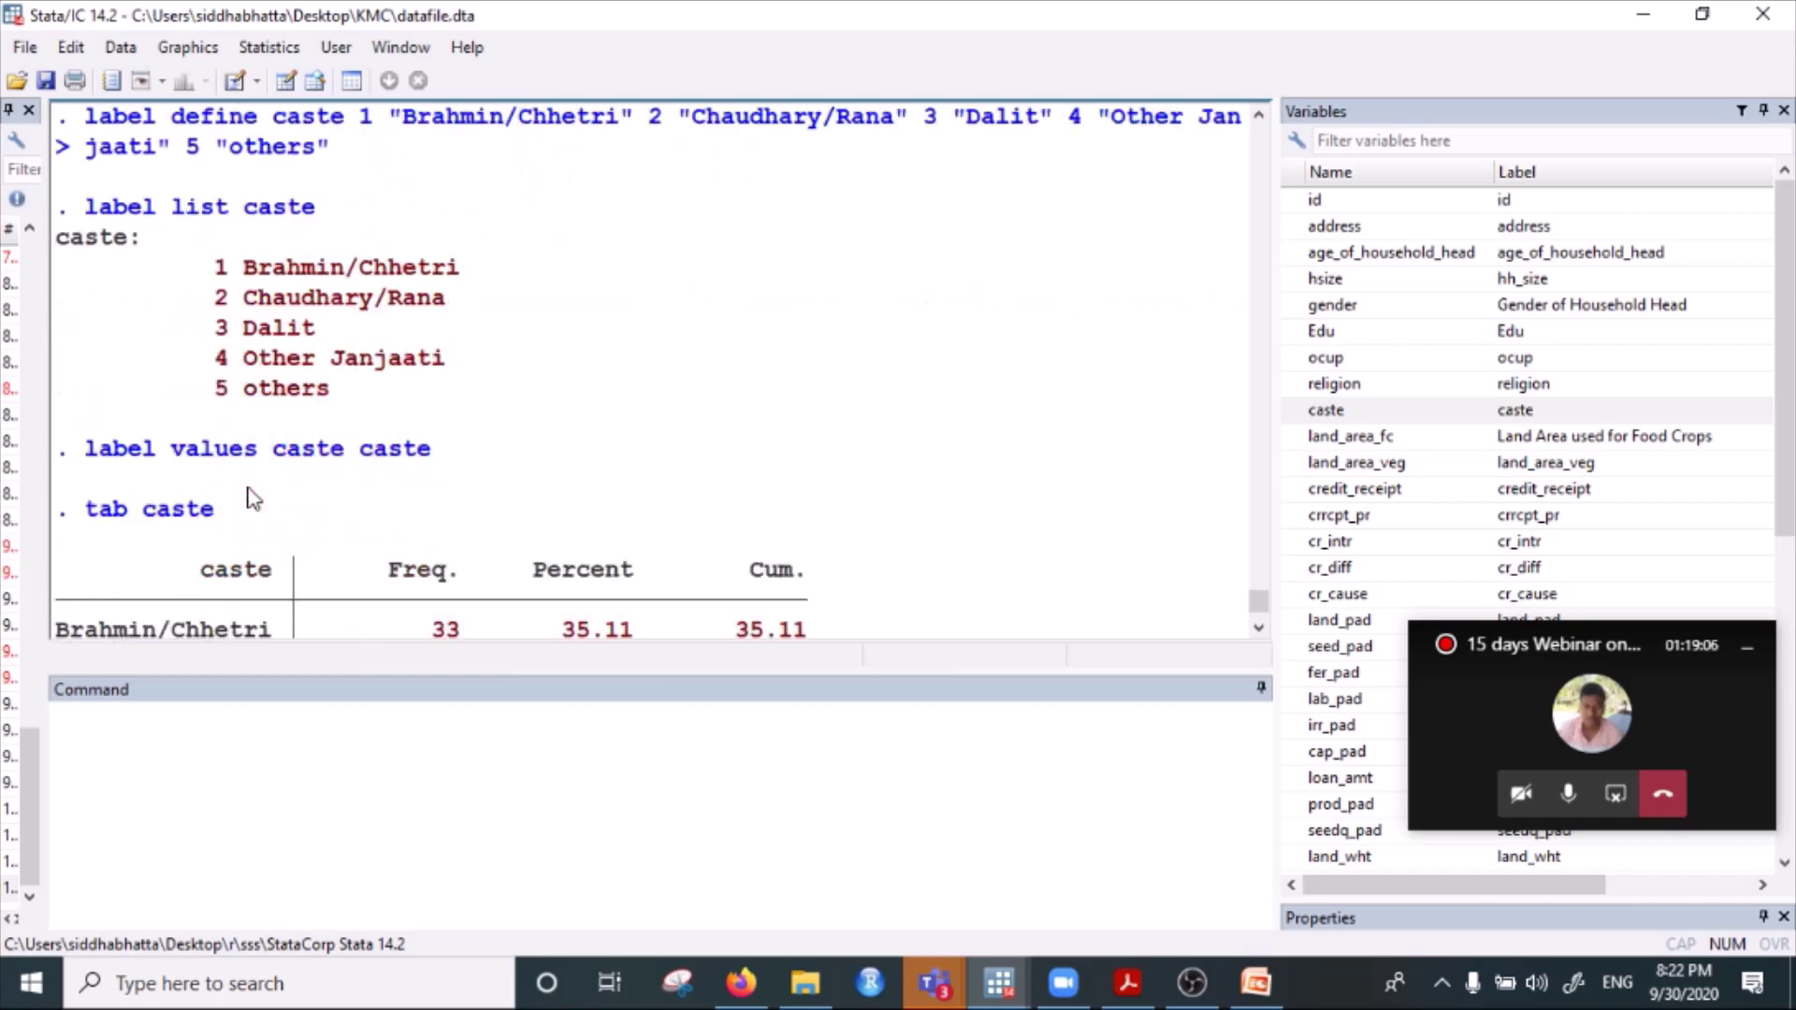
drag(86, 367, 428, 363)
scroll(431, 397, up, 1)
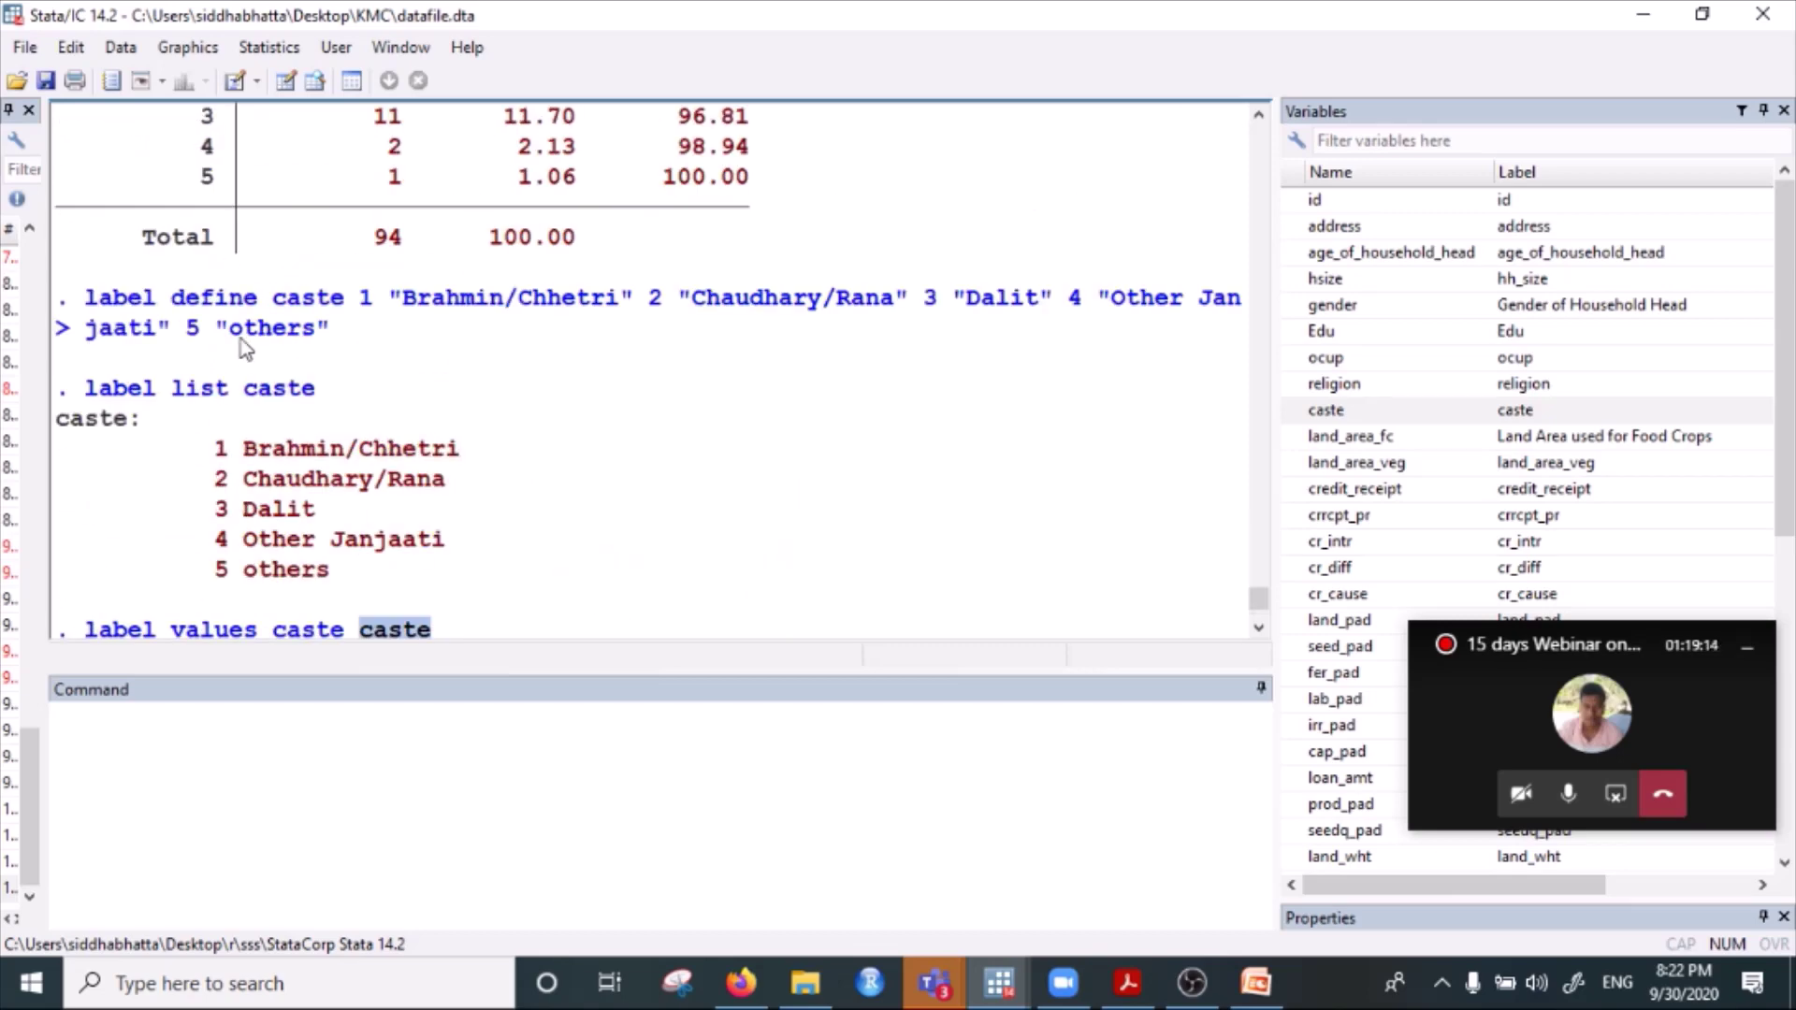
scroll(333, 249, up, 1)
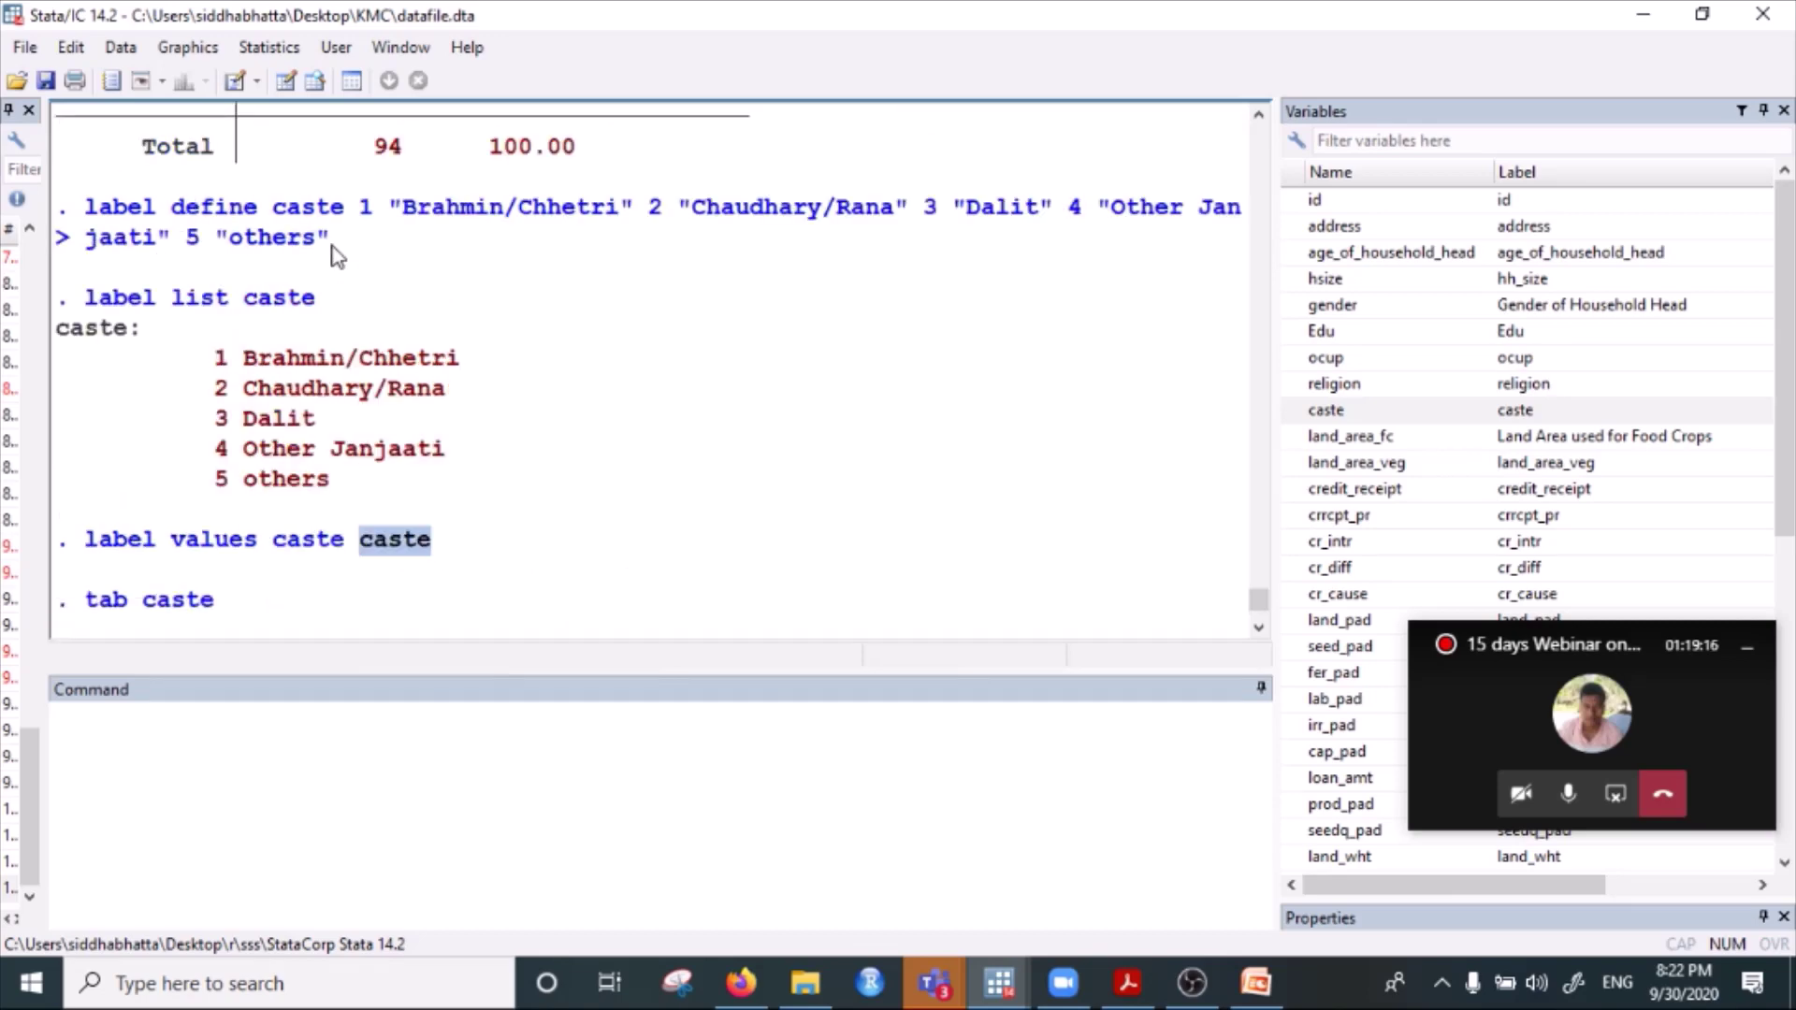
scroll(365, 409, down, 1)
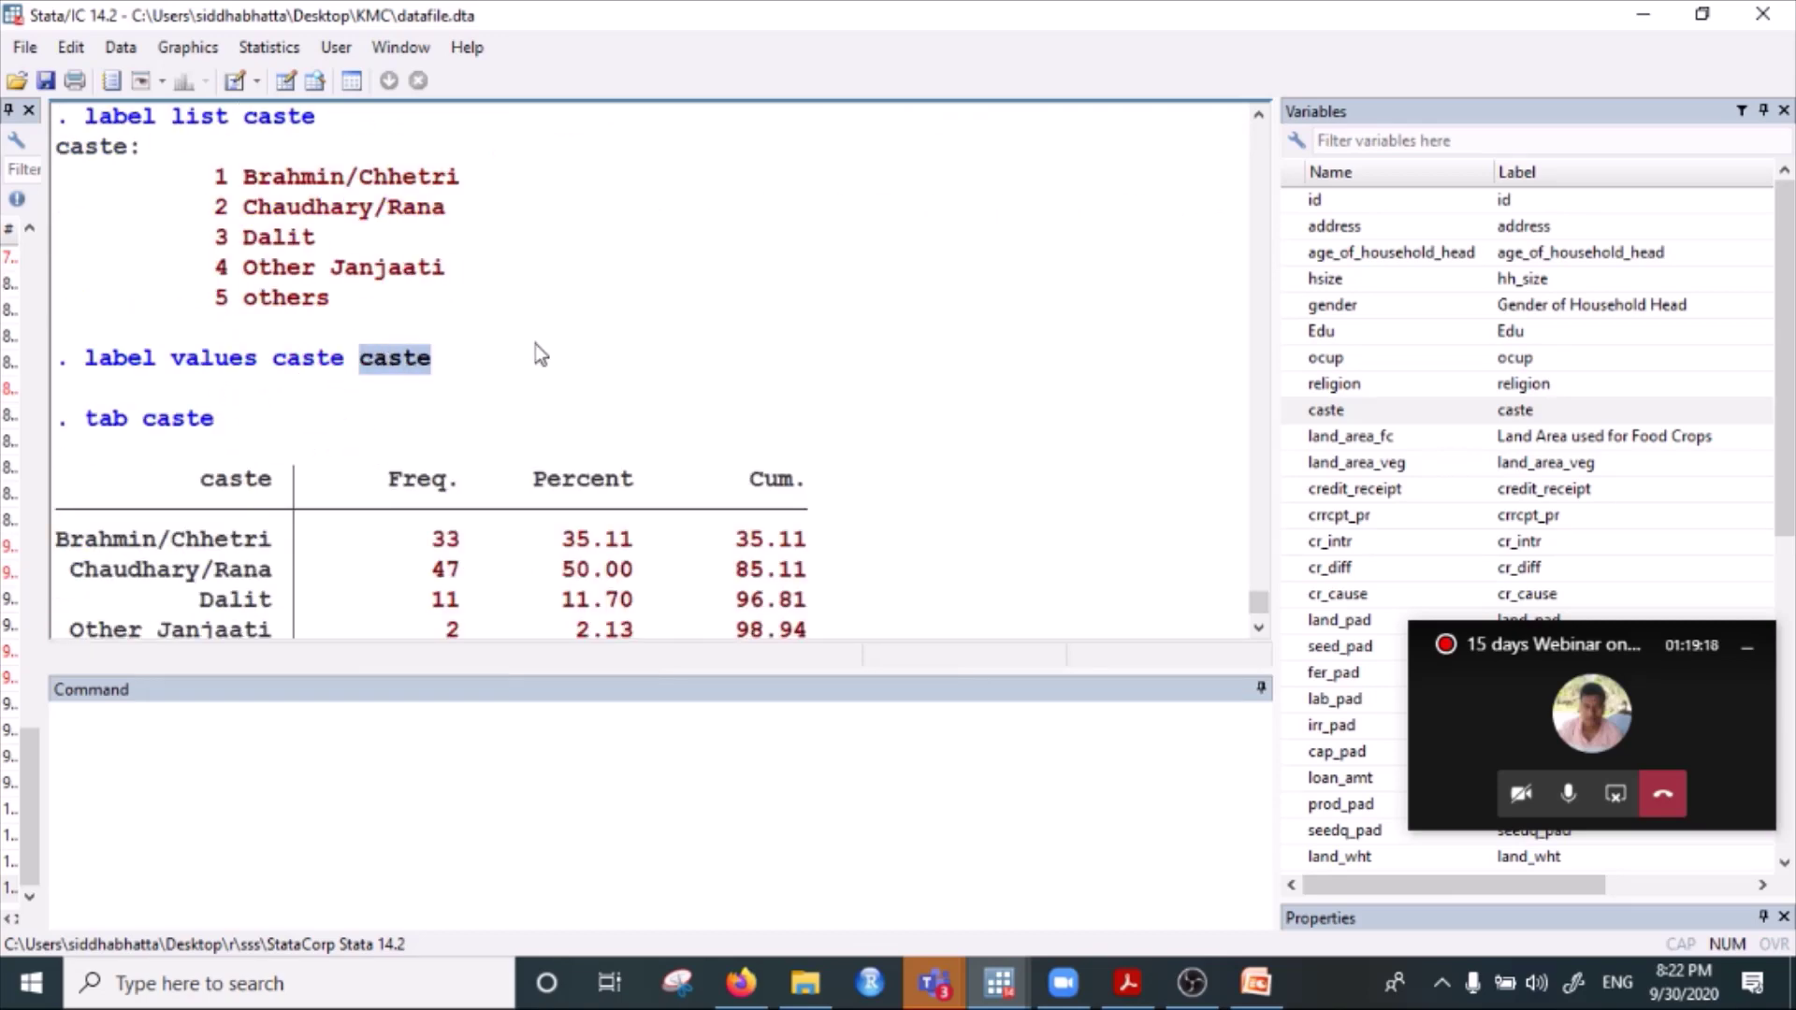
scroll(177, 433, down, 2)
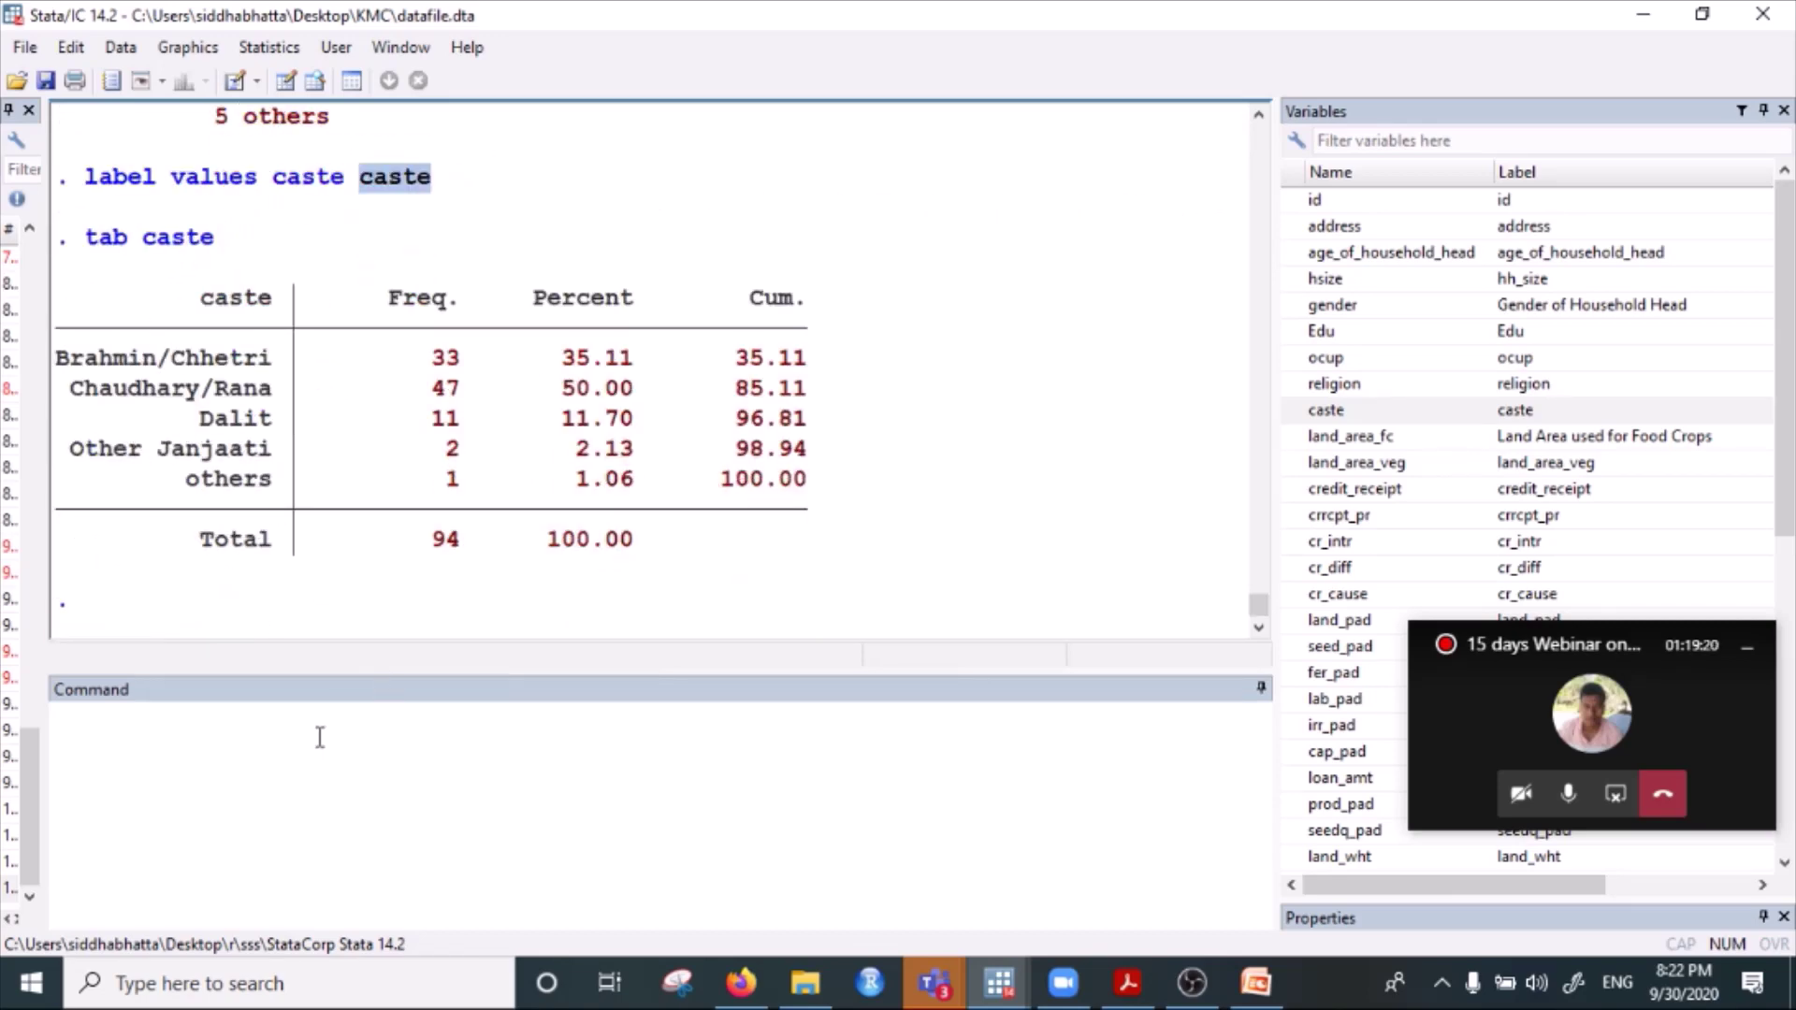
Copy the earlier label define genlab 0 "Male" 1 "Female" command from the results into the command line to review its parts, and clear it.
click(269, 759)
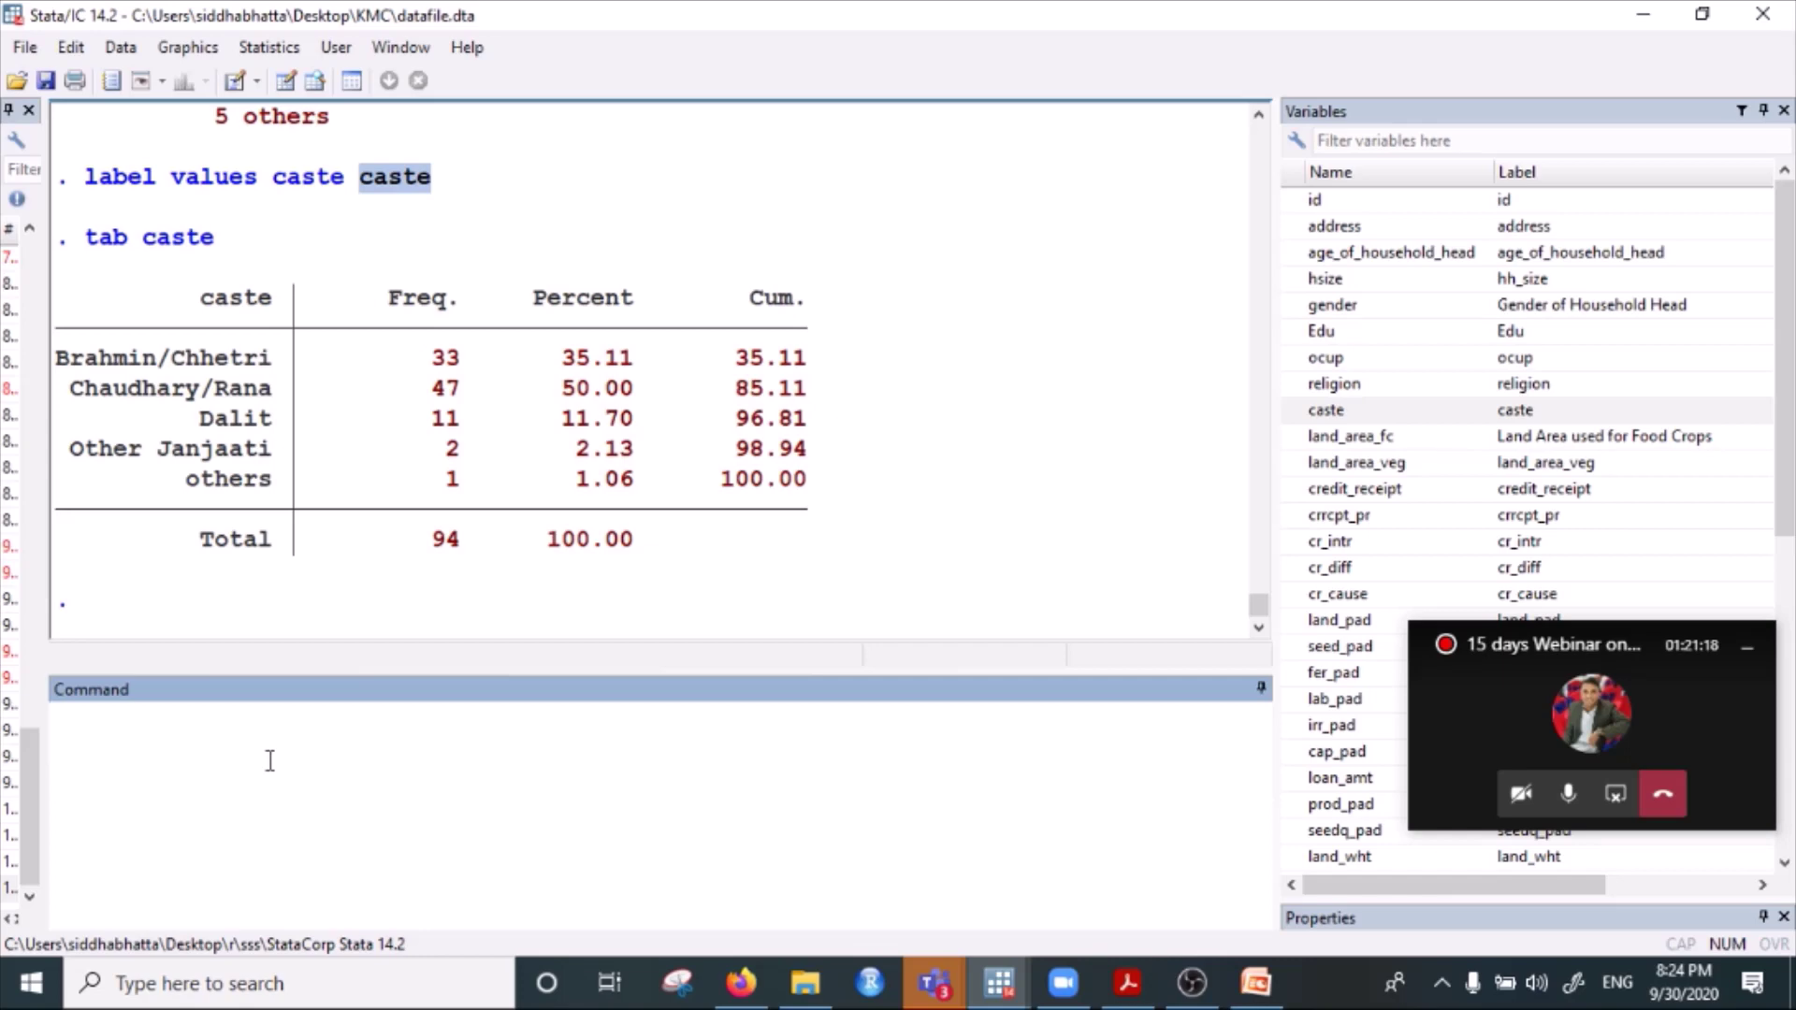
scroll(383, 384, up, 7)
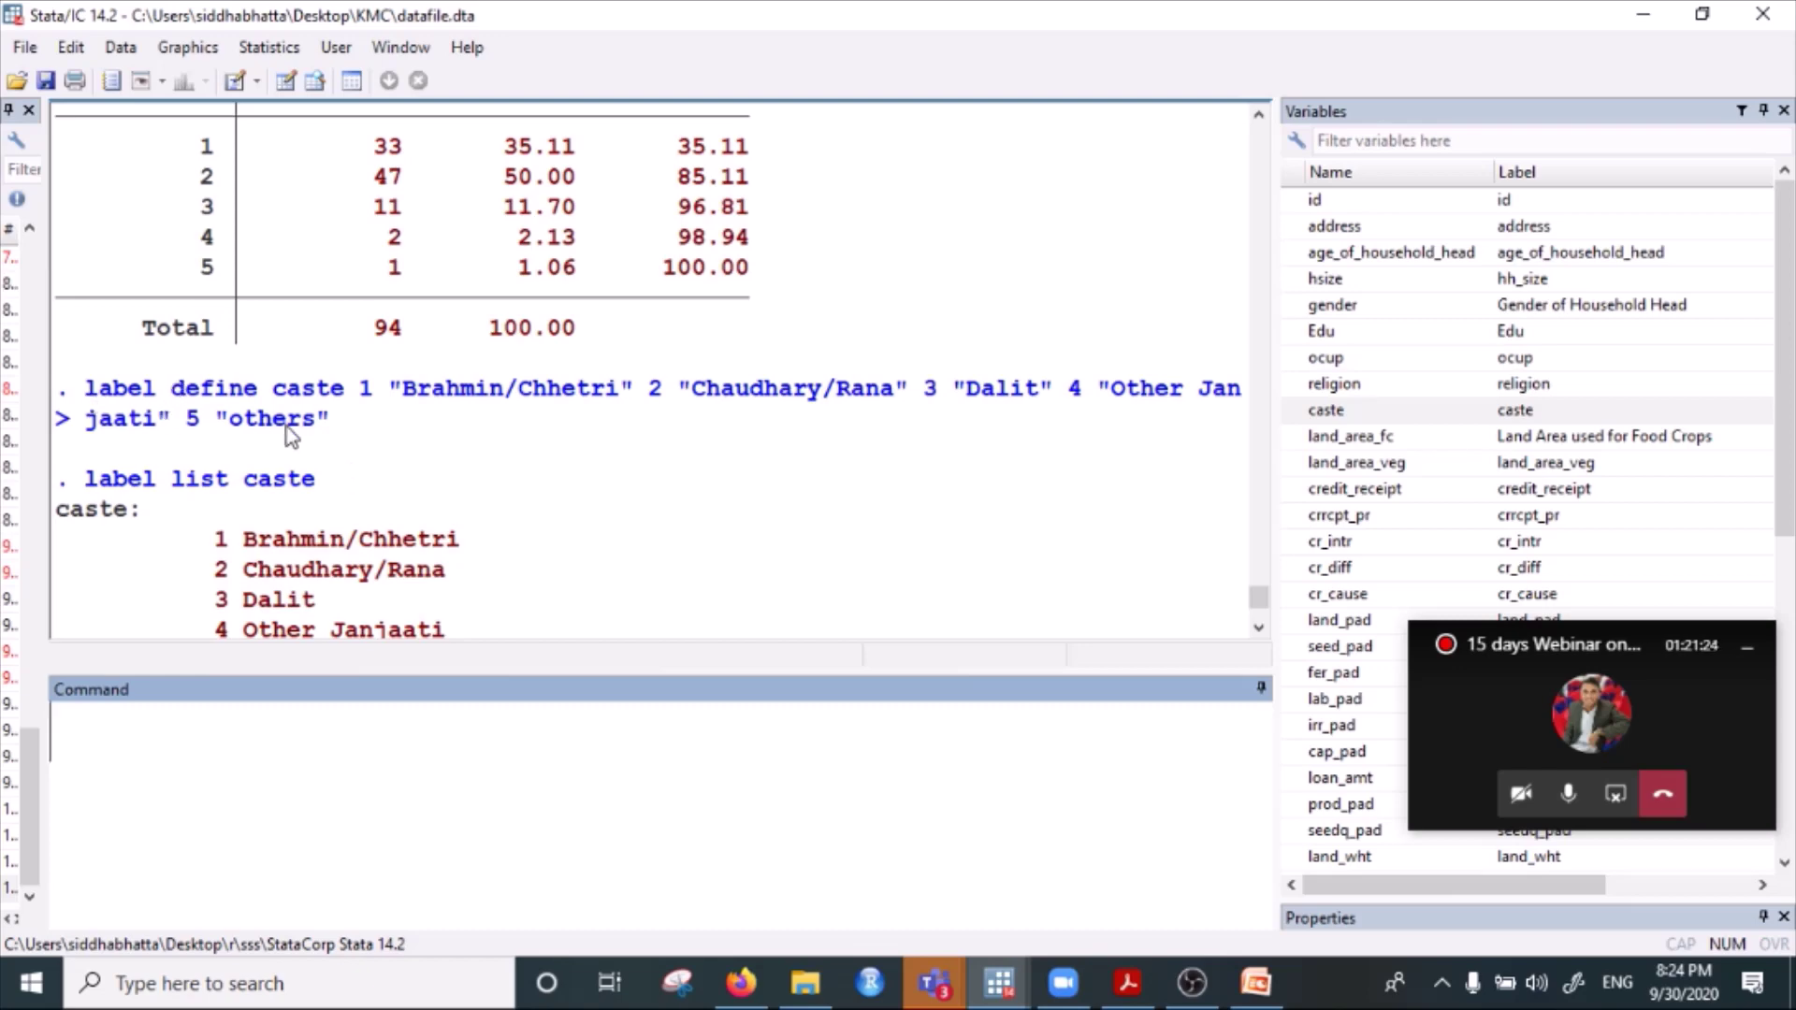
scroll(295, 434, up, 2)
scroll(296, 433, up, 4)
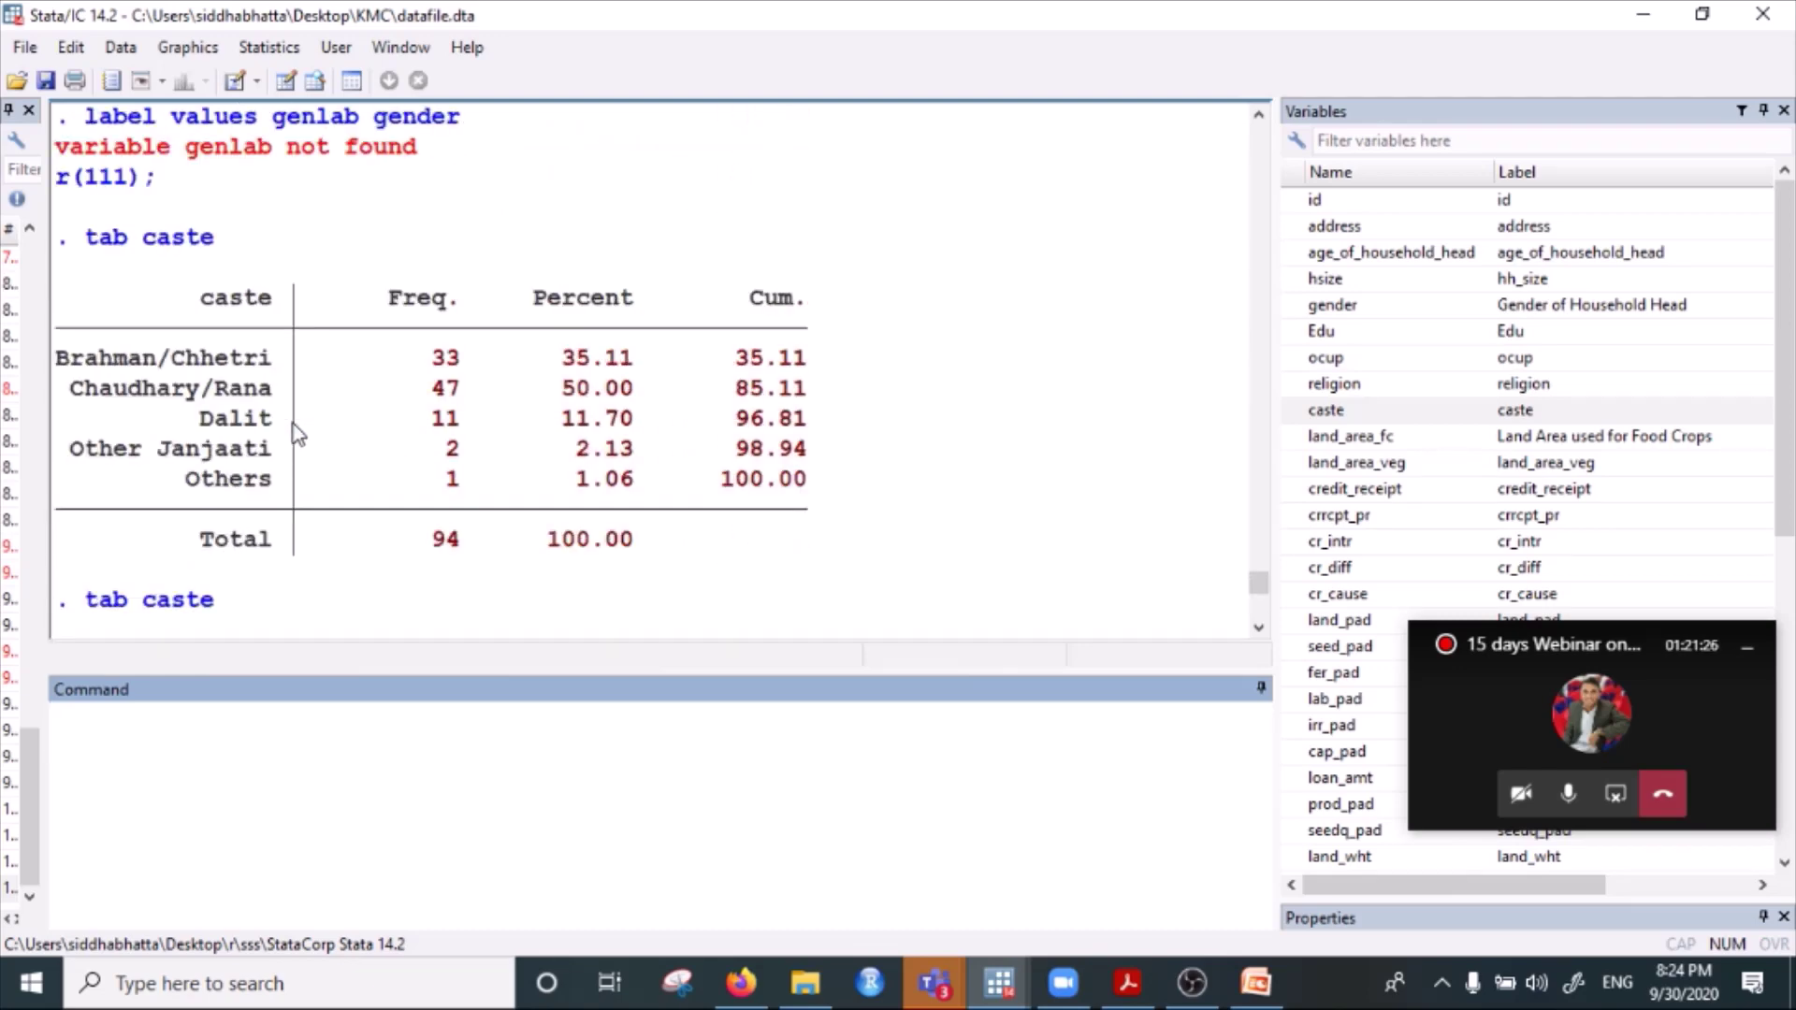
scroll(140, 379, down, 6)
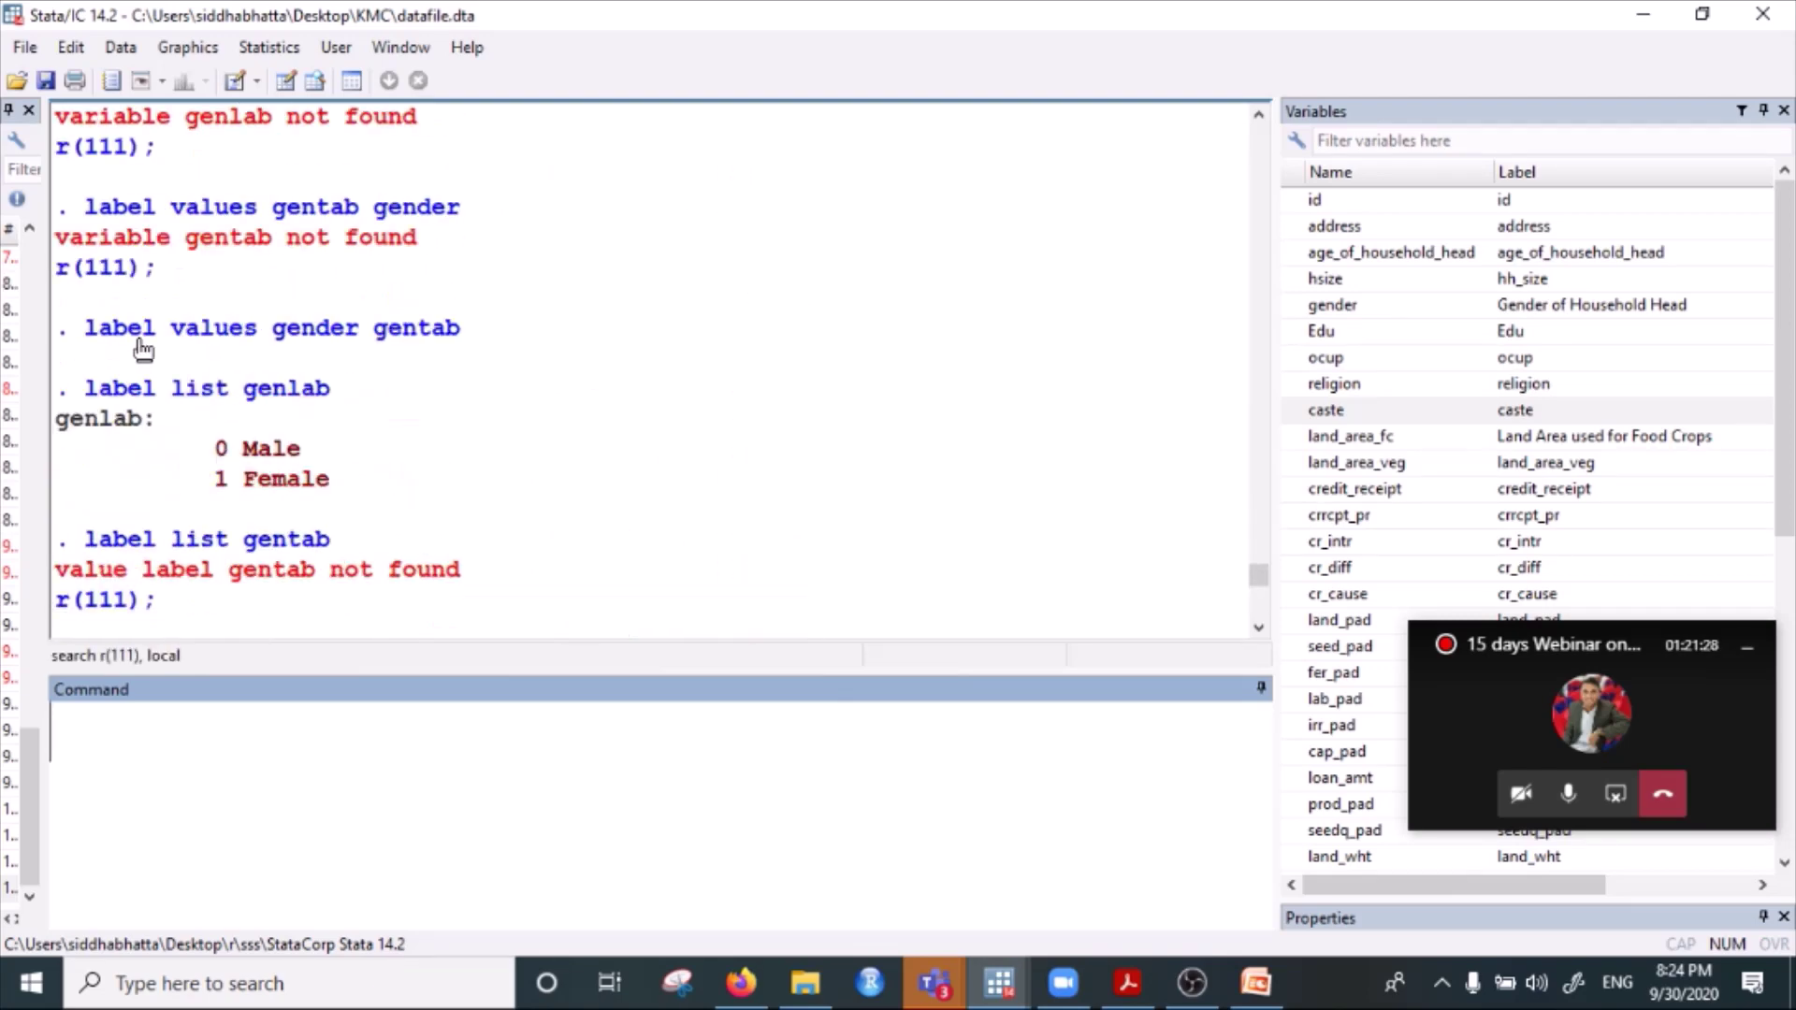
scroll(131, 364, up, 2)
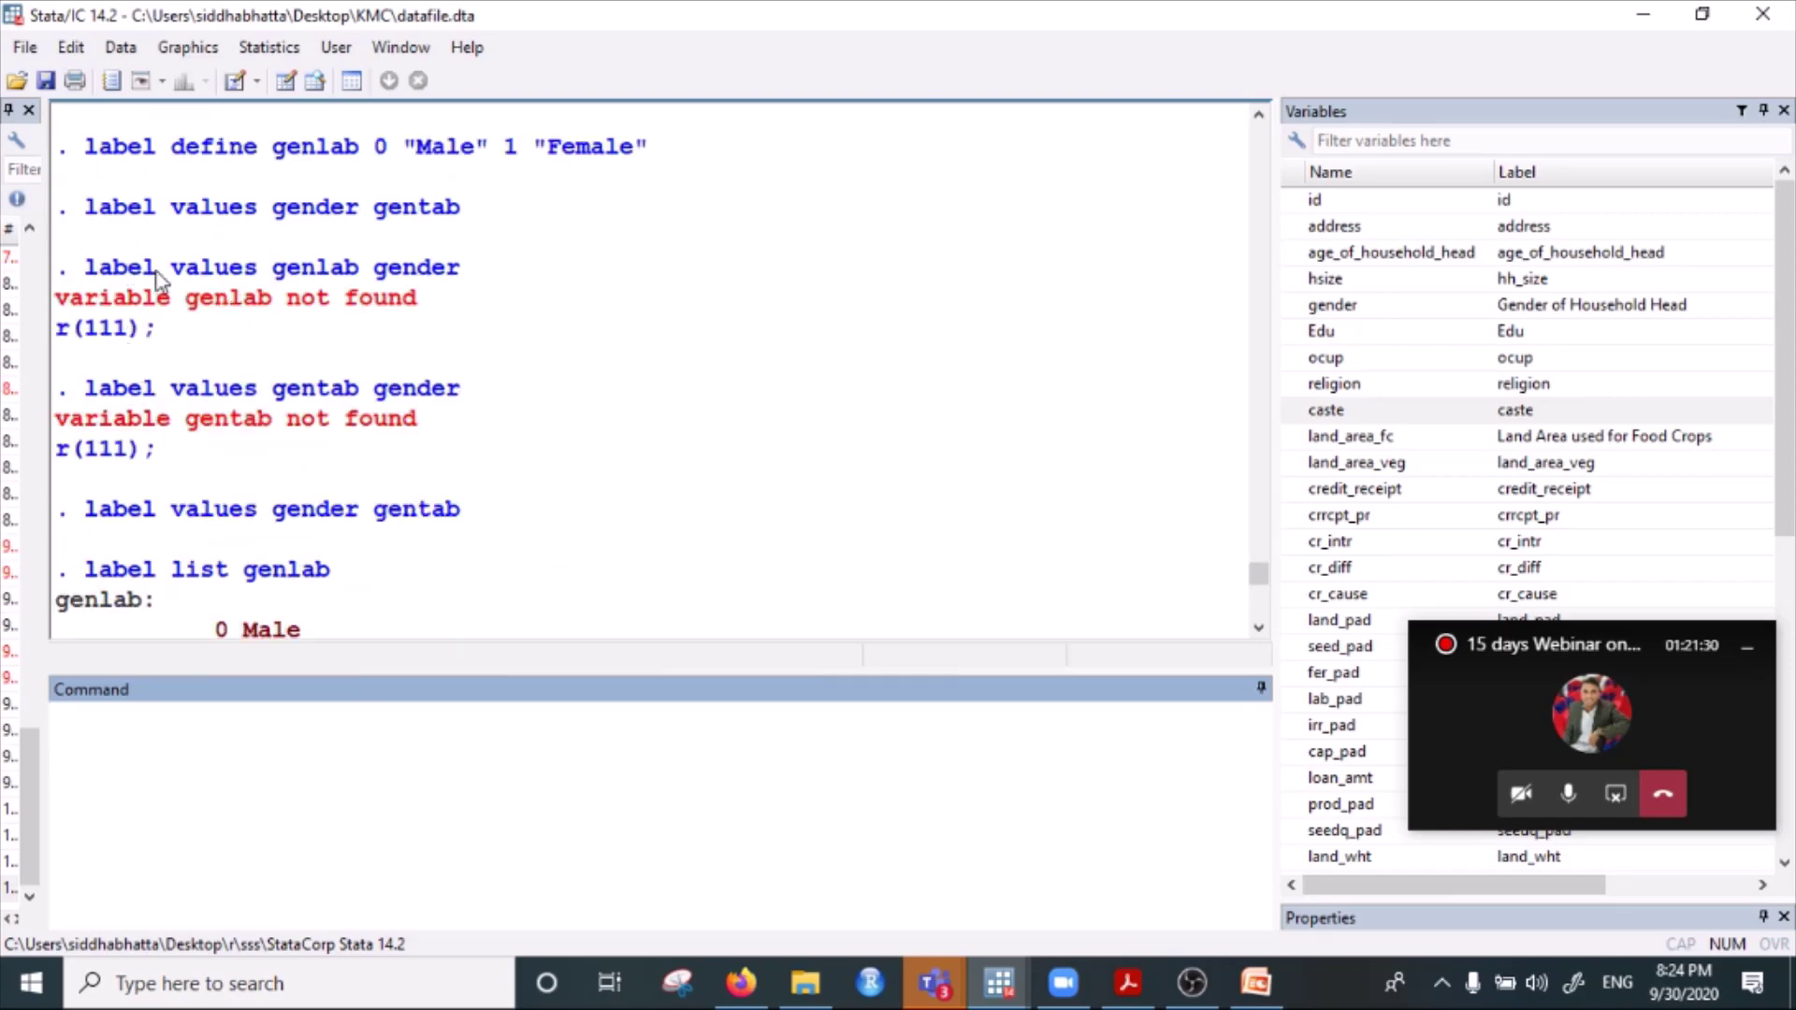
drag(75, 149, 644, 167)
key(ctrl+c)
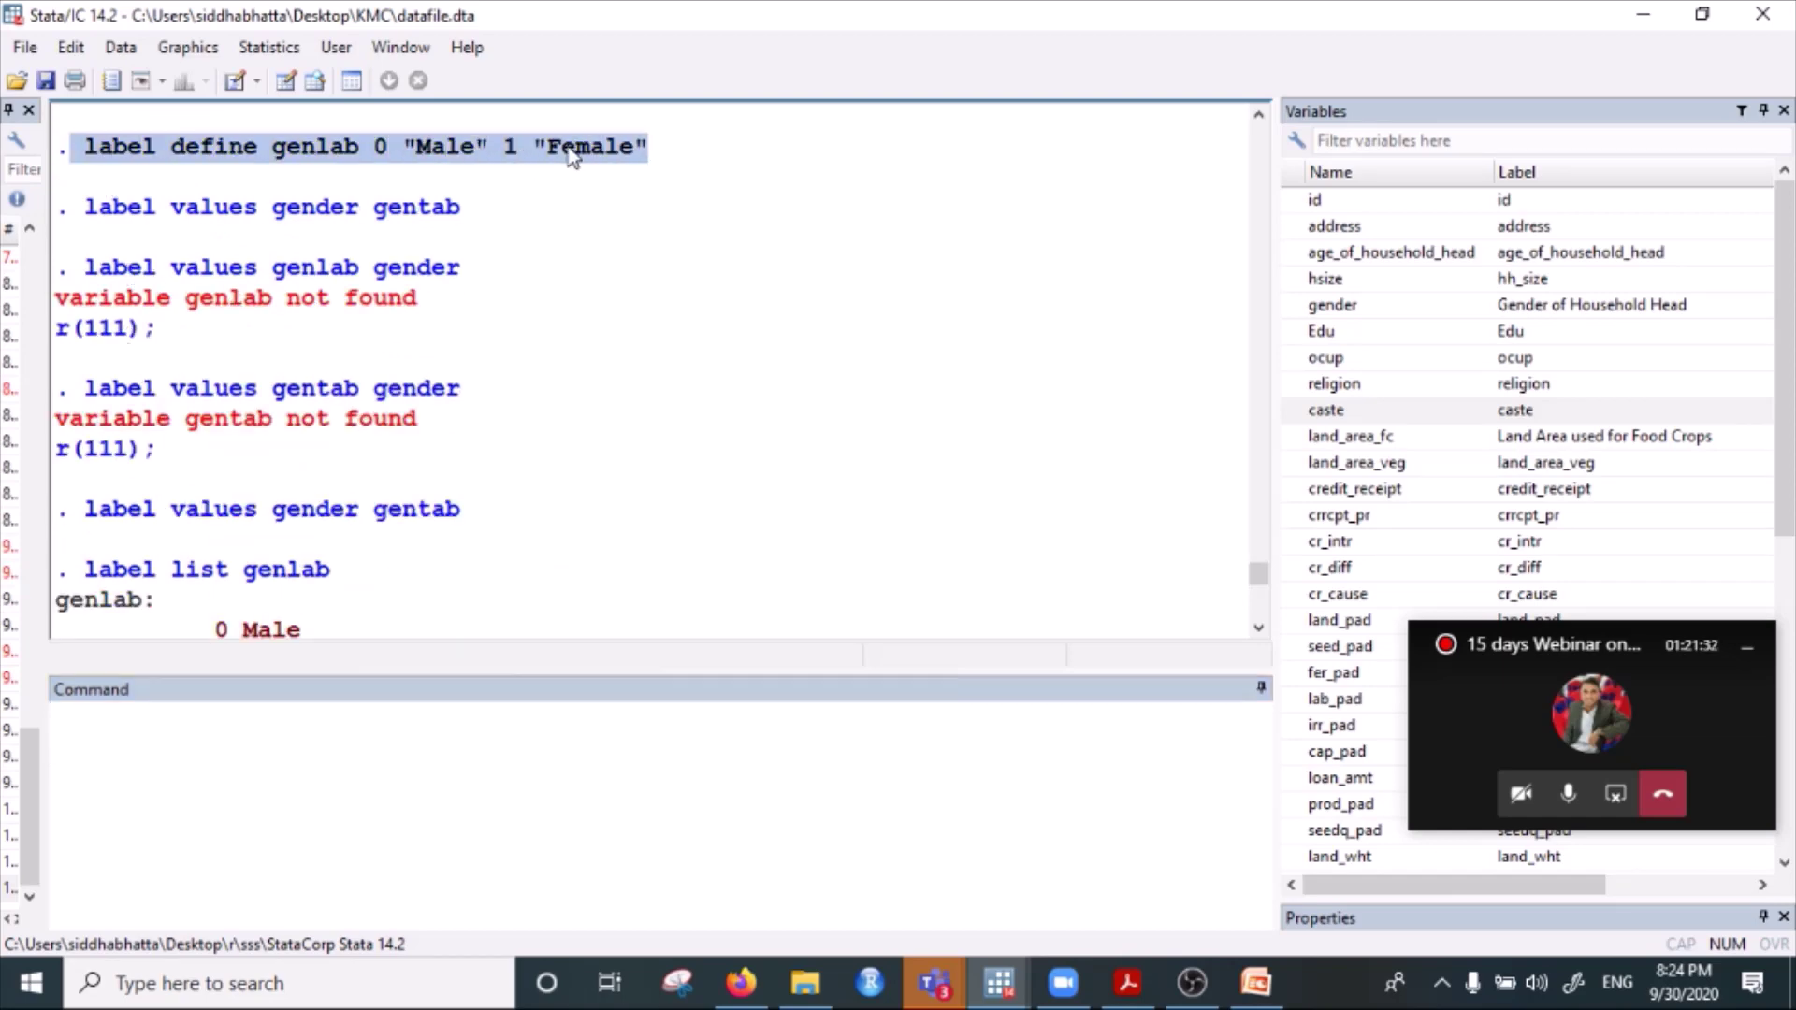
right_click(567, 146)
click(618, 162)
click(183, 723)
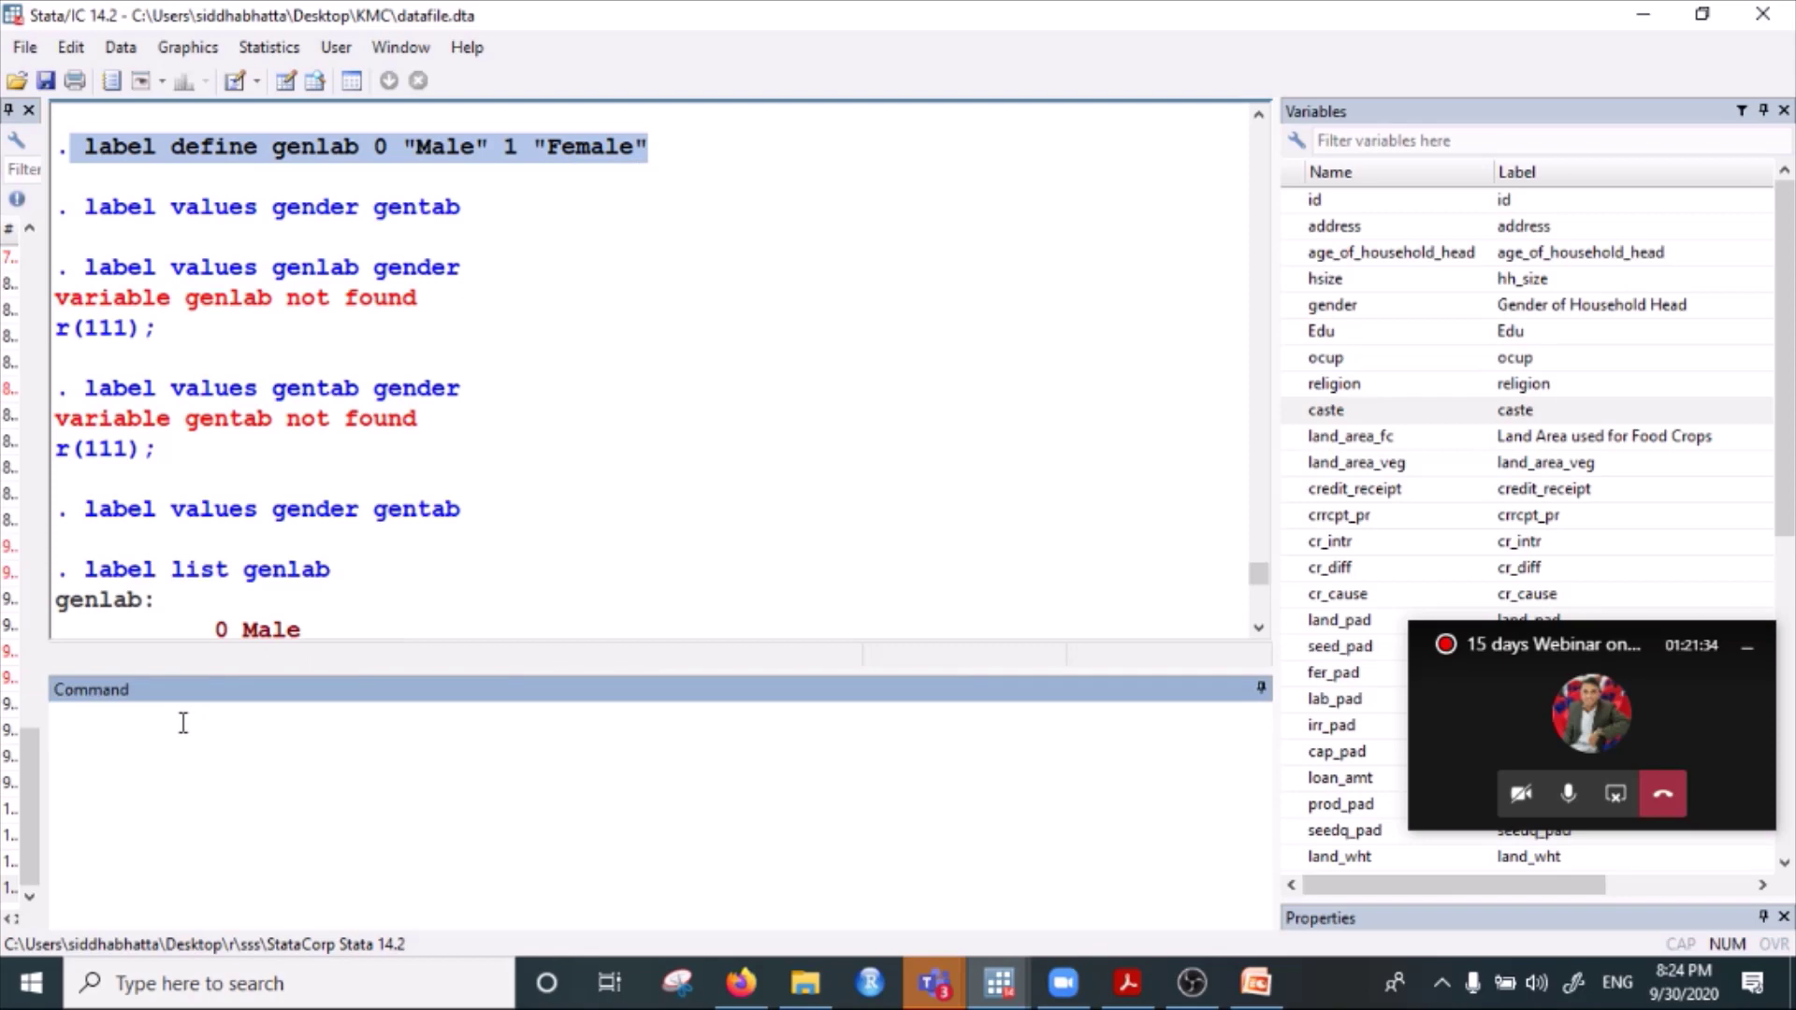
key(ctrl+v)
drag(491, 739, 717, 739)
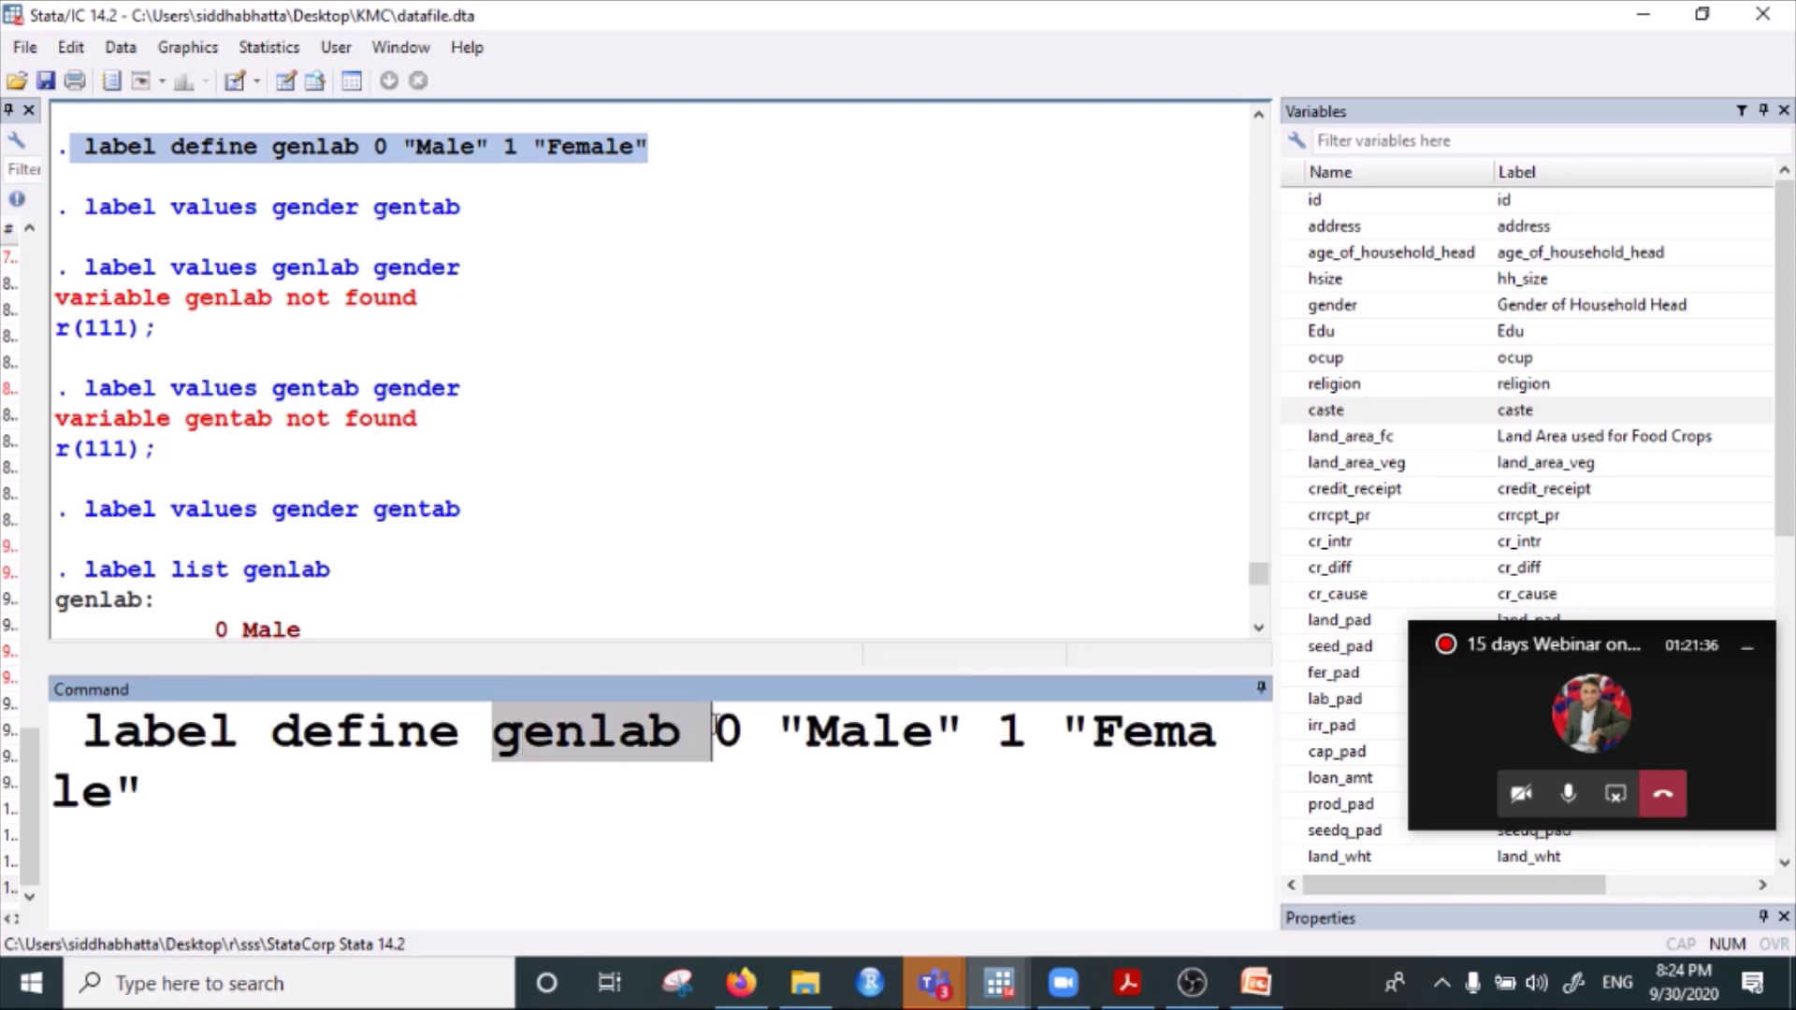
click(912, 720)
click(1153, 727)
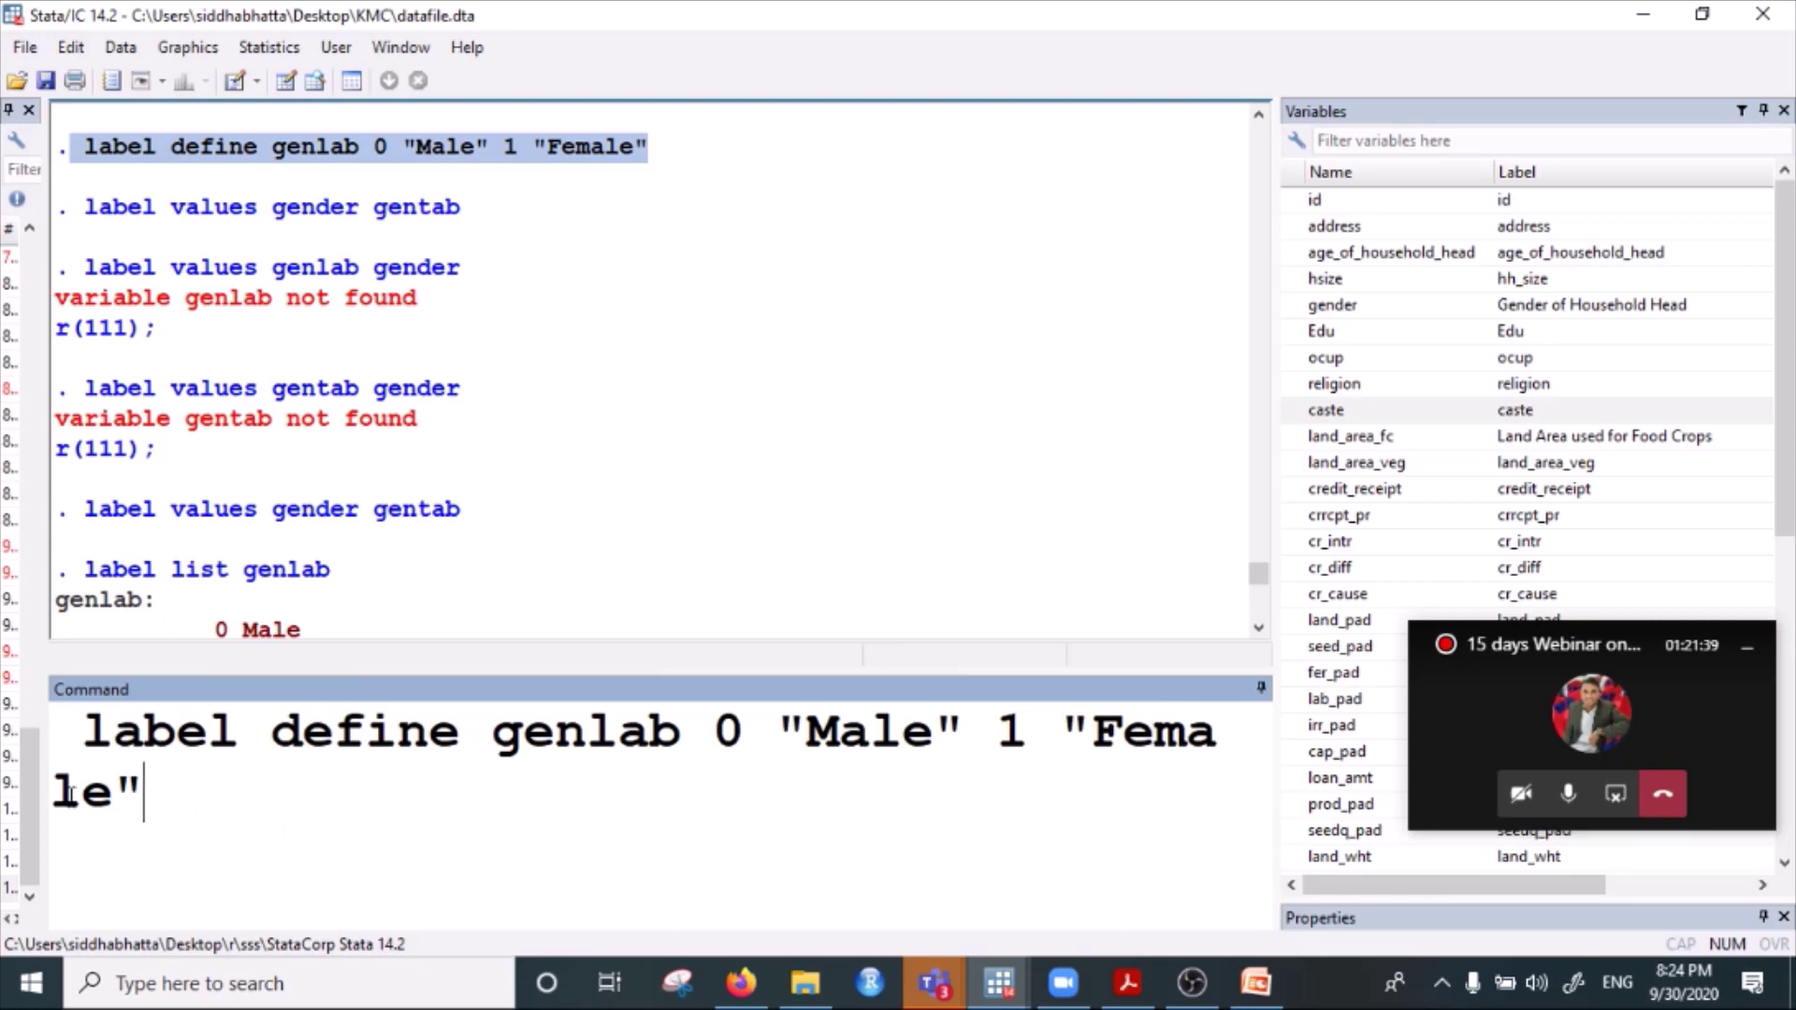
drag(146, 795, 4, 732)
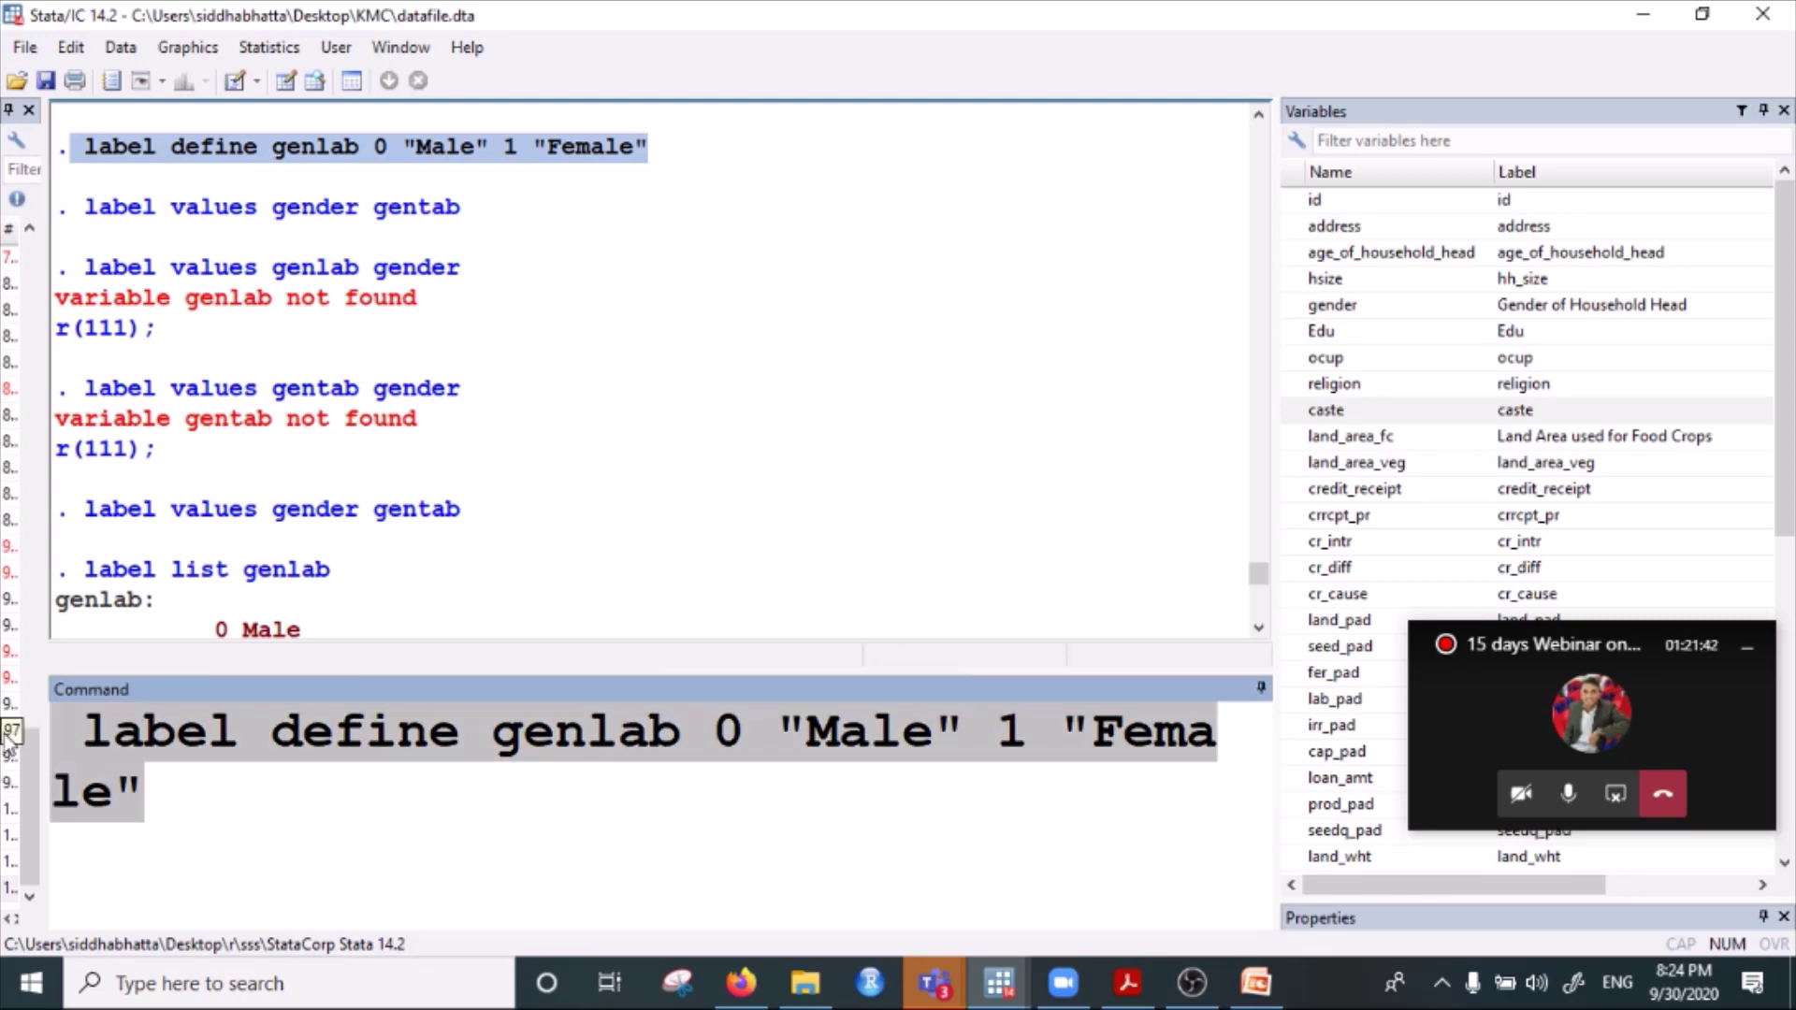
key(Delete)
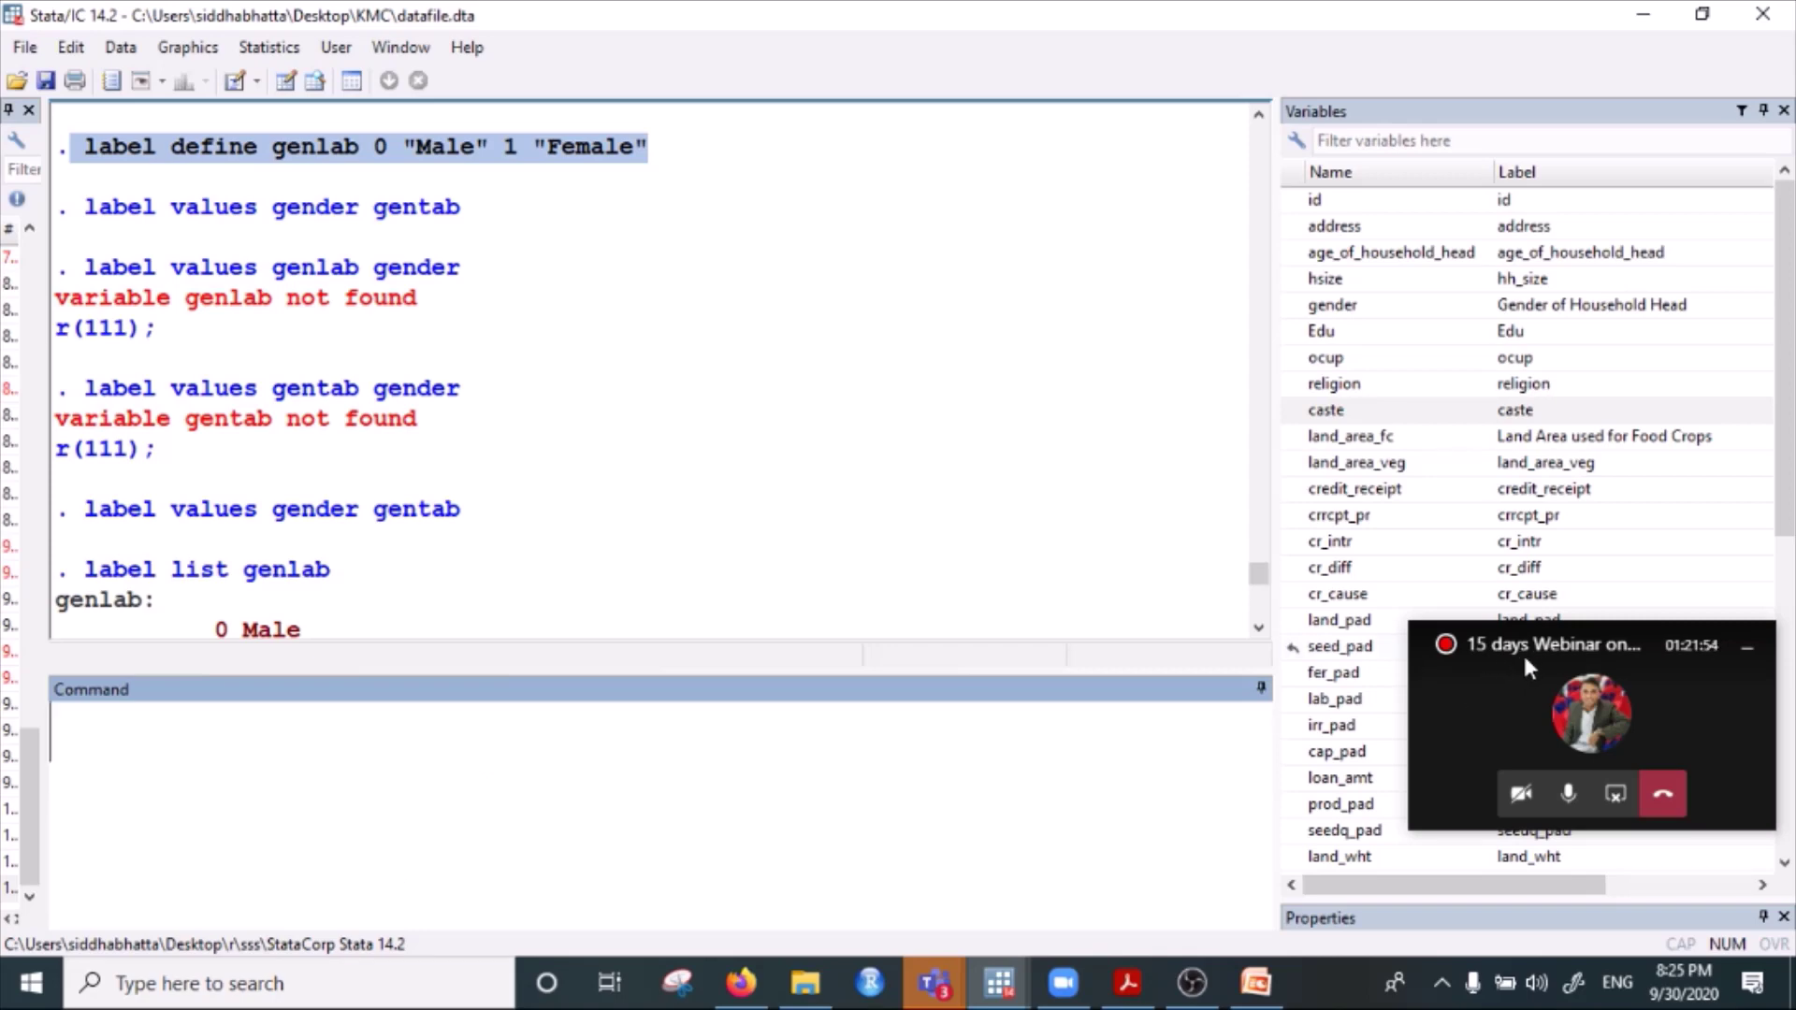
drag(1523, 653, 1501, 587)
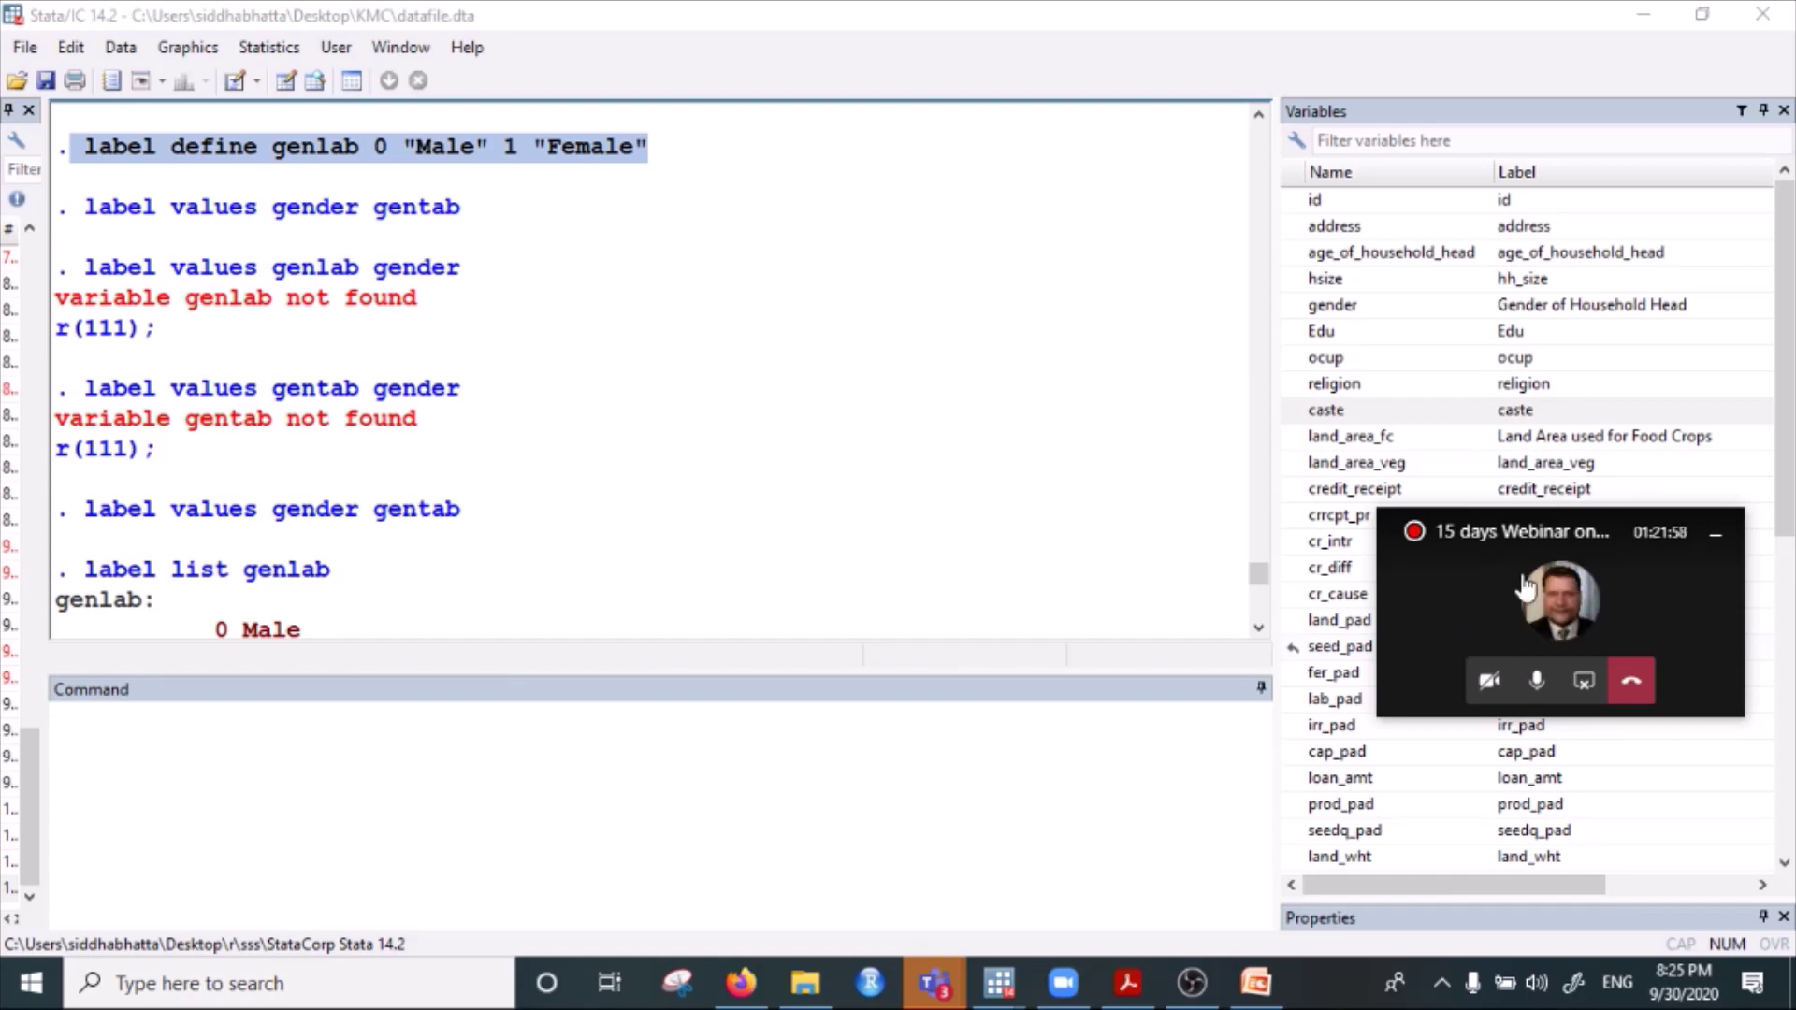
drag(1518, 543, 1491, 626)
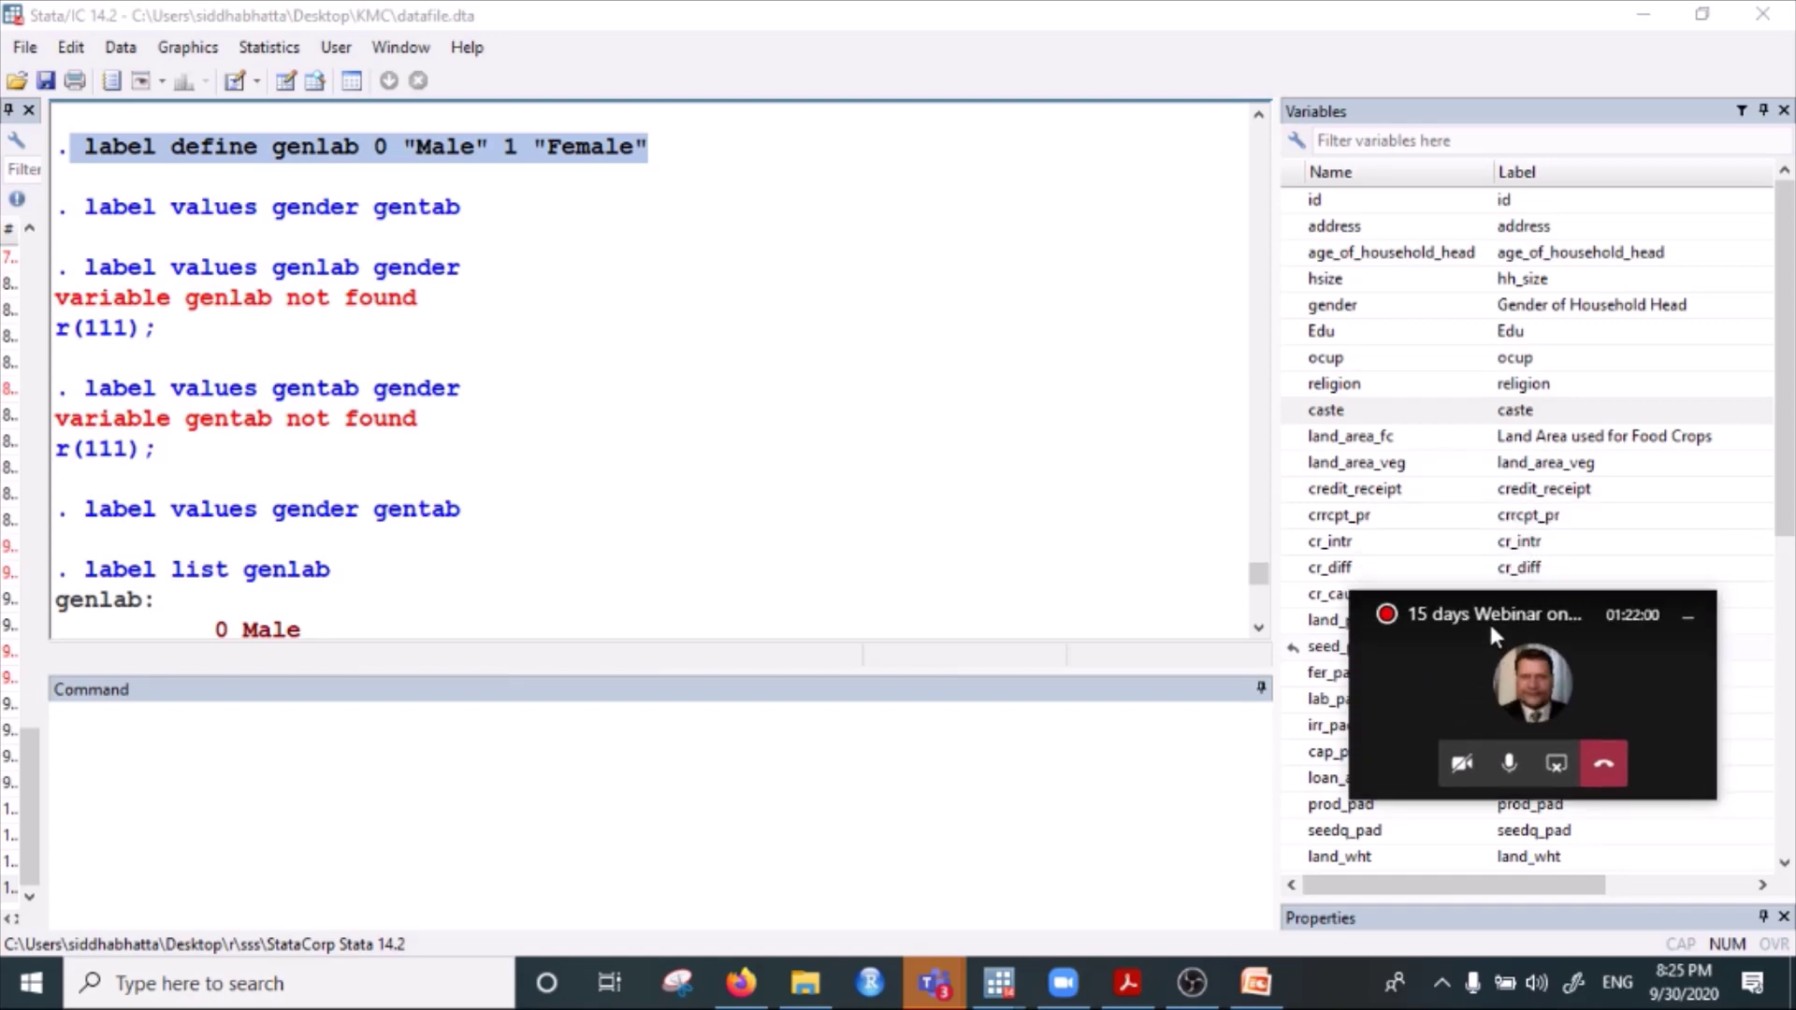
click(954, 741)
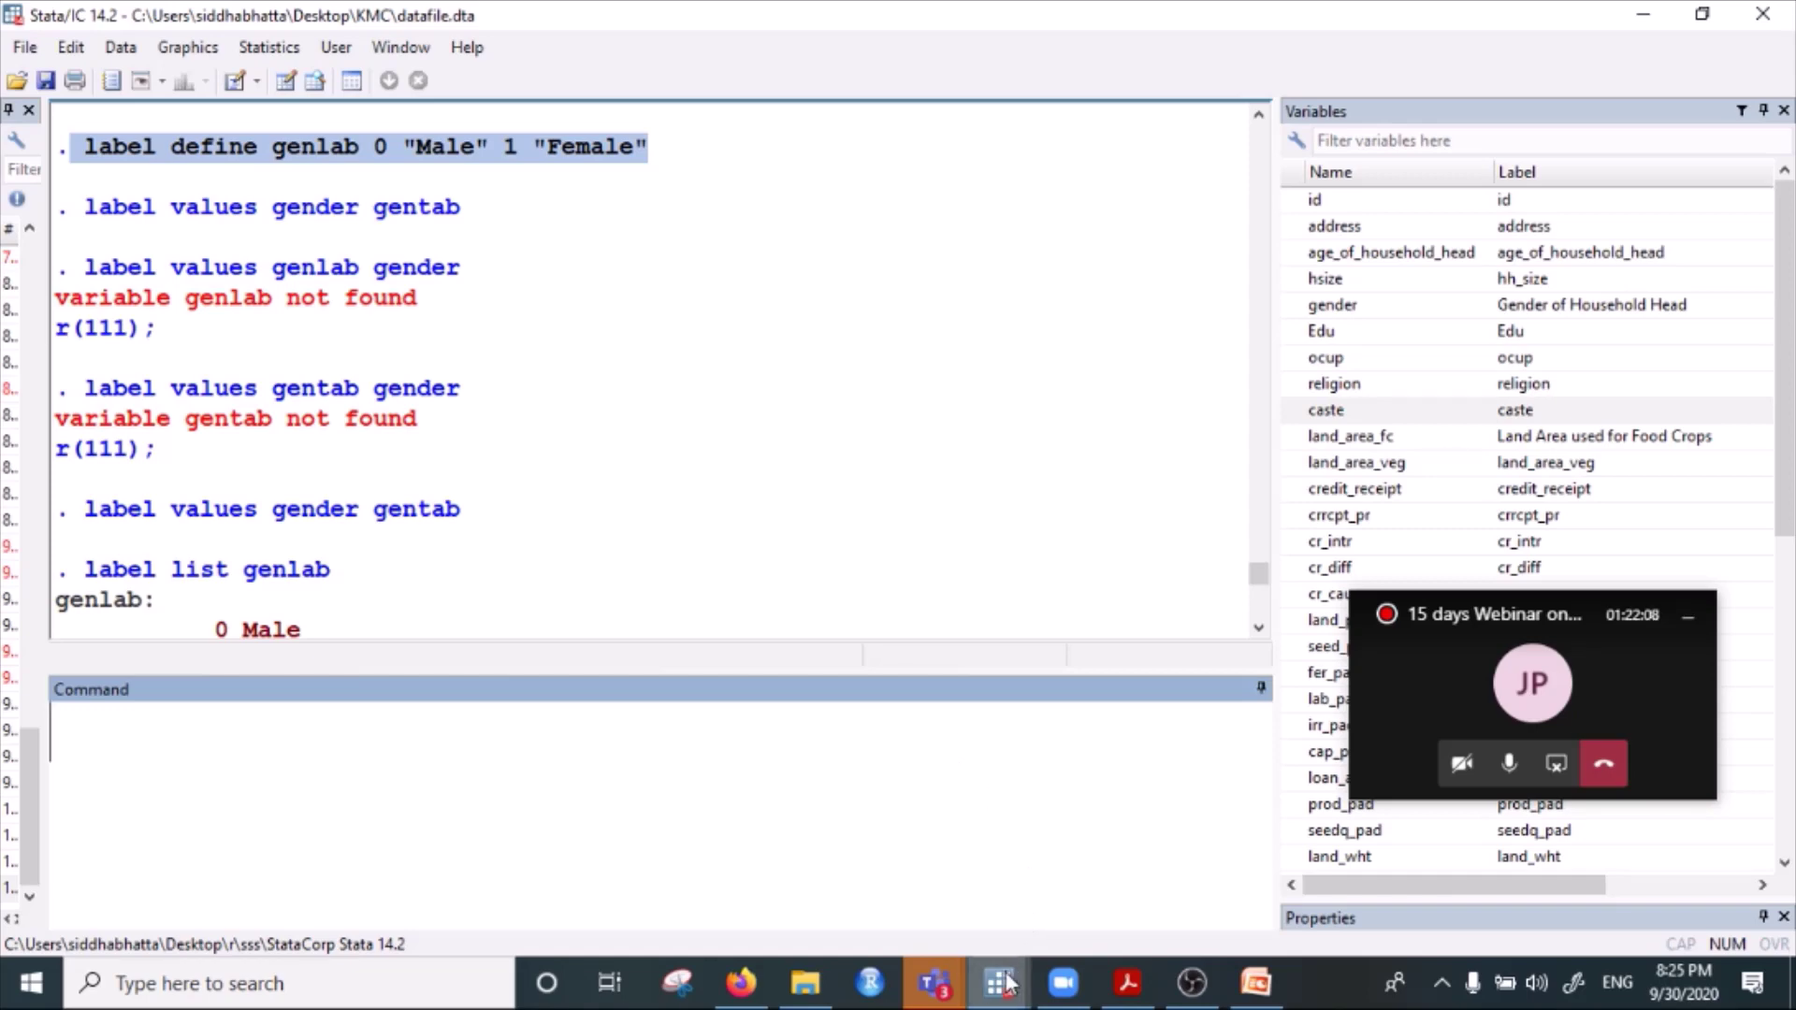
Switch to the do-file day 4.do and delete the empty line above tab age.
mouse_move(1004, 980)
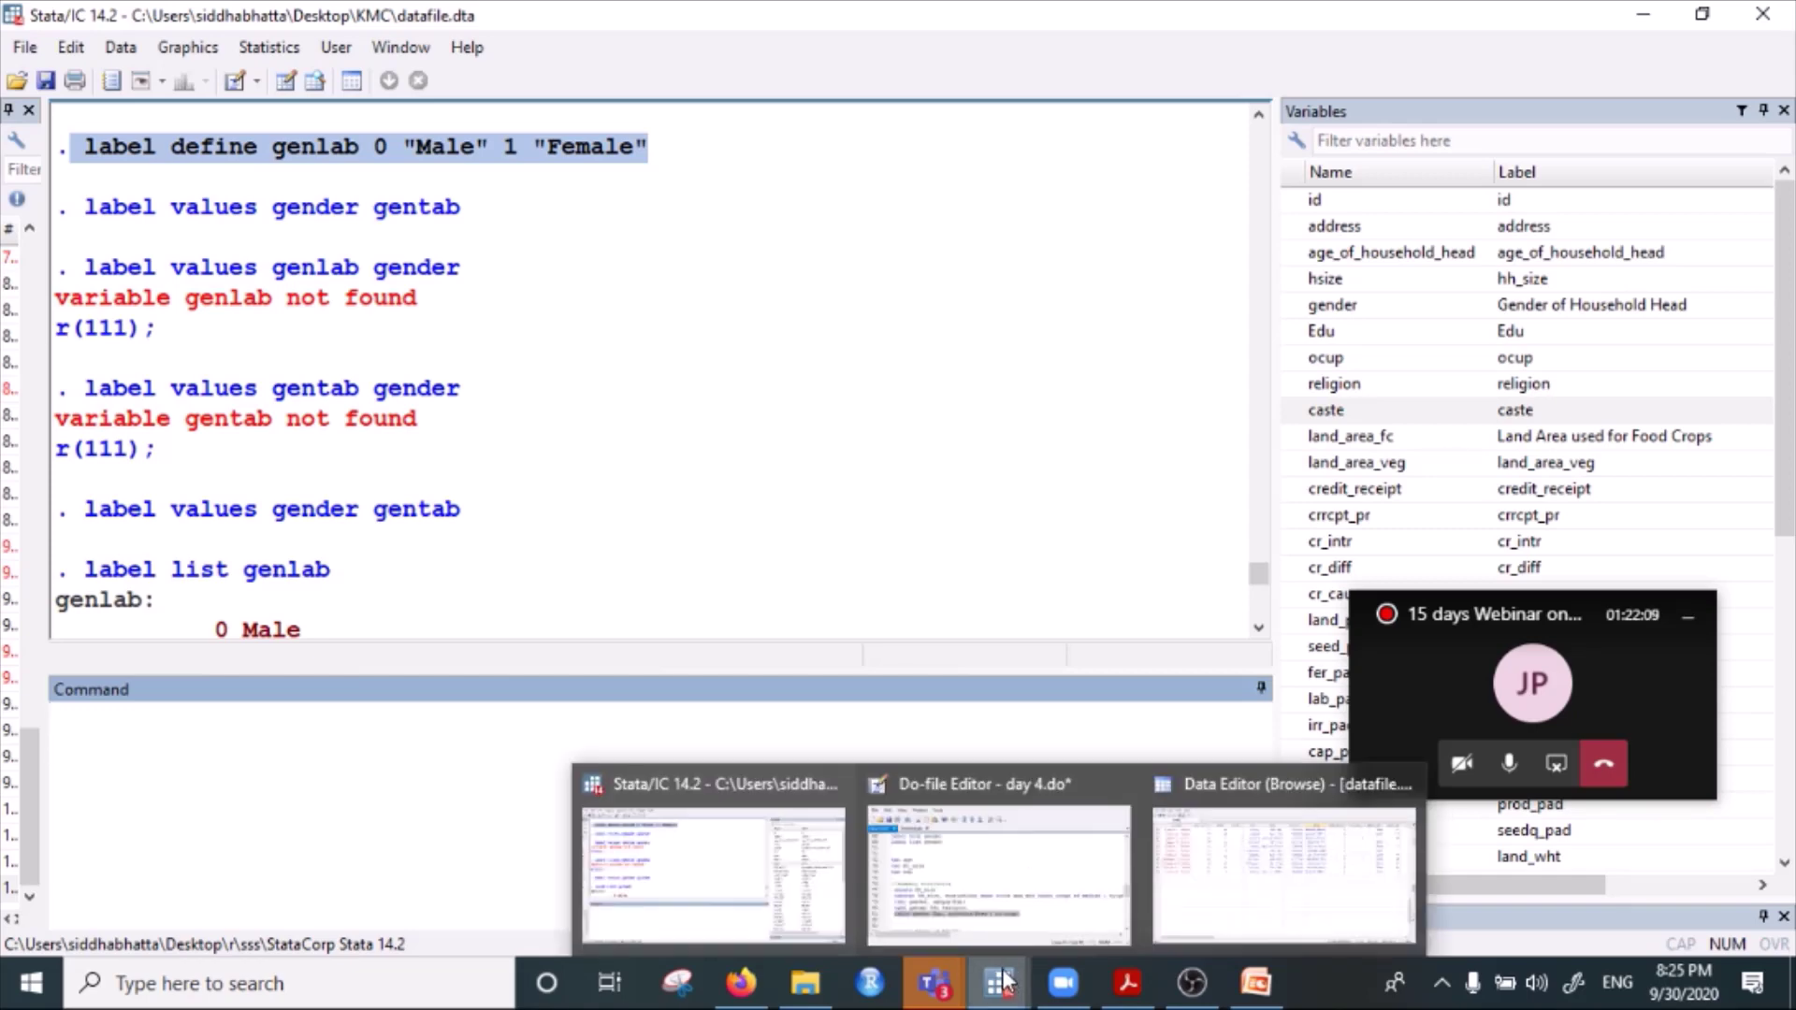
click(1020, 860)
click(1434, 94)
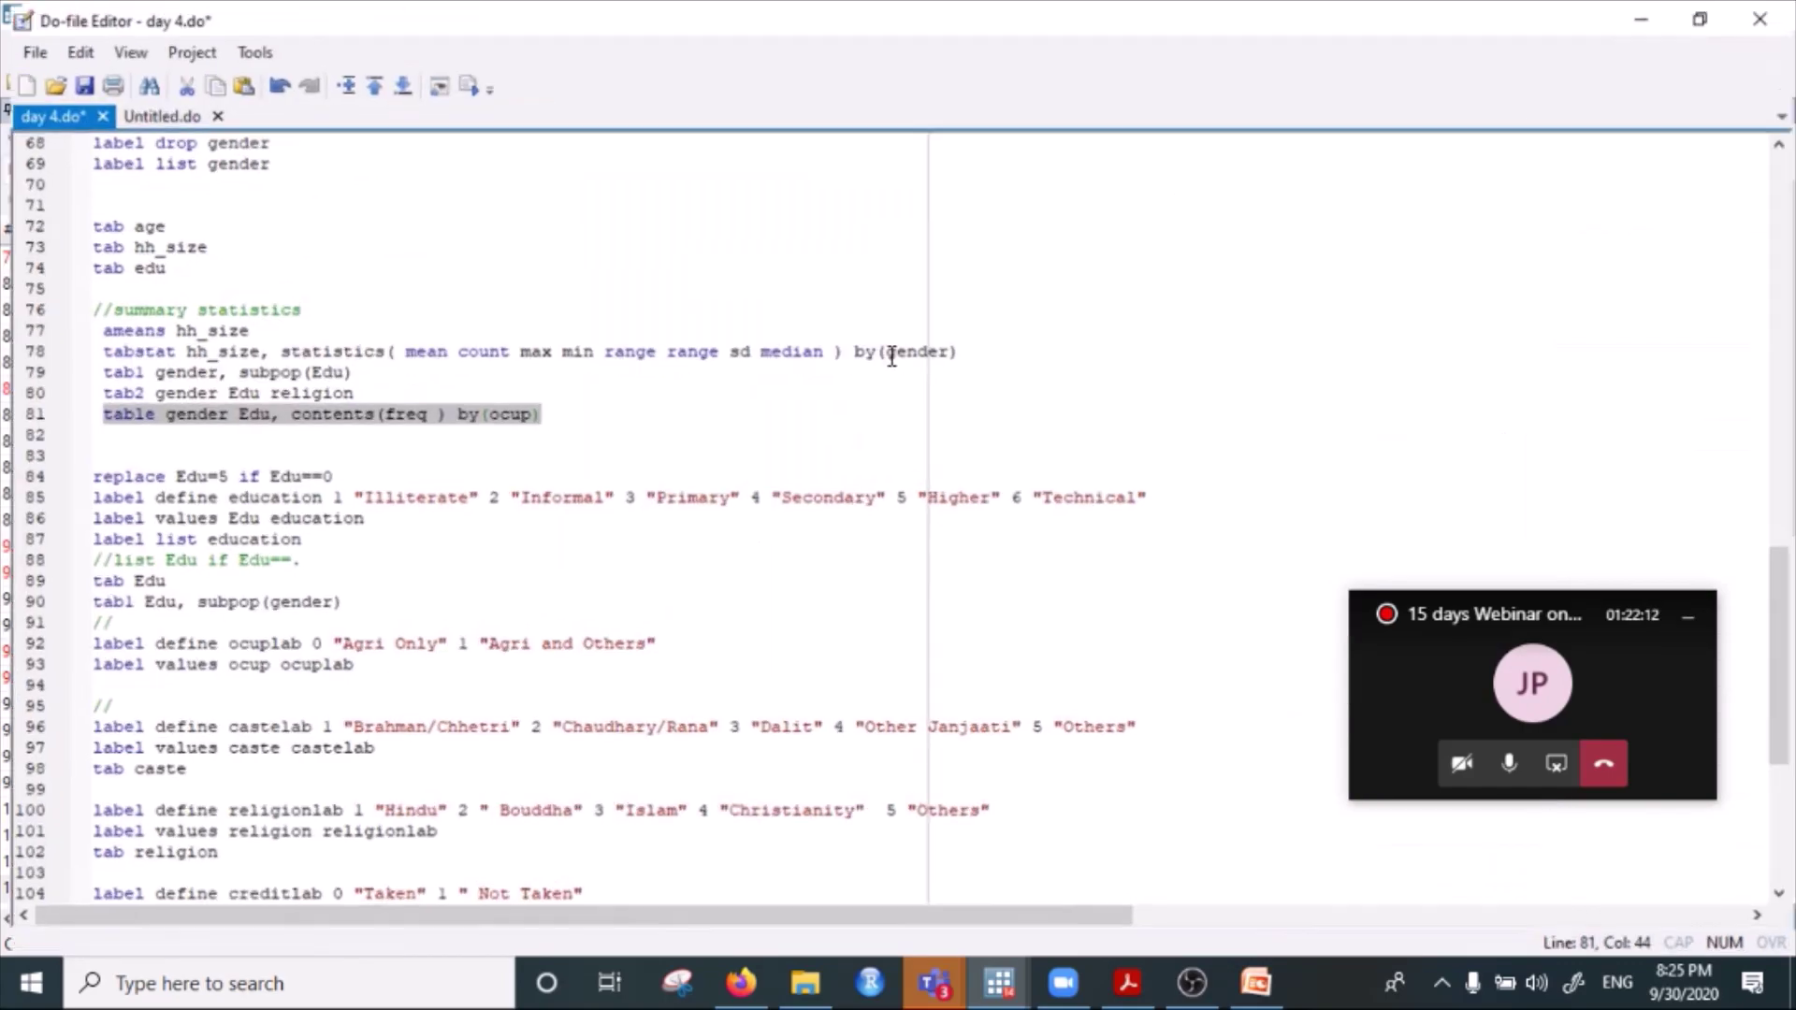
scroll(265, 565, down, 7)
scroll(277, 578, up, 8)
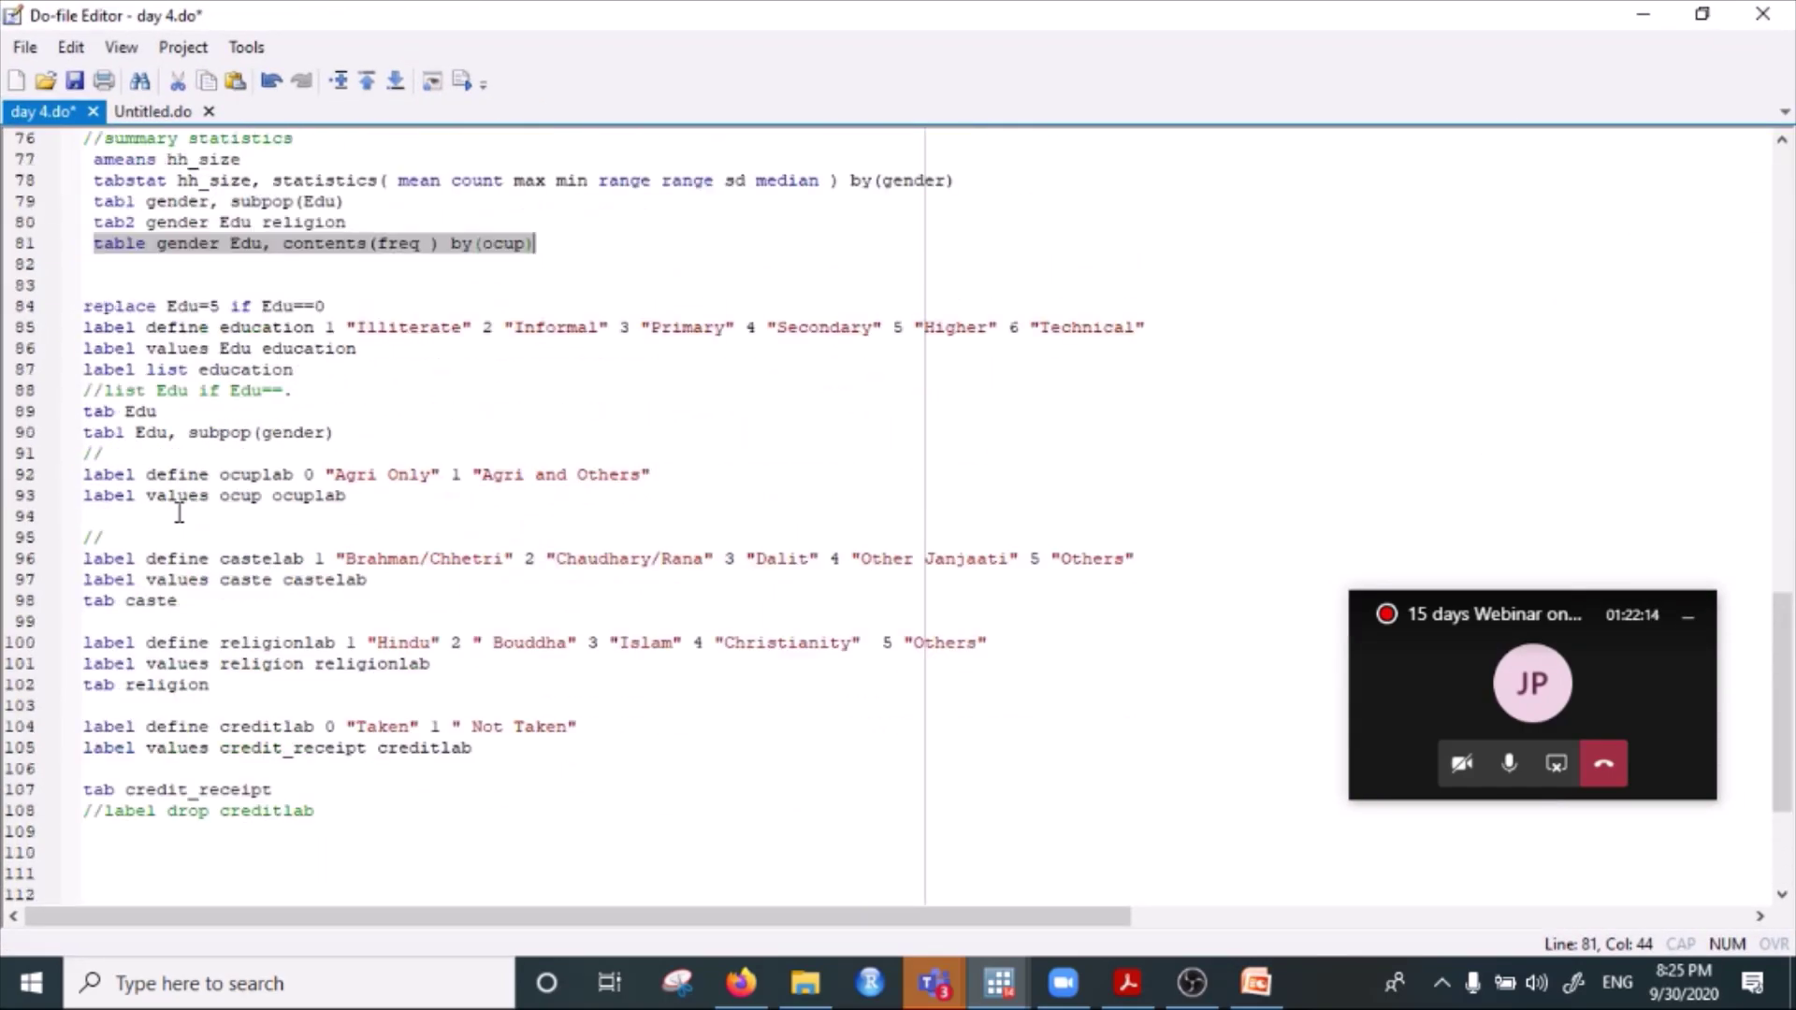
click(97, 284)
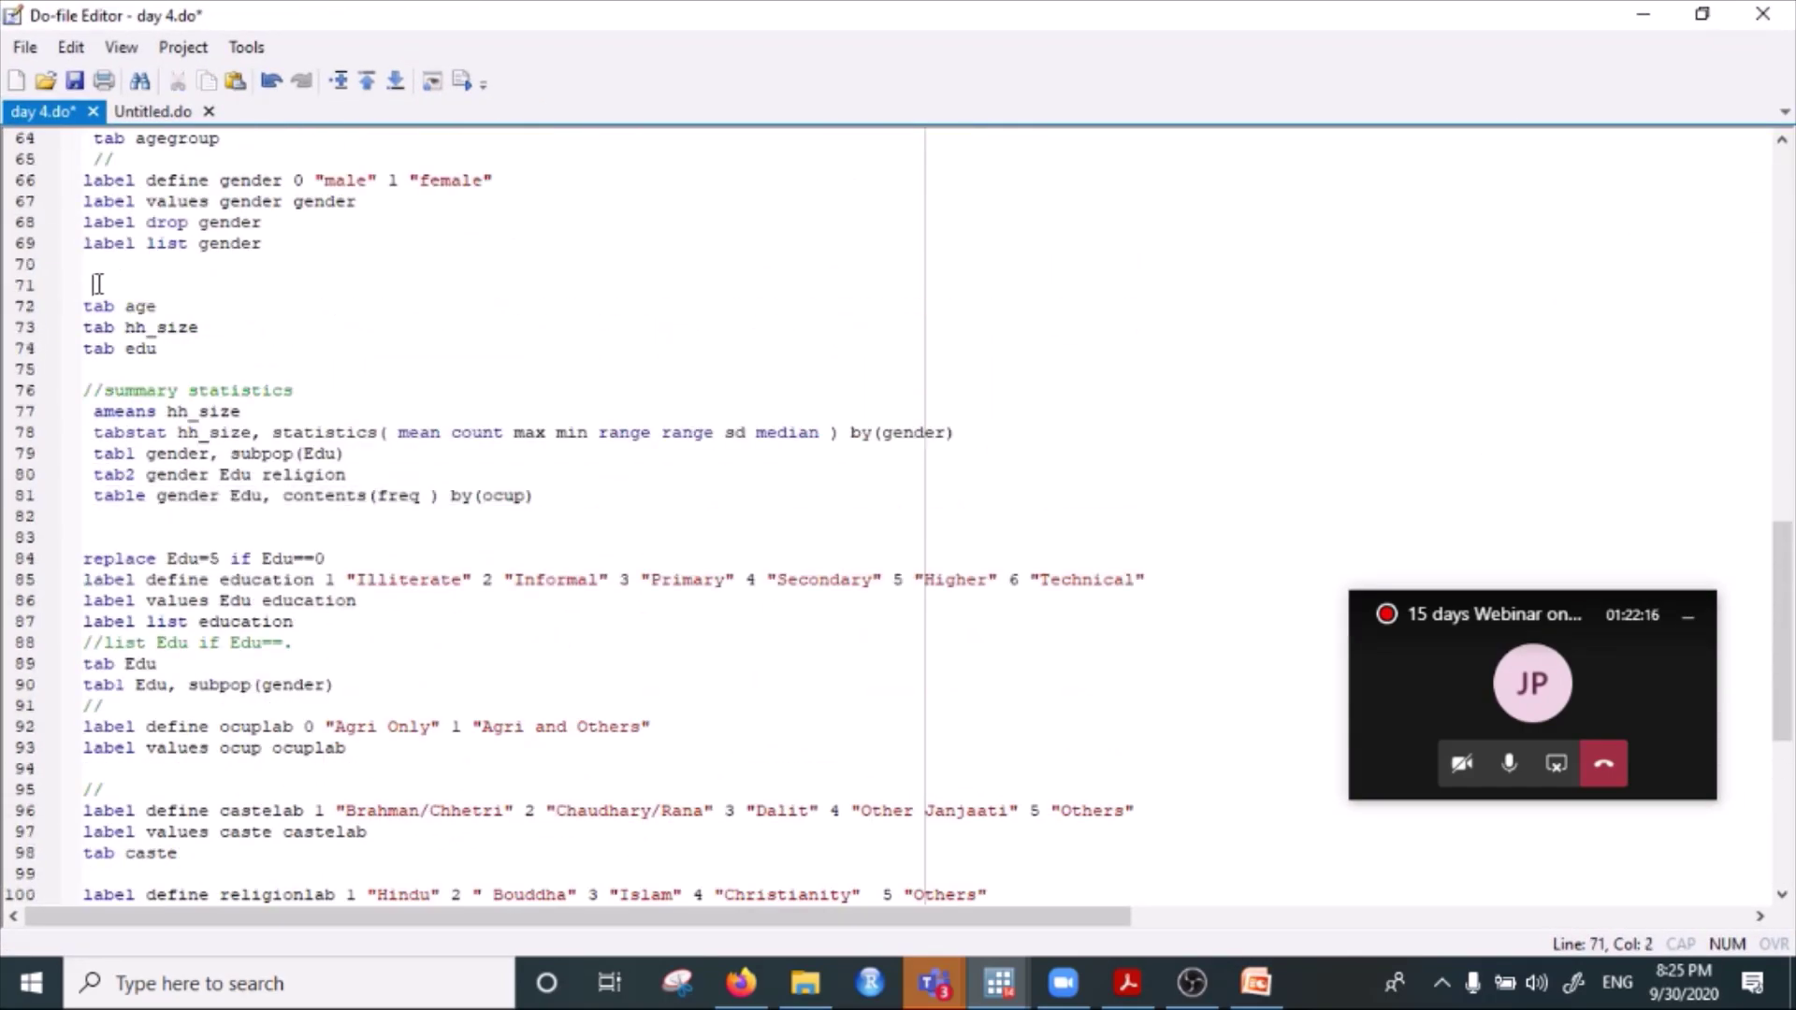
key(Delete)
Review the value label commands for ocup, caste, religion and credit_receipt at the end of the do-file, and return to the main Stata window.
click(77, 350)
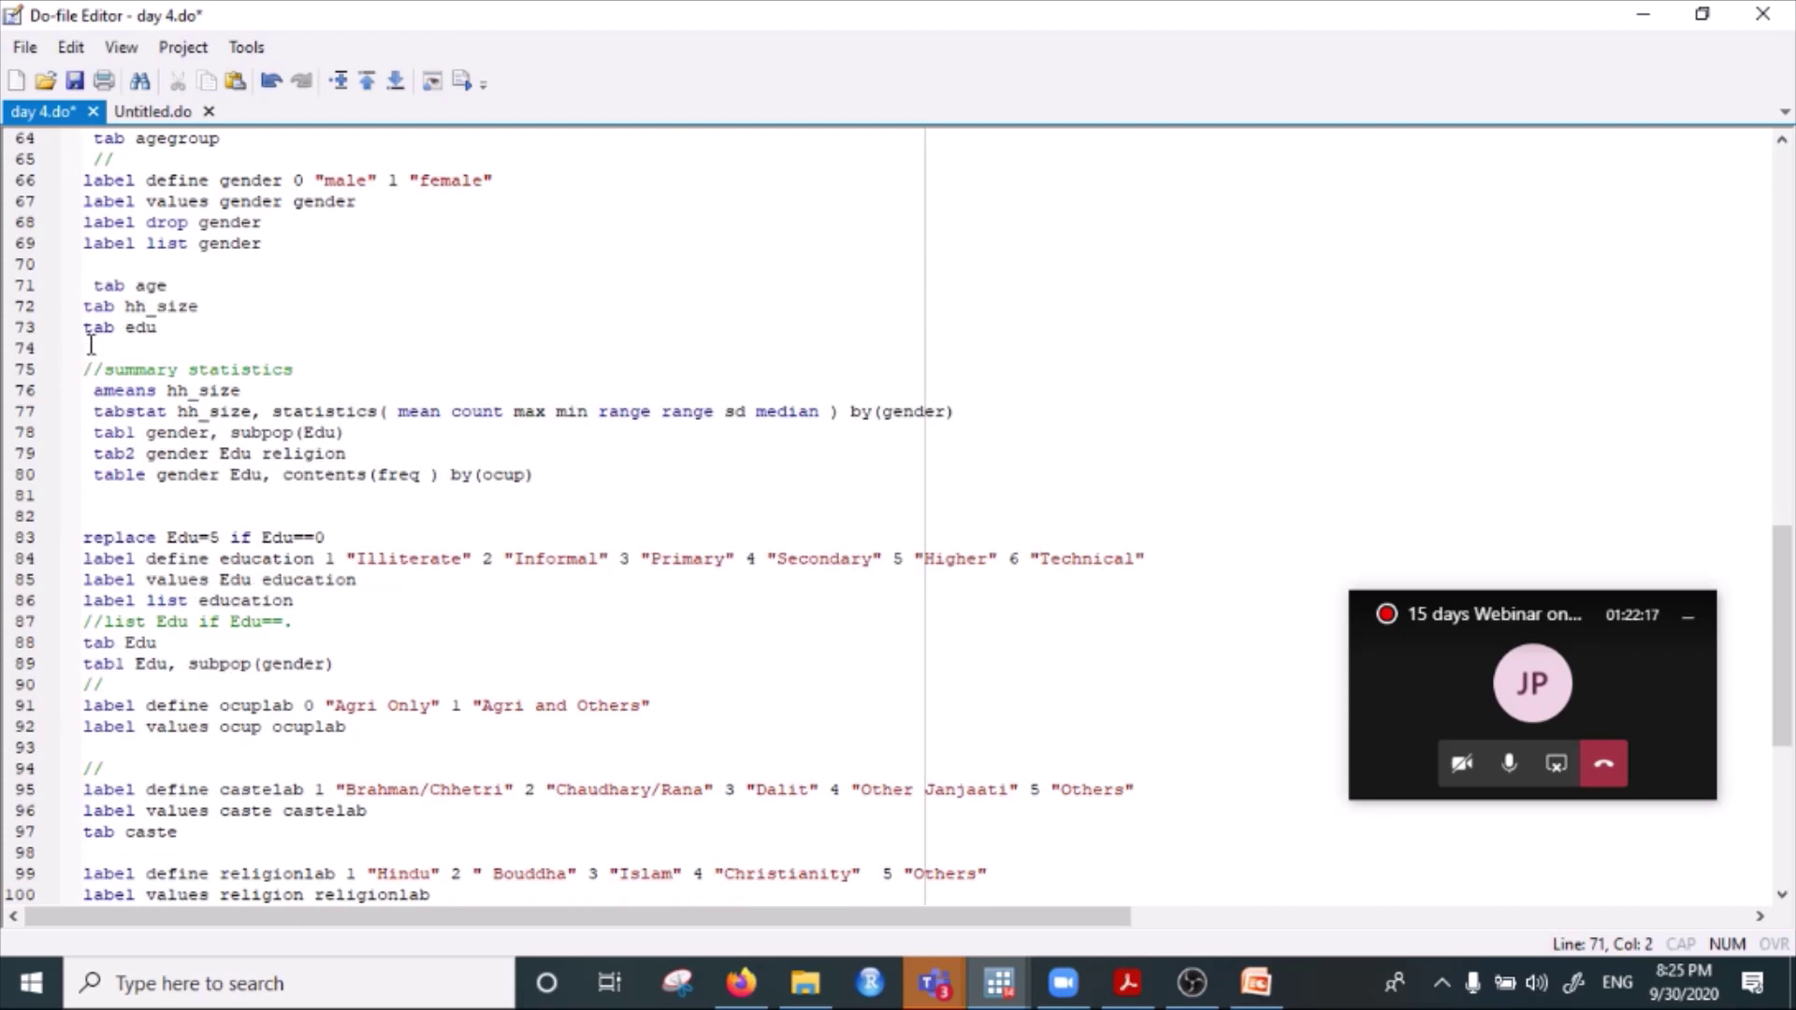
scroll(277, 409, up, 4)
scroll(277, 410, down, 12)
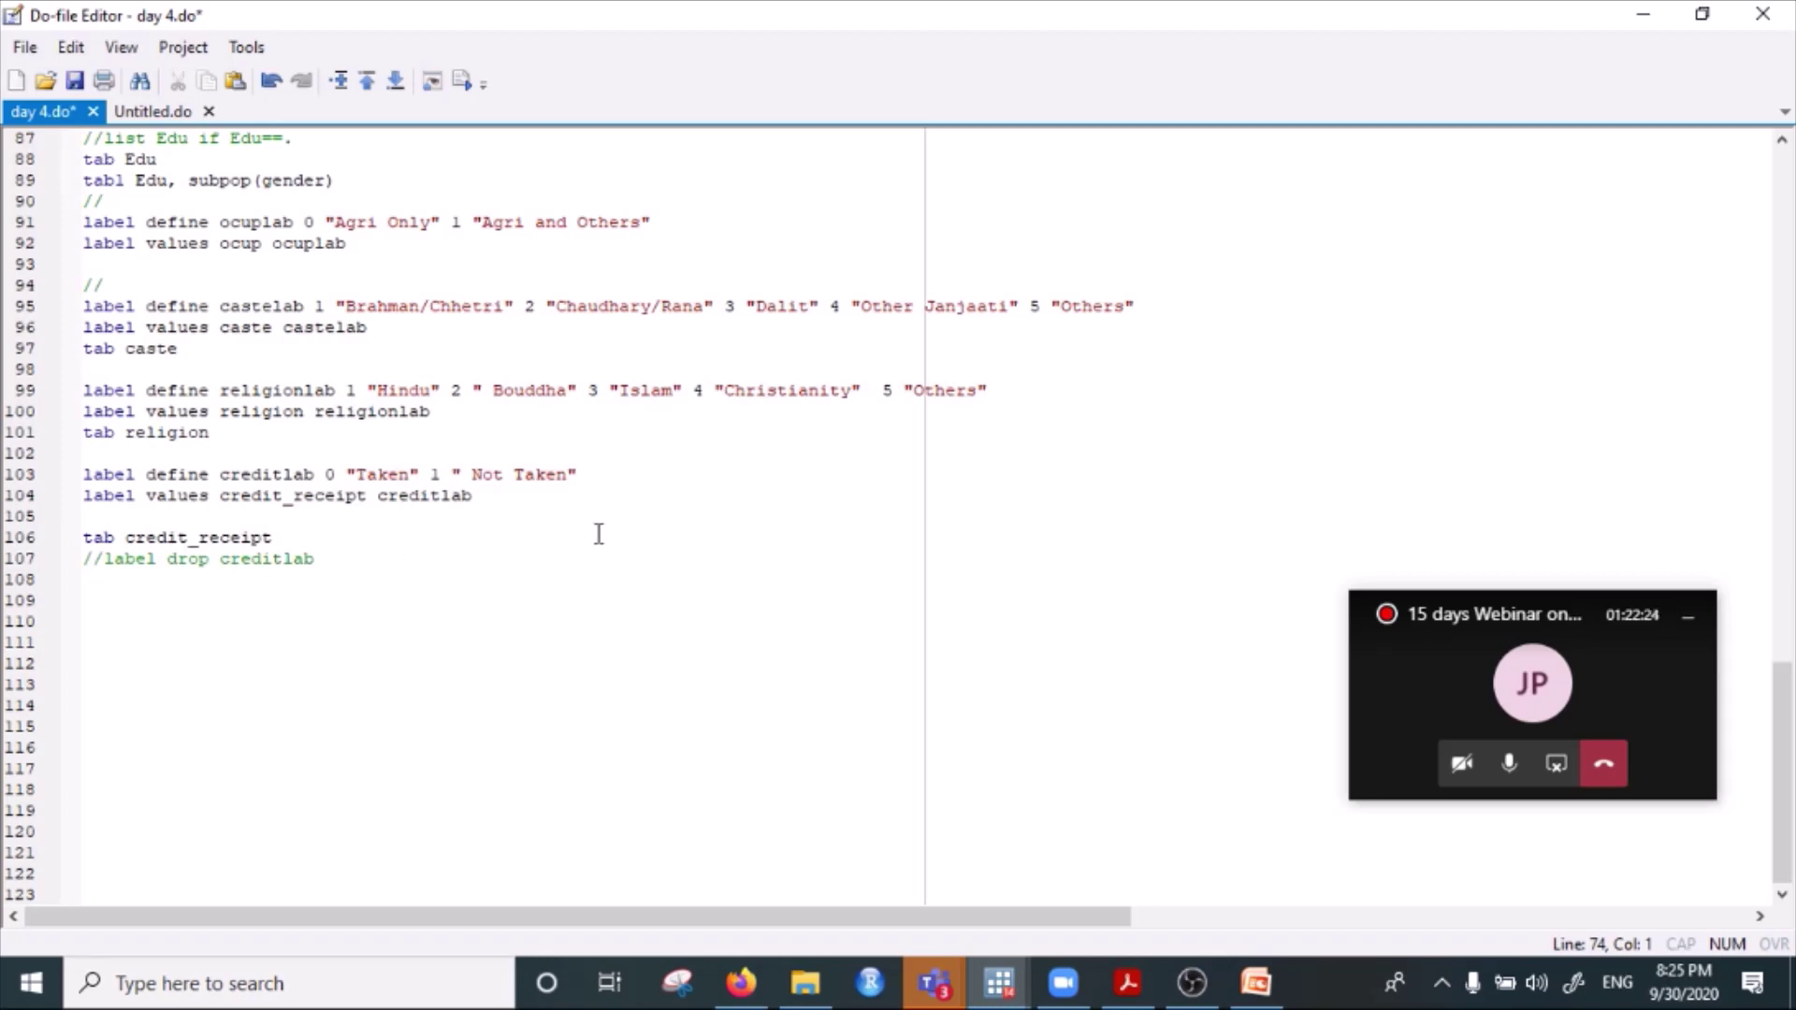
click(1641, 17)
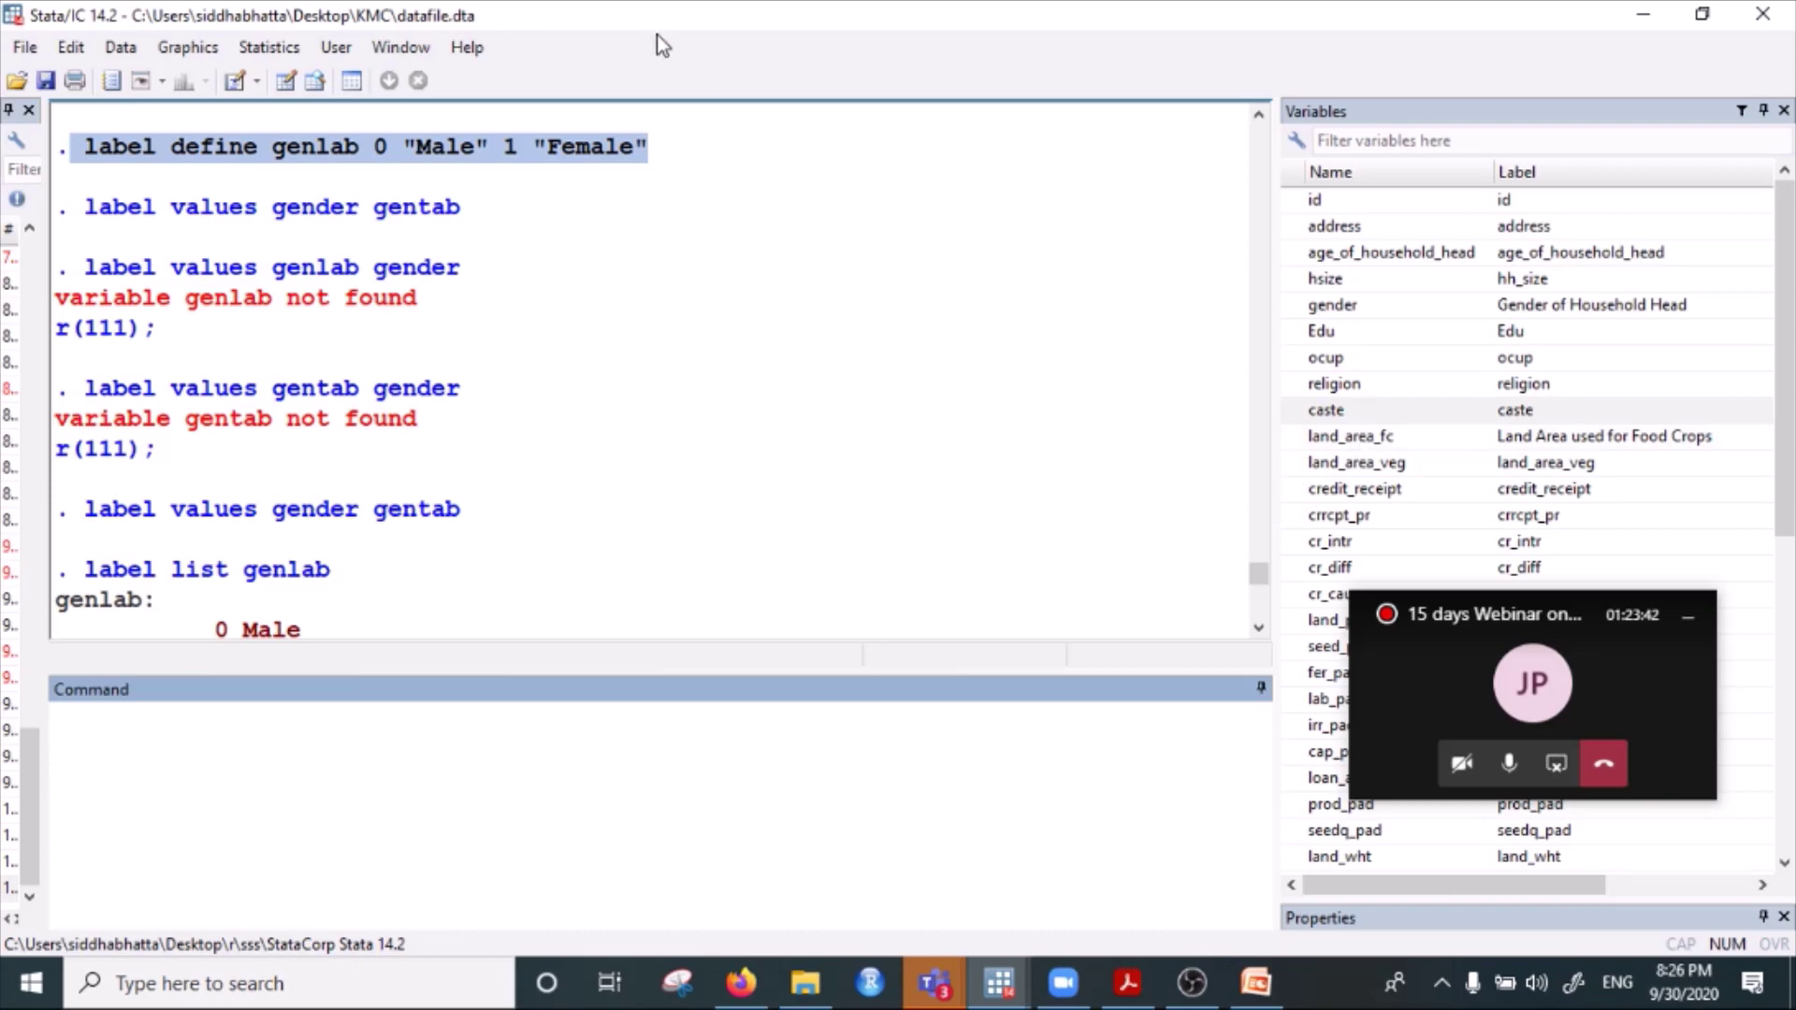
Browse the dataset to examine the labelled values of the categorical variables such as Edu, religion, caste and credit_receipt, and return to the results.
click(314, 81)
scroll(646, 475, up, 12)
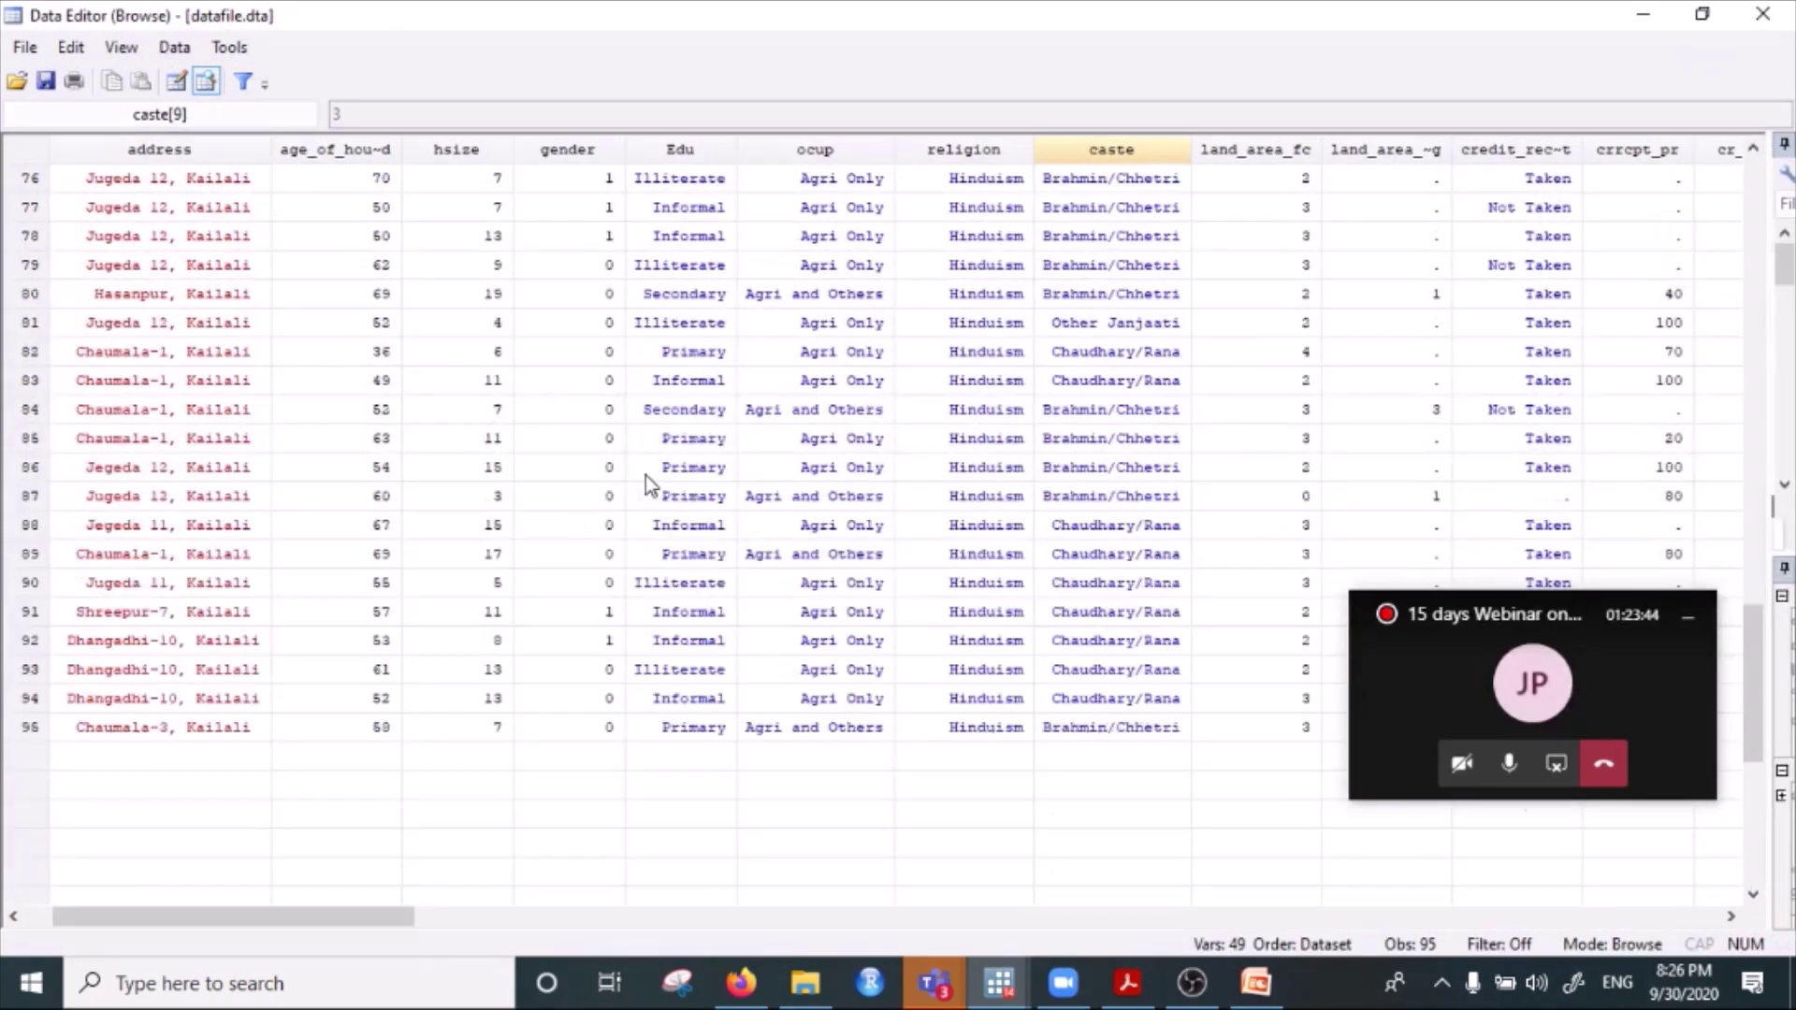
scroll(646, 475, up, 9)
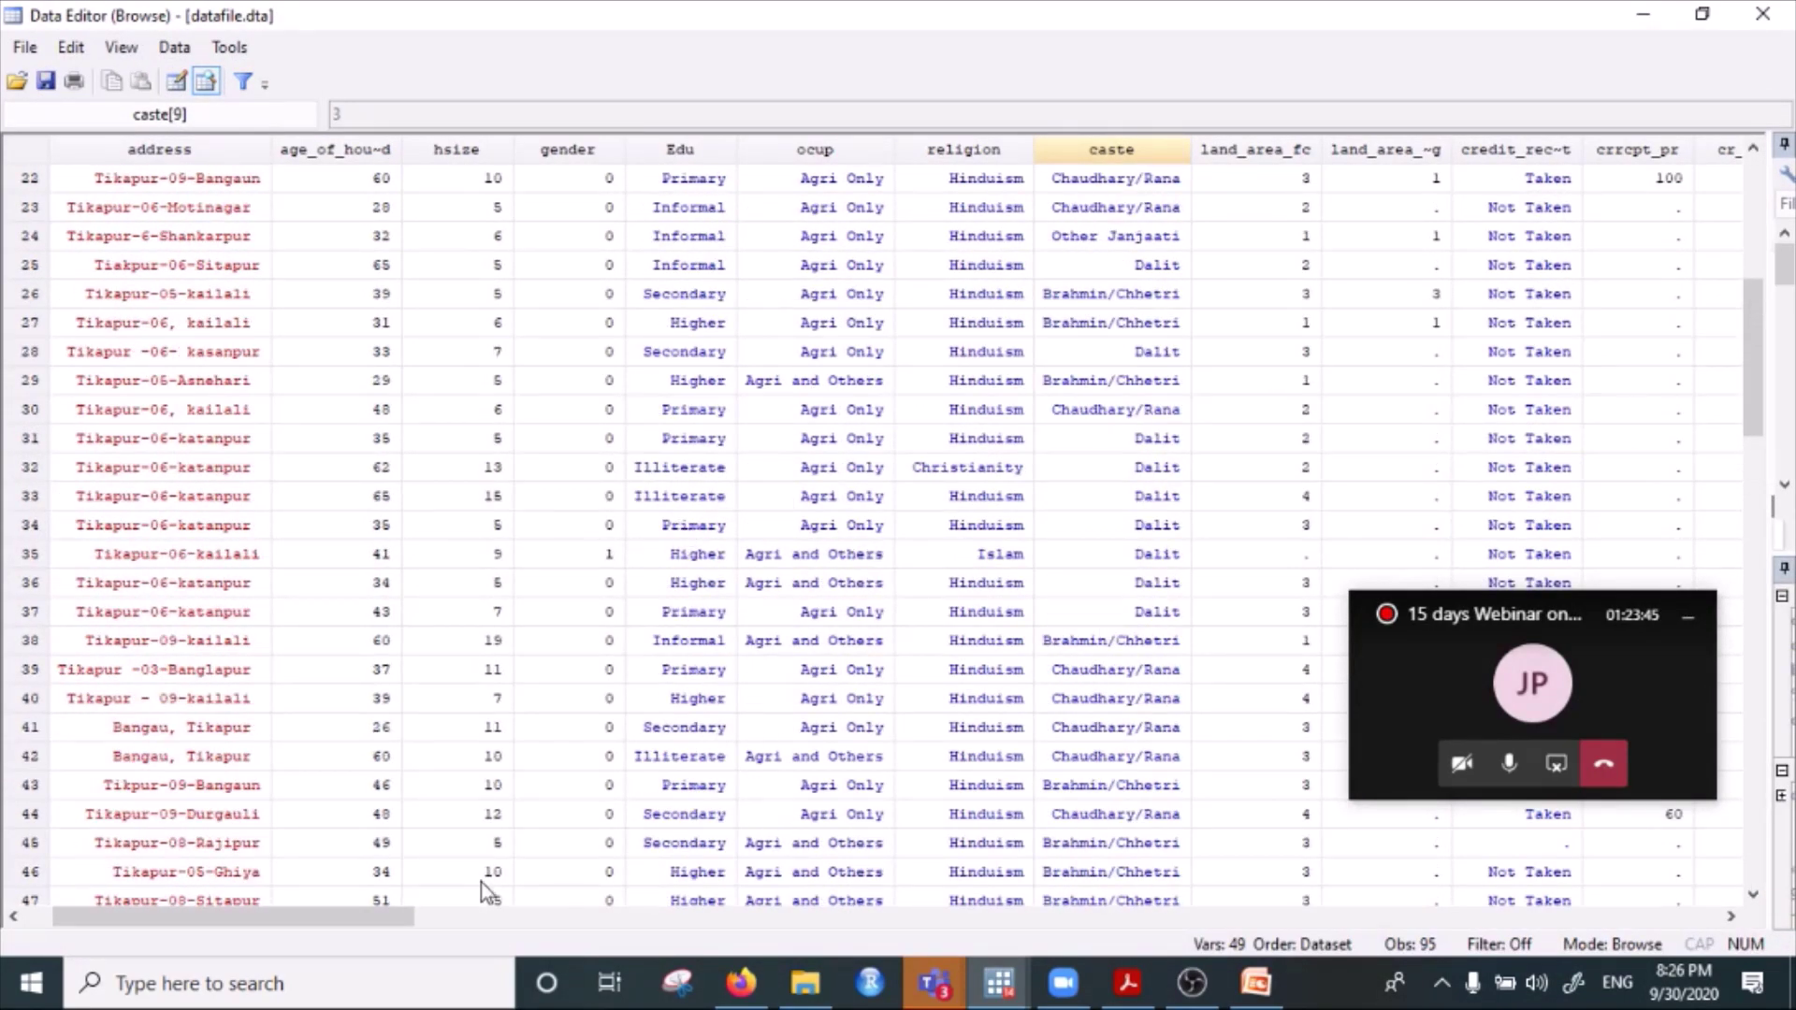
drag(395, 916, 571, 919)
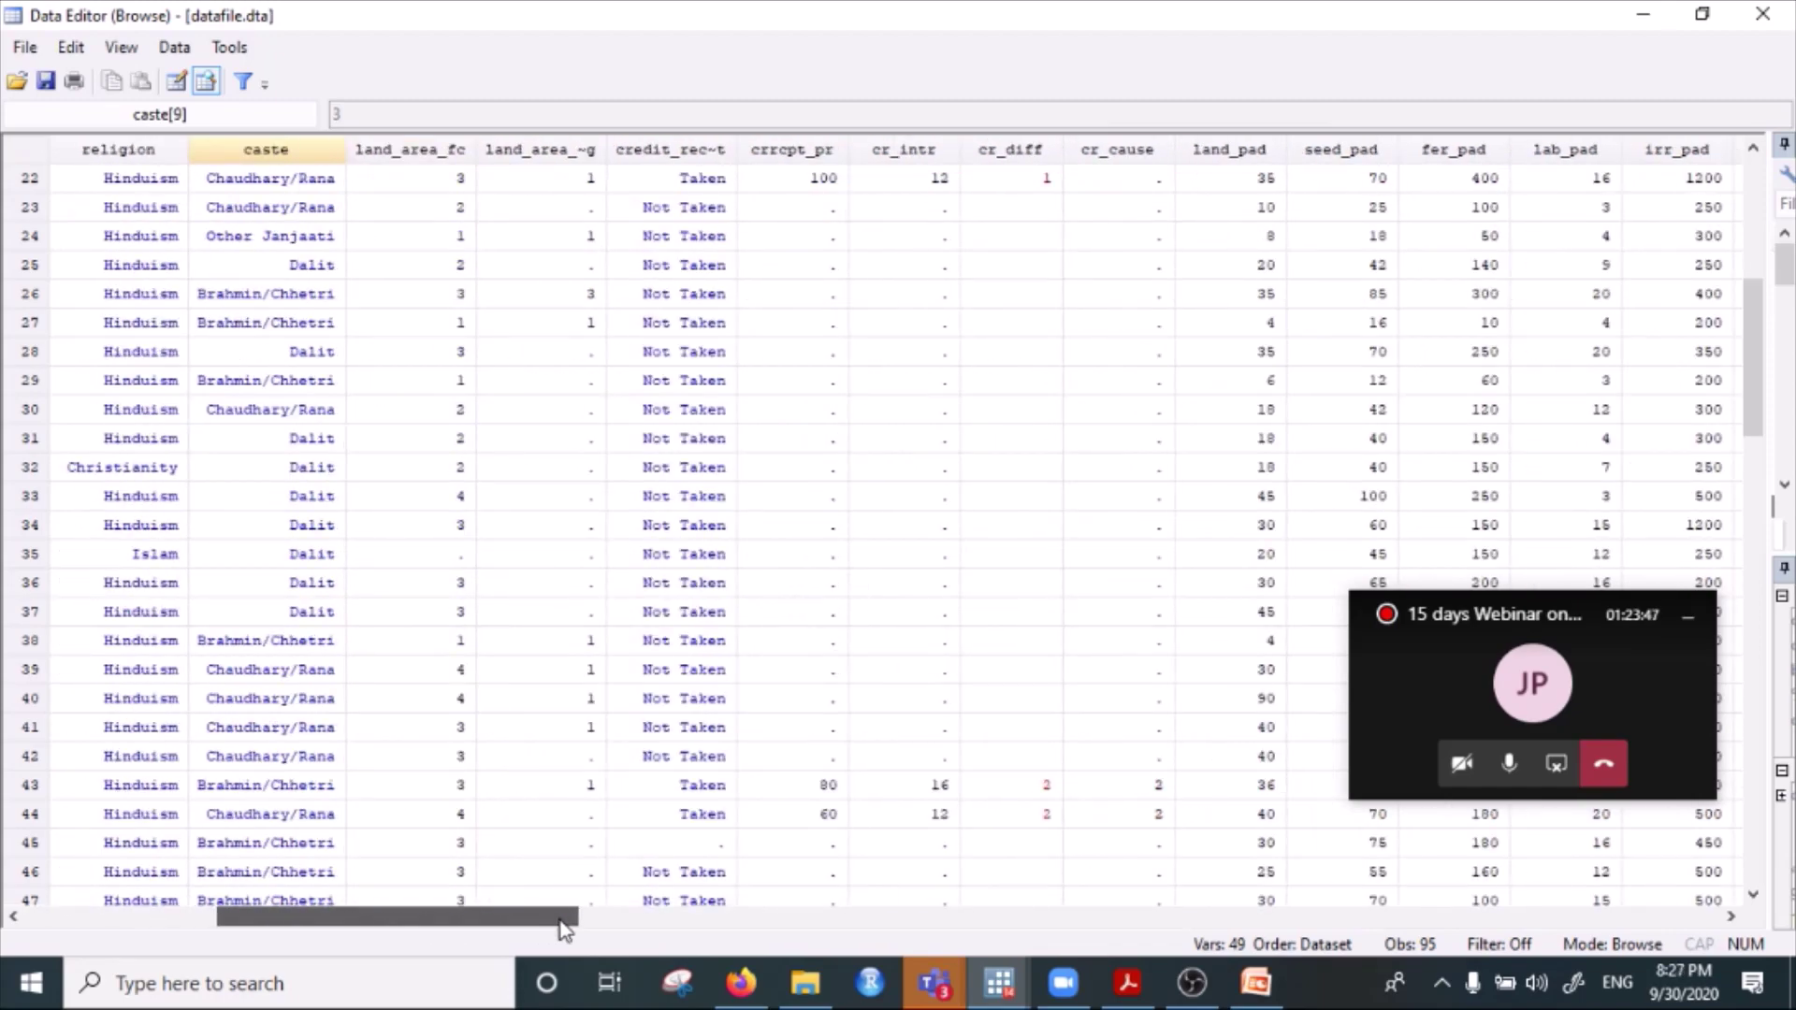
scroll(710, 508, down, 19)
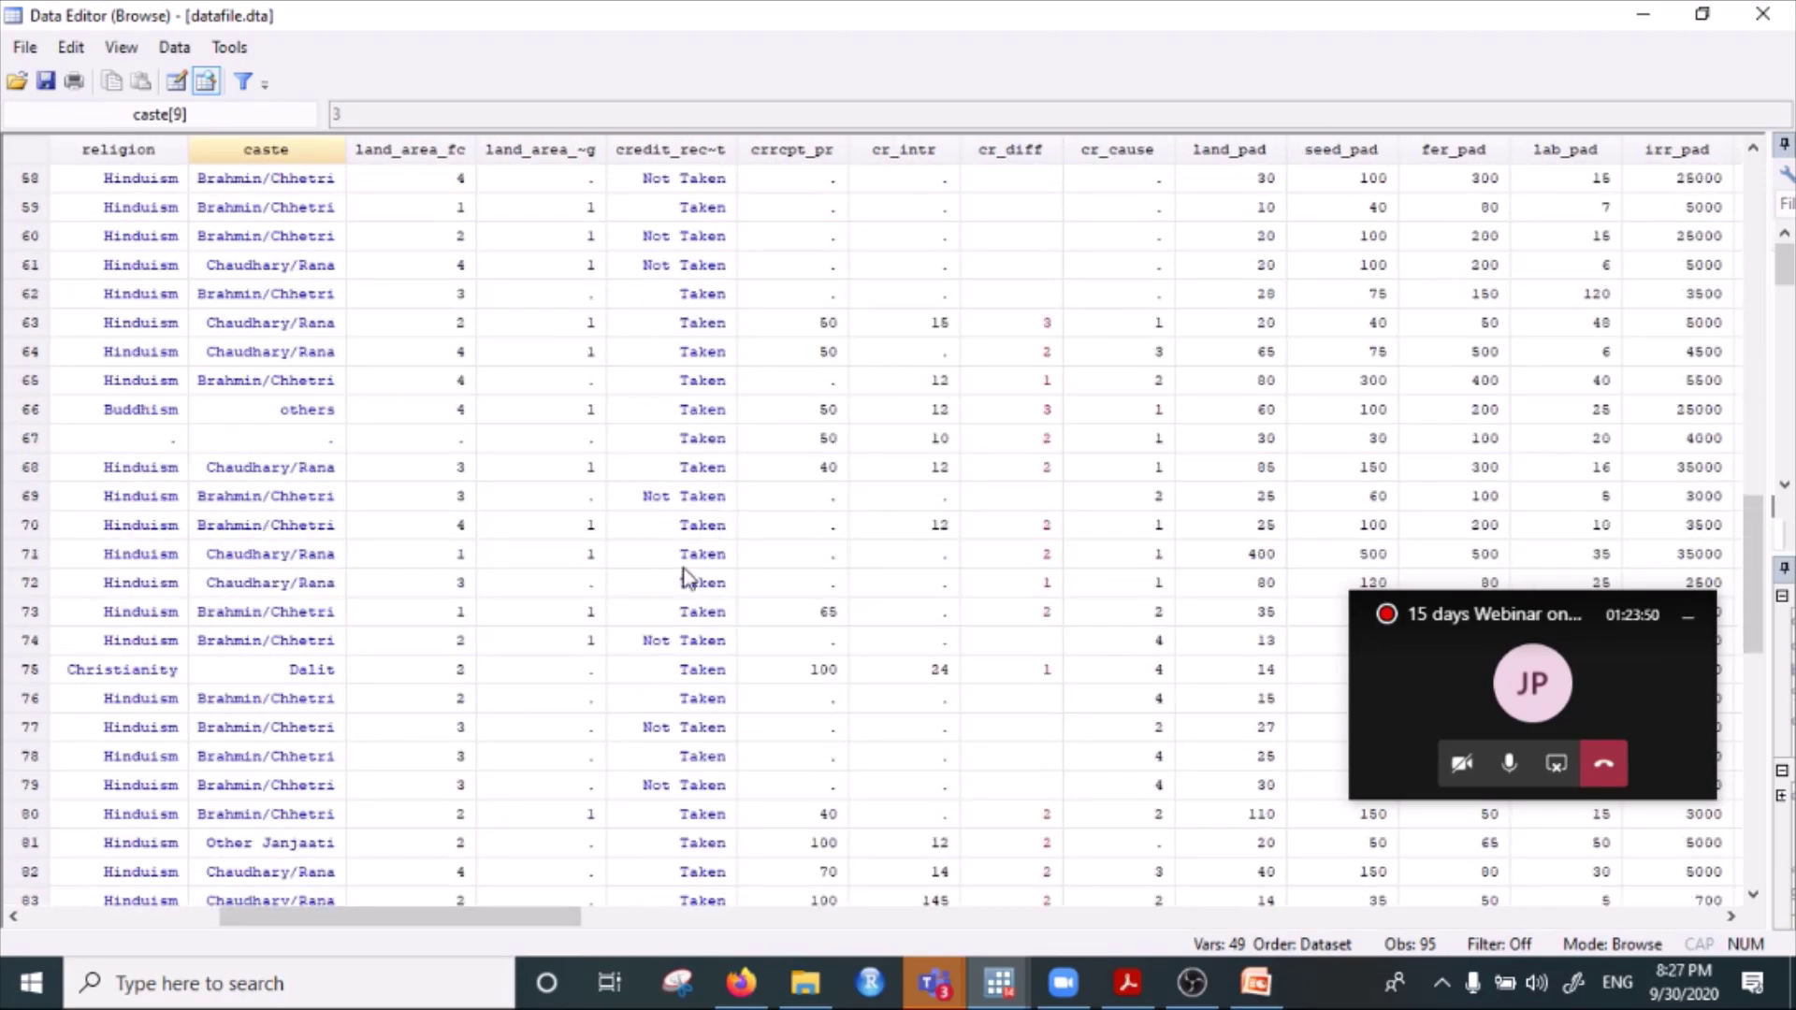
scroll(632, 582, up, 20)
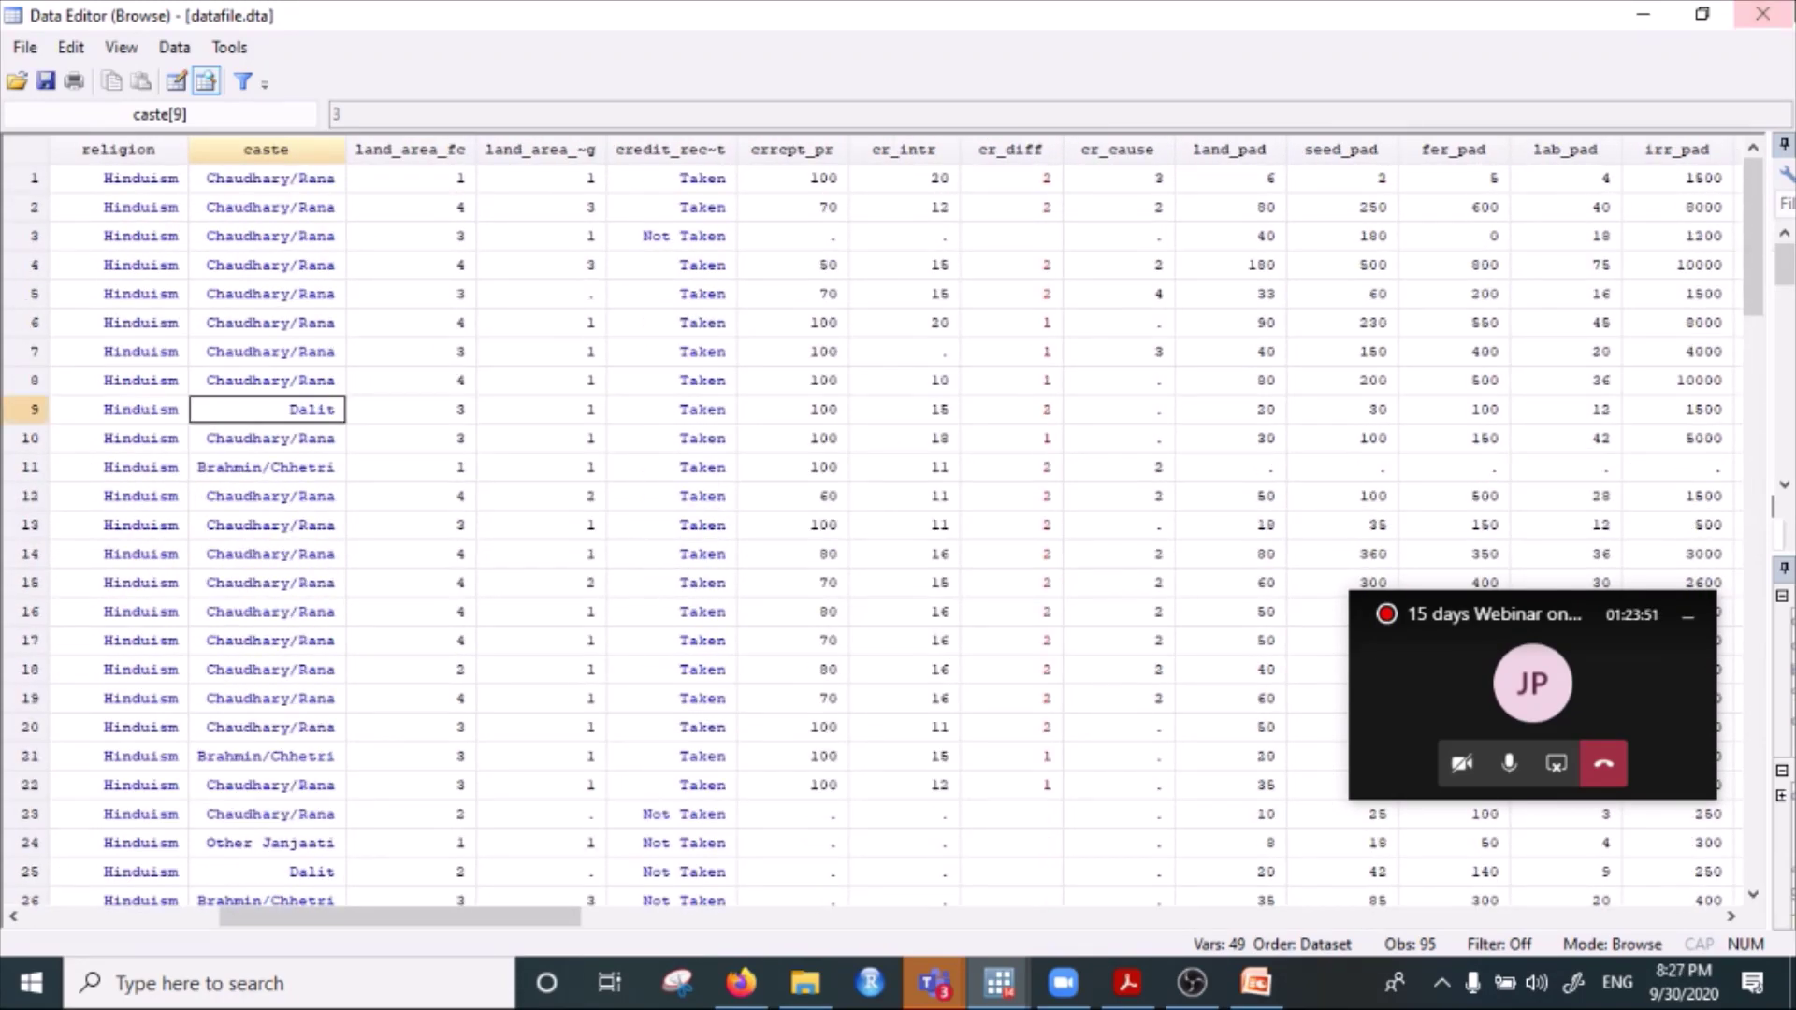
click(1661, 17)
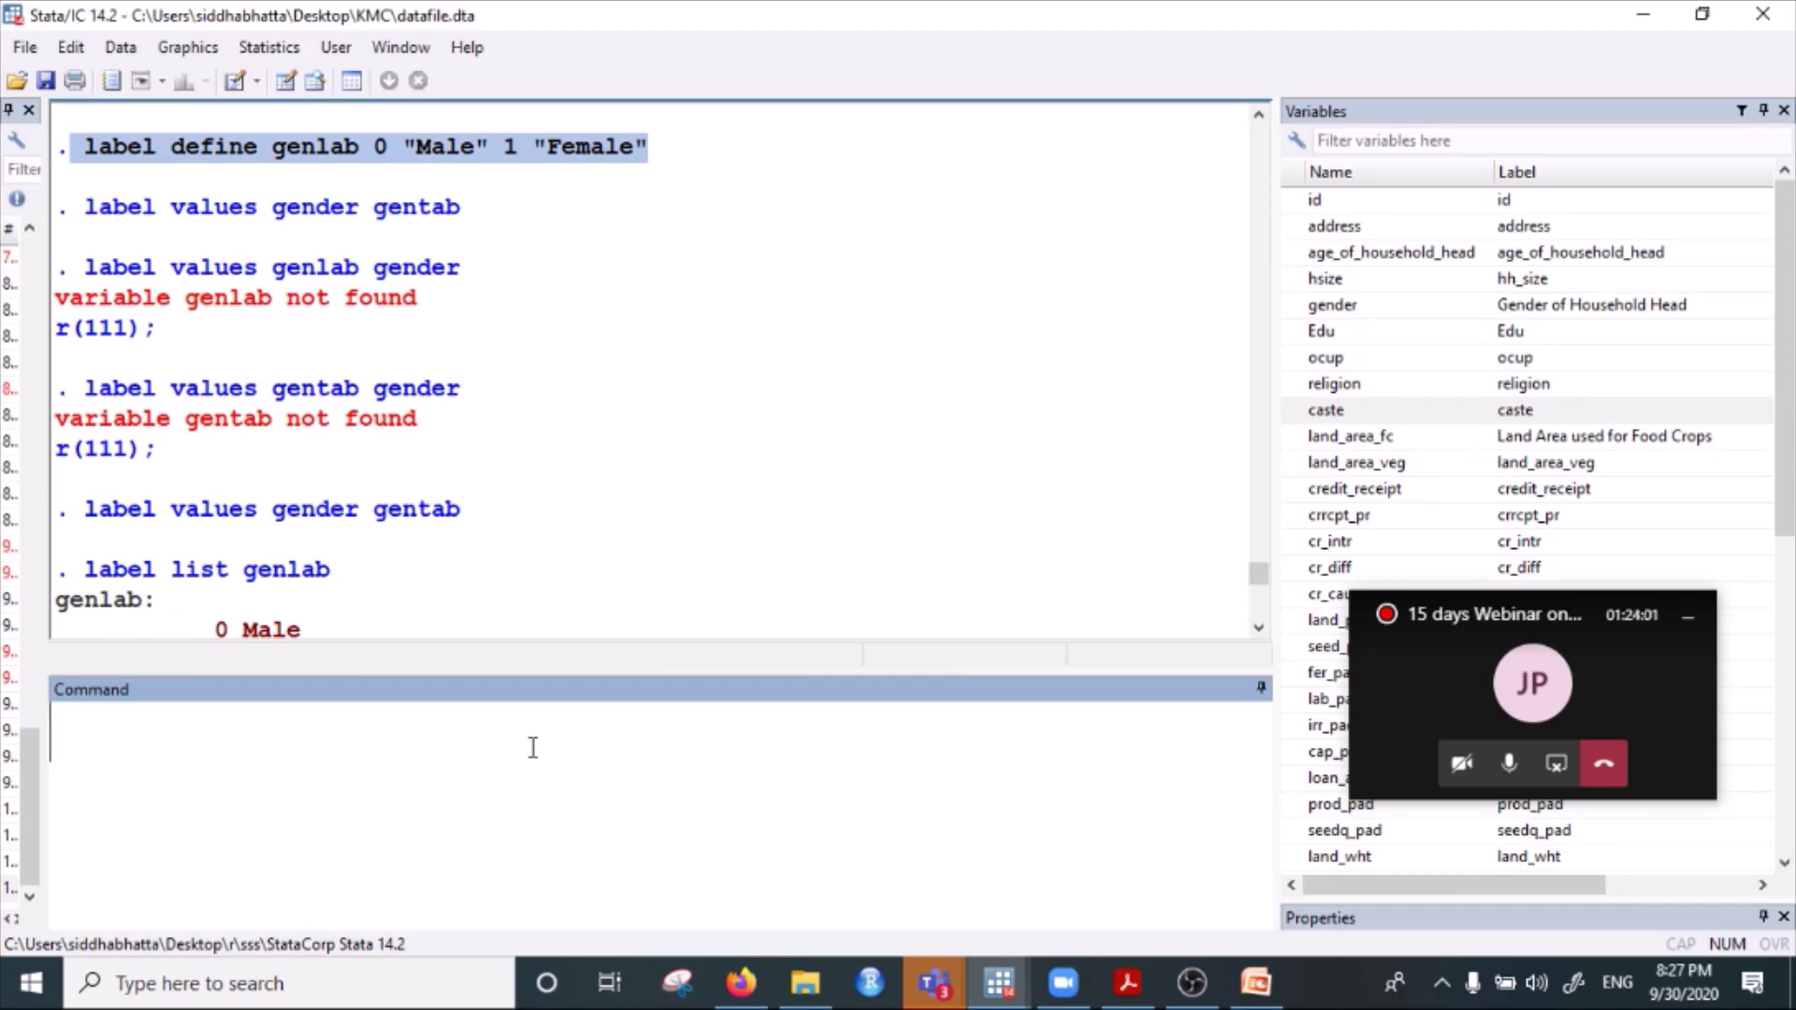
Tabulate the variable Edu in a one-way frequency table.
text(tab)
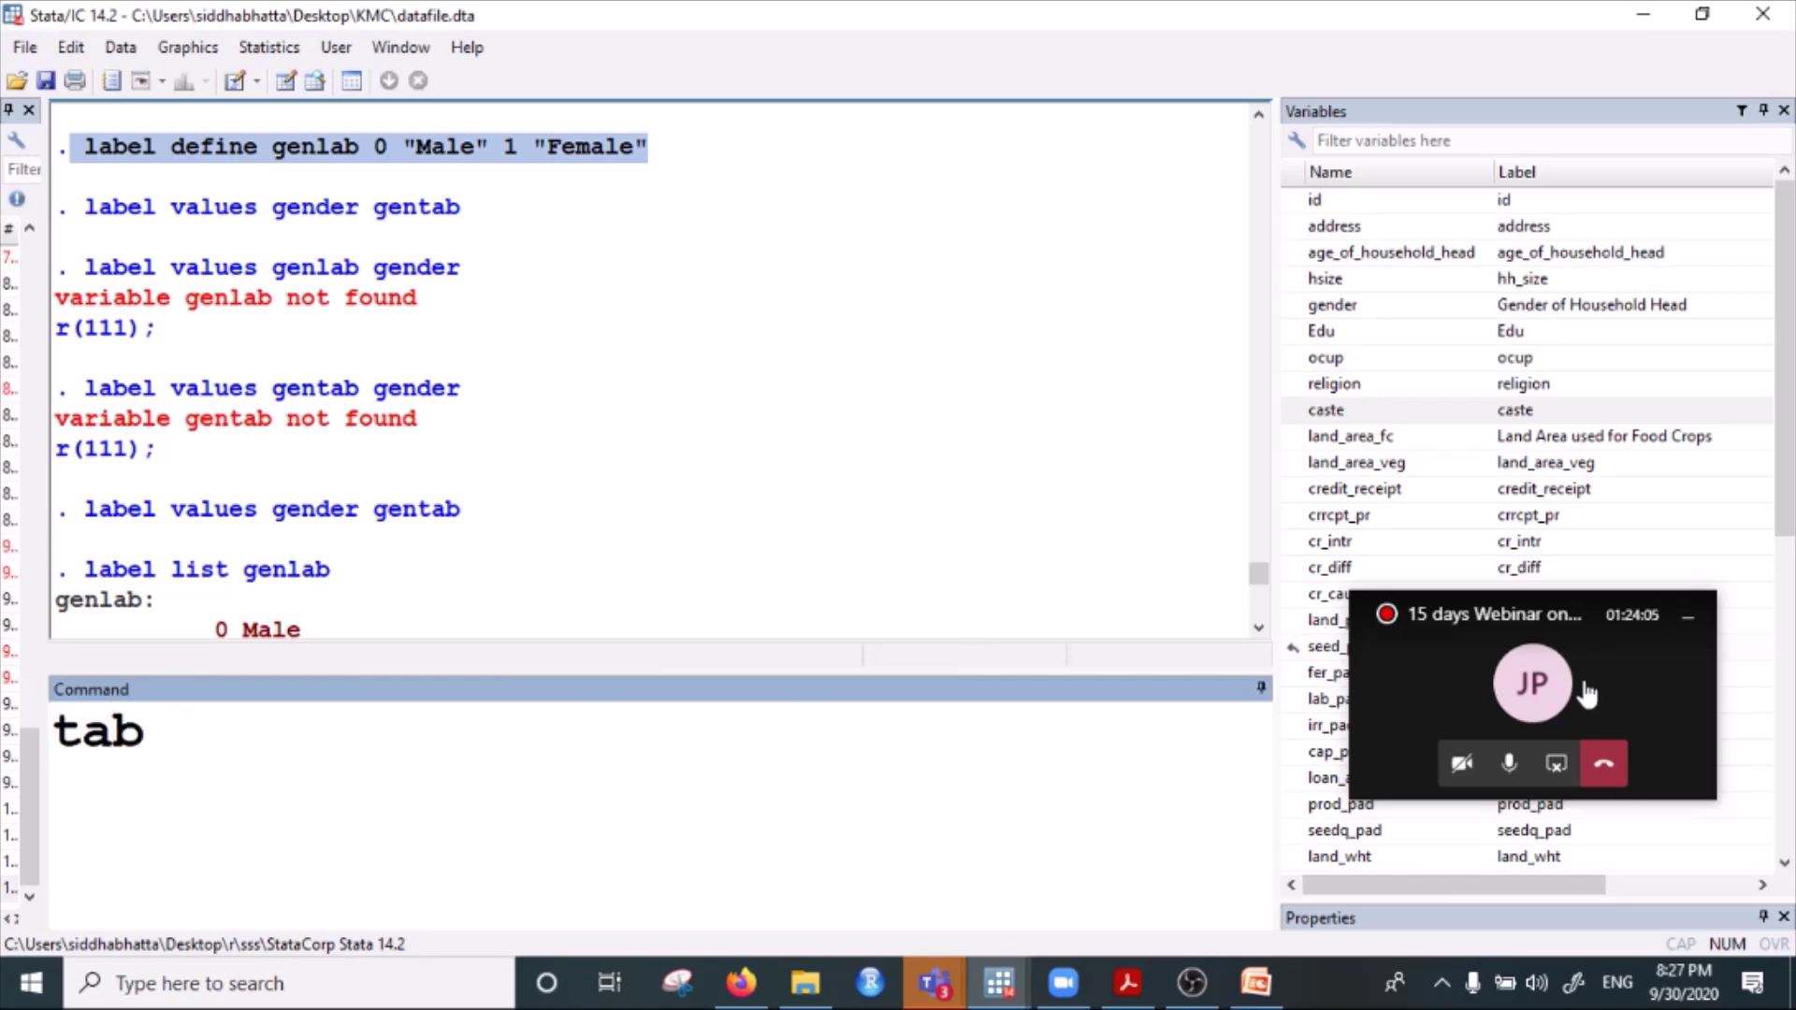
drag(1473, 614, 1547, 330)
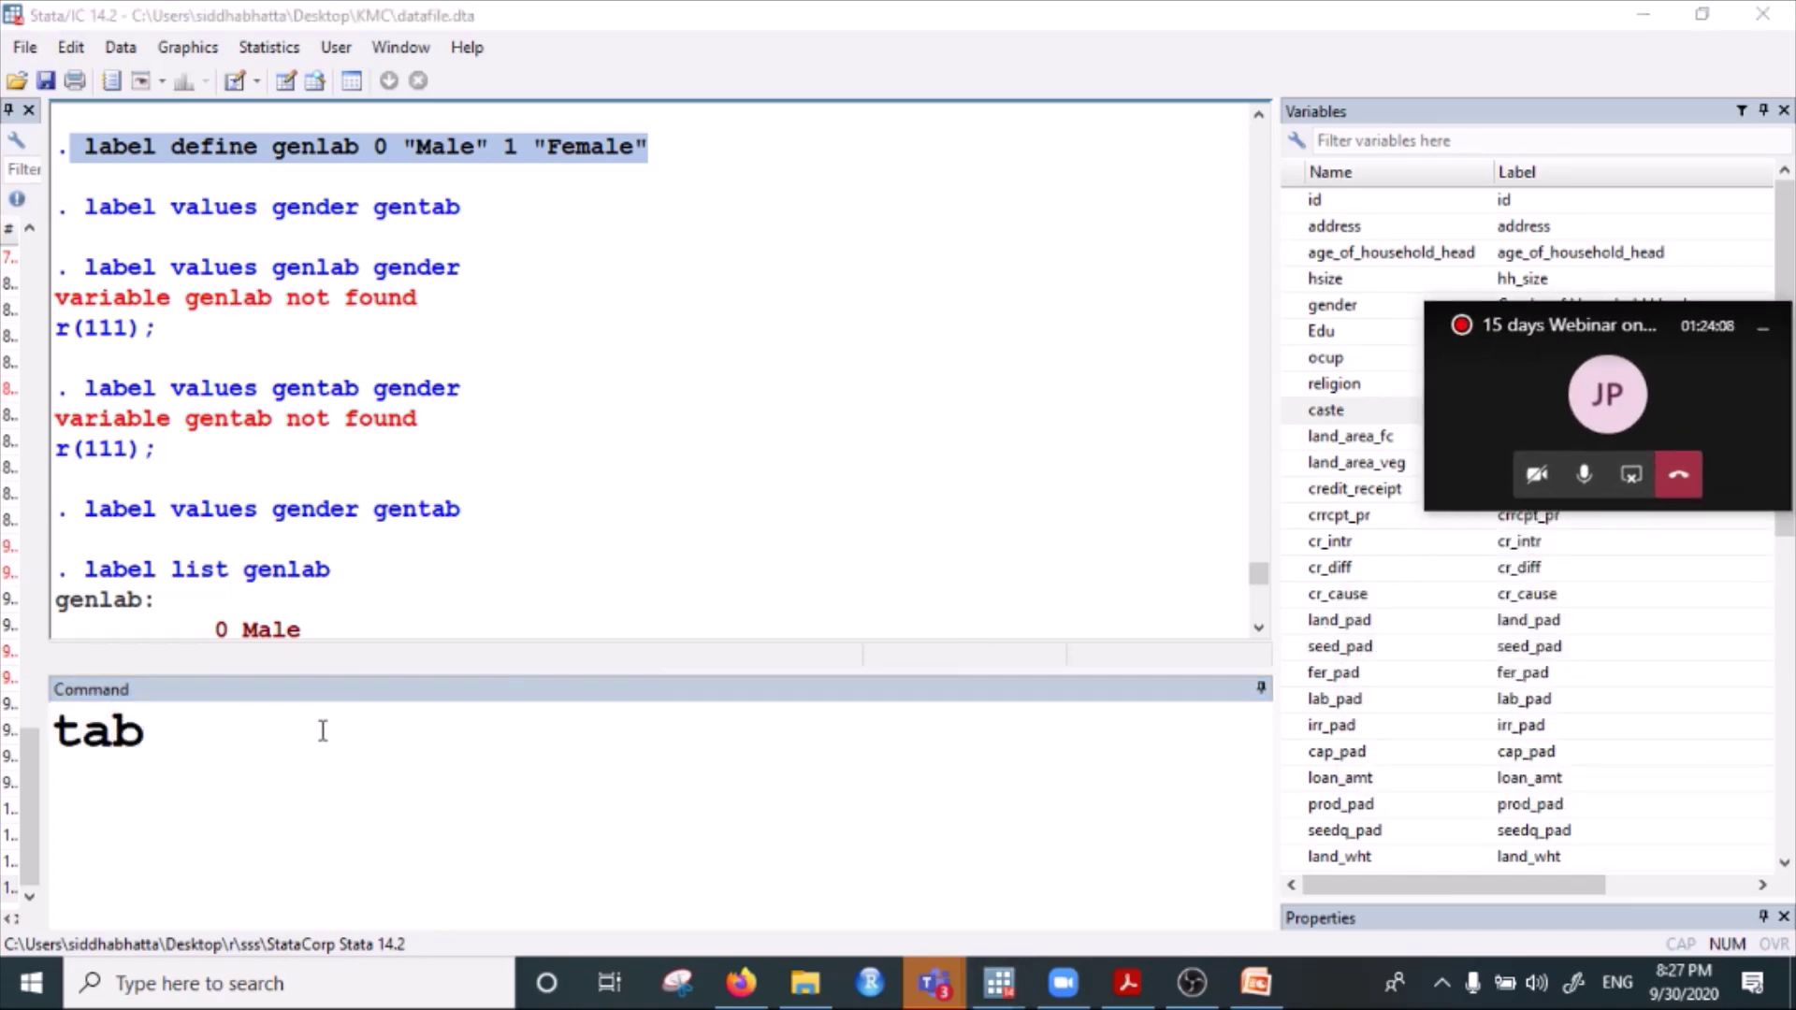
click(323, 731)
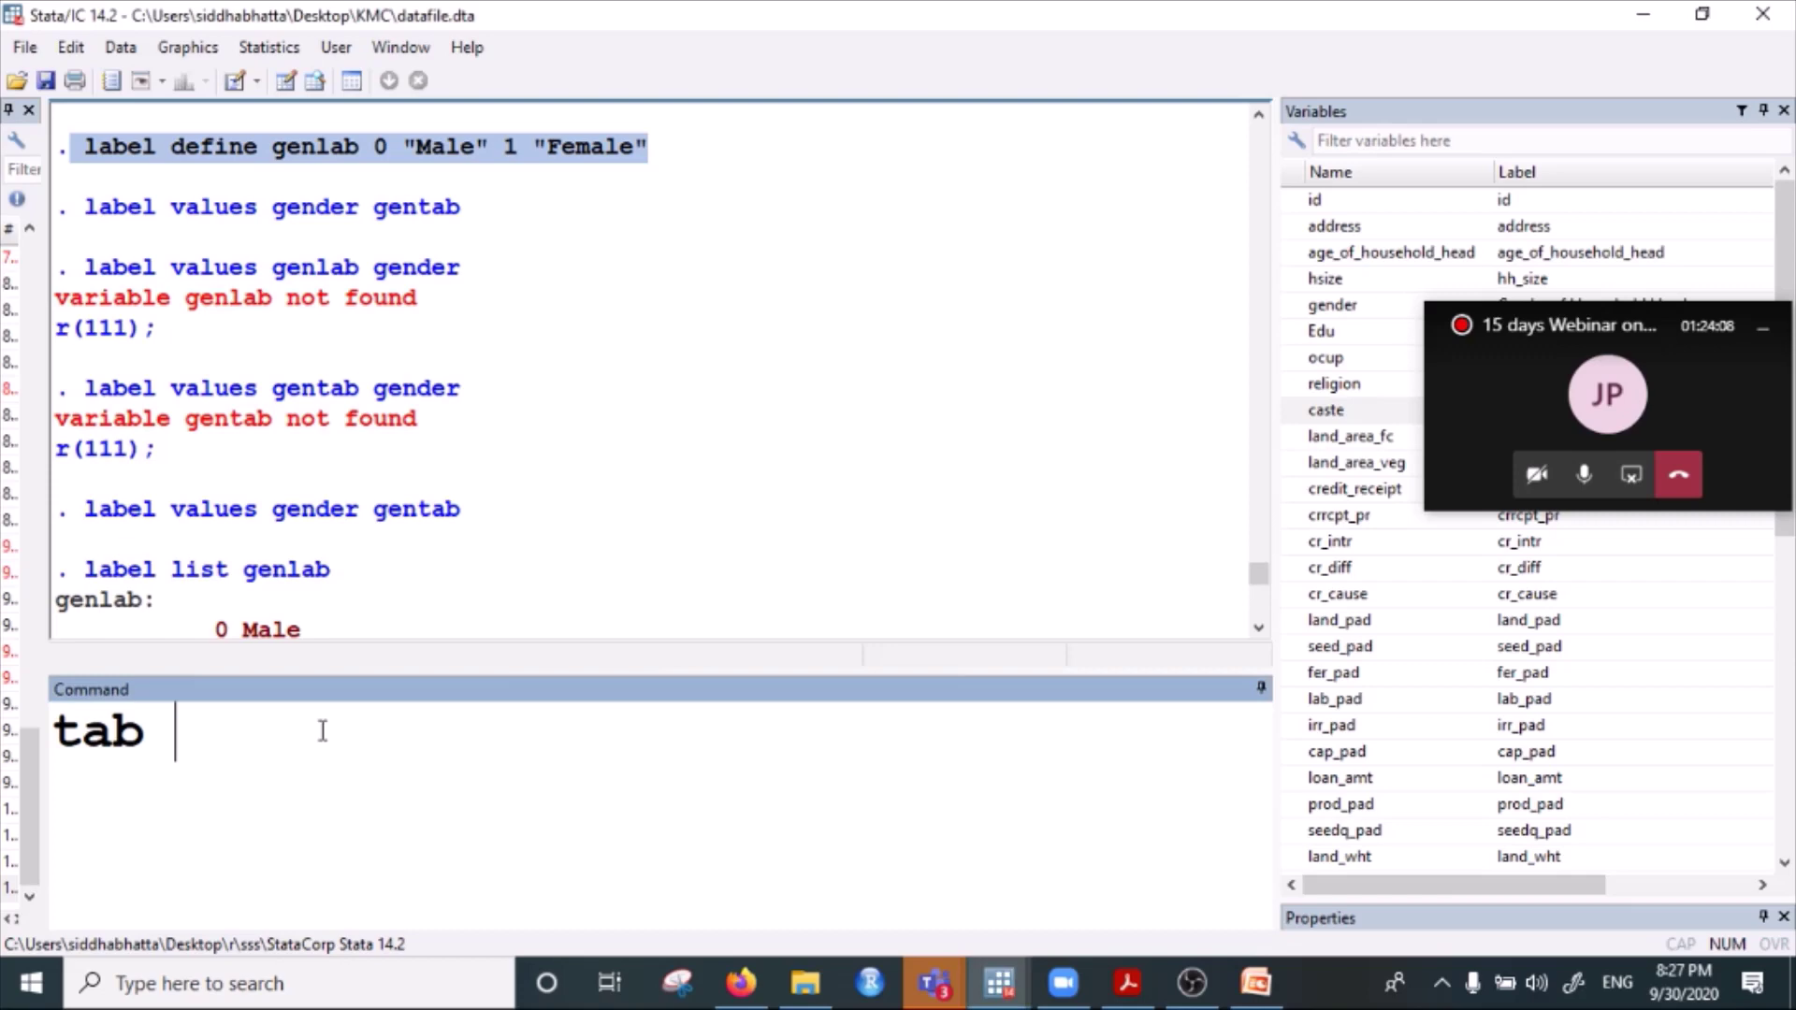
double_click(1330, 333)
key(Return)
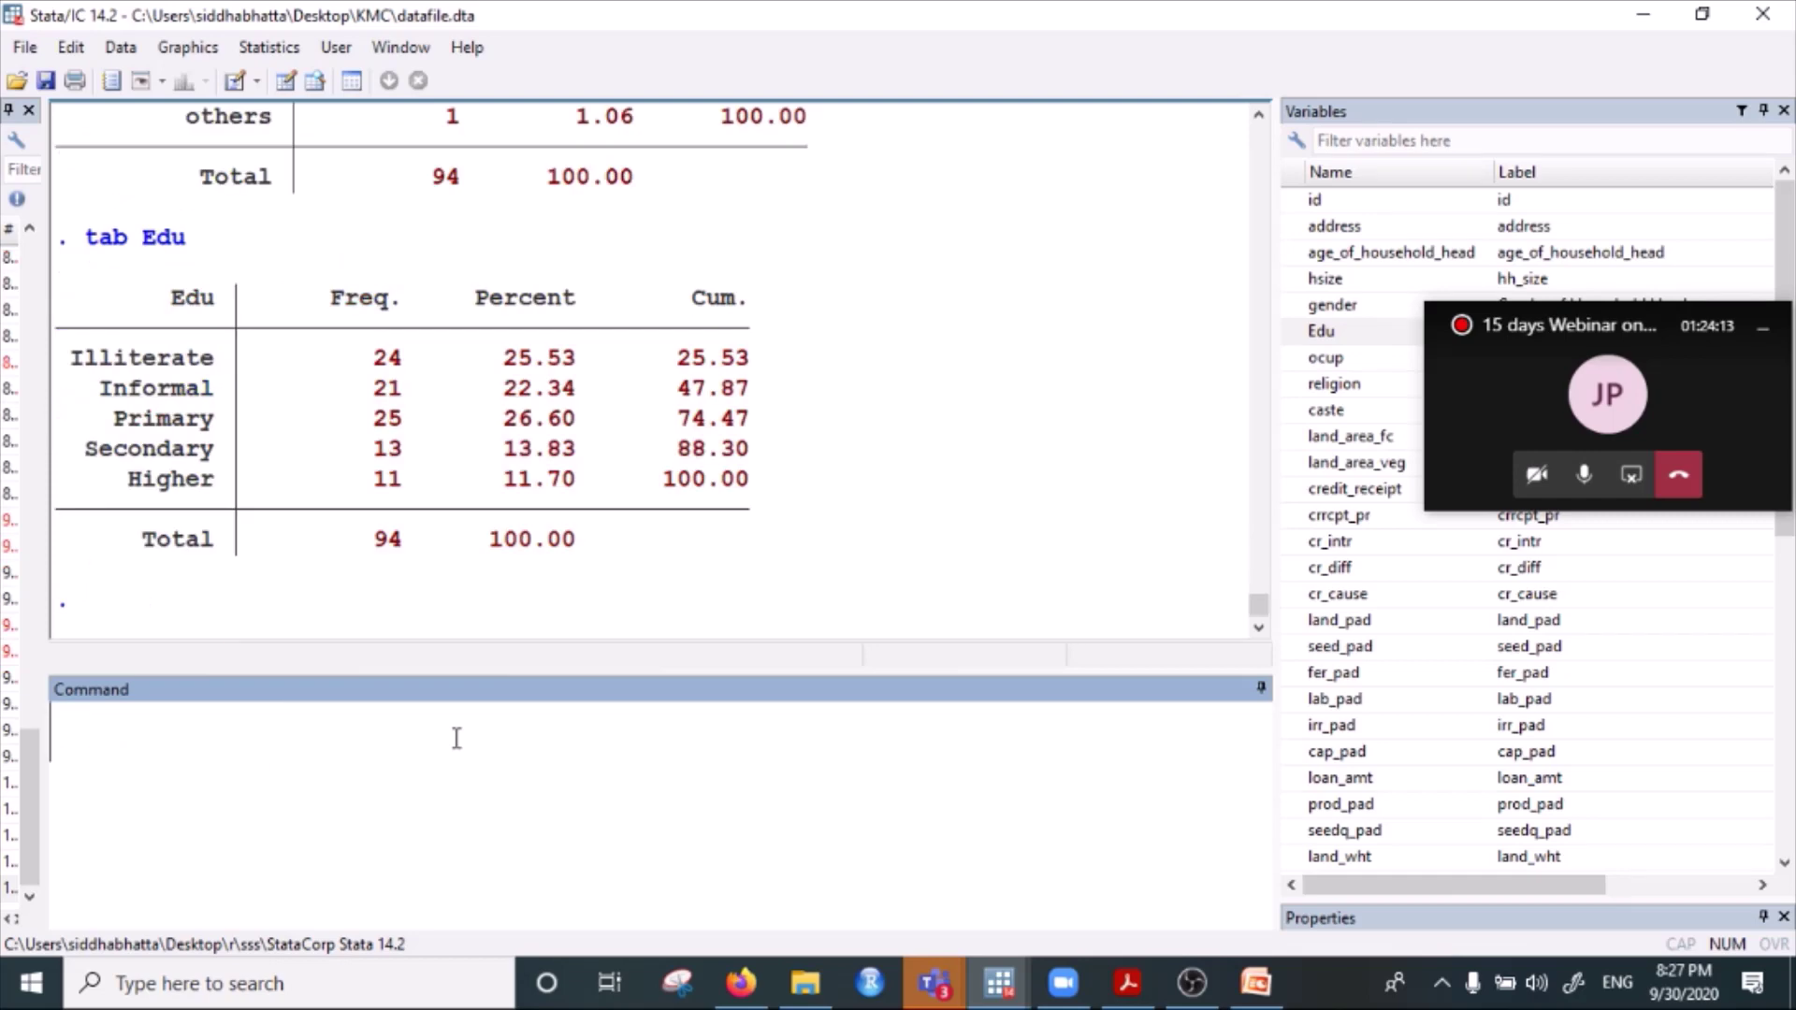
Cross-tabulate gender by Edu in a two-way table with tab gender Edu.
text(tab)
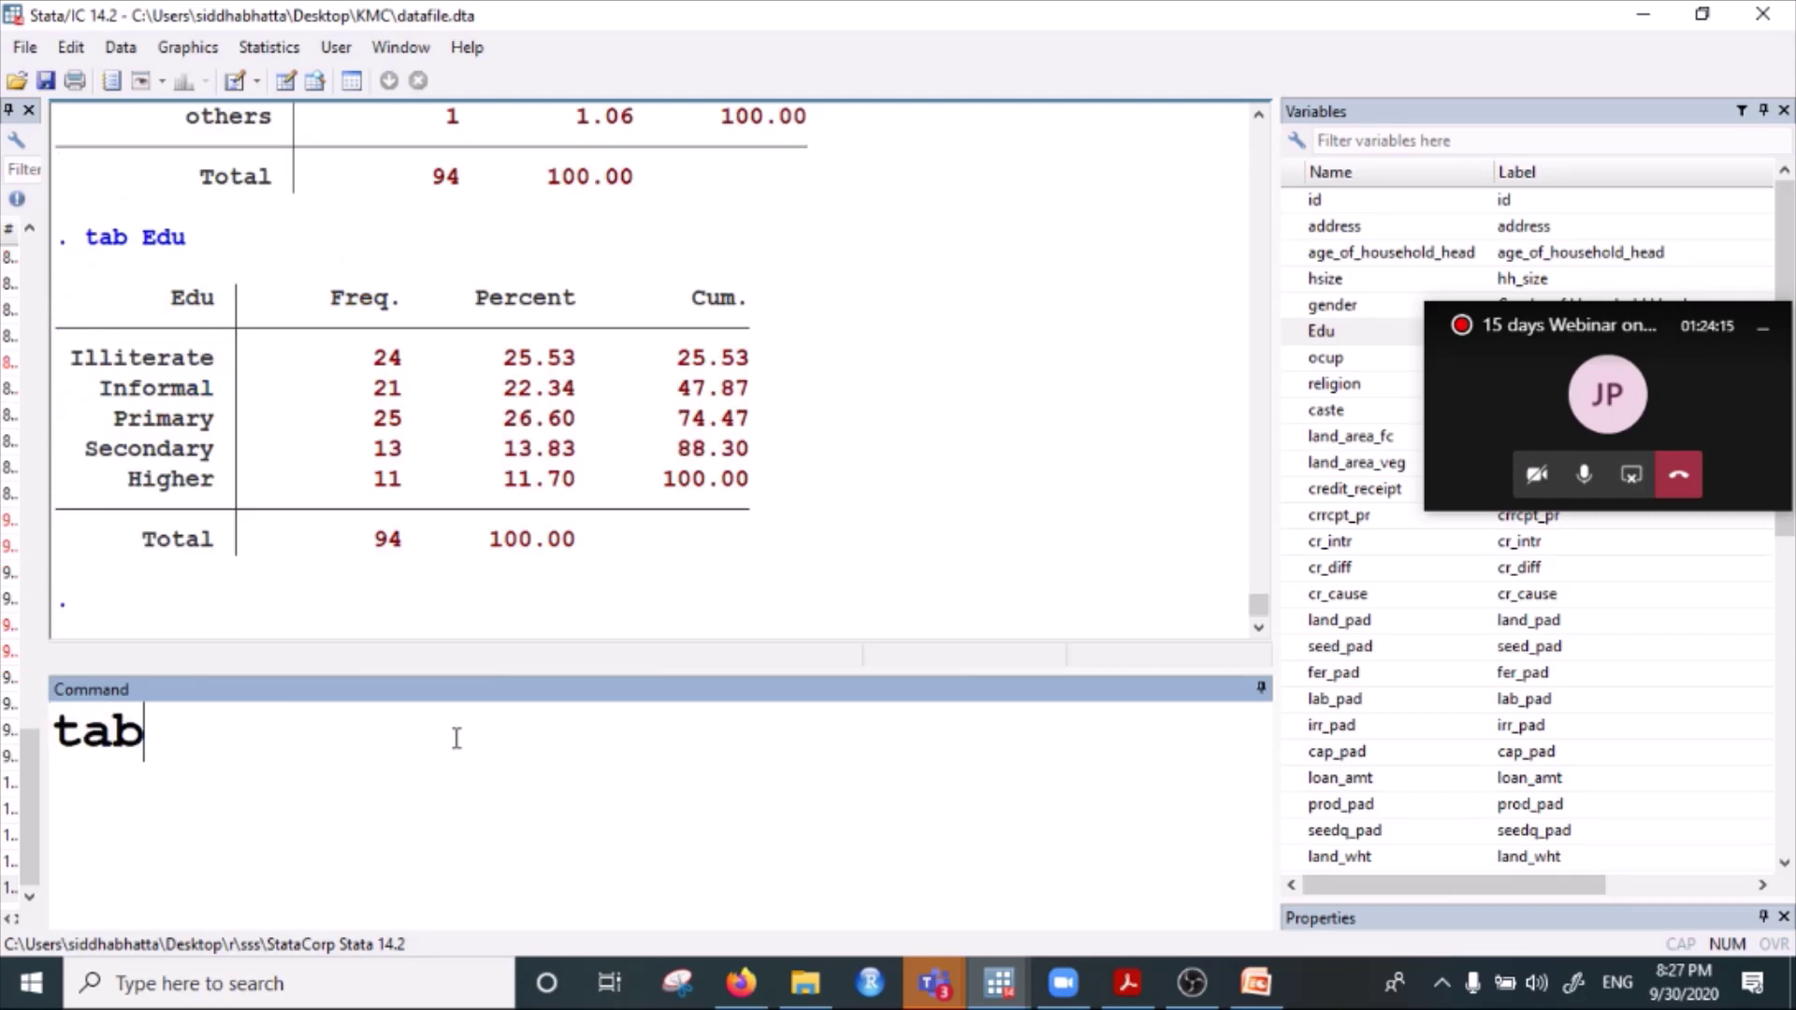
drag(1616, 342, 1629, 703)
click(1330, 308)
double_click(1330, 308)
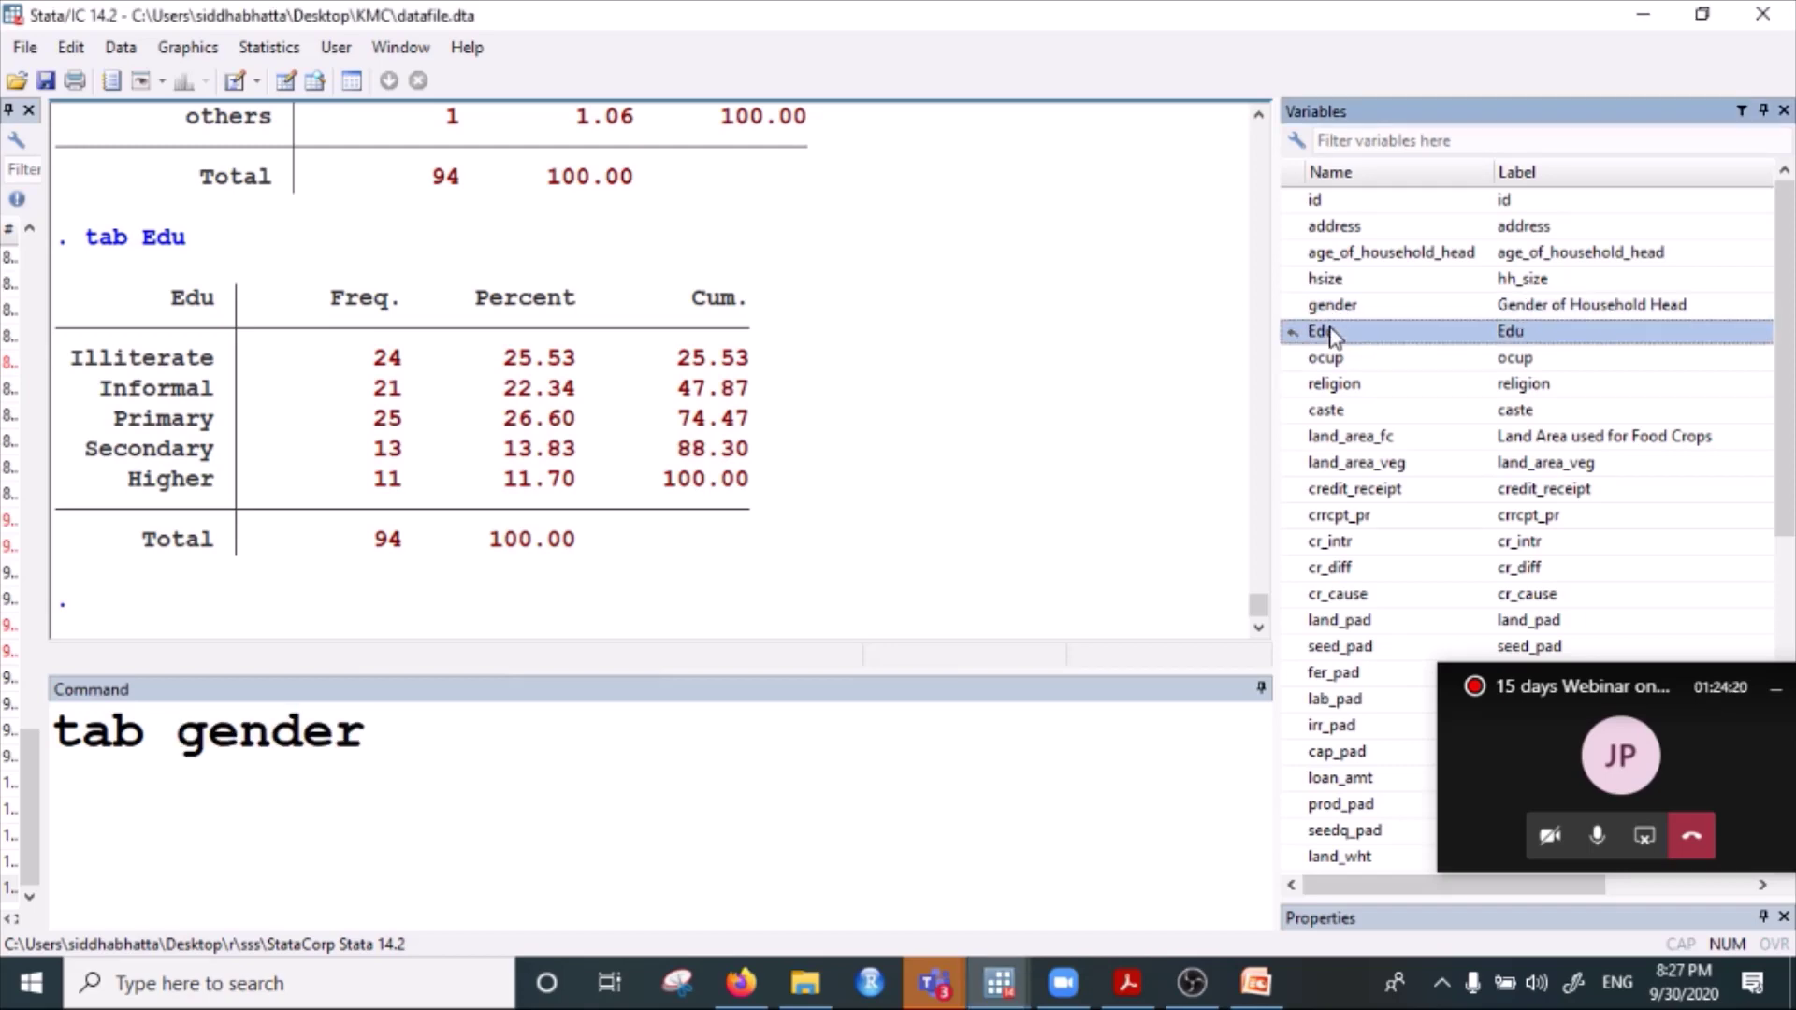
double_click(1321, 331)
click(722, 727)
key(Return)
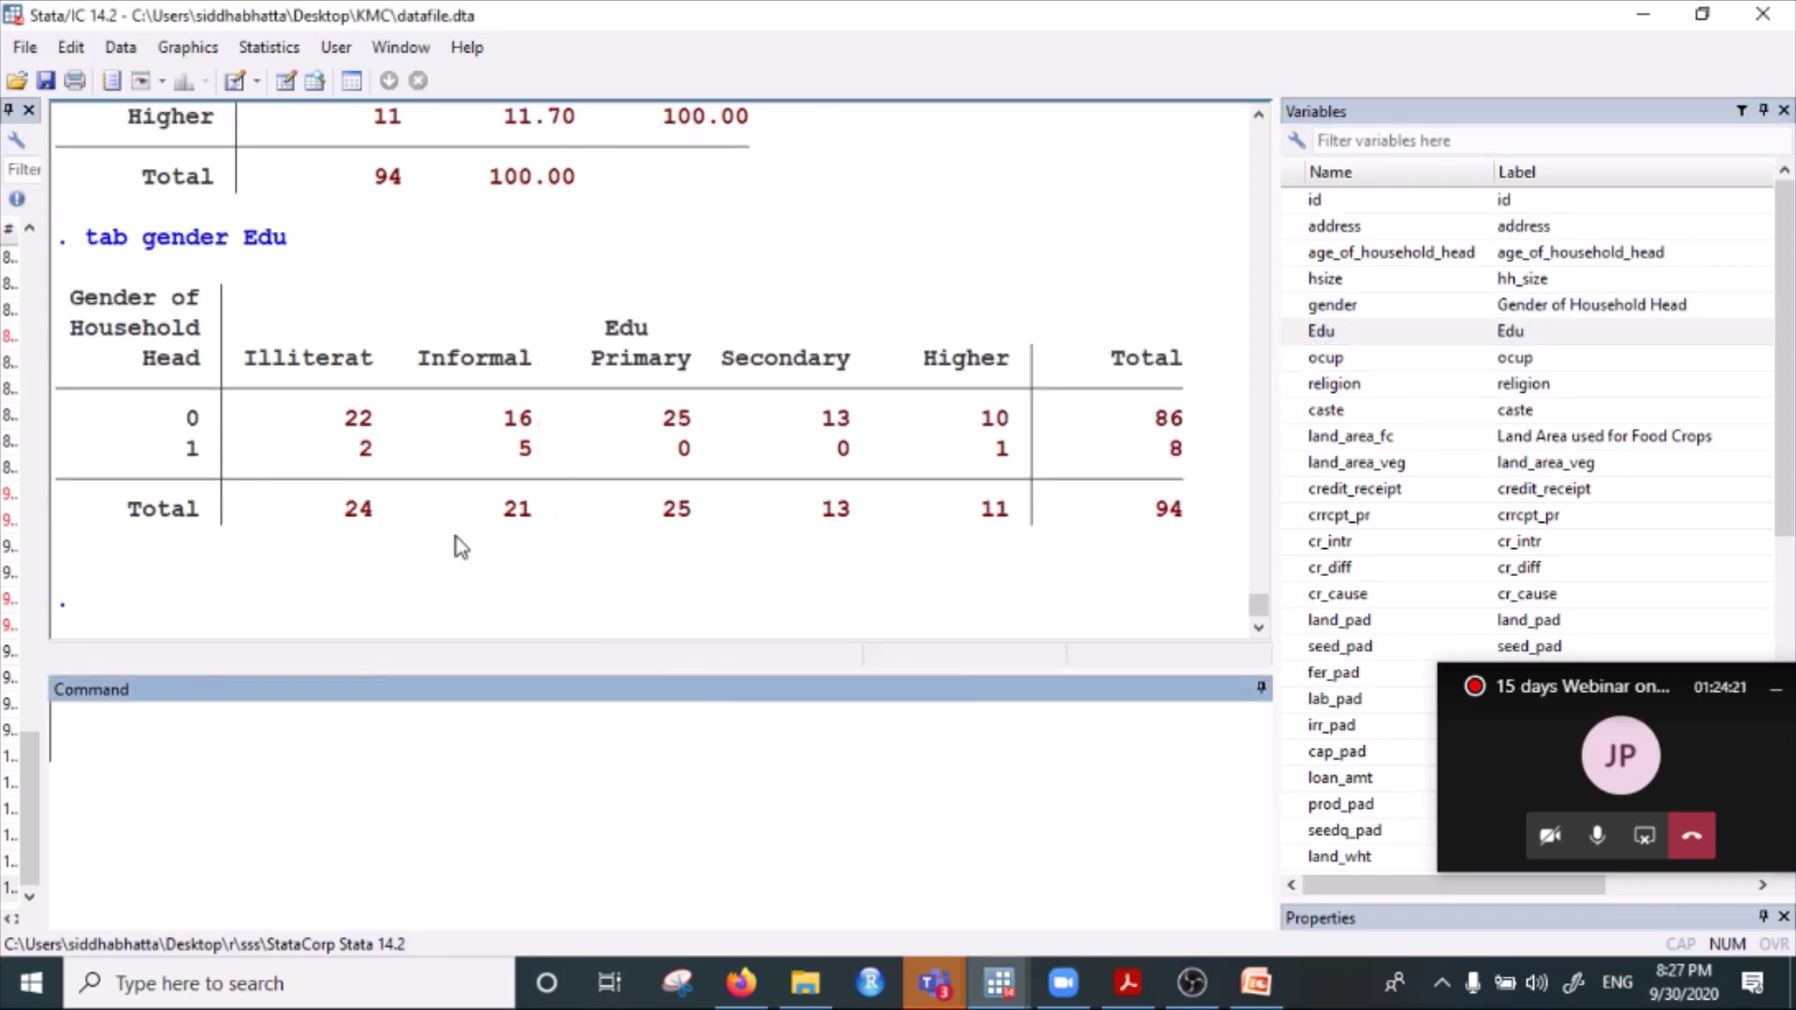
Reuse the tab gender Edu command with the row option to add row percentages, and show the whole table.
drag(85, 238, 294, 245)
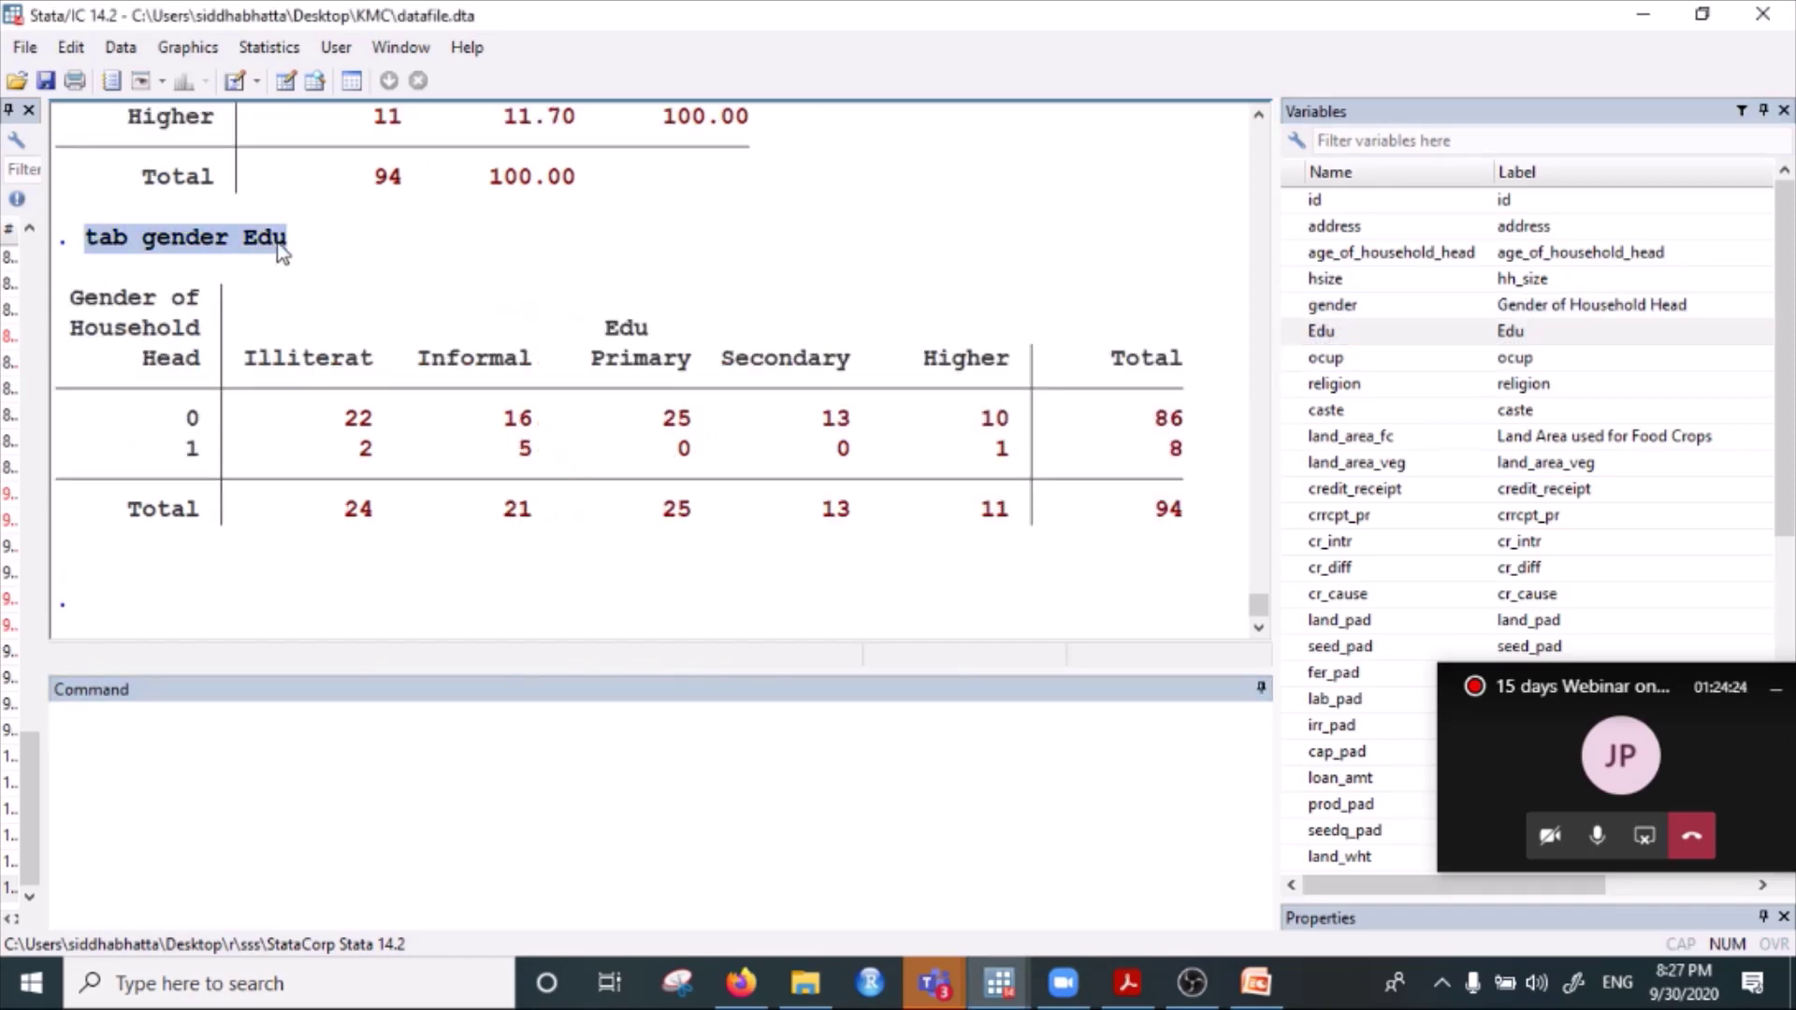
right_click(294, 245)
click(337, 258)
click(167, 745)
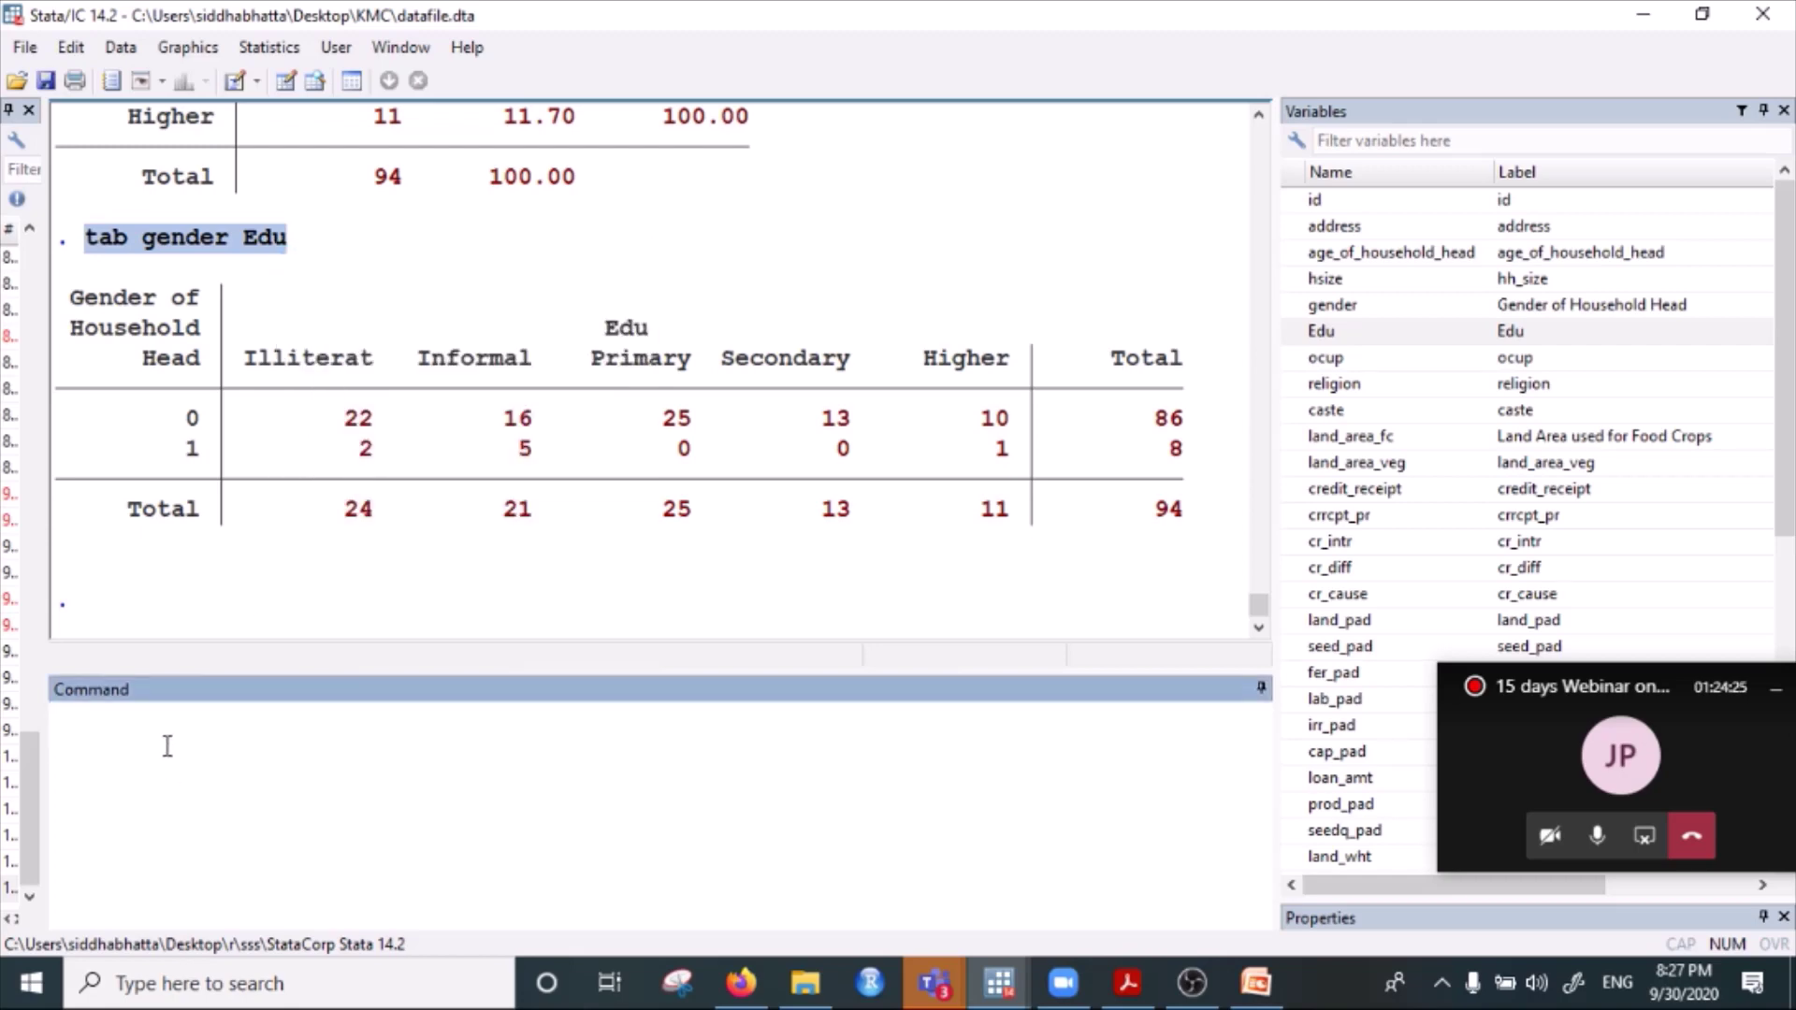
key(ctrl+v)
text(, )
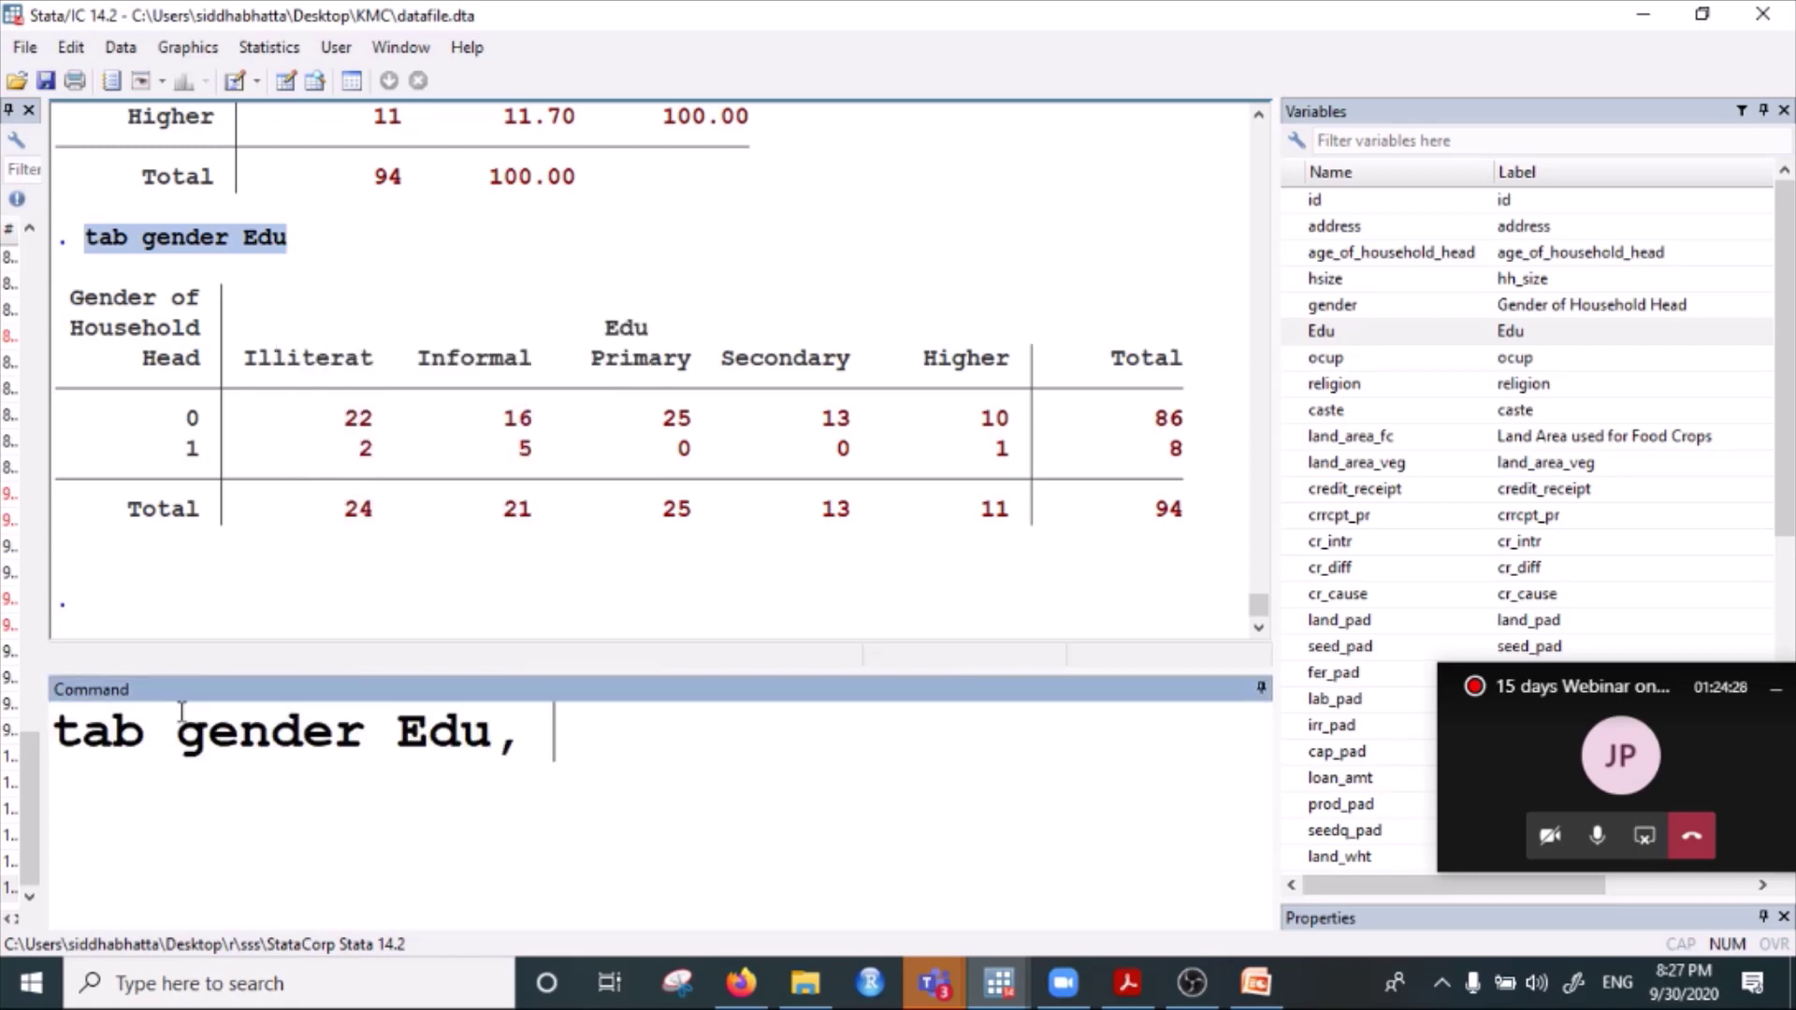
text(row)
key(Return)
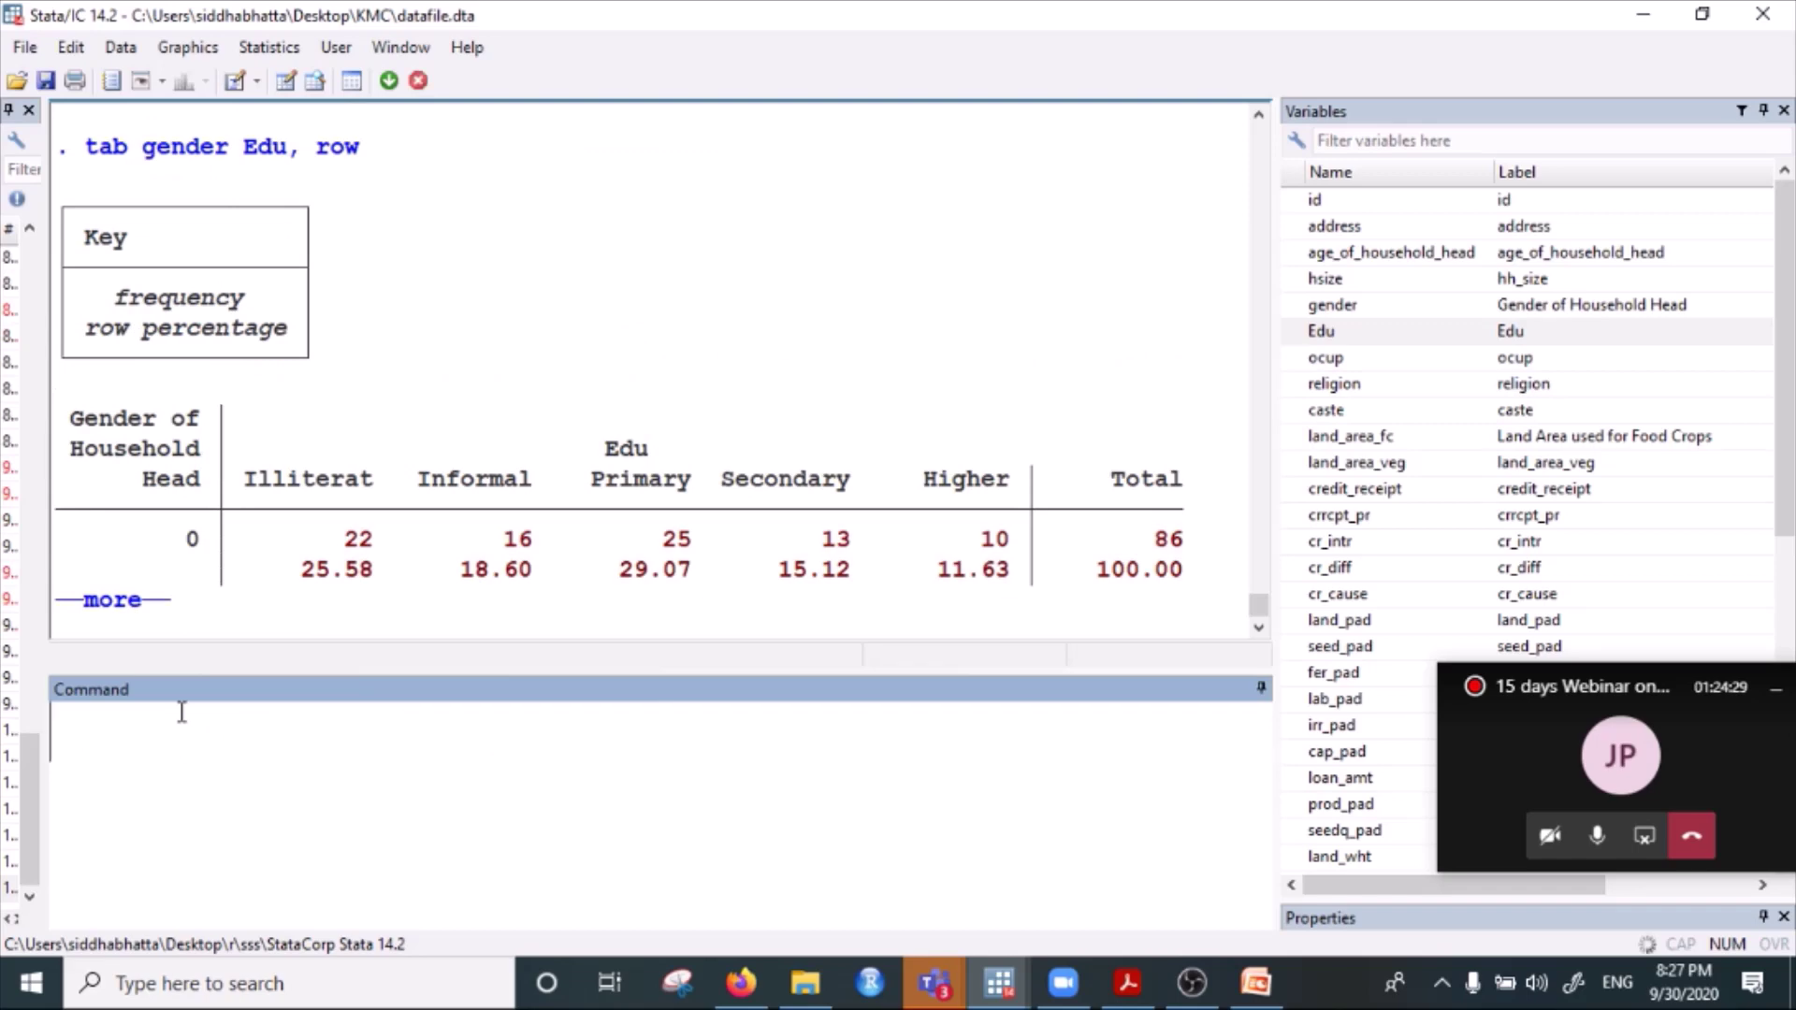
click(98, 599)
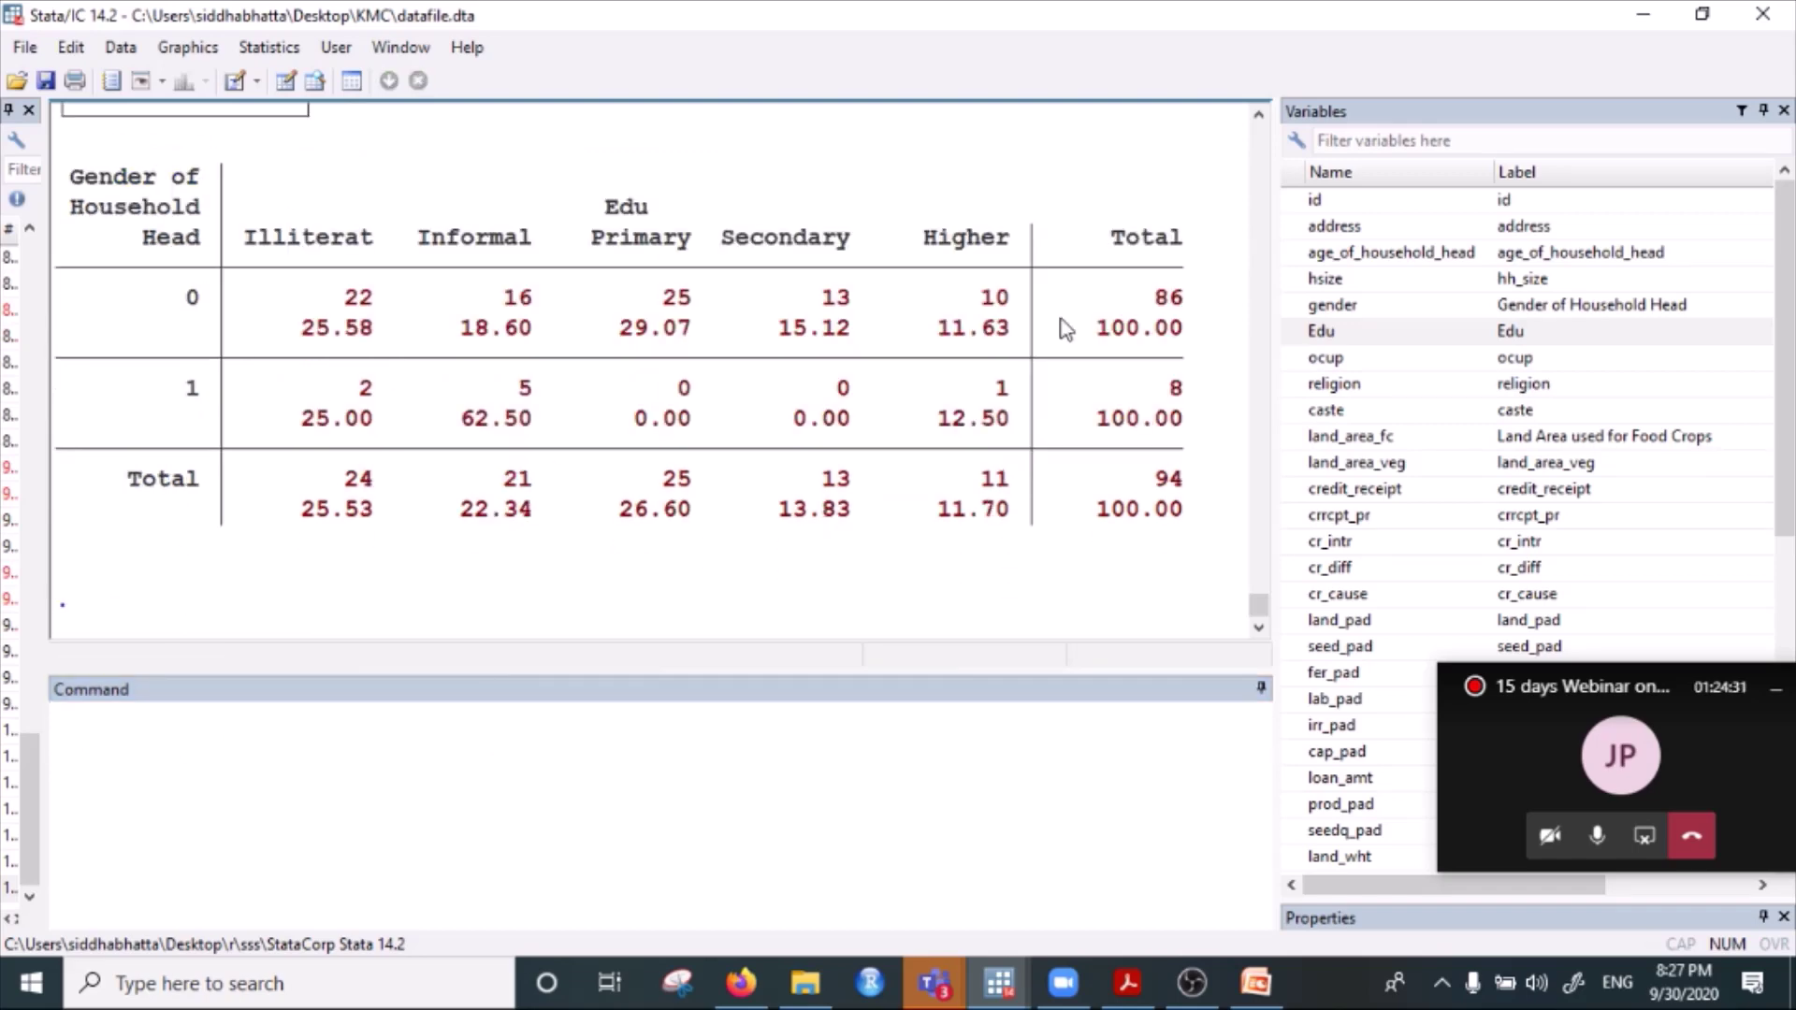
Reuse the gender by Edu cross-tabulation with the col option instead of row to get column percentages, and show the whole table.
scroll(321, 449, up, 4)
drag(72, 269, 469, 271)
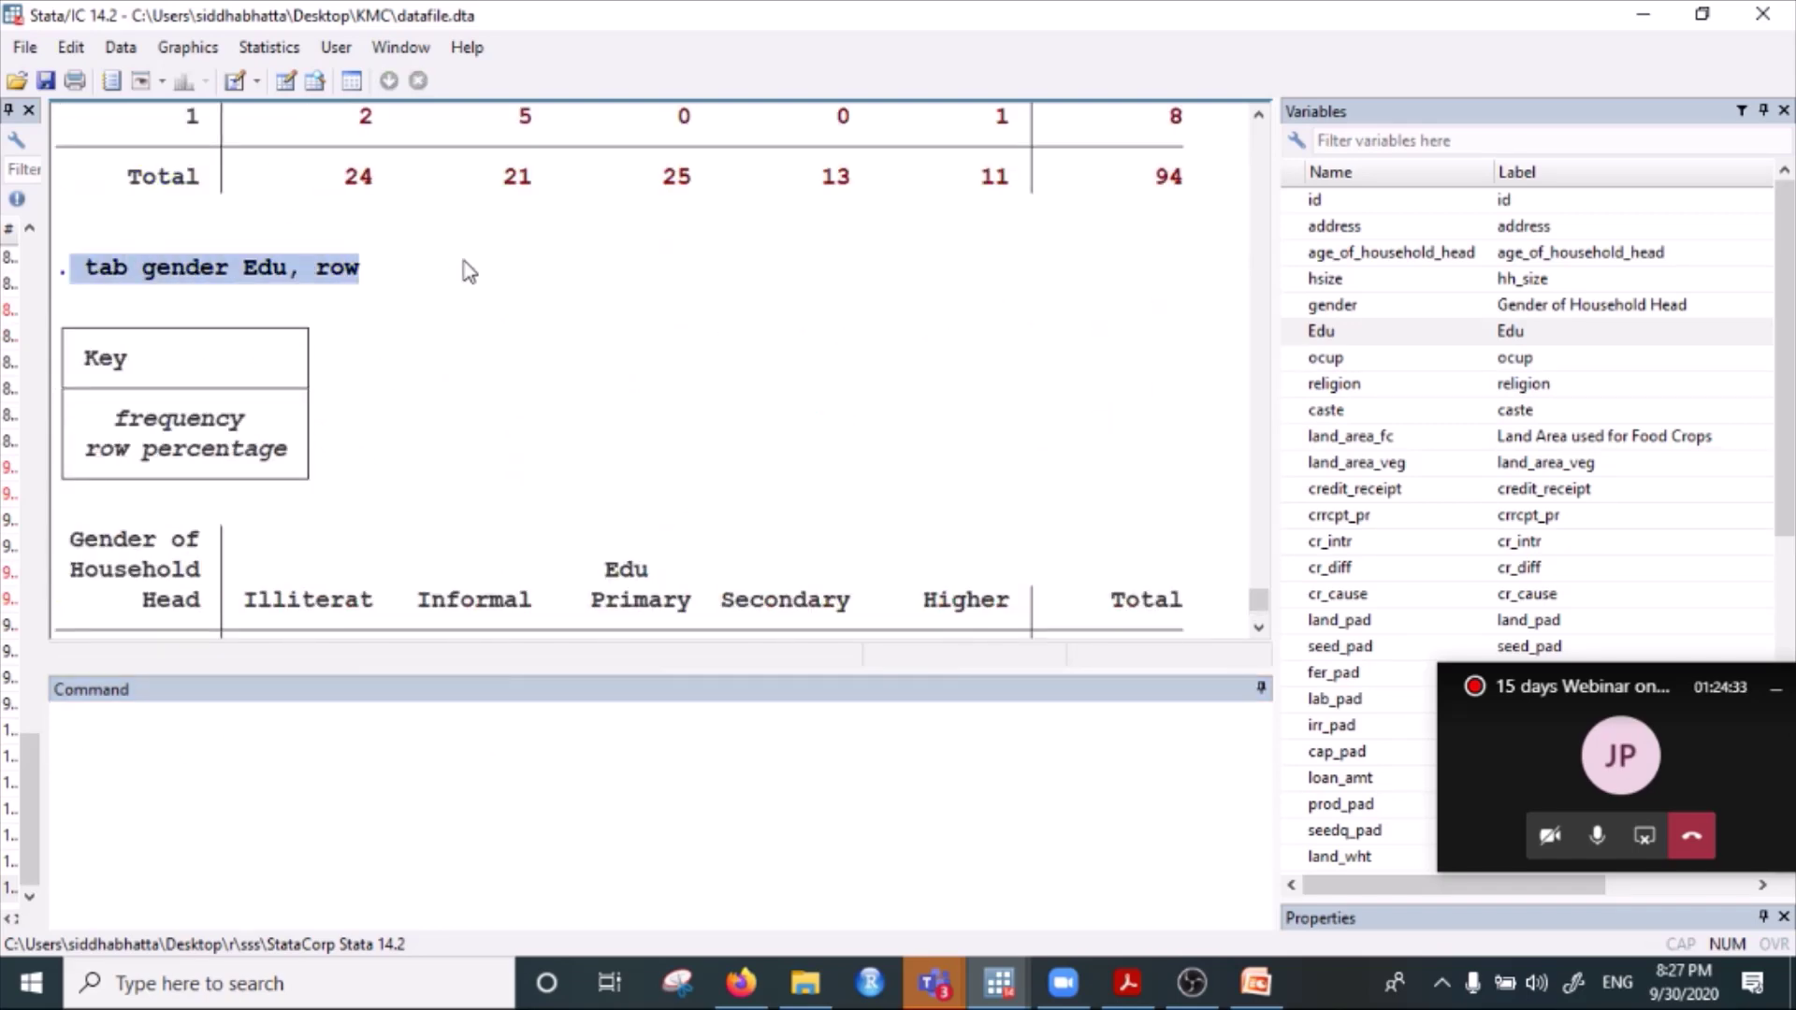
click(138, 711)
key(ctrl+v)
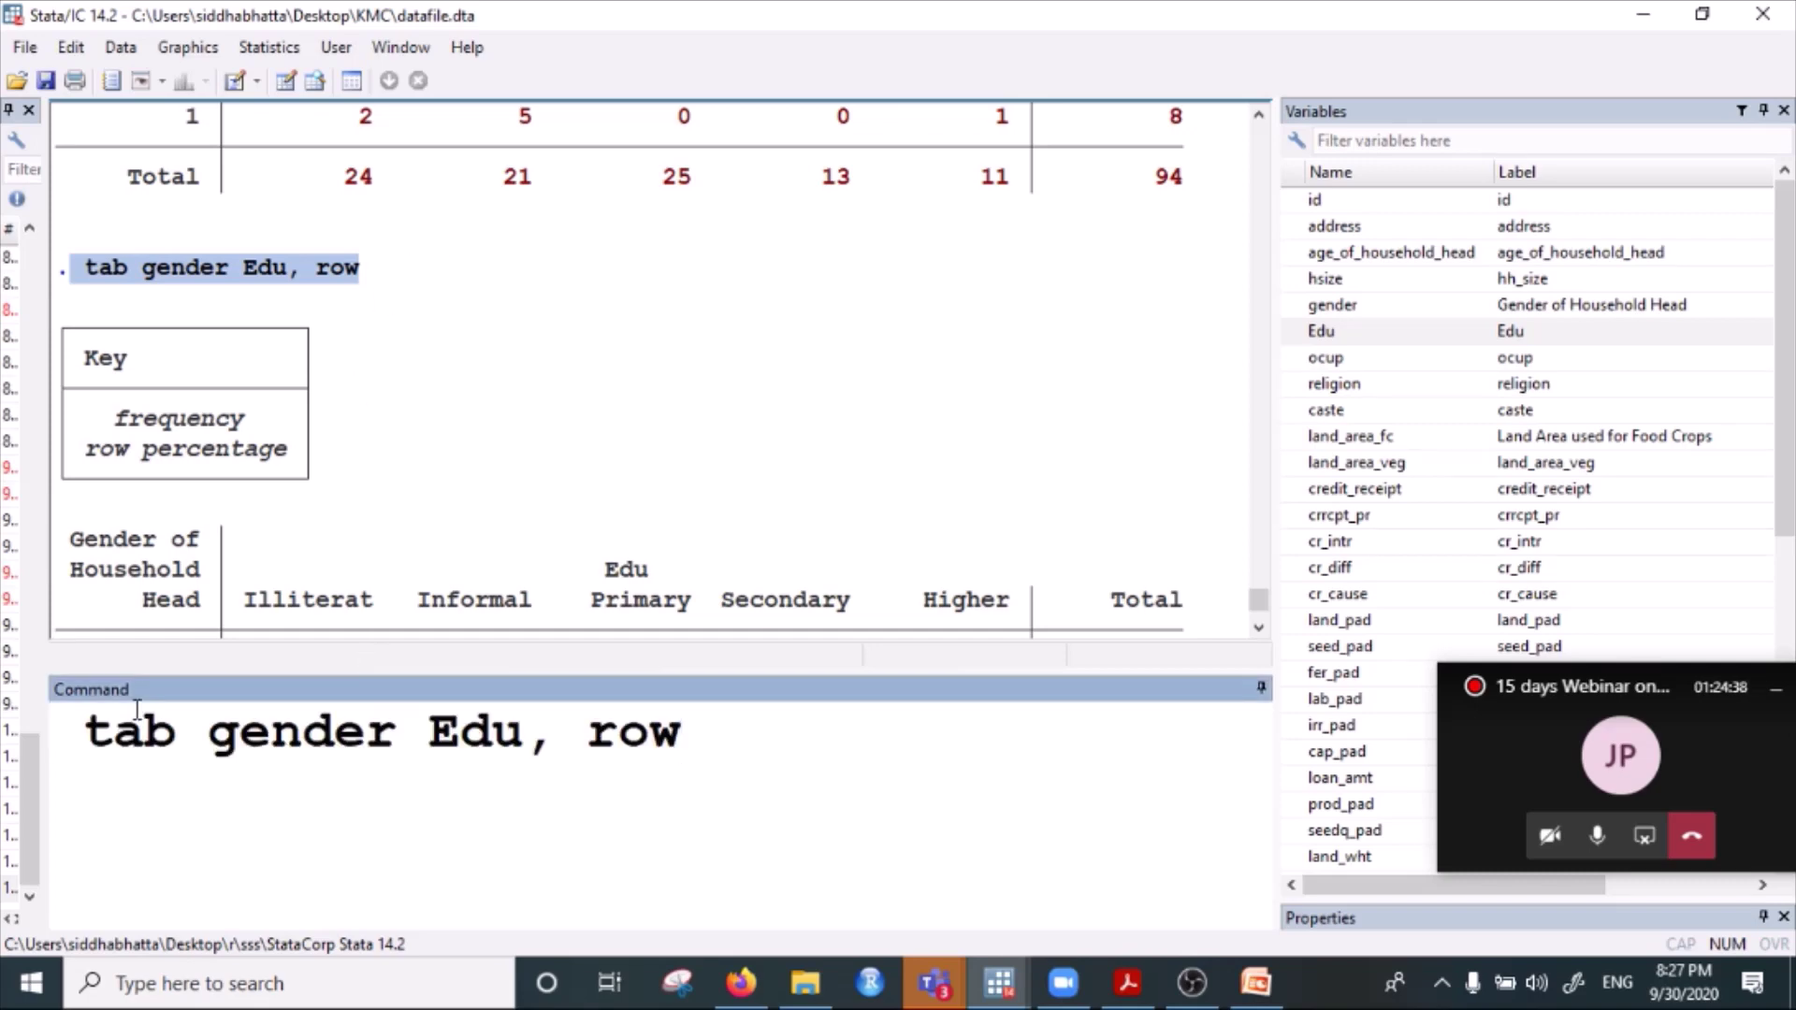
key(BackSpace)
key(BackSpace)
key(BackSpace)
text(col)
key(Return)
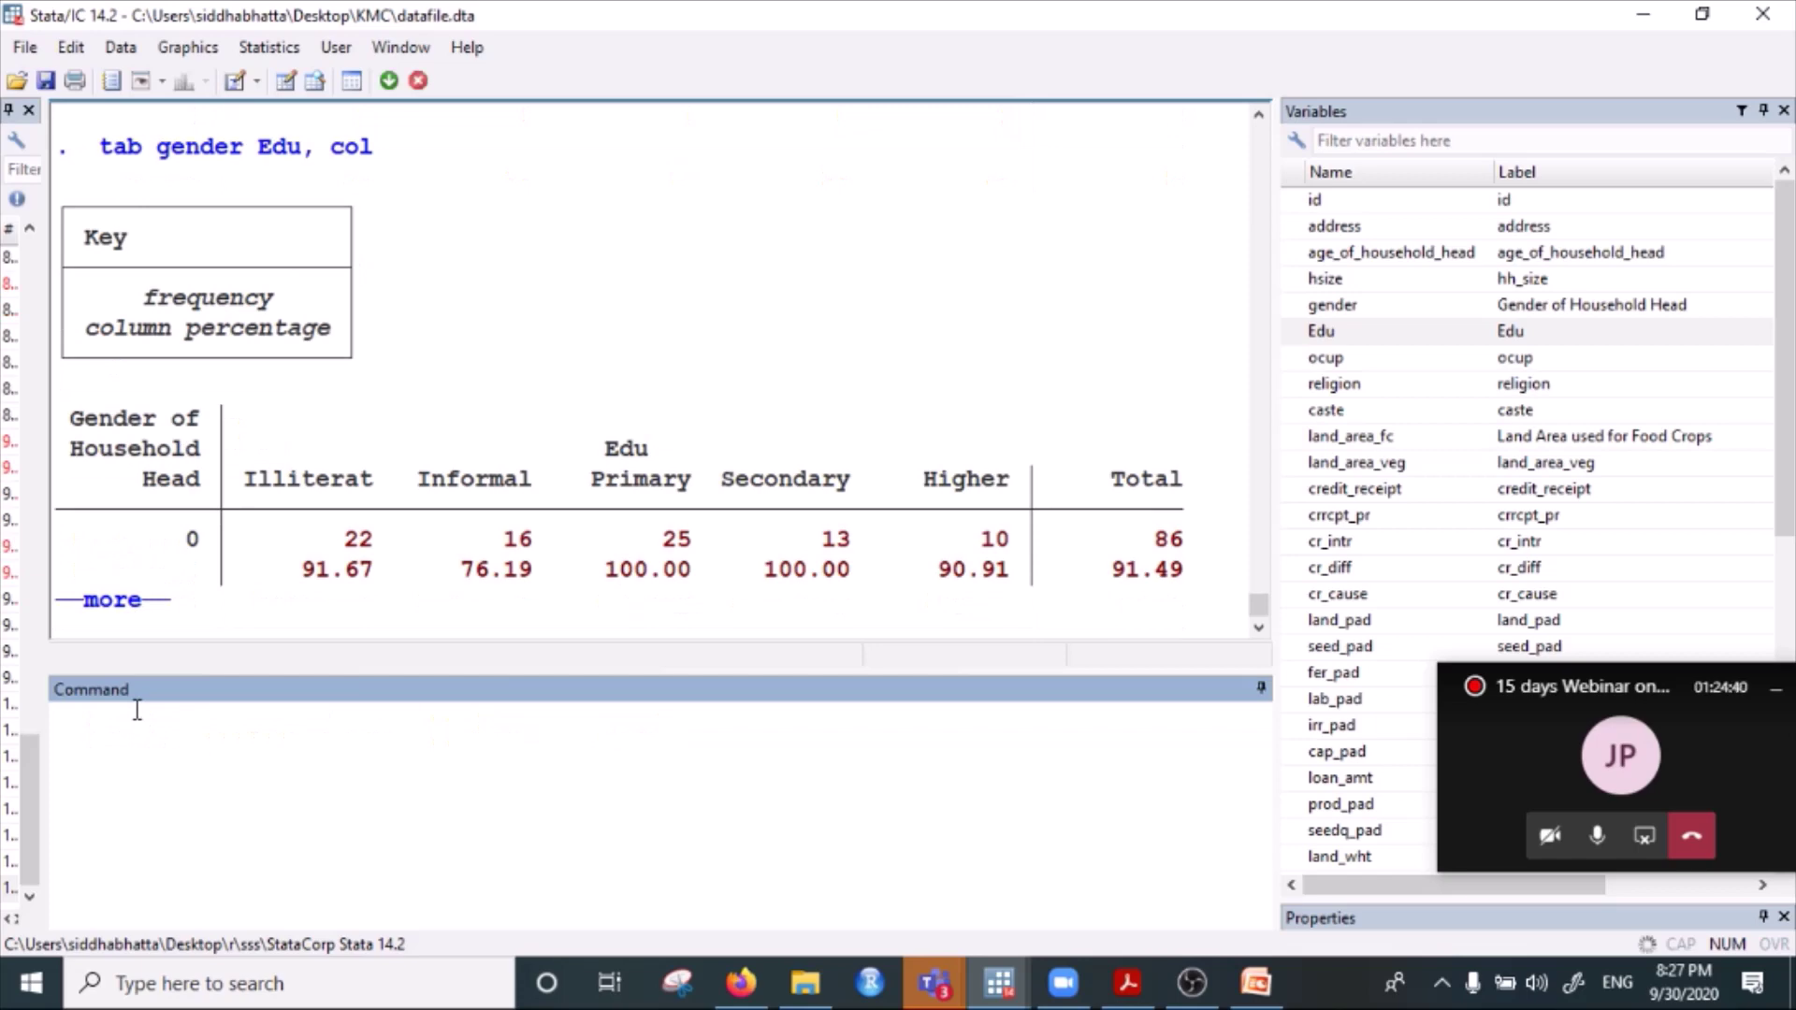
click(110, 601)
Review the tab Edu and tab gender Edu outputs, comparing the one-way table with the two-way tables with and without percentages.
scroll(710, 505, up, 2)
scroll(710, 505, up, 5)
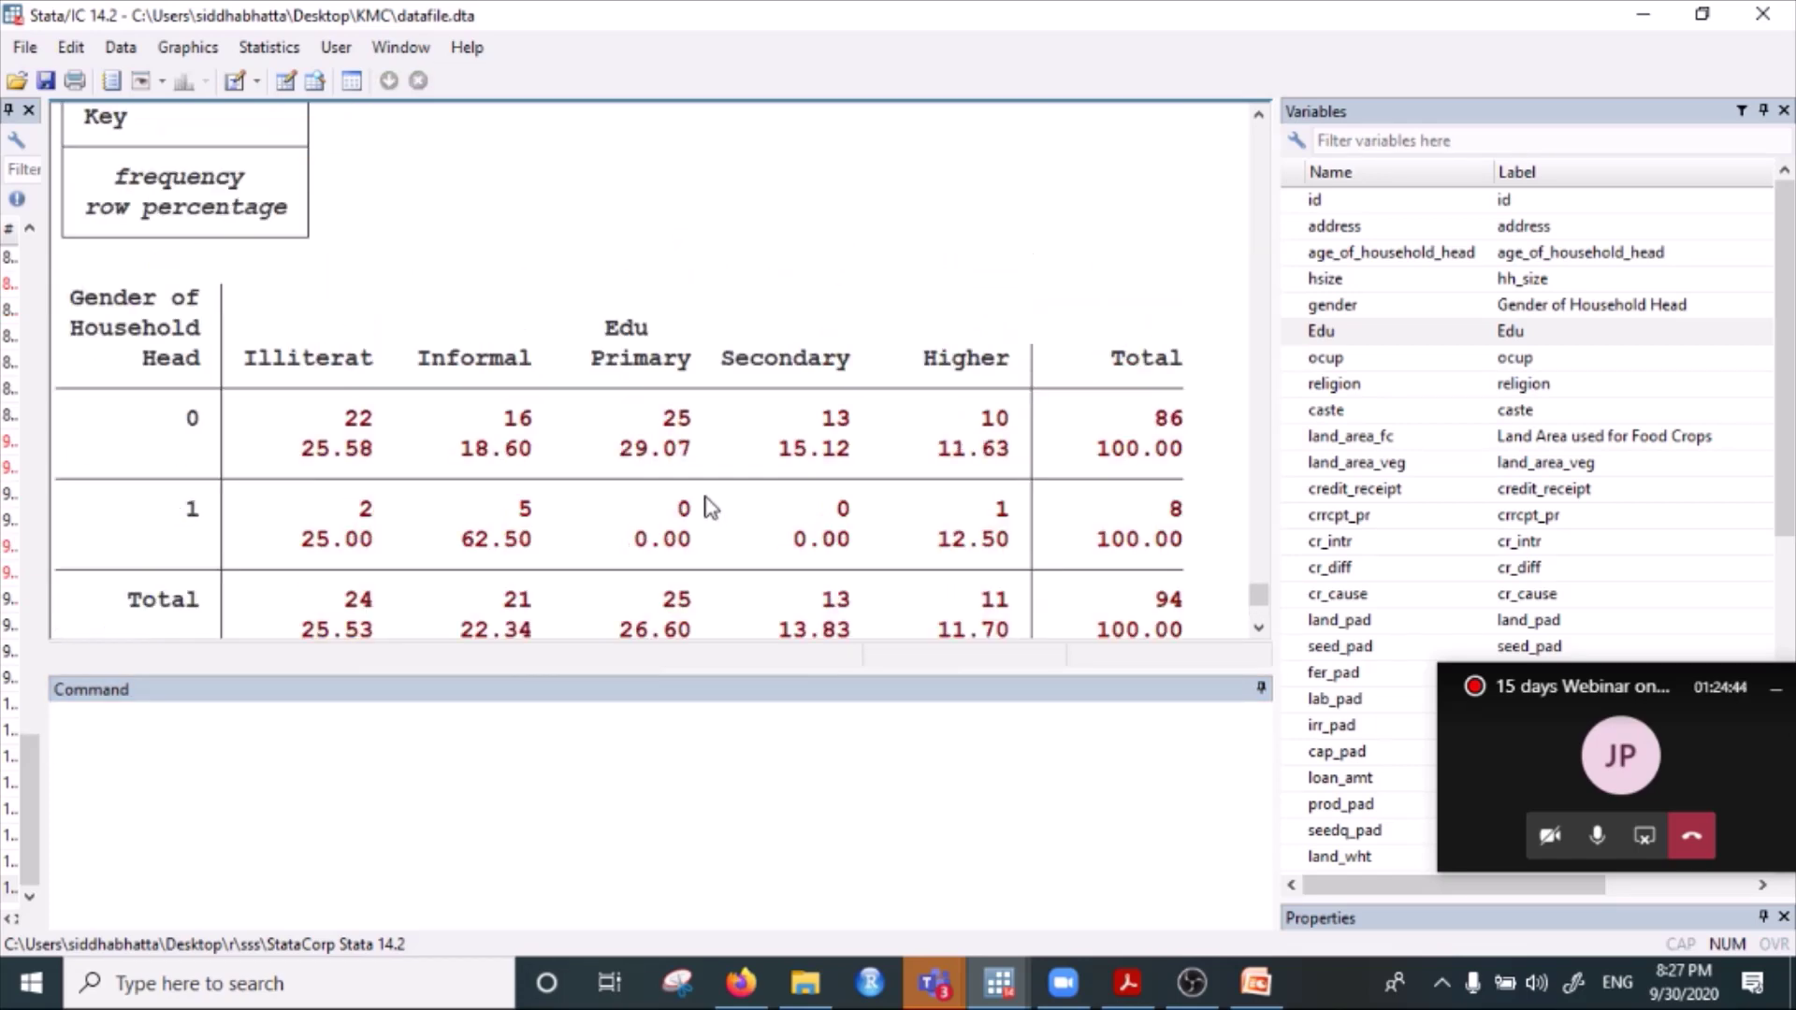
scroll(598, 397, down, 2)
scroll(585, 389, up, 5)
scroll(305, 418, up, 4)
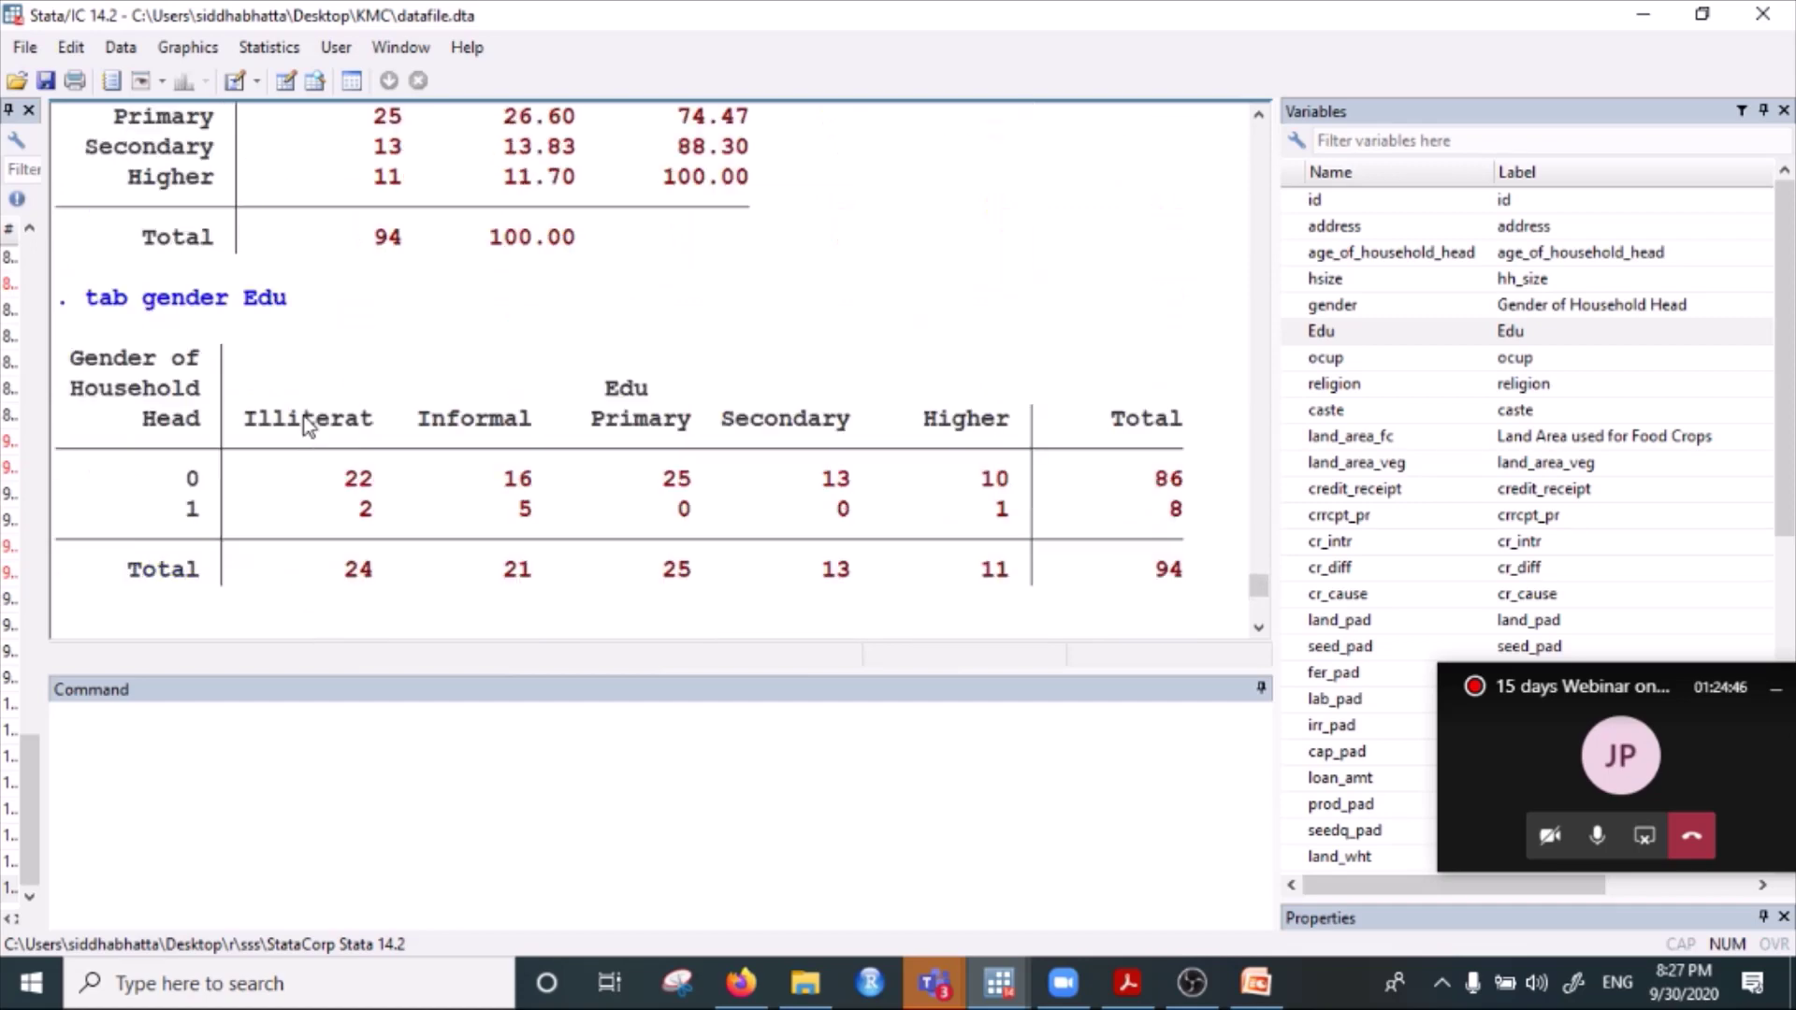
scroll(193, 312, up, 5)
triple_click(126, 295)
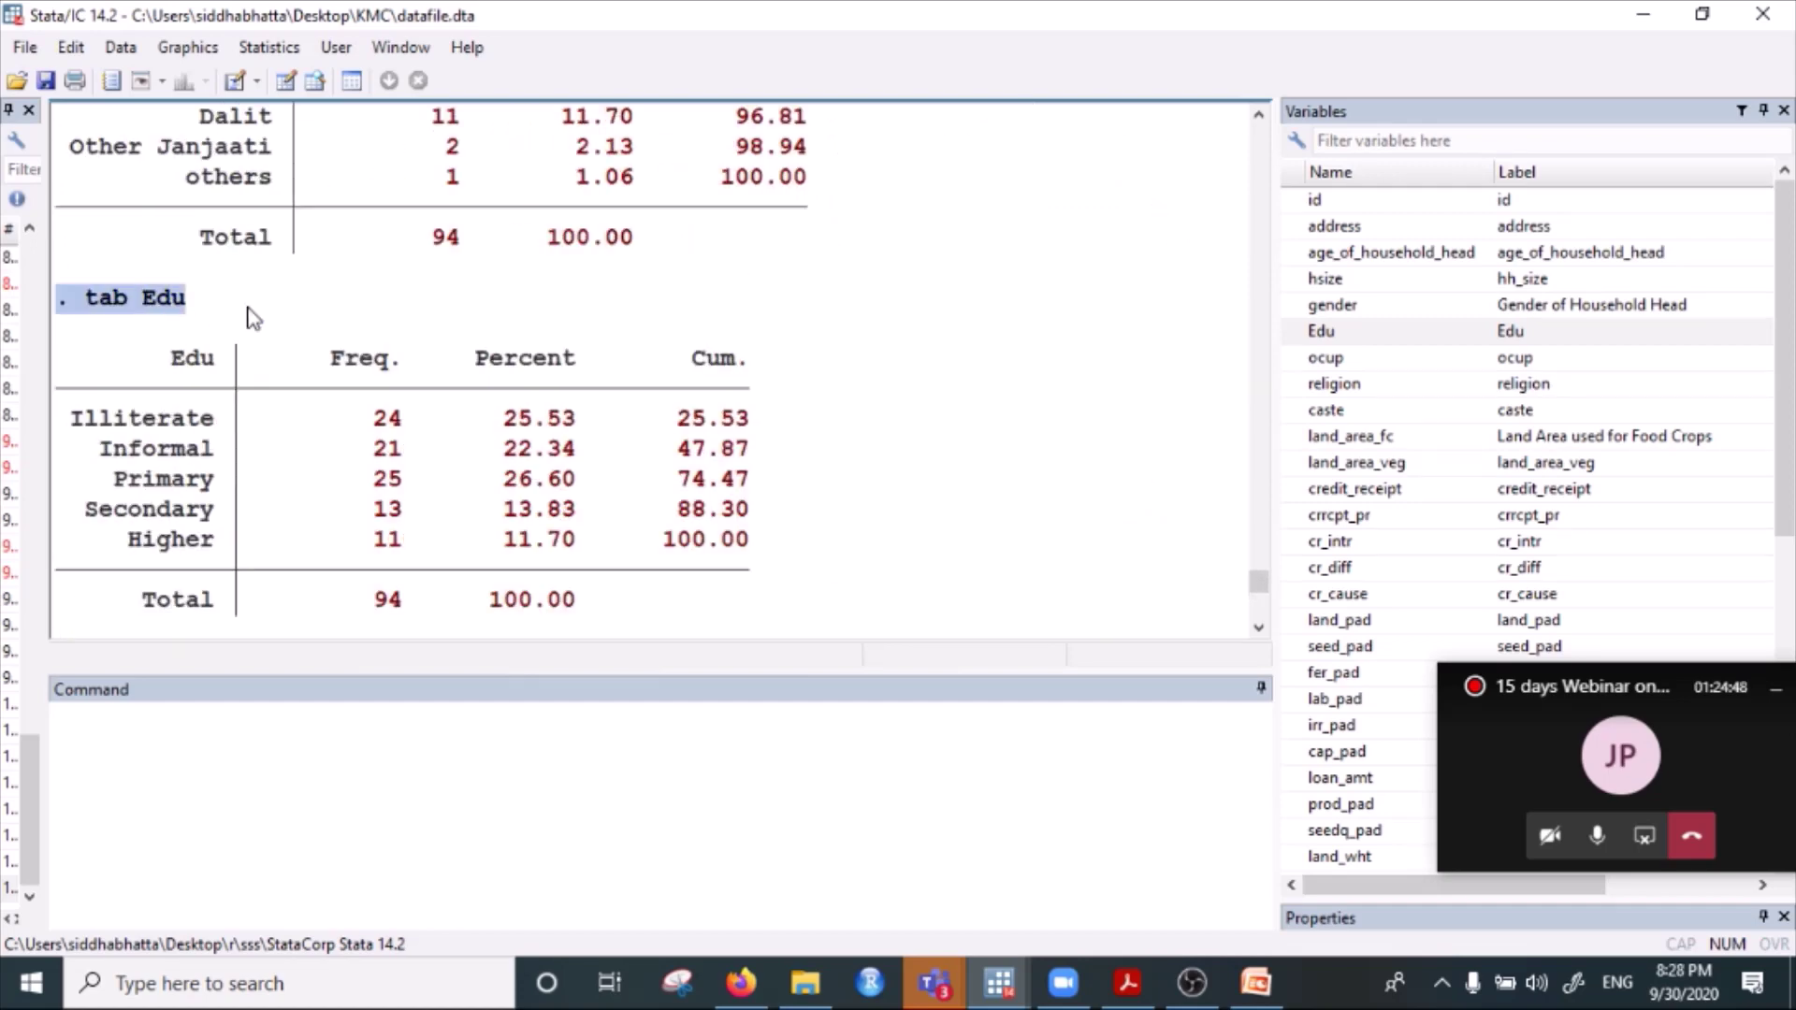
scroll(349, 452, down, 5)
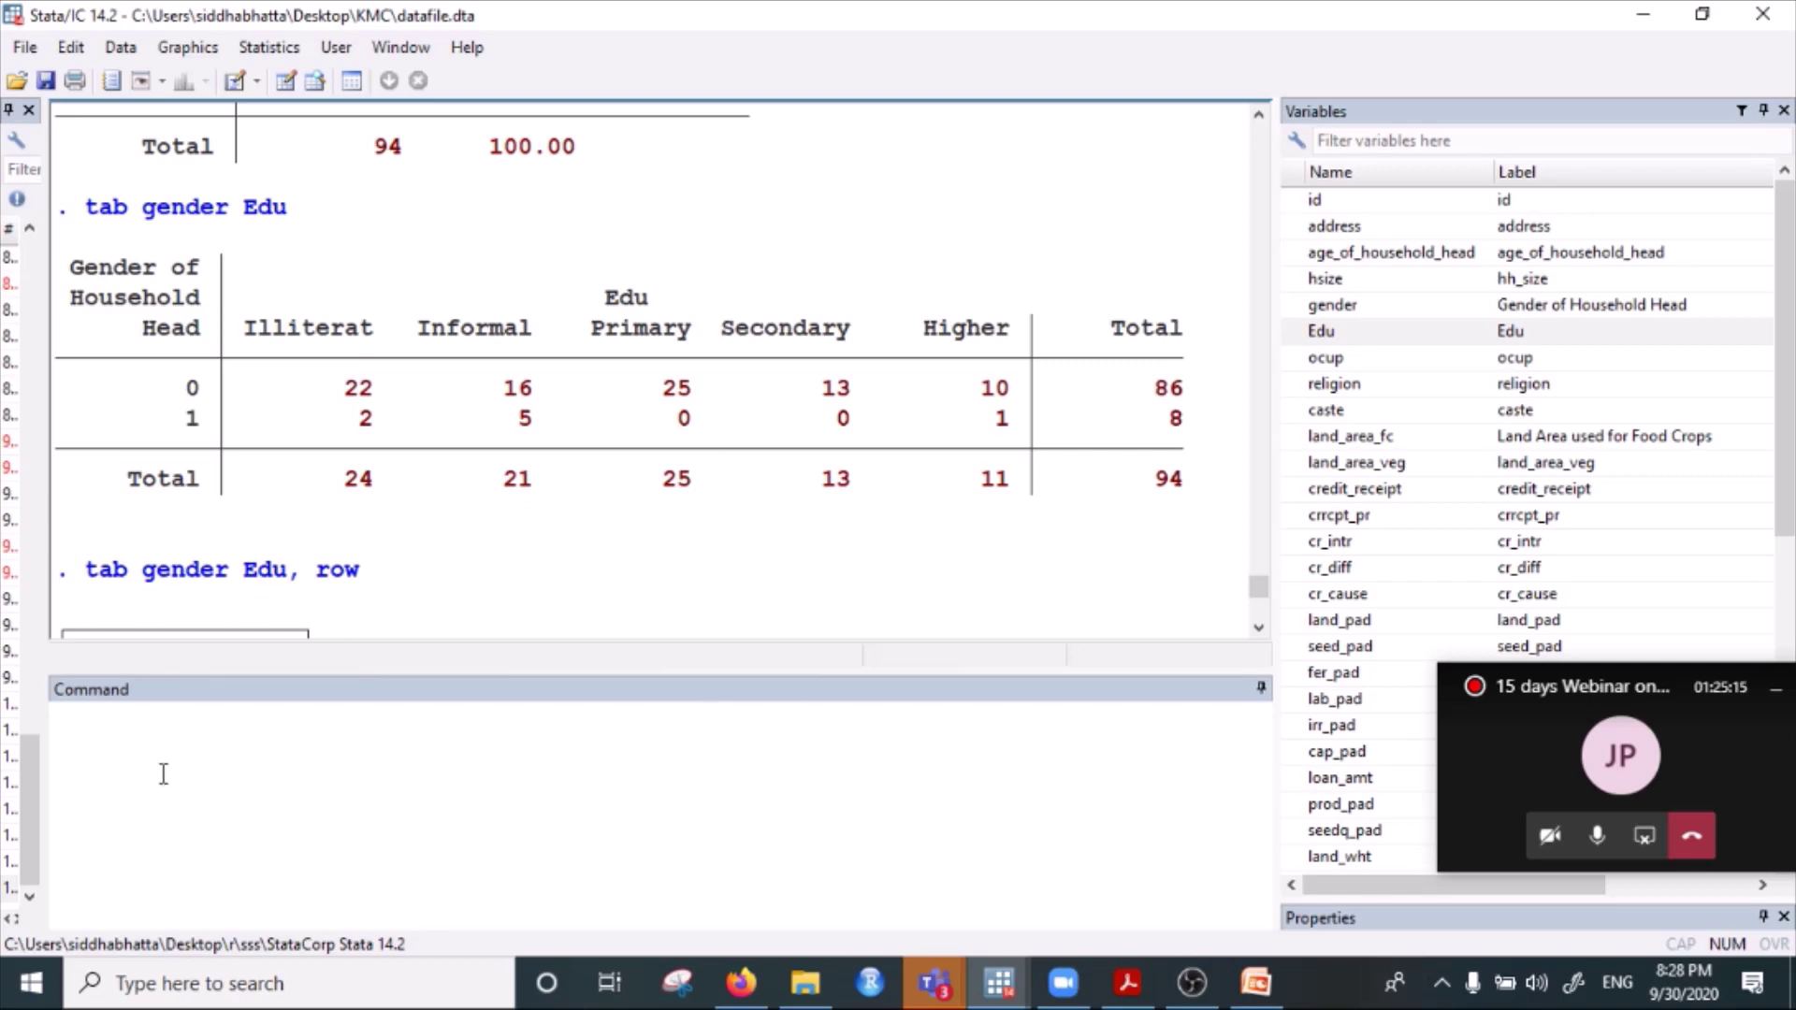
click(190, 727)
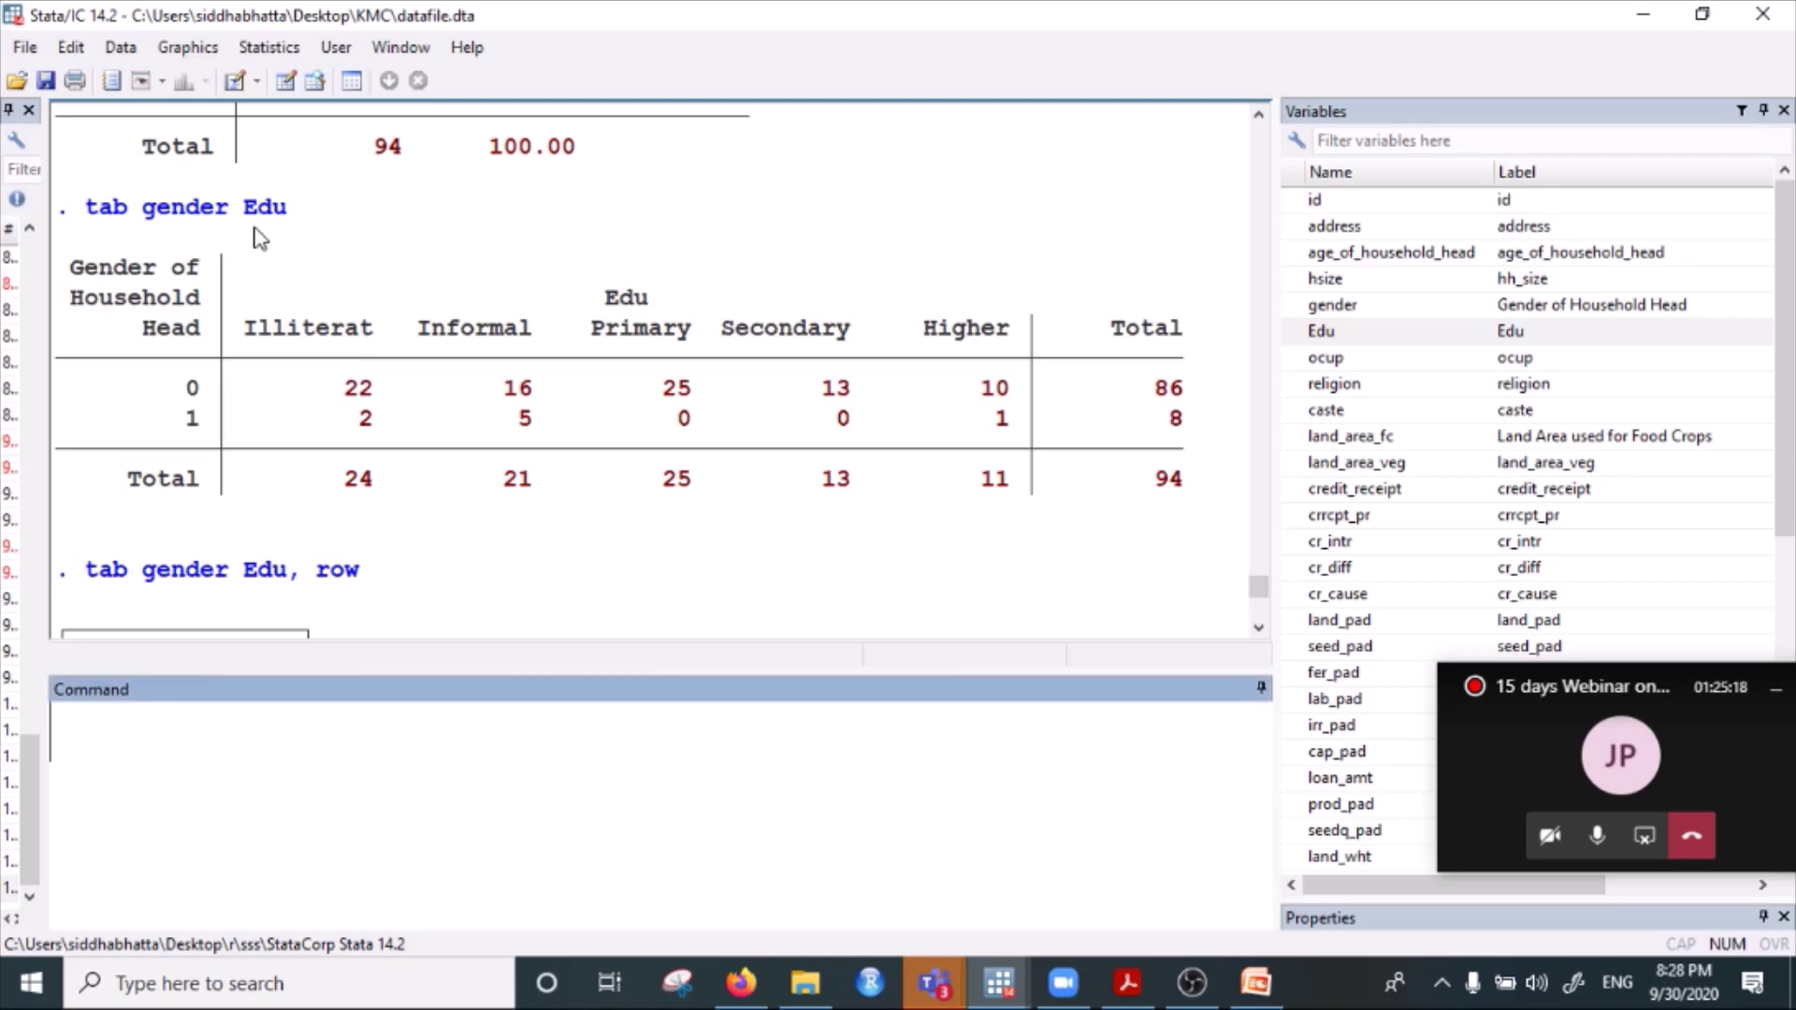
Open the dialog for a compact table of summary statistics (tabstat) and clear the old variable list.
click(251, 49)
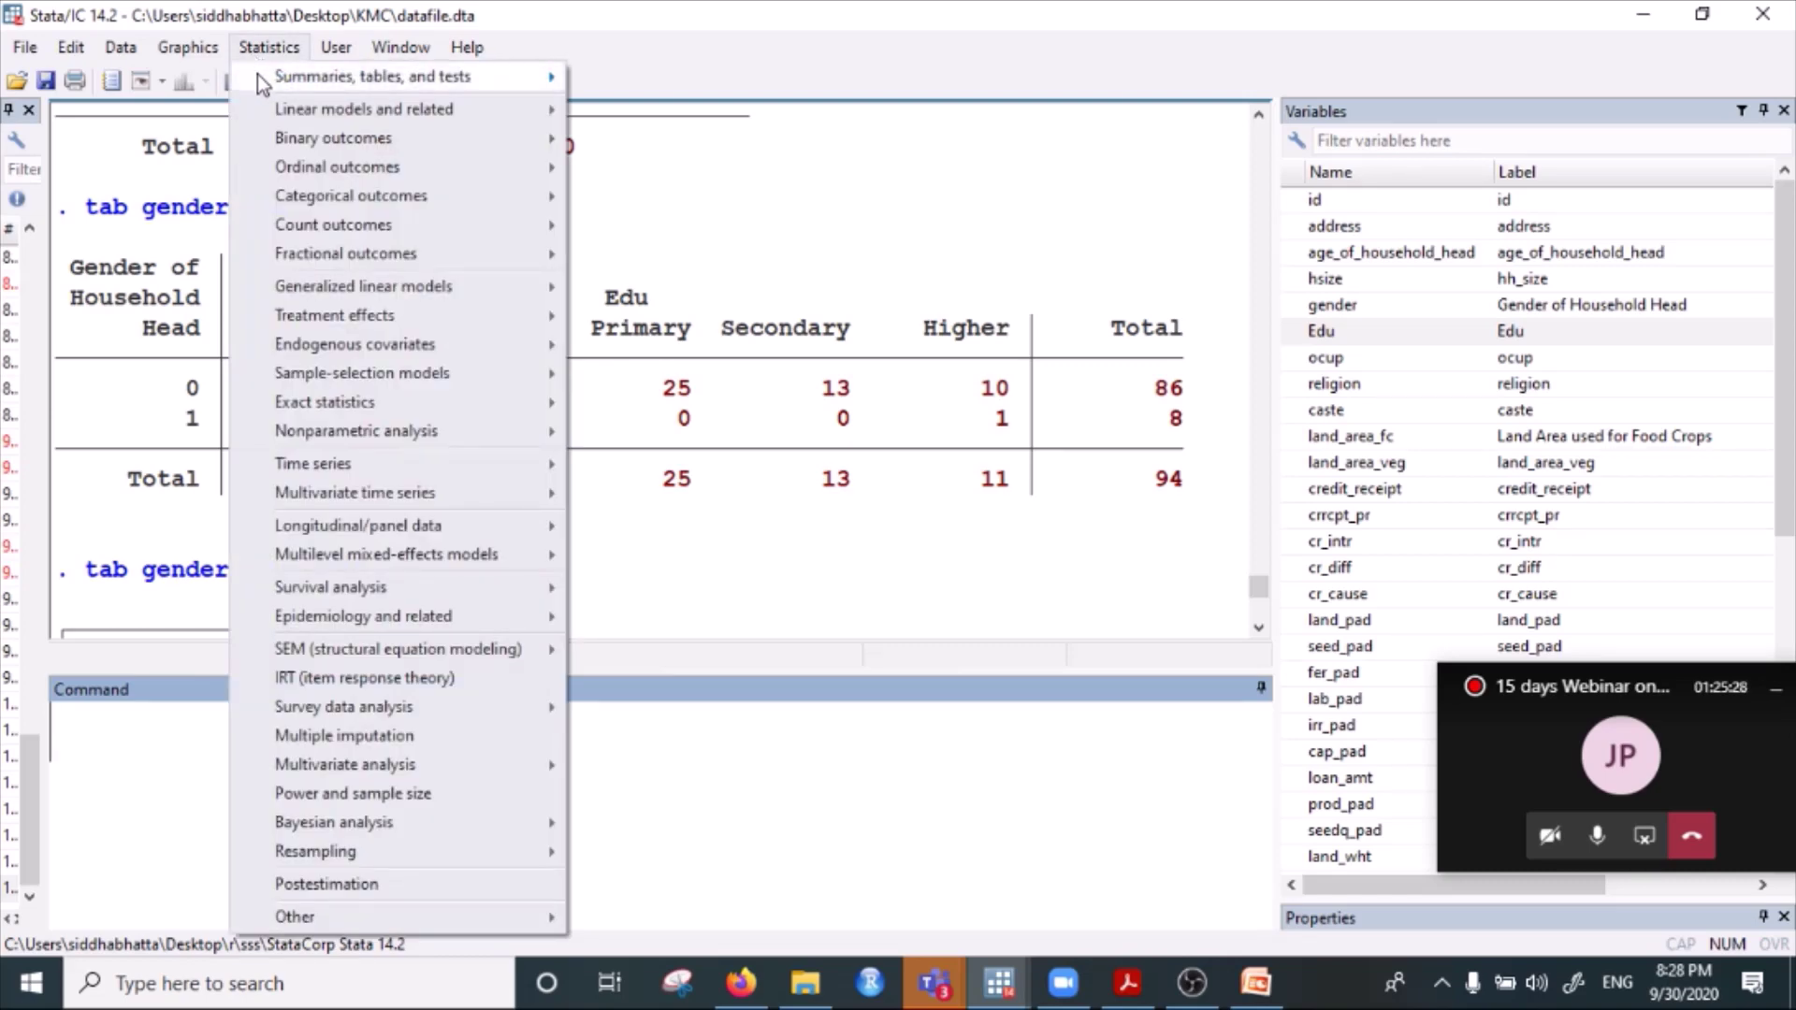
mouse_move(258, 77)
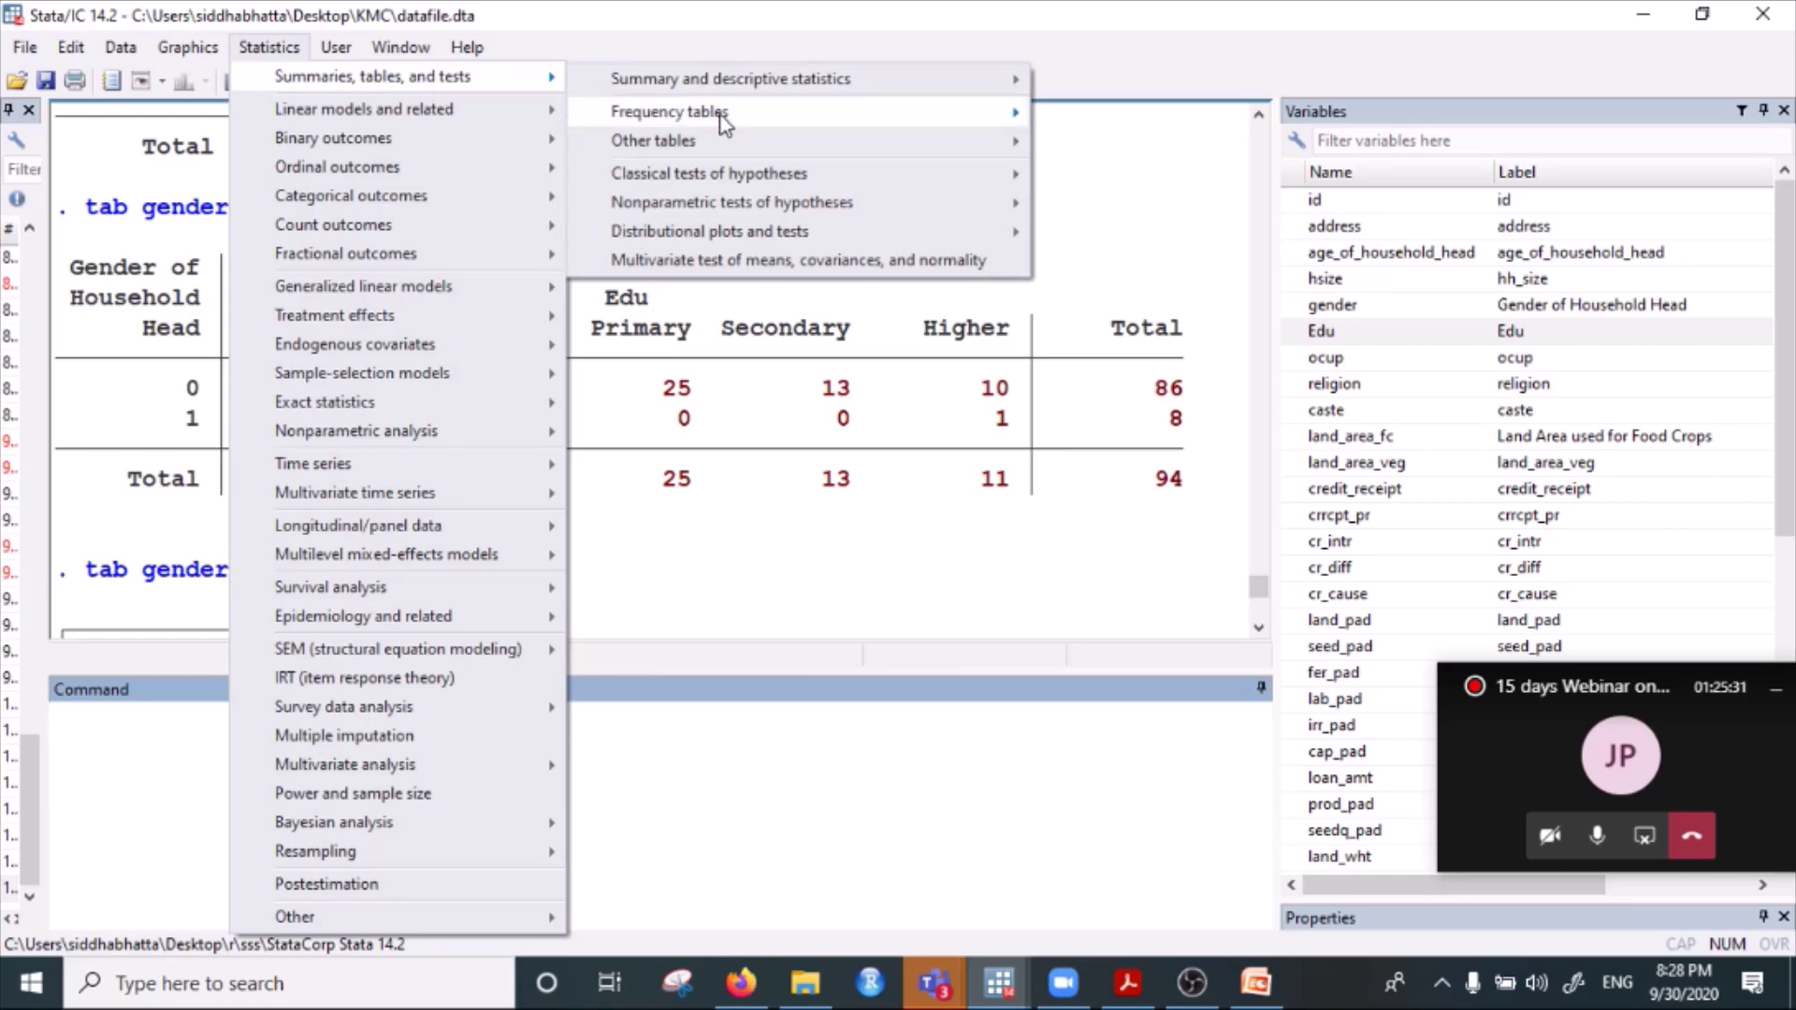
mouse_move(716, 144)
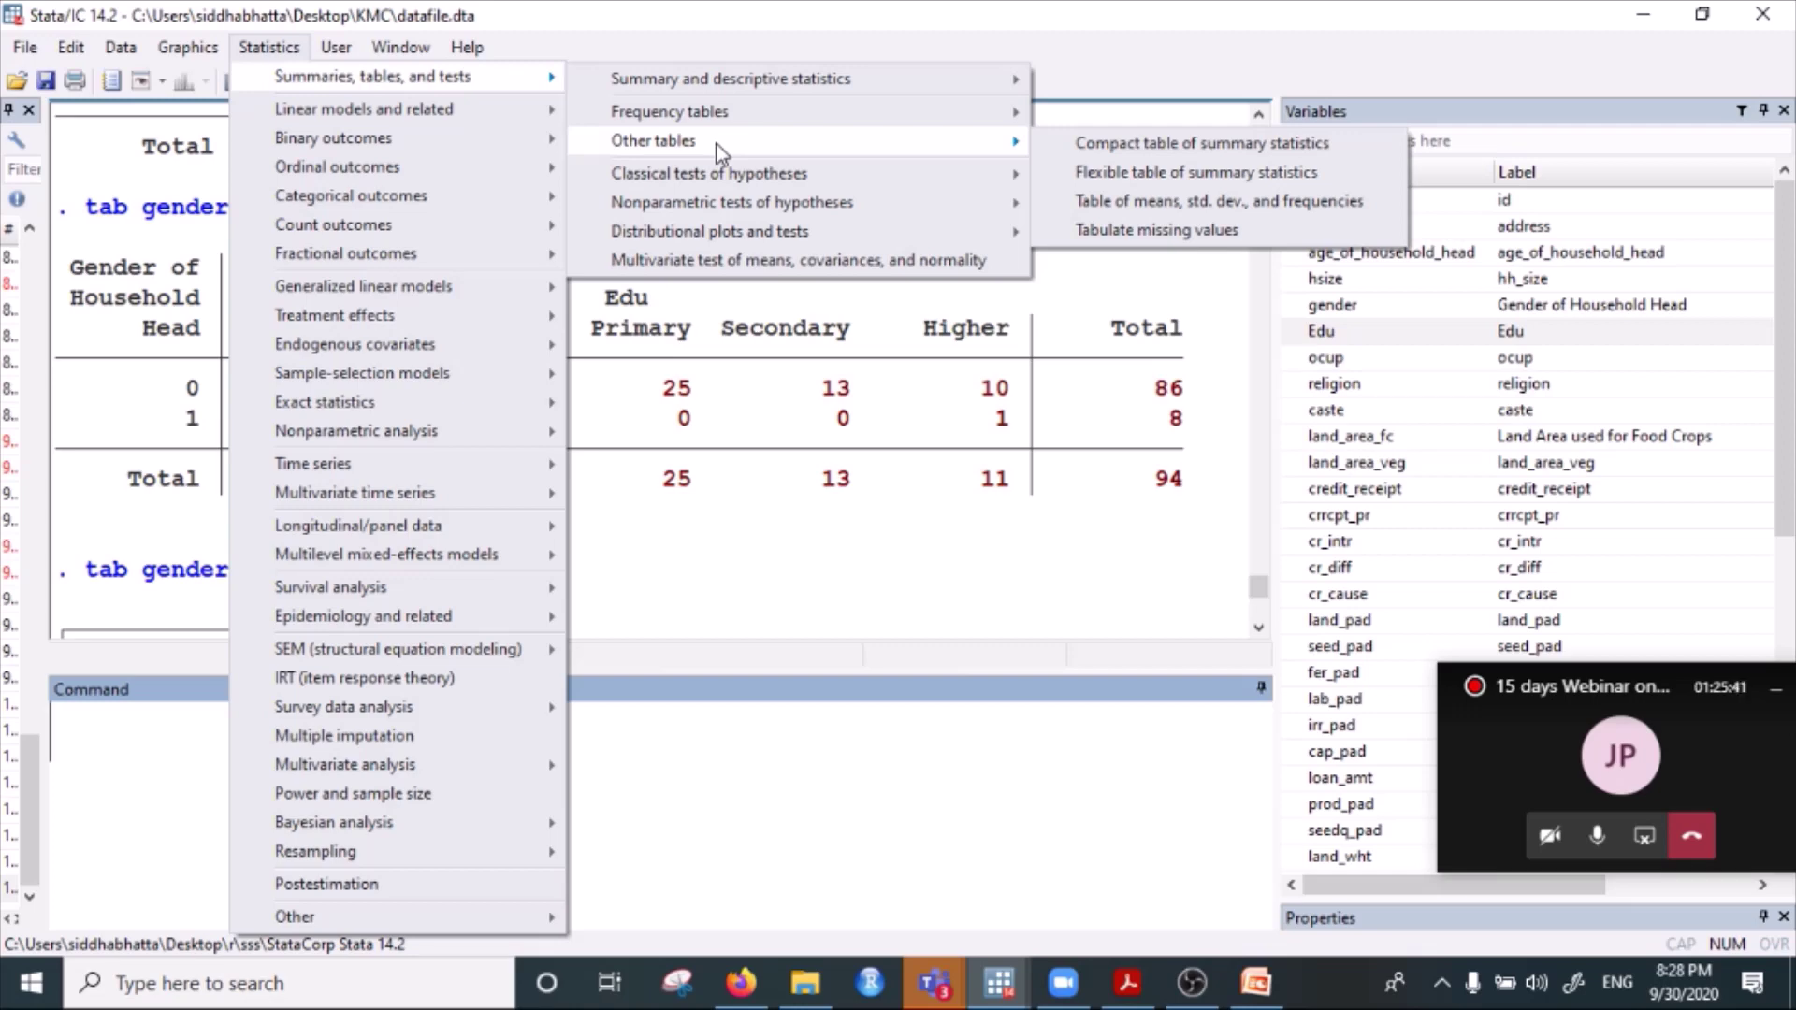
click(1160, 149)
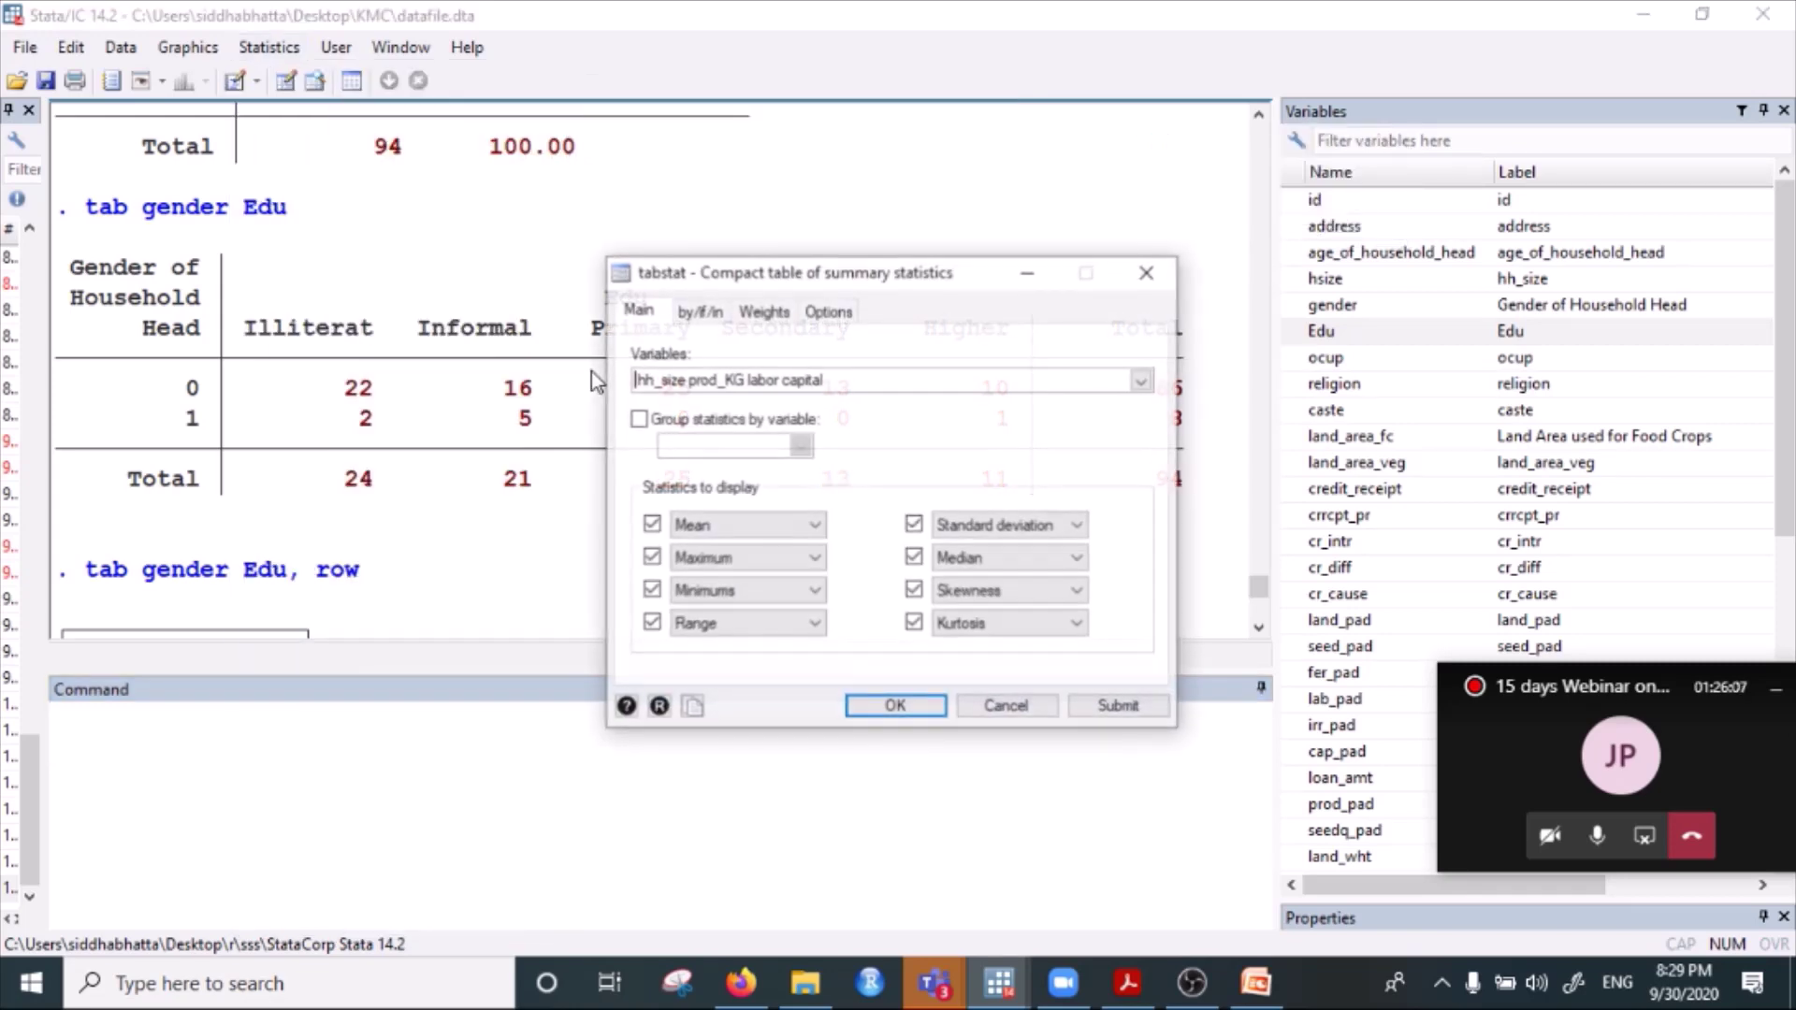
drag(899, 277, 761, 199)
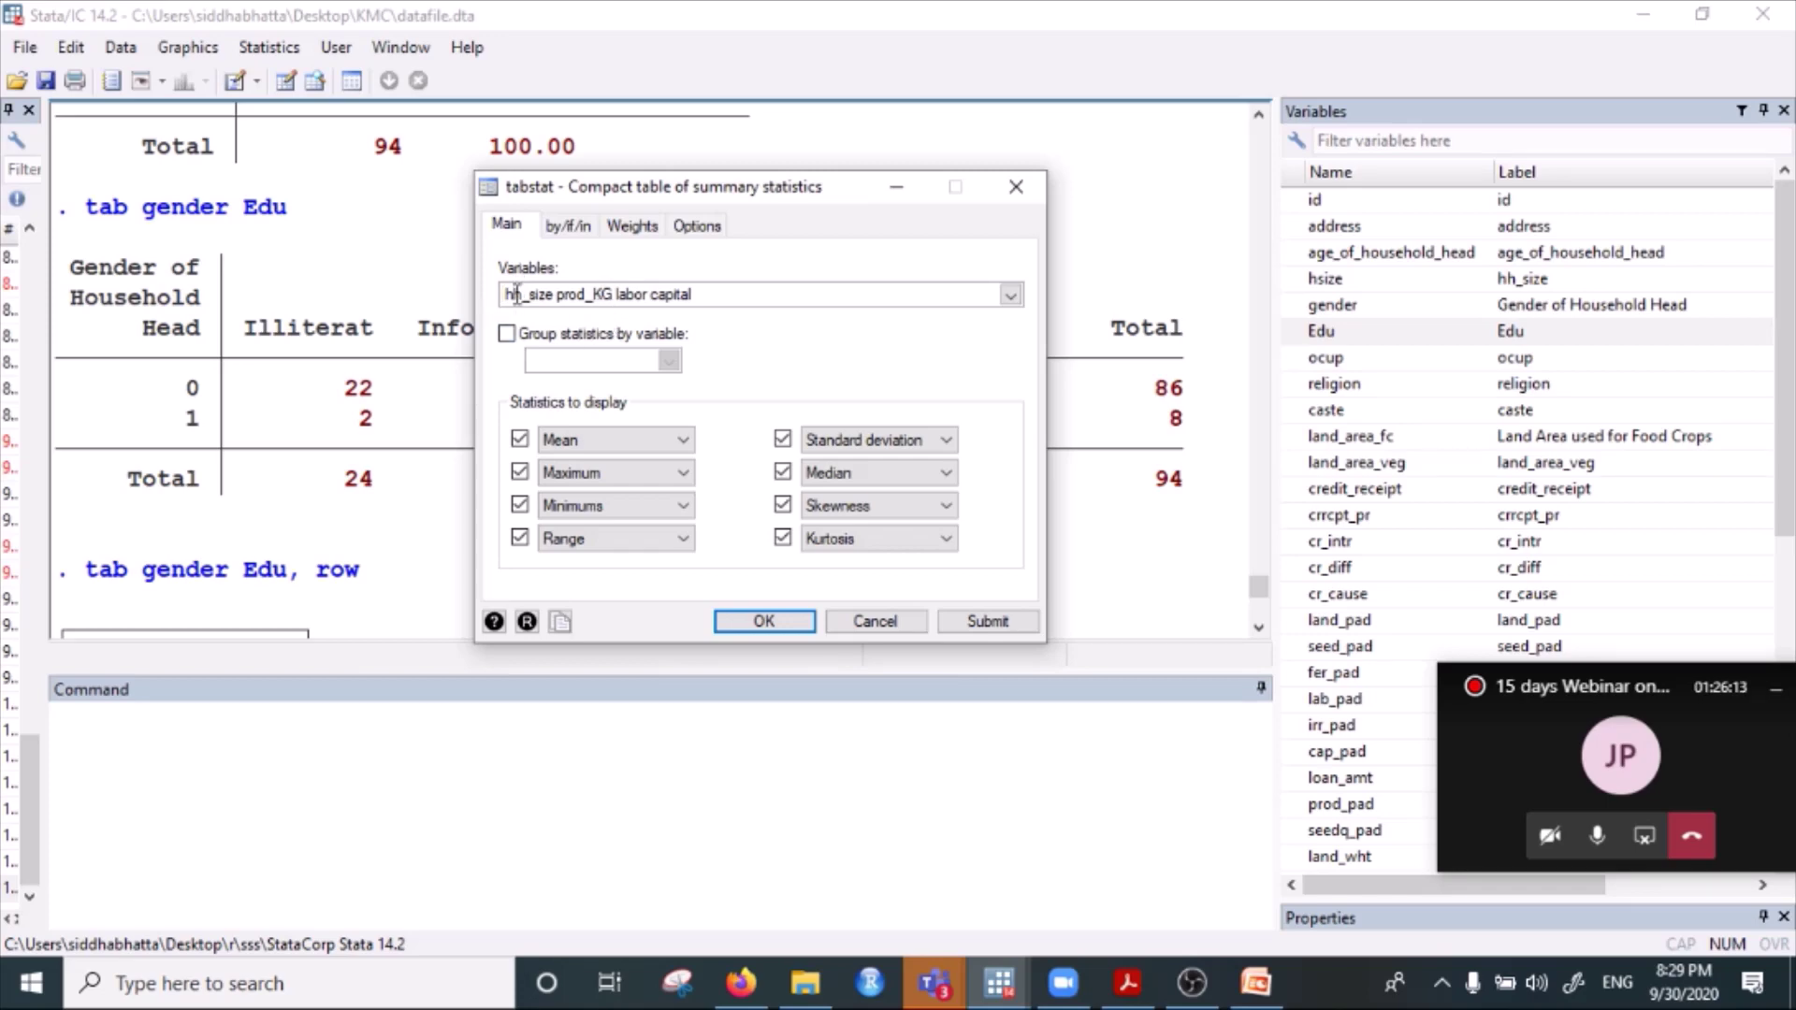
drag(716, 294, 417, 299)
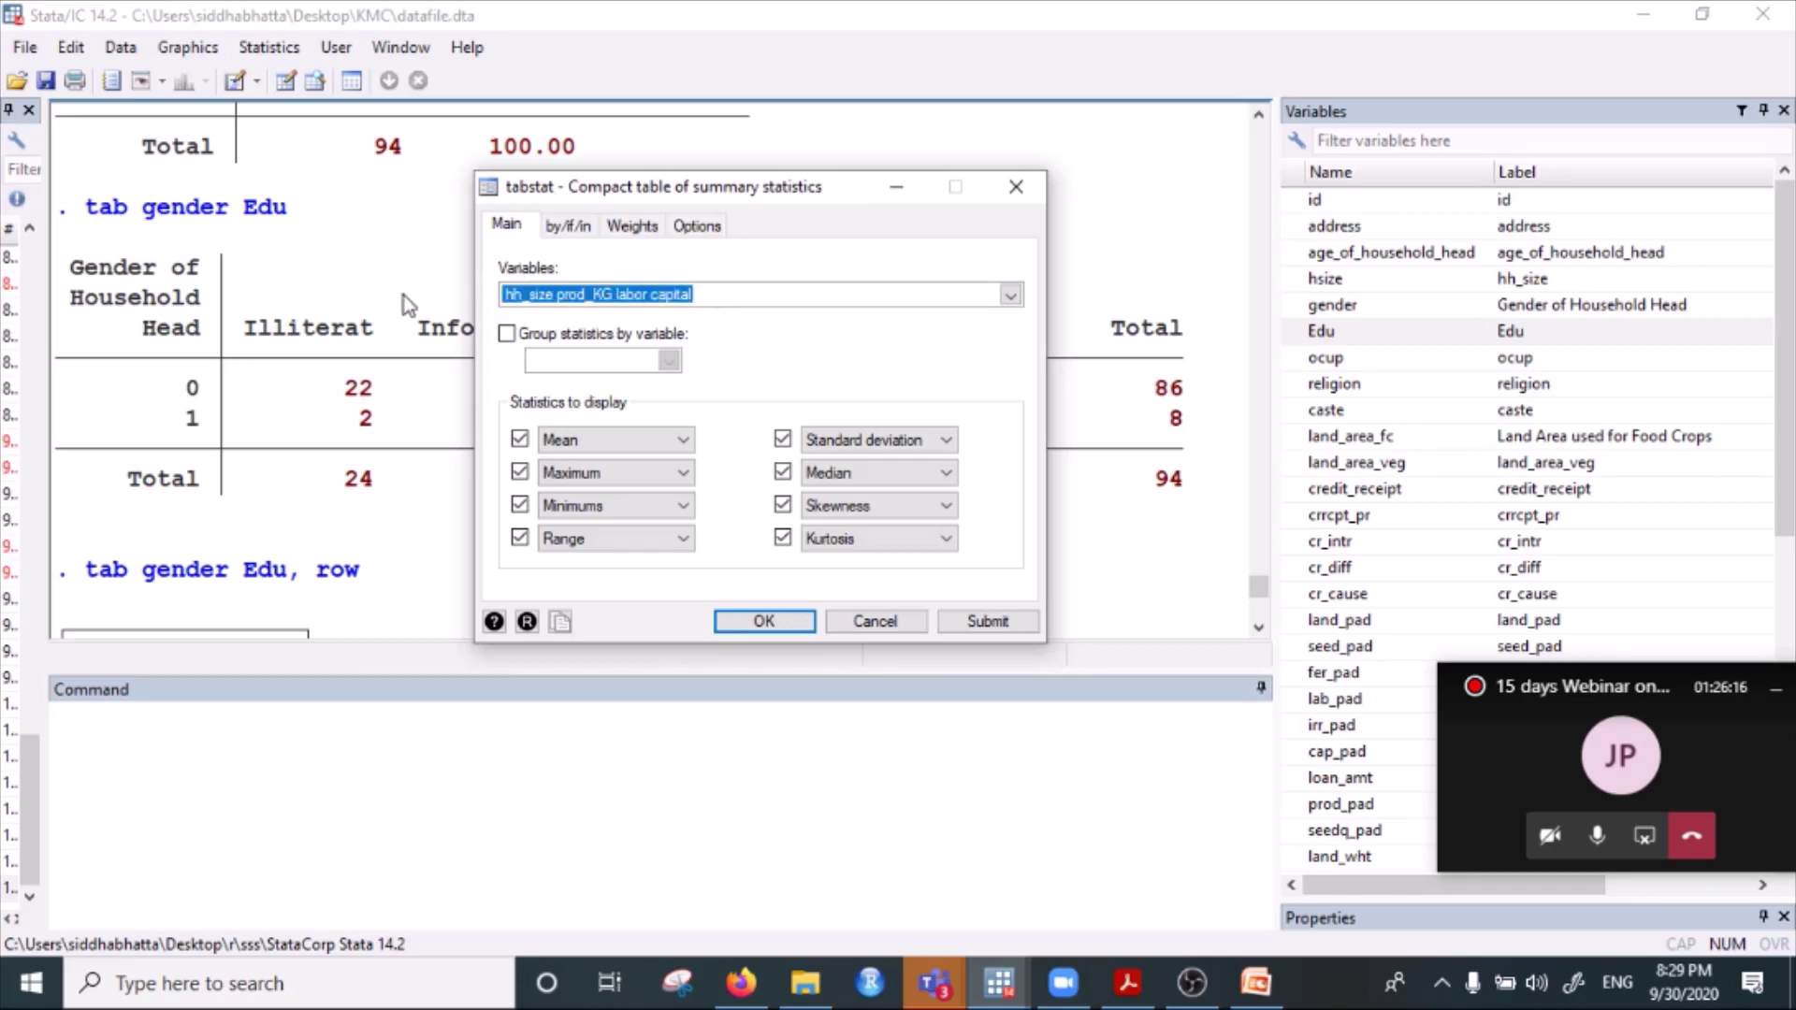
key(BackSpace)
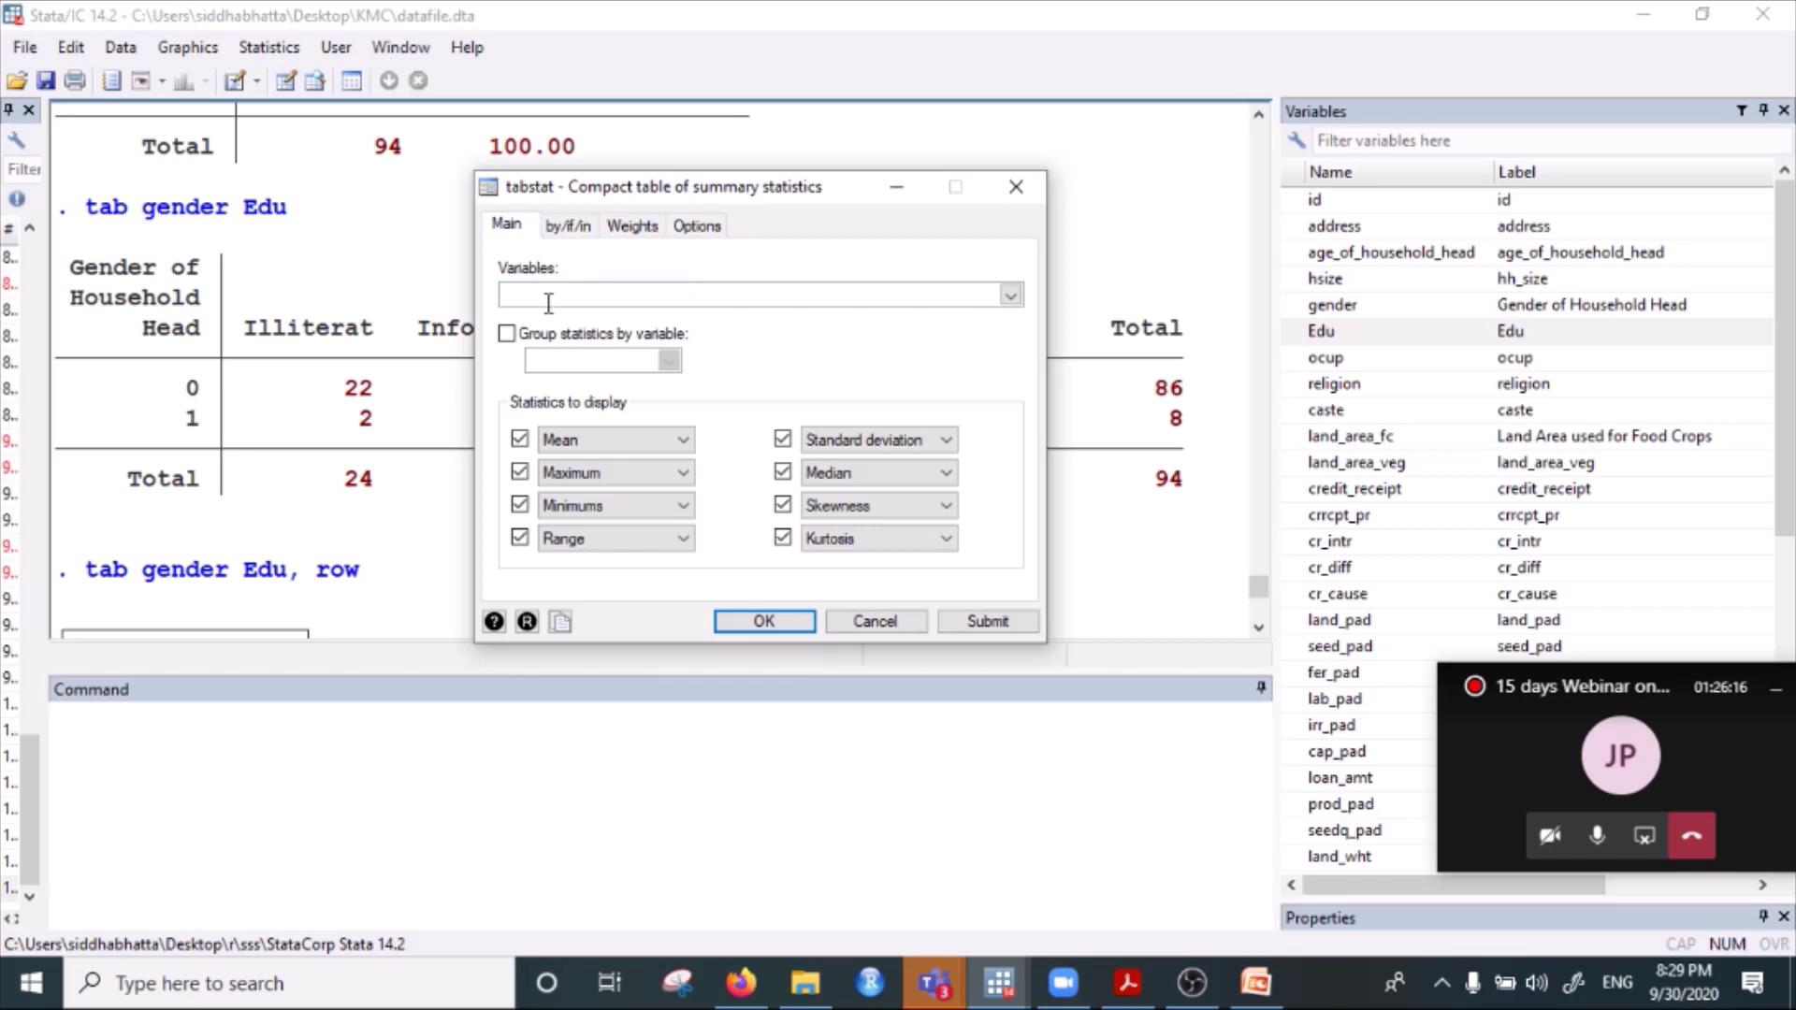
Choose hsize, labor, capital and prod_KG as the variables for the tabstat summary table.
click(1011, 296)
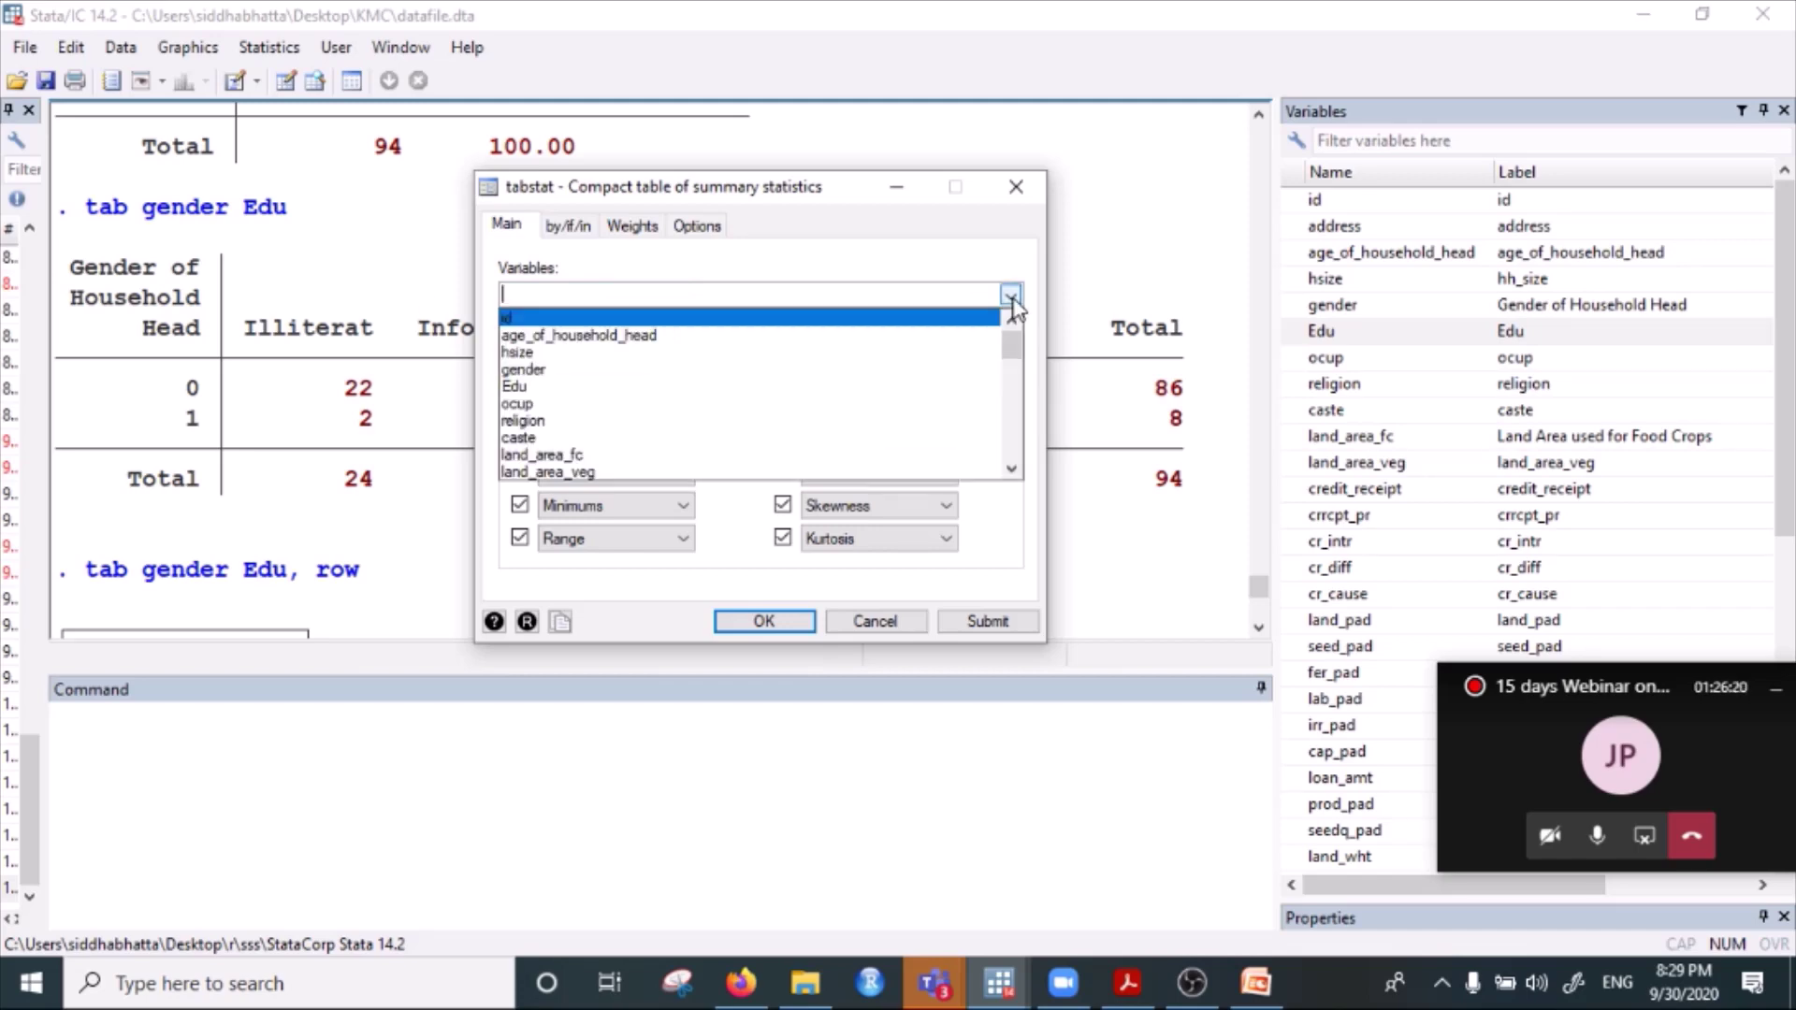
click(549, 357)
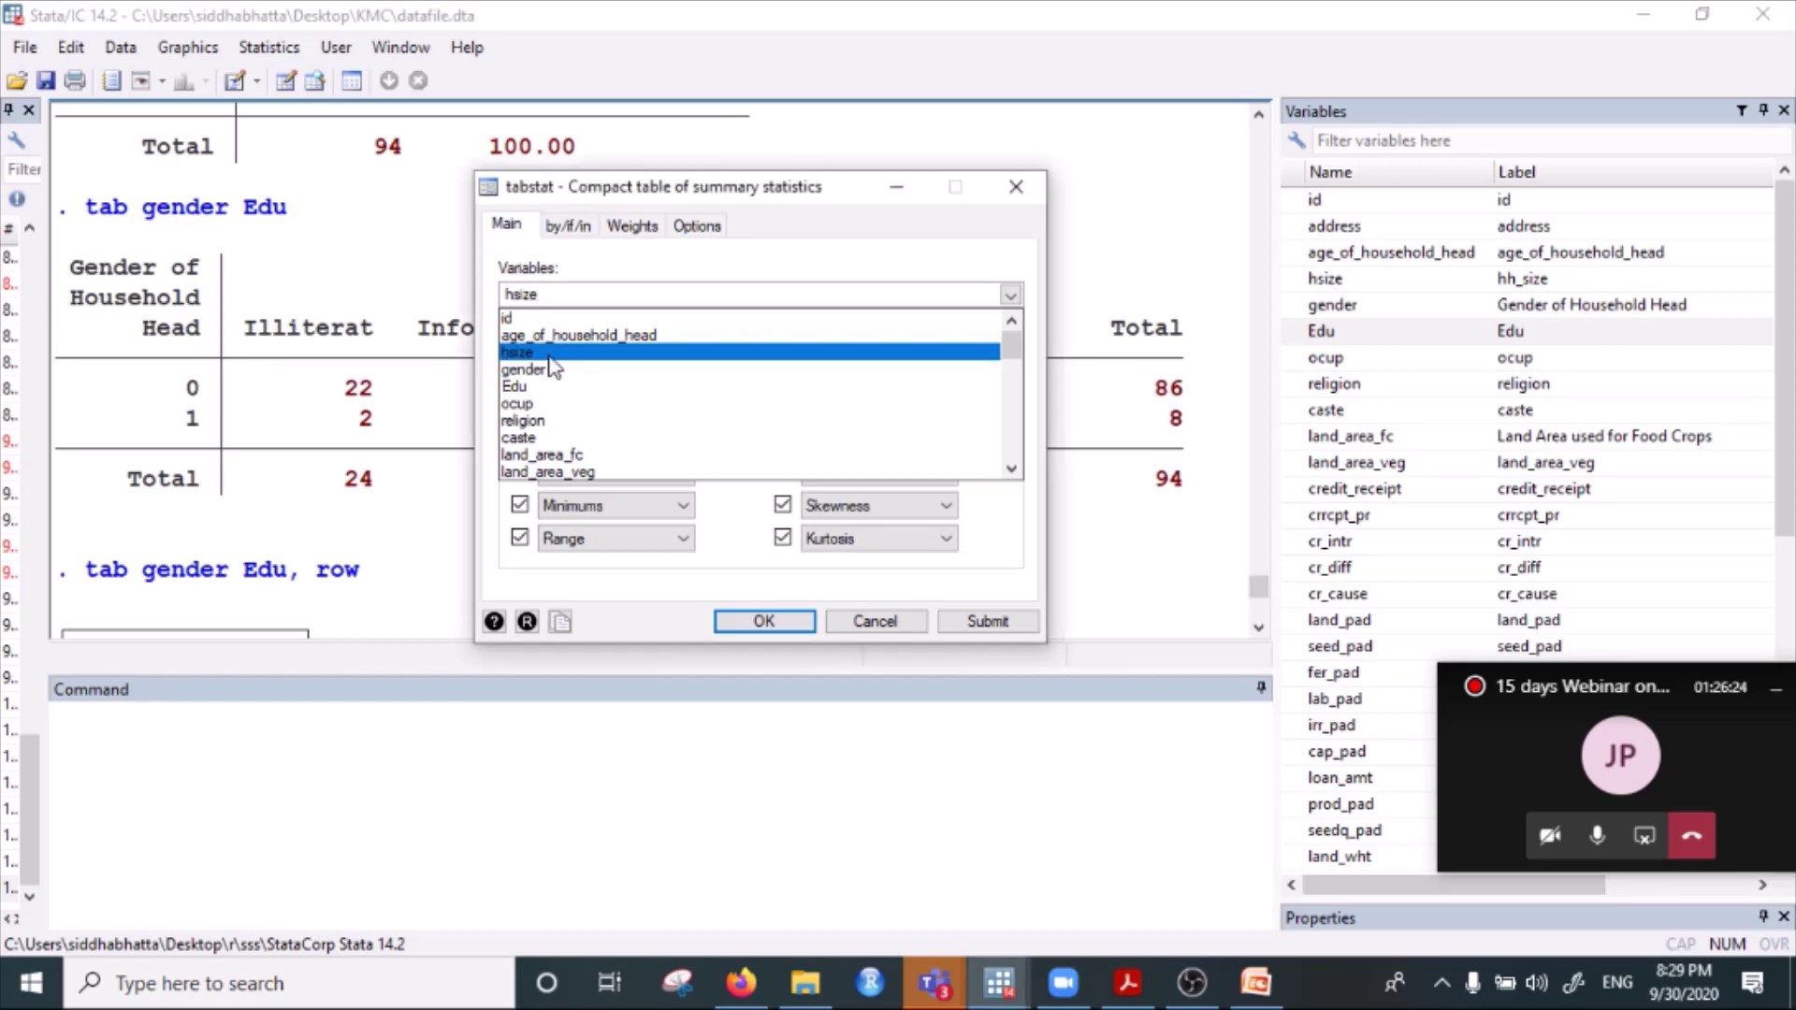
scroll(552, 393, down, 1)
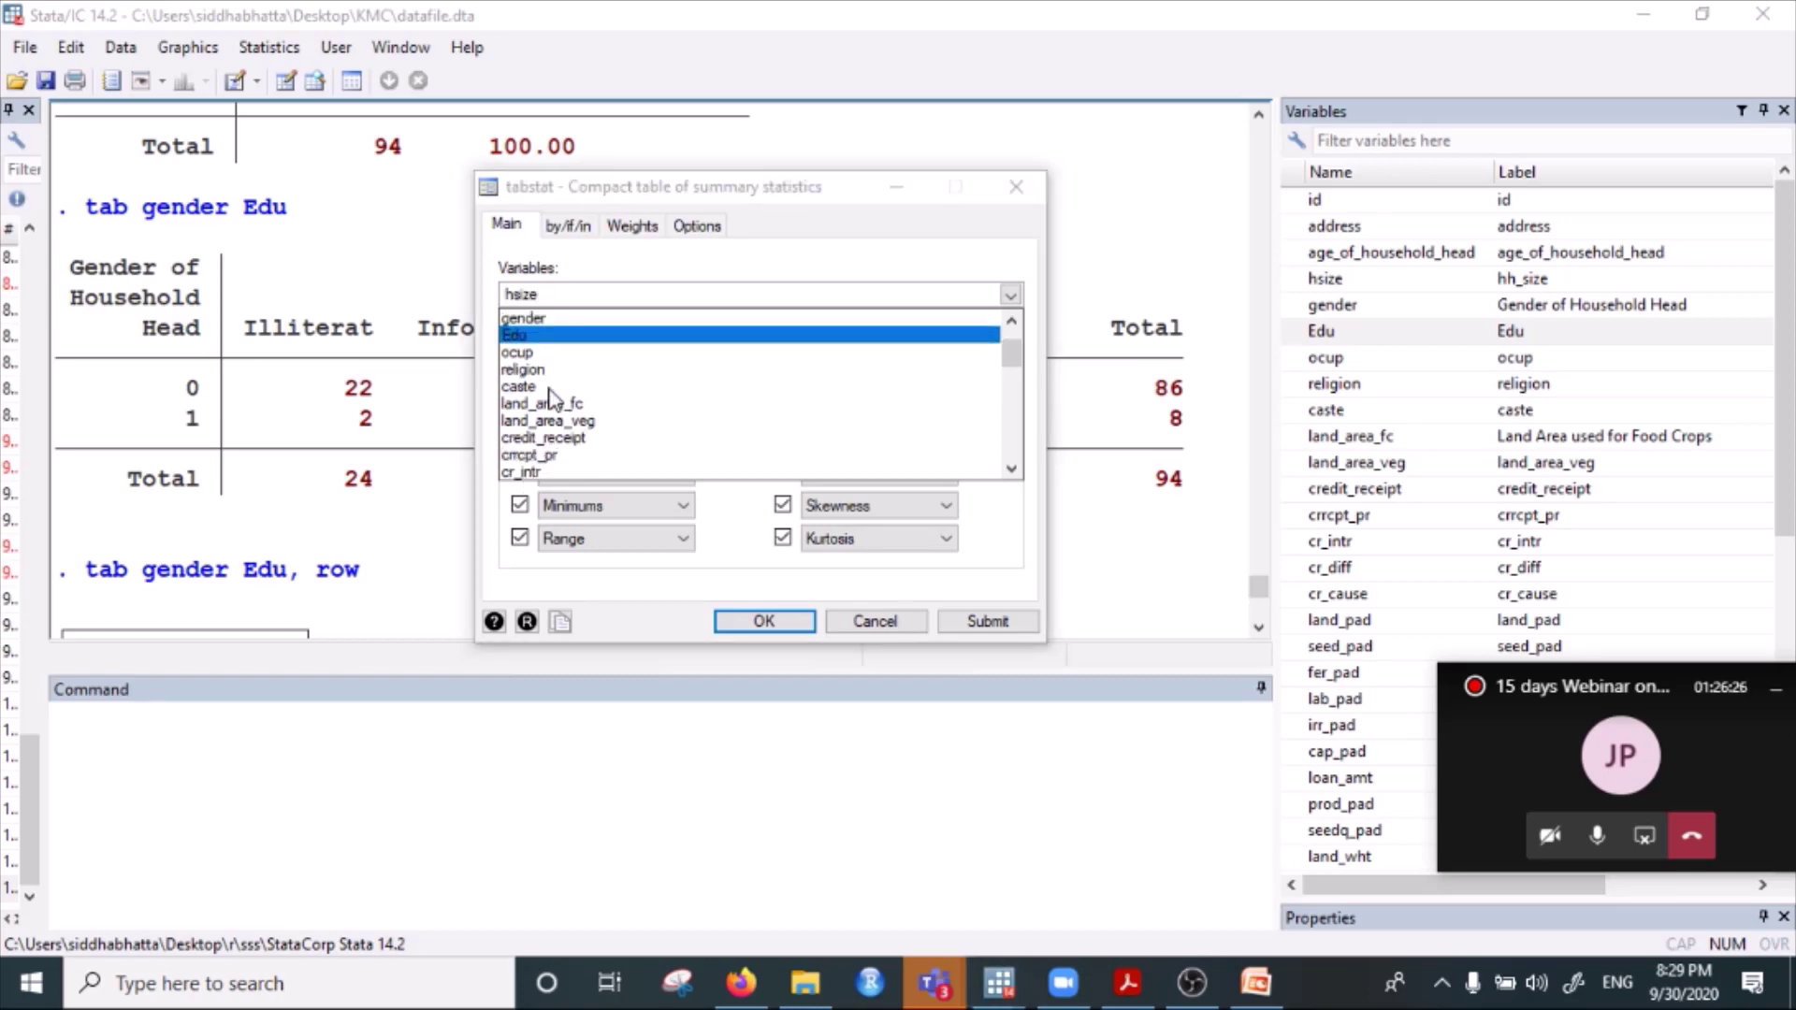
scroll(552, 397, down, 8)
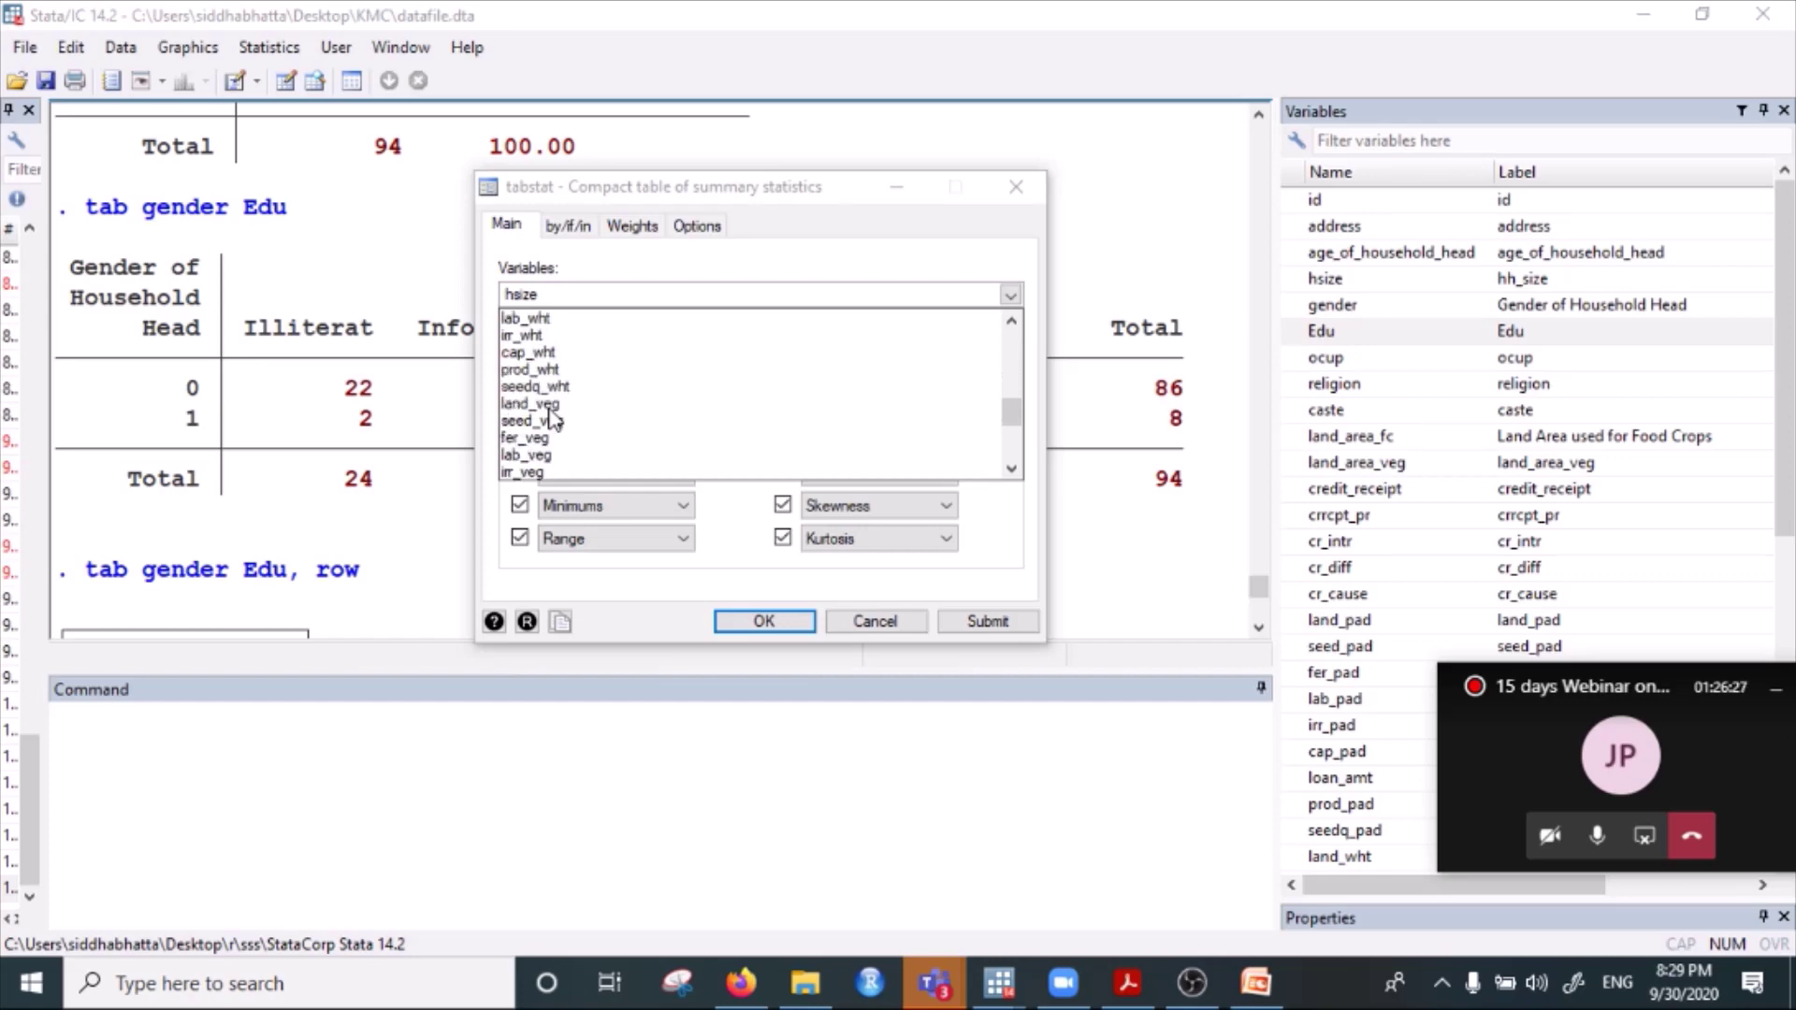
scroll(551, 421, down, 3)
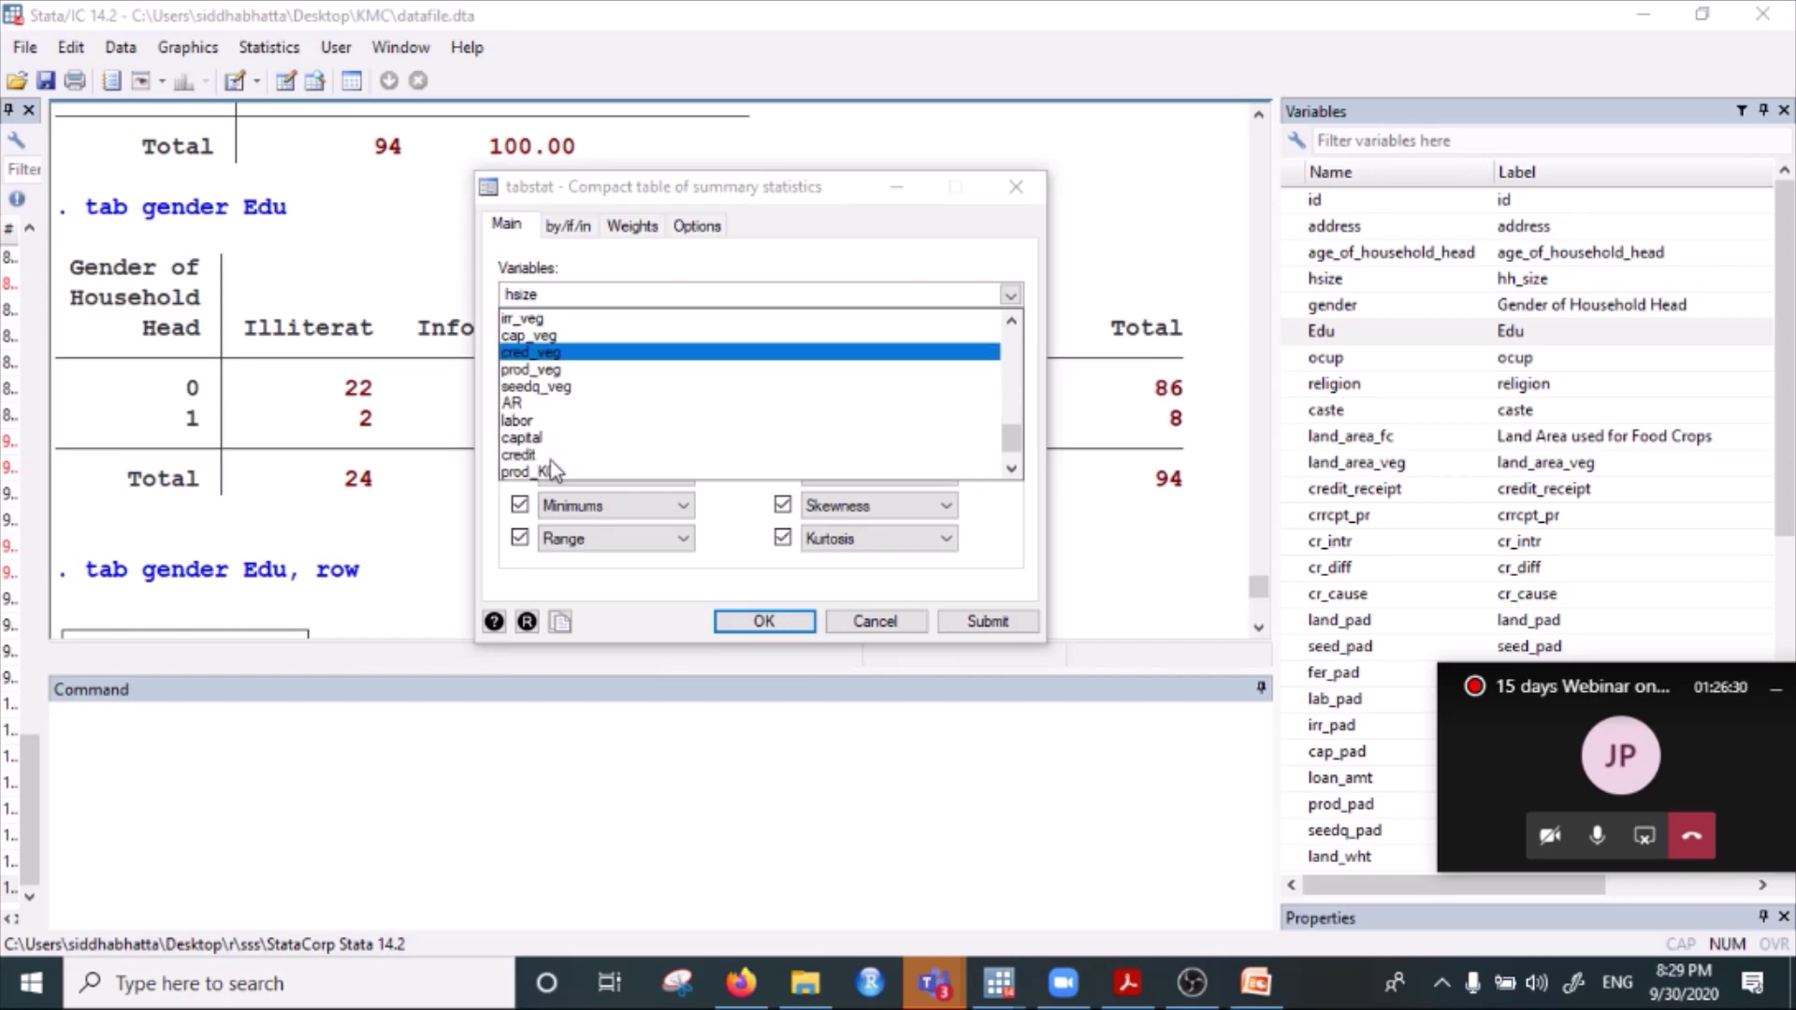
click(546, 420)
click(545, 438)
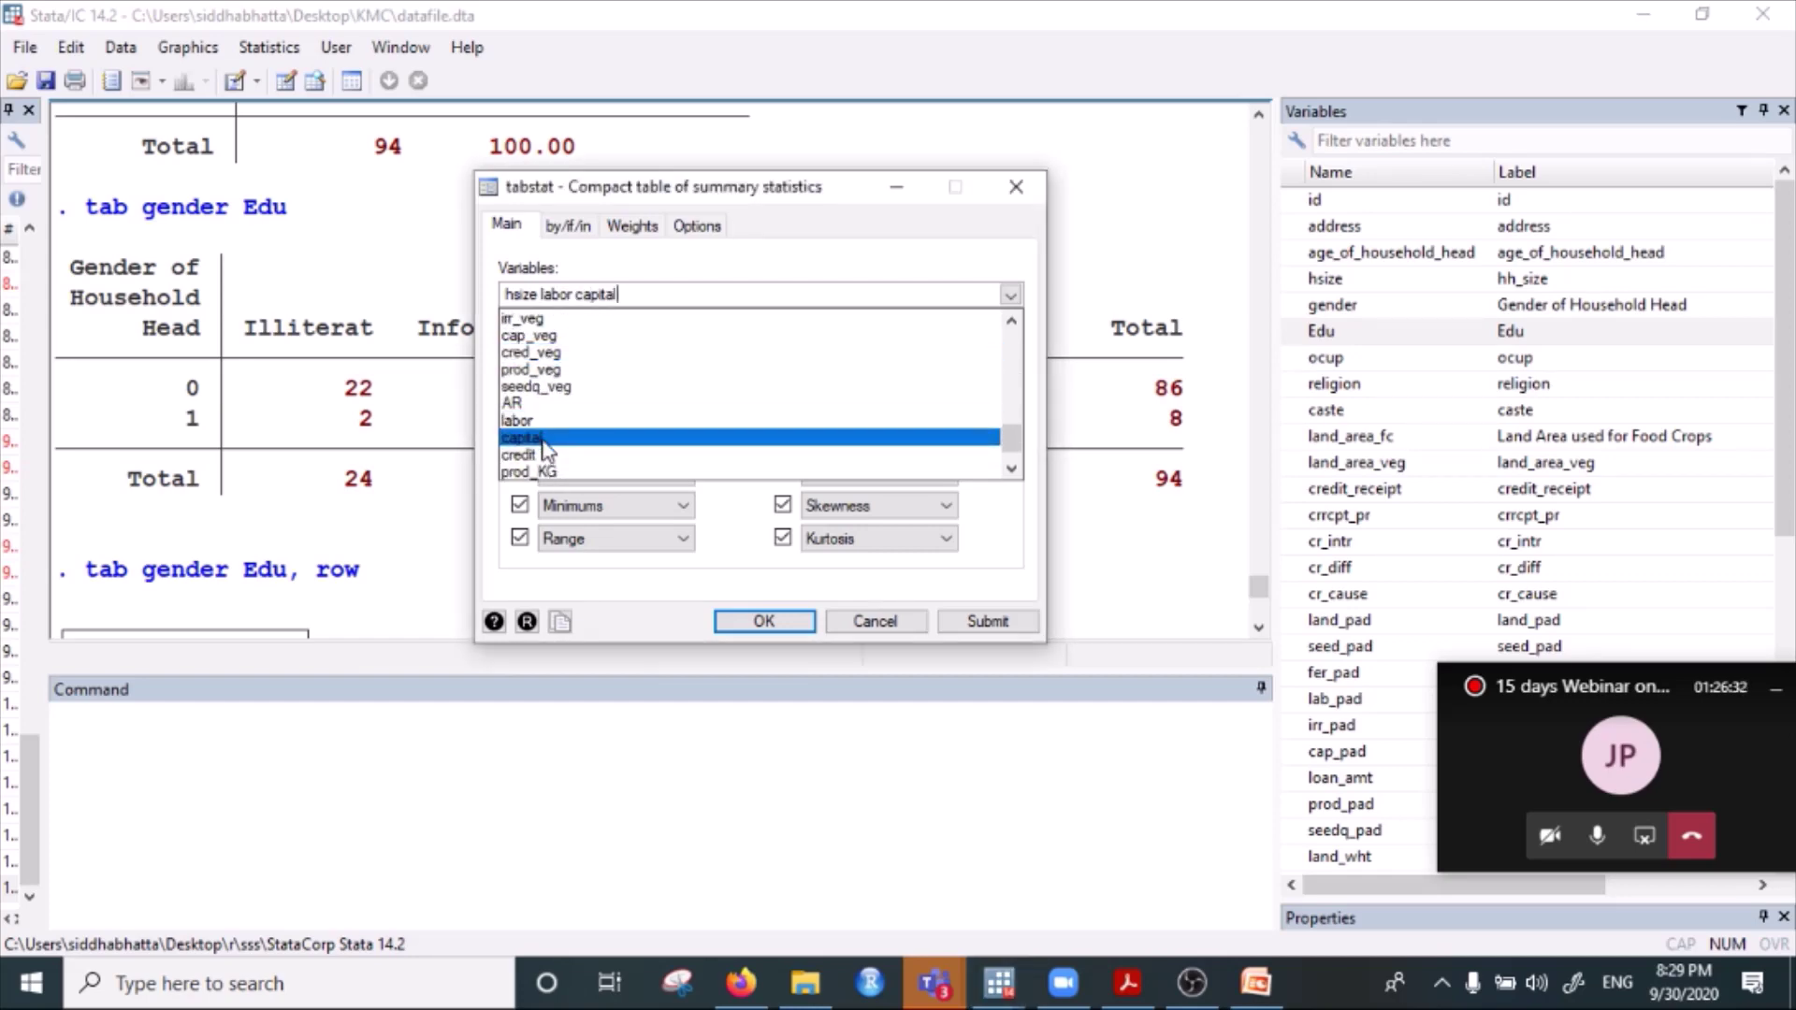
scroll(549, 447, down, 1)
click(550, 440)
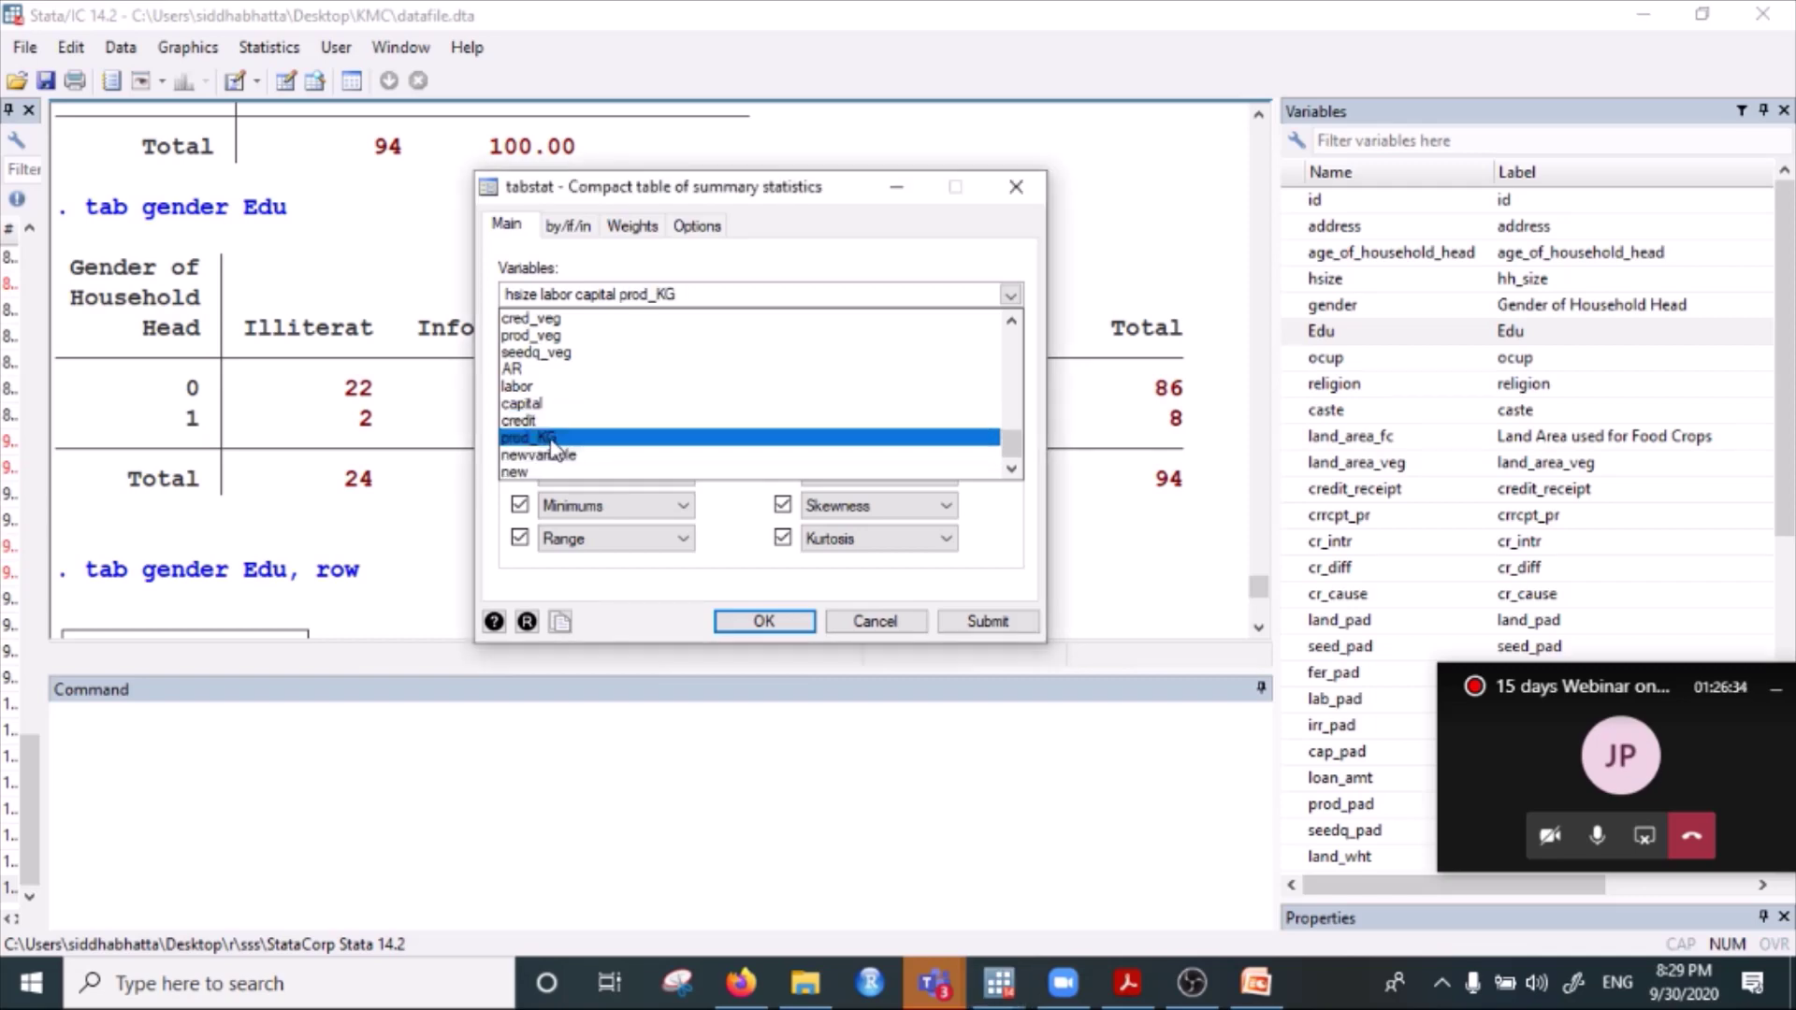
click(777, 291)
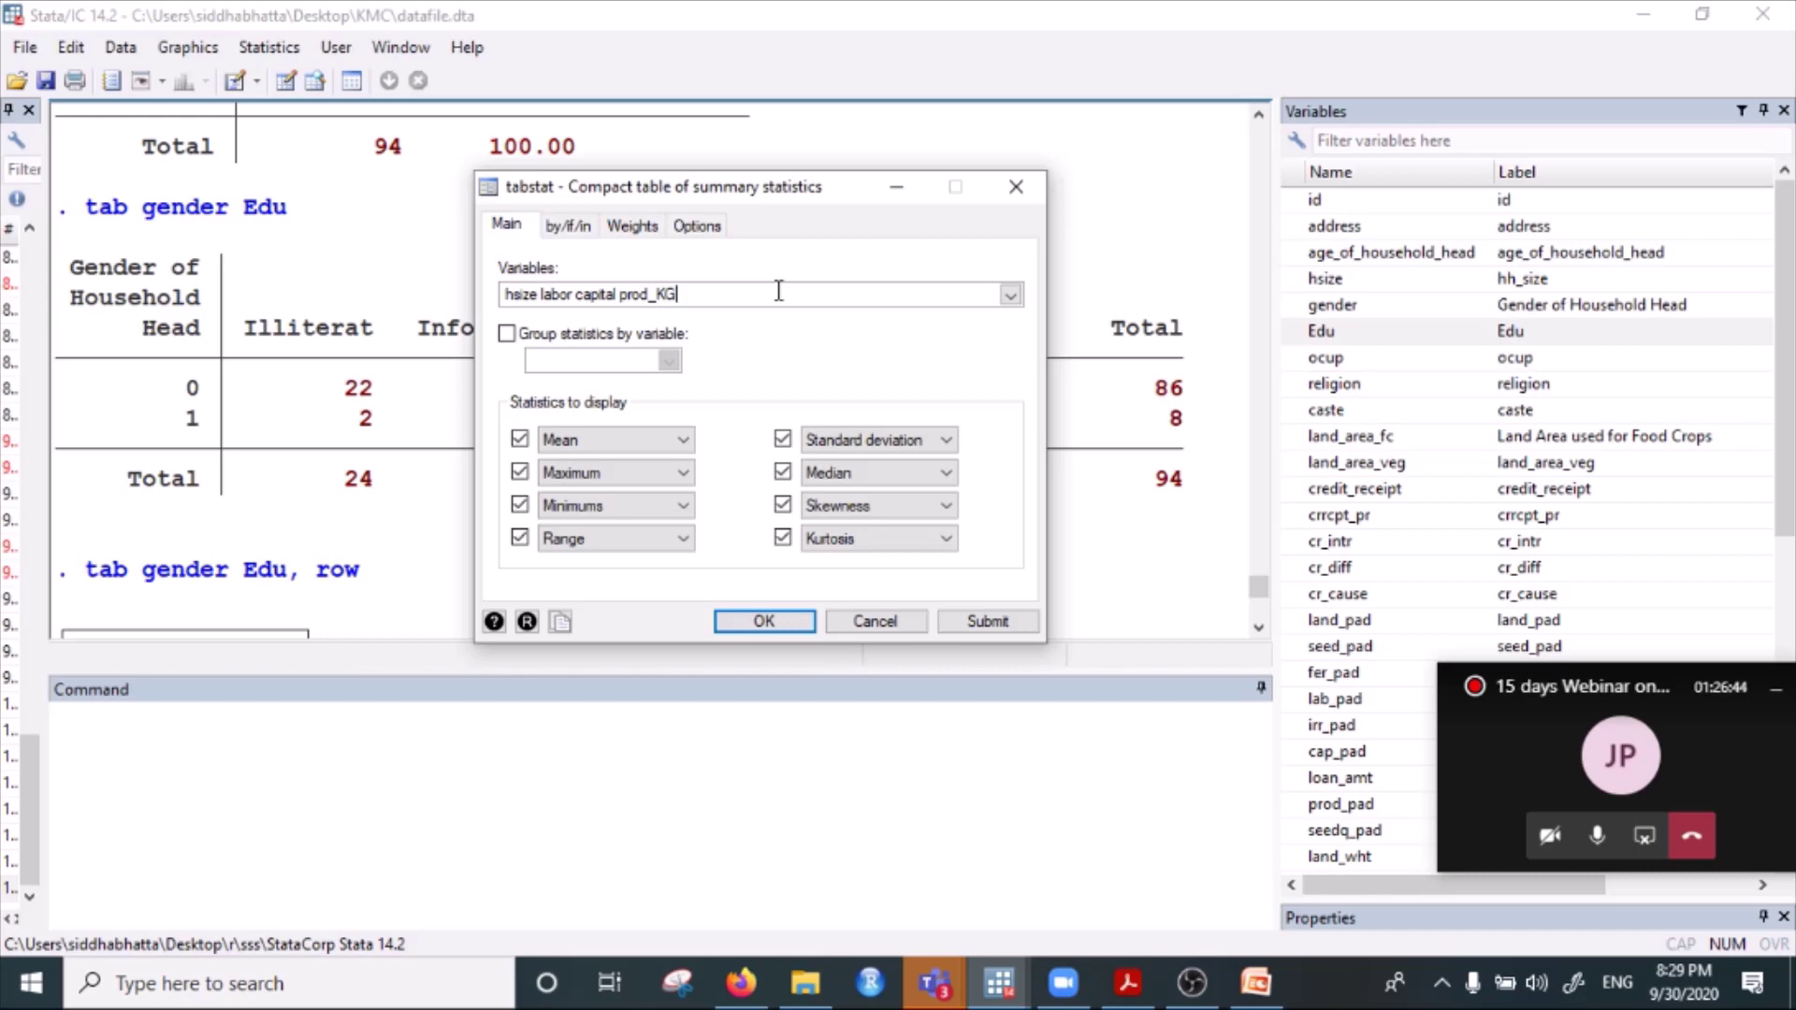
Disable all eight preset statistics, from mean and standard deviation to range and kurtosis, in the tabstat dialog.
click(782, 438)
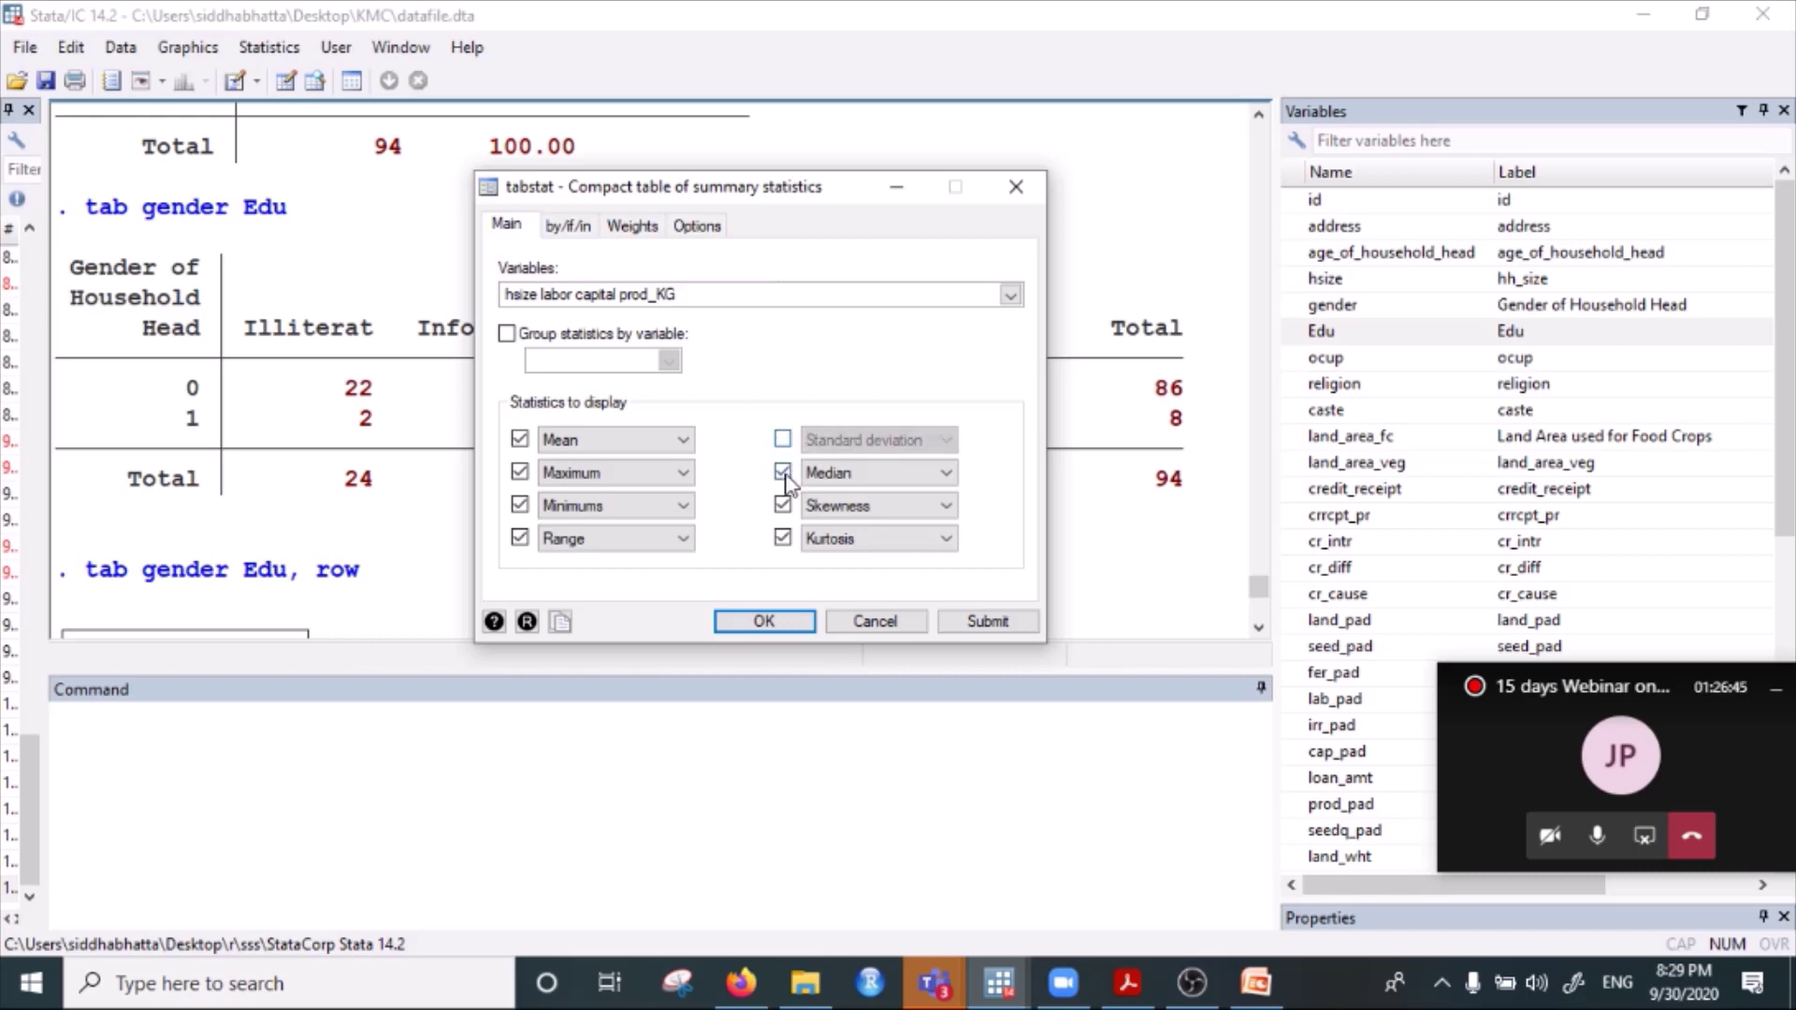
click(782, 471)
click(782, 504)
click(782, 538)
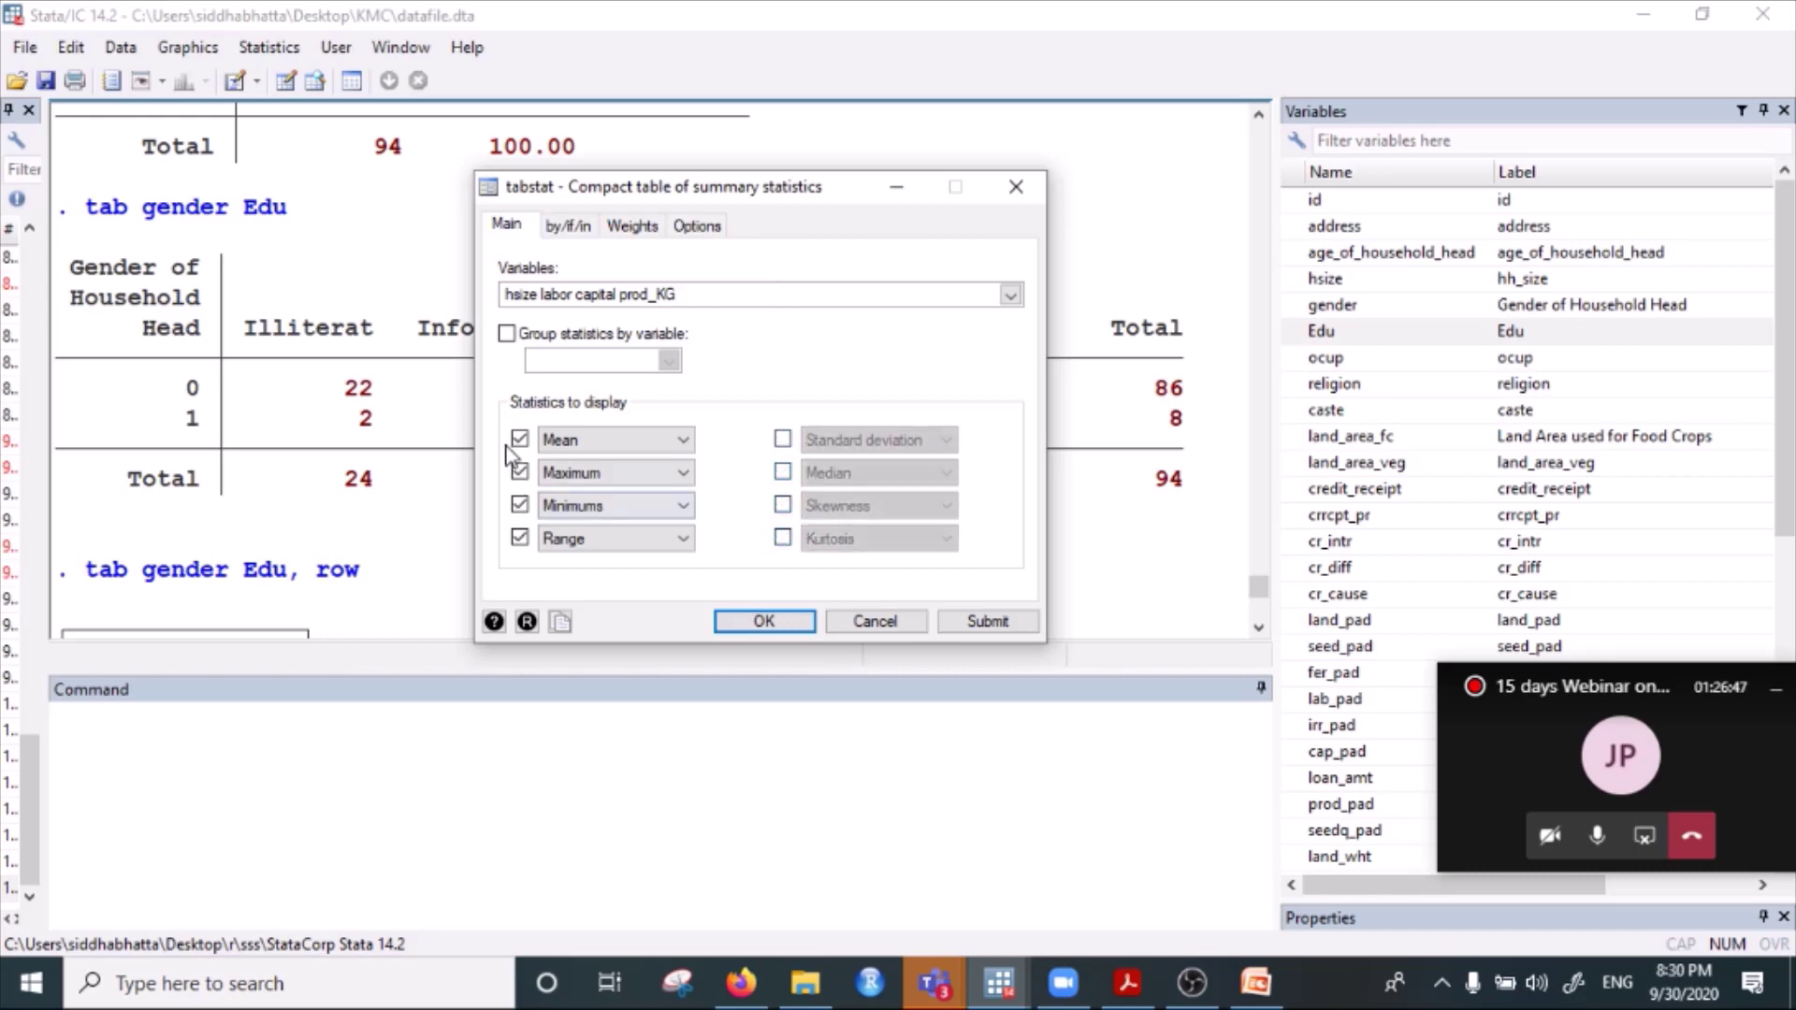
click(520, 439)
click(520, 472)
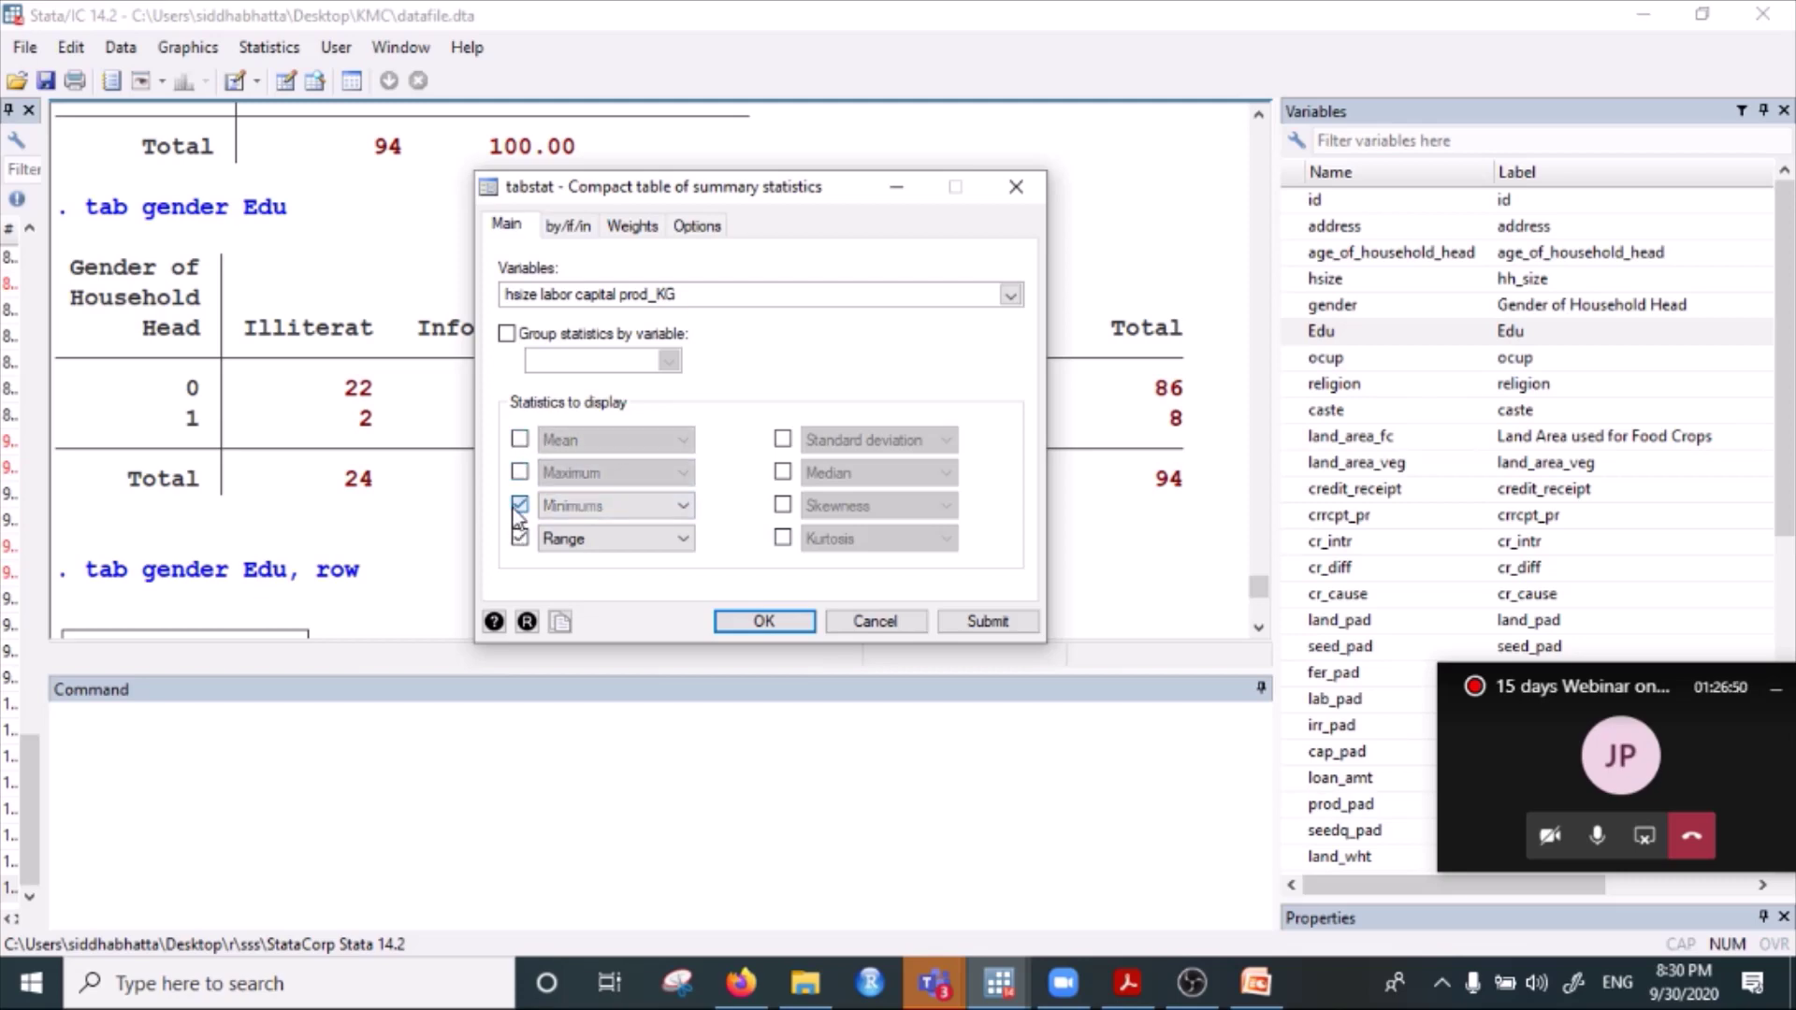
click(521, 505)
click(520, 539)
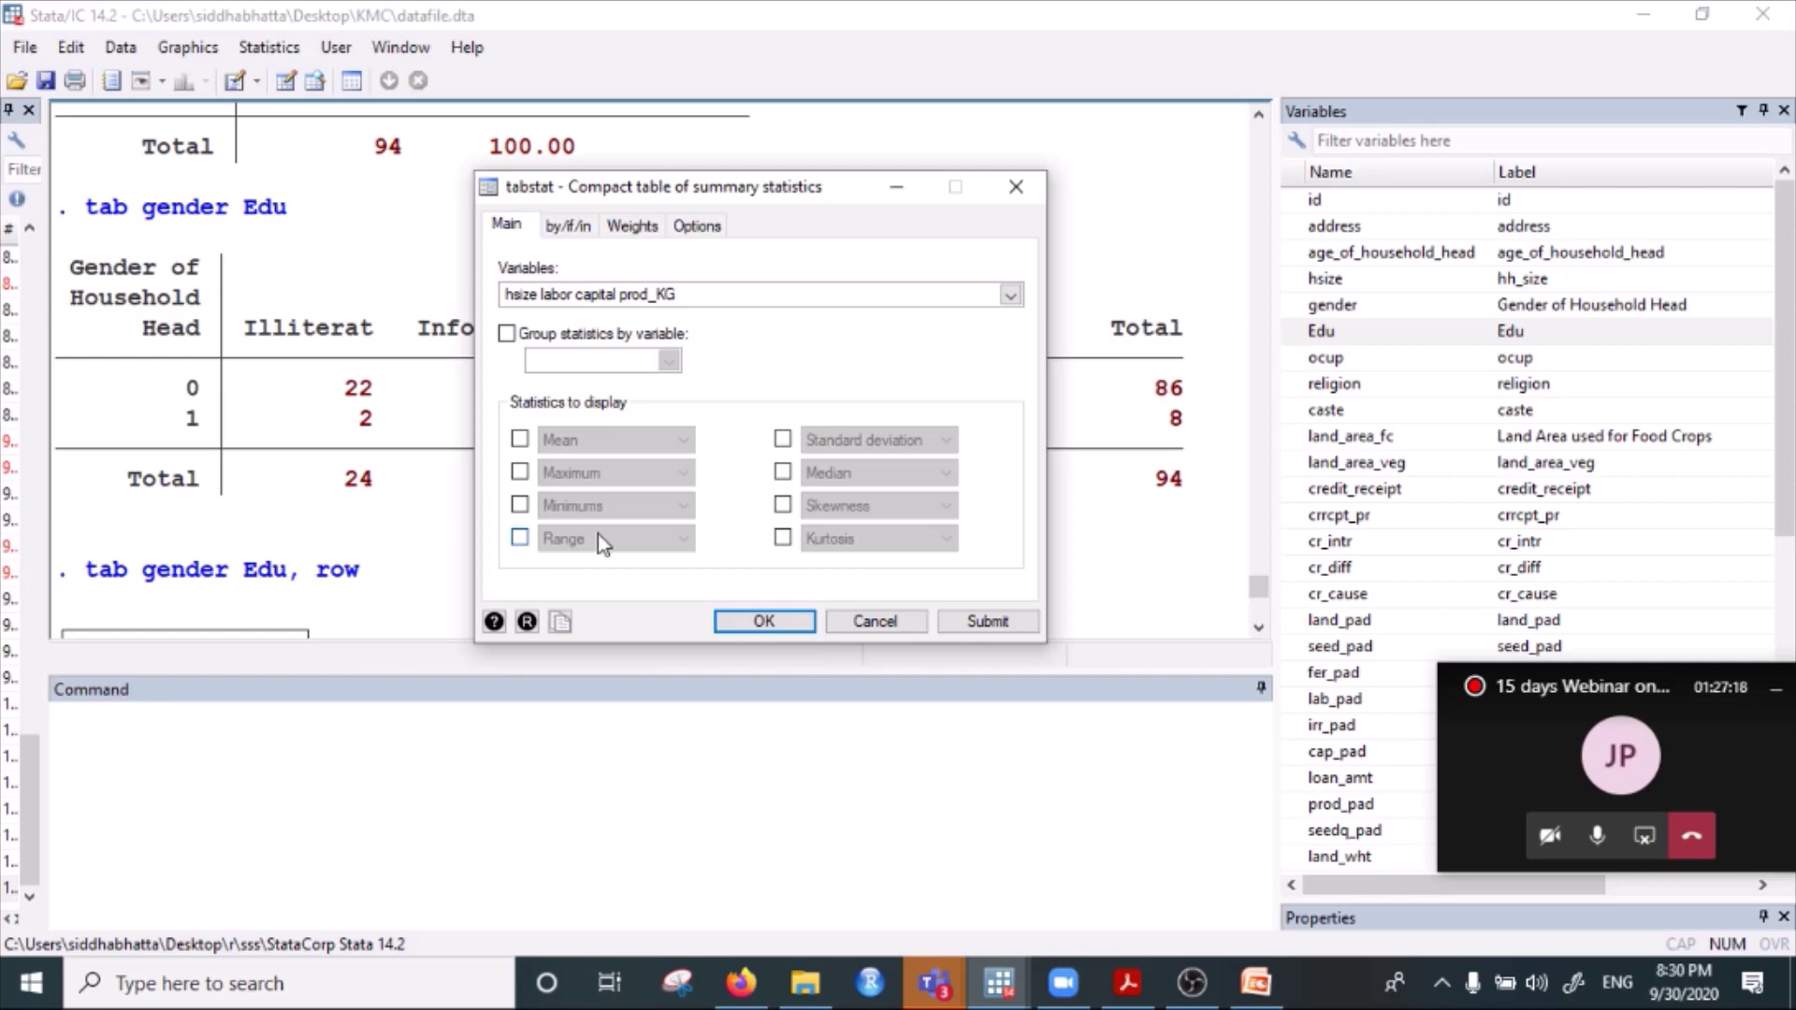
click(748, 294)
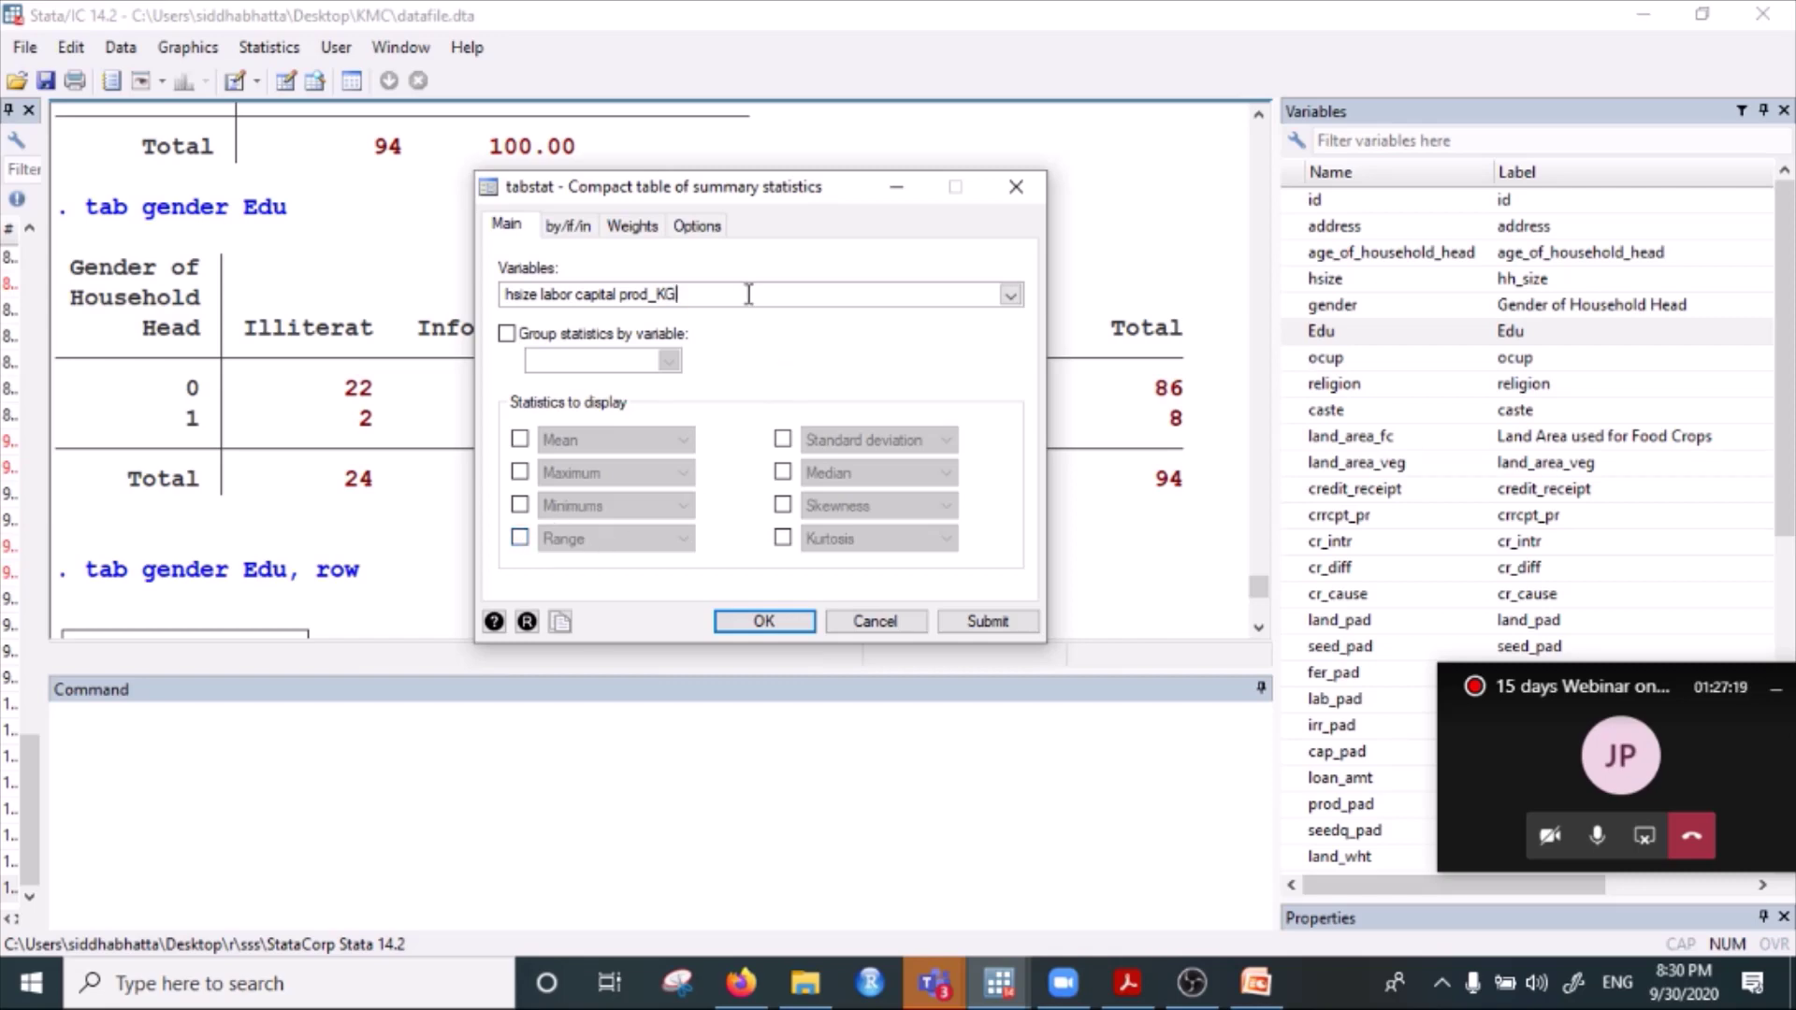
click(1010, 295)
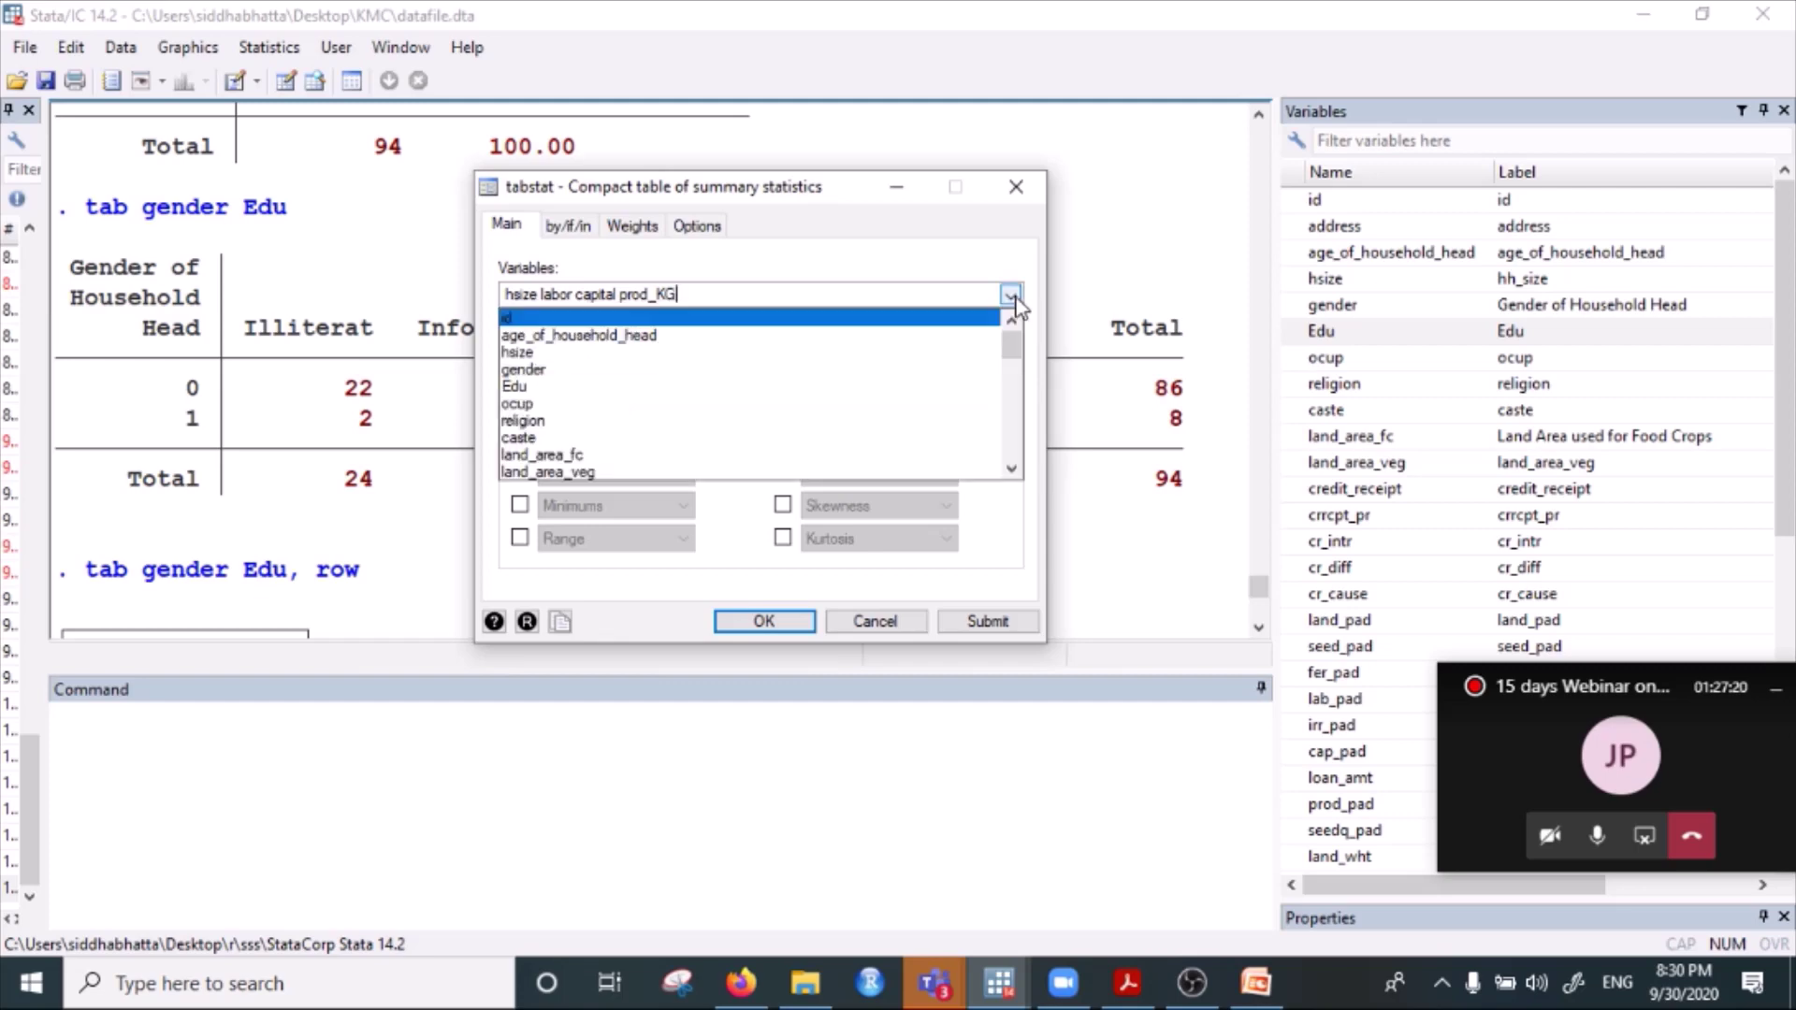
click(700, 295)
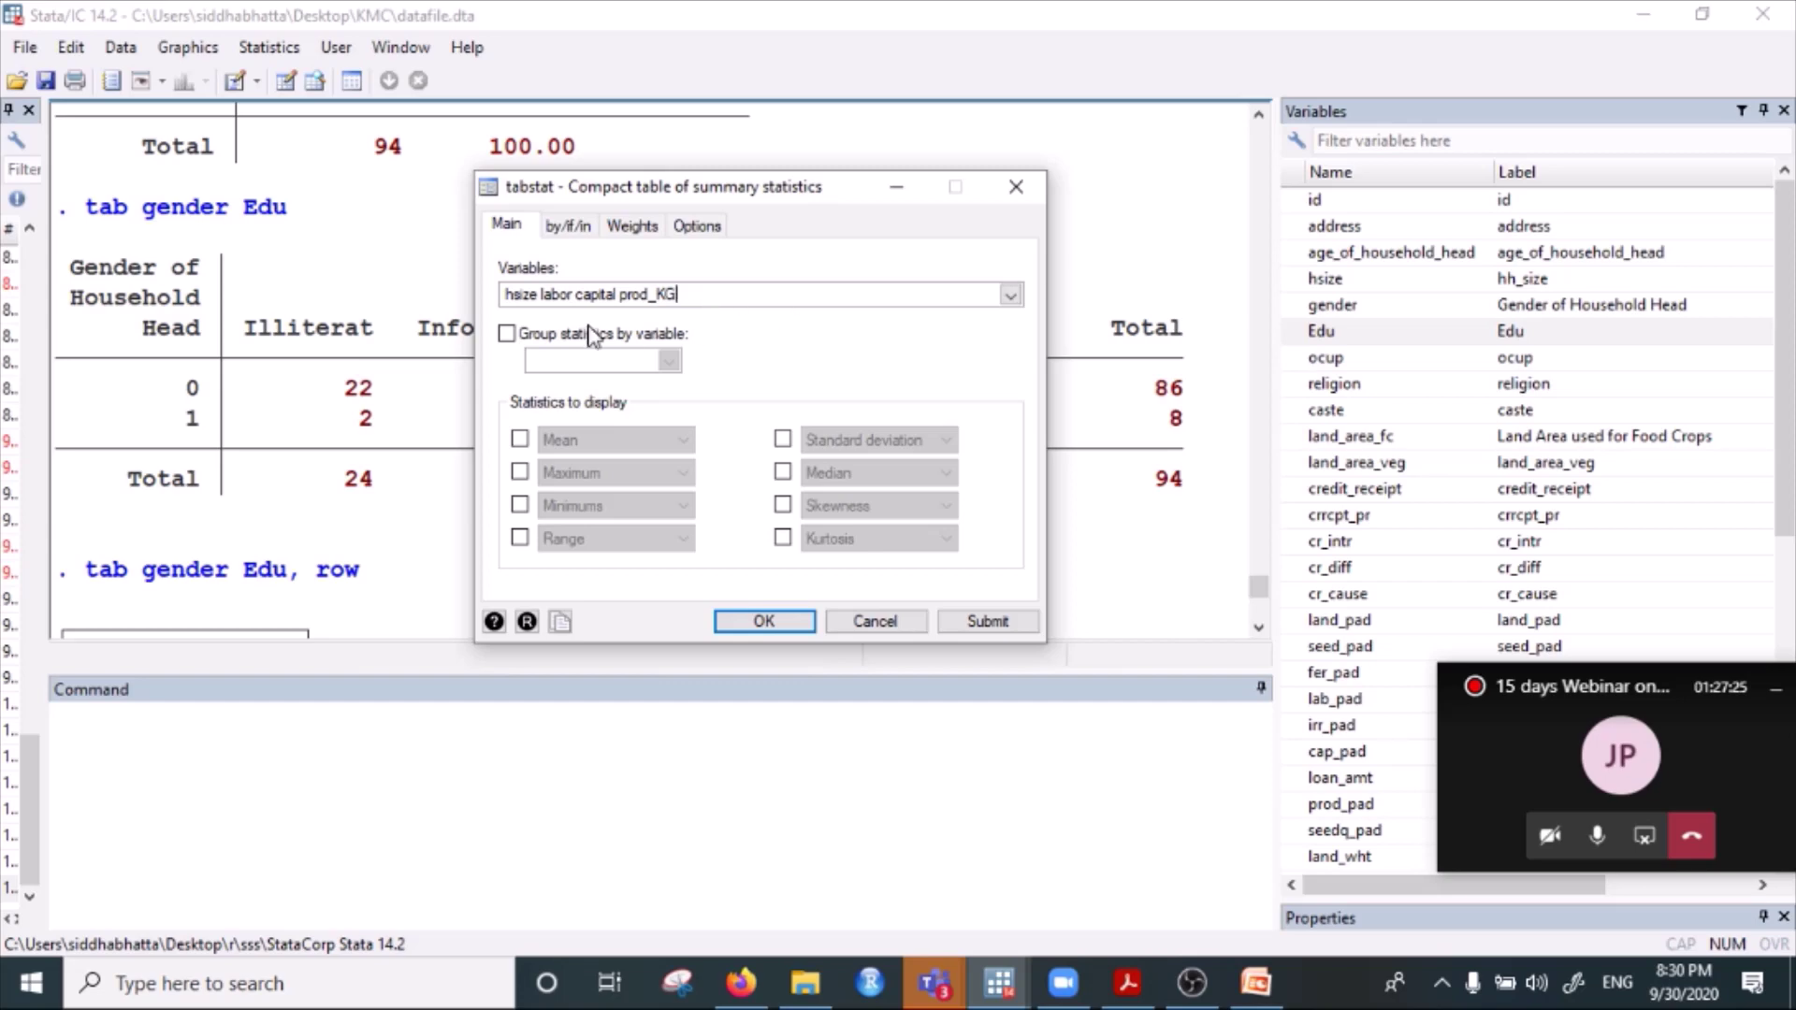
drag(514, 294, 714, 294)
click(727, 294)
Enable the first two statistics to display and set them to Count and Minimums.
click(519, 441)
click(593, 441)
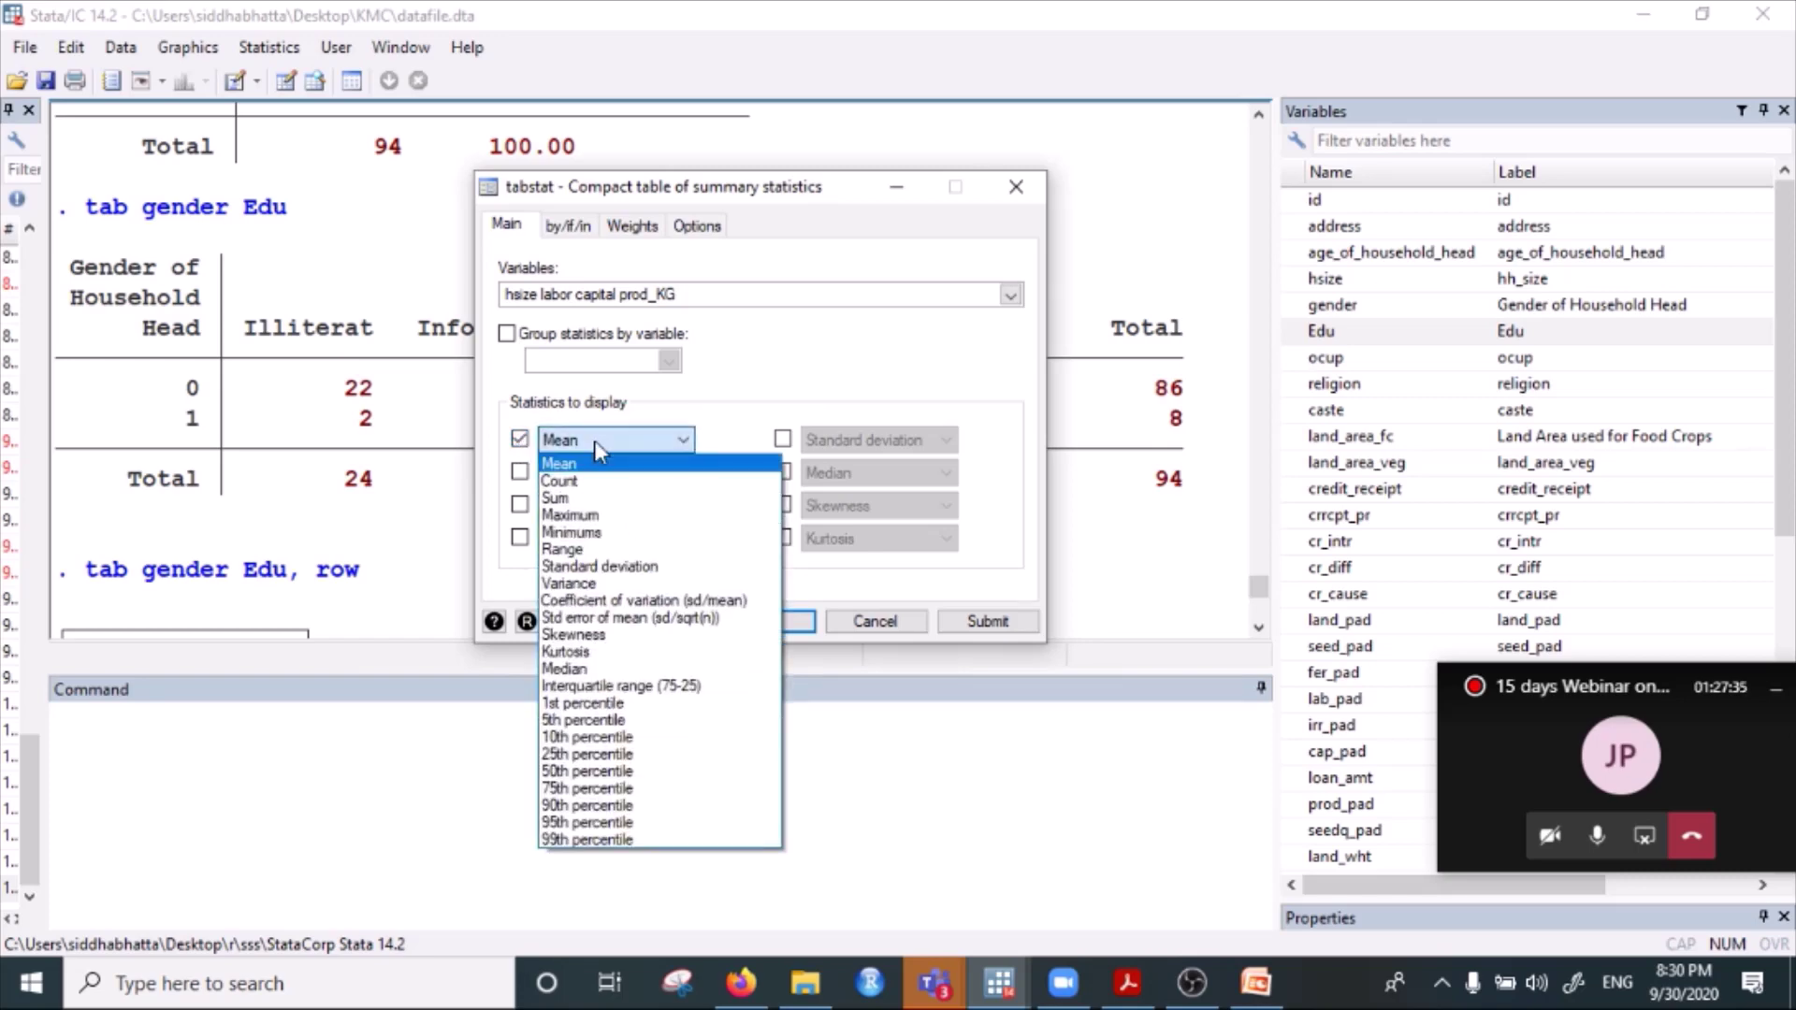
click(586, 483)
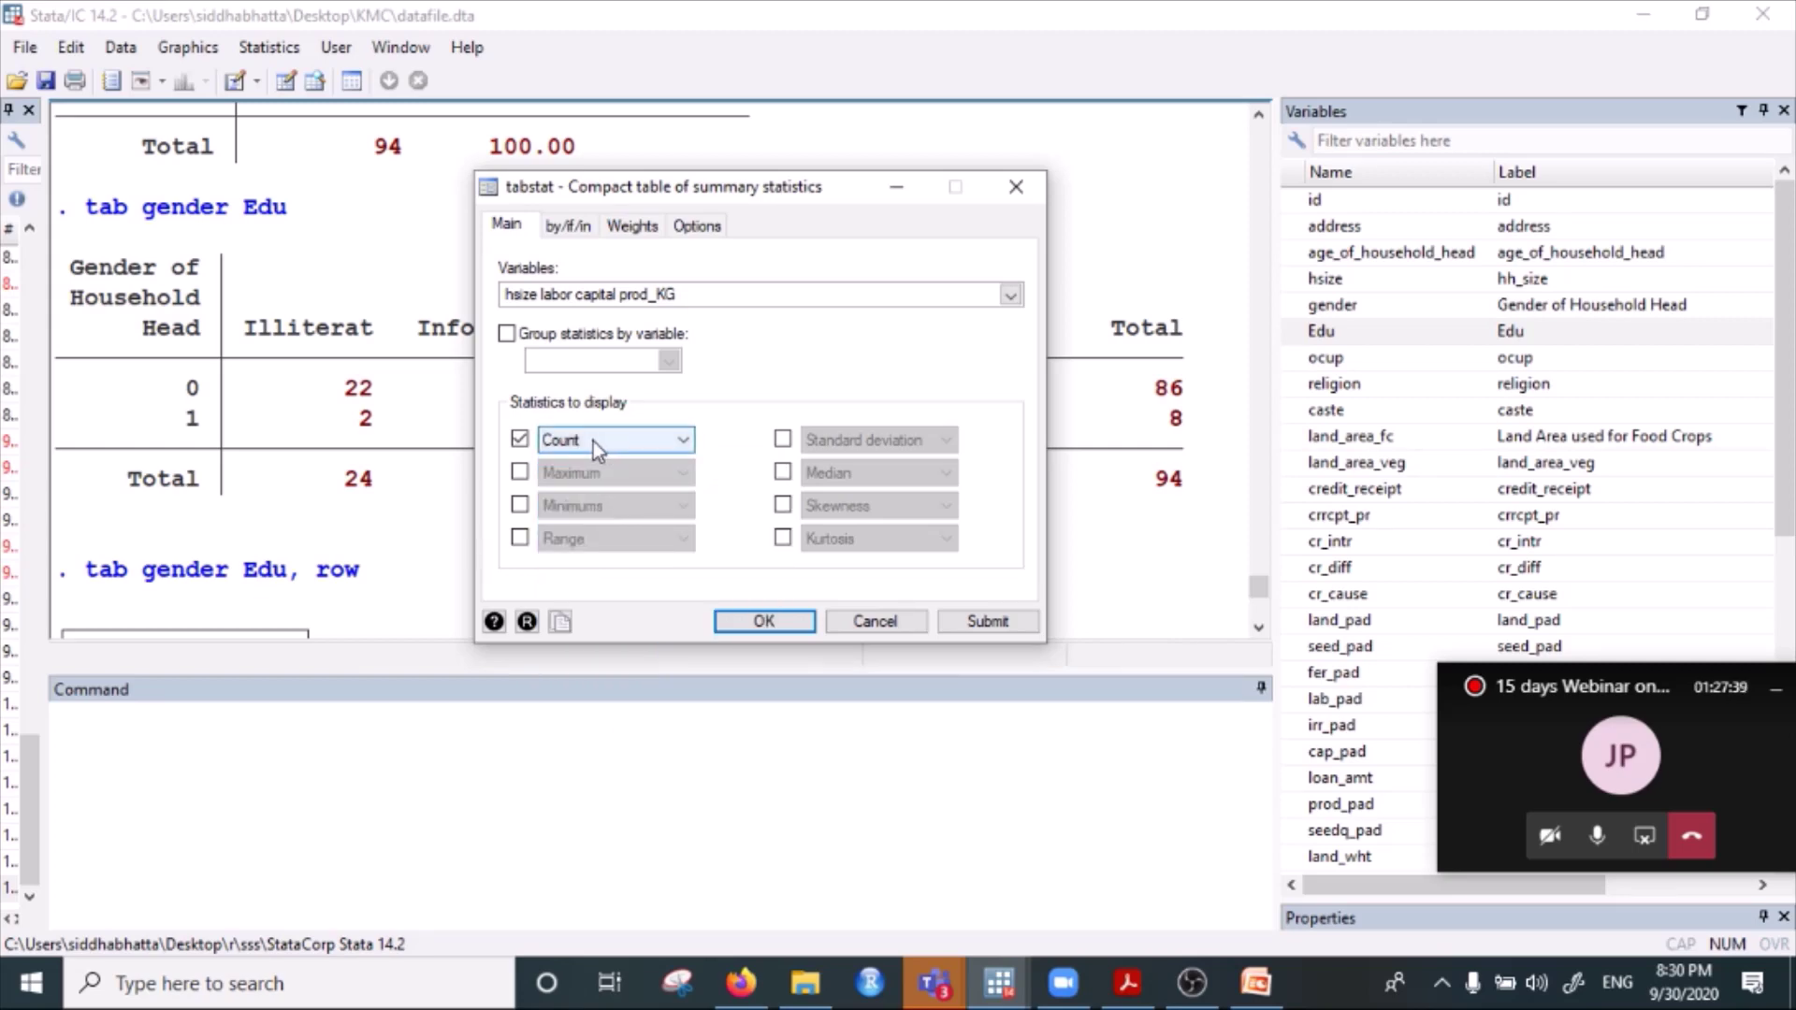
click(521, 473)
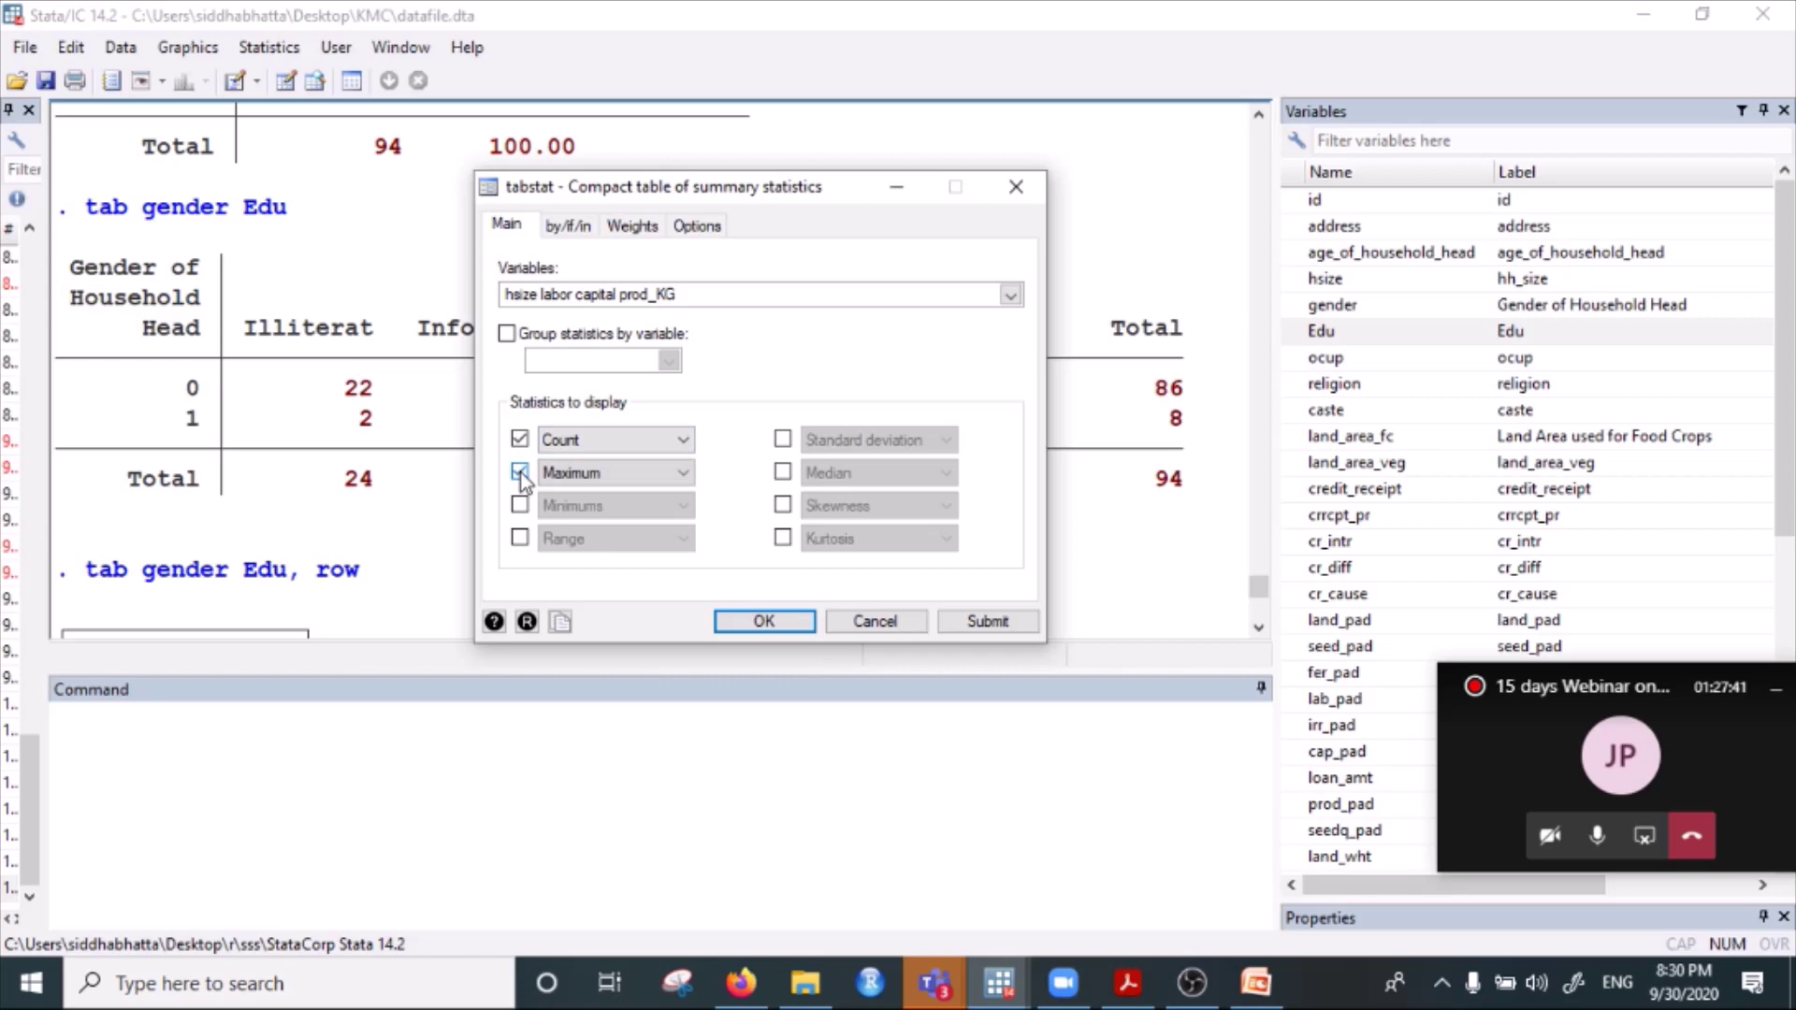
click(601, 477)
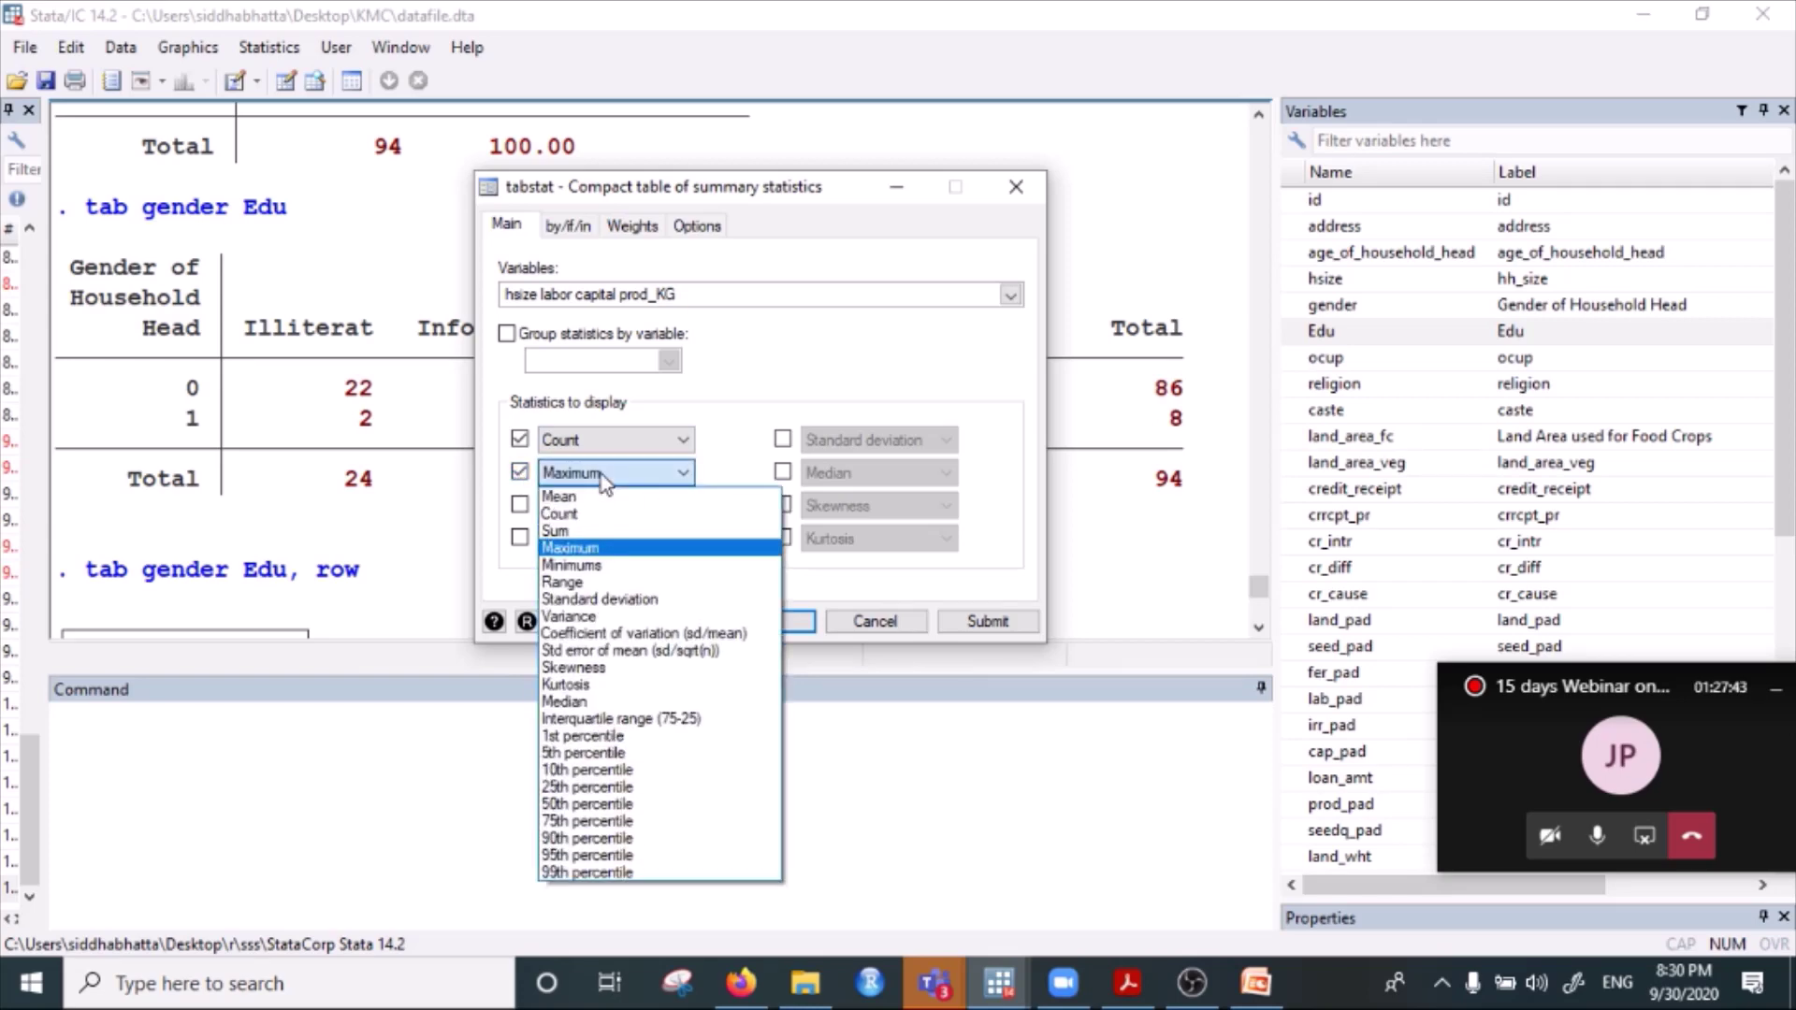
click(593, 566)
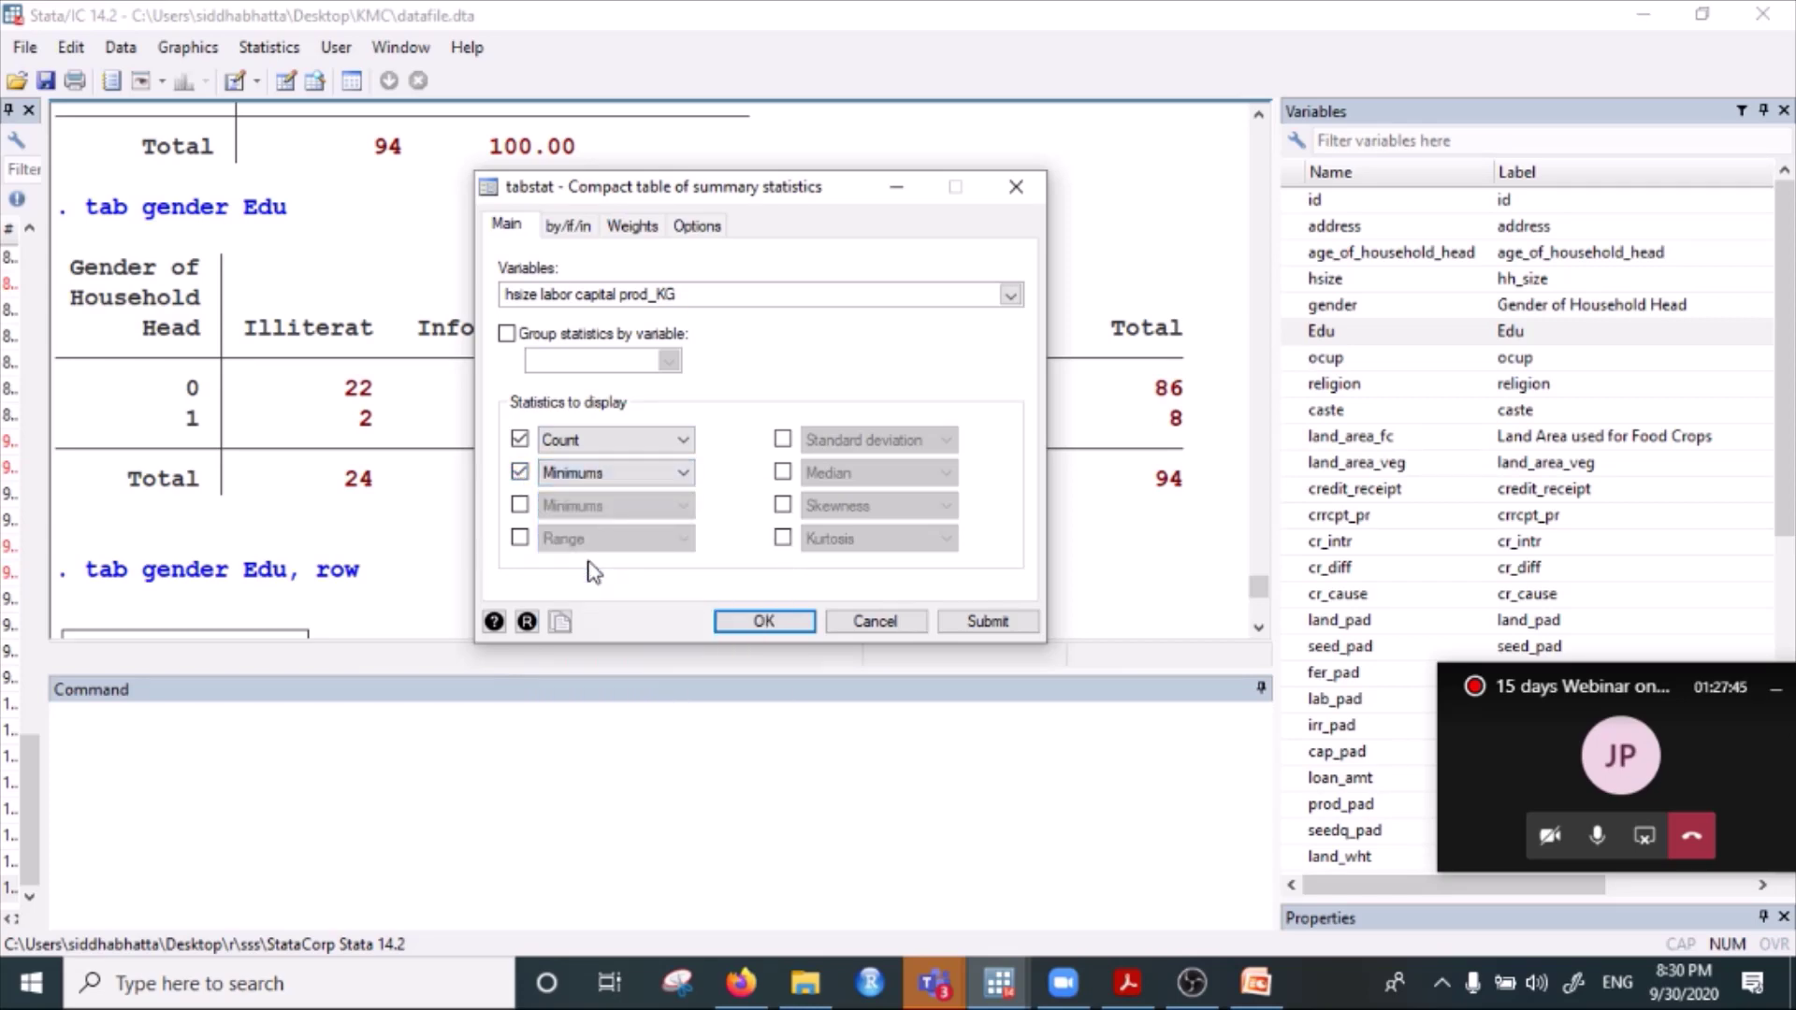
Enable the third and fourth statistics to display and set them to Maximum and Mean.
click(520, 505)
click(602, 506)
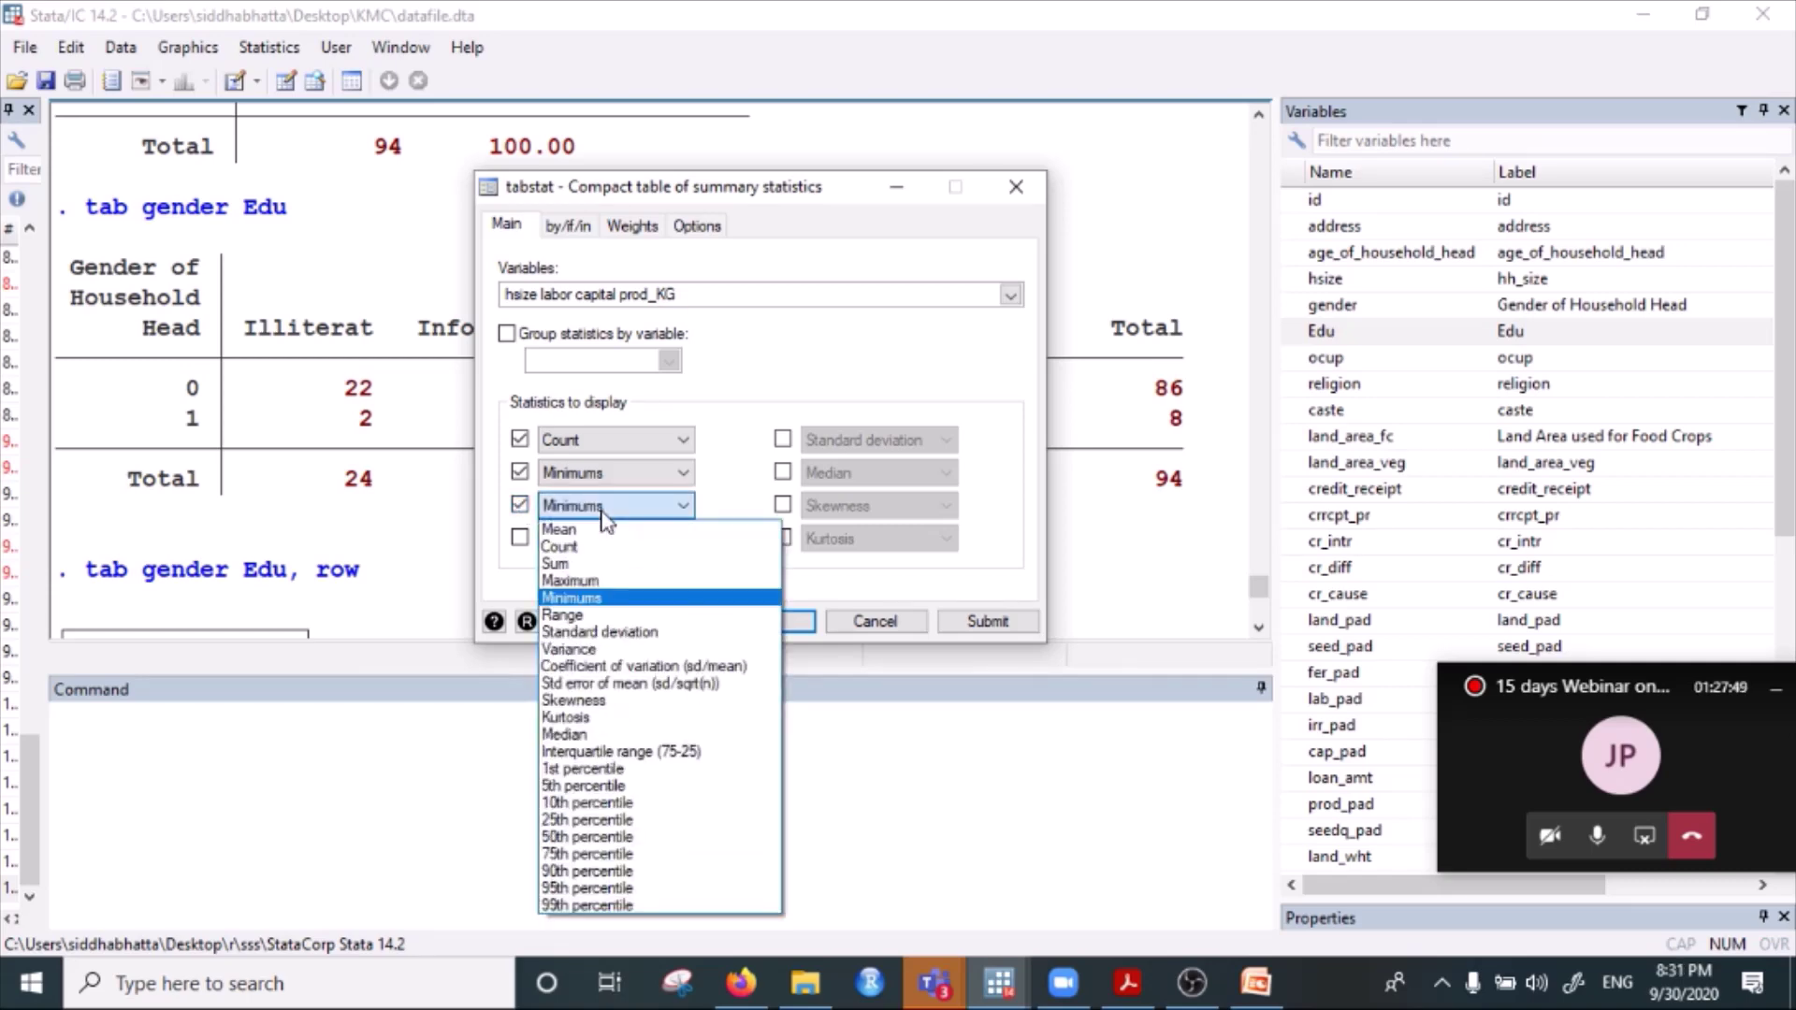
click(600, 581)
click(528, 540)
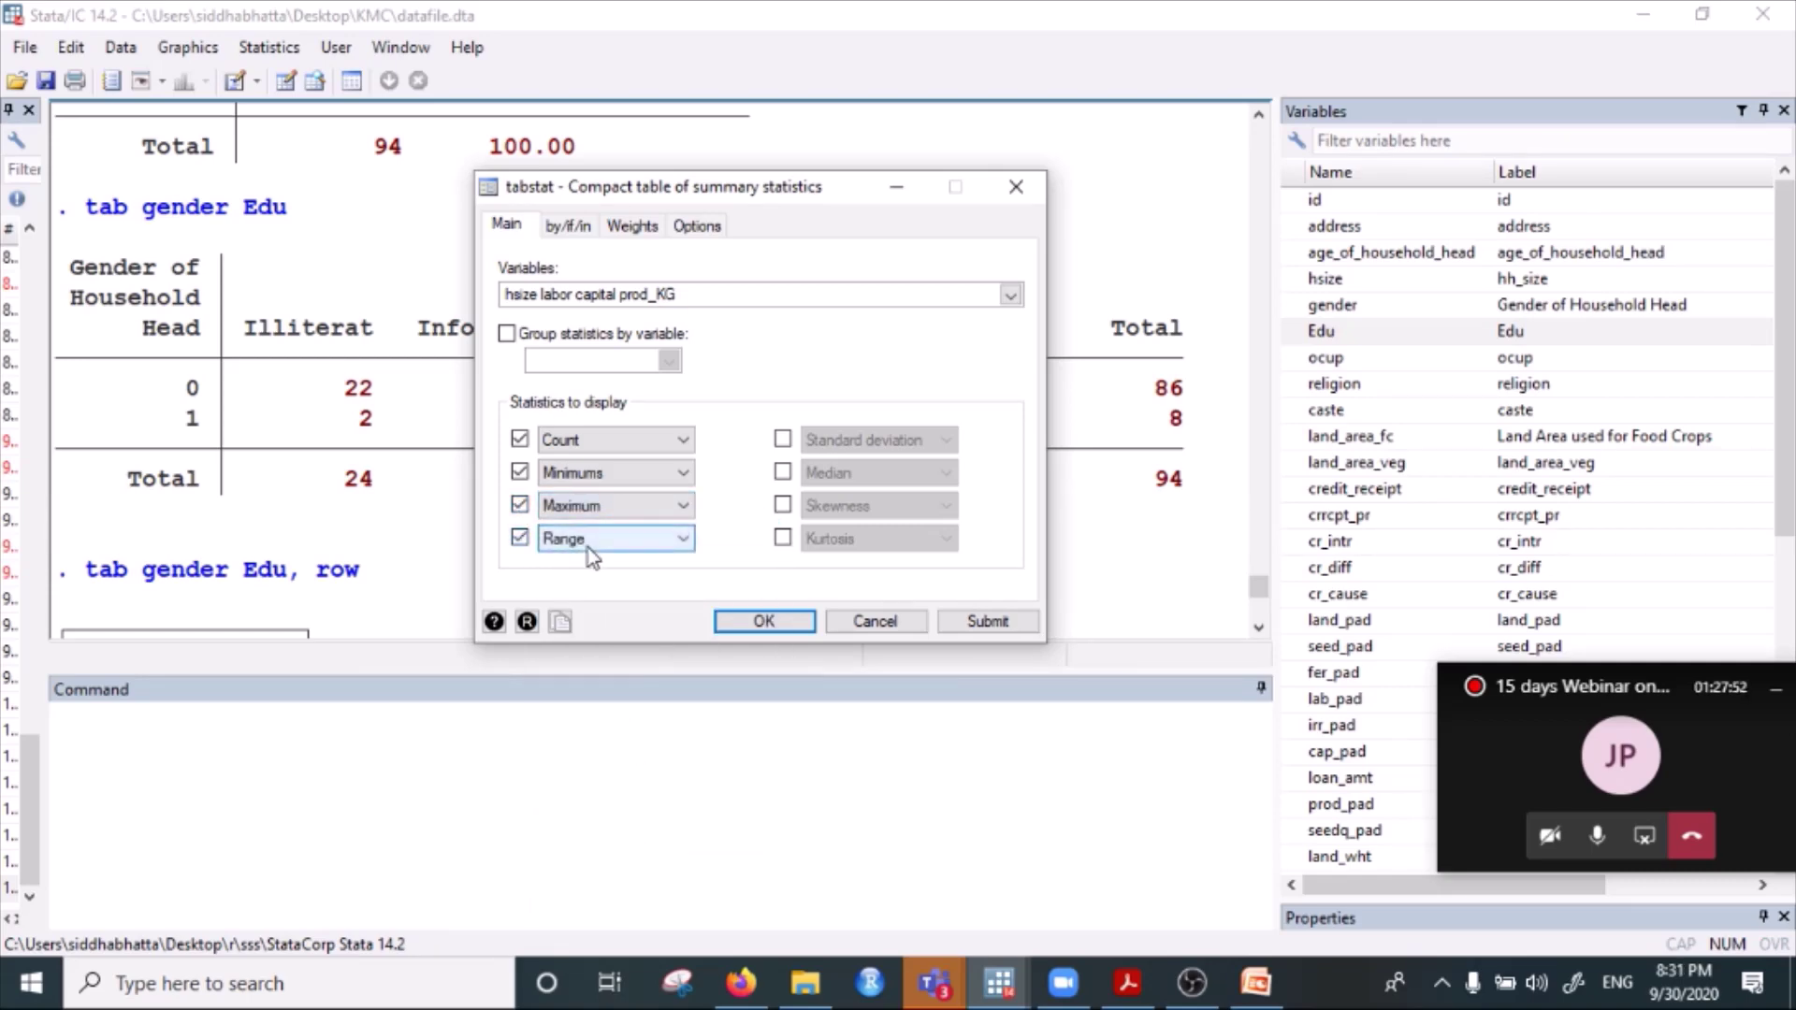
click(588, 547)
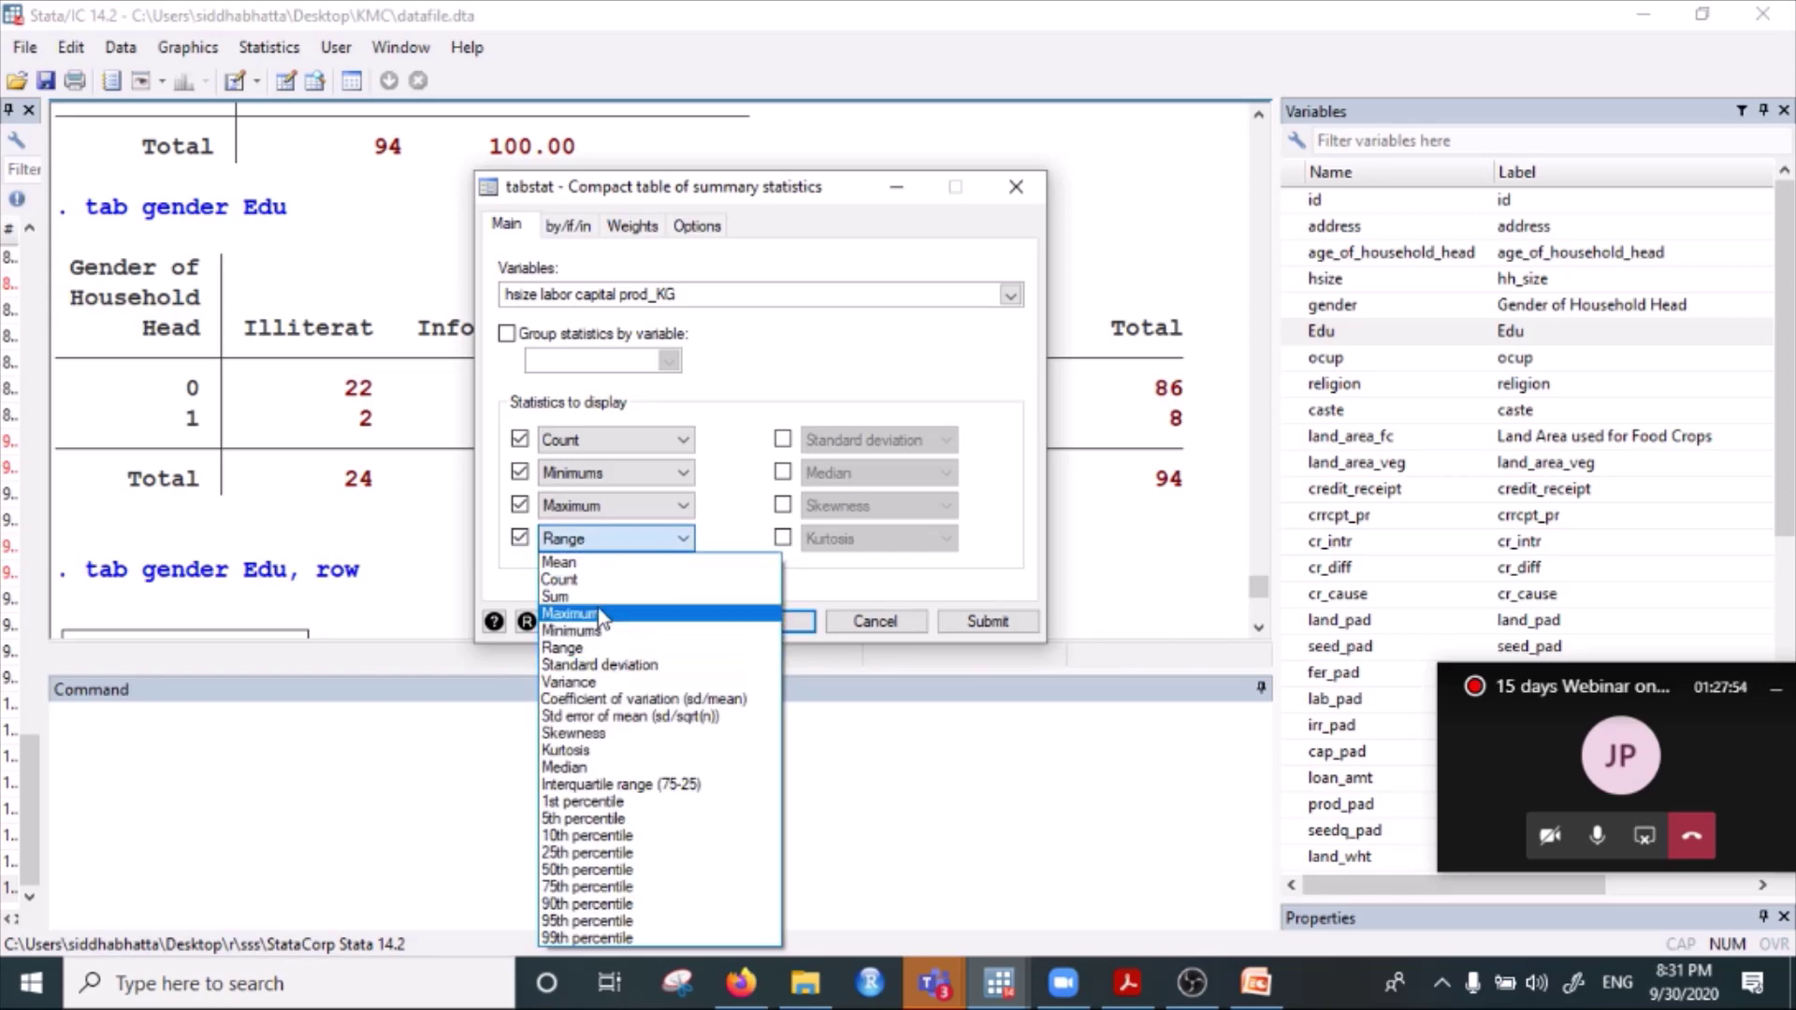
click(593, 564)
Enable the fifth and sixth statistics to display and set them to Median and Standard deviation.
click(783, 439)
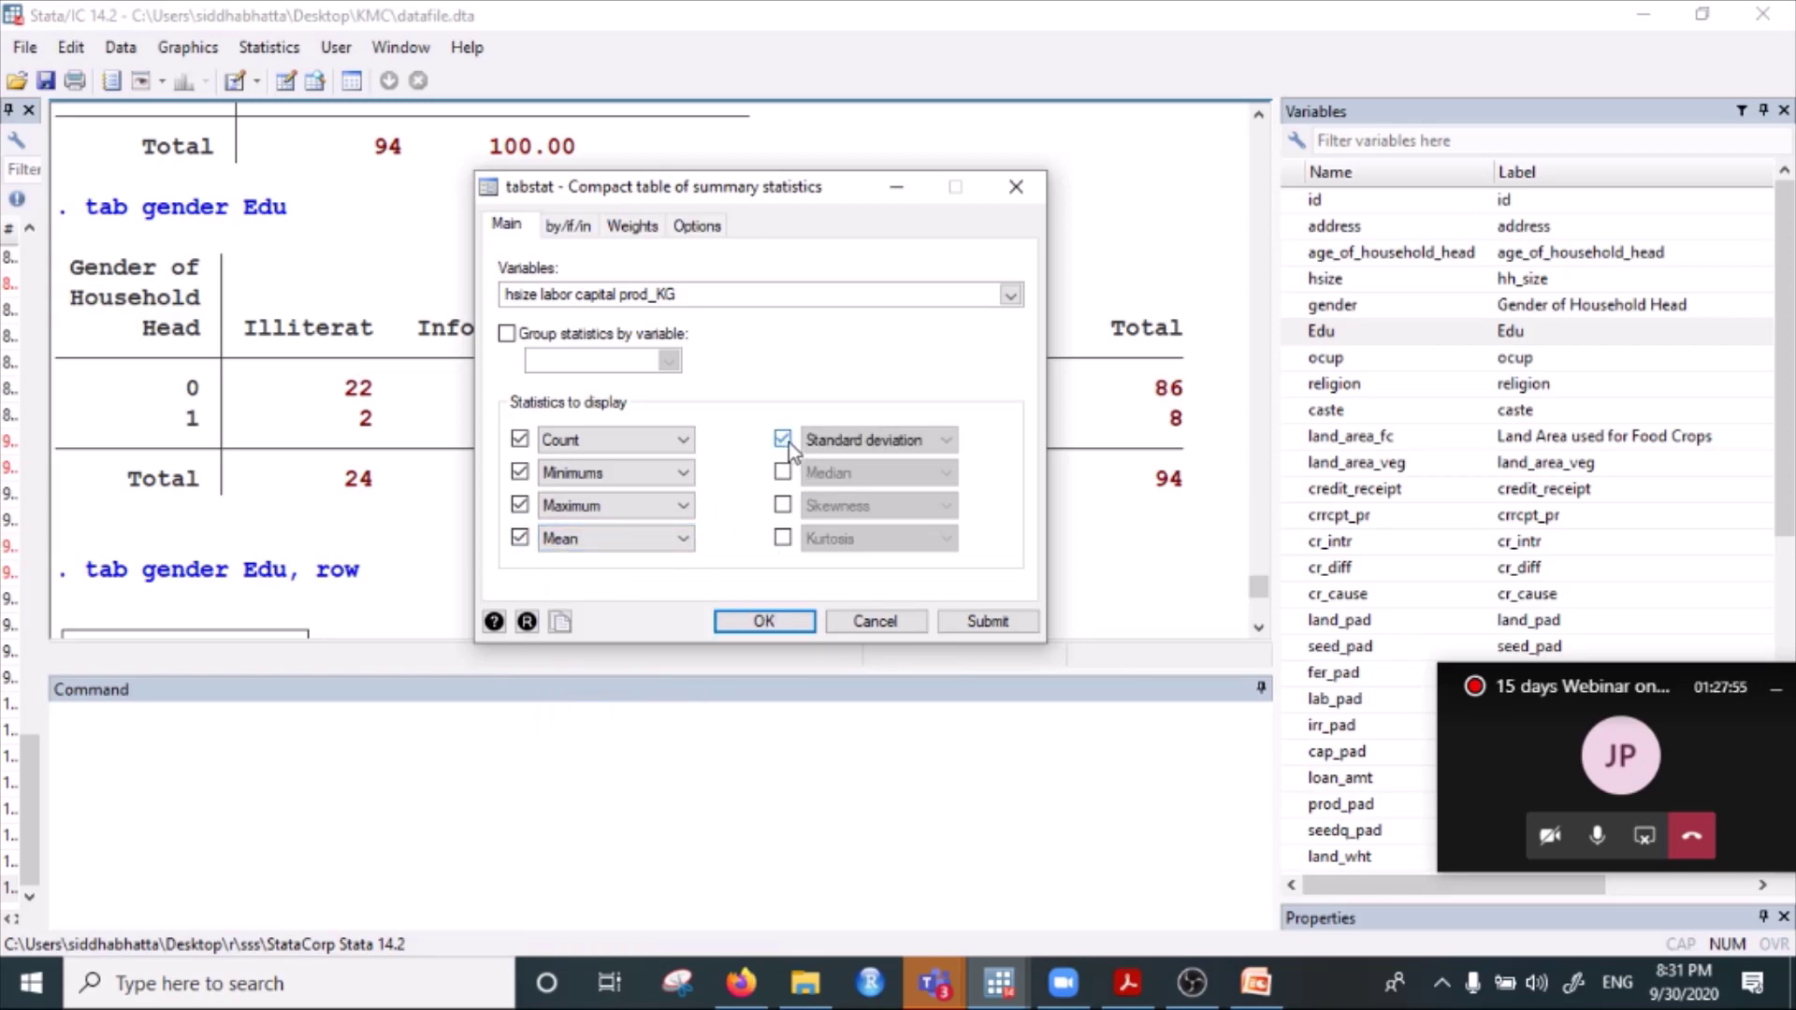
click(879, 444)
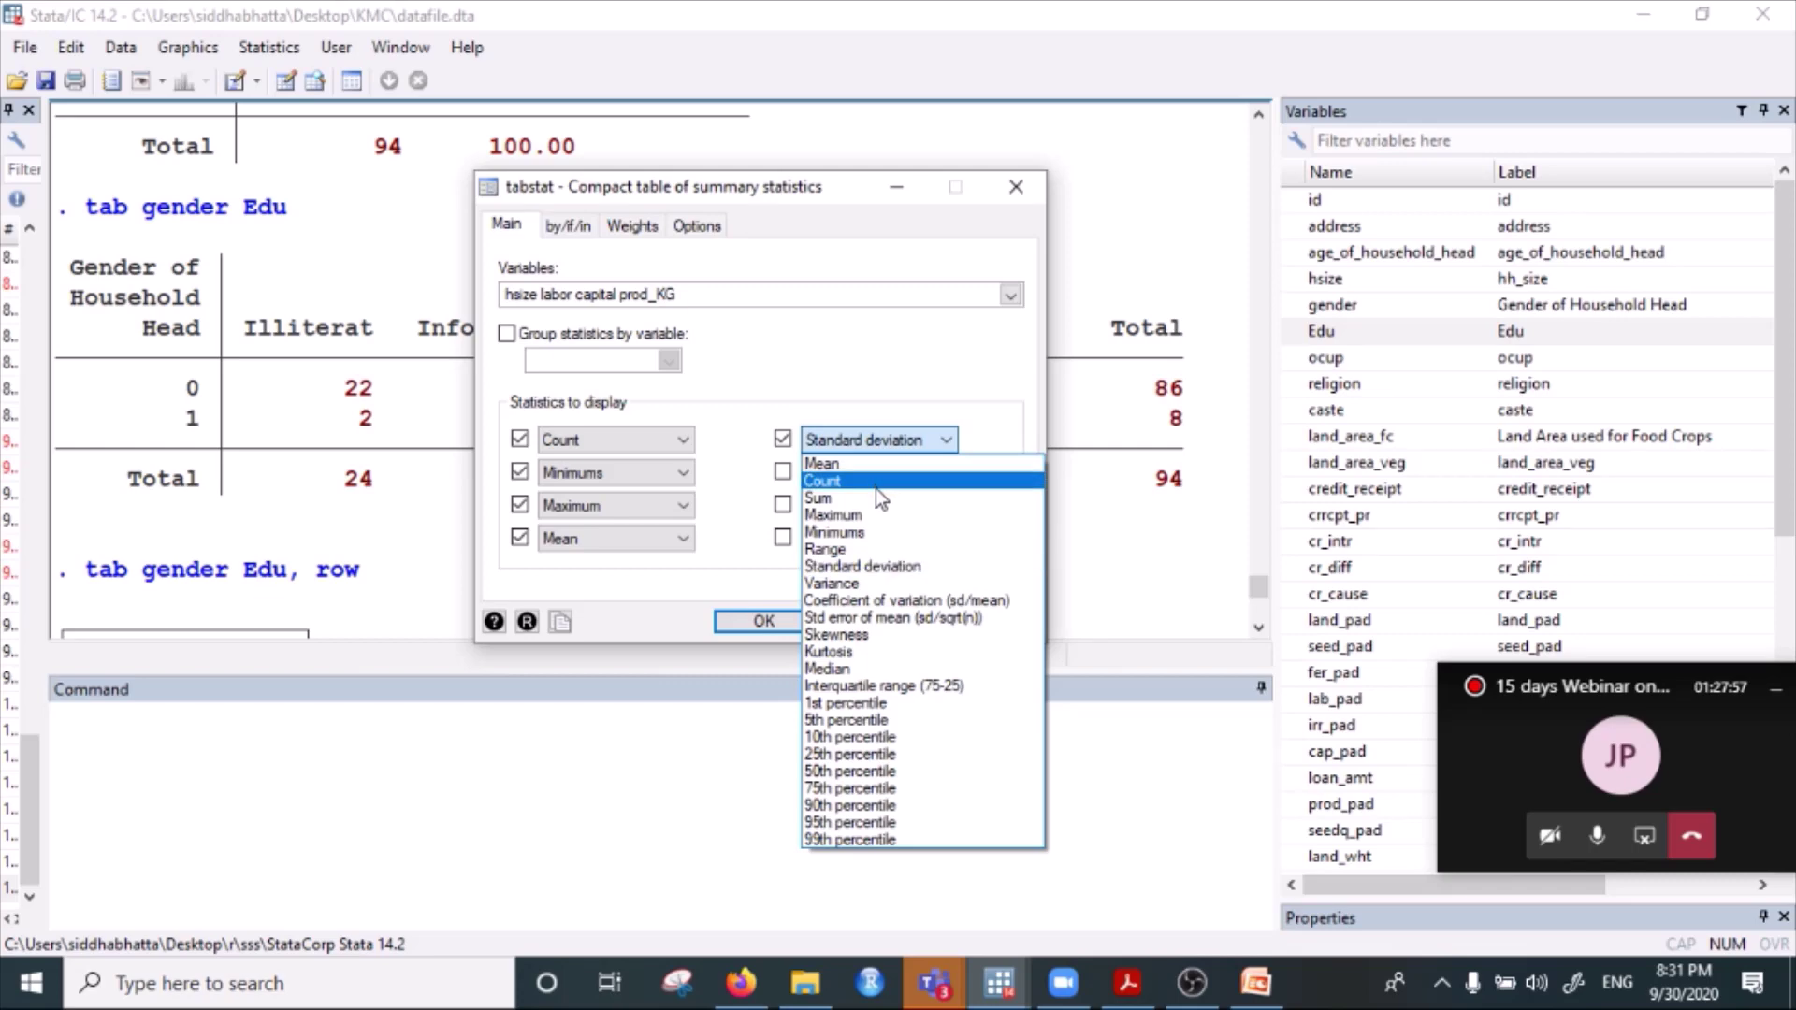
click(862, 668)
click(783, 473)
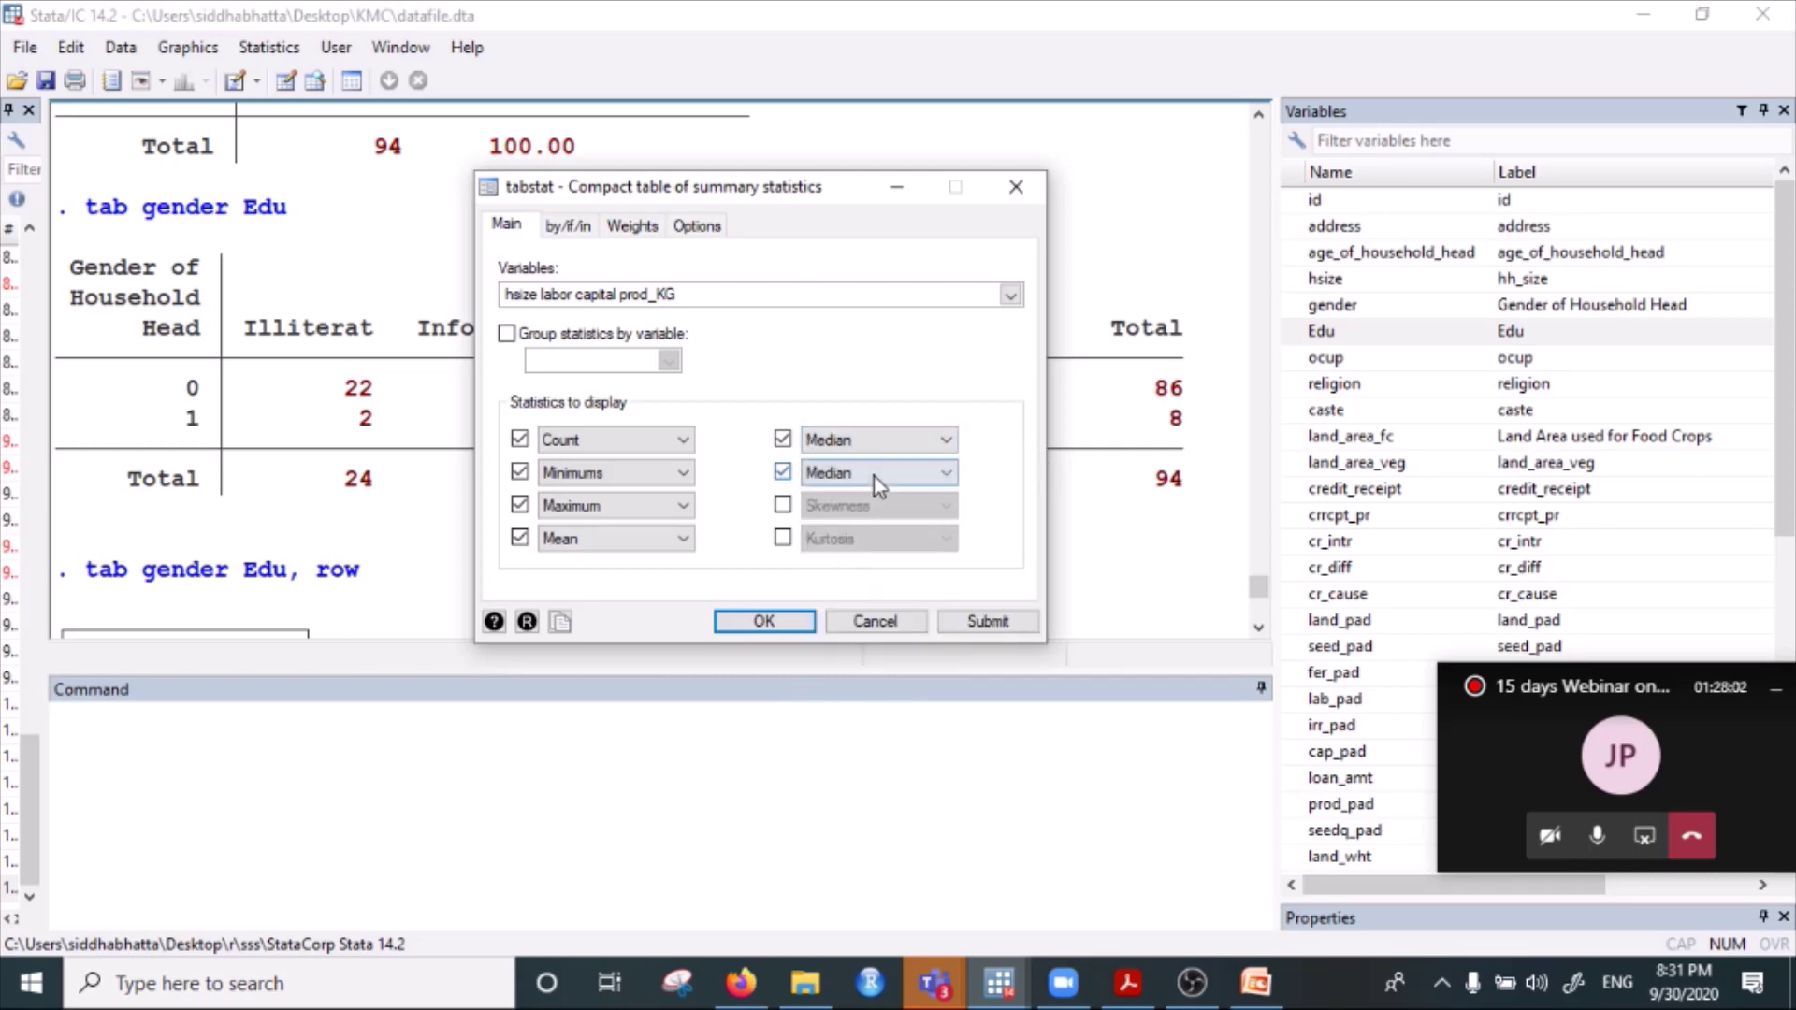
click(883, 474)
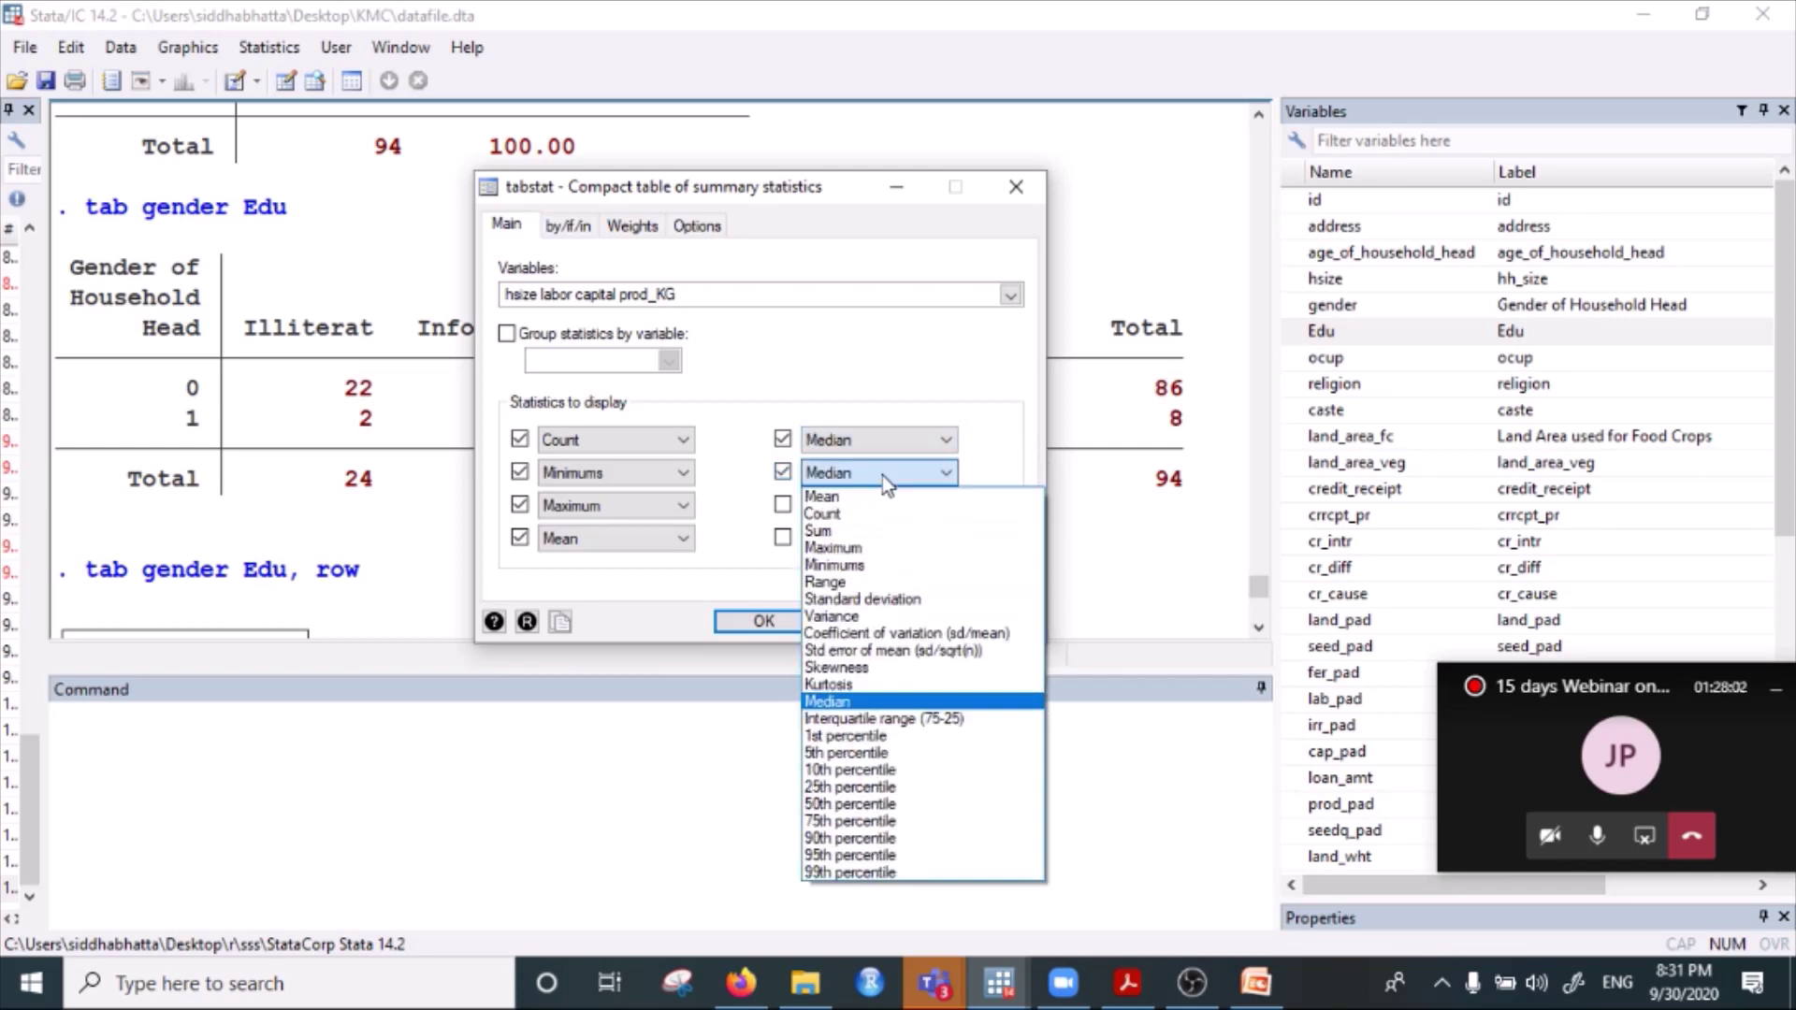
click(884, 600)
Enable the seventh and eighth statistics to display and set them to Skewness and Kurtosis.
click(783, 505)
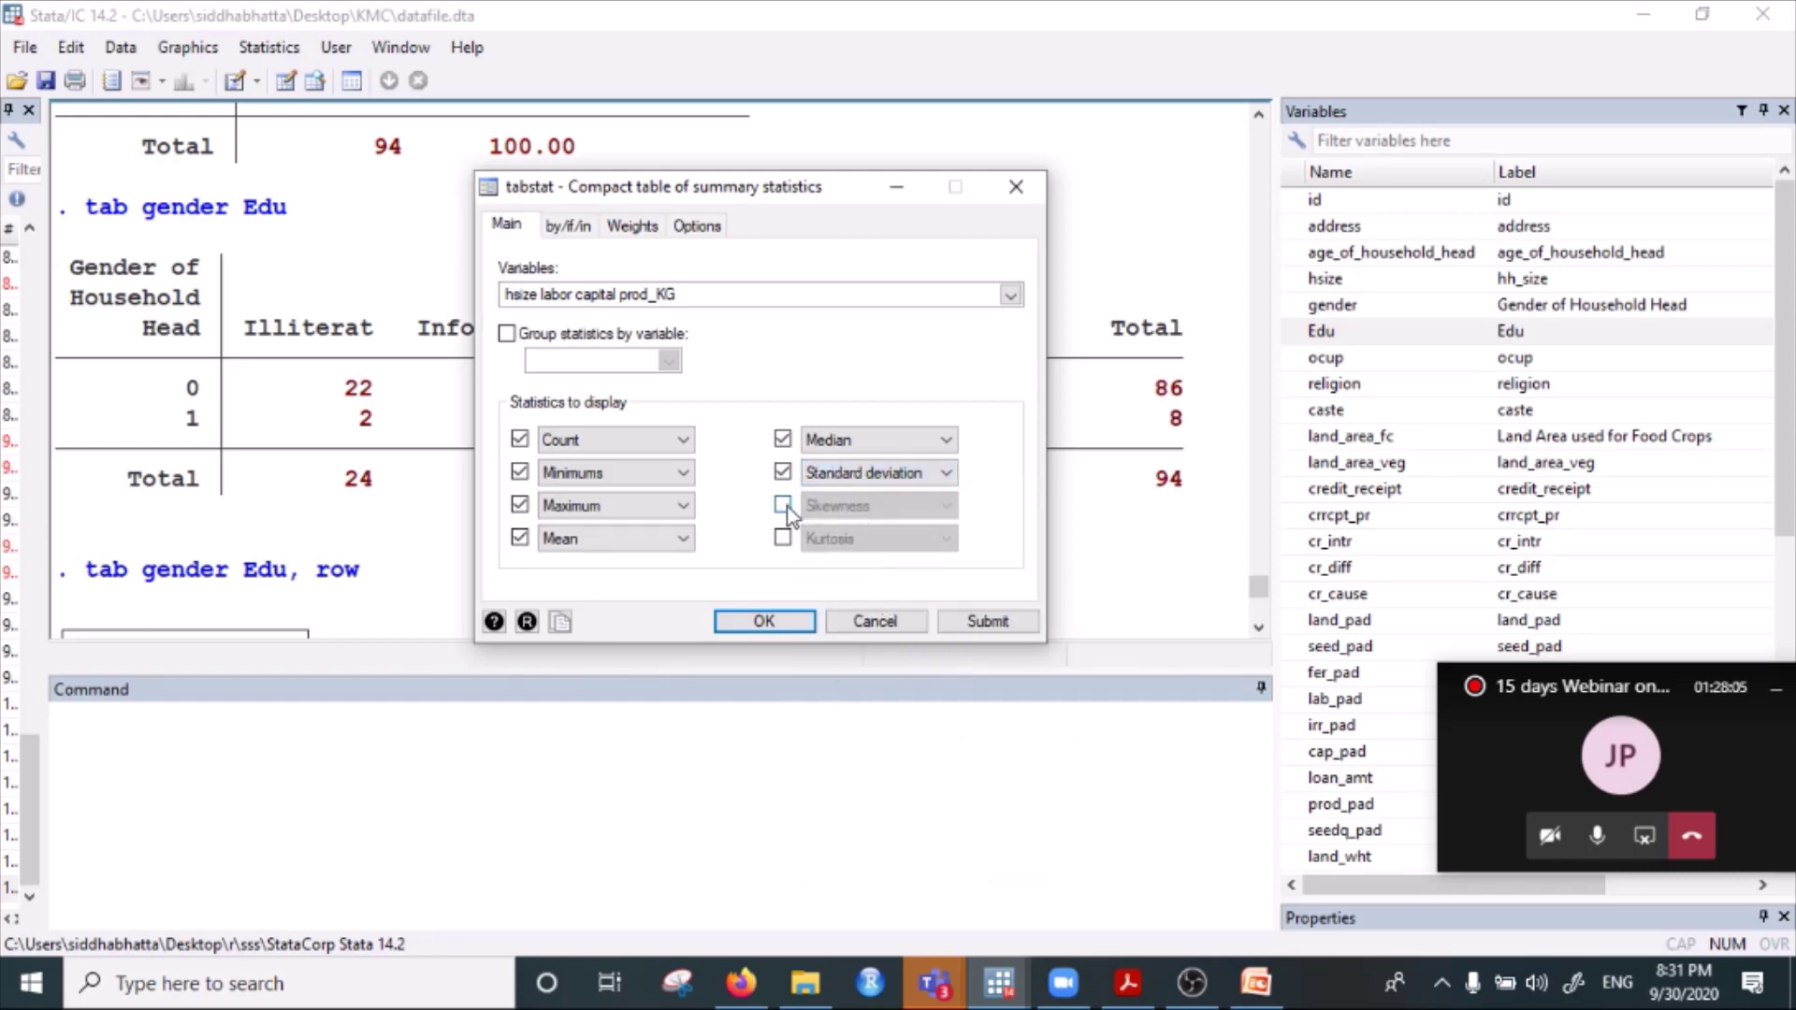
click(870, 507)
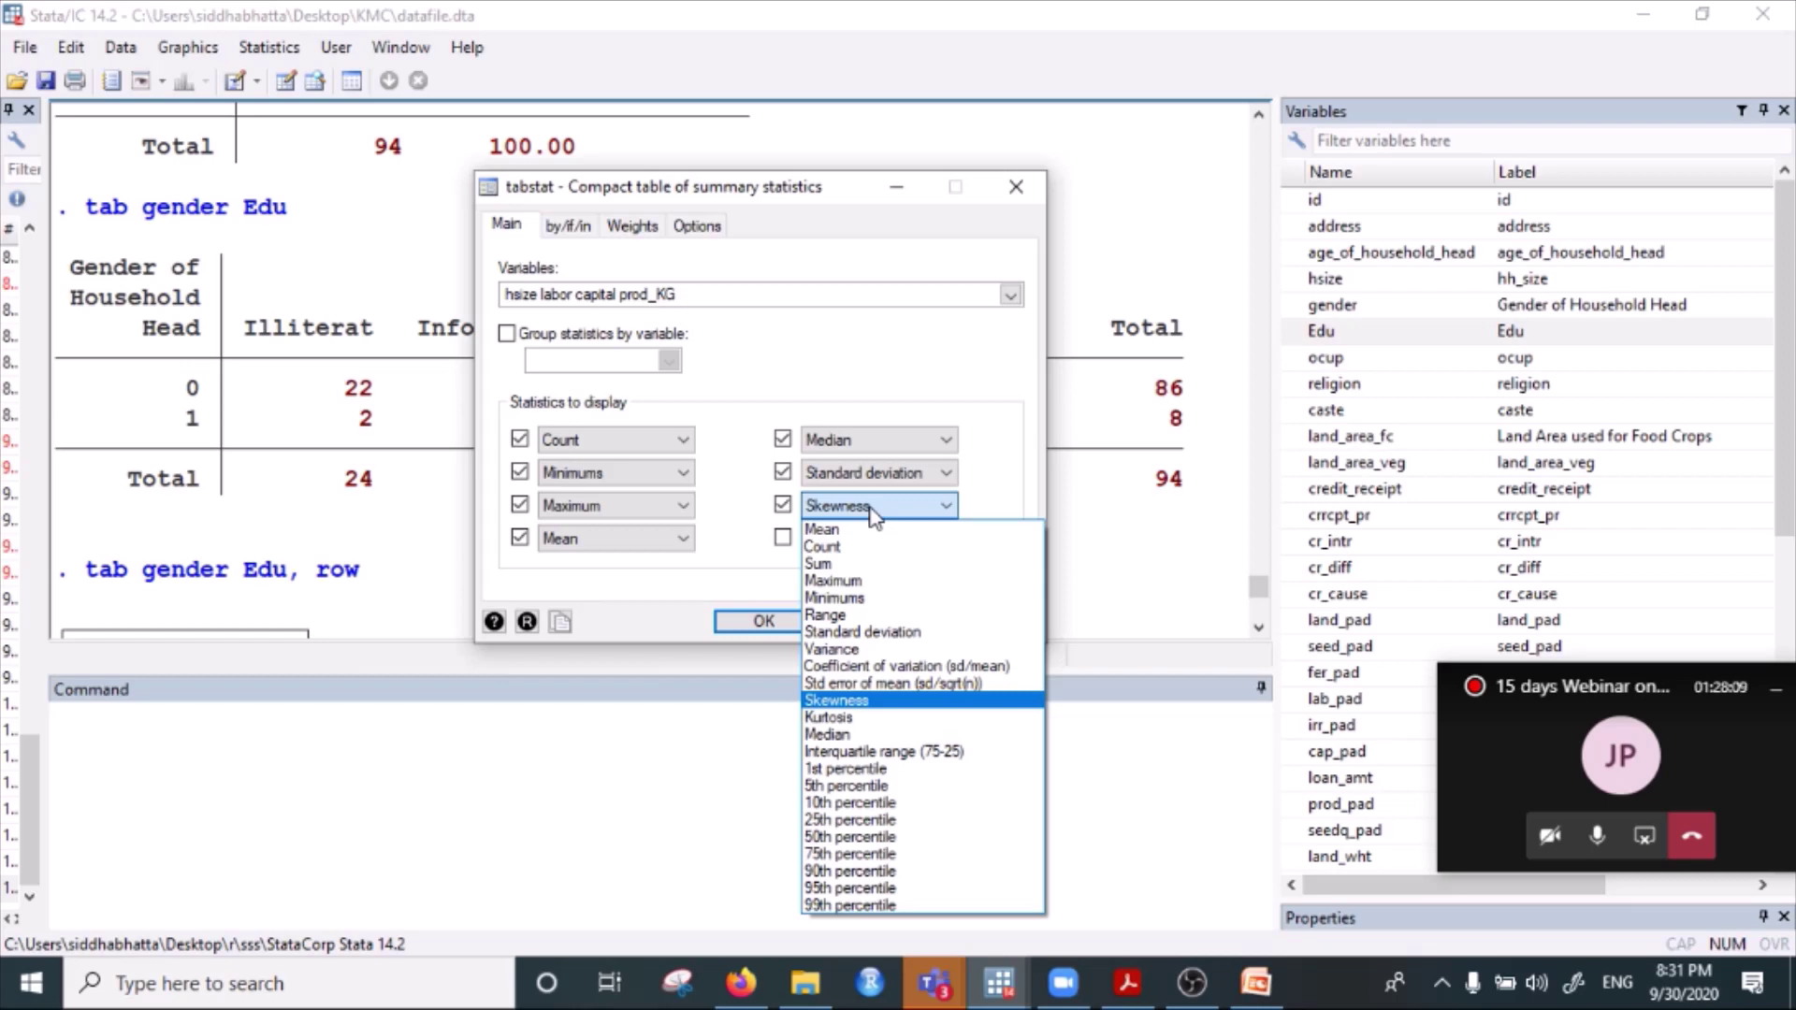
click(862, 711)
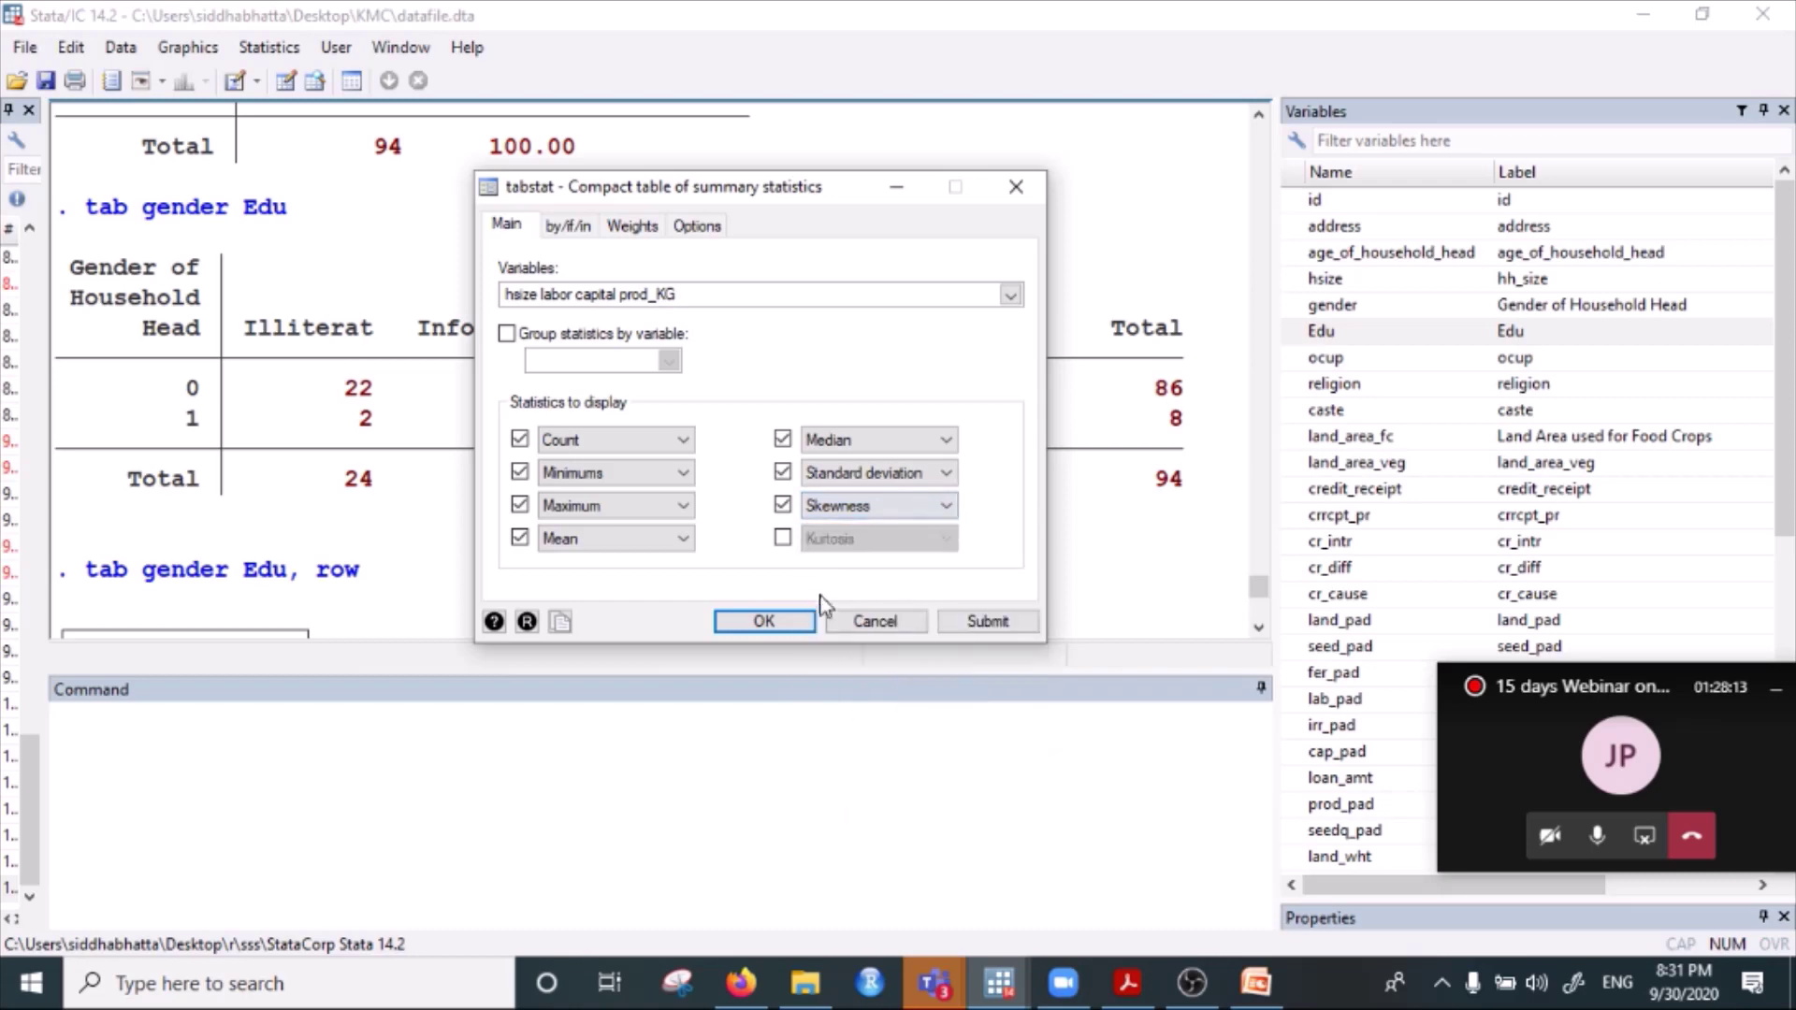
click(782, 538)
click(847, 539)
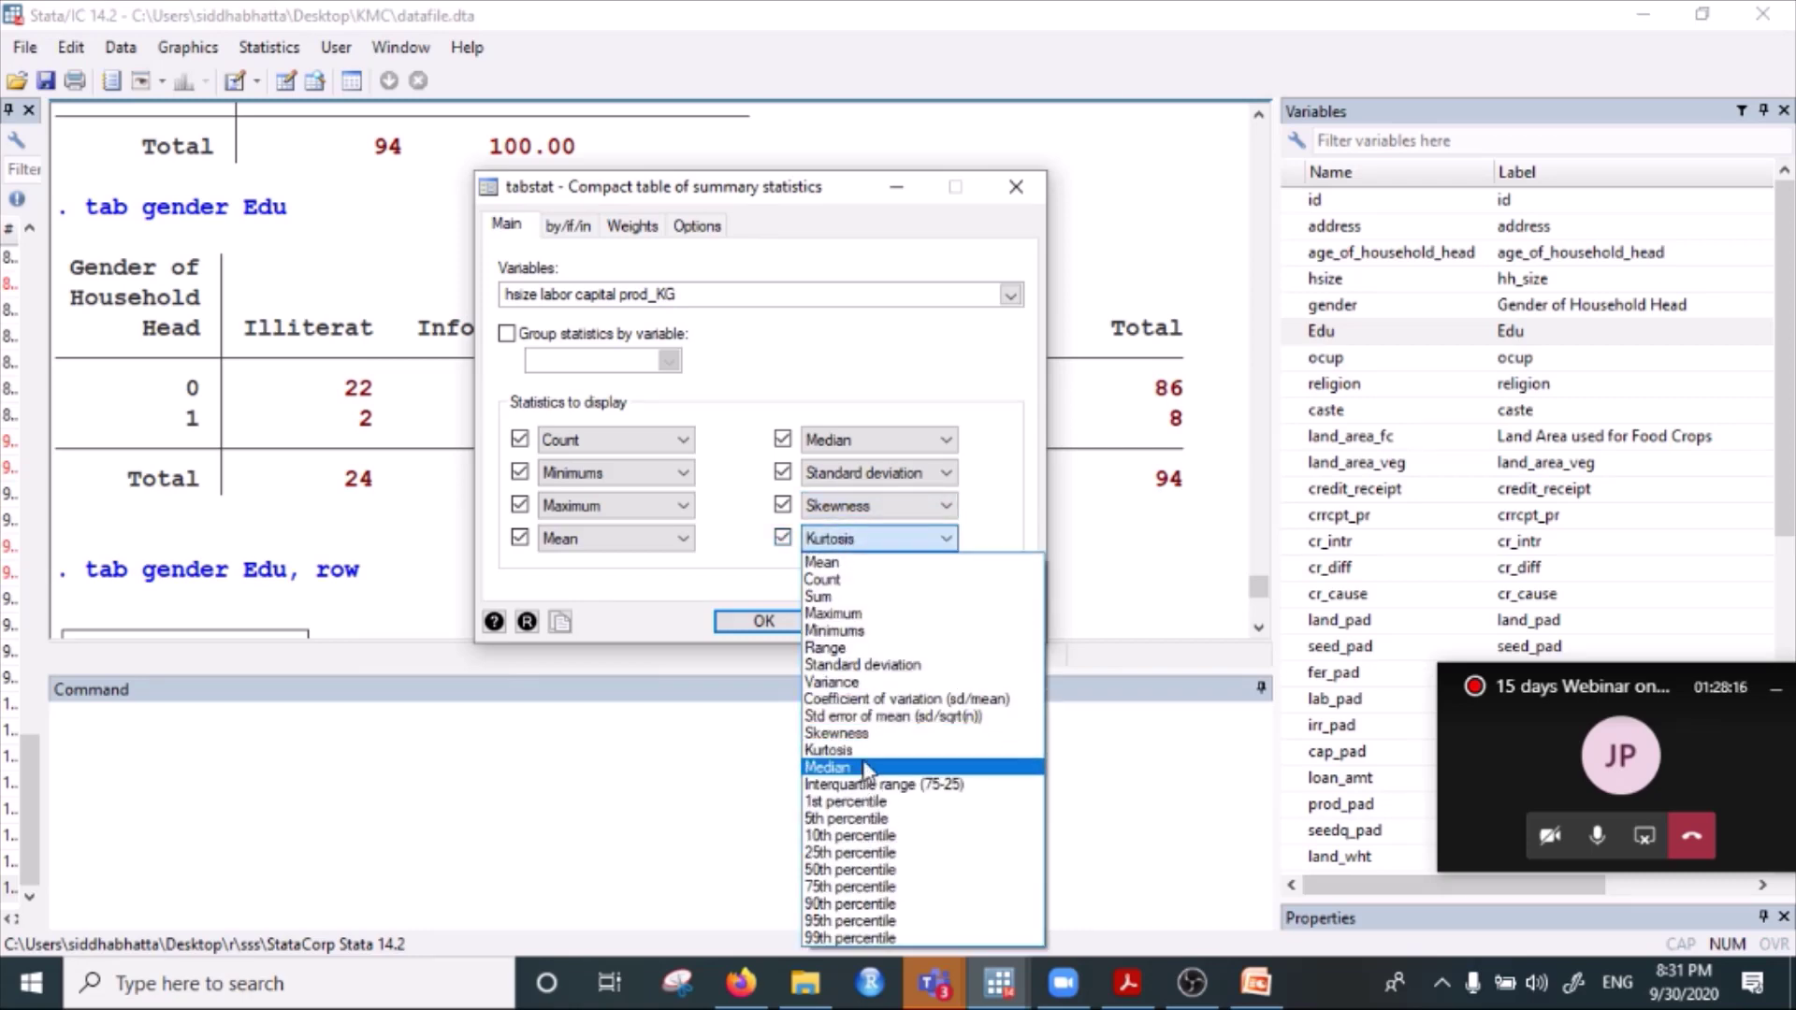
click(863, 750)
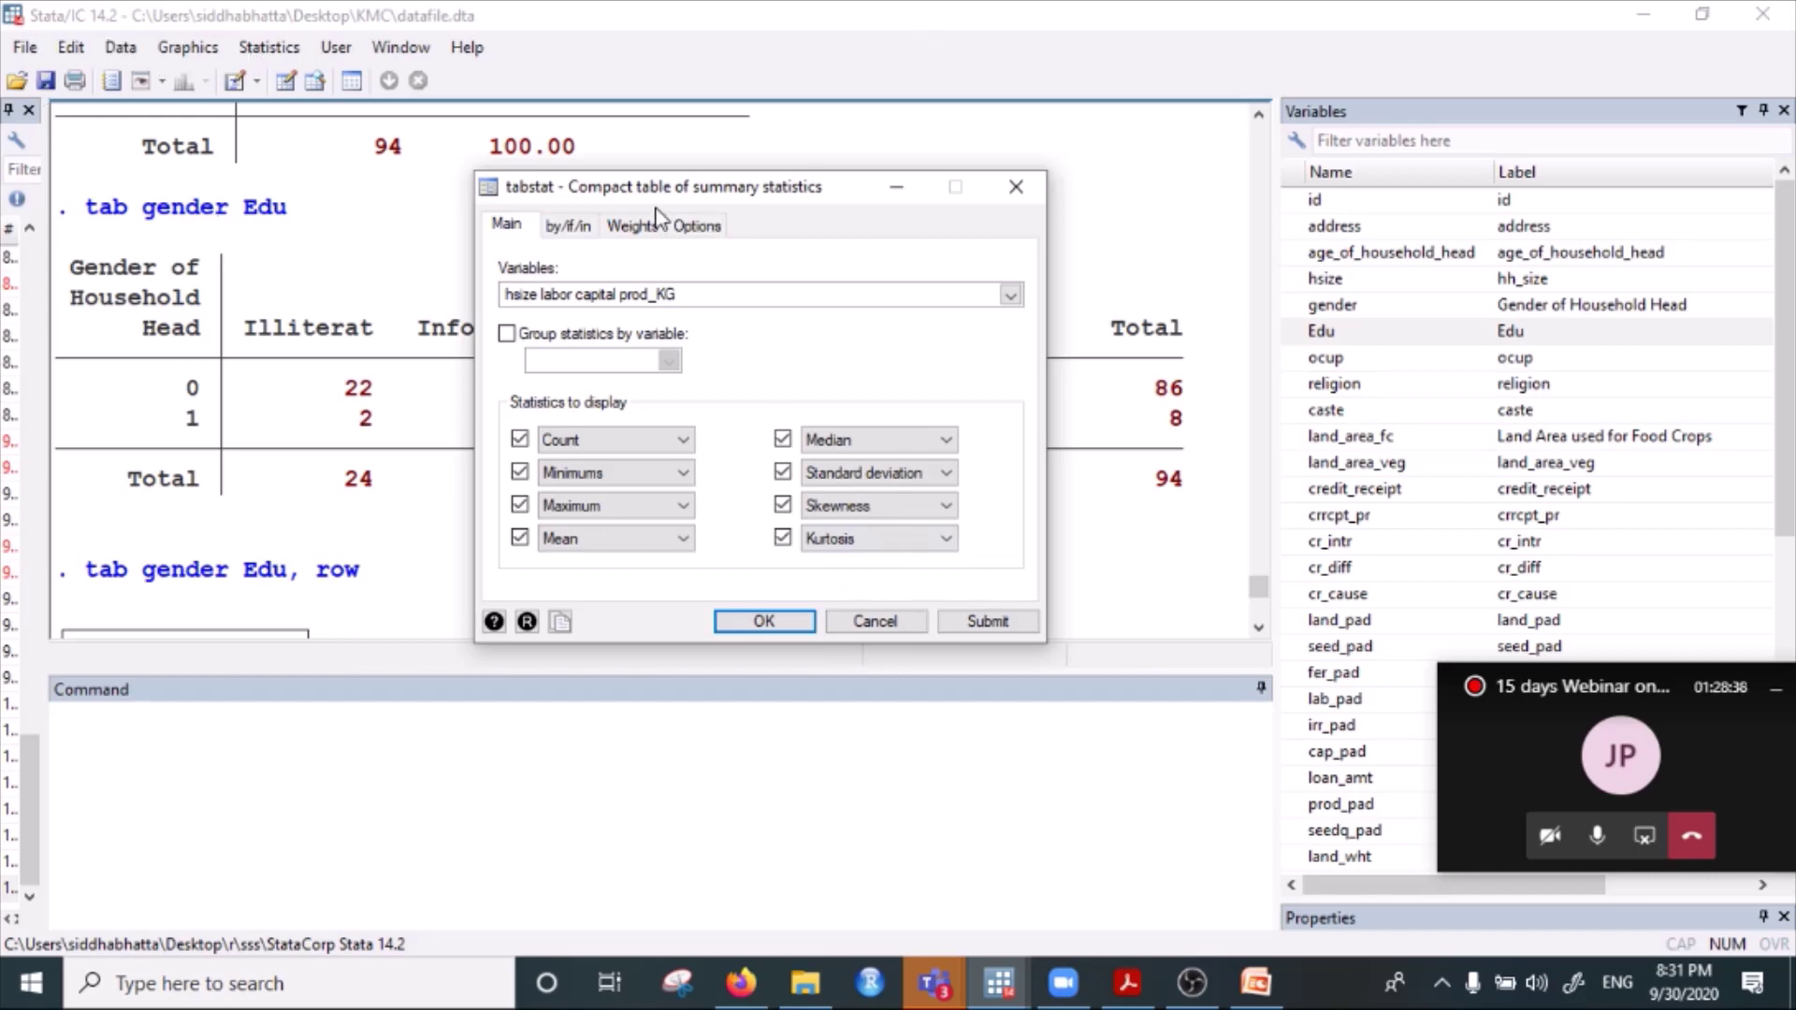
Reopen the compact table of summary statistics dialog and run tabstat with the chosen four variables and eight statistics.
click(247, 55)
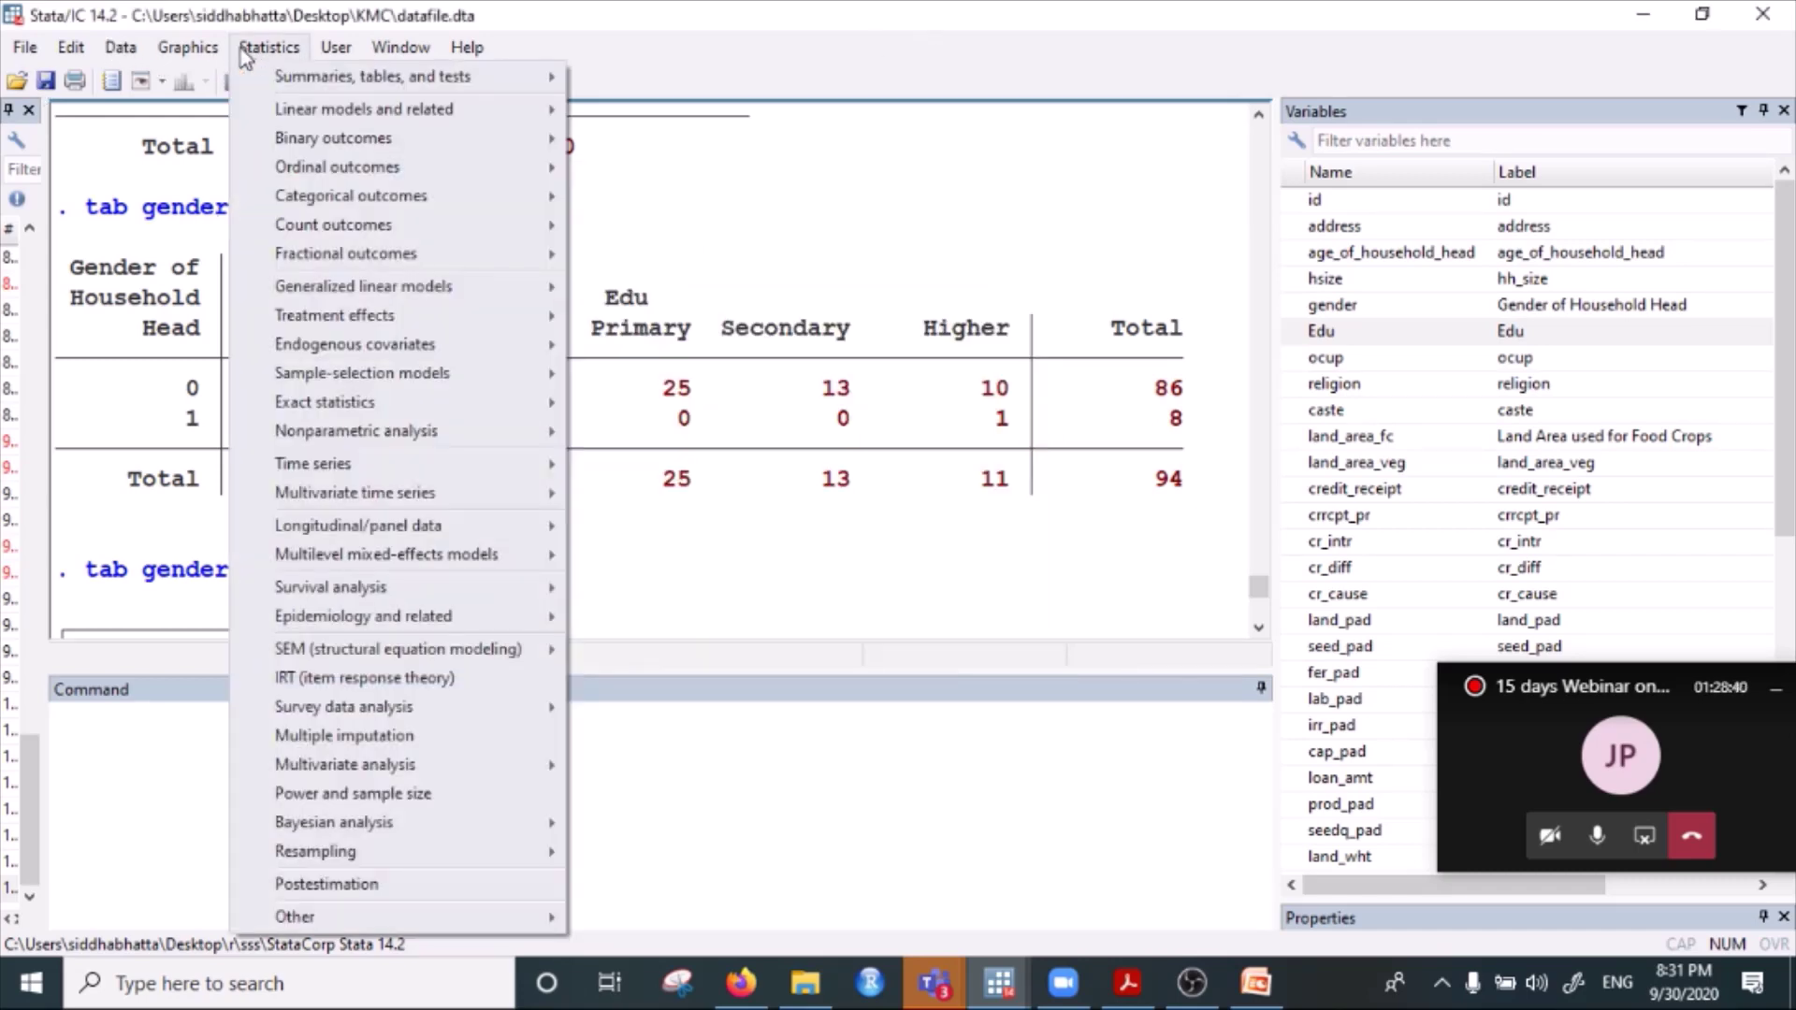
mouse_move(348, 84)
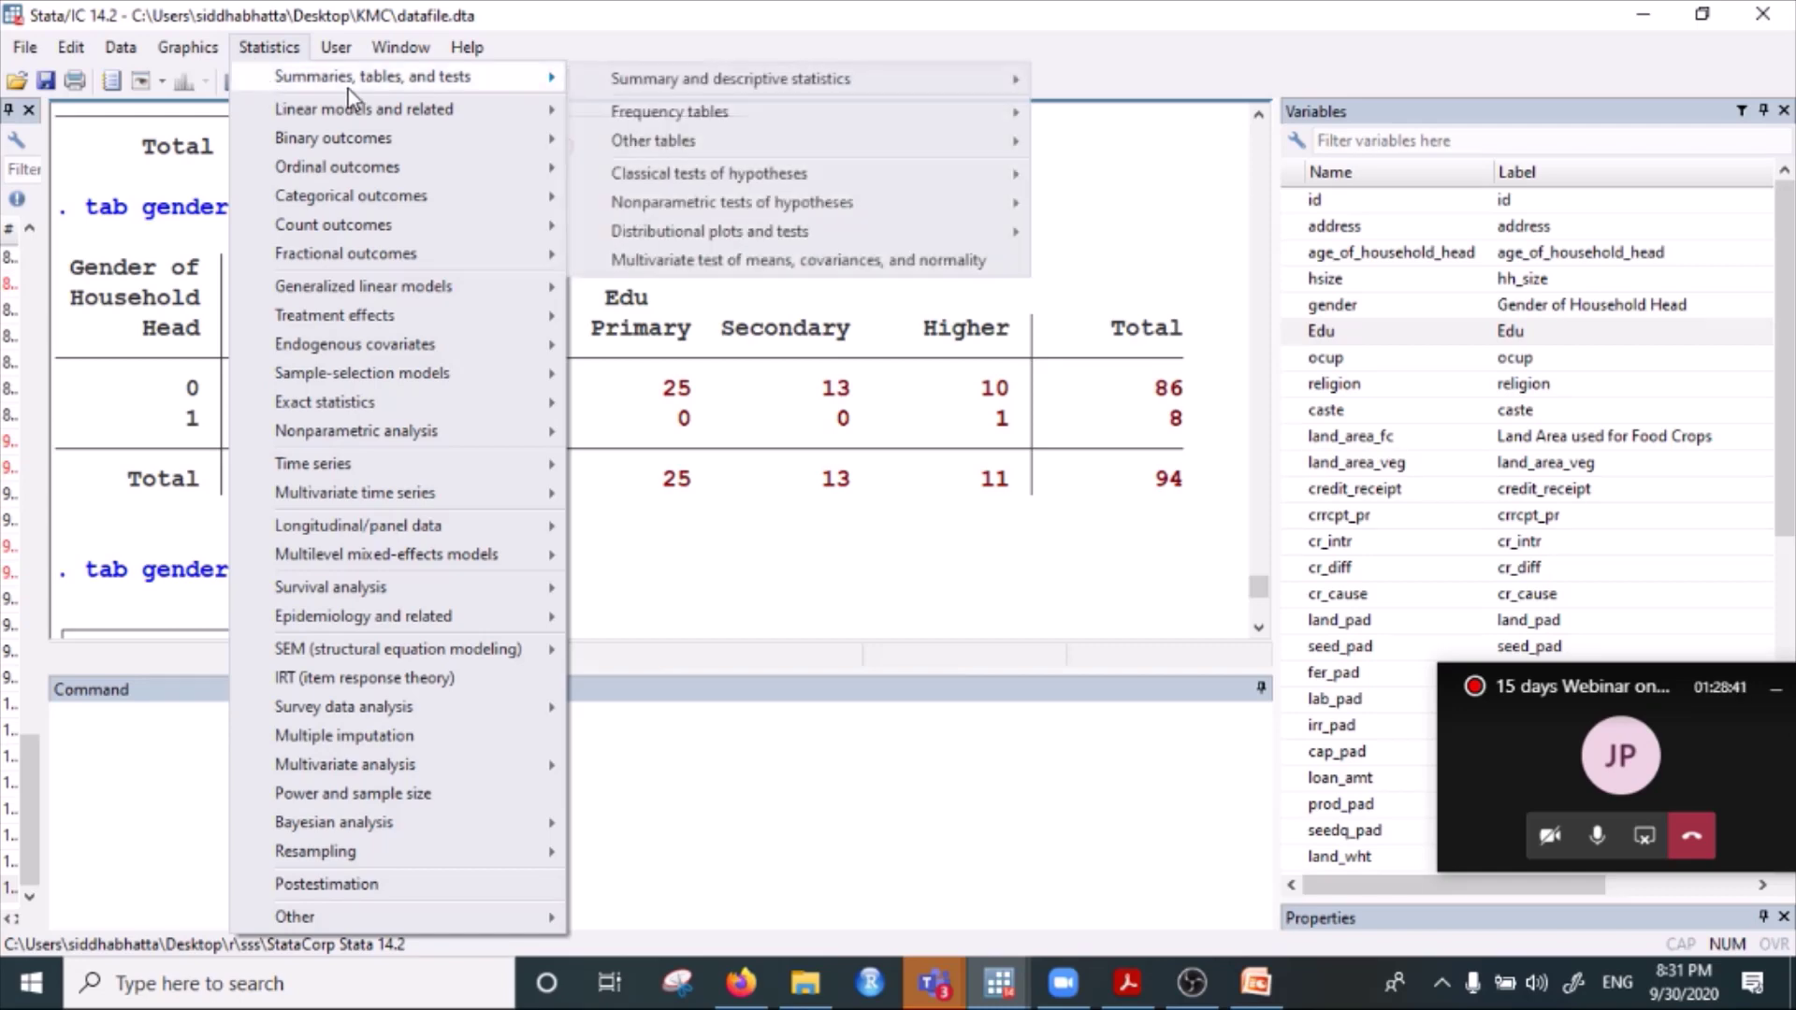
mouse_move(722, 147)
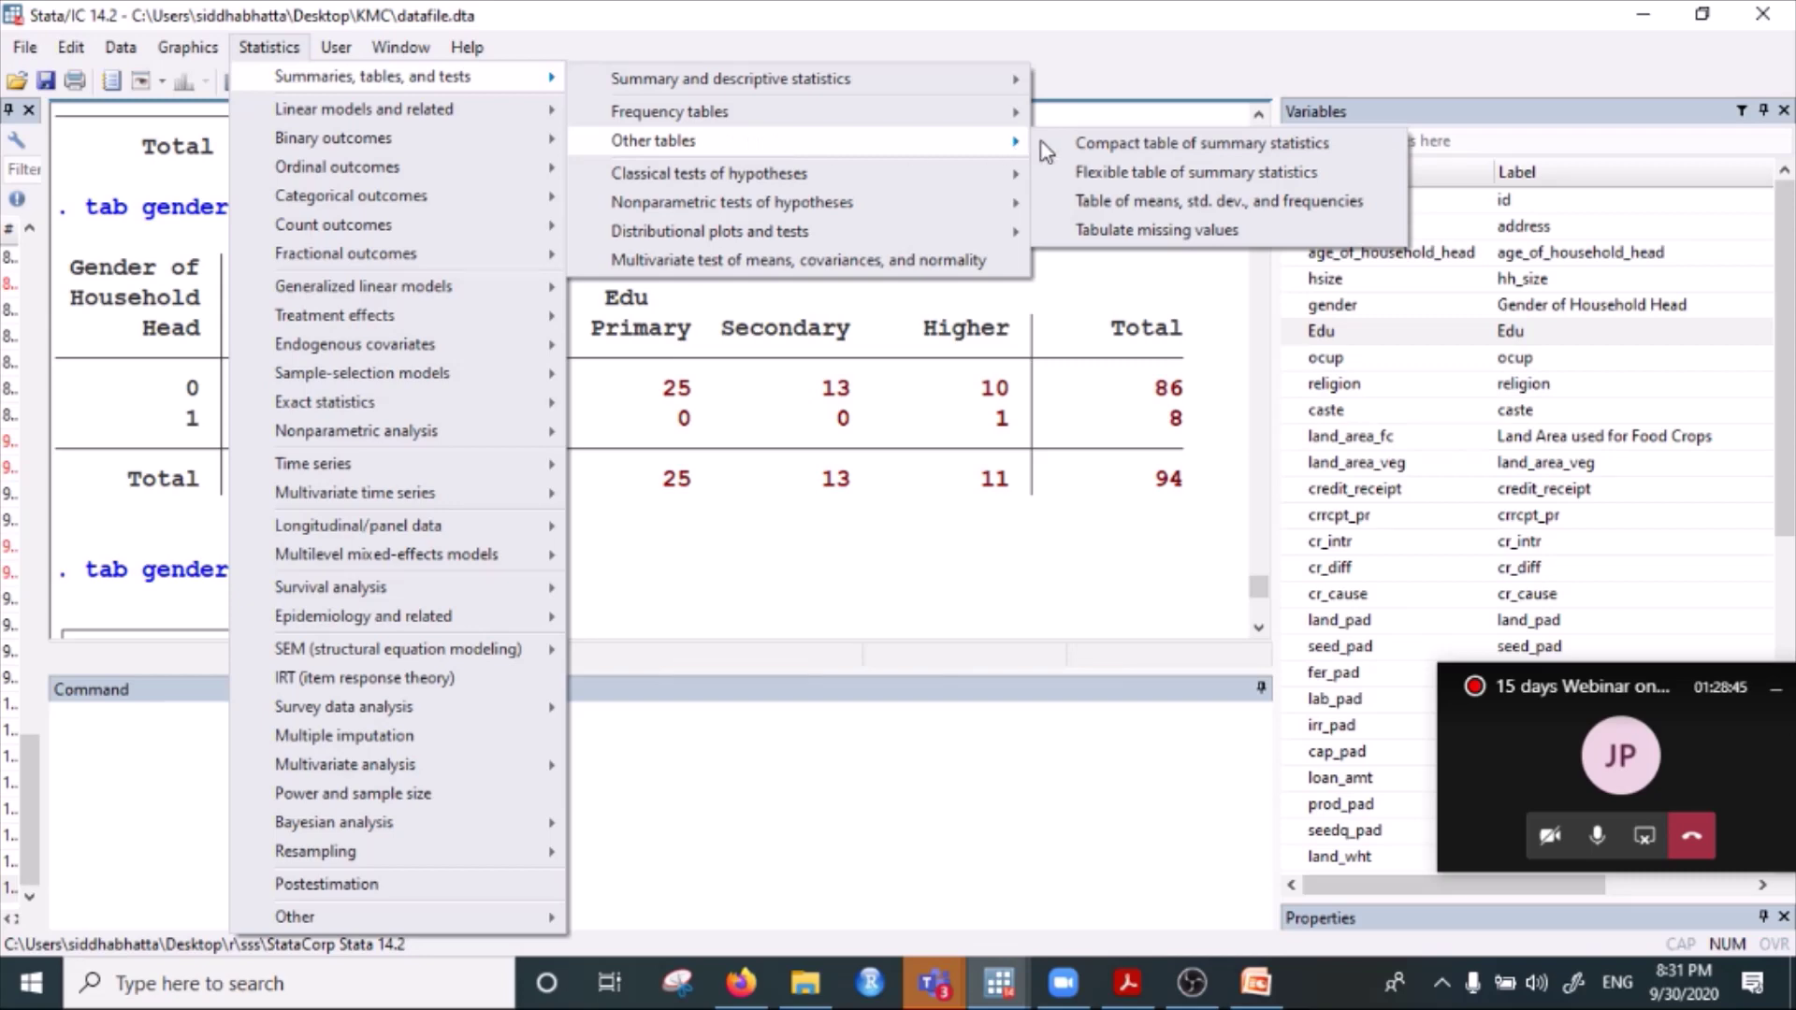
click(1233, 150)
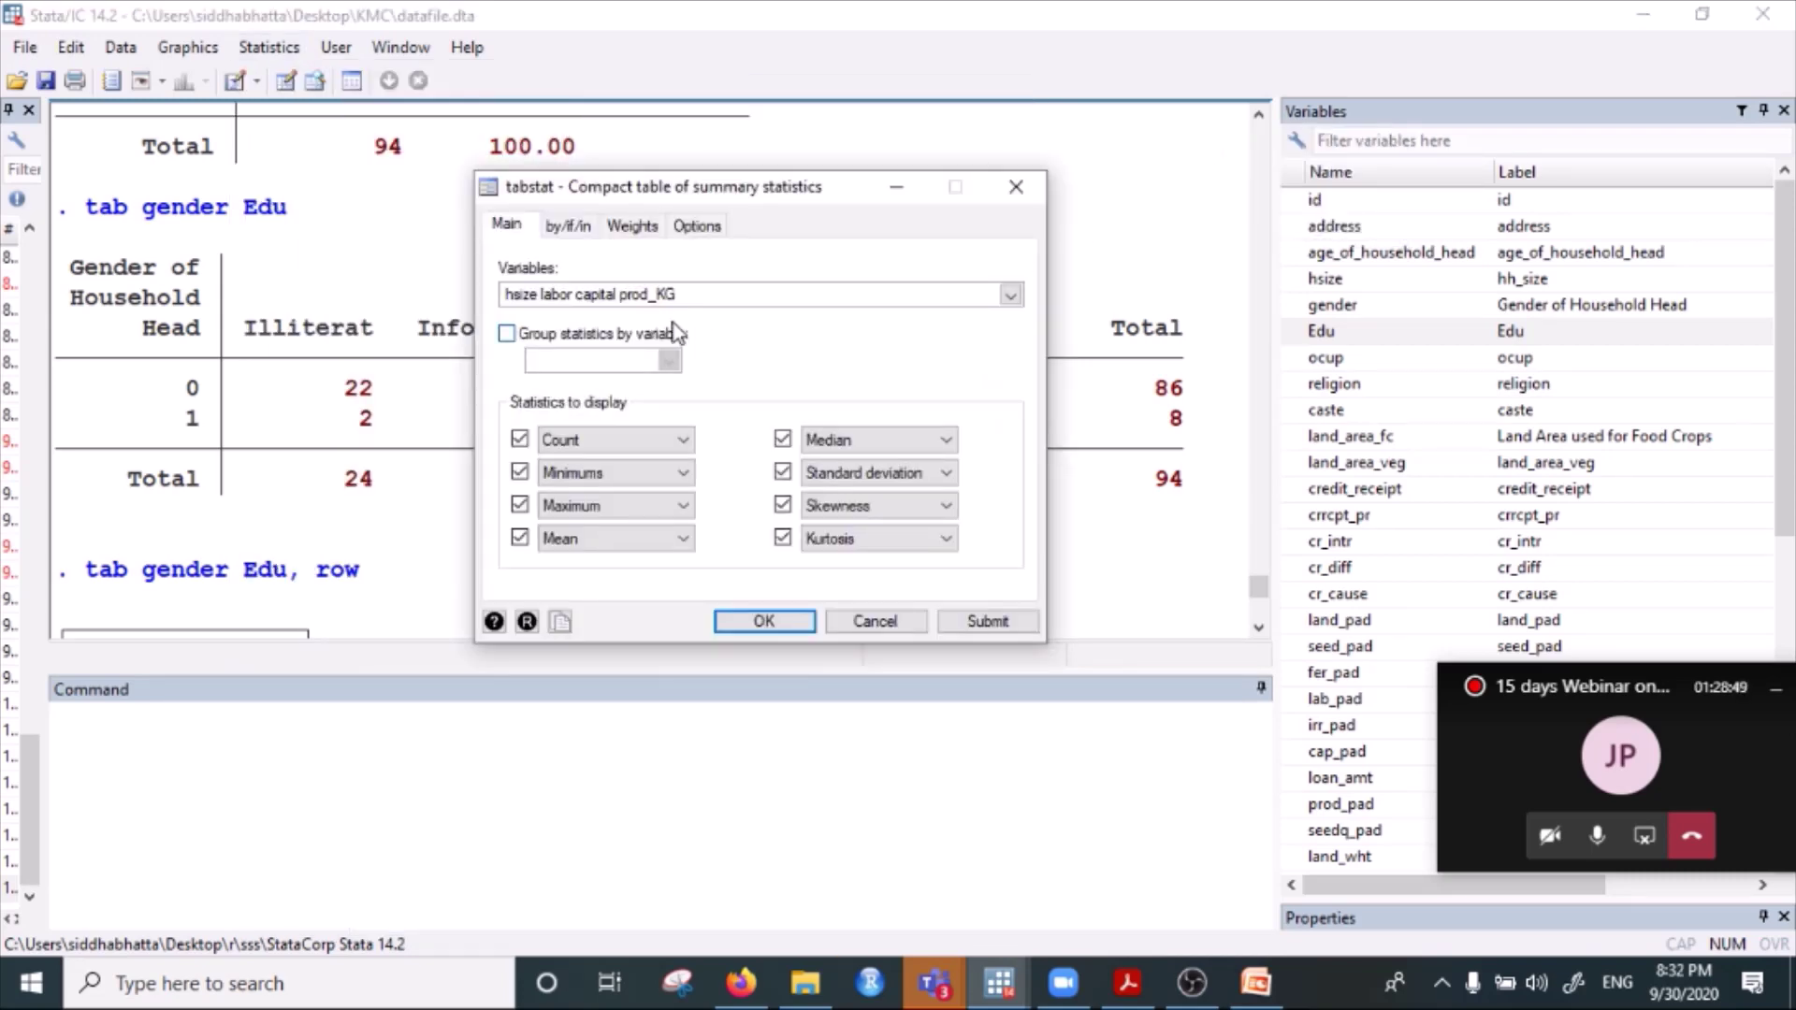
click(1010, 295)
click(1011, 295)
click(598, 447)
click(598, 446)
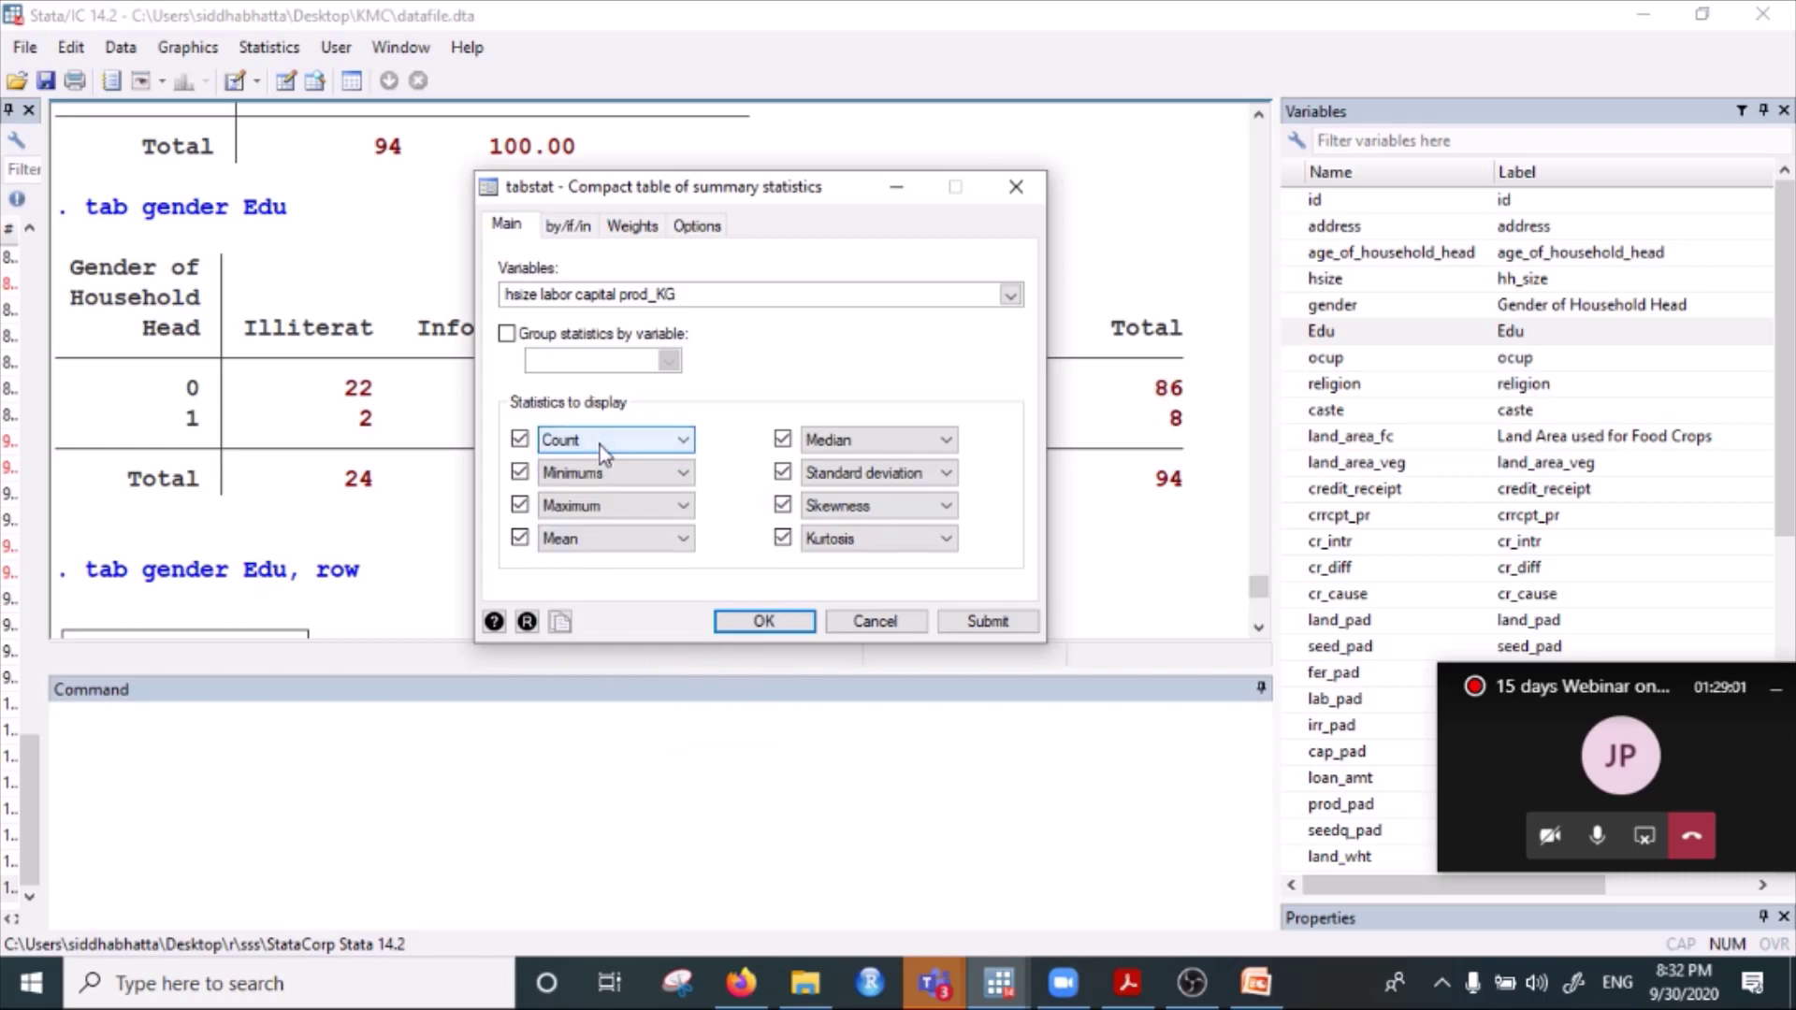
click(763, 621)
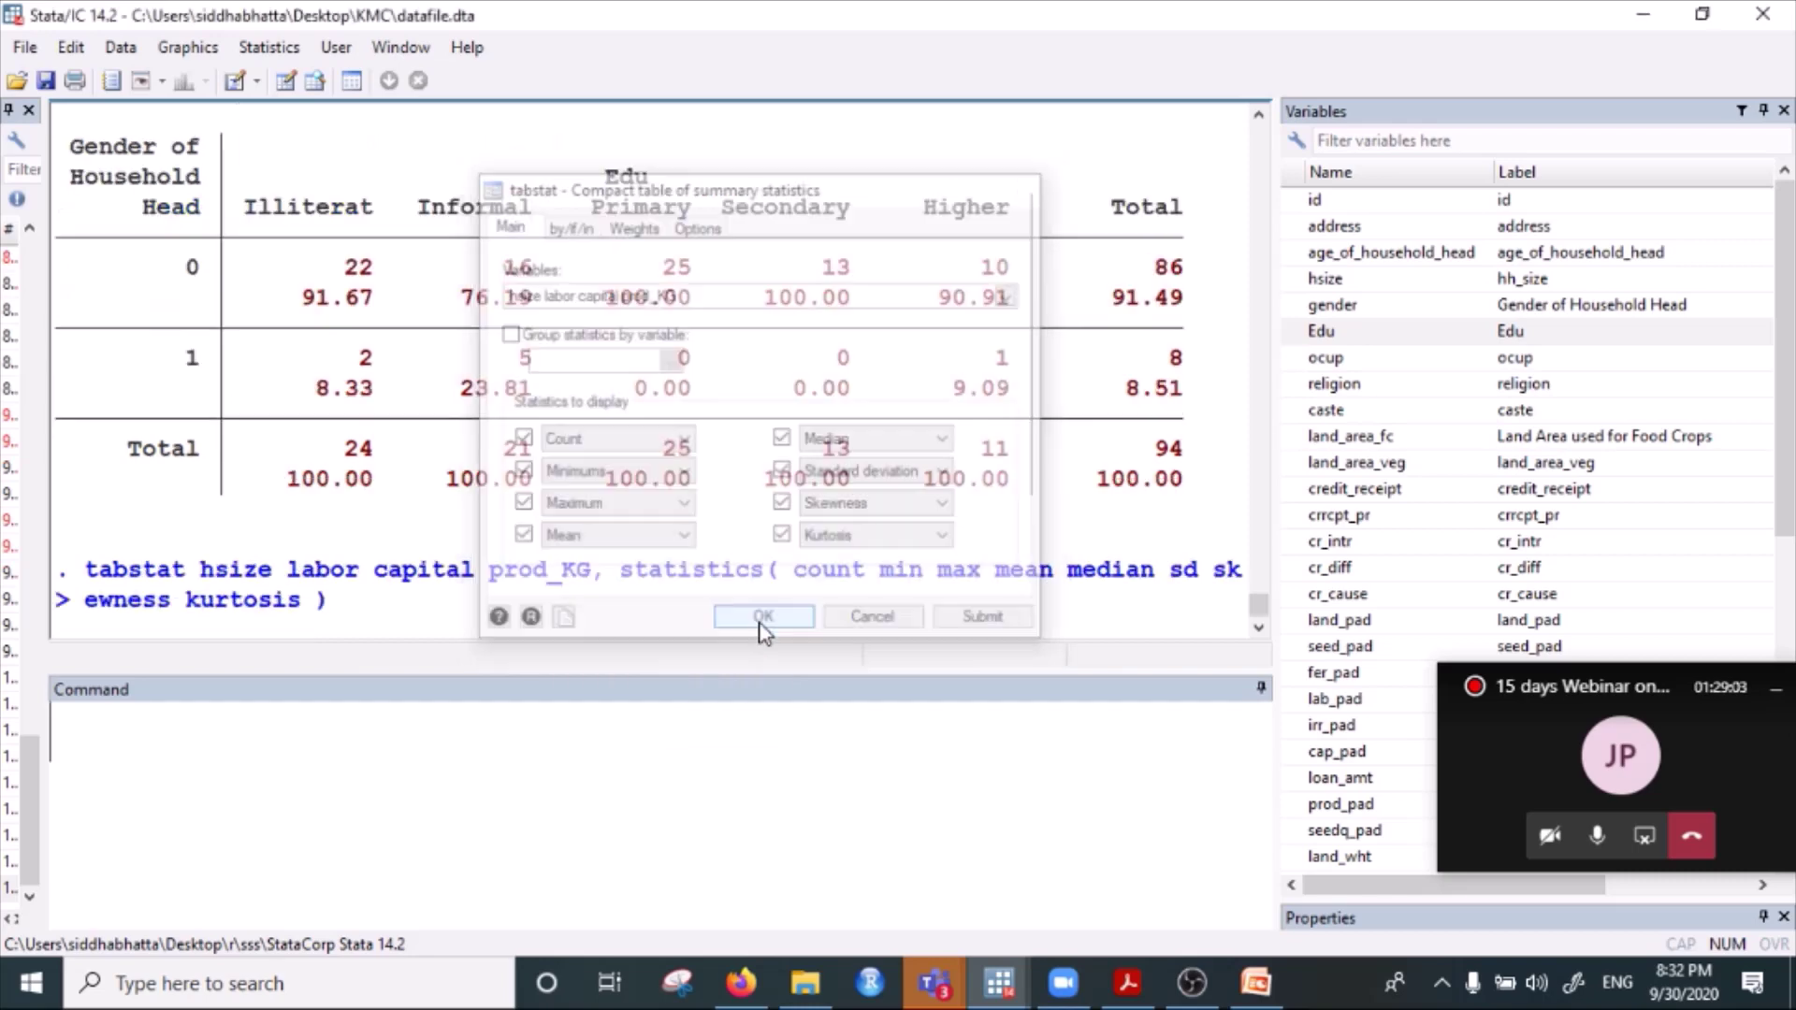
Examine the tabstat results for hsize, labor, capital and prod_KG, from the minimum and maximum to the kurtosis.
click(129, 599)
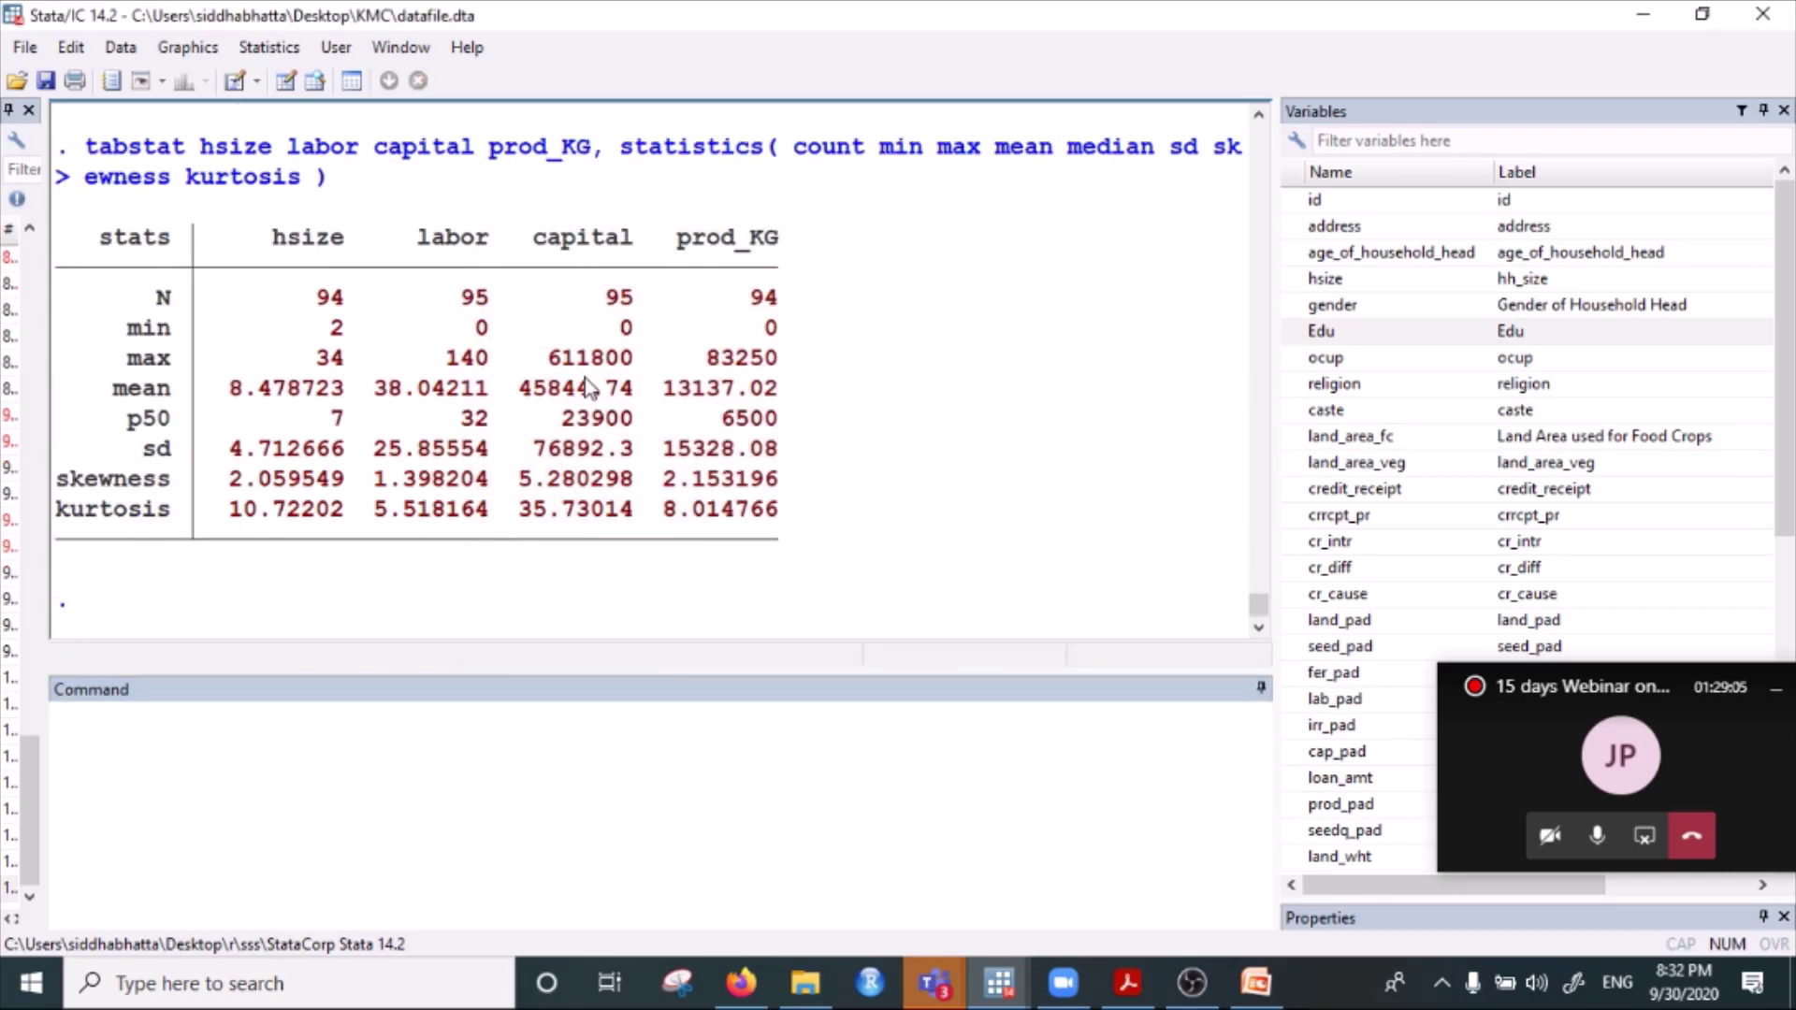
drag(260, 241, 372, 243)
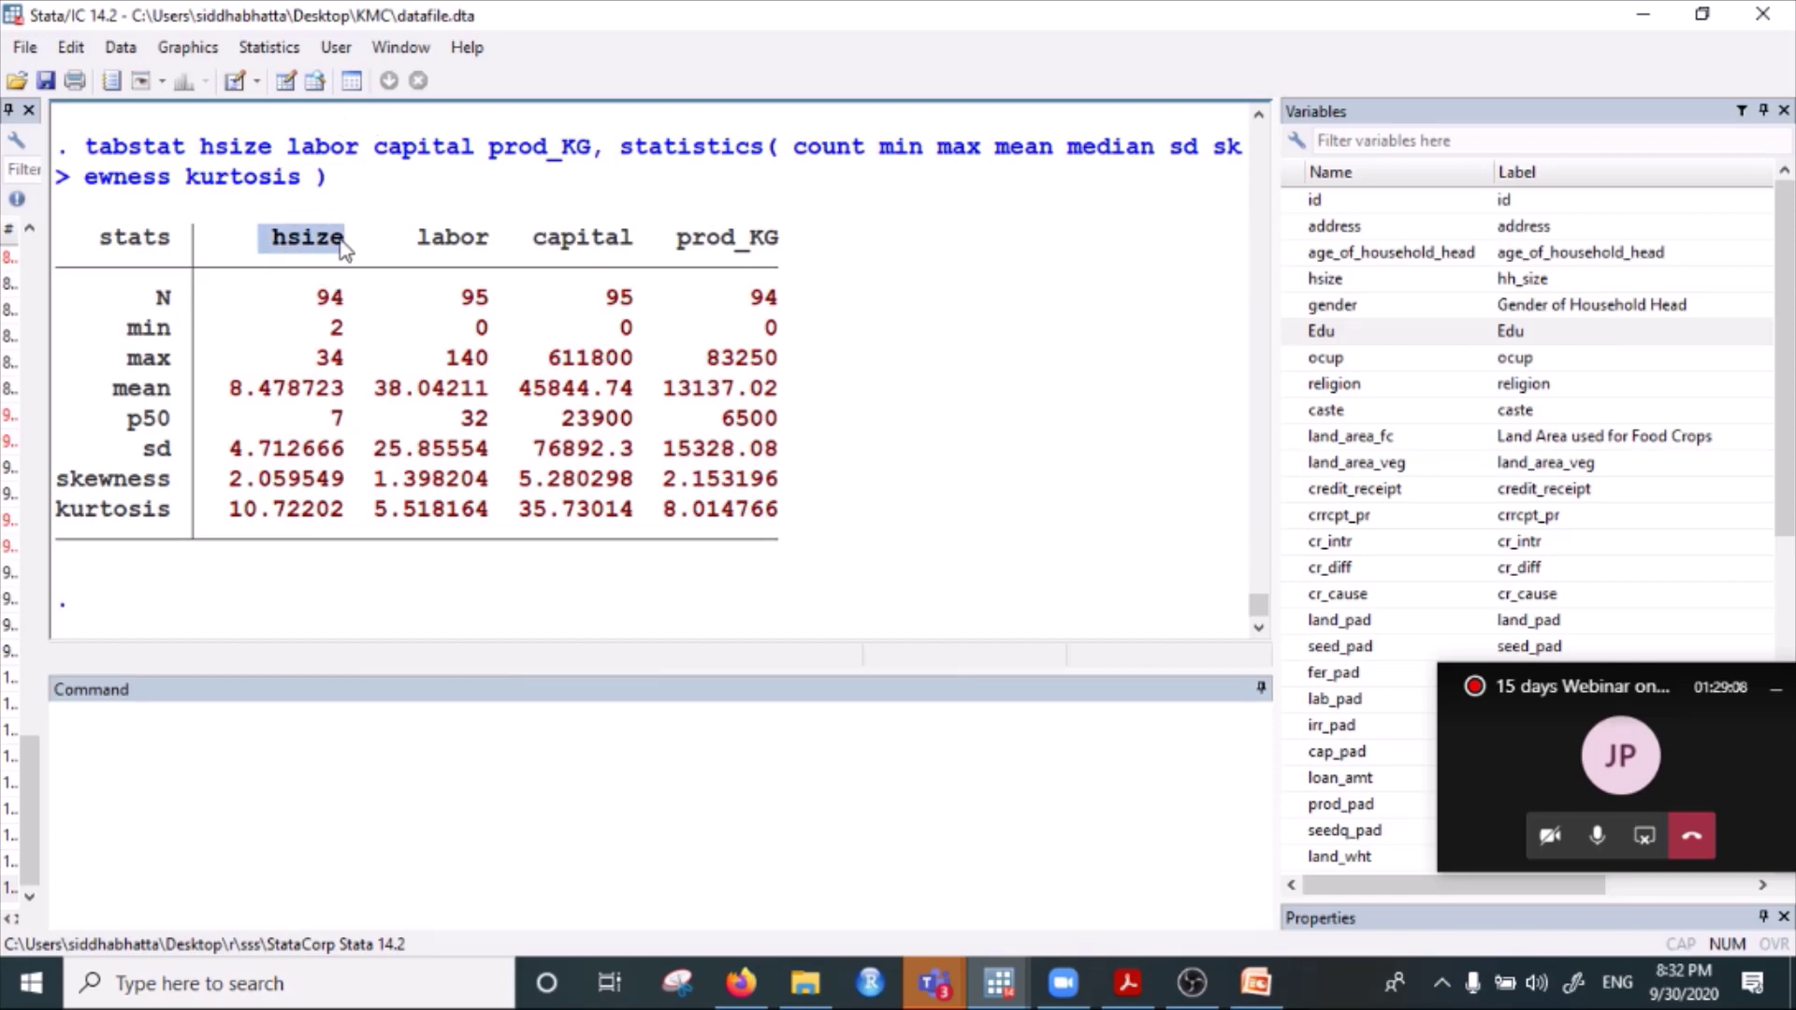
drag(318, 333, 344, 362)
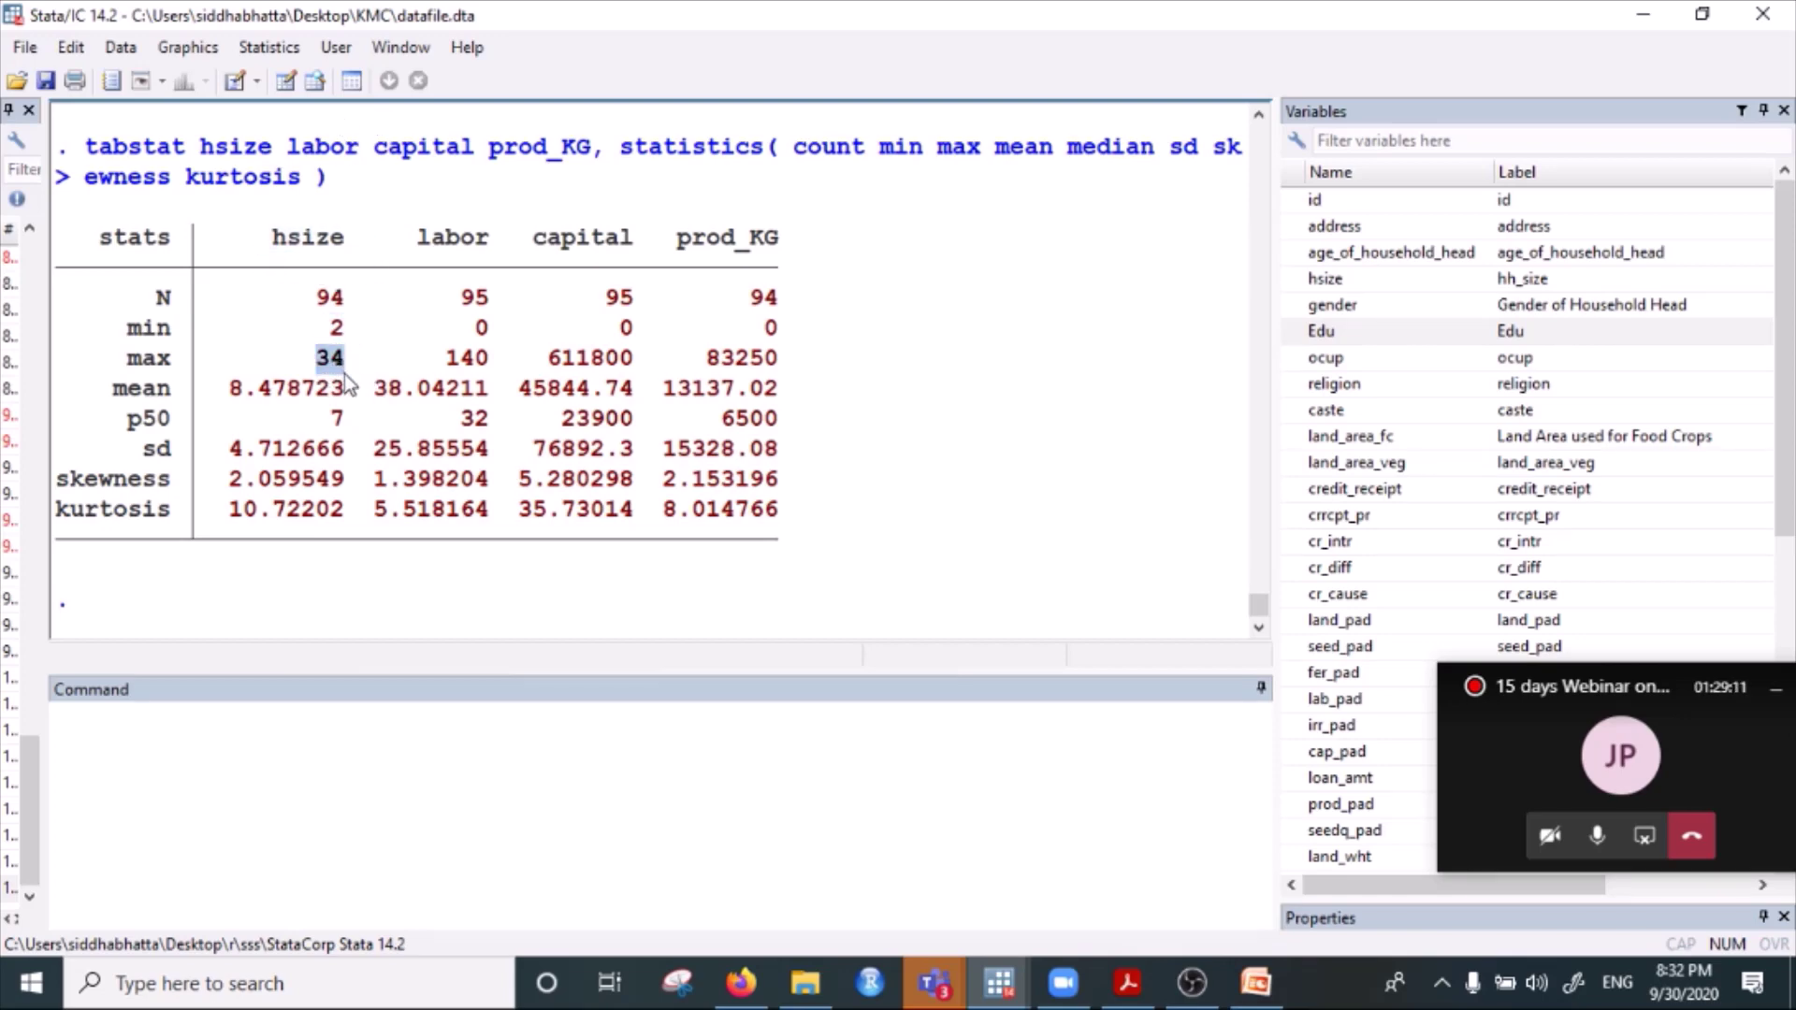
drag(230, 388, 350, 418)
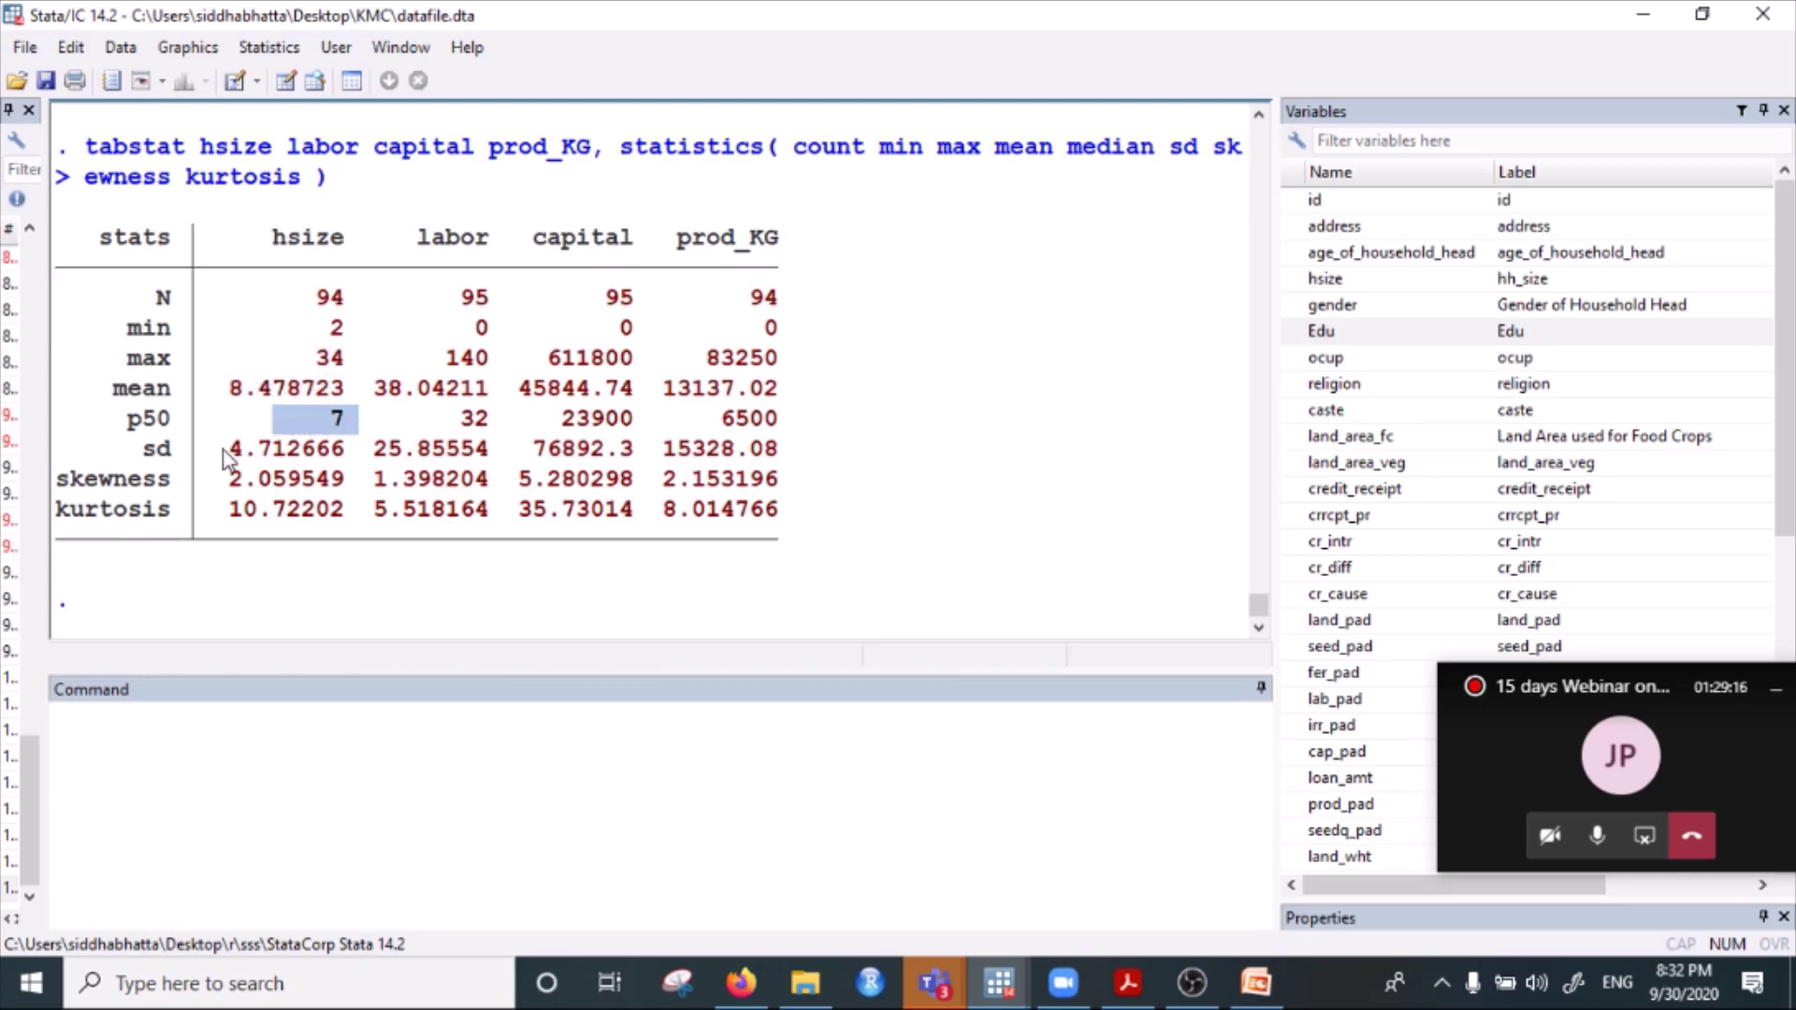
drag(221, 451, 343, 516)
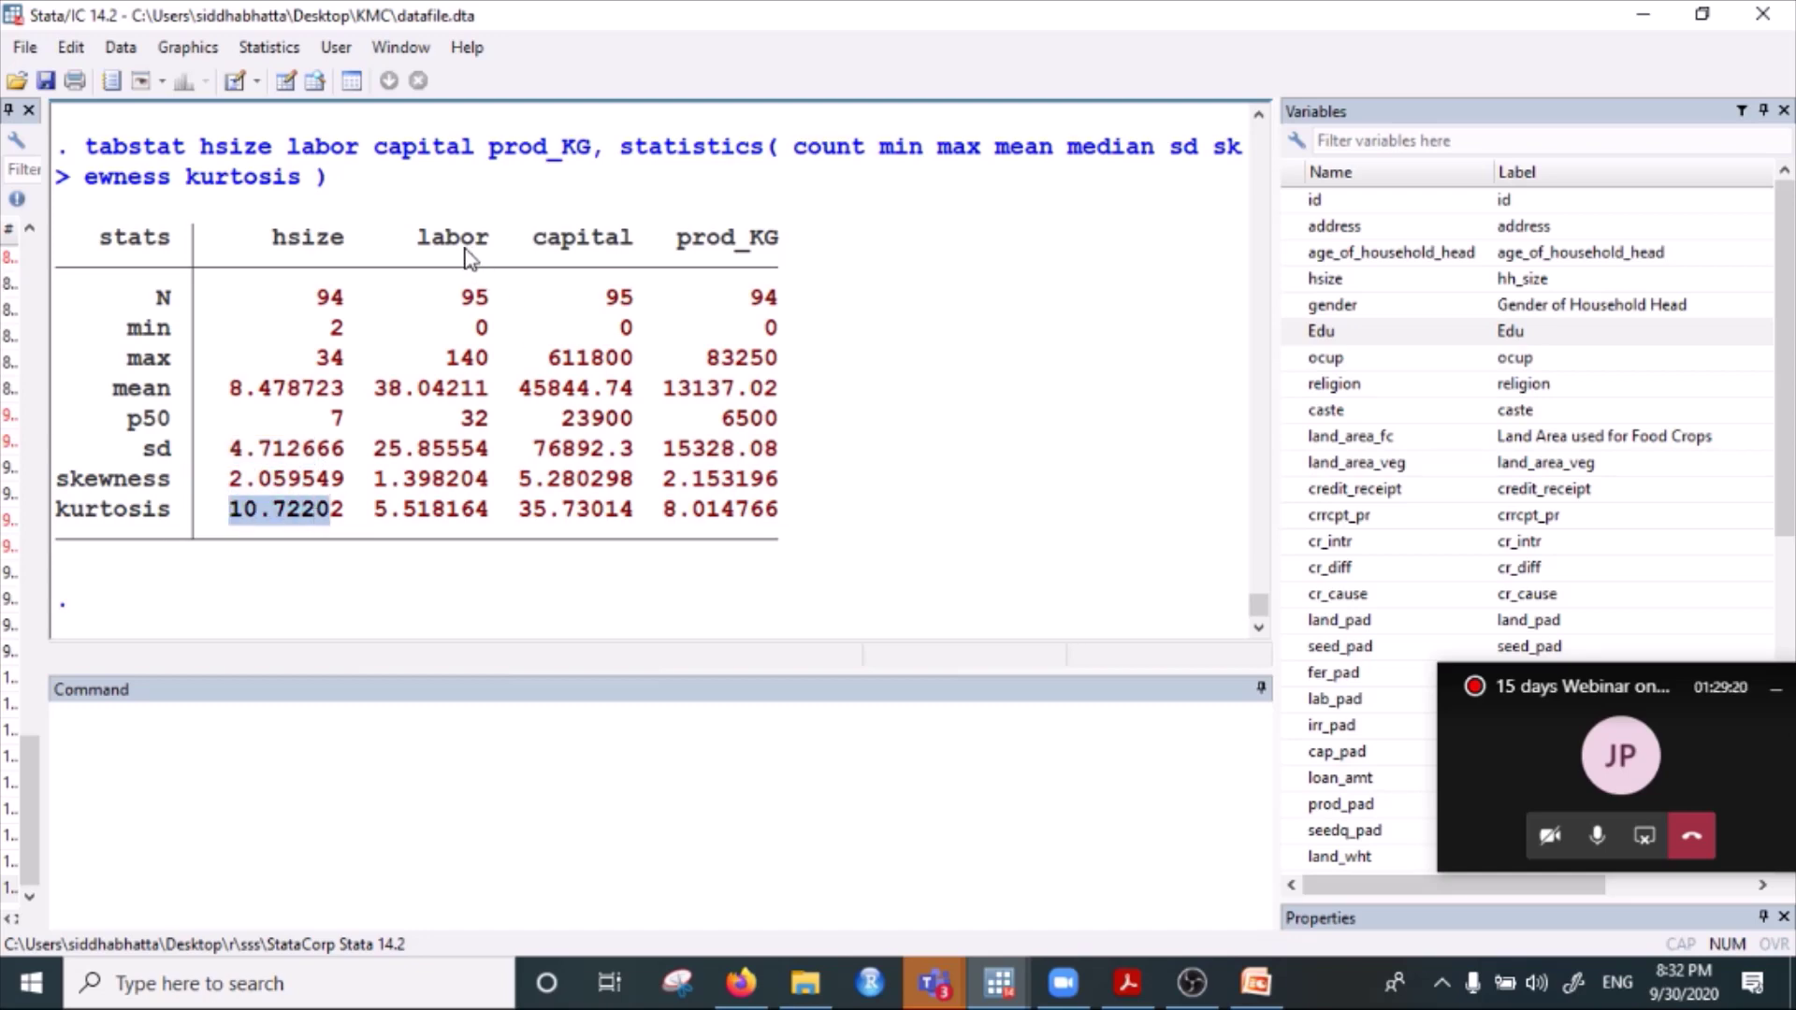
drag(417, 241, 516, 241)
drag(461, 305, 563, 302)
drag(481, 337, 644, 349)
drag(436, 369, 567, 372)
click(472, 438)
drag(550, 234, 655, 243)
drag(582, 370, 621, 483)
drag(676, 239, 780, 240)
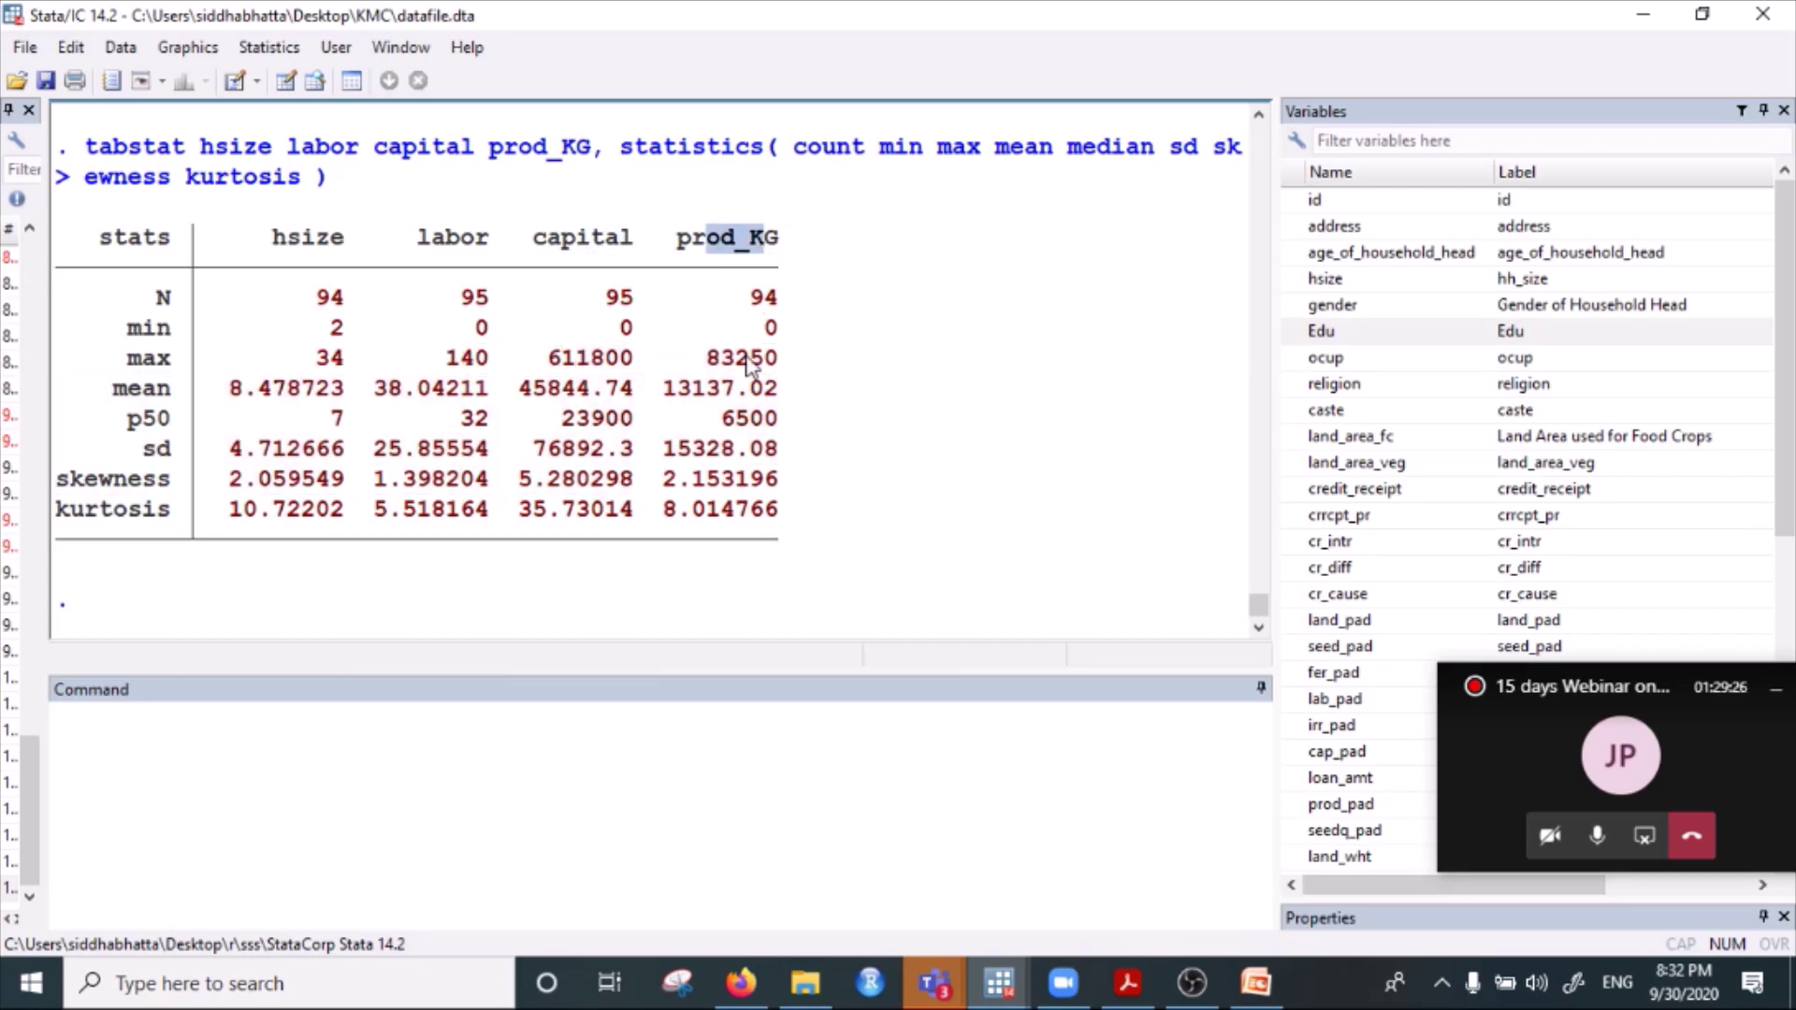
Select the whole tabstat results block and copy it as a table, then clear the selection.
drag(707, 327, 94, 241)
click(805, 538)
right_click(312, 316)
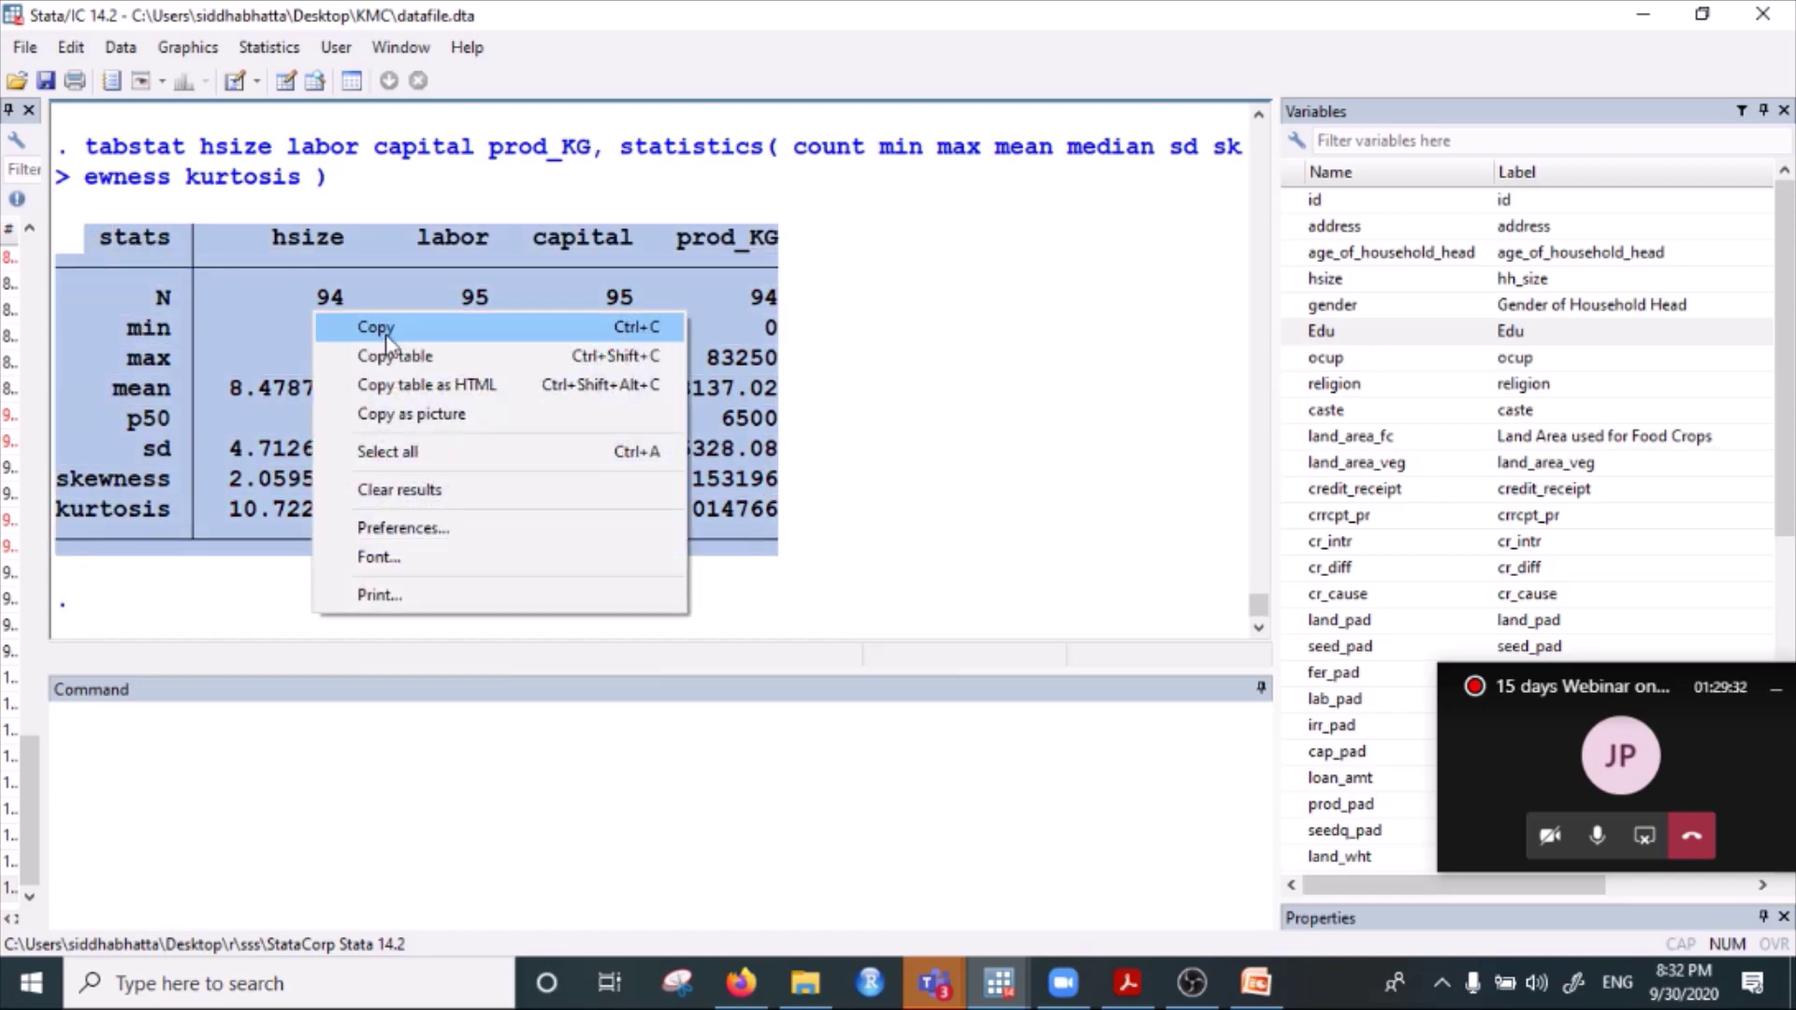
click(413, 355)
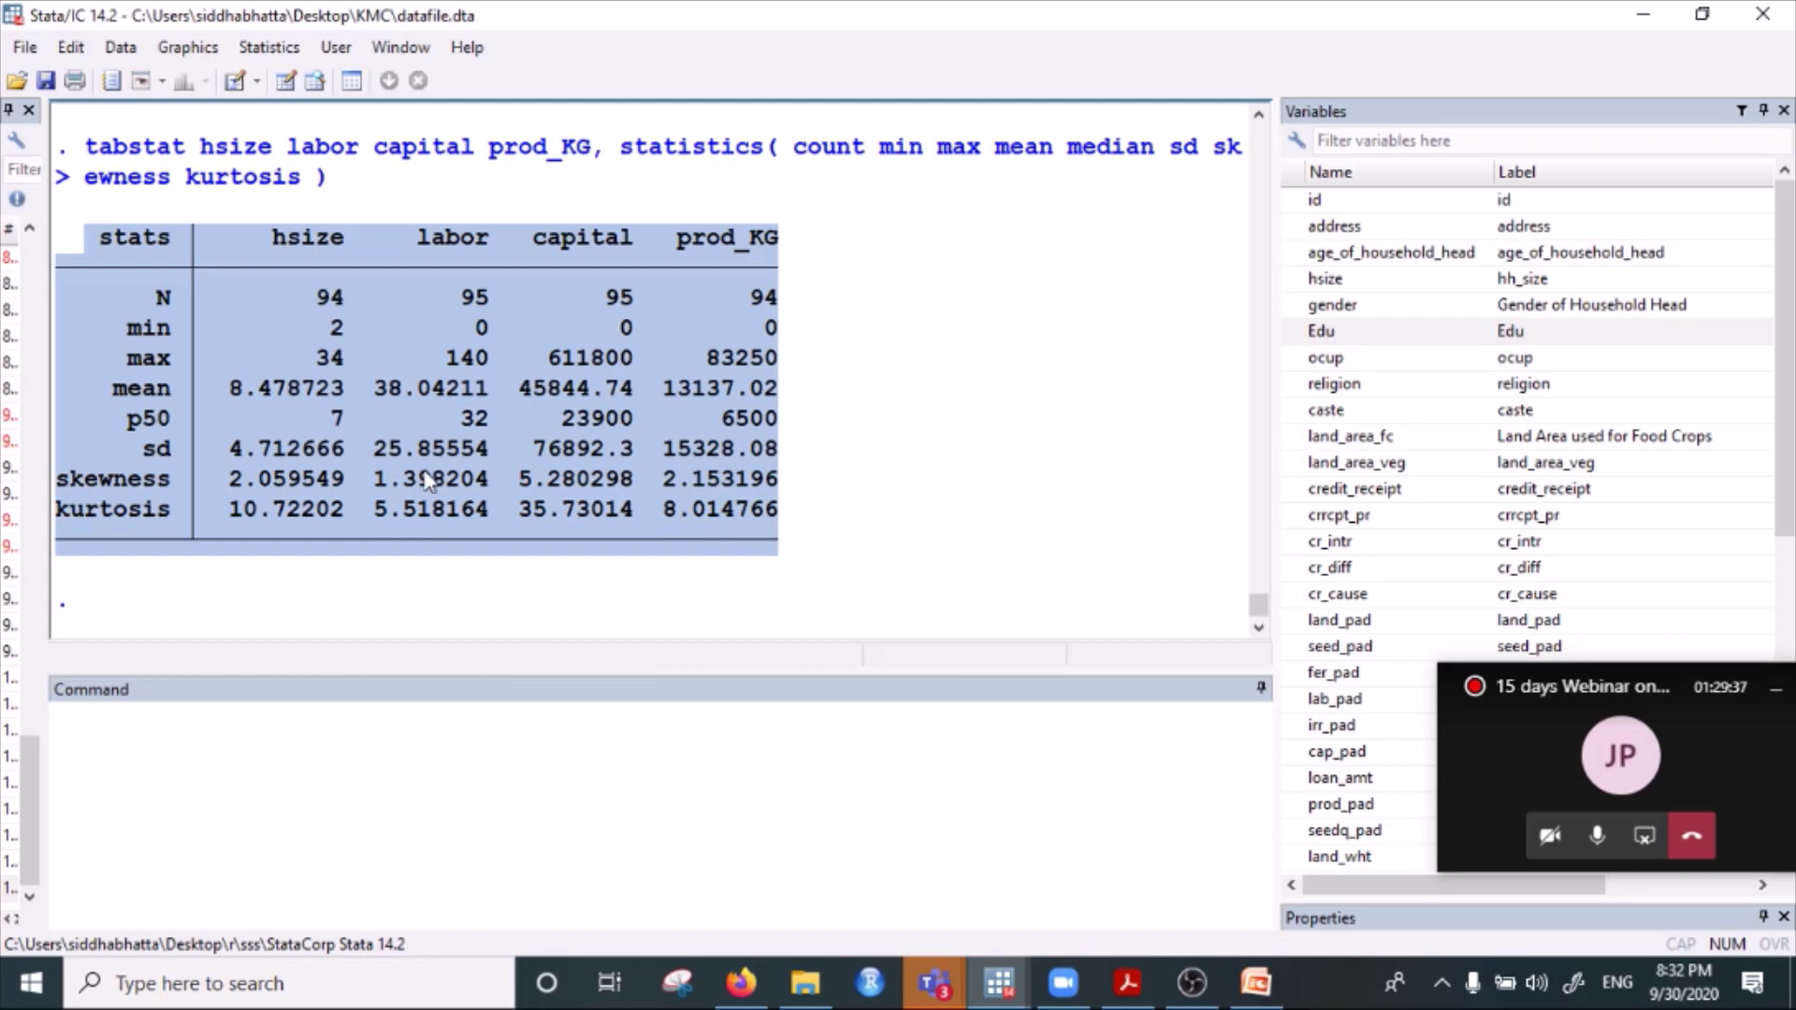
click(483, 590)
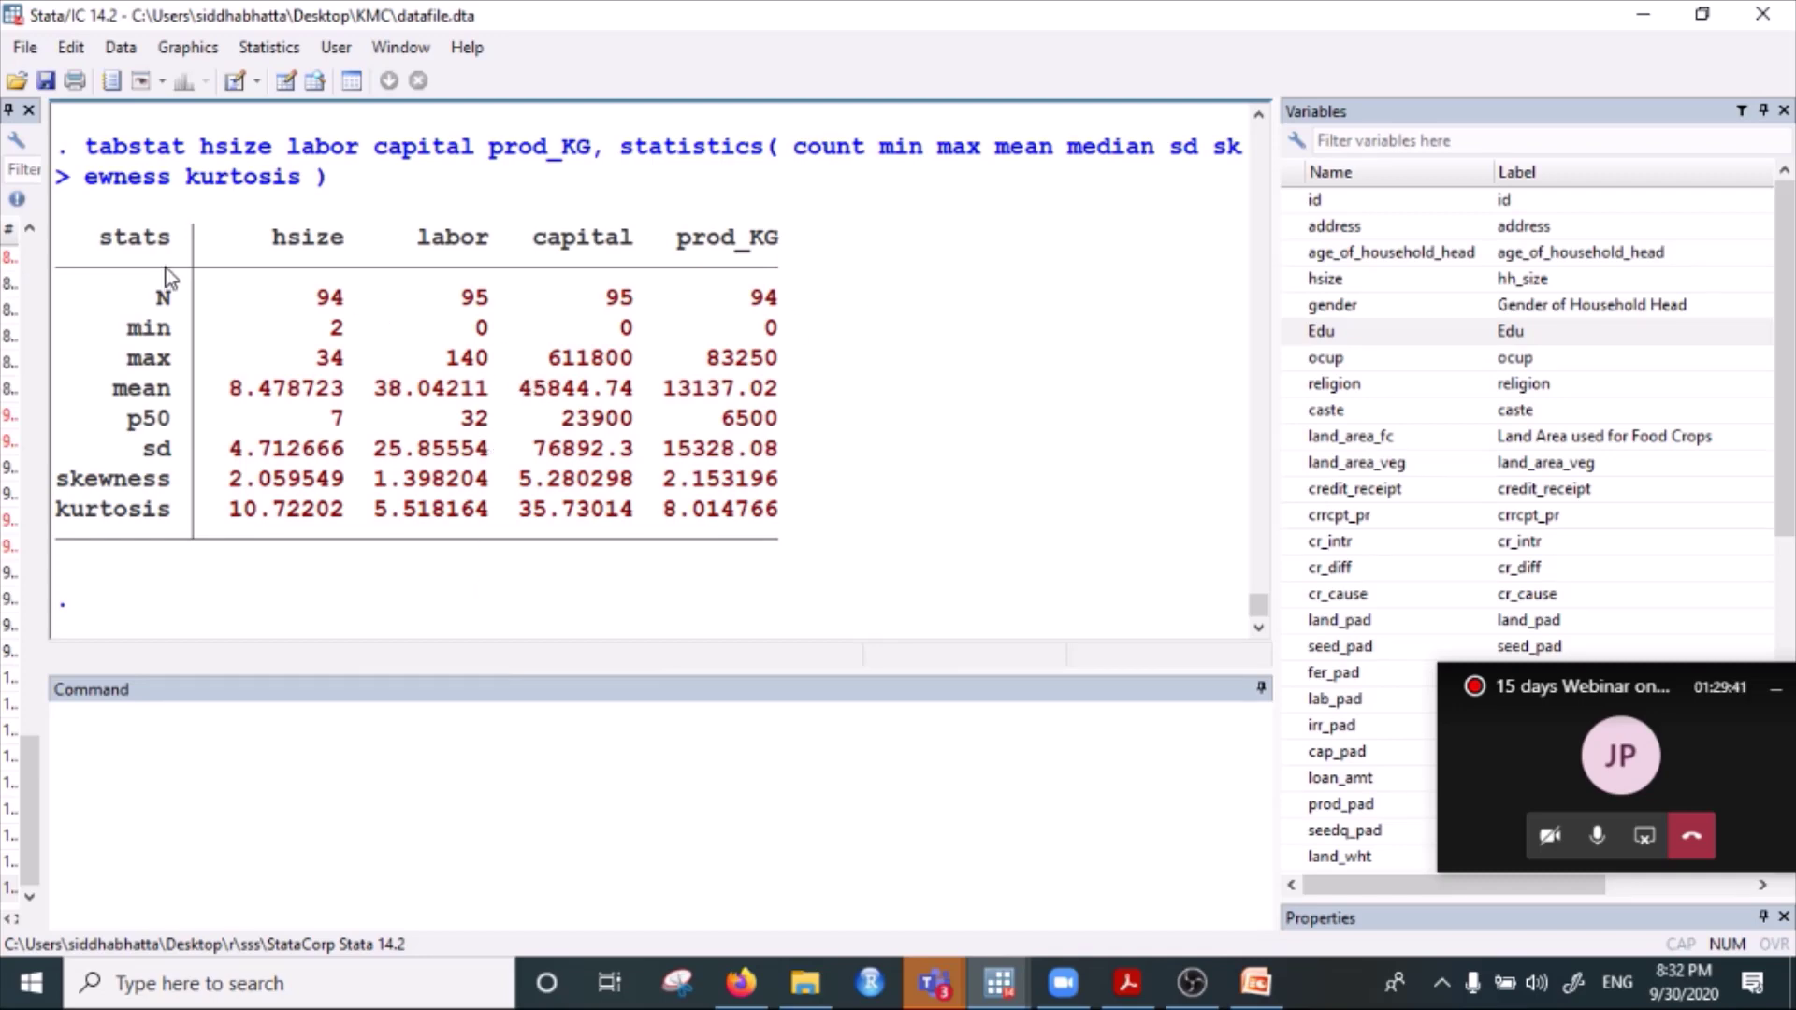
Review the tabstat summary table together with the gender by Edu column-percentage tabulation above it.
drag(161, 299, 674, 463)
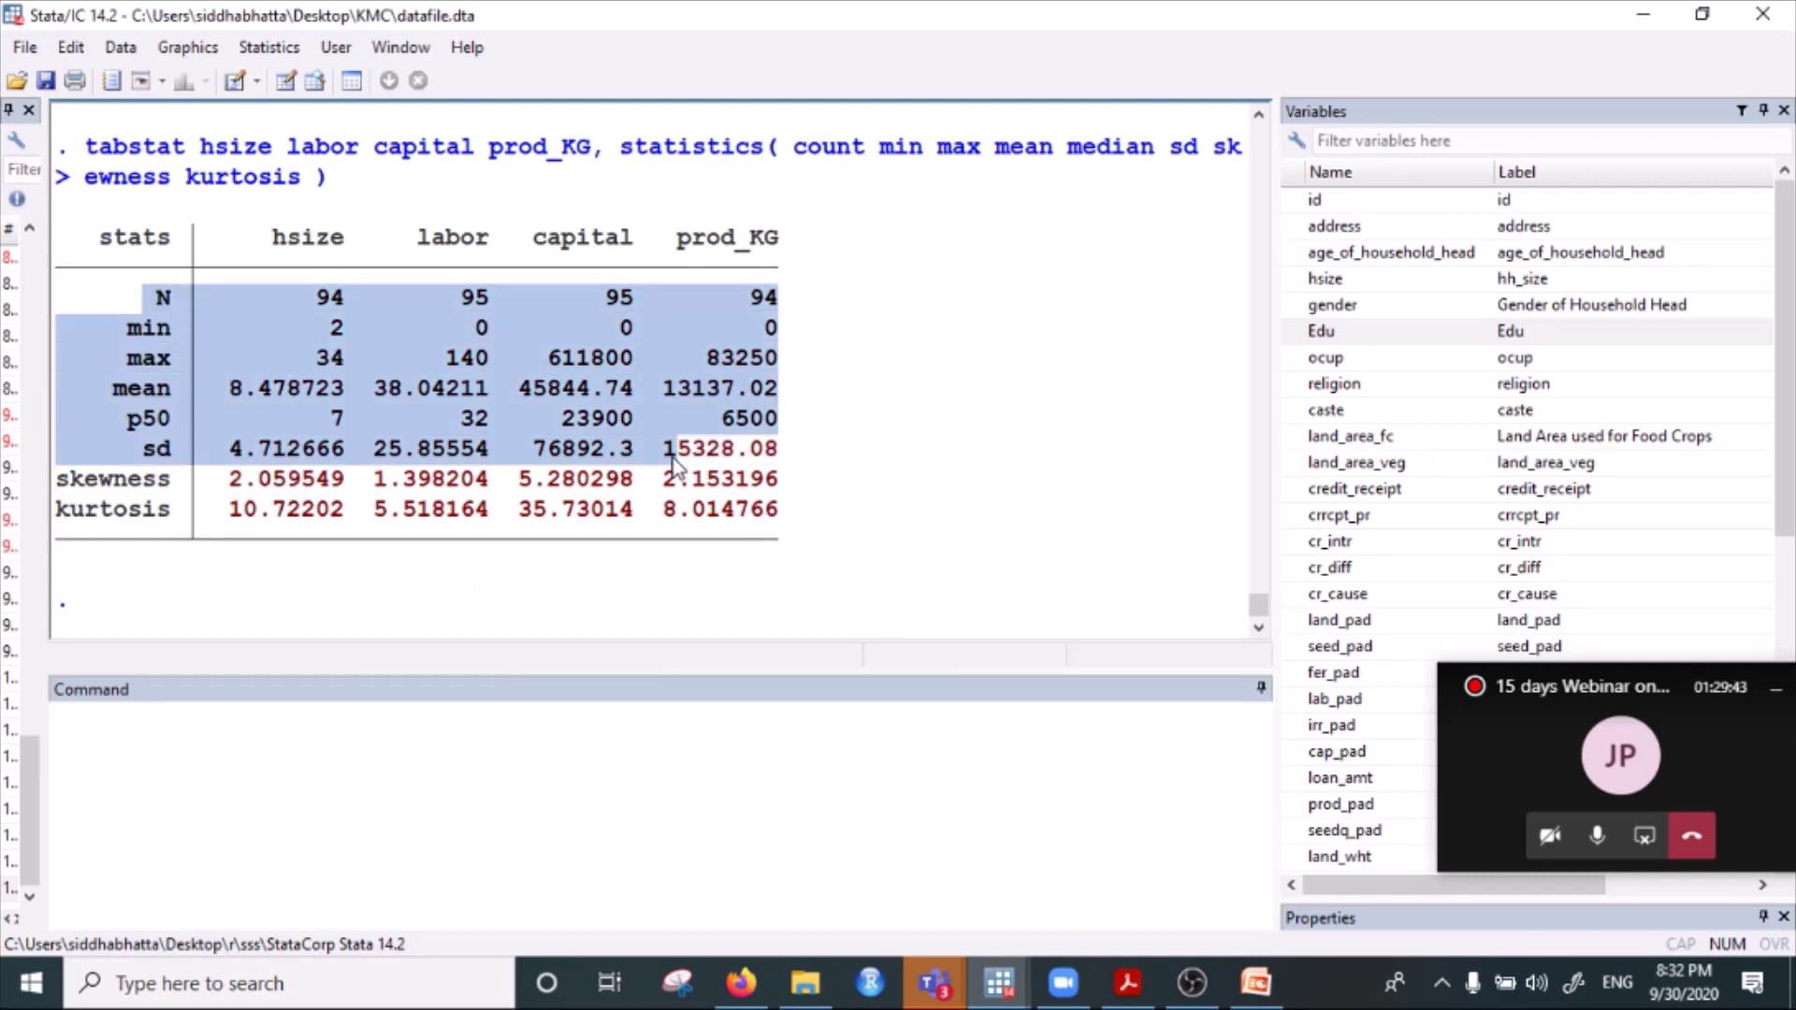
click(586, 390)
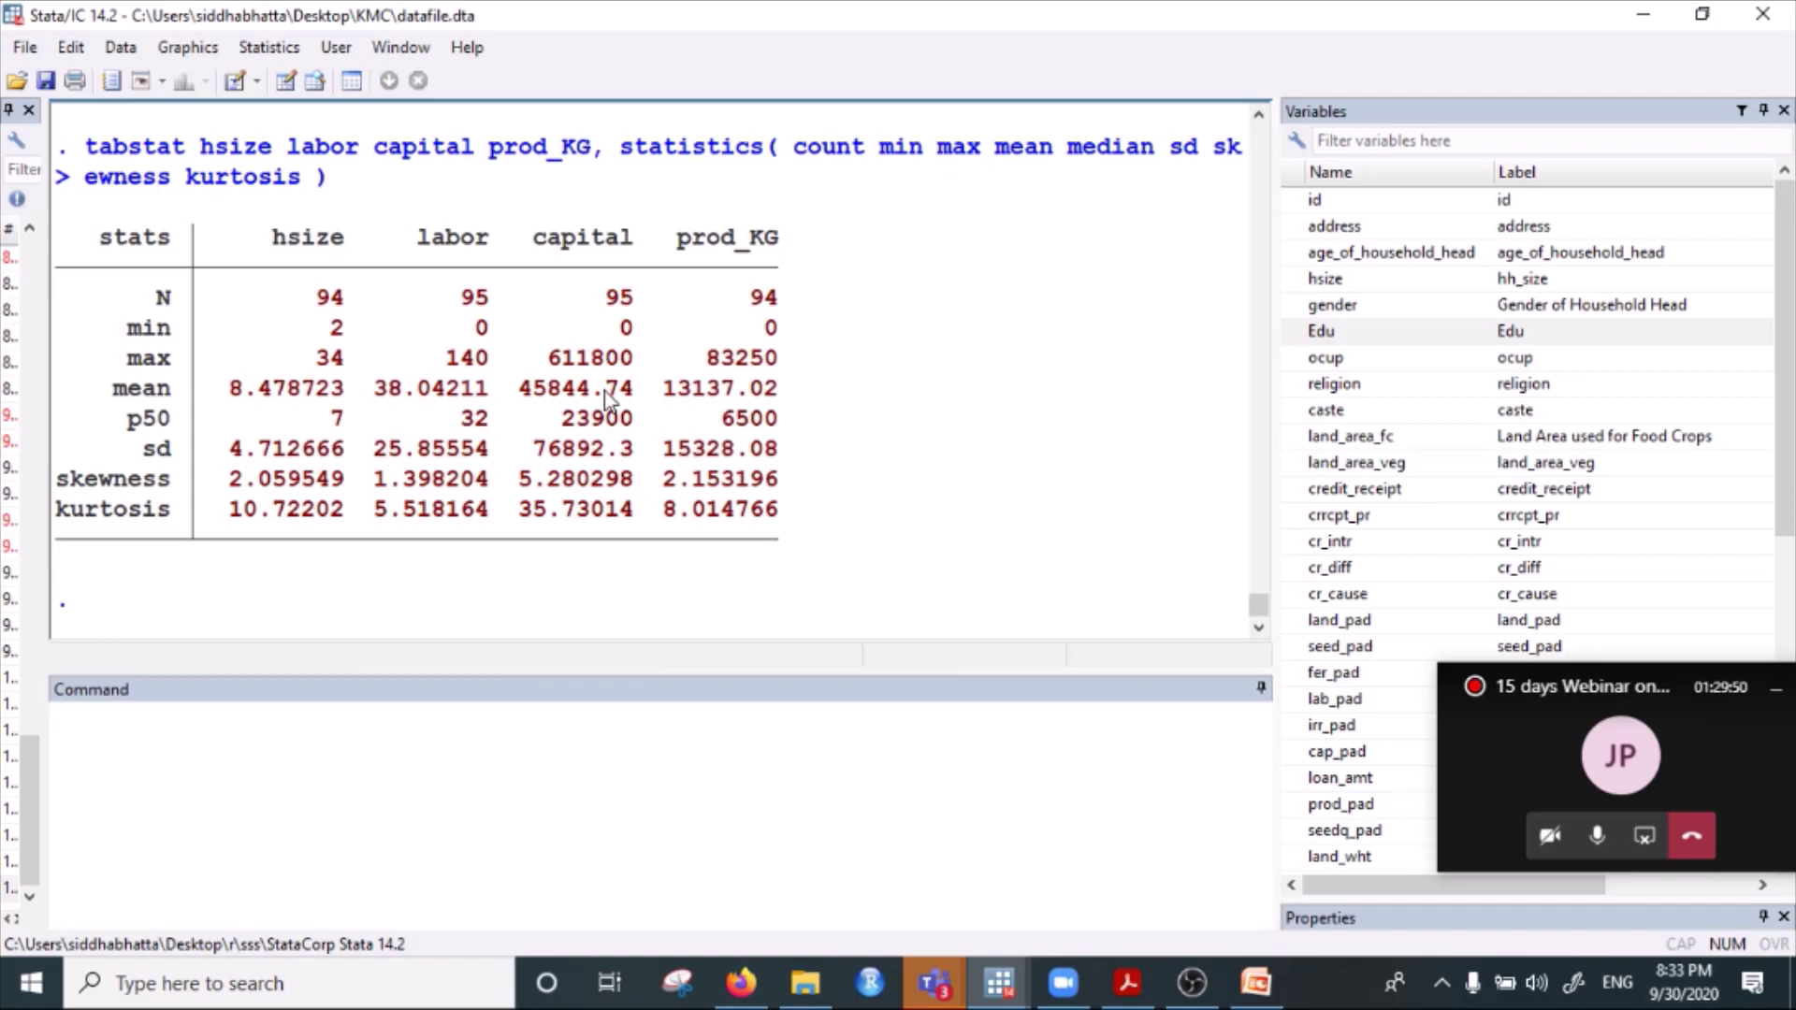
scroll(614, 409, up, 8)
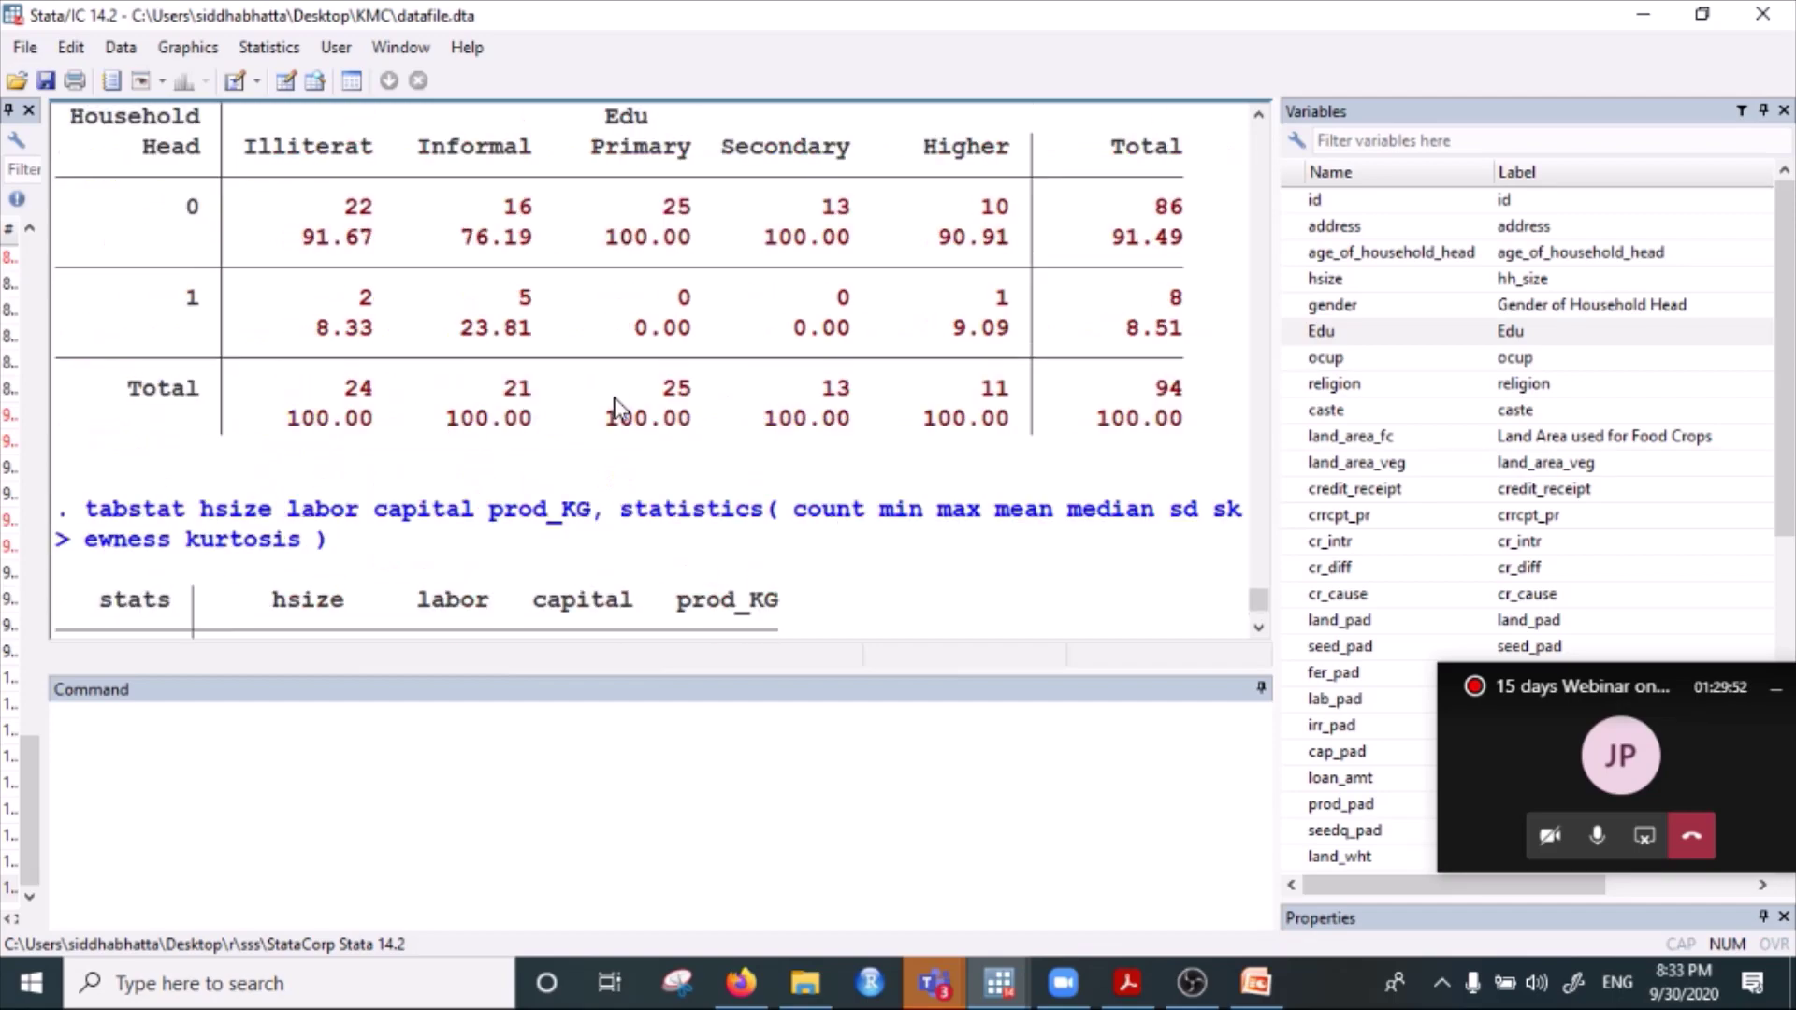
scroll(627, 393, down, 4)
scroll(652, 358, down, 4)
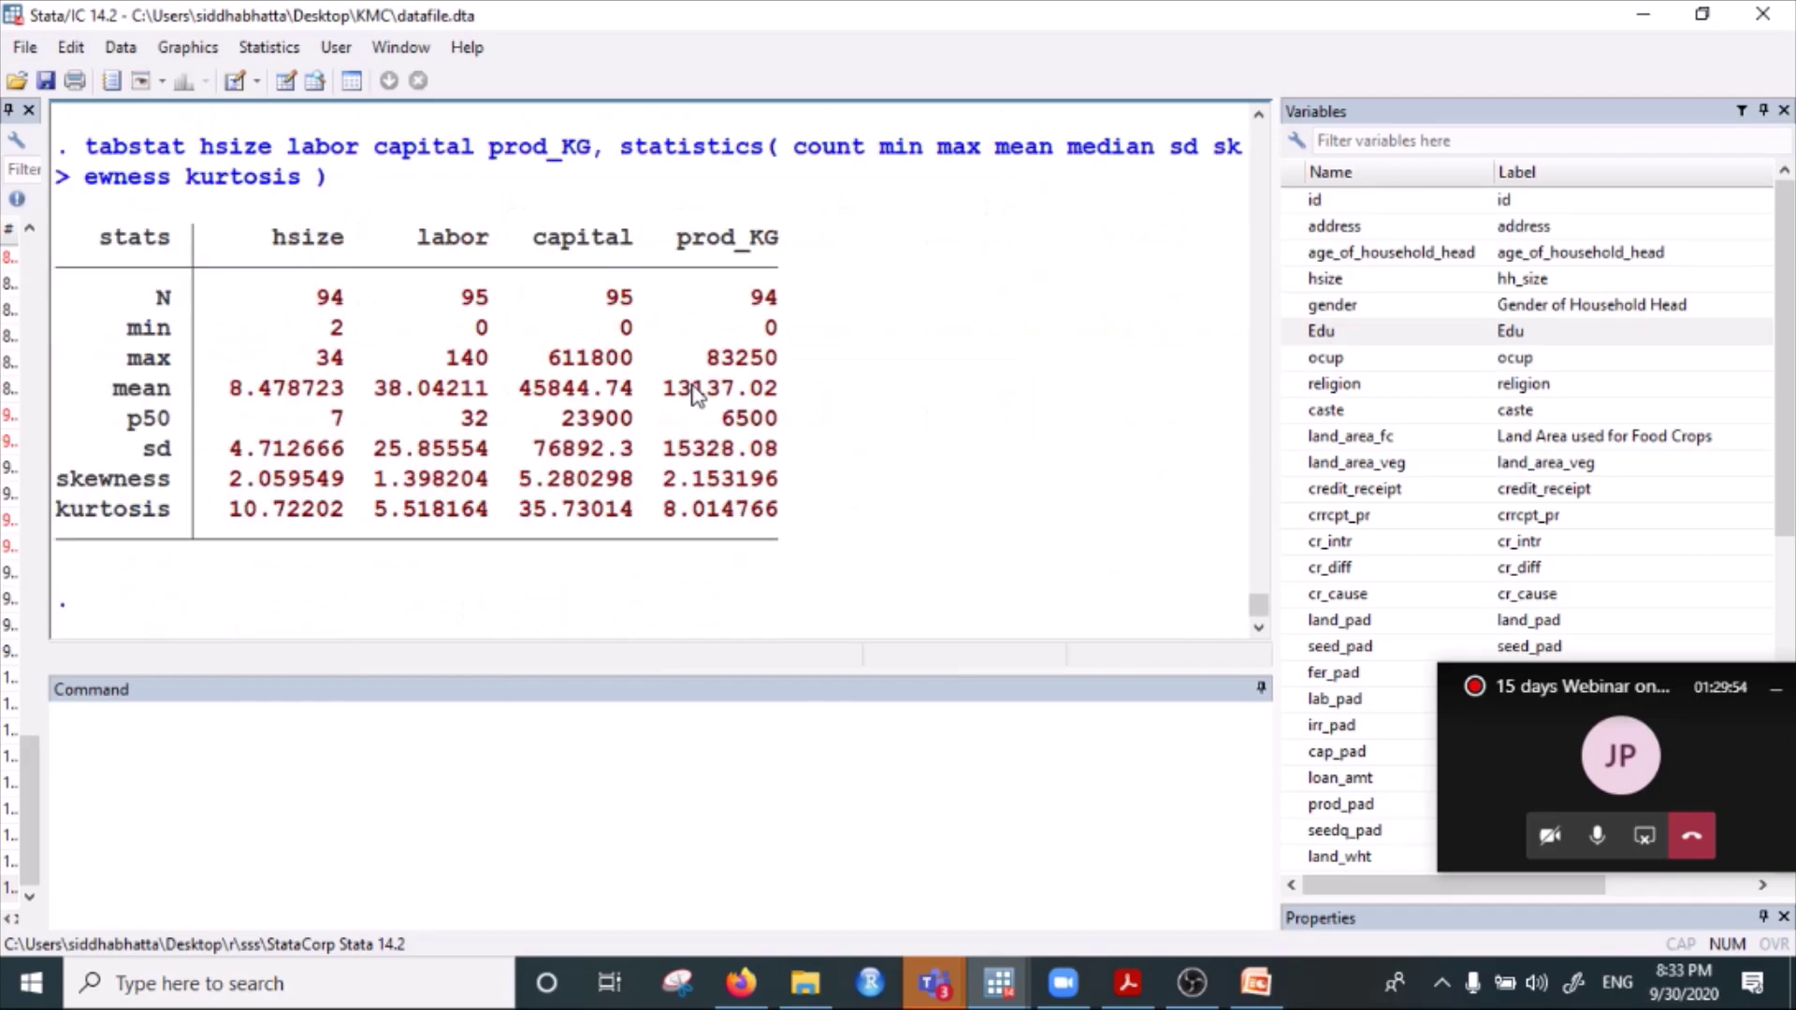
drag(75, 248, 761, 525)
scroll(762, 526, up, 5)
scroll(800, 517, up, 6)
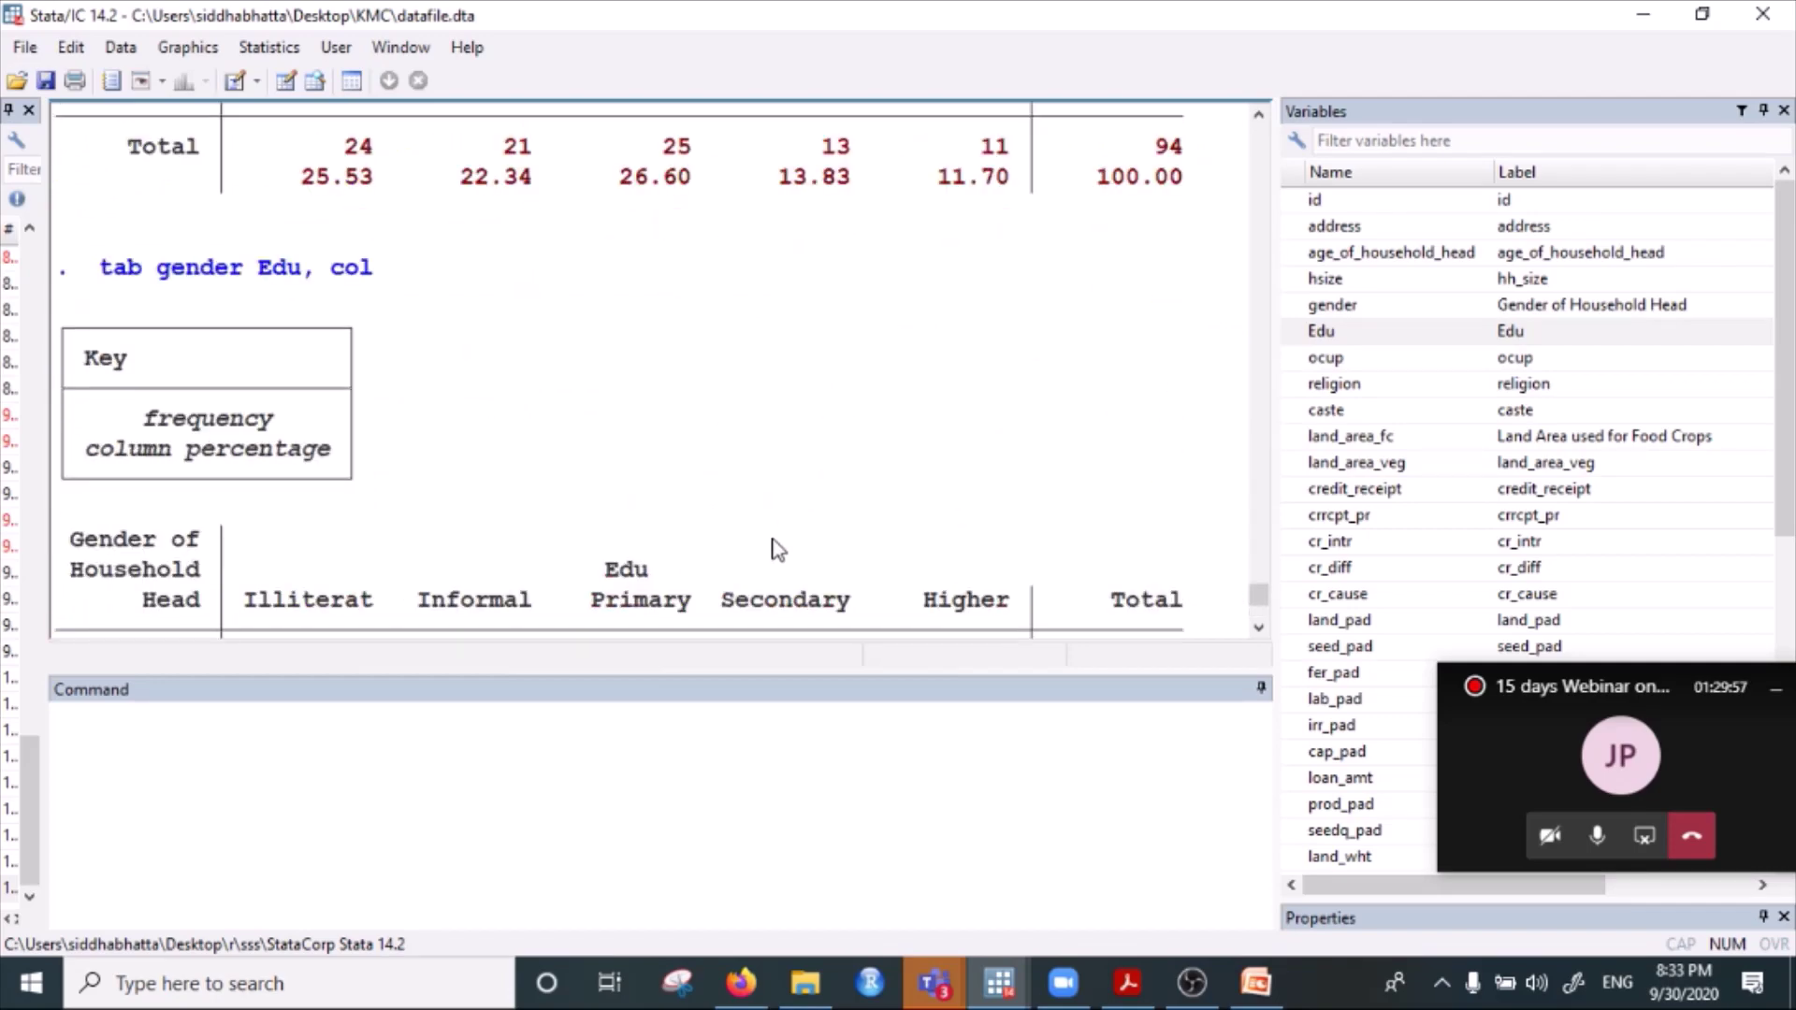
scroll(717, 493, down, 11)
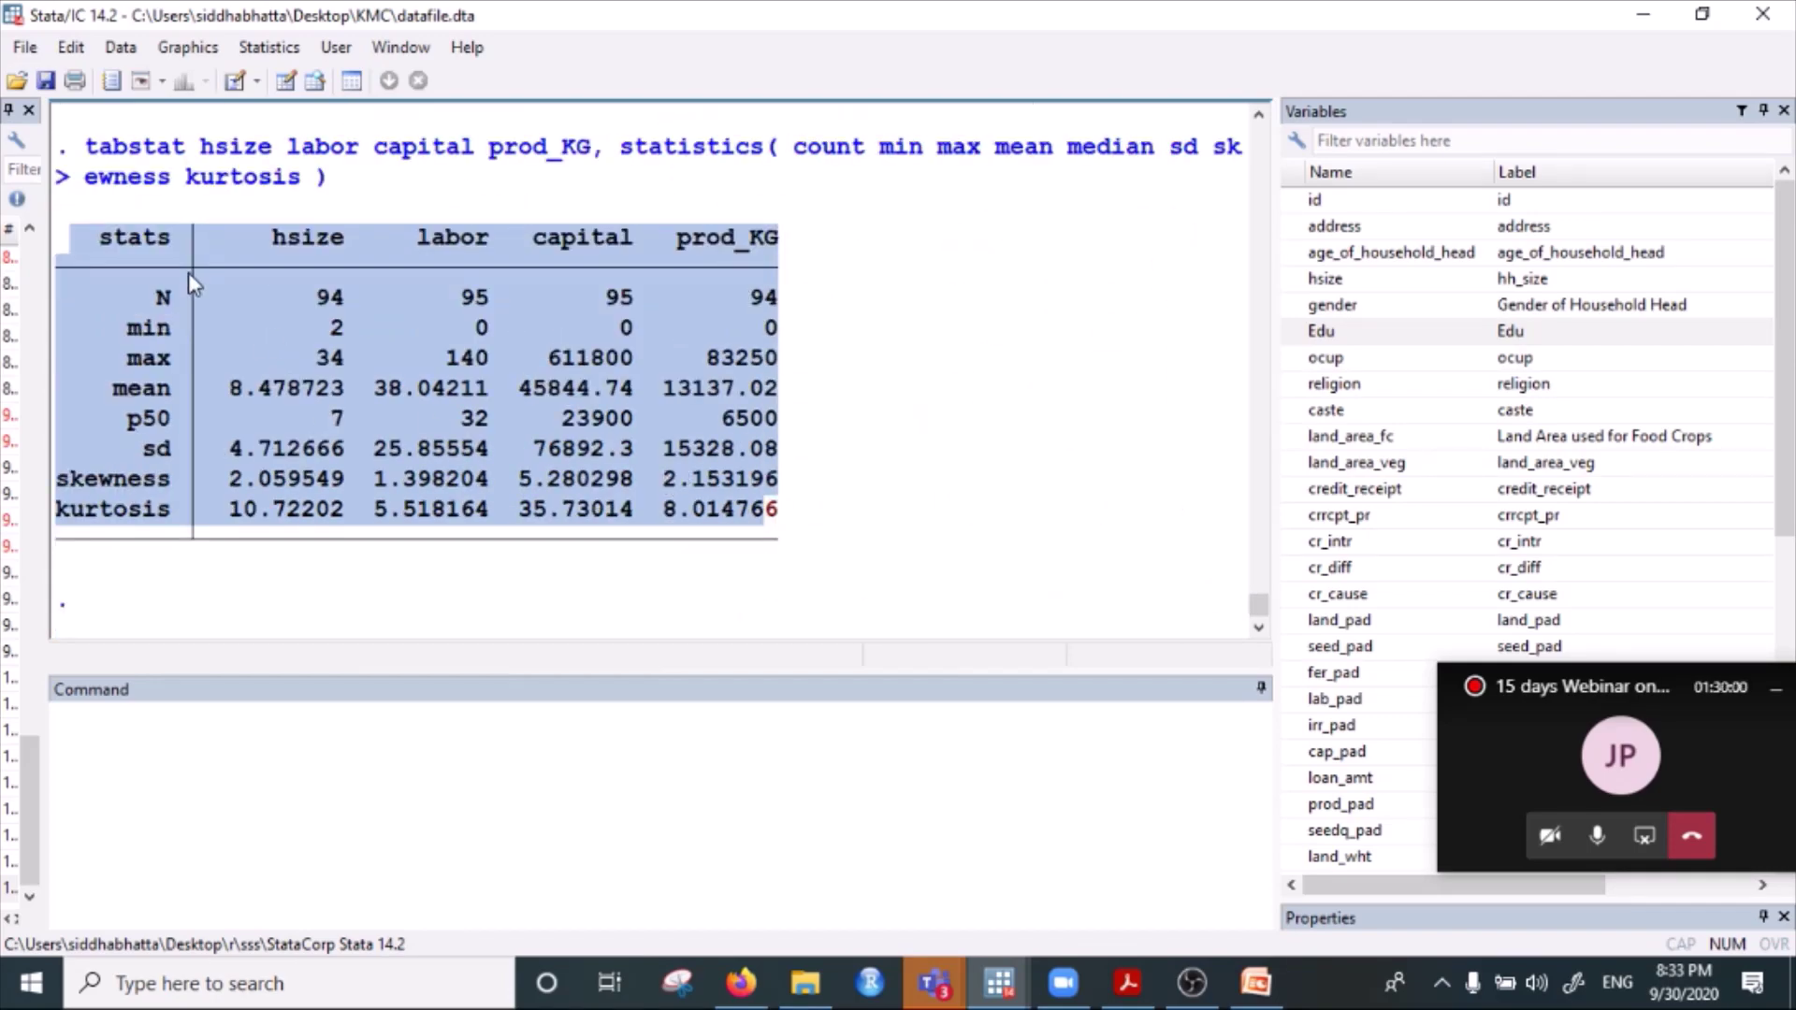
click(795, 514)
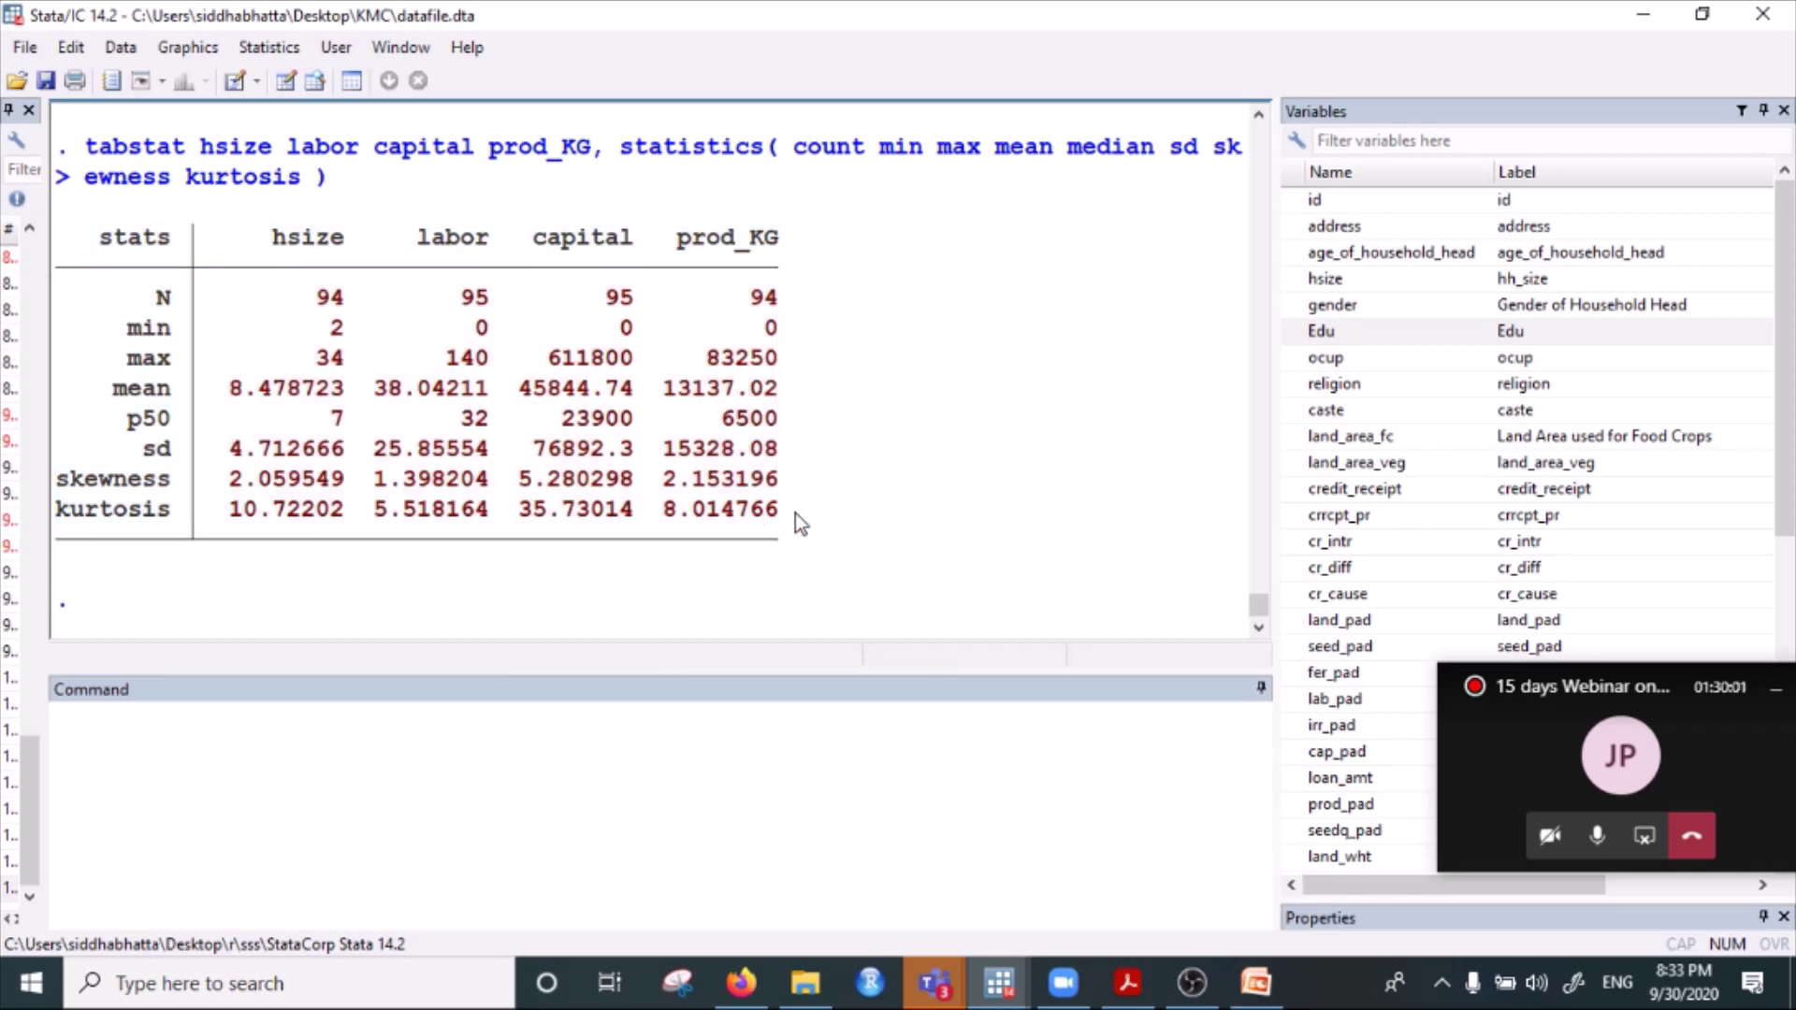
Select the tabstat results from the header row through kurtosis and move the floating meeting window higher over the variable list.
drag(795, 513, 87, 236)
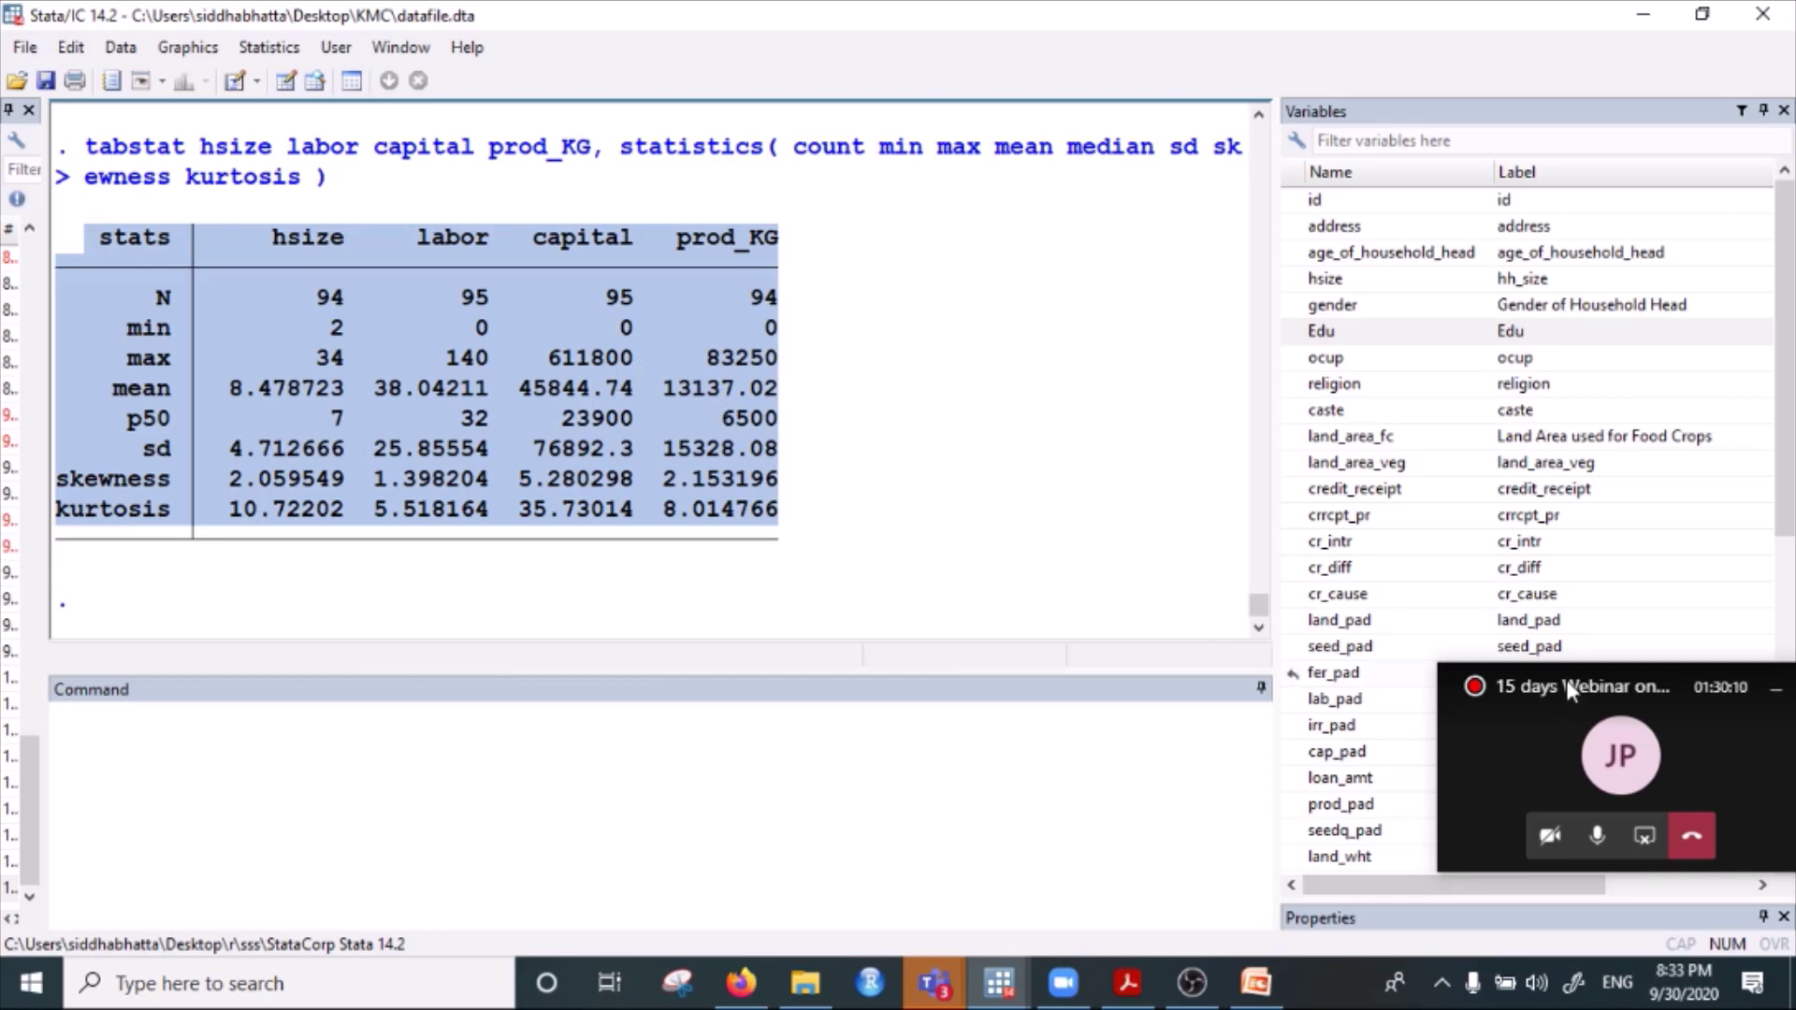
drag(1557, 683, 1478, 443)
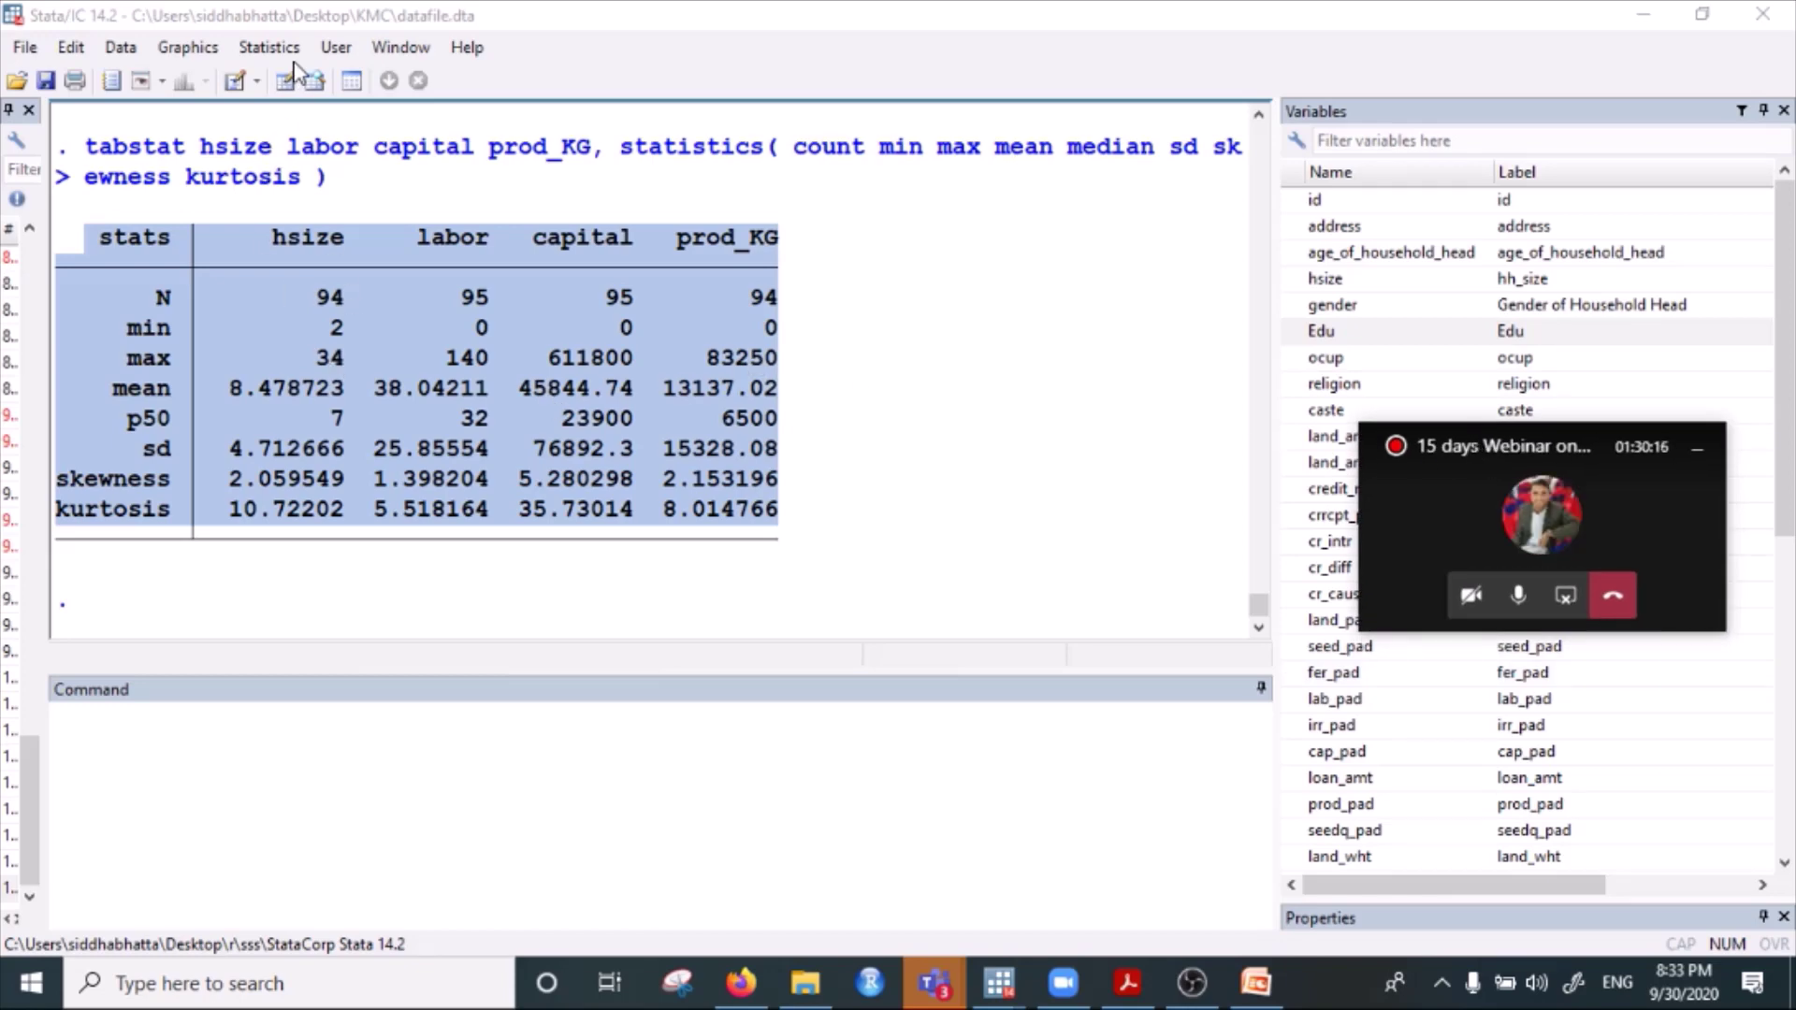
scroll(536, 533, up, 2)
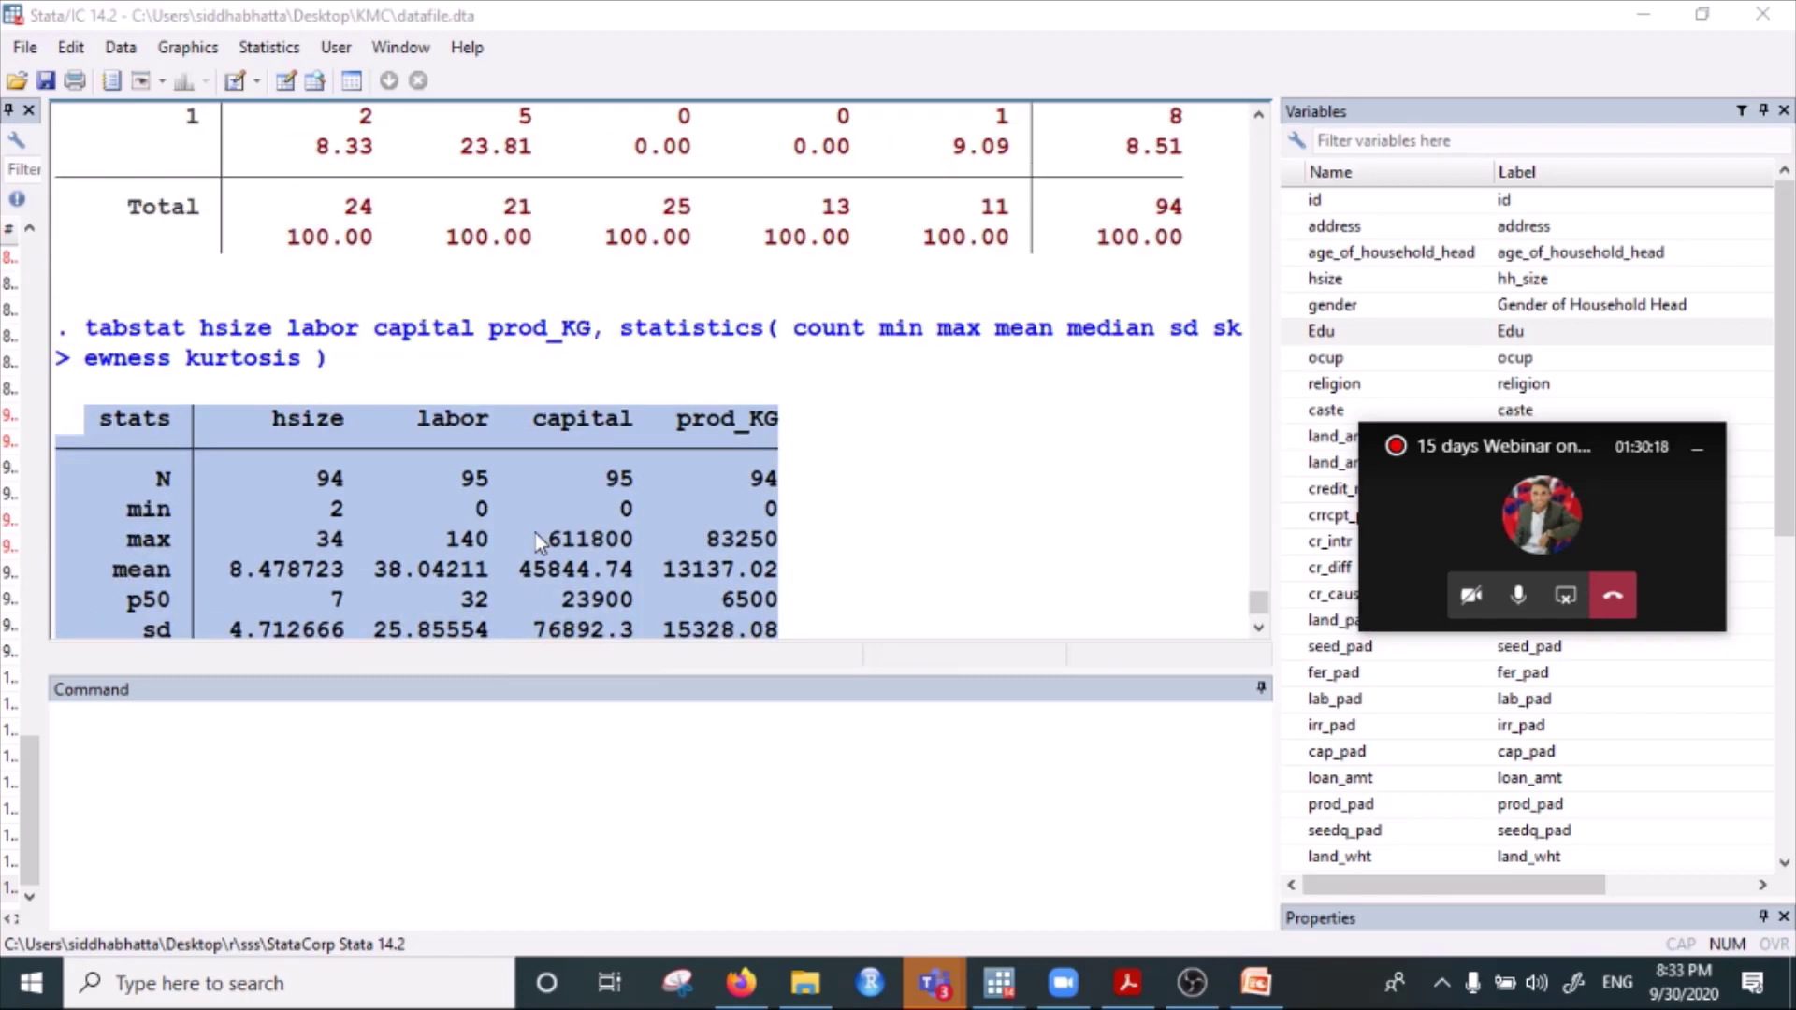
scroll(535, 533, down, 2)
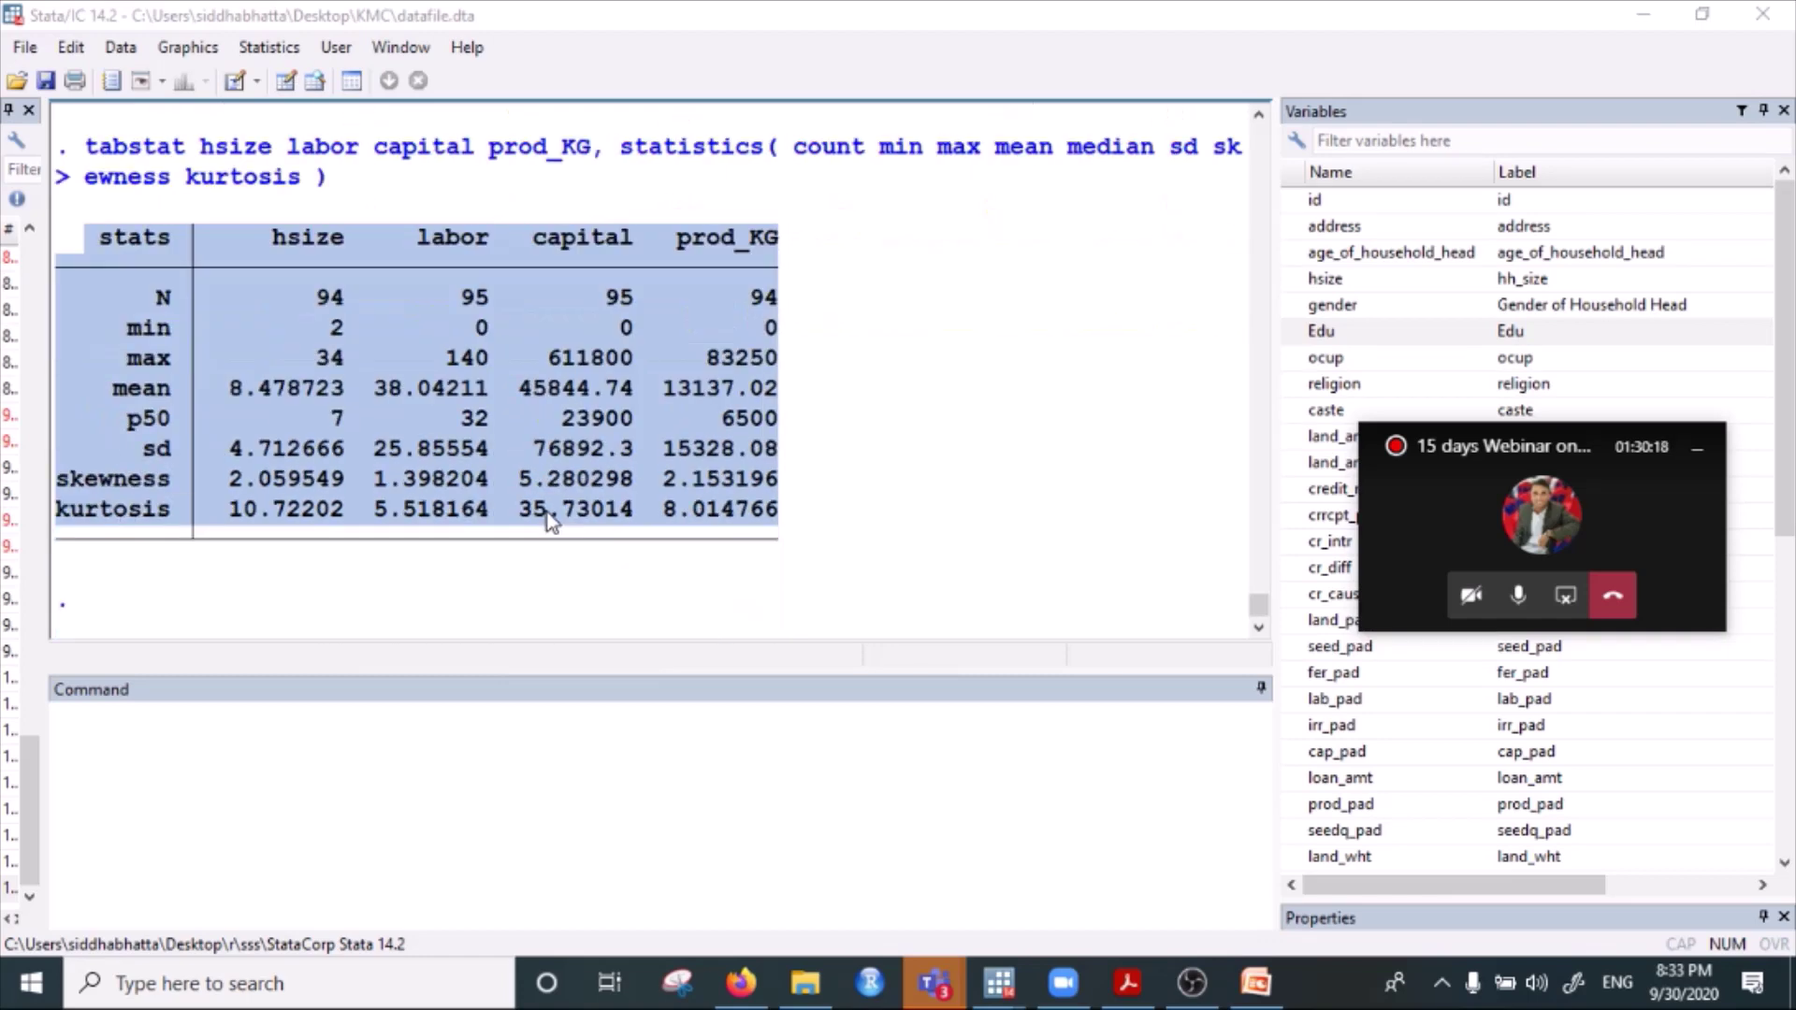
Examine the tabstat results for hsize, labor, capital and prod_KG row by row, from the count through skewness, and then the whole table.
click(238, 245)
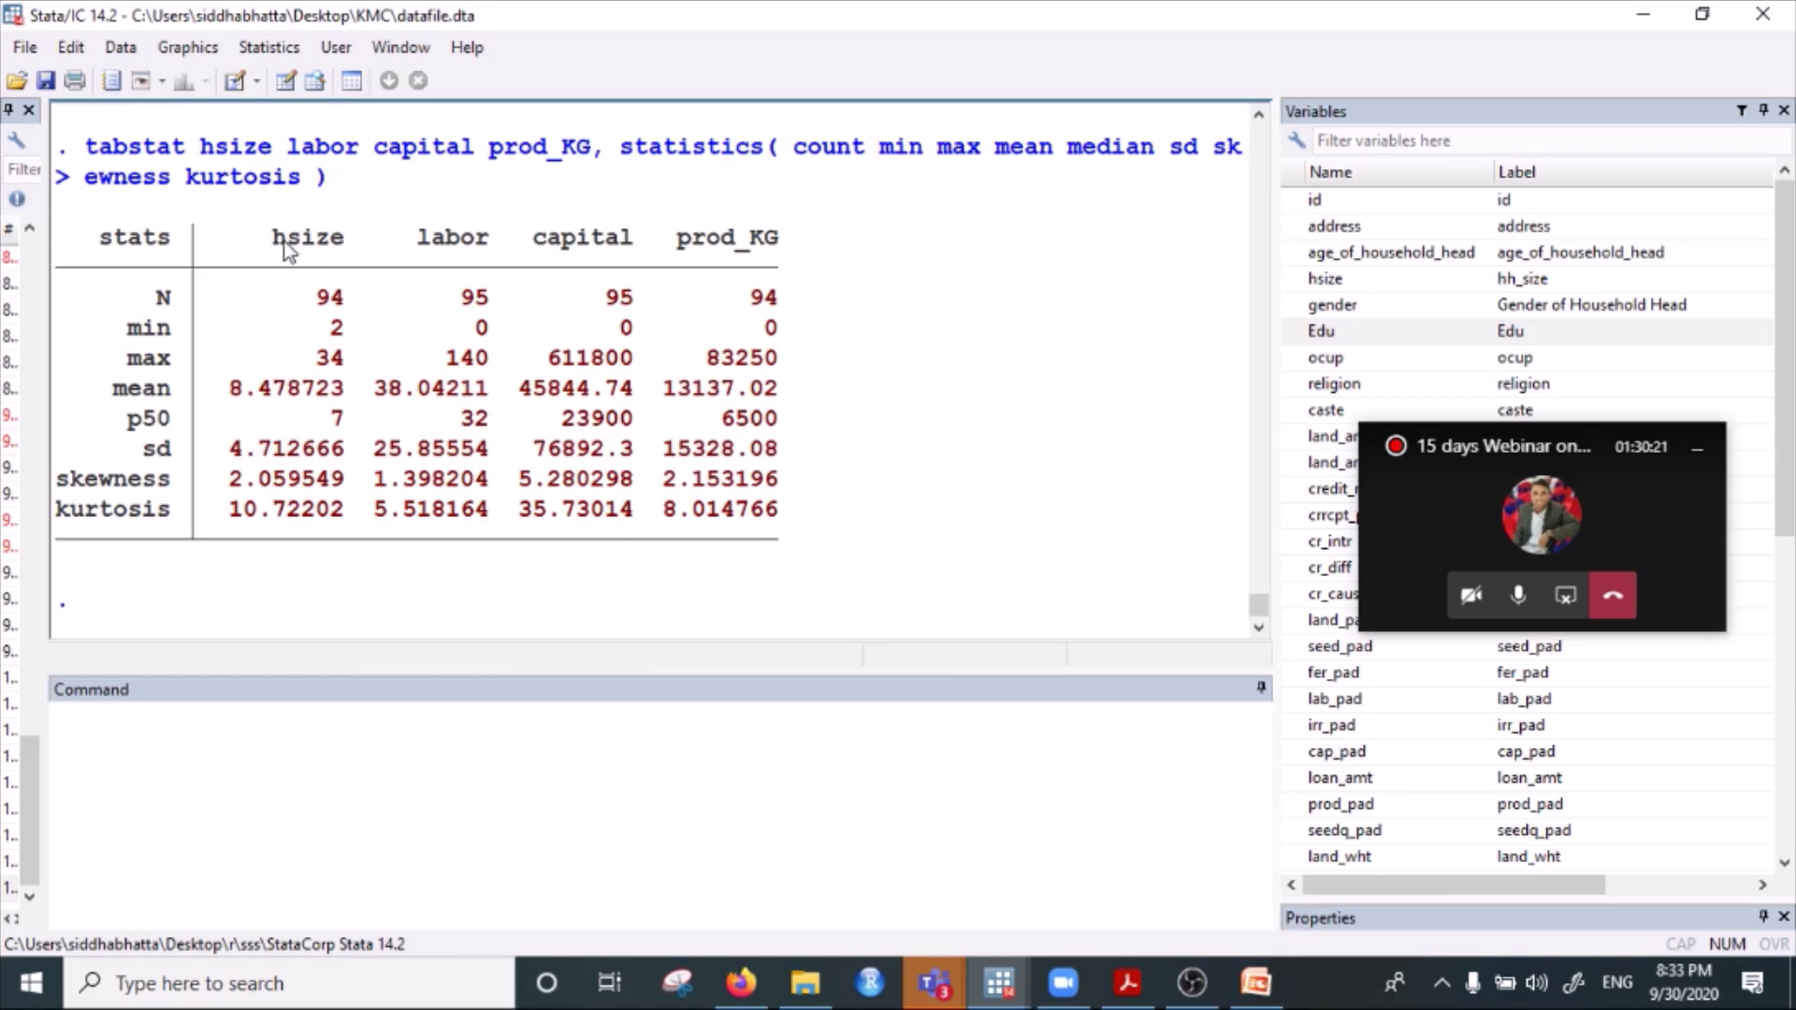
drag(284, 245, 793, 247)
drag(333, 294, 692, 330)
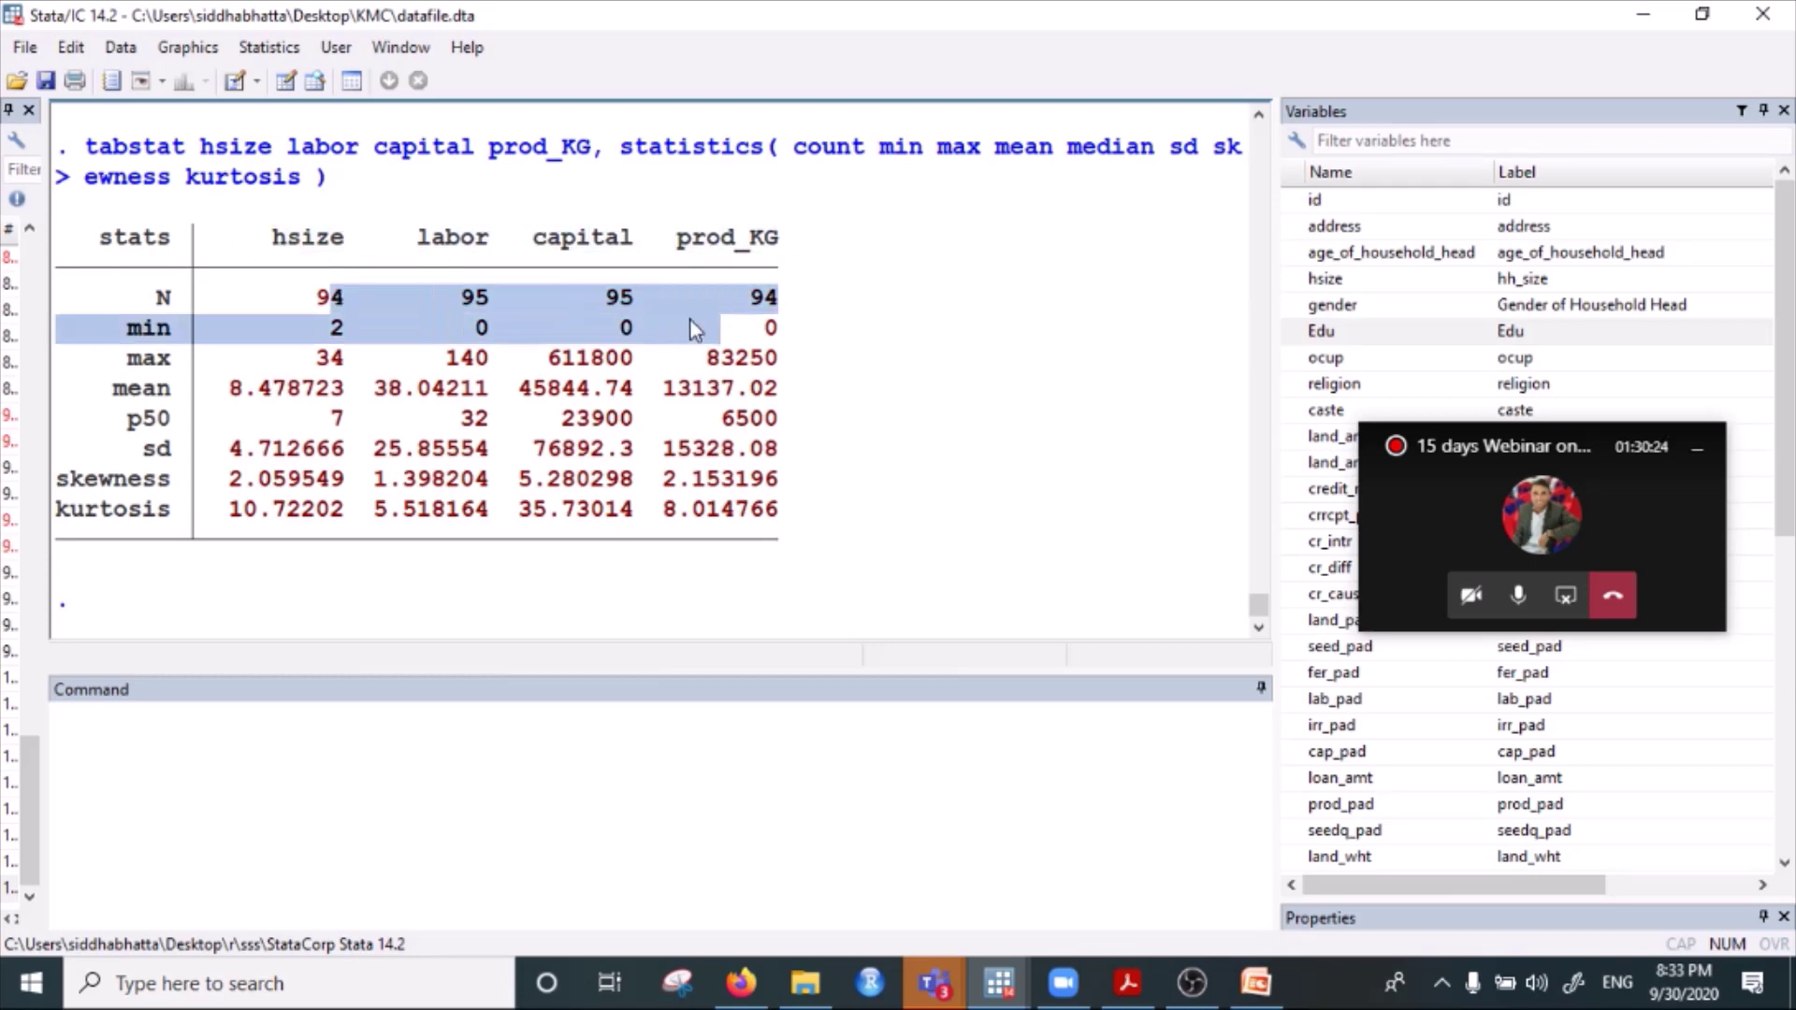
drag(417, 358, 619, 389)
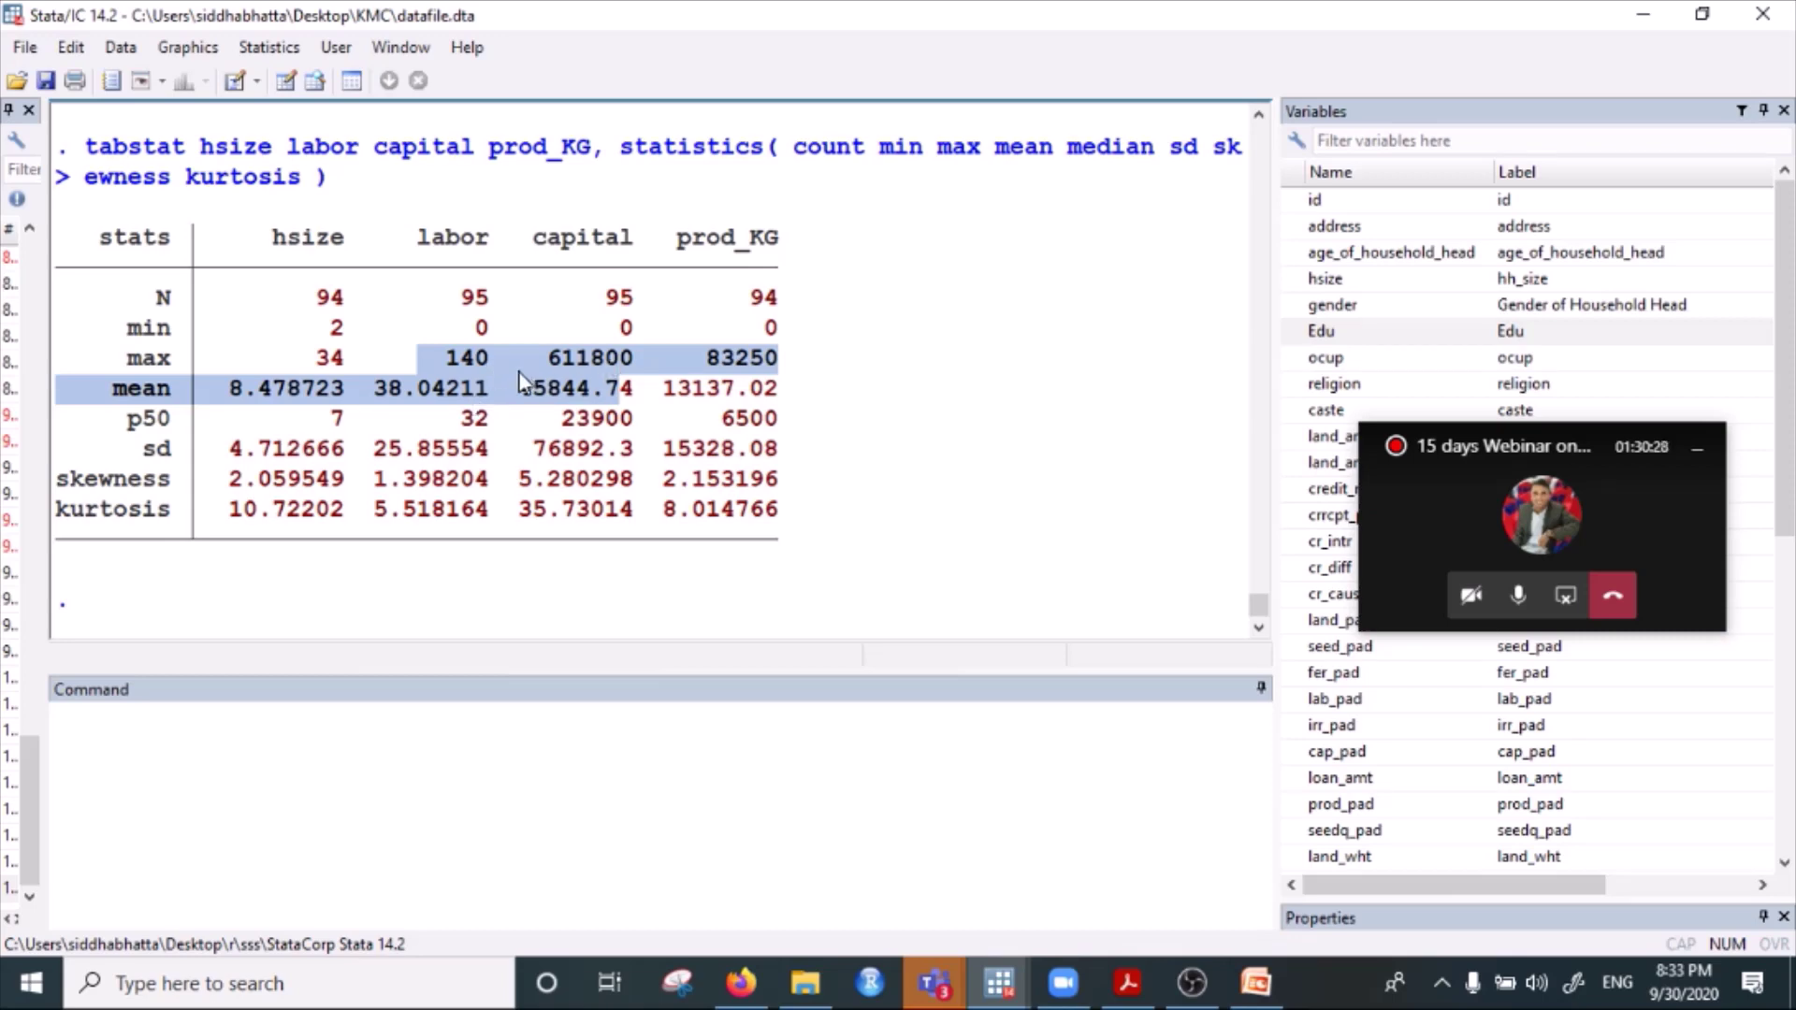
drag(285, 245, 834, 249)
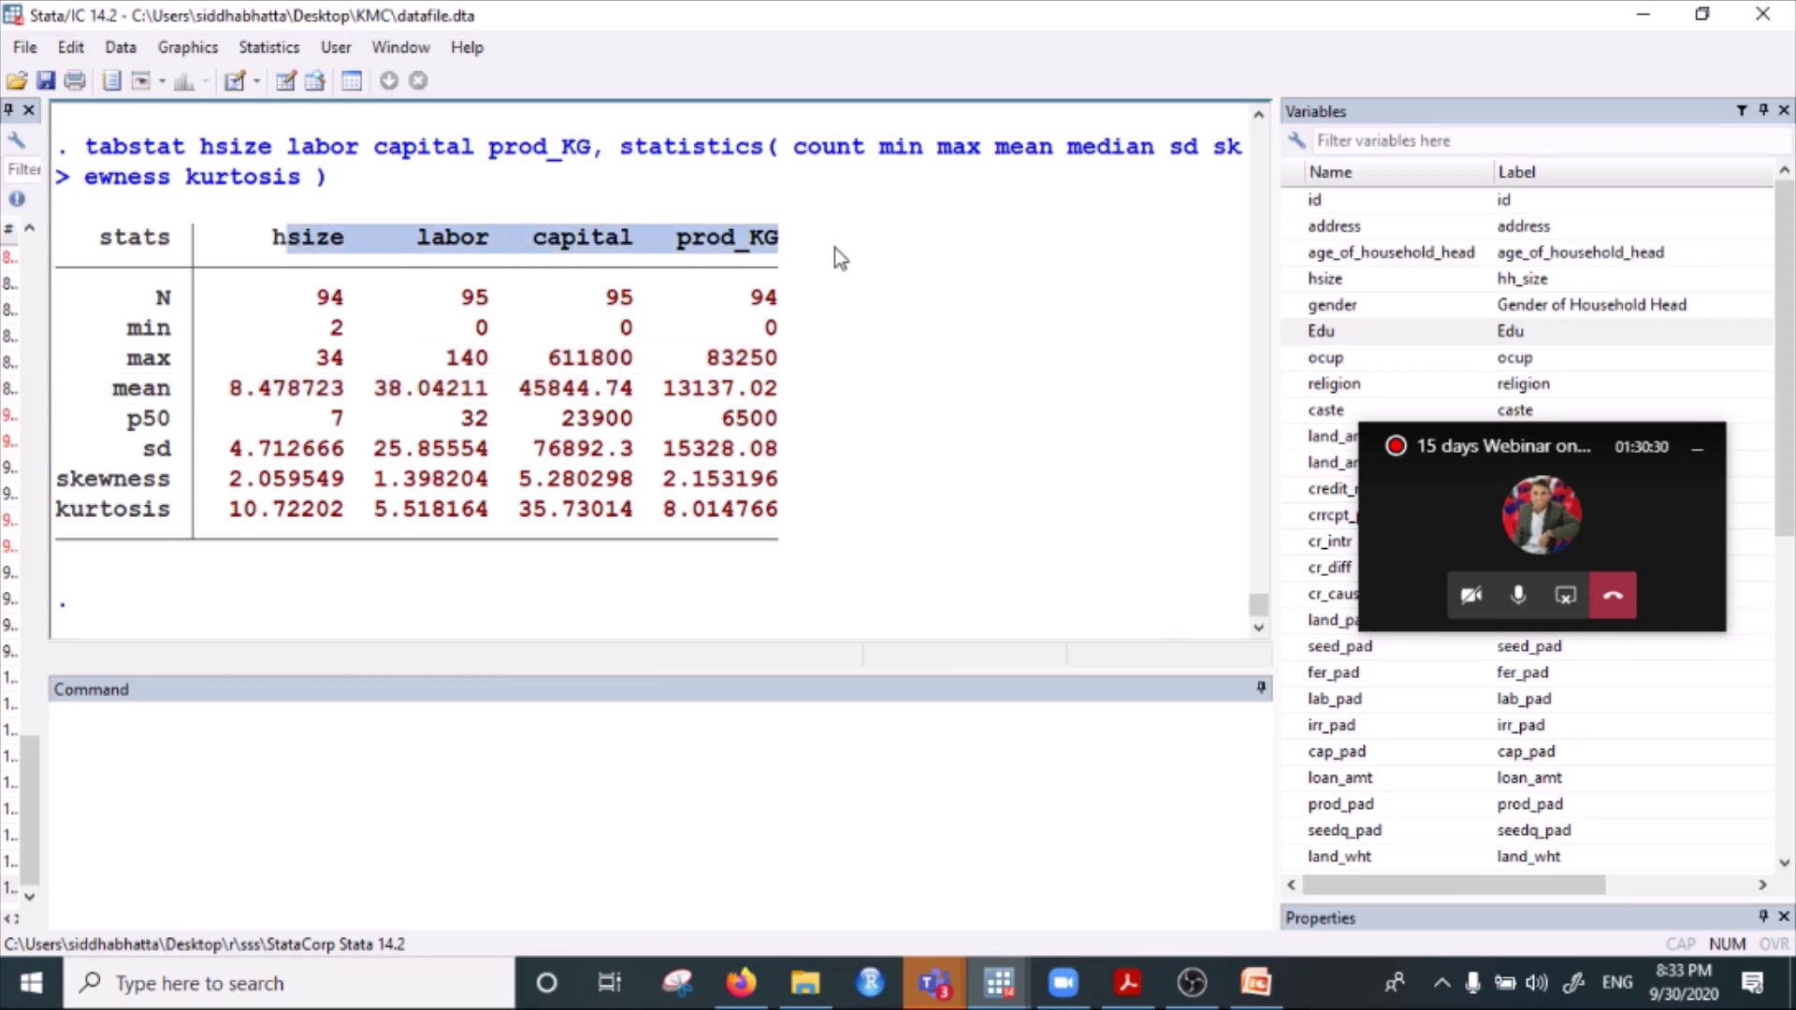
drag(318, 330, 797, 335)
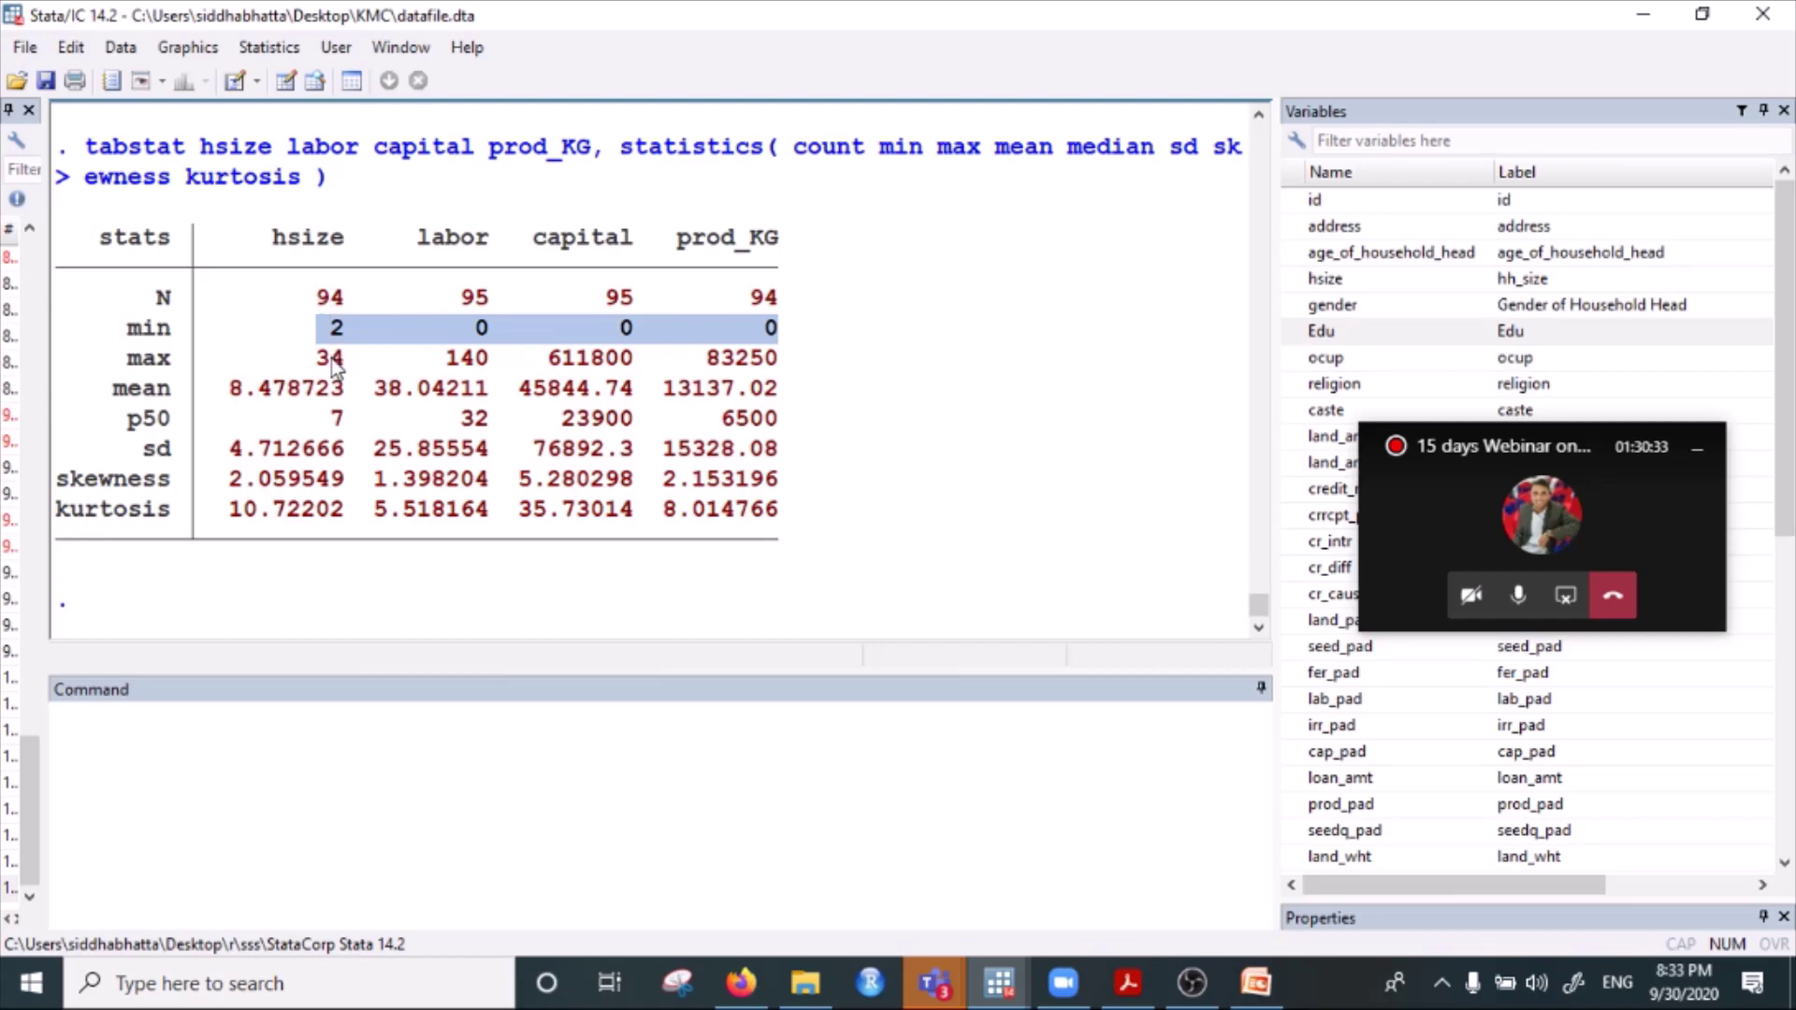
drag(334, 358, 782, 389)
drag(286, 389, 838, 412)
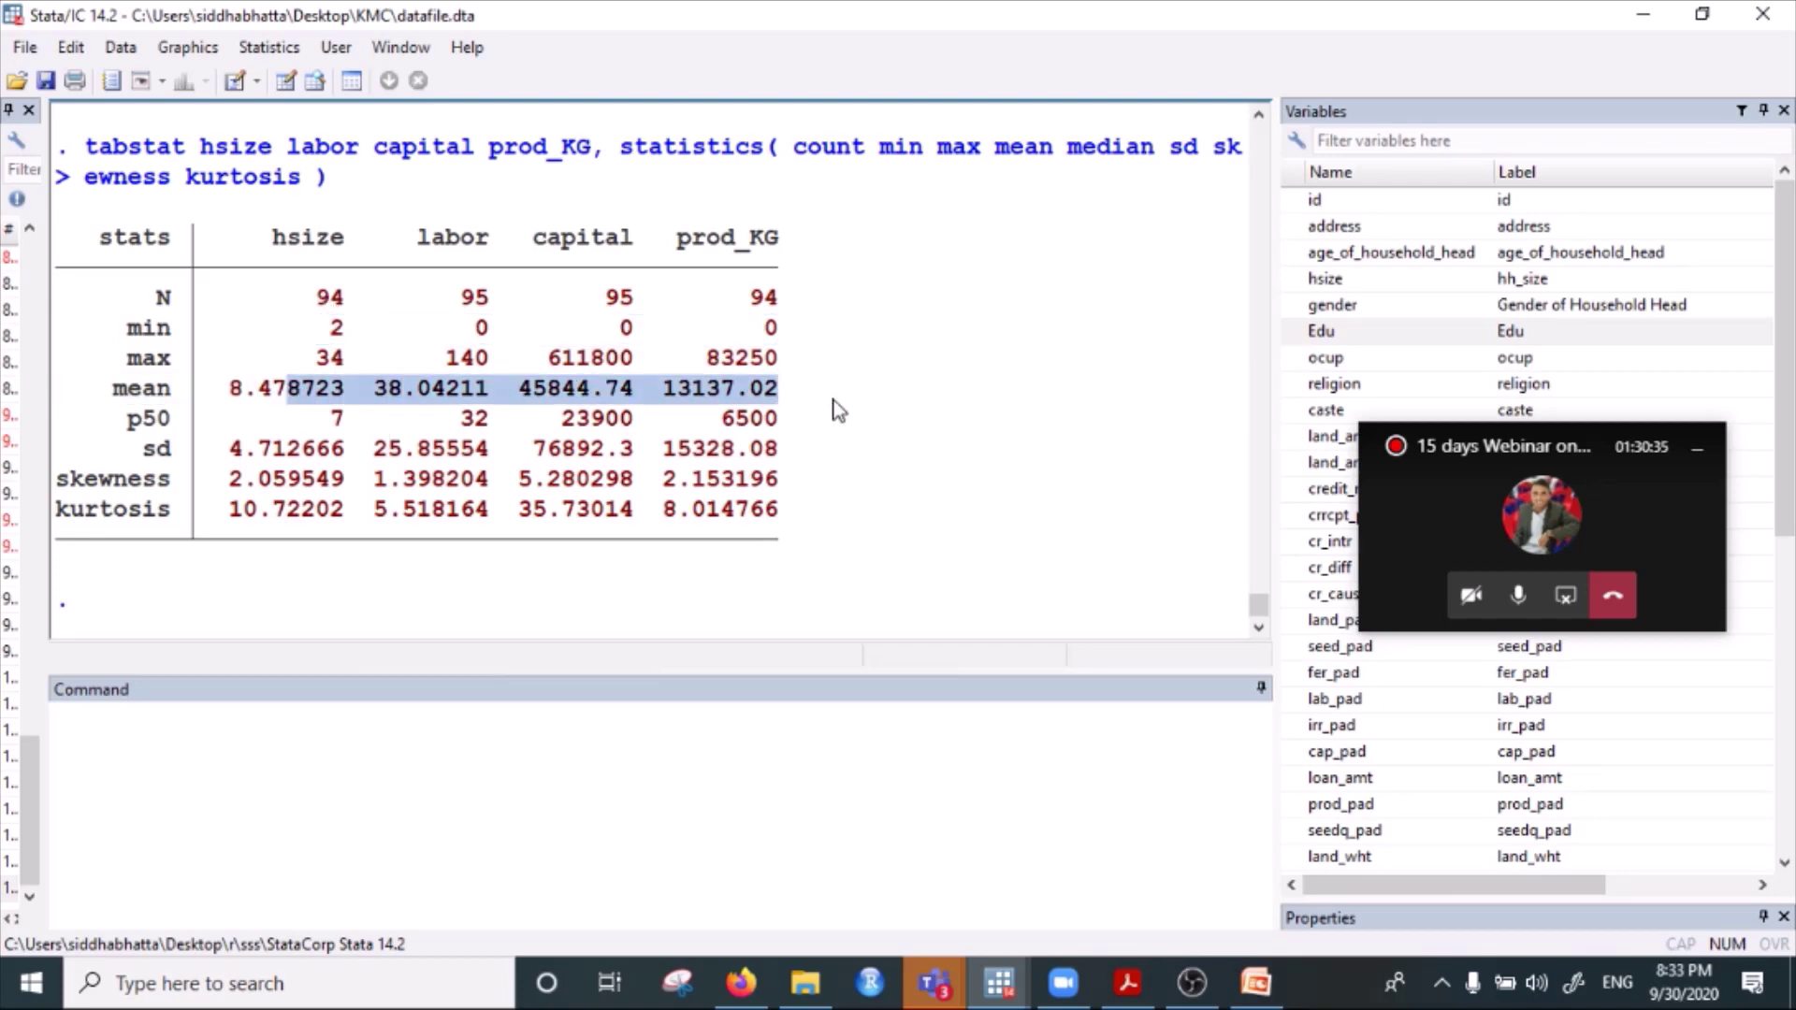
drag(301, 418, 709, 434)
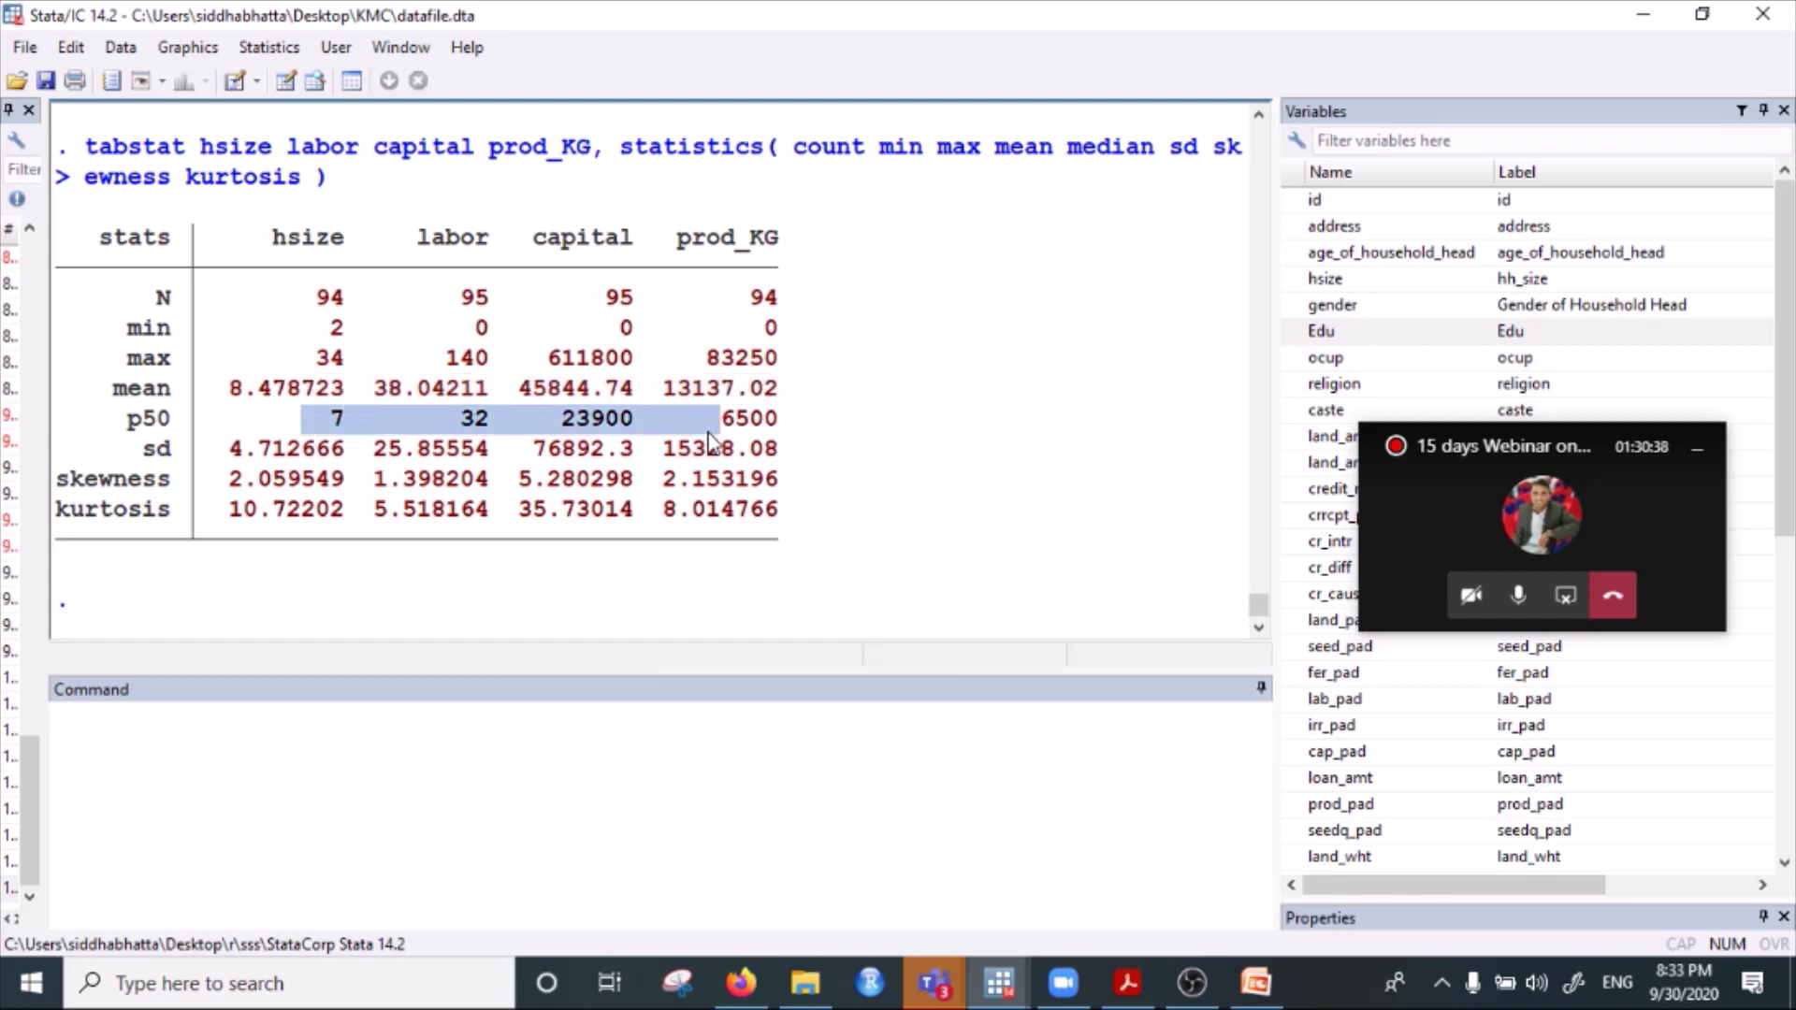
drag(129, 420, 847, 434)
drag(176, 450, 795, 452)
drag(595, 459, 819, 496)
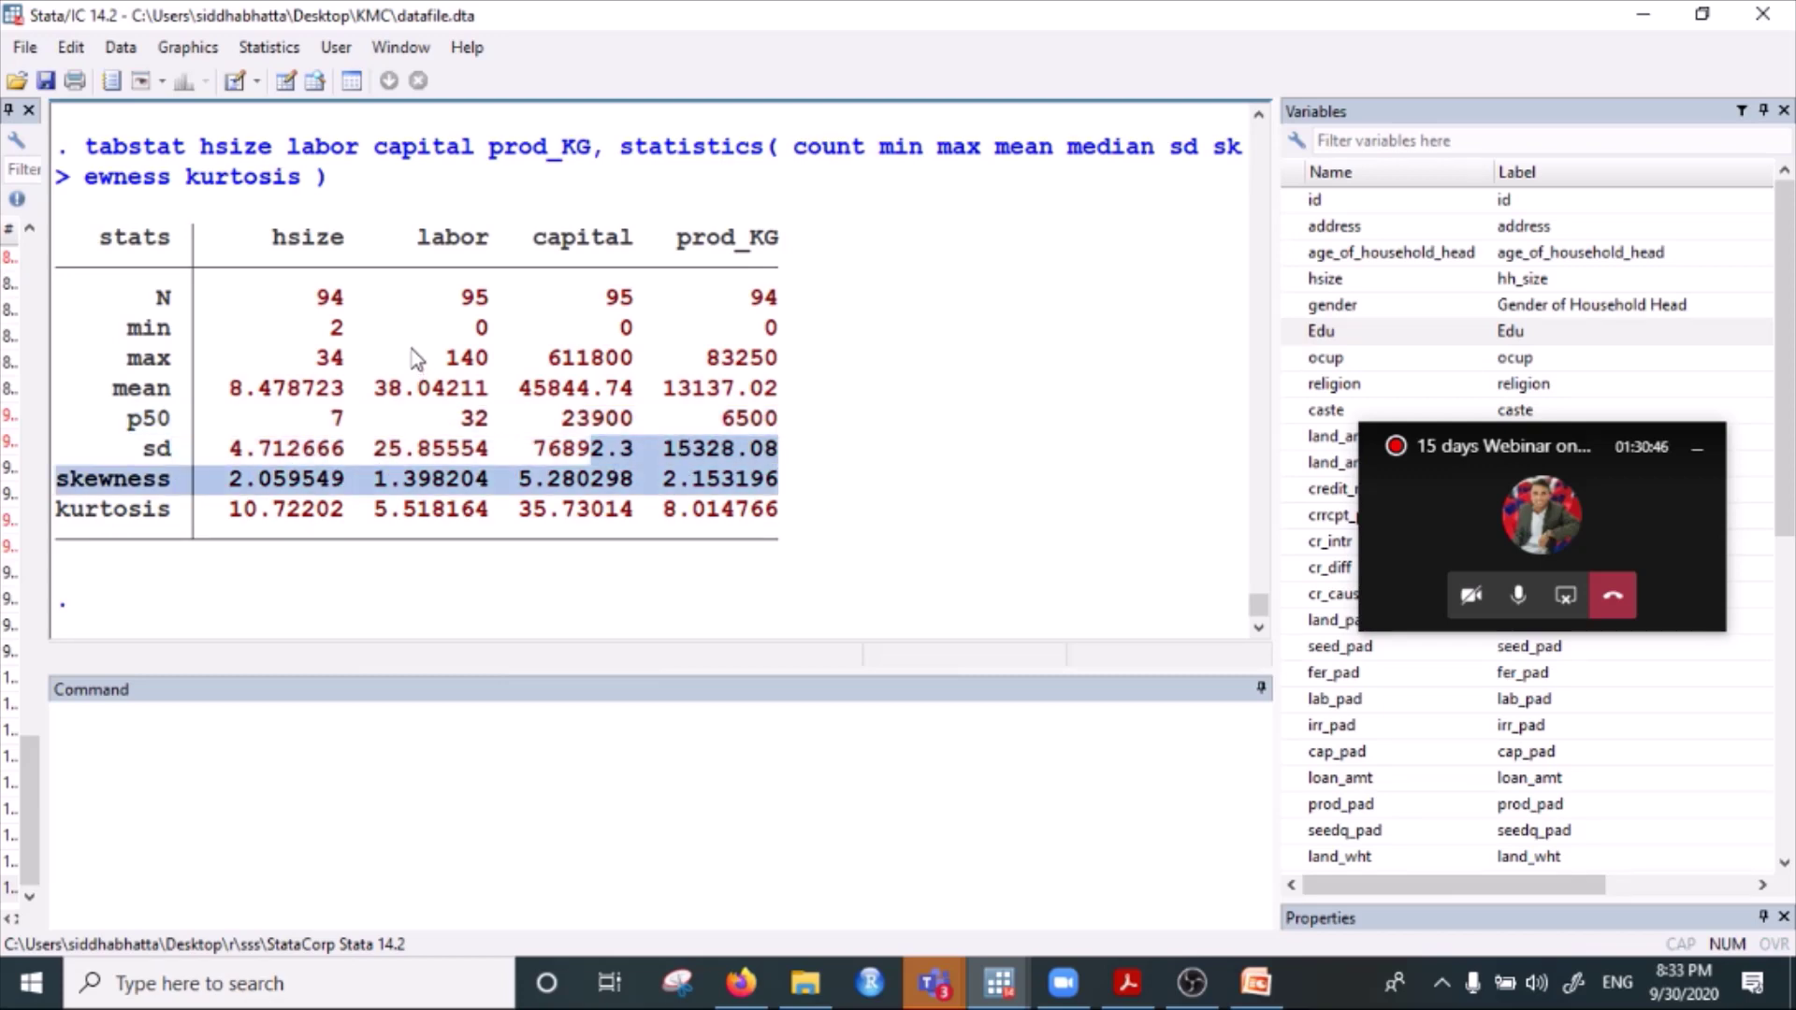
drag(84, 237, 813, 551)
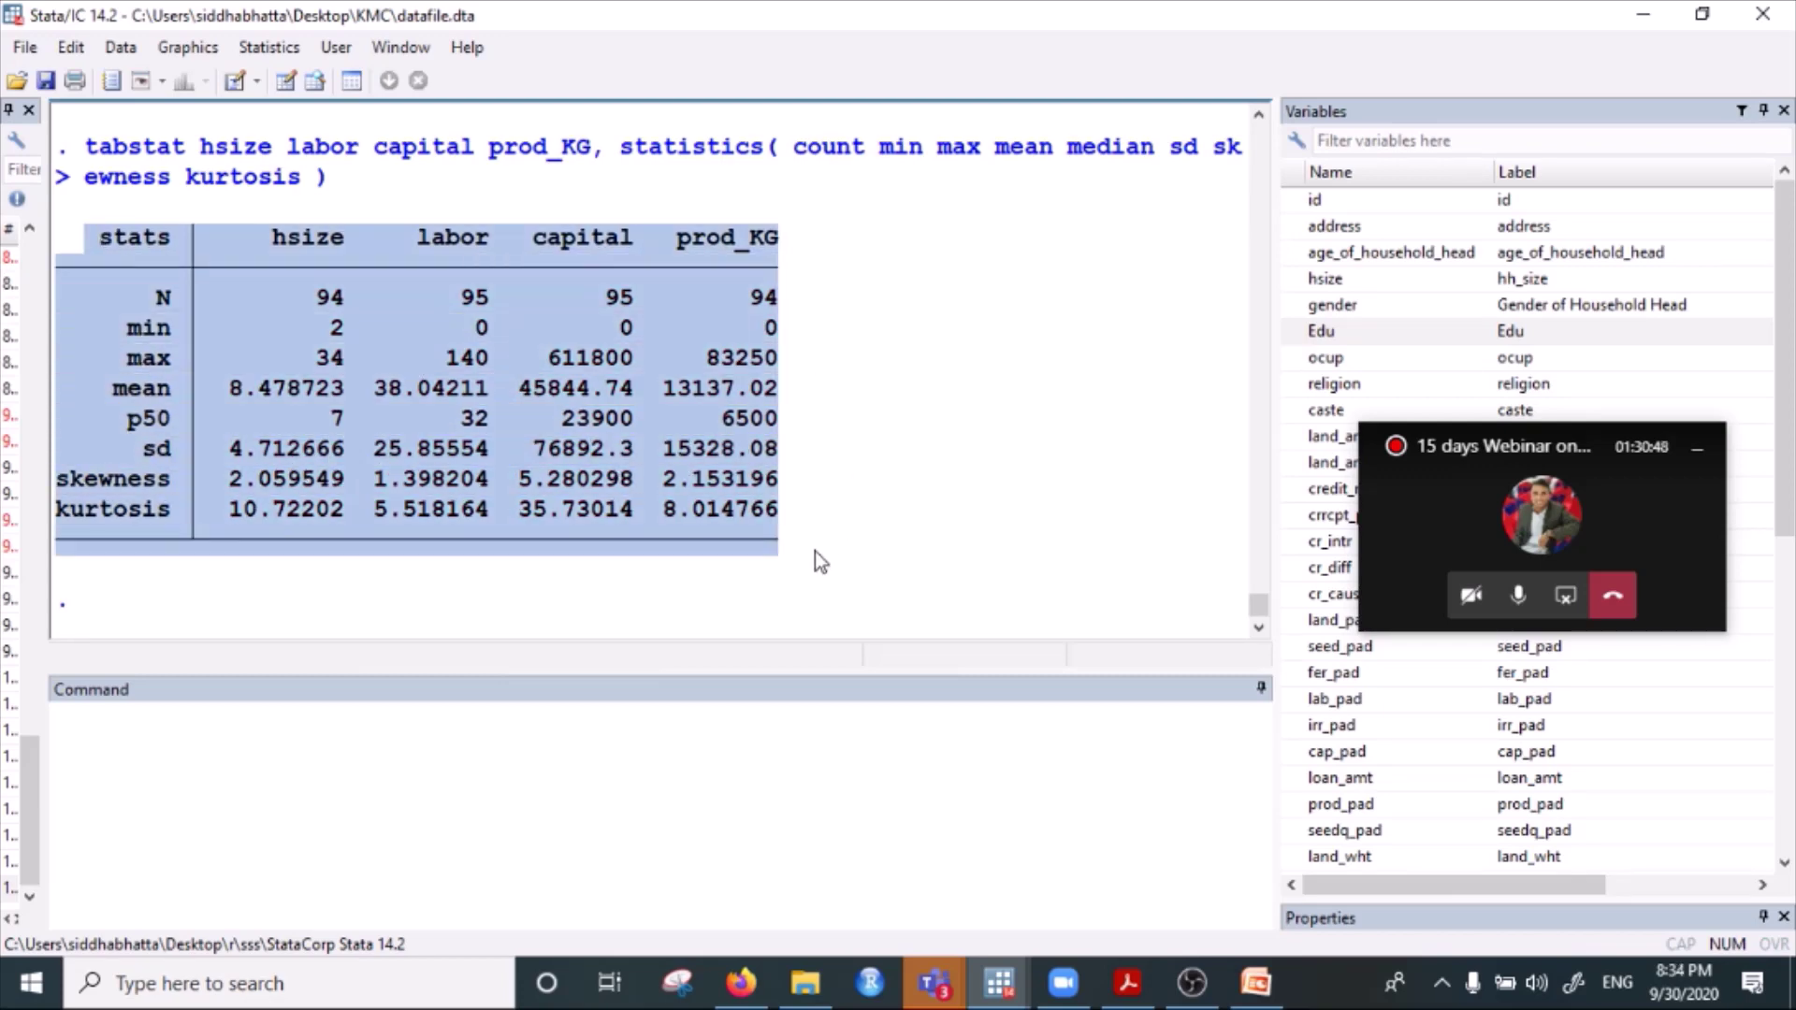
Start a new compact table of summary statistics and clear the previous variables from its variable list.
click(266, 56)
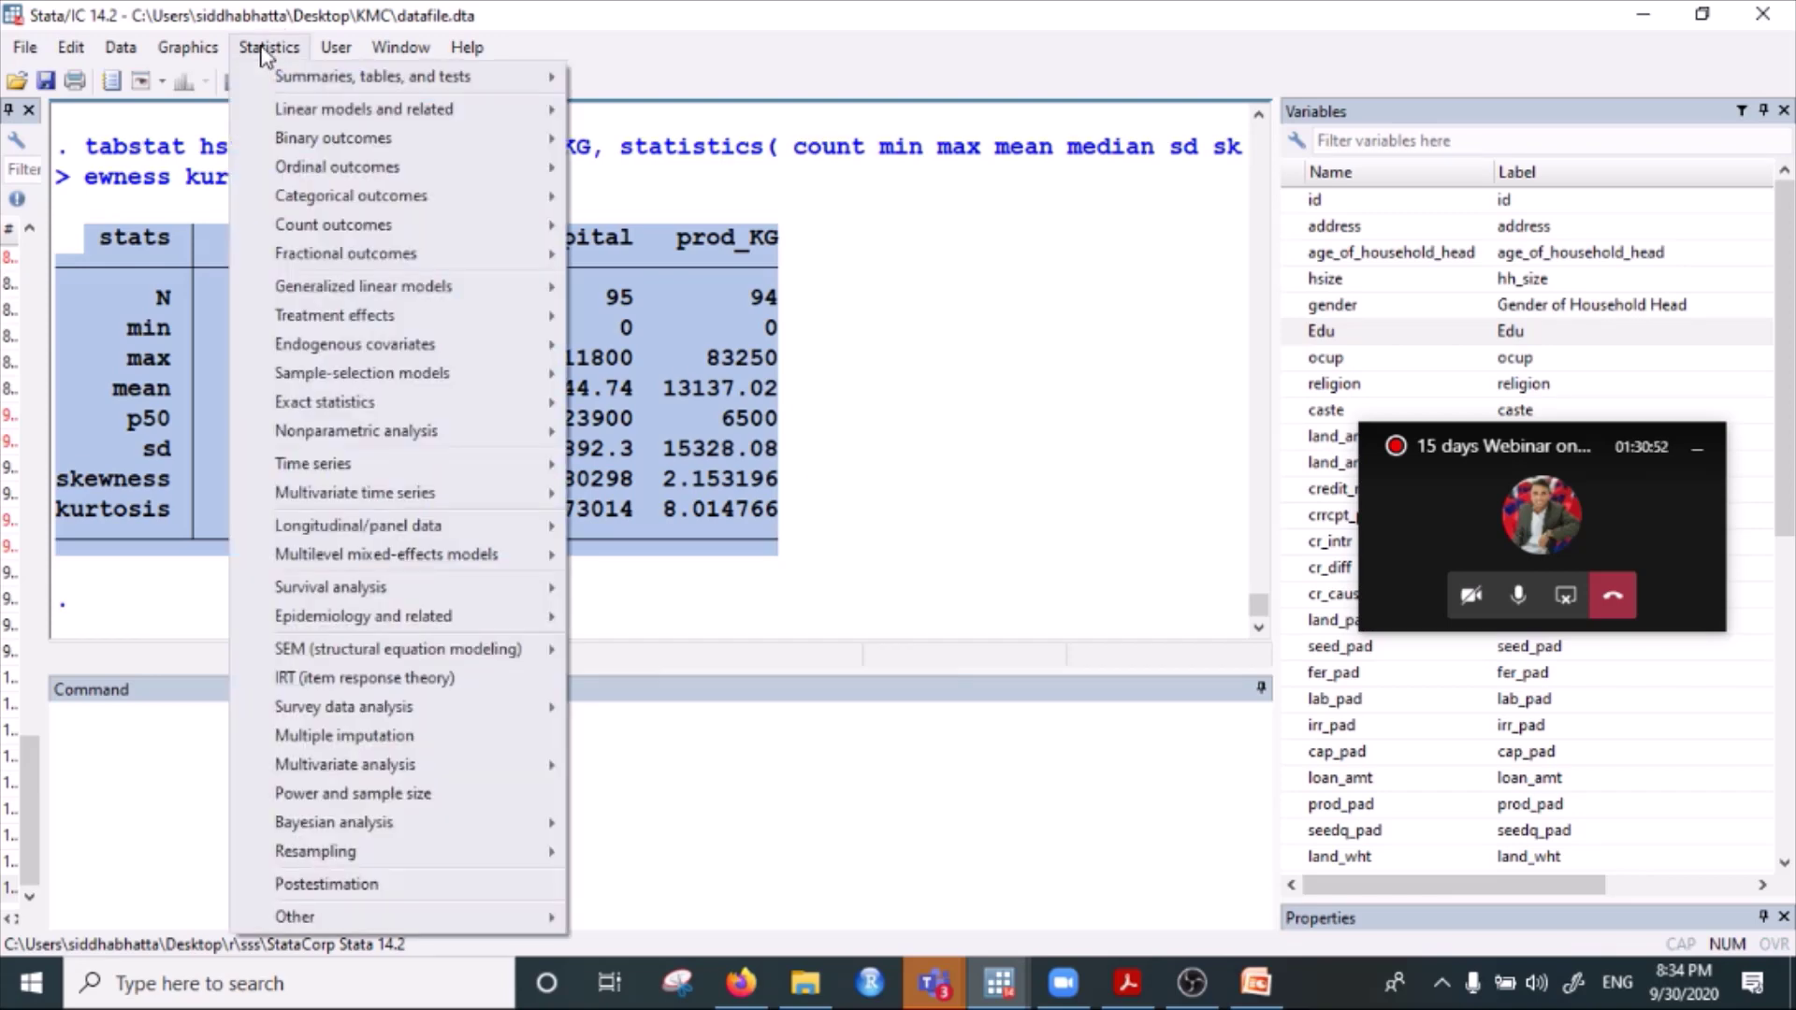
mouse_move(302, 89)
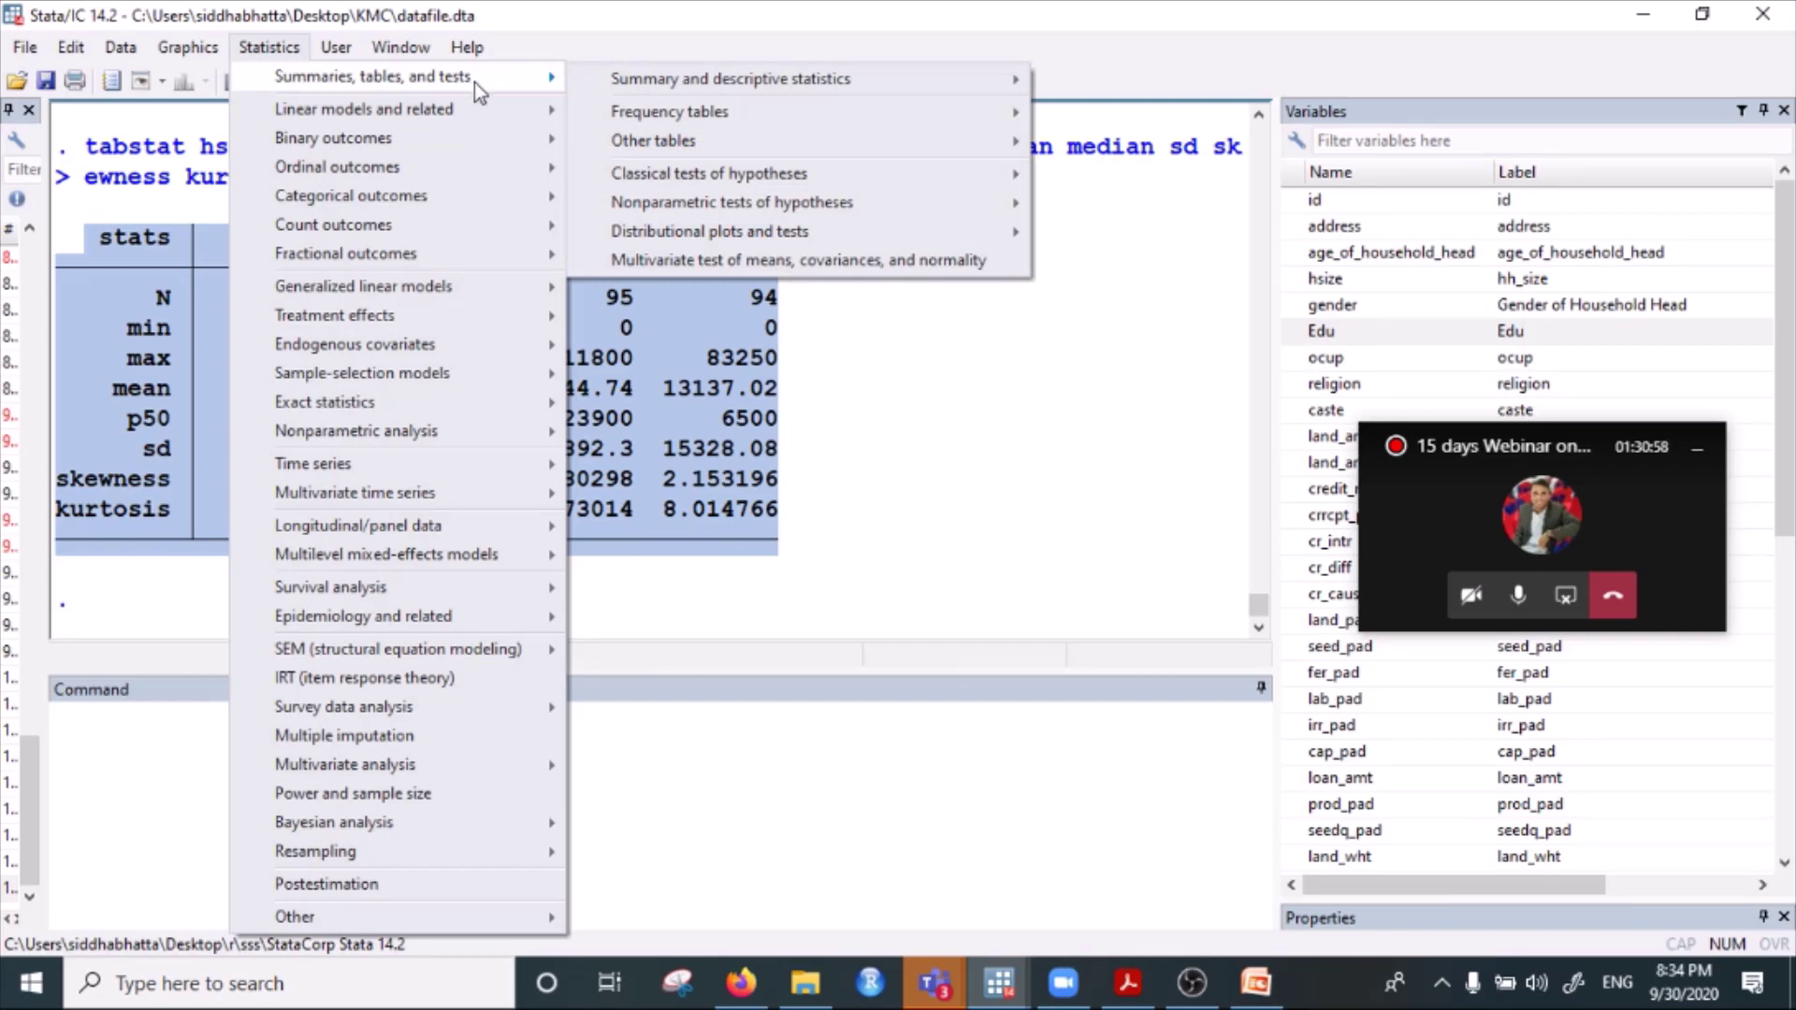
mouse_move(767, 139)
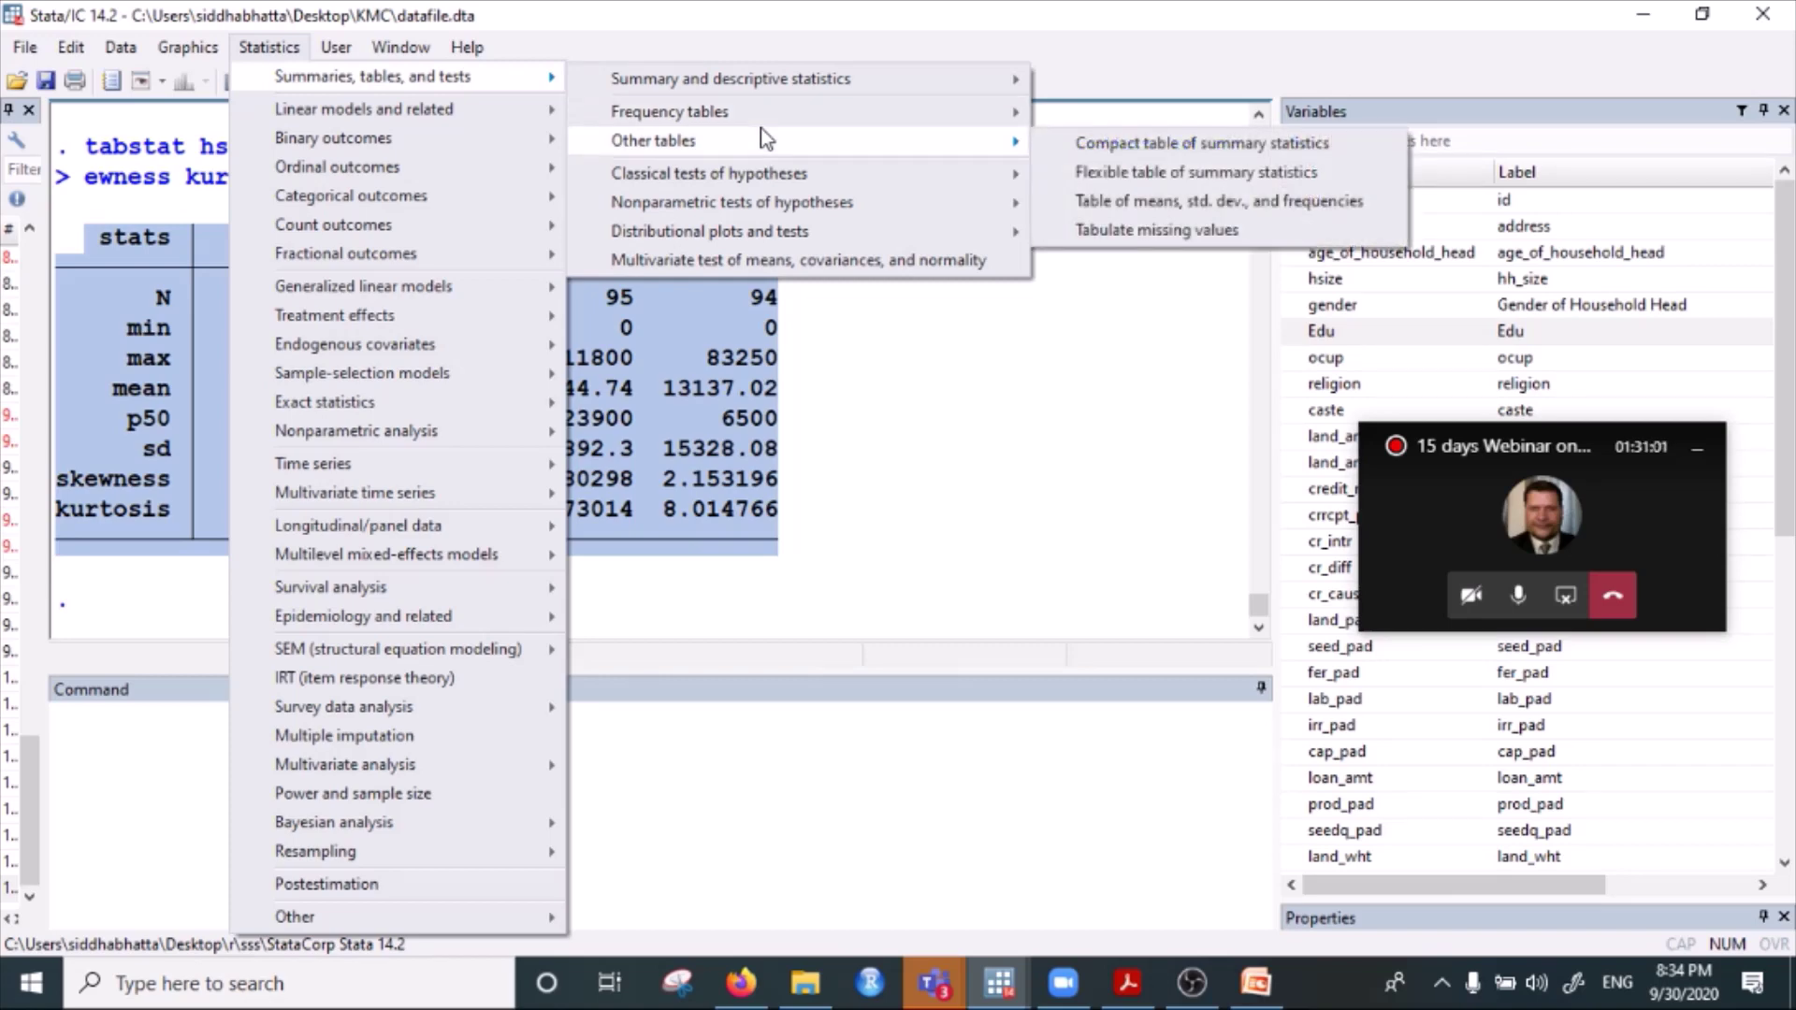
click(1174, 150)
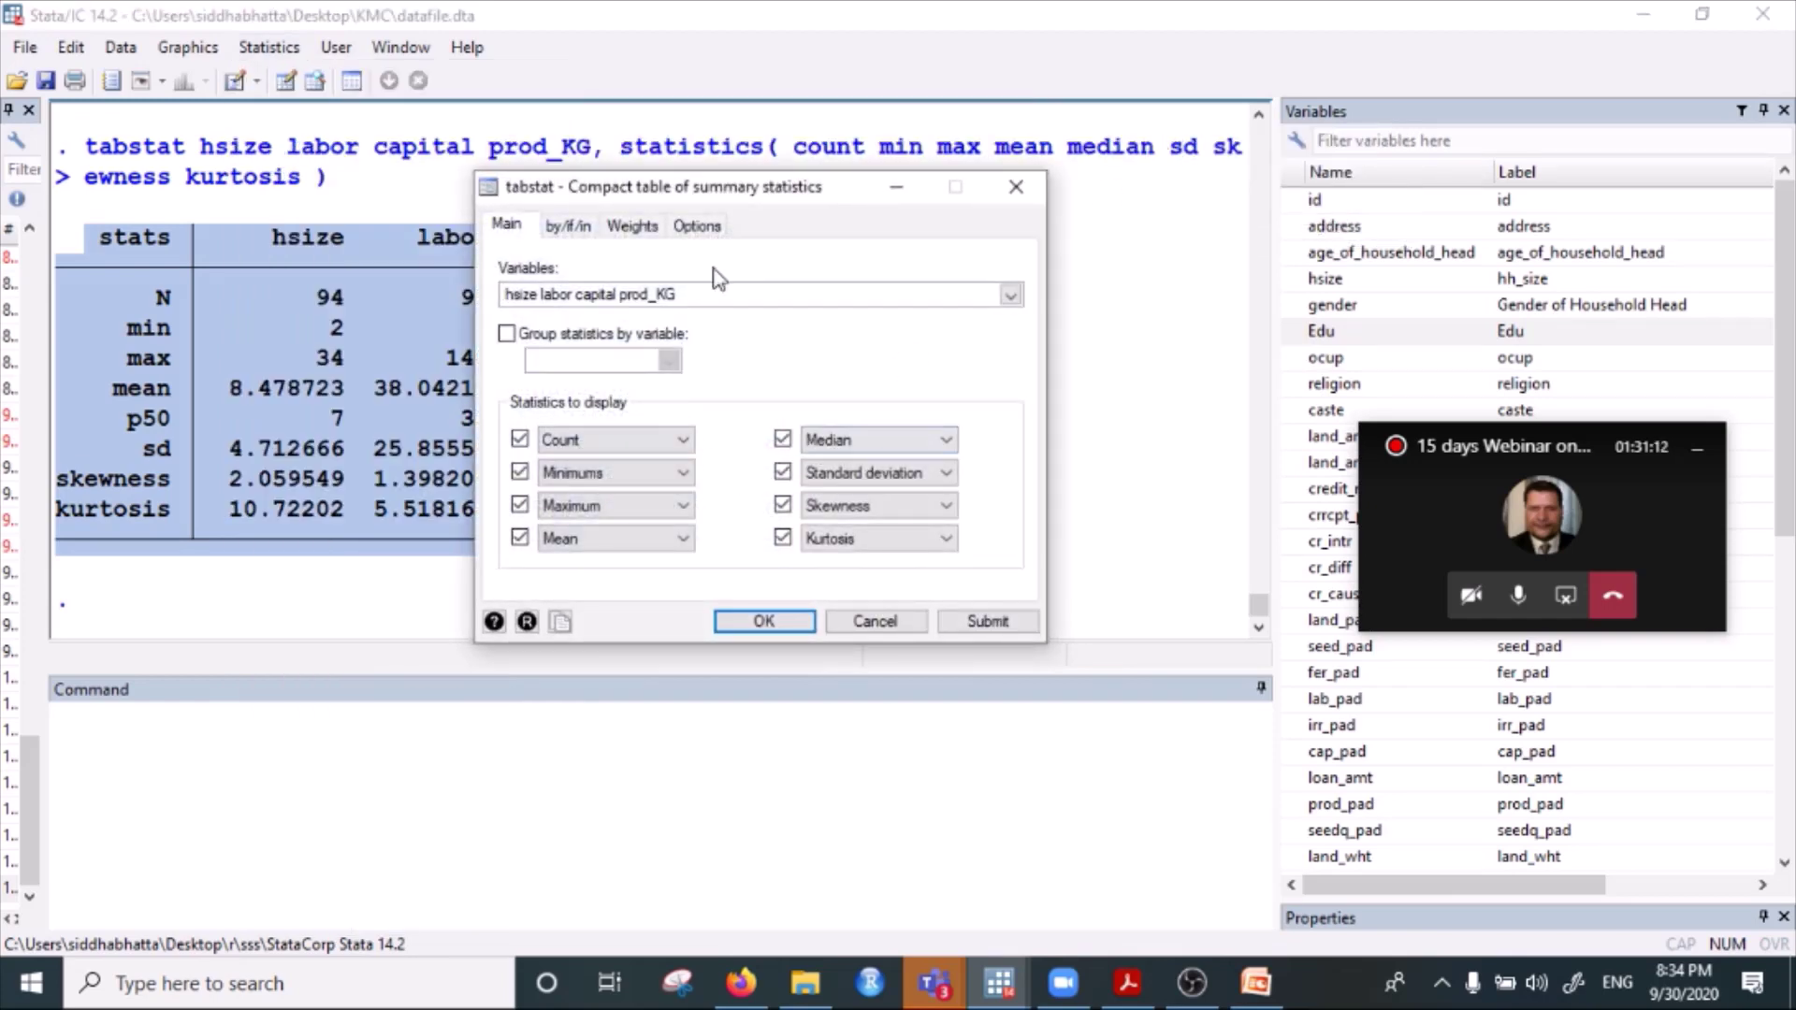
drag(786, 285, 417, 283)
key(BackSpace)
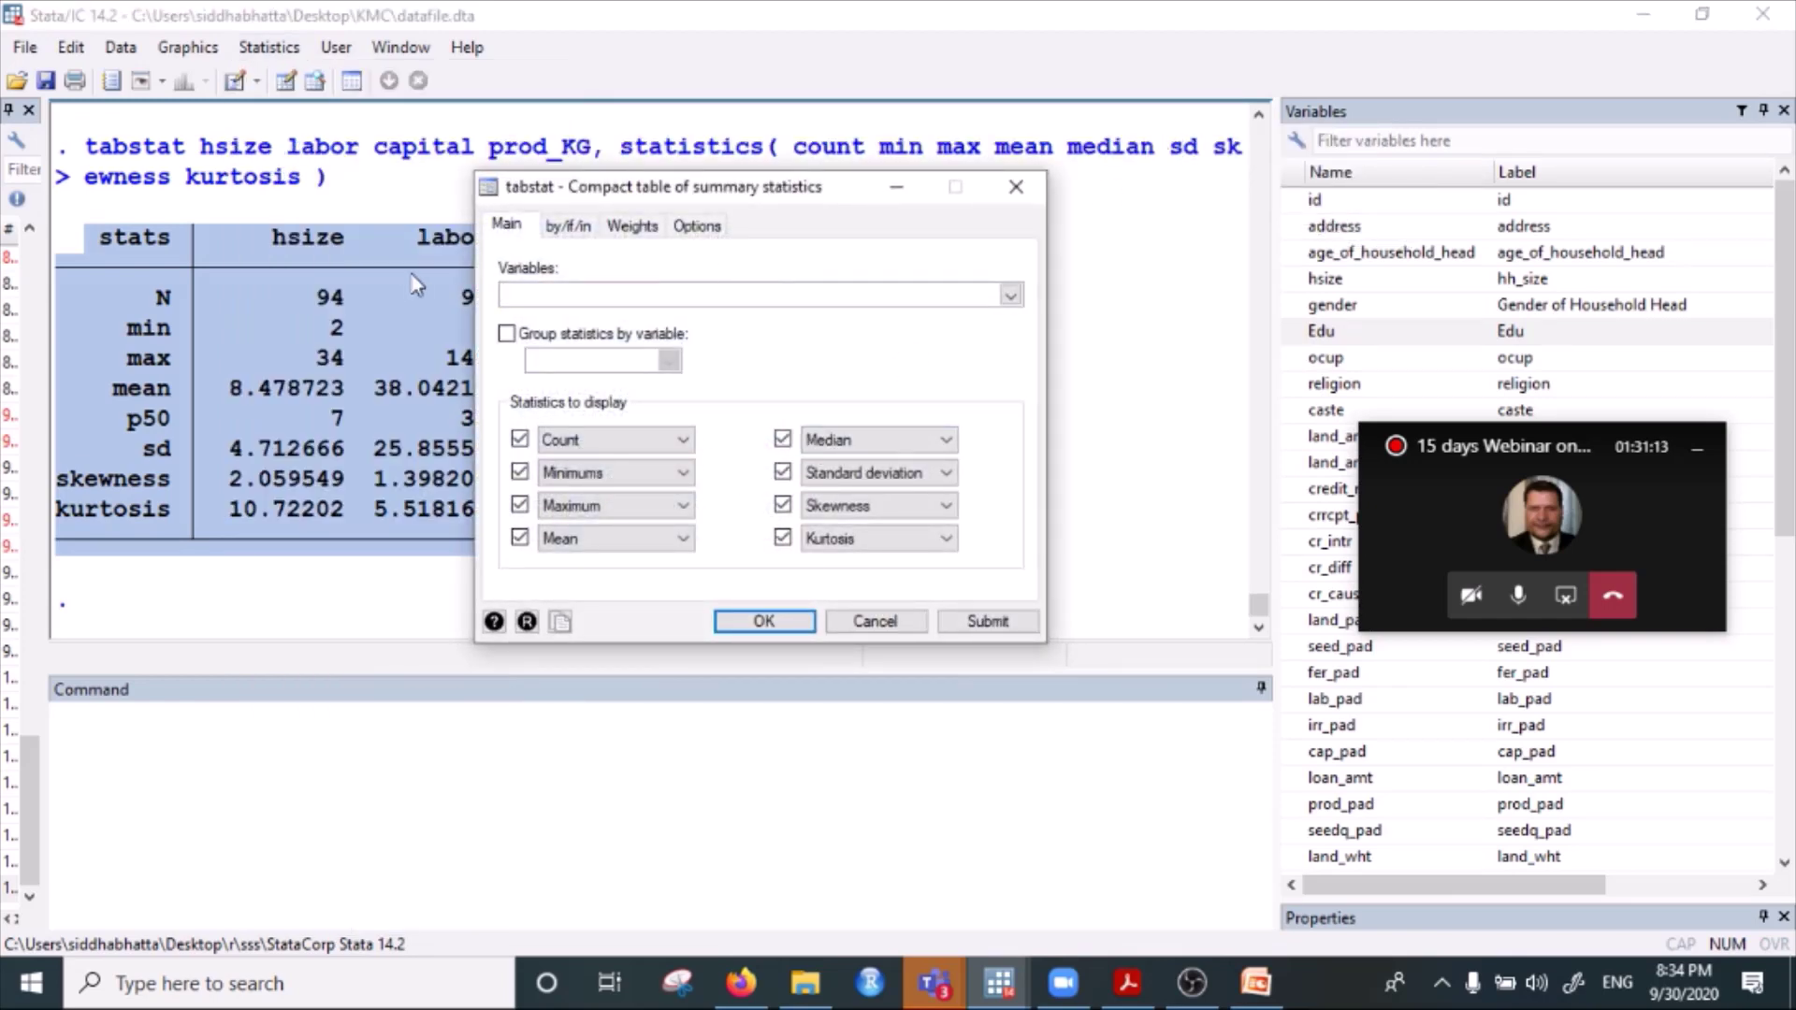
Deselect all eight statistics to display: count, minimums, maximum, mean, median, standard deviation, skewness and kurtosis.
click(520, 440)
click(521, 473)
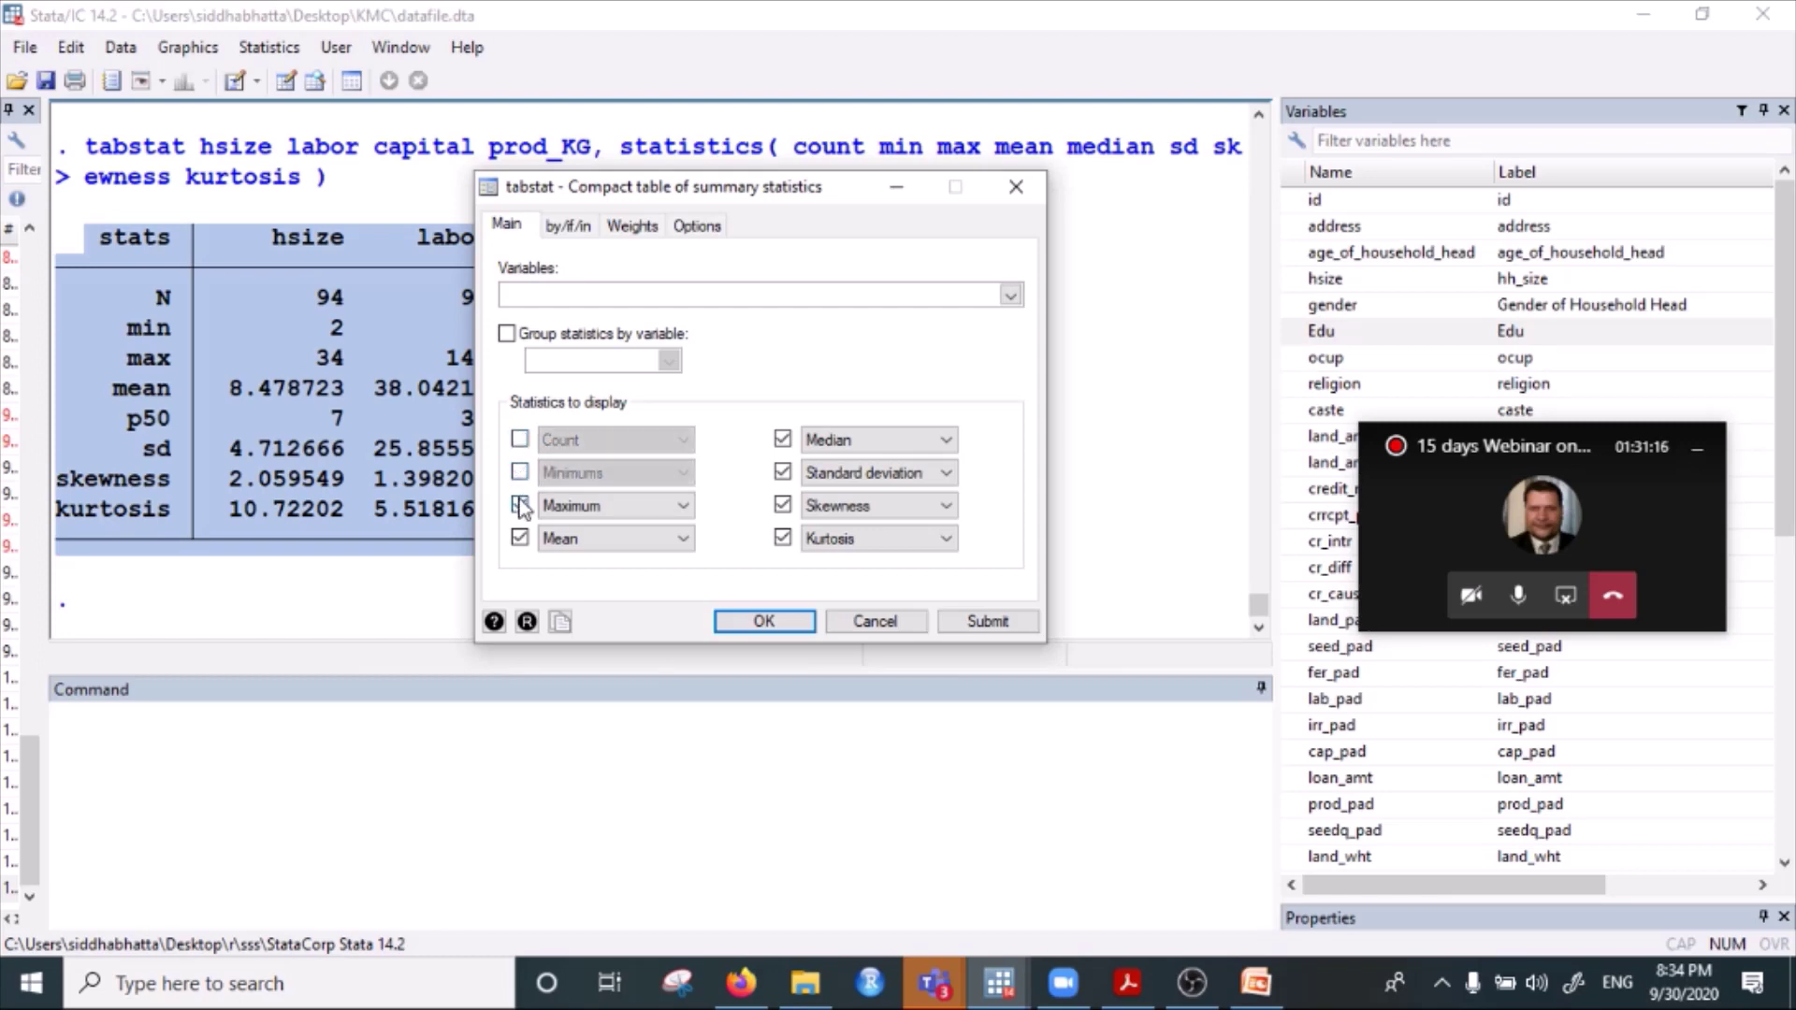
click(520, 505)
click(520, 538)
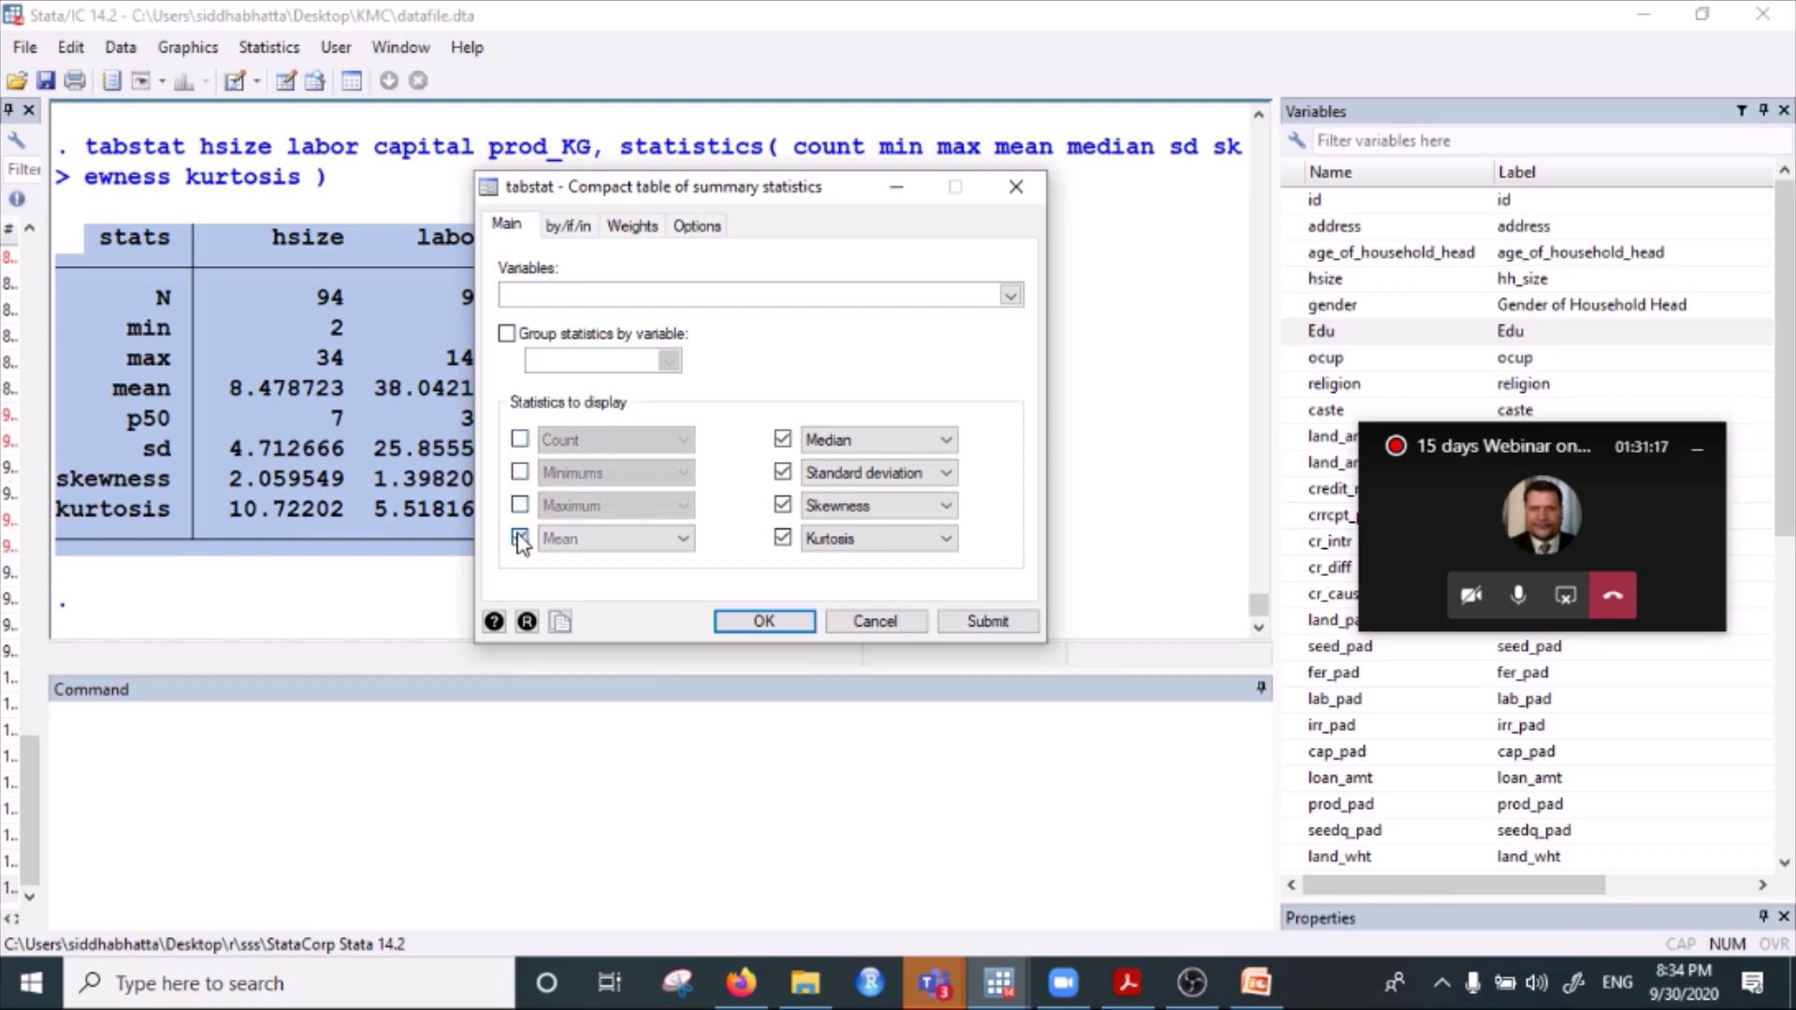
click(782, 472)
click(782, 505)
click(782, 538)
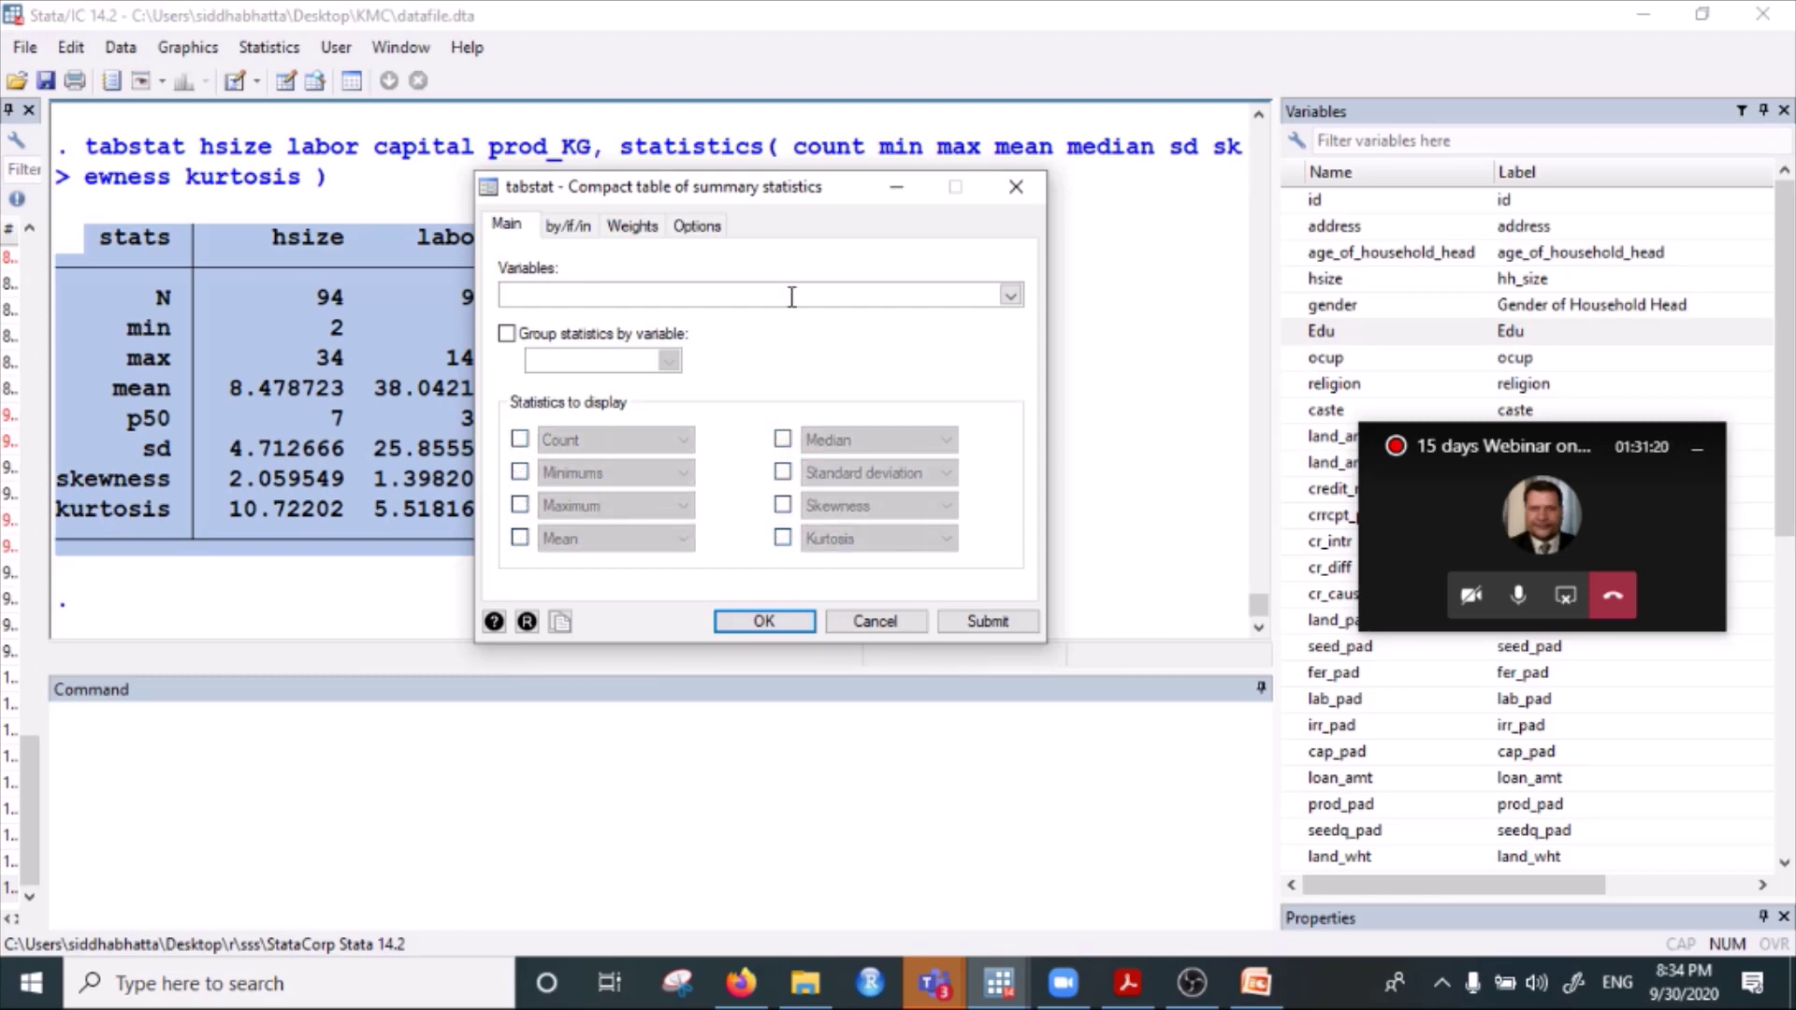
Open the list of available variables for the compact summary table.
click(1010, 295)
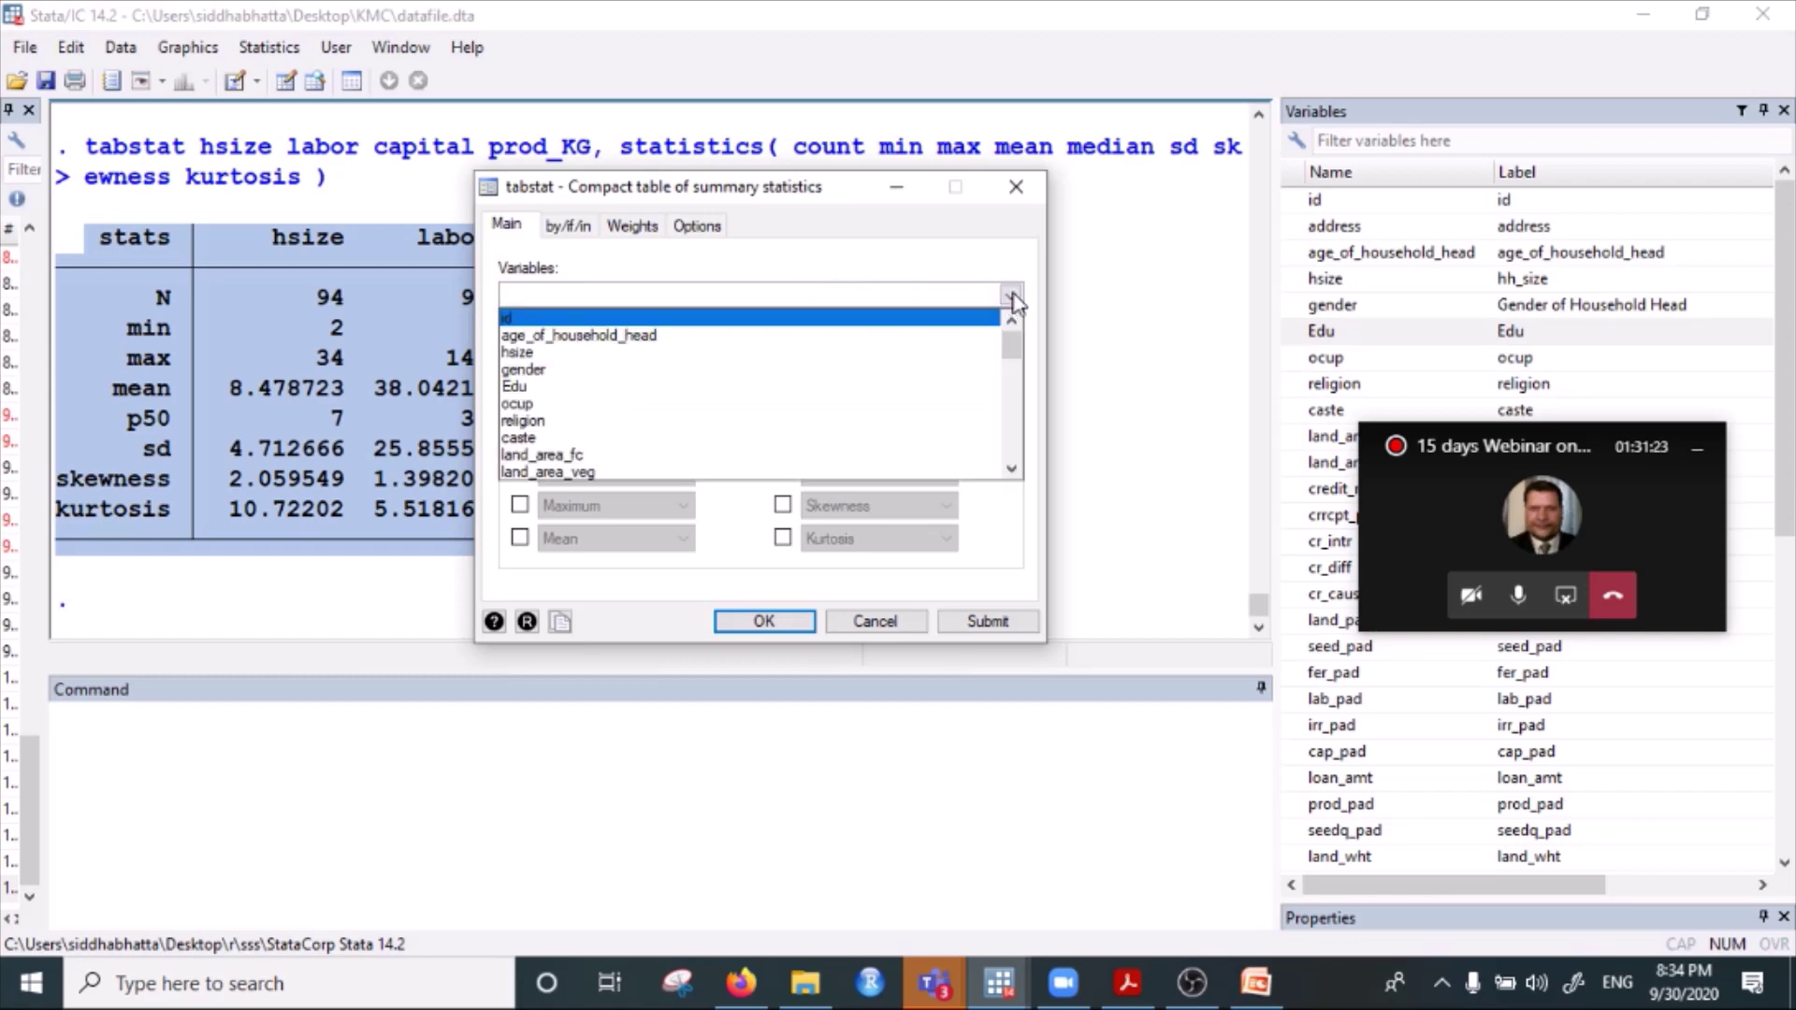
Choose age_of_household_head, hsize, labor, capital and prod_KG as the variables for the compact summary statistics table.
click(606, 338)
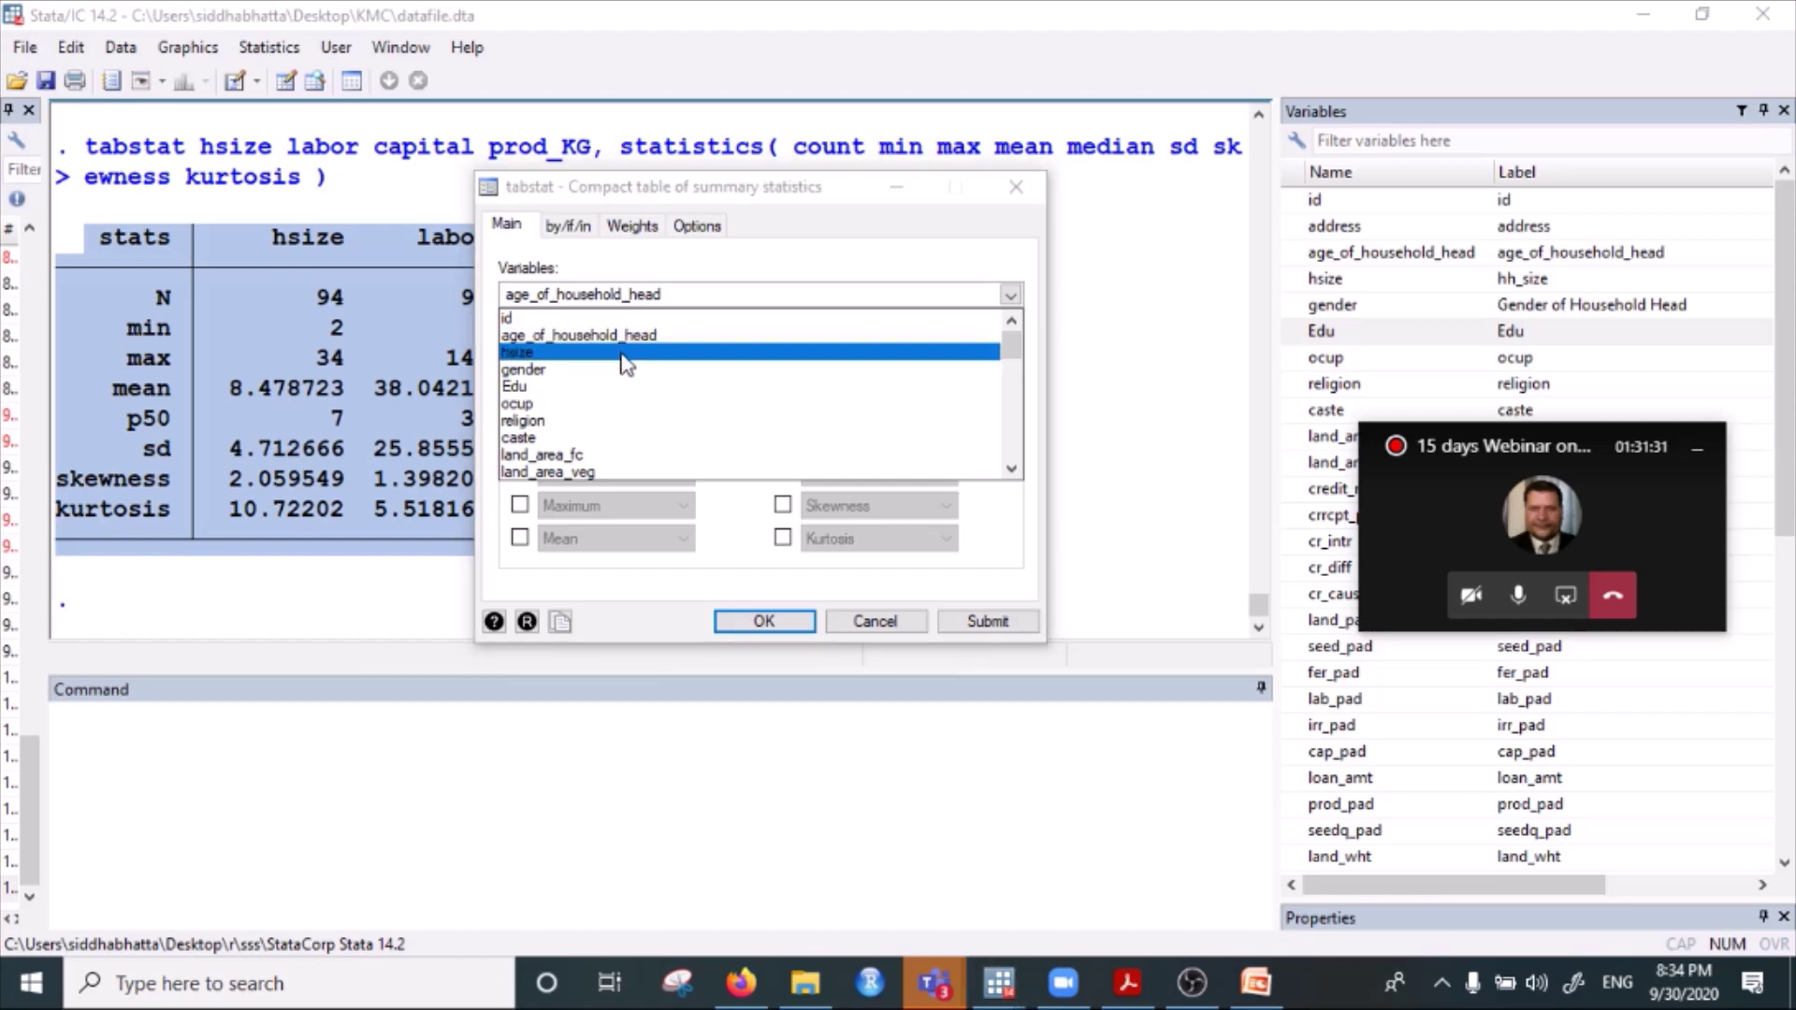
click(611, 353)
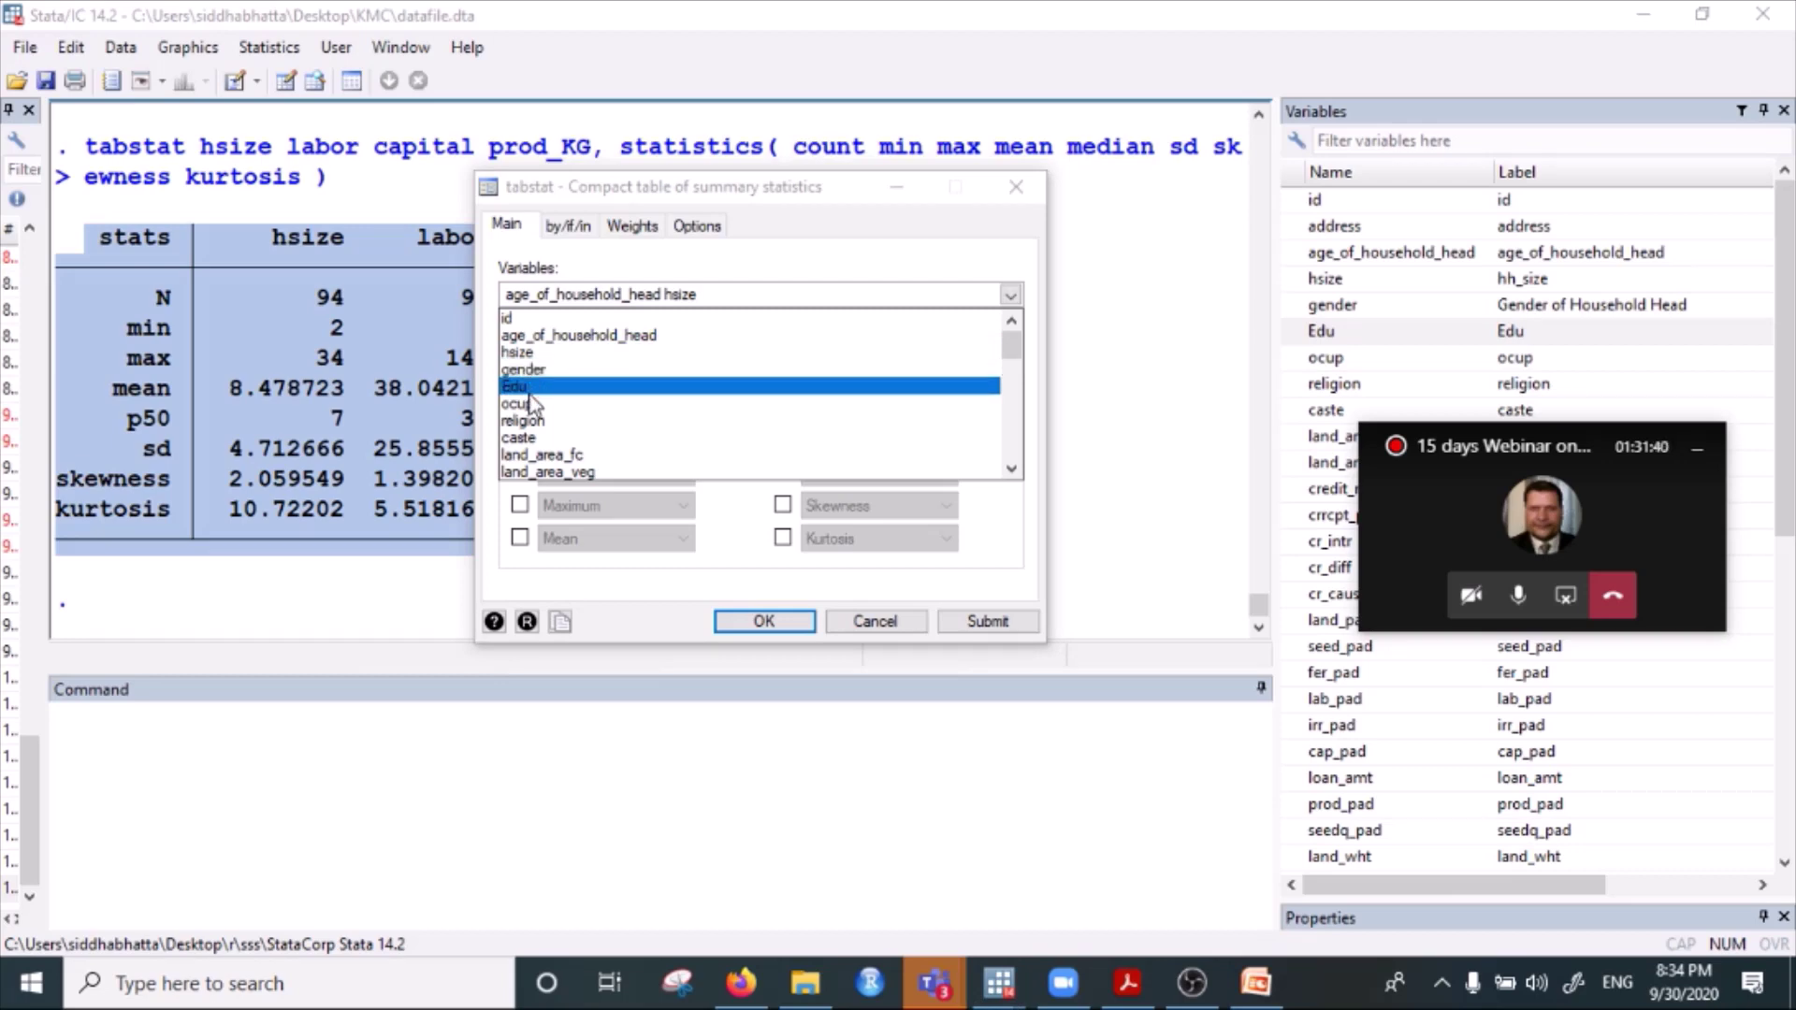
scroll(530, 402, down, 6)
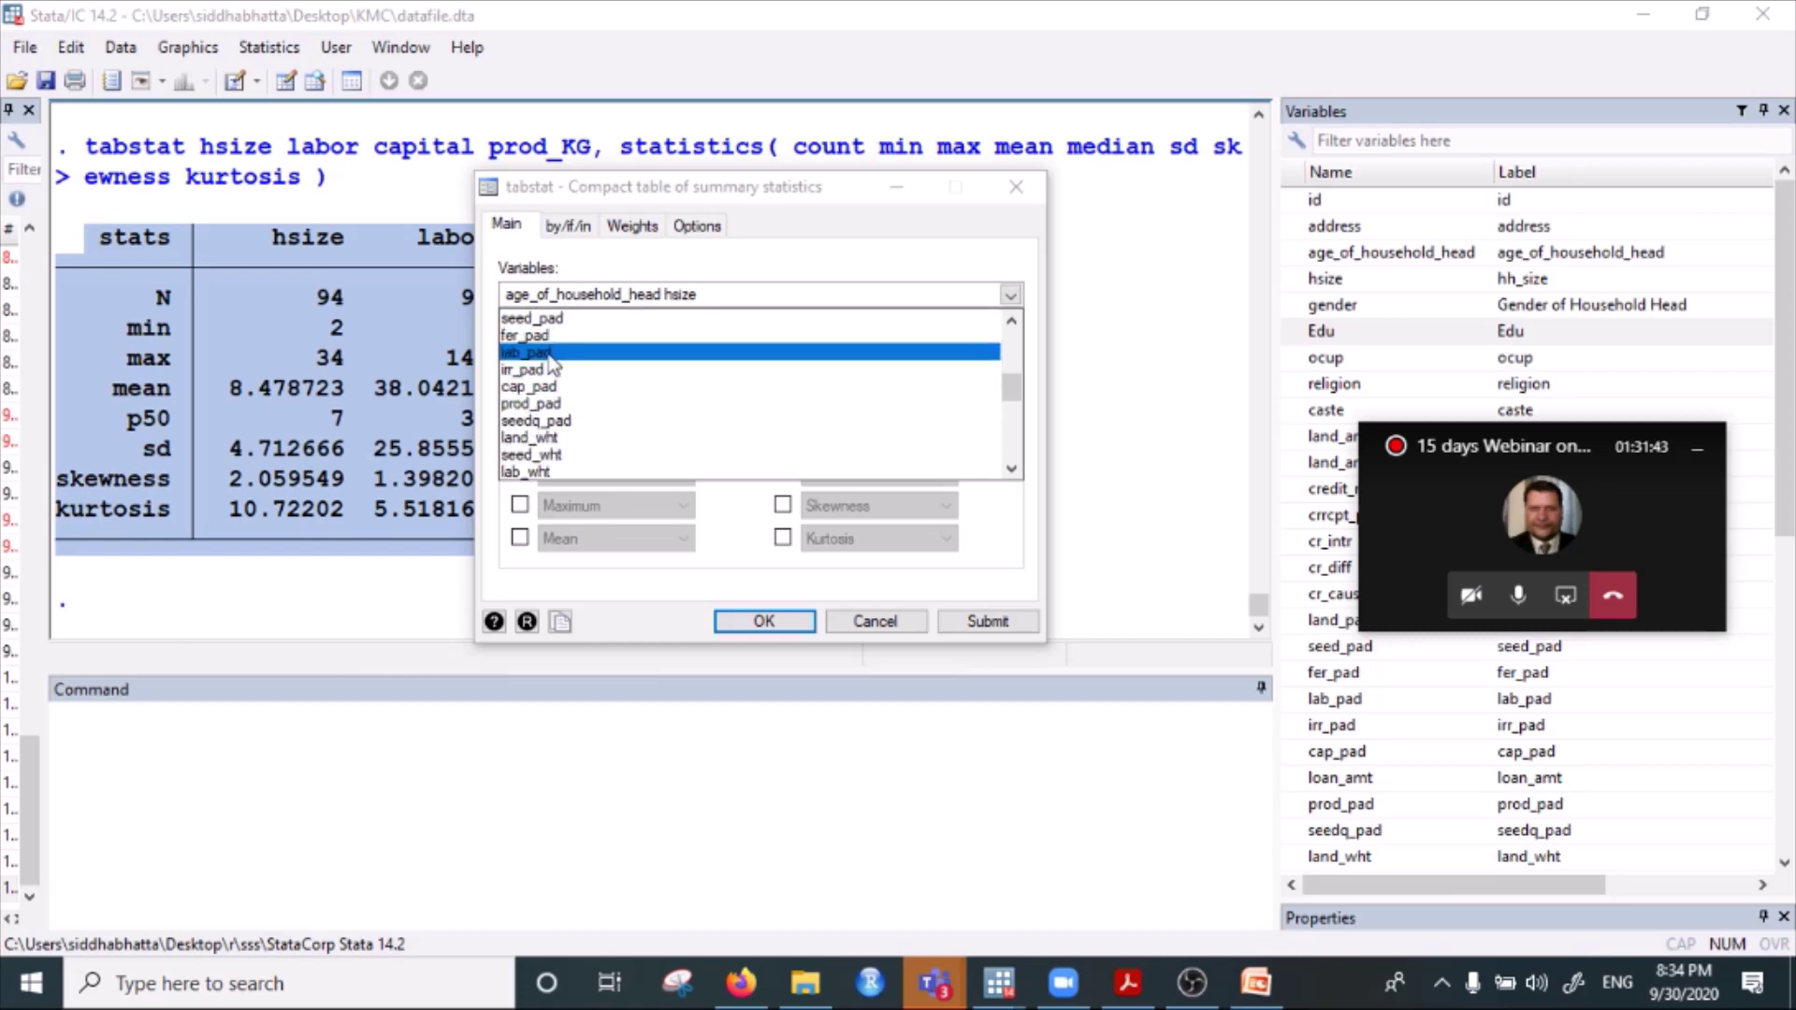
scroll(547, 411, down, 2)
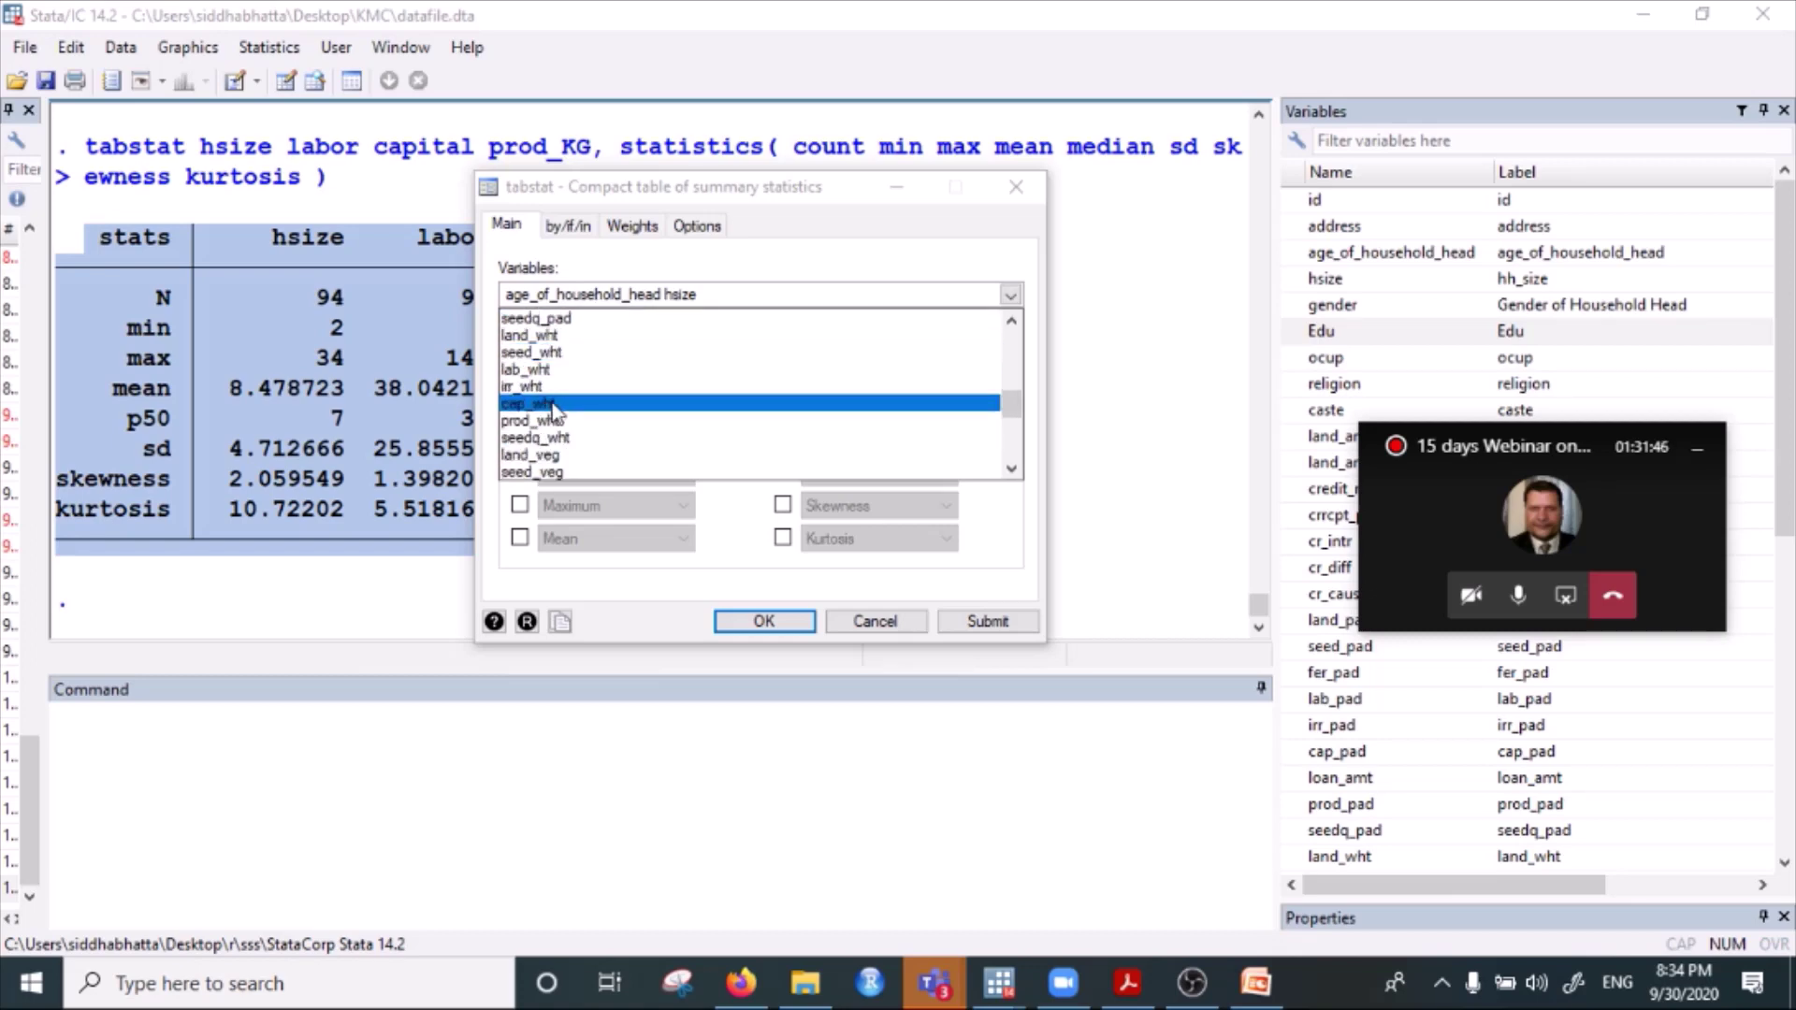
scroll(552, 402, down, 3)
scroll(554, 411, down, 2)
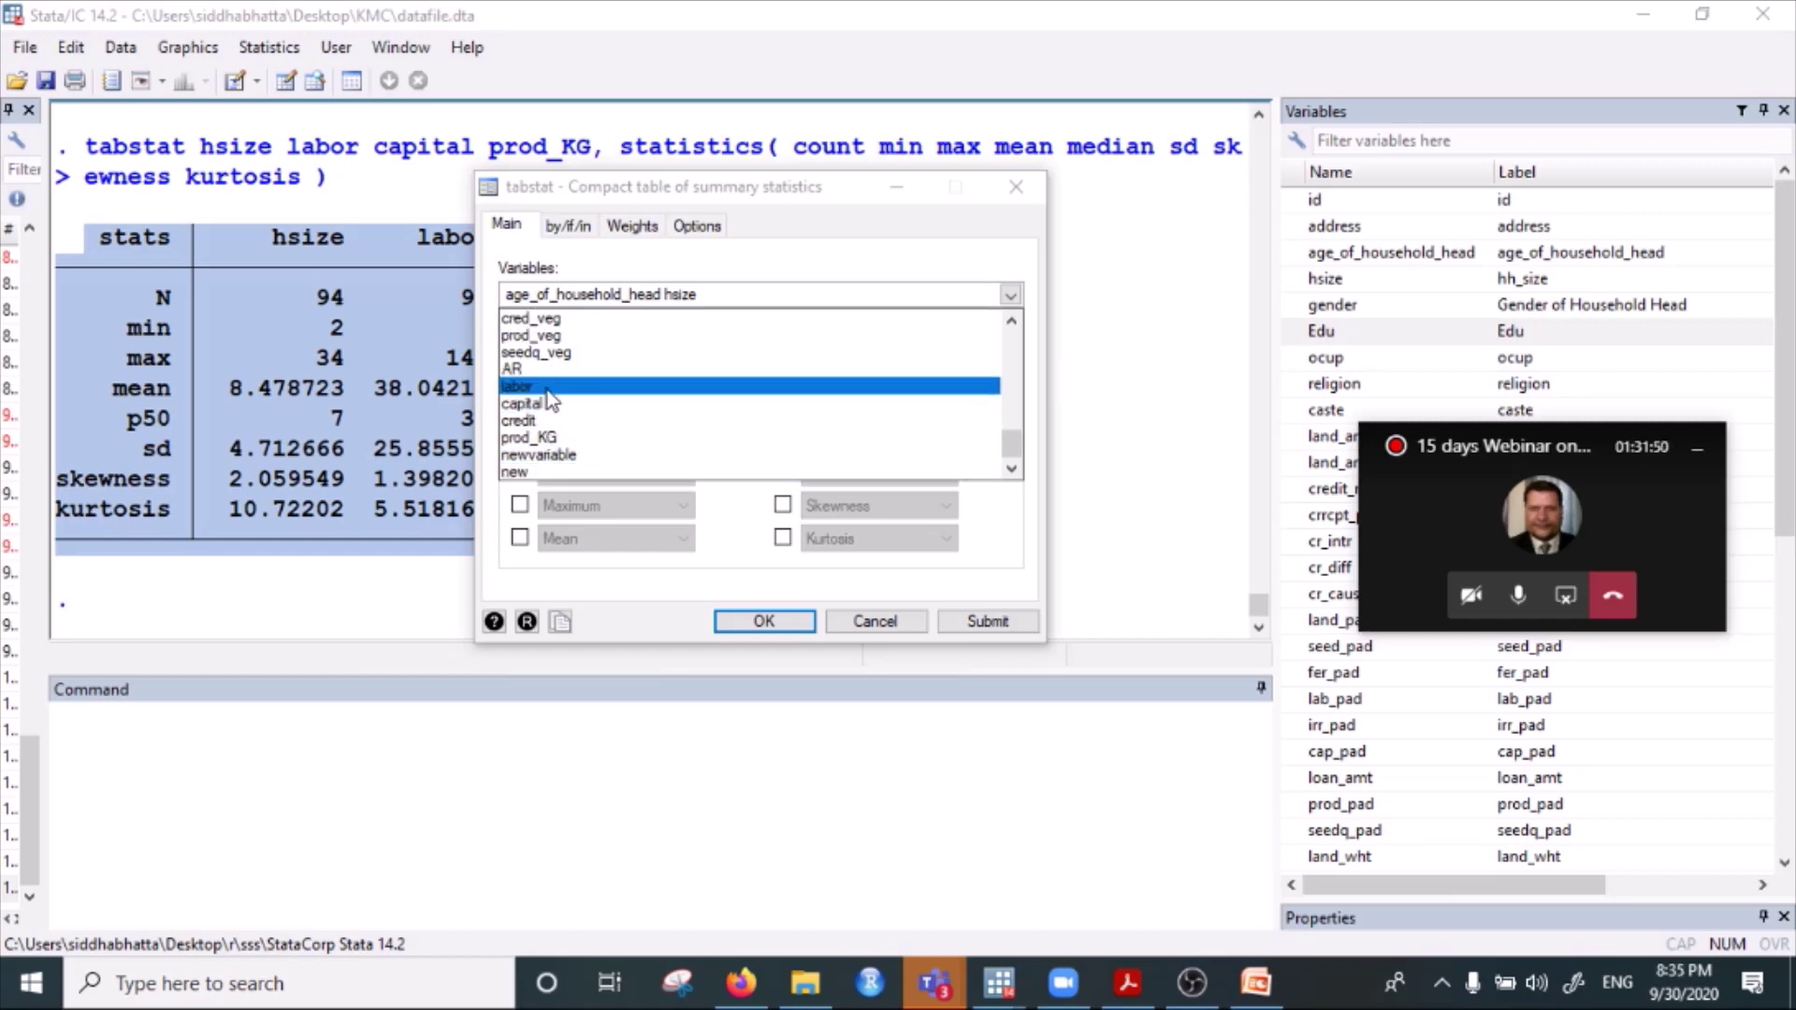
click(547, 390)
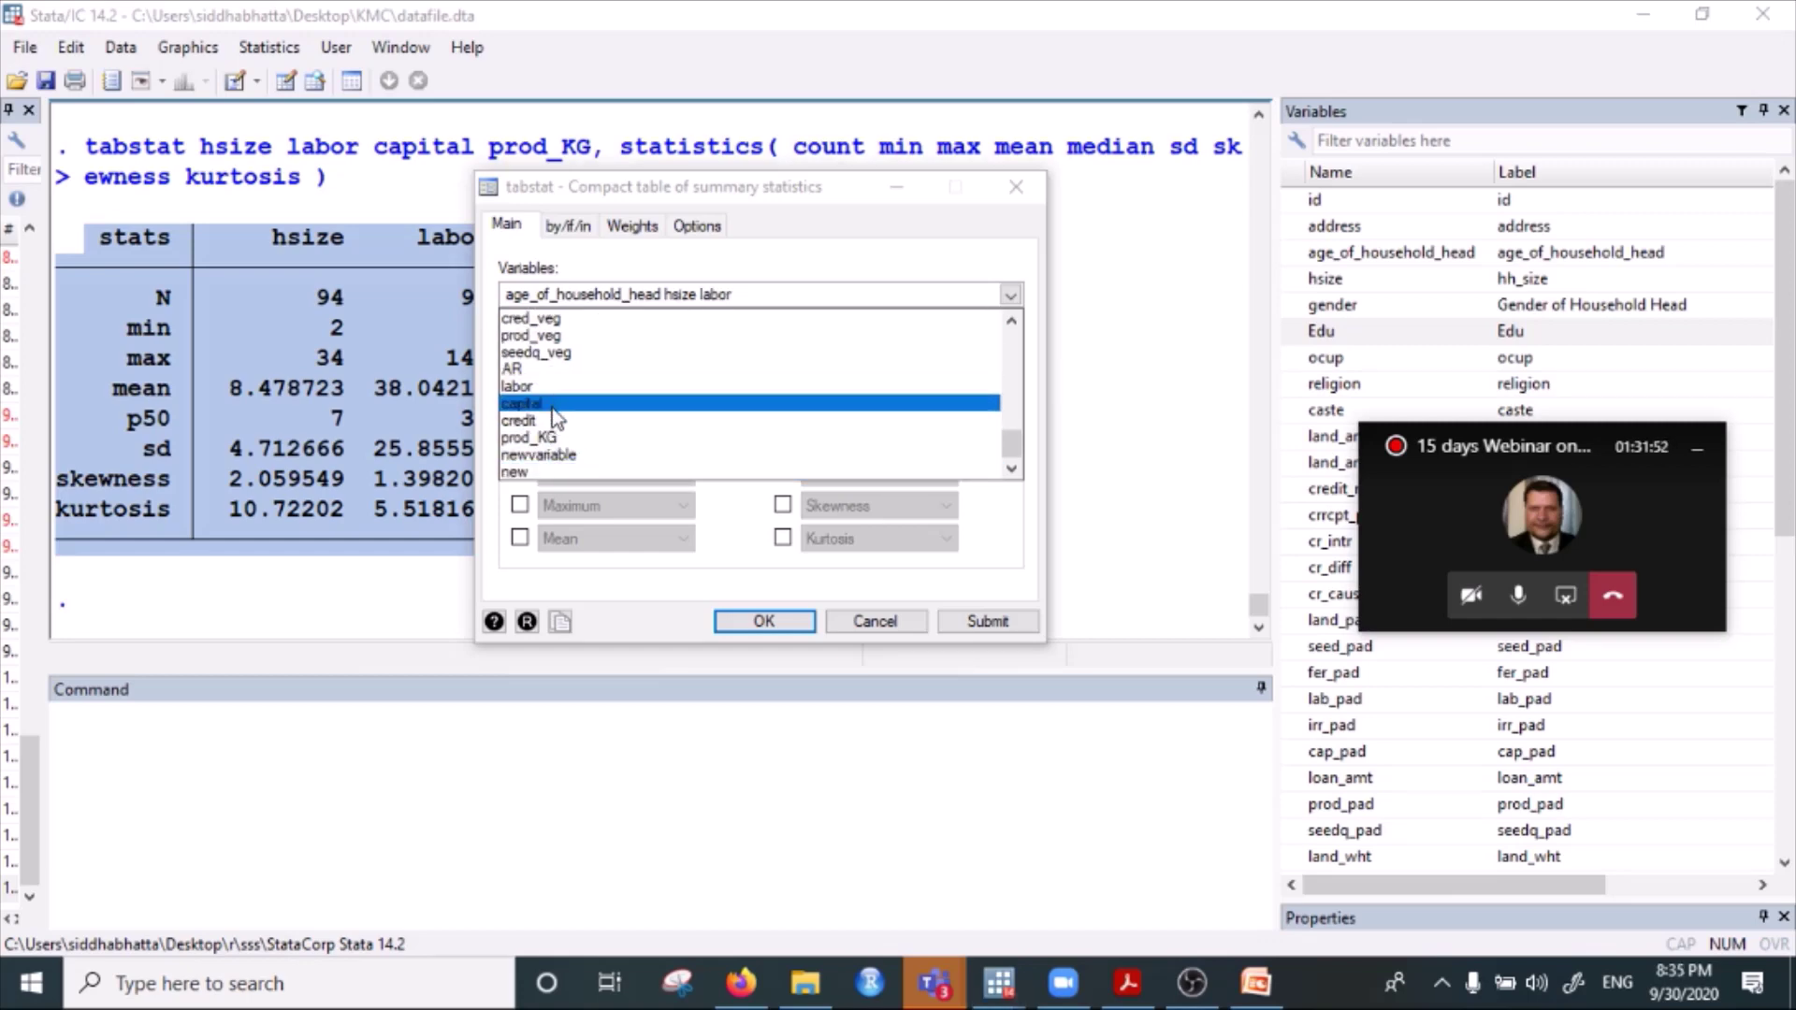
click(557, 409)
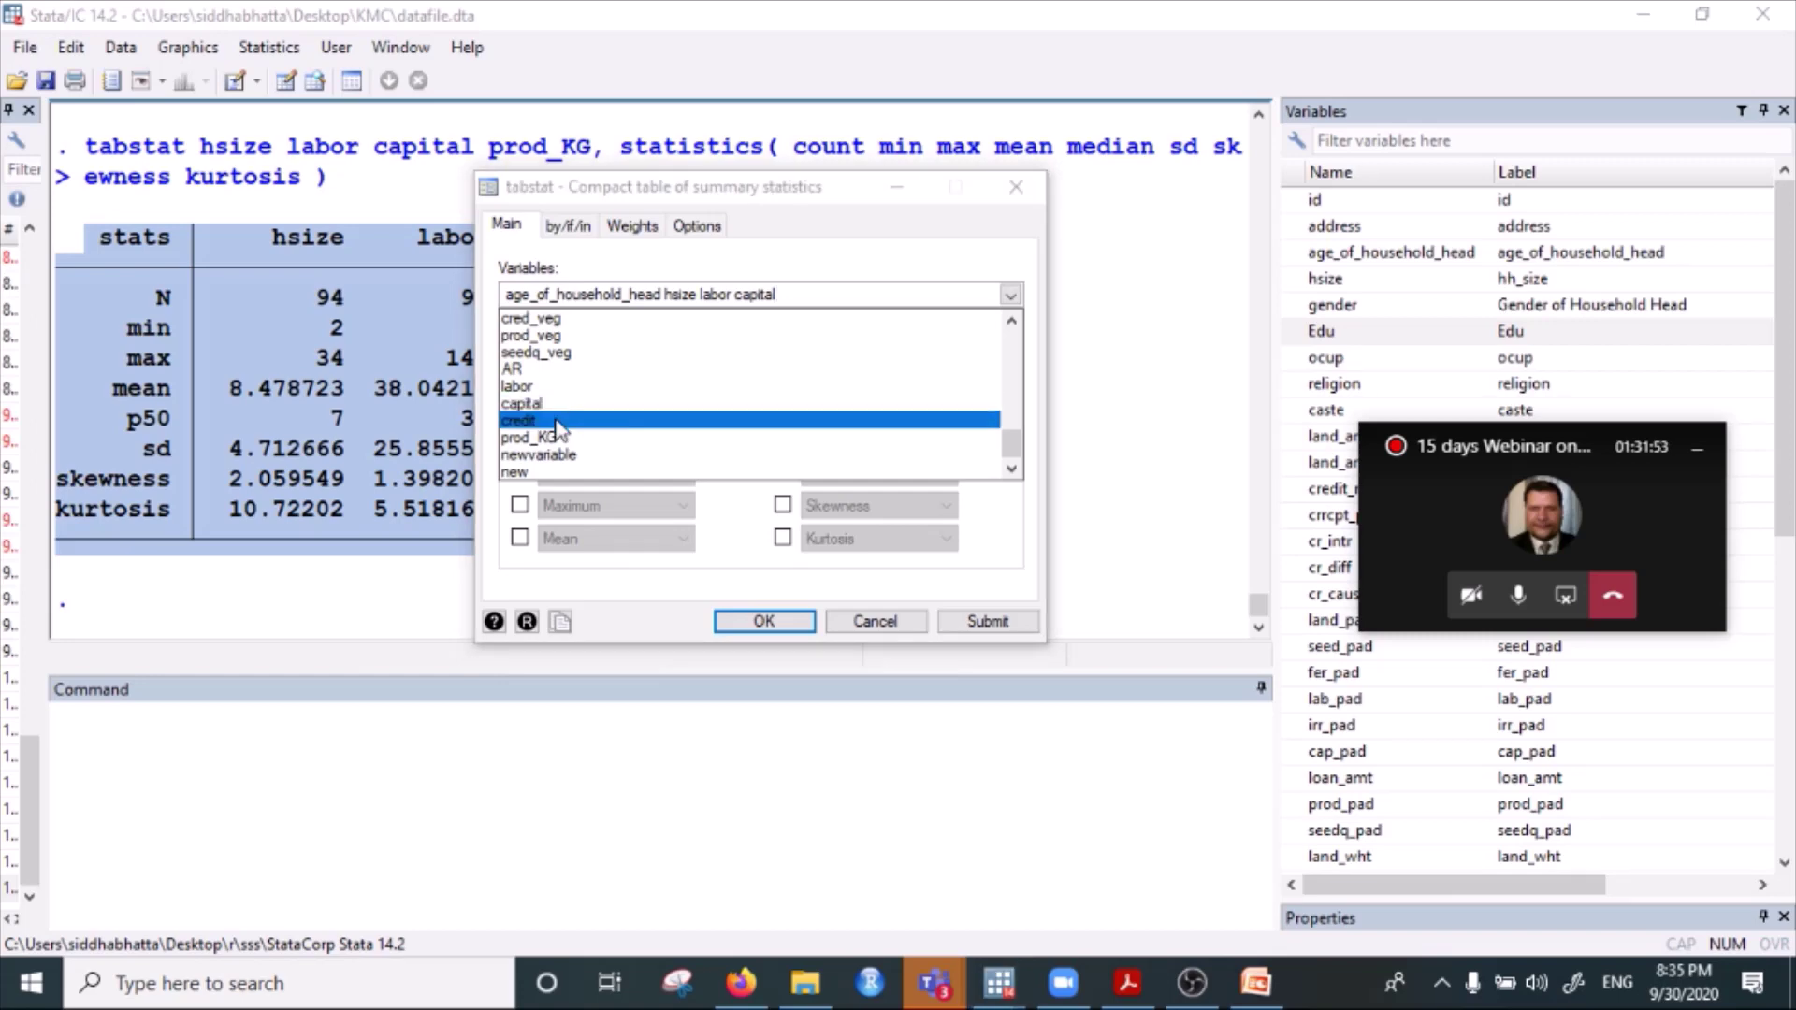
click(573, 437)
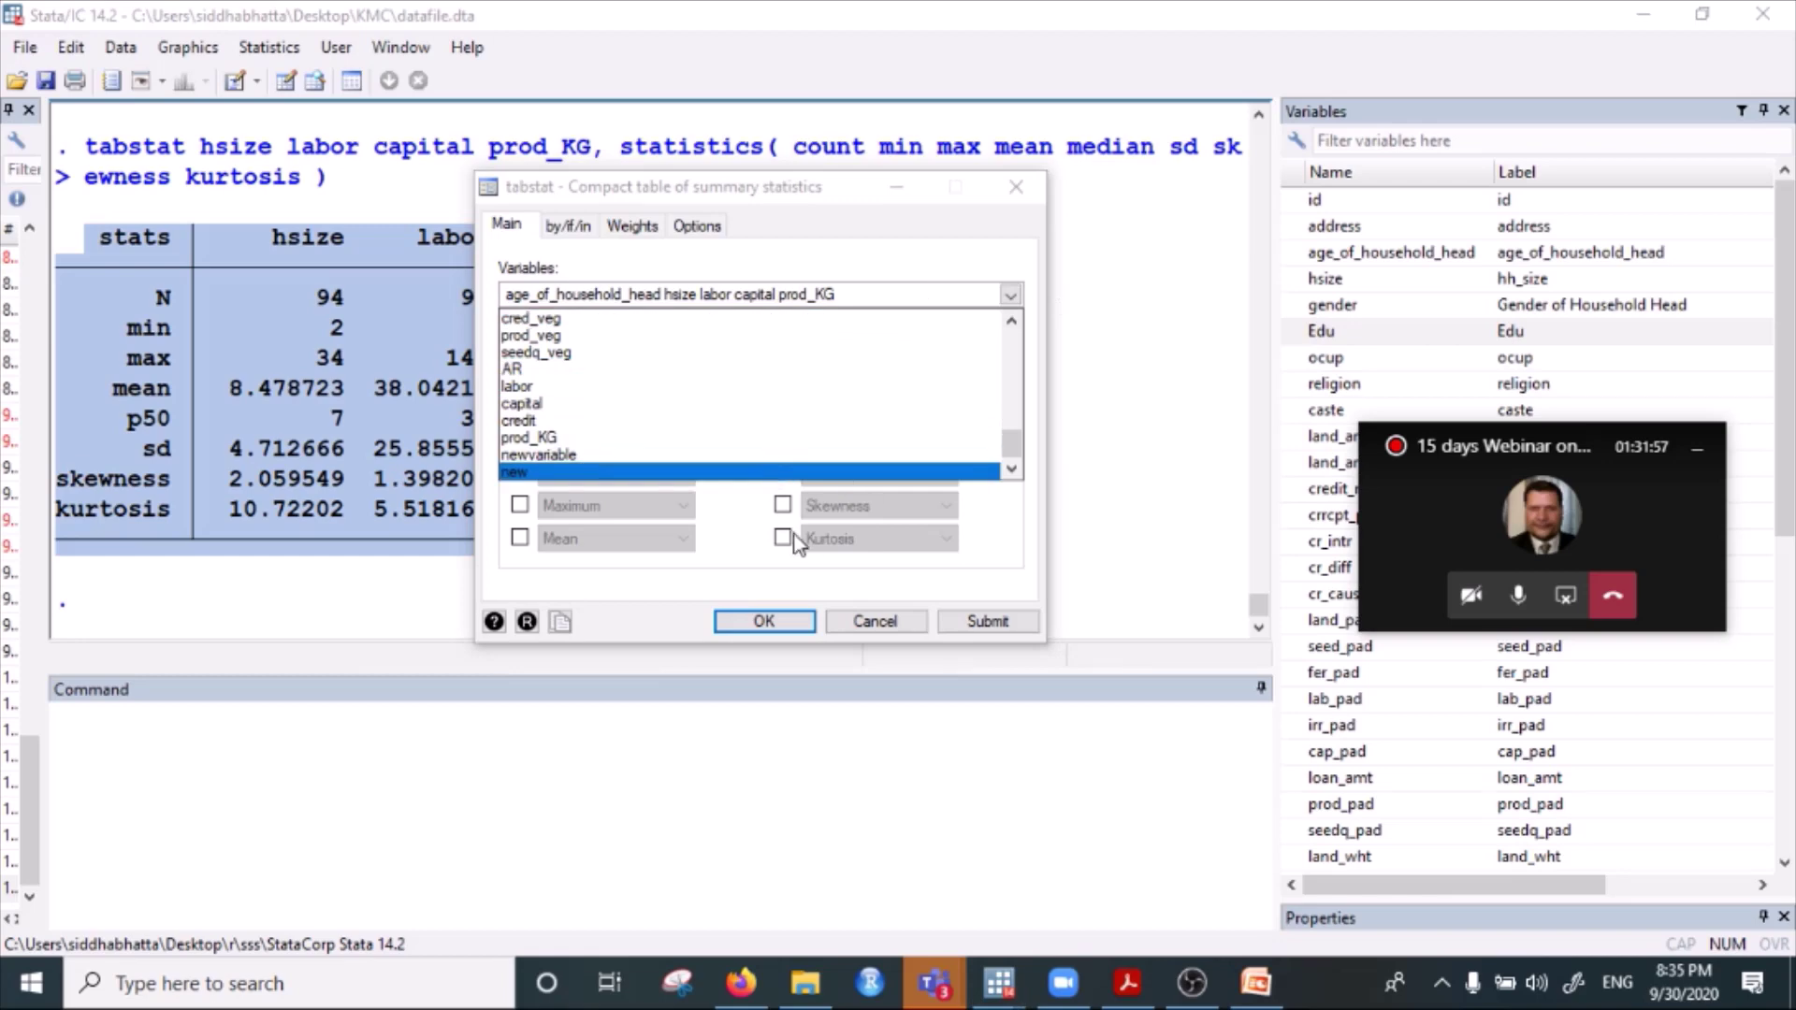
click(959, 280)
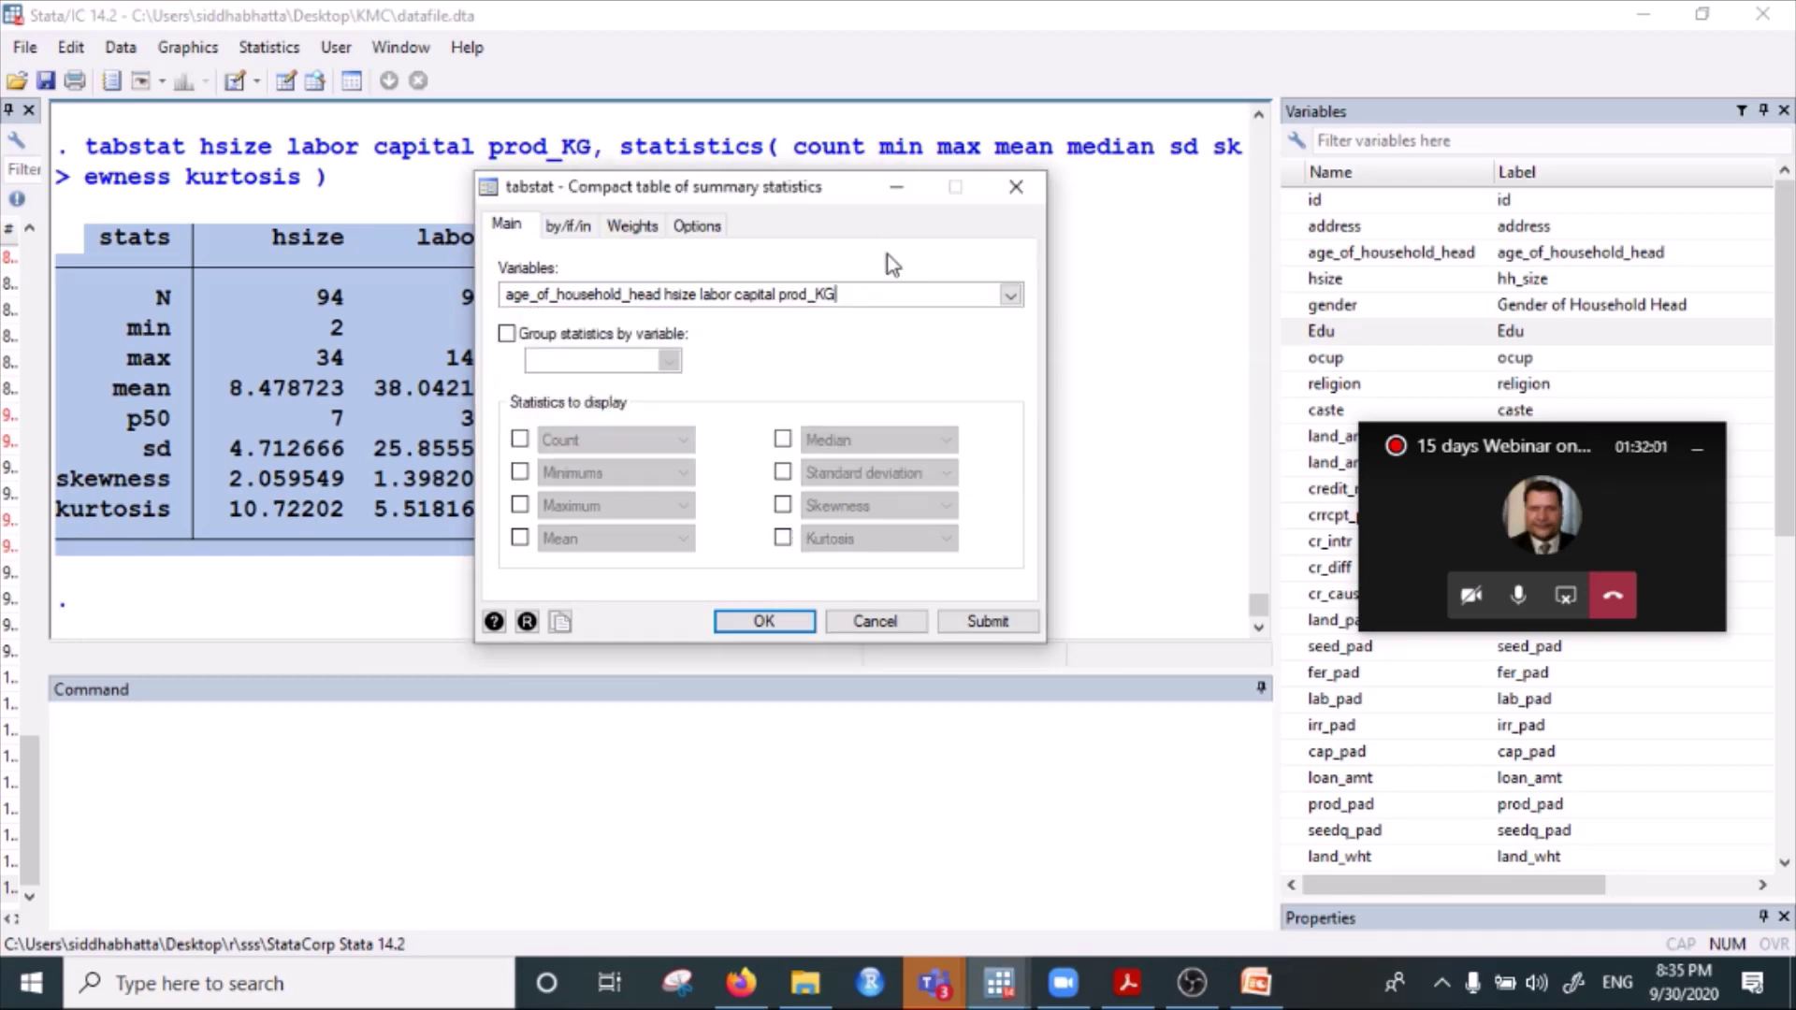
Enable the first statistic to display and set it to Count.
click(522, 436)
click(520, 437)
click(520, 440)
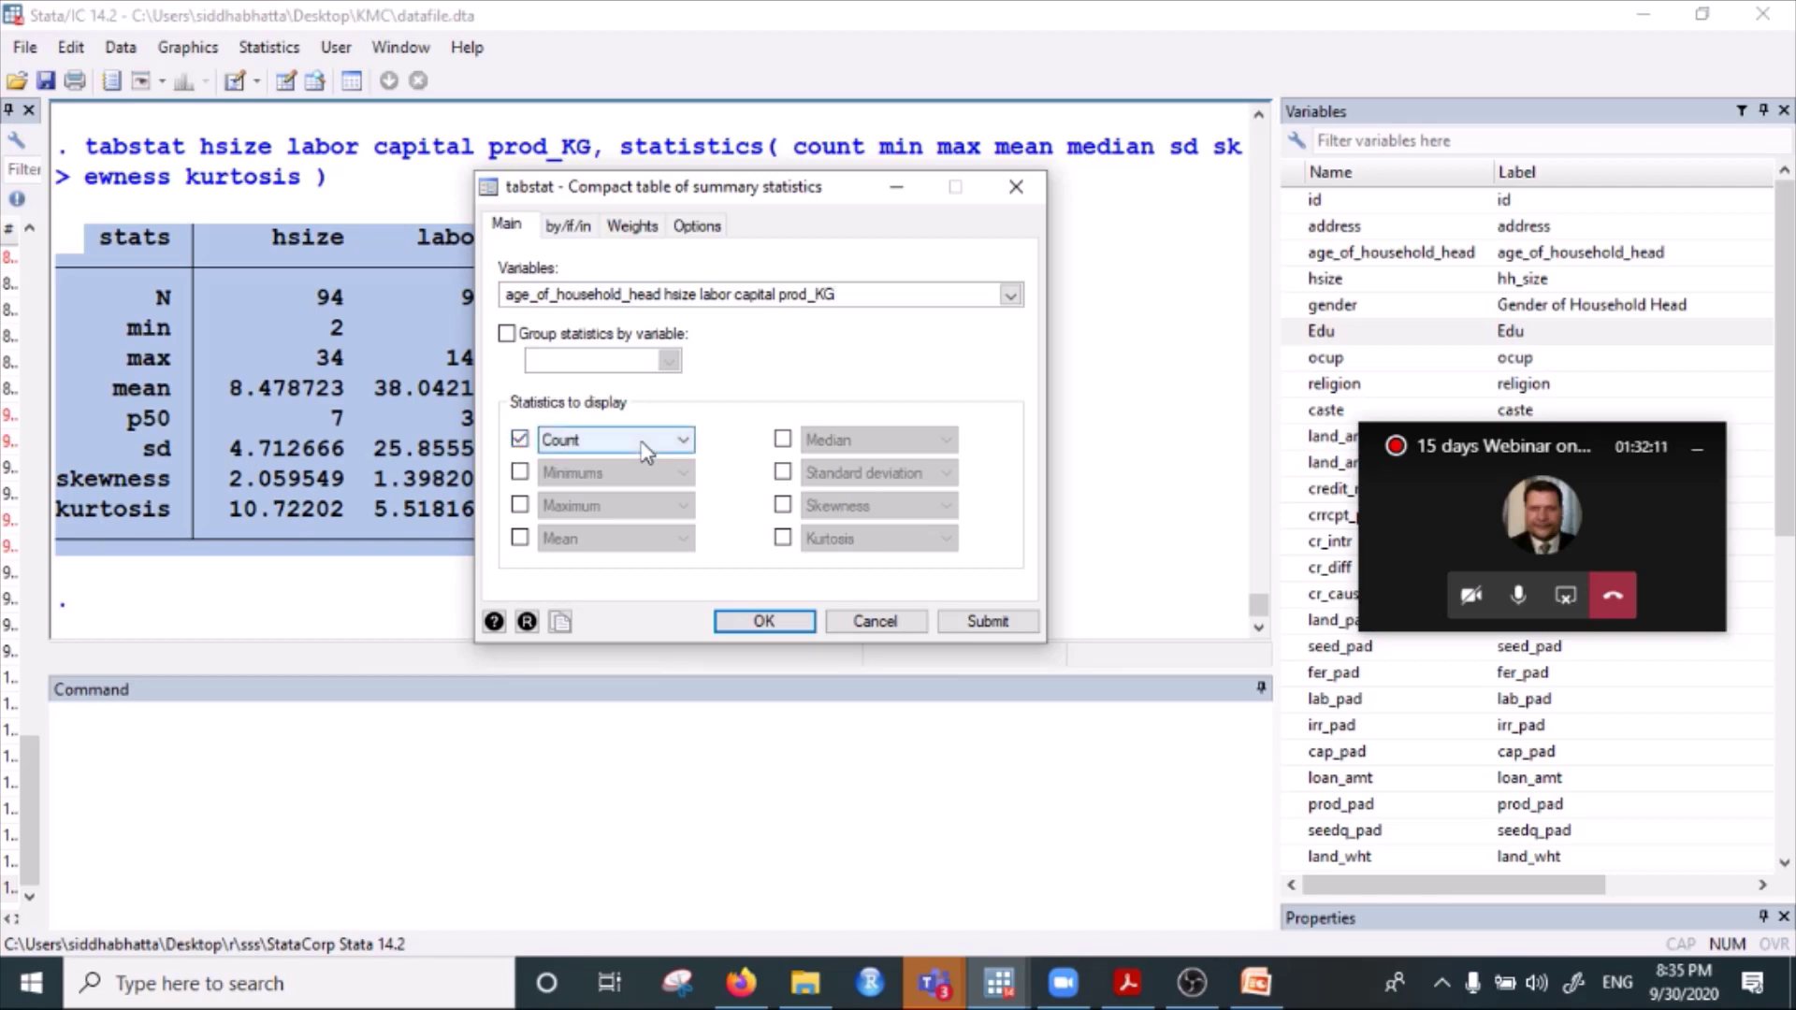
click(643, 447)
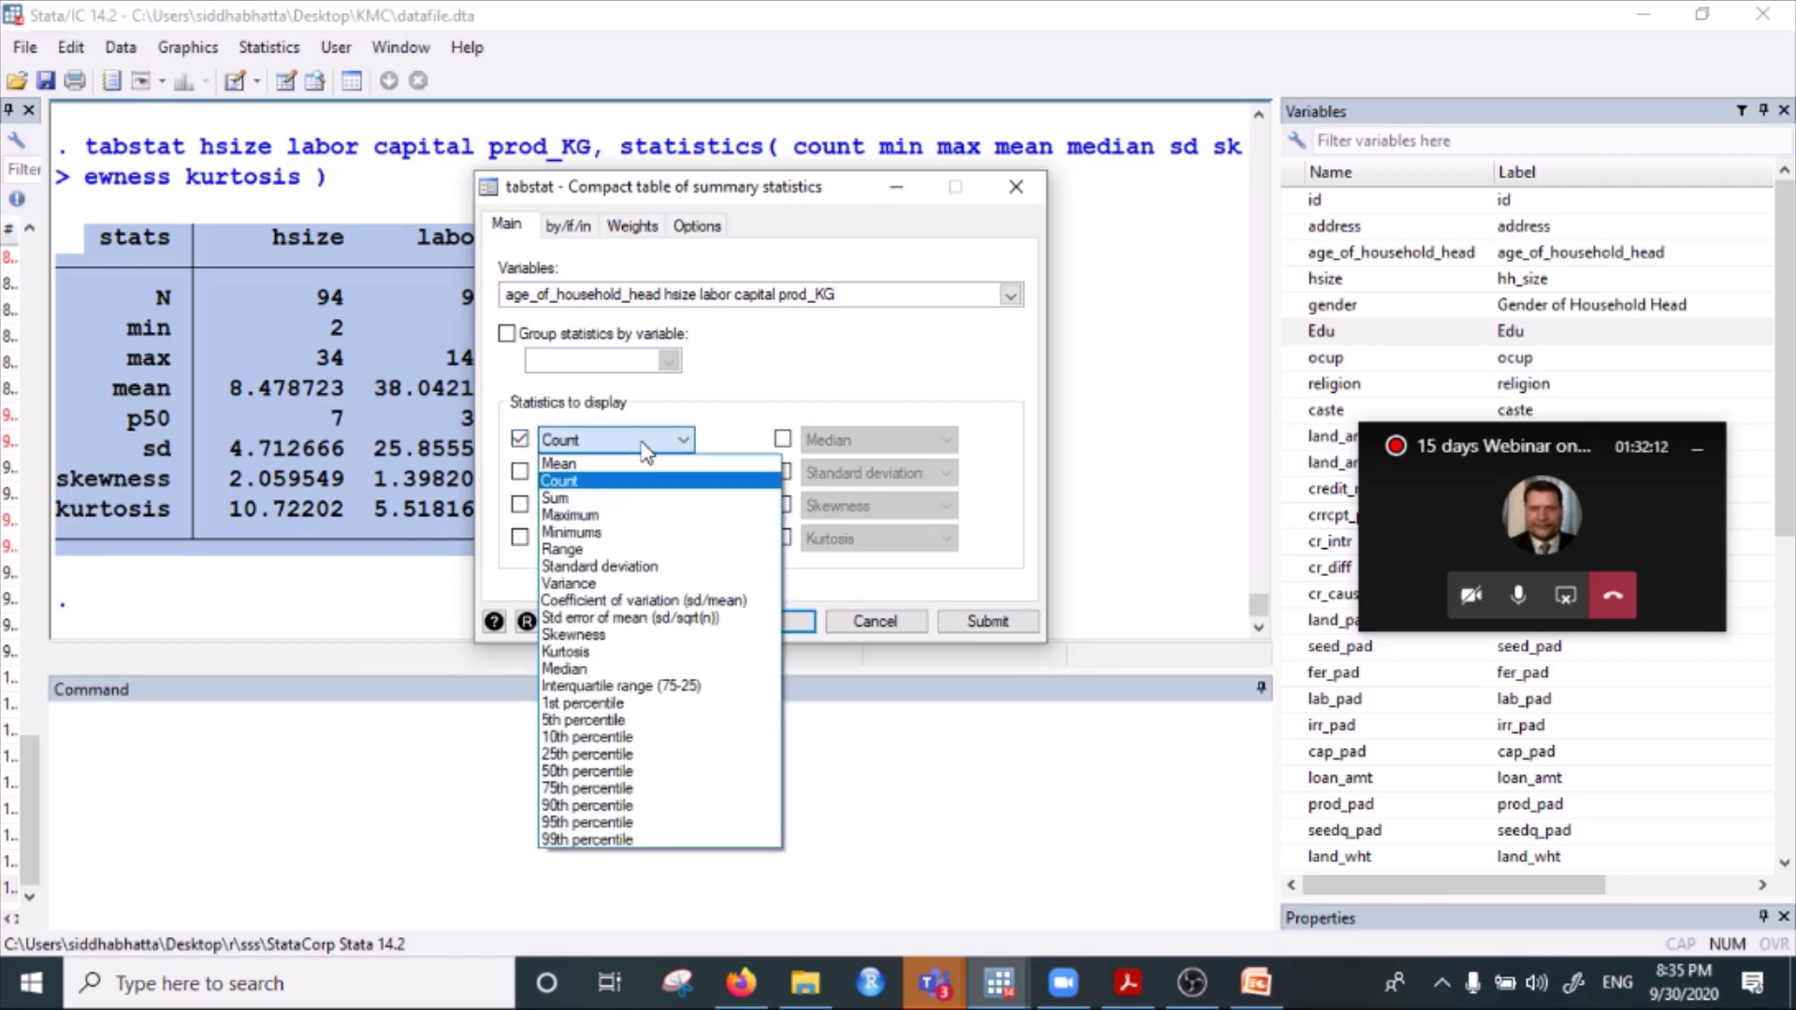
click(608, 481)
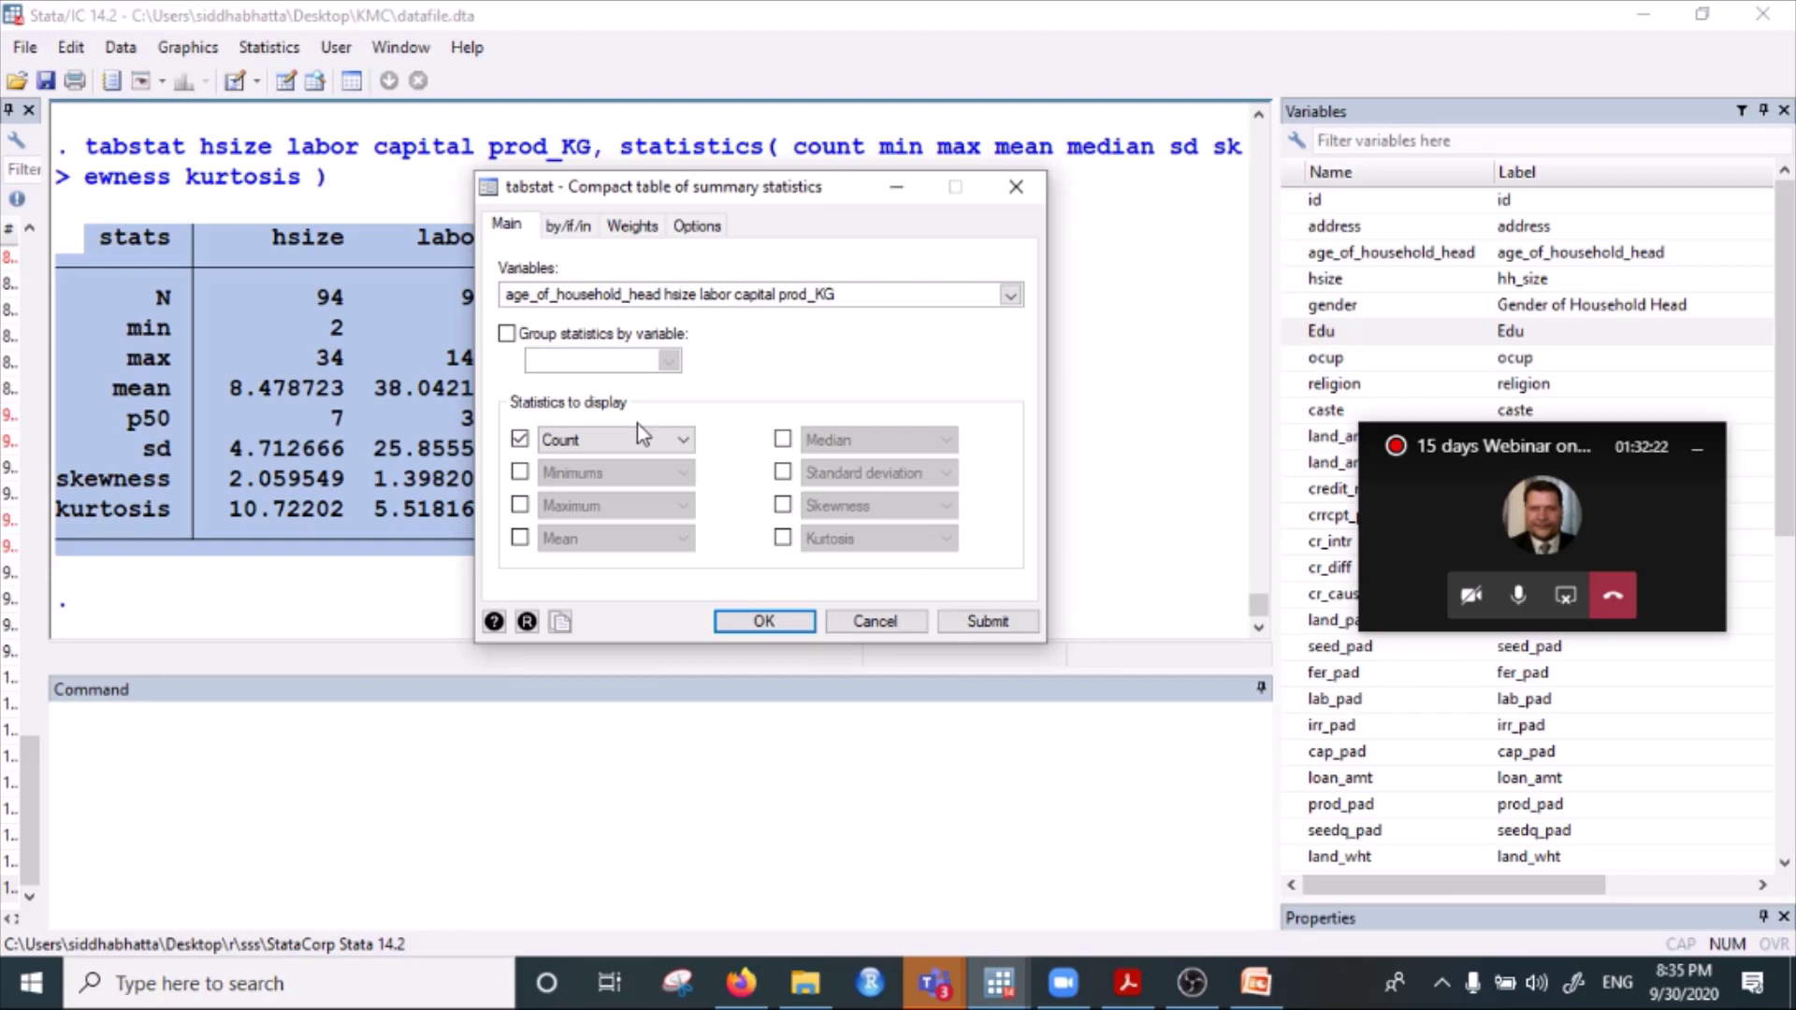
Enable the second and third statistics as Minimums and Maximum.
click(522, 474)
click(634, 477)
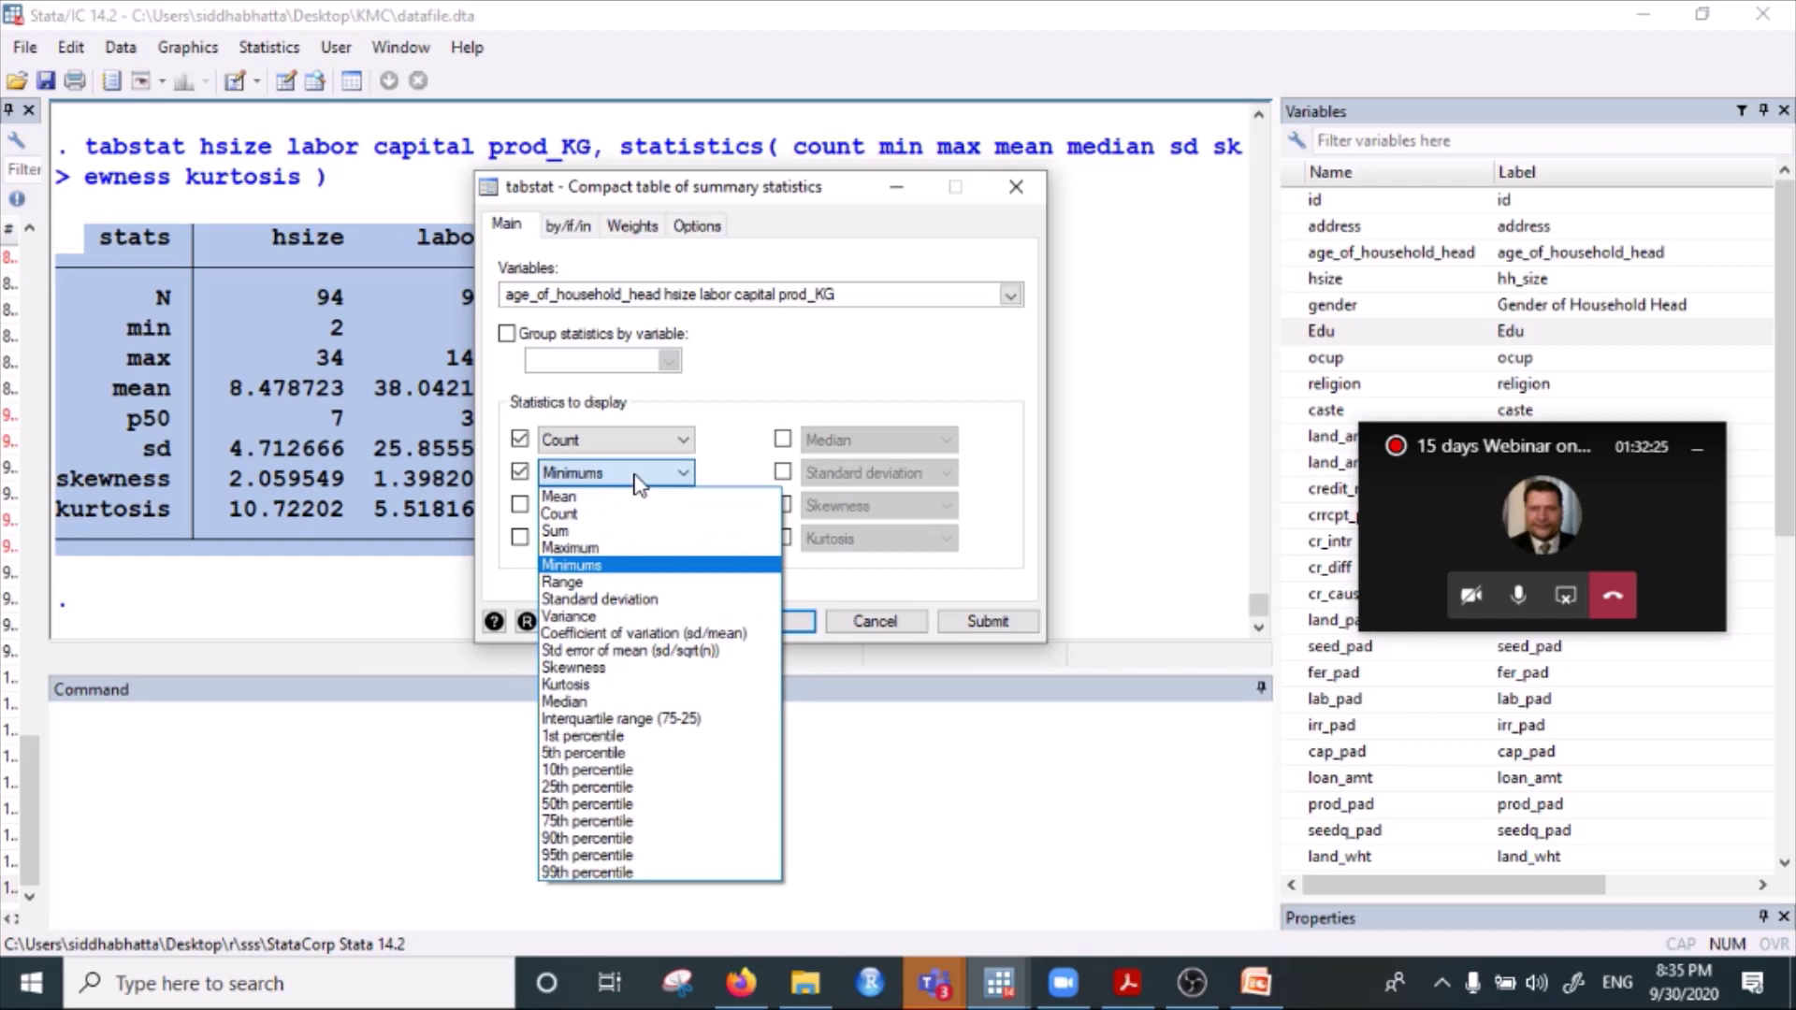
click(632, 566)
click(521, 506)
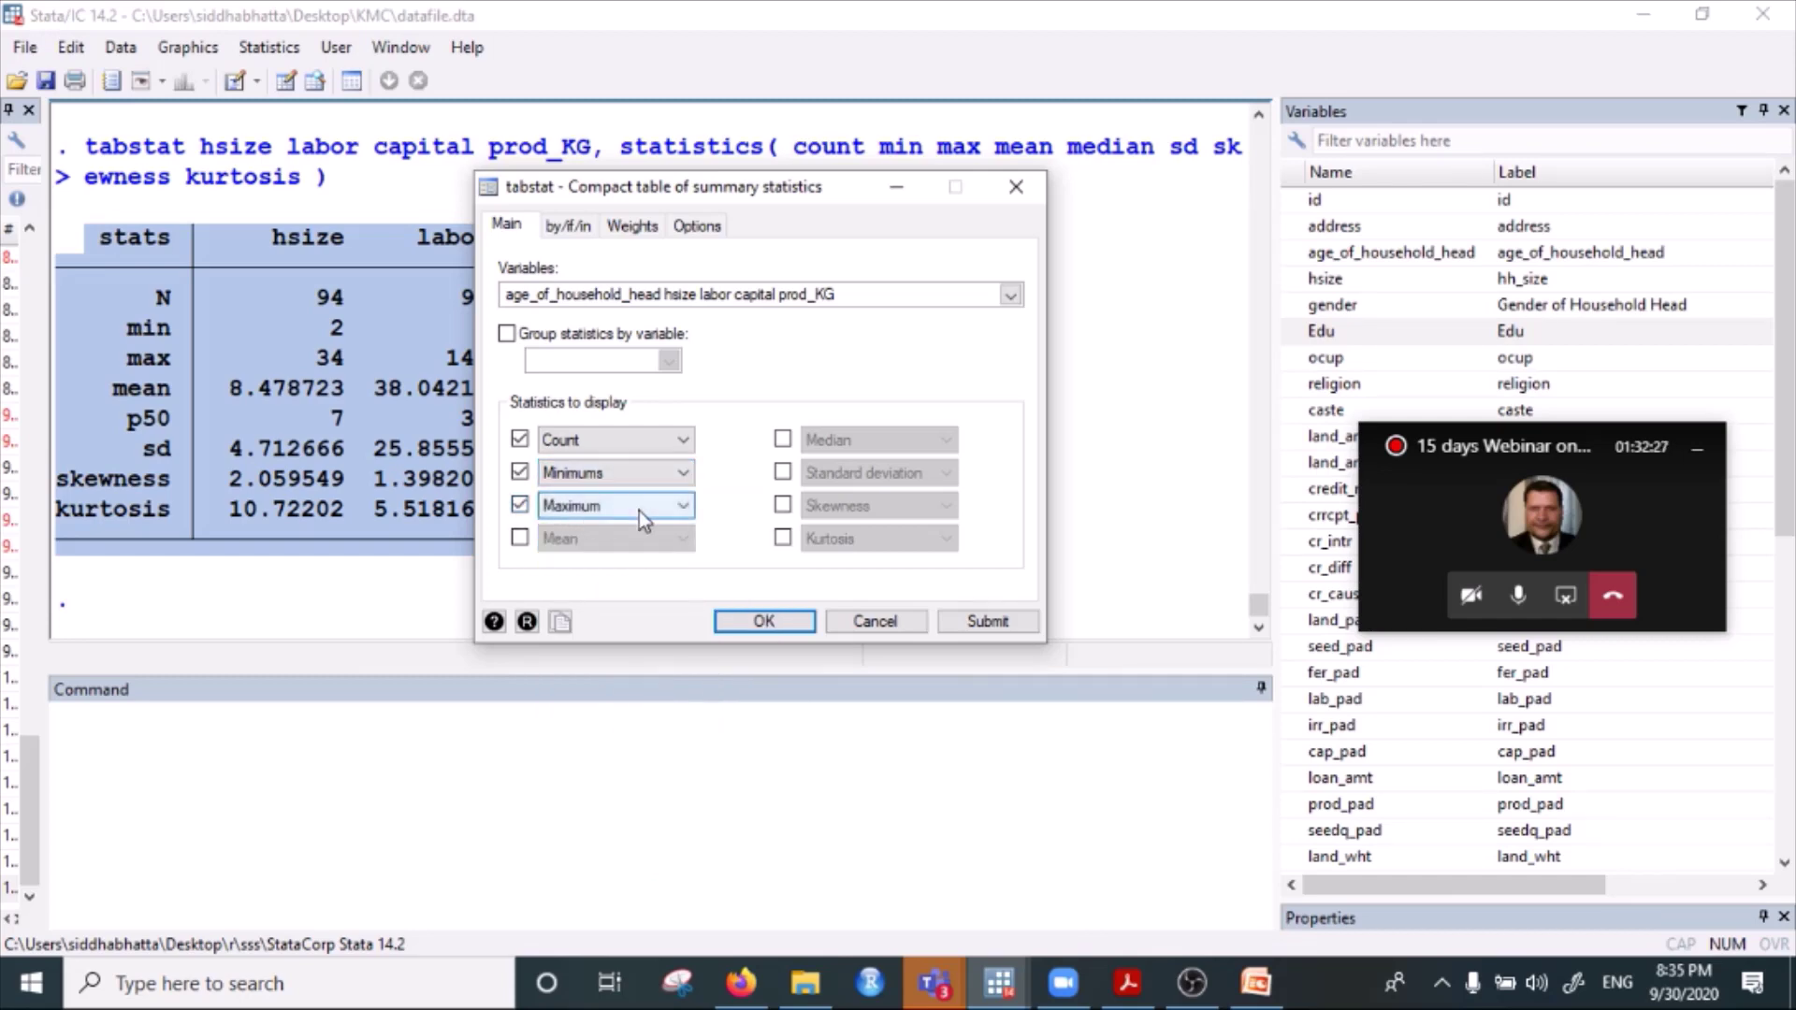
click(641, 510)
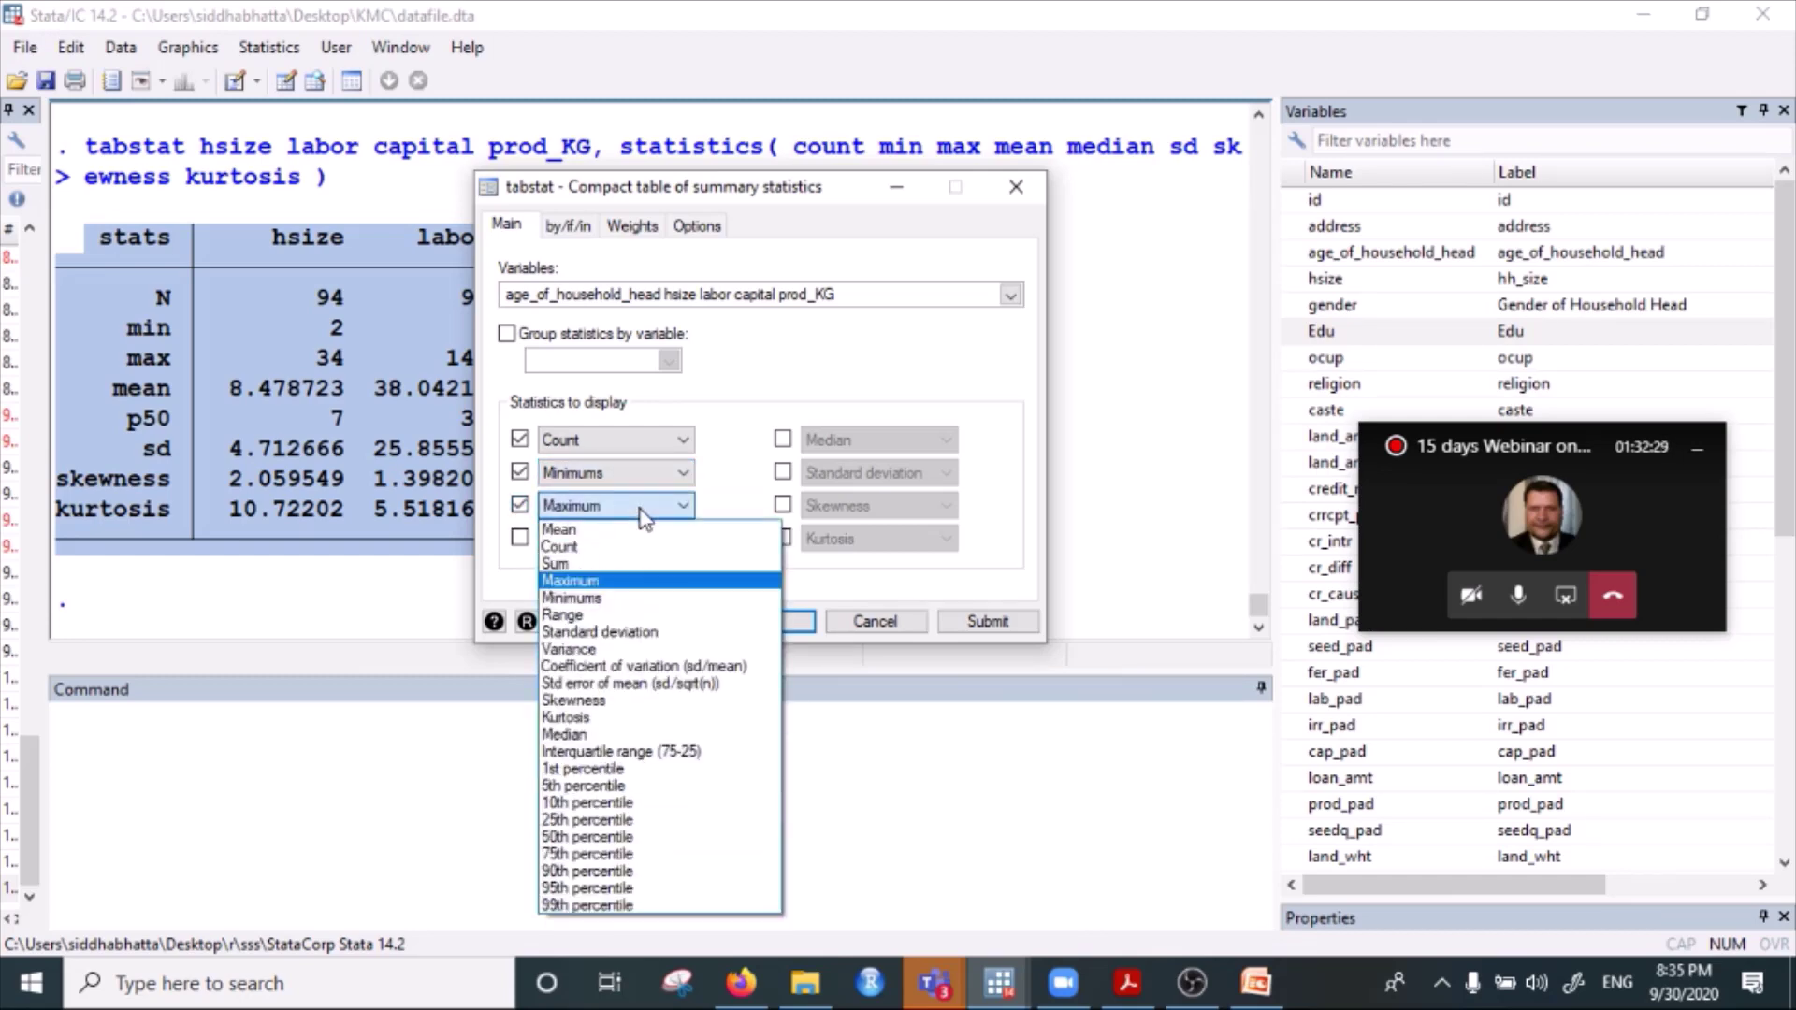
click(645, 581)
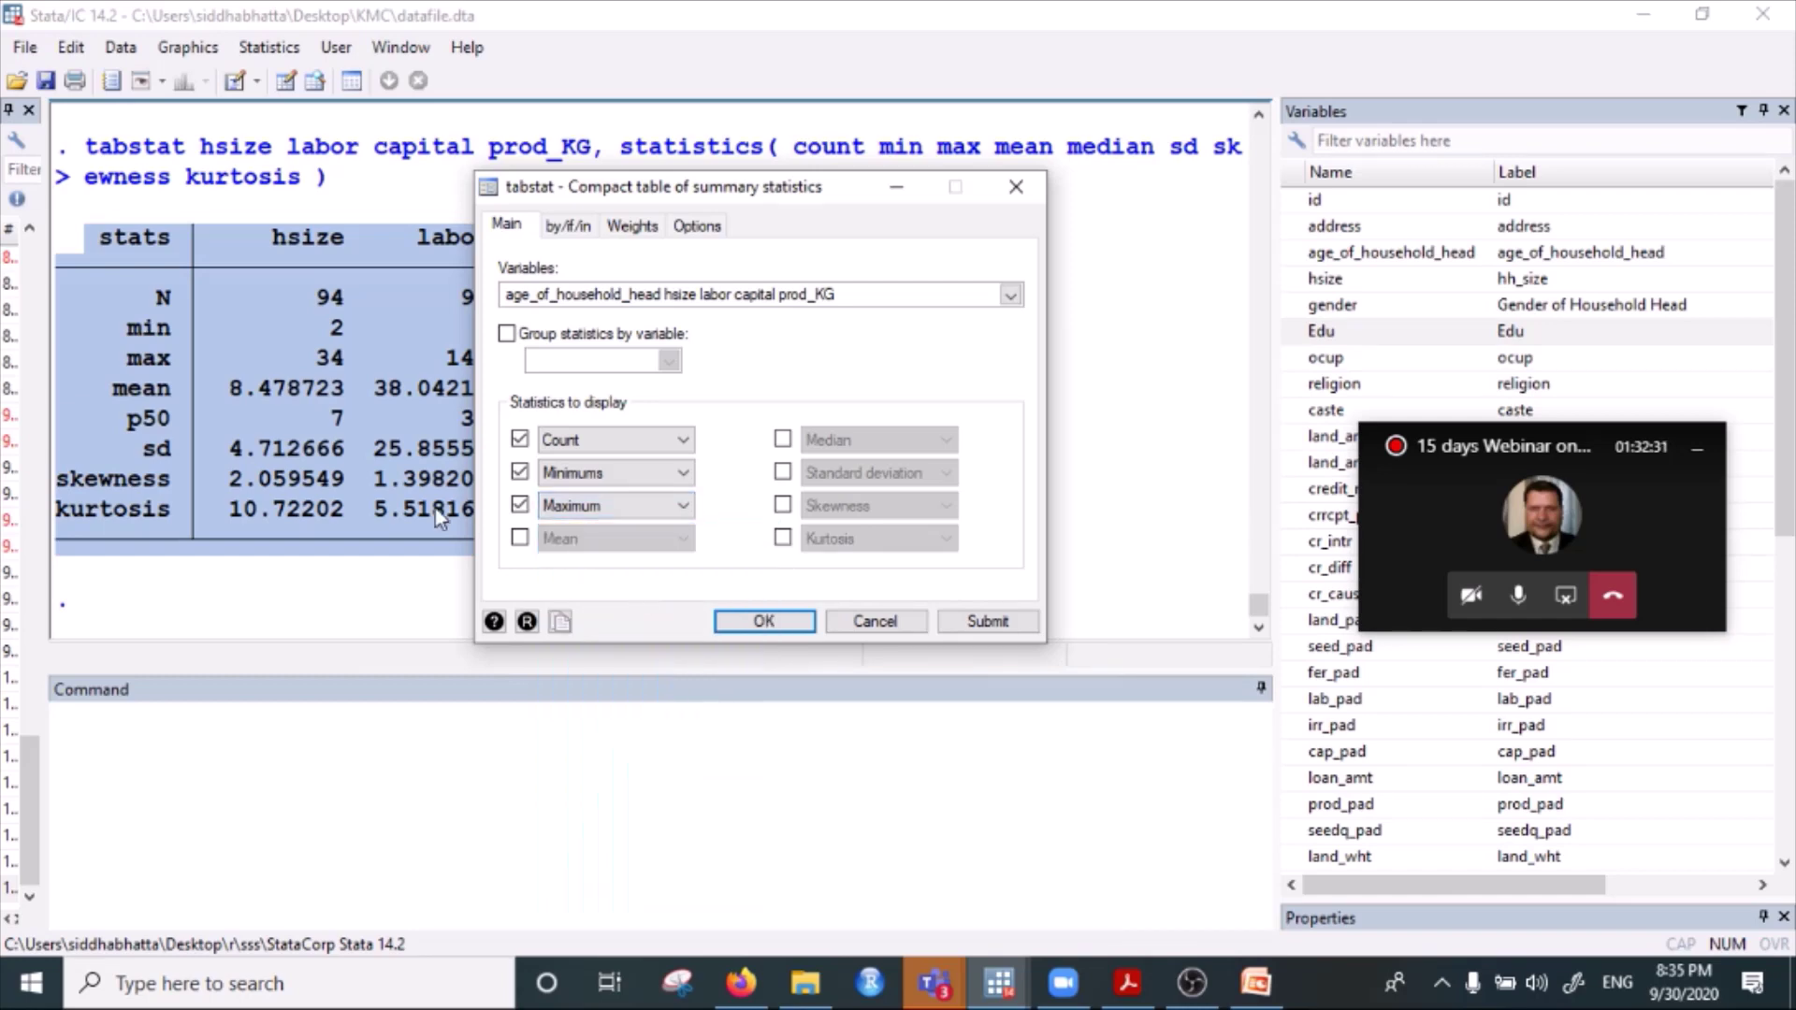
Add Mean, Median, Standard deviation, Skewness and Kurtosis to the statistics and generate the summary table.
click(520, 538)
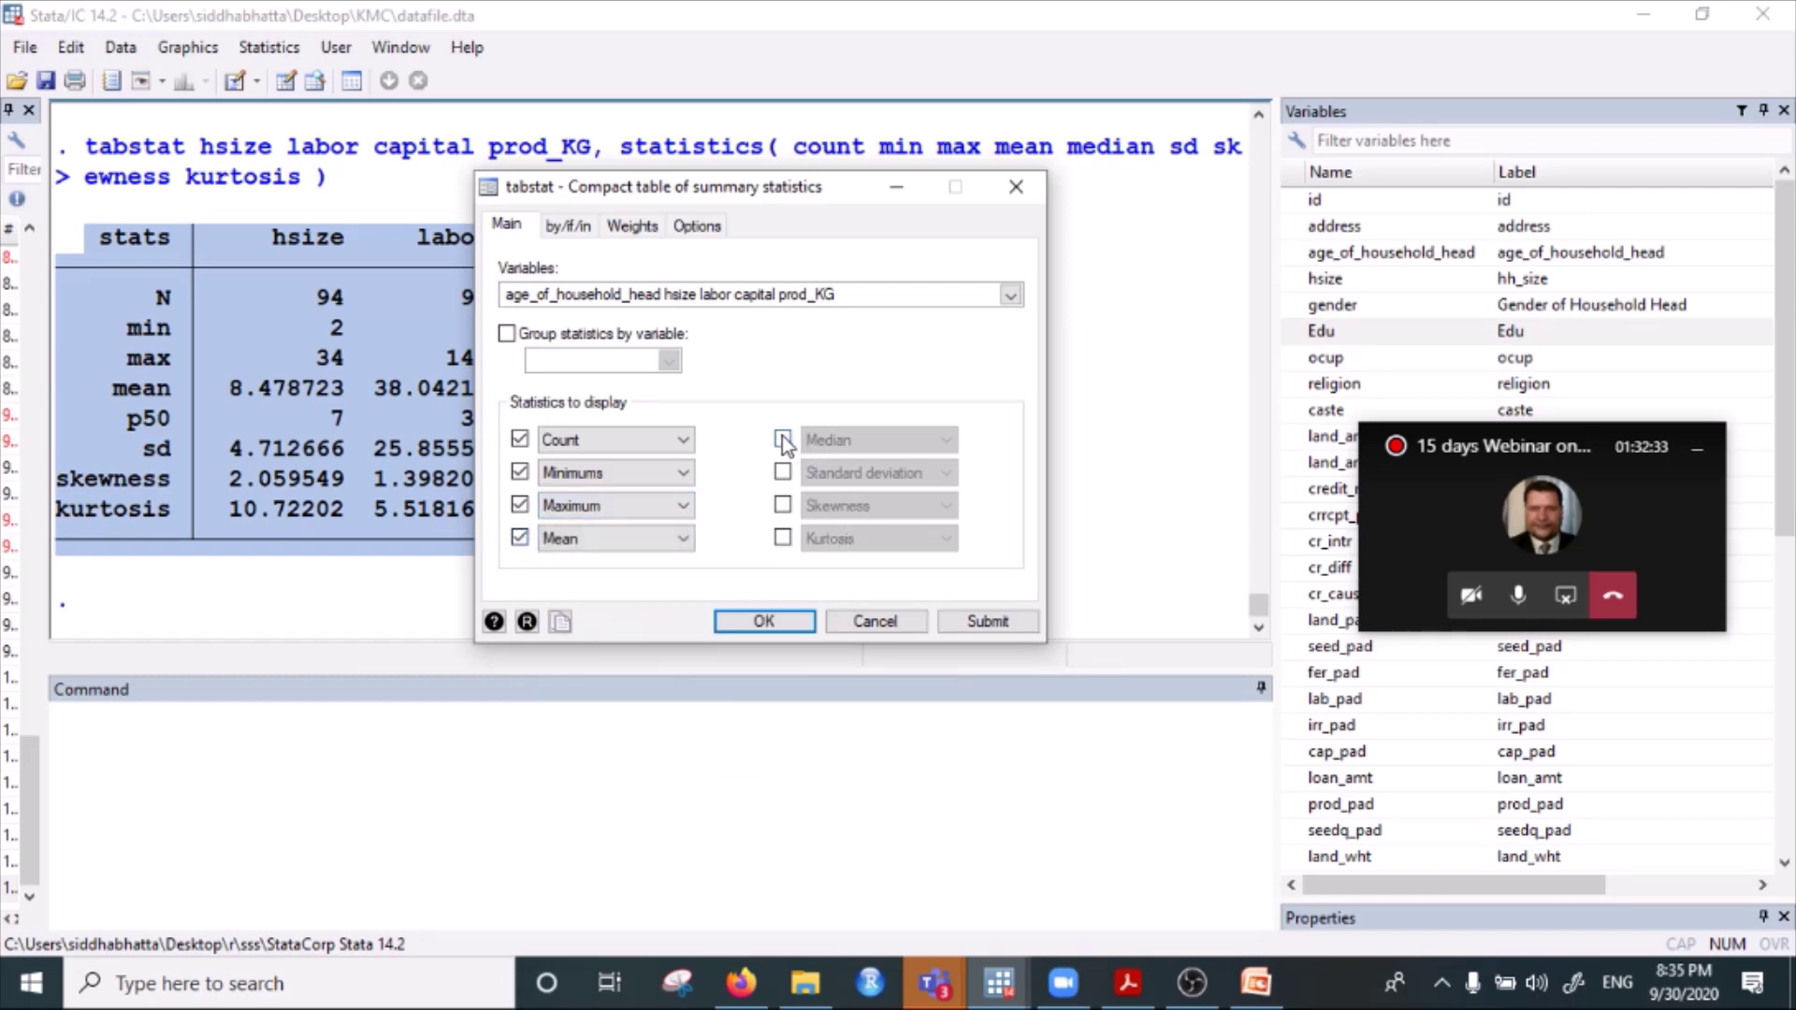
click(844, 440)
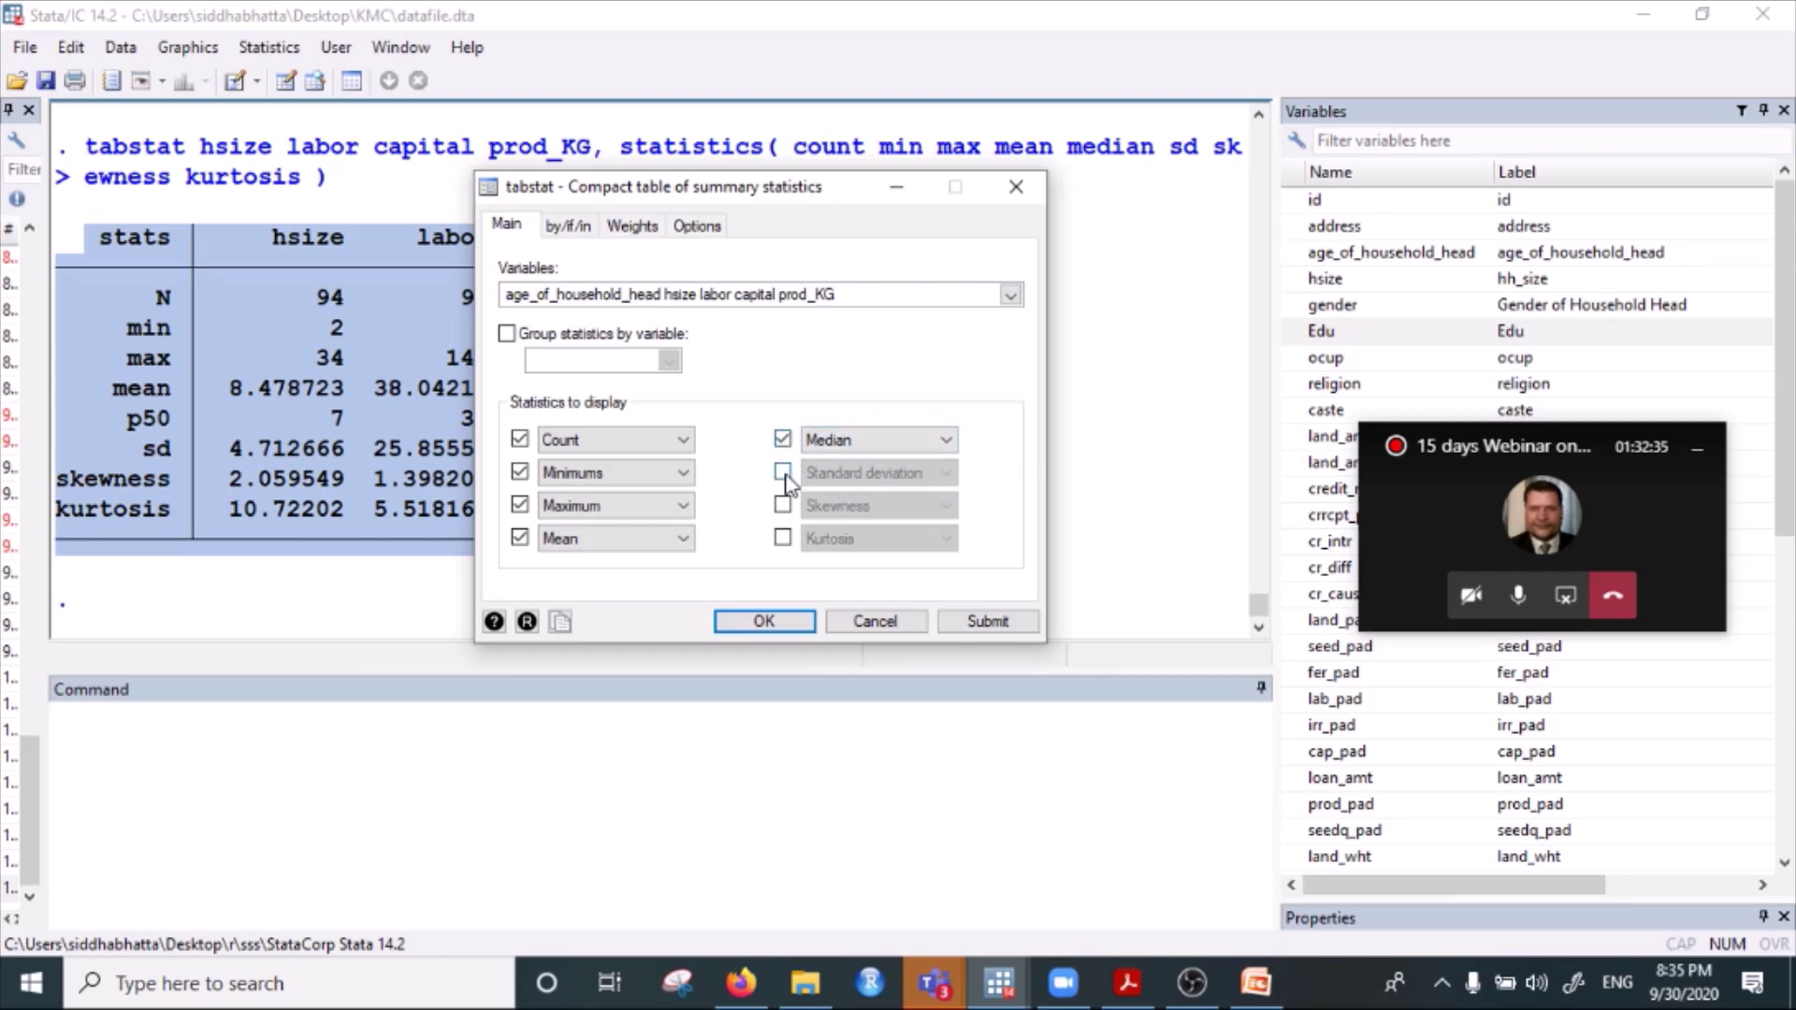
click(903, 474)
click(903, 474)
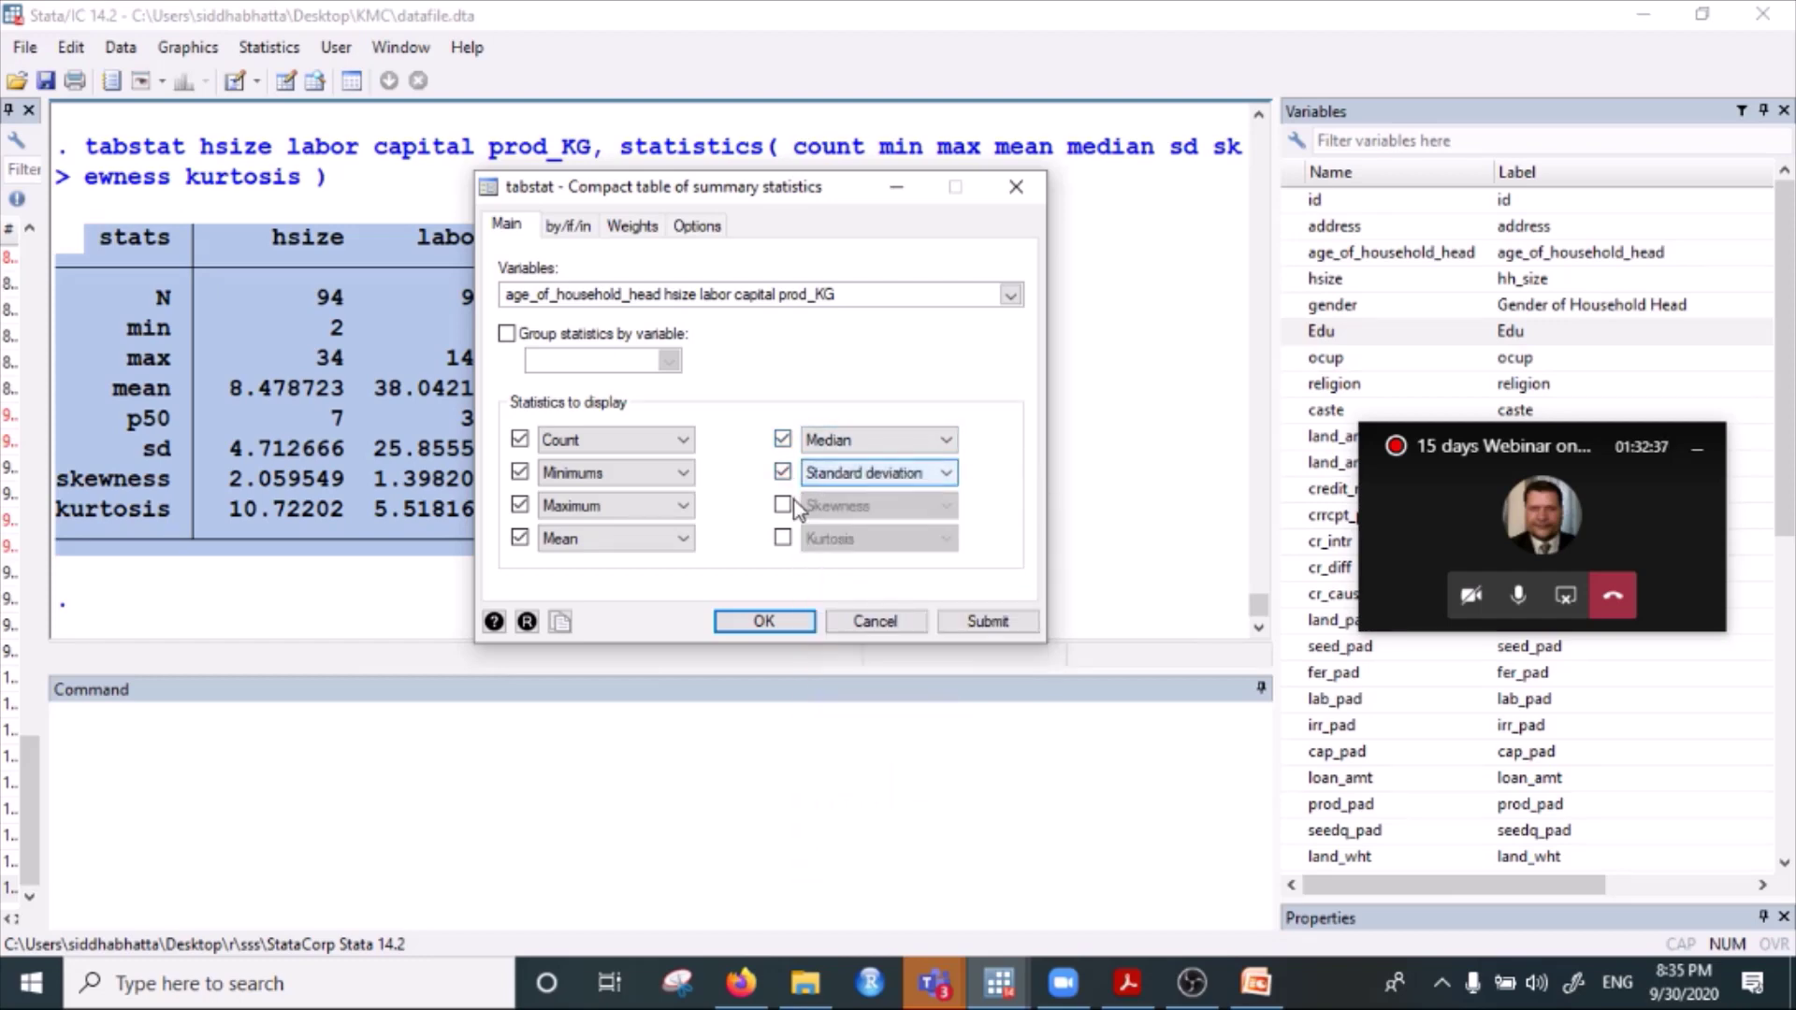
click(783, 507)
click(783, 539)
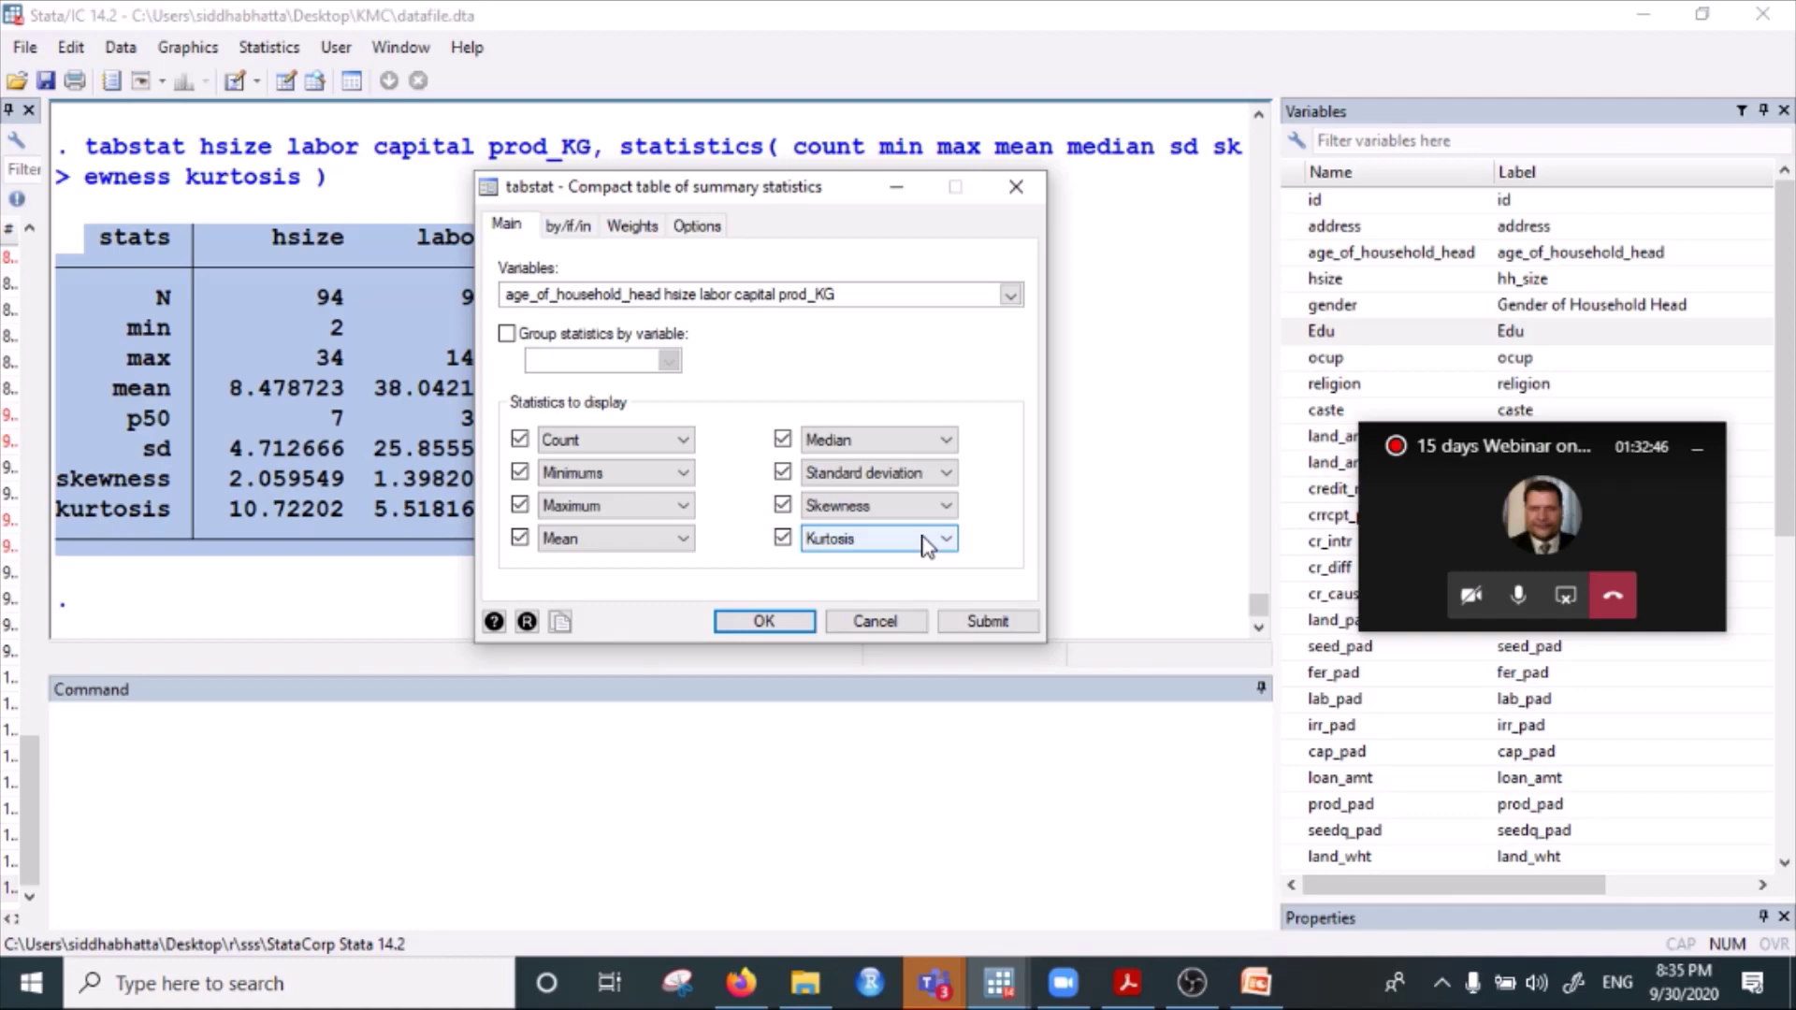
click(763, 622)
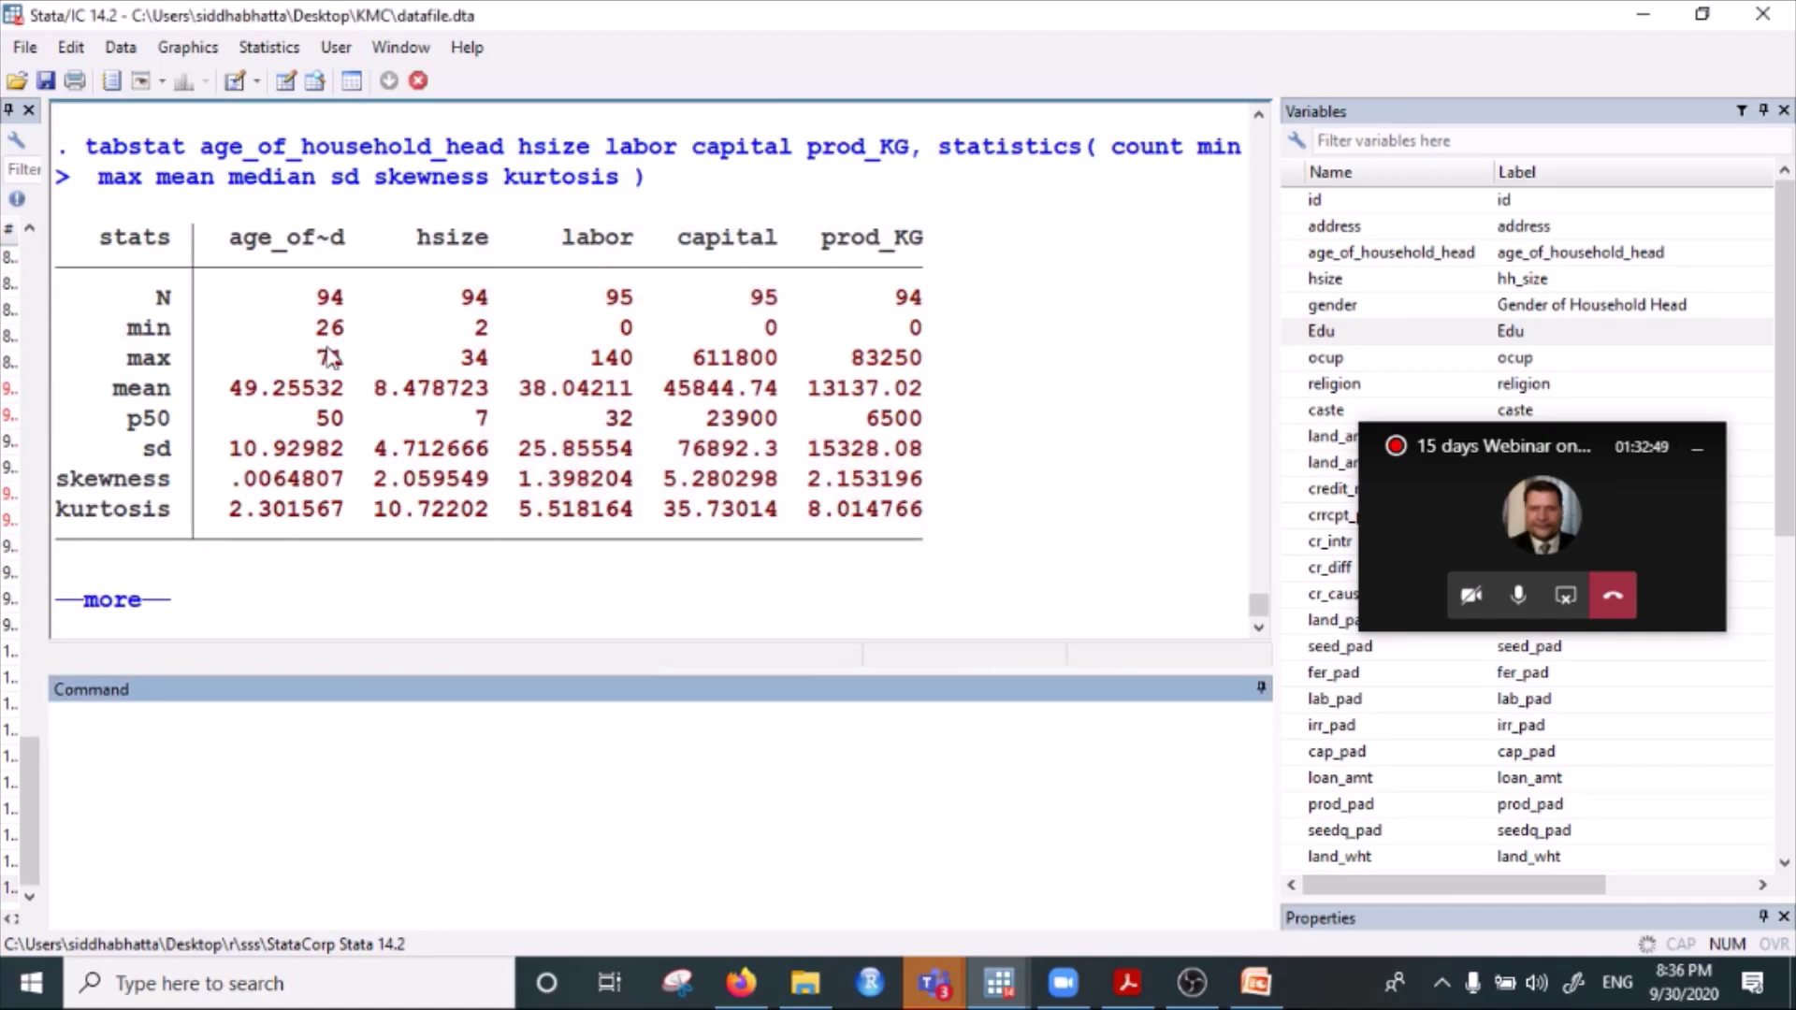
Examine the new summary table's variable columns and the variable list and statistics option in its tabstat command.
scroll(372, 429, up, 6)
scroll(735, 418, down, 4)
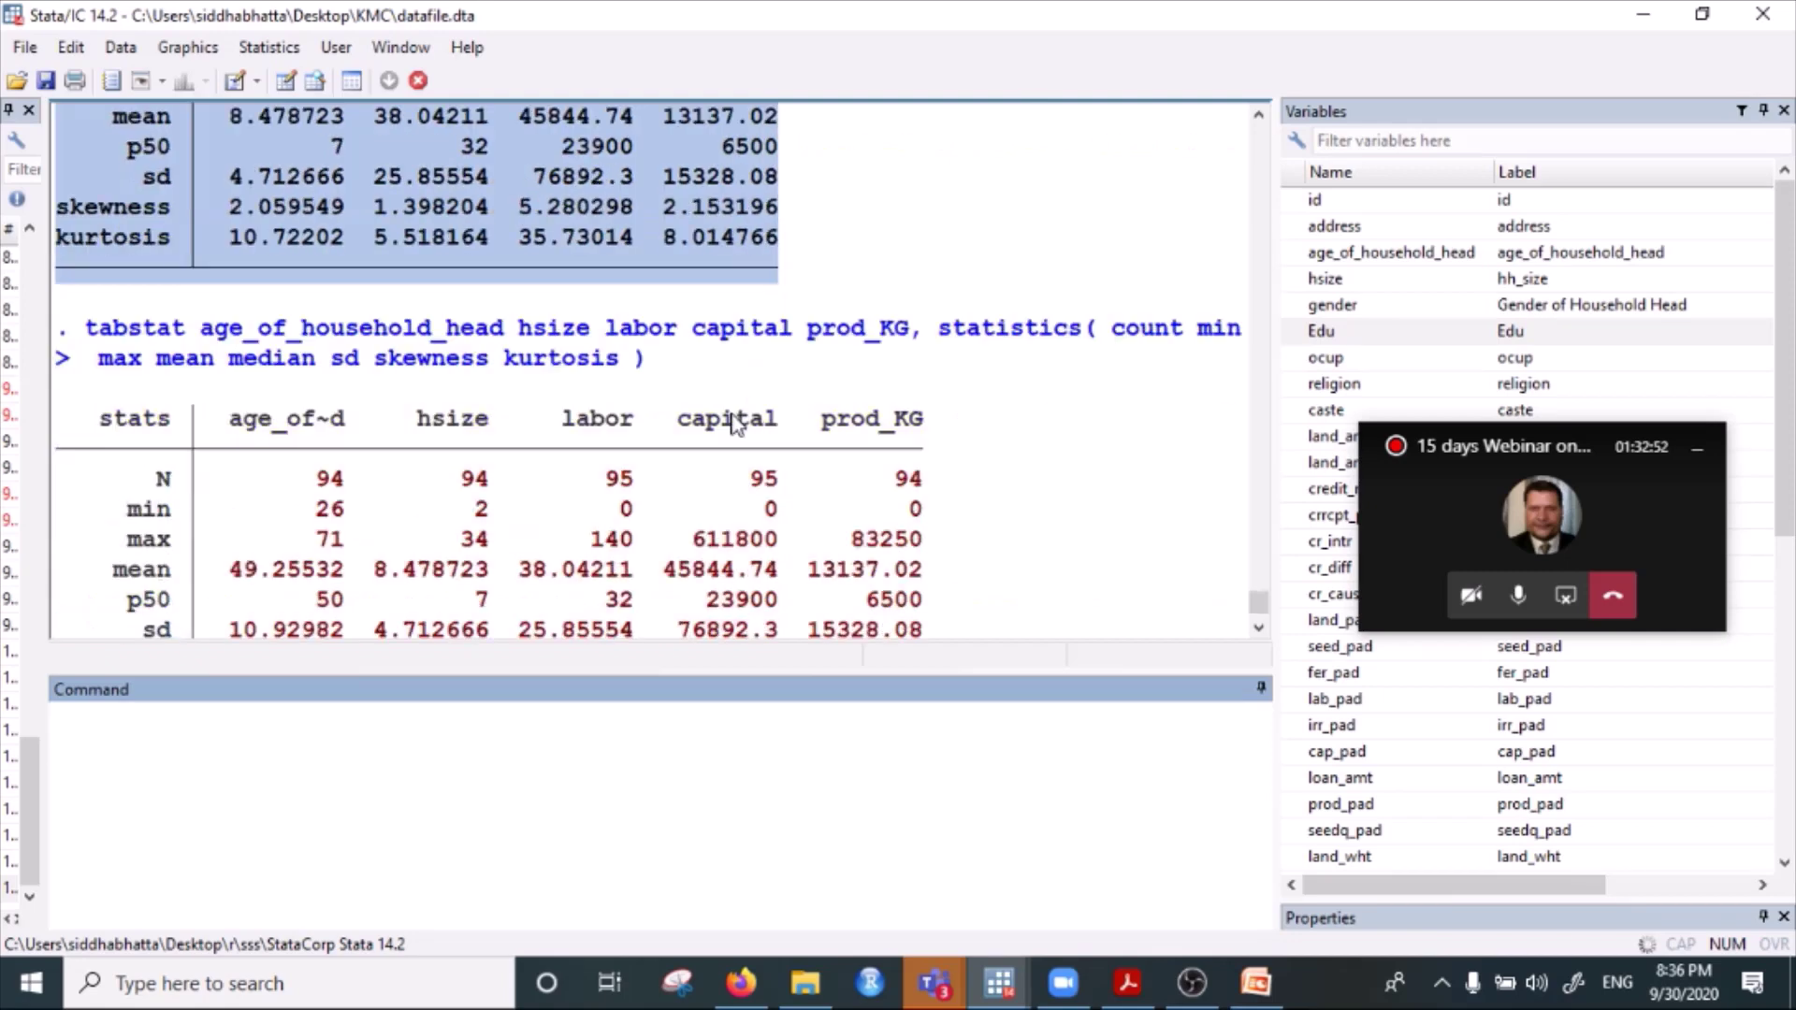
scroll(735, 423, down, 2)
drag(290, 237, 887, 287)
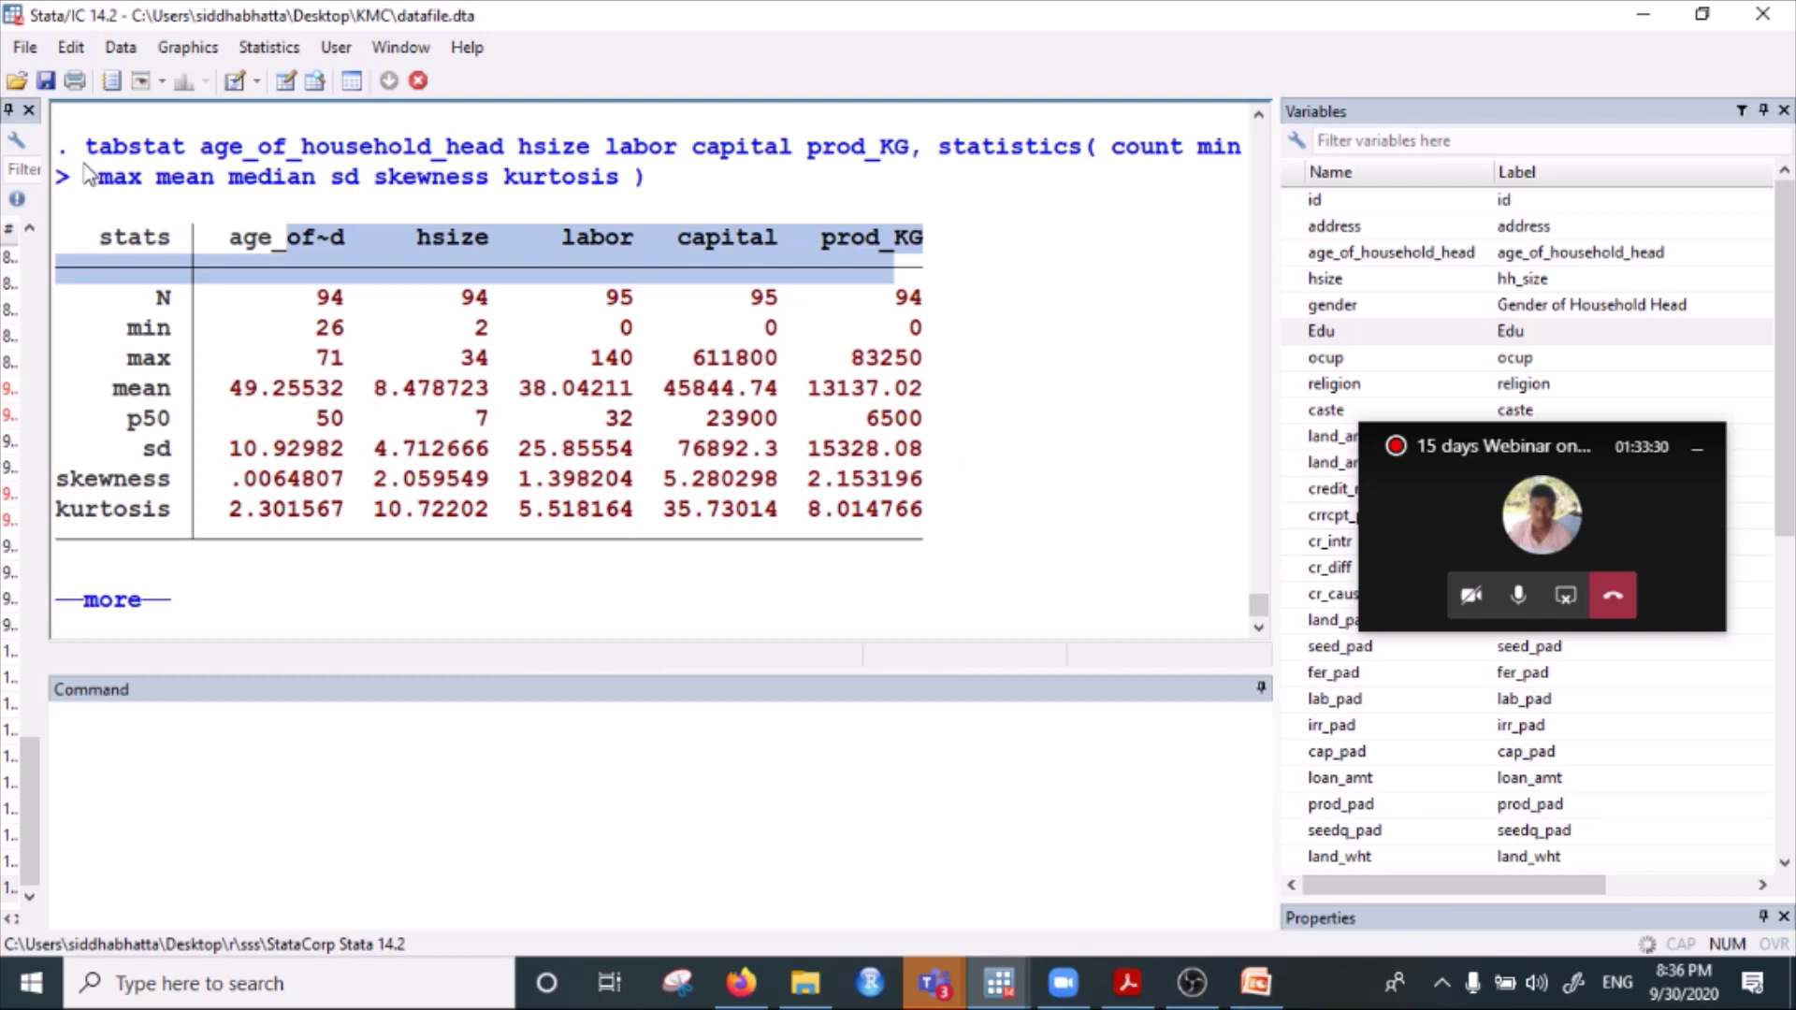
drag(87, 149, 647, 194)
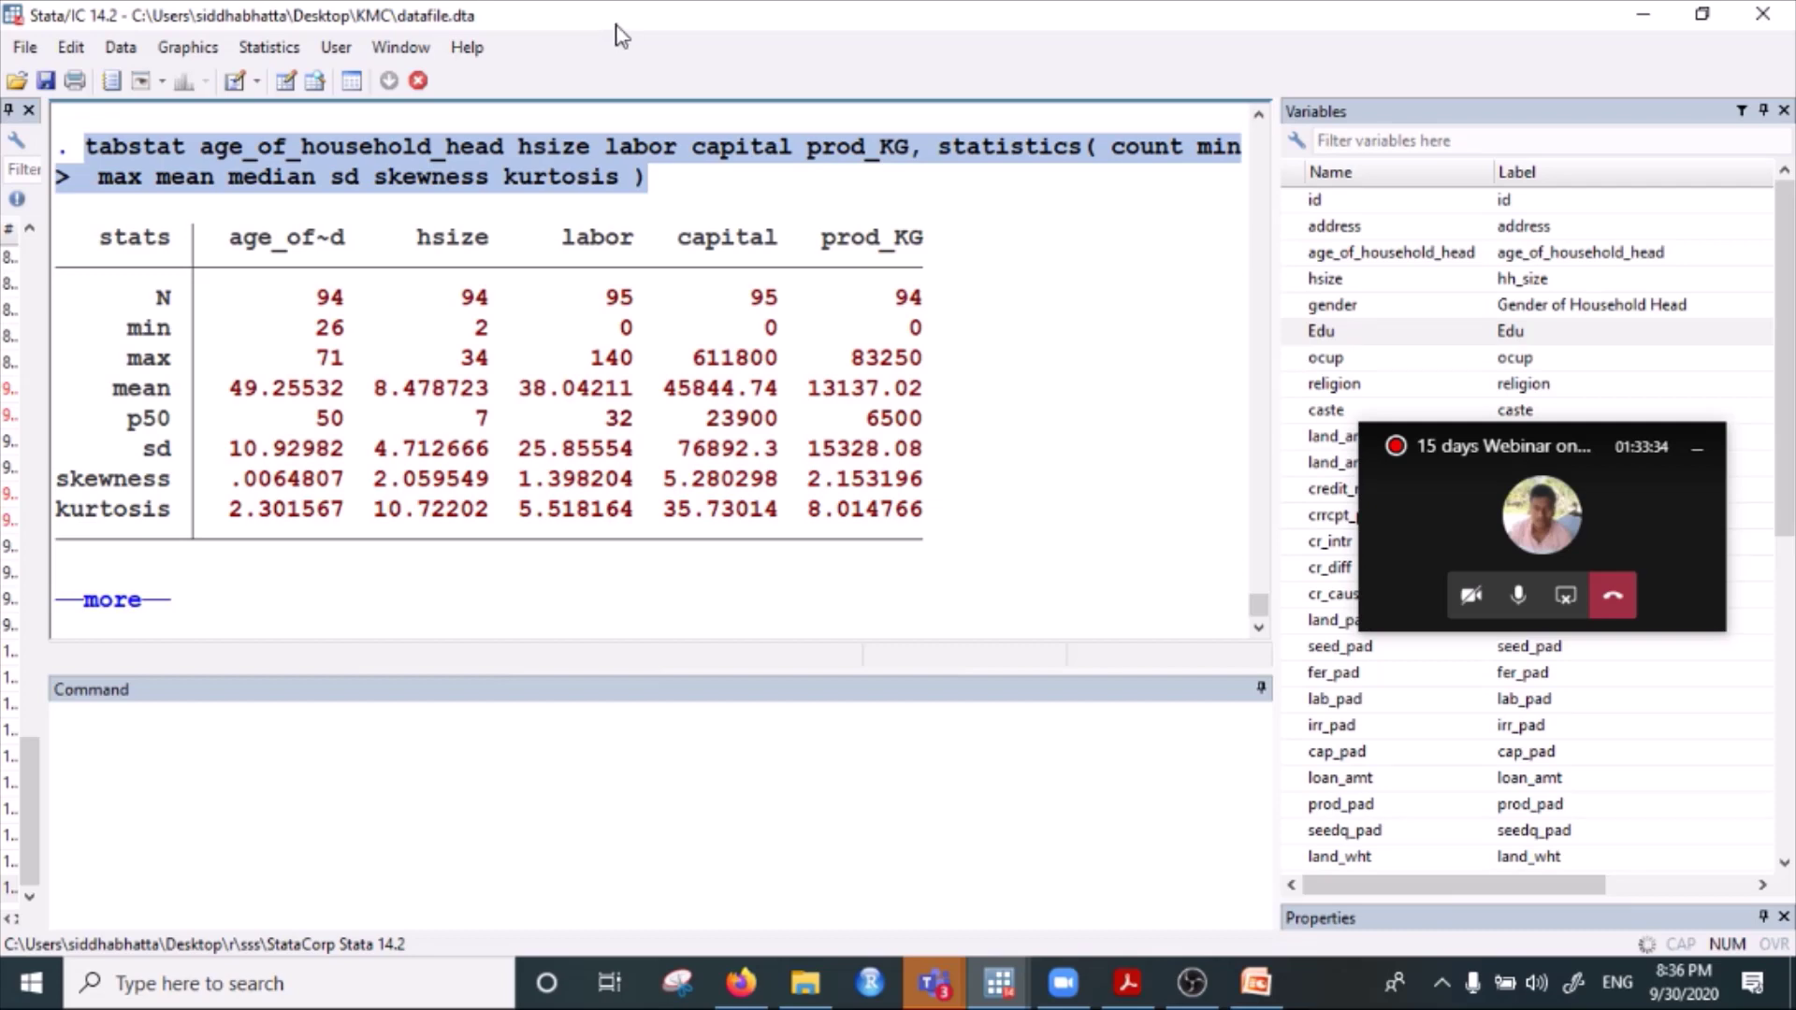
click(189, 148)
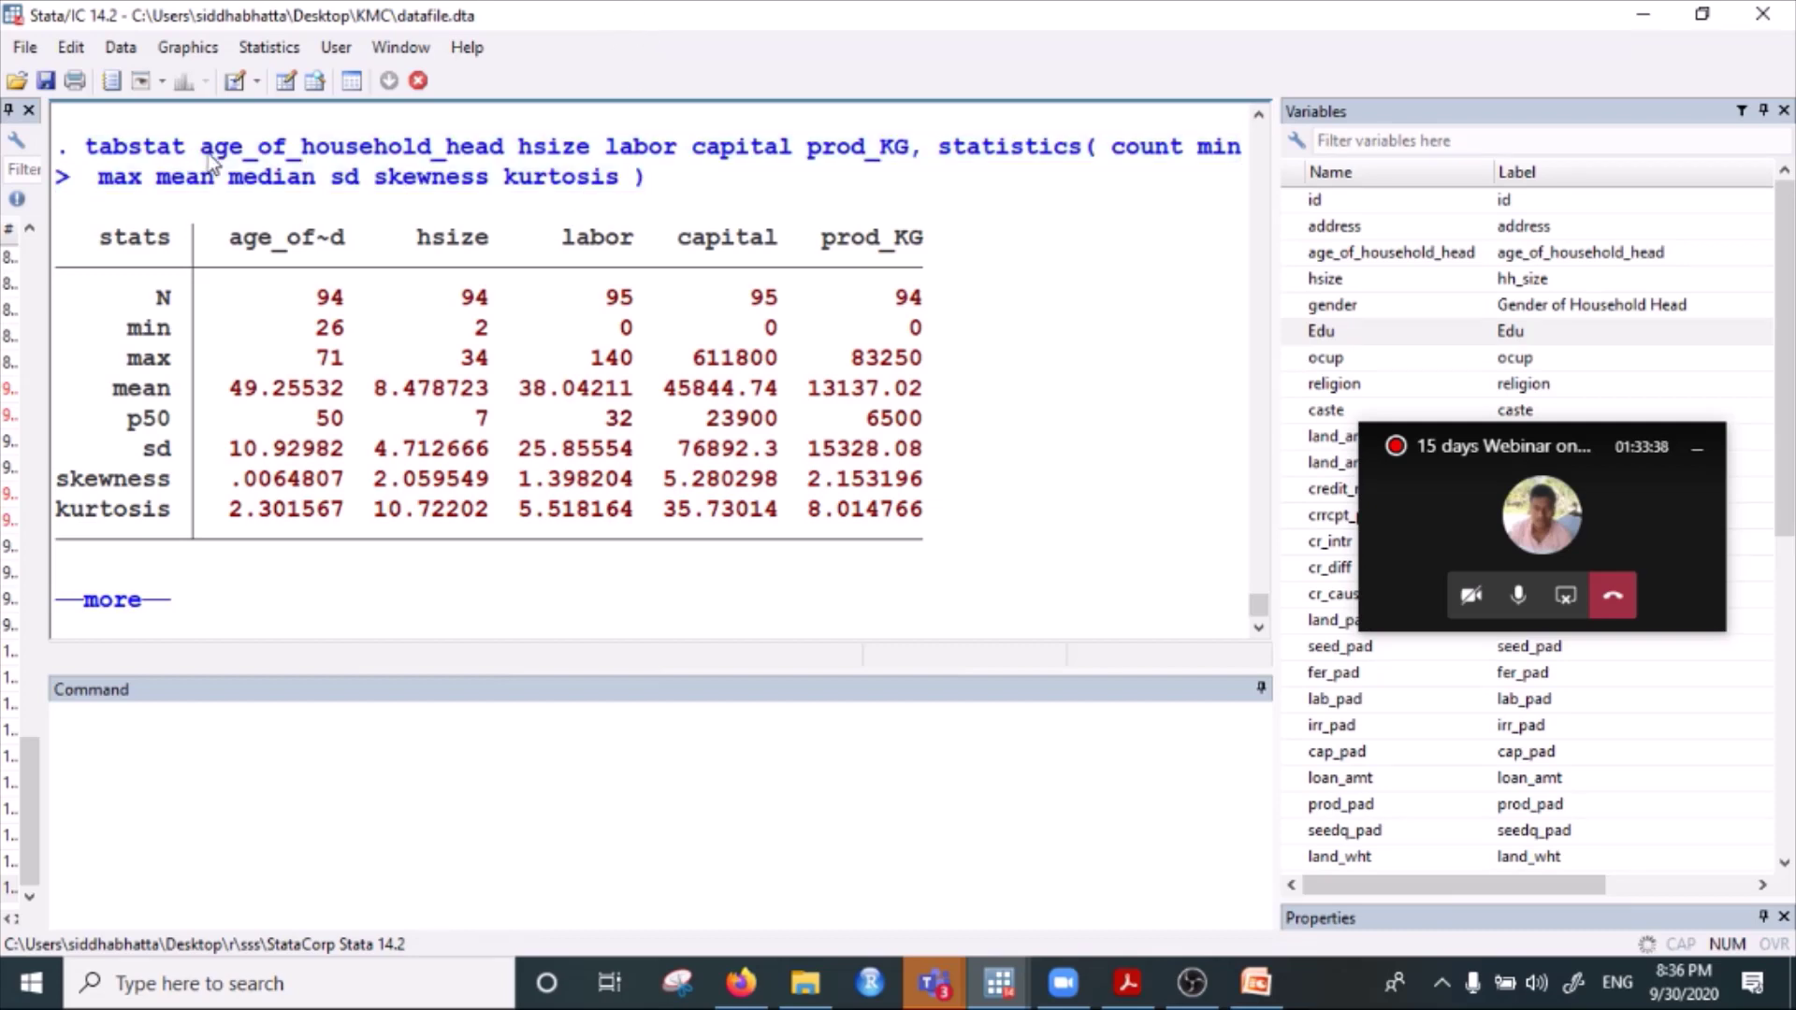
drag(84, 150, 1067, 158)
click(909, 163)
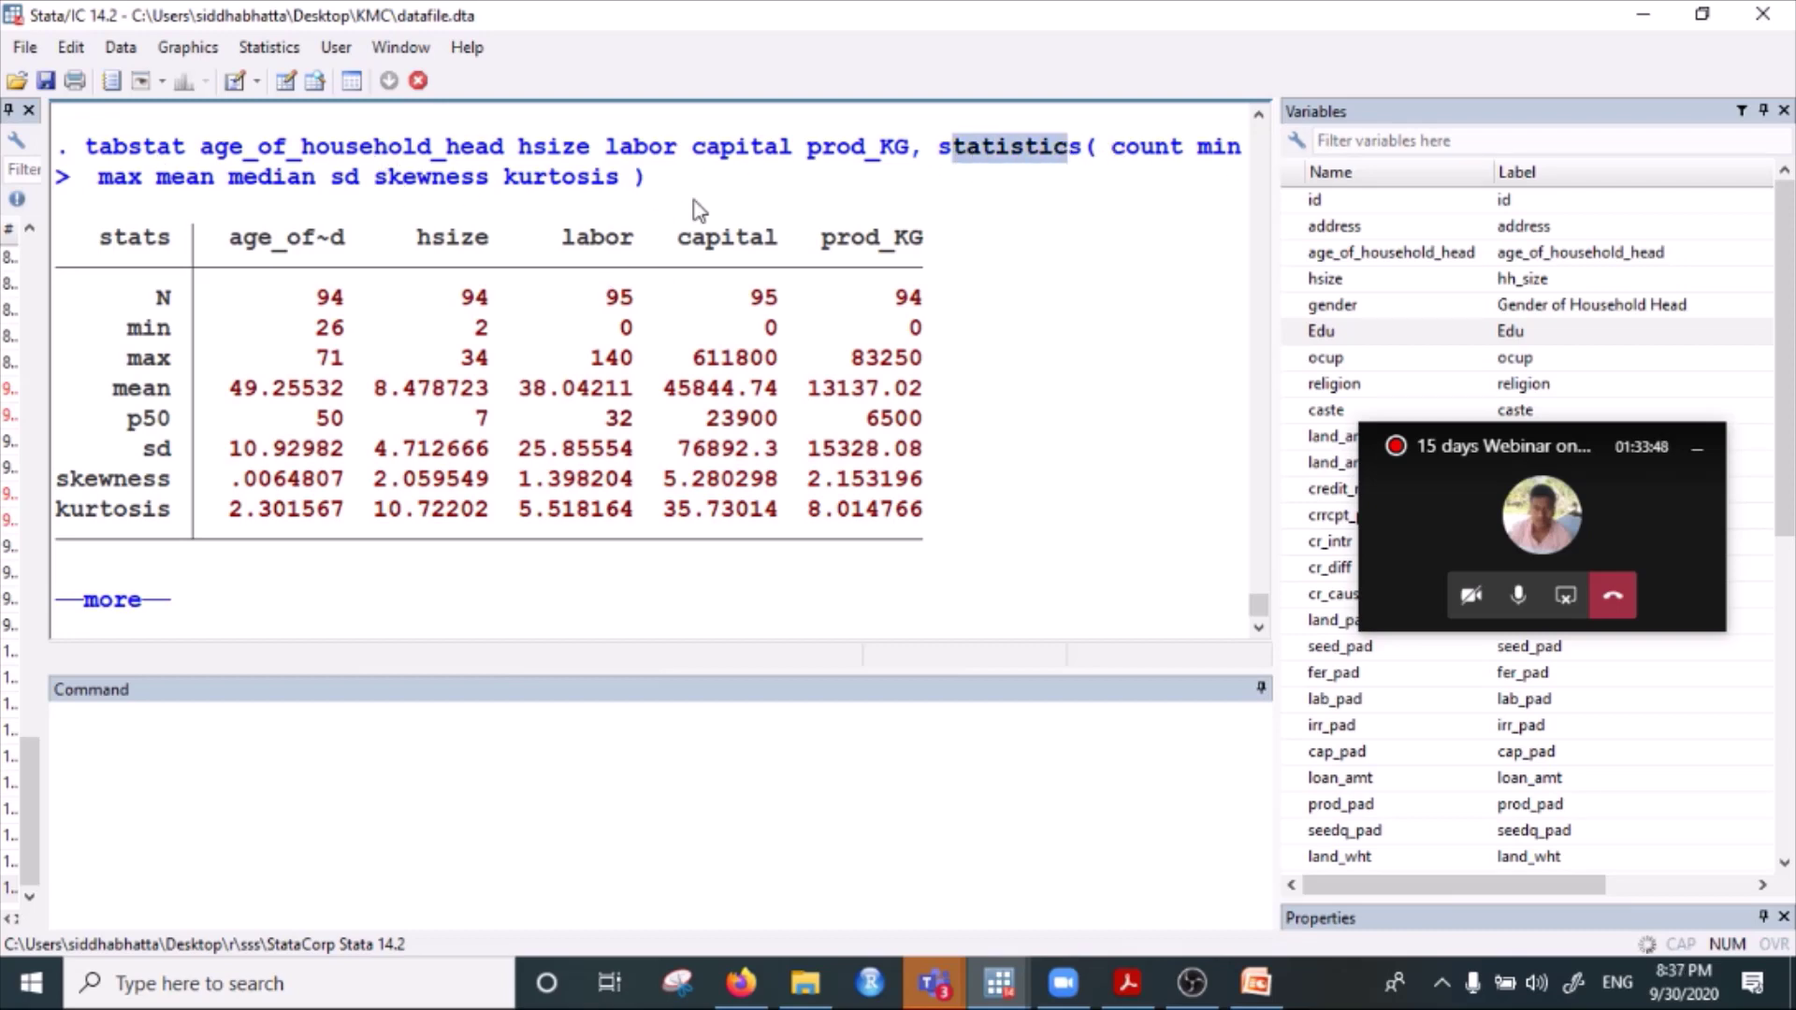
drag(666, 191, 58, 147)
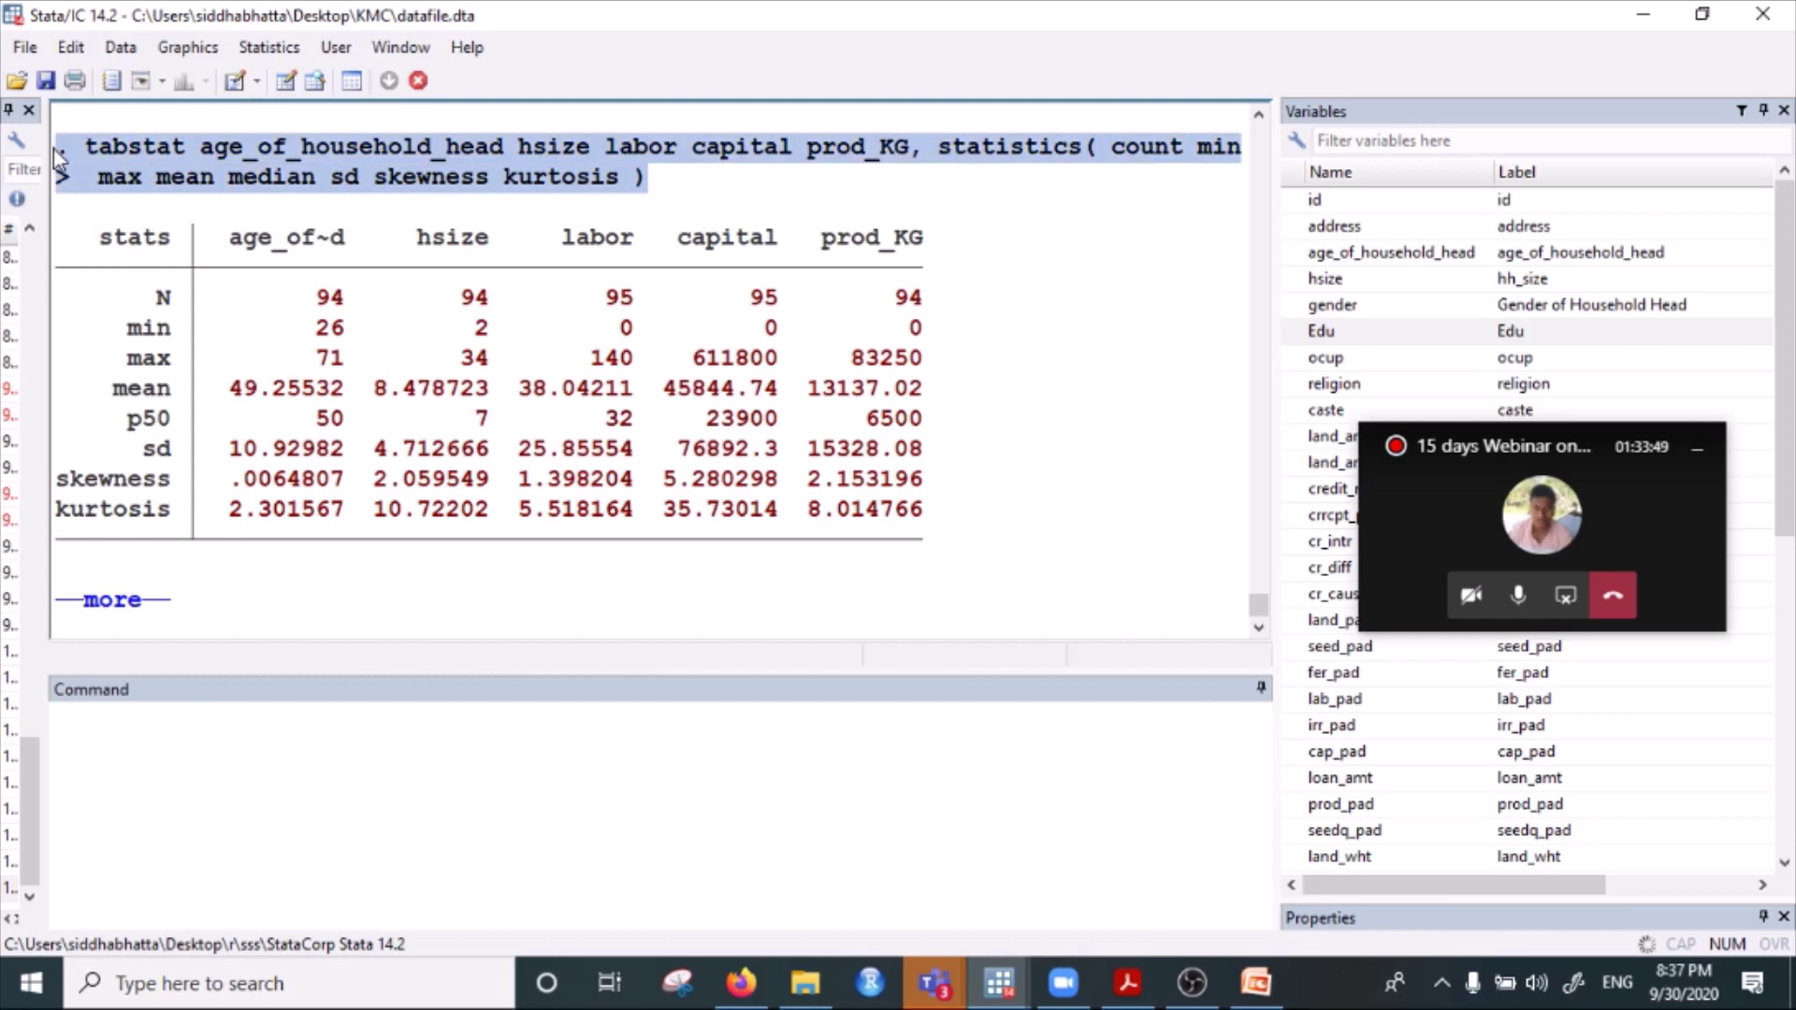
click(258, 52)
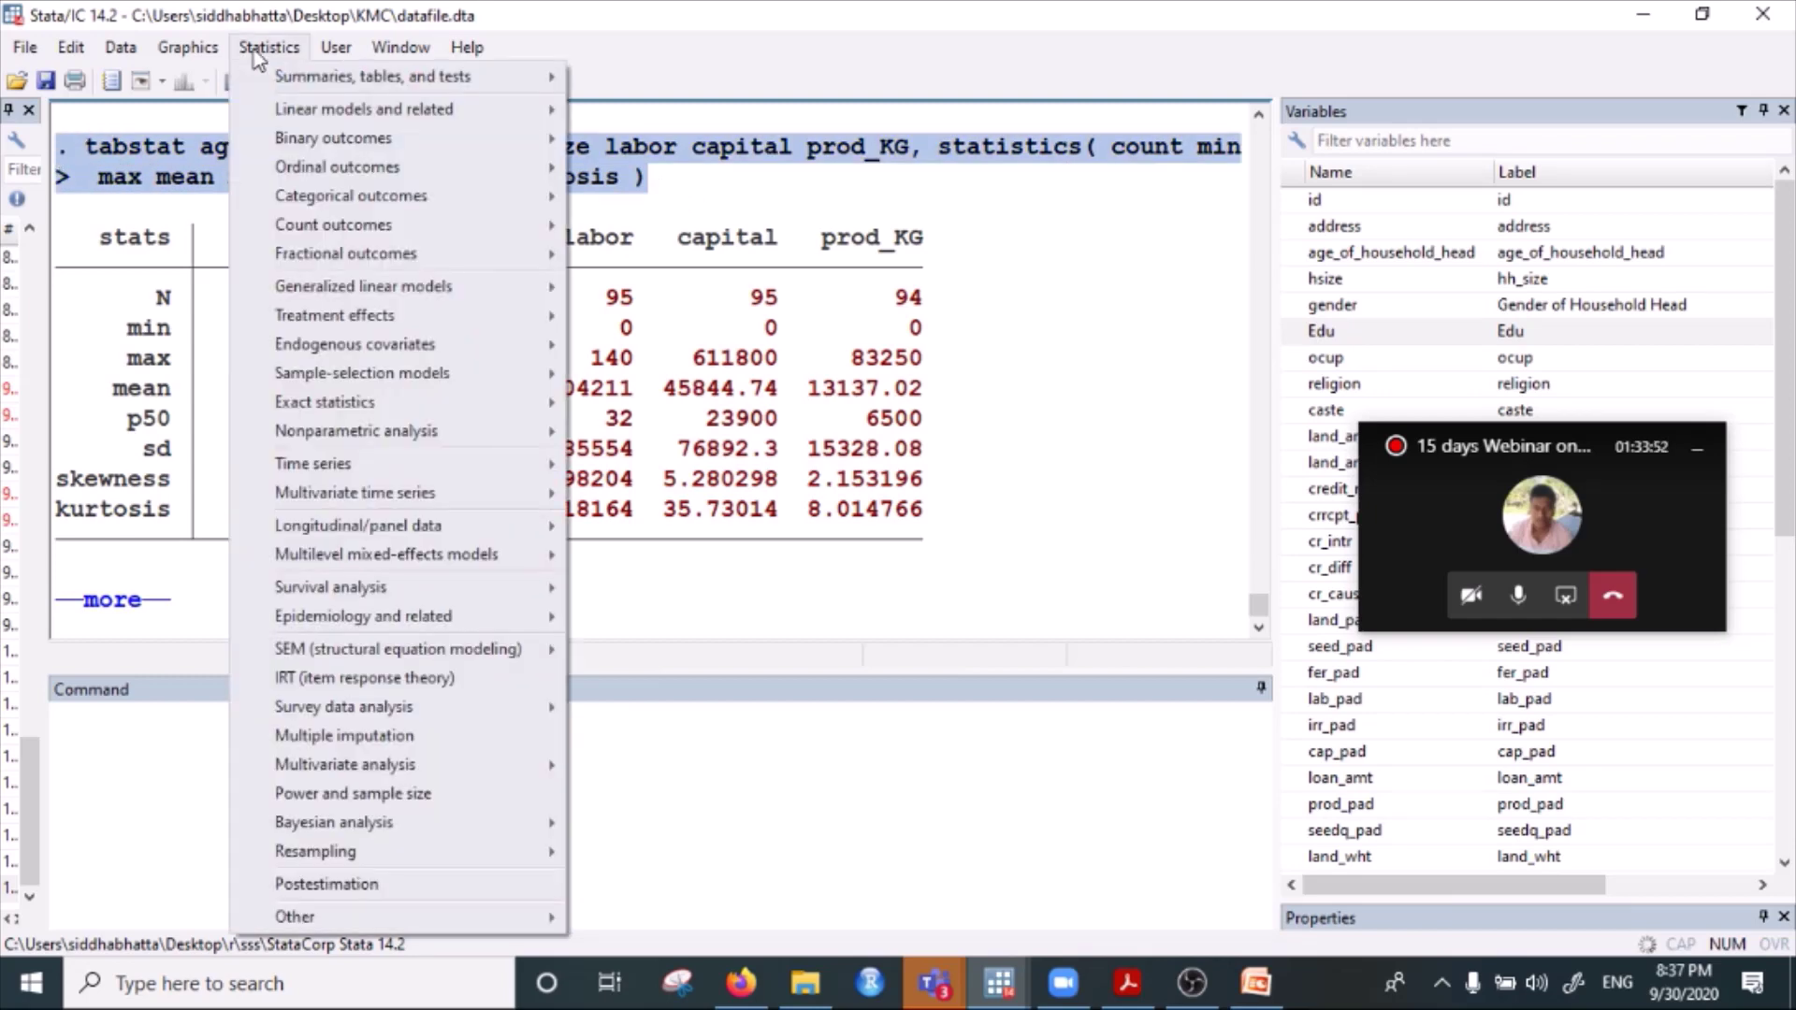
click(258, 51)
click(336, 47)
mouse_move(268, 47)
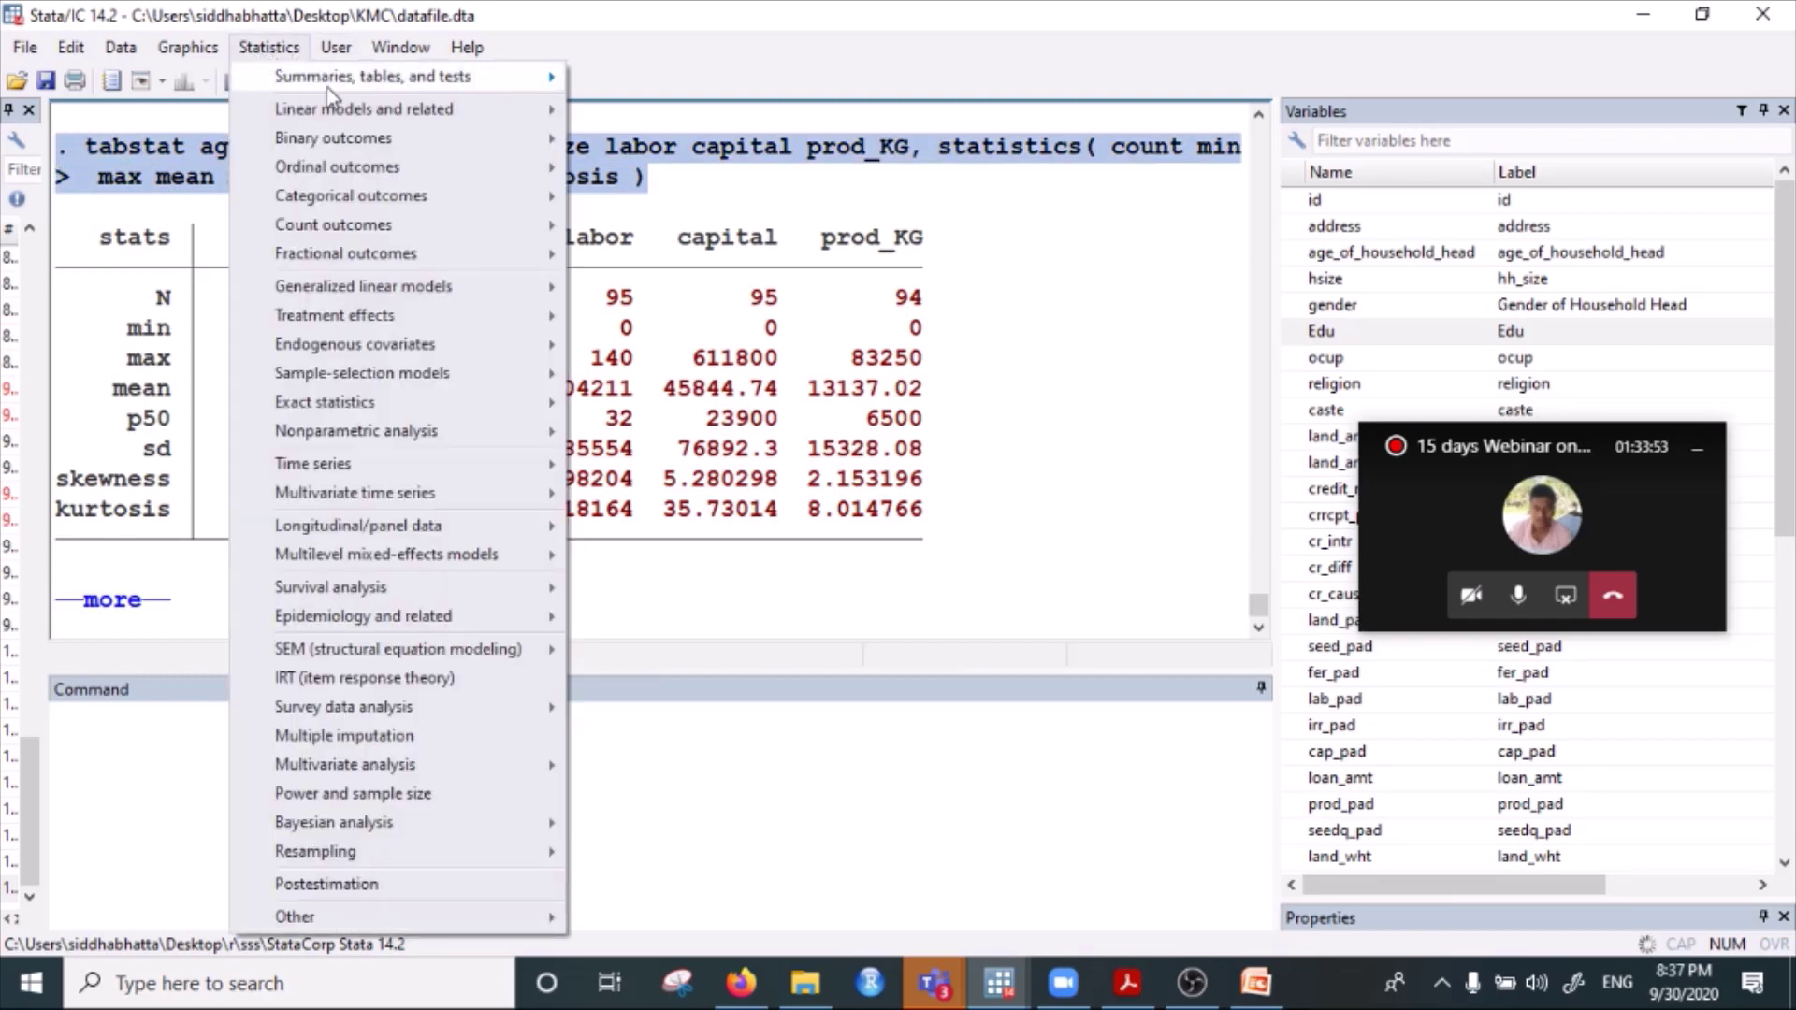
click(1020, 464)
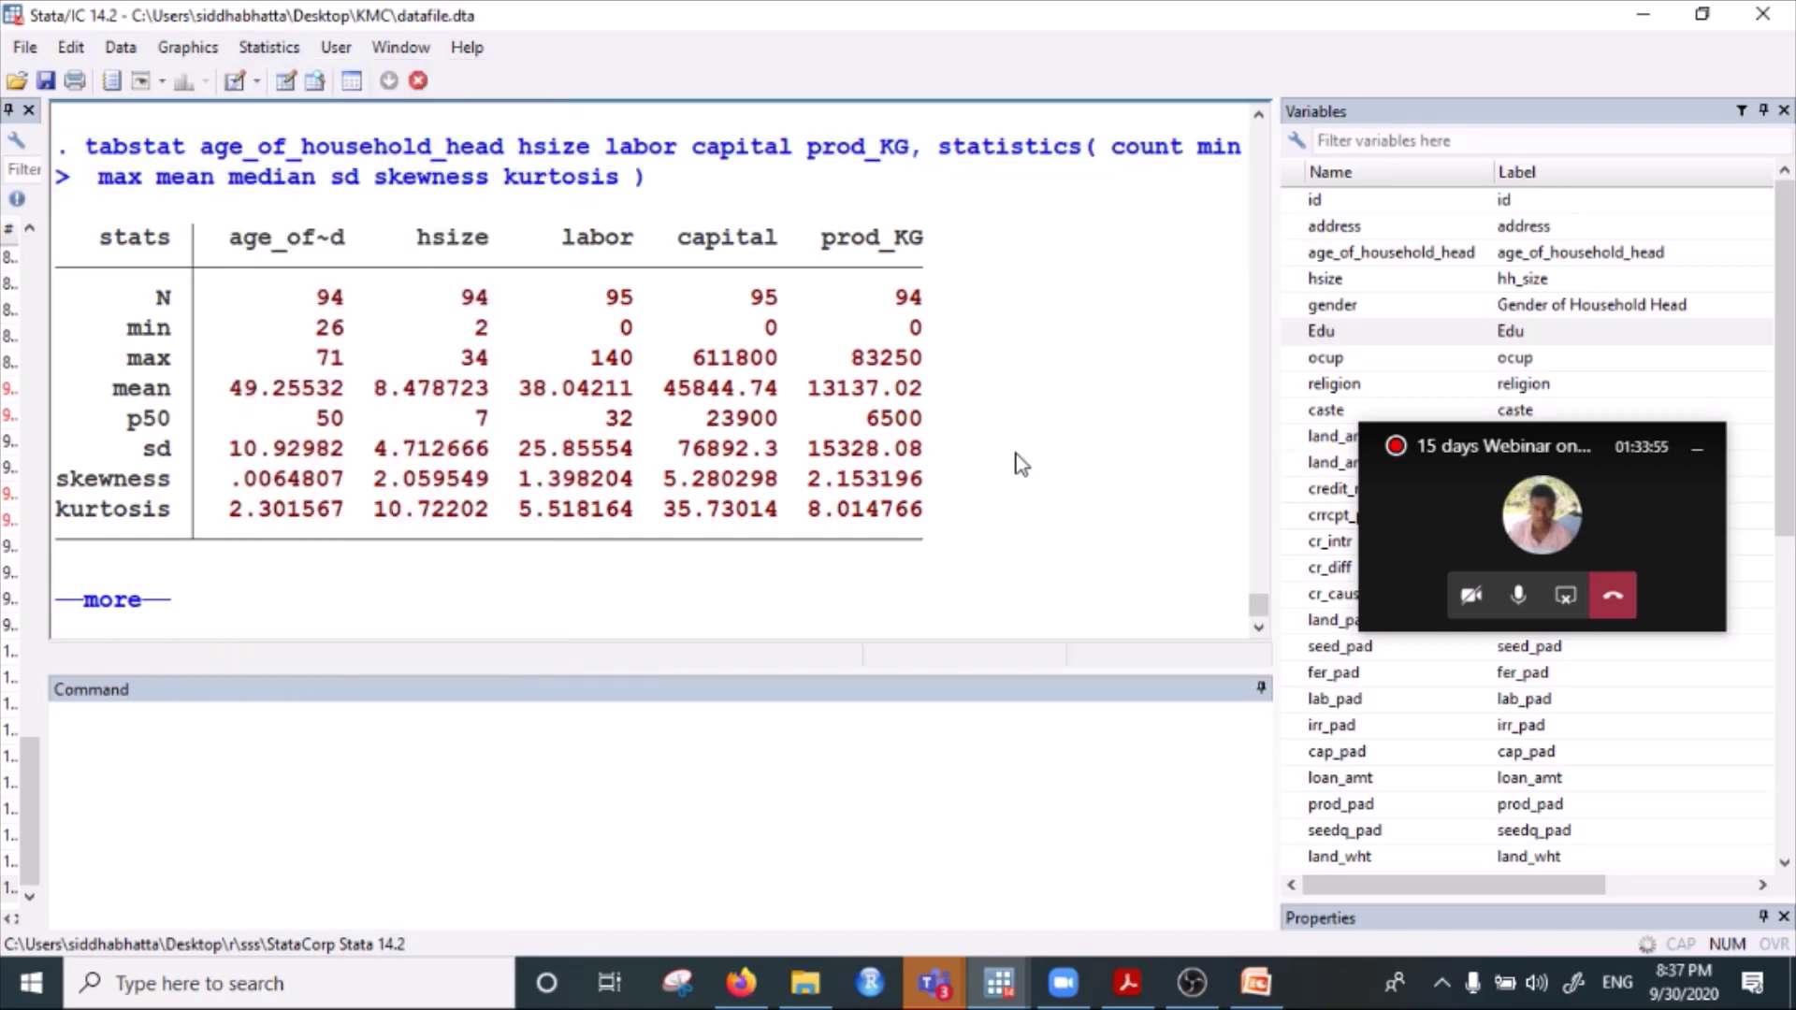
Finish displaying the paused output and examine the tabstat command above the summary table.
click(117, 600)
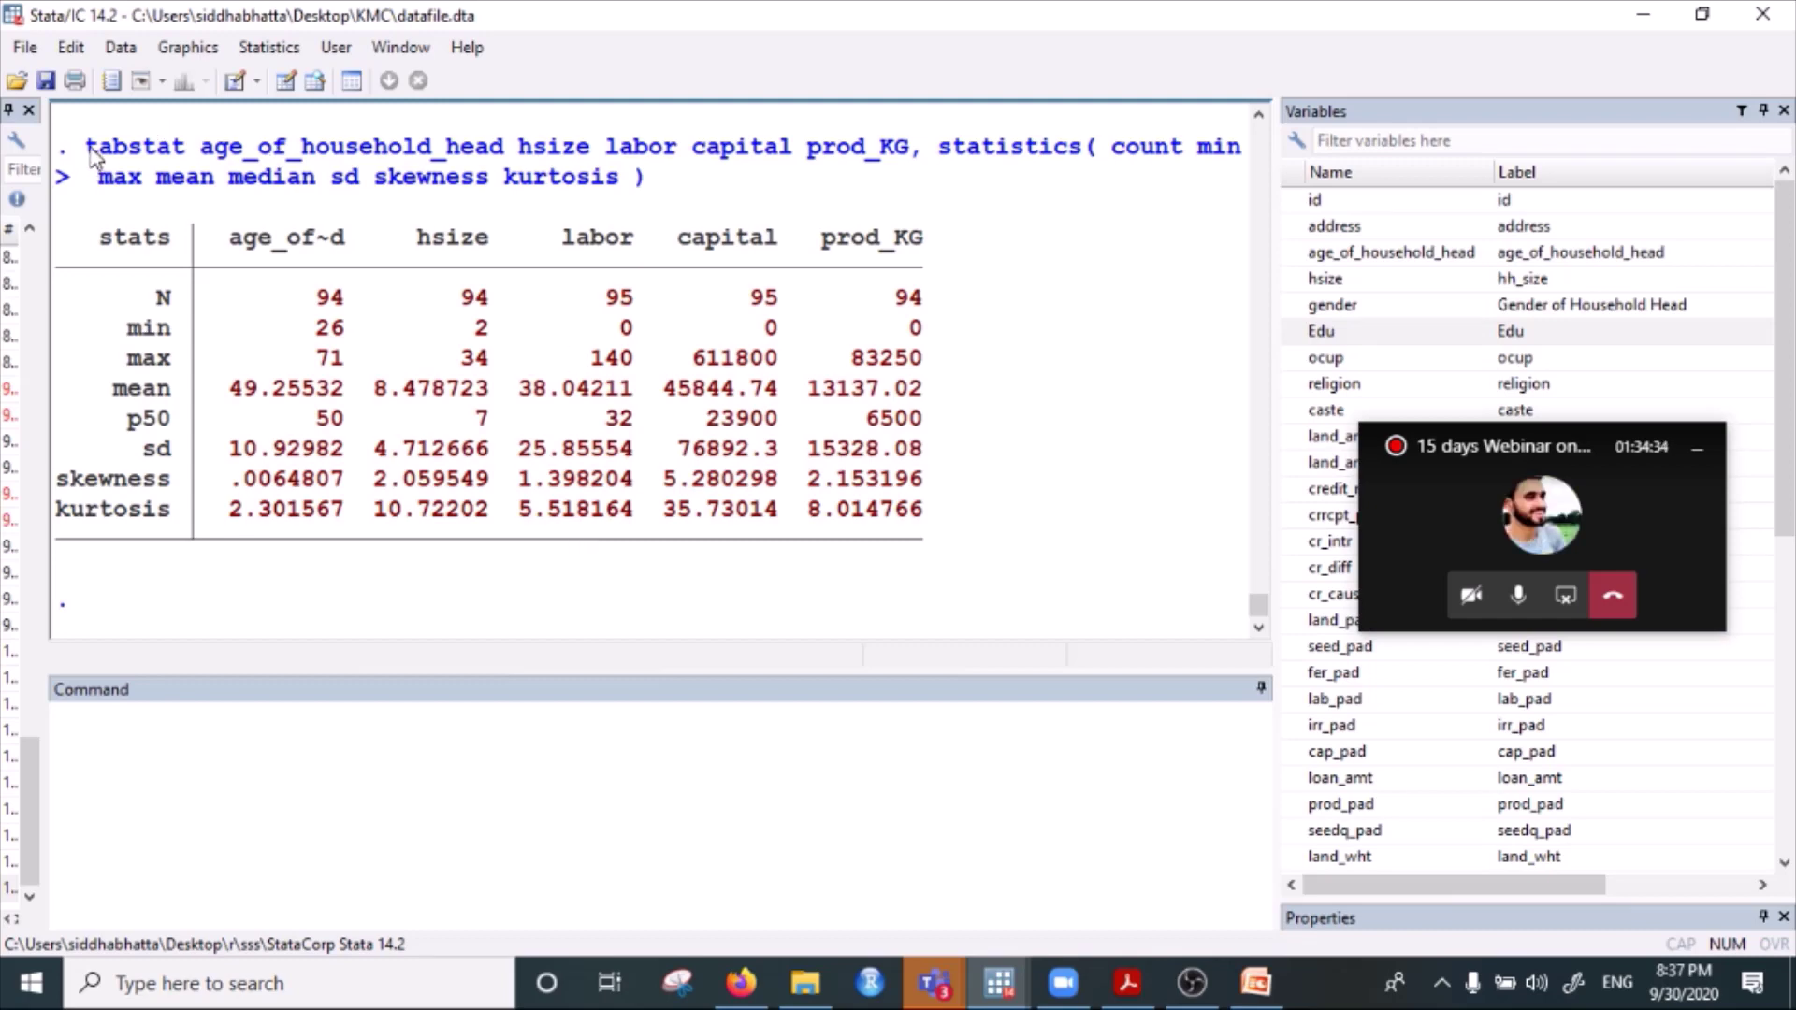
drag(86, 150, 614, 181)
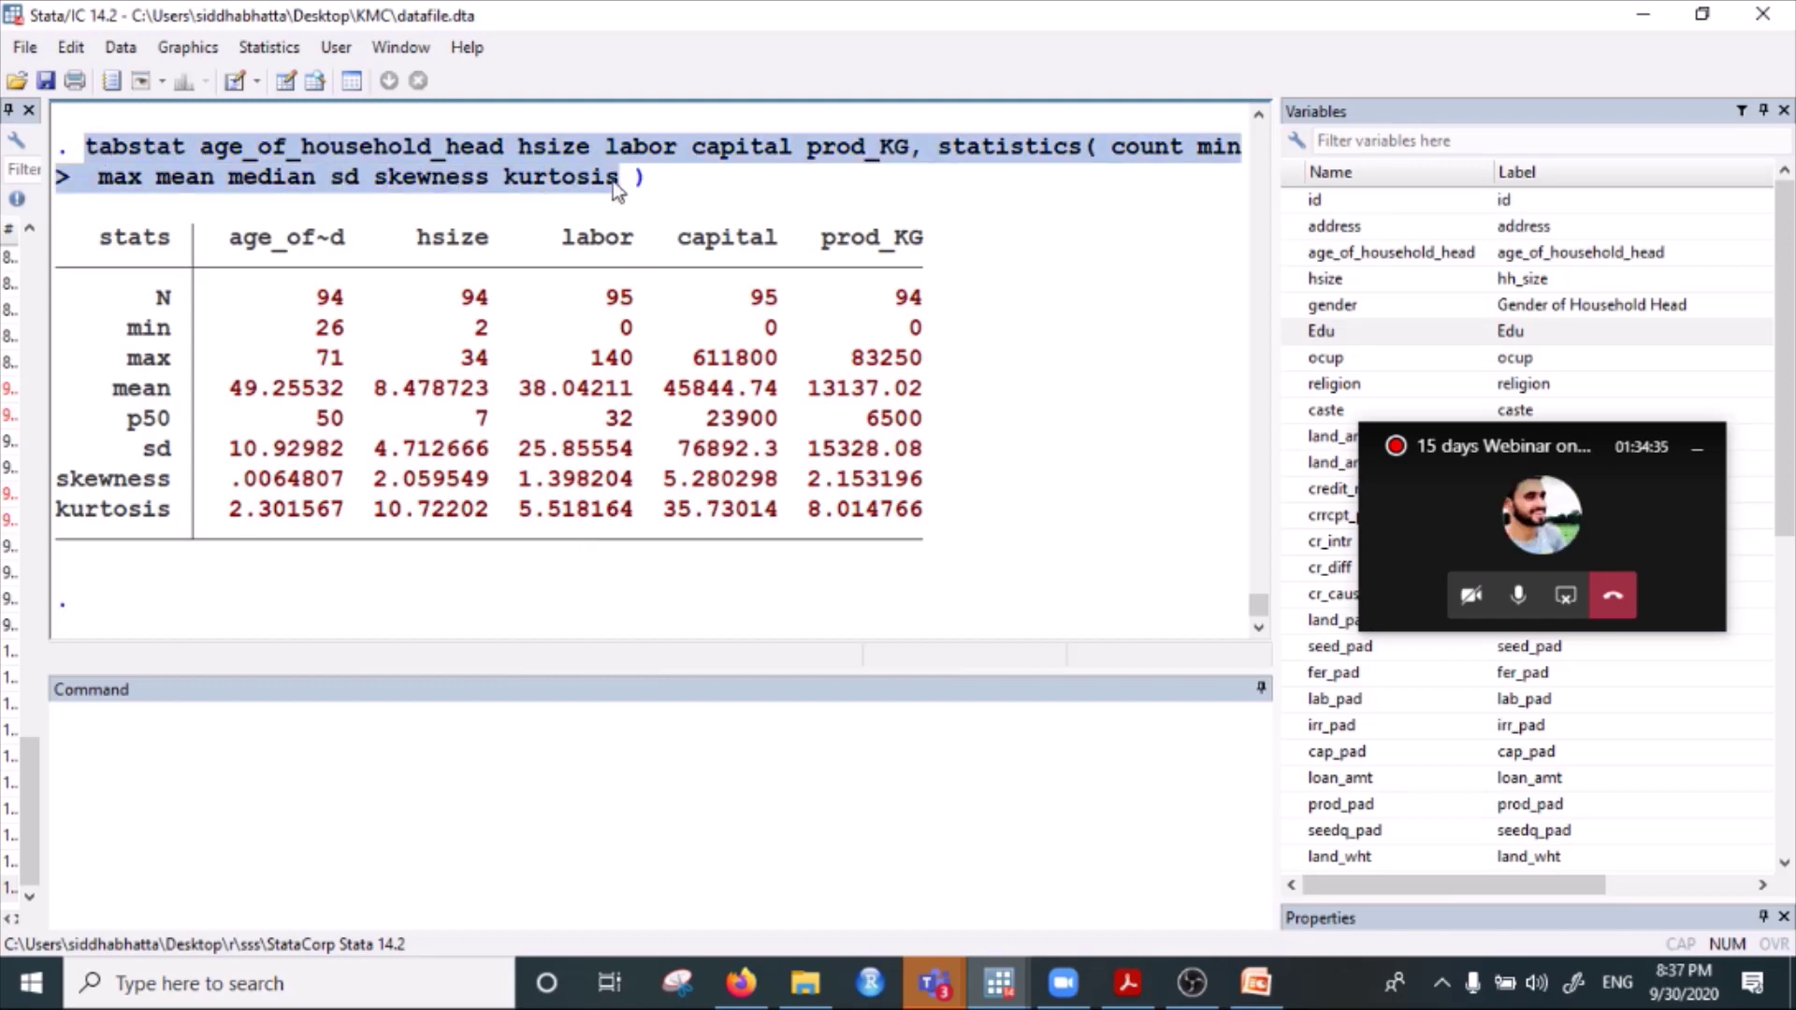
right_click(535, 142)
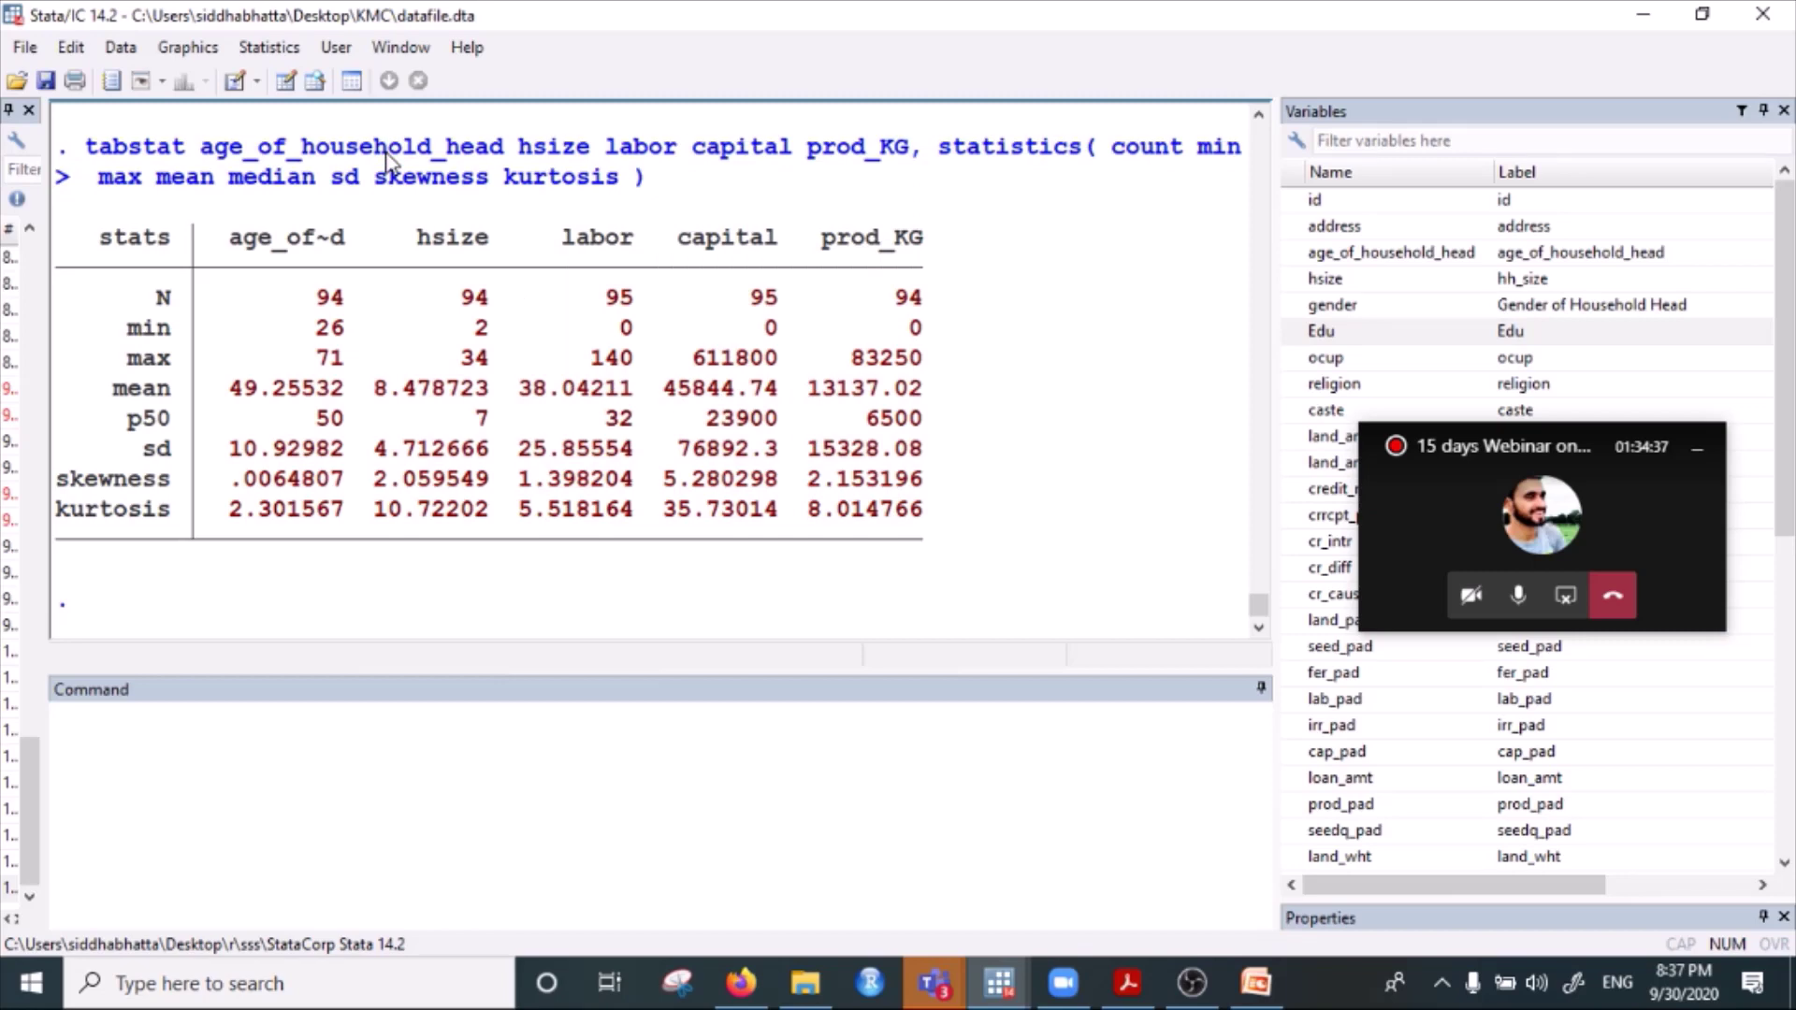
Begin a written tabstat command with the variables hsize and labor.
click(162, 720)
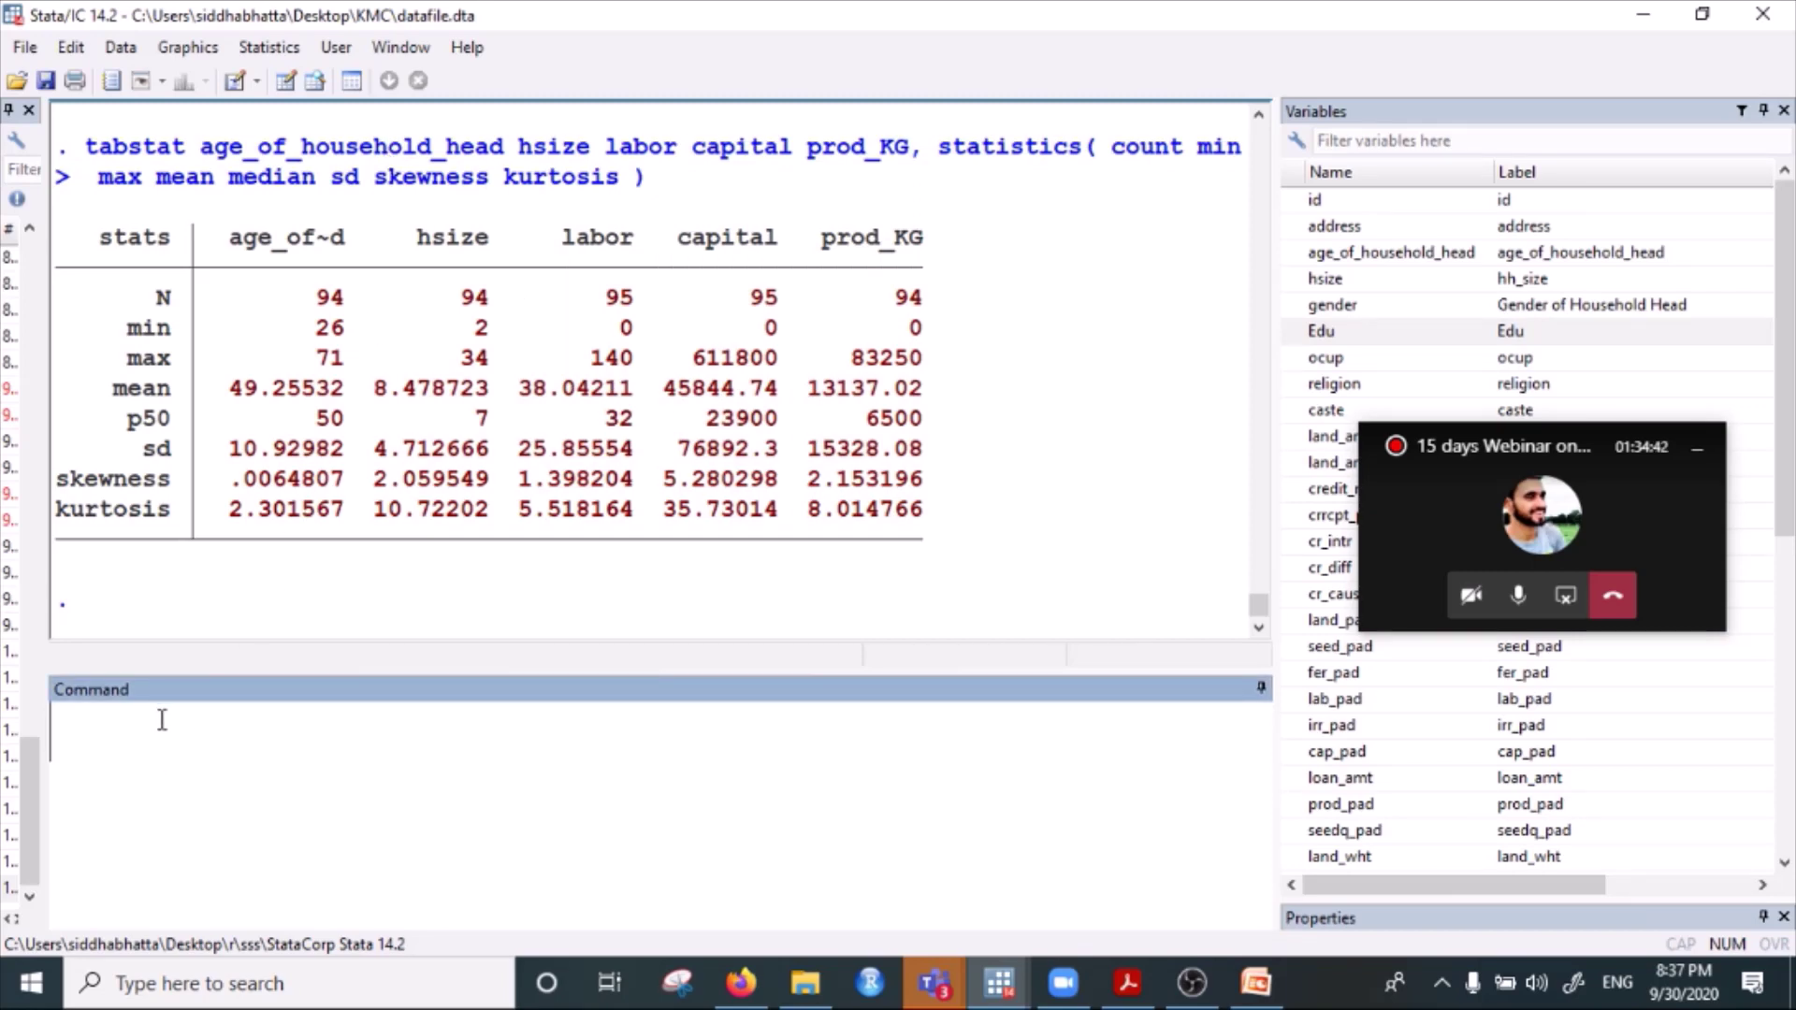
text(tabstat)
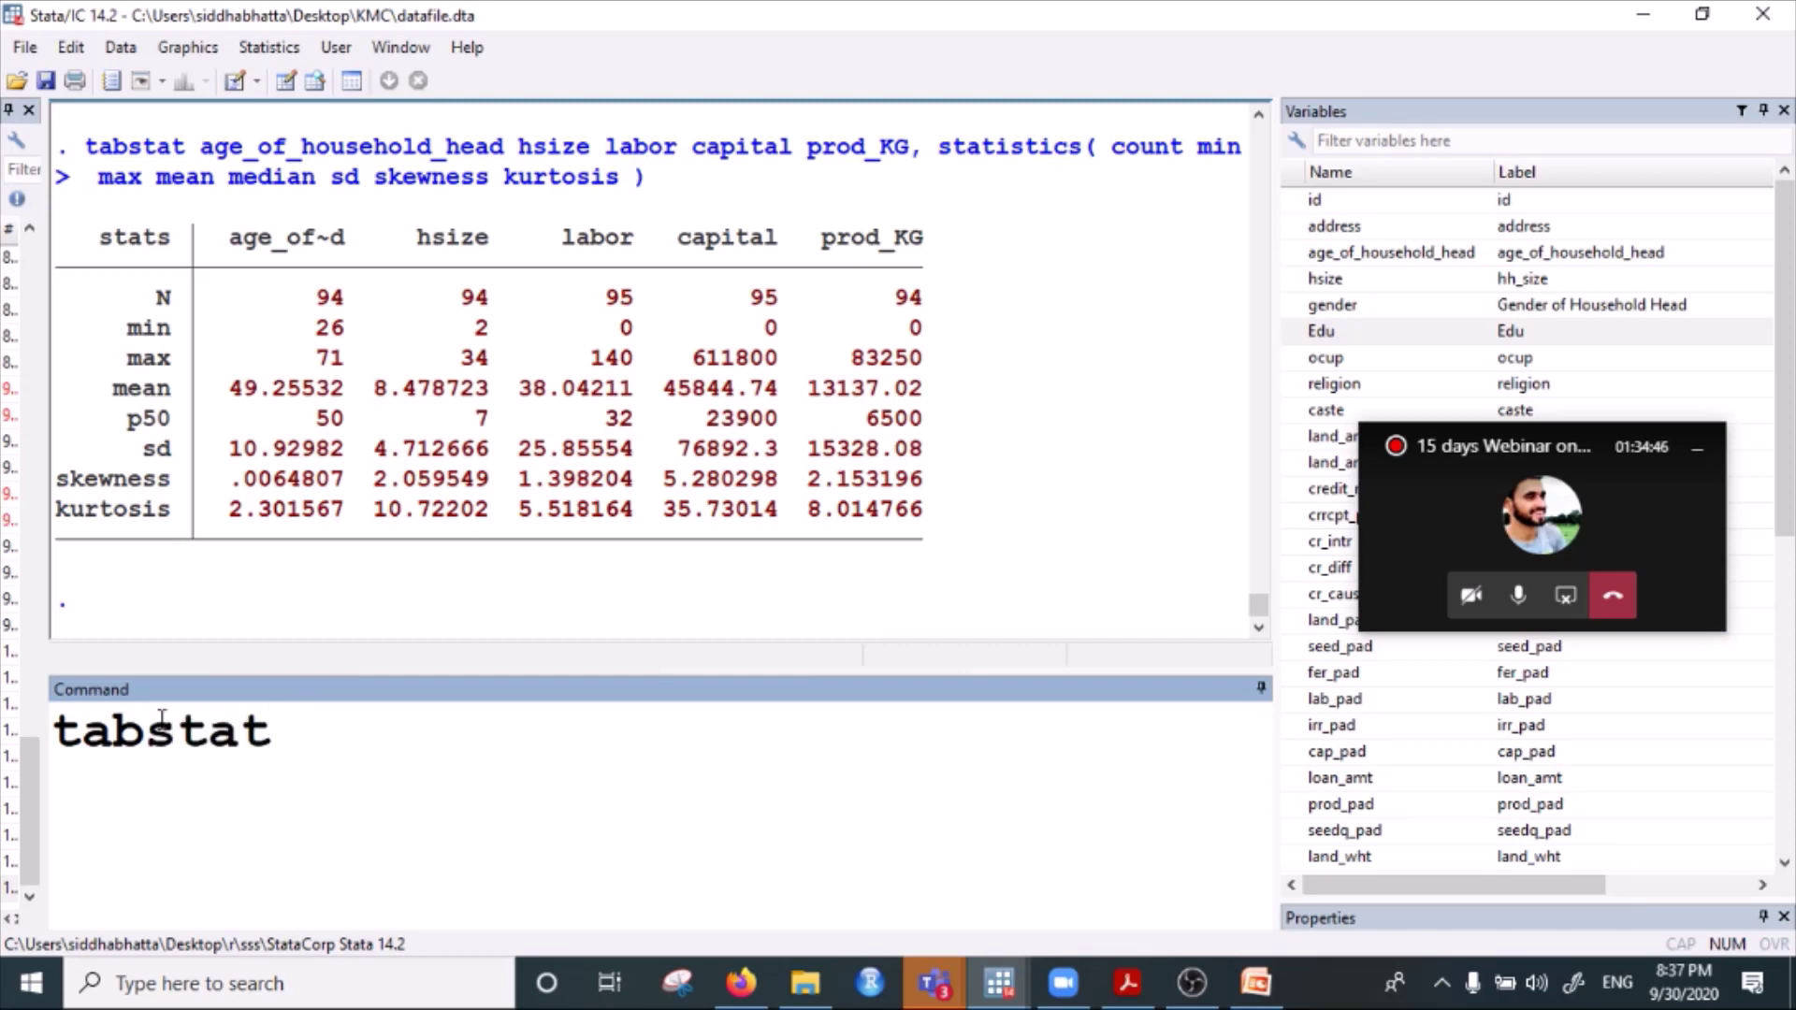
text( hs)
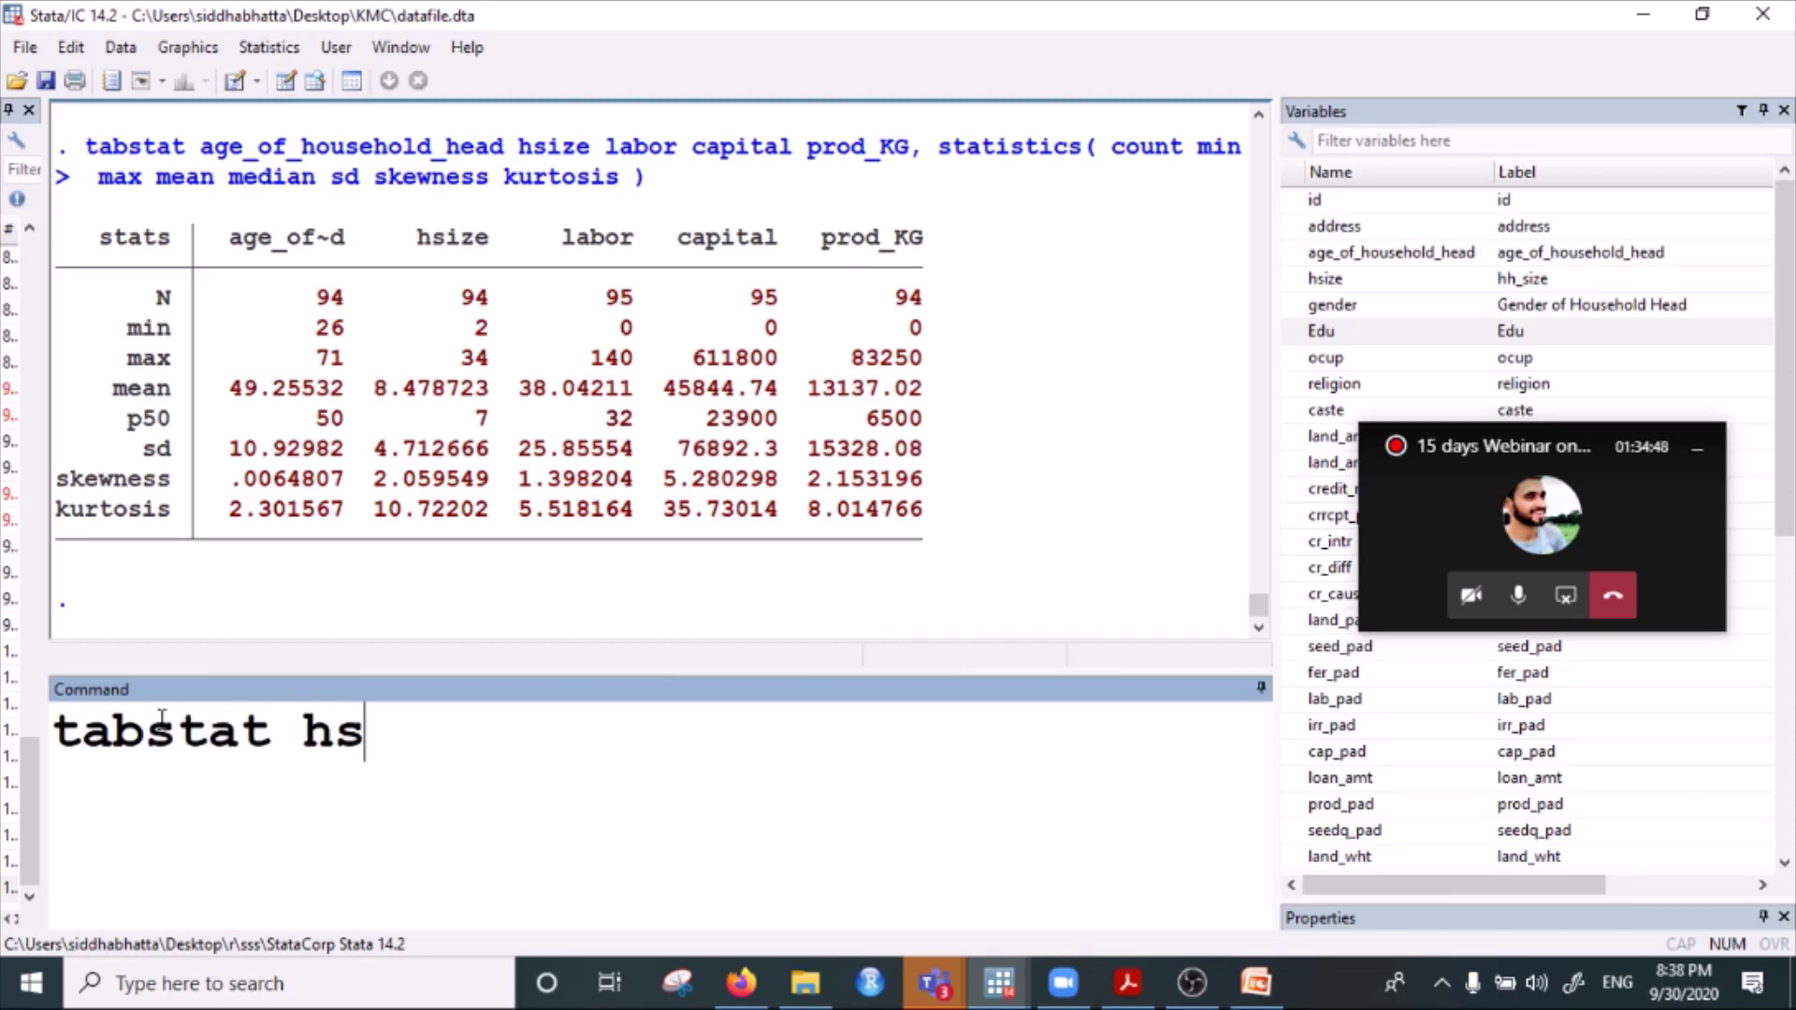
text(ize labr)
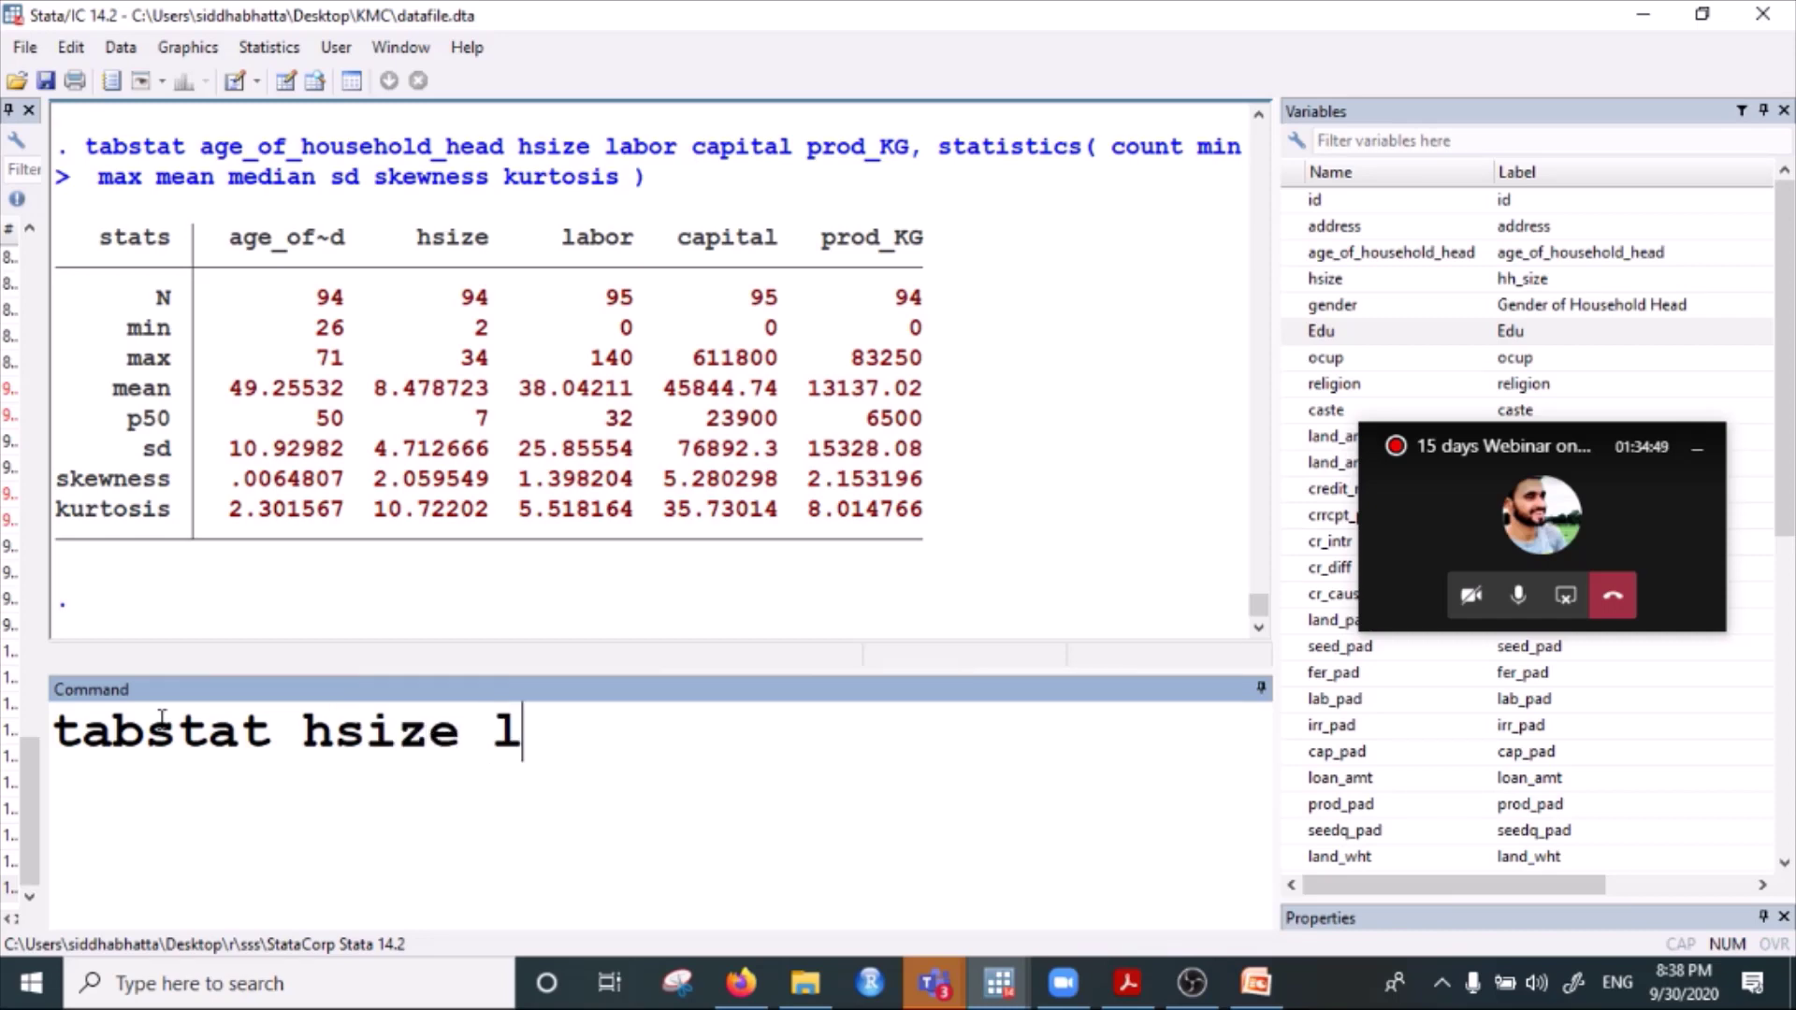
key(BackSpace)
key(BackSpace)
text(bor)
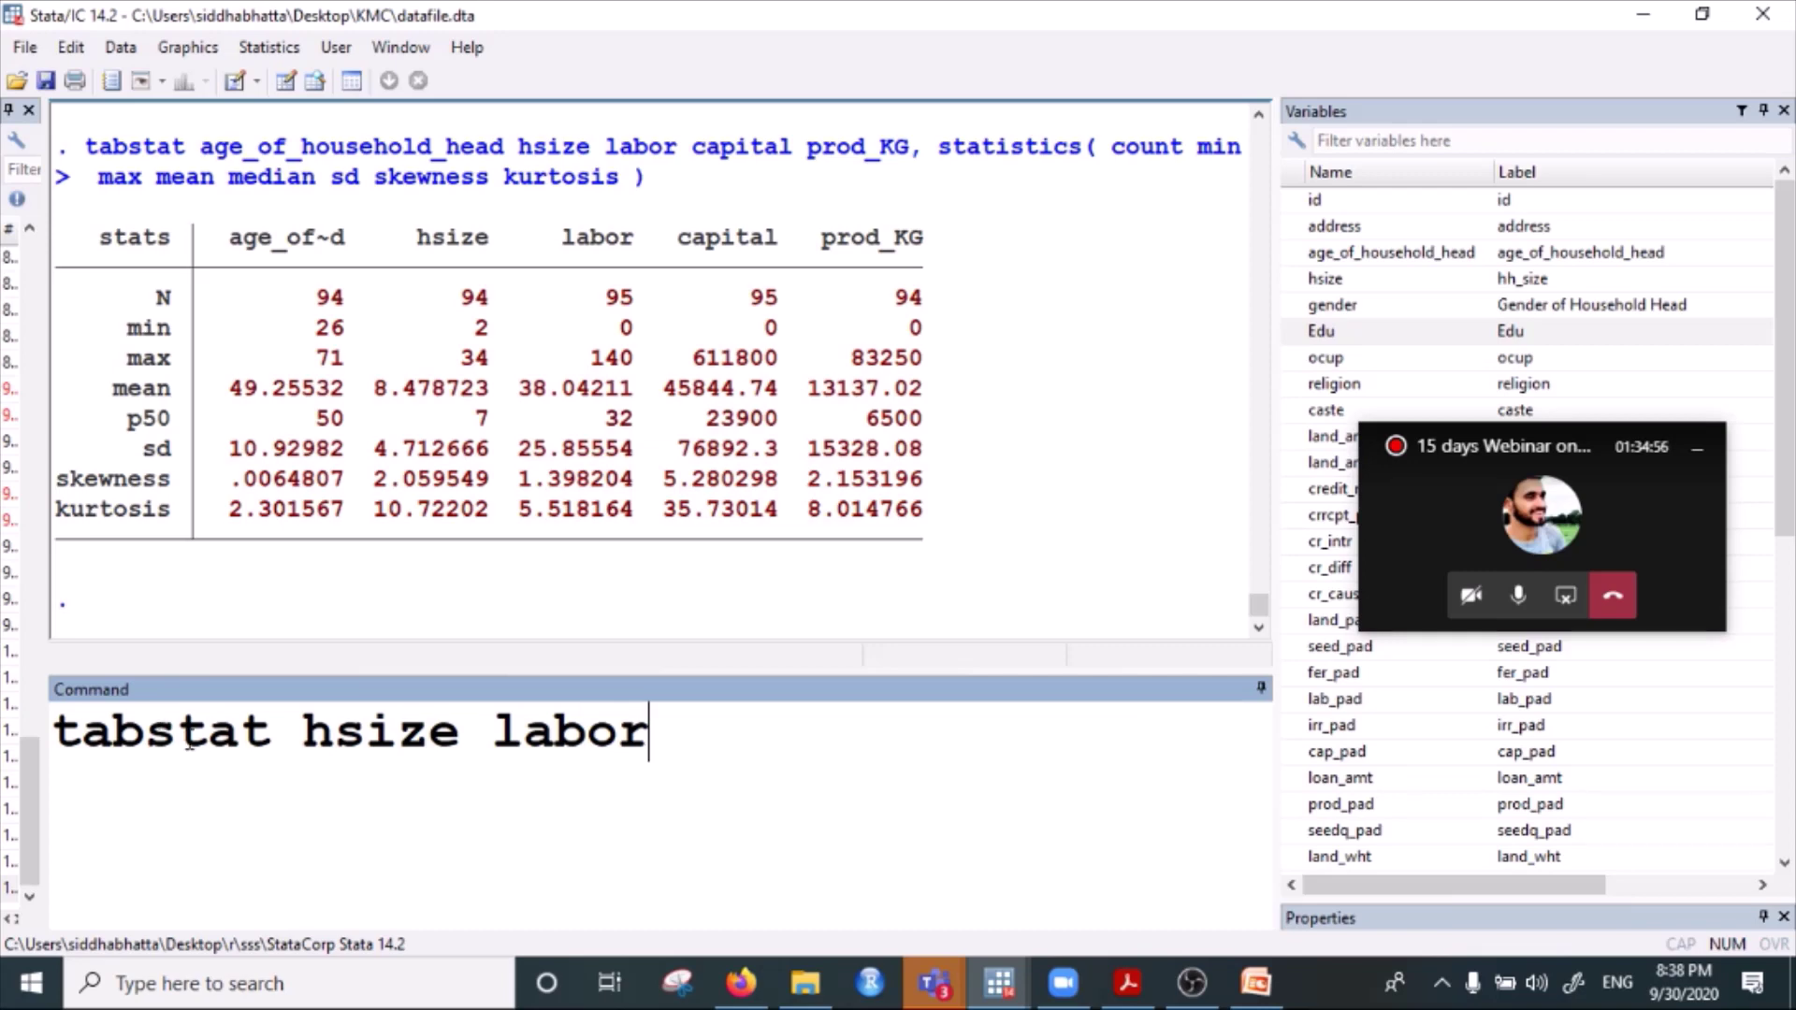
Add the option statistics(mean median) after a comma in the tabstat command.
click(337, 739)
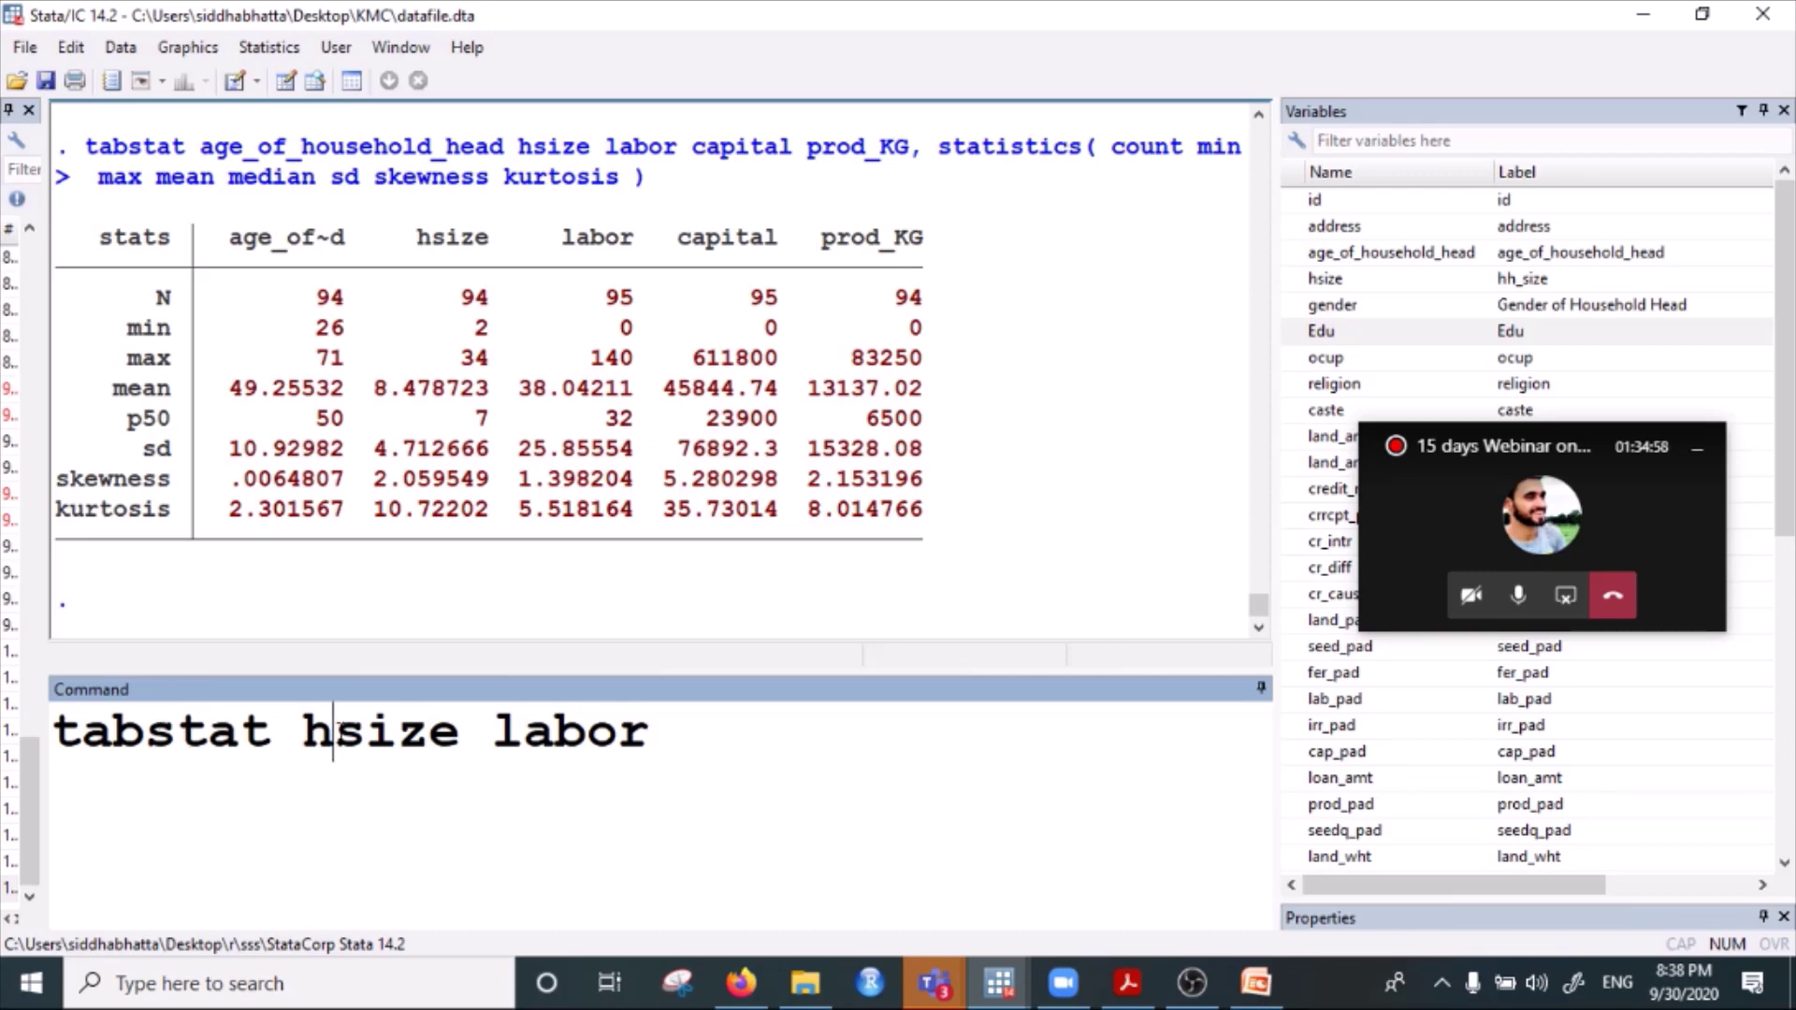
click(671, 729)
text(, sta)
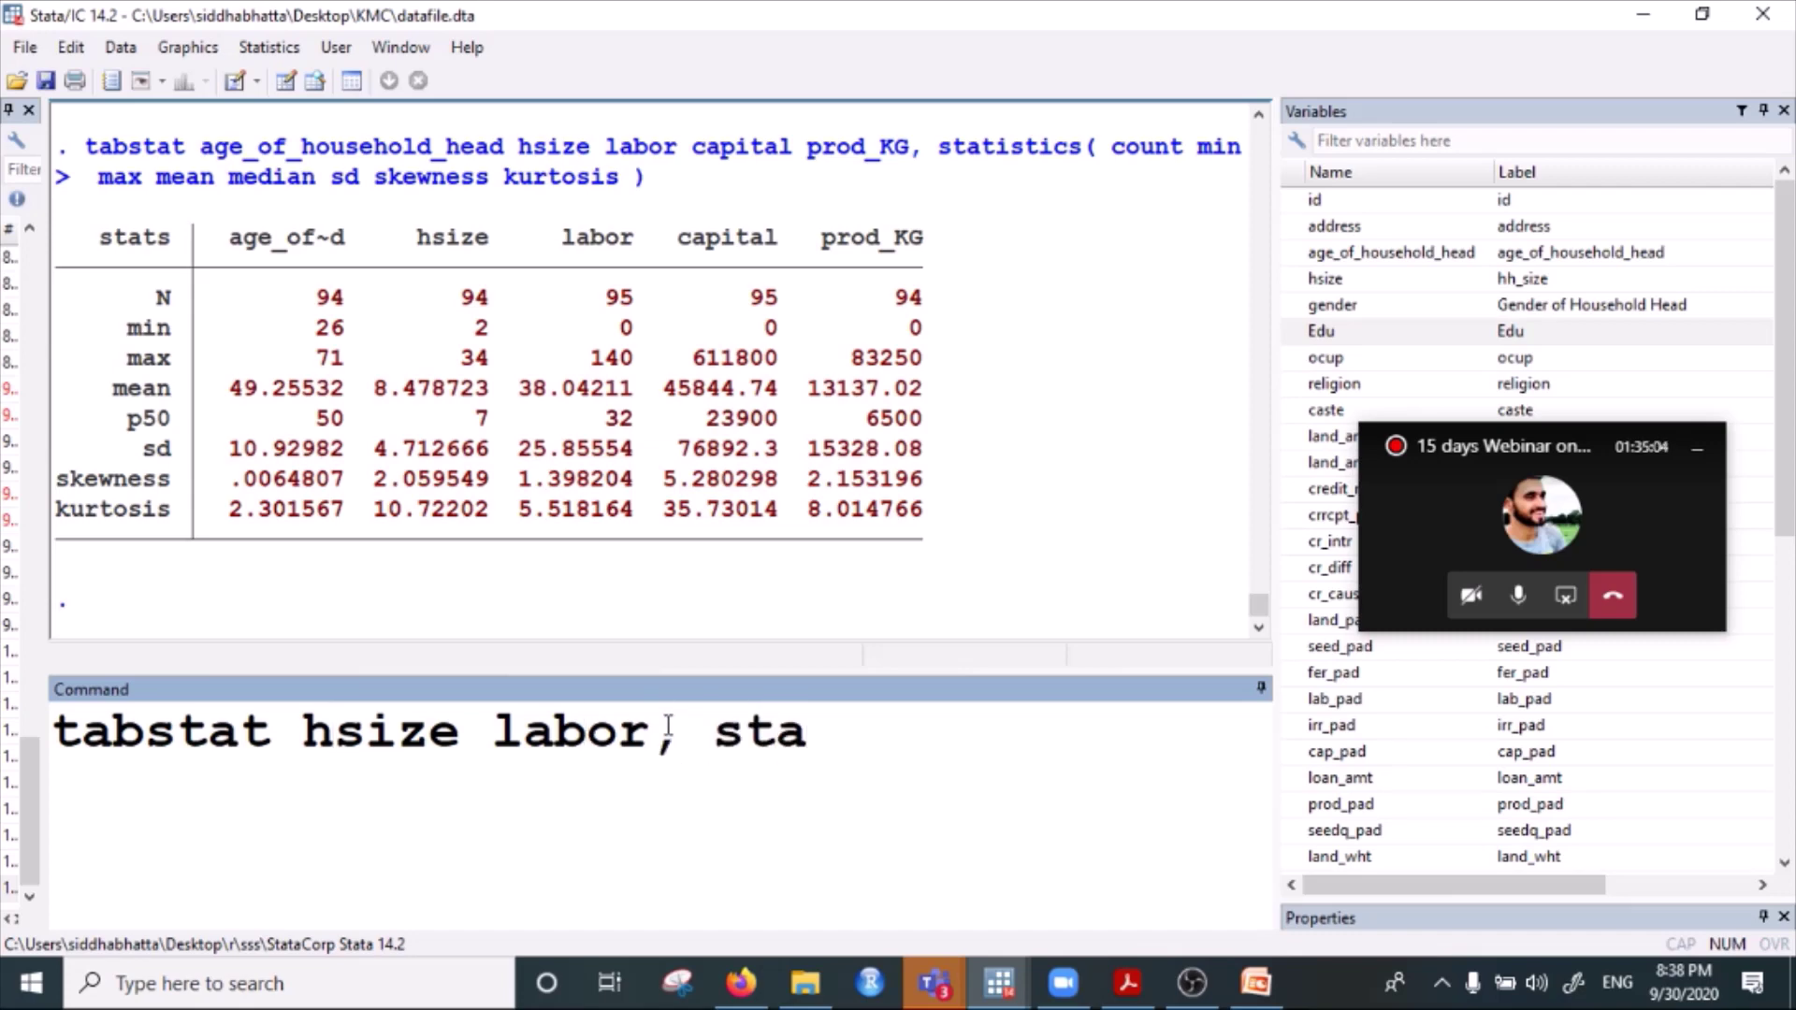
text(tist)
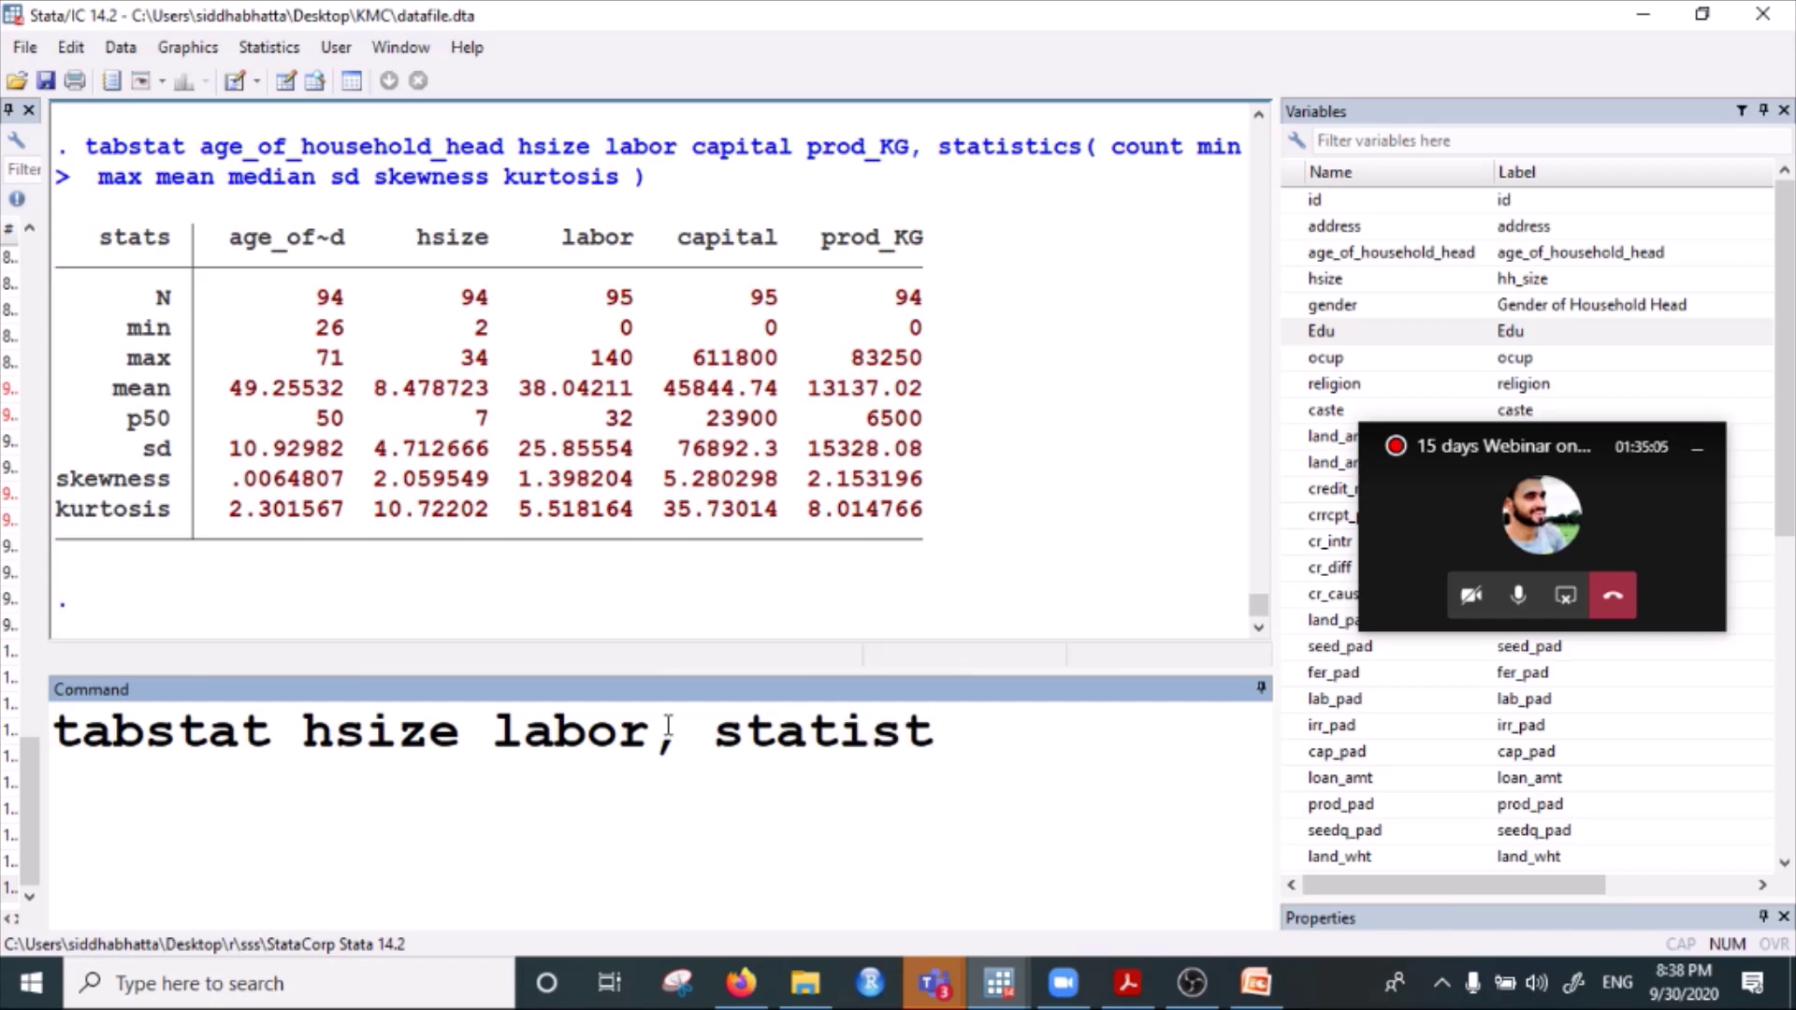
text(ics()
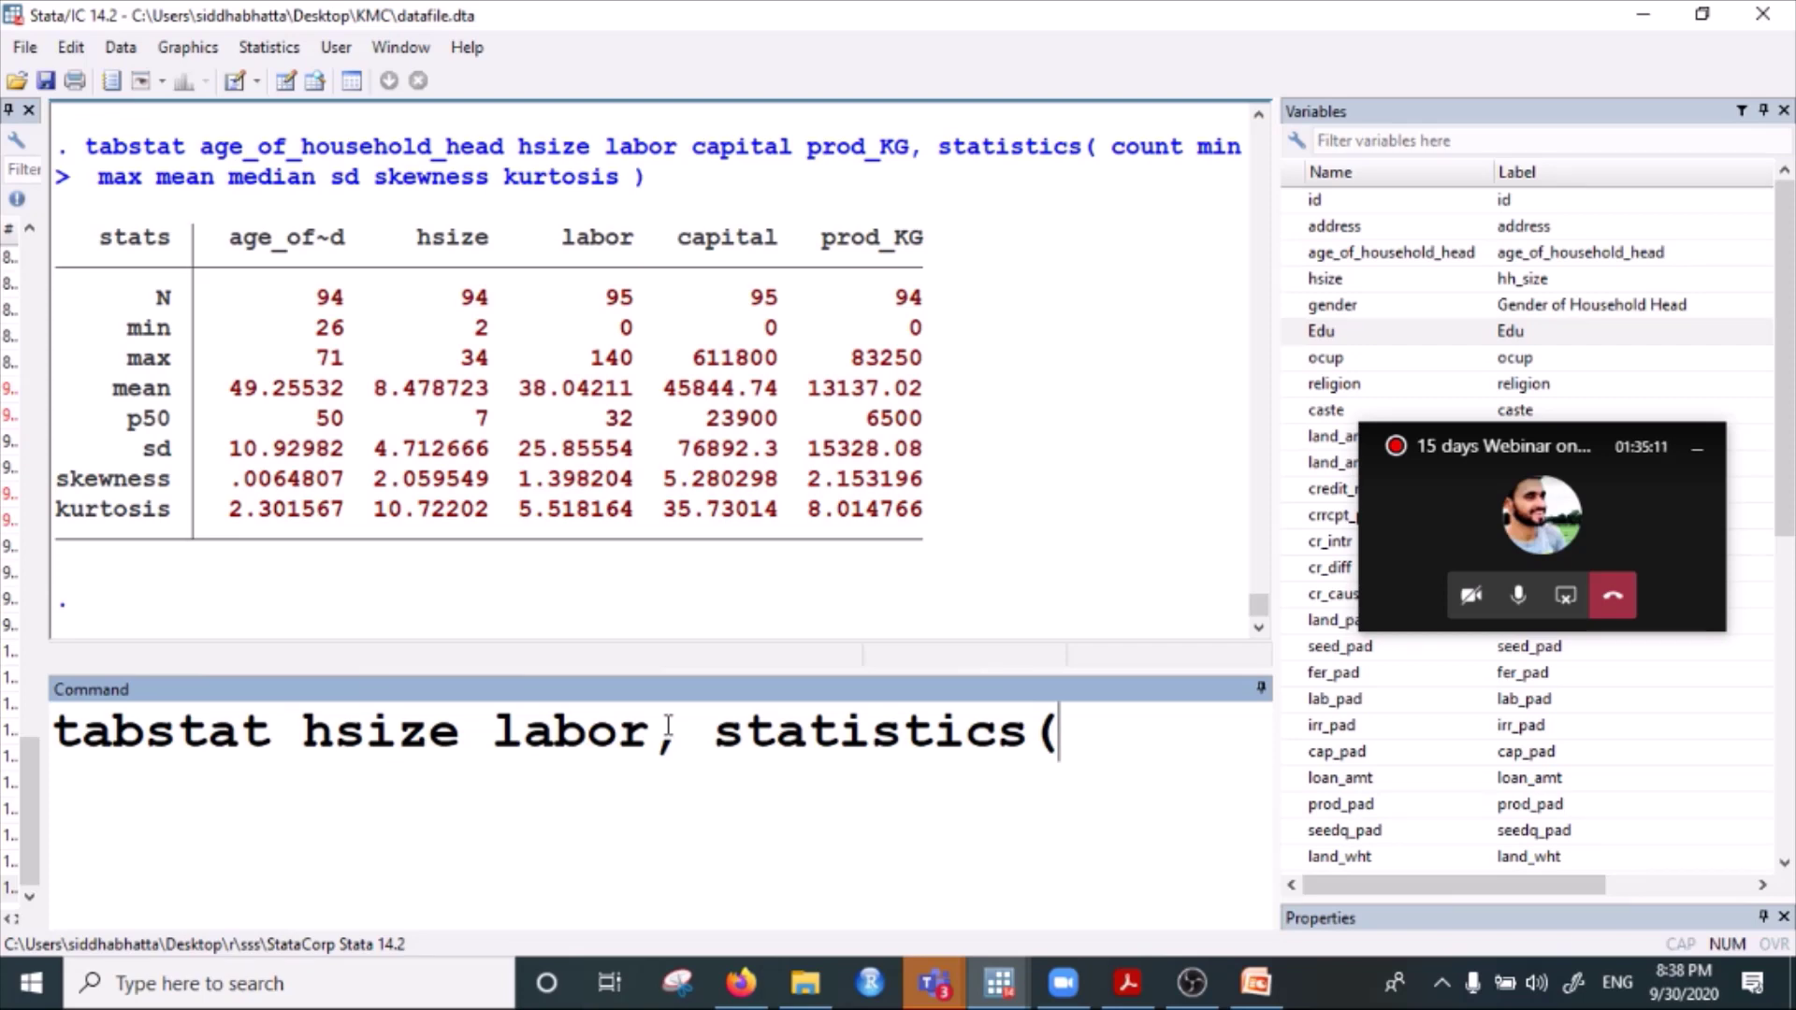
text(mean )
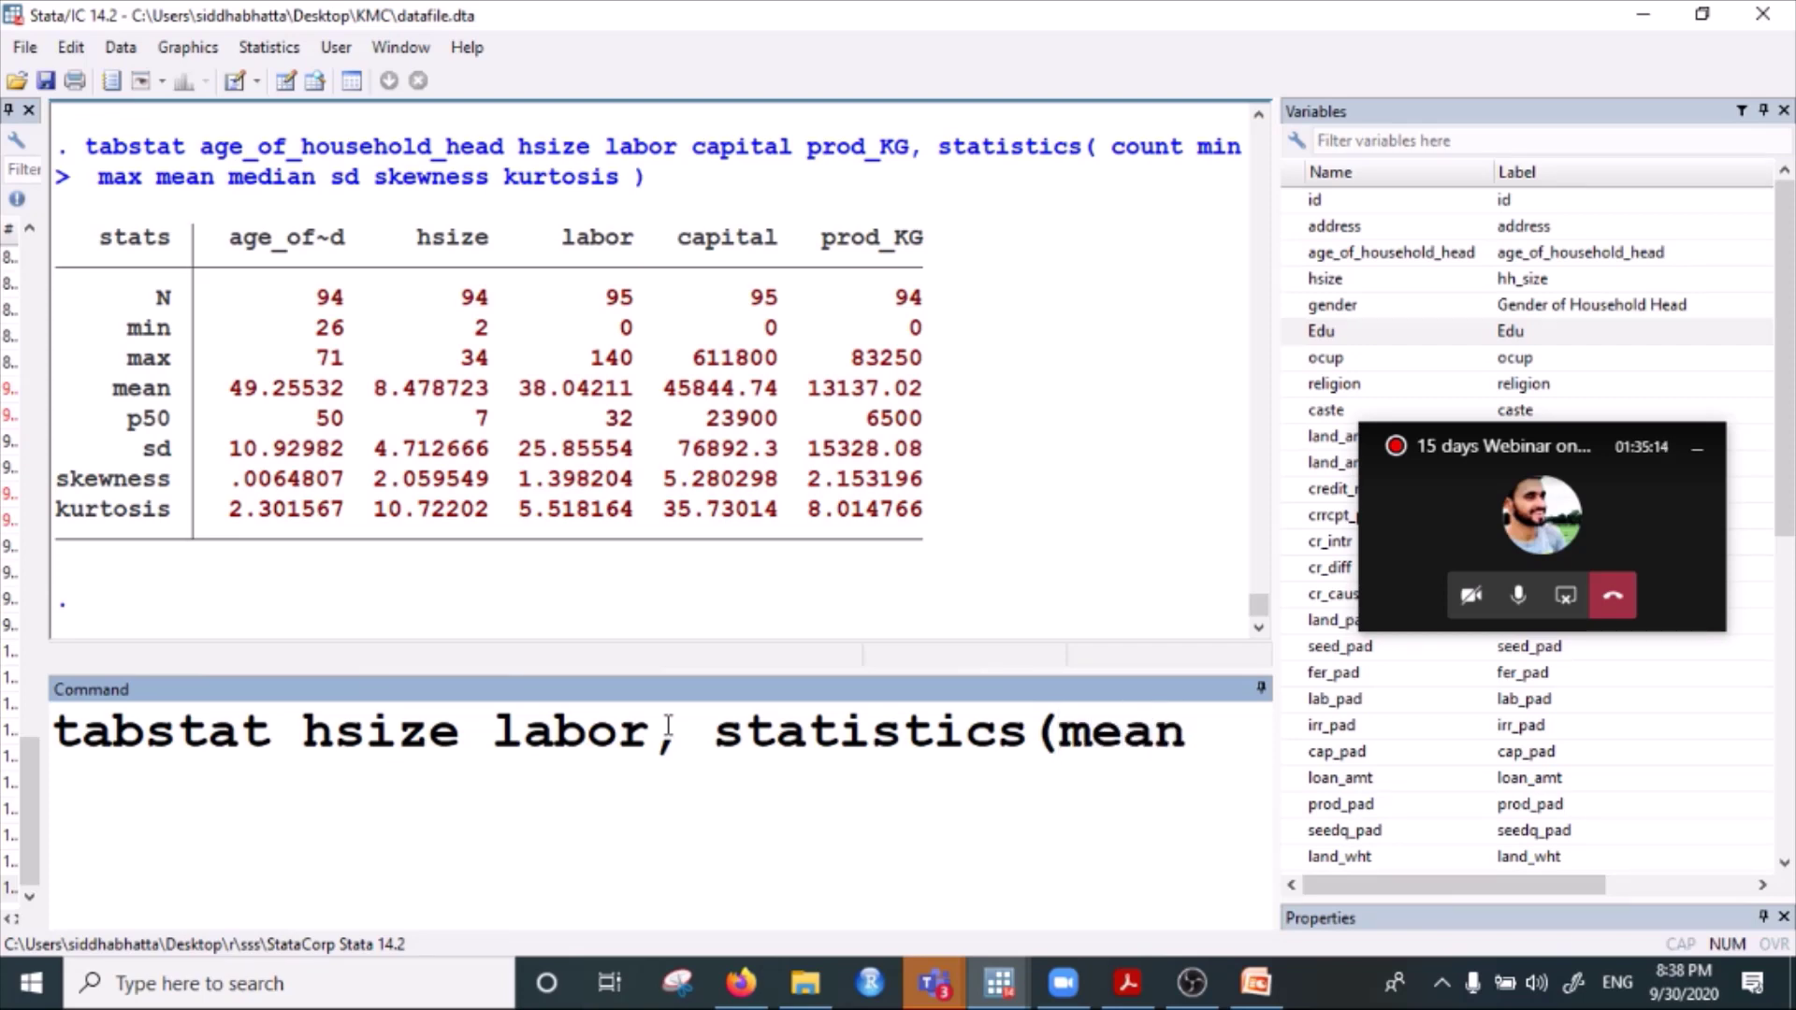
text(medi)
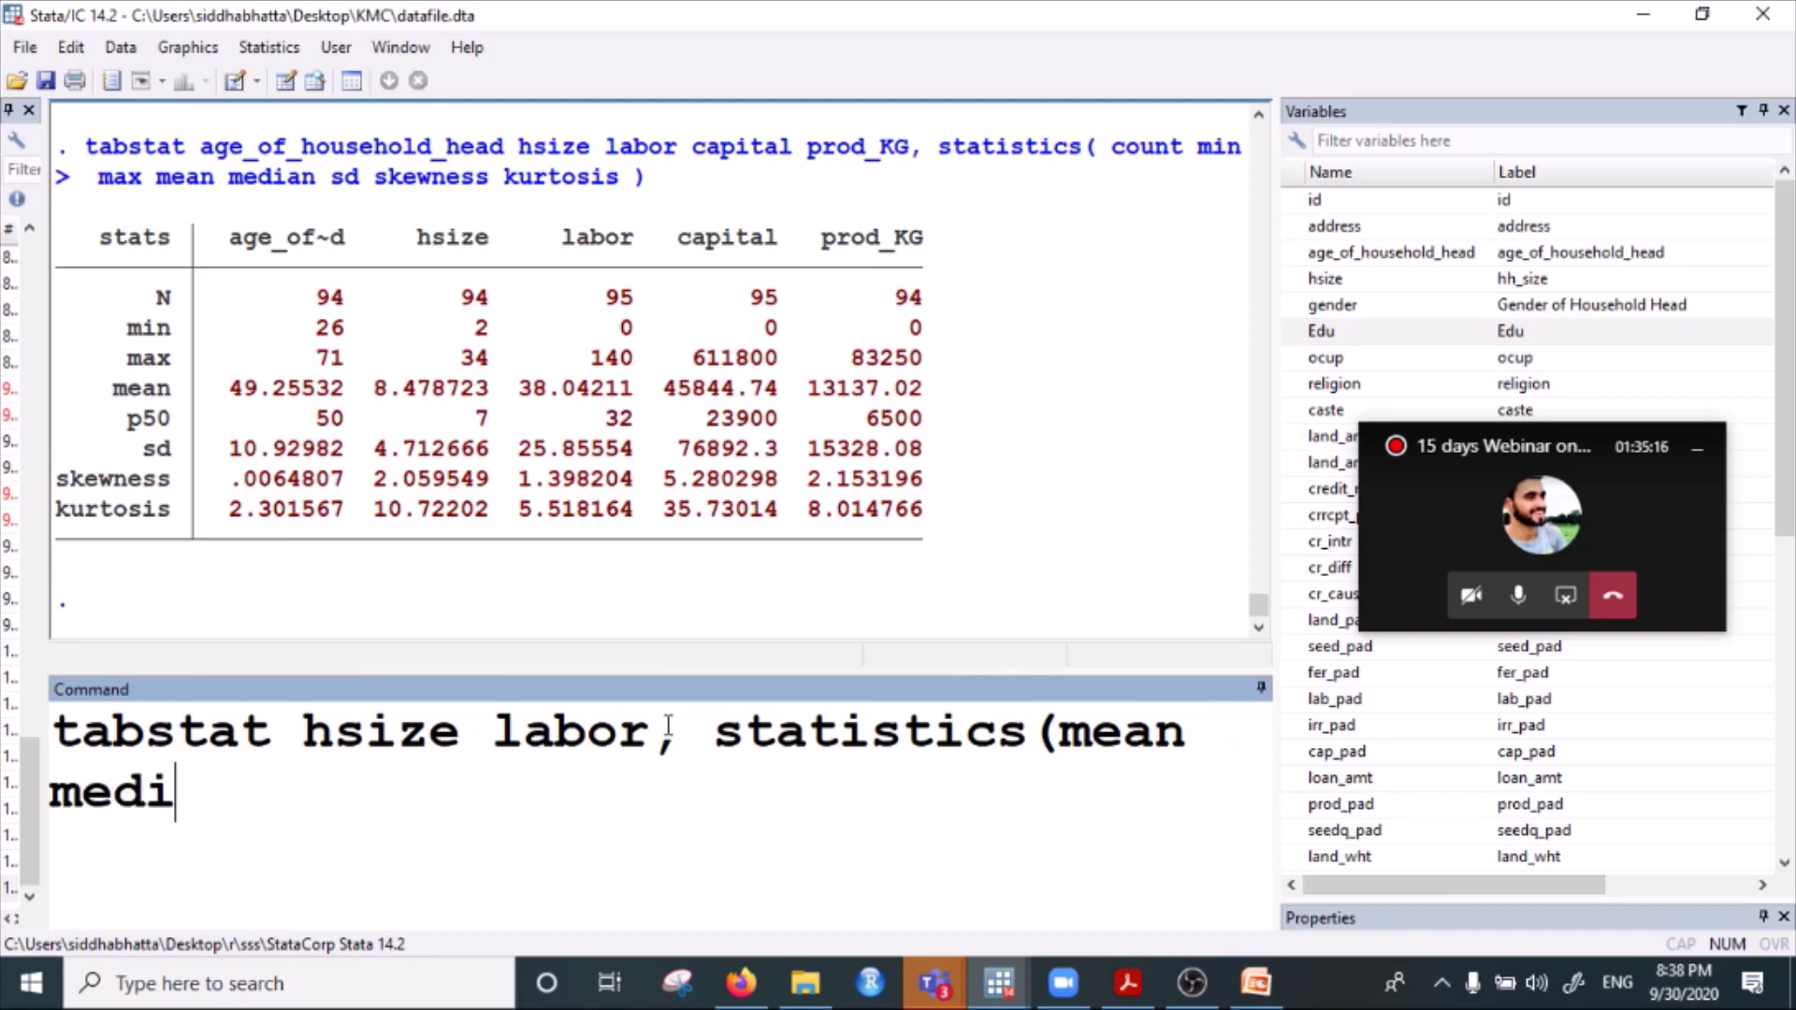
text(an))
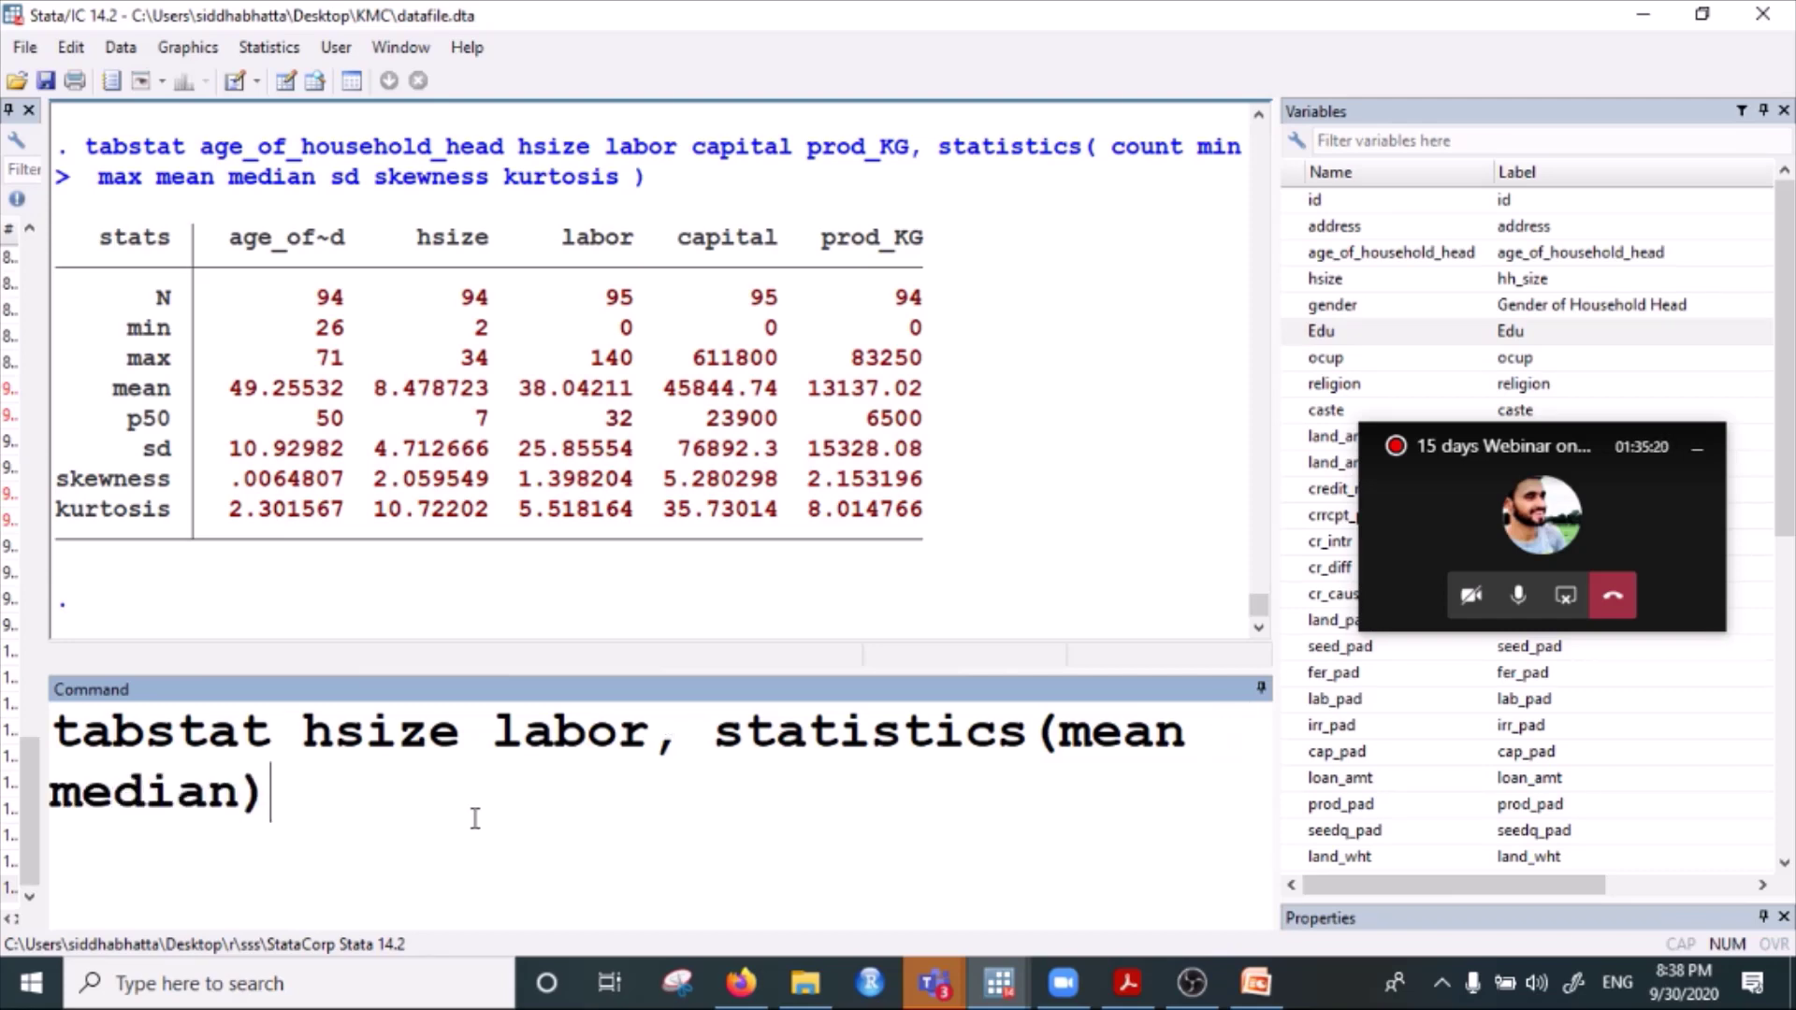
Examine the parts of the written command: tabstat, the variable list, the comma and the statistics option with its arguments.
click(277, 726)
drag(303, 728, 620, 748)
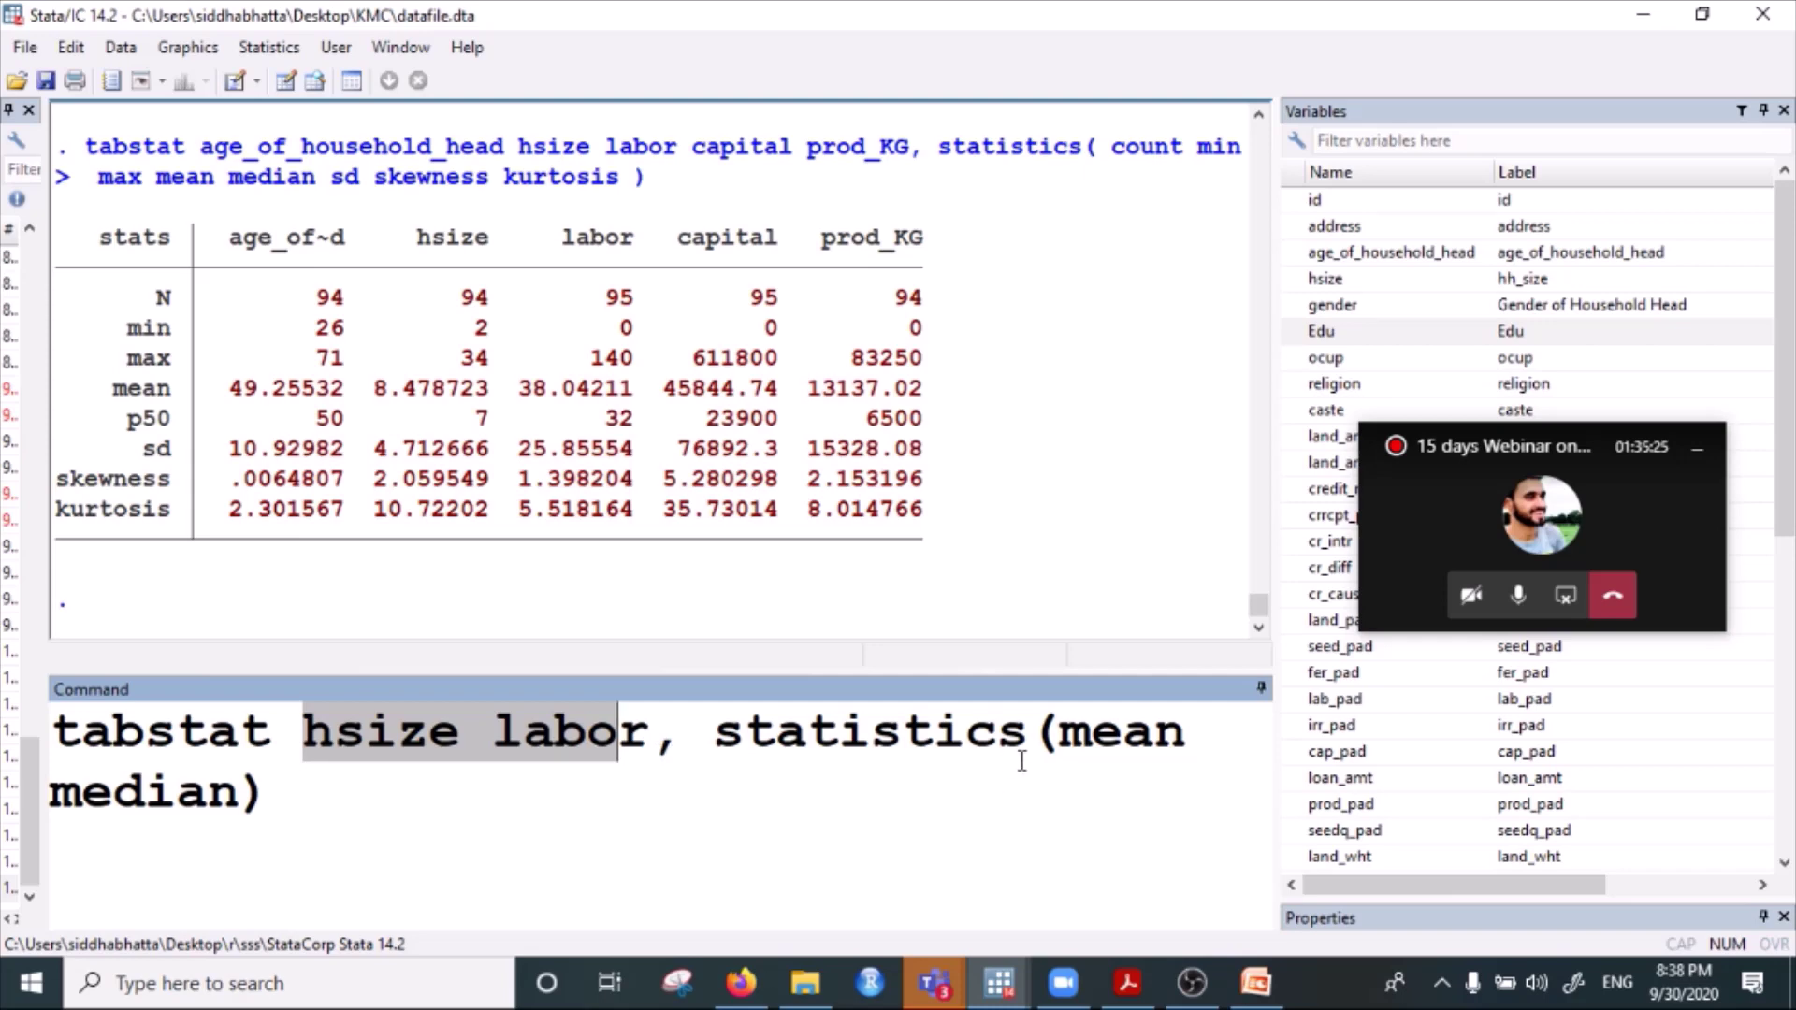
drag(1058, 739, 1185, 745)
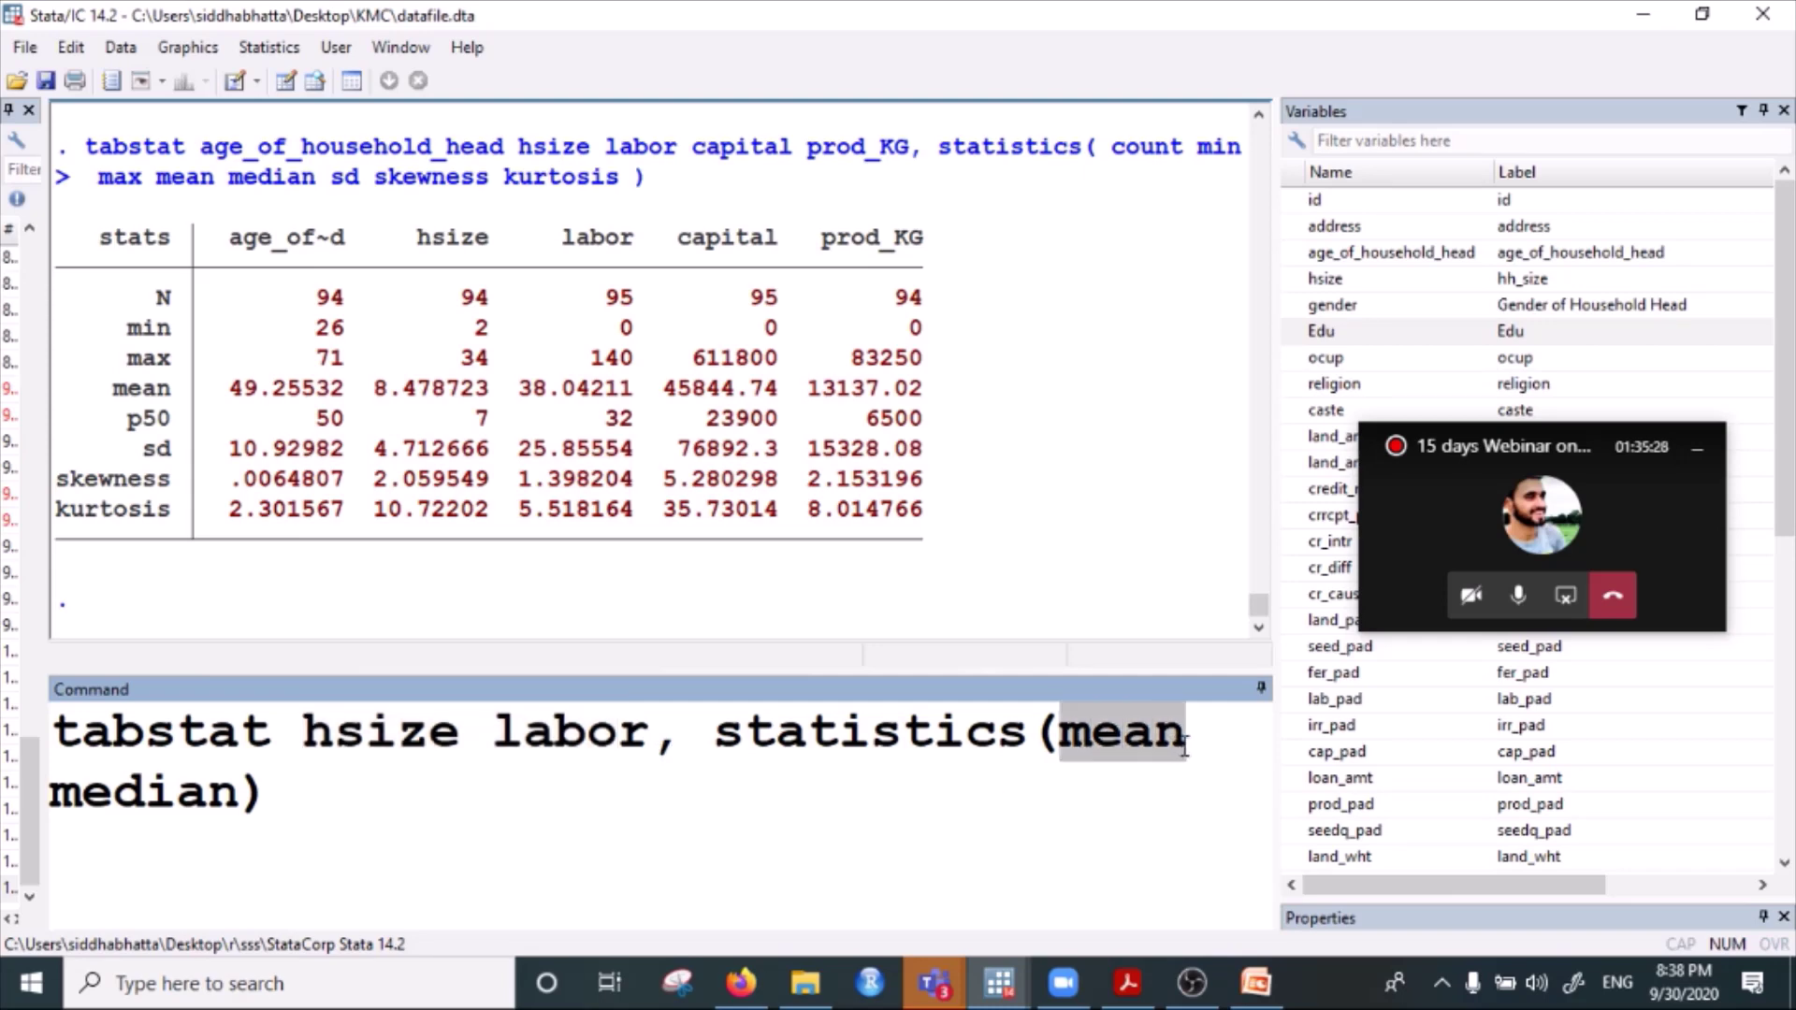
click(241, 800)
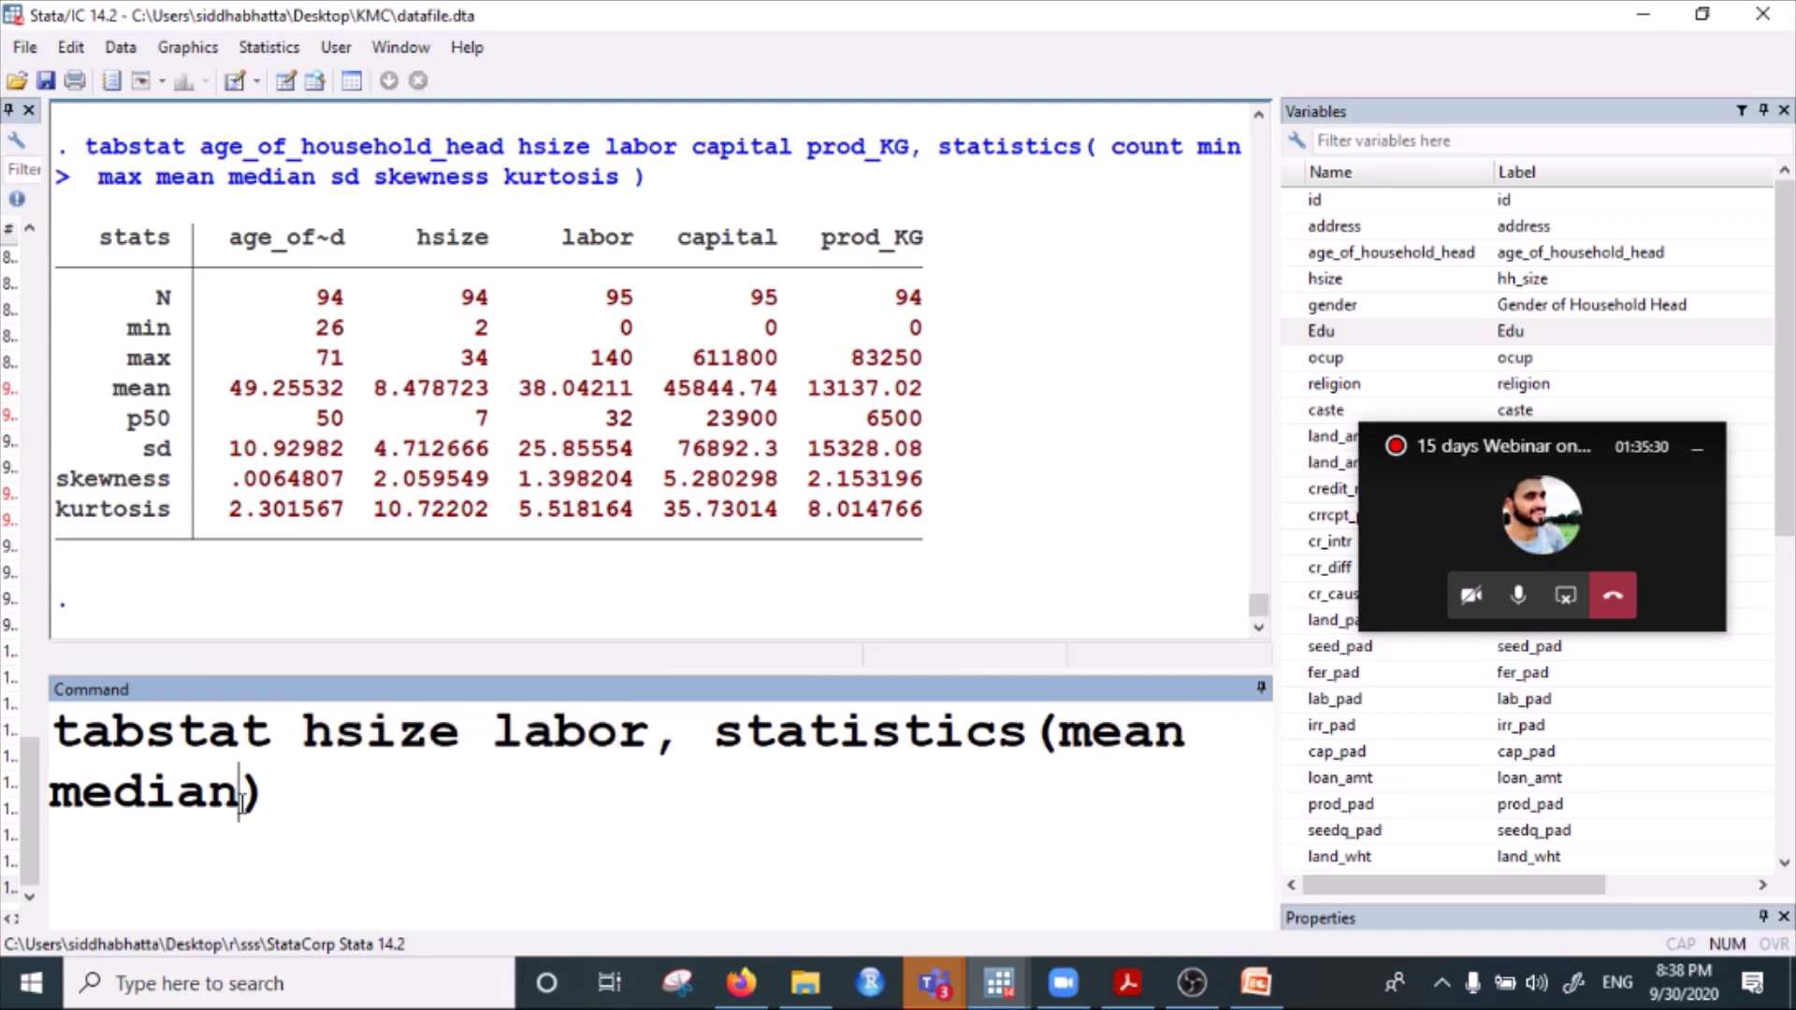
drag(241, 799, 42, 804)
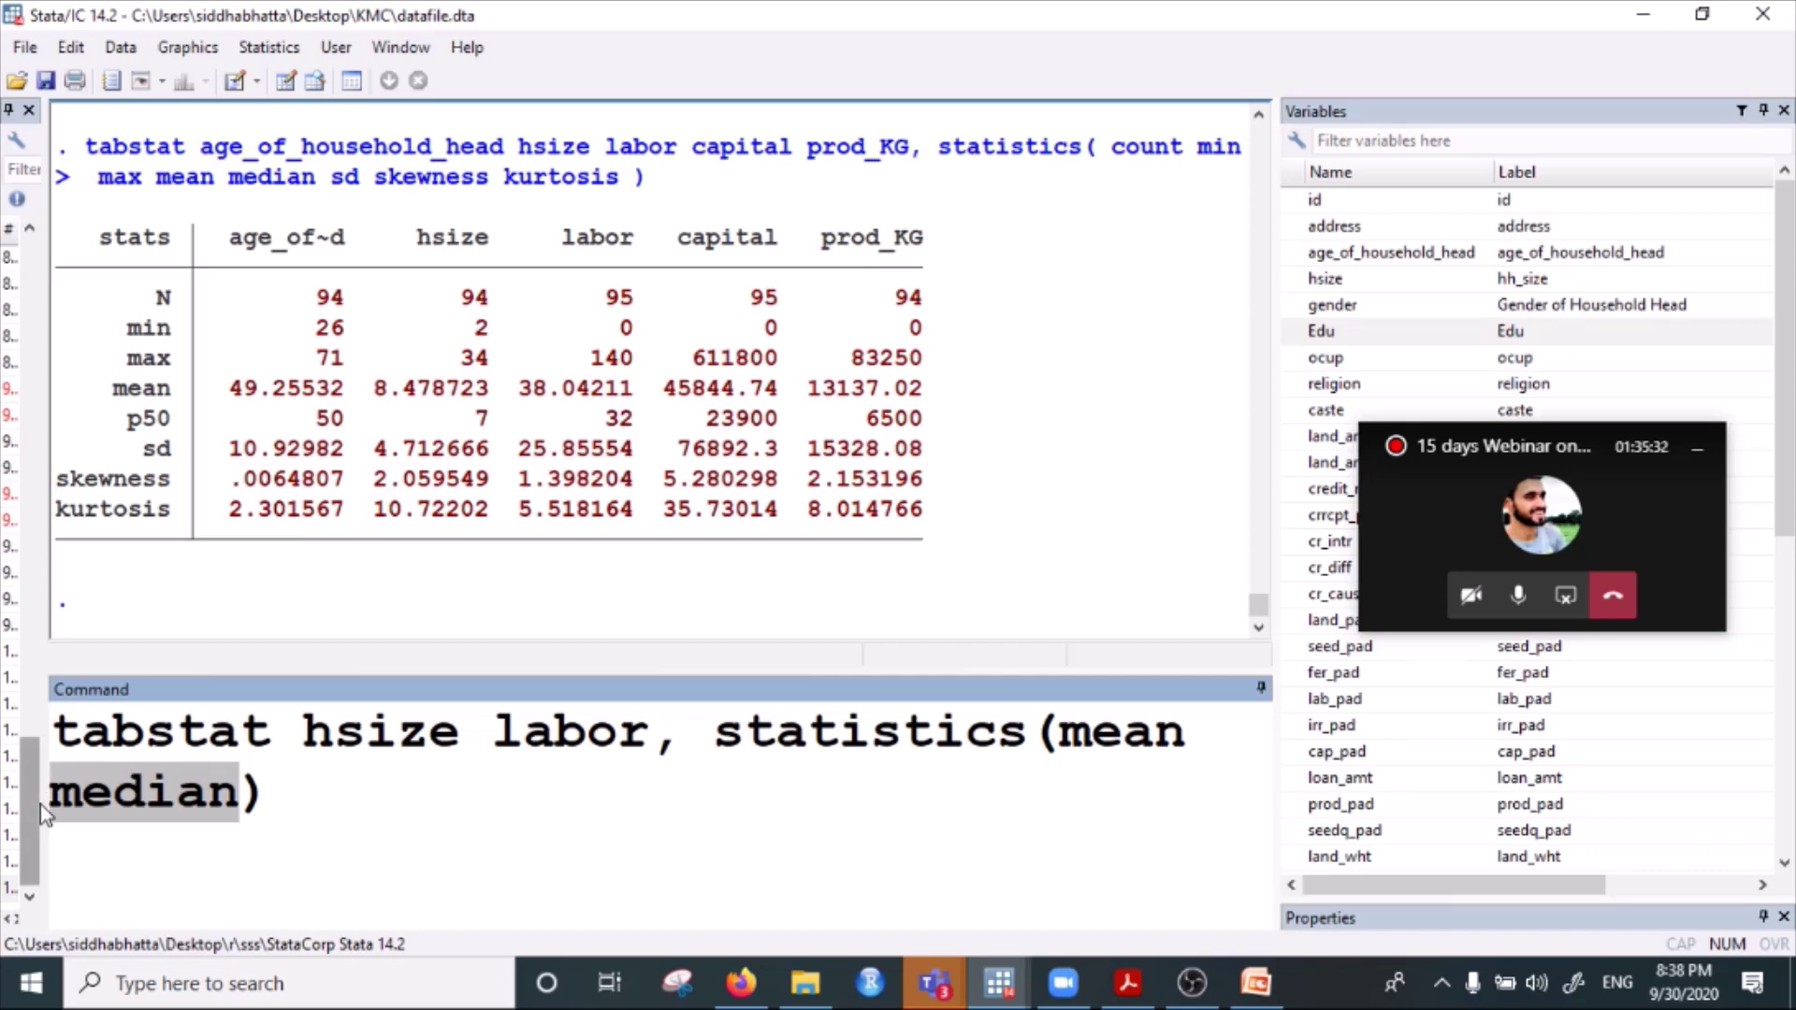
click(195, 734)
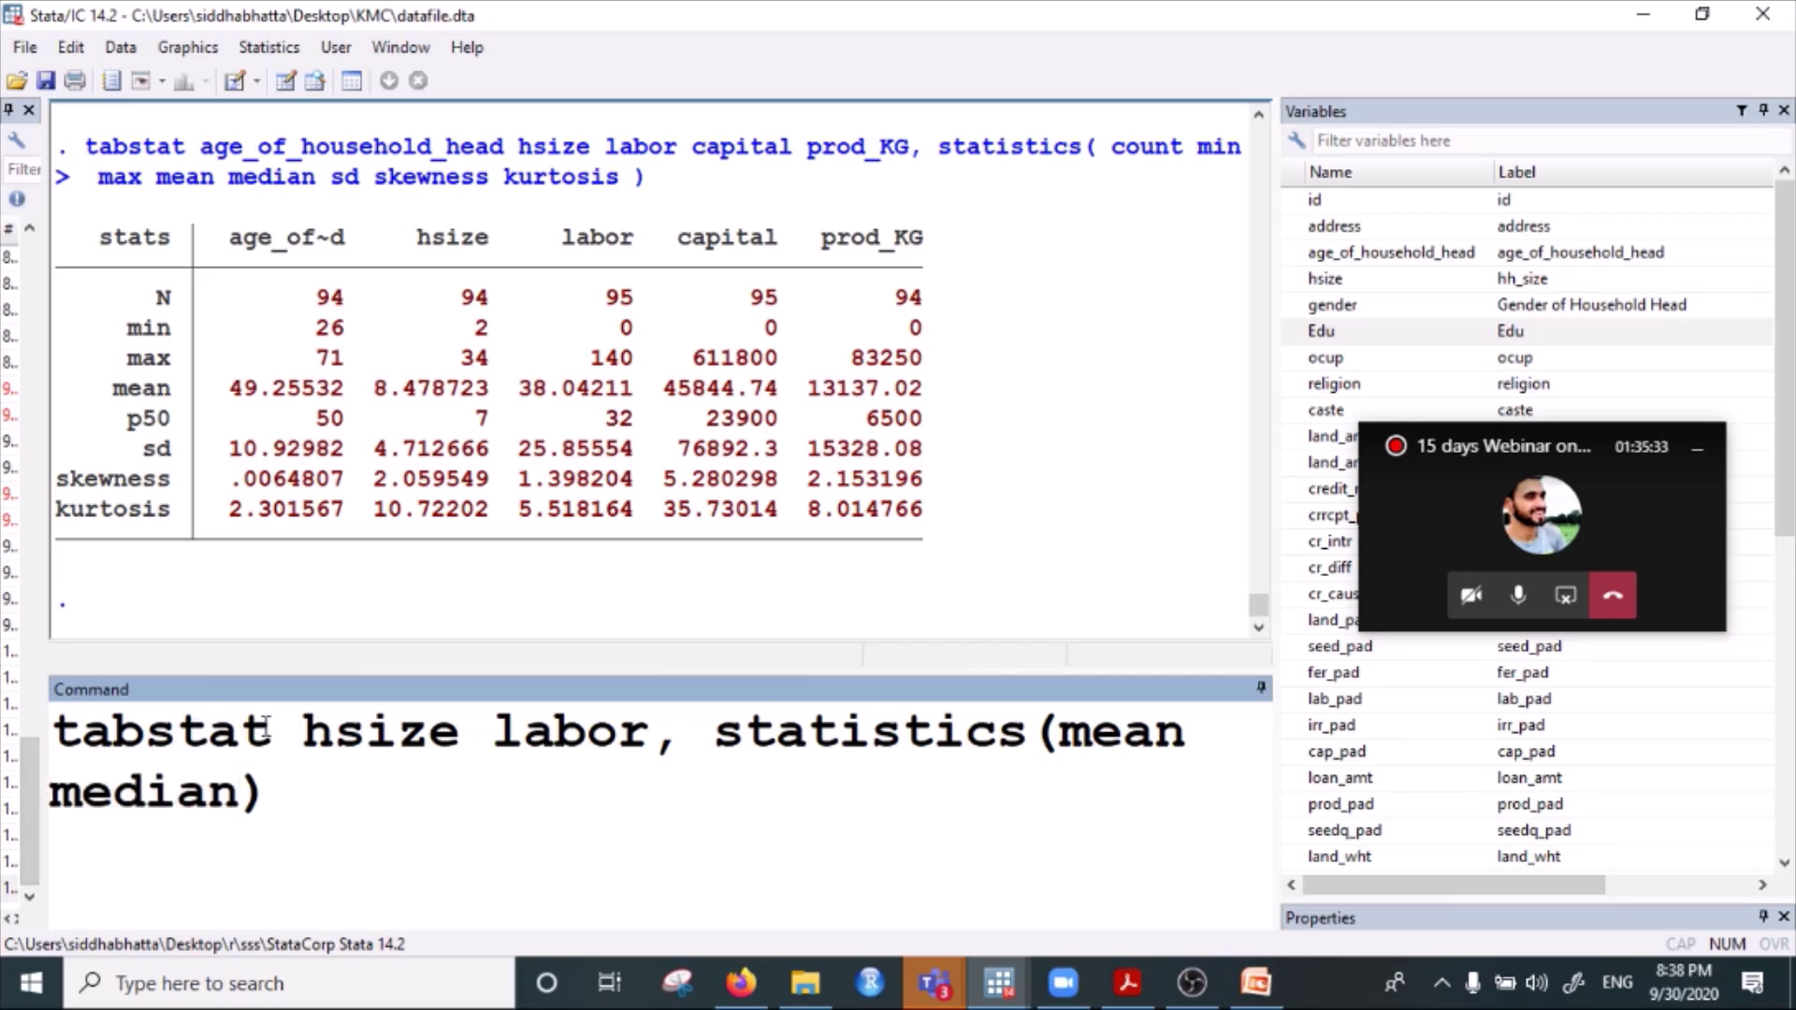
drag(267, 728, 49, 732)
click(364, 735)
click(554, 734)
click(654, 739)
drag(713, 735, 994, 734)
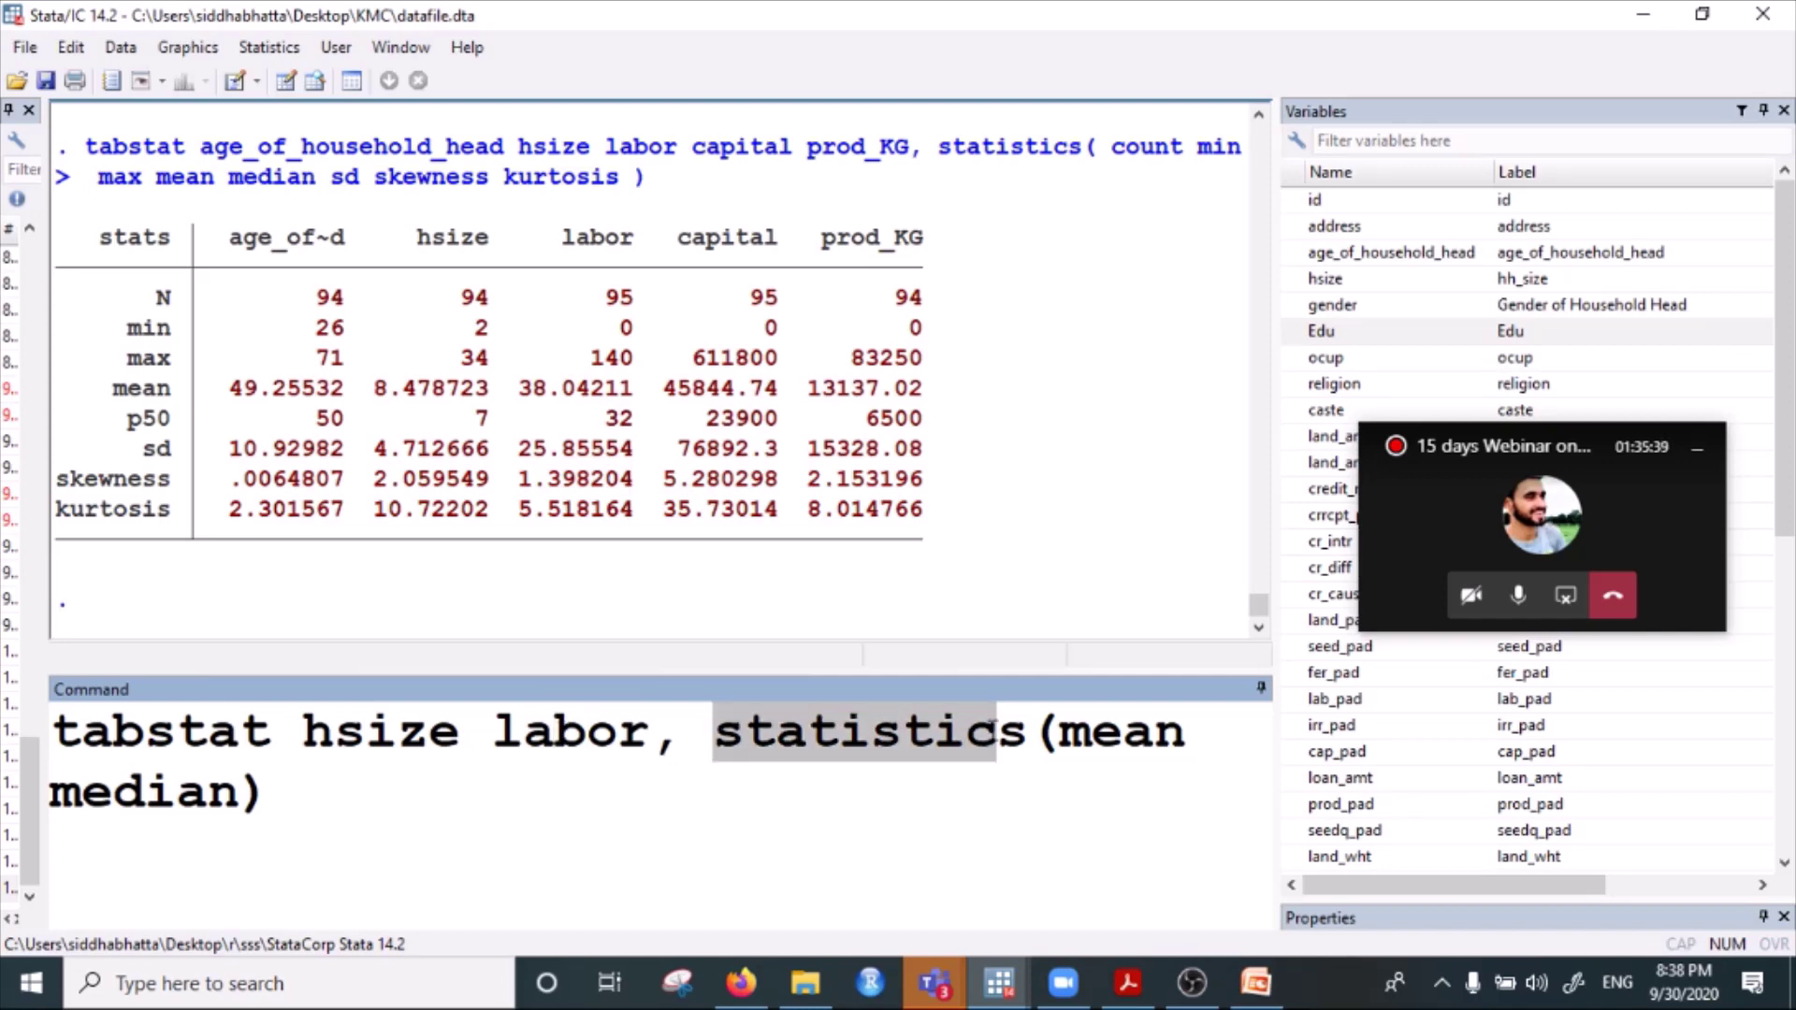
click(831, 748)
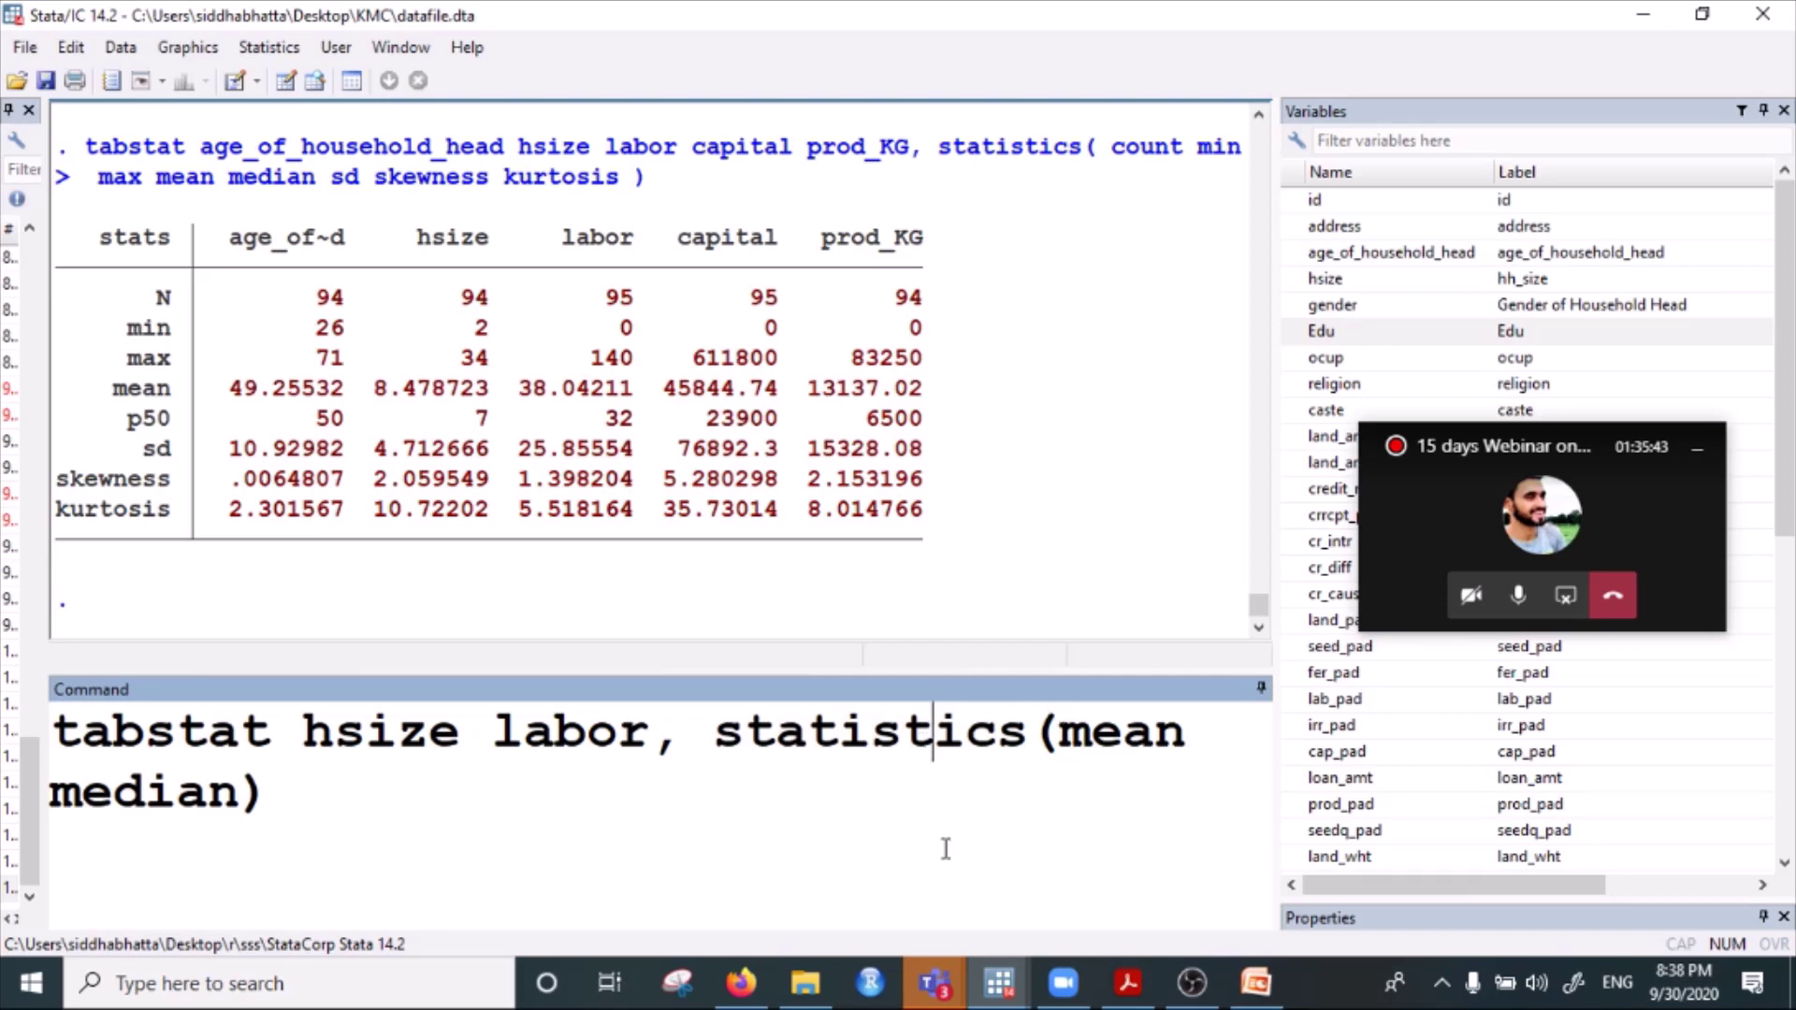
click(1085, 744)
double_click(1088, 746)
key(Right)
click(151, 805)
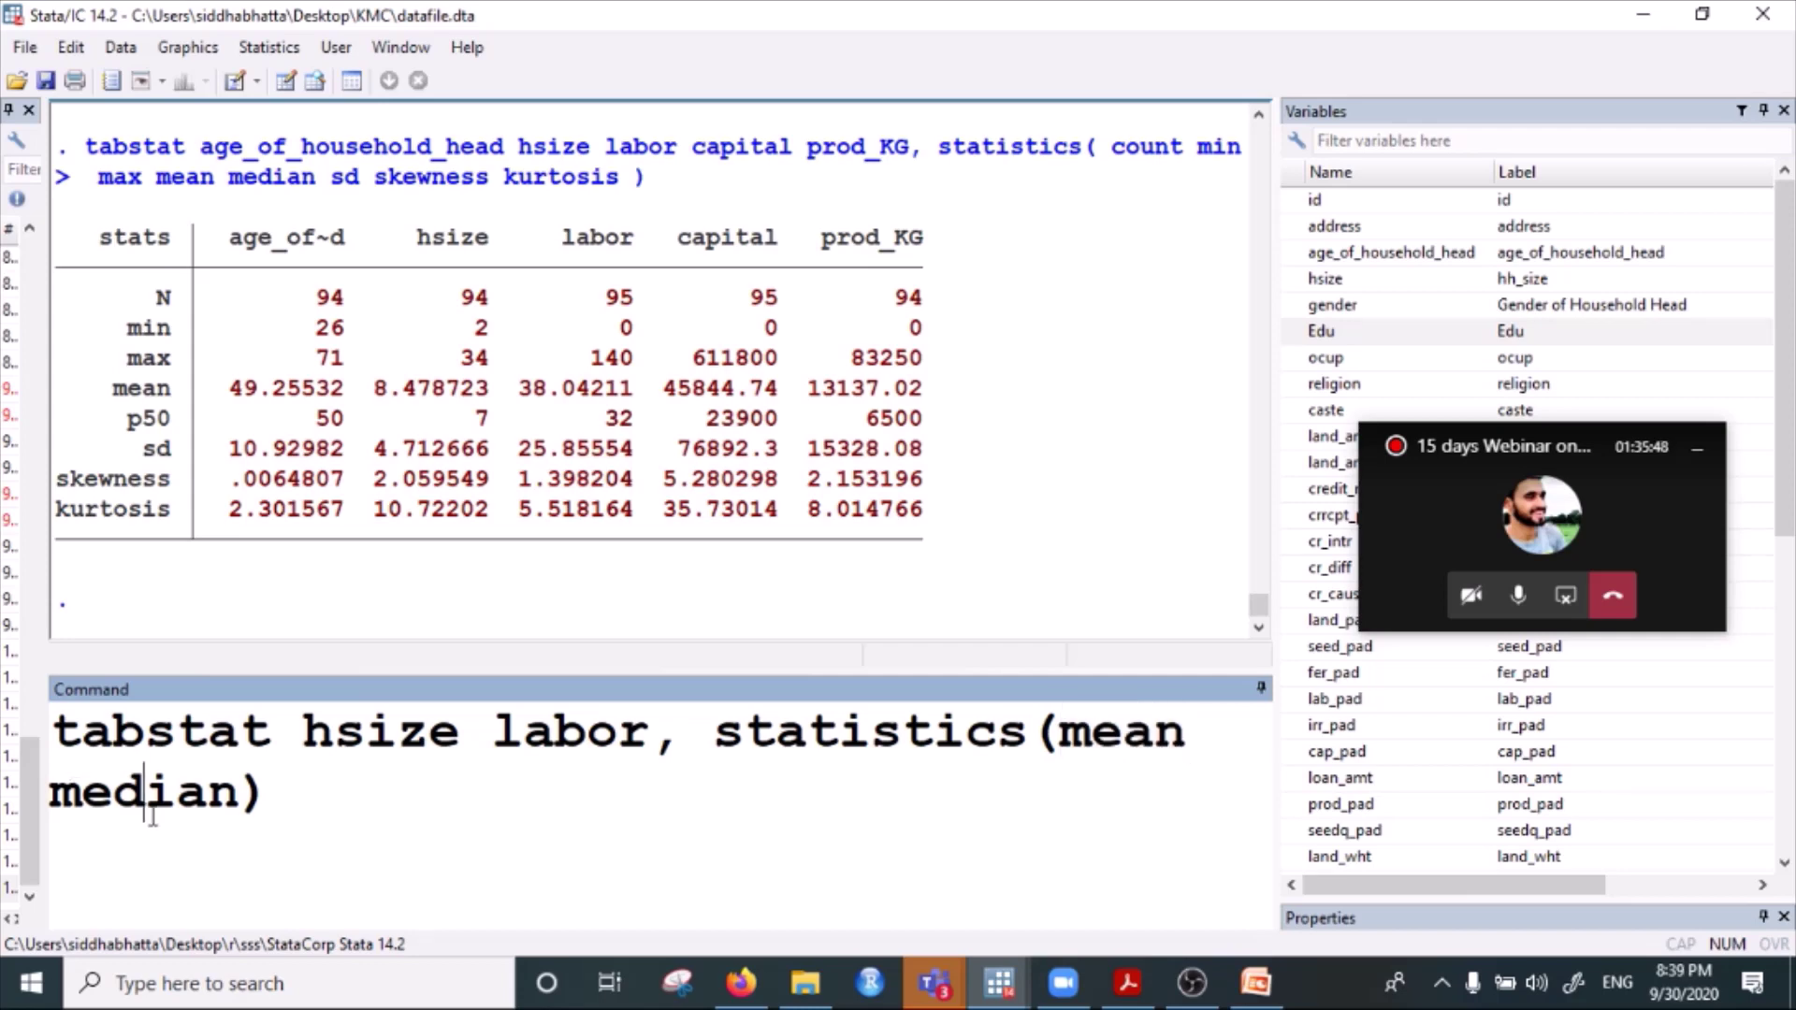
Extend the statistics option with sd, min, max, skewness and kurtosis after median.
click(249, 810)
text(sd)
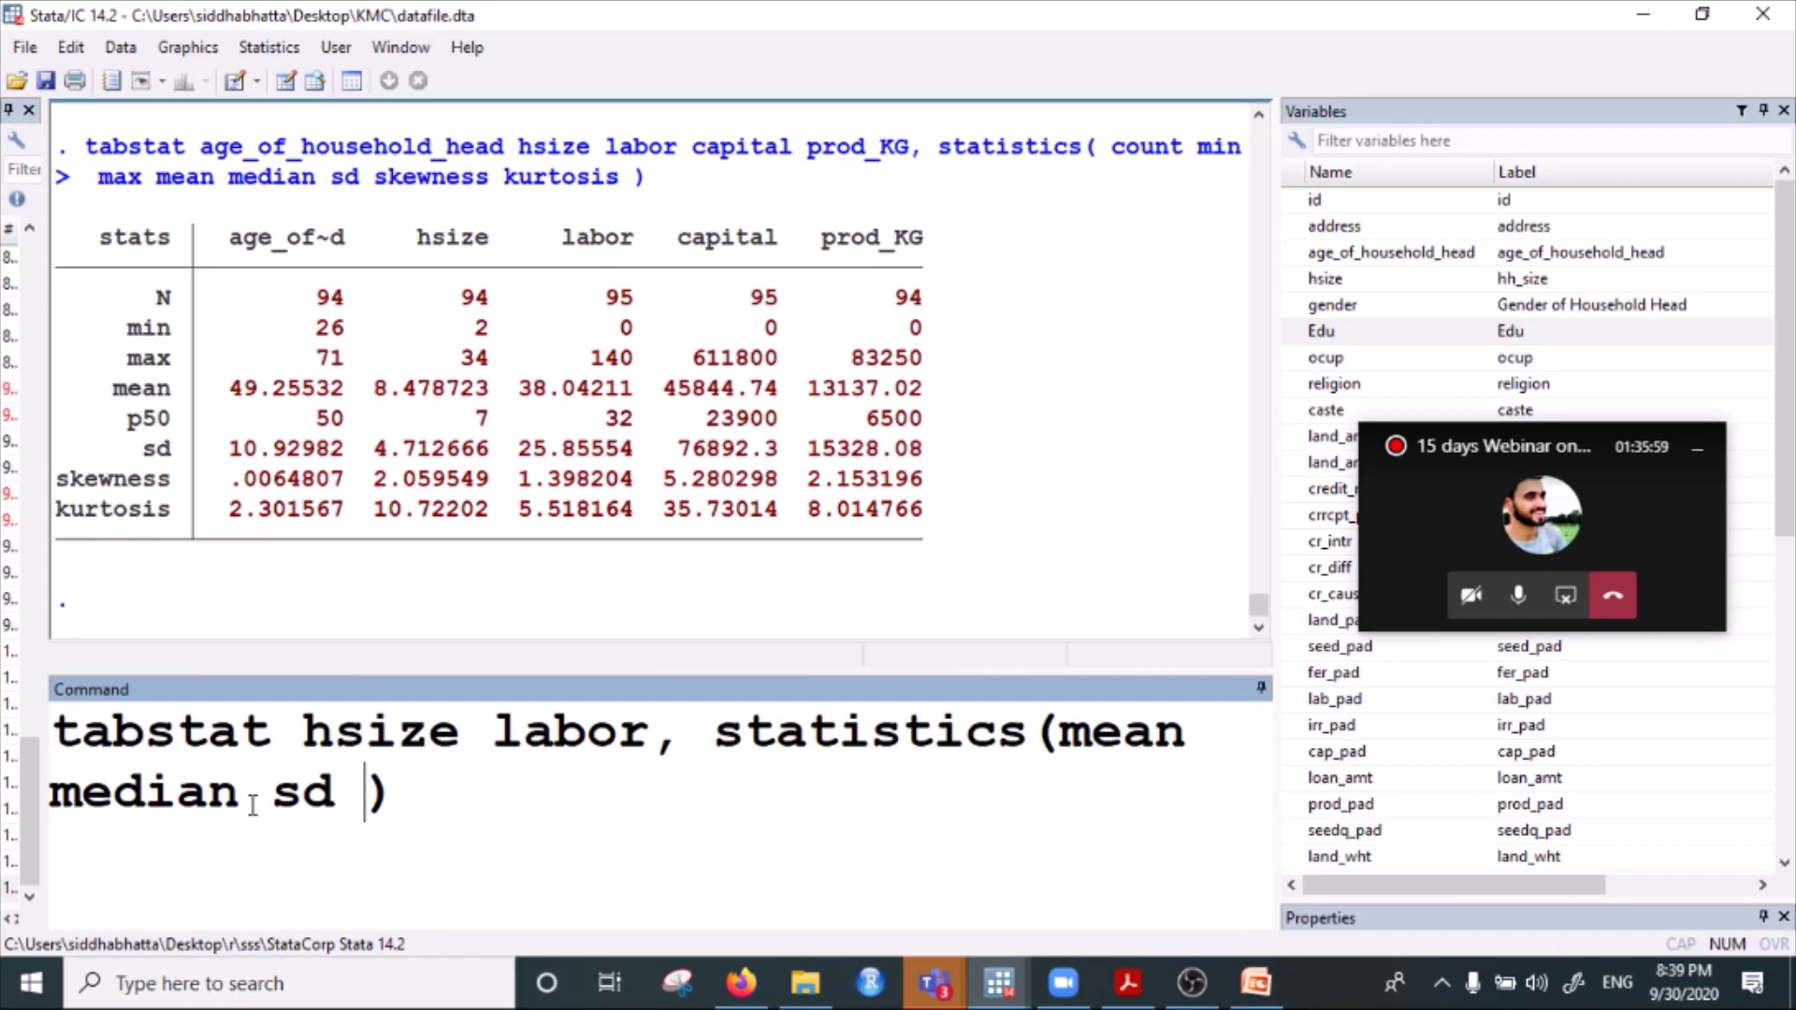
text(min max )
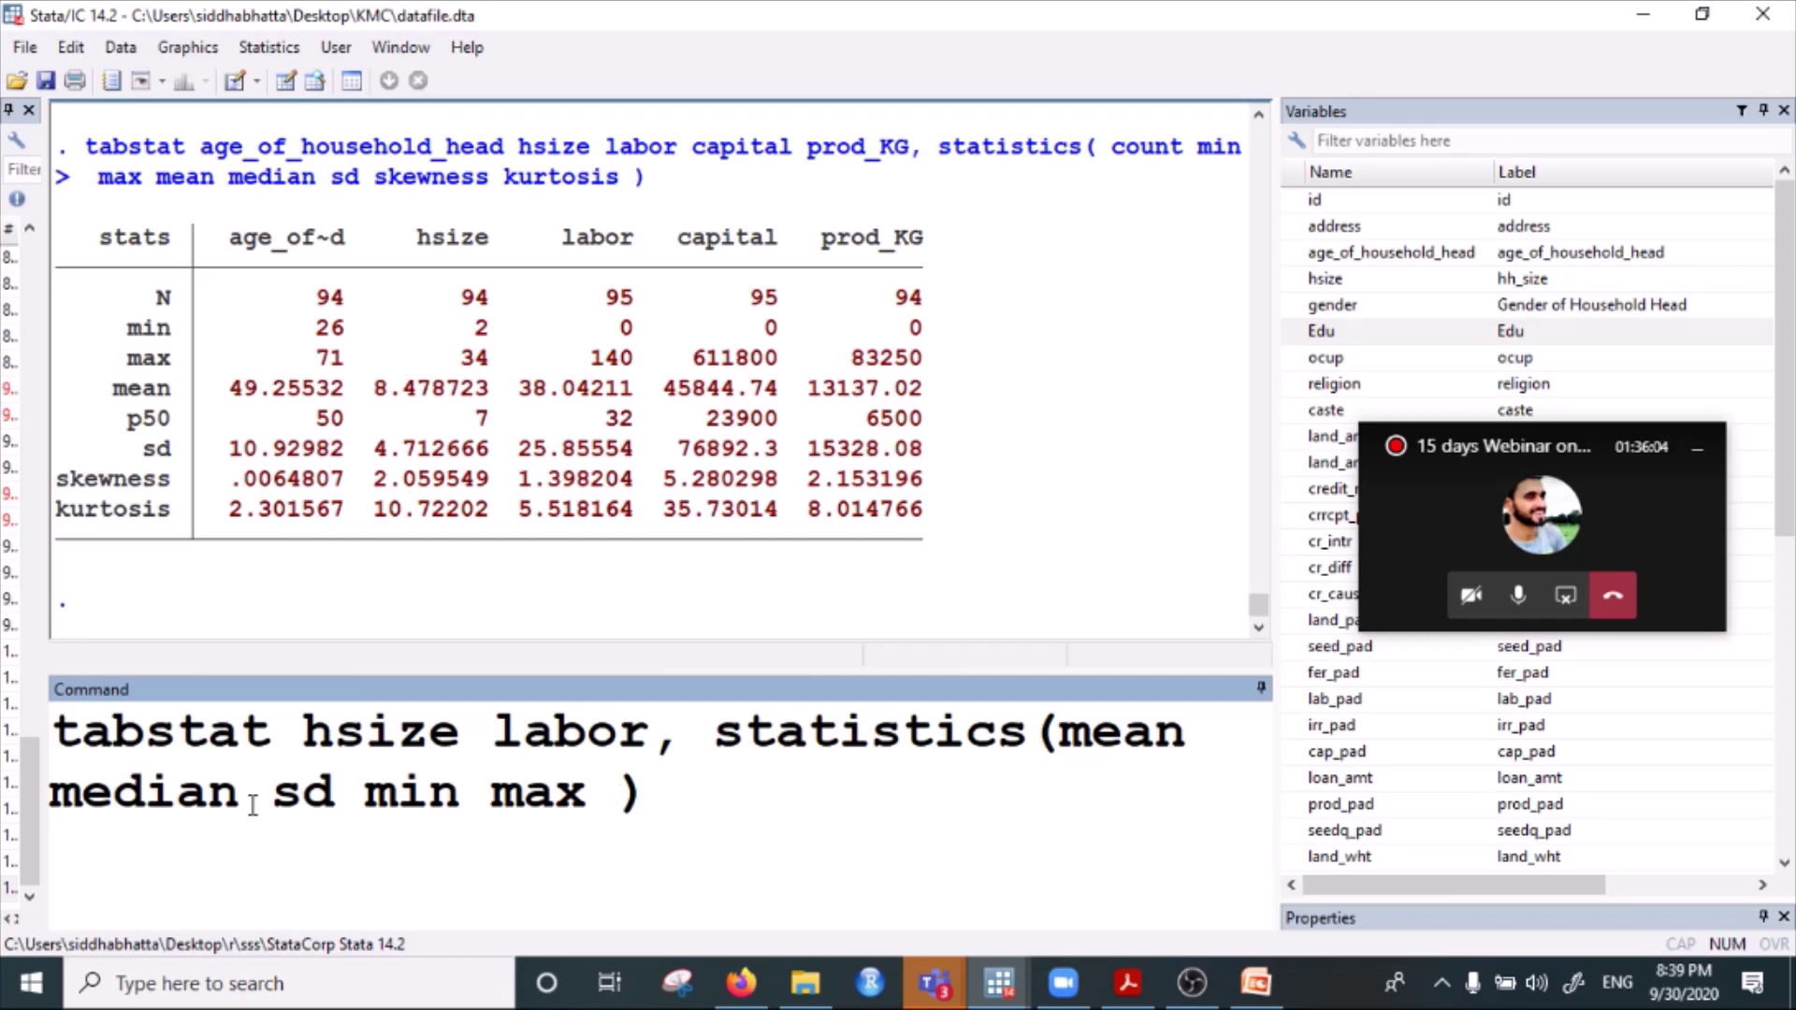
text(skewness)
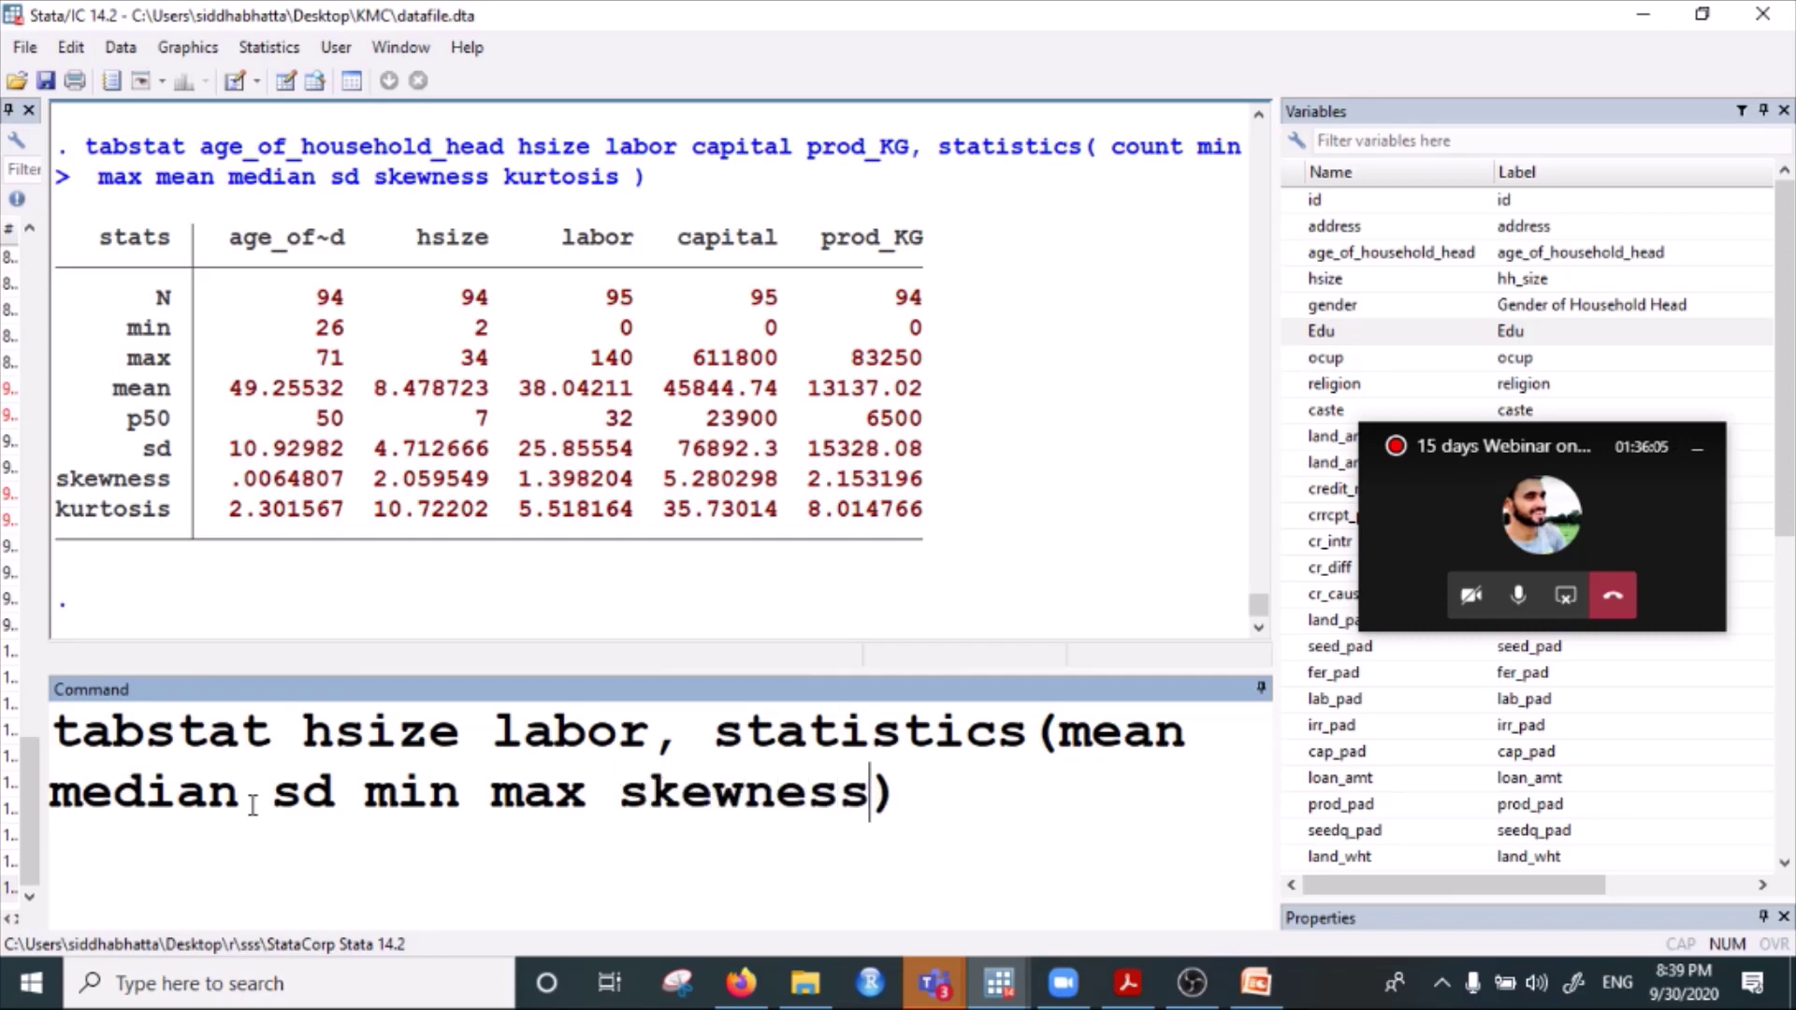
text( kur)
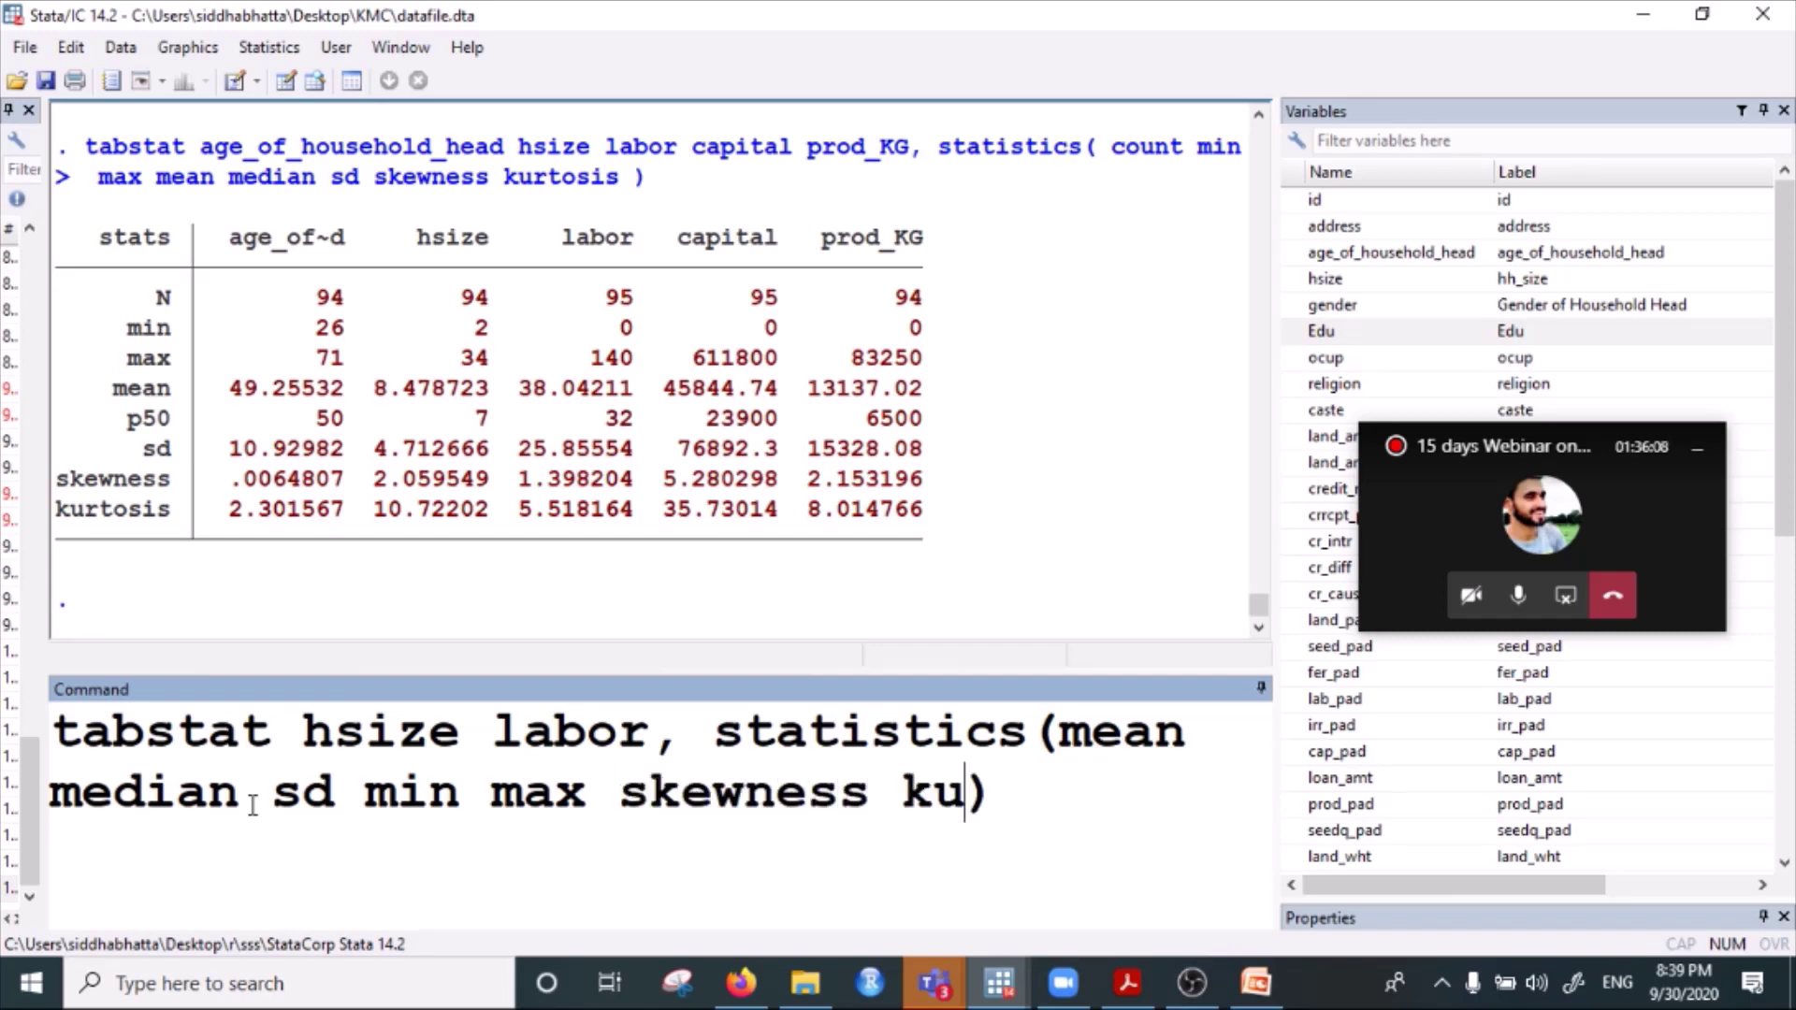
text(tosis)
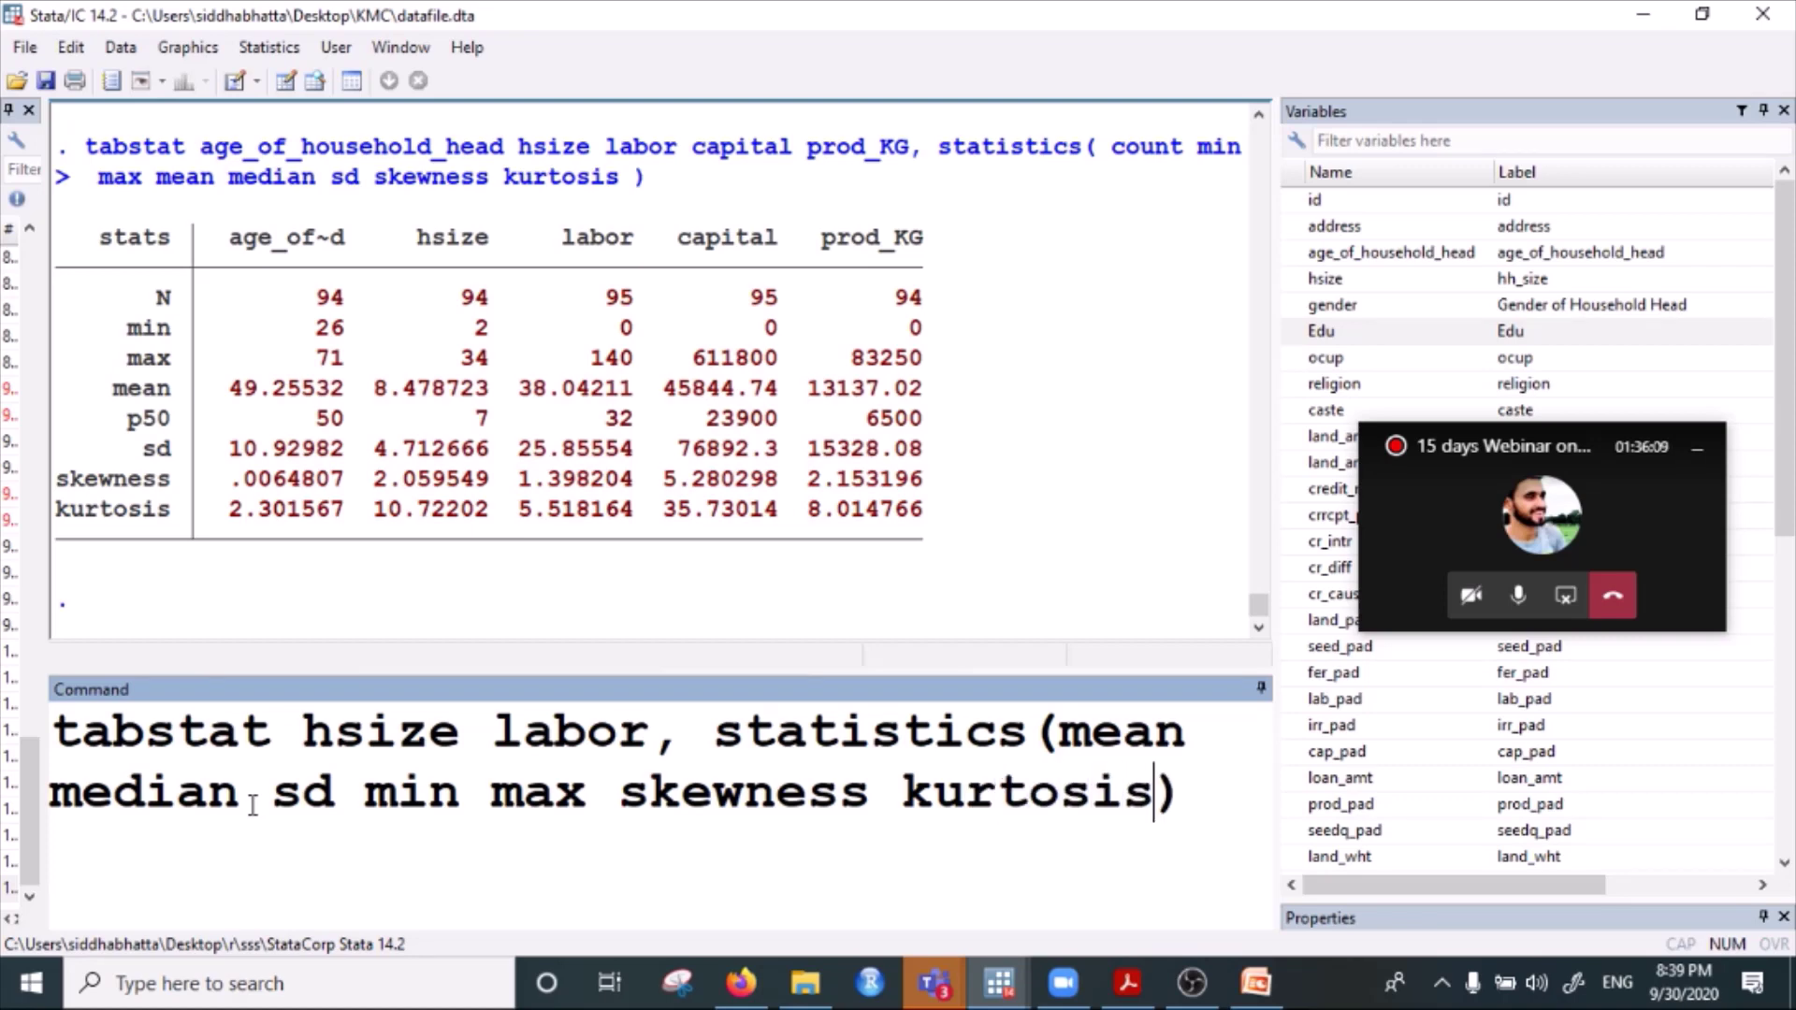
Remove sd, min, max, skewness and kurtosis from the statistics option, keeping only mean and median.
key(BackSpace)
key(BackSpace)
key(BackSpace)
key(BackSpace)
key(BackSpace)
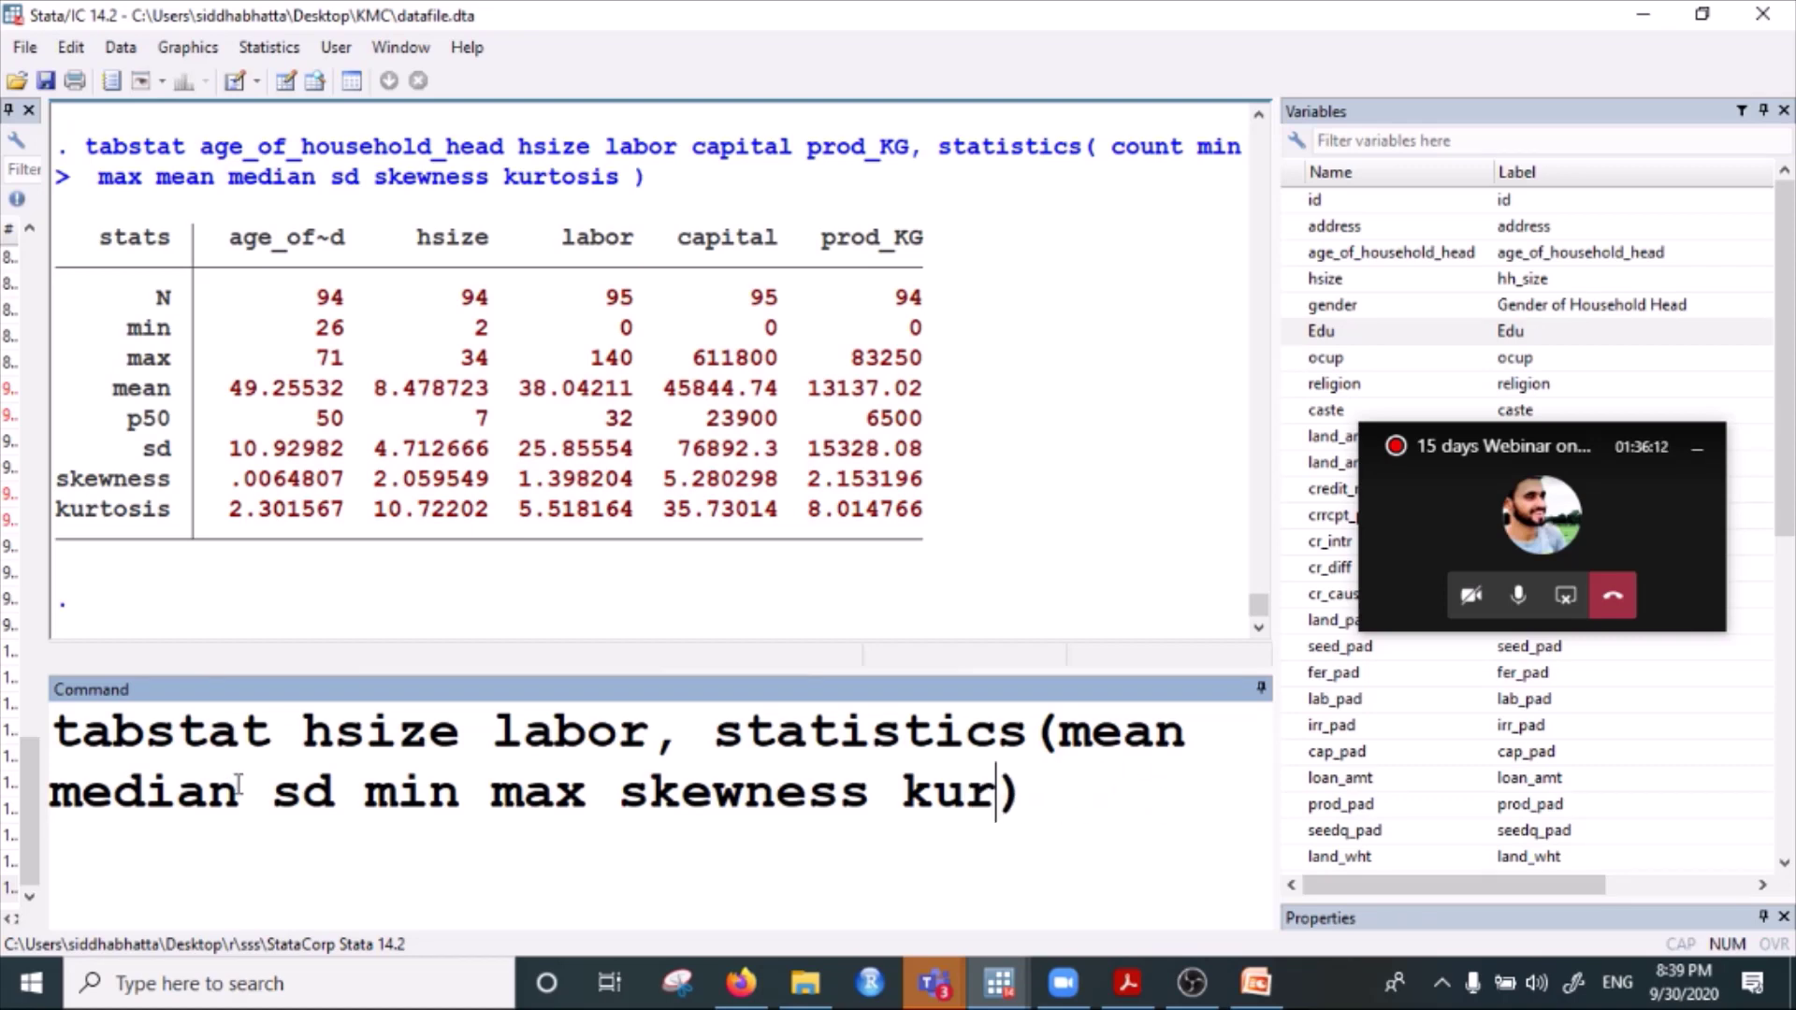
key(BackSpace)
key(BackSpace)
key(BackSpace)
key(BackSpace)
key(BackSpace)
key(BackSpace)
key(BackSpace)
key(BackSpace)
key(BackSpace)
key(BackSpace)
key(BackSpace)
key(BackSpace)
key(BackSpace)
key(BackSpace)
key(BackSpace)
key(BackSpace)
key(BackSpace)
key(BackSpace)
key(BackSpace)
key(BackSpace)
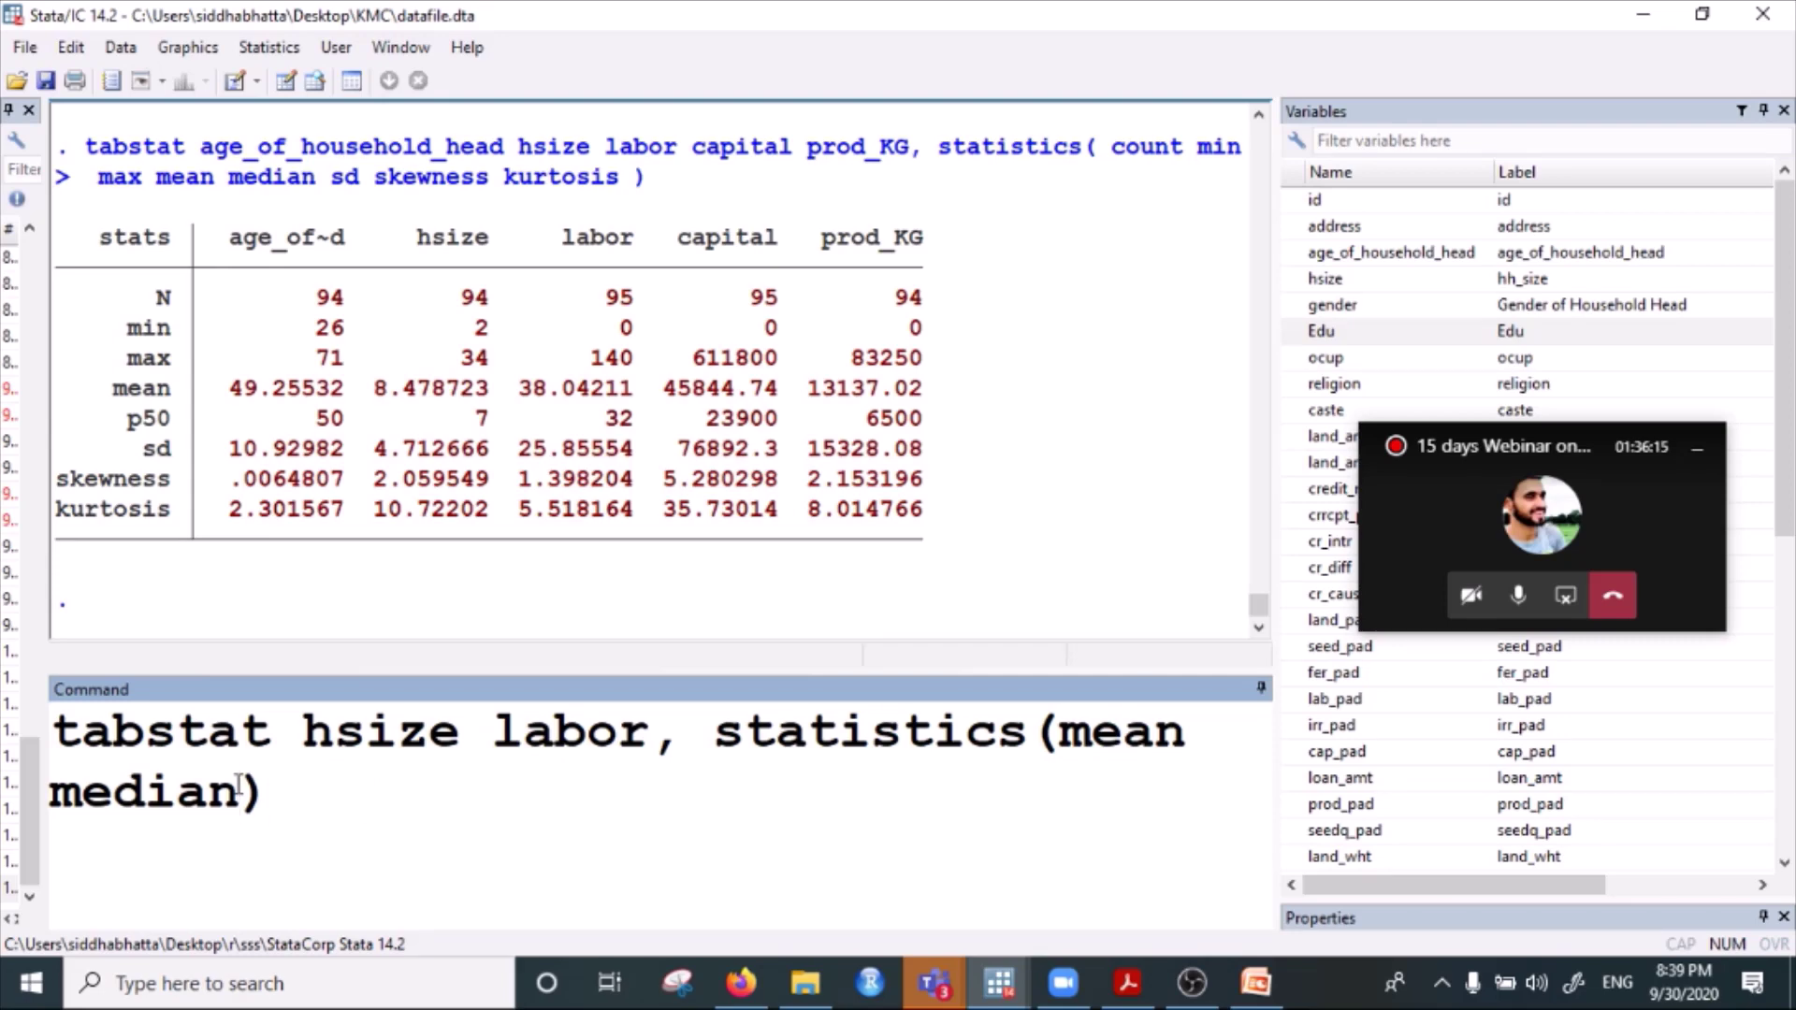
Review the written command's parts and run tabstat hsize labor, statistics(mean median).
double_click(255, 739)
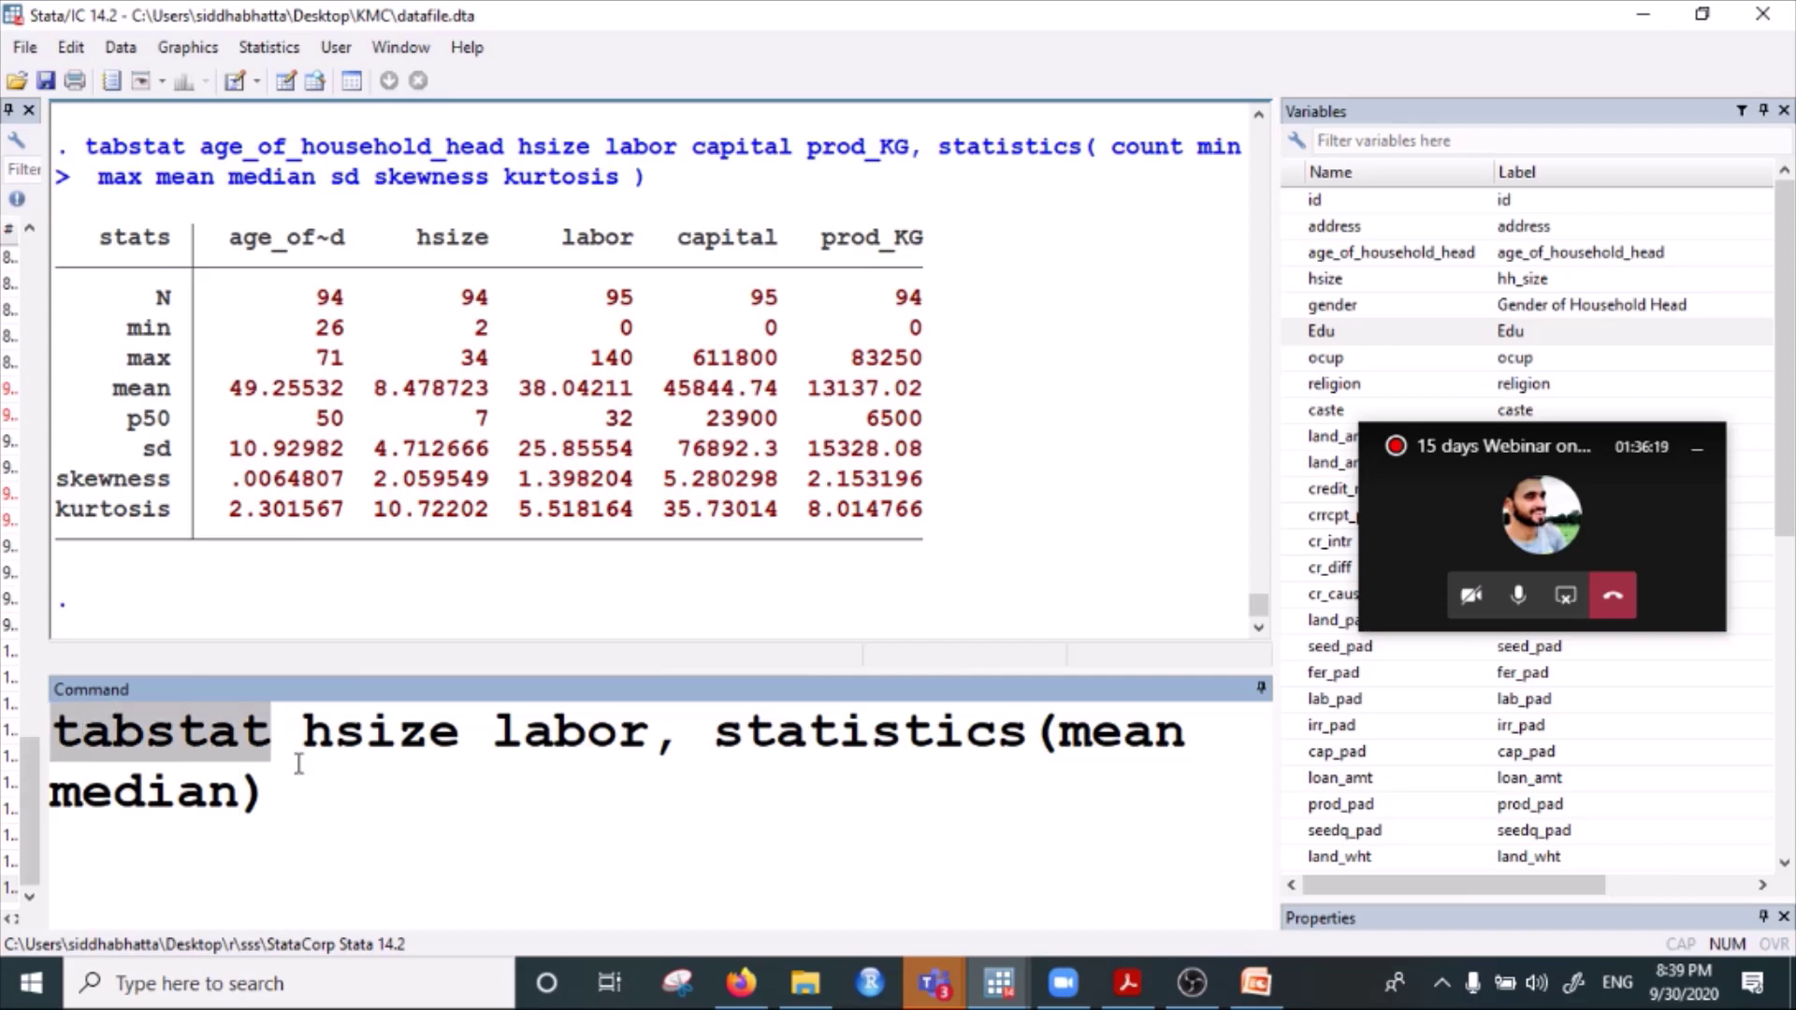
click(554, 739)
click(691, 756)
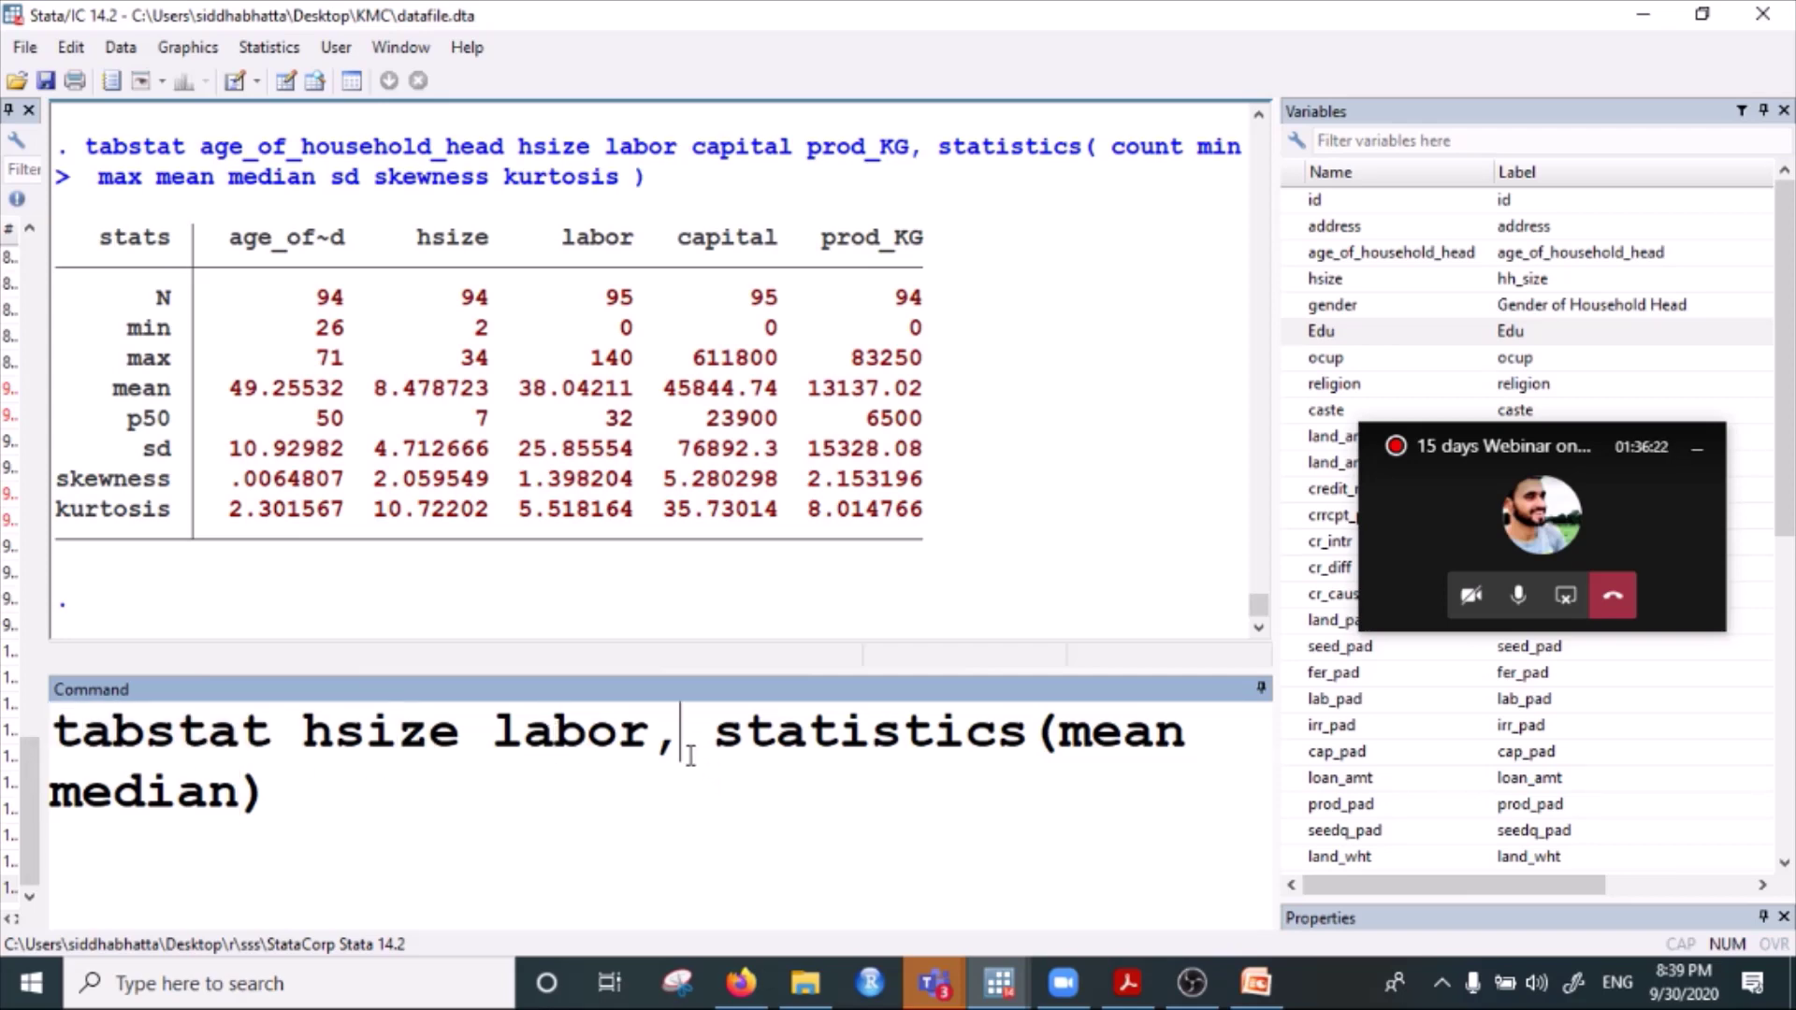
click(903, 739)
click(283, 799)
key(Return)
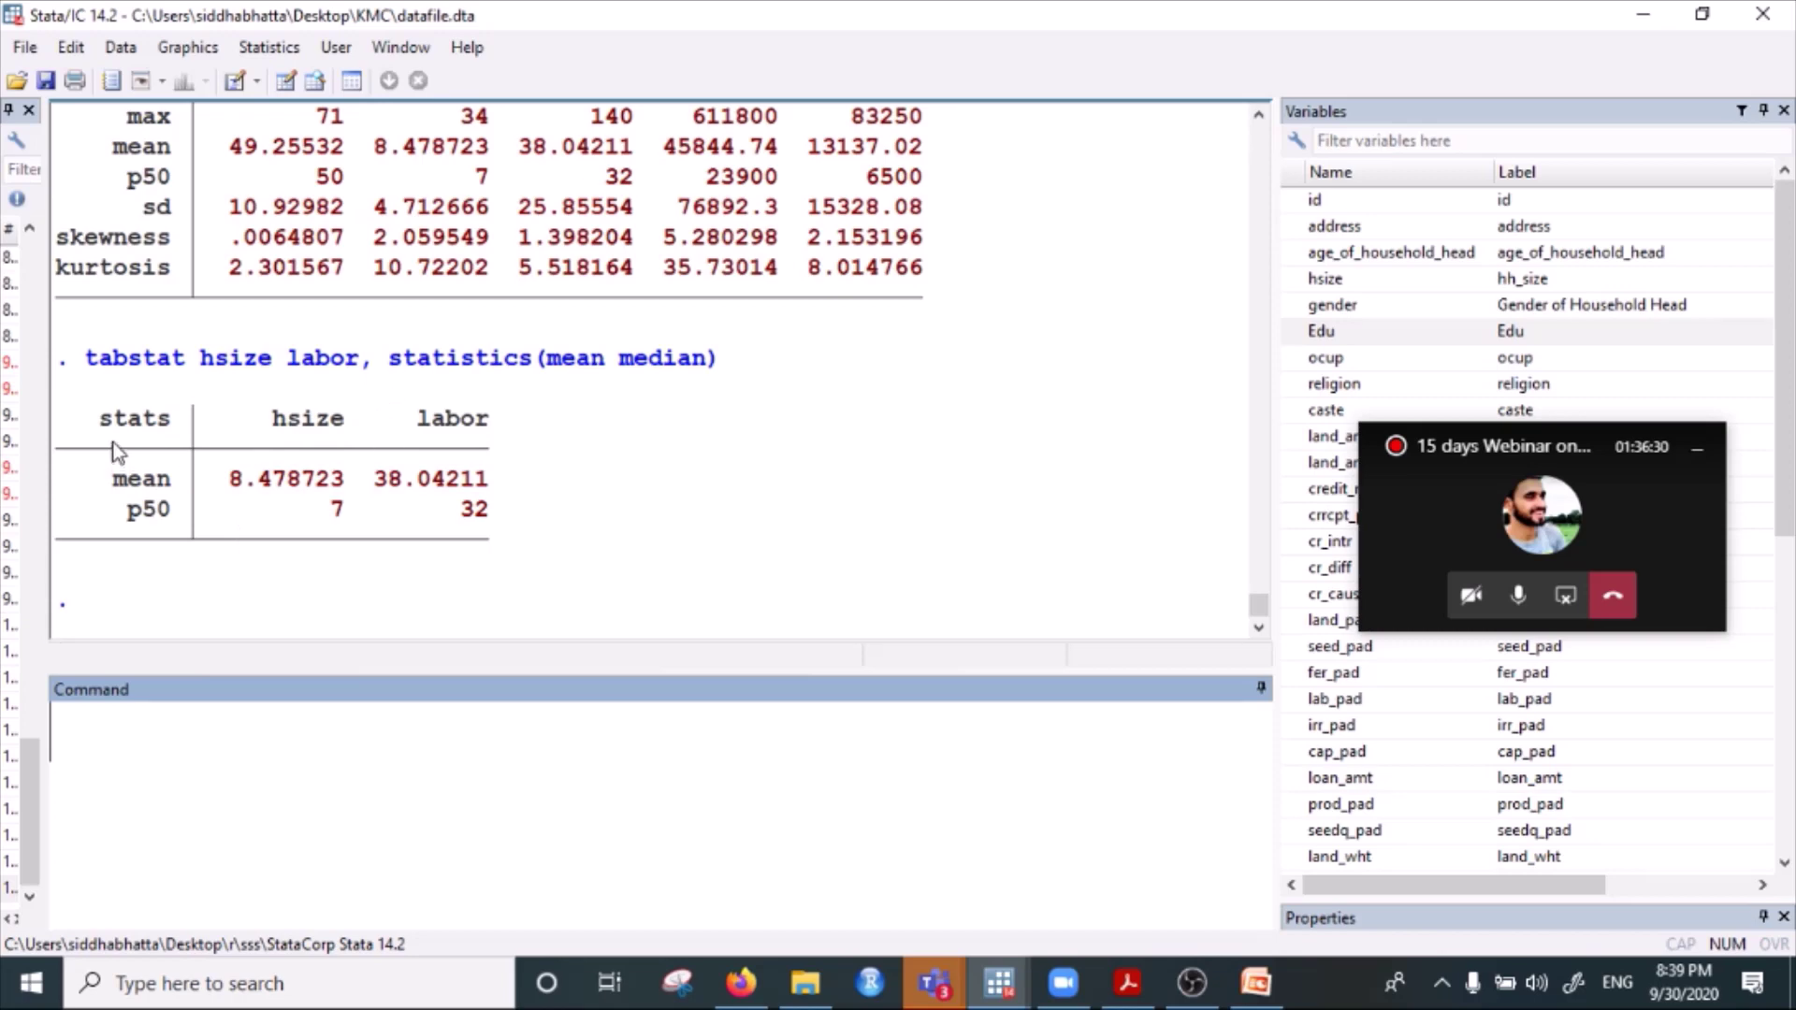
Examine the mean and median of hsize in the new table.
drag(262, 422, 356, 423)
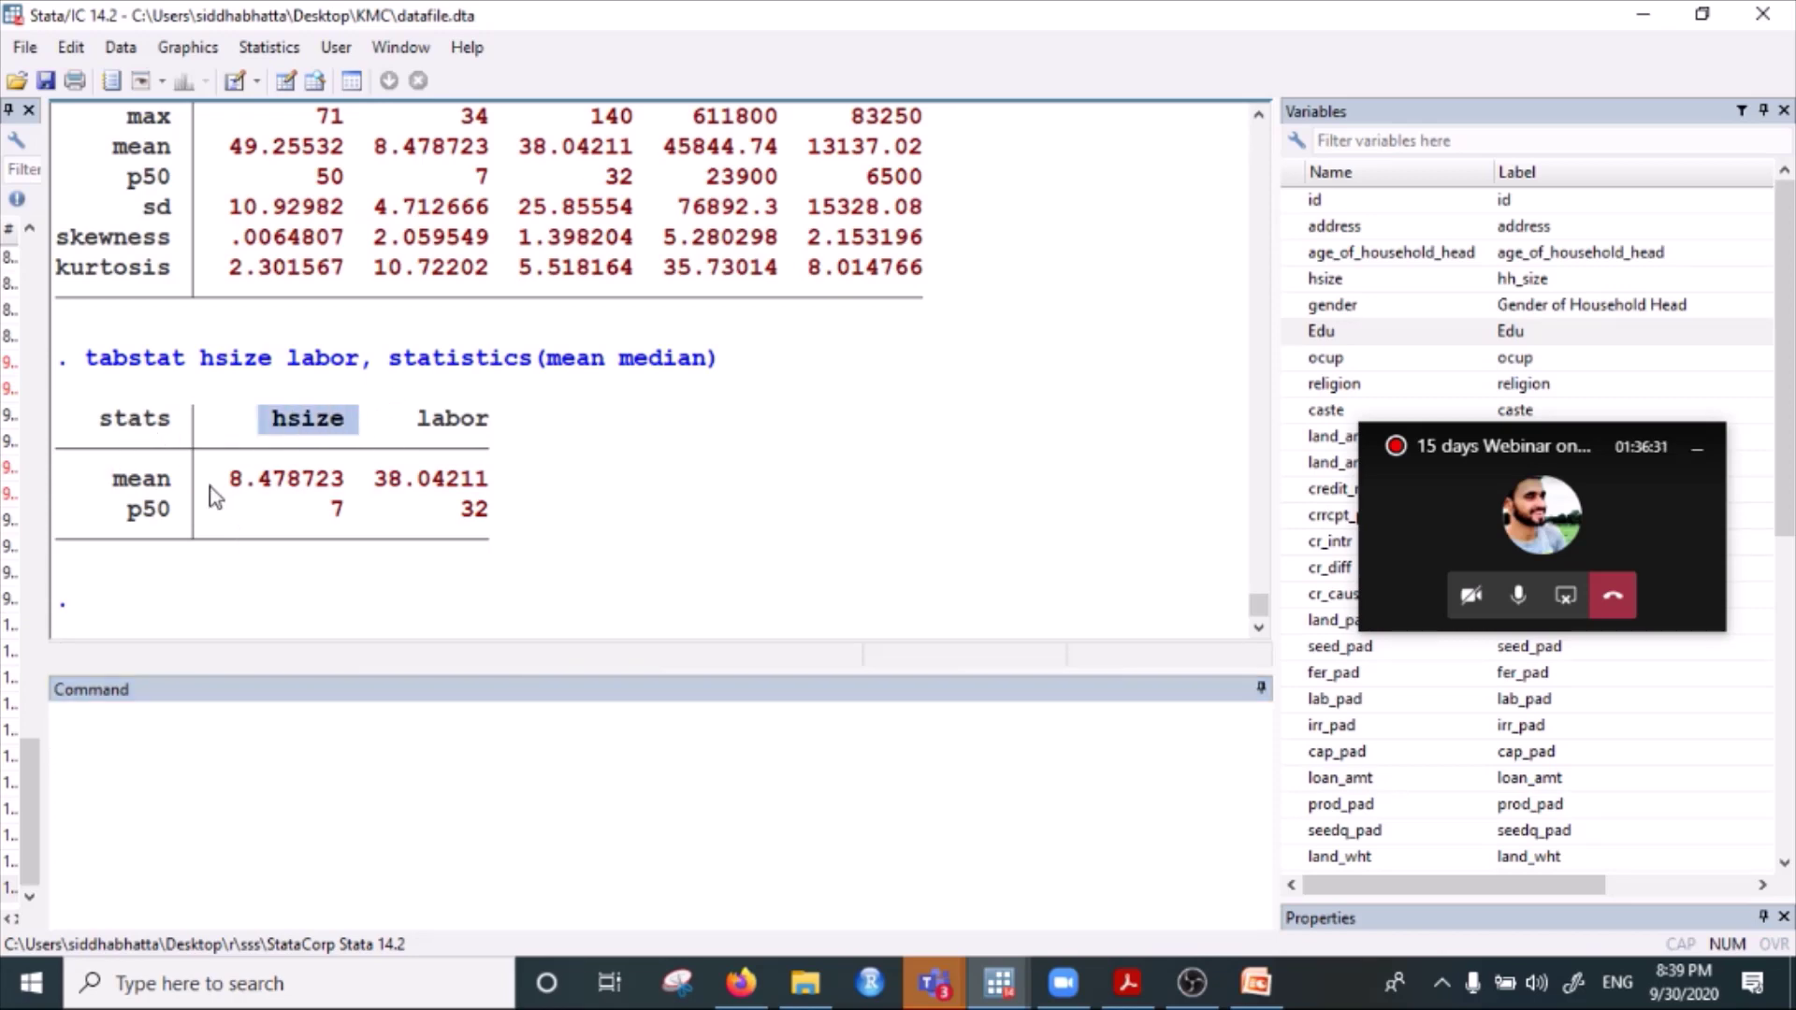
drag(227, 480, 327, 479)
drag(273, 416, 354, 420)
drag(272, 547, 341, 522)
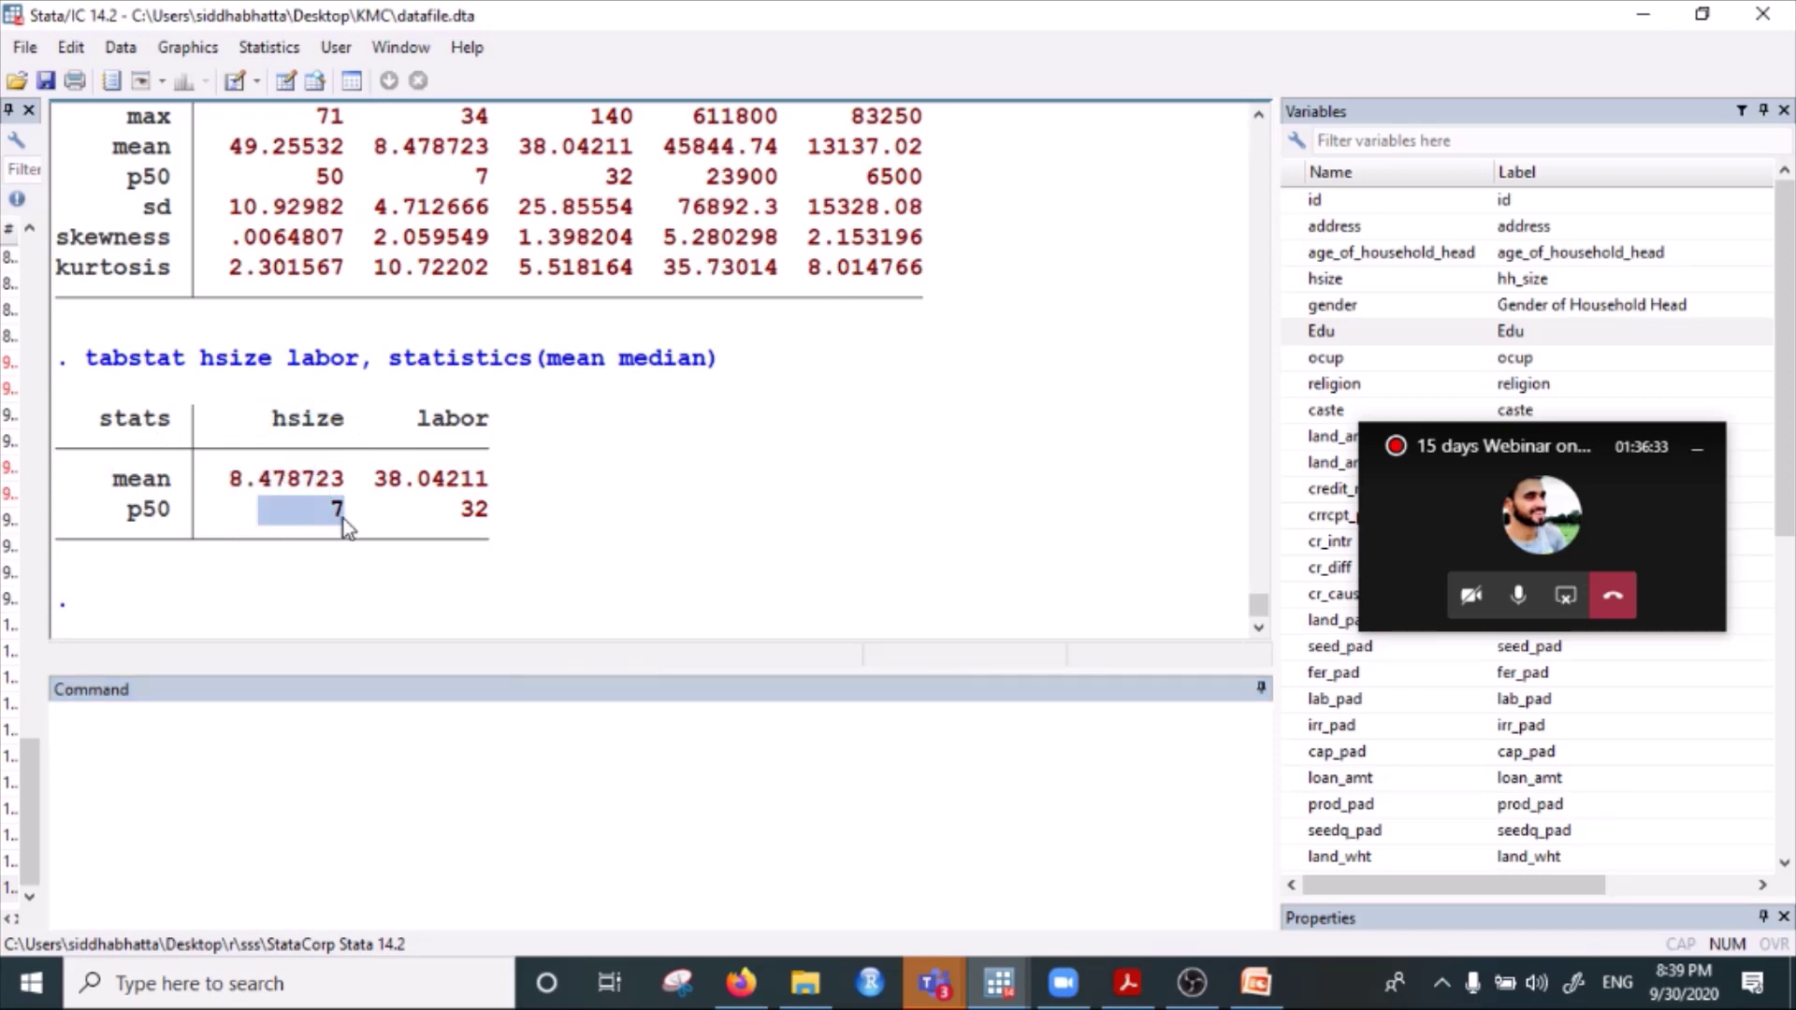
Examine the mean and median of labor in the latest tabstat table.
drag(431, 420, 507, 427)
drag(376, 485, 527, 521)
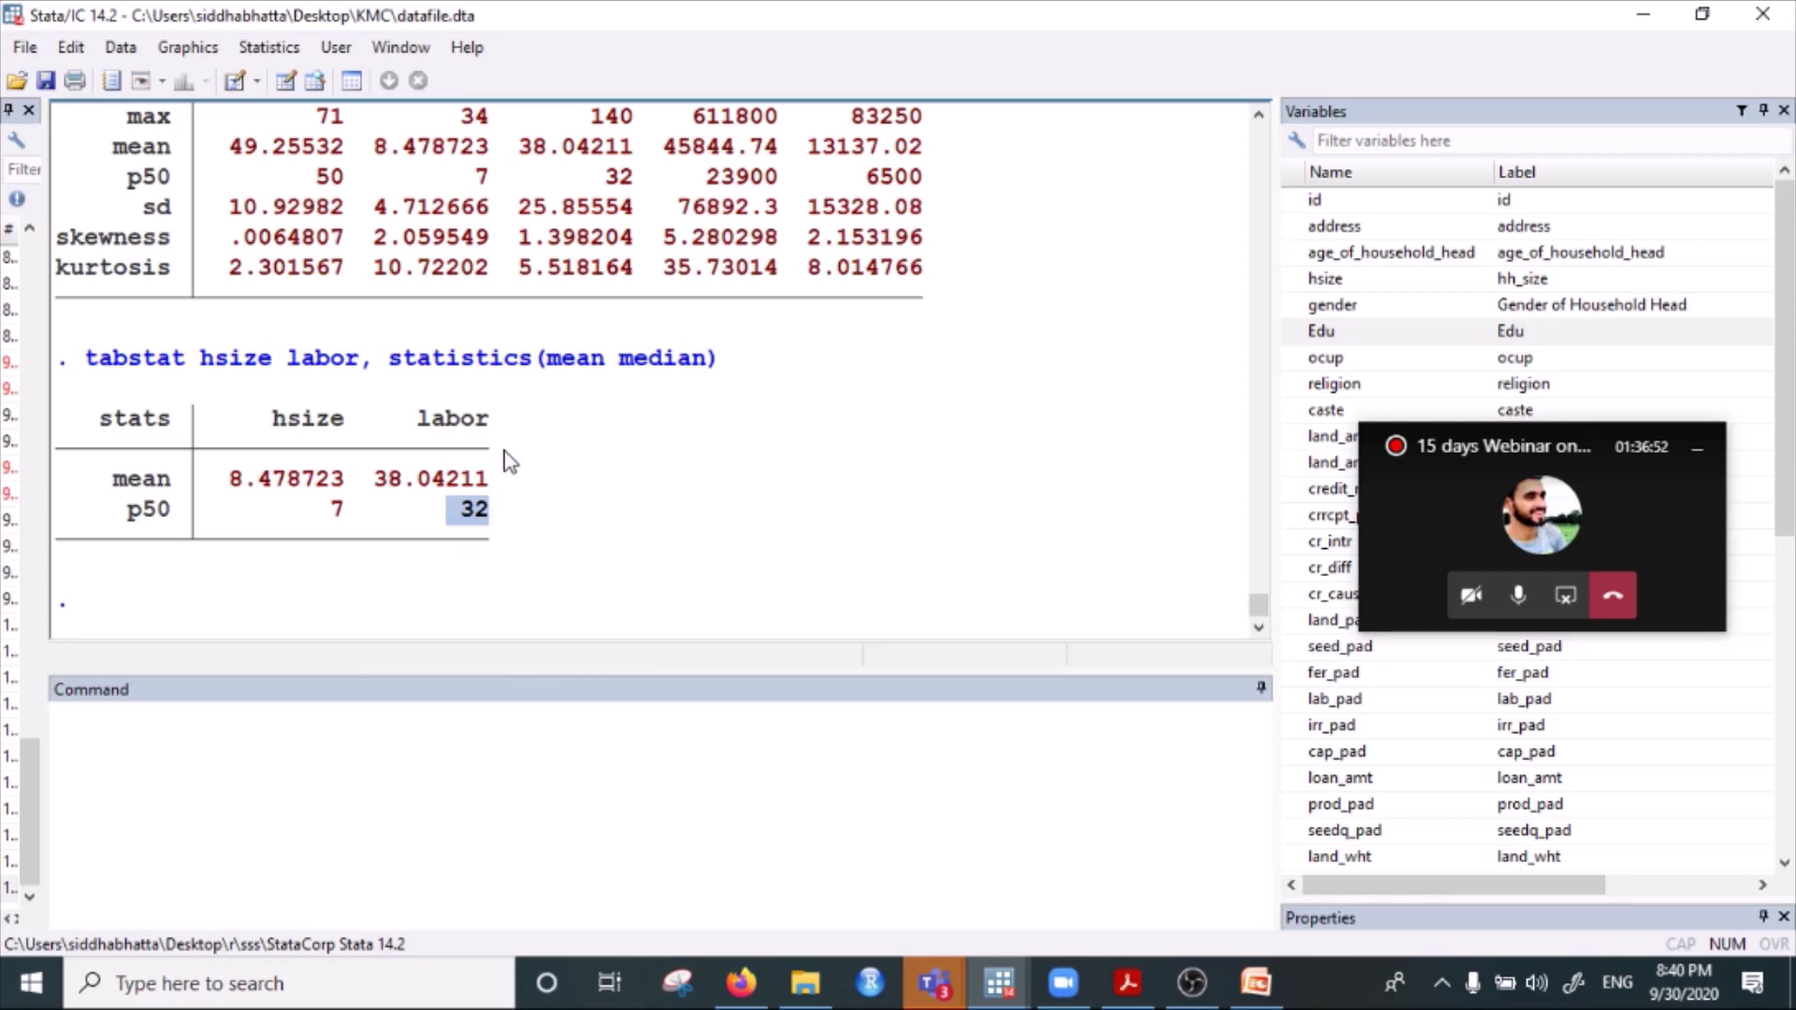
click(325, 748)
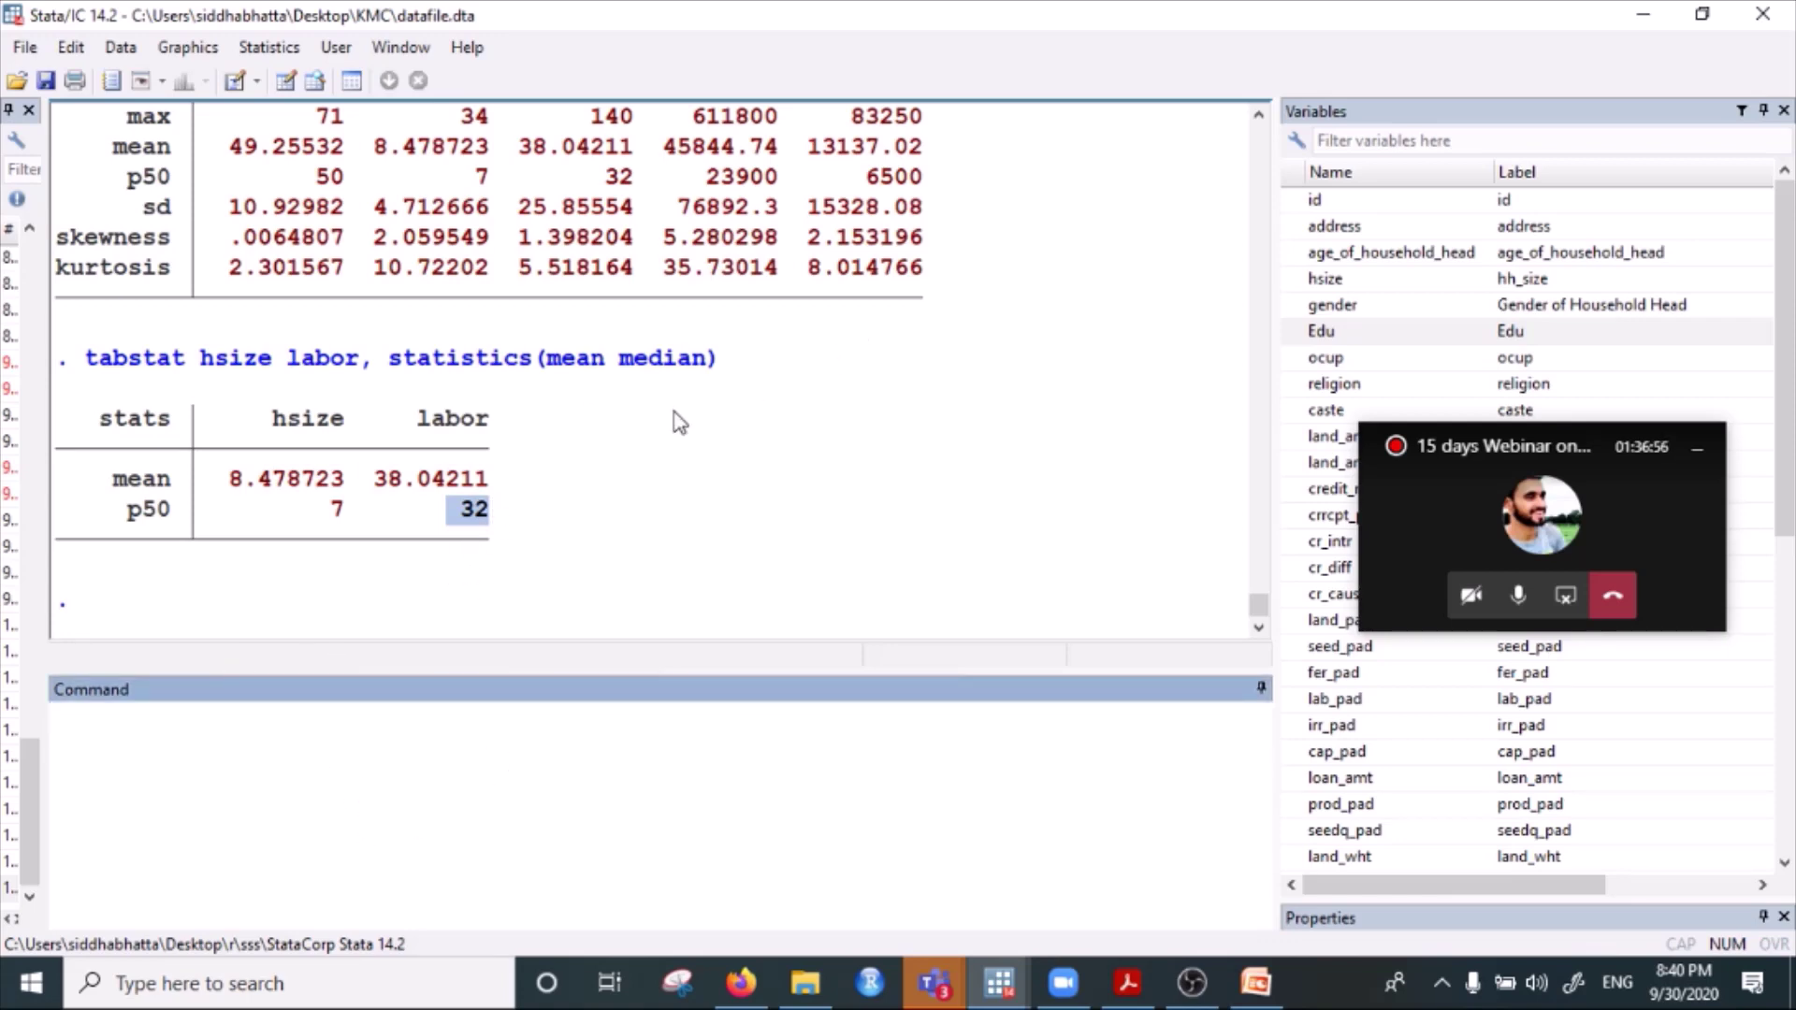
Reuse the last tabstat hsize labor command, insert a space between statistics and (mean median), and run it.
drag(731, 361, 89, 365)
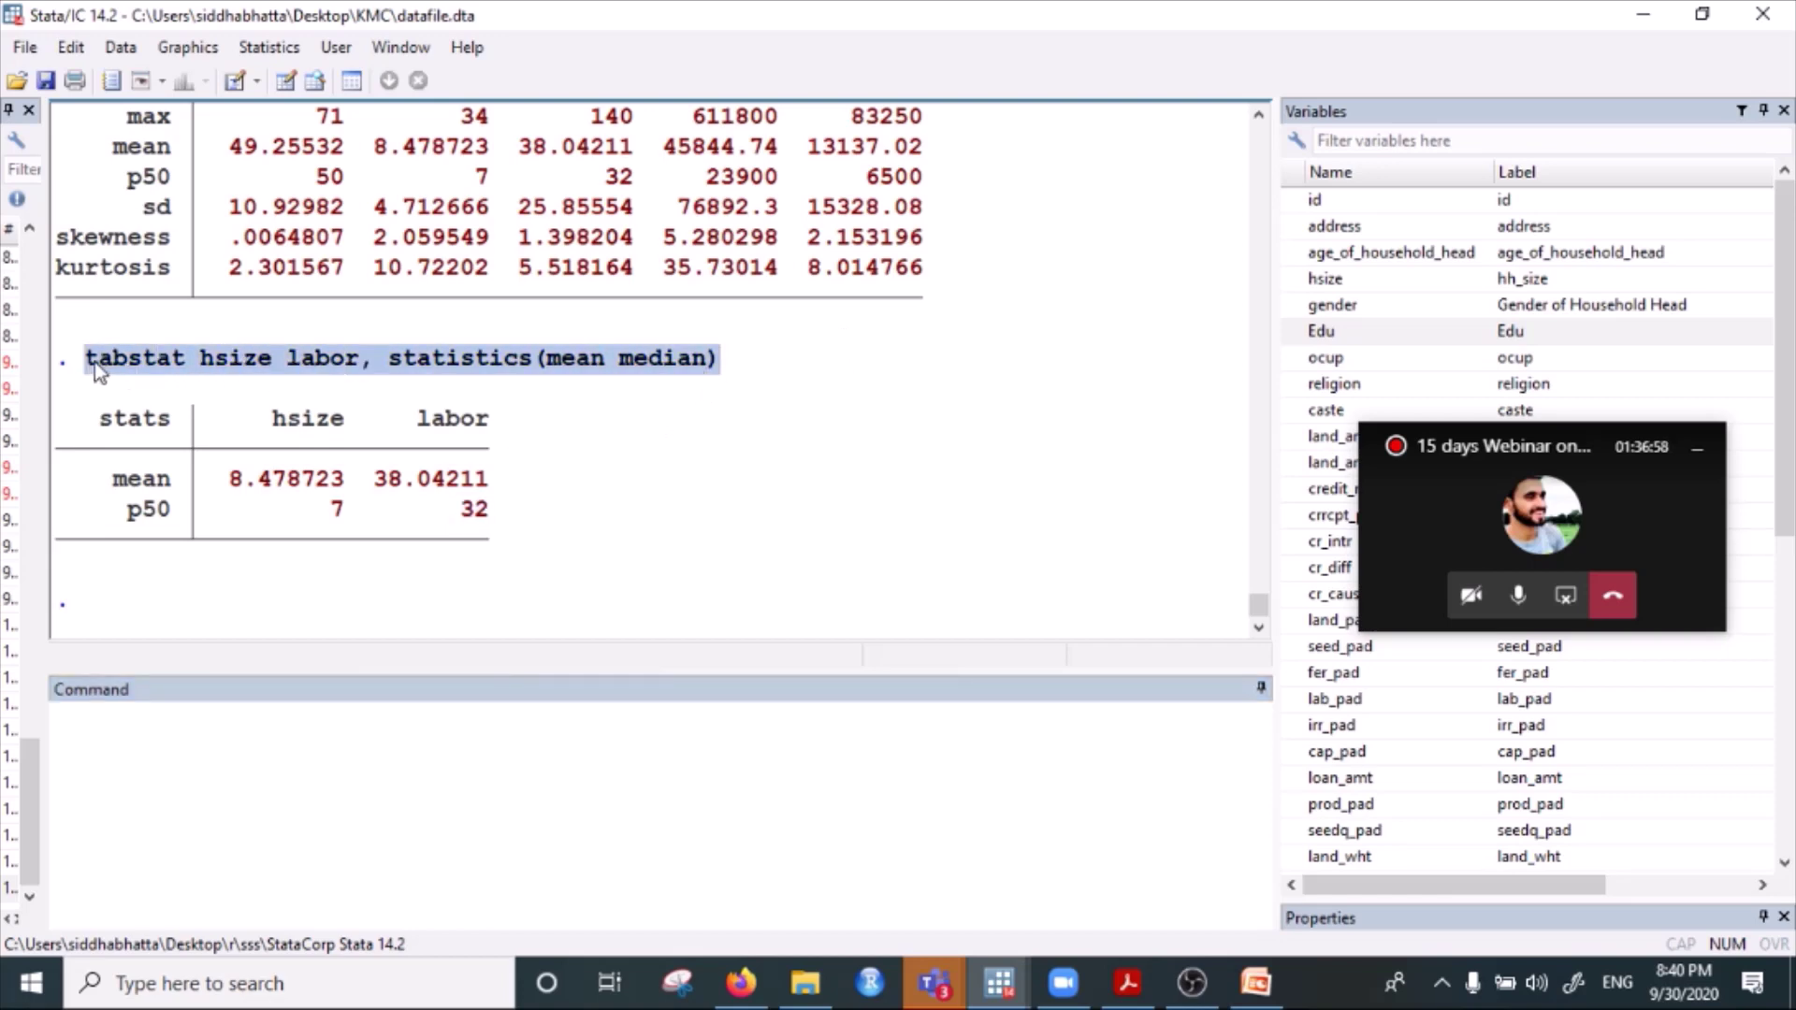
right_click(176, 351)
click(241, 364)
click(84, 753)
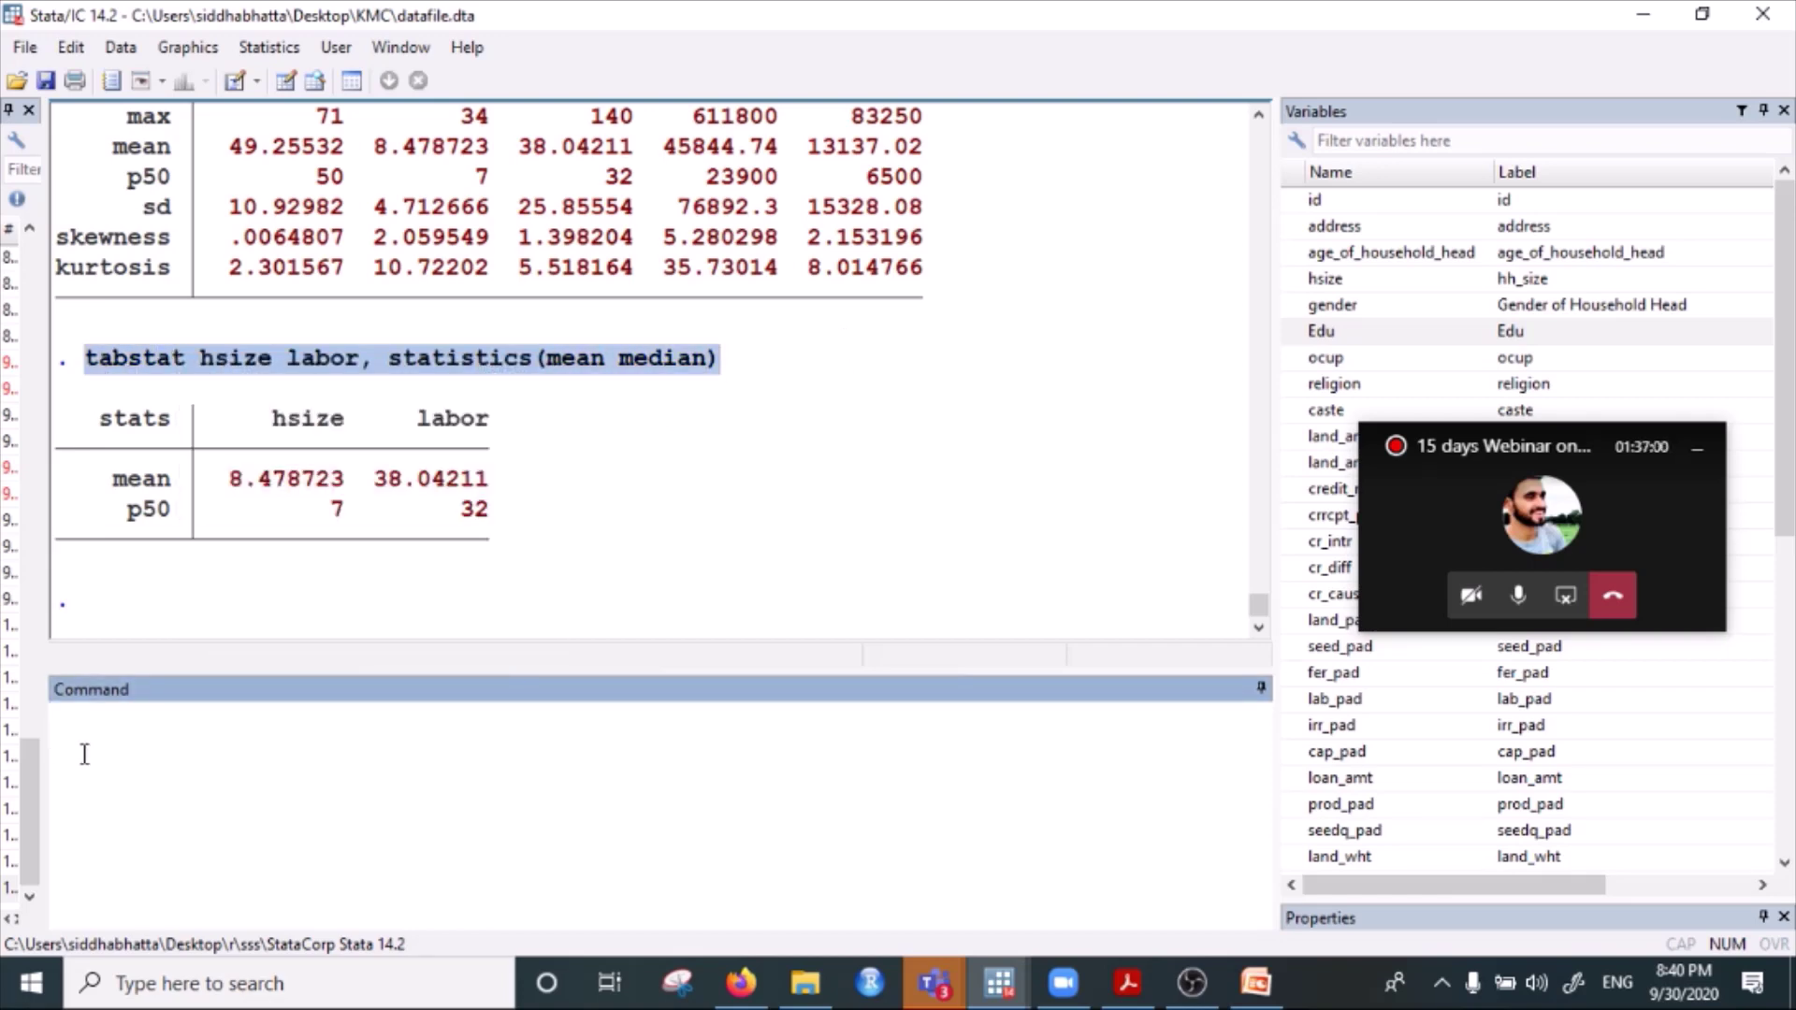
key(ctrl+v)
click(1032, 731)
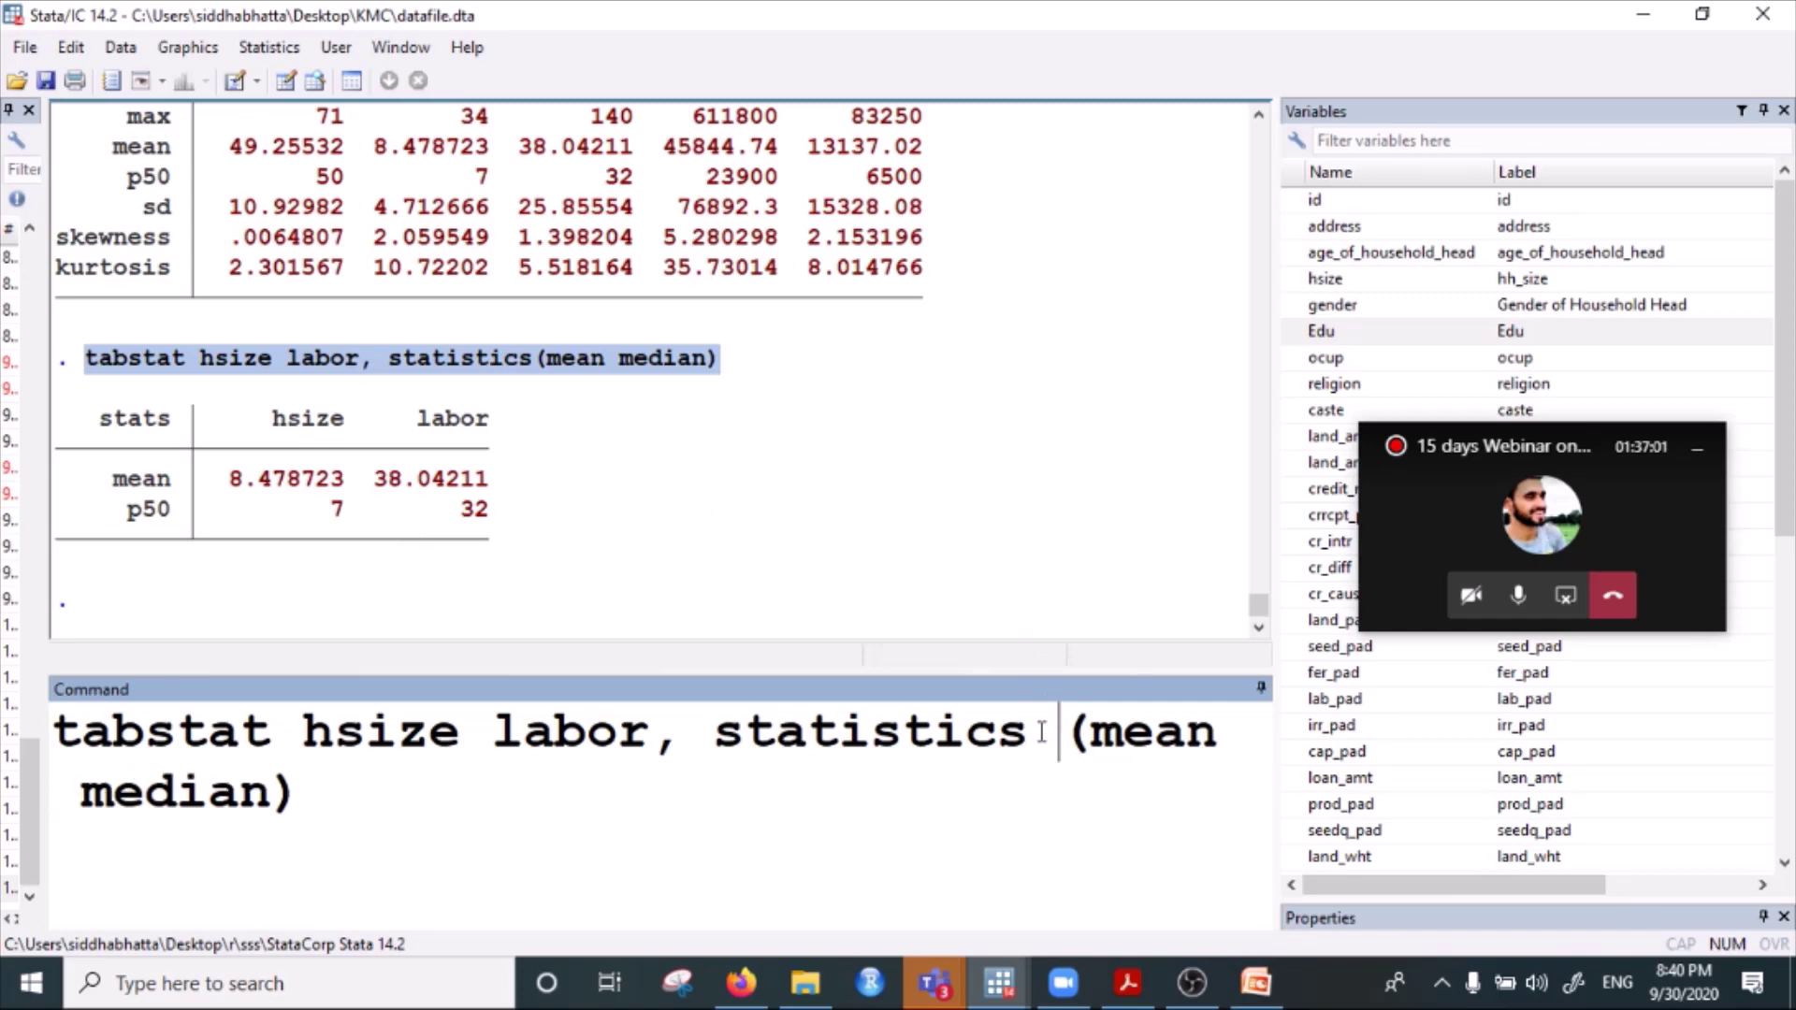
click(525, 803)
key(Return)
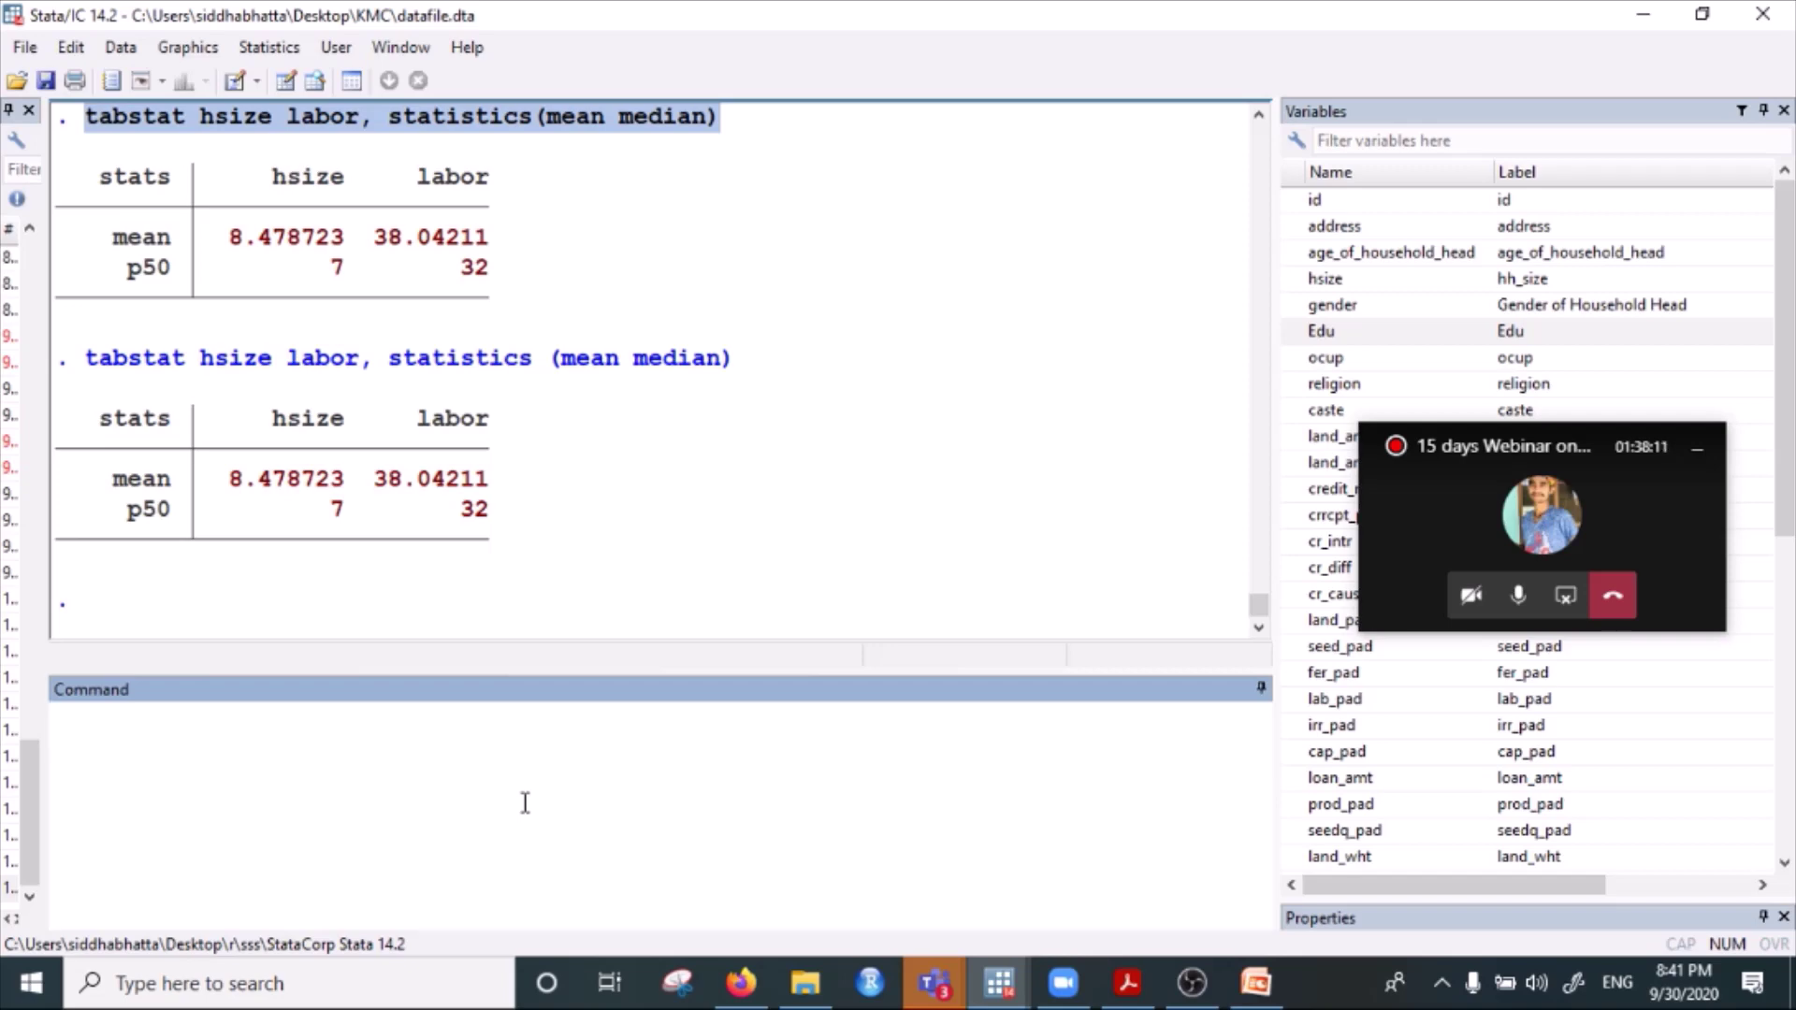
Compare the two tabstat commands, with and without a space before (mean median), and their tables.
scroll(637, 500, up, 4)
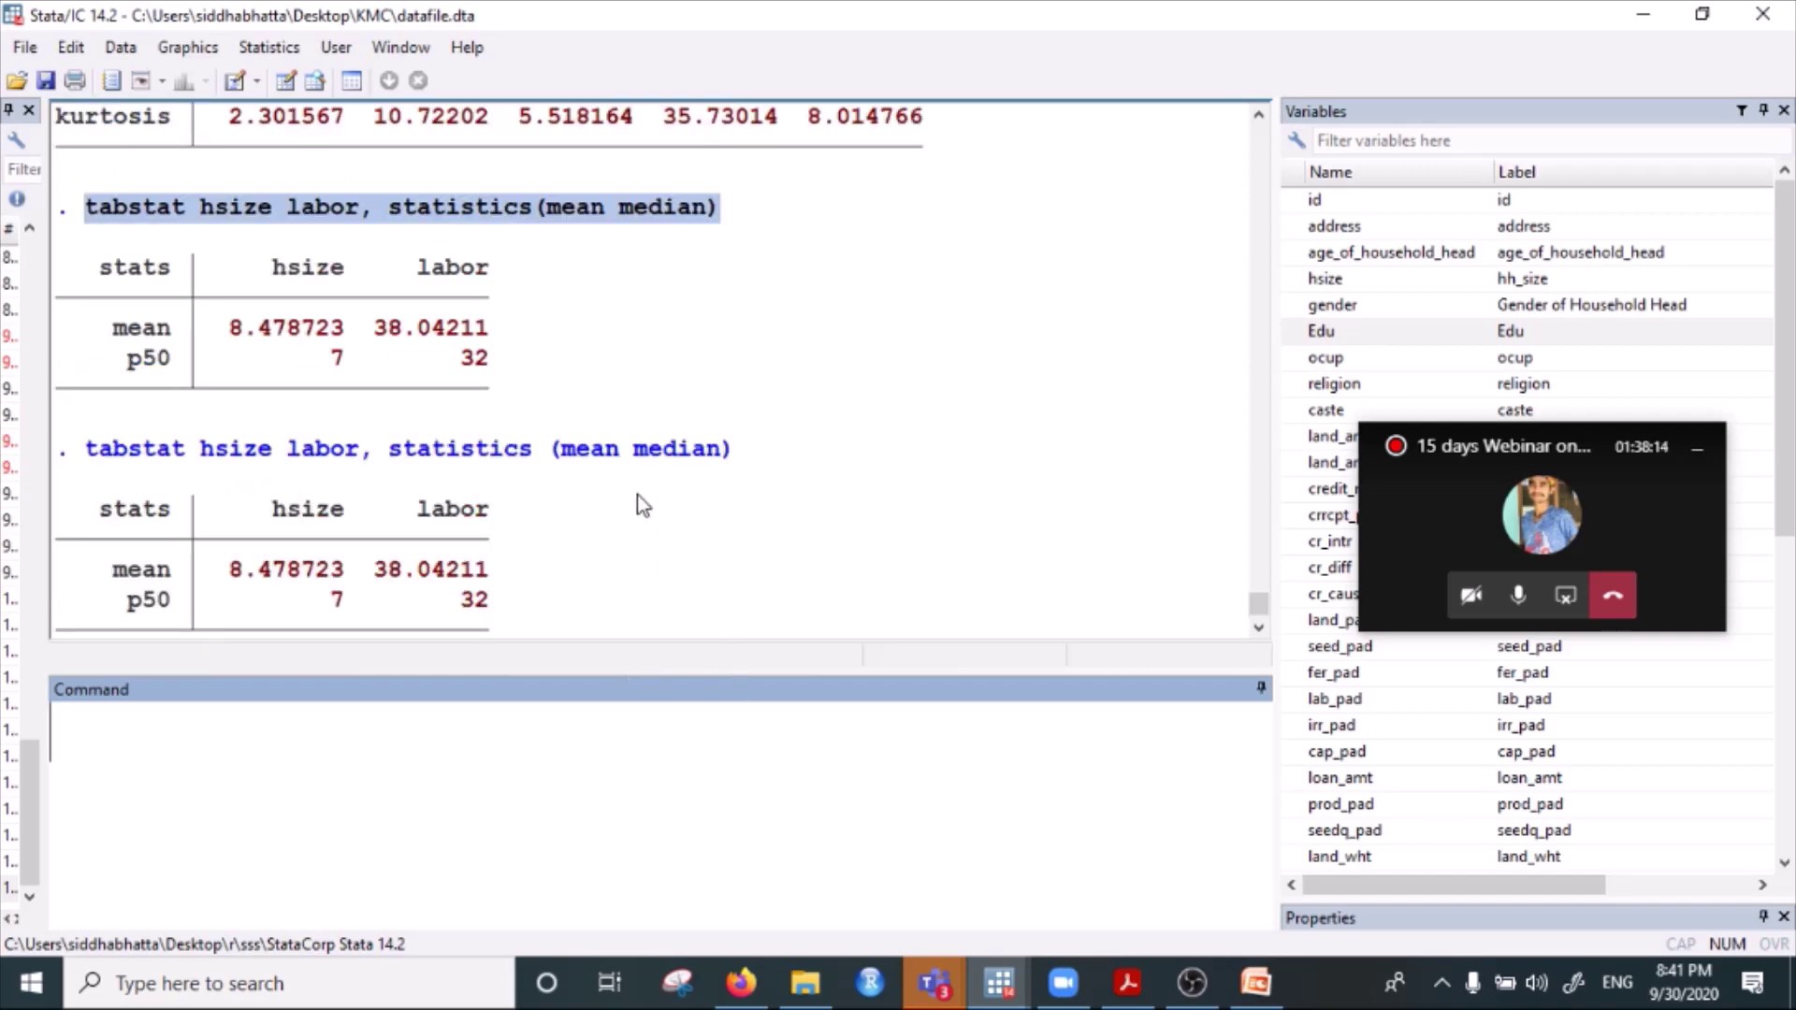
scroll(641, 505, down, 3)
drag(89, 456, 774, 461)
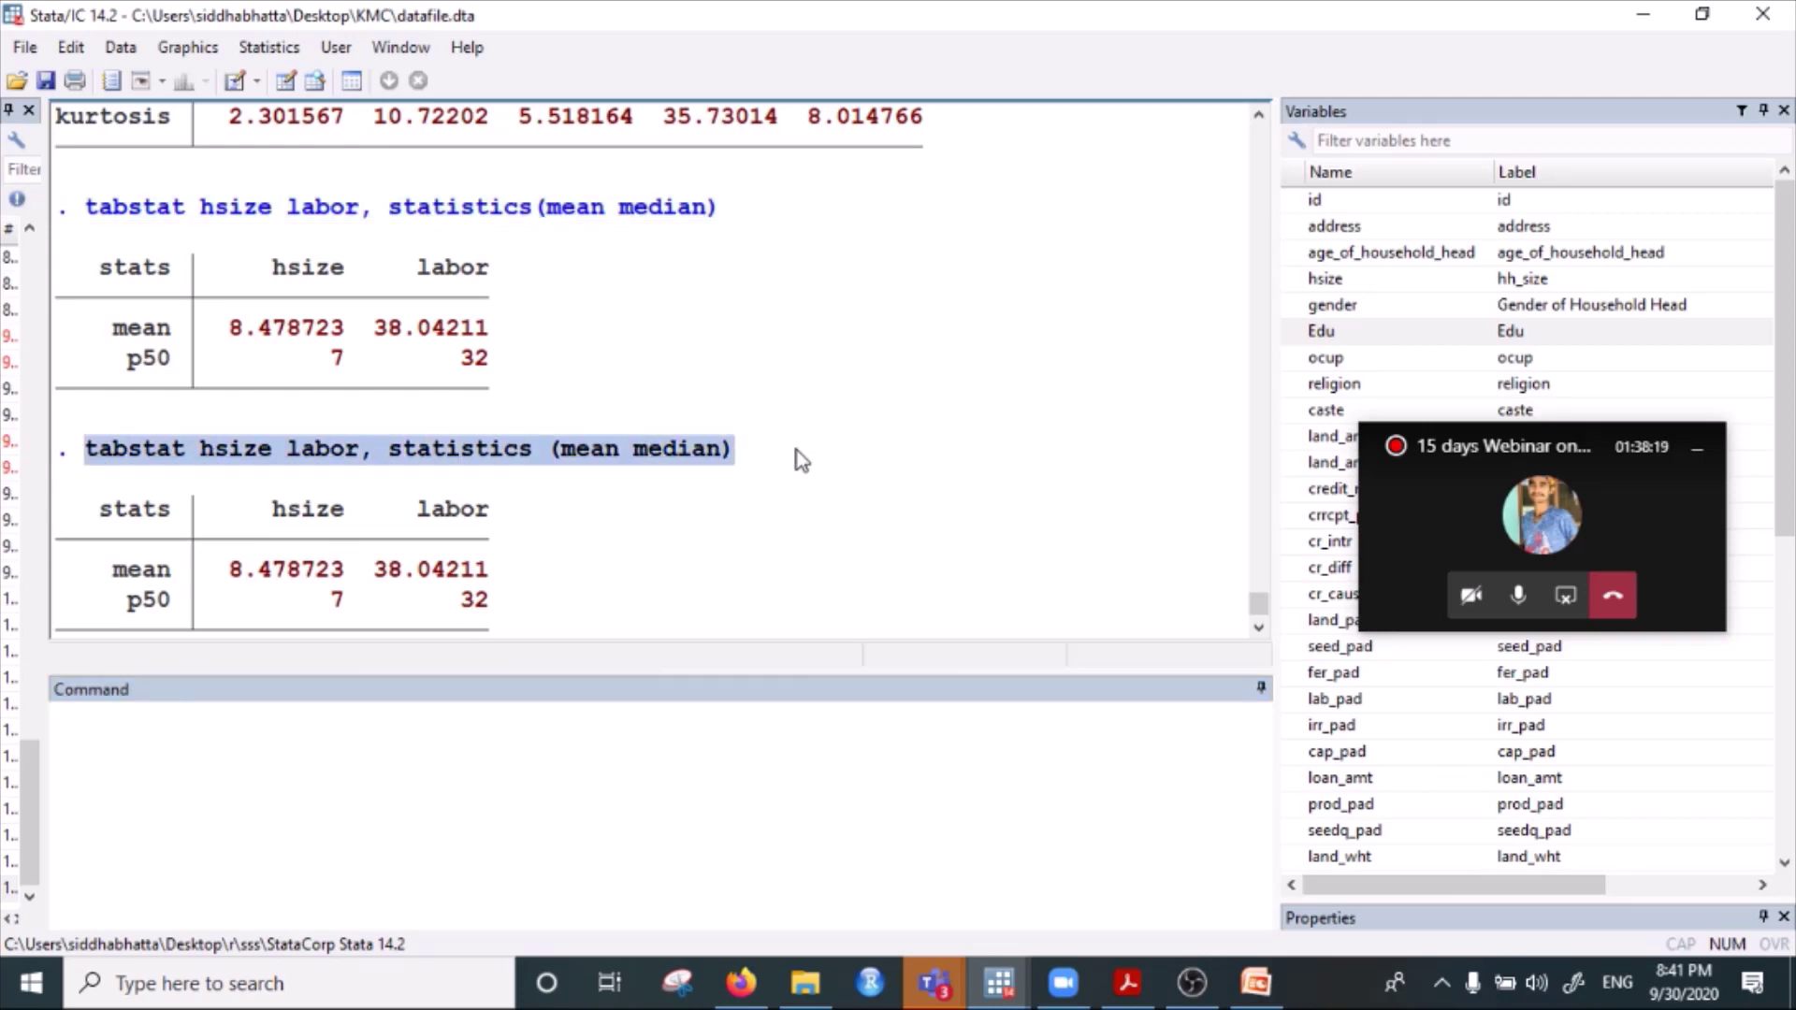
click(277, 49)
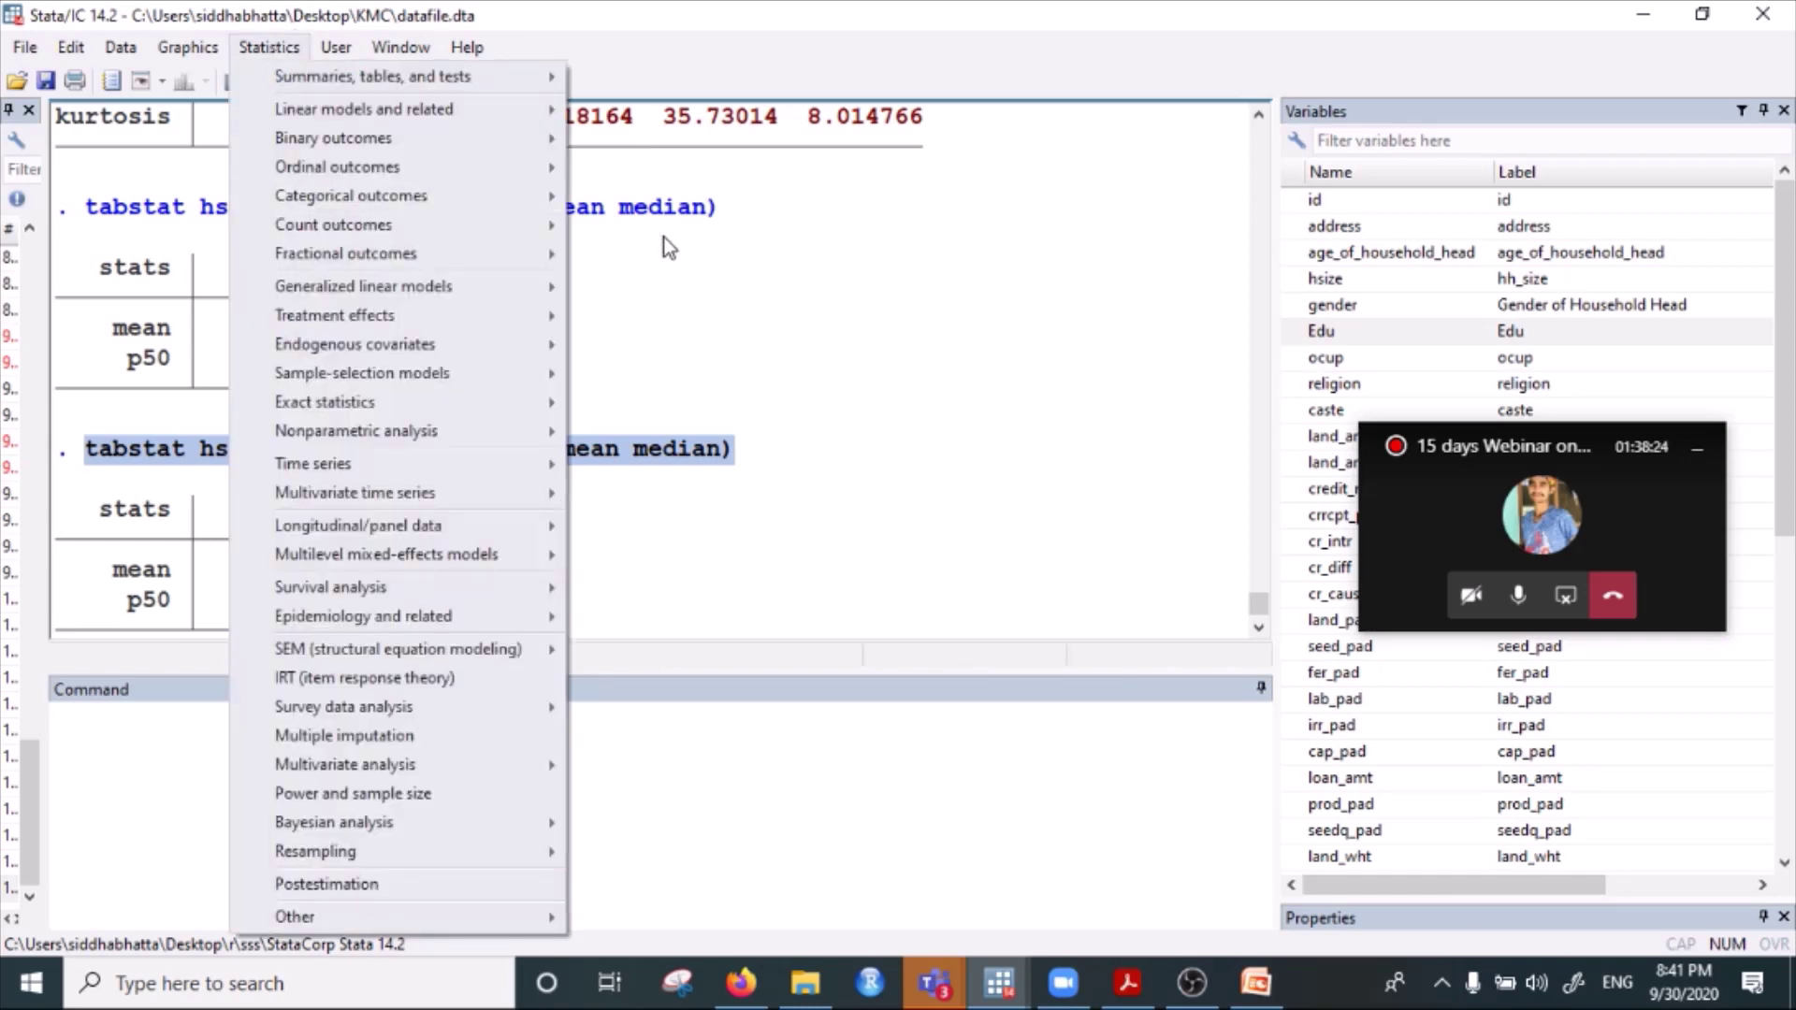
click(744, 486)
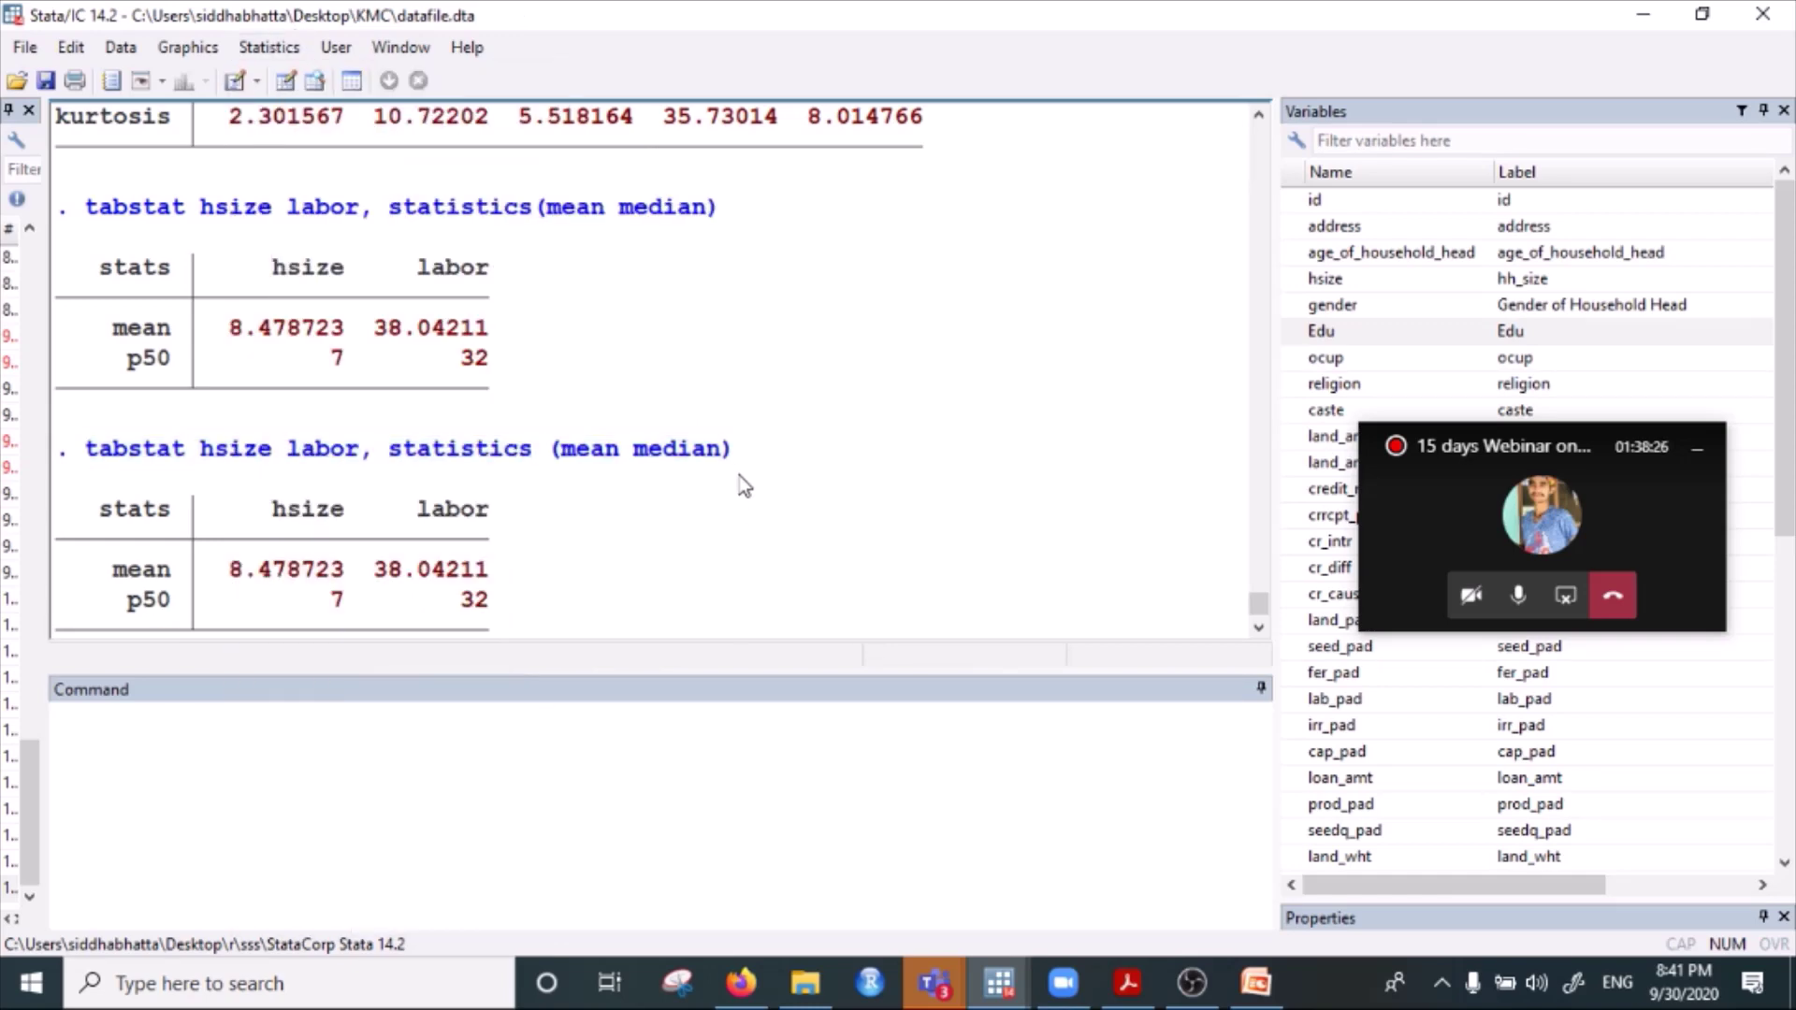
drag(739, 451, 96, 467)
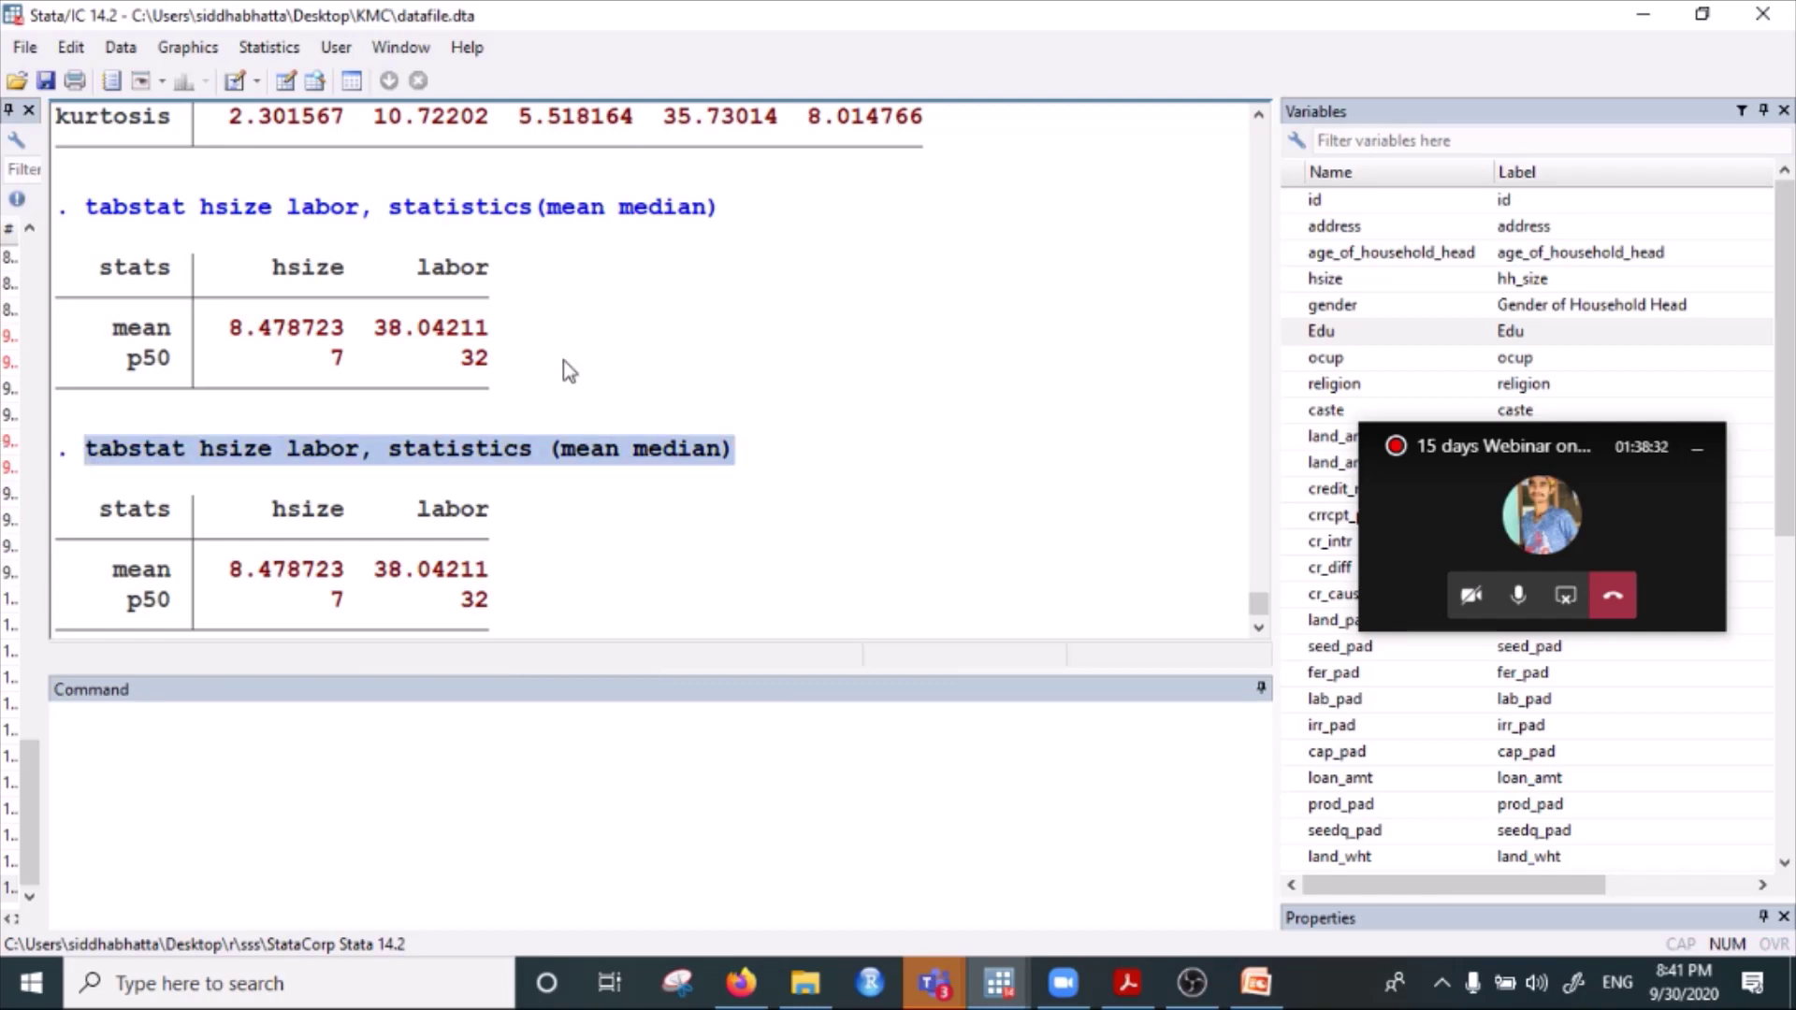
click(334, 52)
mouse_move(293, 59)
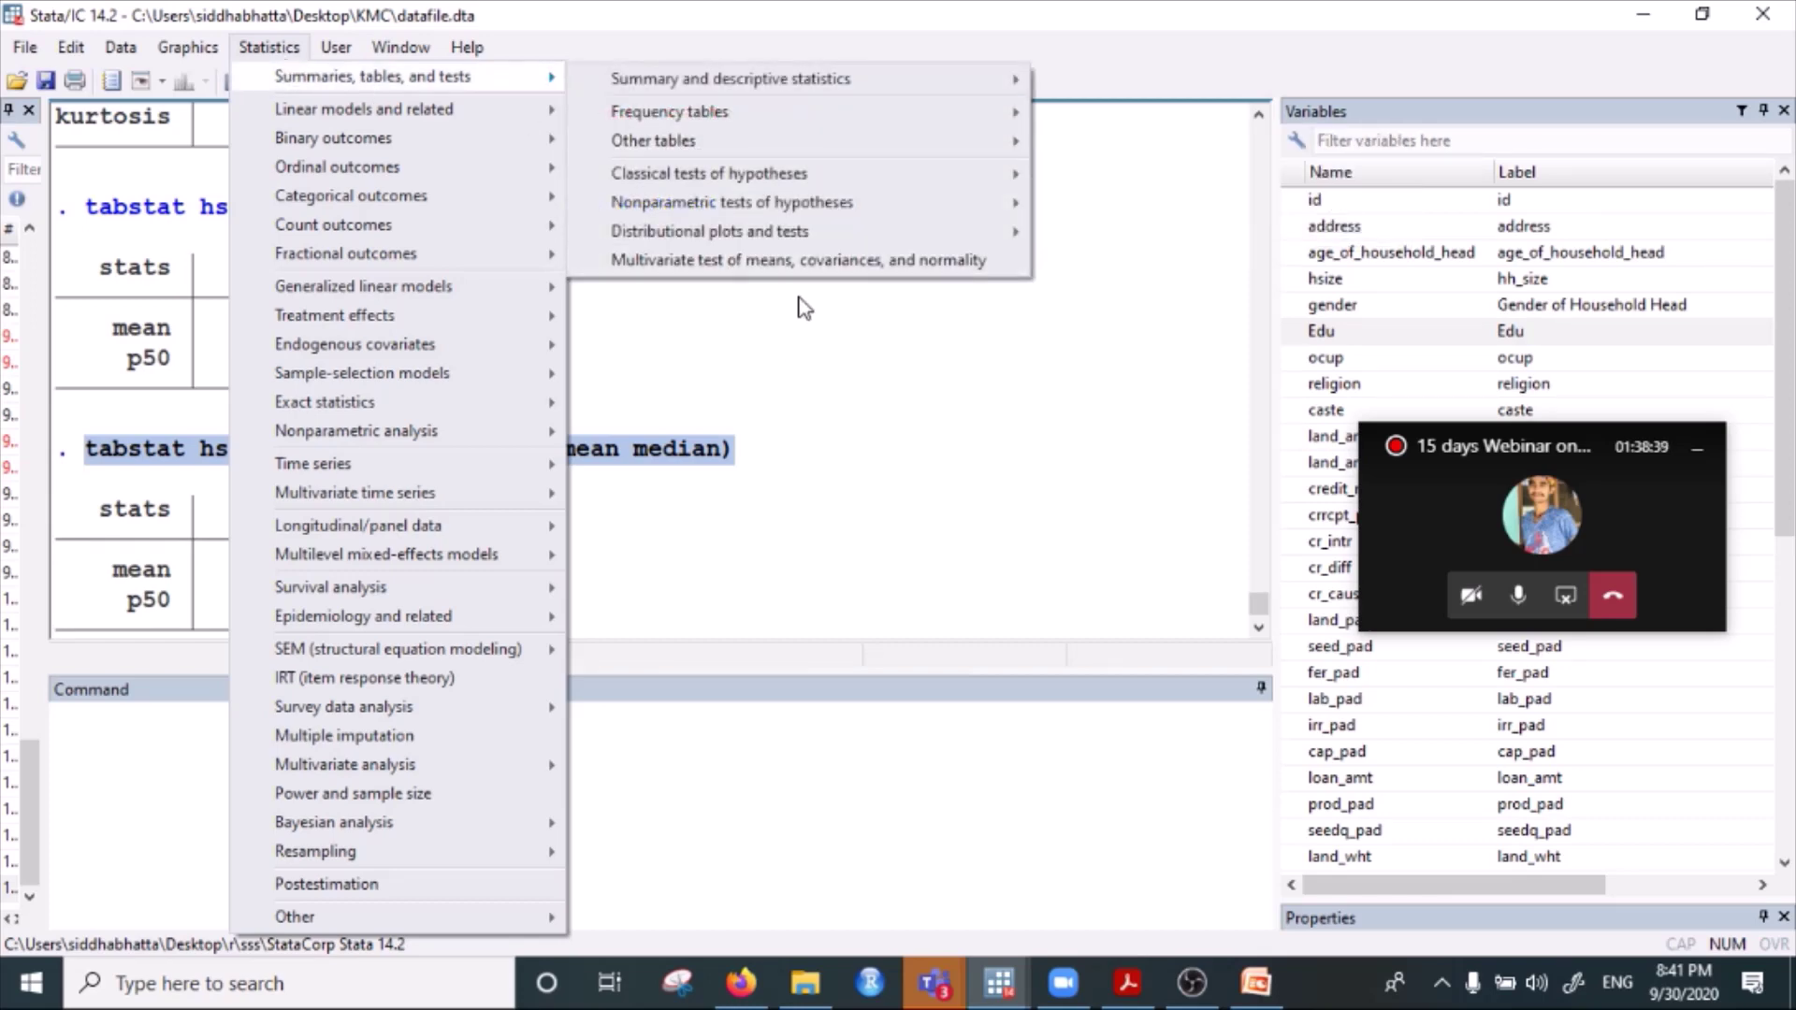
click(674, 736)
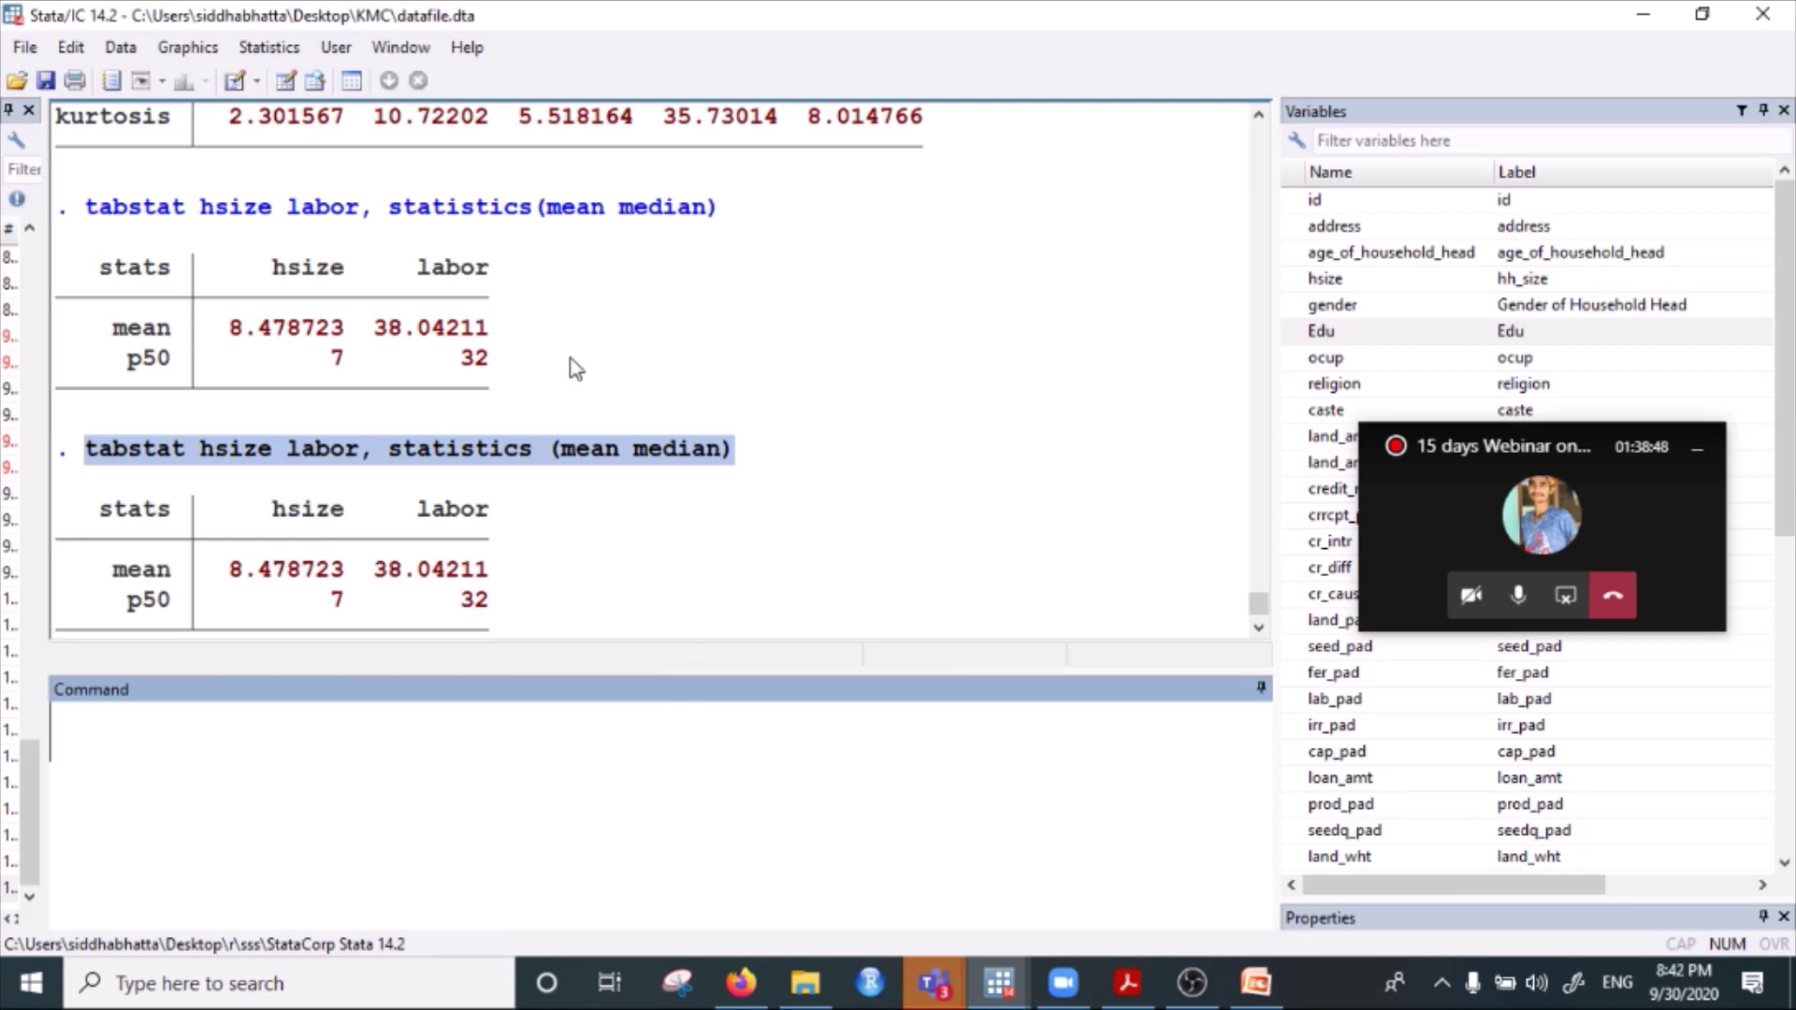
click(333, 49)
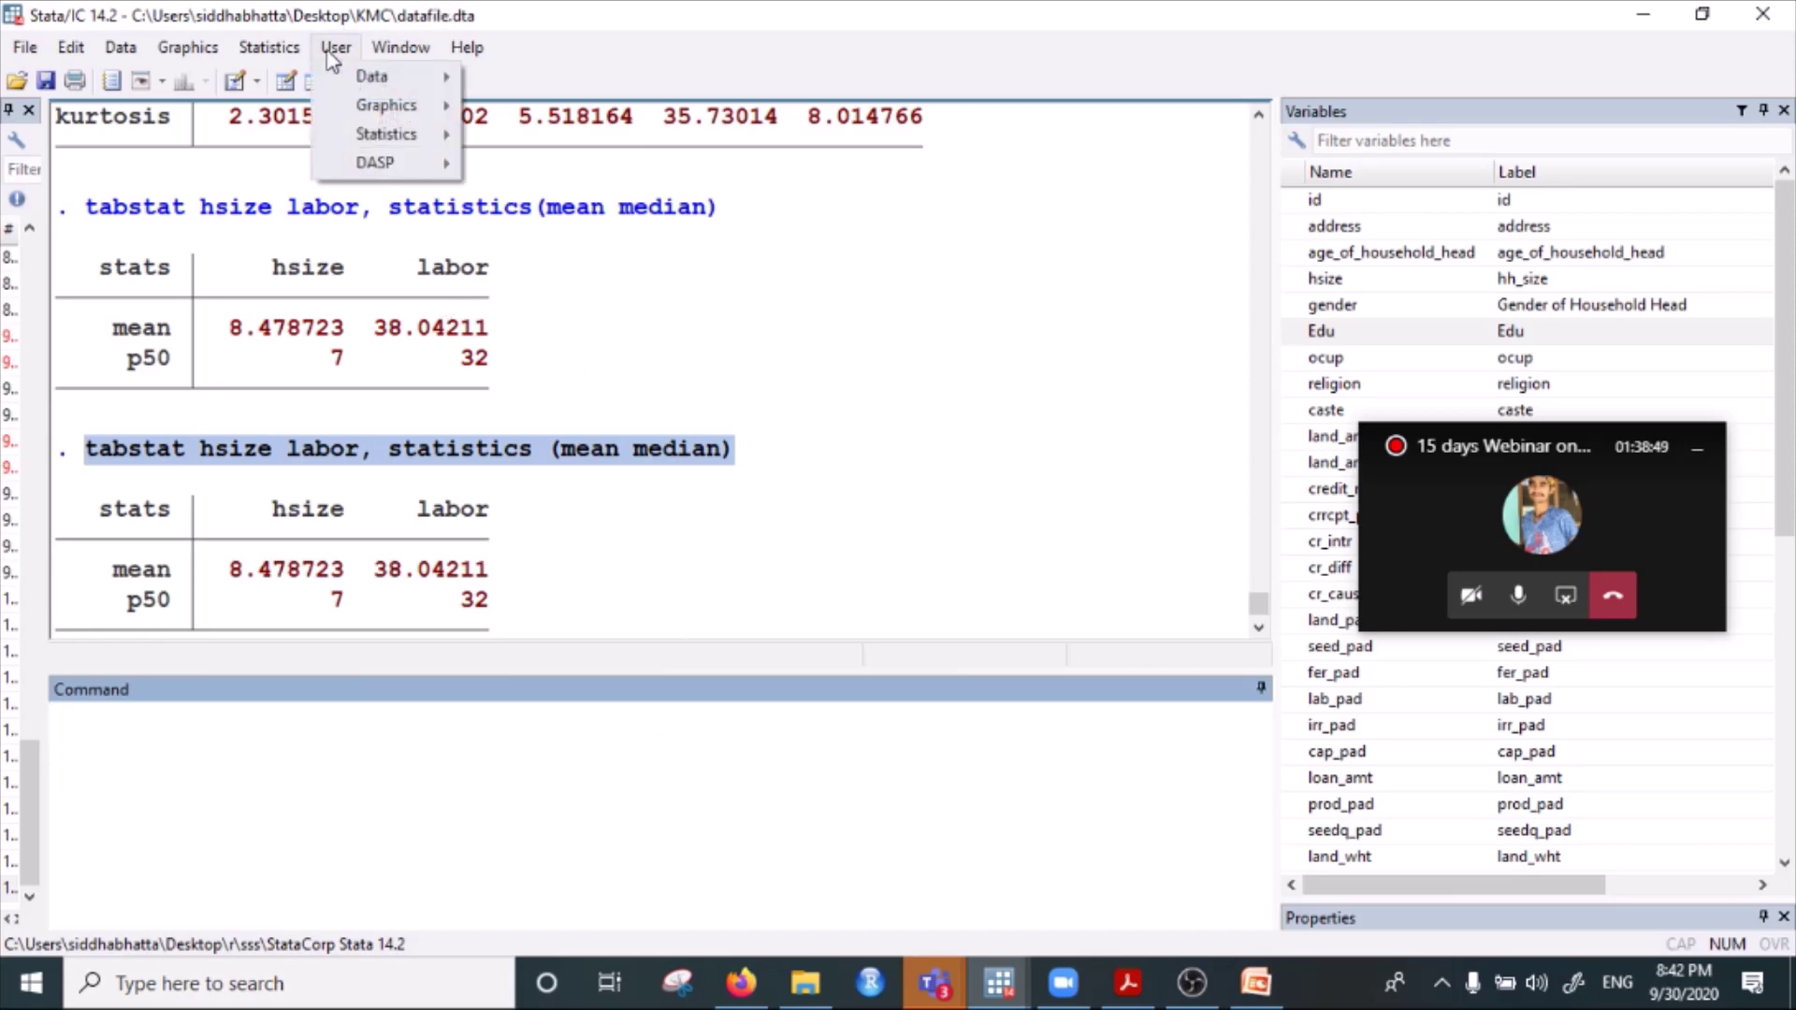
click(279, 777)
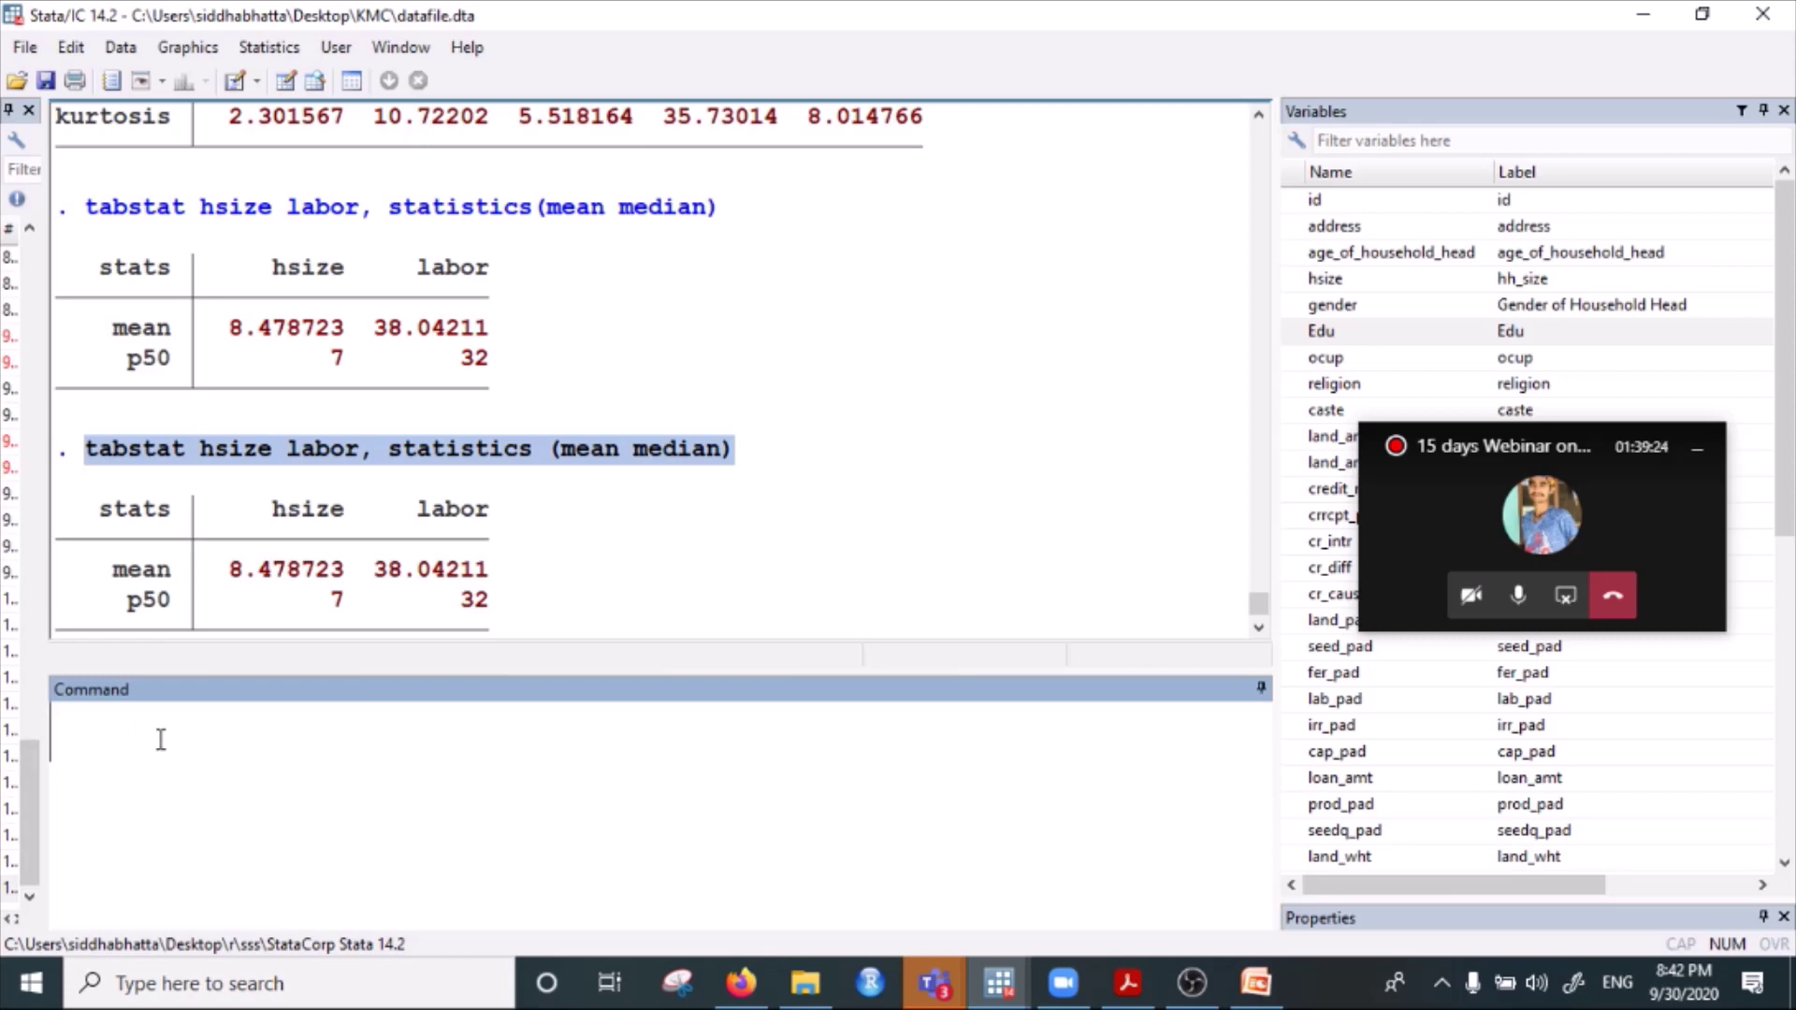
click(356, 456)
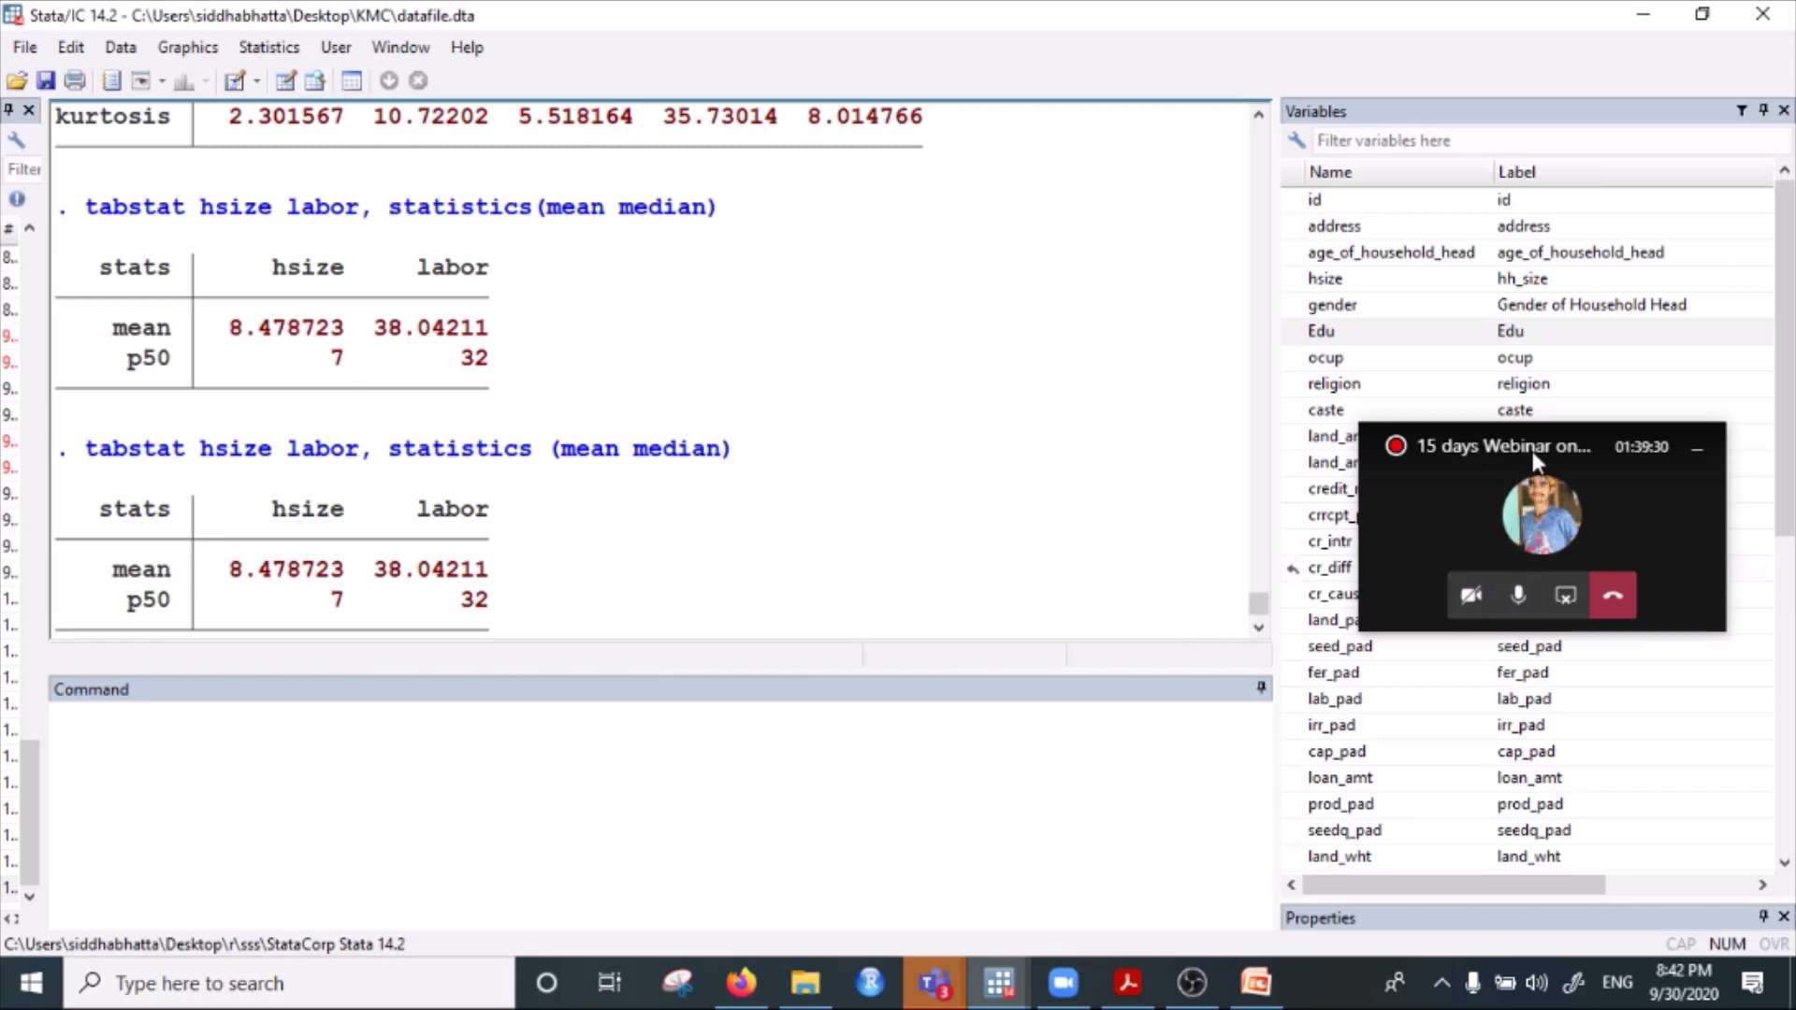
drag(1530, 447, 1543, 403)
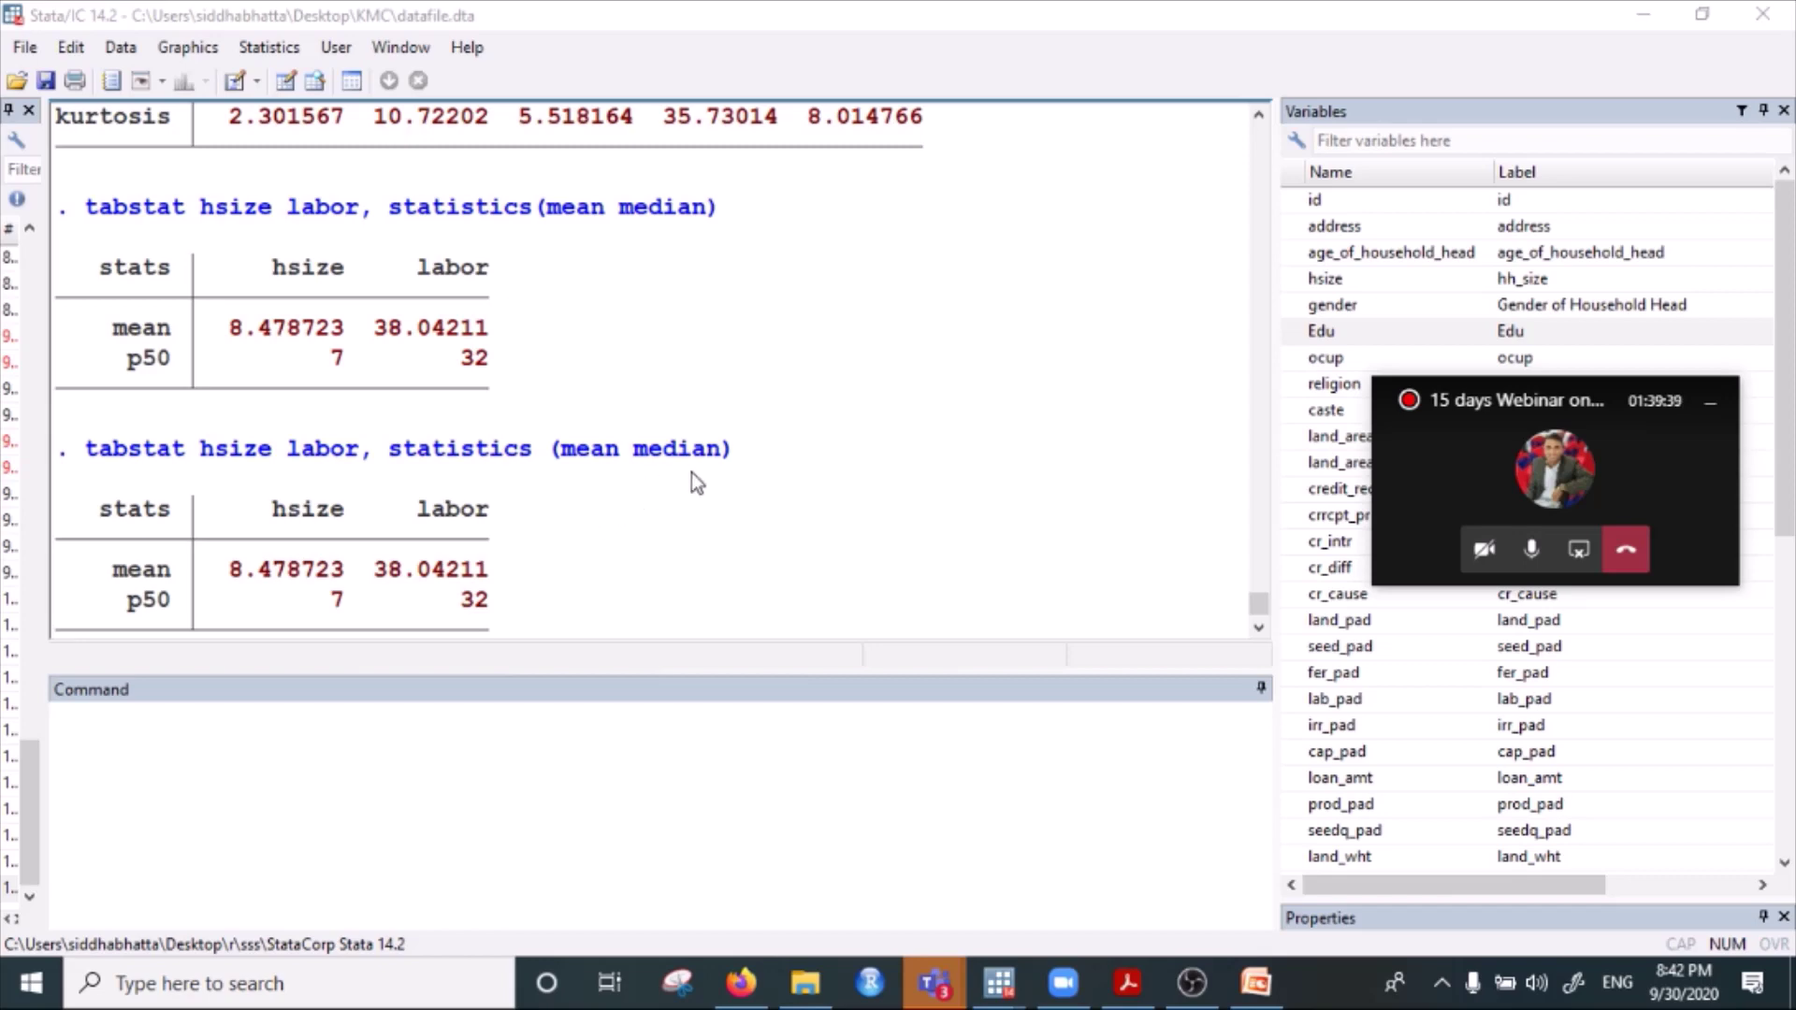
Reuse the last tabstat command, join the variable names as hsizelabor by removing their space, and try to run it.
drag(738, 459, 92, 453)
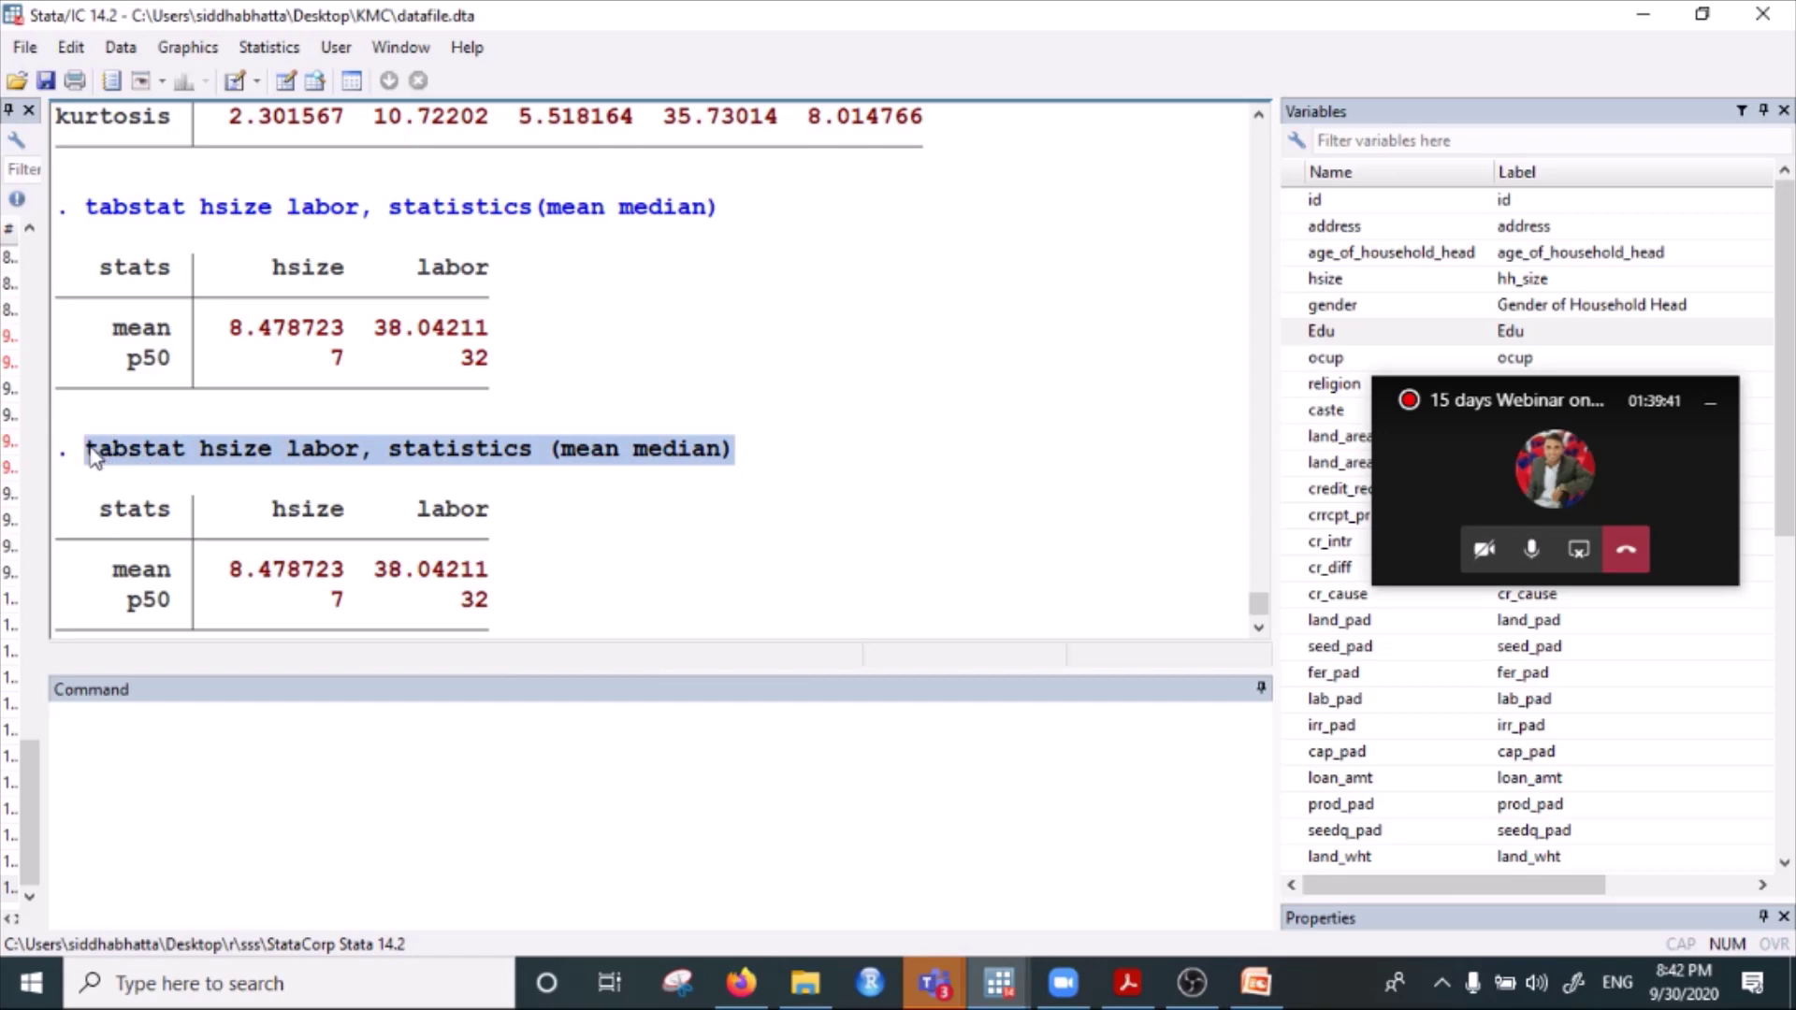
right_click(145, 456)
click(192, 470)
click(163, 726)
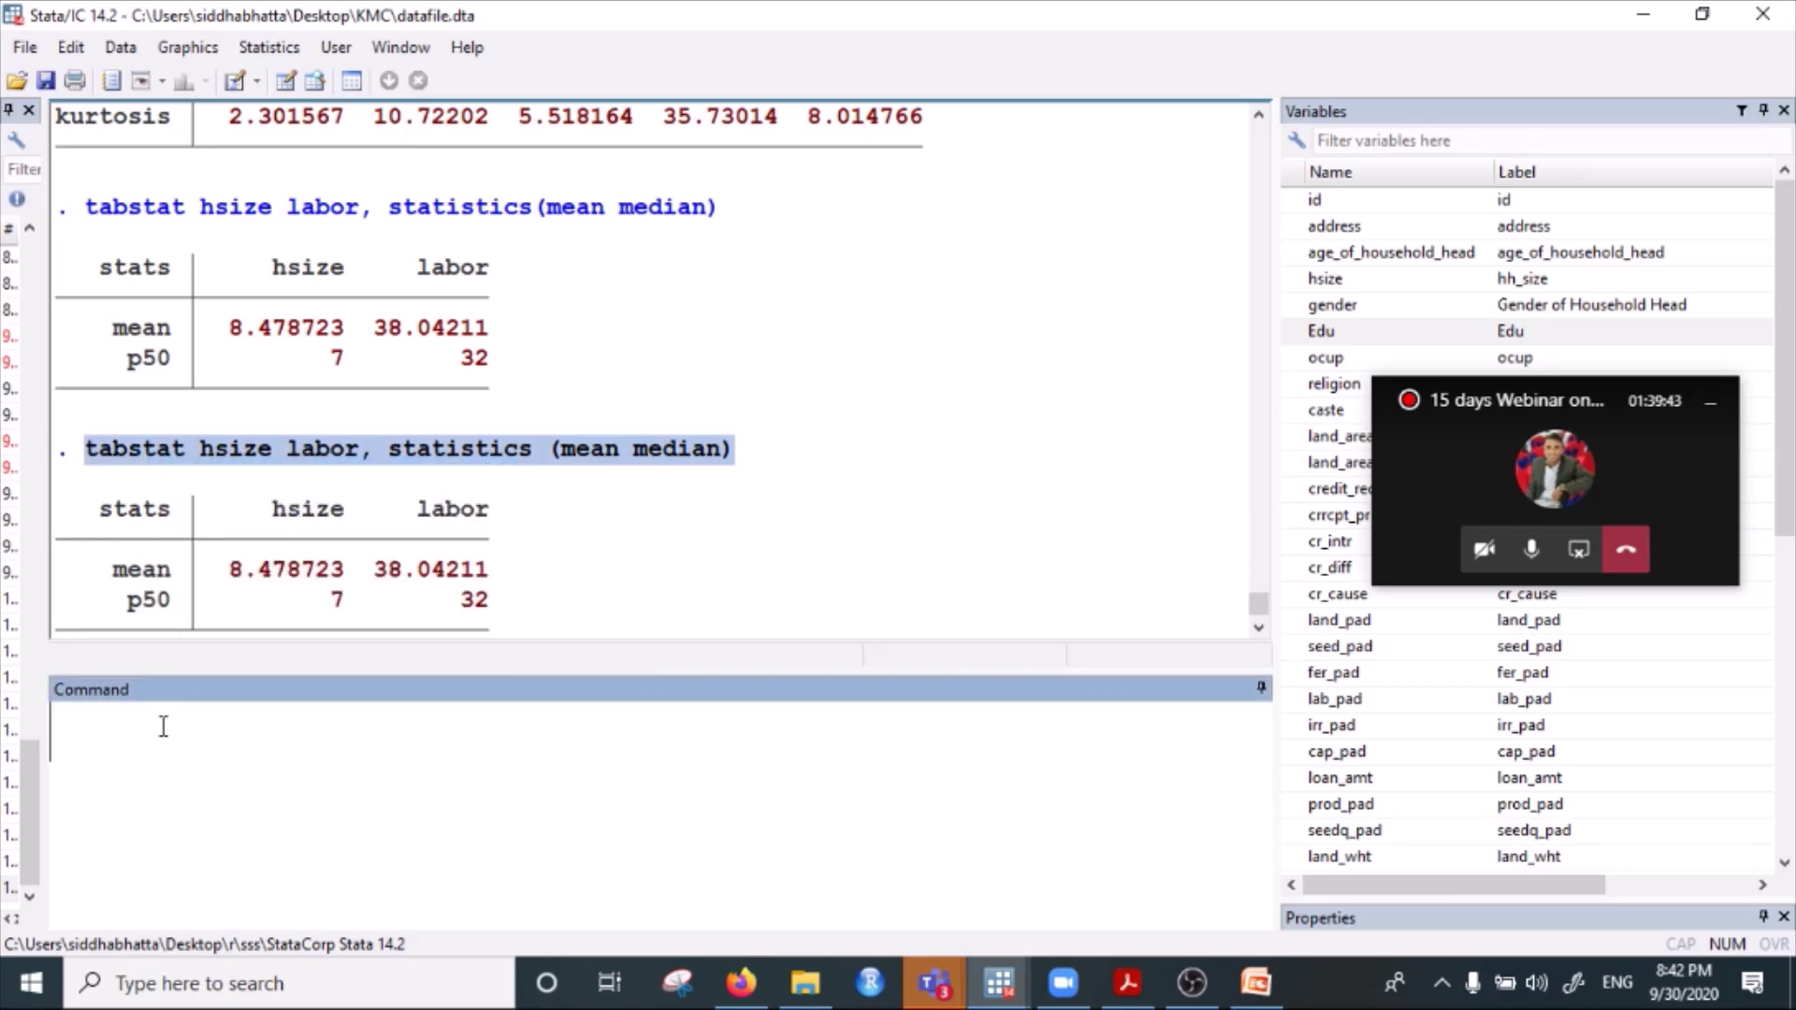
key(ctrl+v)
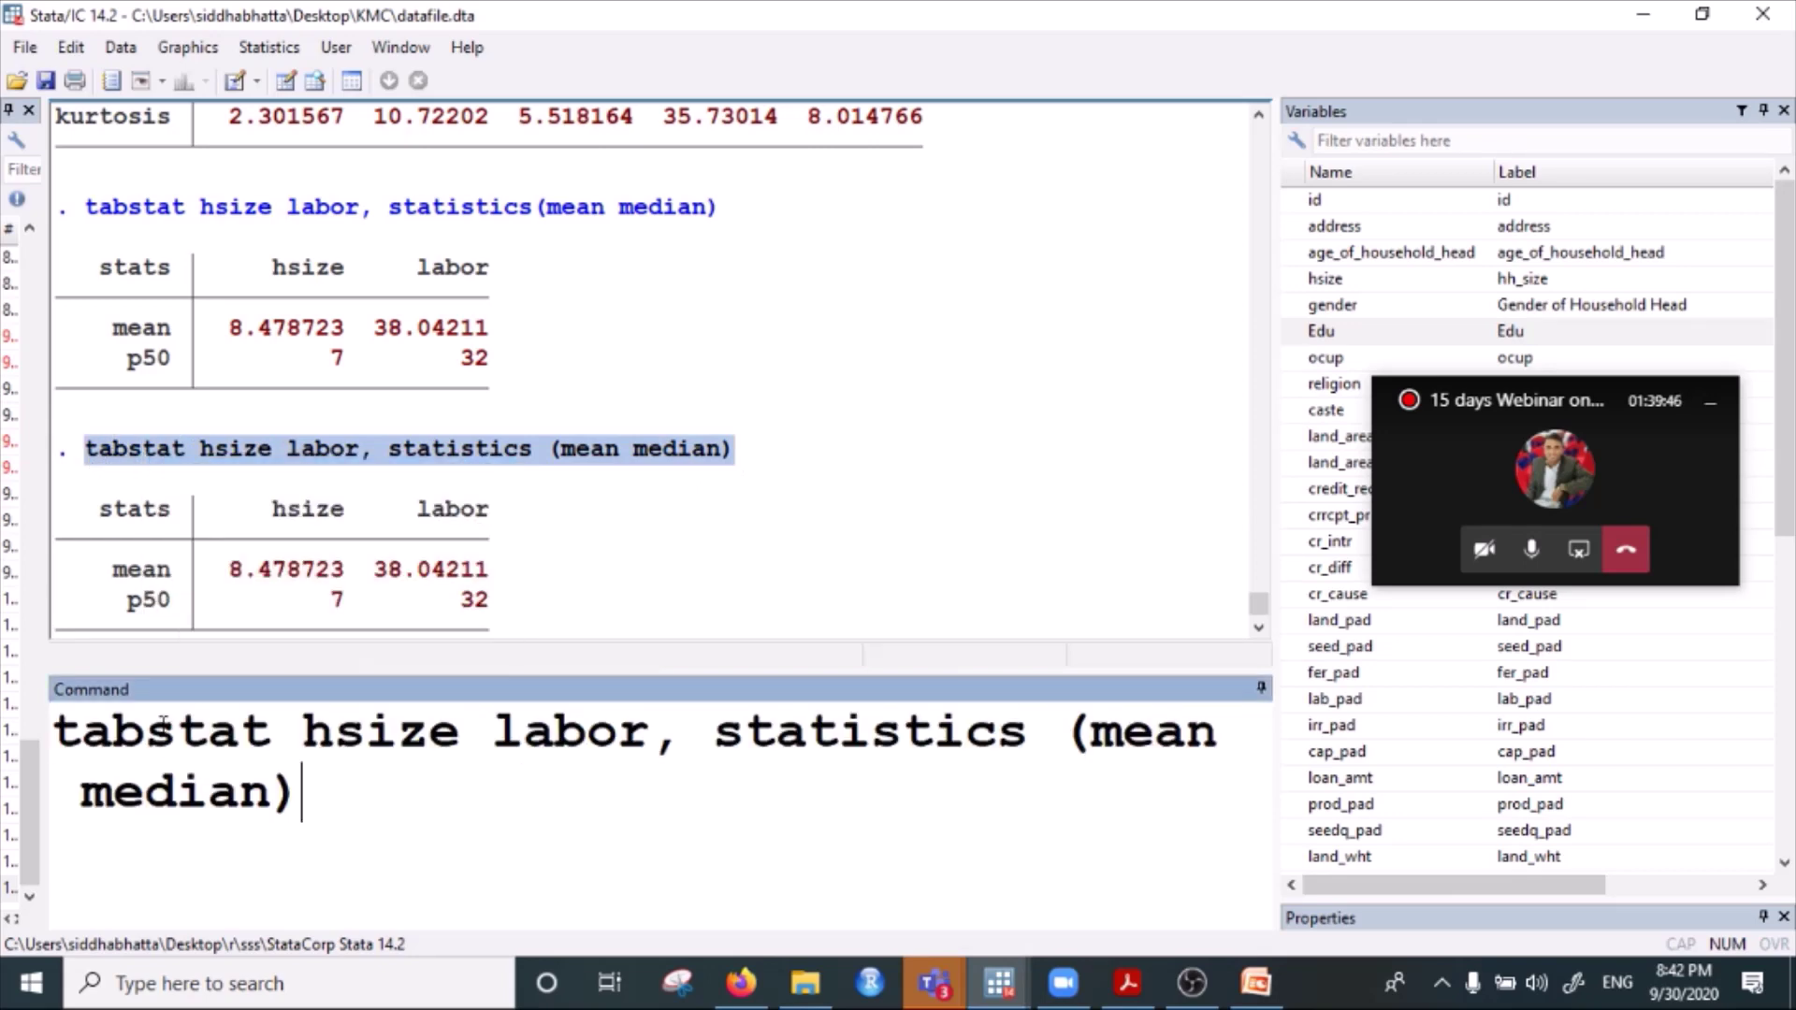
click(494, 744)
key(BackSpace)
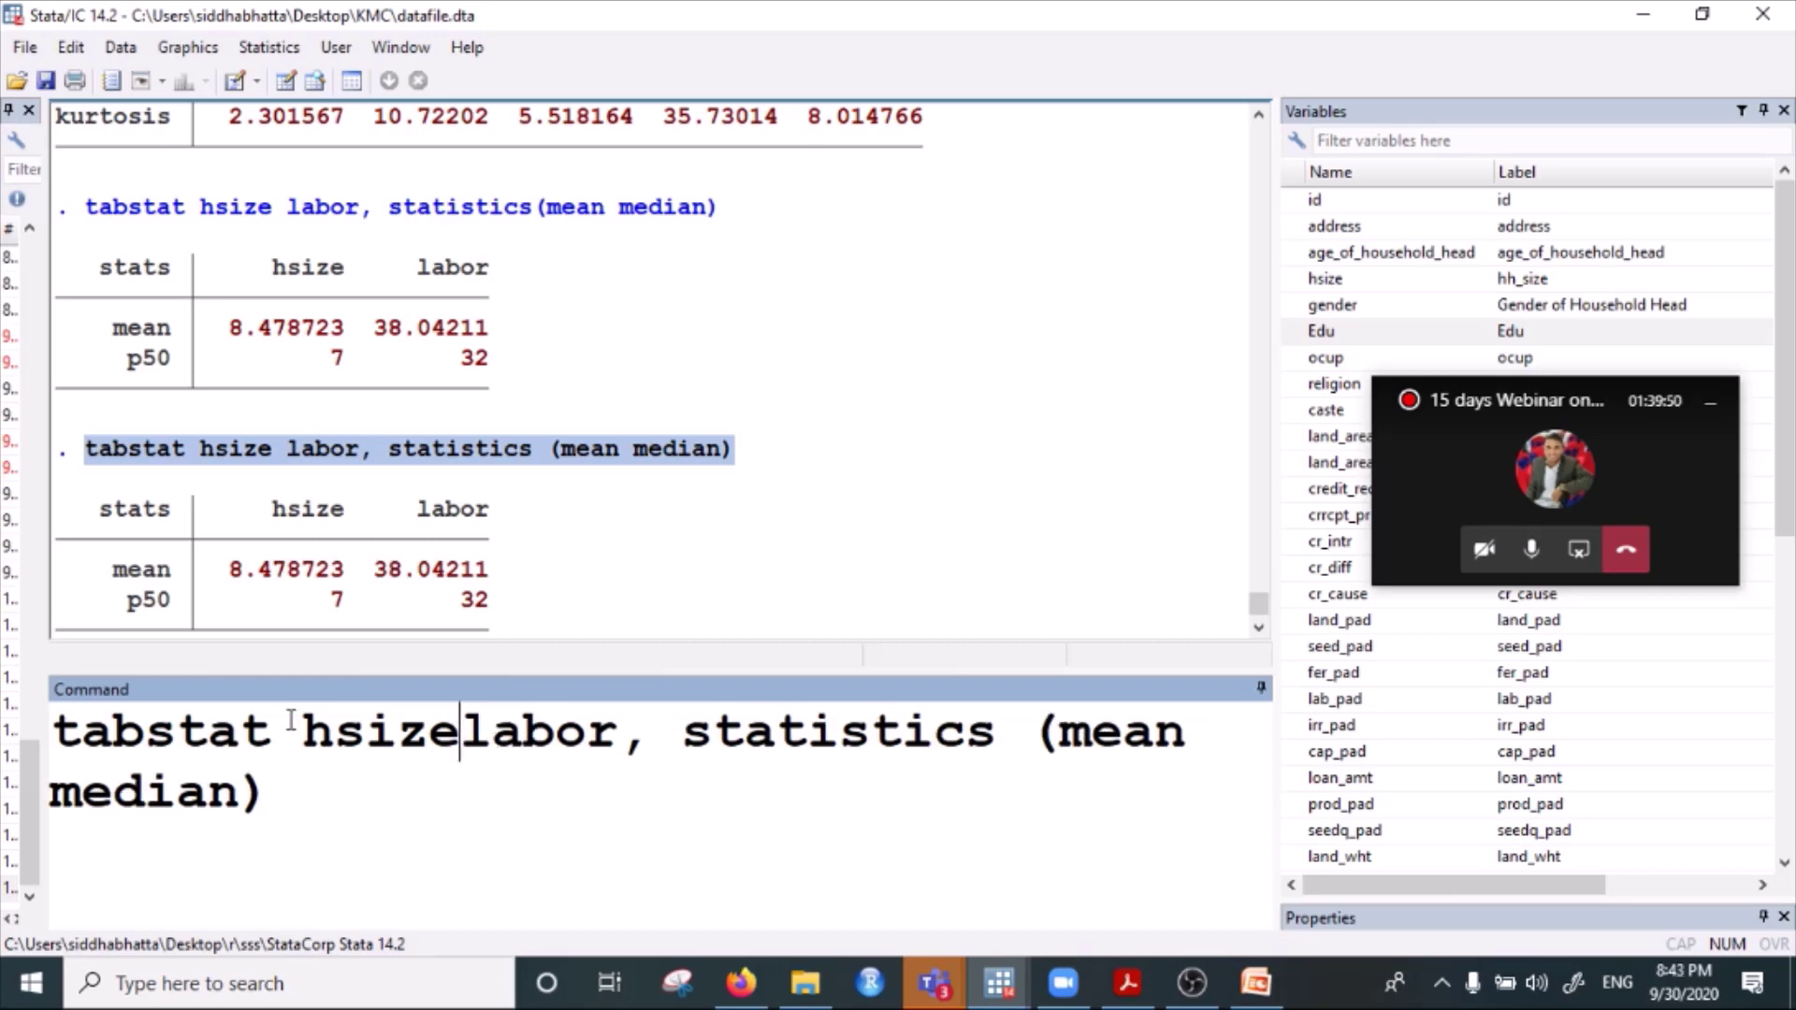
drag(292, 722, 618, 731)
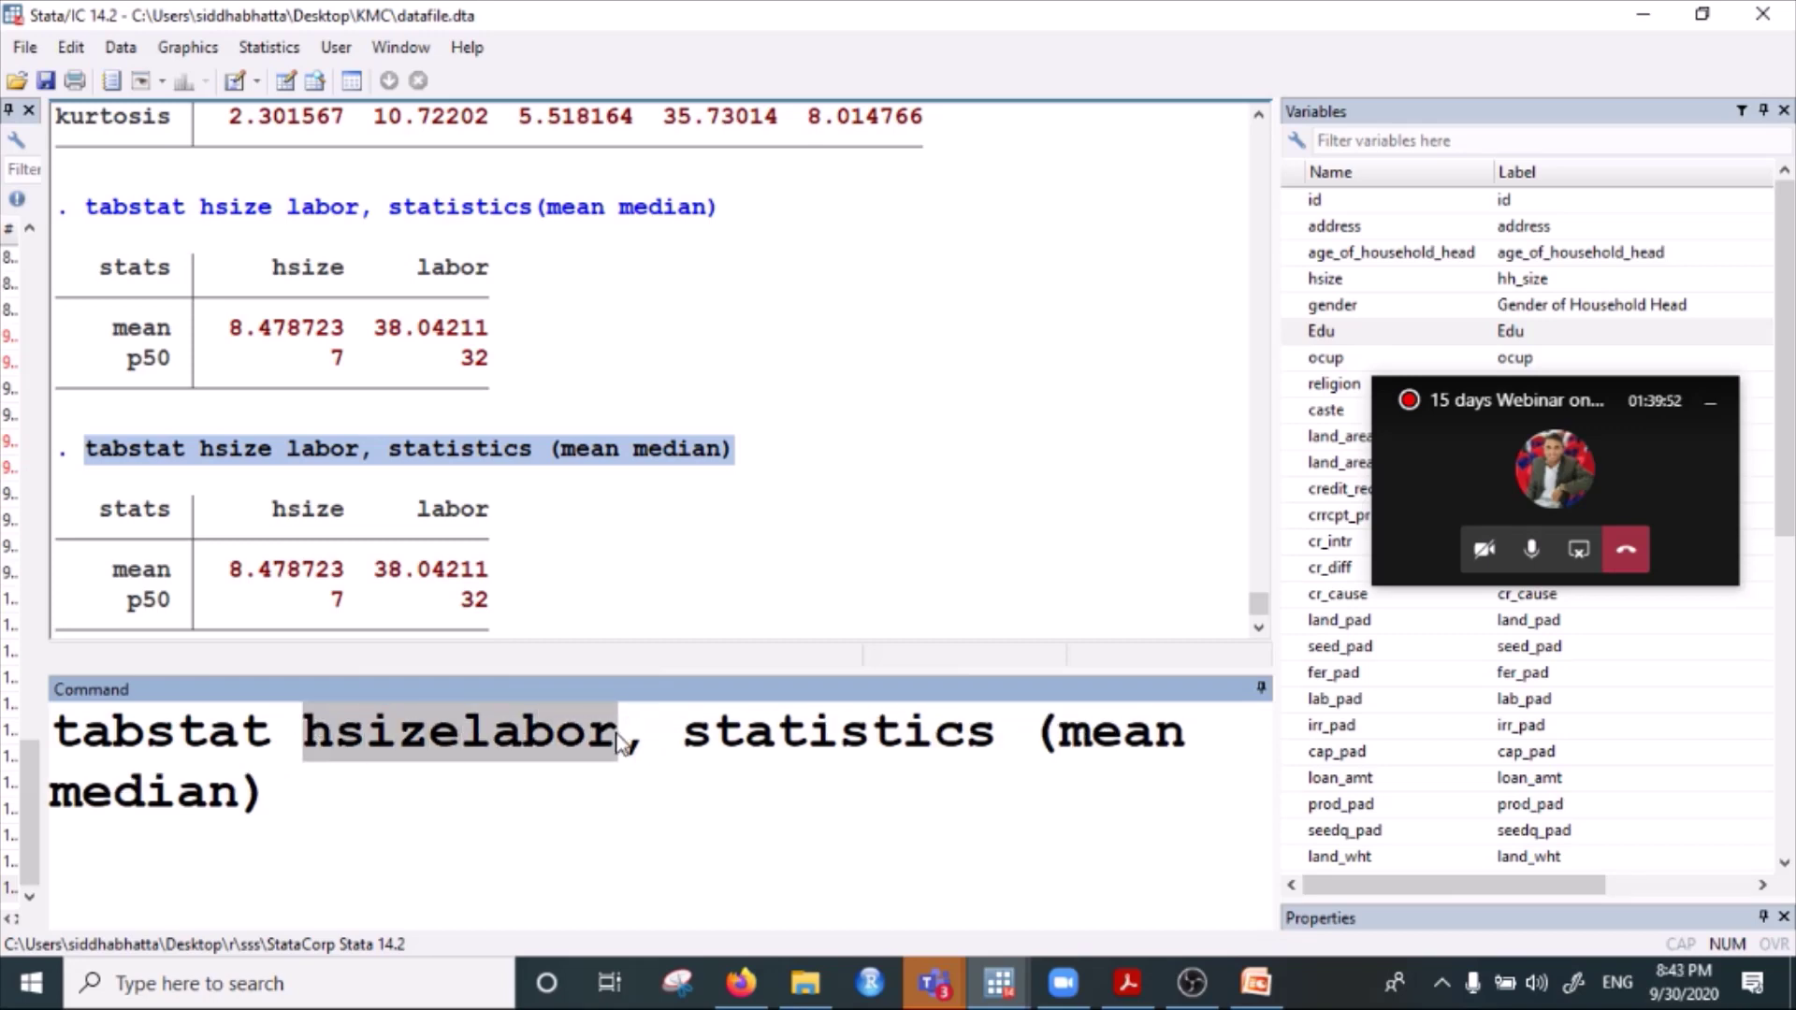
click(295, 810)
key(Return)
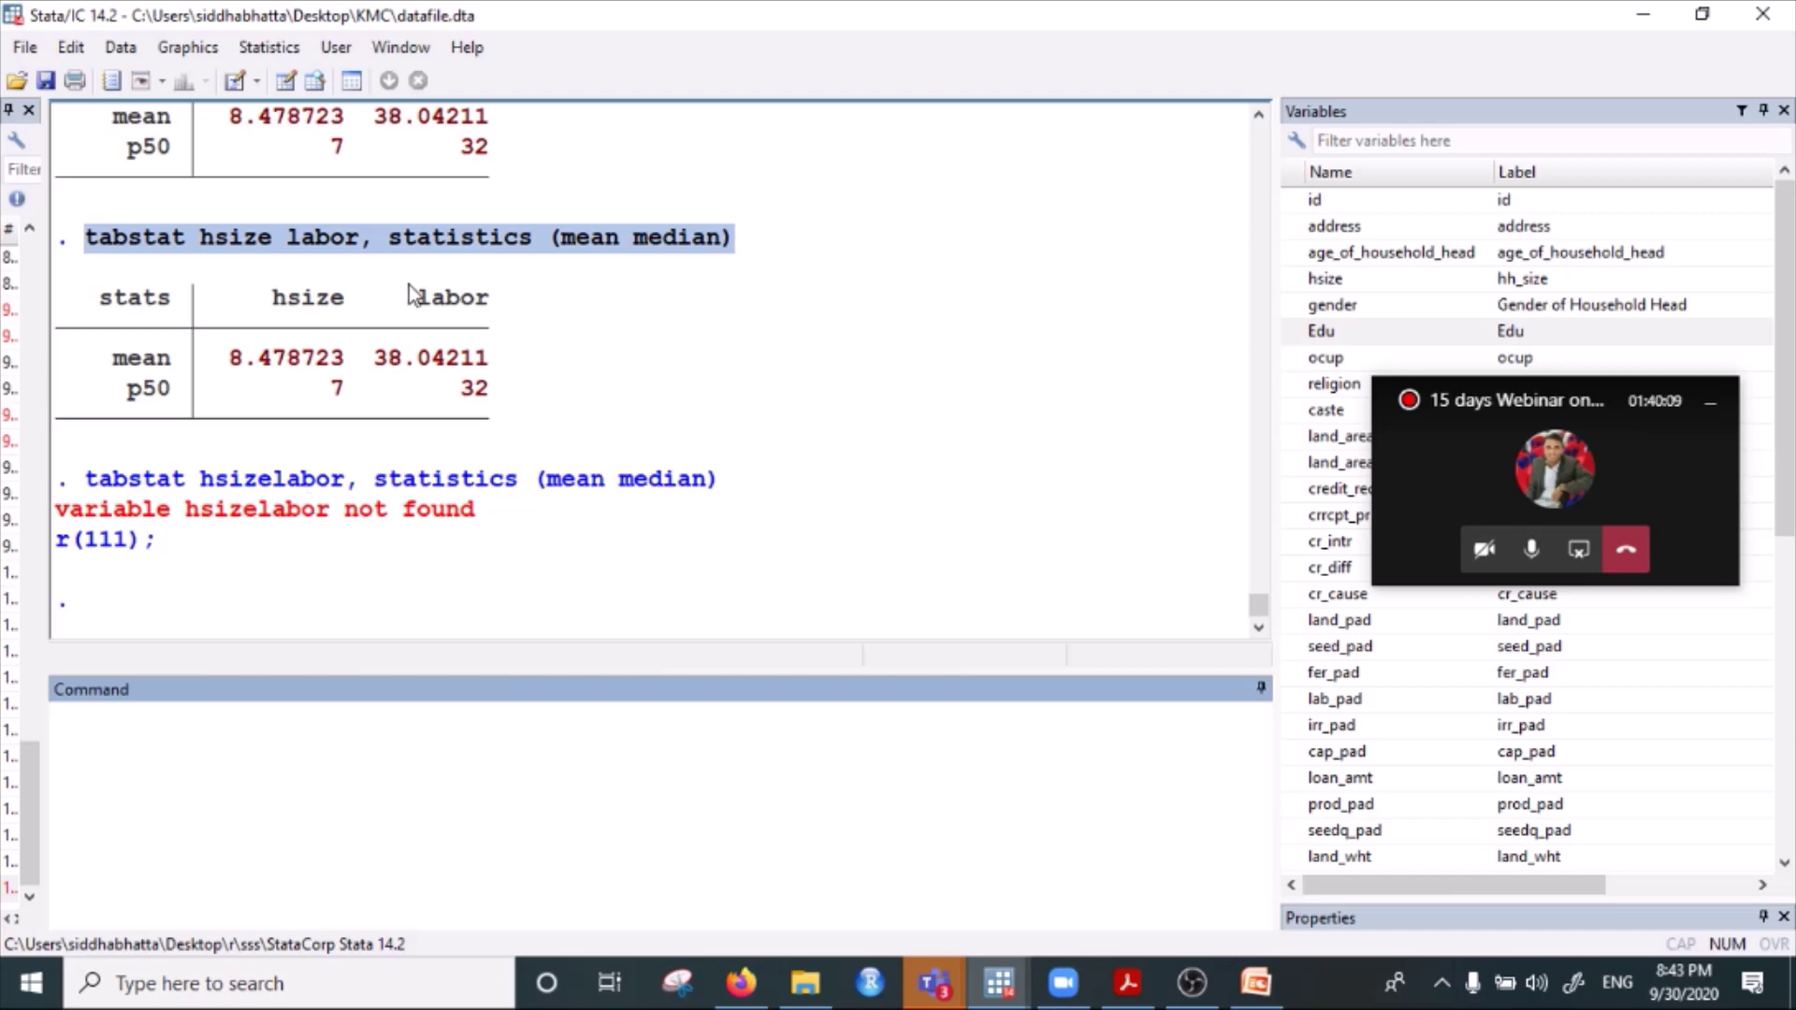
Reuse the hsizelabor command, separate hsize and labor, add extra spaces after tabstat, around the comma and between mean and median, and run it.
drag(91, 485, 610, 480)
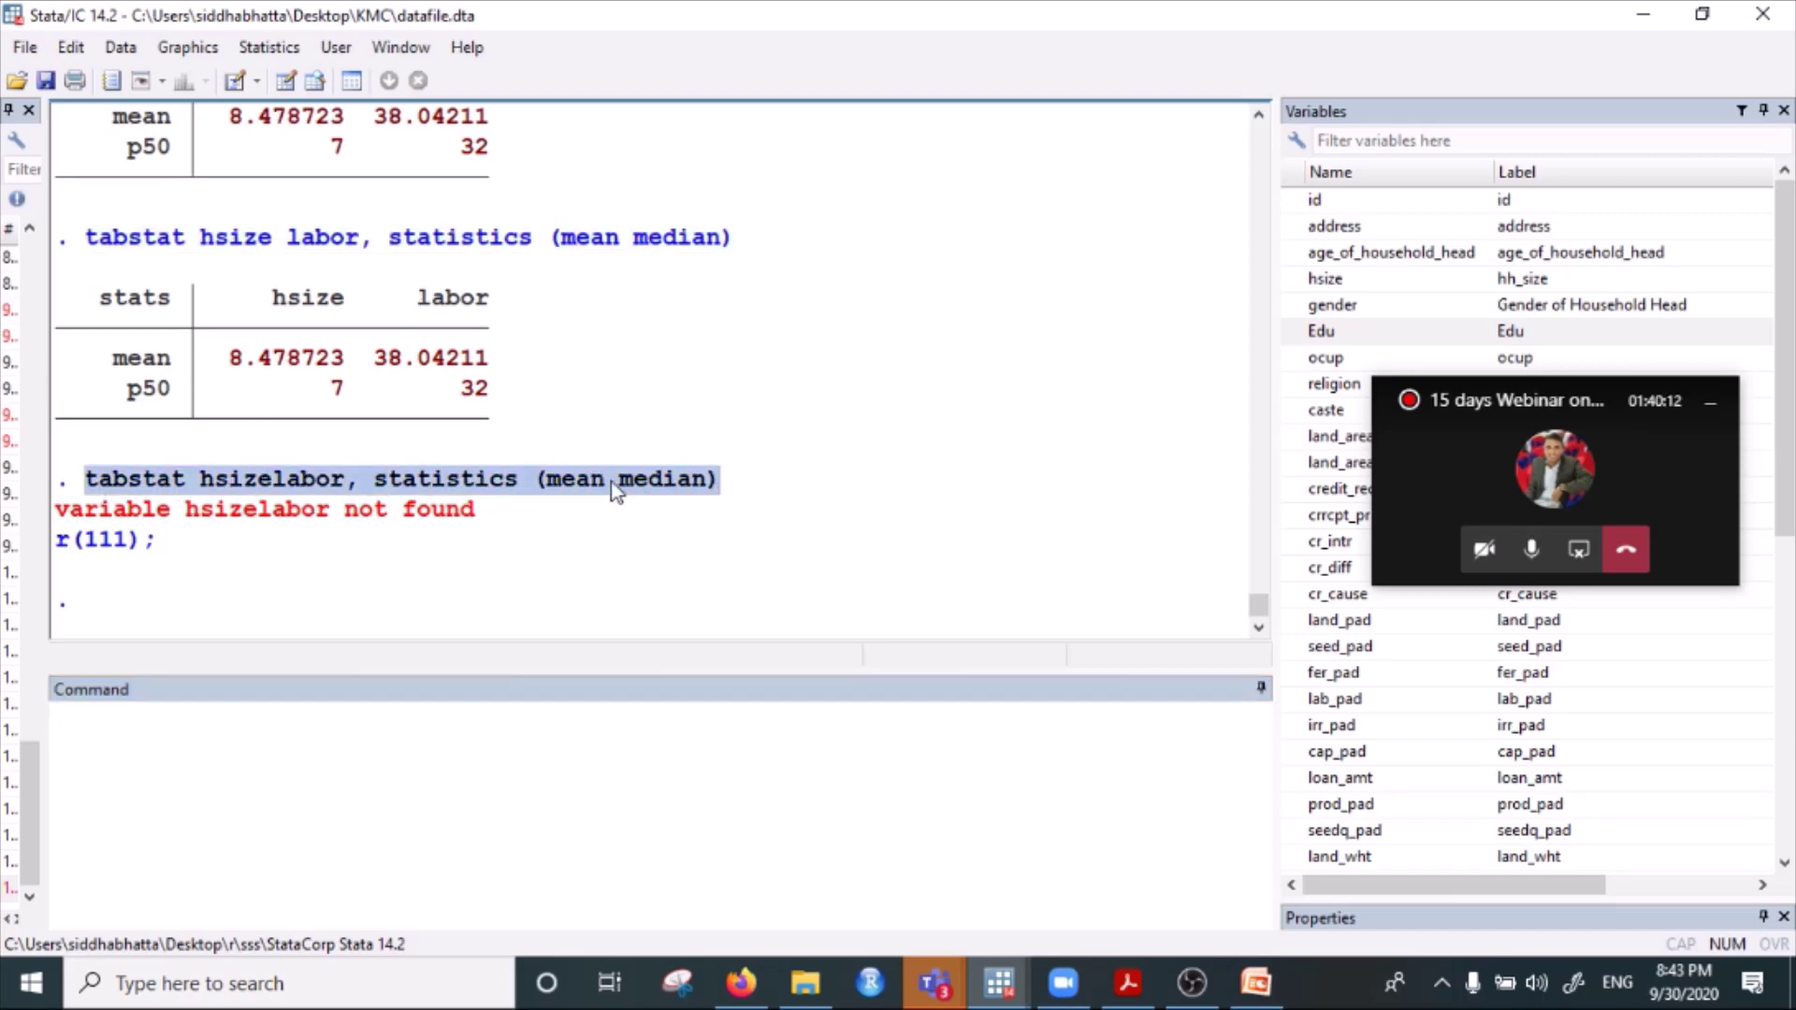
right_click(610, 479)
click(670, 496)
click(129, 731)
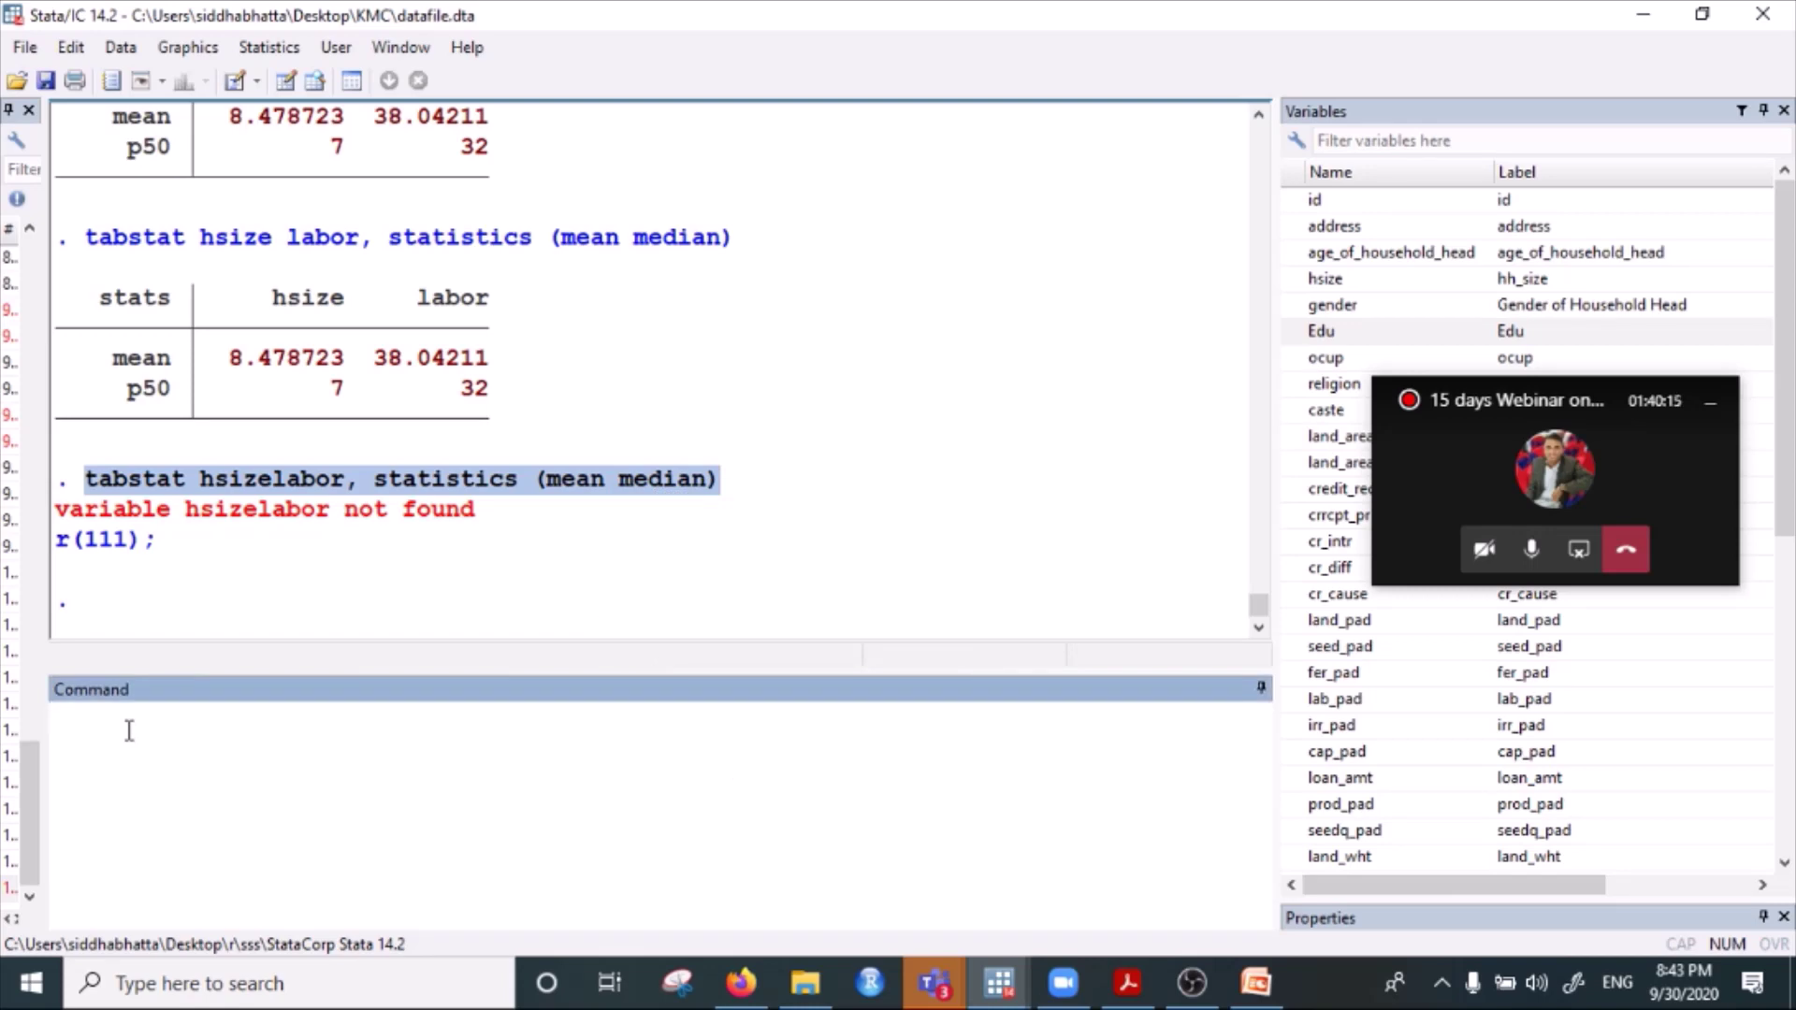
key(ctrl+v)
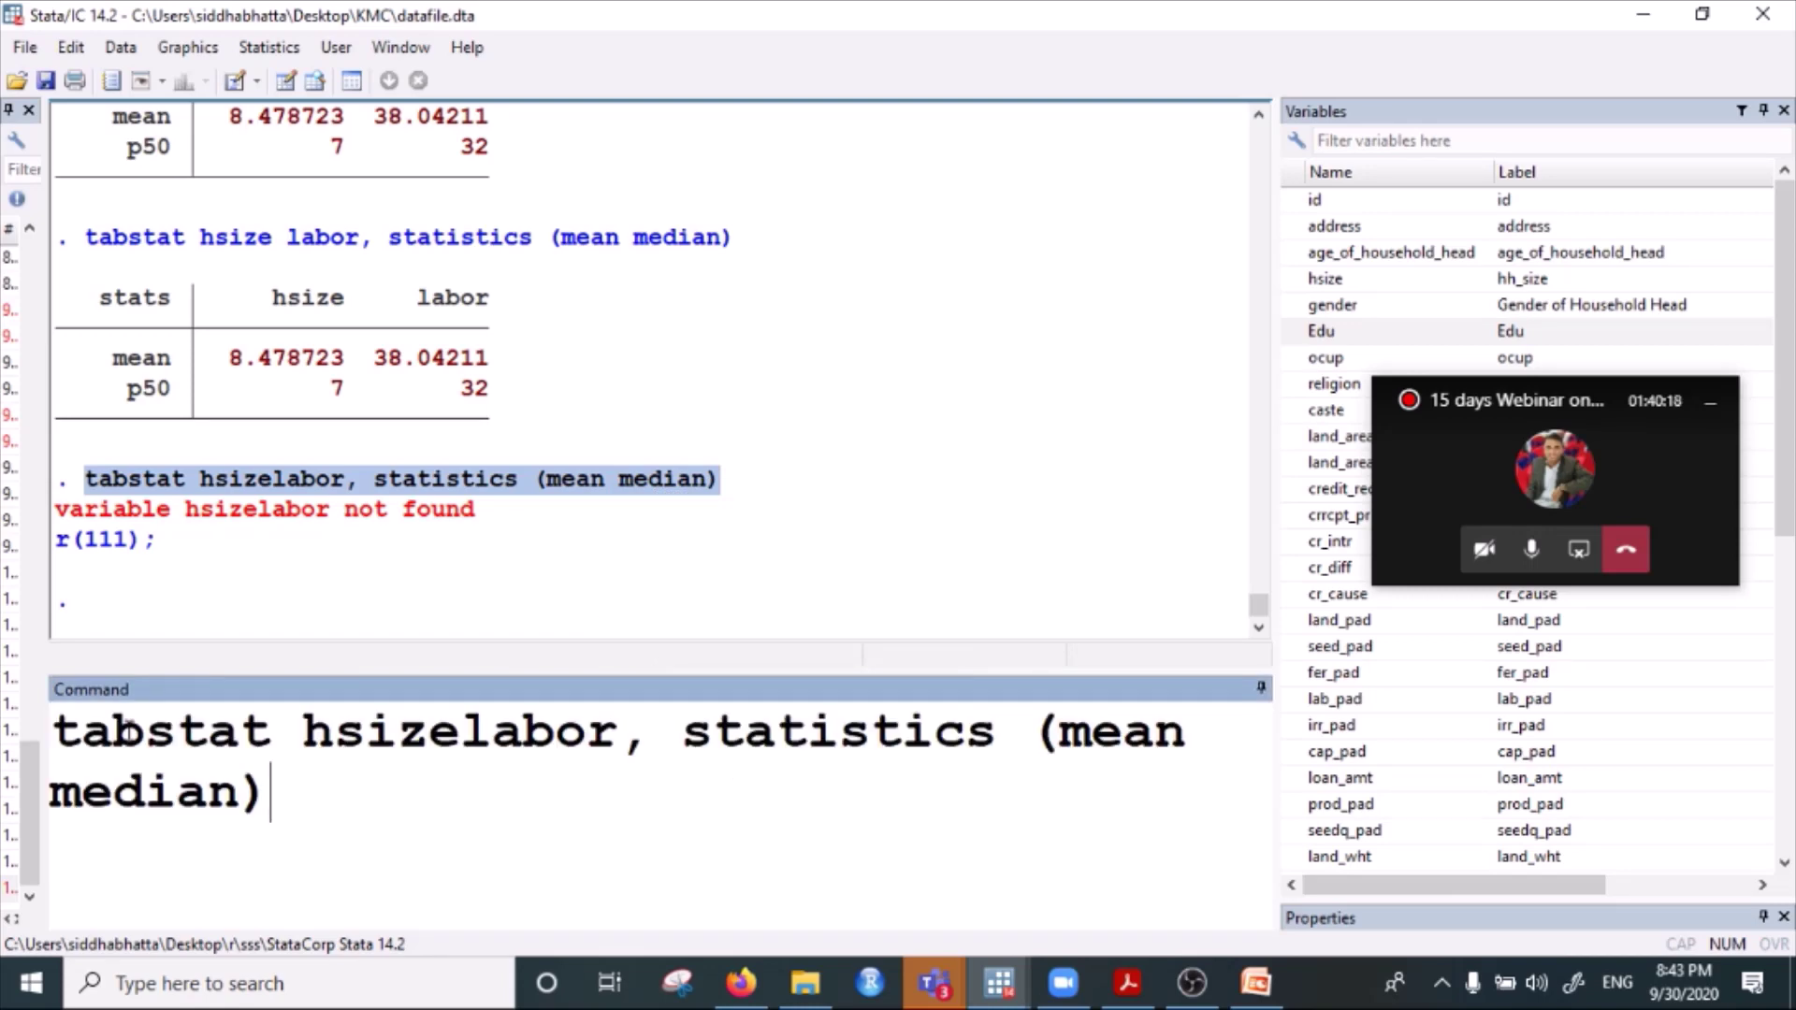
click(297, 744)
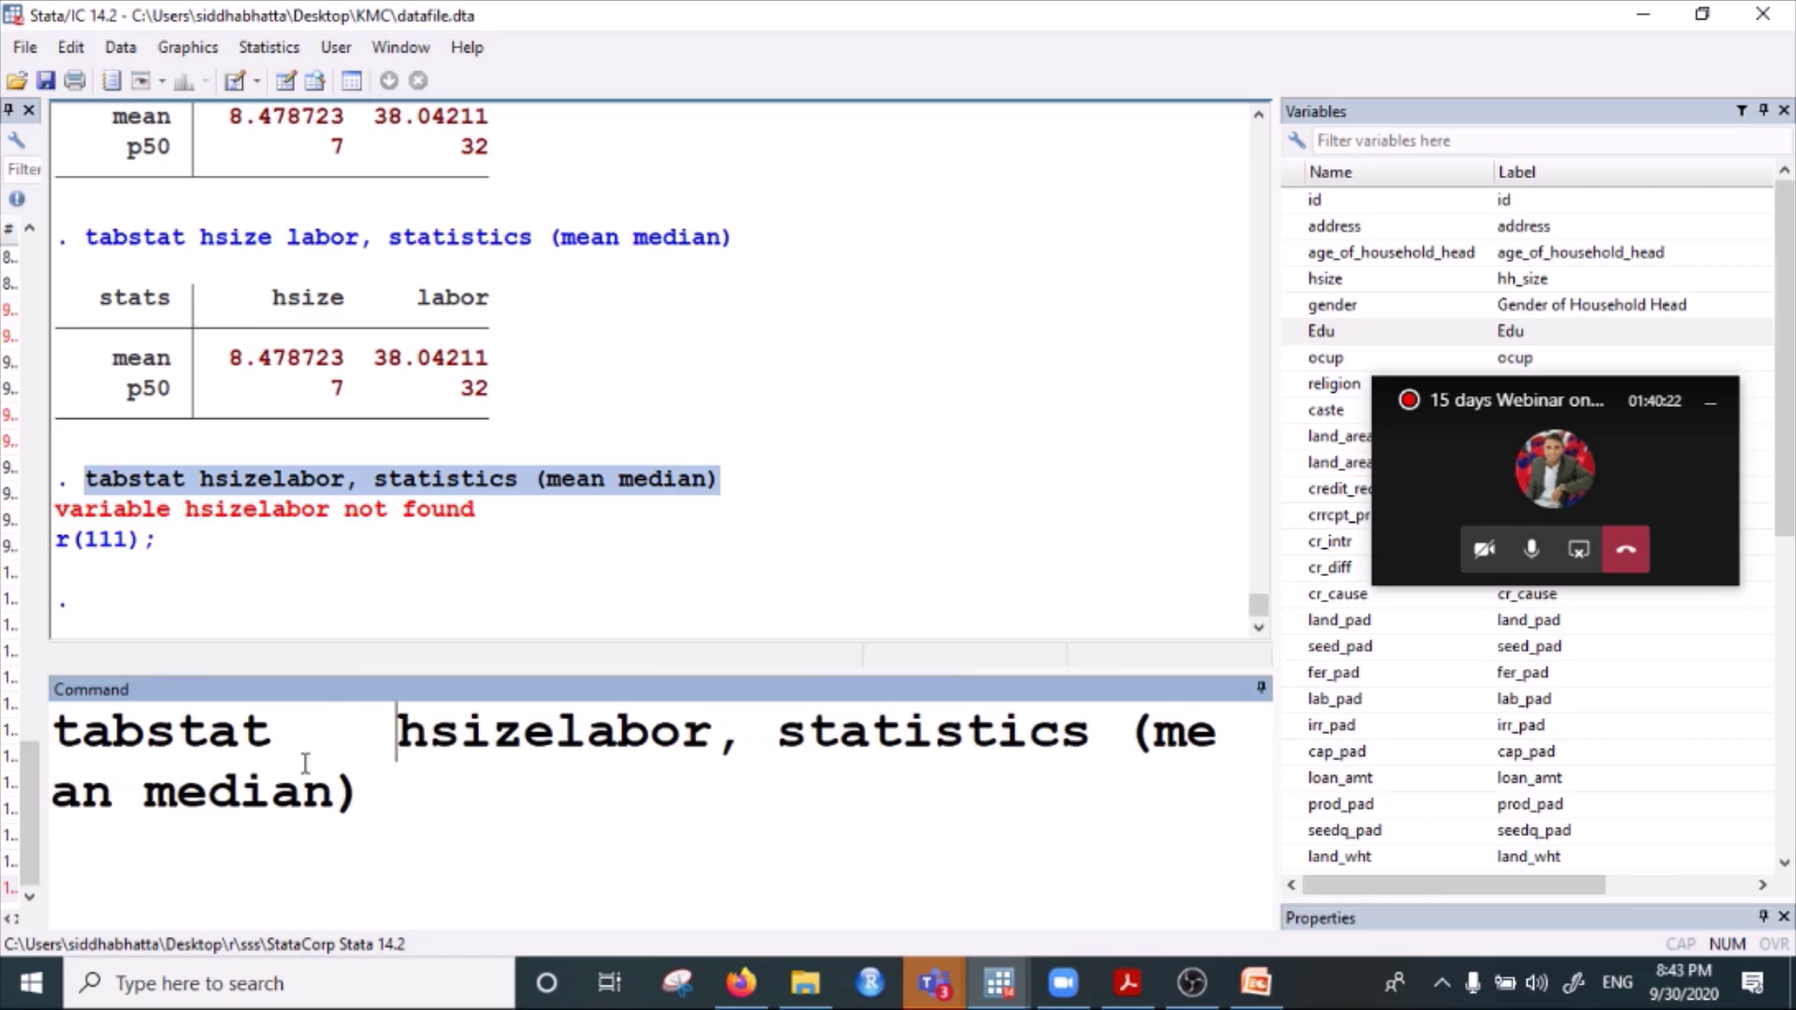
click(561, 732)
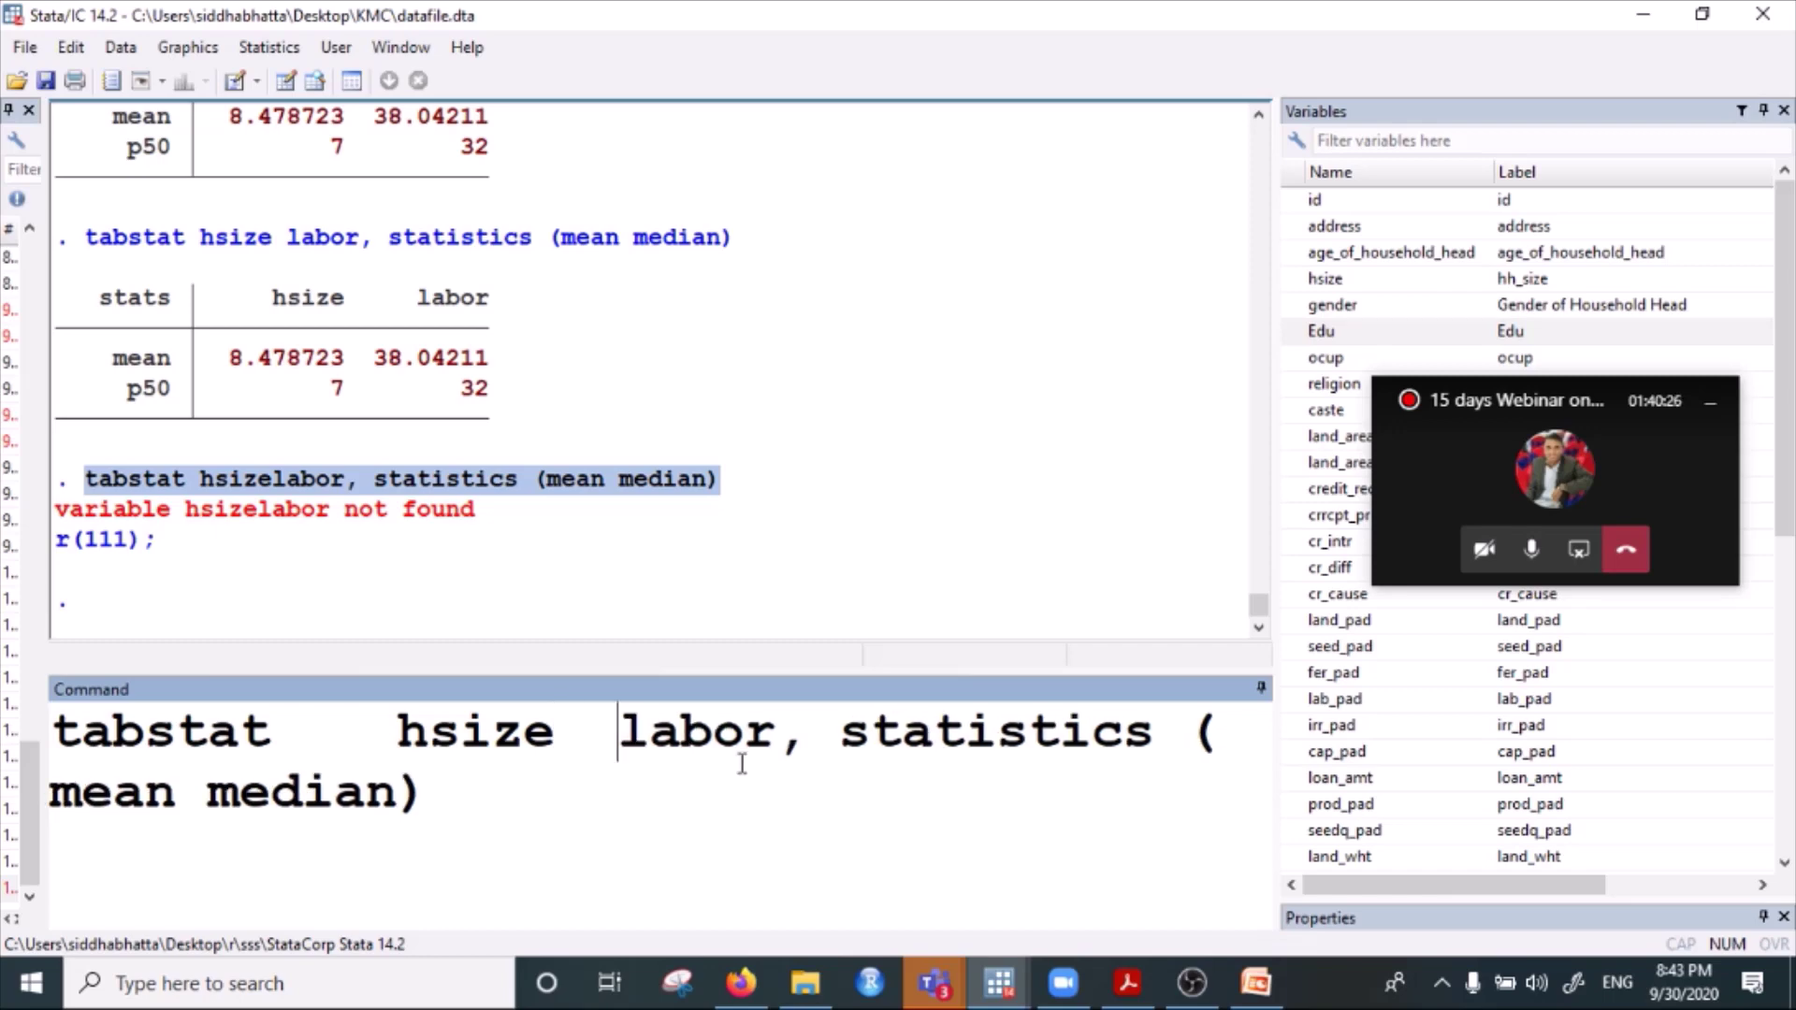
click(782, 742)
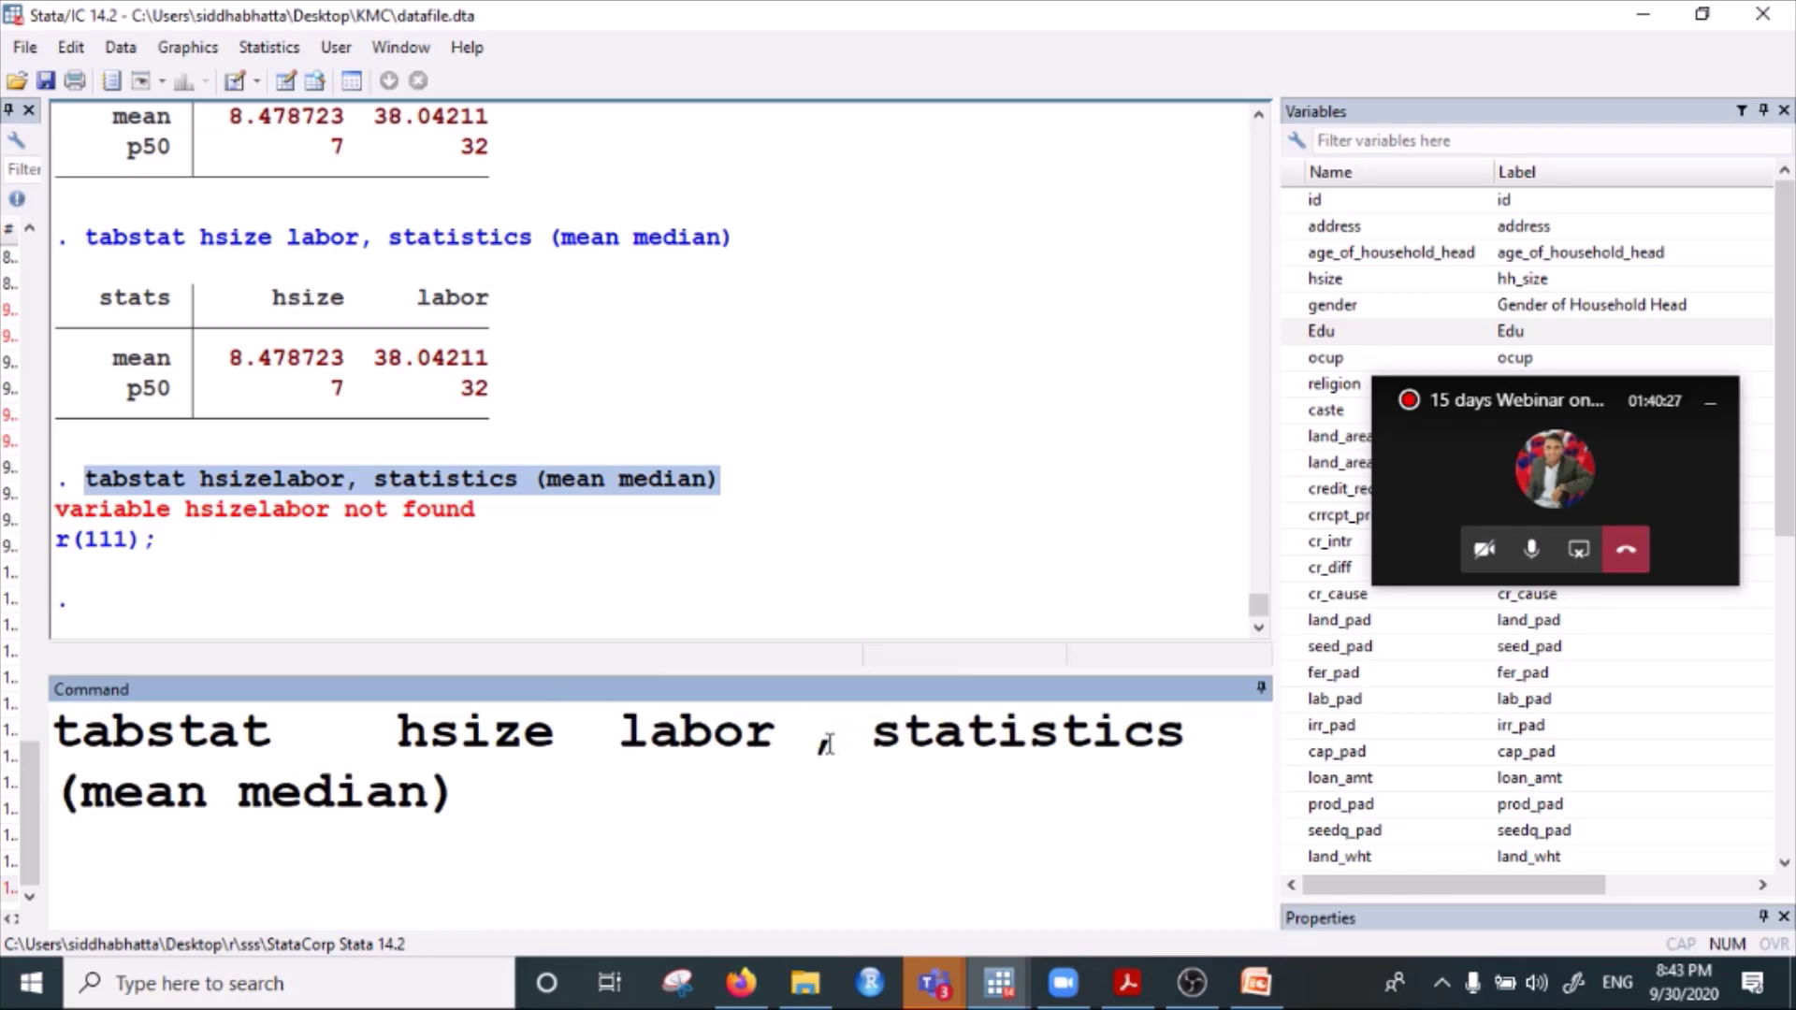
click(826, 739)
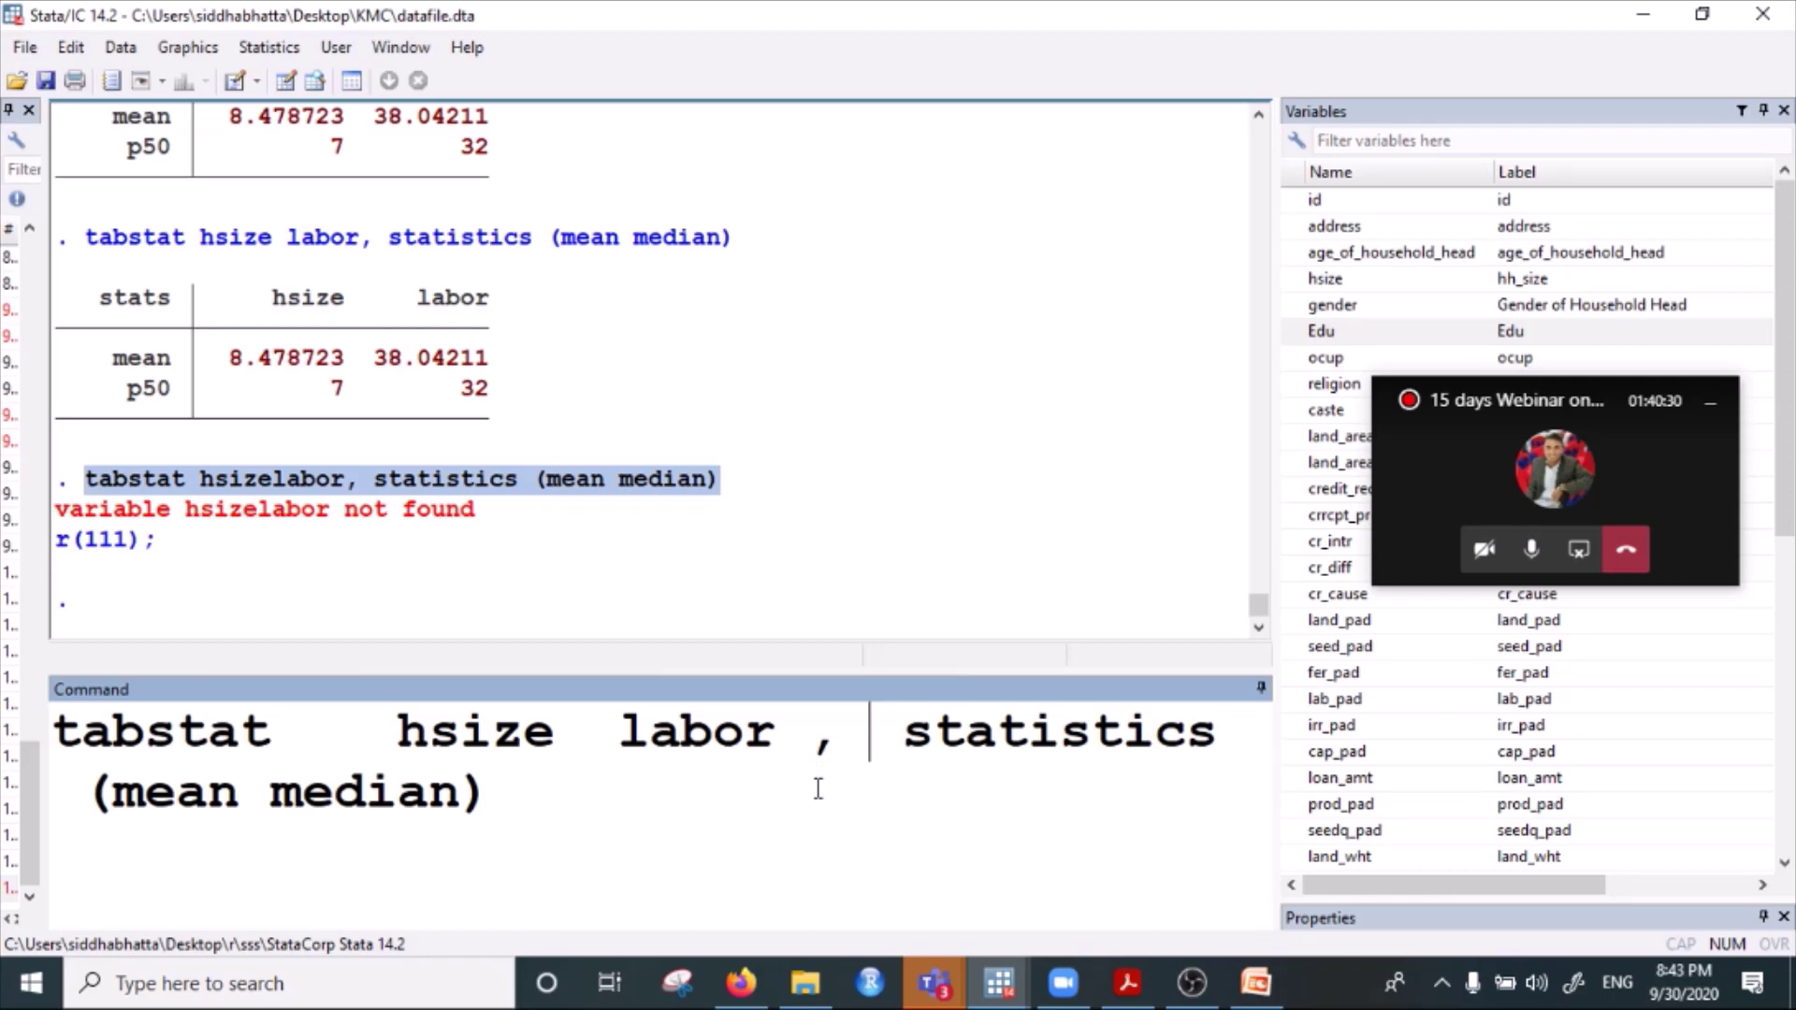
click(269, 790)
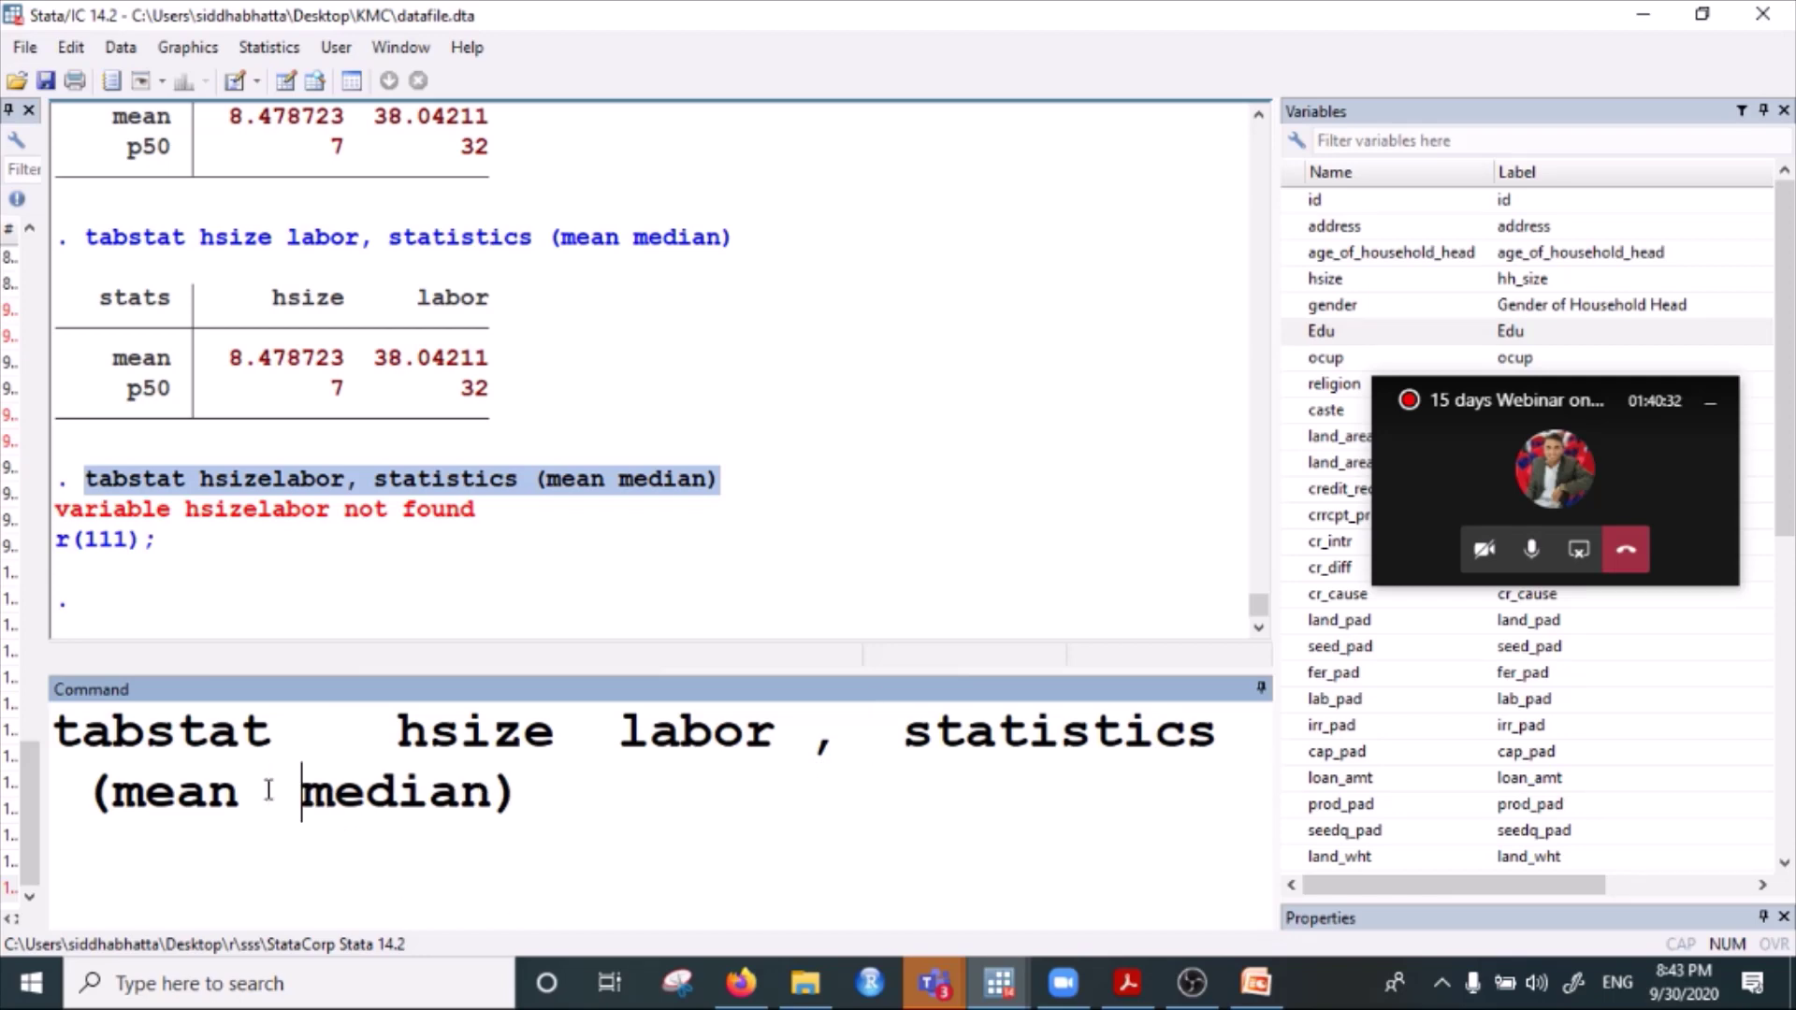
click(709, 806)
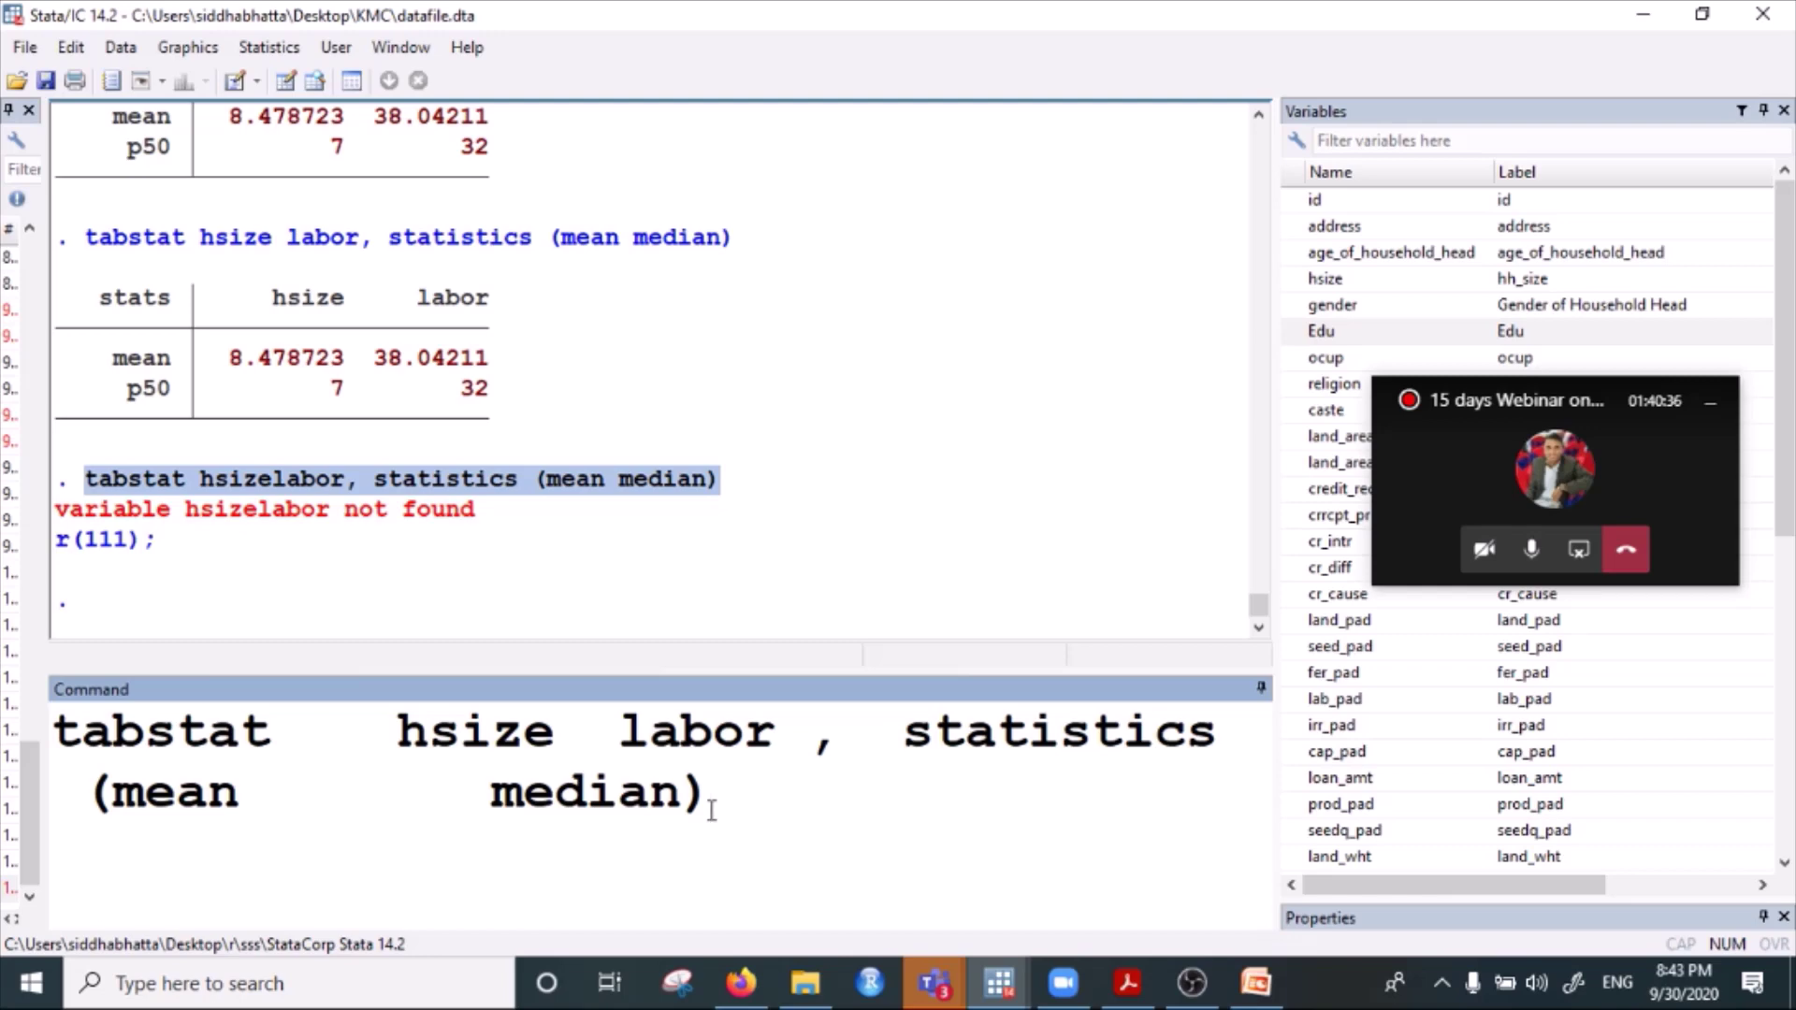
key(Return)
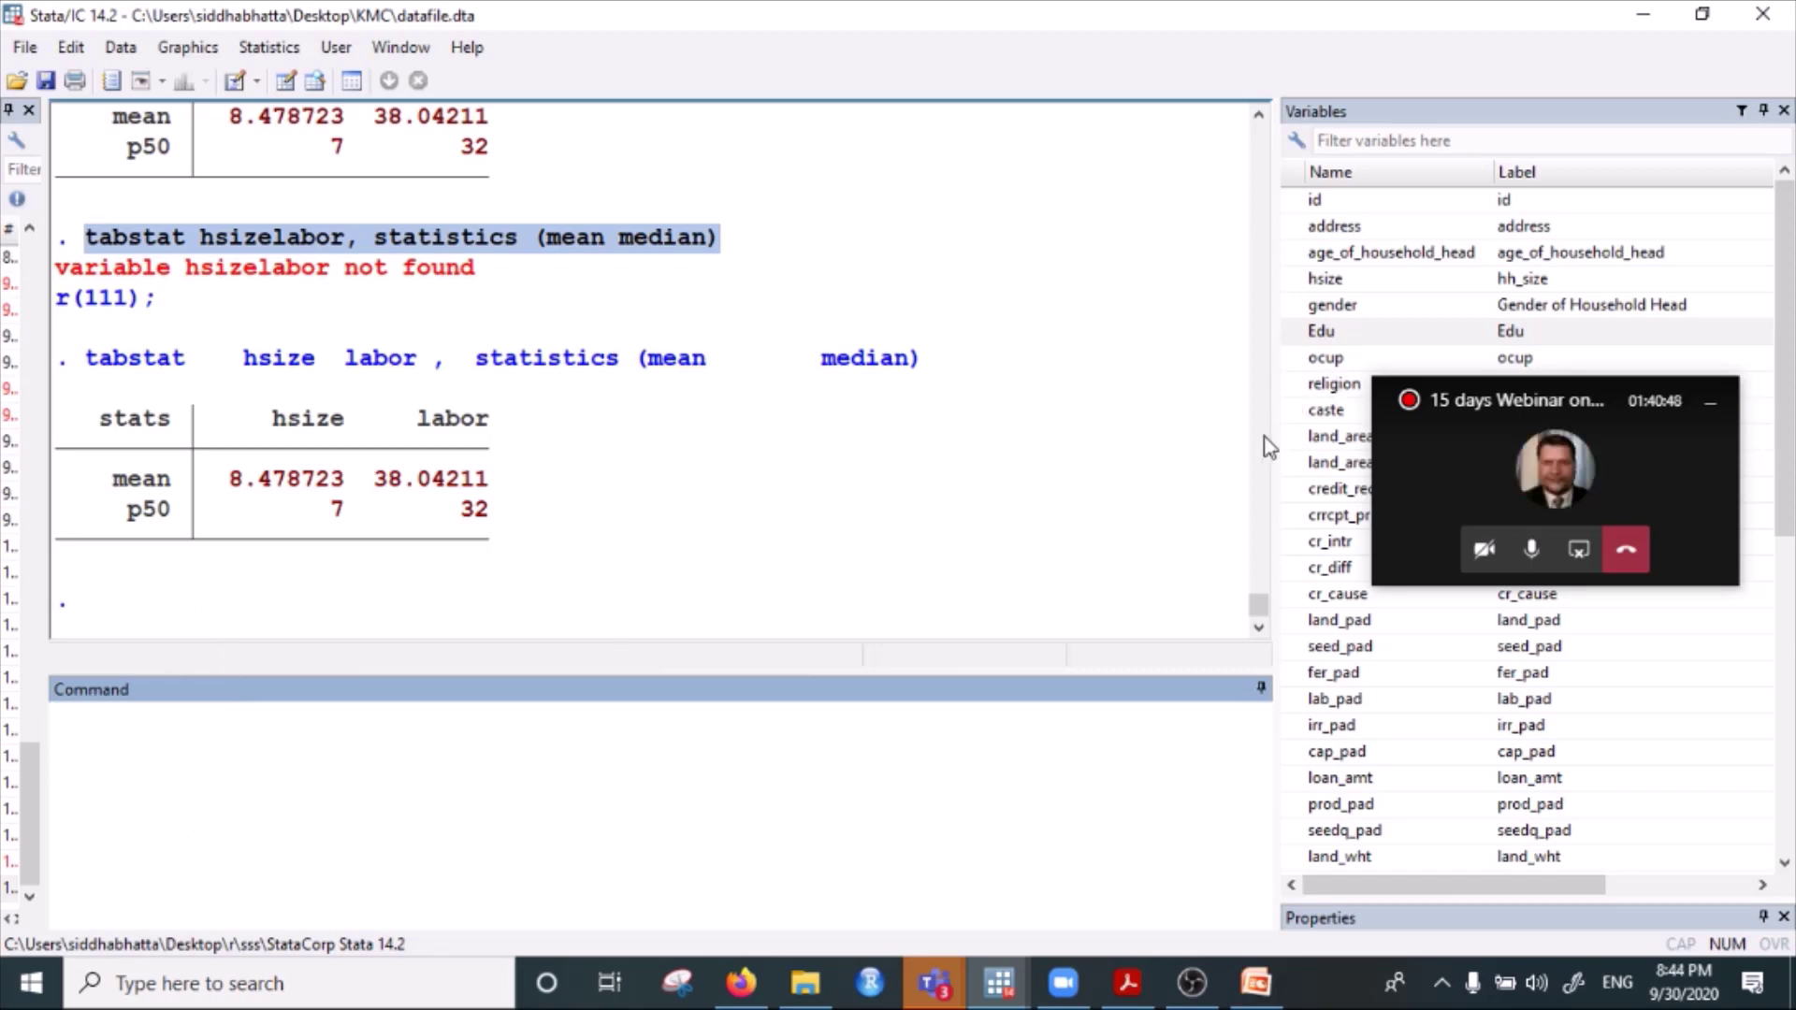
Widen the results and command area and make the command area taller.
drag(1276, 426, 1357, 428)
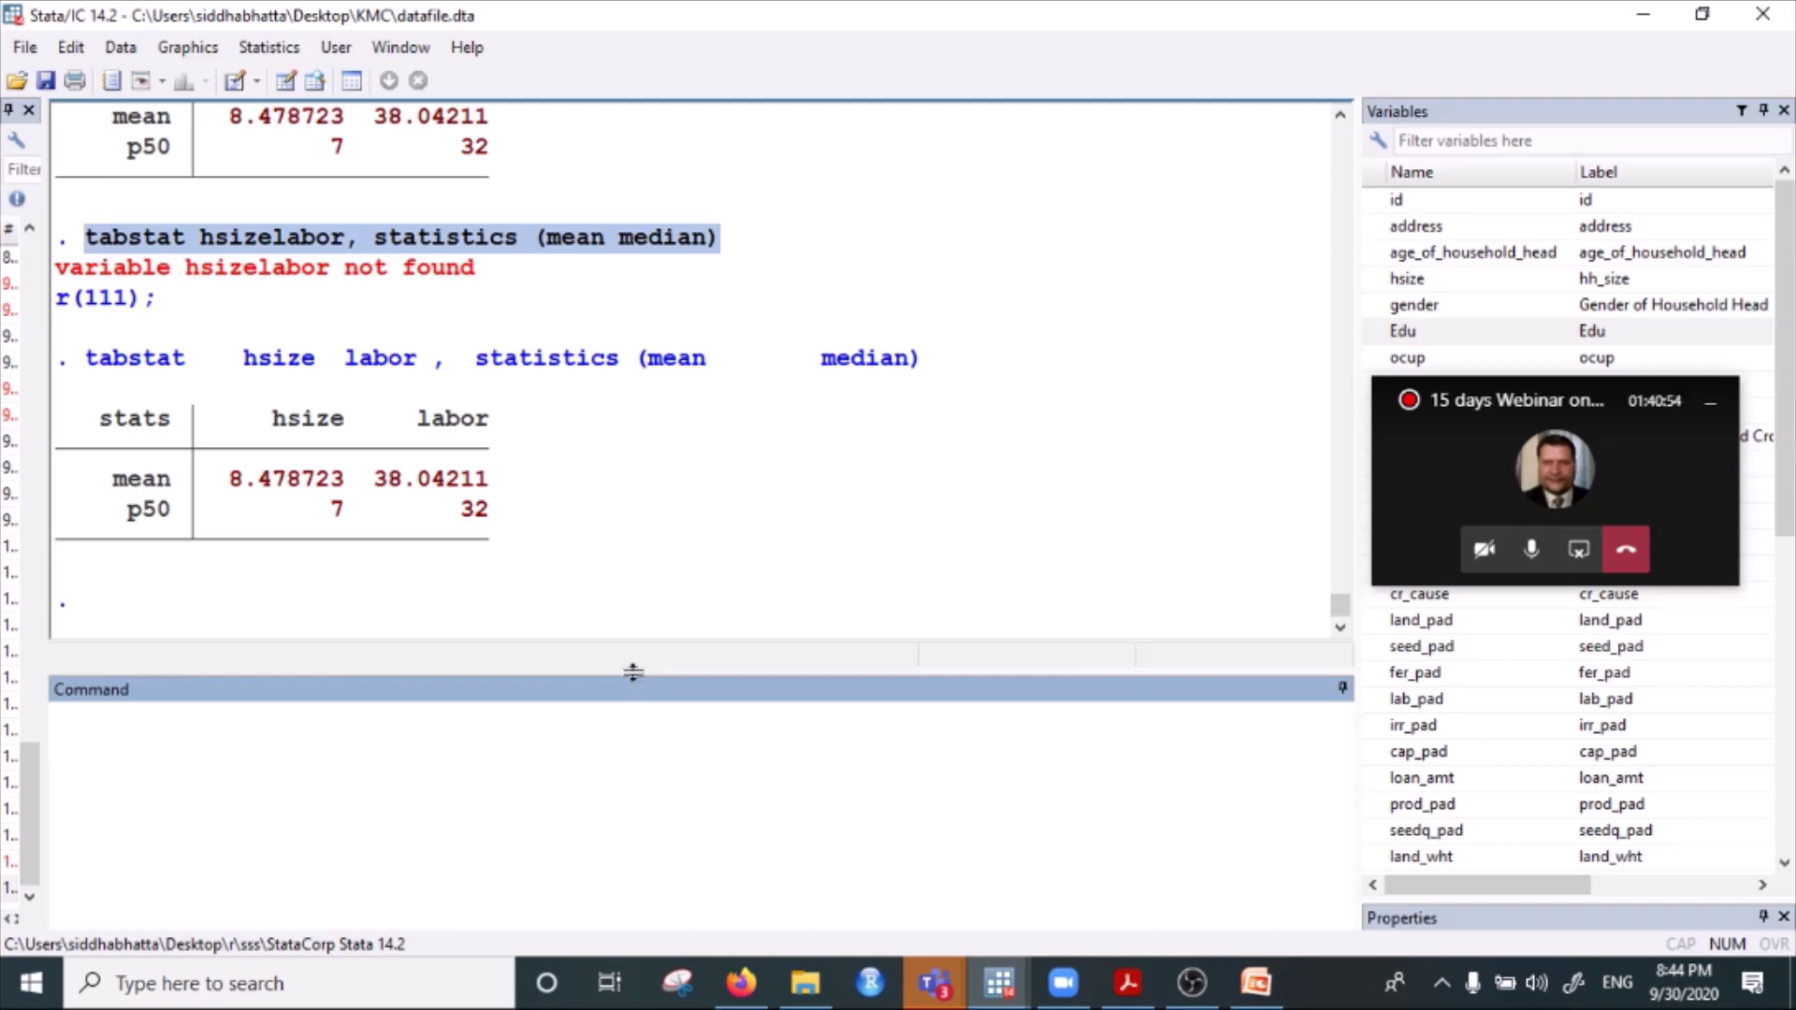
drag(629, 672, 641, 557)
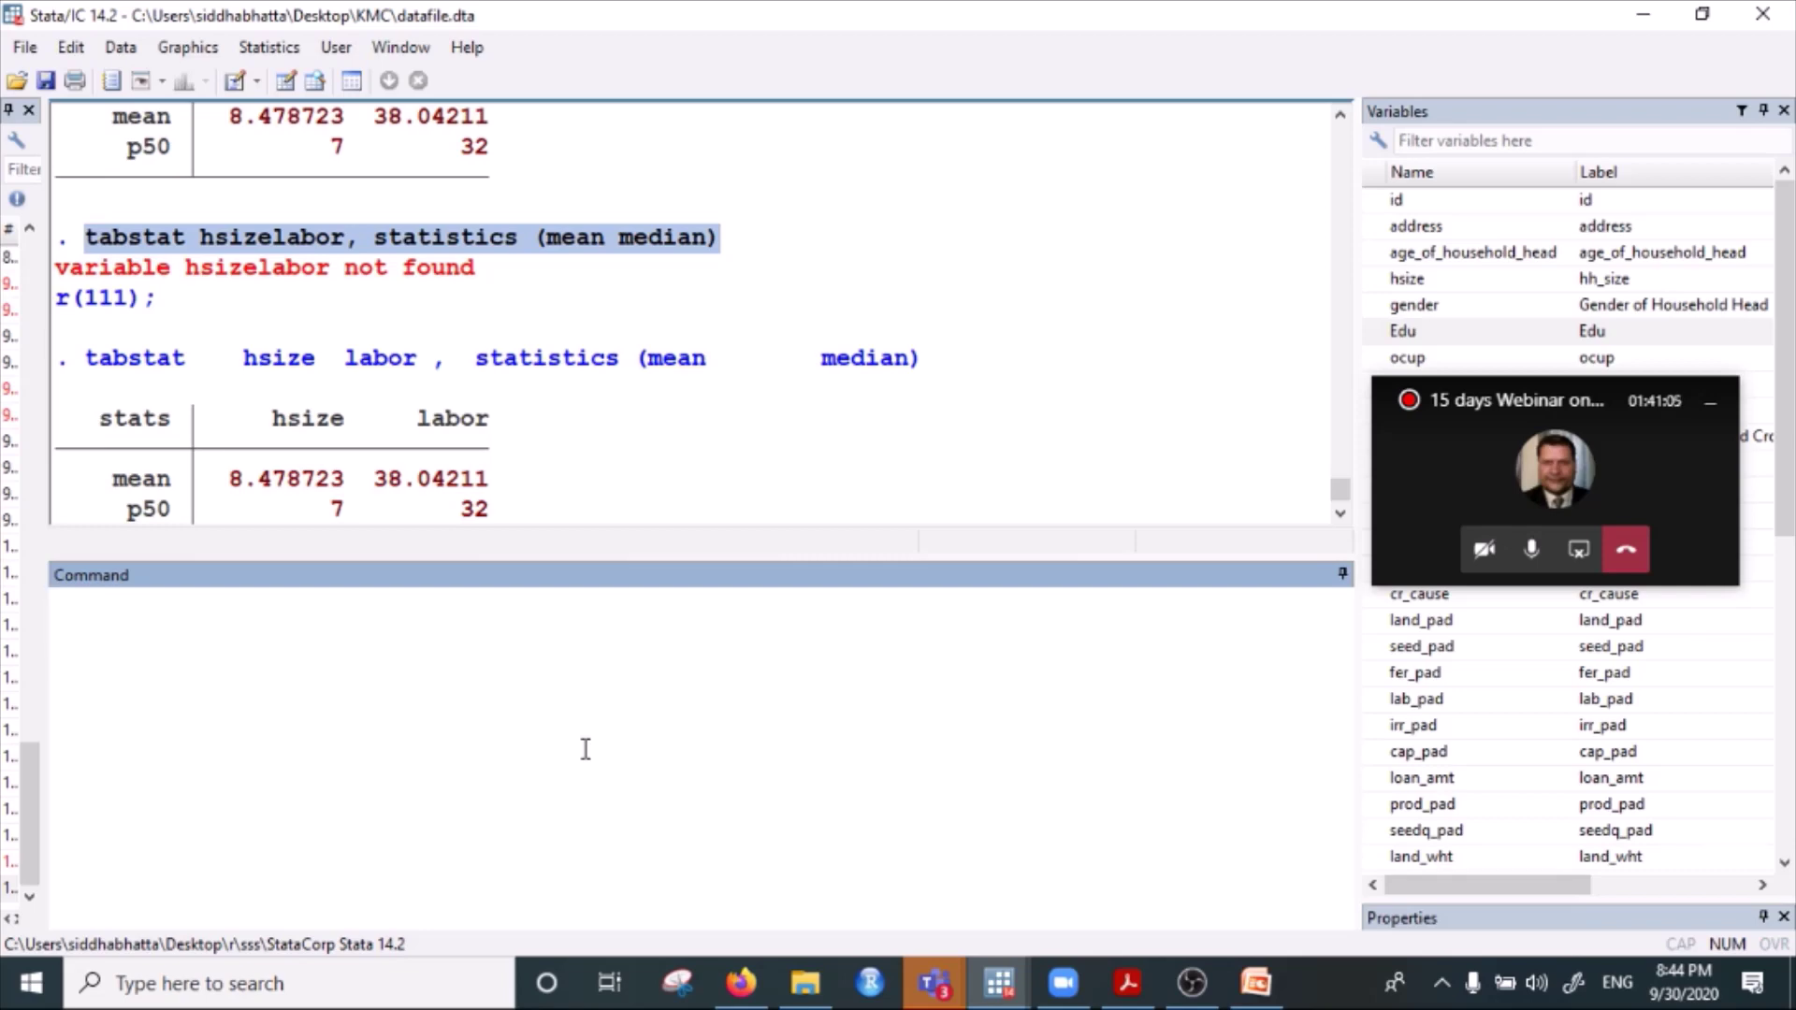
Examine the gender by Edu frequency table, comparing the Illiterate column with its percentage for gender 0.
scroll(271, 440, up, 3)
scroll(271, 440, up, 10)
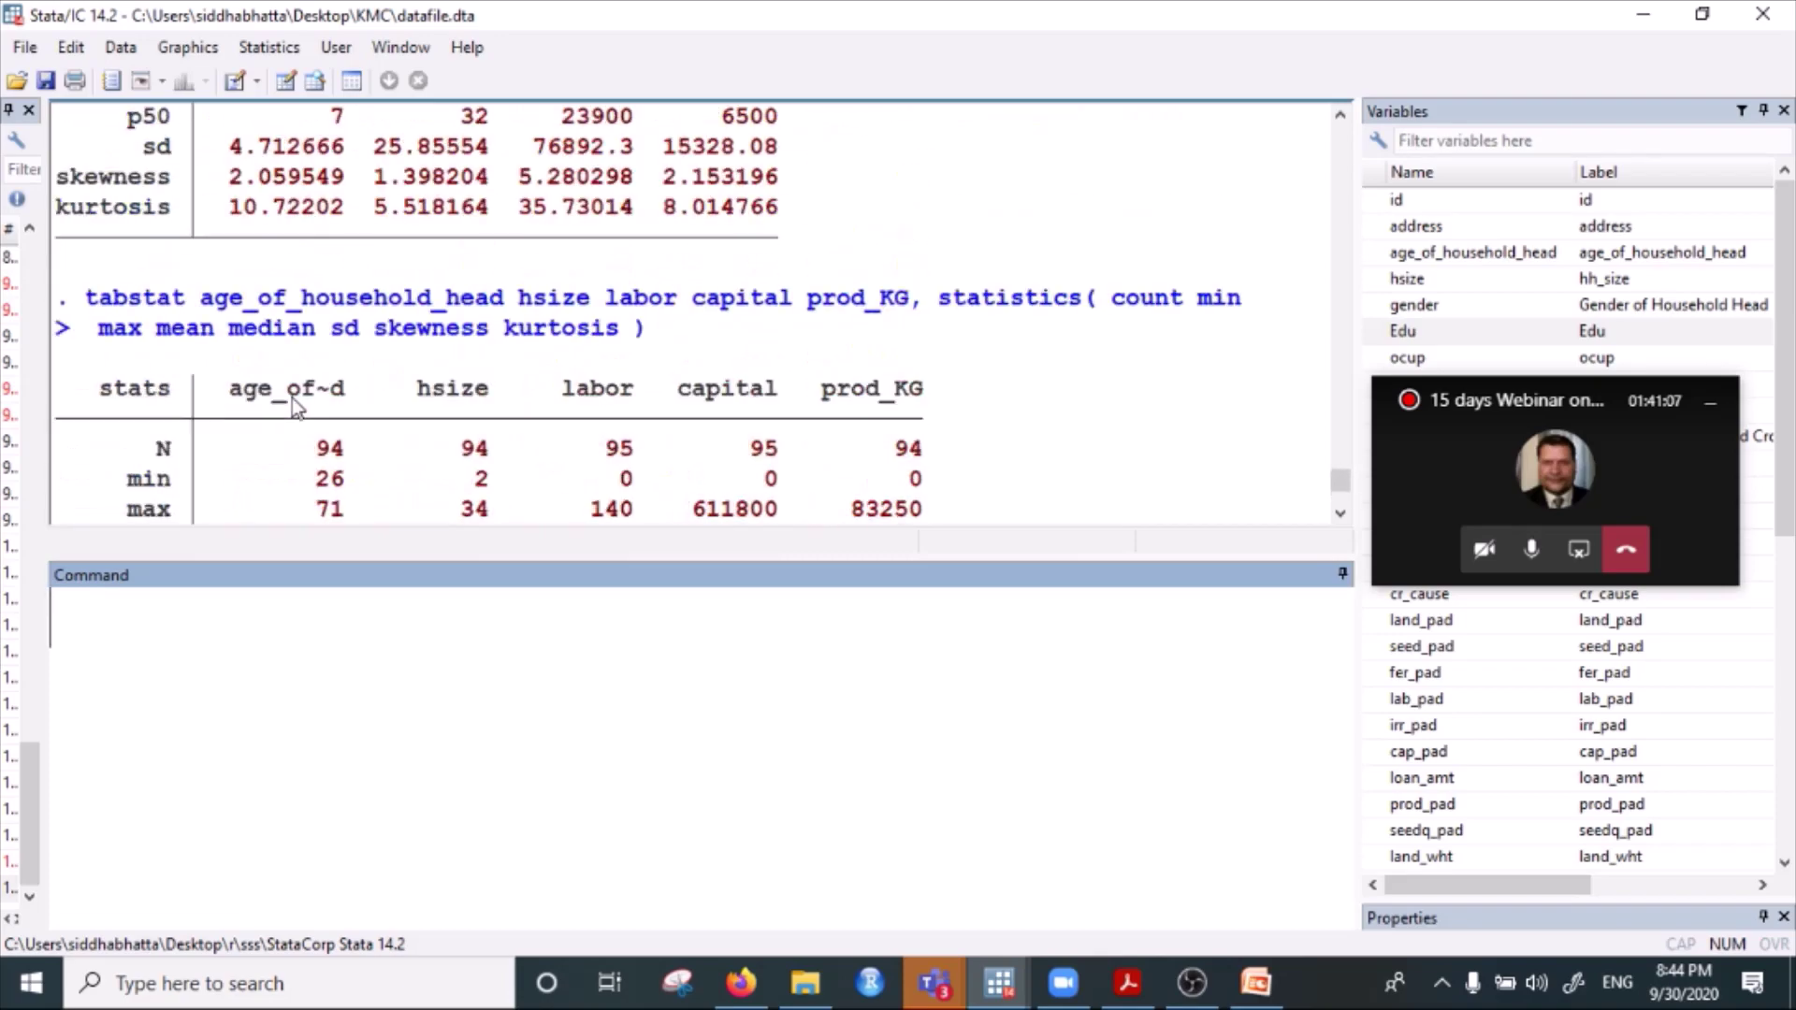
scroll(325, 426, up, 5)
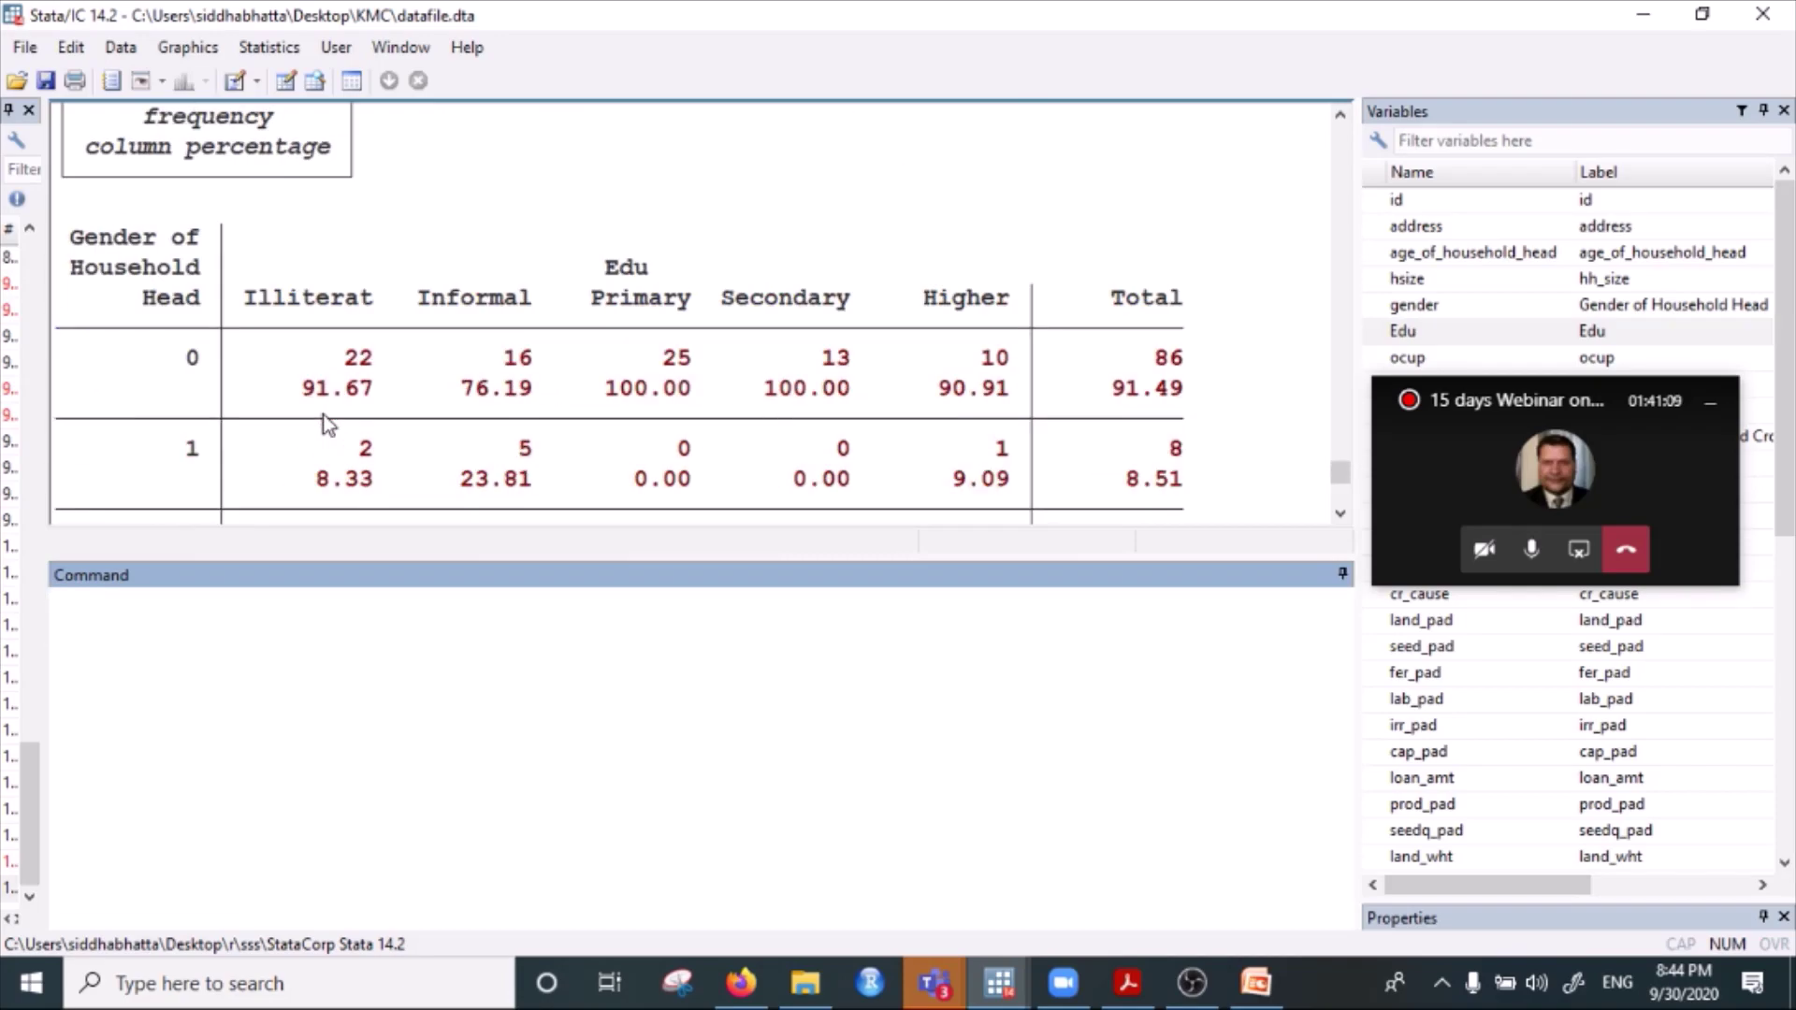
scroll(216, 309, down, 1)
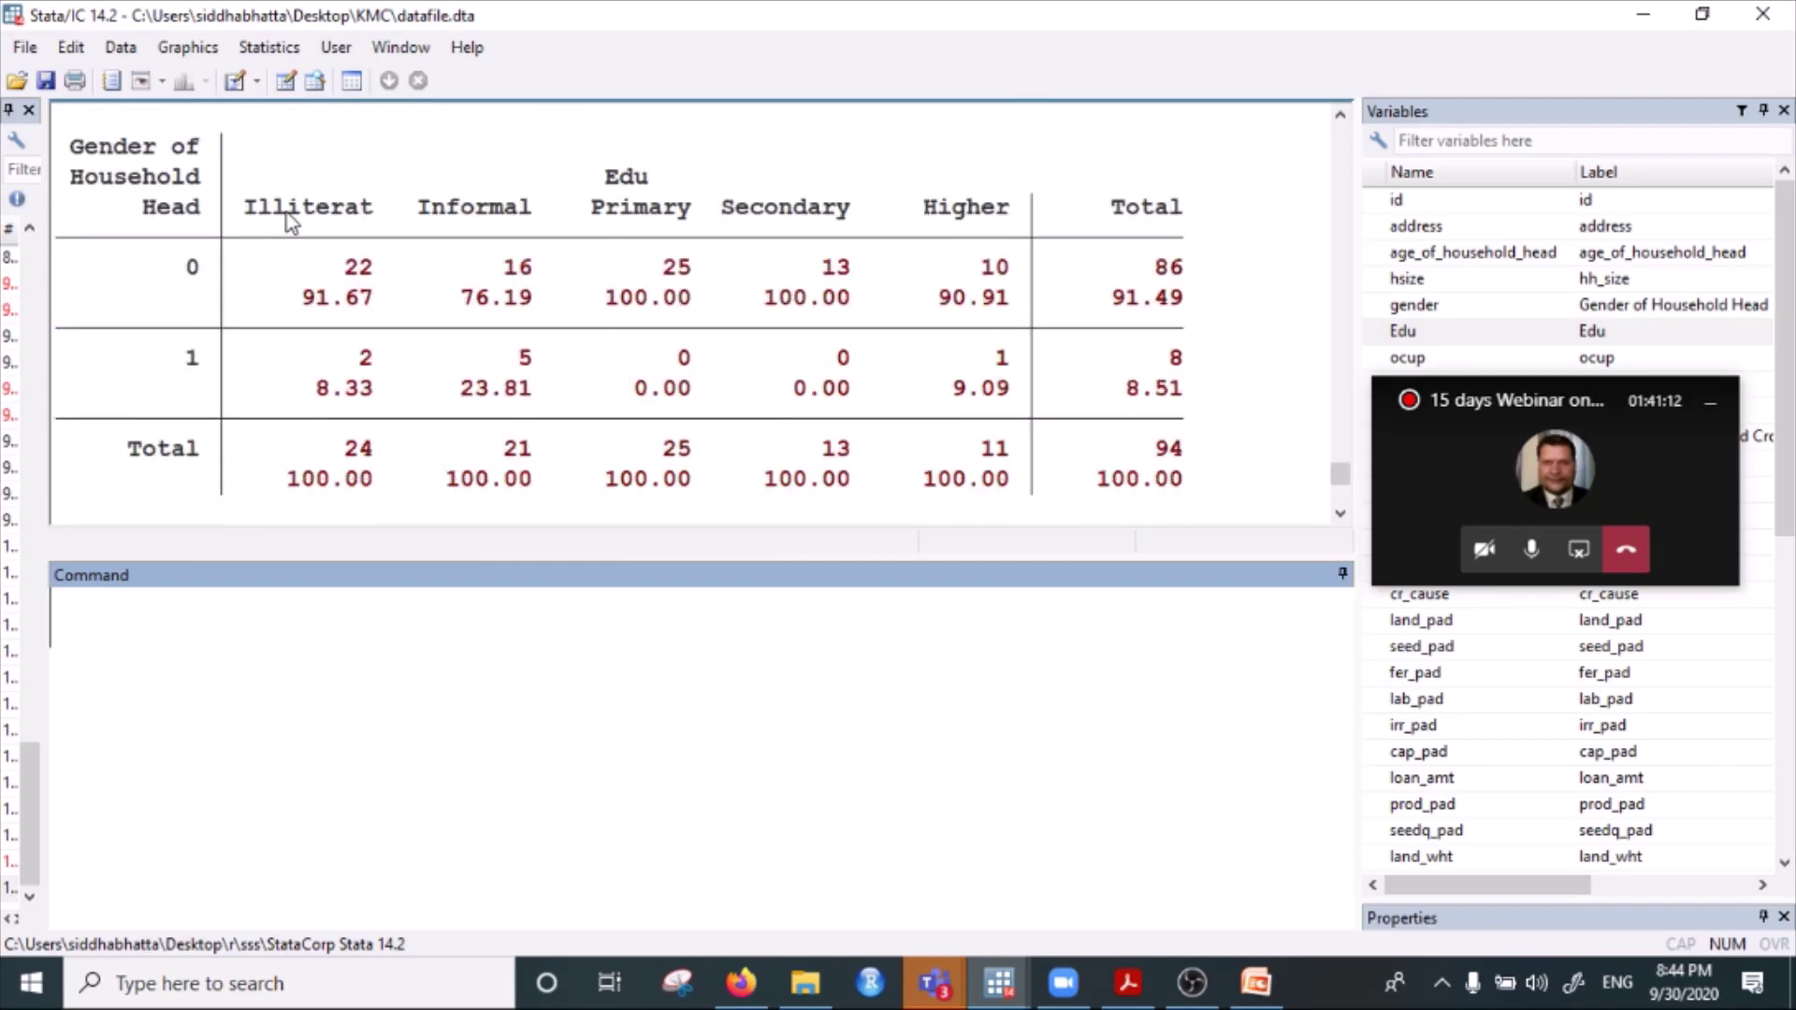
drag(281, 212, 550, 222)
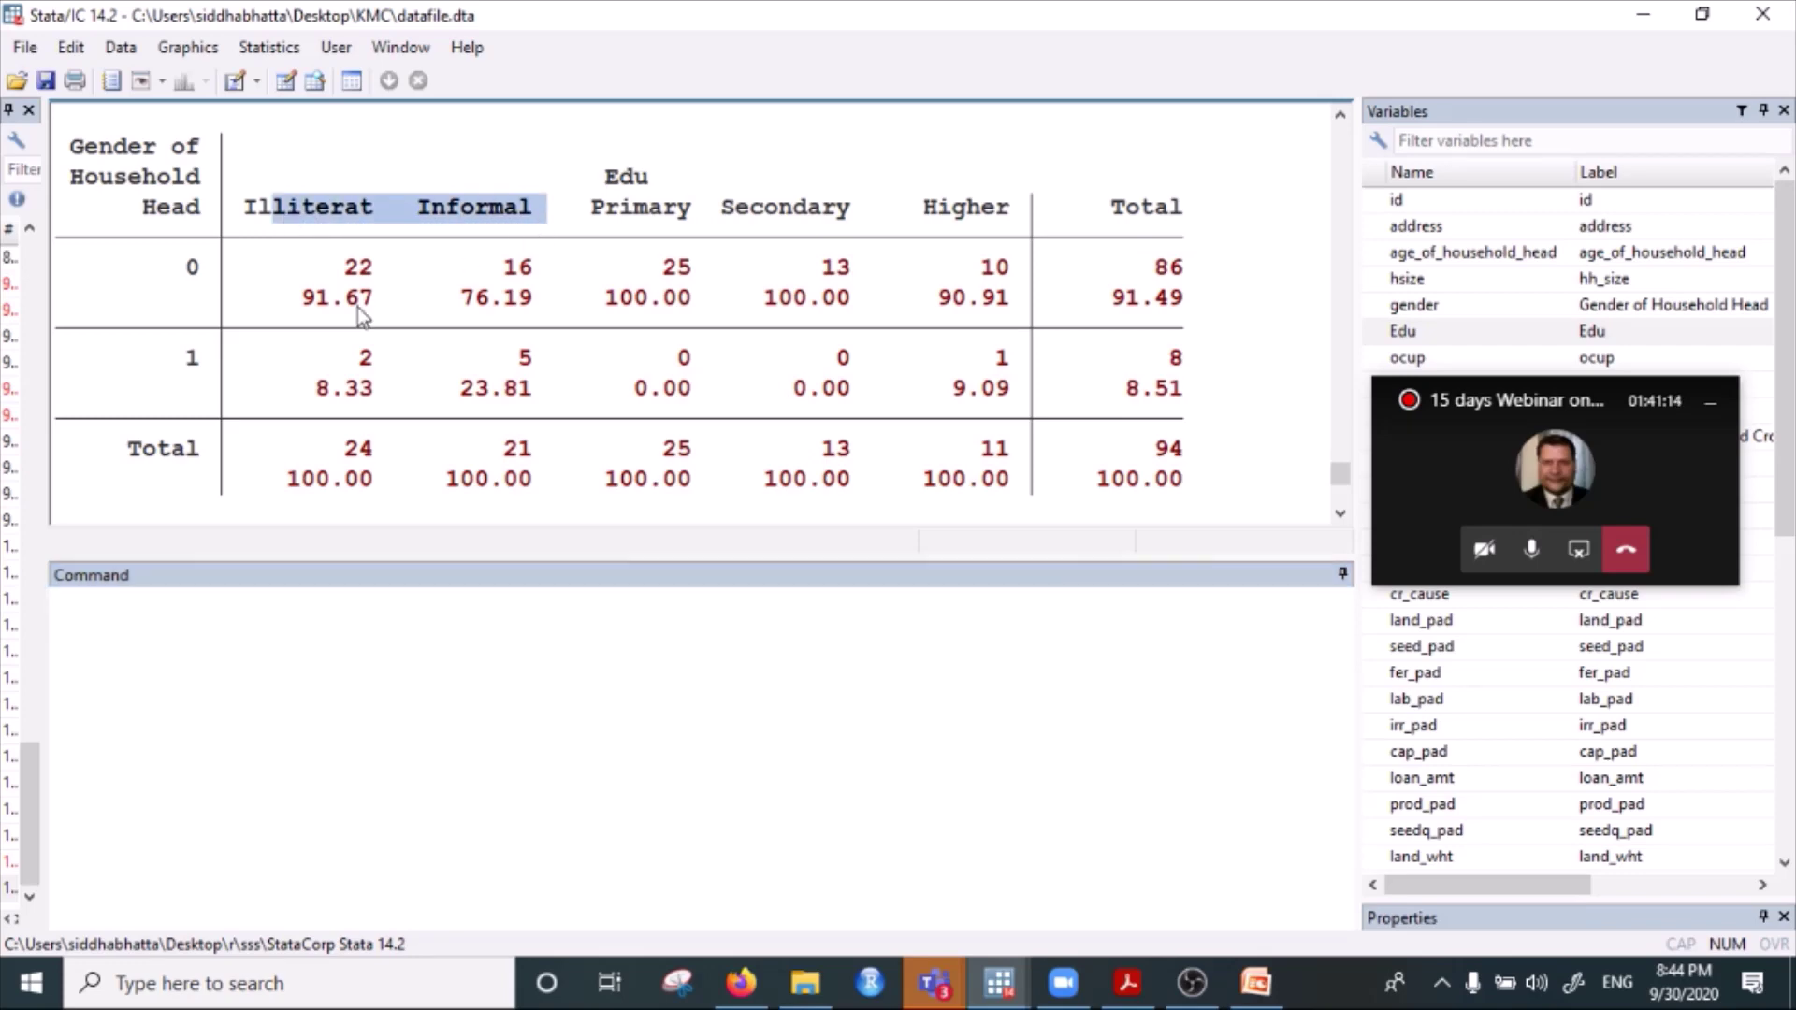
drag(301, 298, 423, 323)
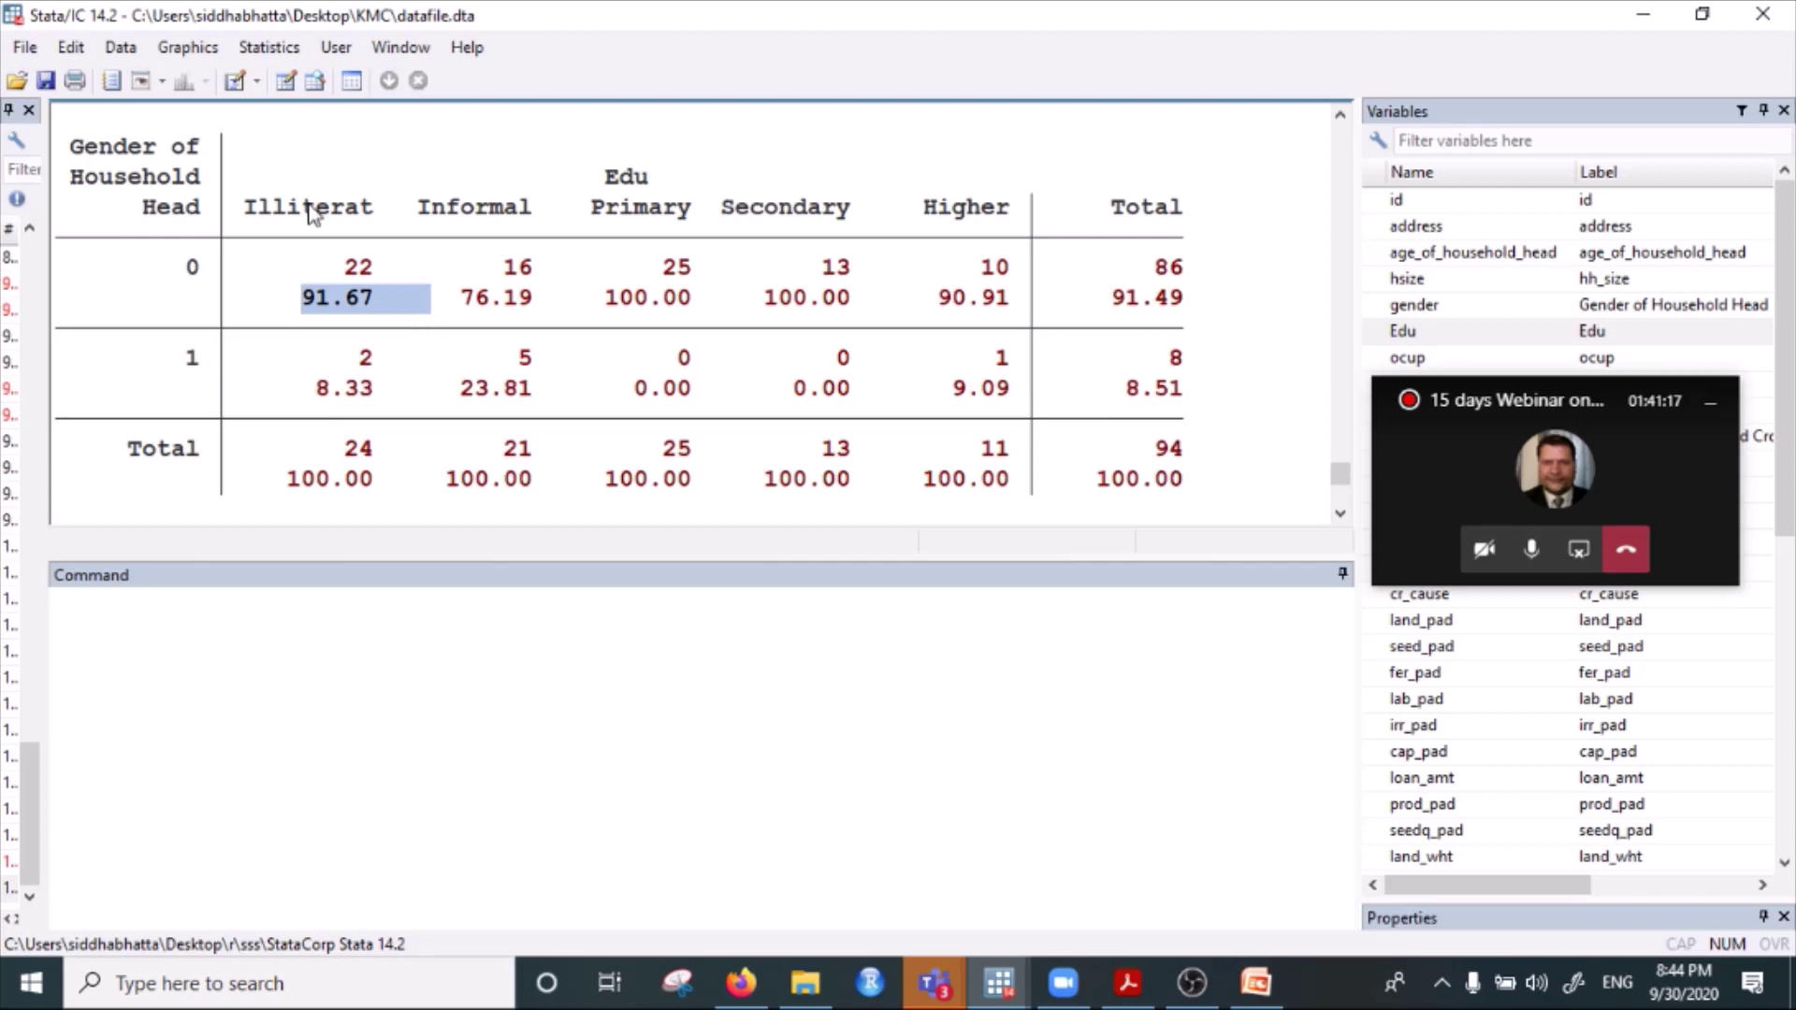
drag(307, 205, 412, 209)
drag(298, 302, 367, 306)
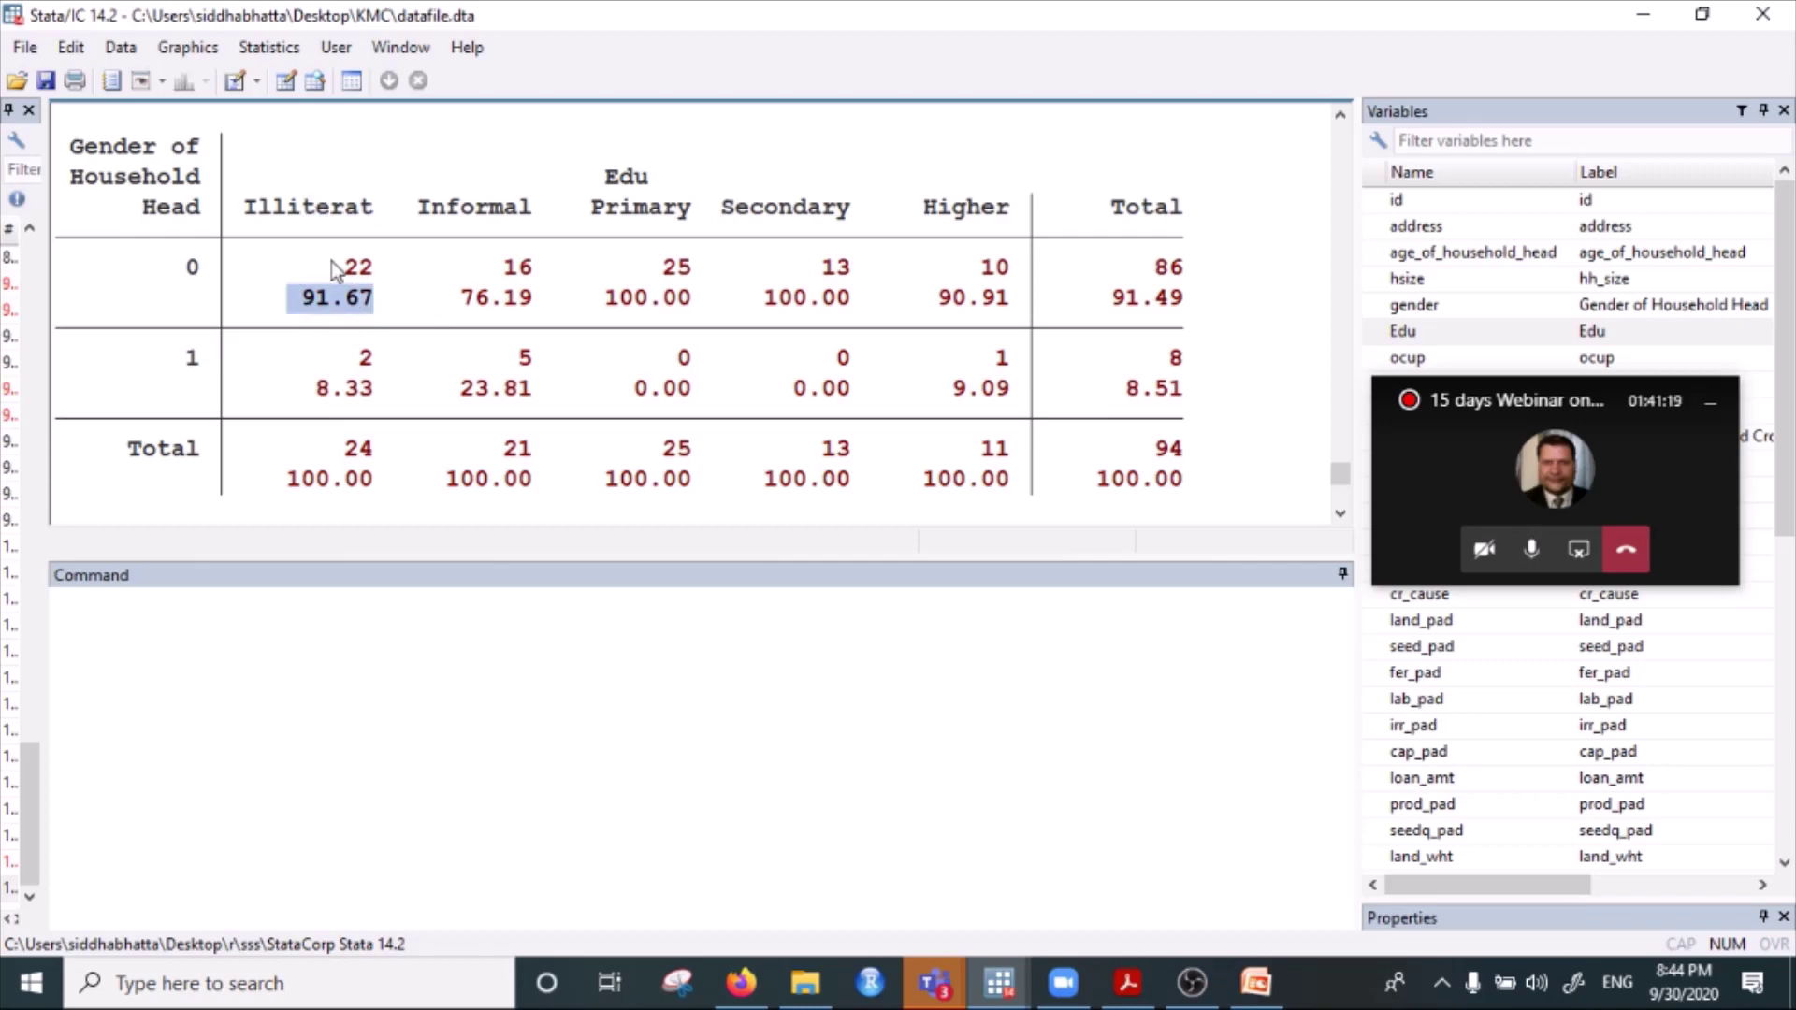
drag(273, 208, 386, 217)
drag(299, 308, 382, 316)
drag(246, 210, 386, 217)
drag(288, 300, 389, 307)
drag(251, 211, 403, 221)
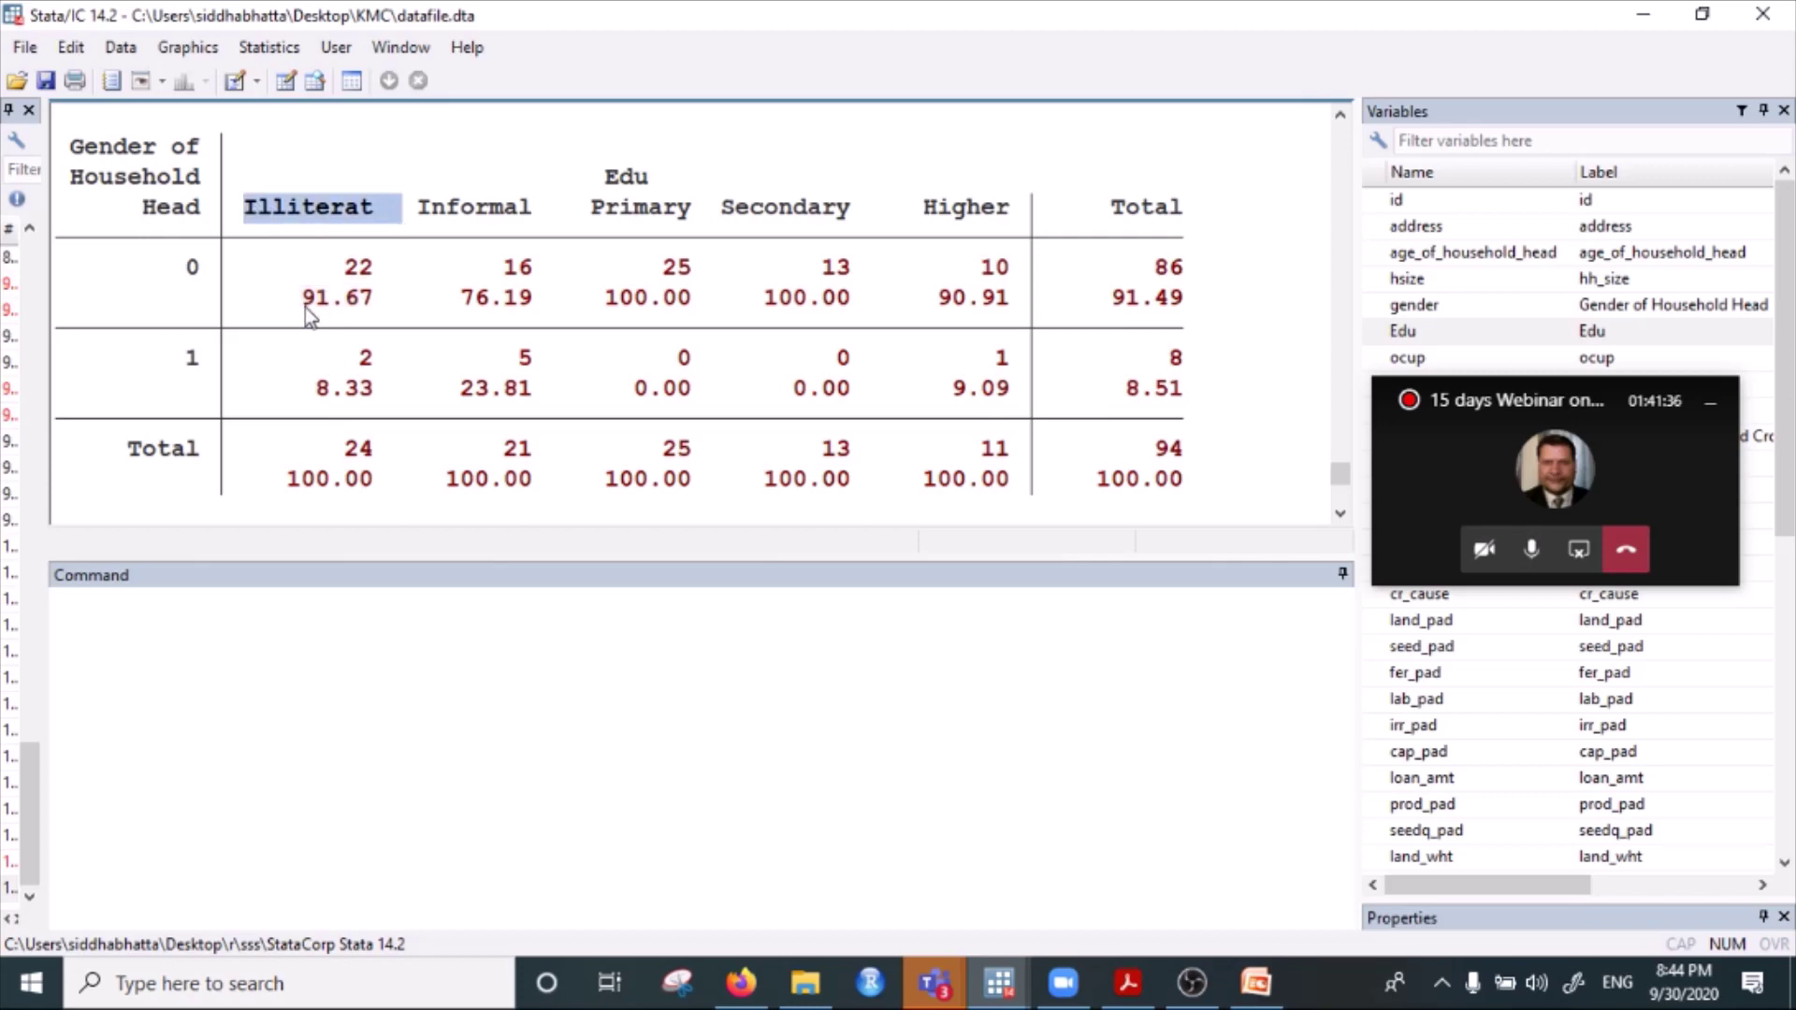
drag(305, 307, 312, 306)
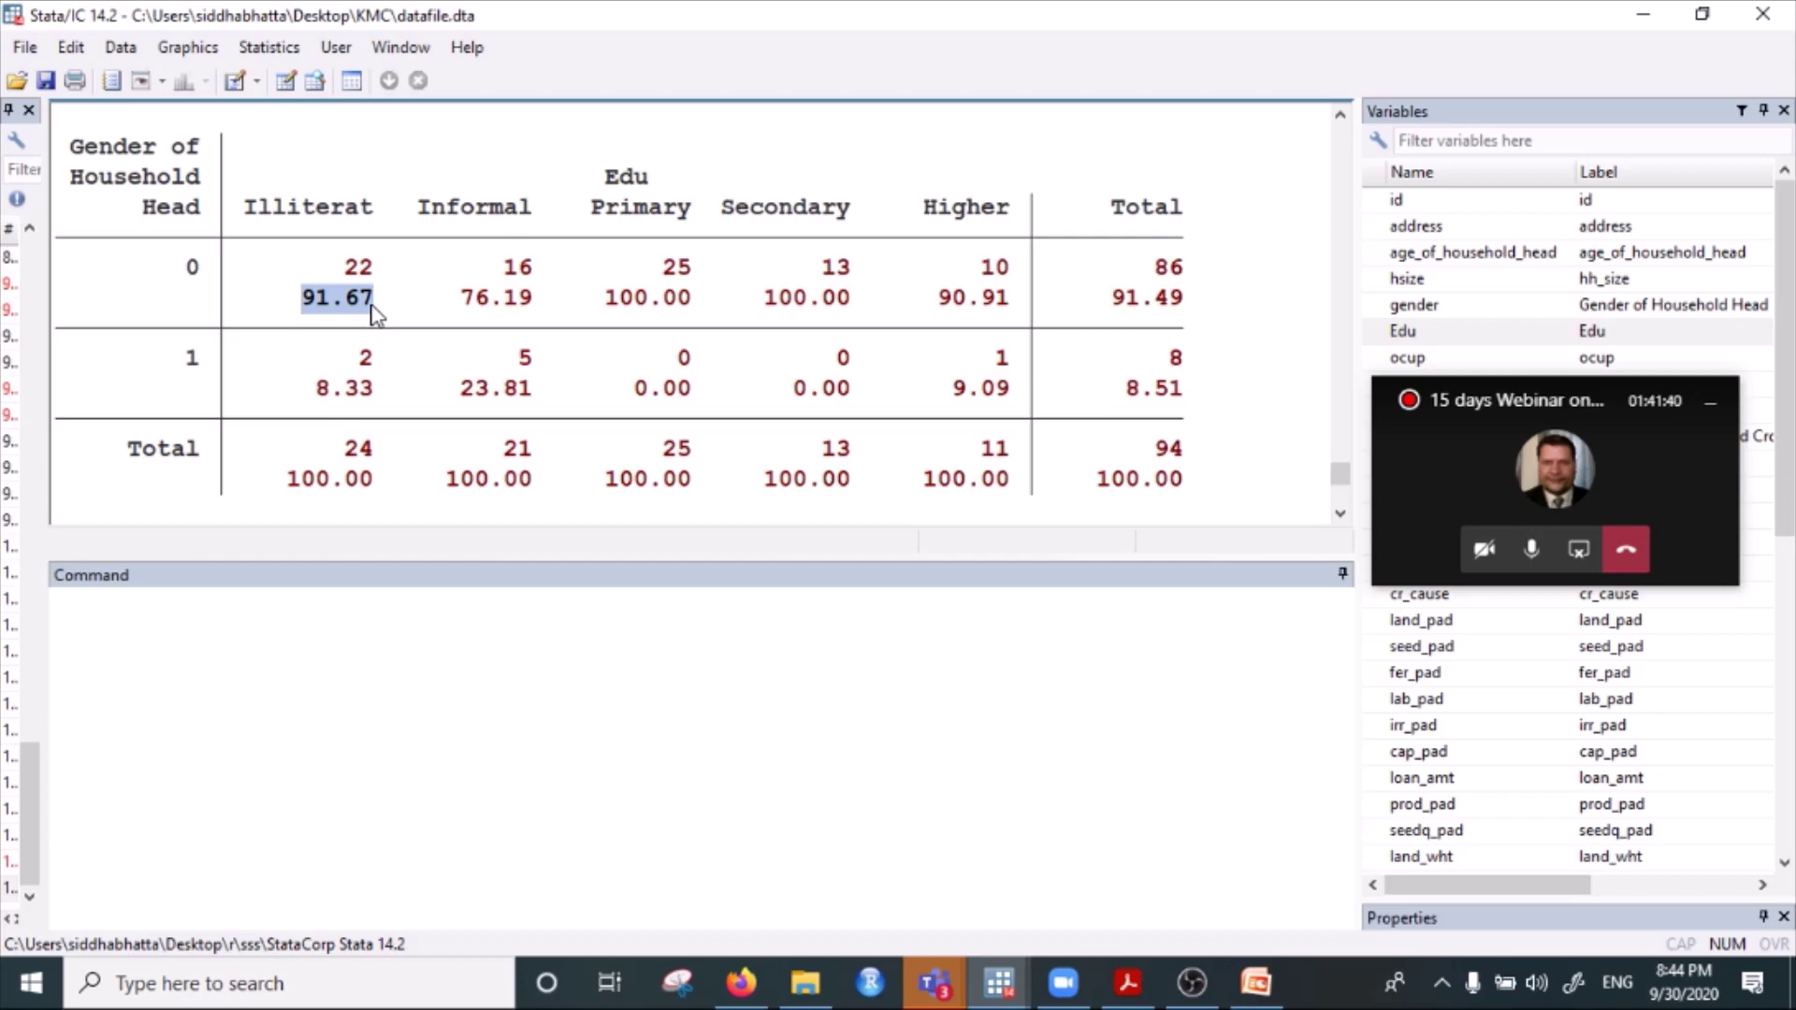
drag(247, 210, 413, 221)
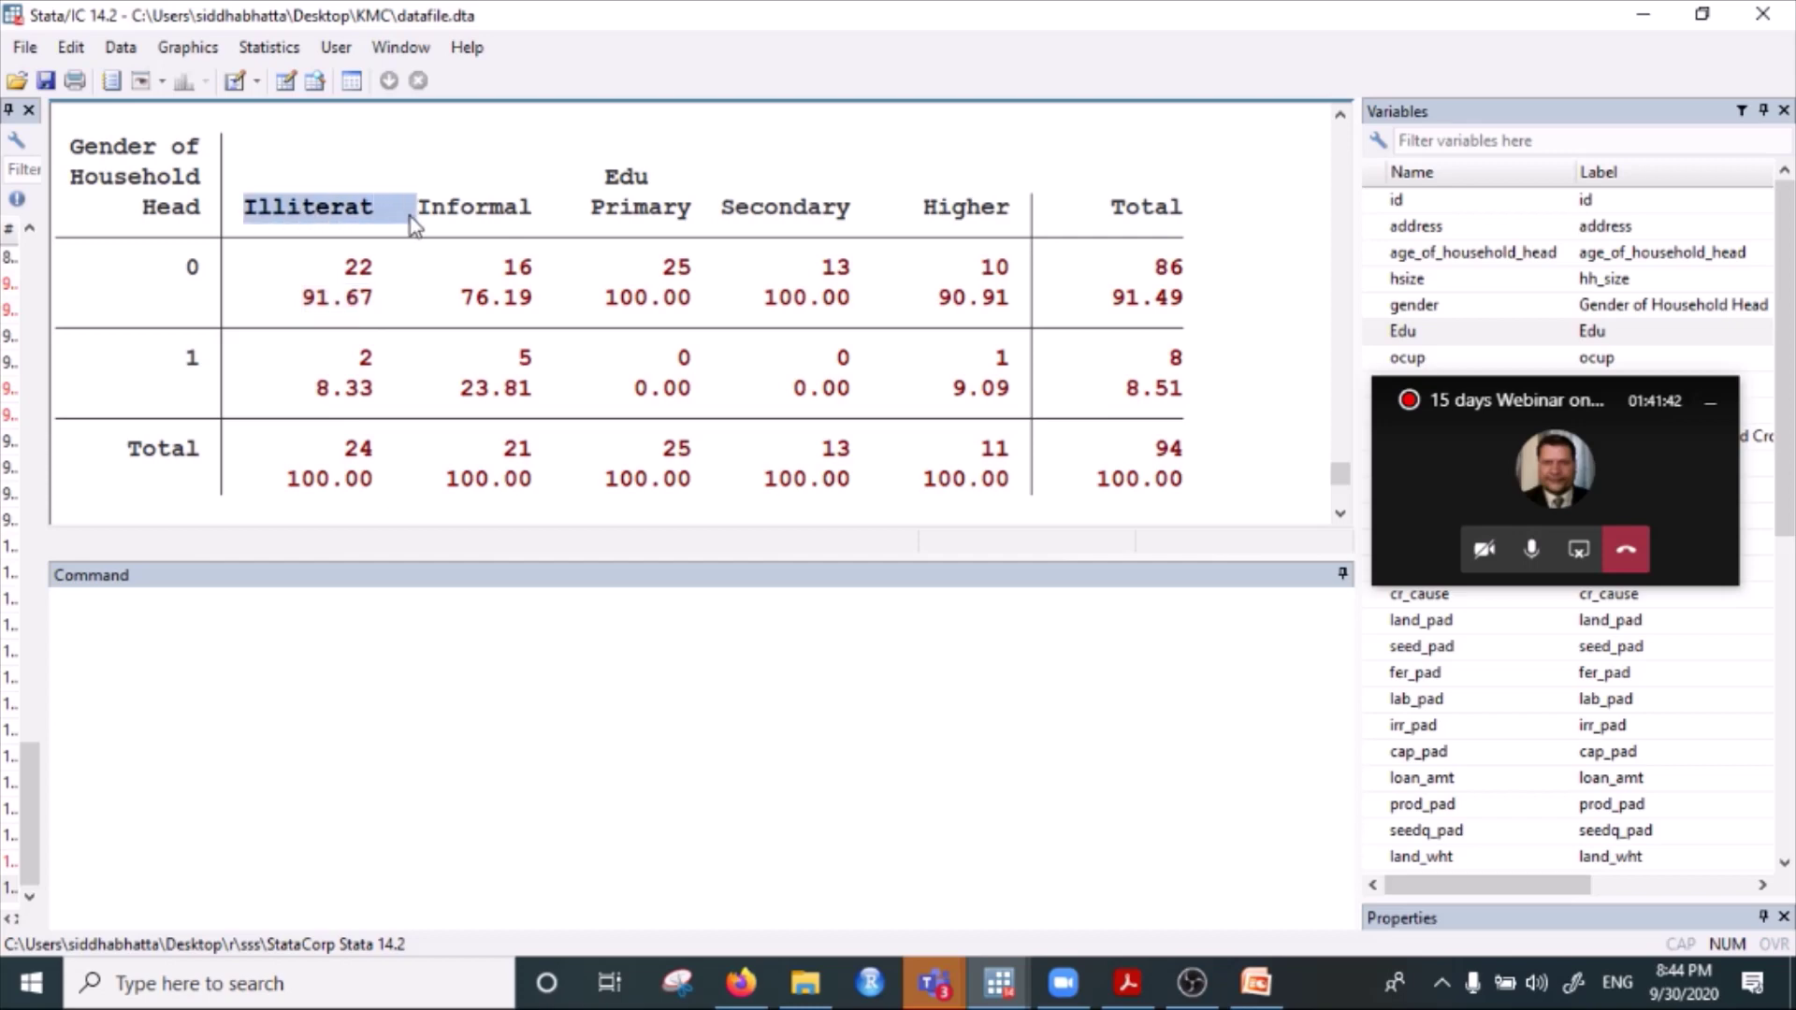
click(299, 305)
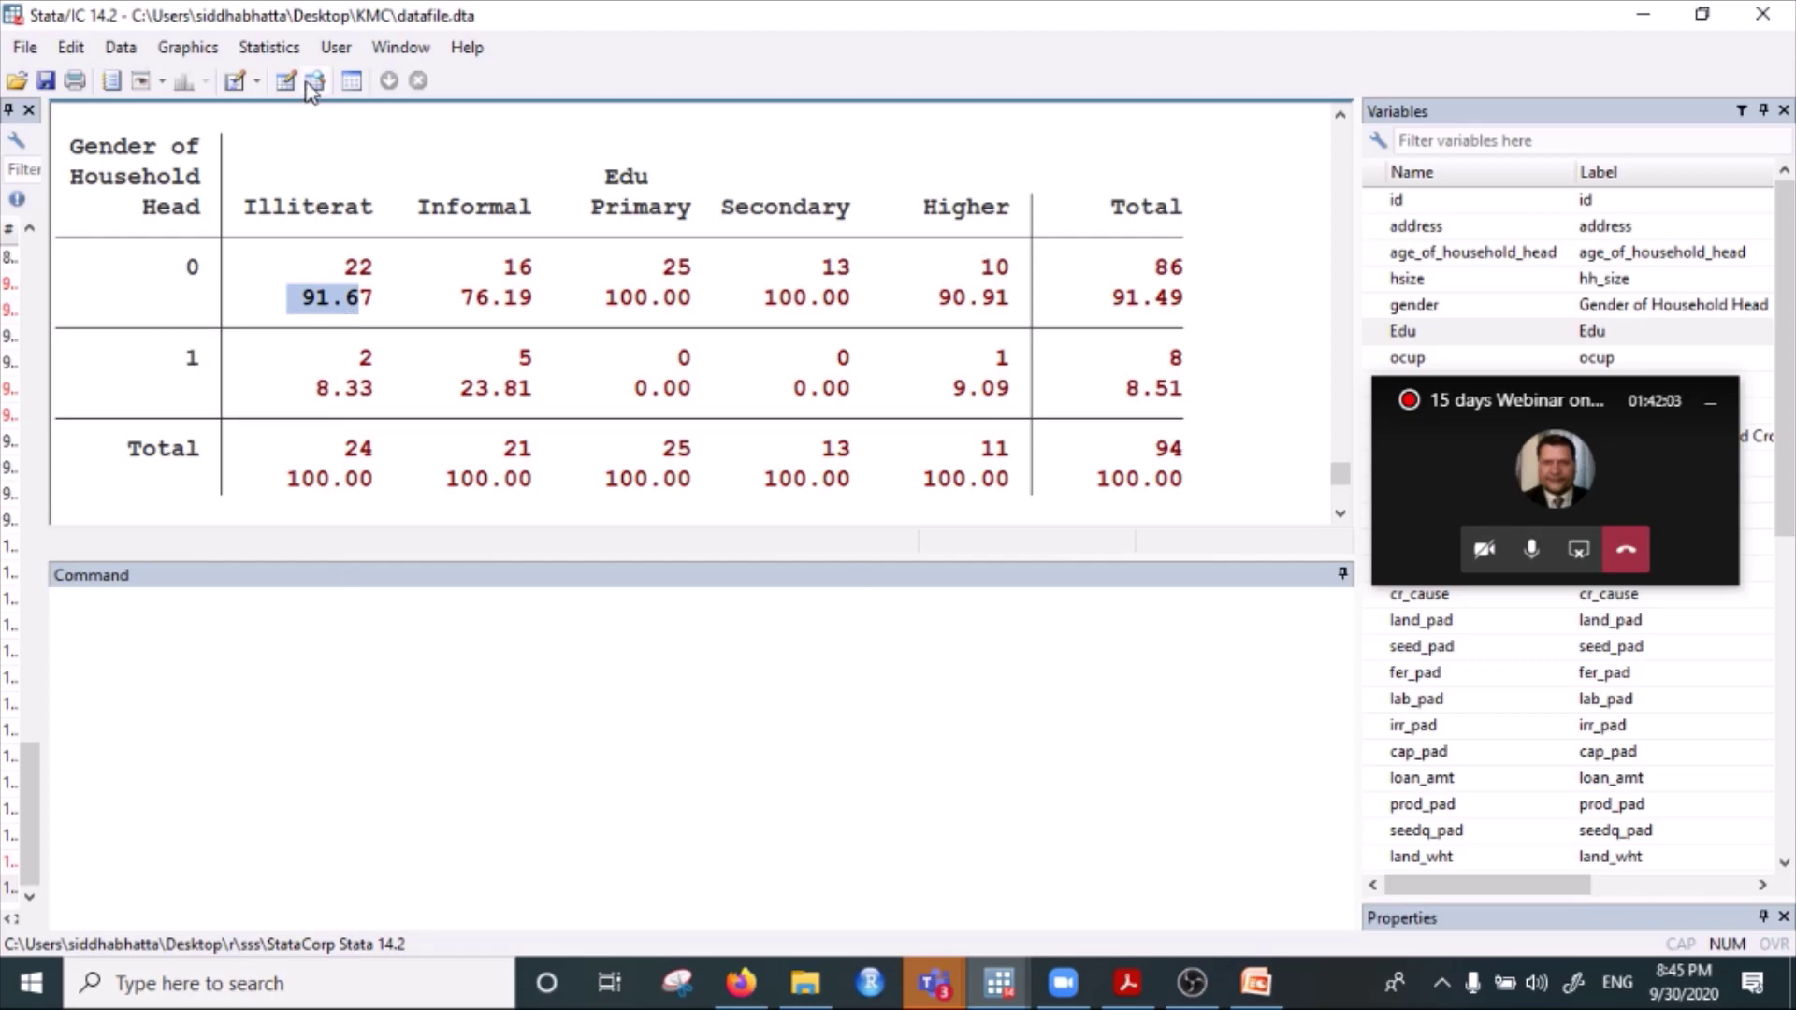
click(265, 49)
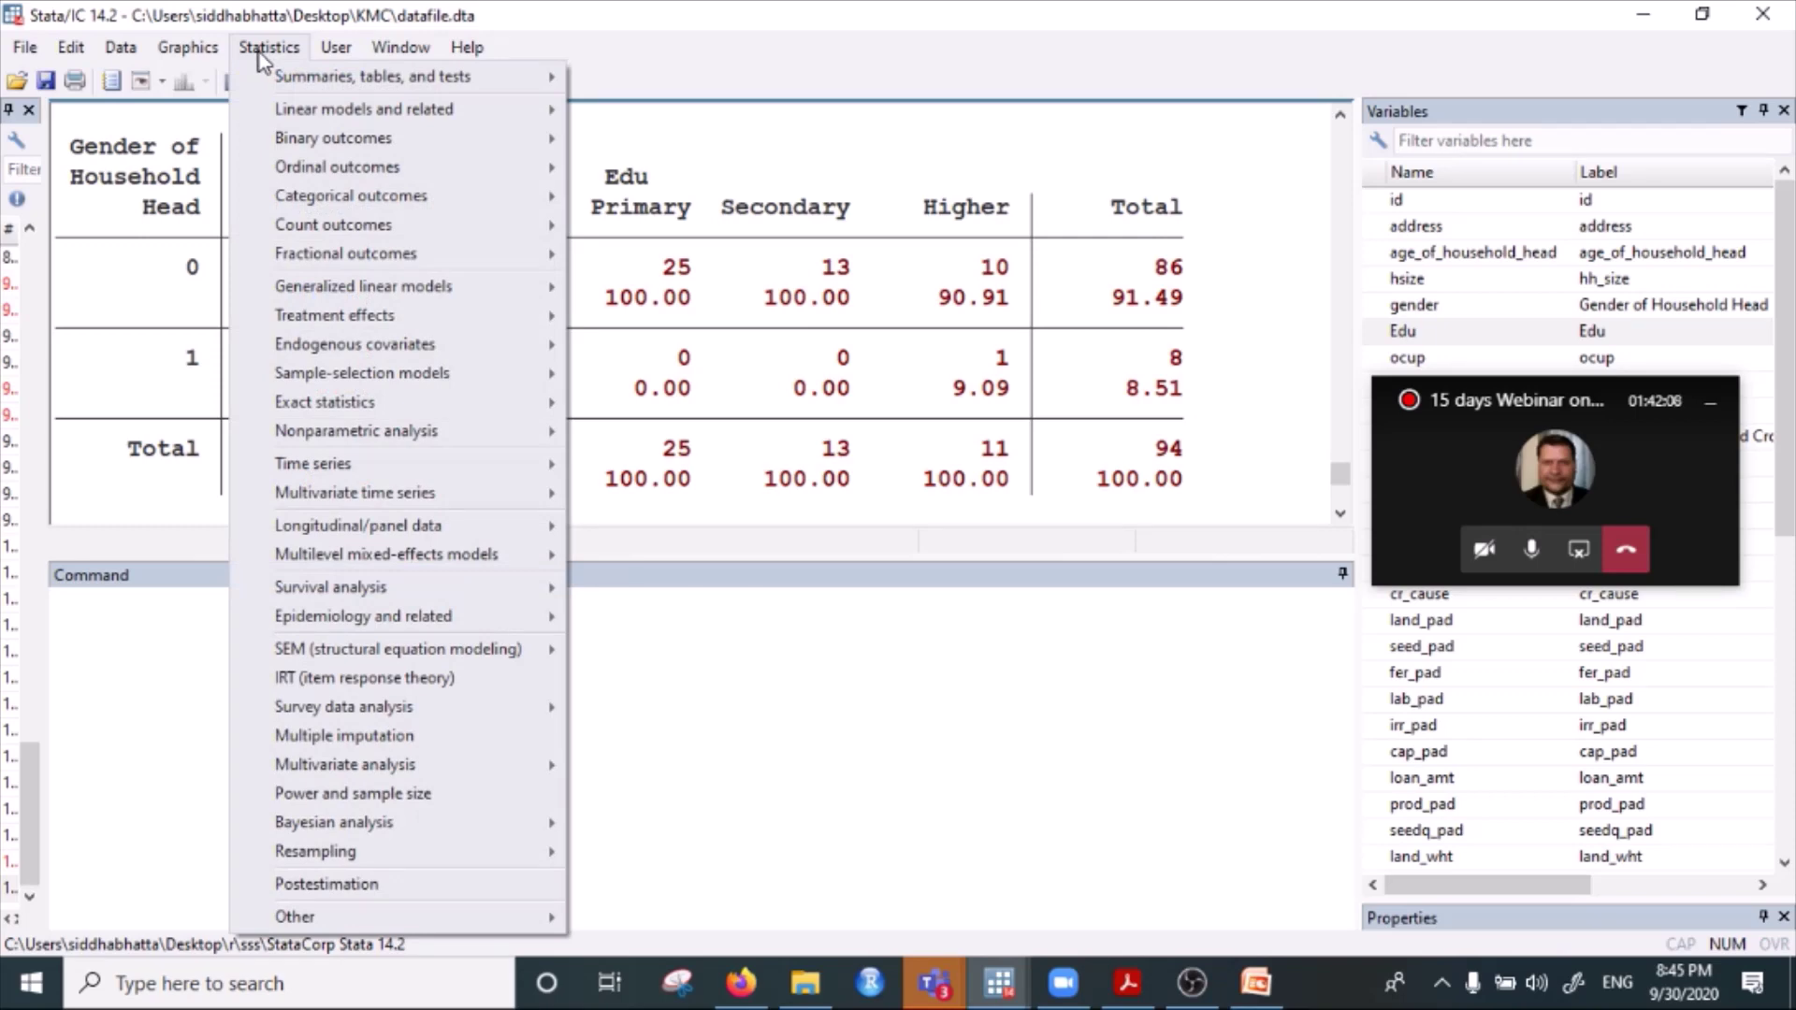
click(256, 50)
click(256, 50)
mouse_move(271, 84)
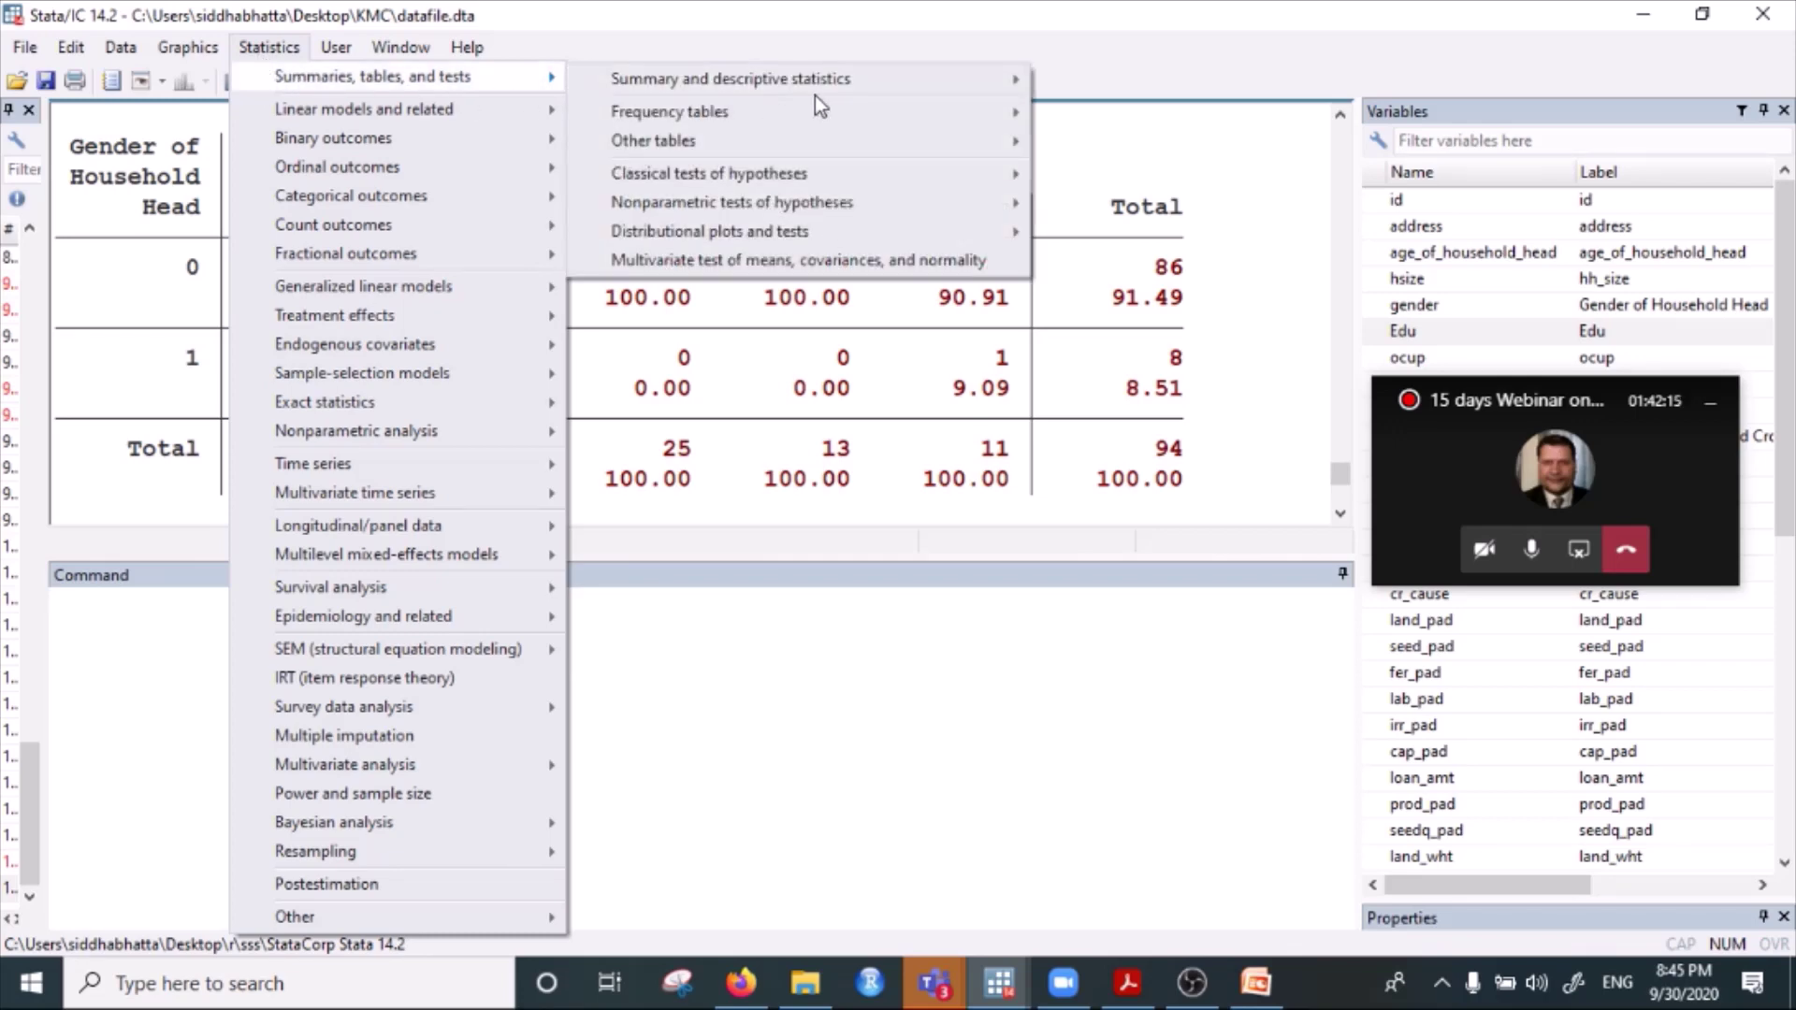
mouse_move(749, 114)
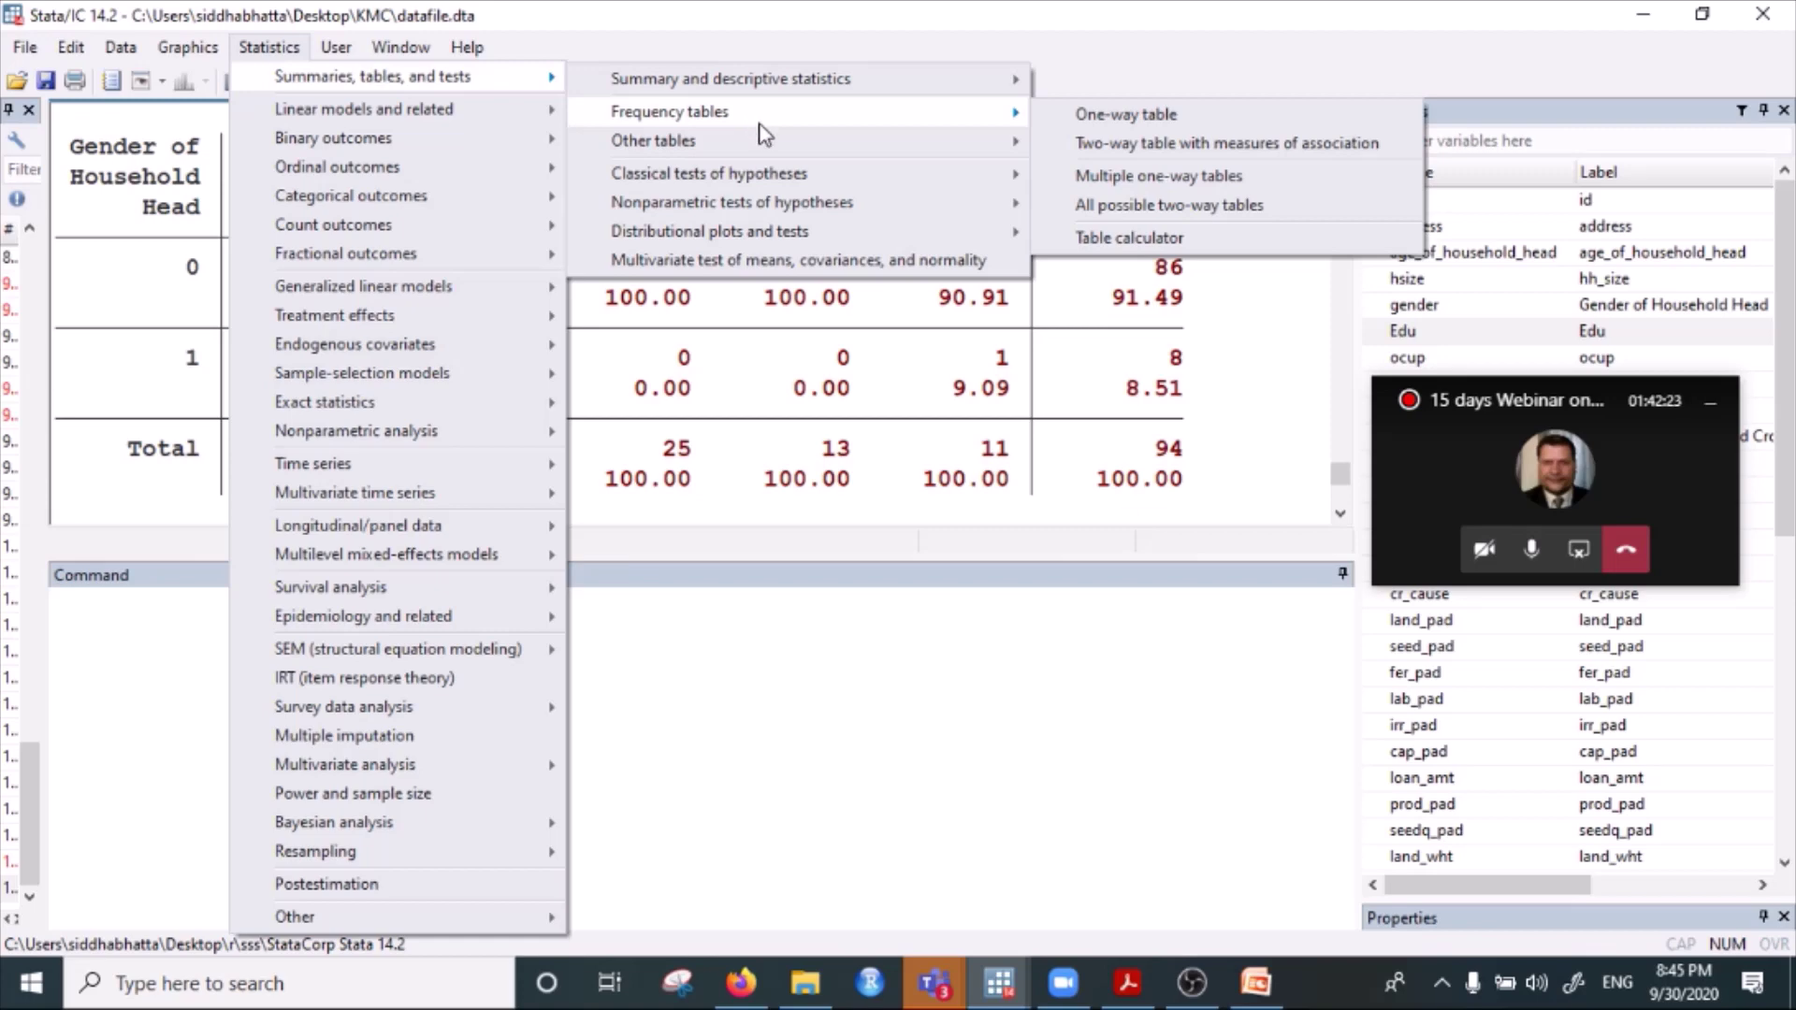
mouse_move(767, 143)
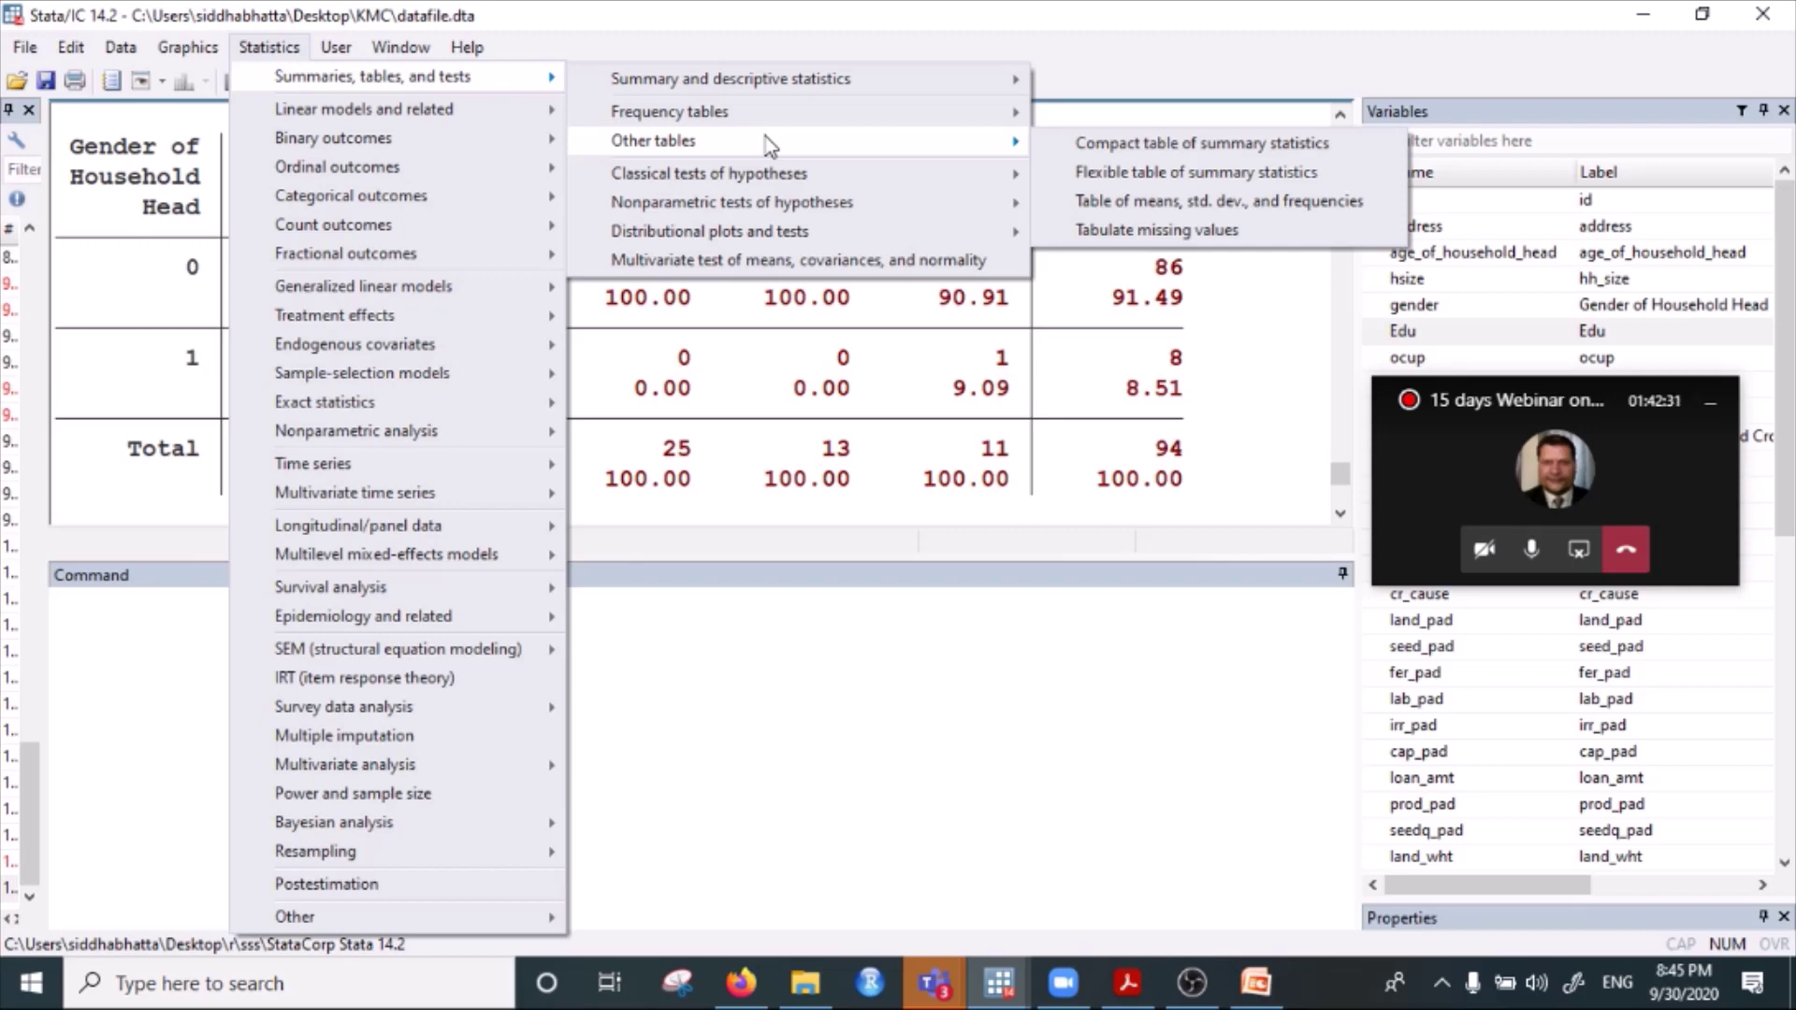
mouse_move(812, 125)
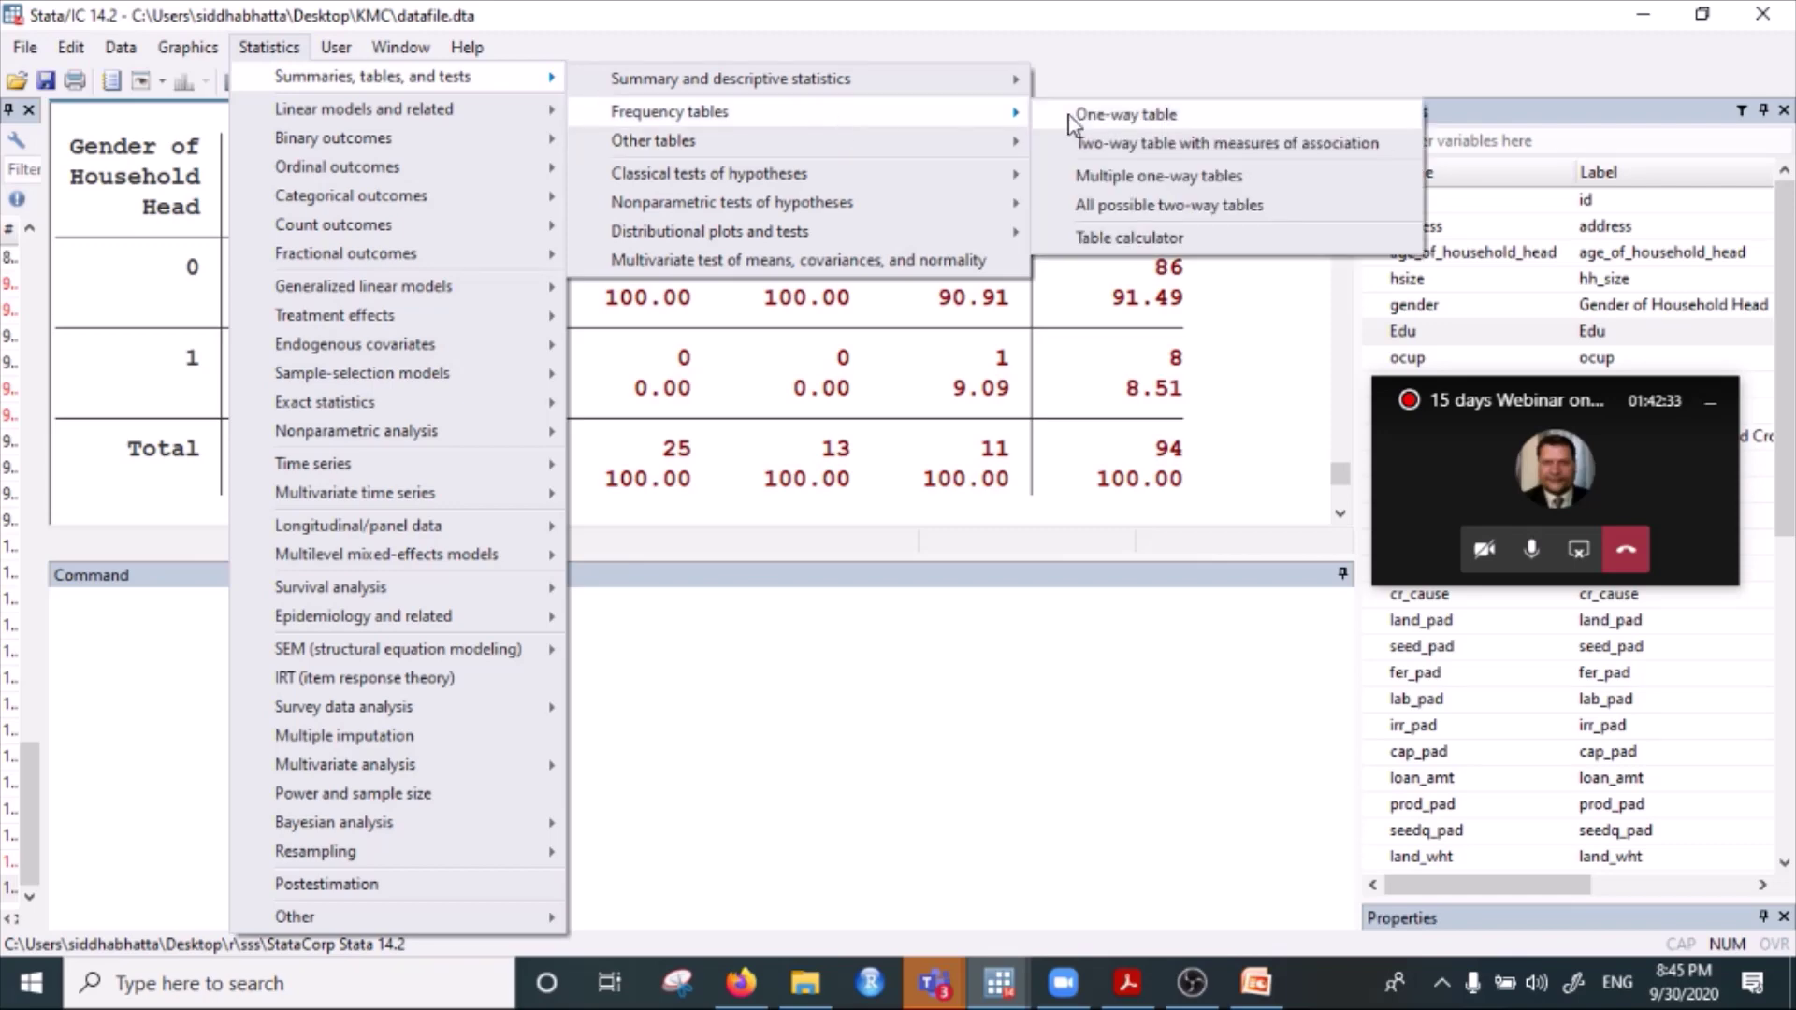
click(1151, 206)
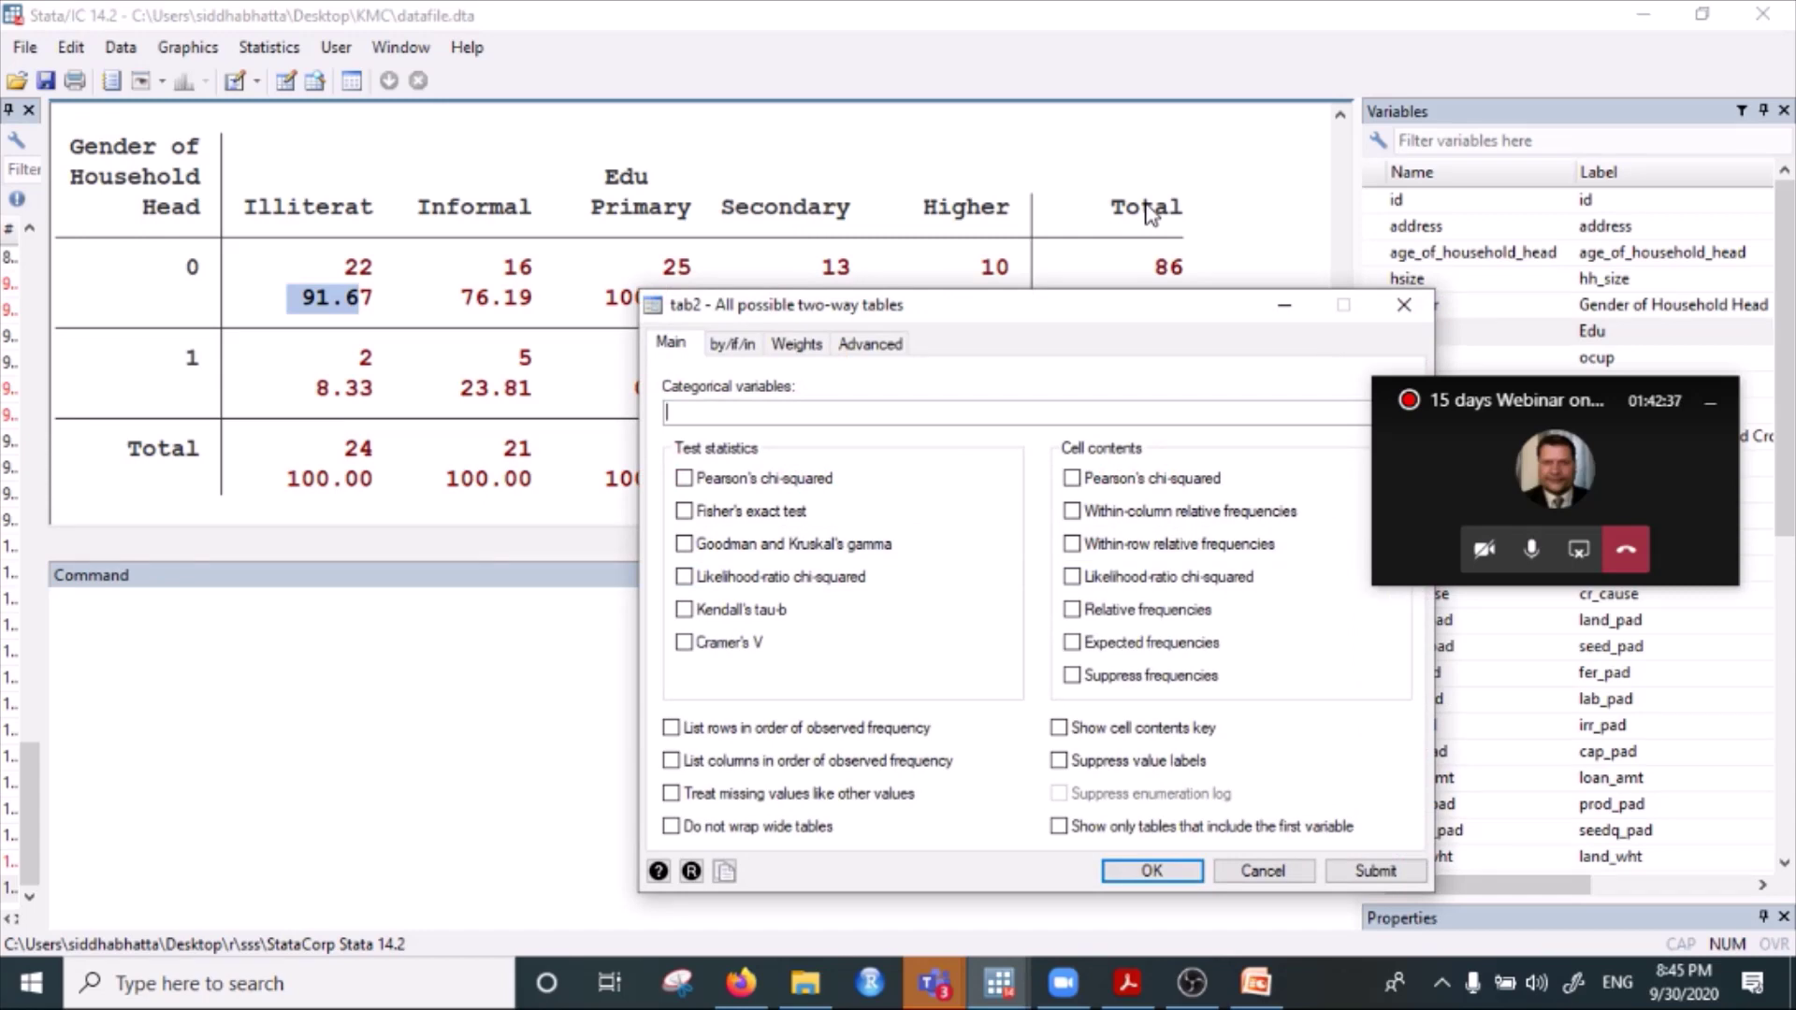
click(1400, 313)
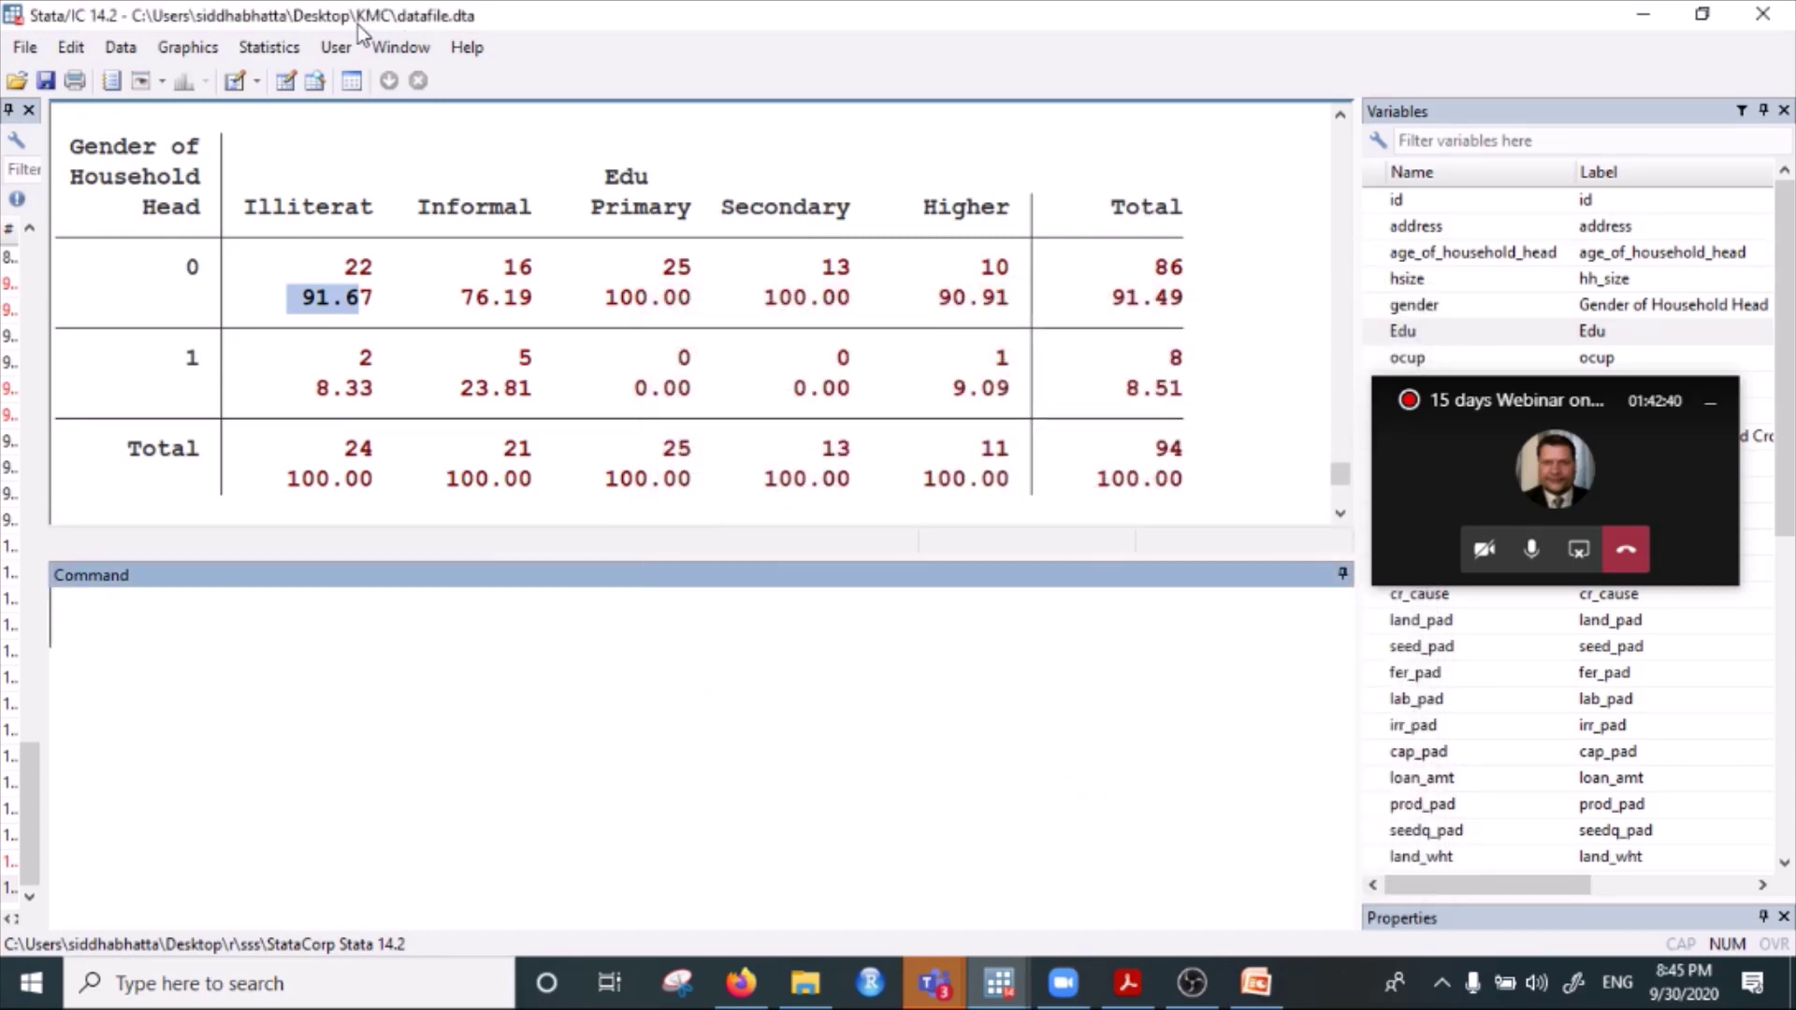
Review the main, by/if/in and weights settings of the table of means, standard deviations and frequencies.
click(269, 46)
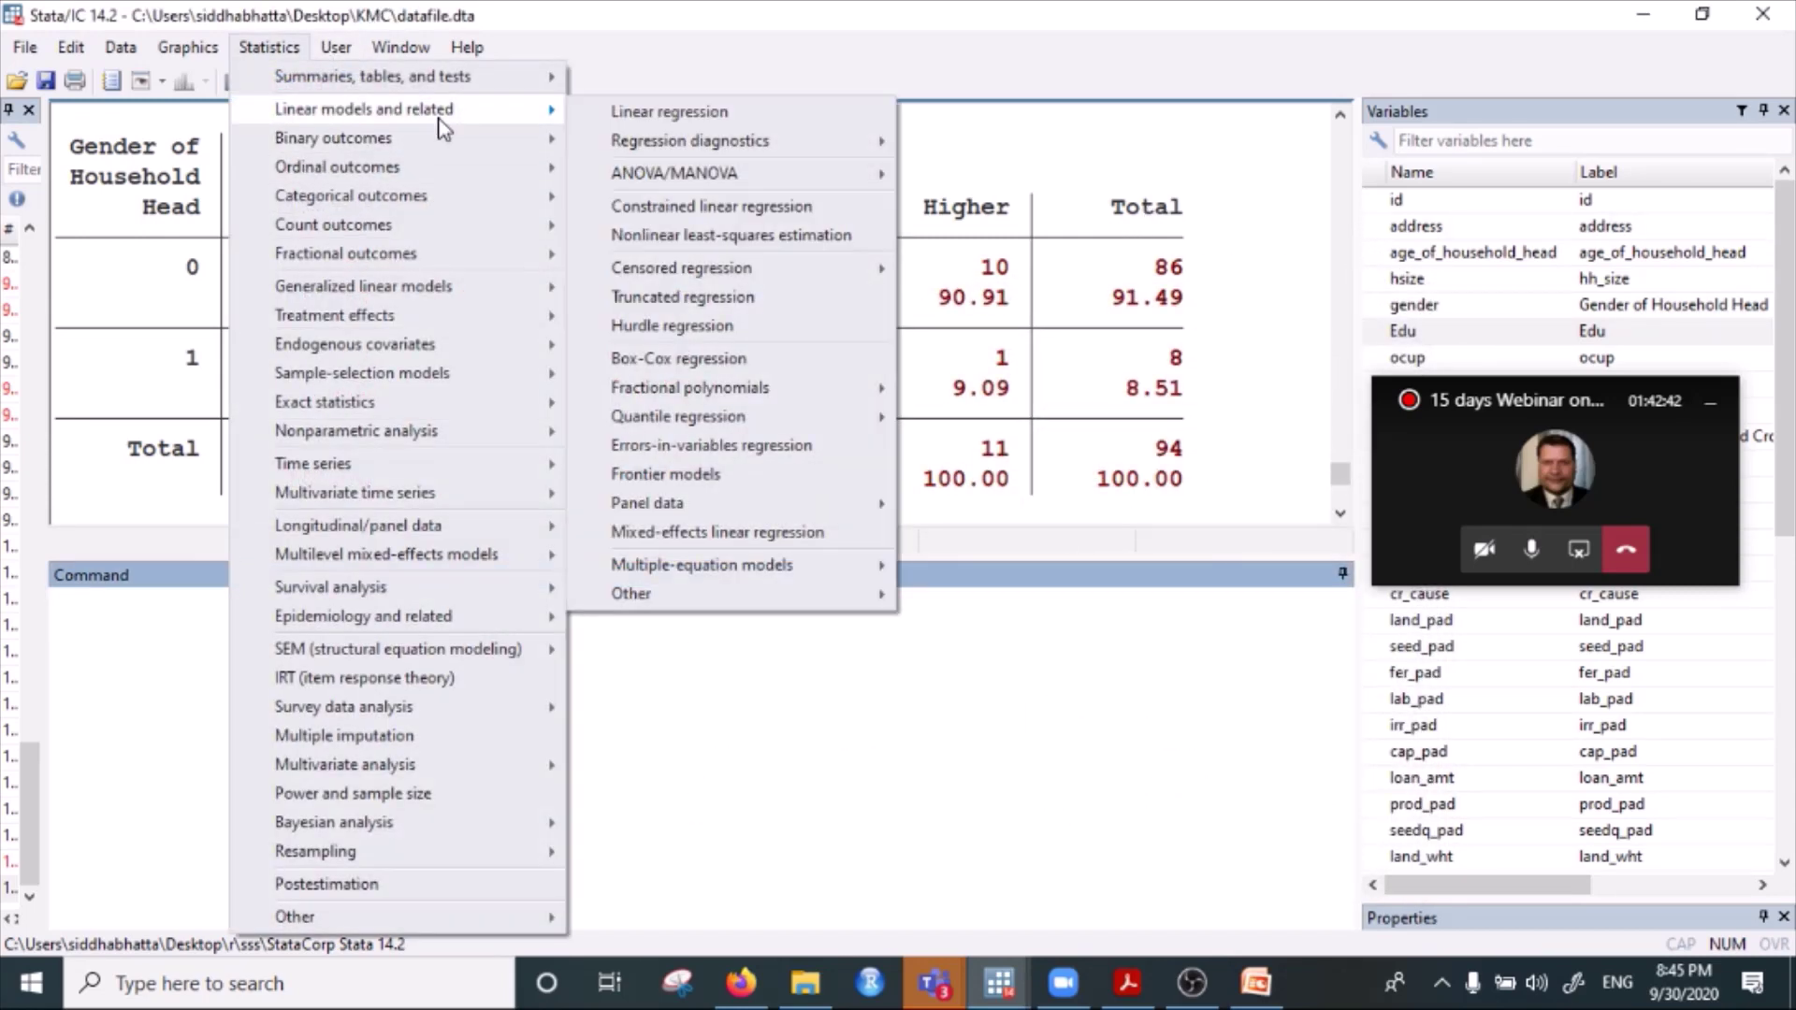
mouse_move(505, 77)
mouse_move(678, 113)
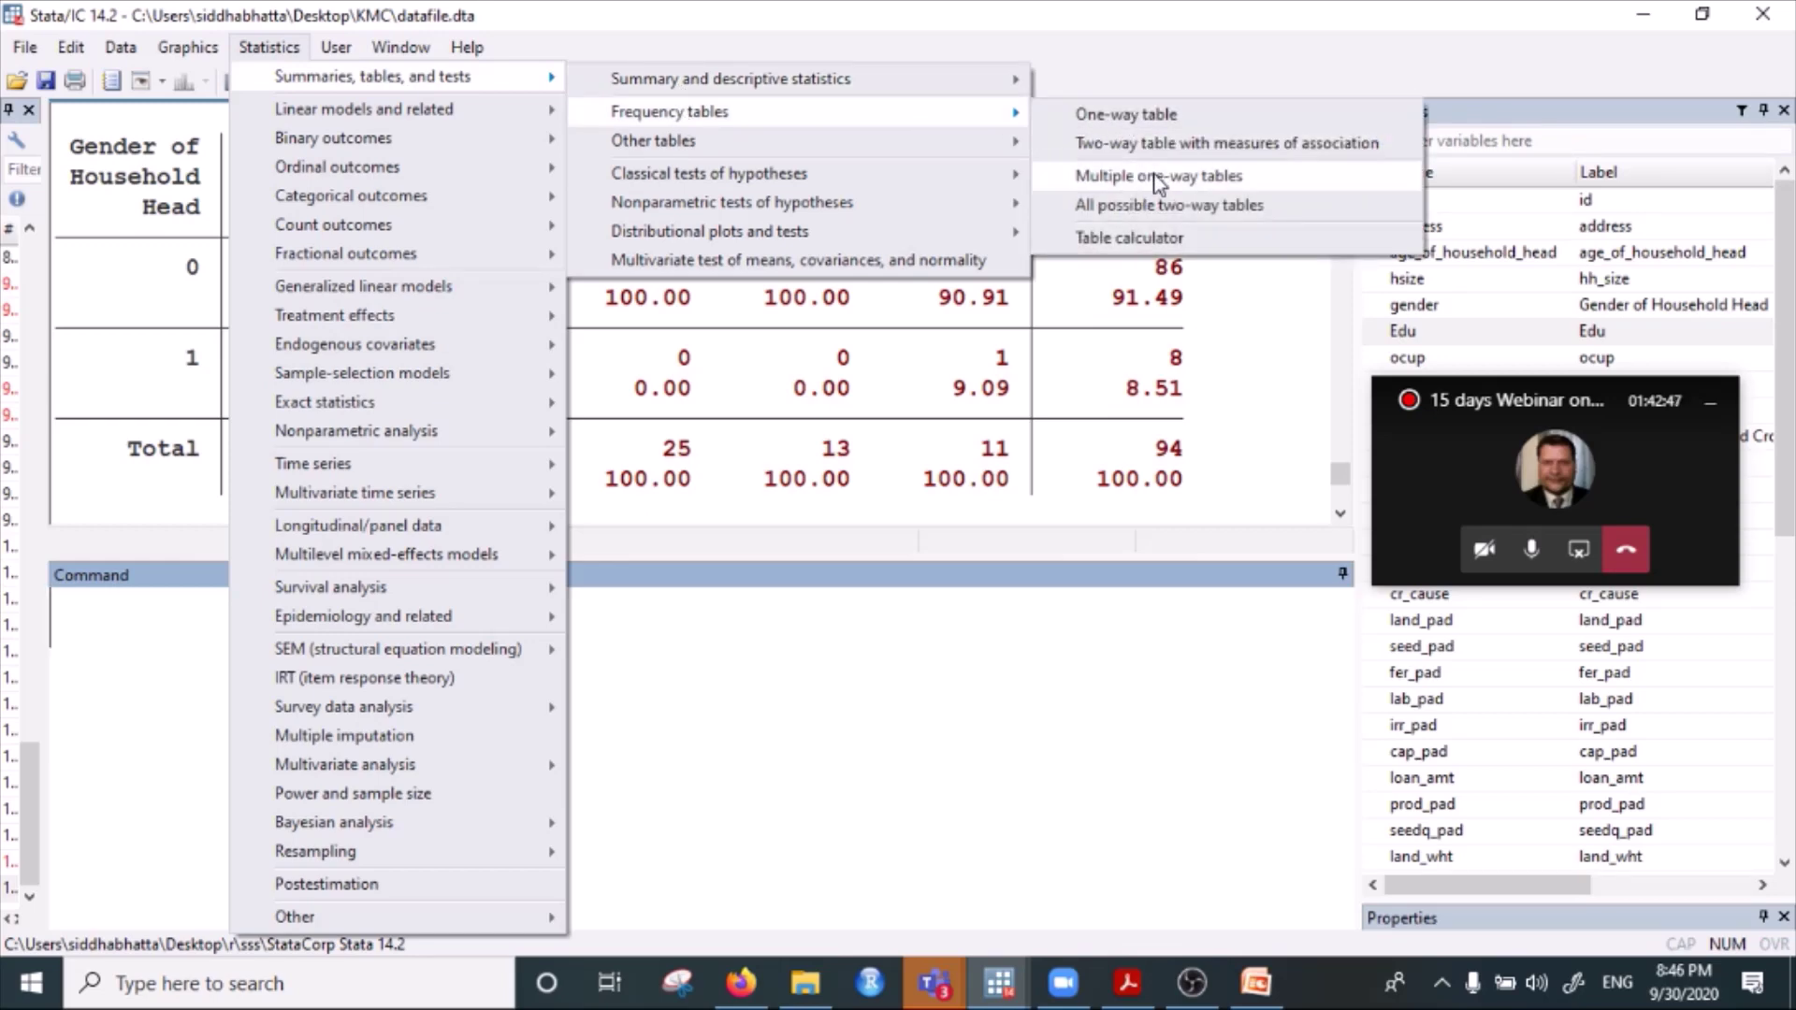
mouse_move(897, 138)
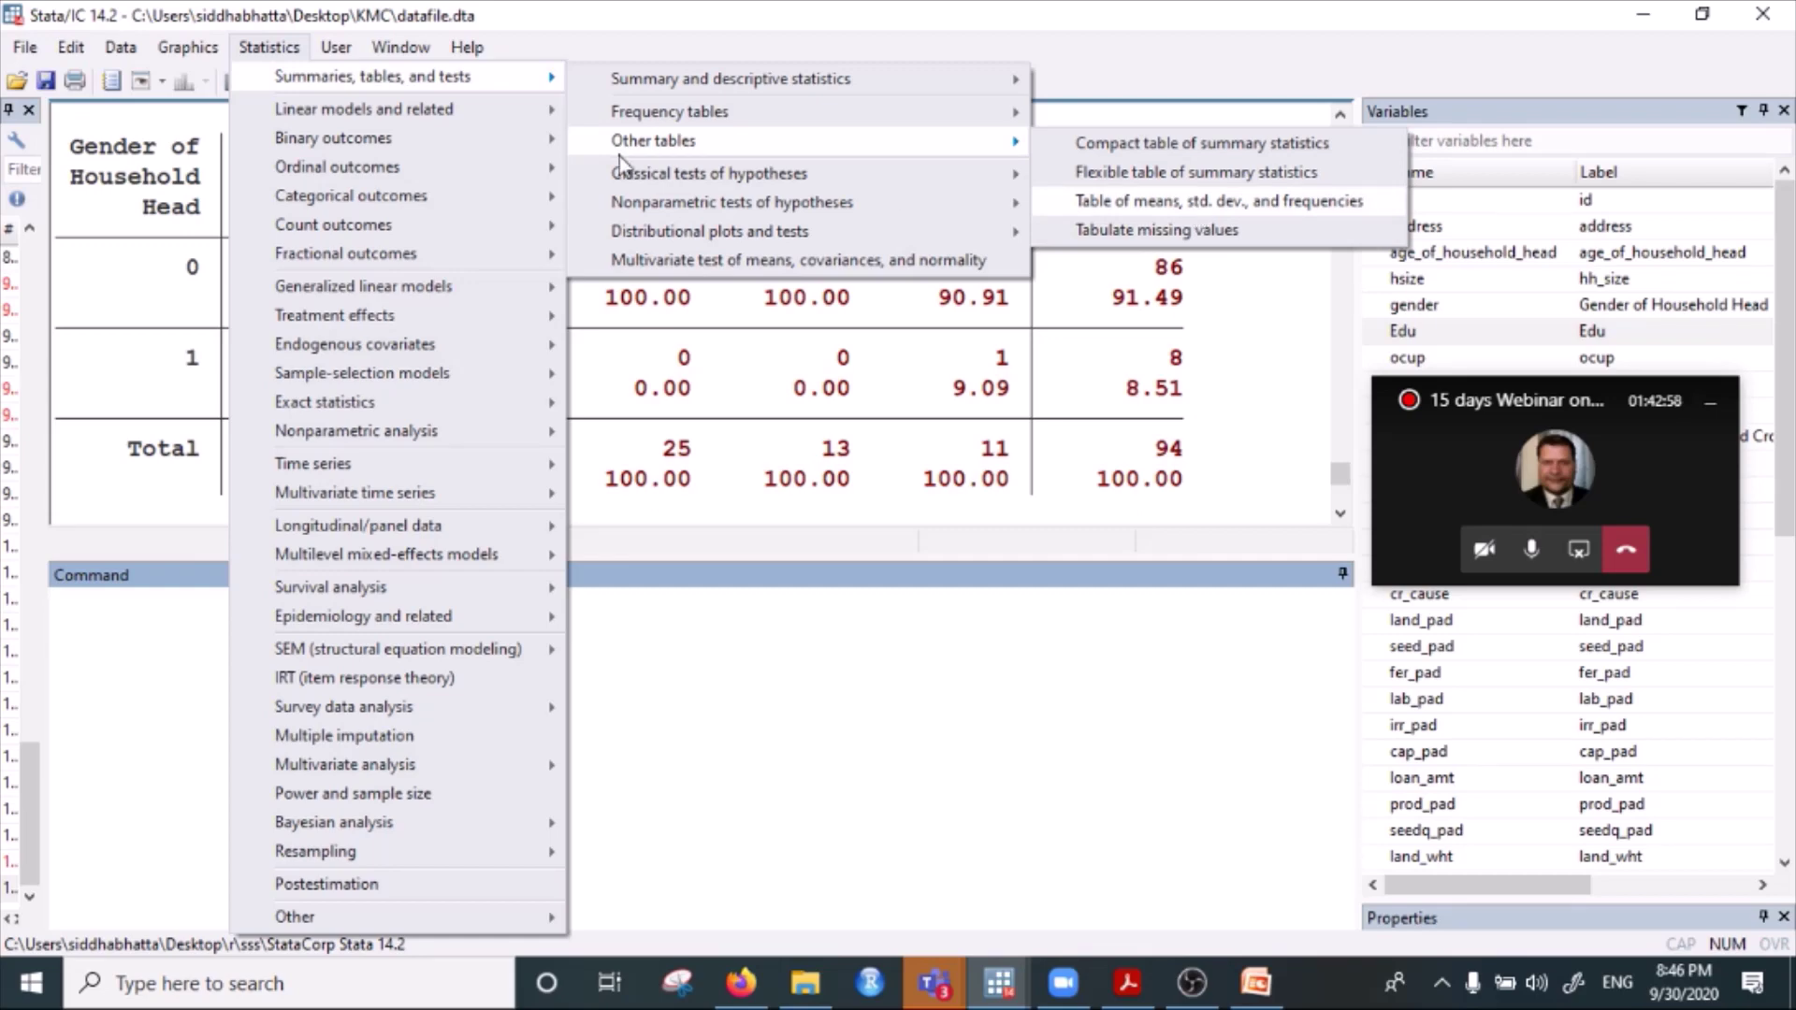
click(267, 49)
click(267, 50)
click(1154, 202)
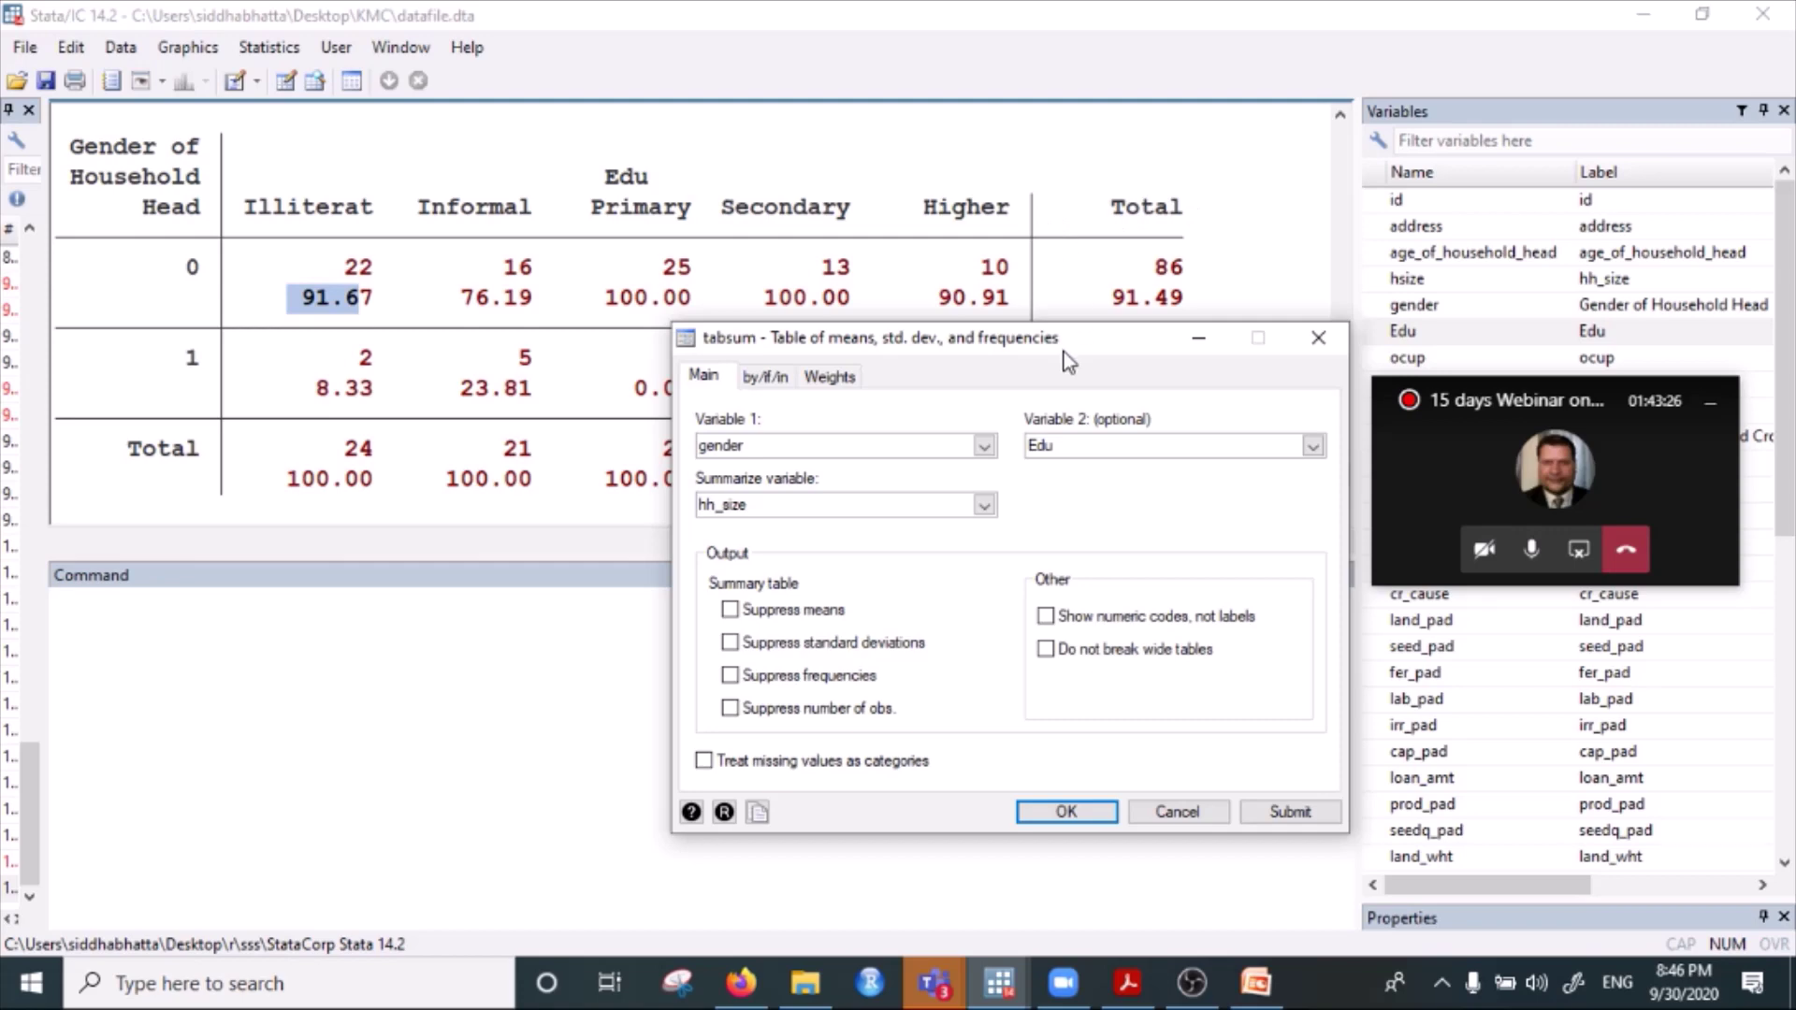
drag(1064, 339, 1011, 125)
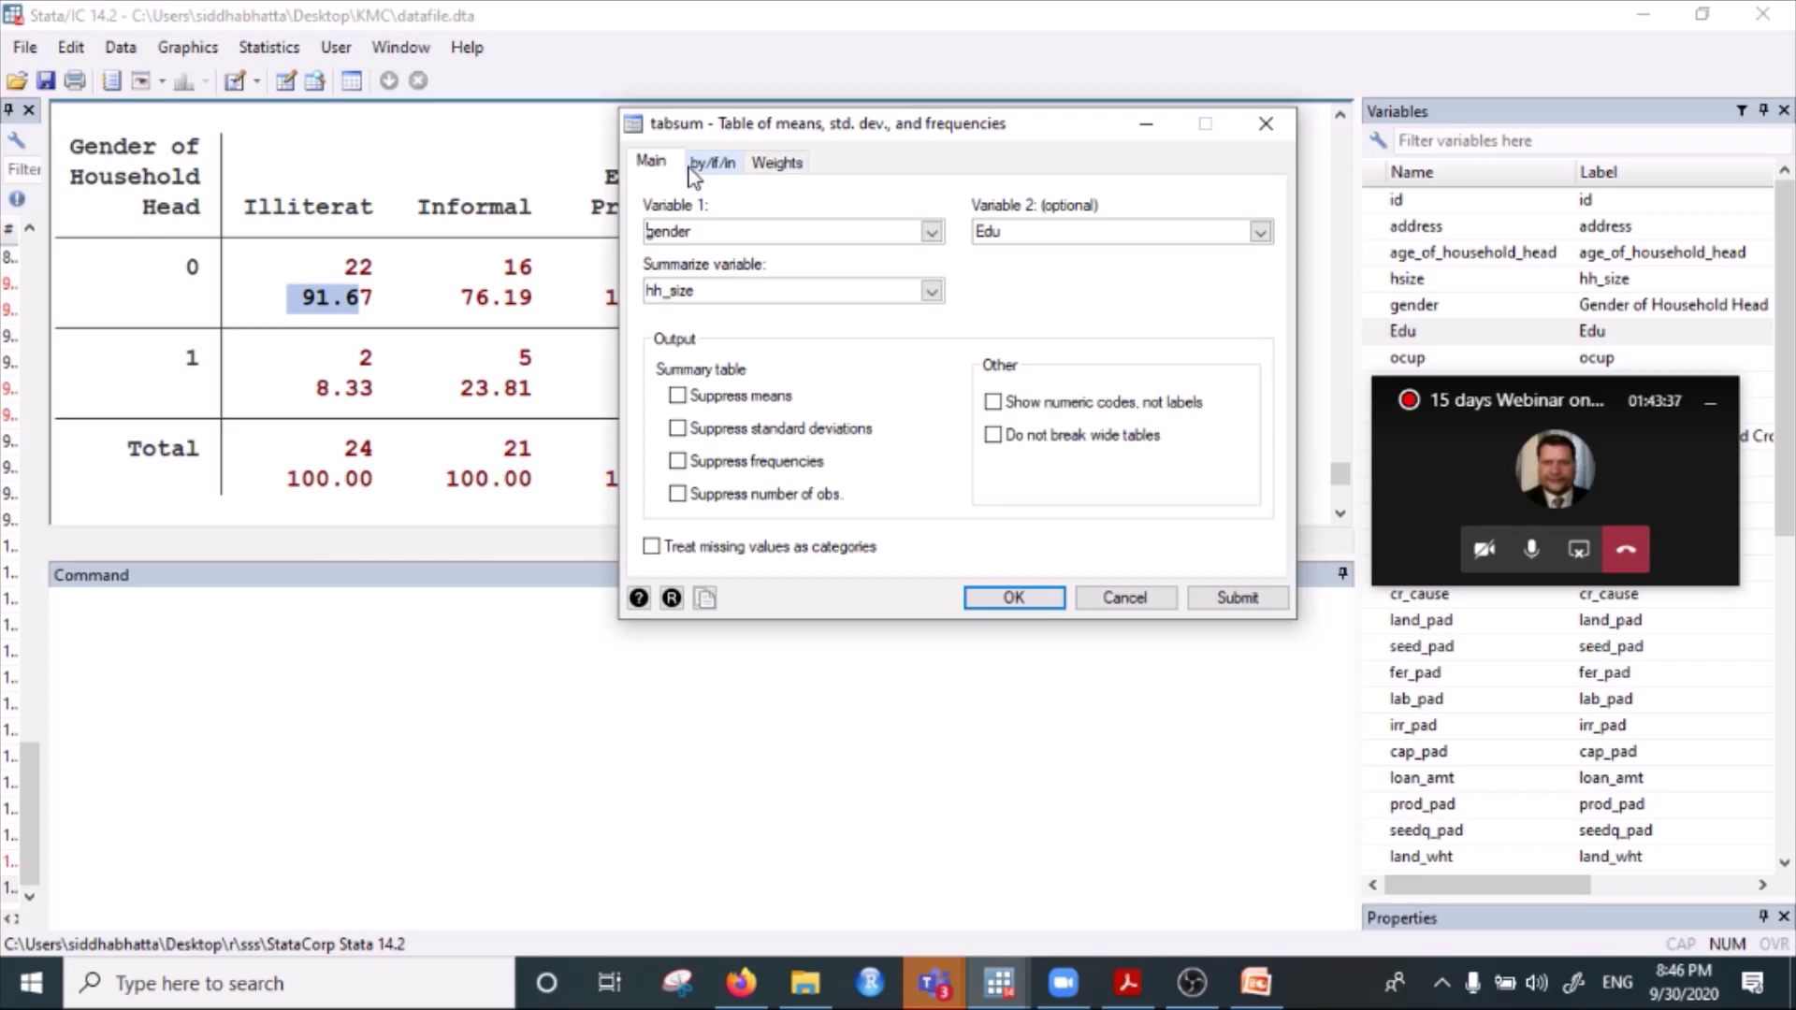
click(728, 171)
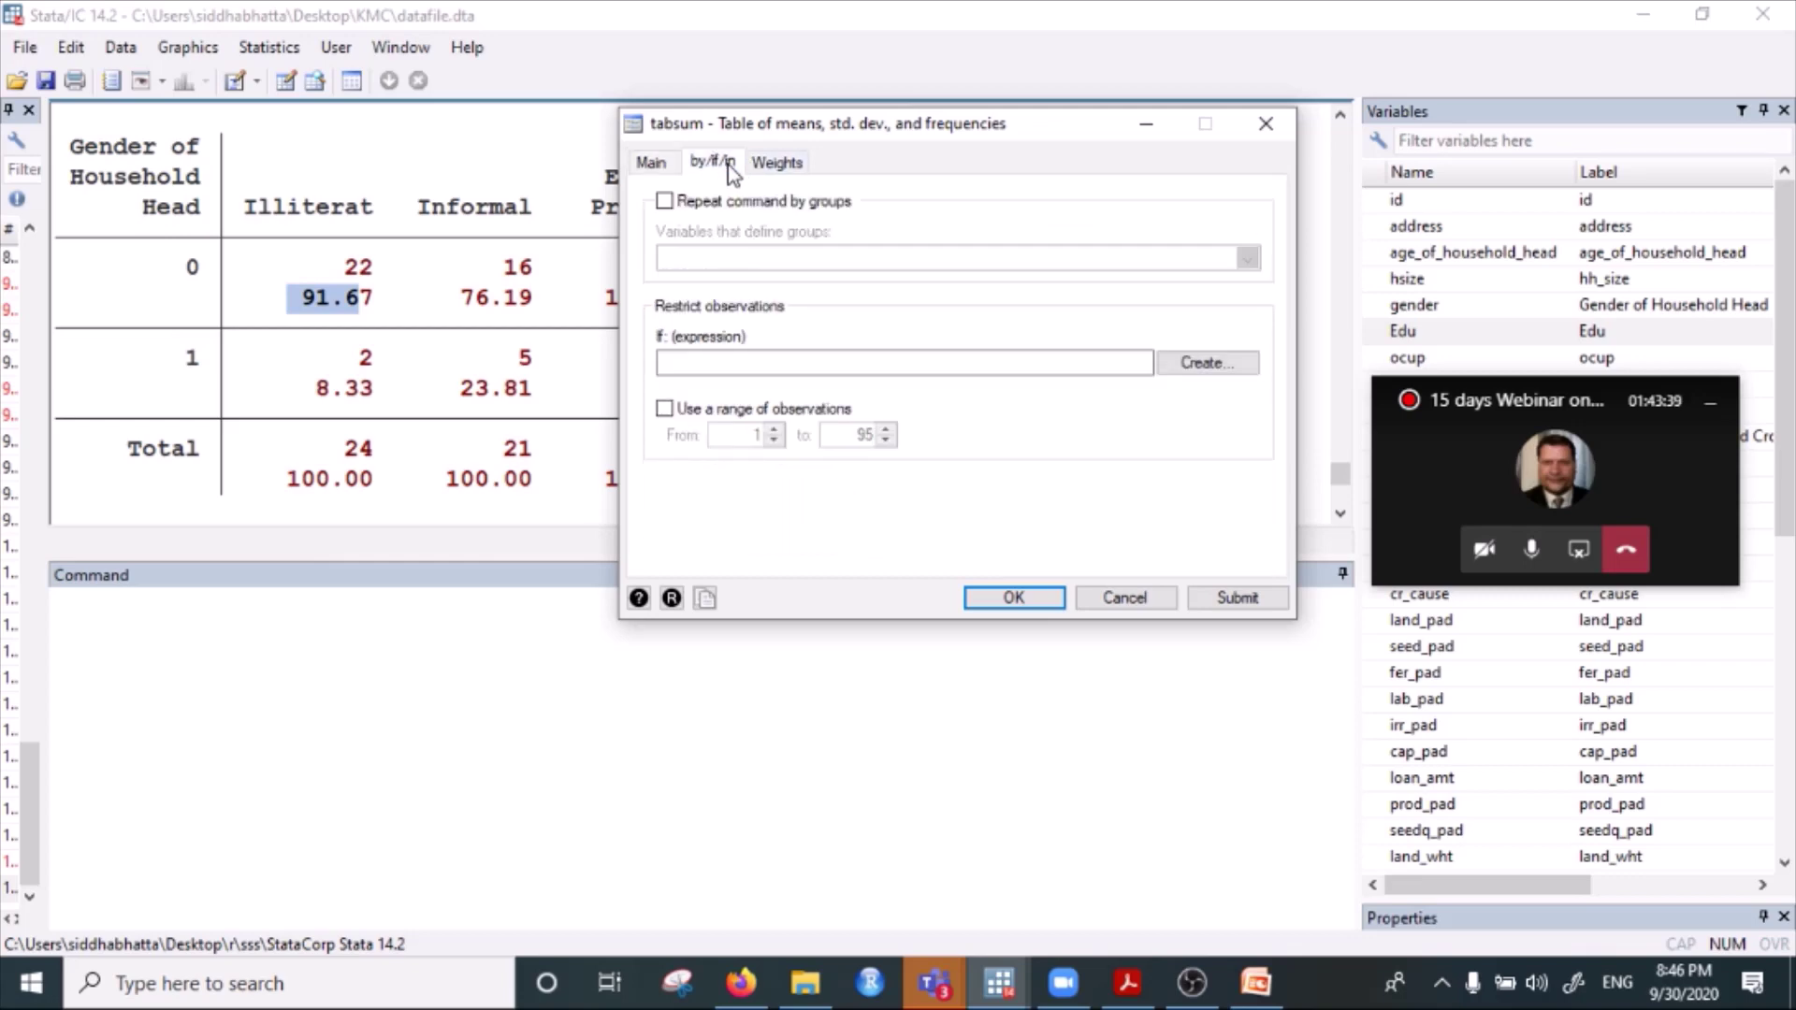
click(793, 168)
click(654, 163)
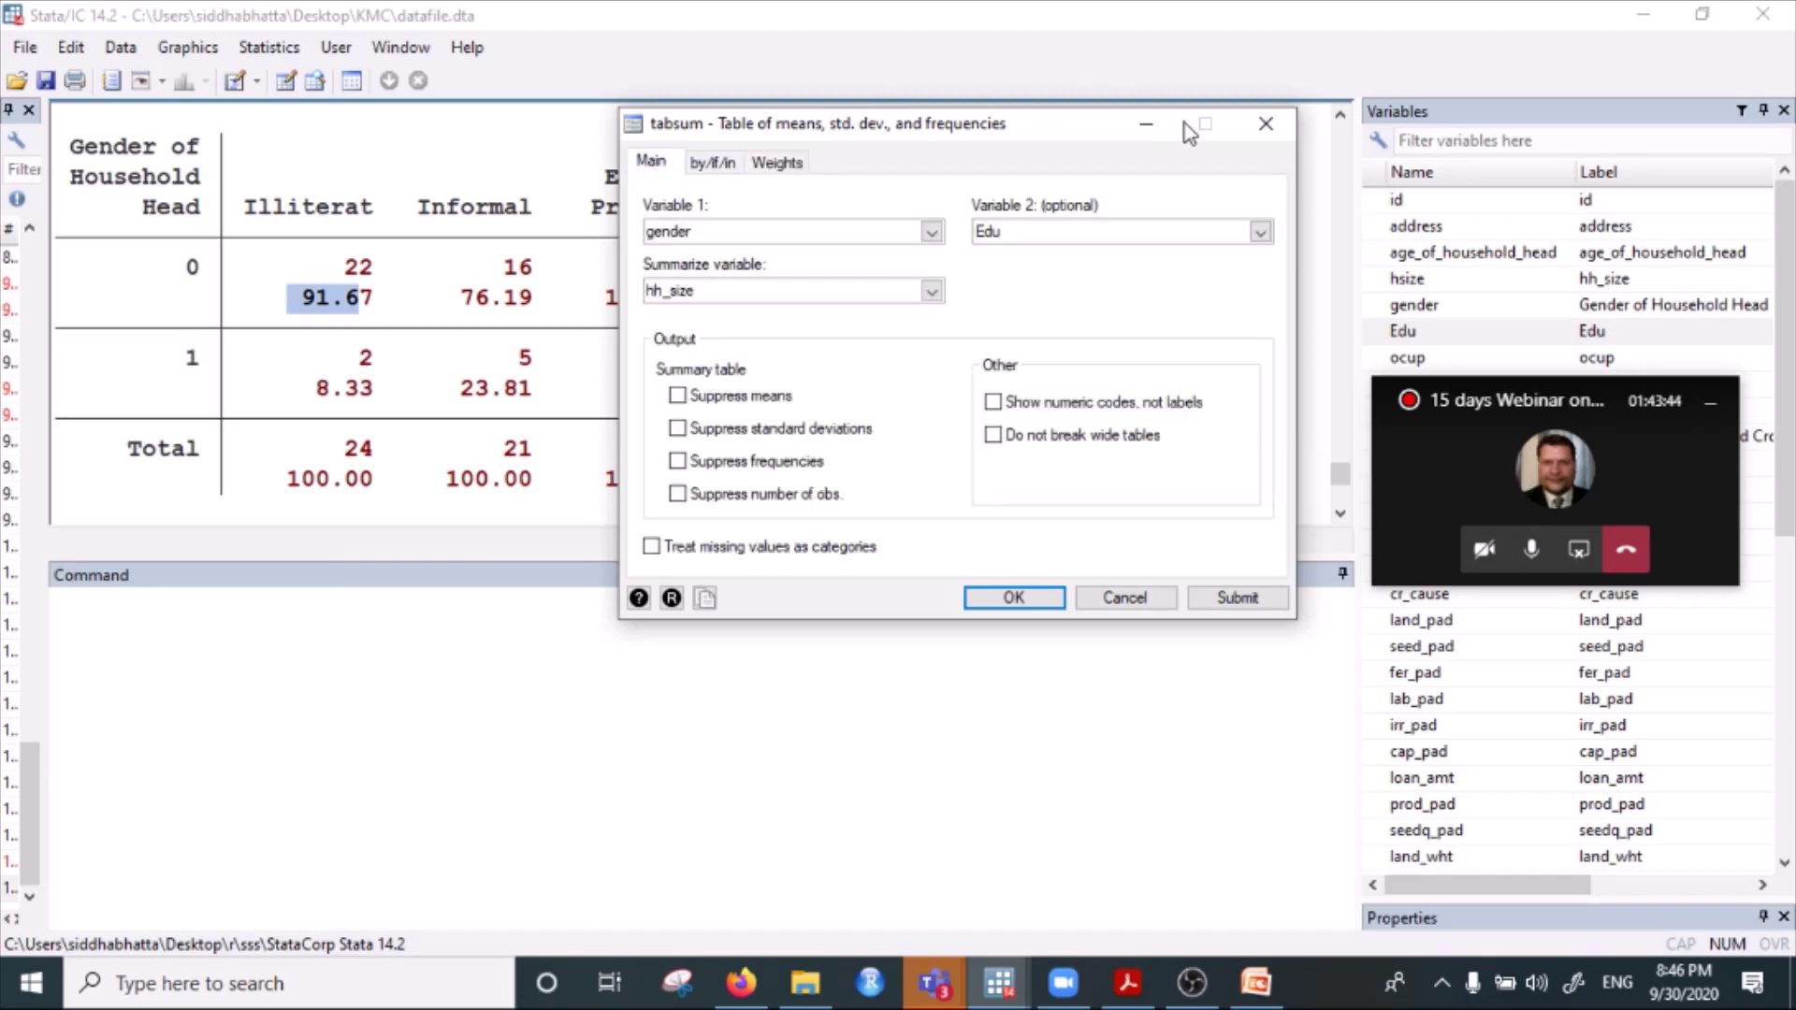
click(1274, 131)
click(268, 47)
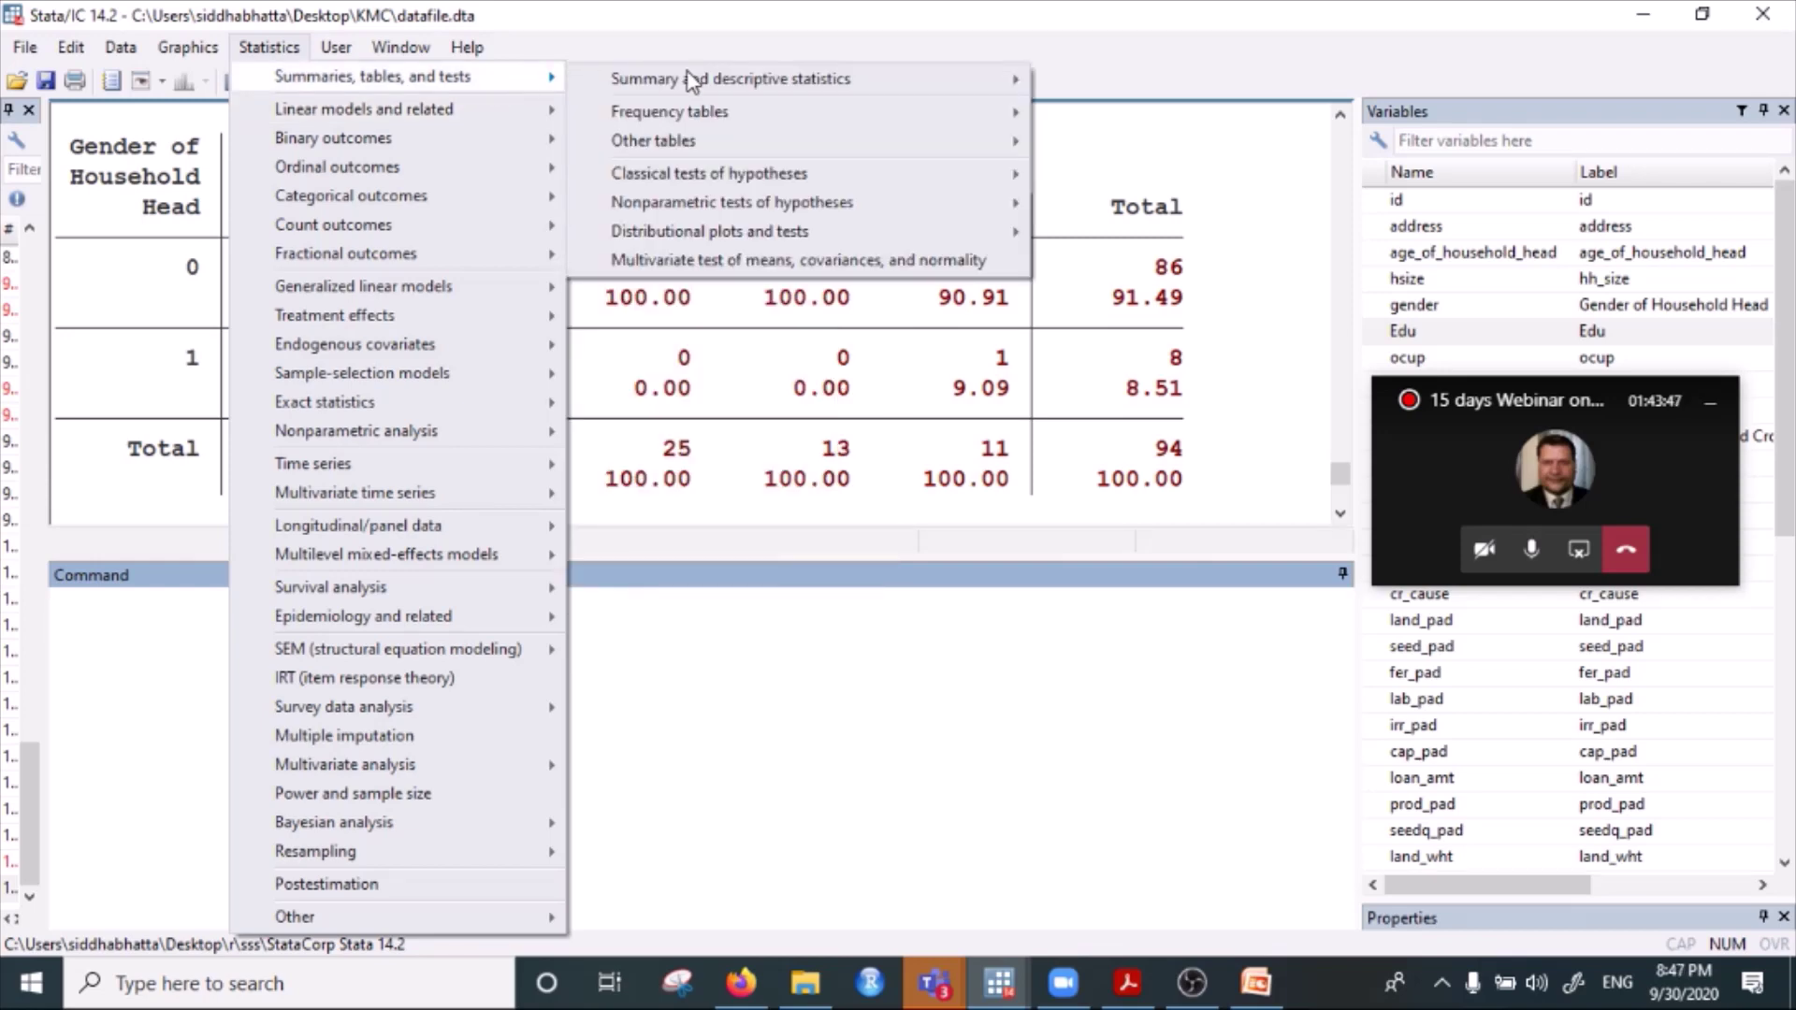
mouse_move(835, 82)
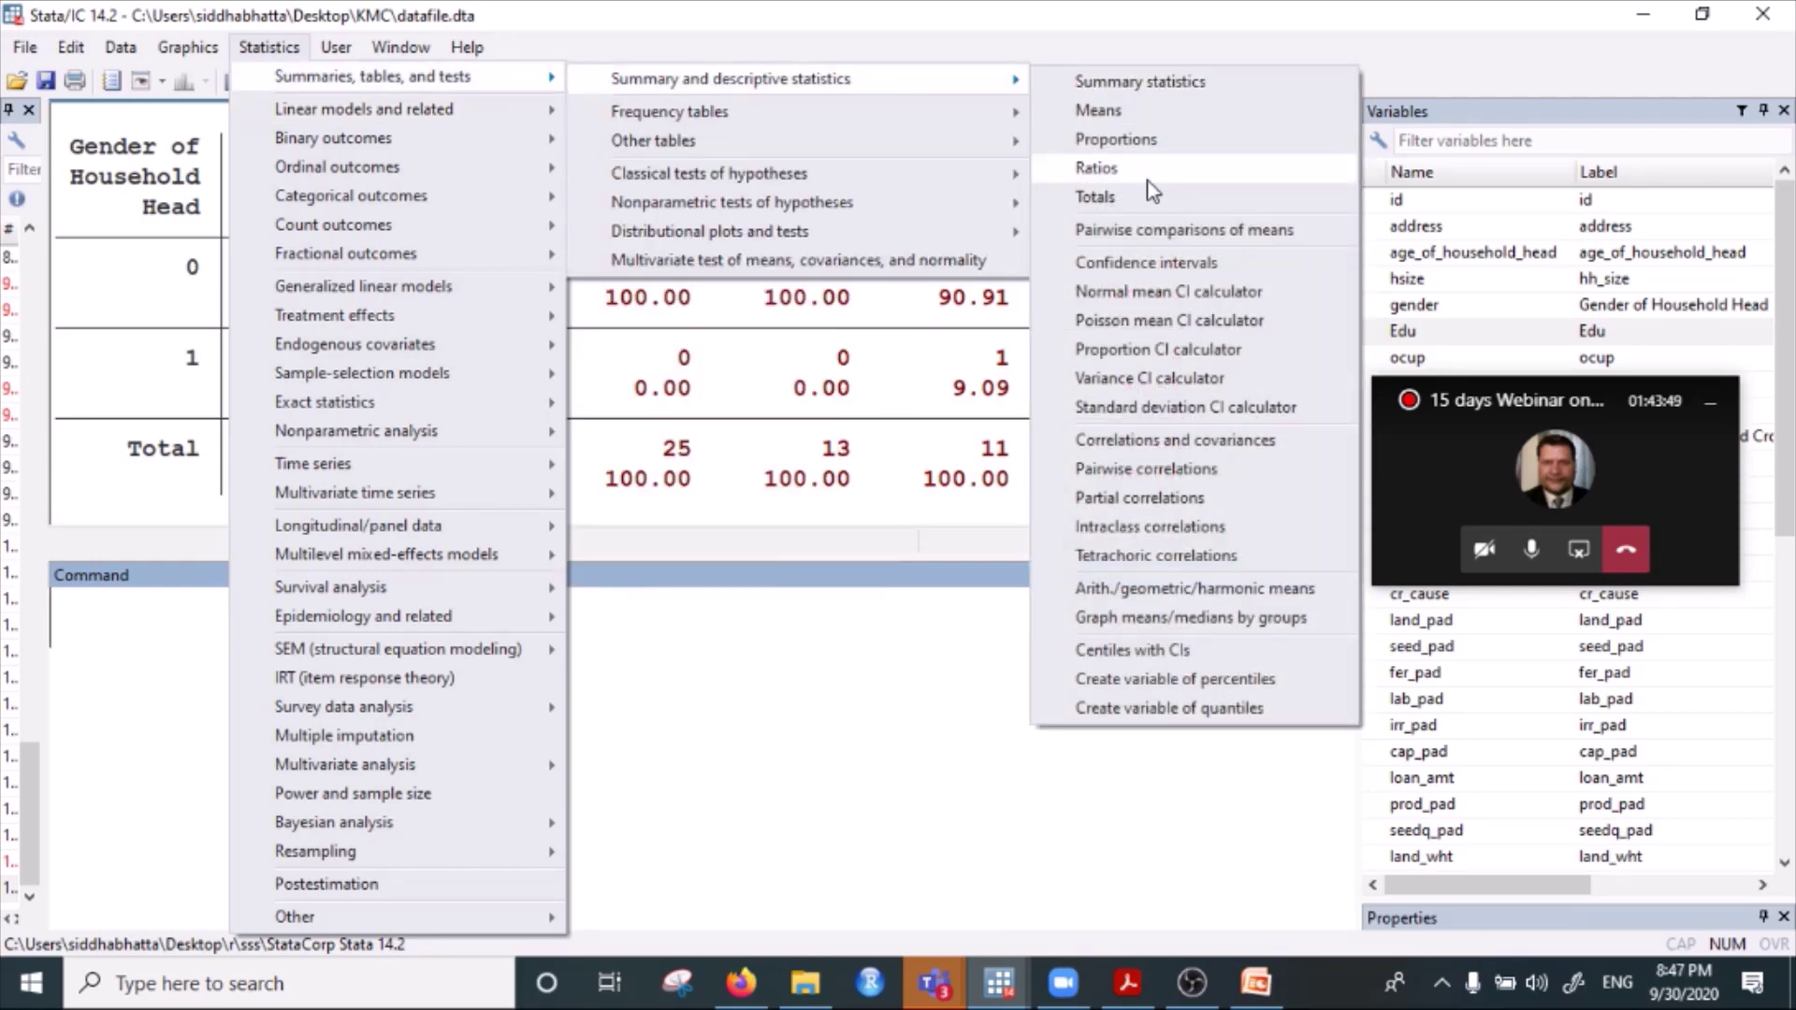
mouse_move(947, 113)
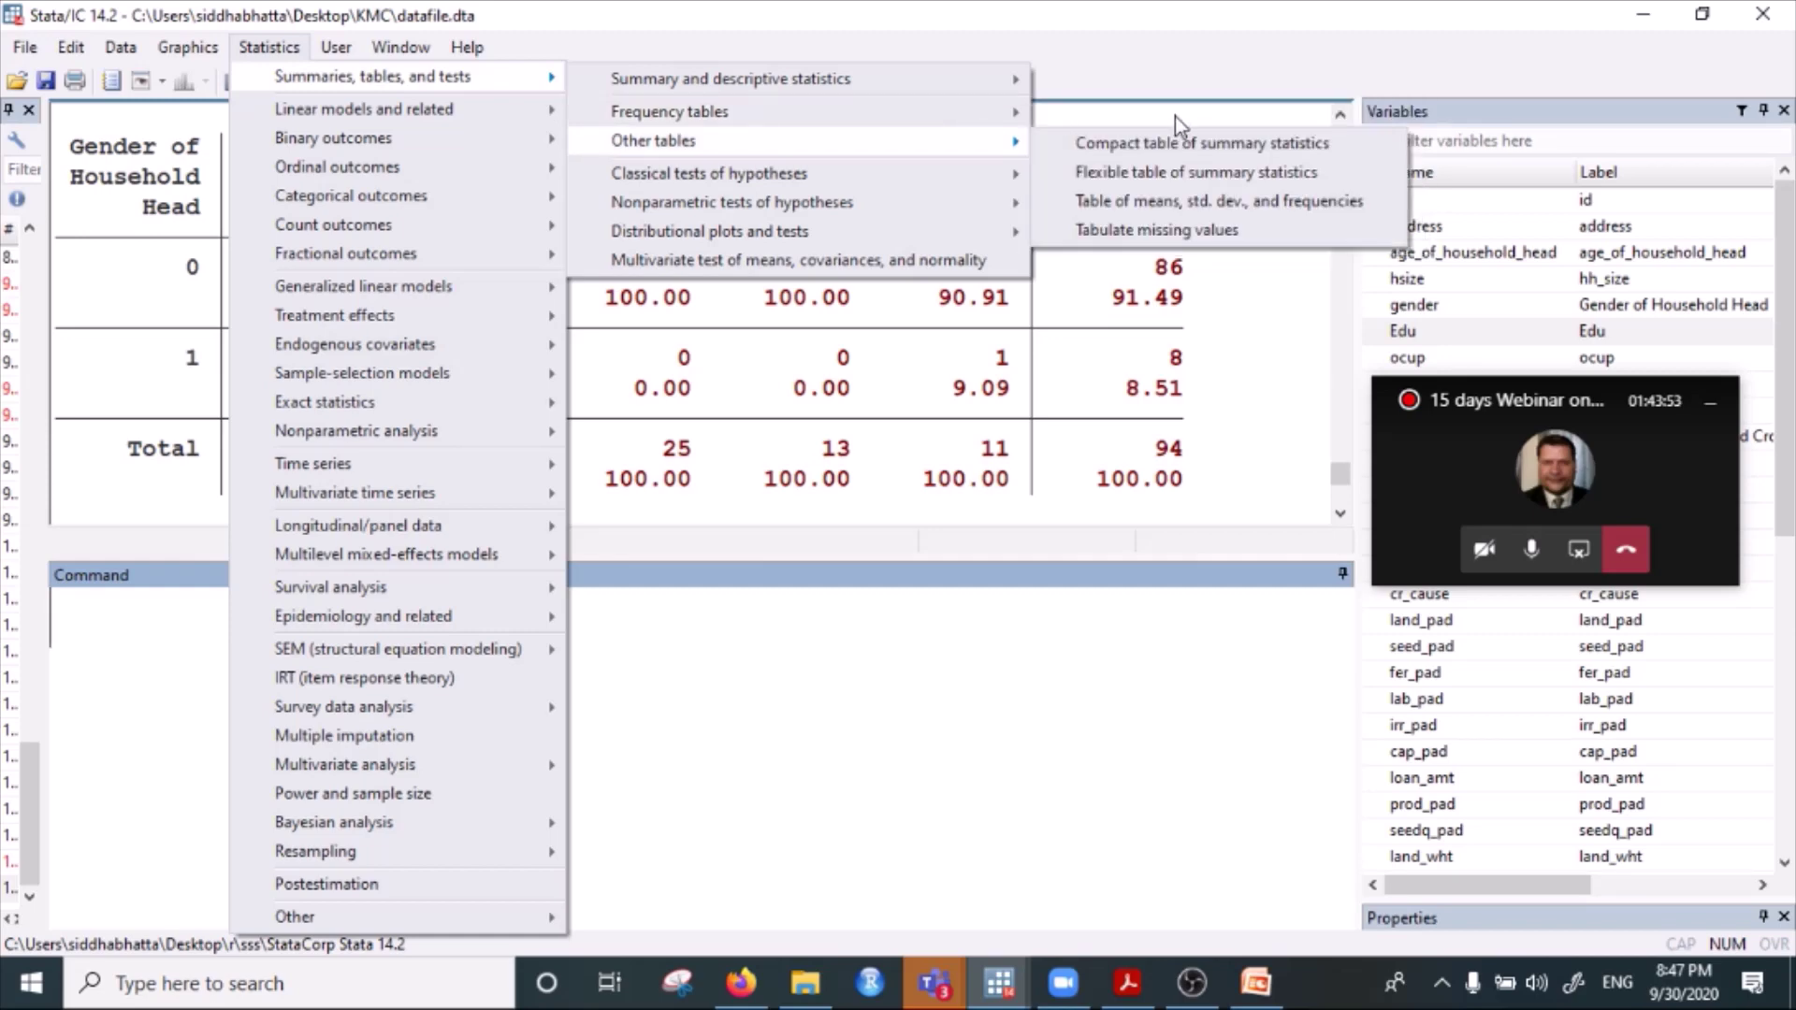
click(1173, 172)
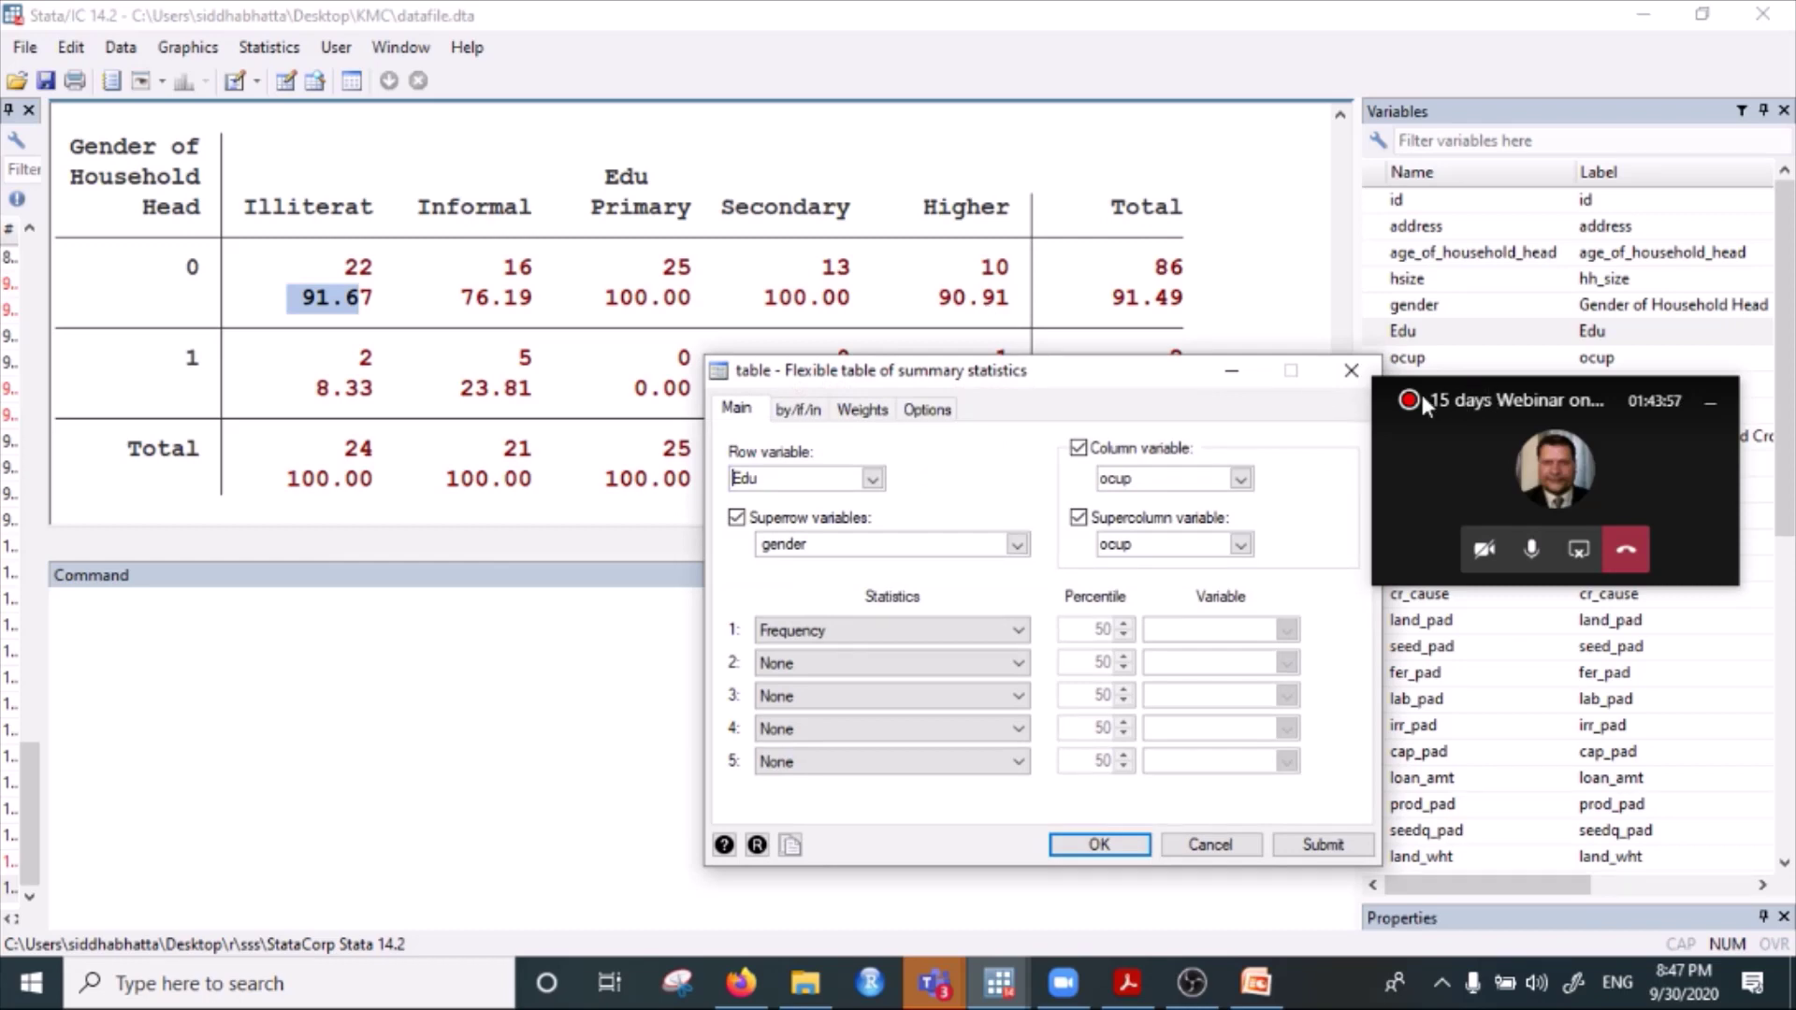
click(1351, 372)
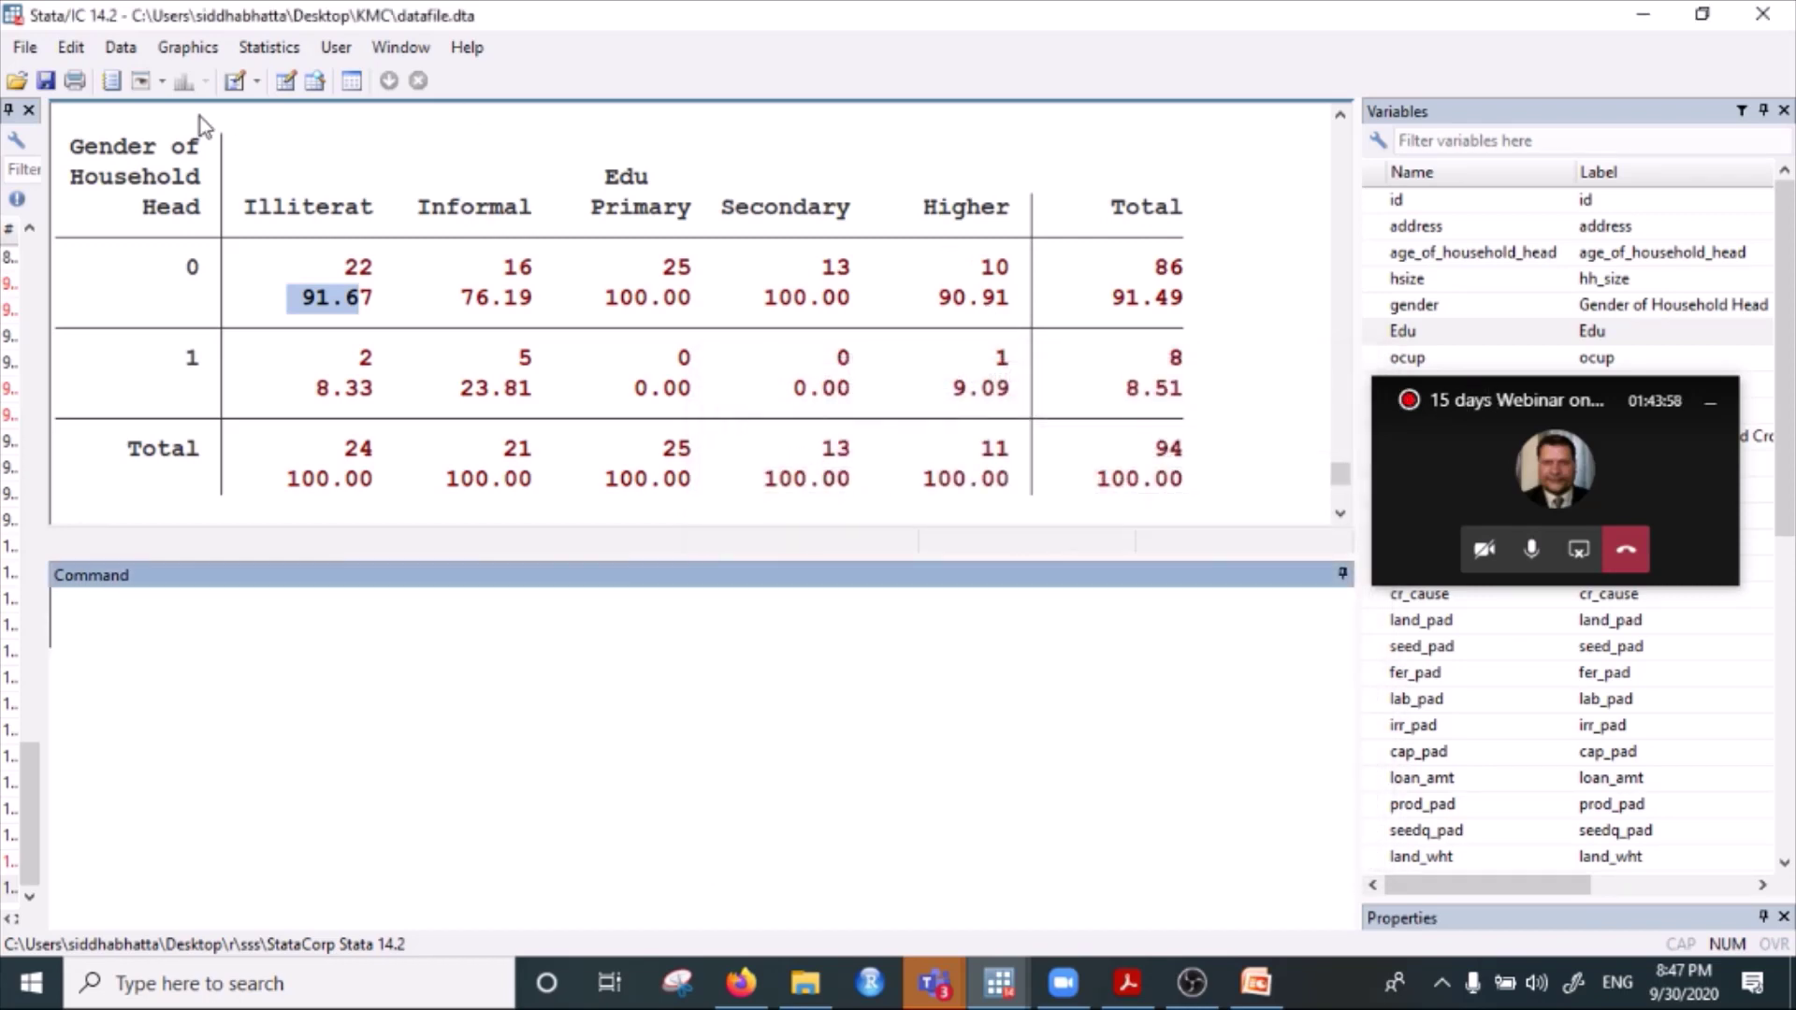
Open the settings for a flexible table of summary statistics and turn off its supercolumn variable.
click(265, 51)
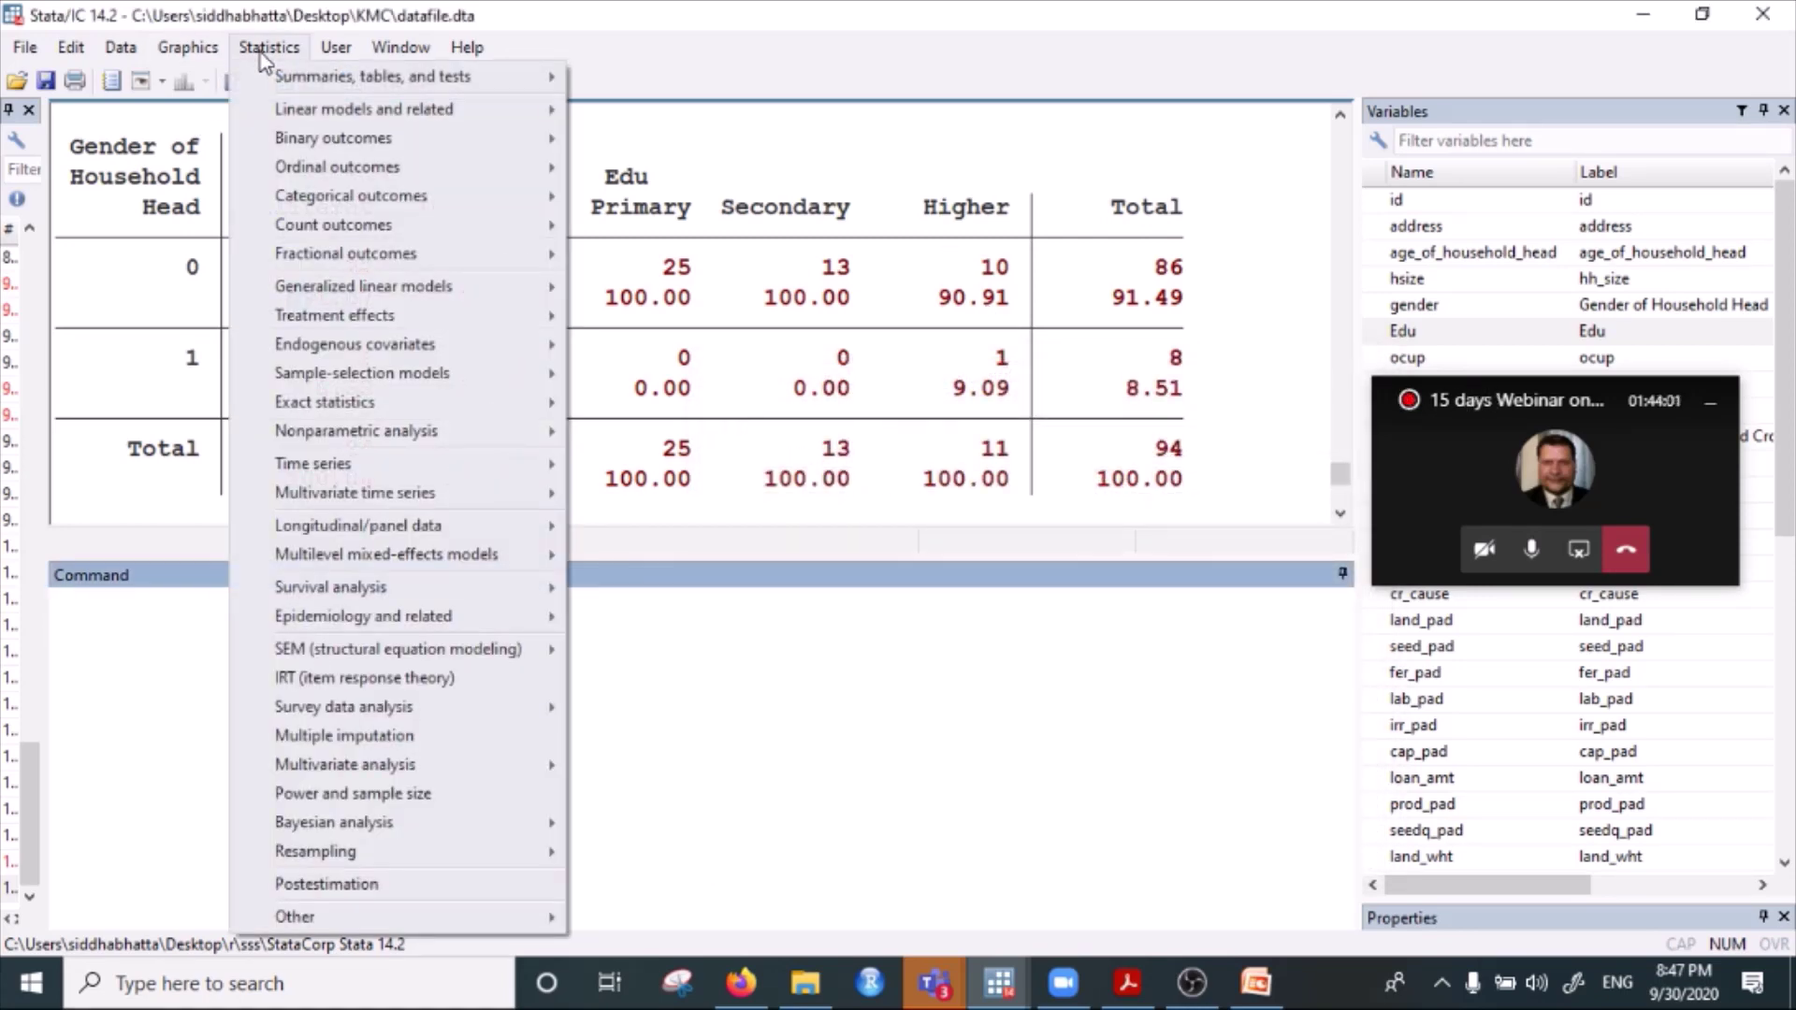
mouse_move(312, 85)
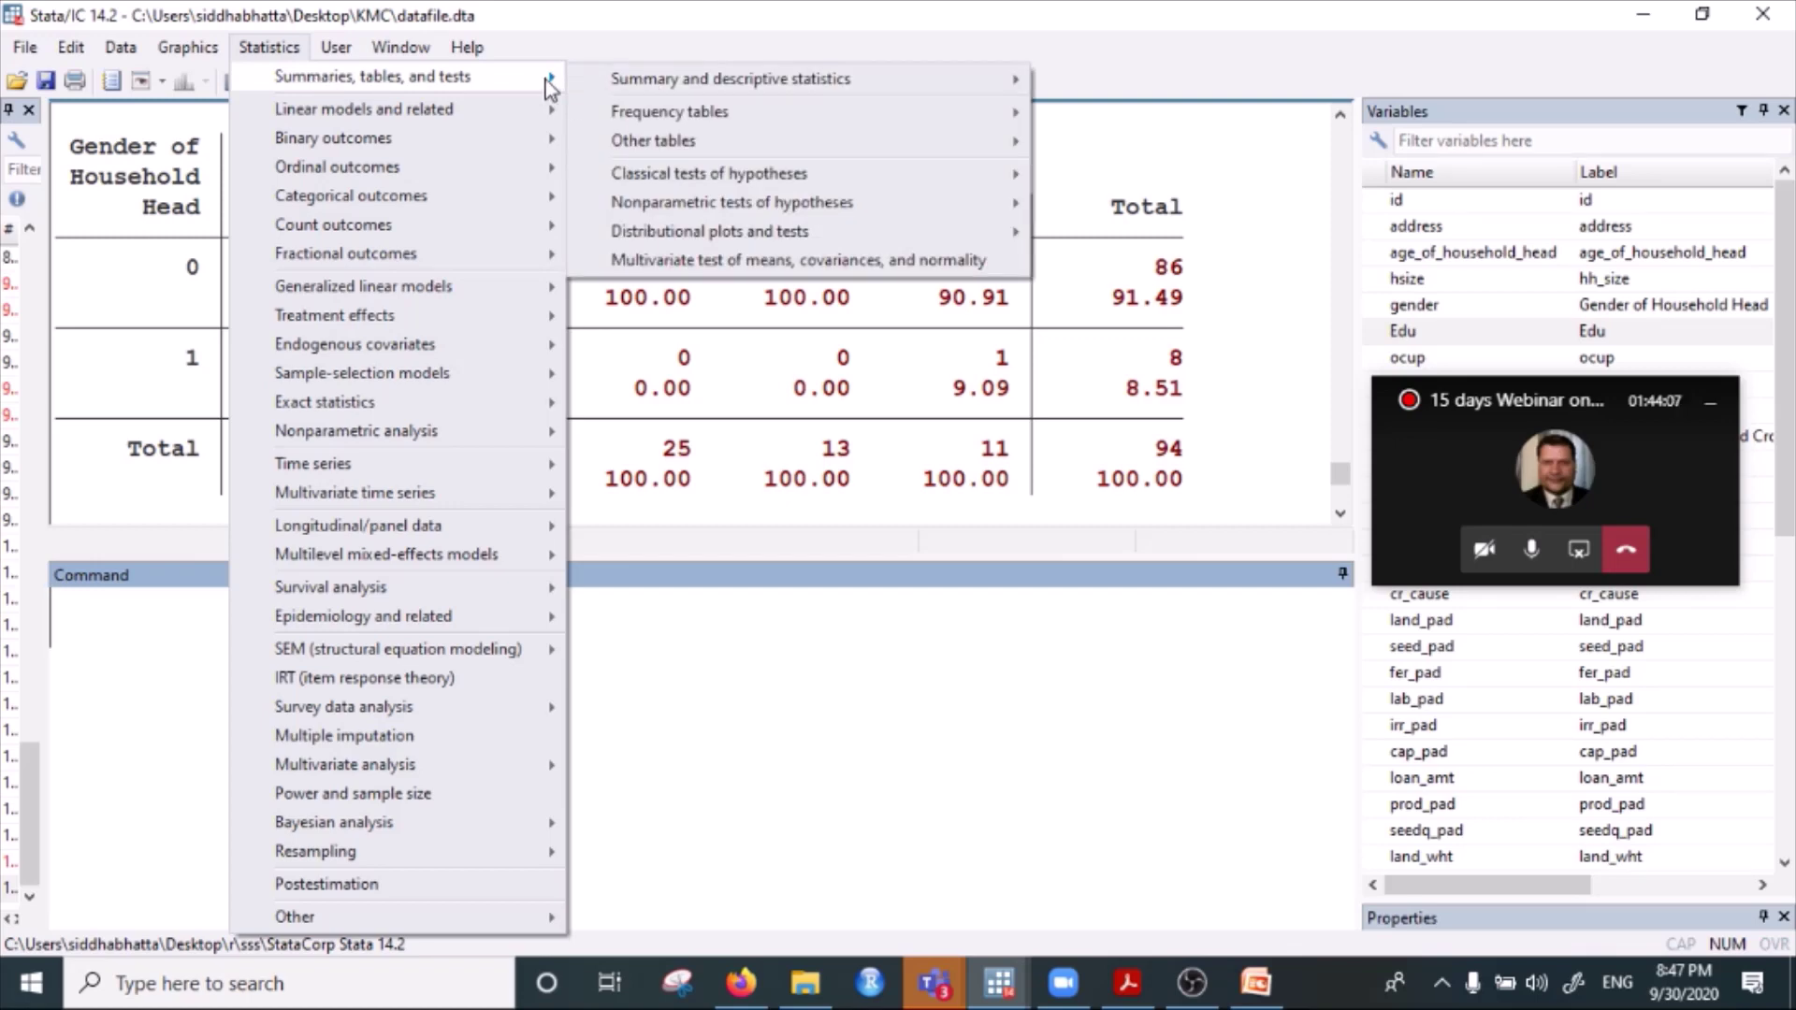
mouse_move(725, 141)
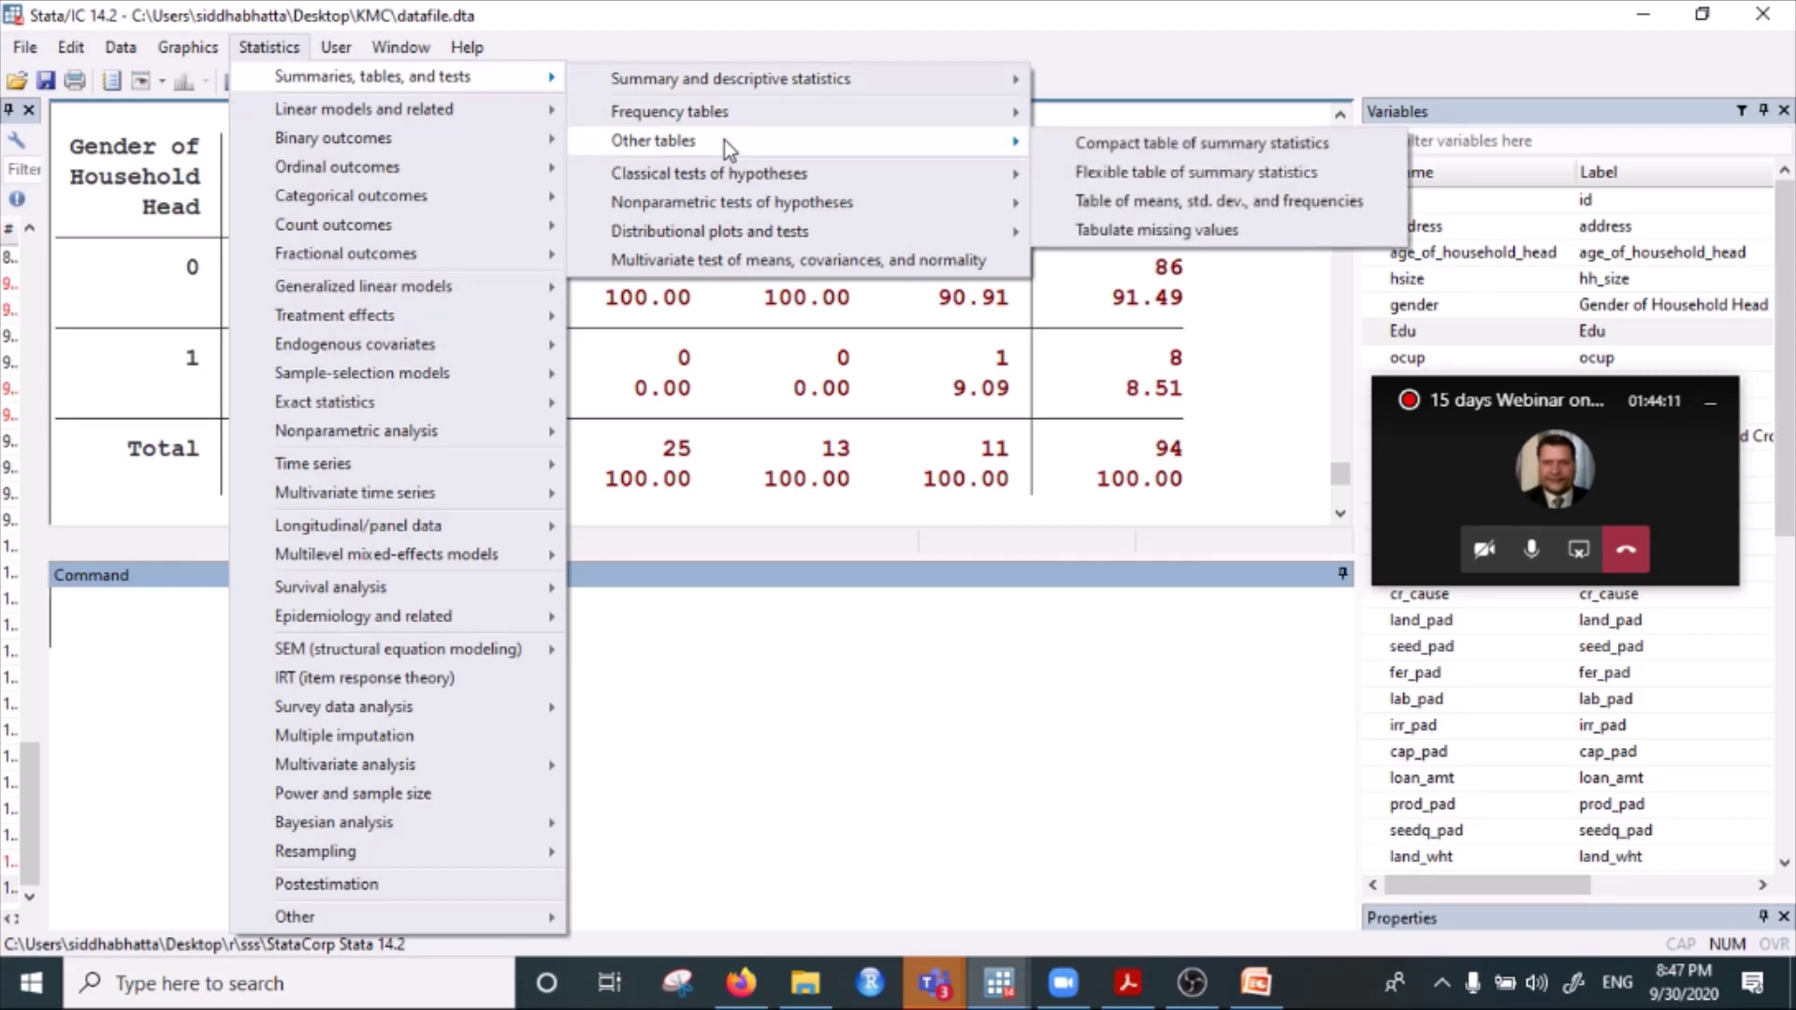
click(1160, 174)
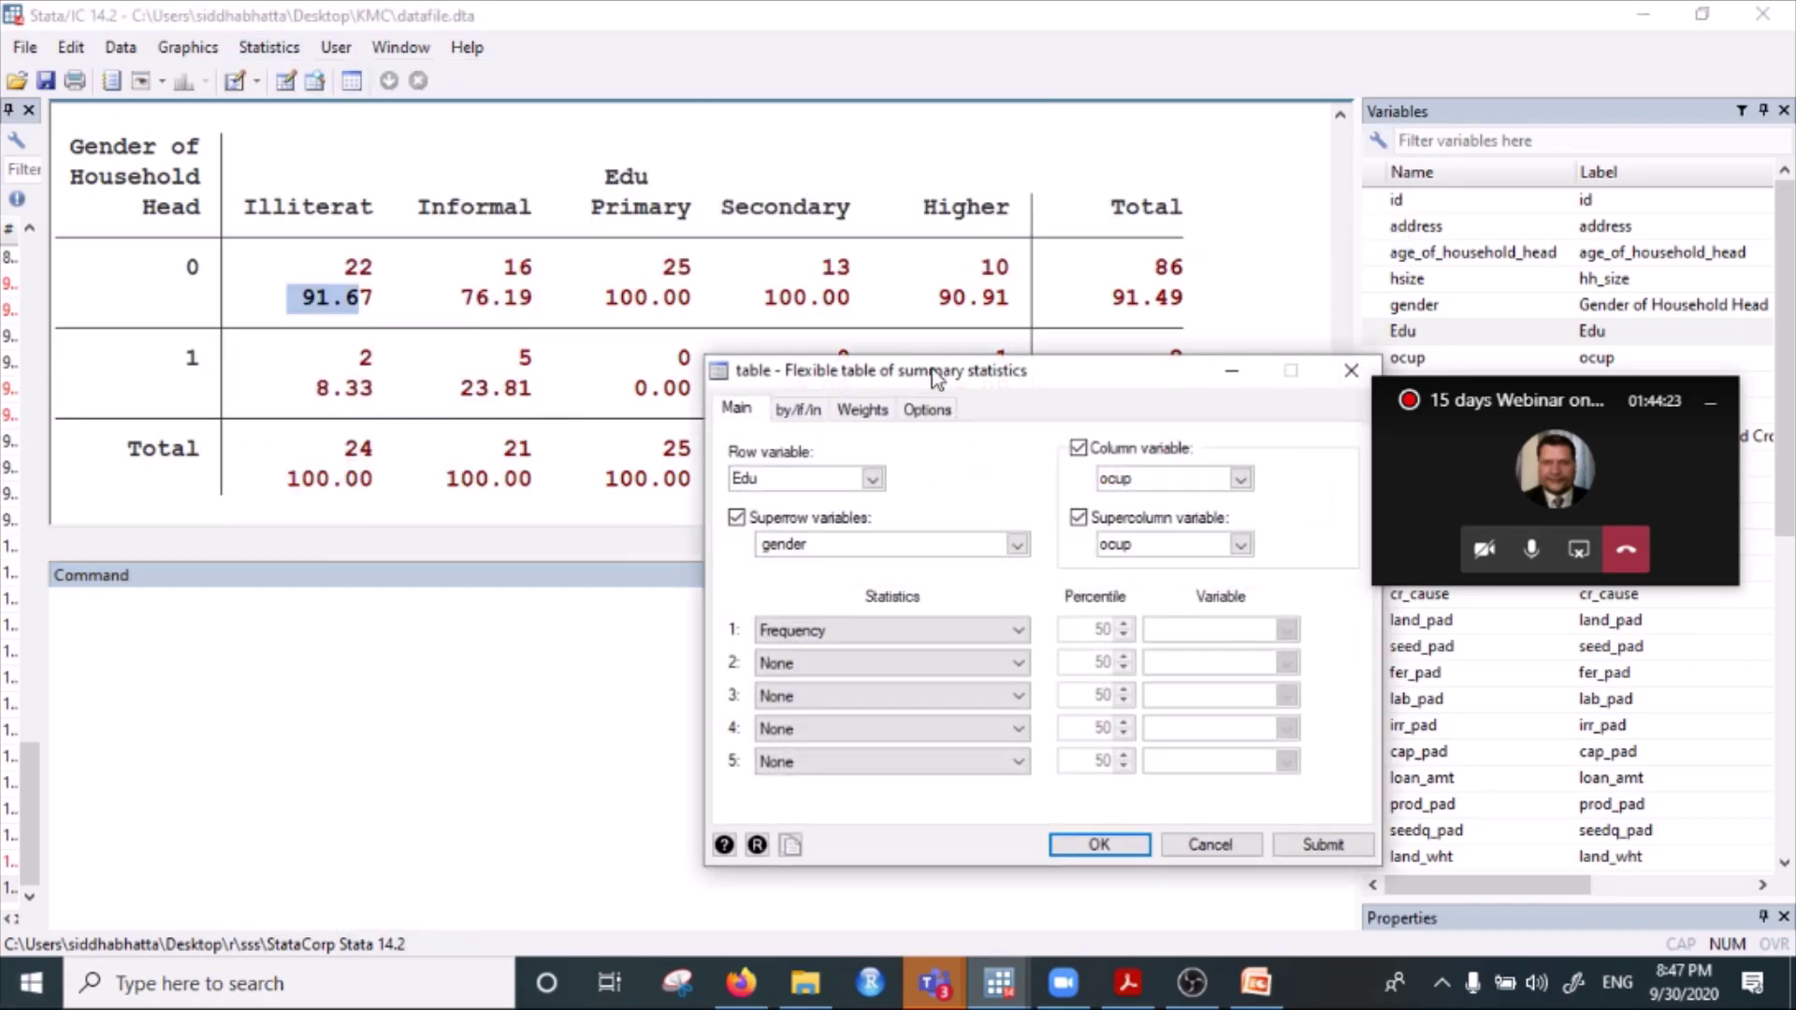
drag(1027, 383, 955, 204)
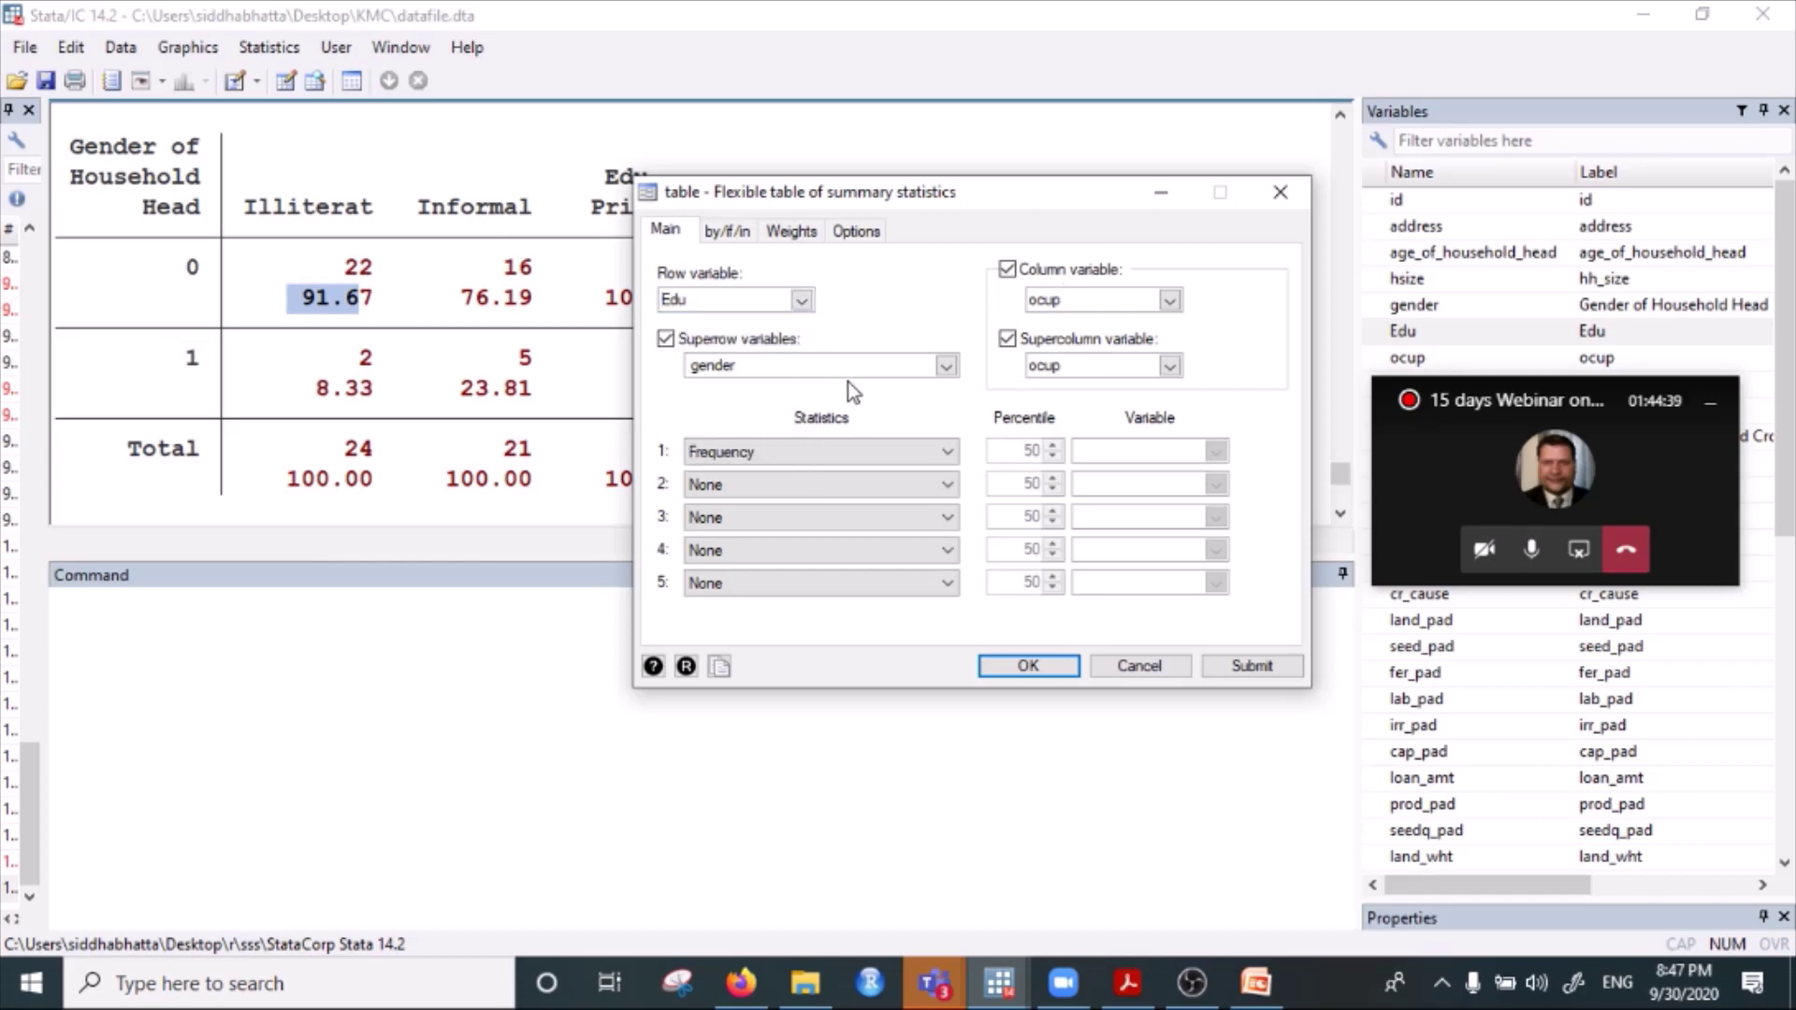
click(1008, 339)
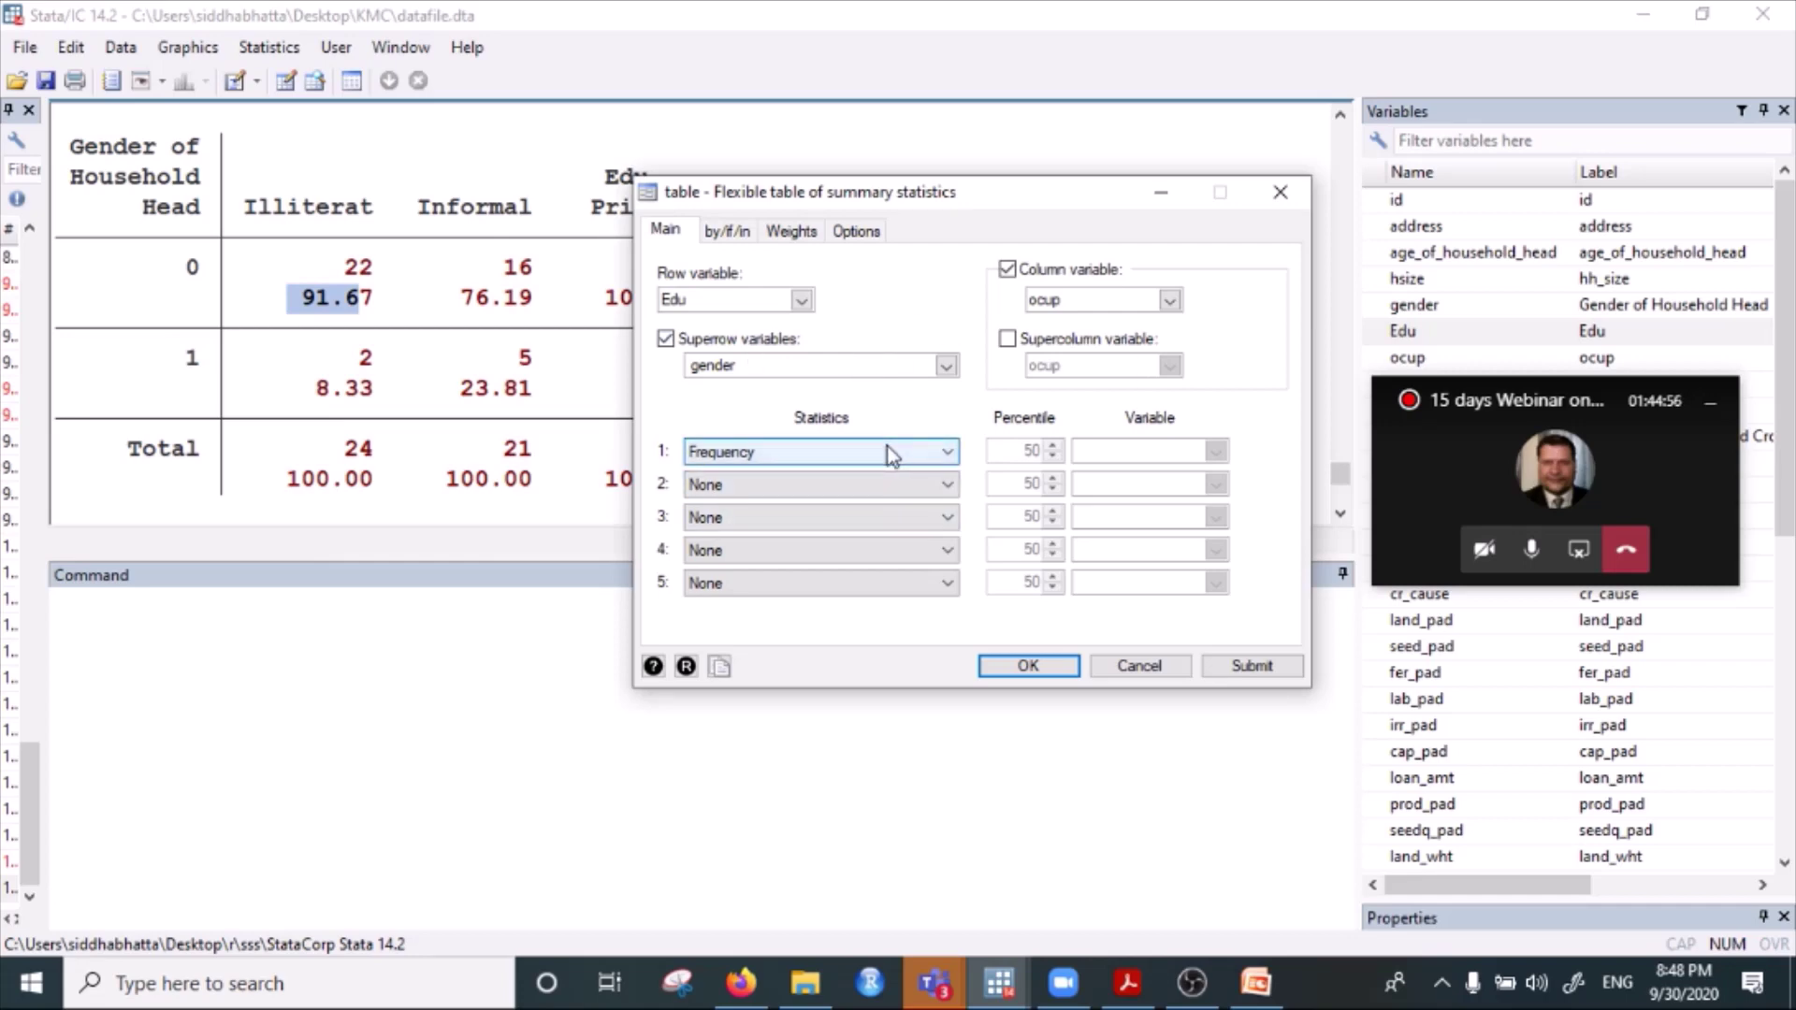
Generate the flexible table with frequency as its statistic, Edu as rows, ocup as columns and gender as superrows, and display the full output.
click(797, 452)
click(799, 453)
click(823, 454)
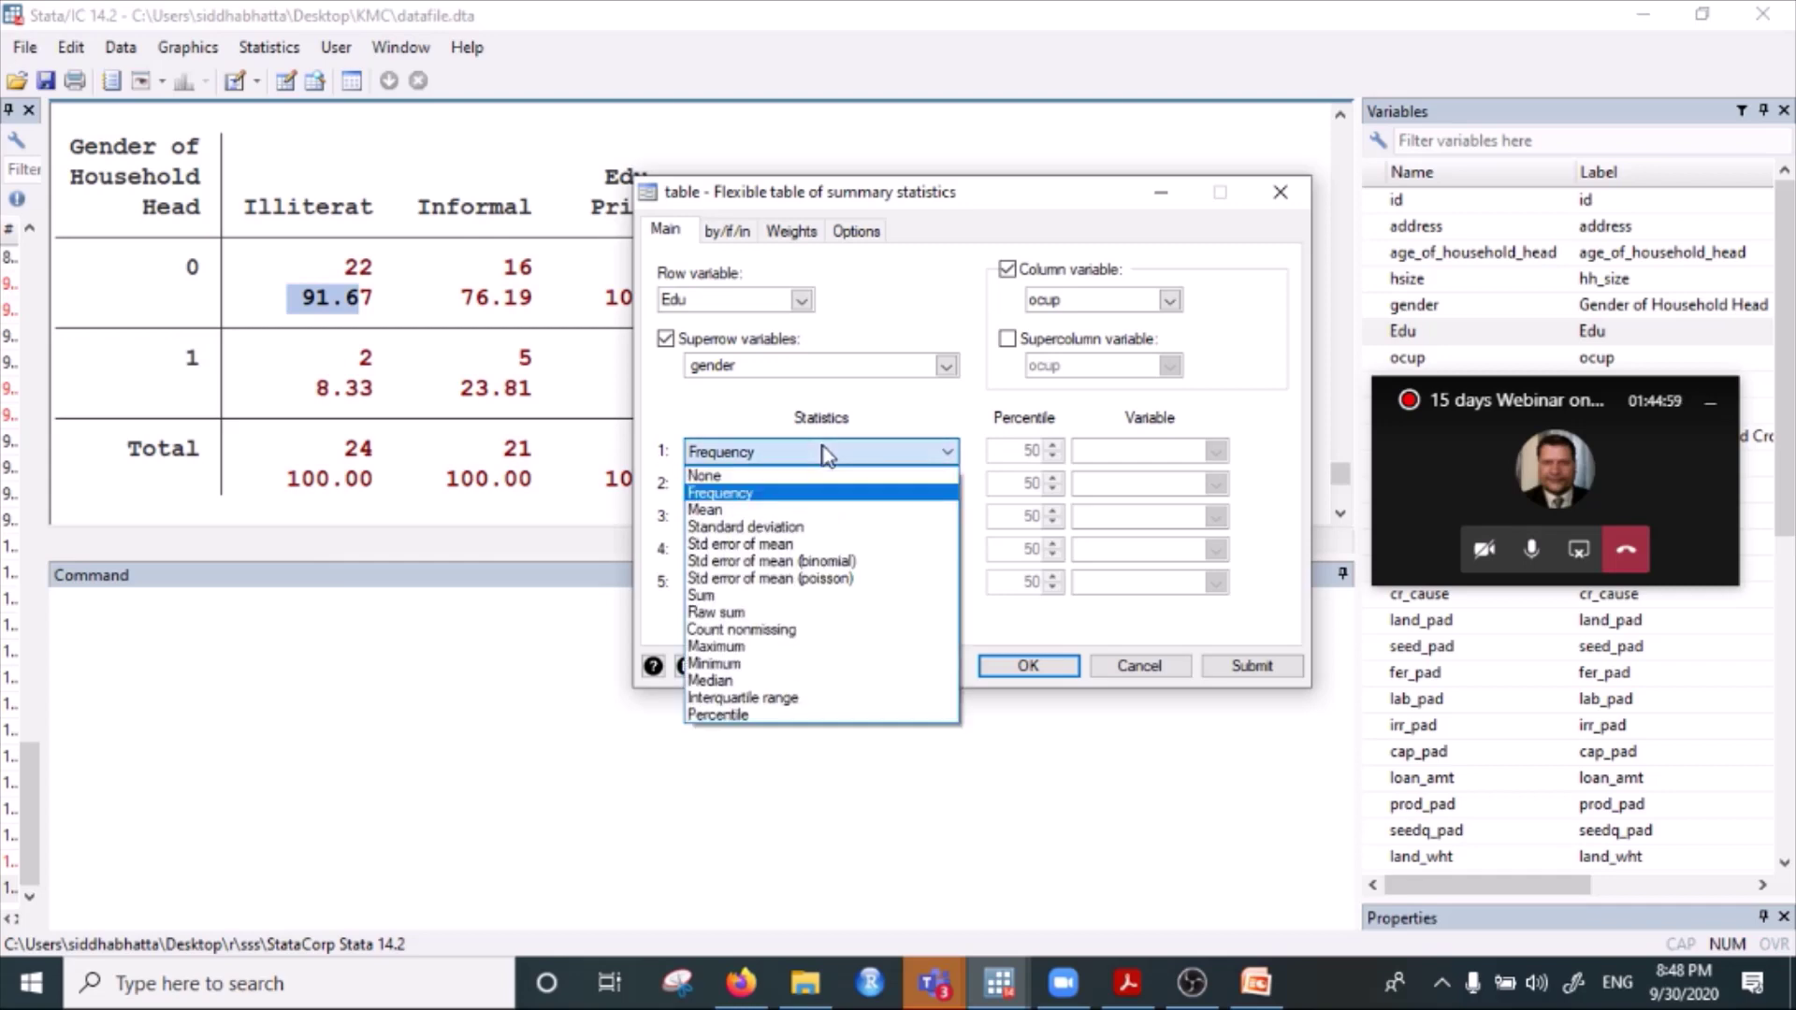
click(762, 498)
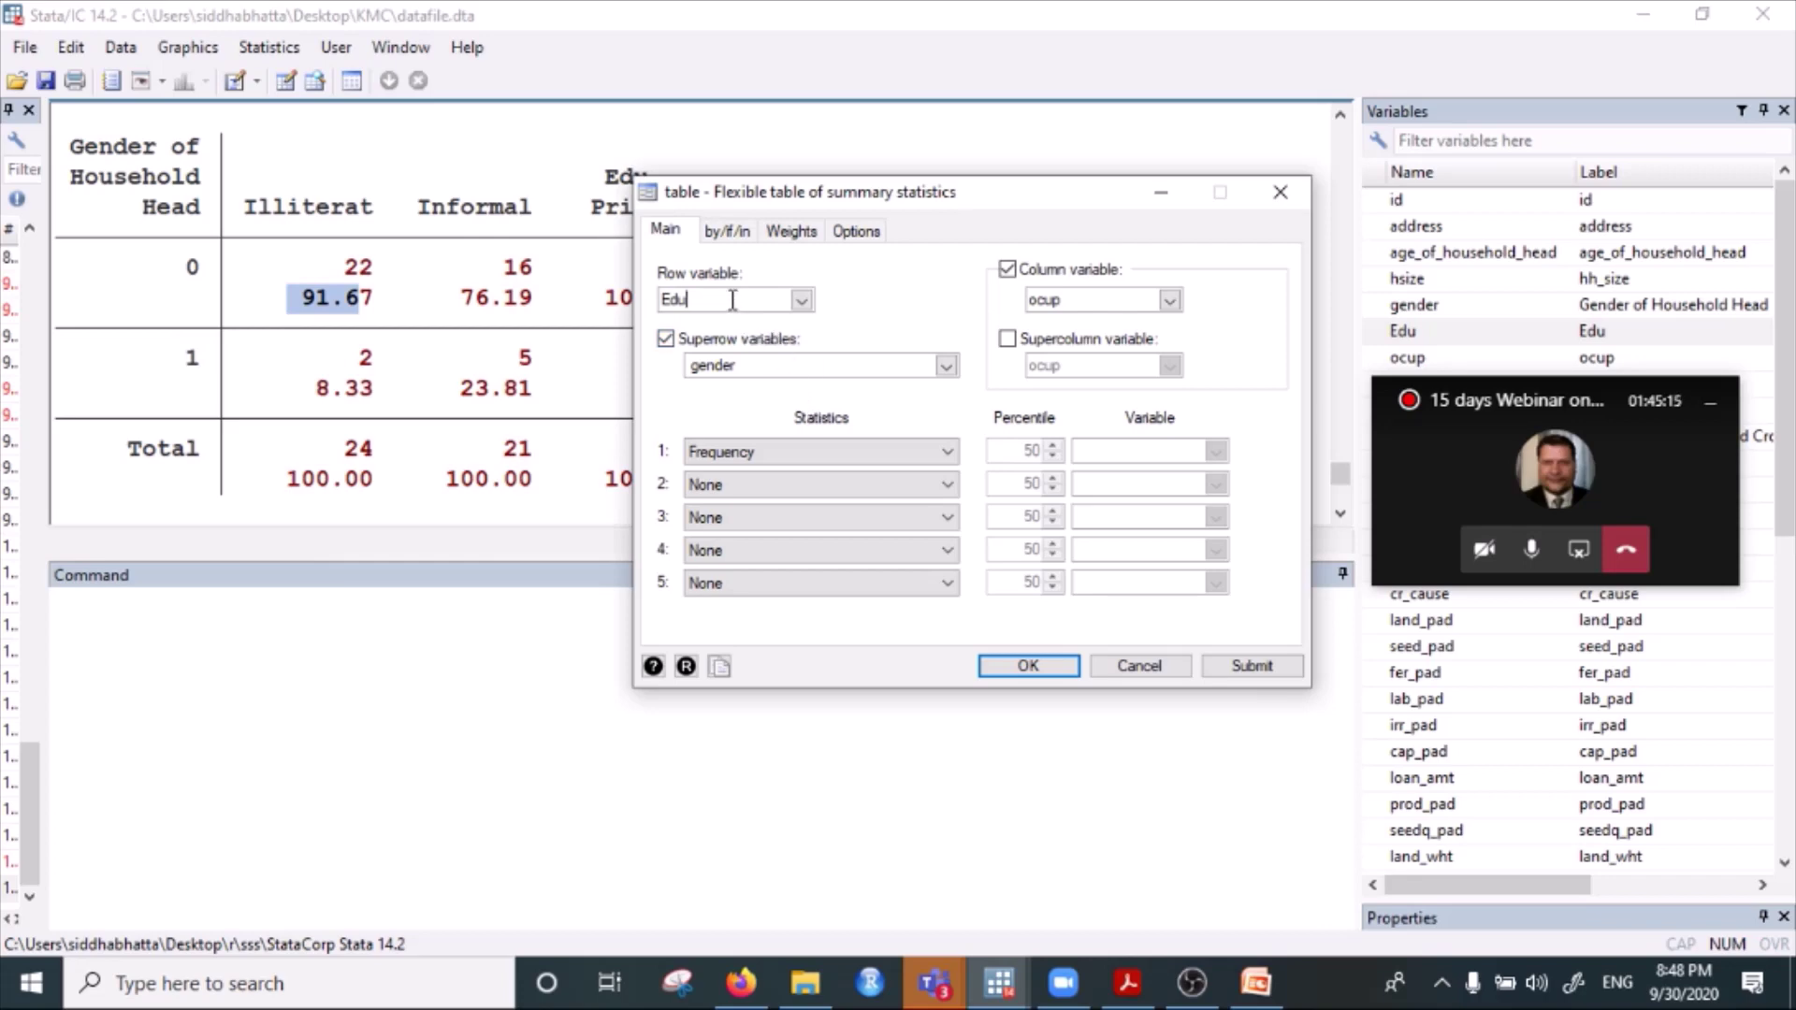
click(814, 369)
click(743, 301)
click(1126, 299)
drag(681, 301, 755, 304)
click(1029, 665)
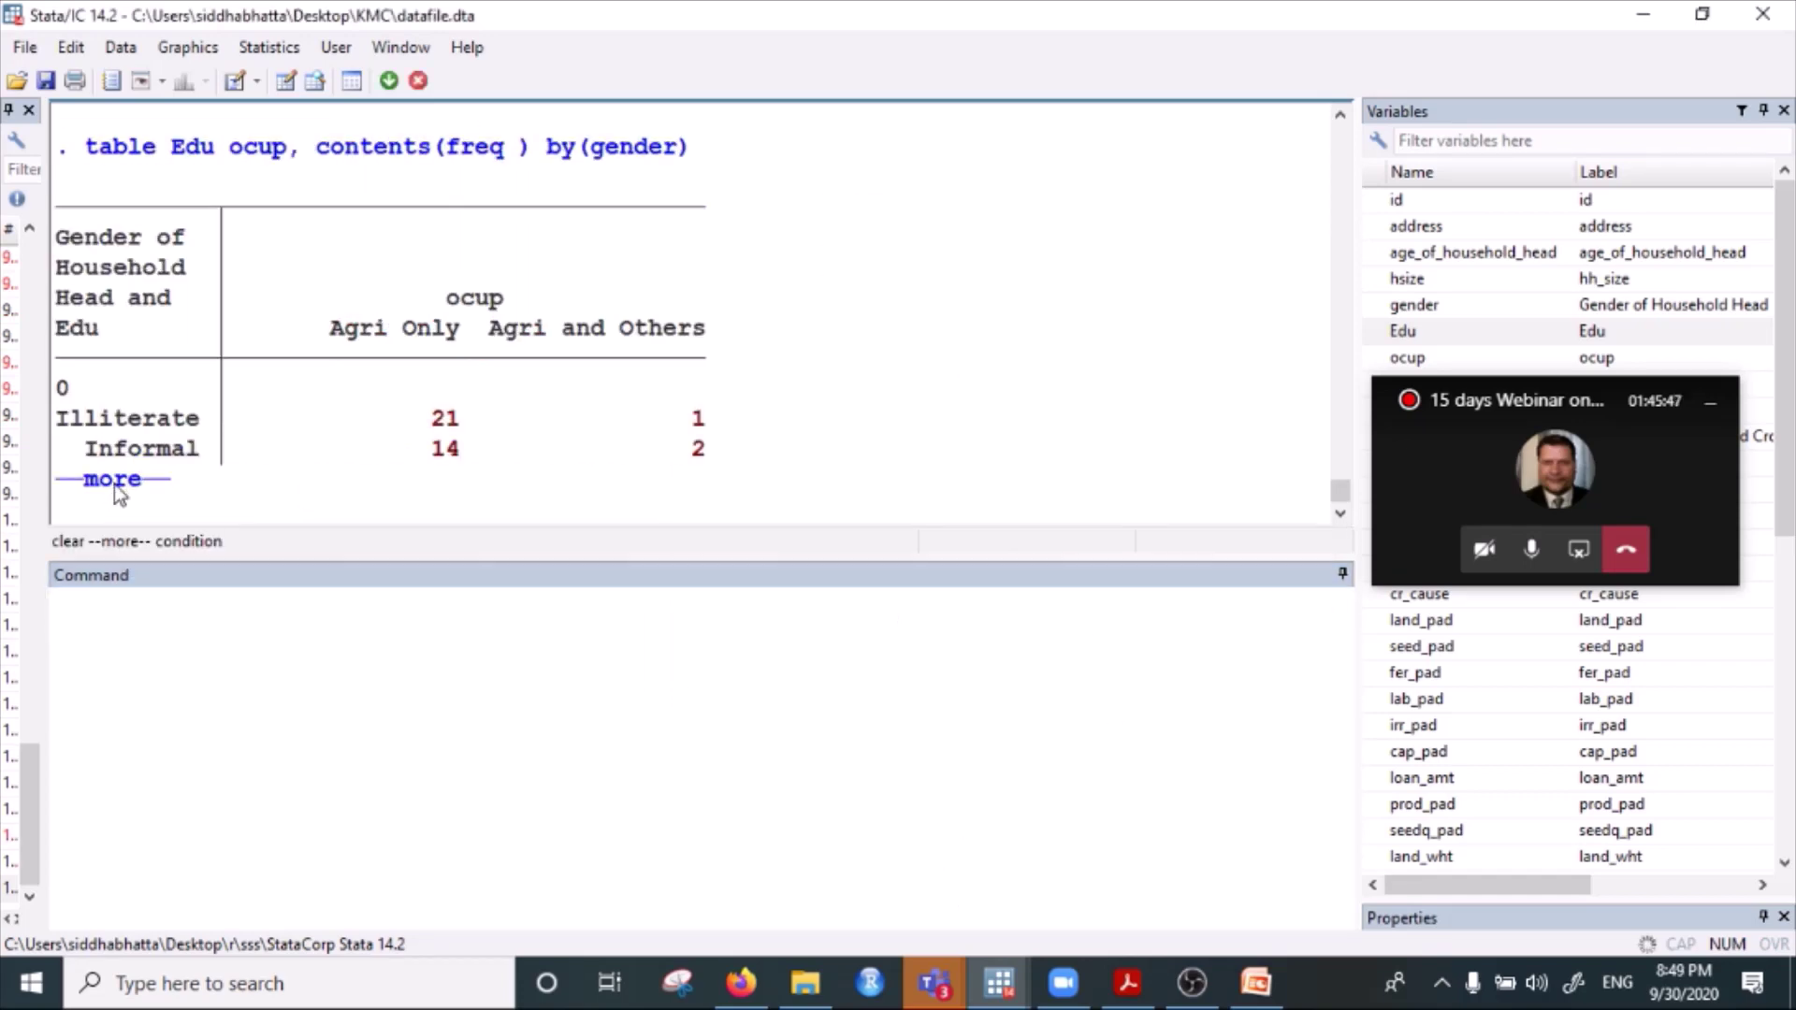
click(117, 491)
click(116, 490)
Examine the Edu by ocup frequencies in the table for gender groups 0 and 1.
scroll(383, 456, up, 8)
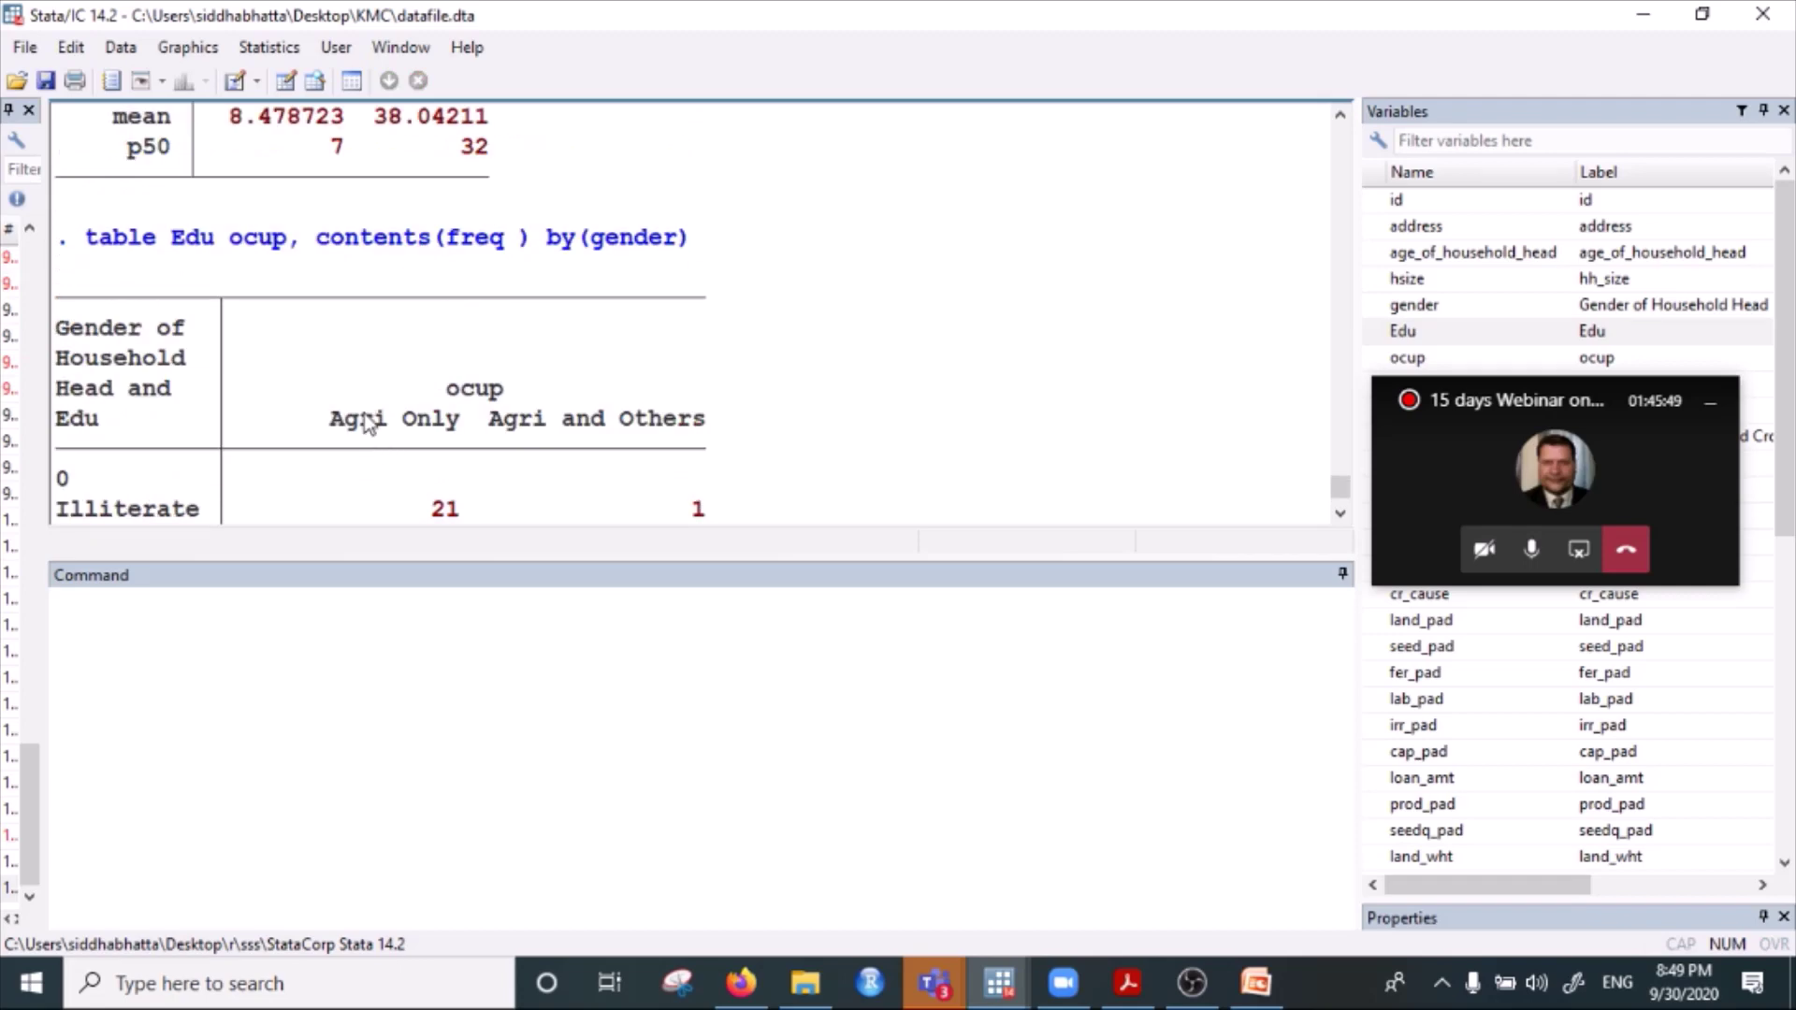
scroll(380, 383, down, 2)
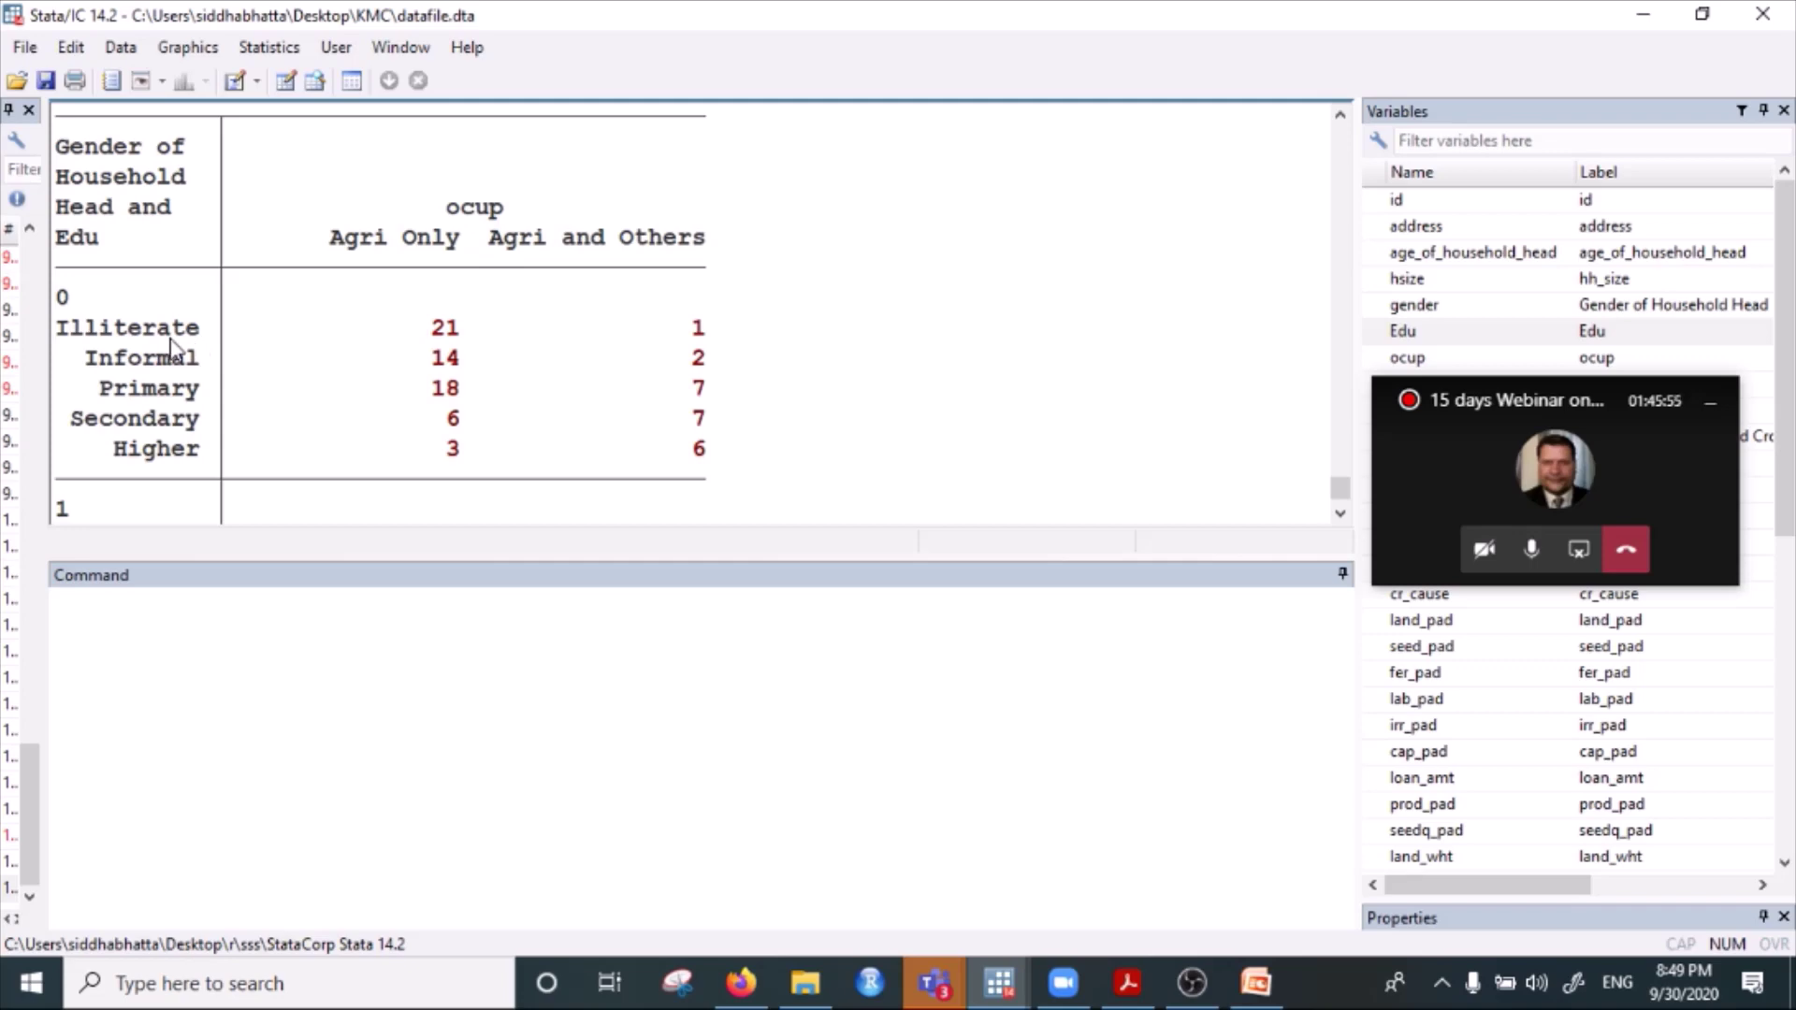
scroll(178, 350, down, 2)
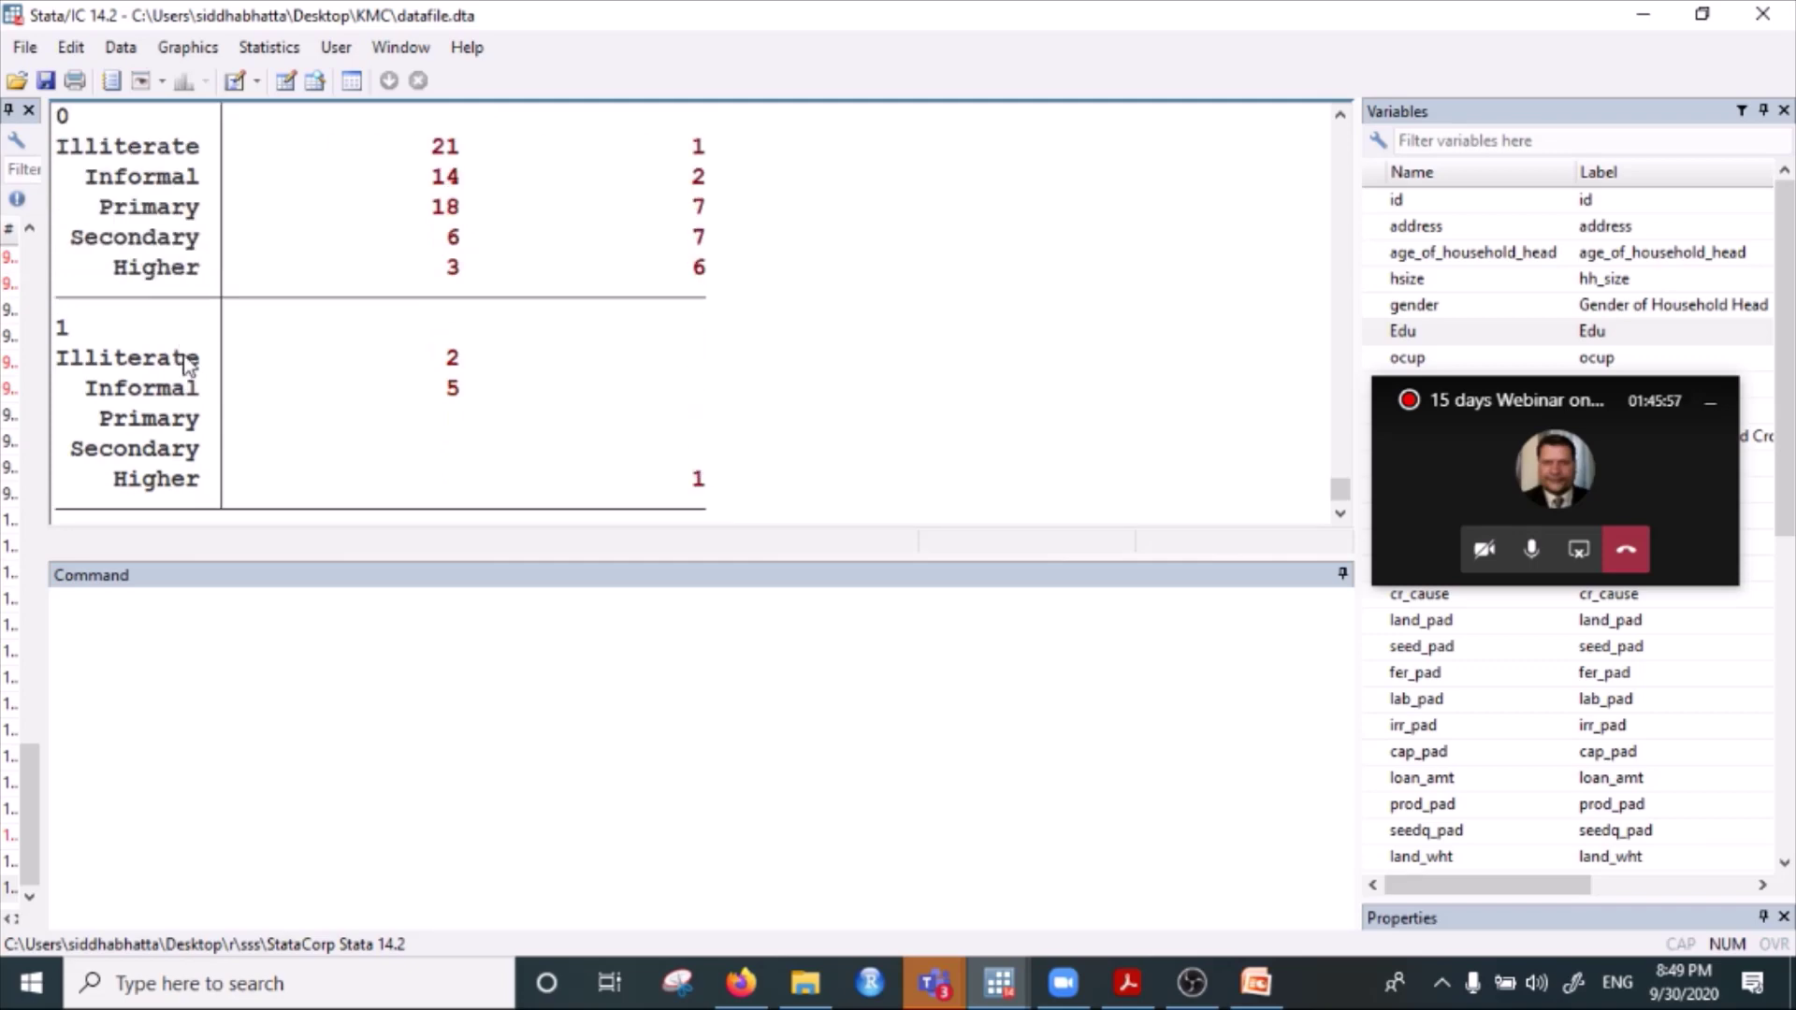
scroll(185, 365, up, 2)
scroll(109, 314, down, 2)
scroll(112, 299, down, 1)
scroll(119, 318, up, 1)
scroll(140, 309, up, 1)
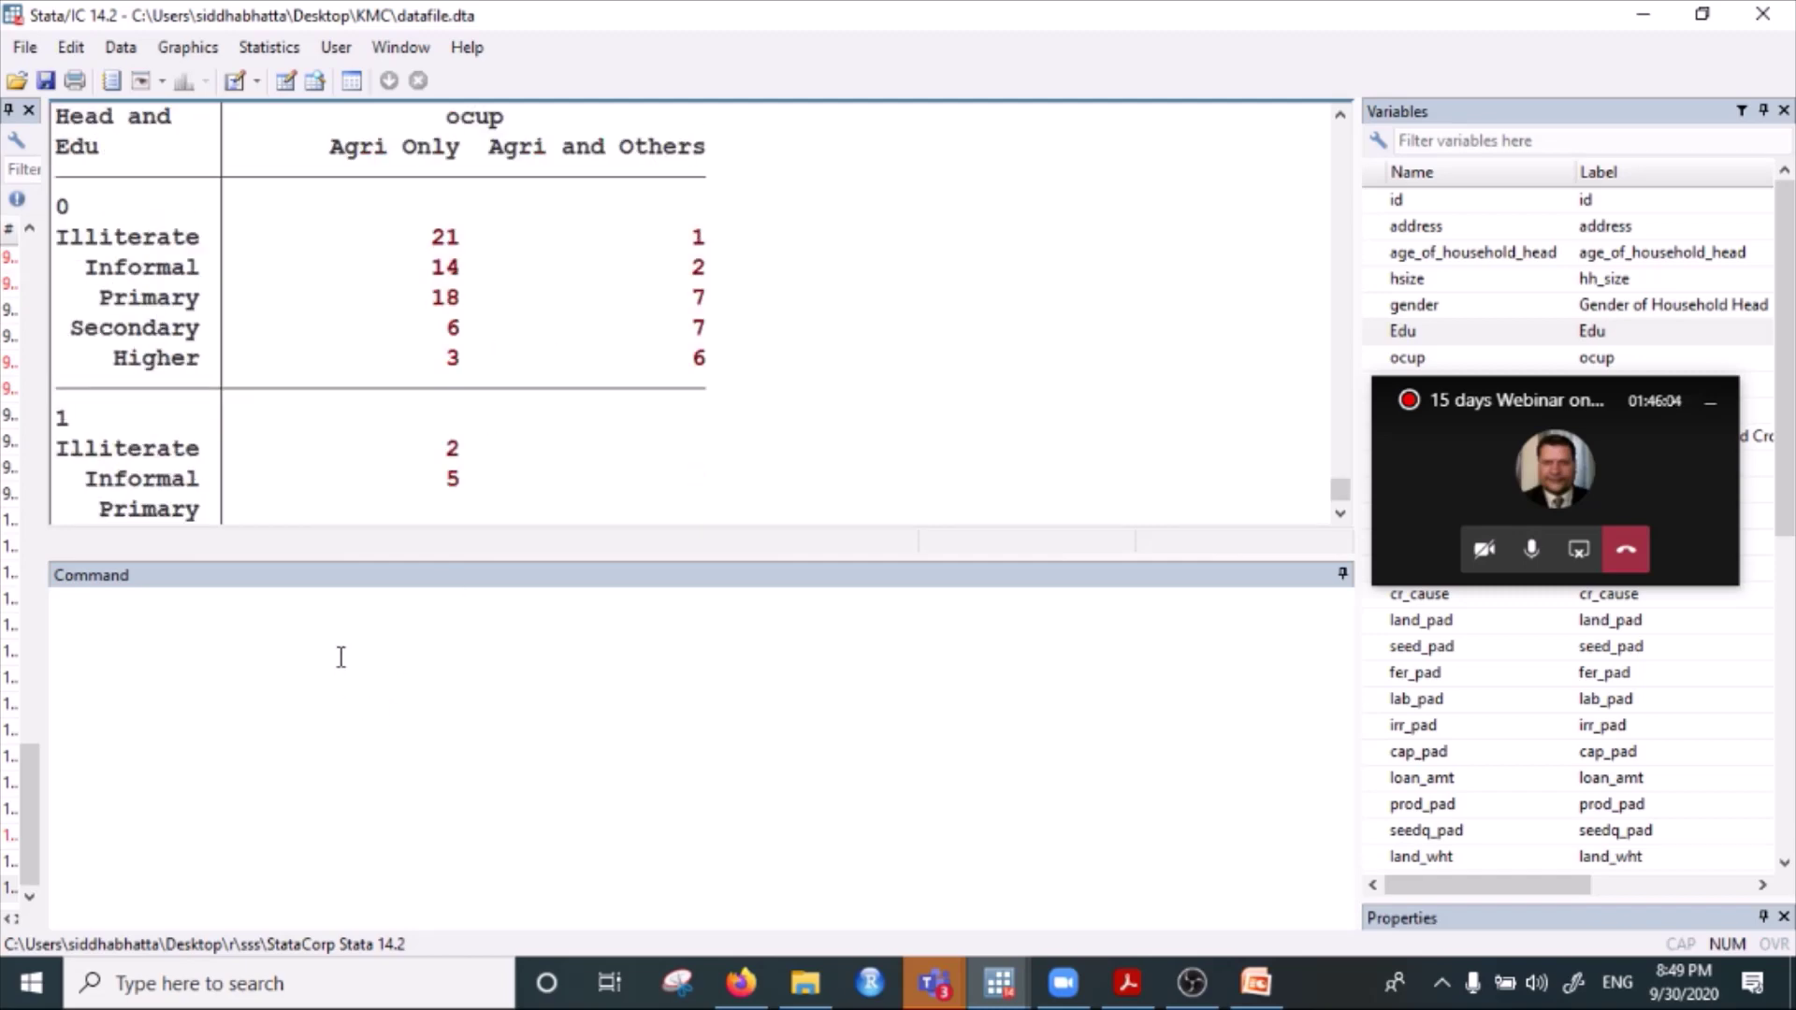
Browse the dataset to check how the gender variable is coded, then return to the results.
click(314, 81)
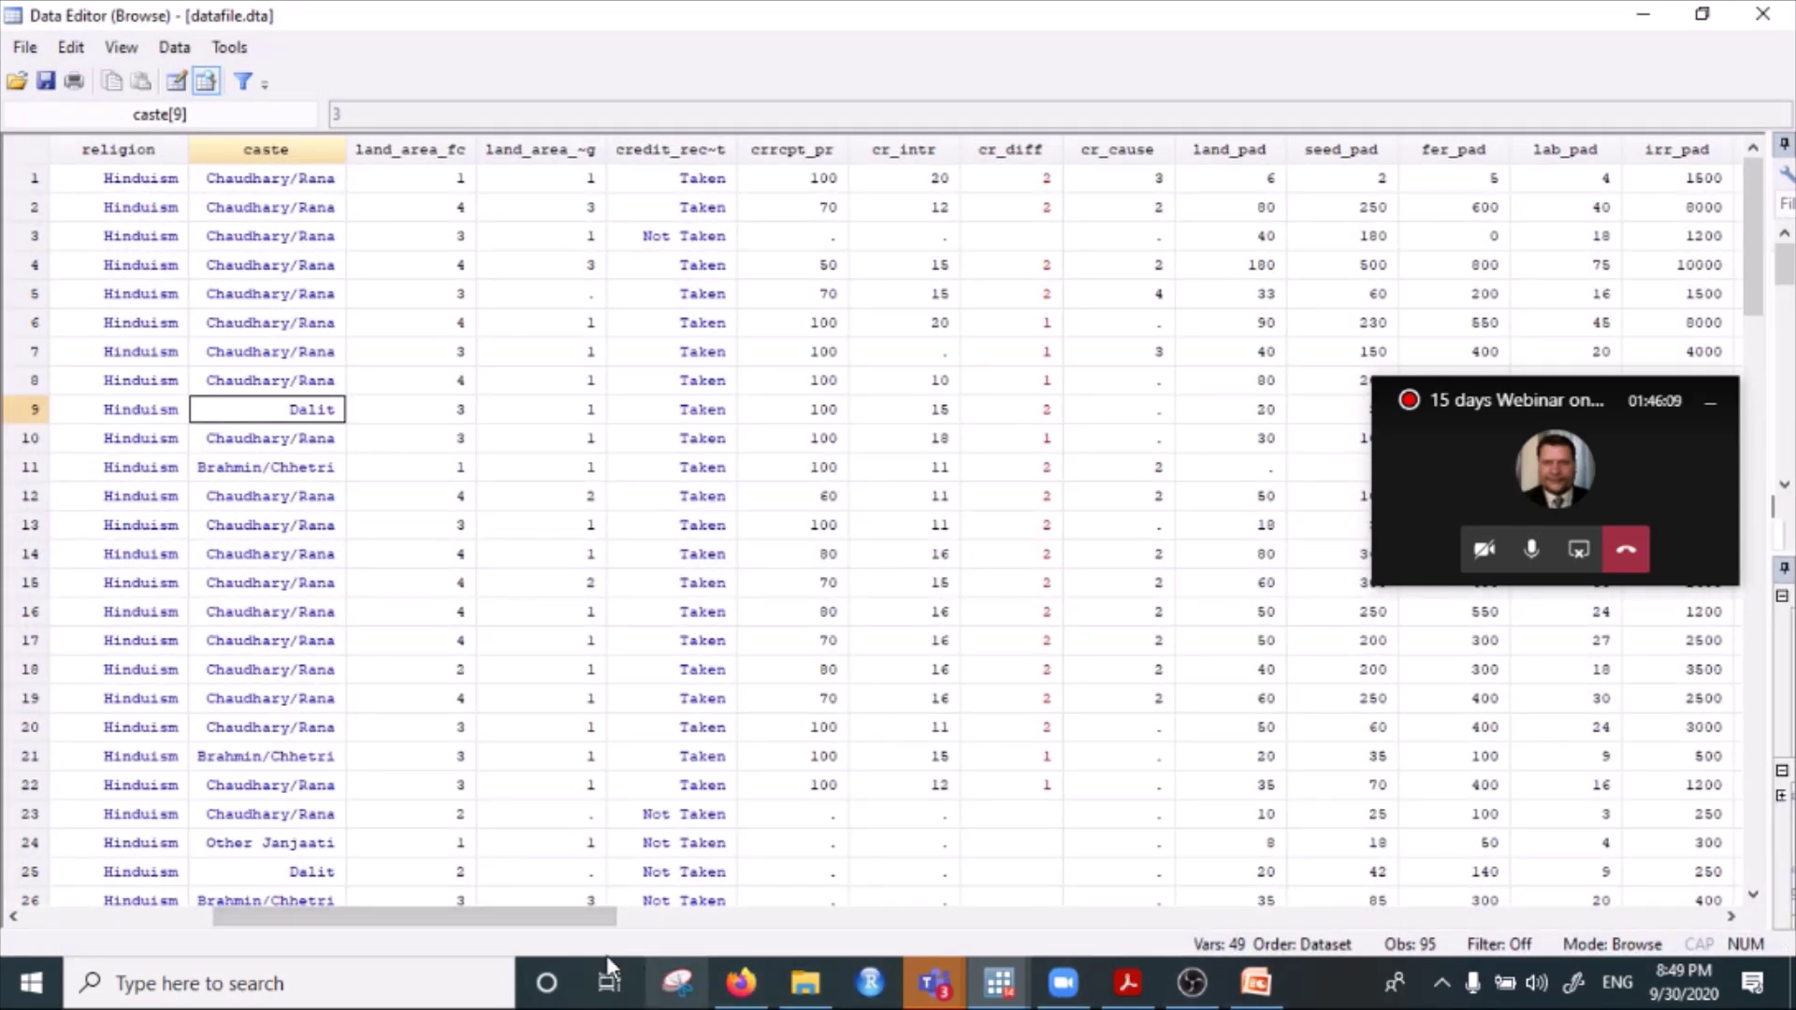
drag(543, 903, 222, 916)
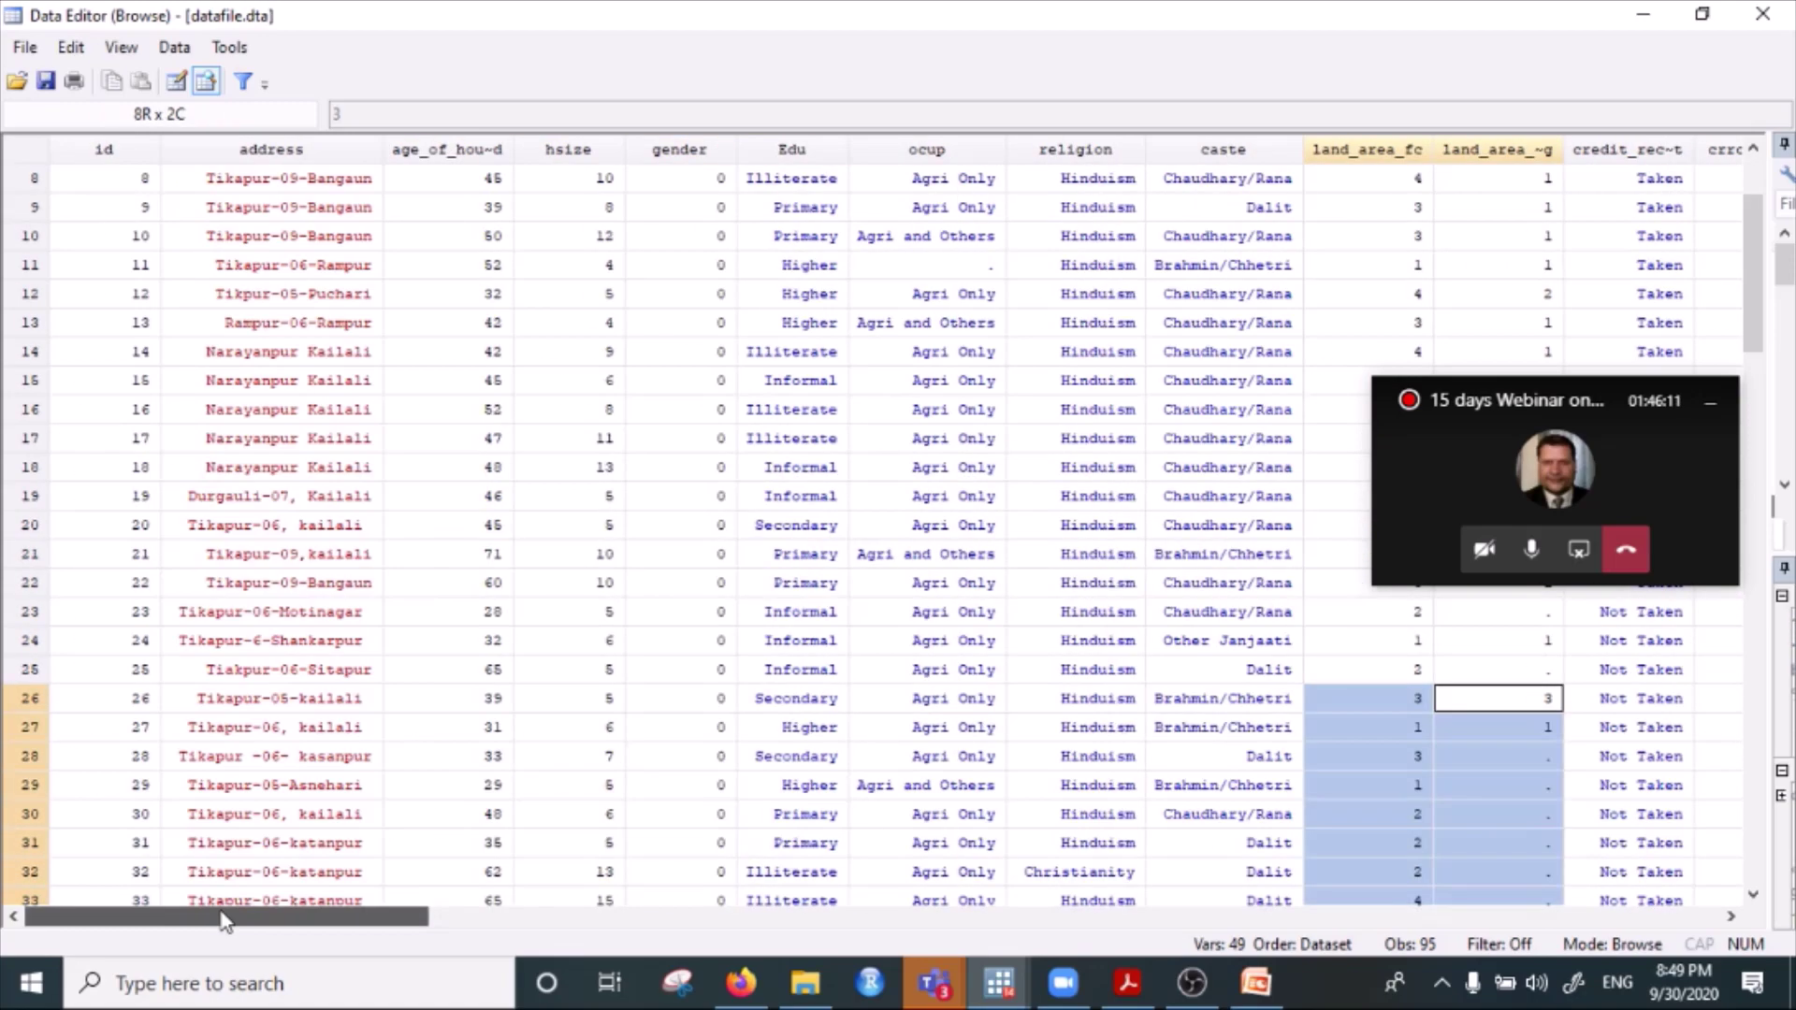
click(1642, 14)
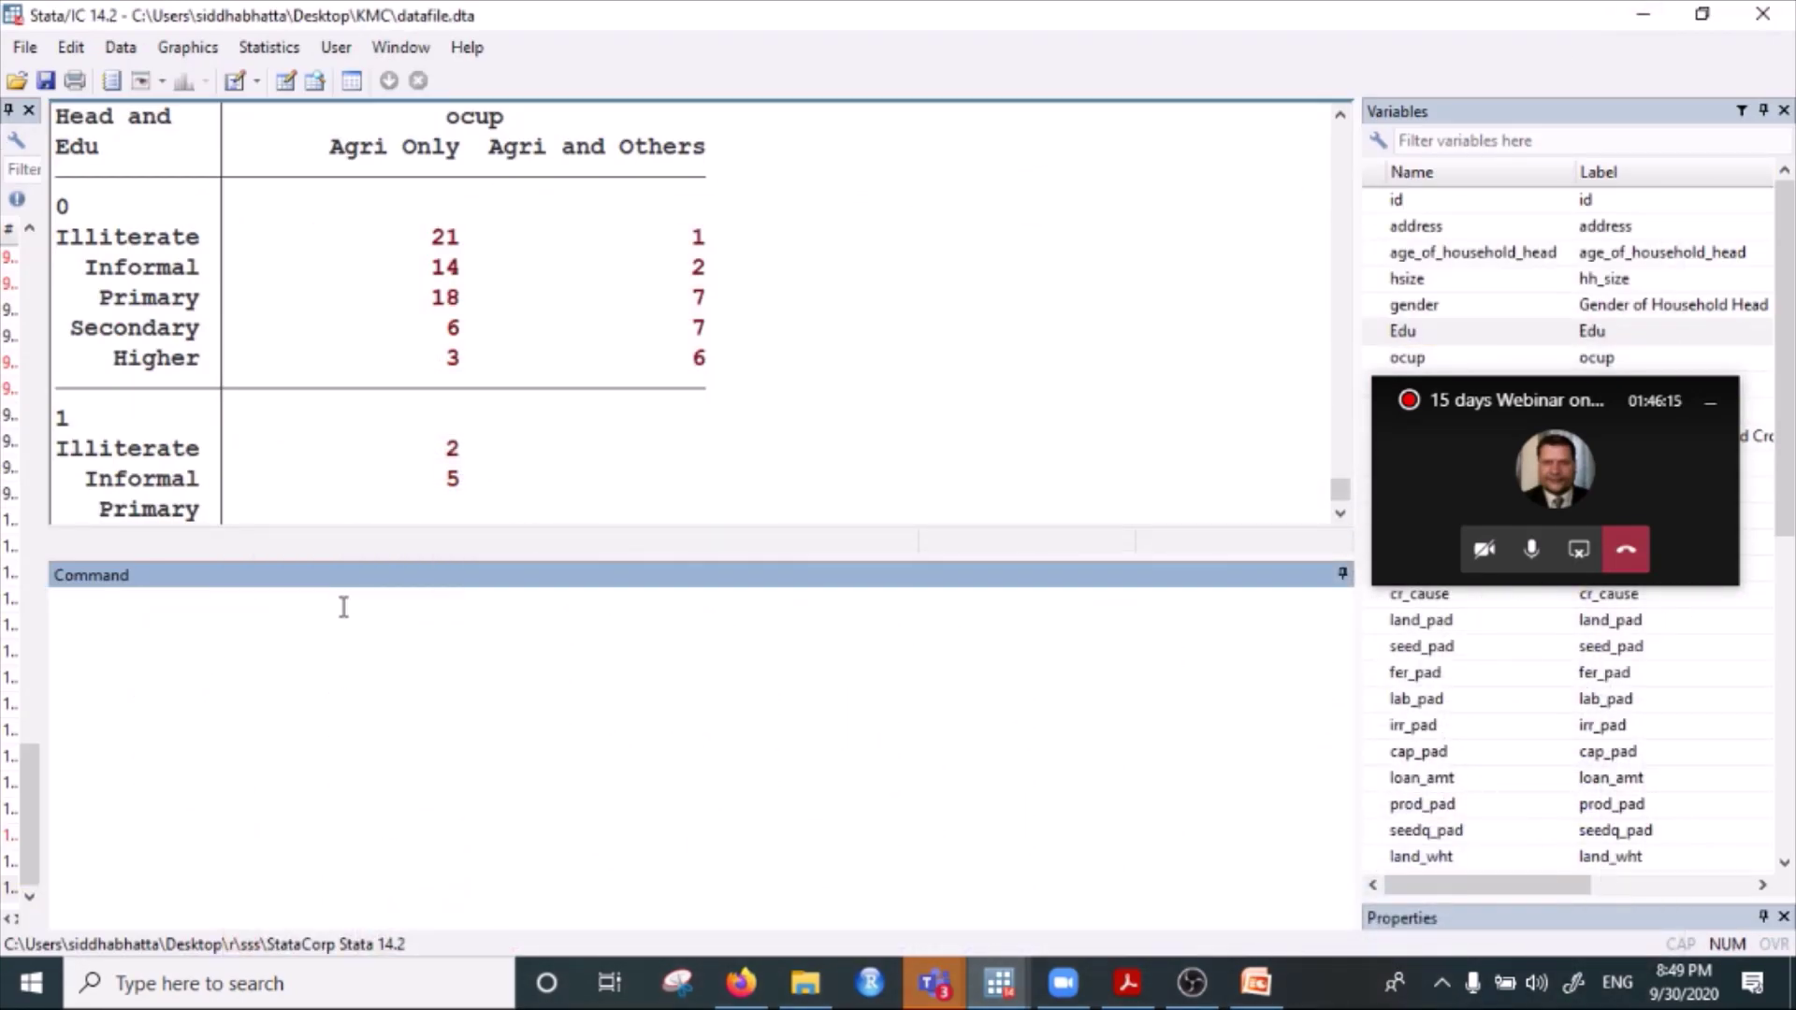
Define a value label named gender with 0 as "Male" and 1 as "Female".
text(label )
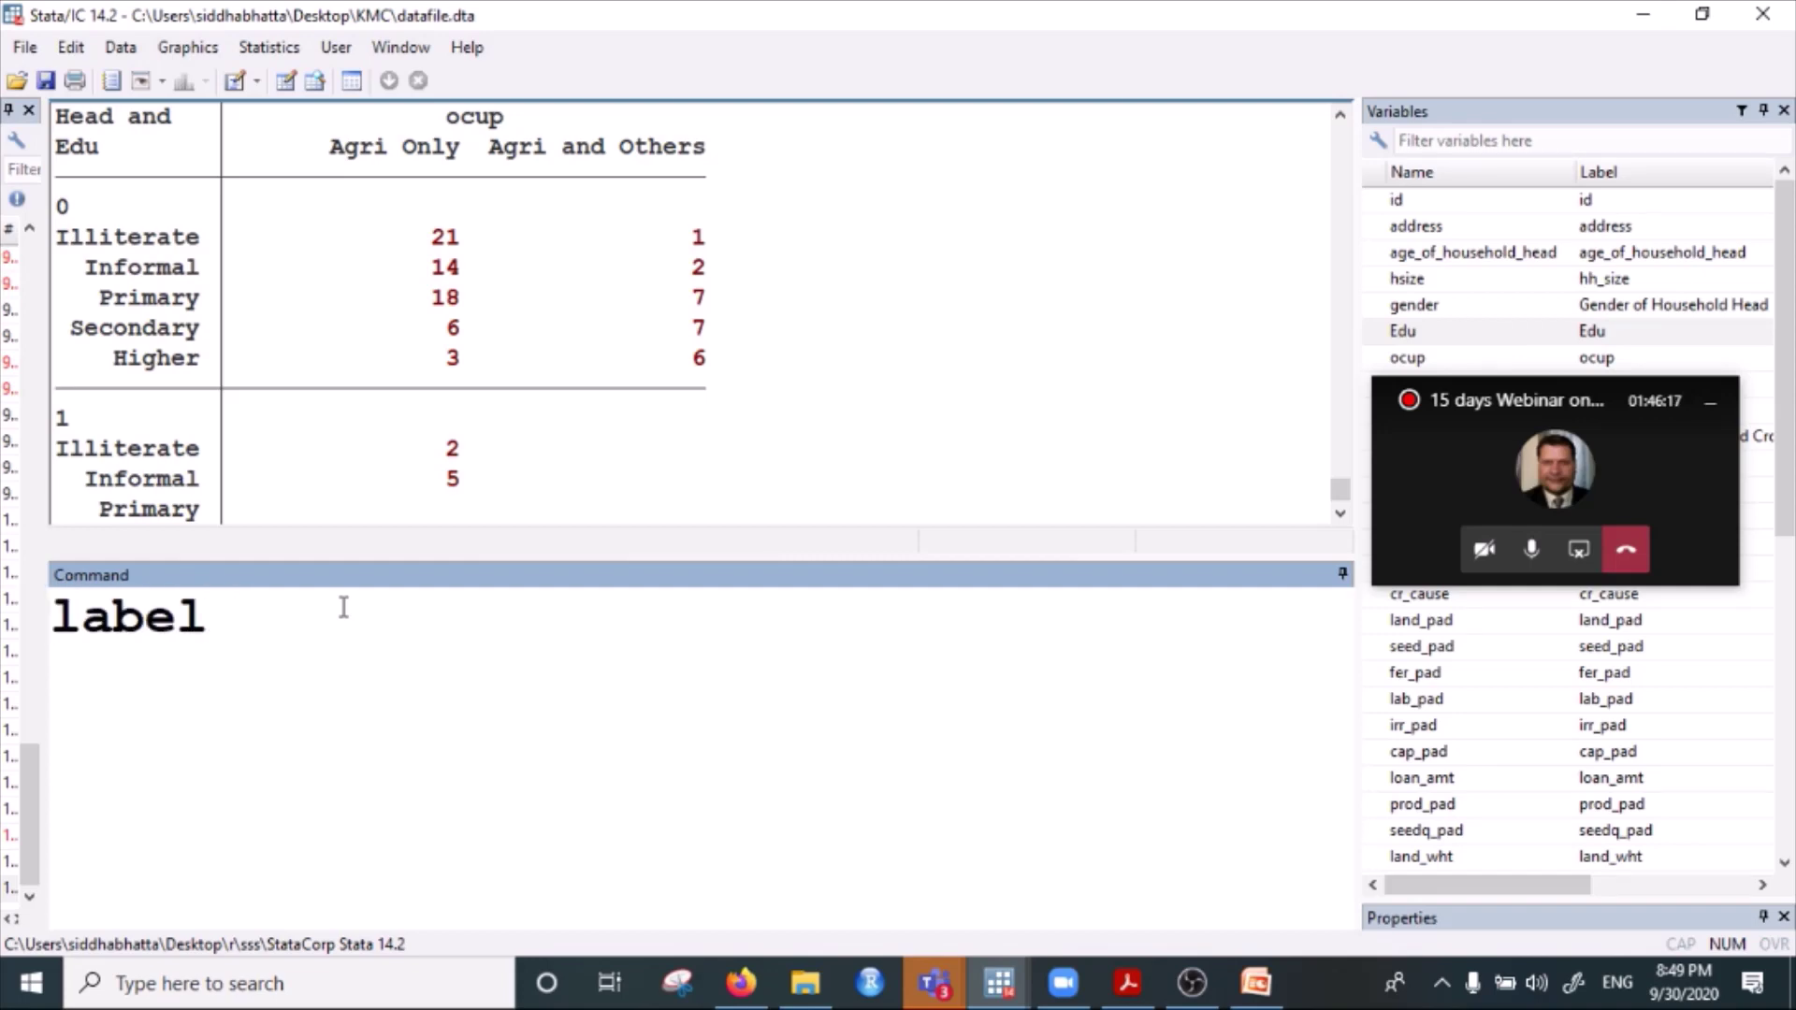
text(define )
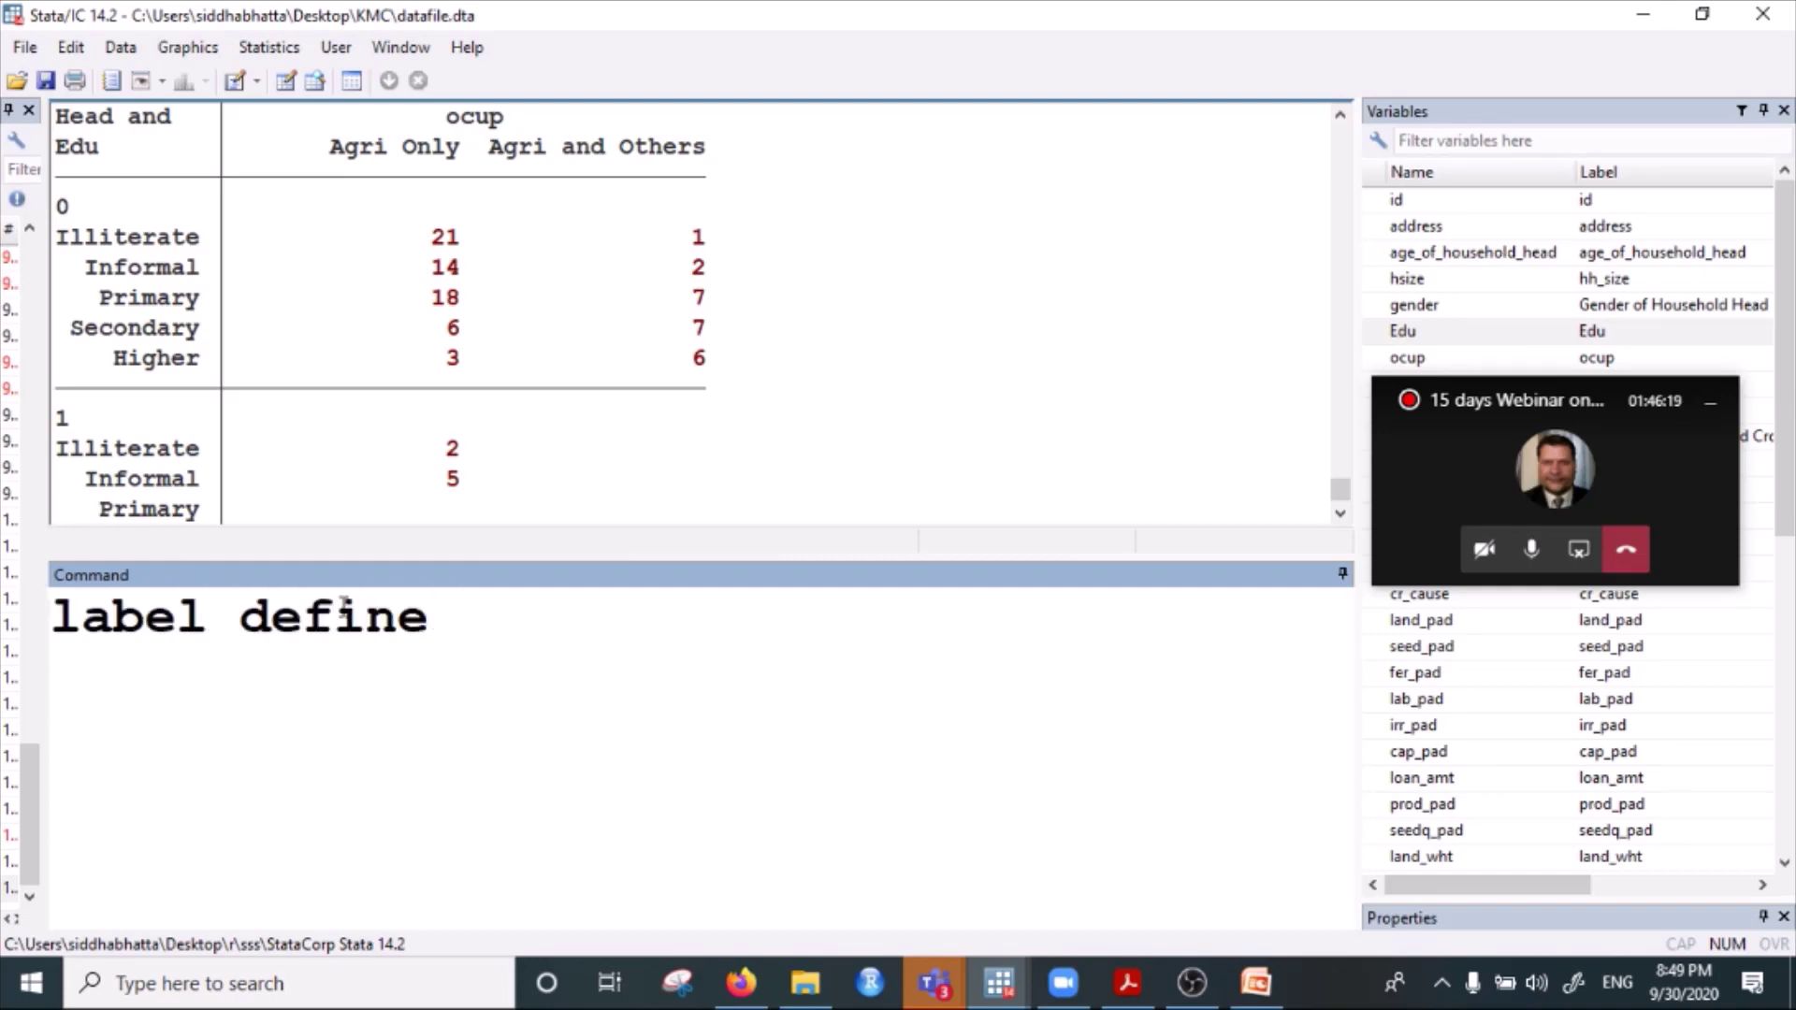
text(gender )
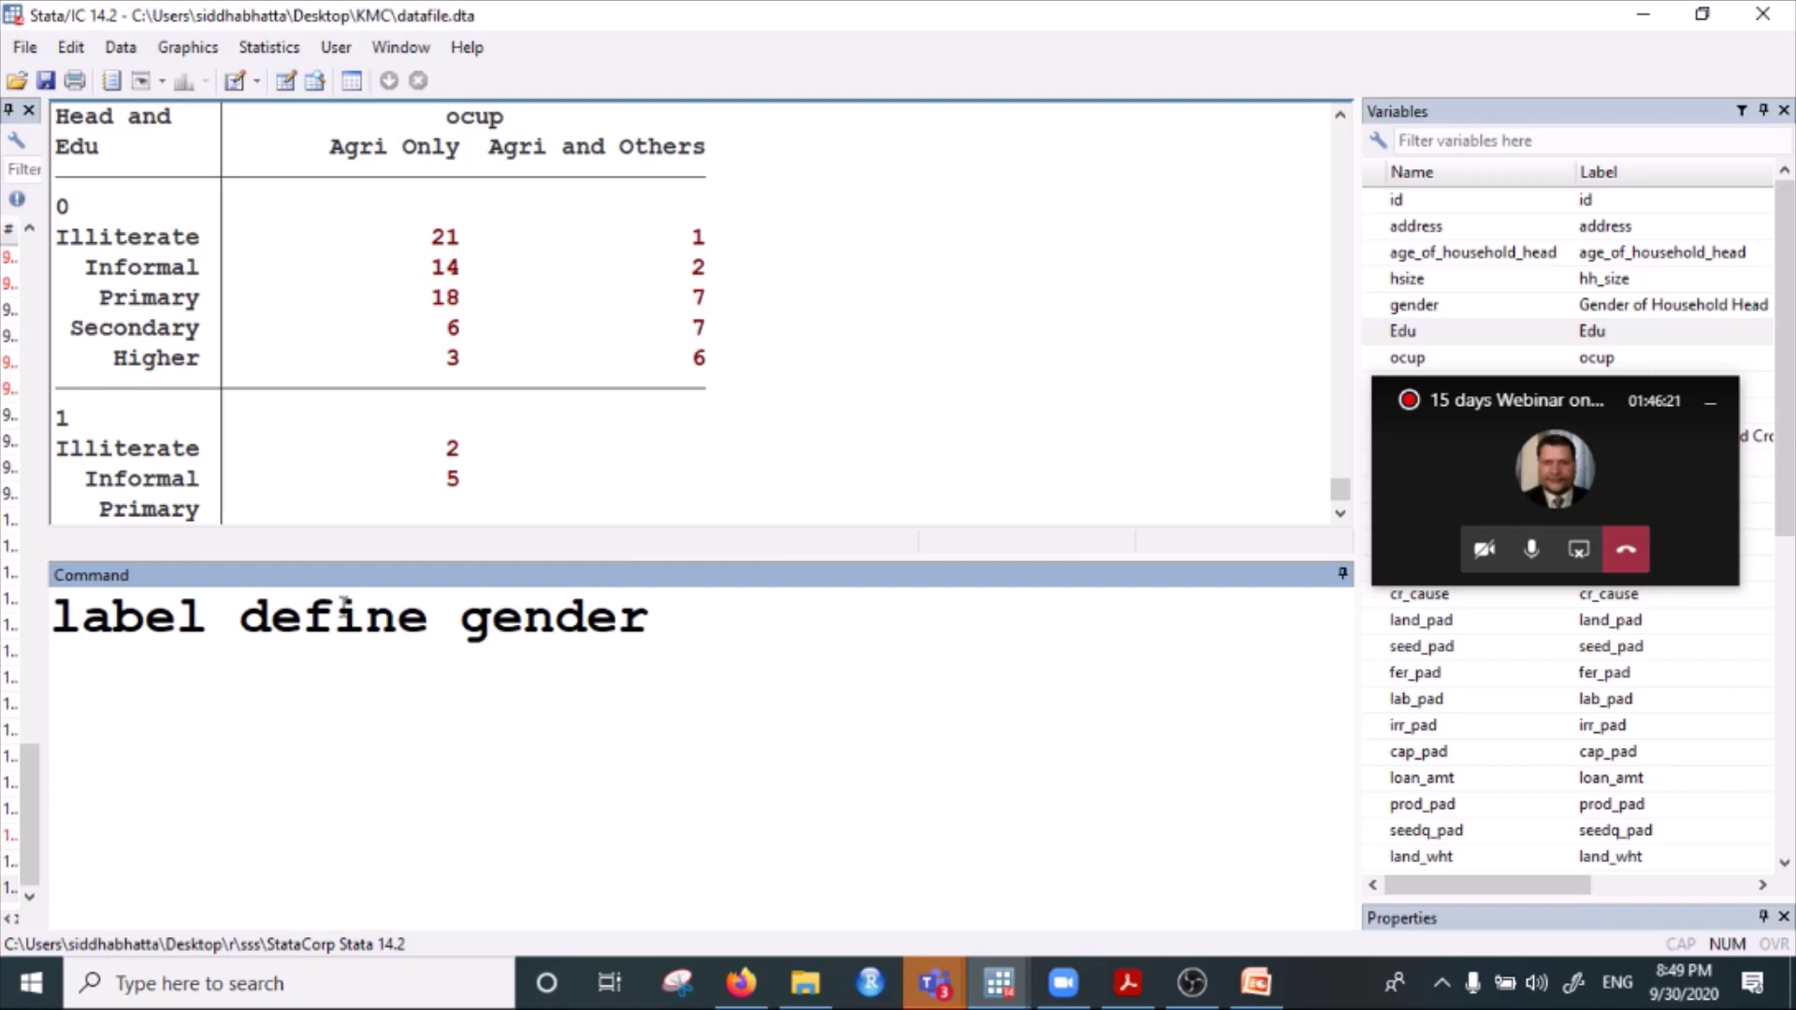
text(0 "Male)
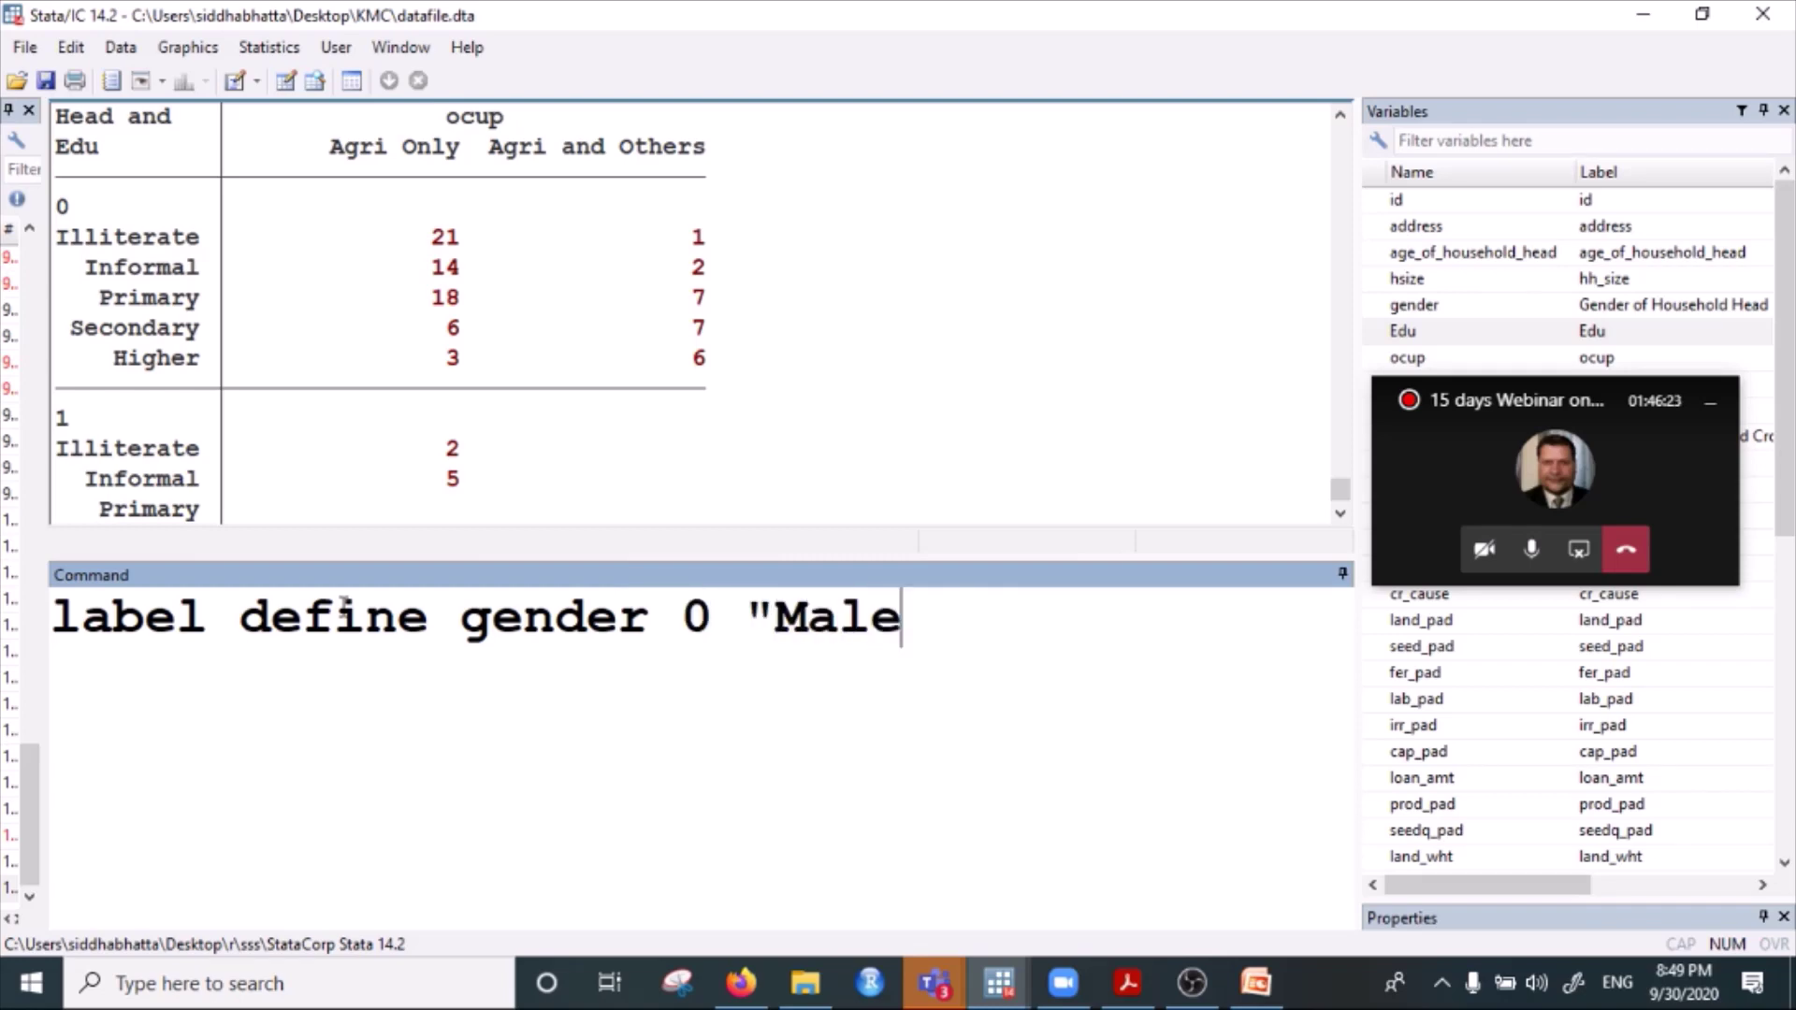
text(" 1 "Female")
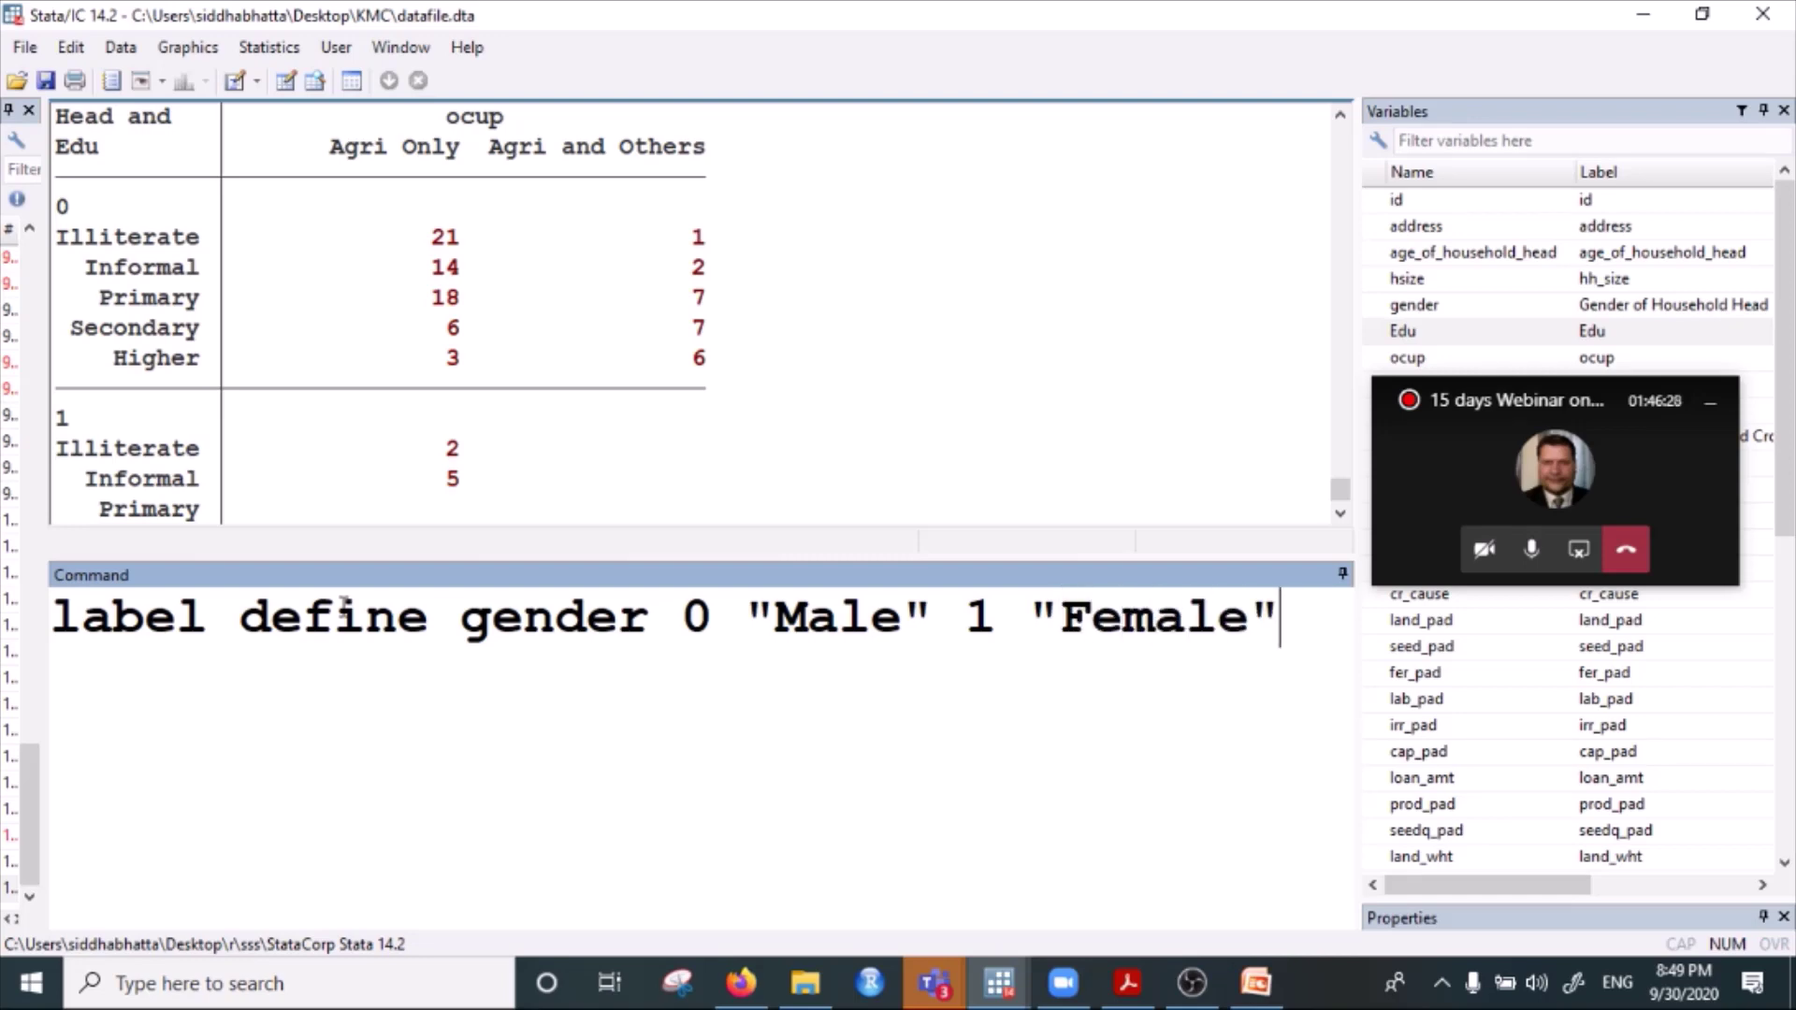
key(Return)
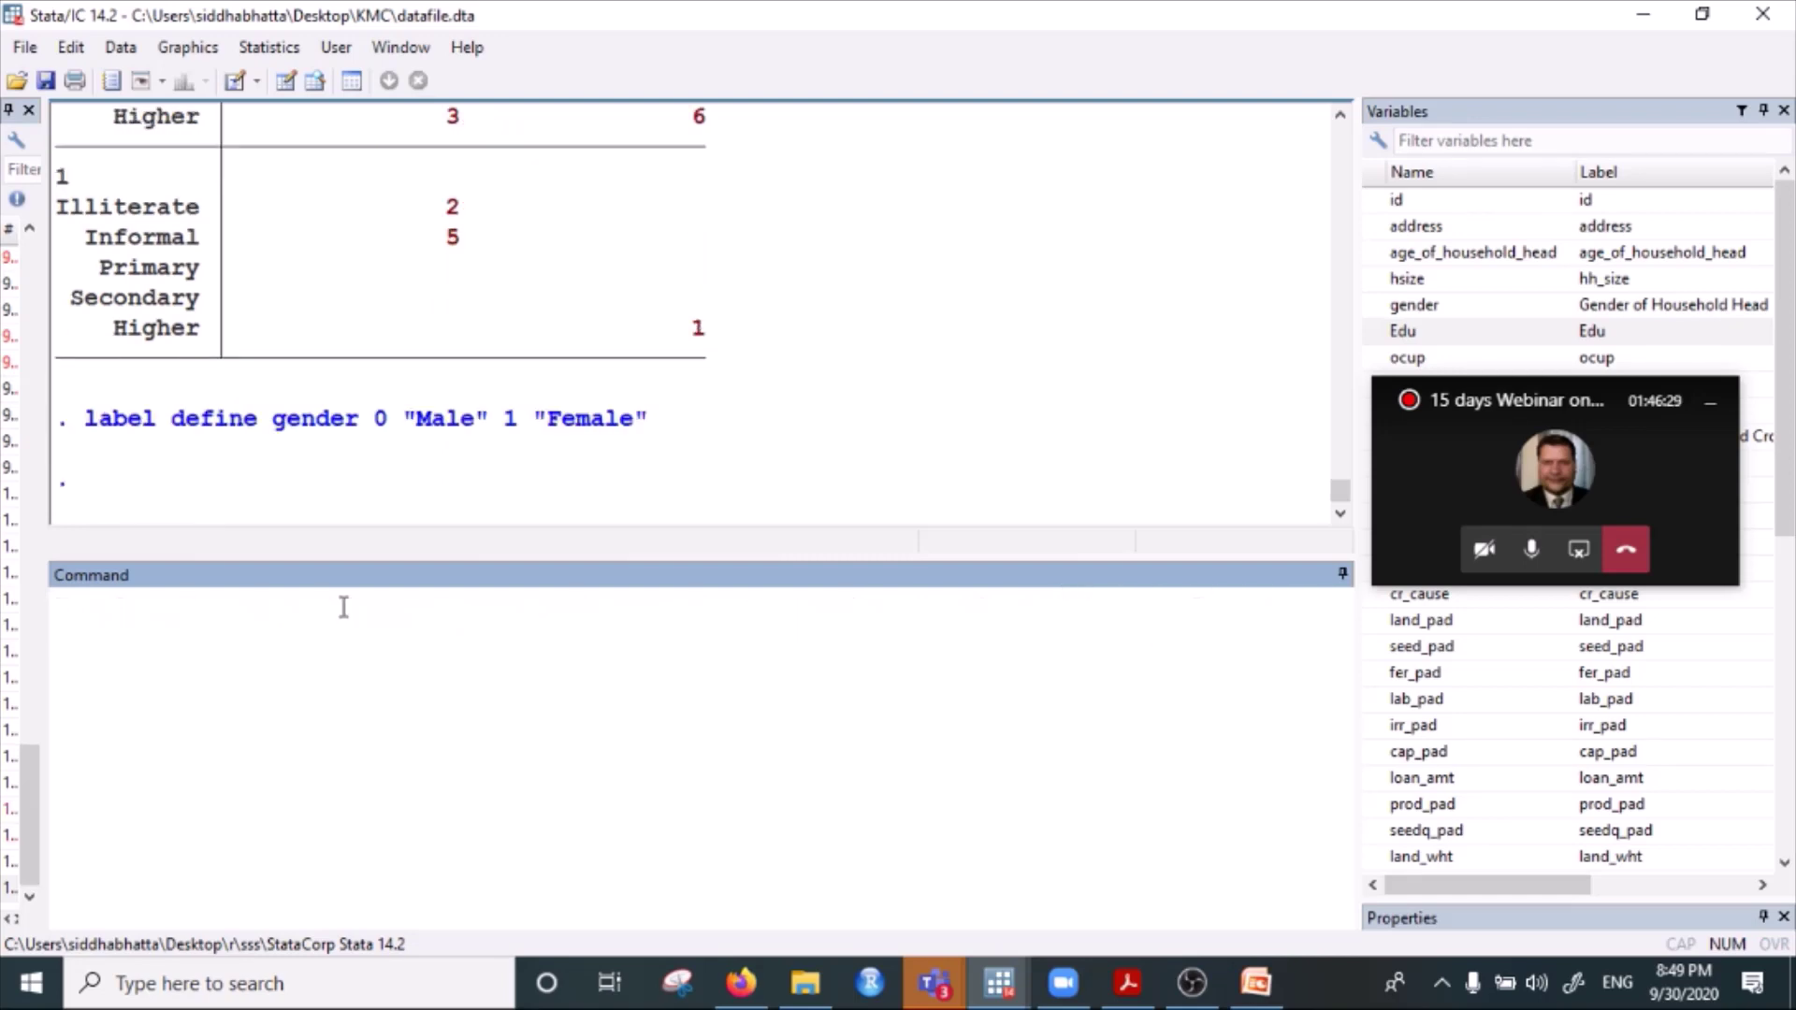
Attach the gender value label to the gender variable with the label values command.
text(label)
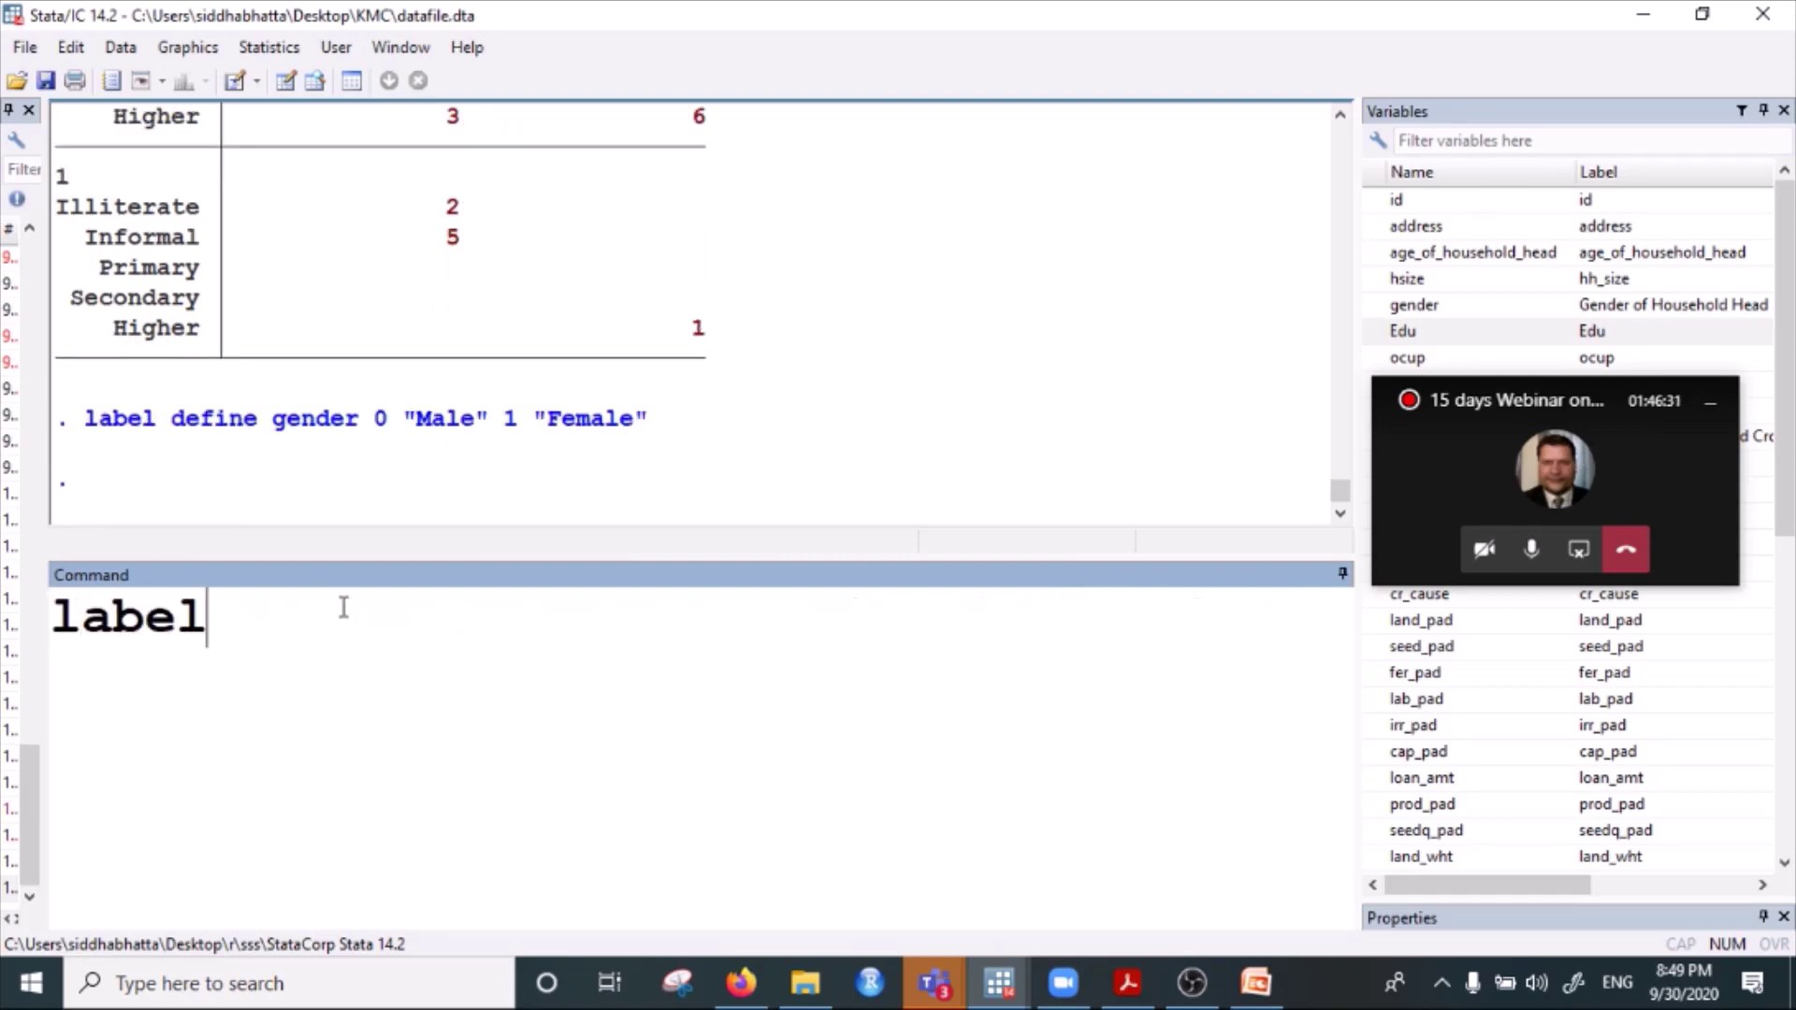
text( values )
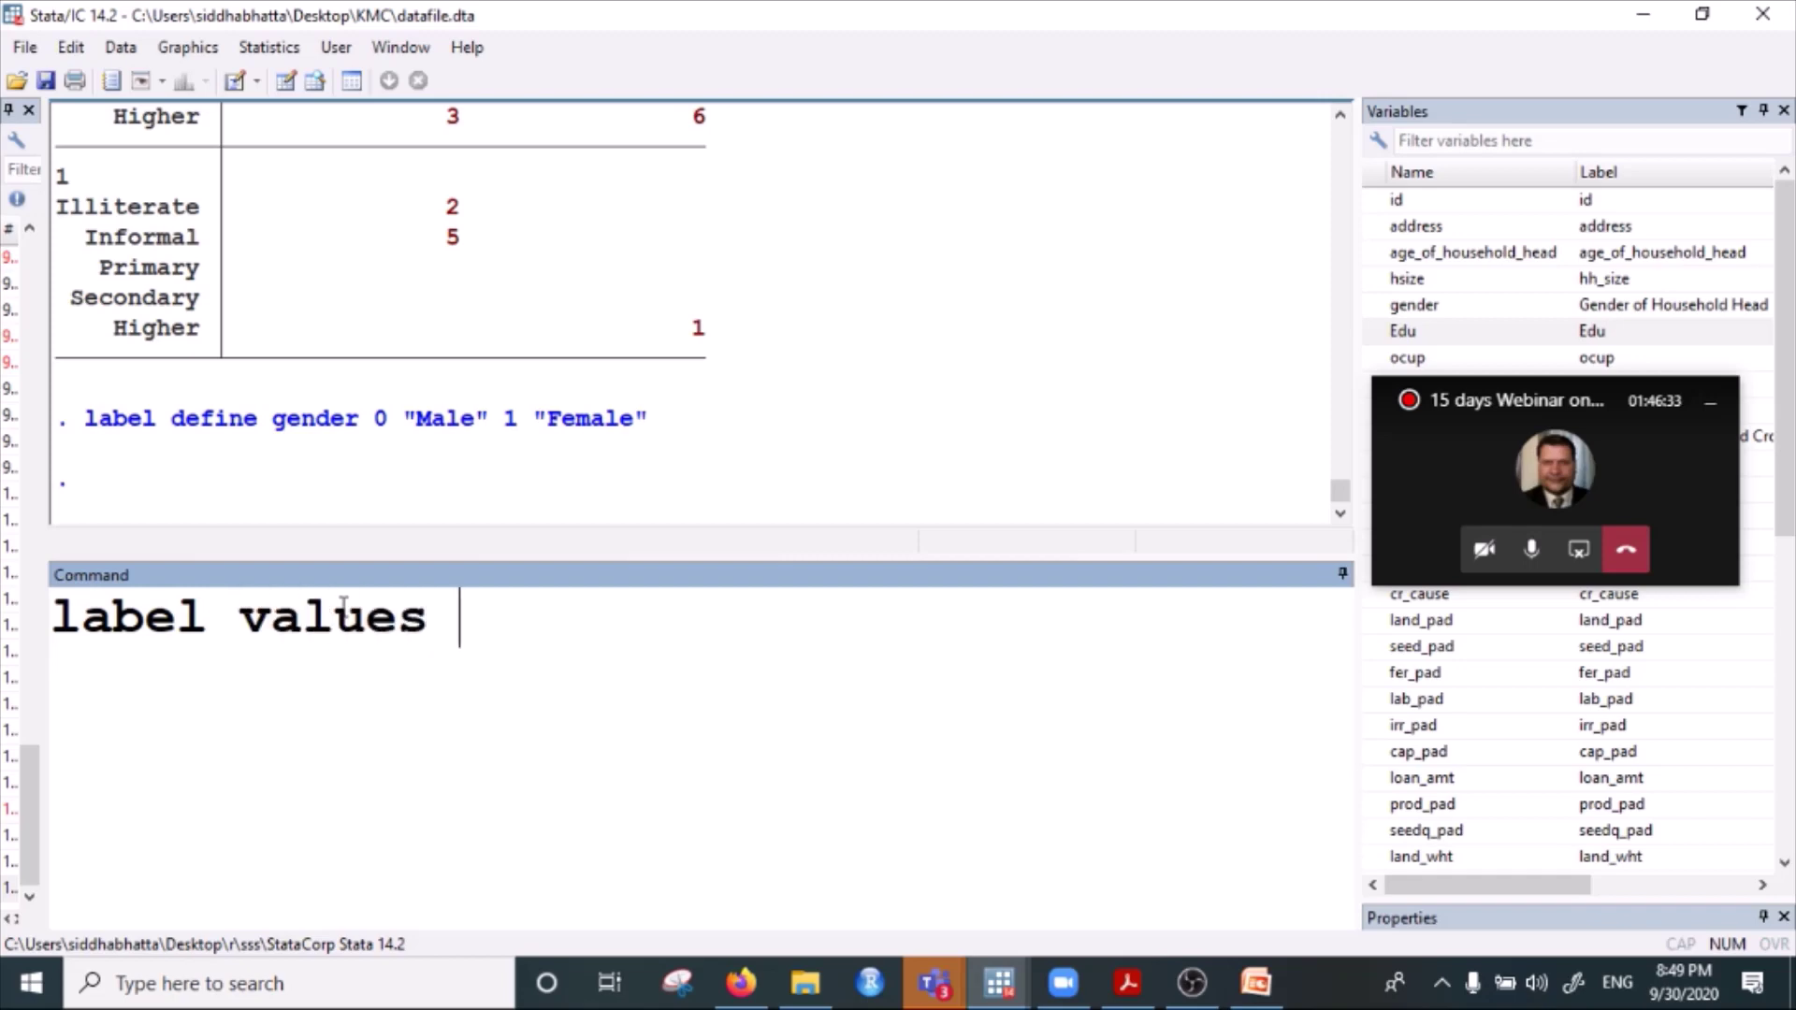
text(gender gender)
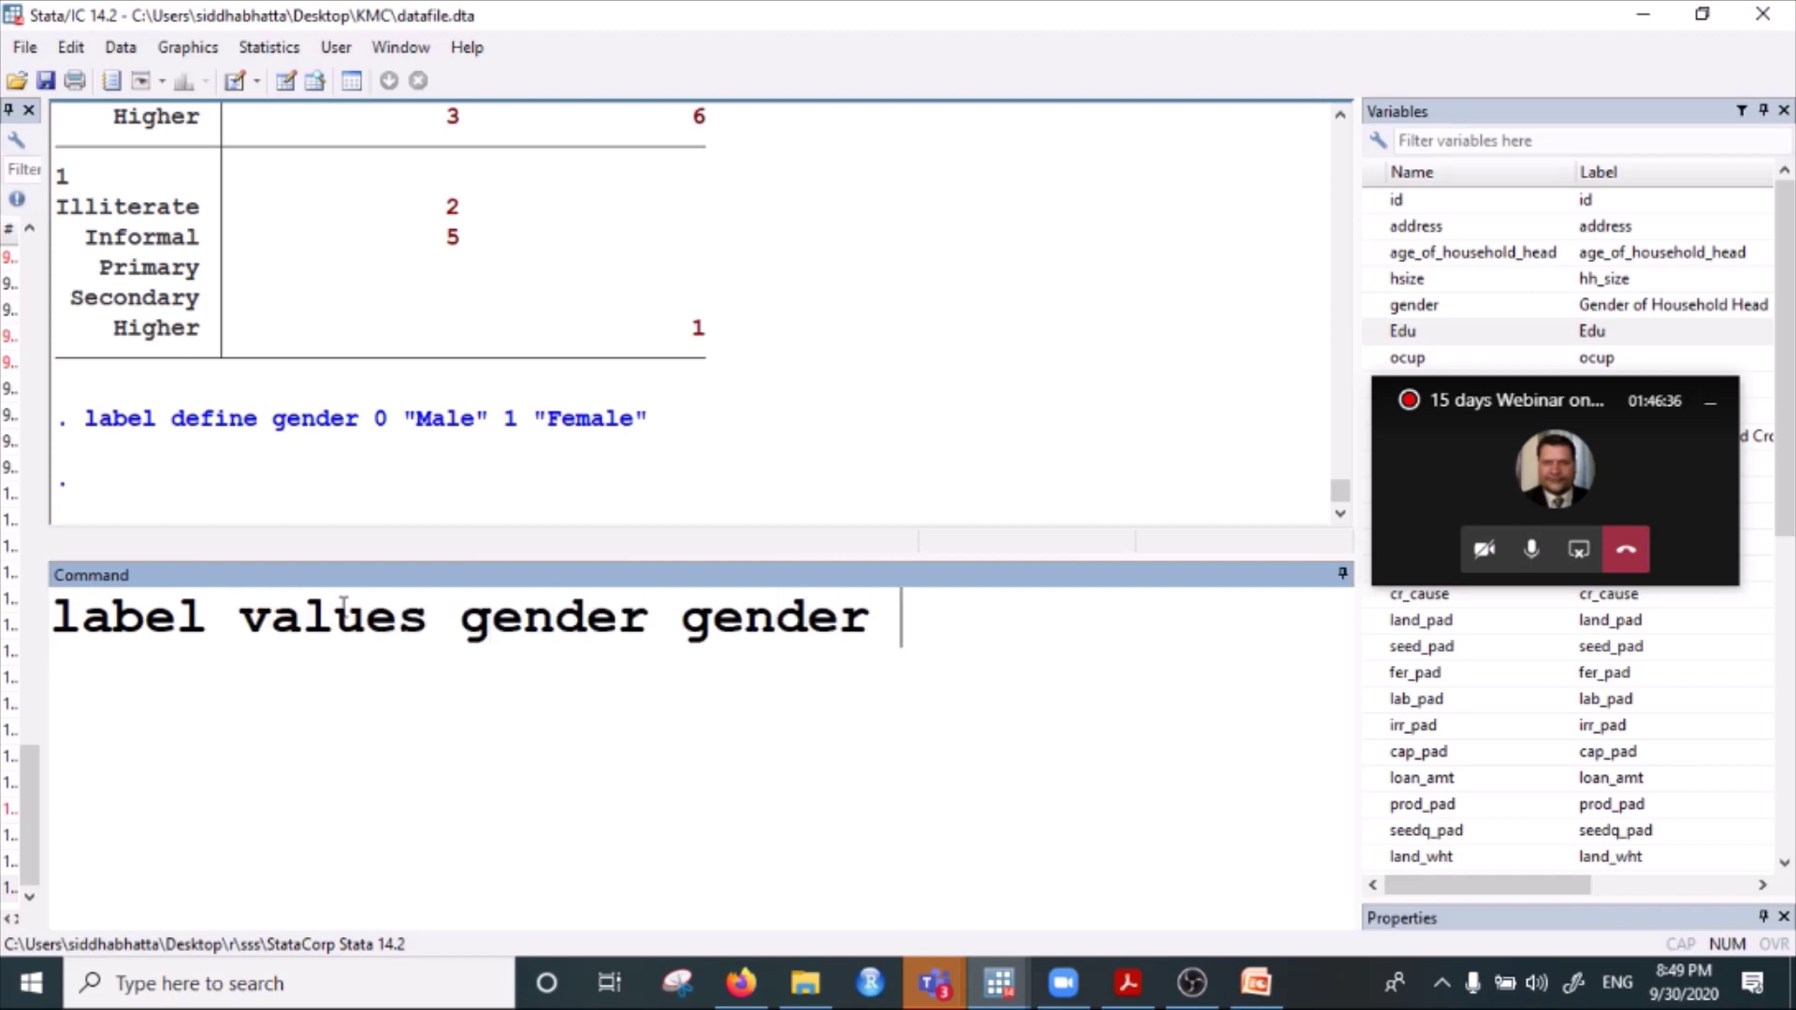
key(Return)
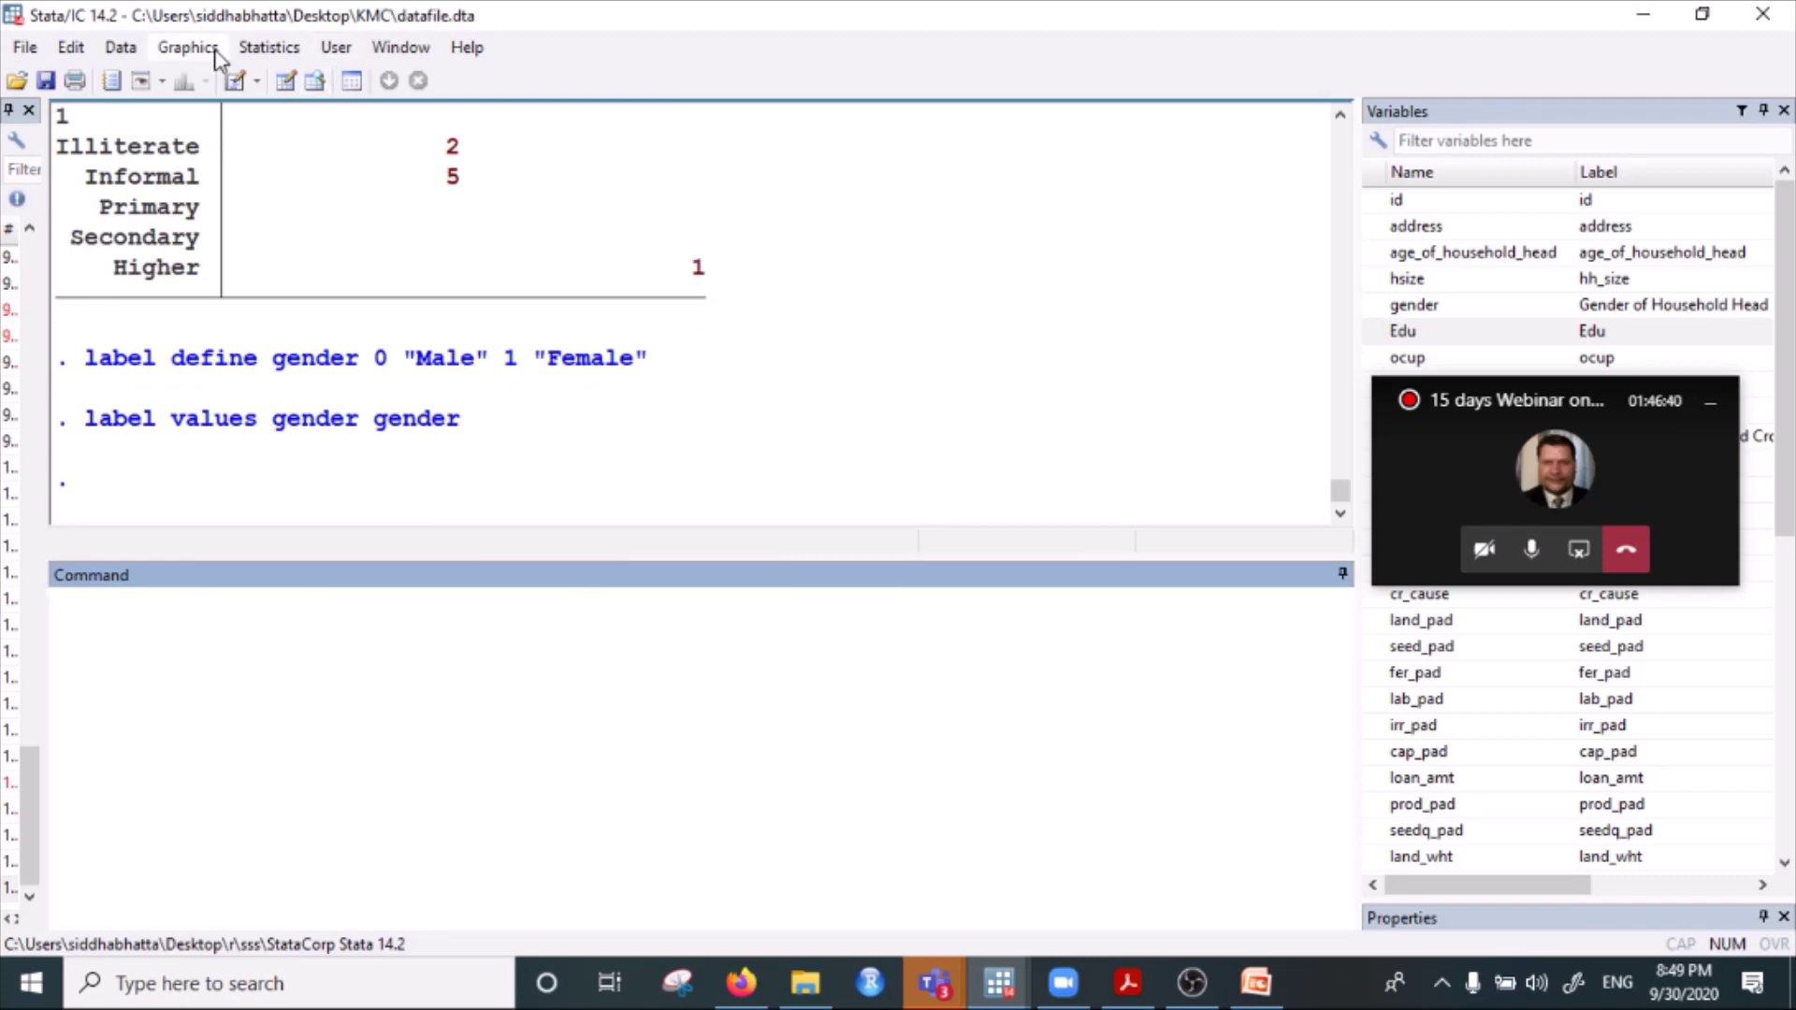
Rerun the flexible summary table of Edu by ocup frequencies with gender superrows and continue its paused output.
click(269, 46)
mouse_move(328, 76)
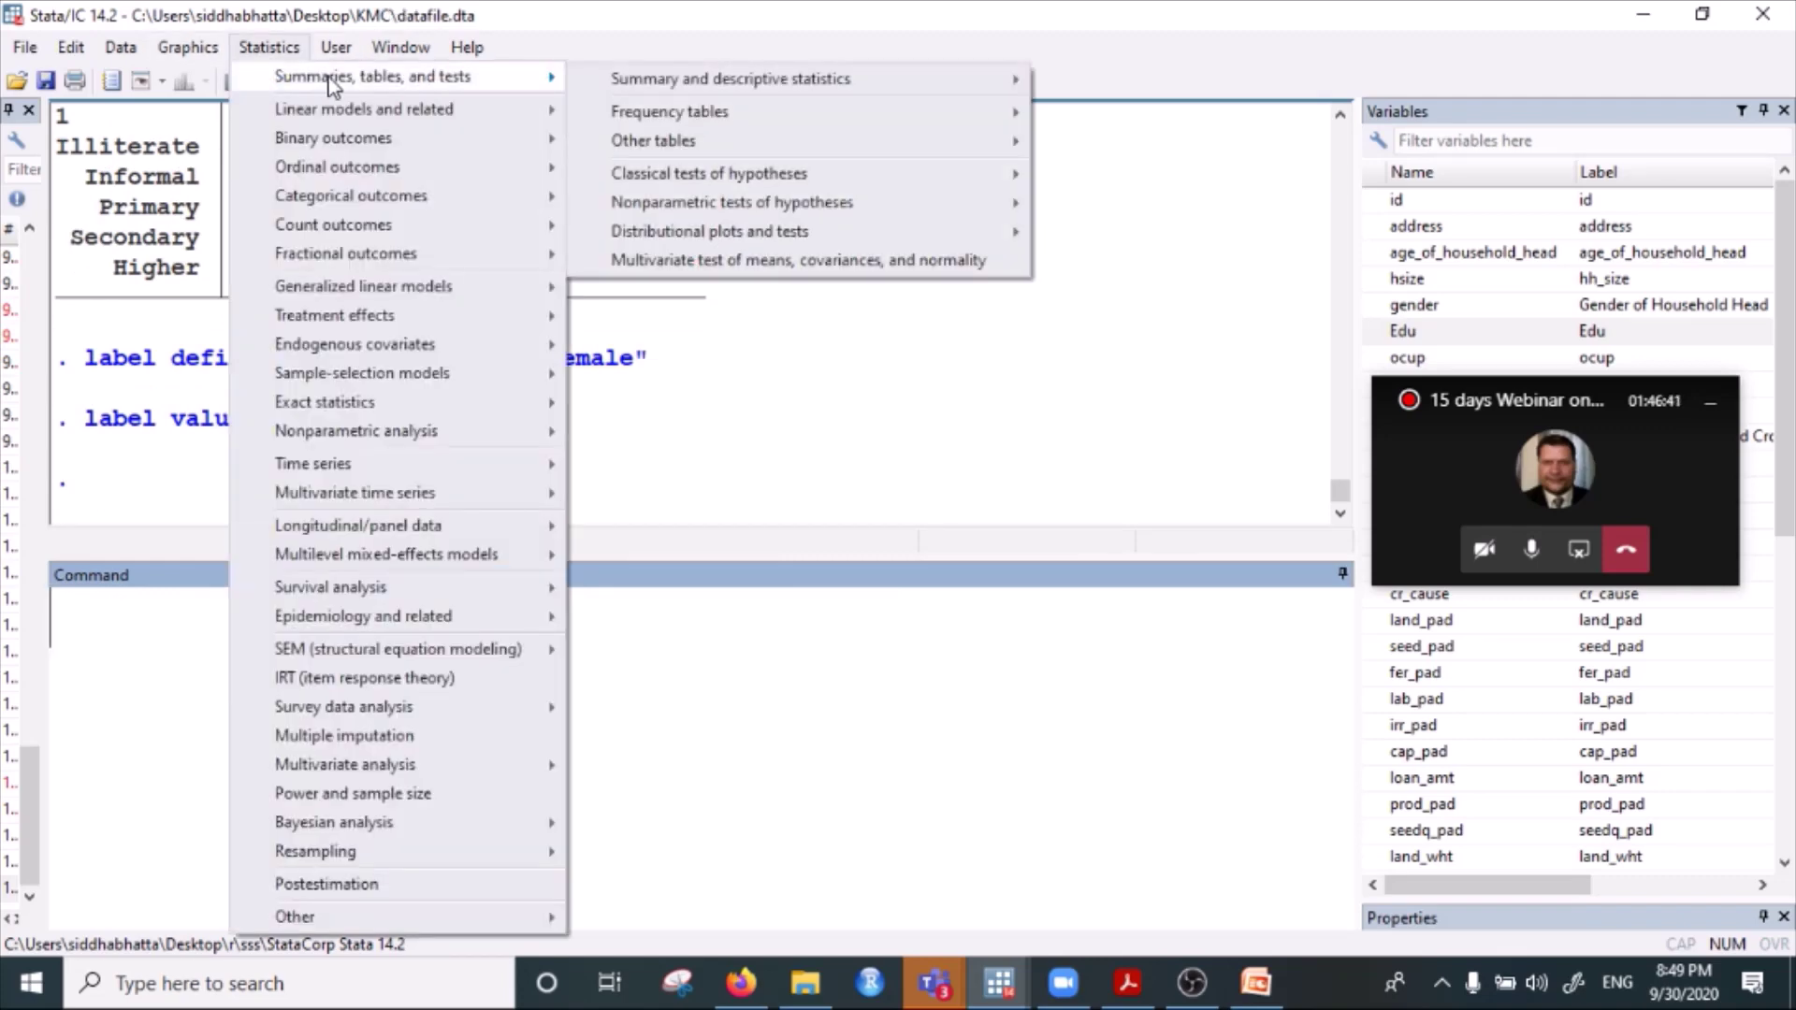
mouse_move(739, 145)
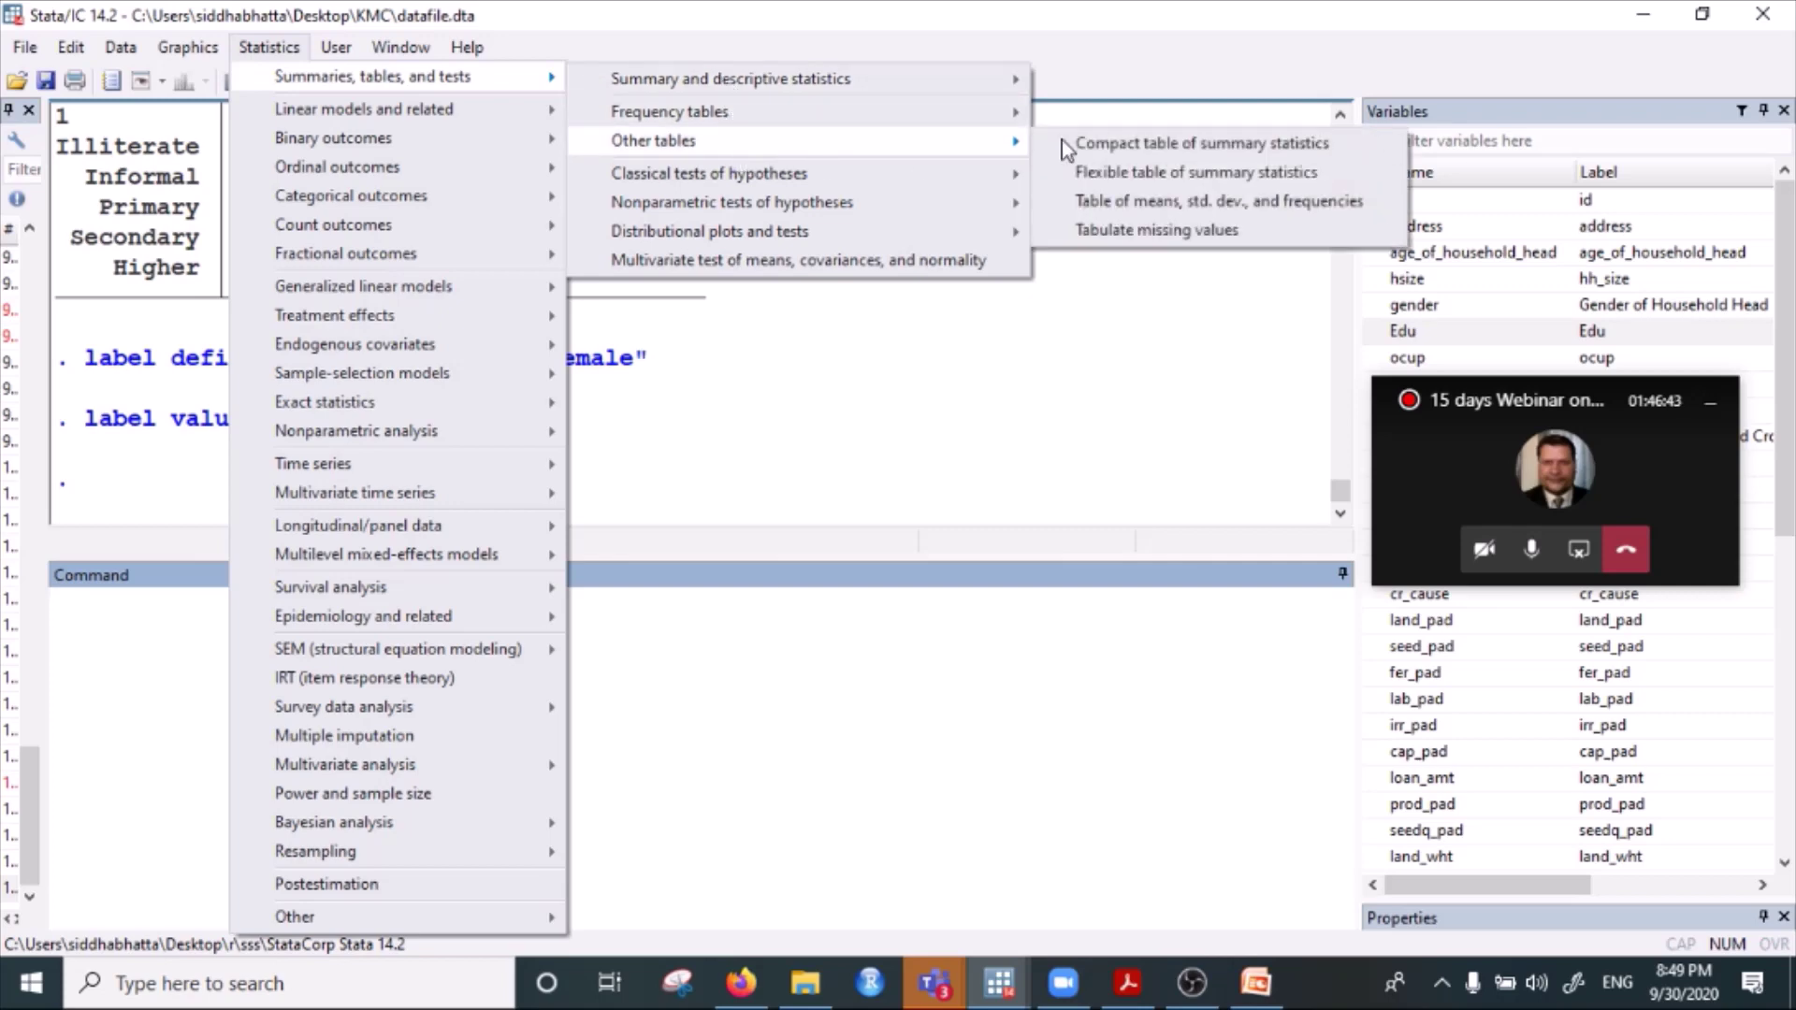
click(1193, 175)
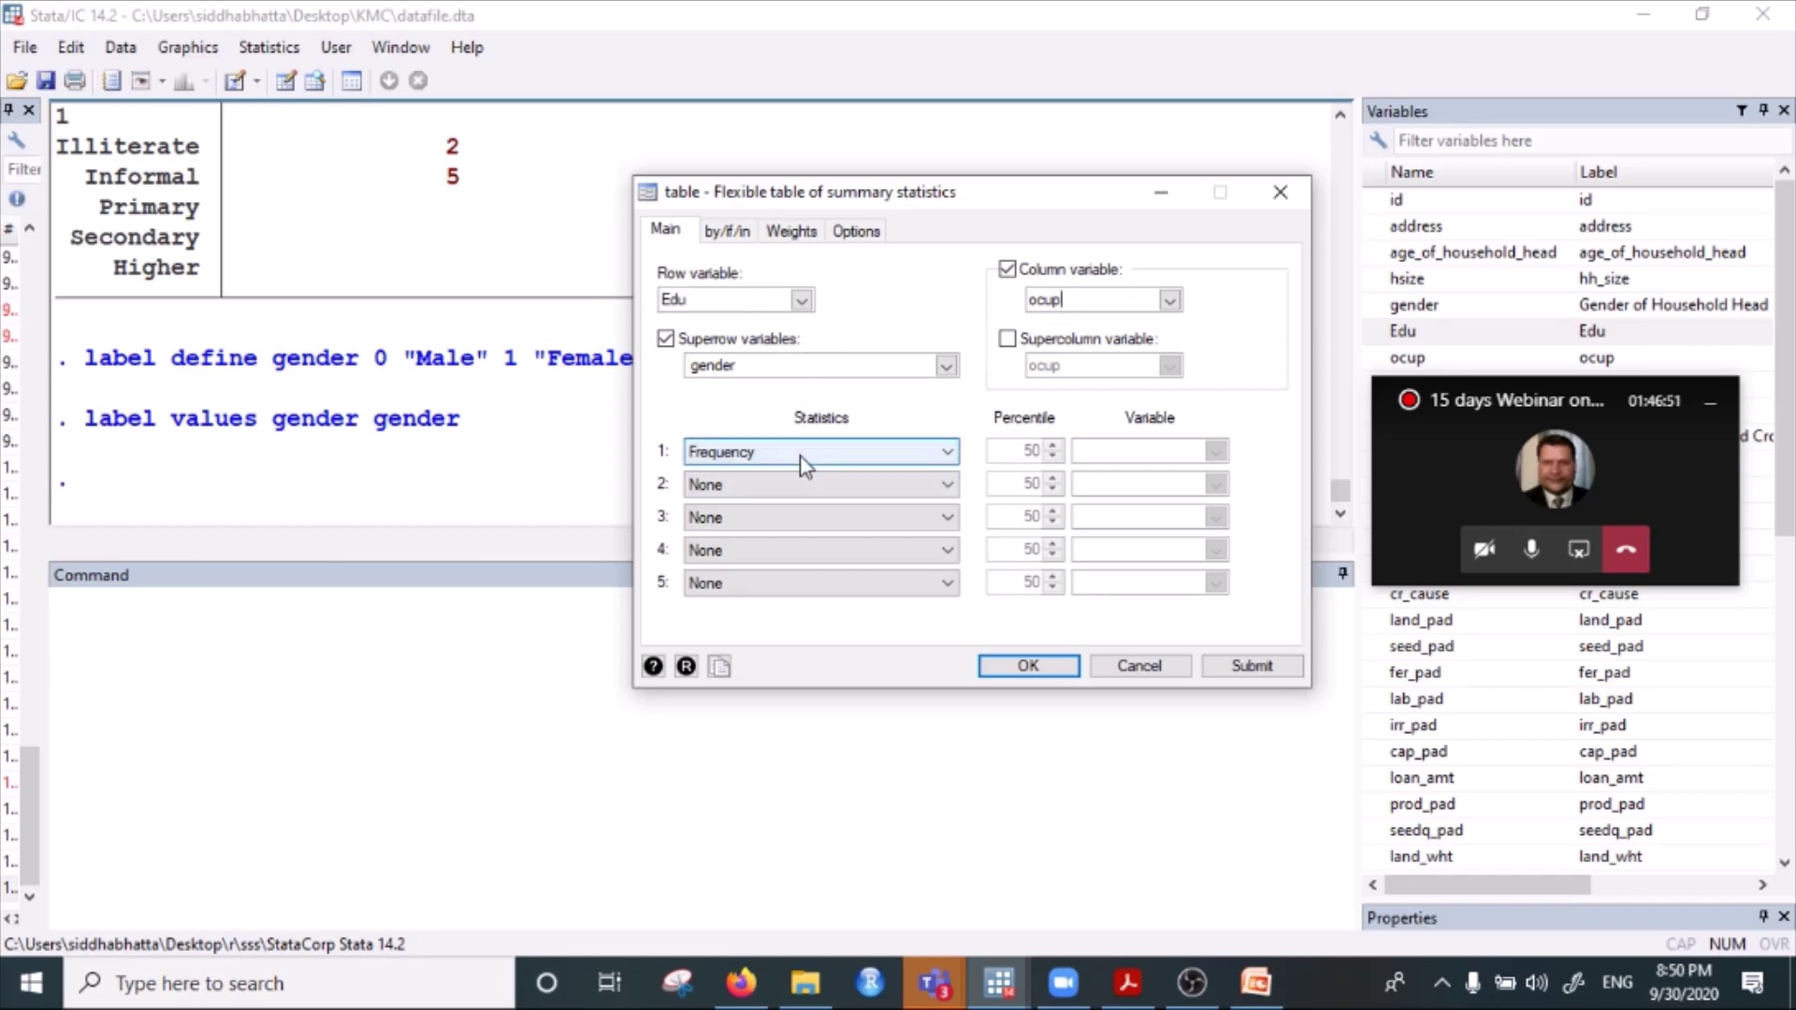
click(1026, 665)
click(111, 479)
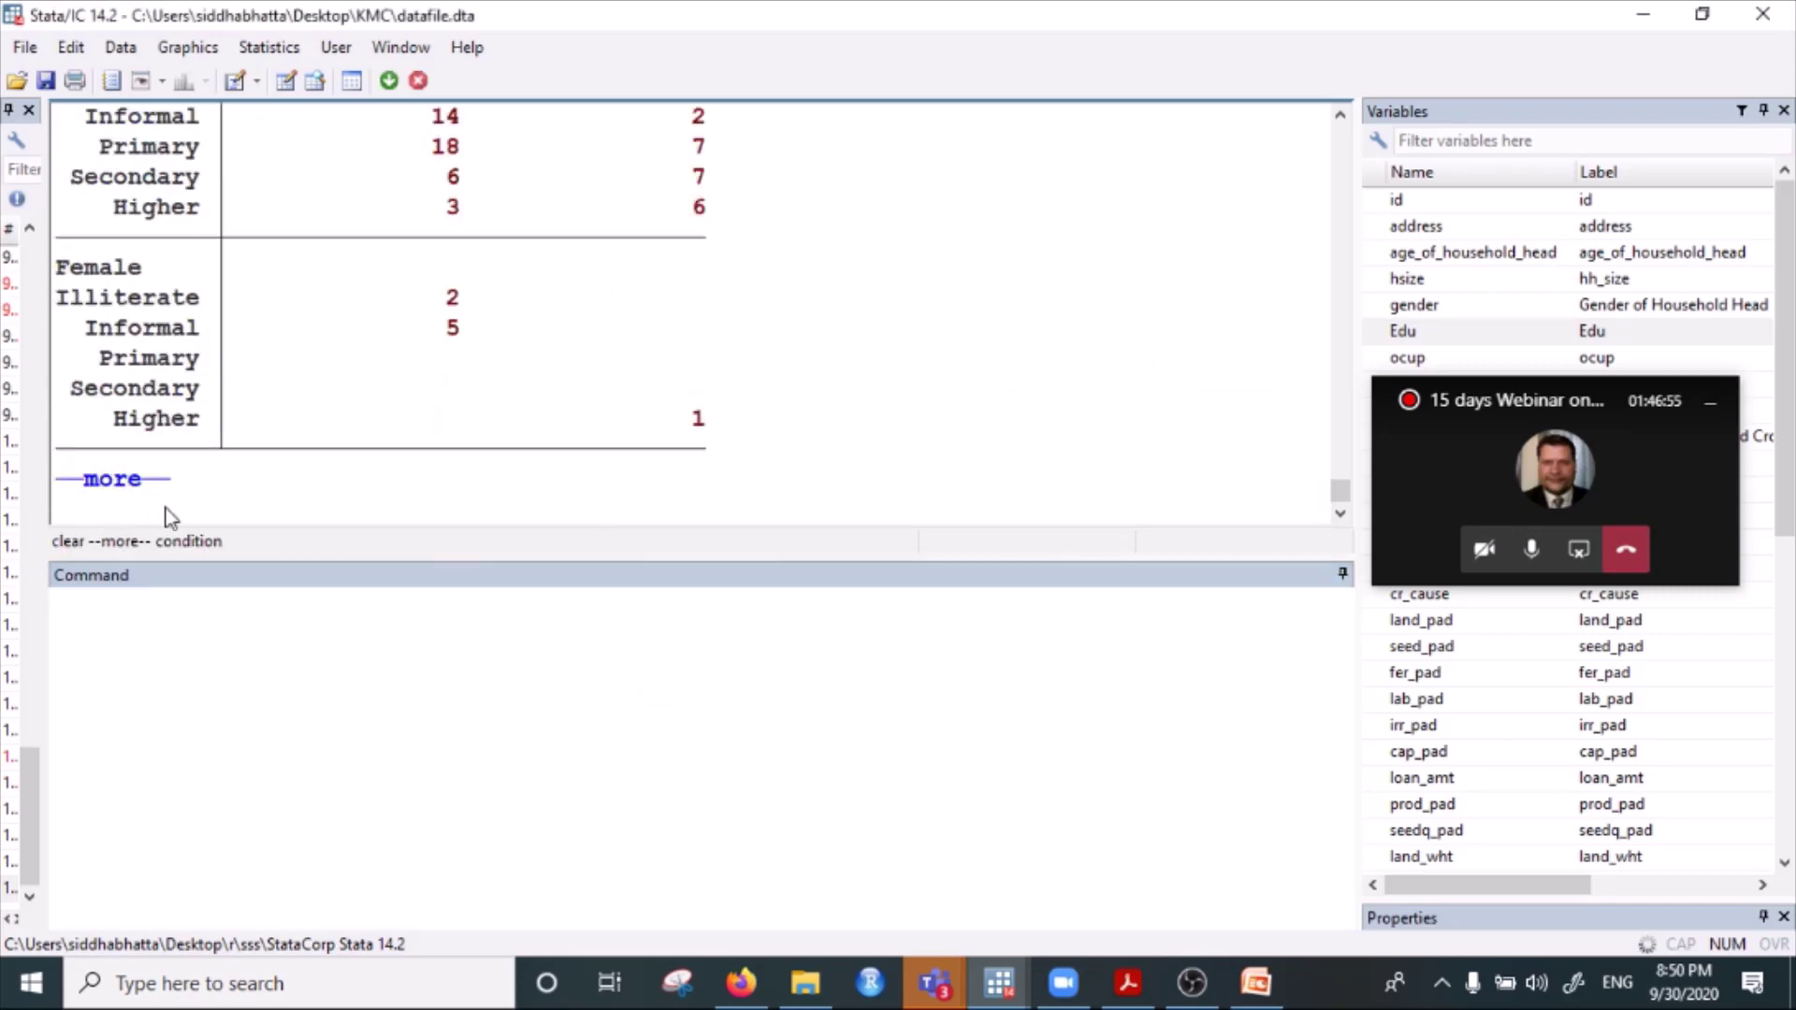
Compare the Male and Female blocks of the labelled Edu by ocup table.
scroll(344, 458, up, 3)
scroll(283, 332, up, 2)
scroll(280, 329, down, 2)
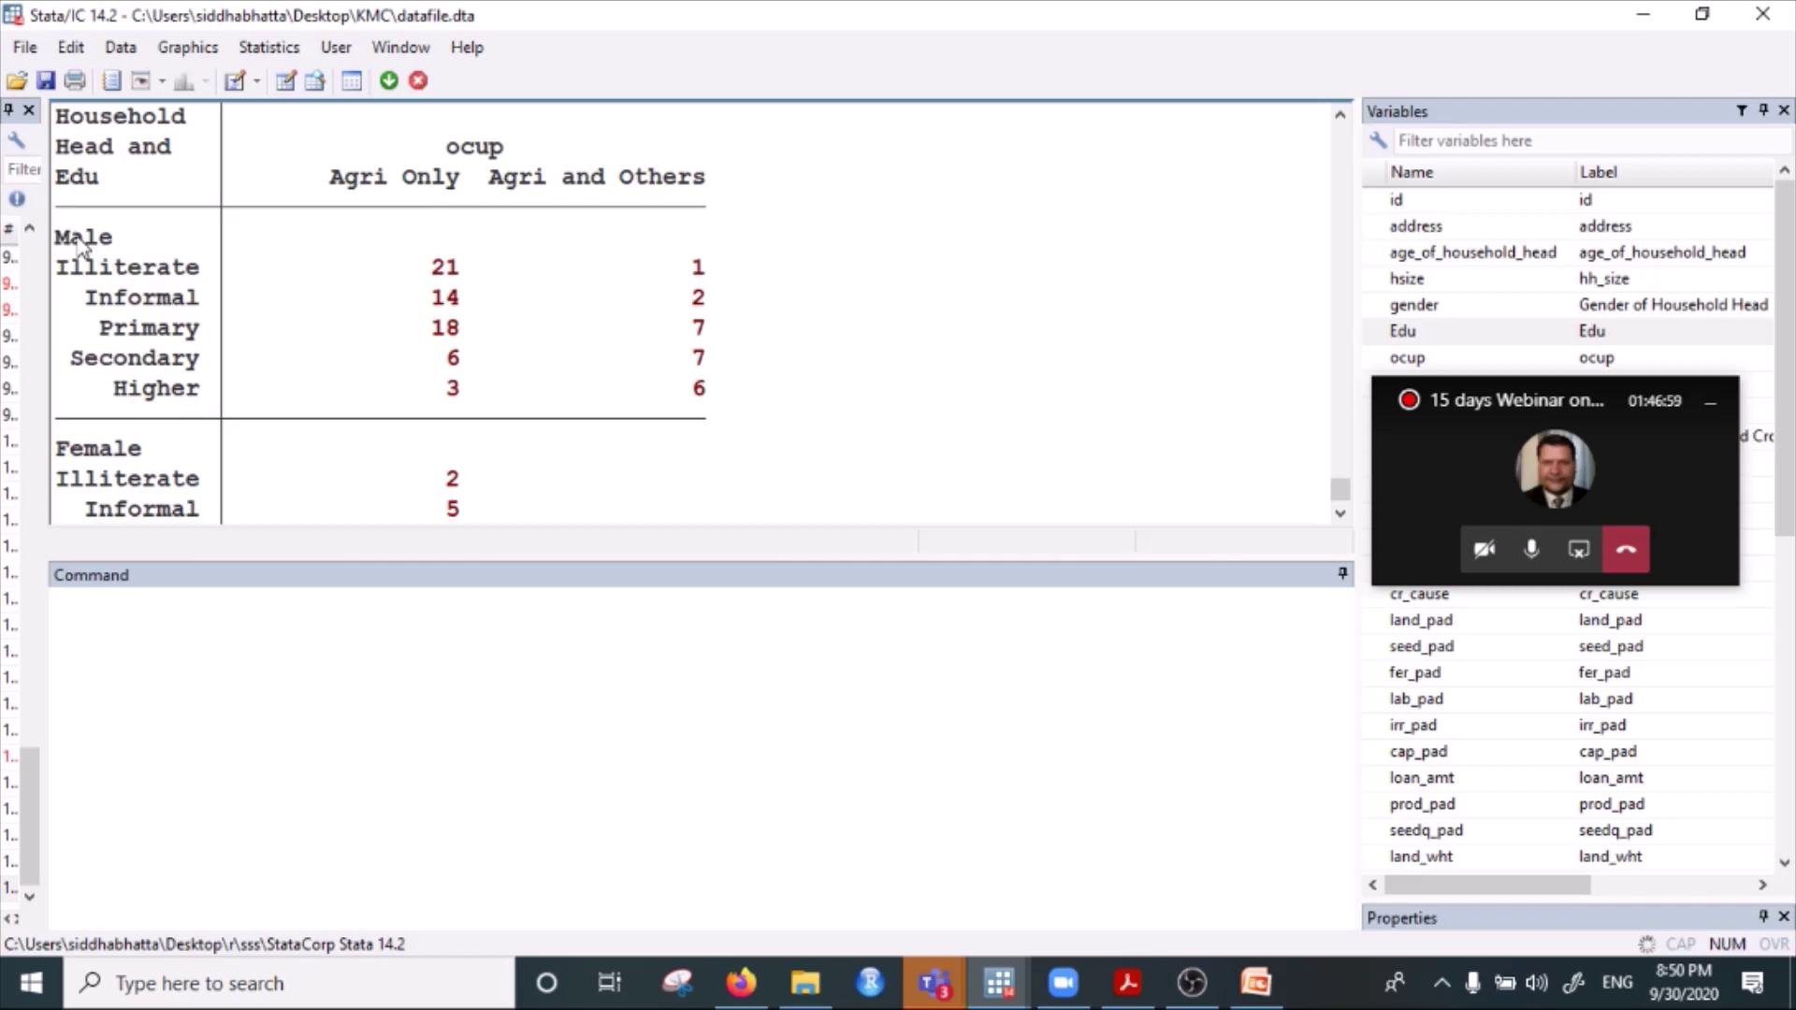
drag(56, 236, 373, 404)
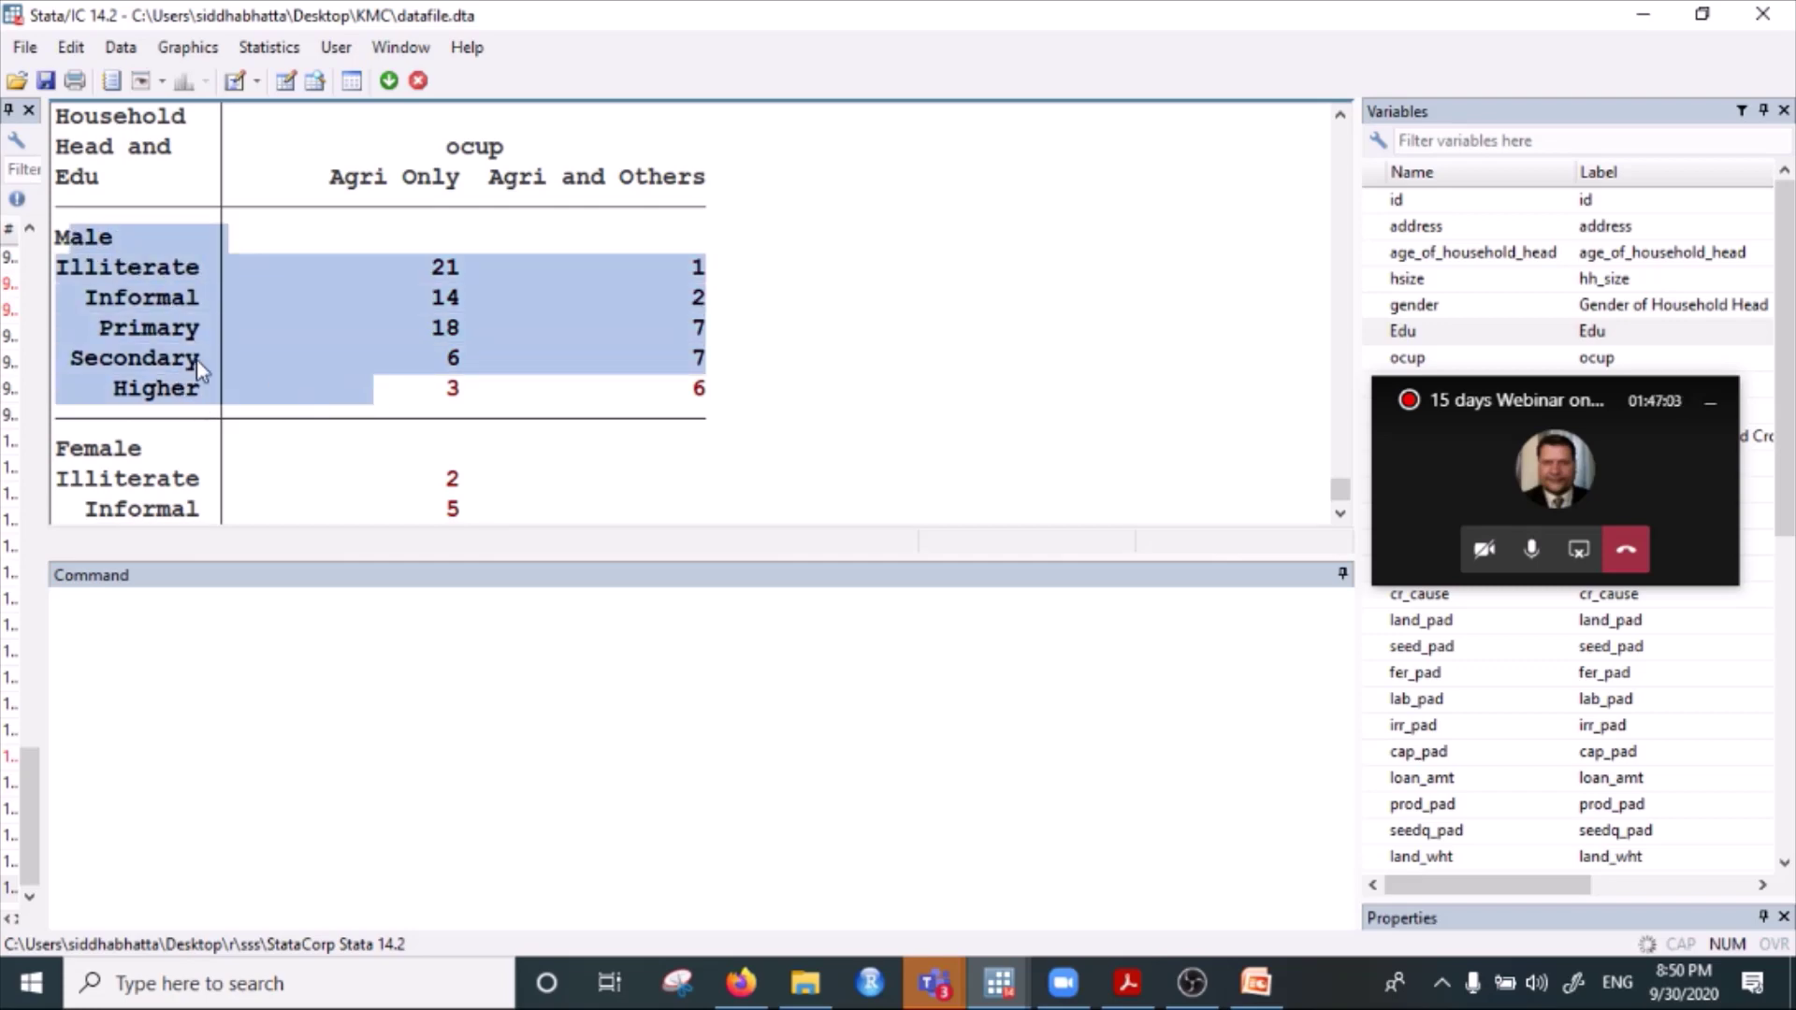
scroll(93, 285, down, 2)
drag(86, 267, 431, 418)
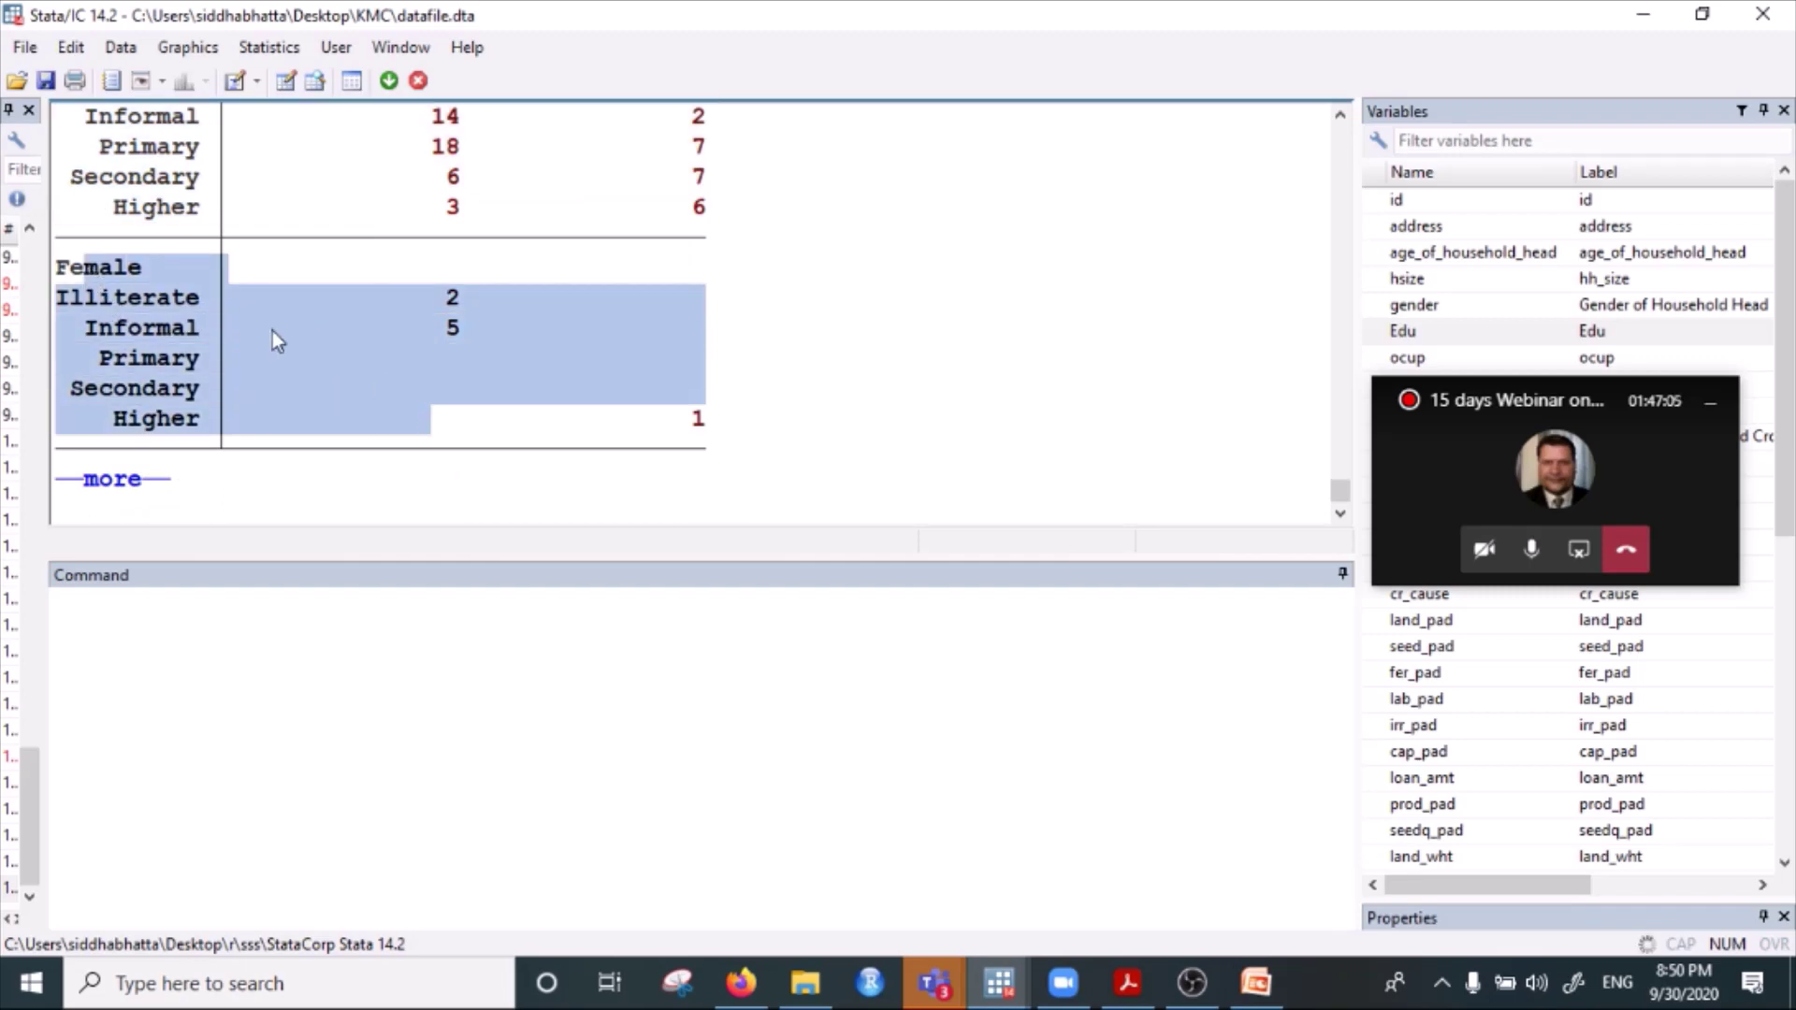
Examine the Male block's Illiterate row across Agri Only and Agri and Others, and review the remaining Male and Female rows.
scroll(161, 369, up, 3)
drag(75, 327, 139, 327)
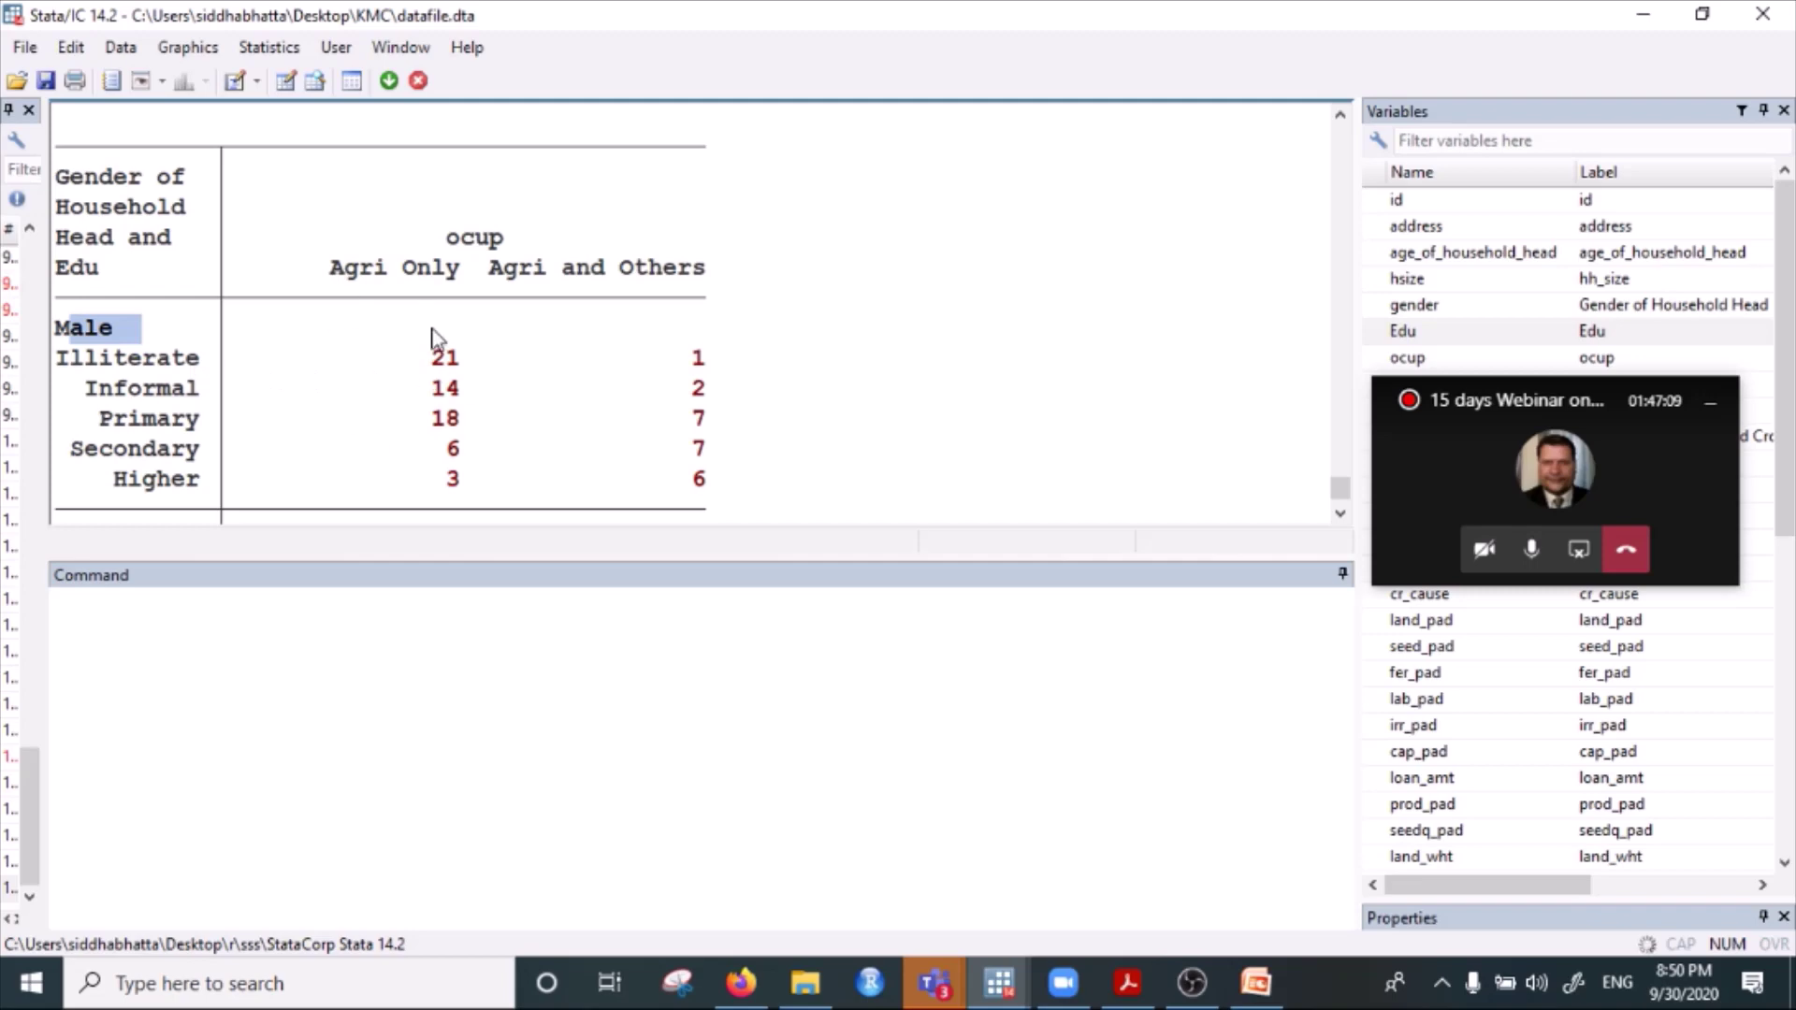
click(126, 332)
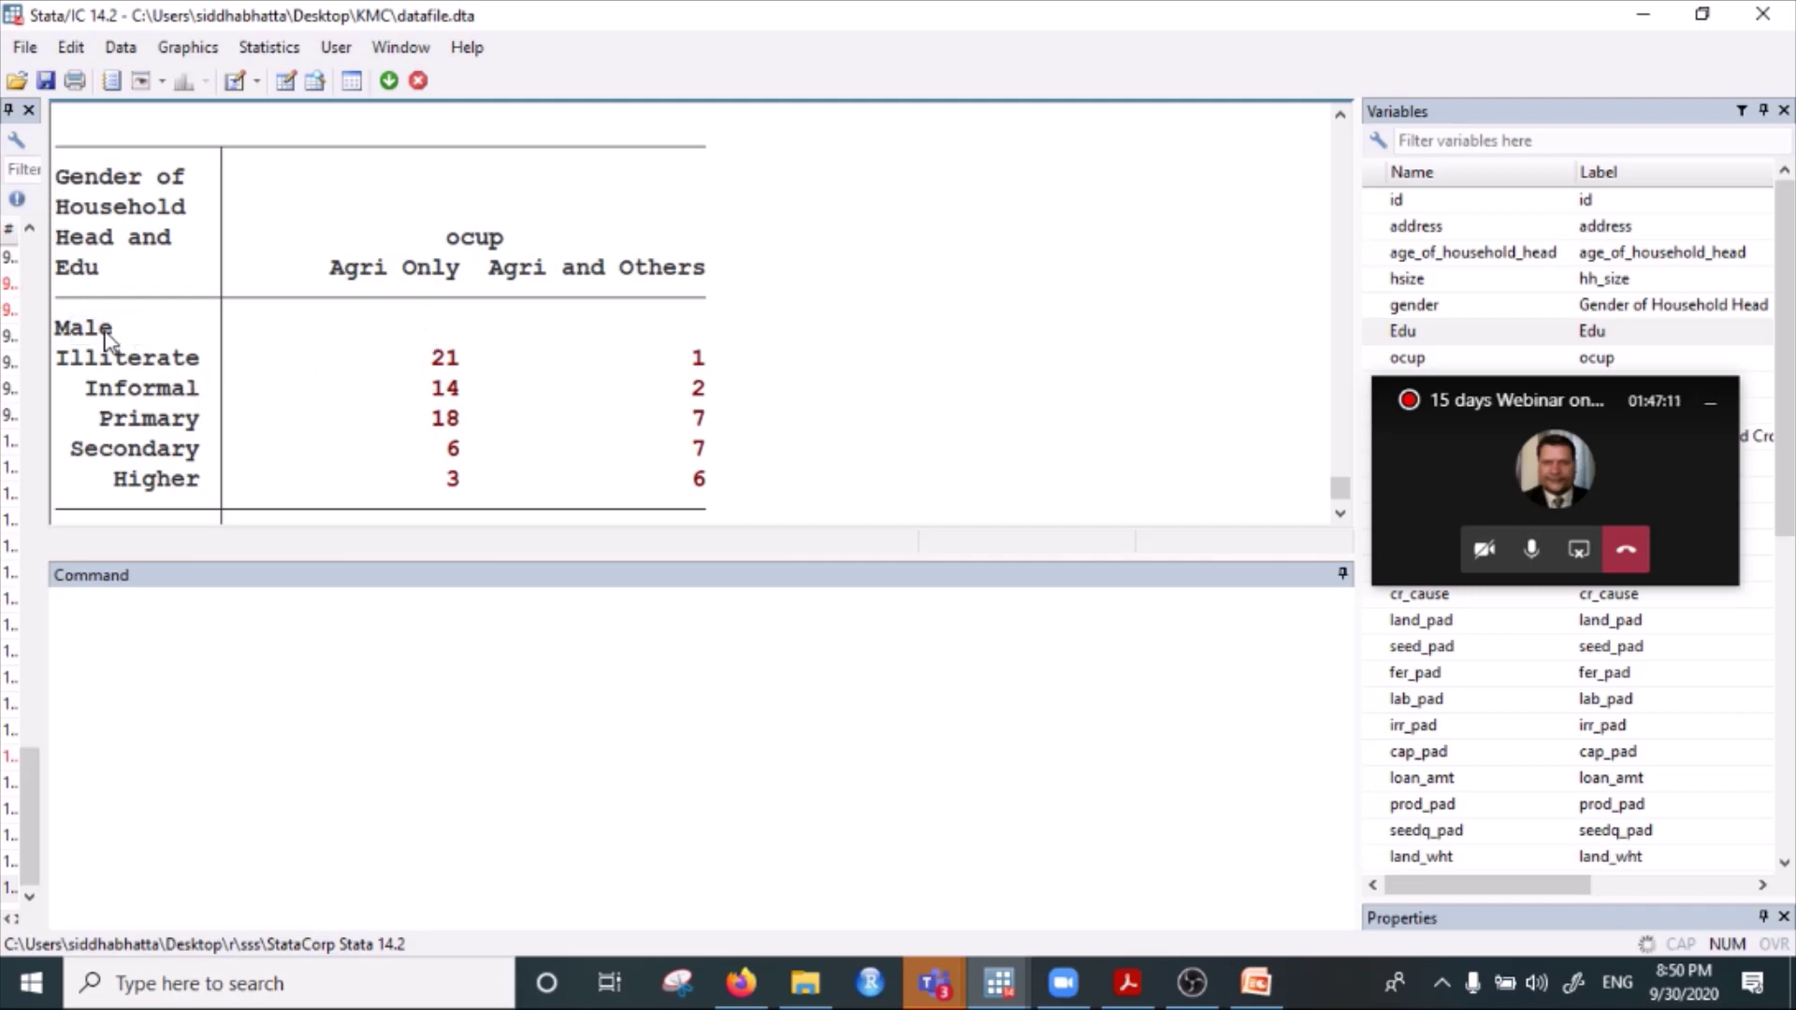
drag(71, 328, 446, 361)
drag(417, 242, 446, 369)
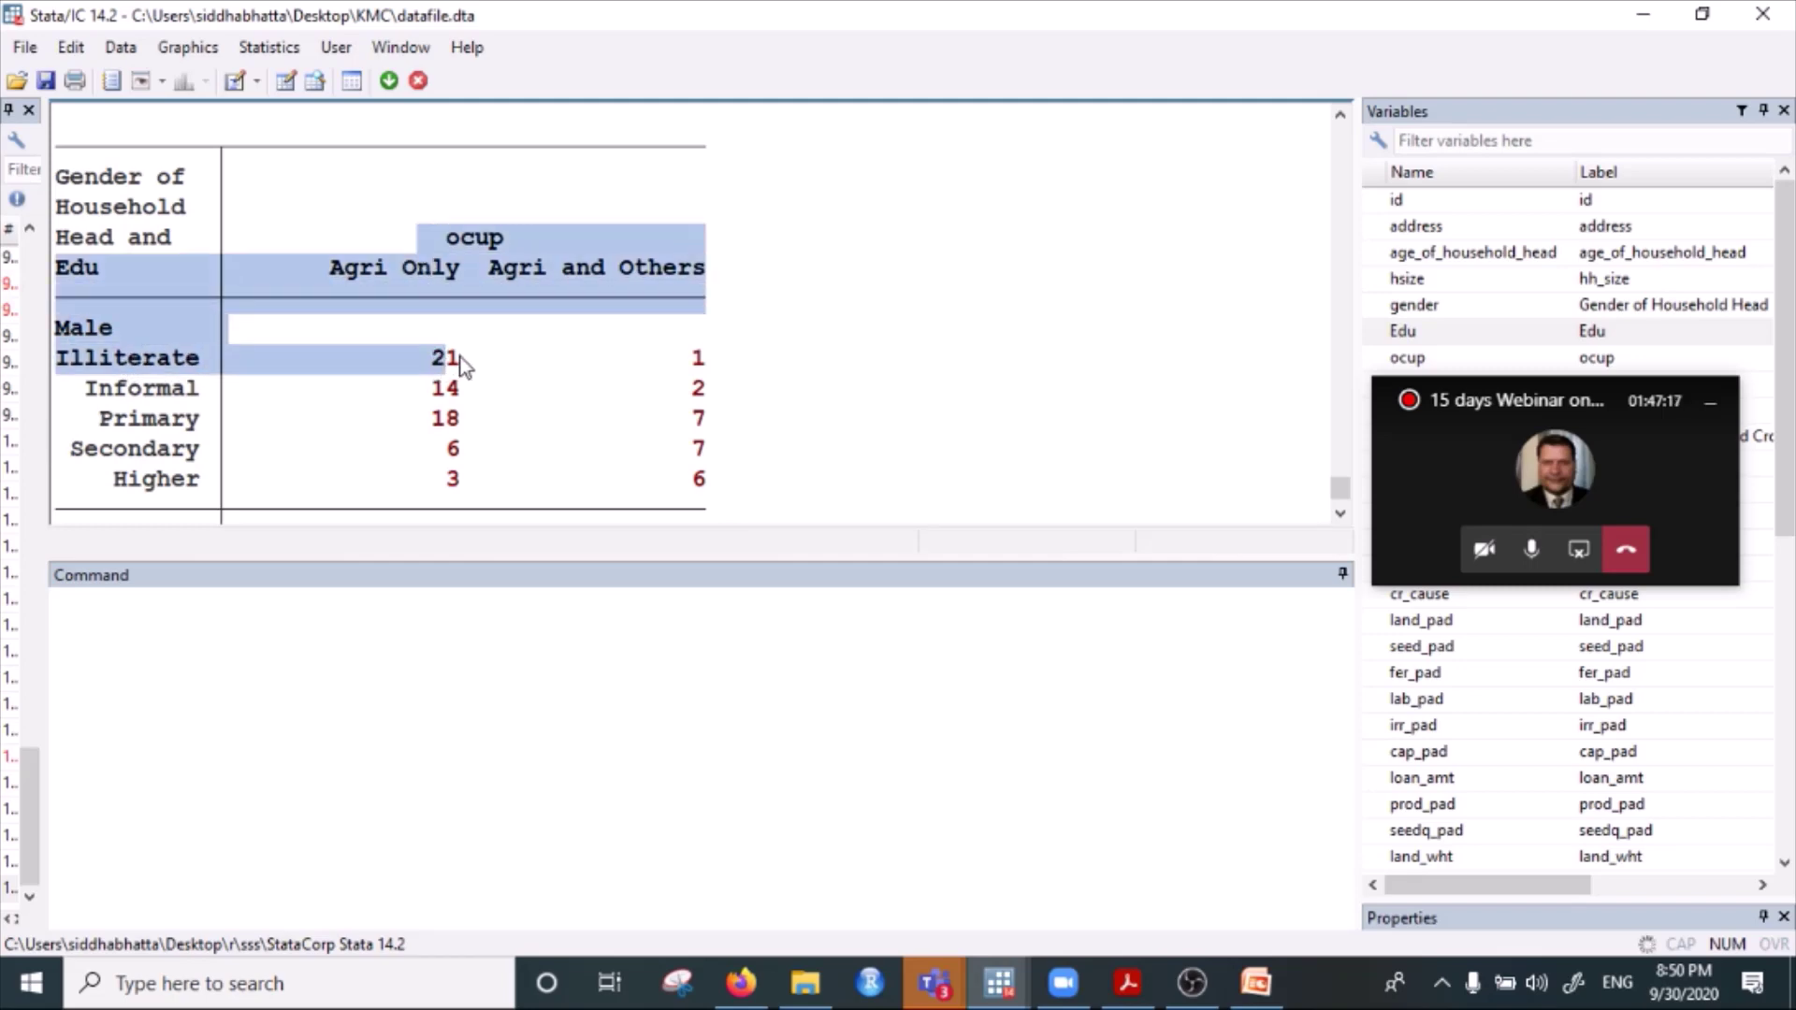
click(461, 365)
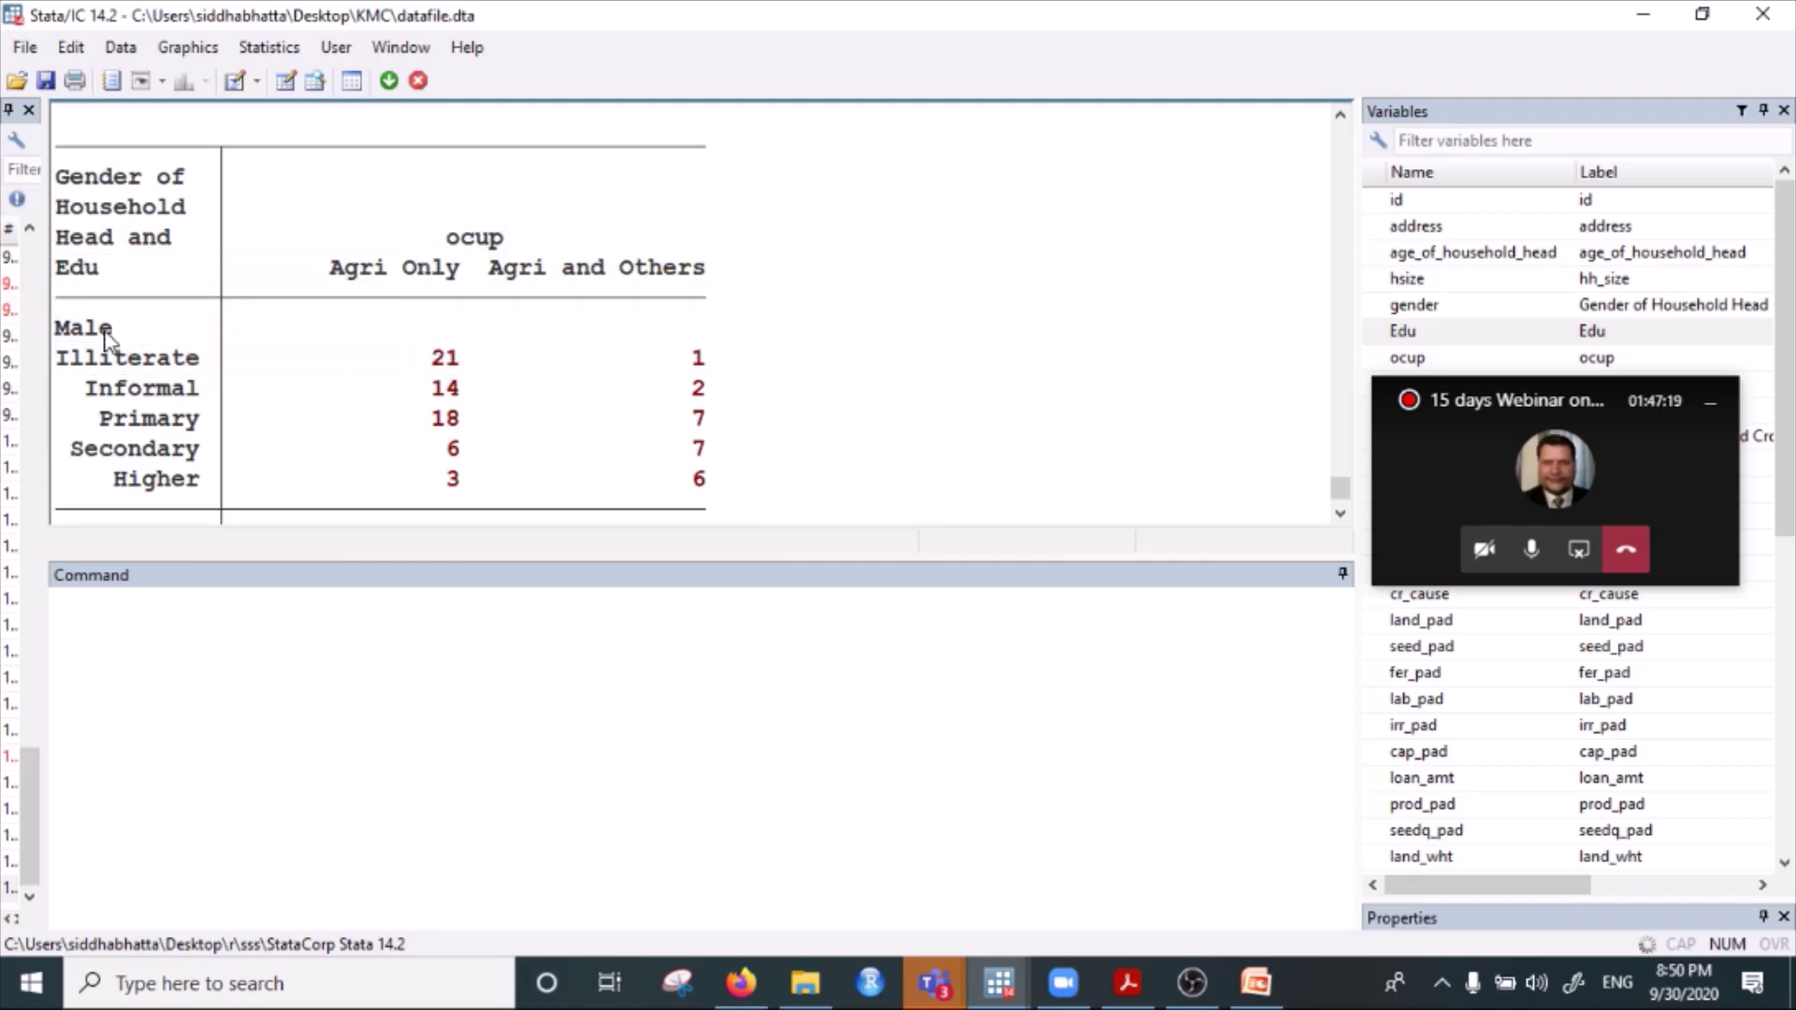
drag(108, 363, 700, 363)
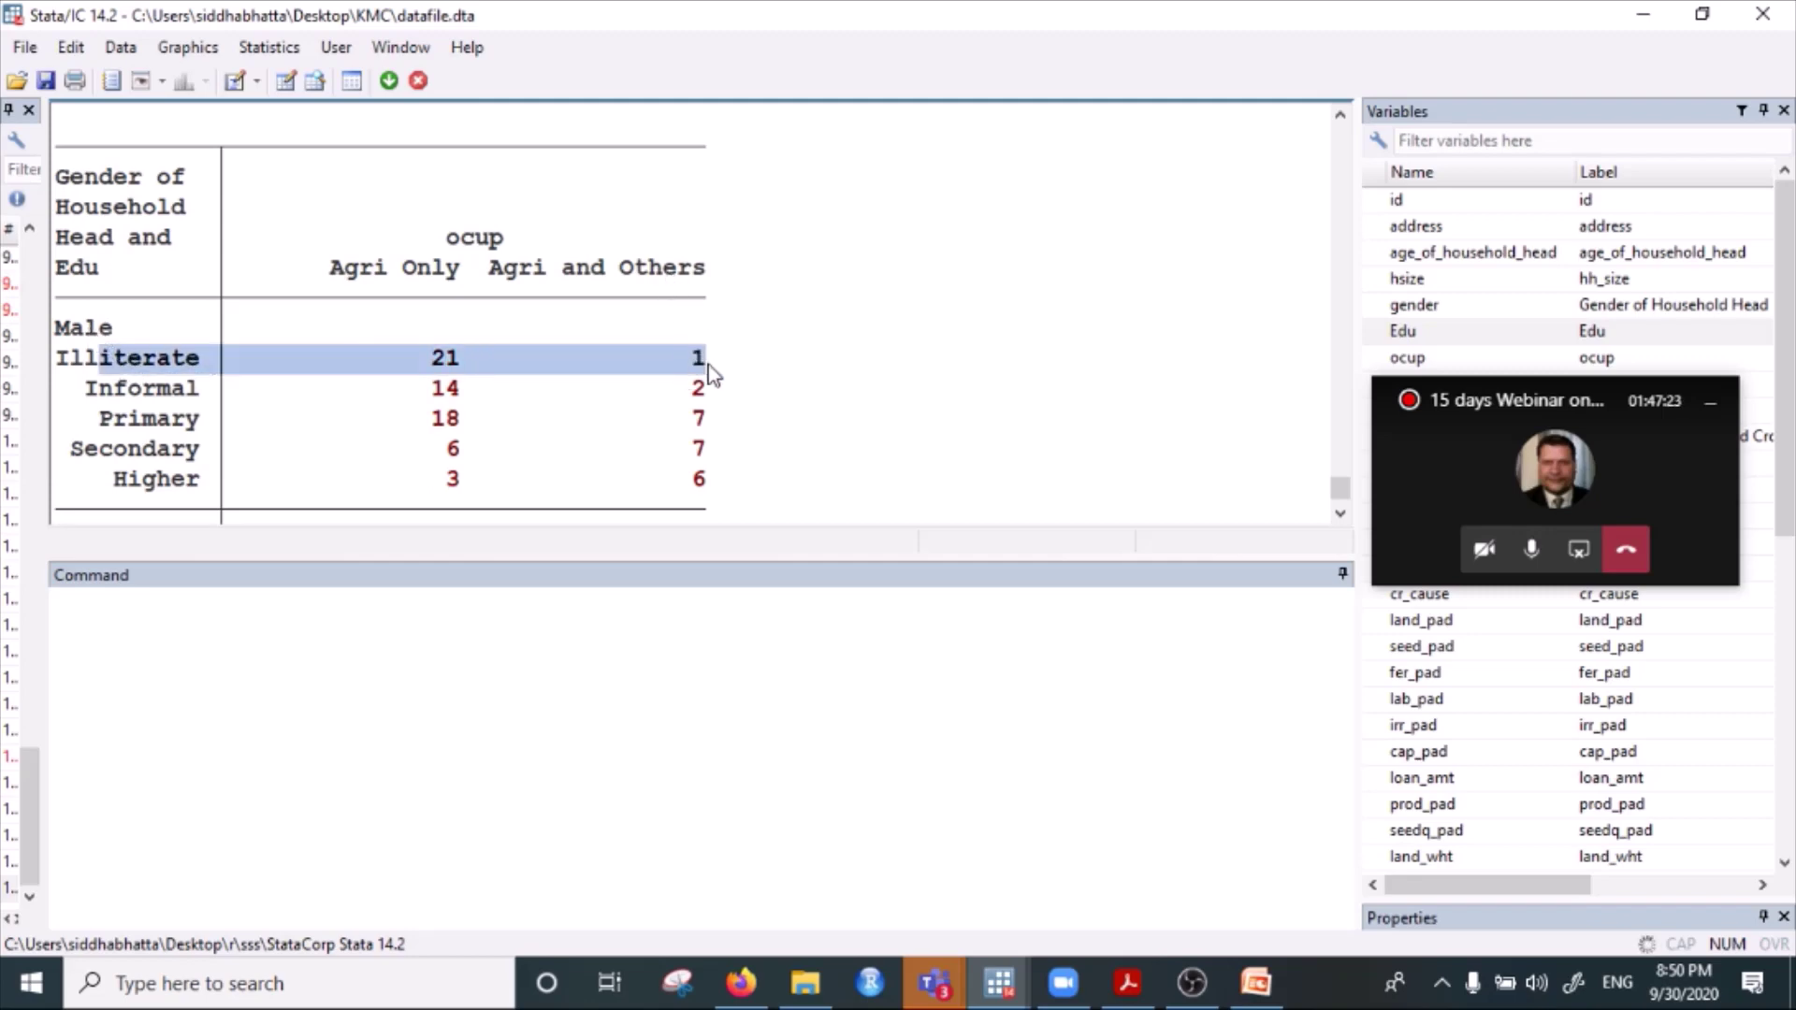
click(701, 359)
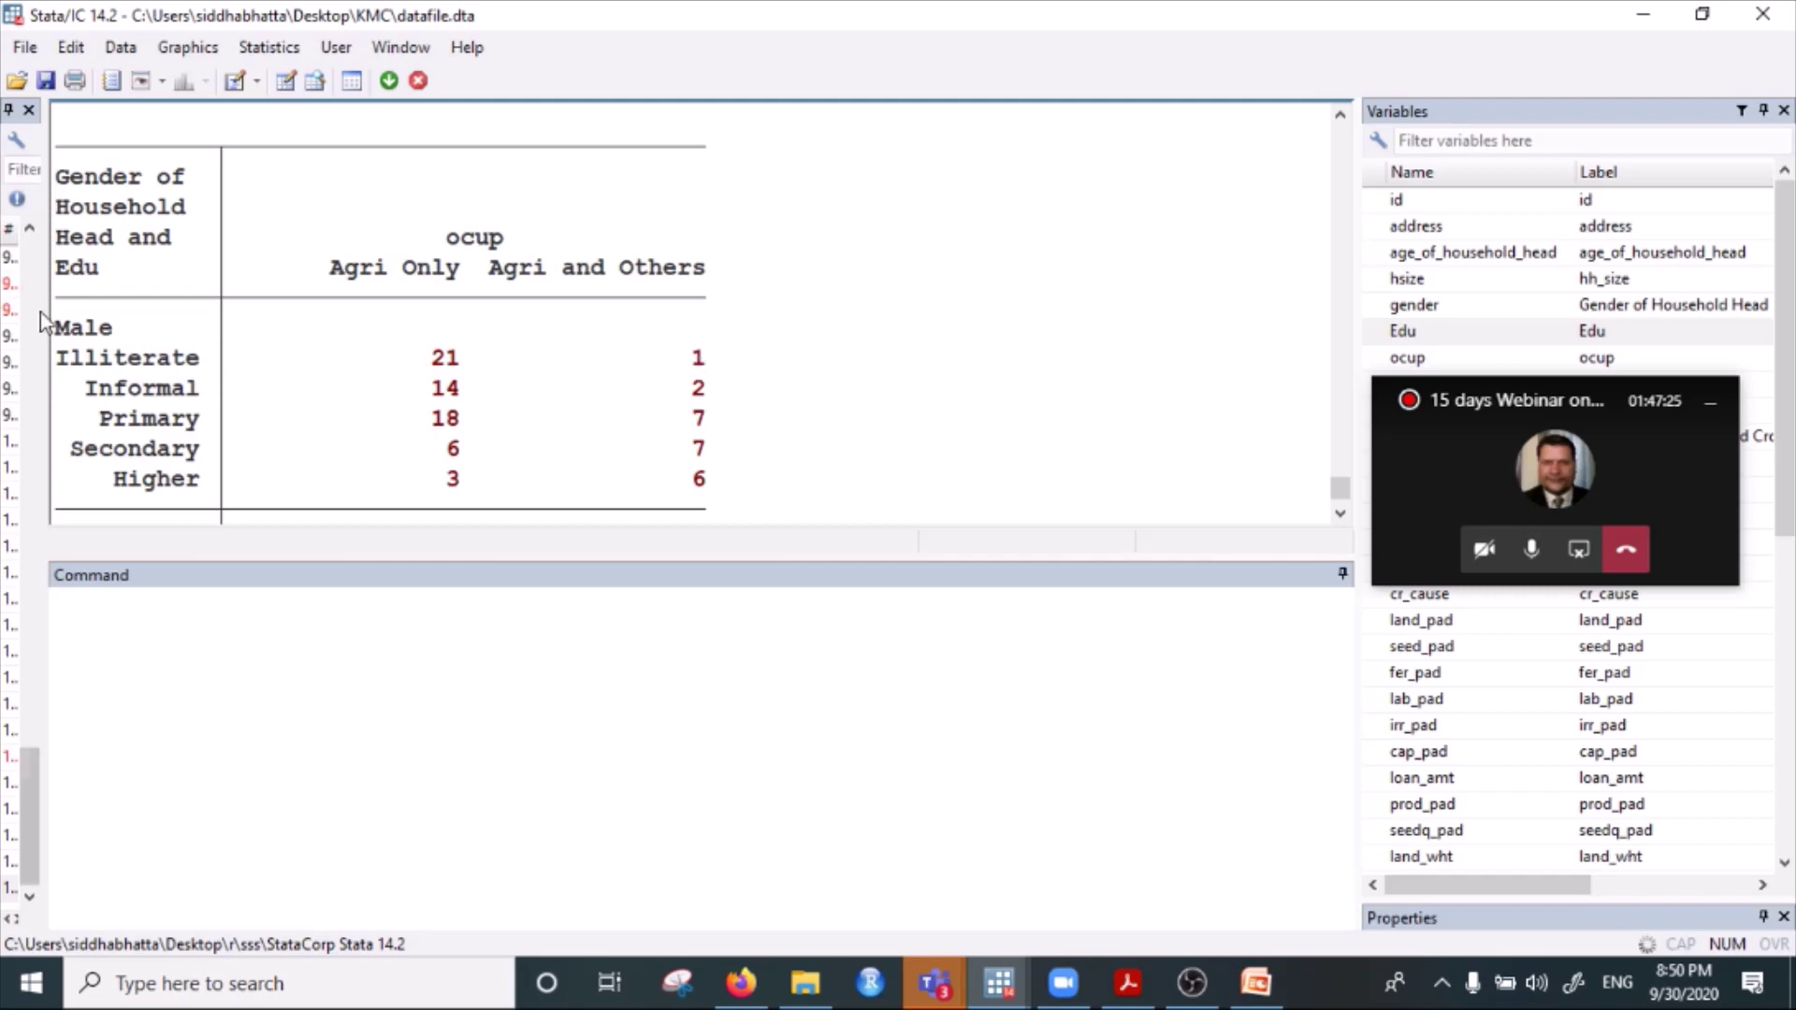
drag(91, 337, 701, 211)
scroll(654, 280, up, 1)
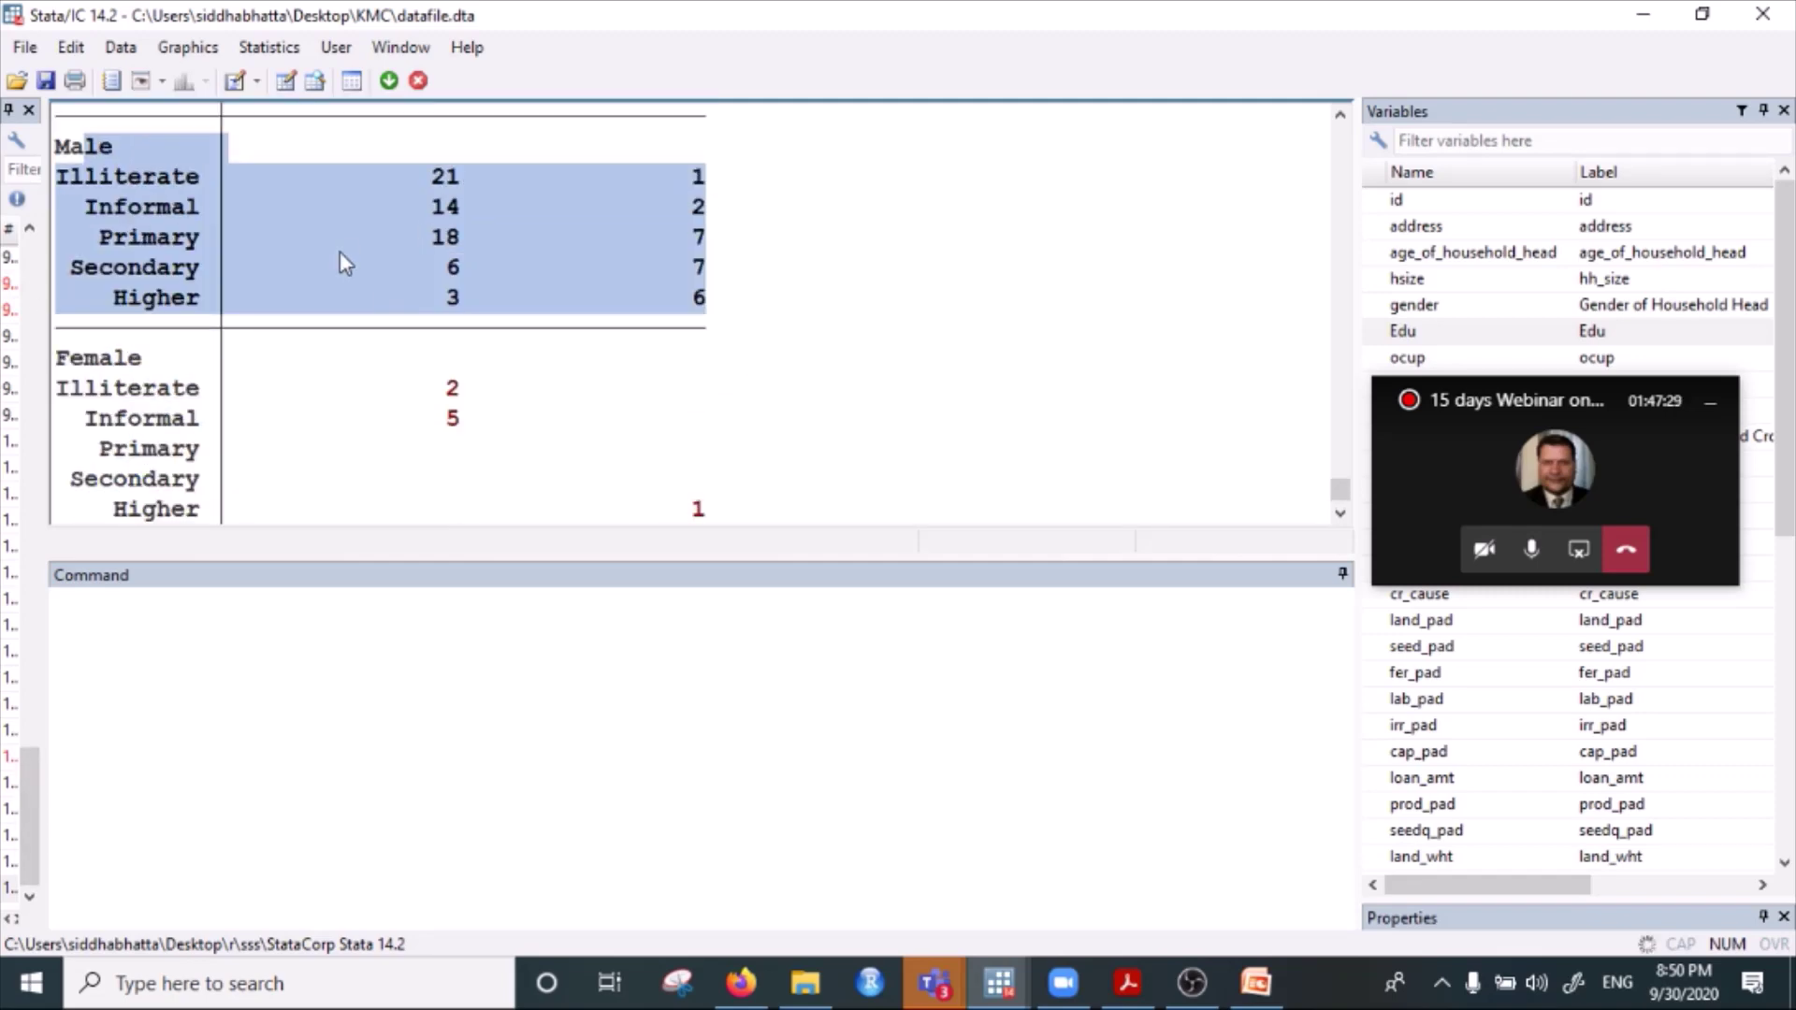
scroll(389, 389, down, 1)
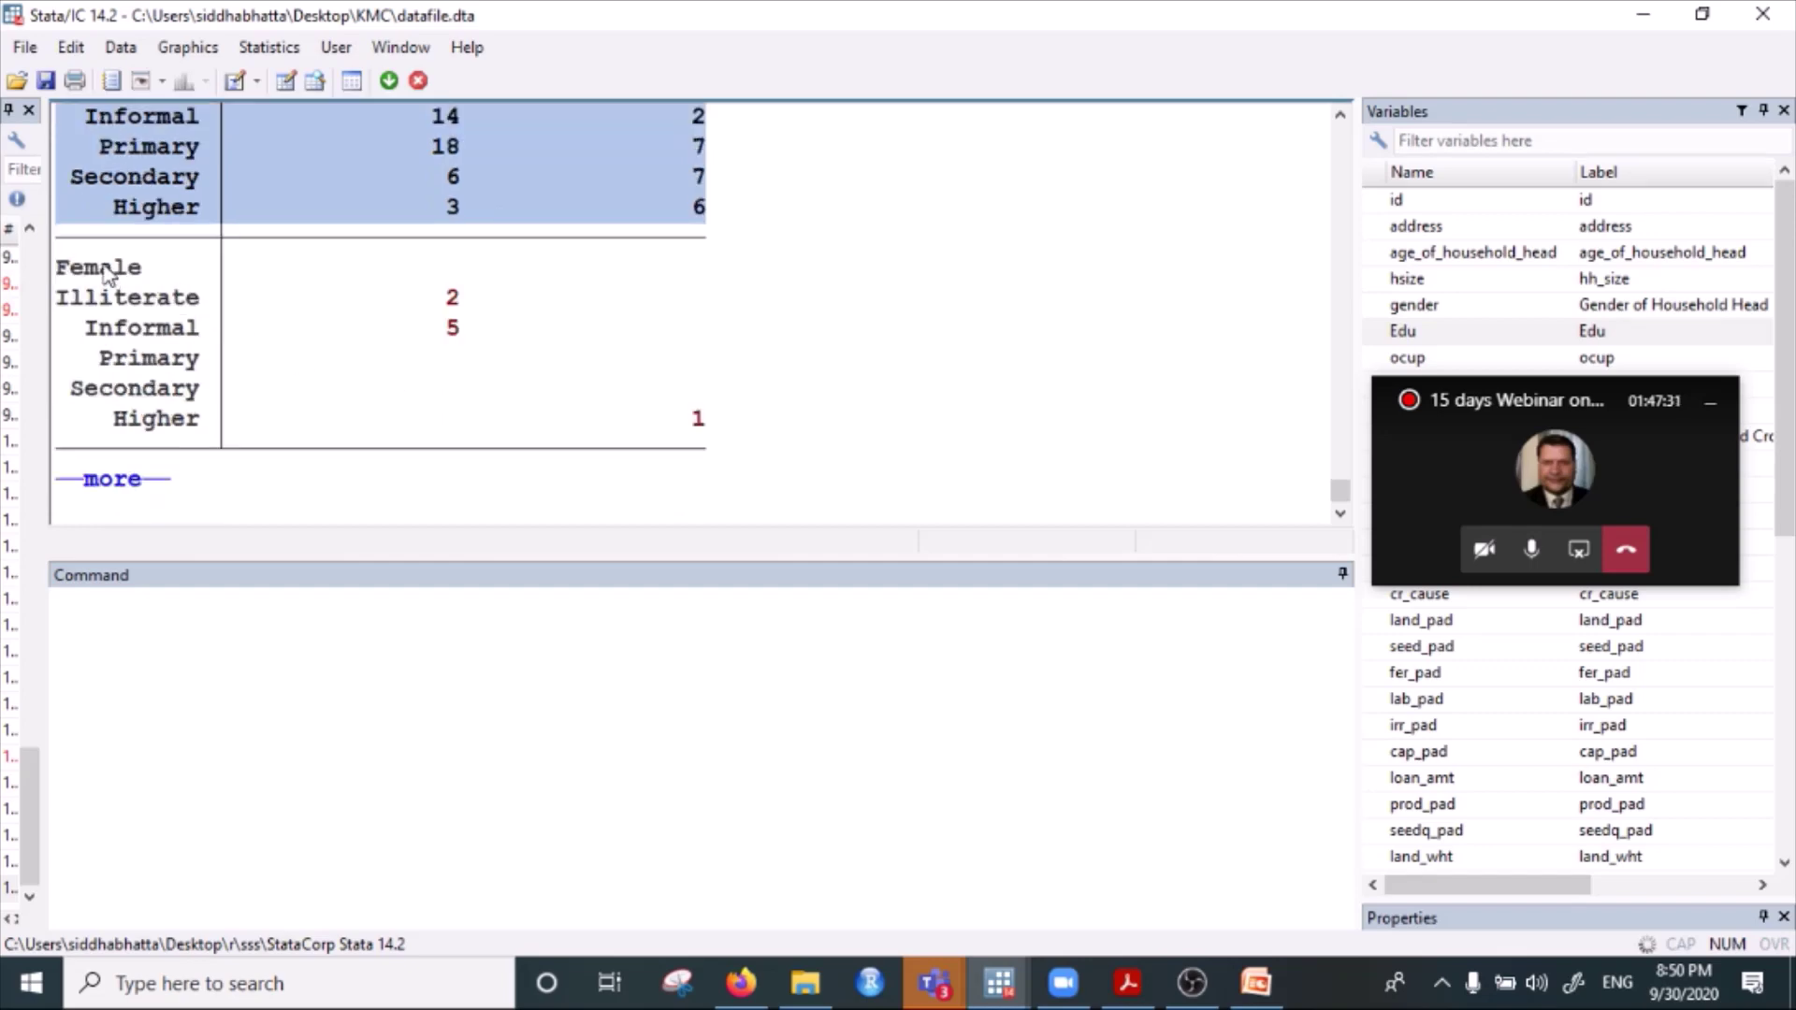
Examine the Female block of the Edu by ocup table, focusing on the Informal row under Agri Only.
drag(99, 268, 690, 432)
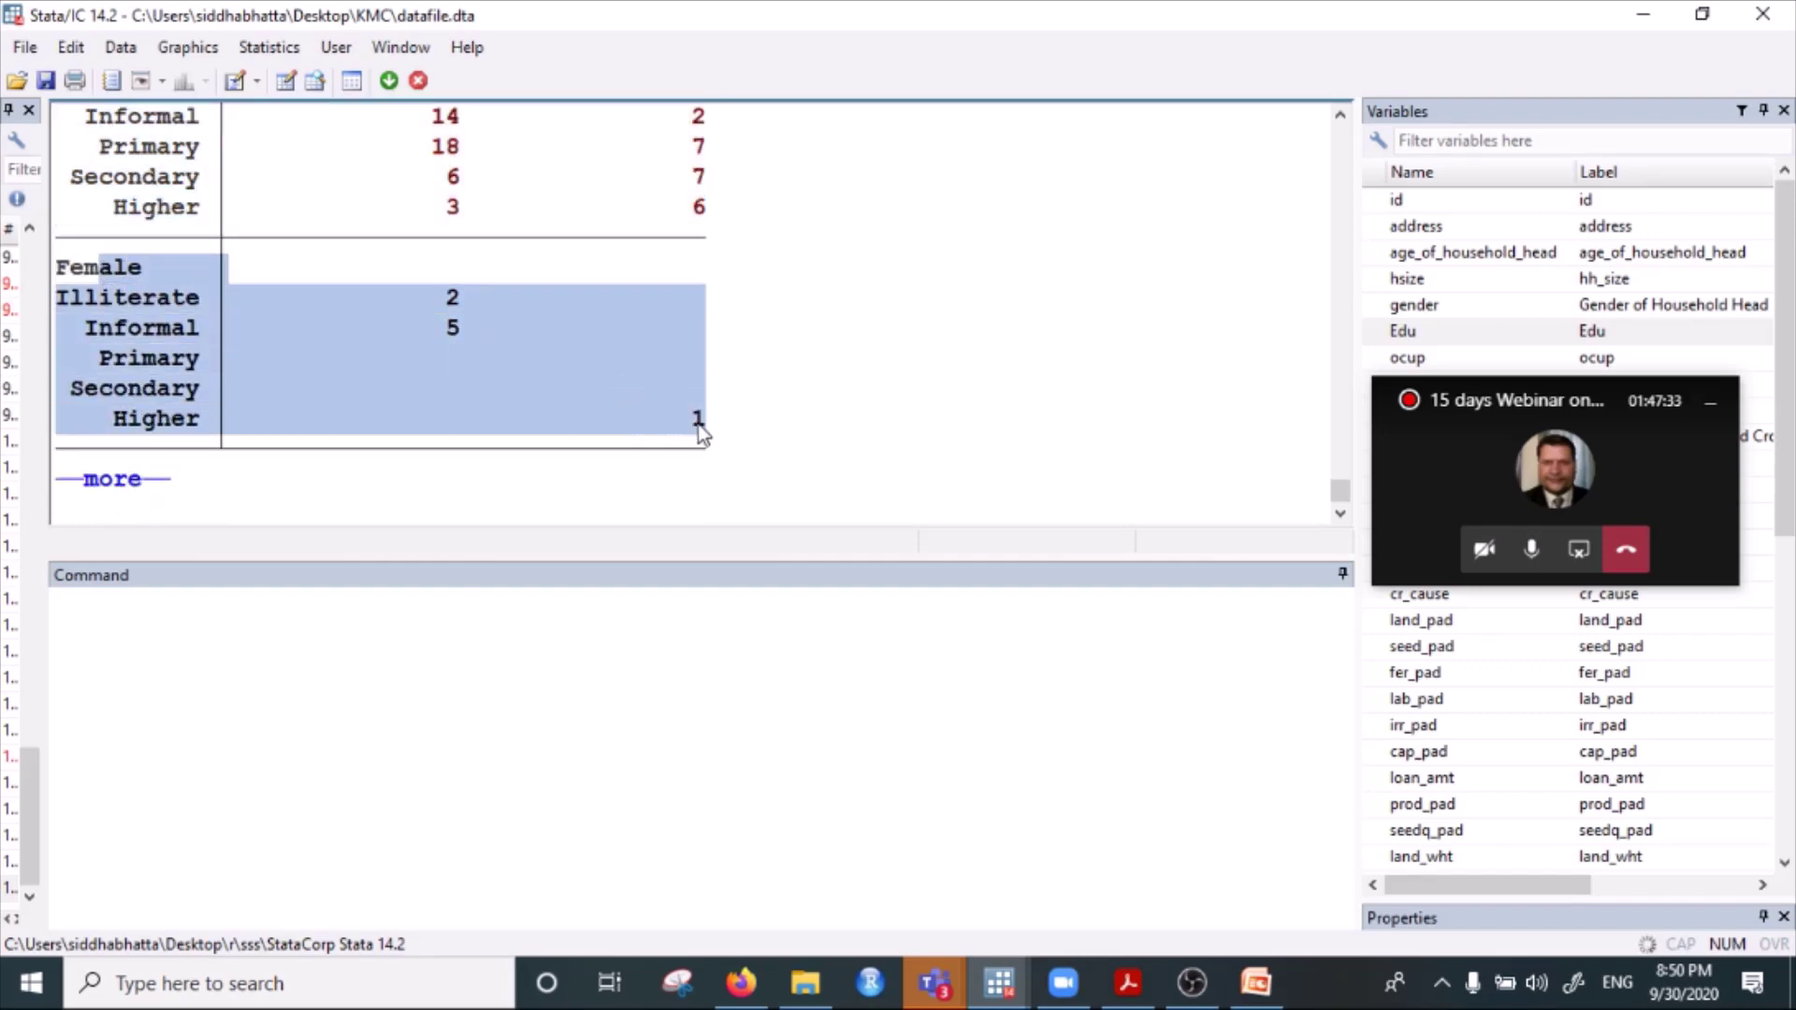
scroll(463, 351, up, 2)
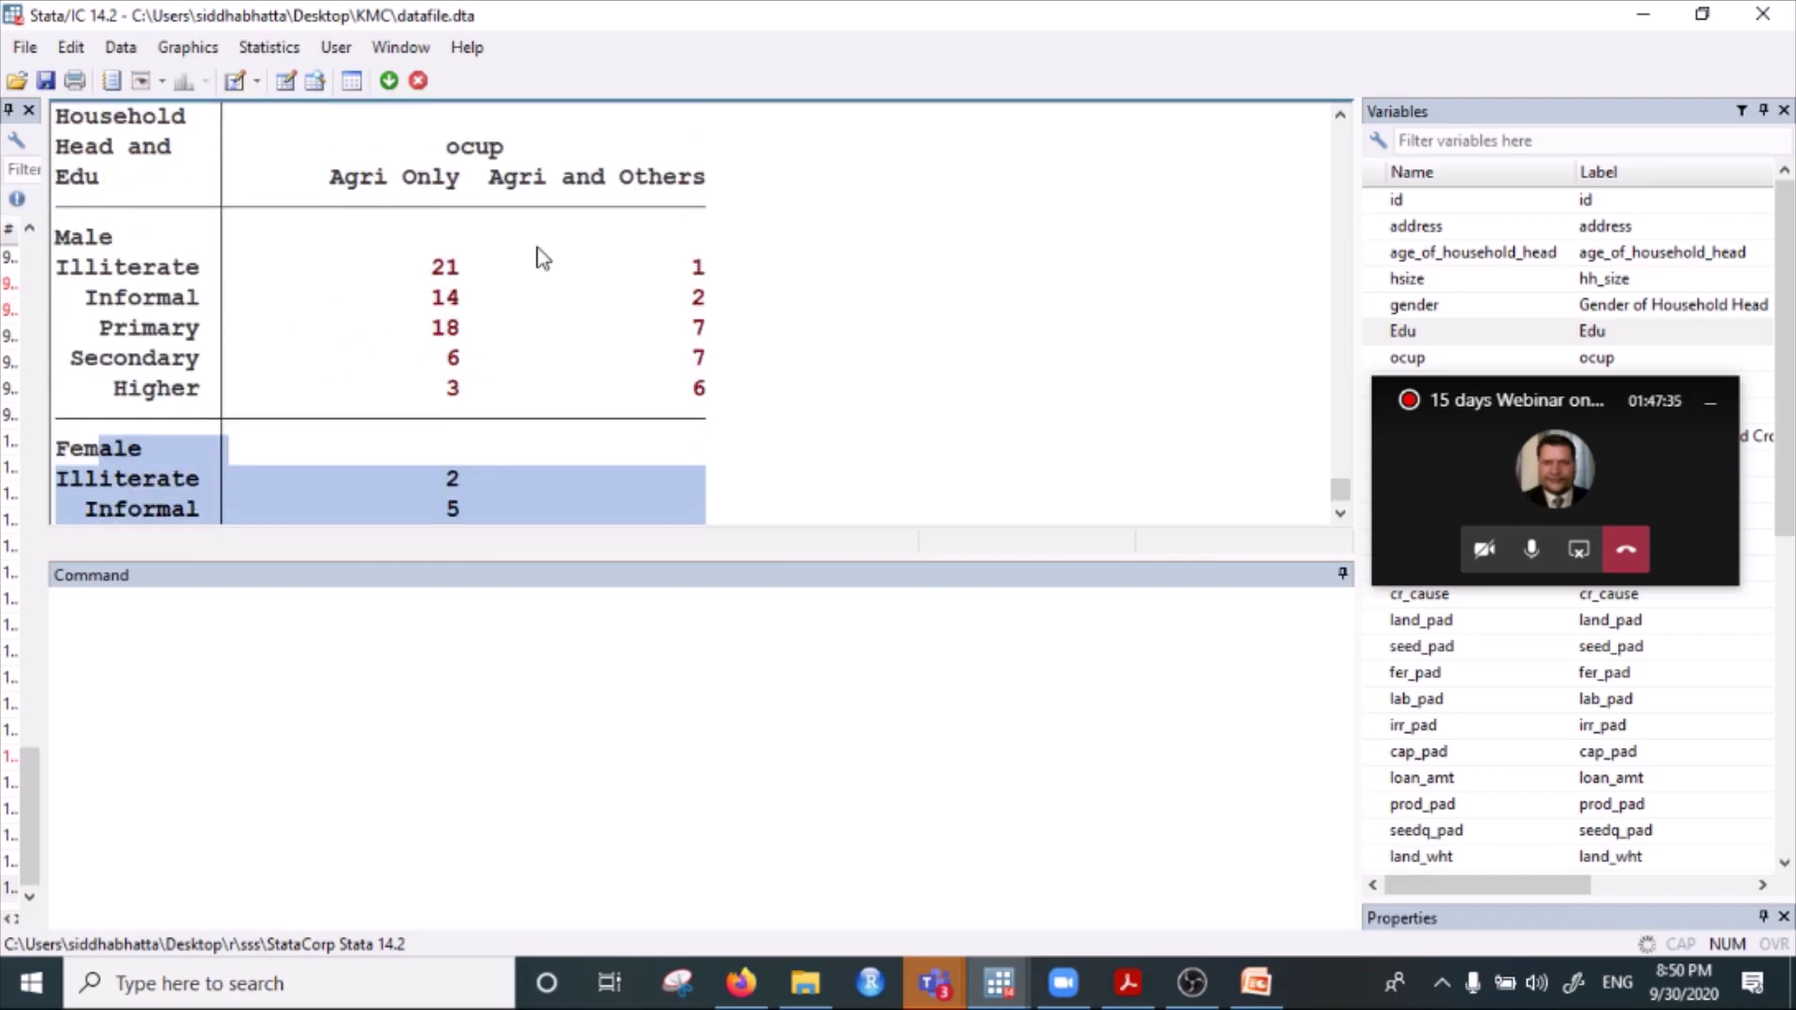
scroll(305, 367, down, 2)
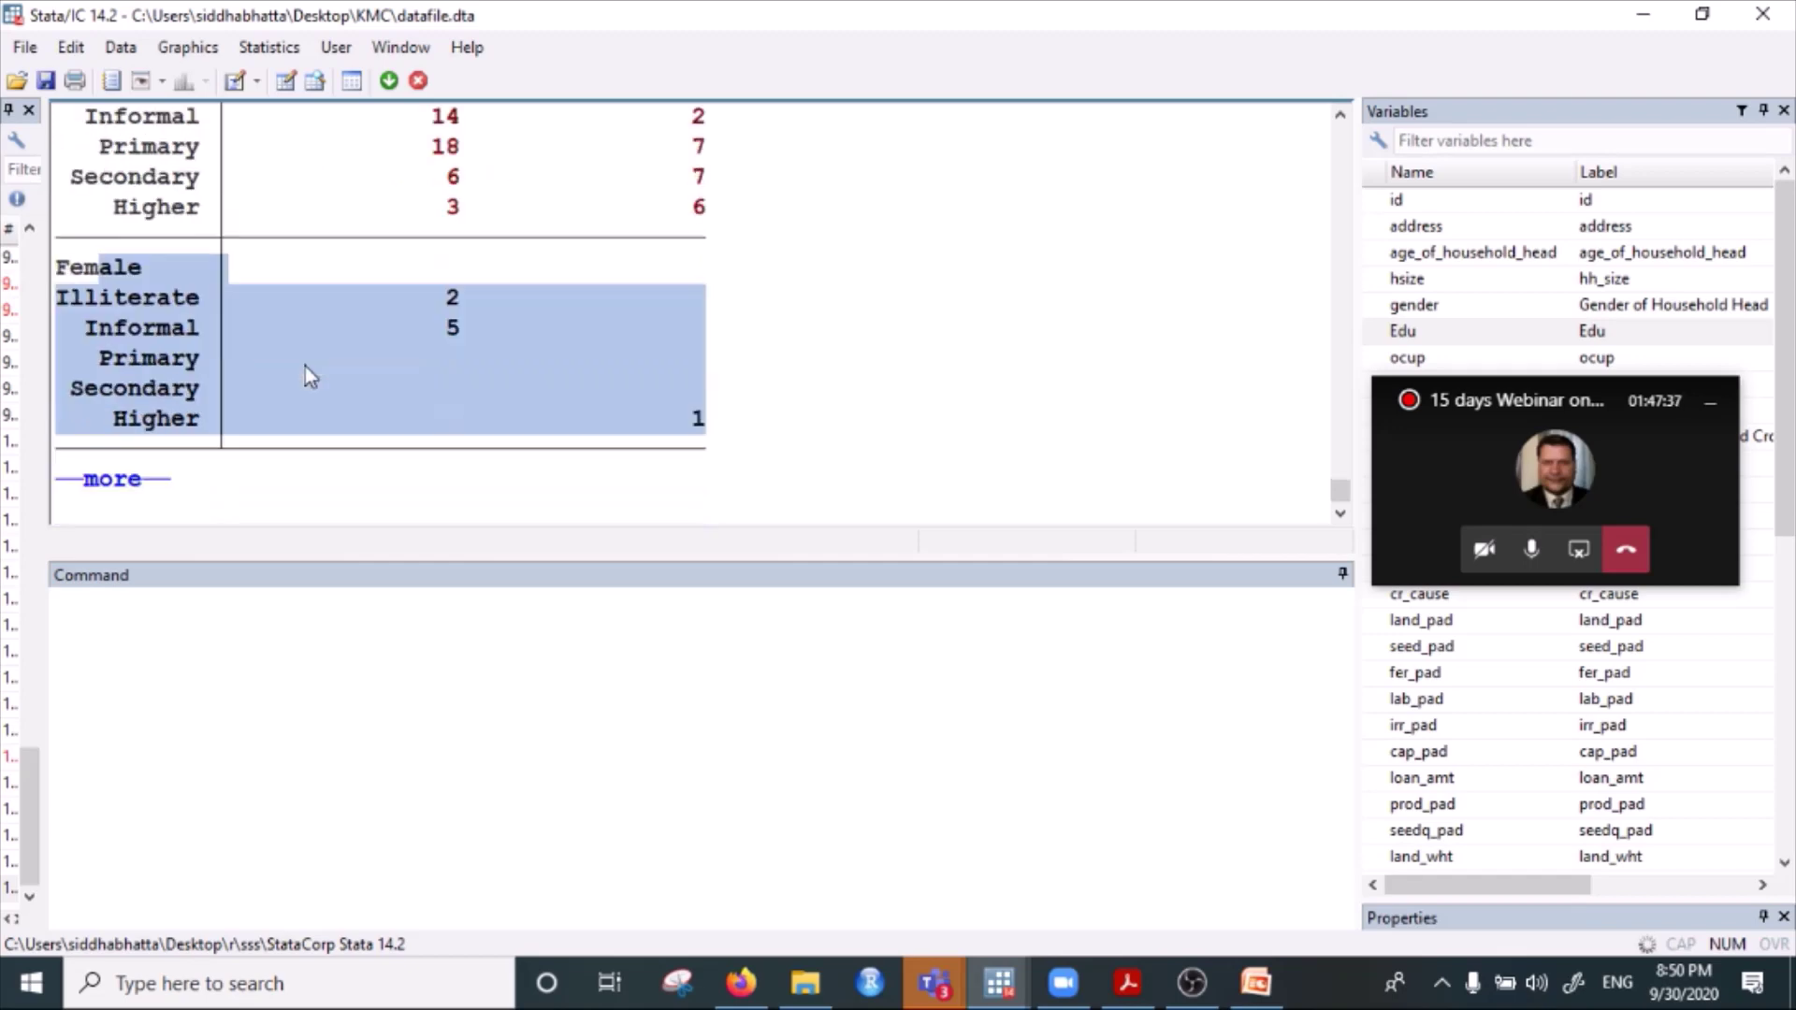
click(456, 337)
drag(455, 328, 430, 333)
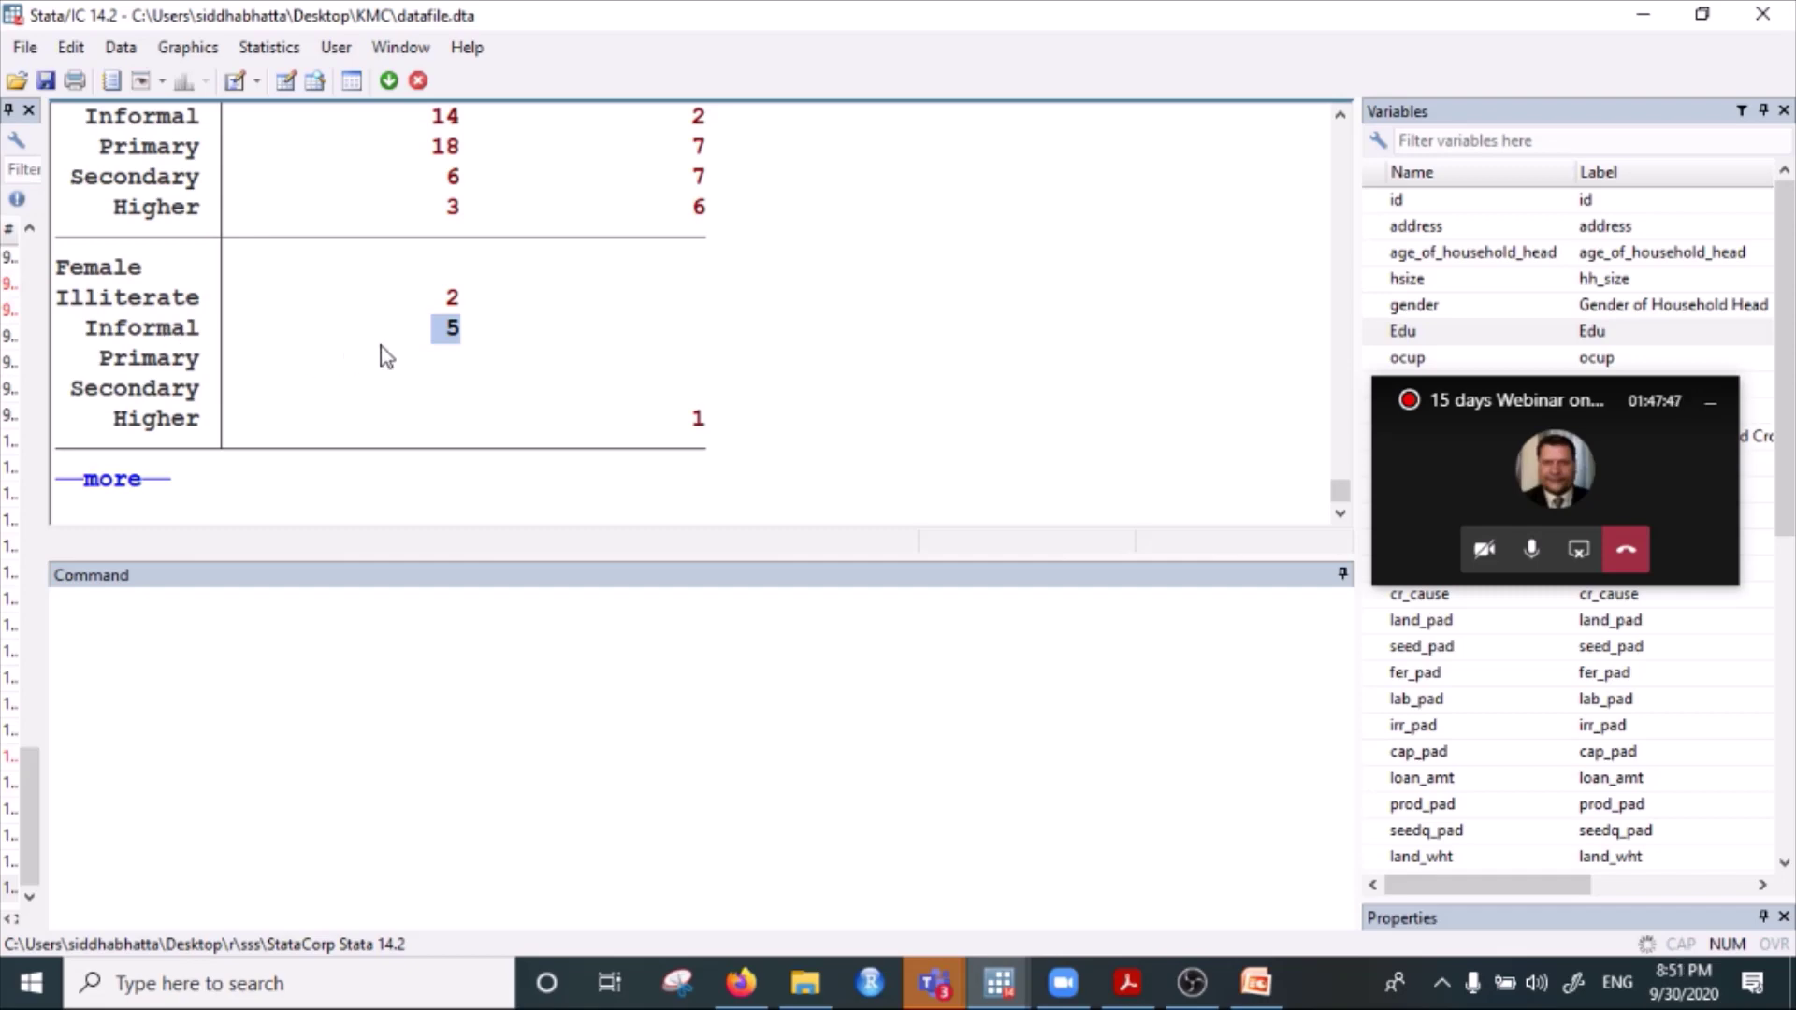
scroll(426, 385, up, 4)
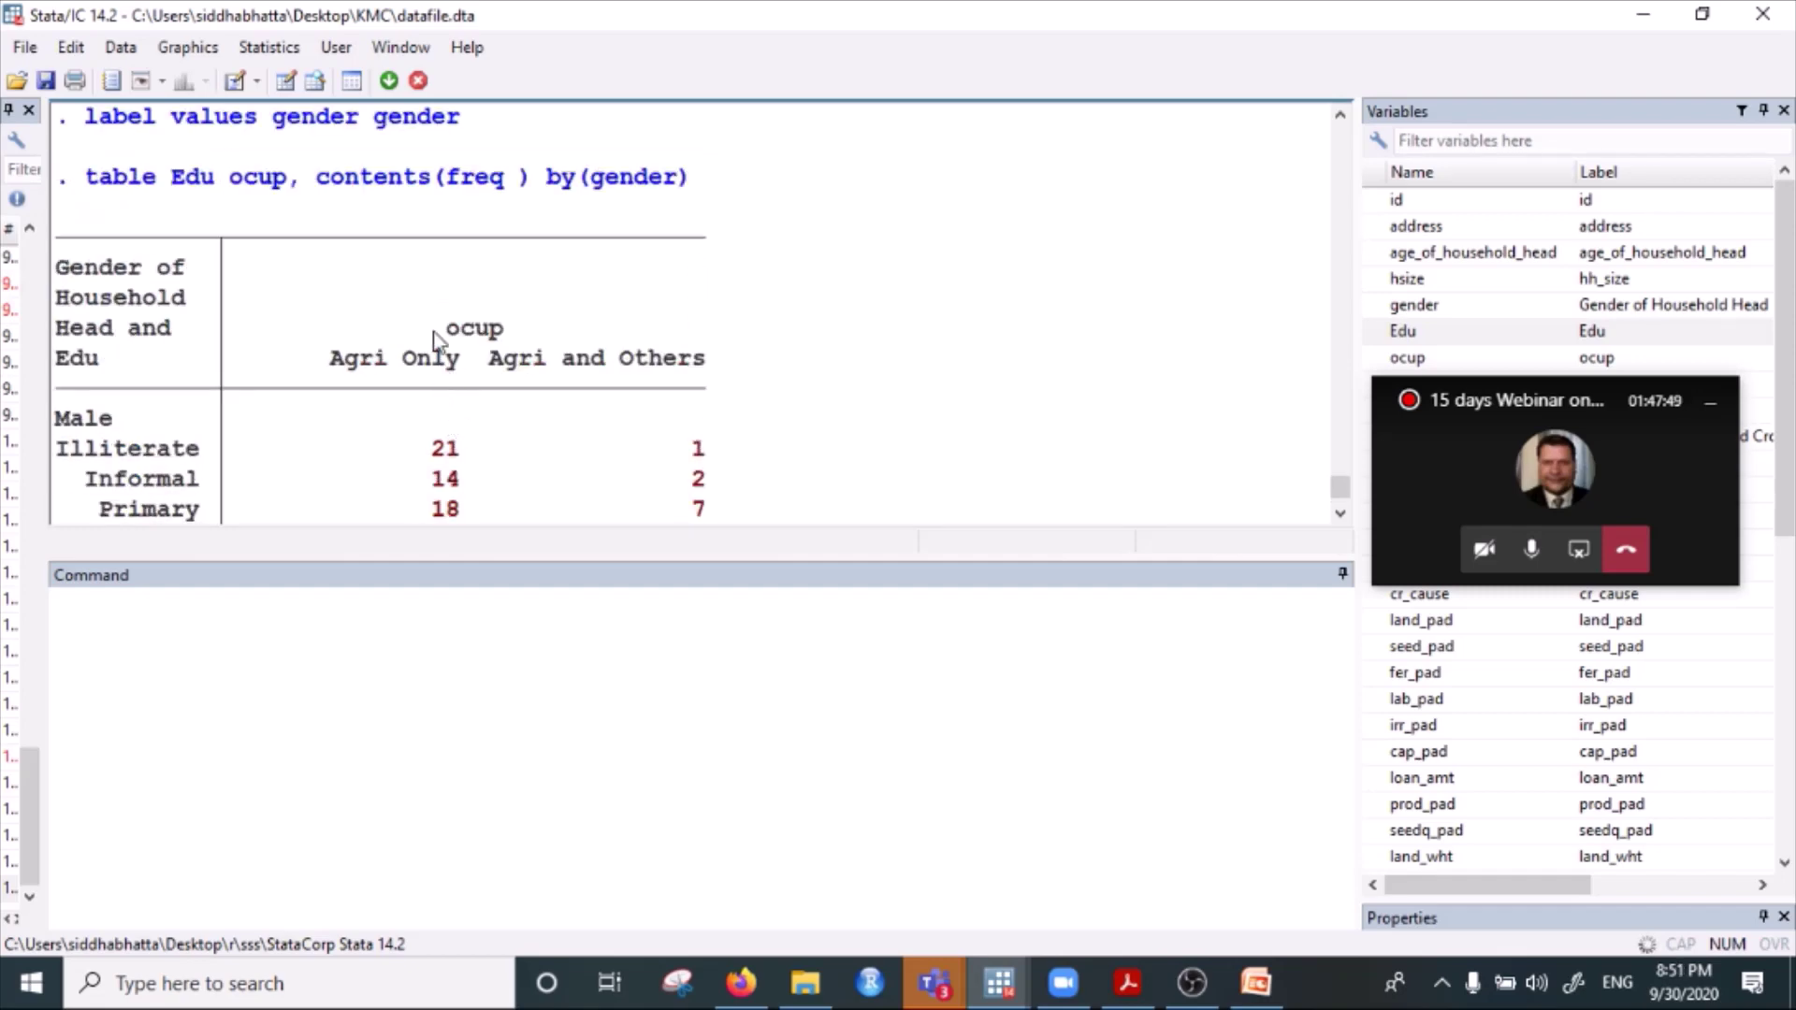
scroll(445, 375, down, 4)
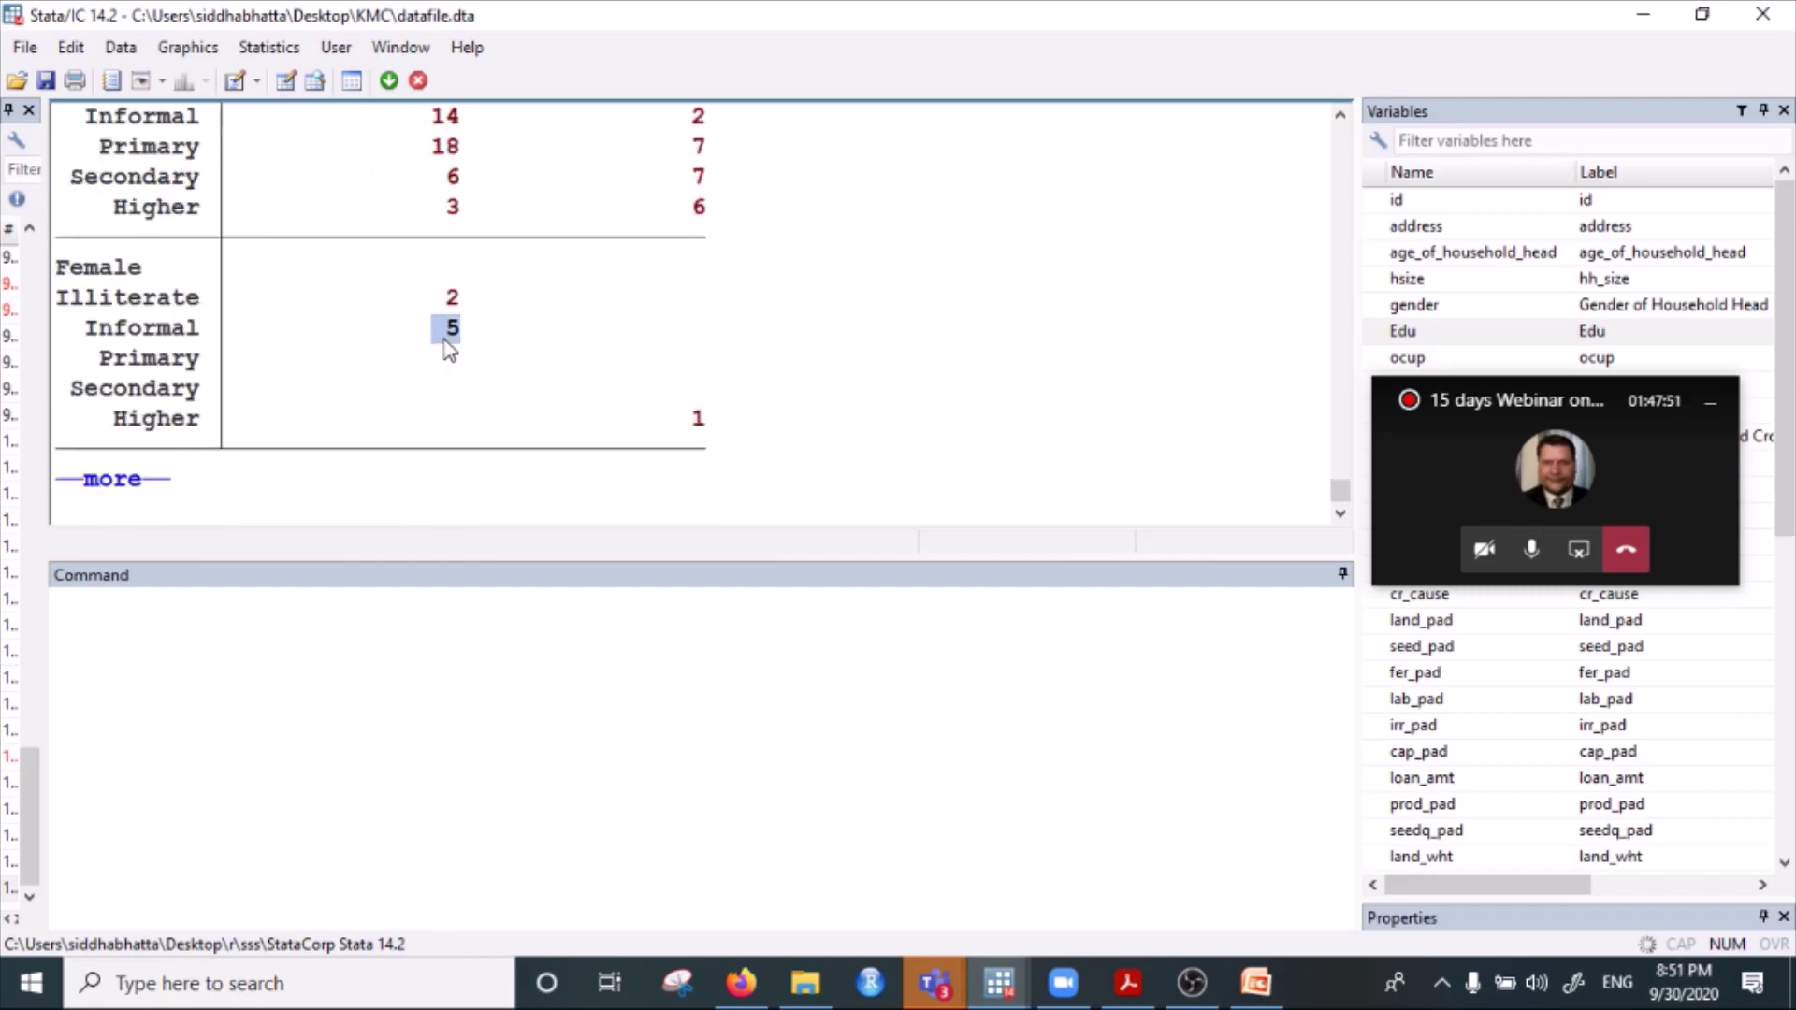
drag(460, 338, 468, 342)
scroll(449, 344, up, 3)
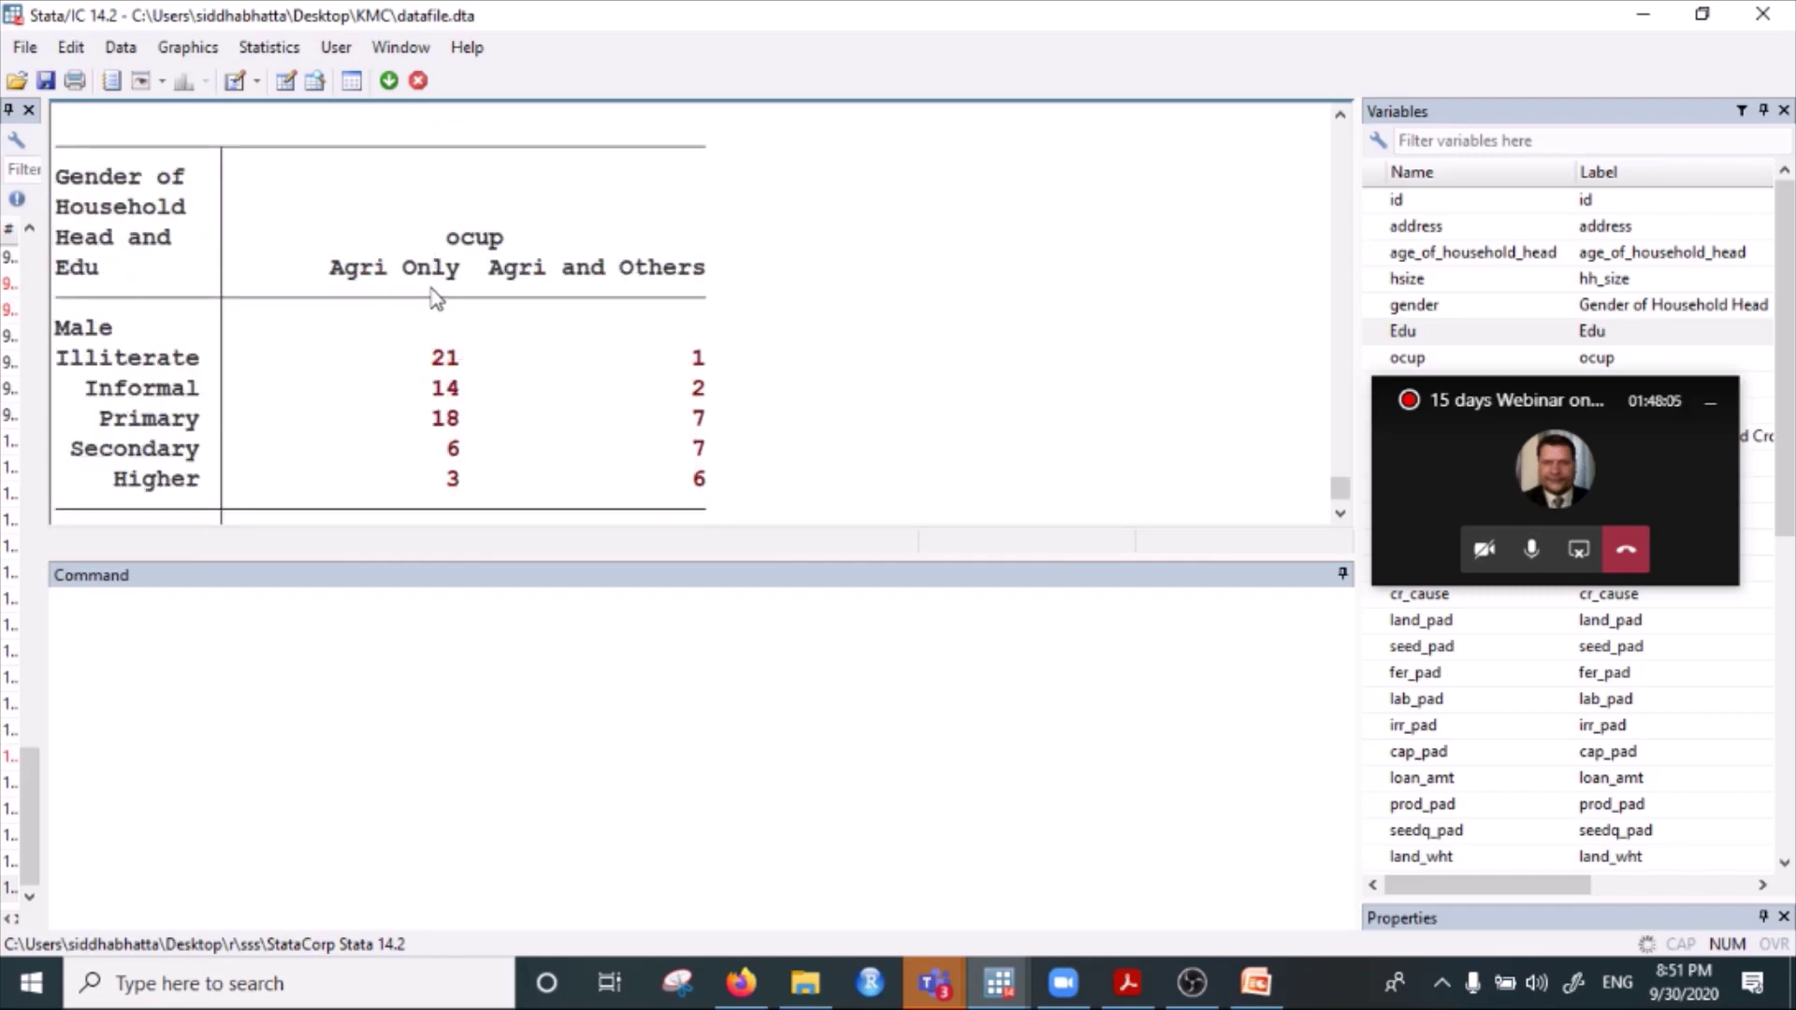
scroll(435, 297, down, 2)
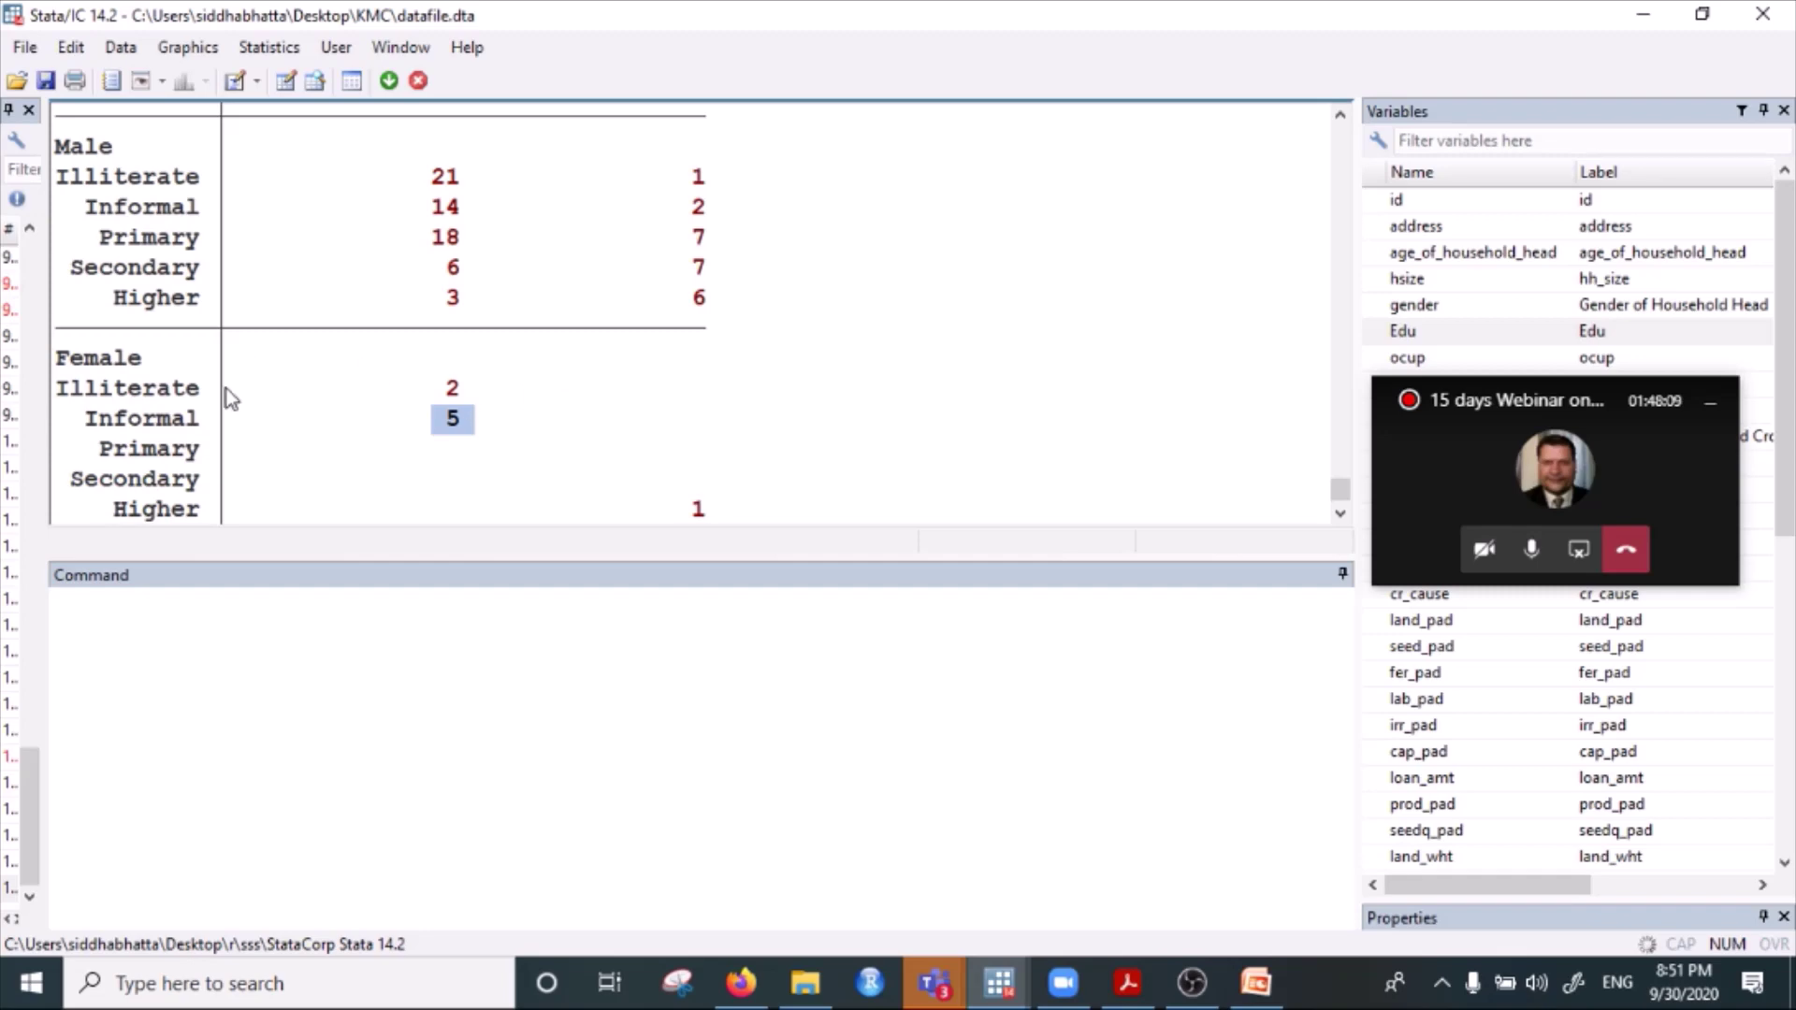
Examine the table's row heading for household head gender and Edu, the Male superrow, and the ocup column heading.
scroll(236, 405, up, 3)
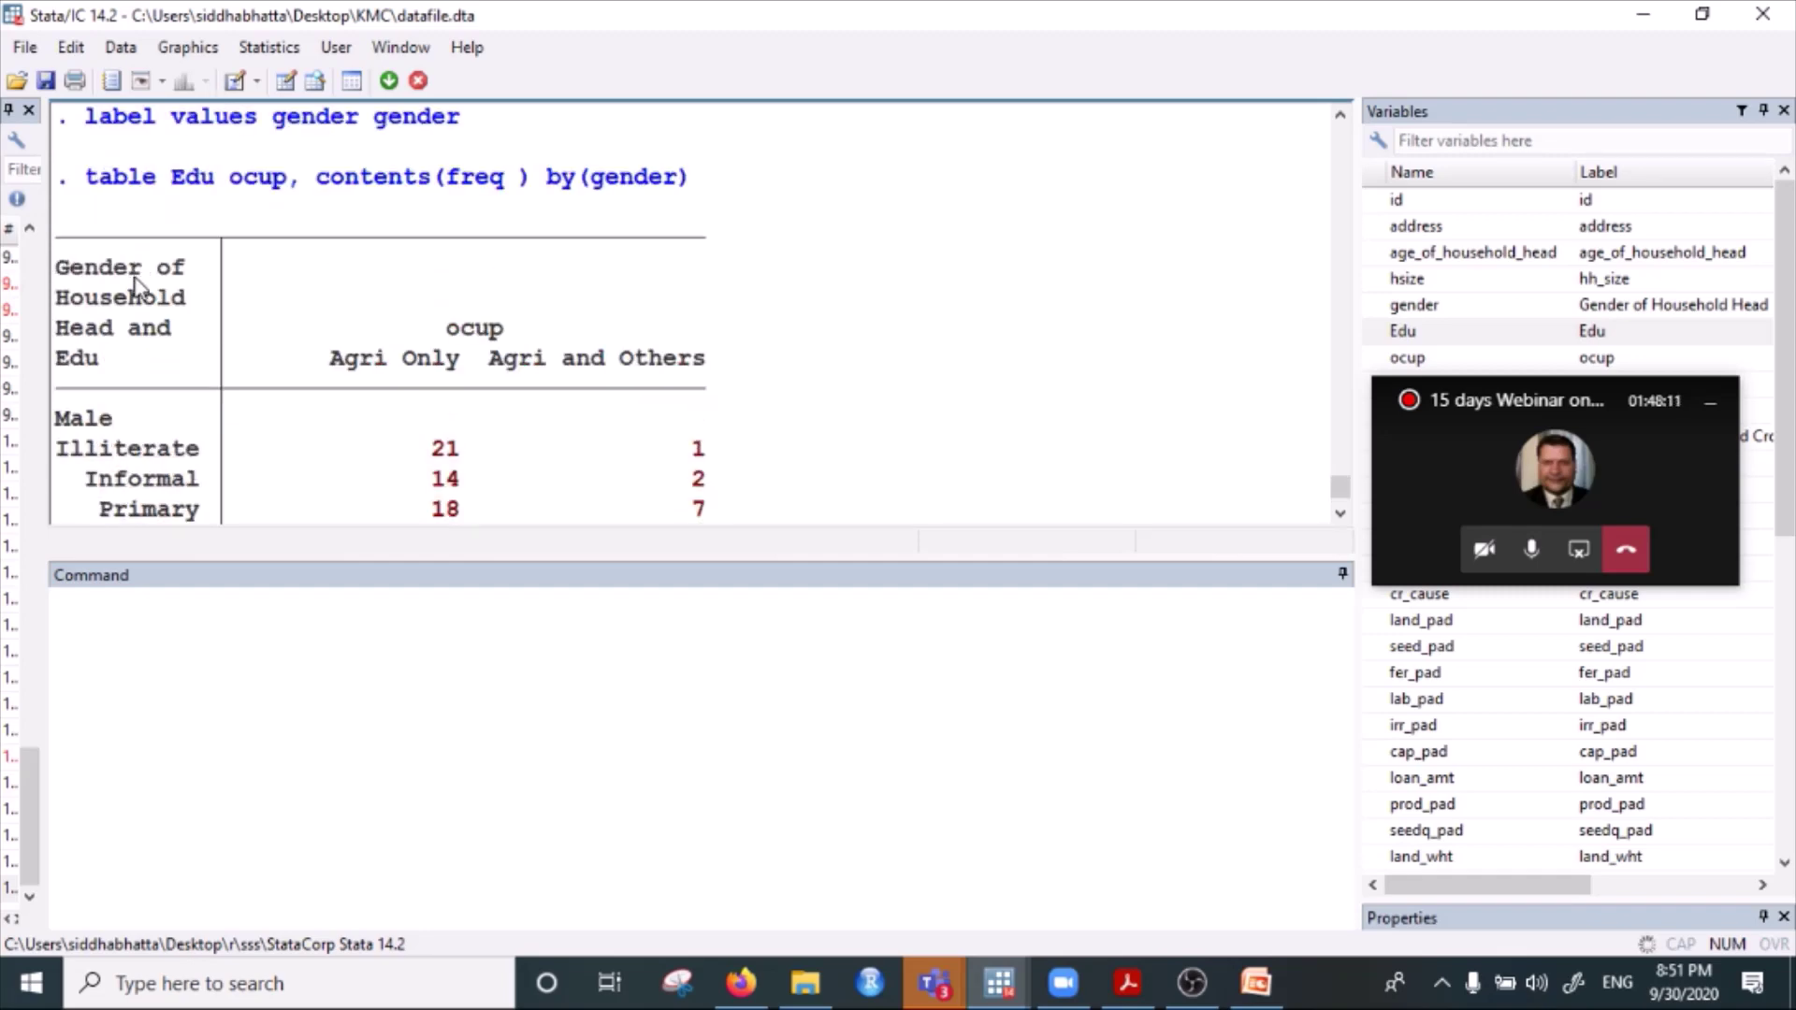
scroll(133, 252, down, 2)
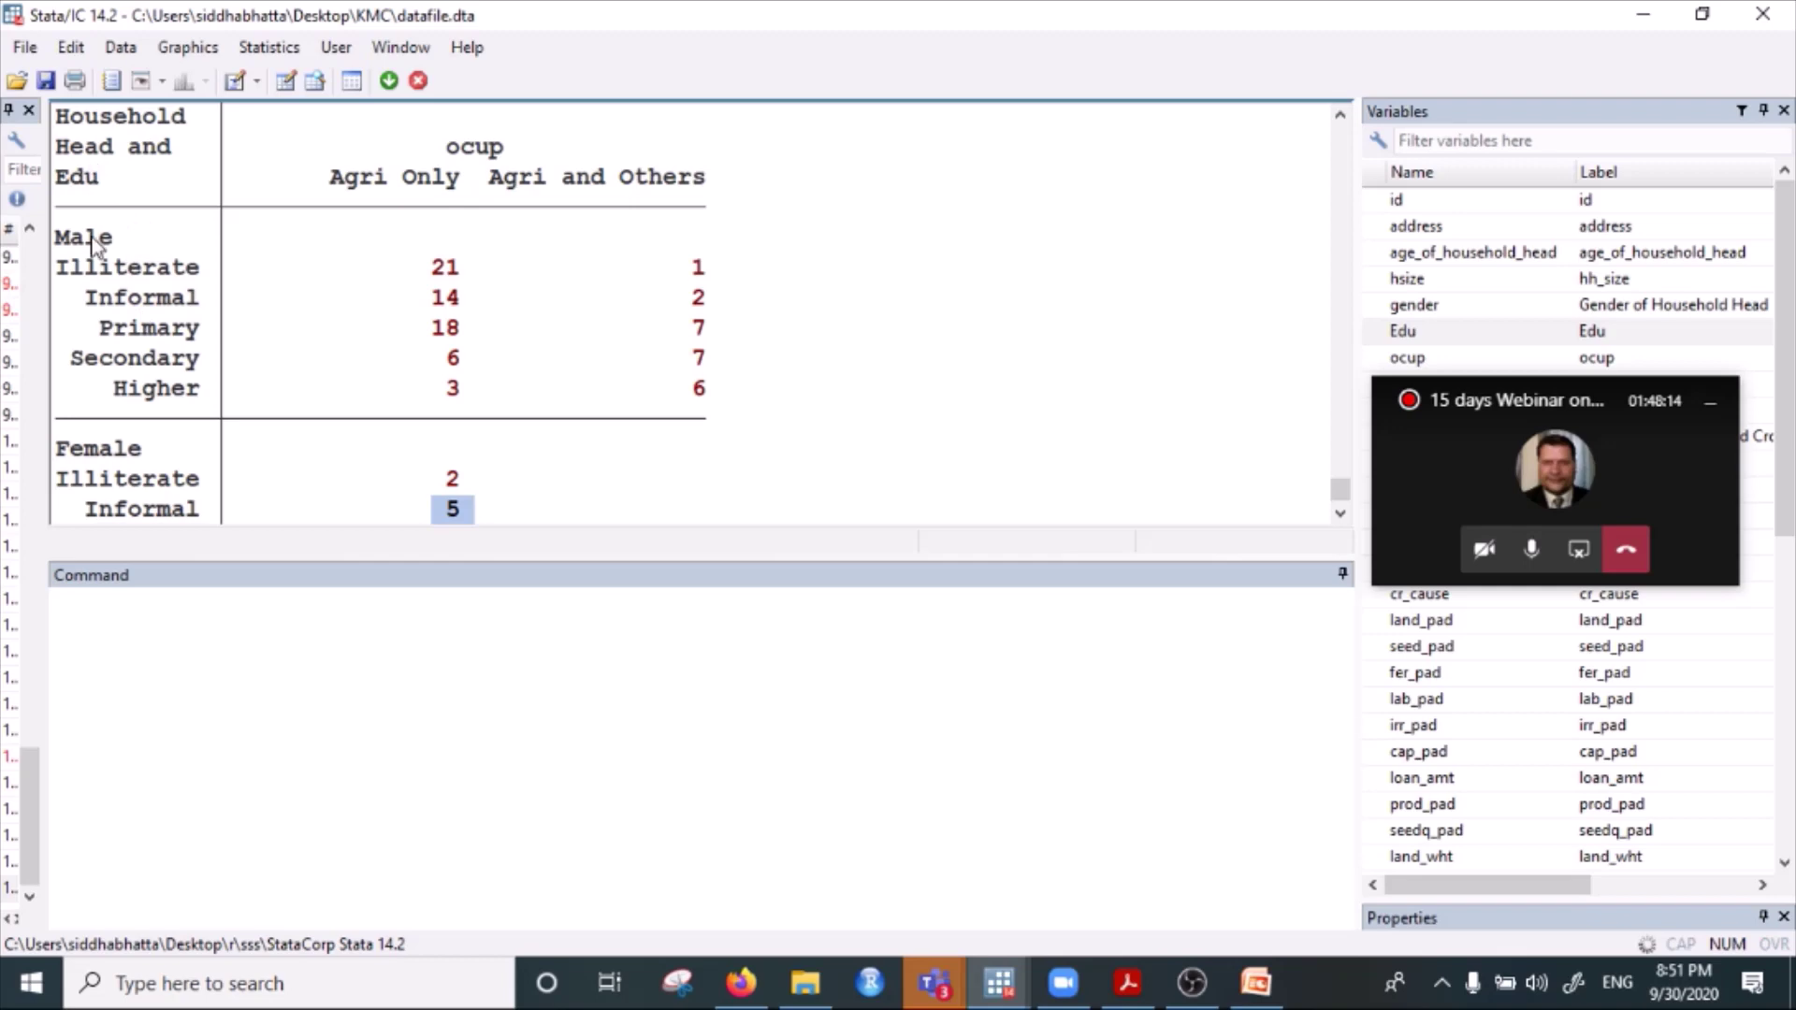
drag(69, 241, 134, 246)
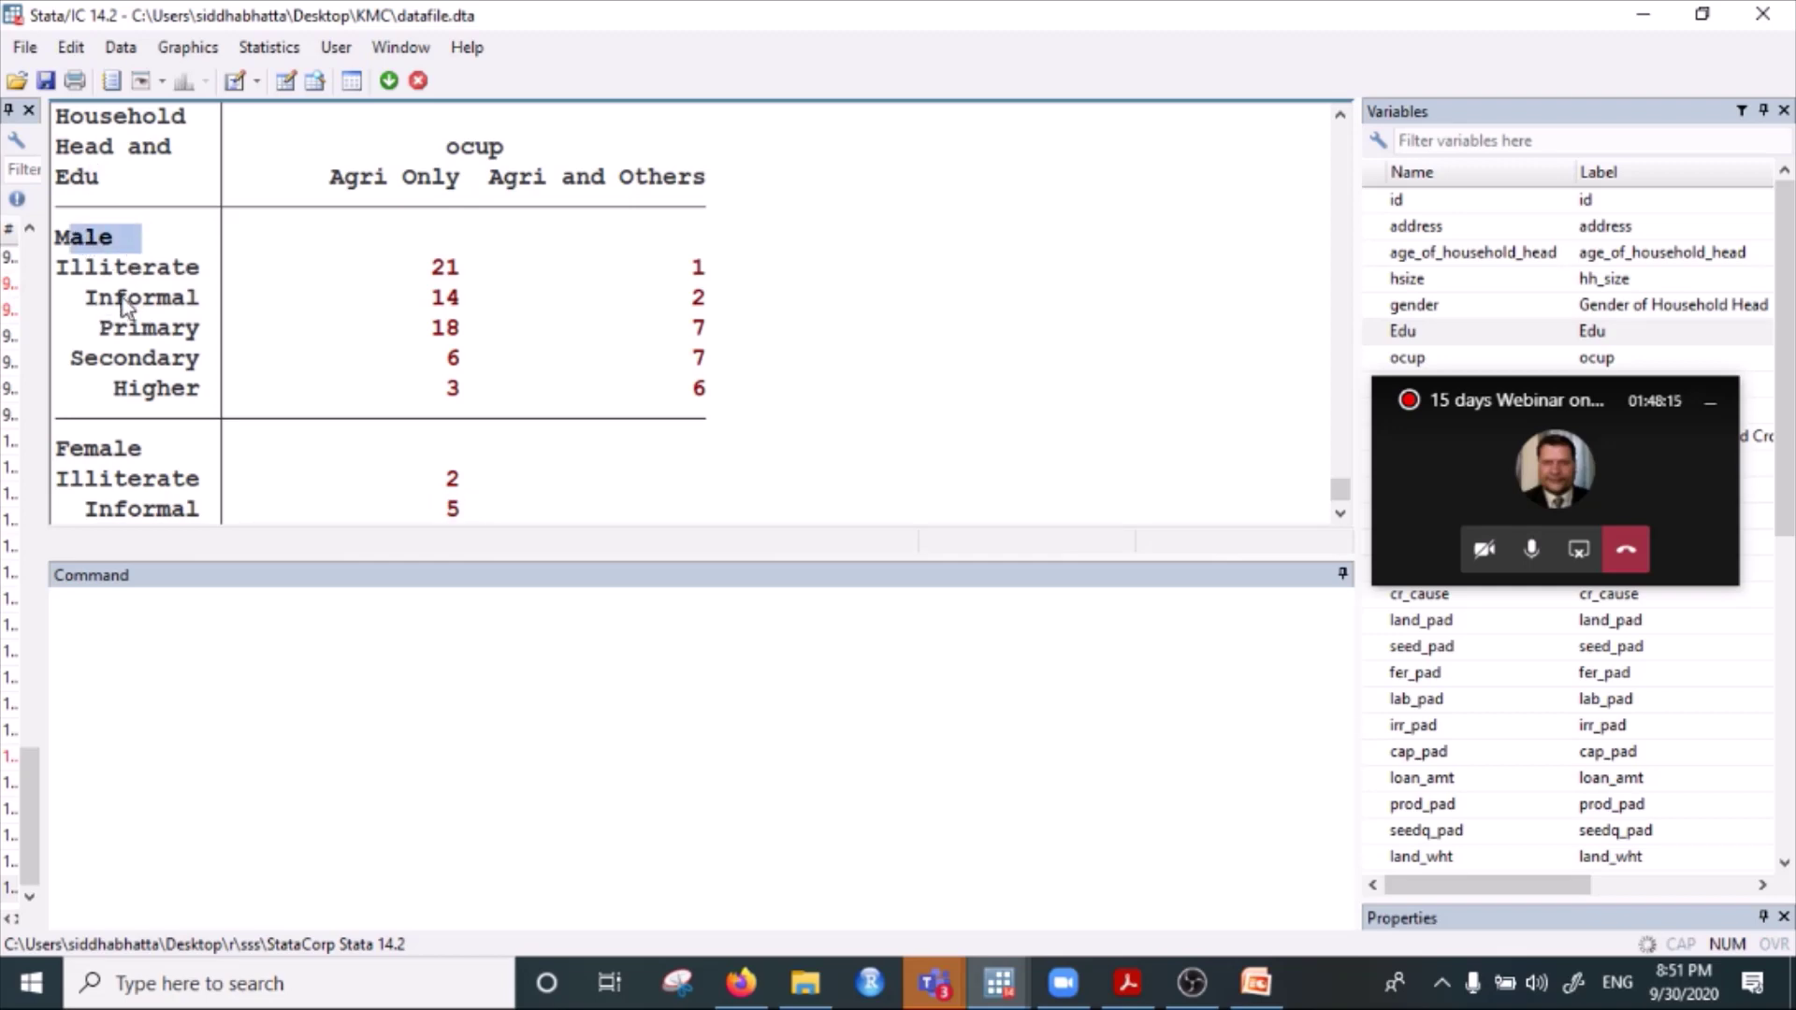
scroll(124, 304, up, 2)
drag(75, 302, 150, 329)
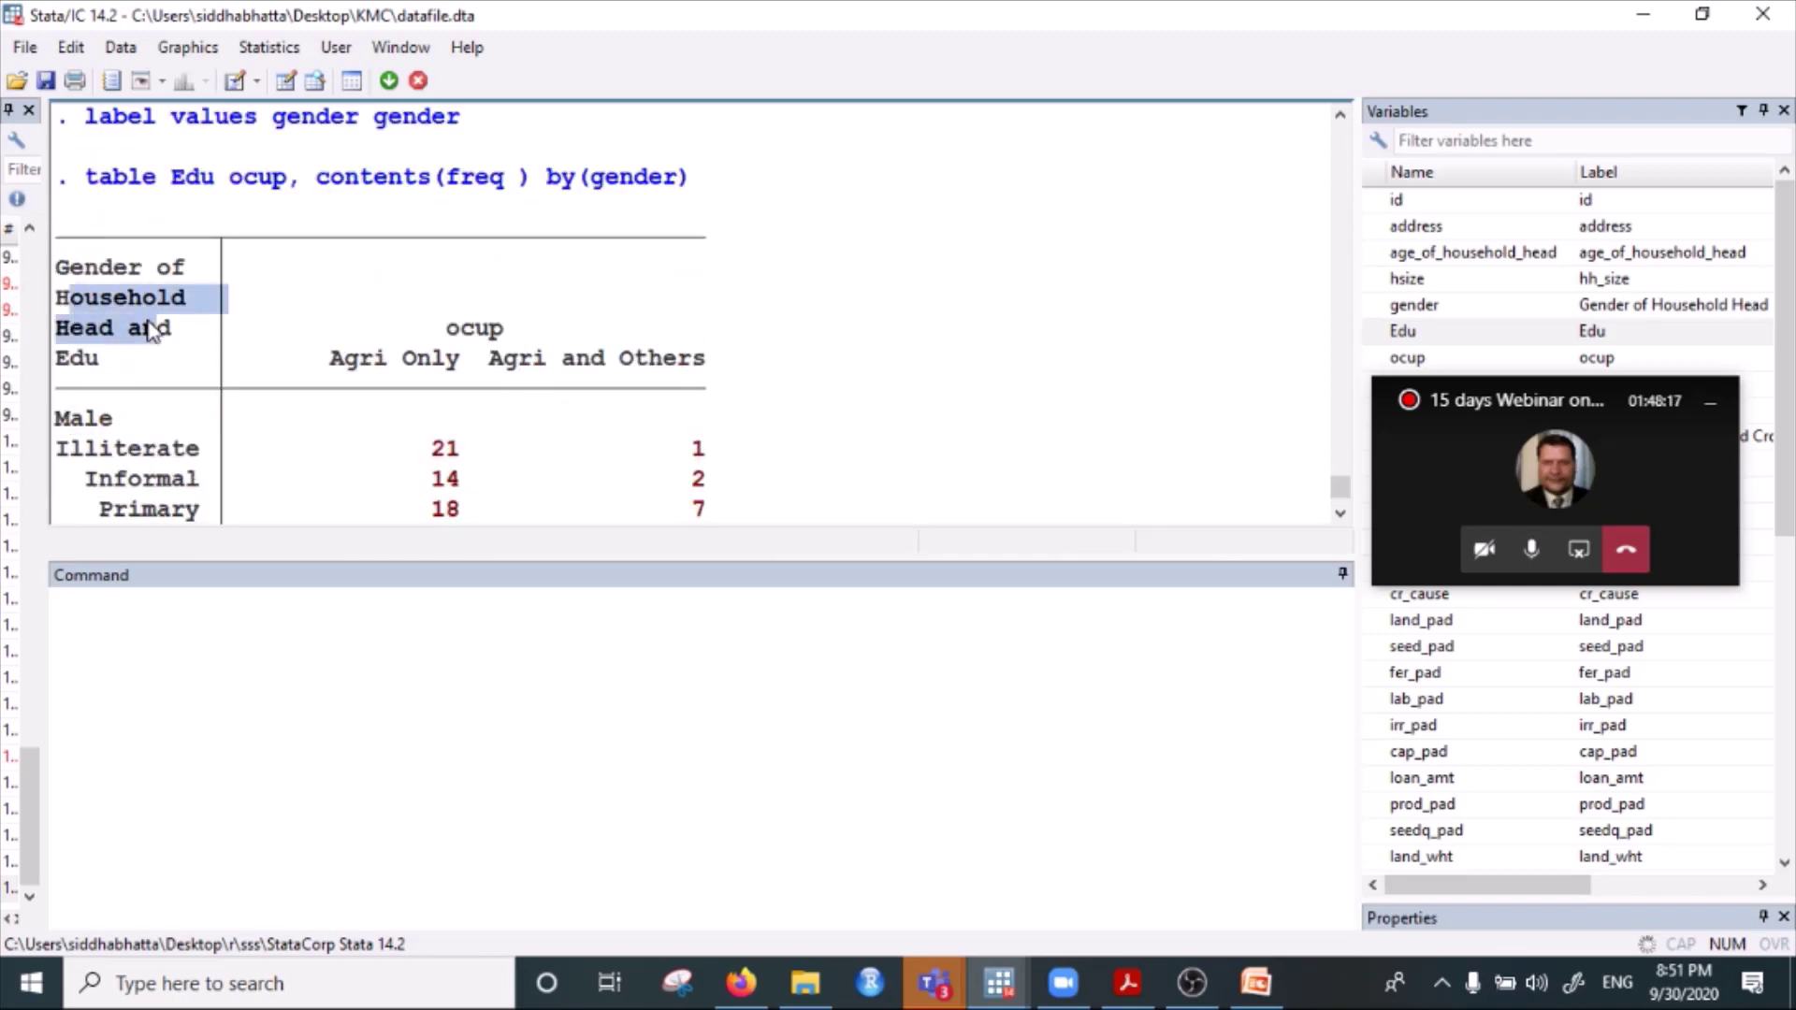
click(526, 385)
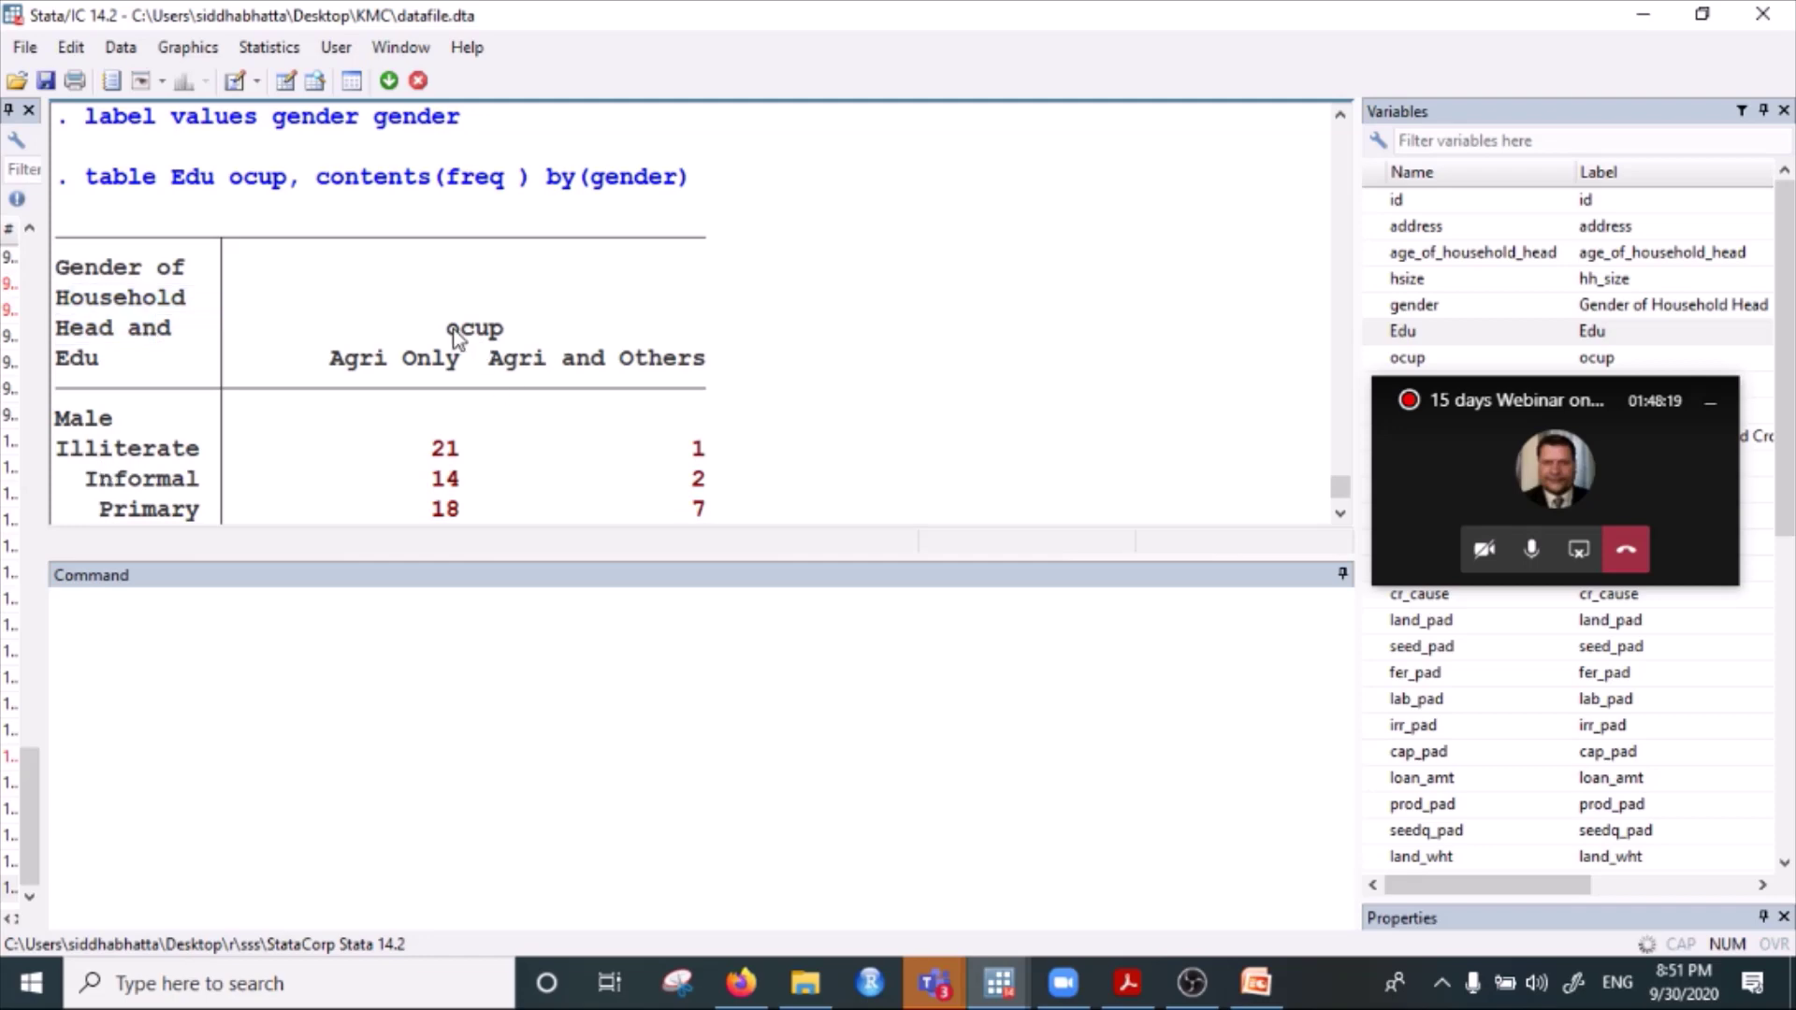
drag(447, 328, 558, 334)
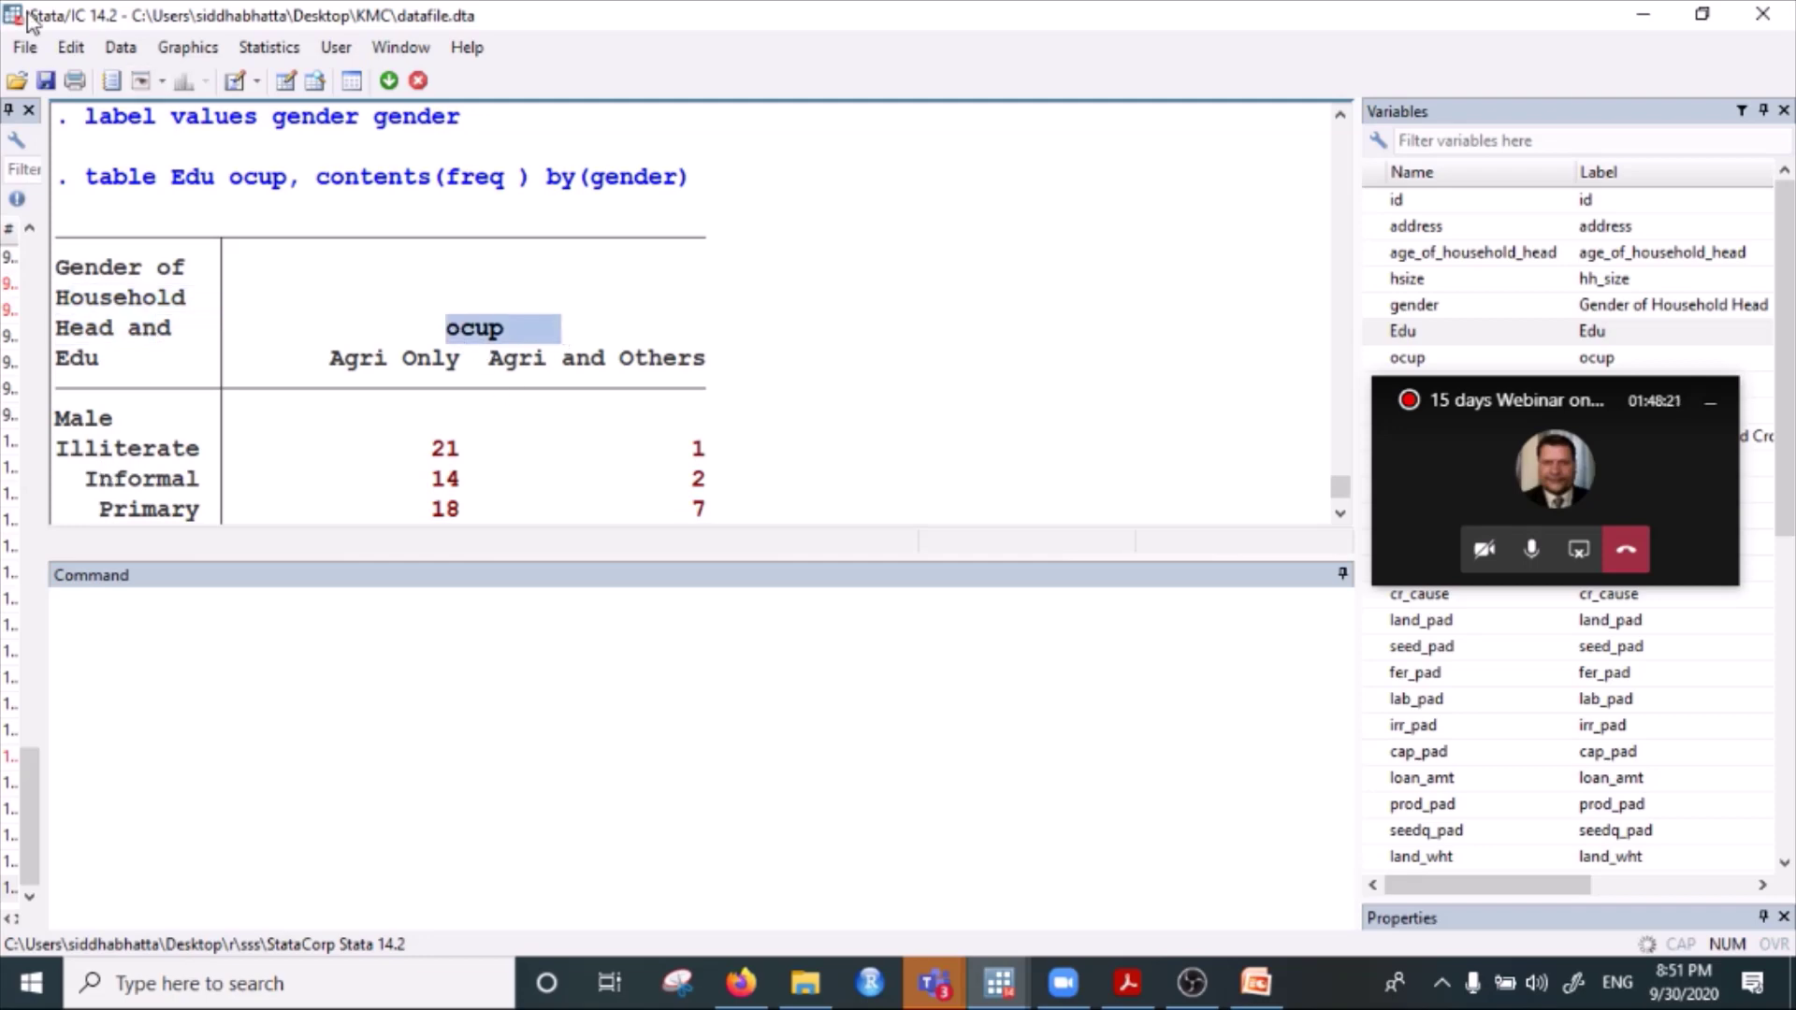
click(461, 338)
drag(432, 330, 550, 333)
drag(435, 319, 547, 327)
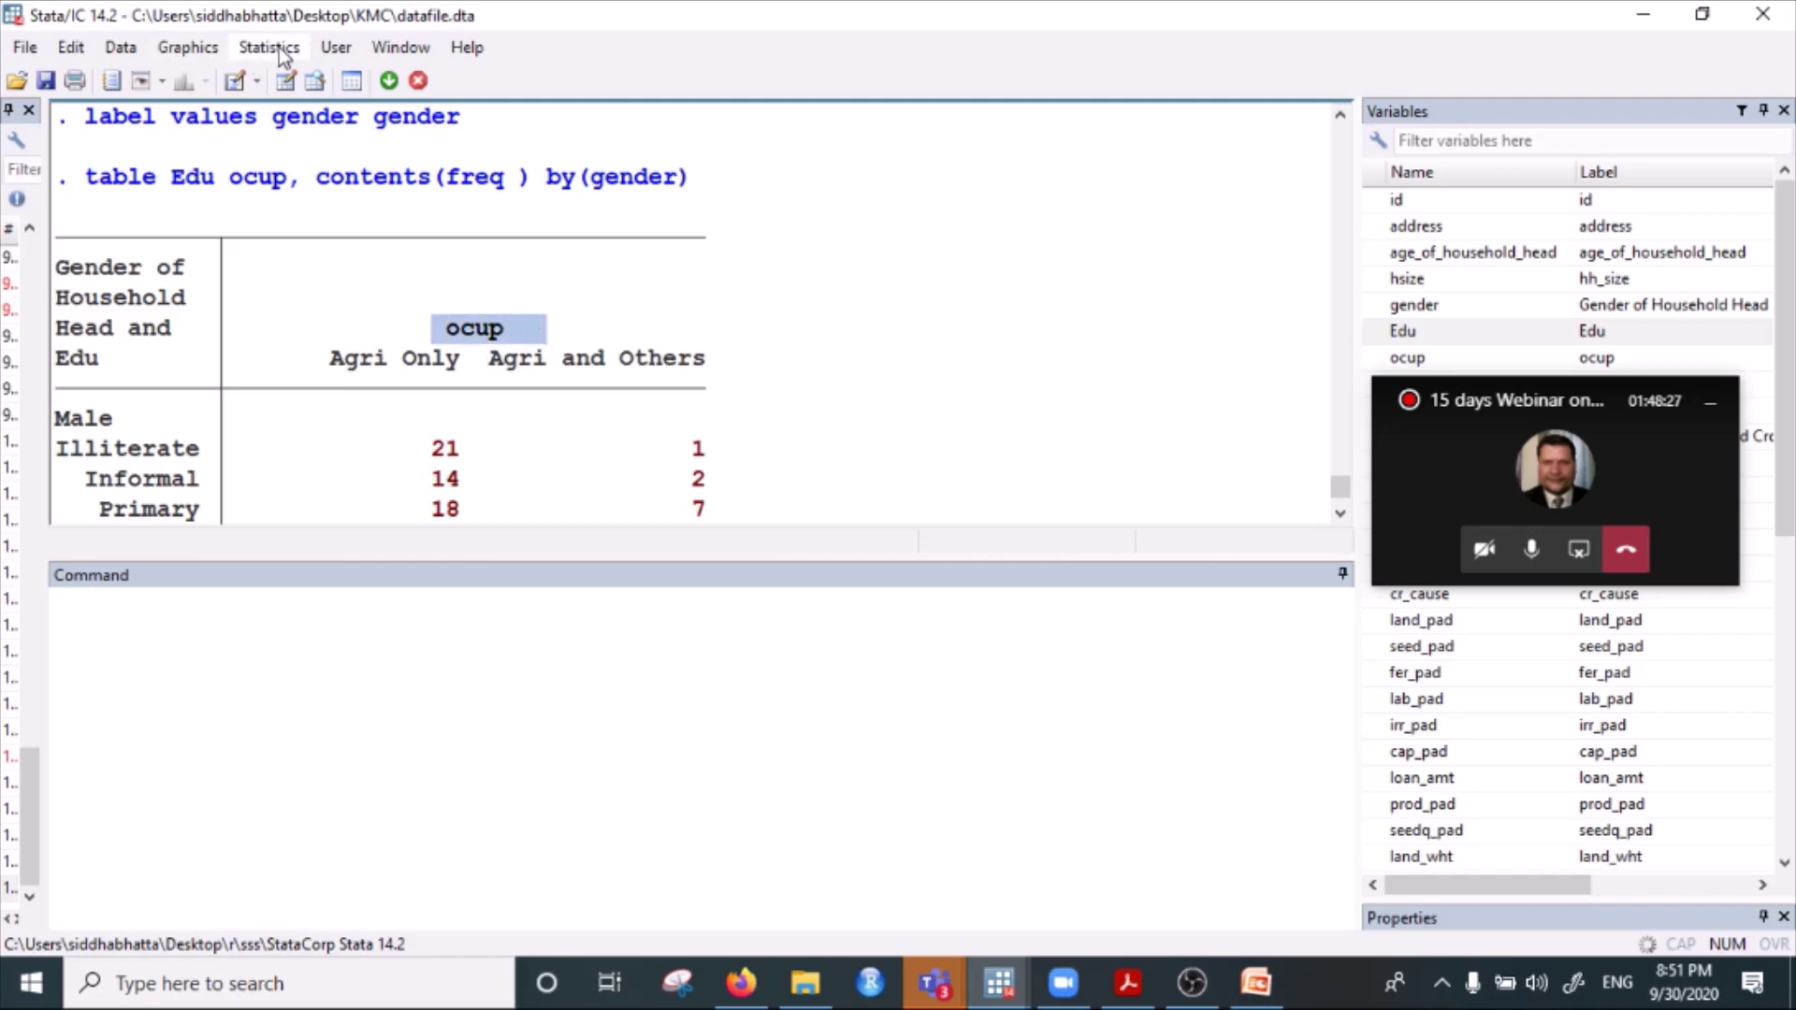
Reopen the flexible table of summary statistics dialog and review its row variable Edu and superrow variable gender.
click(266, 56)
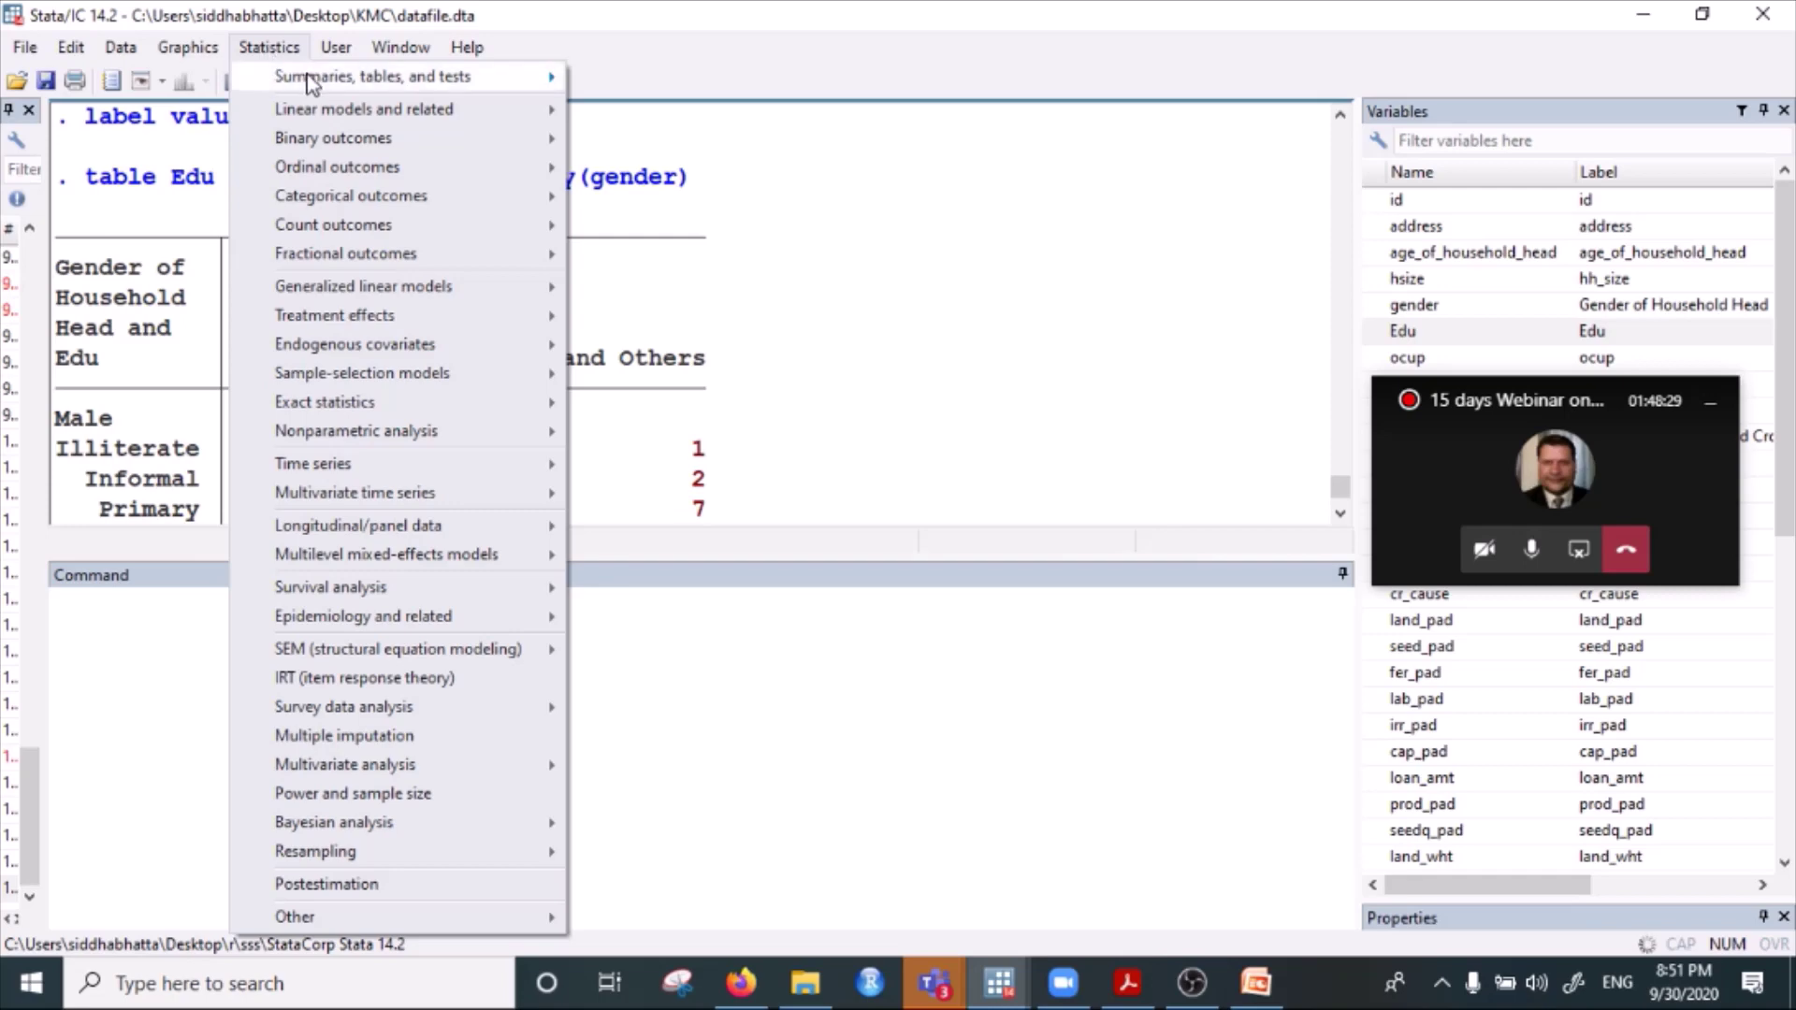
mouse_move(309, 78)
mouse_move(758, 110)
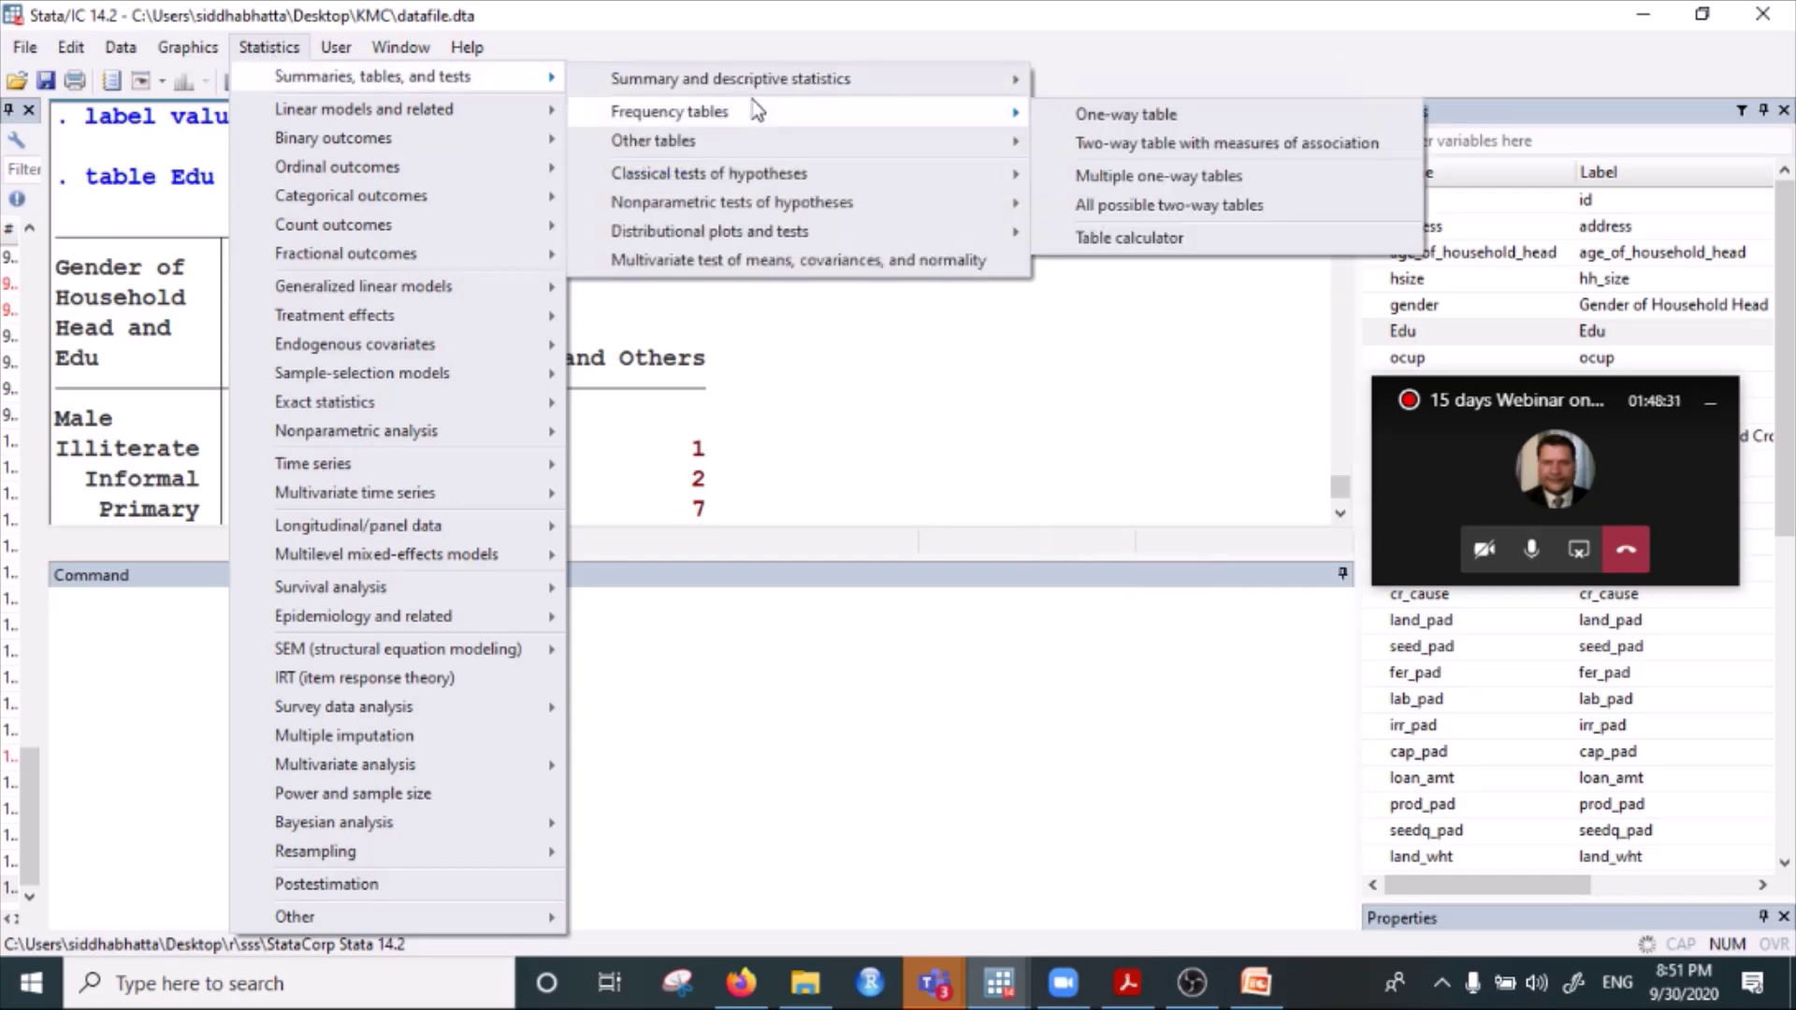
mouse_move(761, 148)
click(1367, 169)
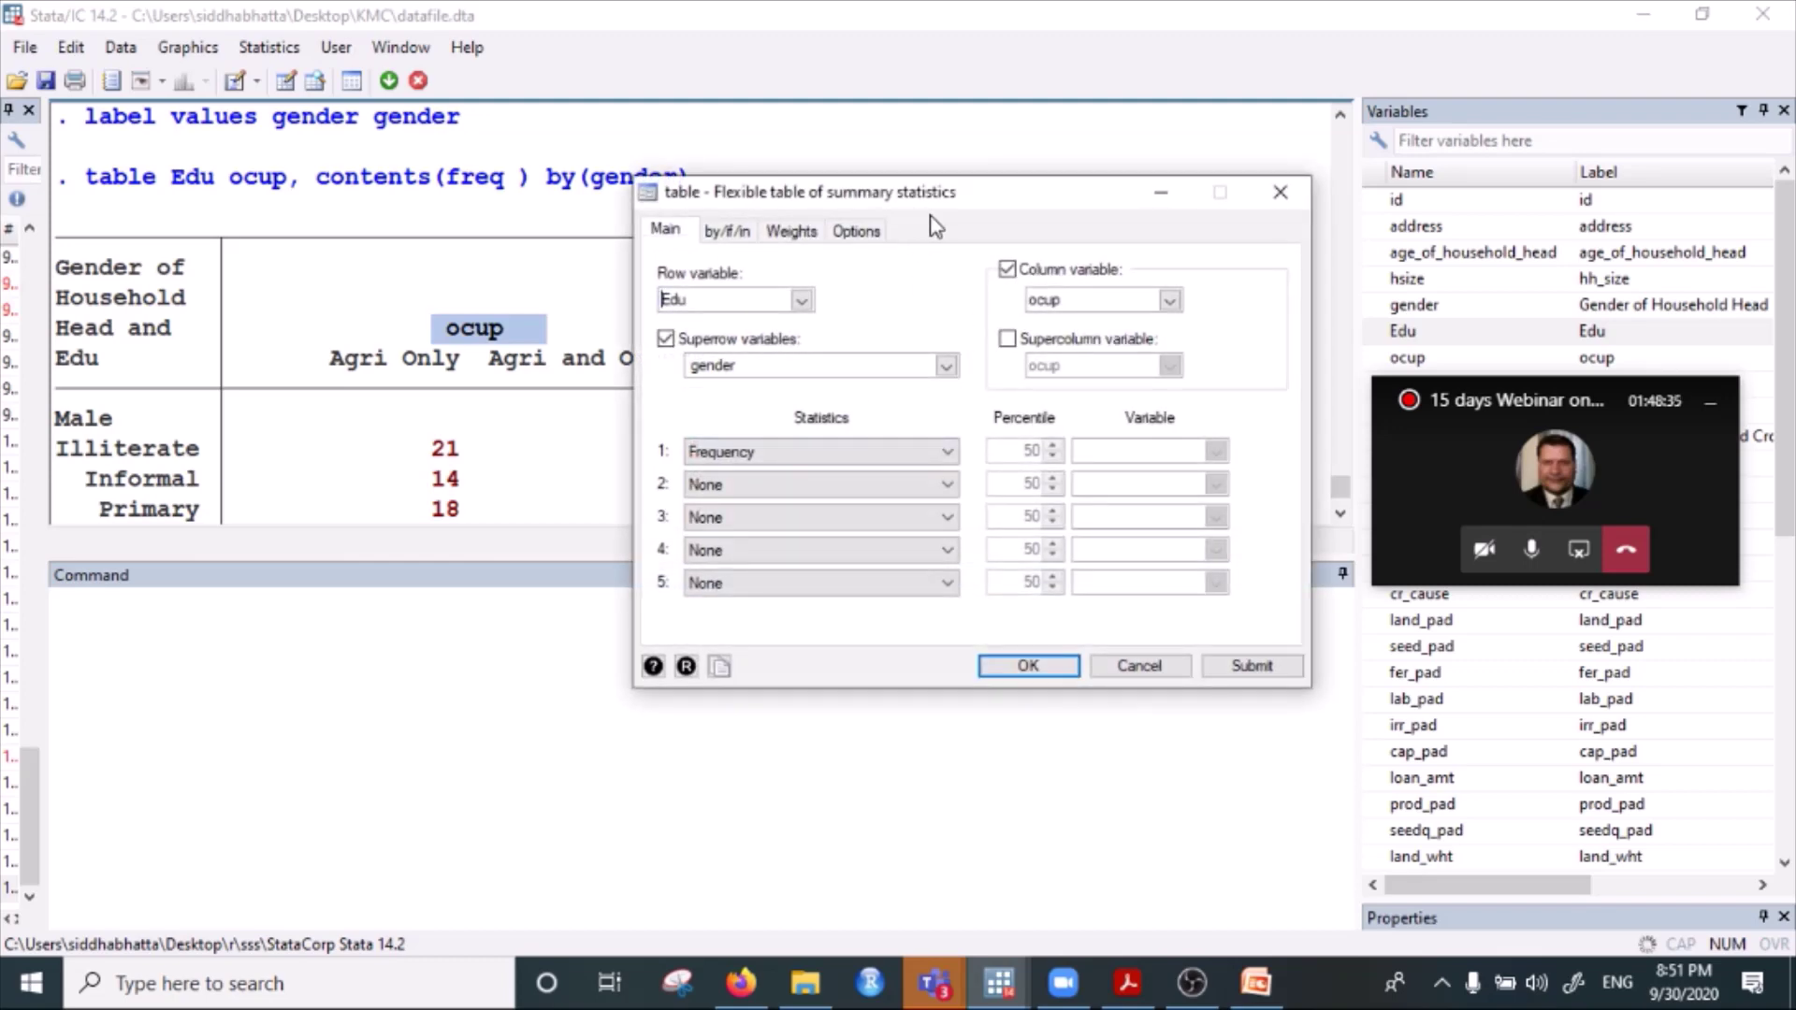
drag(996, 196, 811, 158)
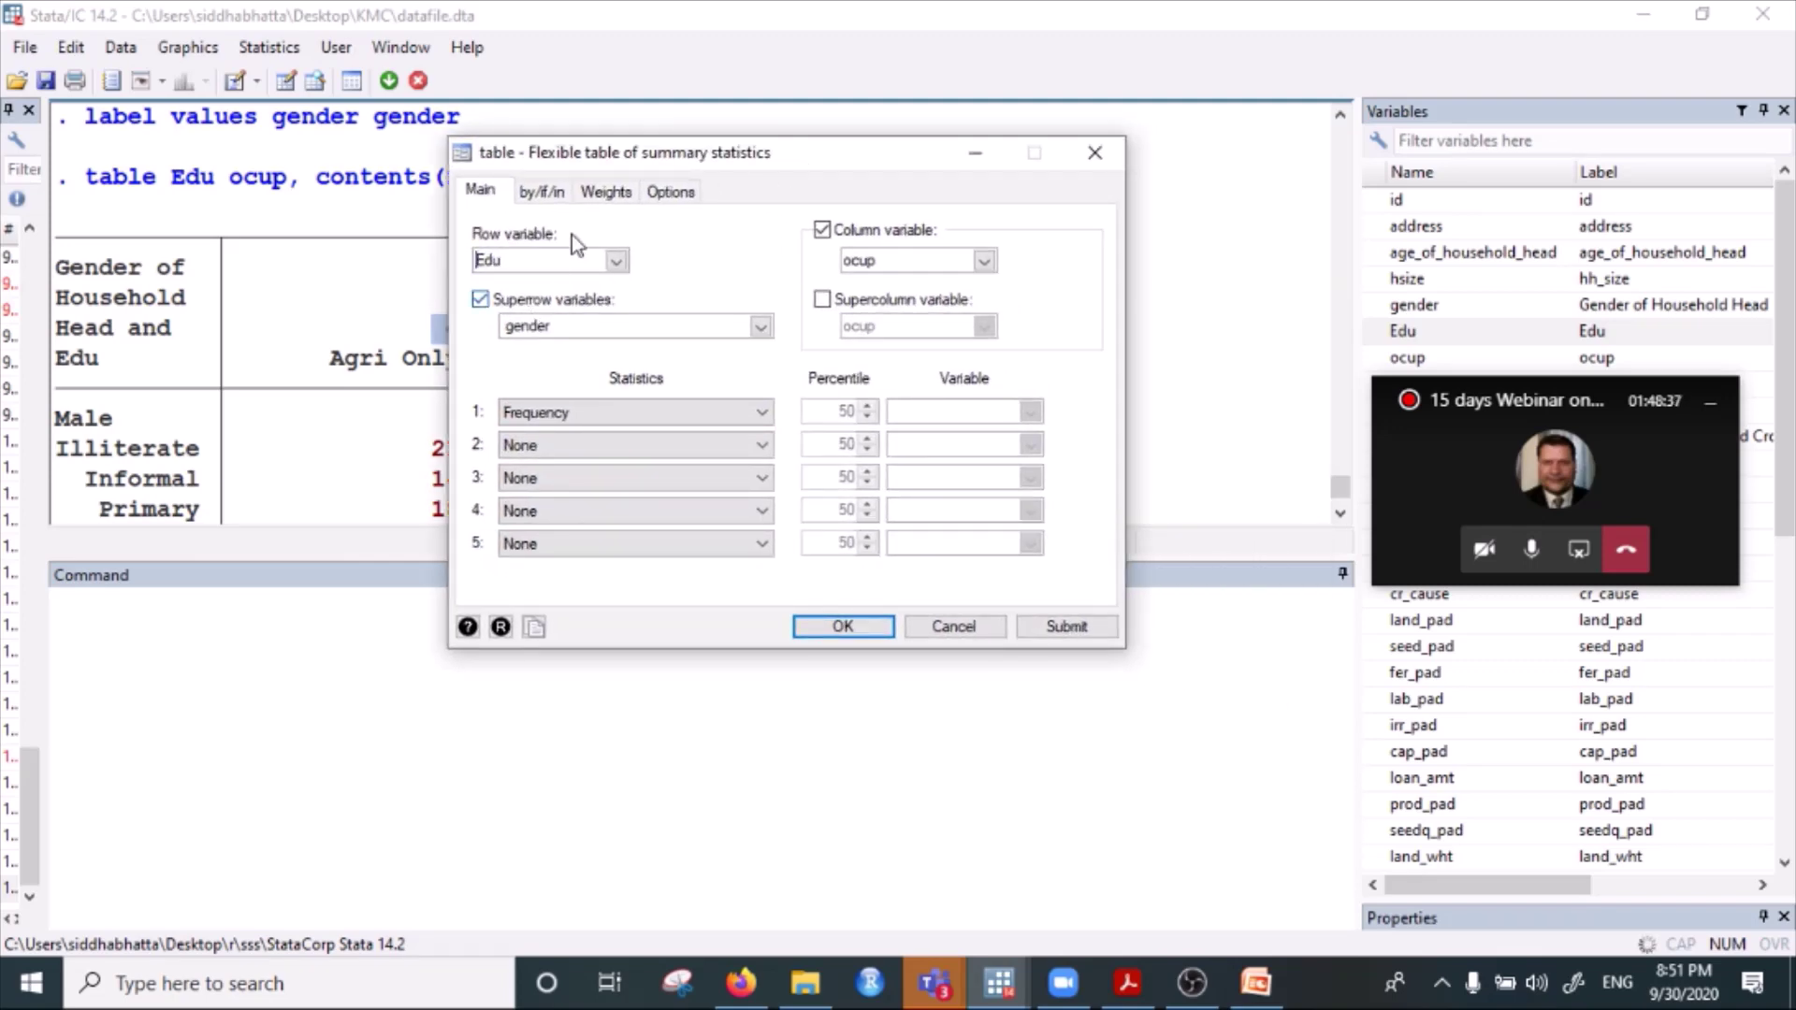
click(547, 262)
click(596, 325)
Compare the dialog's Edu row, gender superrow and ocup column settings with the layout of the output table.
drag(115, 270, 156, 468)
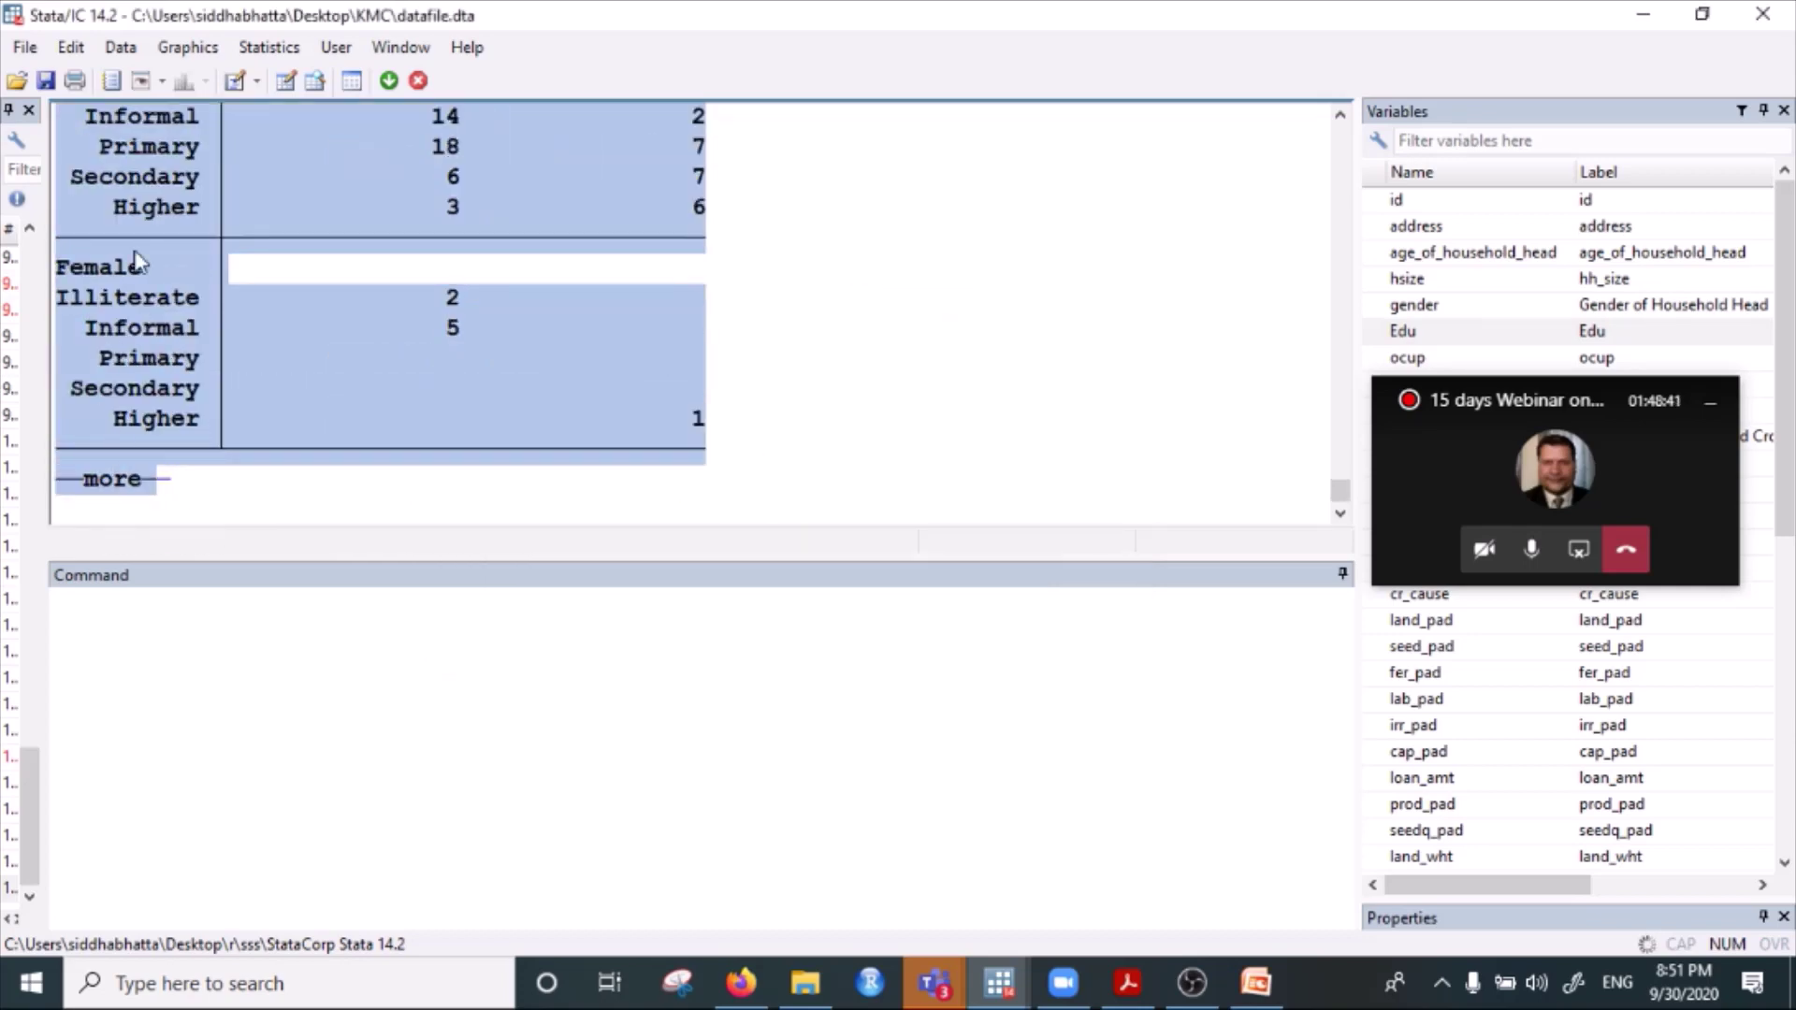
scroll(141, 299, up, 1)
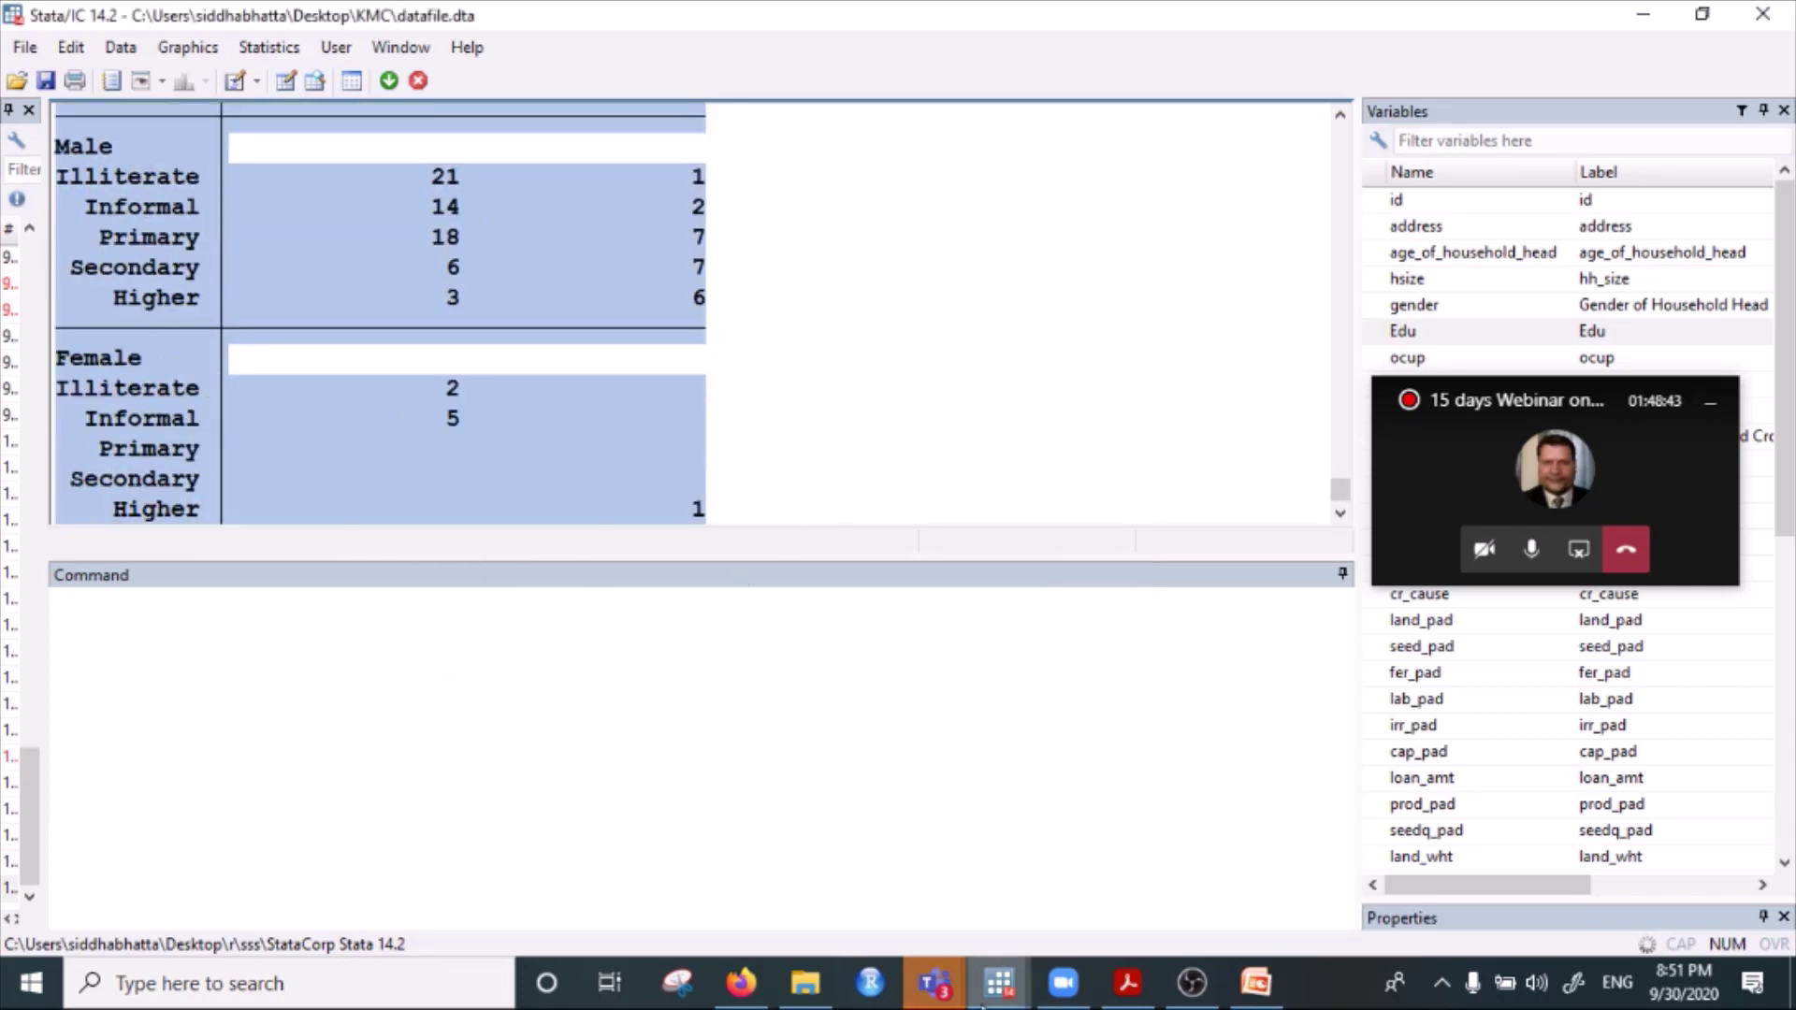
click(999, 983)
click(1366, 846)
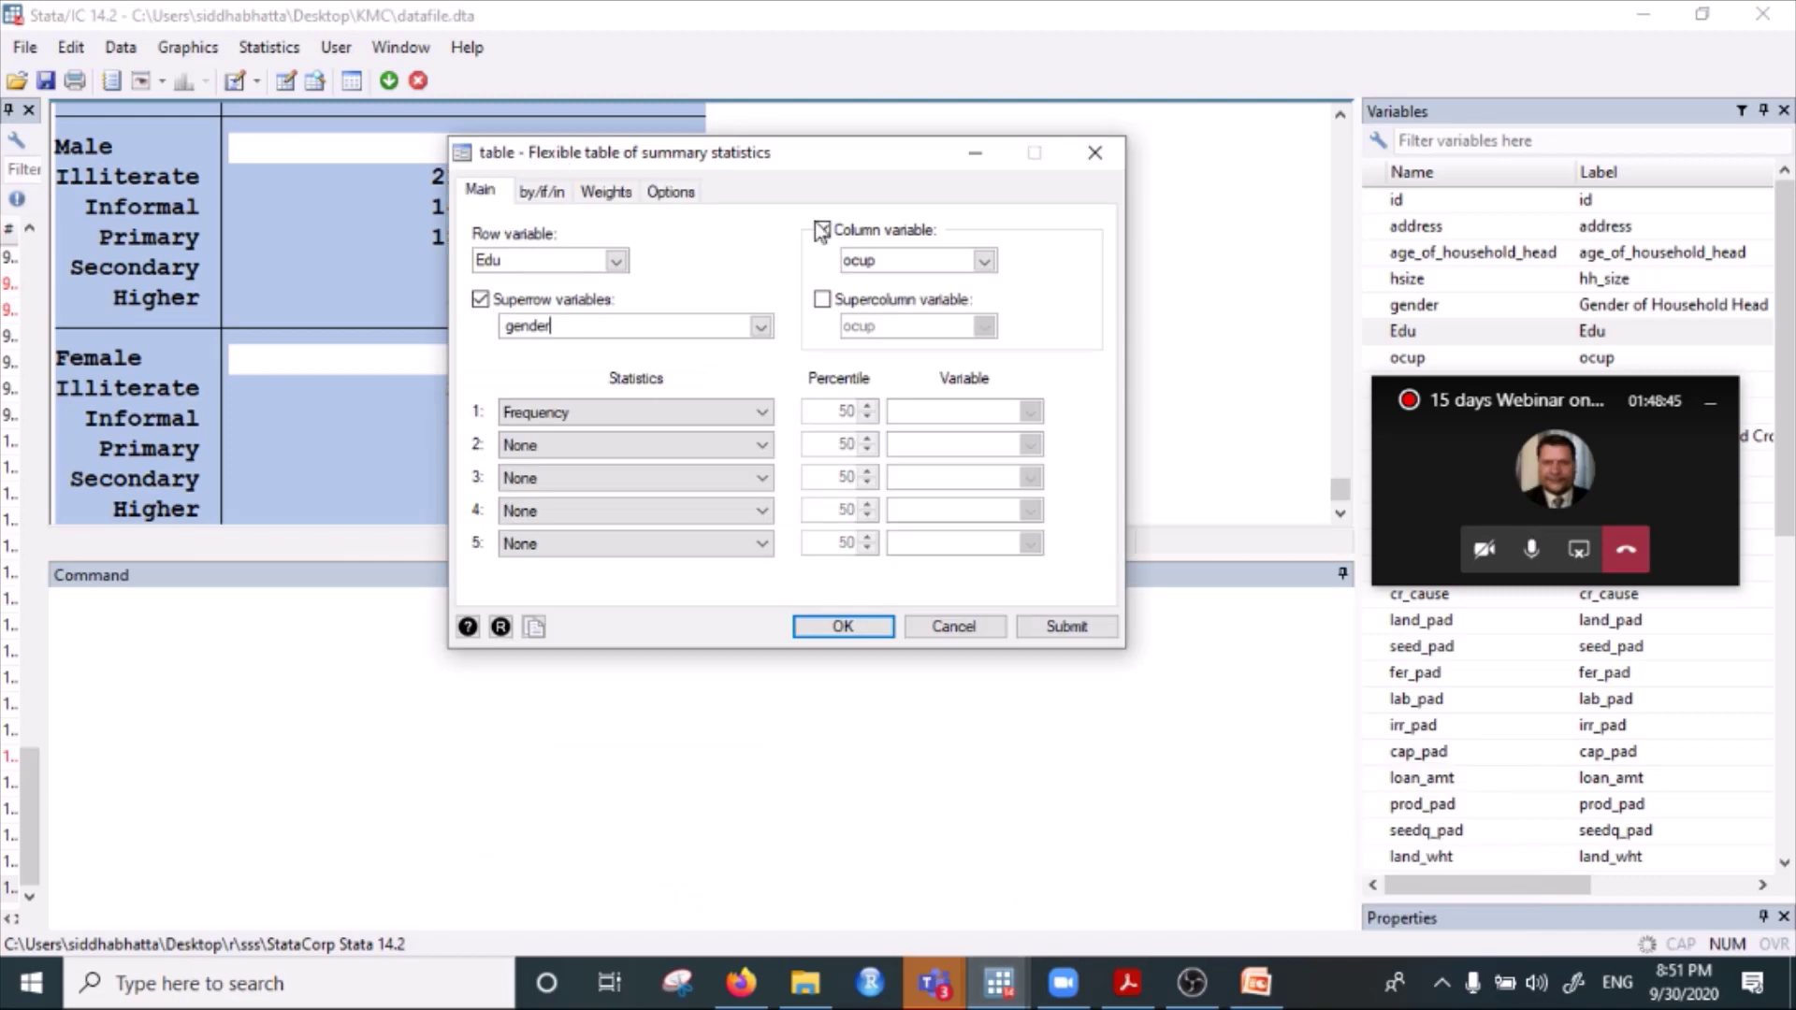
drag(810, 159, 884, 409)
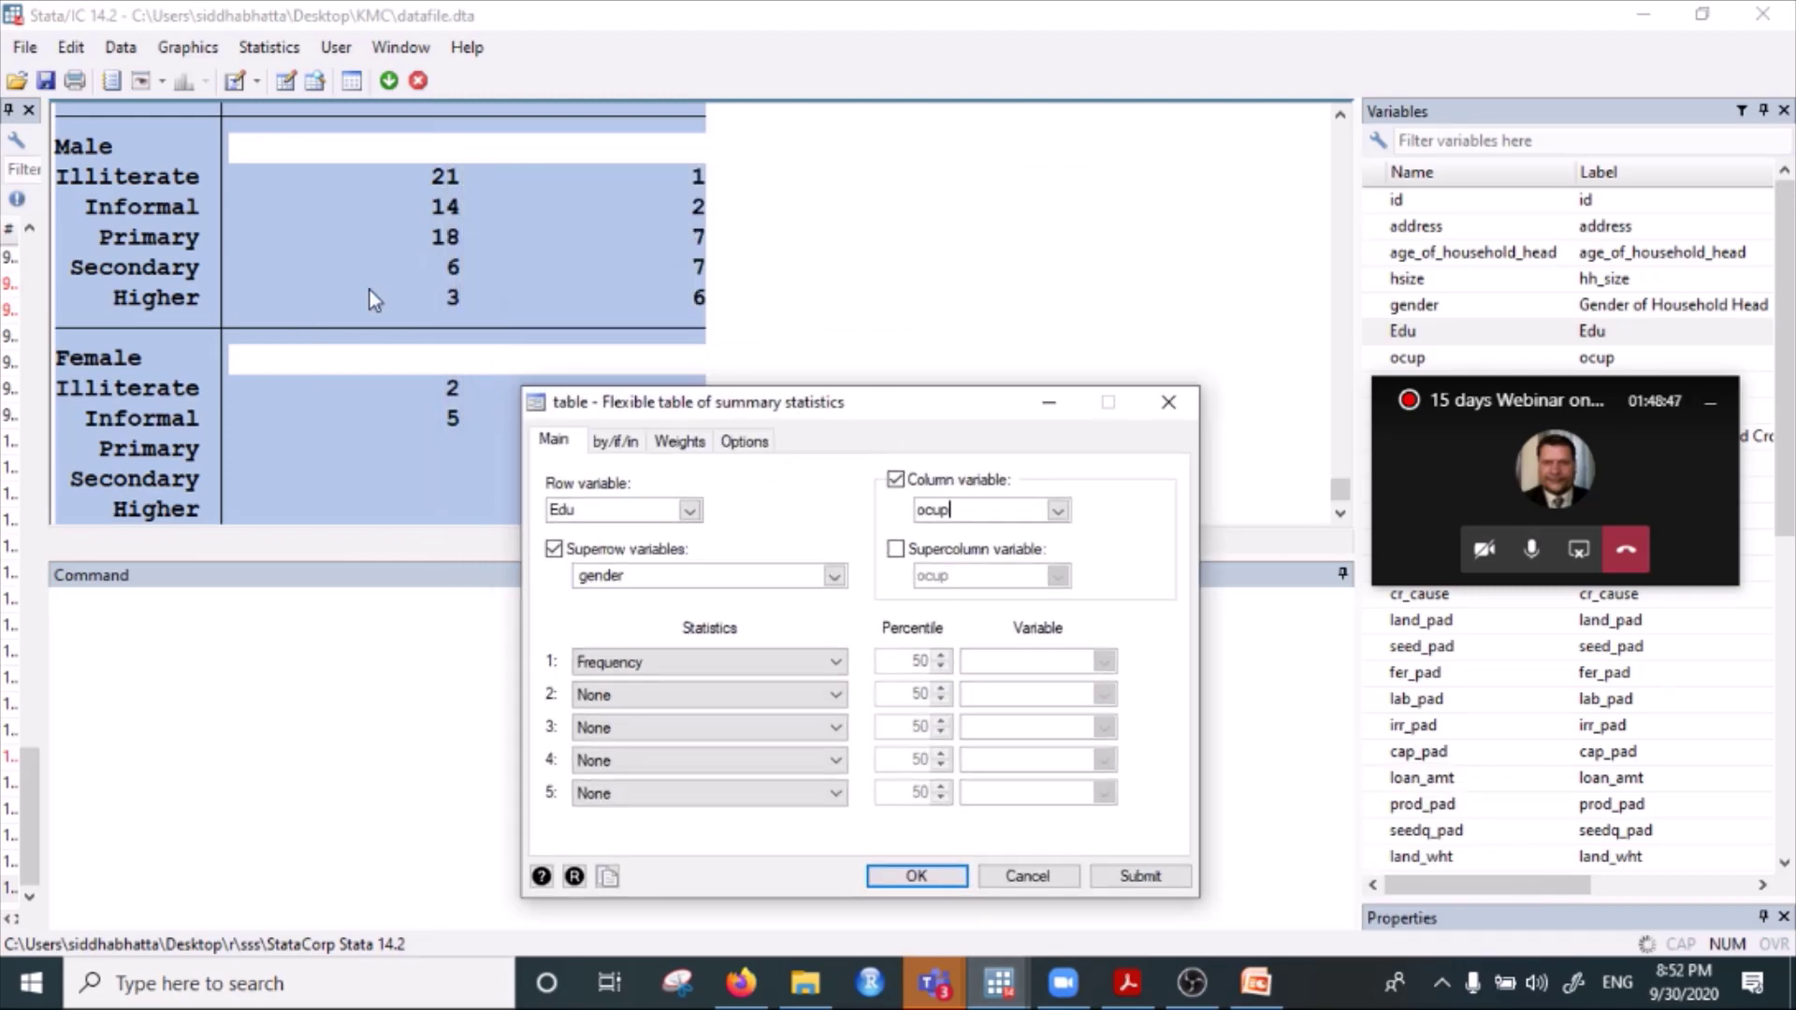
scroll(374, 272, up, 3)
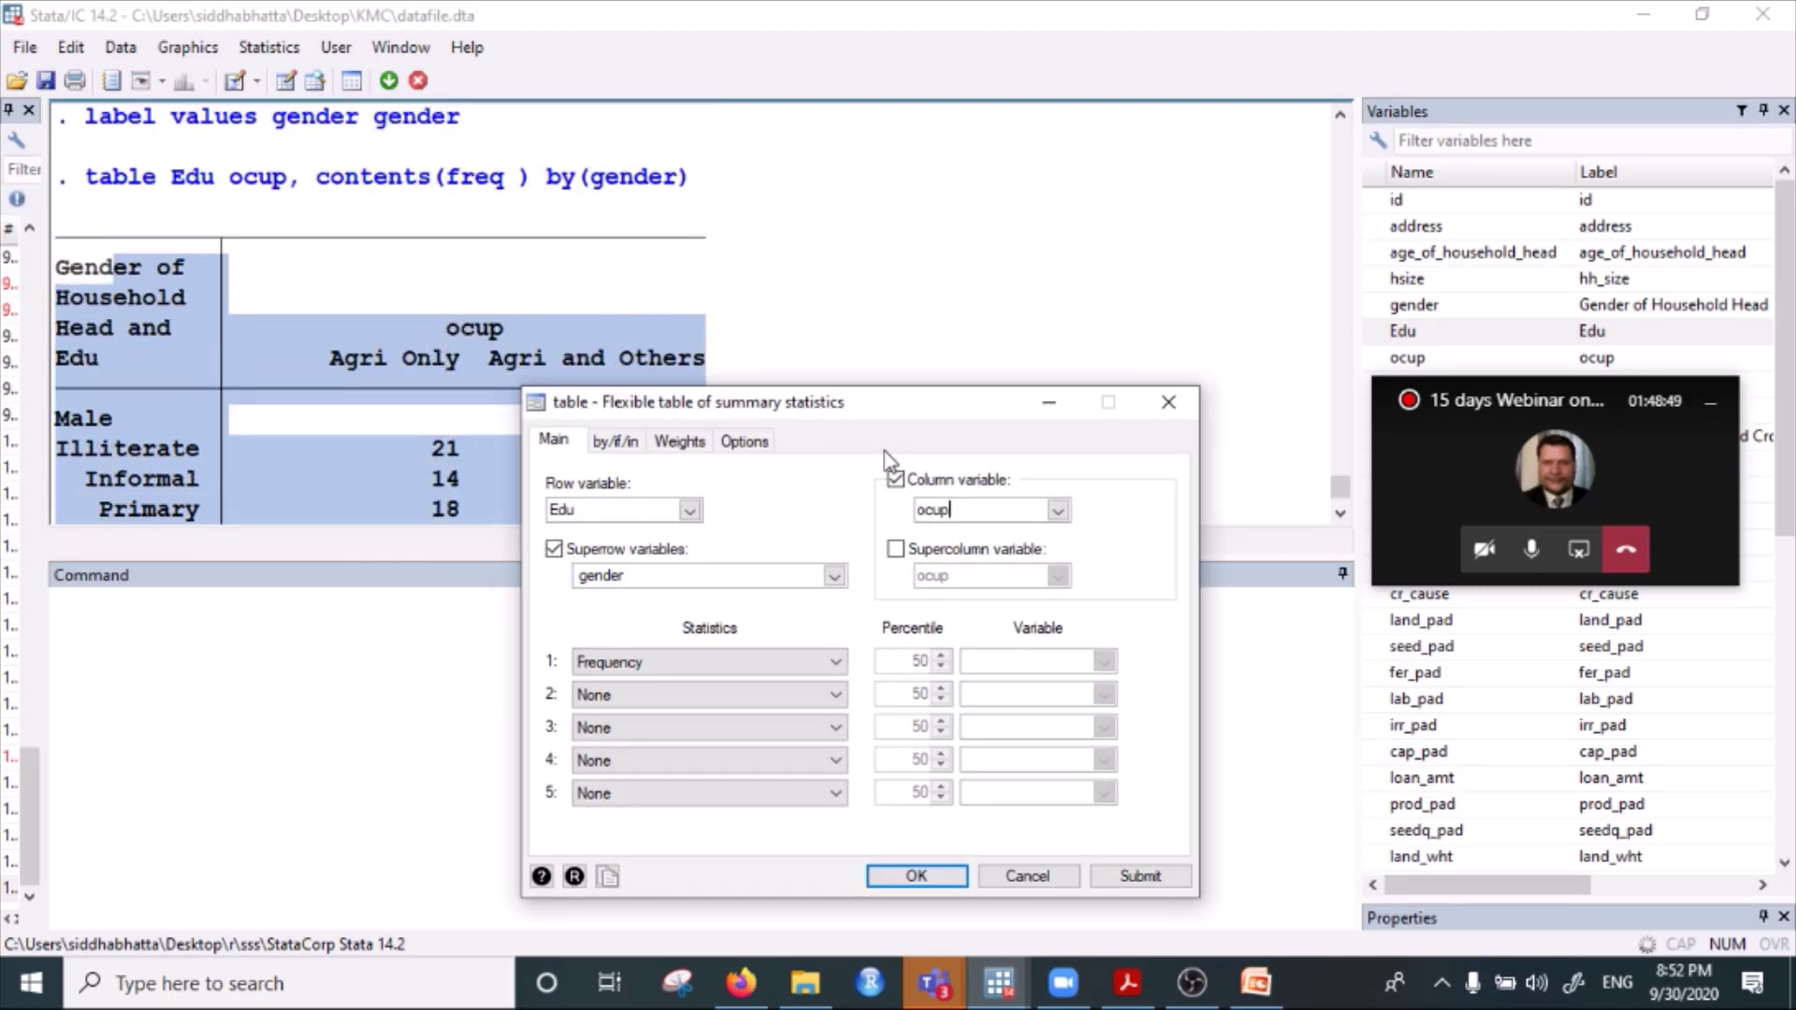
drag(922, 410, 840, 209)
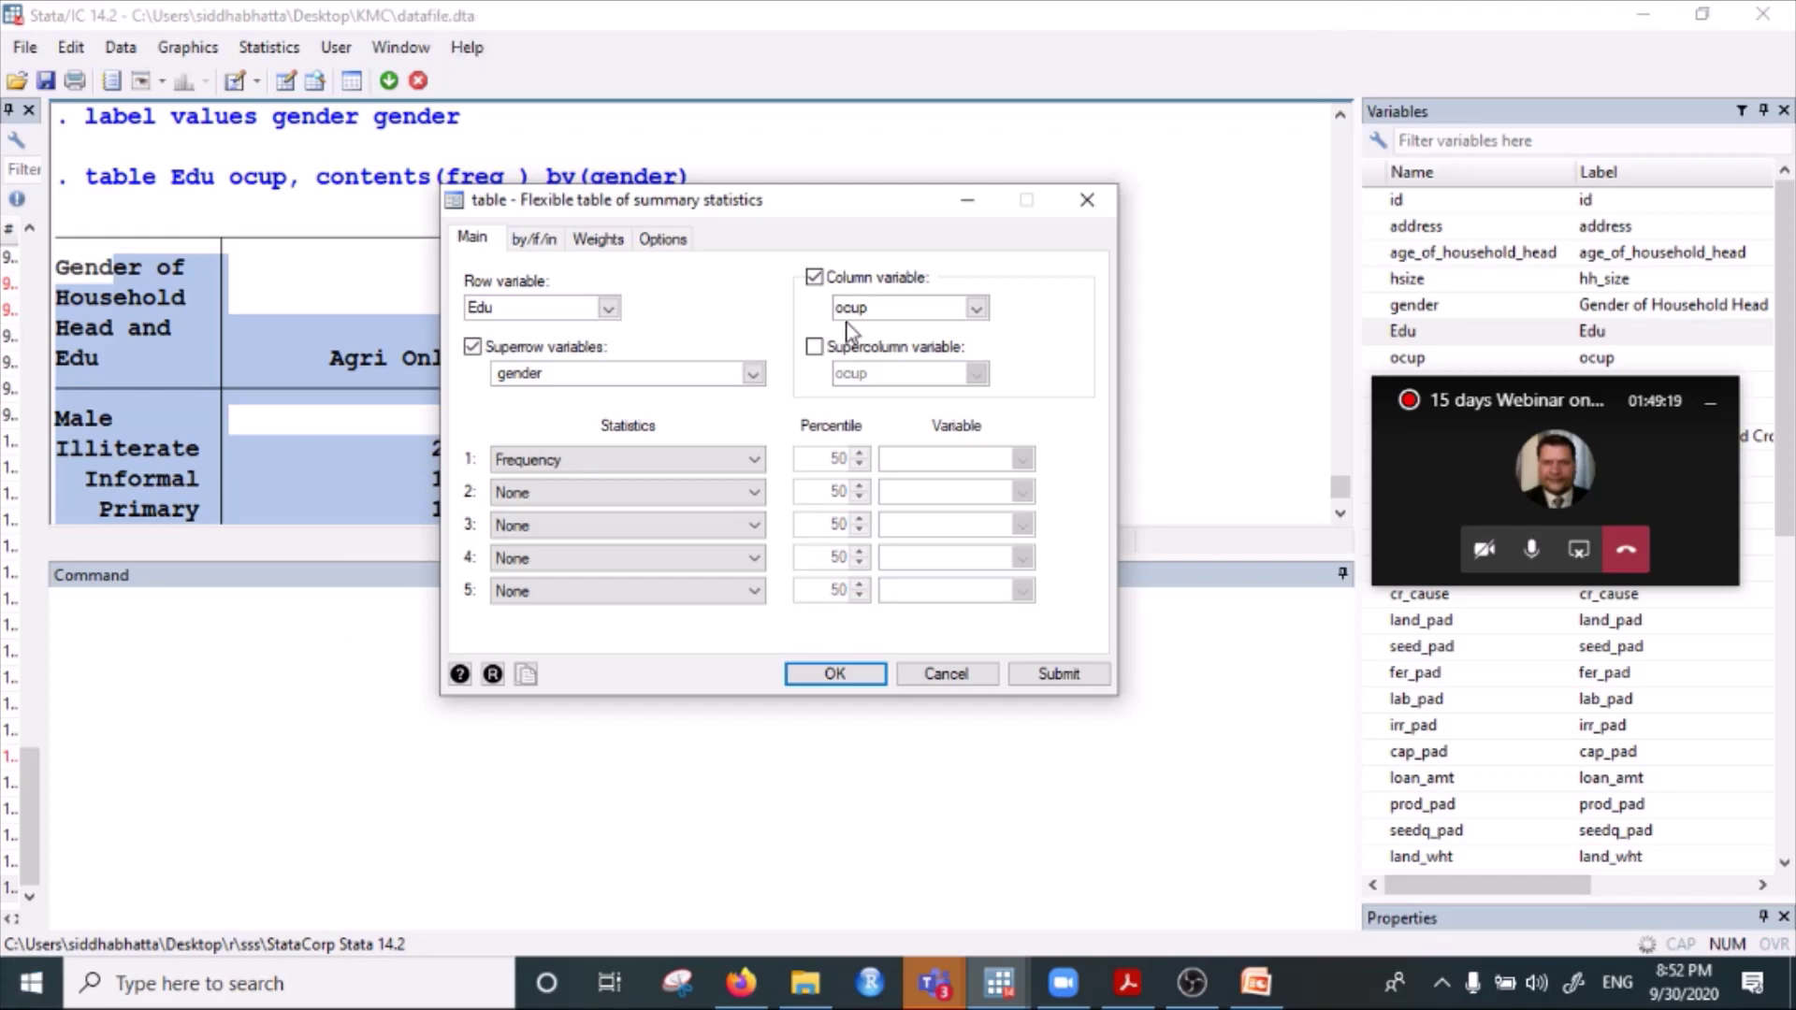
click(813, 348)
click(978, 373)
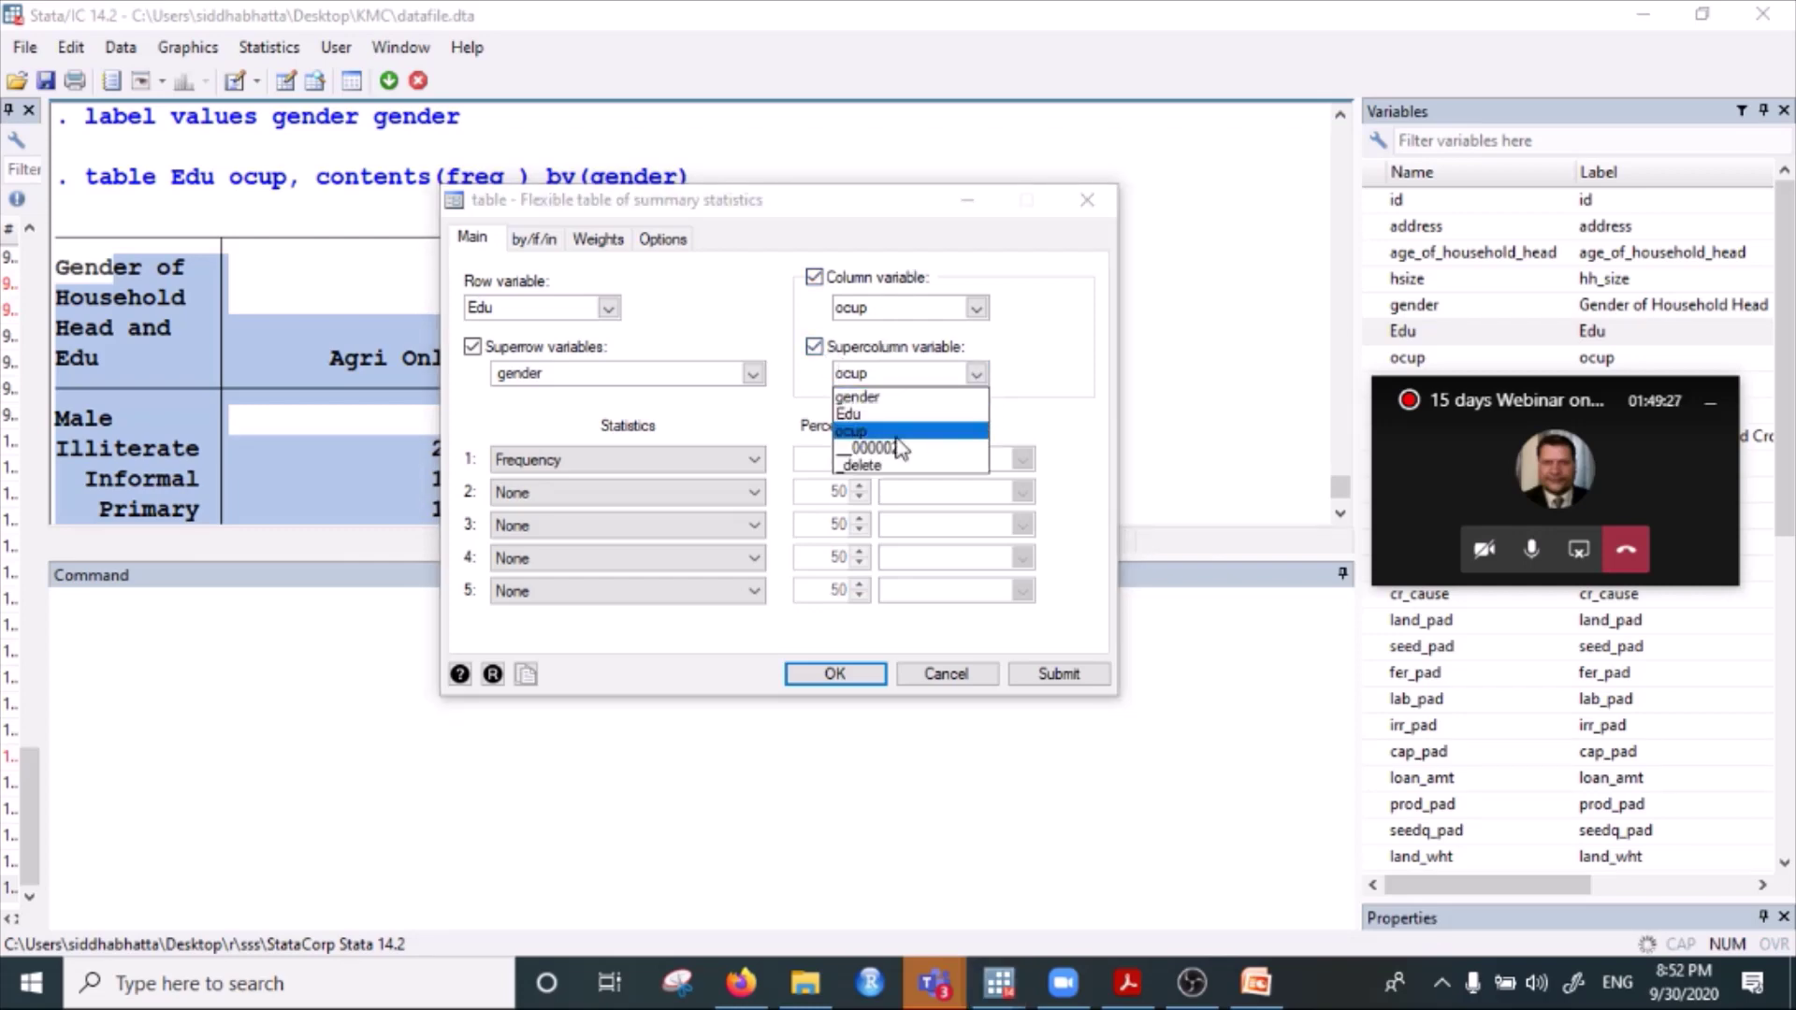
click(921, 374)
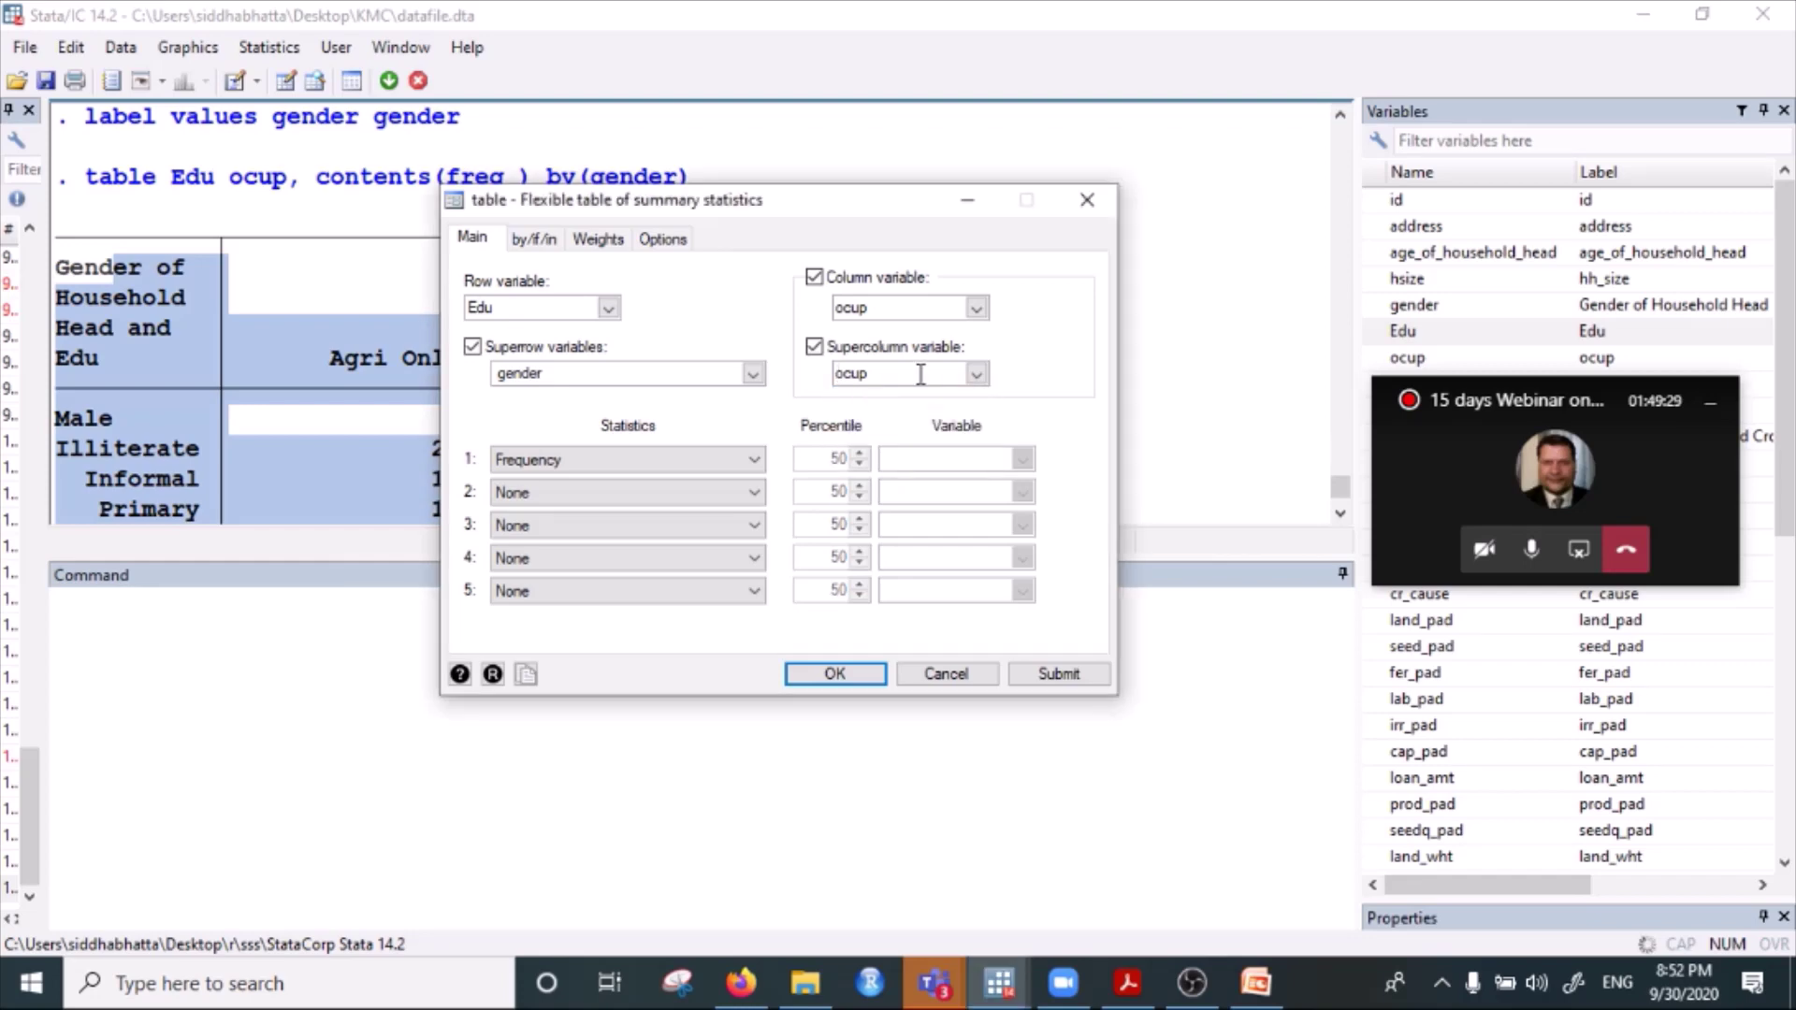
click(814, 348)
click(814, 348)
click(976, 373)
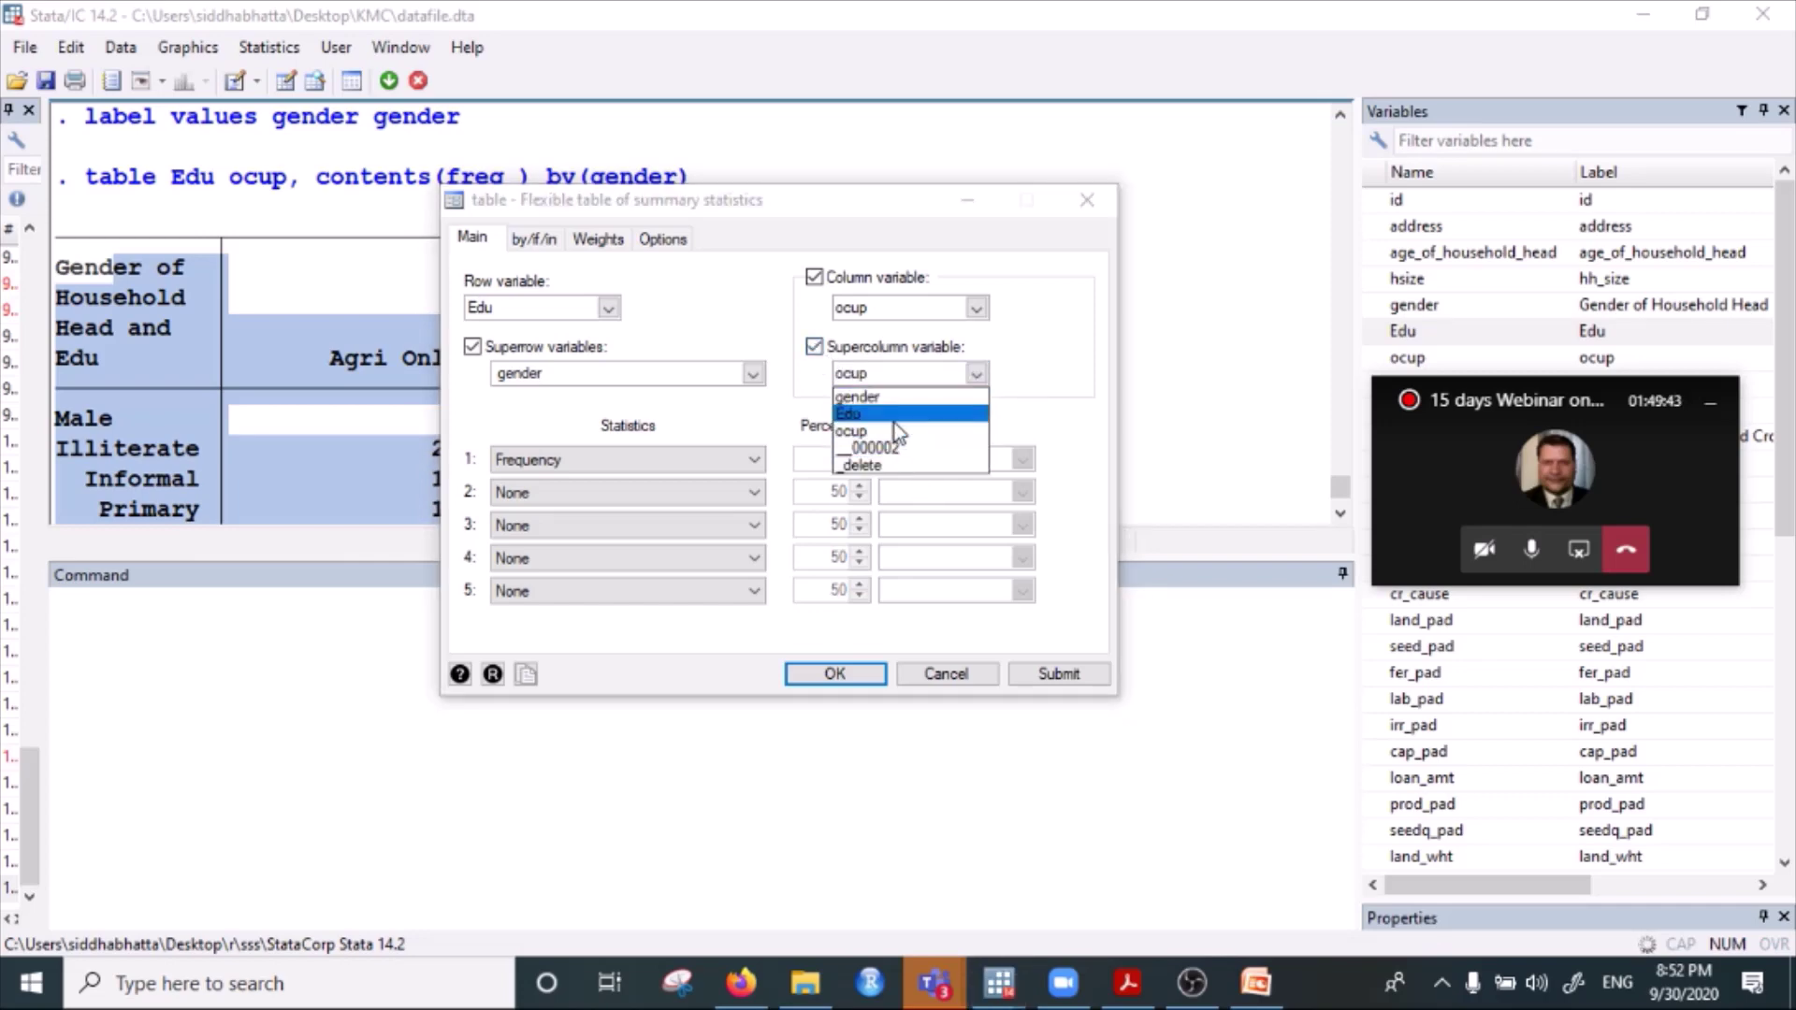
click(815, 355)
click(814, 348)
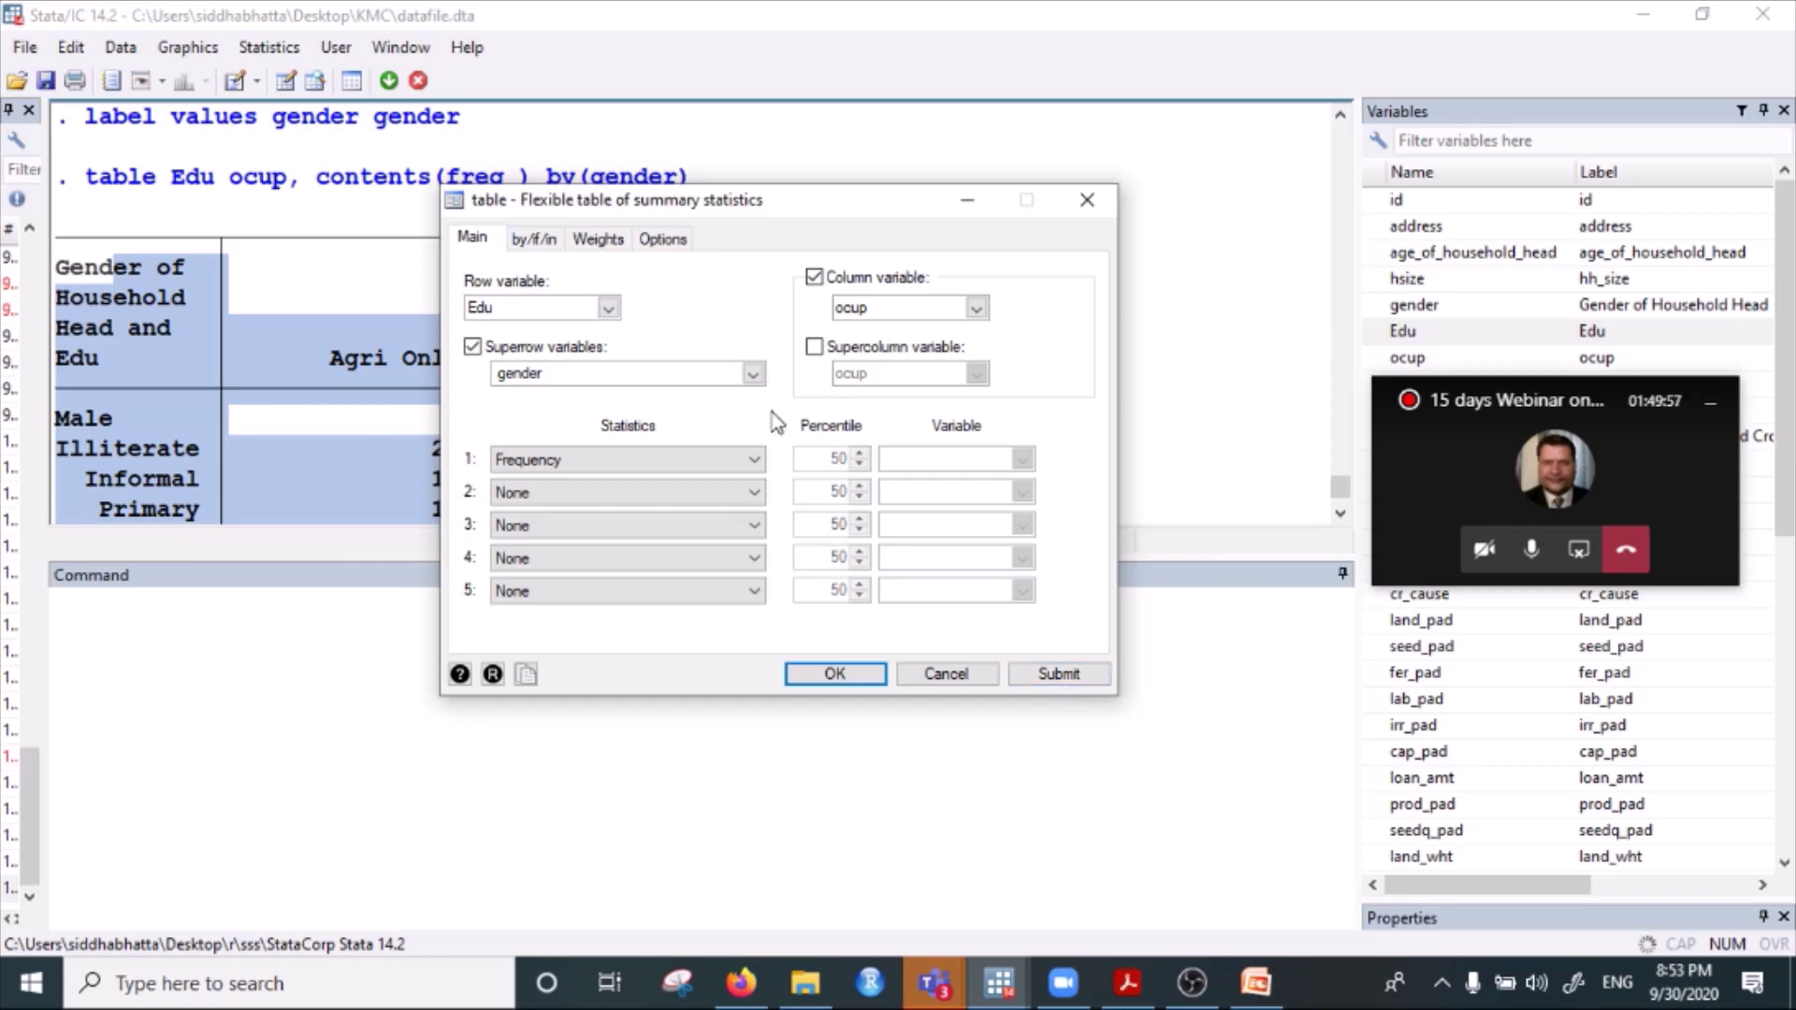
Turn off the gender superrow variable and enable the supercolumn variable, reviewing its available variables.
click(472, 347)
click(813, 347)
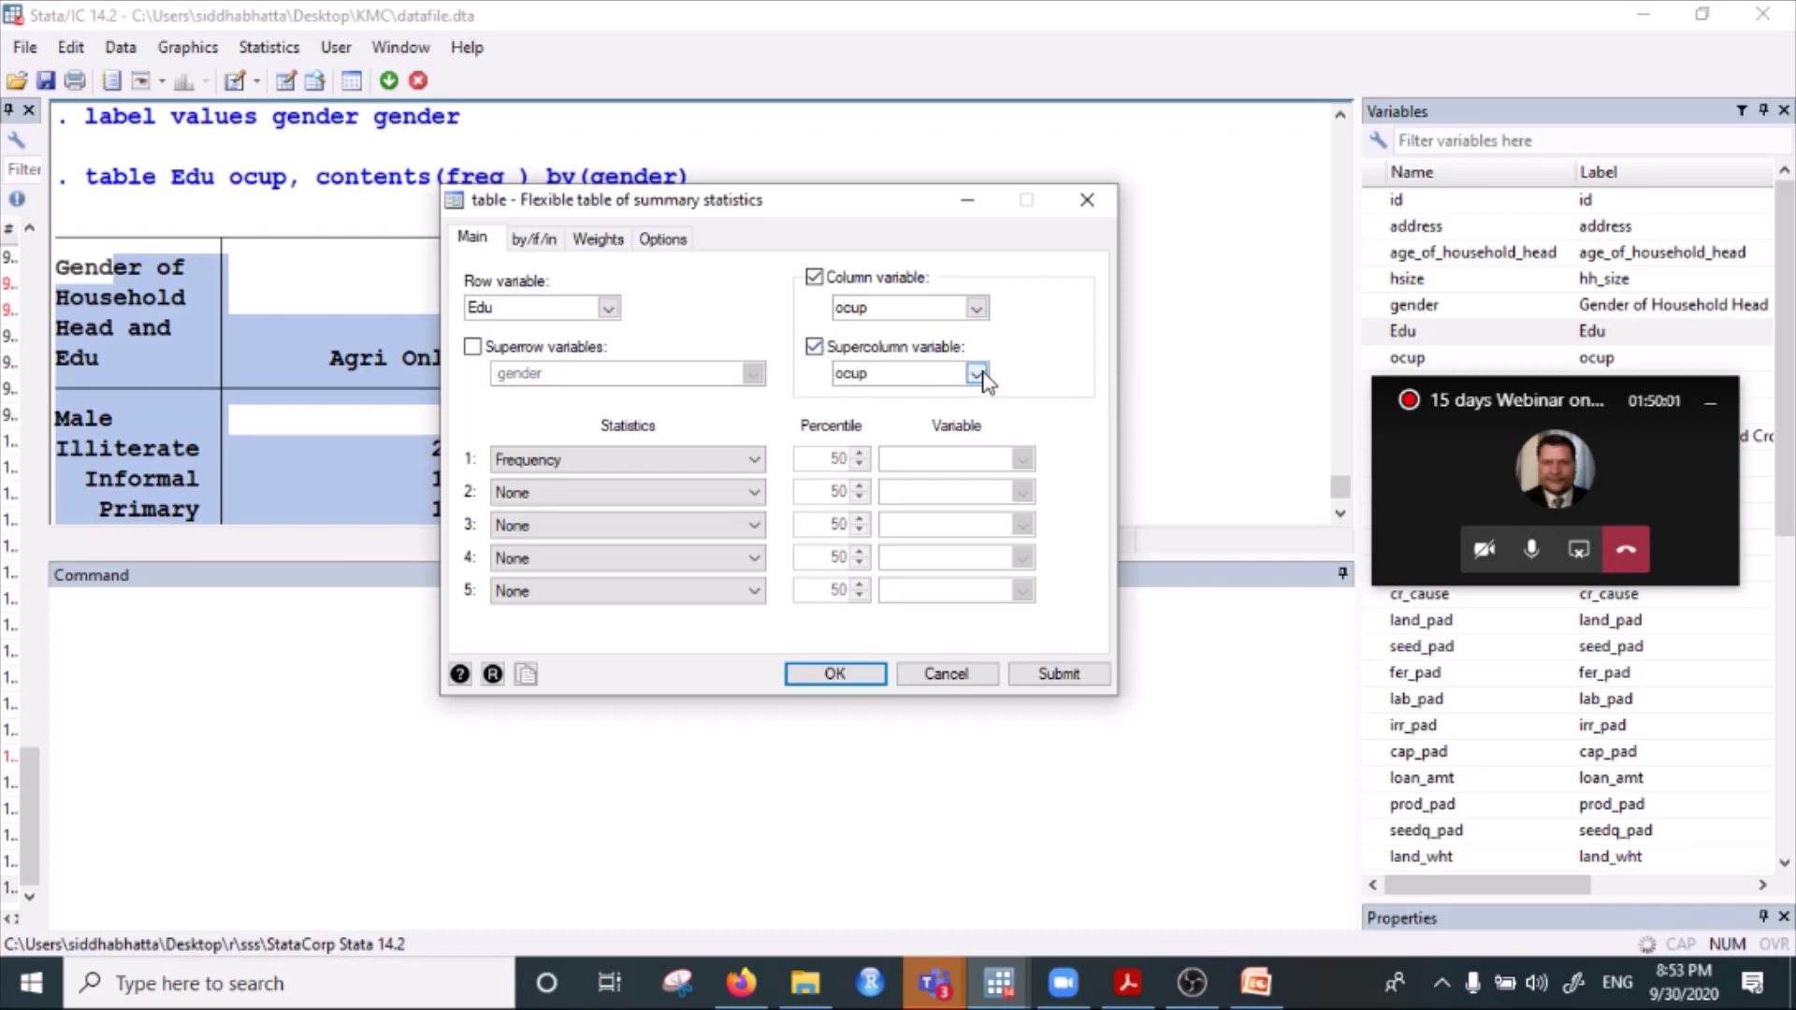
click(978, 375)
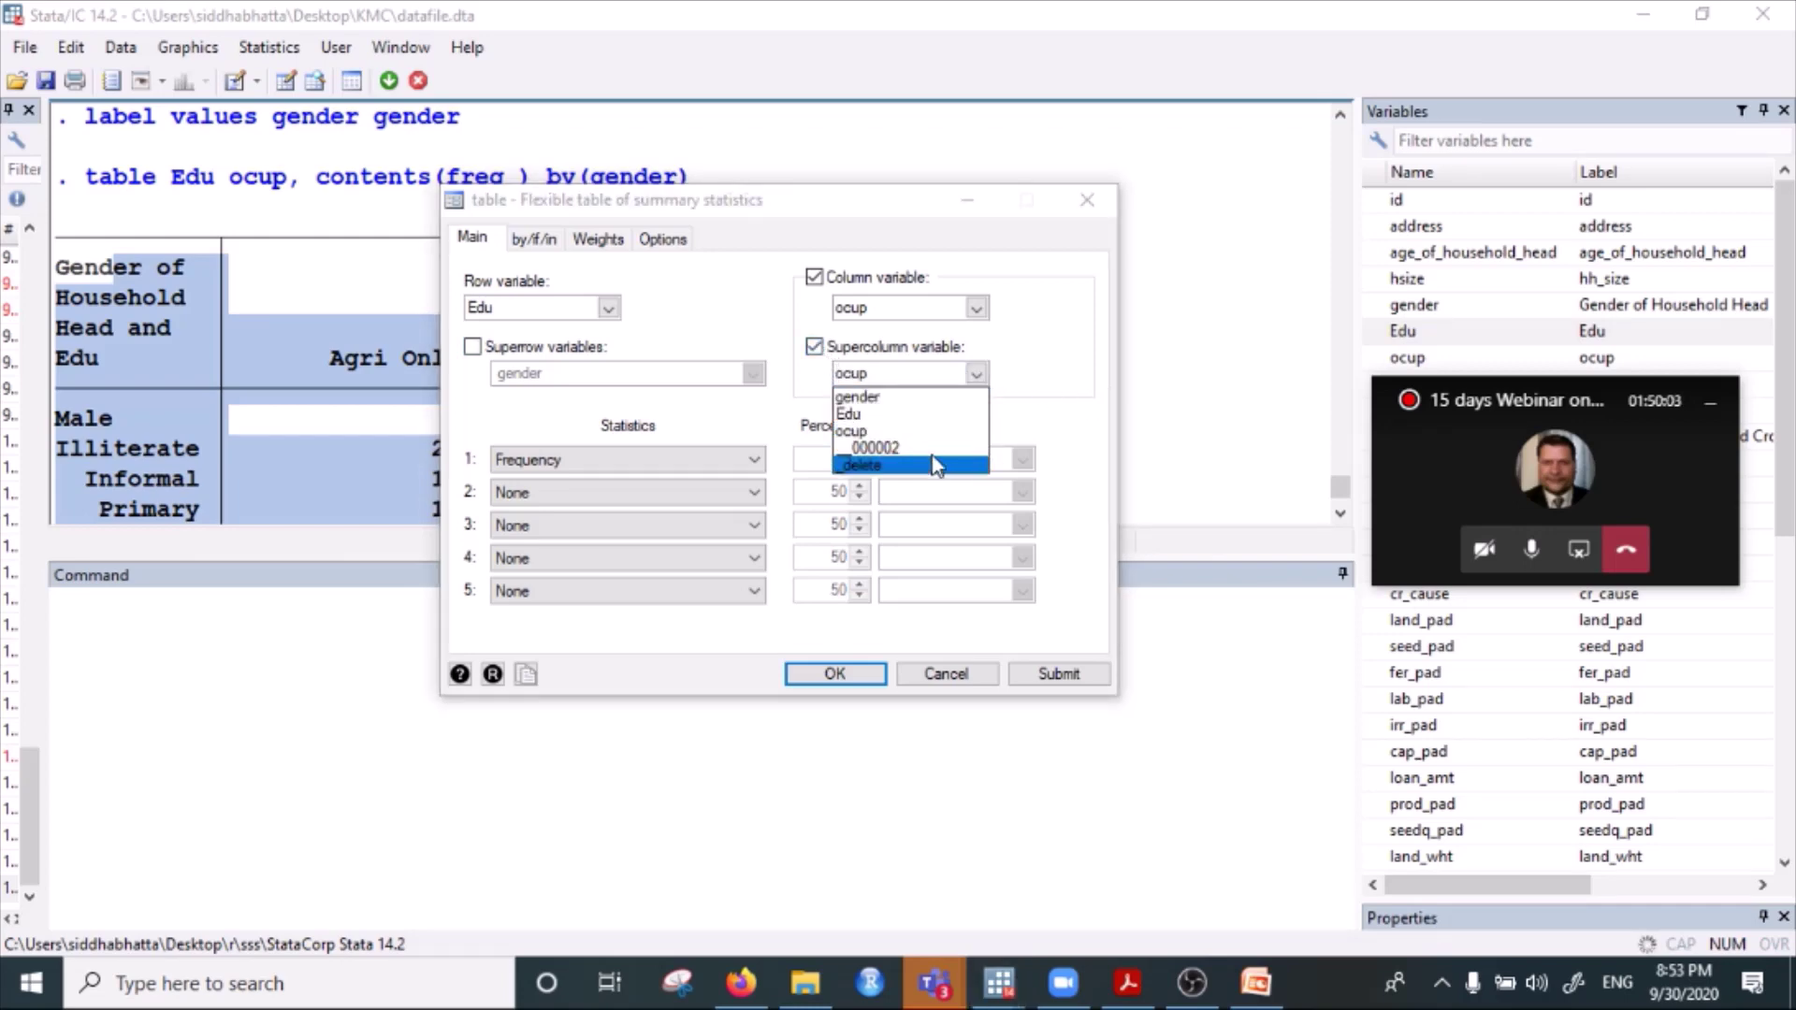
click(818, 344)
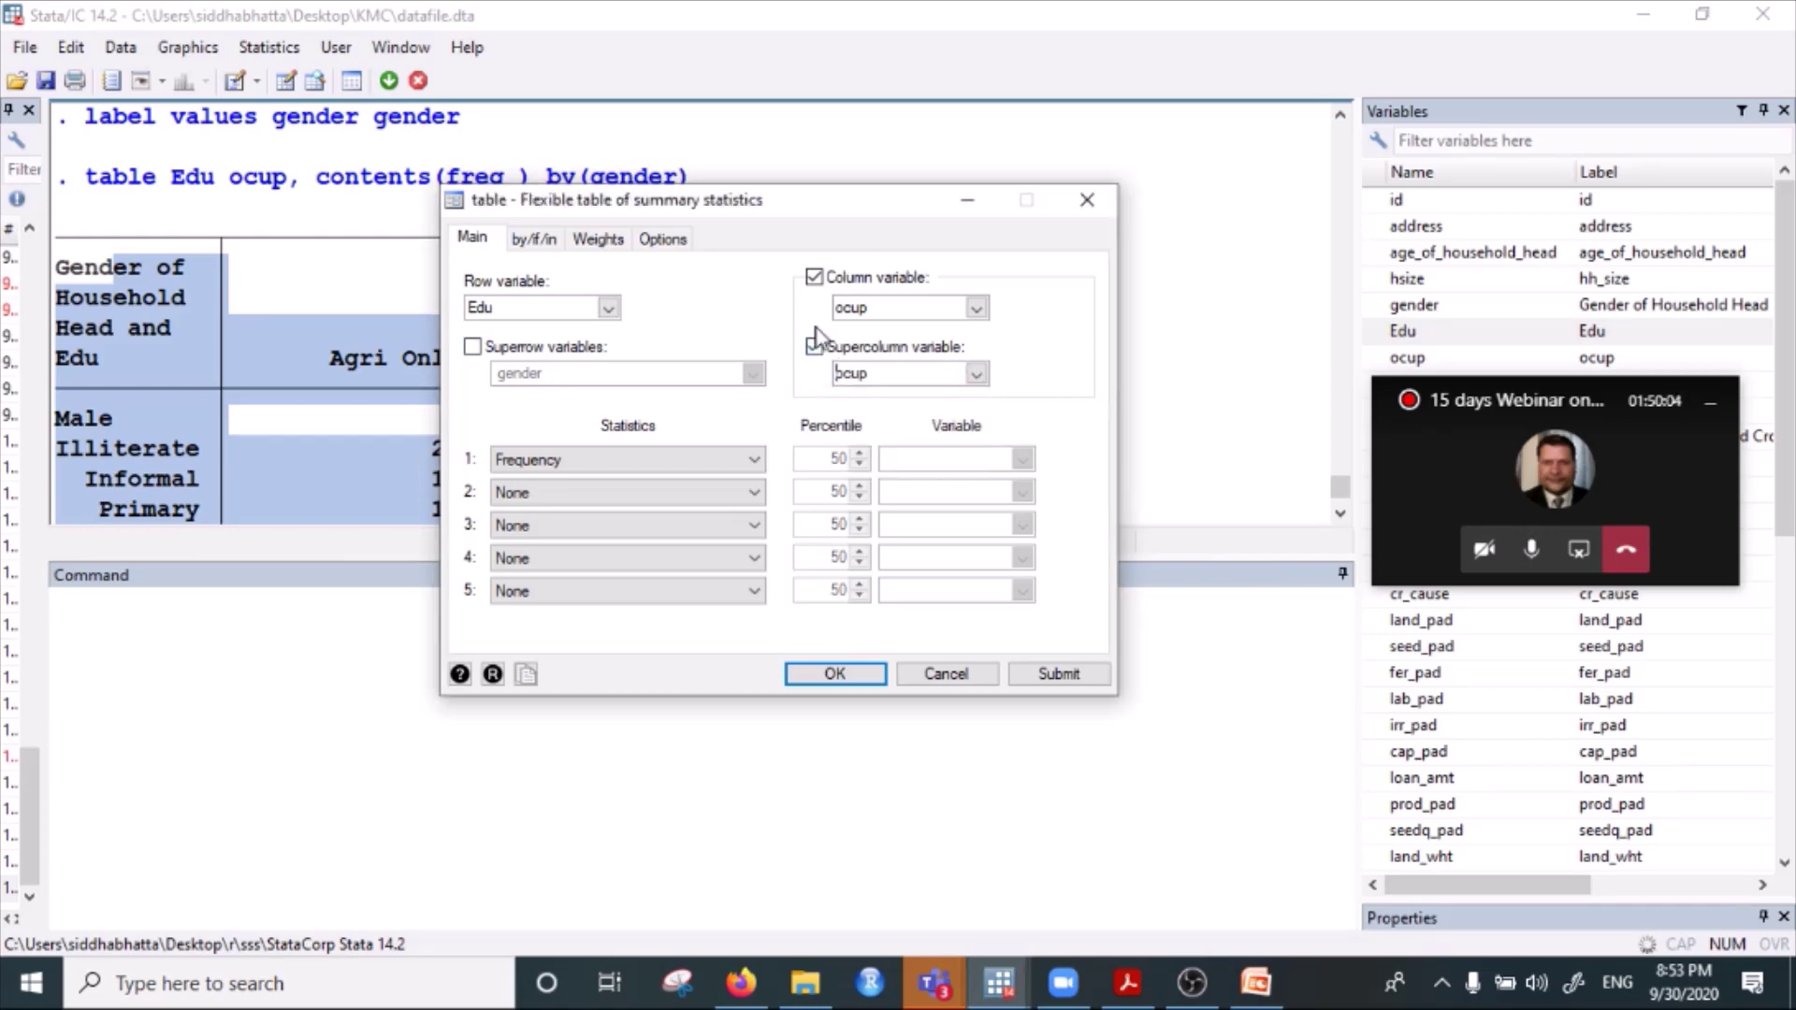
click(814, 278)
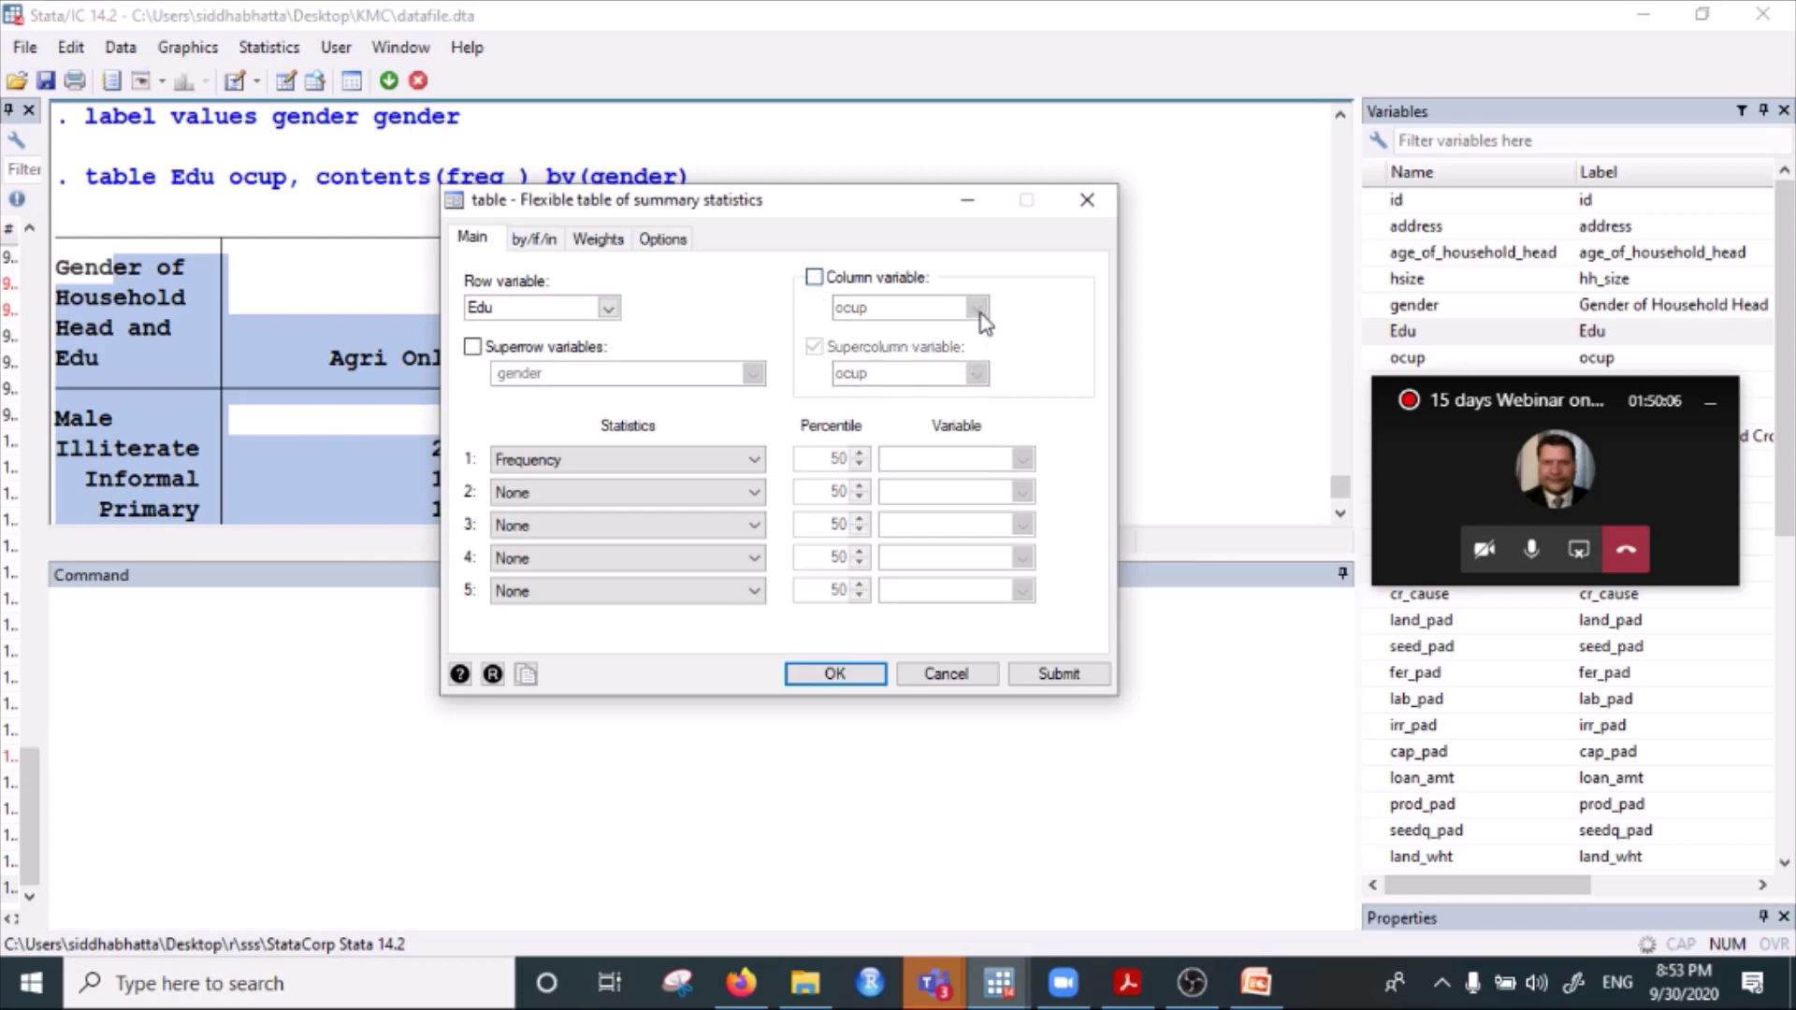
click(472, 348)
click(473, 348)
click(814, 278)
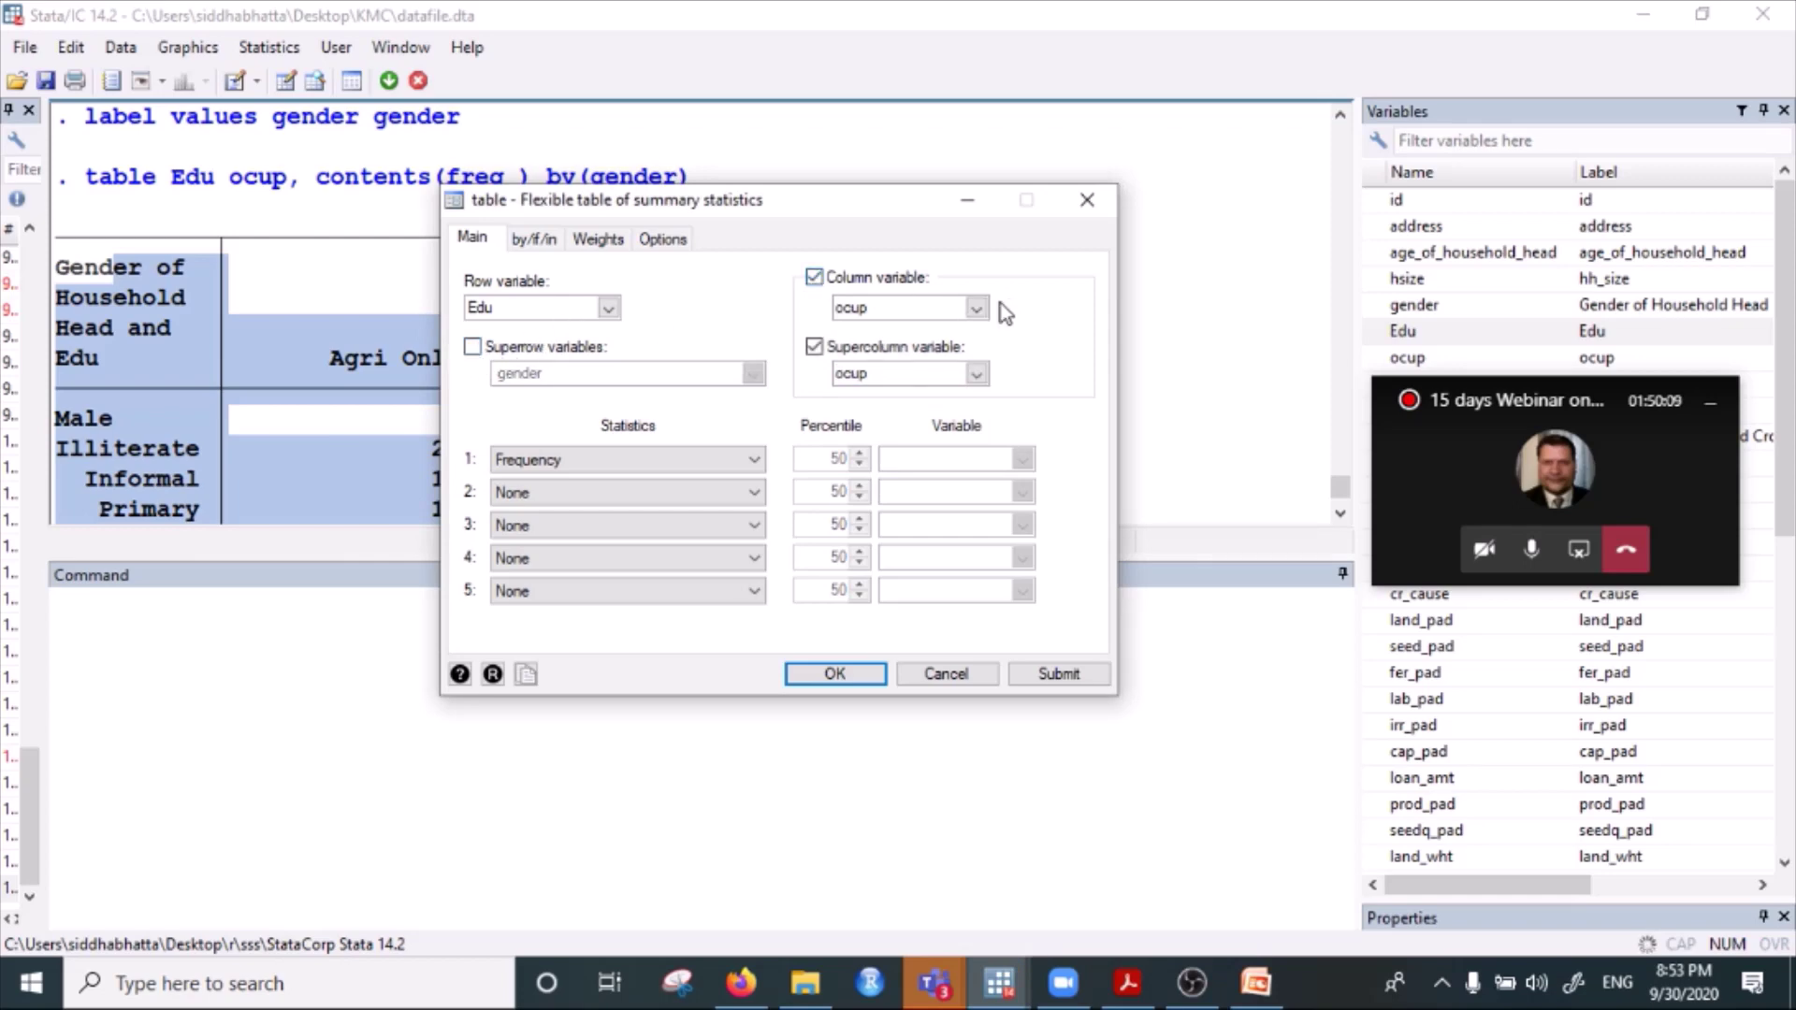
Turn off the supercolumn variable and set the column variable to gender.
click(978, 309)
click(802, 343)
click(814, 347)
click(977, 309)
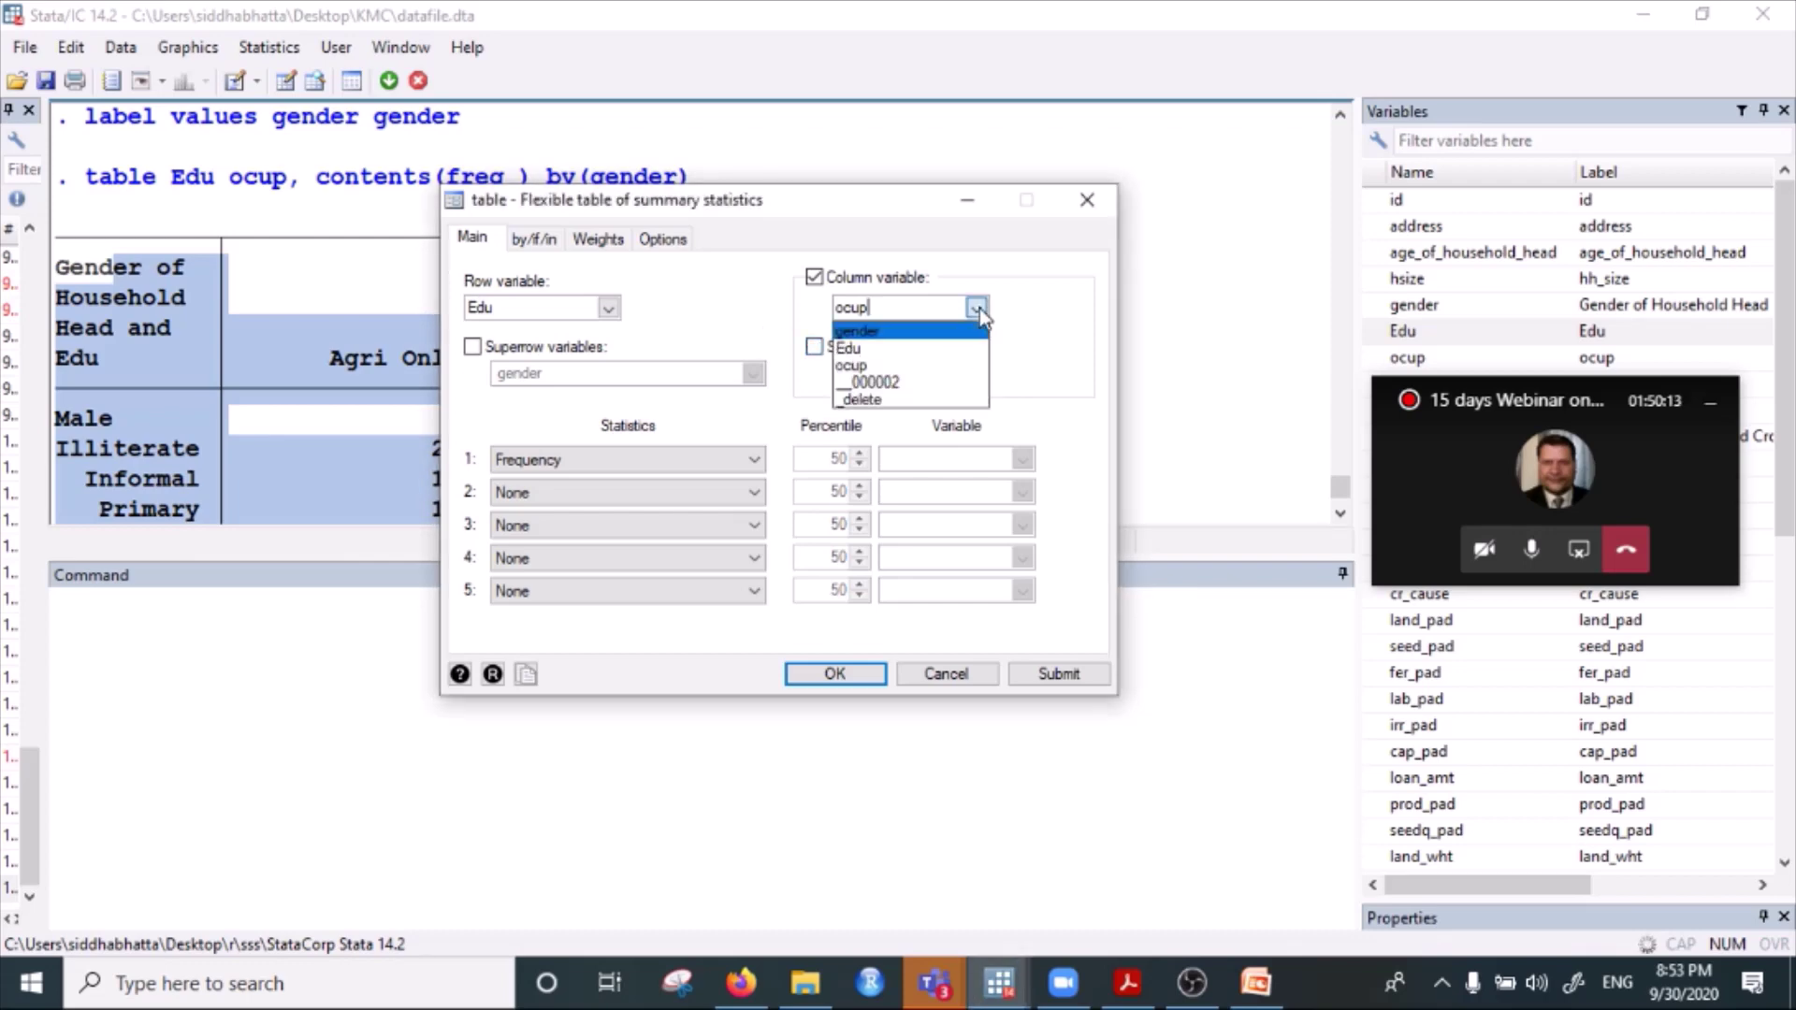
click(942, 350)
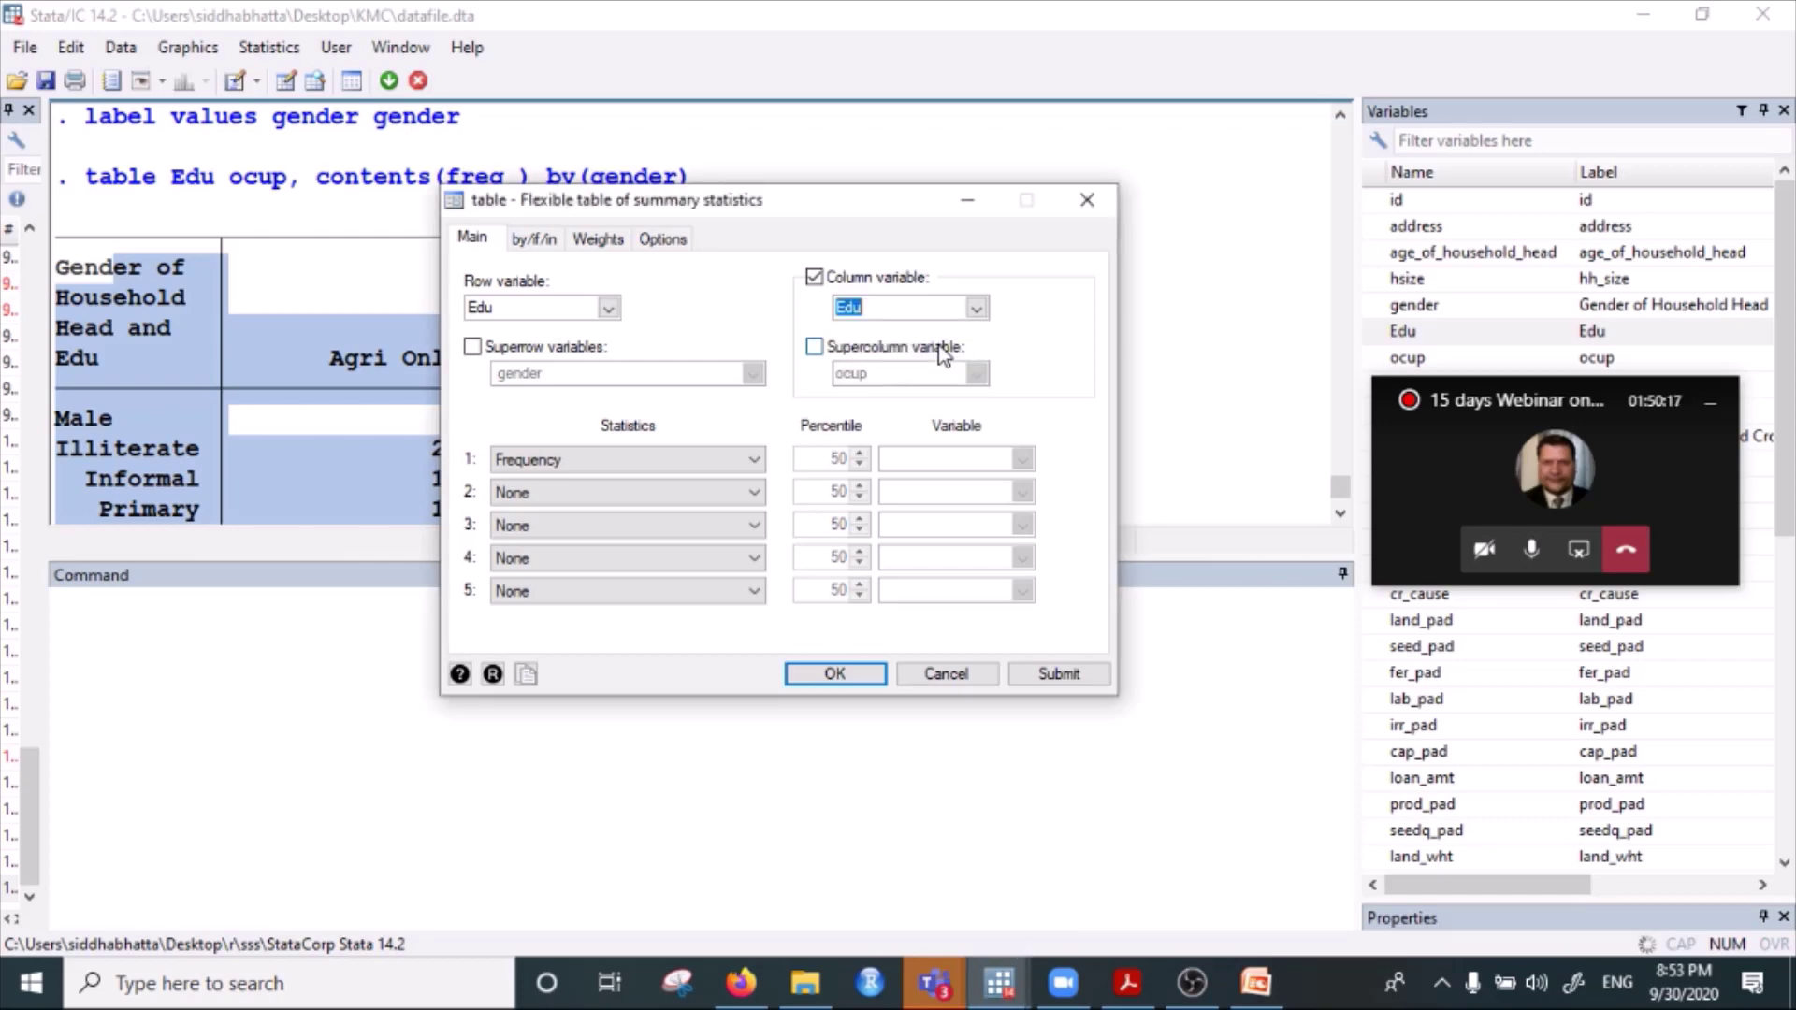
click(977, 313)
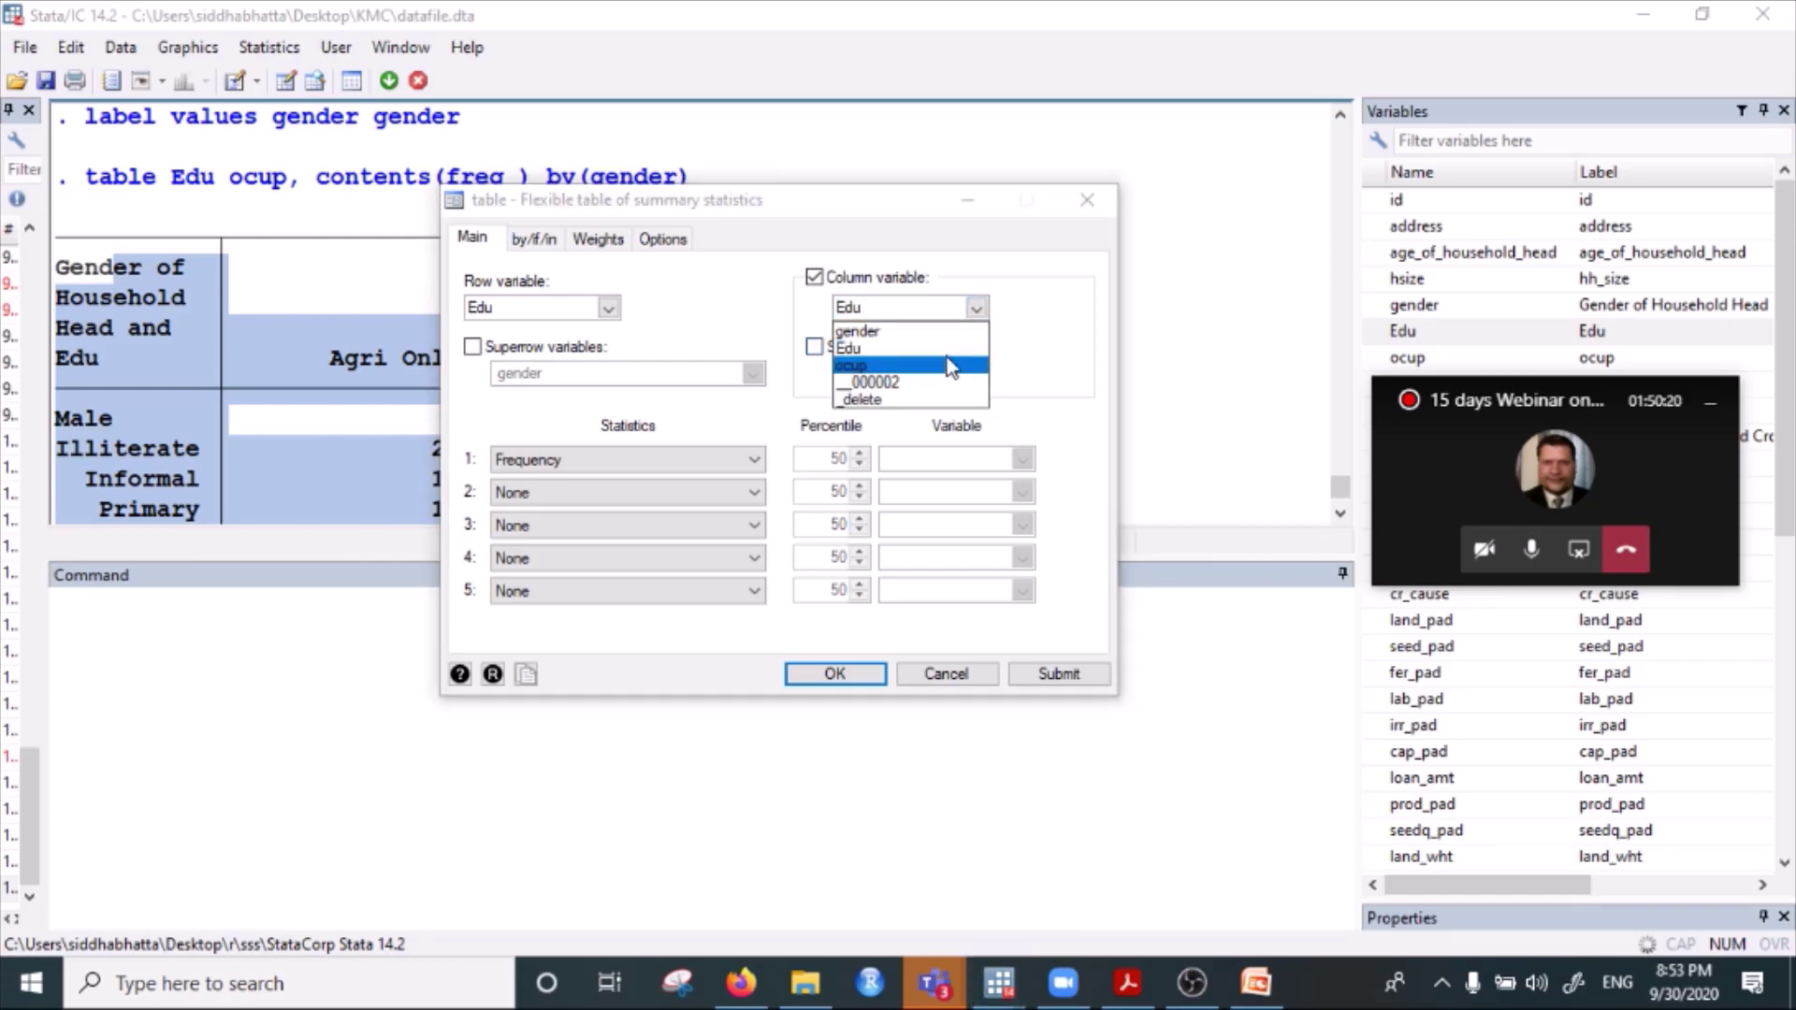
click(947, 350)
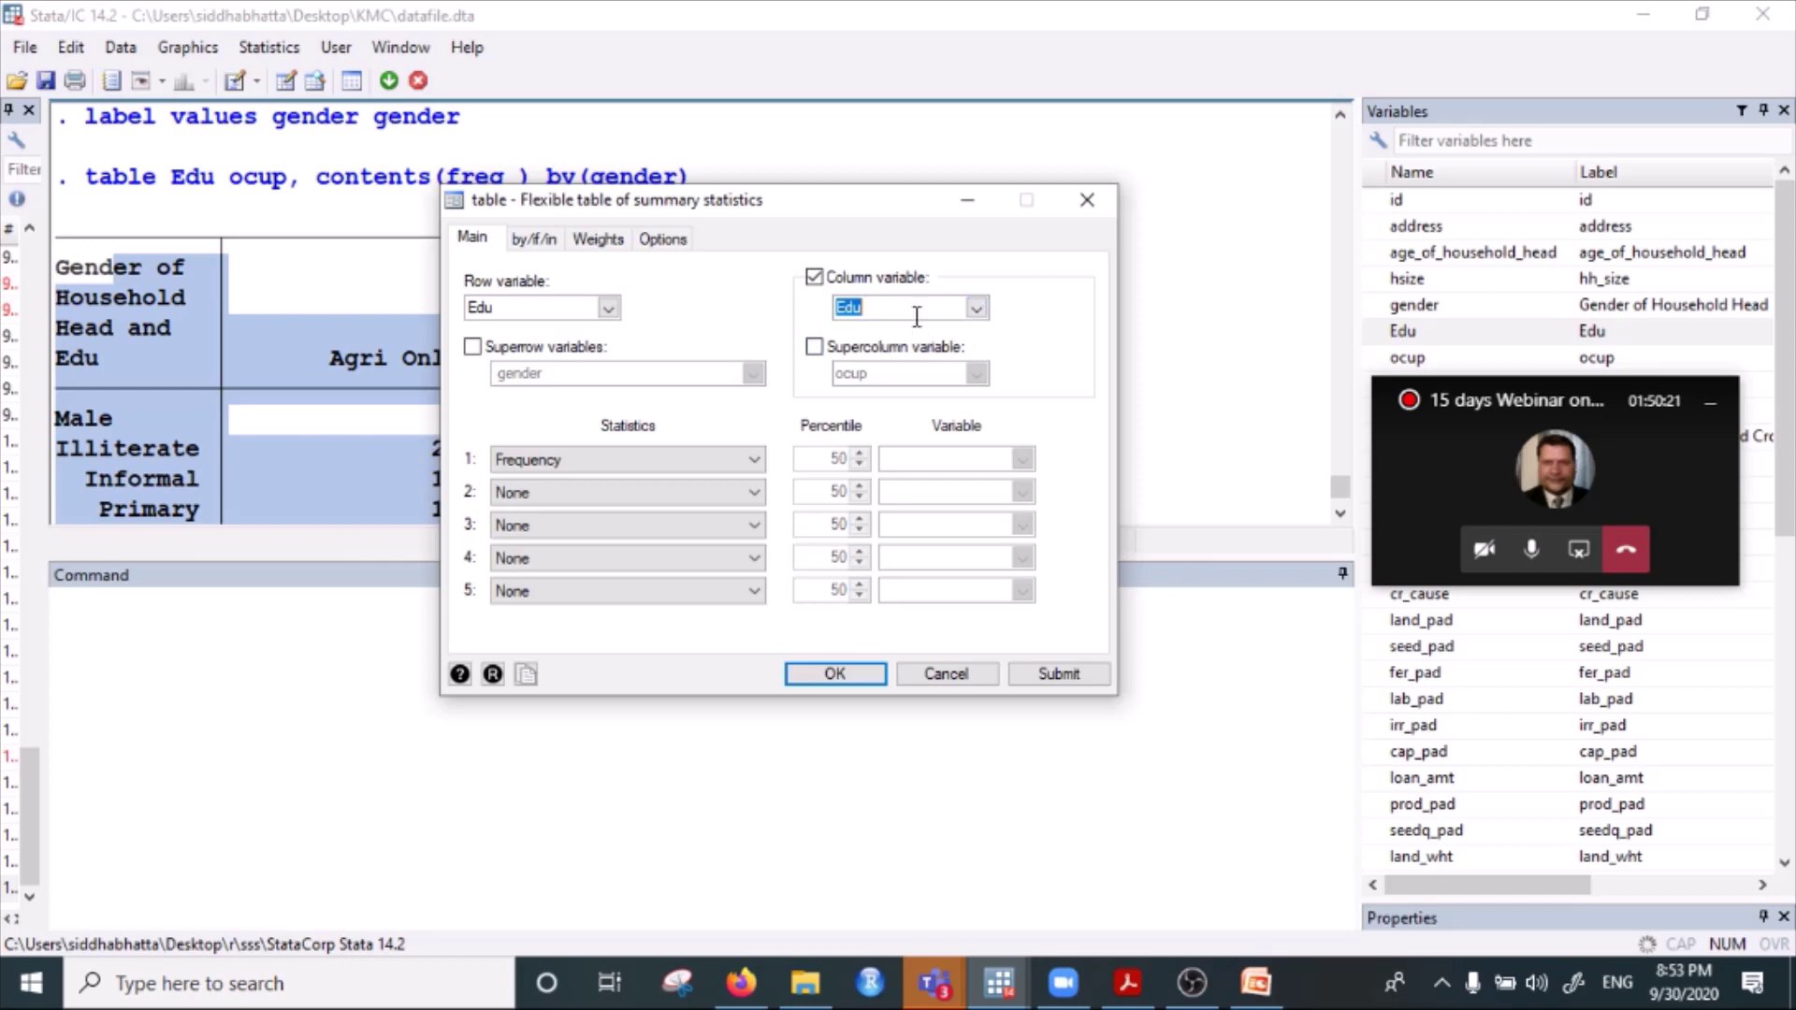
click(978, 310)
click(893, 333)
click(814, 347)
click(977, 373)
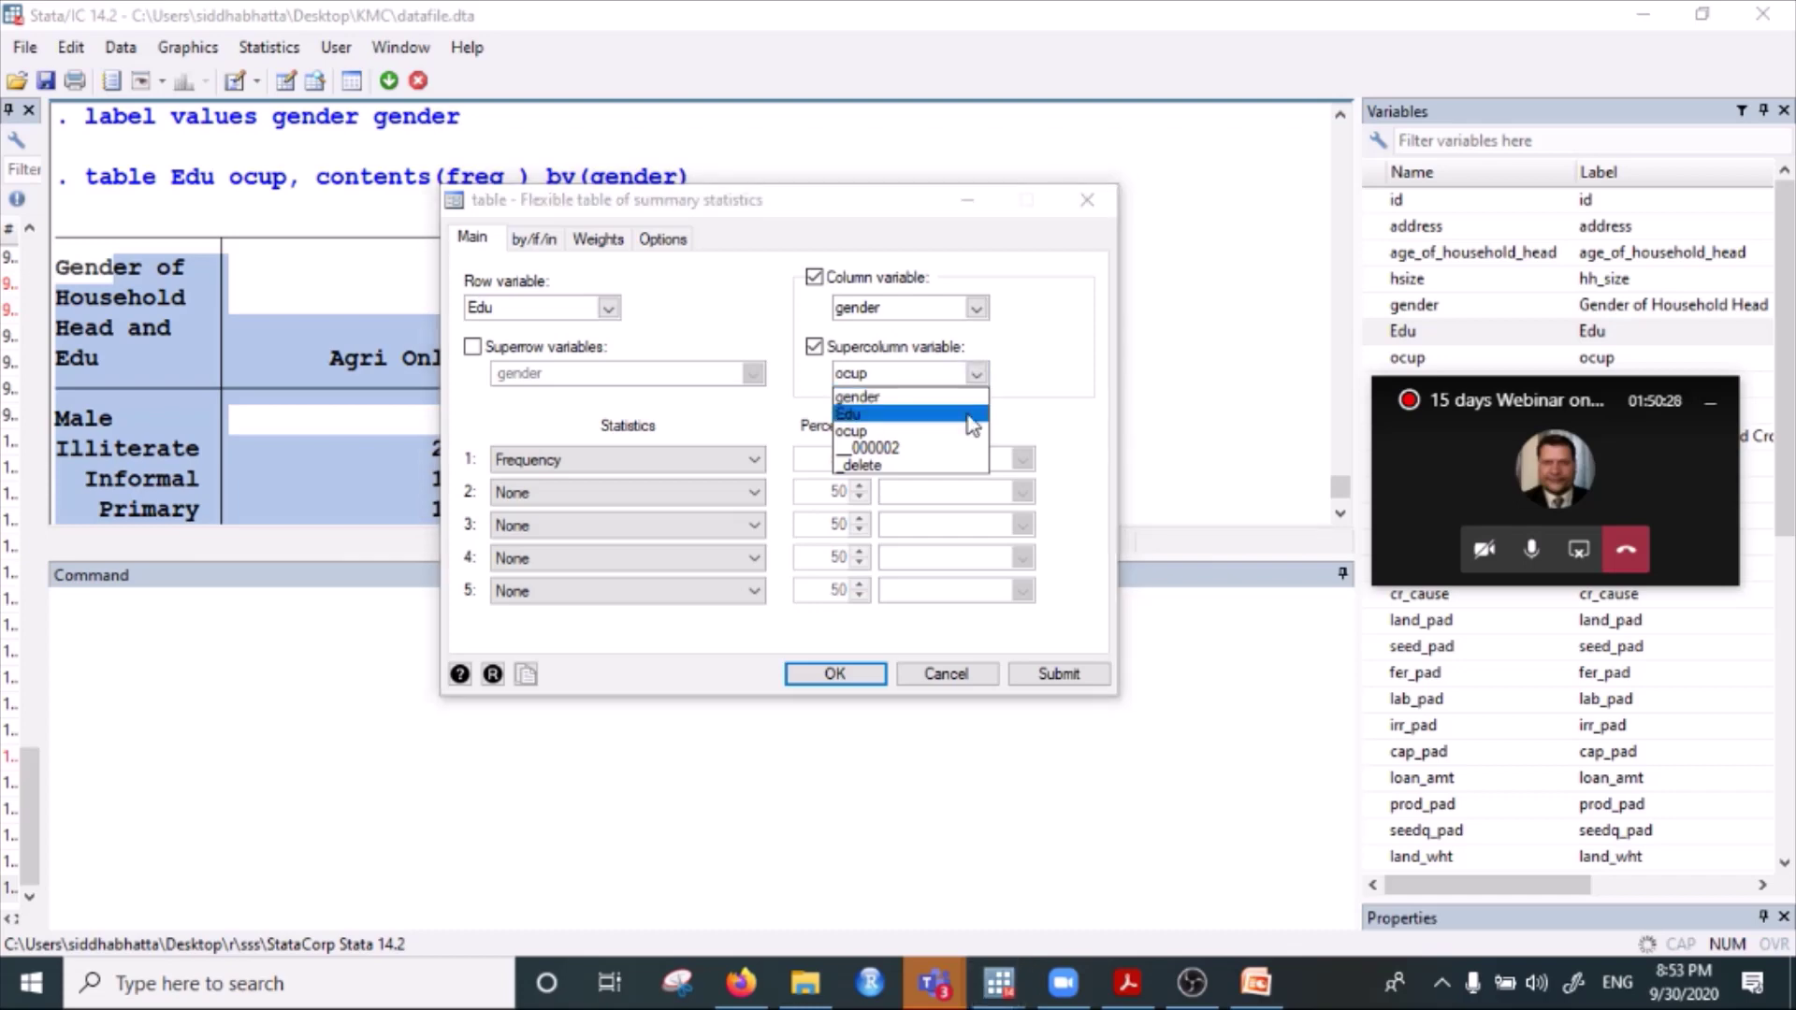
click(818, 353)
click(816, 350)
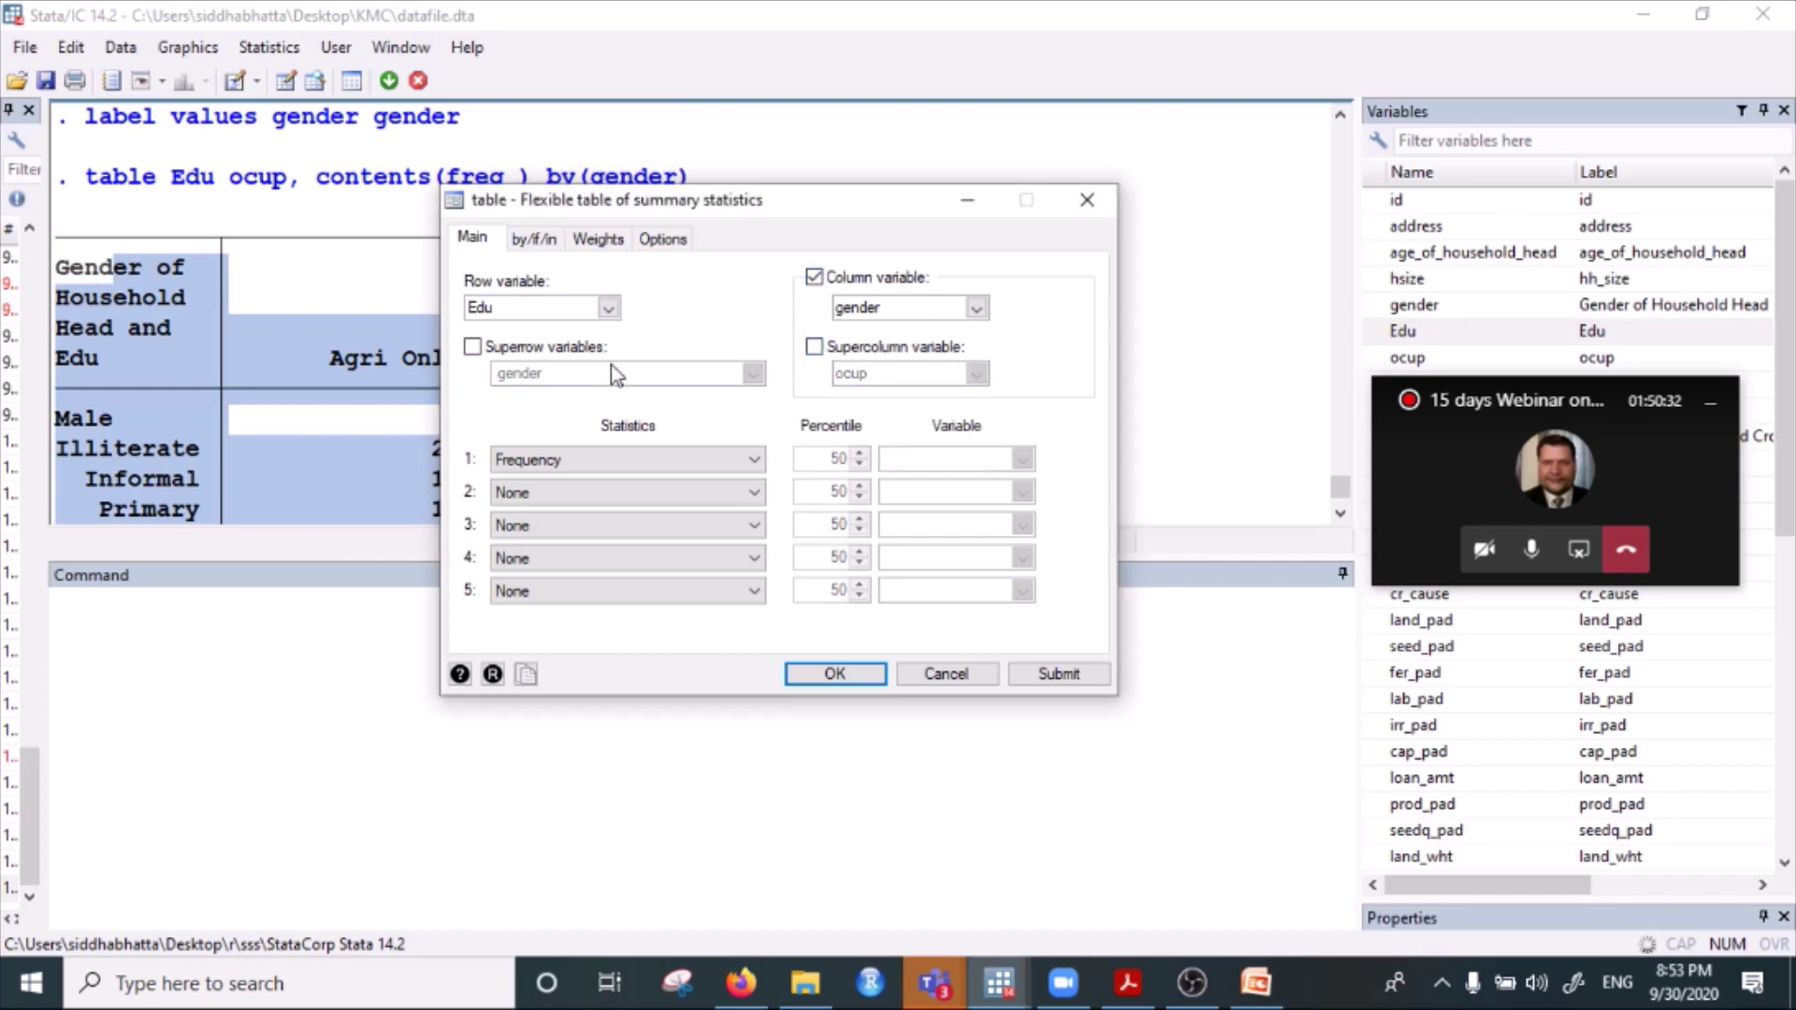
Enable gender as the superrow variable and review the choices for the first statistic.
click(472, 347)
click(748, 460)
click(748, 459)
click(749, 459)
click(749, 459)
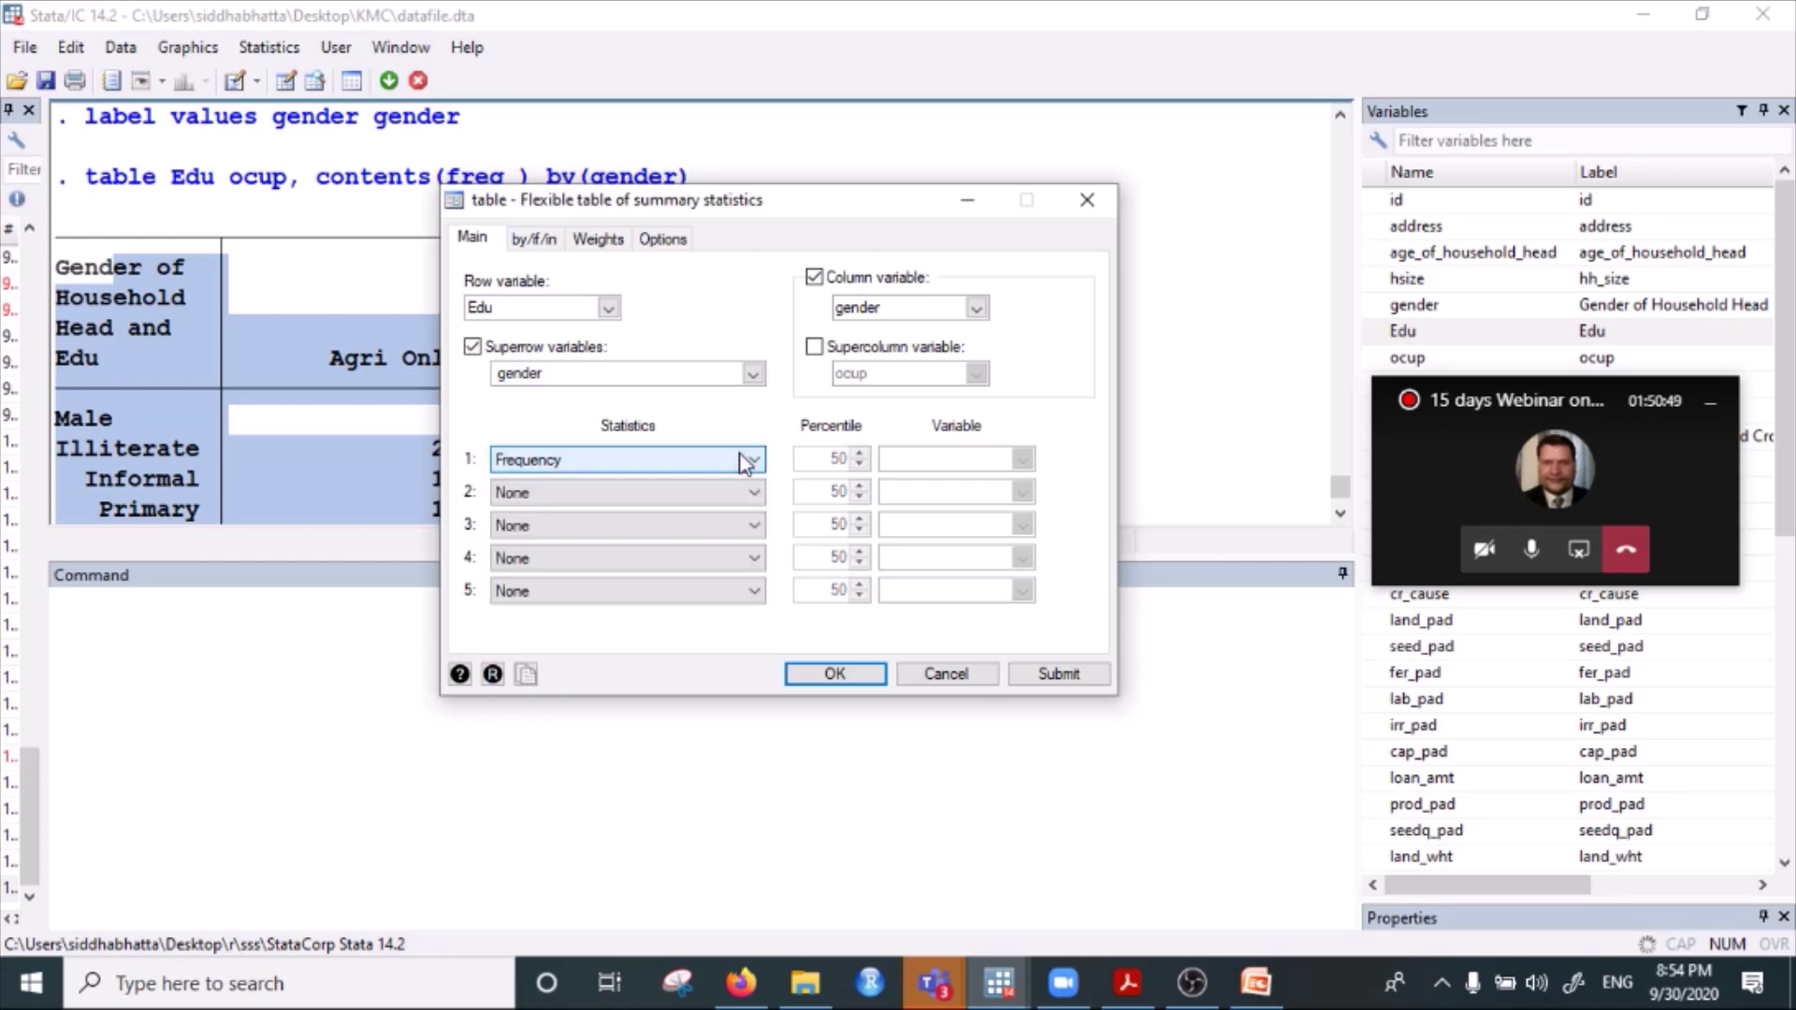
Try Percentile as the first statistic and return it to Frequency.
click(576, 484)
click(612, 464)
click(613, 463)
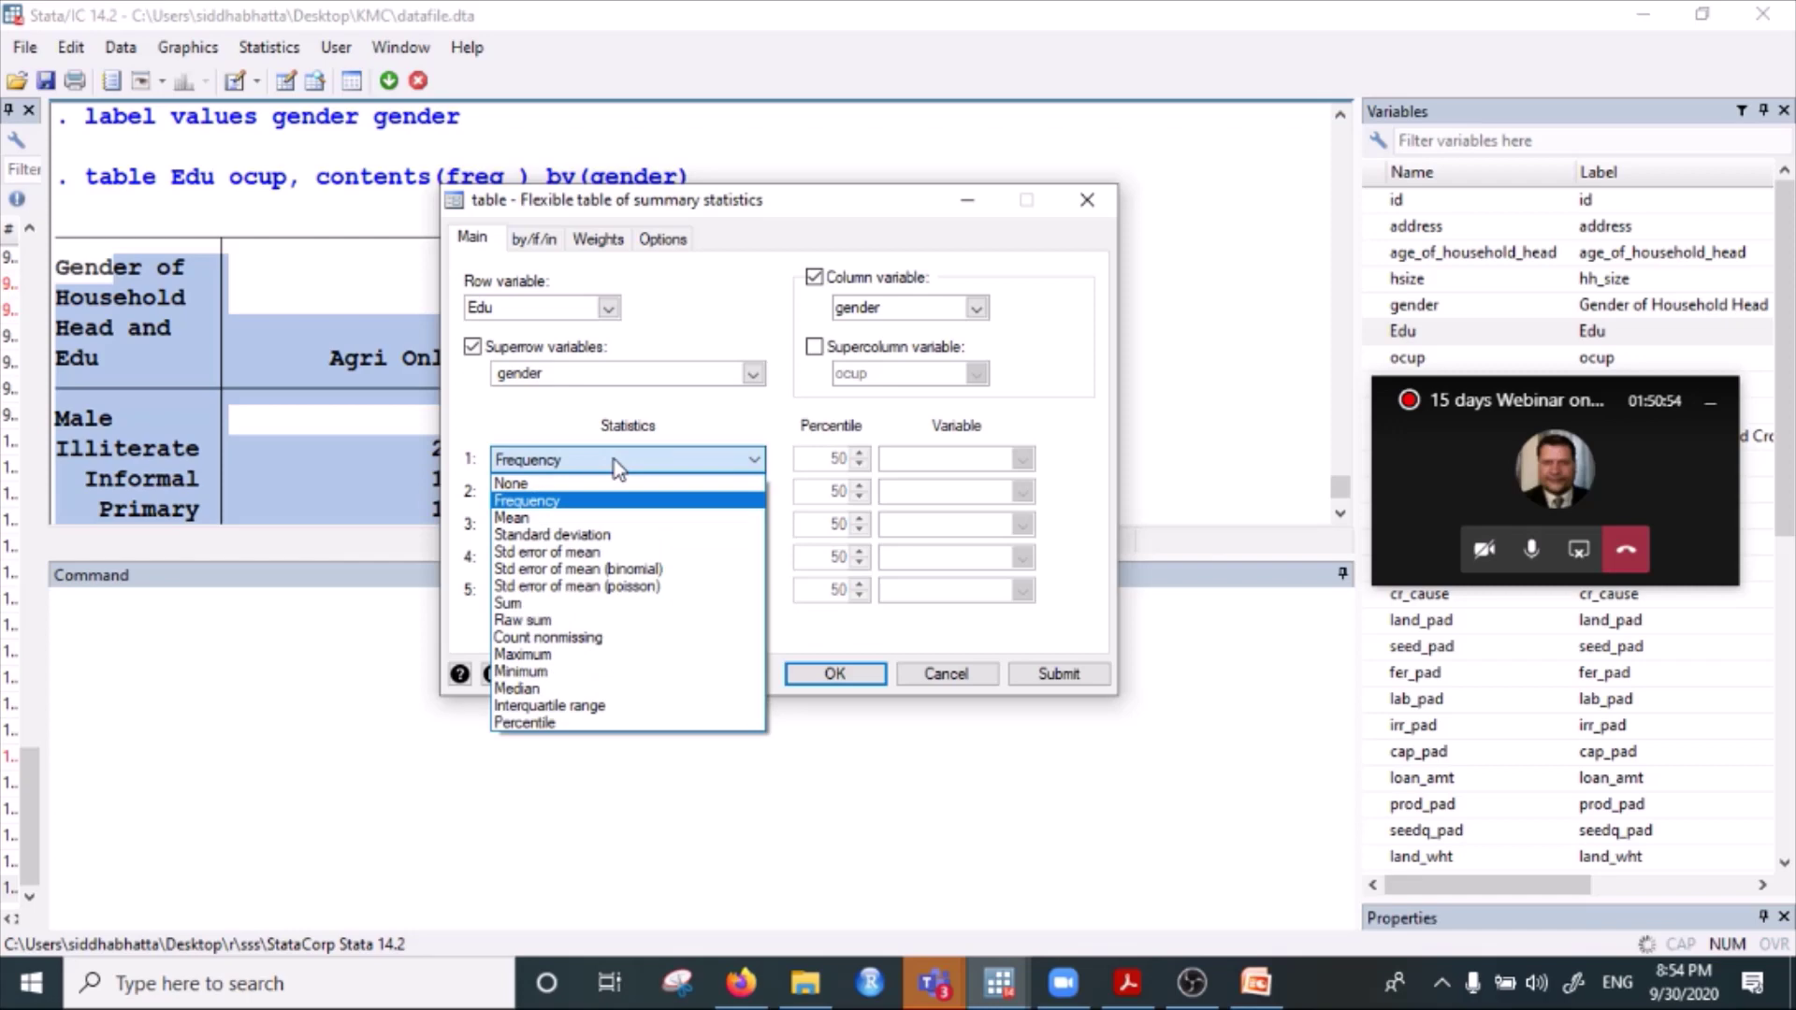
click(587, 722)
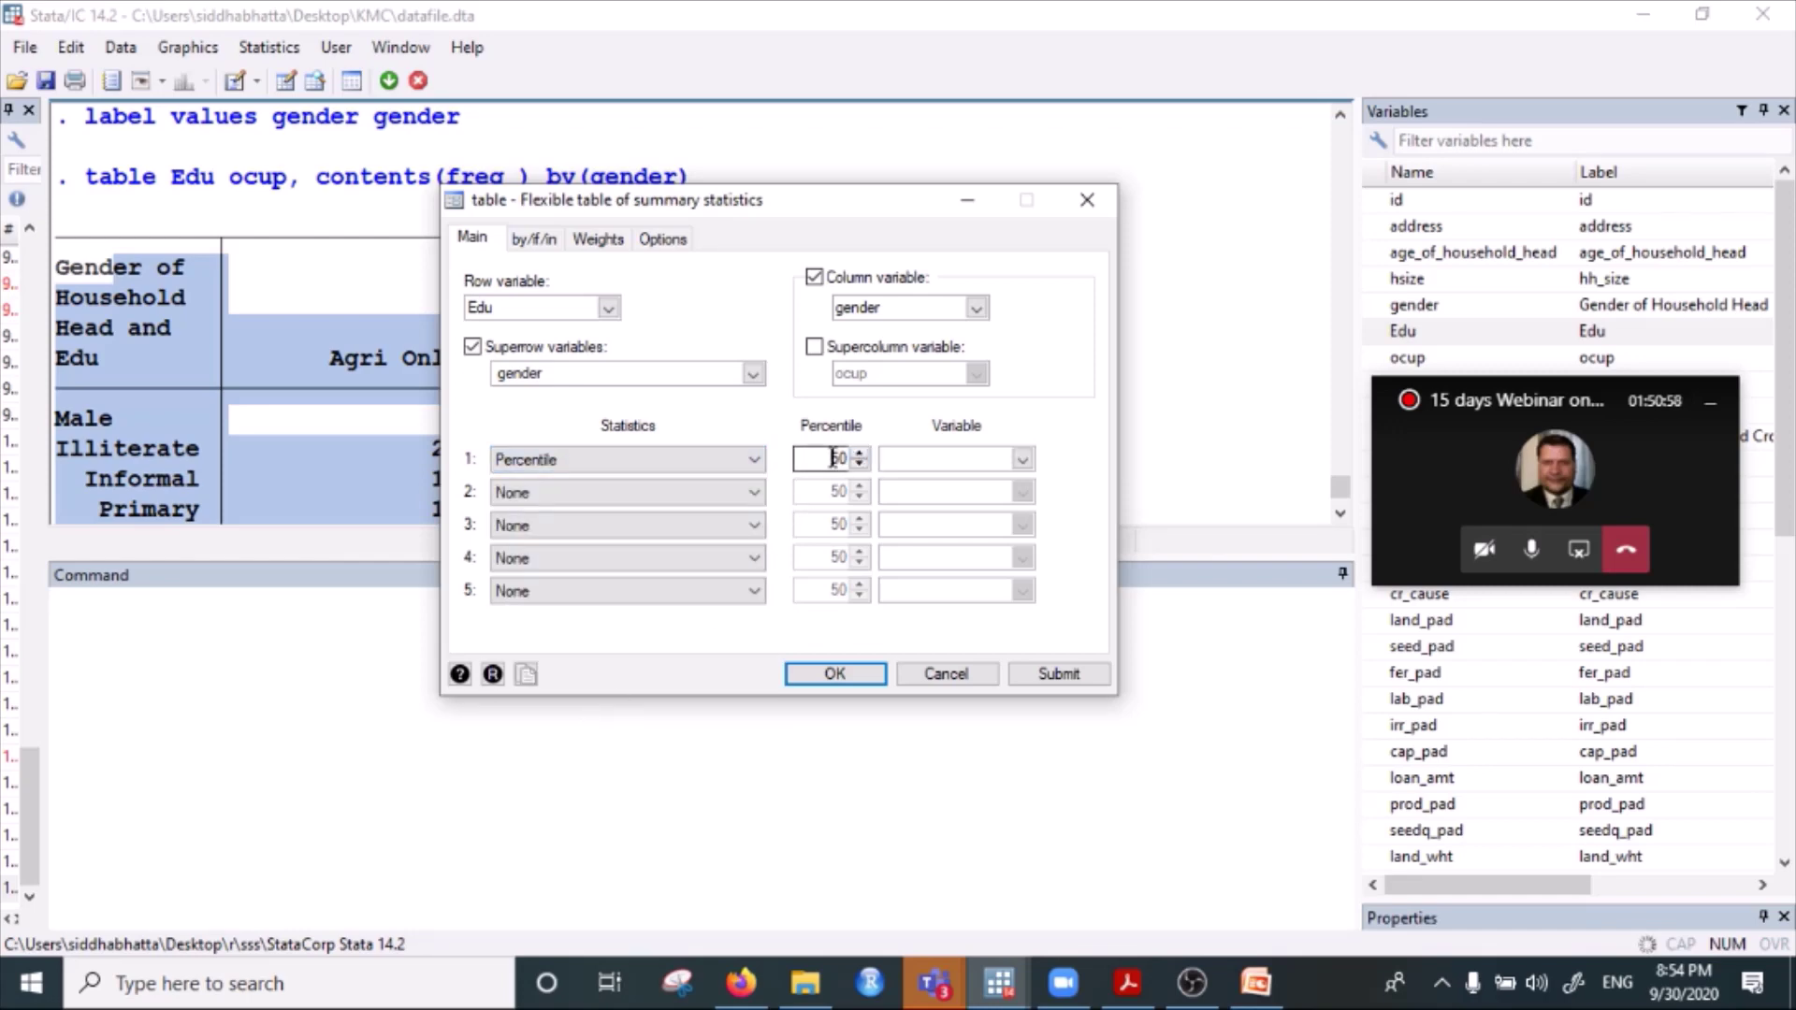
click(684, 460)
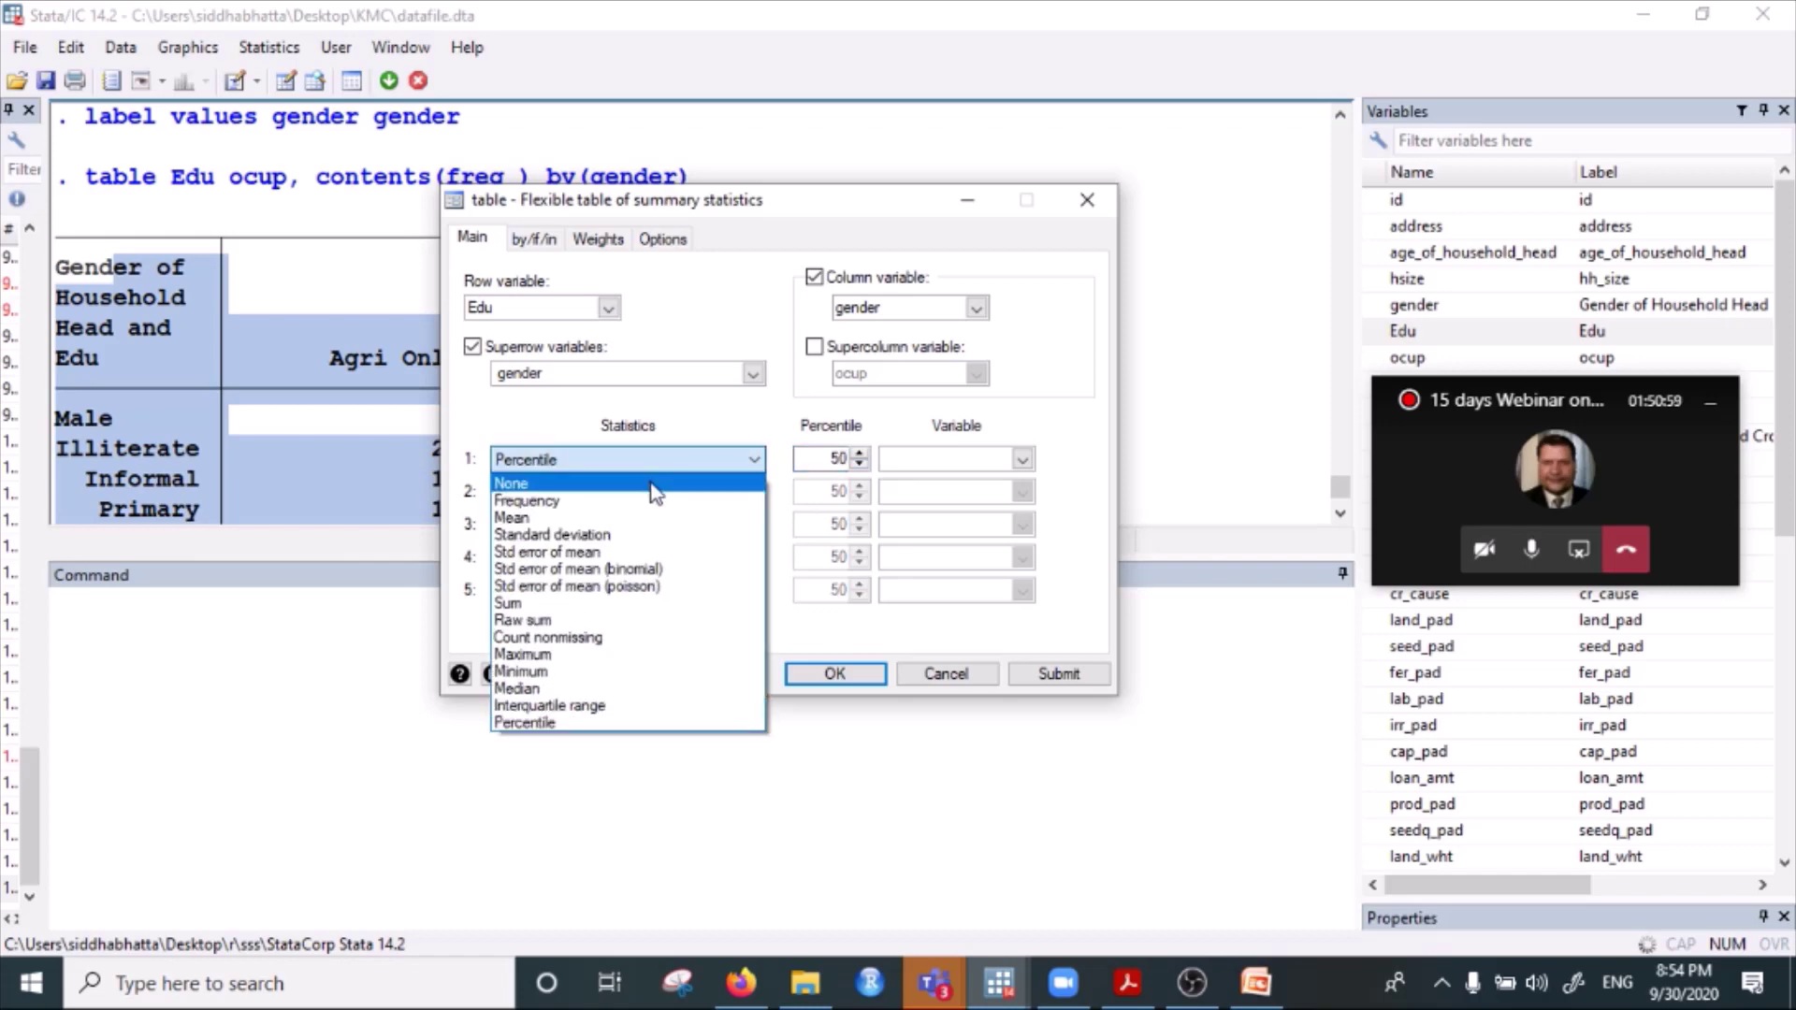
click(638, 499)
Try to generate the table with Mean as the first statistic and no statistic variable filled in.
click(660, 465)
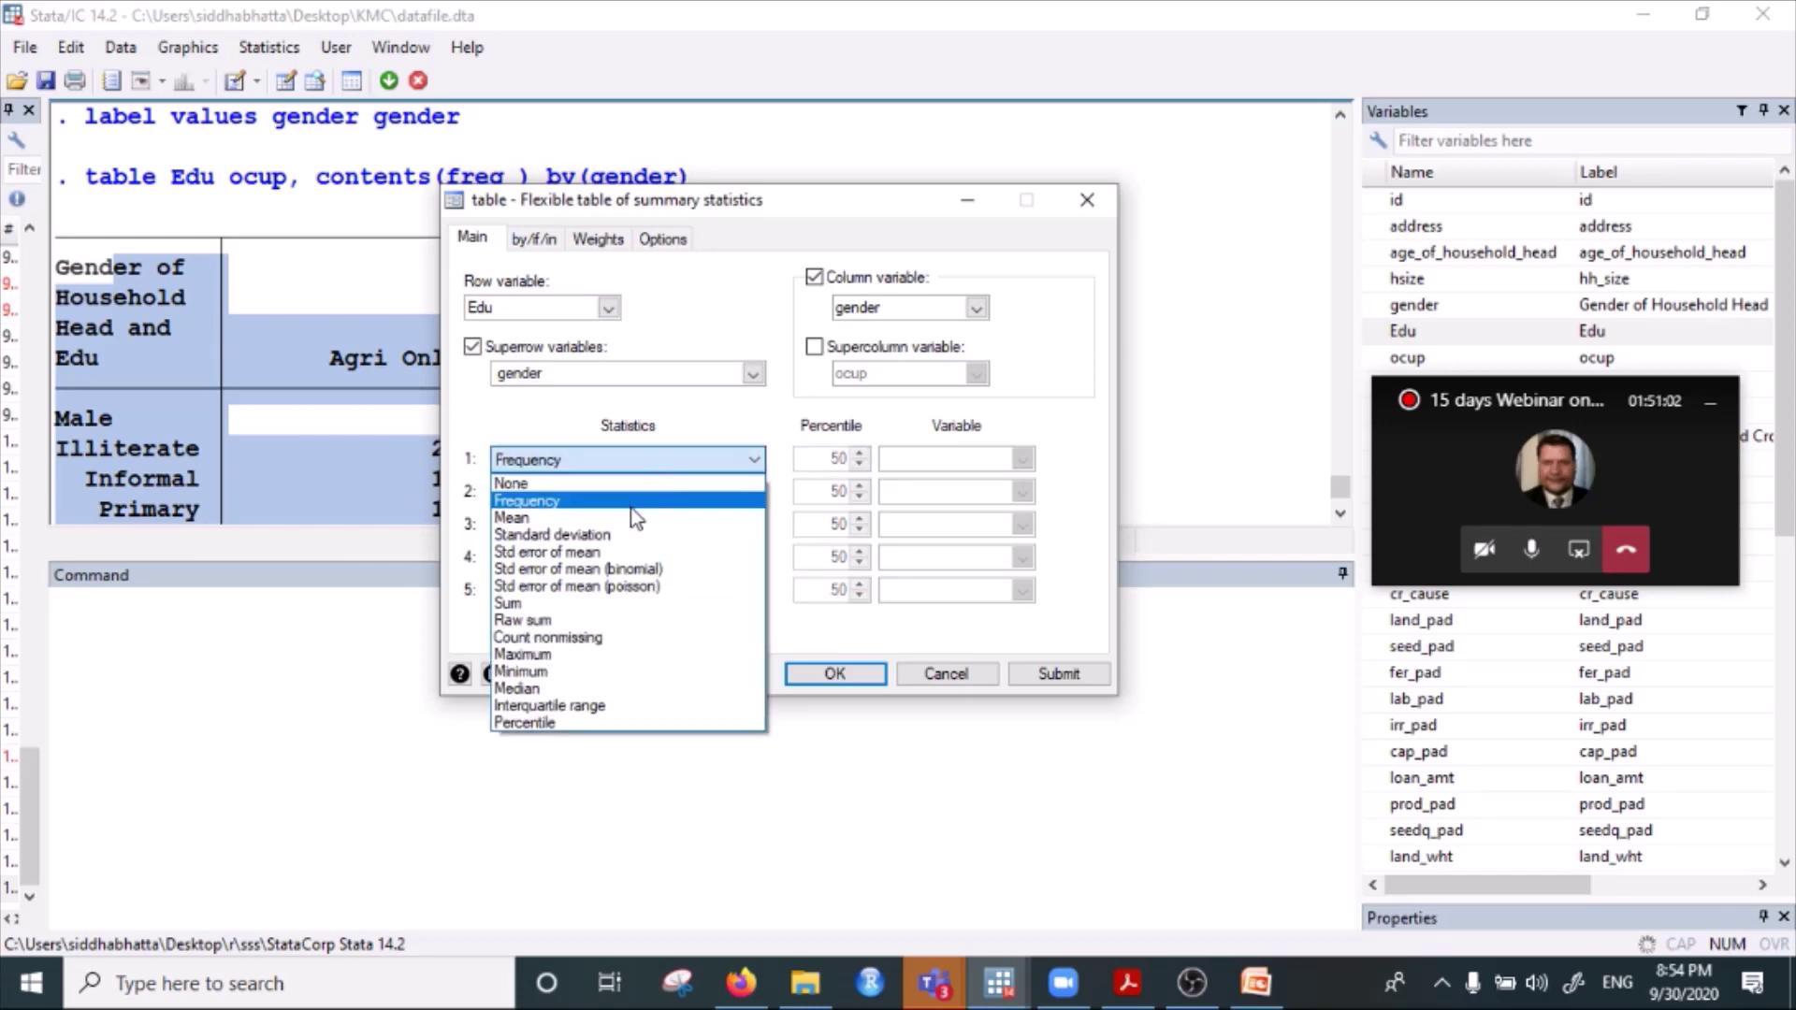
click(631, 515)
click(653, 457)
click(628, 462)
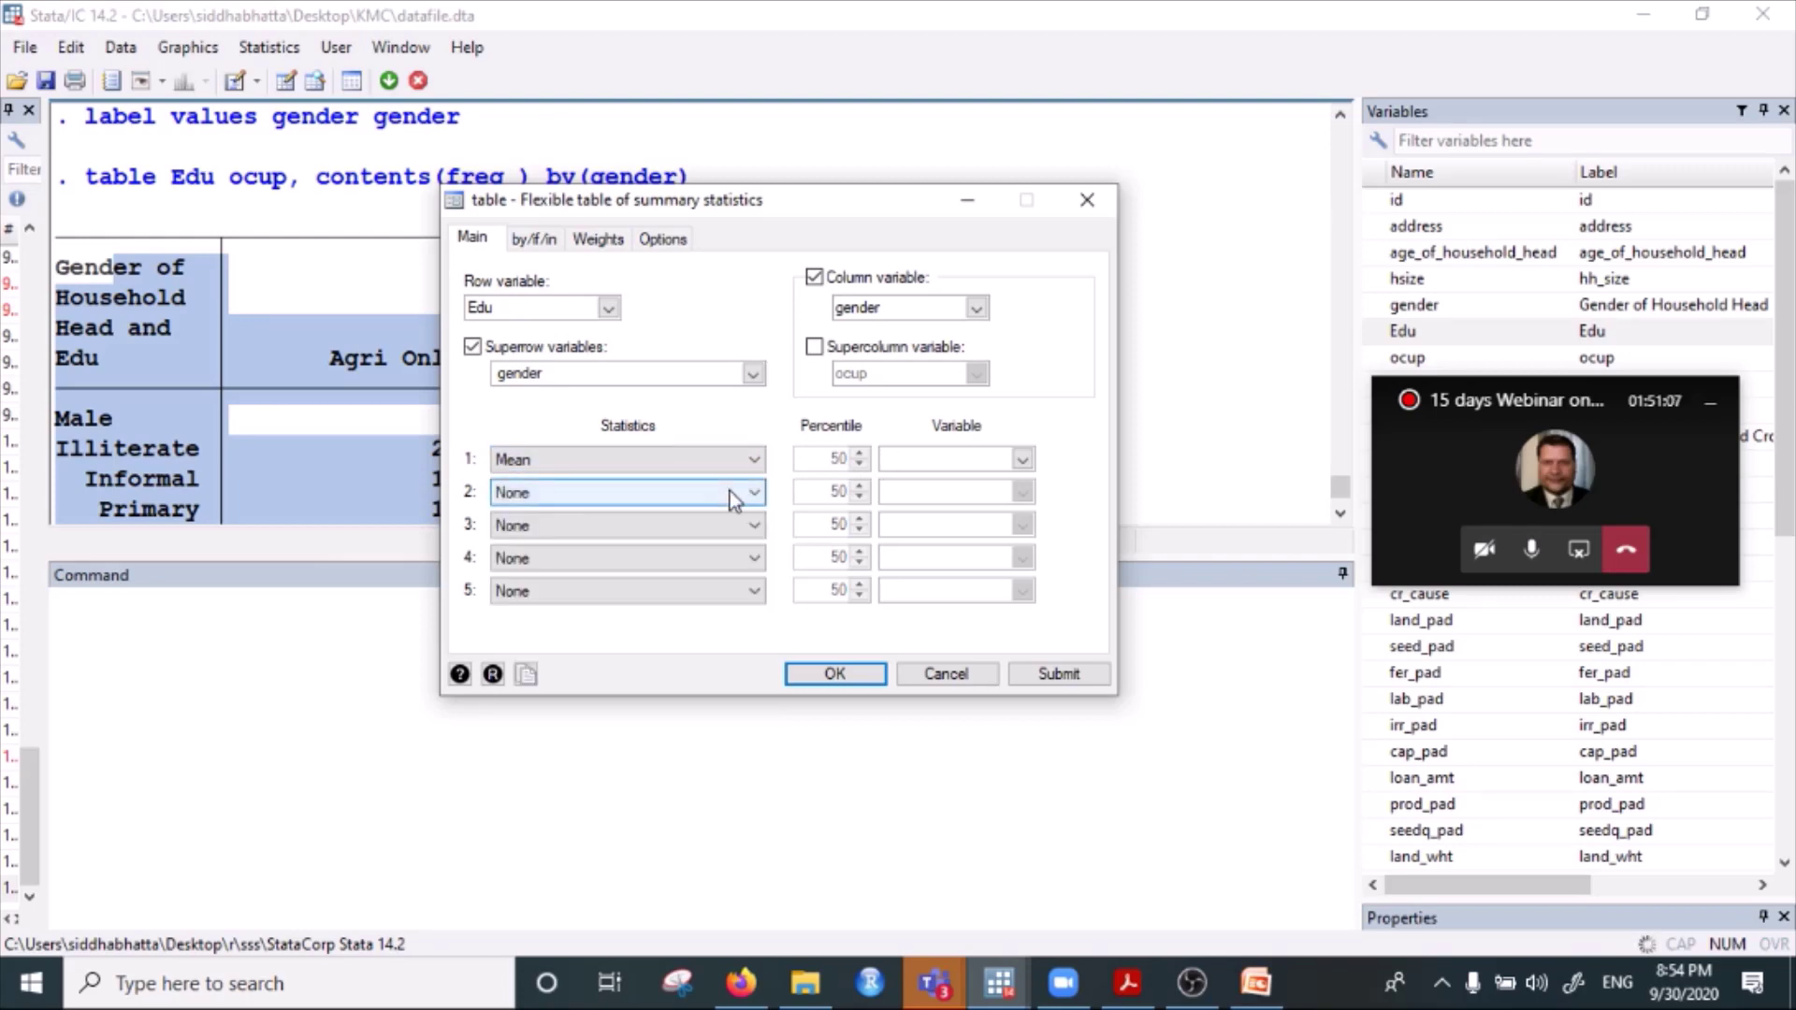
click(746, 462)
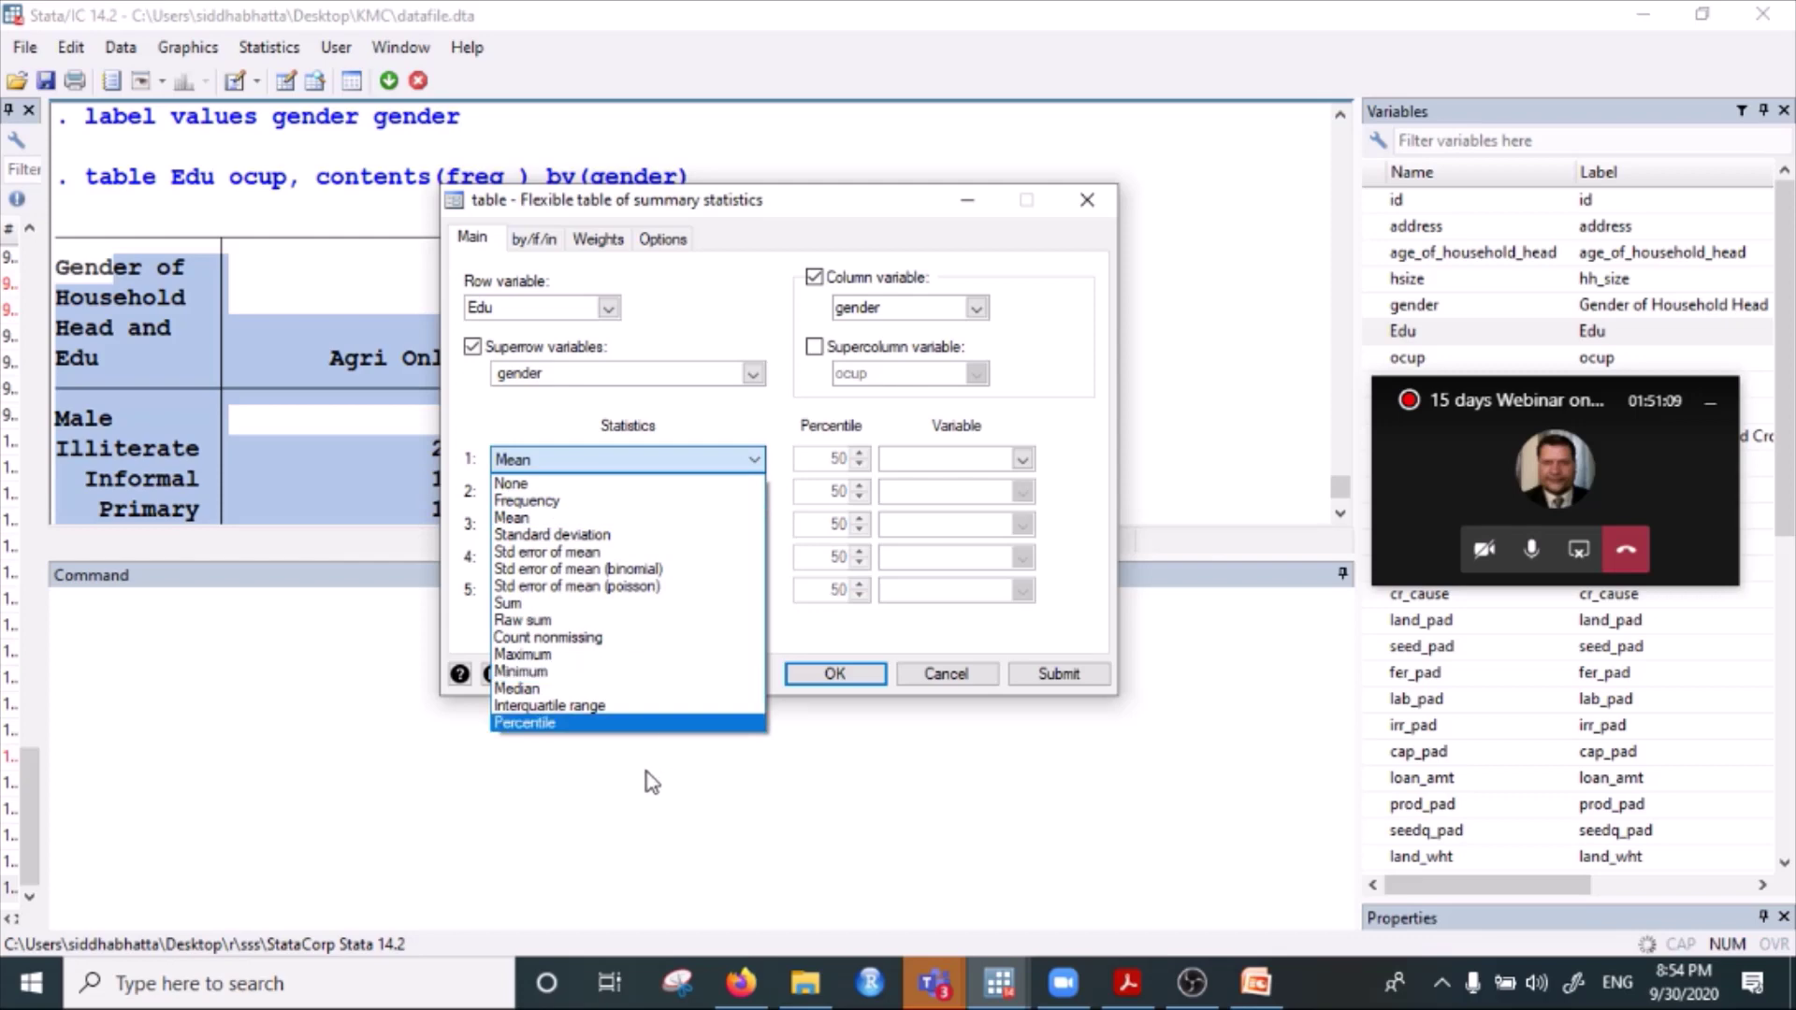
click(721, 396)
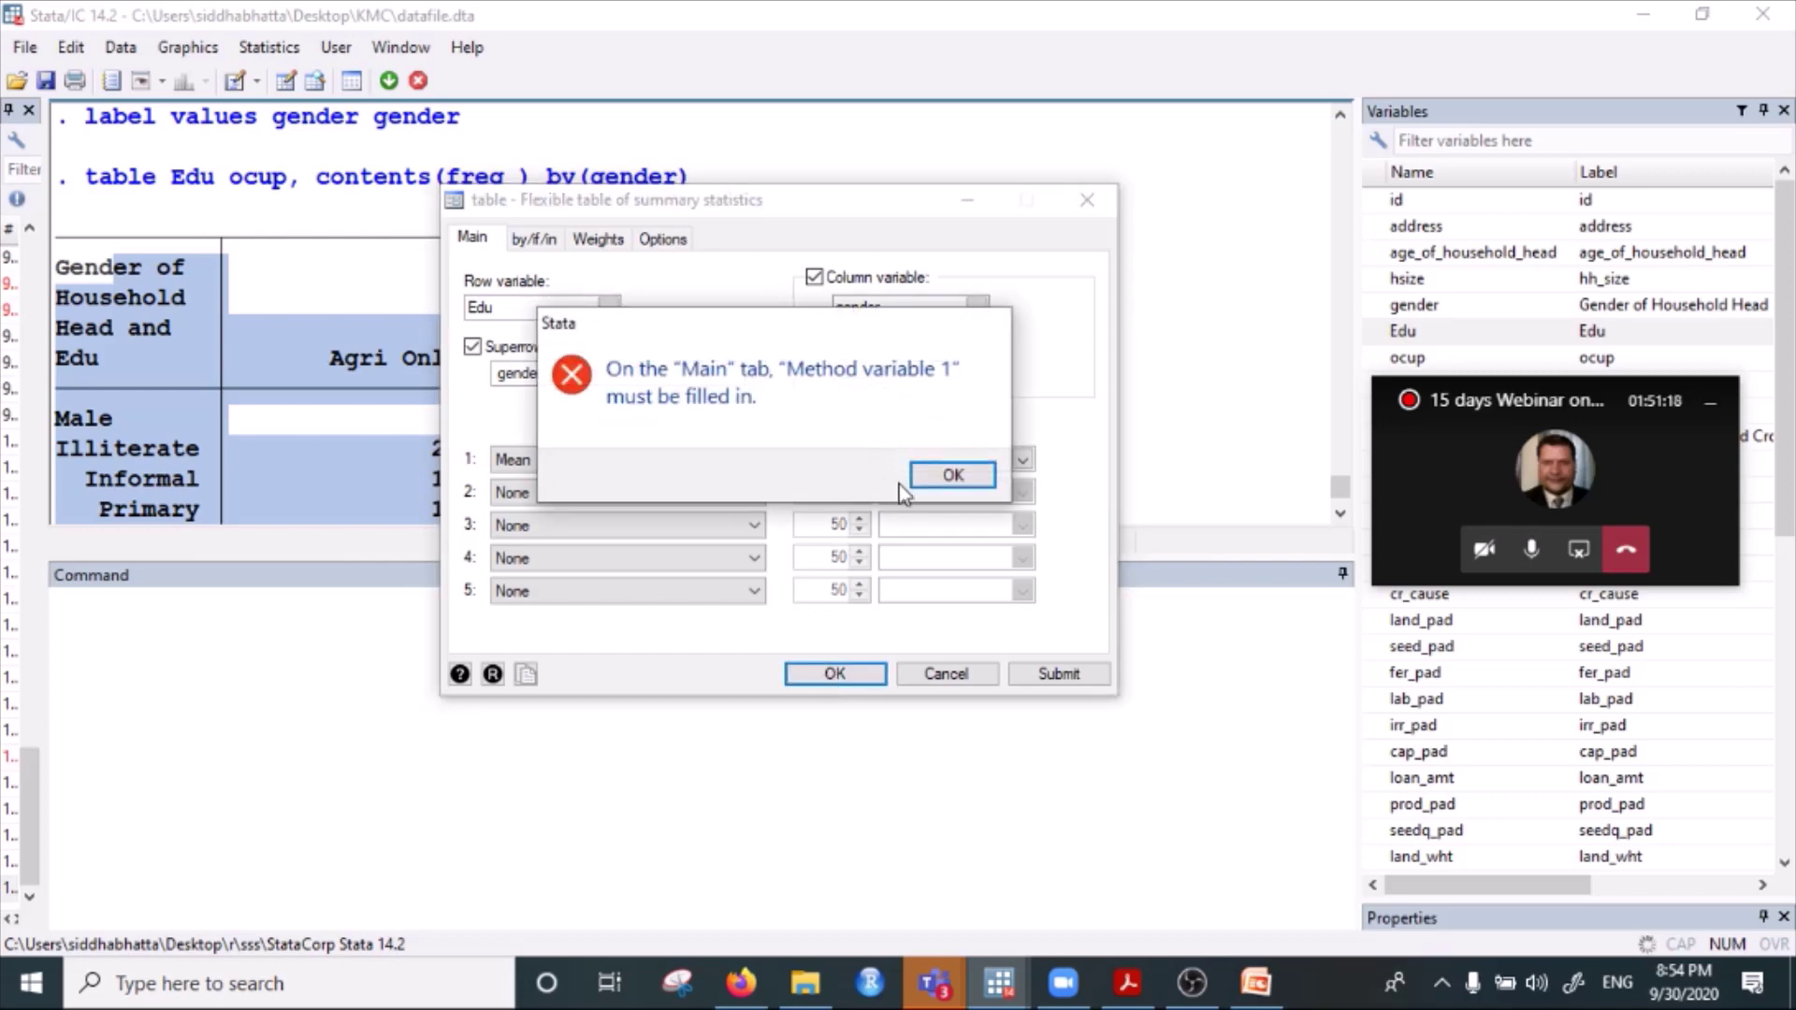
click(930, 474)
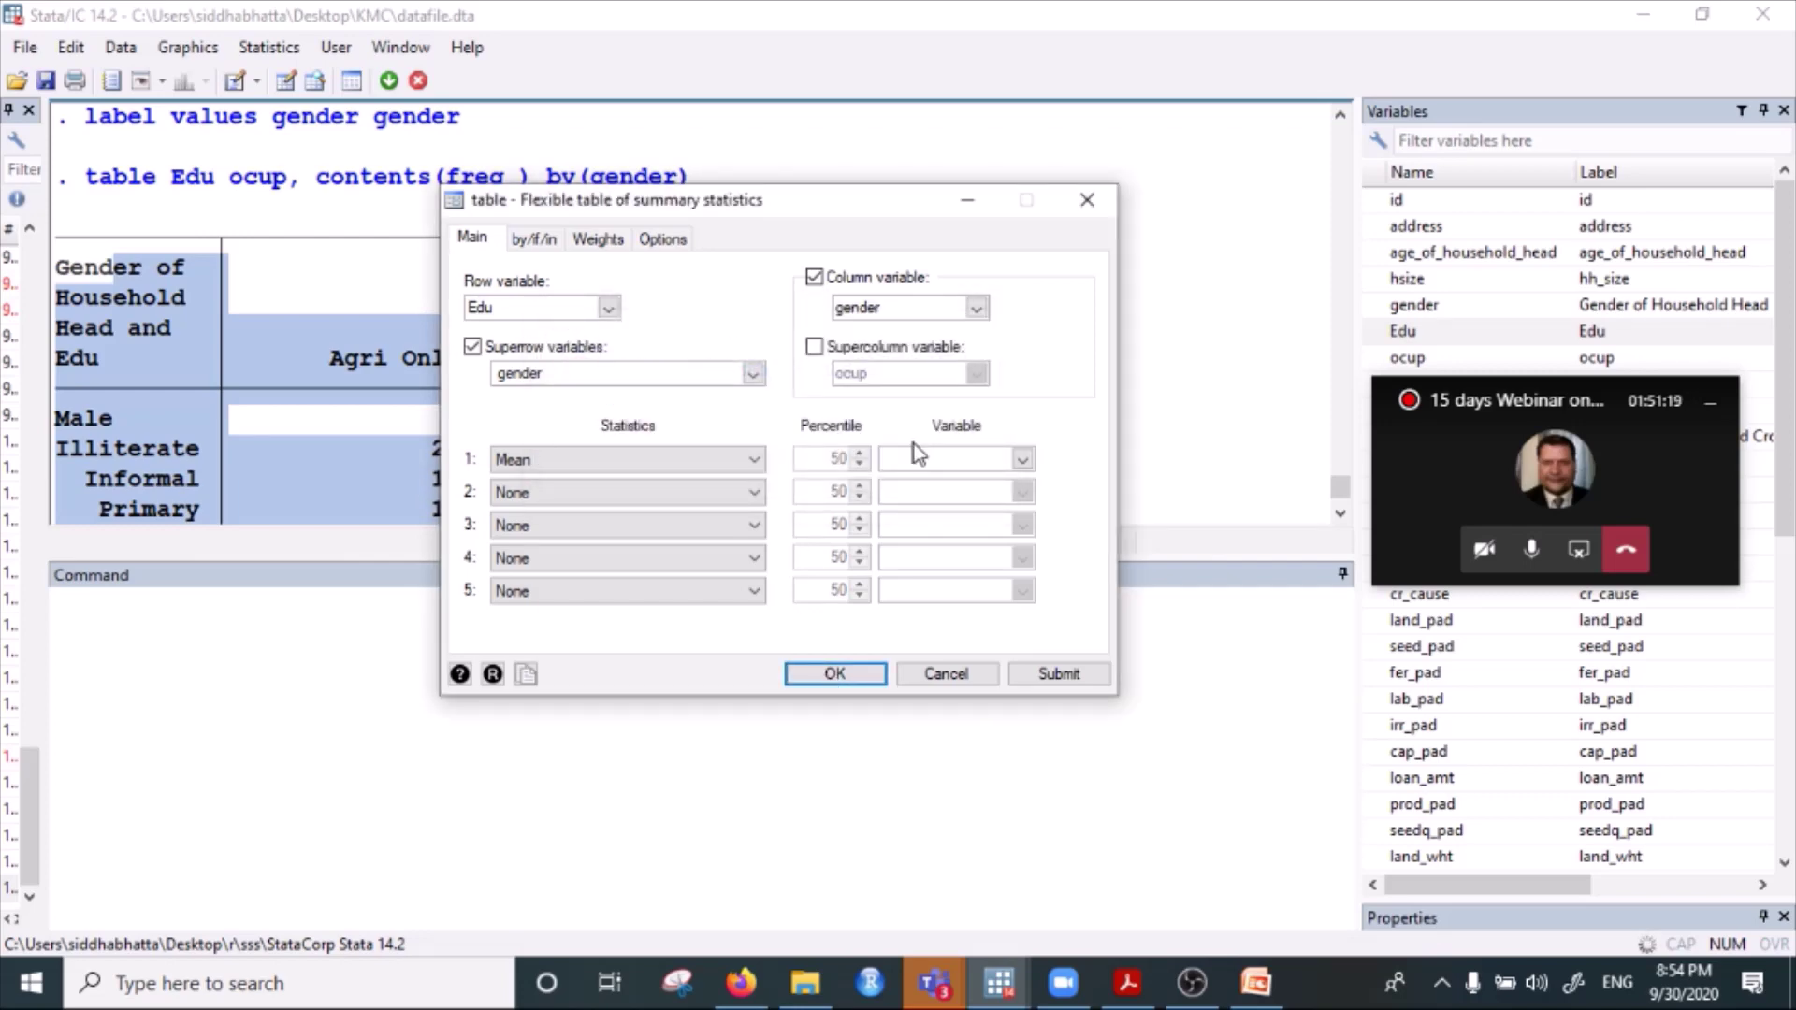
Set the first statistic to Frequency and generate the complete table of Edu by gender with gender superrows.
click(659, 459)
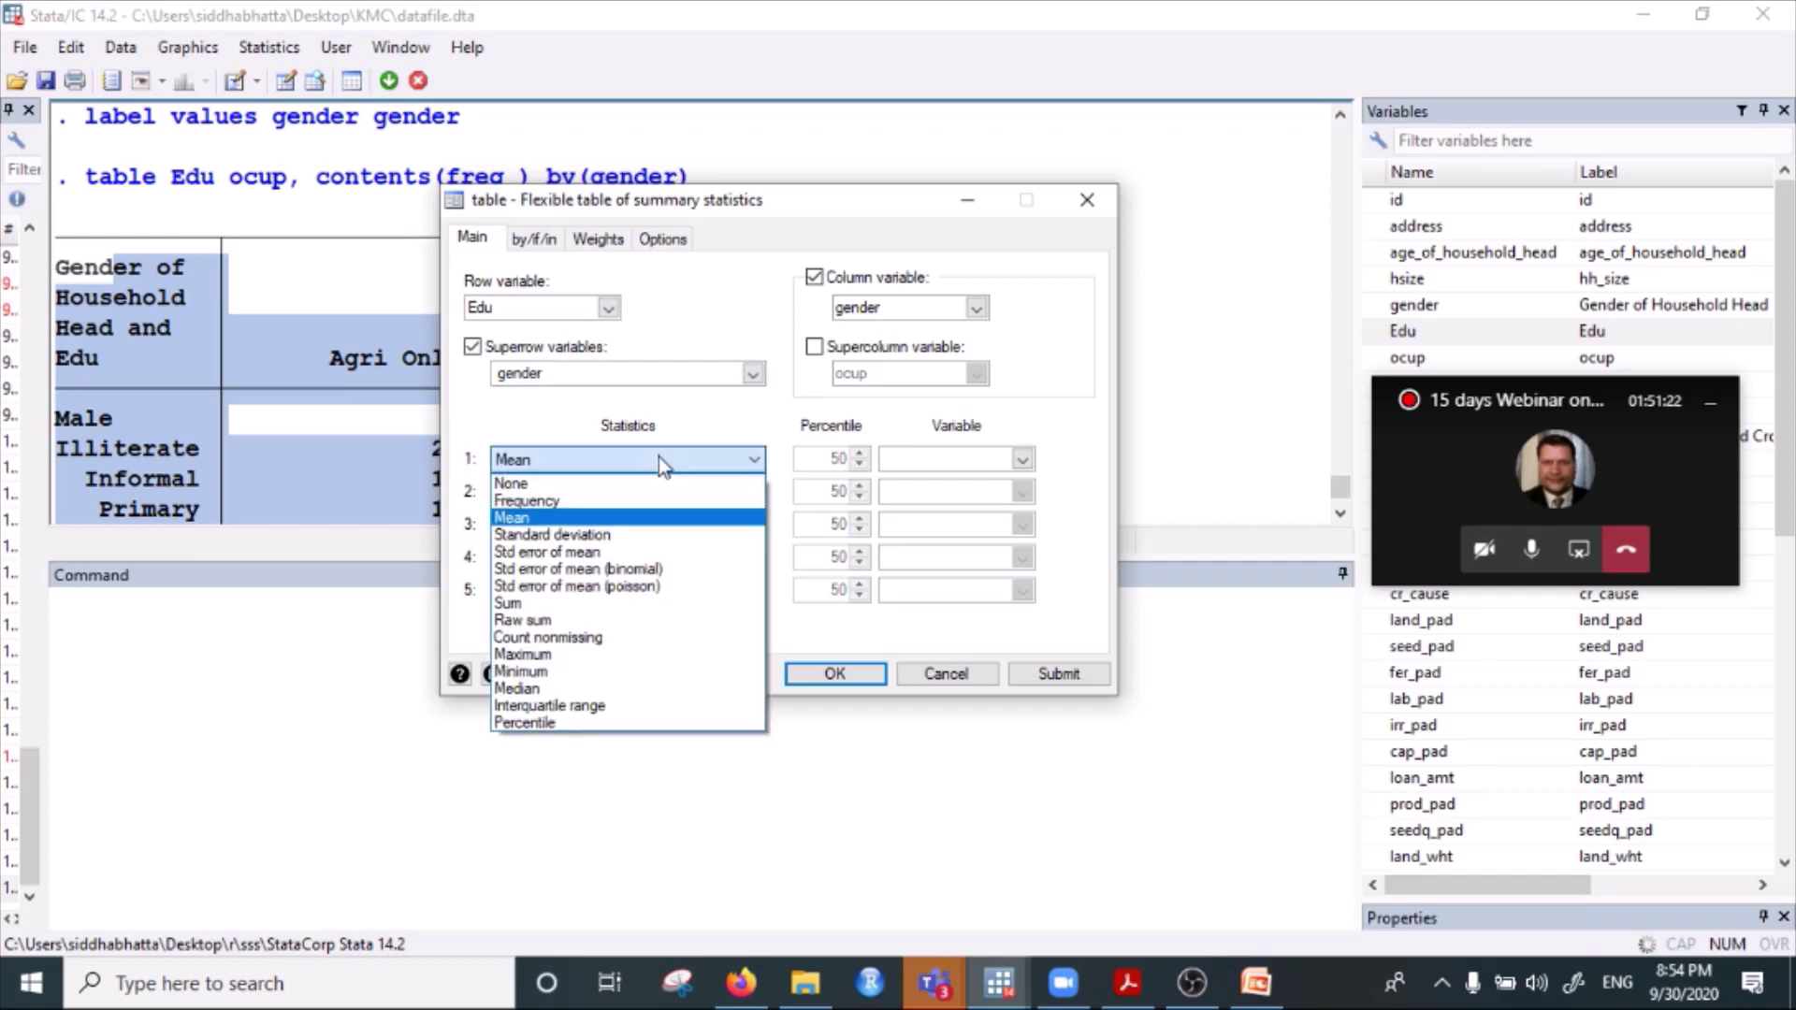
click(598, 501)
click(823, 666)
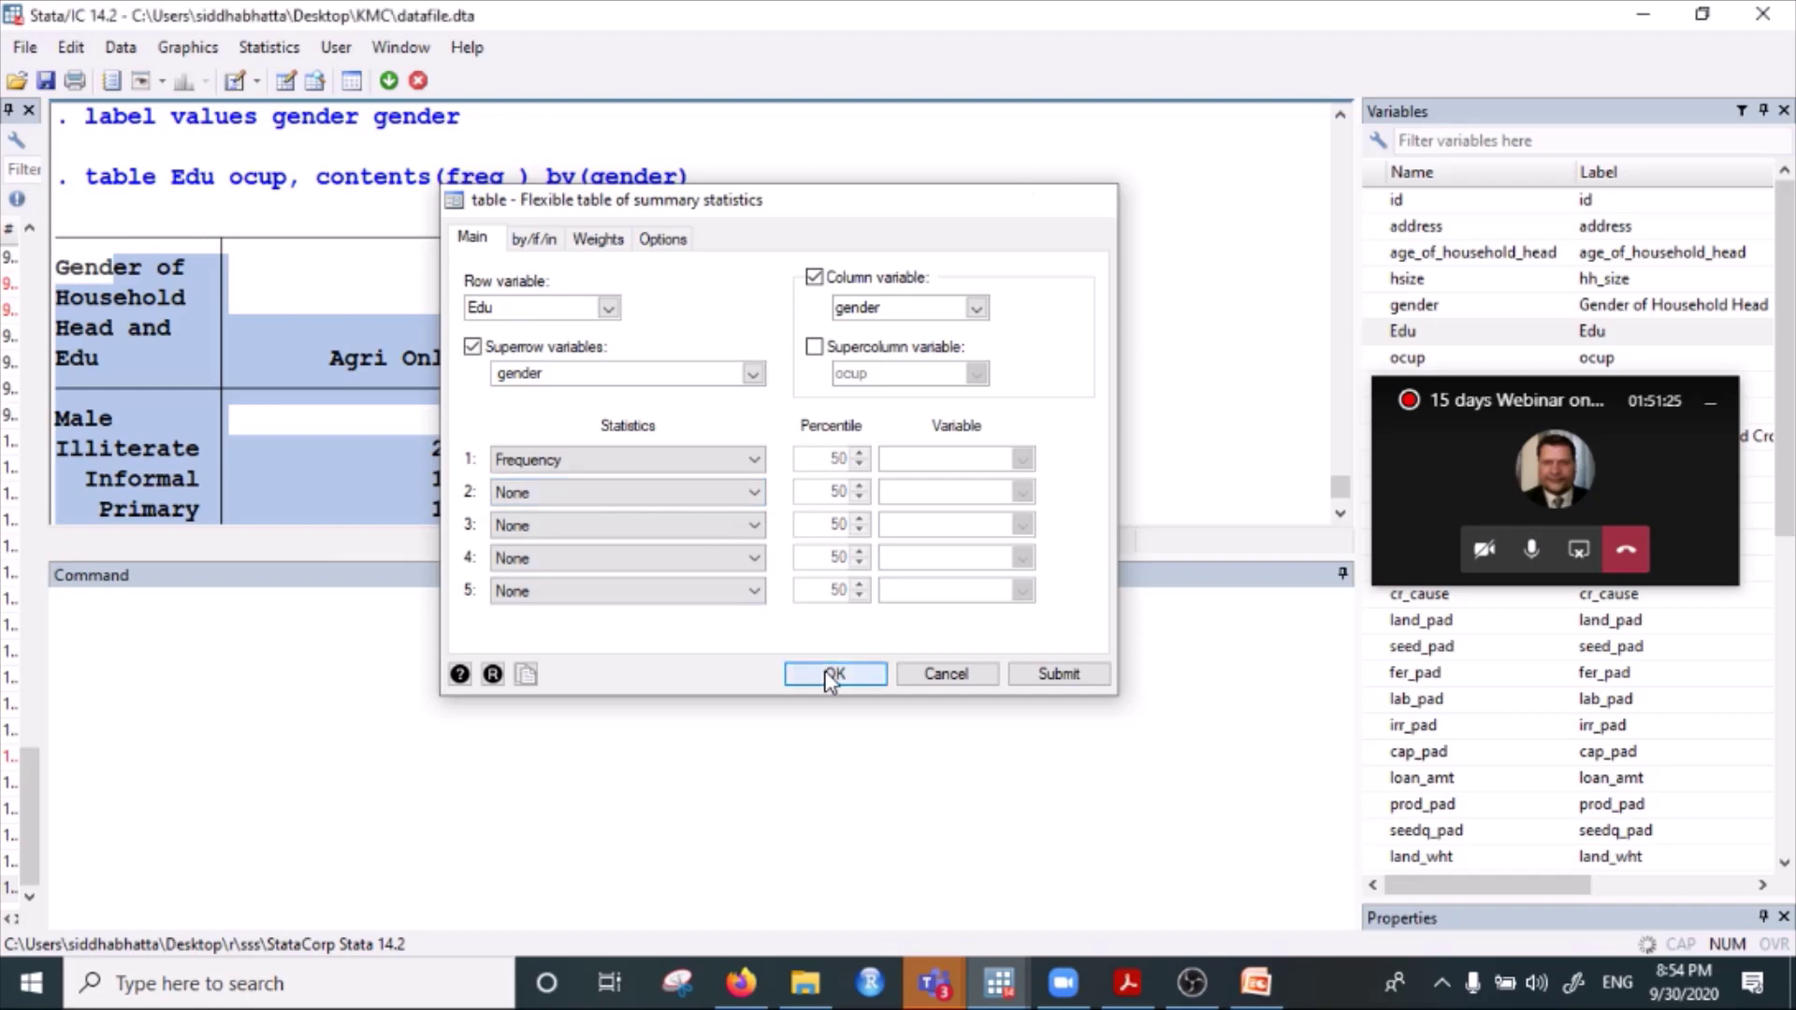
click(123, 480)
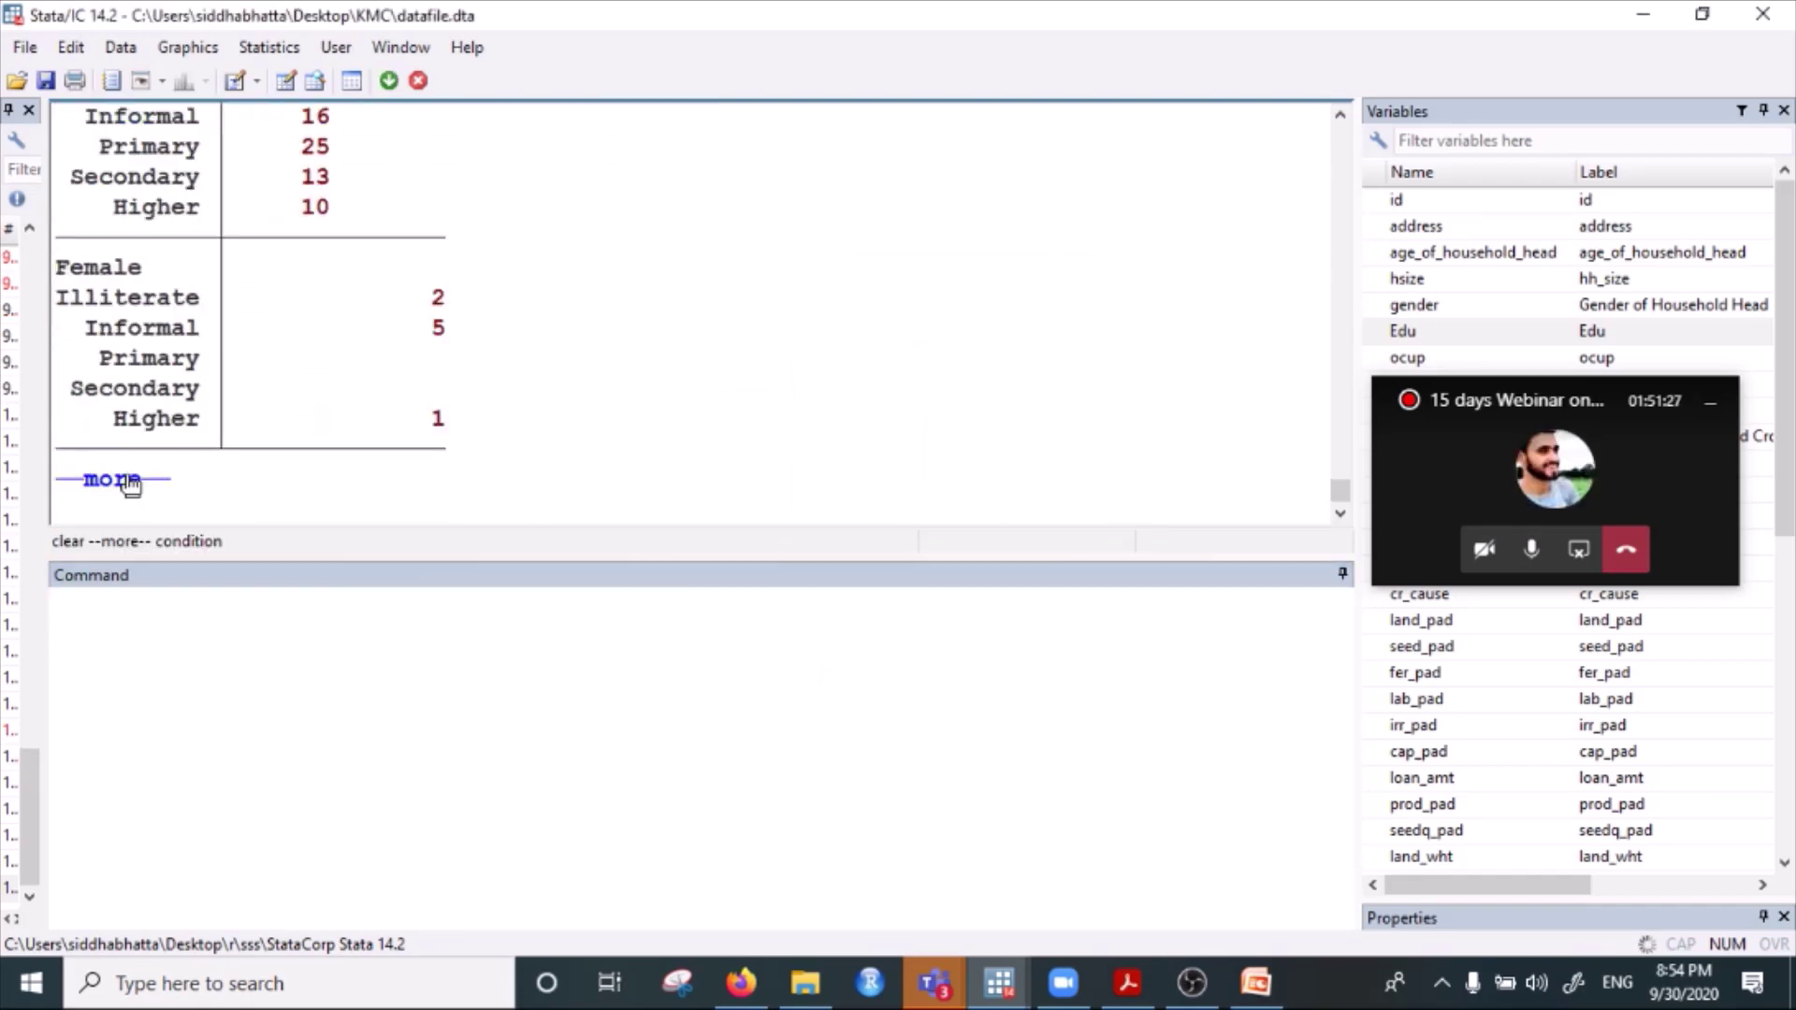
scroll(575, 417, up, 3)
scroll(521, 396, down, 2)
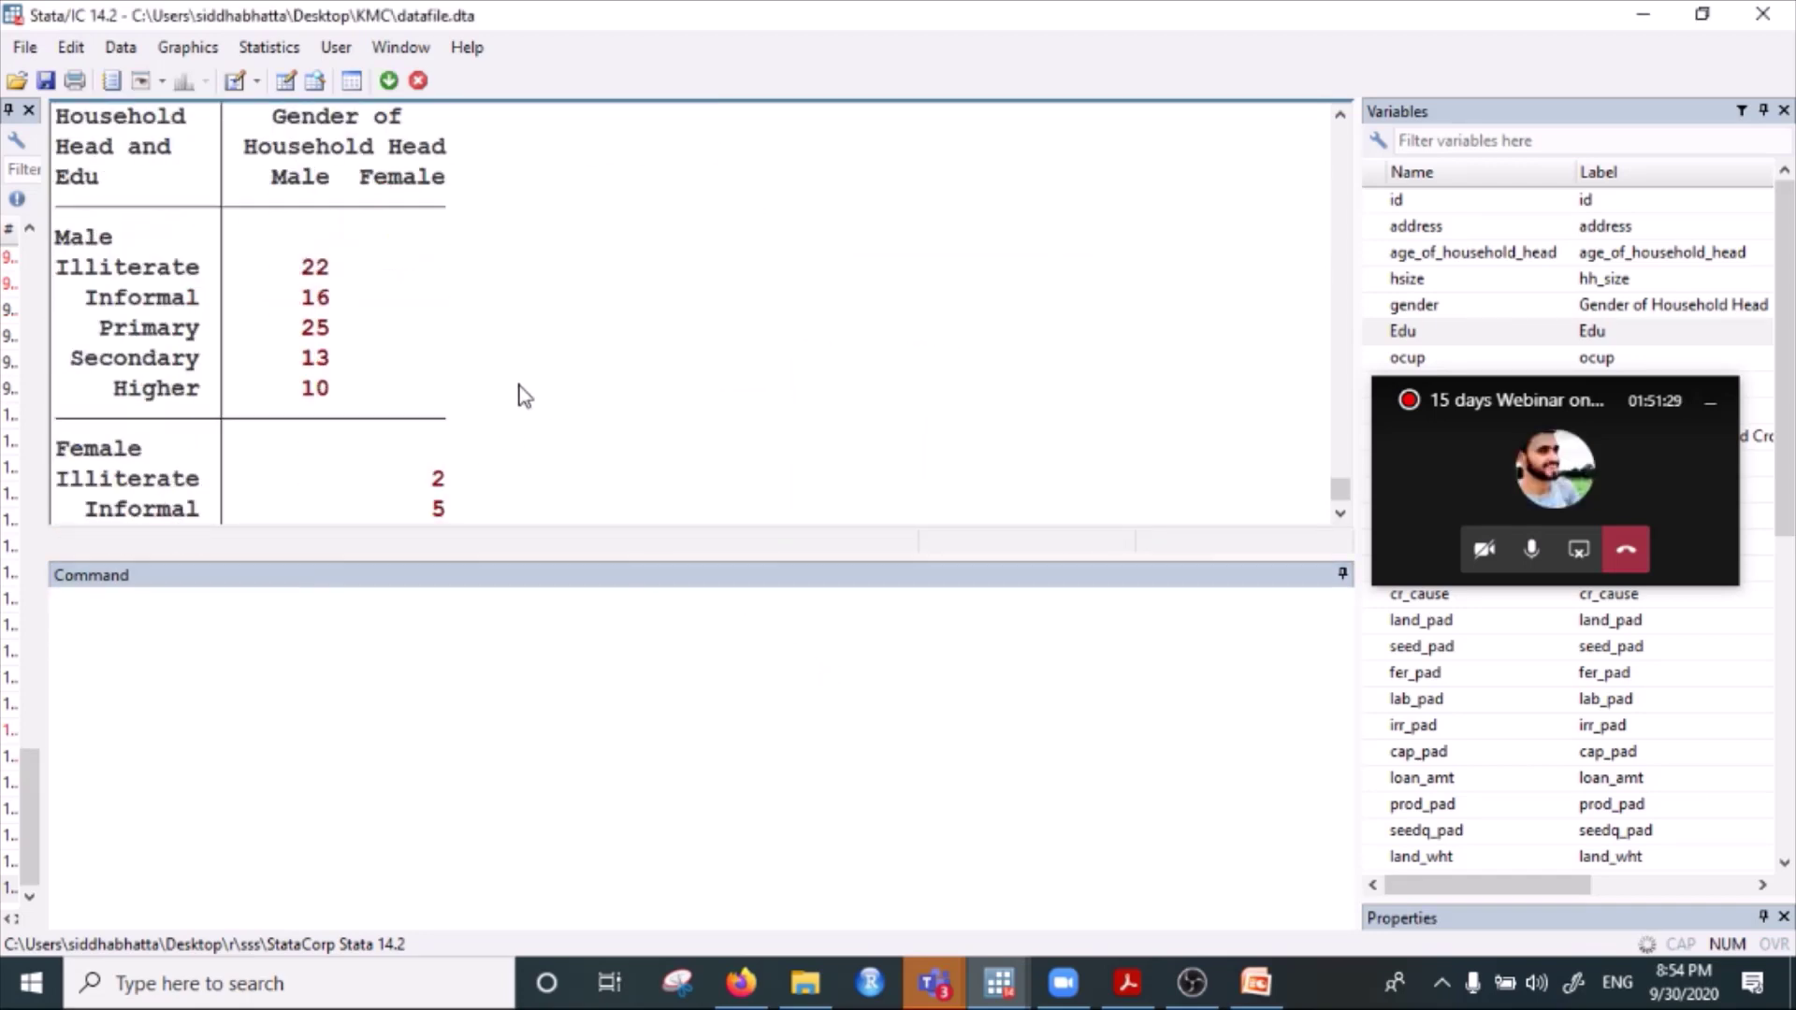
scroll(513, 395, down, 1)
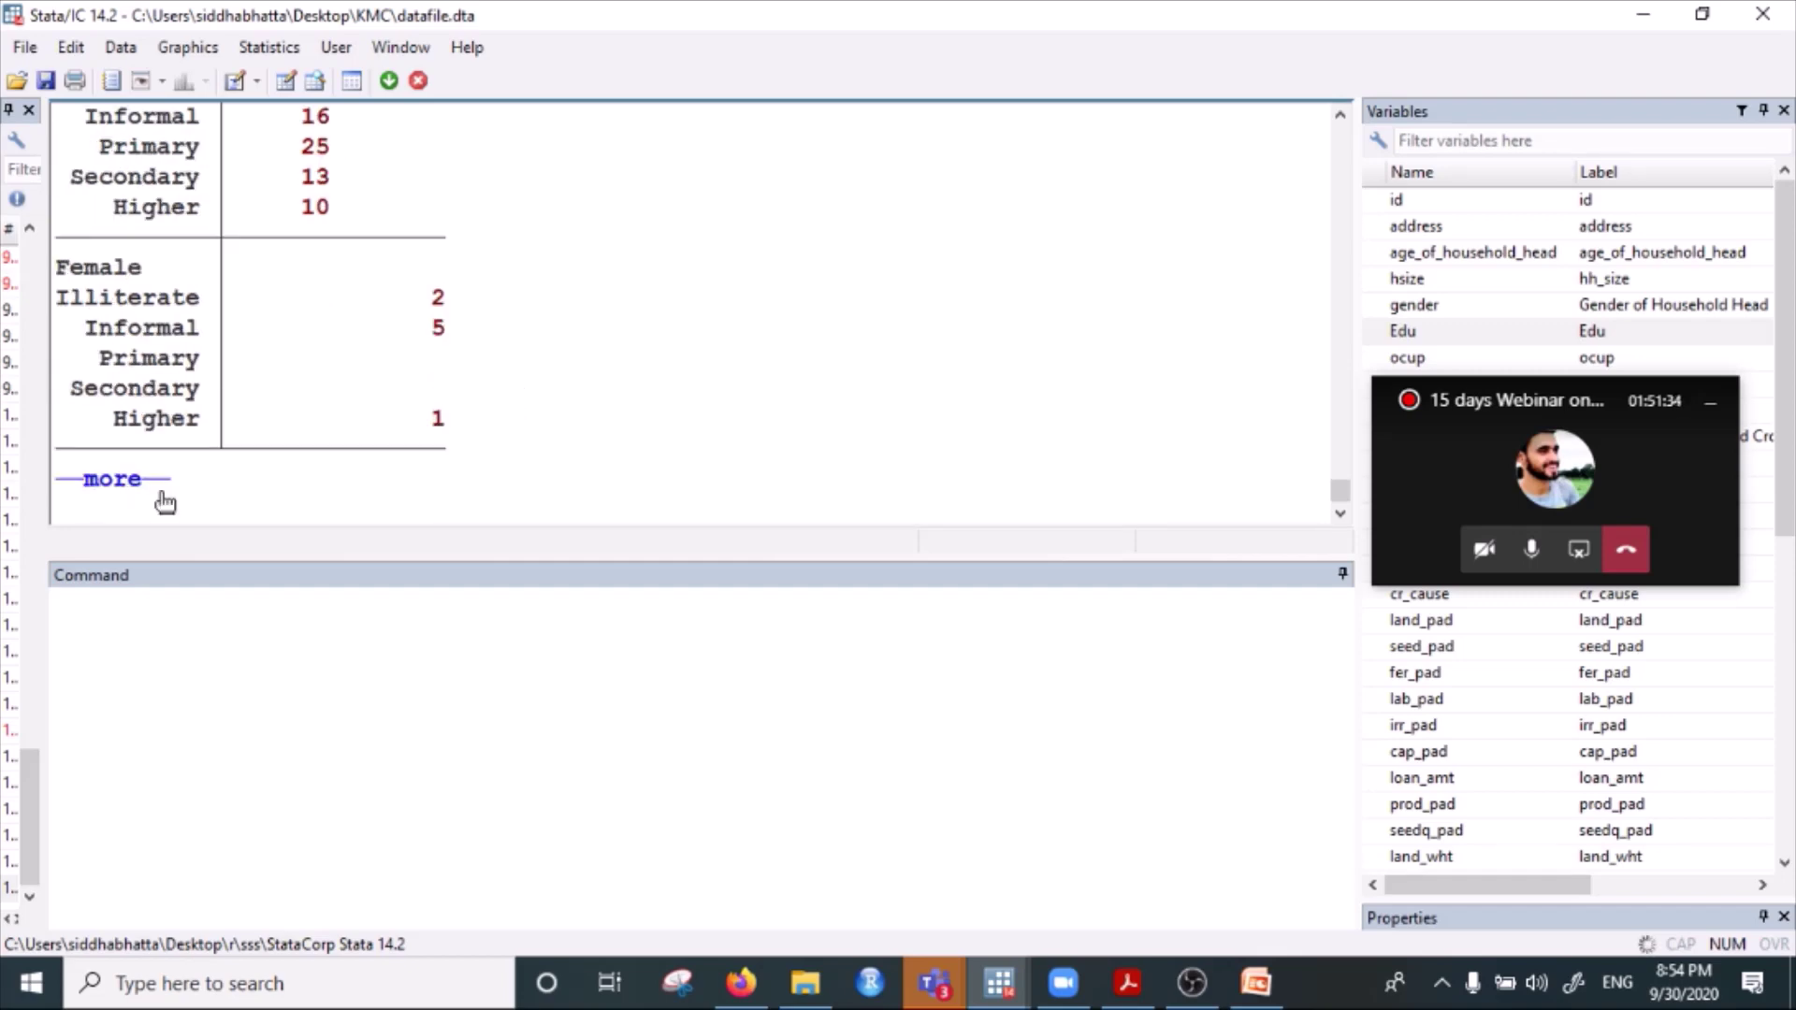
click(114, 480)
Compare the new Edu by gender table with the earlier Edu by ocup table, dismissing the network quality notice.
scroll(299, 435, up, 3)
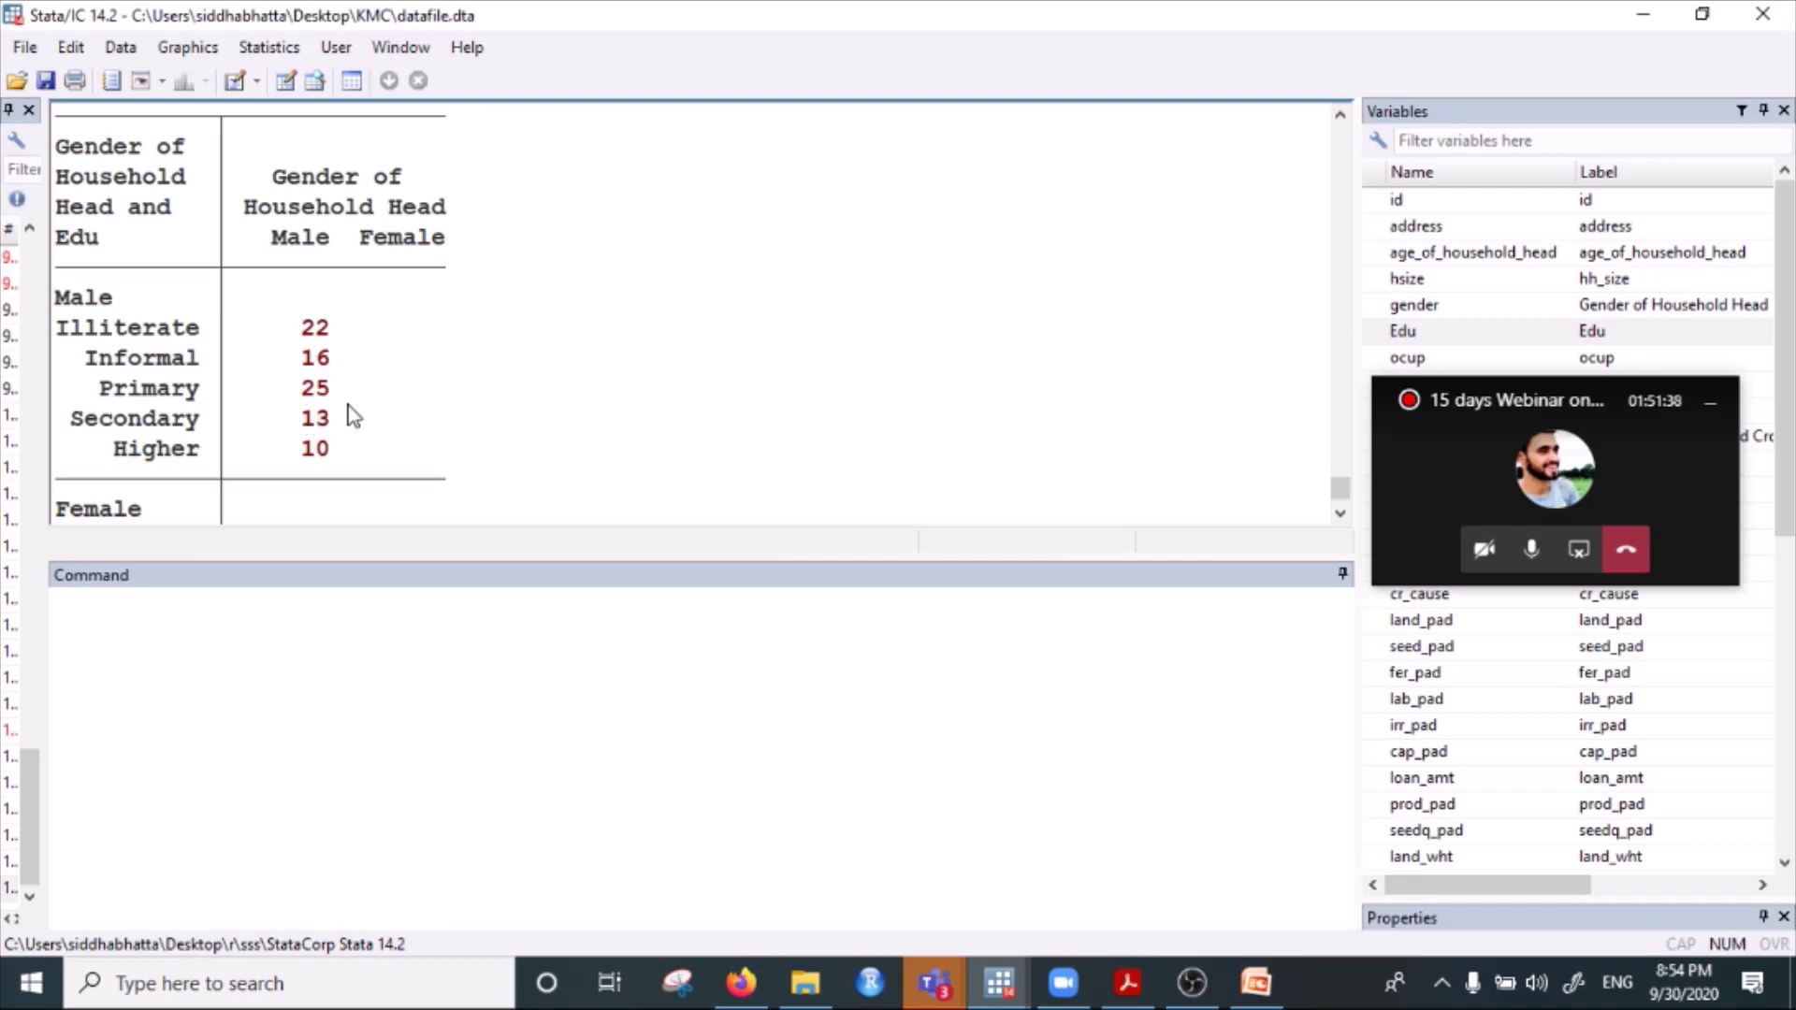
scroll(346, 412, up, 8)
scroll(355, 400, down, 2)
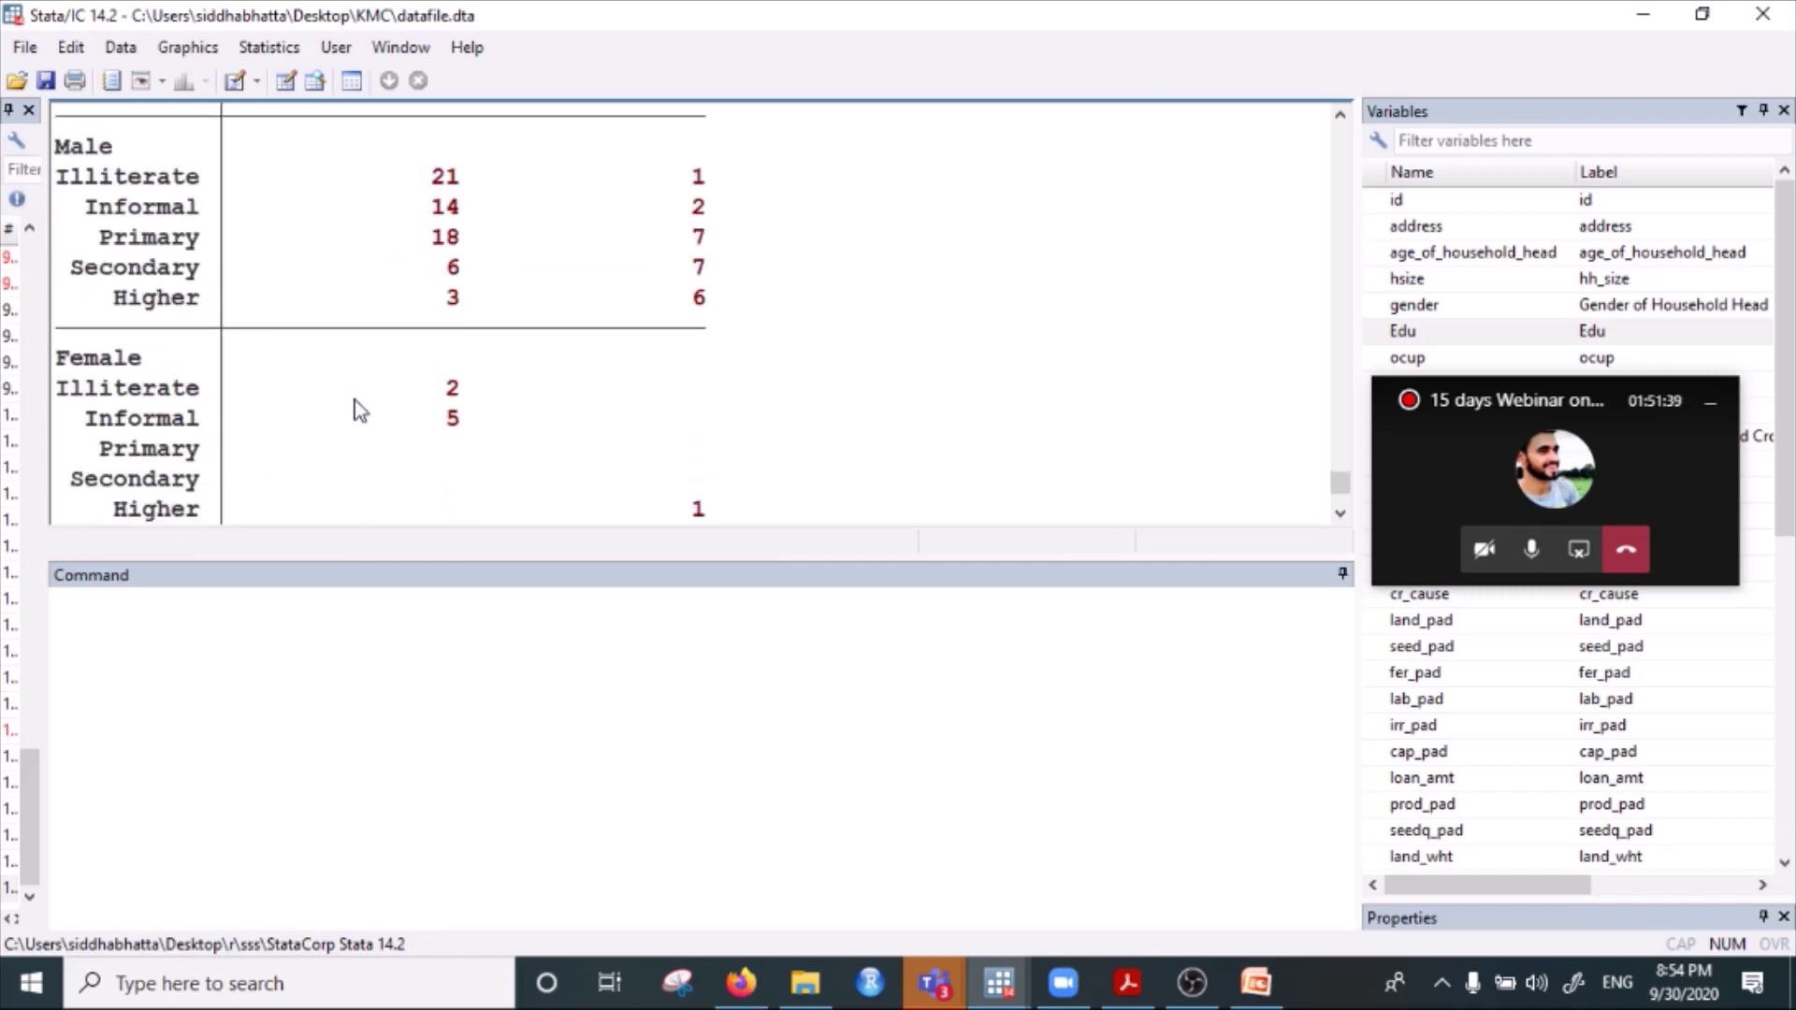
scroll(360, 408, down, 6)
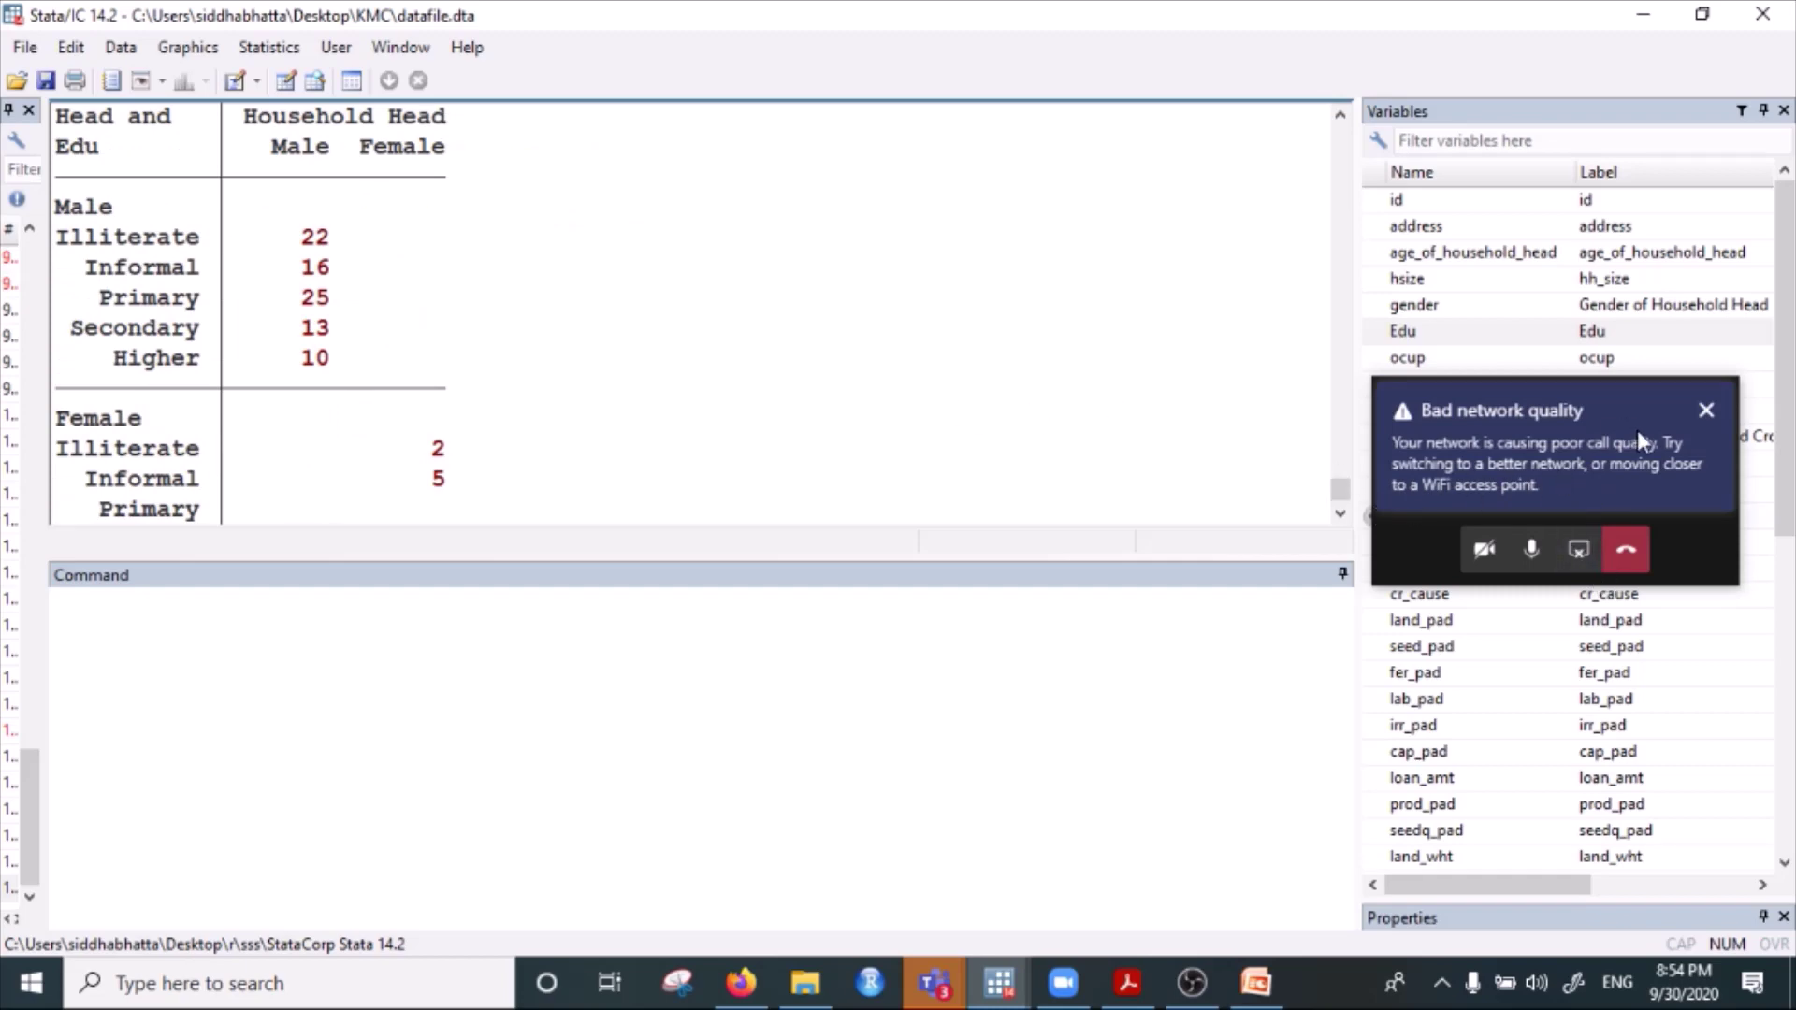
click(1707, 413)
scroll(505, 449, down, 4)
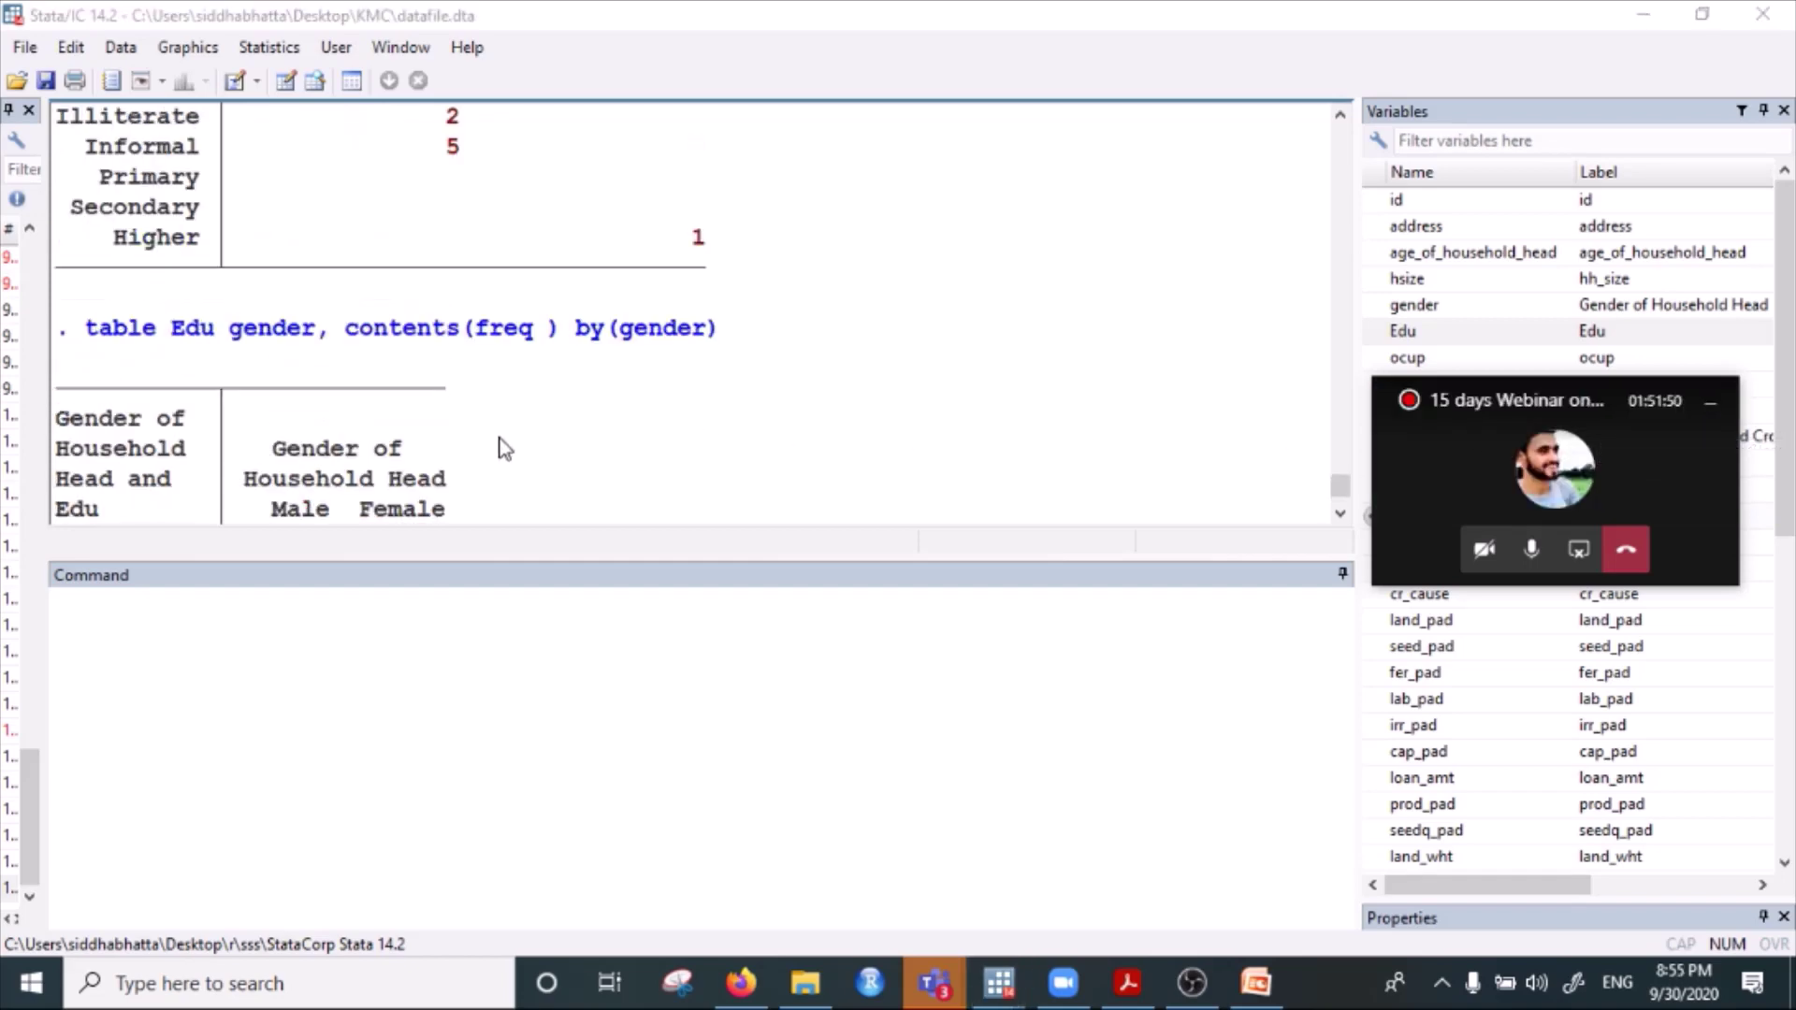
scroll(505, 449, down, 5)
scroll(502, 449, up, 2)
scroll(501, 449, down, 2)
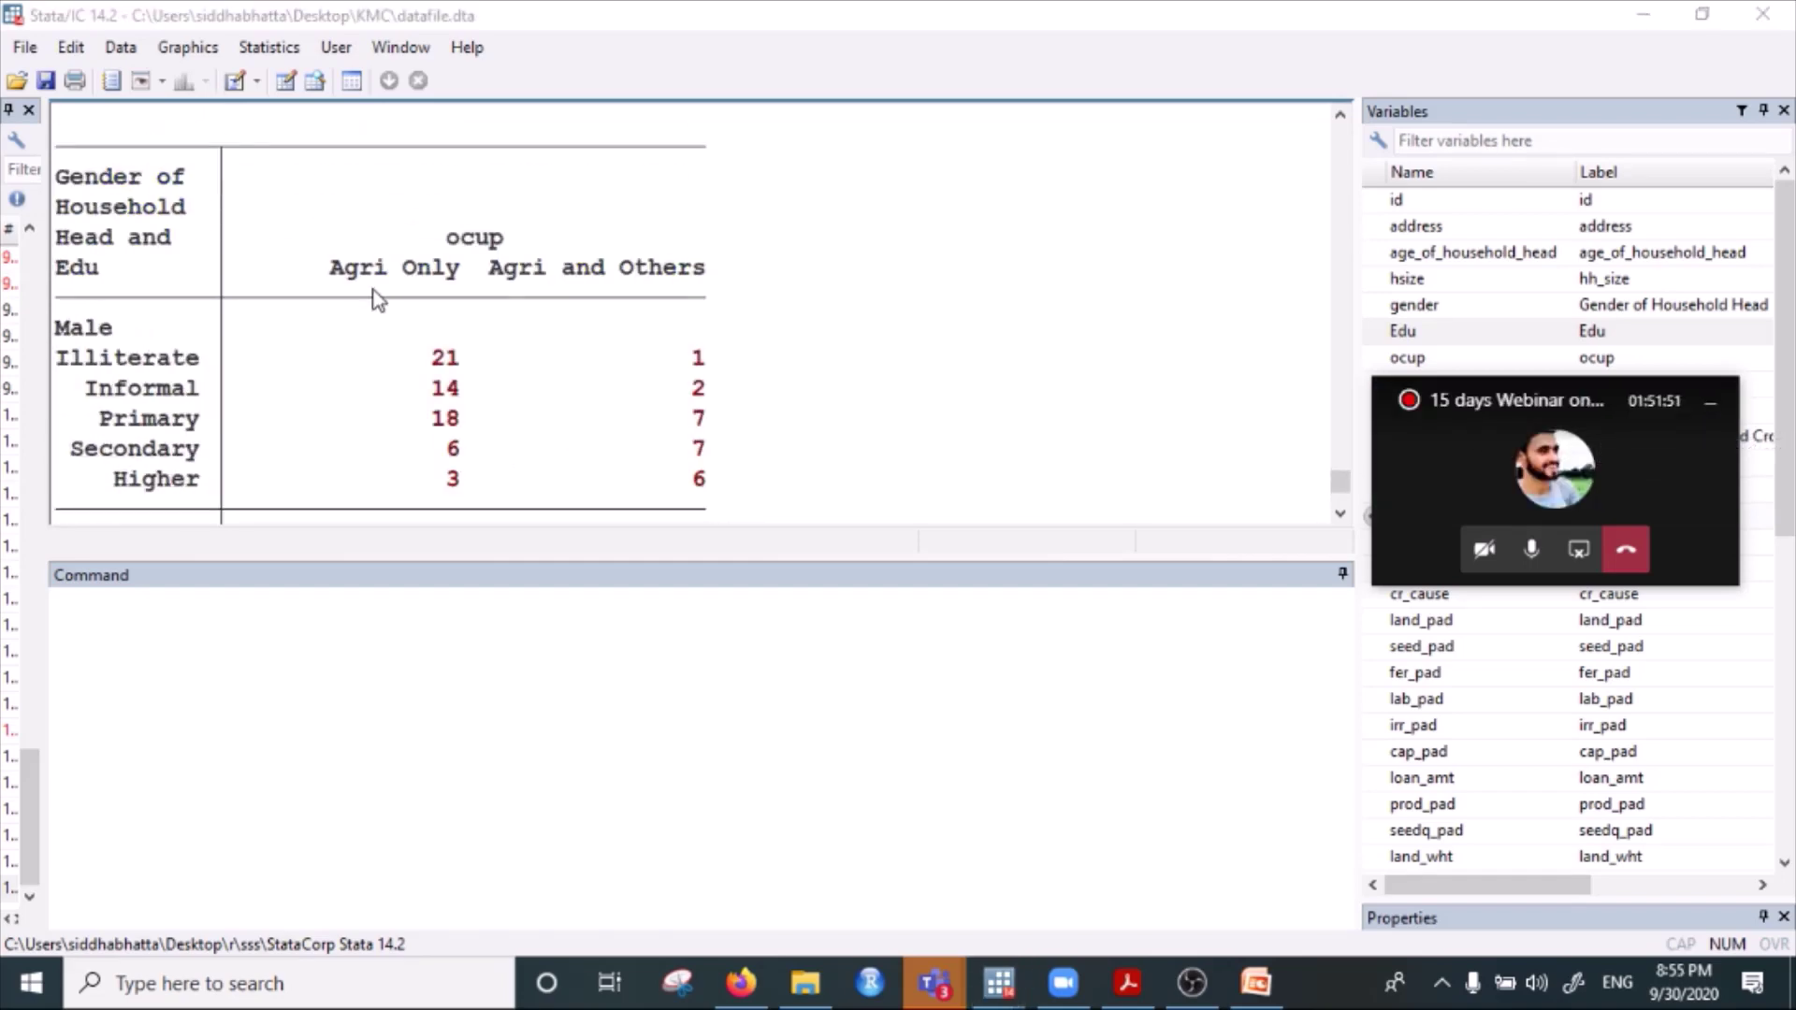
Examine the count for male household heads with Secondary education under Agri Only in the Edu by ocup table.
scroll(561, 332, up, 1)
scroll(445, 353, down, 3)
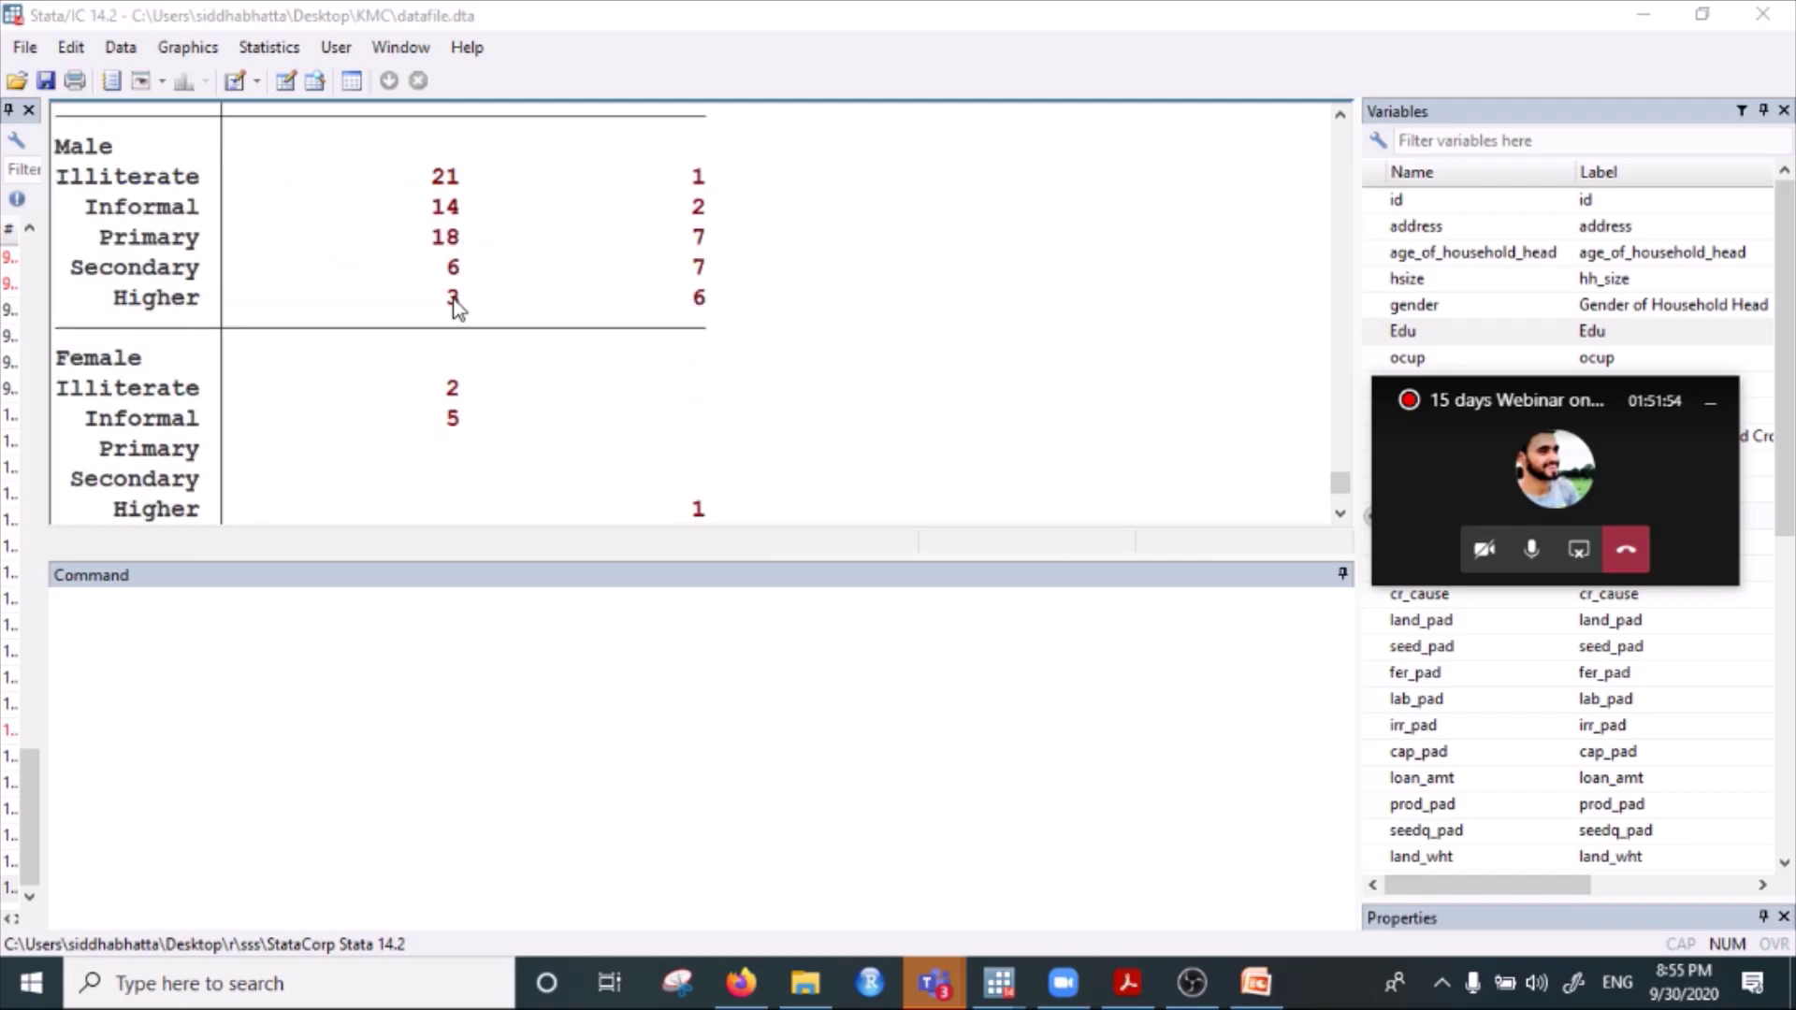
drag(433, 269, 497, 269)
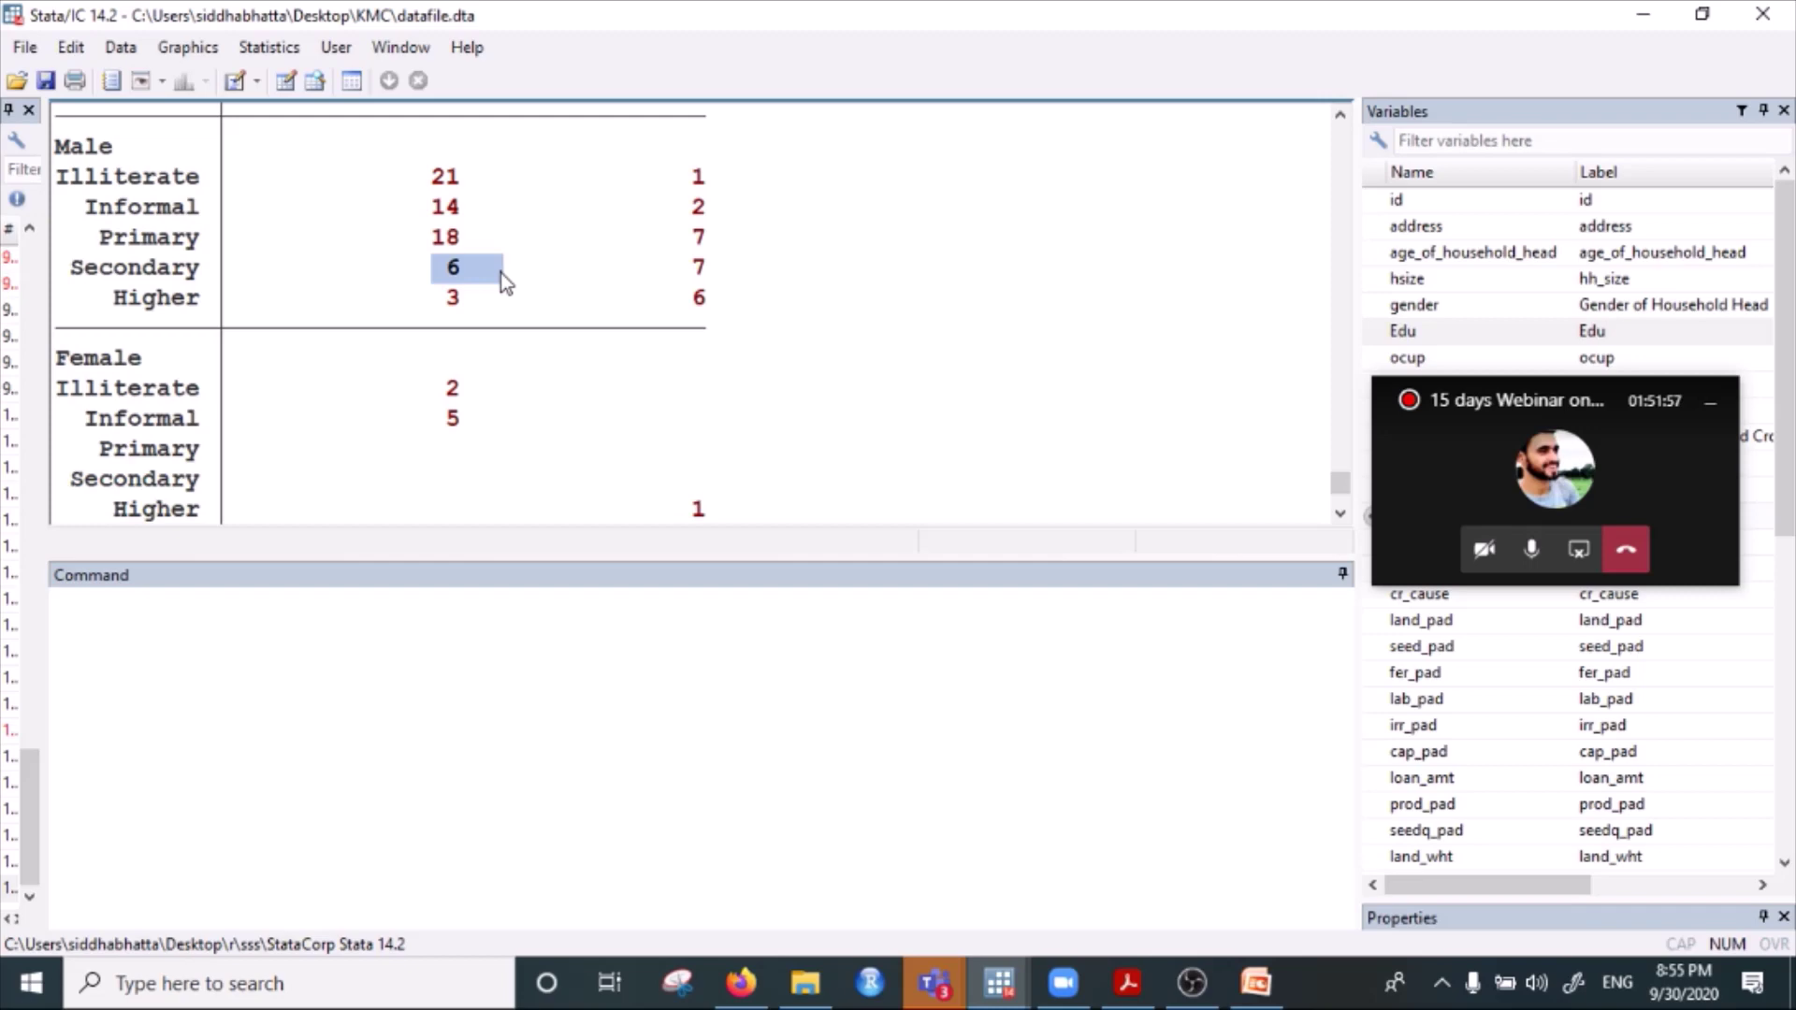
drag(479, 269, 117, 269)
scroll(483, 274, up, 4)
scroll(486, 277, down, 2)
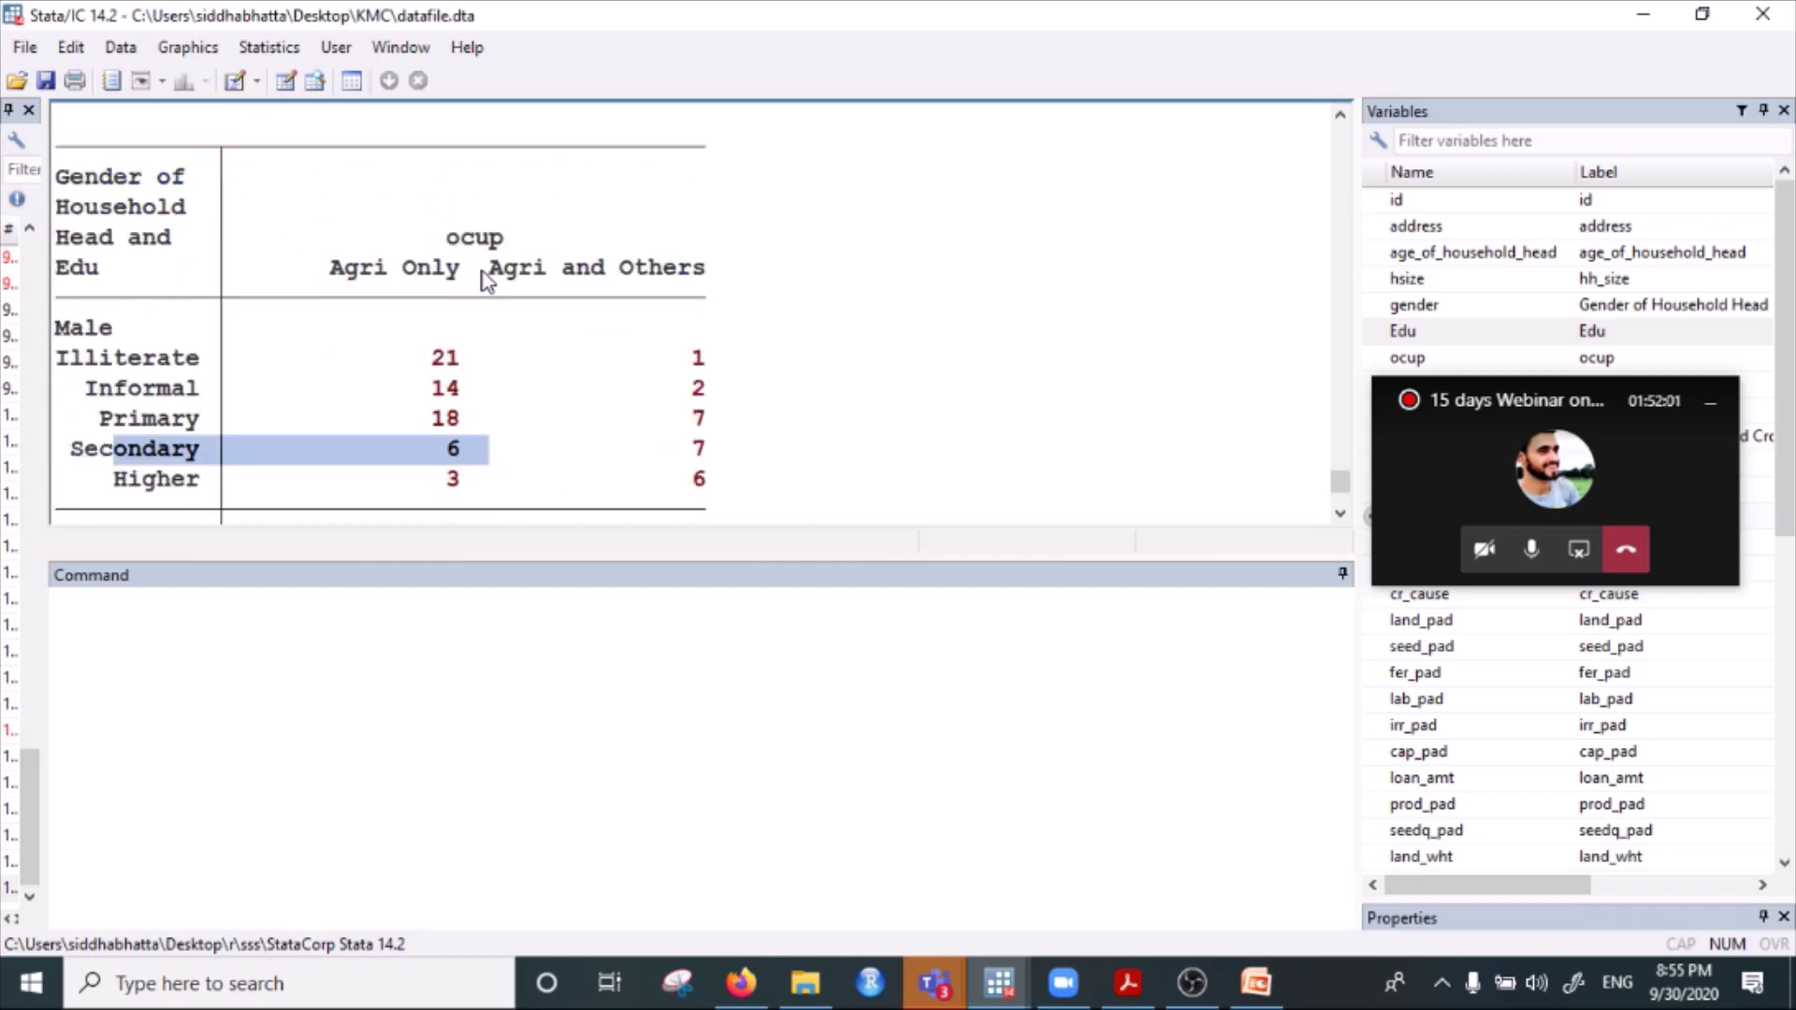
Run tab gender Edu to cross-tabulate gender by education, and examine the cell for illiterate male household heads.
click(261, 633)
text(tab)
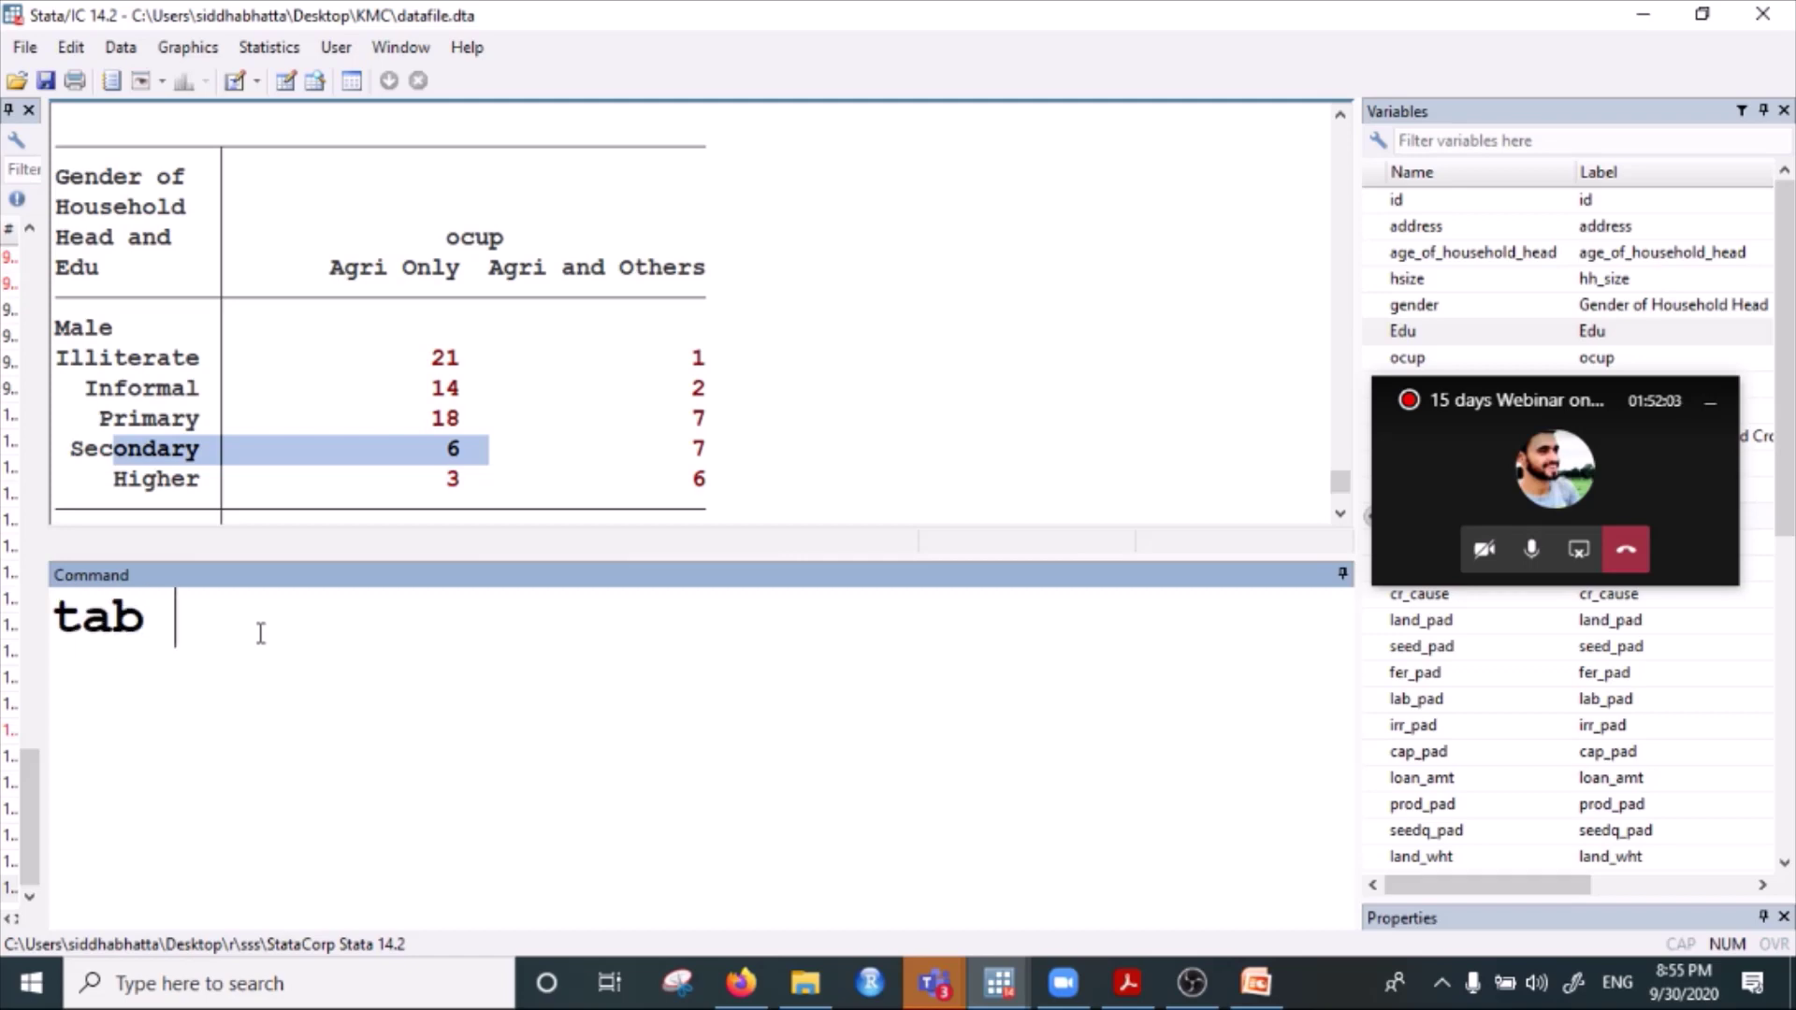
double_click(1421, 308)
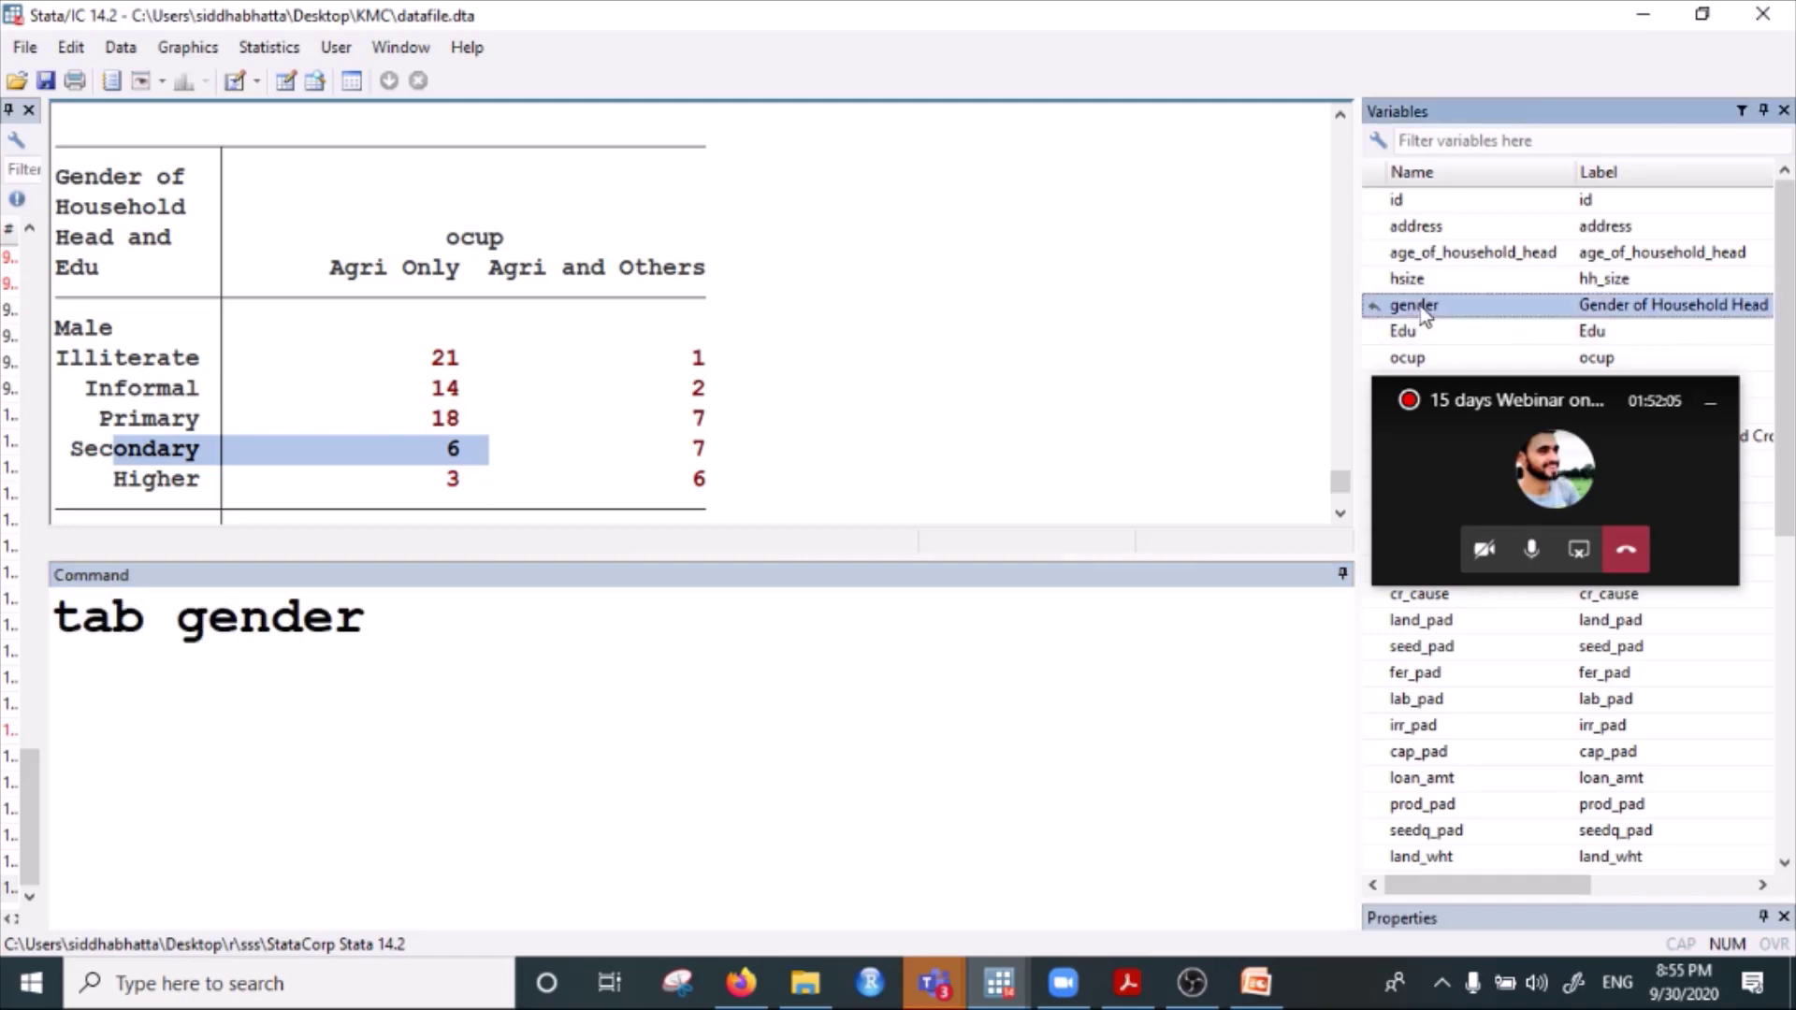
double_click(1406, 334)
click(585, 645)
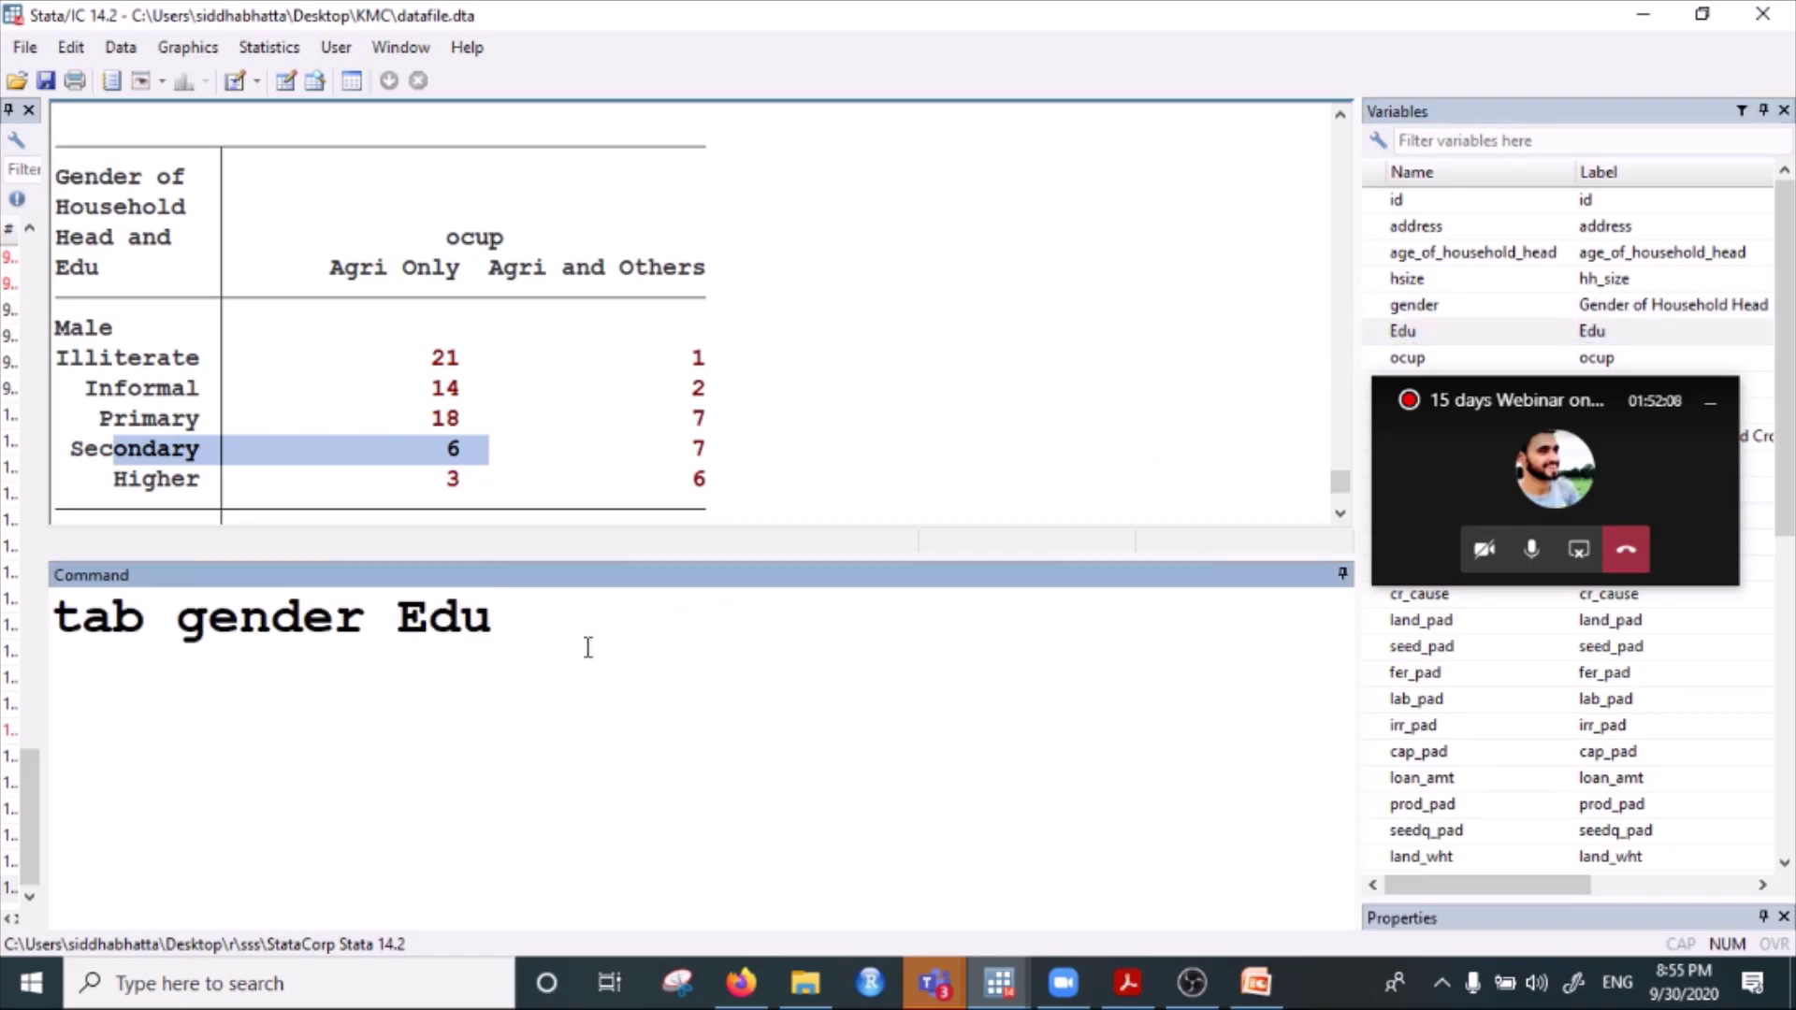
key(Return)
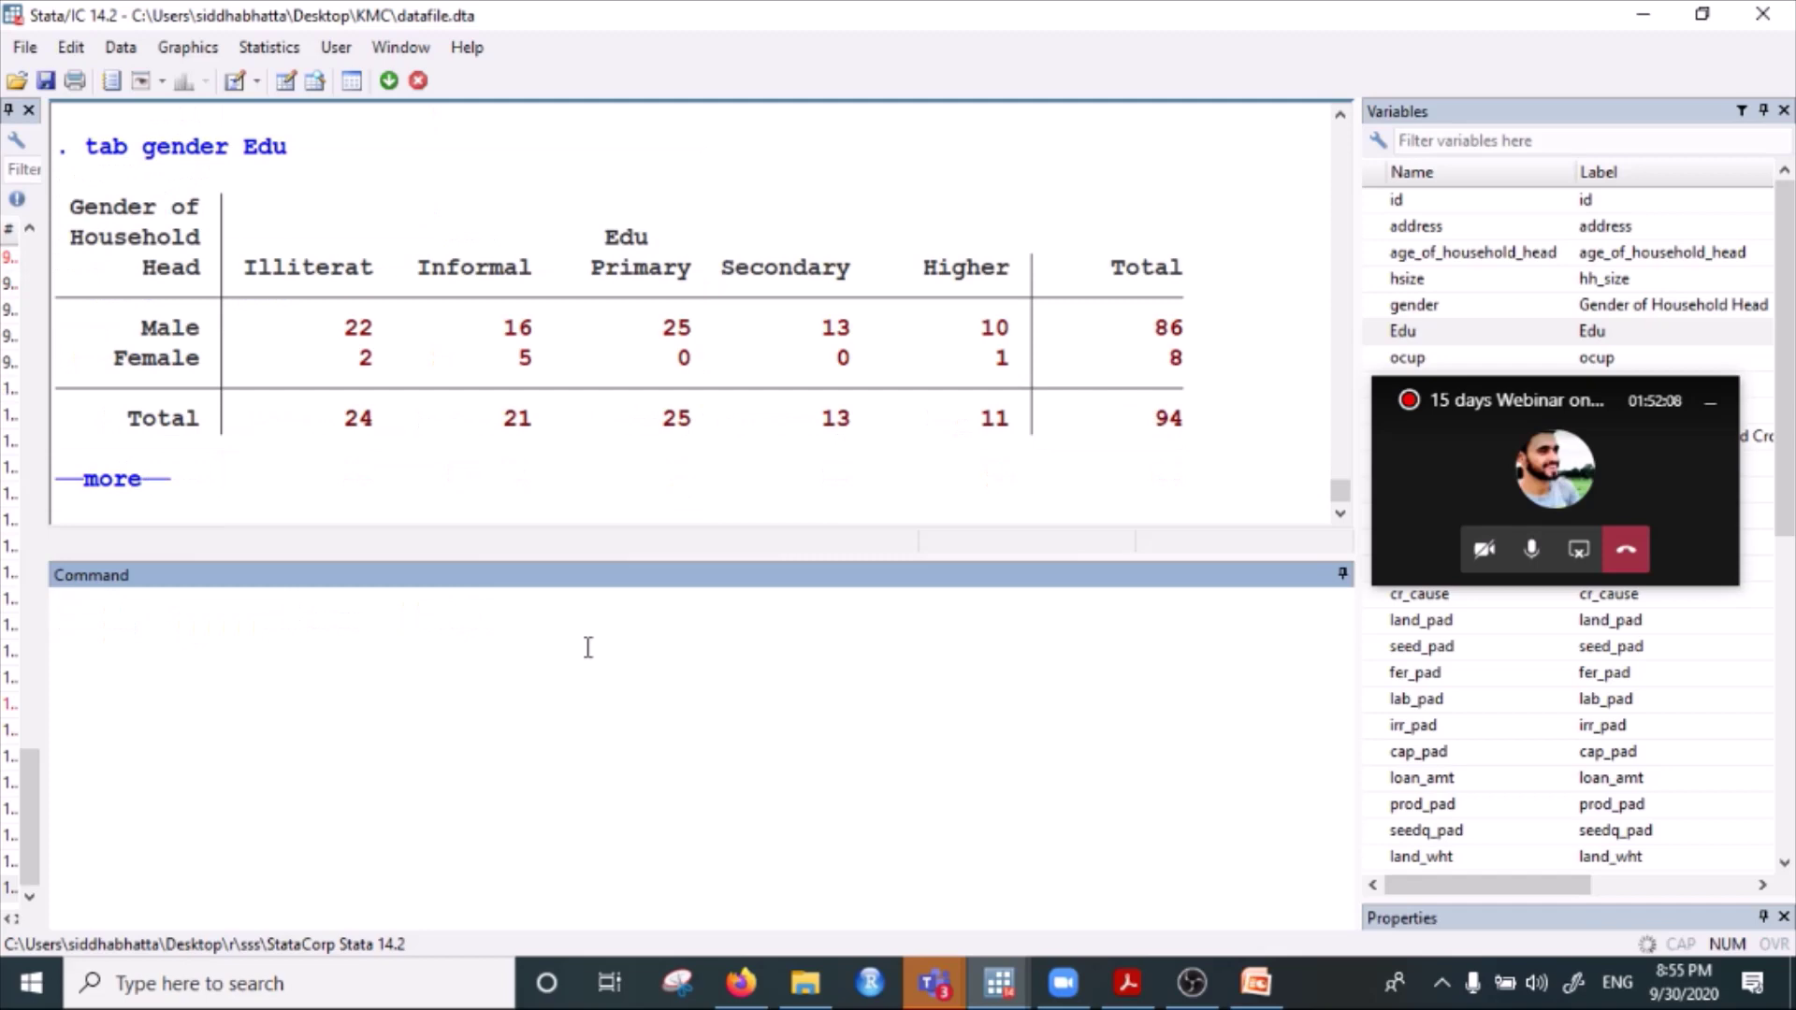
click(132, 493)
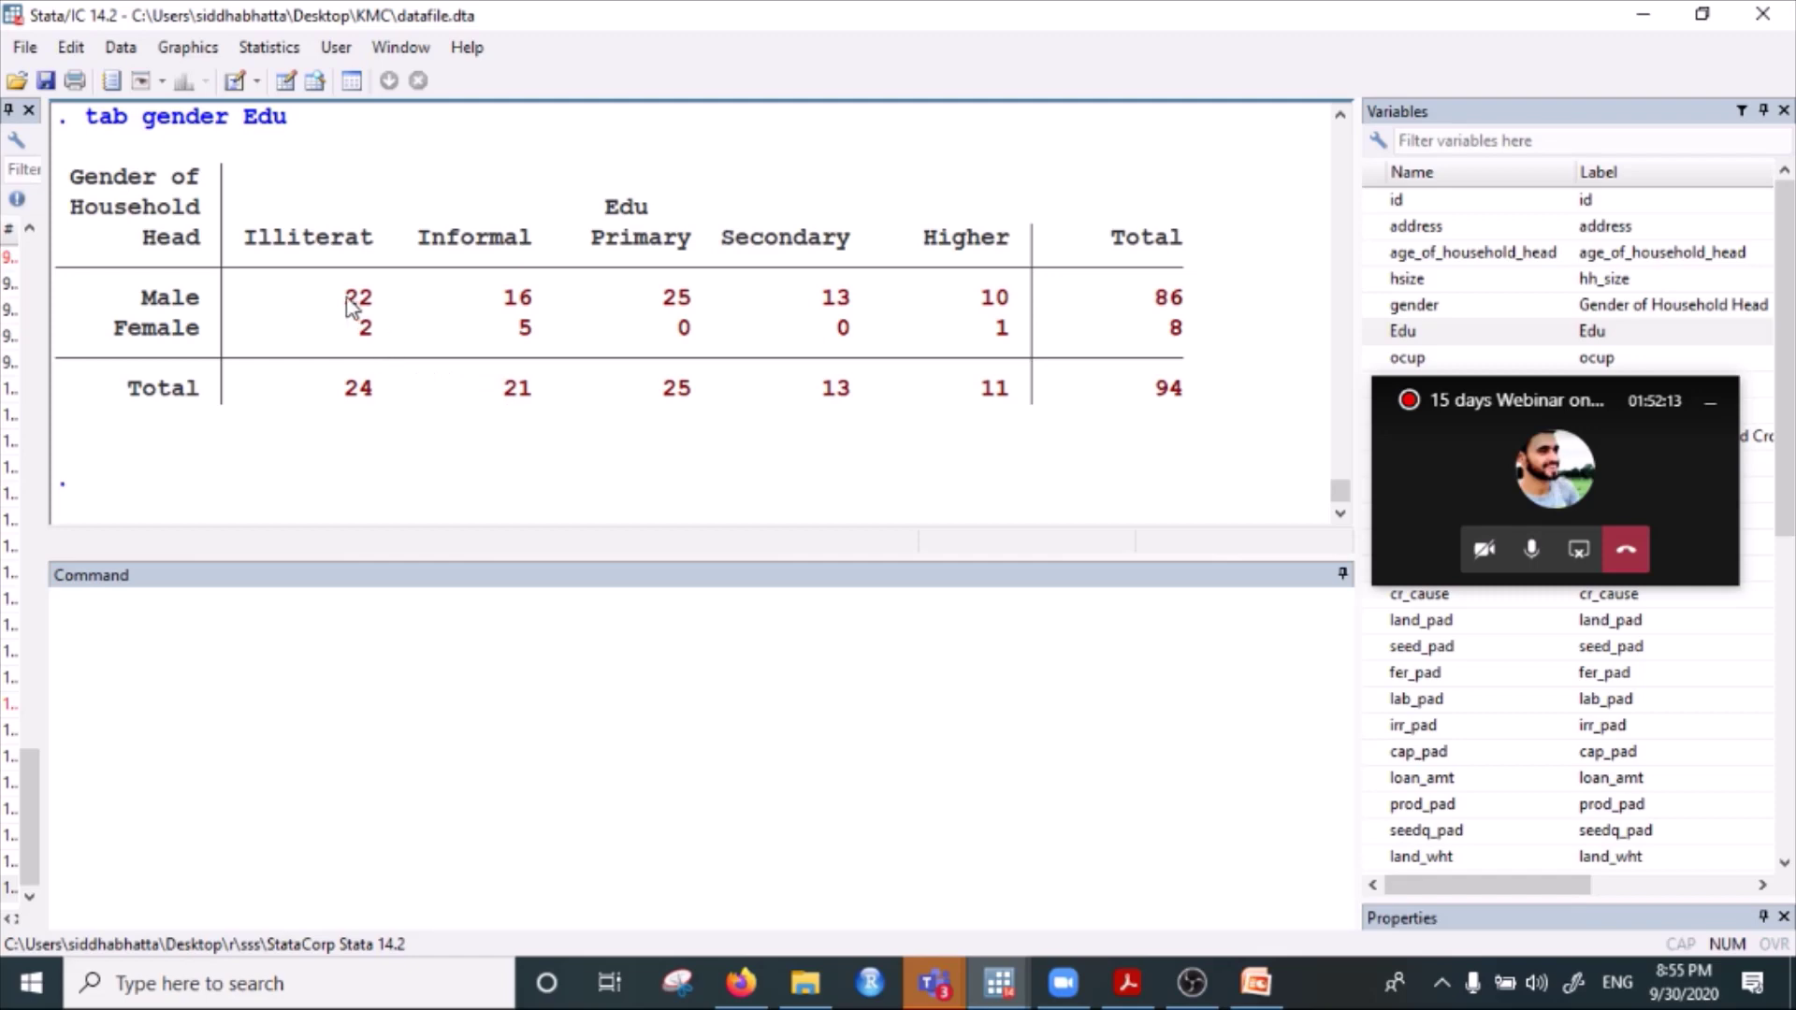
drag(344, 296, 379, 304)
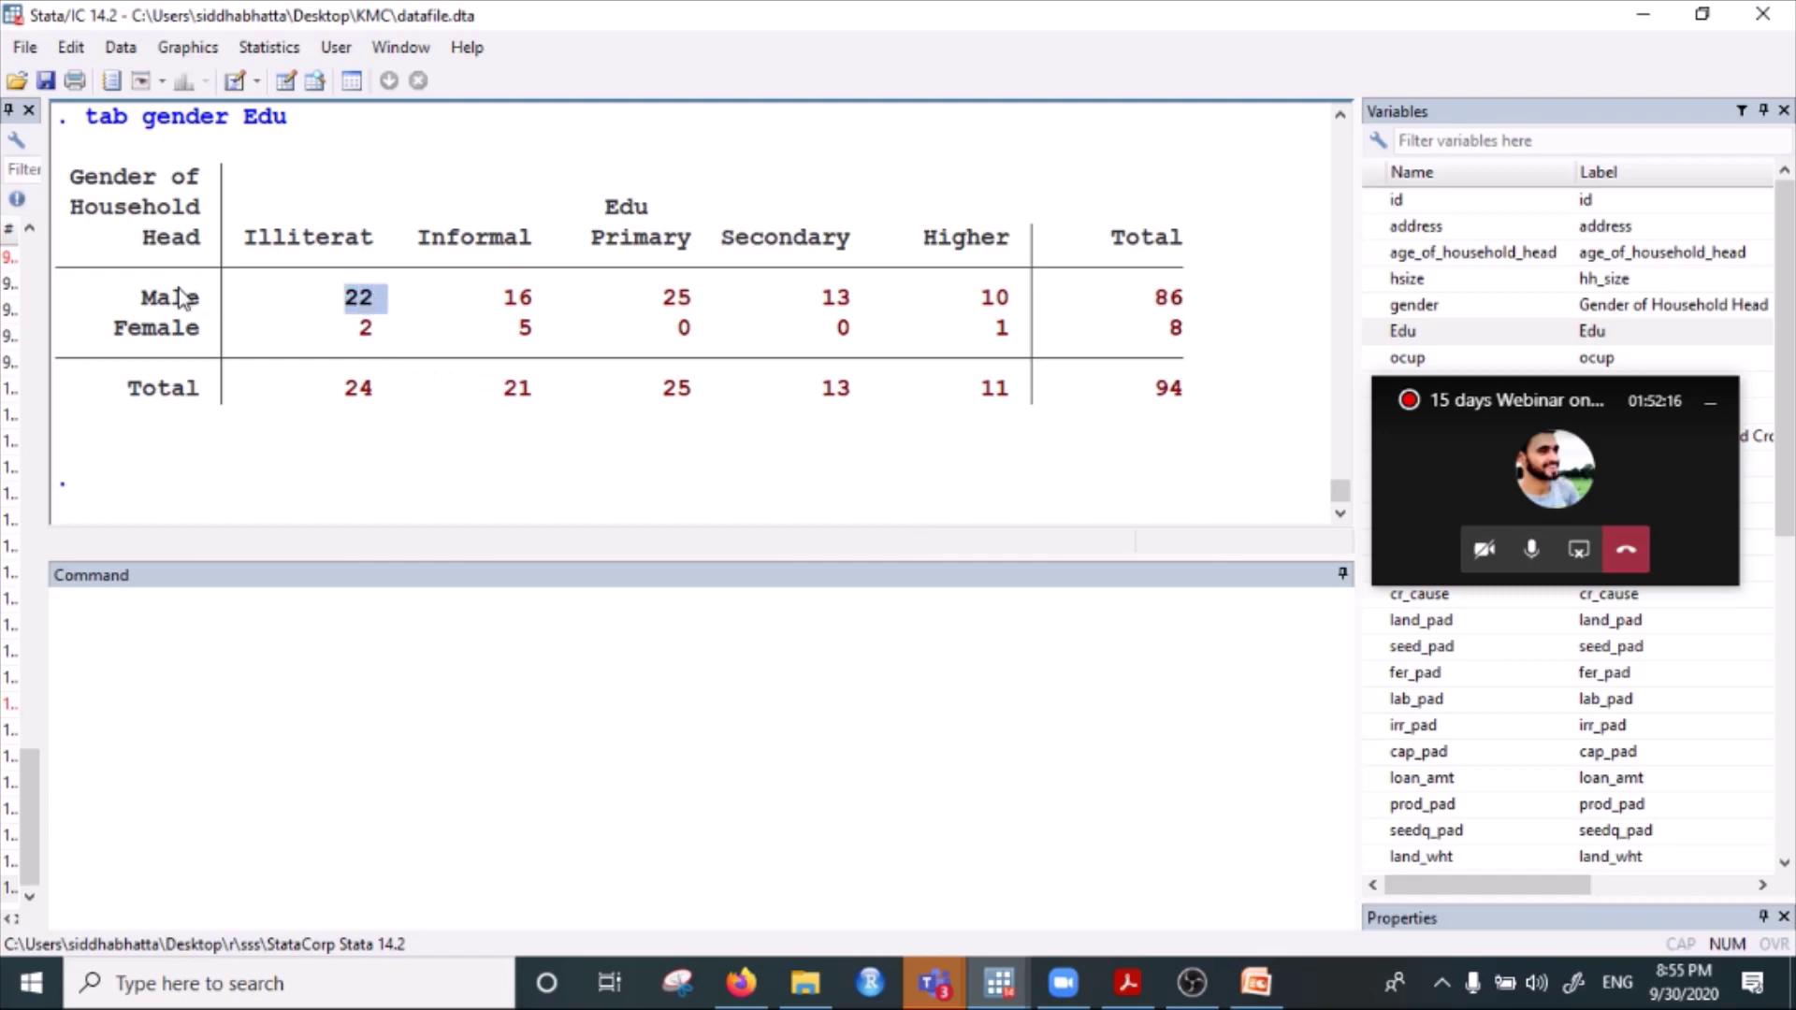
drag(159, 299, 237, 293)
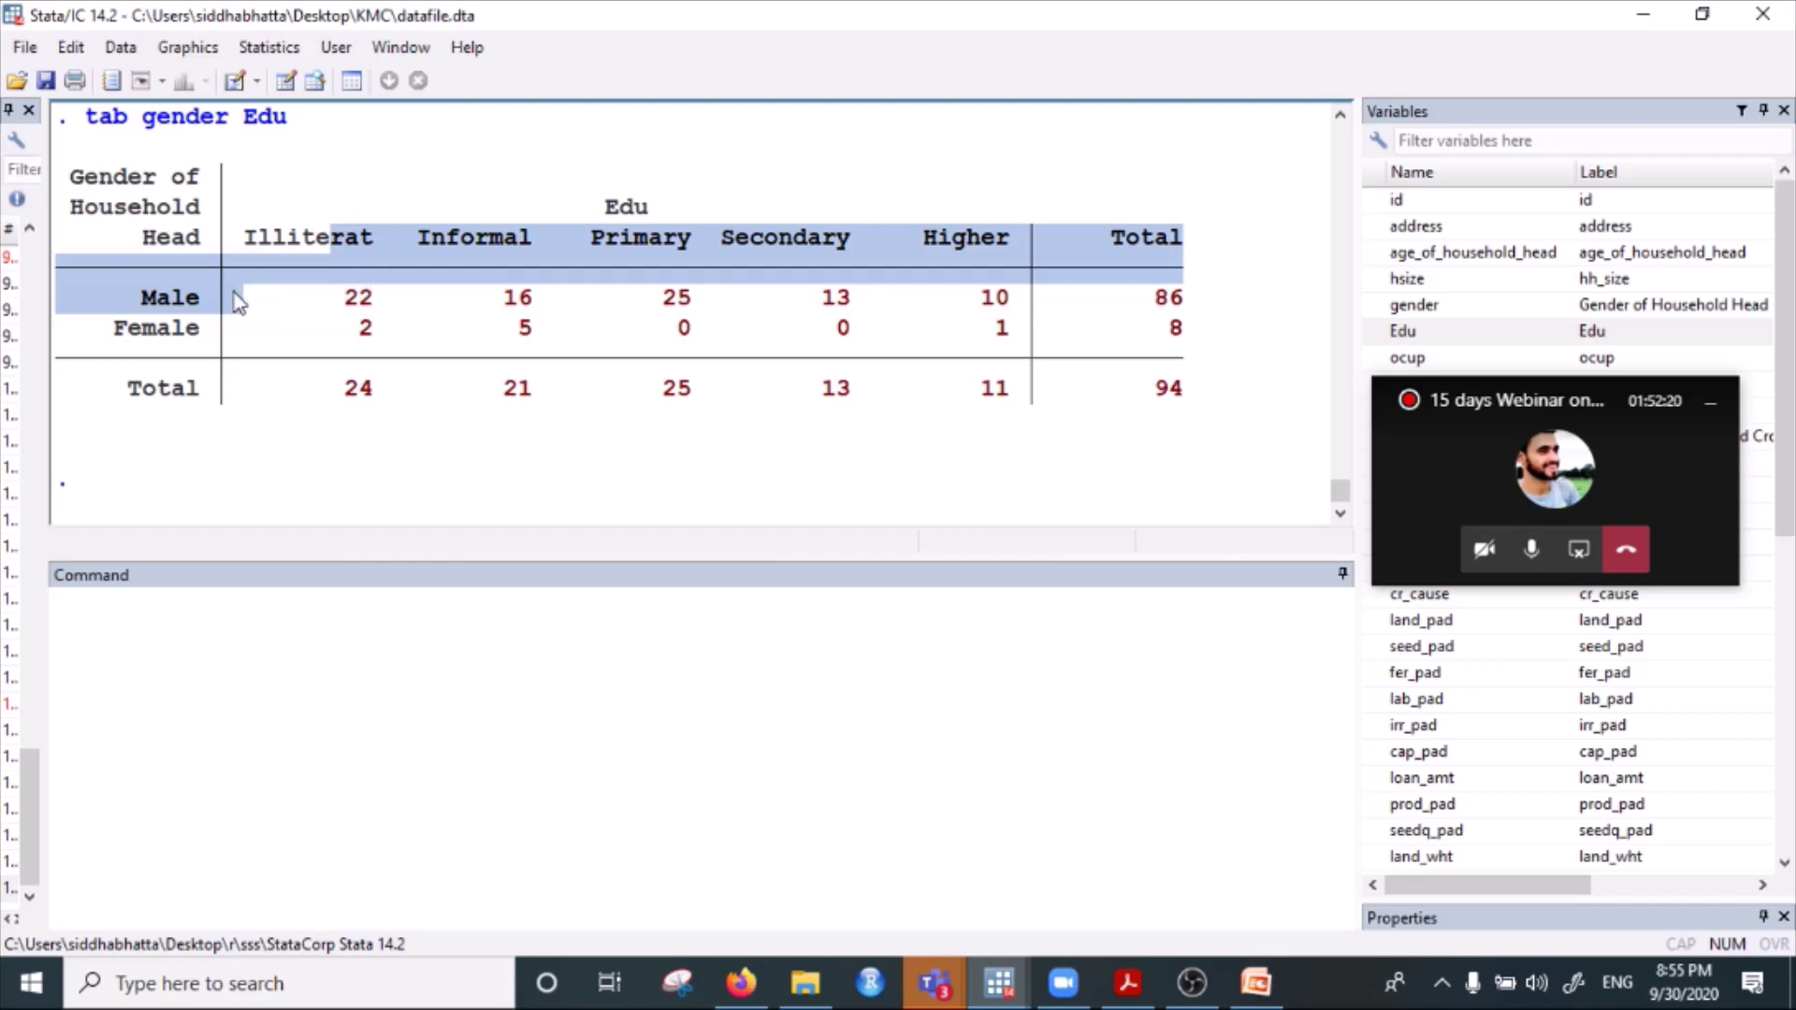
Examine the count of male household heads with Primary education in the gender by Edu cross-tabulation.
click(630, 272)
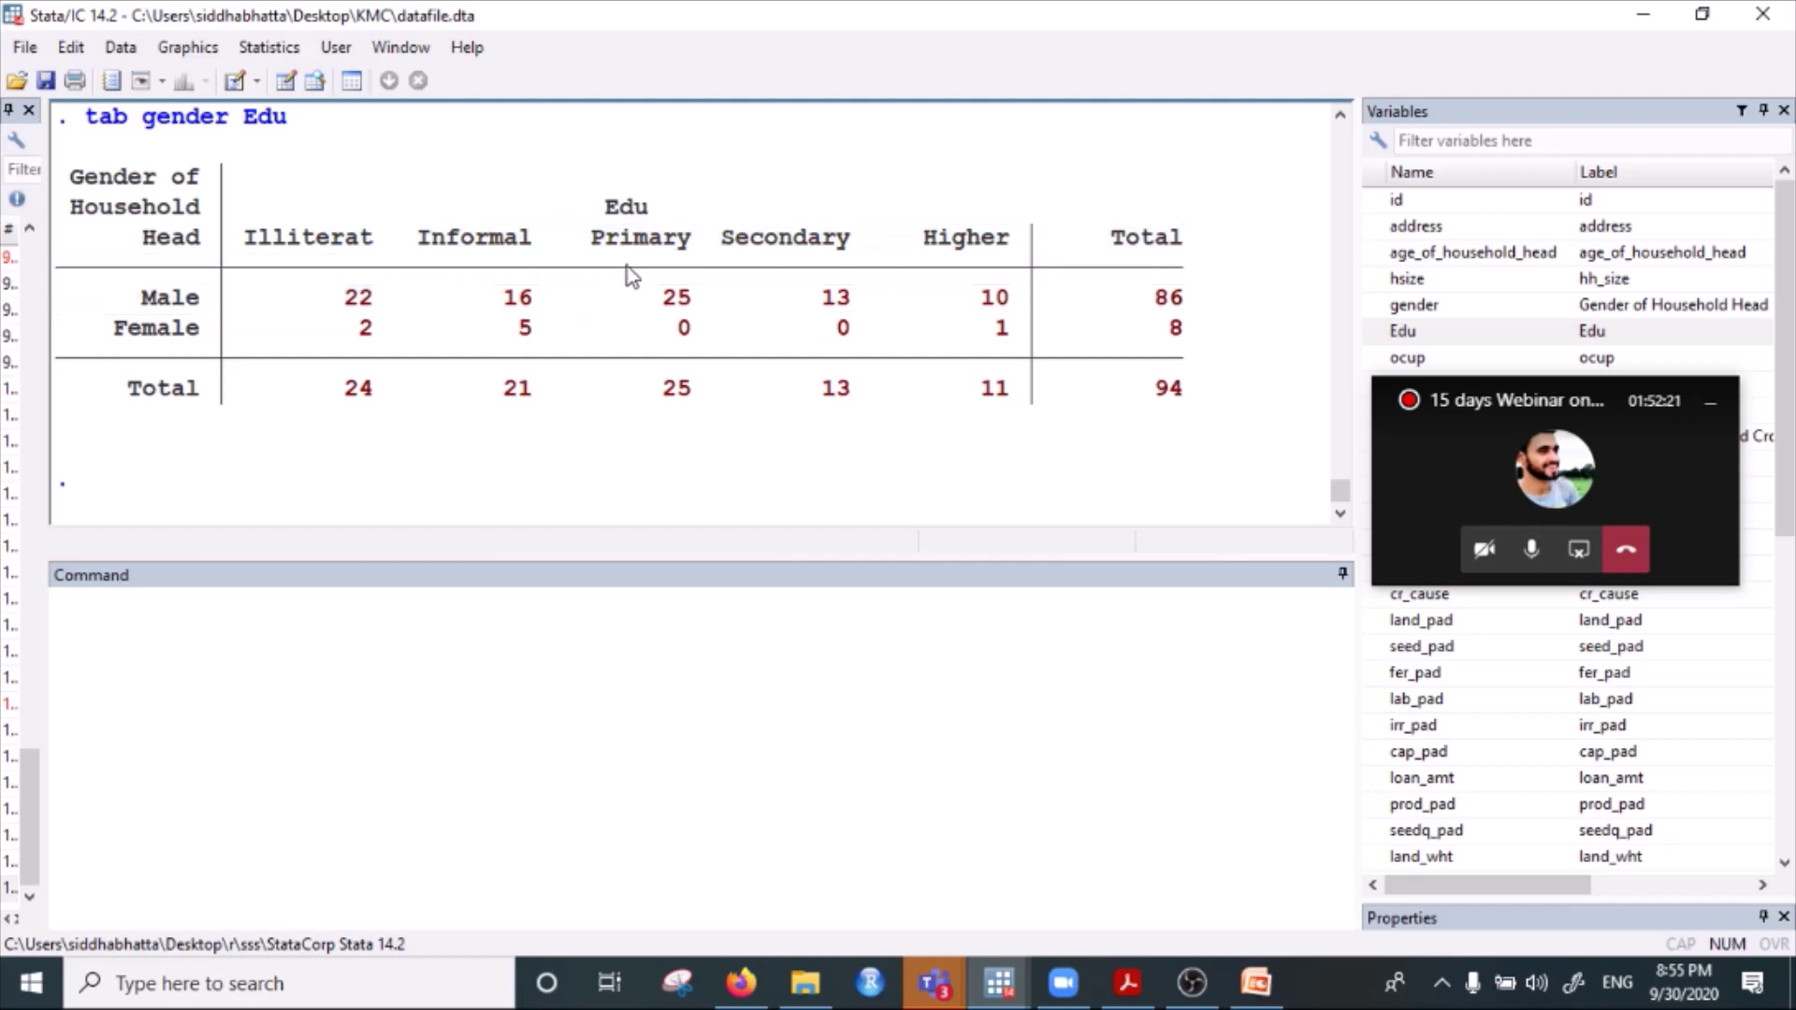
drag(606, 238, 671, 240)
click(677, 316)
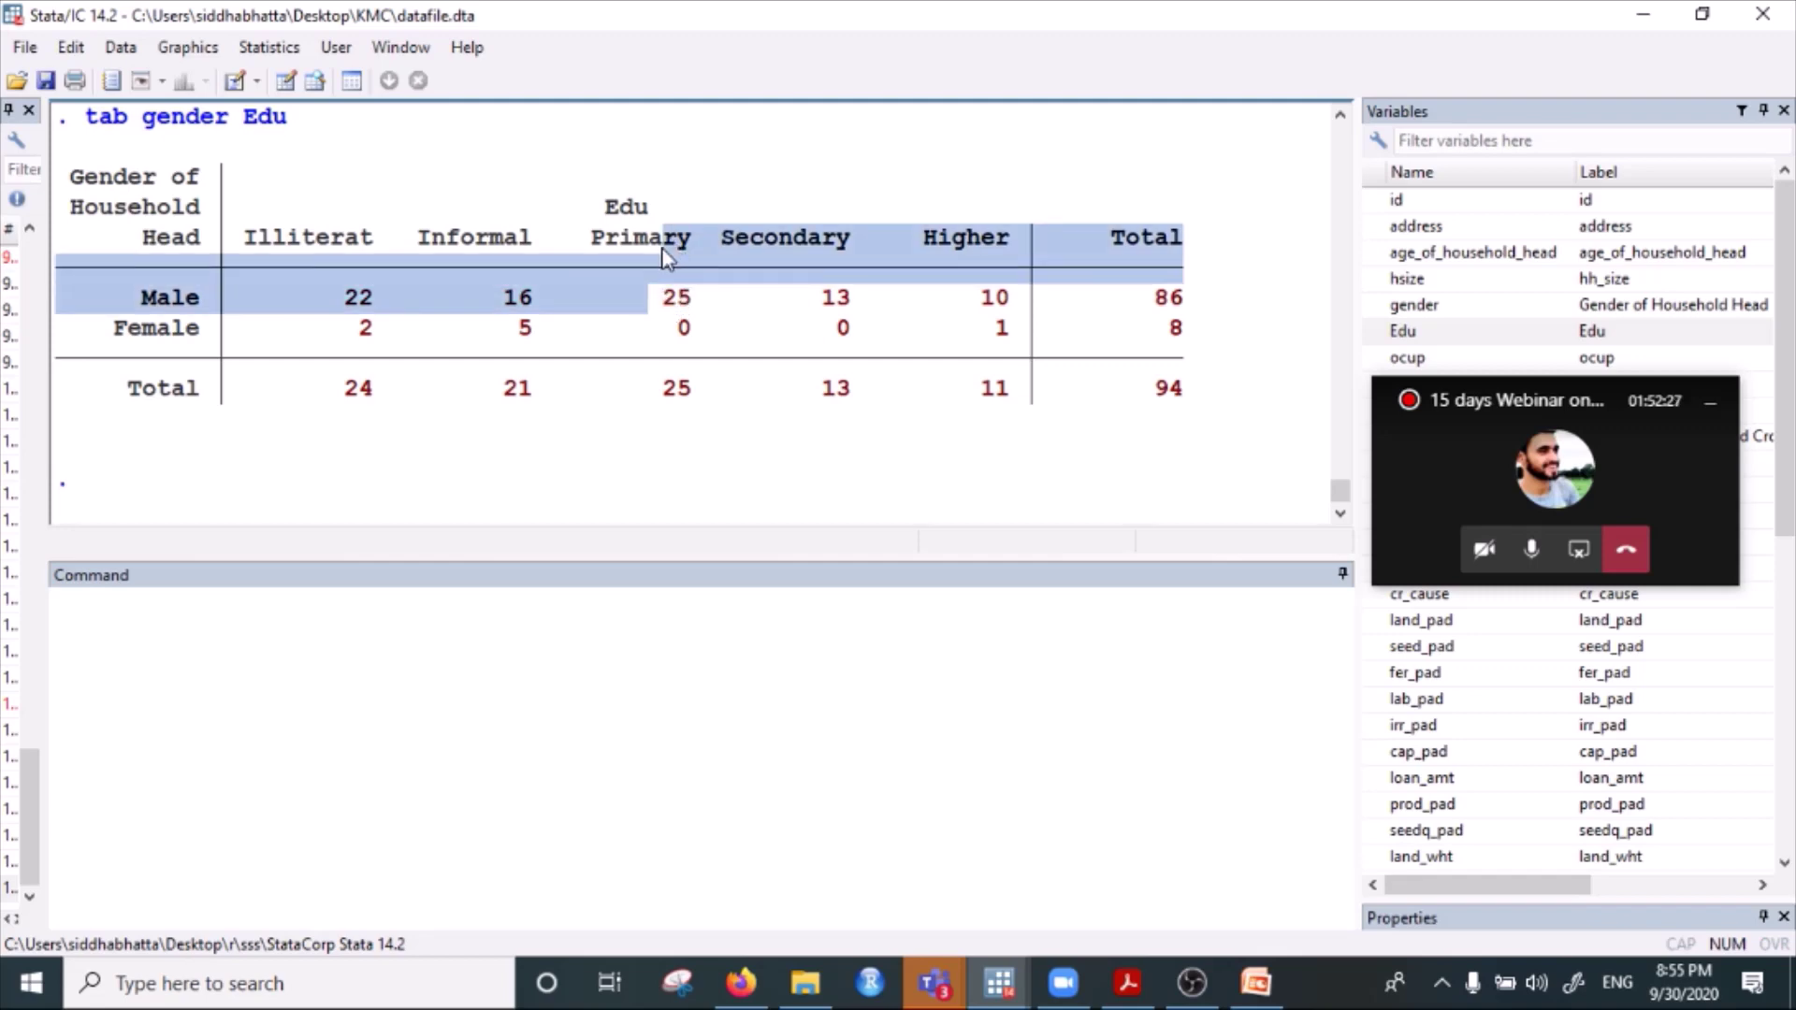
click(679, 304)
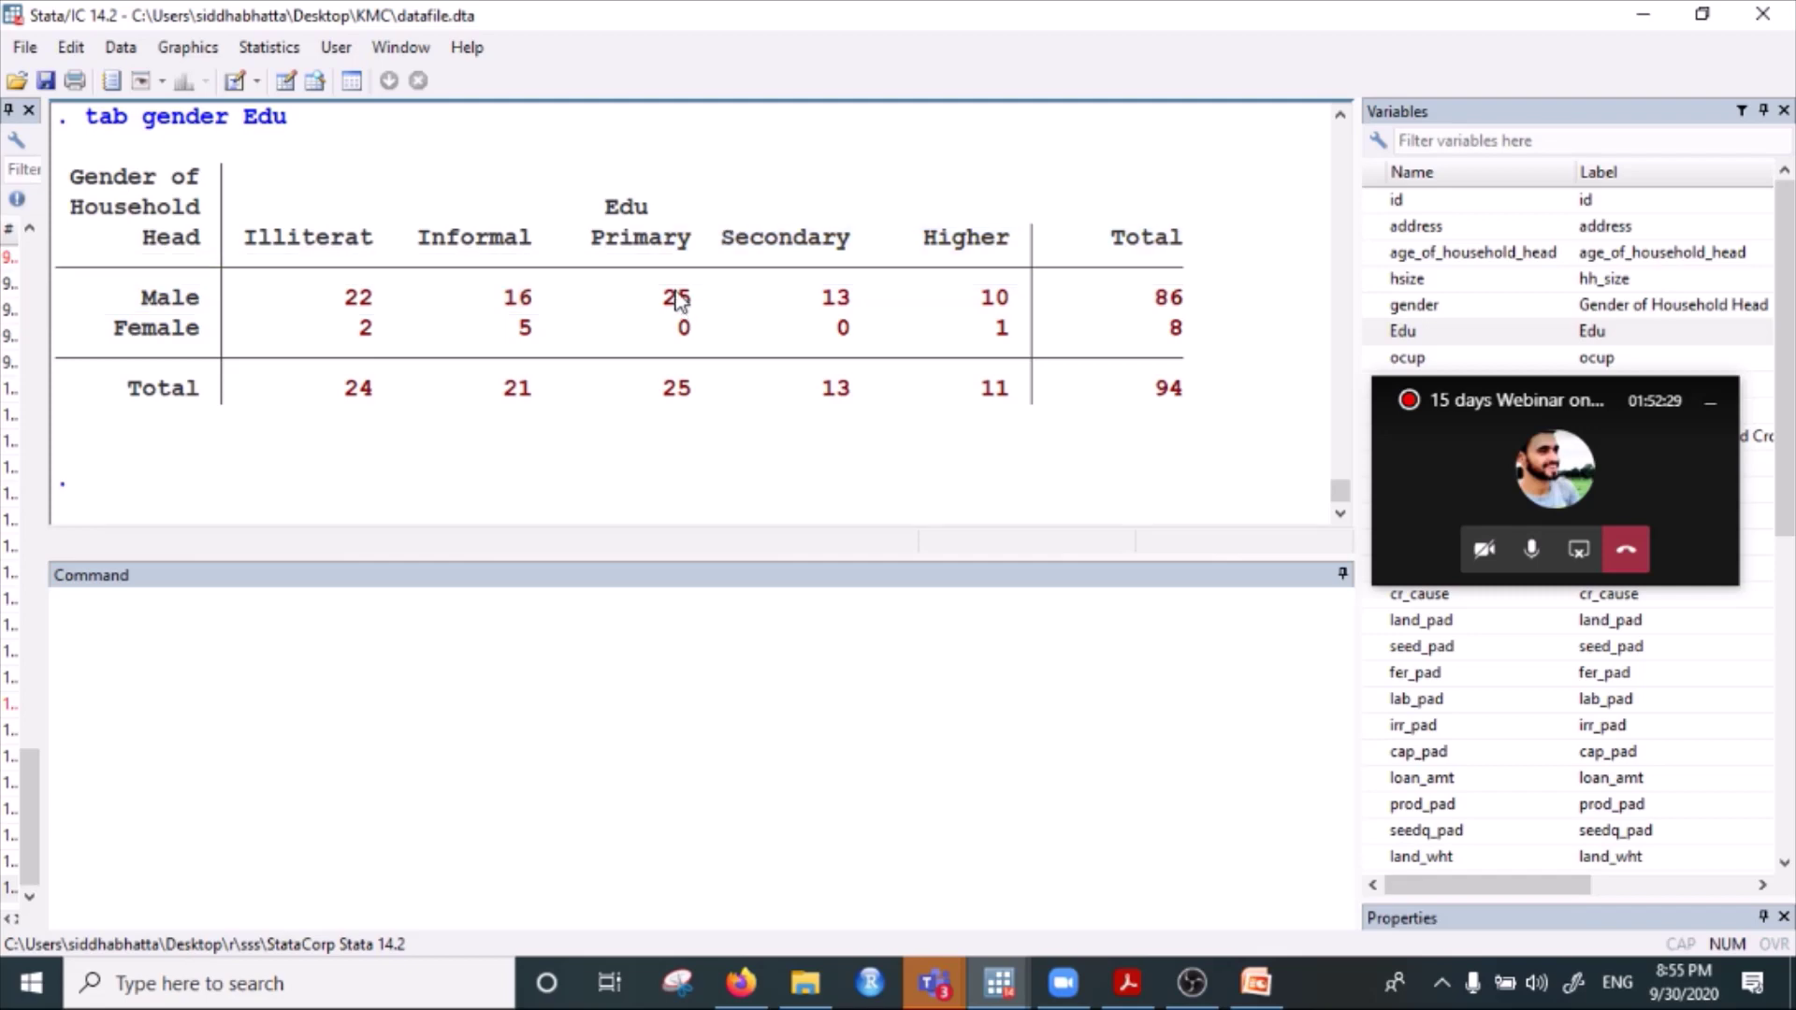
drag(618, 242, 708, 301)
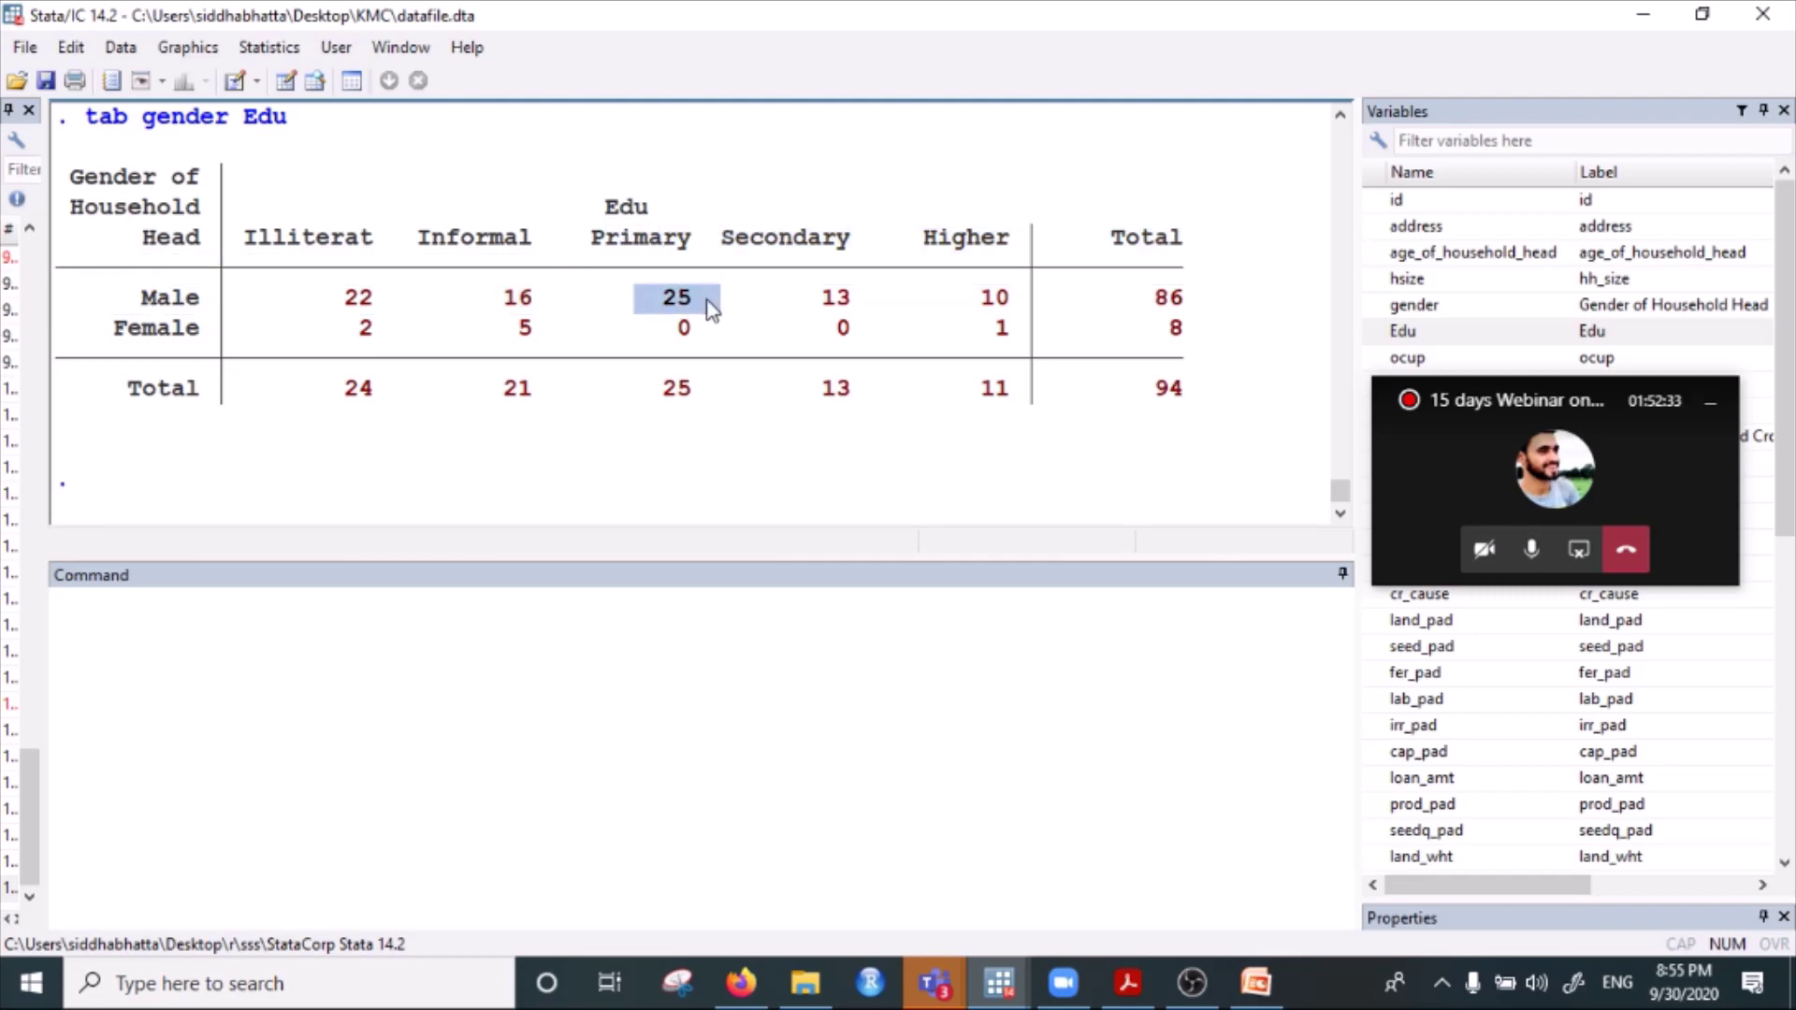
click(670, 309)
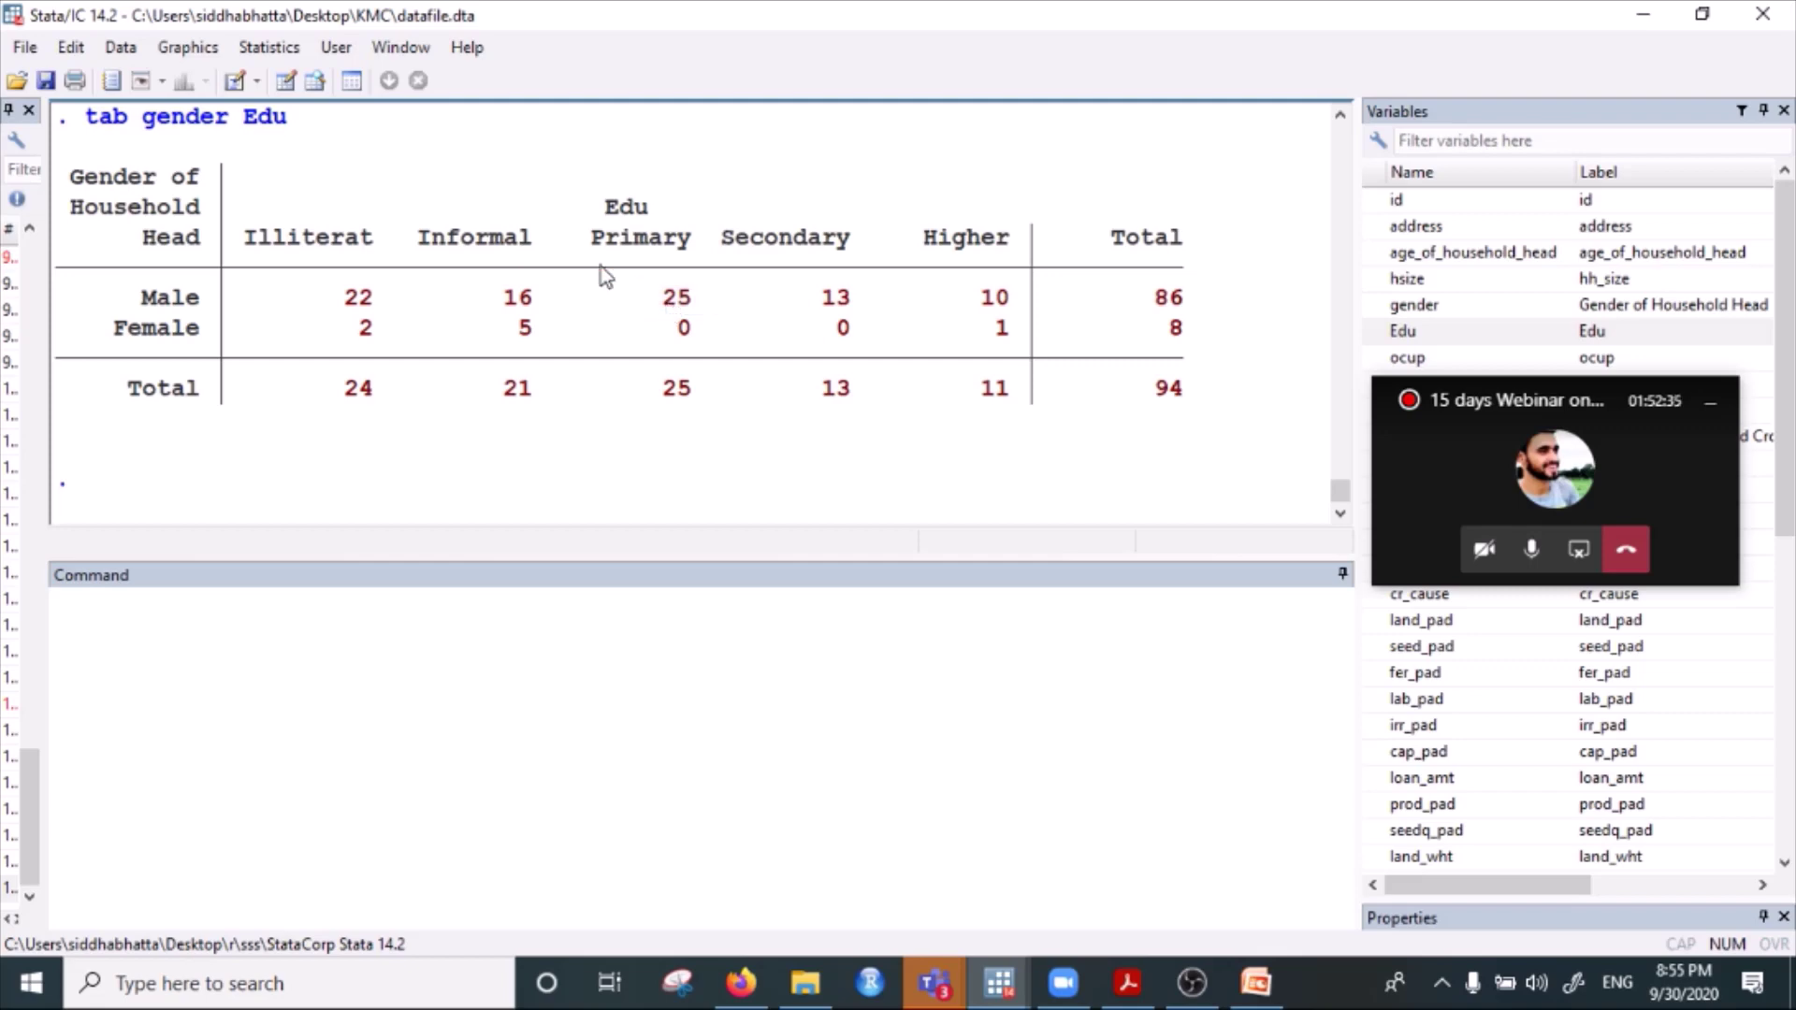
double_click(622, 207)
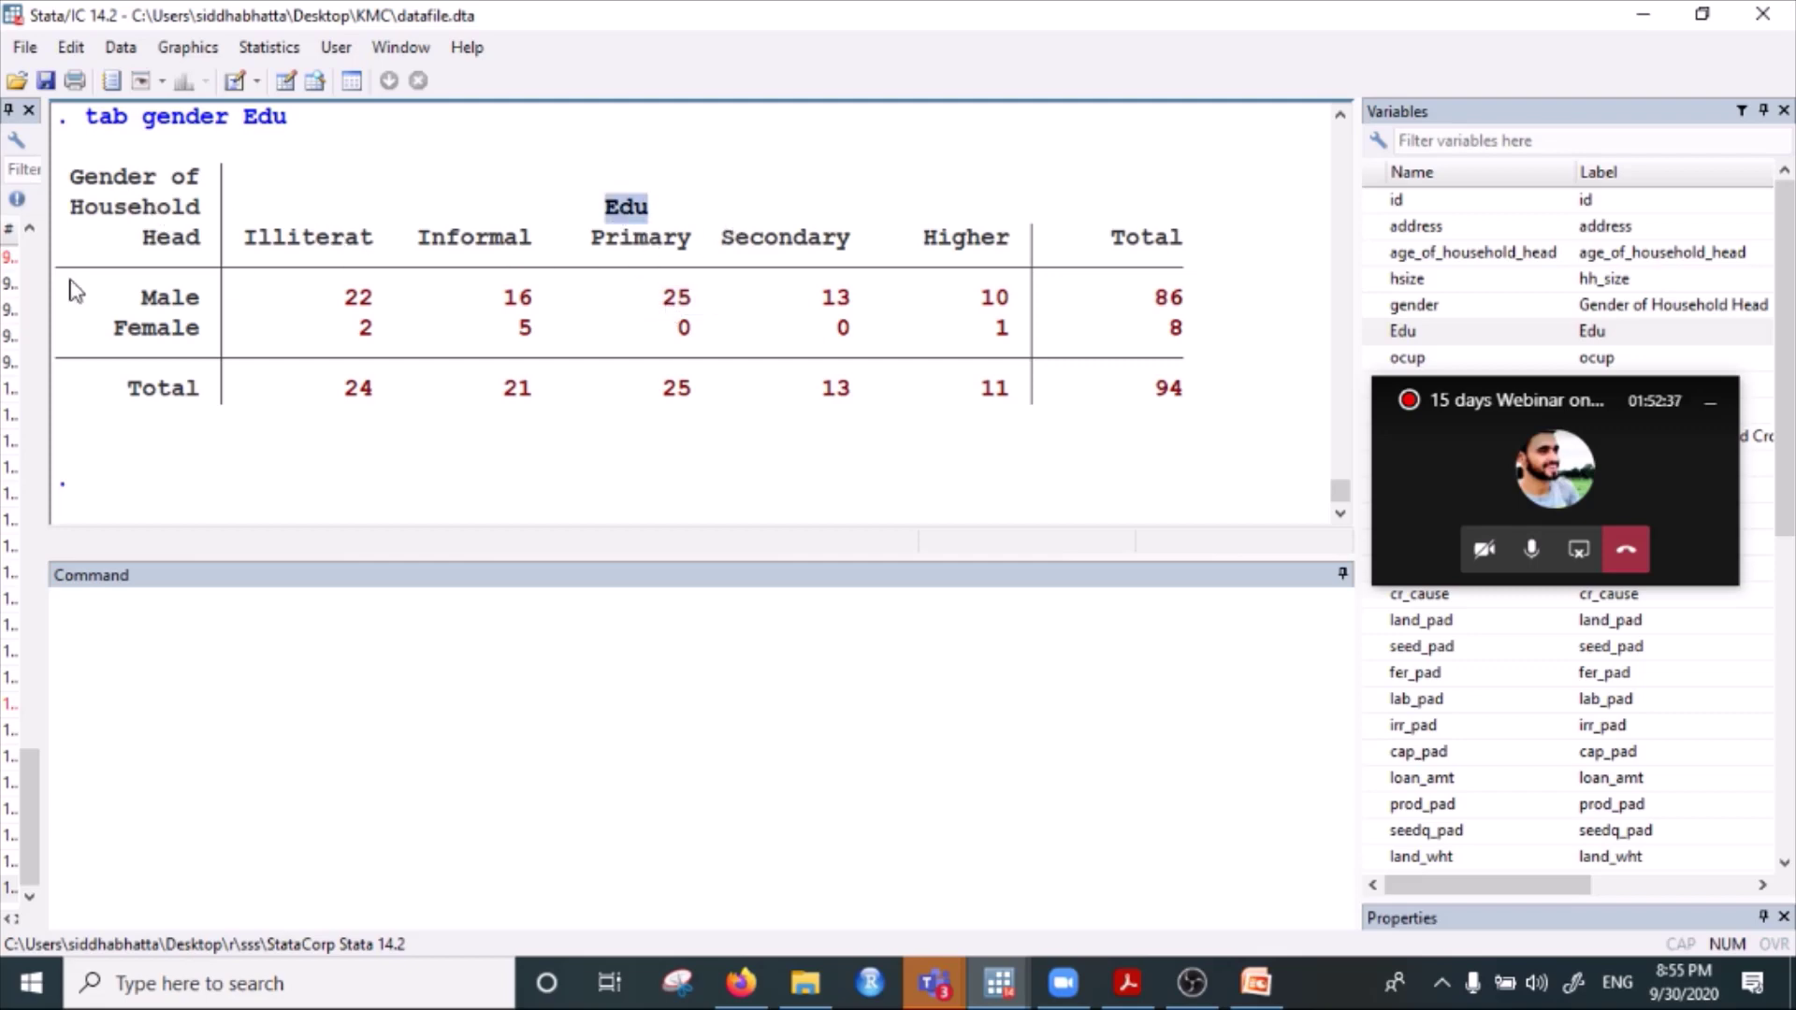
double_click(685, 300)
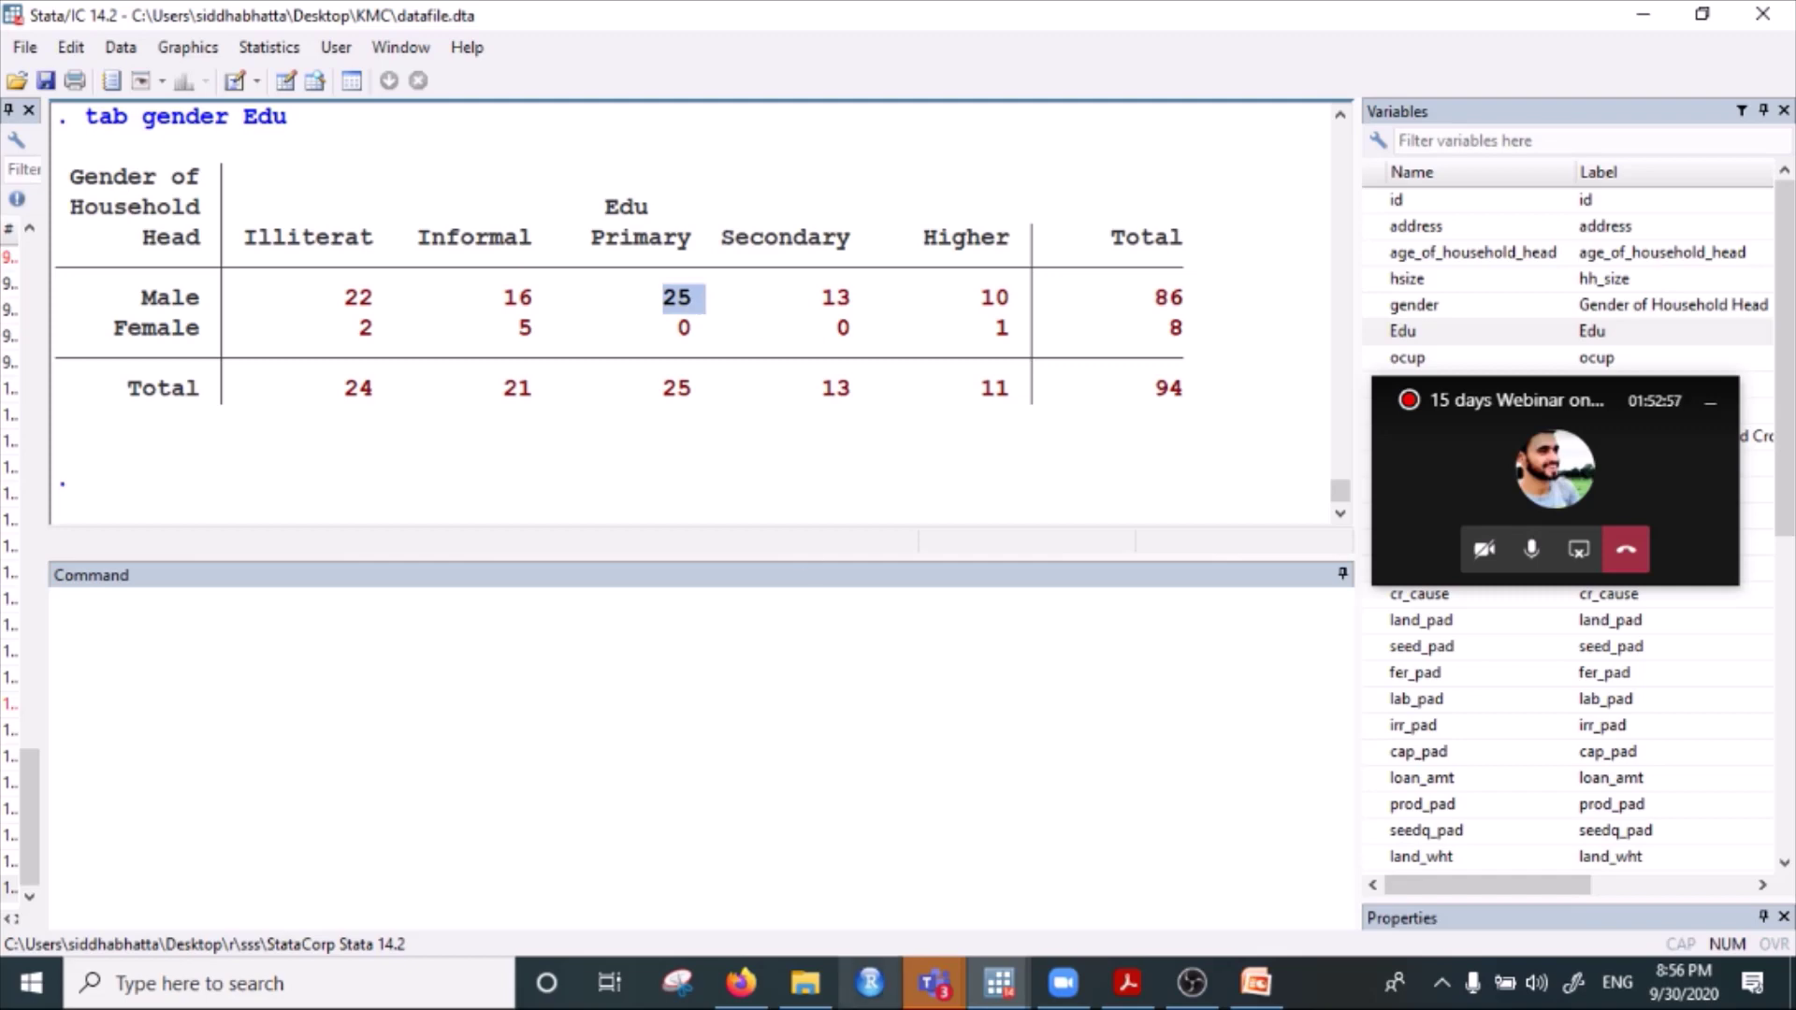
Preview the open Microsoft Teams windows and move the floating call window higher over the variable list.
click(932, 997)
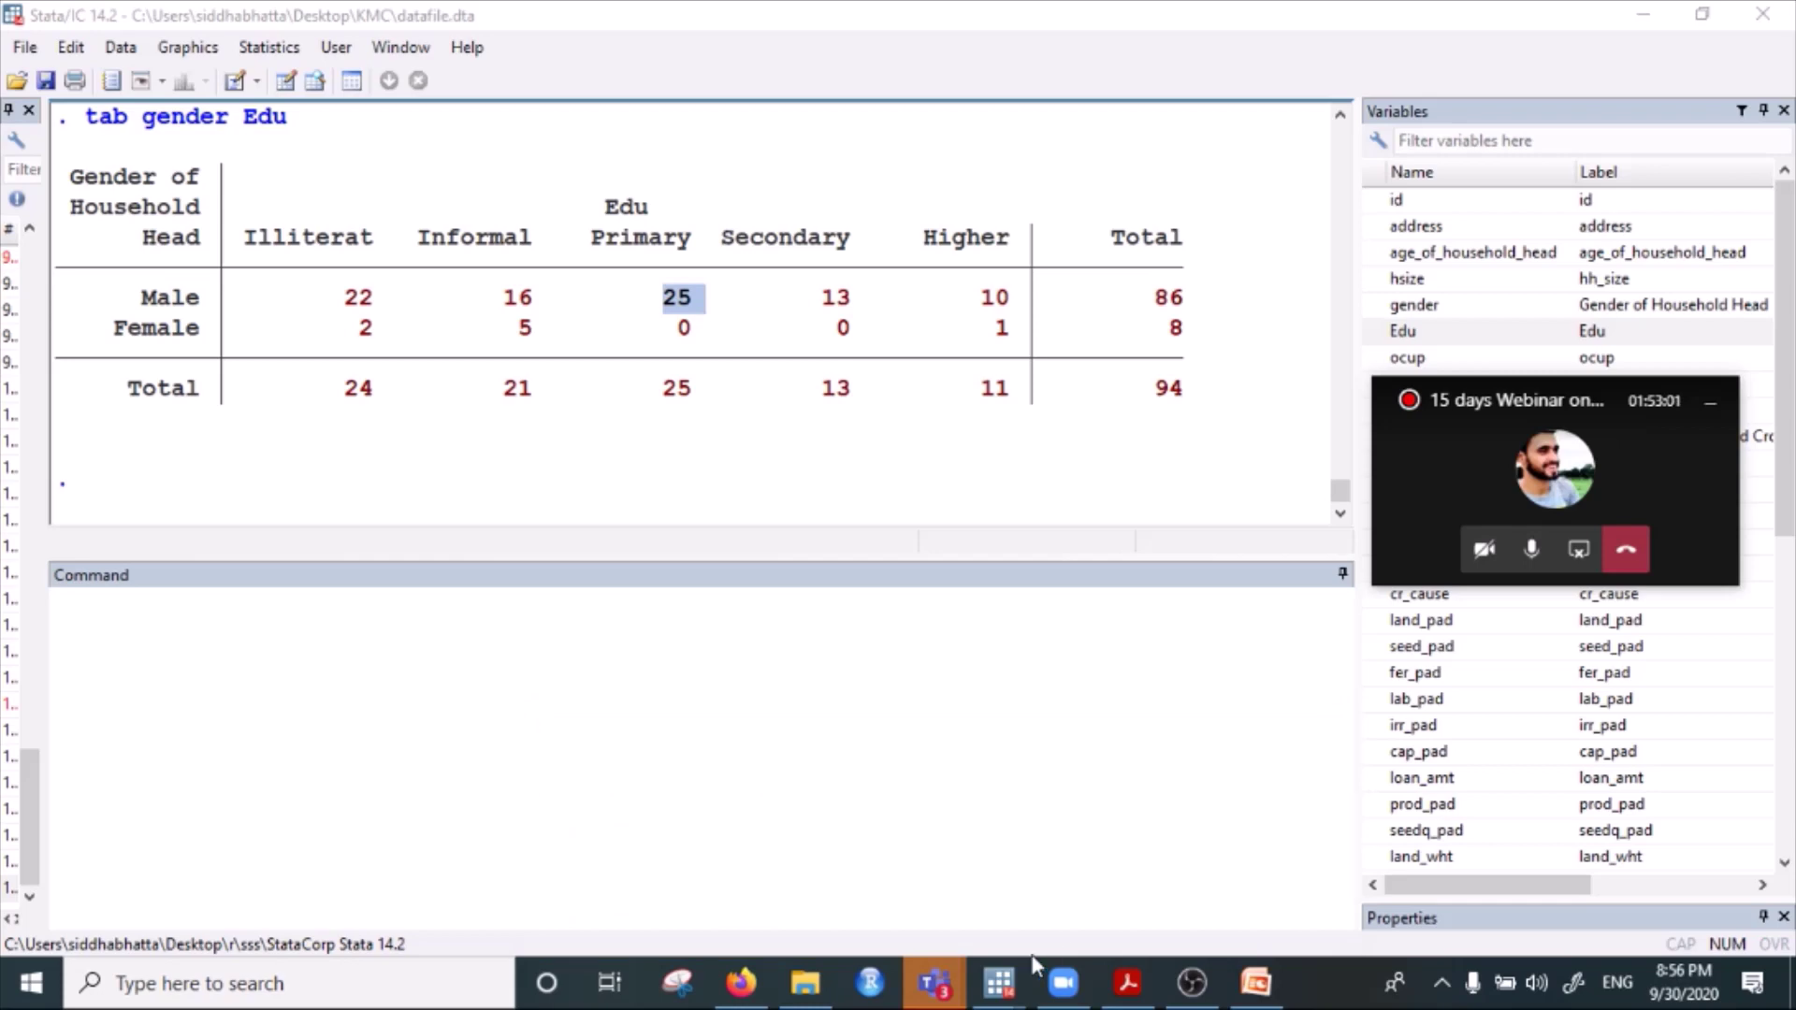
mouse_move(936, 989)
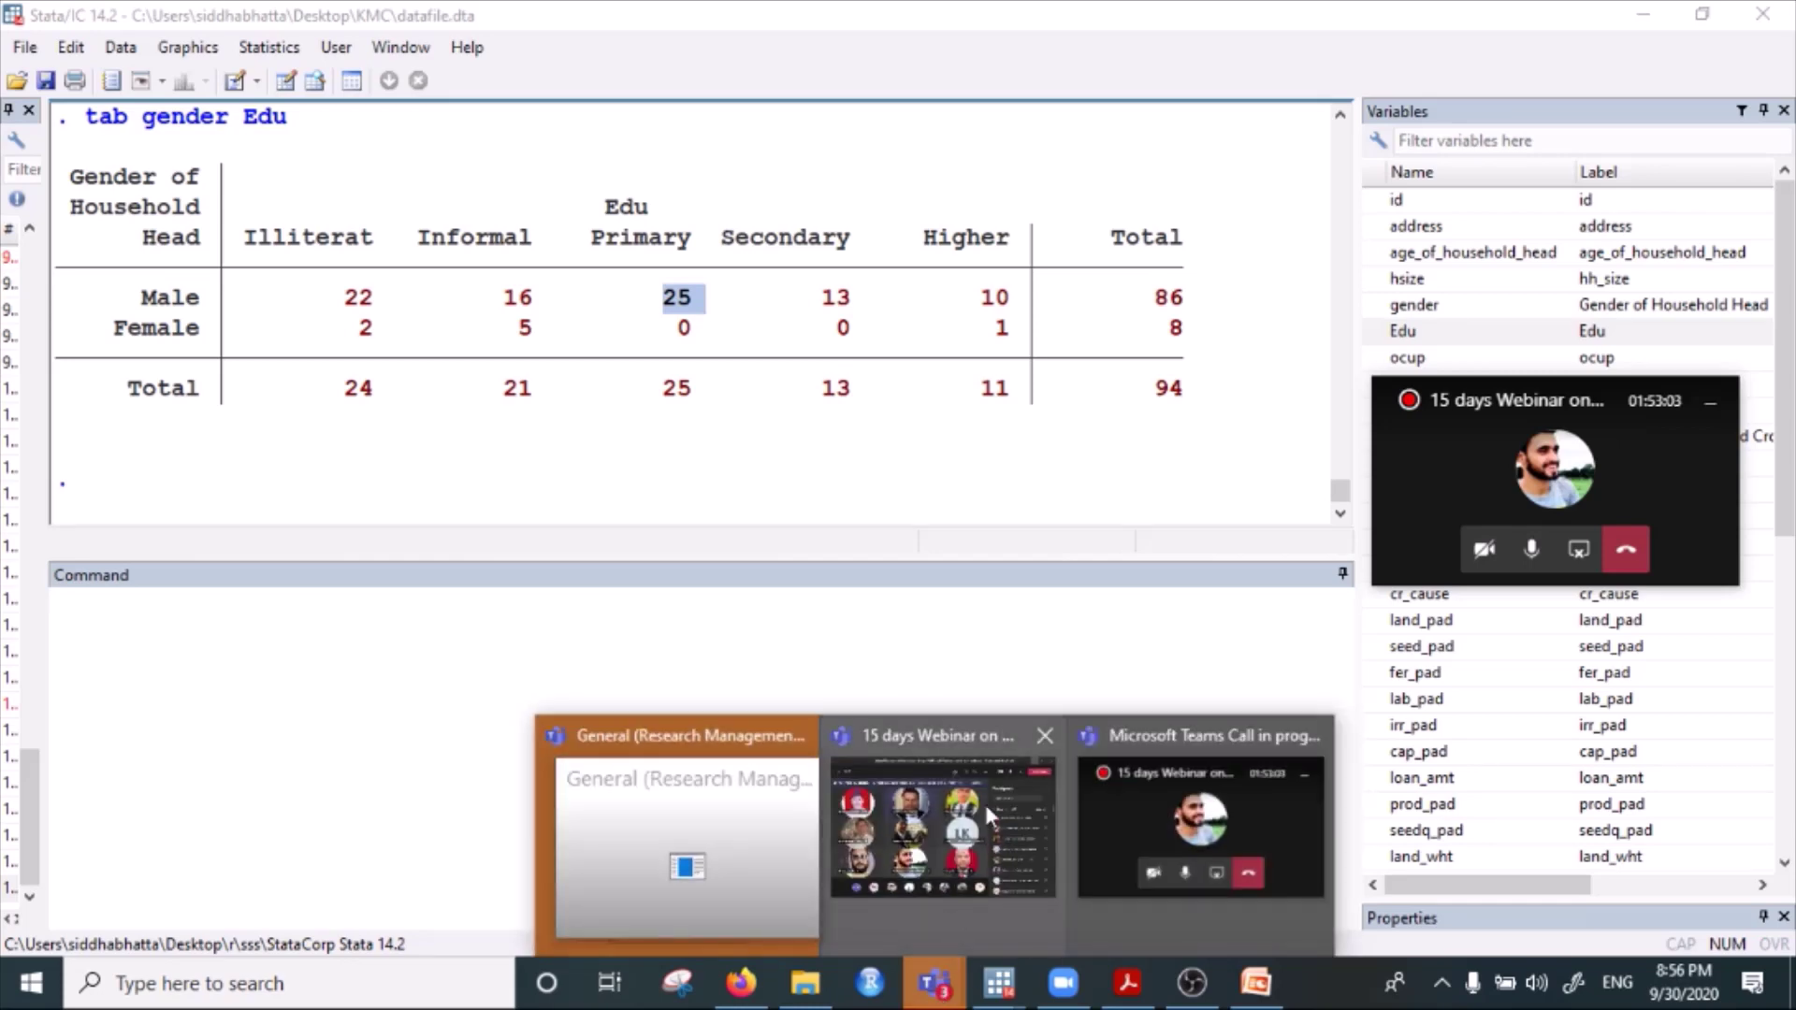
click(967, 425)
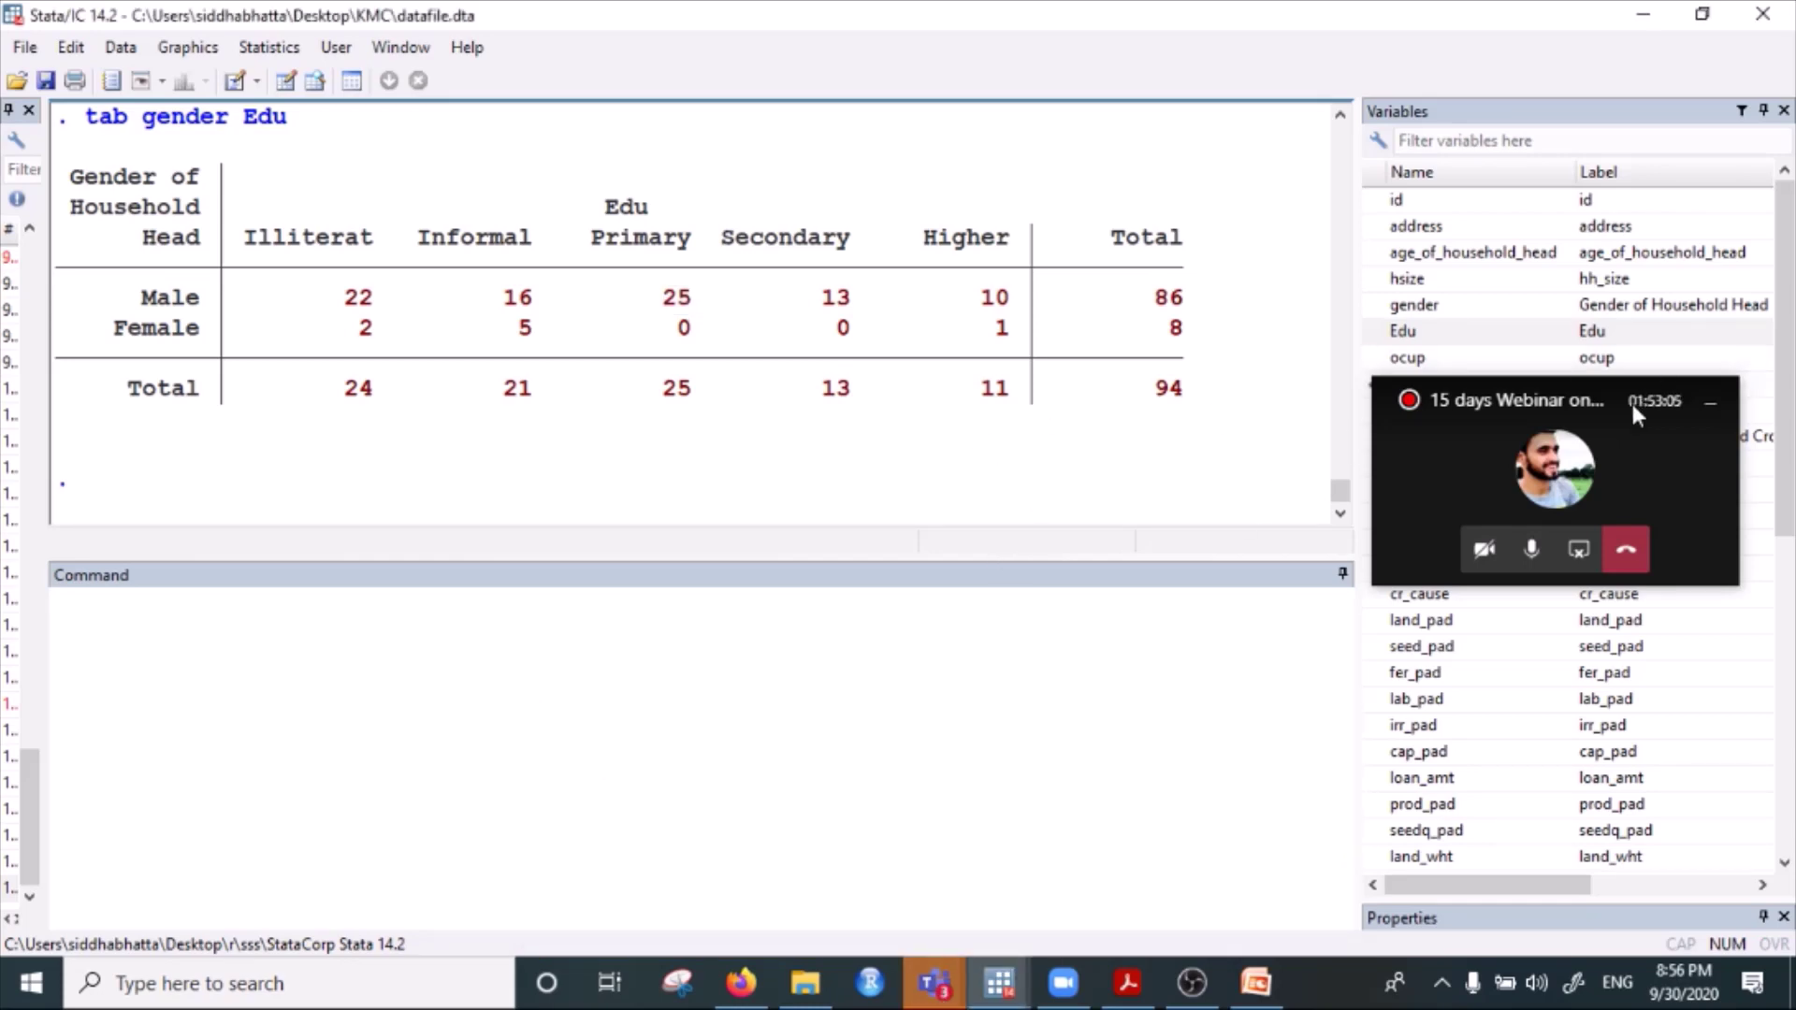
drag(1572, 406, 1548, 249)
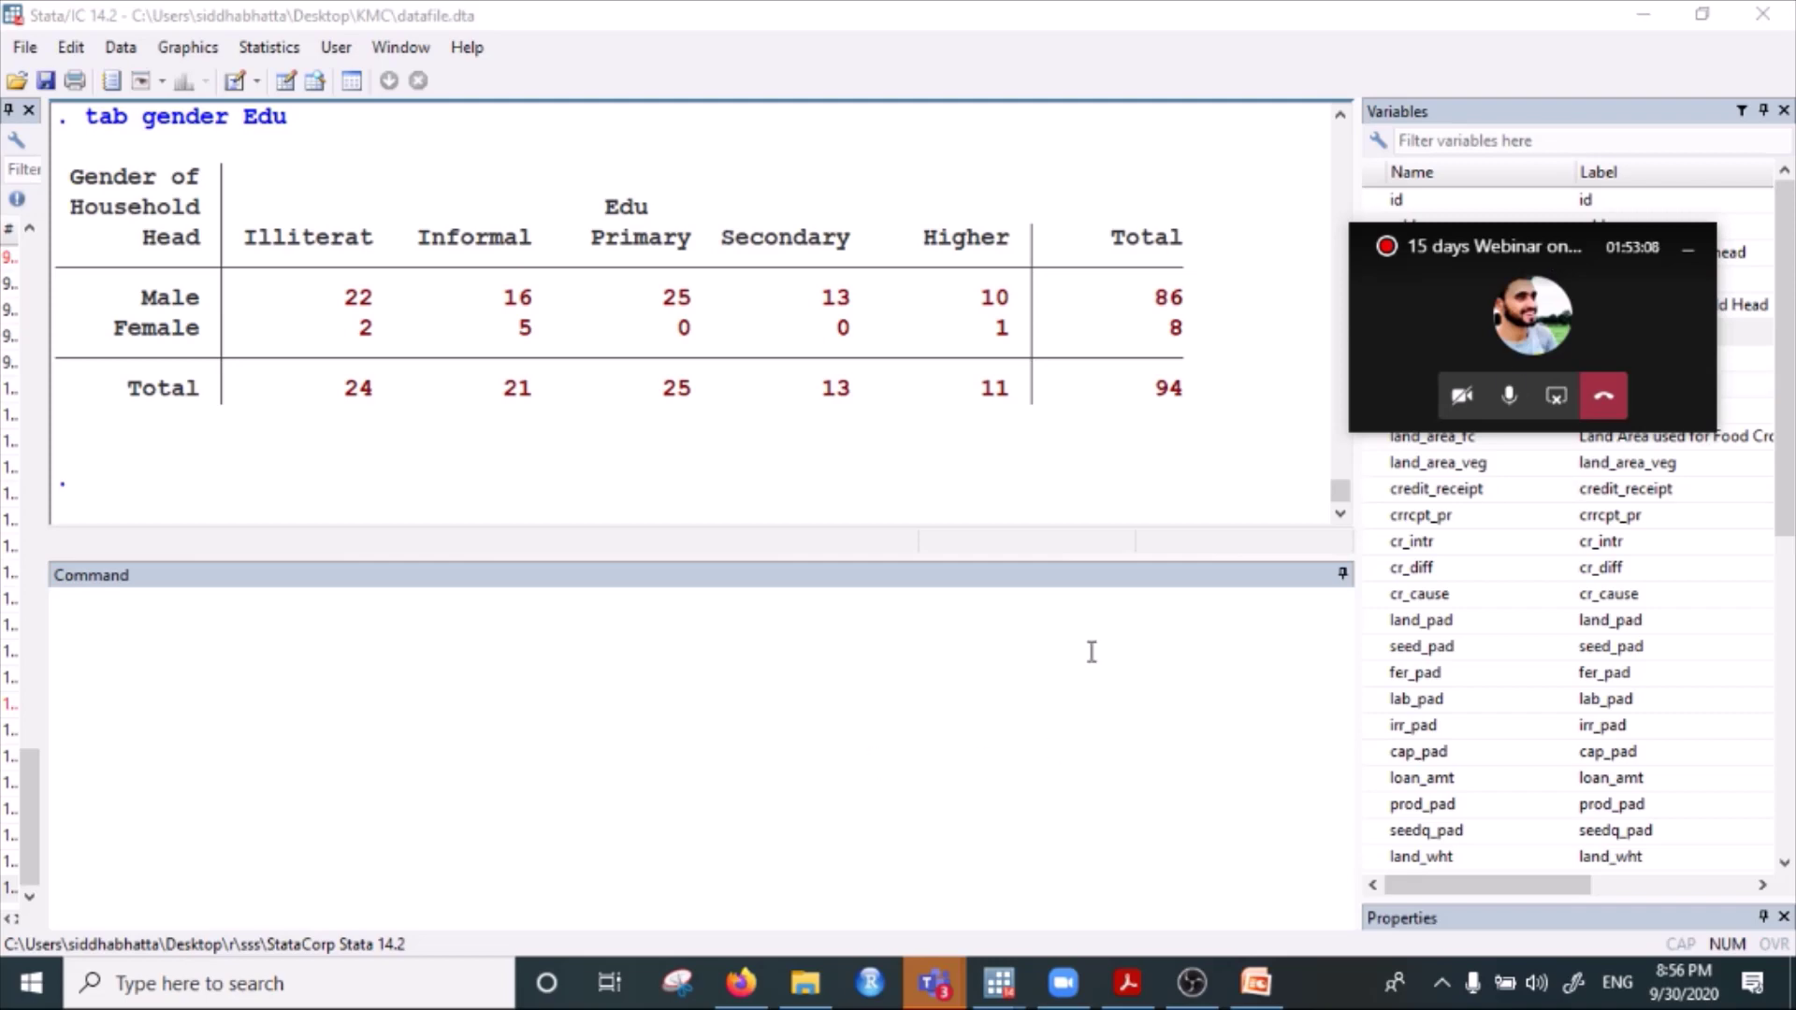
Review the earlier results, from the gender, Edu and ocup tables back to the tabstat summary statistics.
scroll(363, 323, up, 2)
scroll(360, 309, up, 12)
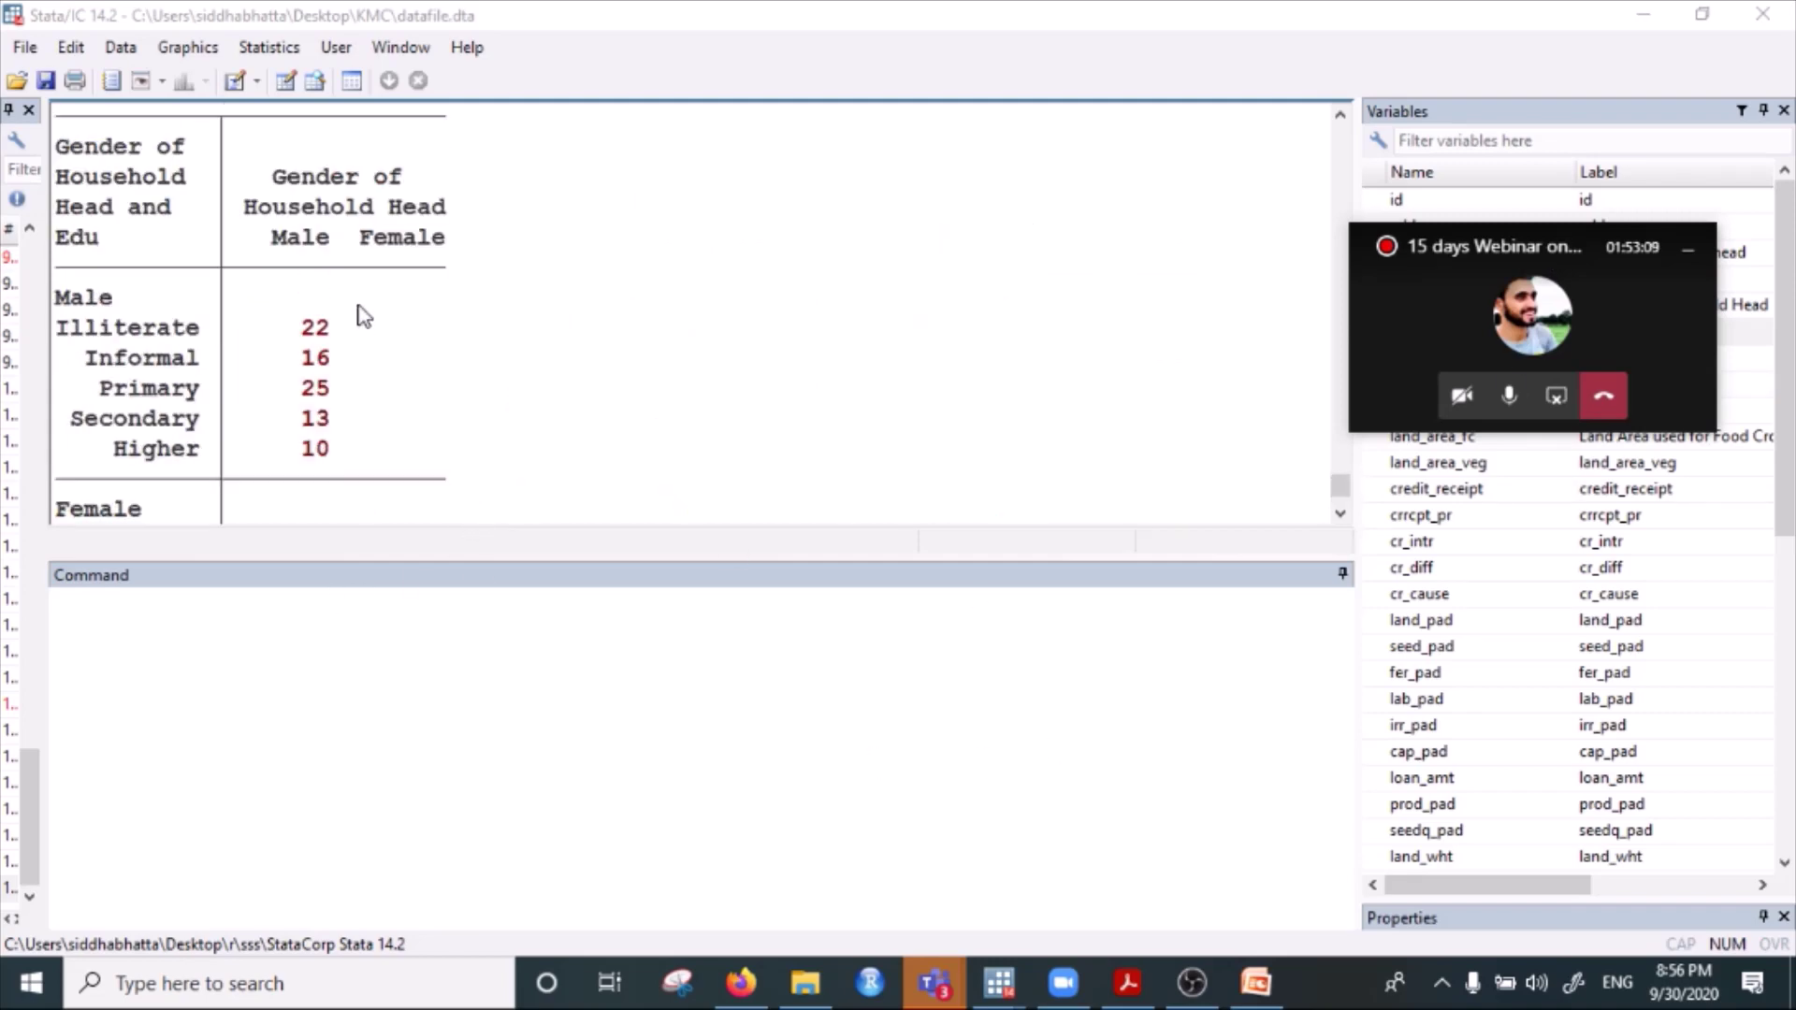
scroll(364, 309, up, 15)
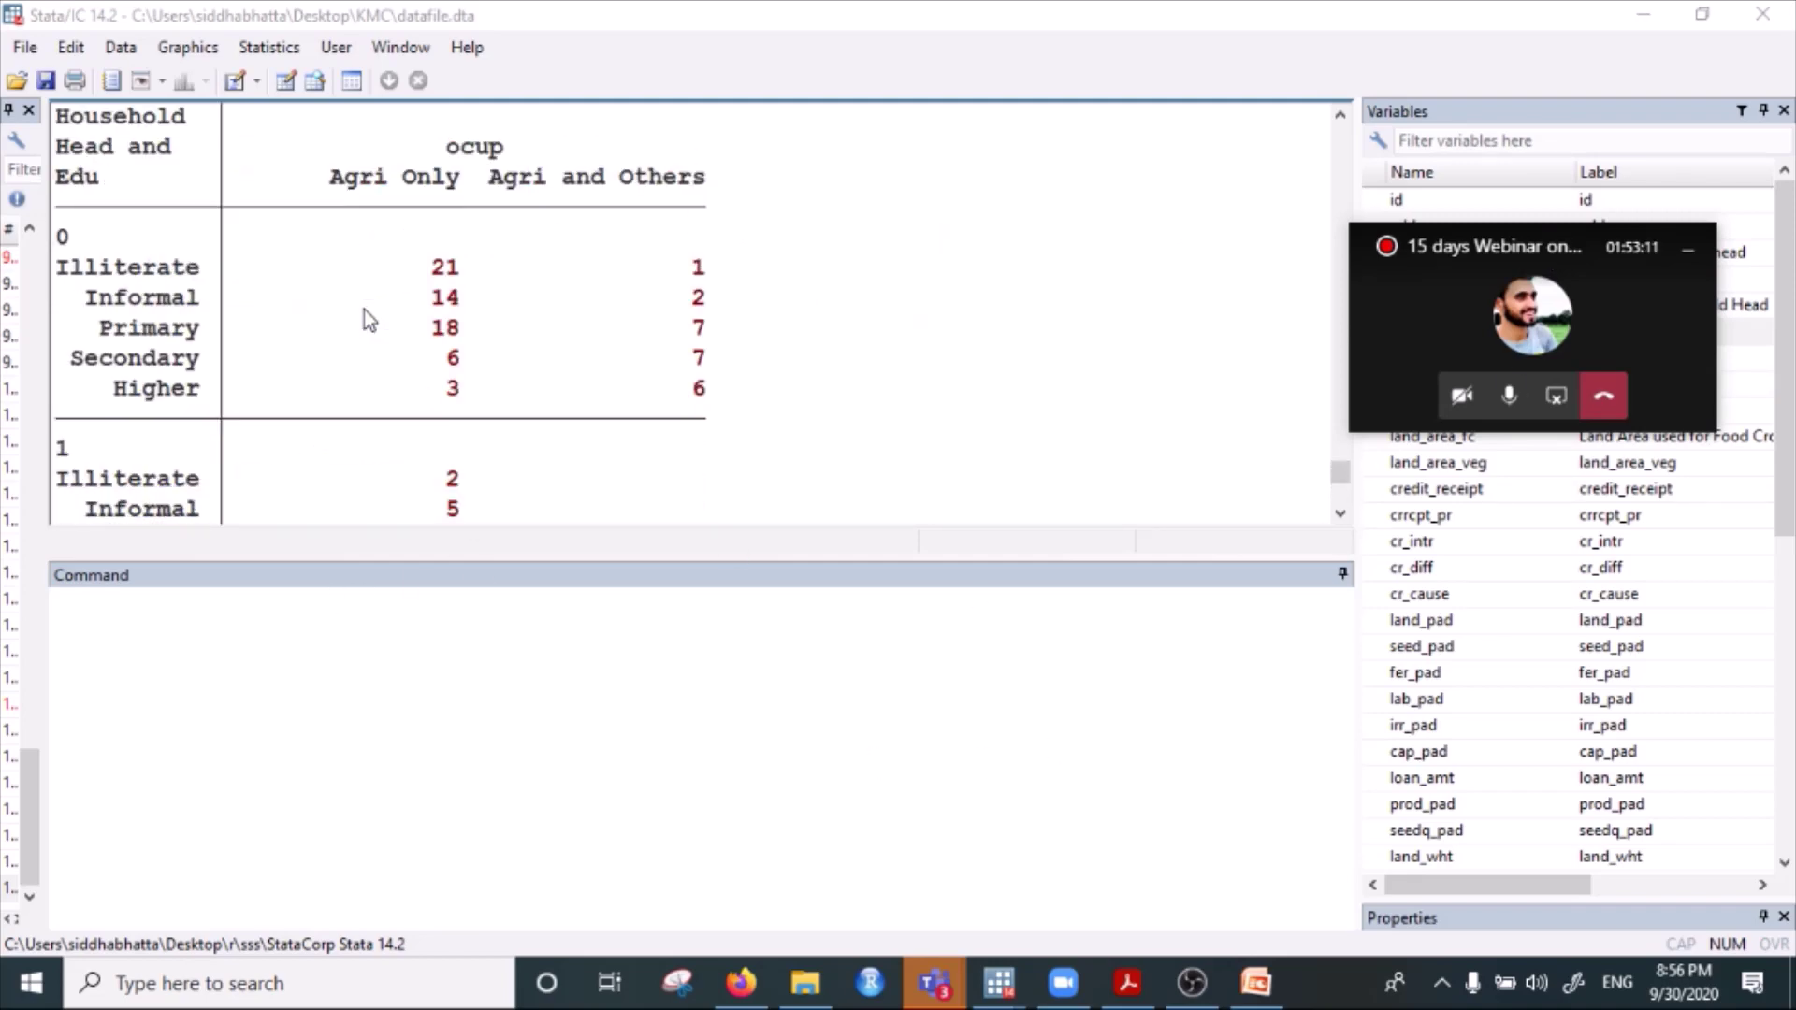
scroll(363, 311, up, 4)
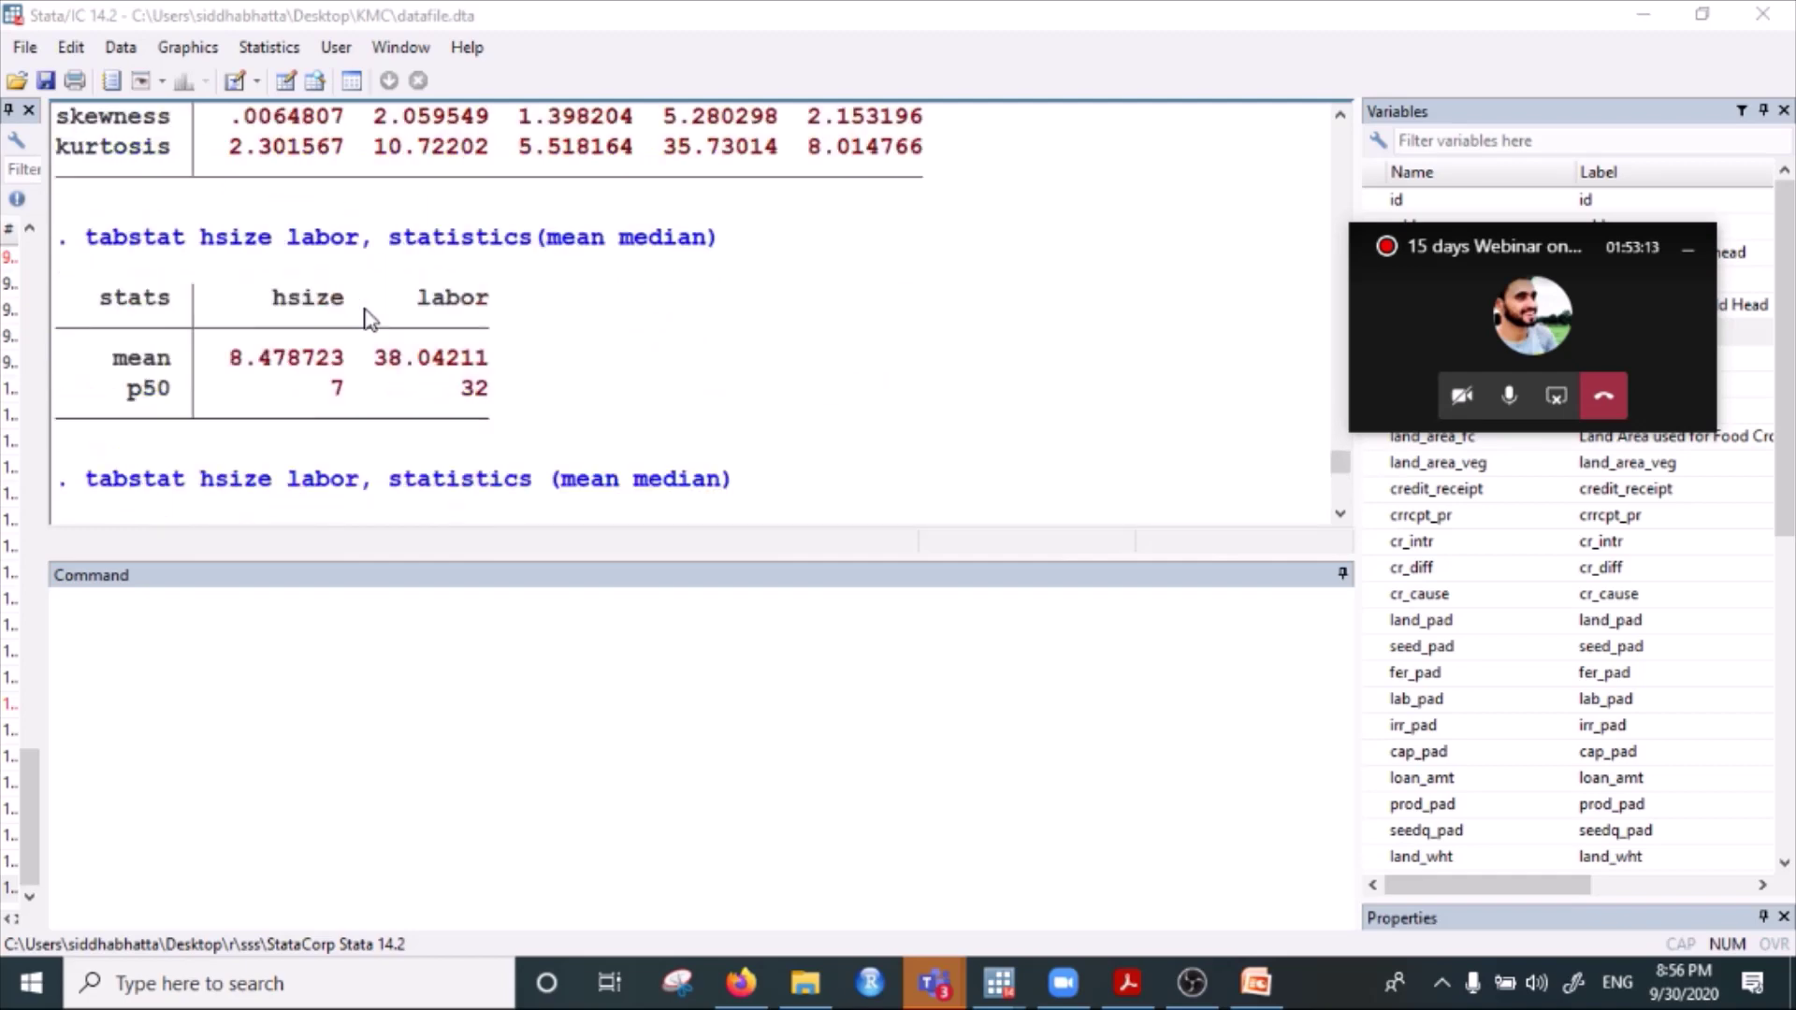
scroll(153, 163, down, 1)
drag(153, 163, 923, 435)
Open the dataset in browse mode and look through the Edu, ocup, religion and caste values of the households.
drag(1471, 237, 1358, 288)
click(316, 84)
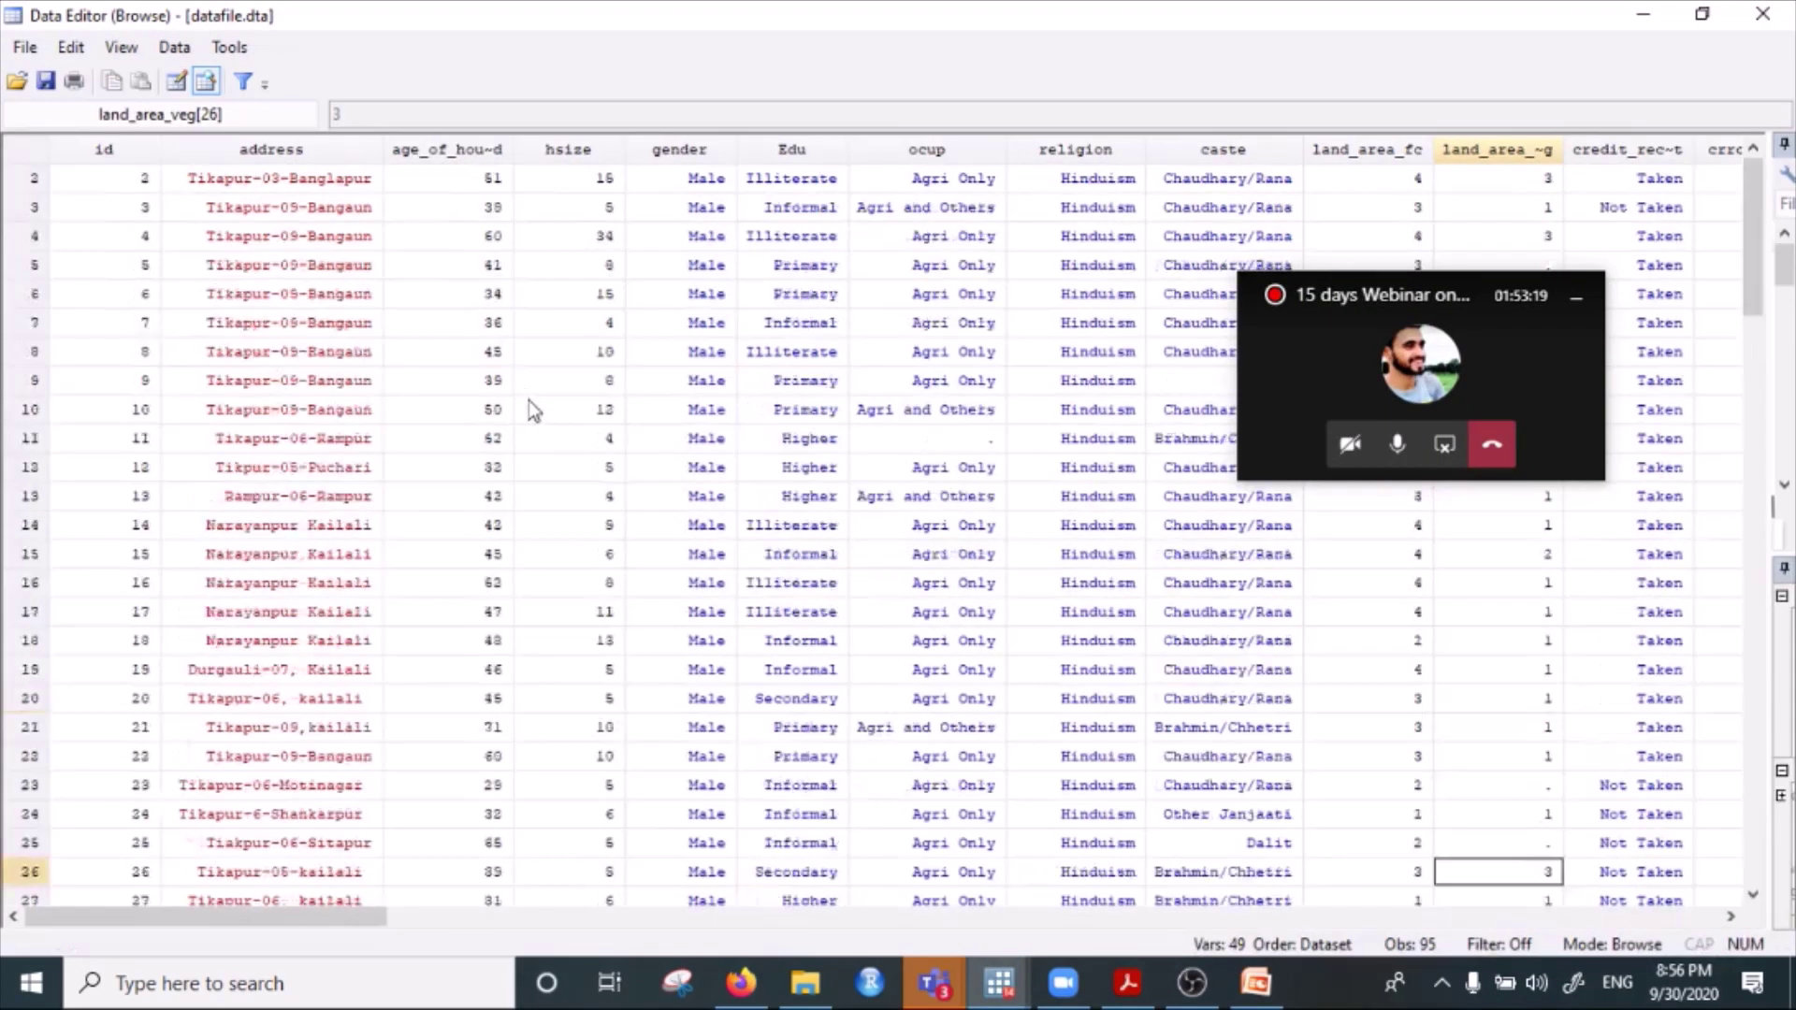
drag(936, 266, 870, 1004)
drag(790, 271, 1034, 772)
scroll(1038, 781, down, 12)
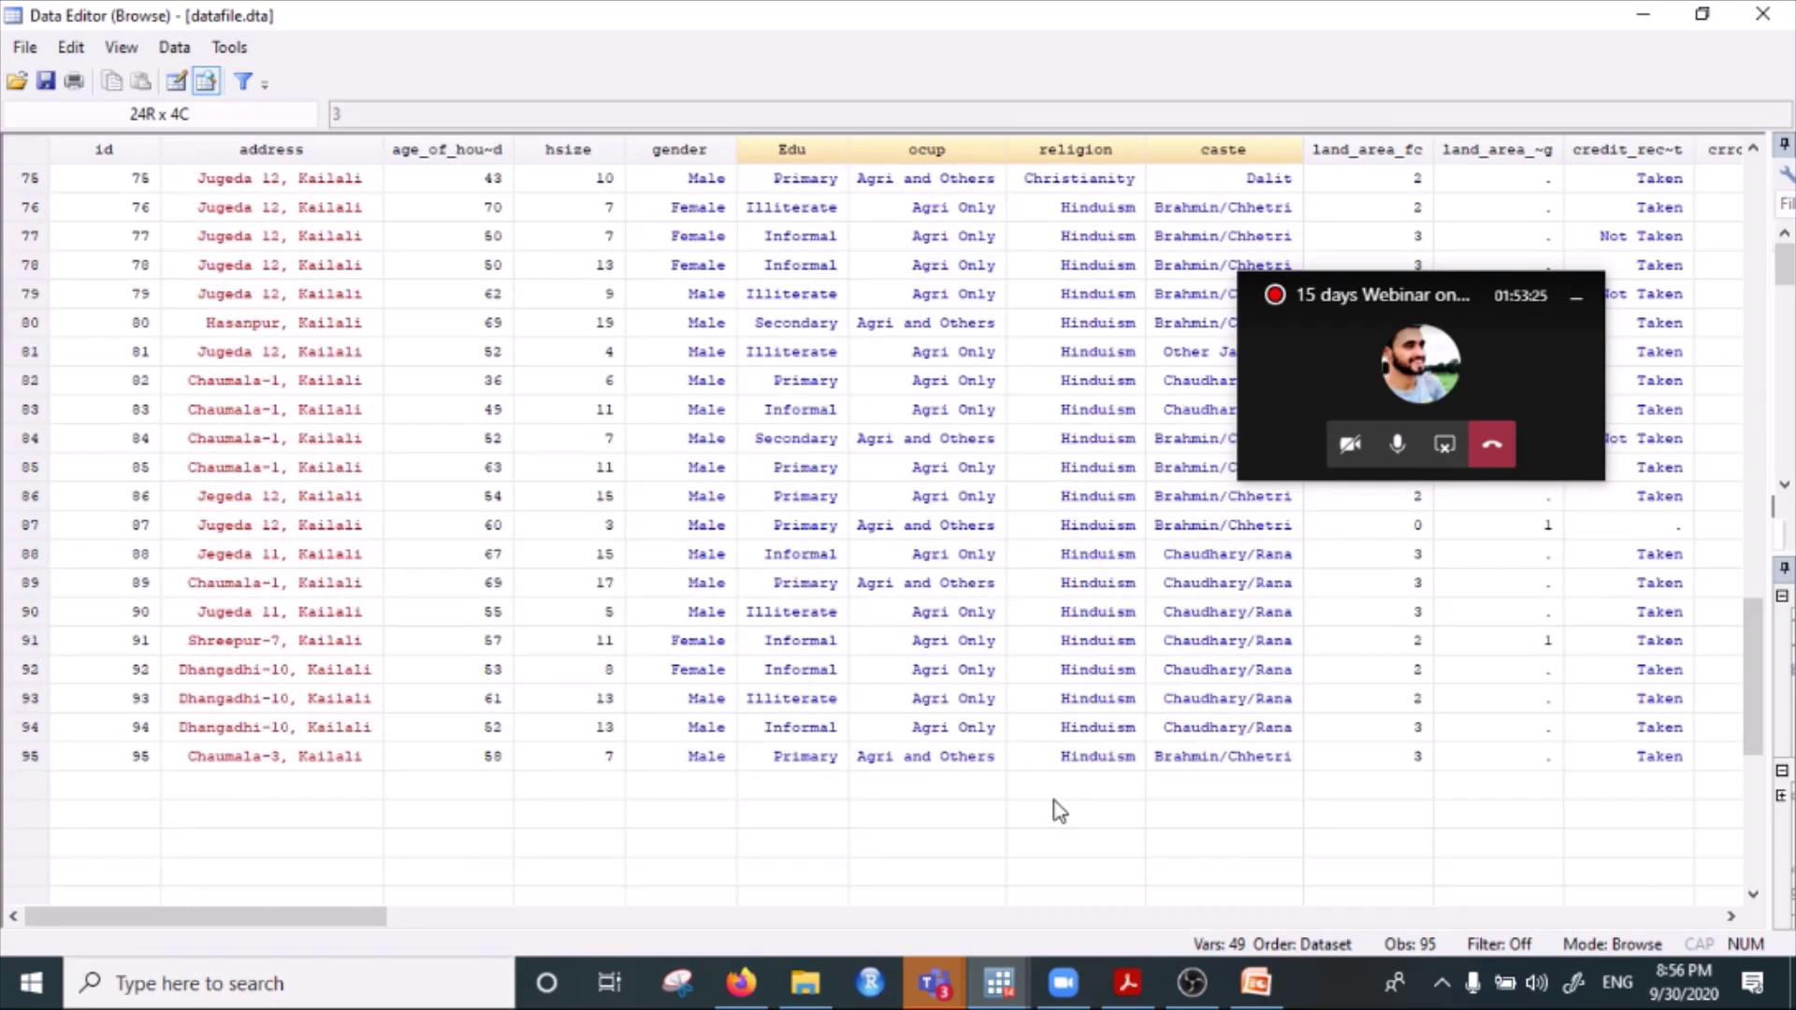
scroll(946, 786, up, 20)
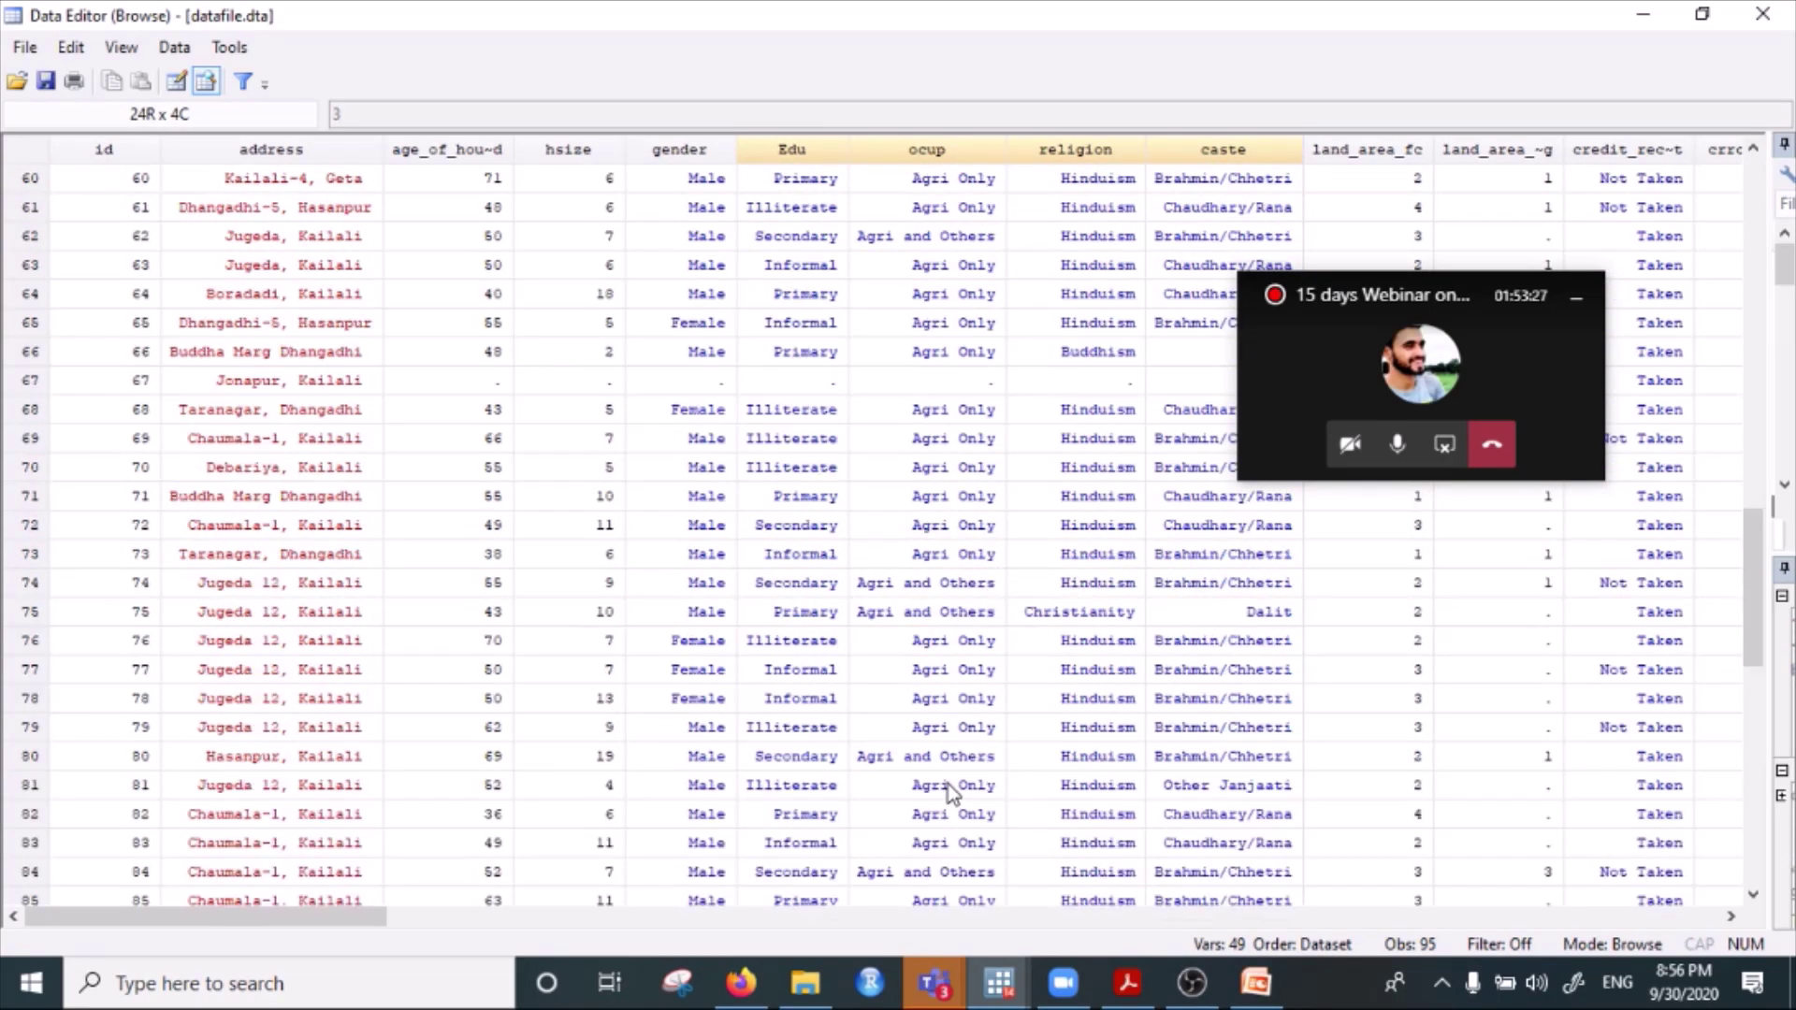
scroll(947, 784, up, 1)
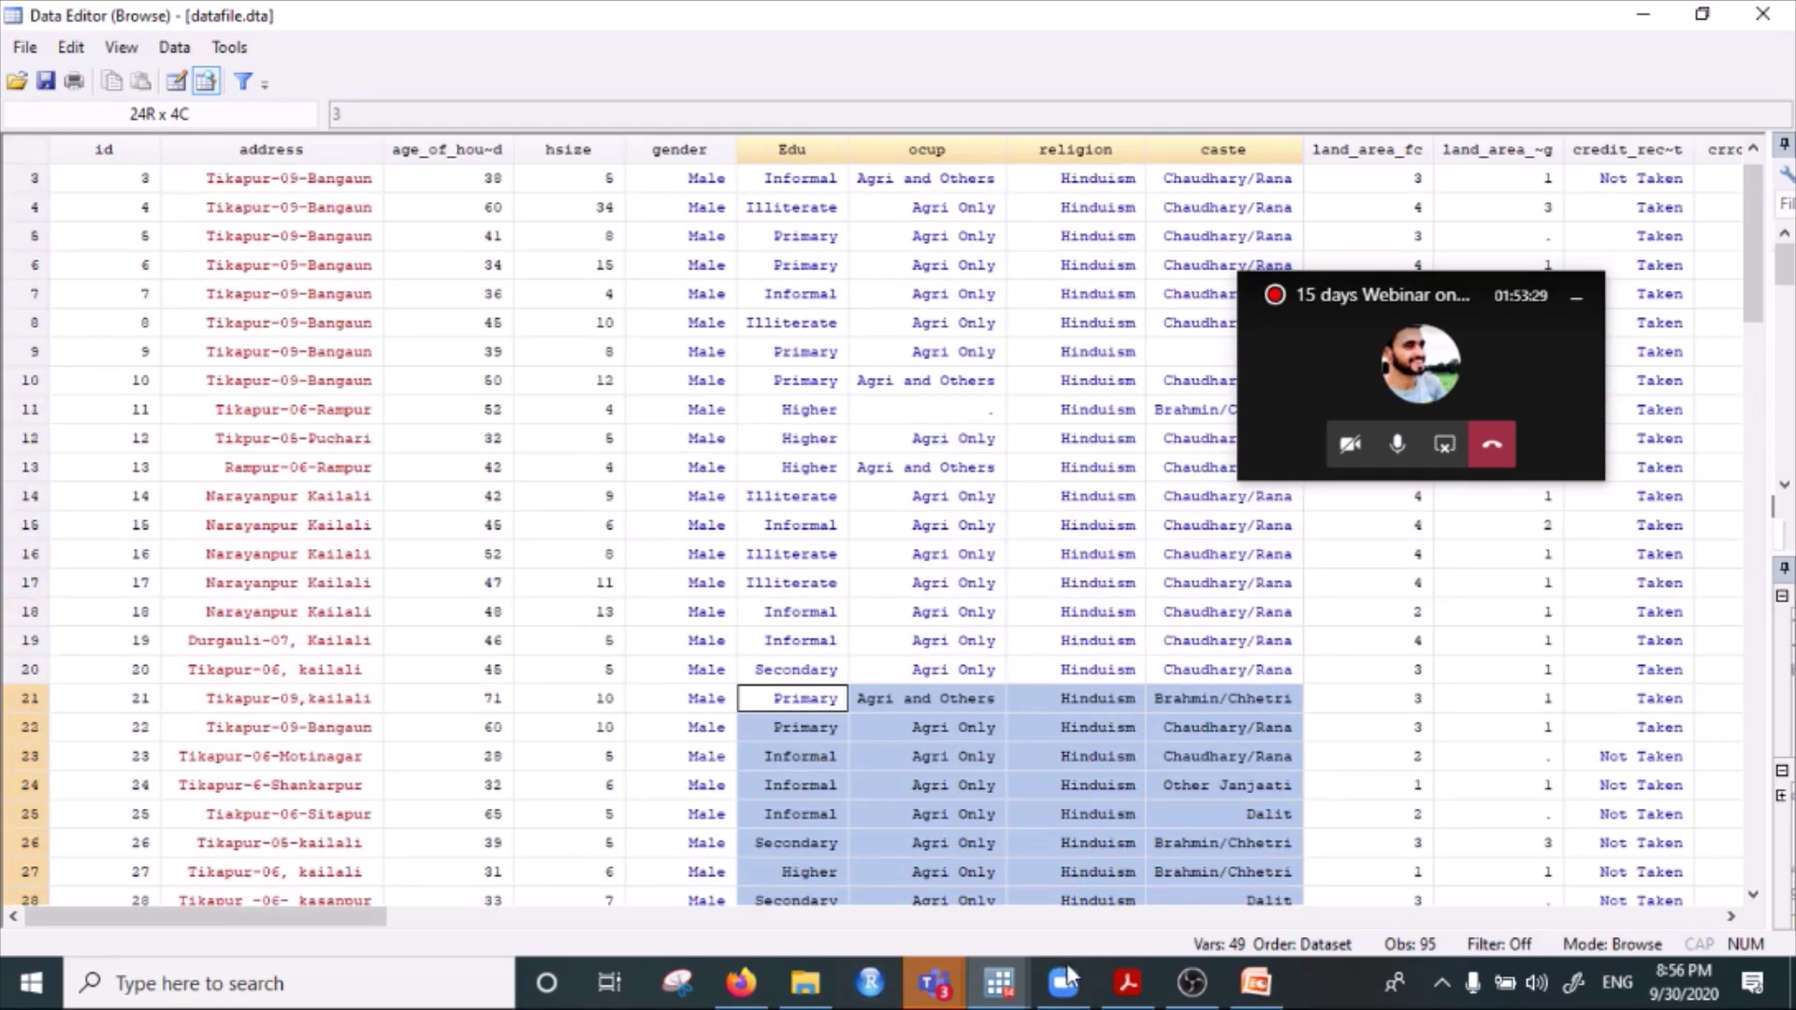
Switch to Questionnaire.pdf in Acrobat Reader and examine question 13 on the difficulty of obtaining agricultural credit, with its three answer options.
click(1128, 983)
scroll(802, 602, down, 7)
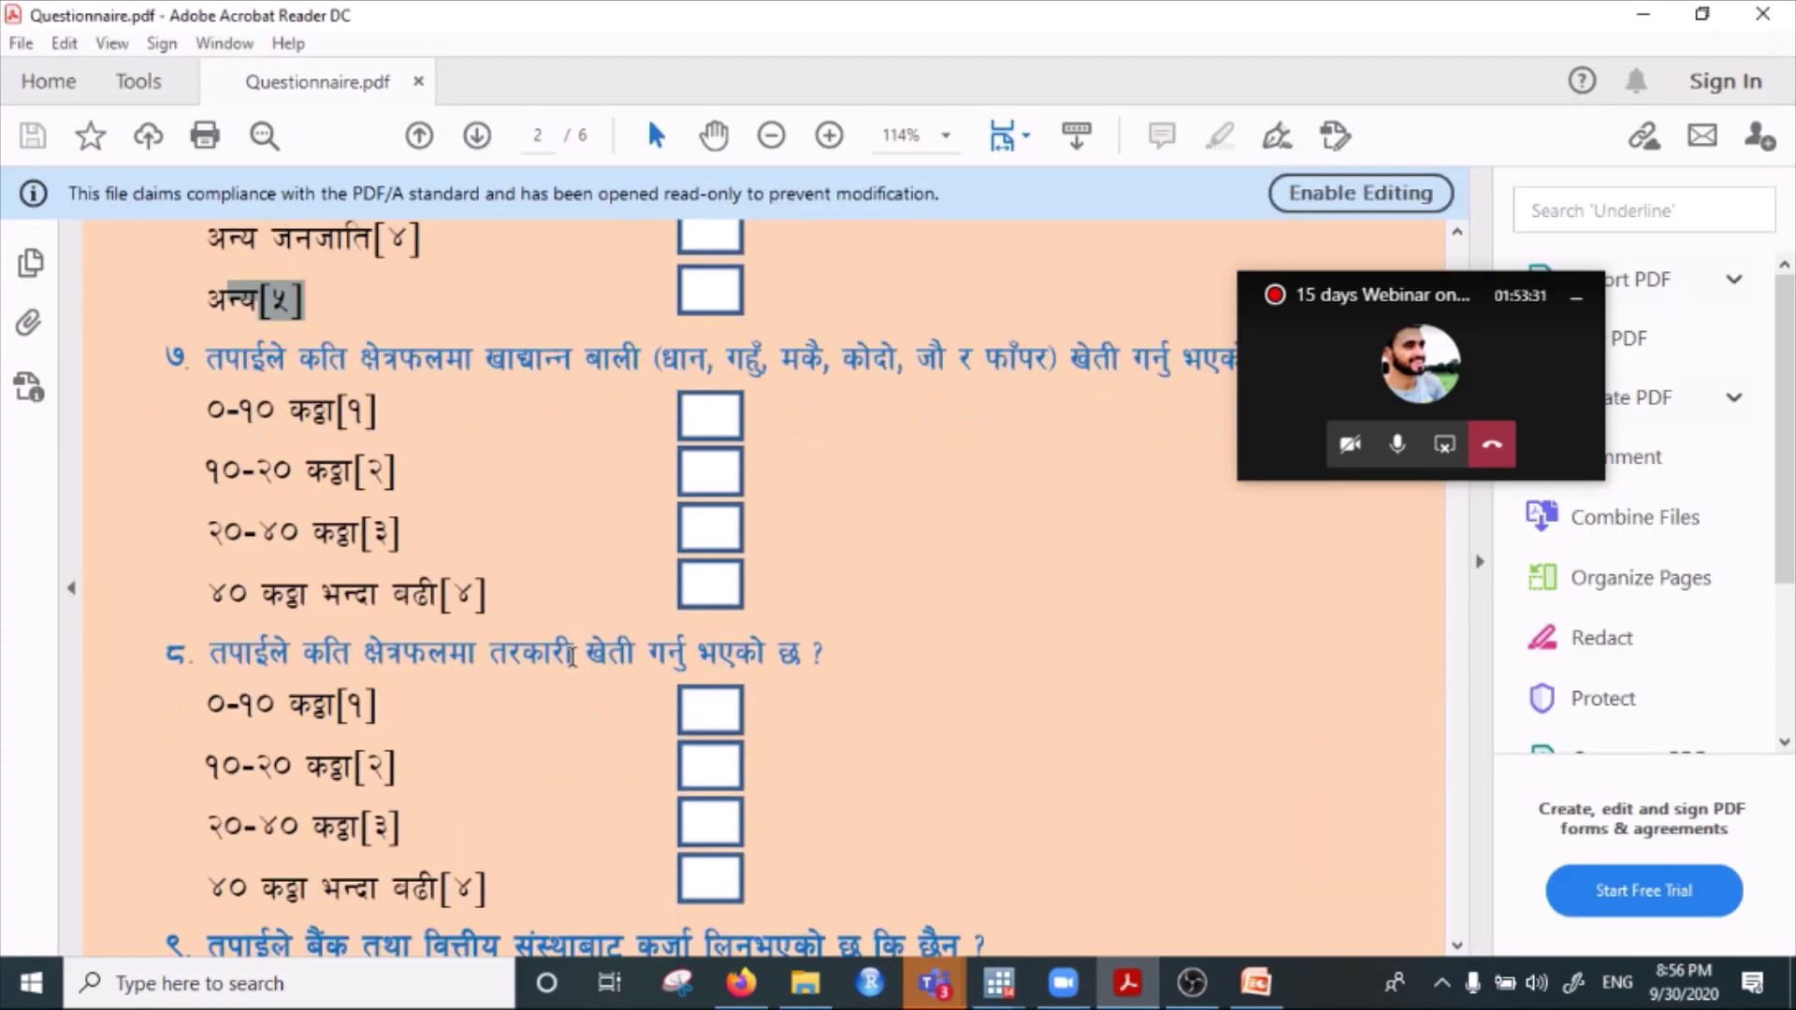
scroll(572, 657, down, 12)
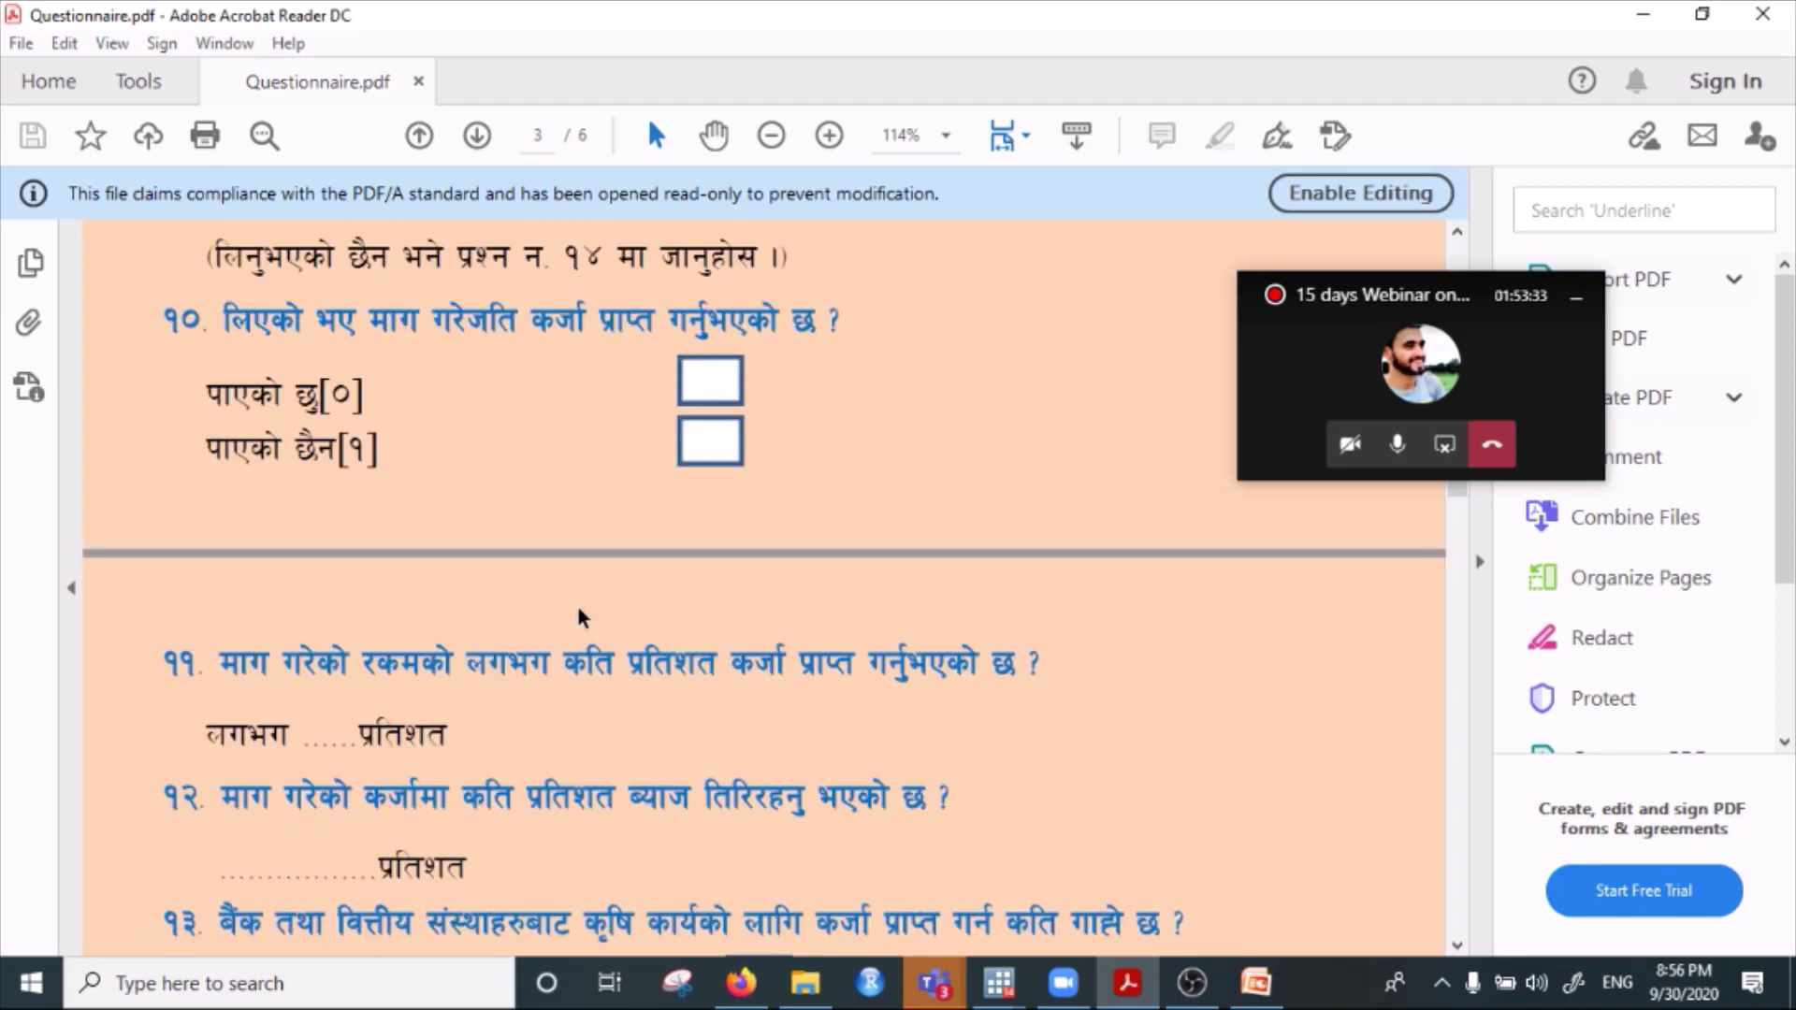
scroll(412, 619, down, 2)
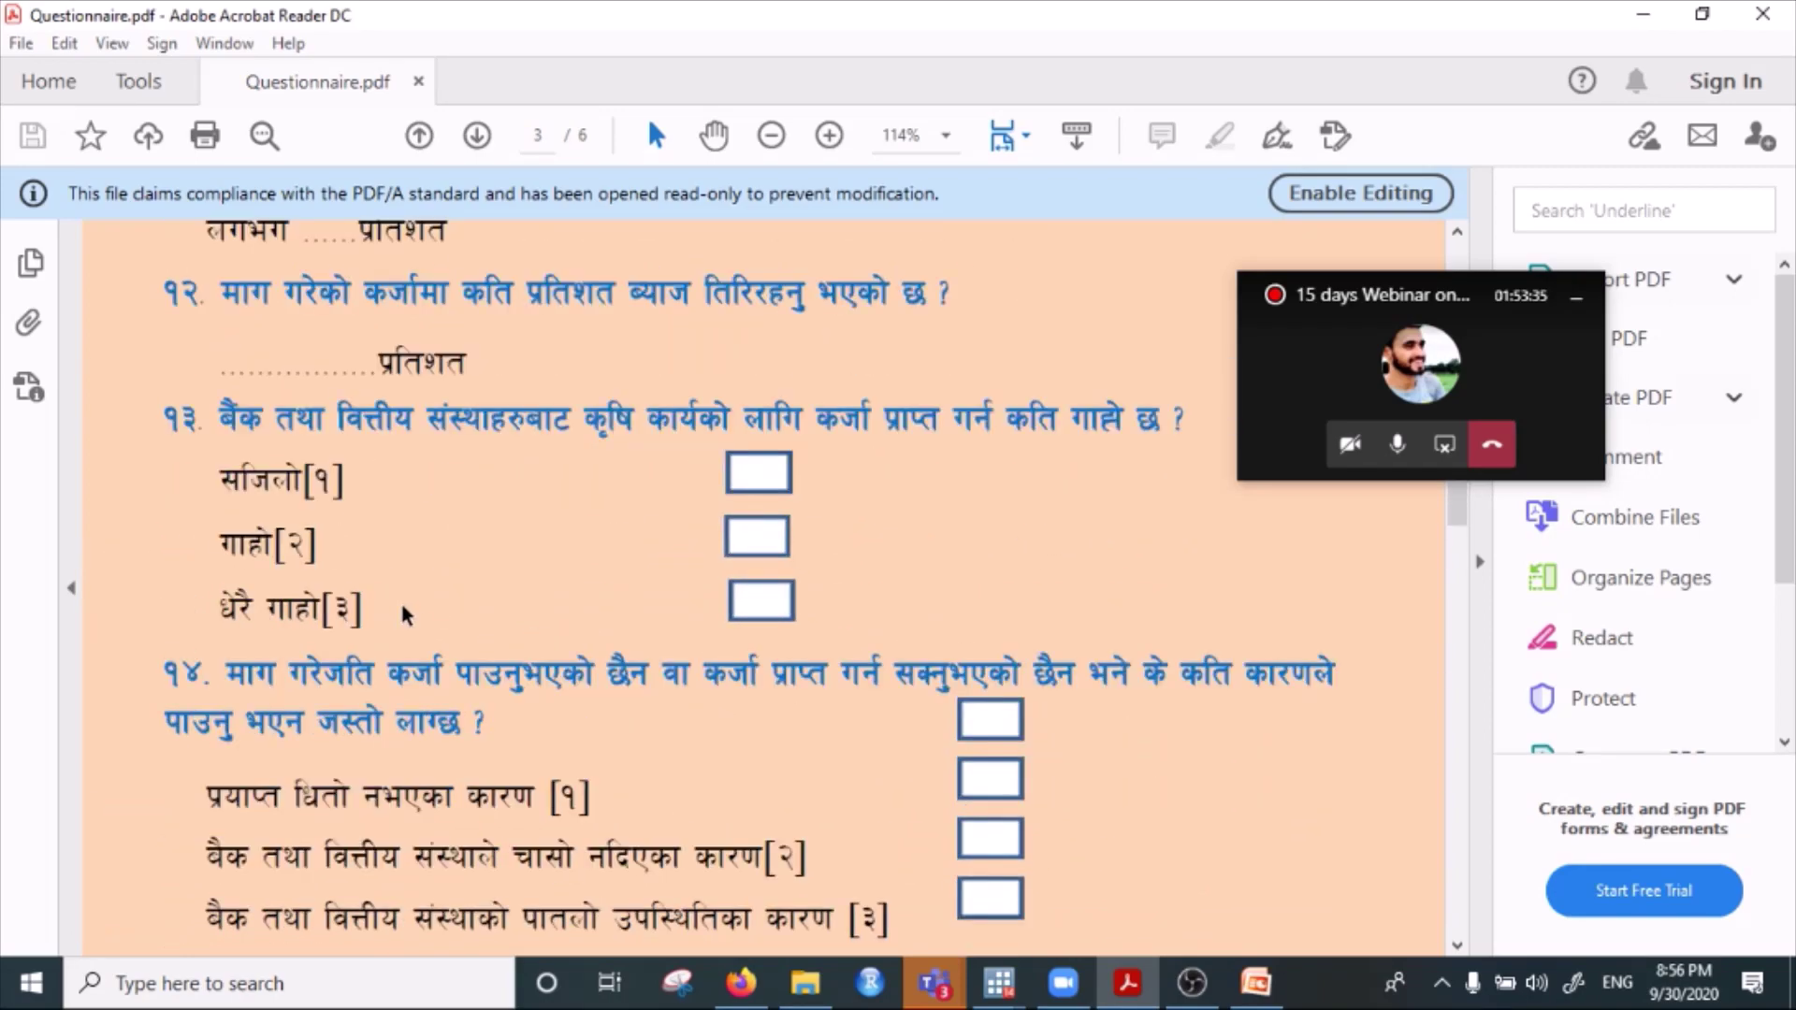
drag(227, 412, 423, 600)
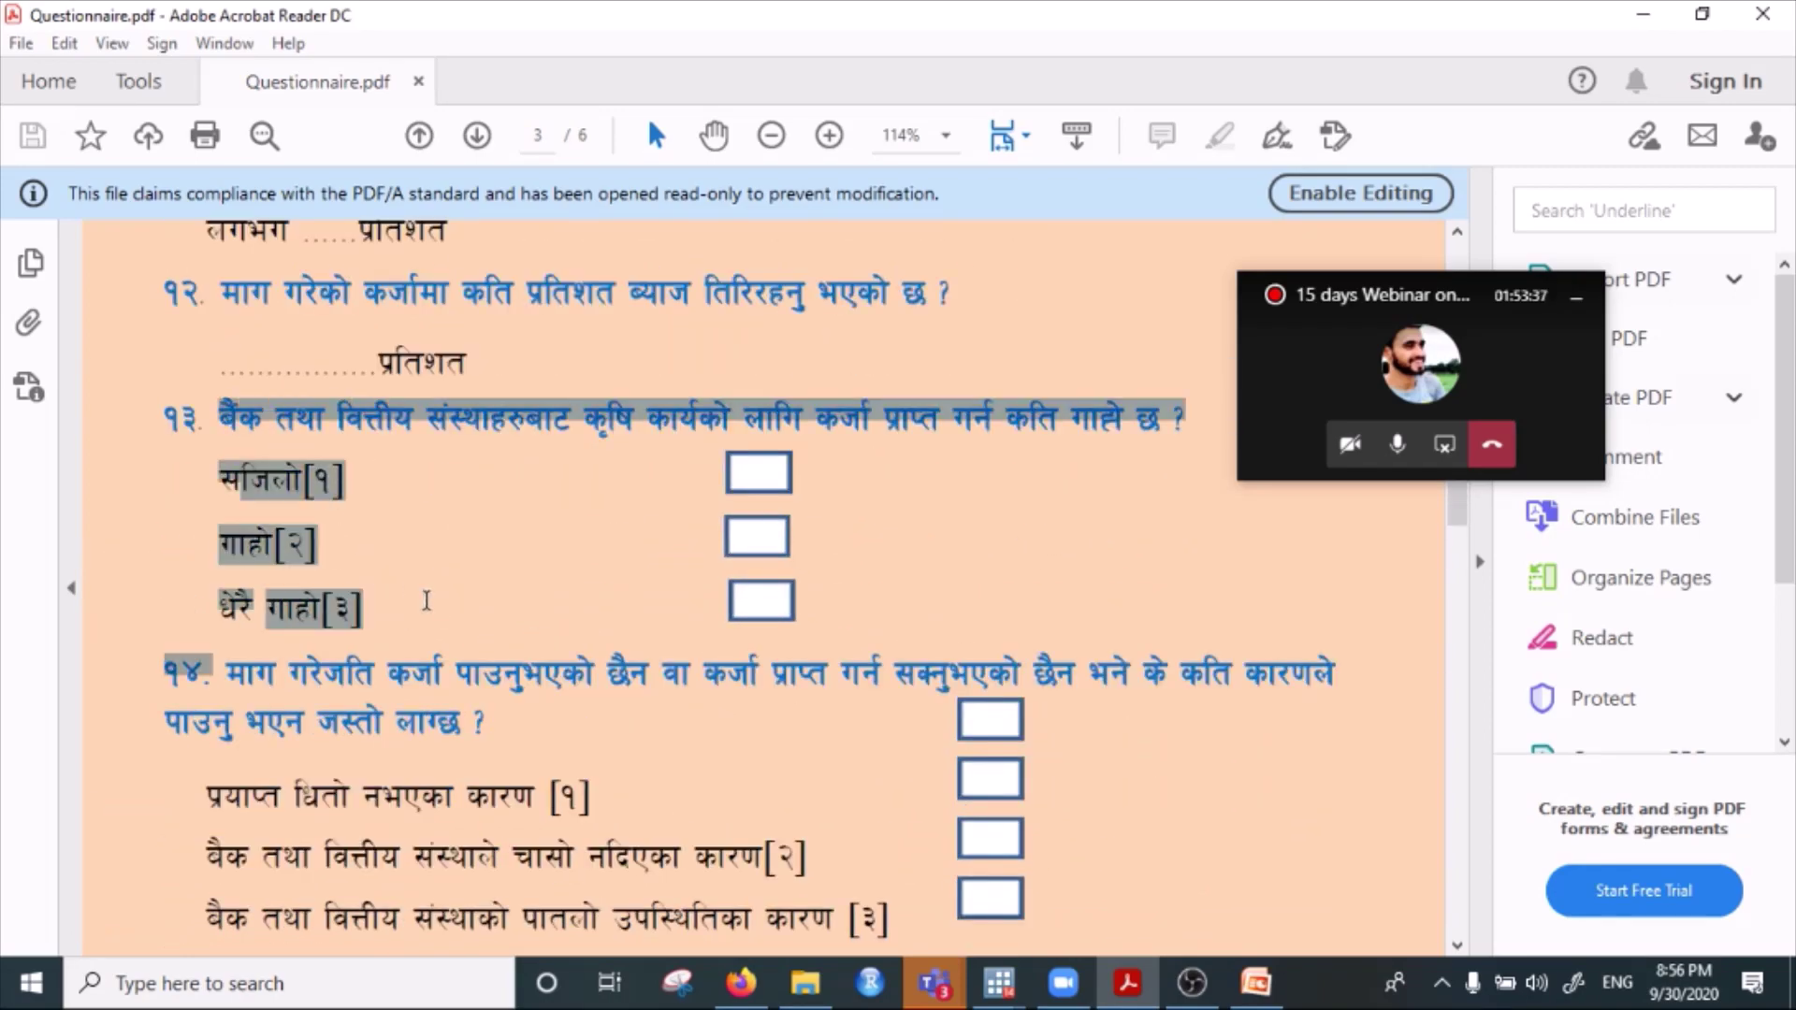
scroll(431, 609, down, 4)
scroll(436, 613, up, 4)
click(385, 425)
drag(234, 412, 397, 592)
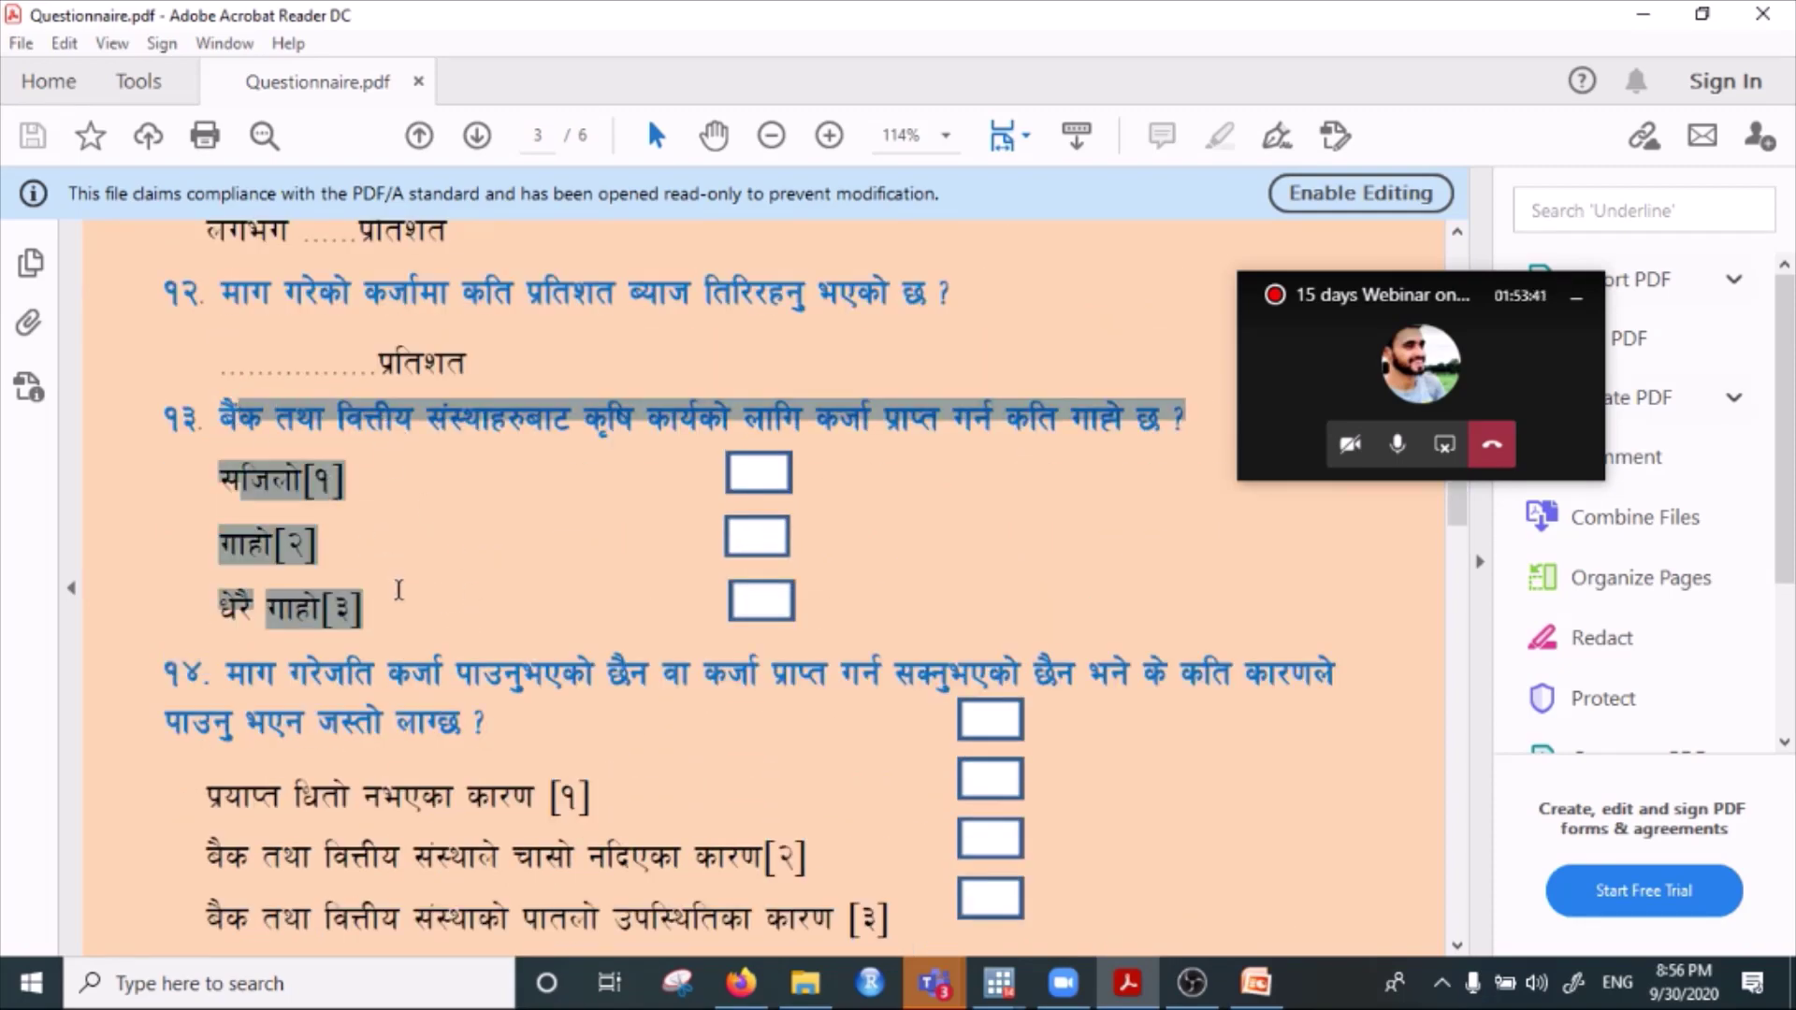
Review questionnaire items 15 to 26 on paddy, wheat and vegetable farming, including the coded answers on improved seed use.
scroll(401, 603, down, 8)
scroll(400, 605, down, 20)
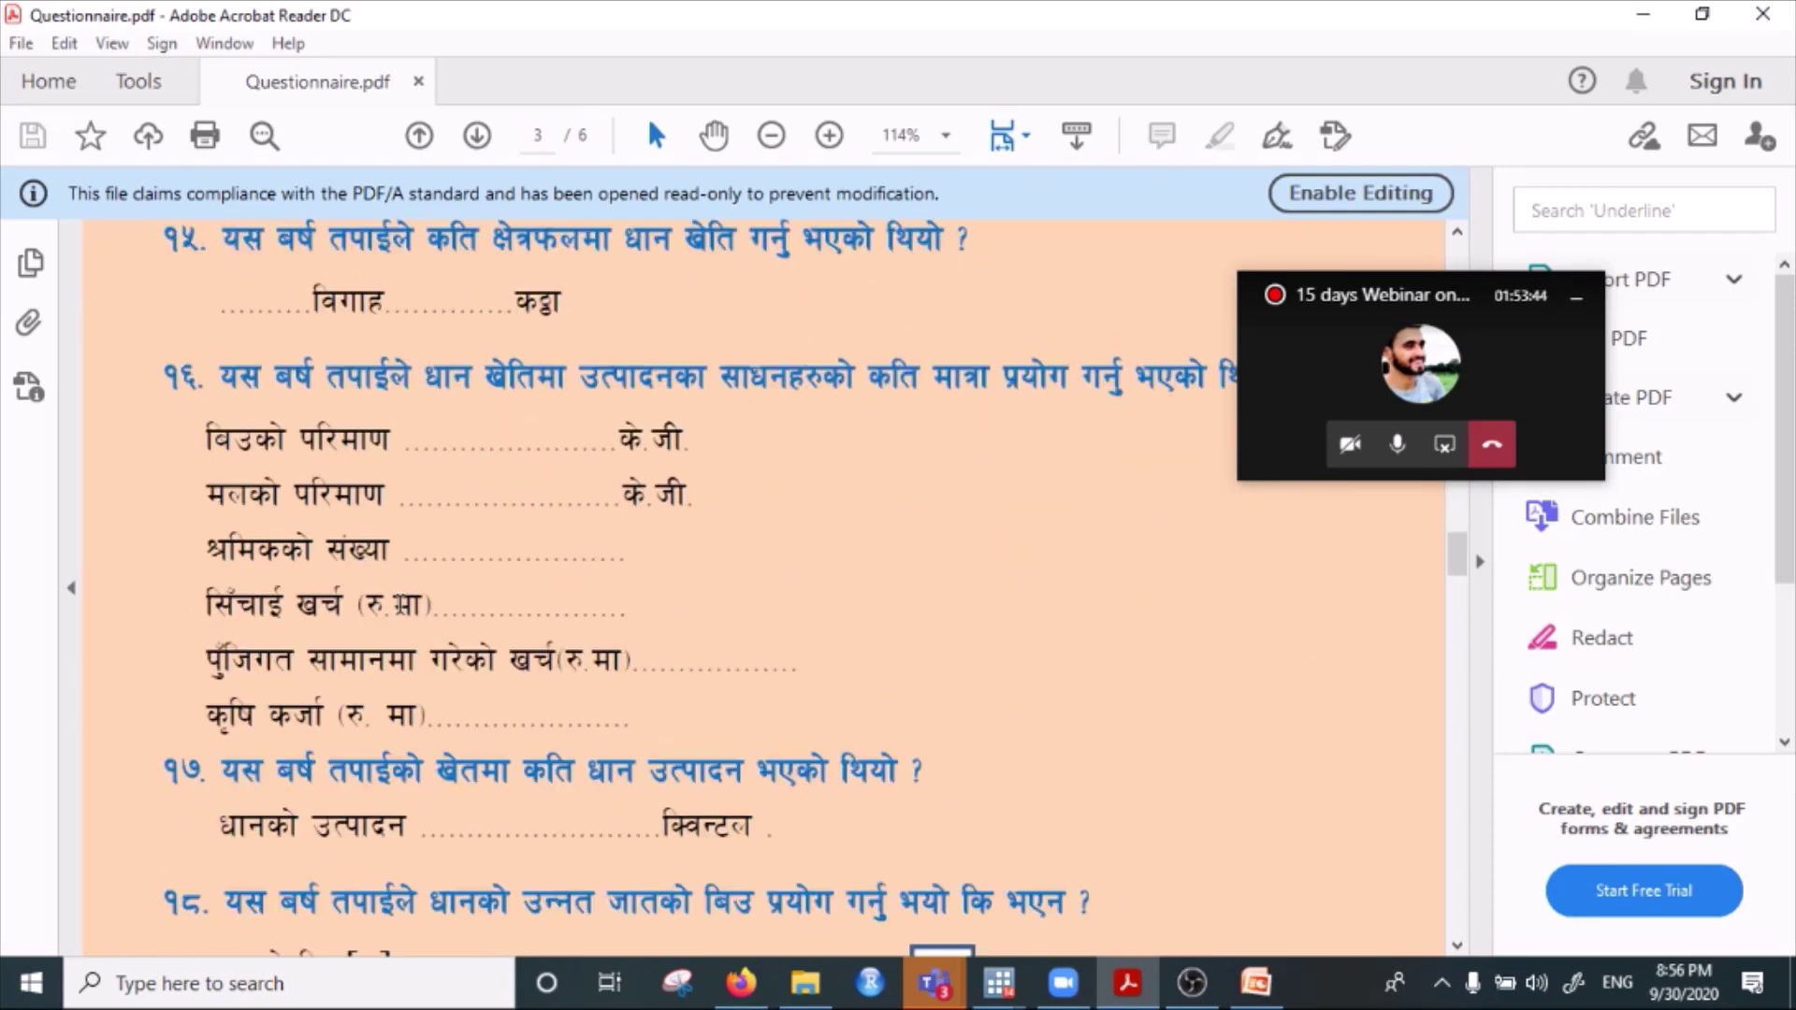
scroll(436, 655, up, 3)
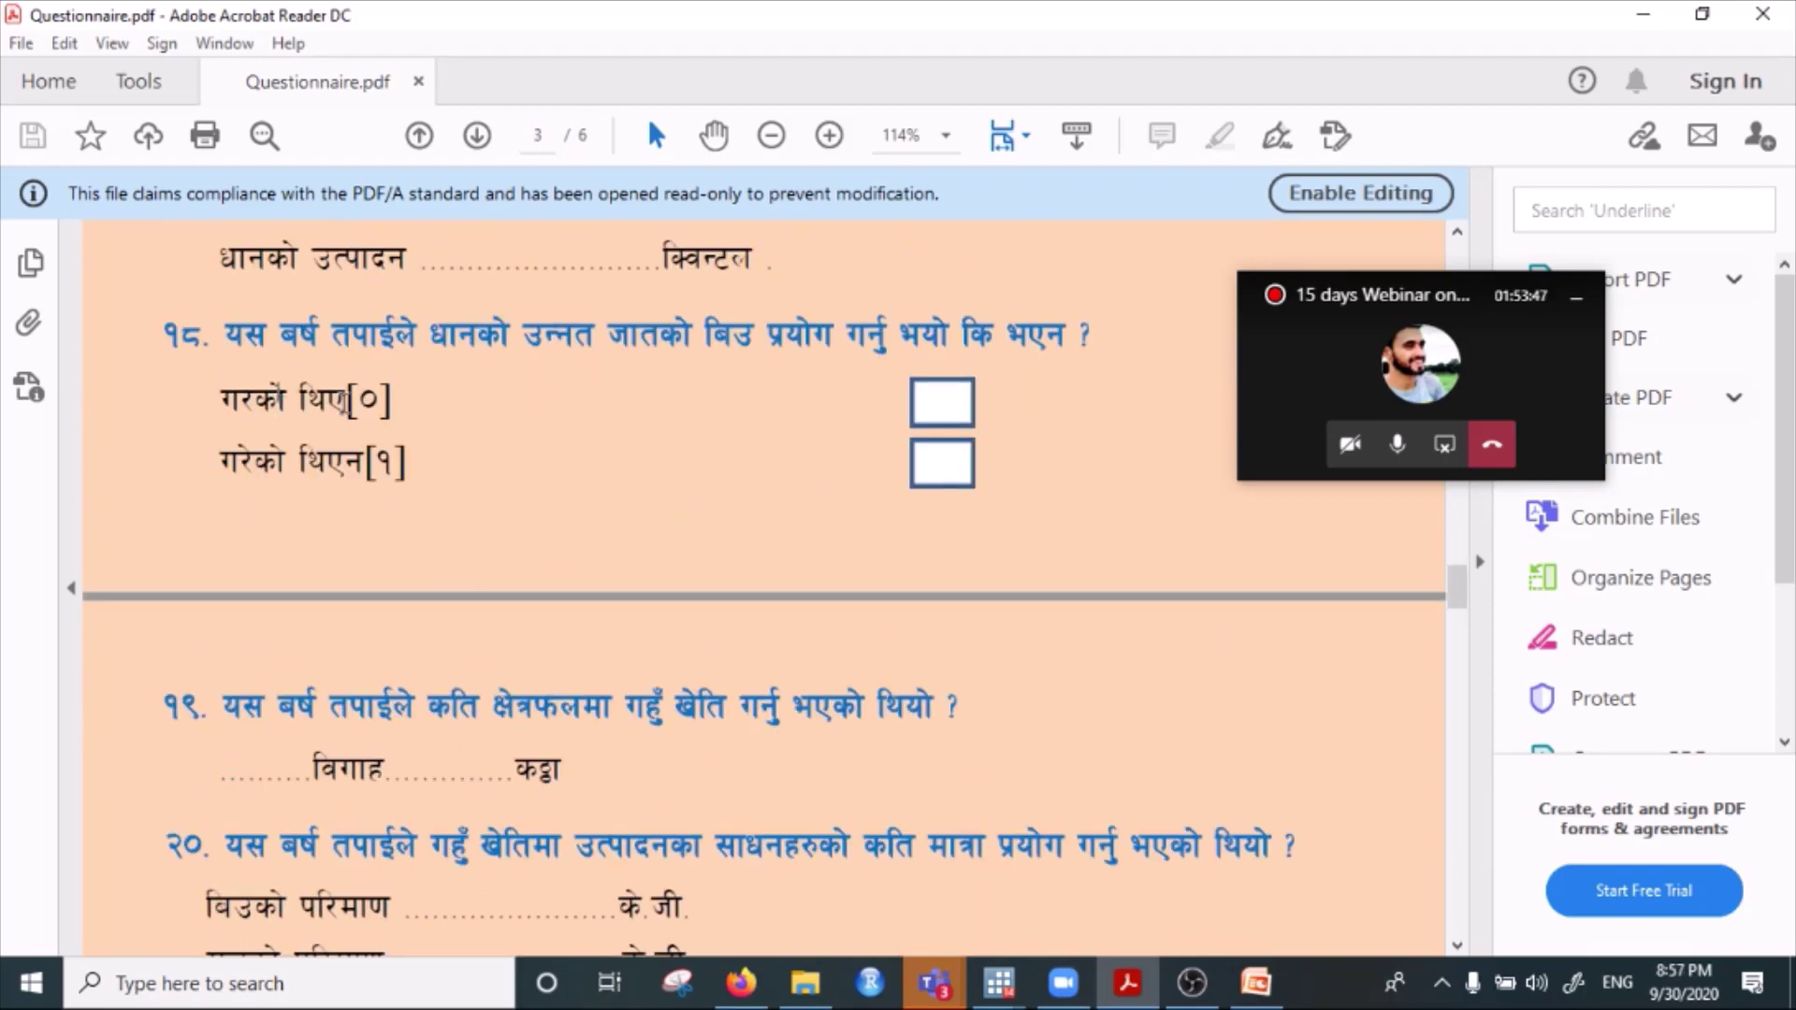
scroll(344, 468, down, 8)
scroll(345, 474, down, 16)
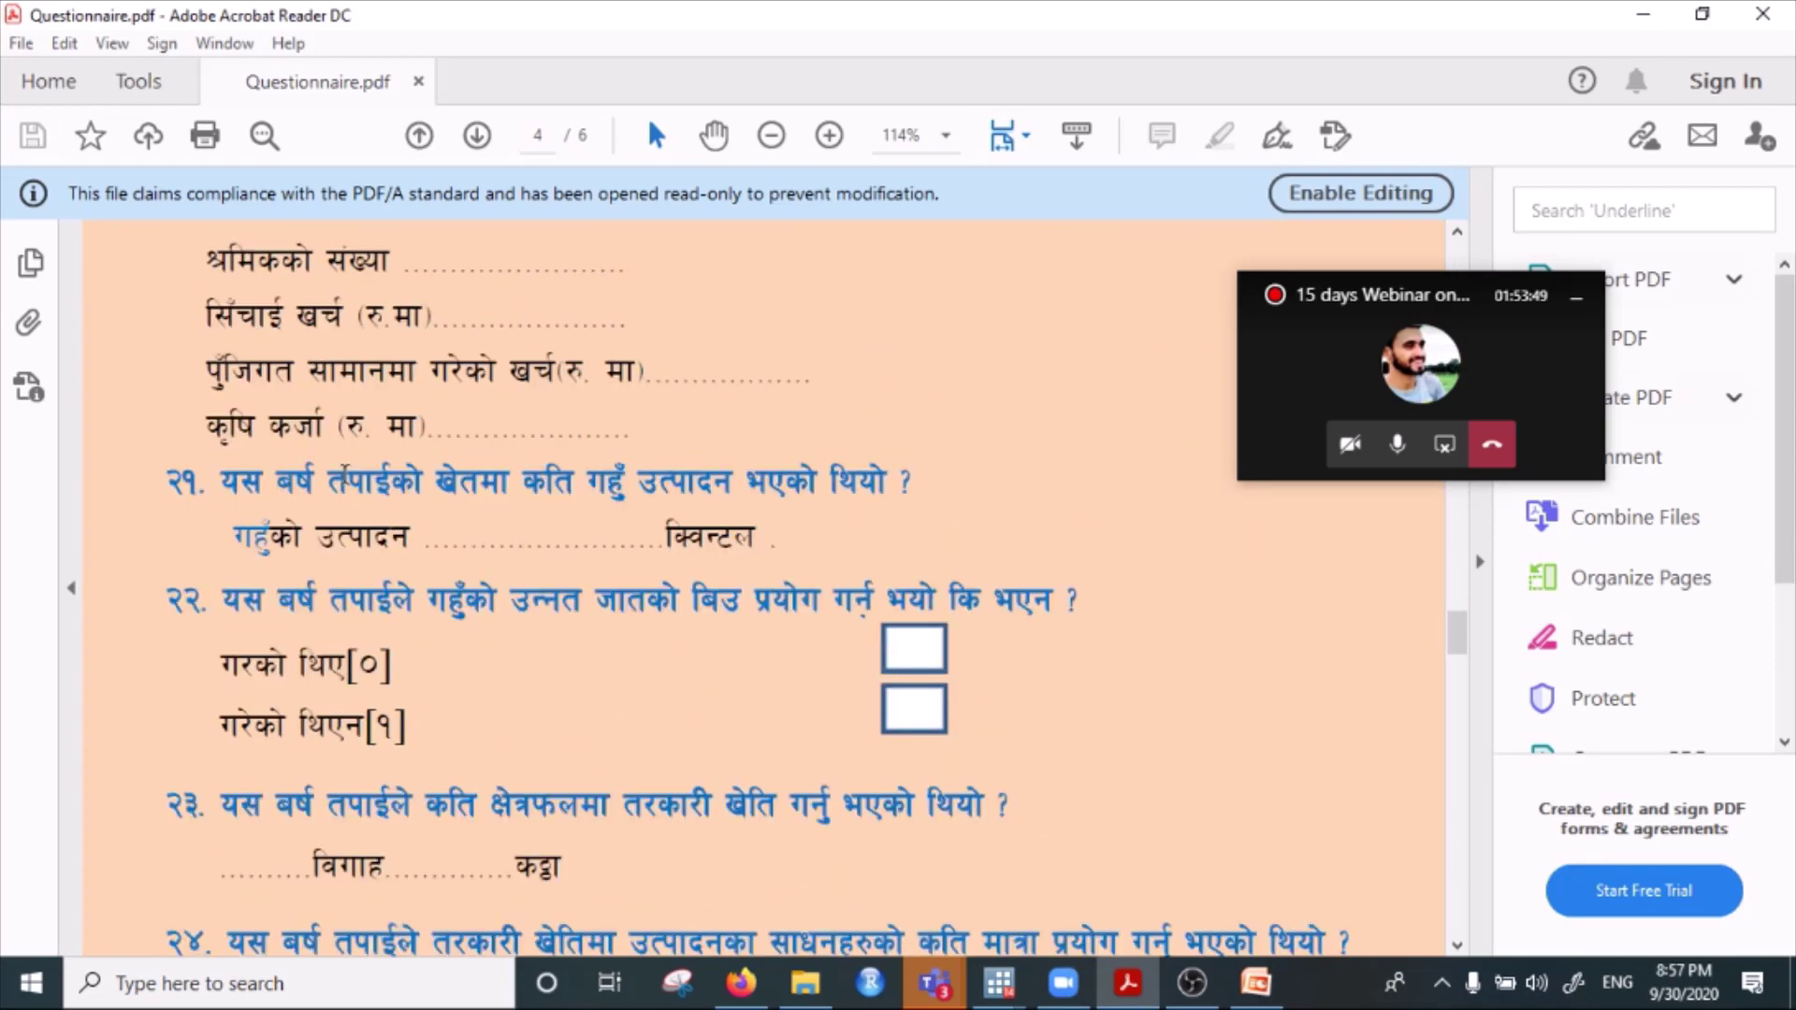
scroll(344, 528, down, 4)
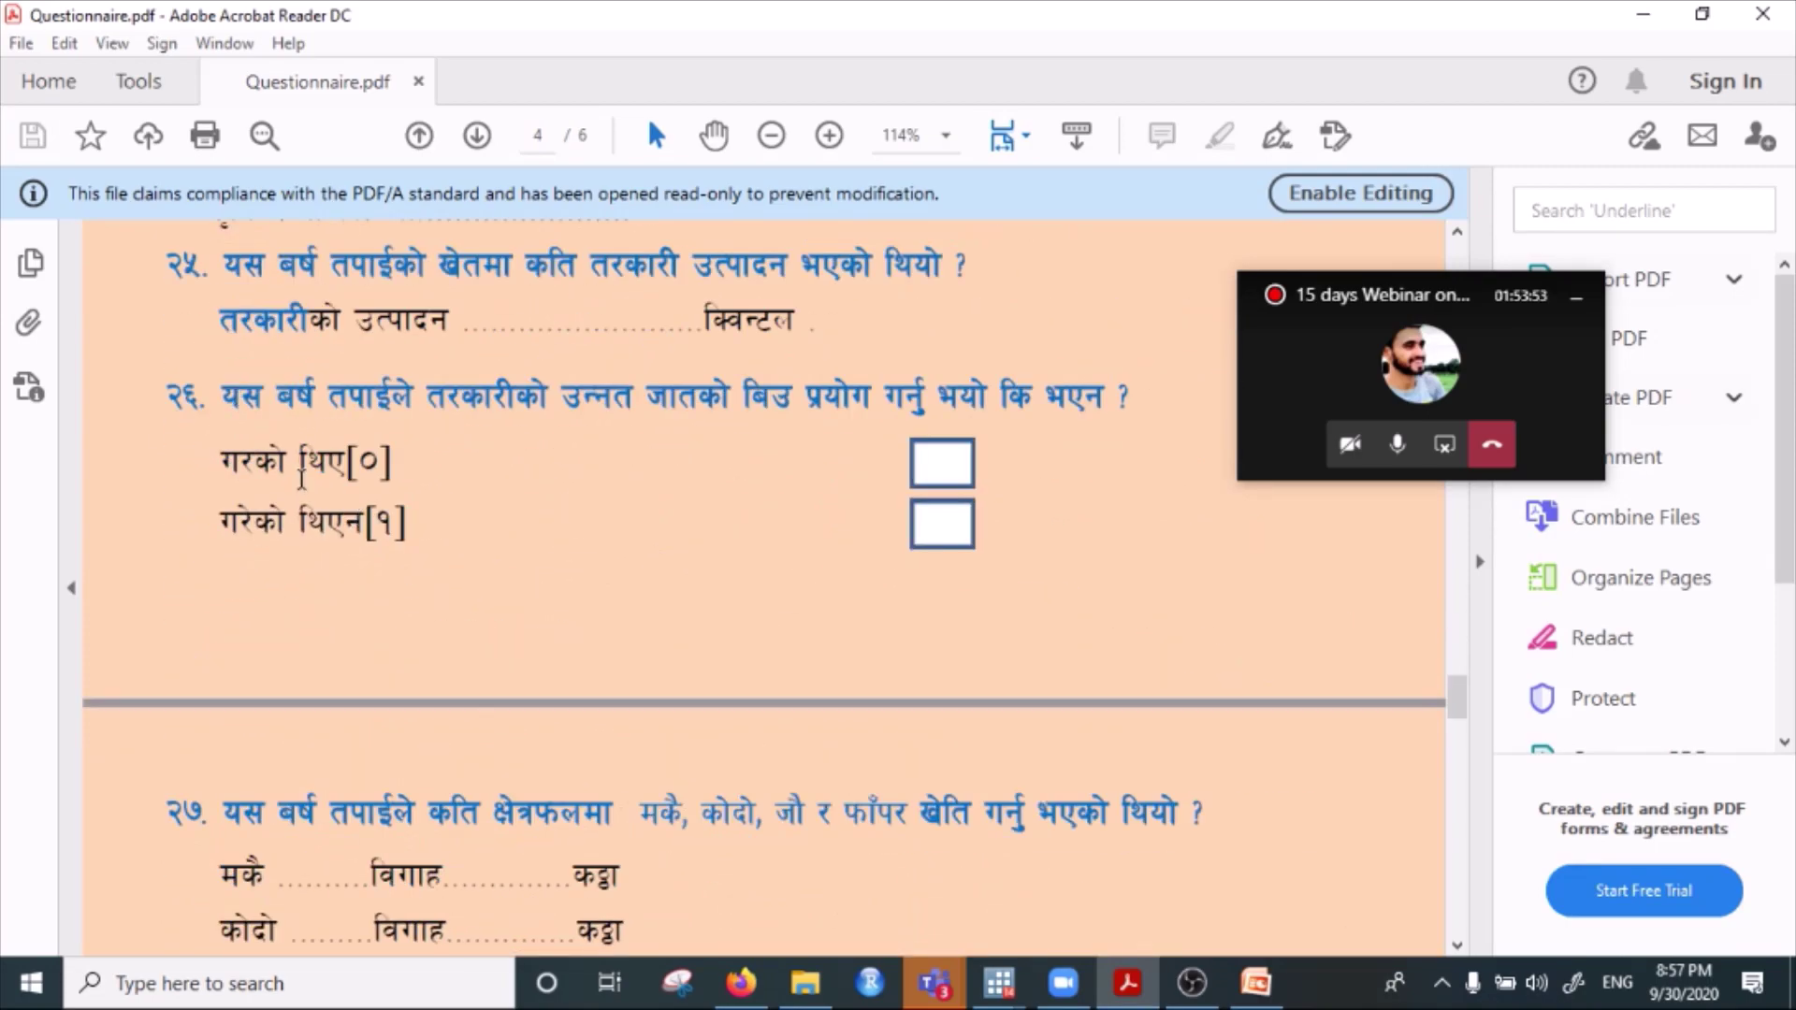
drag(267, 454, 477, 597)
Review questions 27 and 28 on maize, millet, barley and buckwheat cultivation, moving the call window off the questionnaire text.
scroll(480, 598, down, 7)
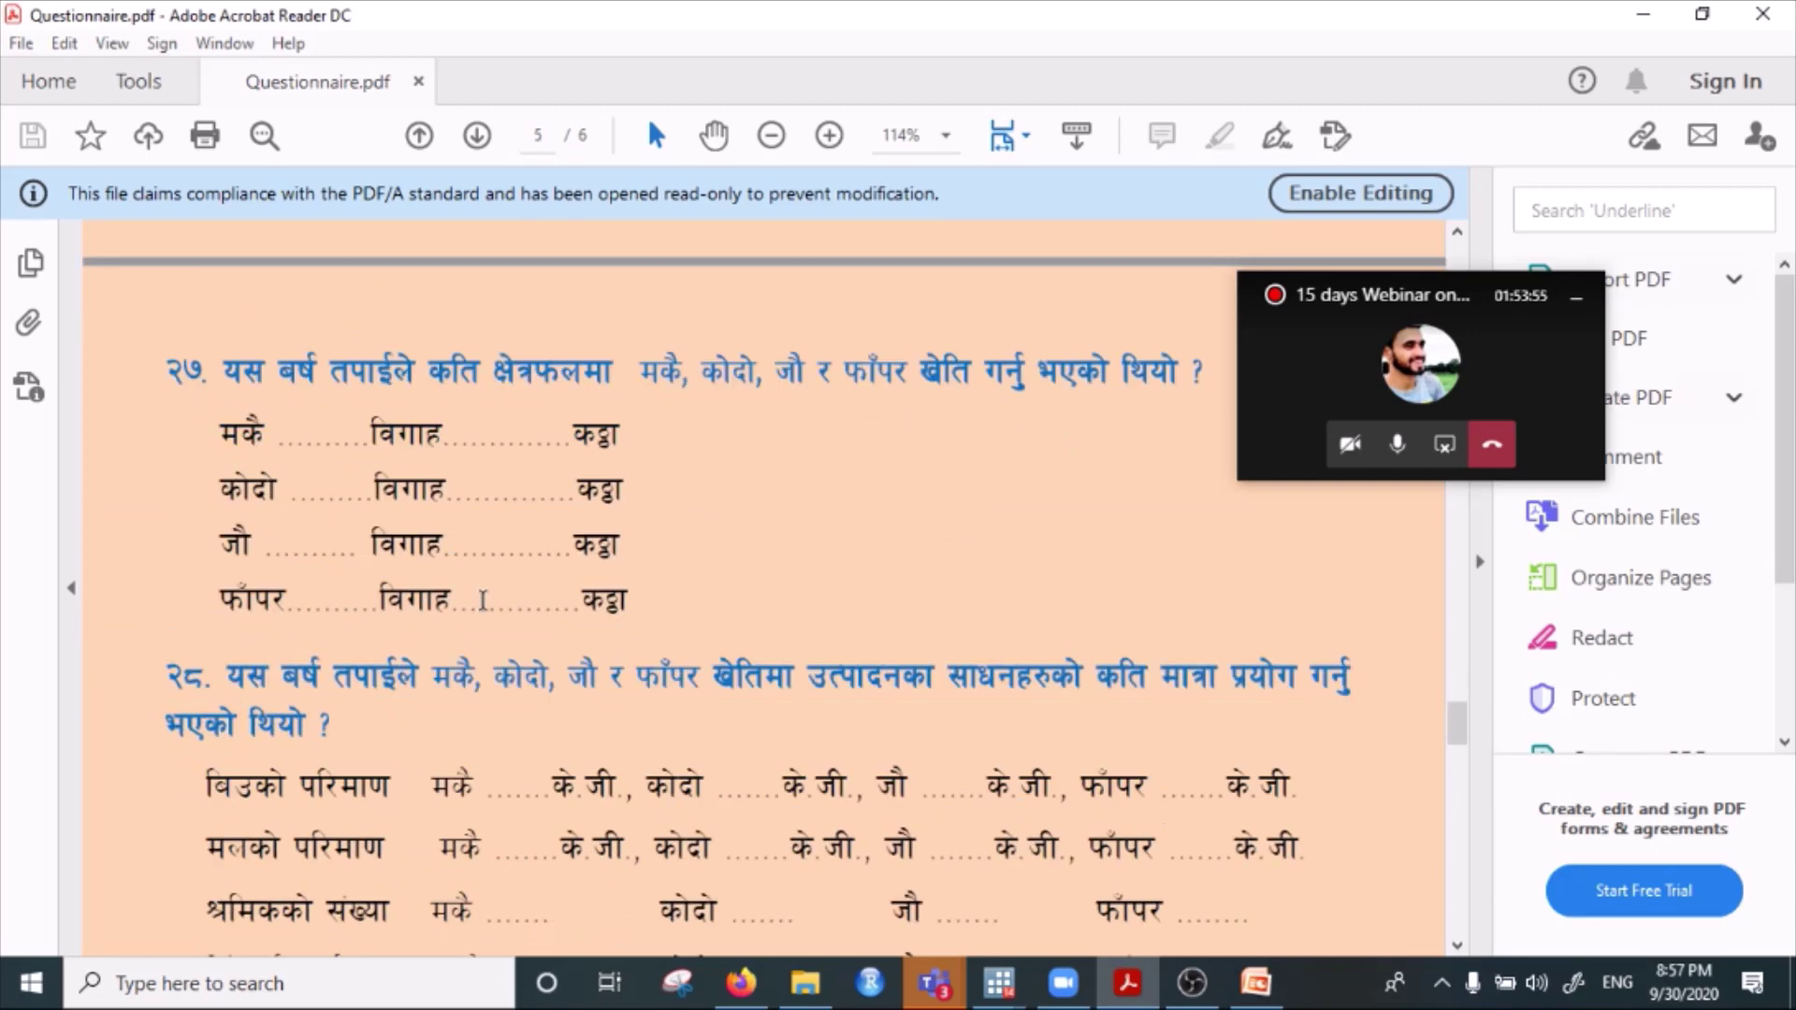
scroll(482, 599, down, 4)
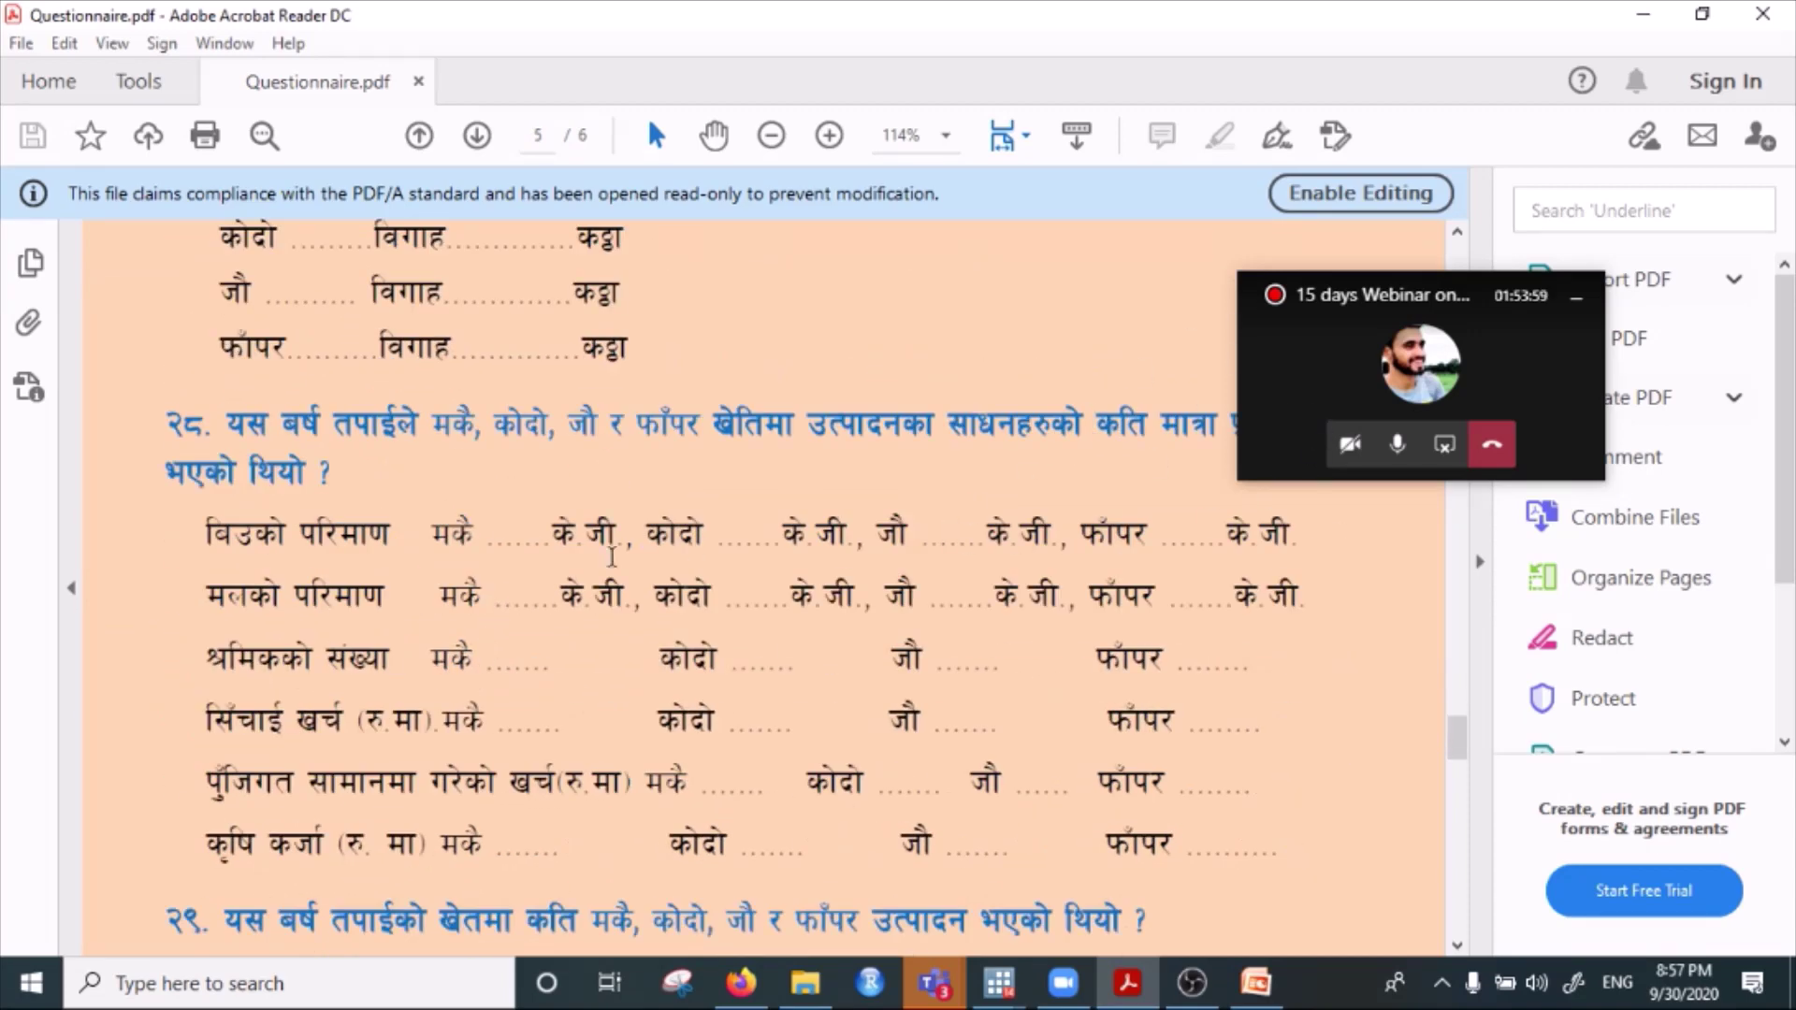
scroll(591, 528, up, 3)
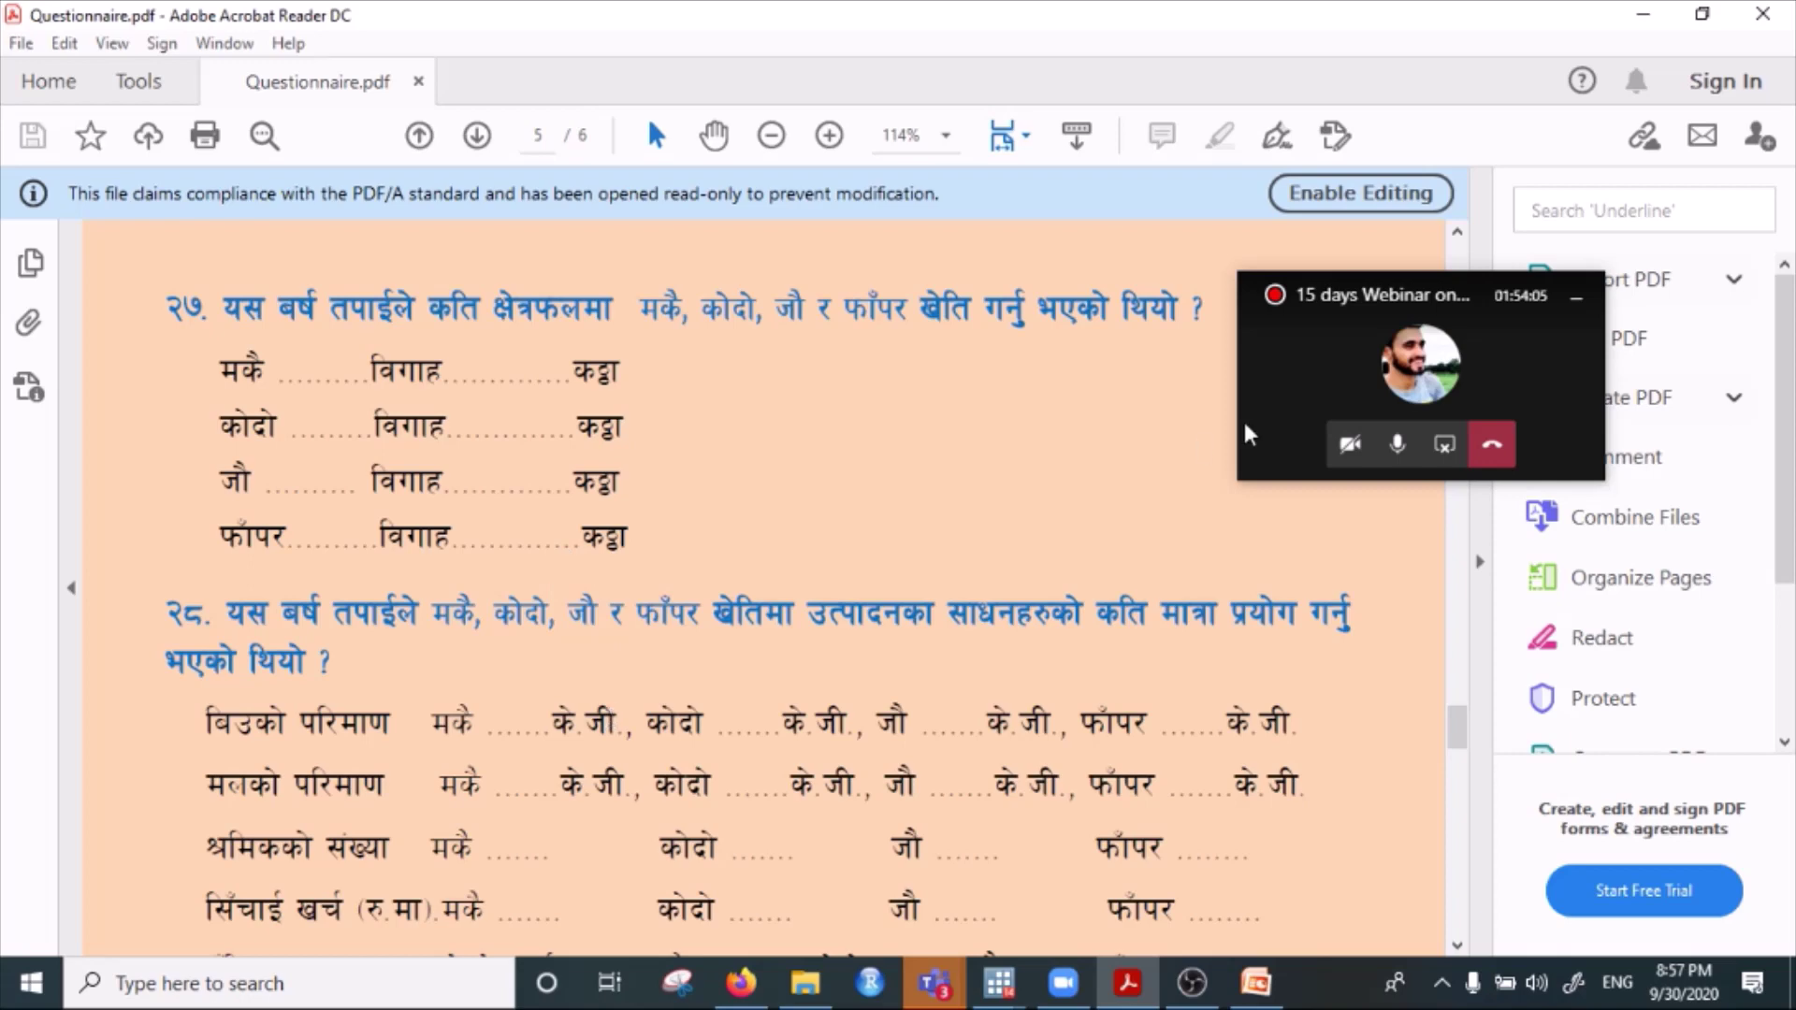
drag(1457, 369, 1556, 362)
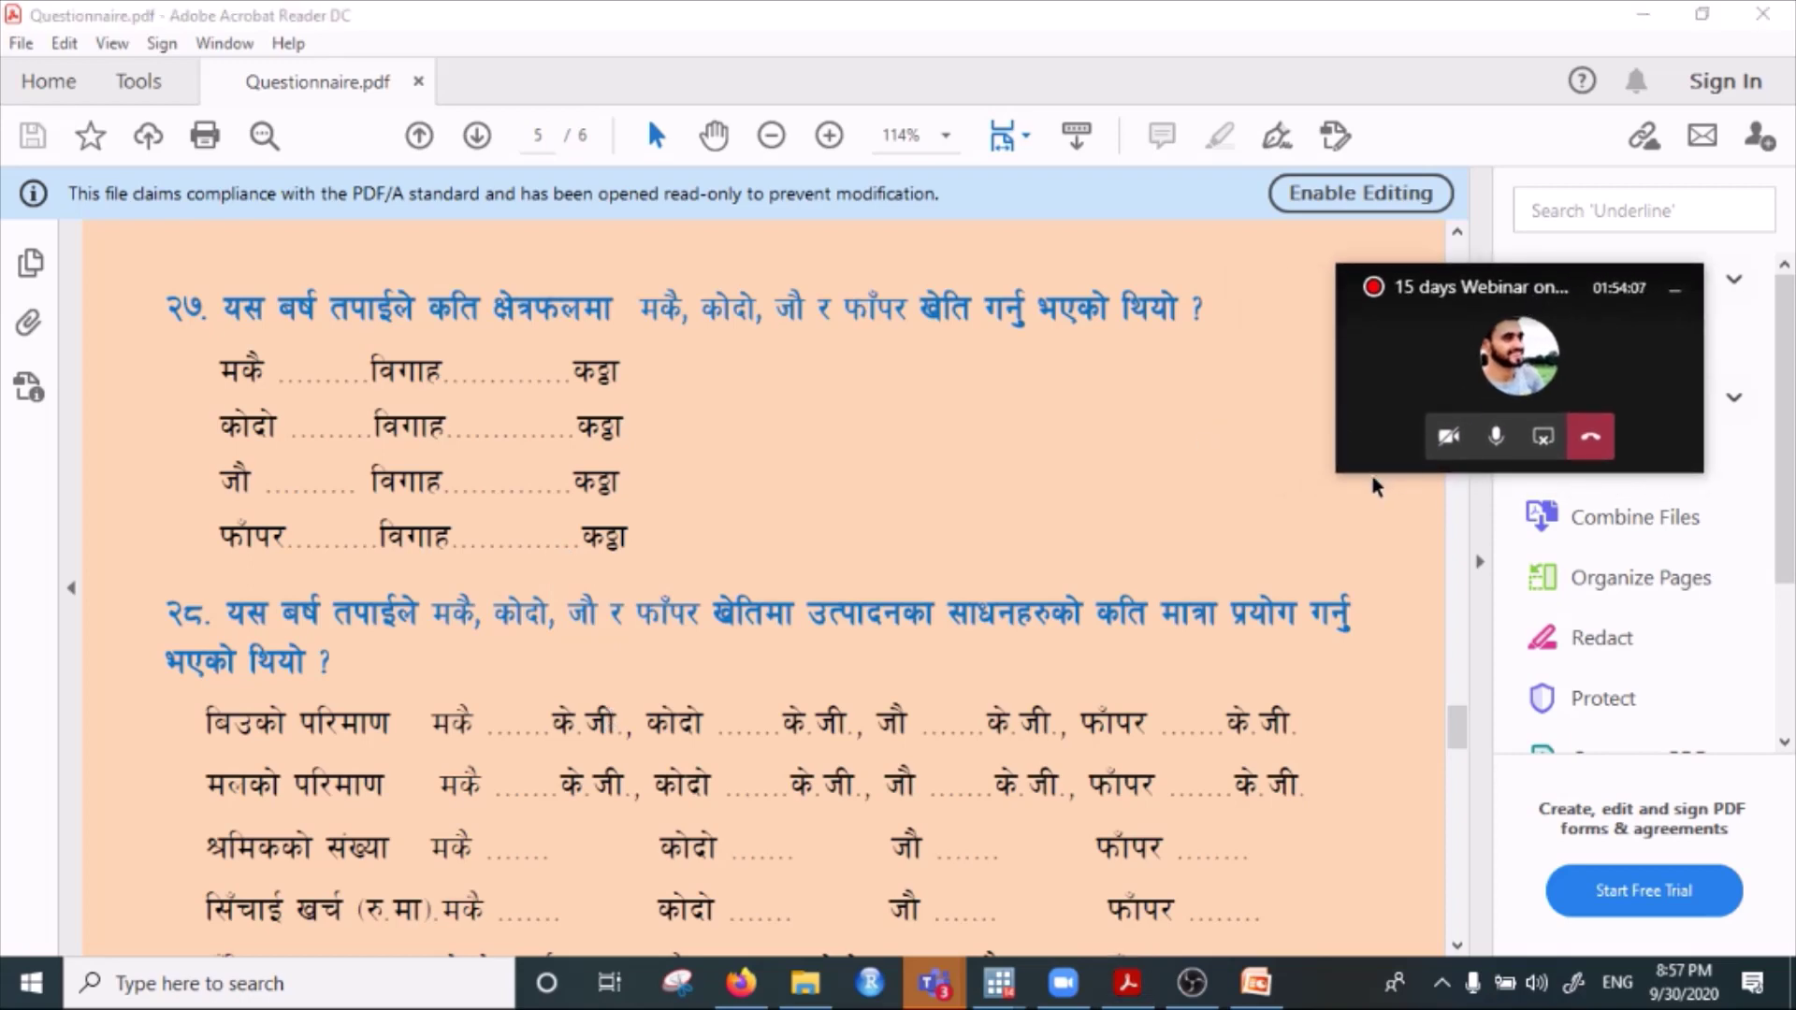